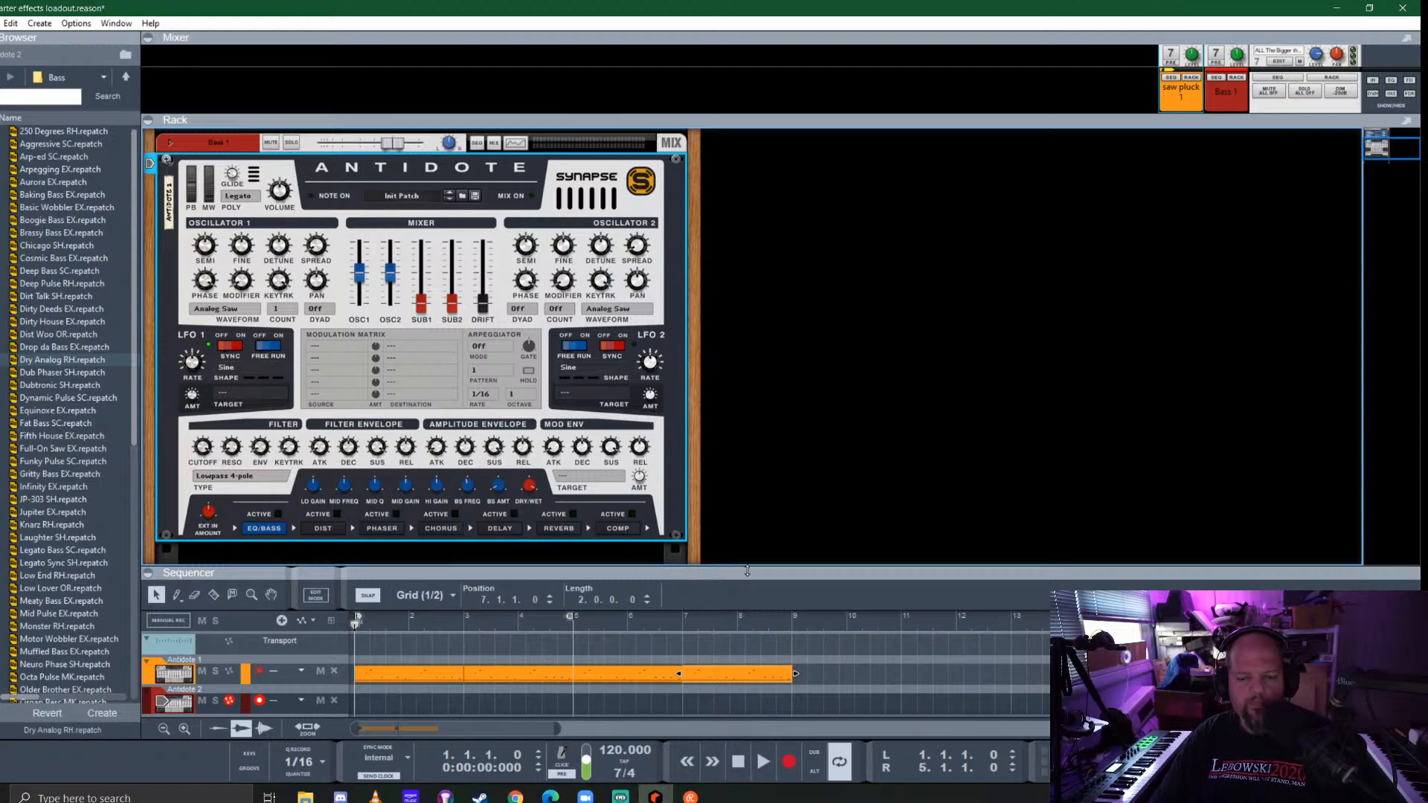
Enlarge the sequencer area and start looped playback of the arrangement from bar 1
{"action": "left_click_drag", "start_coordinate": [748, 571], "coordinate": [743, 368]}
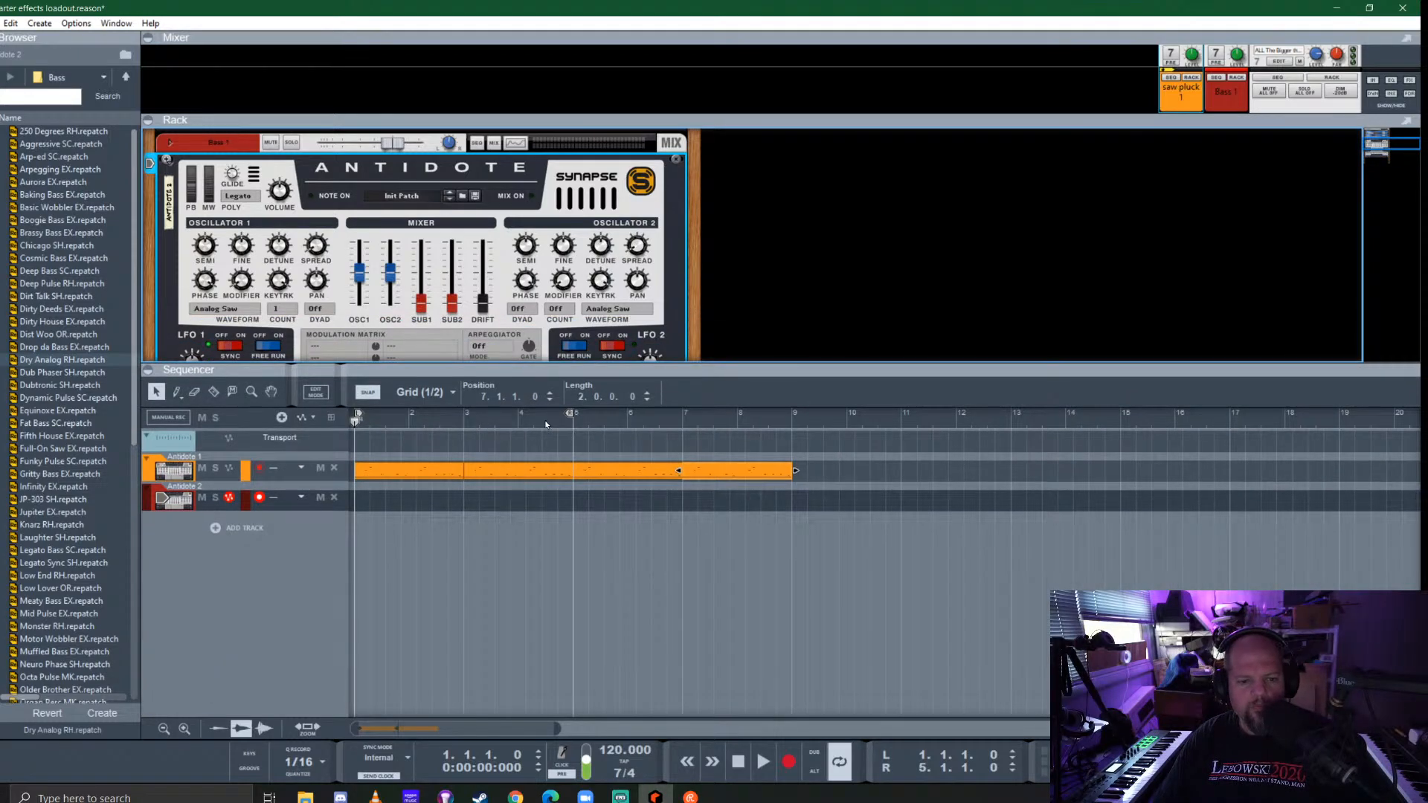
{"action": "left_click", "coordinate": [292, 143]}
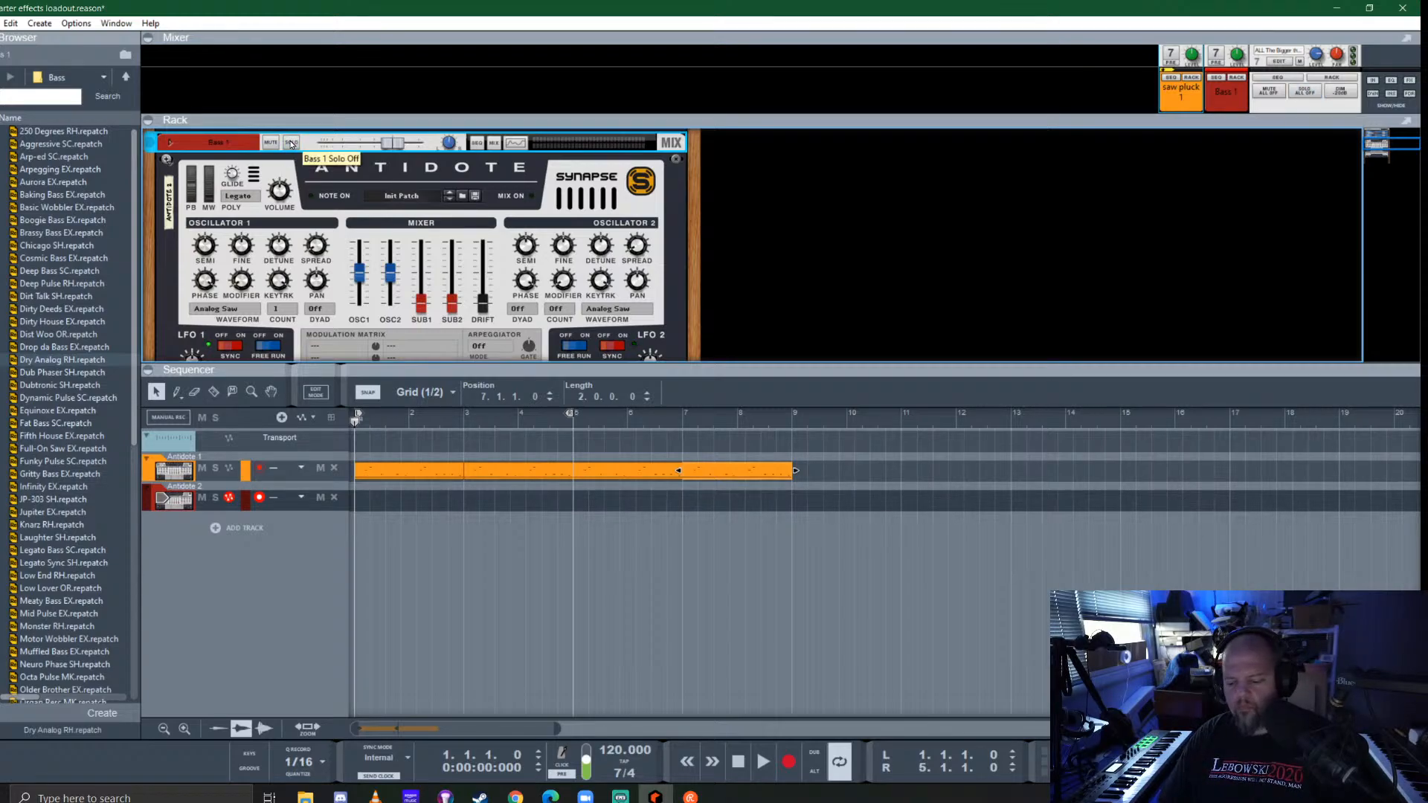
{"action": "key", "text": "space"}
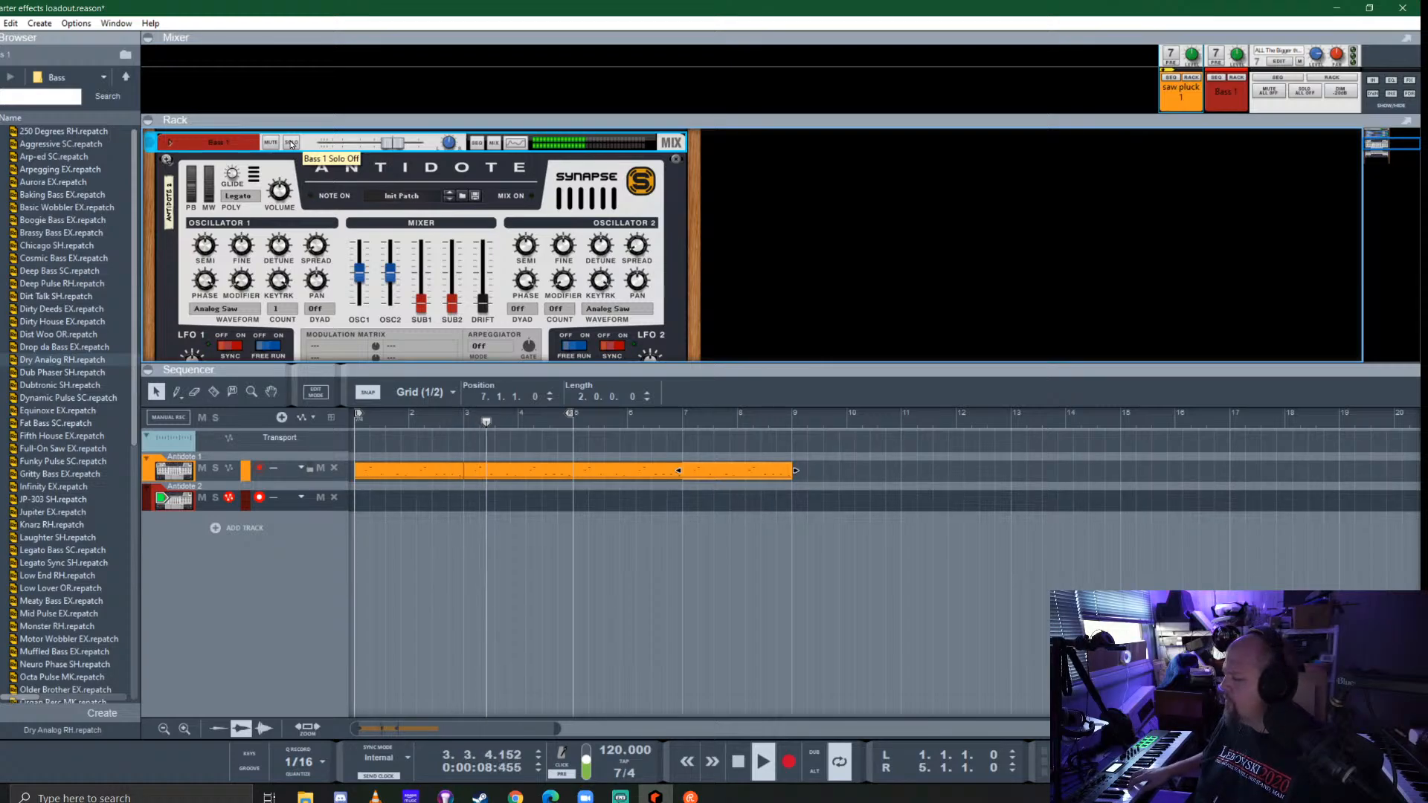
{"action": "key", "text": "ctrl+Return"}
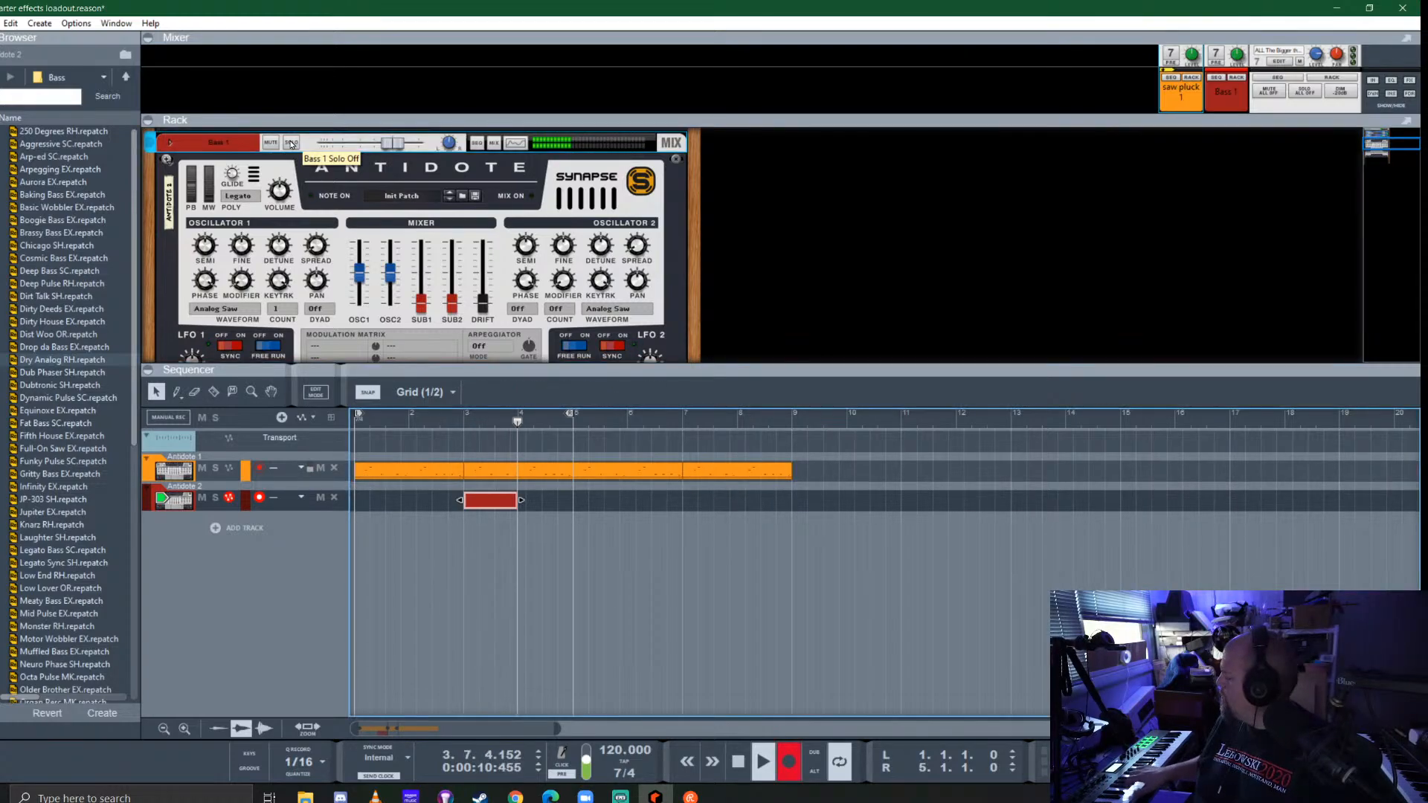
{"action": "key", "text": "space"}
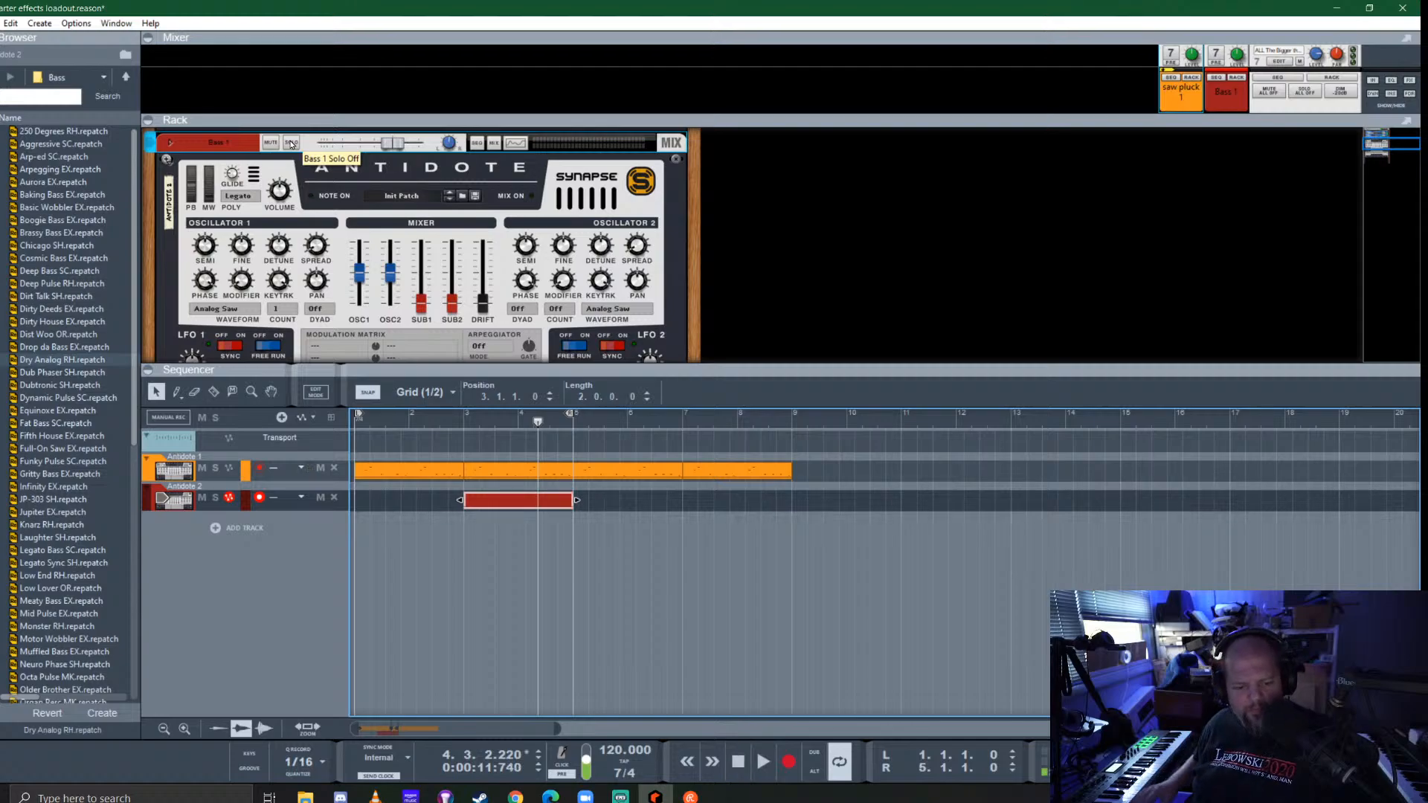
{"action": "key", "text": "Delete"}
Record the bass part on the Antidote 2 track from bar 1 to bar 5, and solo the Bass 1 channel
{"action": "key", "text": "shift+Return"}
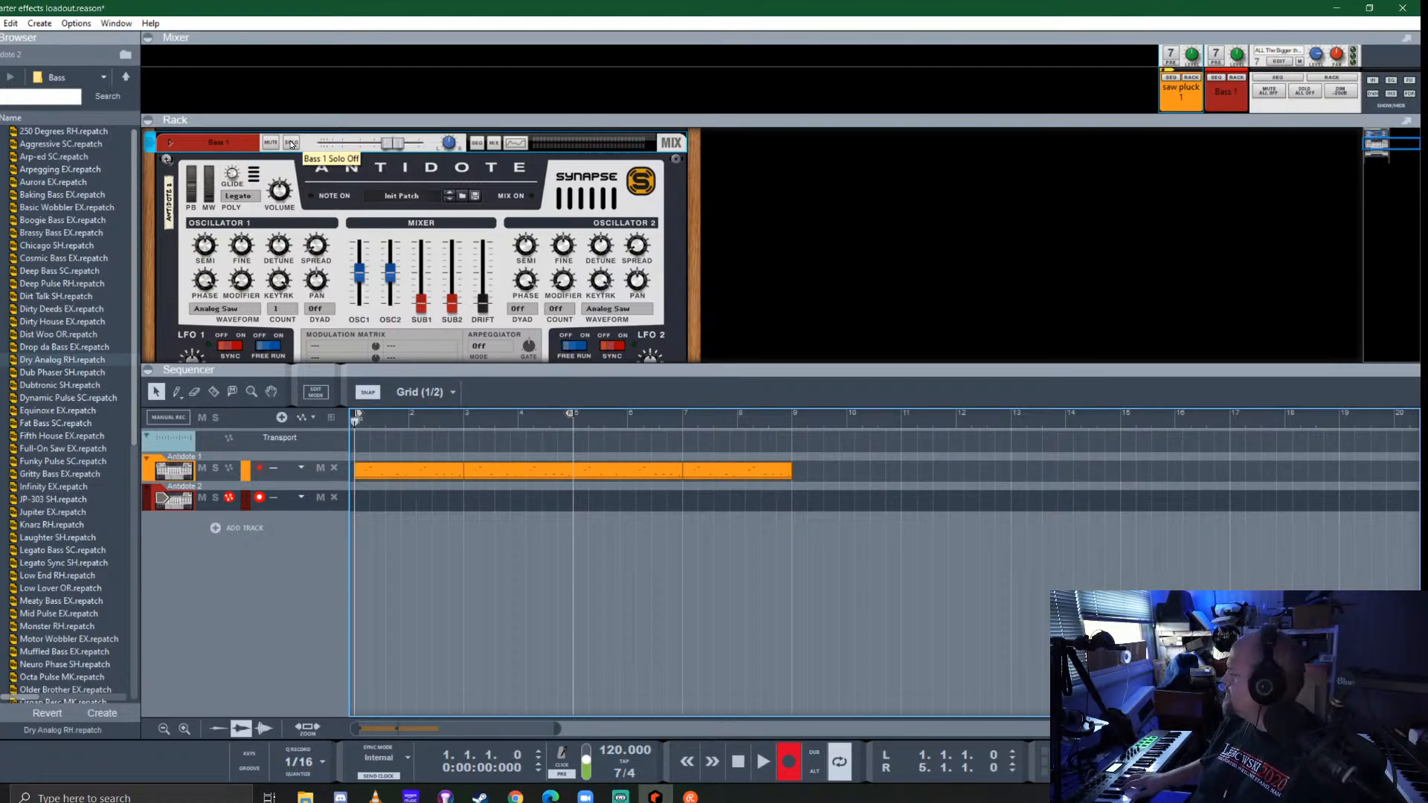
{"action": "key", "text": "ctrl+Return"}
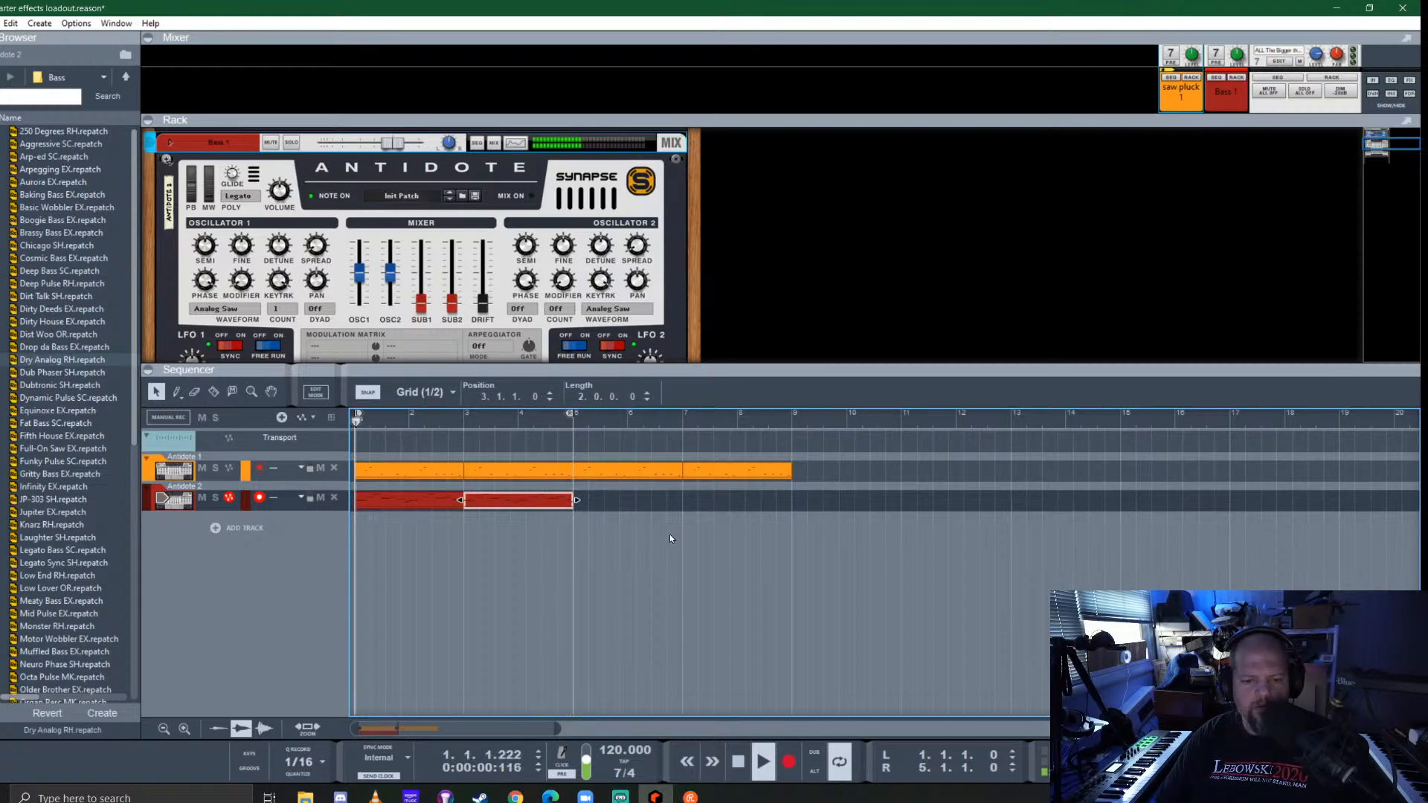
{"action": "left_click", "coordinate": [291, 142]}
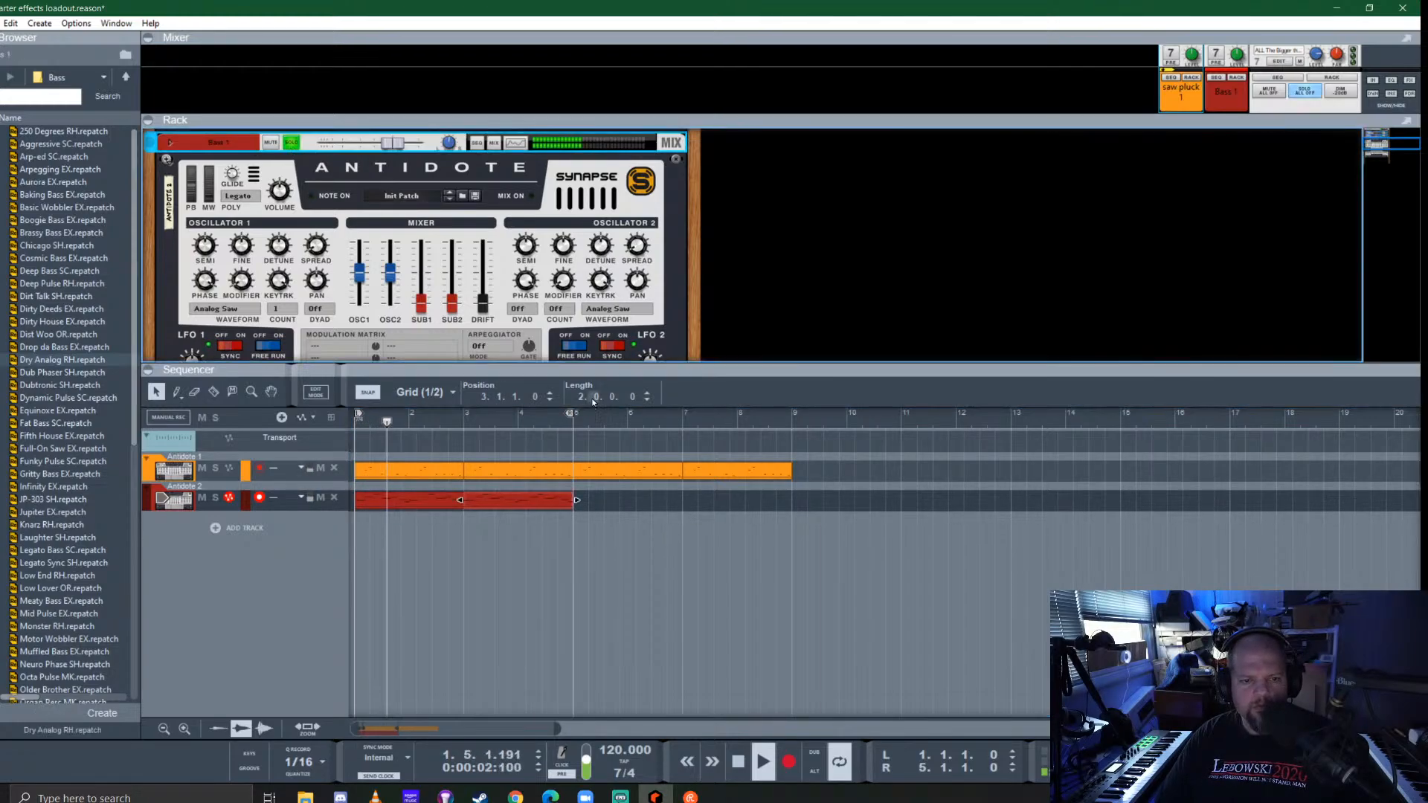
Tune the bass Antidote's oscillator 1 down to -12 semitones and set its count to 4
{"action": "left_click_drag", "start_coordinate": [543, 365], "coordinate": [497, 555]}
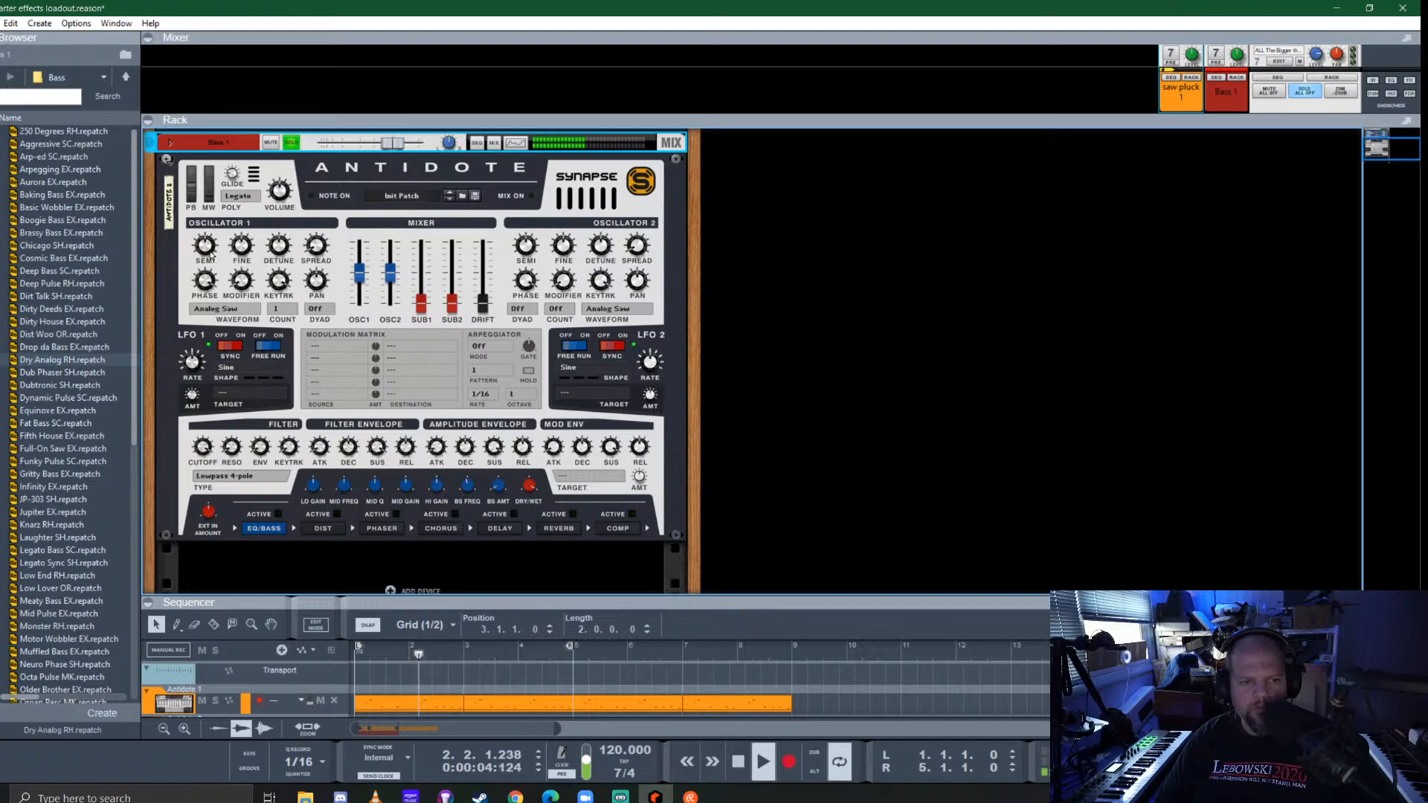
{"action": "left_click_drag", "start_coordinate": [208, 250], "coordinate": [208, 265]}
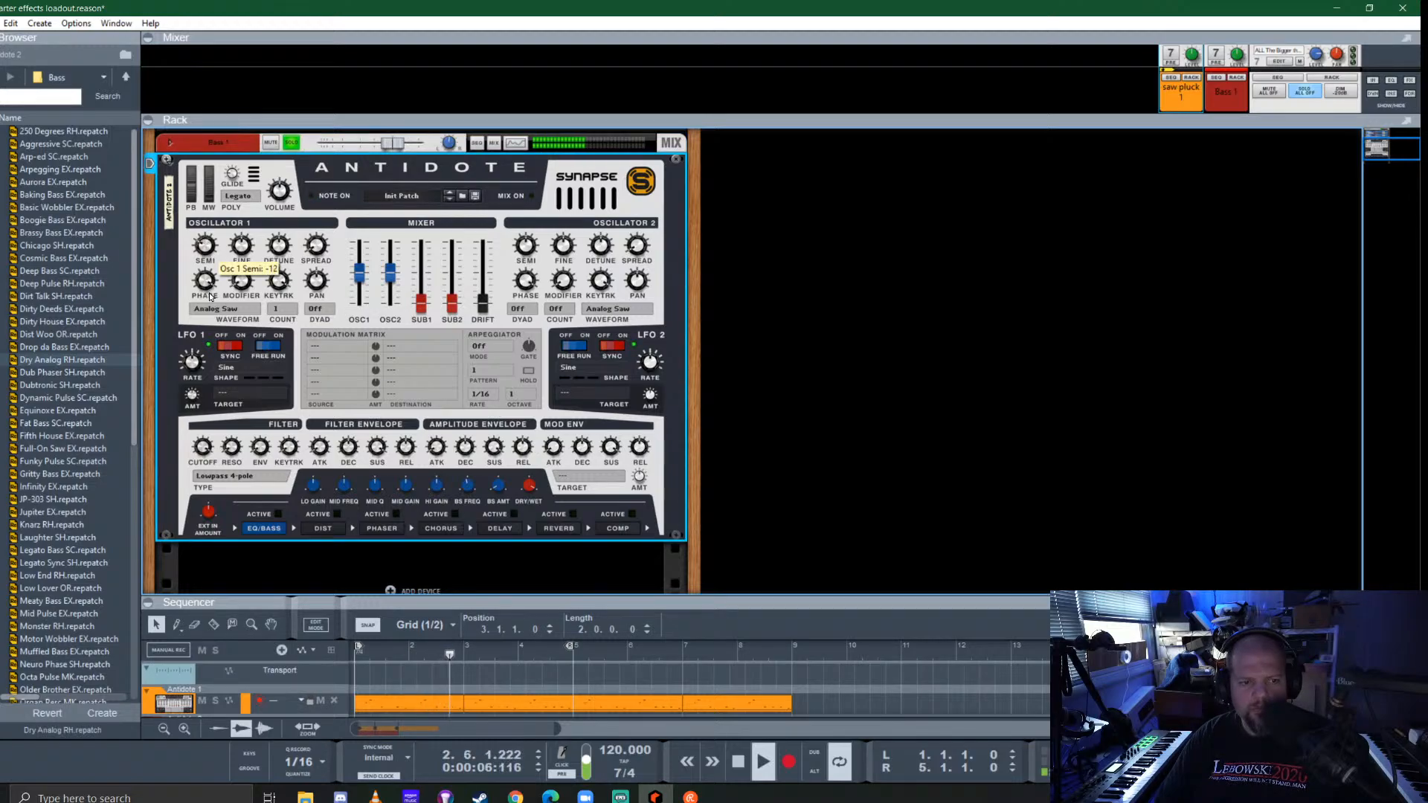
{"action": "left_click", "coordinate": [283, 316]}
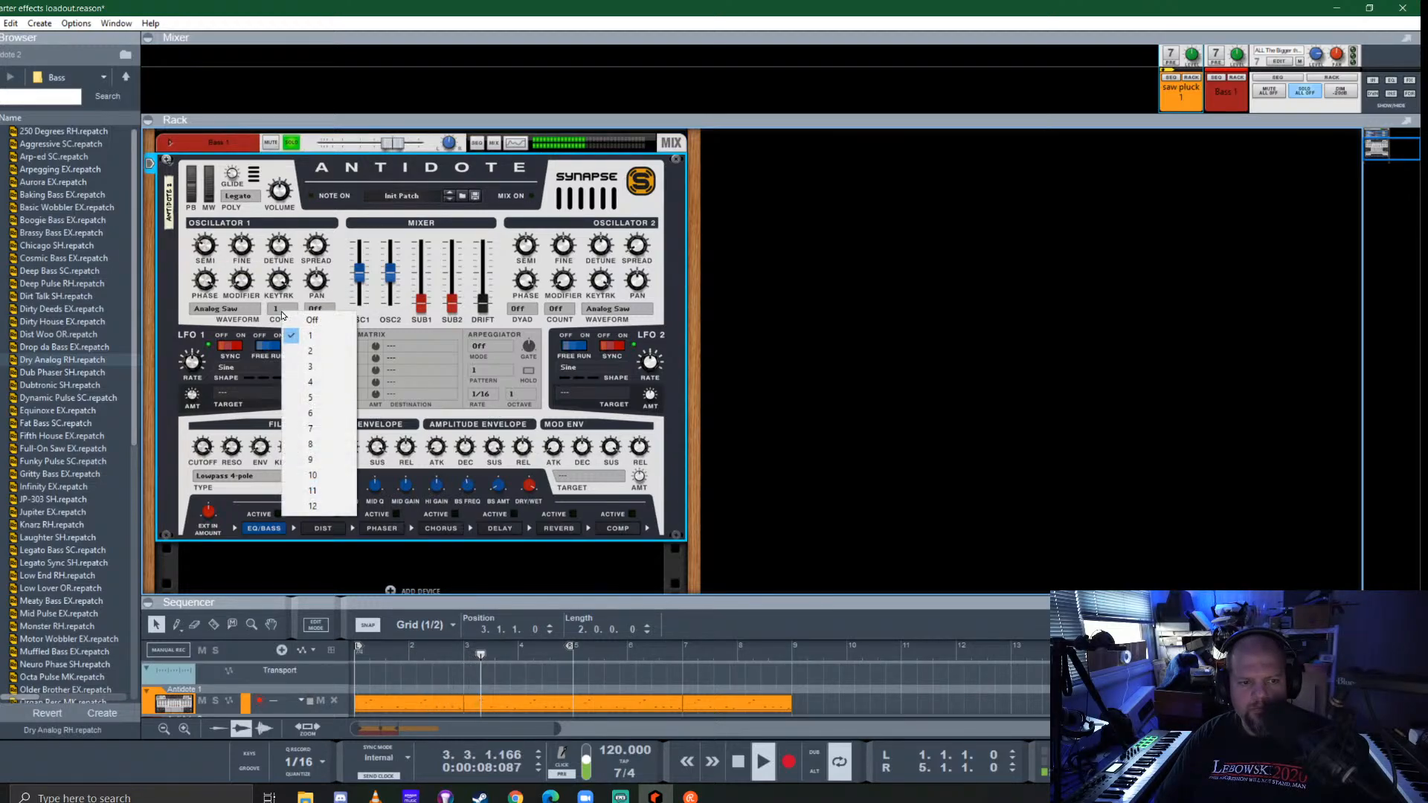
{"action": "left_click", "coordinate": [312, 365]}
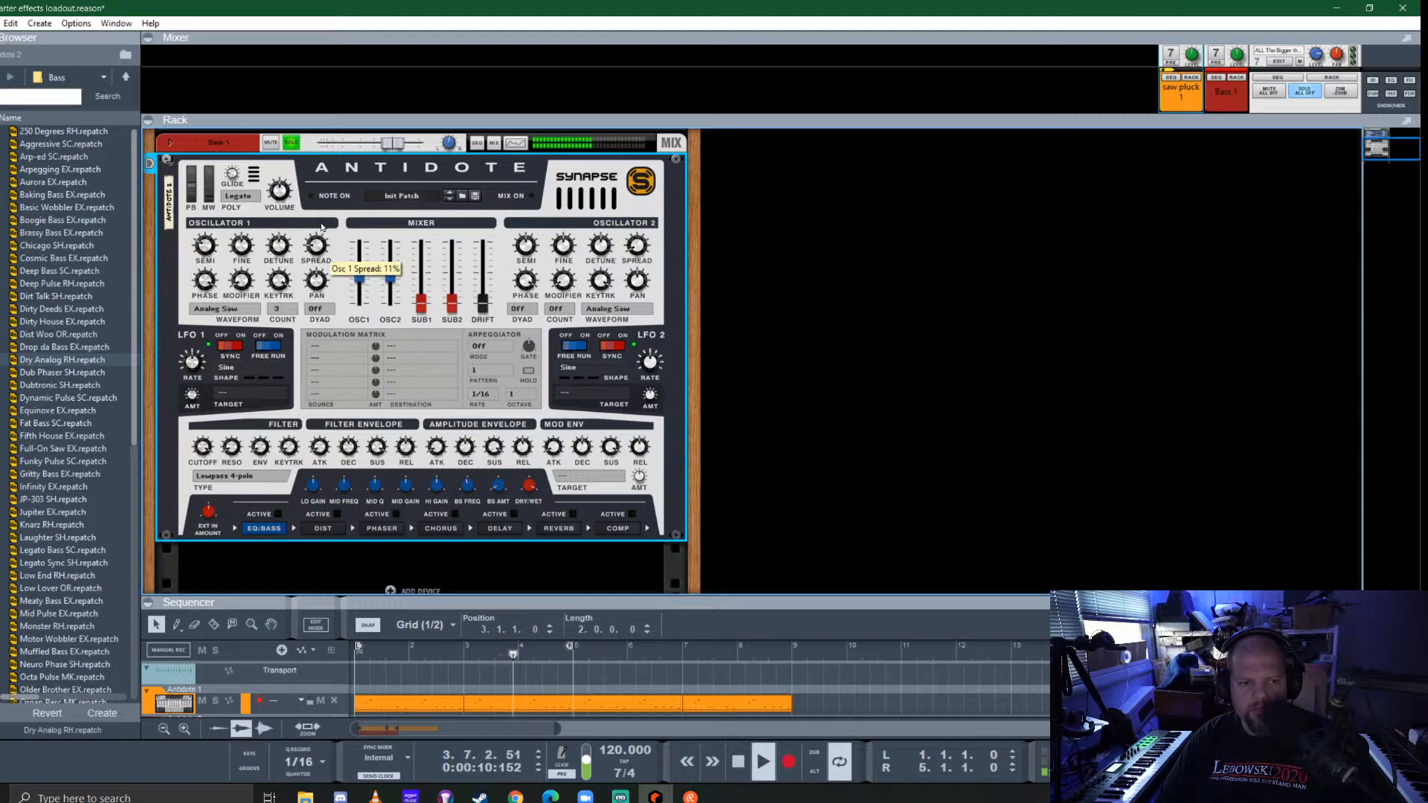
{"action": "left_click", "coordinate": [283, 309]}
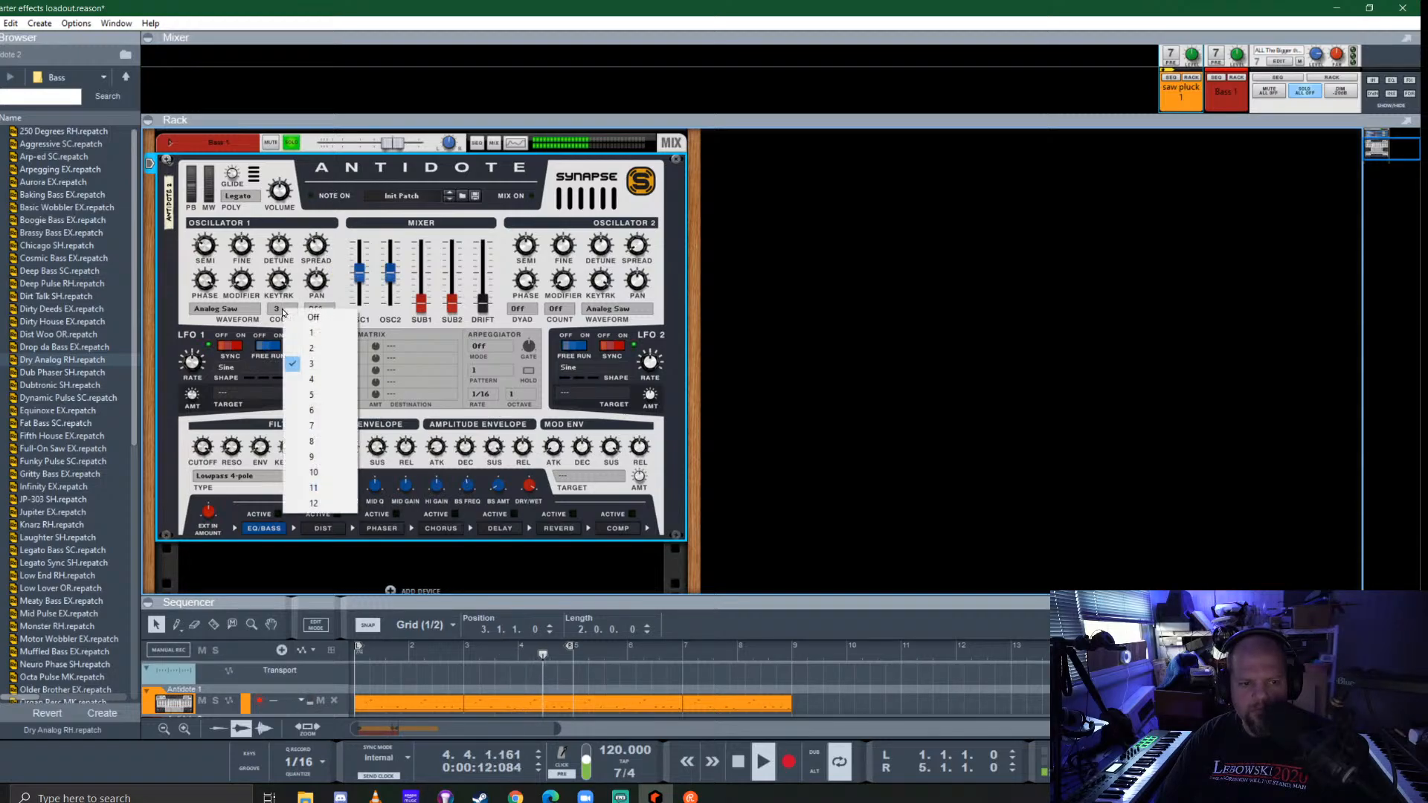
{"action": "left_click", "coordinate": [319, 378]}
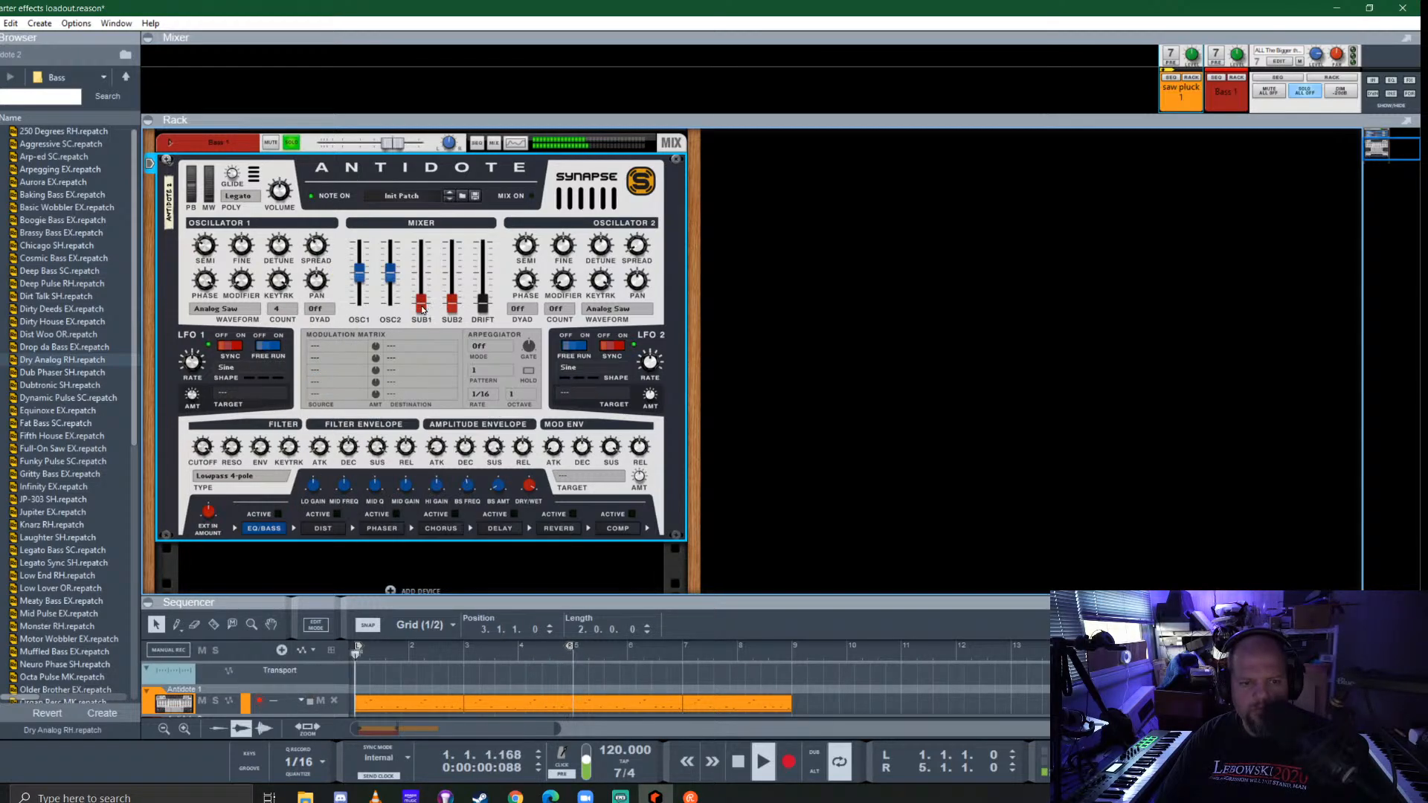
Raise the Sub 1 level in the Antidote mixer and set the filter type to Diode Ladder
{"action": "left_click_drag", "start_coordinate": [422, 307], "coordinate": [422, 284]}
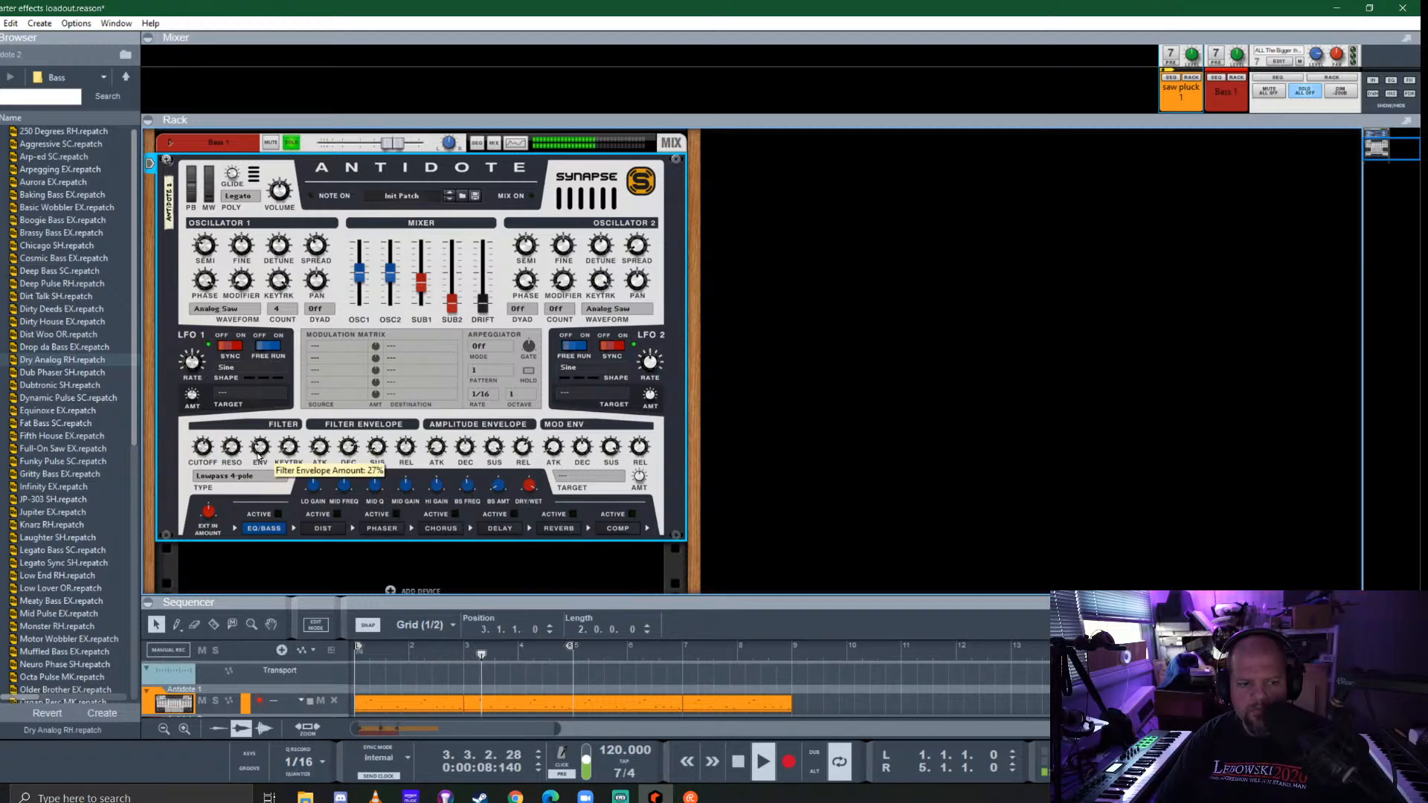
{"action": "left_click", "coordinate": [261, 480]}
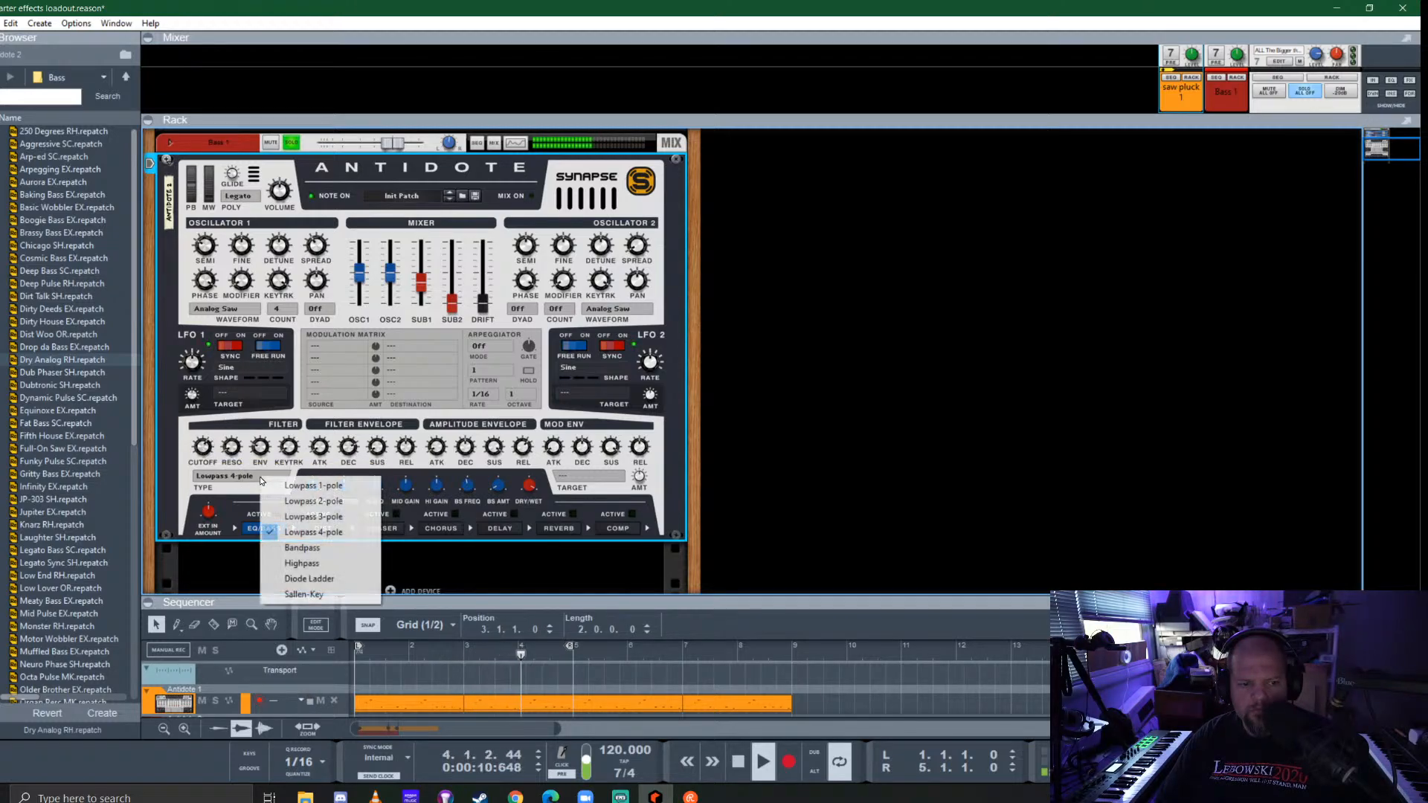
{"action": "left_click", "coordinate": [328, 579]}
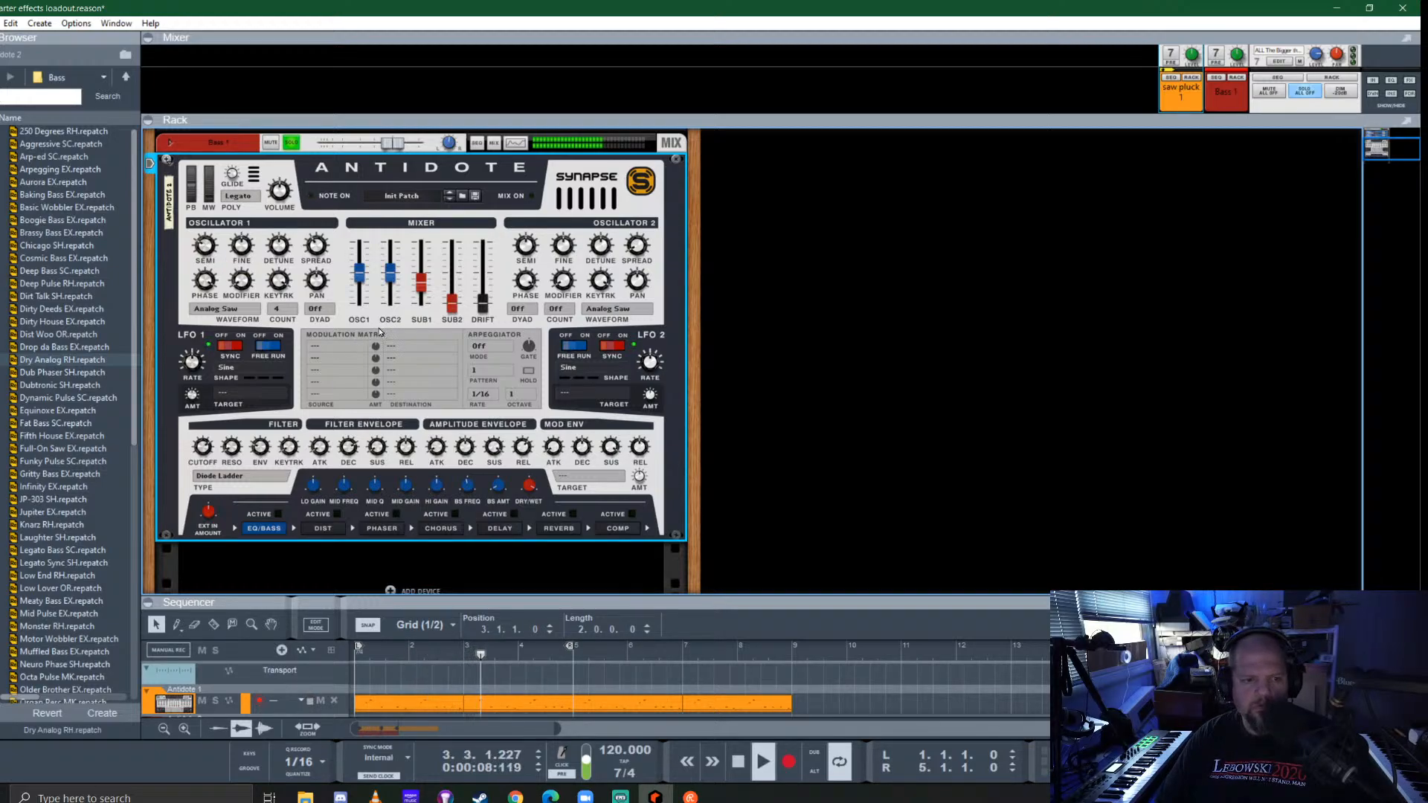
Audition lower Sub 1 levels and leave the Sub 1 fader all the way down
{"action": "left_click_drag", "start_coordinate": [421, 284], "coordinate": [425, 325]}
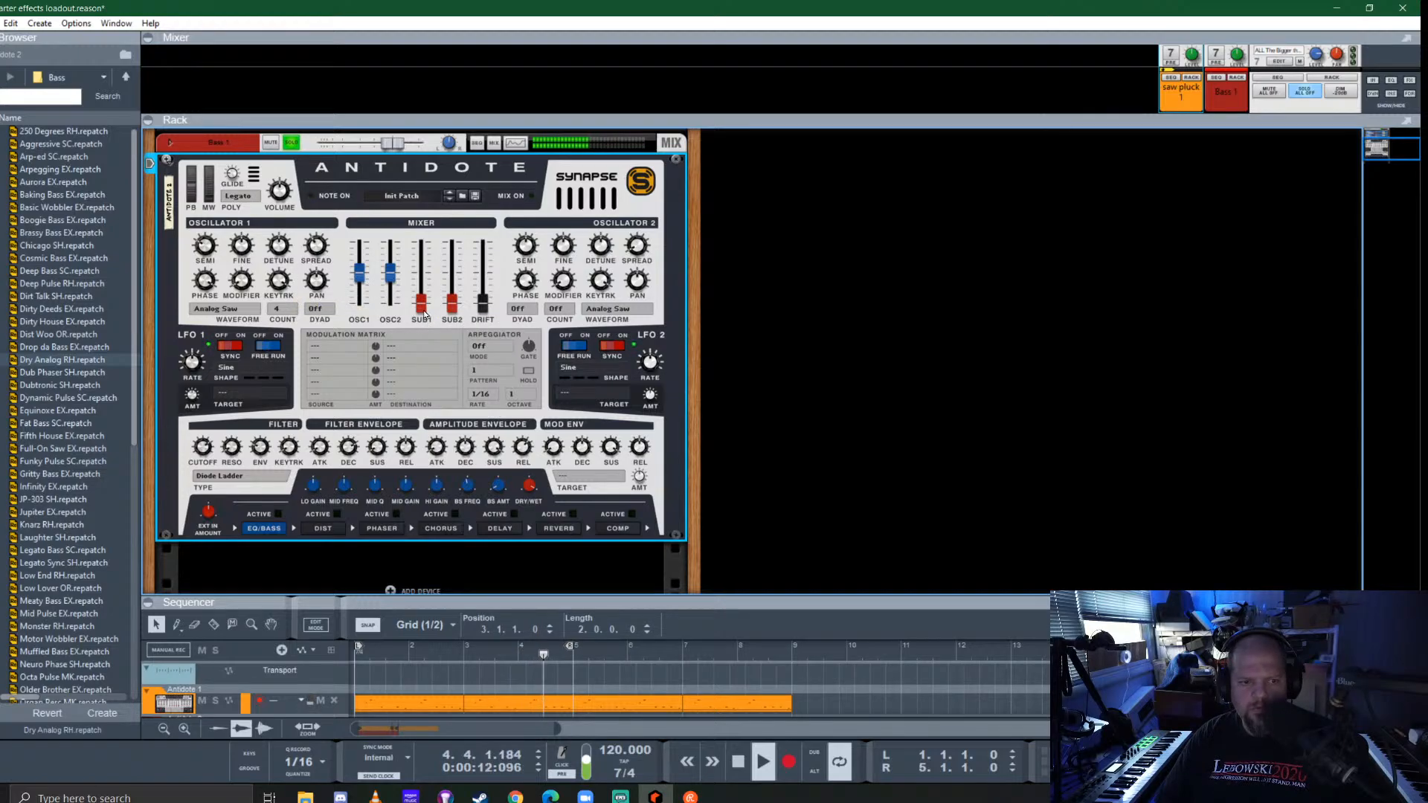
{"action": "left_click_drag", "start_coordinate": [425, 314], "coordinate": [423, 311]}
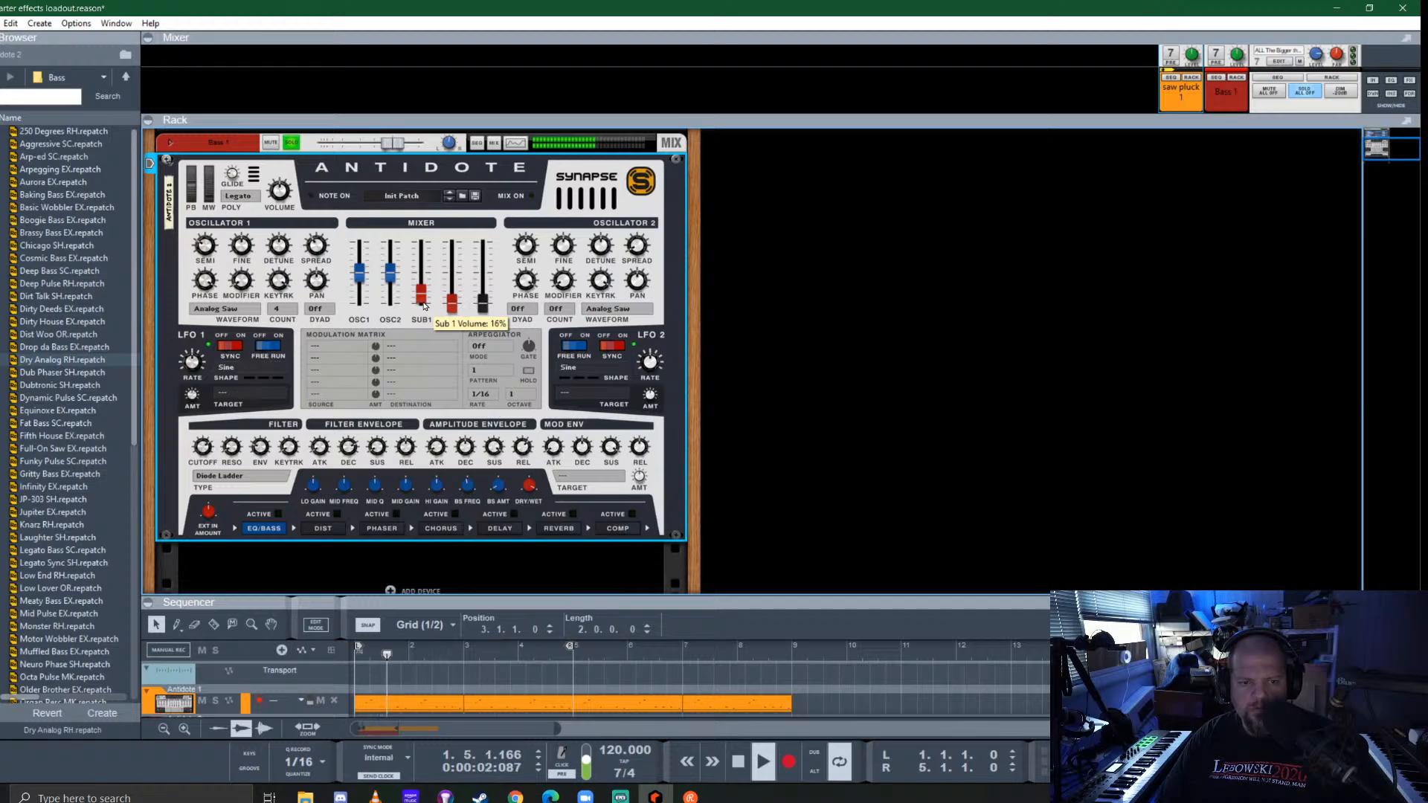
{"action": "left_click_drag", "start_coordinate": [424, 306], "coordinate": [424, 311]}
Set oscillator 1's dyad to +12, lower its semitone tuning further, and set its count to 2
{"action": "left_click", "coordinate": [316, 309]}
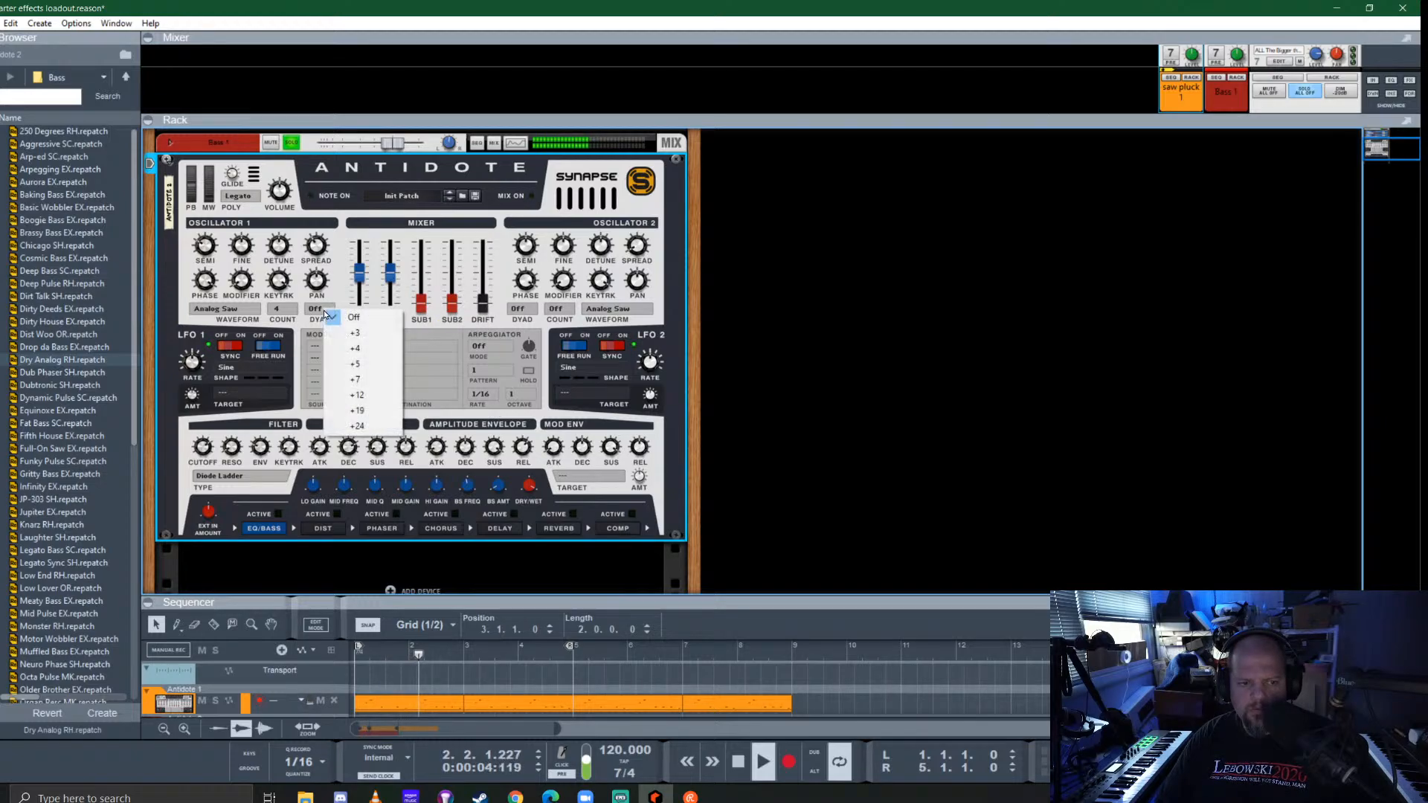
{"action": "left_click", "coordinate": [376, 395]}
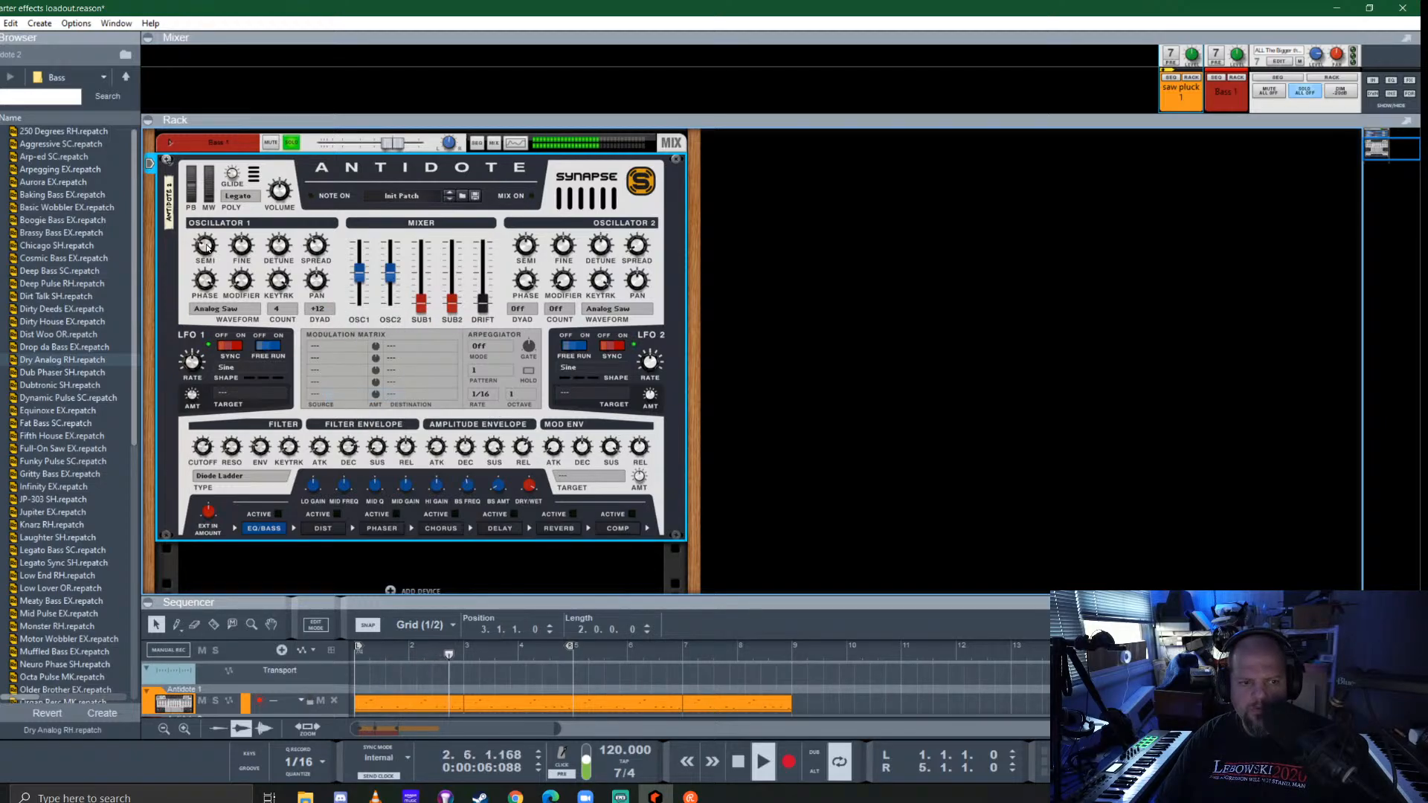
{"action": "left_click_drag", "start_coordinate": [208, 247], "coordinate": [221, 291]}
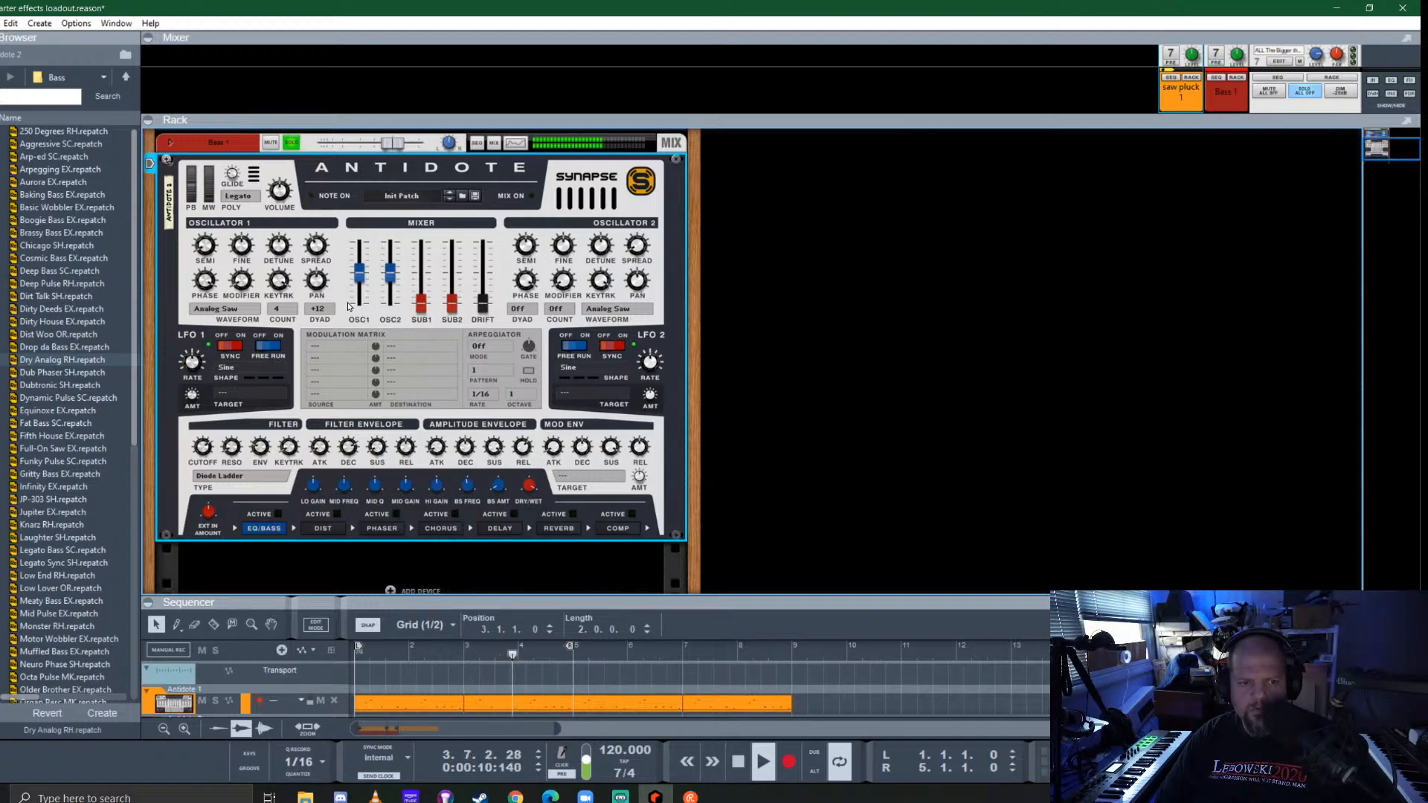
{"action": "left_click", "coordinate": [280, 311]}
{"action": "left_click", "coordinate": [287, 332]}
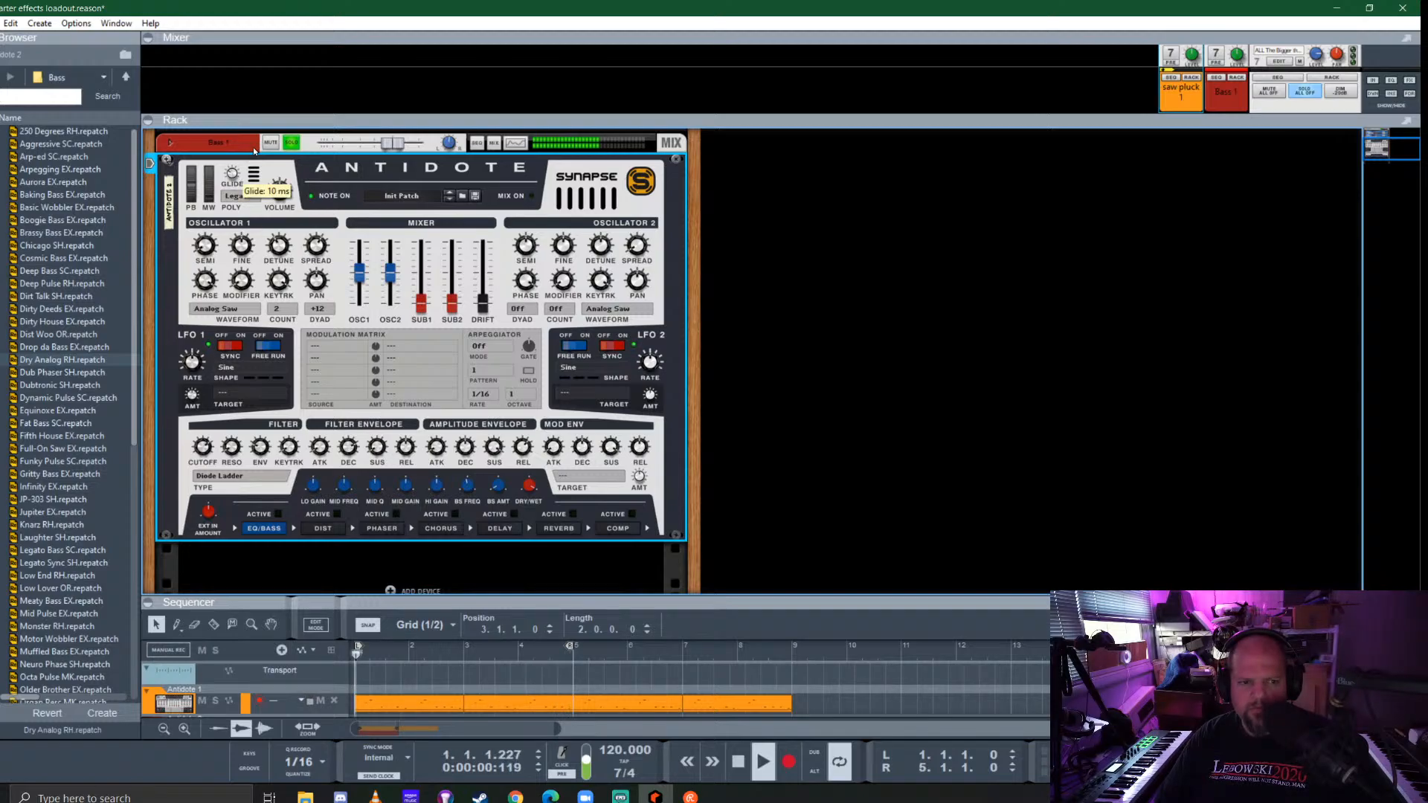
Adjust the bass synth's glide time and set its polyphony mode to Mono
{"action": "left_click_drag", "start_coordinate": [284, 88], "coordinate": [285, 80]}
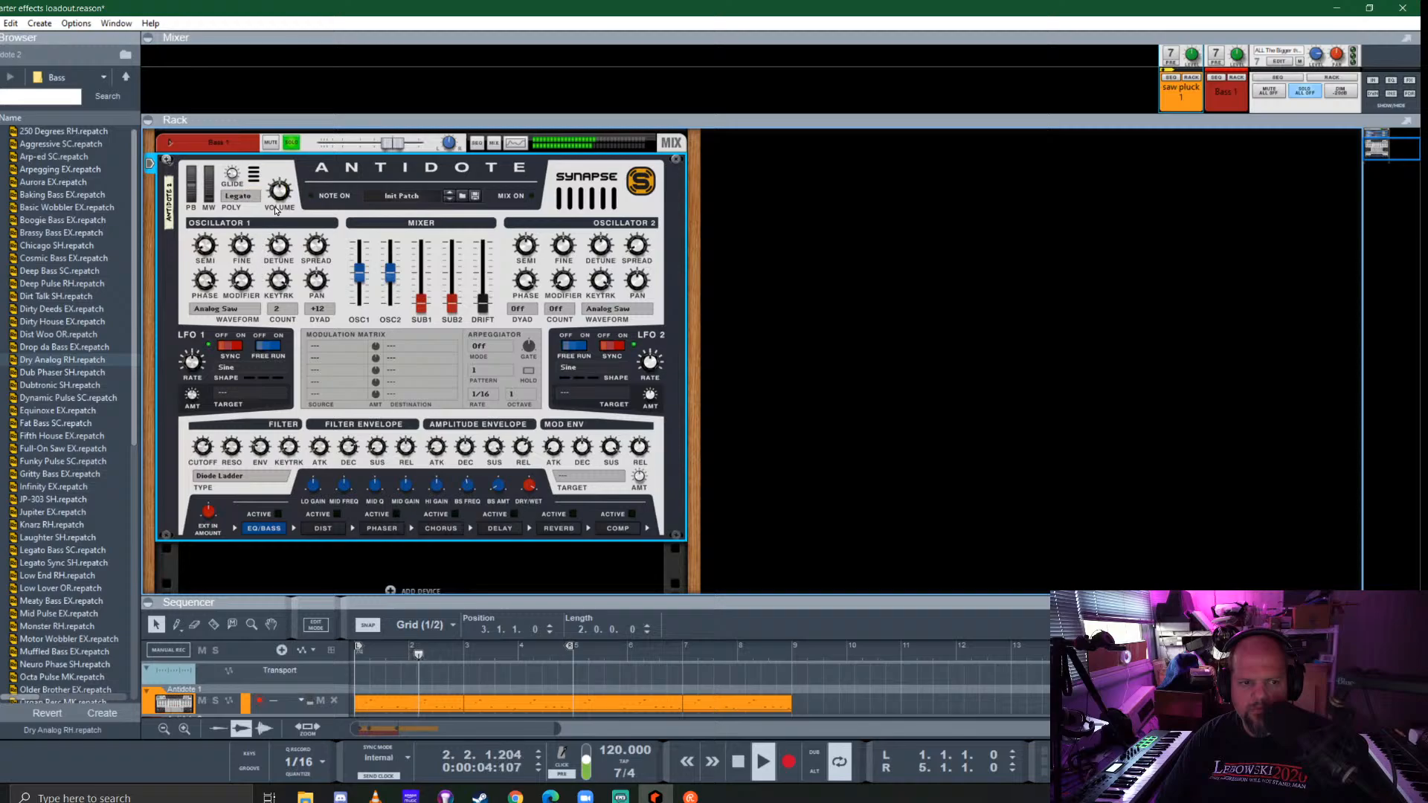
{"action": "left_click", "coordinate": [239, 196]}
{"action": "left_click", "coordinate": [261, 212]}
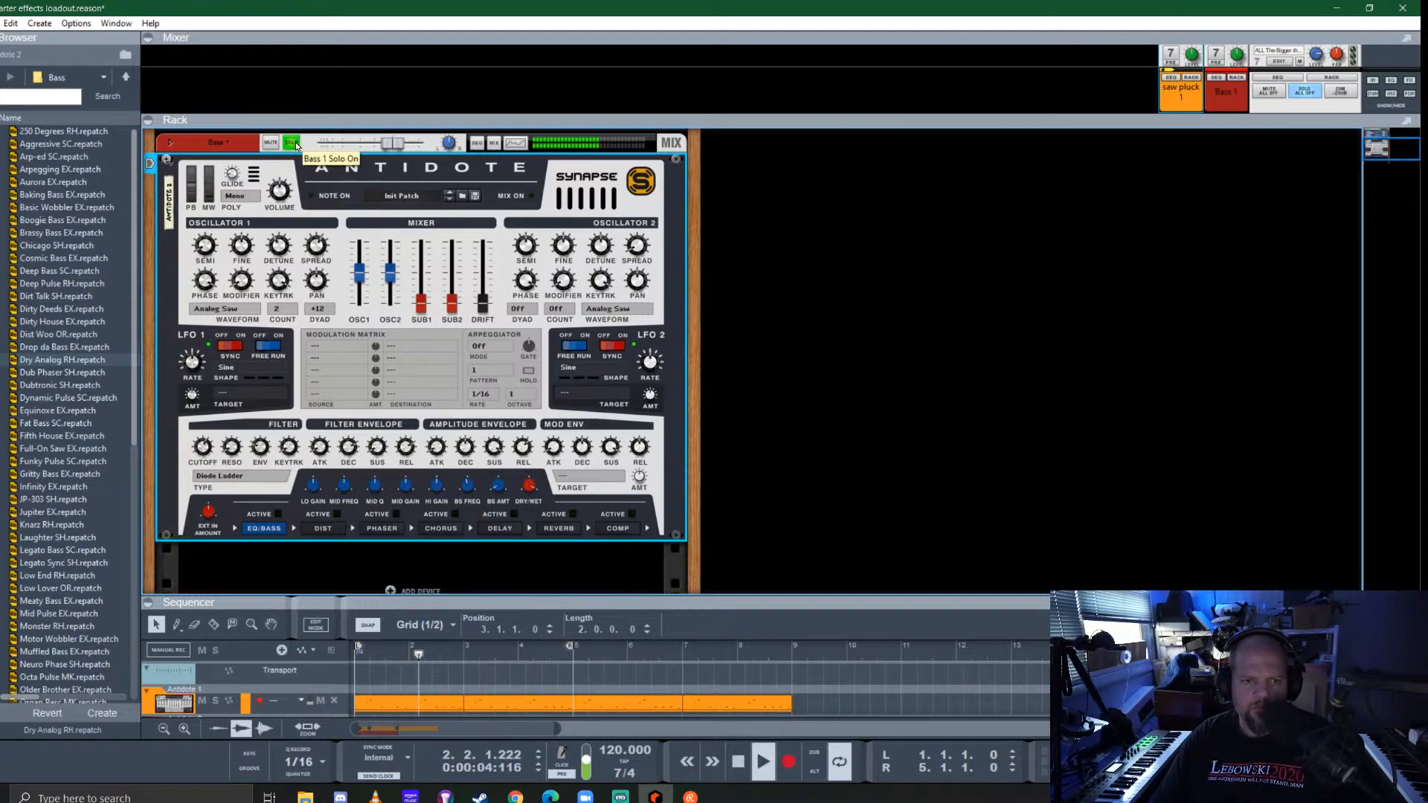
Collapse the rack devices, enlarge the sequencer, and extend the loop's right locator to bar 9
{"action": "left_click", "coordinate": [167, 159]}
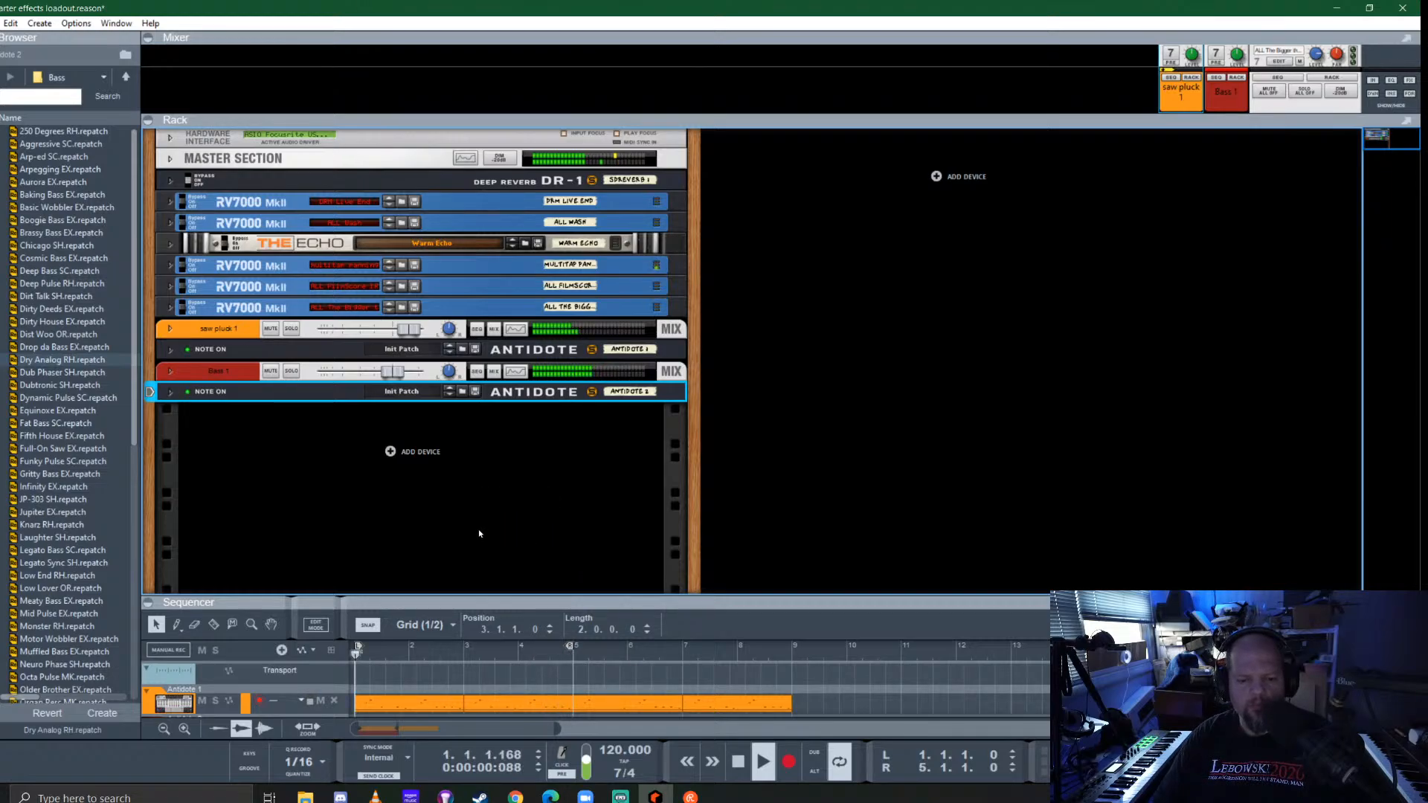
{"action": "left_click_drag", "start_coordinate": [643, 602], "coordinate": [655, 444]}
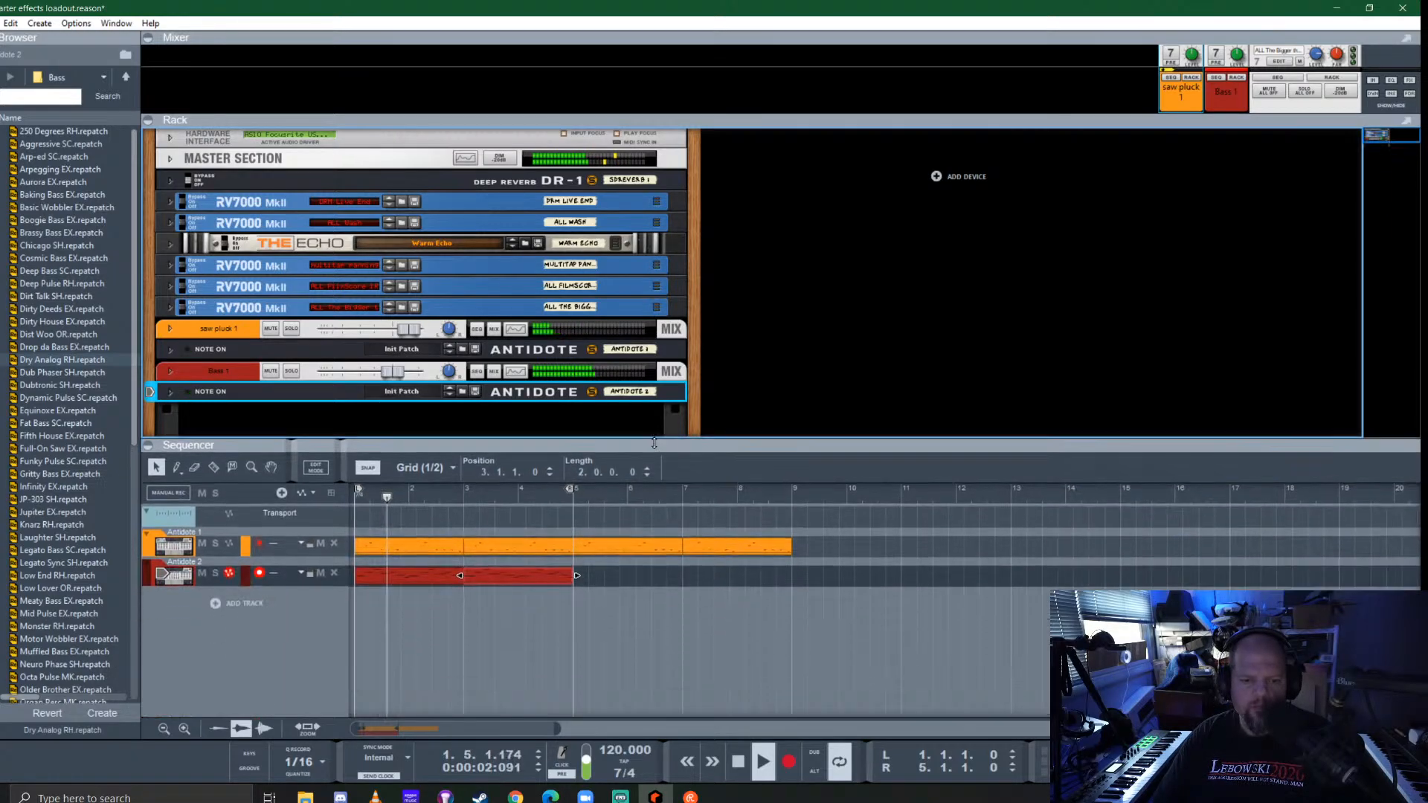
{"action": "left_click_drag", "start_coordinate": [579, 490], "coordinate": [795, 501]}
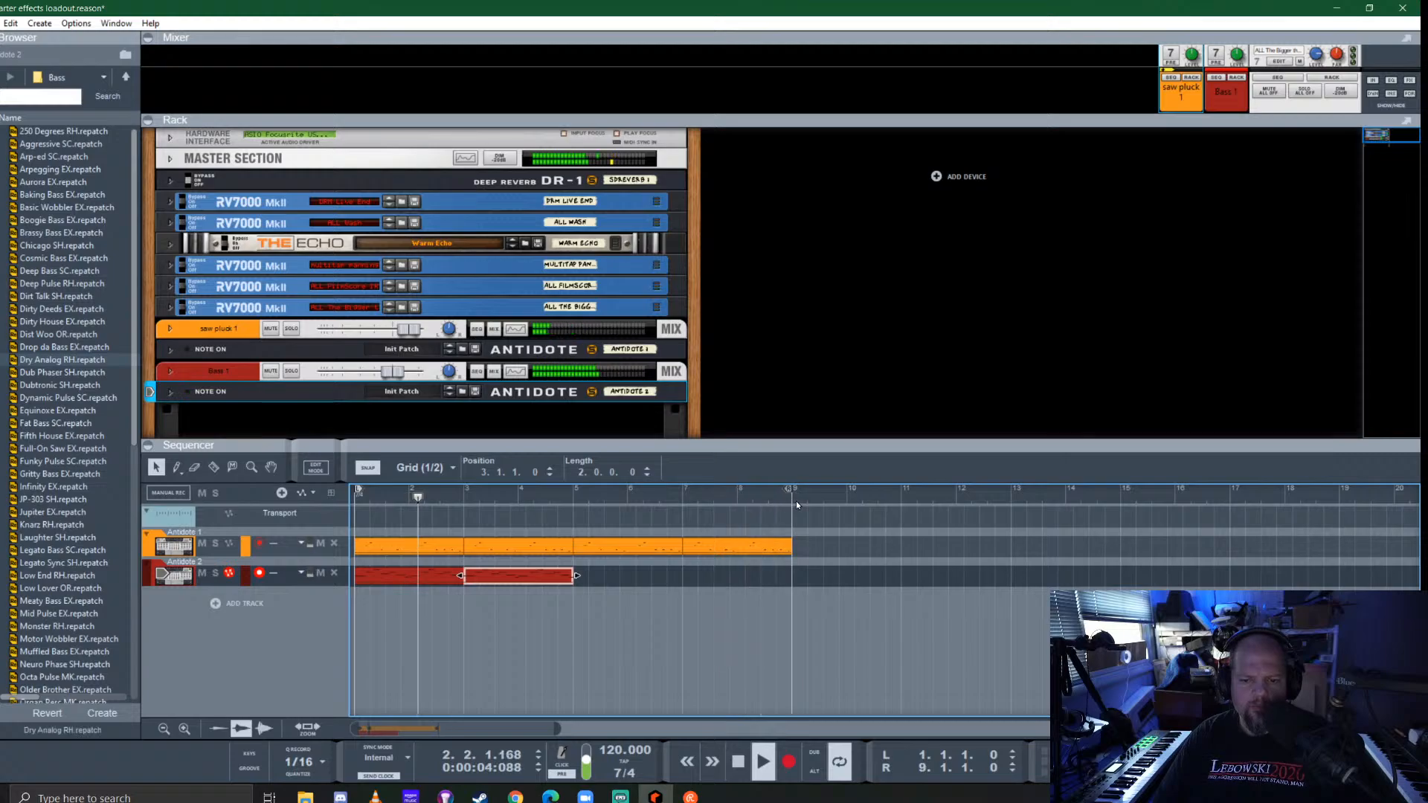
Open the second bass clip on the Antidote 2 track for note editing and enlarge the note editor
{"action": "left_click_drag", "start_coordinate": [636, 587], "coordinate": [437, 576]}
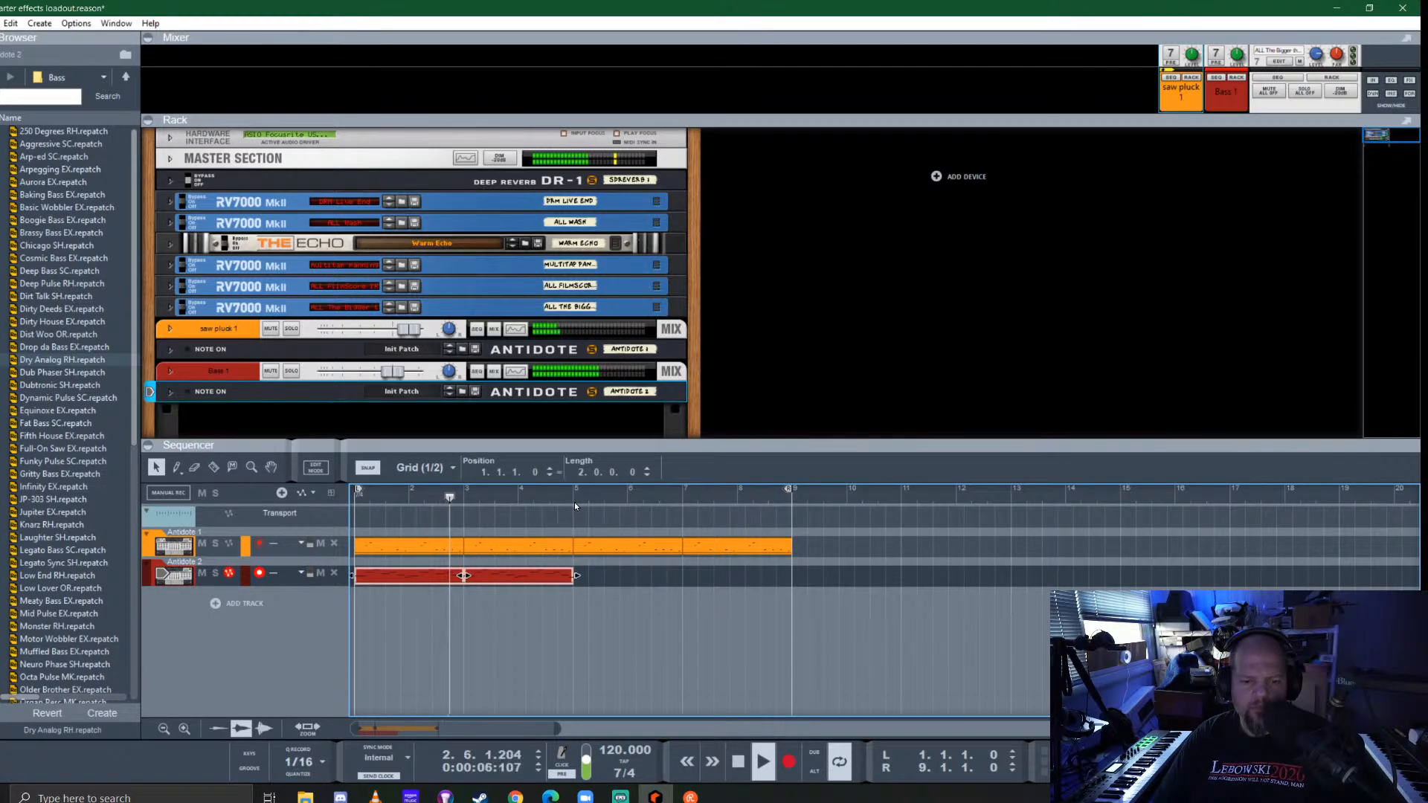
{"action": "double_click", "coordinate": [554, 580]}
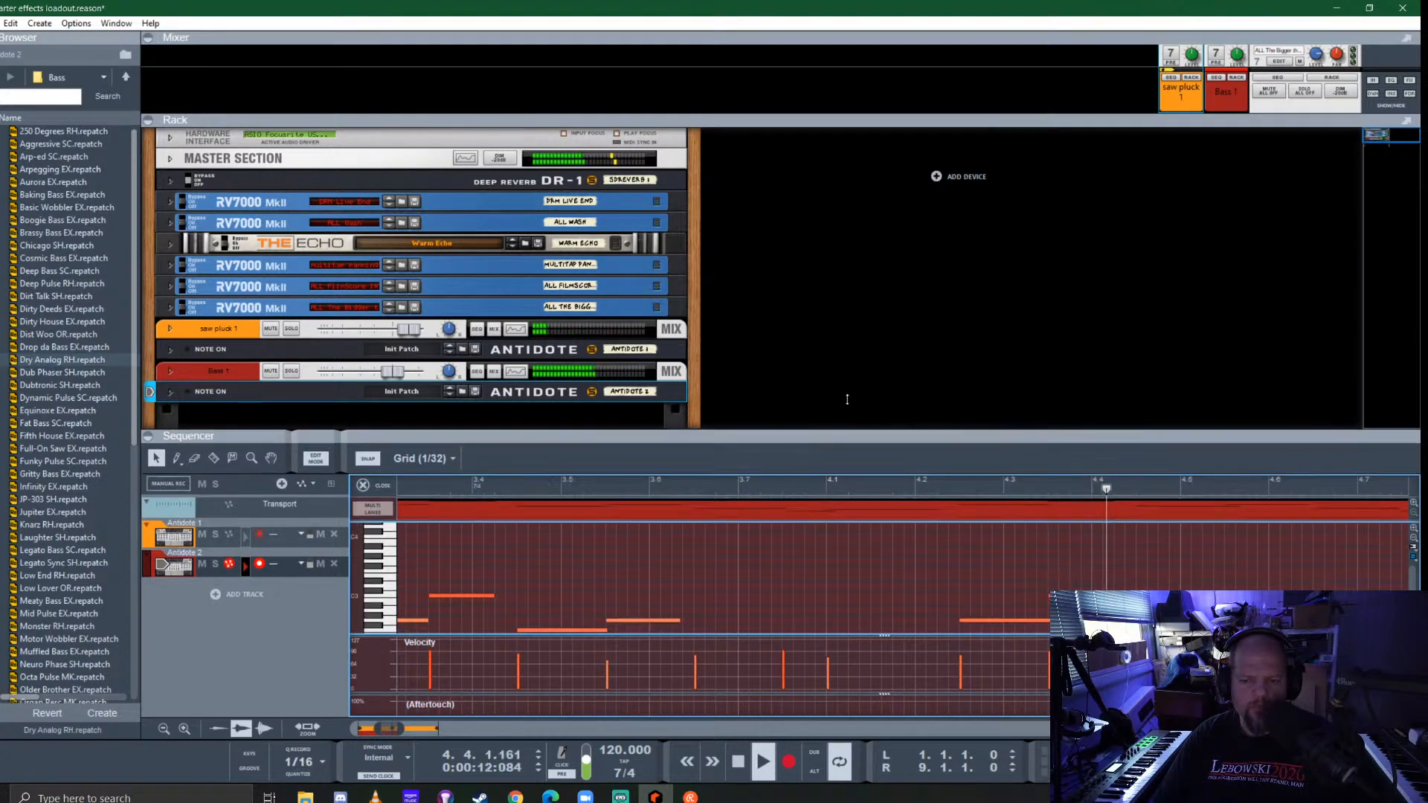
{"action": "left_click_drag", "start_coordinate": [830, 463], "coordinate": [861, 226]}
Shorten the bass notes D2 at 4.6.3 and G2 at 4.5.3 to a length of 0.0.2.0
{"action": "scroll", "coordinate": [891, 442], "scroll_direction": "down", "scroll_amount": 2}
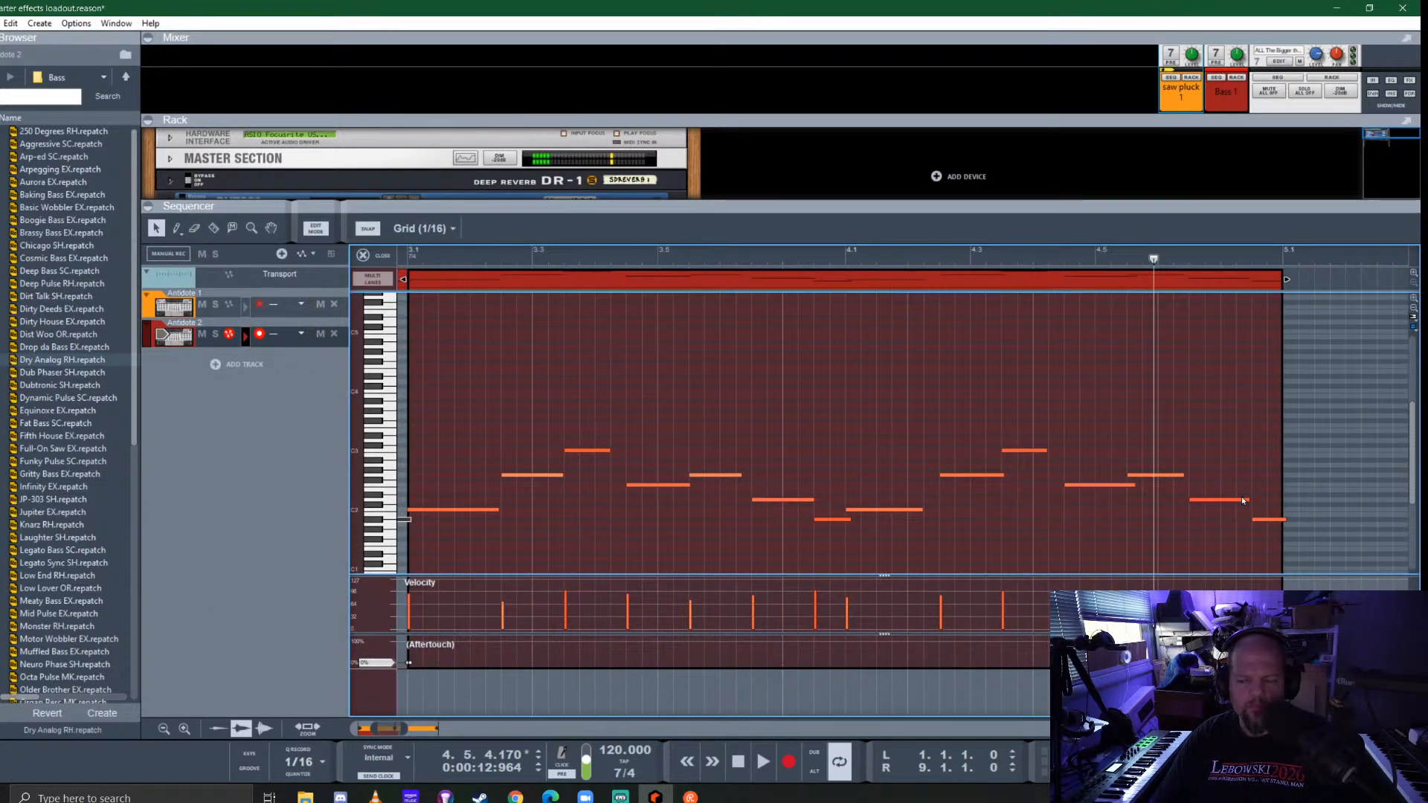
{"action": "scroll", "coordinate": [1259, 502], "scroll_direction": "up", "scroll_amount": 1}
{"action": "scroll", "coordinate": [1051, 467], "scroll_direction": "down", "scroll_amount": 1}
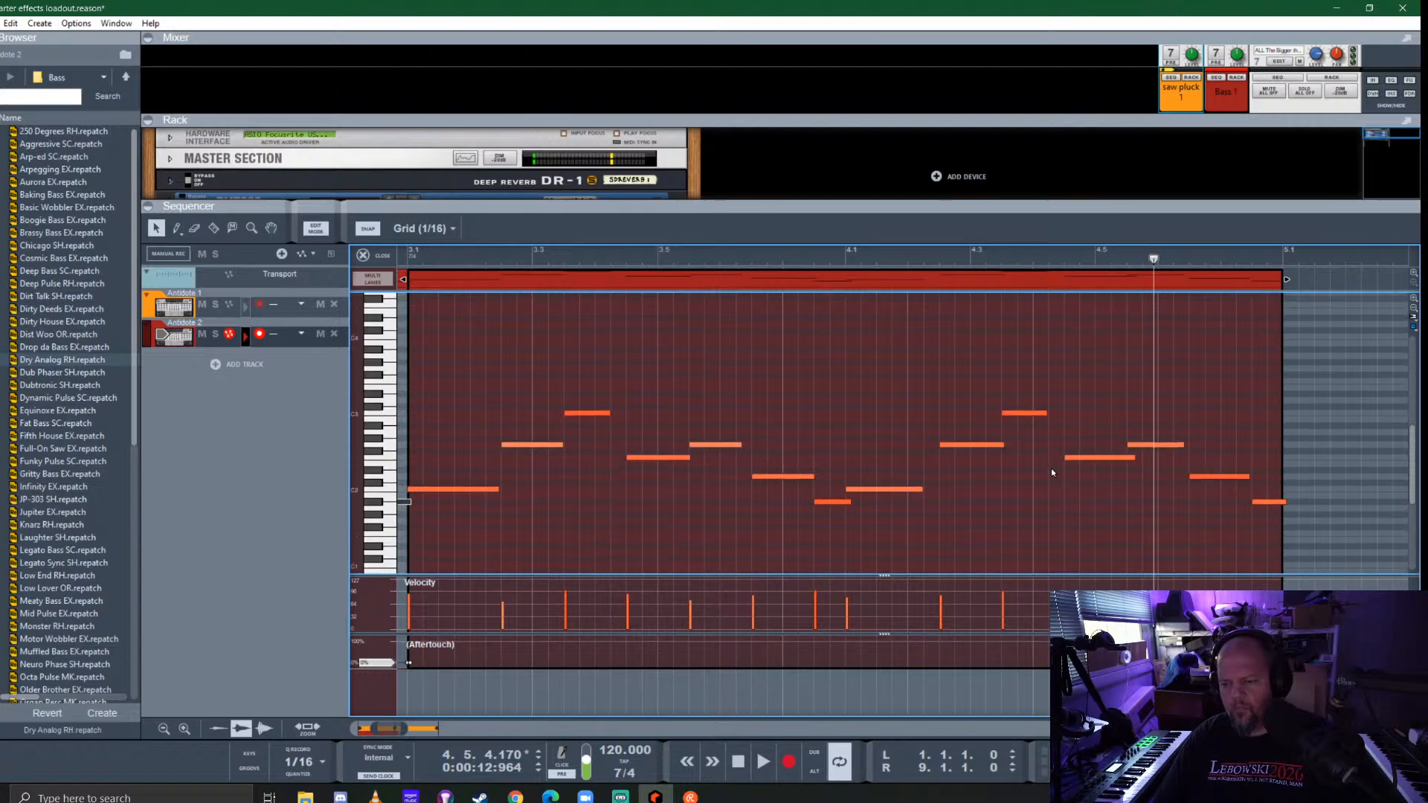
{"action": "scroll", "coordinate": [1051, 467], "scroll_direction": "right", "scroll_amount": 4}
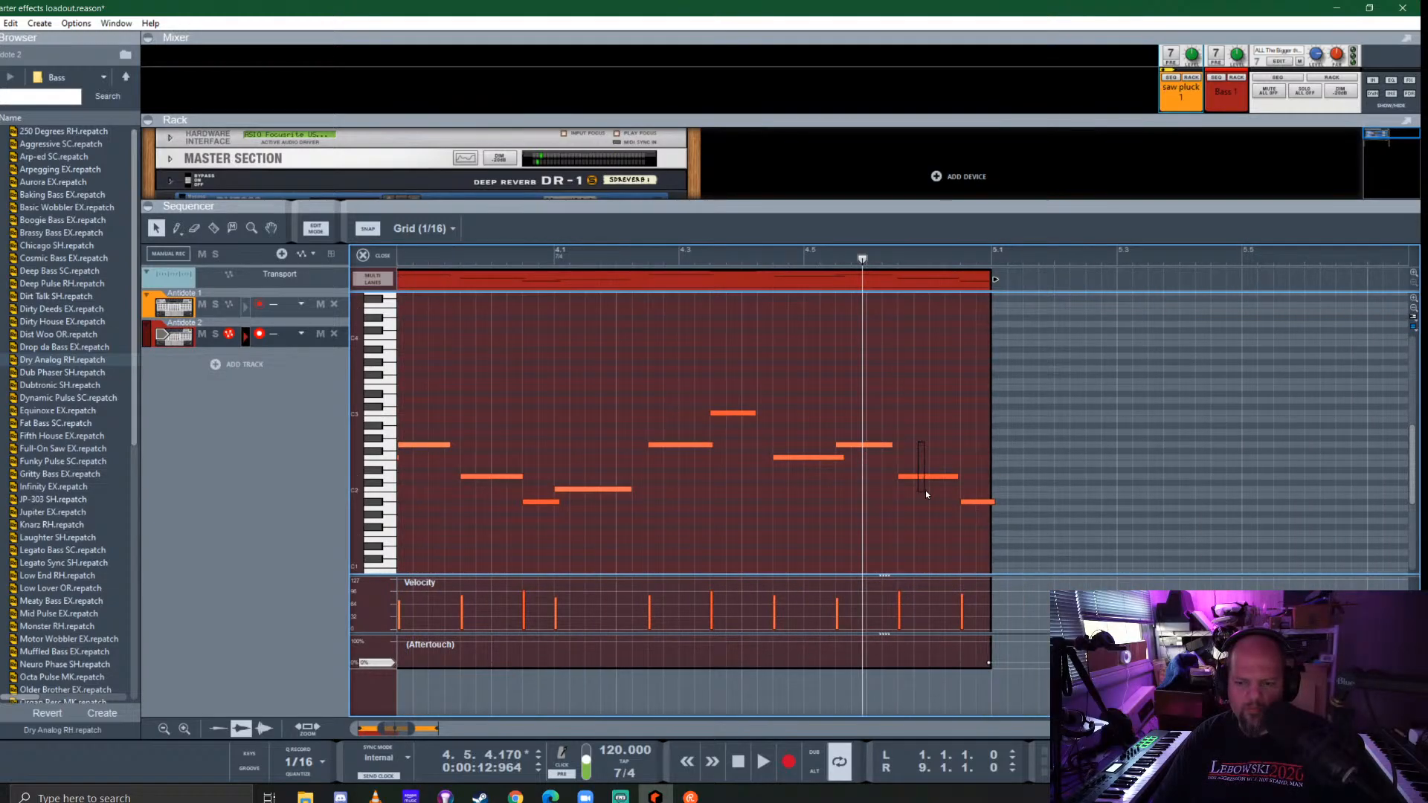
{"action": "left_click_drag", "start_coordinate": [926, 493], "coordinate": [928, 476]}
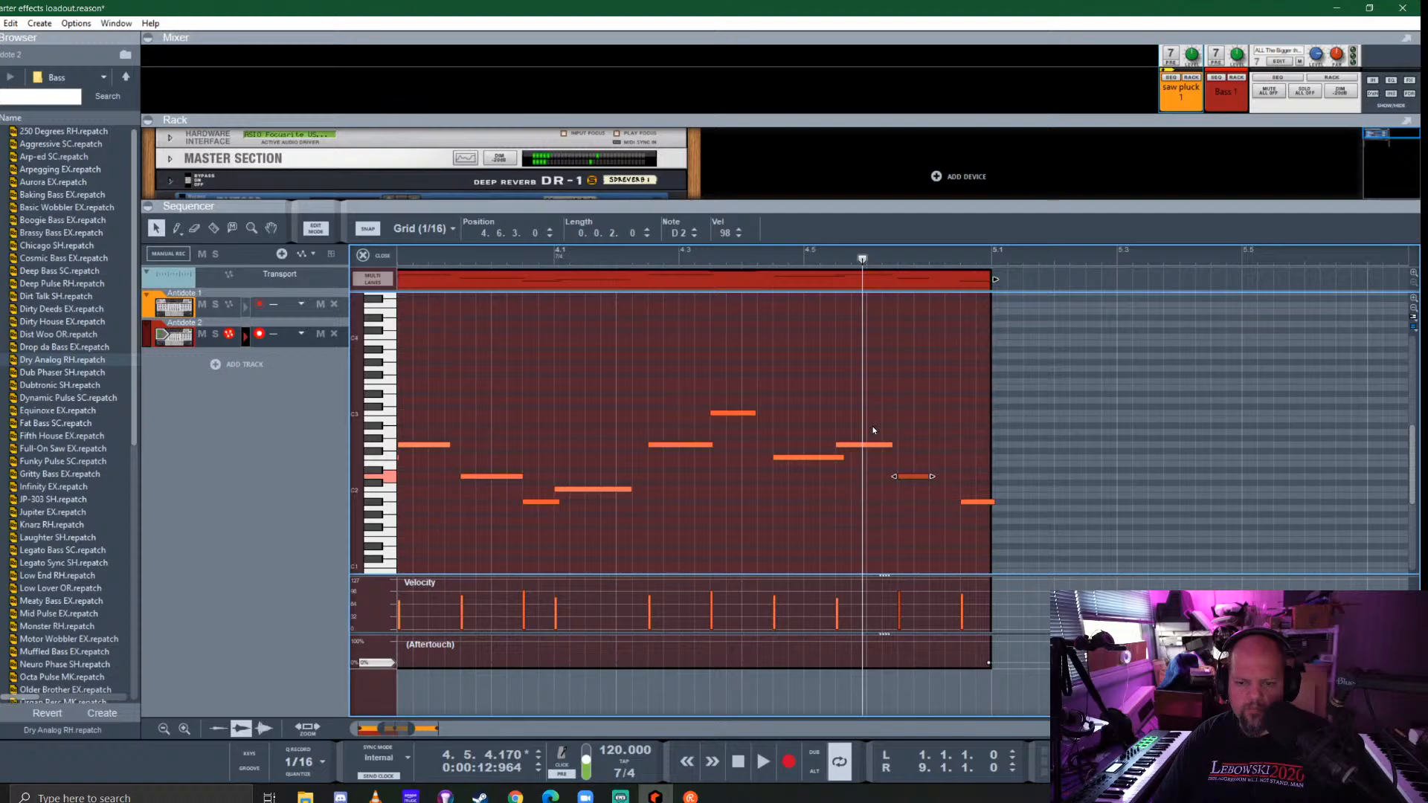
{"action": "left_click", "coordinate": [887, 445]}
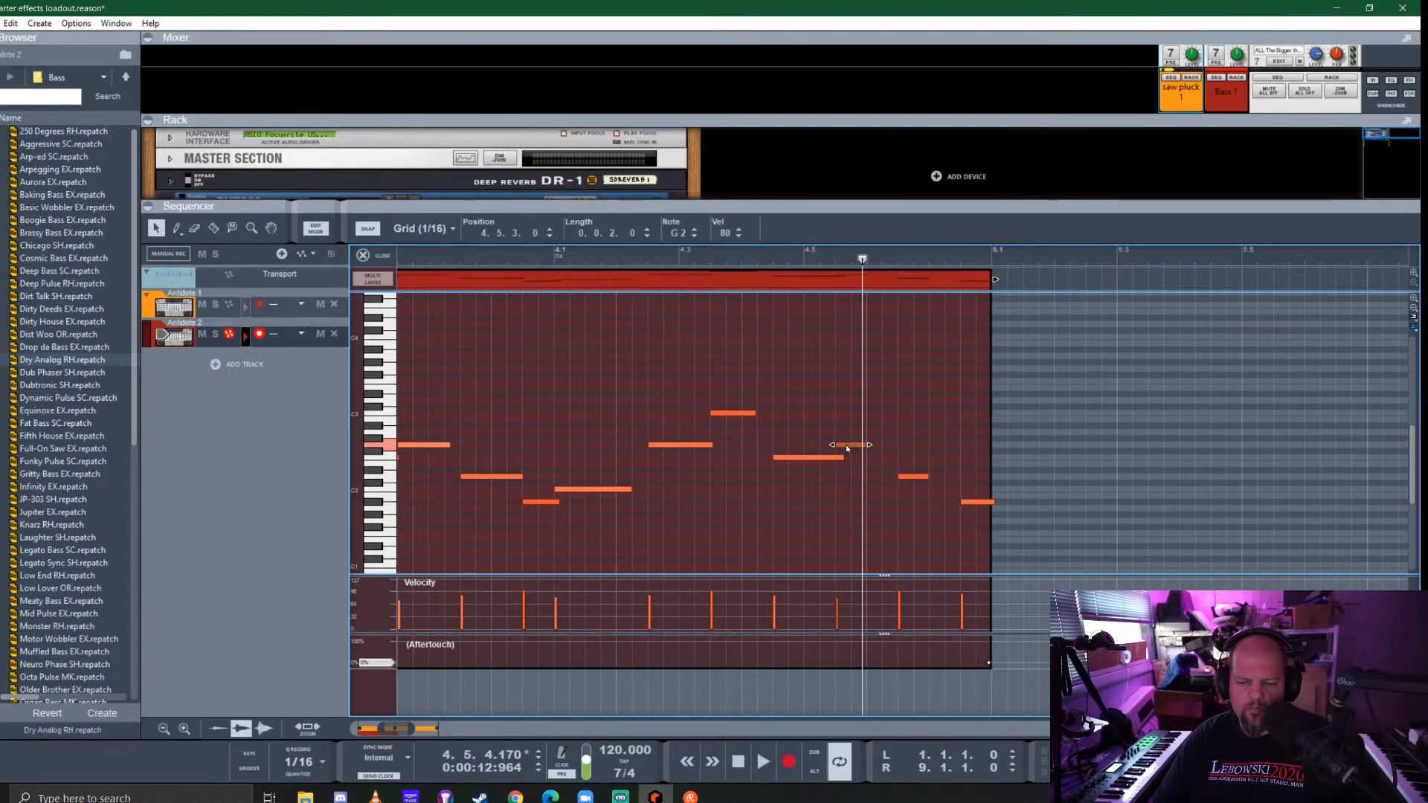
Move the D2 bass note from 4.6.3 to 4.7.1 and place a copy one semitone higher at 4.6.3
{"action": "mouse_move", "coordinate": [848, 449]}
{"action": "left_mouse_down"}
{"action": "mouse_move", "coordinate": [891, 451]}
{"action": "mouse_move", "coordinate": [855, 445]}
{"action": "left_mouse_up"}
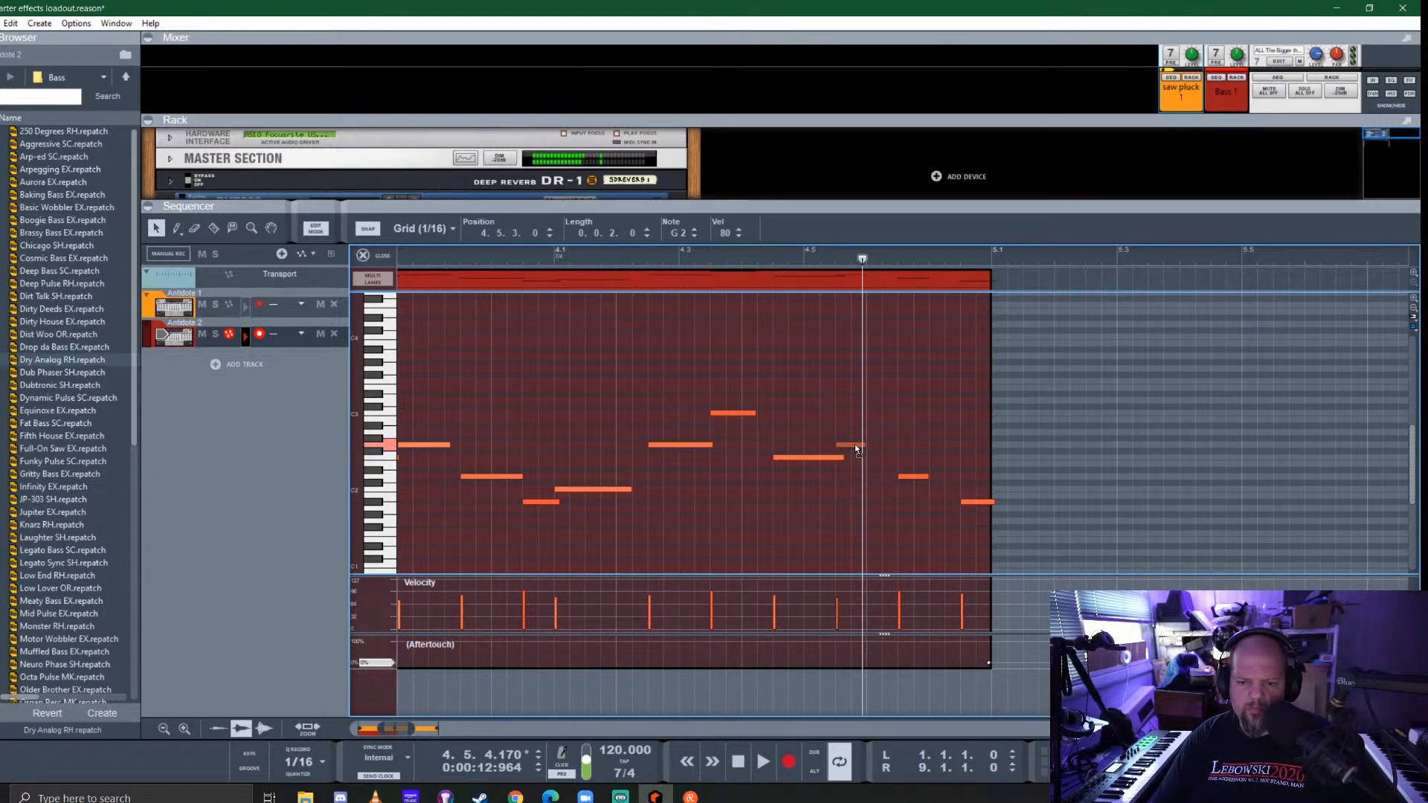
{"action": "left_click", "coordinate": [914, 477]}
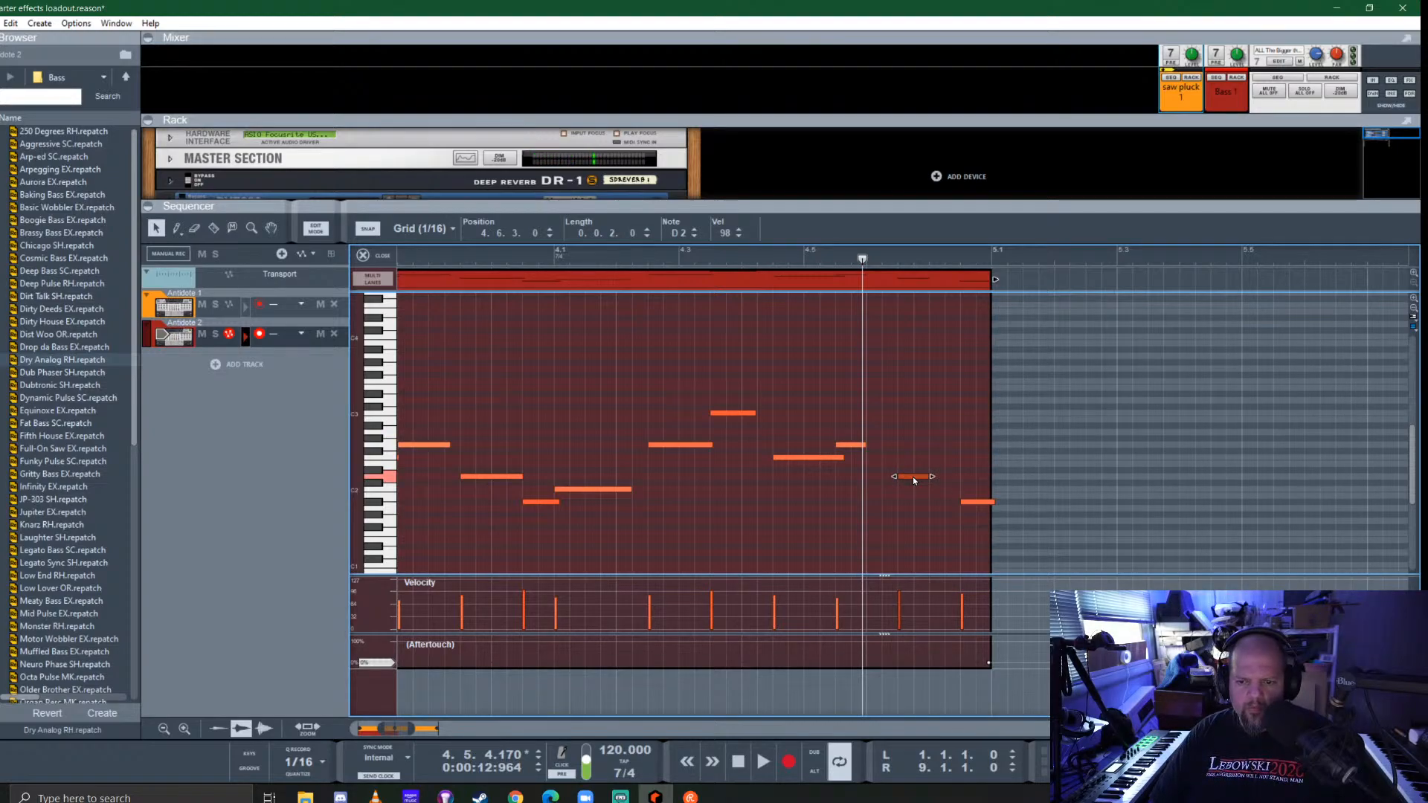
{"action": "mouse_move", "coordinate": [914, 477]}
{"action": "left_mouse_down"}
{"action": "mouse_move", "coordinate": [875, 473]}
{"action": "mouse_move", "coordinate": [925, 488]}
{"action": "mouse_move", "coordinate": [912, 479]}
{"action": "mouse_move", "coordinate": [929, 475]}
{"action": "mouse_move", "coordinate": [913, 476]}
{"action": "left_mouse_up"}
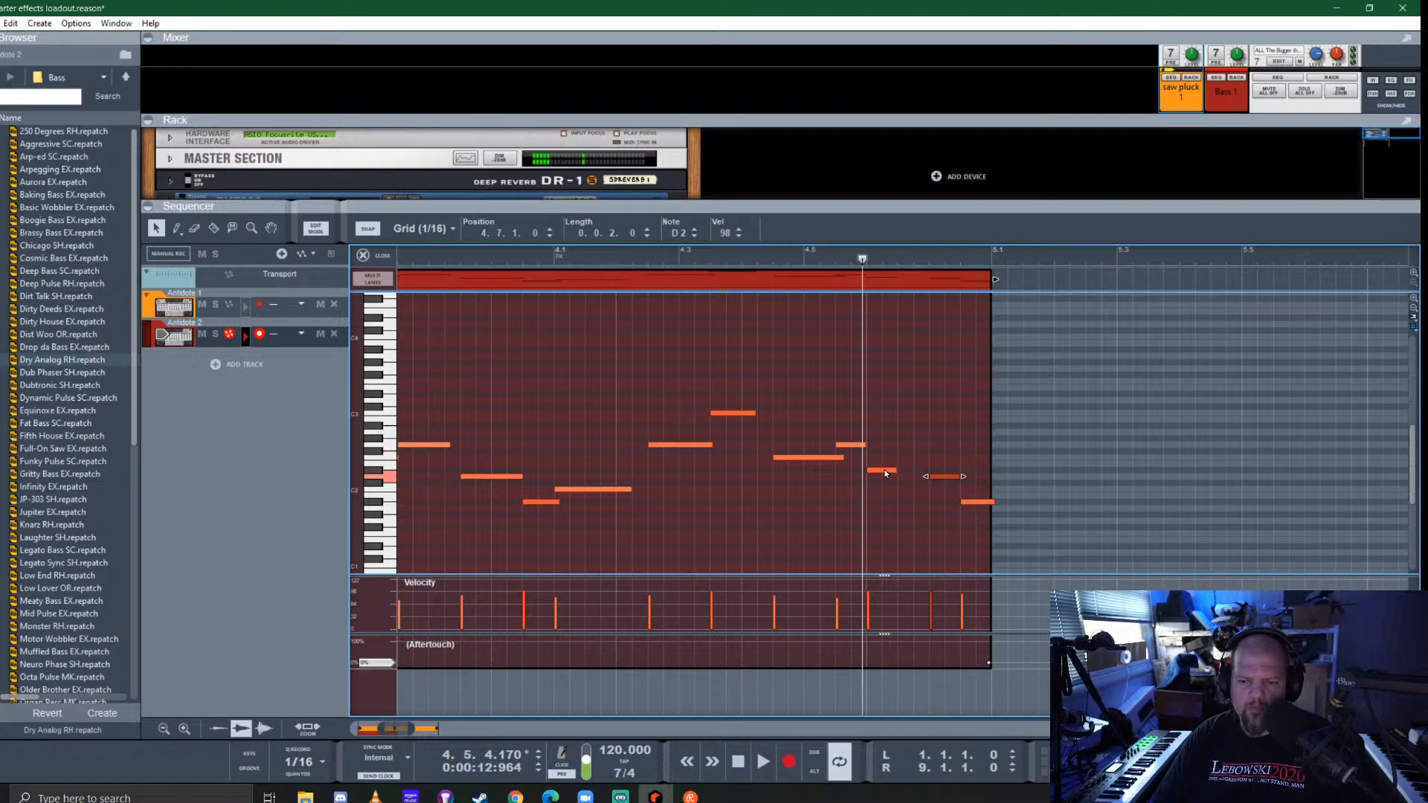
{"action": "left_click_drag", "start_coordinate": [885, 473], "coordinate": [925, 476]}
Lengthen the G2 note at 4.5.3 to 0.1.0.0, play back the end of the phrase, and close the note editor
{"action": "left_click", "coordinate": [855, 445]}
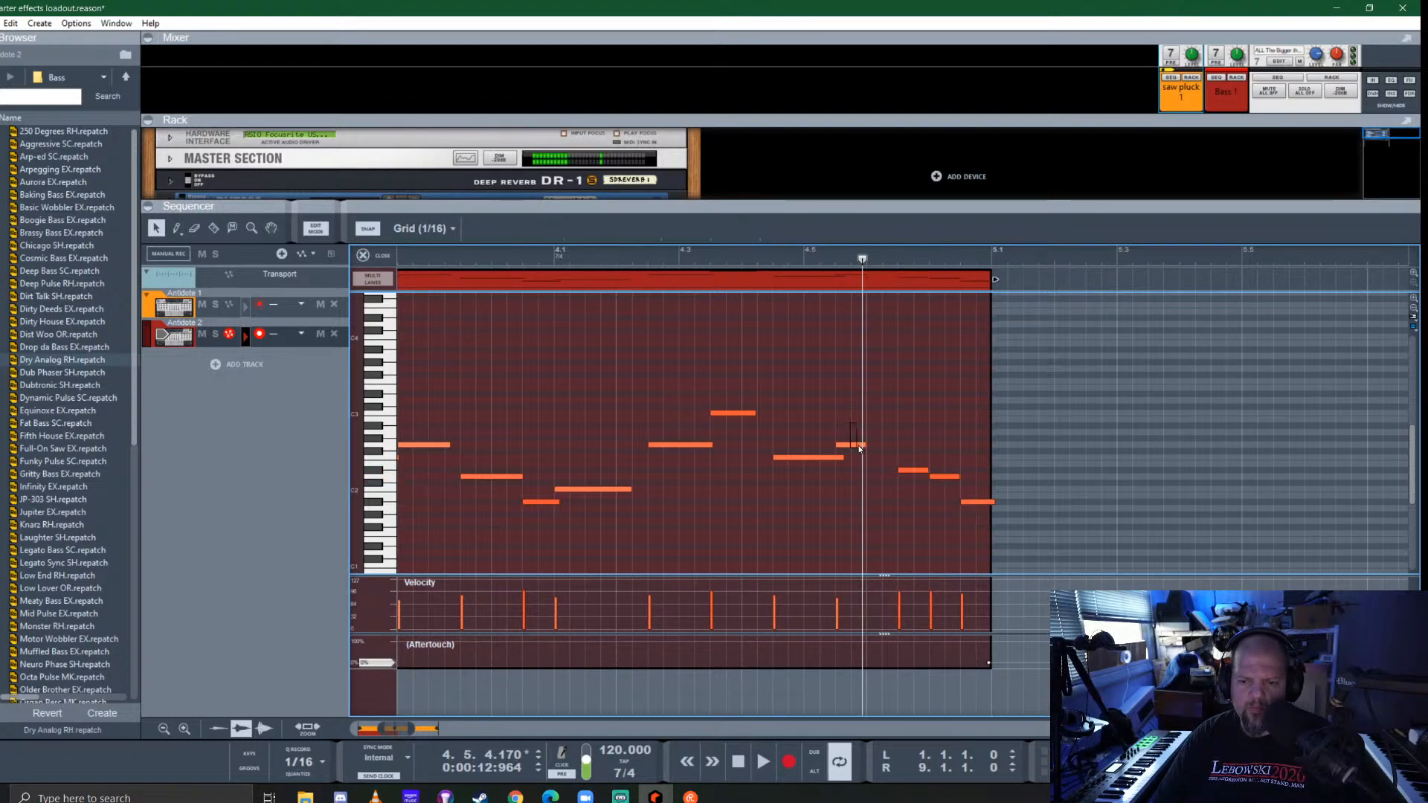
{"action": "left_click", "coordinate": [755, 255]}
{"action": "key", "text": "space"}
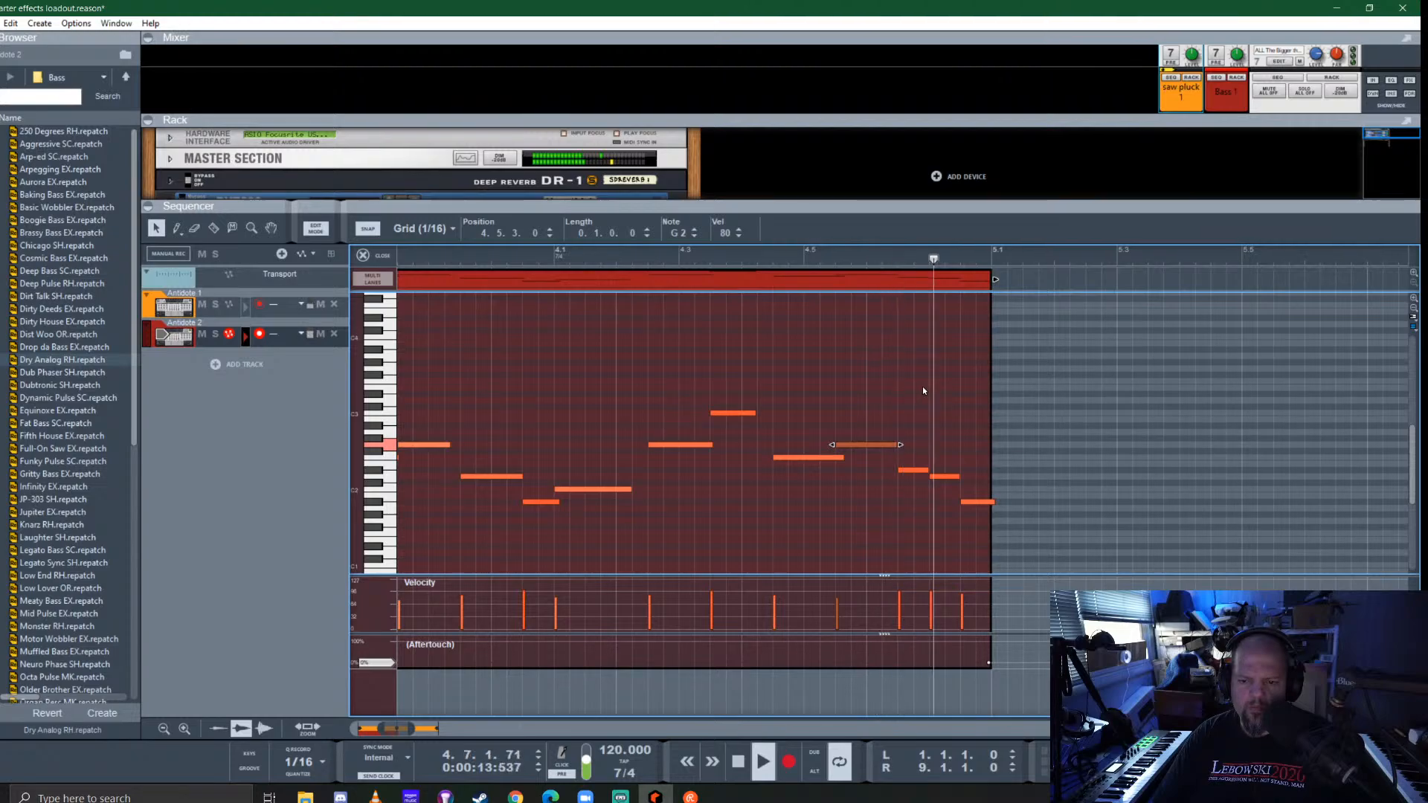
{"action": "key", "text": "space"}
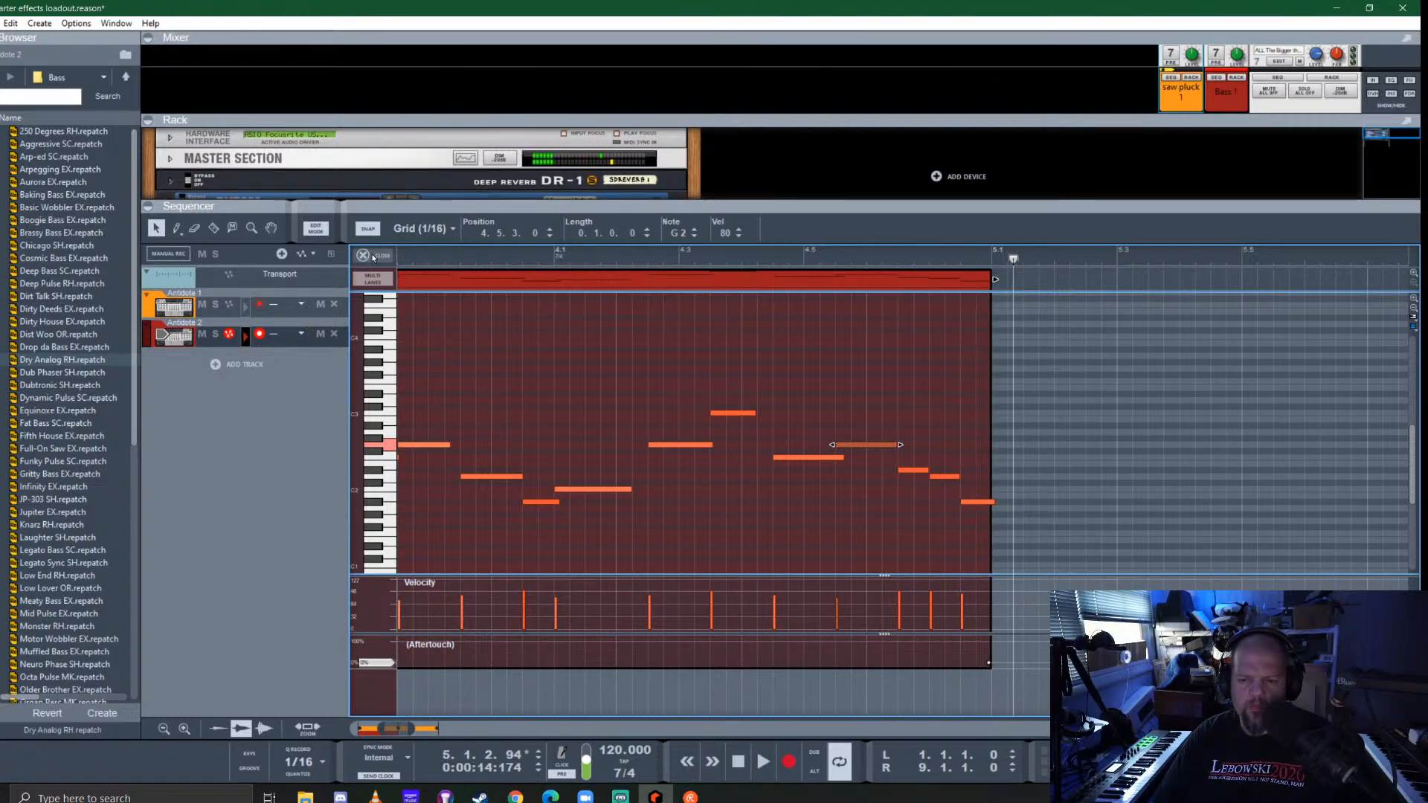
{"action": "left_click", "coordinate": [373, 256]}
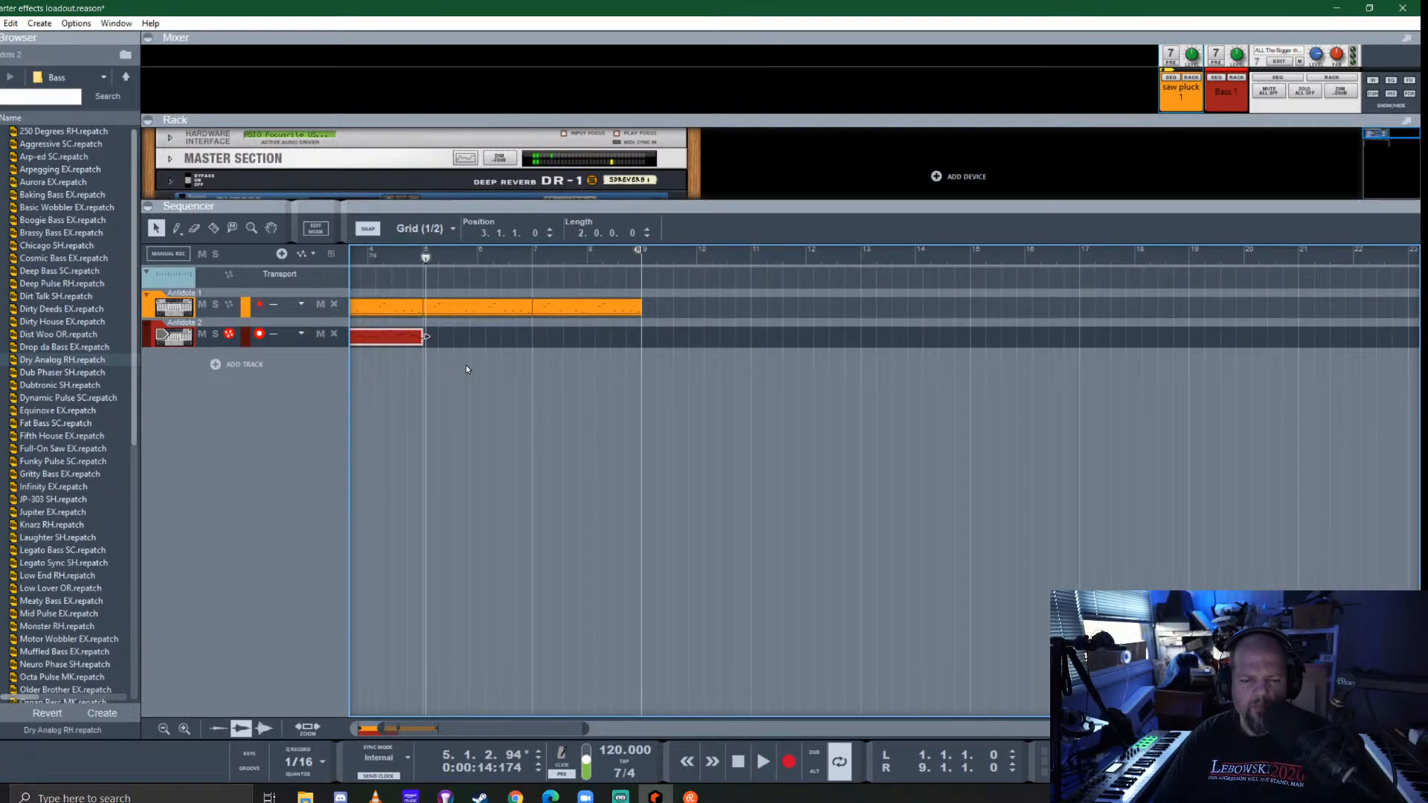
Set the color of the second bass clip, at bar 3, to Red
{"action": "scroll", "coordinate": [506, 350], "scroll_direction": "left", "scroll_amount": 3}
{"action": "right_click", "coordinate": [538, 339]}
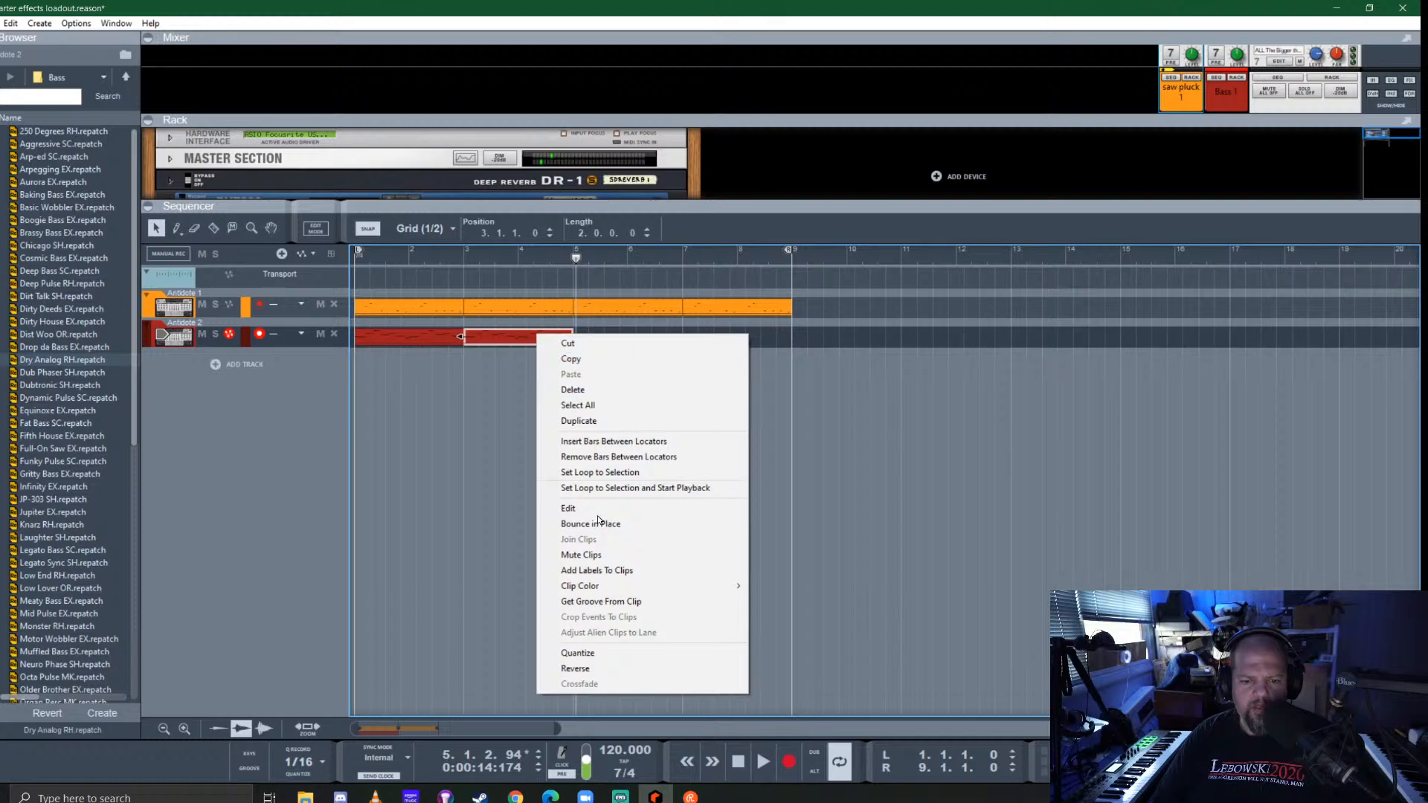
{"action": "mouse_move", "coordinate": [669, 586]}
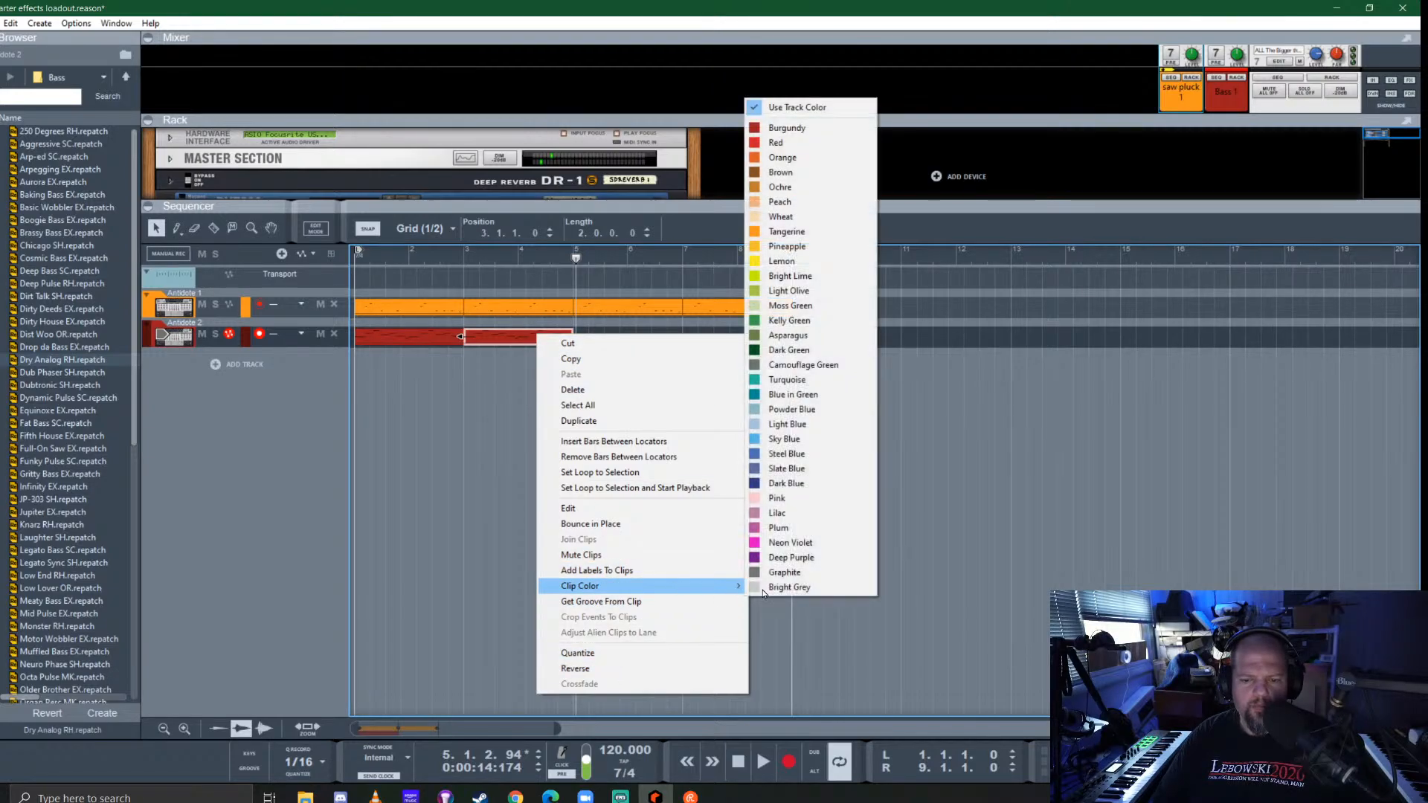
{"action": "left_click", "coordinate": [790, 142]}
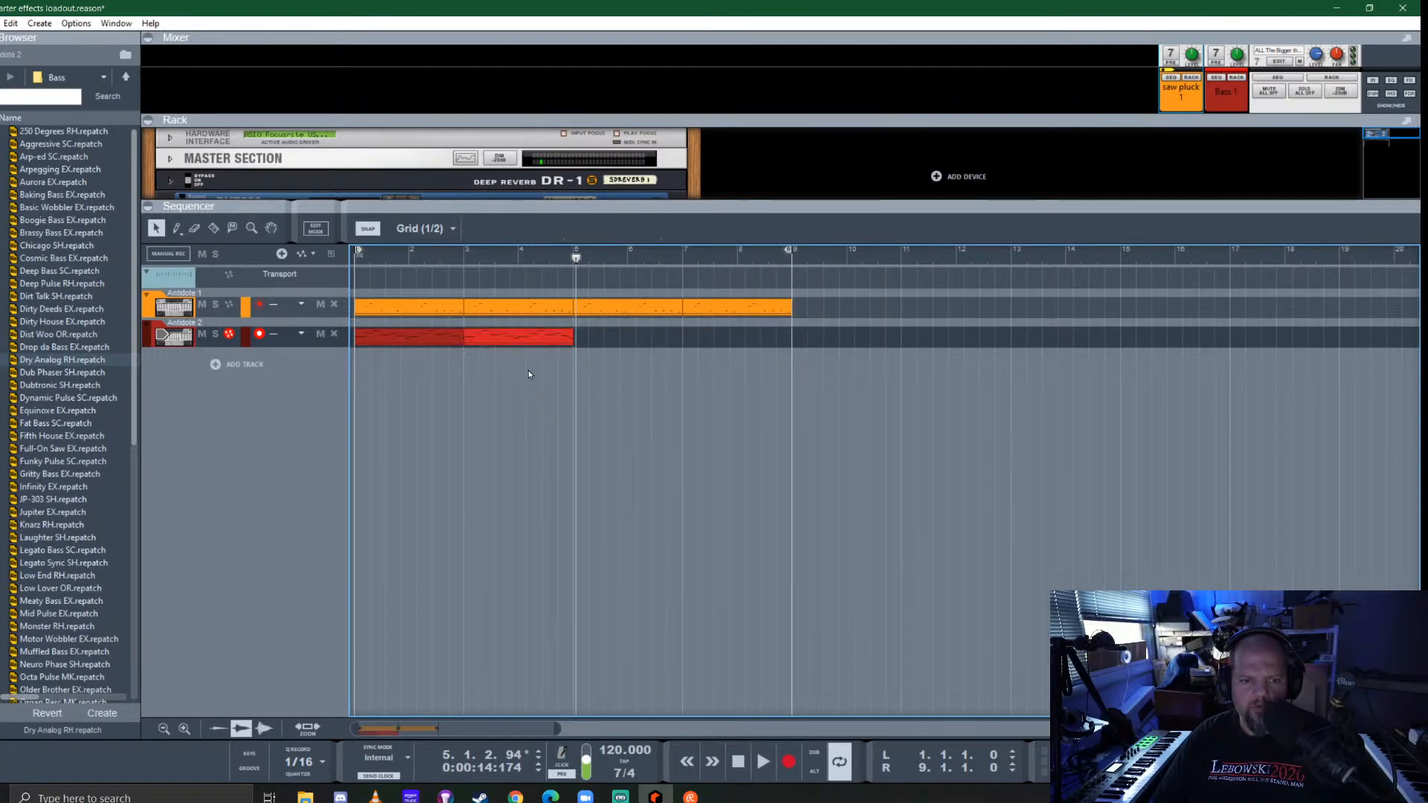
{"action": "left_click_drag", "start_coordinate": [529, 371], "coordinate": [635, 346]}
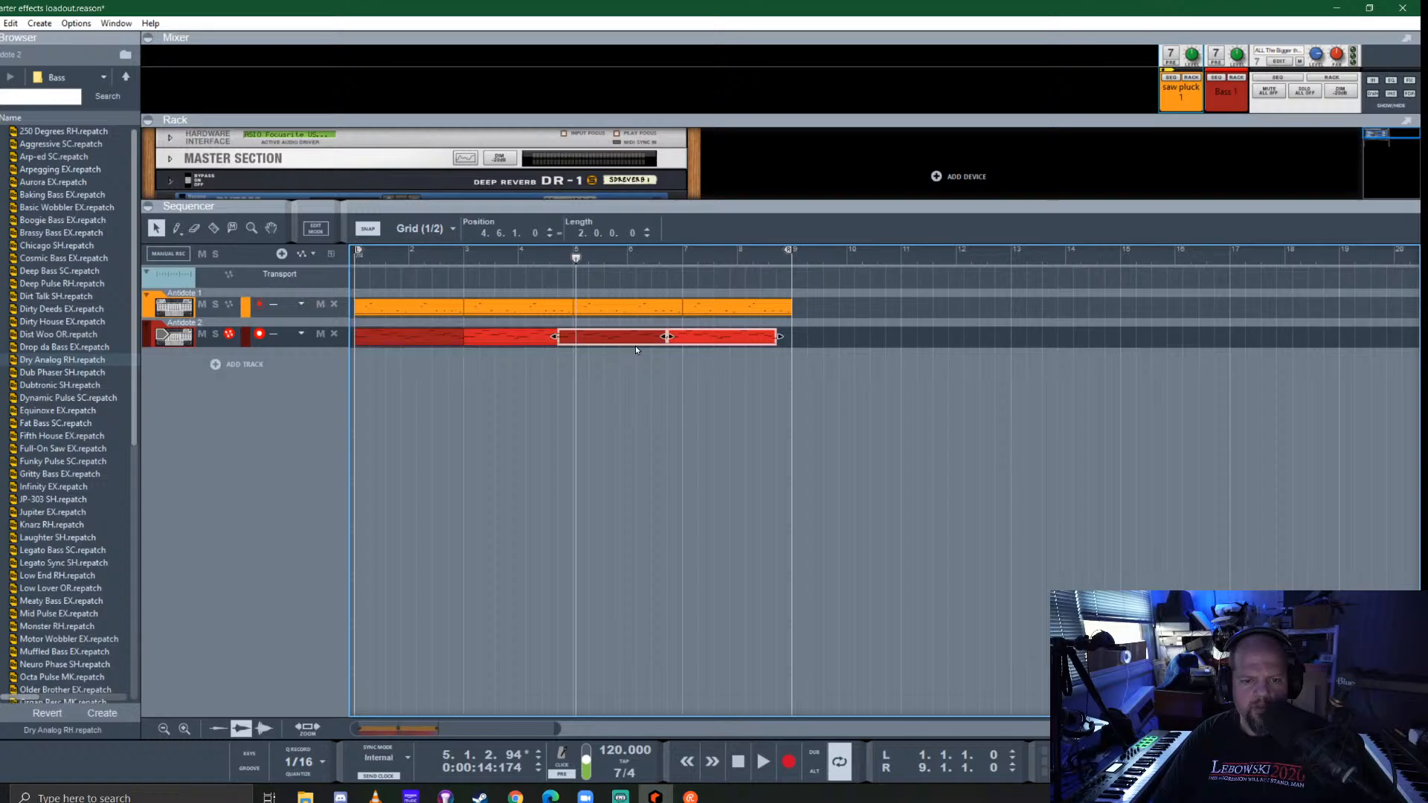
{"action": "left_click", "coordinate": [635, 346], "text": "ctrl"}
{"action": "key", "text": "ctrl+z"}
Copy both bass clips so the duplicates start at bar 5, and start playback
{"action": "left_click_drag", "start_coordinate": [521, 369], "coordinate": [641, 348]}
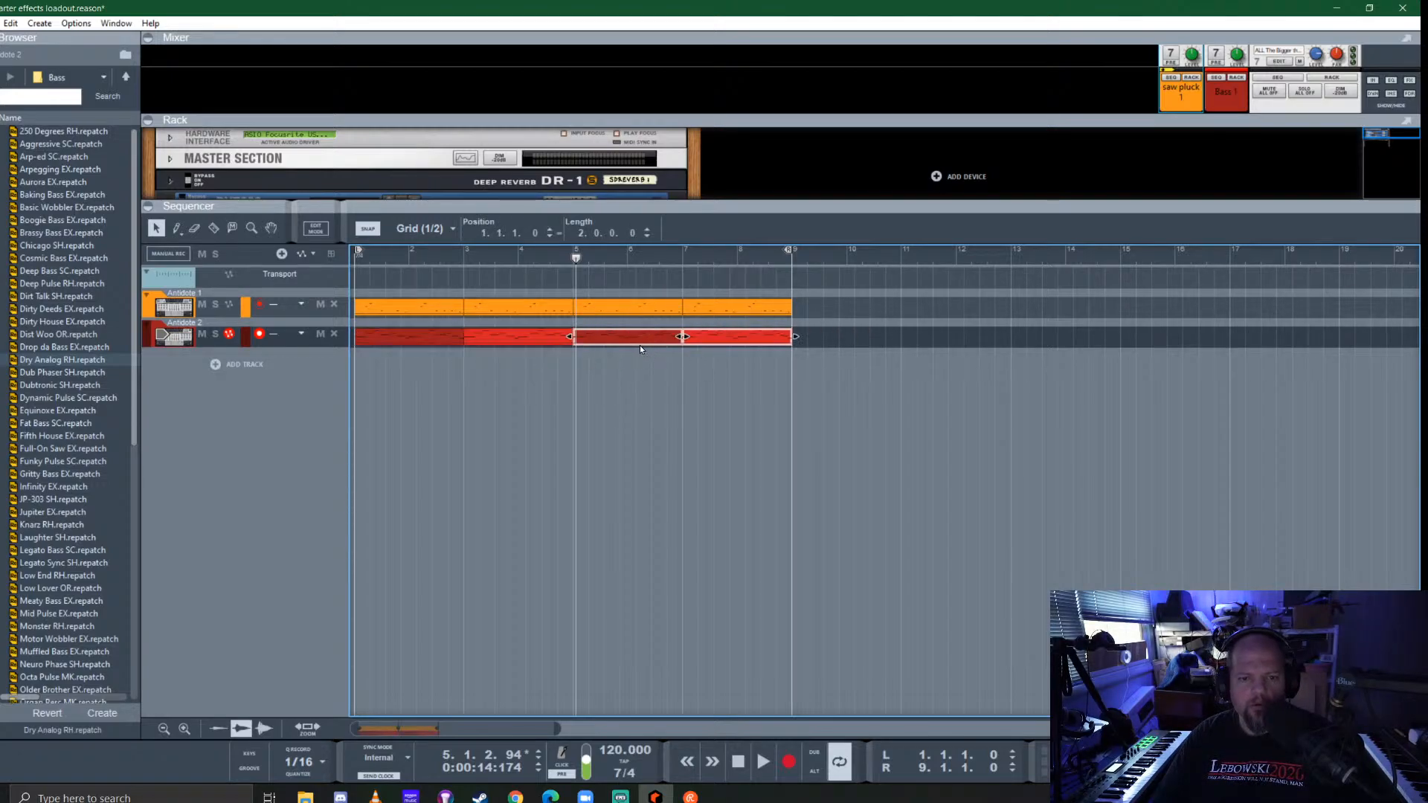
{"action": "key", "text": "space"}
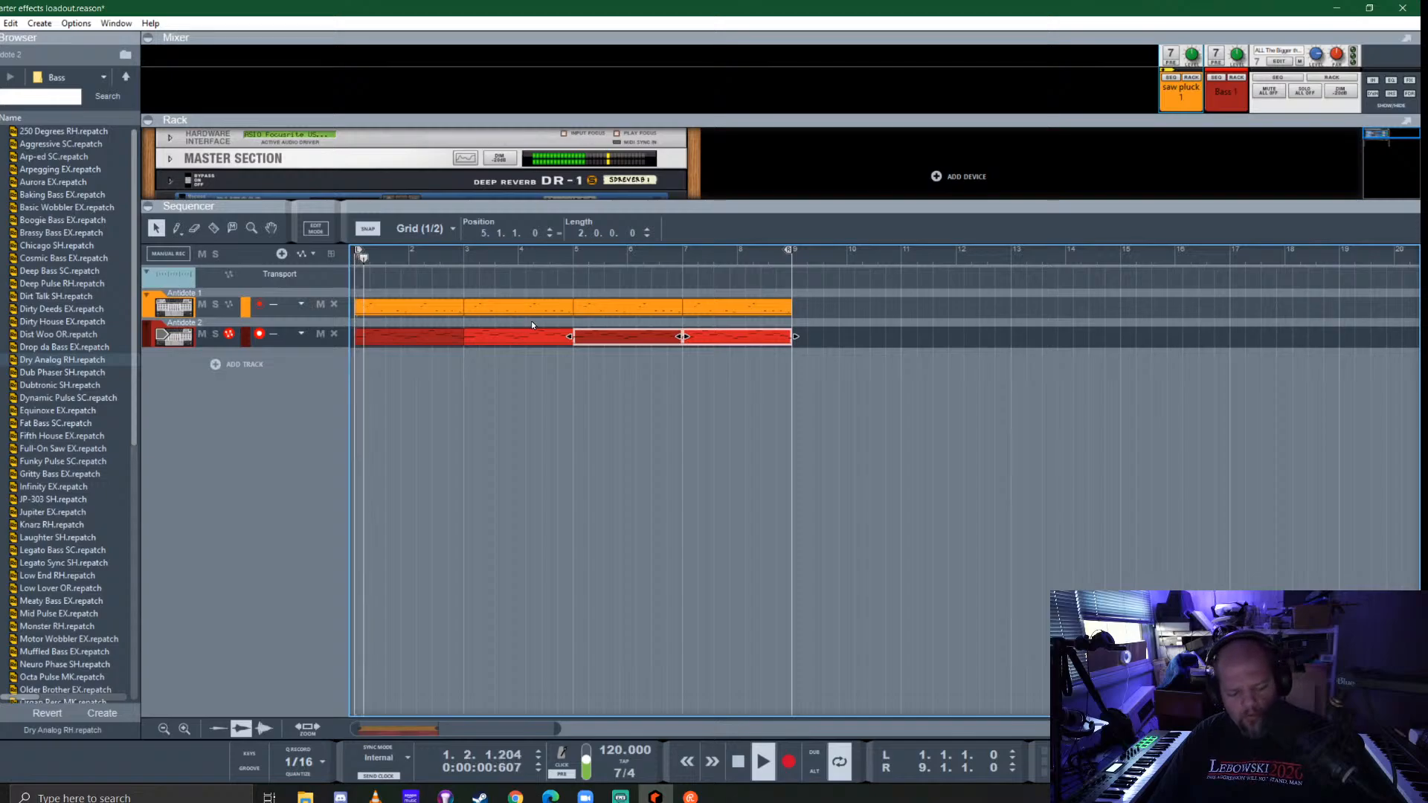
Save the song under the new file name "livestream 10-5-20 psybient in 77"
{"action": "key", "text": "ctrl+shift+s"}
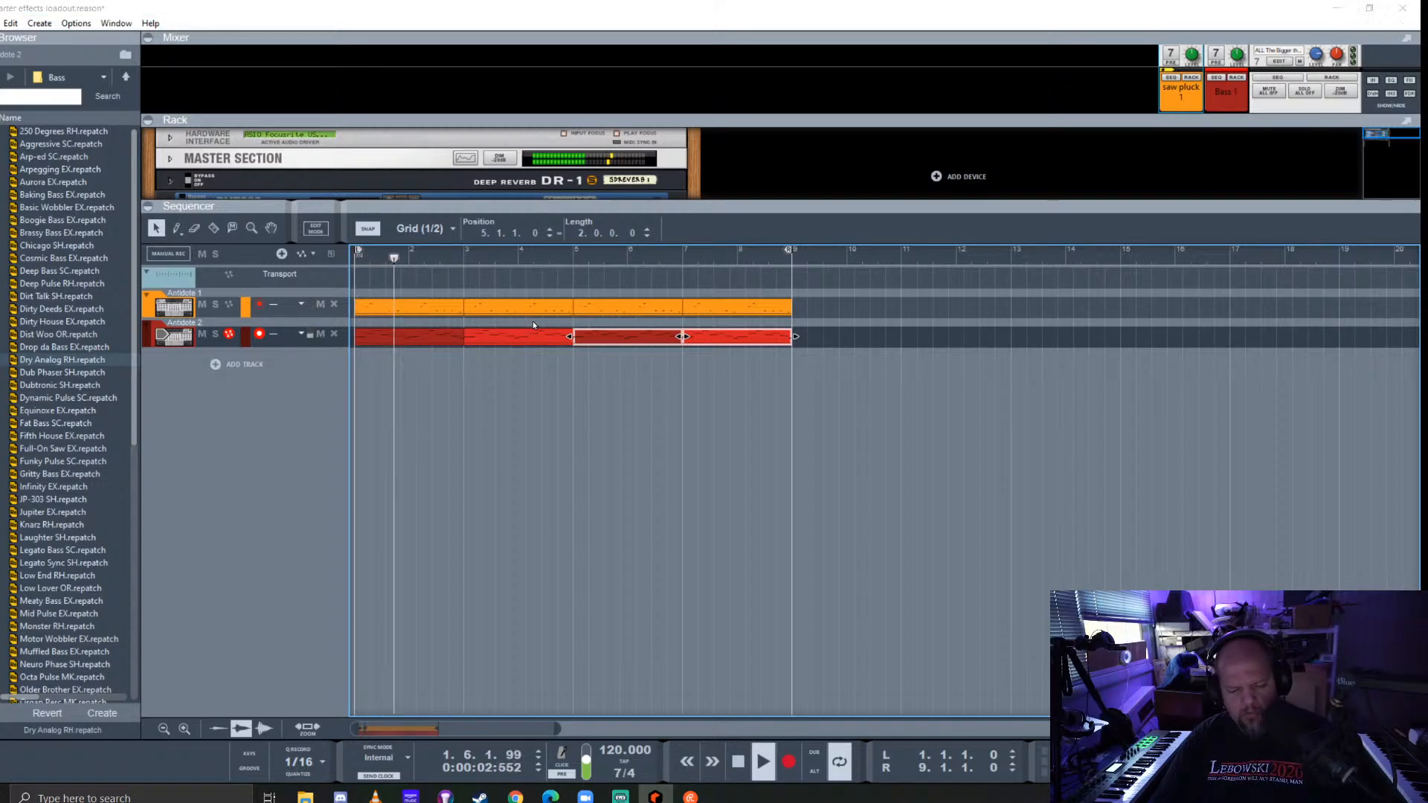
{"action": "type", "text": "livestream "}
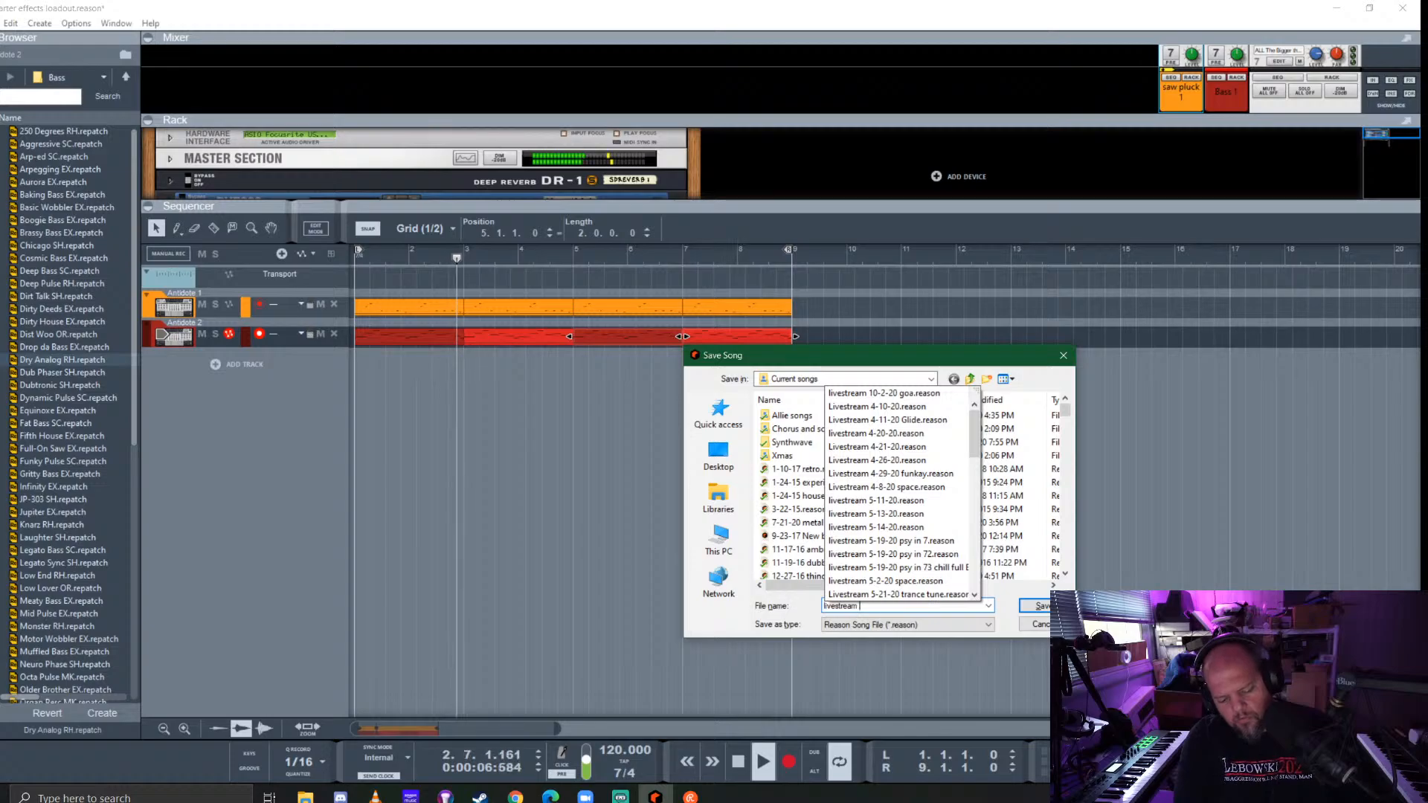
{"action": "type", "text": "10-"}
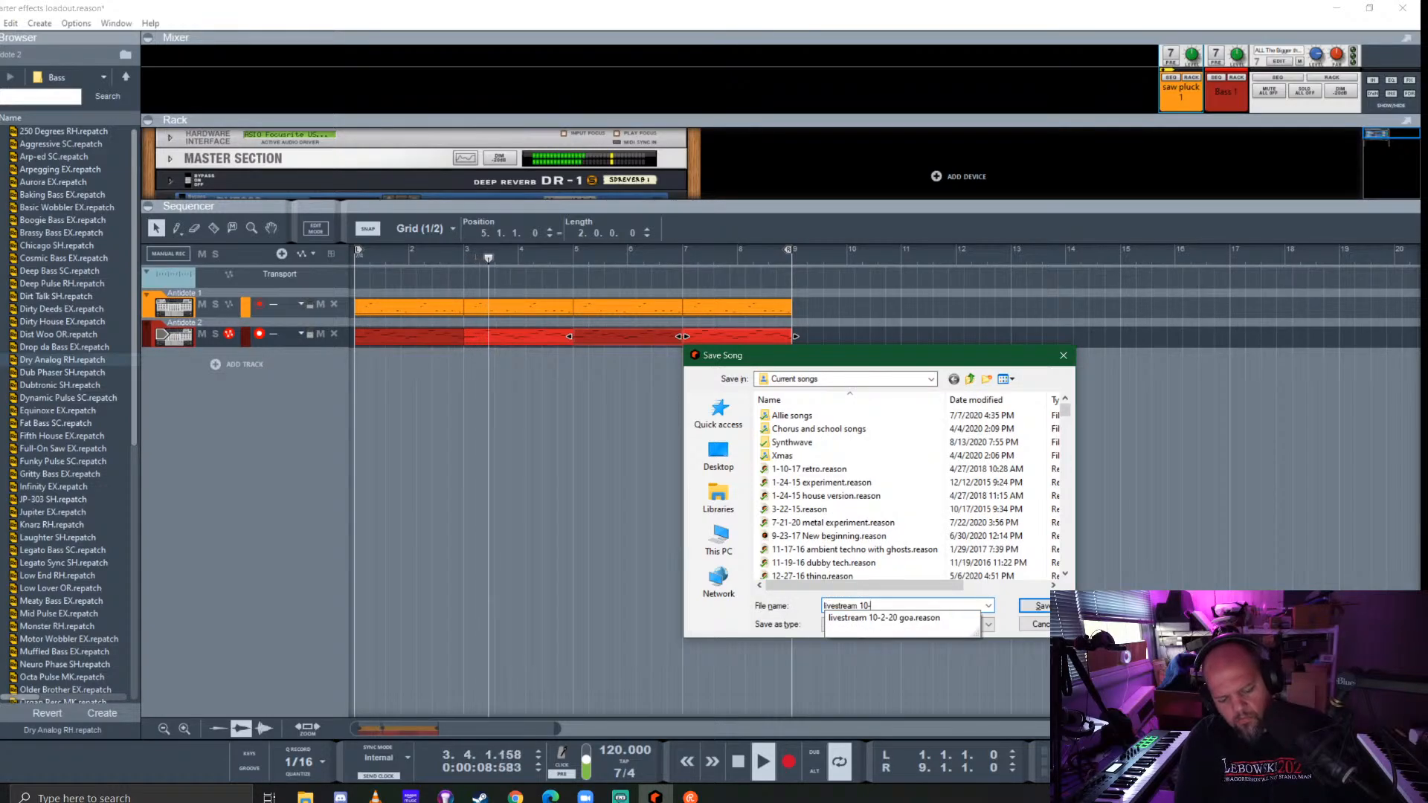
{"action": "type", "text": "5-"}
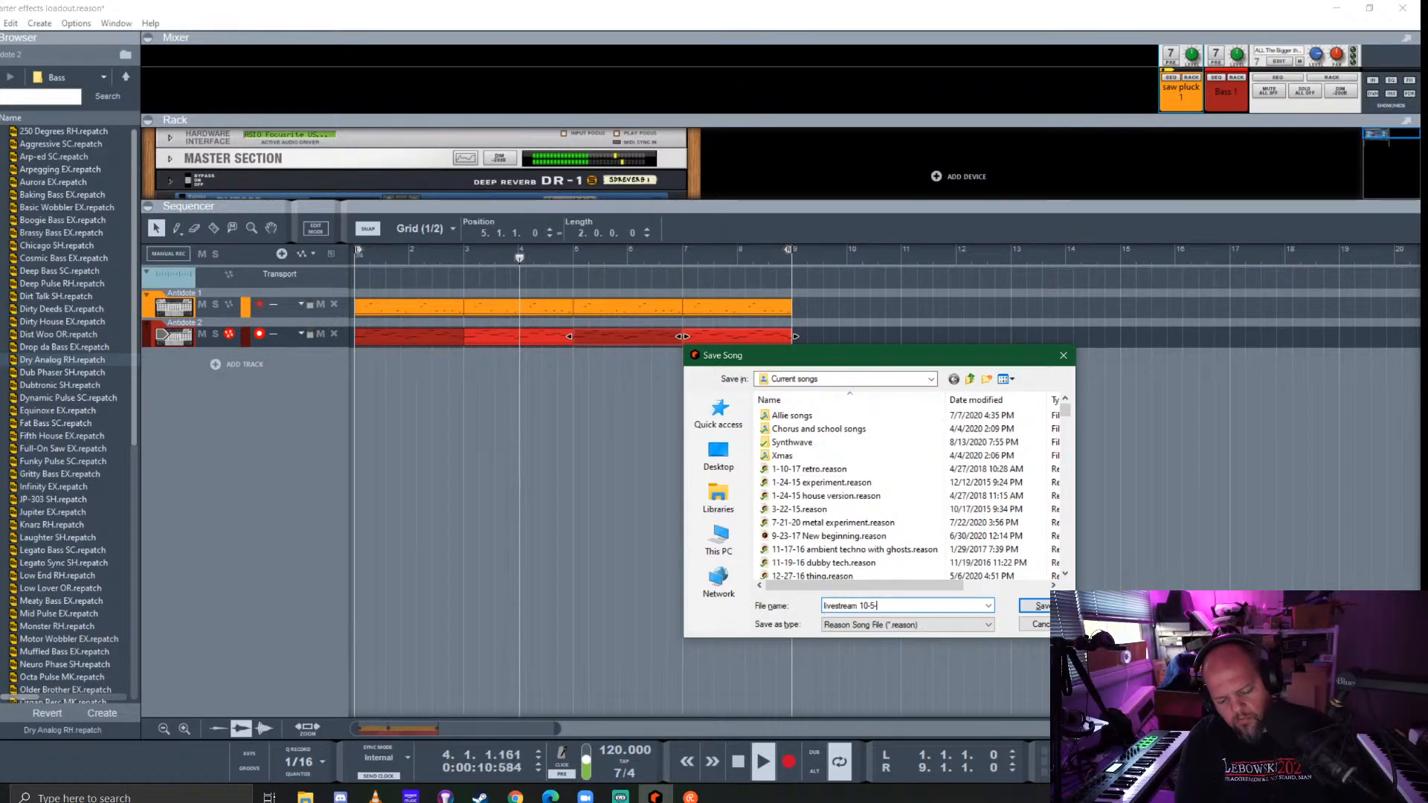
{"action": "type", "text": "20"}
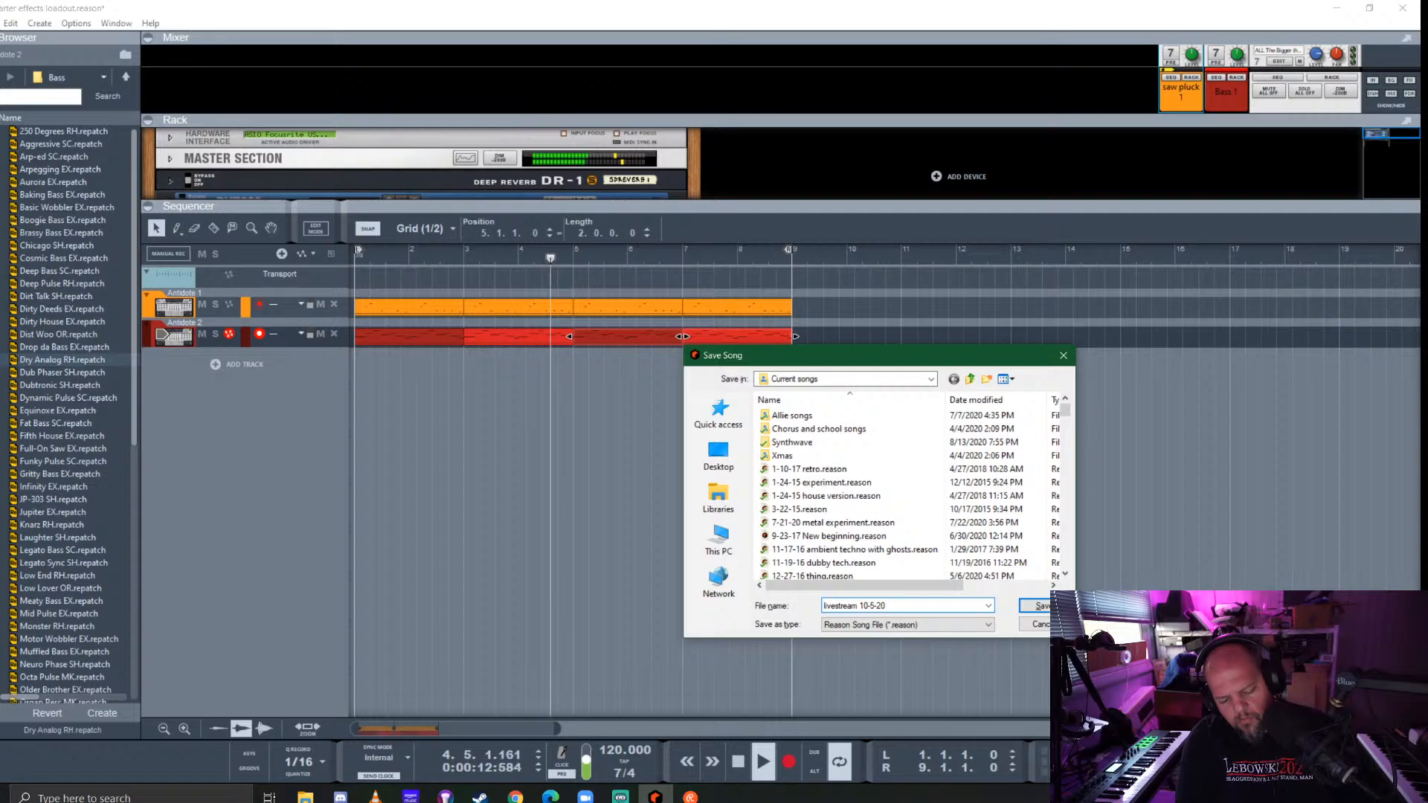
{"action": "type", "text": " psybient in 77"}
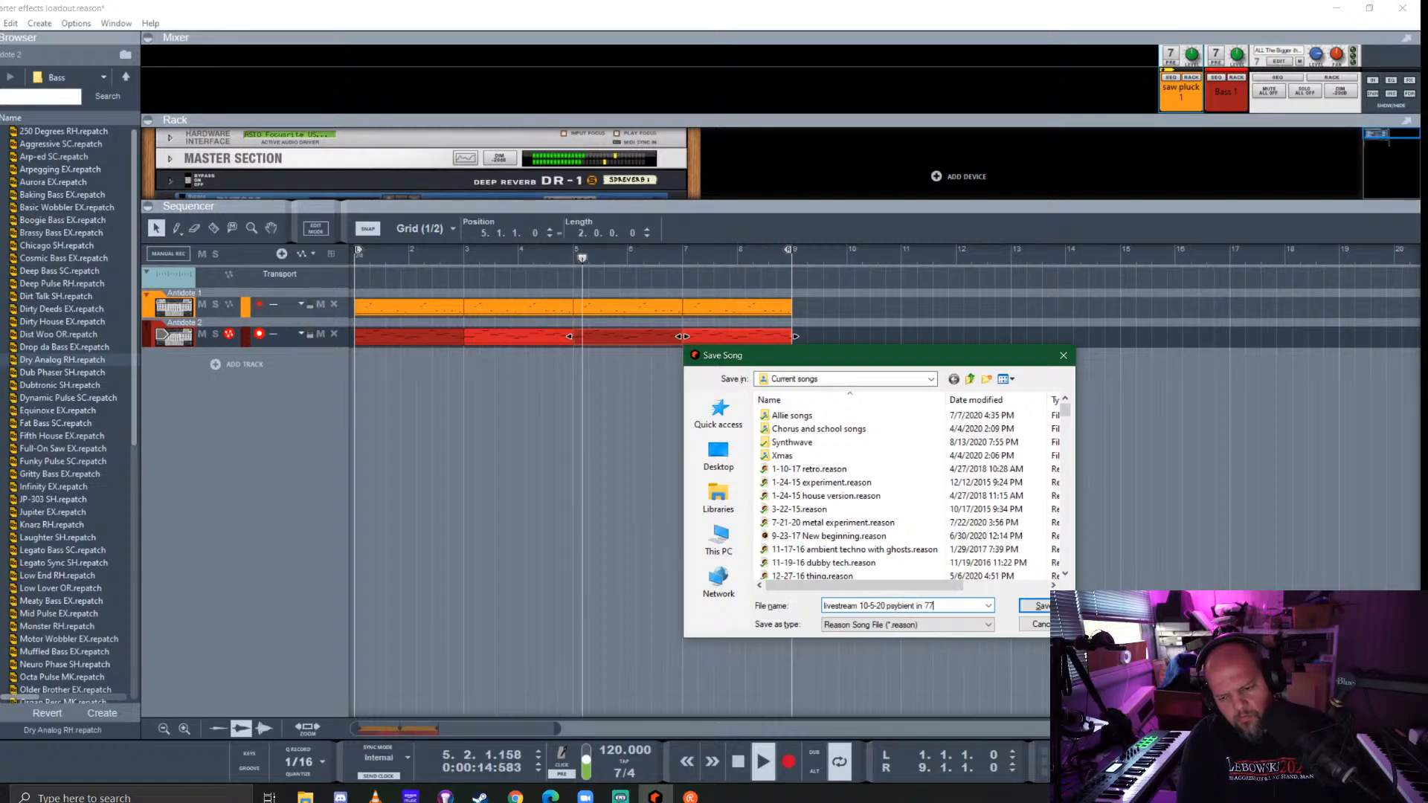
{"action": "key", "text": "Return"}
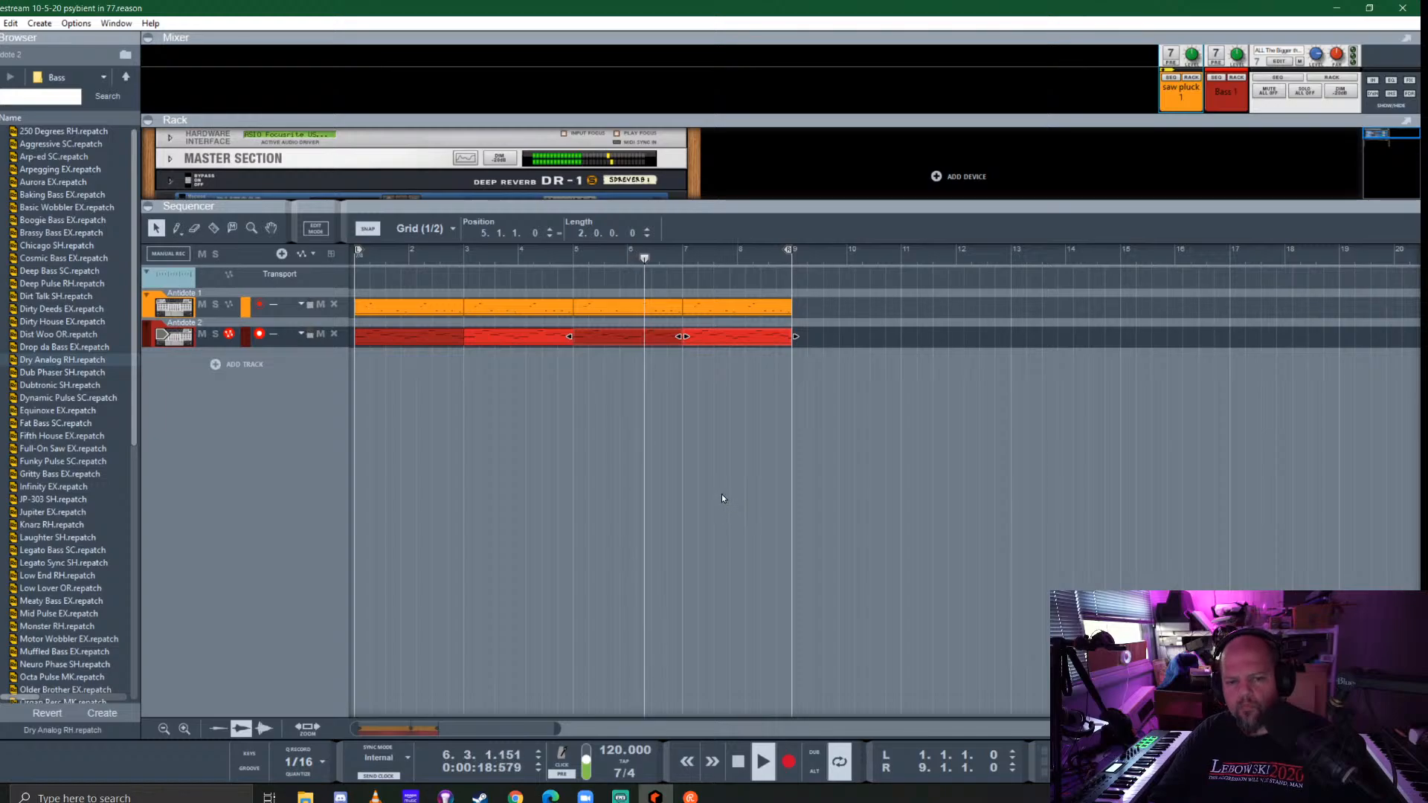
Enlarge the rack area above the sequencer and stop playback
{"action": "left_click_drag", "start_coordinate": [775, 204], "coordinate": [743, 452]}
{"action": "scroll", "coordinate": [569, 598], "scroll_direction": "down", "scroll_amount": 3}
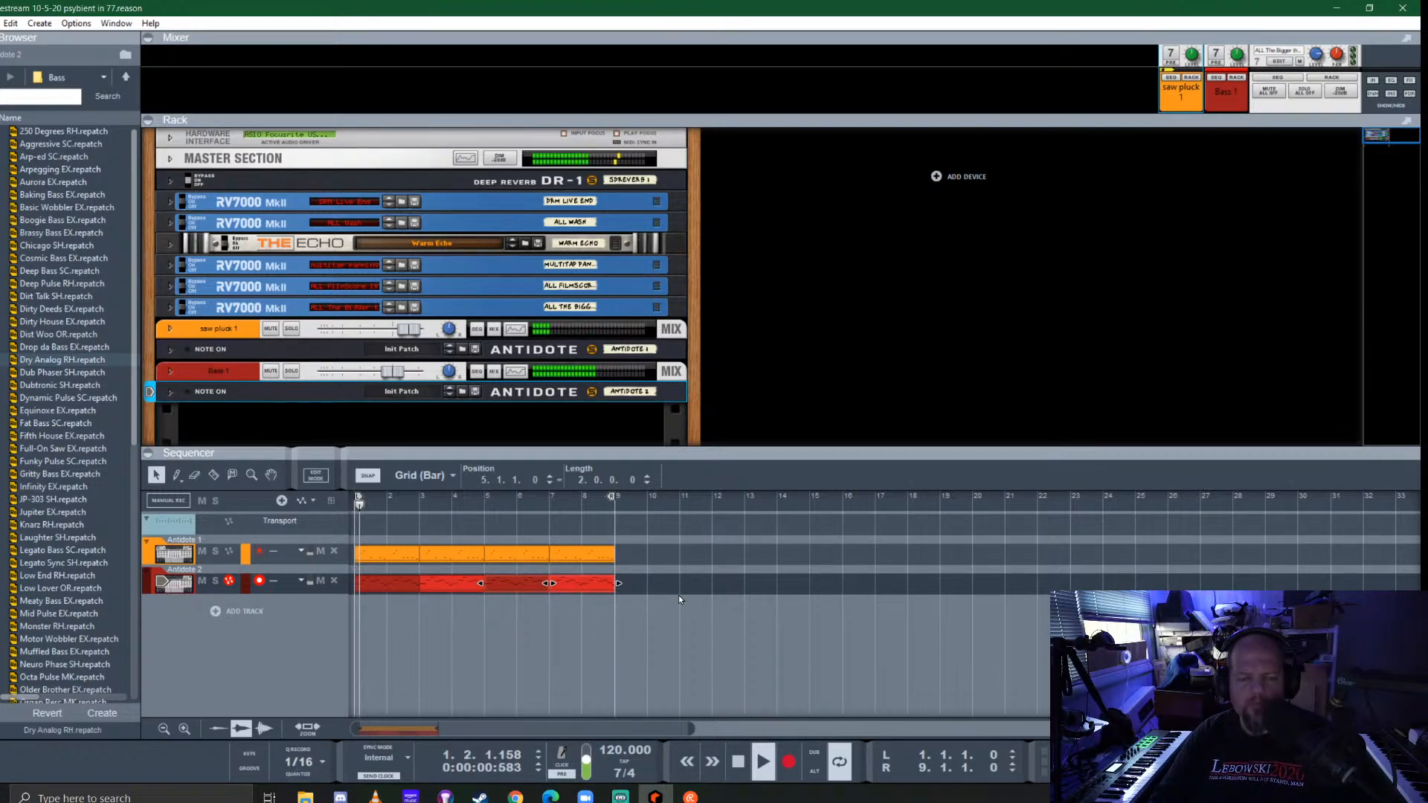
{"action": "key", "text": "space"}
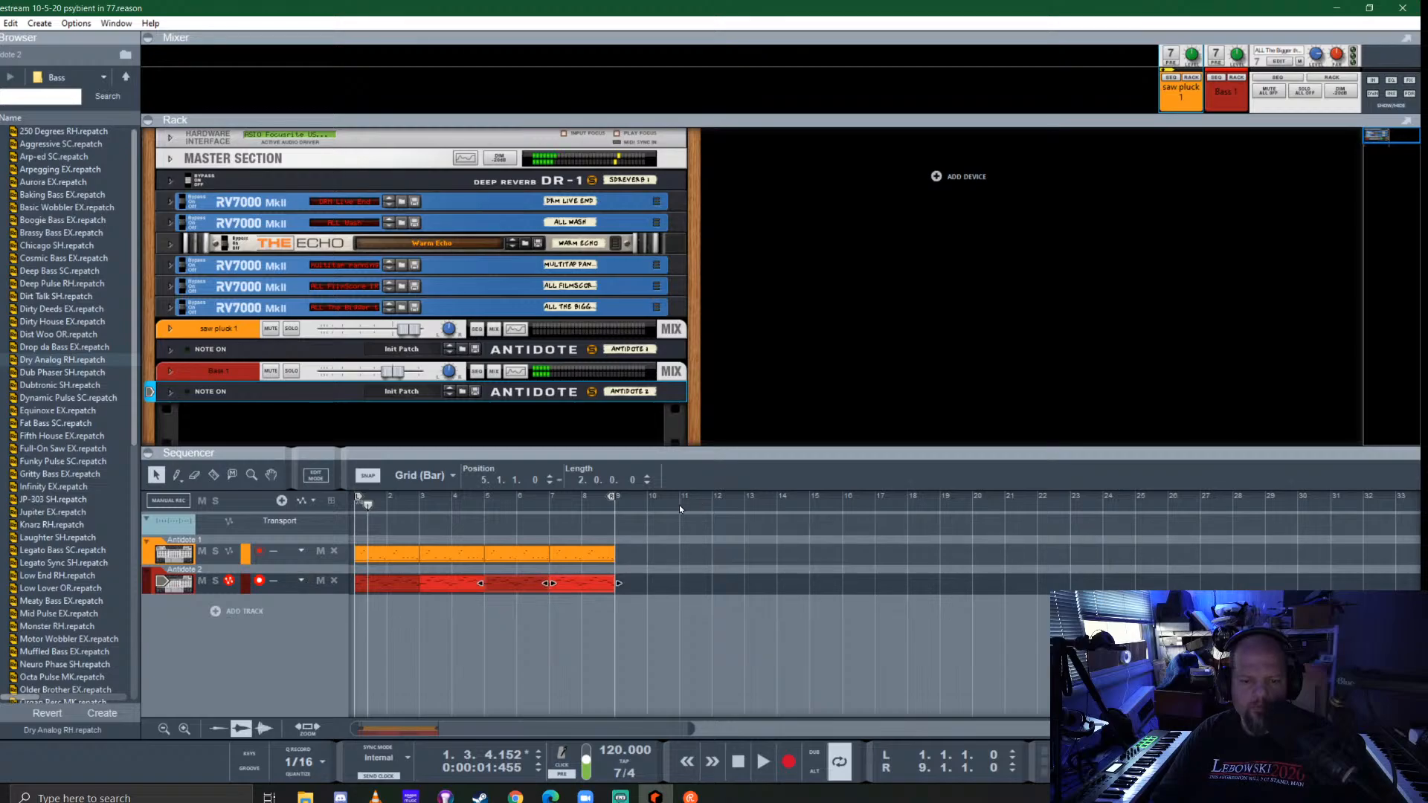
Set the sequencer's snap grid to 1/2 and move the song position to 9.1.1.0
{"action": "left_click", "coordinate": [680, 505]}
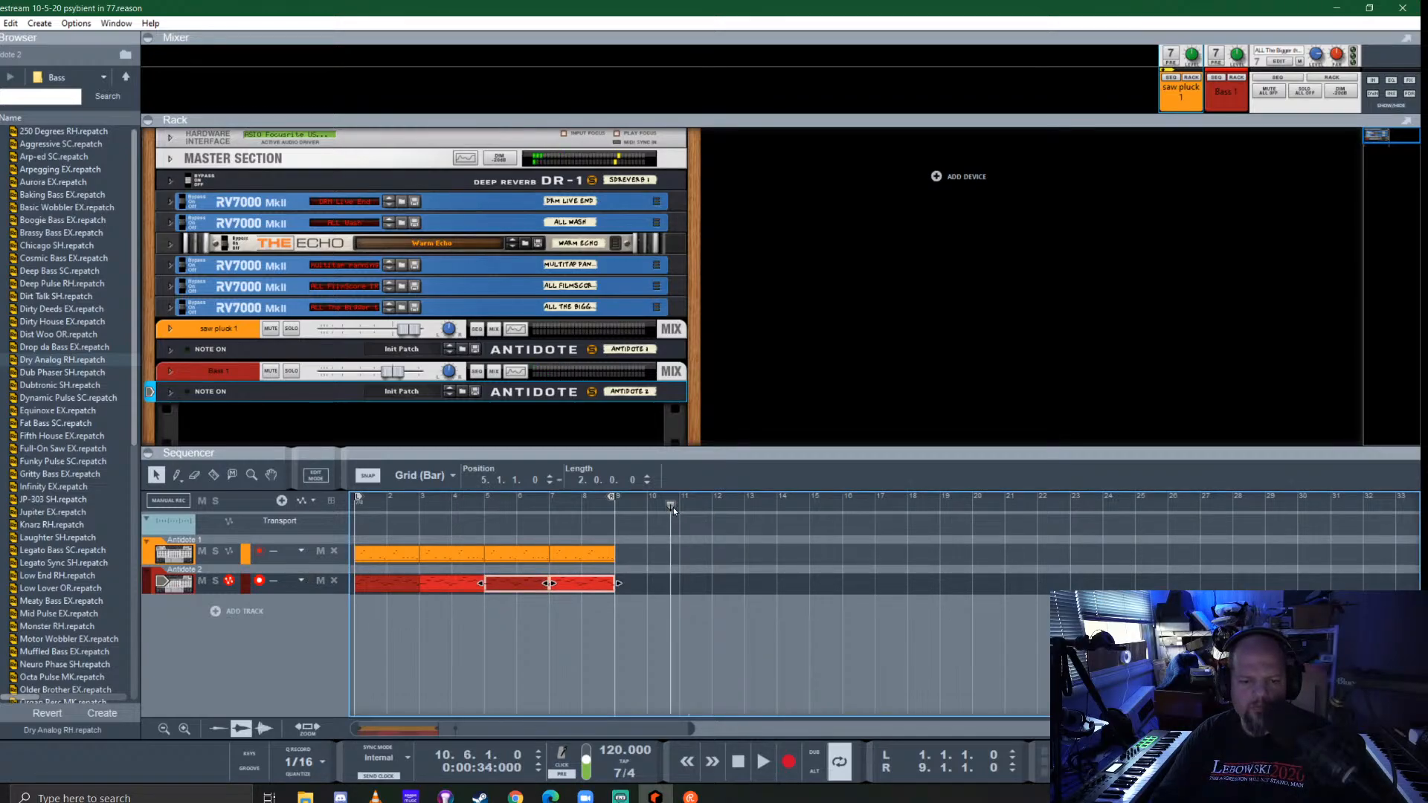
{"action": "left_click", "coordinate": [427, 476]}
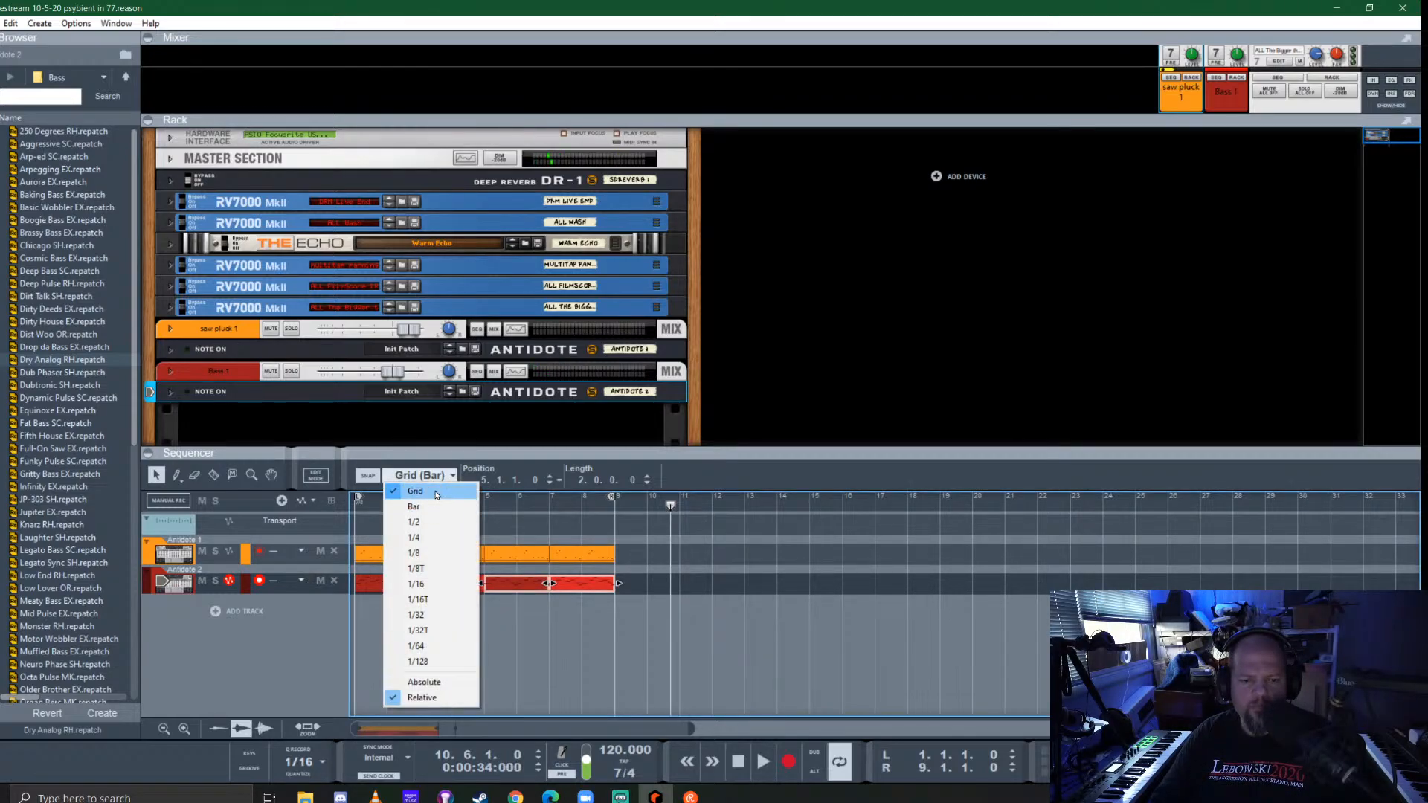
{"action": "left_click", "coordinate": [413, 522]}
{"action": "scroll", "coordinate": [700, 516], "scroll_direction": "up", "scroll_amount": 2, "text": "ctrl"}
{"action": "left_click_drag", "start_coordinate": [670, 506], "coordinate": [556, 507]}
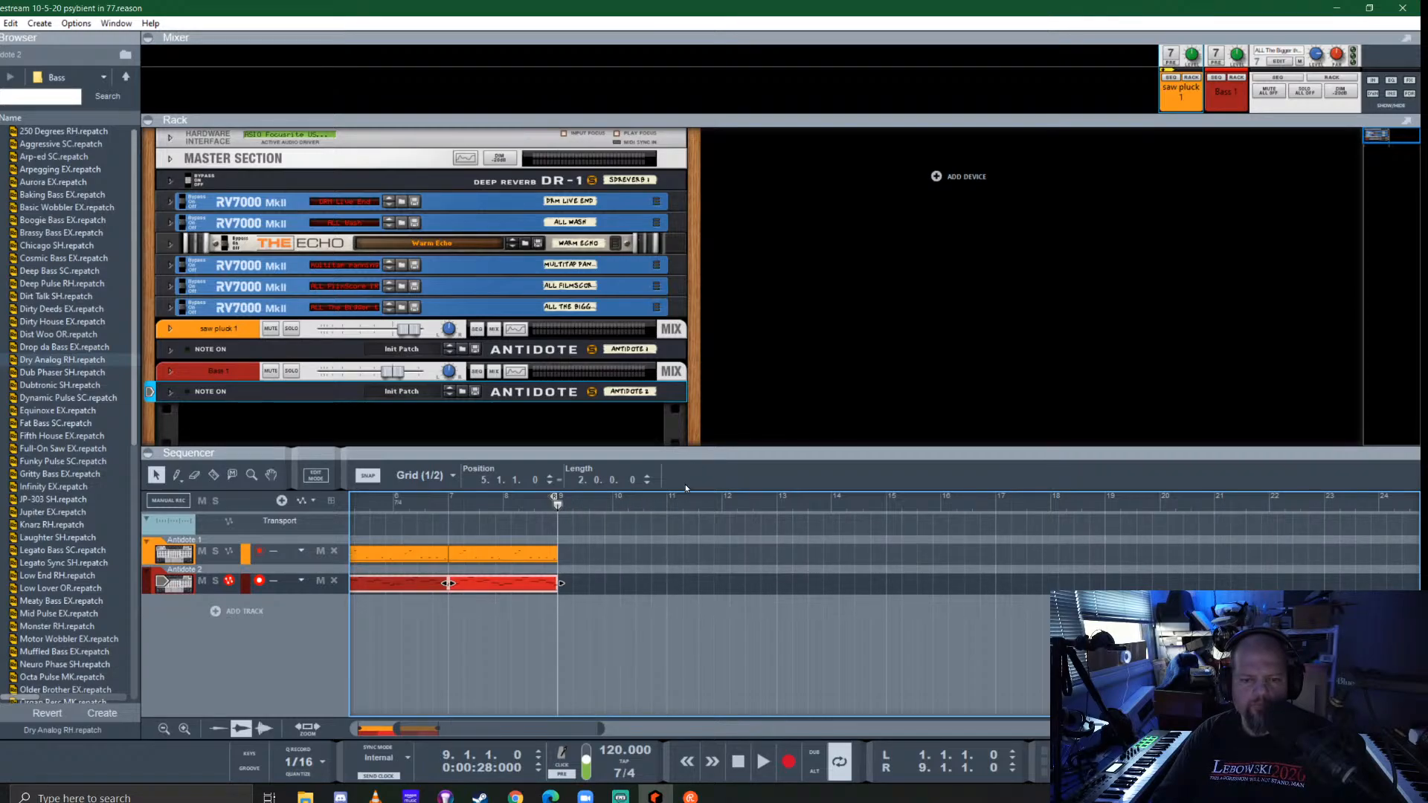
Browse the favorite patches and add ANALOG_STRINGS.cmb as a new instrument below the bass synth in the rack
{"action": "scroll", "coordinate": [570, 339], "scroll_direction": "down", "scroll_amount": 3}
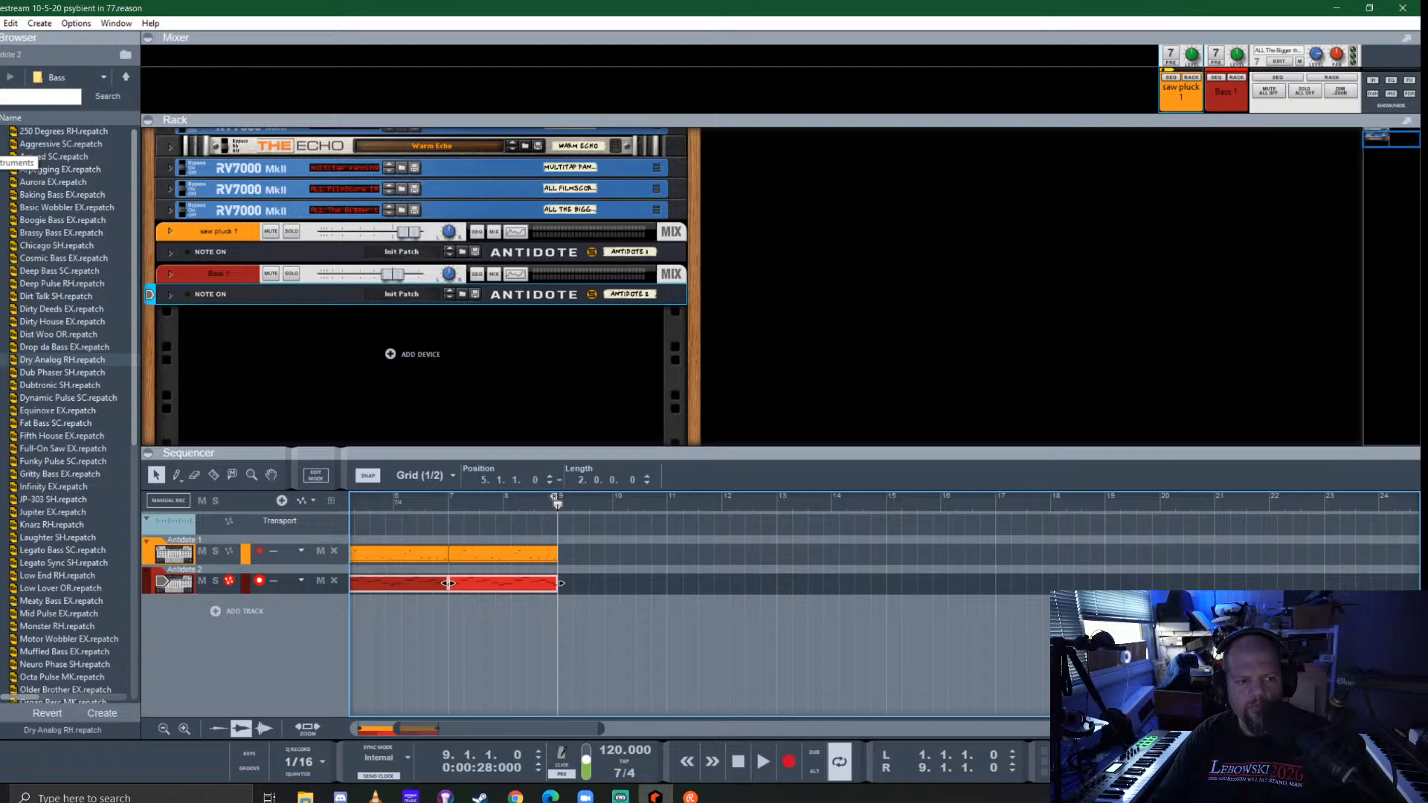
{"action": "left_click", "coordinate": [0, 148]}
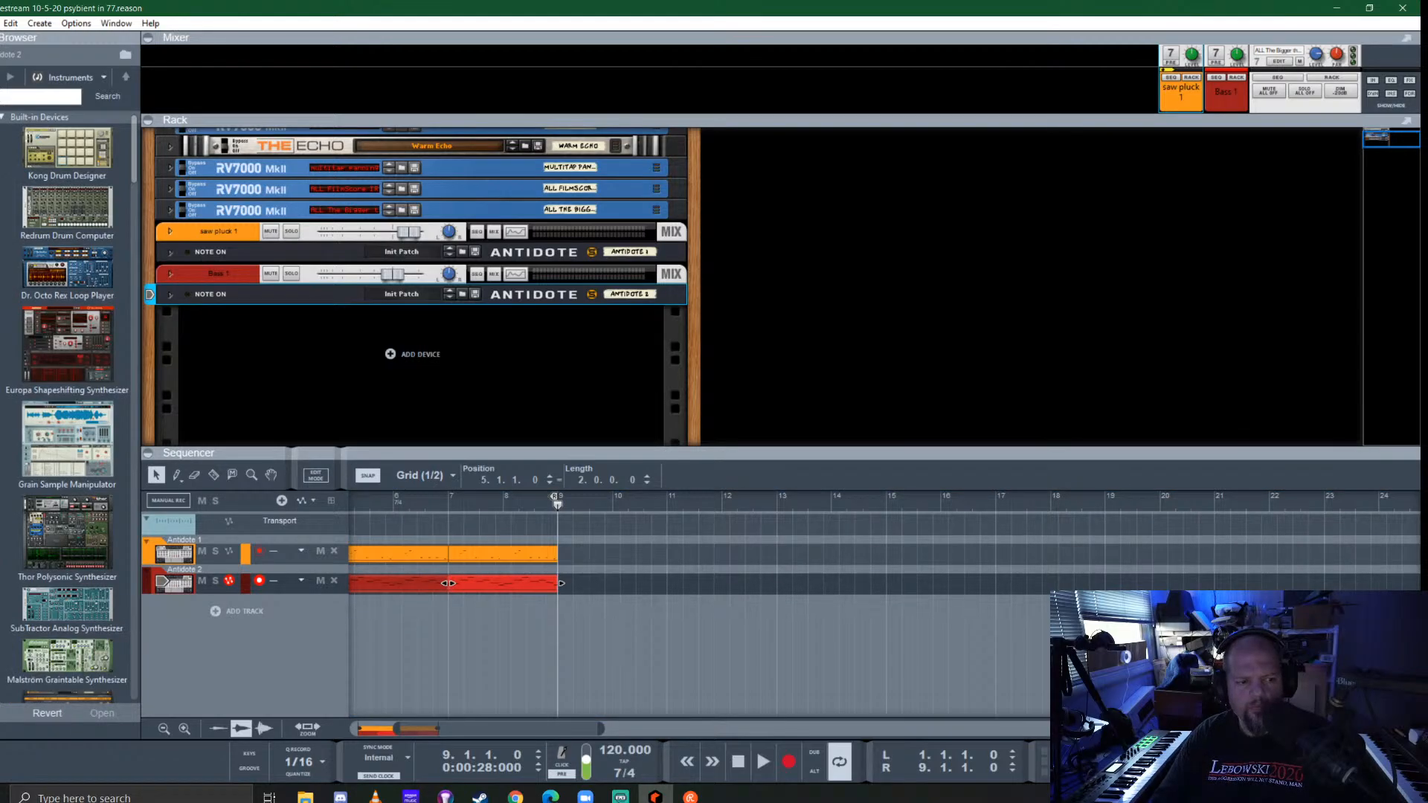
{"action": "left_click", "coordinate": [0, 223]}
{"action": "left_click", "coordinate": [1, 357]}
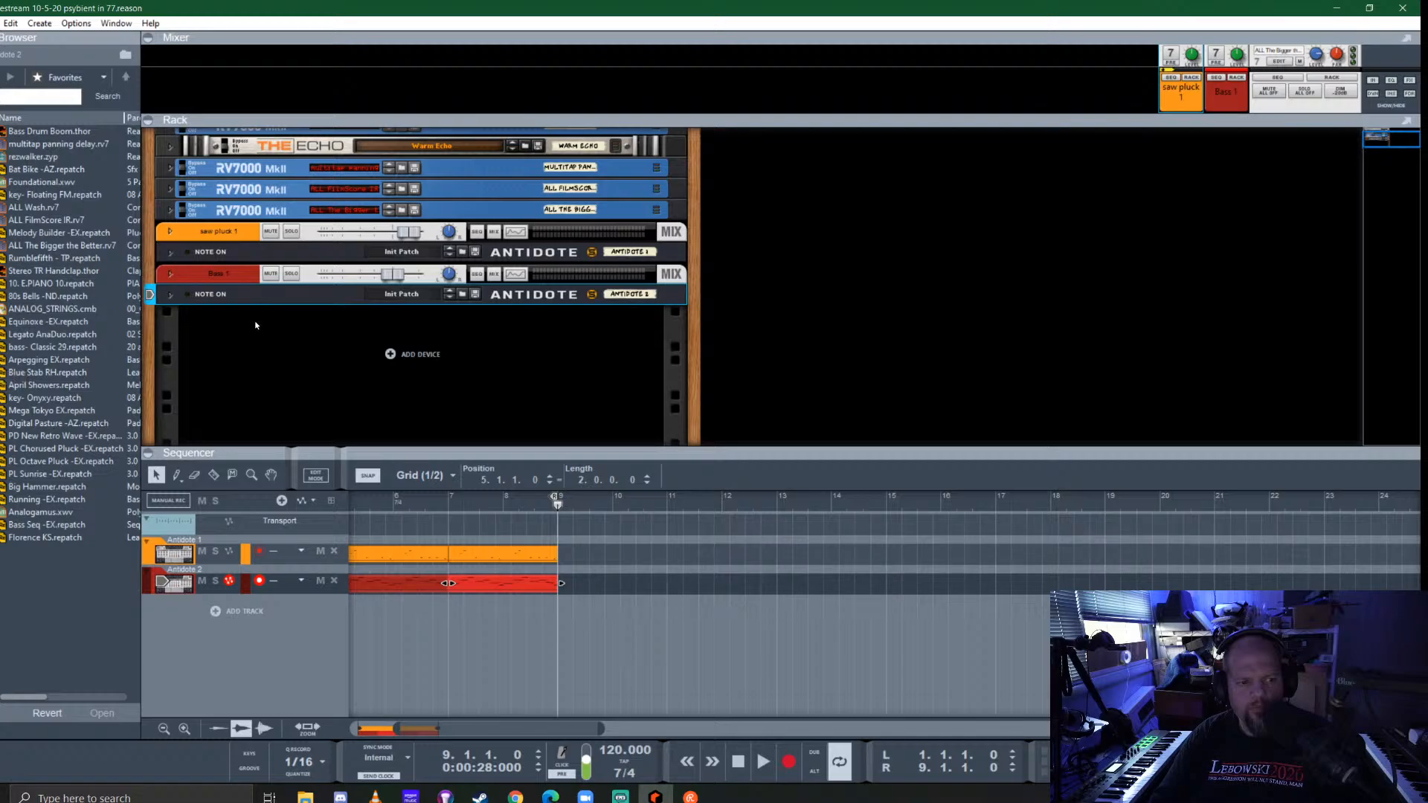
{"action": "left_click_drag", "start_coordinate": [52, 308], "coordinate": [241, 325]}
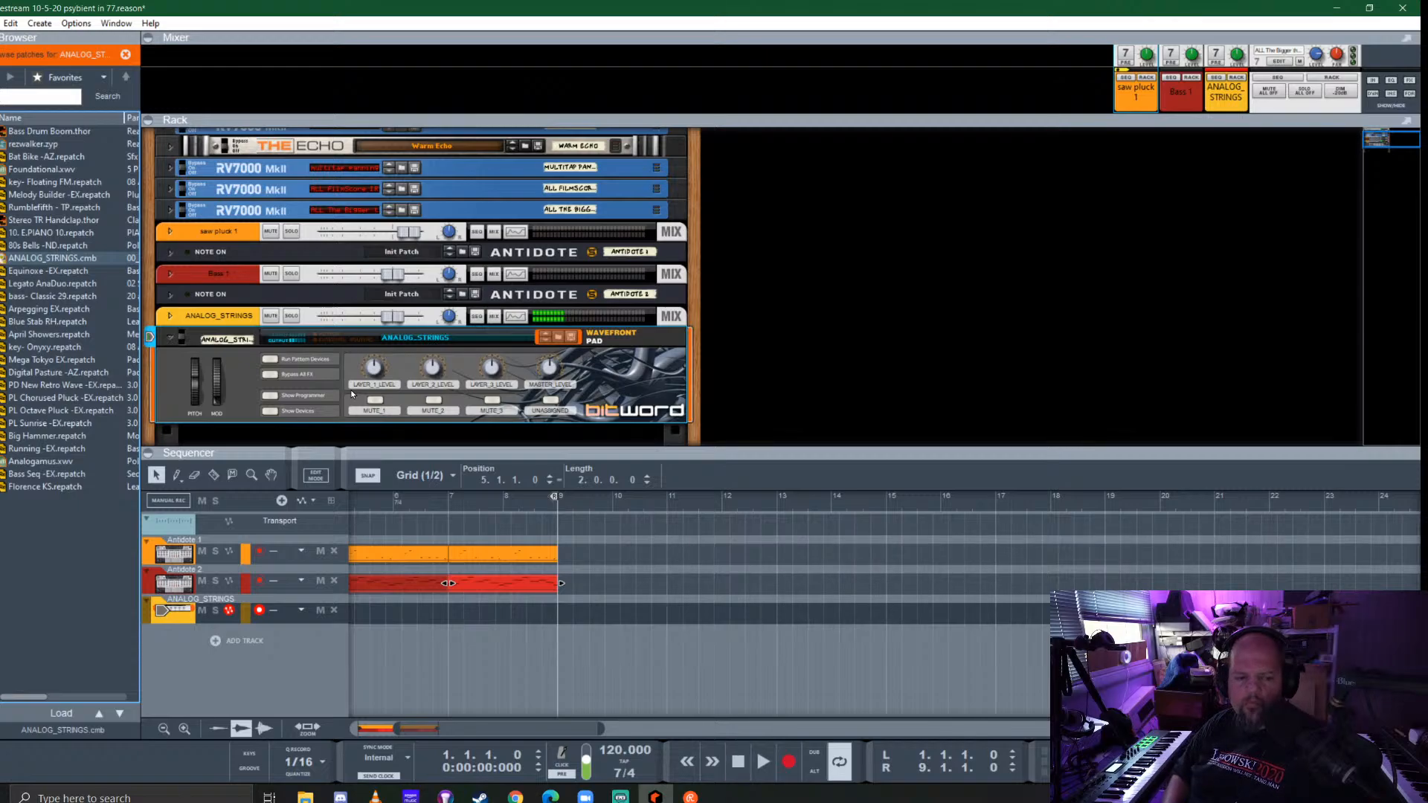
Record a four-bar chord part on the ANALOG_STRINGS track from the start of the song
{"action": "key", "text": "shift+Return"}
{"action": "key", "text": "ctrl+Return"}
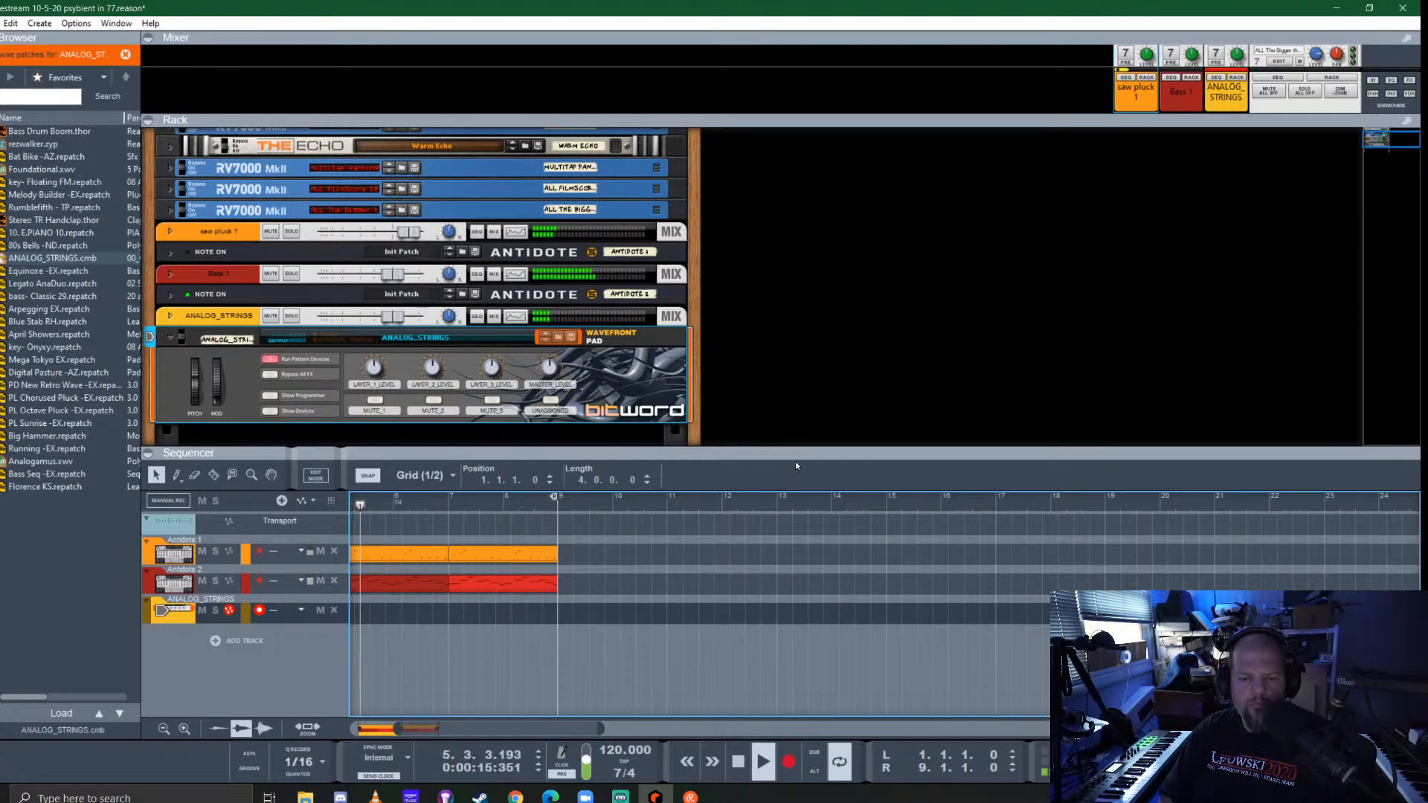
Enlarge the sequencer and copy the four-bar ANALOG_STRINGS clip to bar 5
{"action": "left_click_drag", "start_coordinate": [799, 452], "coordinate": [800, 316]}
{"action": "scroll", "coordinate": [534, 448], "scroll_direction": "left", "scroll_amount": 3}
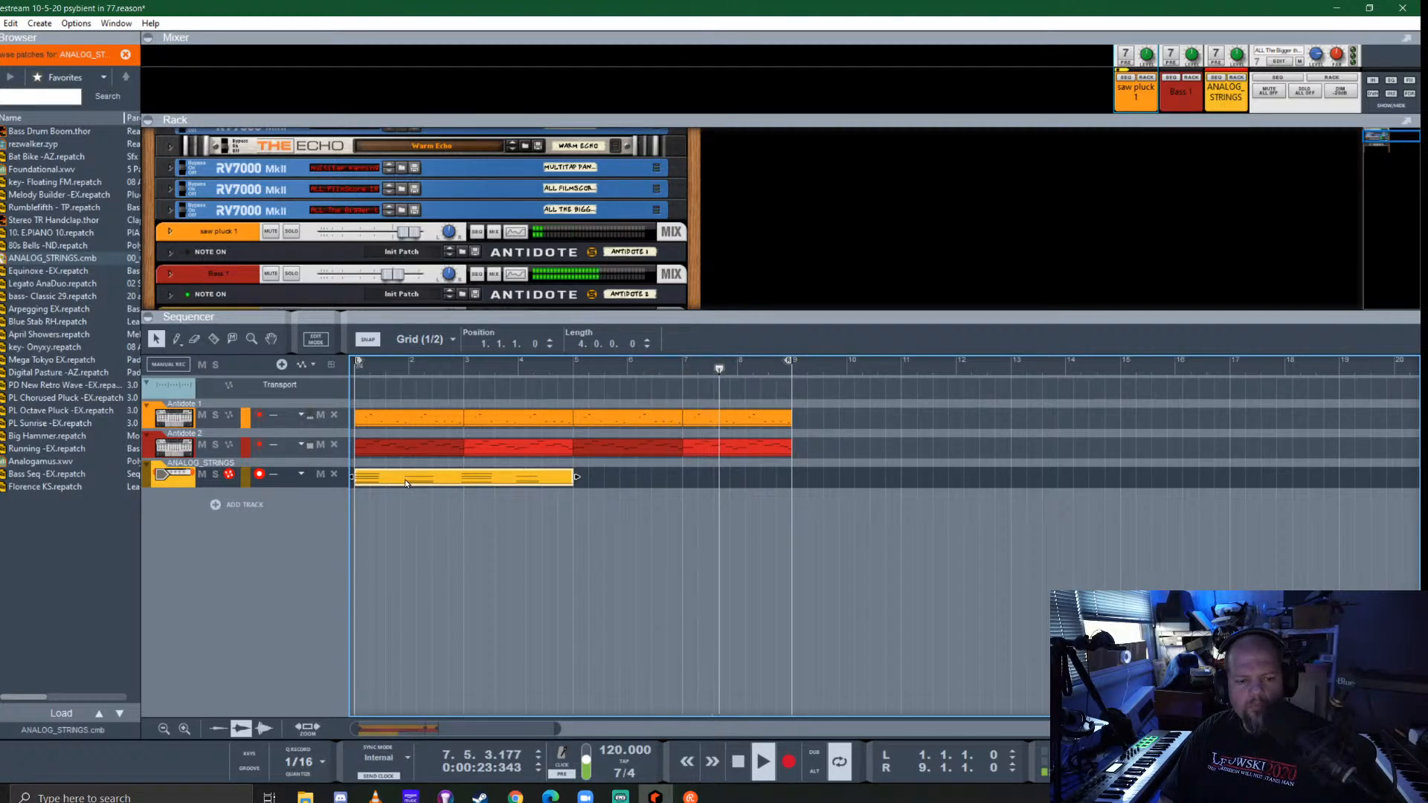
{"action": "left_click_drag", "start_coordinate": [404, 479], "coordinate": [628, 482]}
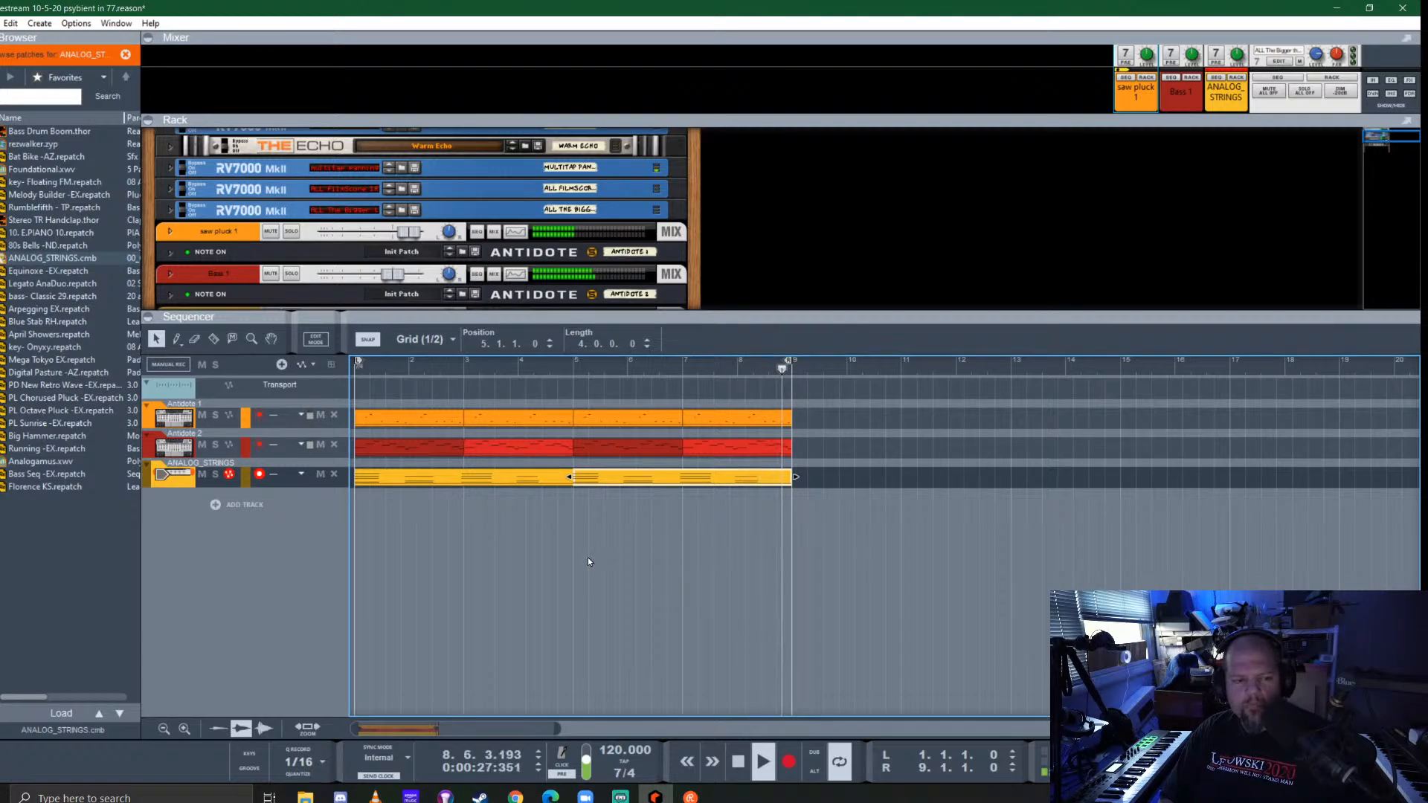
Set the ANALOG_STRINGS track color to Dark Blue
{"action": "left_click", "coordinate": [184, 482]}
{"action": "right_click", "coordinate": [183, 482]}
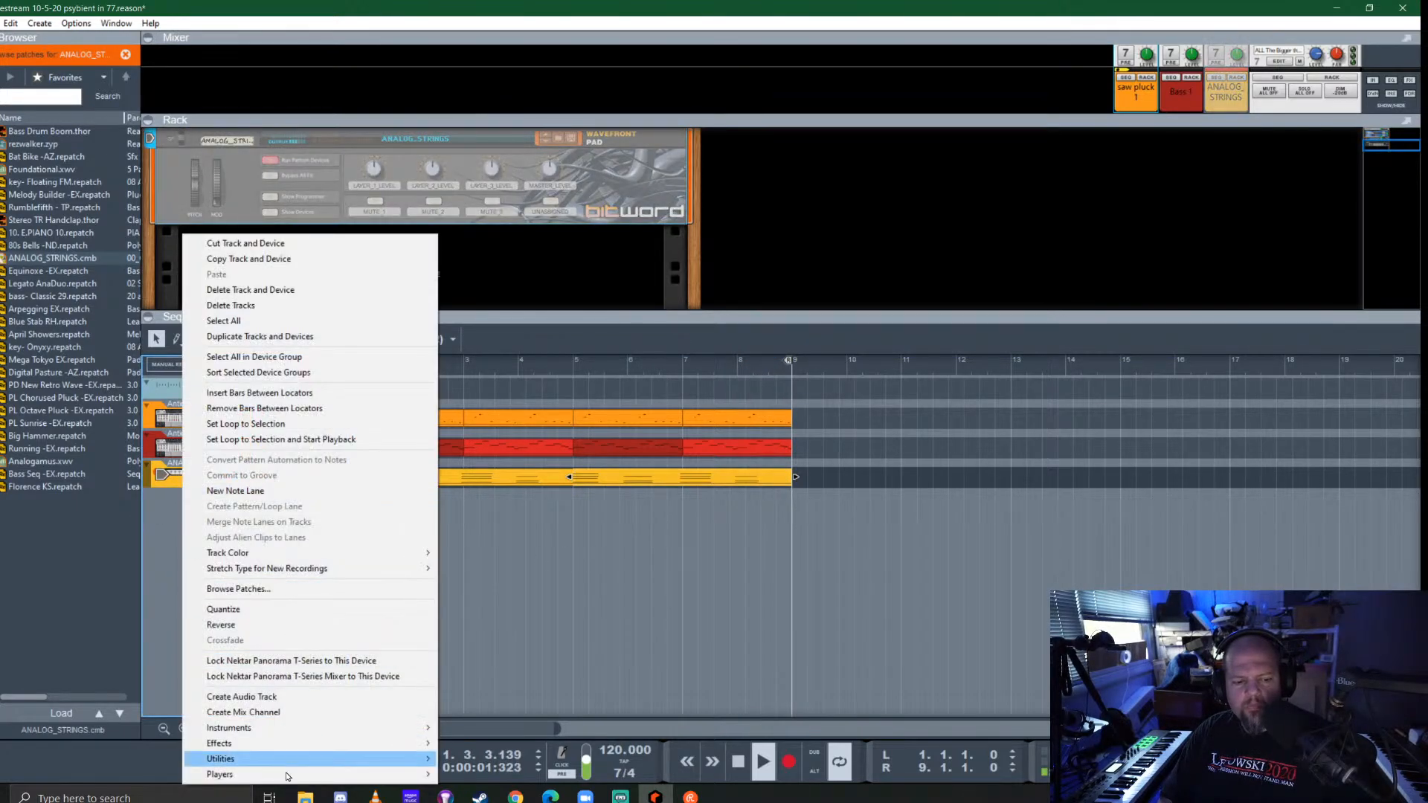
{"action": "mouse_move", "coordinate": [320, 552]}
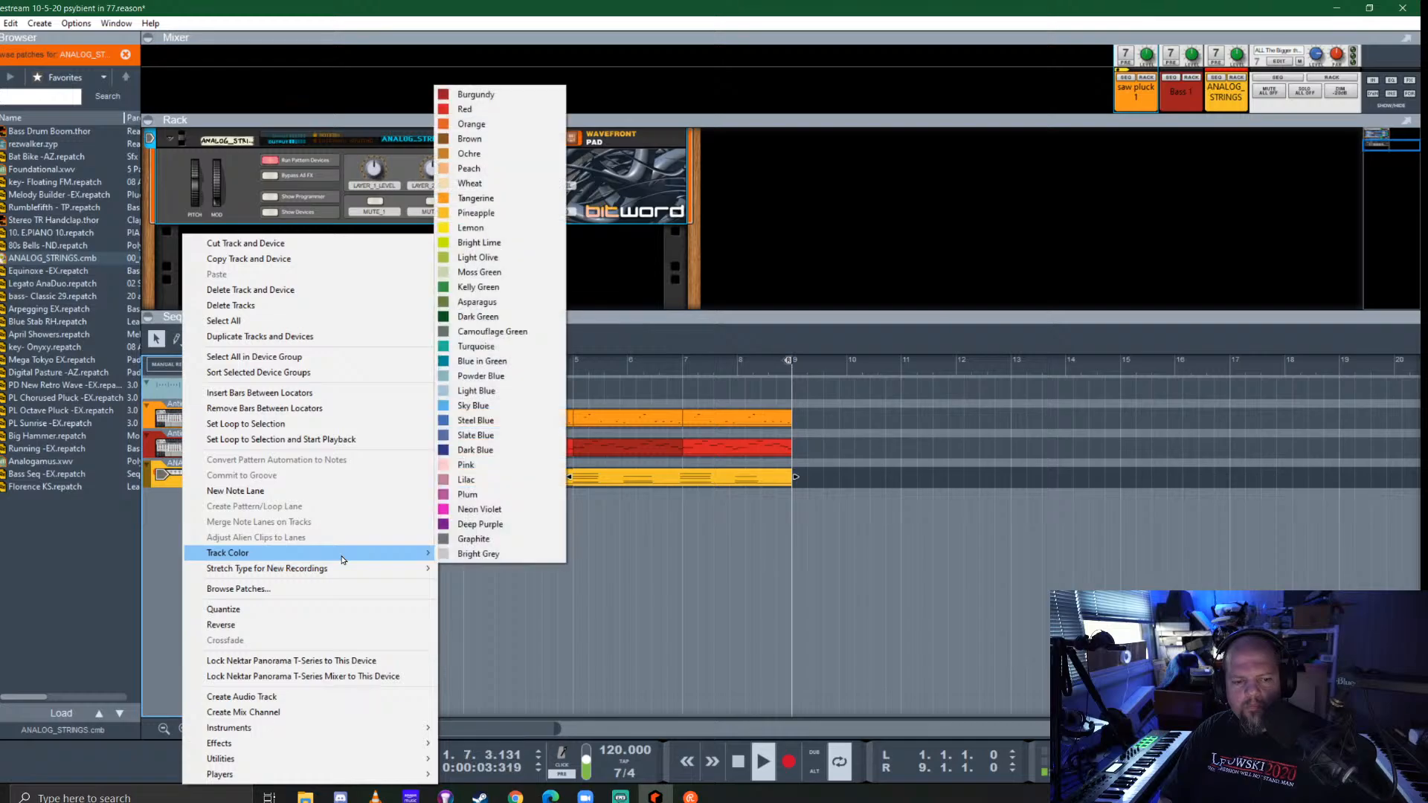
{"action": "left_click", "coordinate": [496, 450]}
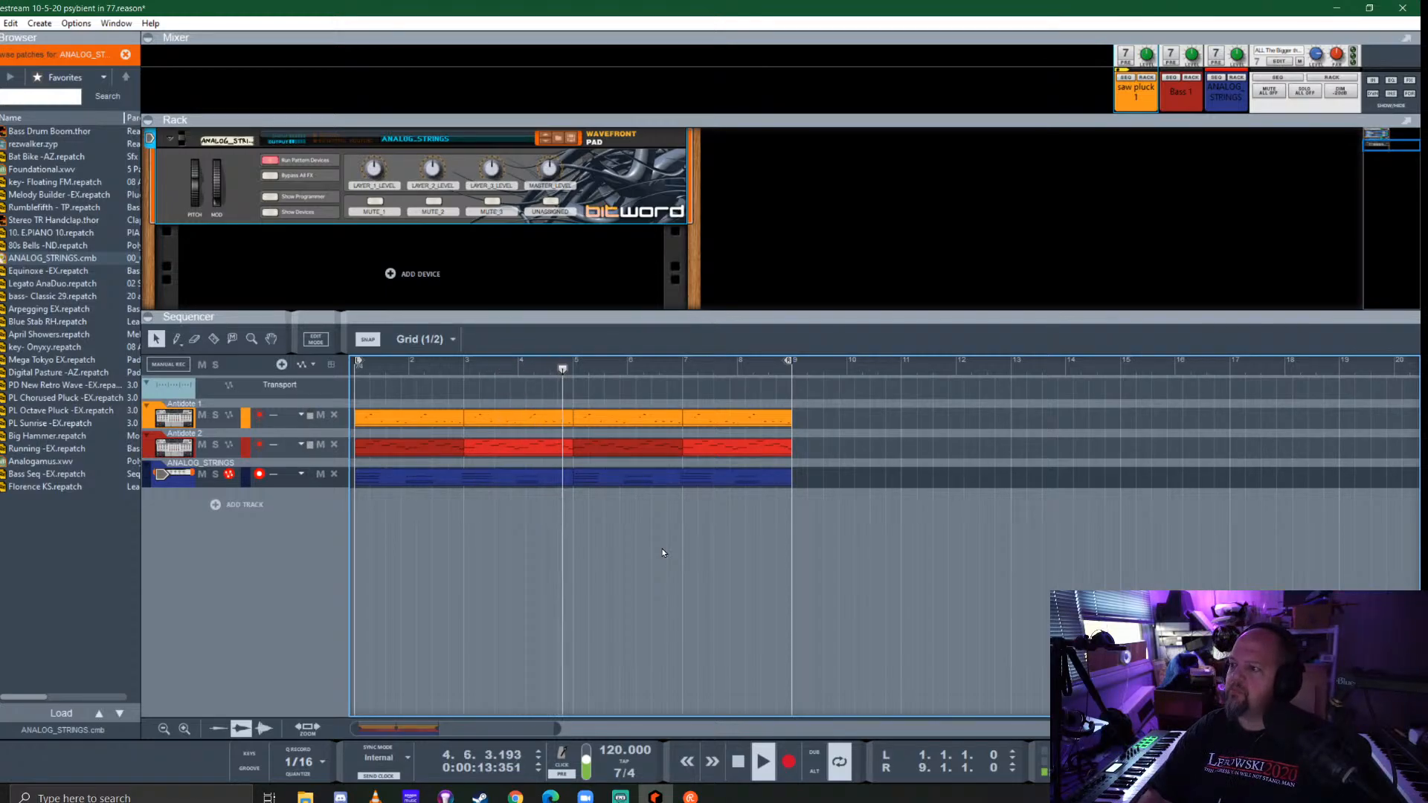
Stop playback, return the song position to the start and fold the ANALOG_STRINGS device in the rack
{"action": "key", "text": "space"}
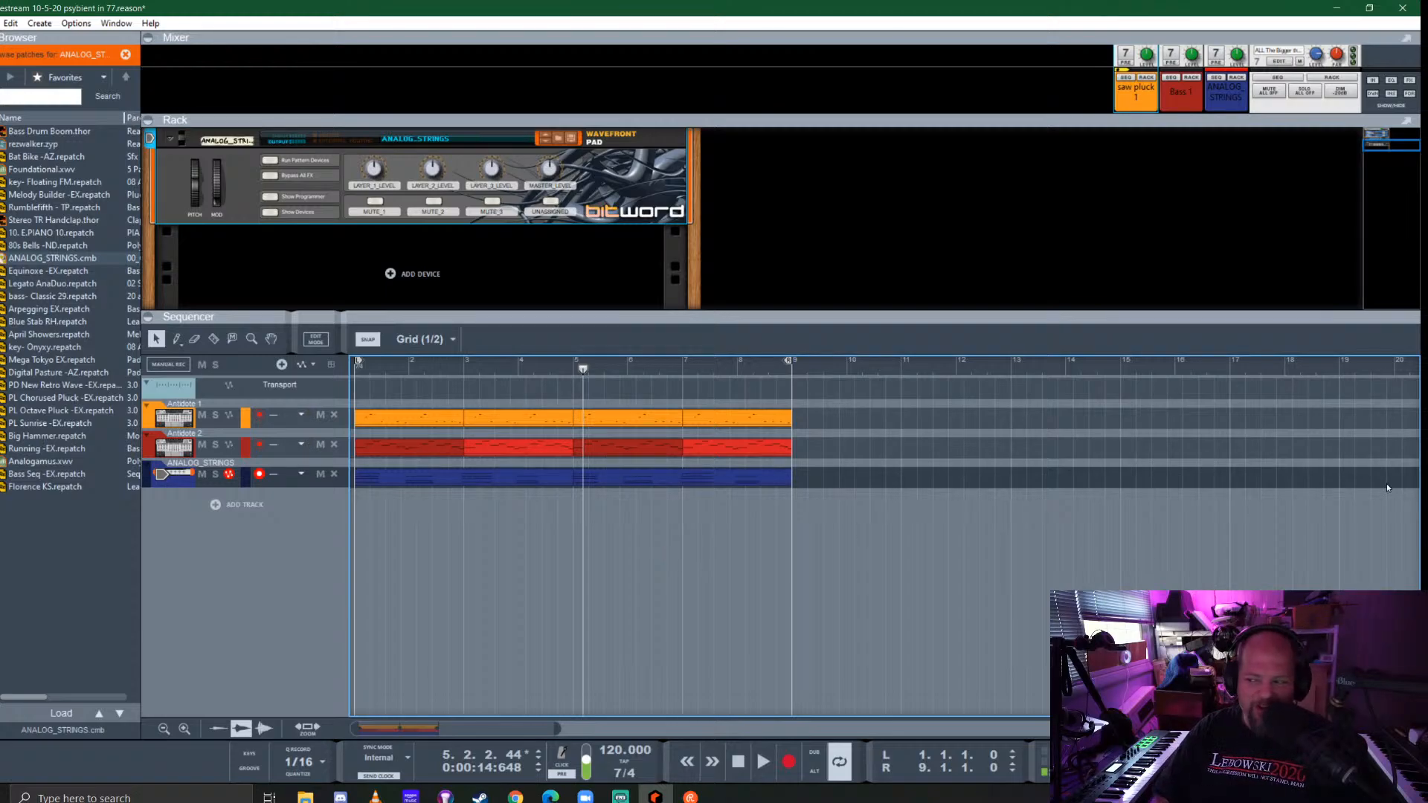
{"action": "key", "text": "alt+Tab"}
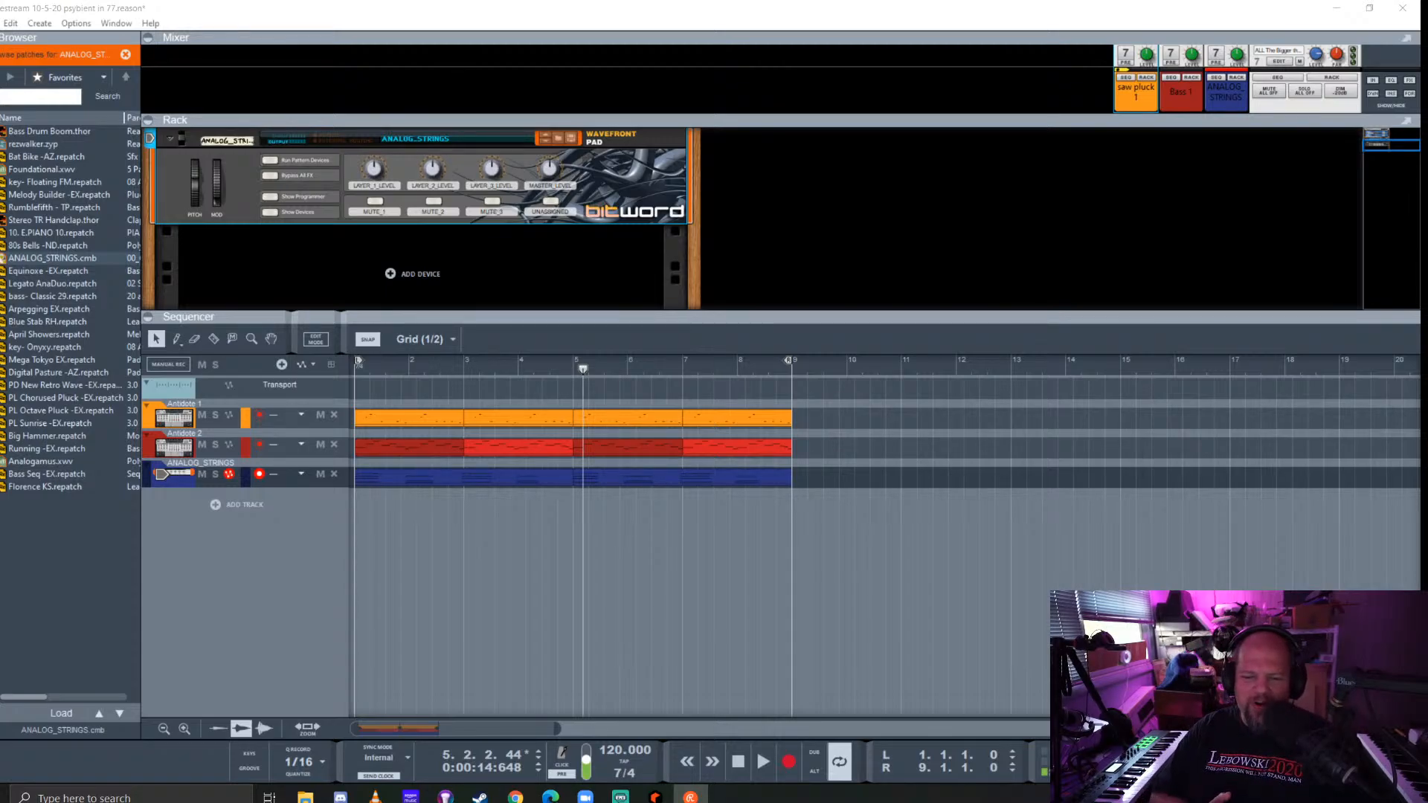
{"action": "left_click", "coordinate": [850, 6]}
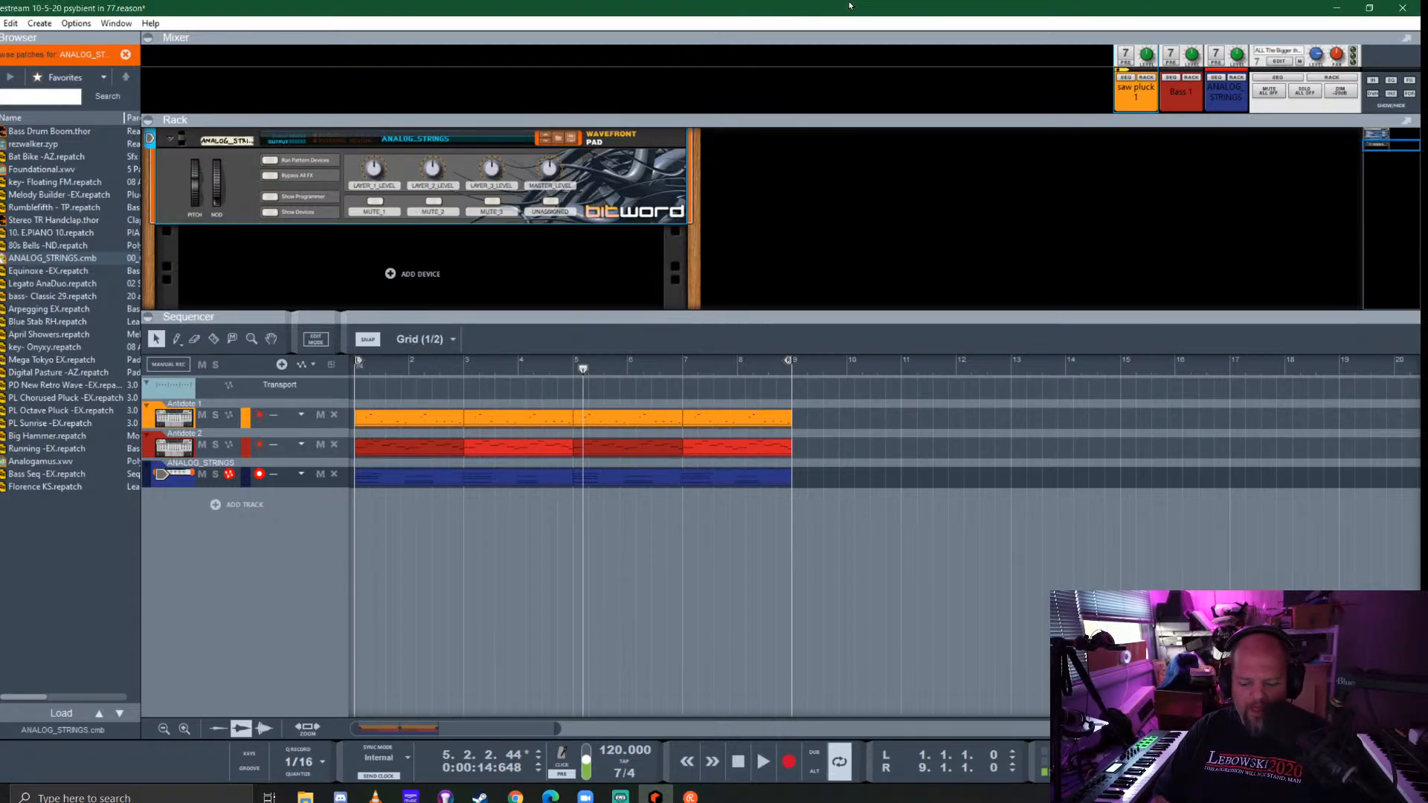
{"action": "key", "text": "Home"}
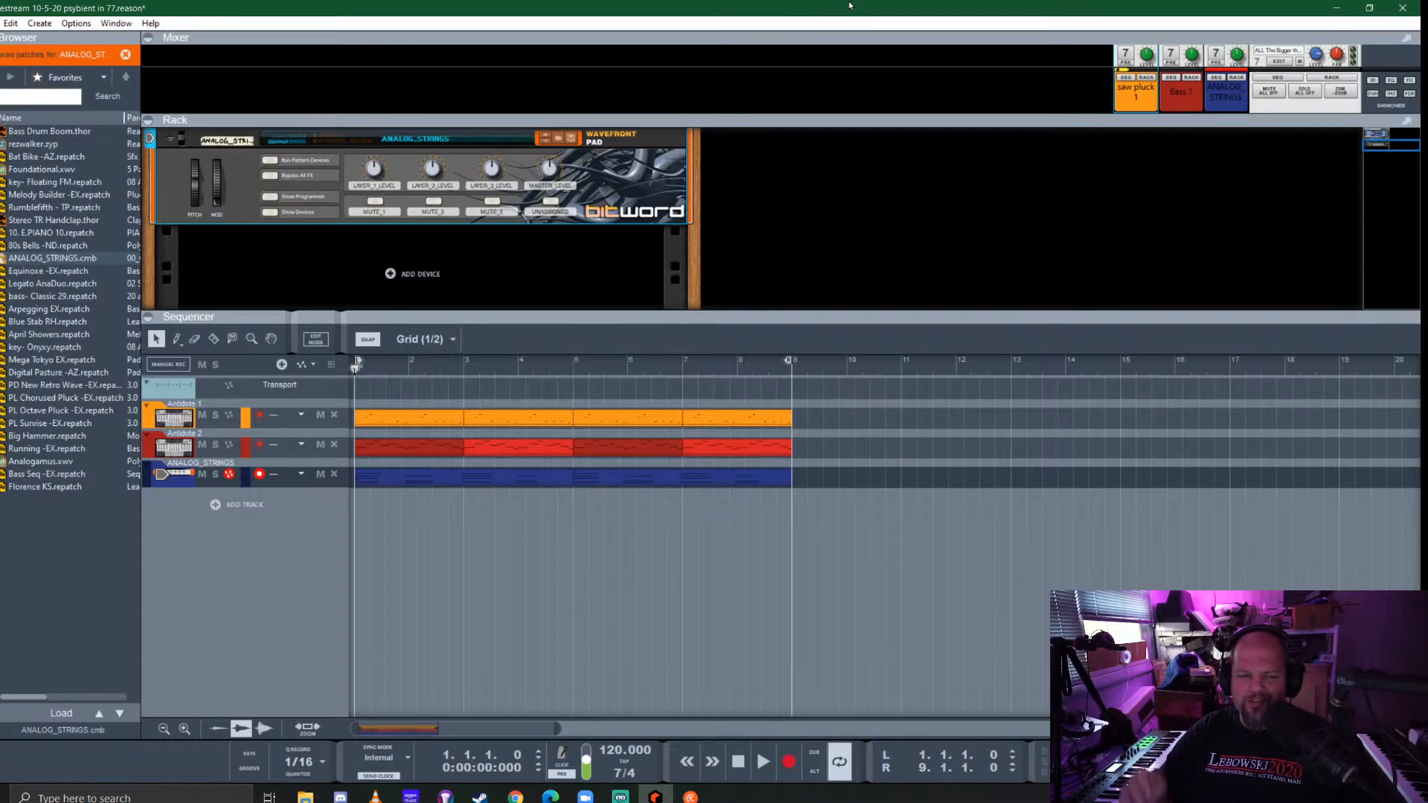
{"action": "left_click", "coordinate": [171, 139]}
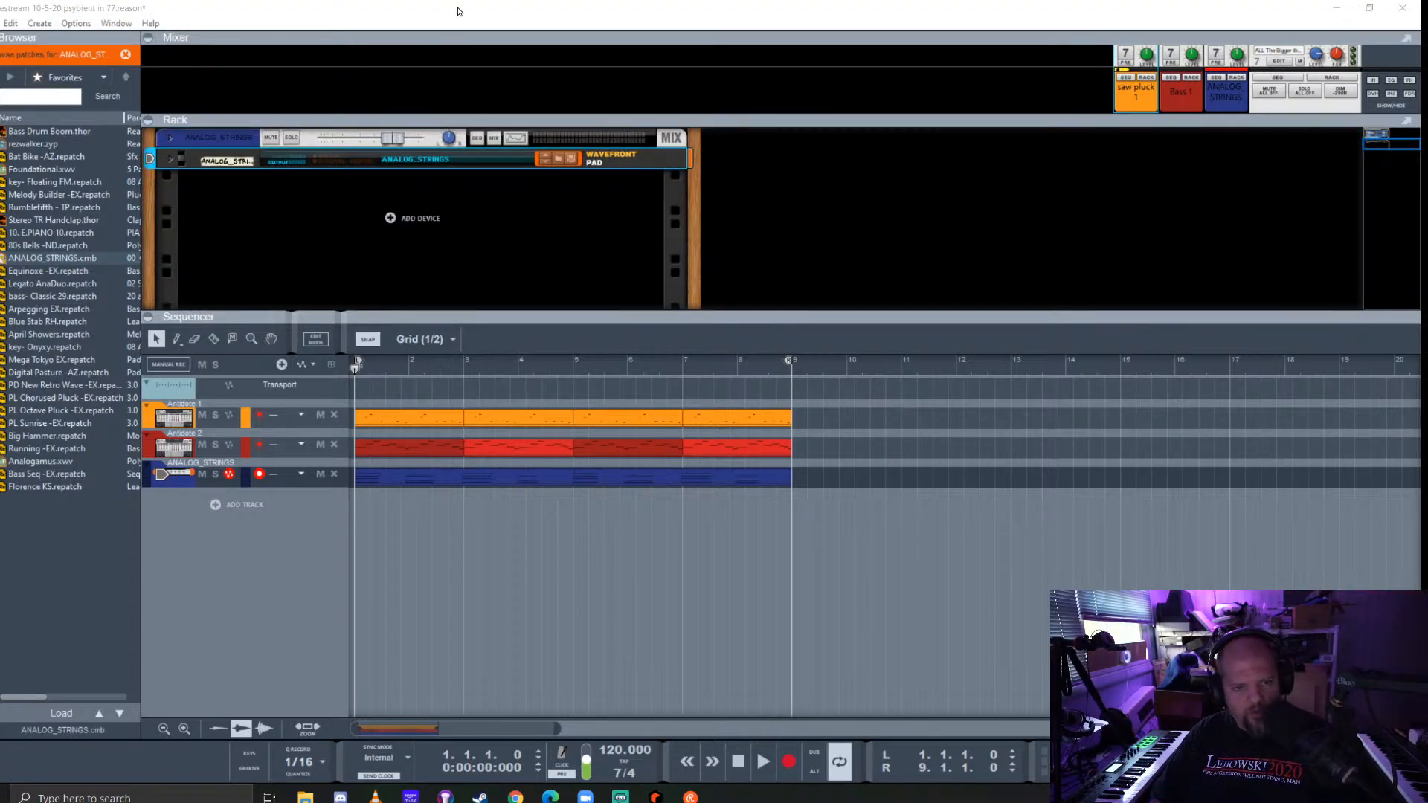
{"action": "left_click", "coordinate": [459, 12]}
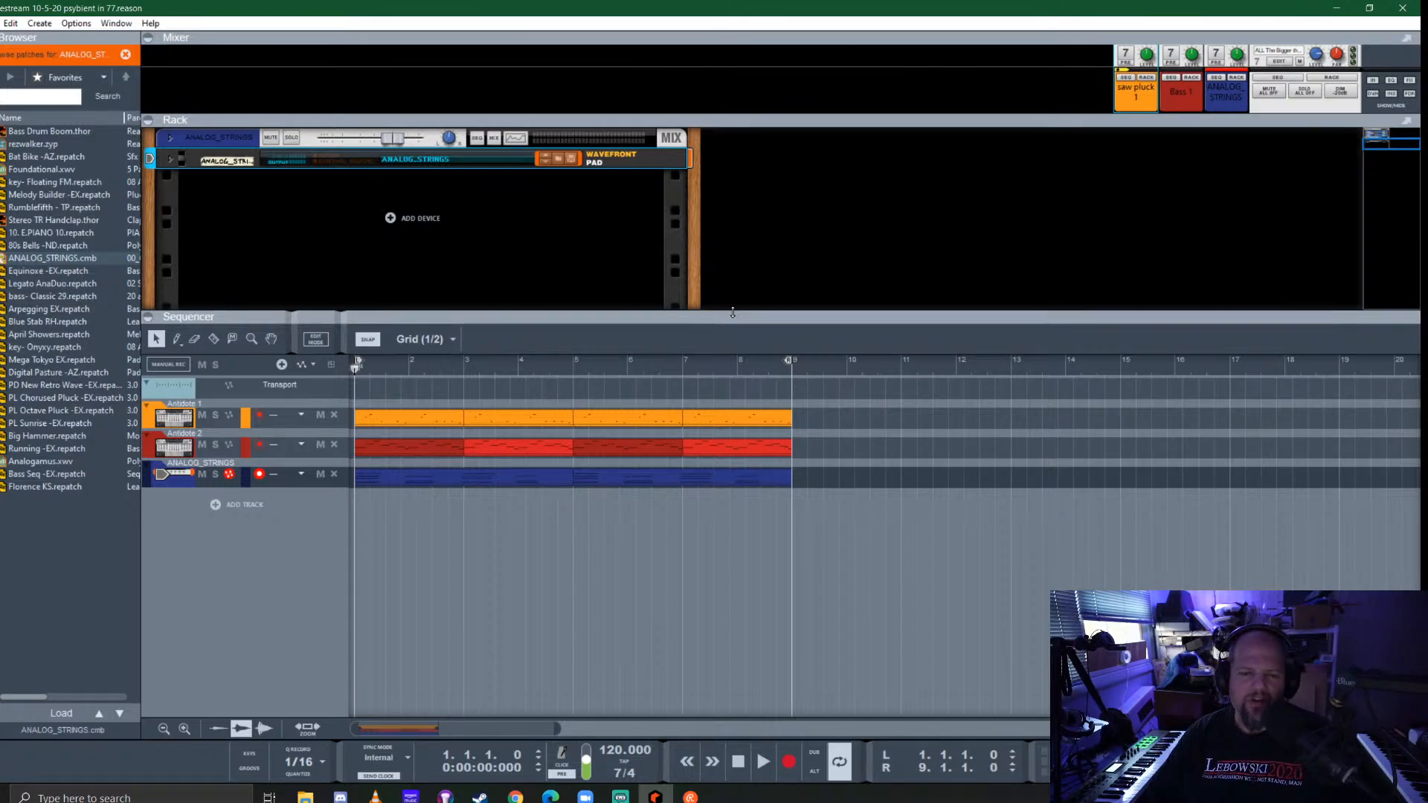
Enlarge the rack and add a PunchBD-RE instrument in a new rack column to the right of the existing devices
{"action": "left_click_drag", "start_coordinate": [852, 328], "coordinate": [861, 415]}
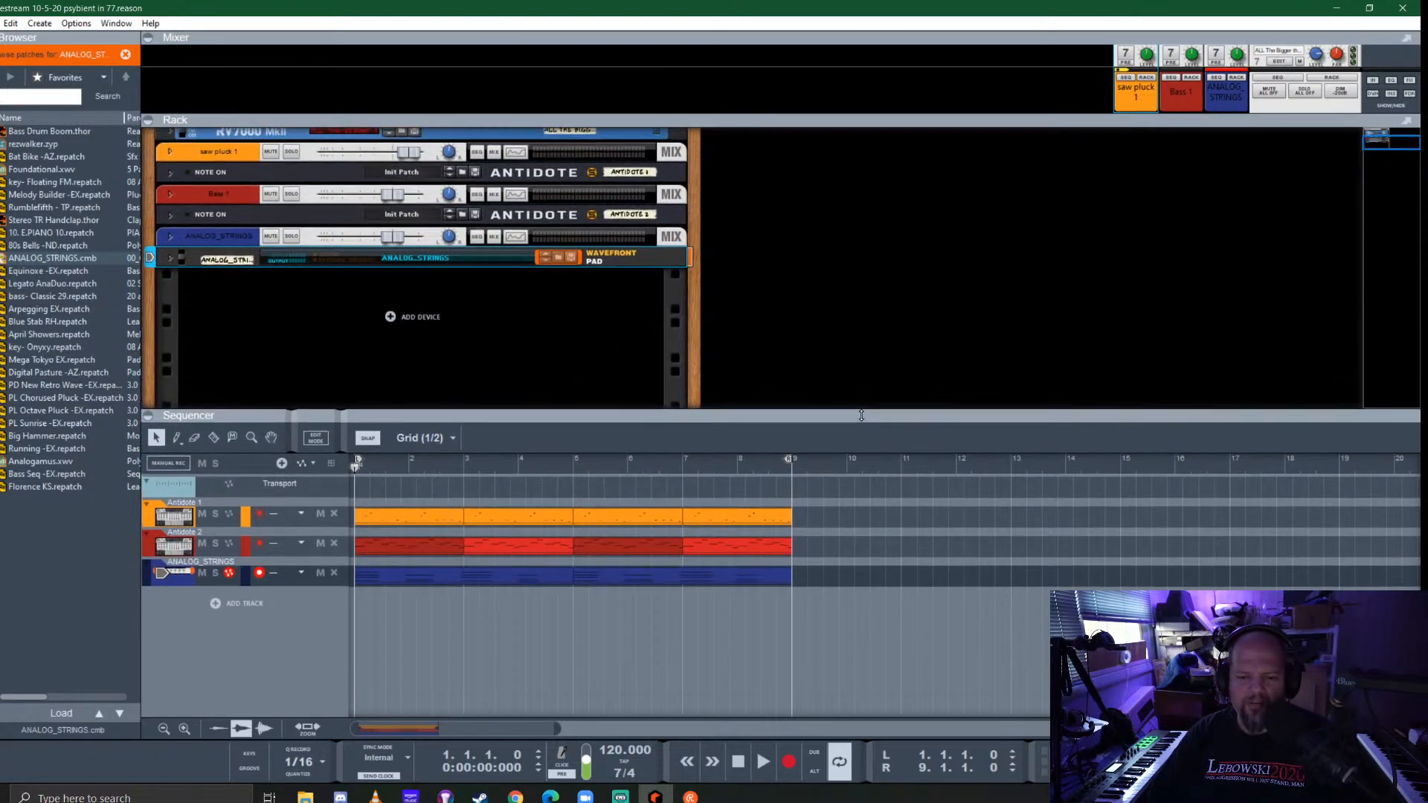
{"action": "scroll", "coordinate": [527, 559], "scroll_direction": "down", "scroll_amount": 4}
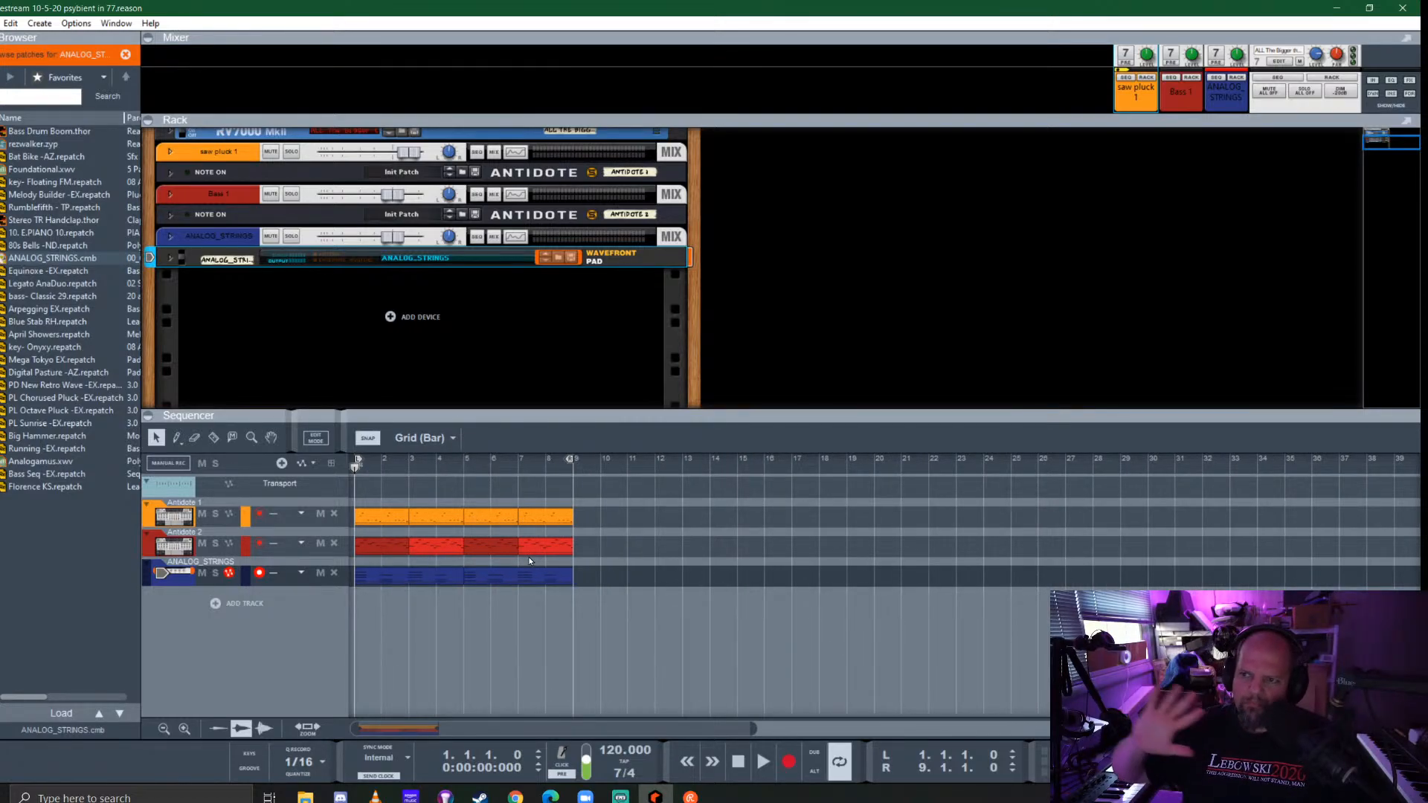
{"action": "scroll", "coordinate": [528, 556], "scroll_direction": "up", "scroll_amount": 2}
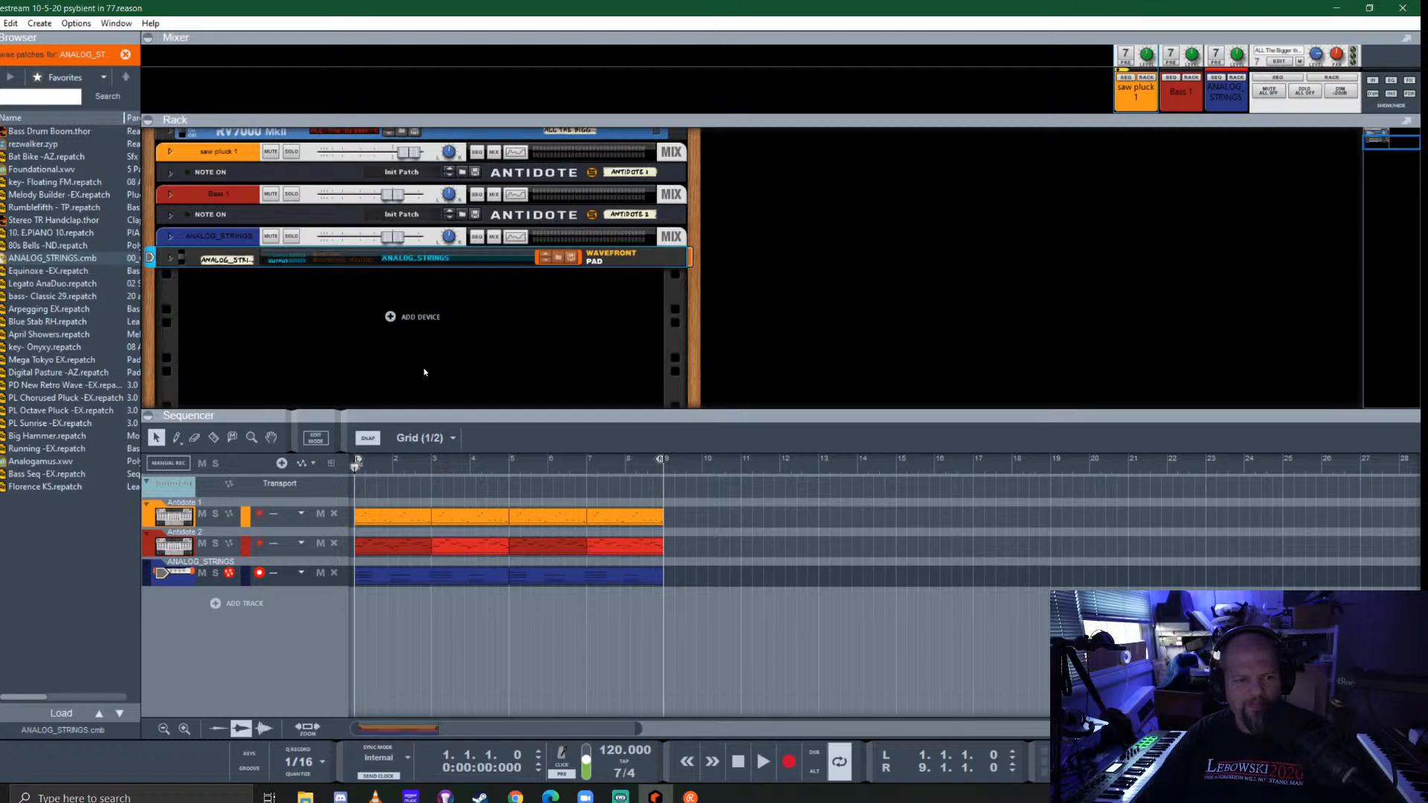
{"action": "left_click", "coordinate": [390, 316]}
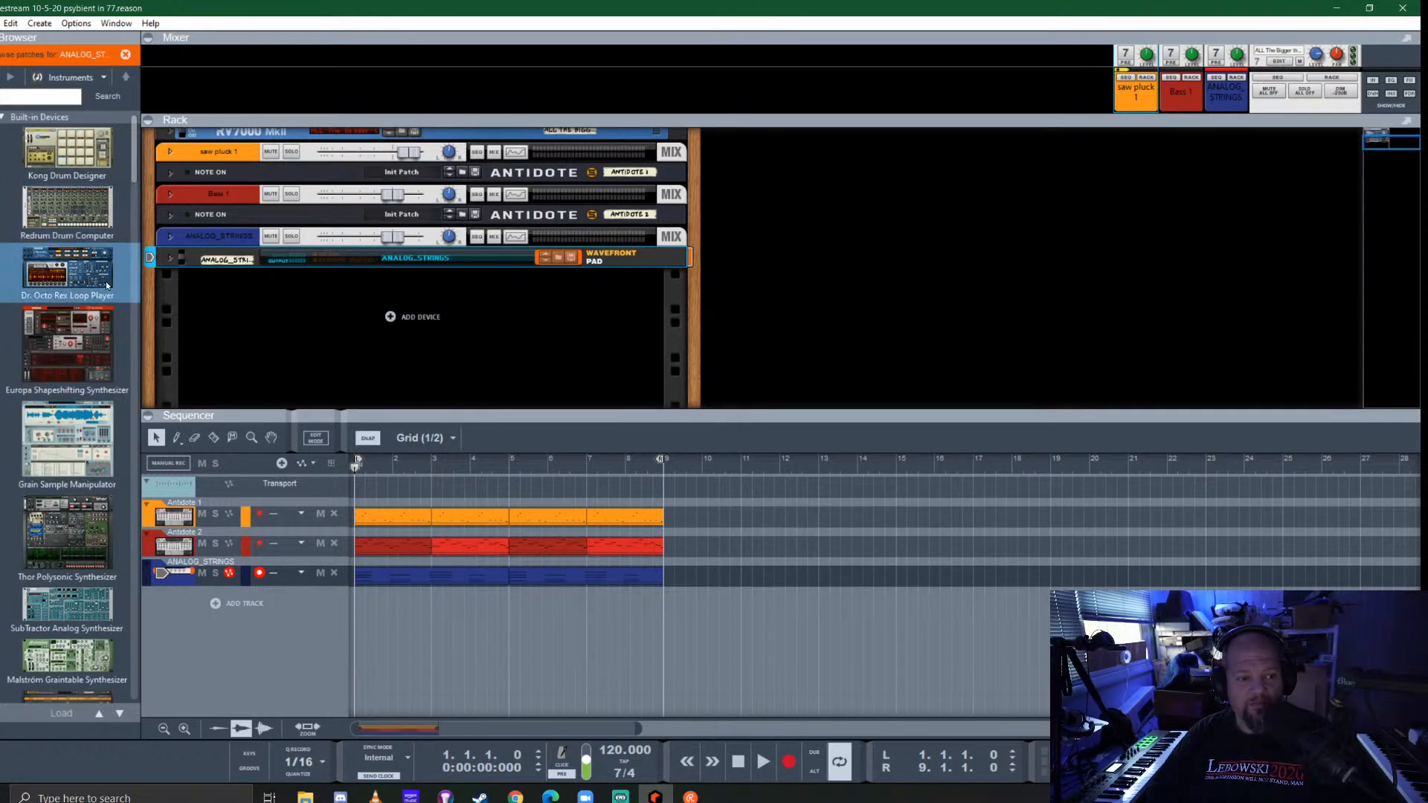
{"action": "scroll", "coordinate": [74, 298], "scroll_direction": "down", "scroll_amount": 10}
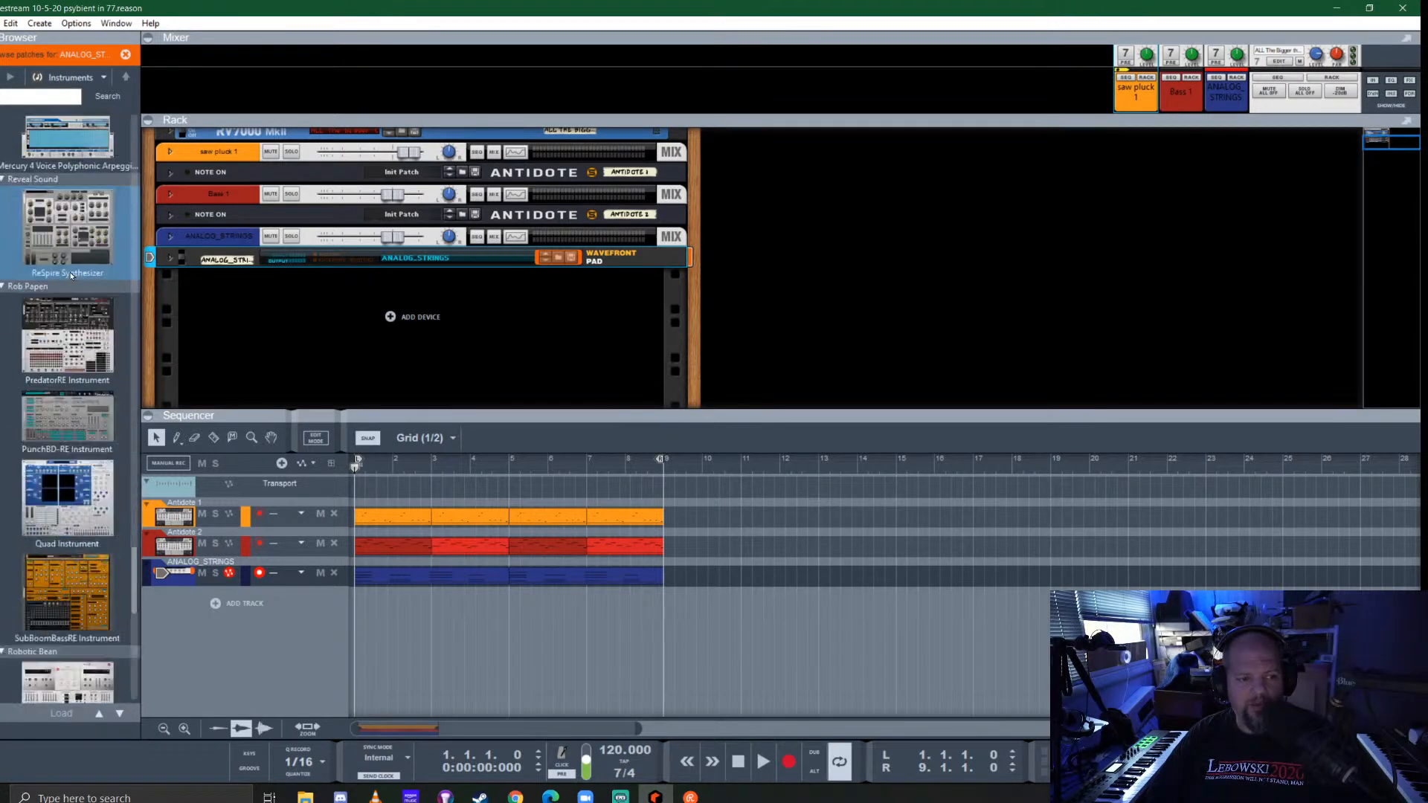
{"action": "scroll", "coordinate": [71, 275], "scroll_direction": "down", "scroll_amount": 10}
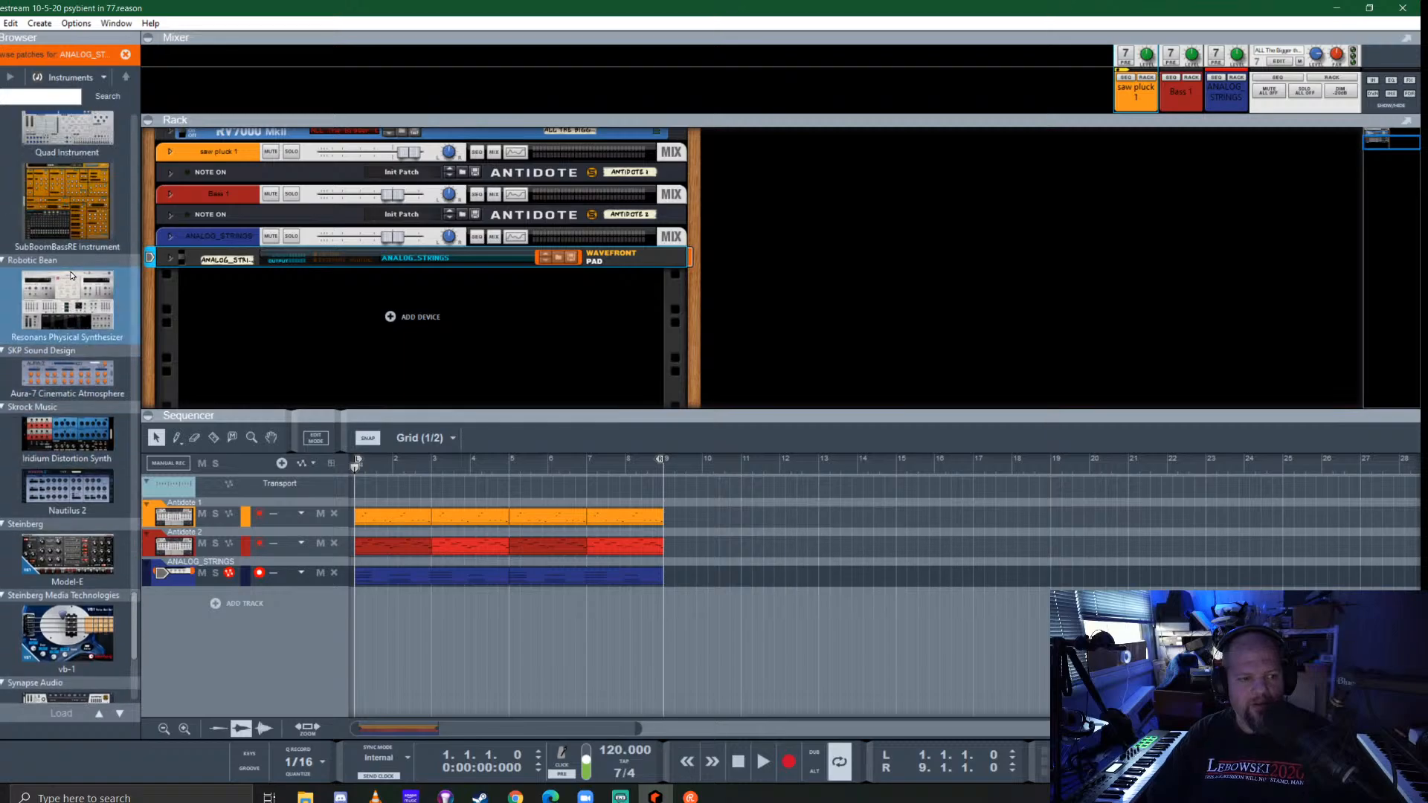
{"action": "scroll", "coordinate": [72, 276], "scroll_direction": "up", "scroll_amount": 3}
{"action": "left_click_drag", "start_coordinate": [82, 254], "coordinate": [794, 269]}
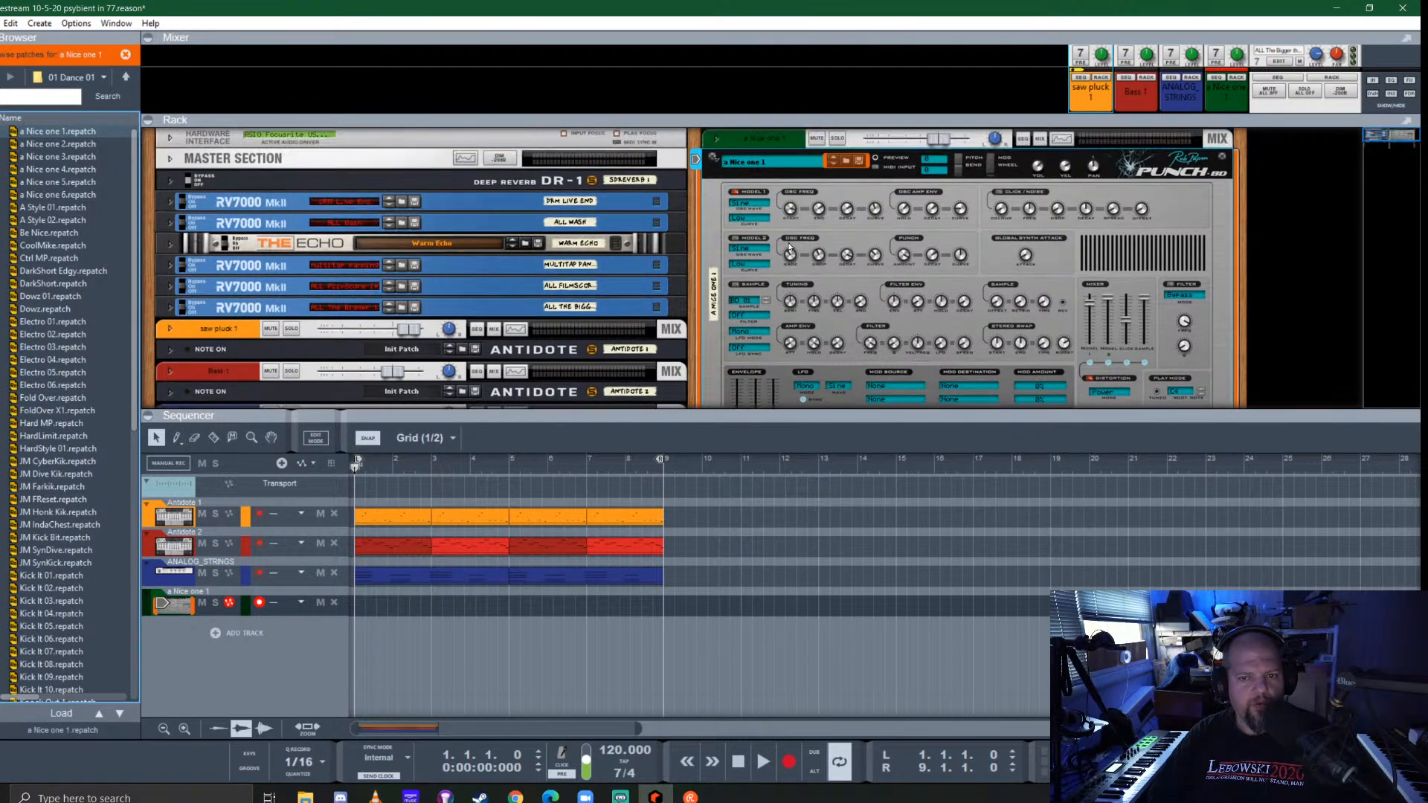
Set the track color of the a Nice one 1 drum device to purple
{"action": "right_click", "coordinate": [791, 150]}
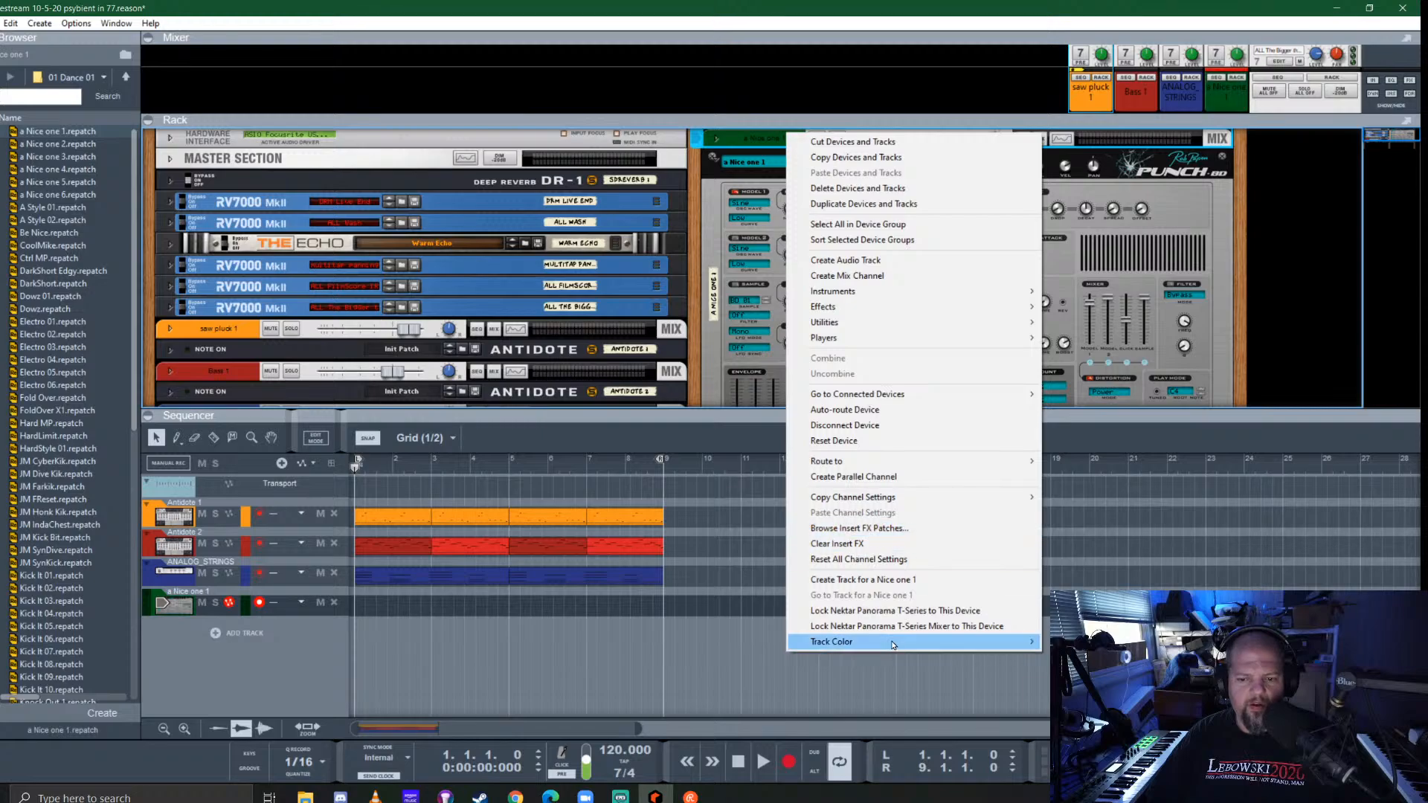
{"action": "mouse_move", "coordinate": [896, 644]}
{"action": "left_click", "coordinate": [1077, 613]}
Add a Thor Polysonic Synthesizer below the ANALOG_STRINGS device in the rack
{"action": "scroll", "coordinate": [524, 294], "scroll_direction": "down", "scroll_amount": 3}
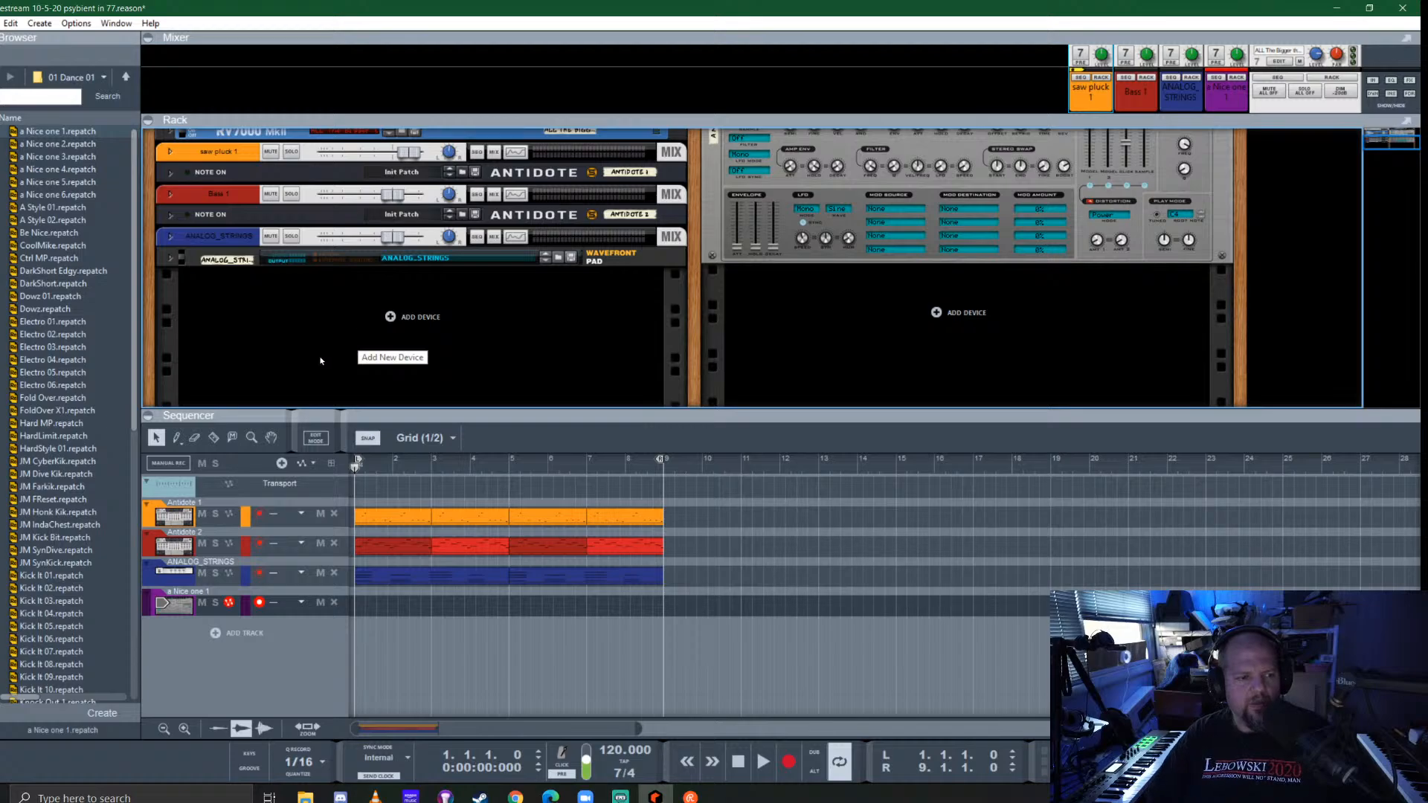
{"action": "left_click", "coordinate": [390, 317]}
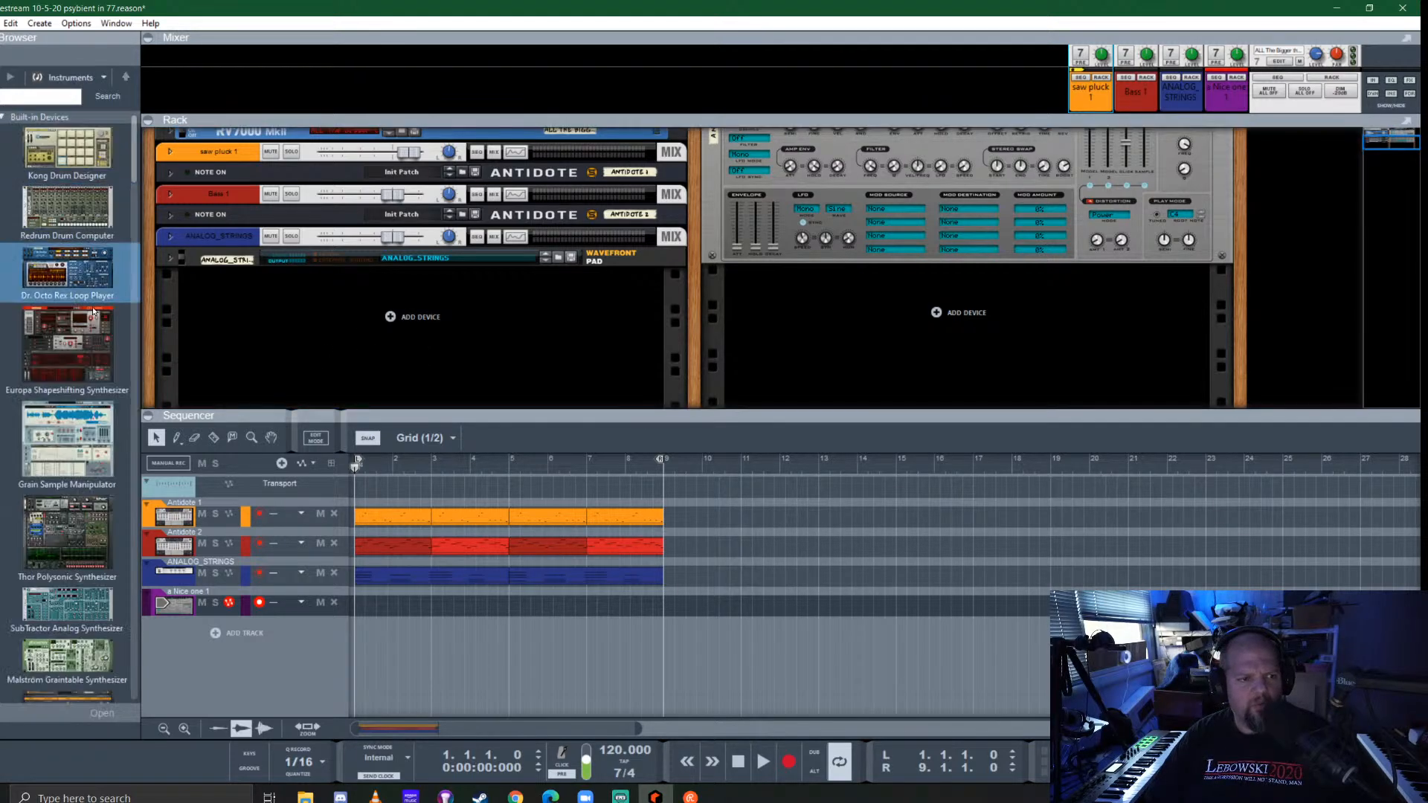
{"action": "scroll", "coordinate": [64, 320], "scroll_direction": "down", "scroll_amount": 1}
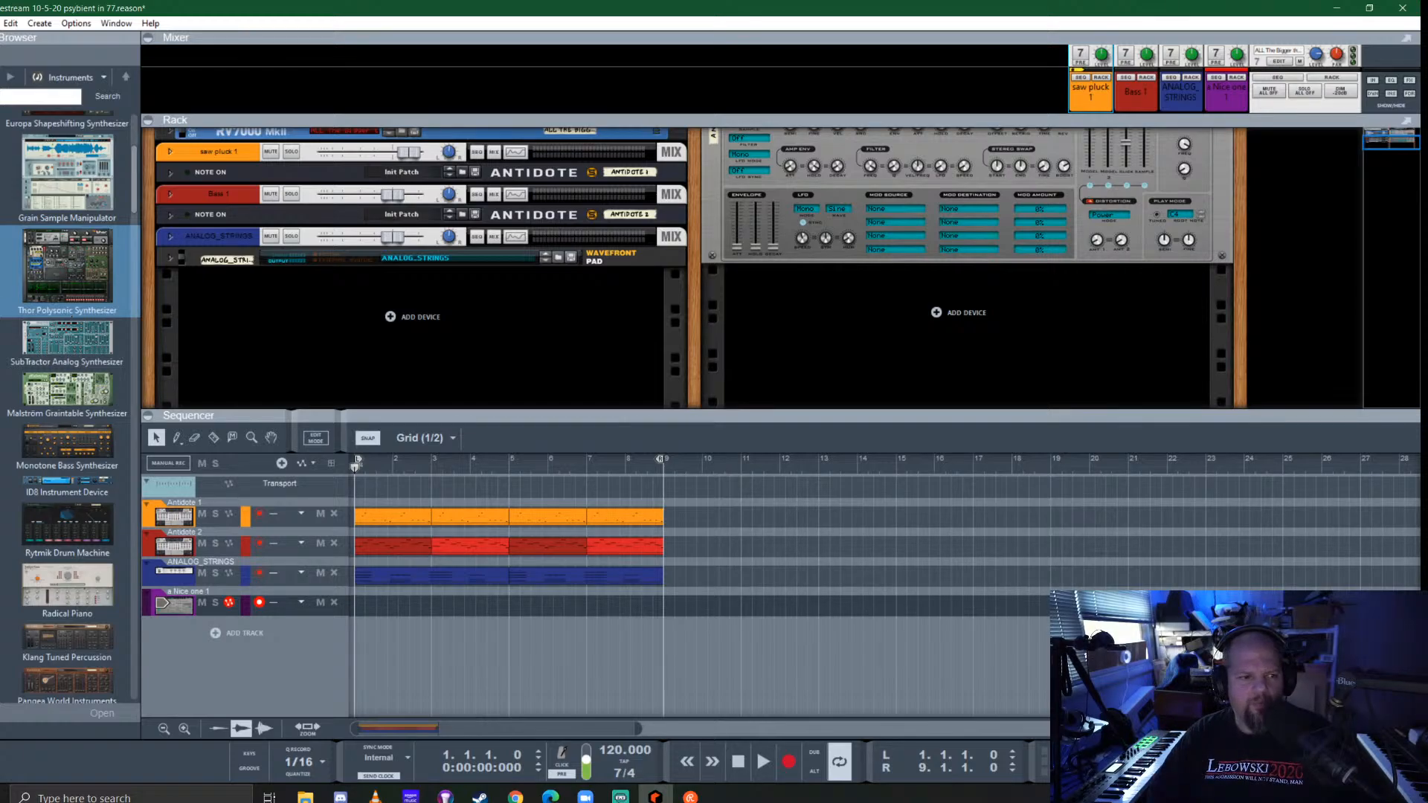
{"action": "left_click_drag", "start_coordinate": [67, 314], "coordinate": [346, 327]}
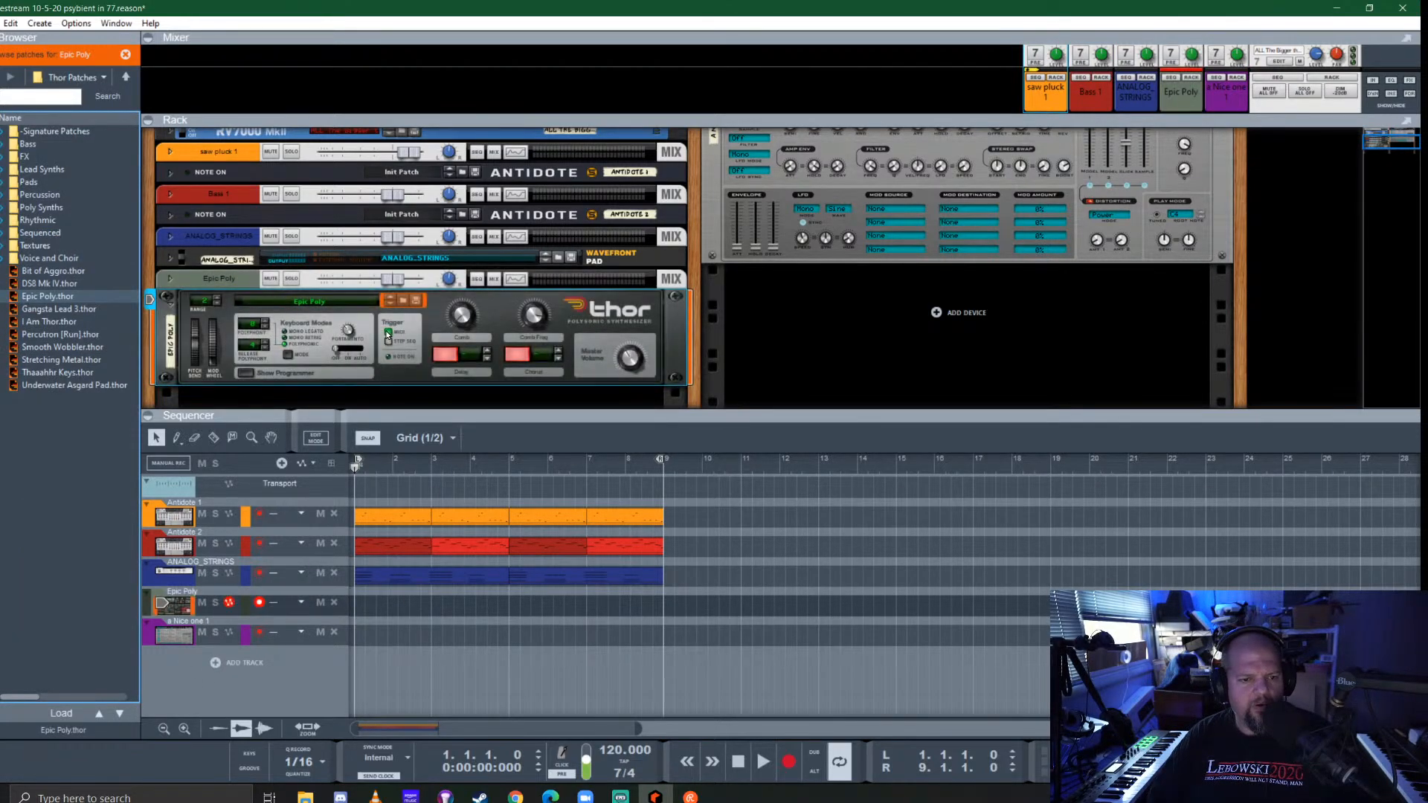
Reset the Thor device to its initial patch and show its programmer
{"action": "right_click", "coordinate": [438, 310]}
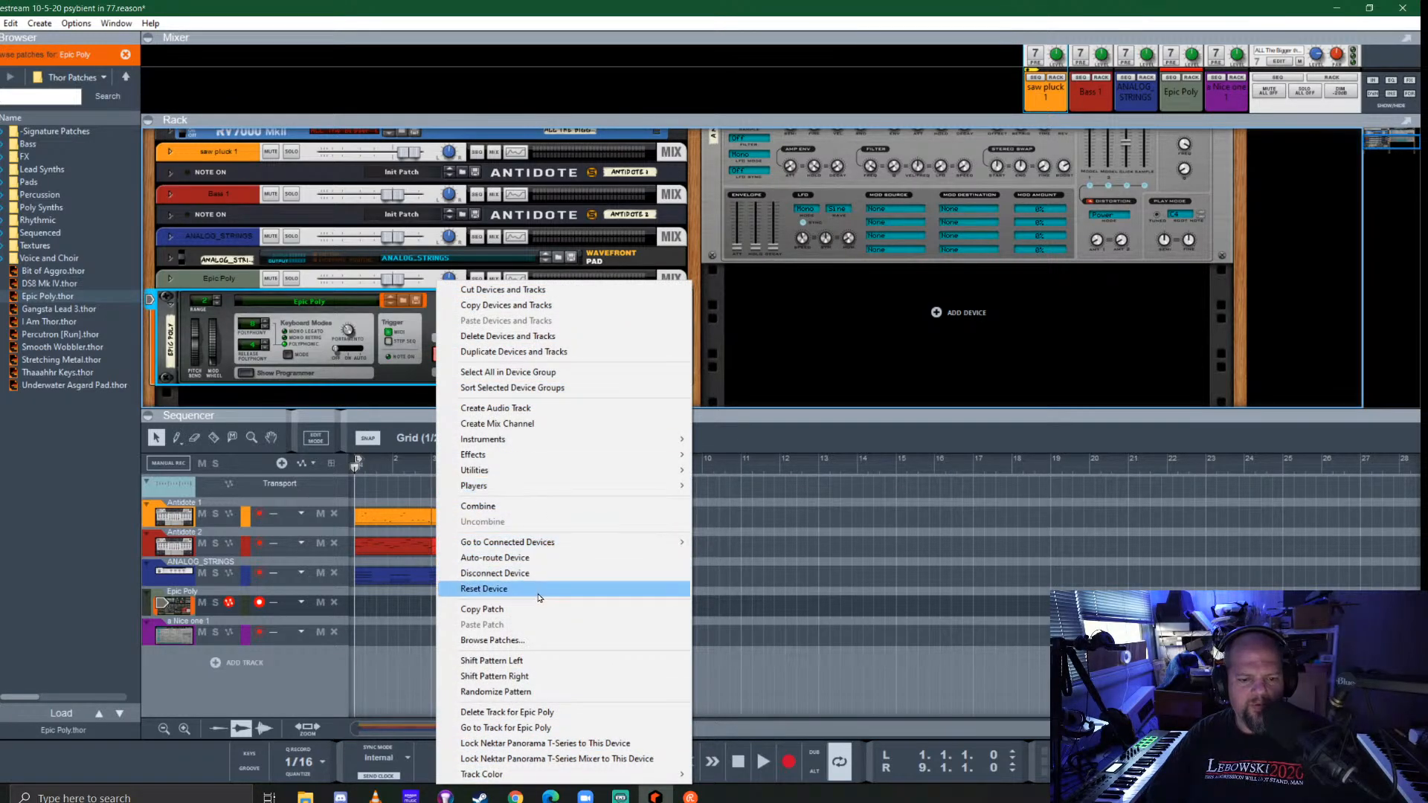
{"action": "left_click", "coordinate": [505, 588]}
{"action": "left_click", "coordinate": [257, 373]}
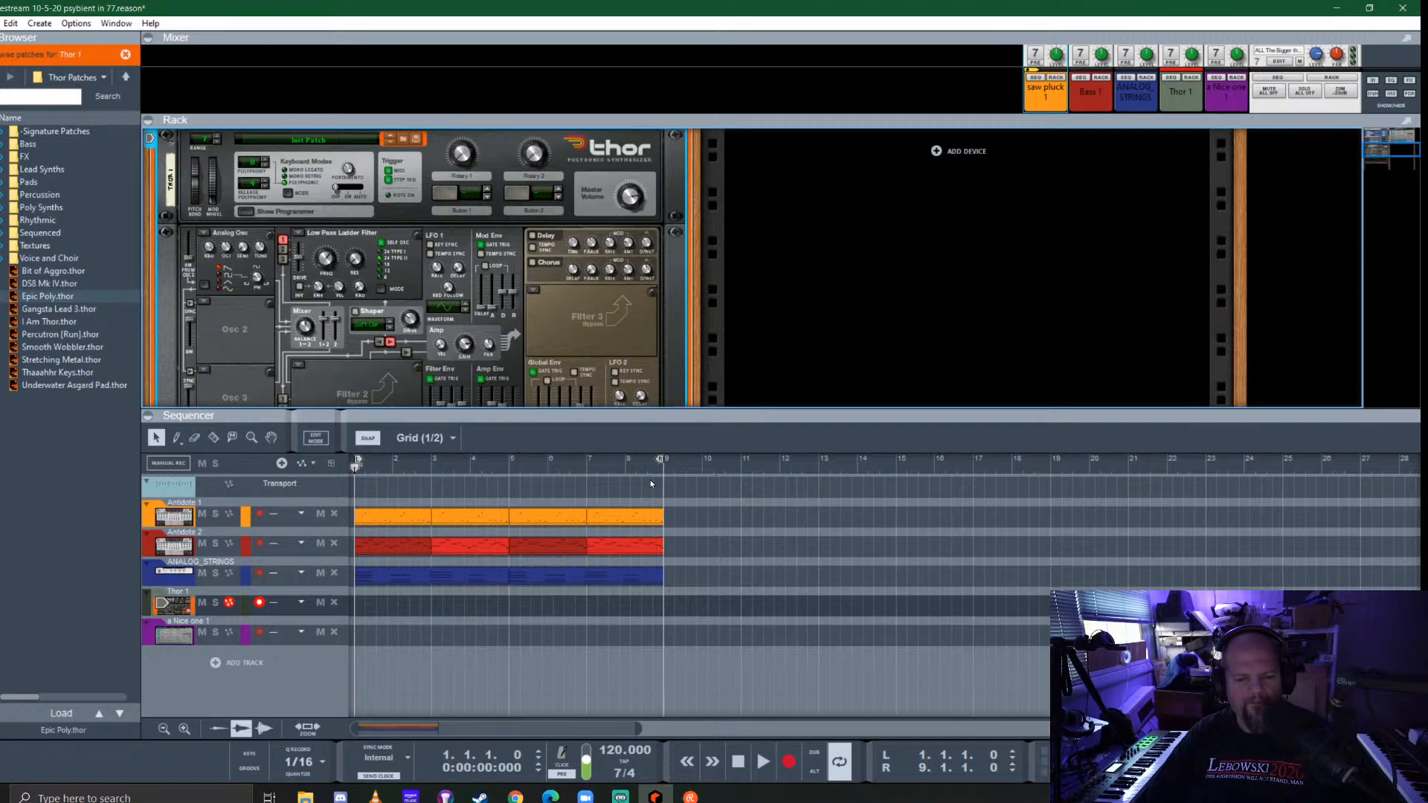
Set the loop from bar 11 to bar 13 and place the song position at bar 11
{"action": "key", "text": "space"}
{"action": "key", "text": "space"}
{"action": "left_click", "coordinate": [741, 468], "text": "ctrl"}
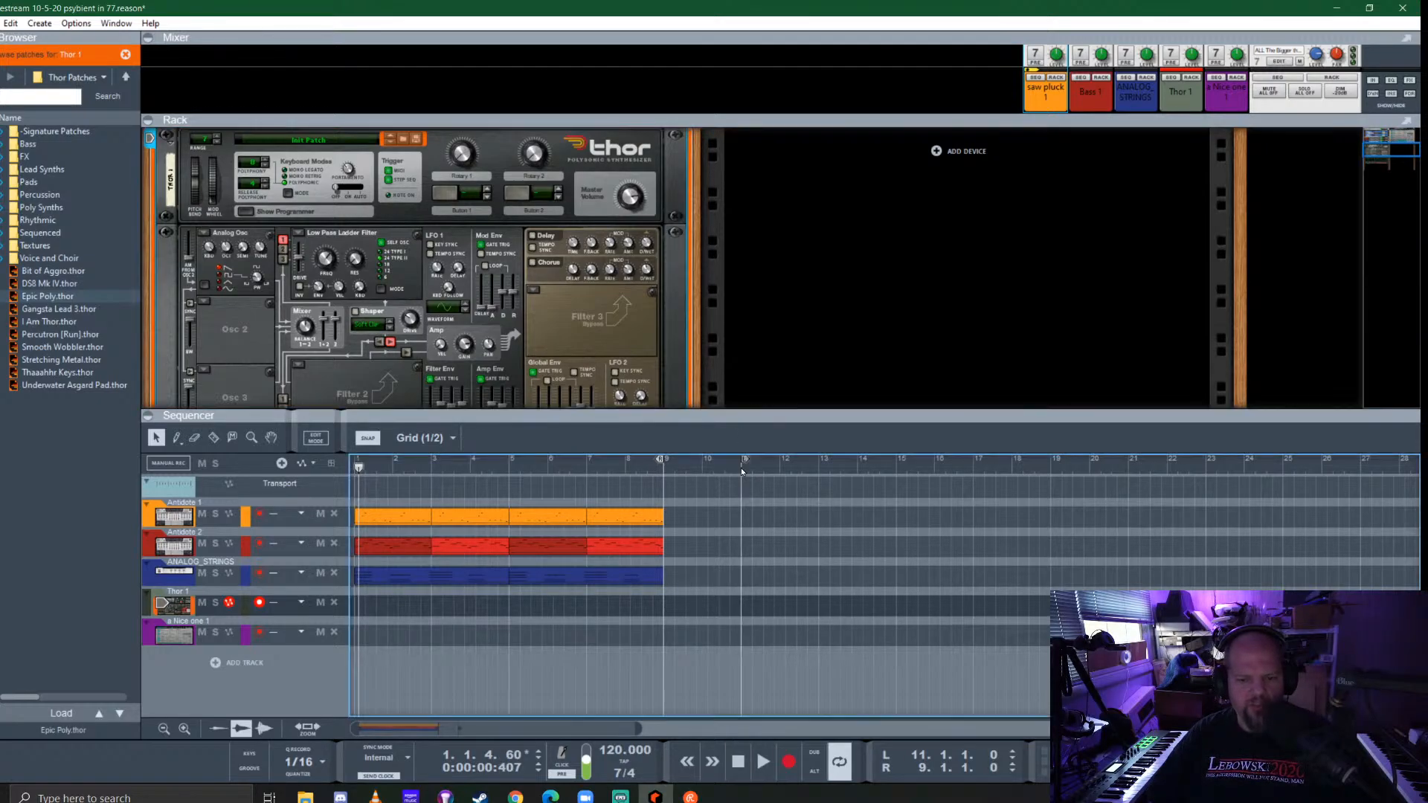
{"action": "left_click", "coordinate": [825, 462], "text": "alt"}
{"action": "left_click_drag", "start_coordinate": [827, 462], "coordinate": [819, 460]}
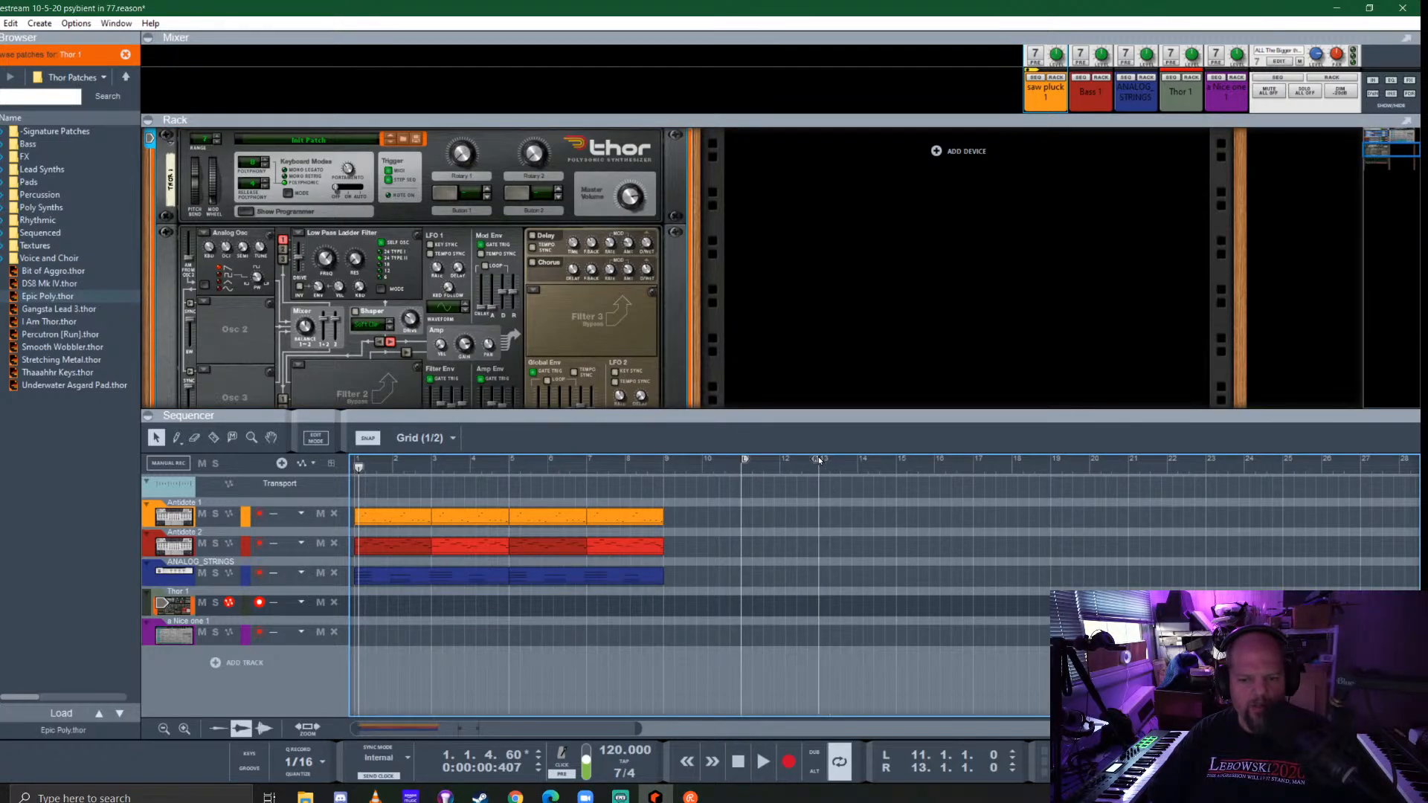
{"action": "left_click", "coordinate": [746, 472]}
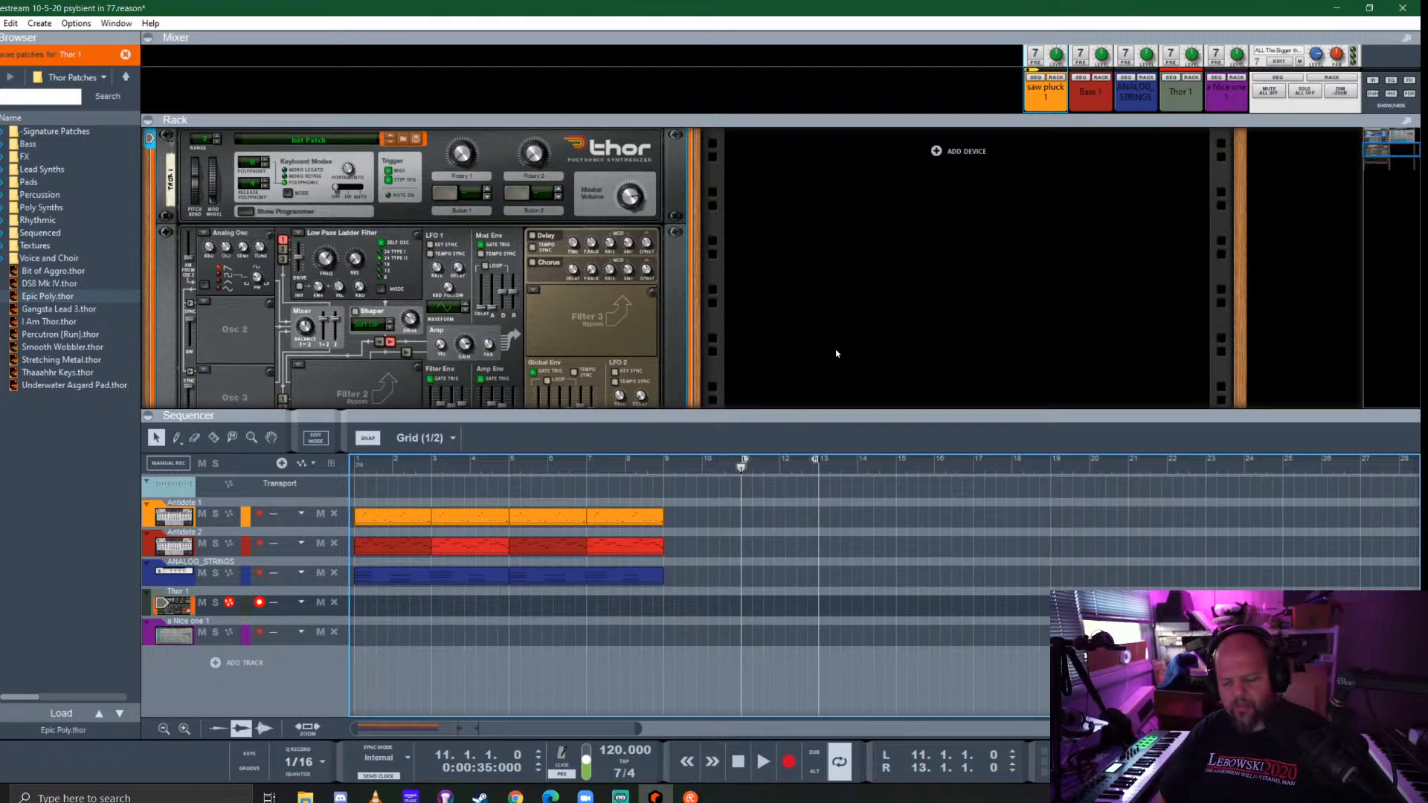
Turn on the metronome click and record a part on the Thor 1 track from bar 11
{"action": "key", "text": "c"}
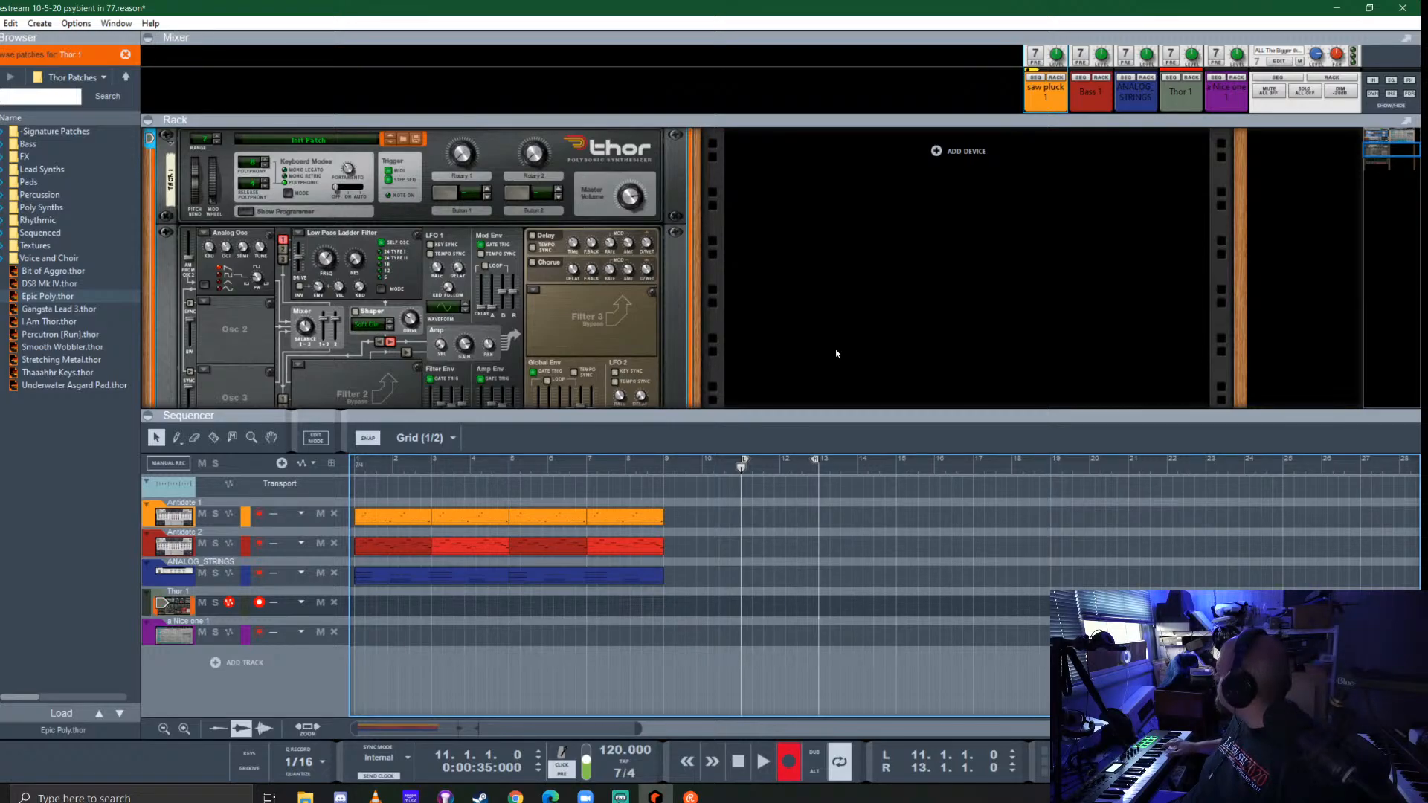
{"action": "key", "text": "space"}
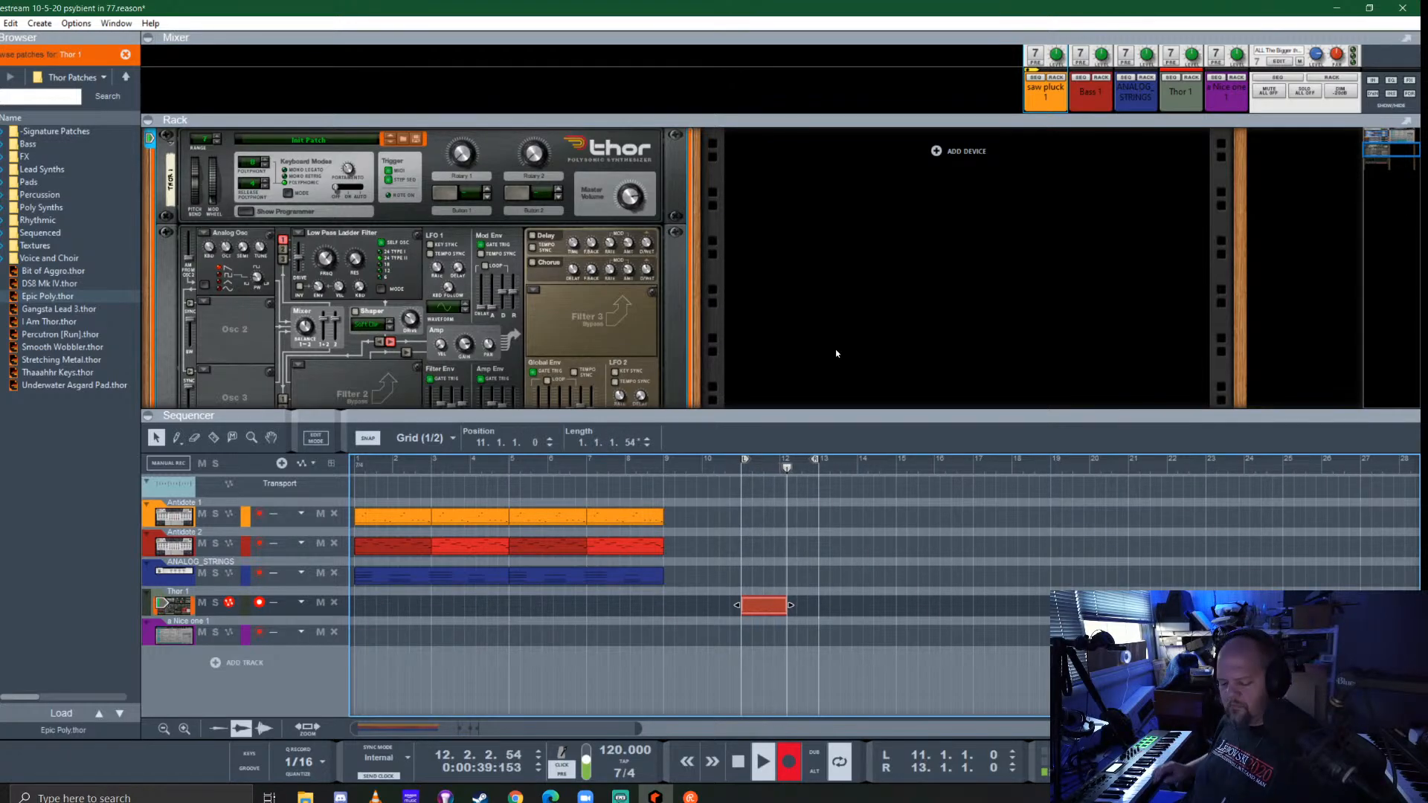
{"action": "key", "text": "space"}
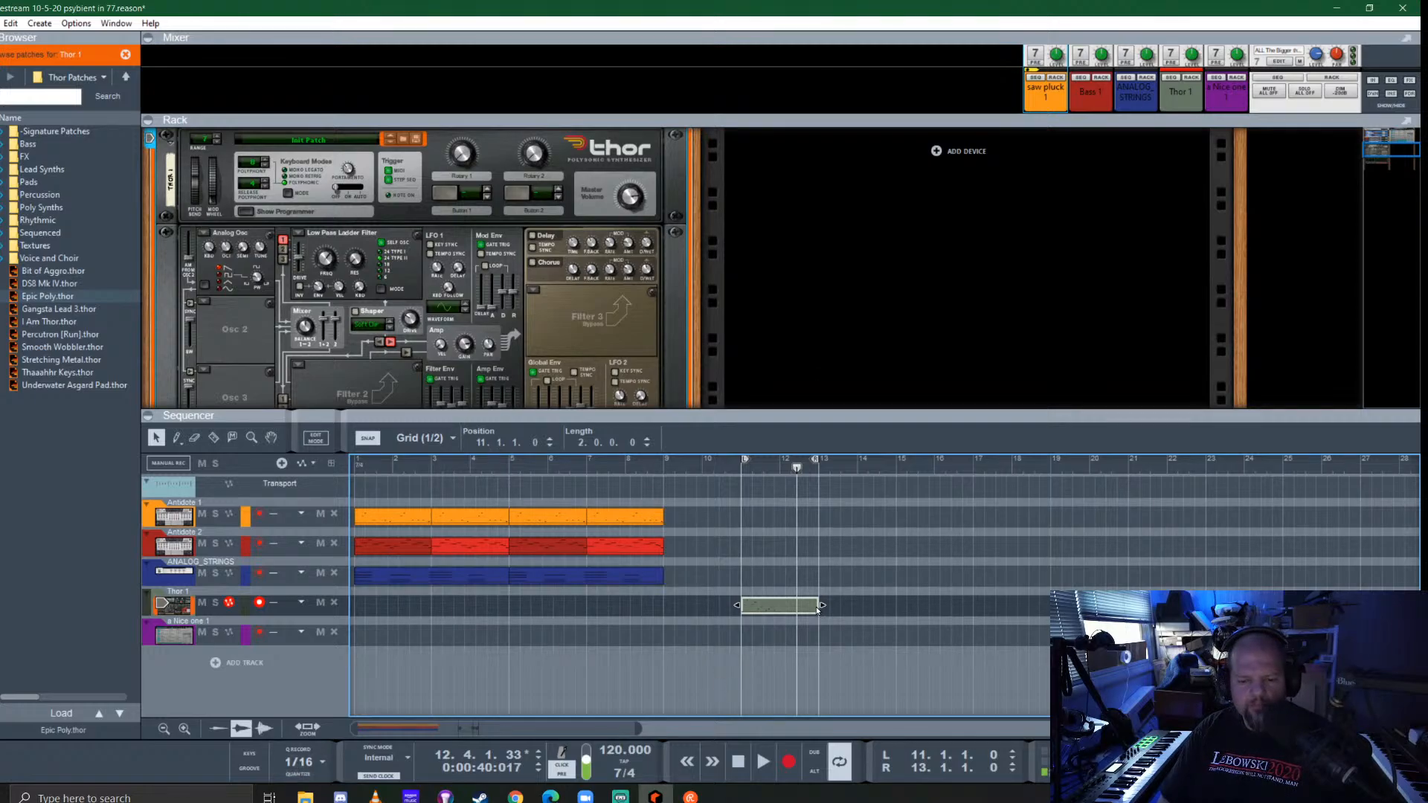
Trim the recorded Thor 1 clip to one bar and place a copy of the same length at bar 12
{"action": "mouse_move", "coordinate": [822, 606]}
{"action": "left_mouse_down"}
{"action": "mouse_move", "coordinate": [783, 604]}
{"action": "mouse_move", "coordinate": [797, 612]}
{"action": "left_mouse_up"}
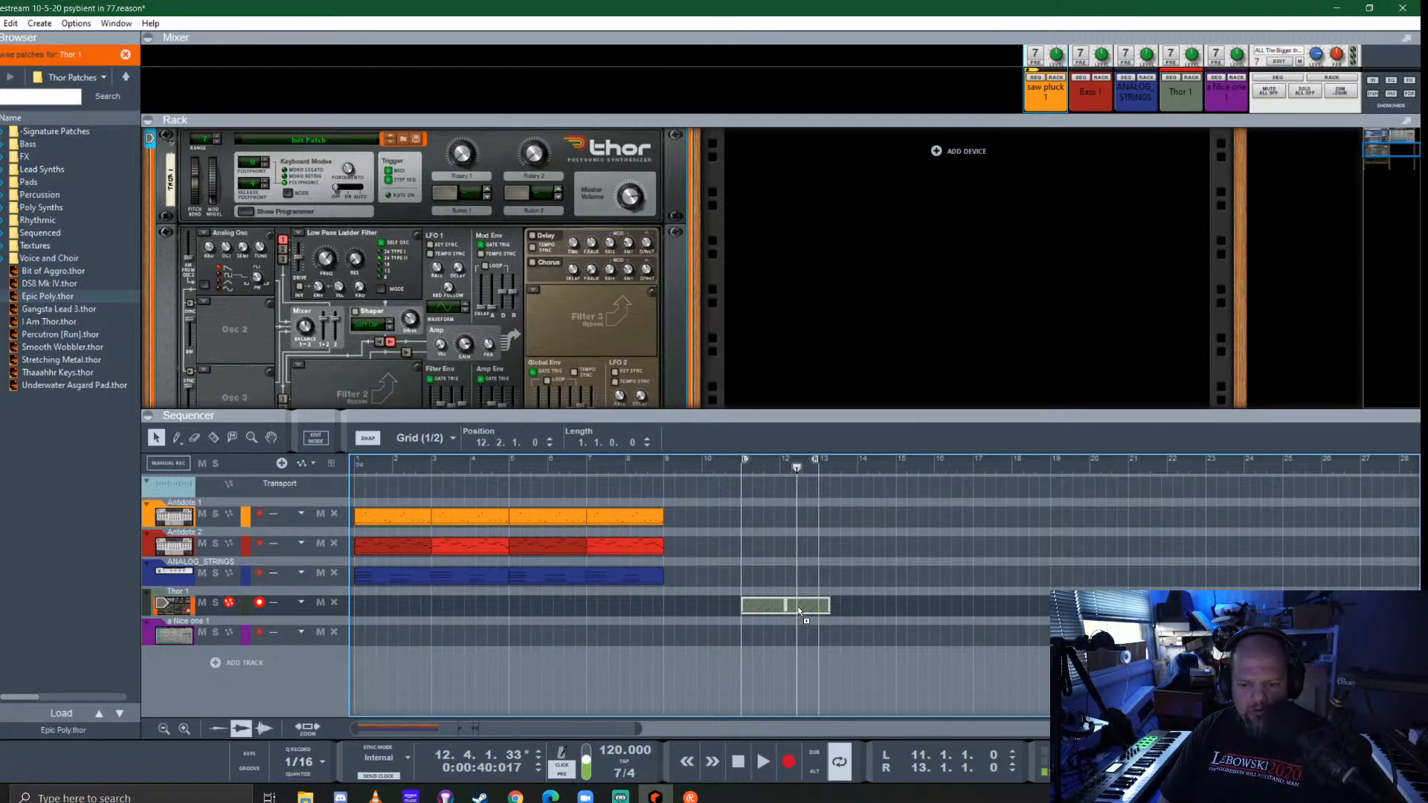
{"action": "left_click_drag", "start_coordinate": [795, 608], "coordinate": [858, 609]}
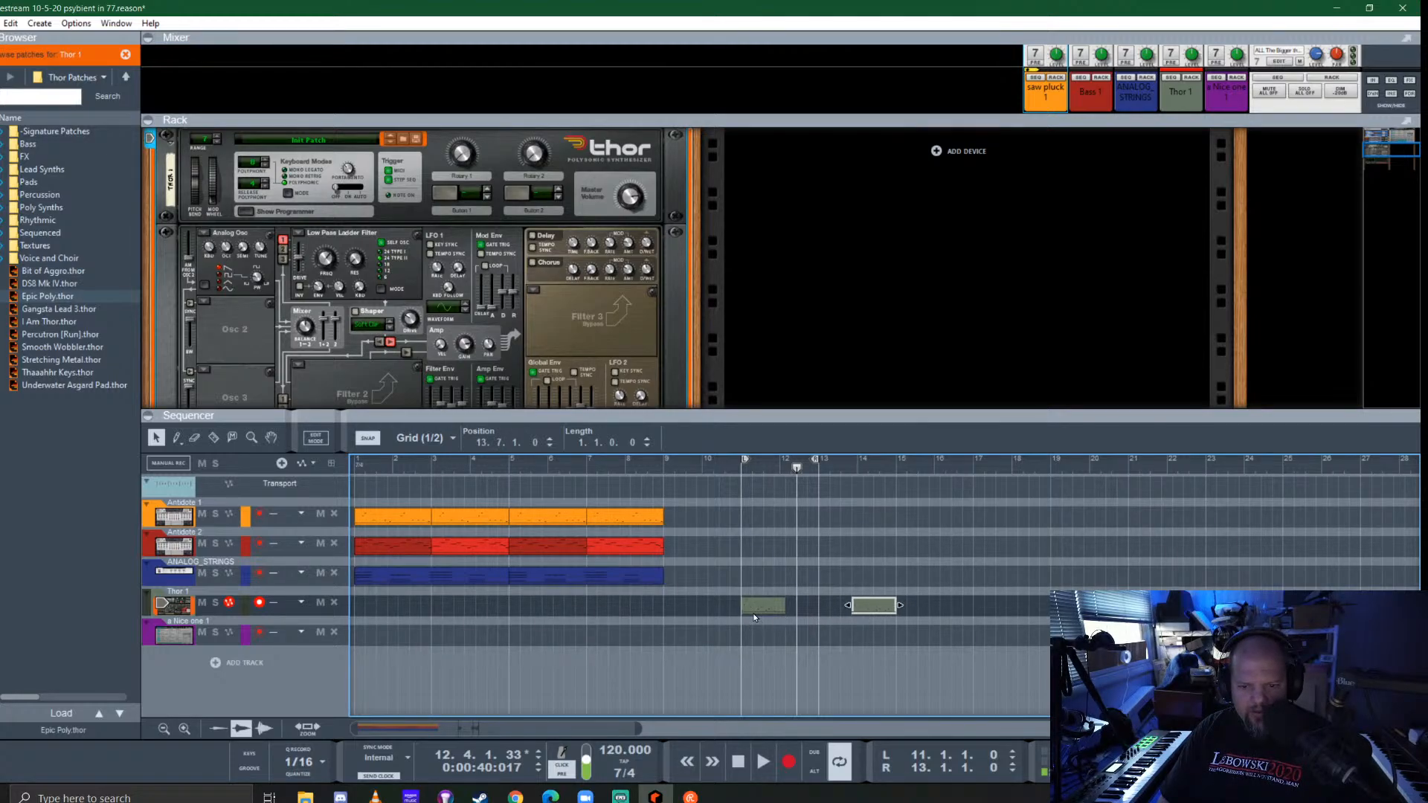
{"action": "scroll", "coordinate": [752, 613], "scroll_direction": "up", "scroll_amount": 3}
{"action": "left_click", "coordinate": [851, 608]}
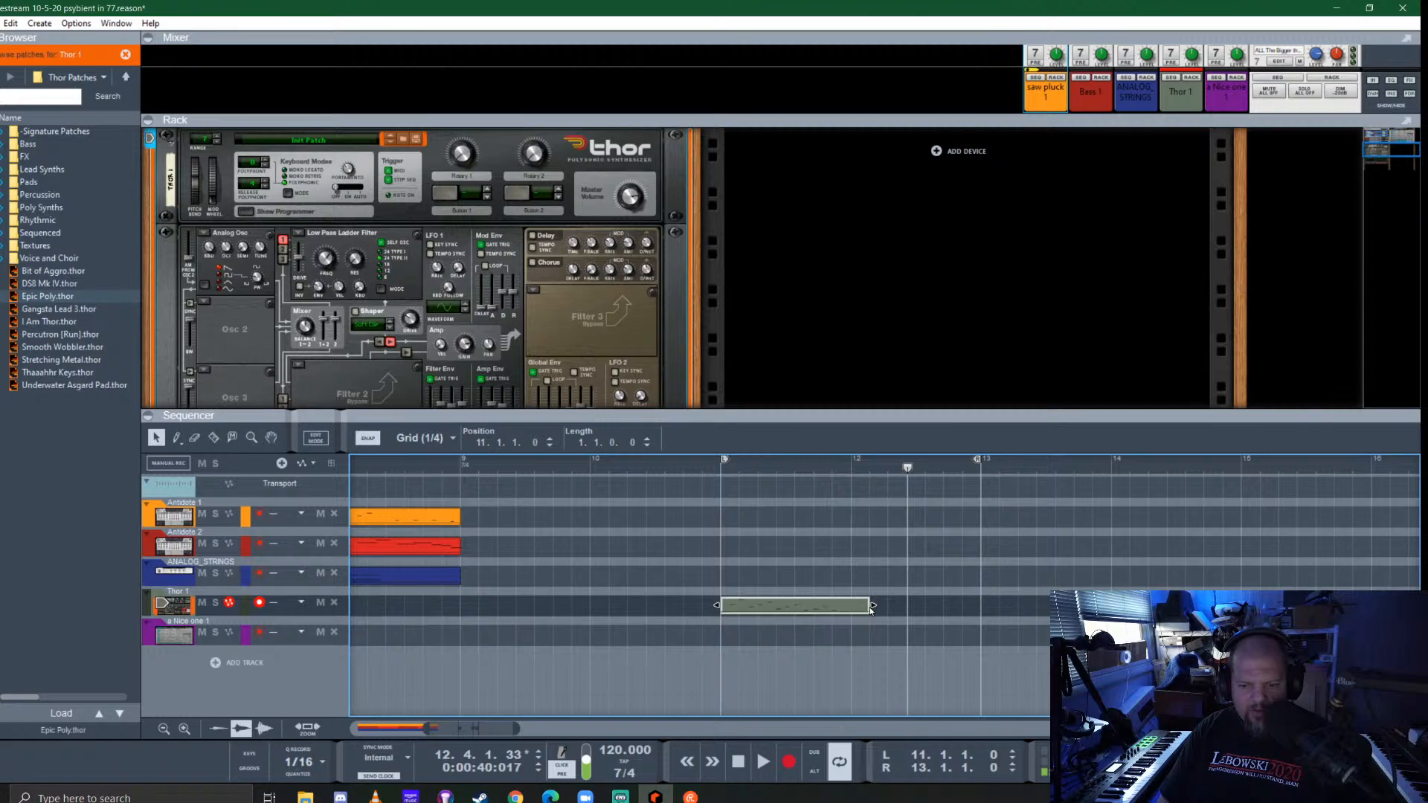
{"action": "left_click_drag", "start_coordinate": [869, 608], "coordinate": [850, 606]}
{"action": "left_click_drag", "start_coordinate": [1115, 607], "coordinate": [875, 612]}
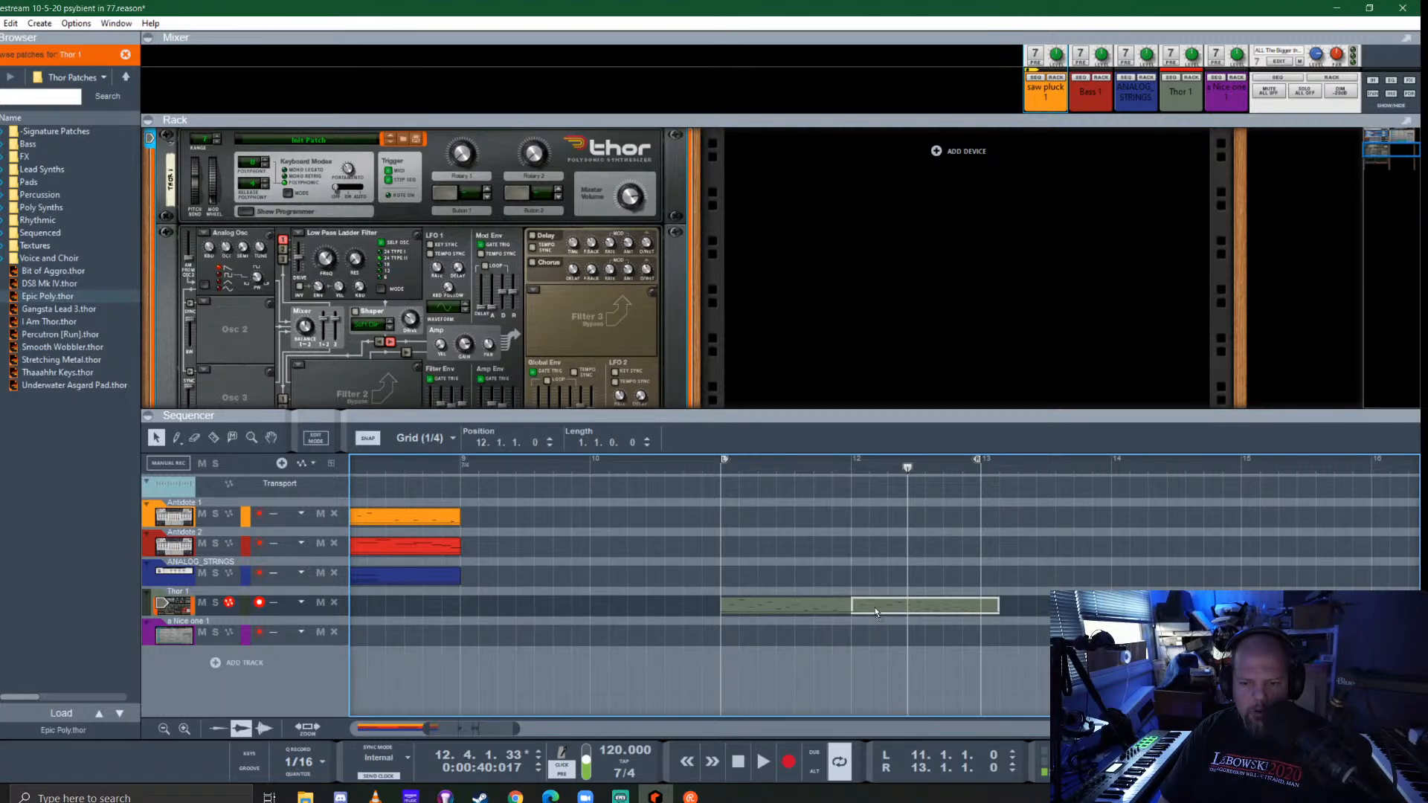
{"action": "left_click_drag", "start_coordinate": [973, 606], "coordinate": [981, 608]}
Play the loop from bar 11 and enlarge the rack to show Thor's full programmer
{"action": "left_click", "coordinate": [720, 473]}
{"action": "key", "text": "space"}
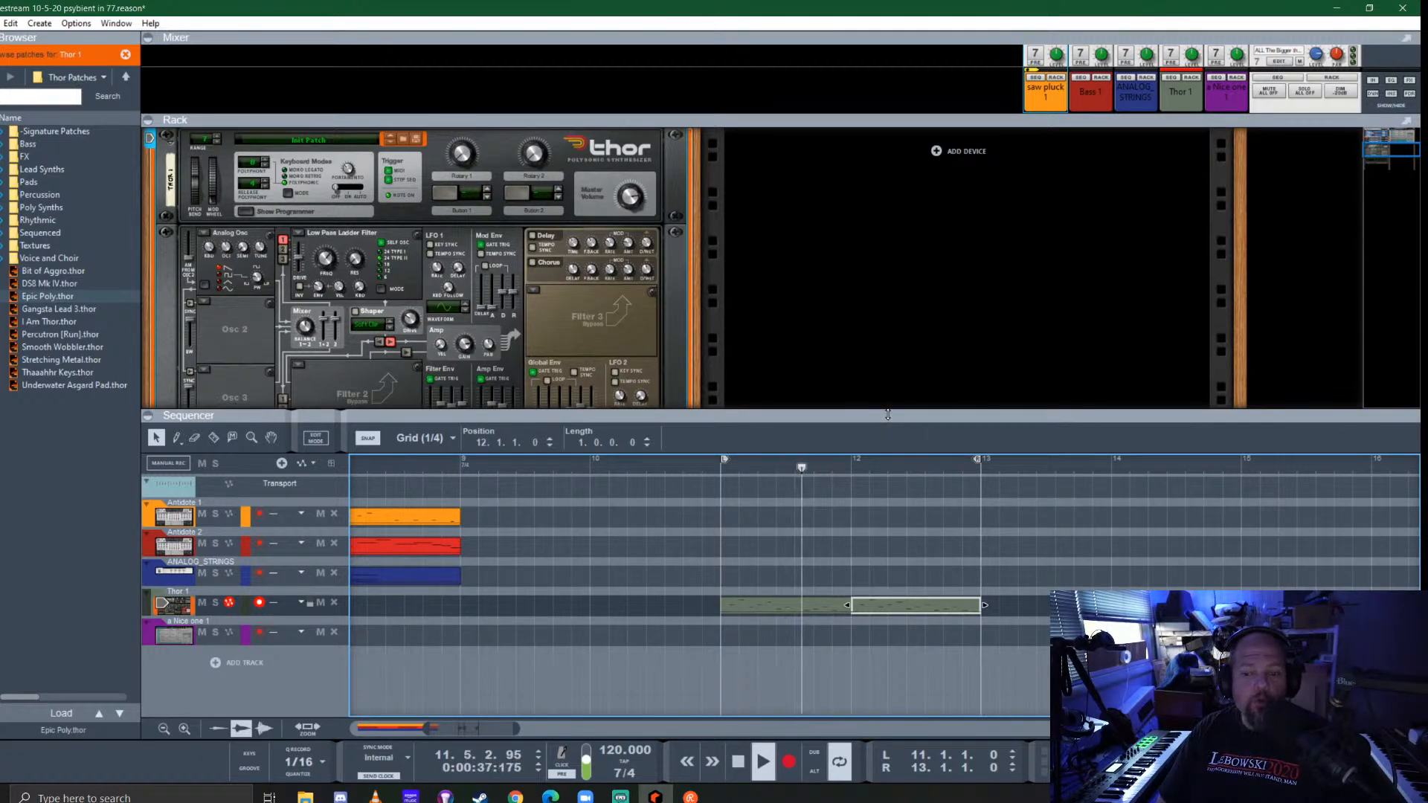
{"action": "left_click_drag", "start_coordinate": [887, 414], "coordinate": [887, 573]}
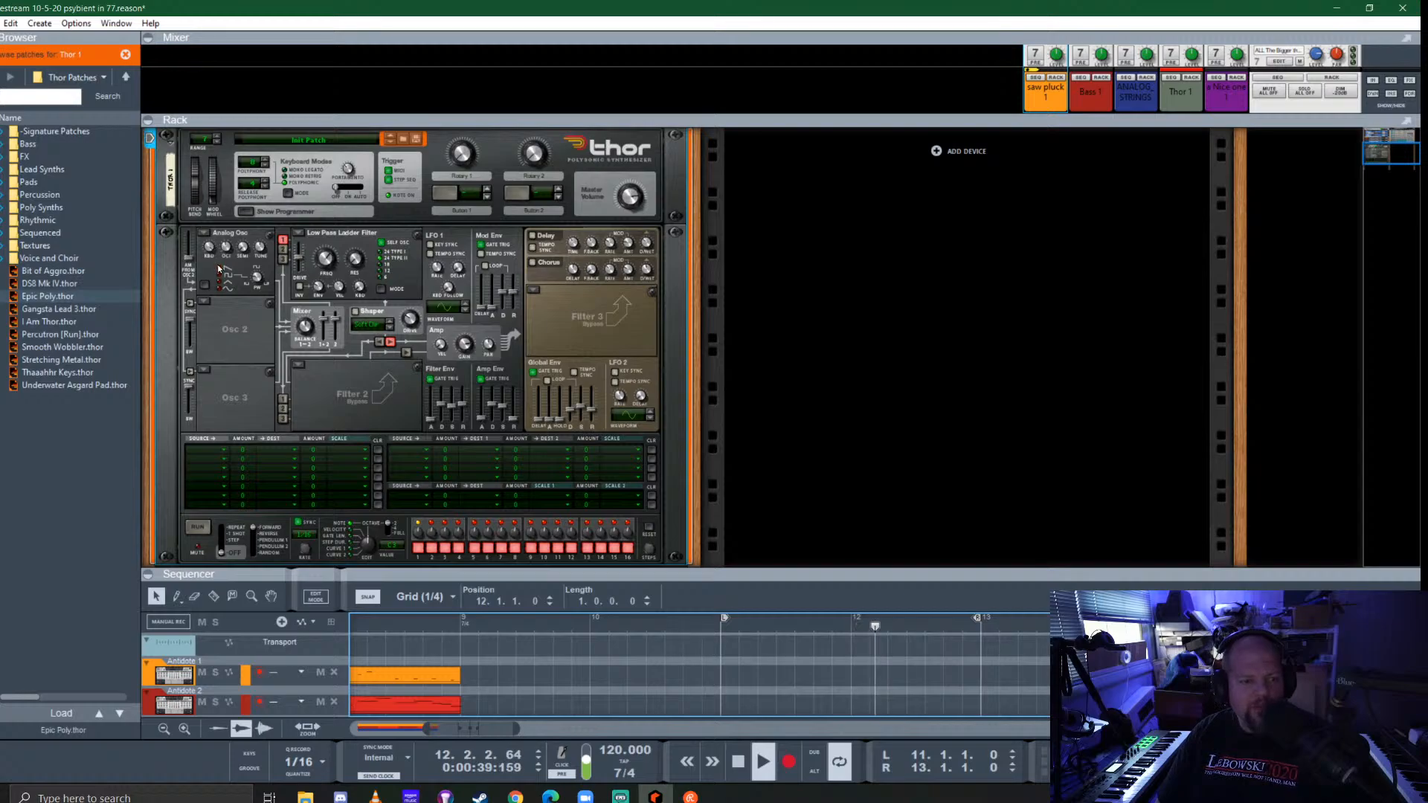
Set the frequency of Thor's Low Pass Ladder Filter to 260 Hz
{"action": "left_click", "coordinate": [238, 306]}
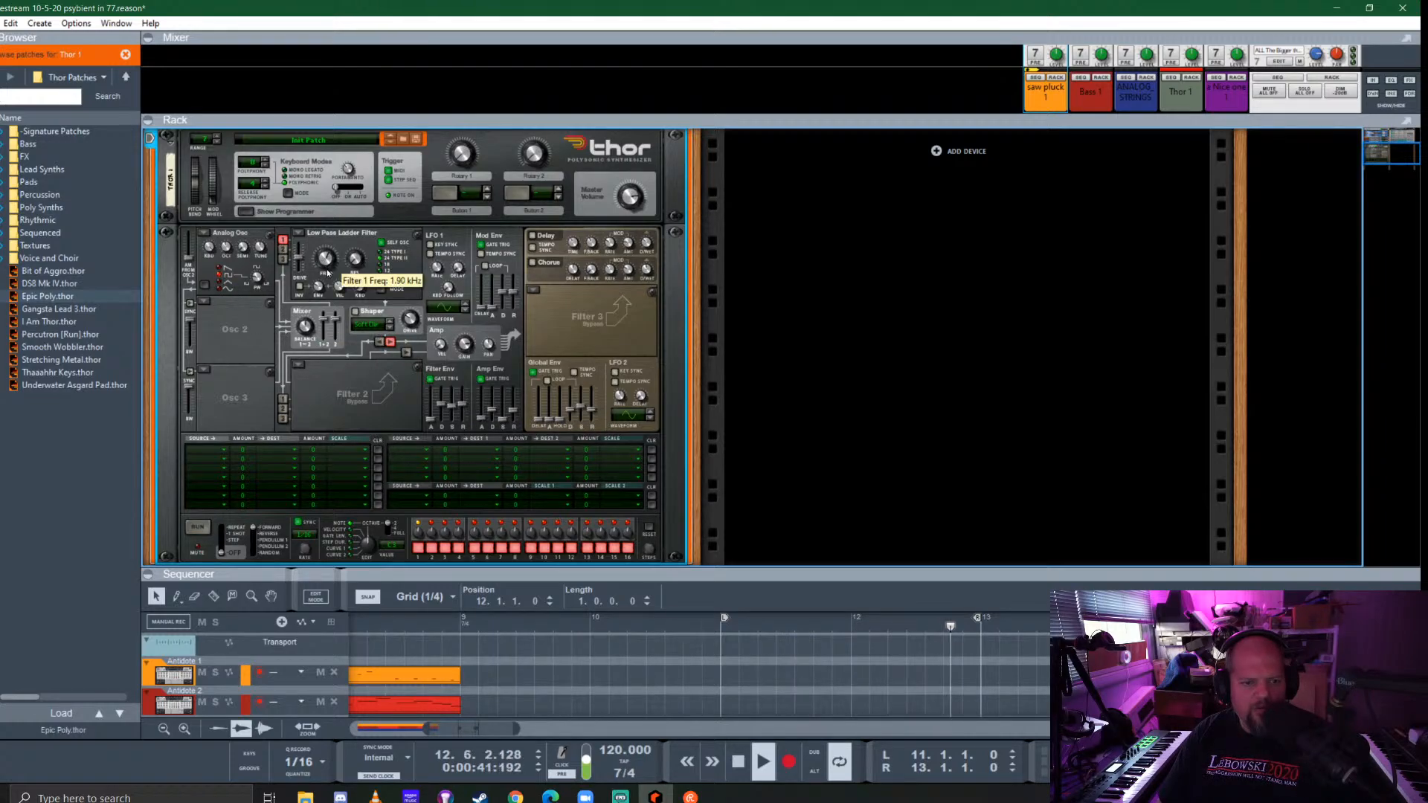
{"action": "left_click_drag", "start_coordinate": [328, 273], "coordinate": [352, 307]}
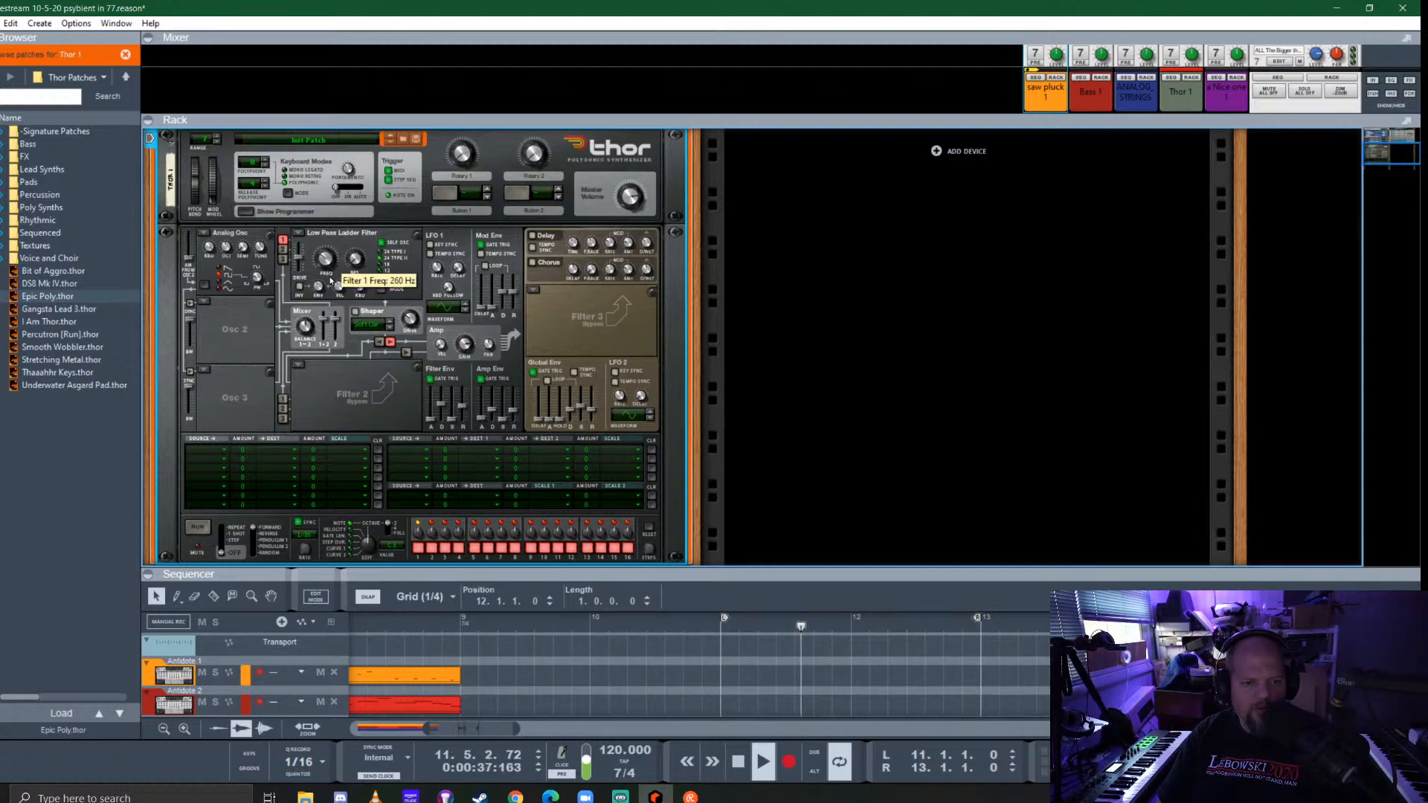
Load an Analog oscillator into Thor's Osc 2 slot and raise the Low Pass Ladder Filter frequency to 387 Hz
{"action": "left_click", "coordinate": [203, 301]}
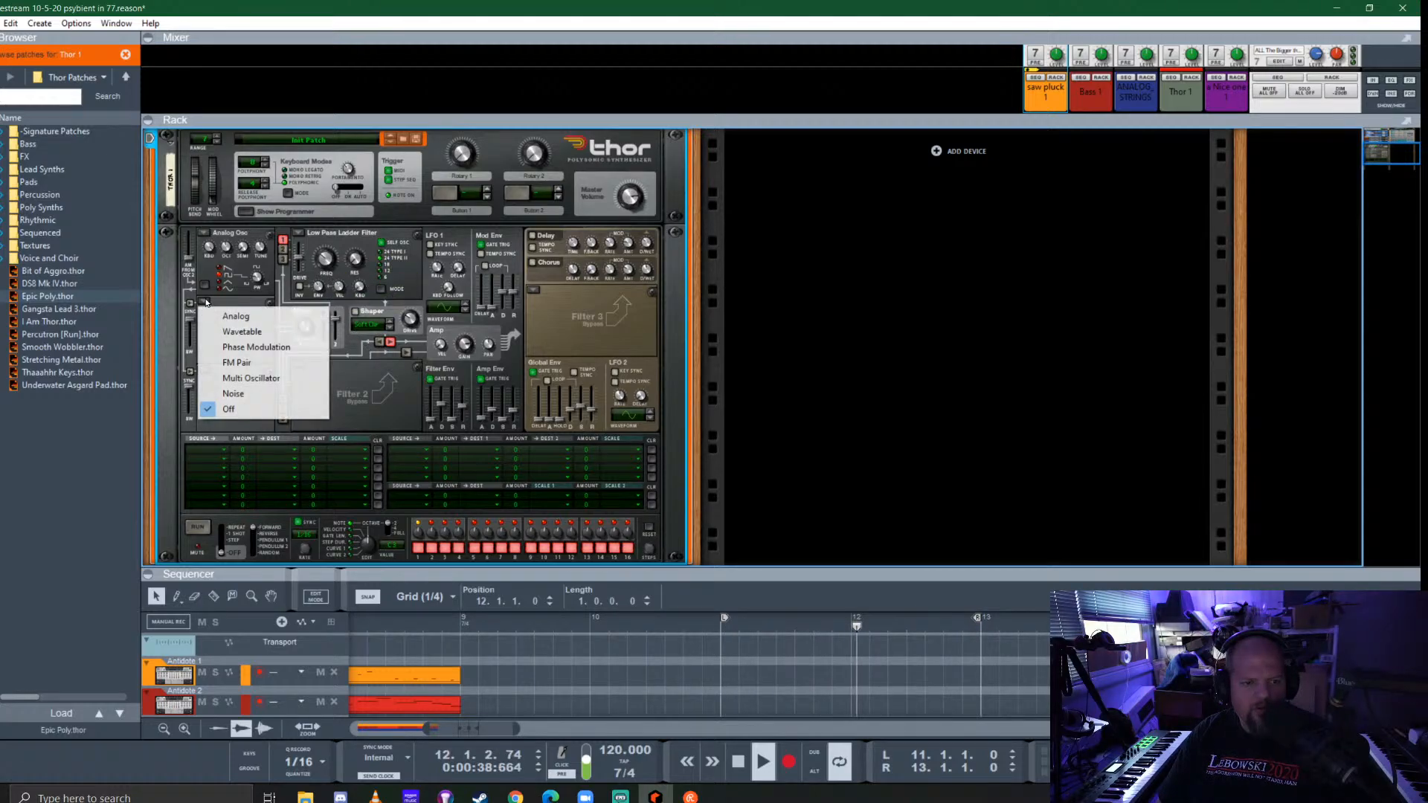
{"action": "left_click", "coordinate": [249, 320]}
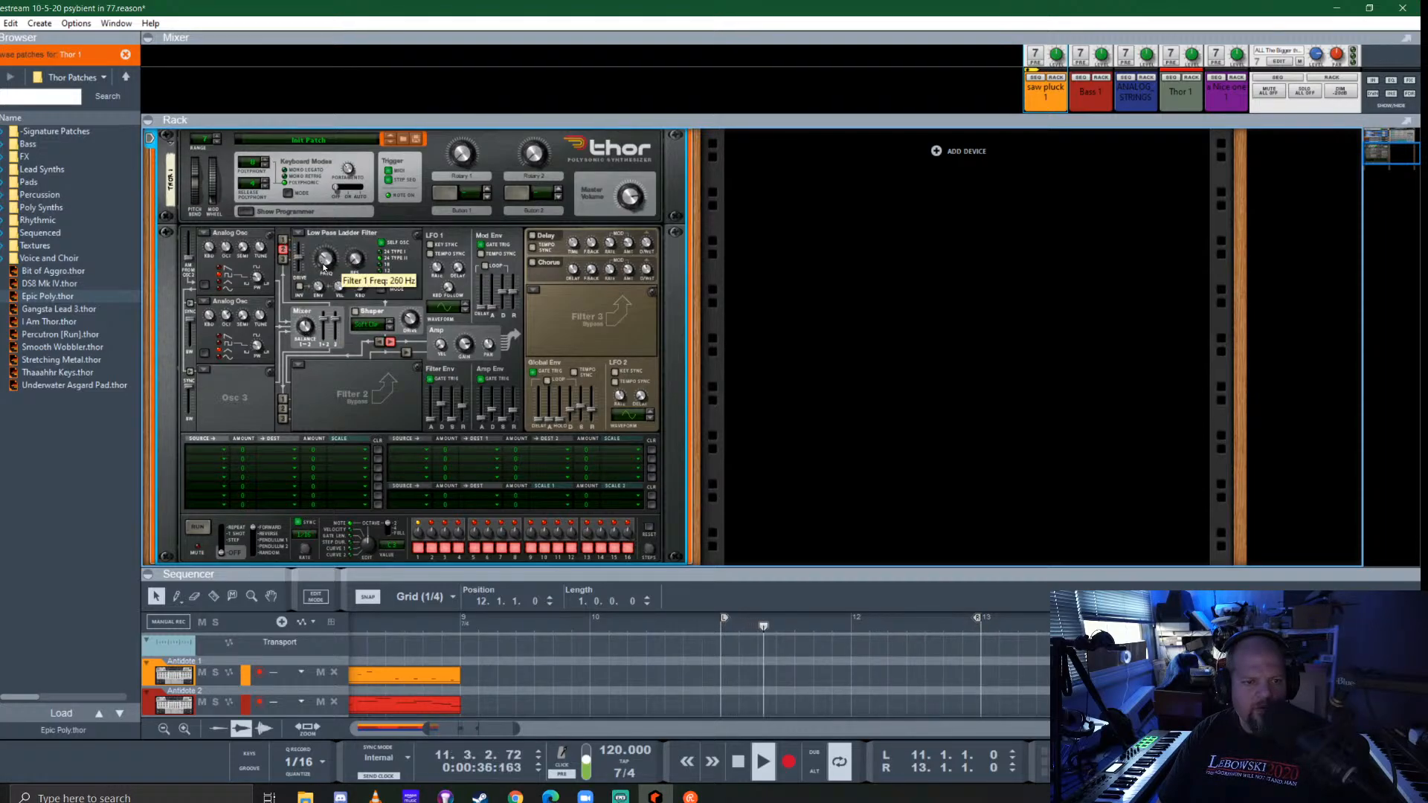
{"action": "left_click_drag", "start_coordinate": [323, 267], "coordinate": [339, 257]}
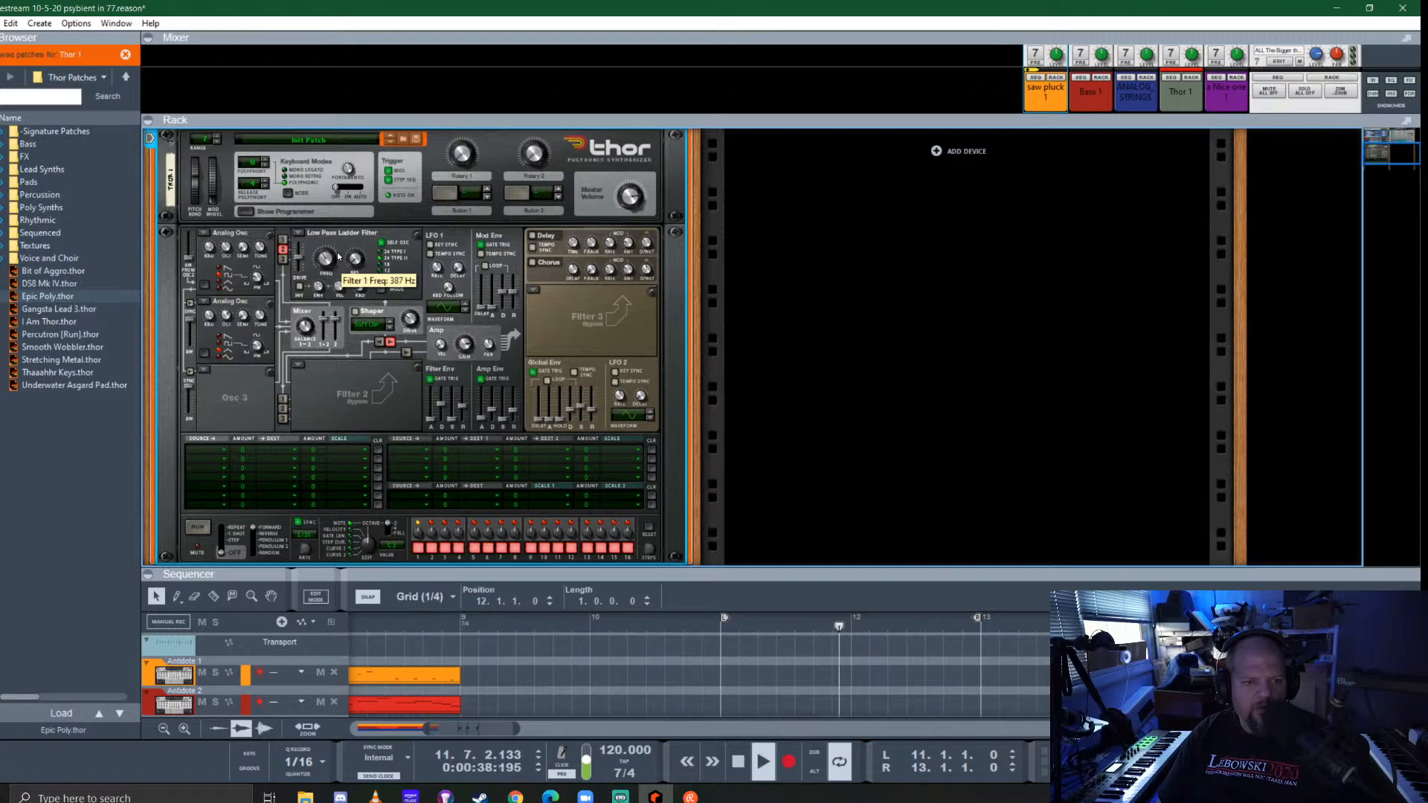
Route Osc 1 only to Filter 1 and Osc 2 only to Filter 2, and enable Filter 2's path to the amplifier
{"action": "left_click", "coordinate": [282, 399]}
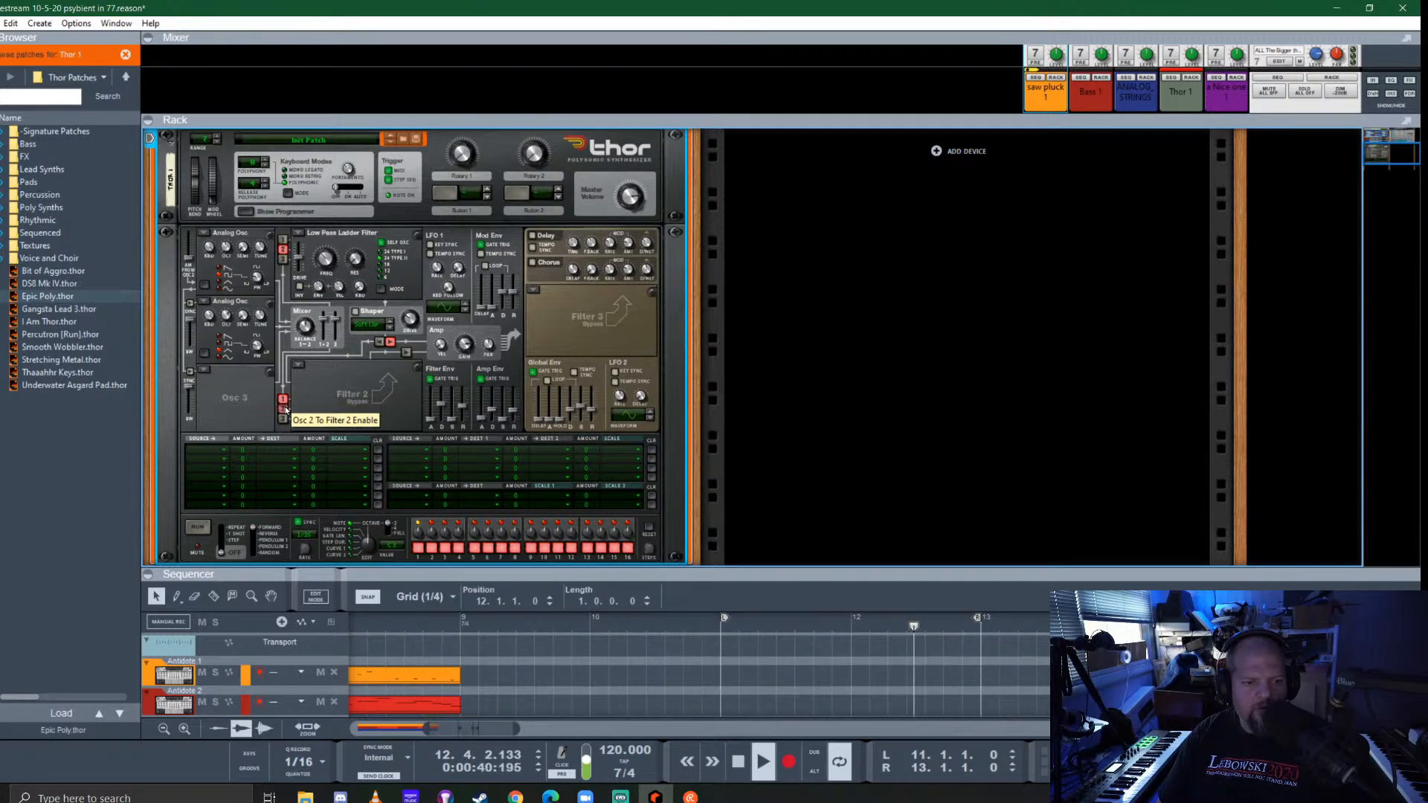
{"action": "left_click", "coordinate": [283, 408]}
{"action": "left_click", "coordinate": [283, 399]}
{"action": "left_click", "coordinate": [282, 249]}
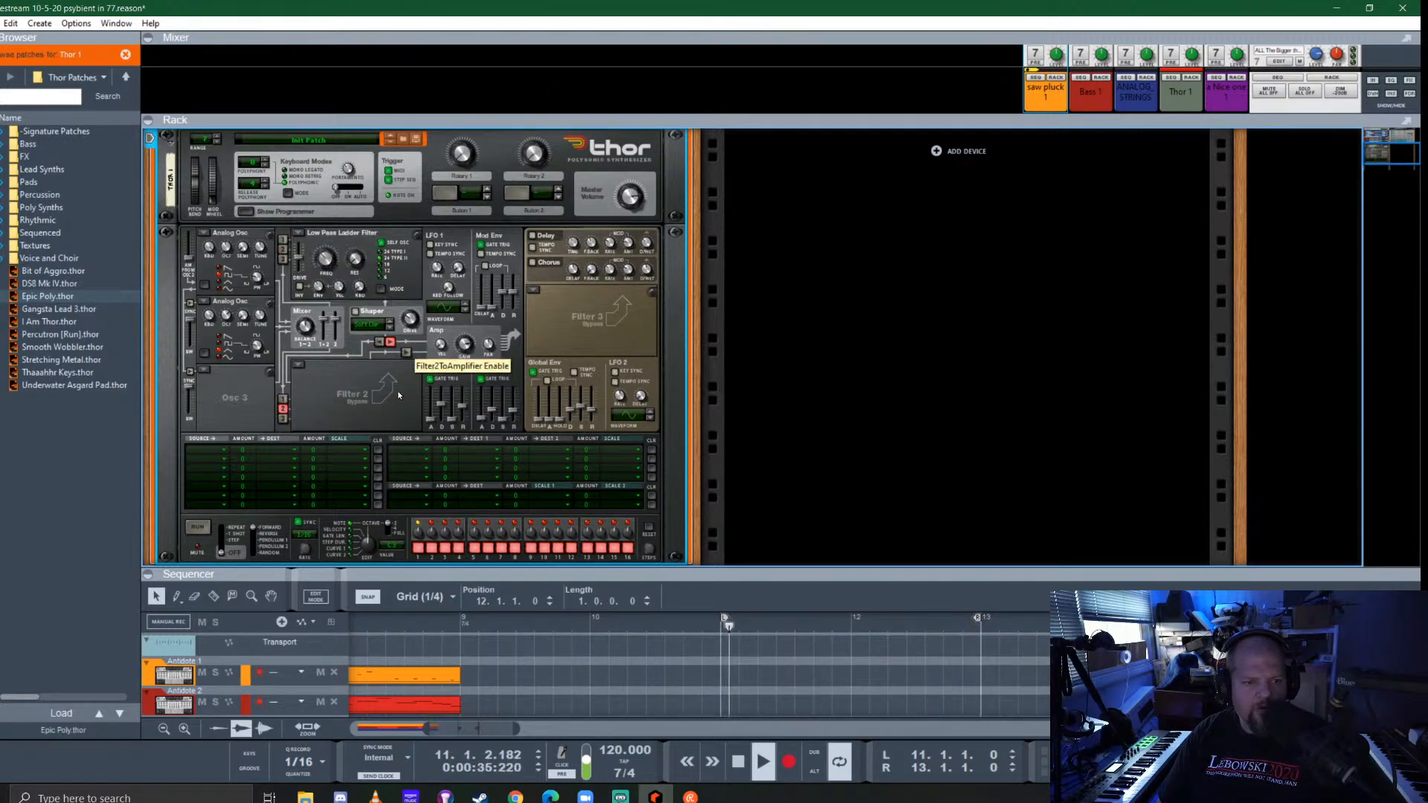
{"action": "left_click", "coordinate": [406, 351]}
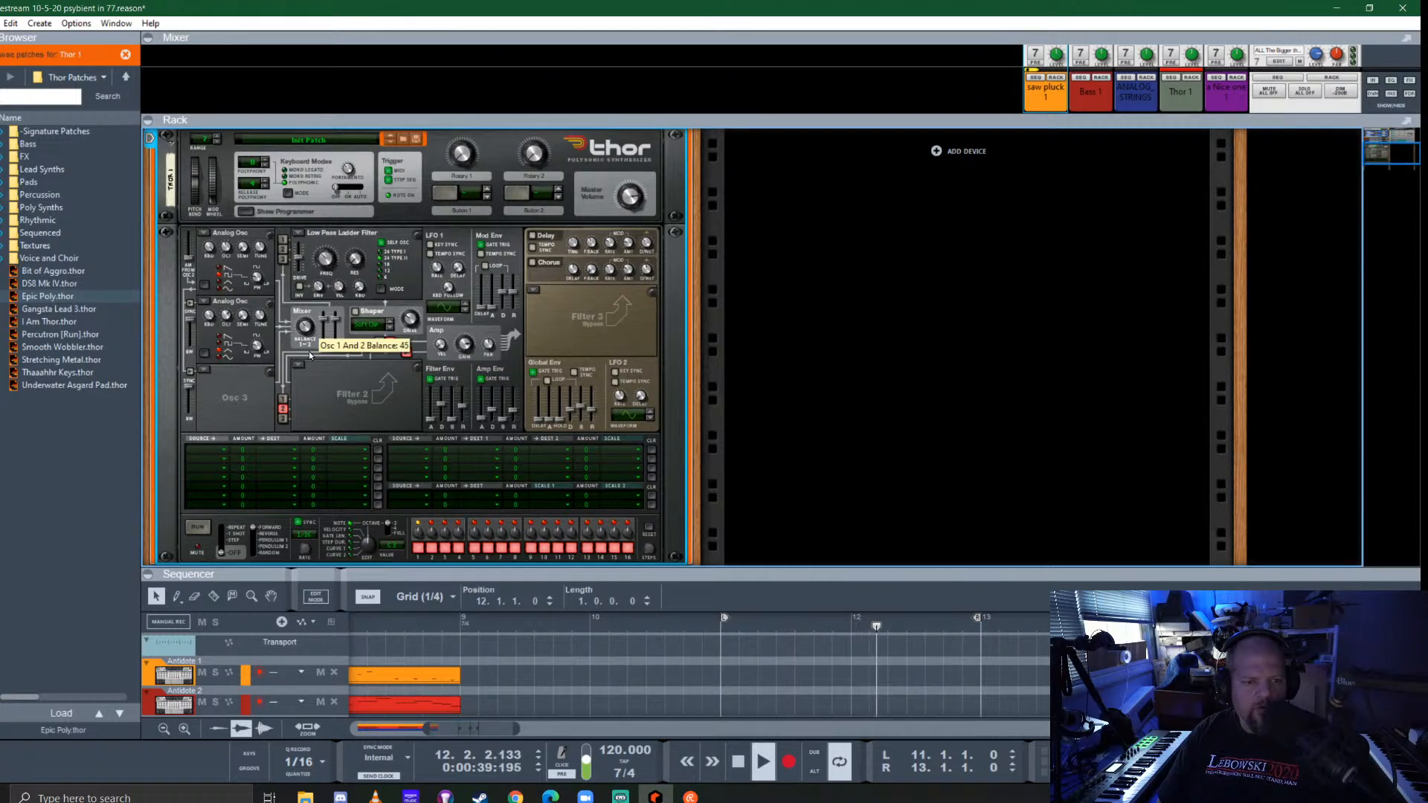
{"action": "left_click", "coordinate": [283, 240]}
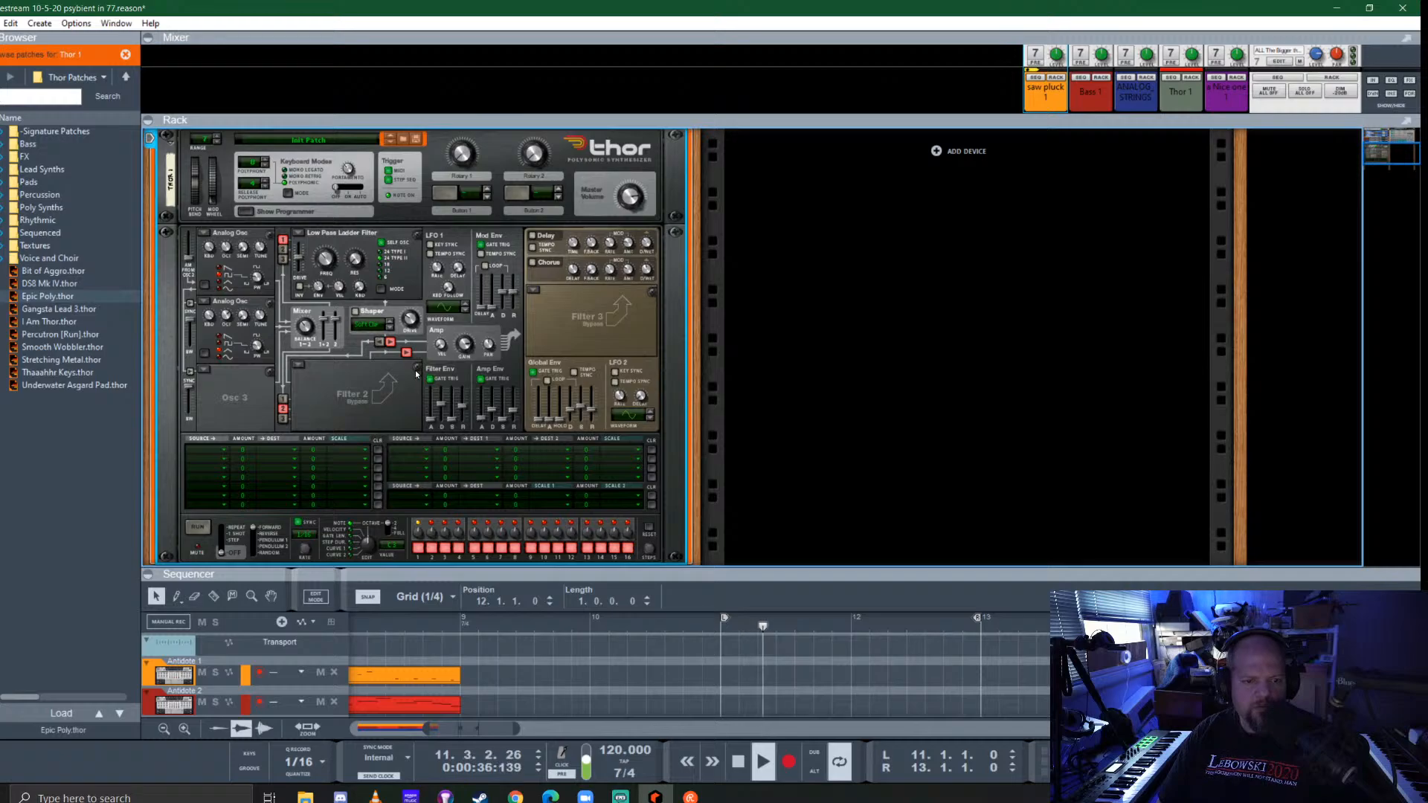
Turn on Thor's Chorus, and set the Osc 1 and 2 balance to 40 and the Filter 1 frequency to 317 Hz
{"action": "left_click", "coordinate": [531, 262]}
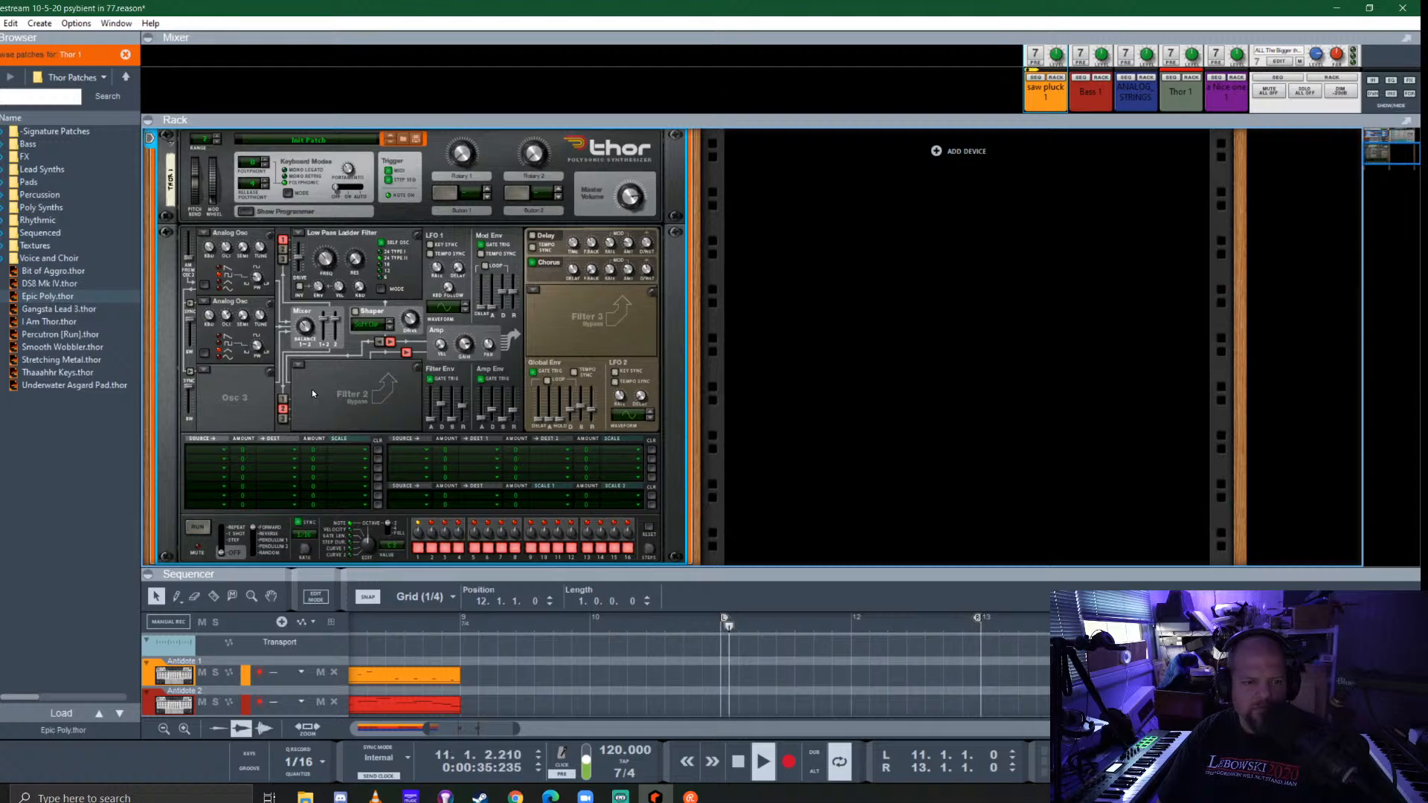
{"action": "mouse_move", "coordinate": [308, 332]}
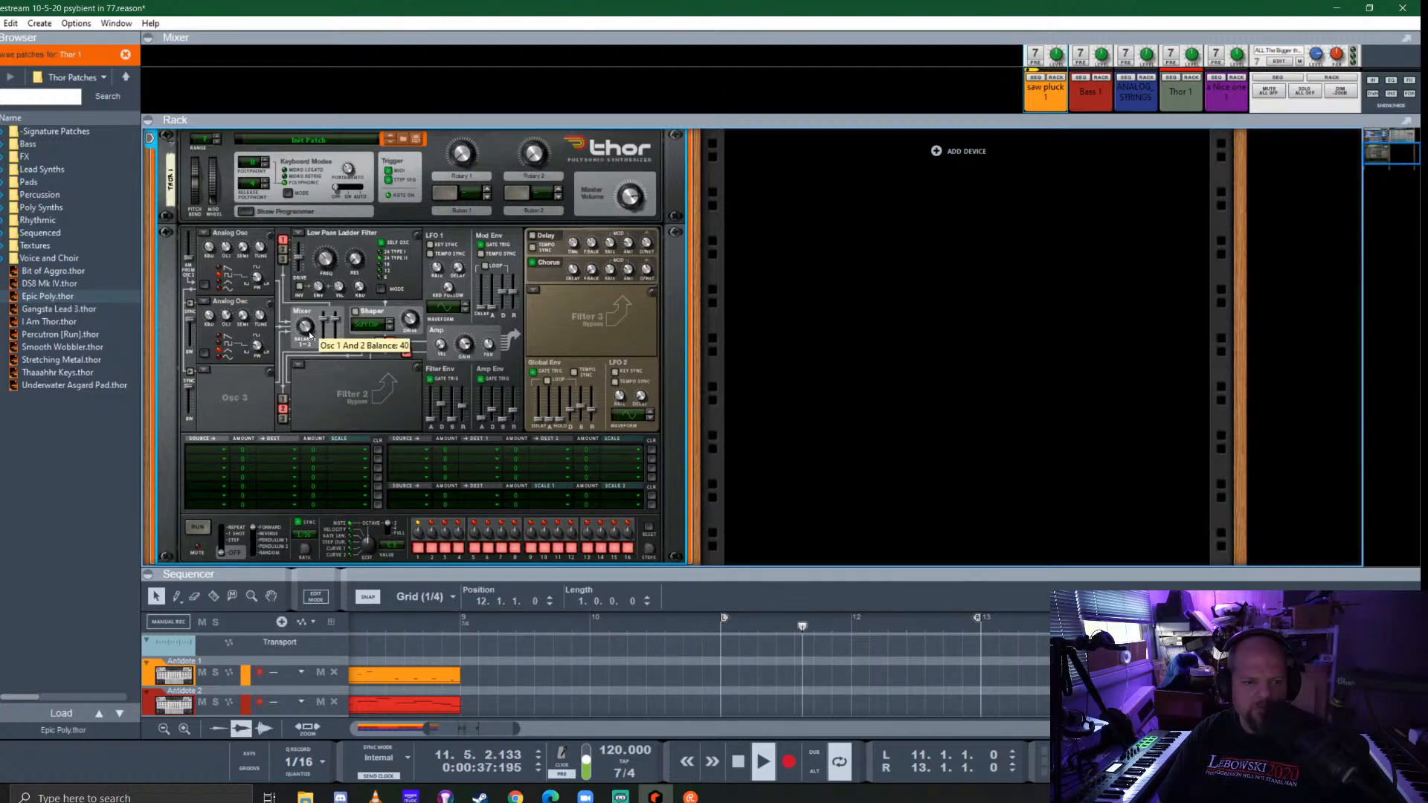
{"action": "mouse_move", "coordinate": [328, 258]}
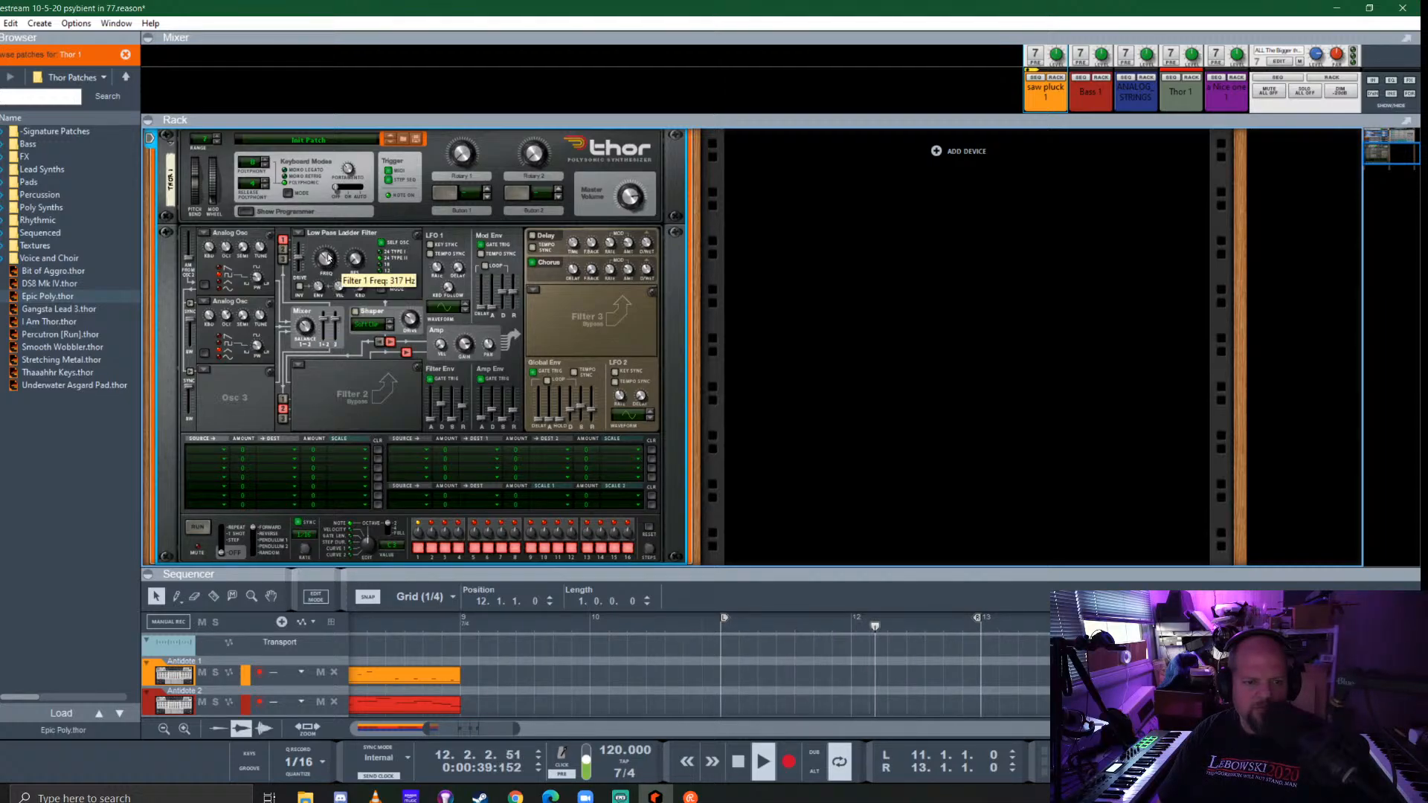
Set Thor's Amp Env release to 1.02 s and shorten the Filter Env release
{"action": "mouse_move", "coordinate": [513, 417]}
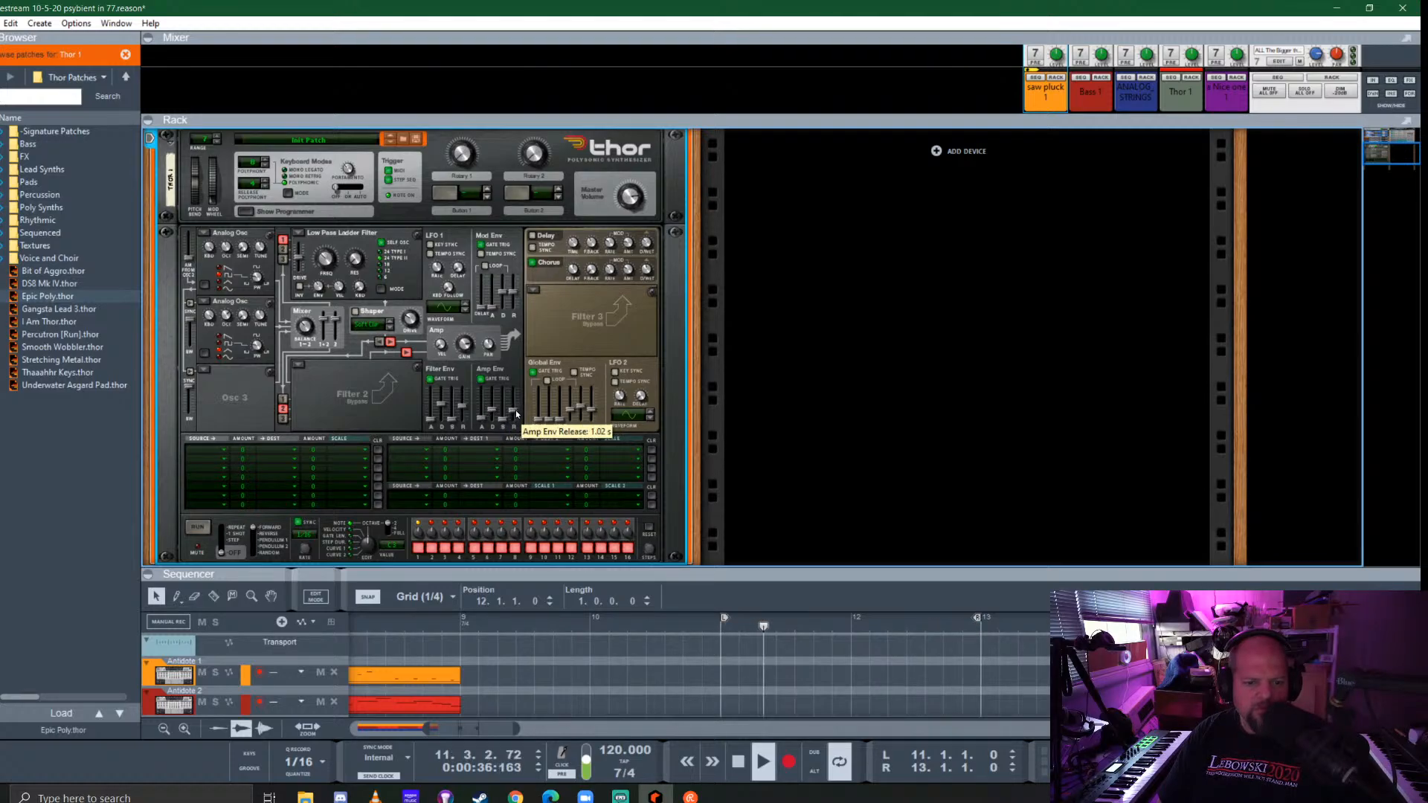
{"action": "mouse_move", "coordinate": [461, 408]}
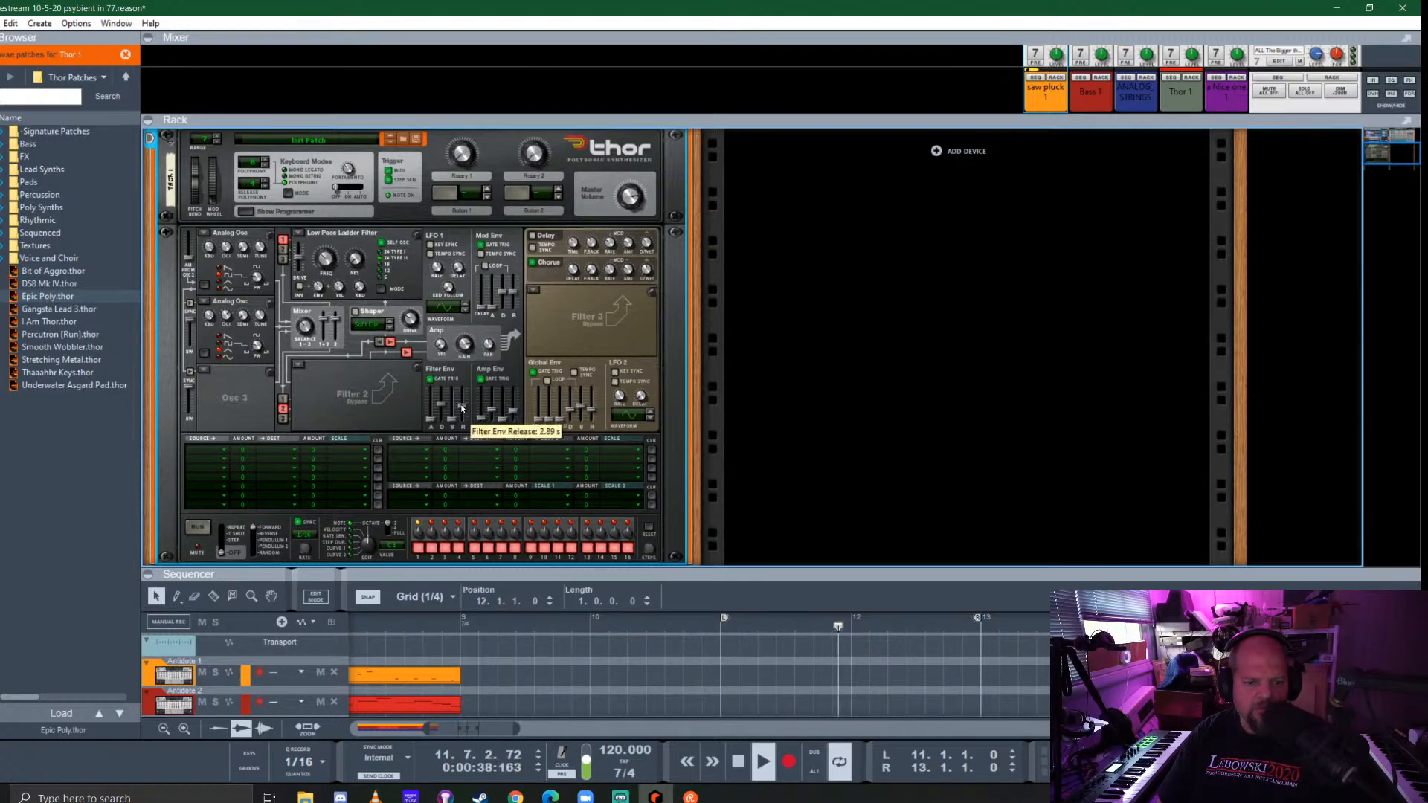
{"action": "left_click_drag", "start_coordinate": [461, 408], "coordinate": [462, 413]}
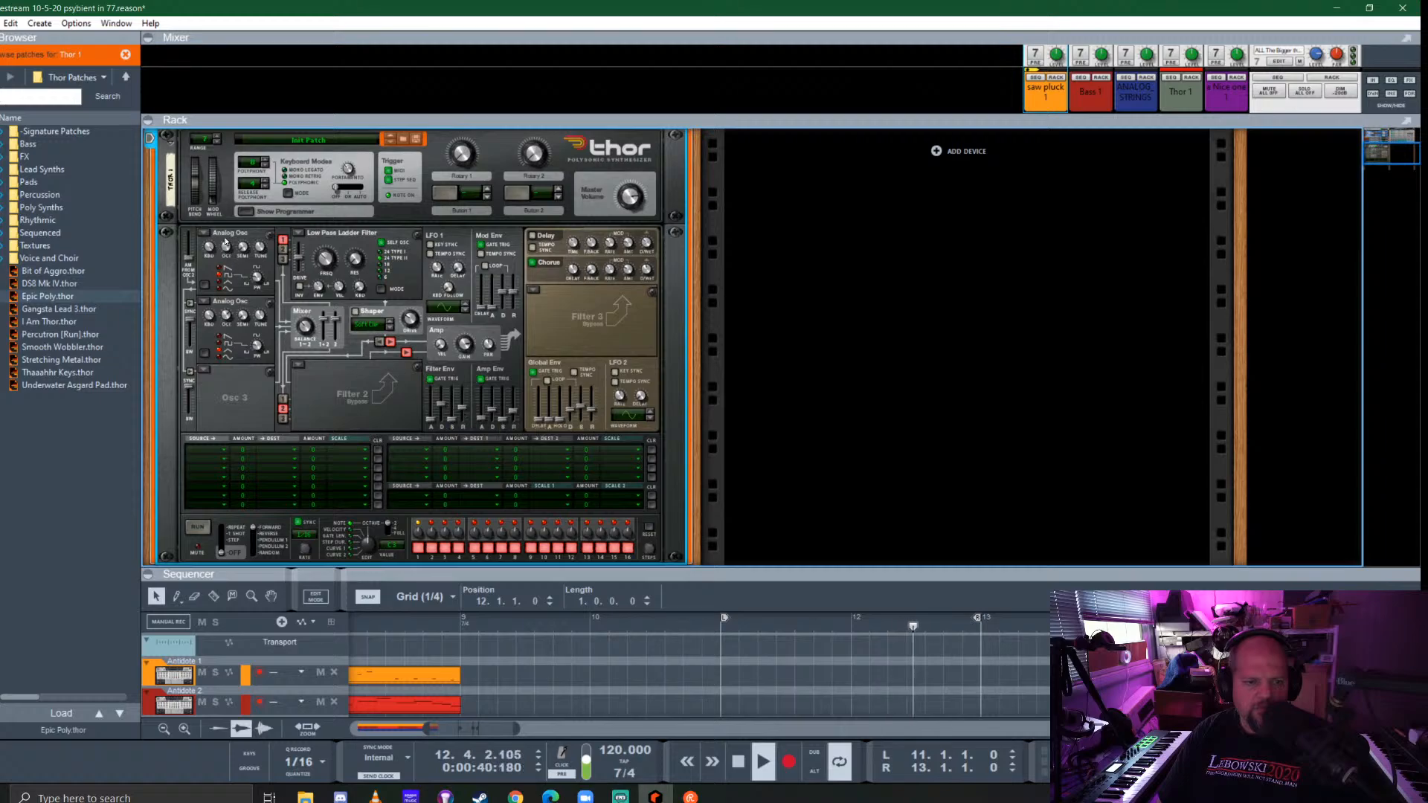
Hide Thor's programmer, adjust its release polyphony and fold the device
{"action": "left_click", "coordinate": [247, 211]}
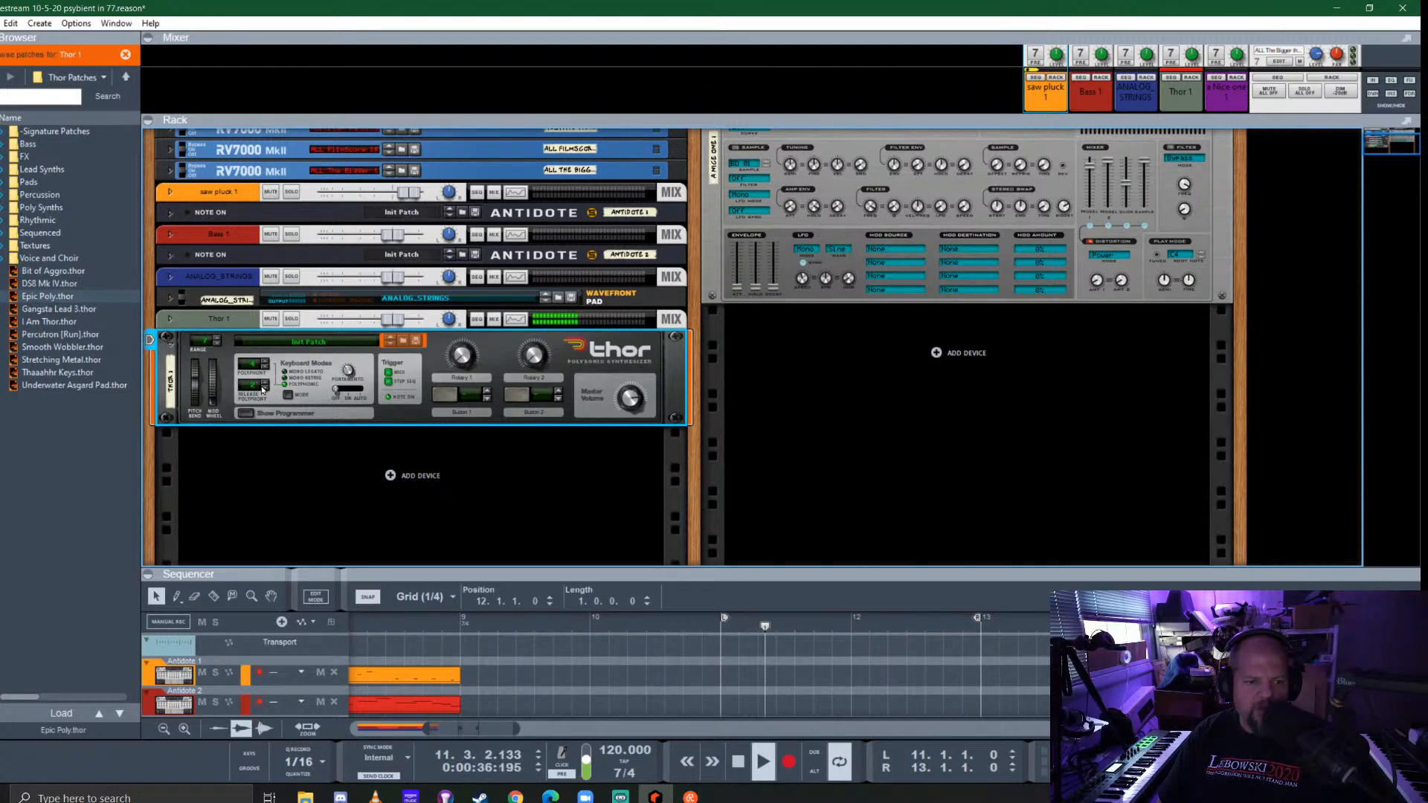
{"action": "left_click", "coordinate": [264, 381]}
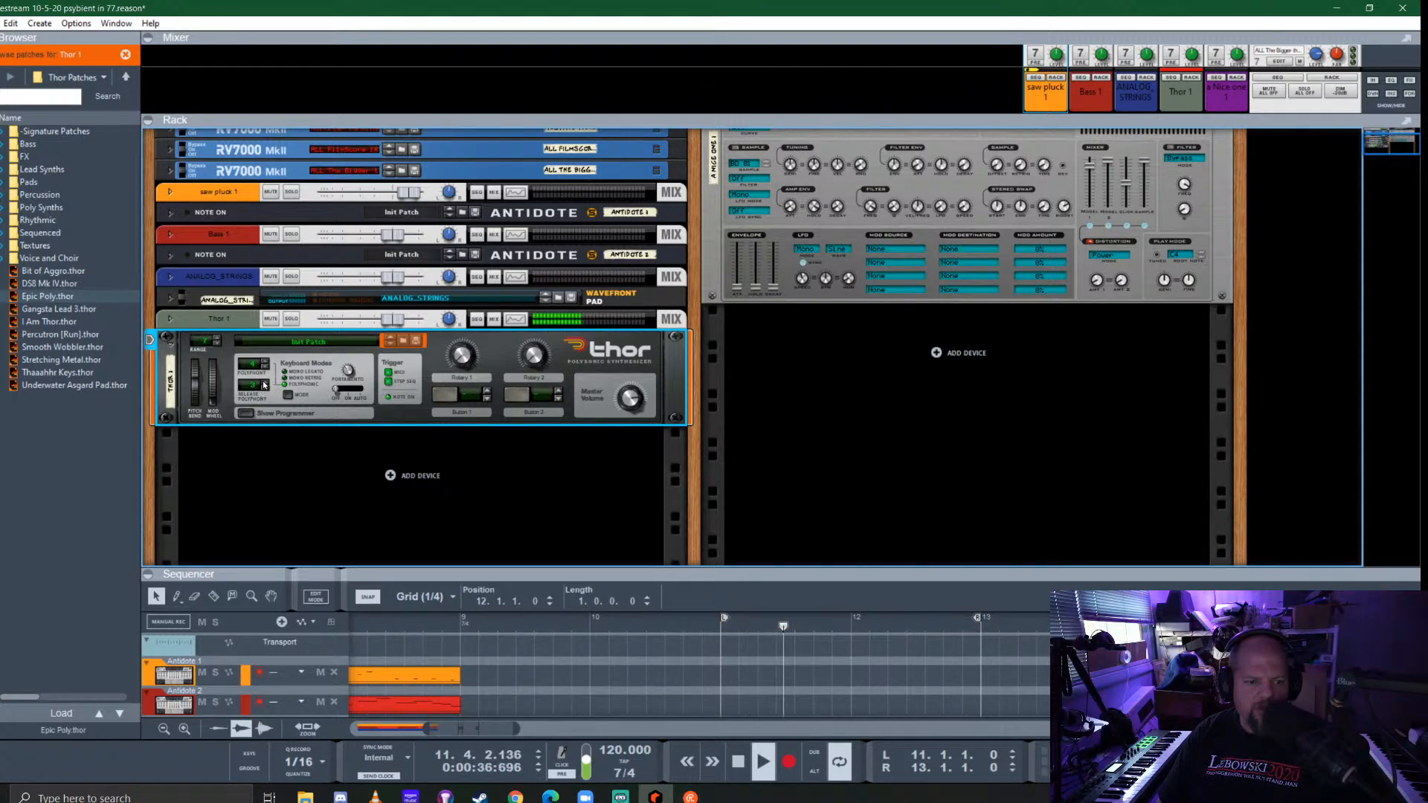
{"action": "left_click", "coordinate": [168, 342]}
Expand the Thor 1 mix channel to show its insert effects and list the effect devices in the browser
{"action": "left_click", "coordinate": [170, 399]}
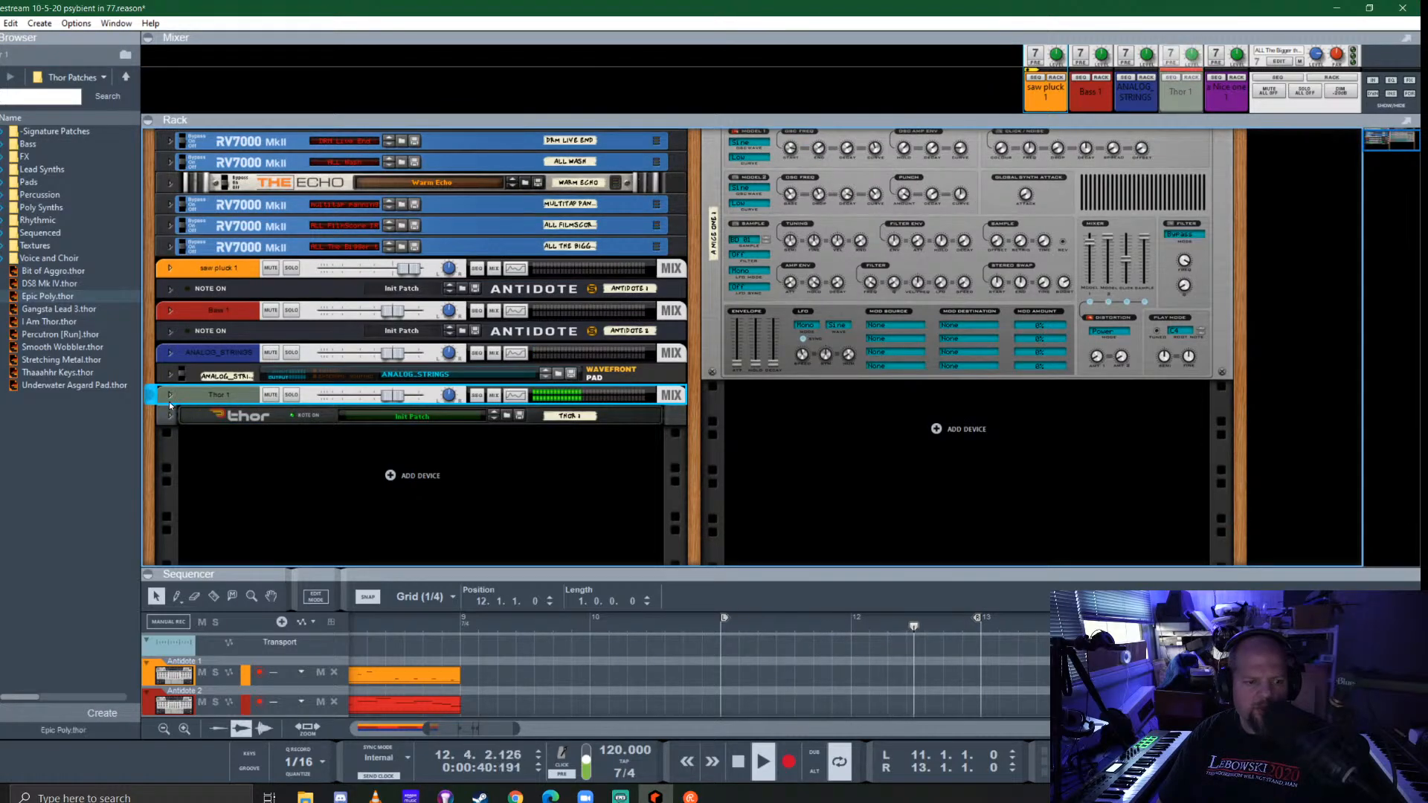
{"action": "left_click", "coordinate": [171, 398]}
{"action": "left_click", "coordinate": [191, 423]}
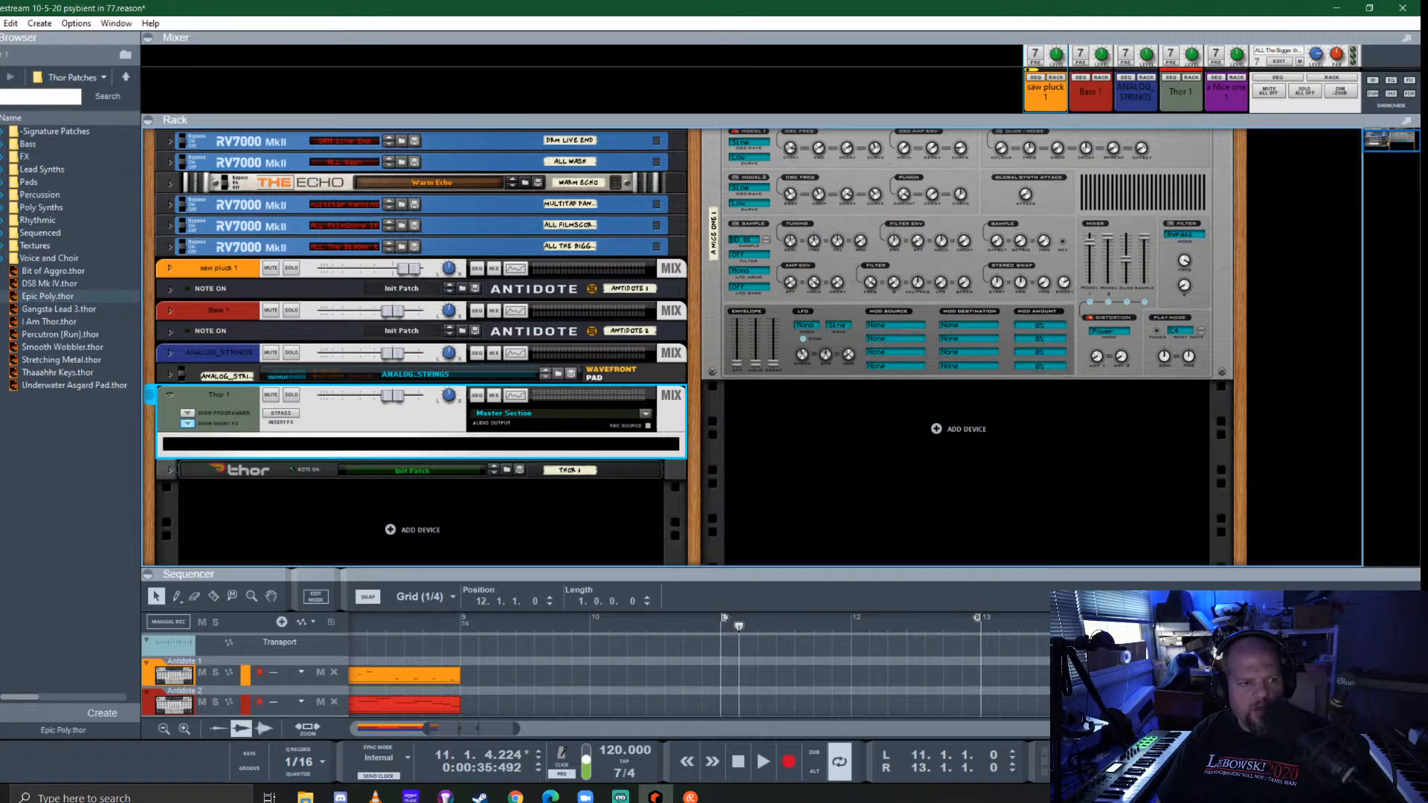
{"action": "left_click", "coordinate": [1, 152]}
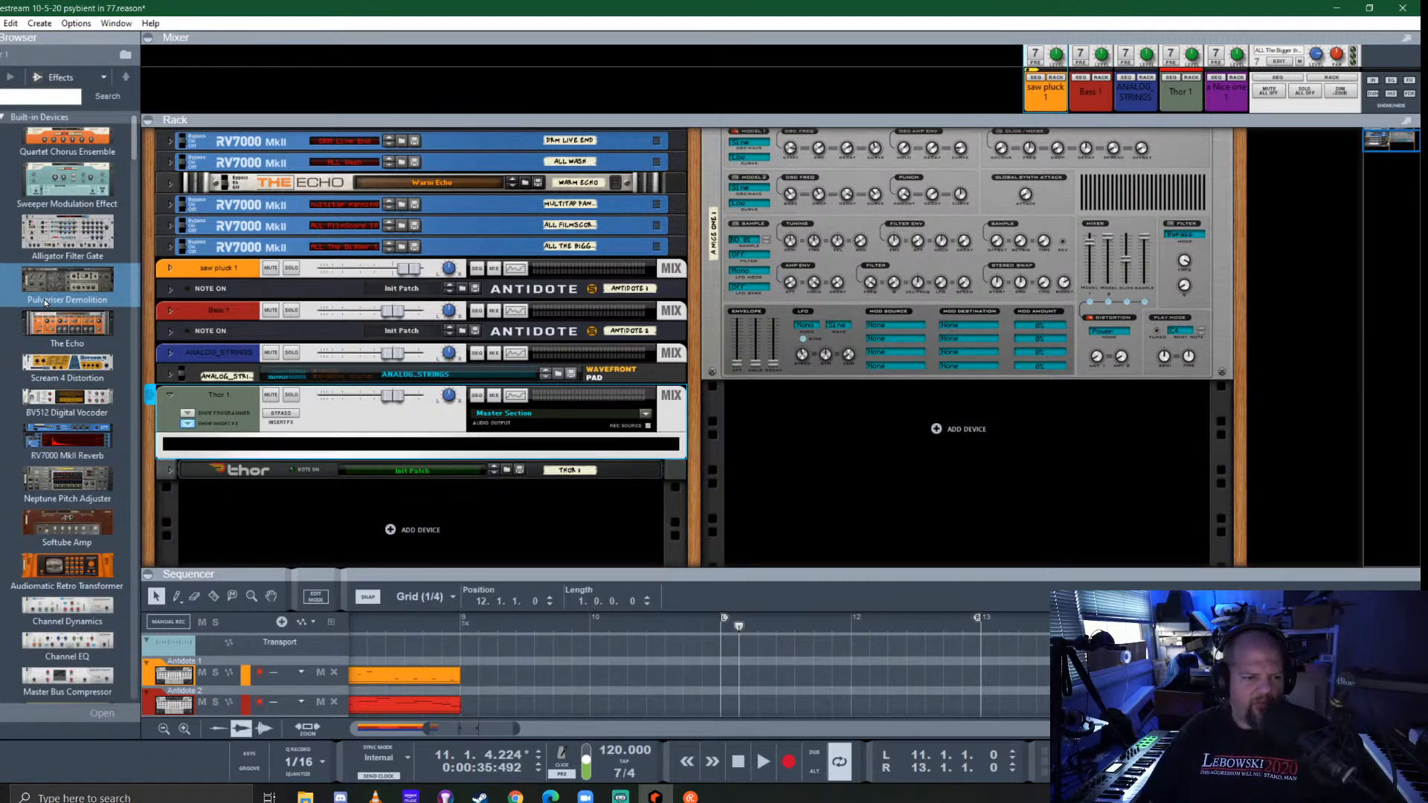
Add The Echo to the Thor 1 channel's insert effects
{"action": "left_click", "coordinate": [89, 338]}
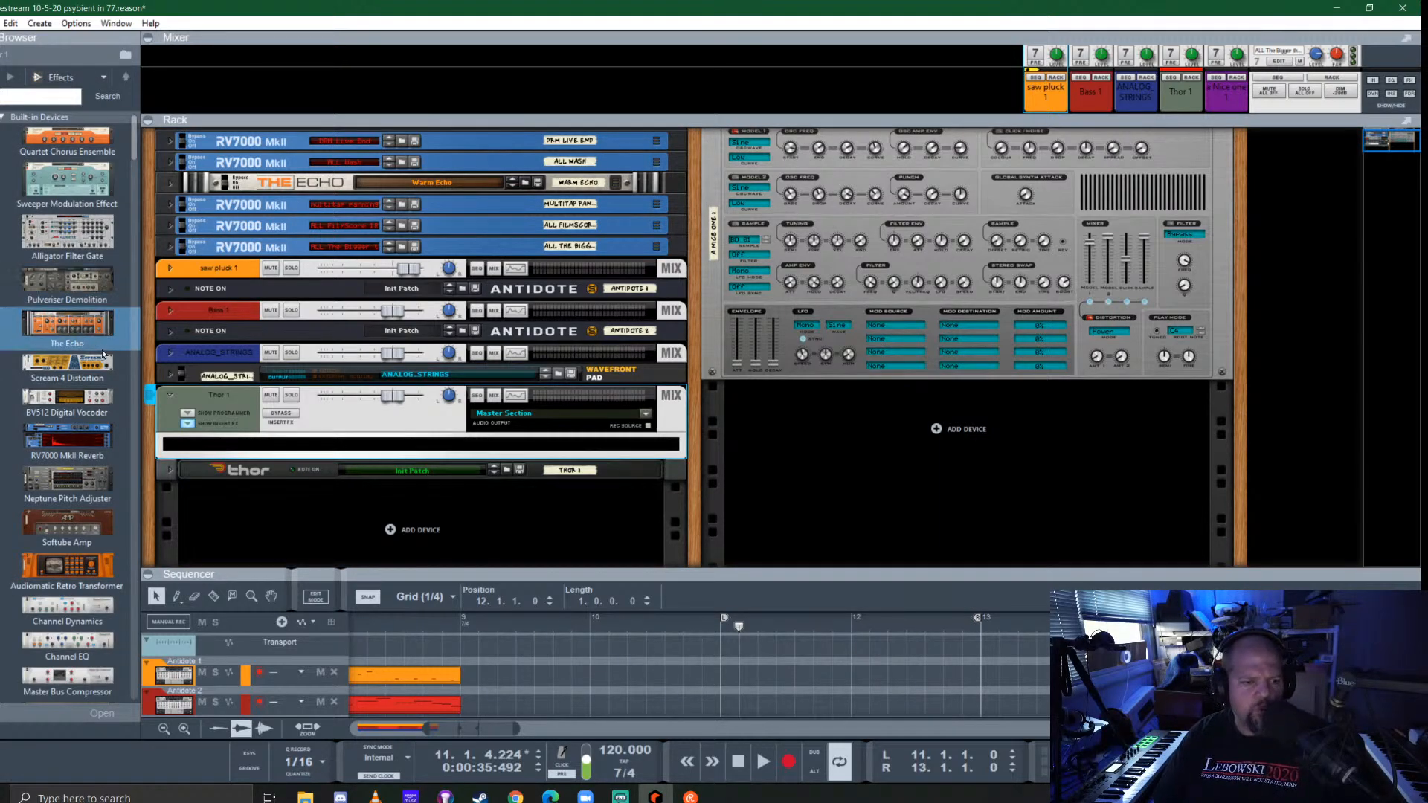
{"action": "left_click_drag", "start_coordinate": [58, 335], "coordinate": [363, 441]}
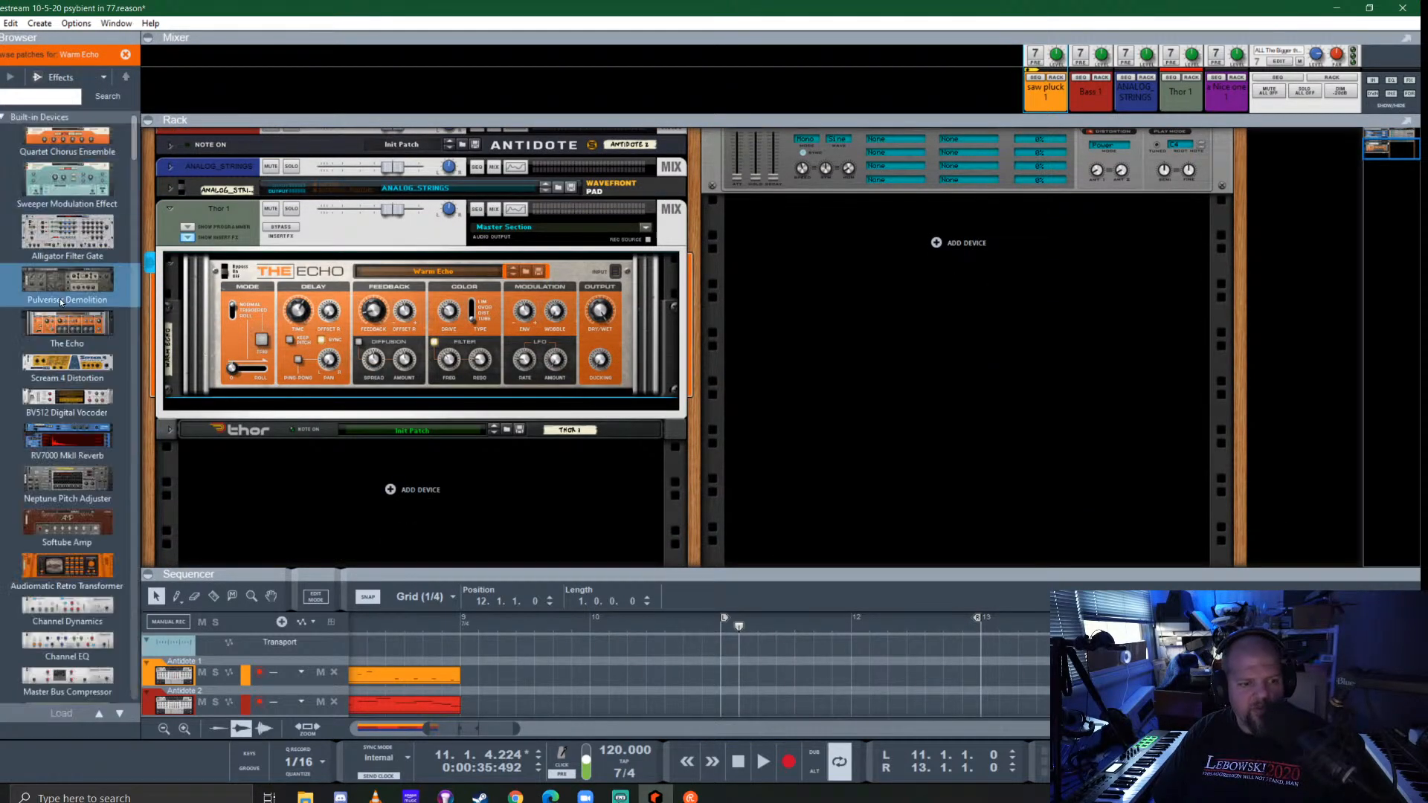
Find kHs Delay among the effects and place it in the Thor 1 channel's insert effects instead of The Echo
{"action": "scroll", "coordinate": [59, 299], "scroll_direction": "down", "scroll_amount": 6}
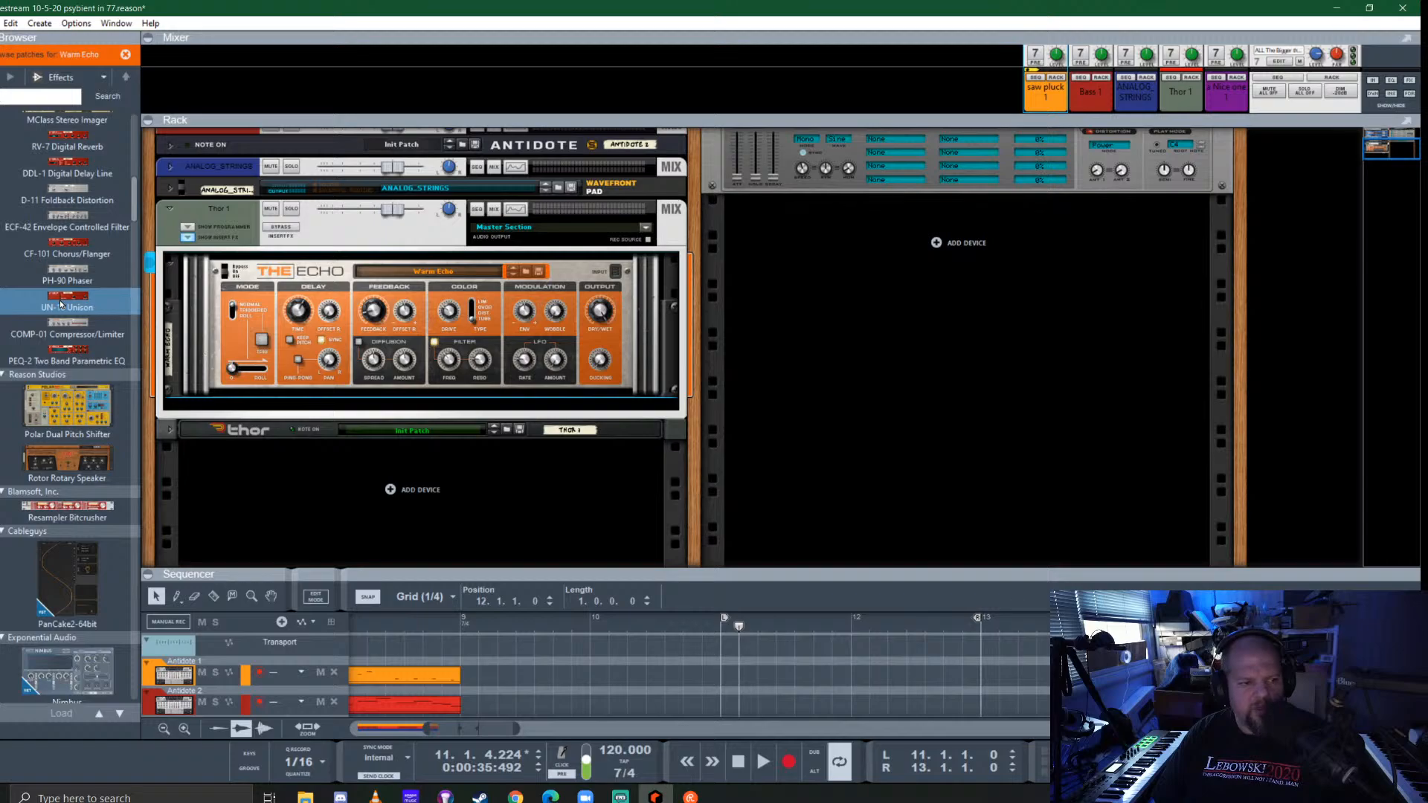
{"action": "scroll", "coordinate": [60, 303], "scroll_direction": "down", "scroll_amount": 10}
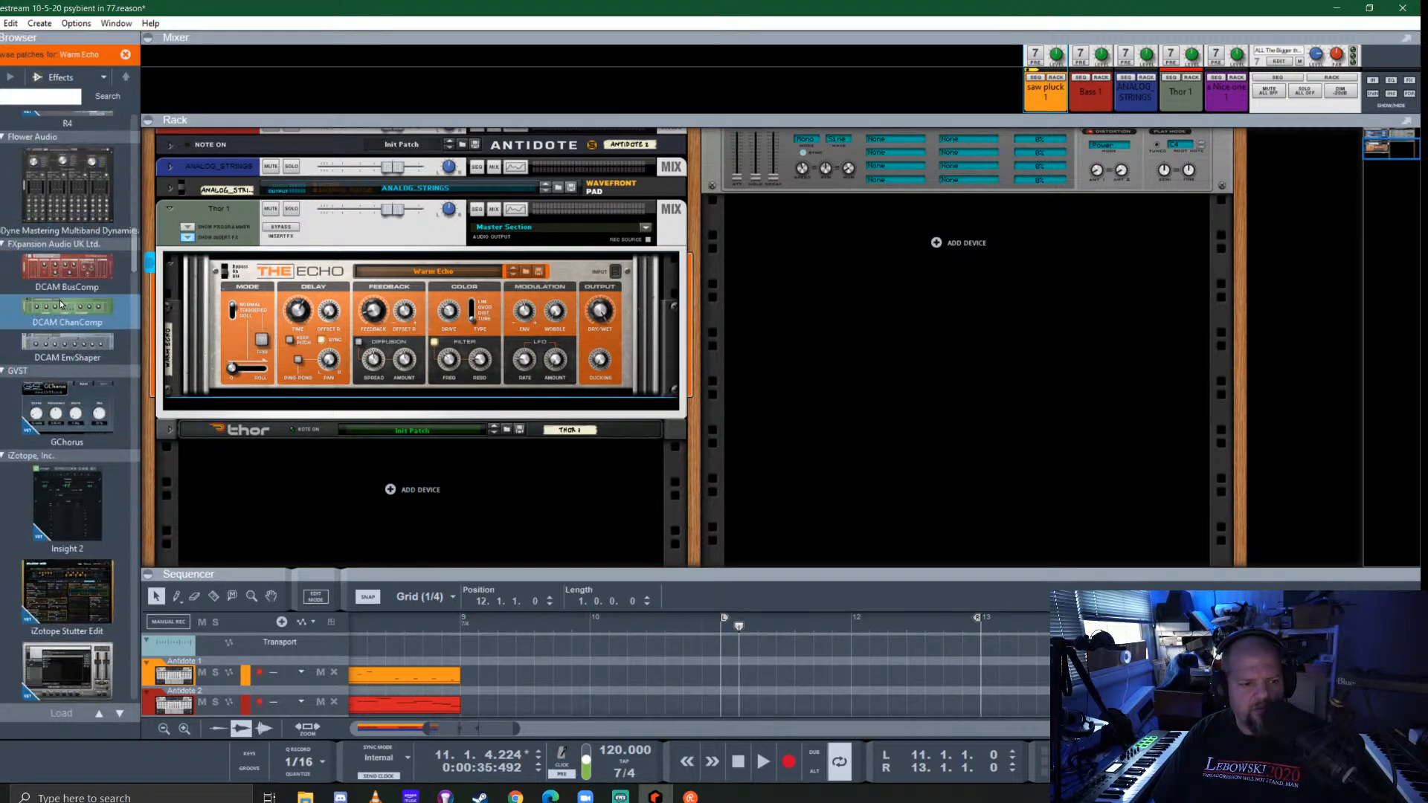
{"action": "scroll", "coordinate": [60, 304], "scroll_direction": "down", "scroll_amount": 10}
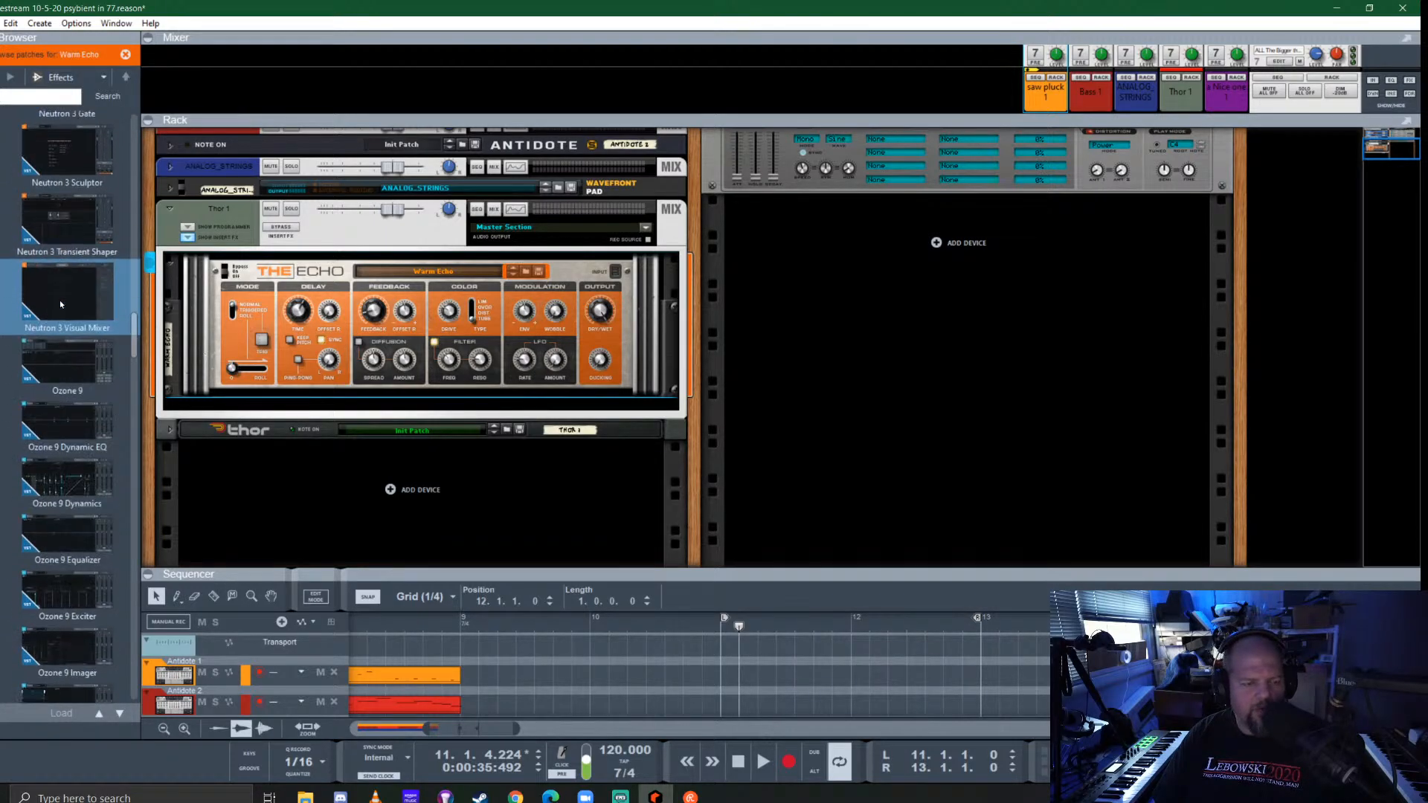
{"action": "scroll", "coordinate": [59, 301], "scroll_direction": "down", "scroll_amount": 10}
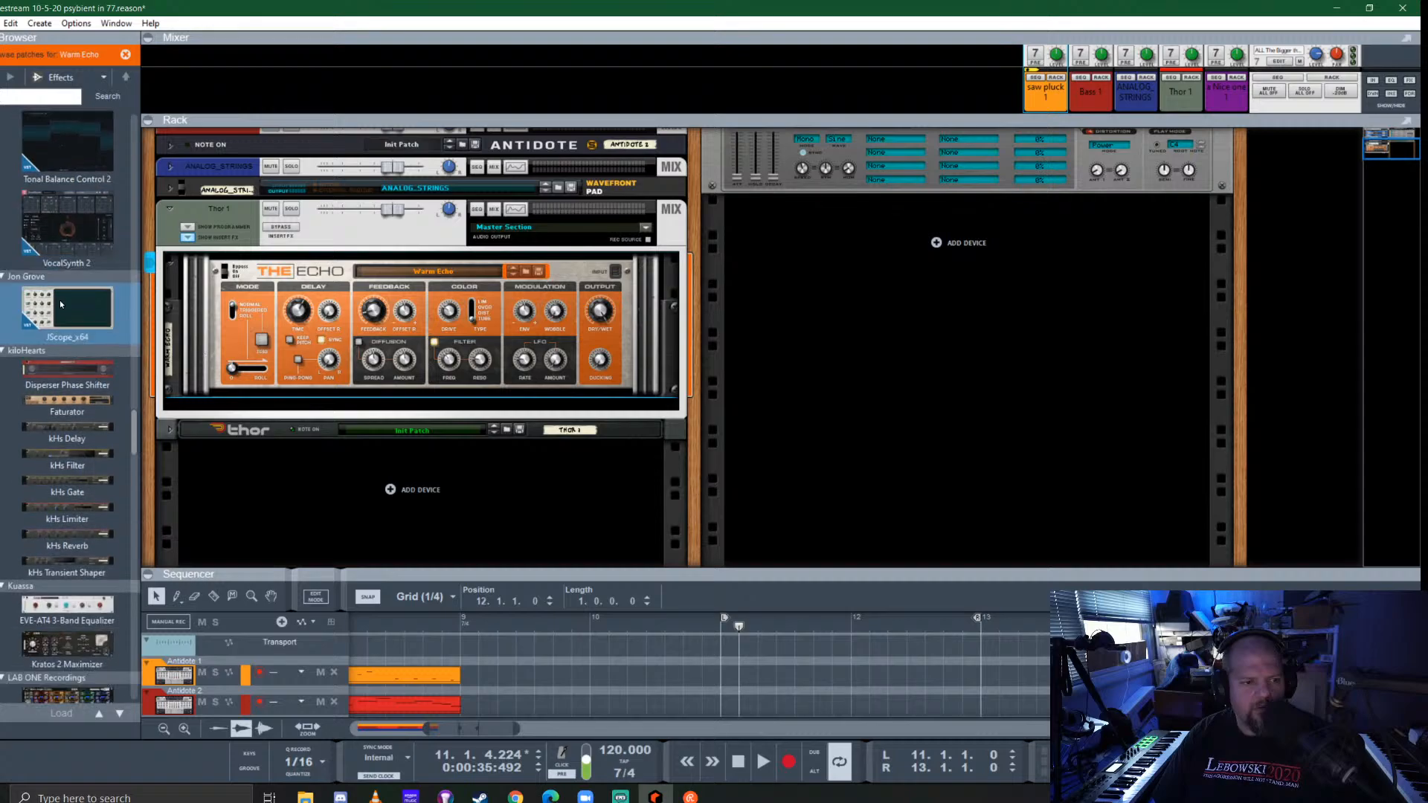
{"action": "scroll", "coordinate": [60, 304], "scroll_direction": "down", "scroll_amount": 5}
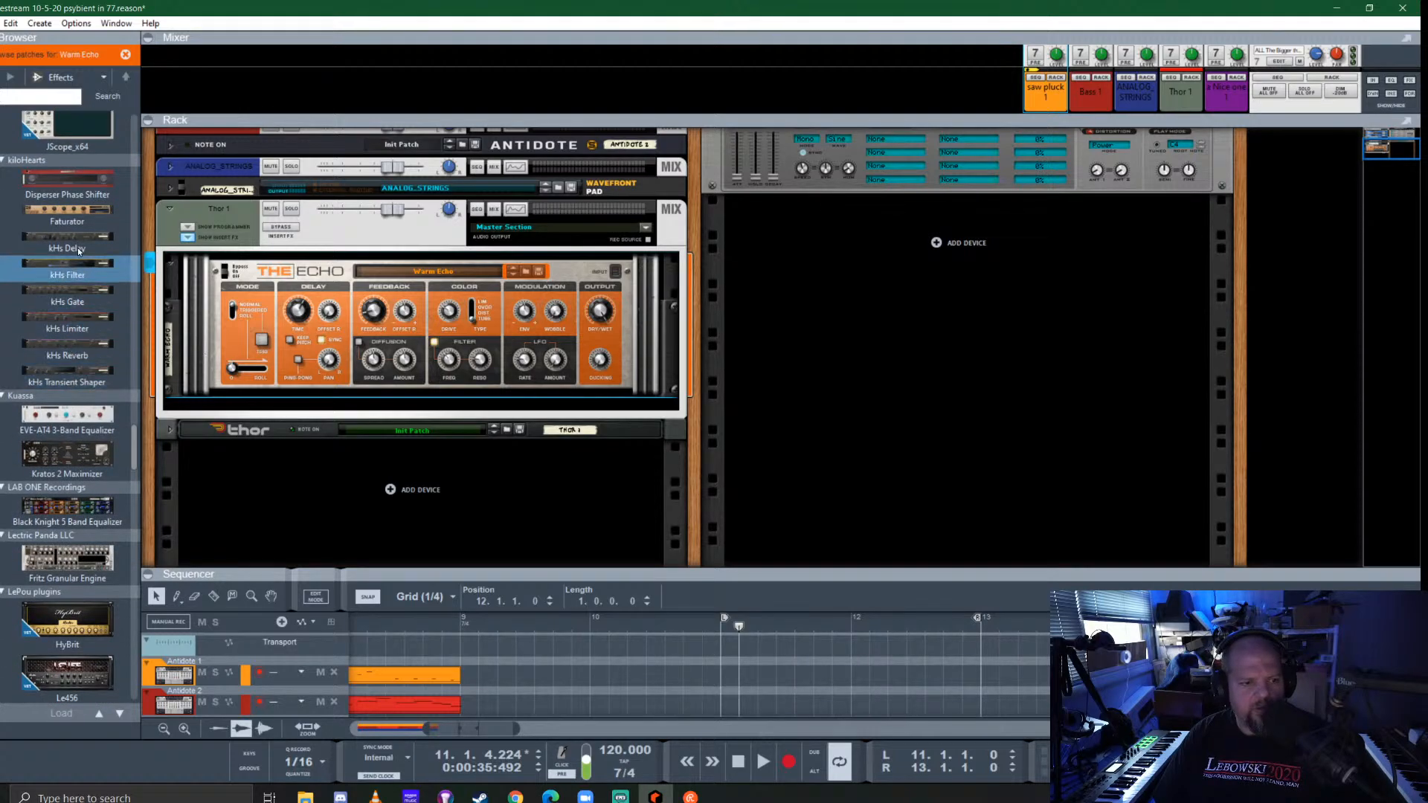
{"action": "left_click_drag", "start_coordinate": [51, 242], "coordinate": [425, 335]}
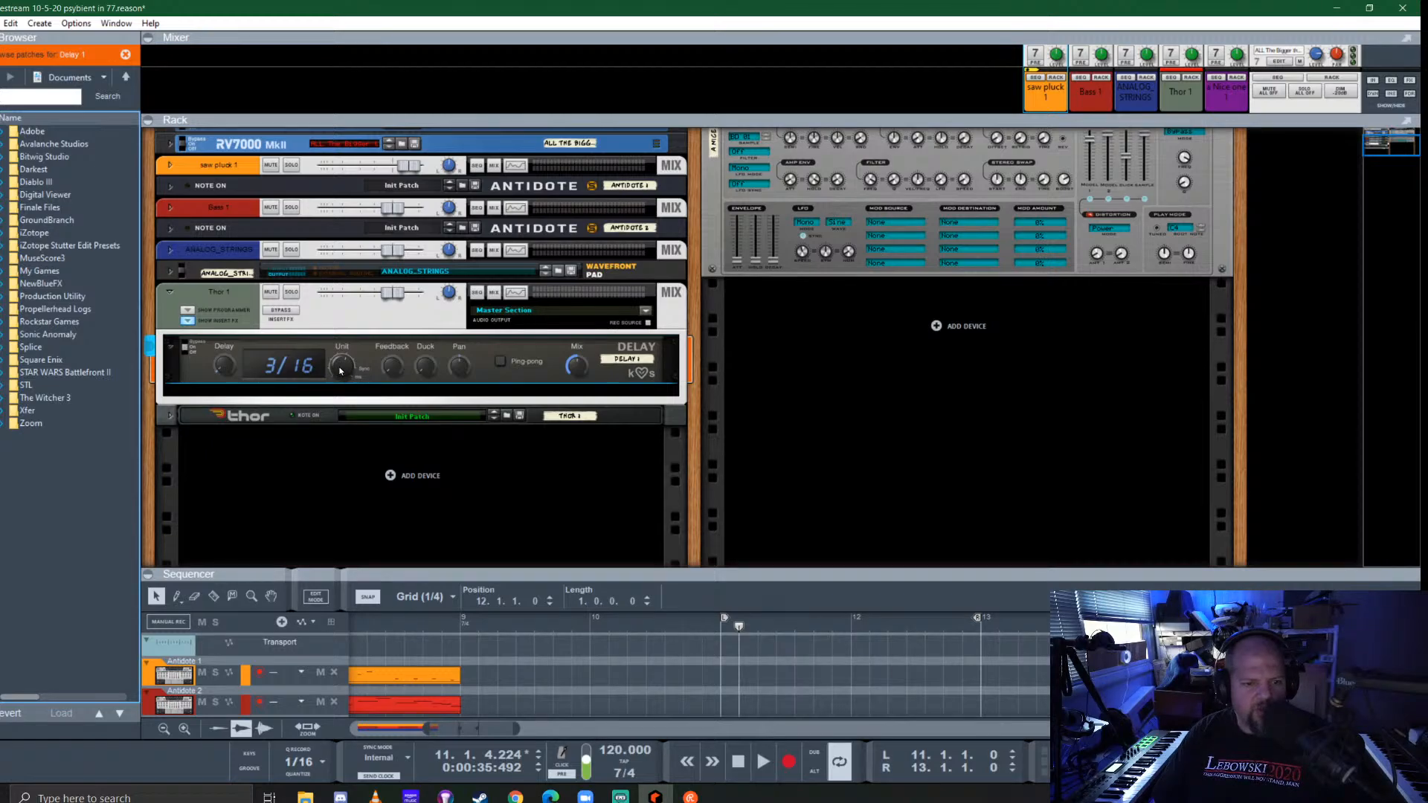
Set the kHs Delay time to 2/16 and enable Ping-pong
{"action": "left_click_drag", "start_coordinate": [340, 371], "coordinate": [340, 373]}
{"action": "left_click_drag", "start_coordinate": [370, 436], "coordinate": [382, 453]}
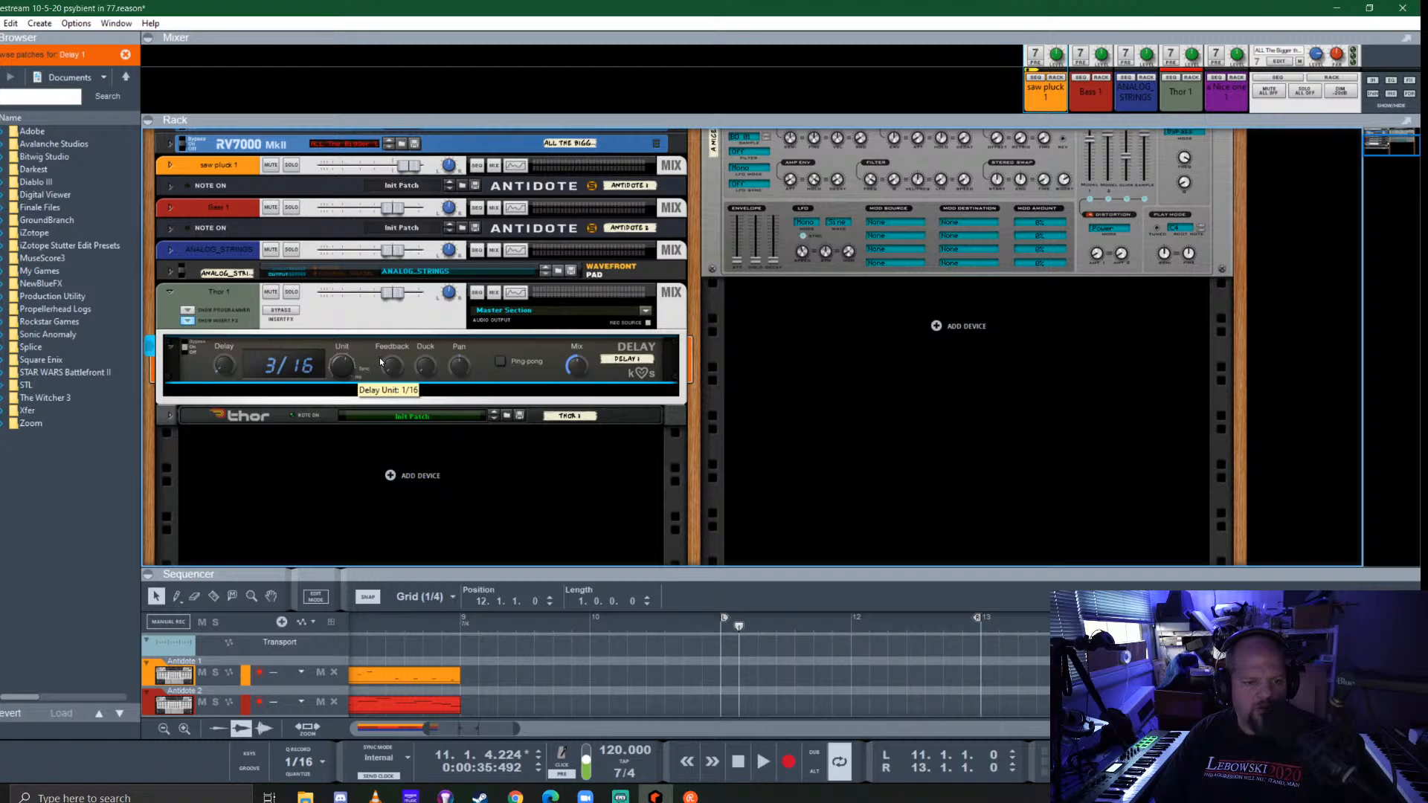
{"action": "mouse_move", "coordinate": [217, 366]}
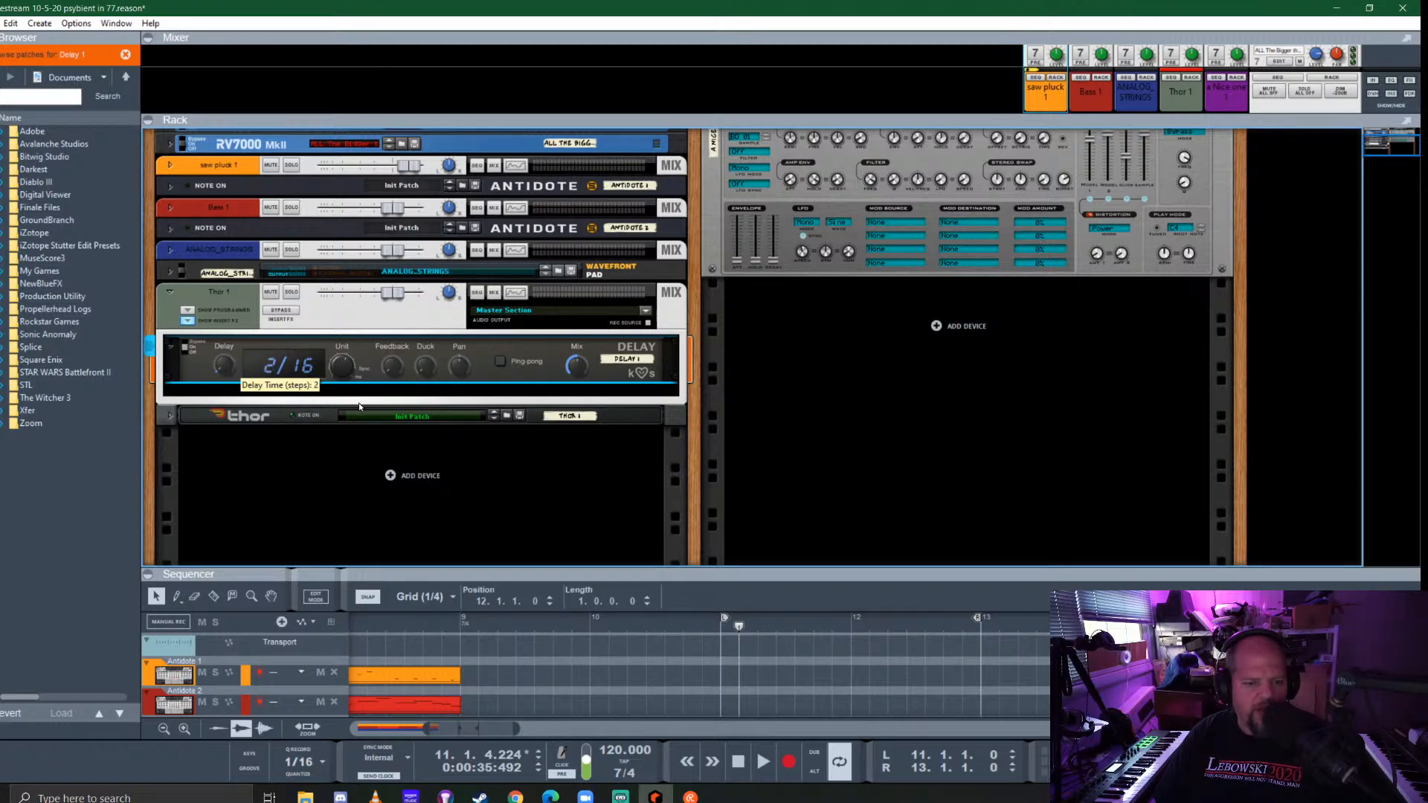
{"action": "left_click", "coordinate": [498, 362]}
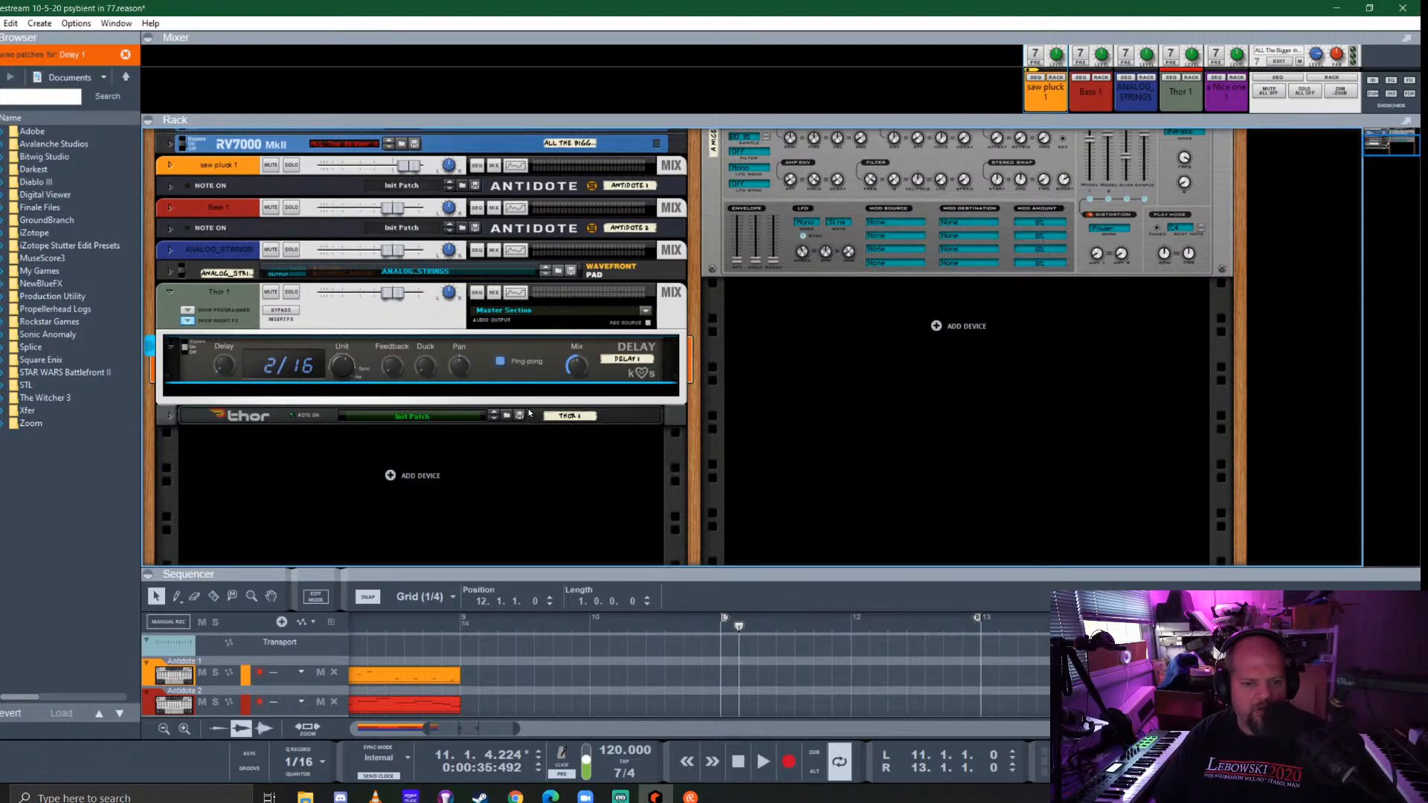
Play the loop, raise the delay's feedback and set its mix to 55%
{"action": "key", "text": "space"}
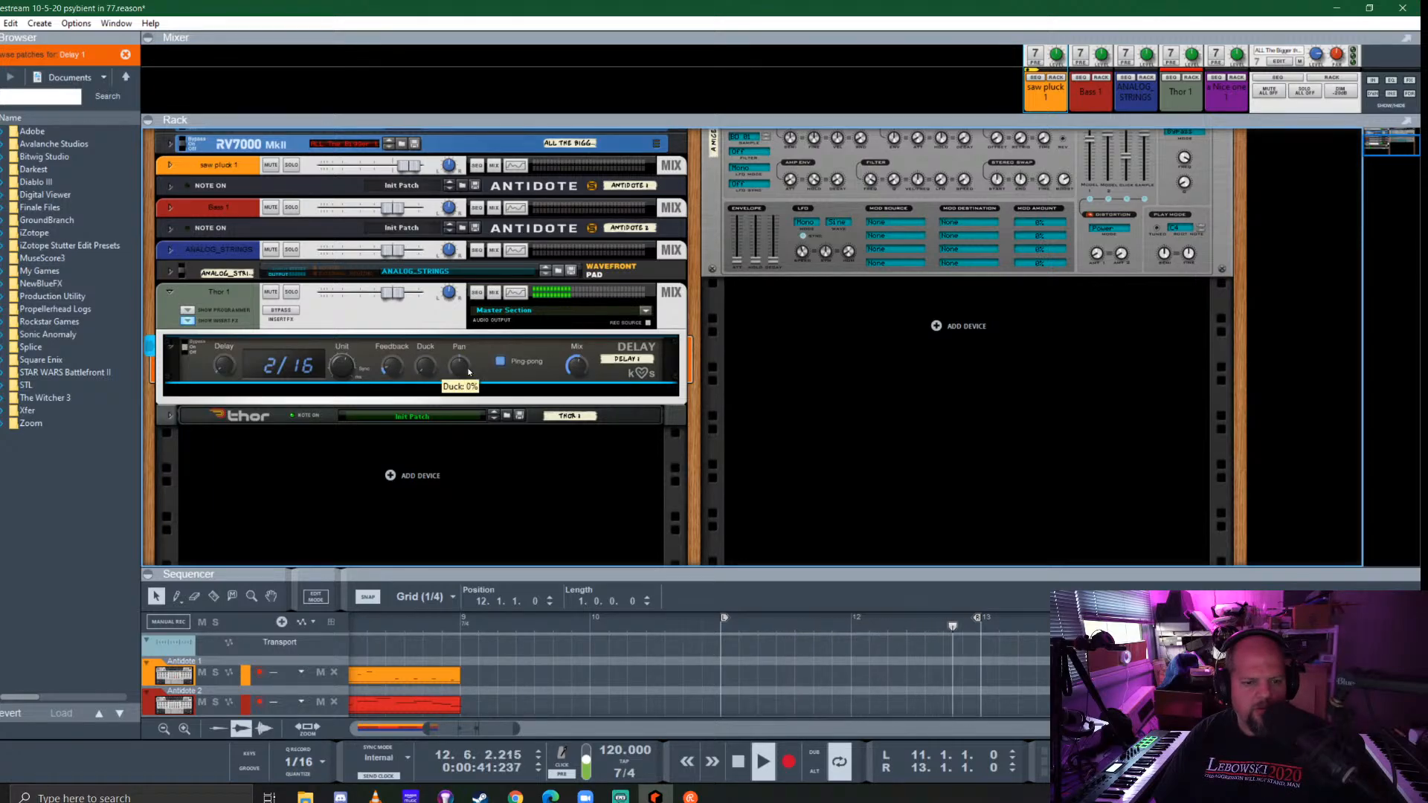
{"action": "left_click_drag", "start_coordinate": [586, 376], "coordinate": [586, 372]}
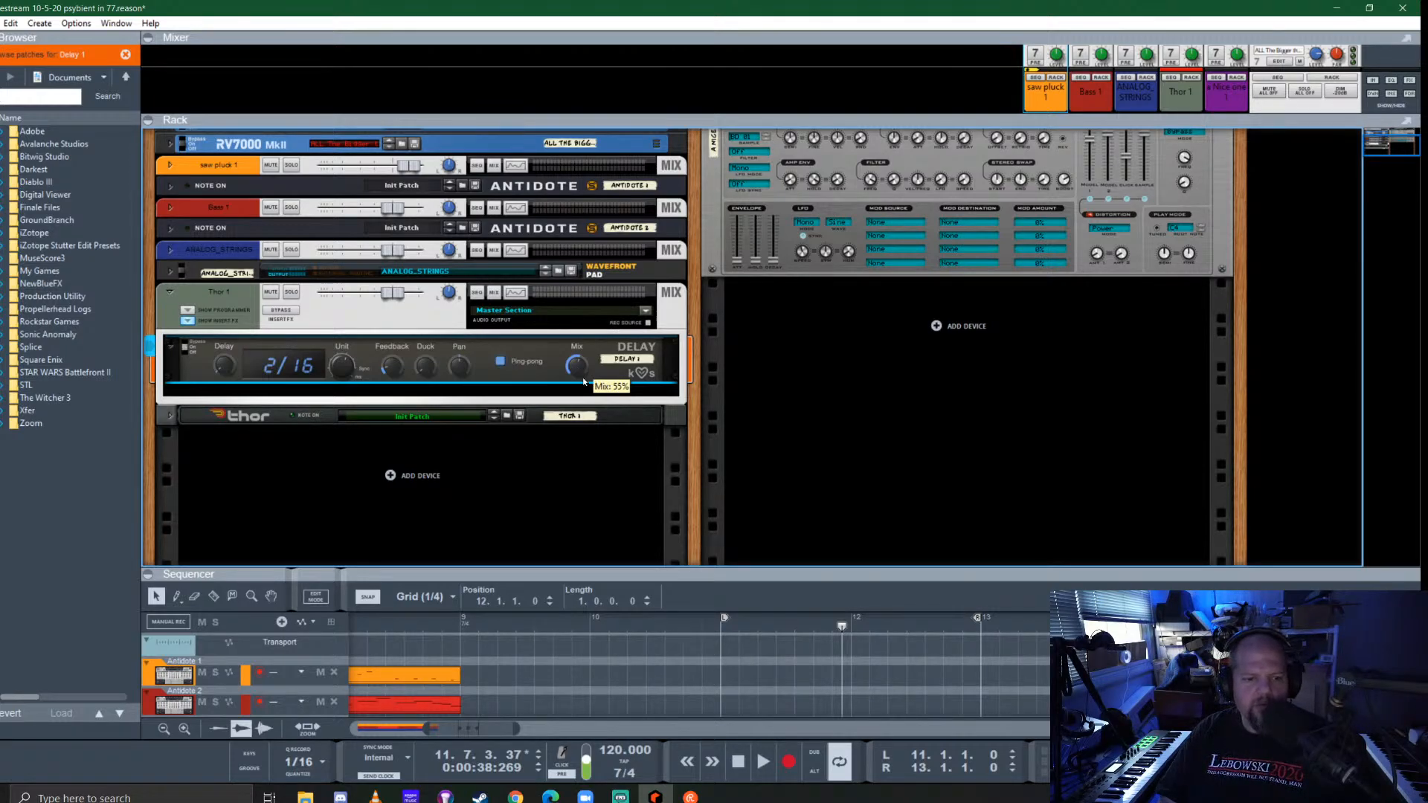
Resume playback of the loop and set the delay time to 3/16
{"action": "key", "text": "space"}
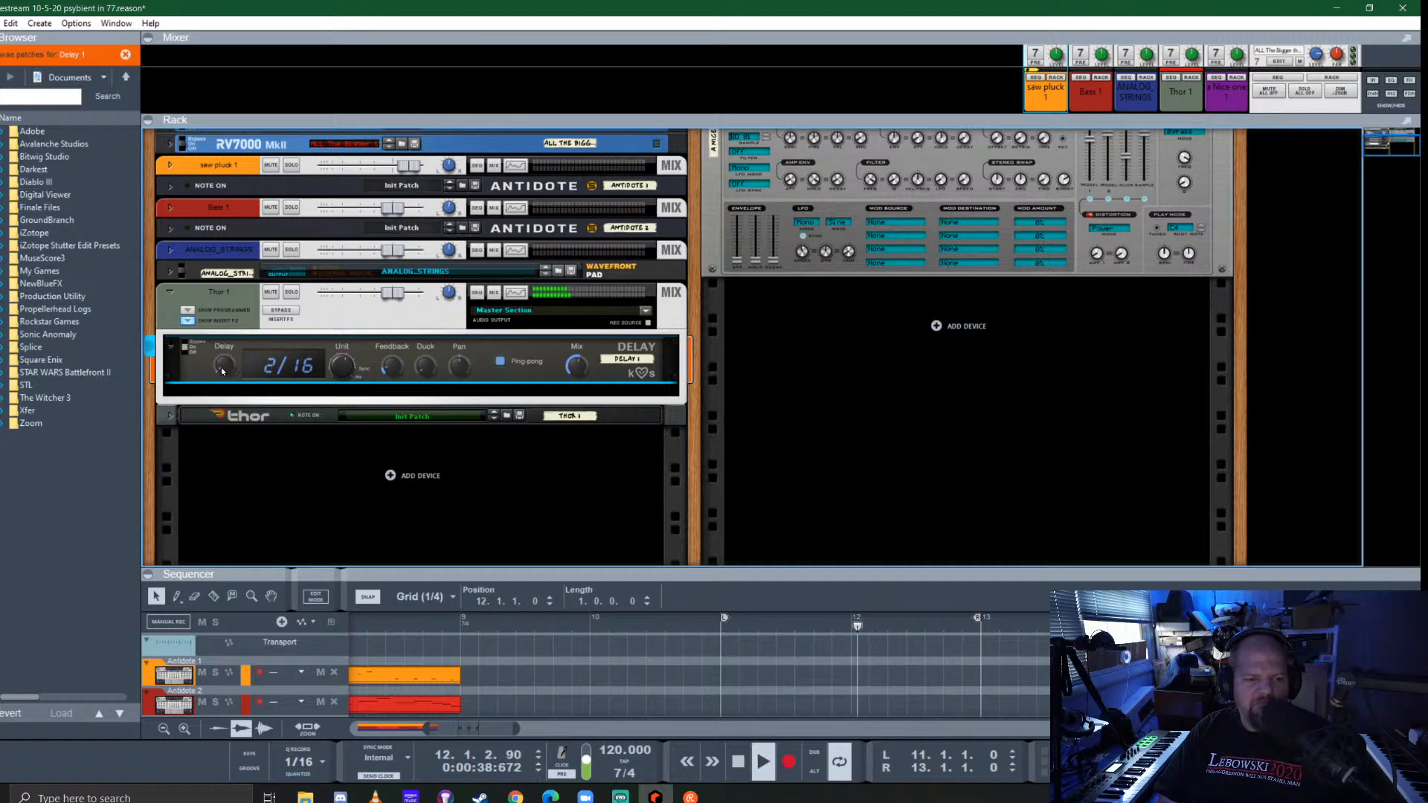
{"action": "left_click_drag", "start_coordinate": [230, 366], "coordinate": [231, 370]}
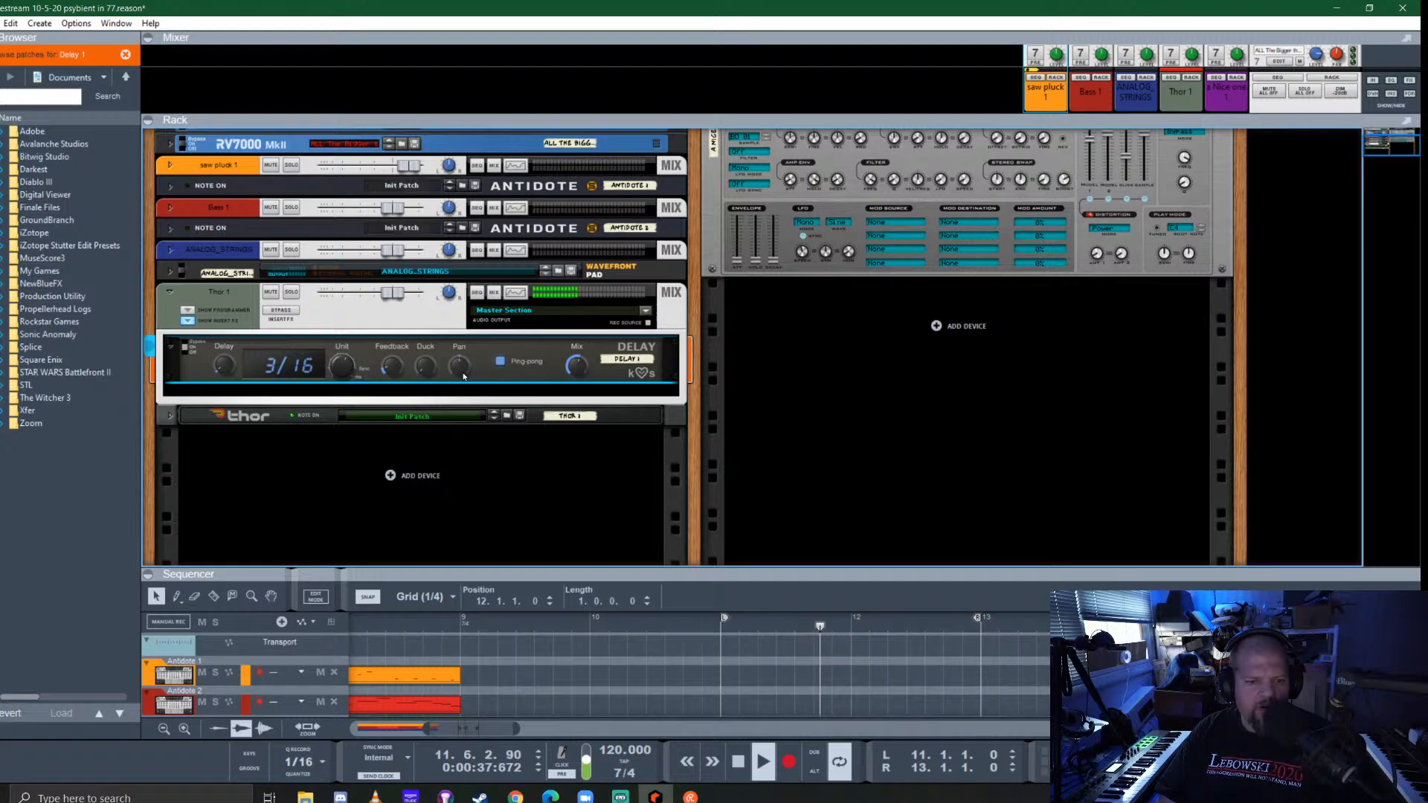
Pan the kHs Delay to the left and turn off Ping-pong
{"action": "left_click_drag", "start_coordinate": [460, 367], "coordinate": [508, 464]}
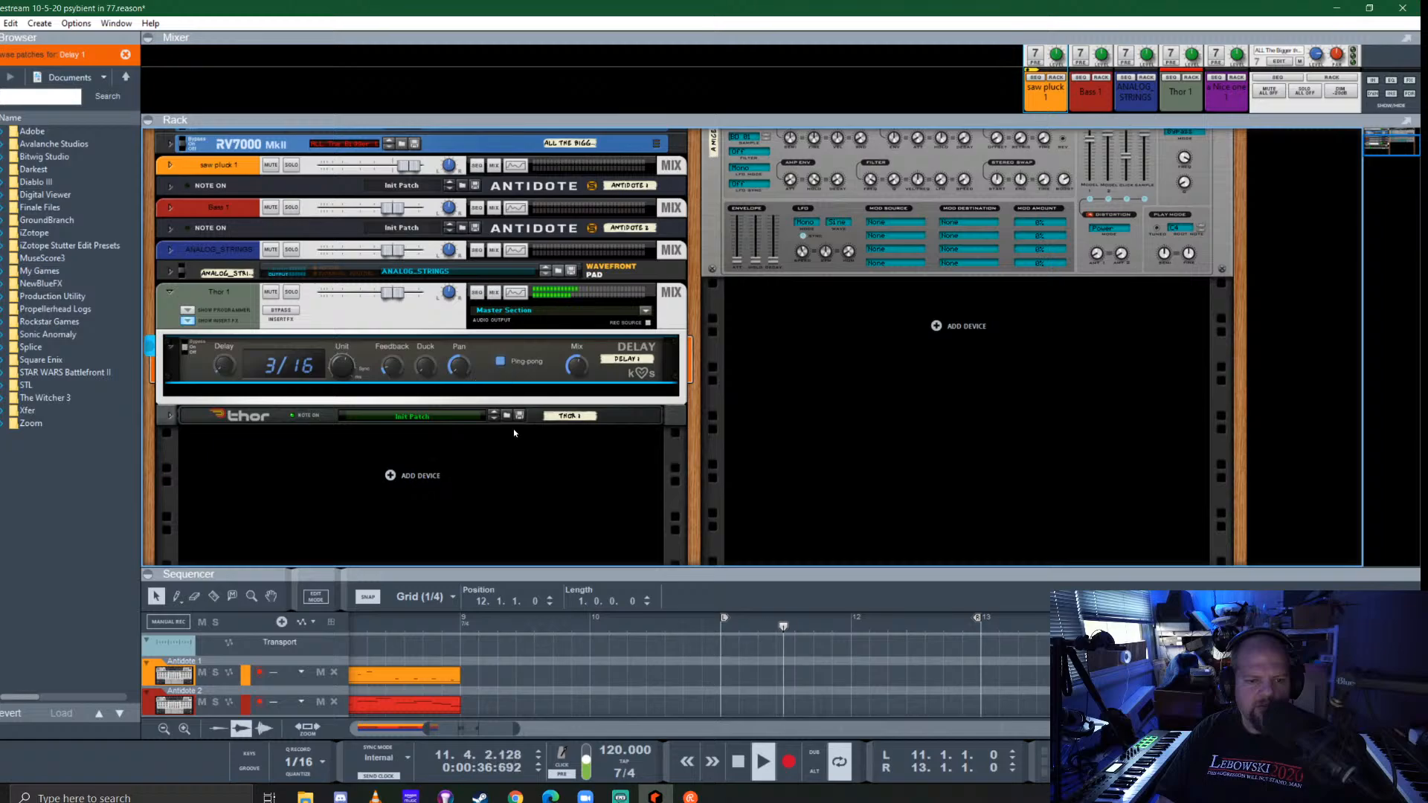
{"action": "left_click", "coordinate": [501, 363]}
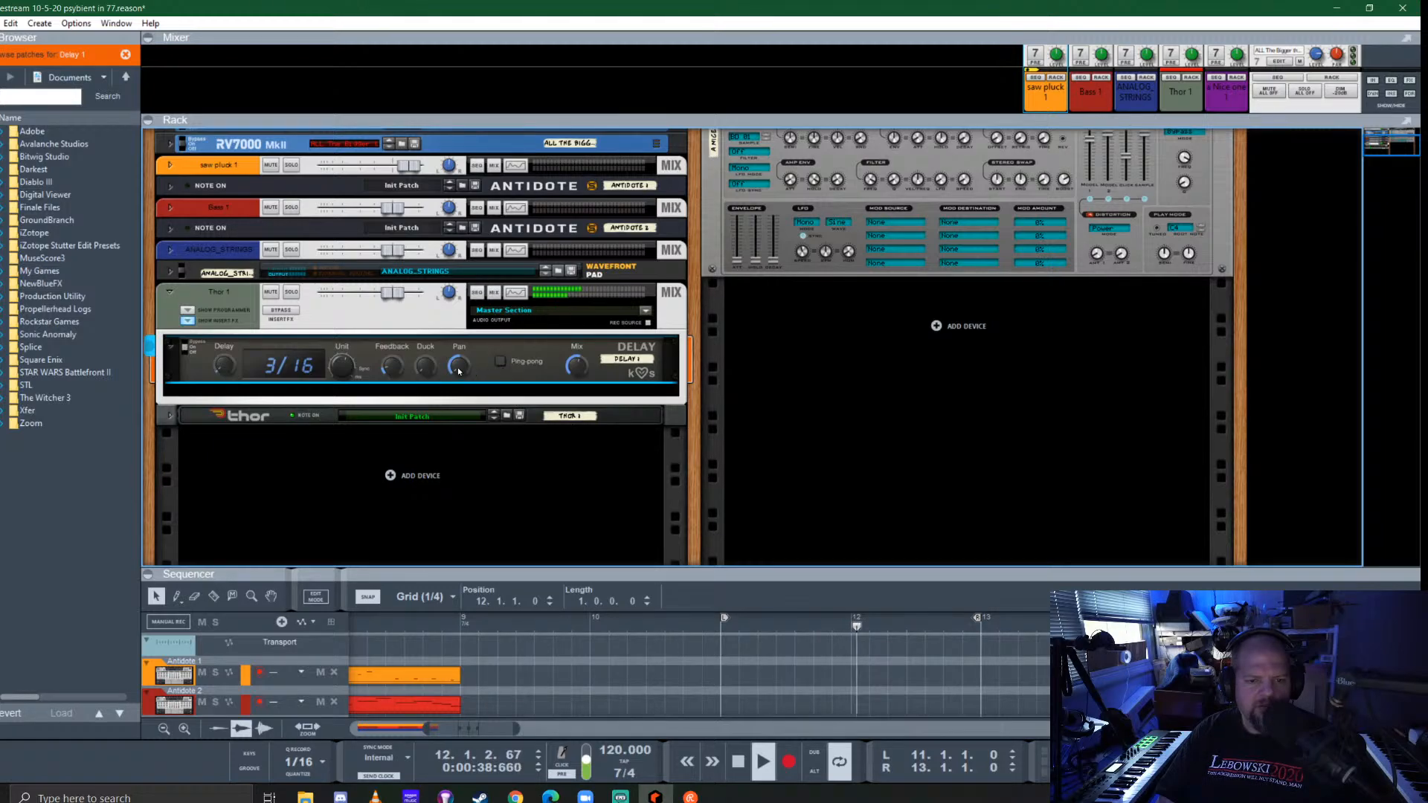
Enable Ping-pong on the kHs Delay, pan it to 100% and bring its mix to about the middle
{"action": "left_click", "coordinate": [501, 361]}
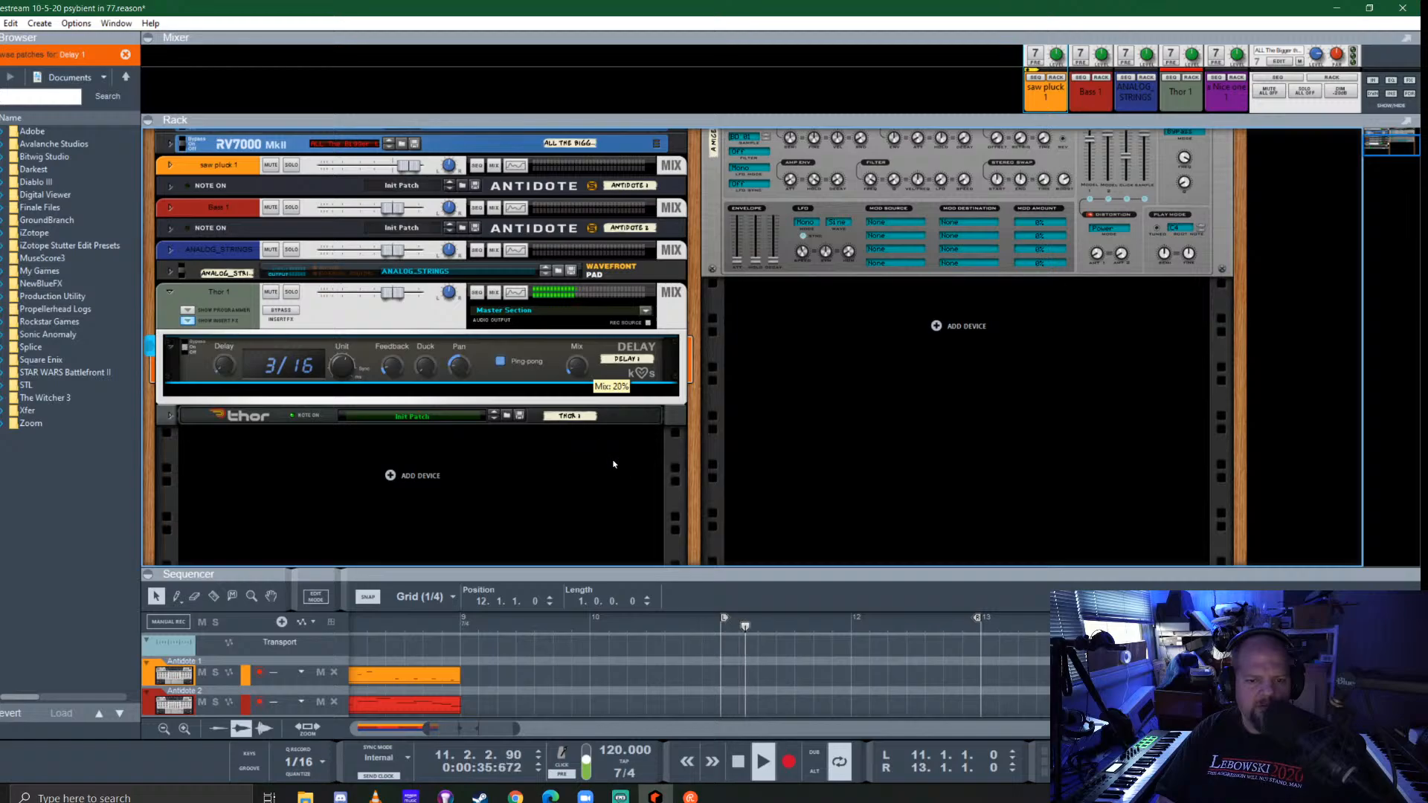
{"action": "left_click_drag", "start_coordinate": [577, 366], "coordinate": [668, 249]}
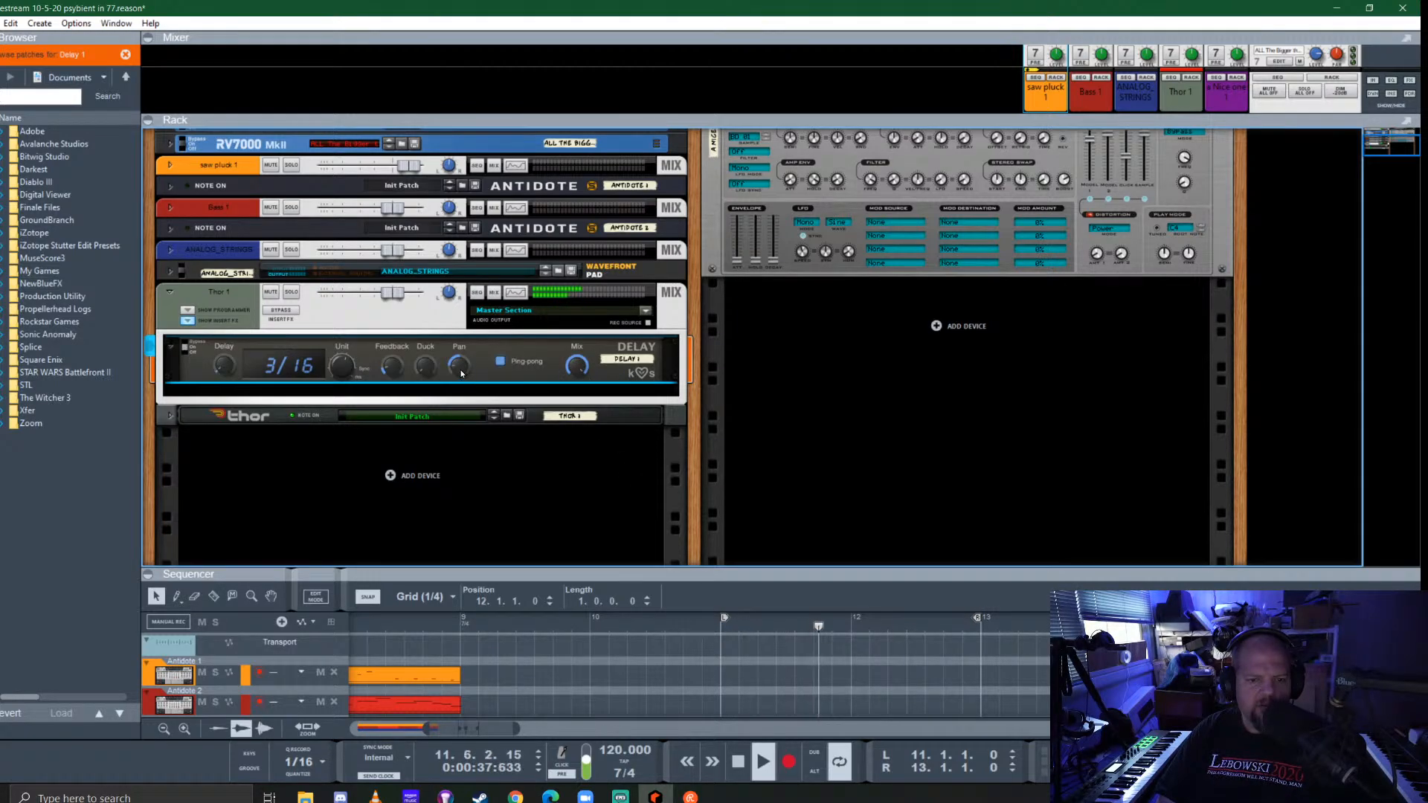
{"action": "left_click_drag", "start_coordinate": [459, 365], "coordinate": [548, 251]}
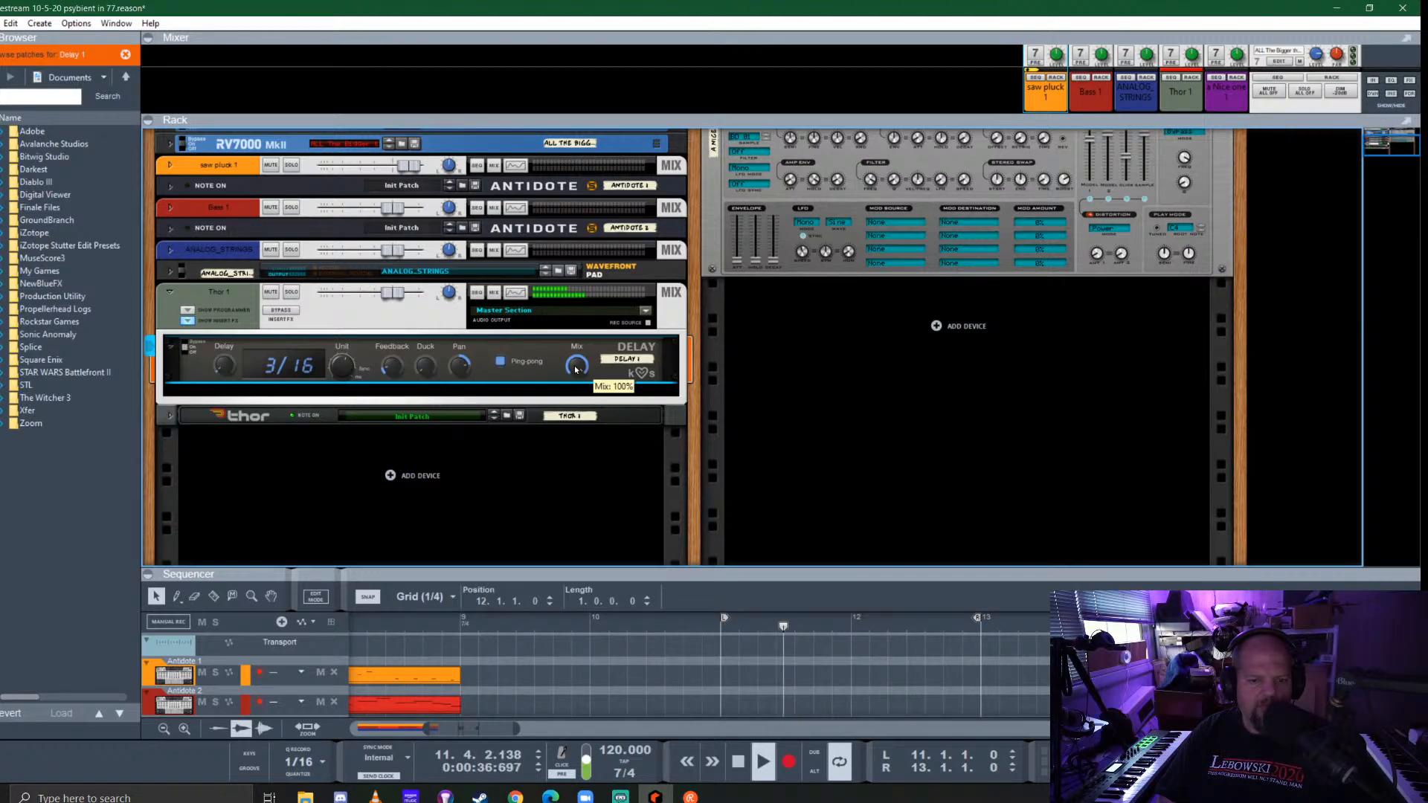
{"action": "left_click_drag", "start_coordinate": [576, 369], "coordinate": [588, 439]}
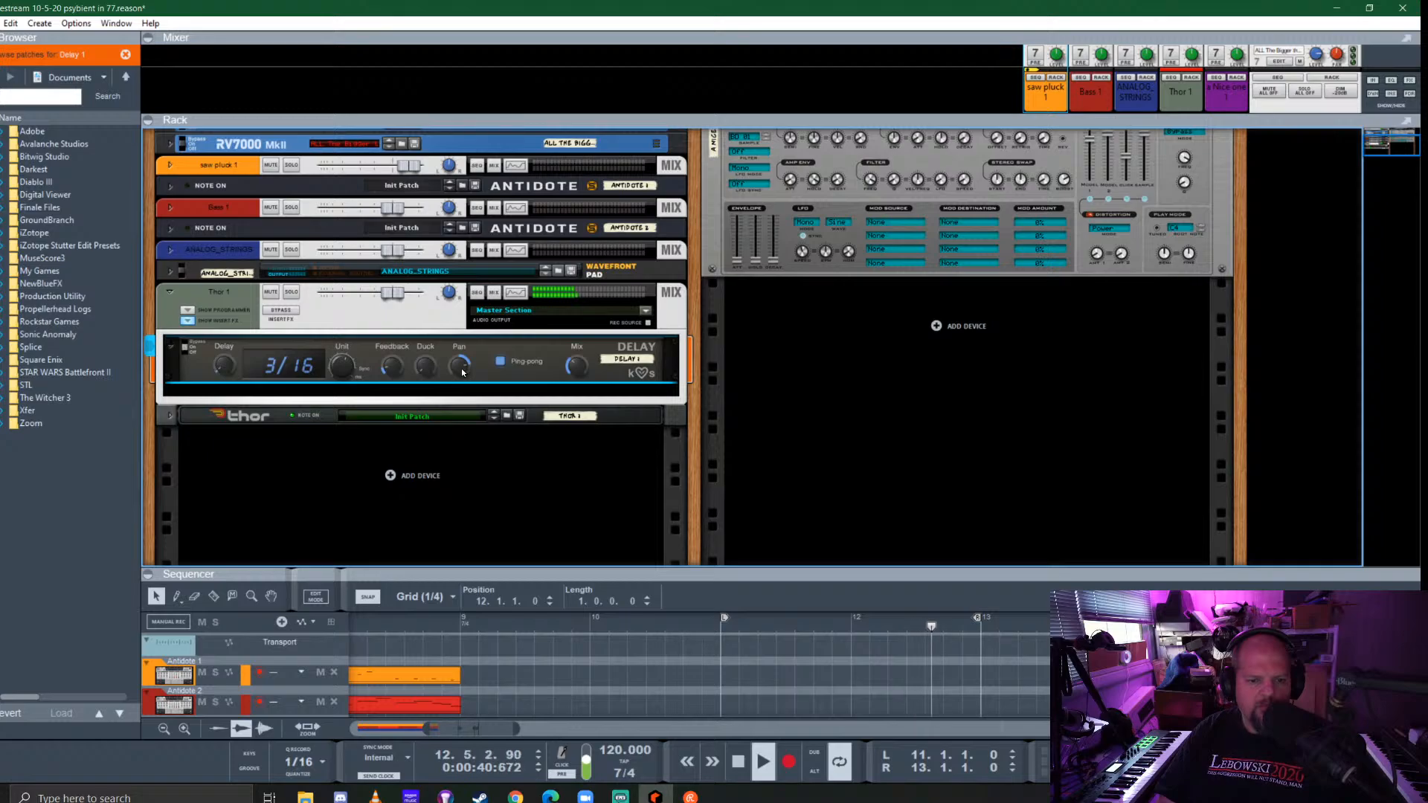
Set the kHs Delay's Duck amount to 43%
{"action": "mouse_move", "coordinate": [460, 371]}
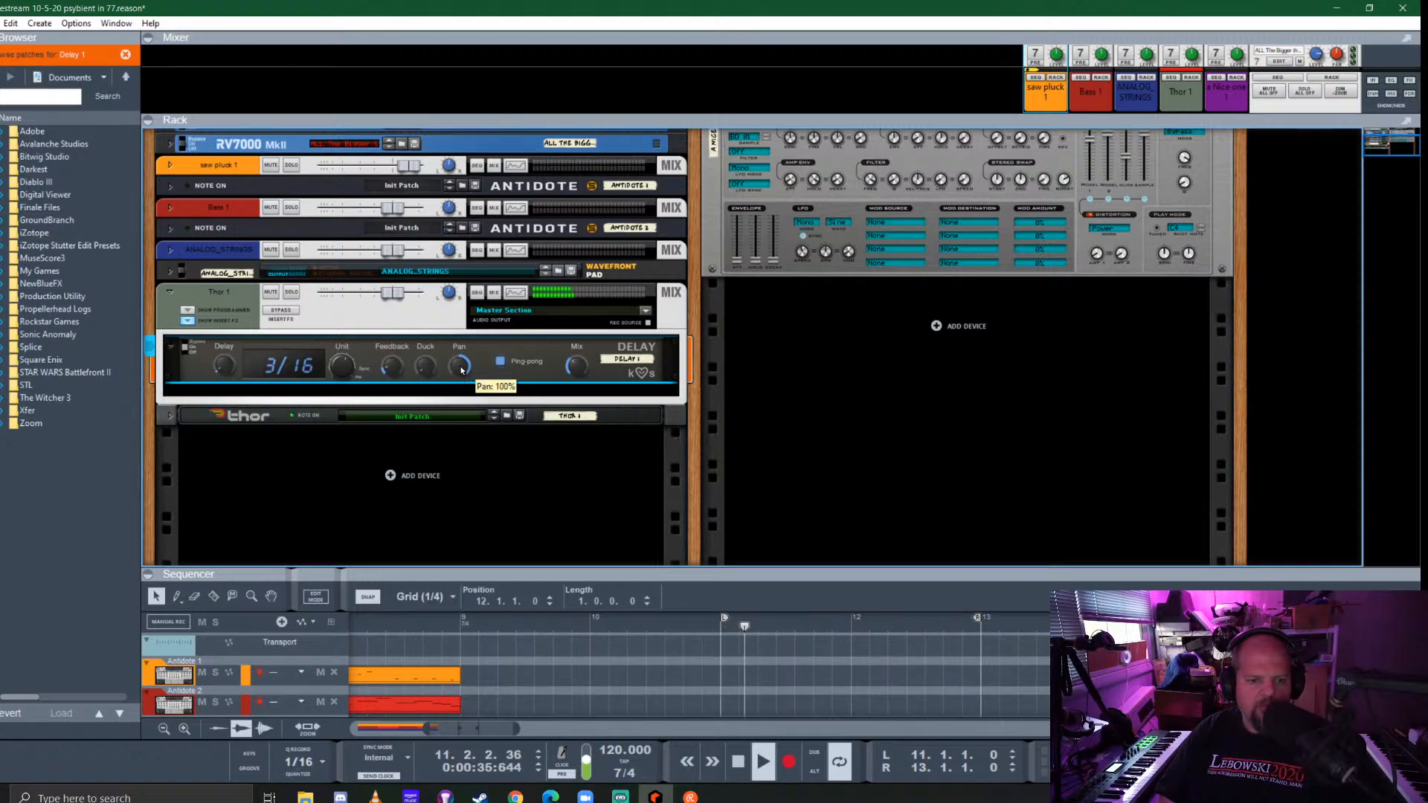
{"action": "left_click_drag", "start_coordinate": [424, 365], "coordinate": [460, 265]}
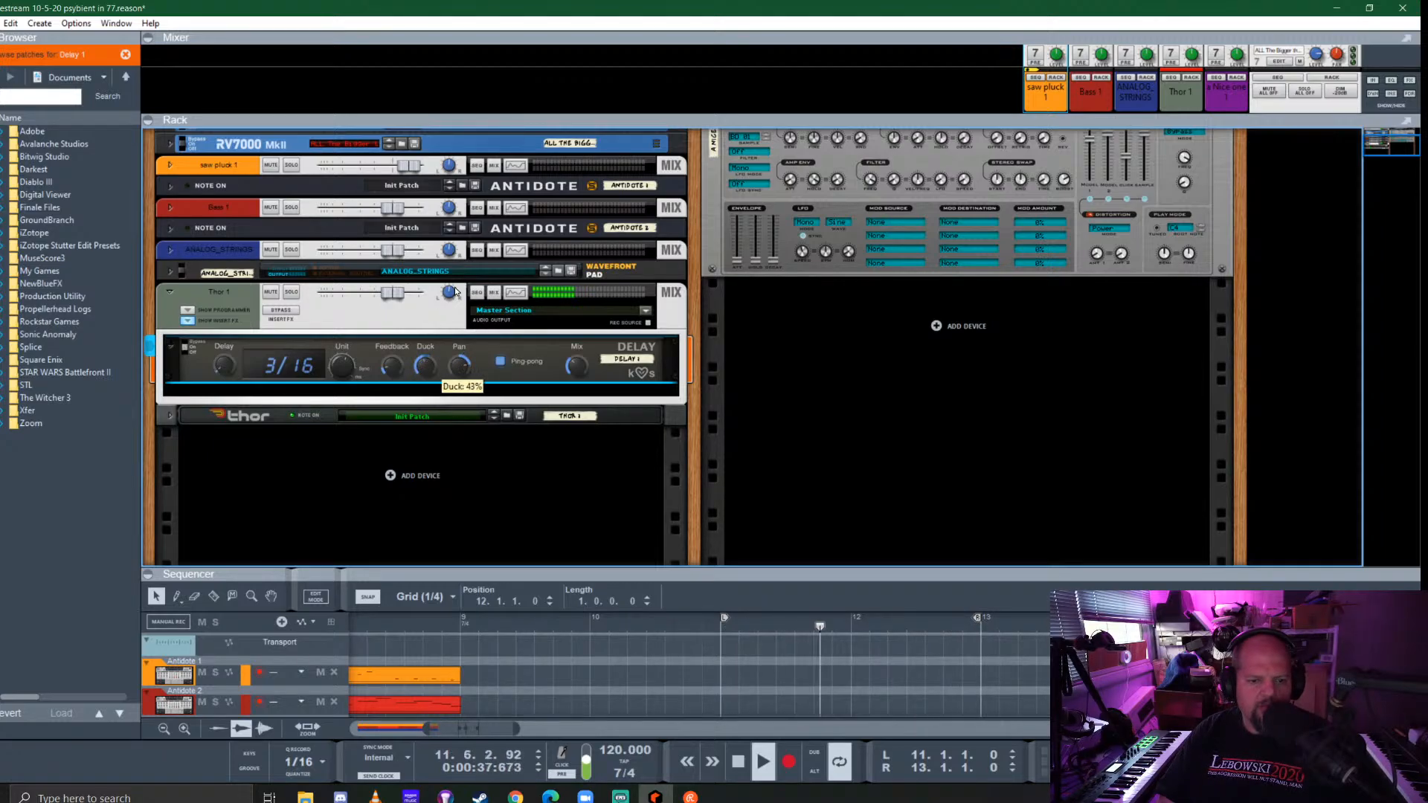
{"action": "mouse_move", "coordinate": [393, 370]}
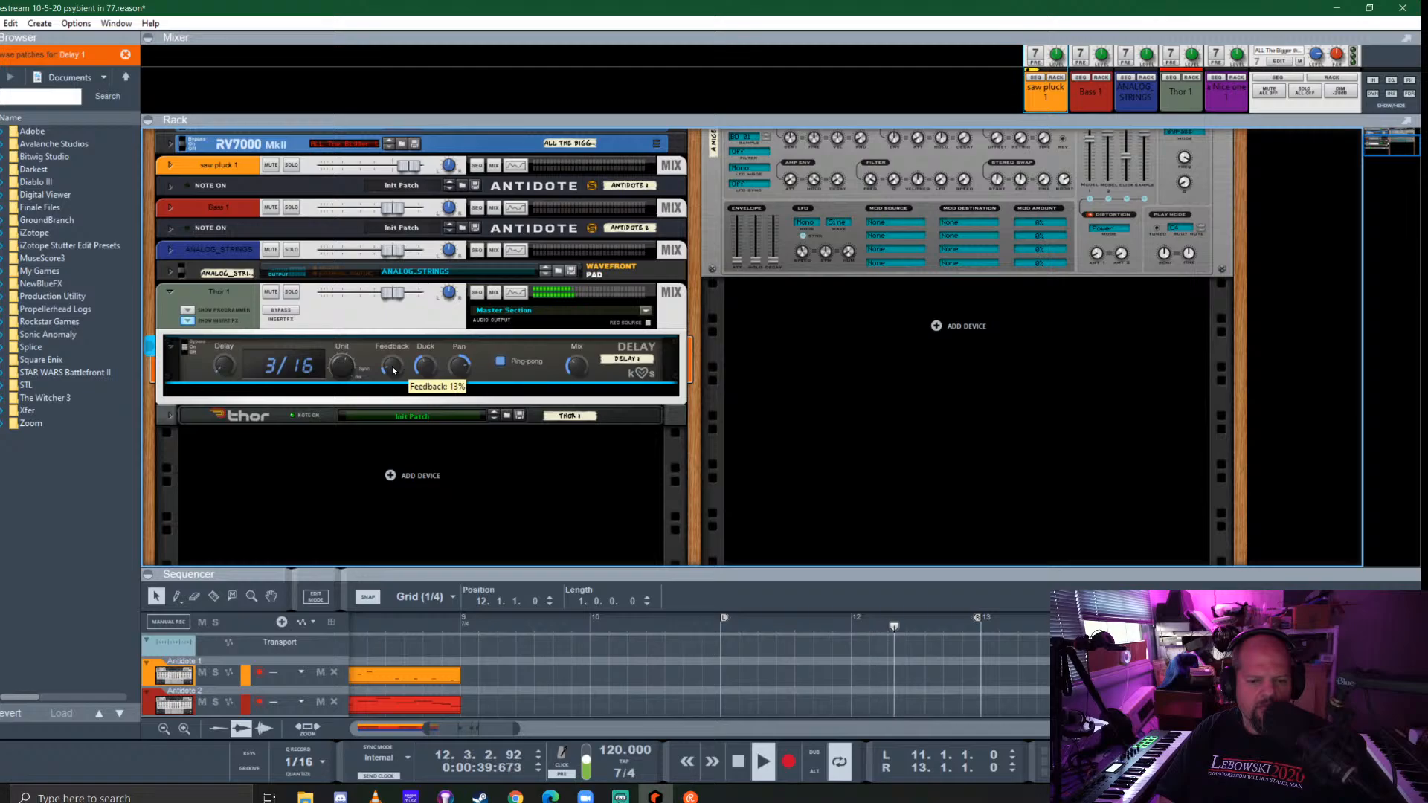
{"action": "mouse_move", "coordinate": [579, 365]}
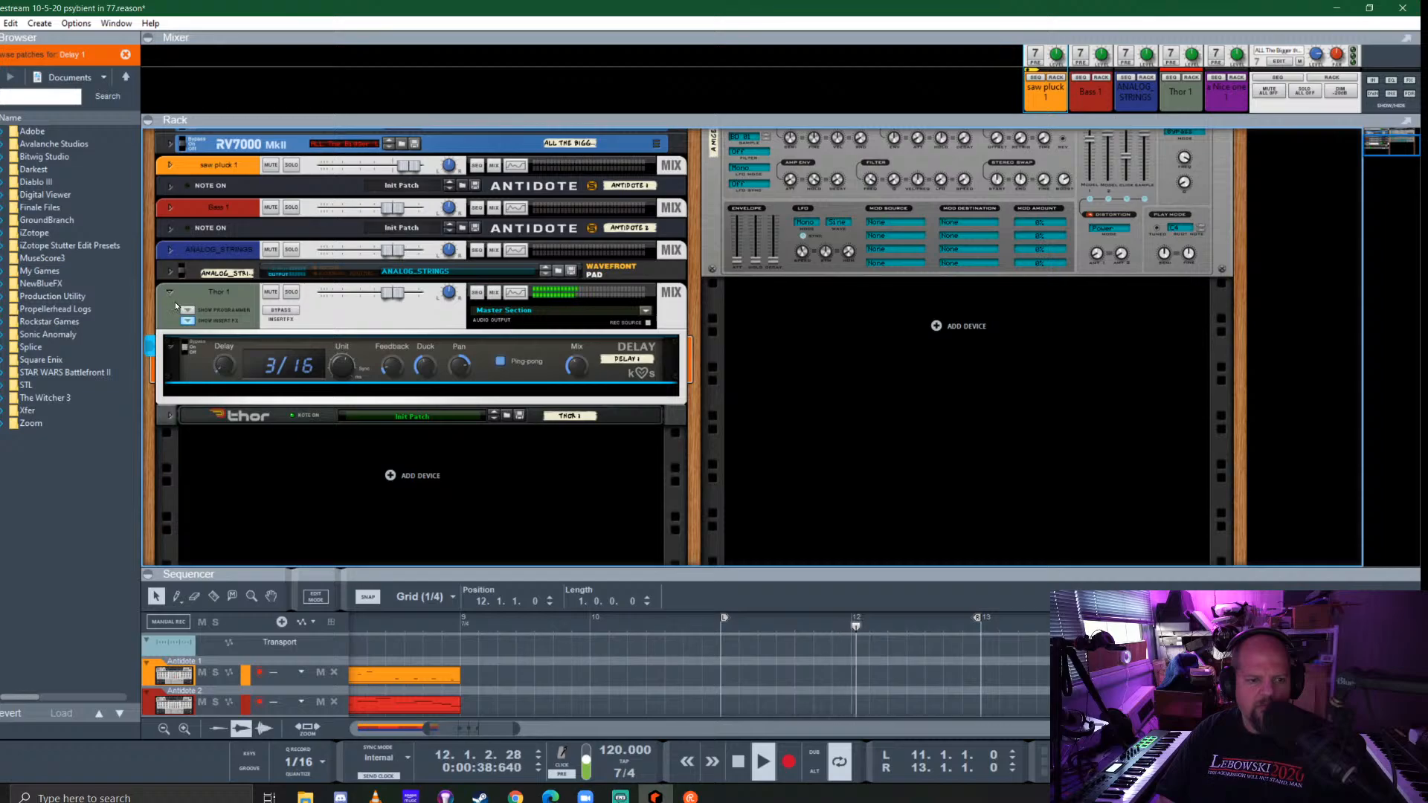
Hide the channel's delay insert, open Thor's programmer and raise the Filter 1 frequency to 248 Hz
{"action": "left_click", "coordinate": [187, 323]}
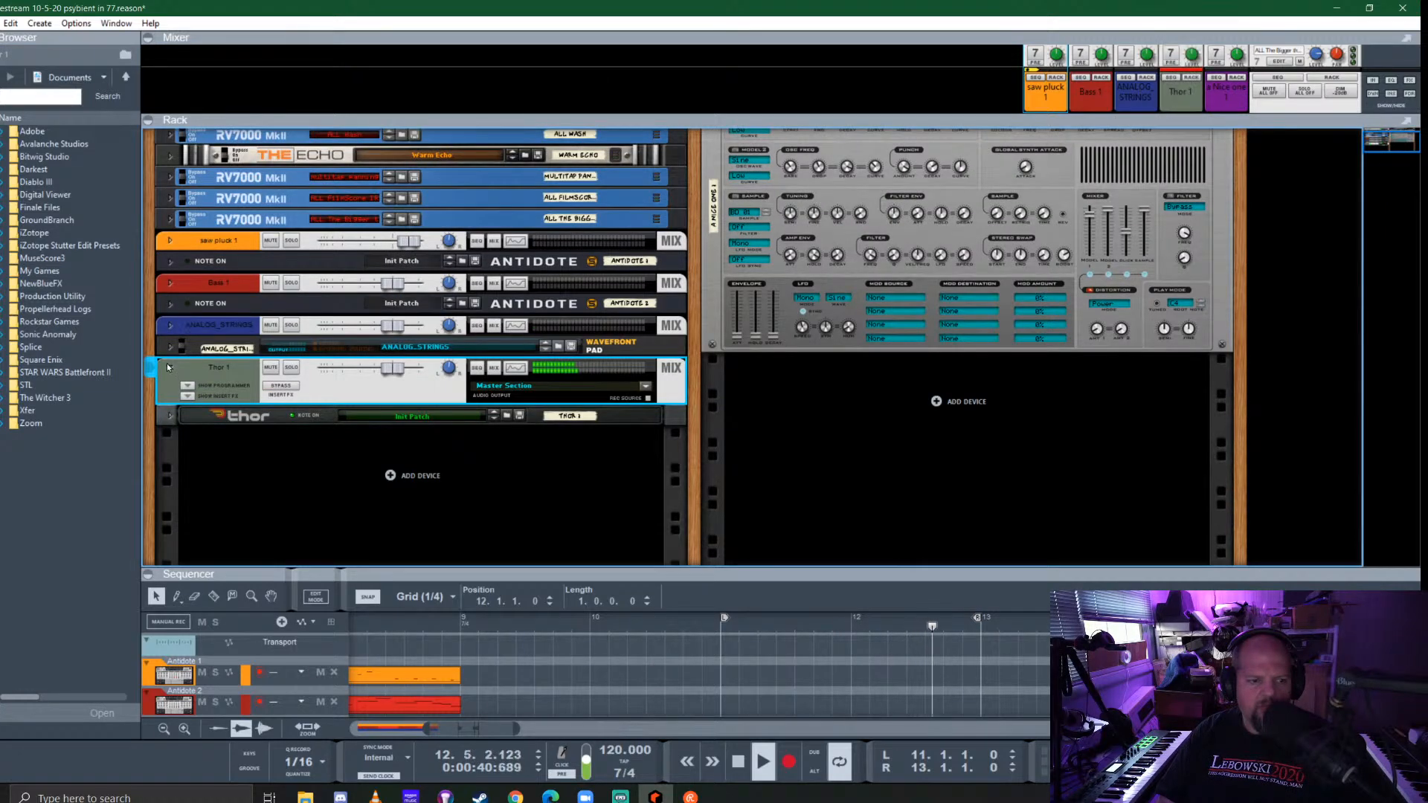
{"action": "left_click", "coordinate": [171, 411]}
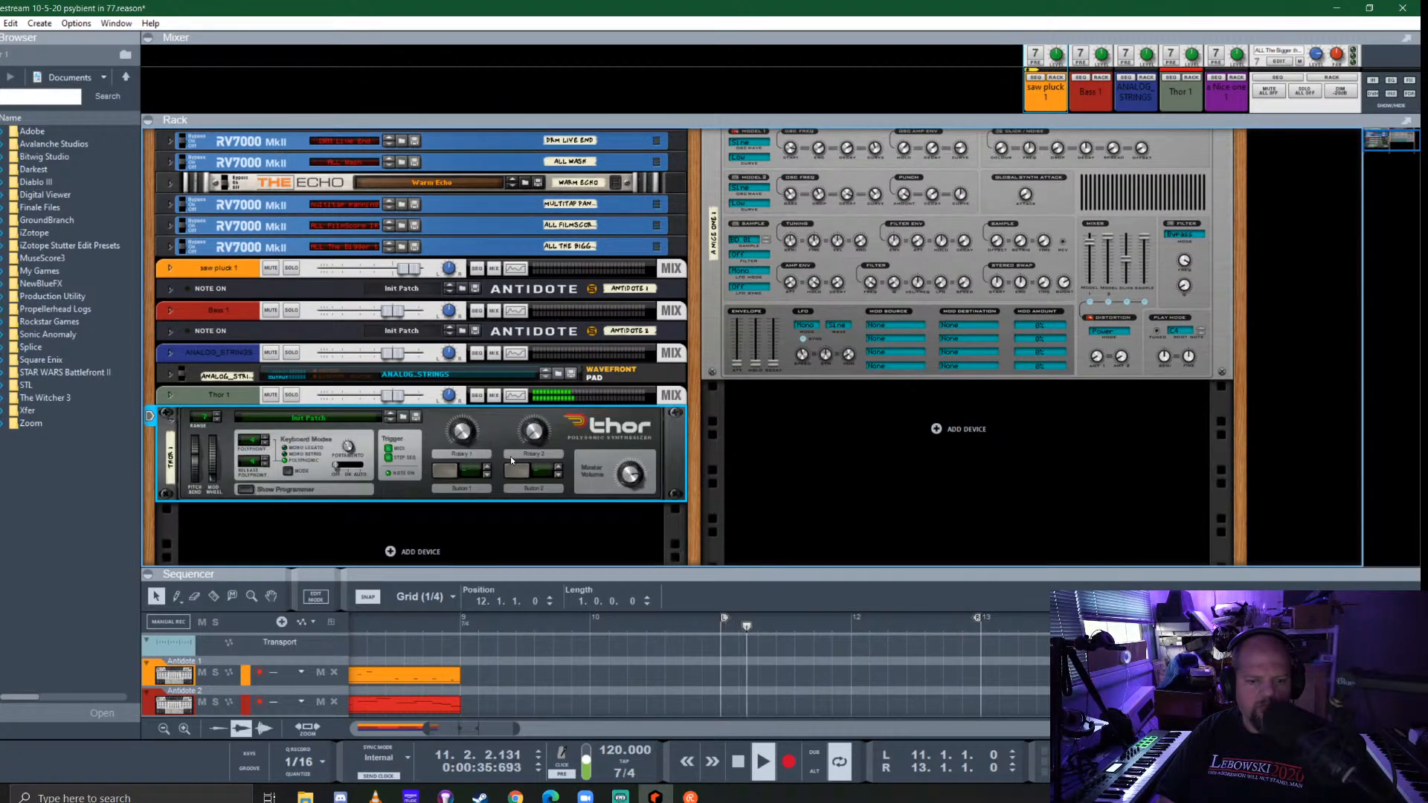
{"action": "left_click", "coordinate": [247, 488]}
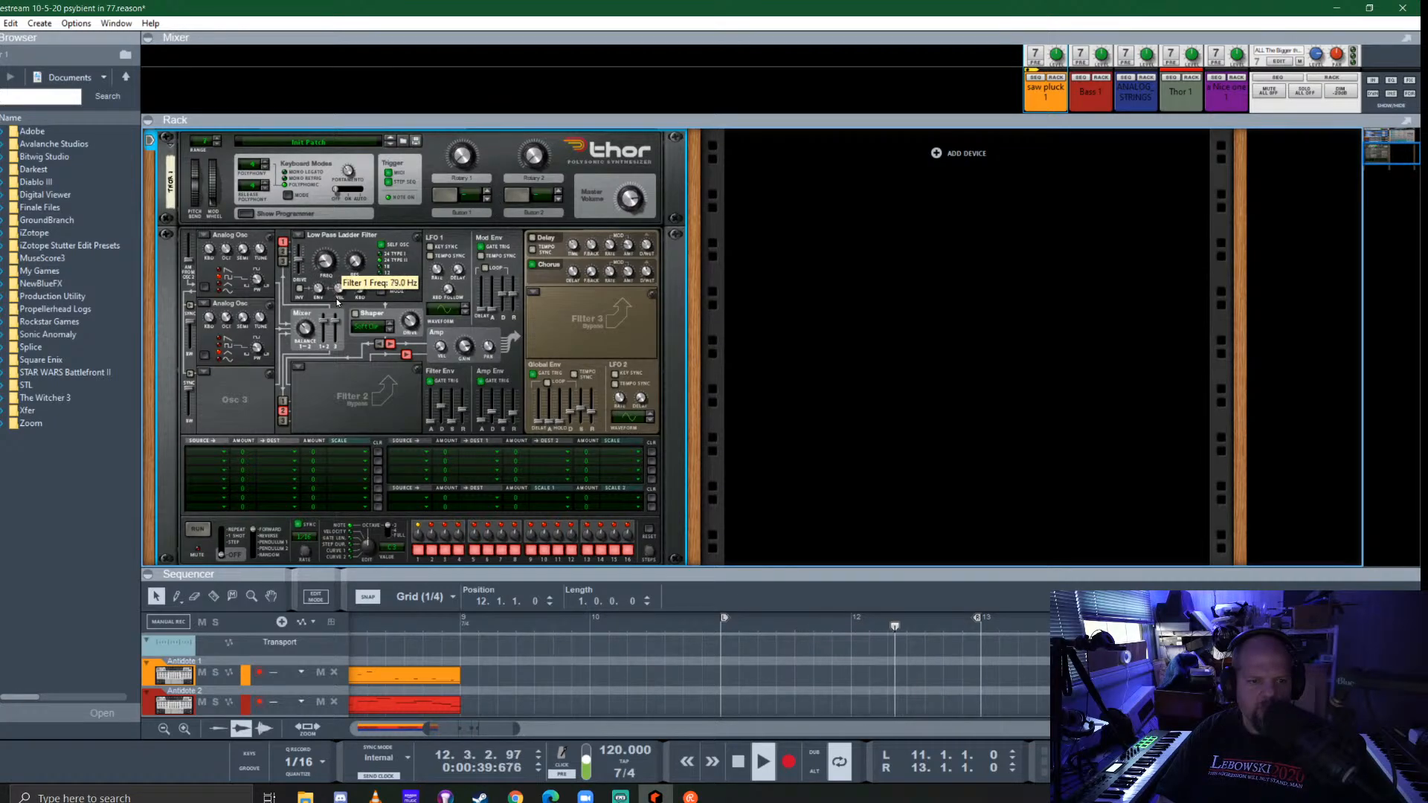
{"action": "left_click_drag", "start_coordinate": [336, 288], "coordinate": [379, 271]}
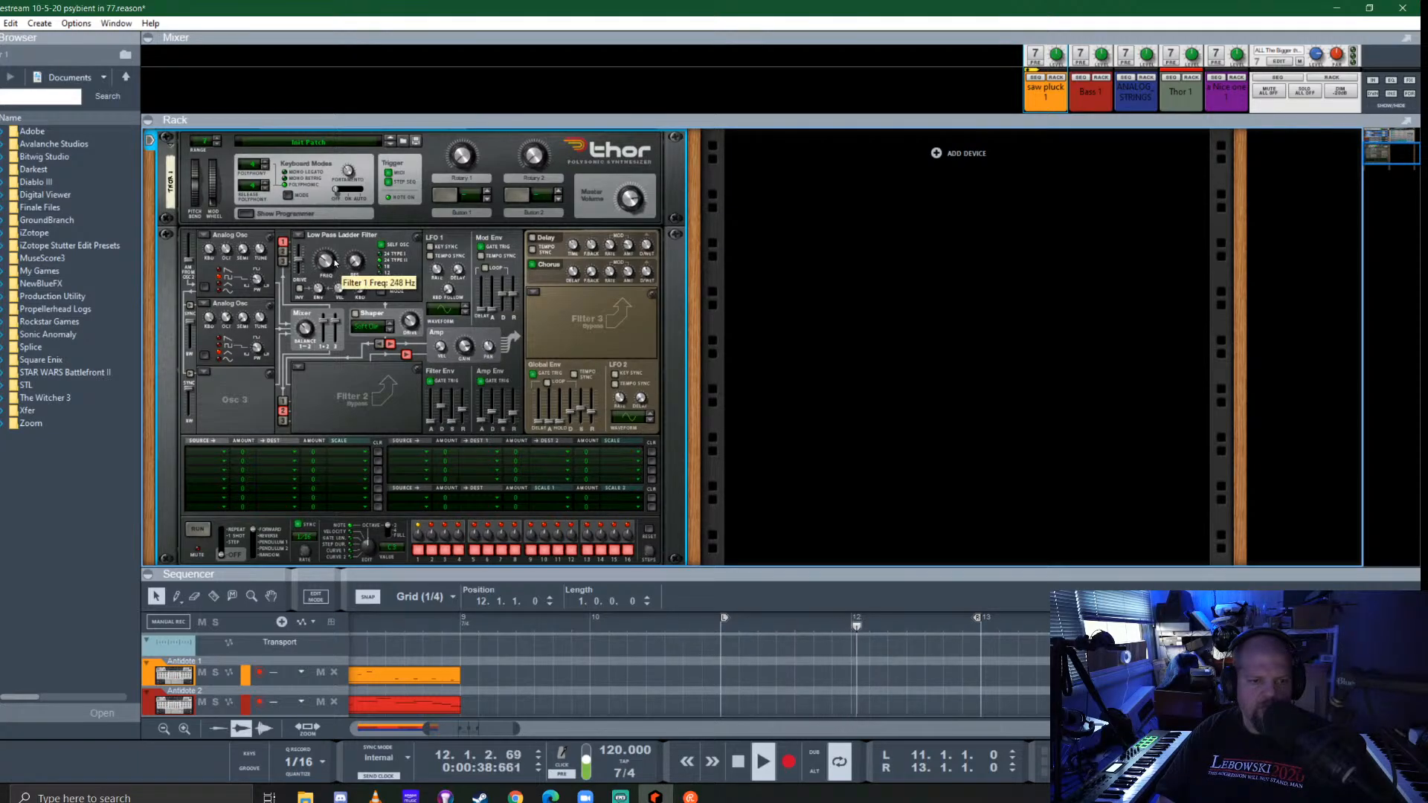
Load a State Variable filter into Thor's Filter 3 slot and lower its frequency
{"action": "left_click", "coordinate": [533, 292]}
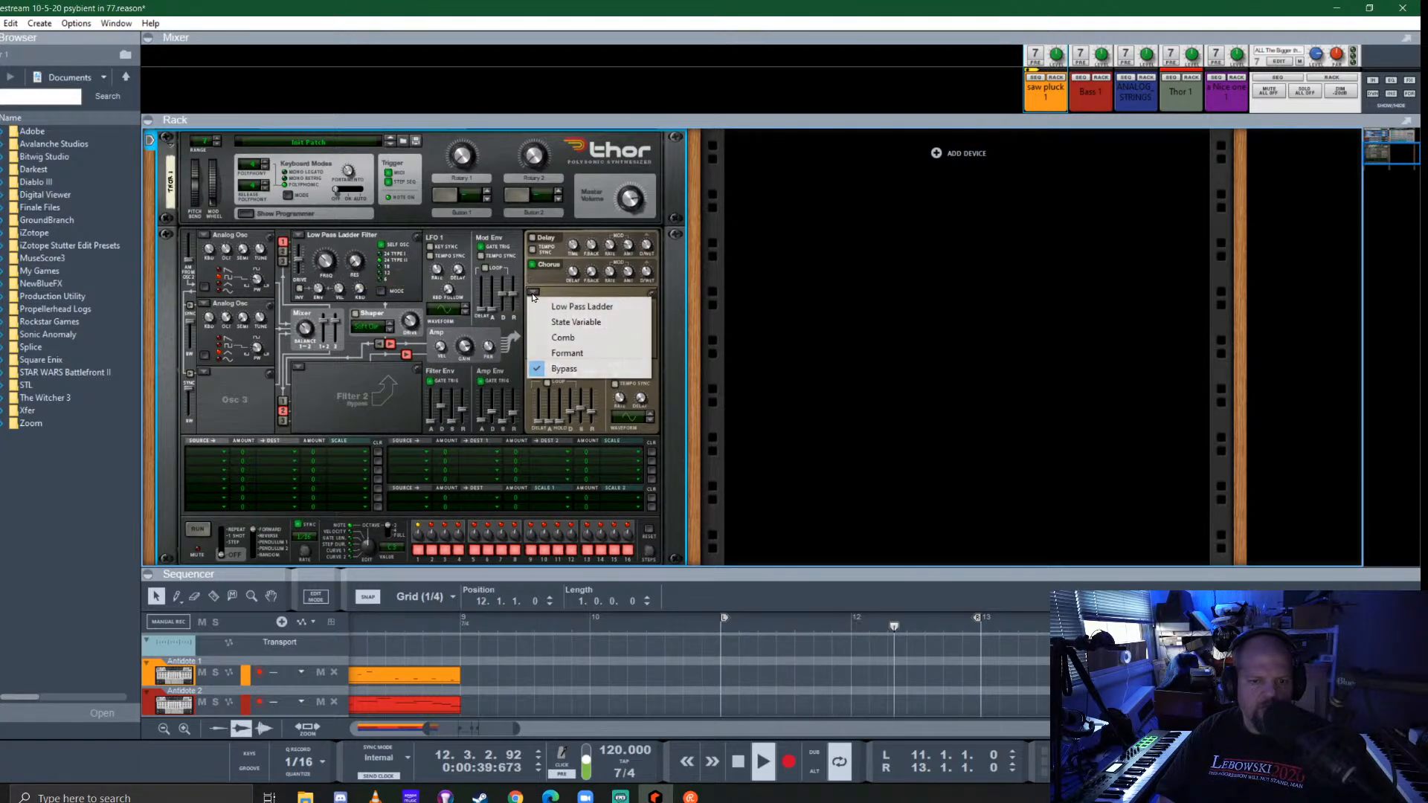
{"action": "left_click", "coordinate": [574, 322]}
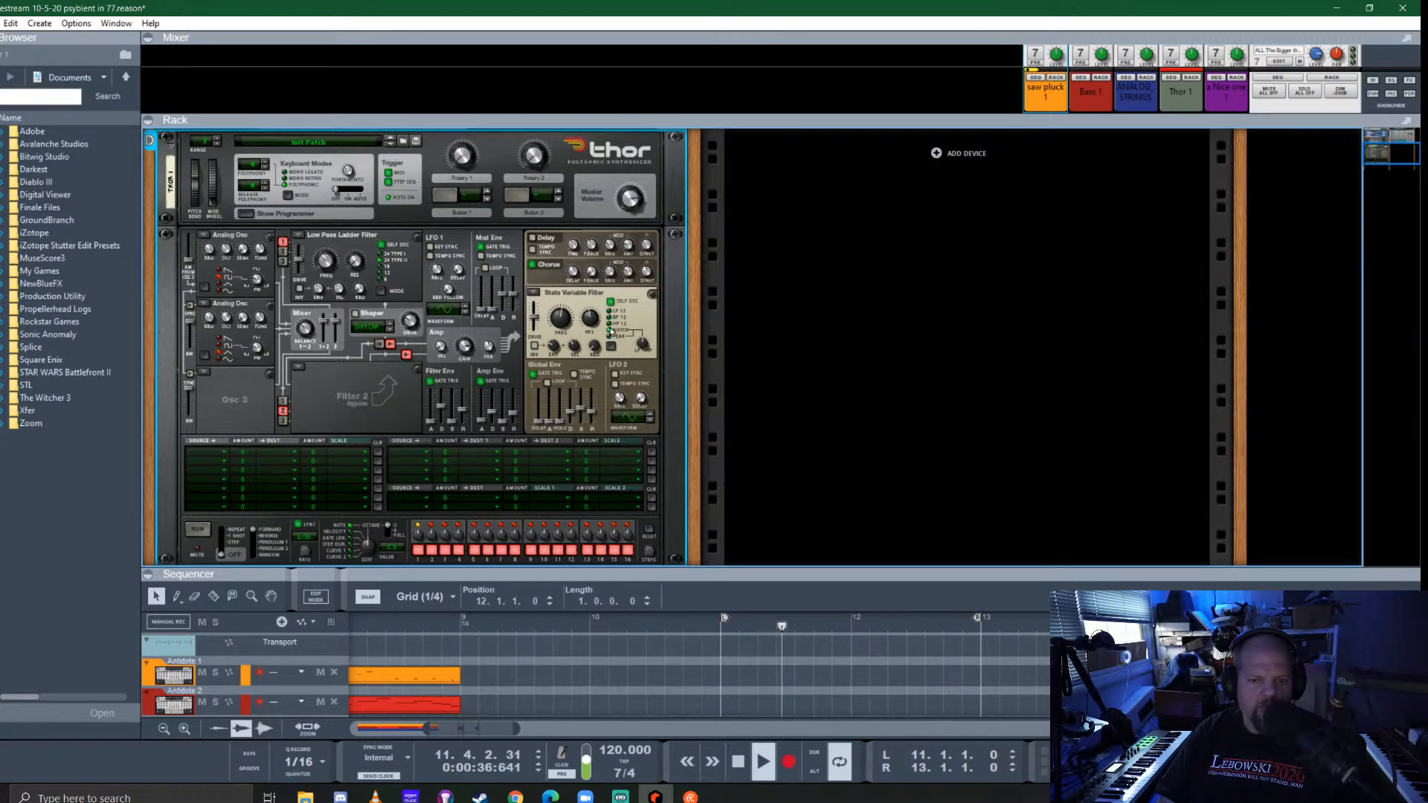
{"action": "left_click_drag", "start_coordinate": [571, 322], "coordinate": [575, 364]}
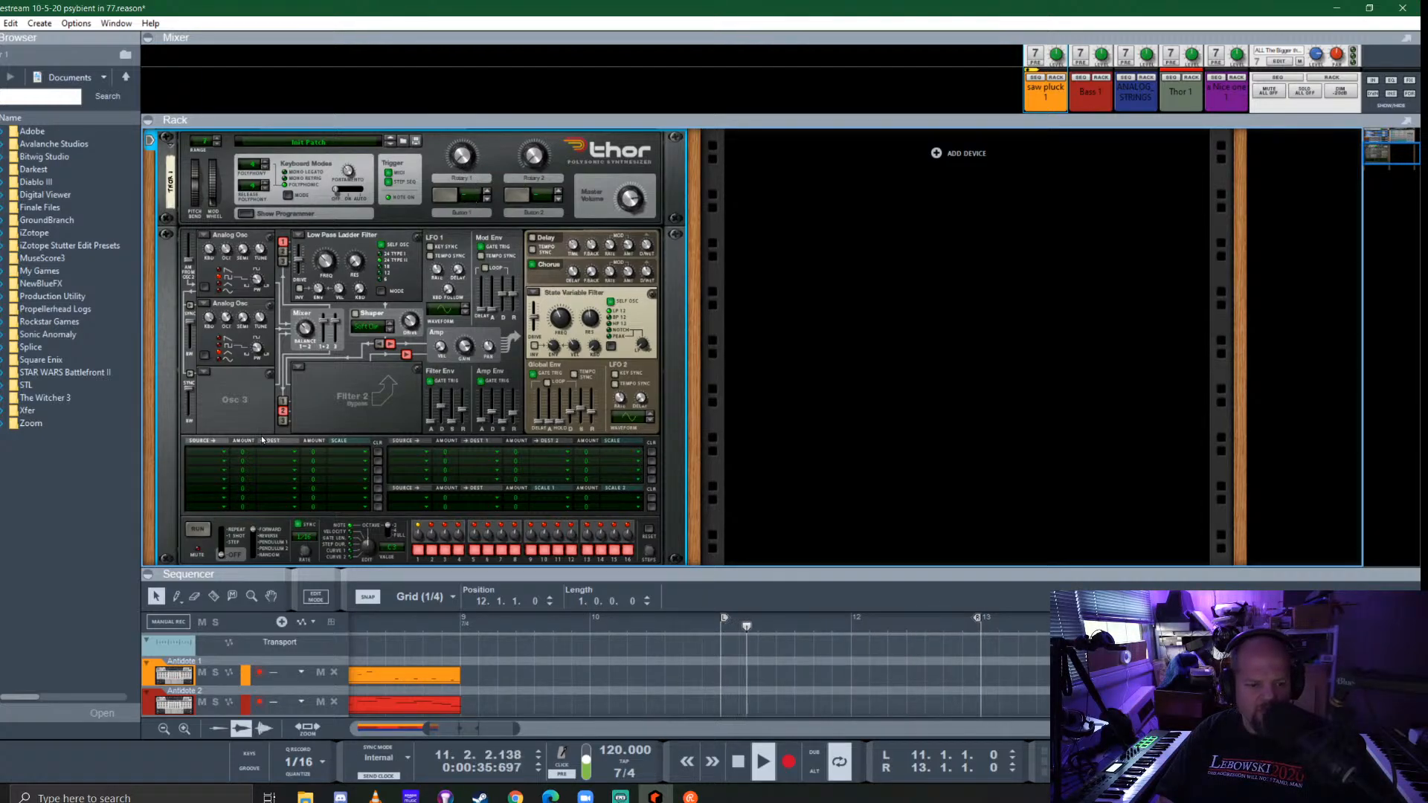
Route Rotary 1 to the Filter 3 frequency in the first row of Thor's modulation matrix
{"action": "left_click", "coordinate": [219, 449]}
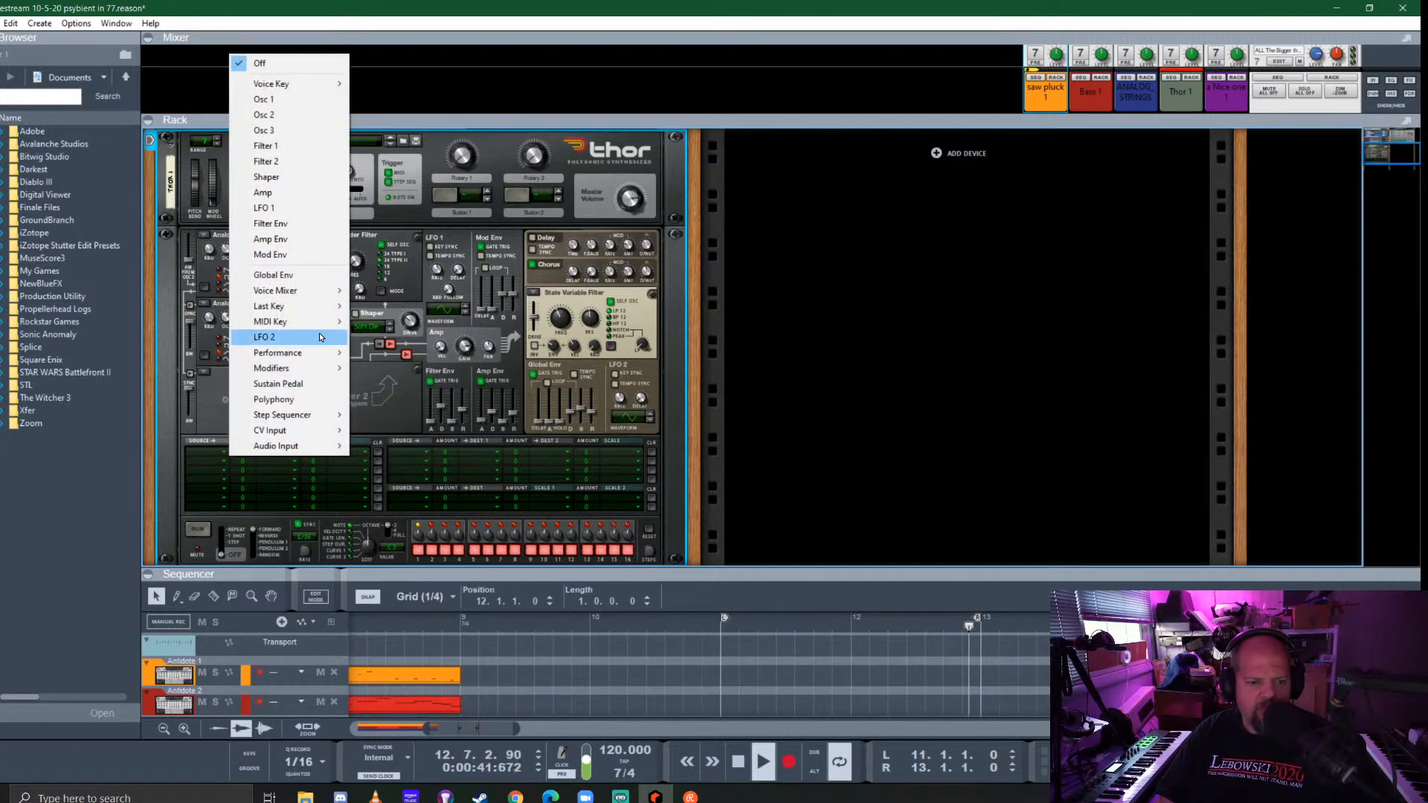
{"action": "mouse_move", "coordinate": [319, 353]}
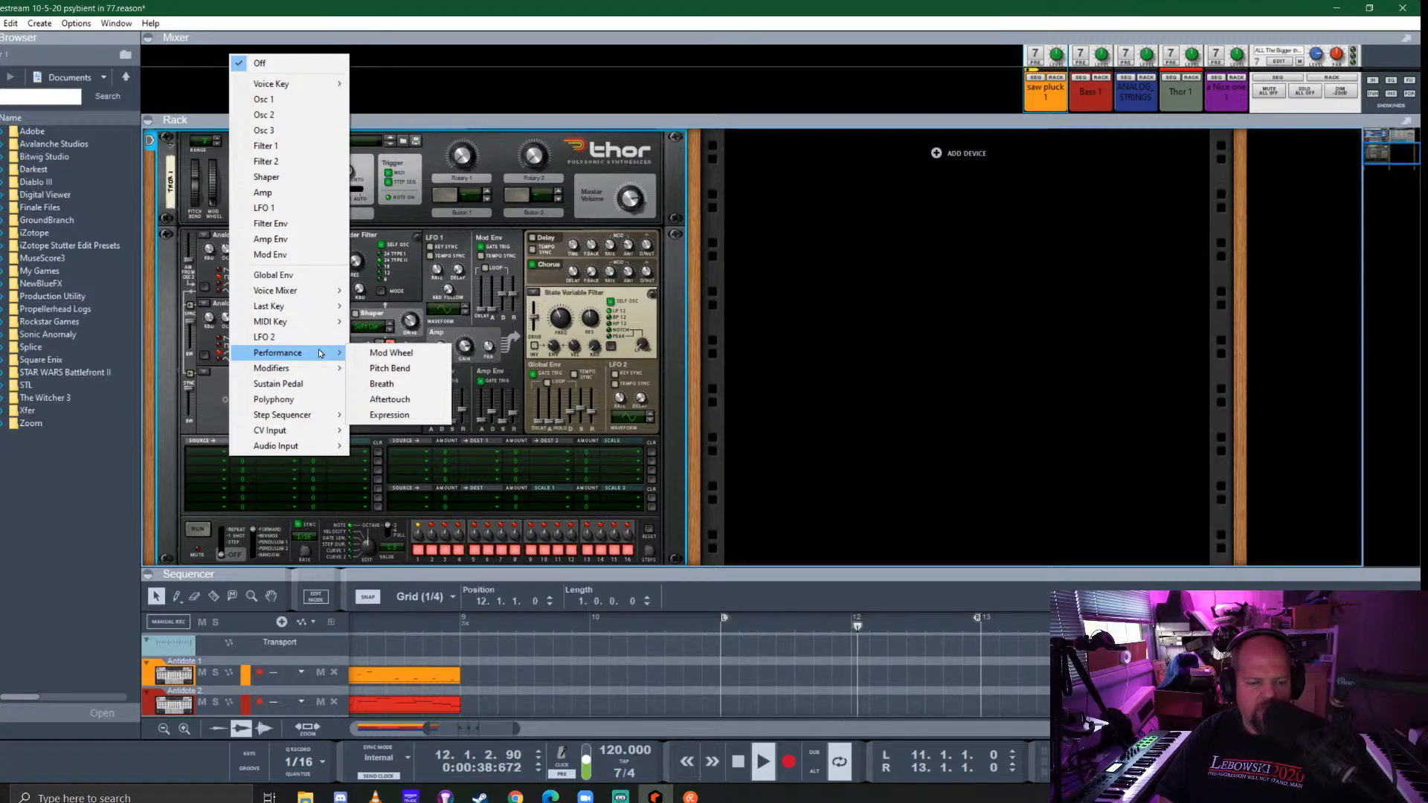
{"action": "left_click", "coordinate": [381, 369]}
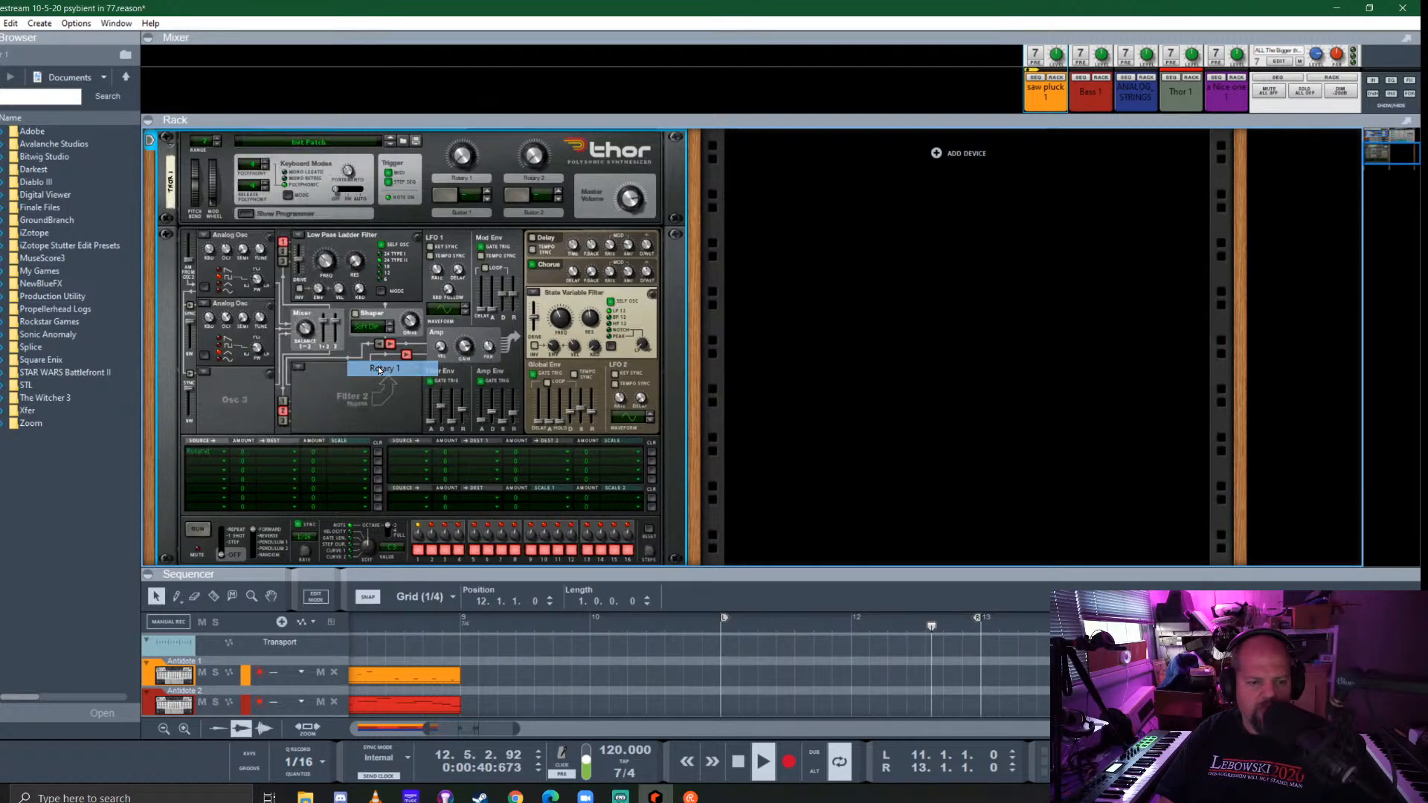
{"action": "left_click", "coordinate": [289, 456]}
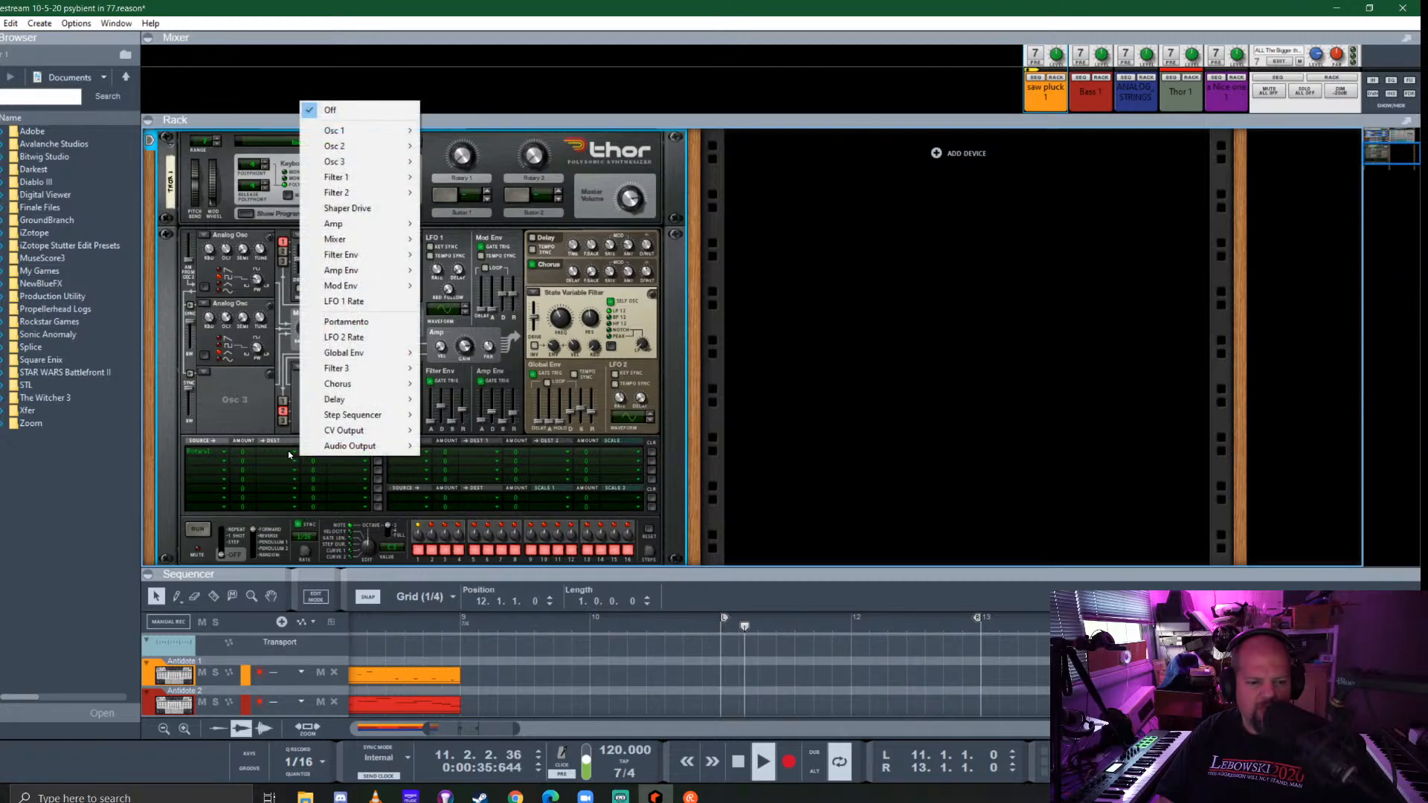
{"action": "mouse_move", "coordinate": [356, 367]}
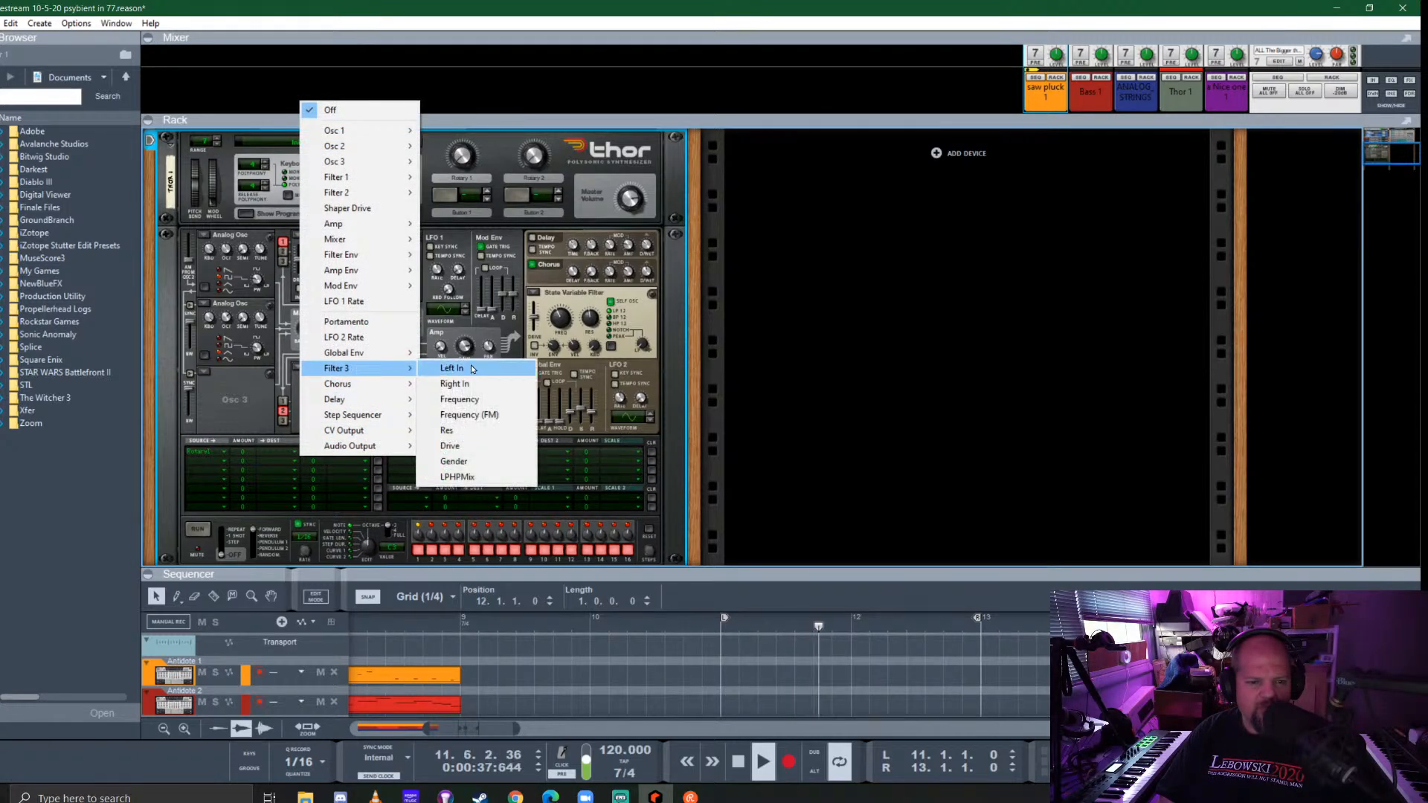
{"action": "left_click", "coordinate": [478, 419]}
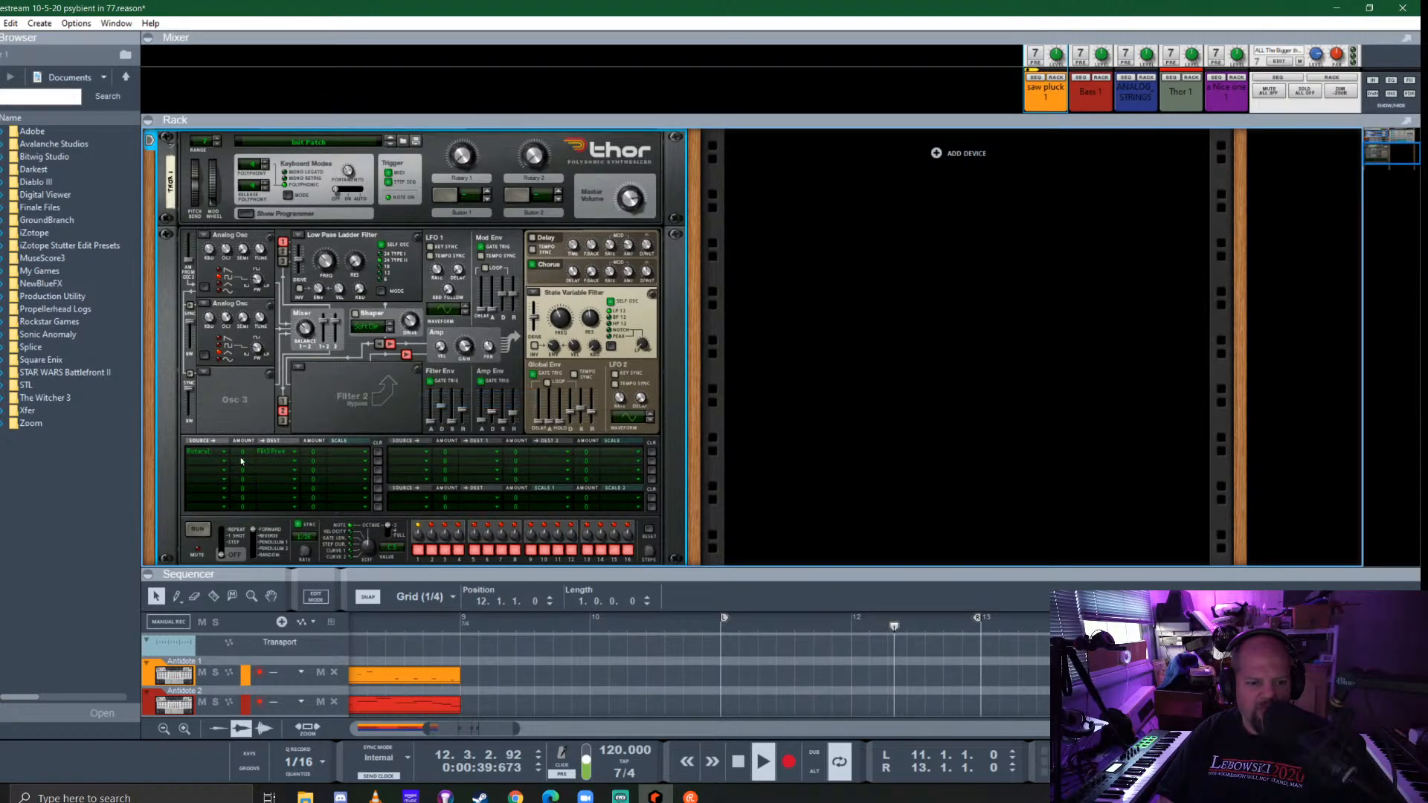
Raise the first modulation row's amount and scale amount, and set Rotary 1 to 80
{"action": "left_click_drag", "start_coordinate": [247, 448], "coordinate": [248, 383]}
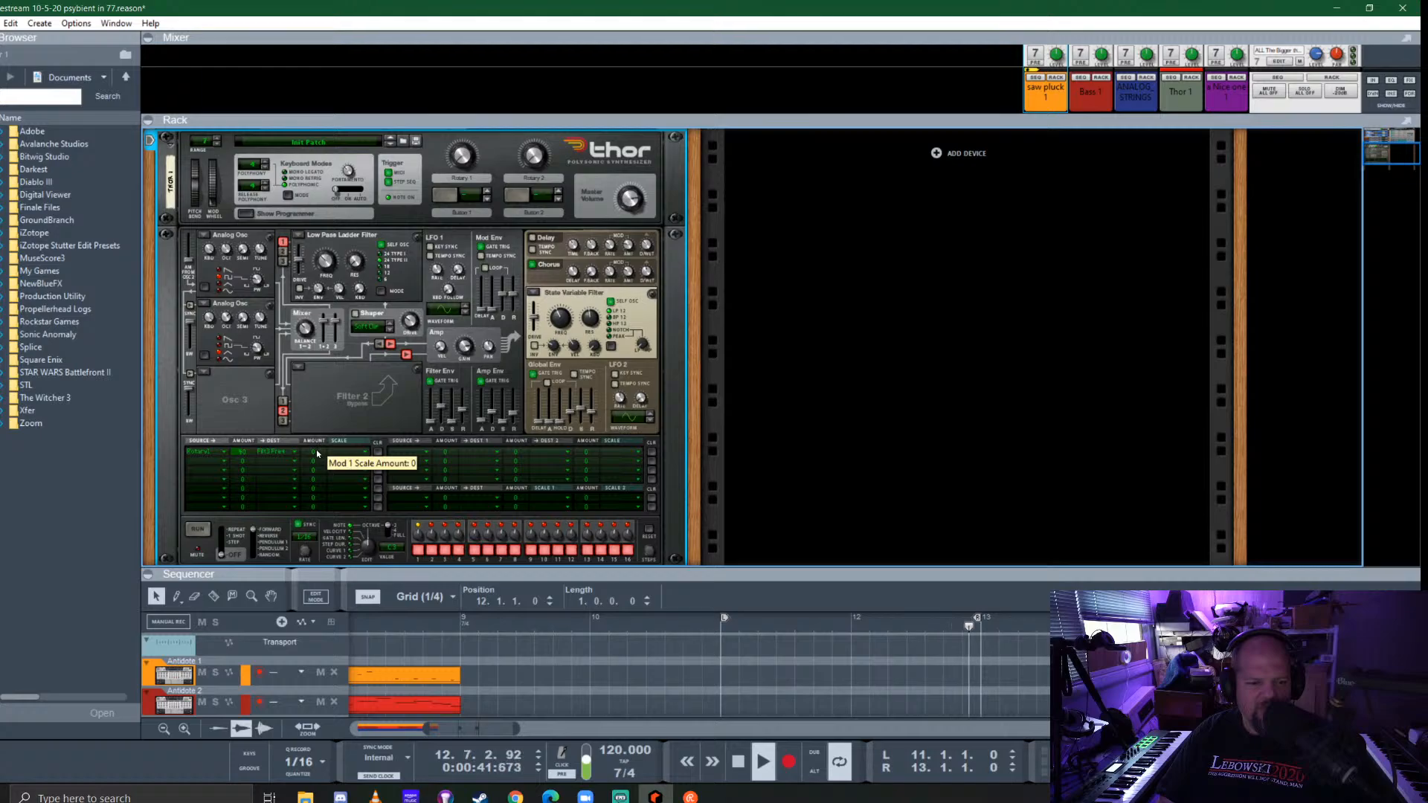
{"action": "left_click_drag", "start_coordinate": [319, 453], "coordinate": [332, 387]}
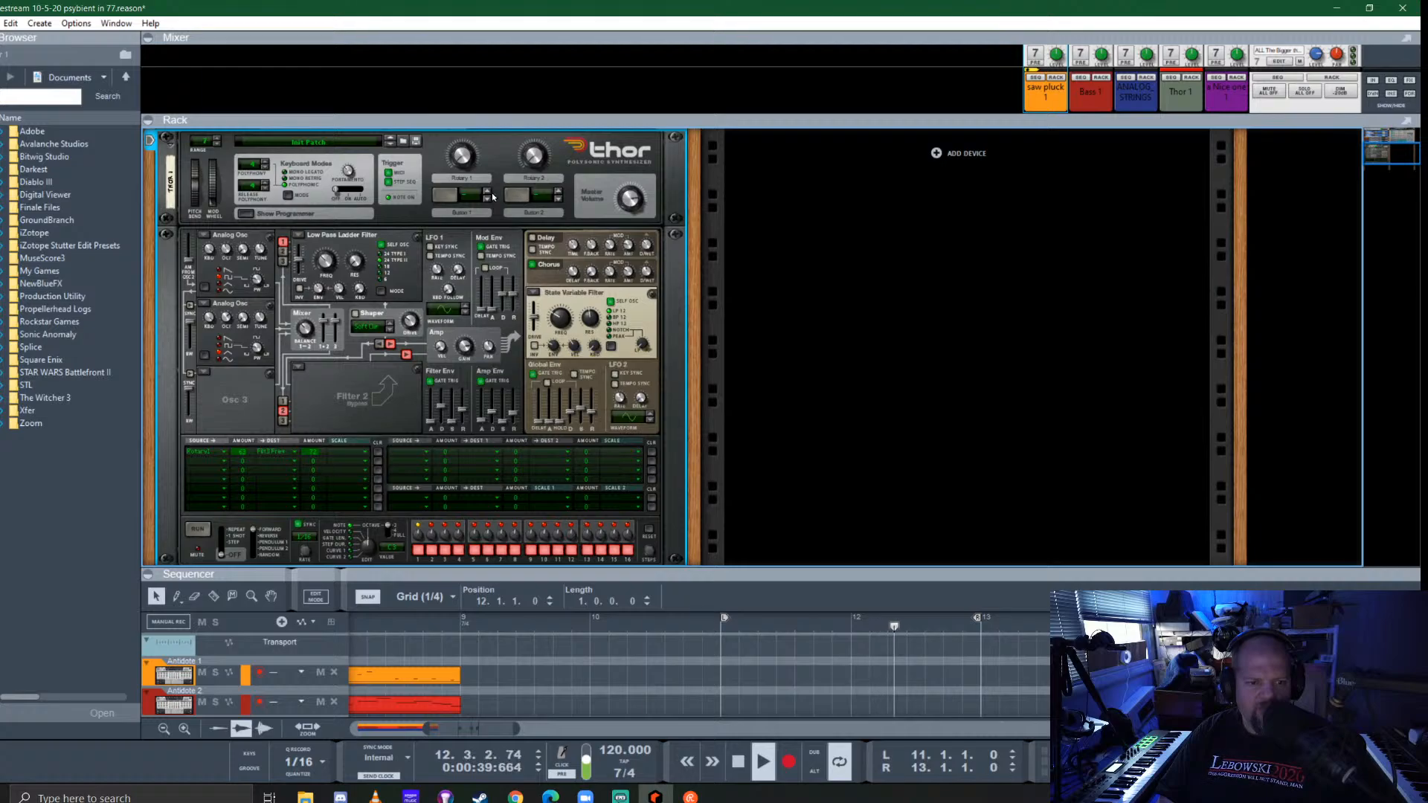
{"action": "left_click_drag", "start_coordinate": [466, 165], "coordinate": [504, 3]}
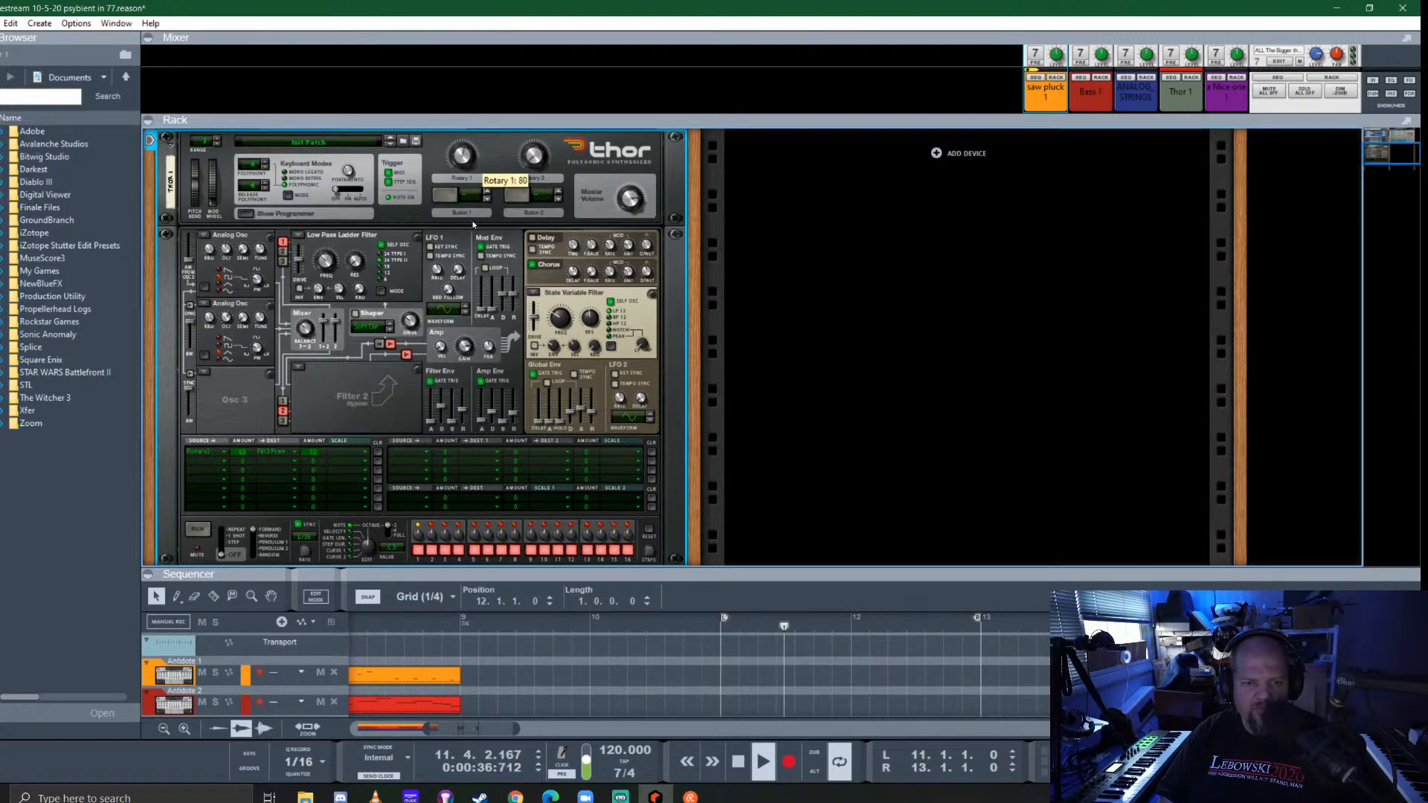
Hide Thor's programmer and fold the device, and make the sequencer area slightly taller
{"action": "left_click", "coordinate": [243, 214]}
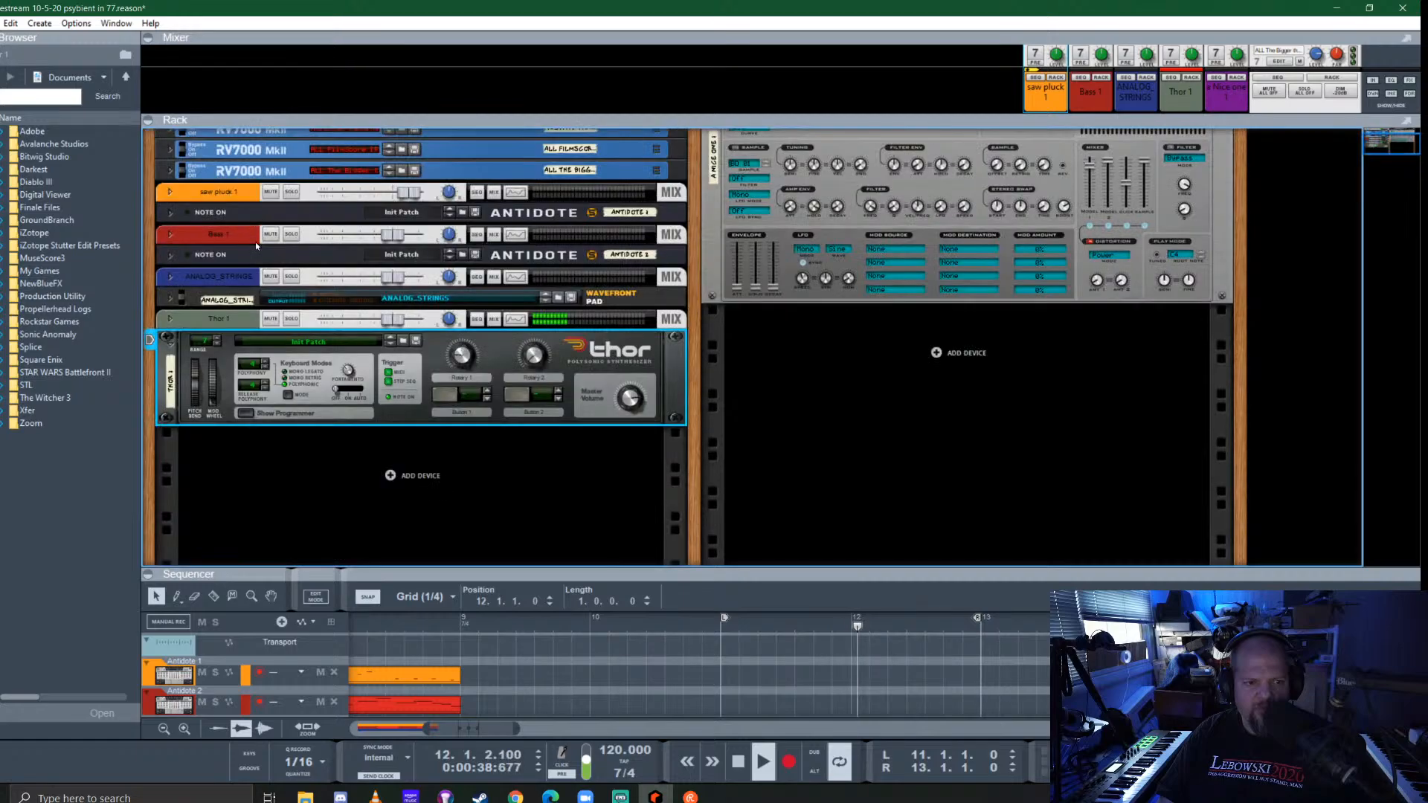
{"action": "scroll", "coordinate": [242, 420], "scroll_direction": "up", "scroll_amount": 1}
{"action": "left_click", "coordinate": [151, 425]}
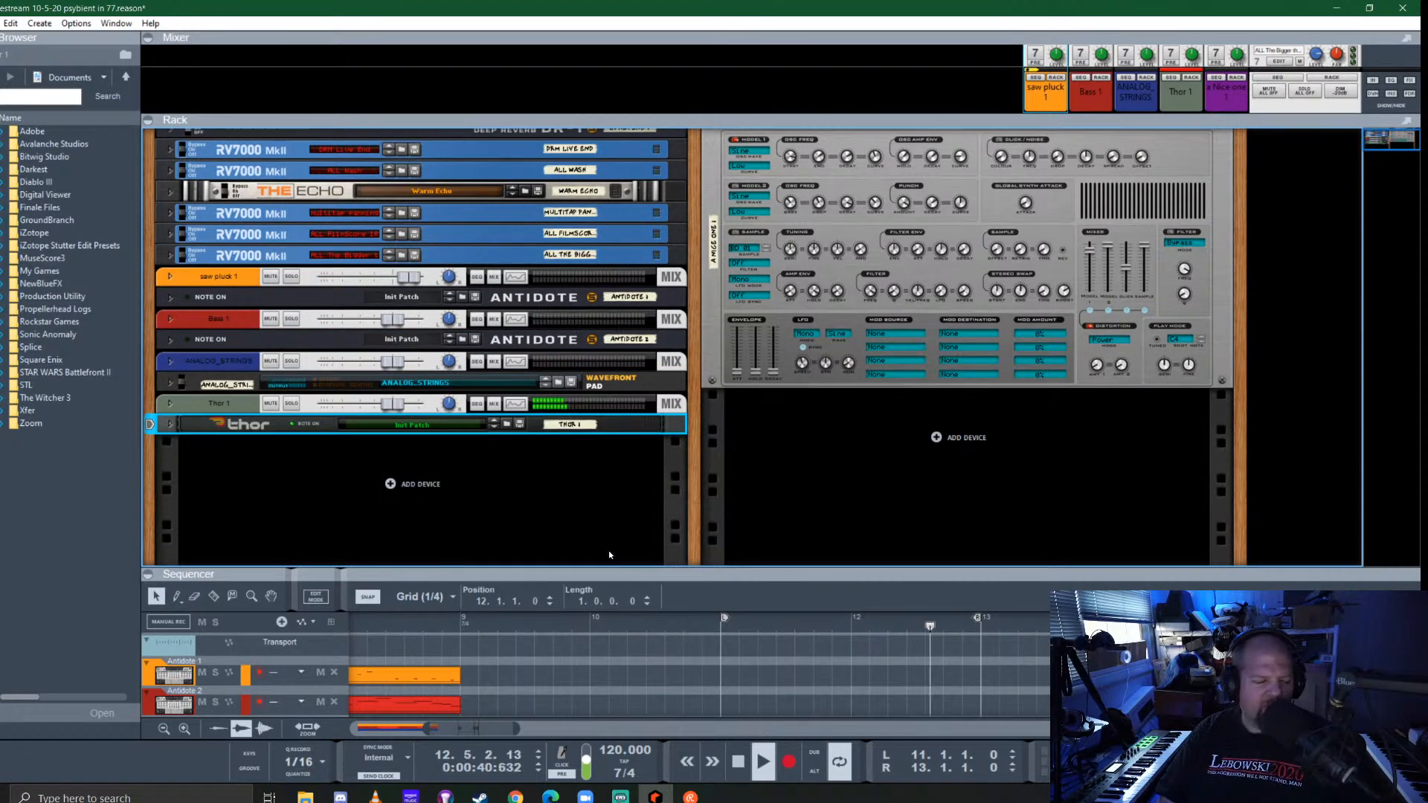
{"action": "left_click_drag", "start_coordinate": [738, 574], "coordinate": [738, 527]}
Reopen Thor, slightly lengthen its amp envelope attack and adjust the first analog oscillator
{"action": "left_click", "coordinate": [171, 424]}
{"action": "scroll", "coordinate": [226, 385], "scroll_direction": "down", "scroll_amount": 4}
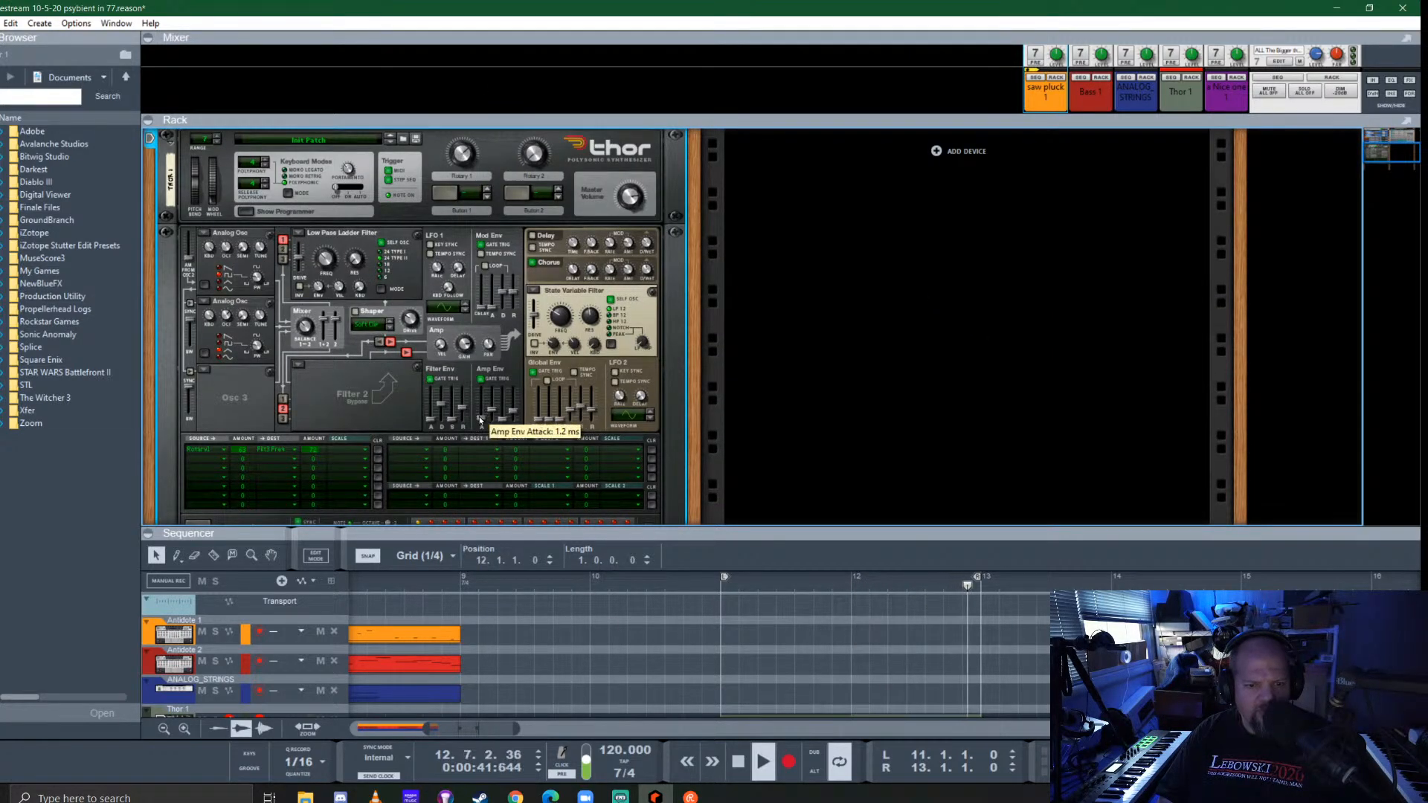
{"action": "left_click_drag", "start_coordinate": [481, 421], "coordinate": [483, 416]}
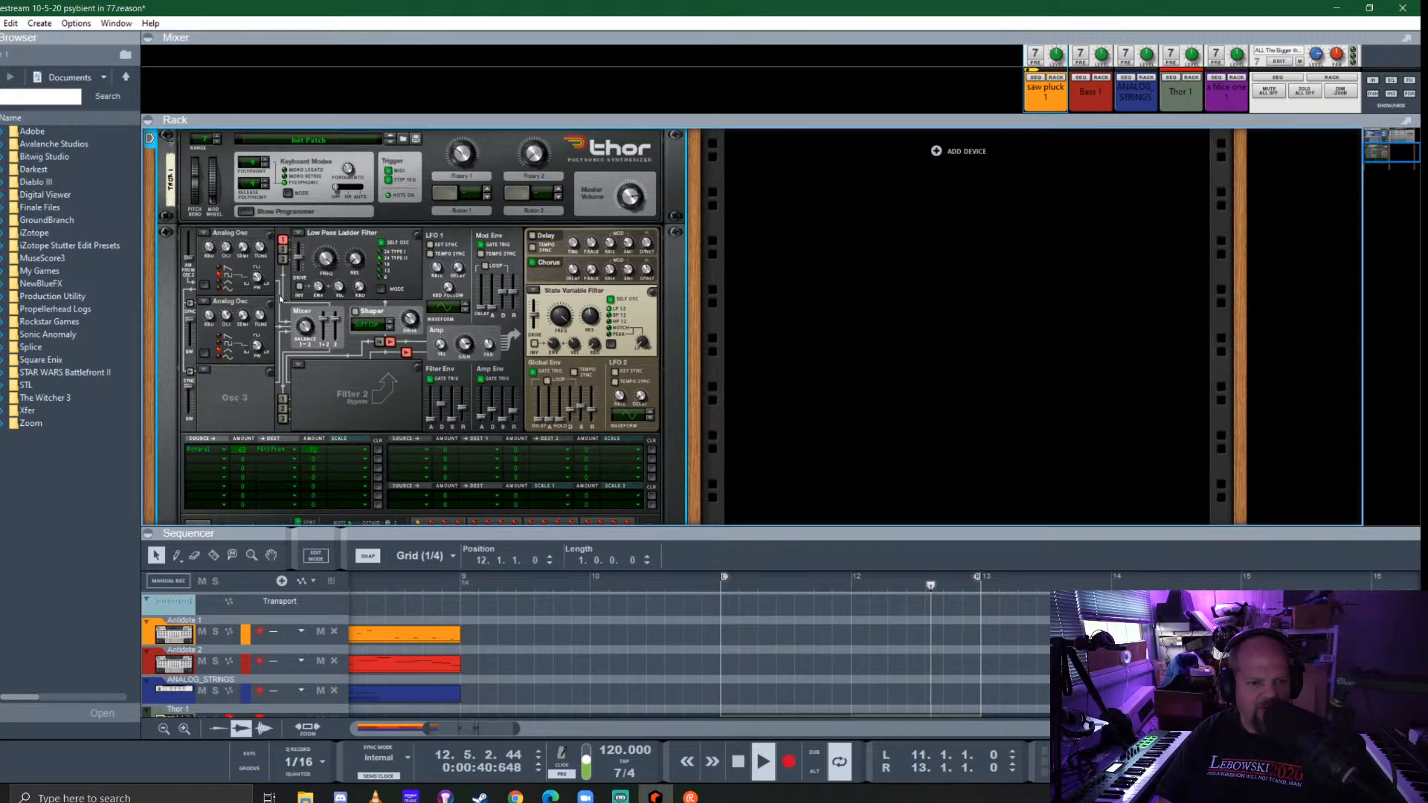
{"action": "left_click_drag", "start_coordinate": [267, 243], "coordinate": [269, 216]}
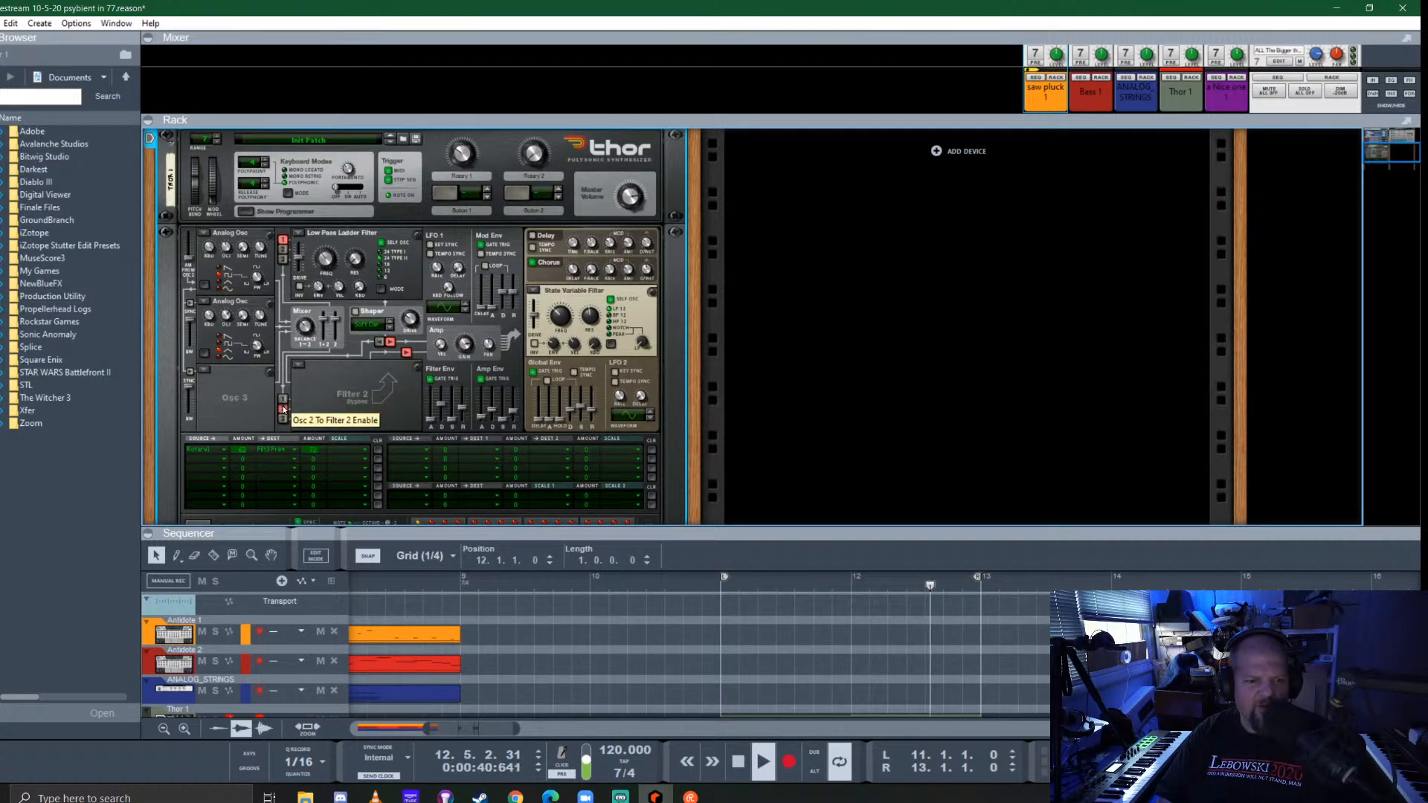
Fold Thor away and rename its mix channel to "square bell thing"
{"action": "left_click", "coordinate": [246, 212]}
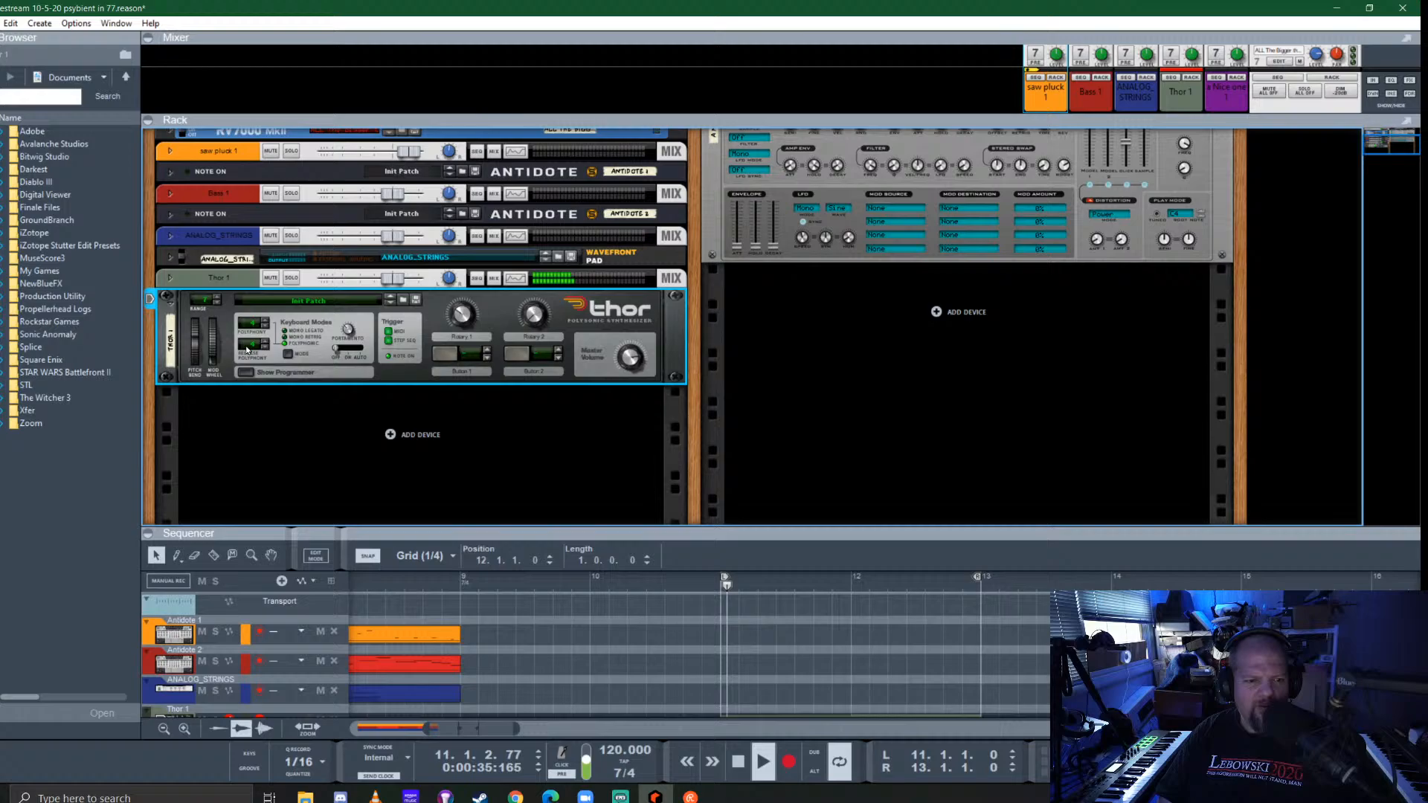
{"action": "left_click", "coordinate": [170, 299]}
{"action": "double_click", "coordinate": [223, 358]}
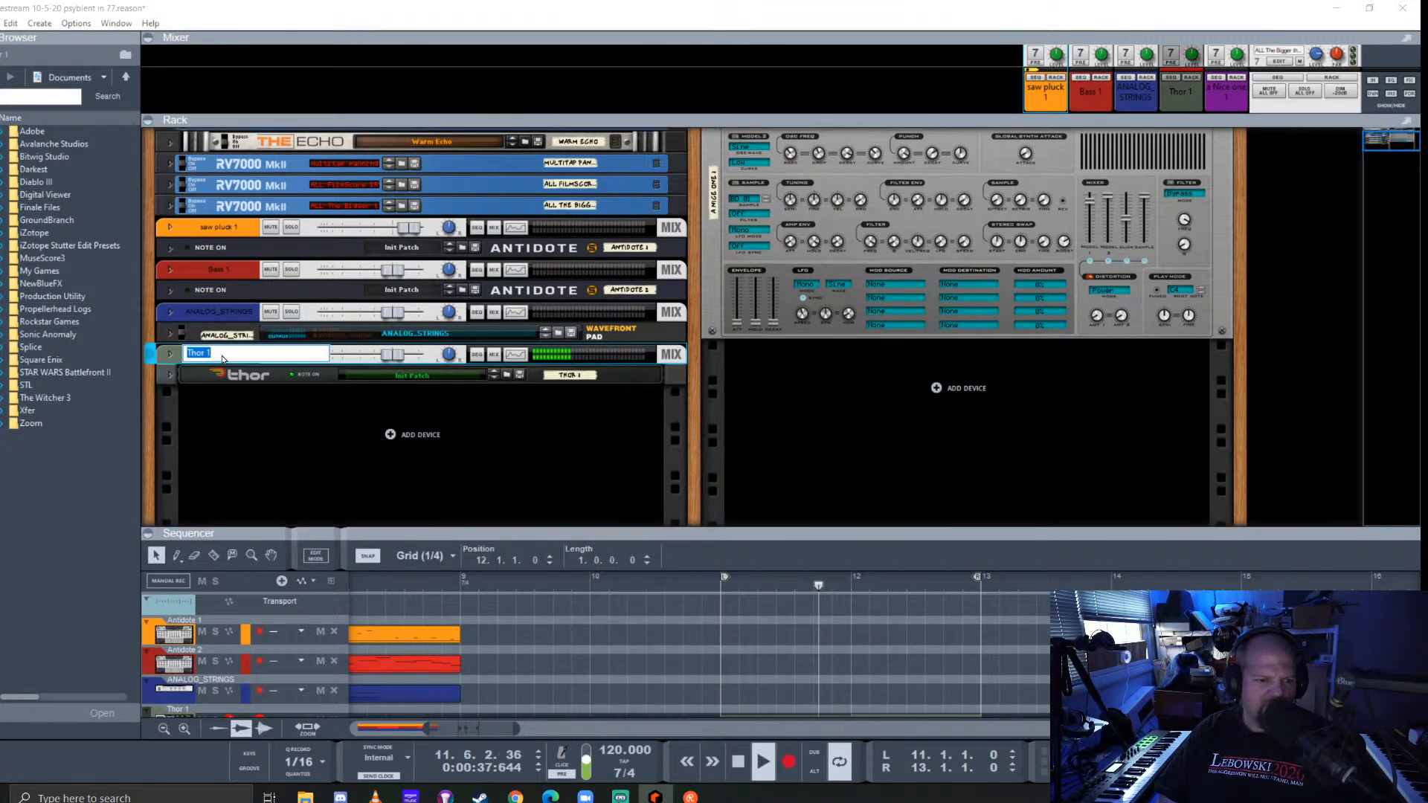
{"action": "type", "text": "square b"}
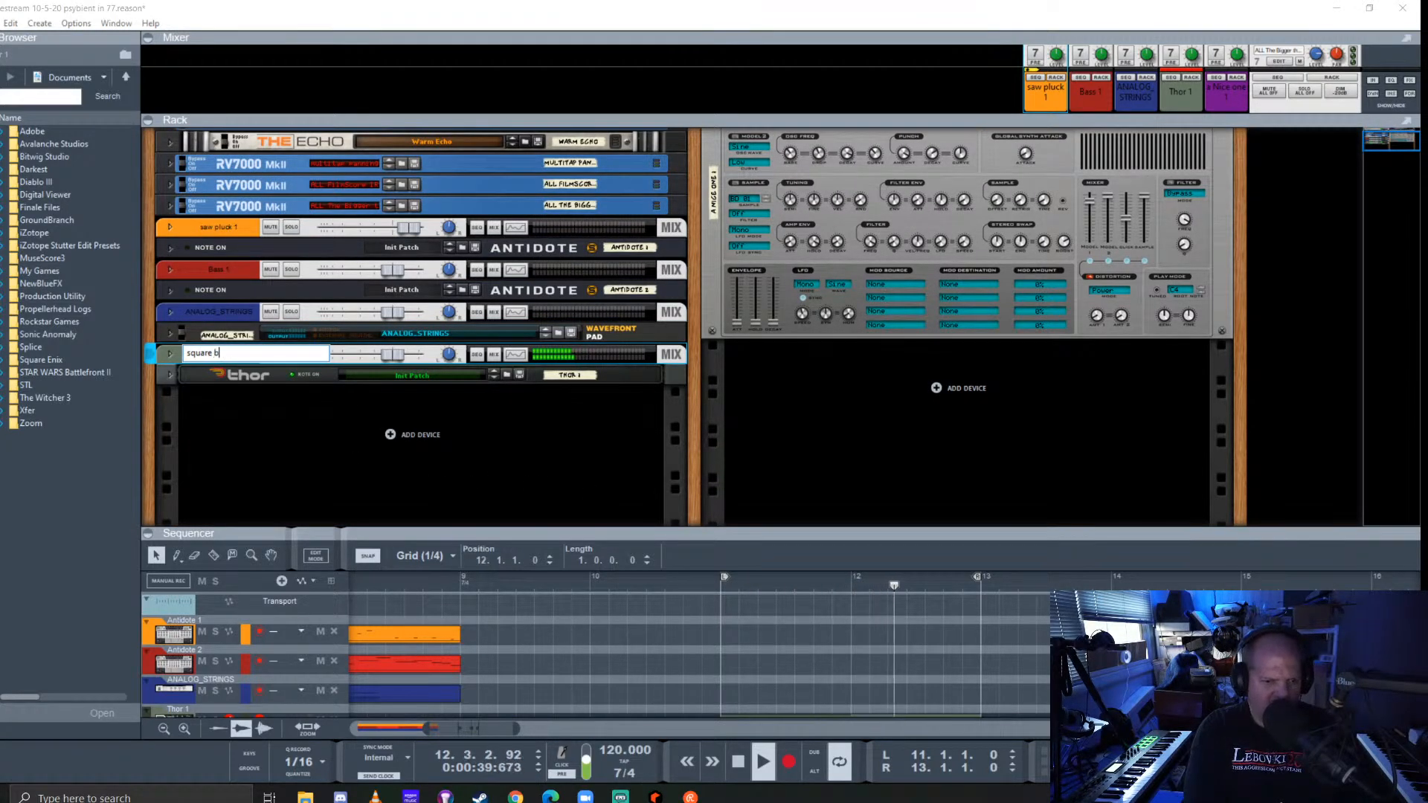
{"action": "type", "text": "ell thing"}
{"action": "key", "text": "Return"}
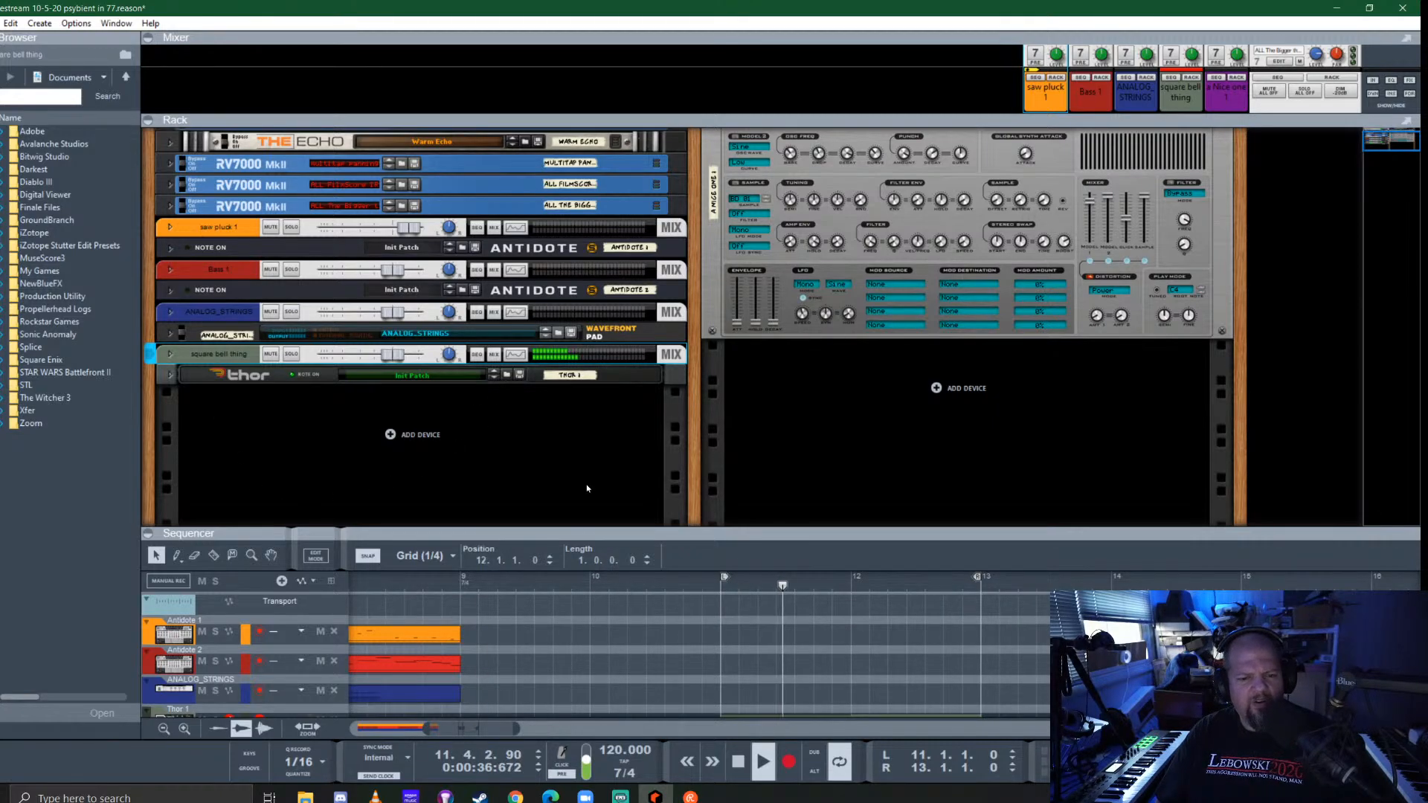
Enlarge the sequencer to show all tracks and zoom out to the whole arrangement
{"action": "left_click_drag", "start_coordinate": [738, 531], "coordinate": [739, 277]}
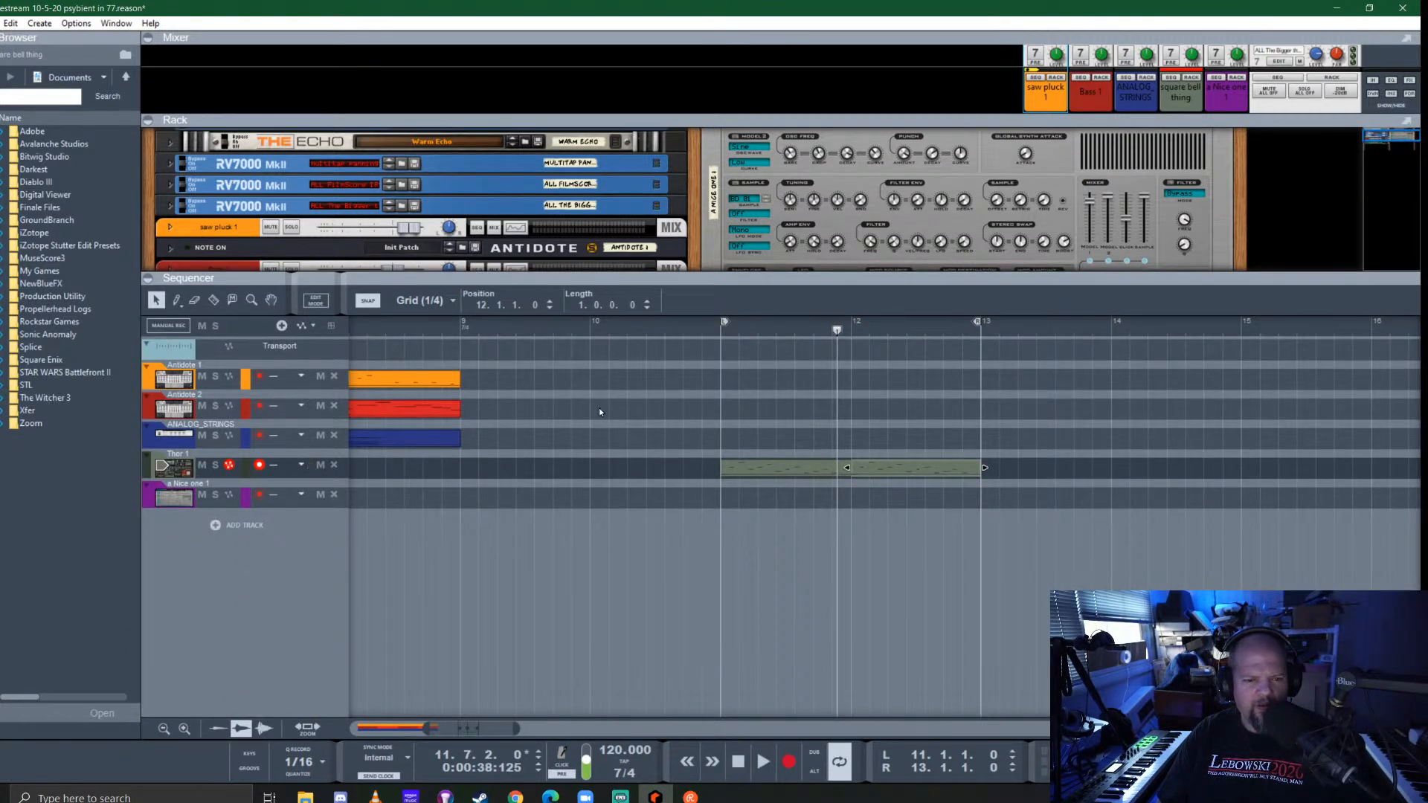
{"action": "scroll", "coordinate": [578, 453], "scroll_direction": "down", "scroll_amount": 5}
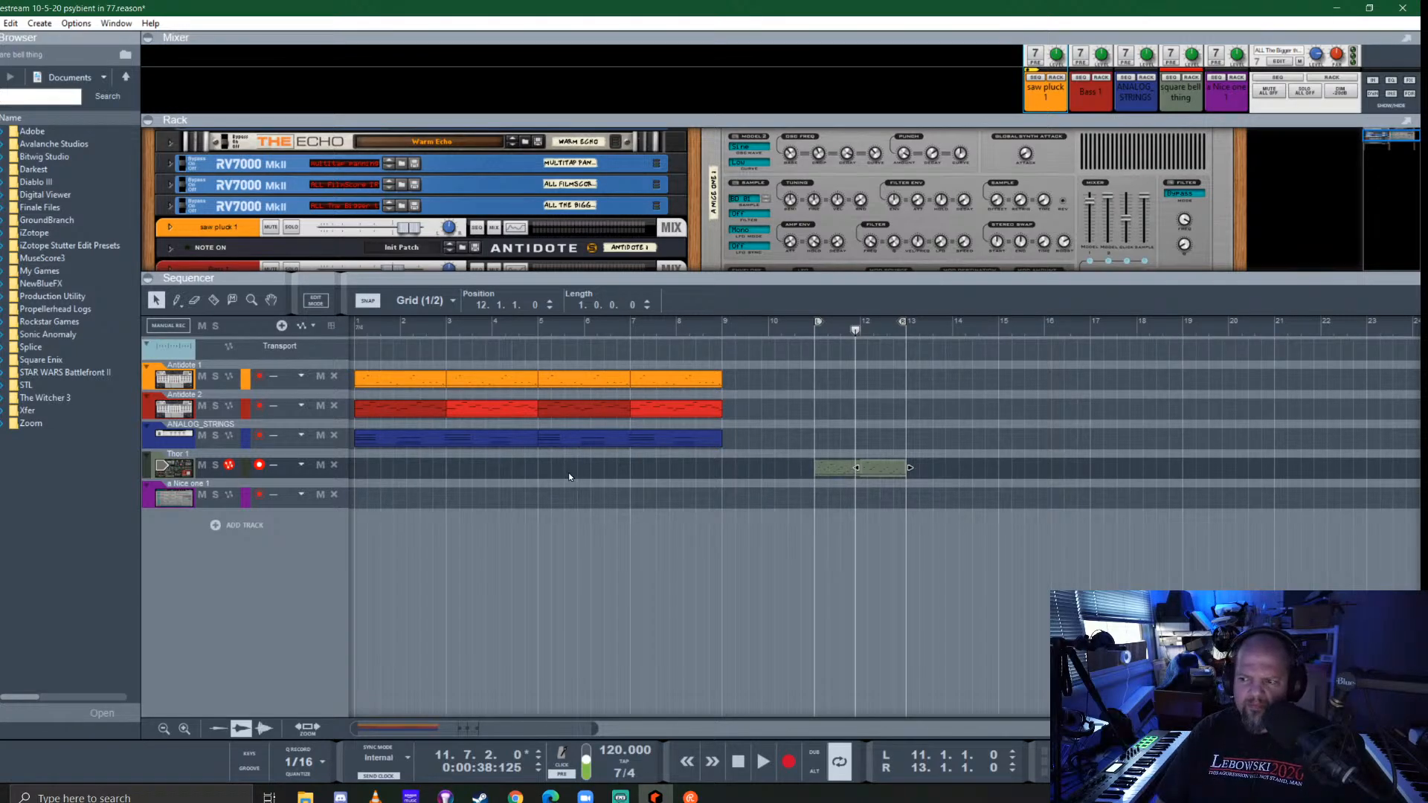
Return the playhead to the song start and move both Thor clips from bar 11 back to bar 9
{"action": "key", "text": "KP_0"}
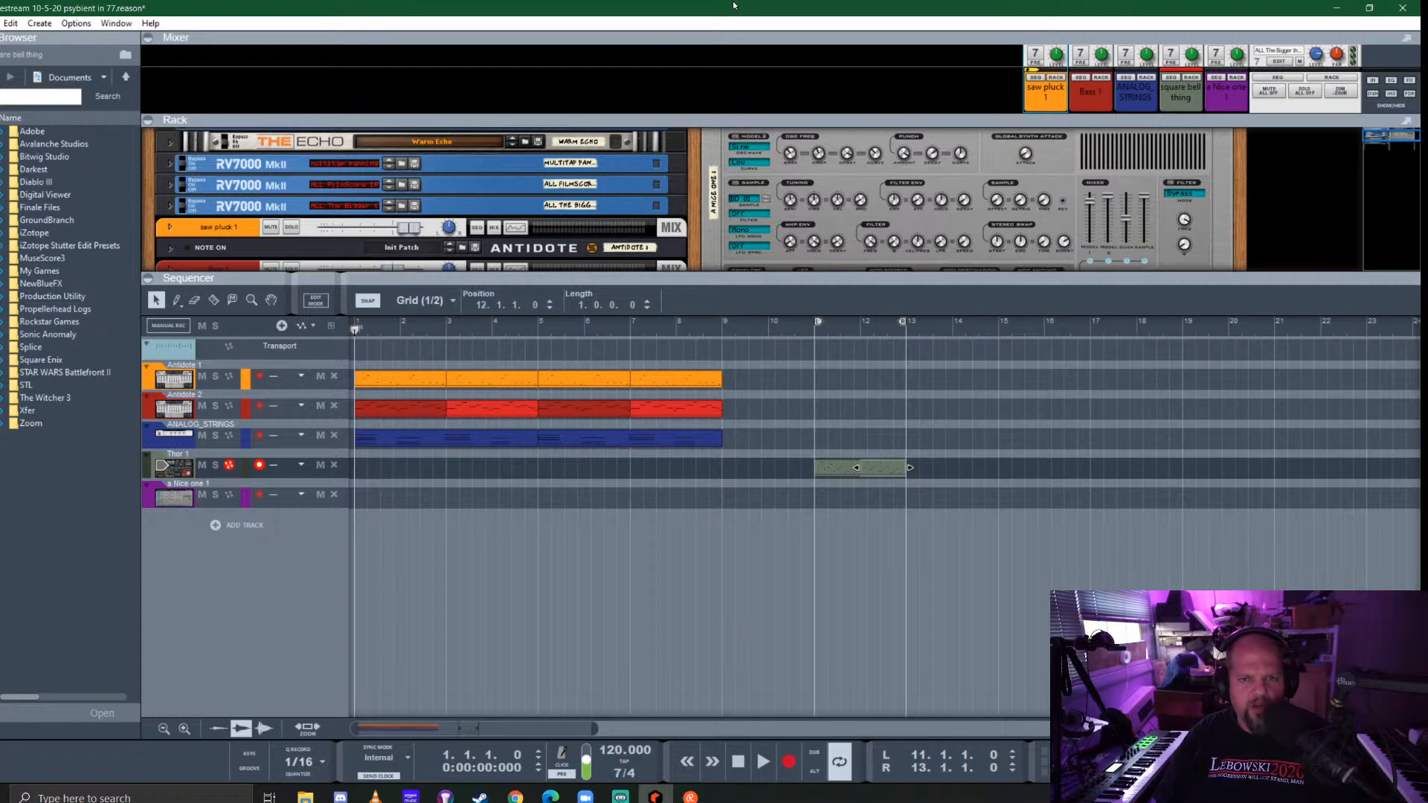
{"action": "left_click", "coordinate": [759, 549]}
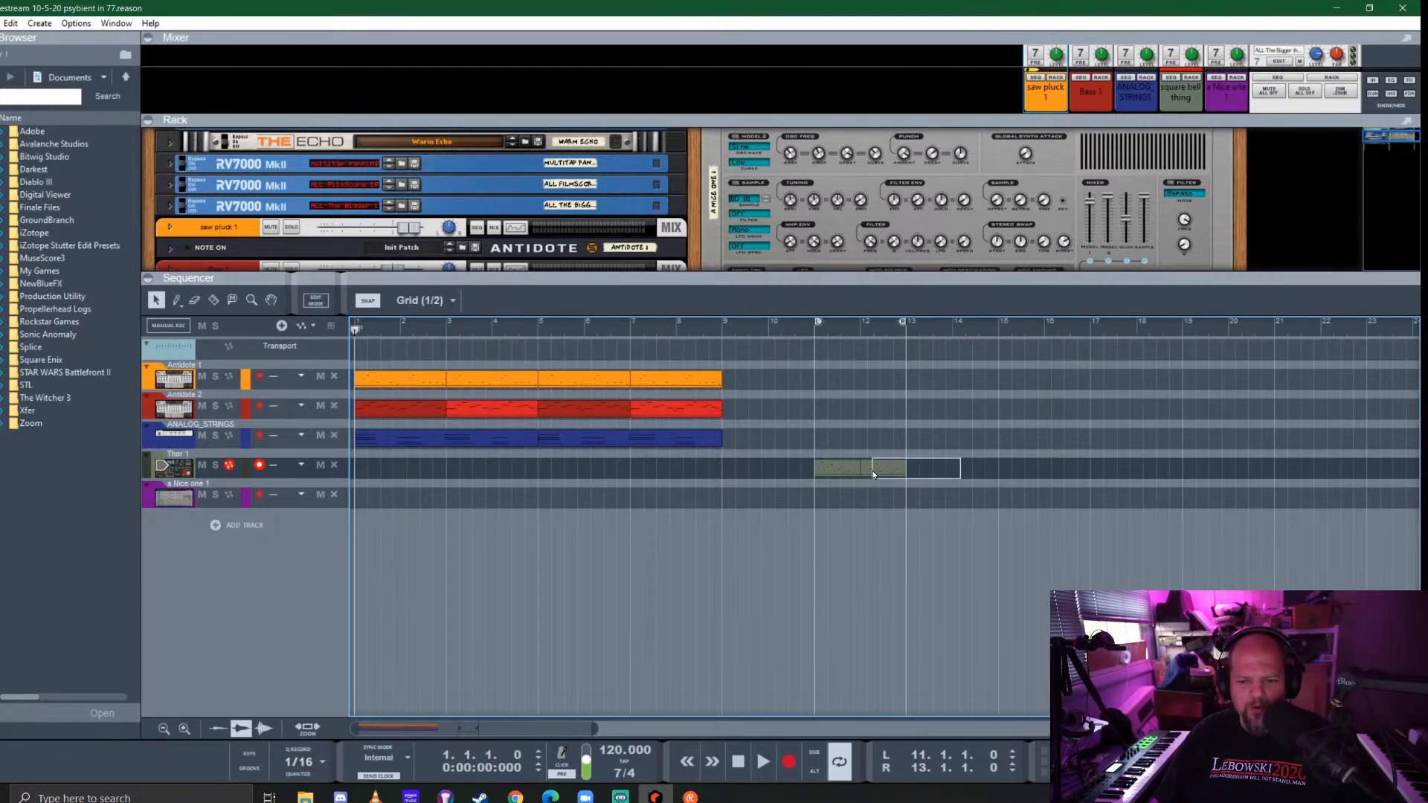
{"action": "left_click_drag", "start_coordinate": [874, 475], "coordinate": [788, 472]}
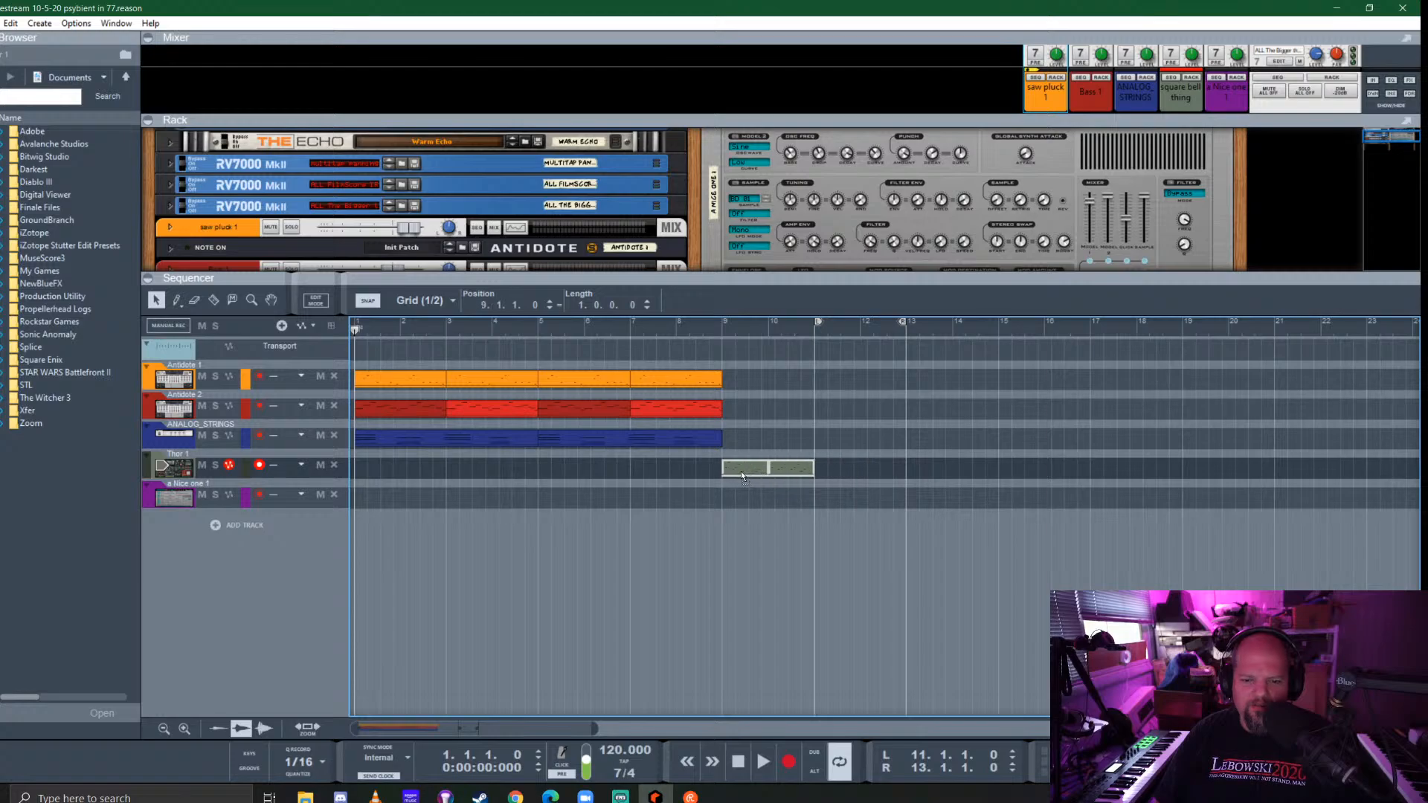
{"action": "left_click", "coordinate": [742, 474]}
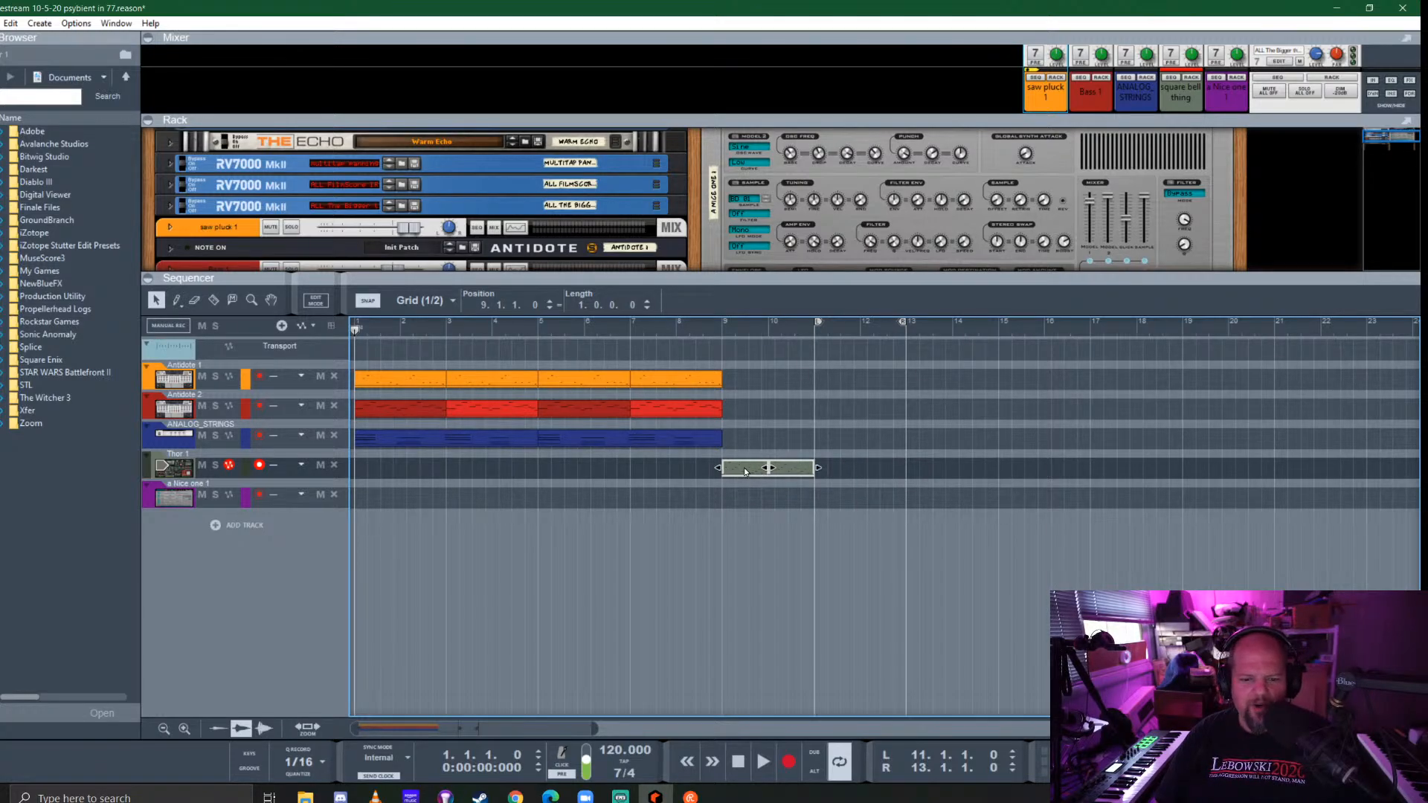
{"action": "left_click", "coordinate": [767, 389]}
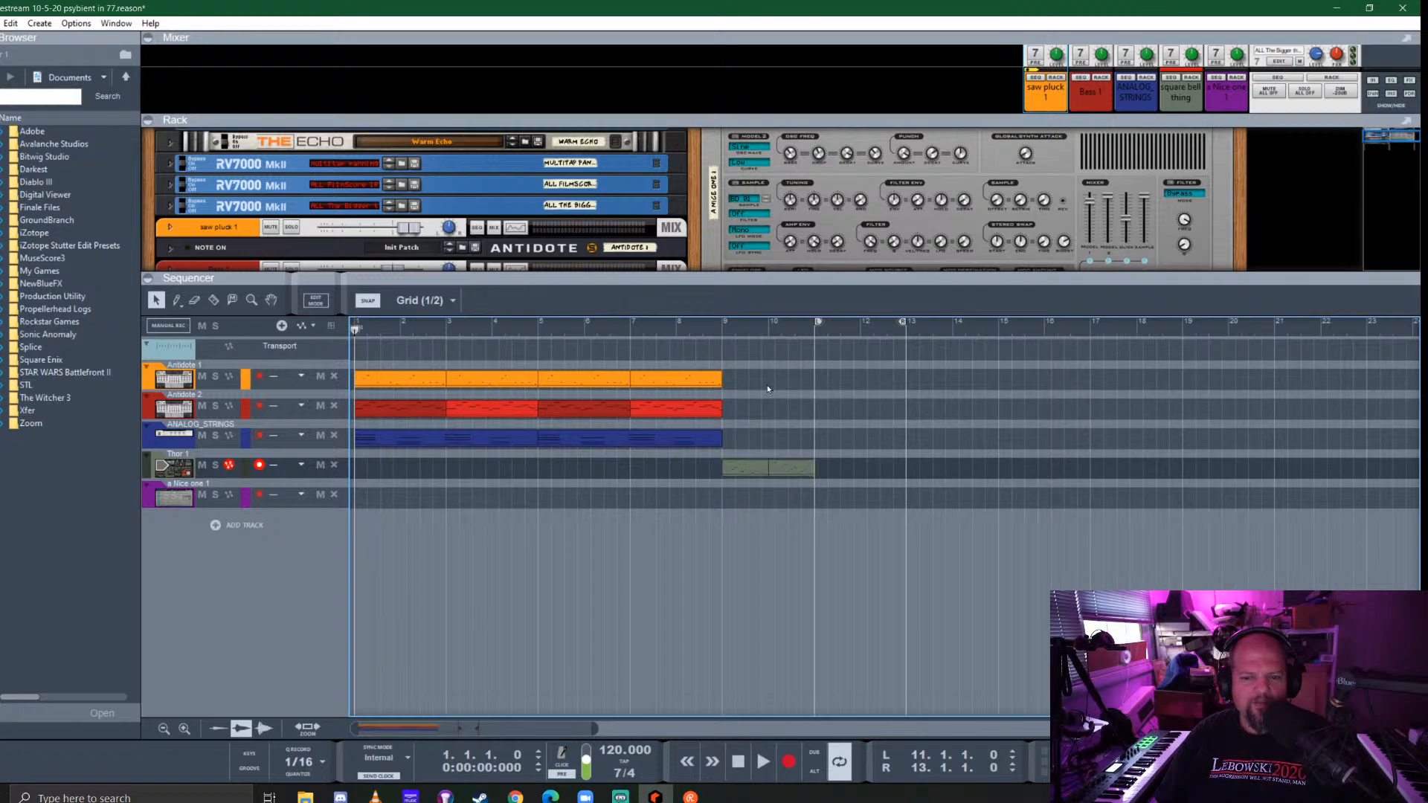
Start playback from bar 1 and delete the first four-bar clip on the ANALOG_STRINGS track
{"action": "key", "text": "space"}
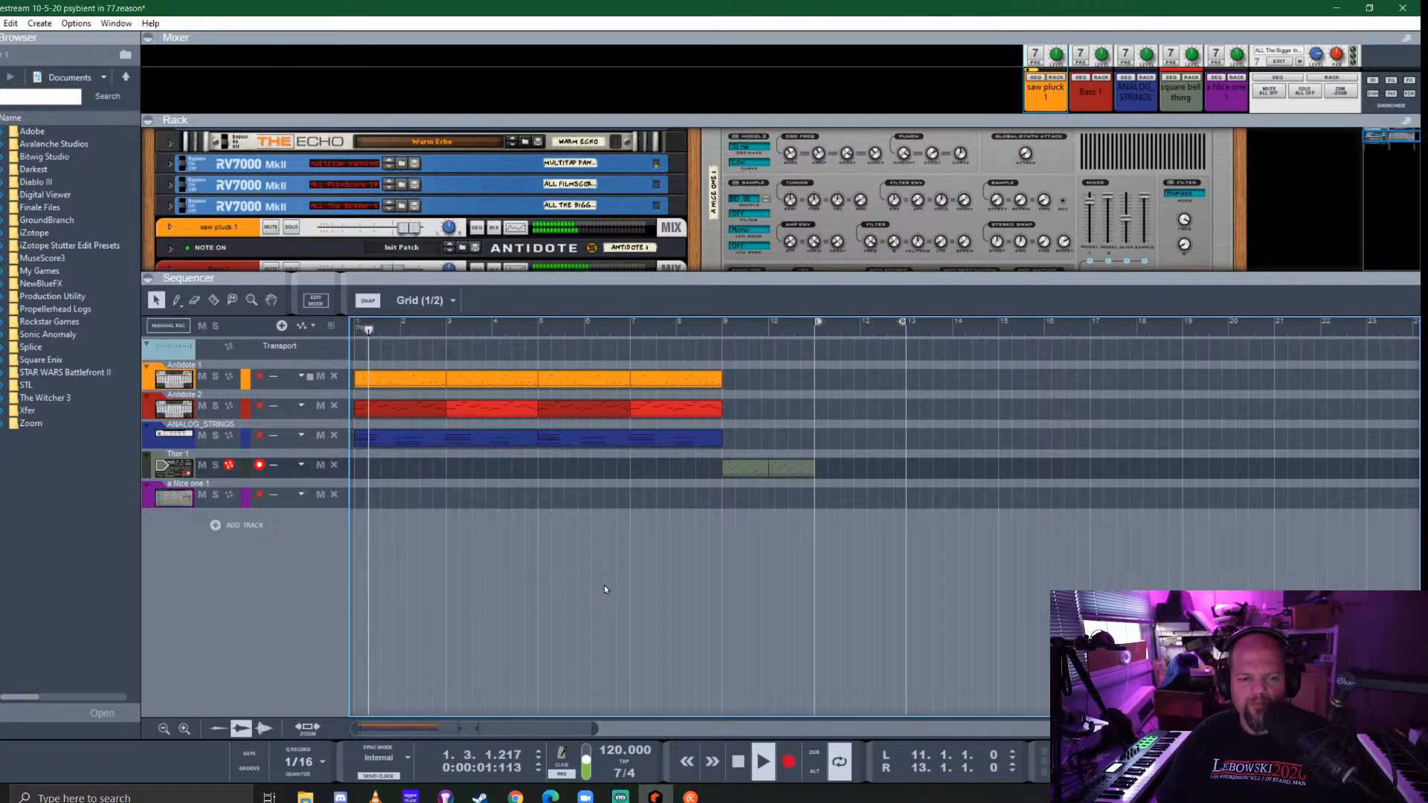
{"action": "left_click", "coordinate": [396, 439]}
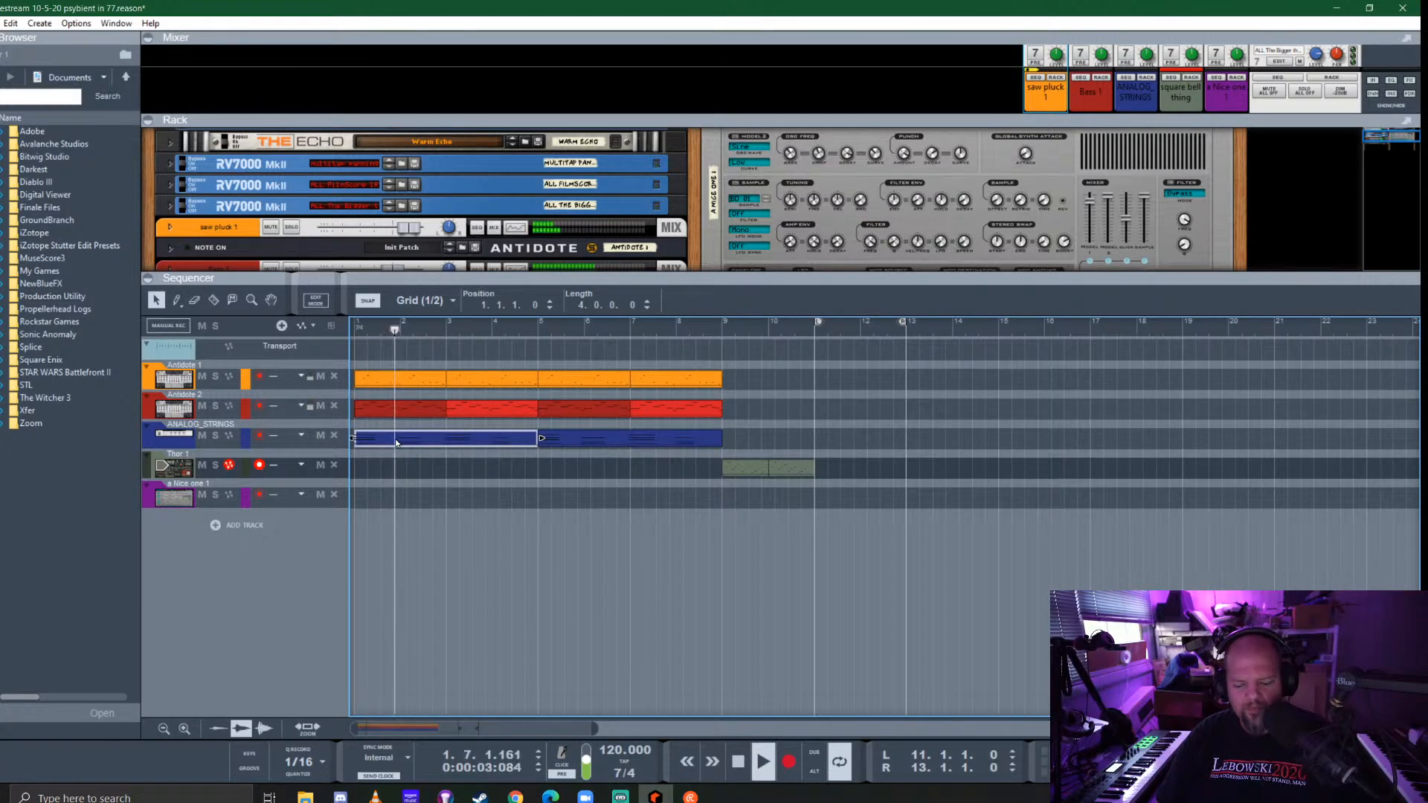
{"action": "key", "text": "Delete"}
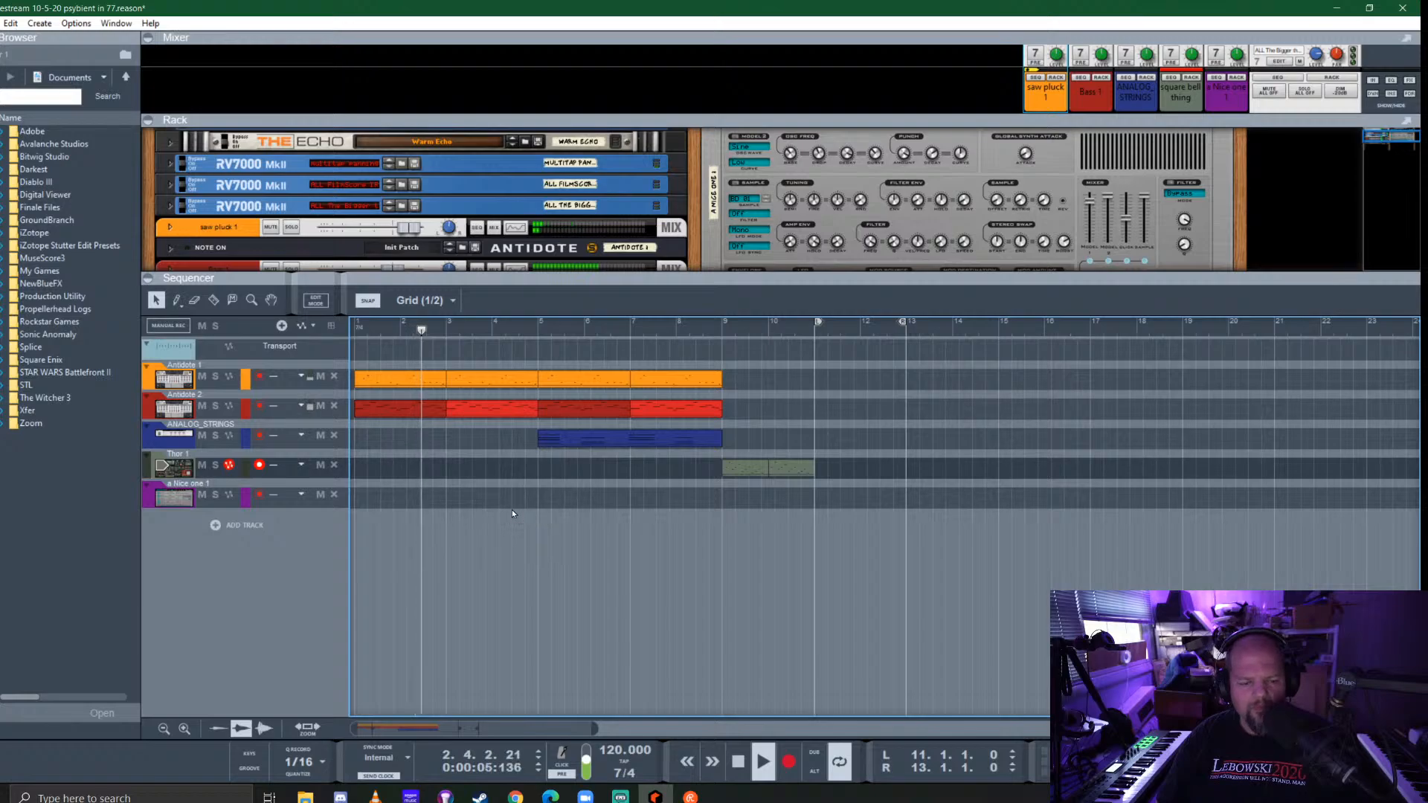
Shift all the bass clips and the remaining strings clip four bars later, so the bass starts at bar 5 and the strings at bar 9
{"action": "left_click_drag", "start_coordinate": [735, 435], "coordinate": [453, 415]}
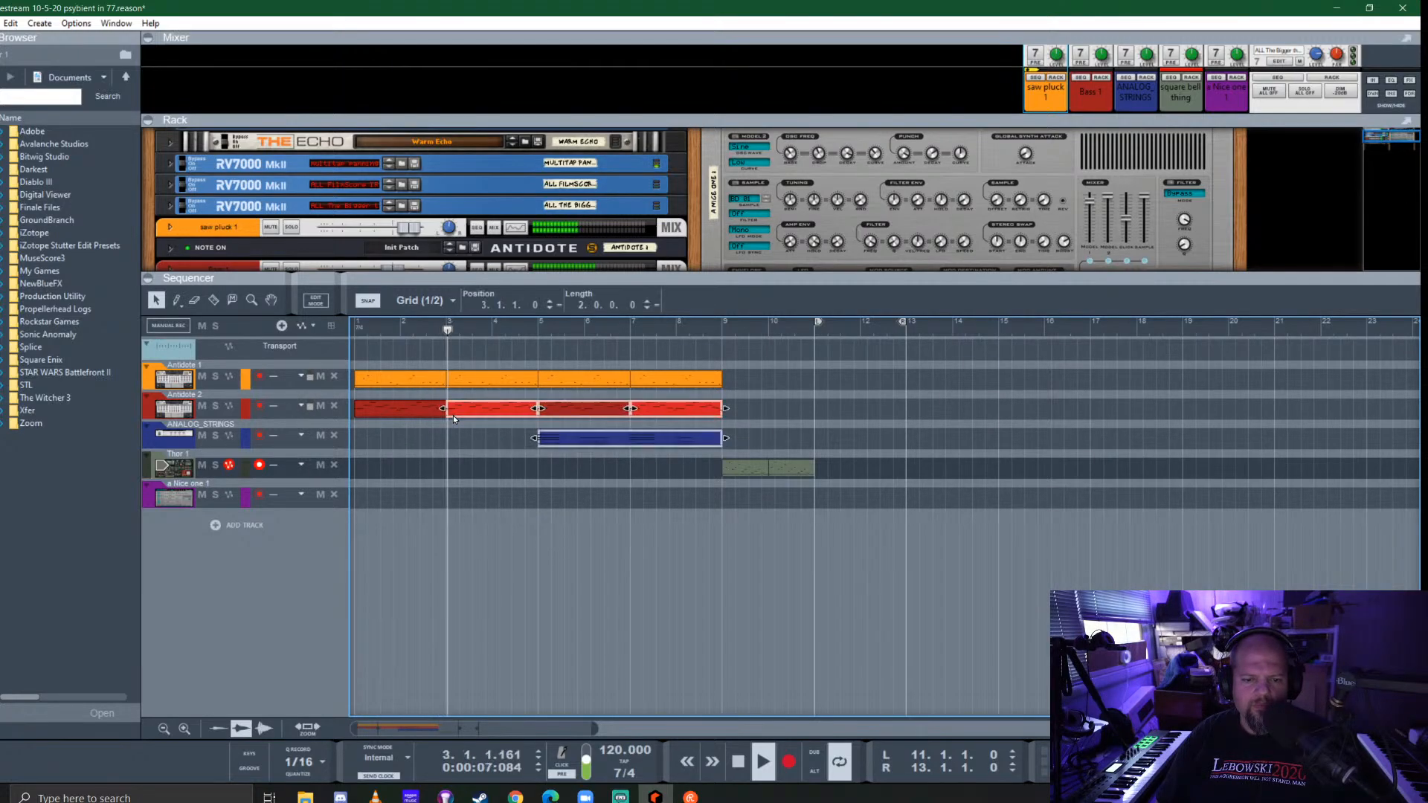
{"action": "left_click", "coordinate": [399, 411]}
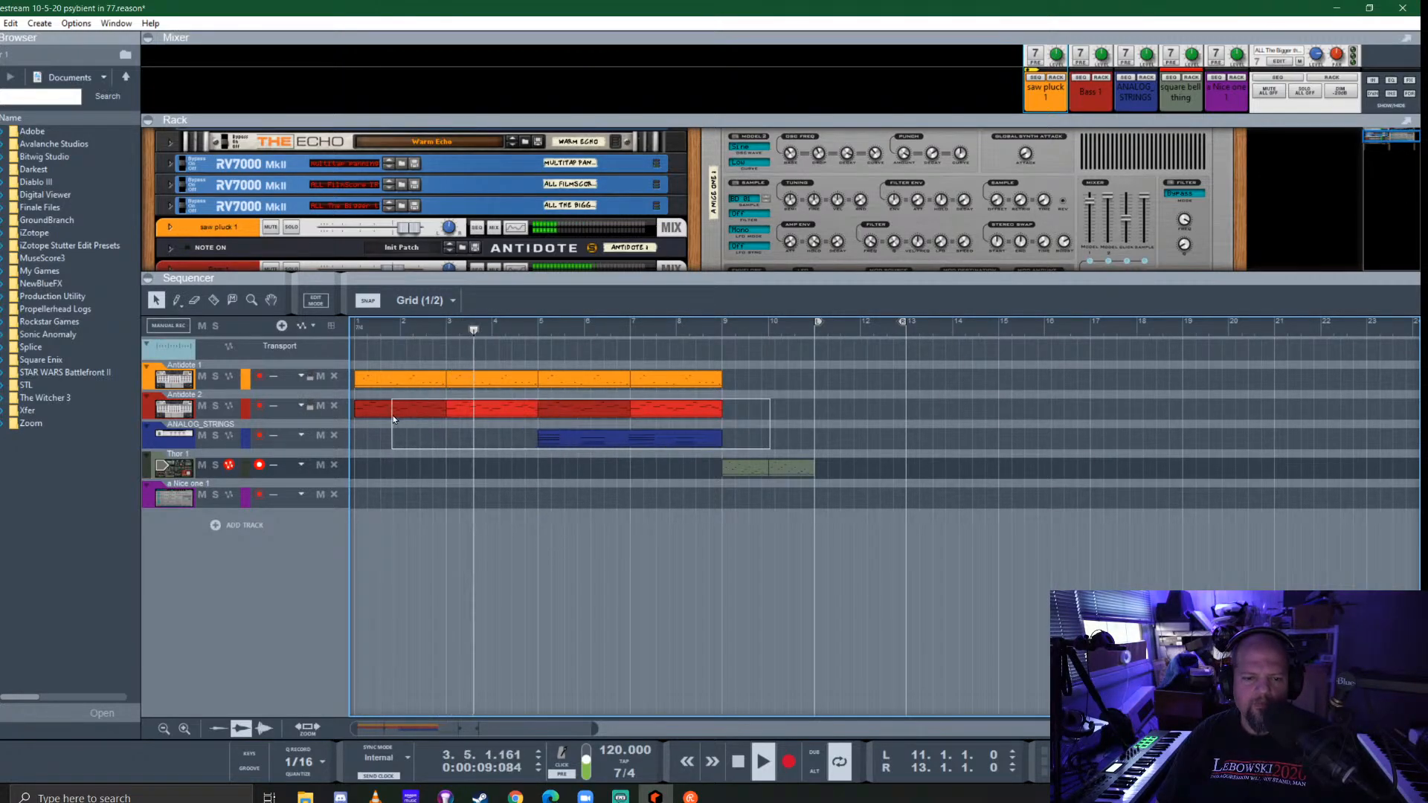
{"action": "left_click_drag", "start_coordinate": [396, 411], "coordinate": [581, 415]}
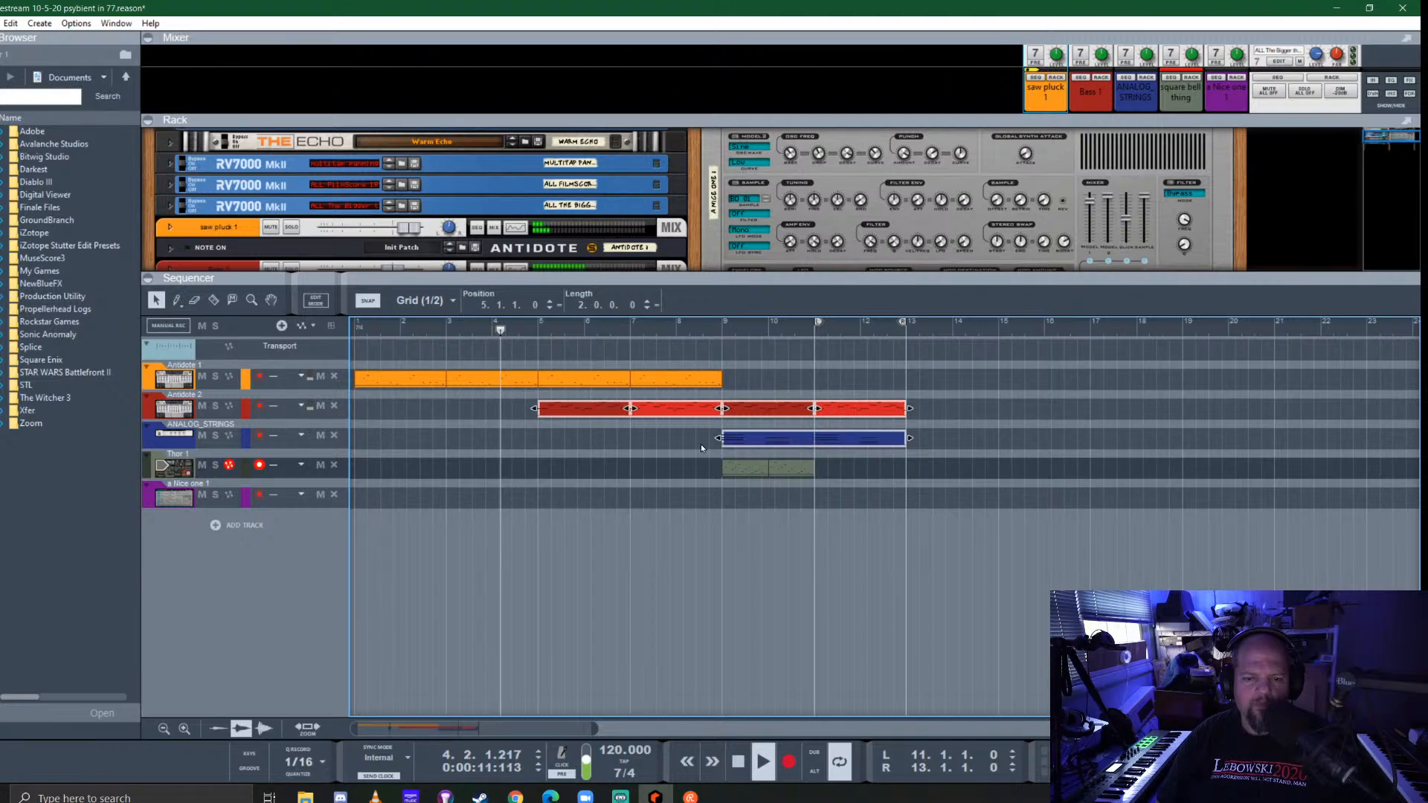
Duplicate two pluck clips to bar 9 and the Thor clips to bar 11 so both parts run until bar 13
{"action": "left_click_drag", "start_coordinate": [791, 382], "coordinate": [745, 378]}
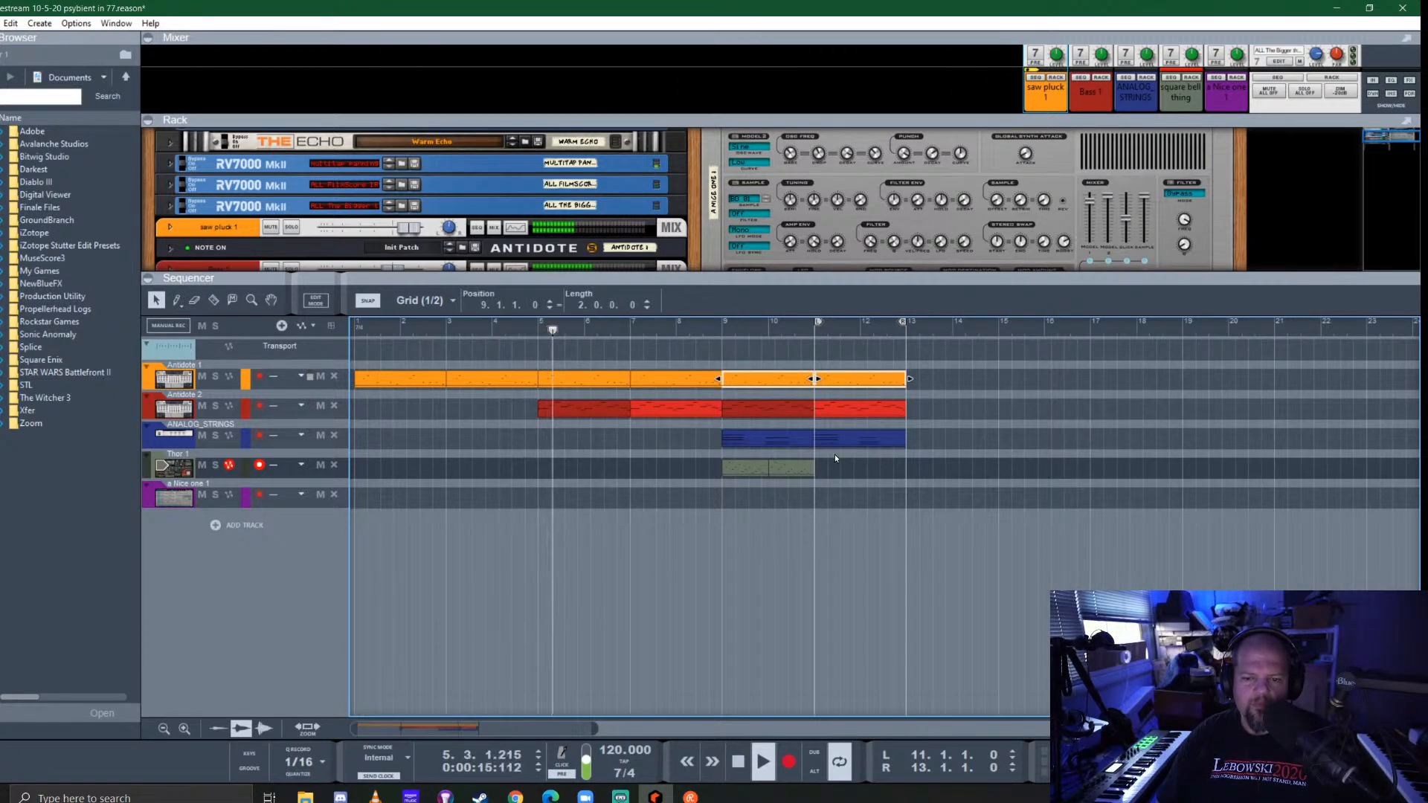
{"action": "left_click", "coordinate": [757, 482]}
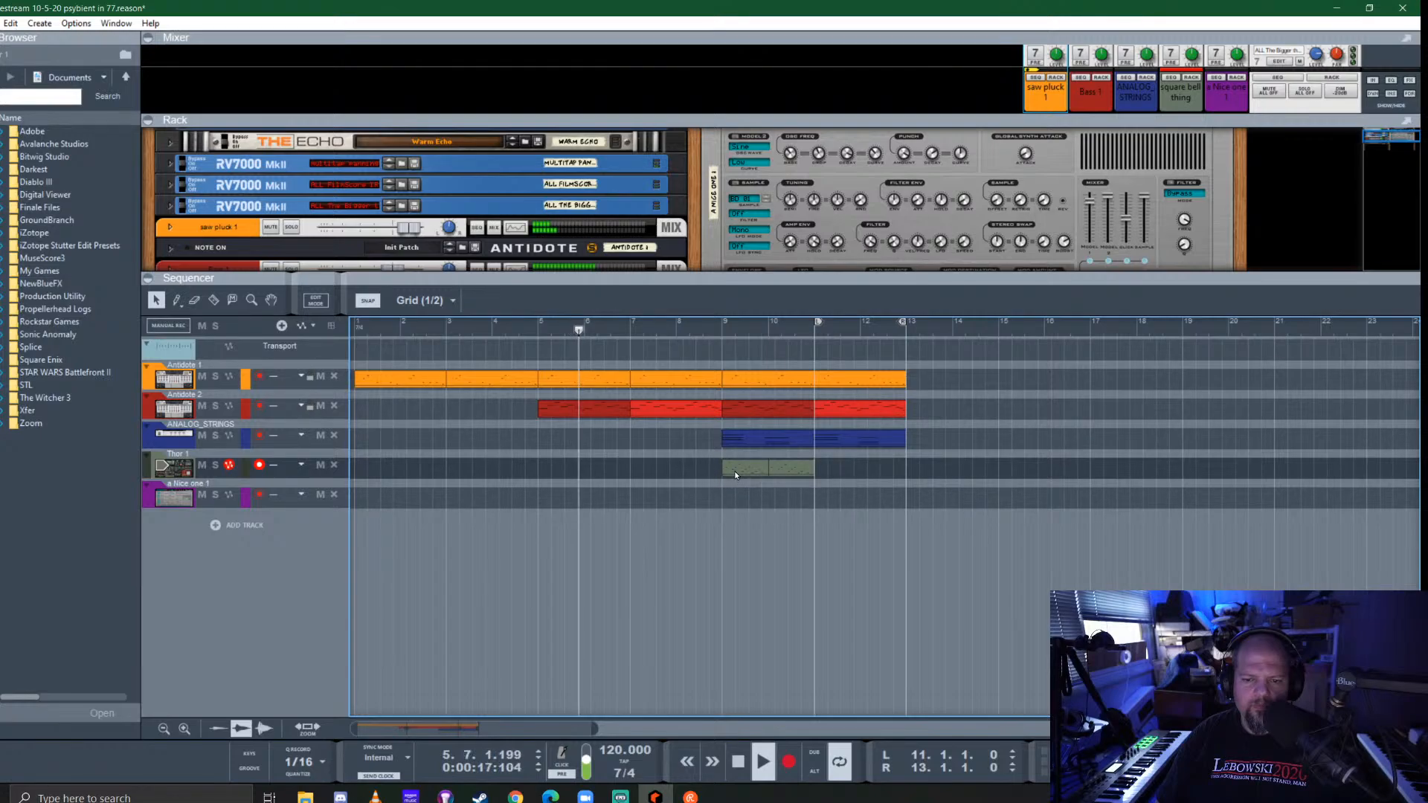
{"action": "mouse_move", "coordinate": [836, 480]}
{"action": "left_mouse_down"}
{"action": "mouse_move", "coordinate": [727, 462]}
{"action": "mouse_move", "coordinate": [834, 471]}
{"action": "left_mouse_up"}
Extend the loop start back to bar 9, listen to the layered arrangement and stop playback
{"action": "left_click_drag", "start_coordinate": [818, 323], "coordinate": [727, 327]}
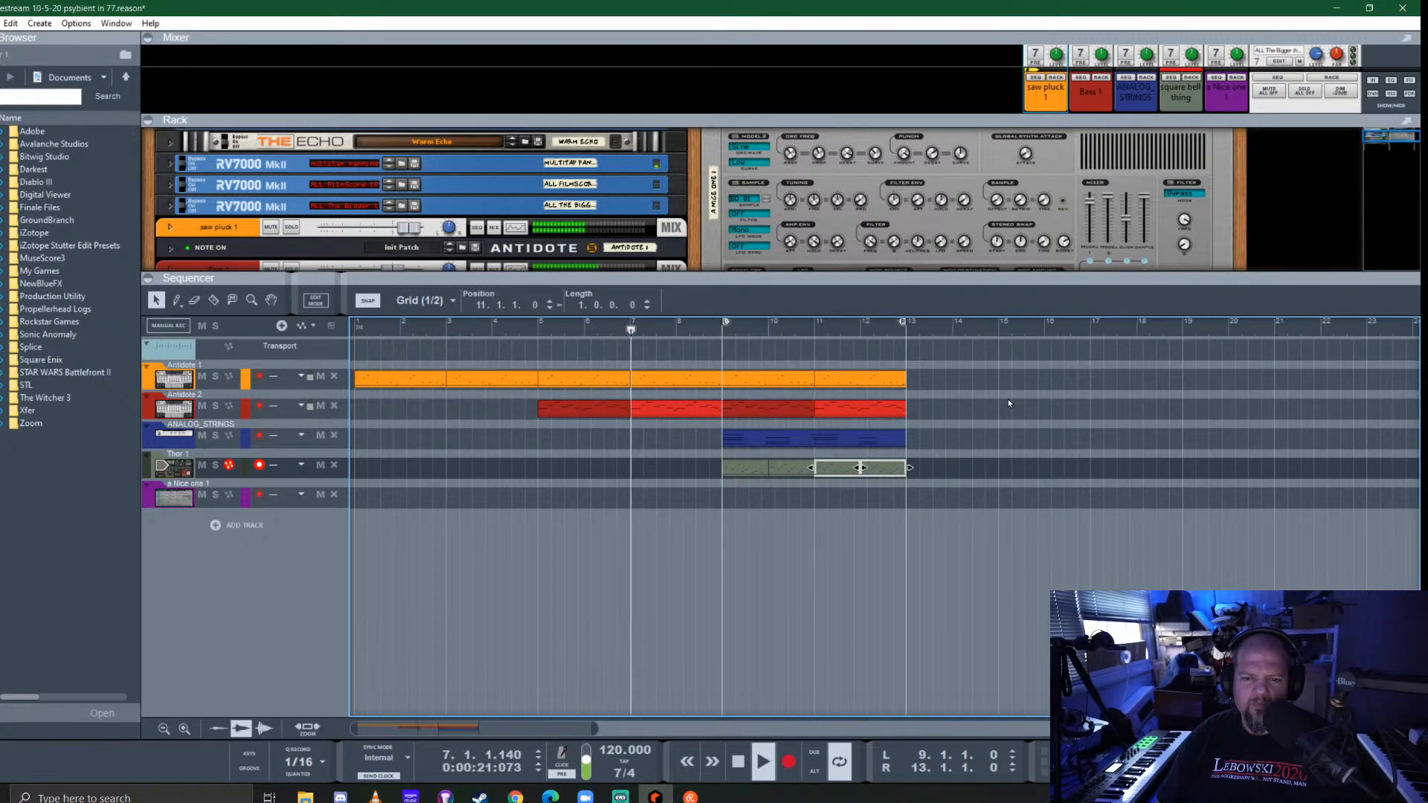
{"action": "left_click", "coordinate": [1005, 408]}
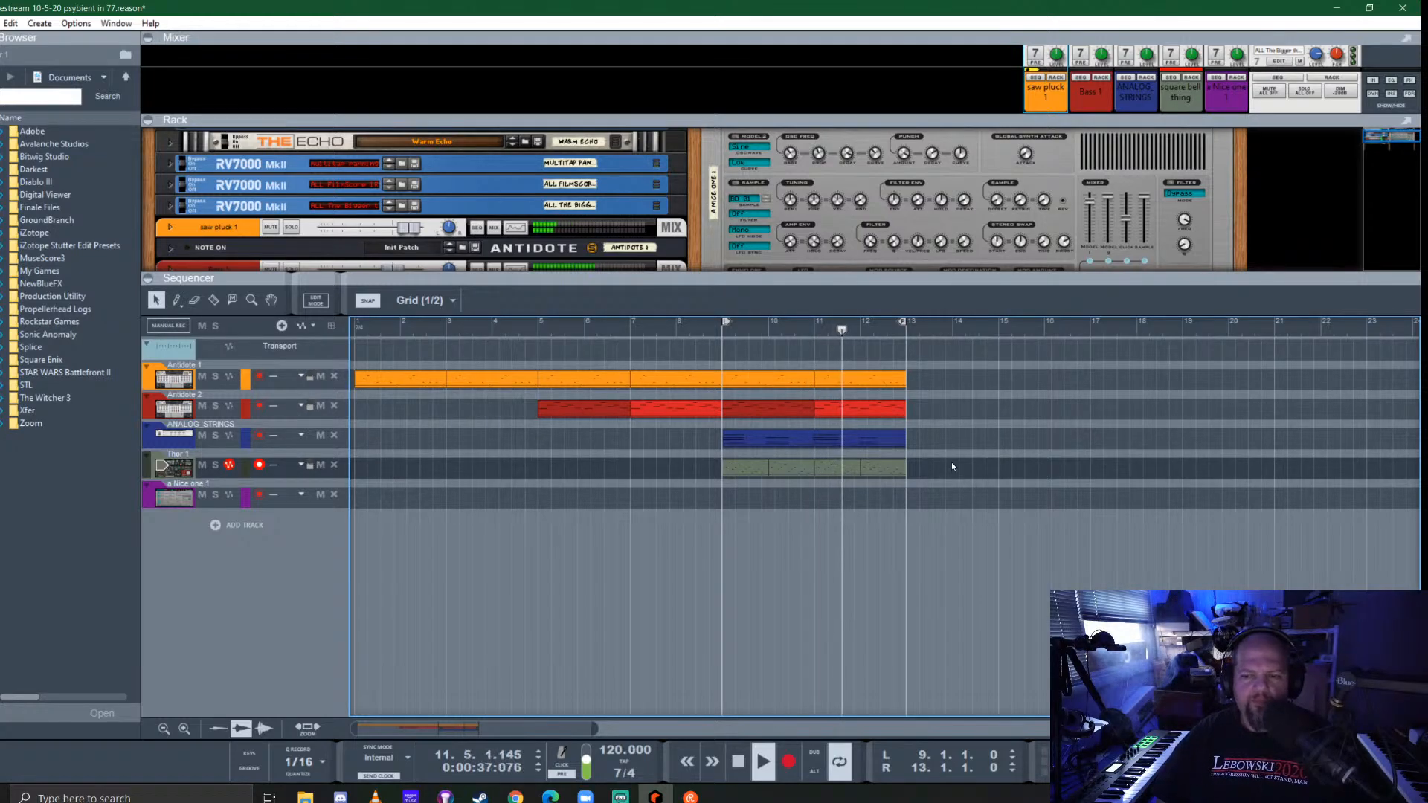
{"action": "key", "text": "space"}
Set the loop from bar 15 to bar 17 and place the playhead at bar 15
{"action": "left_click", "coordinate": [1001, 328], "text": "ctrl"}
{"action": "left_click", "coordinate": [1085, 327], "text": "alt"}
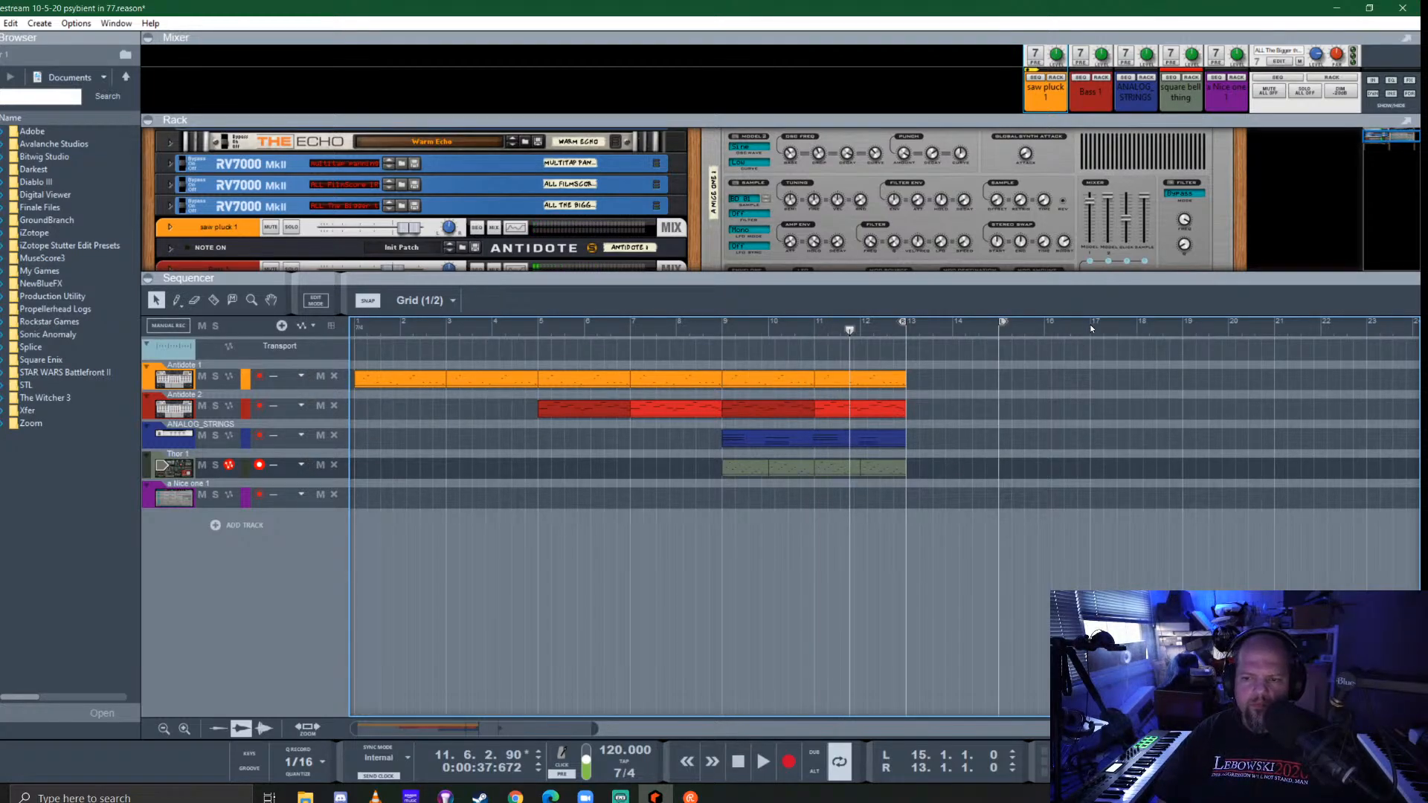
{"action": "left_click", "coordinate": [1001, 332]}
Enlarge the rack area and add a SubTractor Analog Synthesizer from the built-in instruments below Thor
{"action": "left_click_drag", "start_coordinate": [959, 277], "coordinate": [774, 505]}
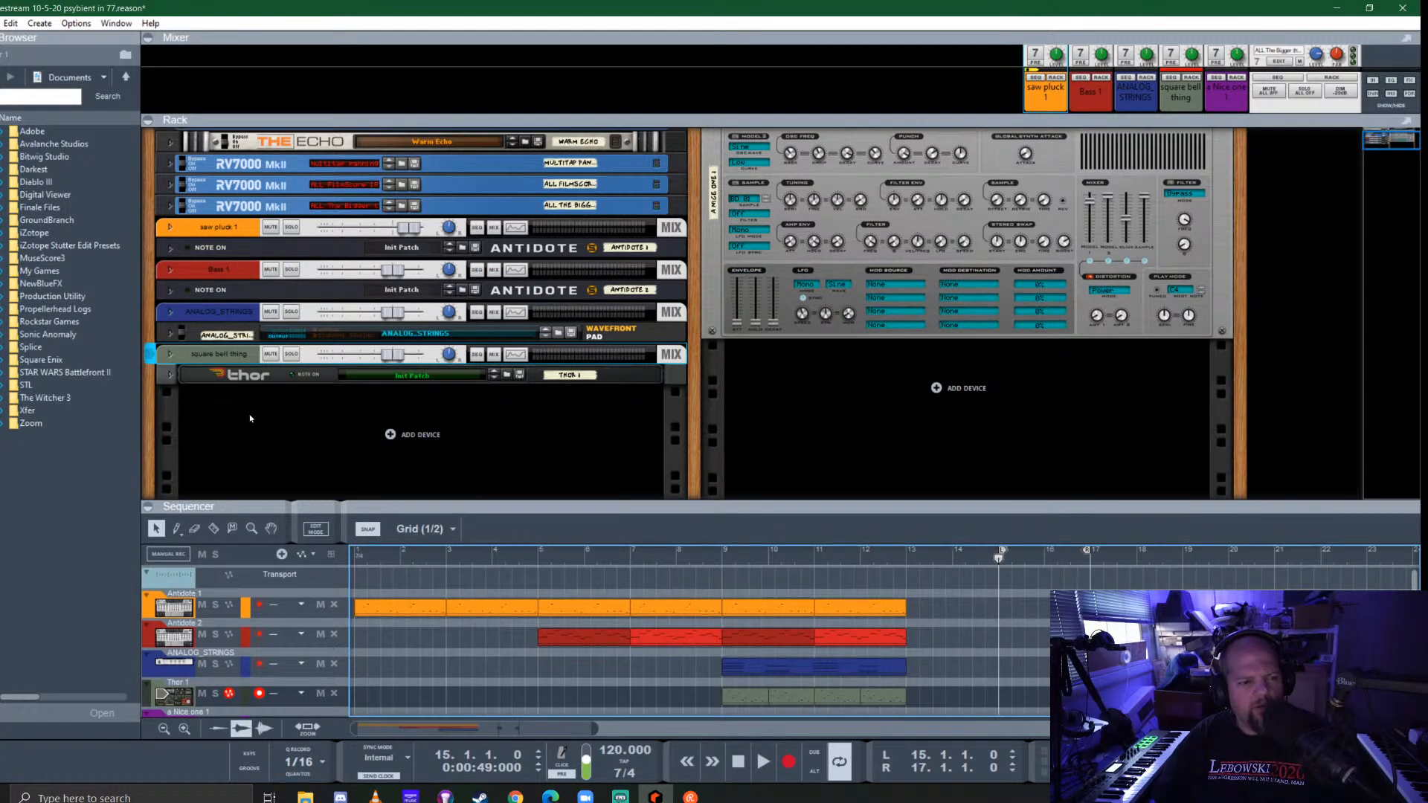
{"action": "left_click", "coordinate": [2, 142]}
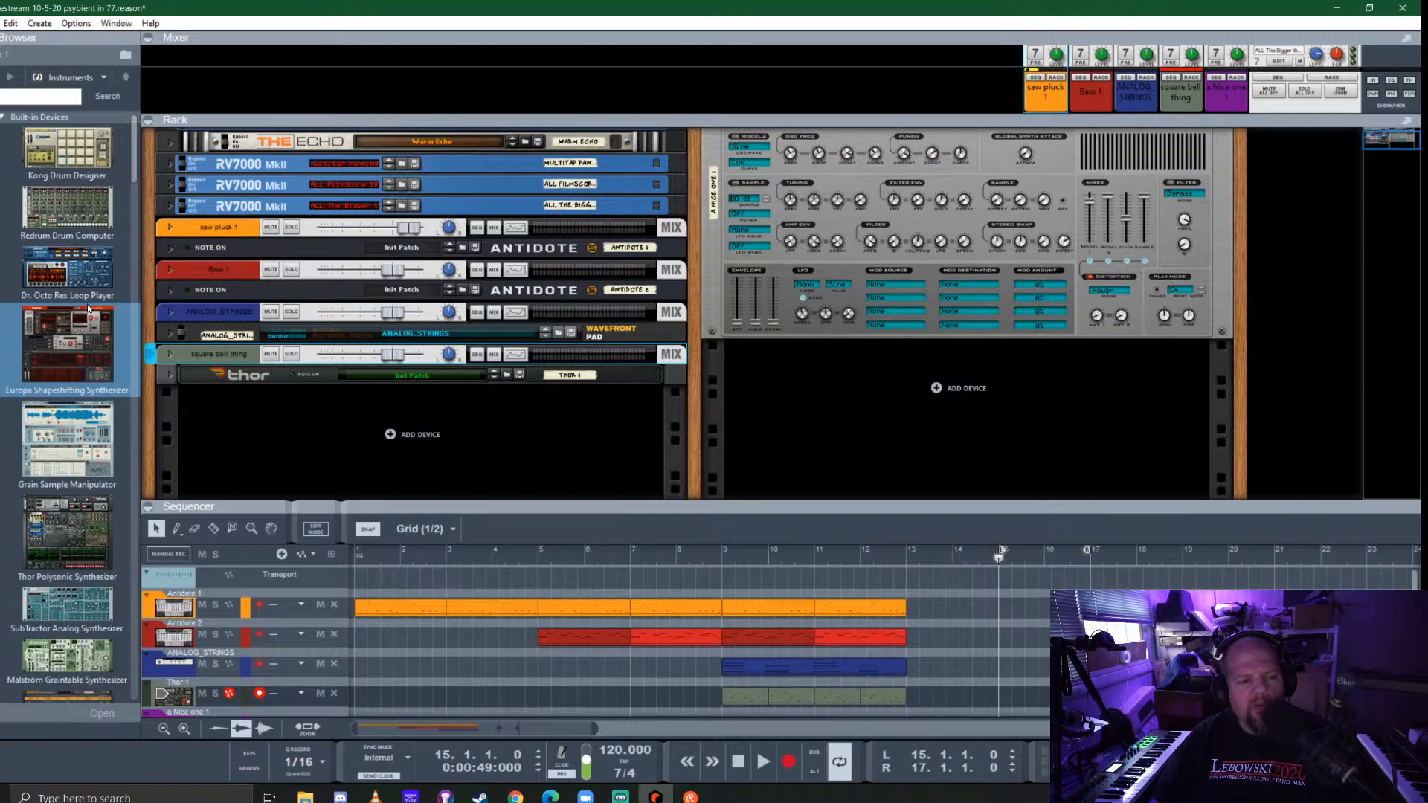
{"action": "scroll", "coordinate": [88, 307], "scroll_direction": "down", "scroll_amount": 5}
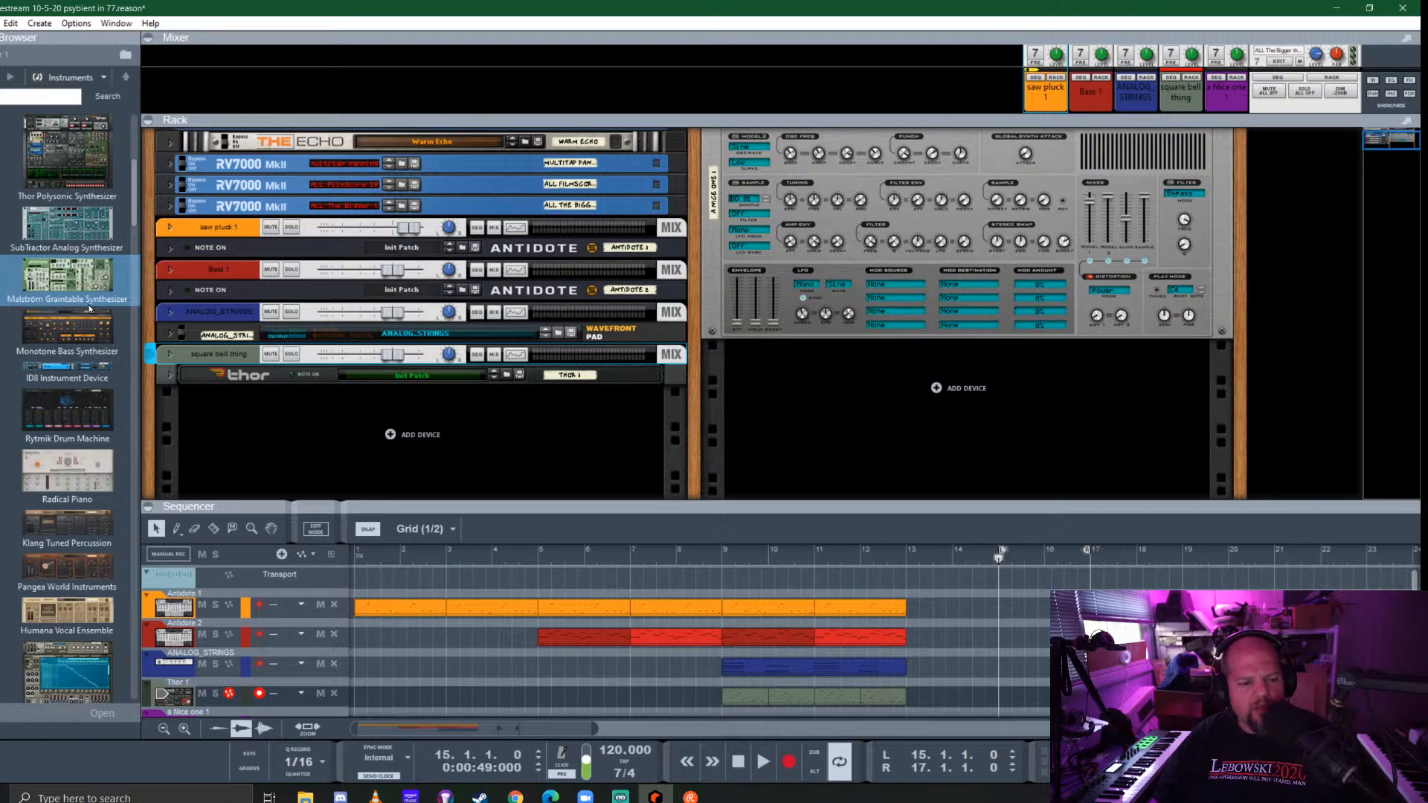
{"action": "left_click_drag", "start_coordinate": [53, 225], "coordinate": [402, 409]}
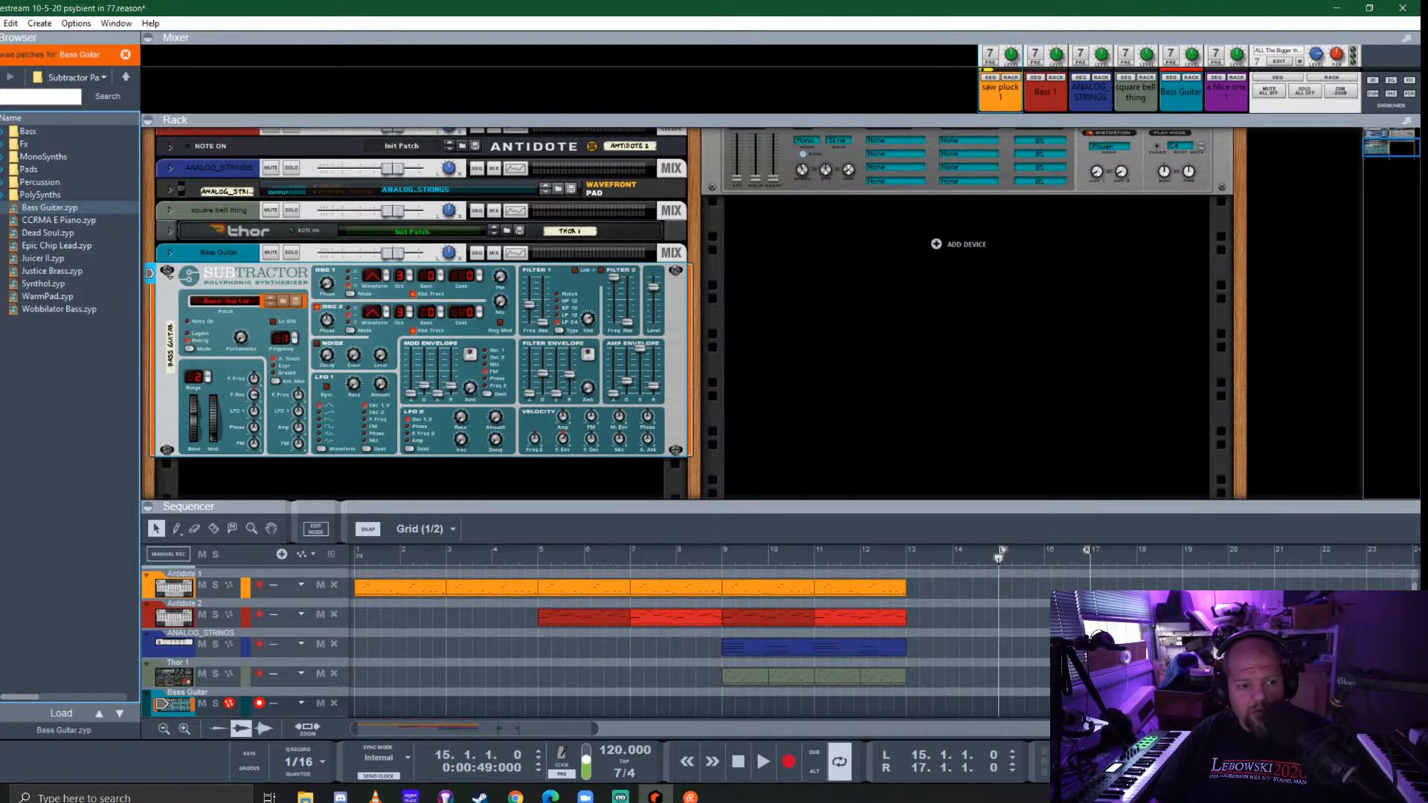
Add a second SubTractor using the "noise sweep modwhl ML.zyp" patch from Reason Refills, and fold the device
{"action": "left_click", "coordinate": [2, 437]}
{"action": "left_click", "coordinate": [2, 357]}
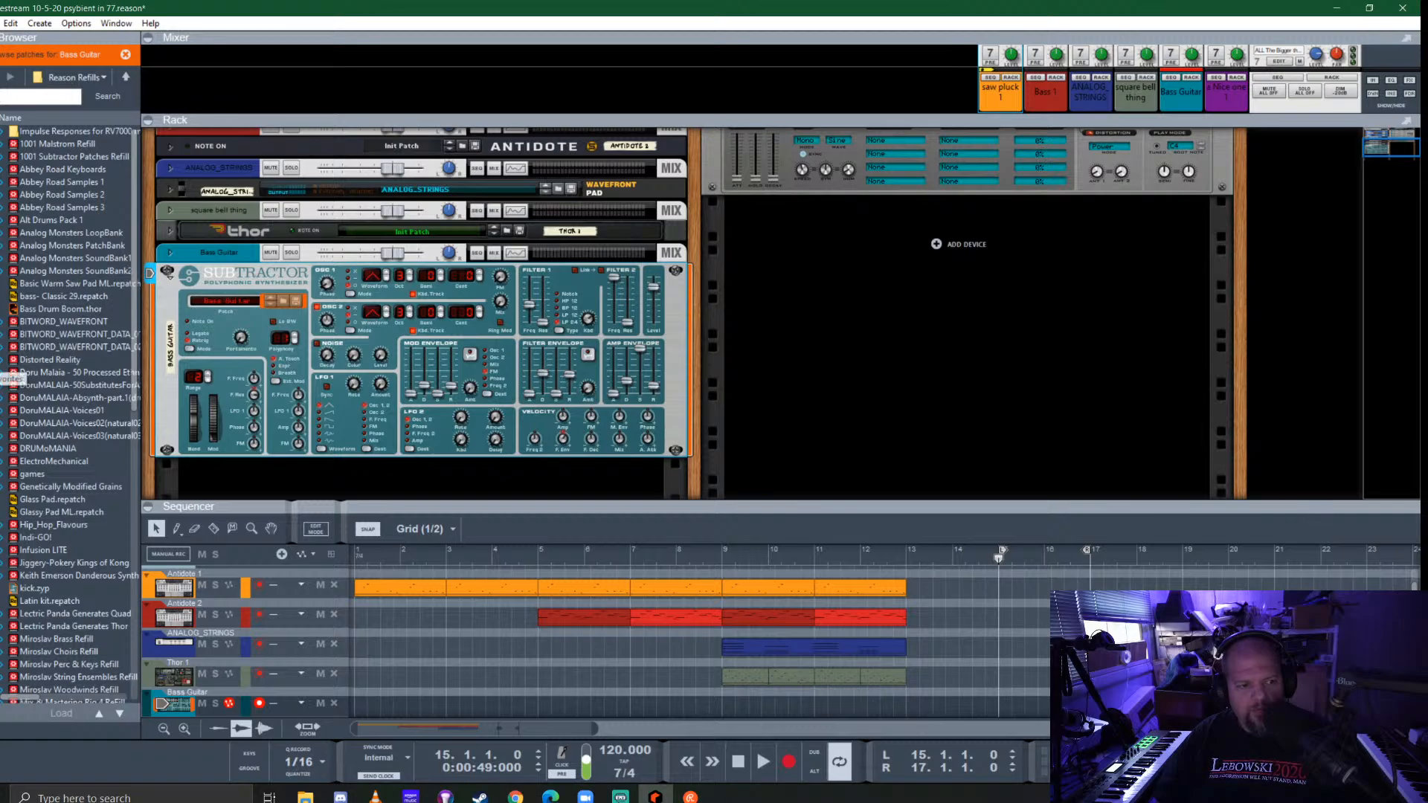
{"action": "scroll", "coordinate": [74, 403], "scroll_direction": "down", "scroll_amount": 8}
{"action": "scroll", "coordinate": [74, 403], "scroll_direction": "down", "scroll_amount": 1}
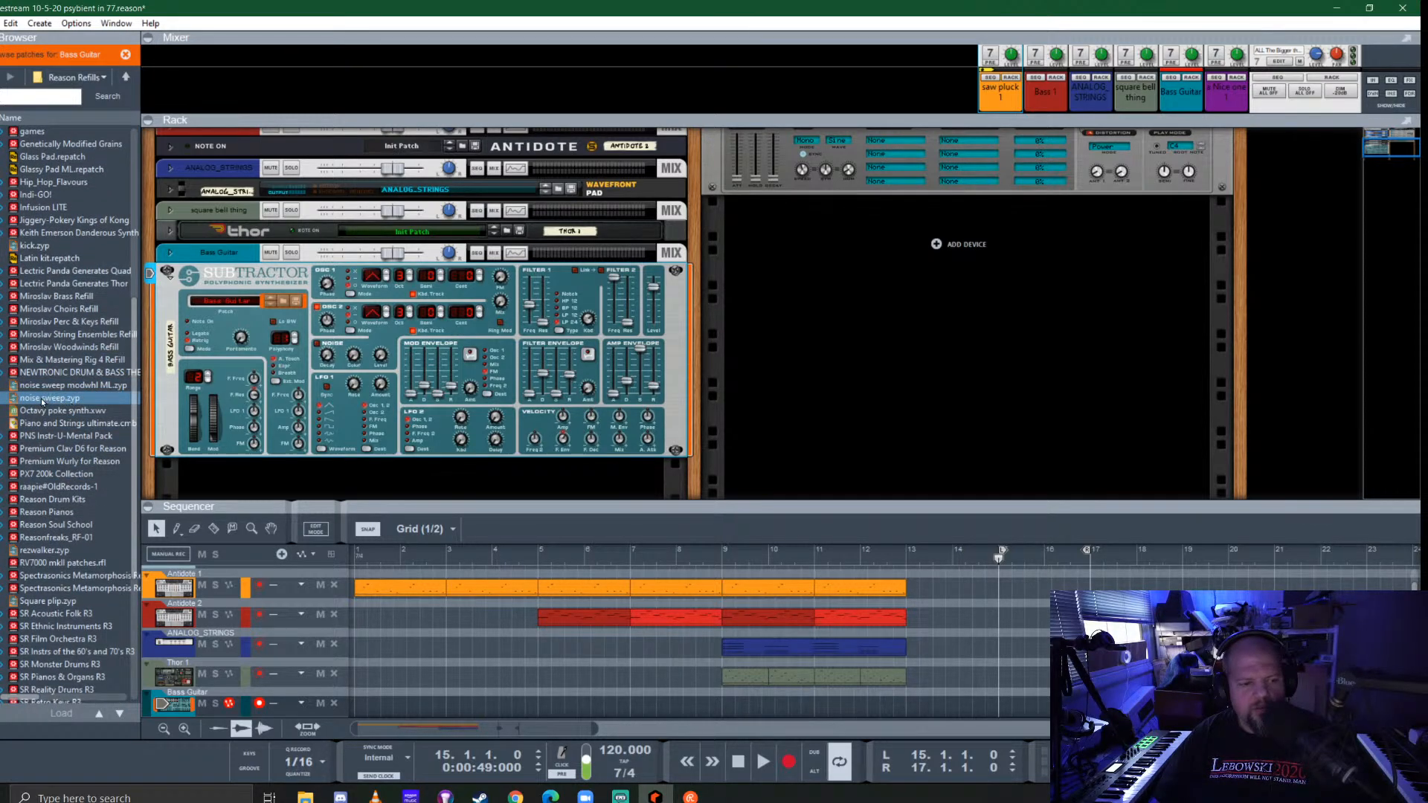
{"action": "left_click_drag", "start_coordinate": [49, 385], "coordinate": [432, 464]}
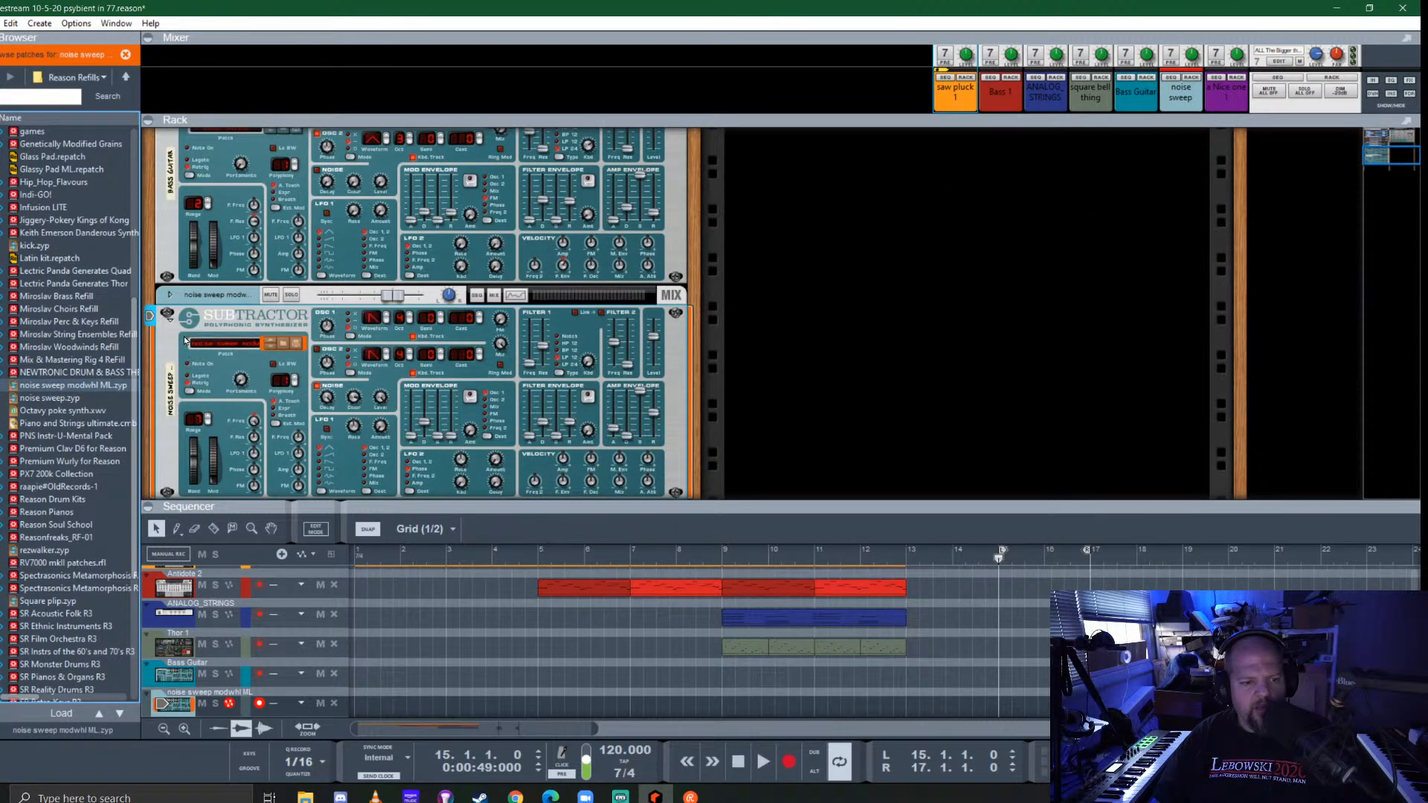
{"action": "left_click", "coordinate": [169, 316]}
Reset the Bass Guitar SubTractor to its initial patch
{"action": "scroll", "coordinate": [182, 342], "scroll_direction": "up", "scroll_amount": 3}
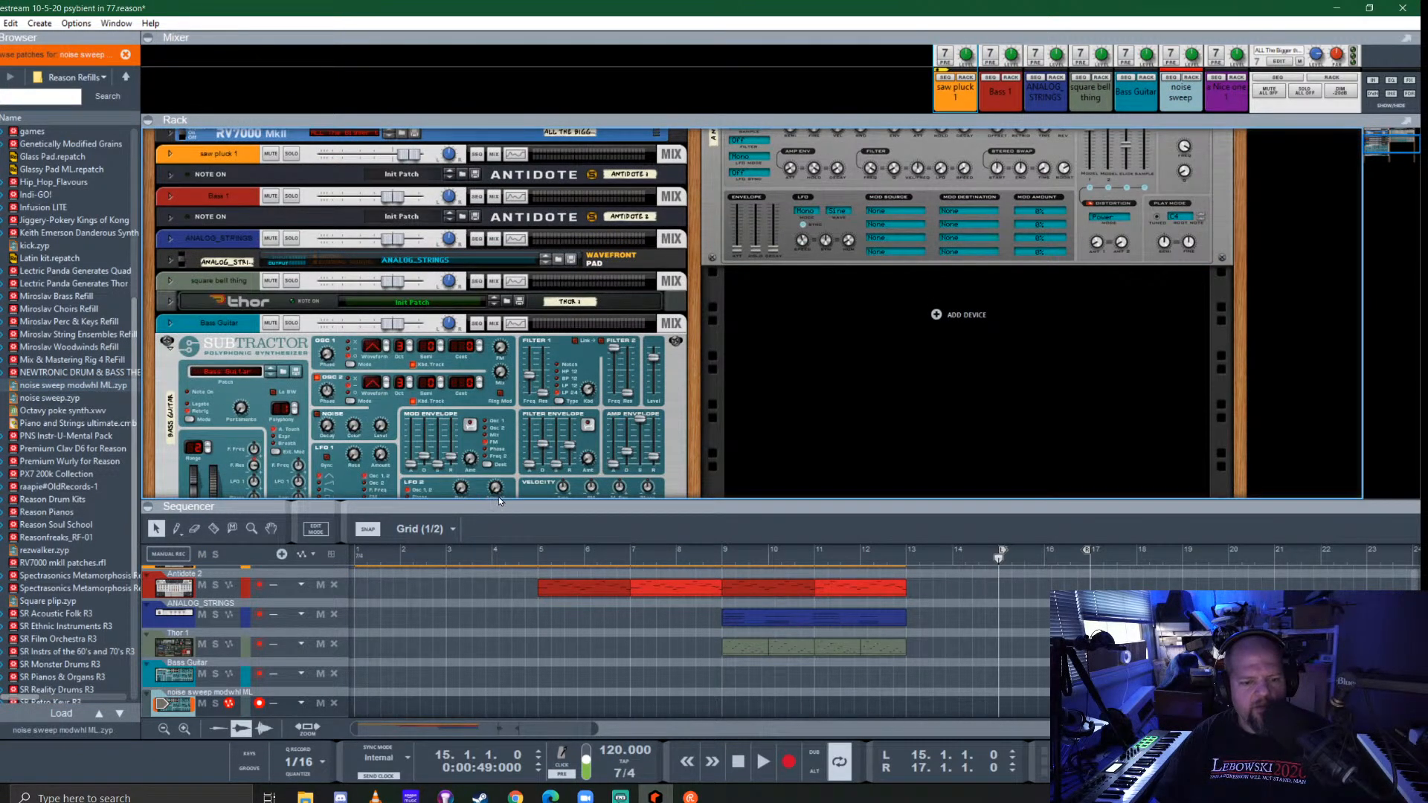
{"action": "left_click", "coordinate": [199, 666]}
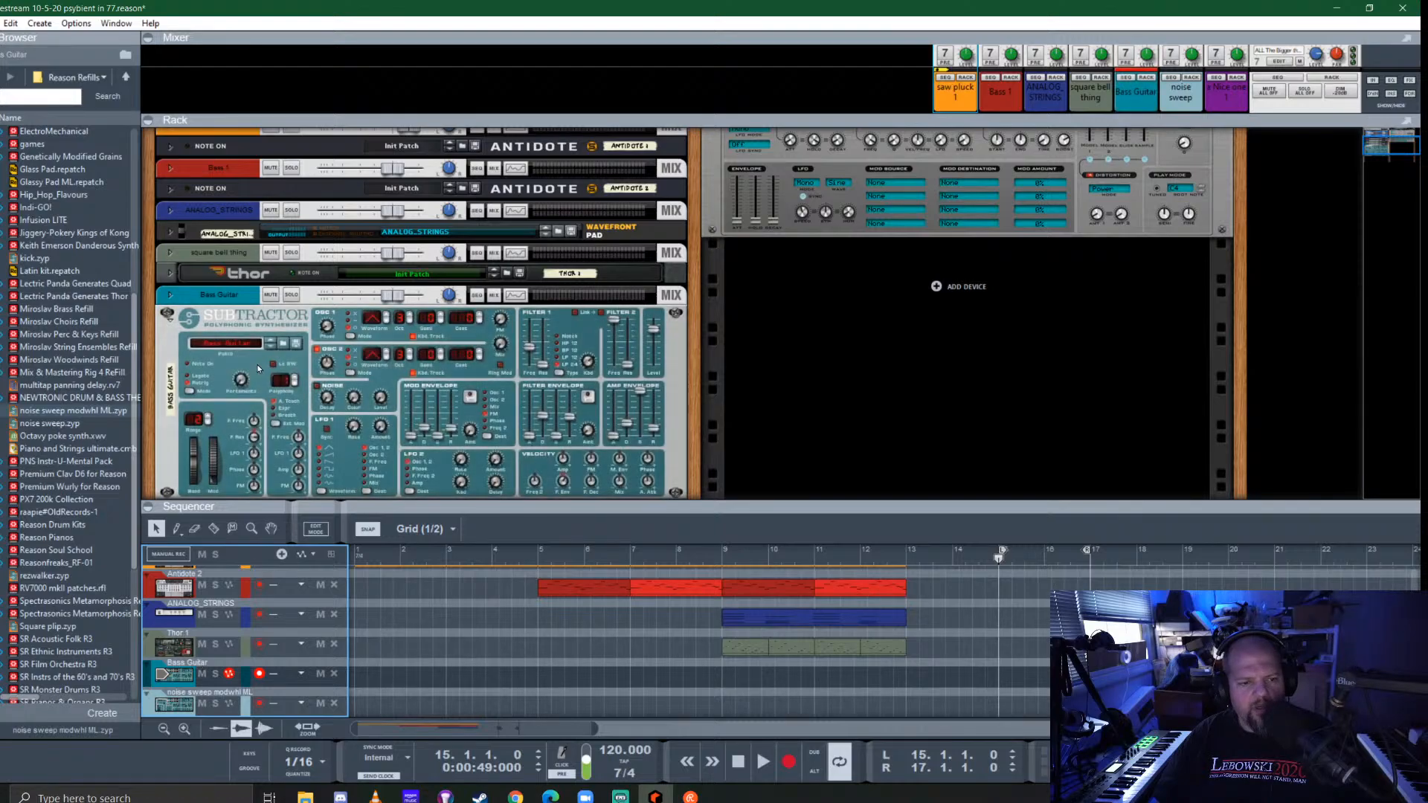
{"action": "right_click", "coordinate": [250, 280]}
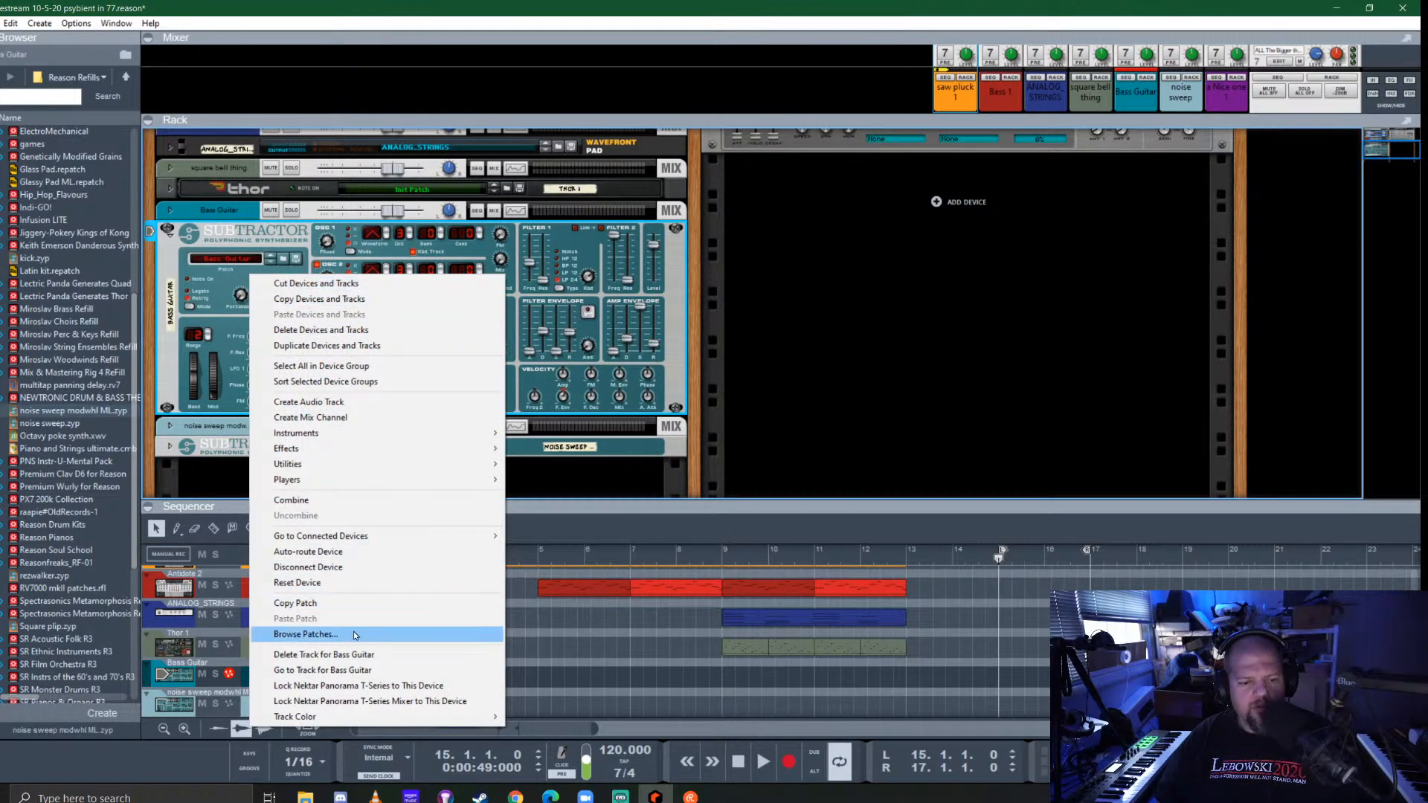
{"action": "left_click", "coordinate": [346, 582]}
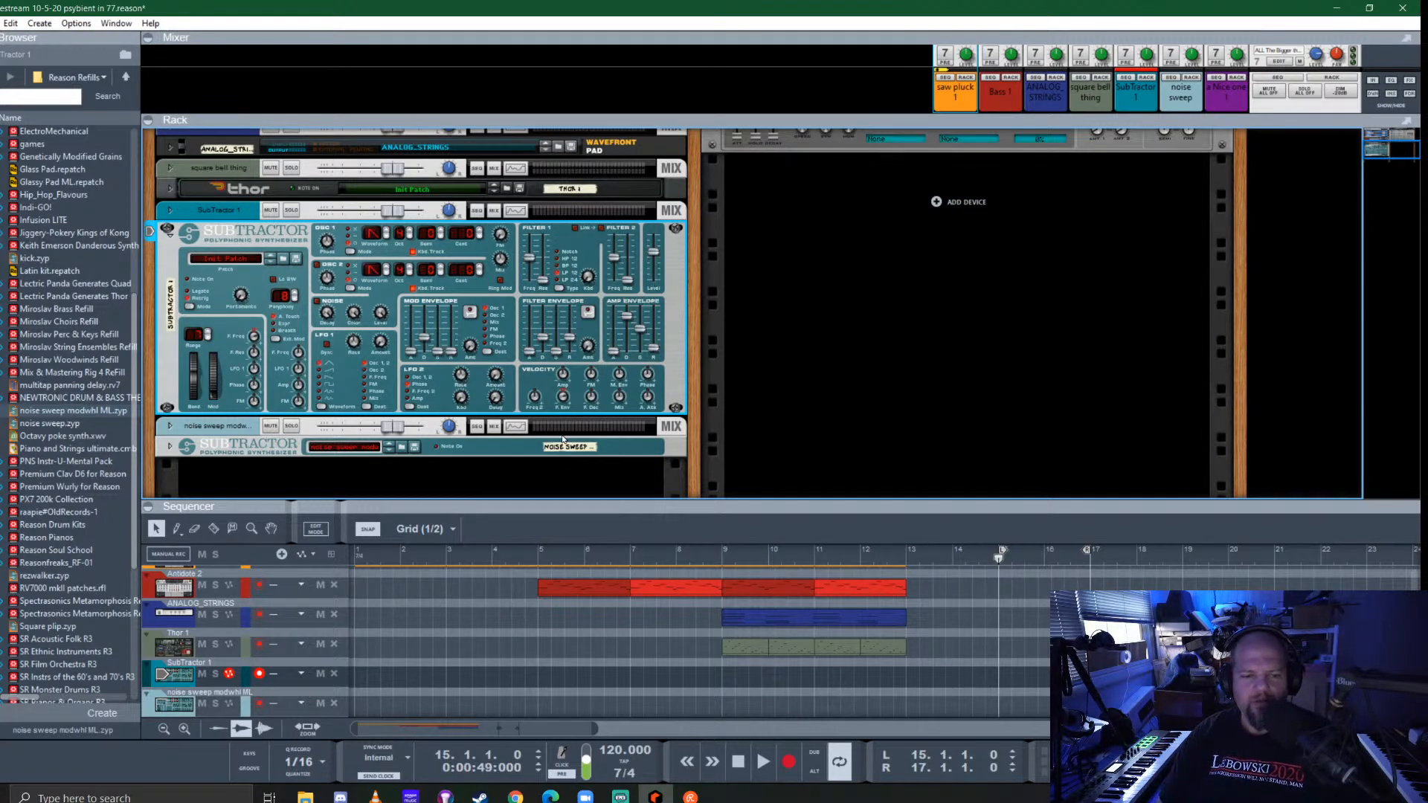
Enlarge the sequencer area and record a two-bar part on the SubTractor 1 track from bar 15
{"action": "left_click_drag", "start_coordinate": [835, 506], "coordinate": [859, 426]}
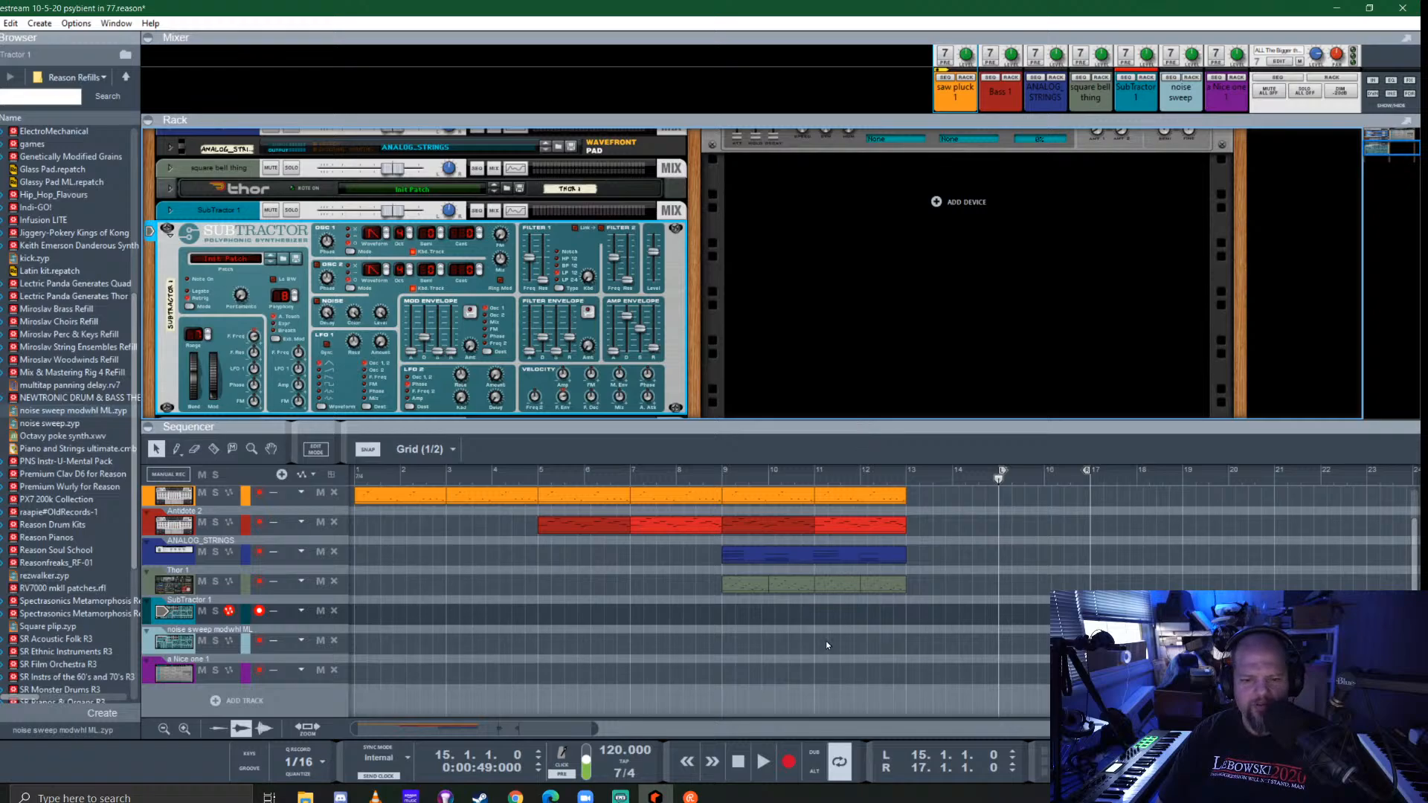
{"action": "scroll", "coordinate": [825, 641], "scroll_direction": "up", "scroll_amount": 1}
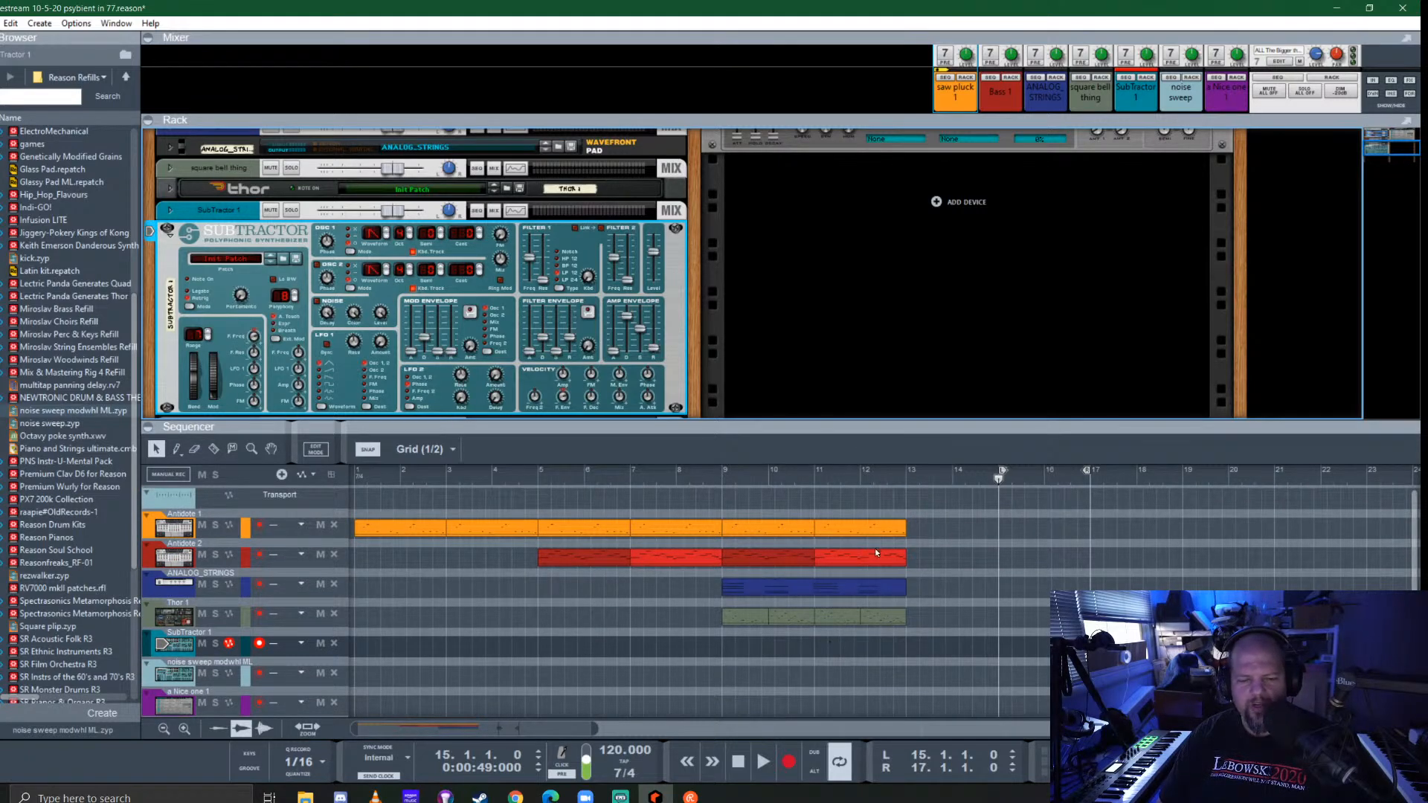
{"action": "left_click_drag", "start_coordinate": [822, 430], "coordinate": [824, 467]}
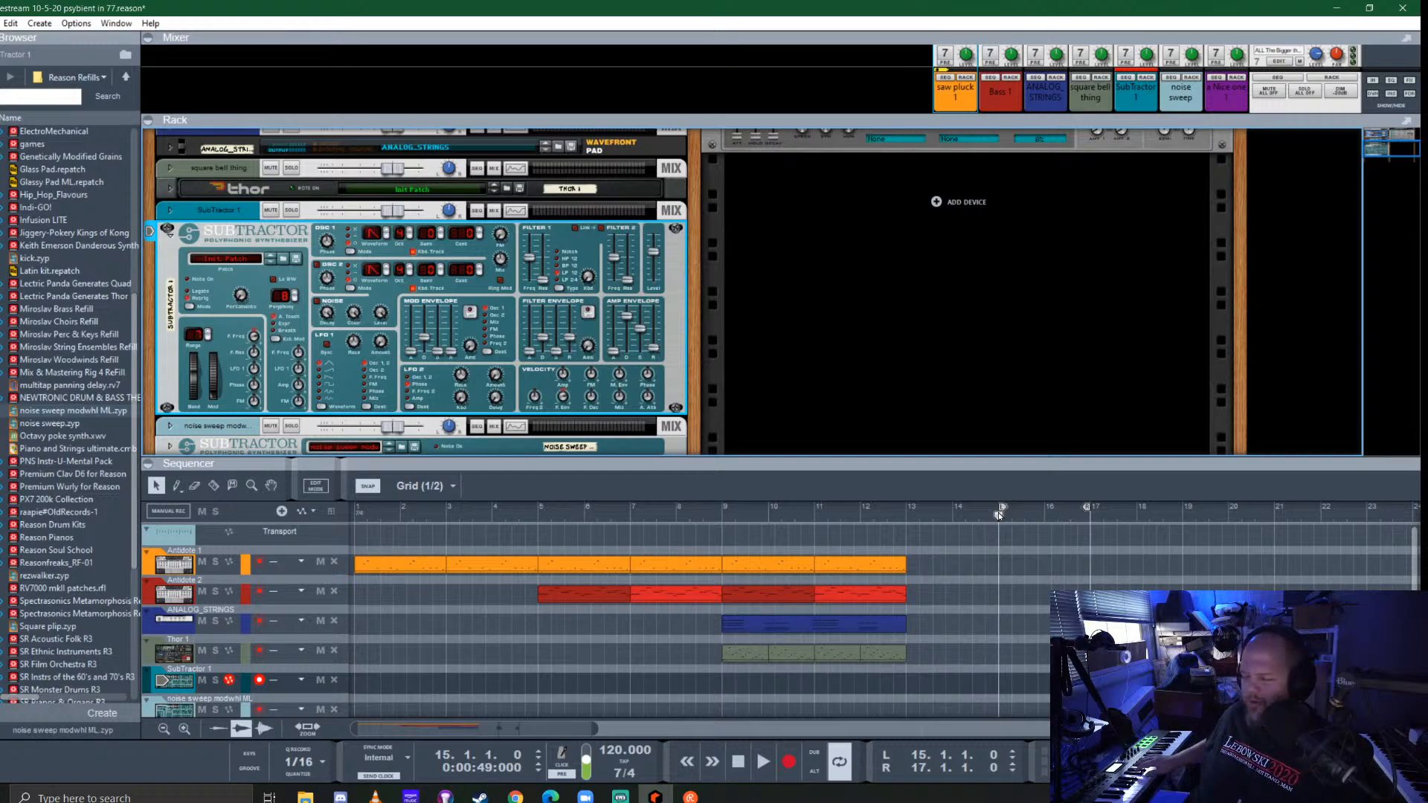
{"action": "key", "text": "ctrl+Return"}
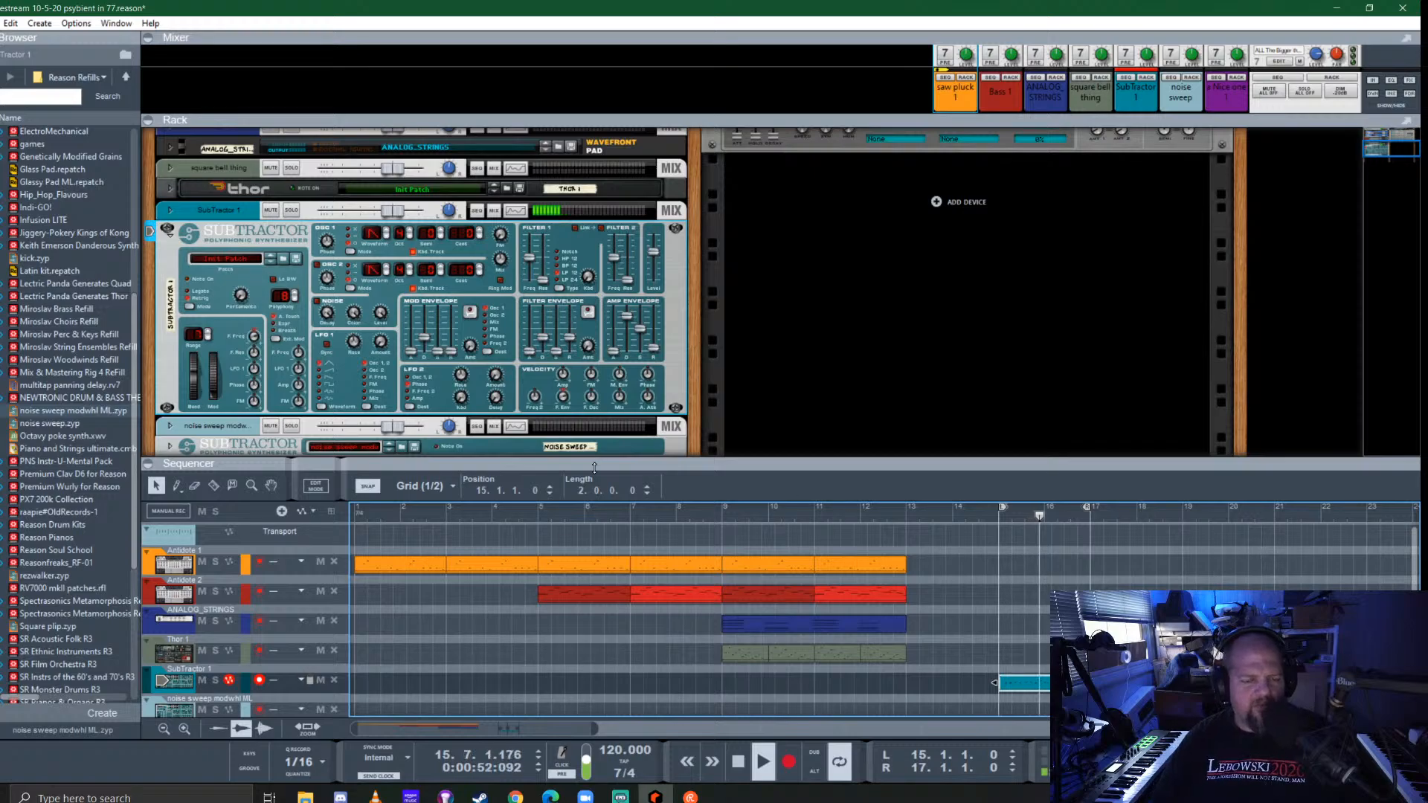
{"action": "key", "text": "space"}
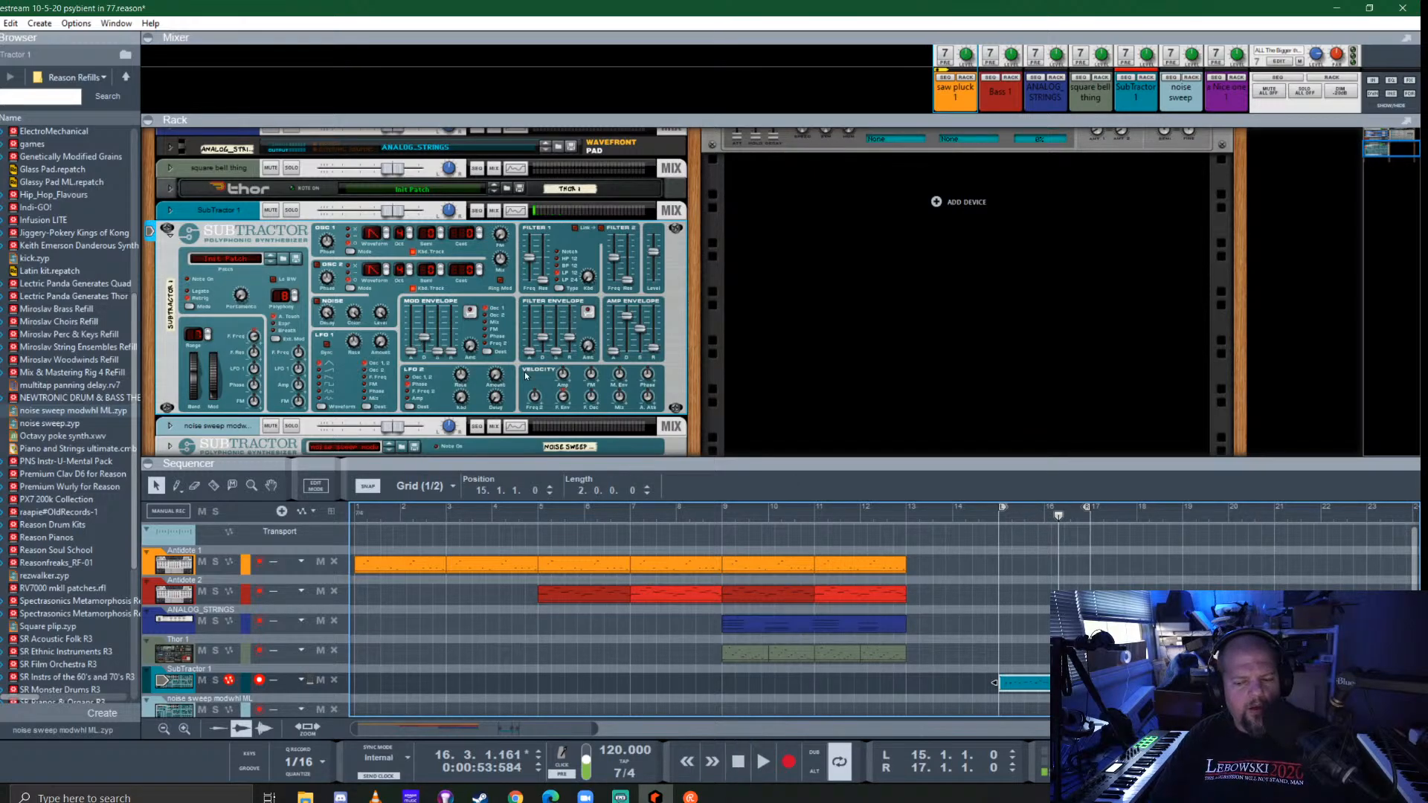
Play the recorded part in a loop from bar 15 and select the SubTractor 1 device in the rack
{"action": "key", "text": "KP_1"}
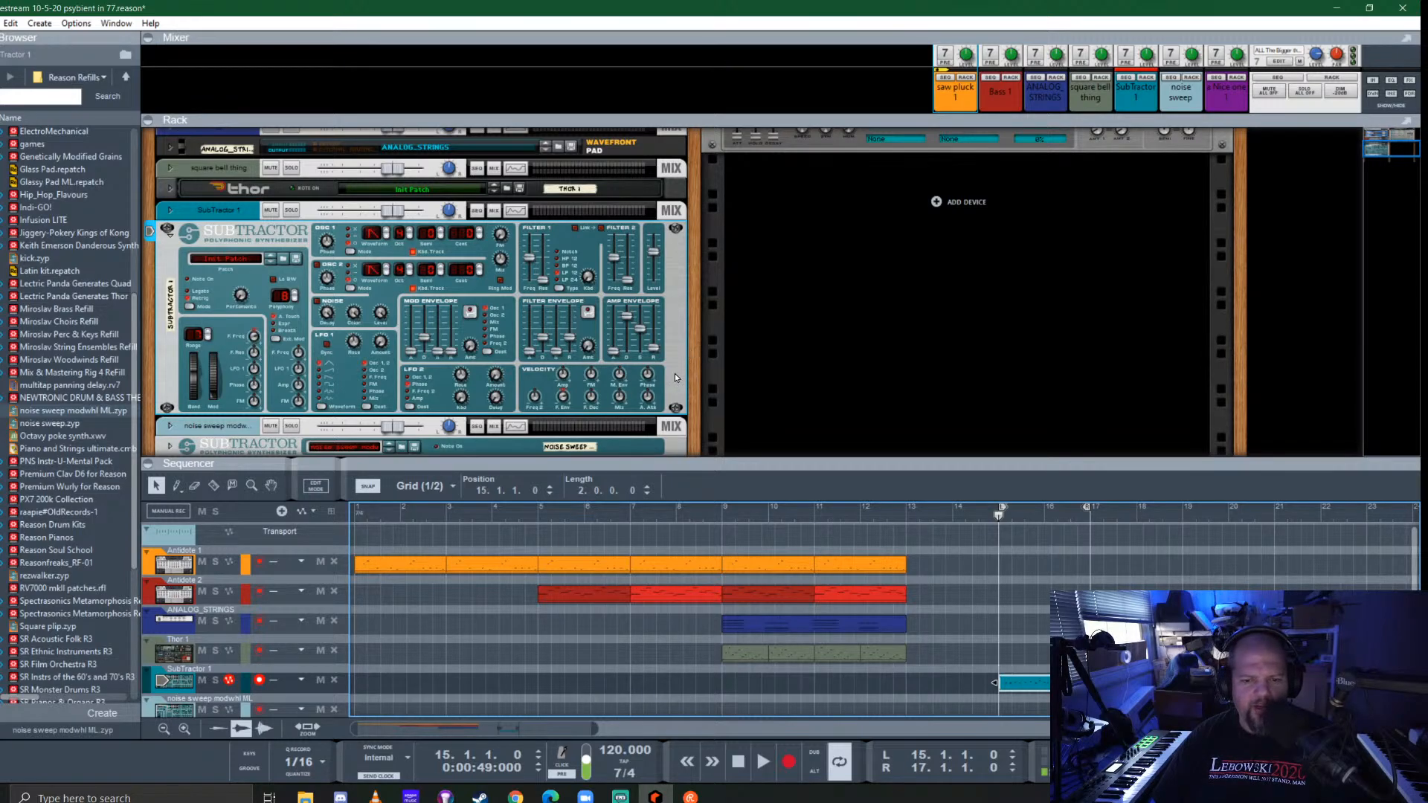
{"action": "key", "text": "space"}
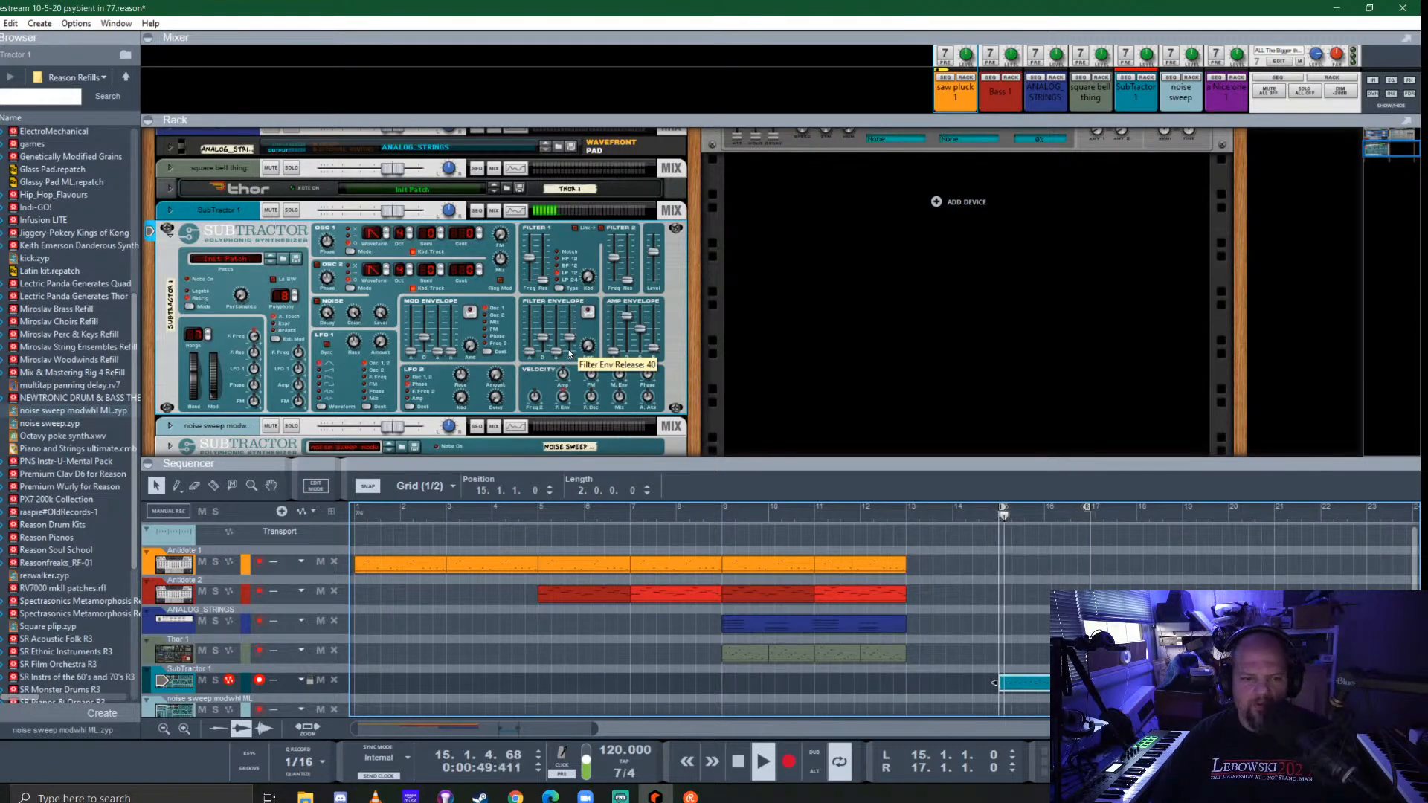
{"action": "left_click", "coordinate": [295, 235]}
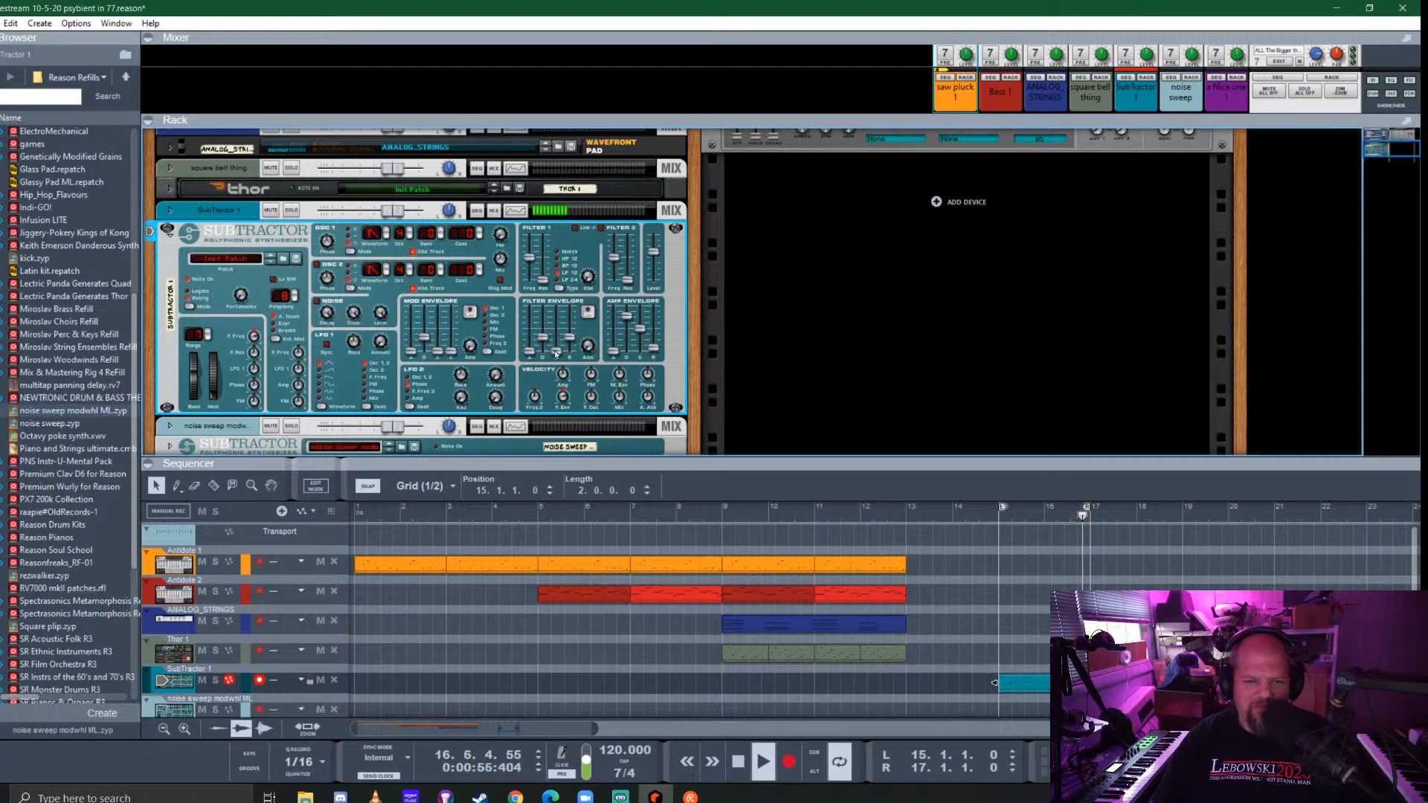
Raise SubTractor 1's Filter 1 resonance, lower its frequency, and slightly raise the Filter 2 frequency while looping from bar 15
{"action": "key", "text": "space"}
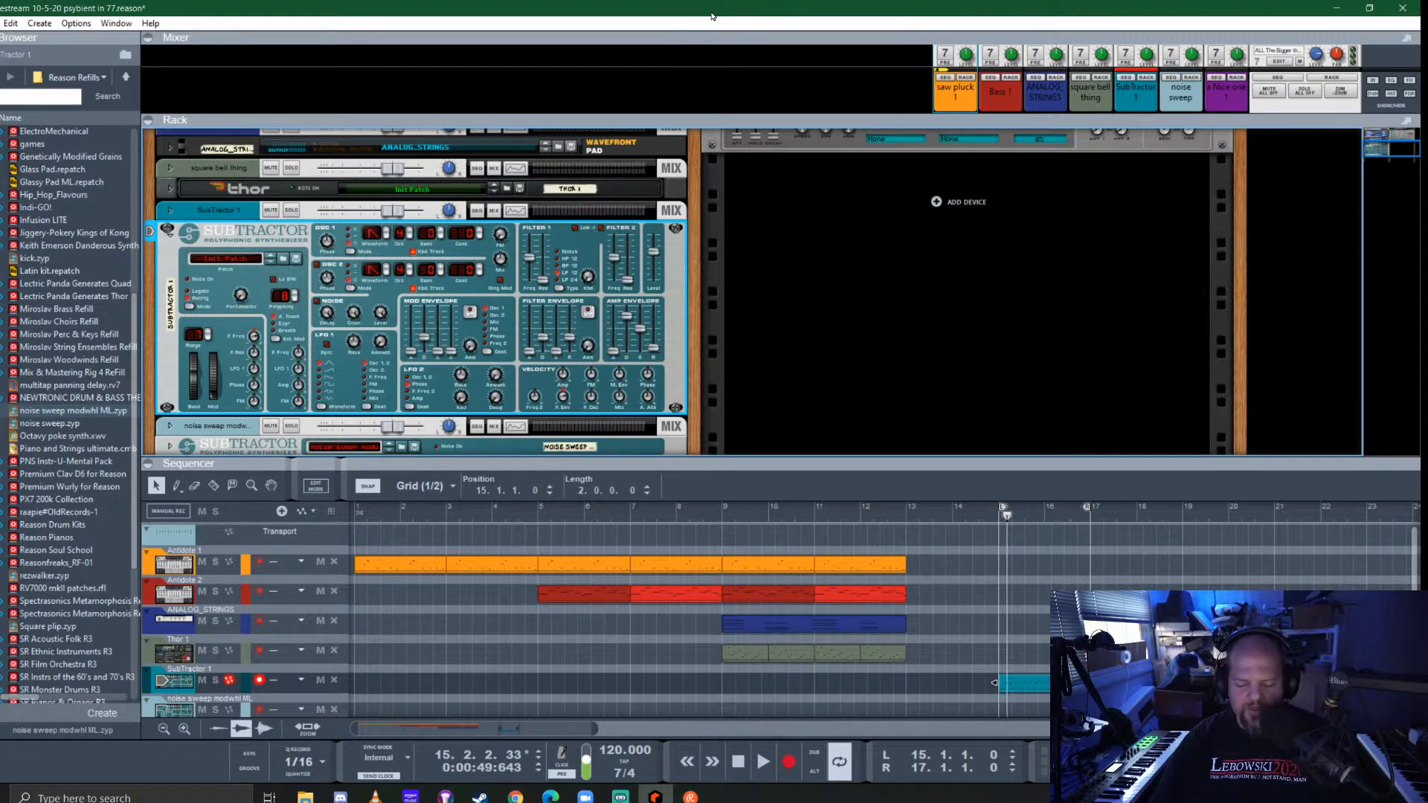
{"action": "key", "text": "KP_0"}
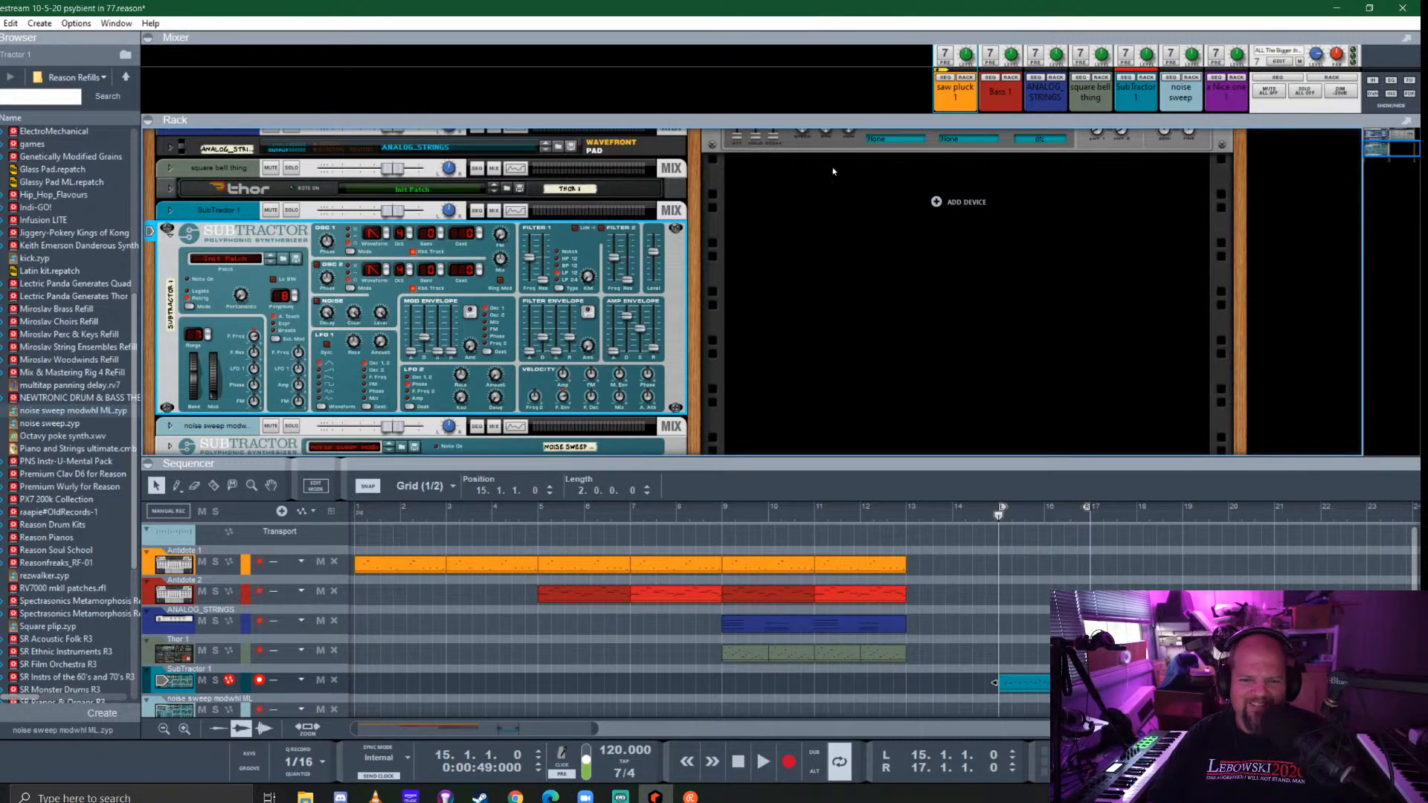
{"action": "scroll", "coordinate": [697, 344], "scroll_direction": "down", "scroll_amount": 1}
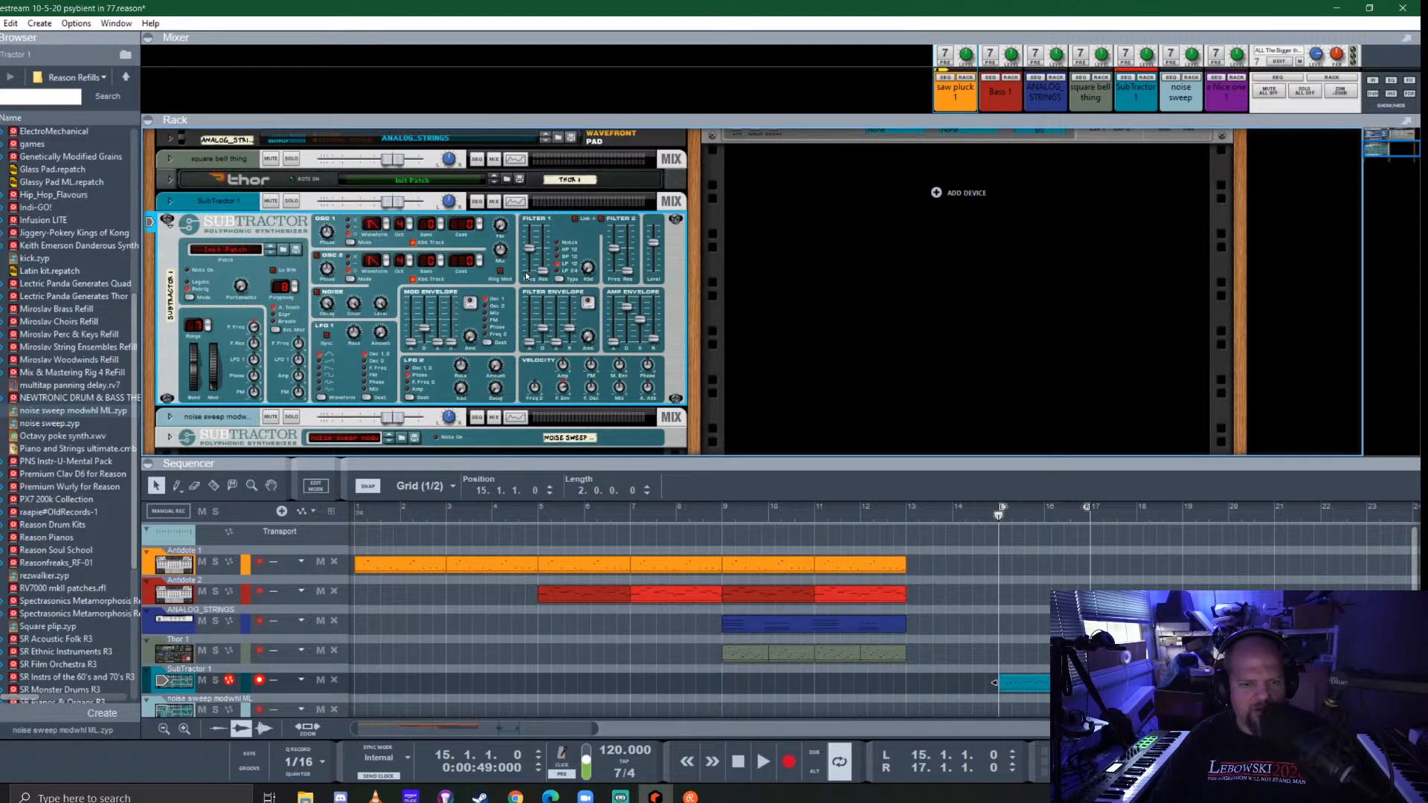
{"action": "left_click_drag", "start_coordinate": [543, 271], "coordinate": [544, 226]}
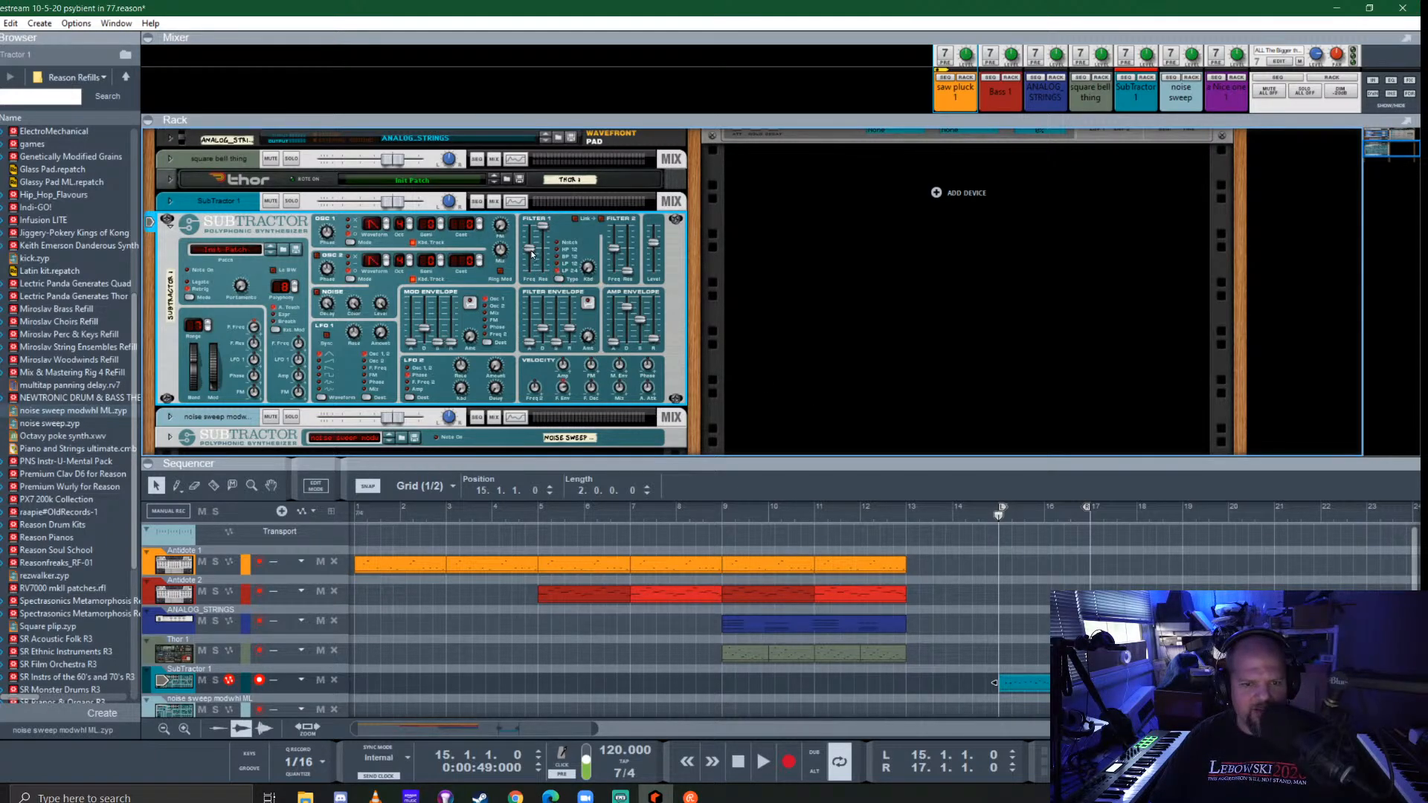
{"action": "key", "text": "space"}
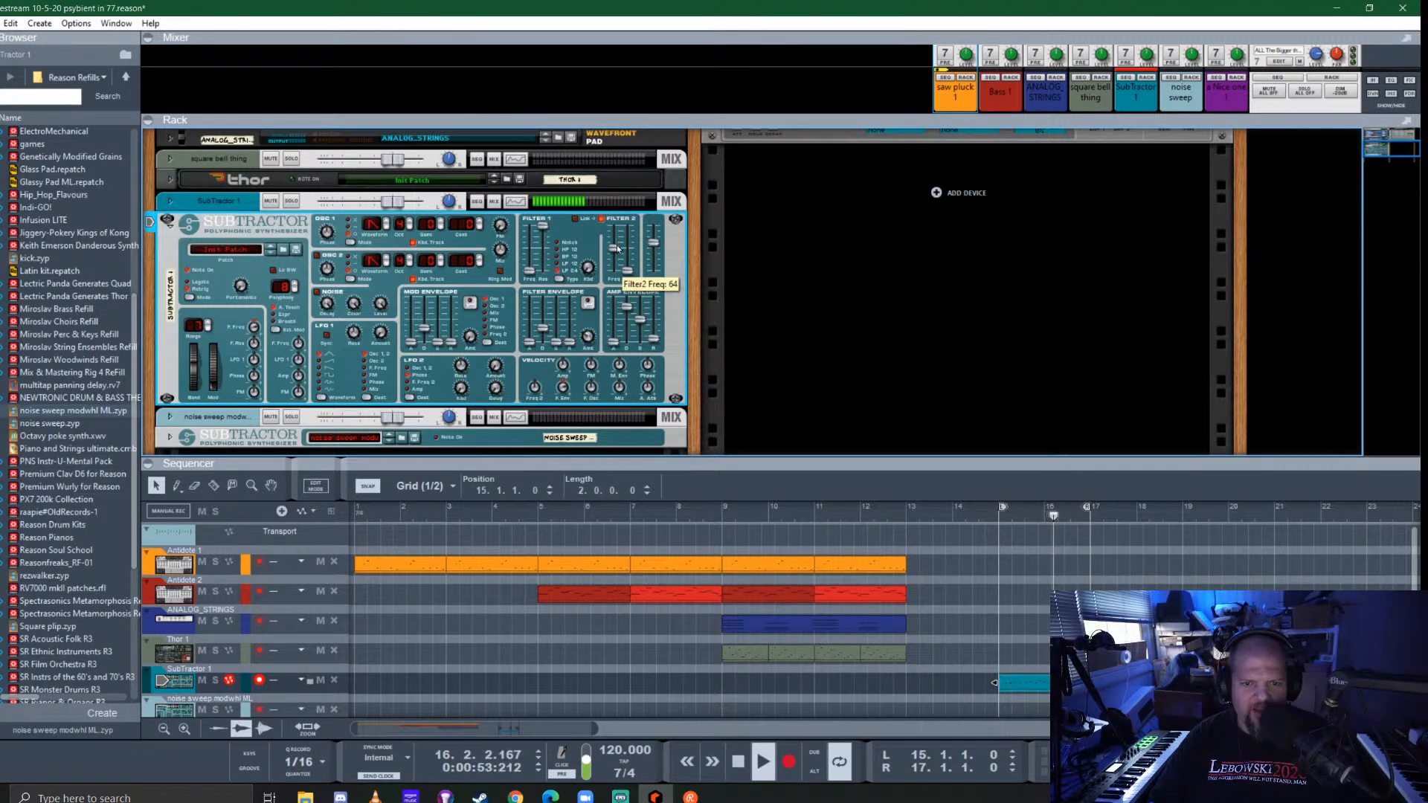
{"action": "mouse_move", "coordinate": [616, 245]}
{"action": "left_mouse_down"}
{"action": "mouse_move", "coordinate": [615, 259]}
{"action": "mouse_move", "coordinate": [616, 246]}
{"action": "left_mouse_up"}
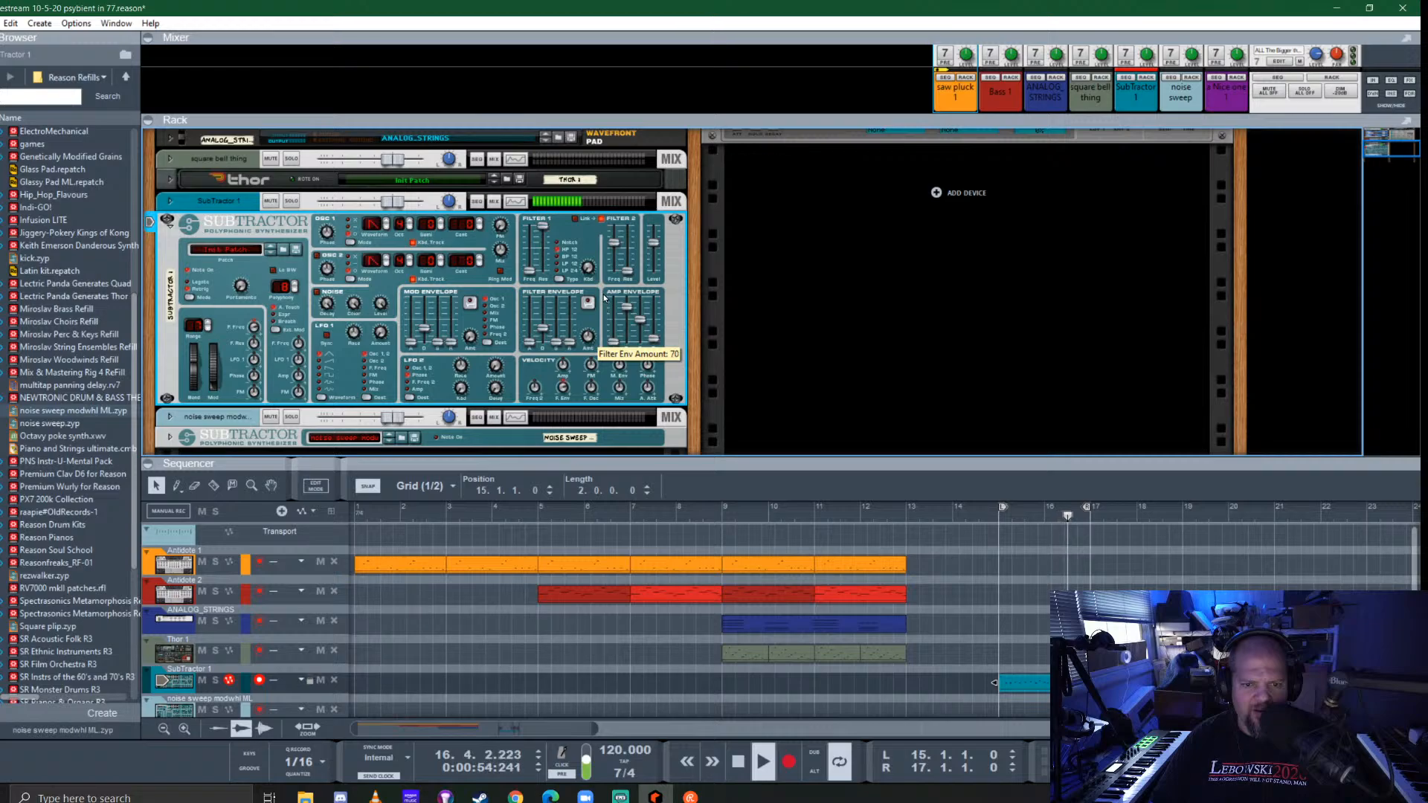
Shape SubTractor 1's filter envelope by raising its attack and setting its decay to 46
{"action": "left_click_drag", "start_coordinate": [544, 329], "coordinate": [544, 321]}
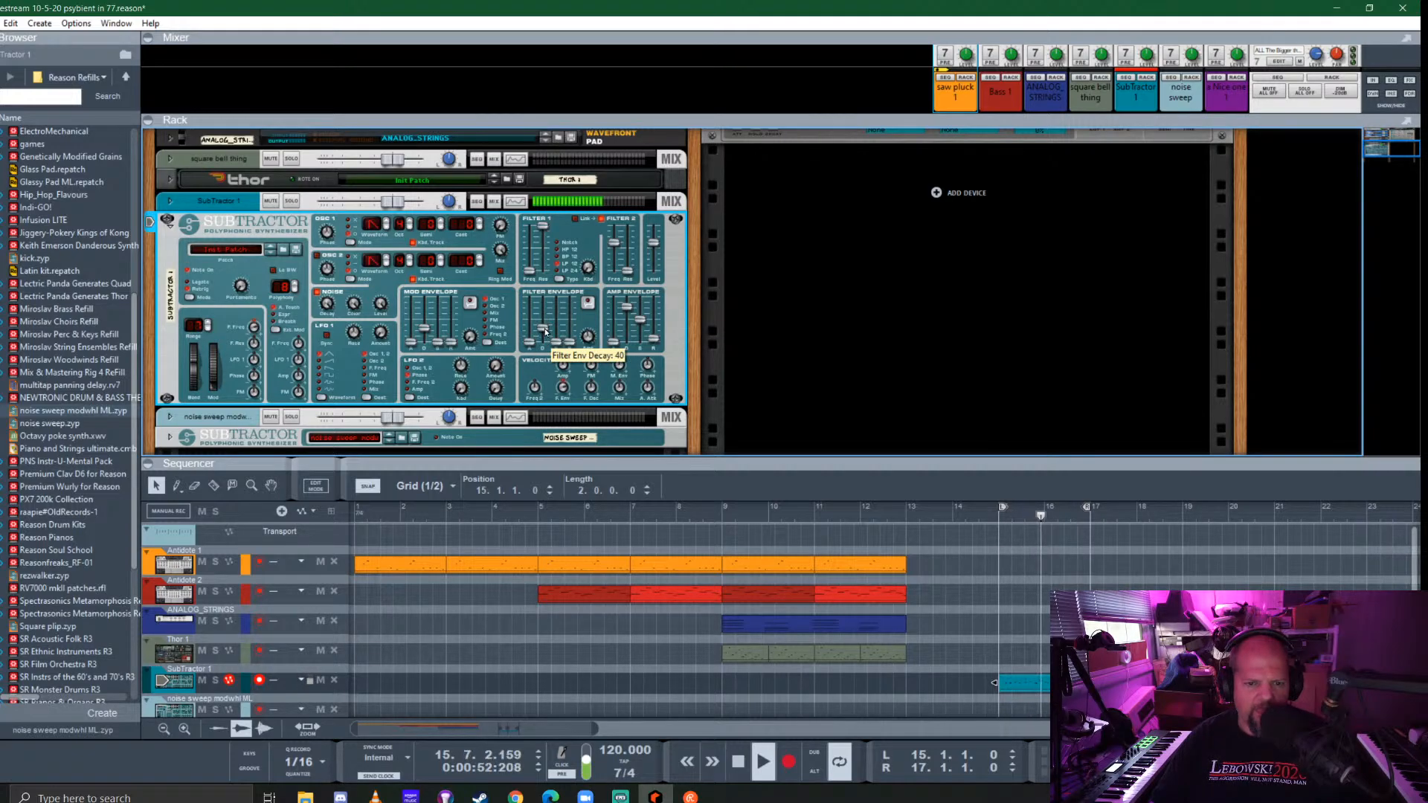
{"action": "left_click_drag", "start_coordinate": [530, 343], "coordinate": [533, 327]}
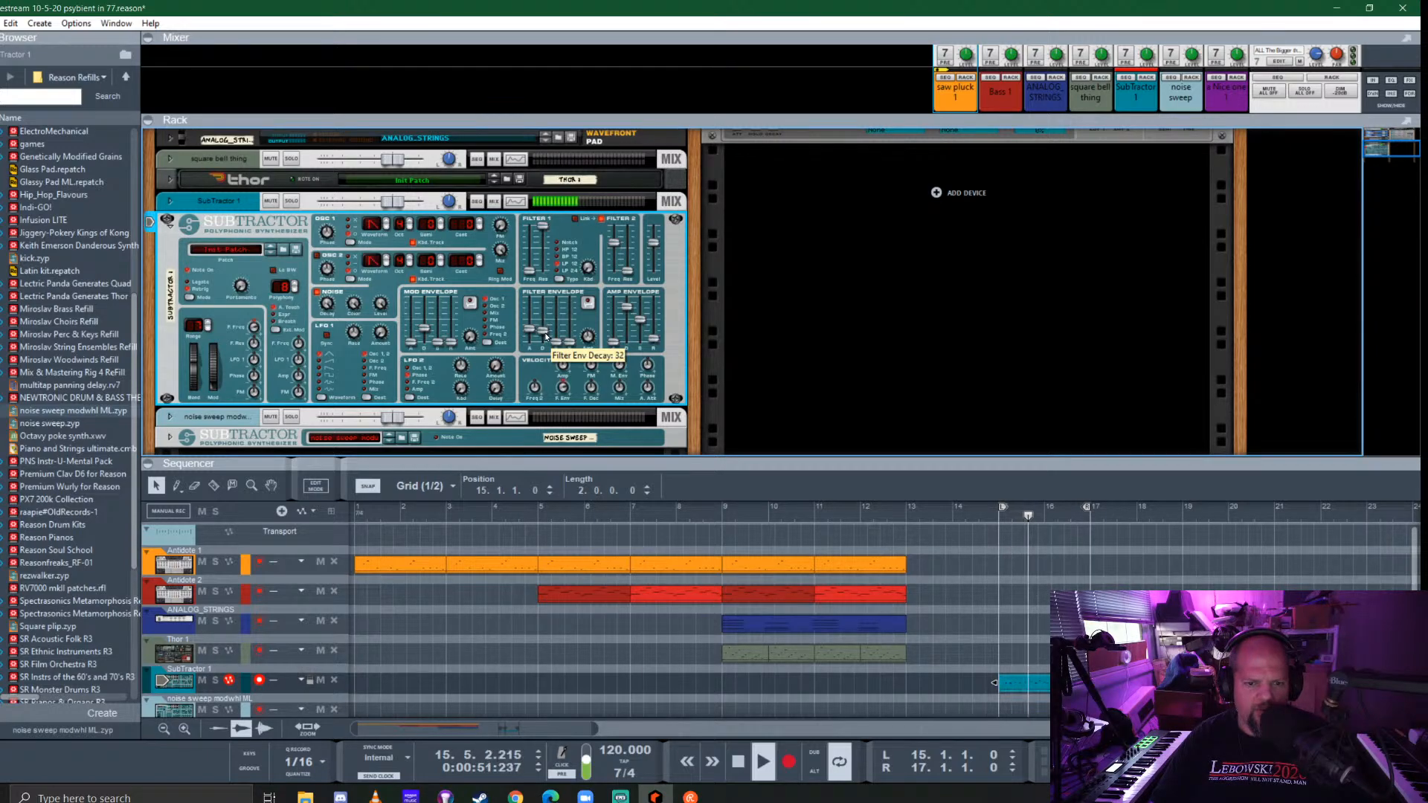
{"action": "left_click_drag", "start_coordinate": [545, 332], "coordinate": [545, 331]}
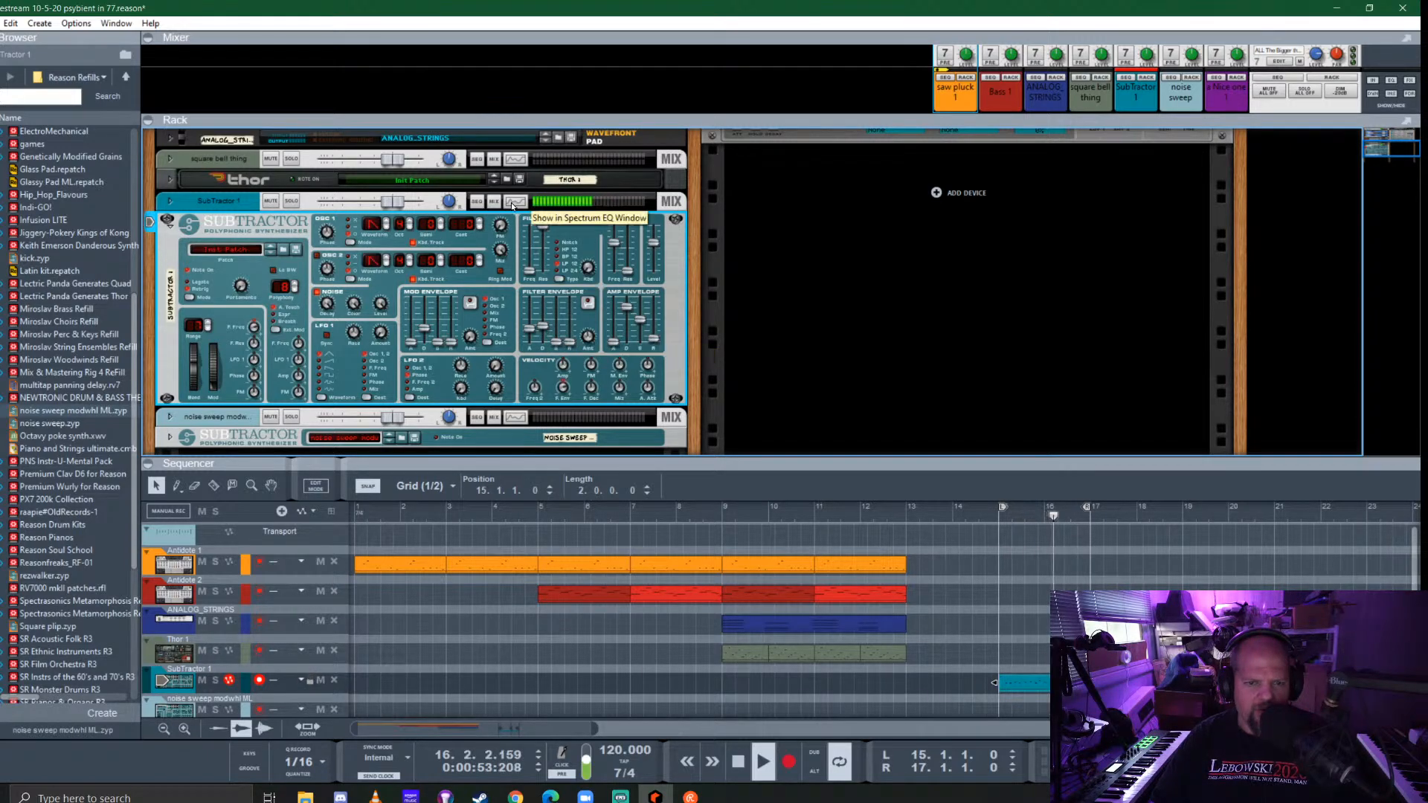
Enable the high-pass filter in the SubTractor 1 channel's Spectrum EQ and set its frequency to about 640 Hz
{"action": "left_click", "coordinate": [513, 202]}
{"action": "left_click", "coordinate": [1139, 283]}
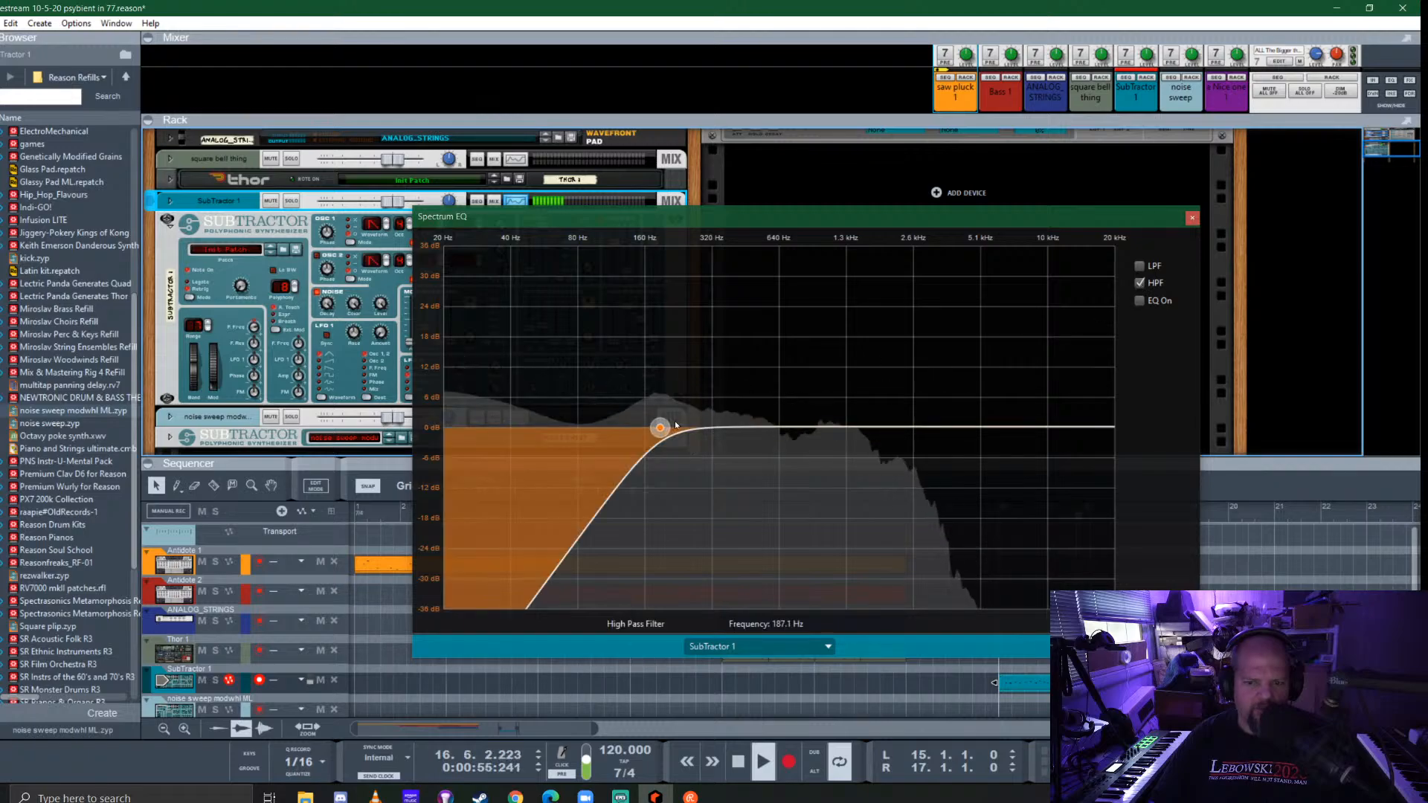
{"action": "left_click_drag", "start_coordinate": [664, 432], "coordinate": [781, 418]}
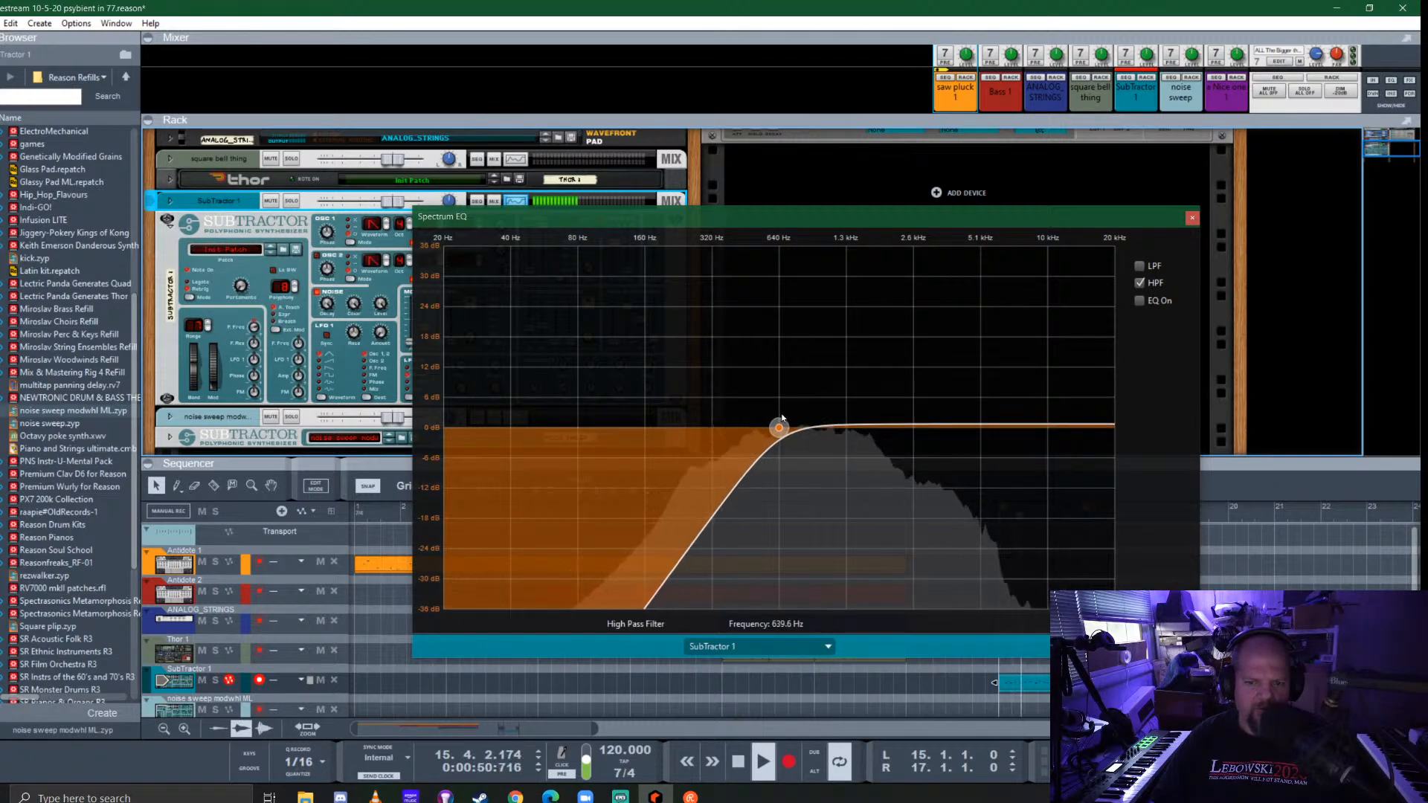
{"action": "left_click", "coordinate": [1192, 217]}
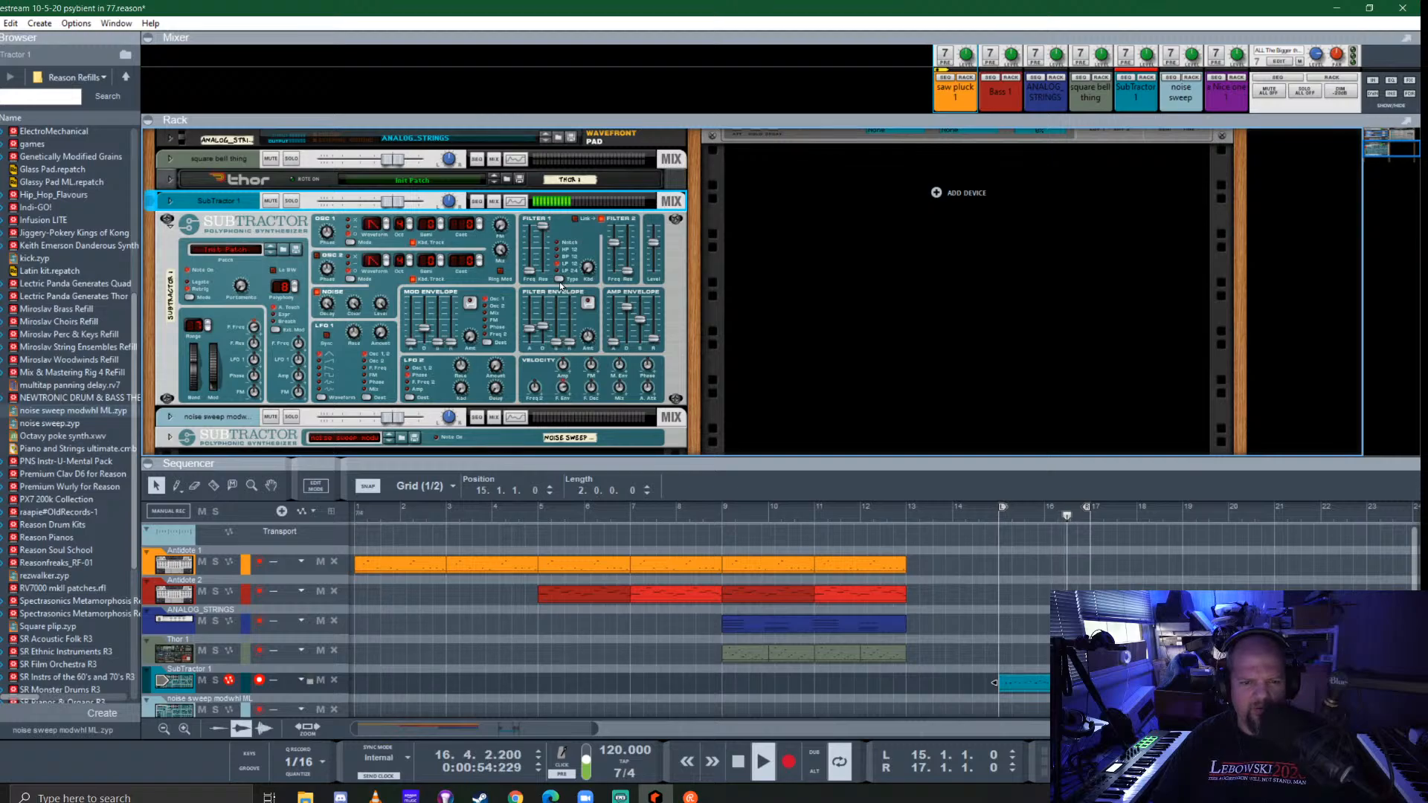
Set SubTractor 1's LFO 1 rate to 114, raise the LFO 1 amount, and stop playback
{"action": "left_click", "coordinate": [588, 340]}
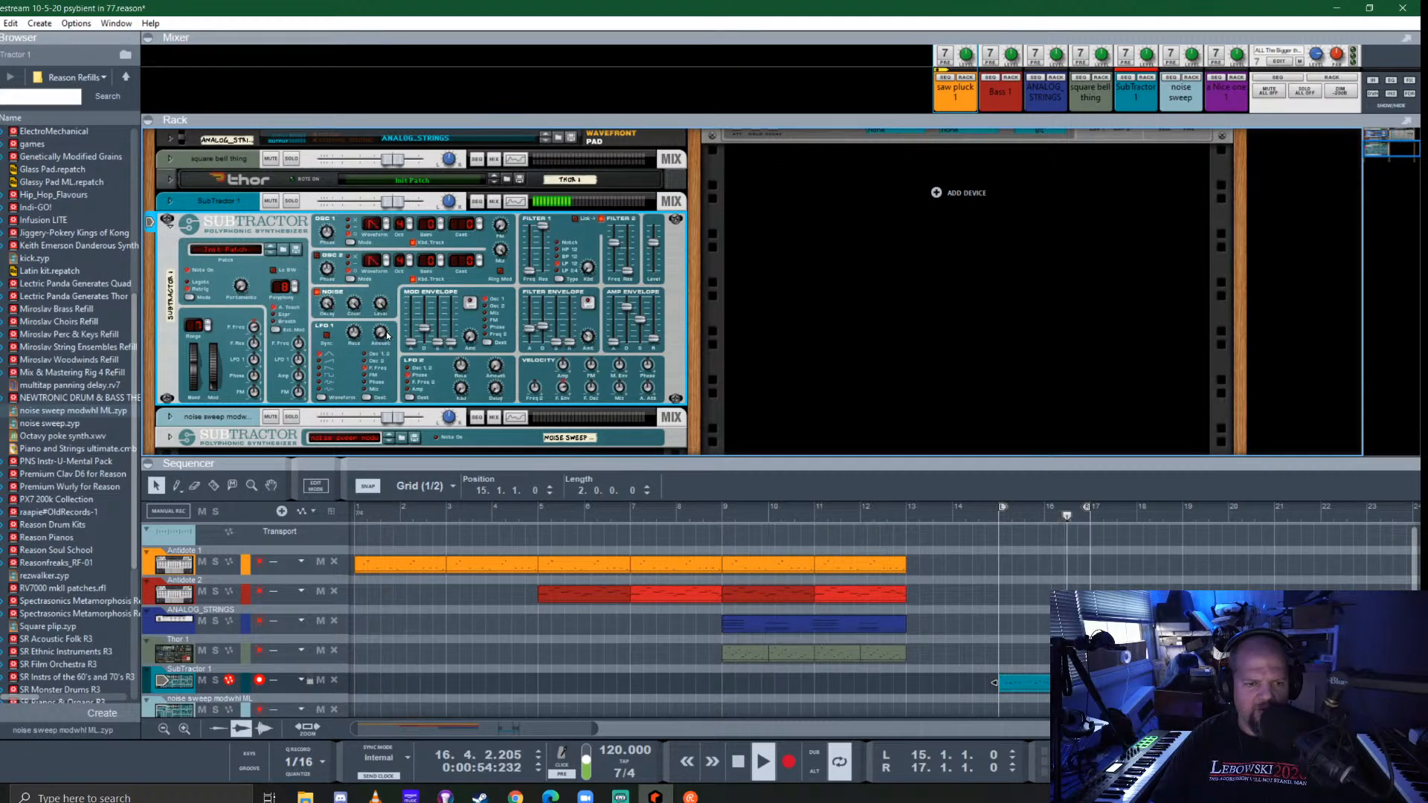
{"action": "left_click_drag", "start_coordinate": [352, 336], "coordinate": [365, 282]}
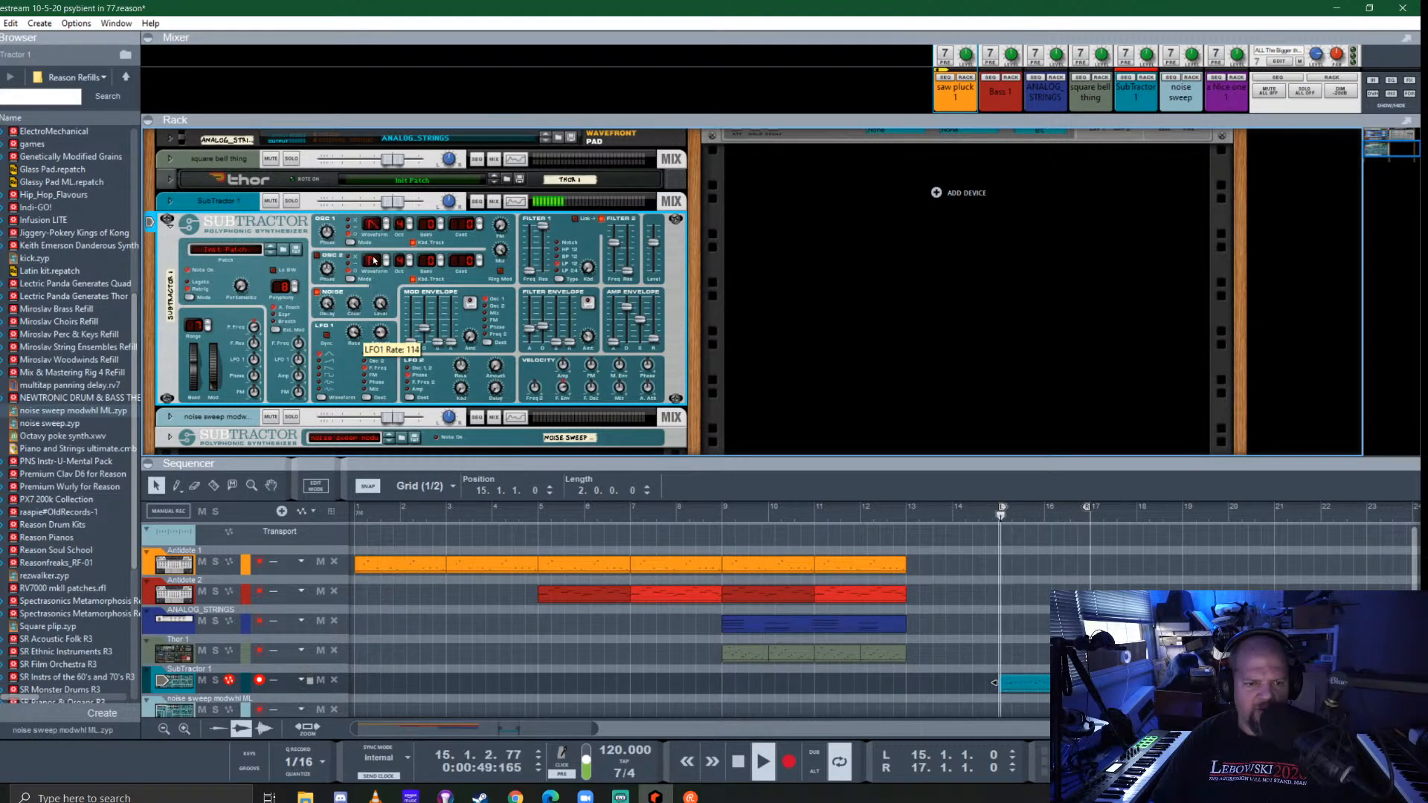
{"action": "left_click_drag", "start_coordinate": [379, 333], "coordinate": [413, 311]}
{"action": "key", "text": "space"}
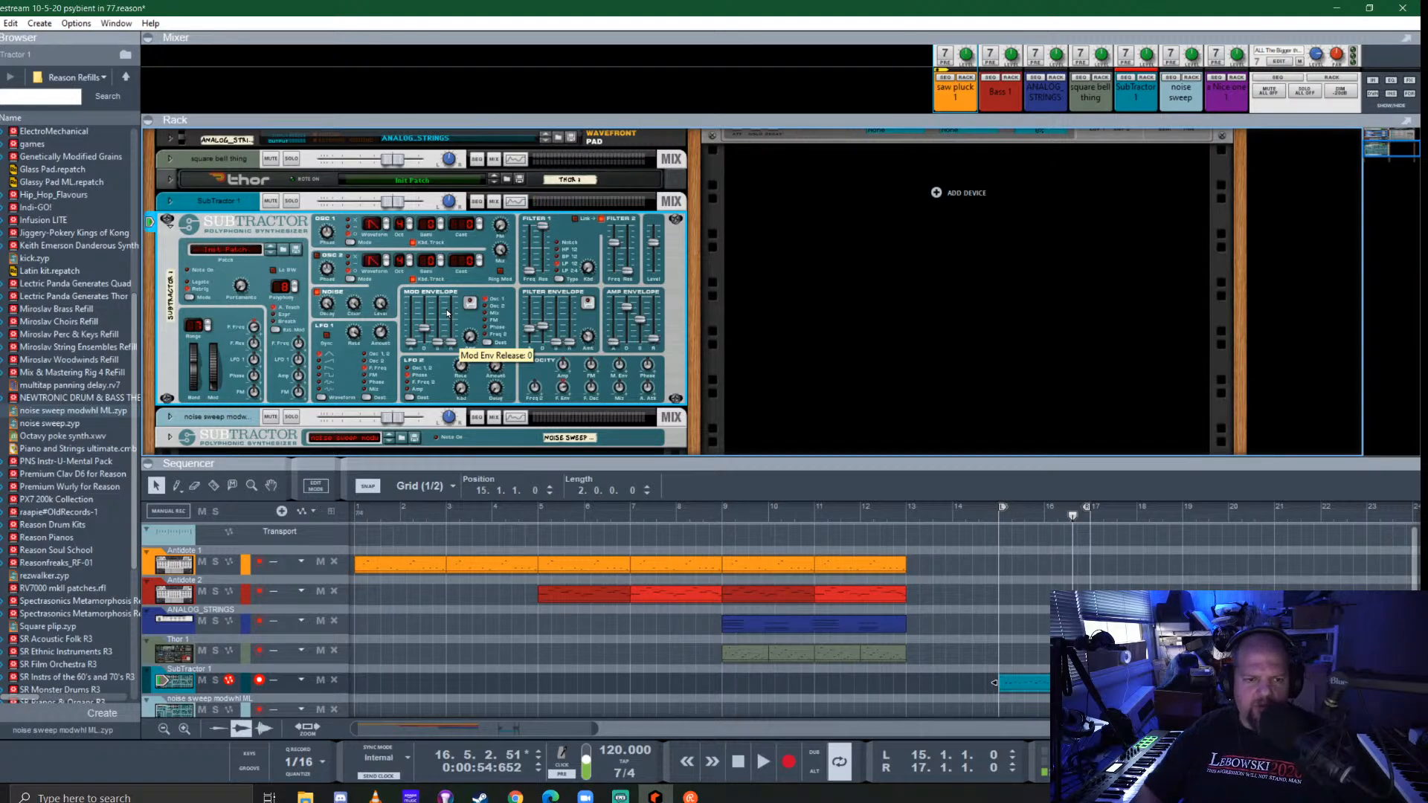
Add the Fritz Granular Engine as an insert effect on the SubTractor 1 mix channel and load its Cirrocumulus patch
{"action": "left_click", "coordinate": [170, 200]}
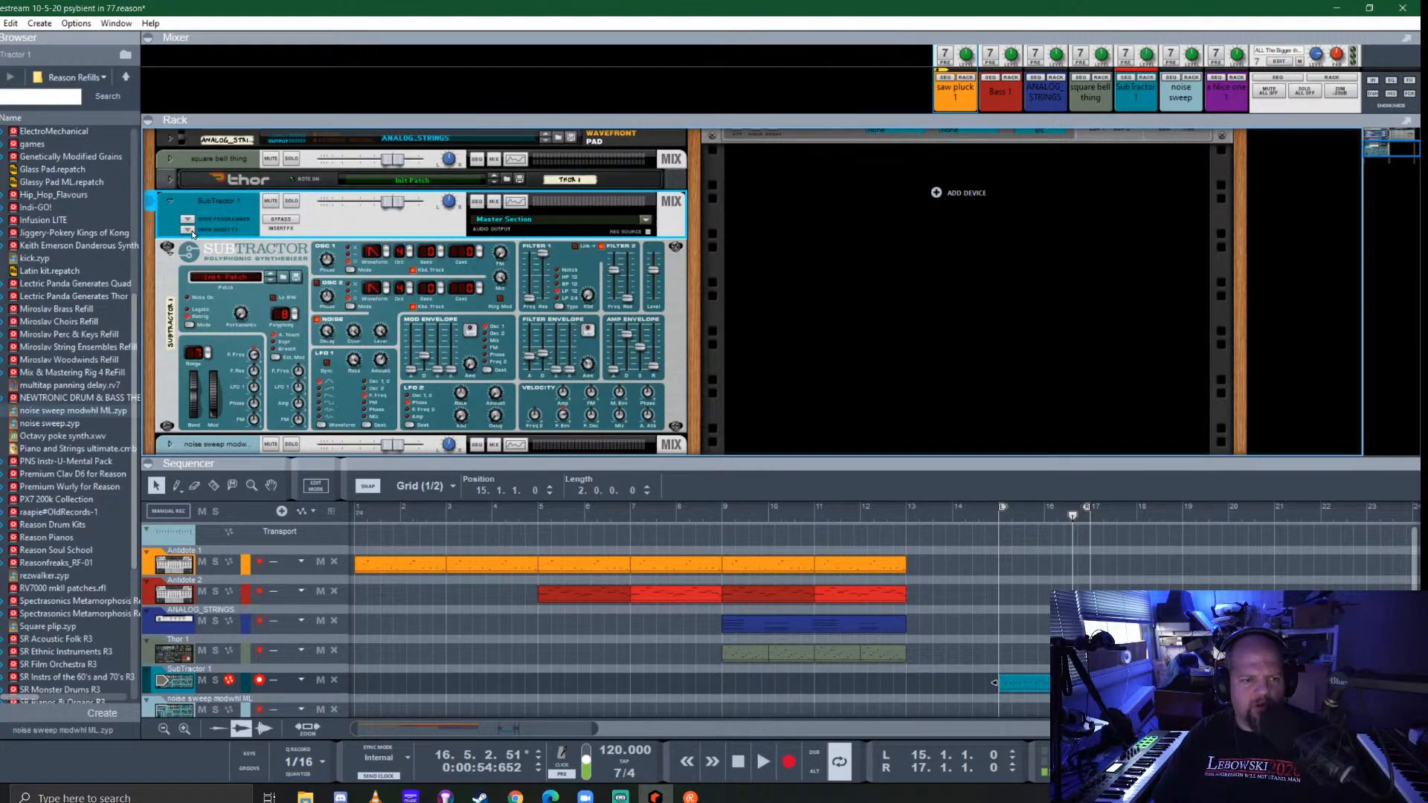
{"action": "left_click", "coordinate": [188, 230]}
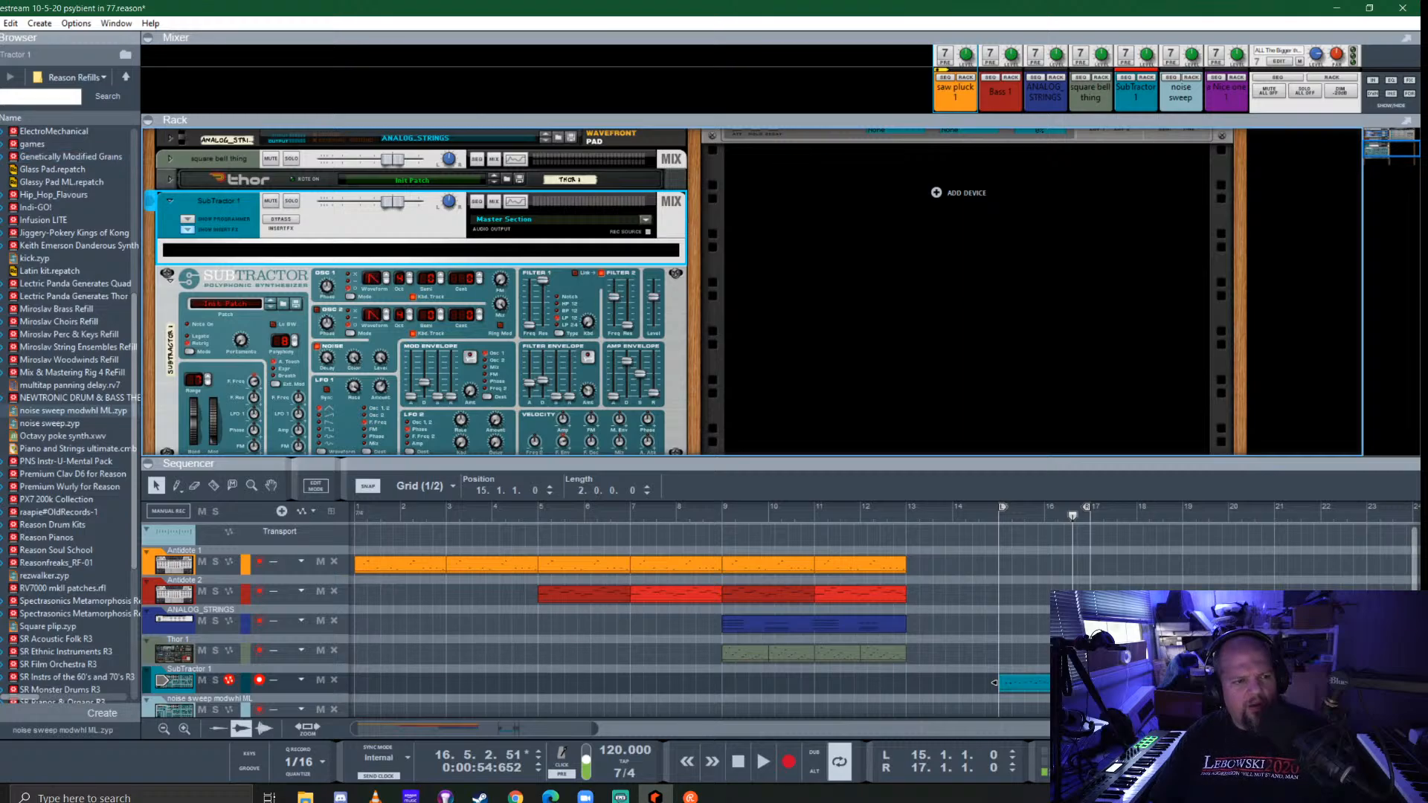
{"action": "left_click", "coordinate": [1, 100]}
{"action": "scroll", "coordinate": [86, 328], "scroll_direction": "down", "scroll_amount": 15}
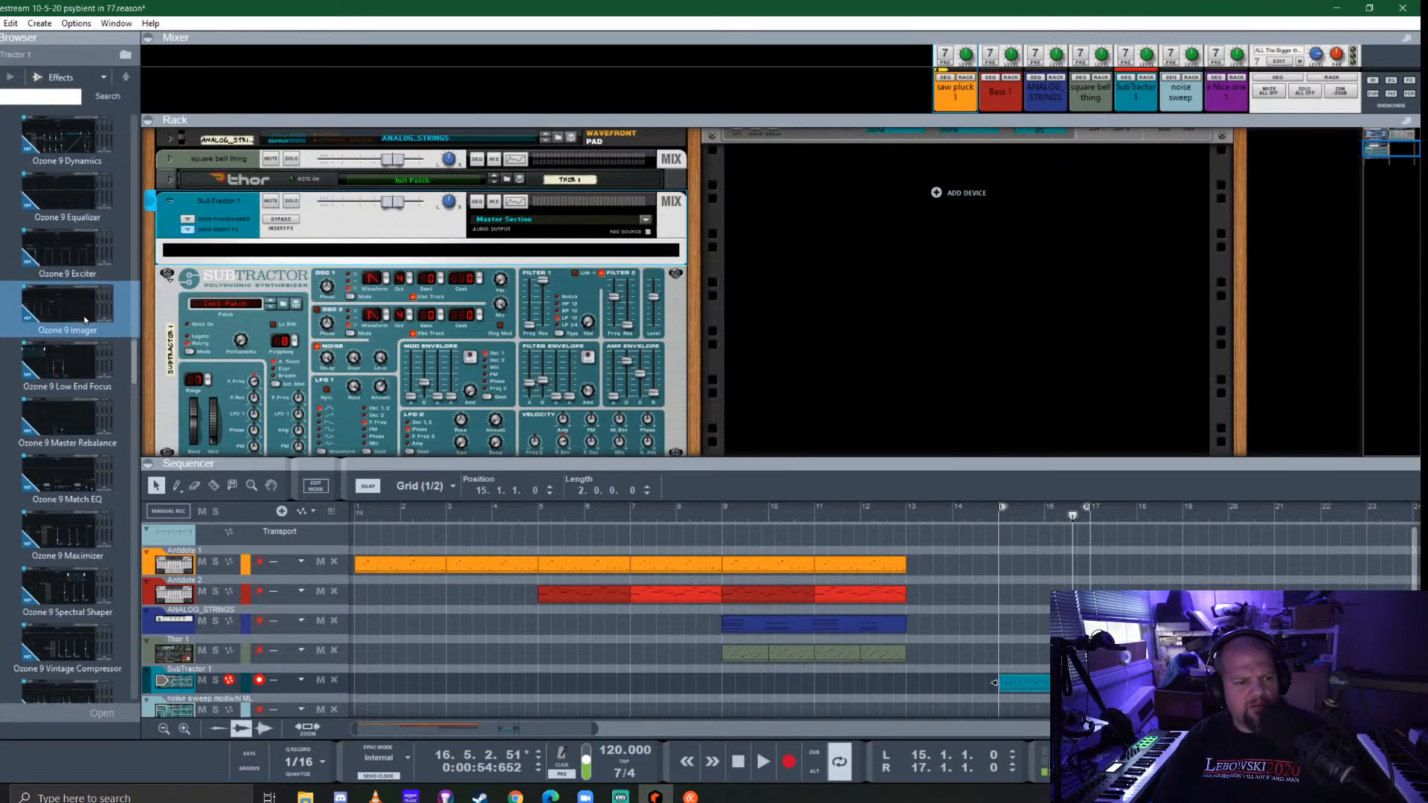
{"action": "scroll", "coordinate": [86, 320], "scroll_direction": "down", "scroll_amount": 10}
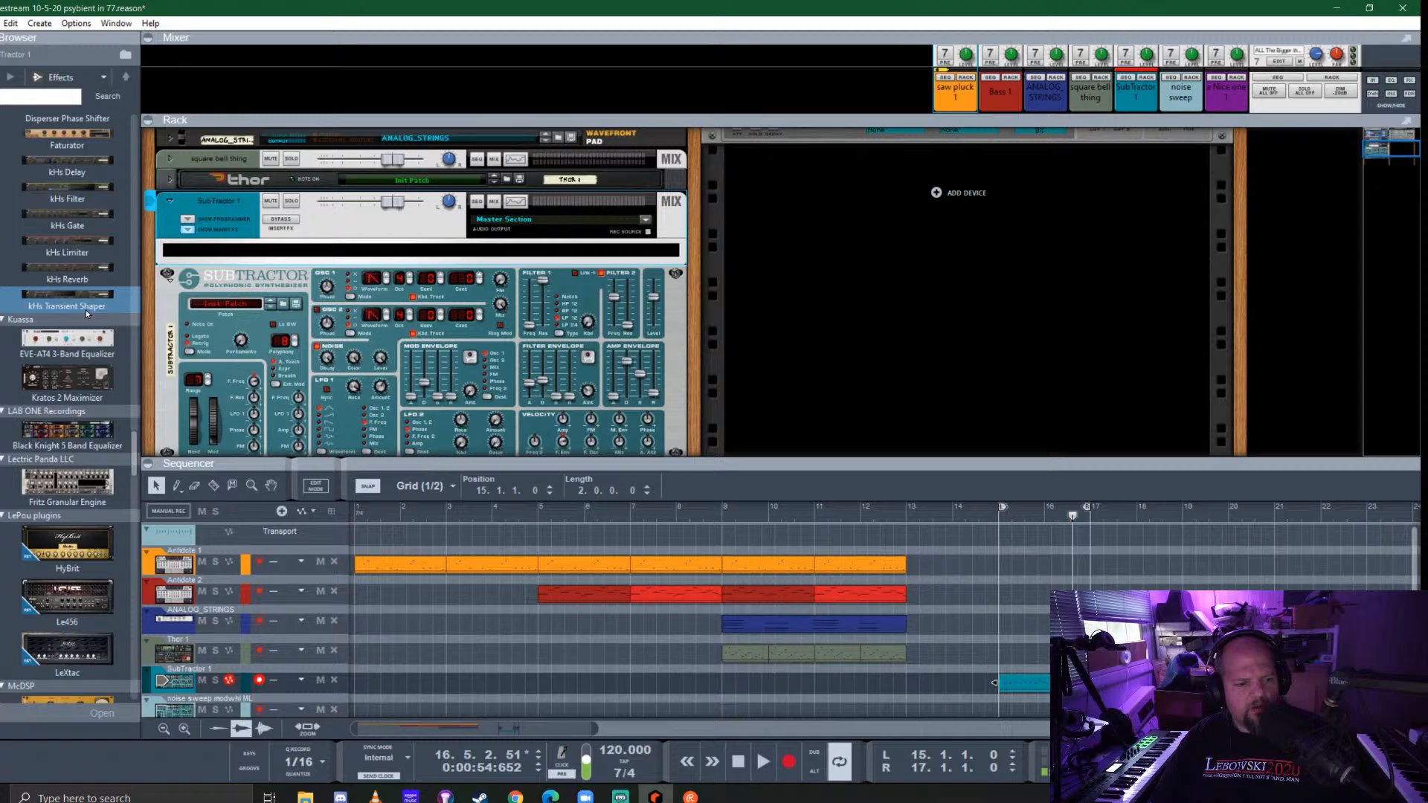
{"action": "scroll", "coordinate": [86, 309], "scroll_direction": "down", "scroll_amount": 3}
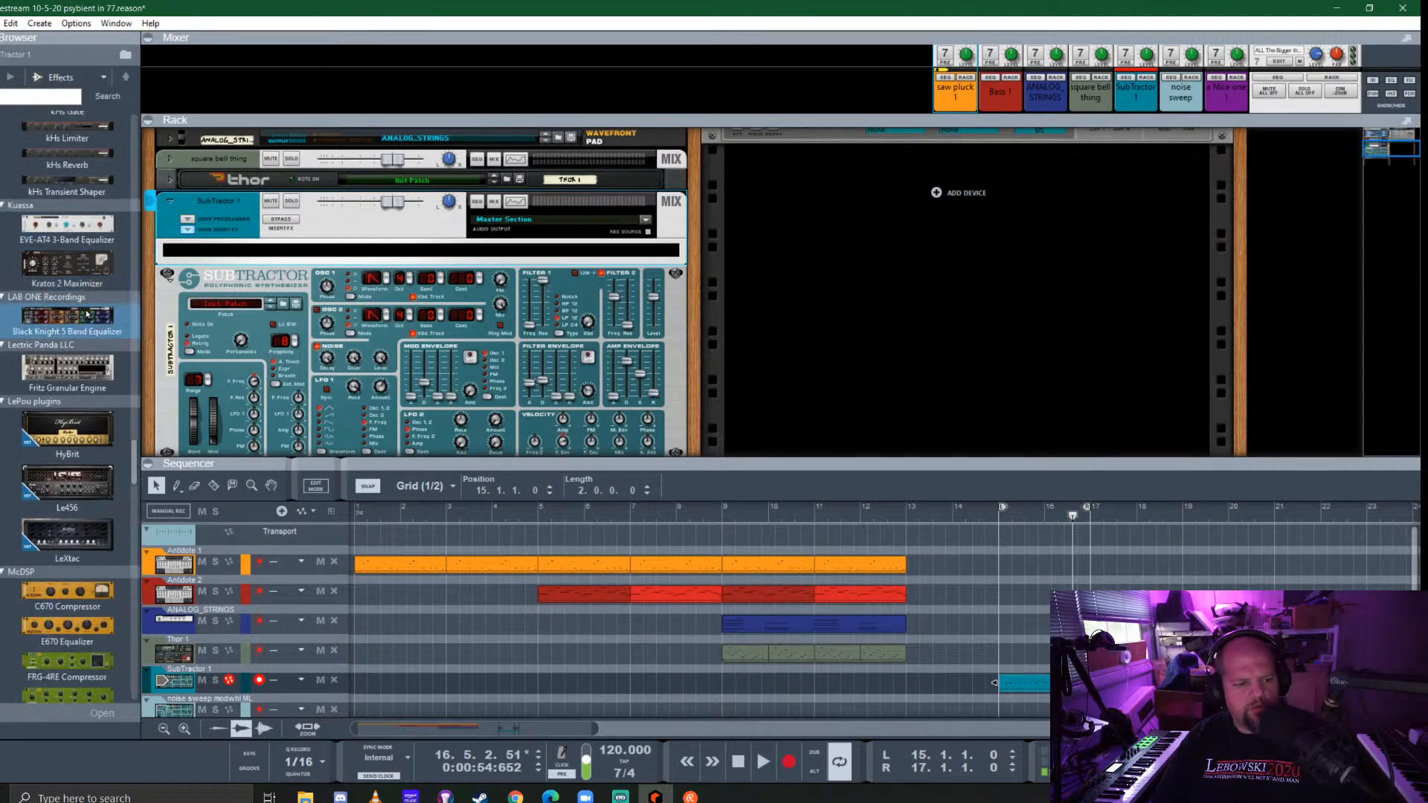
{"action": "left_click_drag", "start_coordinate": [43, 379], "coordinate": [382, 262]}
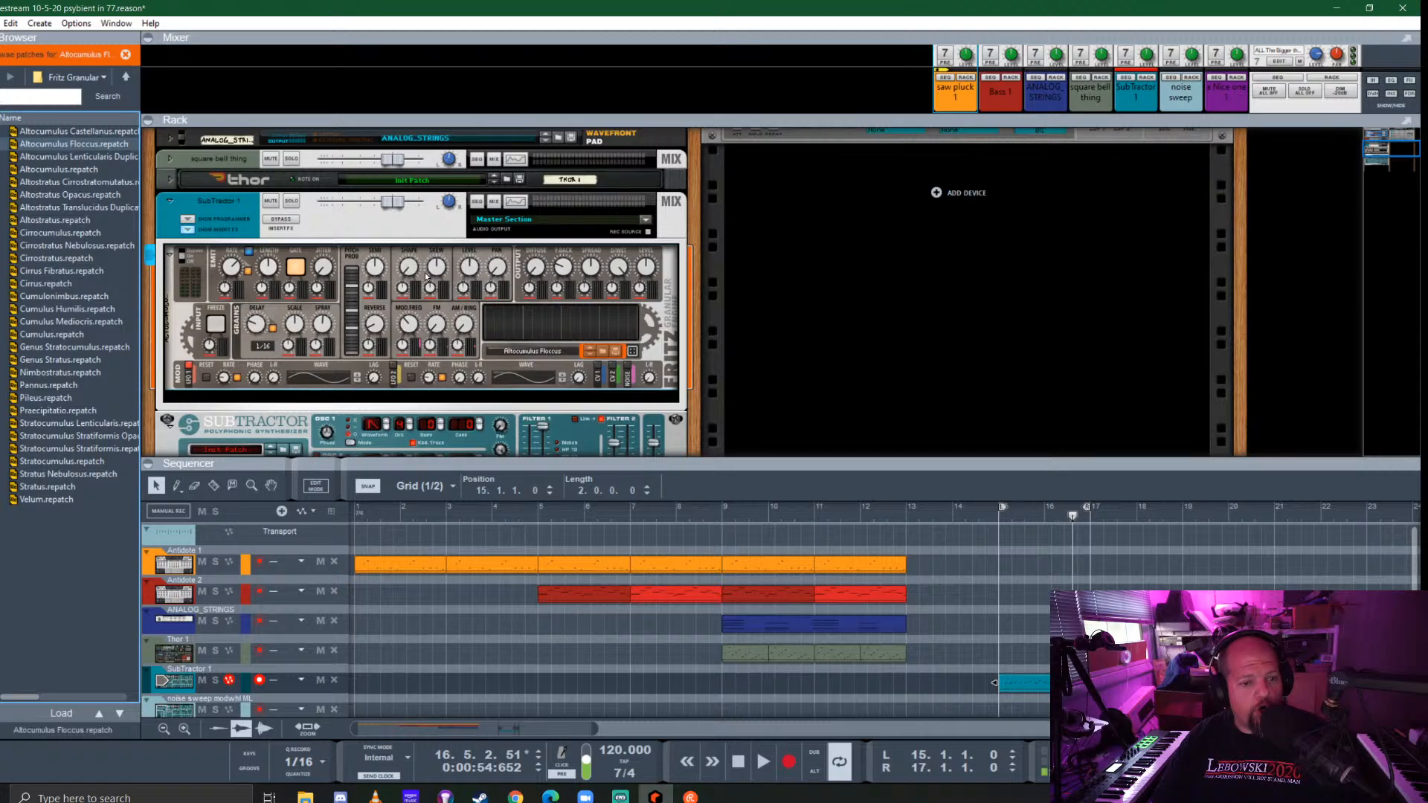
{"action": "left_click_drag", "start_coordinate": [64, 233], "coordinate": [323, 315]}
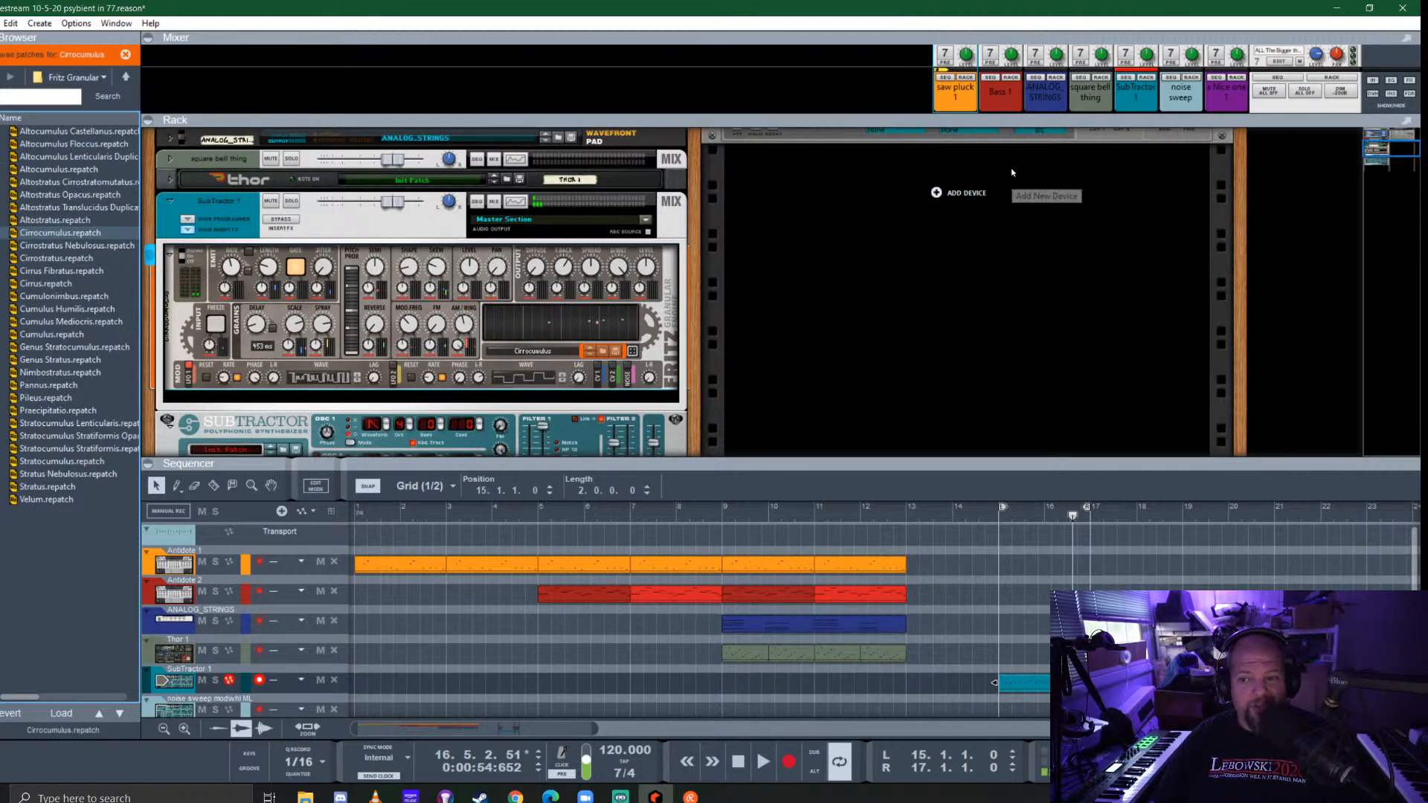
Enable send 1 on the SubTractor 1 mixer channel, rename the channel "bubbles", and return to the rack
{"action": "left_click_drag", "start_coordinate": [1171, 119], "coordinate": [1164, 235]}
{"action": "left_click", "coordinate": [1127, 232]}
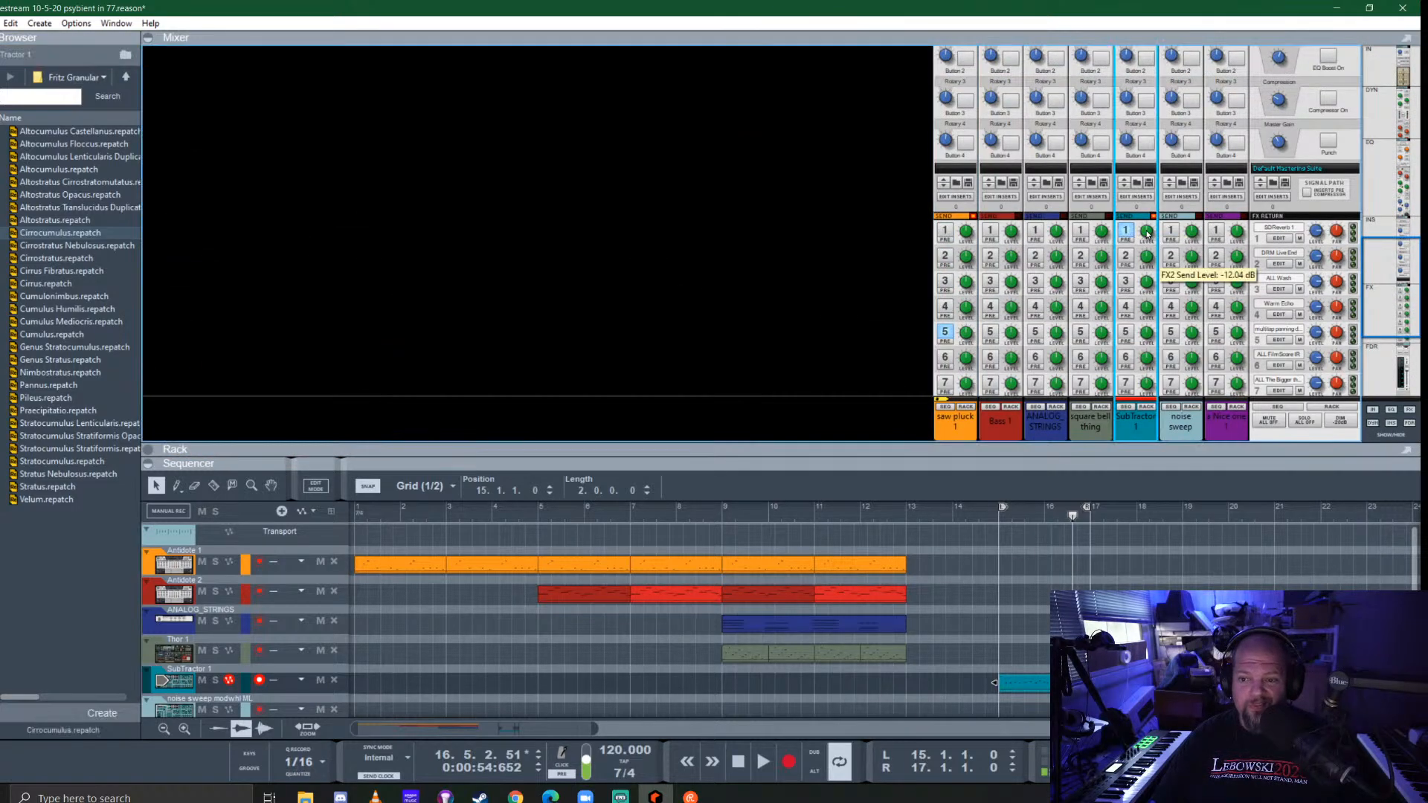
{"action": "double_click", "coordinate": [1136, 417]}
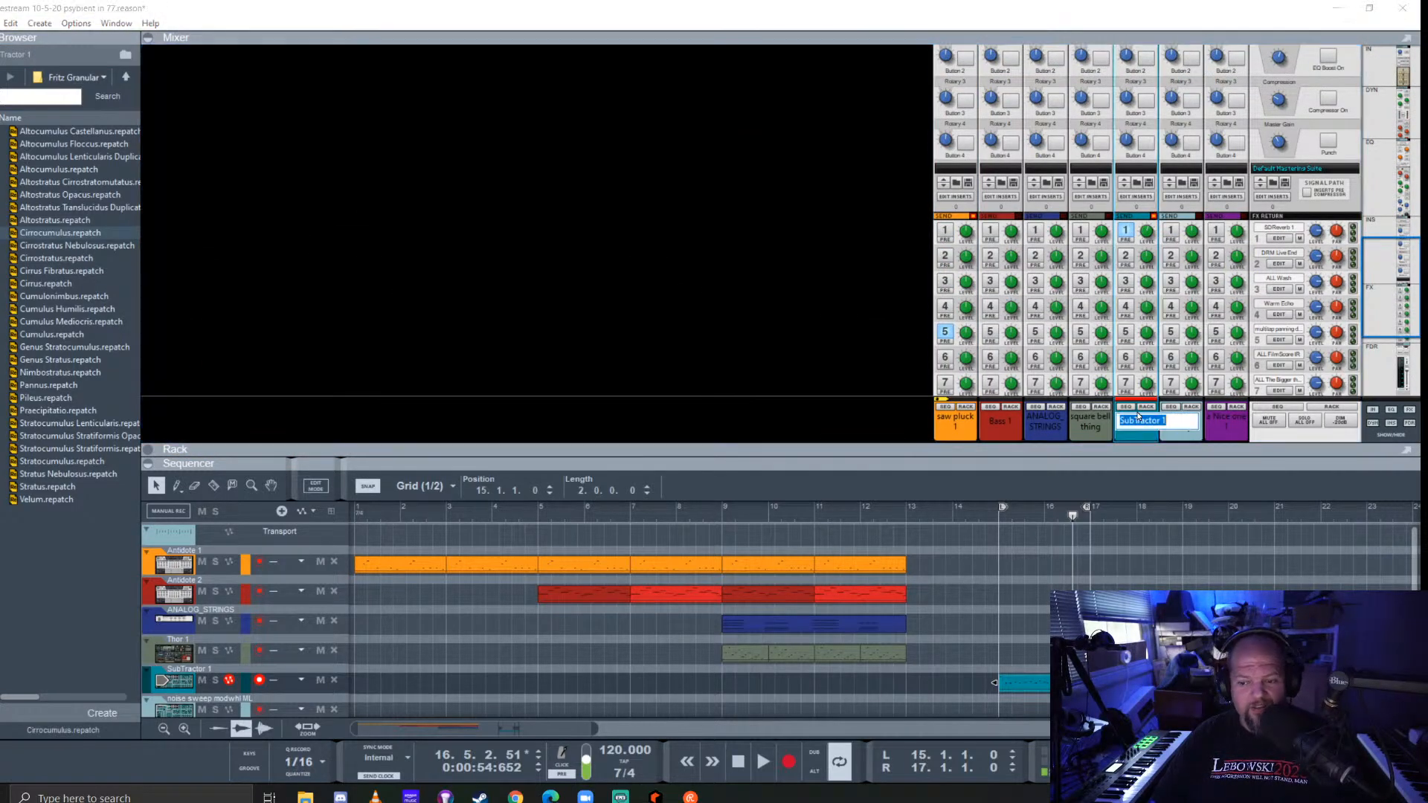
{"action": "type", "text": "bubb"}
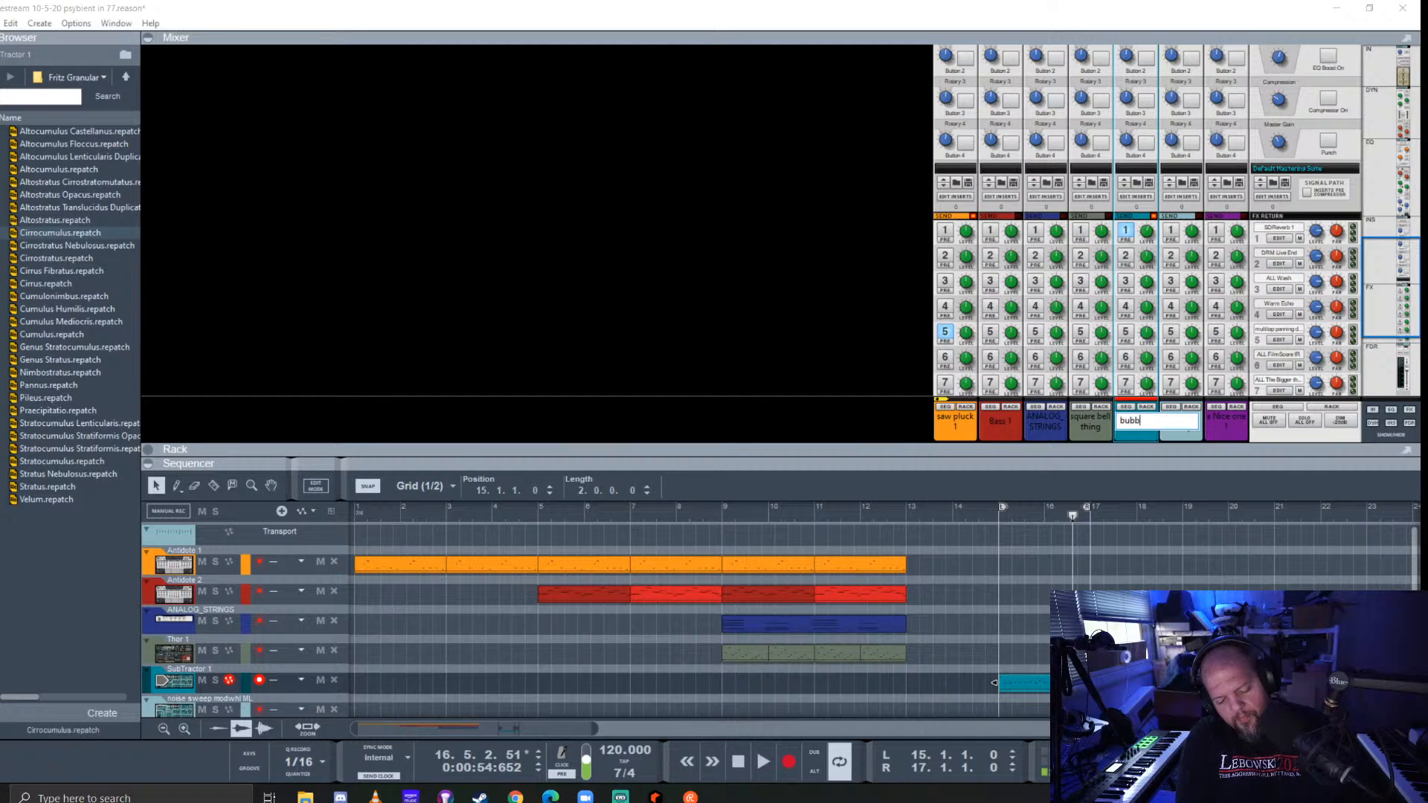
{"action": "type", "text": "les"}
{"action": "key", "text": "Return"}
{"action": "left_click", "coordinate": [1087, 428]}
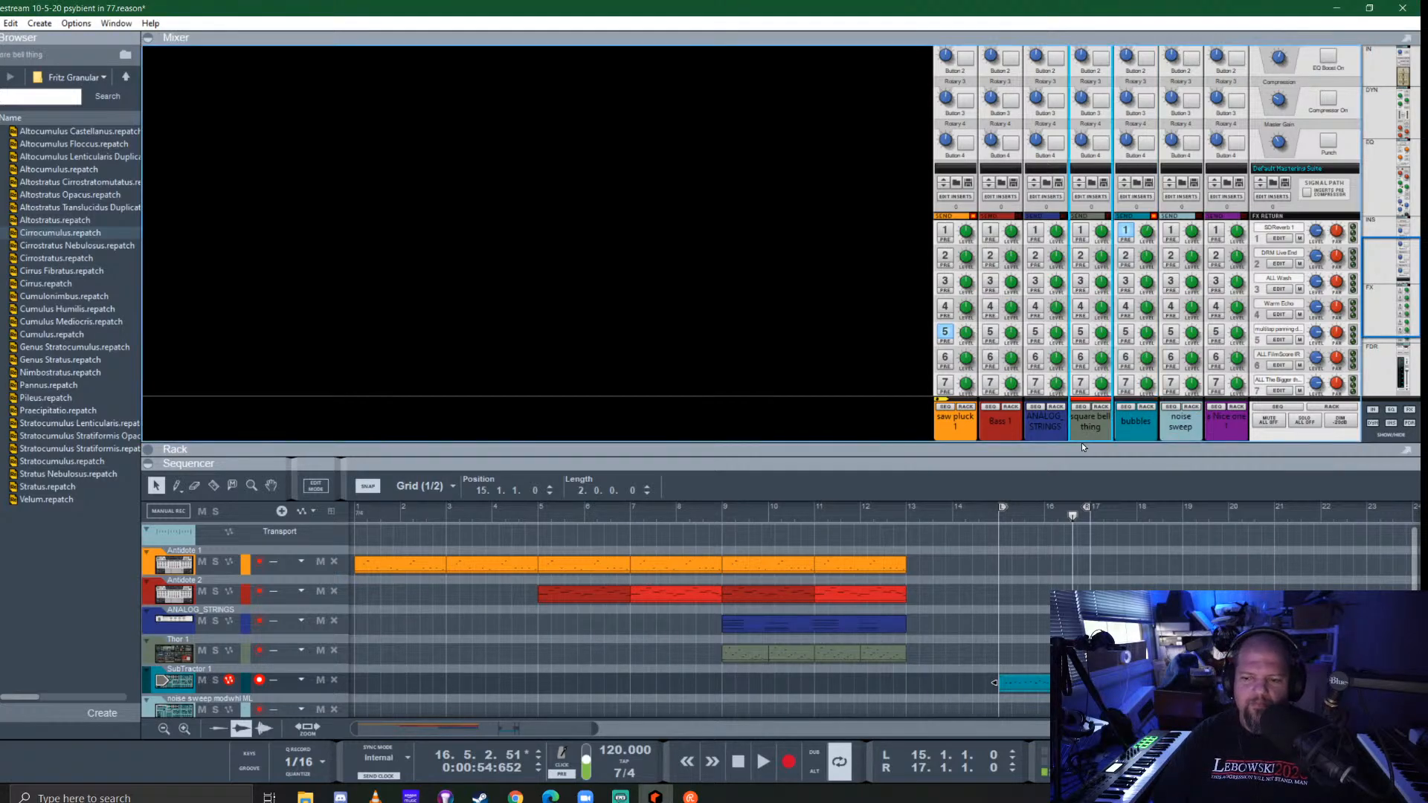
{"action": "left_click_drag", "start_coordinate": [1087, 449], "coordinate": [1094, 112]}
Delete the two-bar SubTractor 1 clip at bar 15 and play the arrangement from its opening bars
{"action": "left_click", "coordinate": [1034, 683]}
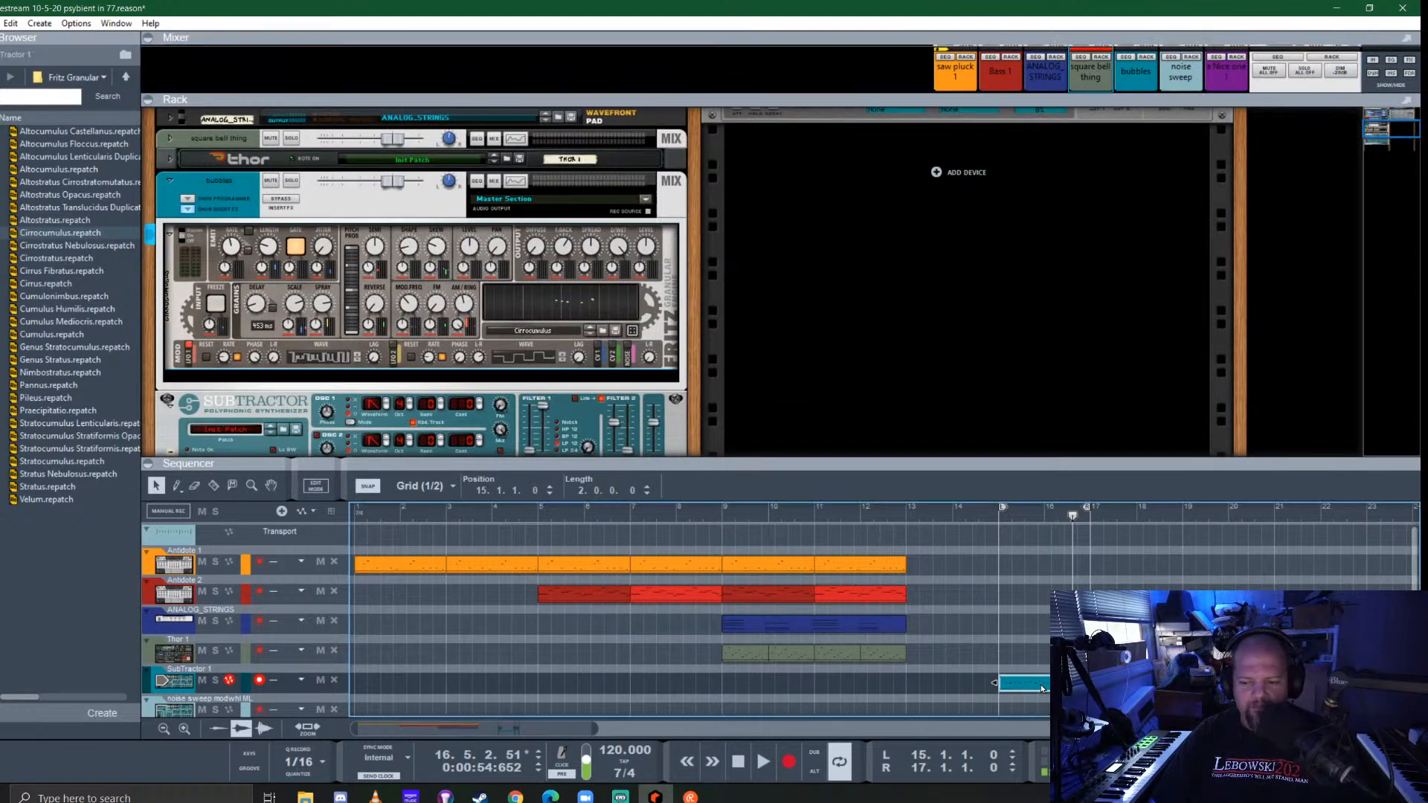
{"action": "key", "text": "Delete"}
{"action": "key", "text": "KP_0"}
{"action": "key", "text": "KP_0"}
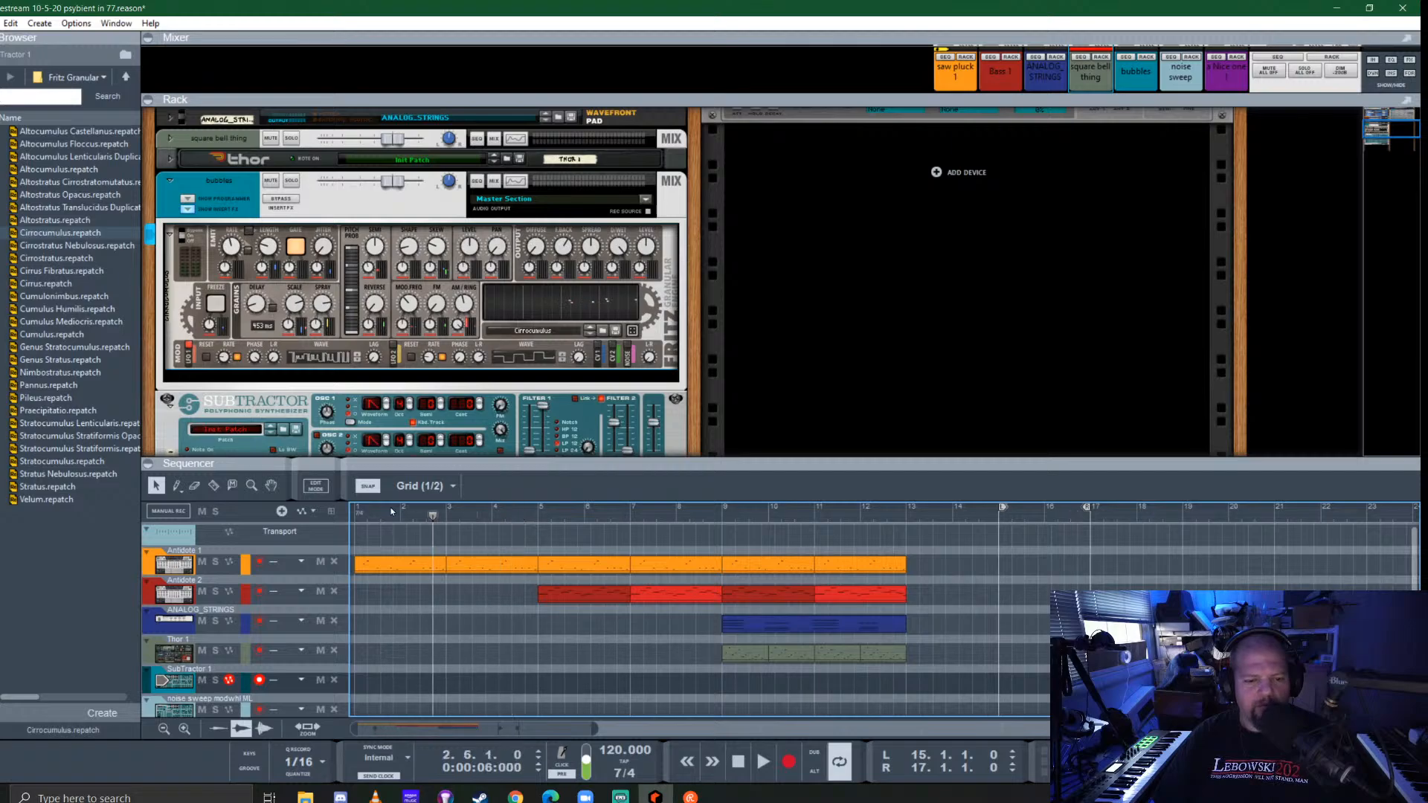
{"action": "key", "text": "space"}
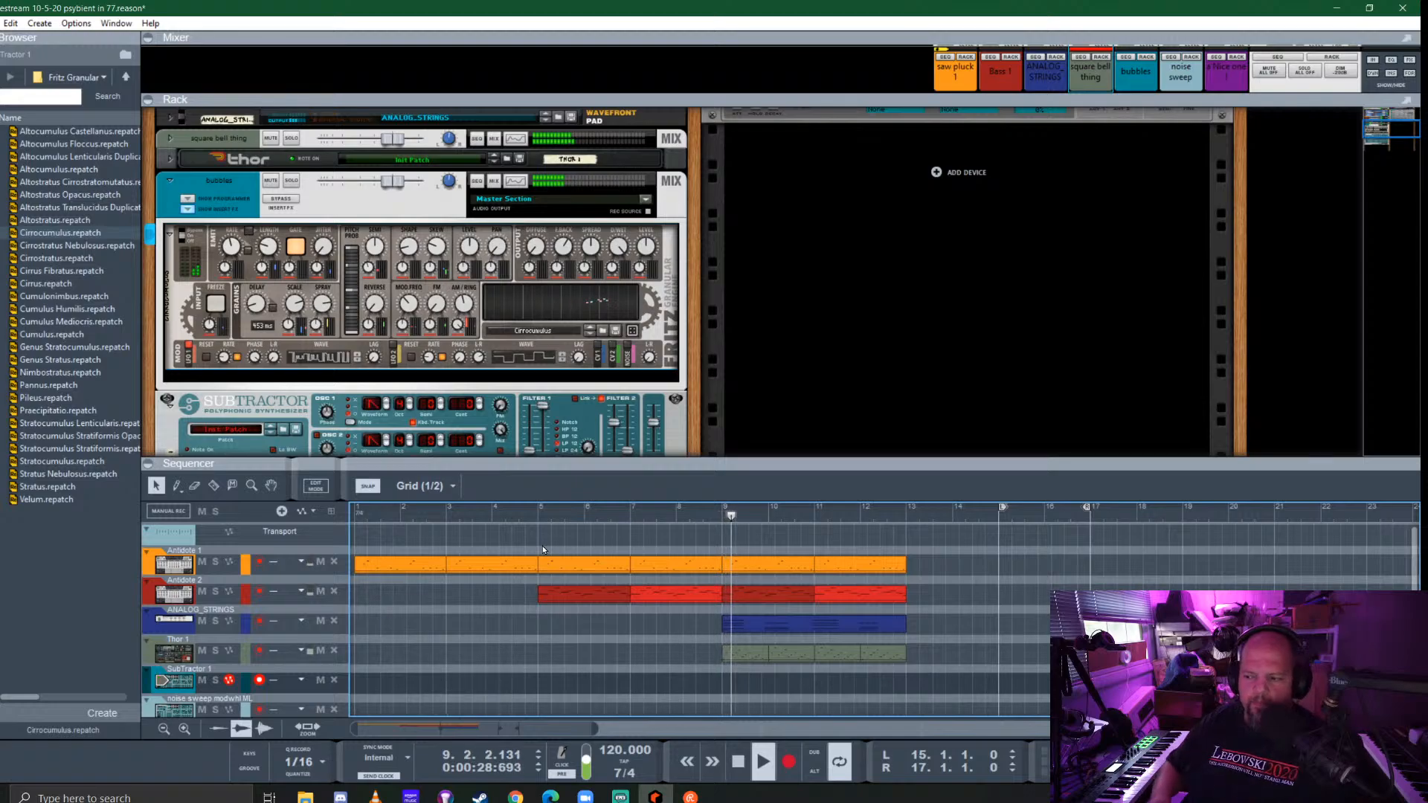
{"action": "key", "text": "KP_1"}
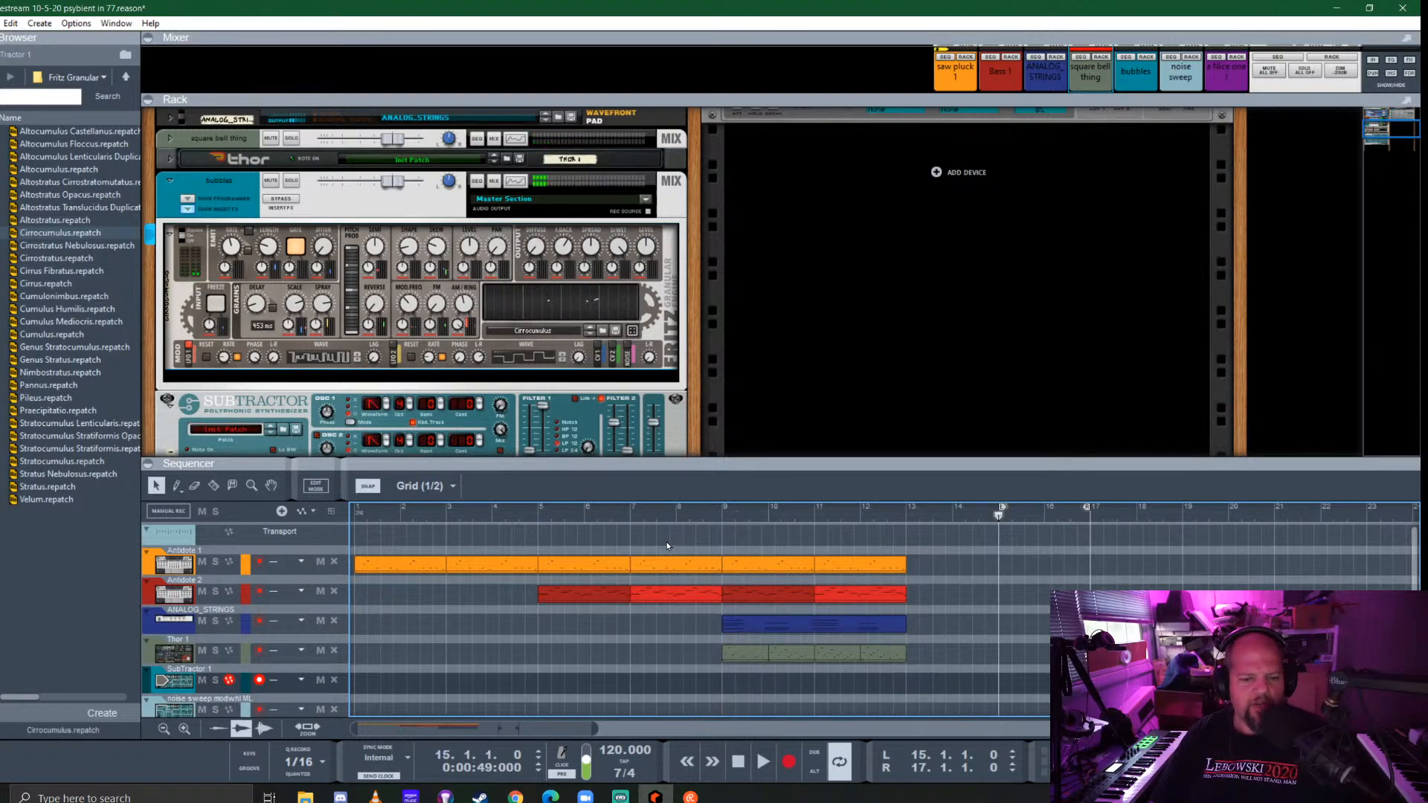
{"action": "key", "text": "KP_0"}
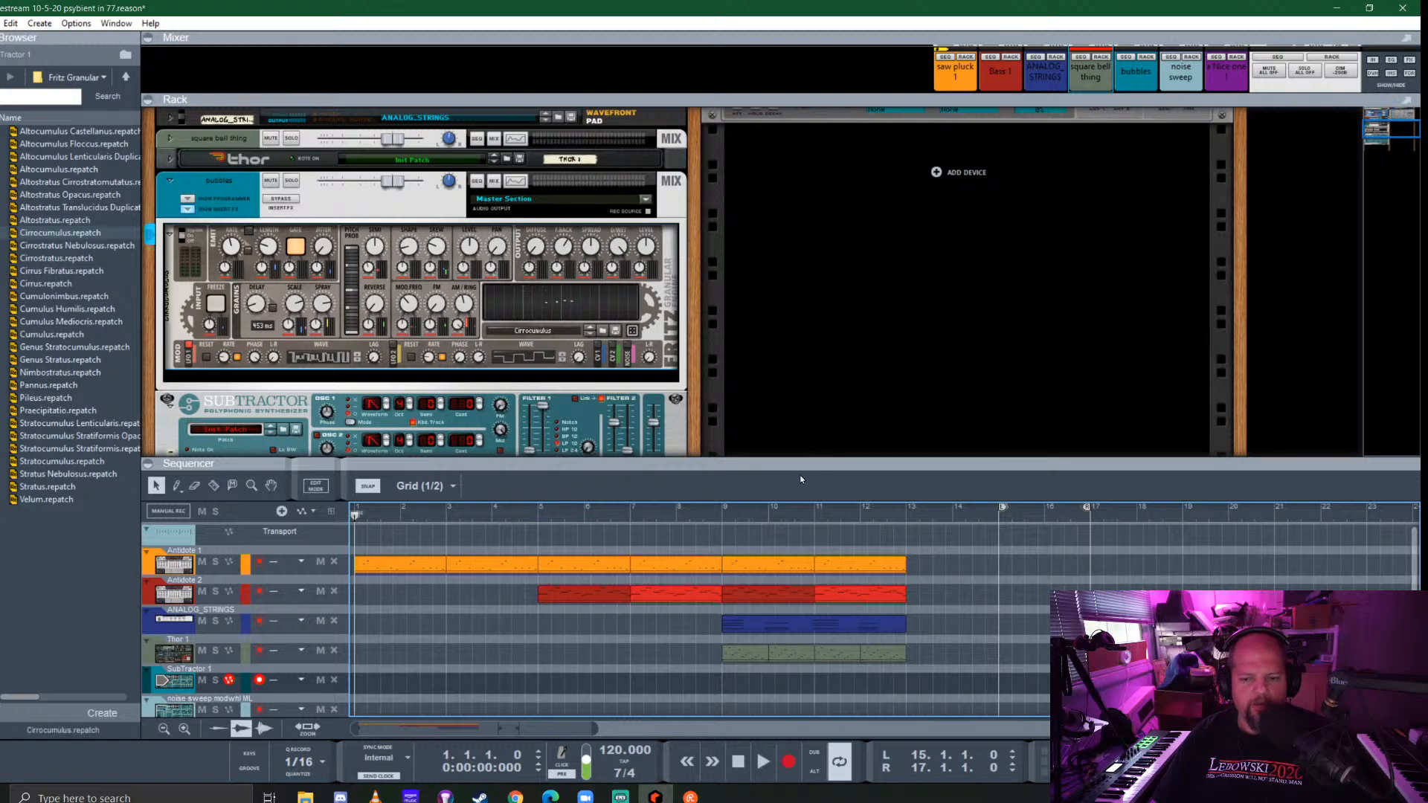
Switch the Fritz insert effect's enabled state and select the SubTractor 1 device
{"action": "left_click_drag", "start_coordinate": [809, 466], "coordinate": [809, 458]}
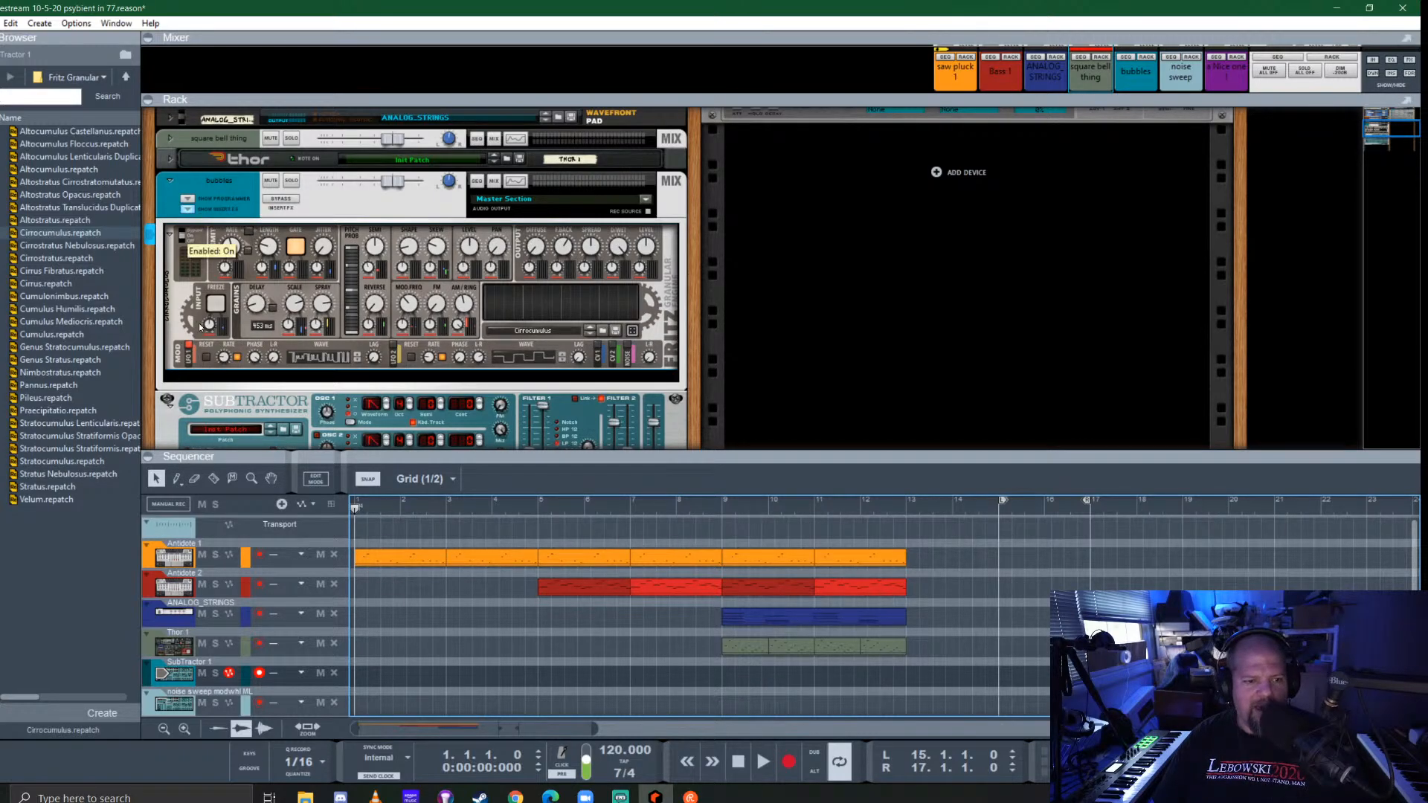
{"action": "scroll", "coordinate": [235, 313], "scroll_direction": "down", "scroll_amount": 3}
{"action": "scroll", "coordinate": [237, 252], "scroll_direction": "up", "scroll_amount": 5}
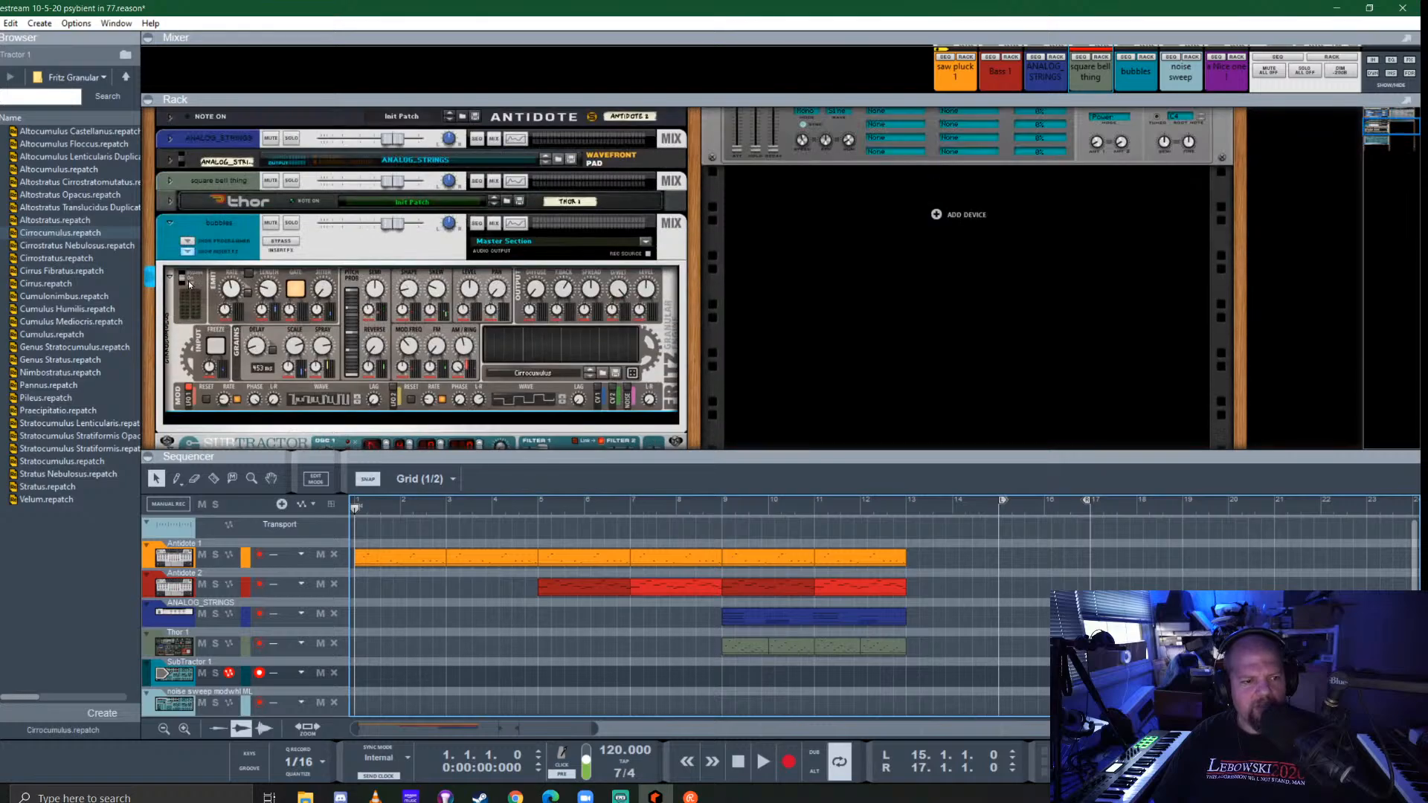
{"action": "left_click", "coordinate": [187, 280]}
{"action": "scroll", "coordinate": [440, 307], "scroll_direction": "down", "scroll_amount": 6}
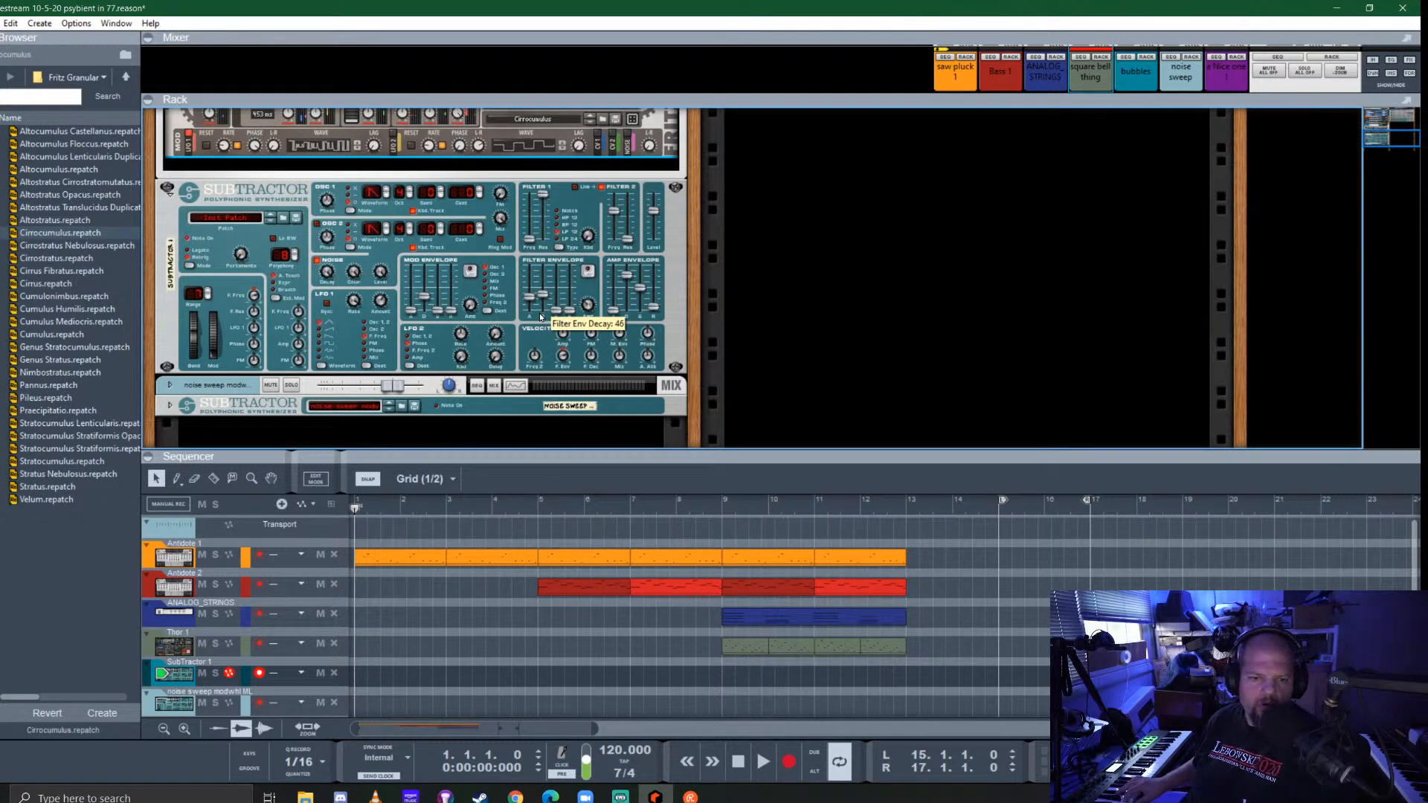
{"action": "left_click", "coordinate": [561, 363]}
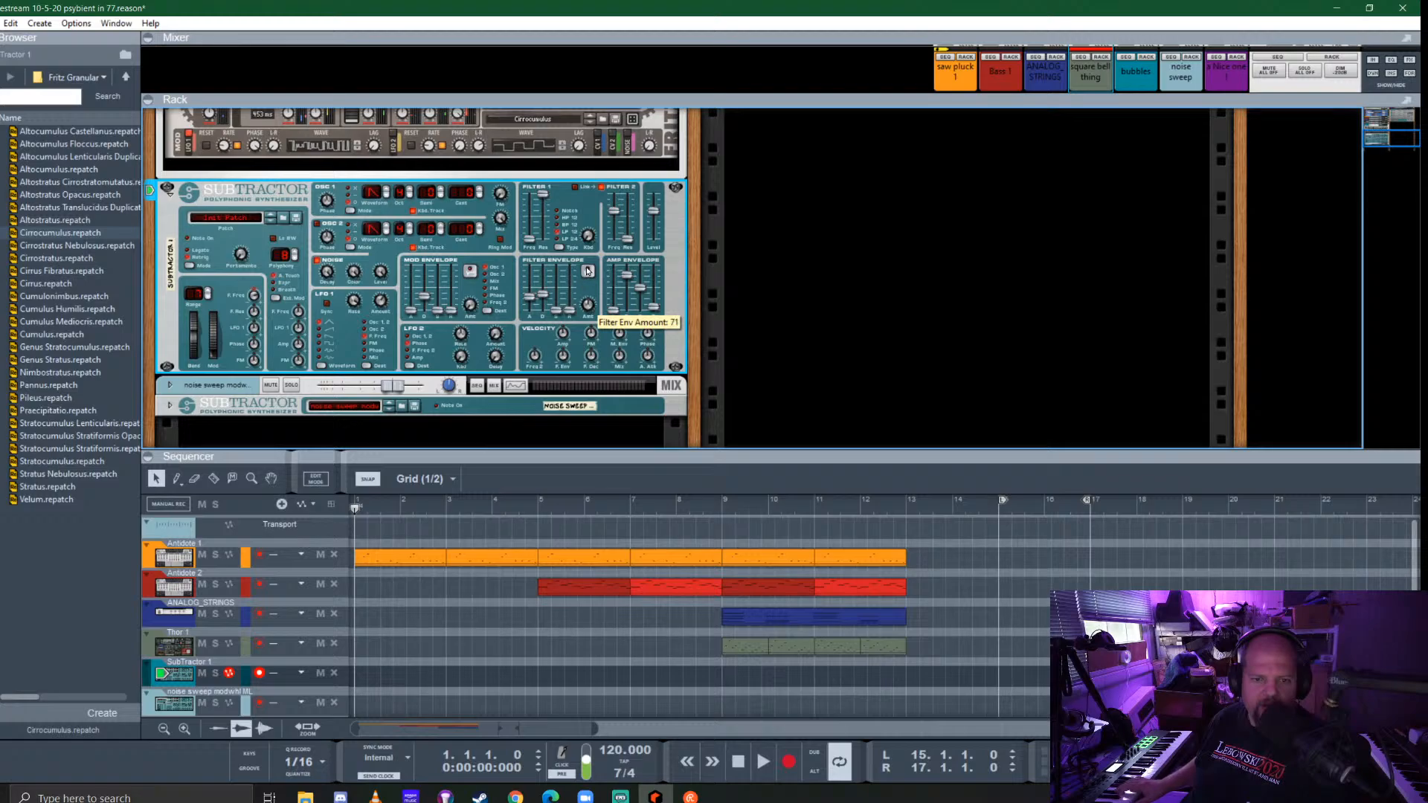
Set the SubTractor 1 filter envelope amount to 69 and adjust the velocity response of the filter envelope
{"action": "mouse_move", "coordinate": [587, 271]}
{"action": "left_mouse_down"}
{"action": "mouse_move", "coordinate": [597, 216]}
{"action": "mouse_move", "coordinate": [579, 256]}
{"action": "left_mouse_up"}
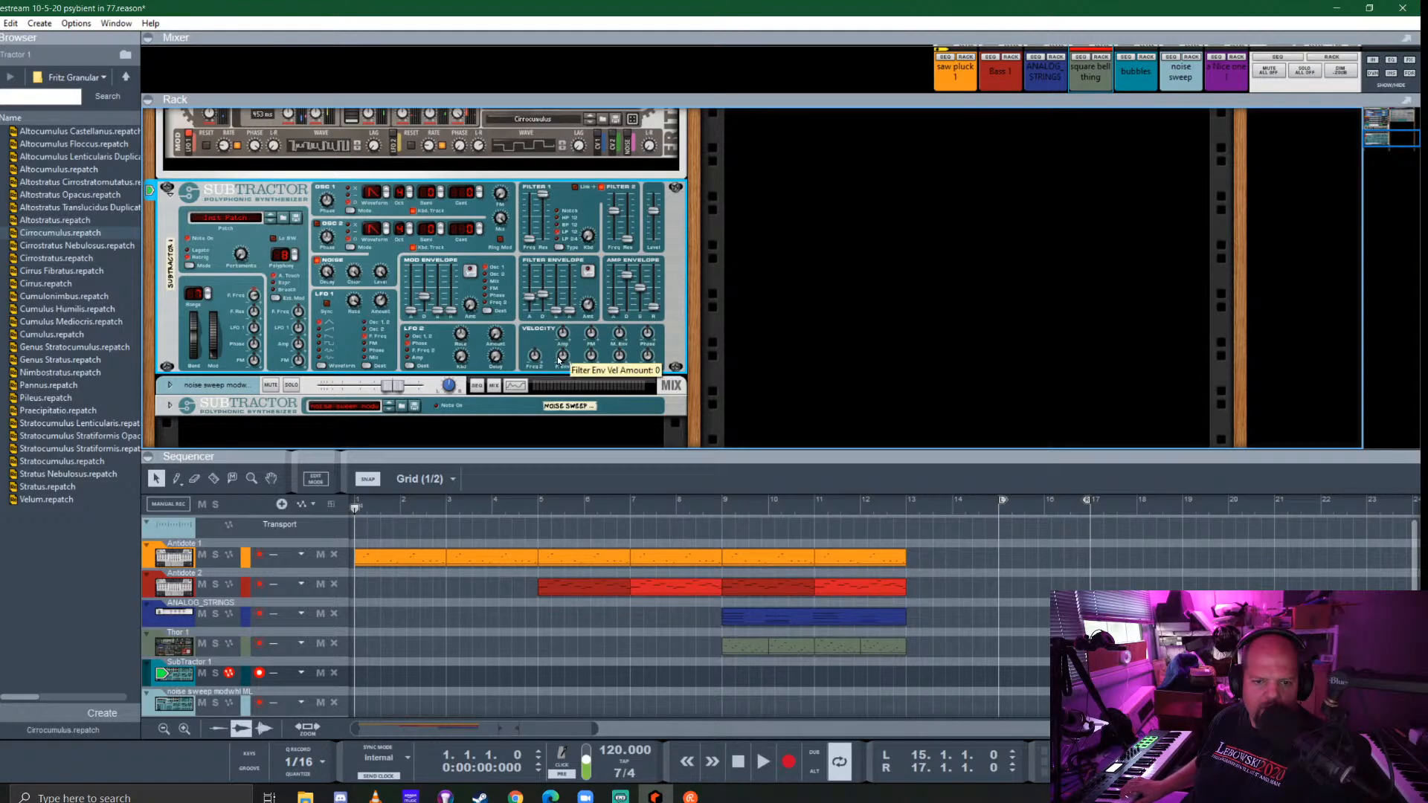
{"action": "left_click_drag", "start_coordinate": [559, 358], "coordinate": [563, 298]}
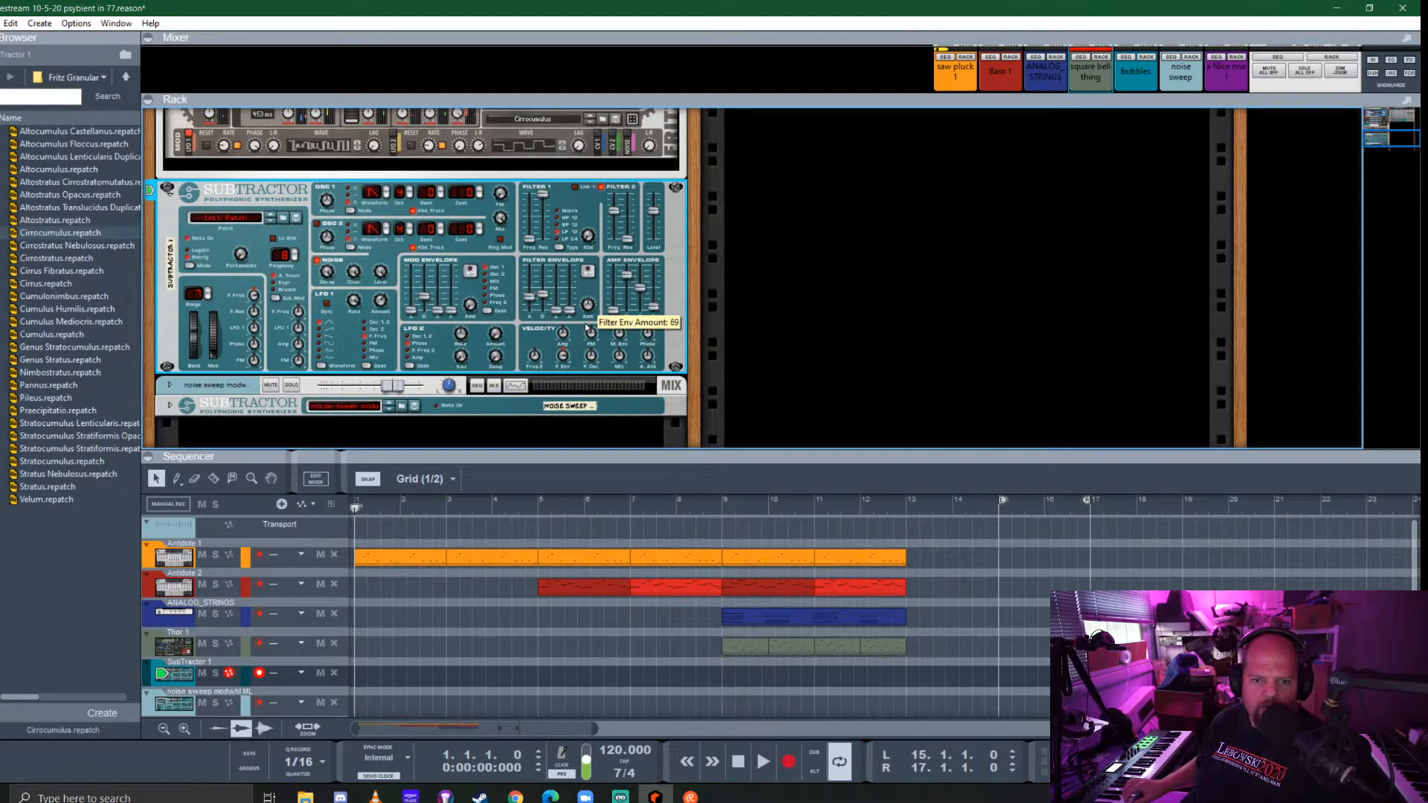
{"action": "left_click_drag", "start_coordinate": [588, 335], "coordinate": [592, 368]}
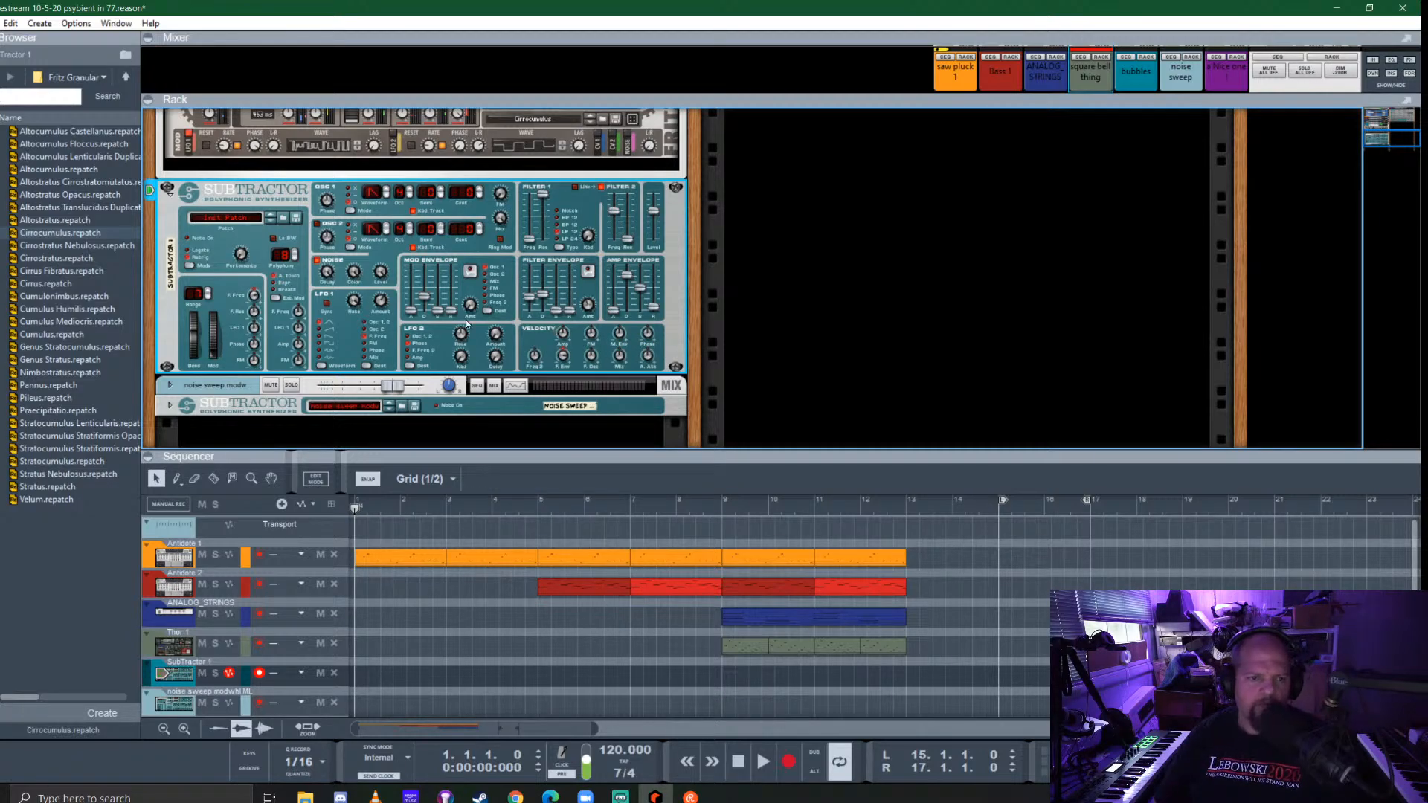
Fold the SubTractor 1 device, hide the bubbles channel's insert effects and fold the channel
{"action": "left_click", "coordinate": [171, 196]}
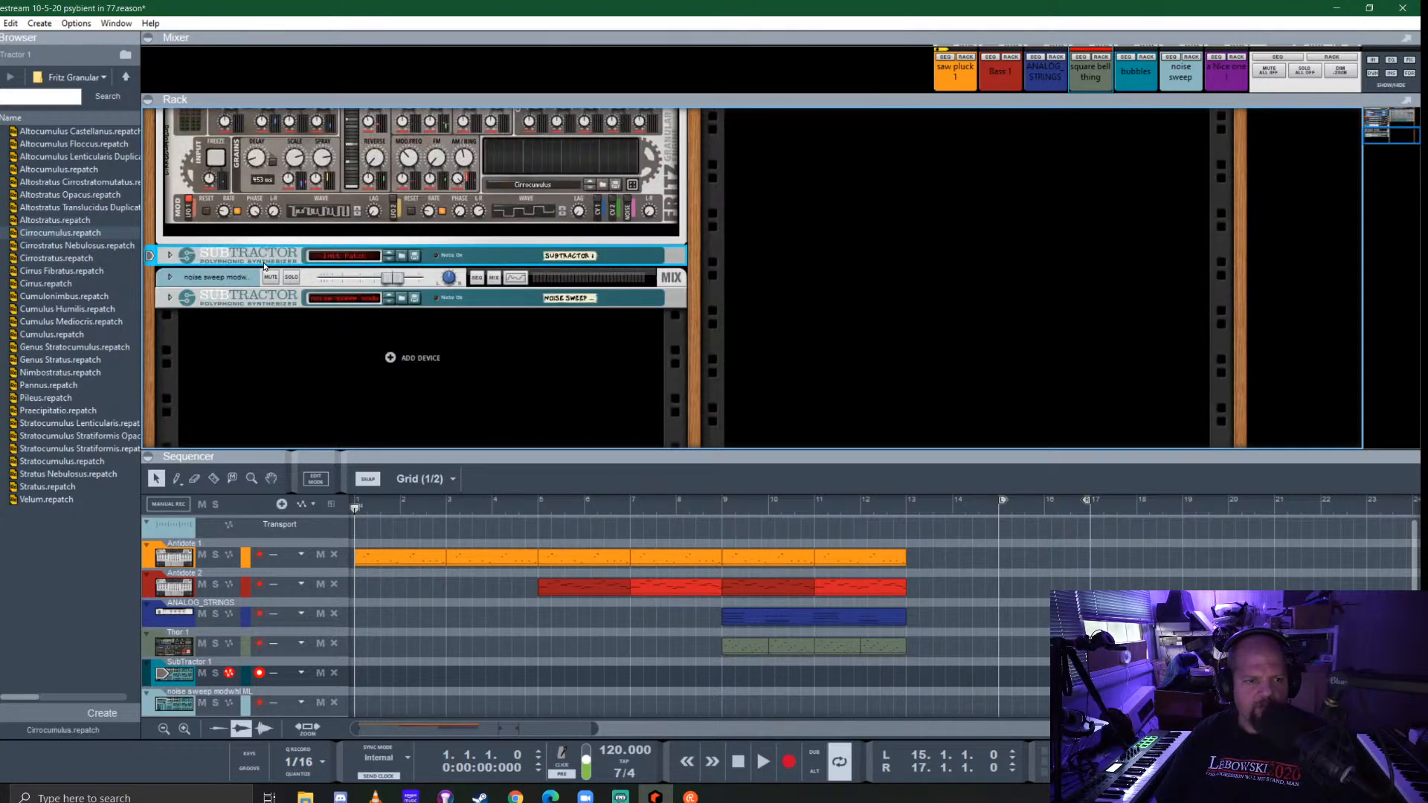
{"action": "scroll", "coordinate": [237, 306], "scroll_direction": "up", "scroll_amount": 3}
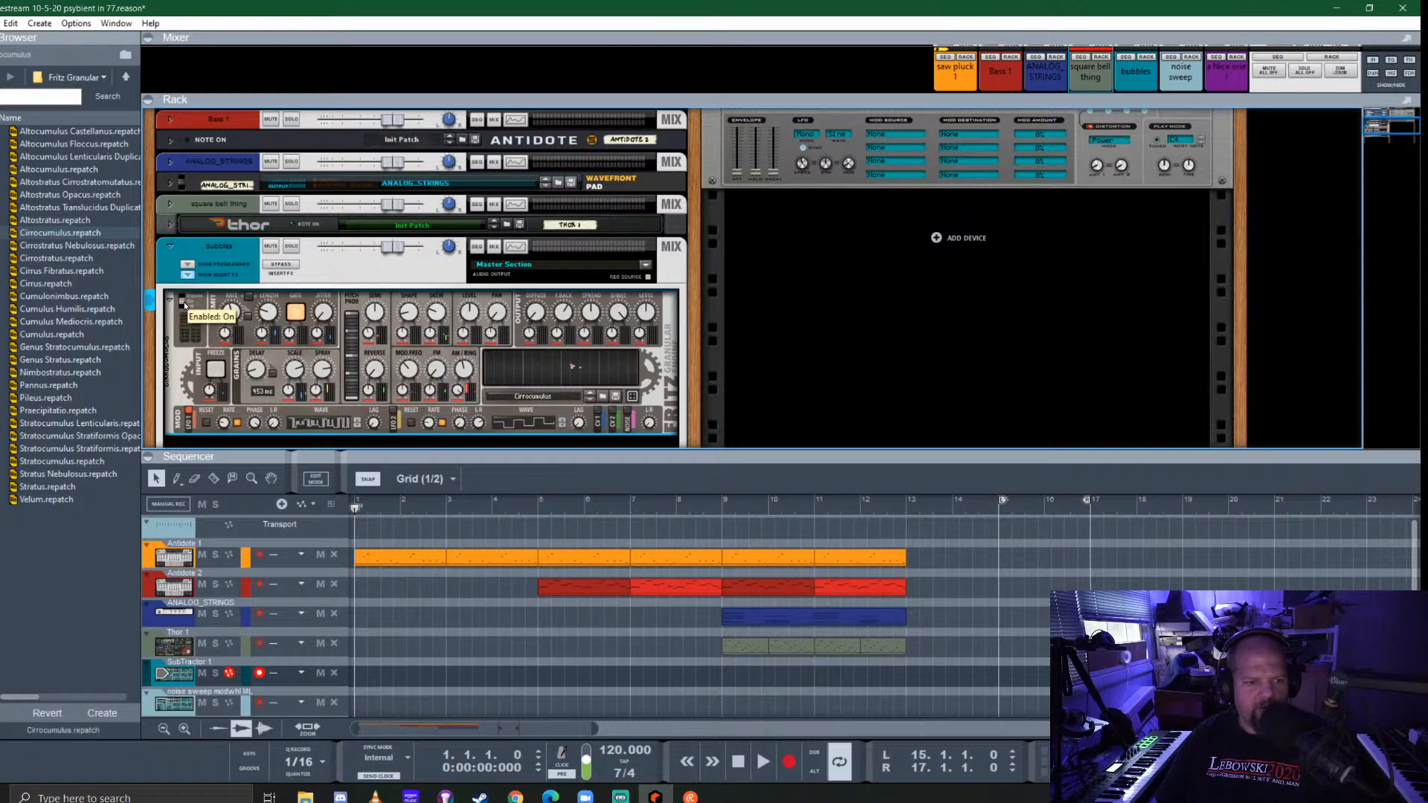
{"action": "left_click", "coordinate": [189, 276]}
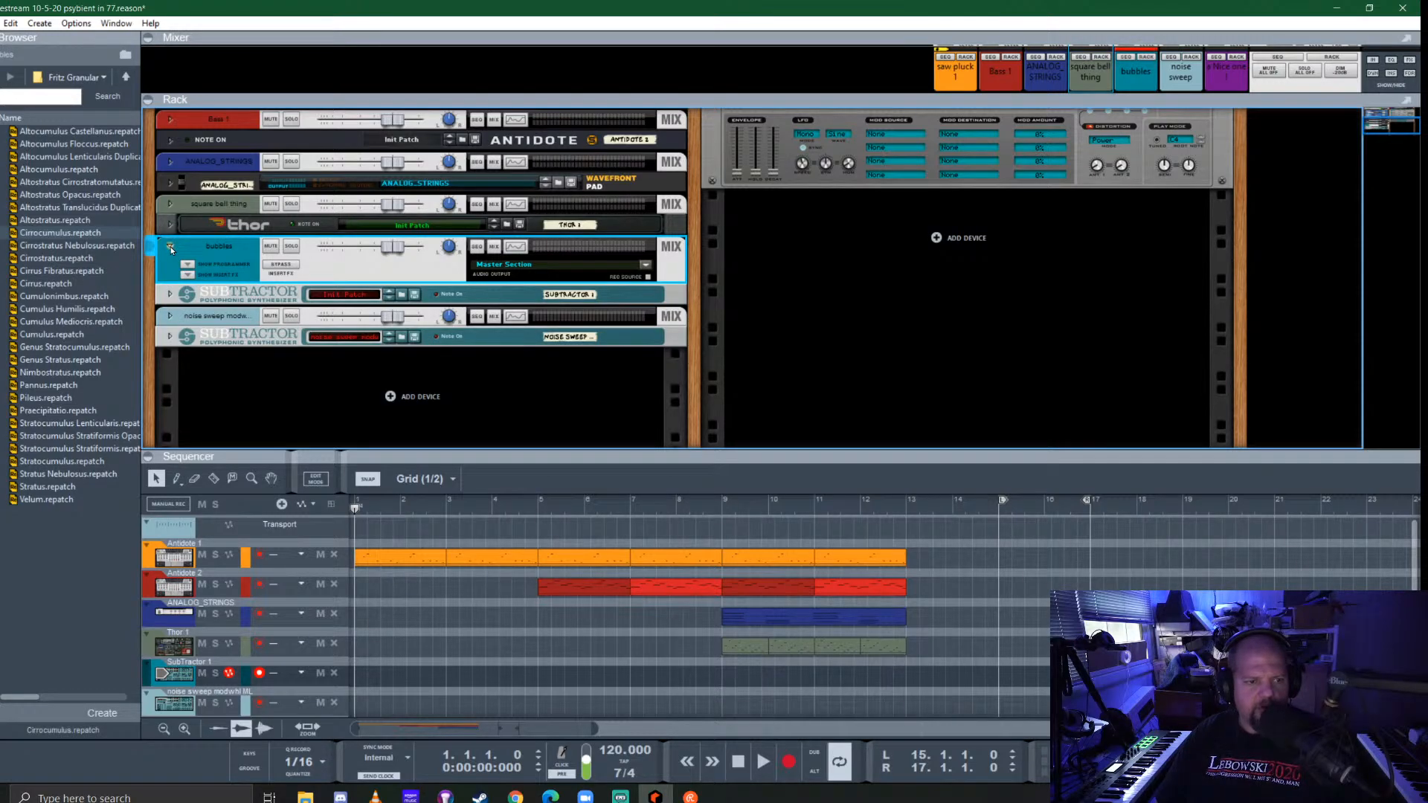
{"action": "left_click", "coordinate": [171, 245]}
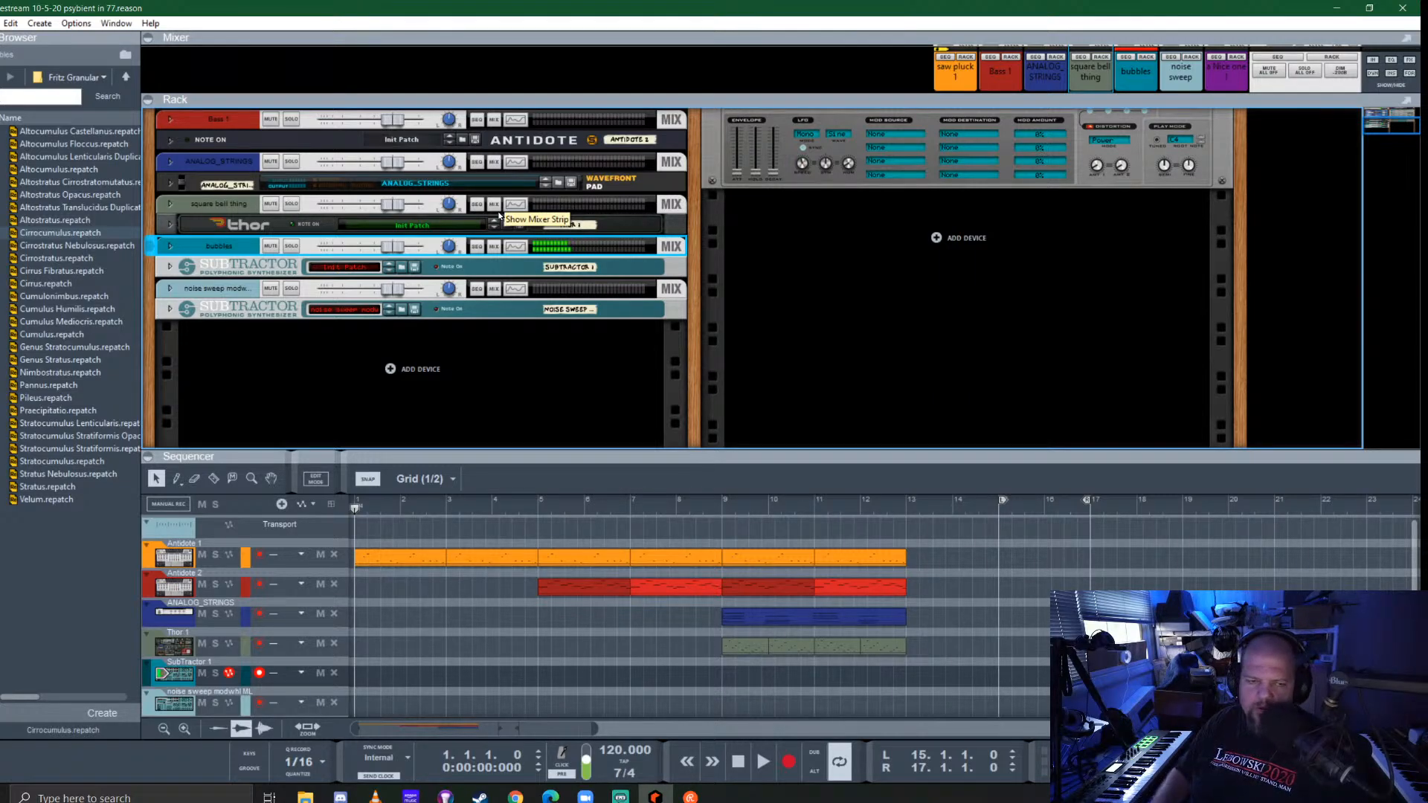
Add the FRG-4RE Compressor to the bubbles channel's insert effects and place it above the Fritz granular effect
{"action": "left_click", "coordinate": [170, 246]}
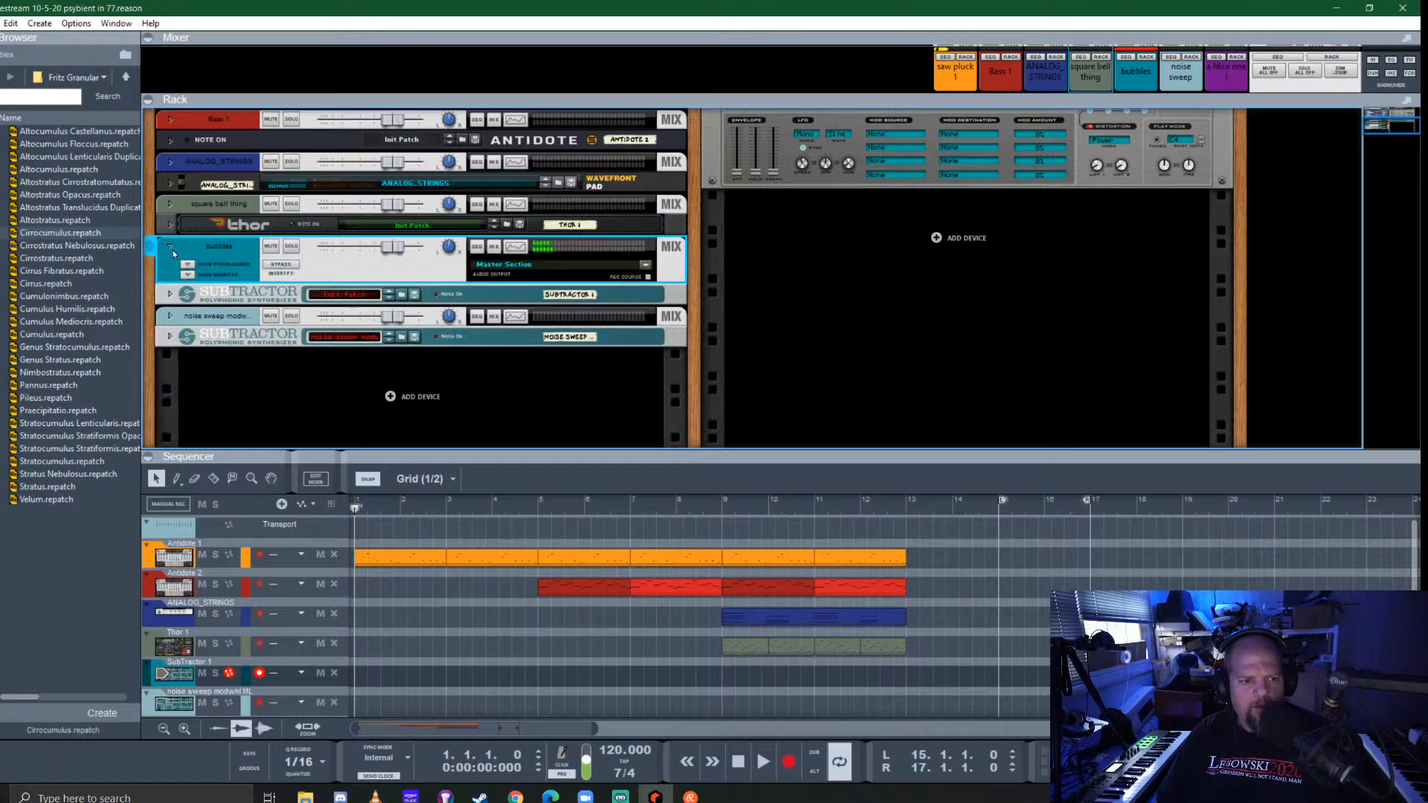
{"action": "left_click", "coordinate": [188, 275]}
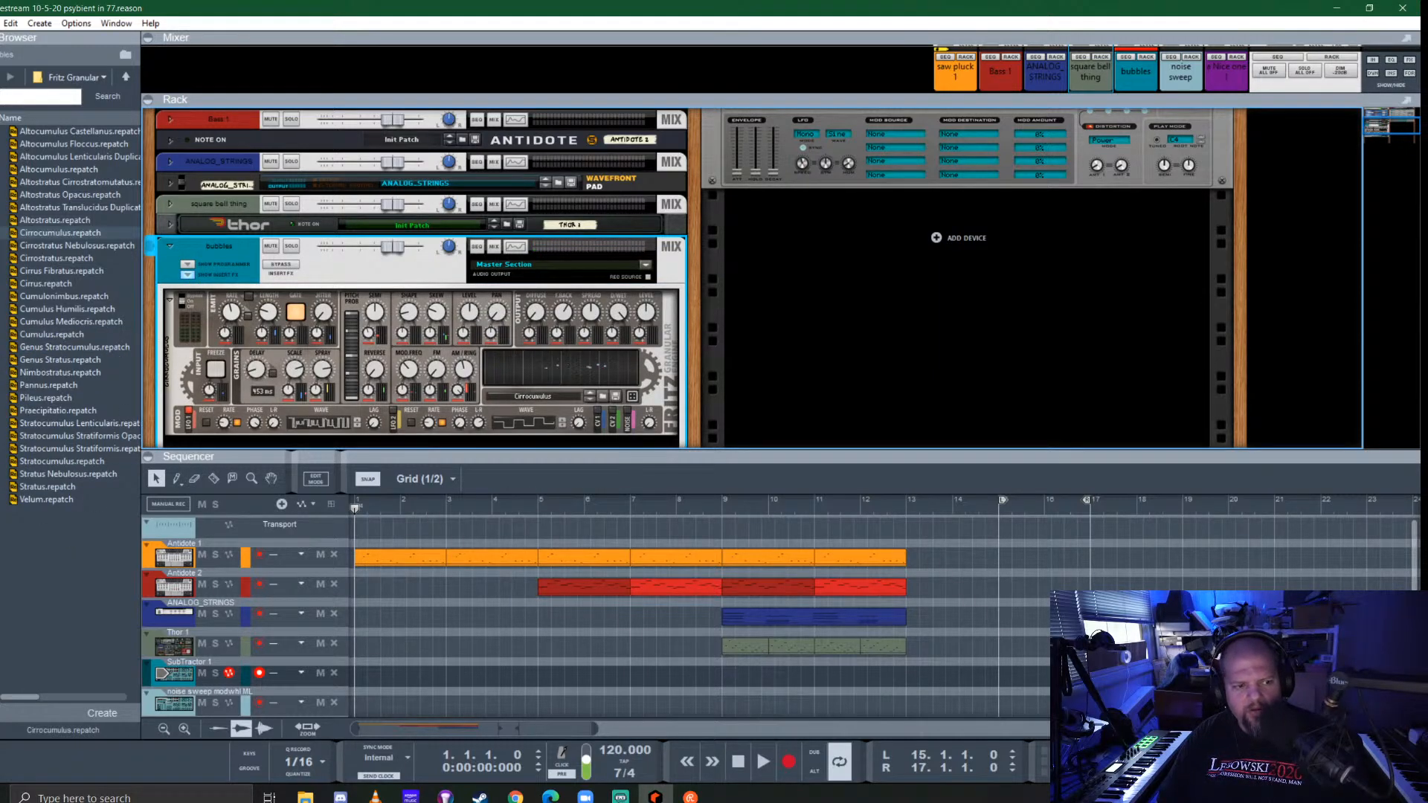
{"action": "left_click", "coordinate": [1, 380]}
{"action": "left_click_drag", "start_coordinate": [35, 331], "coordinate": [417, 416]}
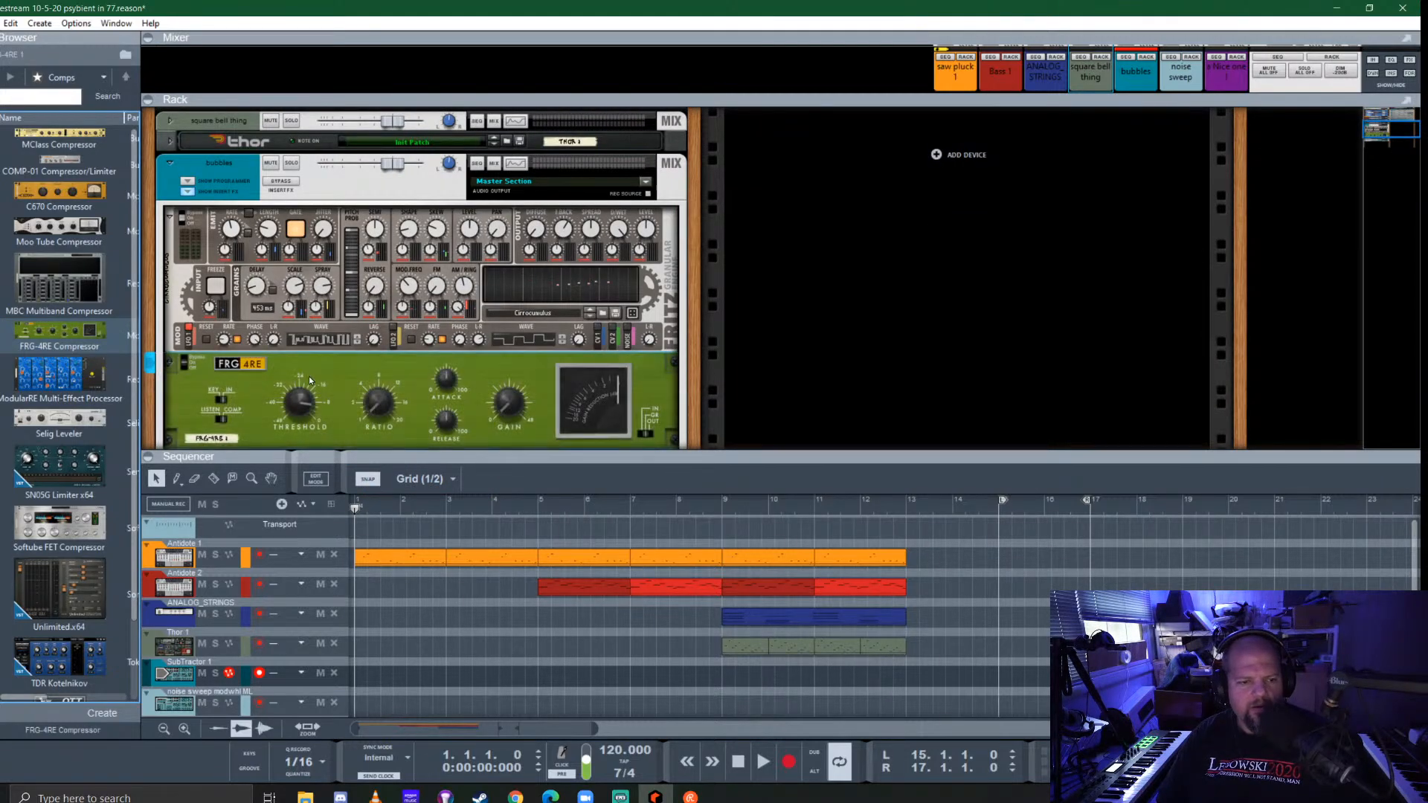
{"action": "left_click_drag", "start_coordinate": [319, 372], "coordinate": [335, 221]}
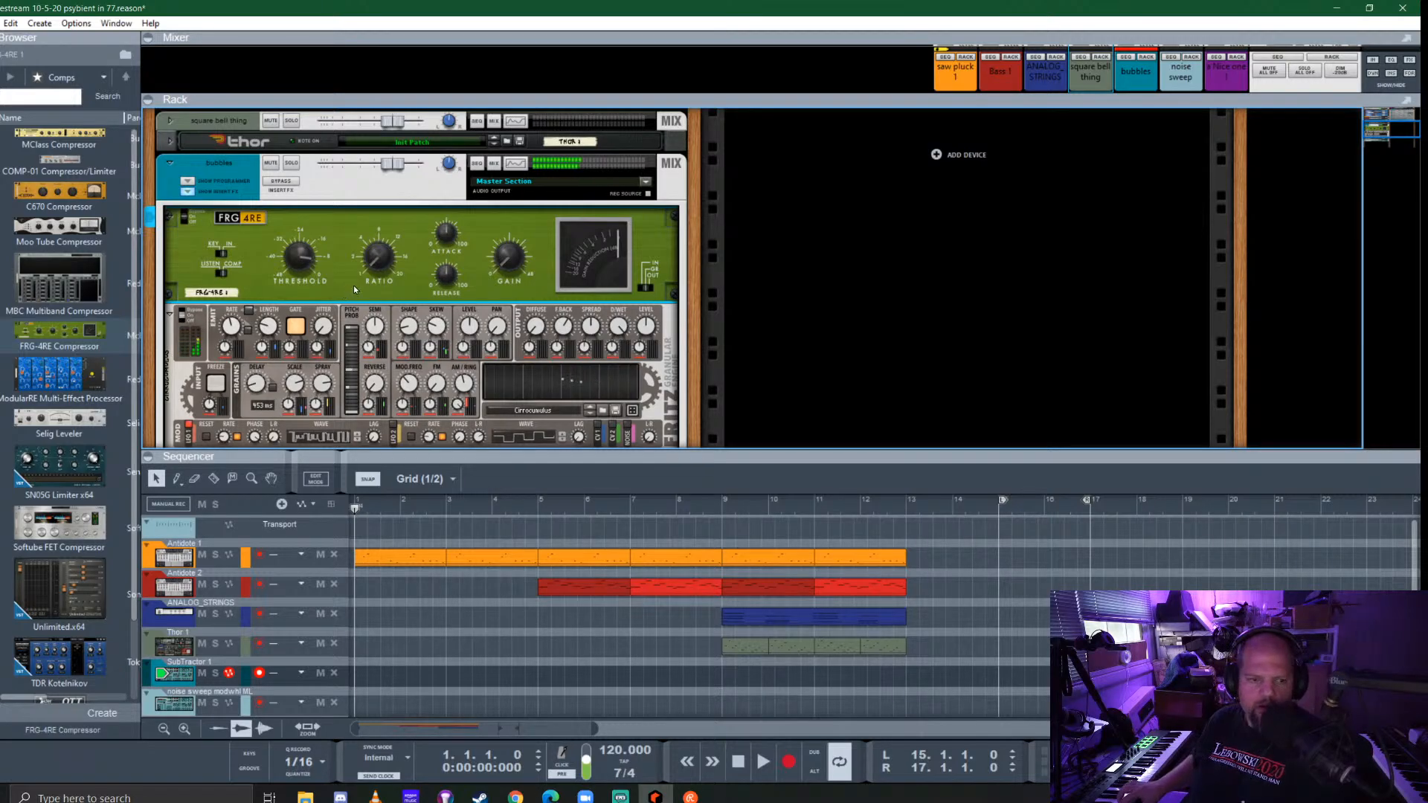
Adjust the FRG-4RE ratio, set threshold to -10.9 dB, attack to 1.98 % and release to 5.05 %, and hide the bubbles insert effects
{"action": "mouse_move", "coordinate": [387, 274]}
{"action": "left_mouse_down"}
{"action": "mouse_move", "coordinate": [375, 260]}
{"action": "mouse_move", "coordinate": [396, 148]}
{"action": "left_mouse_up"}
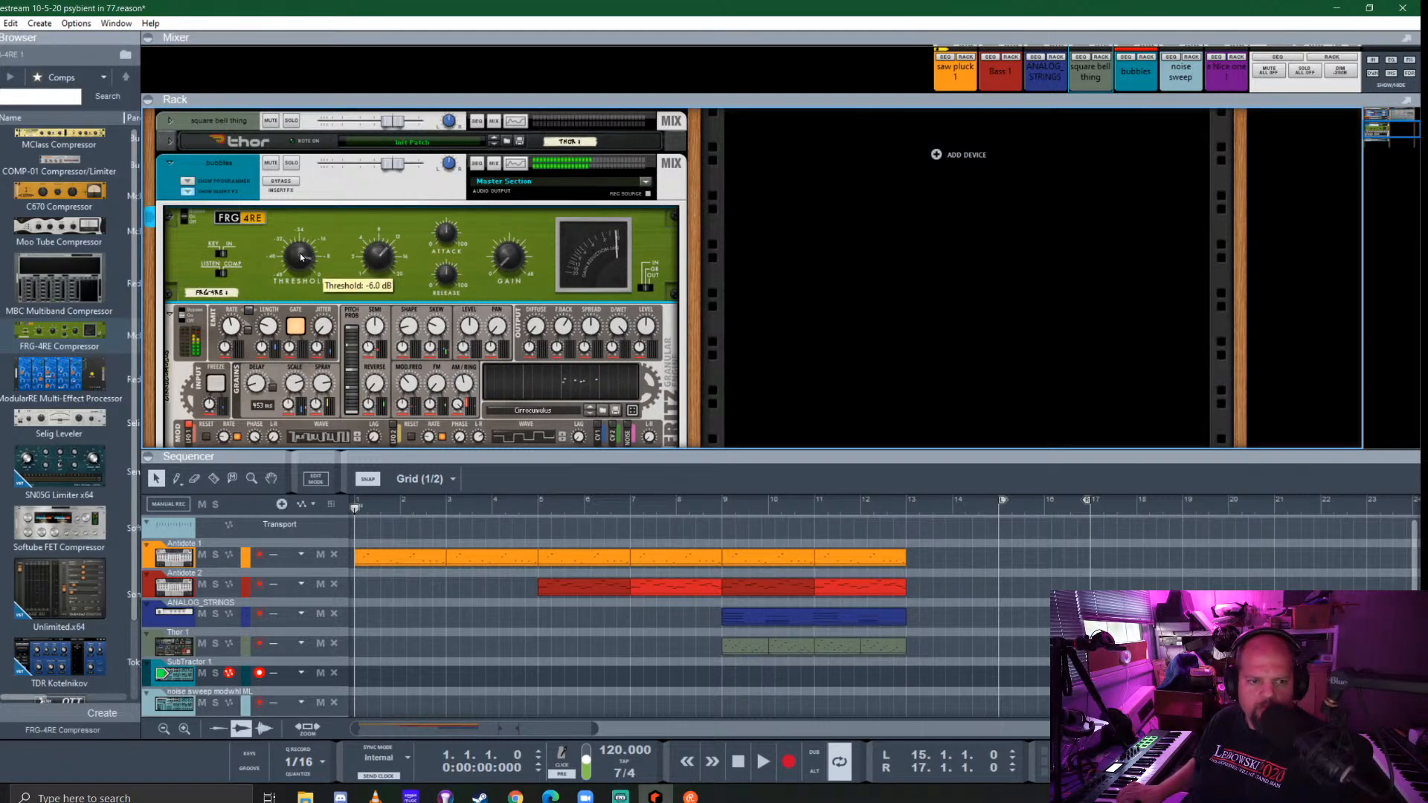
{"action": "left_click_drag", "start_coordinate": [302, 264], "coordinate": [295, 286]}
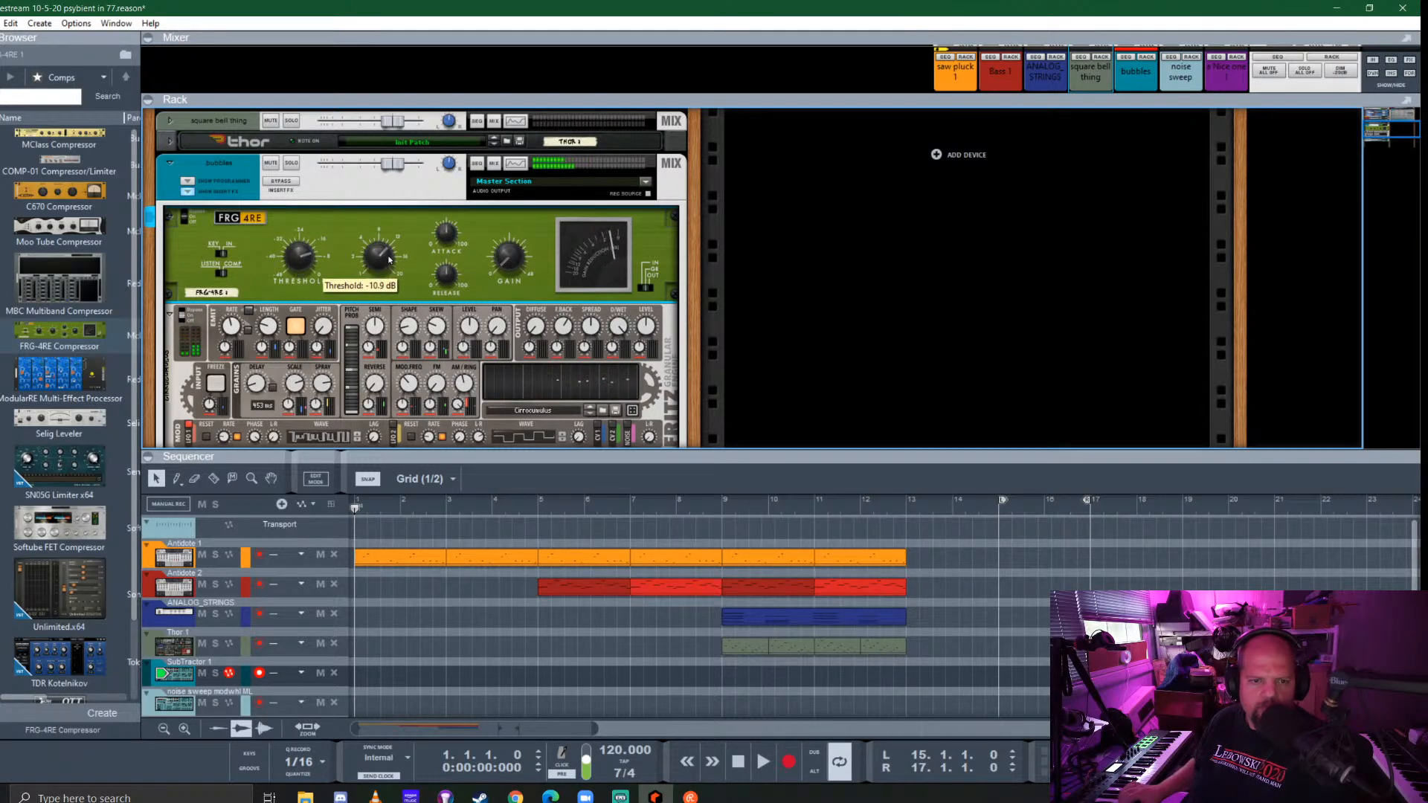
{"action": "left_click_drag", "start_coordinate": [445, 234], "coordinate": [445, 280]}
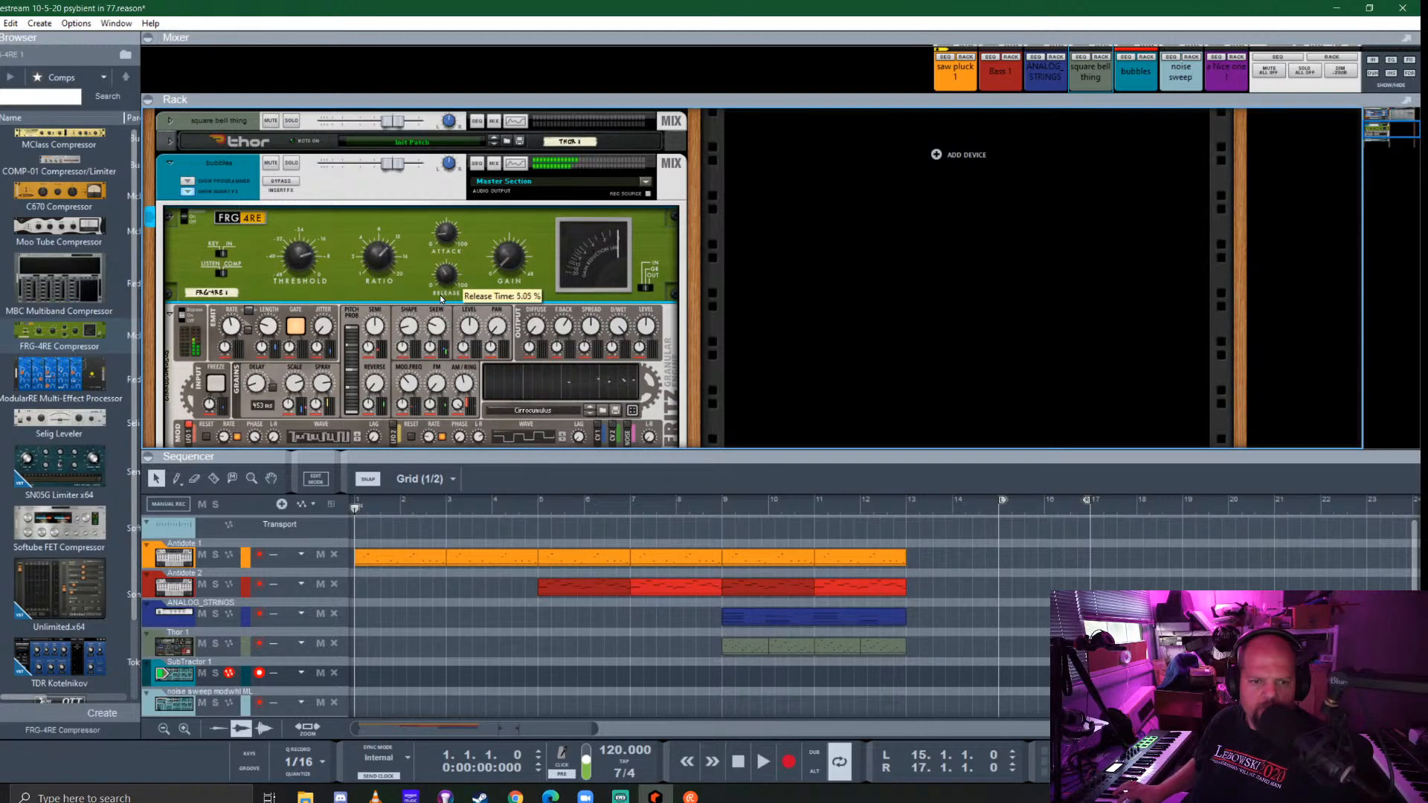
{"action": "mouse_move", "coordinate": [445, 239]}
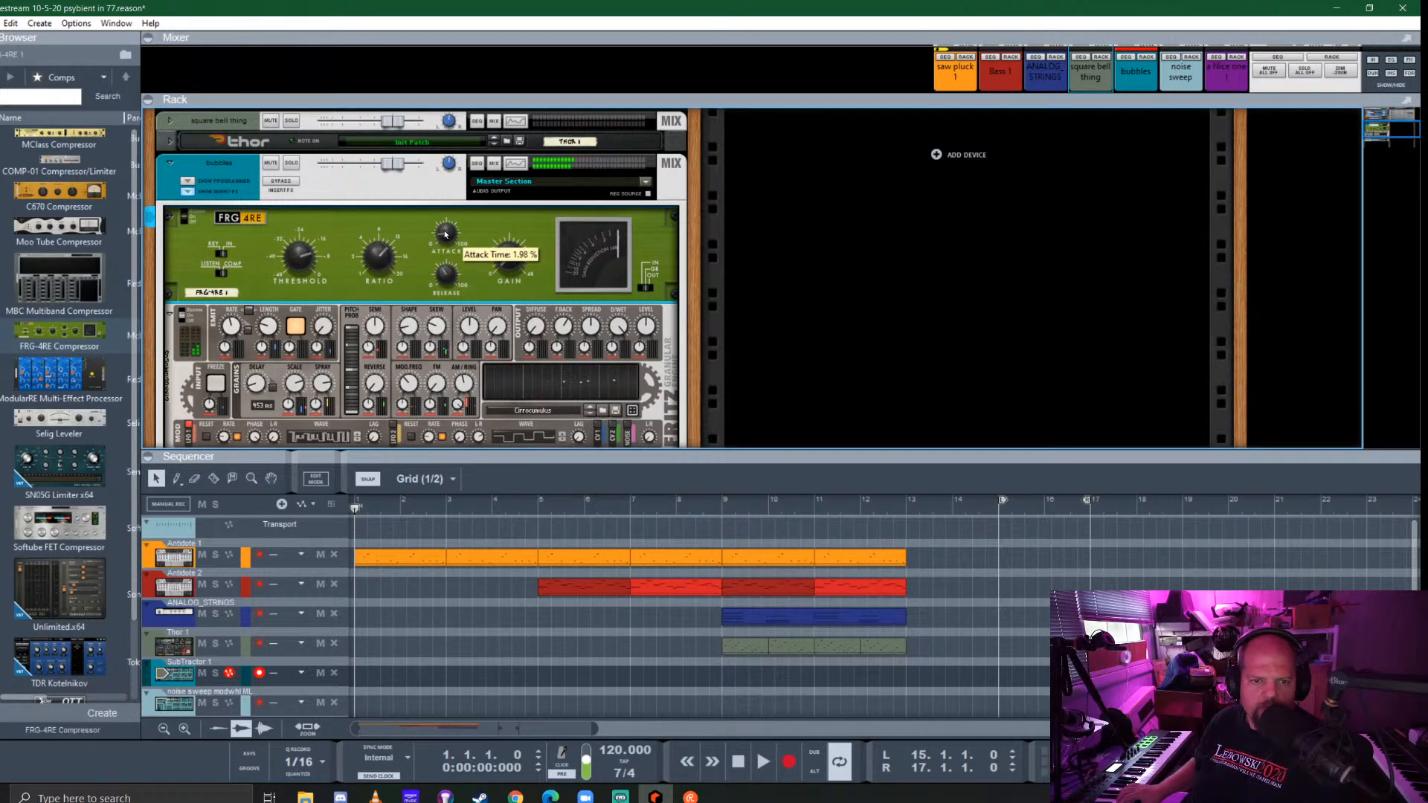
{"action": "left_click", "coordinate": [188, 192]}
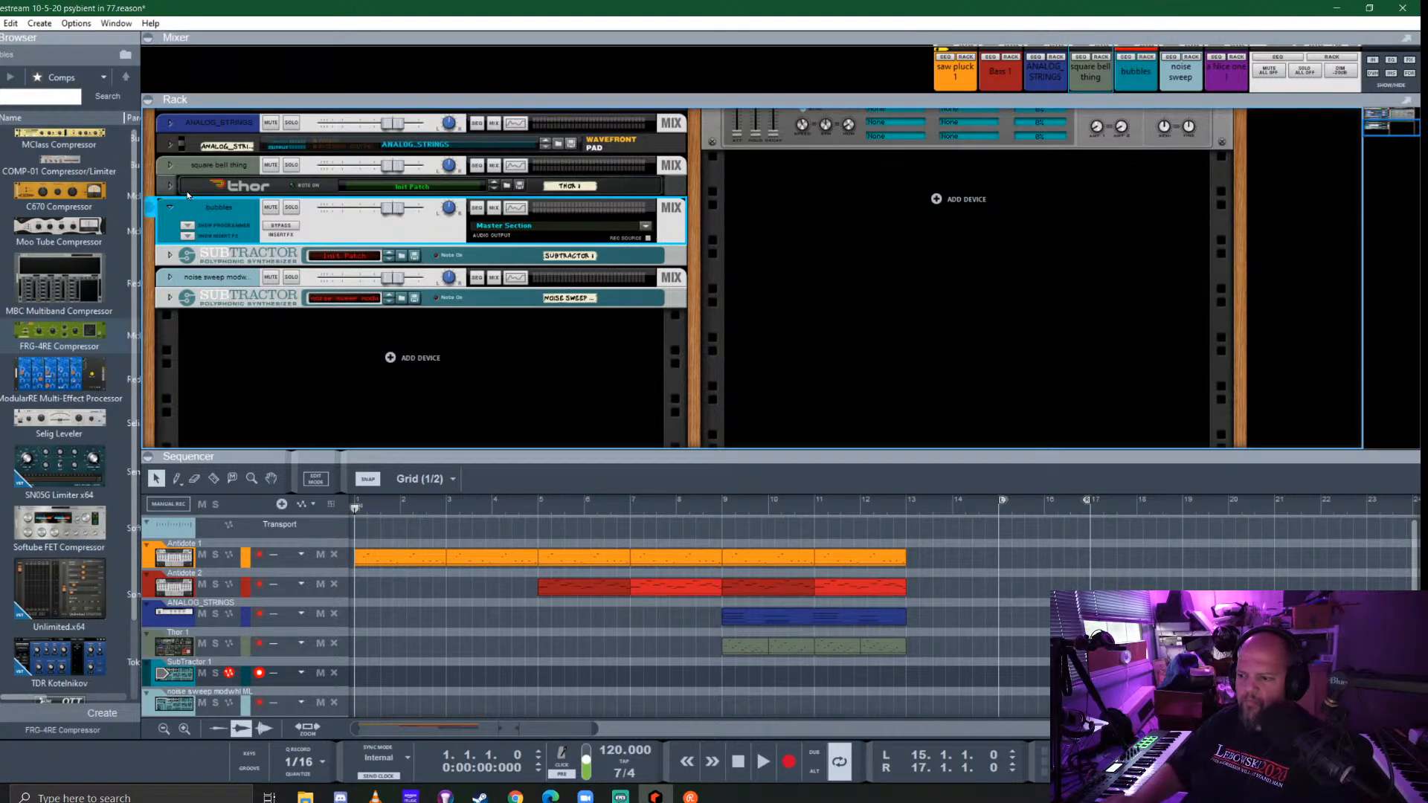
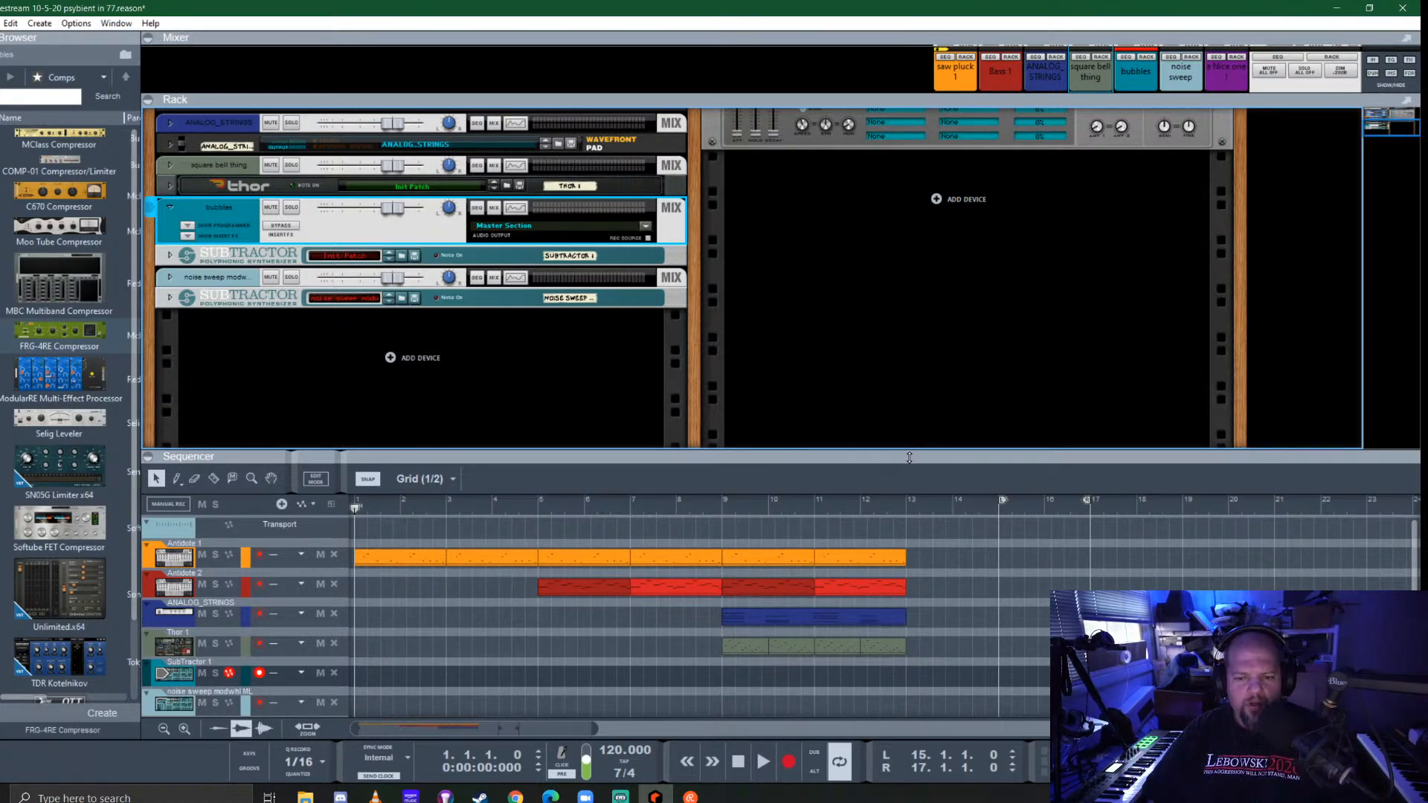
Reopen the bubbles channel's insert effects and add the ValhallaSupermassive plugin below the Fritz granular effect
{"action": "left_click_drag", "start_coordinate": [909, 451], "coordinate": [924, 436]}
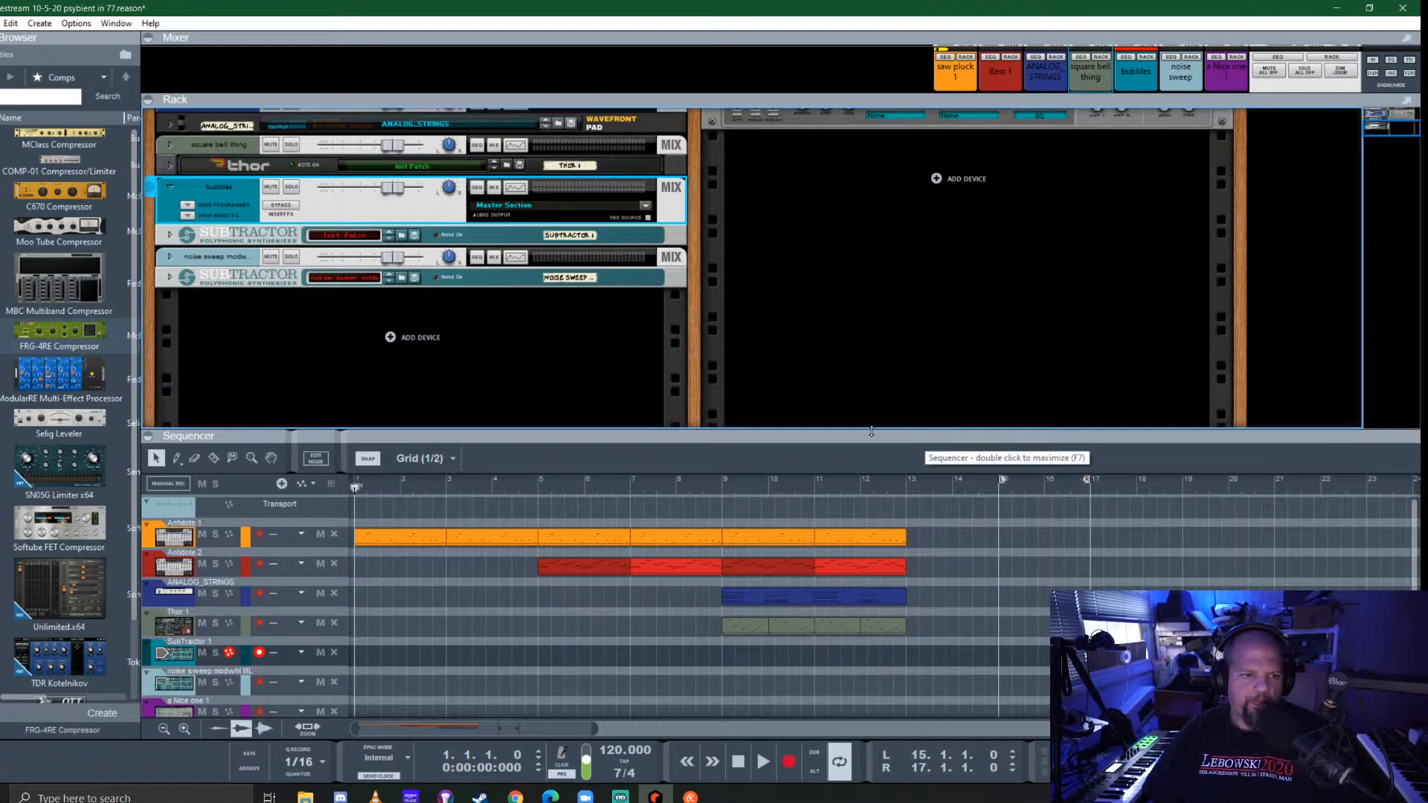
{"action": "left_click", "coordinate": [188, 214]}
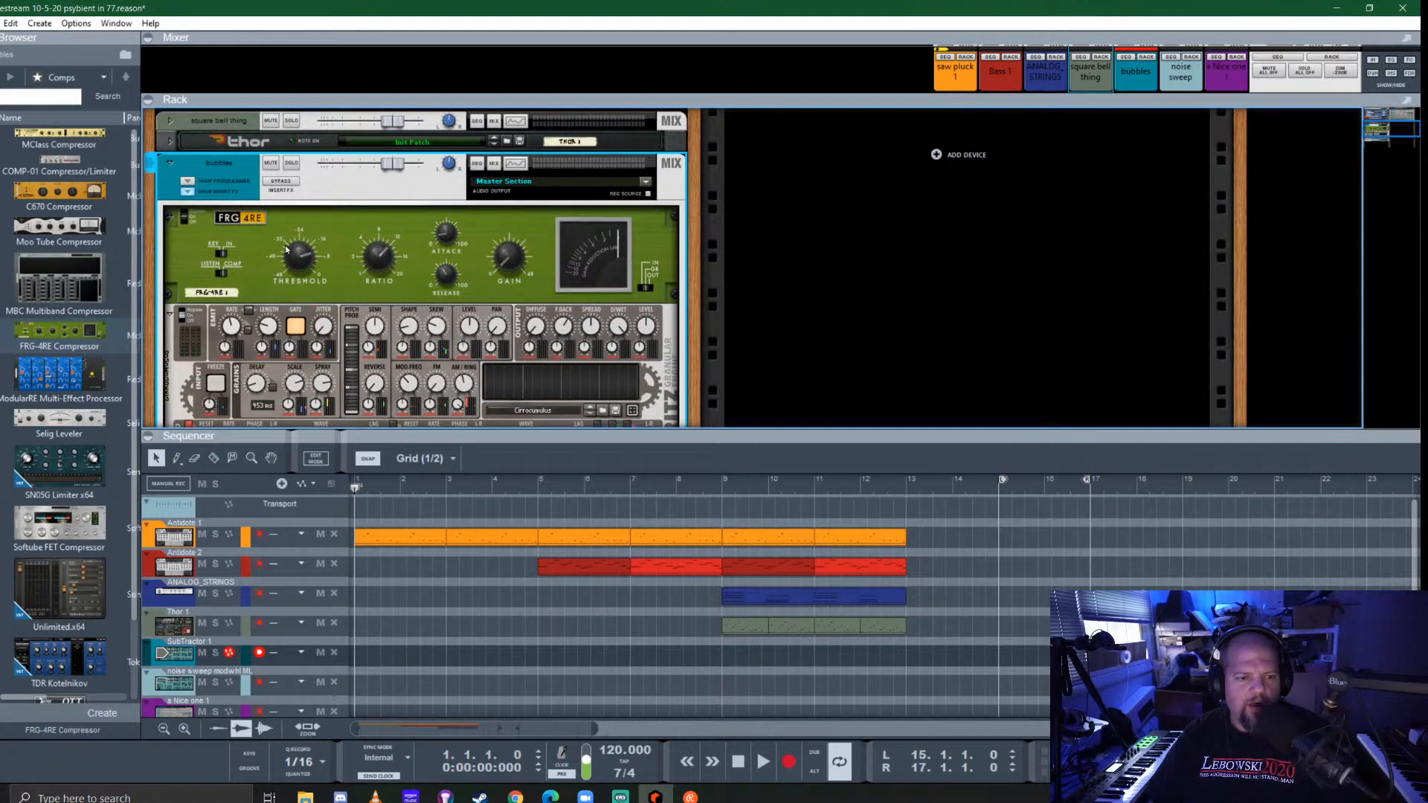
{"action": "scroll", "coordinate": [262, 262], "scroll_direction": "down", "scroll_amount": 3}
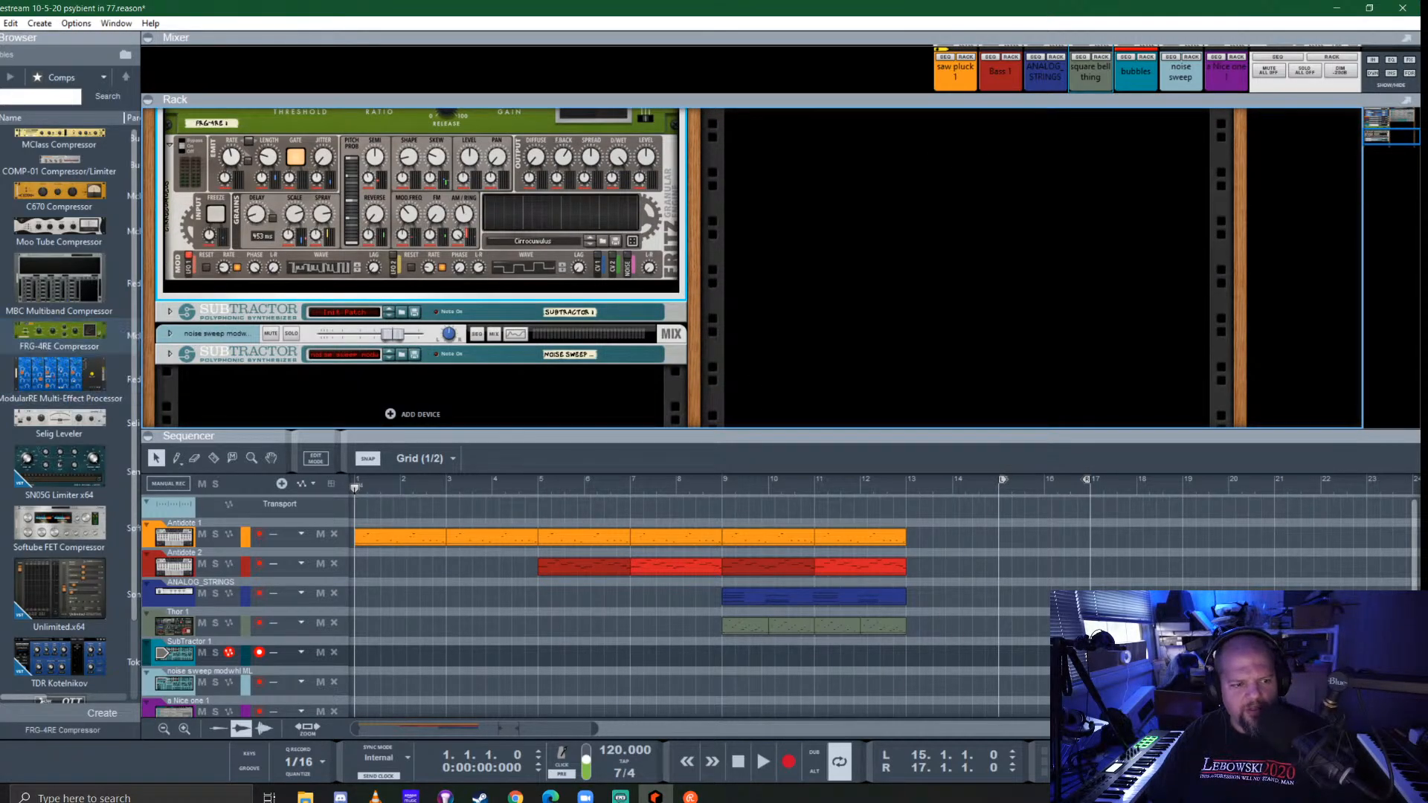
{"action": "left_click", "coordinate": [77, 77]}
{"action": "left_click_drag", "start_coordinate": [60, 444], "coordinate": [387, 286]}
{"action": "left_click_drag", "start_coordinate": [448, 363], "coordinate": [446, 360]}
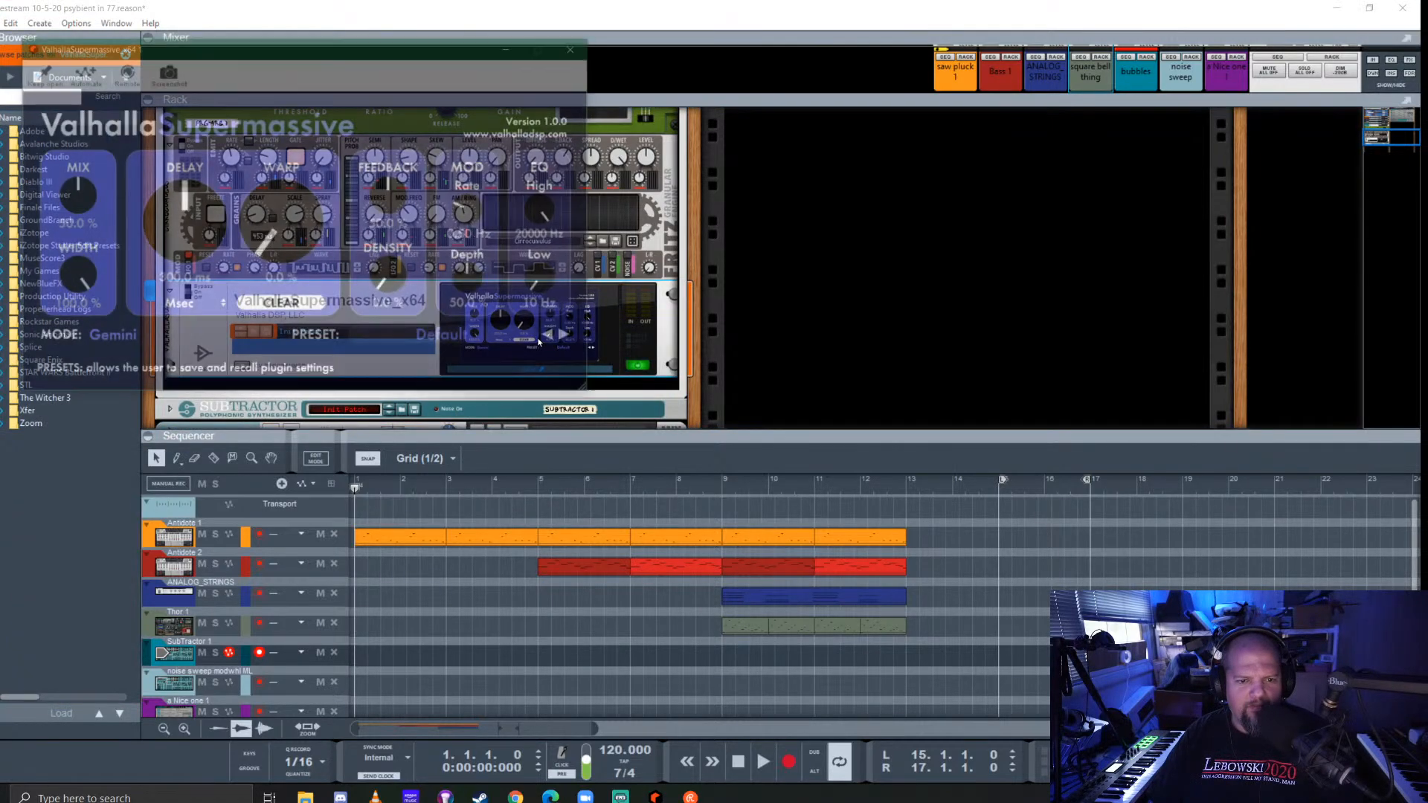
Load the CygnusX1 preset from Valhalla's large reverbs in ValhallaSupermassive and close the plugin window
{"action": "left_click", "coordinate": [420, 344]}
{"action": "mouse_move", "coordinate": [447, 494]}
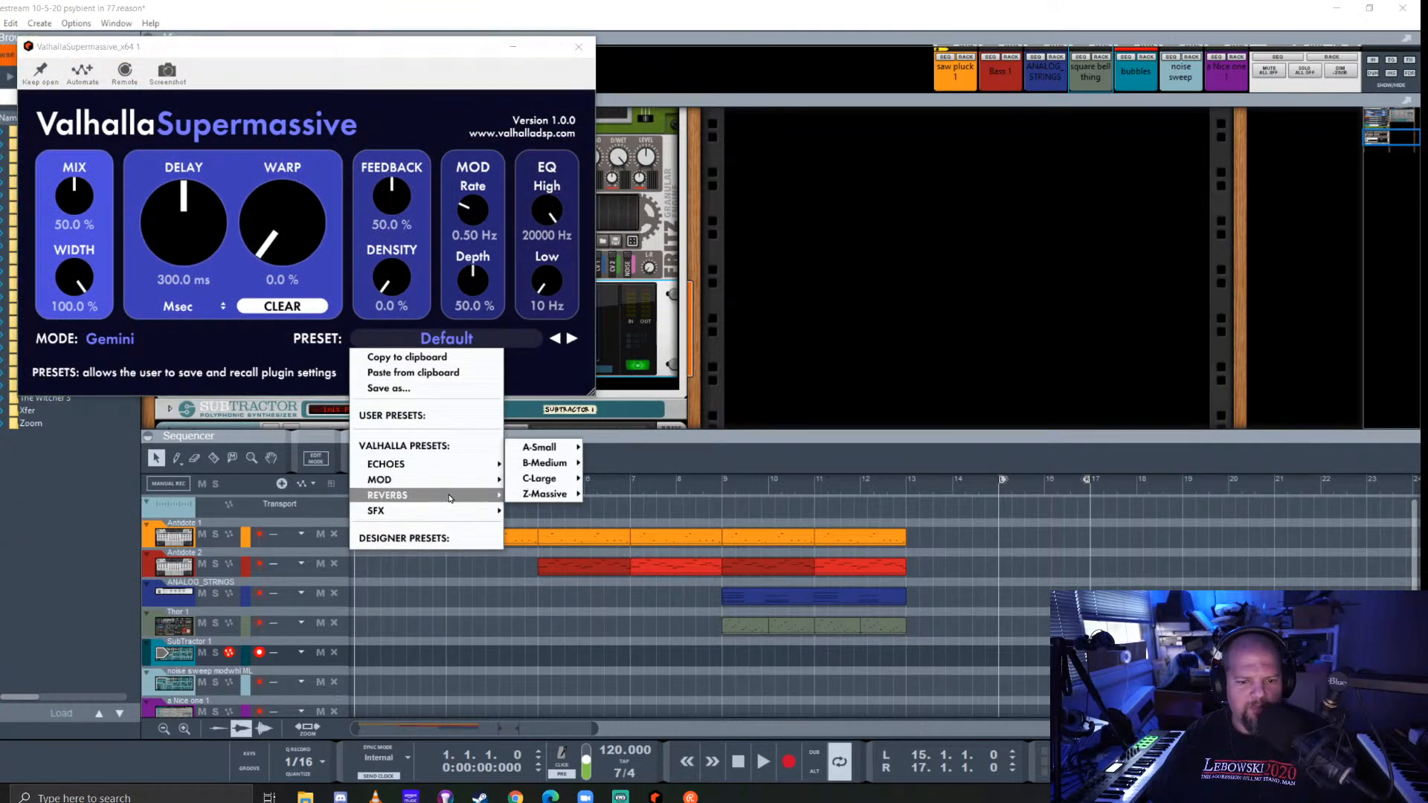
{"action": "mouse_move", "coordinate": [543, 479]}
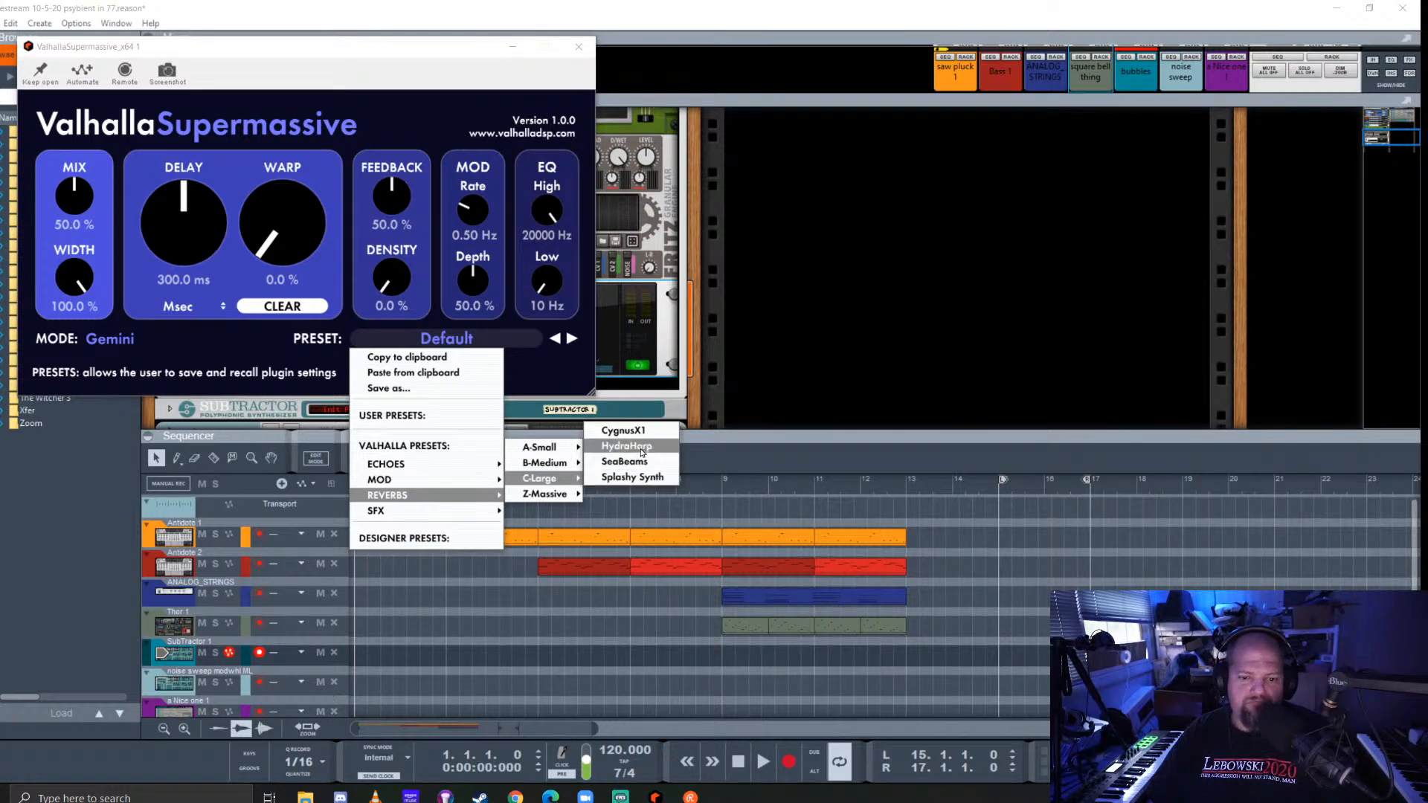
{"action": "left_click", "coordinate": [625, 432]}
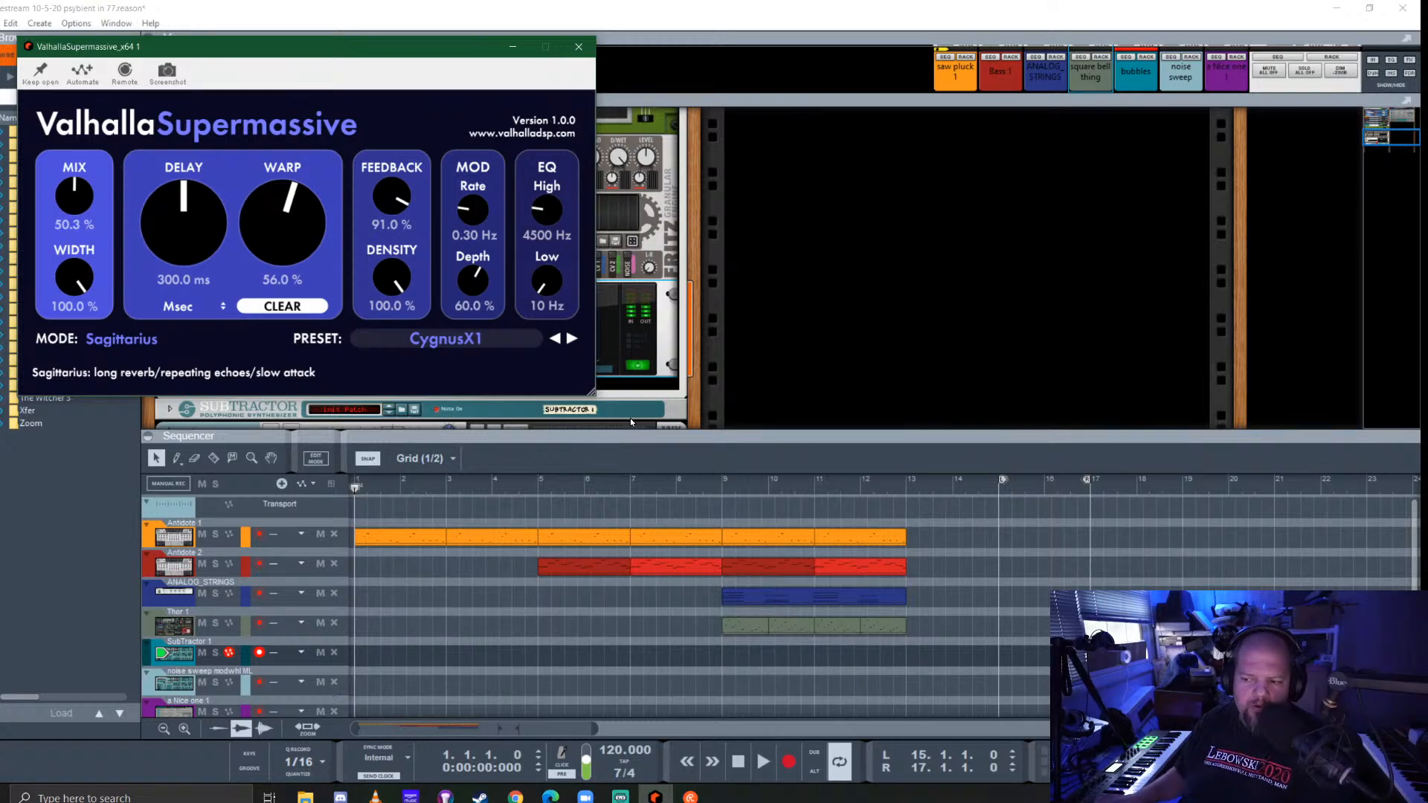
{"action": "left_click", "coordinate": [578, 46]}
Disable send 1 on the bubbles mixer channel, return to the rack, and fold the channel with its insert effects hidden
{"action": "left_click_drag", "start_coordinate": [1148, 100], "coordinate": [1140, 439]}
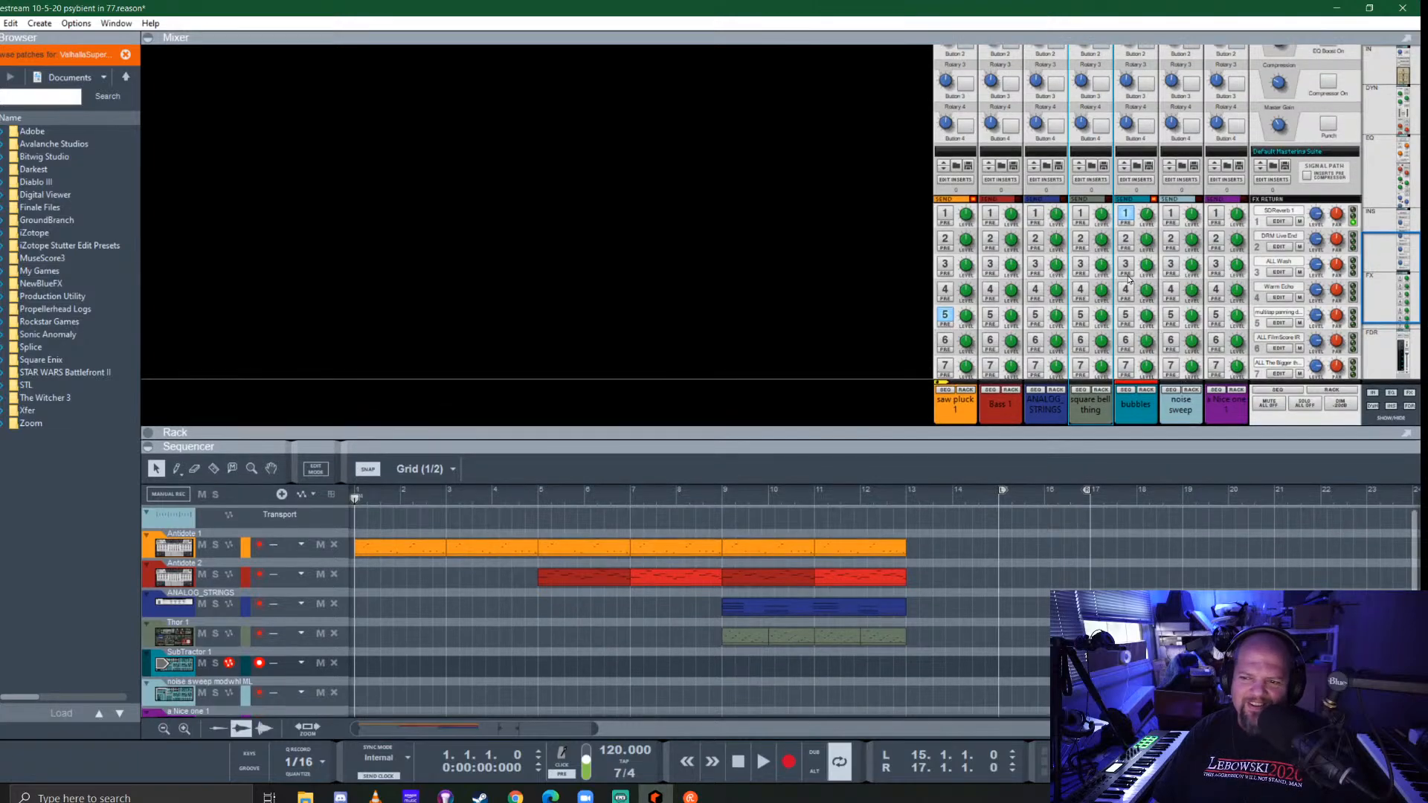
{"action": "left_click", "coordinate": [1126, 215]}
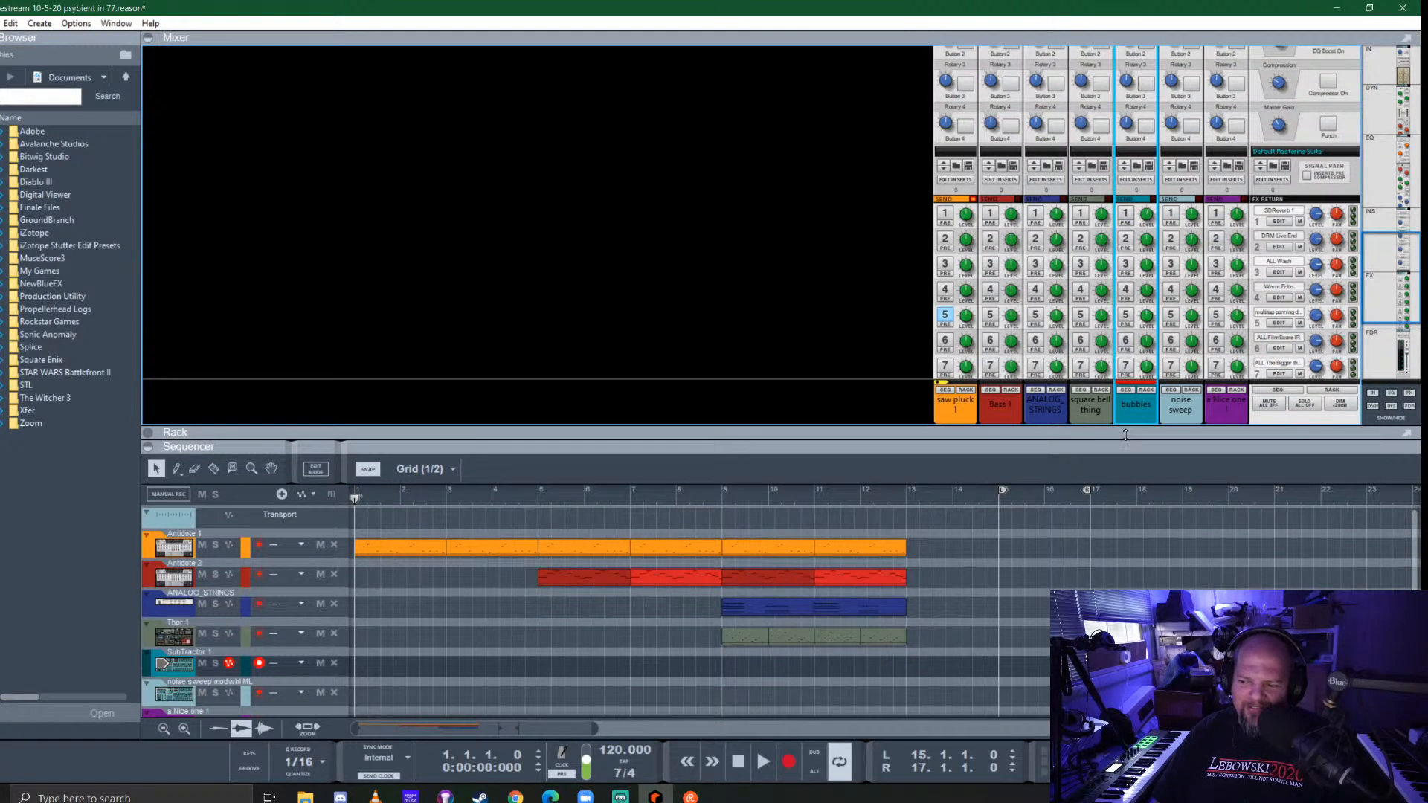
{"action": "left_click_drag", "start_coordinate": [1125, 434], "coordinate": [1086, 100]}
{"action": "scroll", "coordinate": [217, 332], "scroll_direction": "up", "scroll_amount": 3}
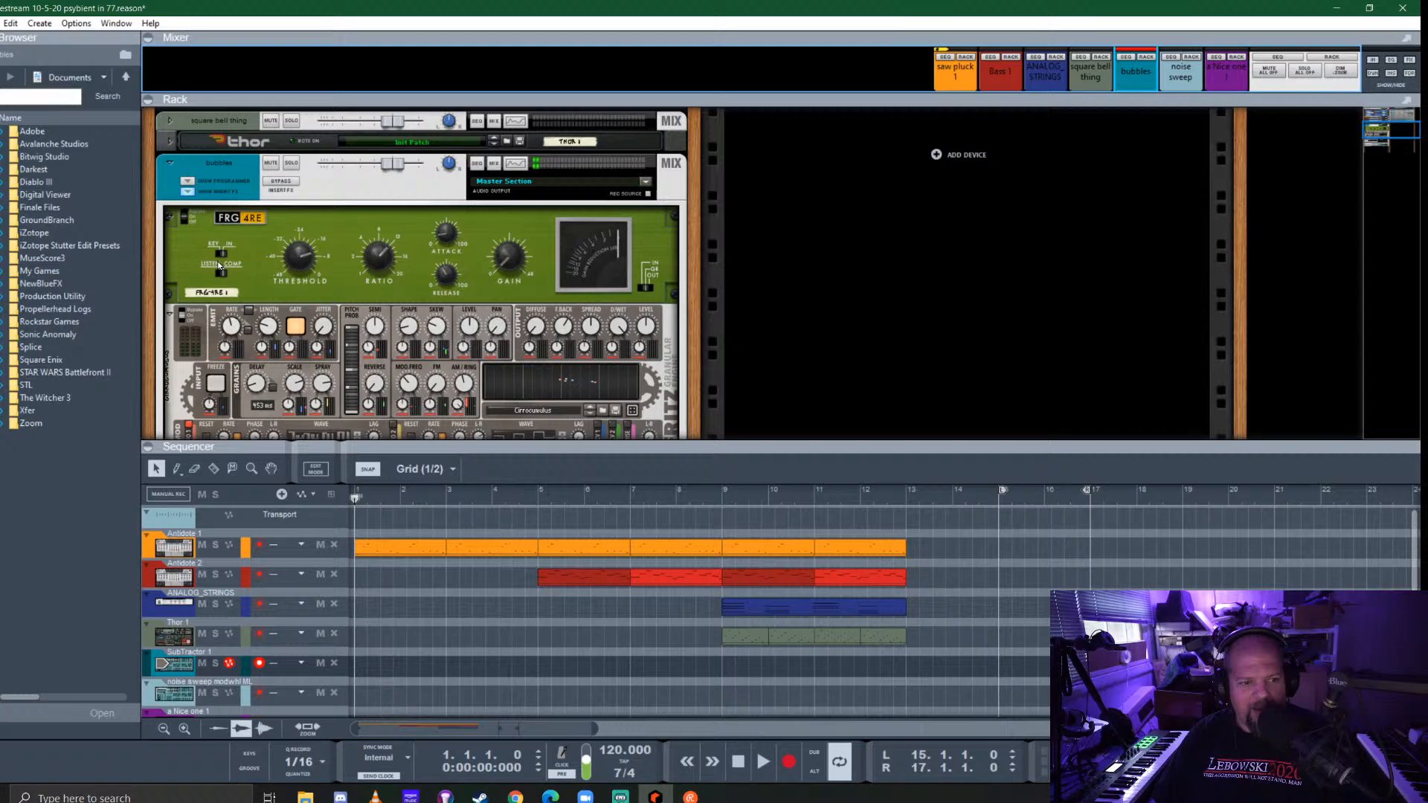
{"action": "left_click", "coordinate": [187, 190]}
{"action": "left_click", "coordinate": [170, 197]}
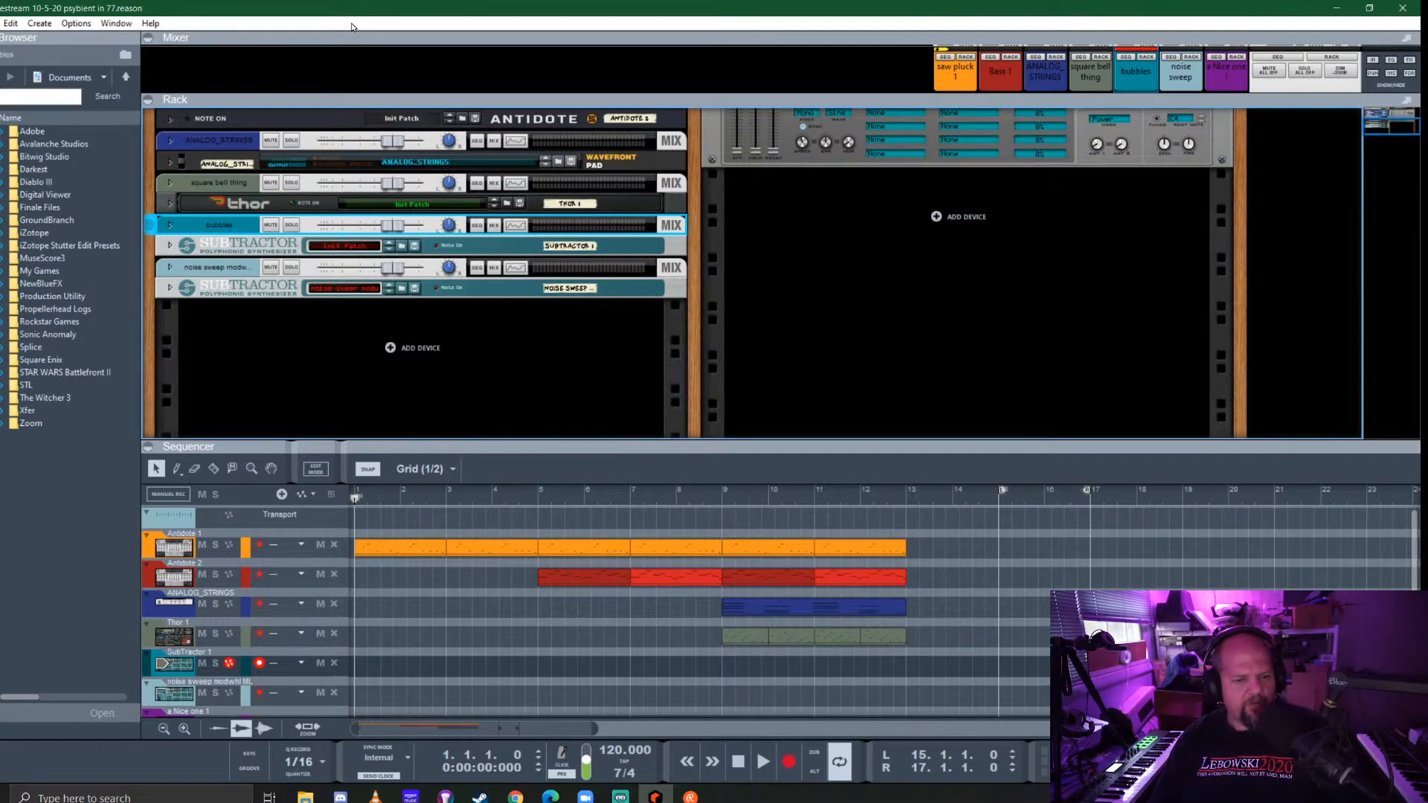
Enlarge the sequencer to show all tracks and rename the SubTractor 1 track "bubbles"
{"action": "left_click_drag", "start_coordinate": [915, 442], "coordinate": [947, 349]}
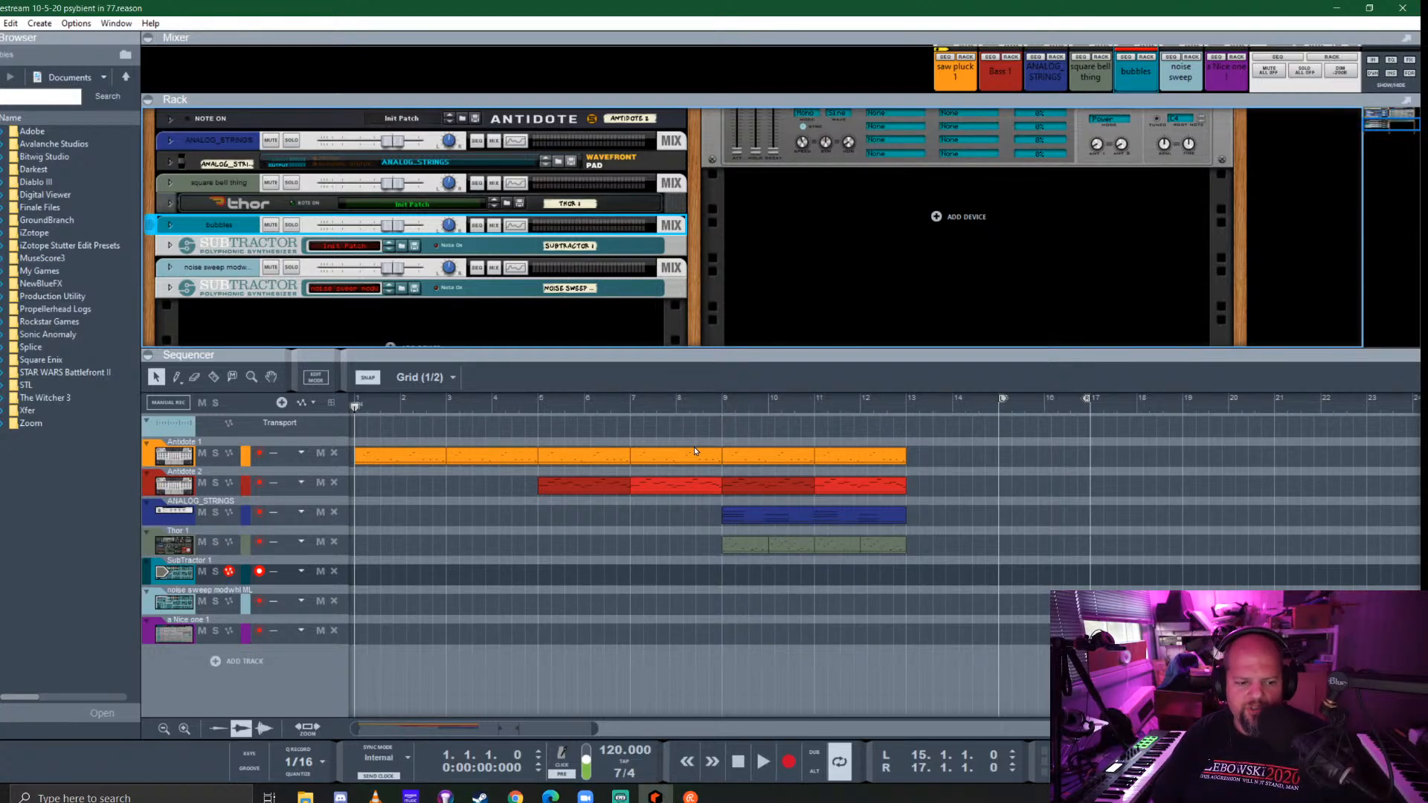
{"action": "left_click", "coordinate": [183, 573]}
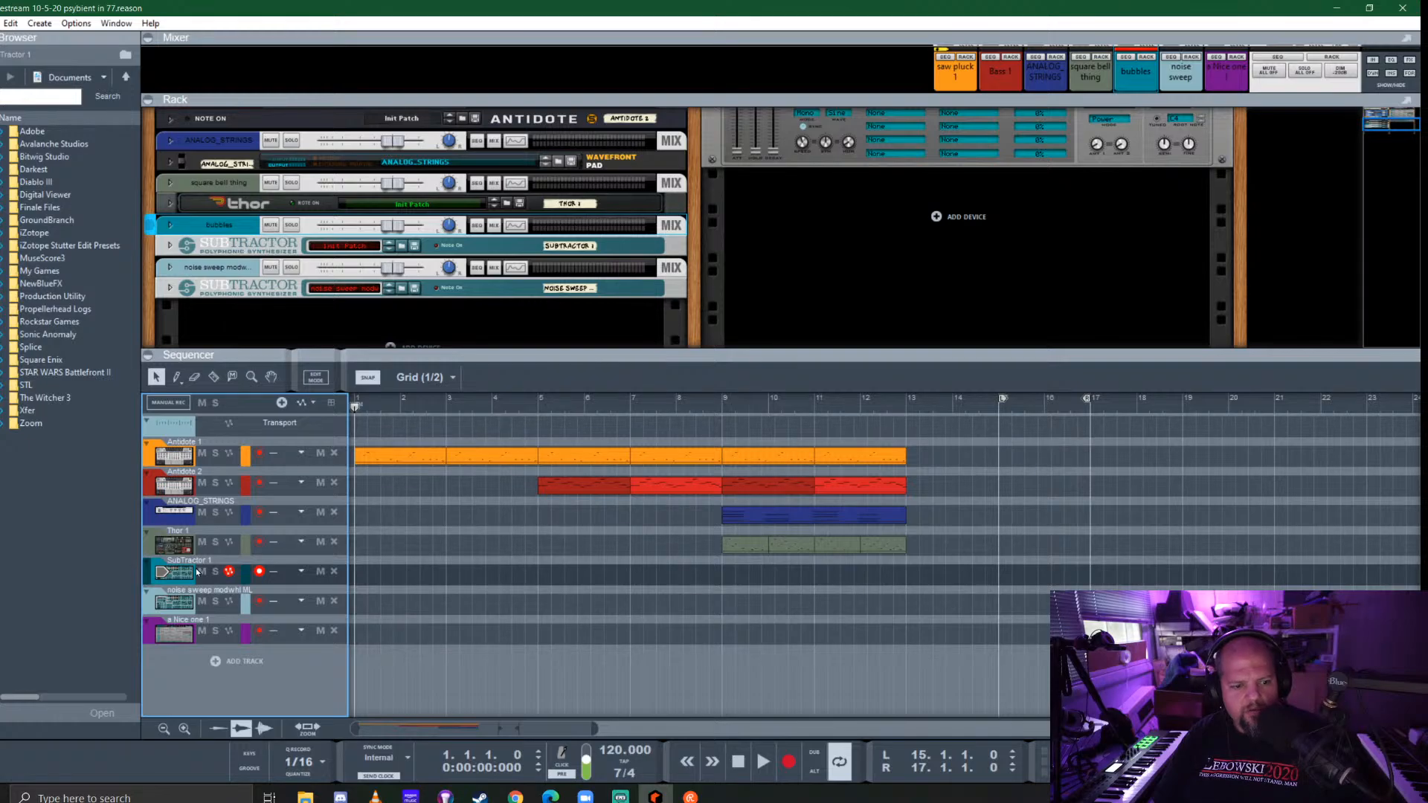
{"action": "double_click", "coordinate": [183, 563]}
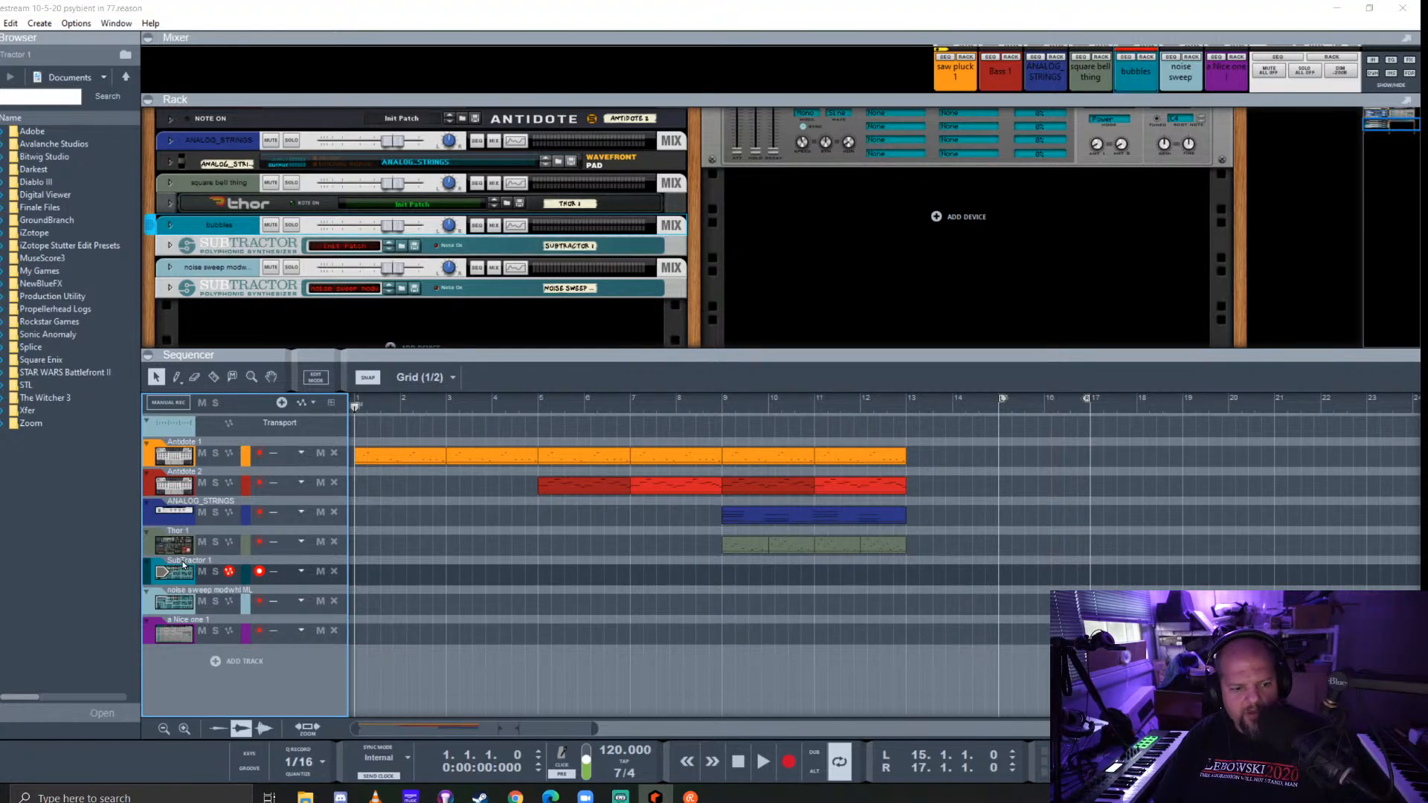
{"action": "type", "text": "bubbles"}
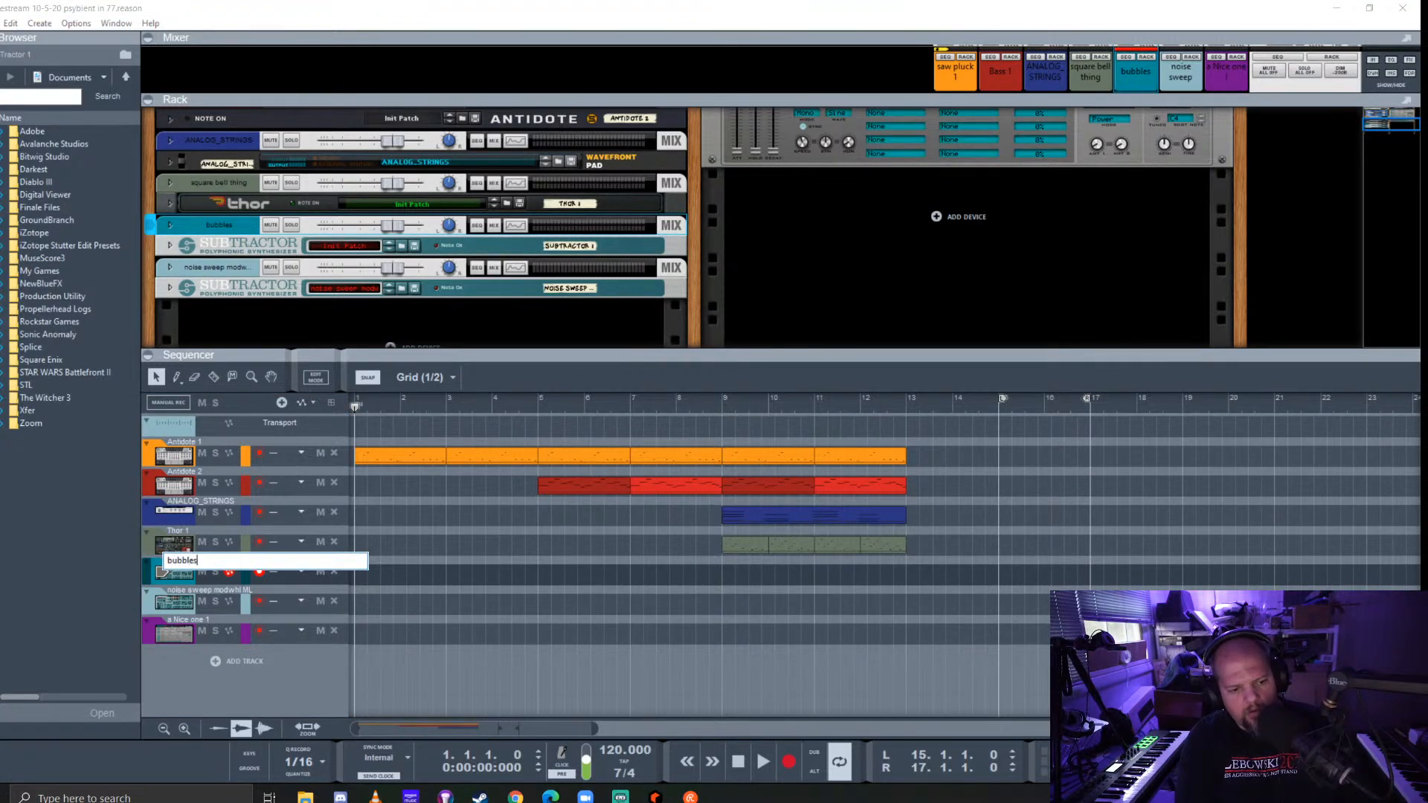
{"action": "key", "text": "Return"}
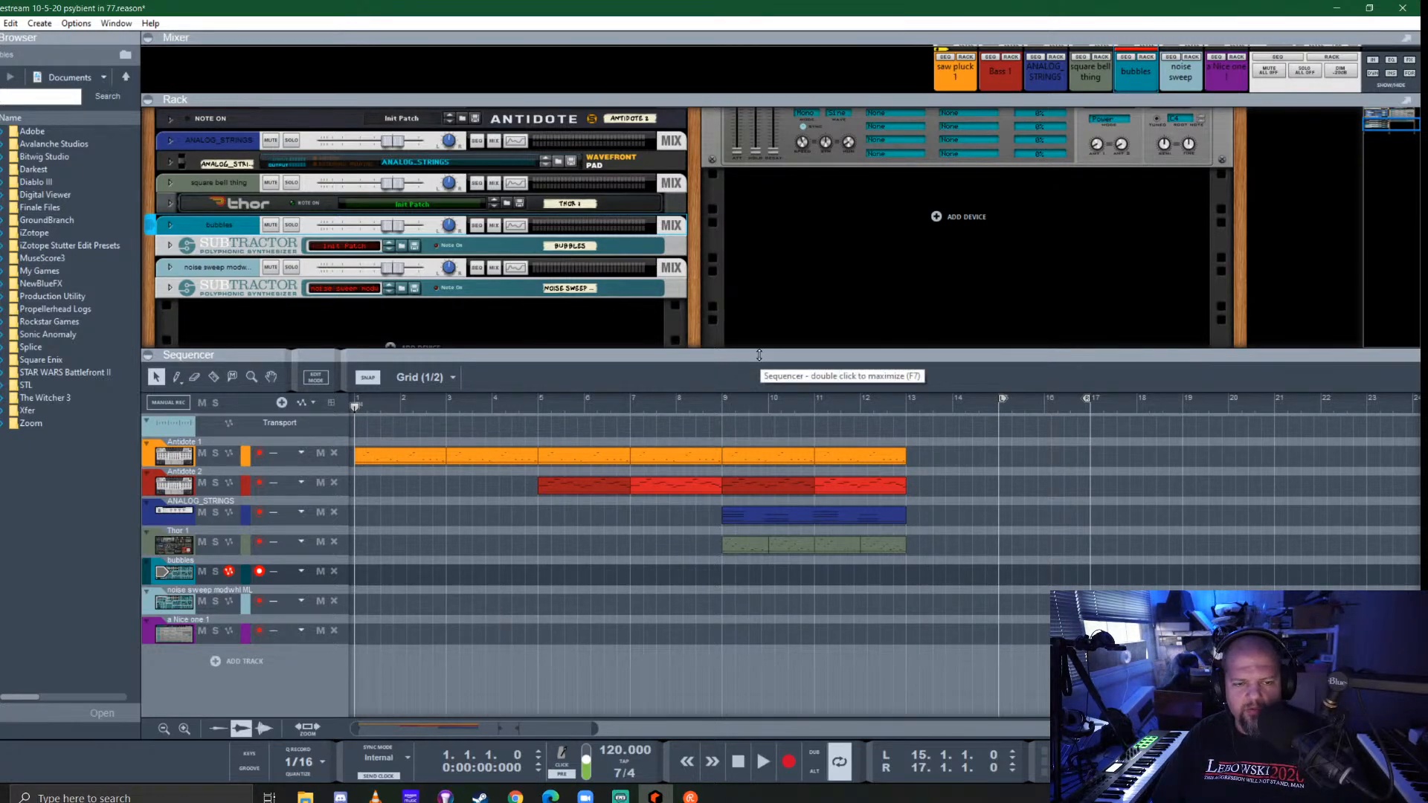
Record the bubbles part on its track from bar 1 to bar 13 in two consecutive passes without stopping playback between them
{"action": "left_click_drag", "start_coordinate": [758, 355], "coordinate": [767, 382]}
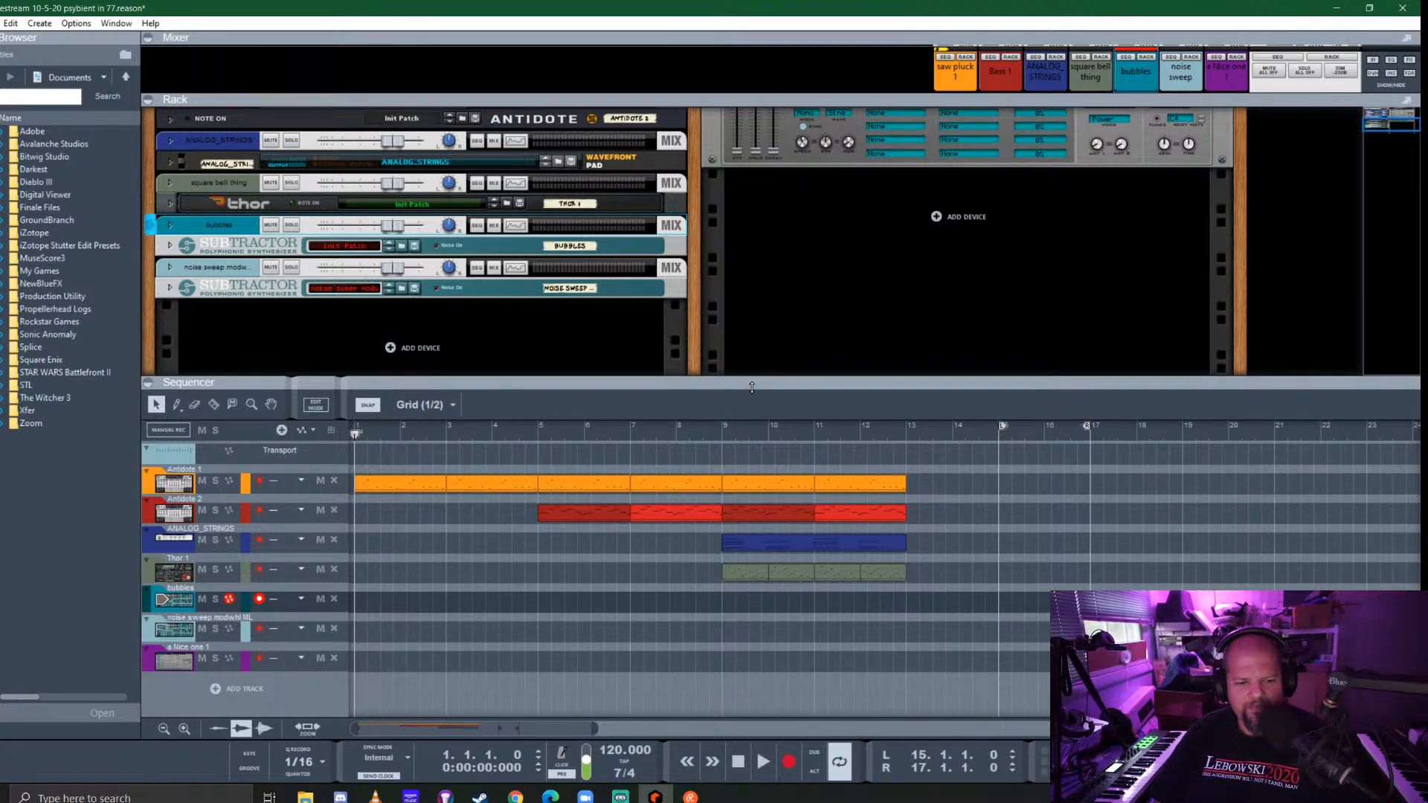
{"action": "key", "text": "ctrl+Return"}
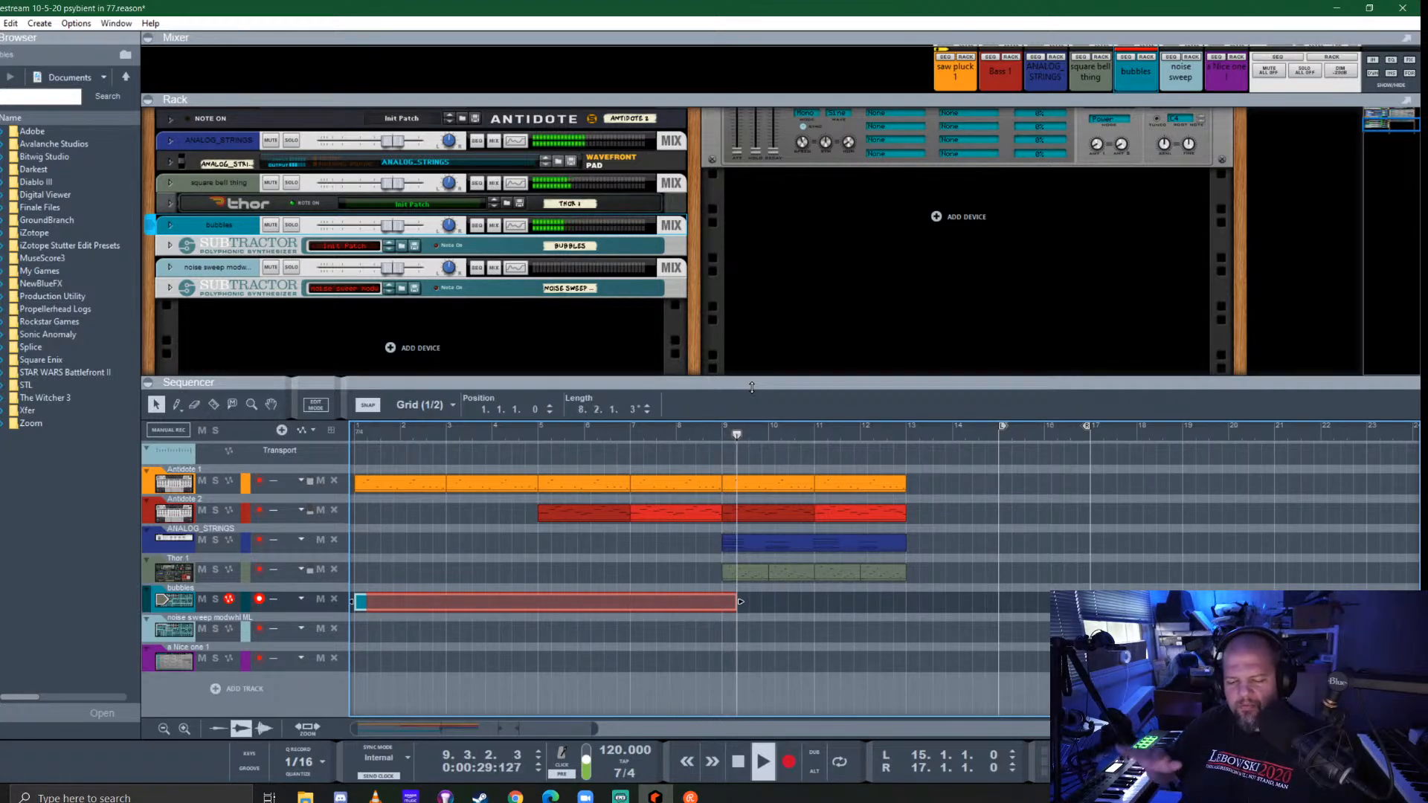
{"action": "key", "text": "ctrl+Return"}
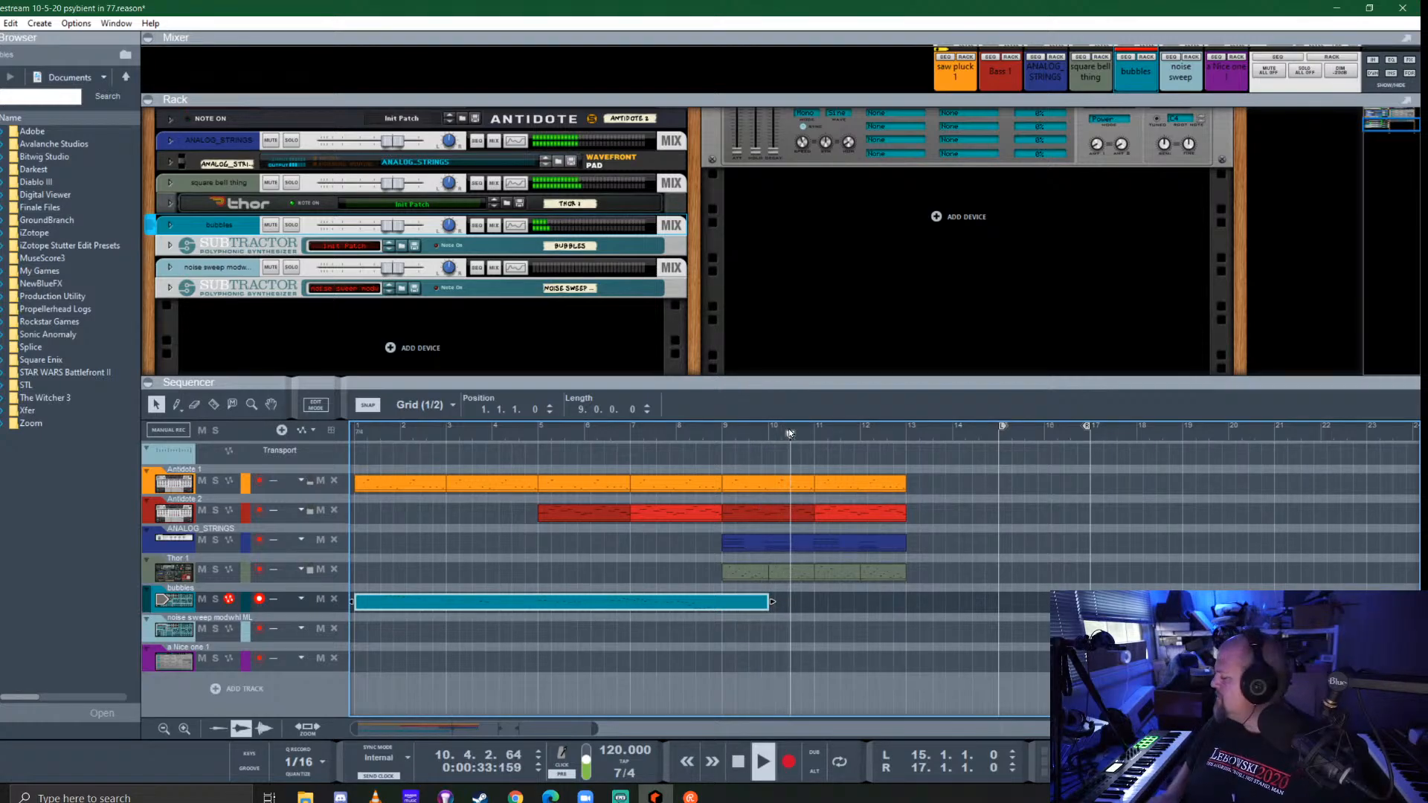
{"action": "key", "text": "ctrl+Return"}
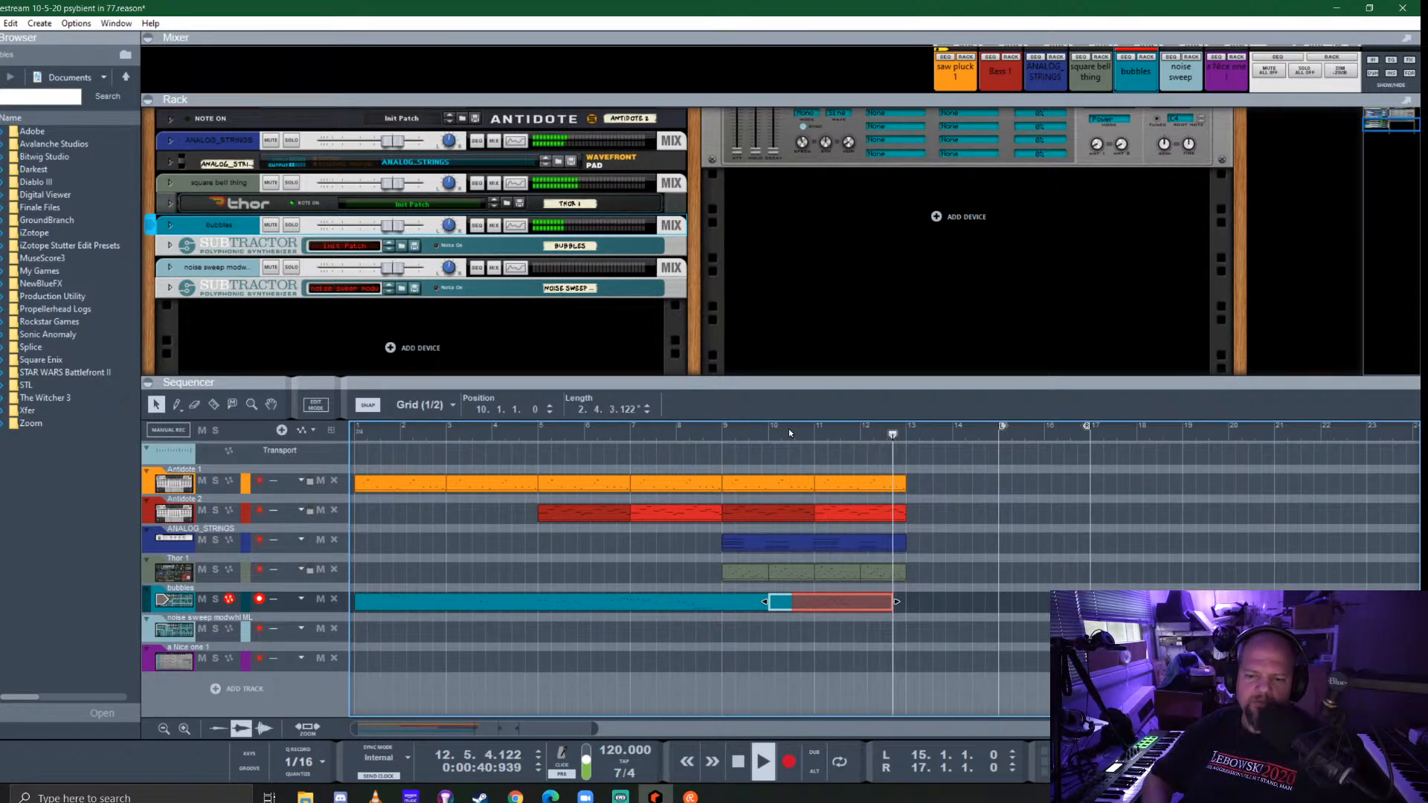
{"action": "key", "text": "ctrl+Return"}
{"action": "key", "text": "space"}
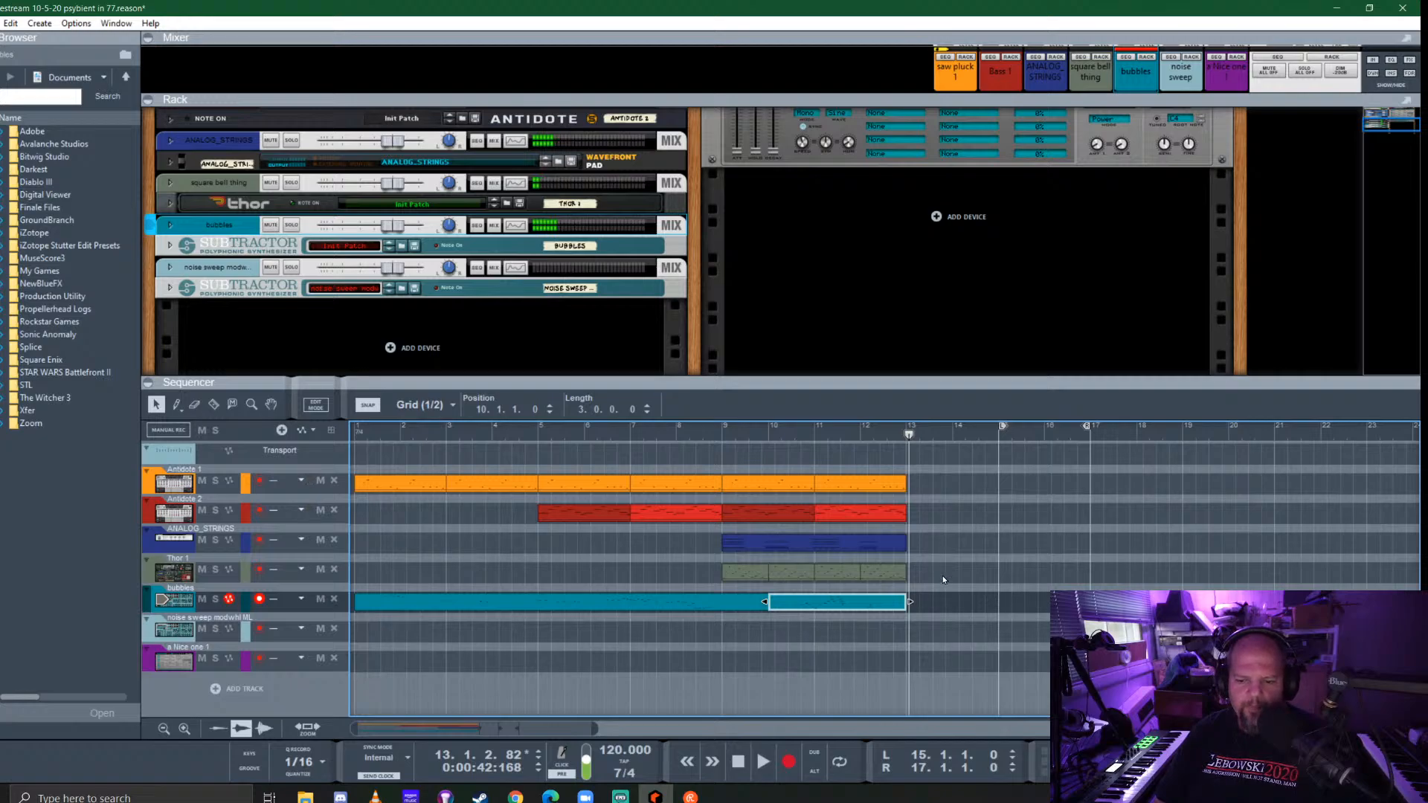
Copy the bar 9–13 clips of both Antidotes, ANALOG_STRINGS and Thor to bar 13, and set the playhead and left locator to bar 13
{"action": "left_click_drag", "start_coordinate": [941, 580], "coordinate": [742, 471]}
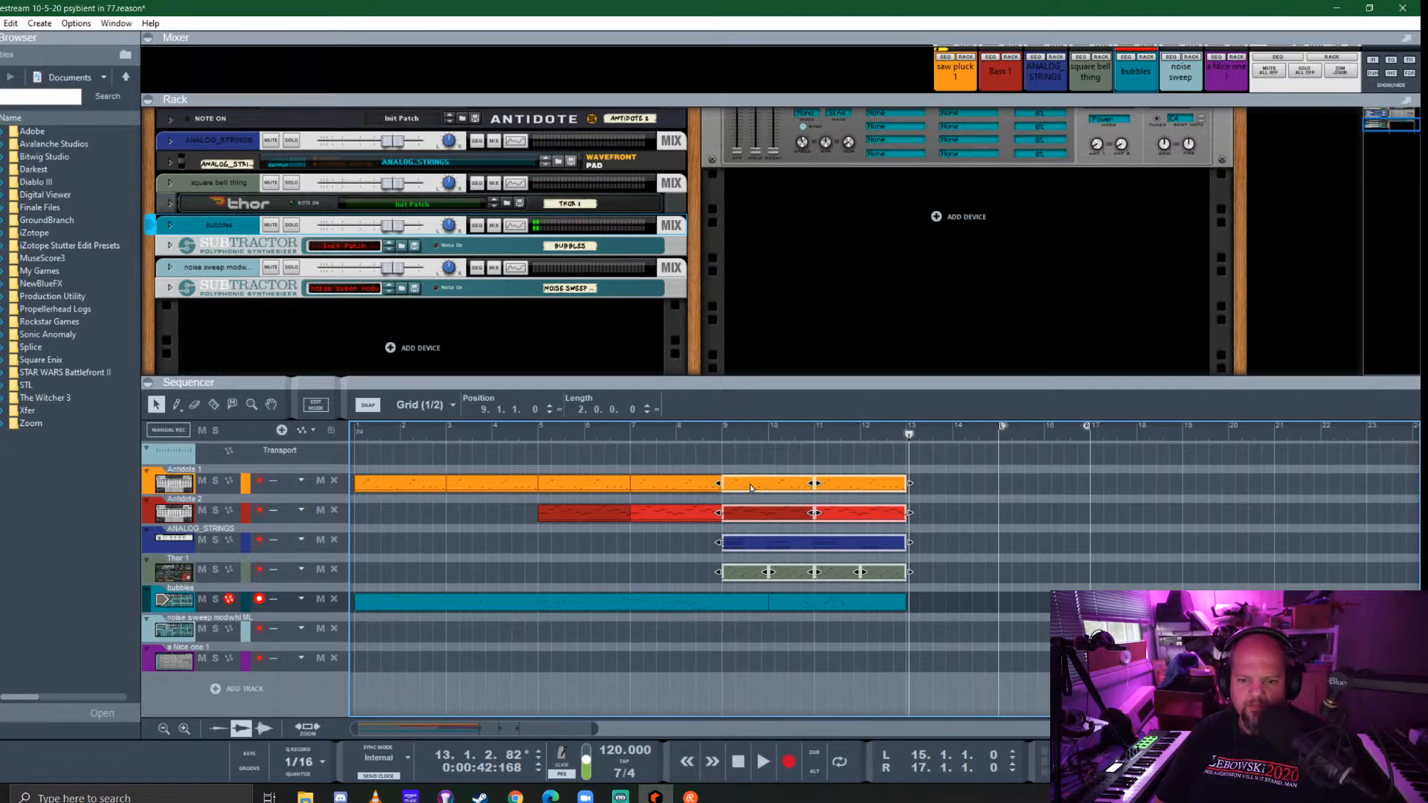
{"action": "left_click_drag", "start_coordinate": [750, 484], "coordinate": [937, 489], "text": "ctrl"}
{"action": "left_click", "coordinate": [910, 438]}
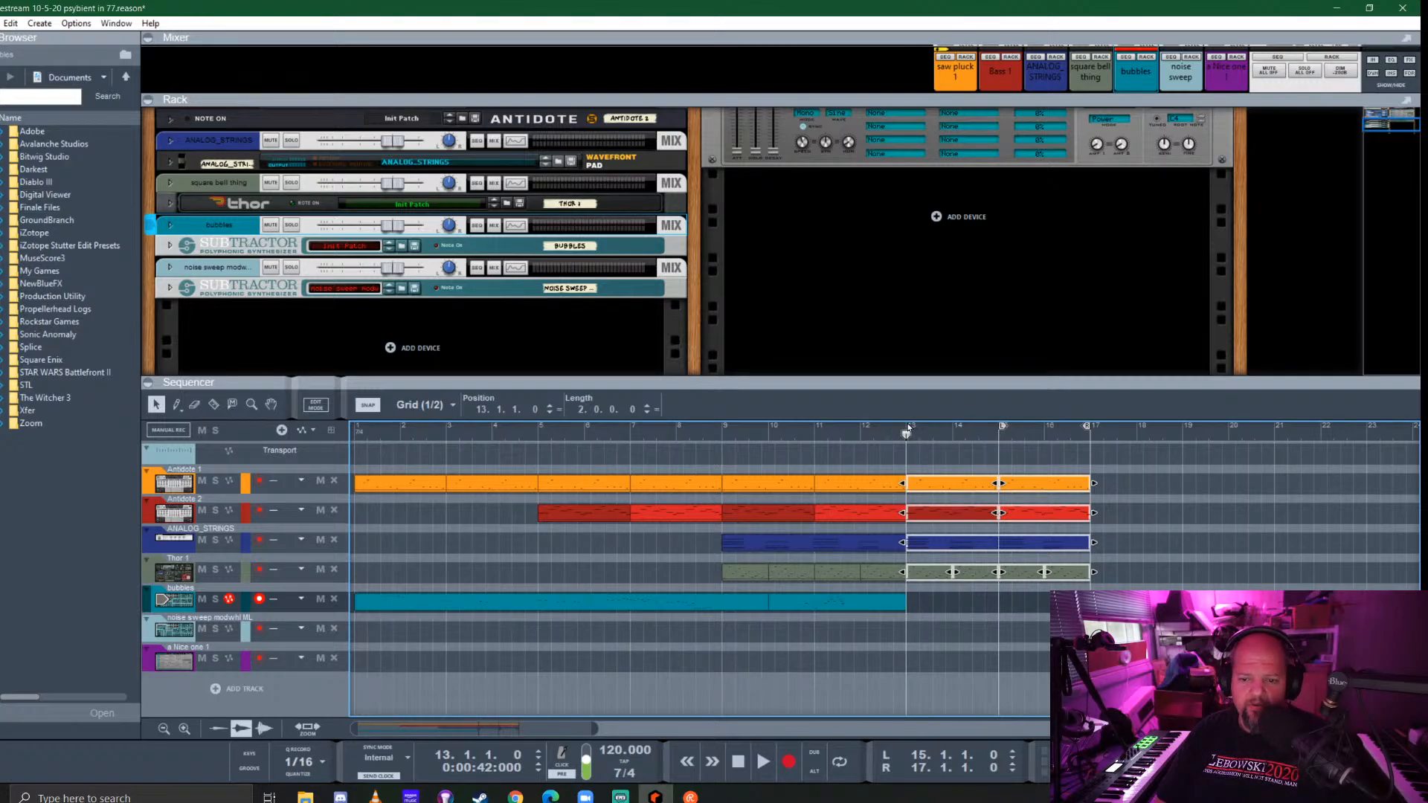
{"action": "left_click", "coordinate": [910, 430], "text": "ctrl"}
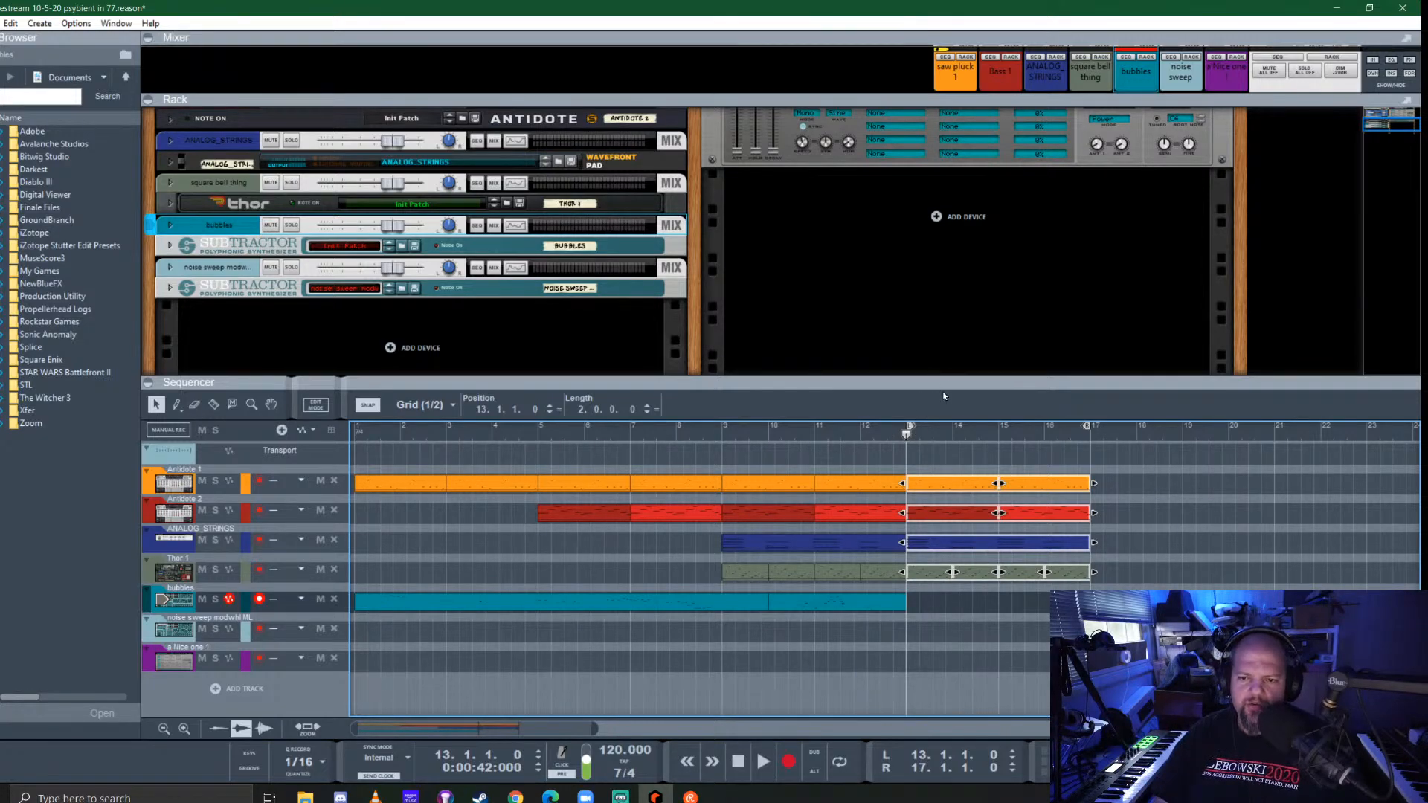
{"action": "left_click", "coordinate": [1004, 455]}
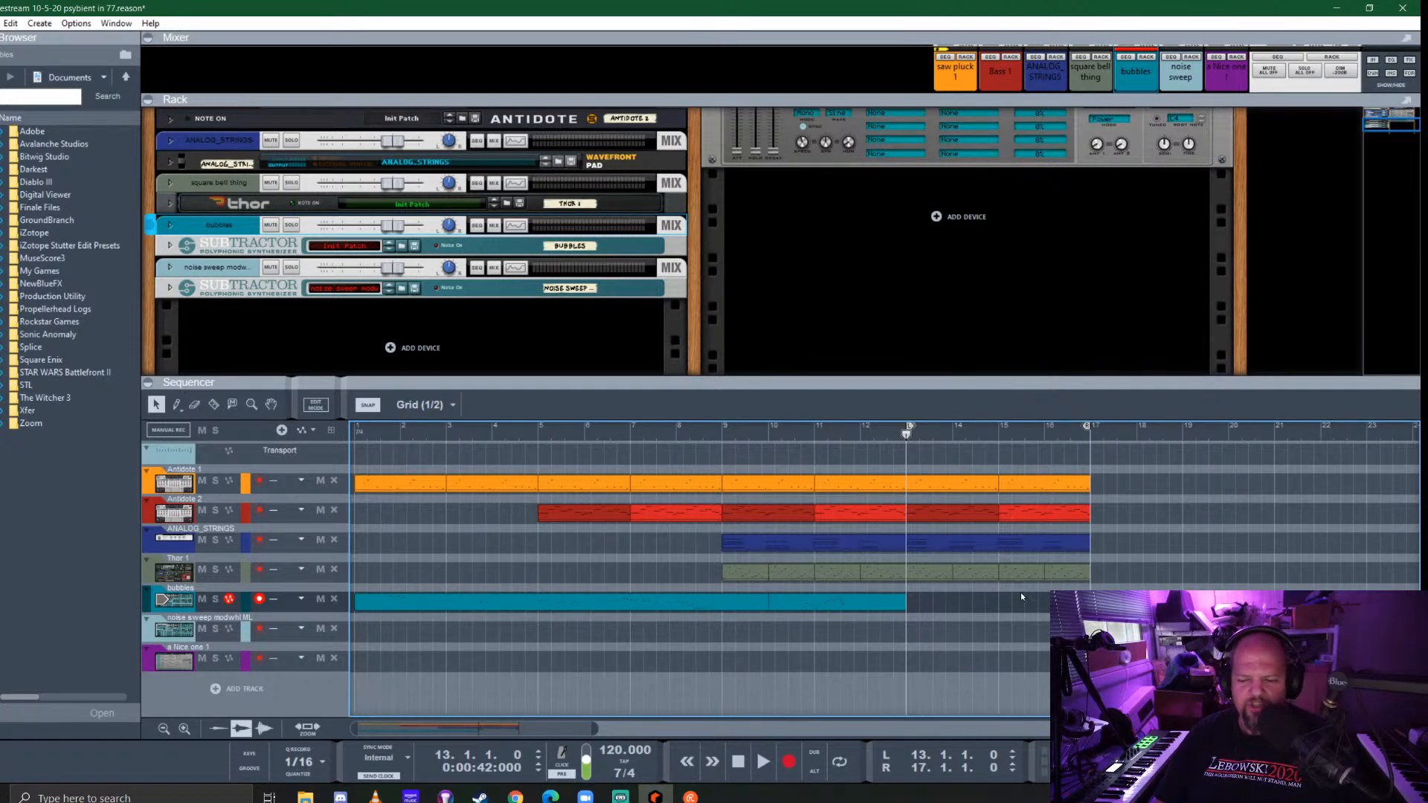
{"action": "left_click", "coordinate": [729, 599]}
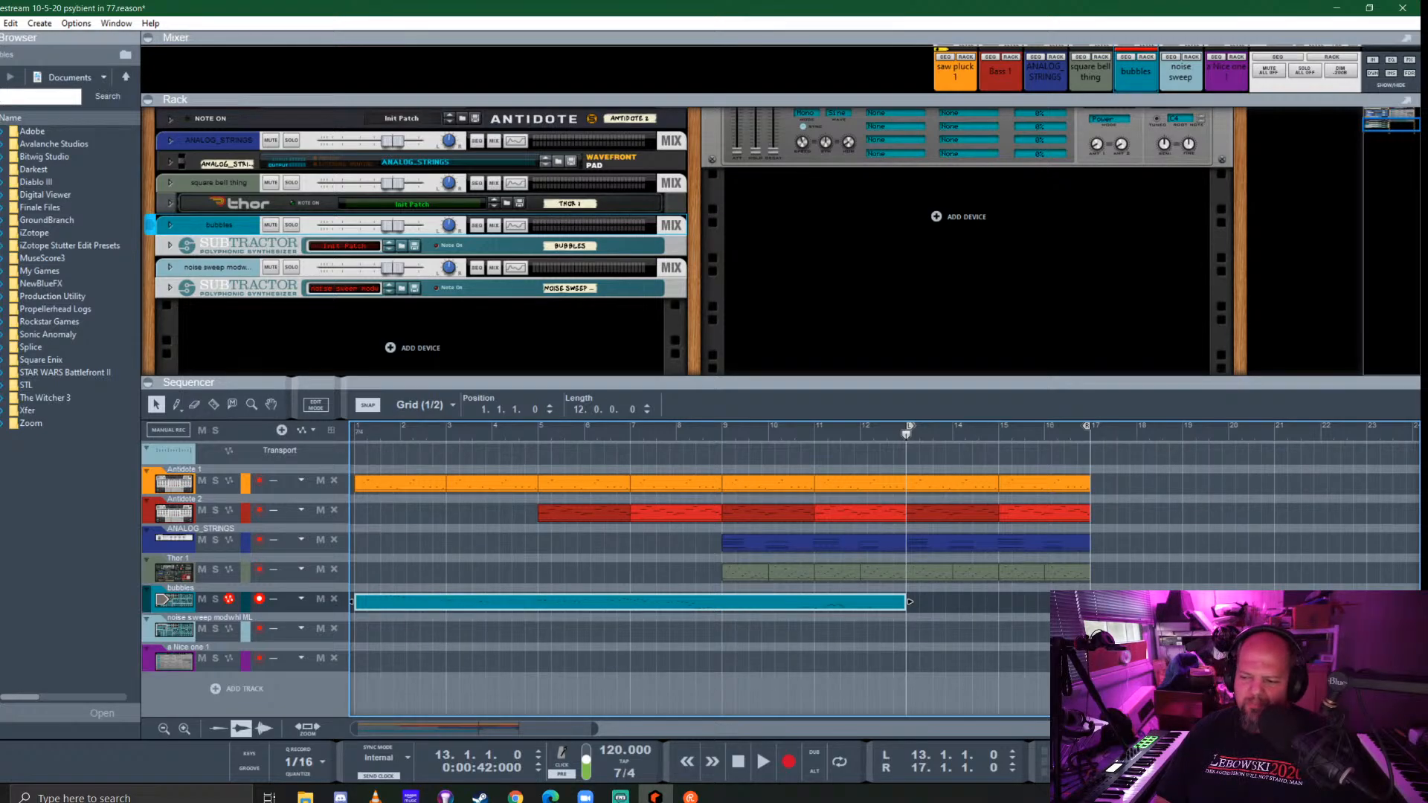
{"action": "key", "text": "alt+Tab"}
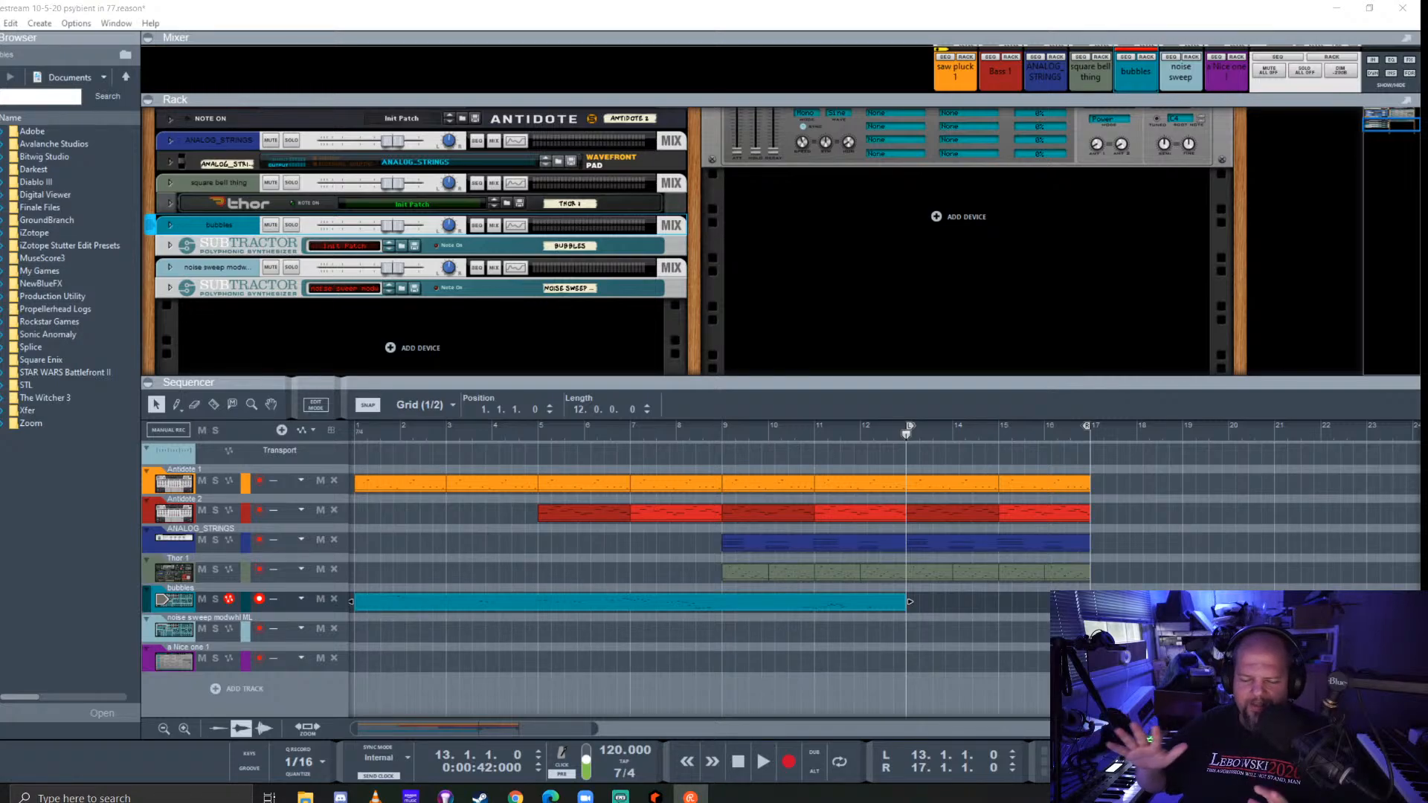
{"action": "left_click", "coordinate": [882, 16]}
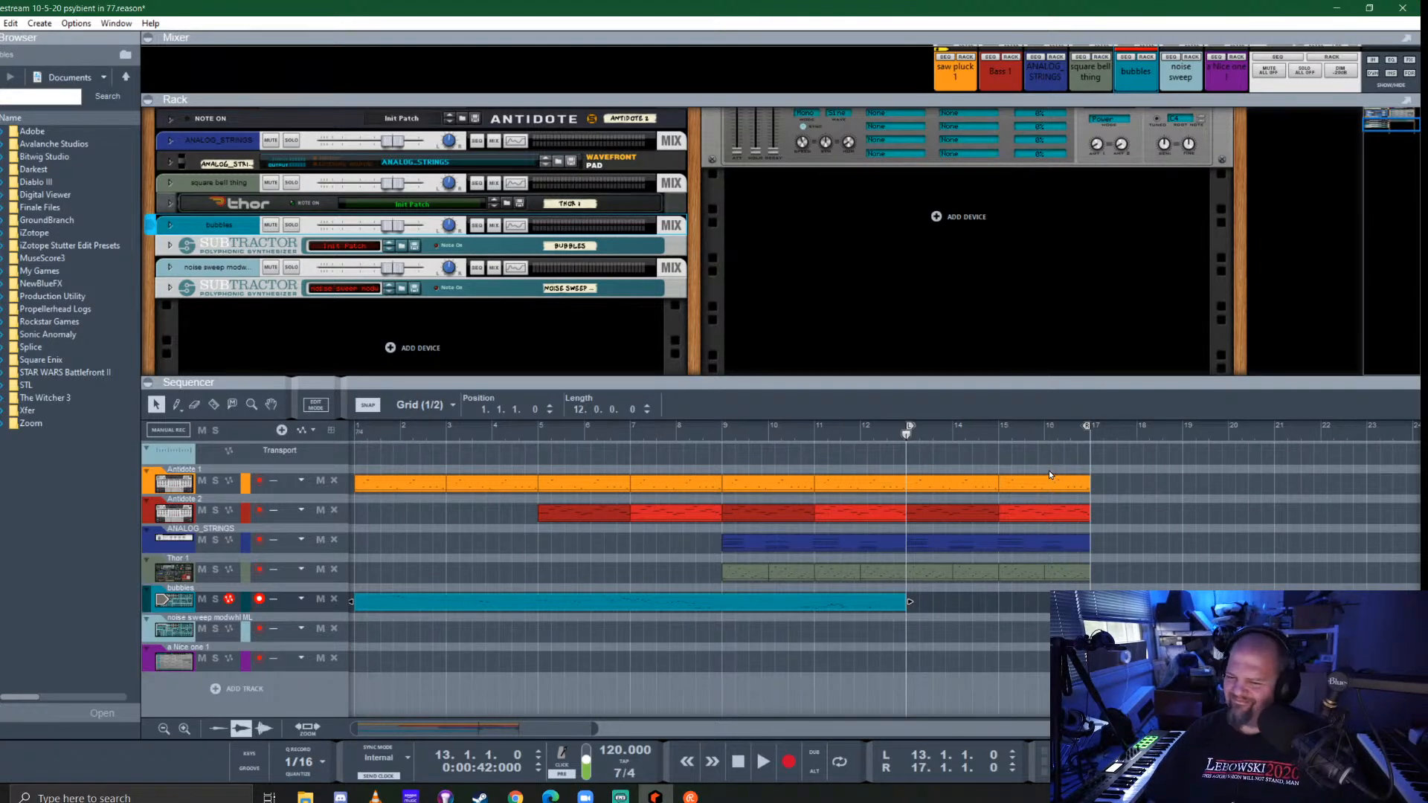
{"action": "left_click", "coordinate": [1145, 538]}
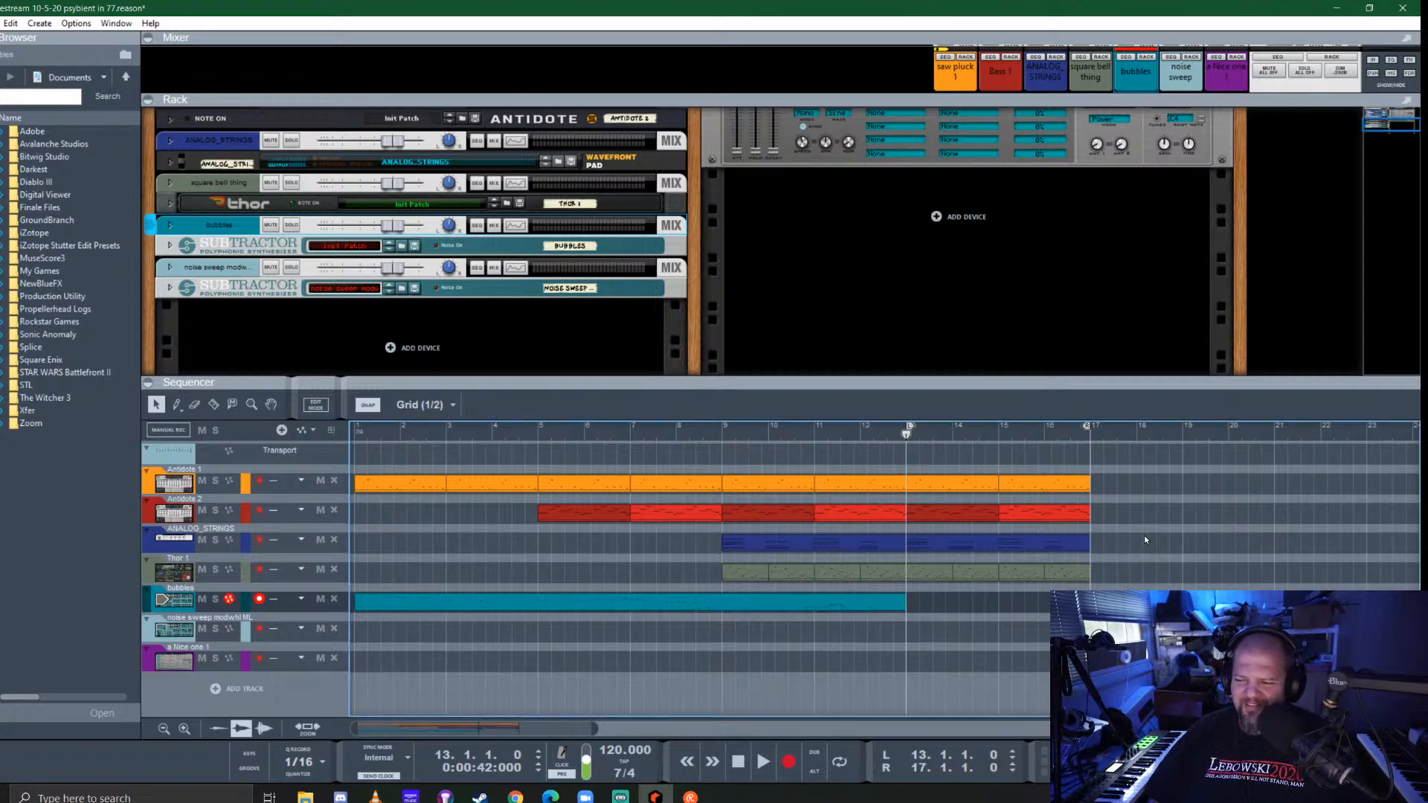
Set the playhead to bar 9, reorder the "a Nice one 1" track above Antidote 1, and enlarge the rack area
{"action": "left_click", "coordinate": [720, 430]}
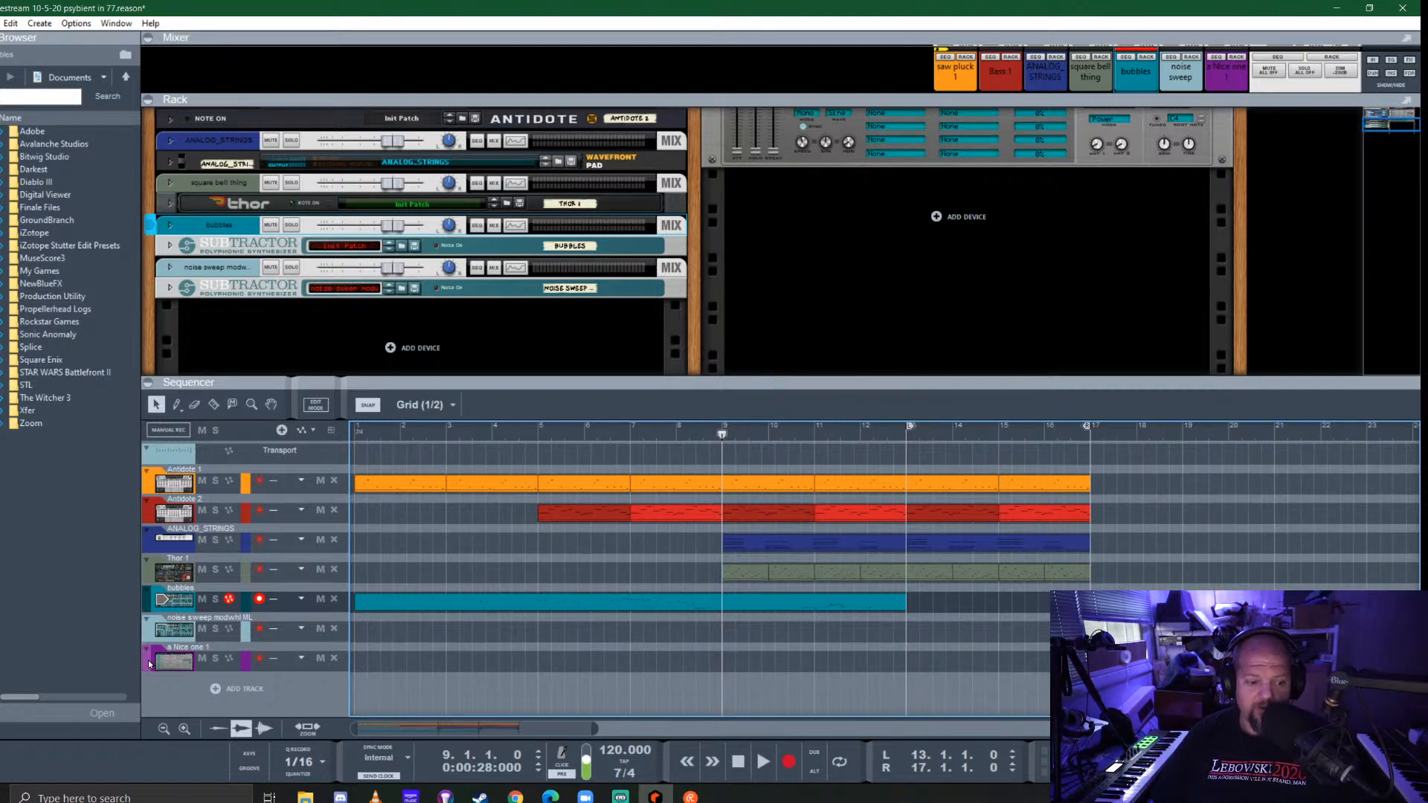
{"action": "left_click_drag", "start_coordinate": [149, 657], "coordinate": [147, 462]}
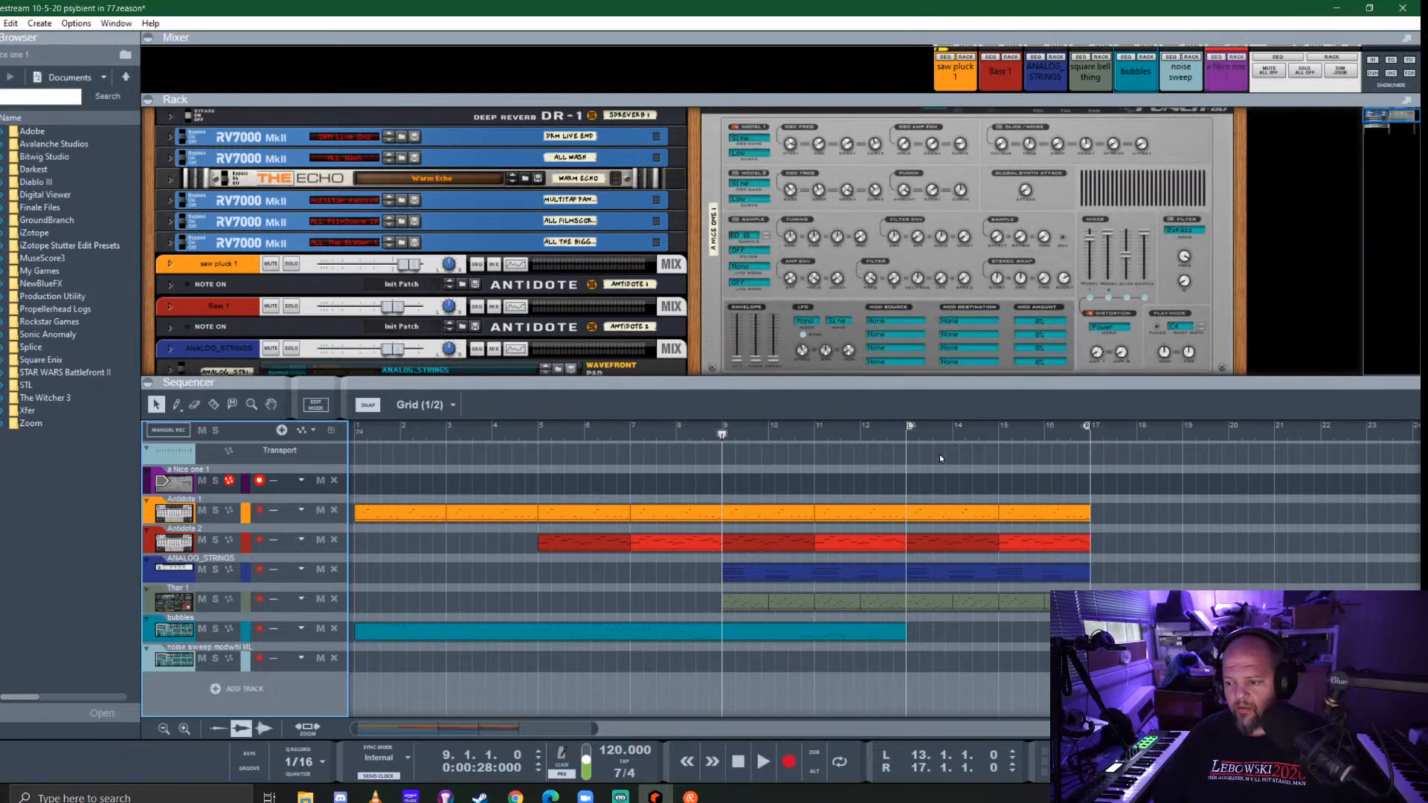
{"action": "left_click_drag", "start_coordinate": [962, 377], "coordinate": [960, 498]}
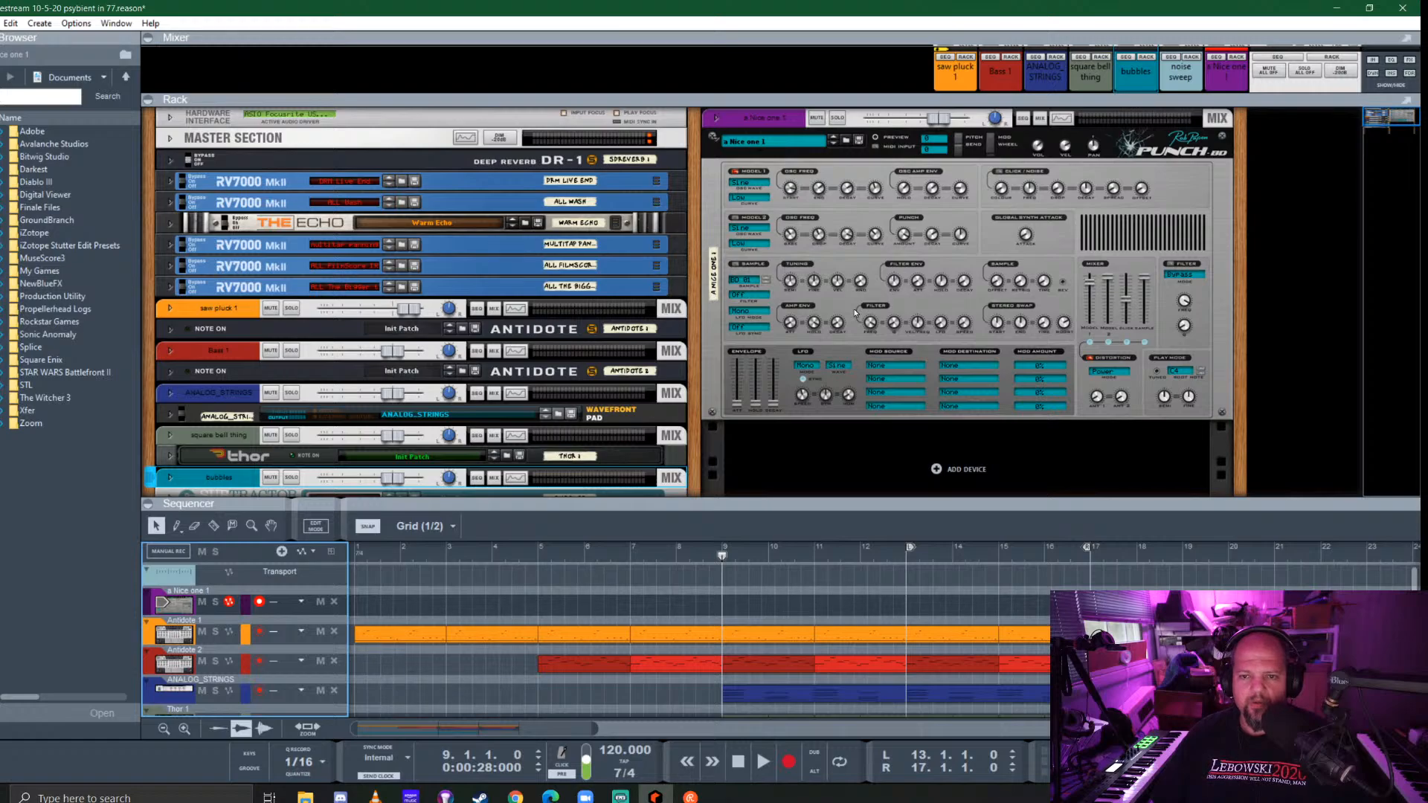
Browse patches for the Punch-BD kick synth in its dance and sample-based folders, the Reason Refills folder and the Jiggery-Pokery Kings of Kong refill
{"action": "left_click", "coordinate": [875, 138]}
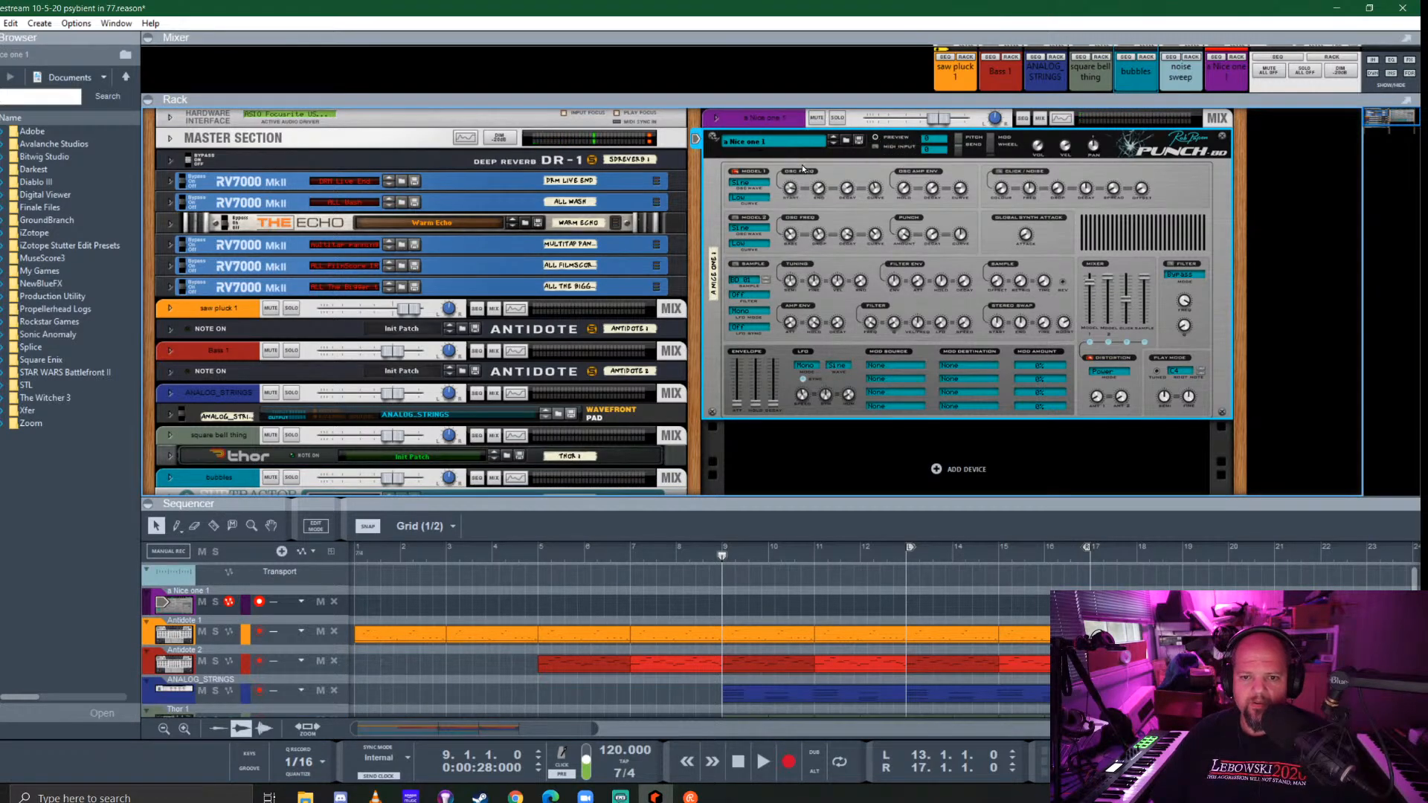
{"action": "left_click", "coordinate": [846, 141]}
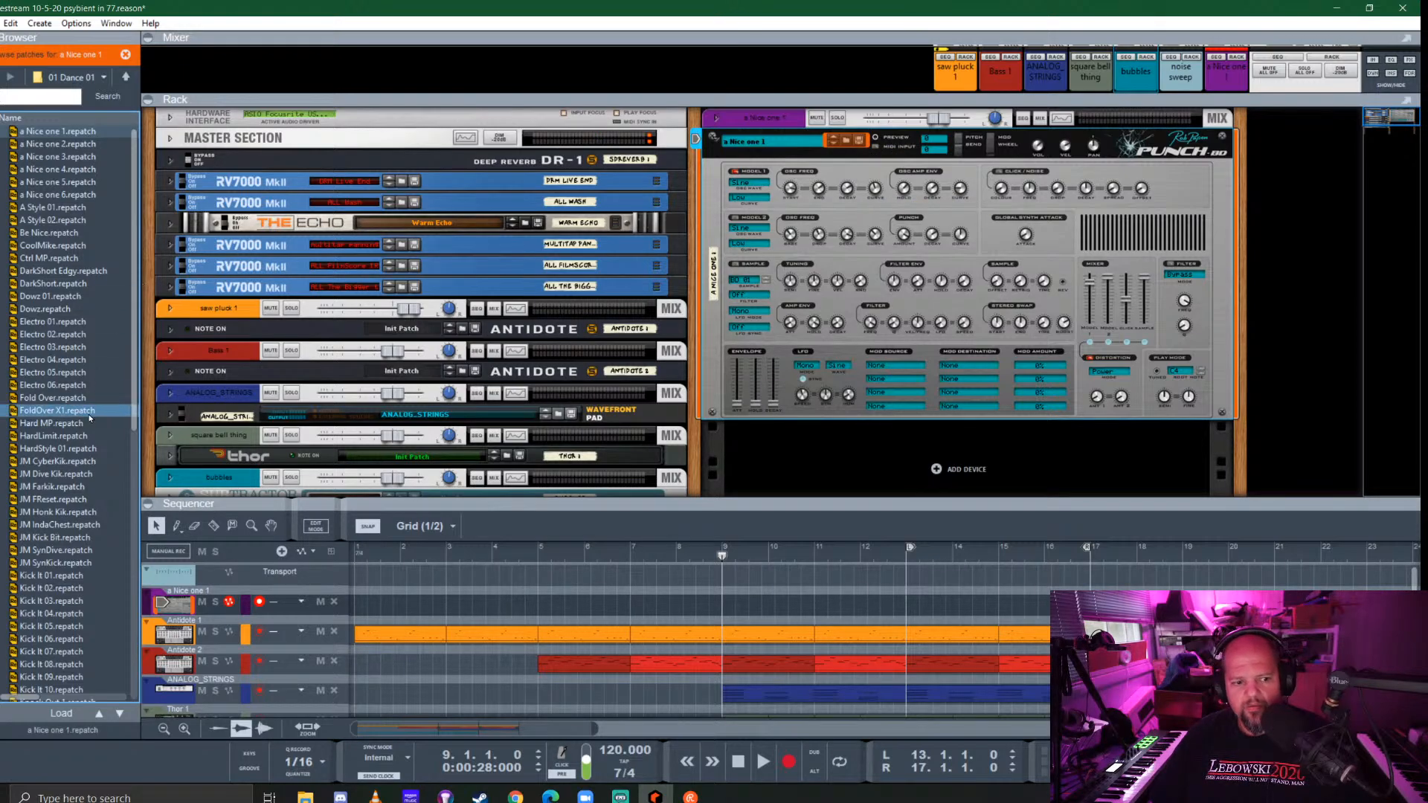
{"action": "scroll", "coordinate": [86, 408], "scroll_direction": "down", "scroll_amount": 8}
{"action": "left_click", "coordinate": [126, 76]}
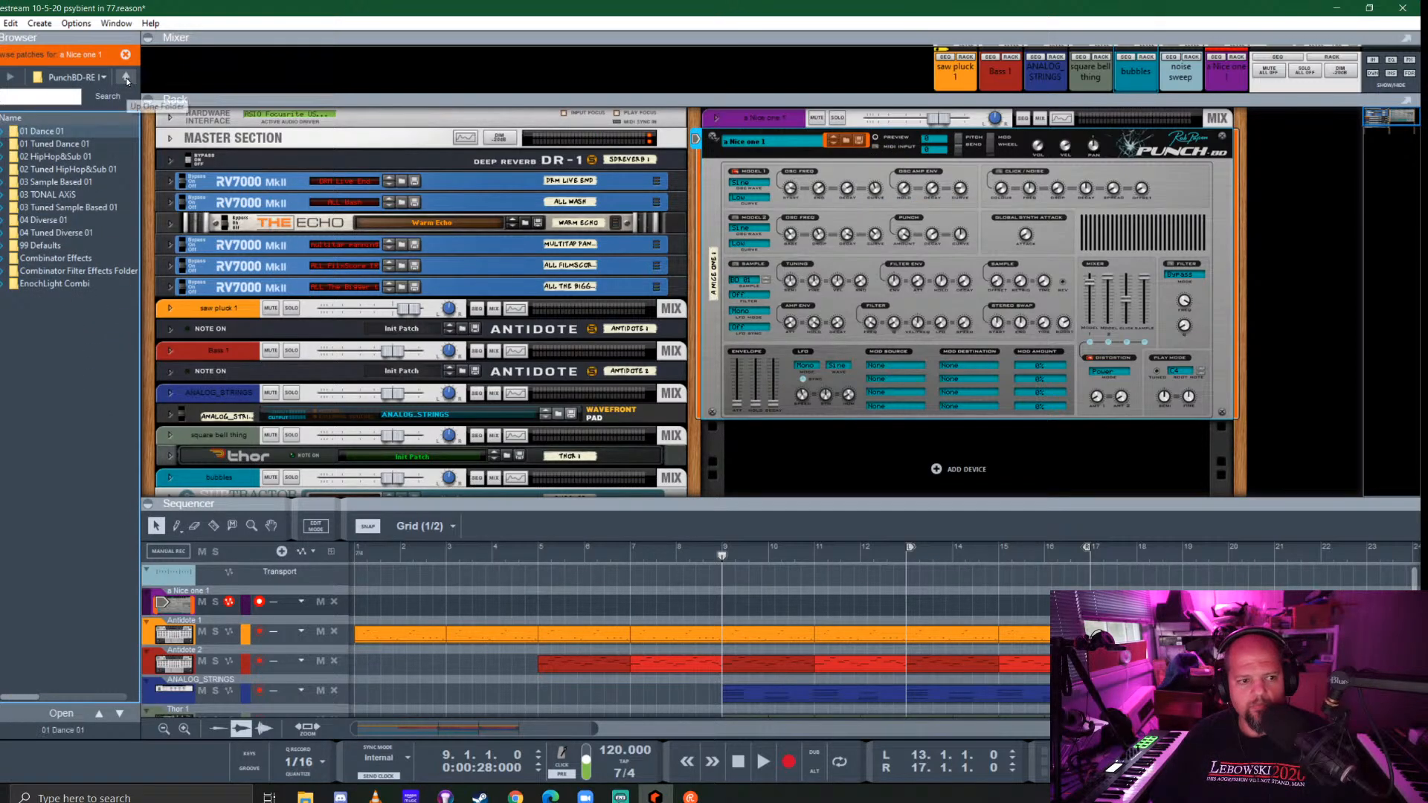
{"action": "double_click", "coordinate": [65, 185]}
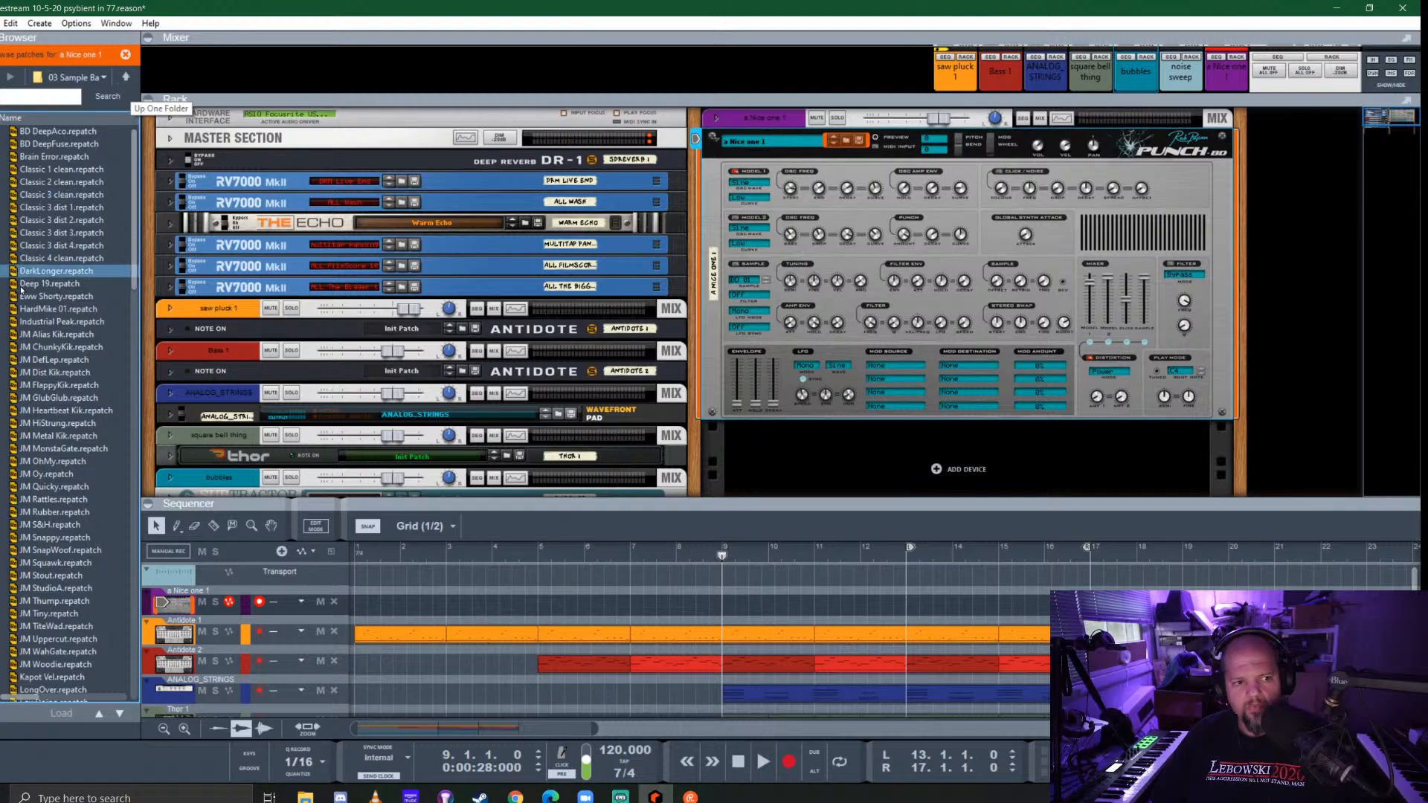
{"action": "left_click", "coordinate": [1, 302]}
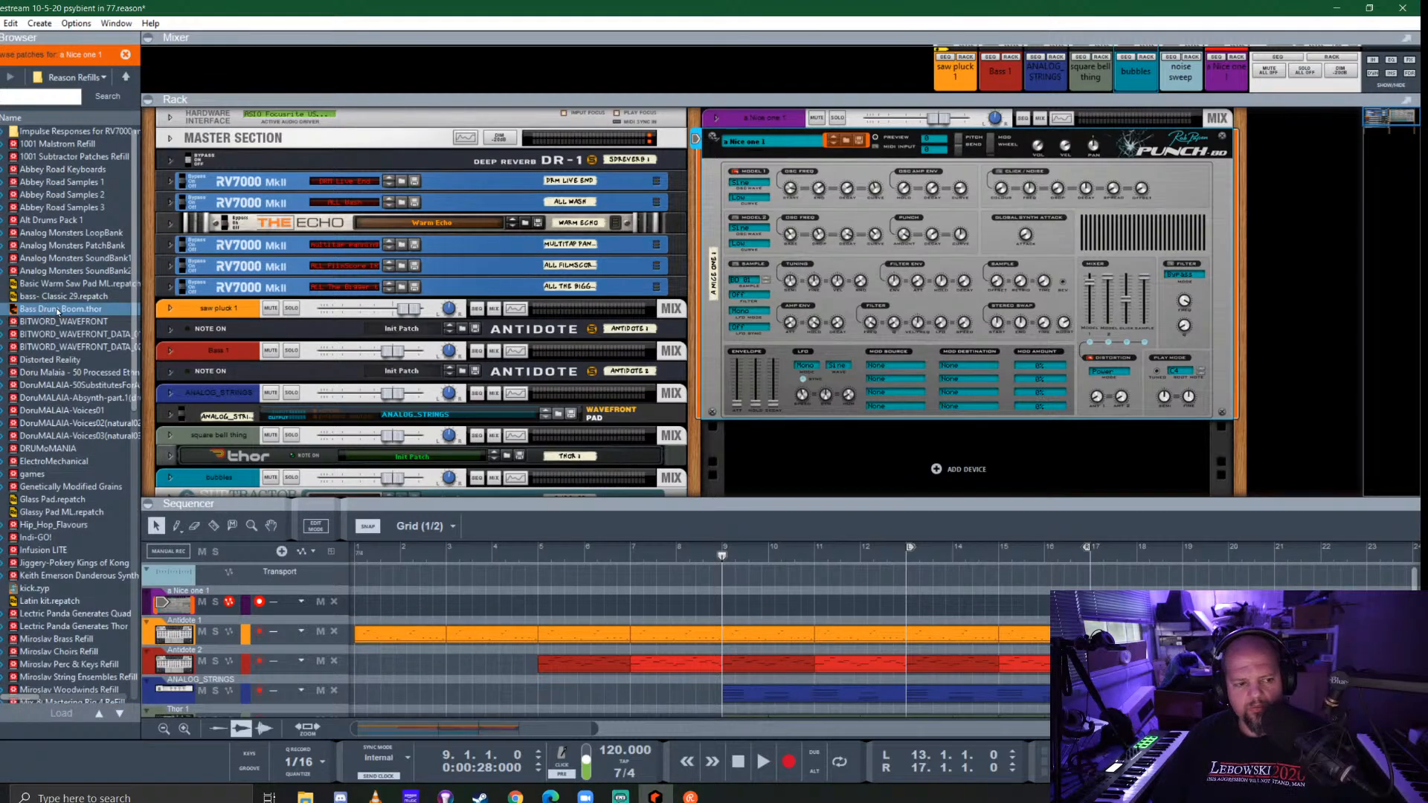
{"action": "scroll", "coordinate": [87, 328], "scroll_direction": "down", "scroll_amount": 6}
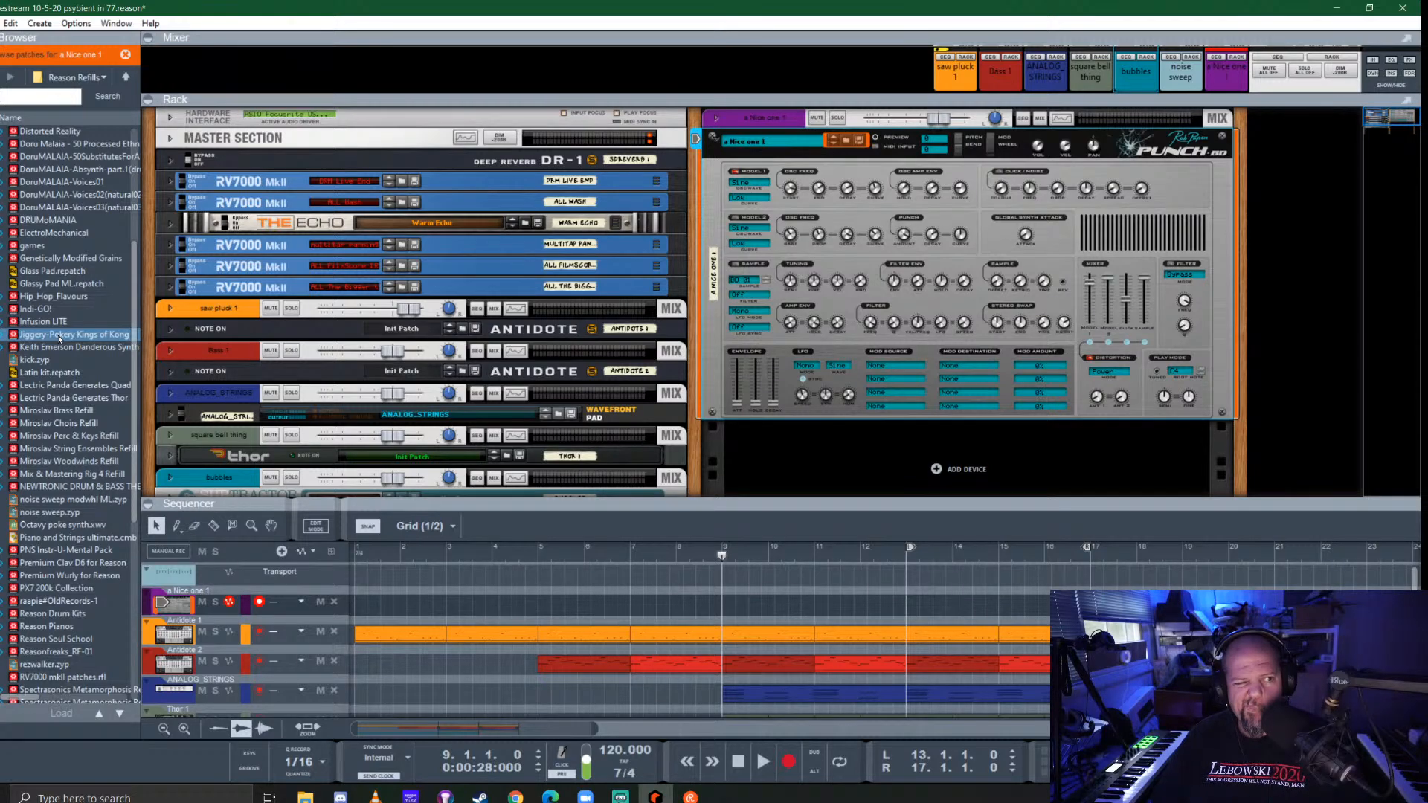
{"action": "double_click", "coordinate": [60, 336]}
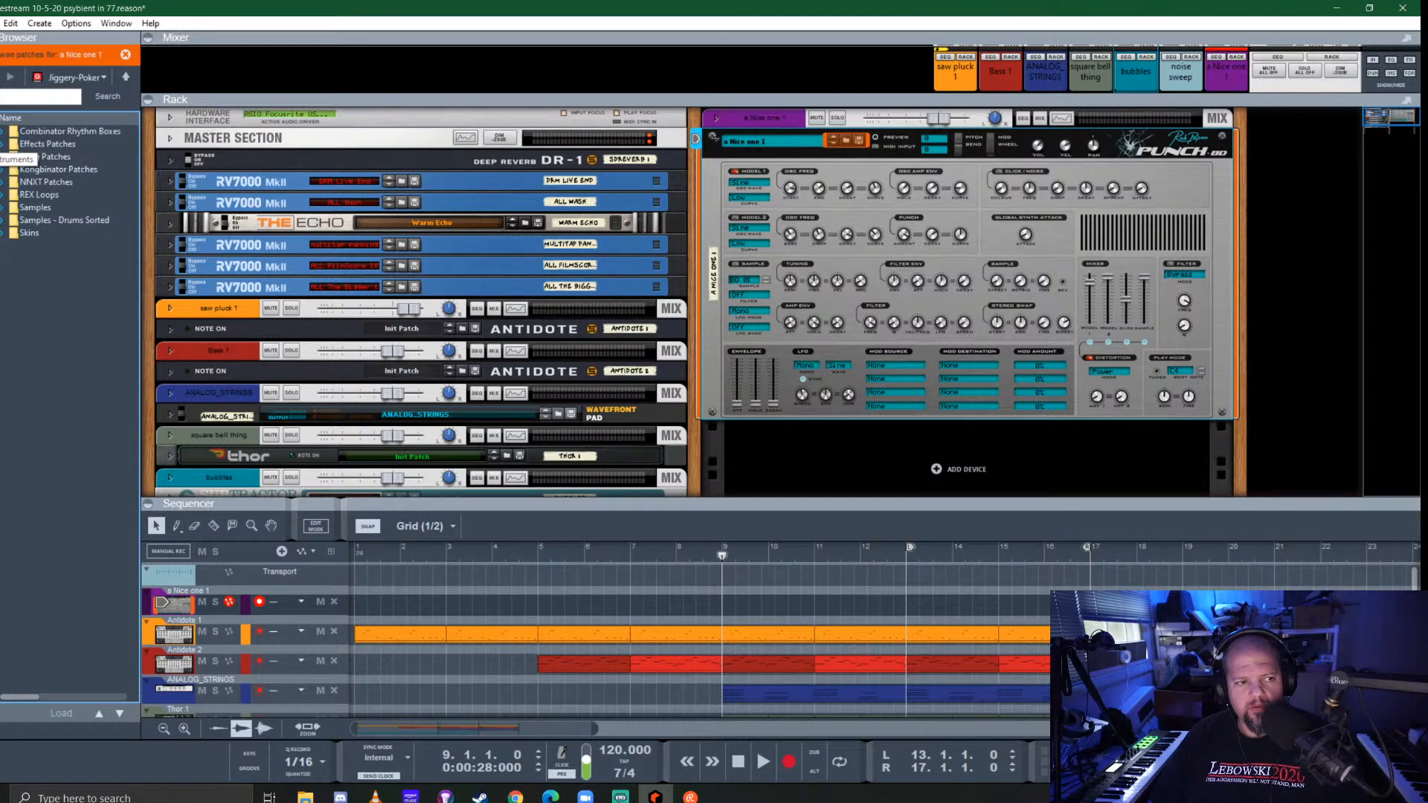
Find the Jackbox 7R-909 Analog Drum Module among the instruments and add it to the rack below the Punch-BD
{"action": "left_click", "coordinate": [0, 147]}
{"action": "scroll", "coordinate": [89, 344], "scroll_direction": "down", "scroll_amount": 10}
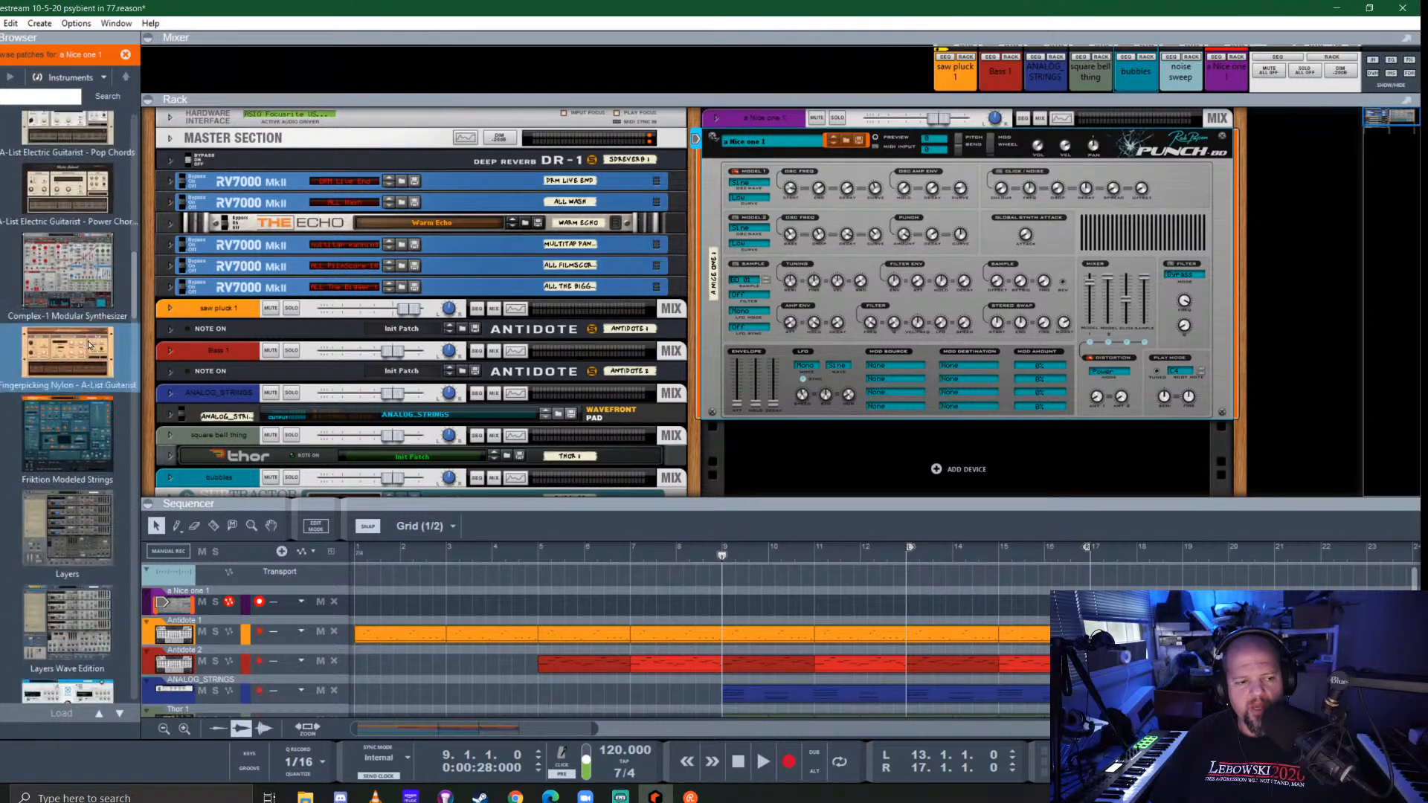
{"action": "scroll", "coordinate": [89, 345], "scroll_direction": "down", "scroll_amount": 15}
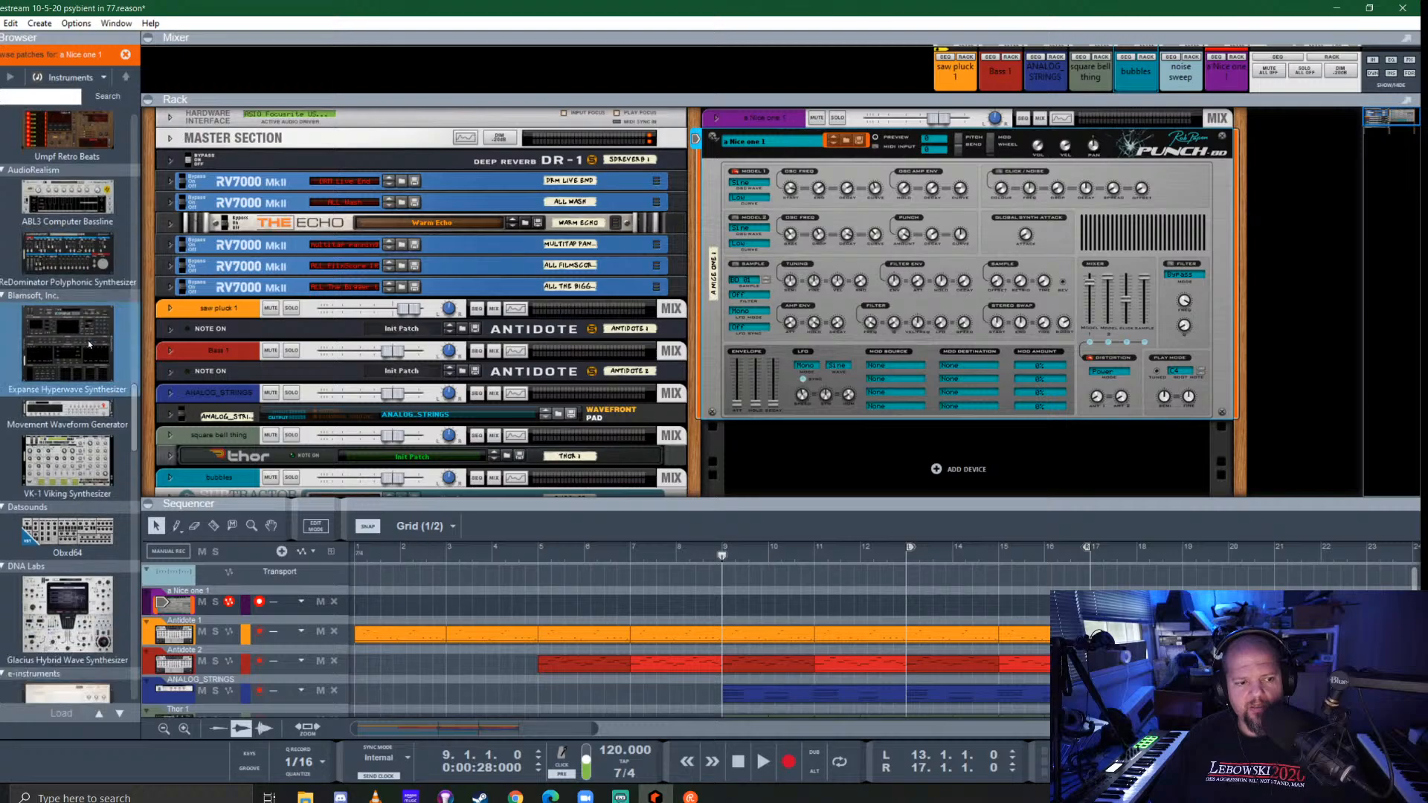
{"action": "scroll", "coordinate": [88, 345], "scroll_direction": "down", "scroll_amount": 10}
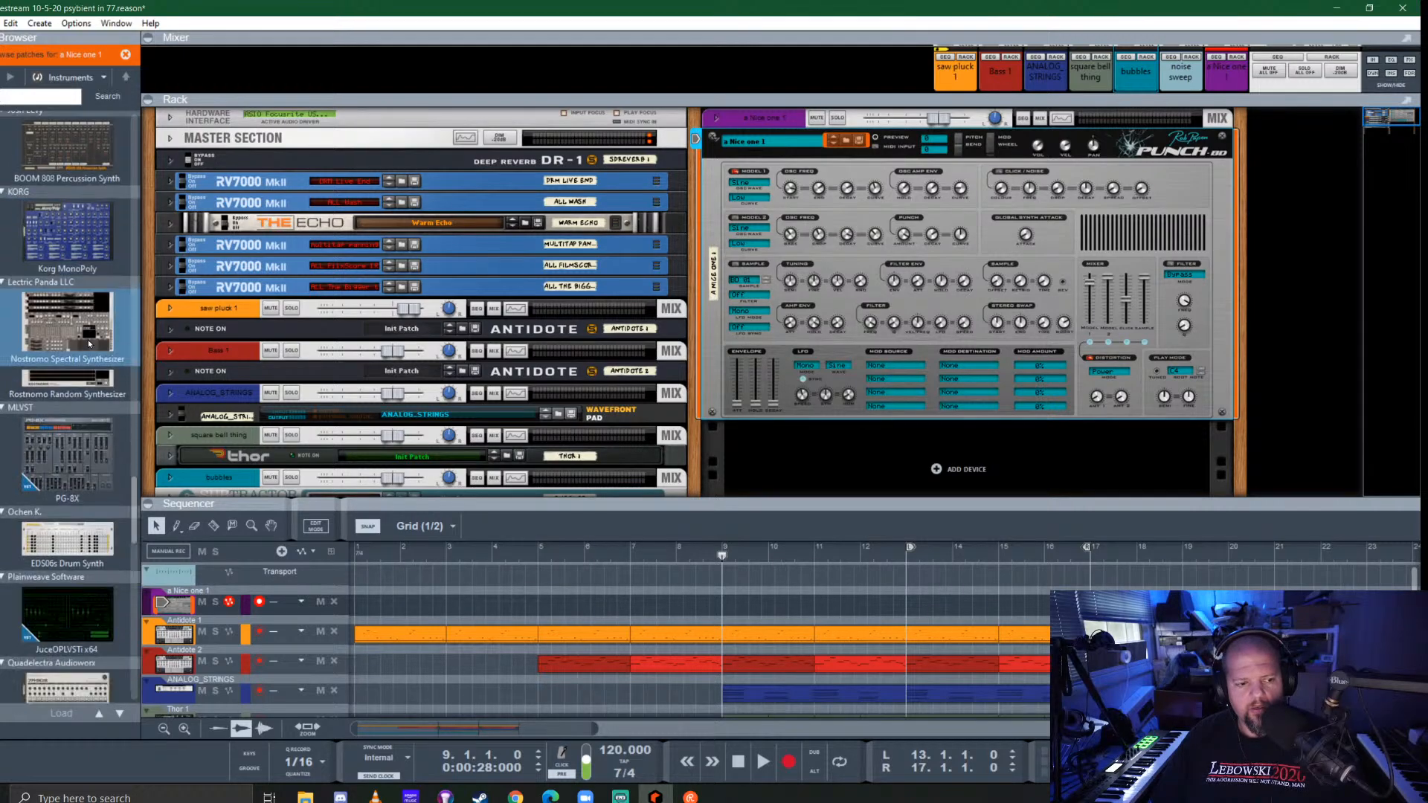
{"action": "scroll", "coordinate": [89, 345], "scroll_direction": "down", "scroll_amount": 10}
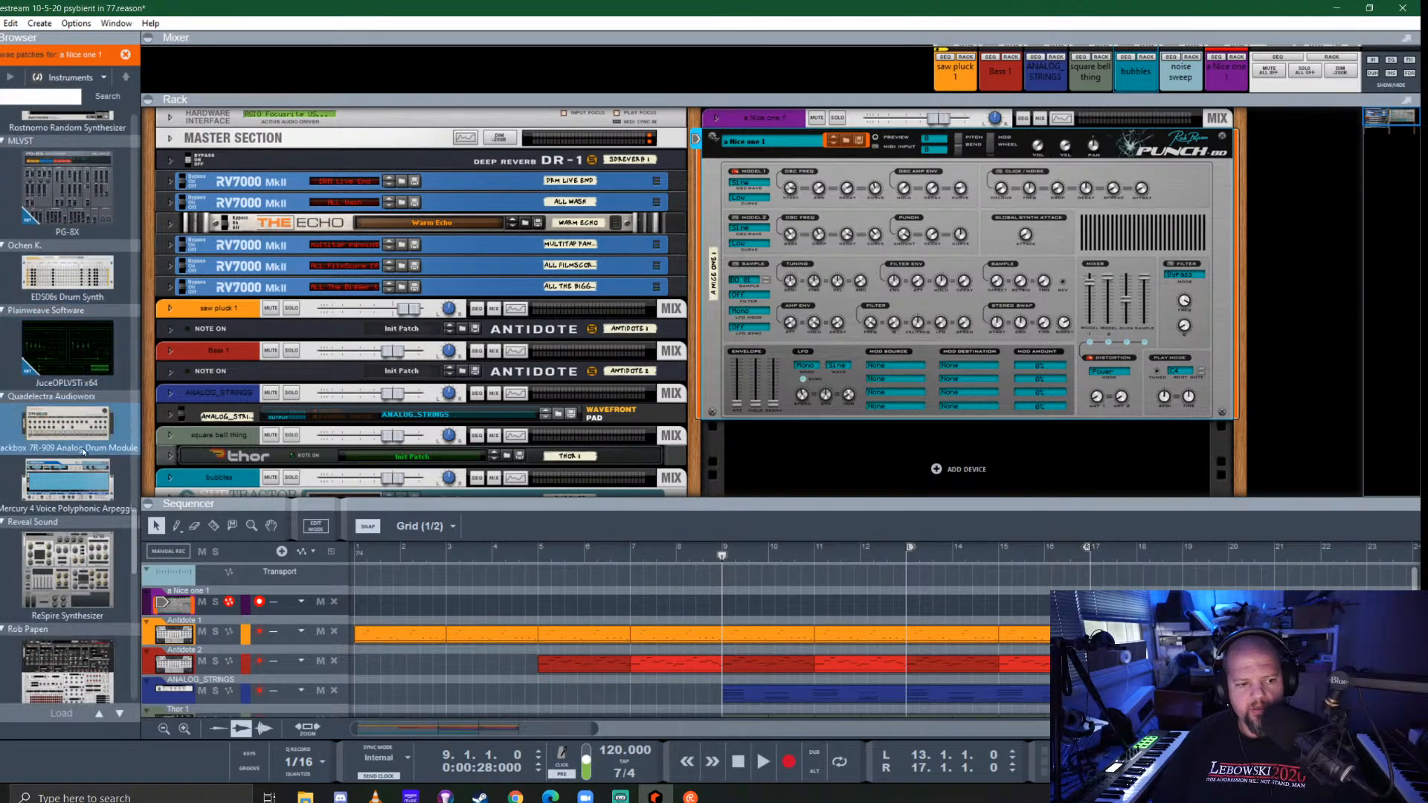
{"action": "left_click_drag", "start_coordinate": [38, 426], "coordinate": [911, 431]}
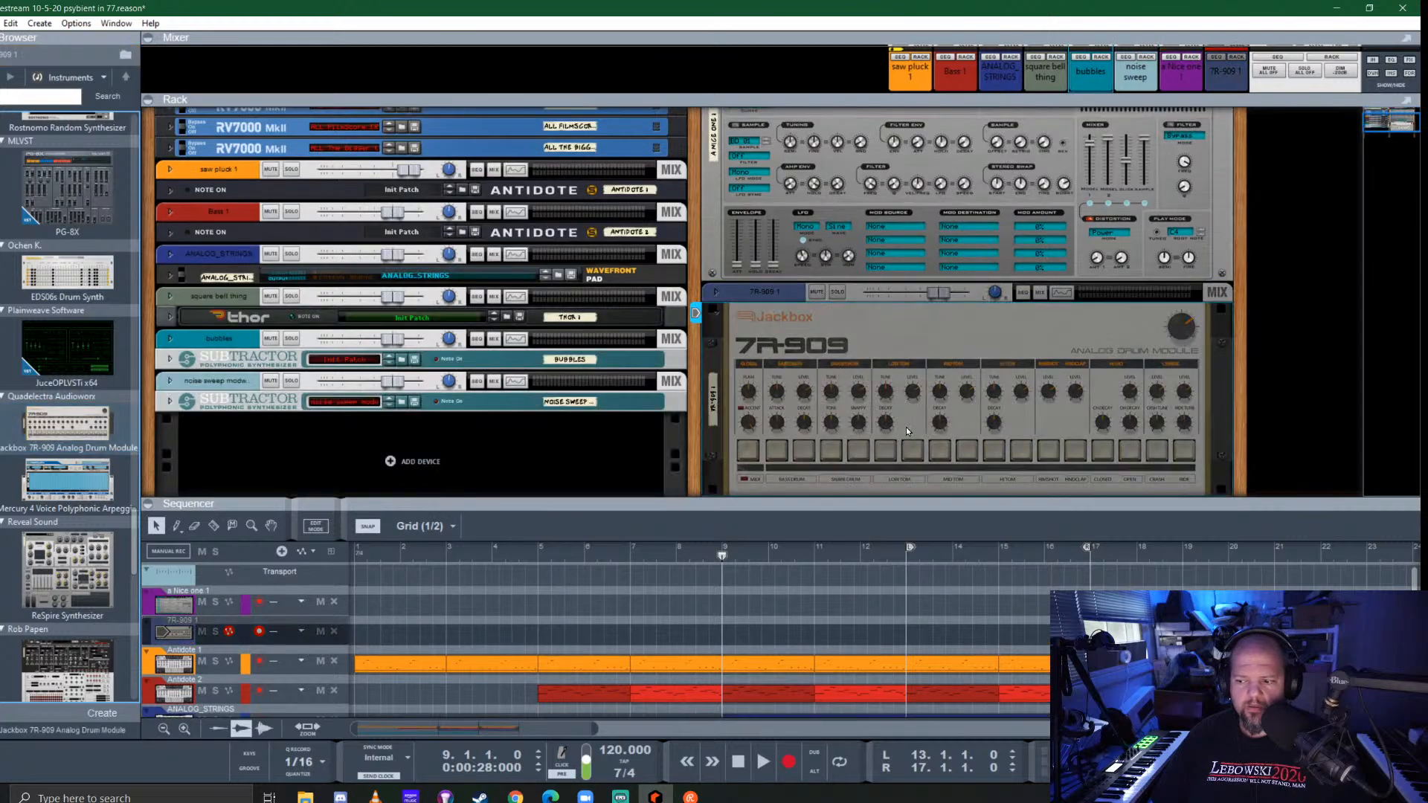
Set the track color of the 7R-909 mixer channel to bright pink
{"action": "right_click", "coordinate": [788, 291]}
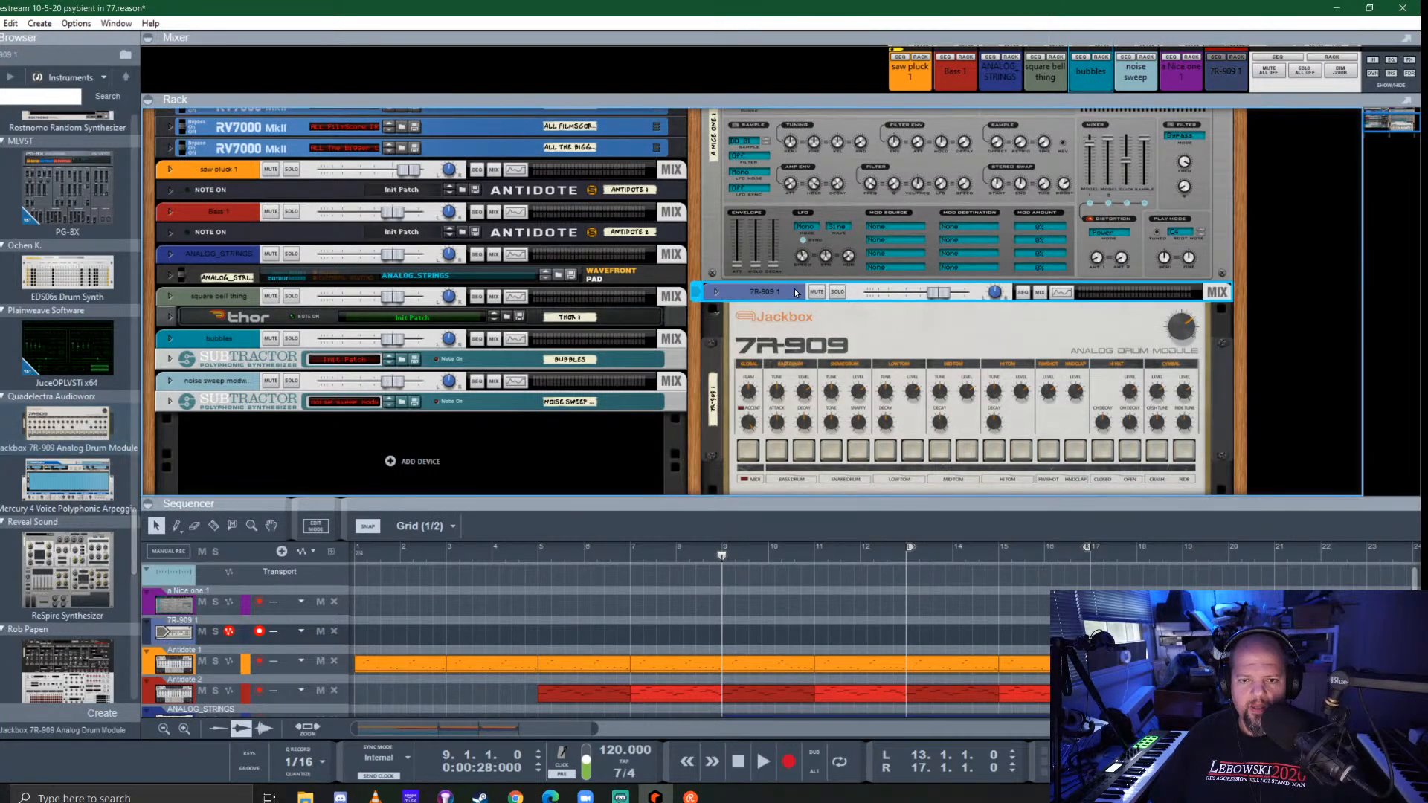
{"action": "mouse_move", "coordinate": [900, 774]}
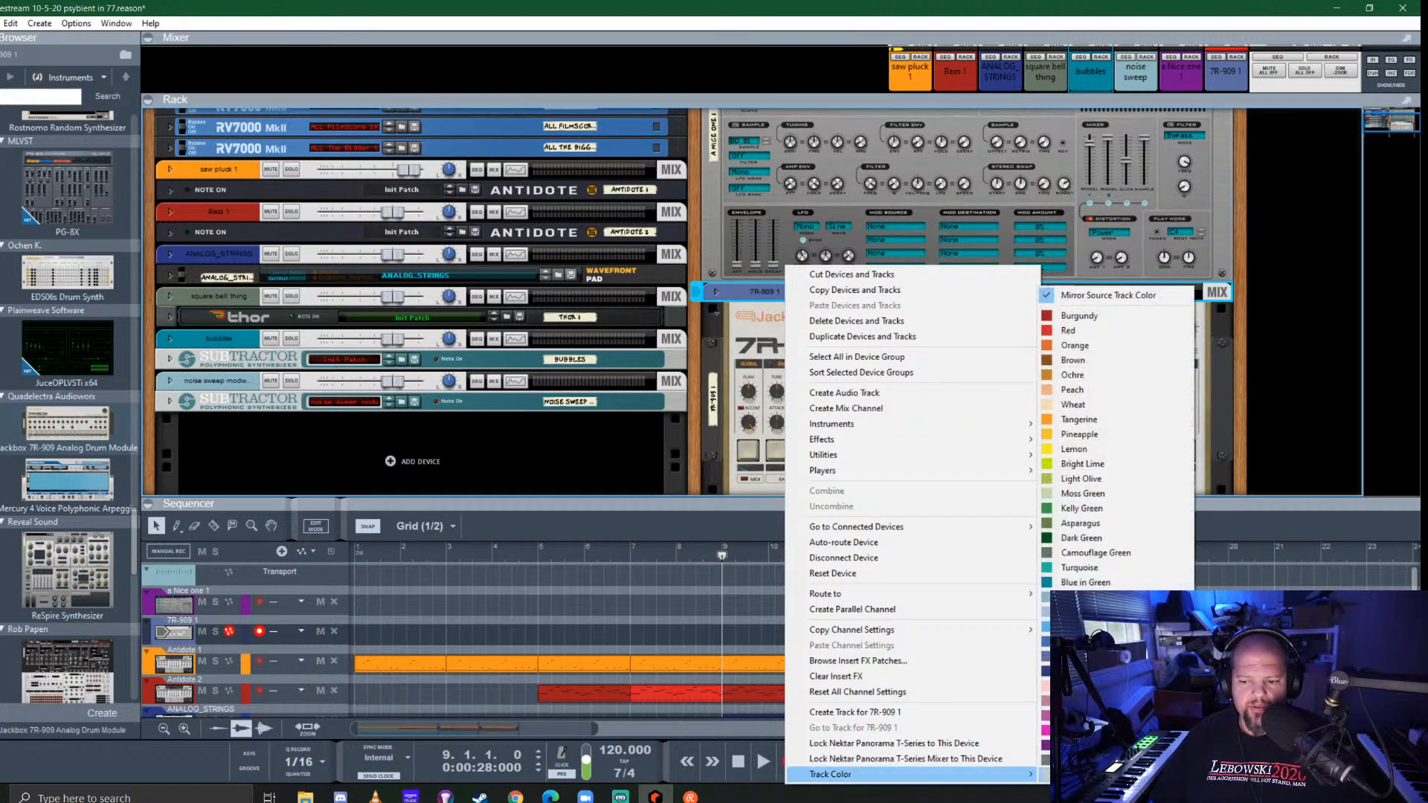
{"action": "left_click", "coordinate": [1079, 730]}
Audition the tom and snare pads of the 7R-909 drum module and return the playhead to the song start
{"action": "scroll", "coordinate": [1044, 431], "scroll_direction": "down", "scroll_amount": 2}
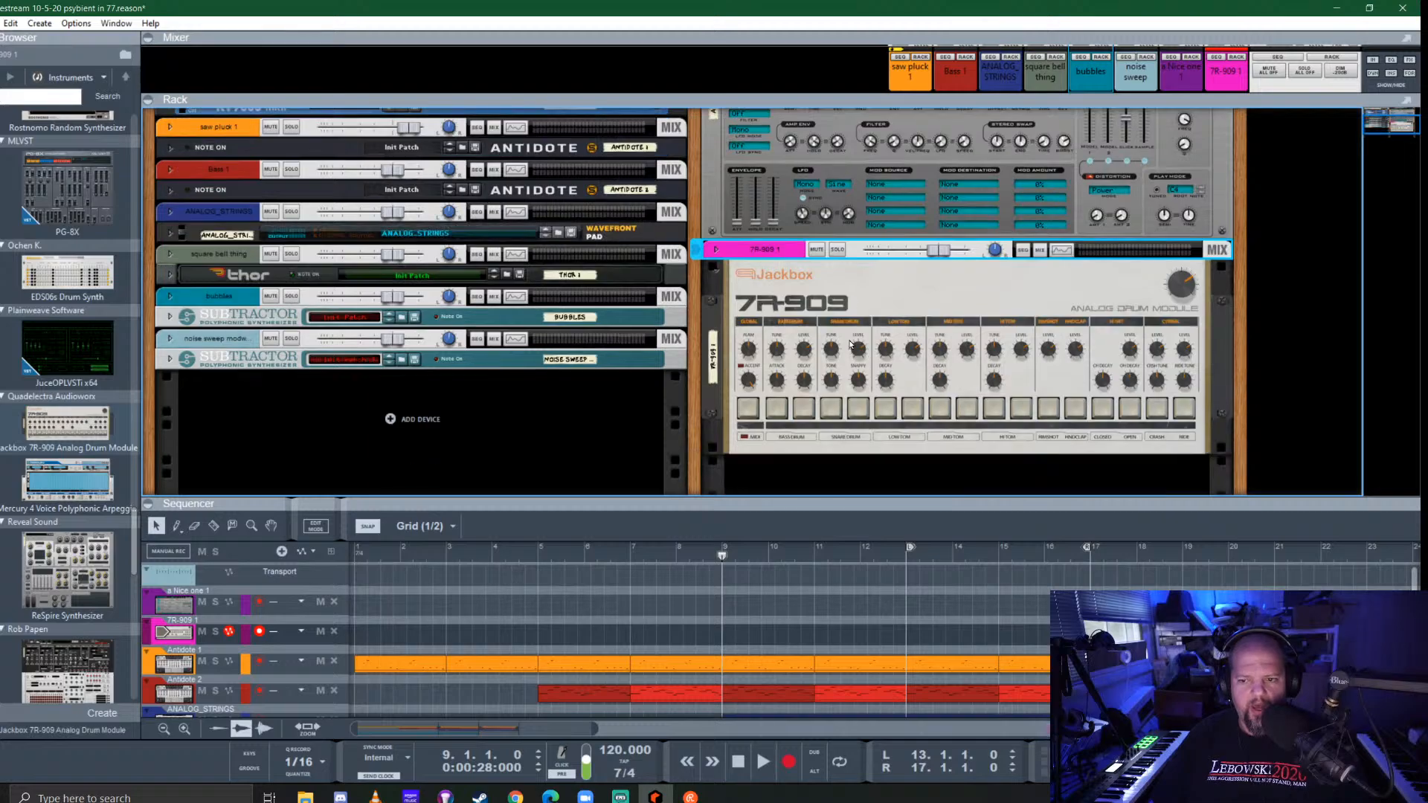
{"action": "left_click", "coordinate": [1020, 365]}
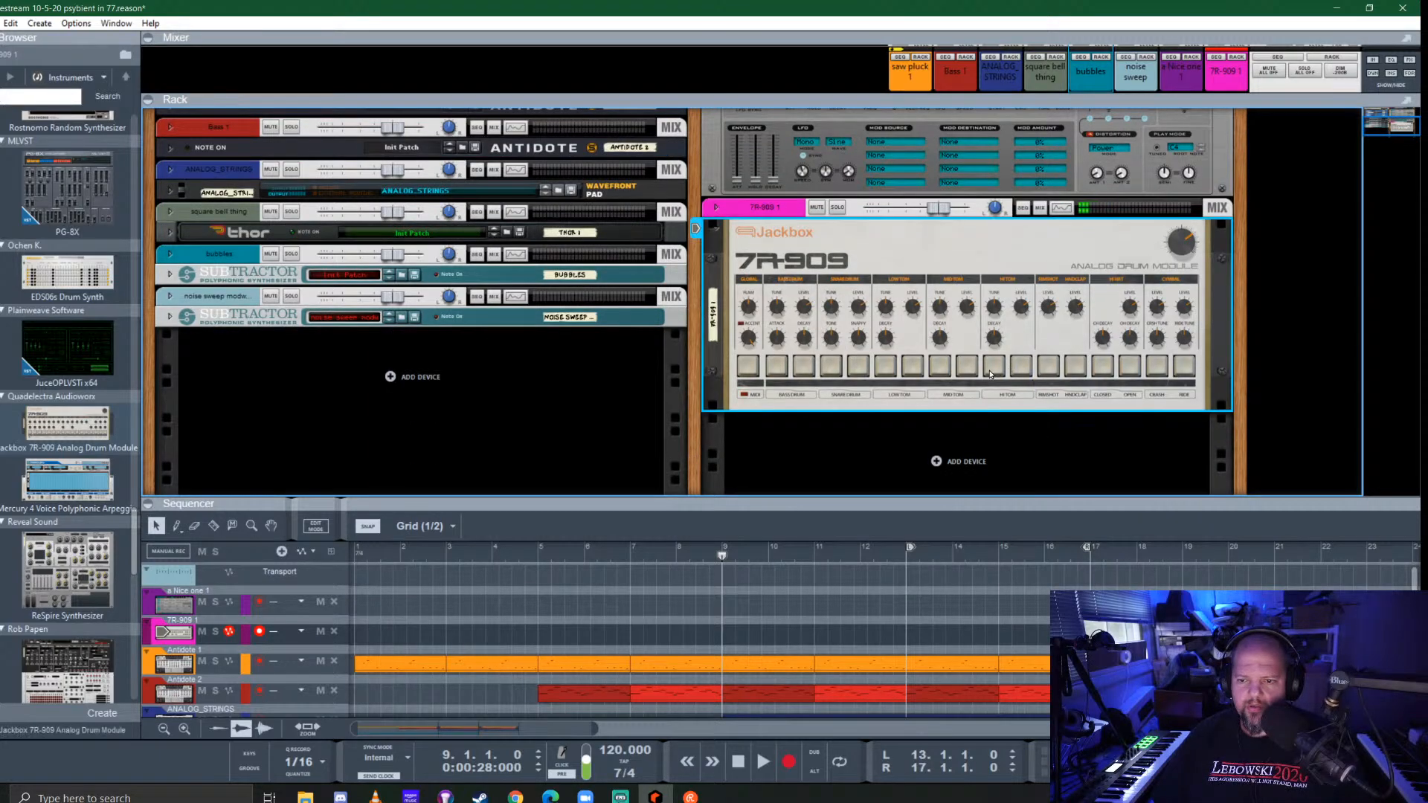
{"action": "left_click", "coordinate": [995, 366]}
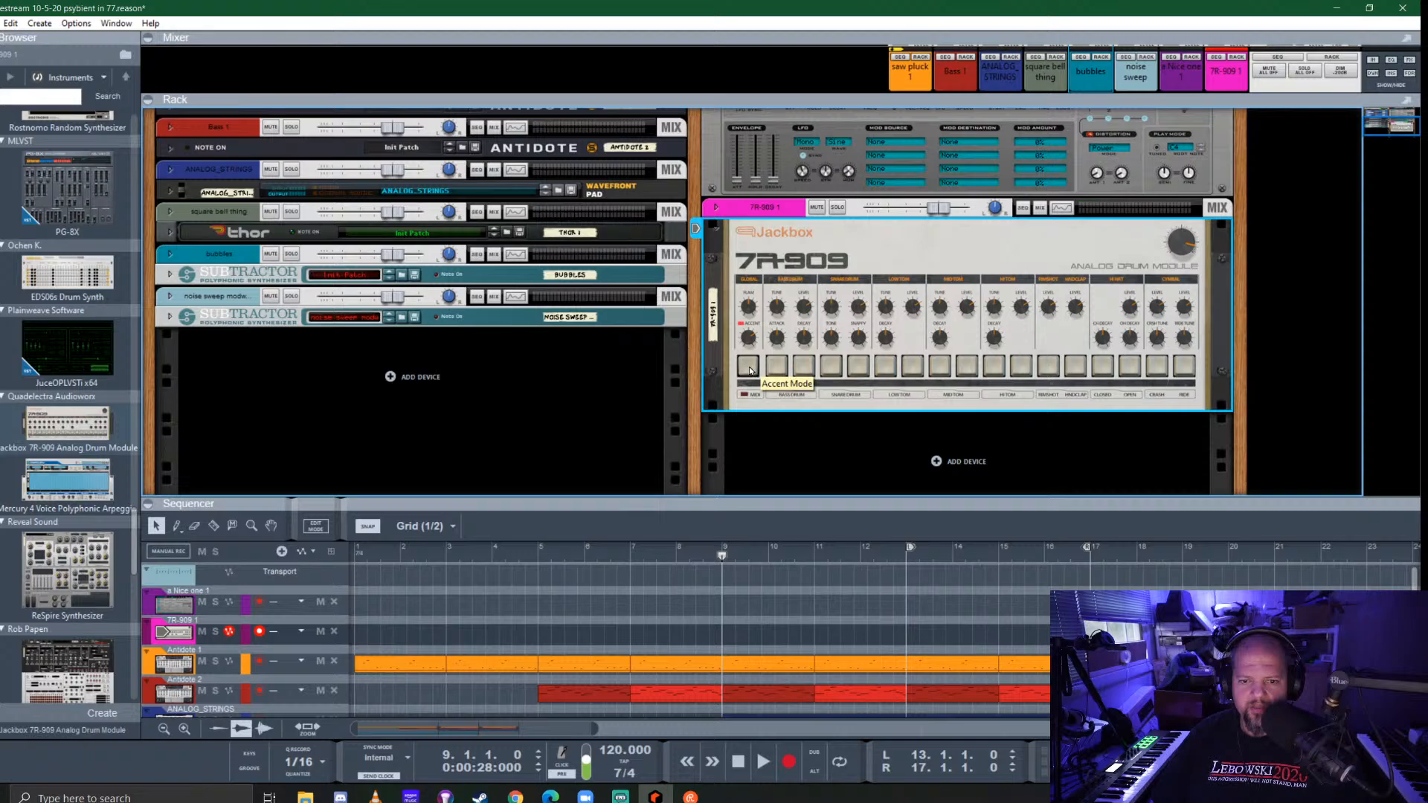
{"action": "left_click", "coordinate": [832, 365]}
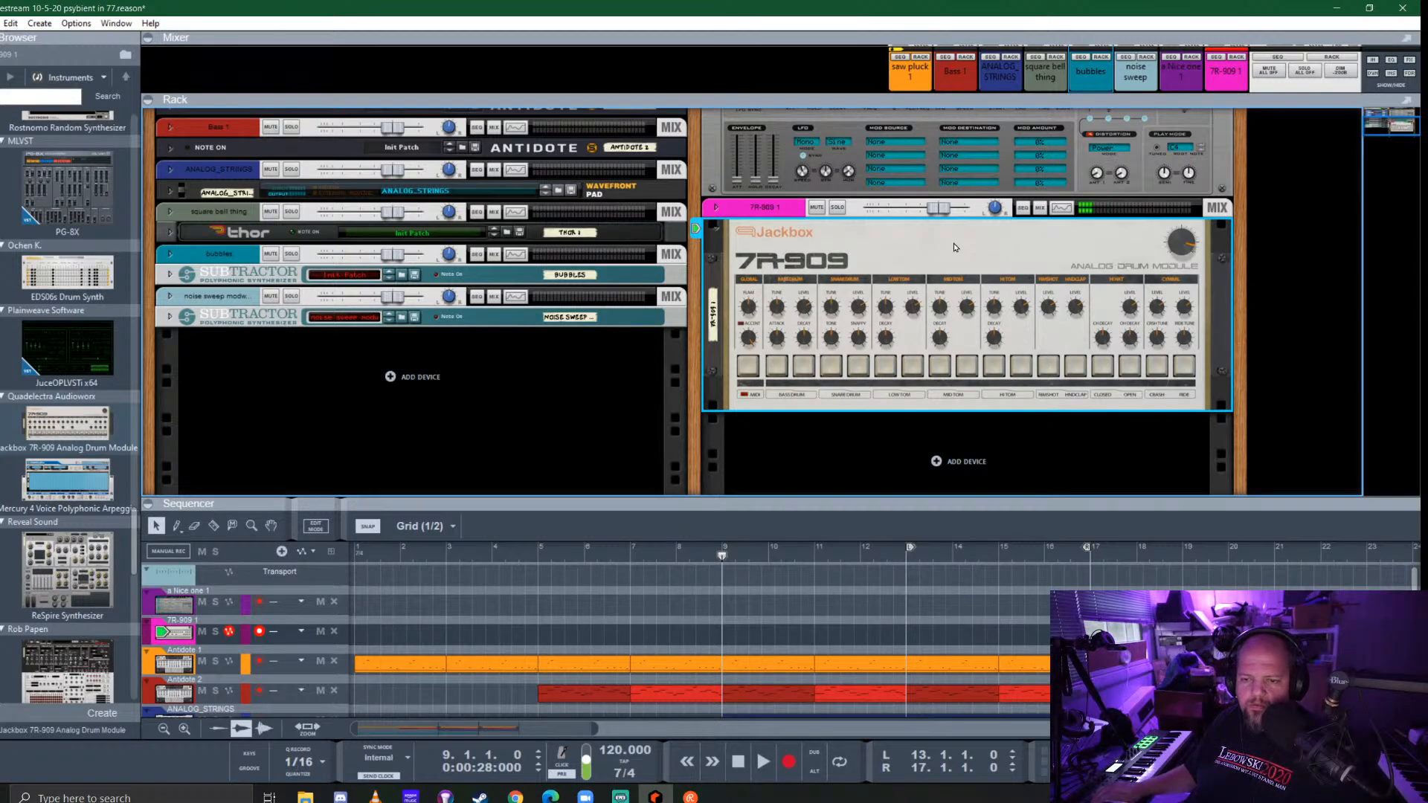
{"action": "key", "text": "KP_0"}
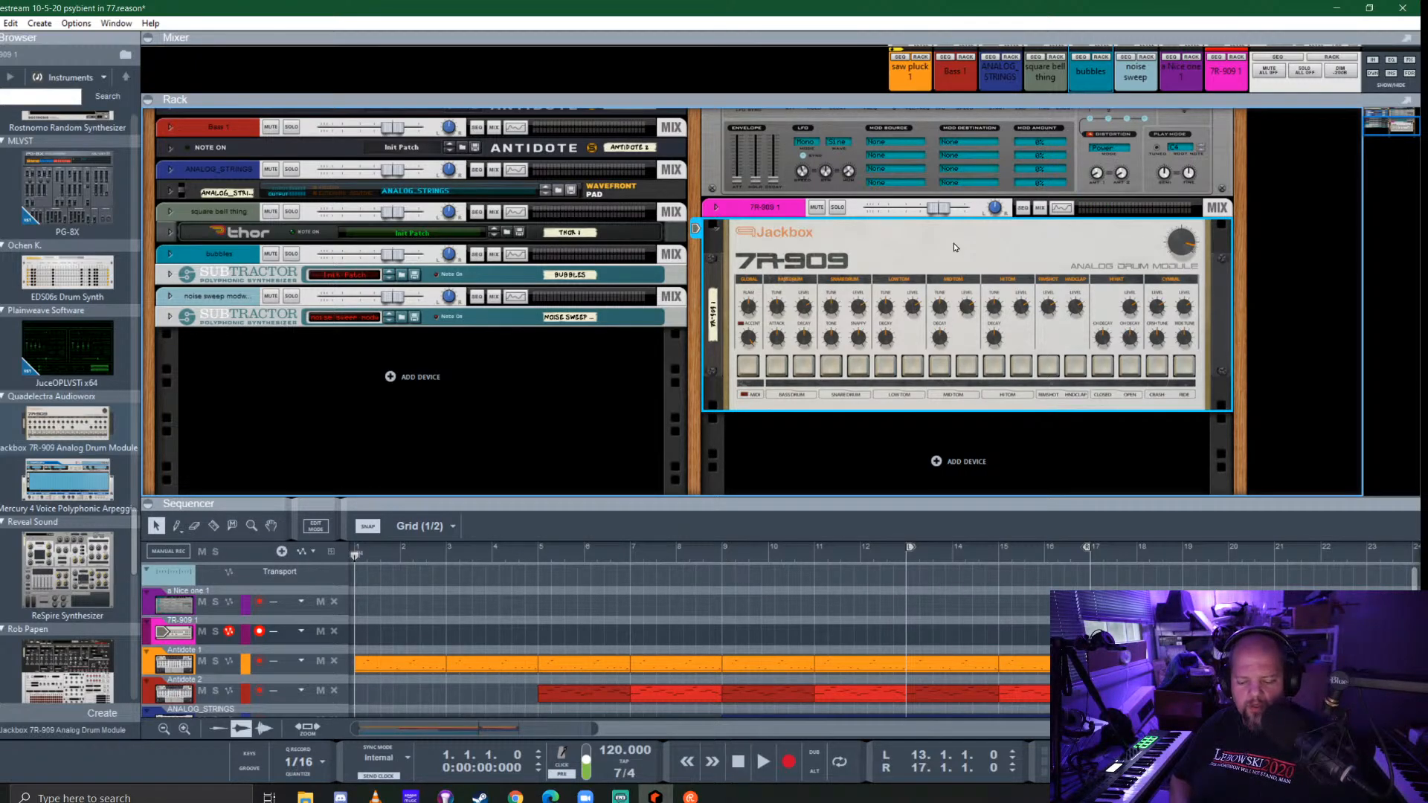
Play the arrangement up to the section at bar 13 and record a 7R-909 drum part from bar 13 past bar 17
{"action": "key", "text": "space"}
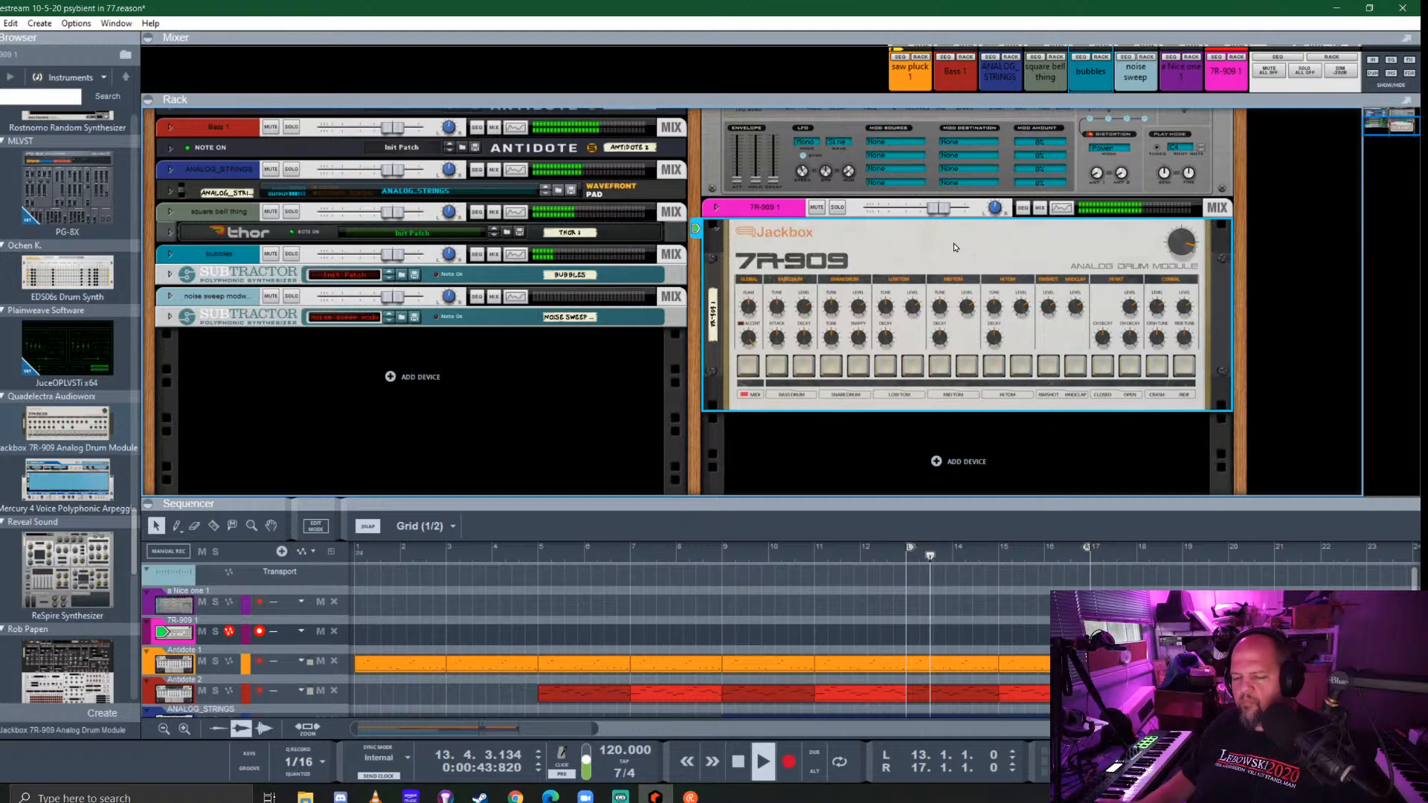
{"action": "key", "text": "space"}
{"action": "key", "text": "ctrl+Return"}
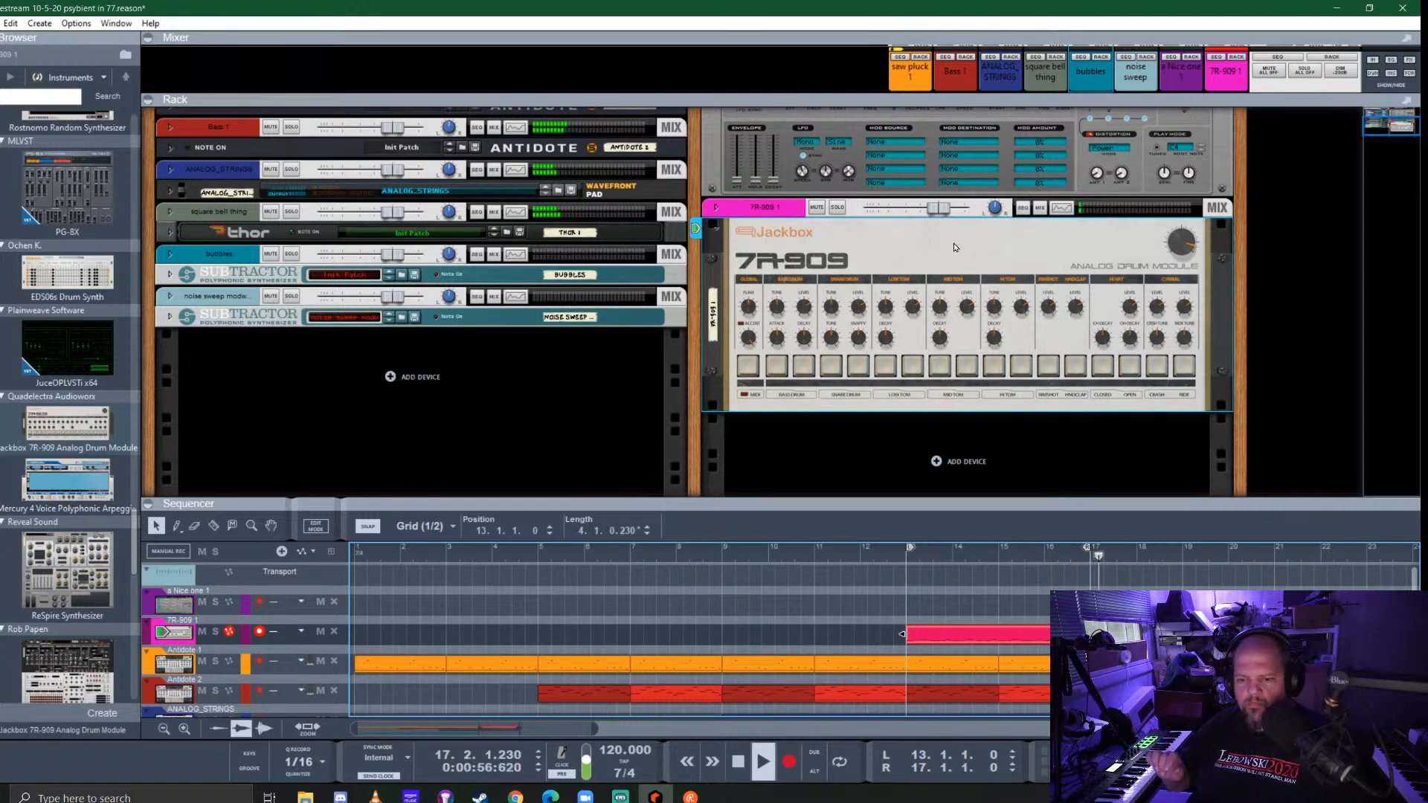
{"action": "key", "text": "KP_Multiply"}
{"action": "key", "text": "space"}
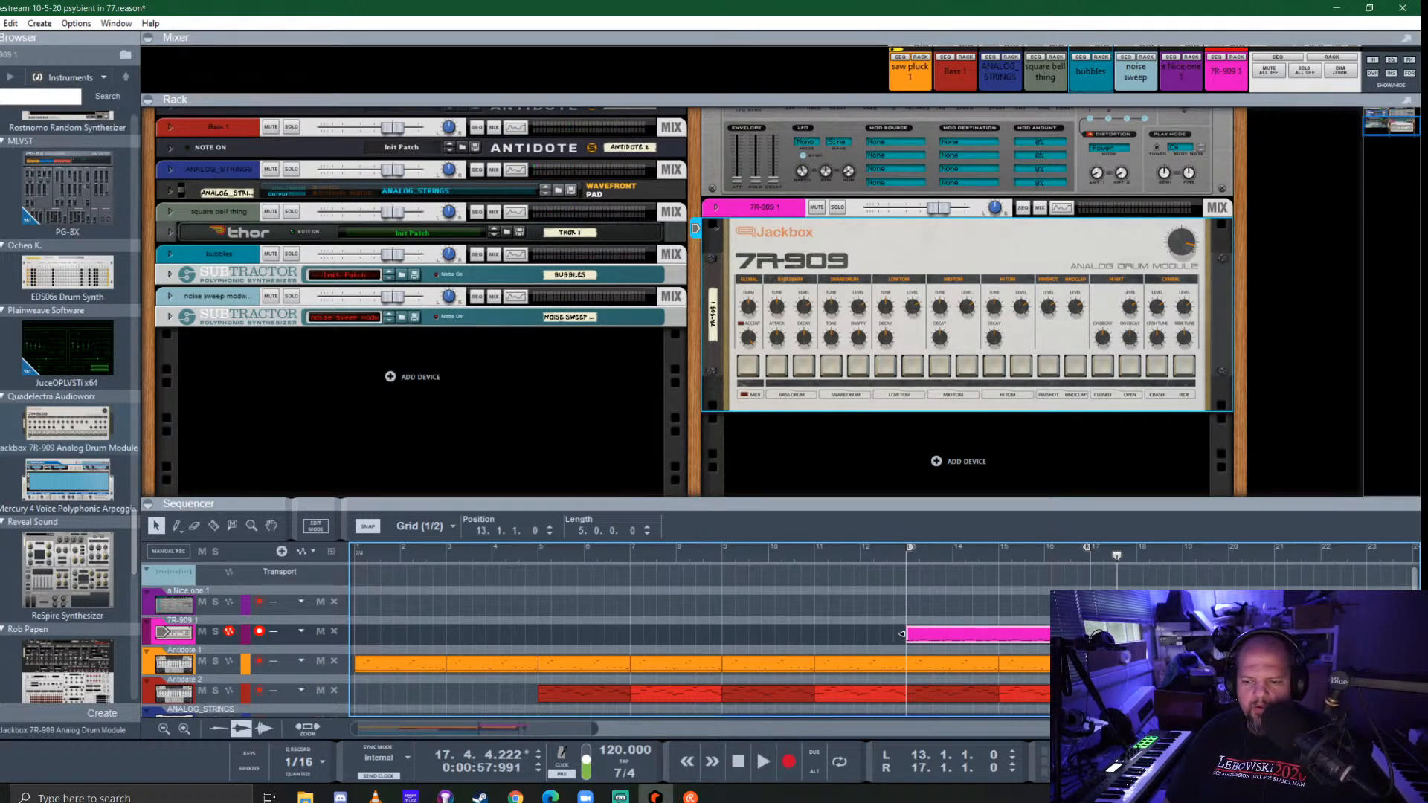
Inspect the end of the recorded 7R-909 clip and trim the clip to four bars, ending at bar 17
{"action": "key", "text": "Tab"}
{"action": "left_click_drag", "start_coordinate": [1084, 500], "coordinate": [1085, 207]}
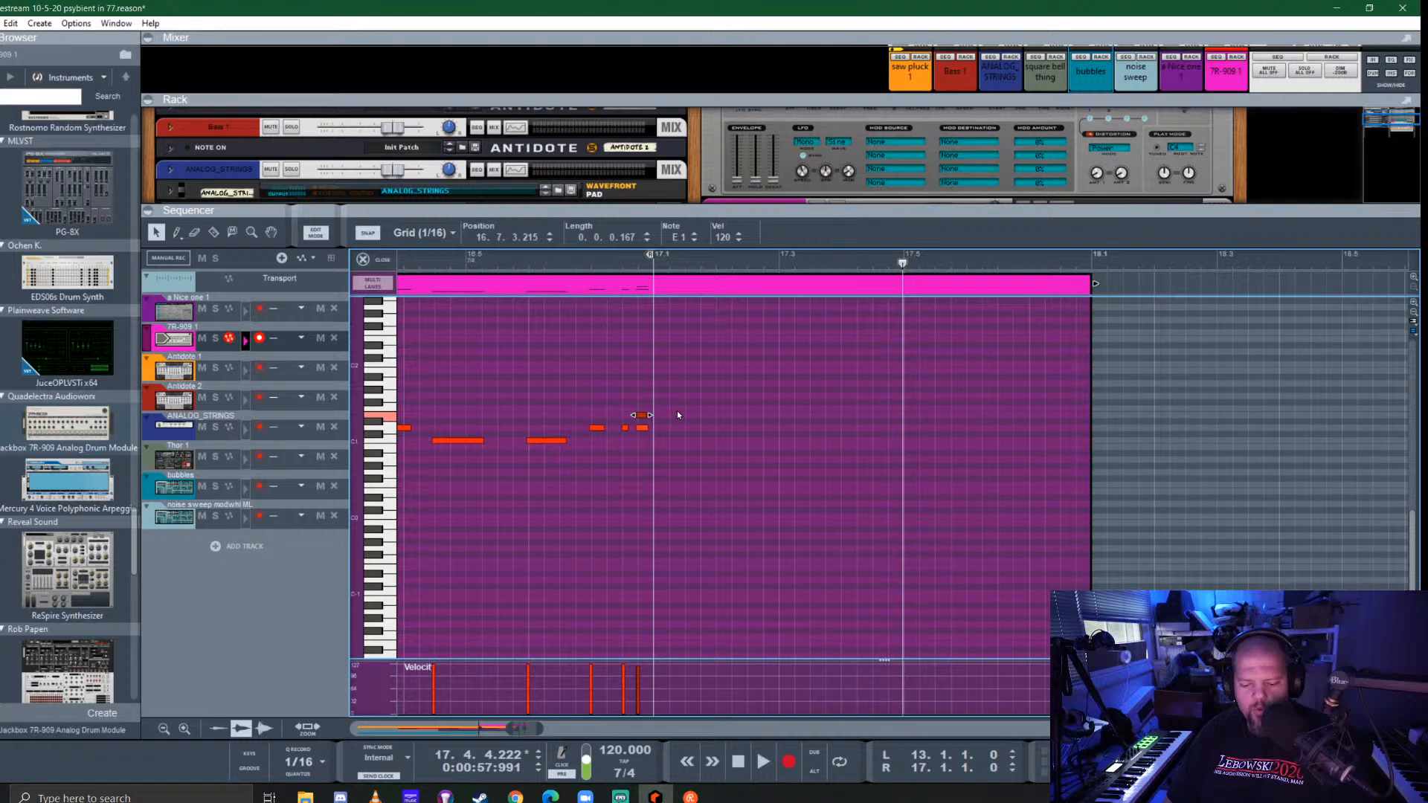
{"action": "left_click", "coordinate": [375, 262]}
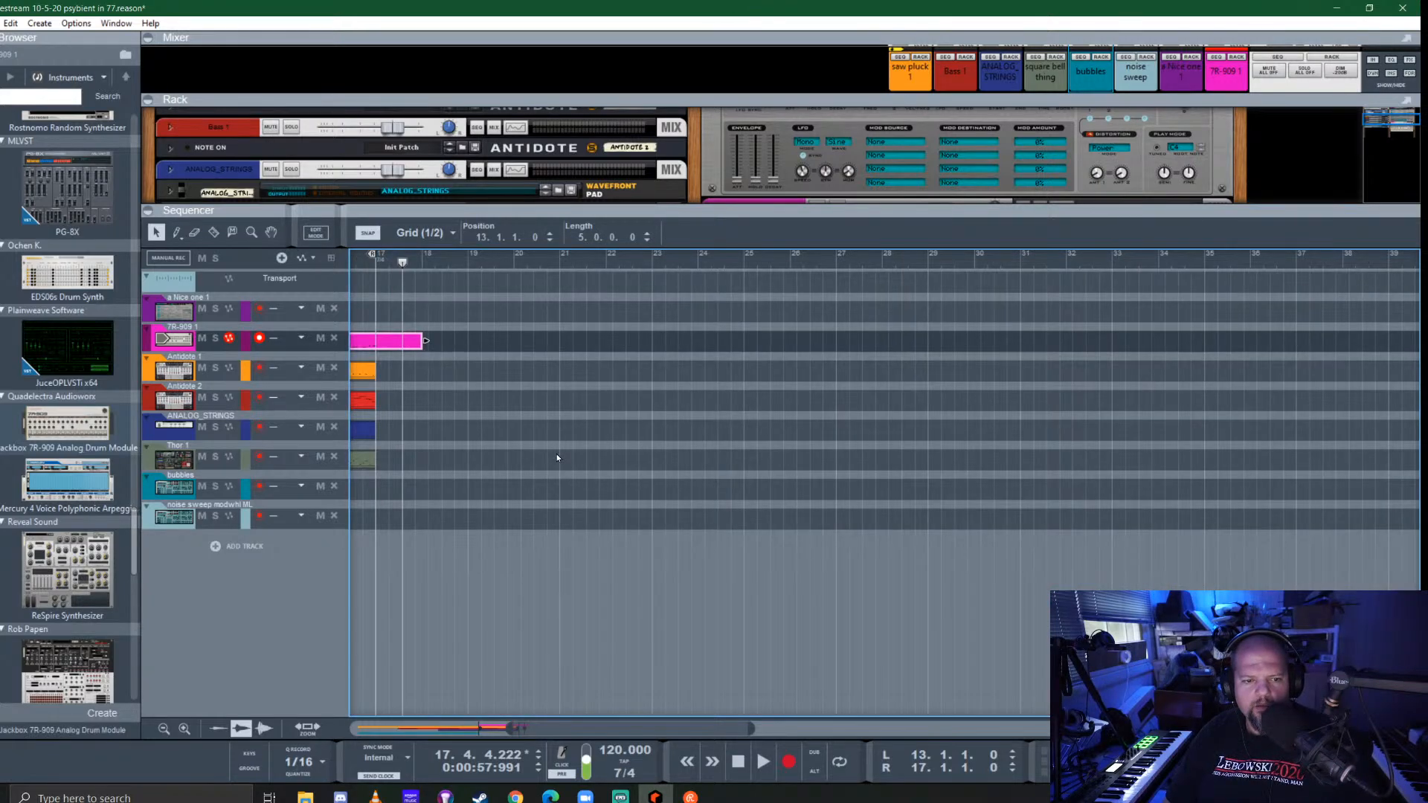
{"action": "scroll", "coordinate": [558, 454], "scroll_direction": "left", "scroll_amount": 3}
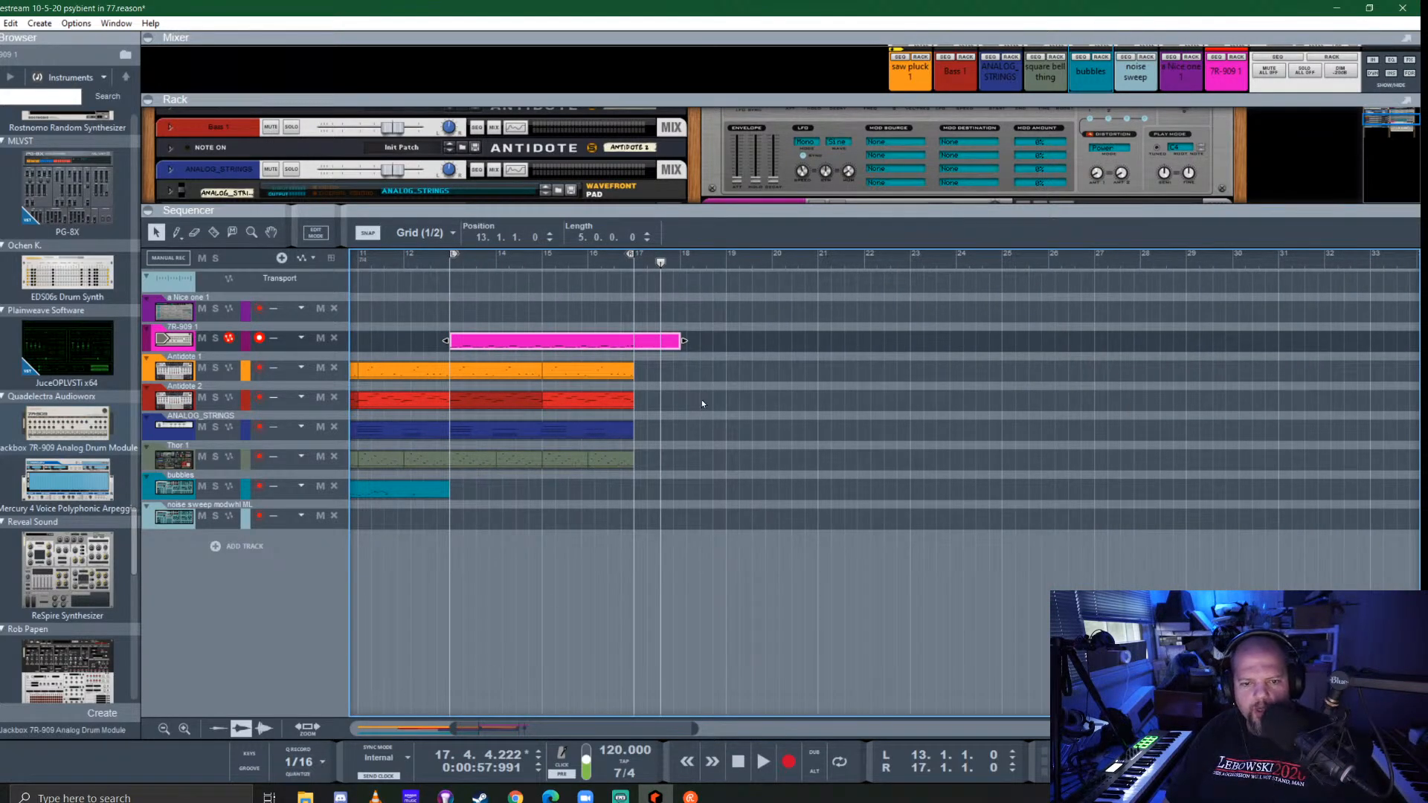
{"action": "left_click_drag", "start_coordinate": [683, 340], "coordinate": [620, 342]}
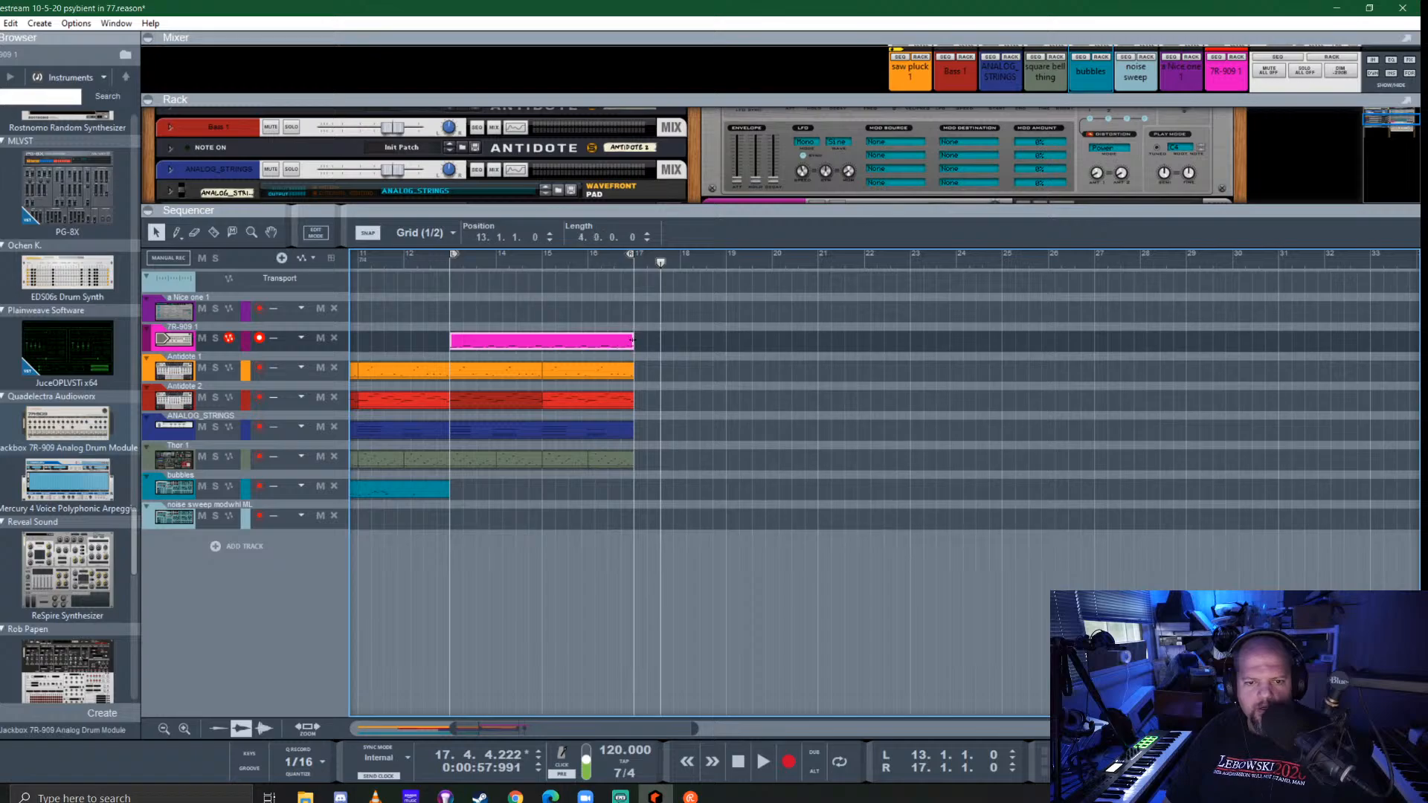
Play the recorded section from bar 13 and solo the 7R-909 mixer channel
{"action": "left_click", "coordinate": [457, 265]}
{"action": "key", "text": "space"}
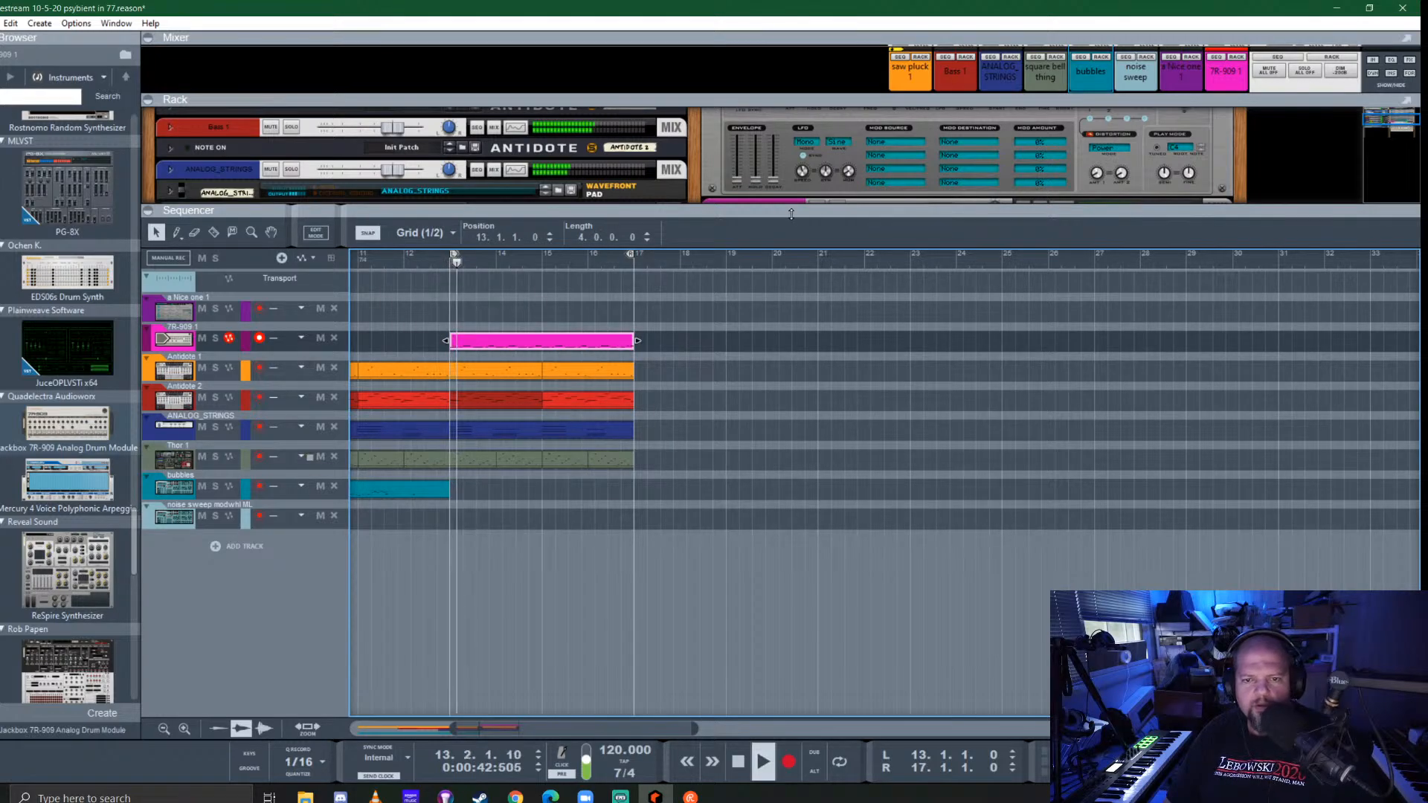
{"action": "left_click_drag", "start_coordinate": [790, 210], "coordinate": [790, 513]}
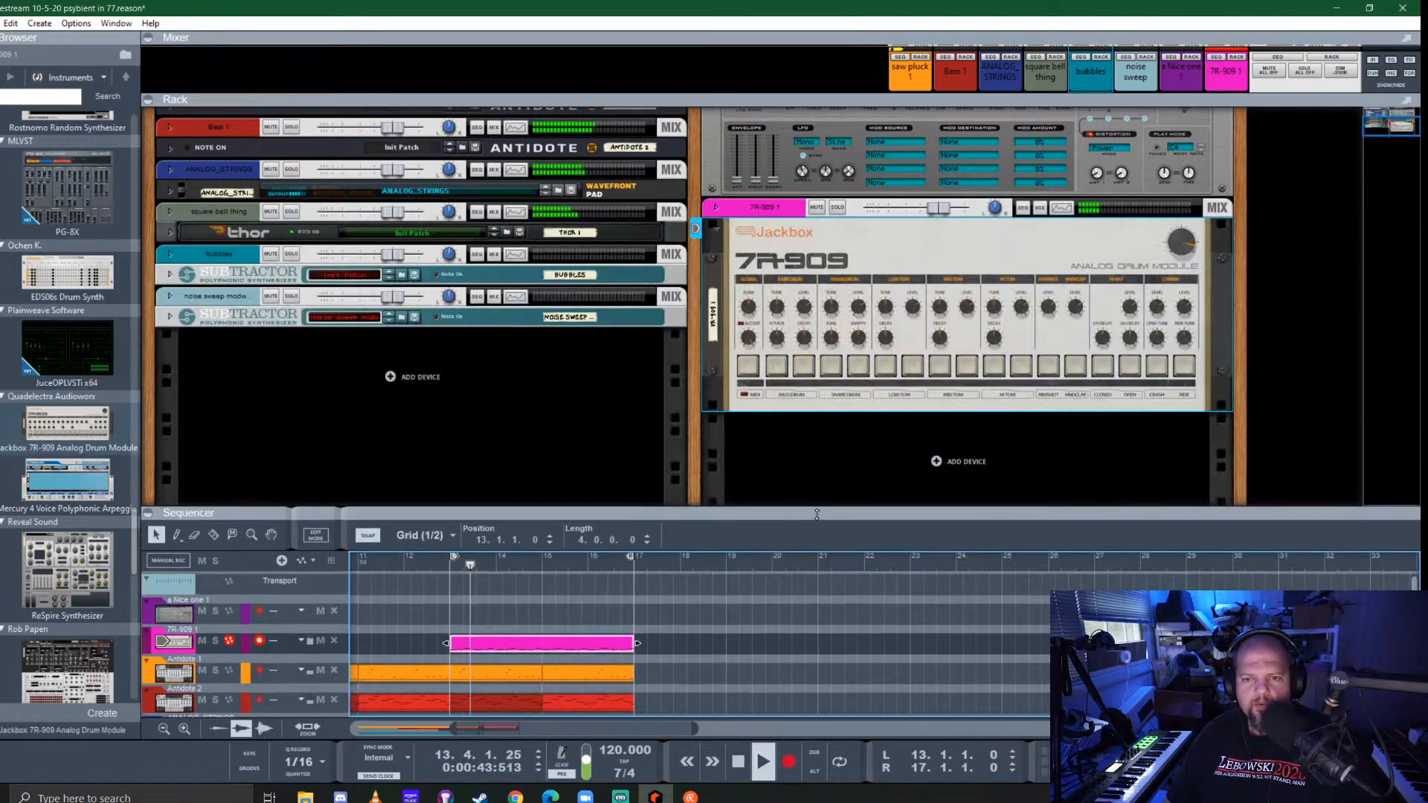
{"action": "left_click", "coordinate": [839, 211]}
Copy the four-bar 7R-909 clip onto the Punch-BD kick track at bar 13 and open the copy for note editing
{"action": "left_click_drag", "start_coordinate": [504, 510], "coordinate": [504, 339]}
{"action": "left_click_drag", "start_coordinate": [506, 475], "coordinate": [529, 439]}
{"action": "double_click", "coordinate": [529, 442]}
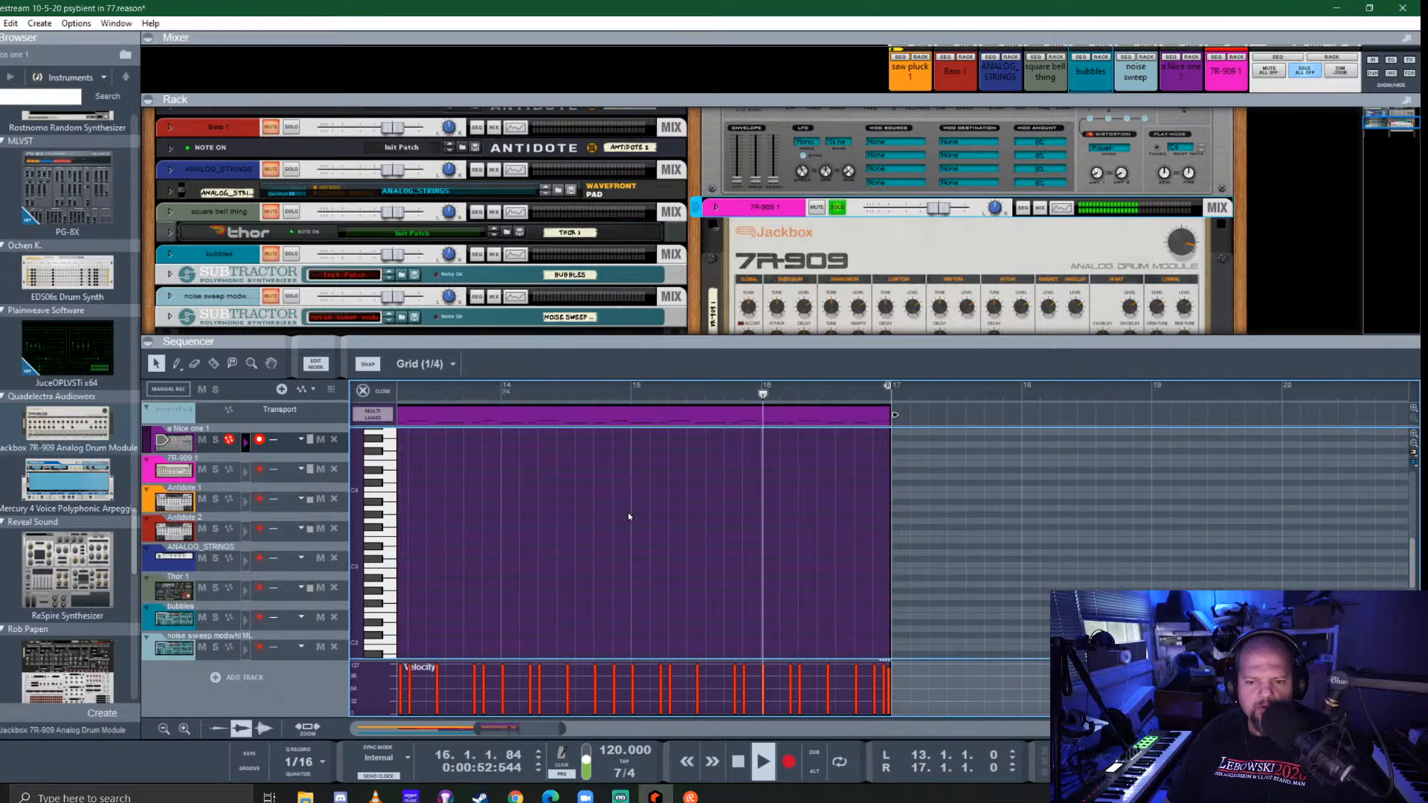
Delete the D1 snare notes from the copied clip on the Punch-BD track, stop playback and close the clip
{"action": "scroll", "coordinate": [626, 511], "scroll_direction": "up", "scroll_amount": 2}
{"action": "scroll", "coordinate": [491, 496], "scroll_direction": "down", "scroll_amount": 2}
{"action": "scroll", "coordinate": [520, 500], "scroll_direction": "left", "scroll_amount": 5}
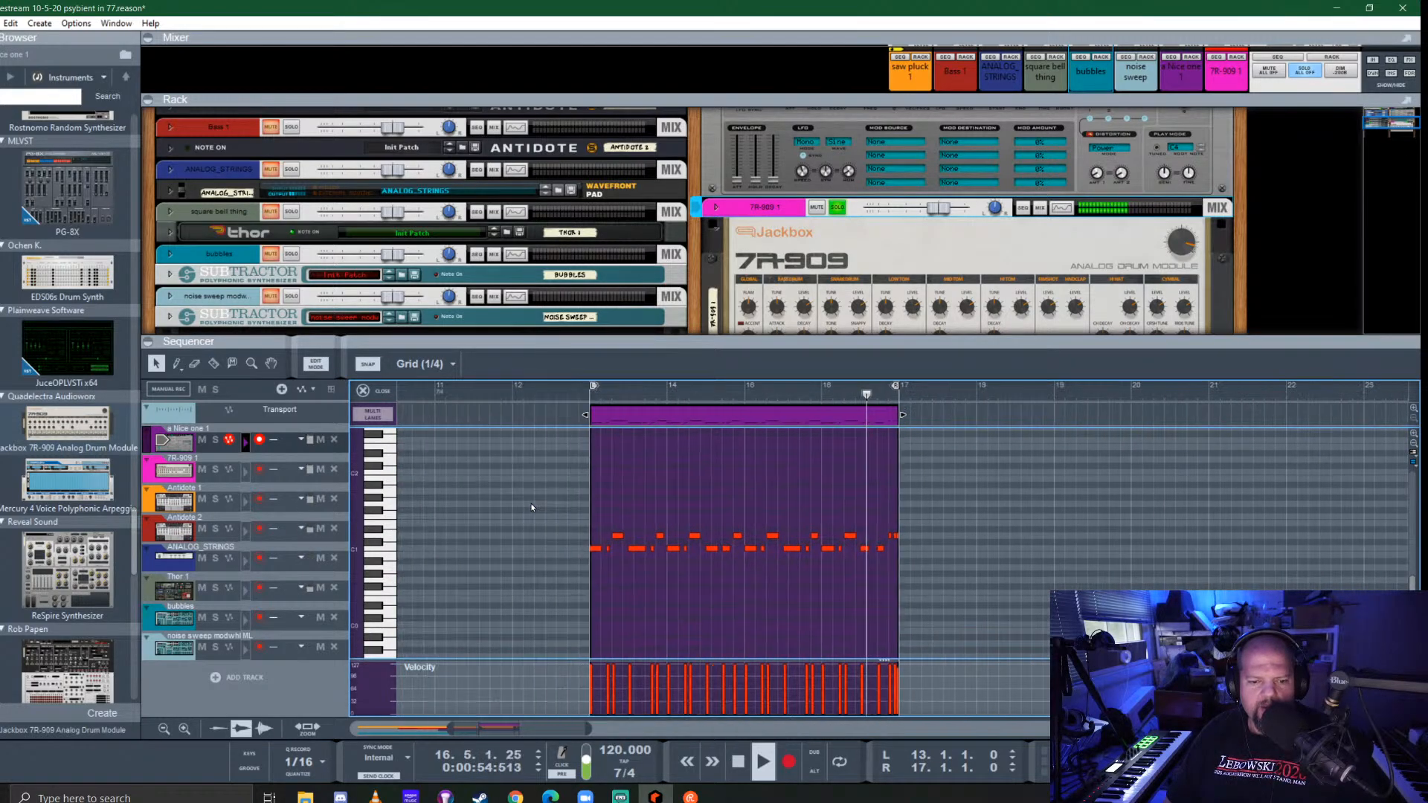
{"action": "left_click_drag", "start_coordinate": [598, 477], "coordinate": [961, 535]}
{"action": "key", "text": "Delete"}
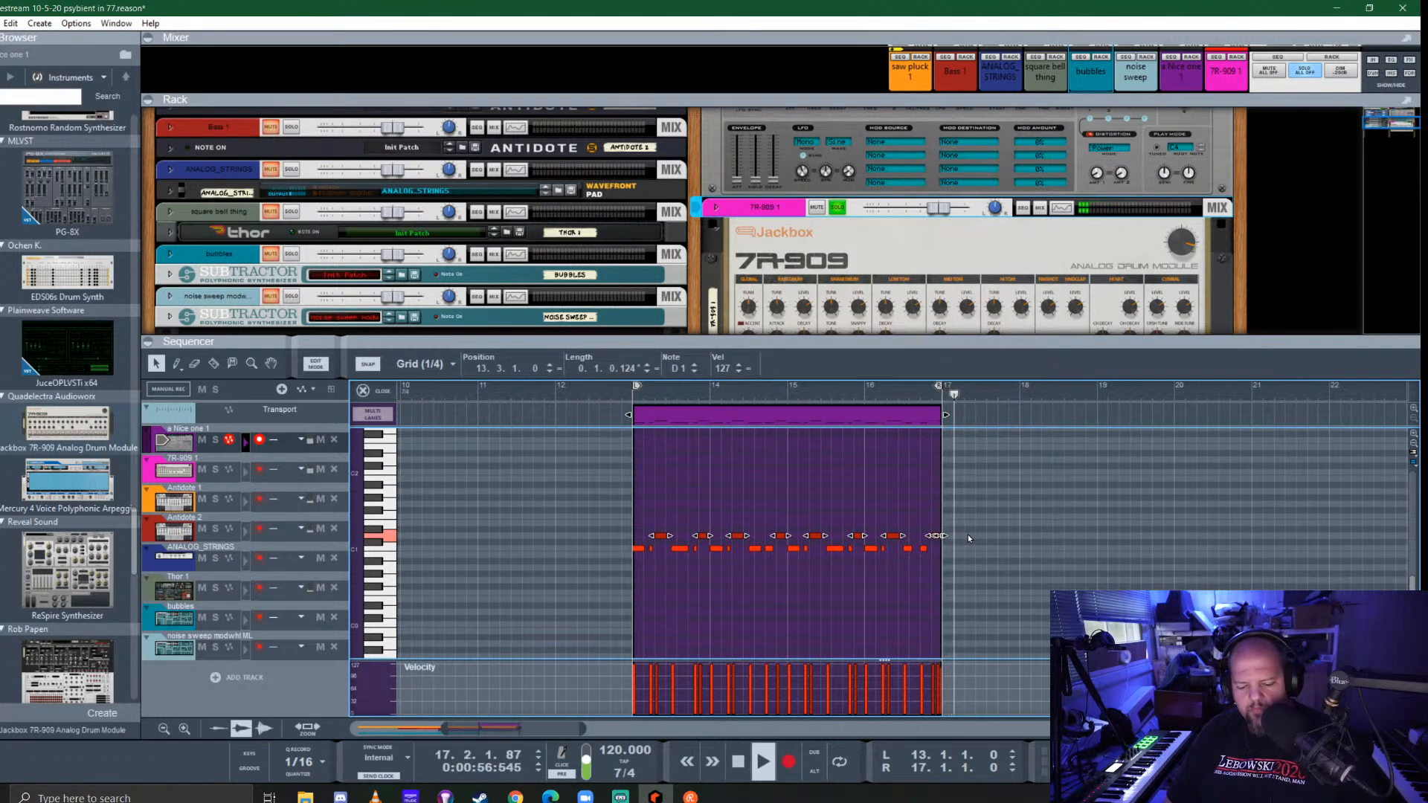
{"action": "key", "text": "space"}
{"action": "left_click", "coordinate": [375, 390]}
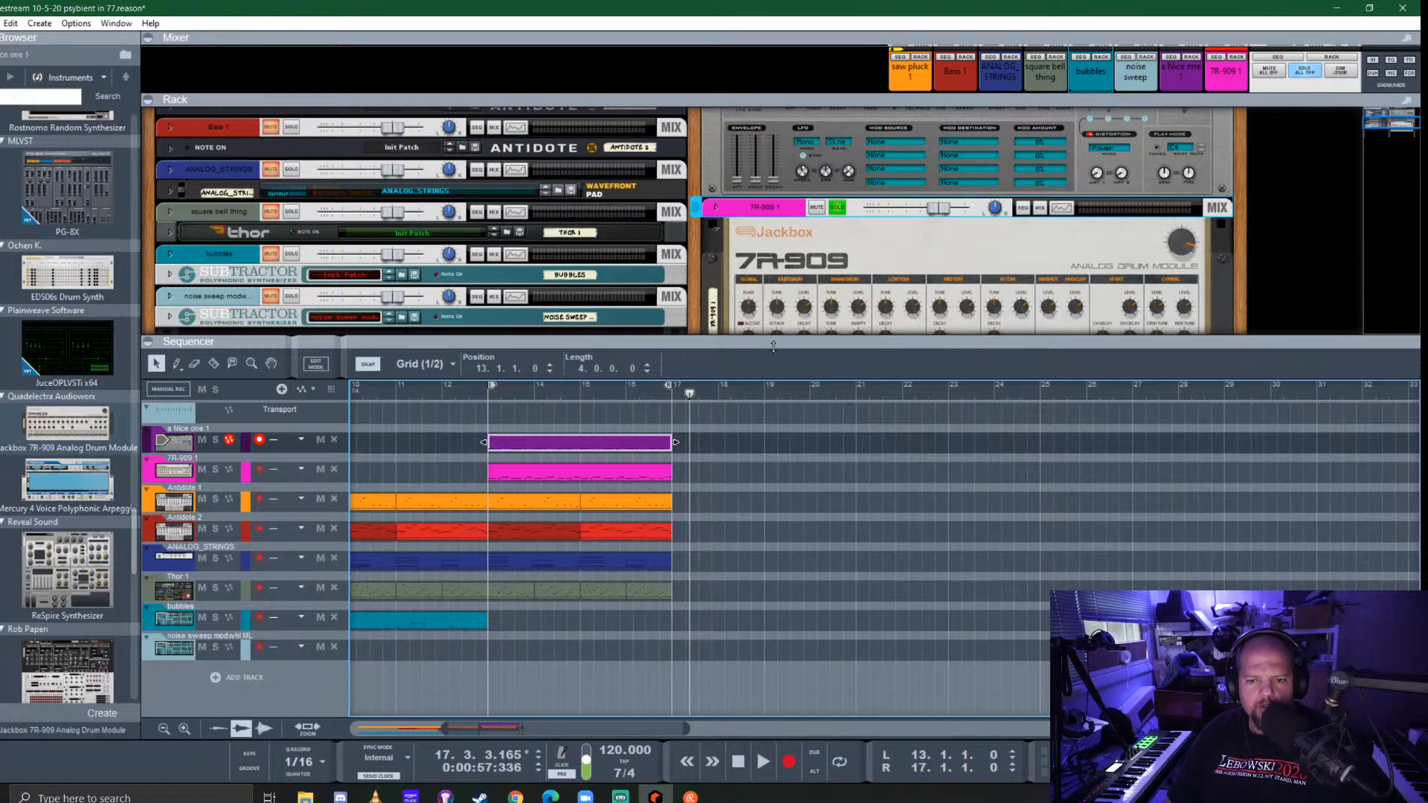
Loop playback of the section from bar 13 and solo the Punch-BD kick channel together with the 7R-909
{"action": "left_click_drag", "start_coordinate": [773, 346], "coordinate": [818, 464]}
{"action": "key", "text": "space"}
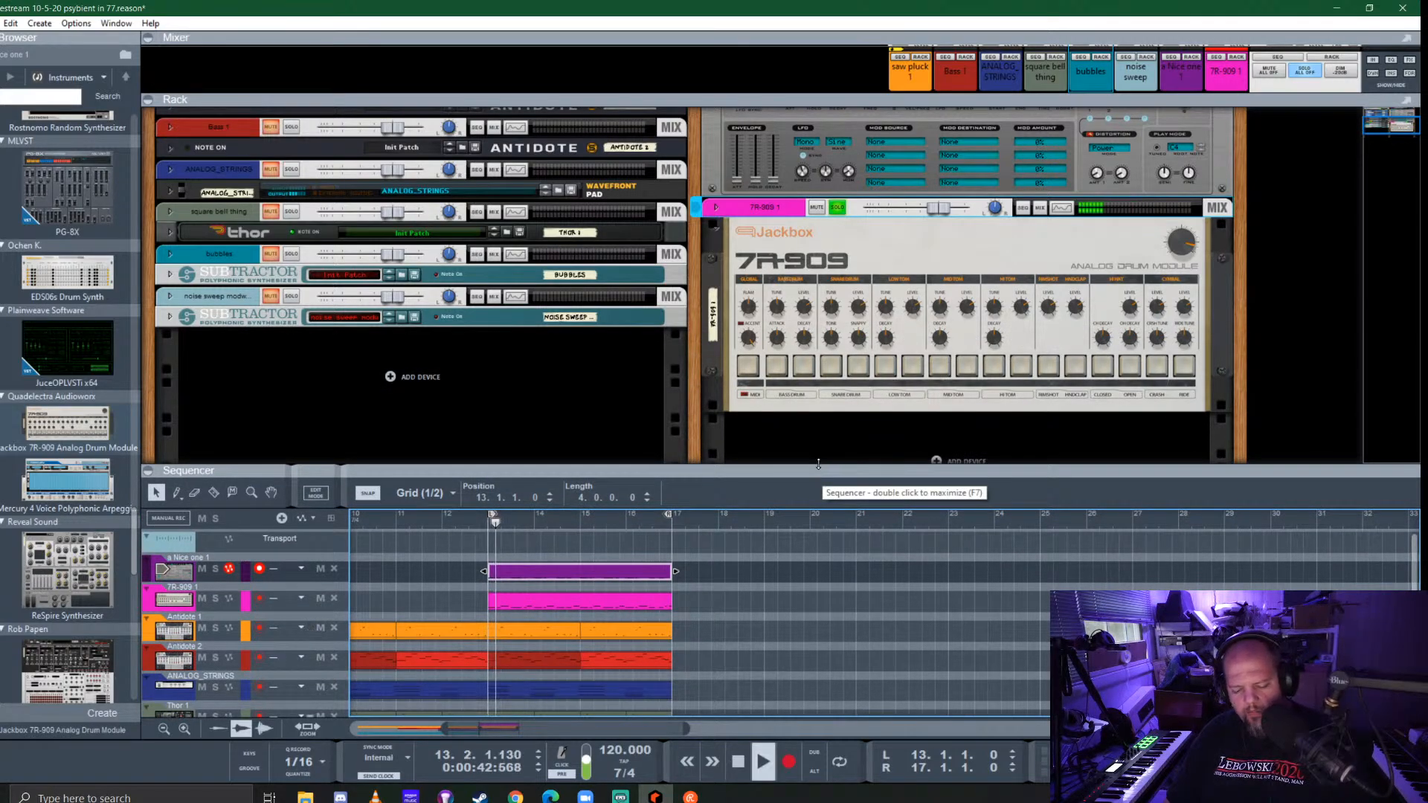
{"action": "scroll", "coordinate": [841, 227], "scroll_direction": "up", "scroll_amount": 5}
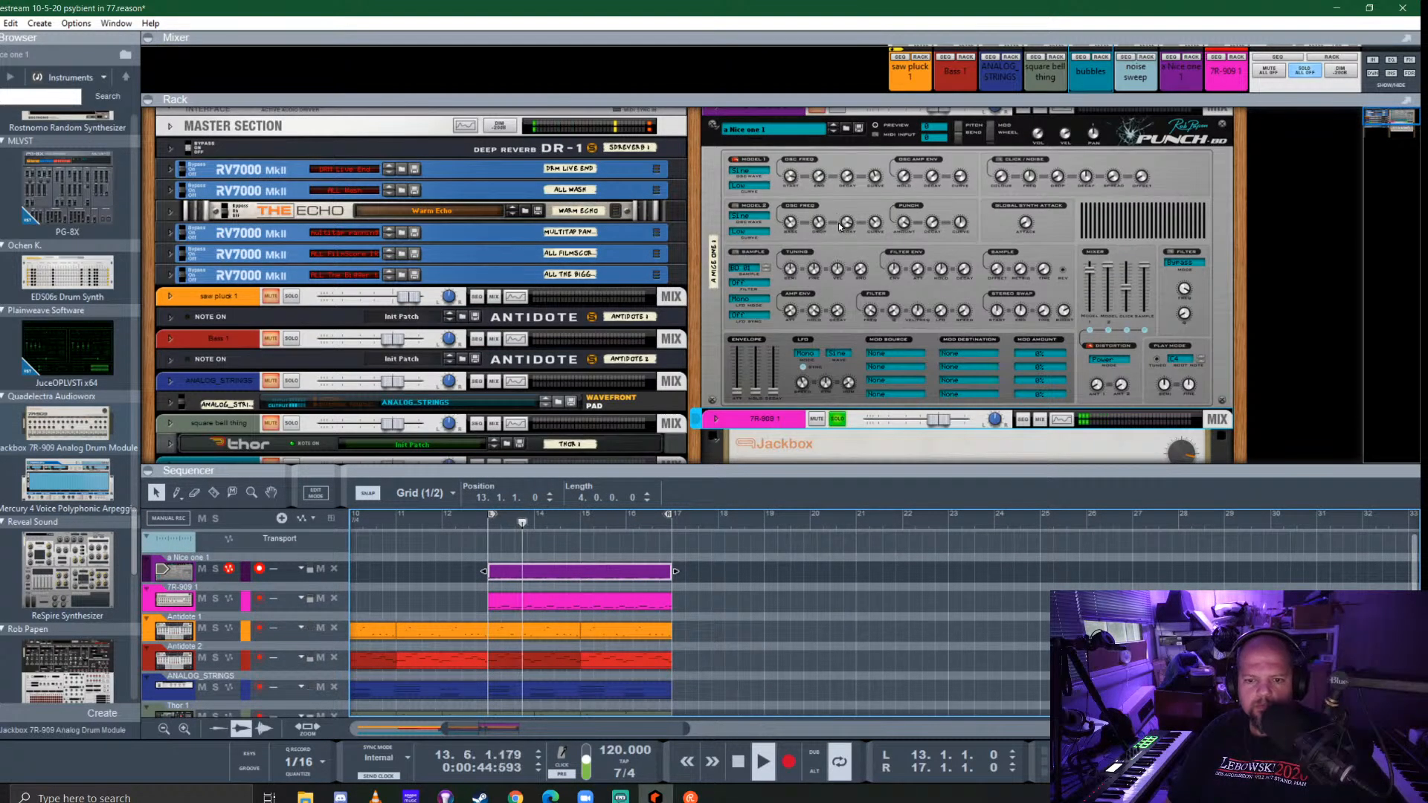
{"action": "left_click", "coordinate": [834, 117]}
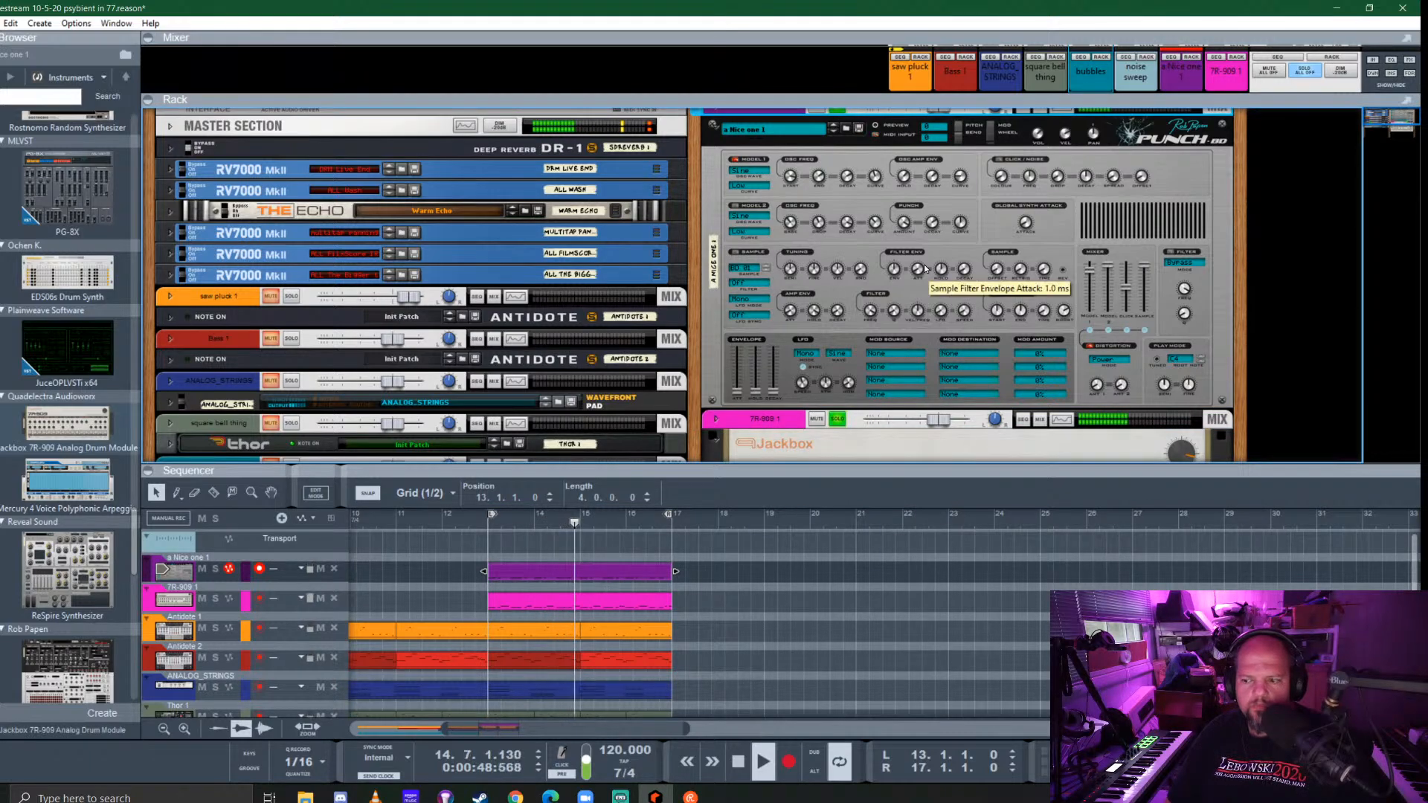
Turn off solo on the 7R-909 channel and adjust the Model 1 oscillator frequency on the Punch-BD kick
{"action": "left_click", "coordinate": [837, 419]}
{"action": "left_click", "coordinate": [815, 419]}
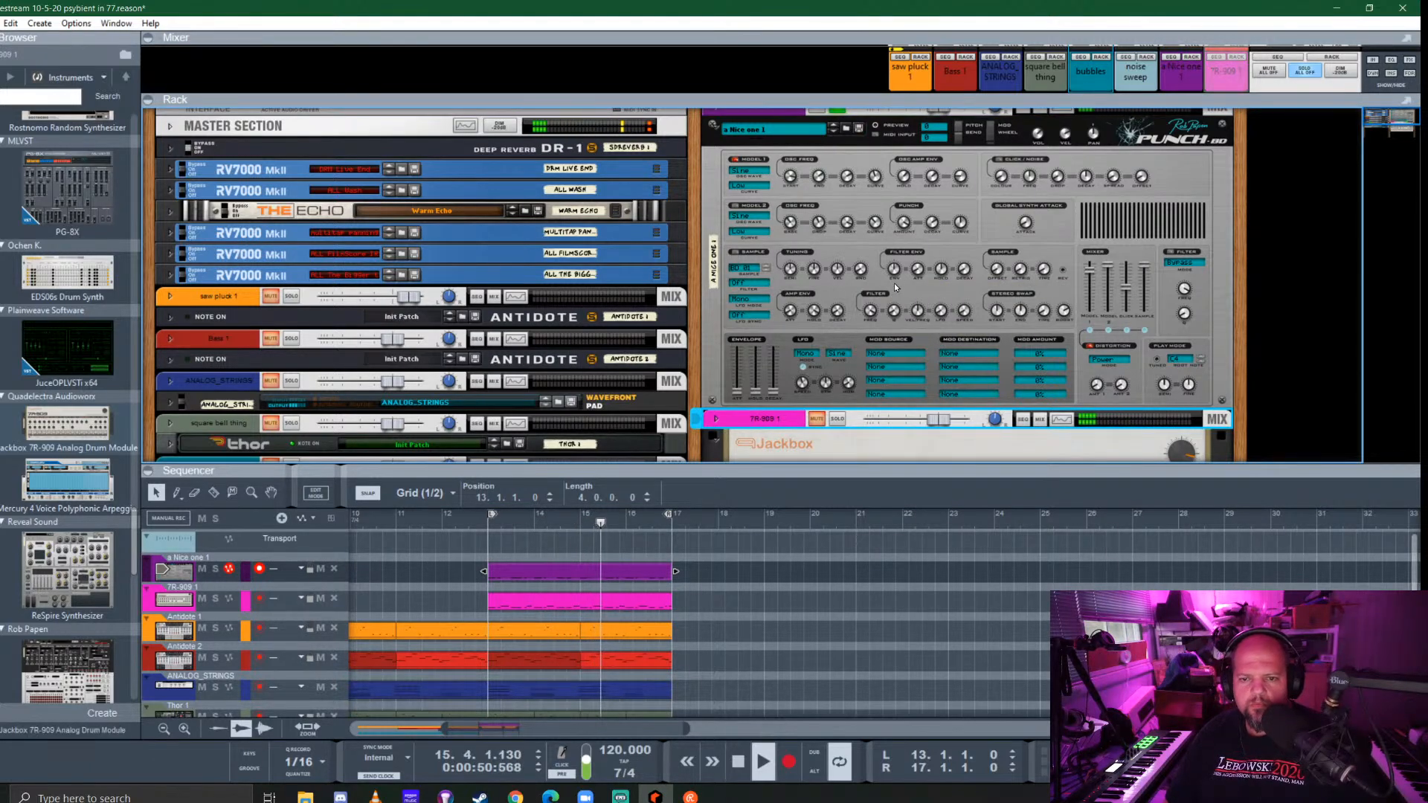
{"action": "scroll", "coordinate": [894, 288], "scroll_direction": "up", "scroll_amount": 1}
{"action": "left_click", "coordinate": [791, 192]}
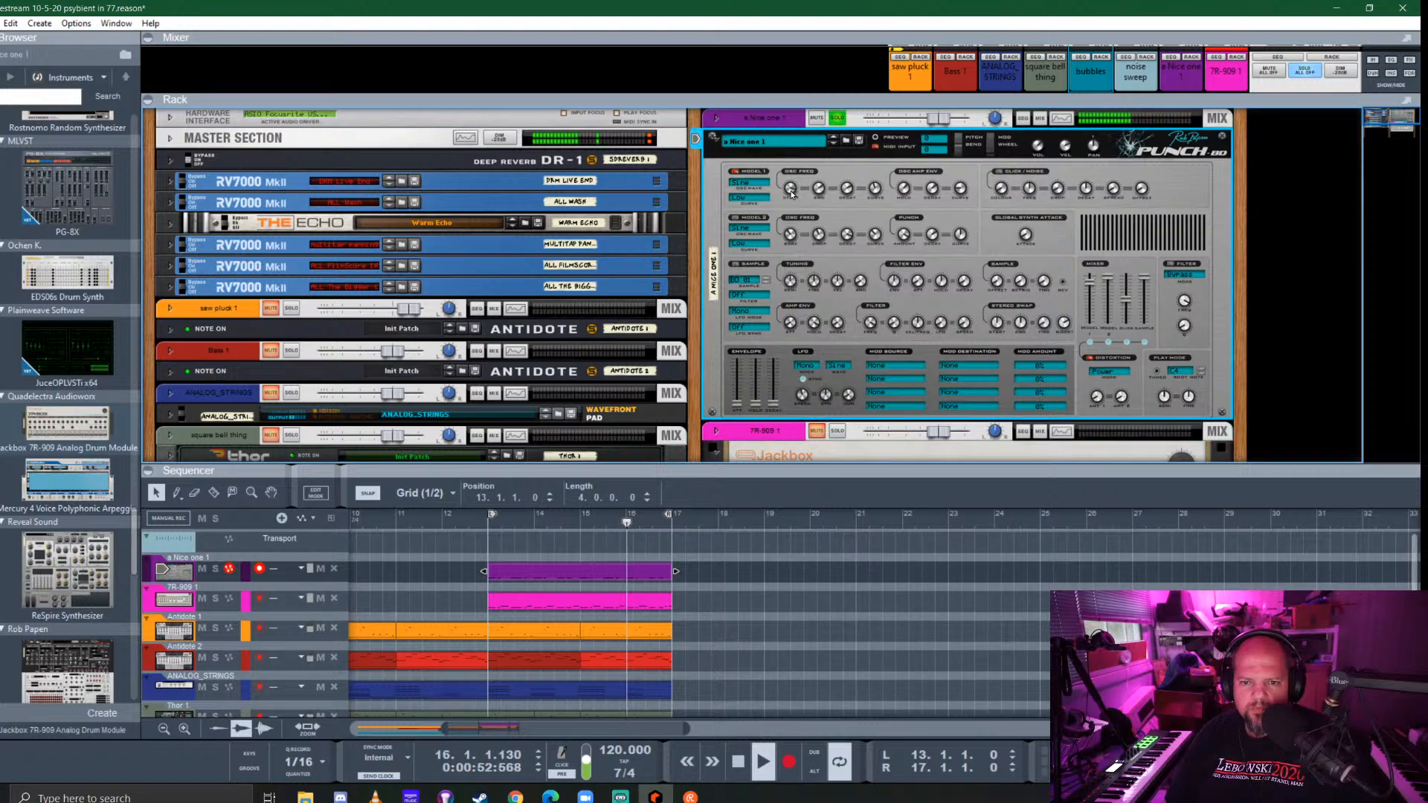
{"action": "left_click_drag", "start_coordinate": [790, 192], "coordinate": [819, 226]}
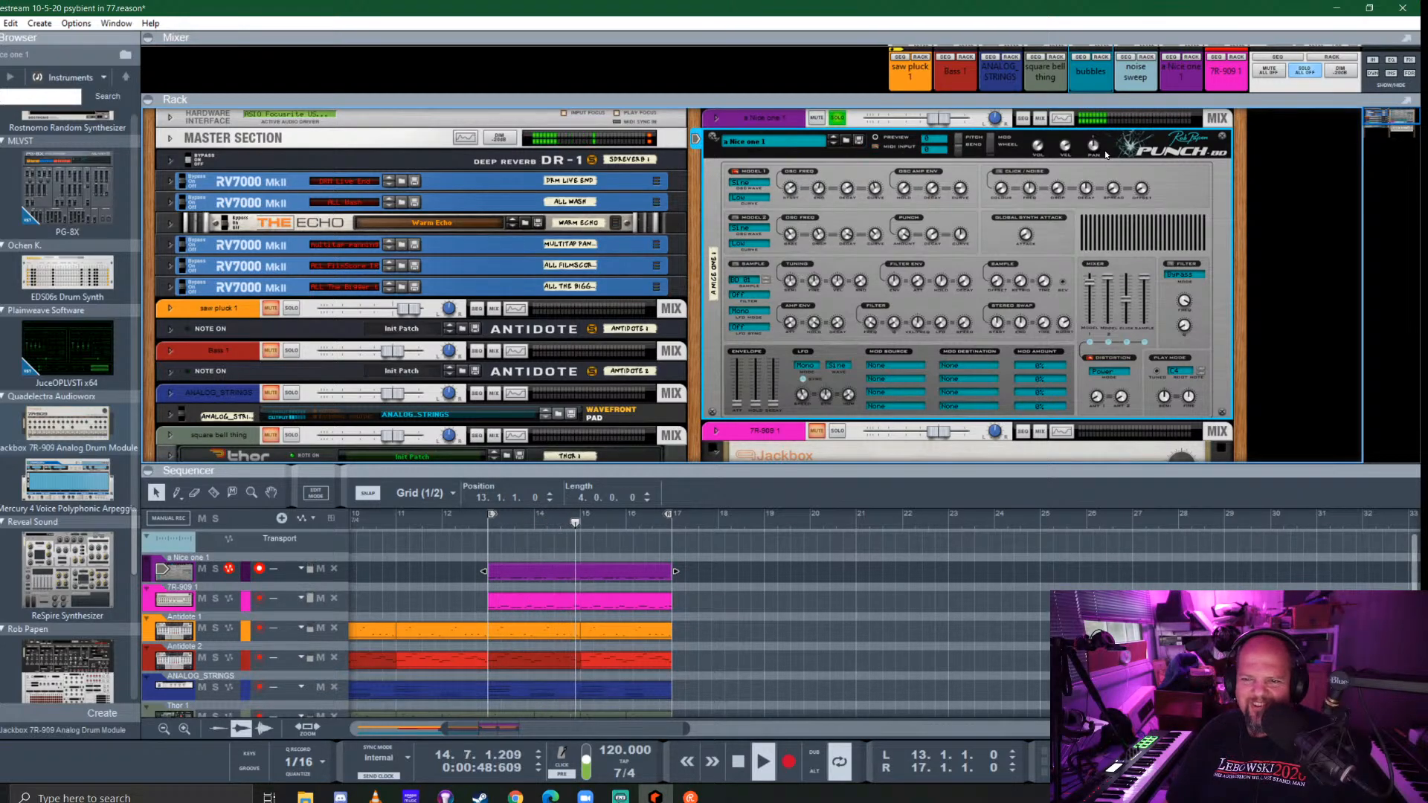
Adjust the Punch-BD output volume, nudge its channel fader up slightly, and turn off the channel's solo
{"action": "mouse_move", "coordinate": [1050, 137]}
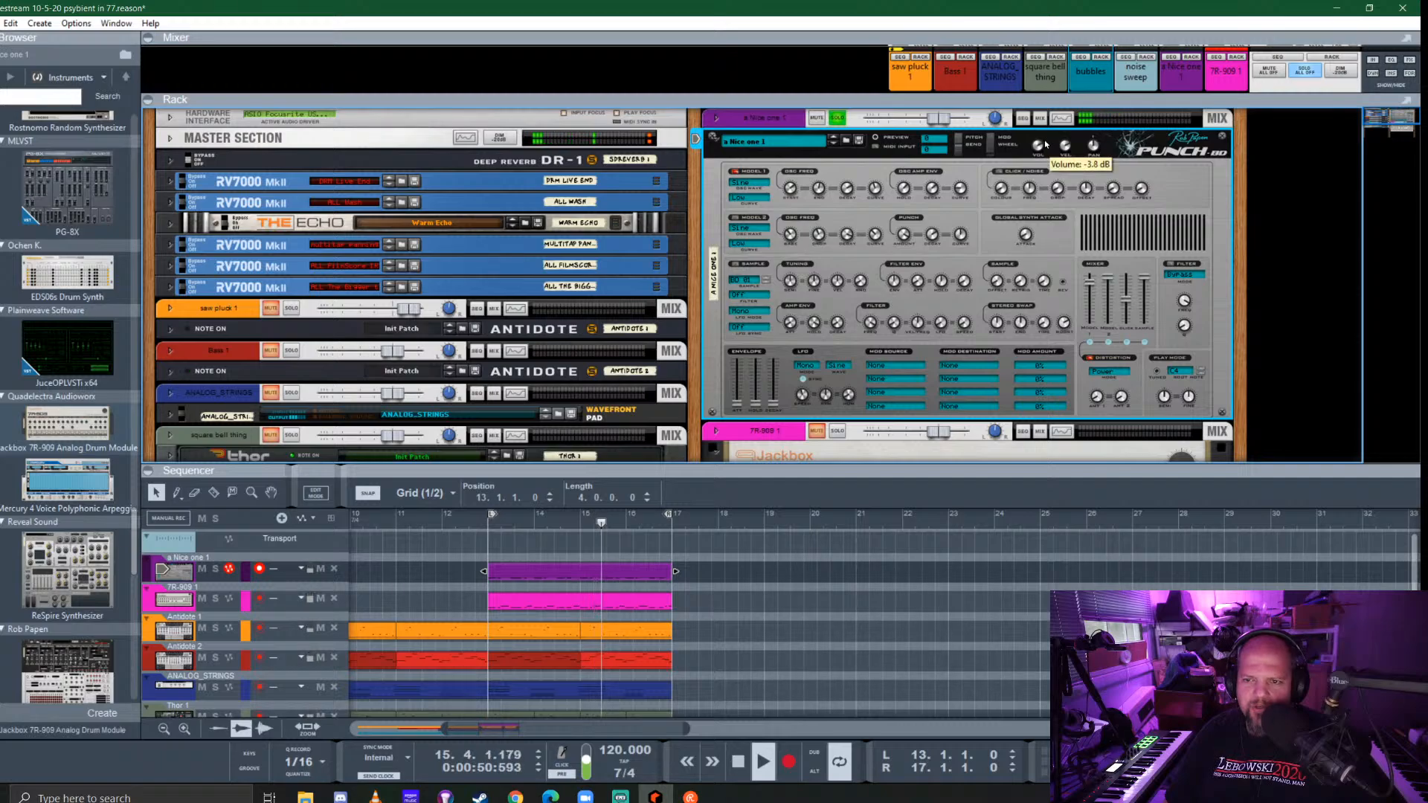
{"action": "left_click_drag", "start_coordinate": [1050, 138], "coordinate": [1046, 150]}
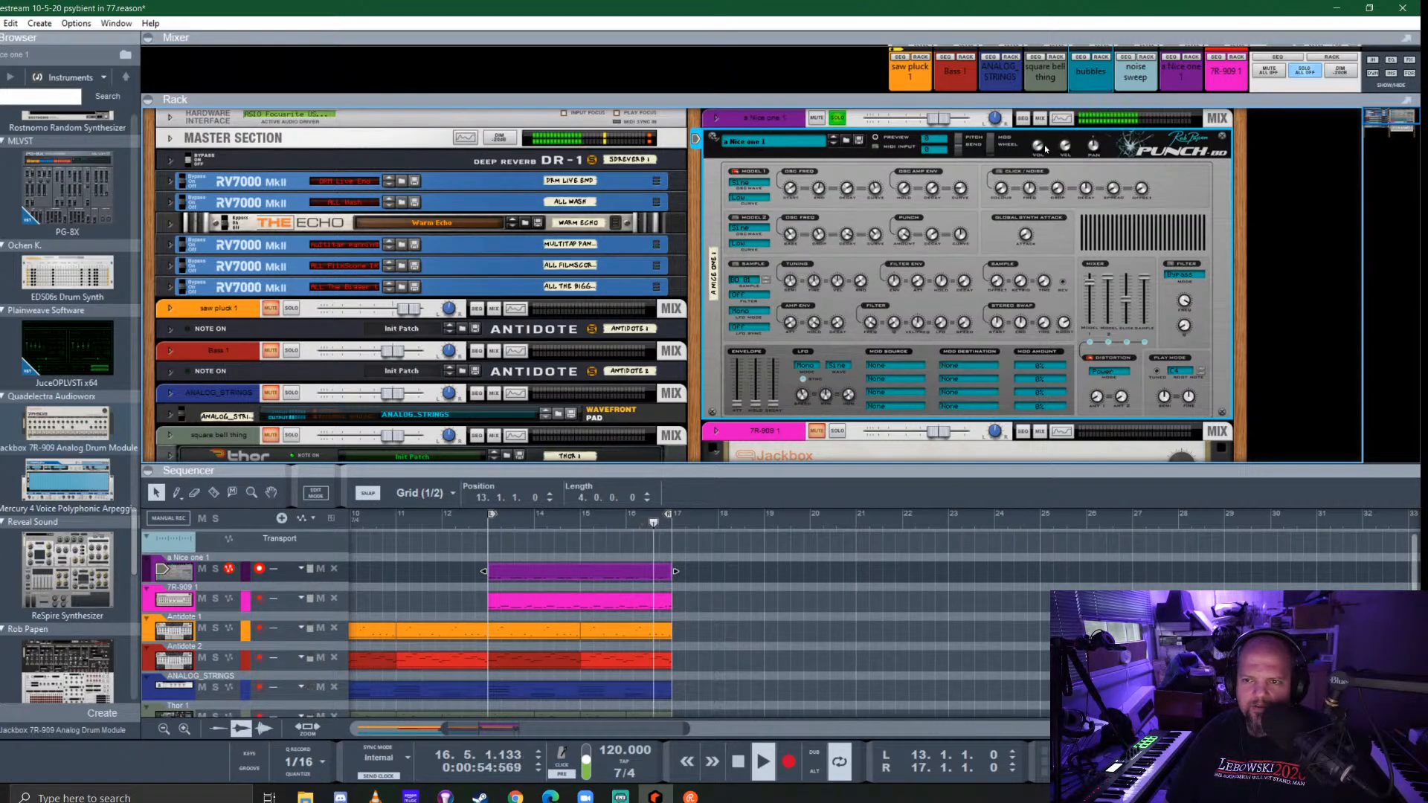
{"action": "left_click", "coordinate": [941, 120]}
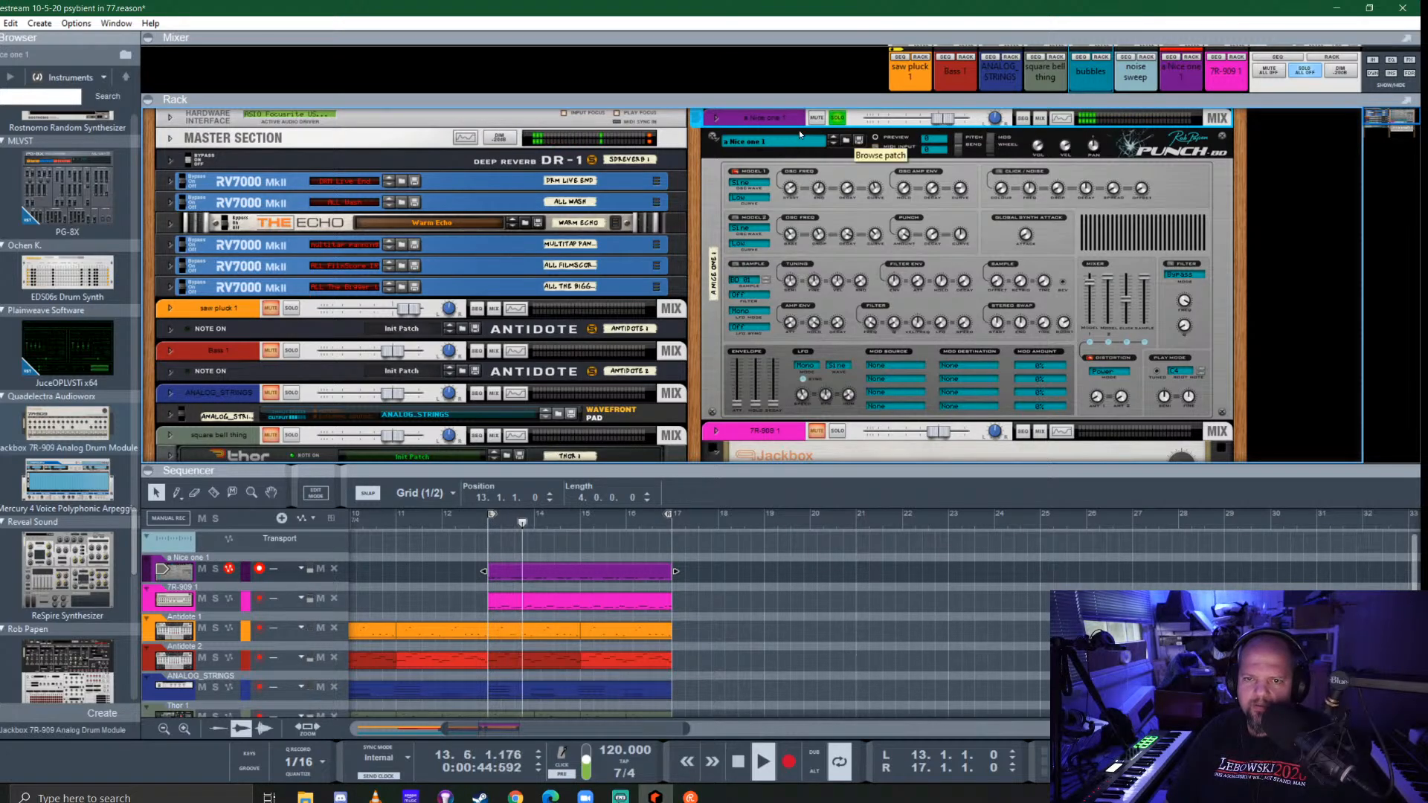
{"action": "left_click", "coordinate": [837, 117]}
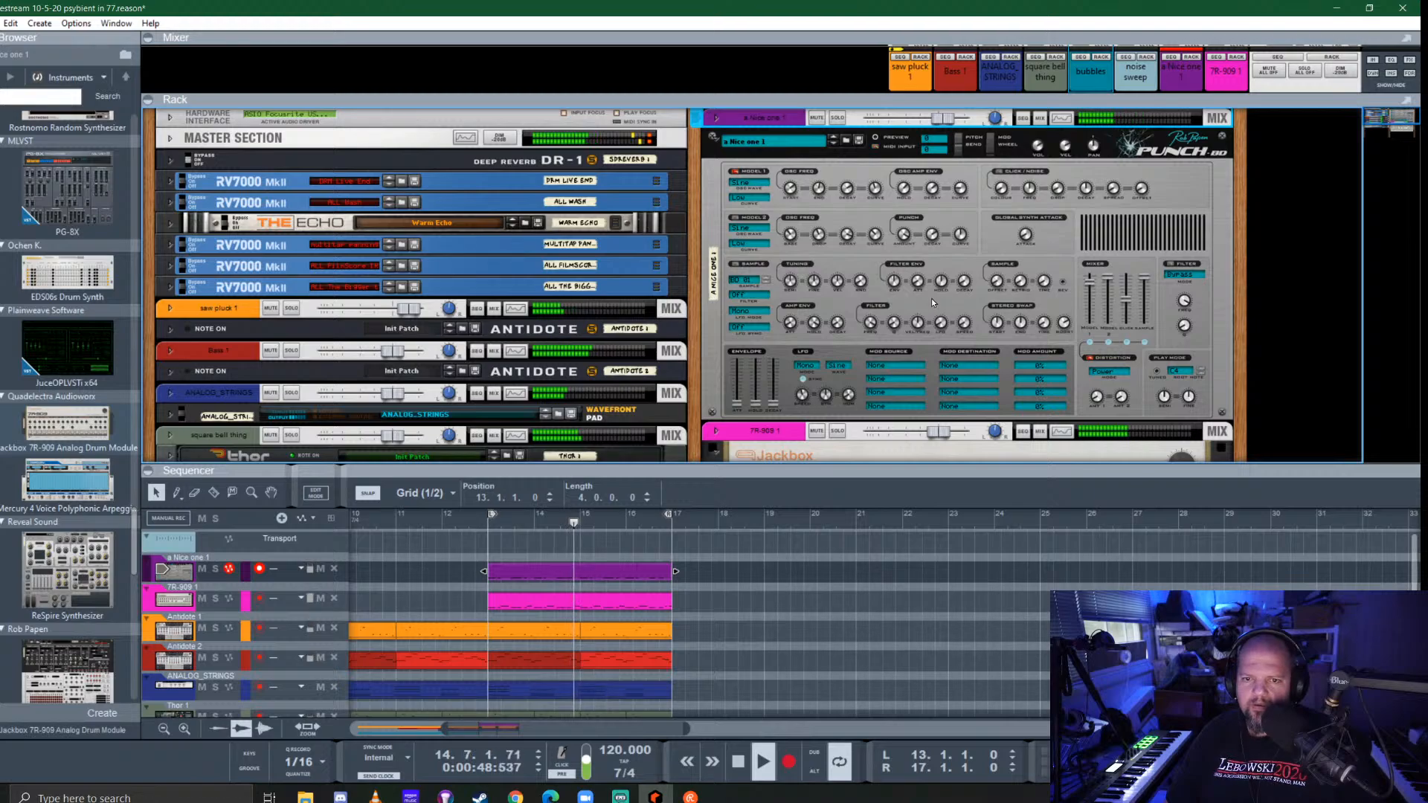
Rename the Punch-BD kick's mixer channel to "sub kick"
{"action": "double_click", "coordinate": [1178, 74]}
{"action": "type", "text": "sub kick"}
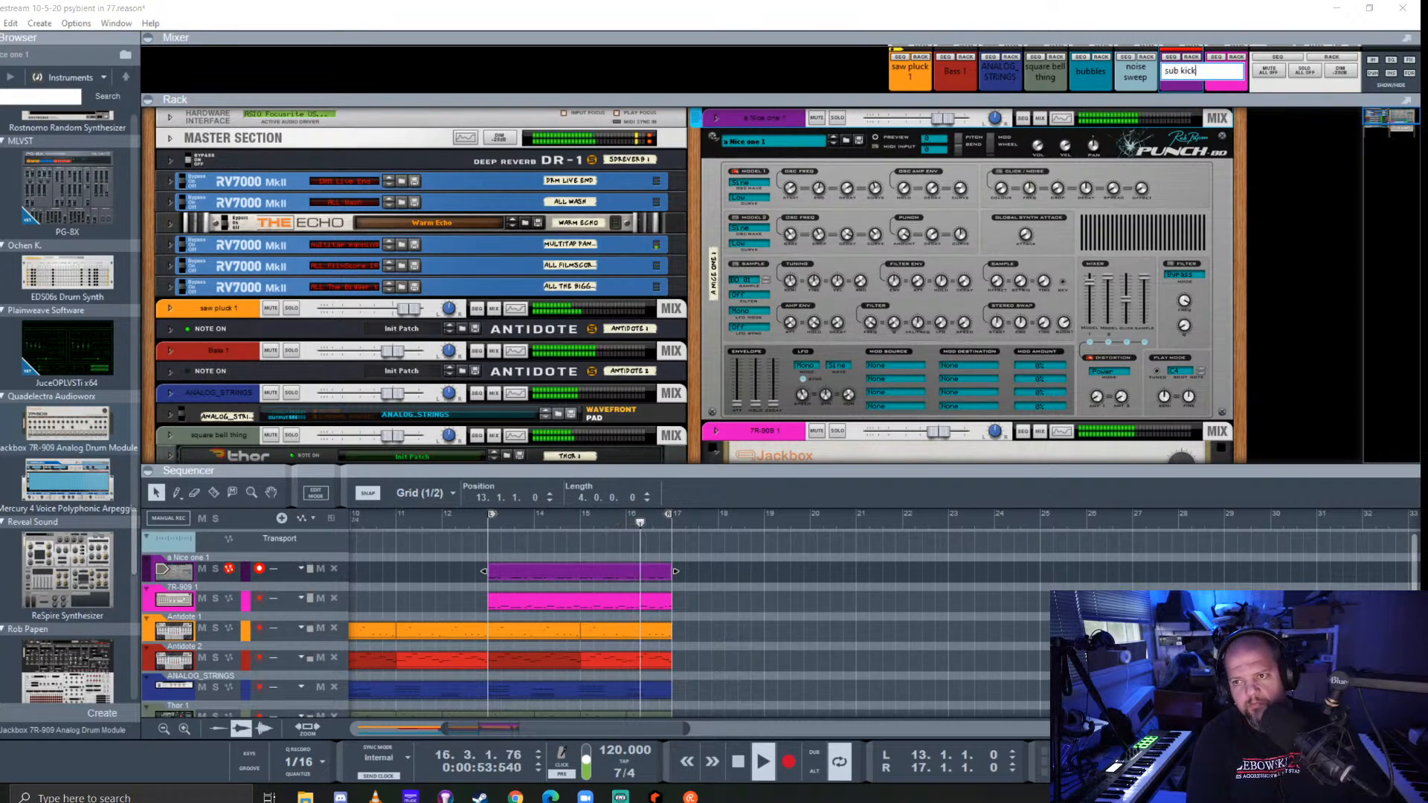
{"action": "key", "text": "Return"}
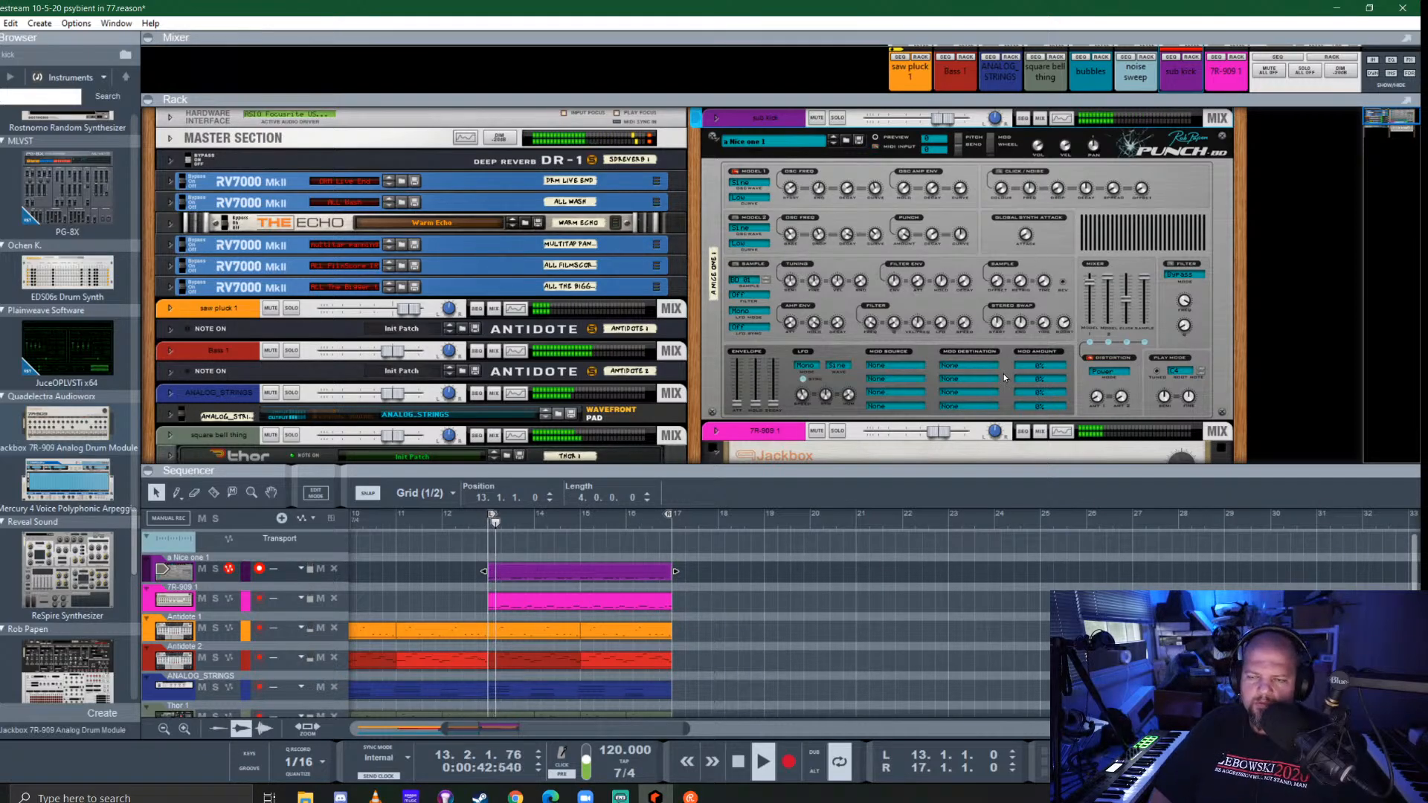
Collapse the Punch-BD and 7R-909 devices in the rack
{"action": "scroll", "coordinate": [926, 306], "scroll_direction": "down", "scroll_amount": 3}
{"action": "scroll", "coordinate": [925, 308], "scroll_direction": "up", "scroll_amount": 1}
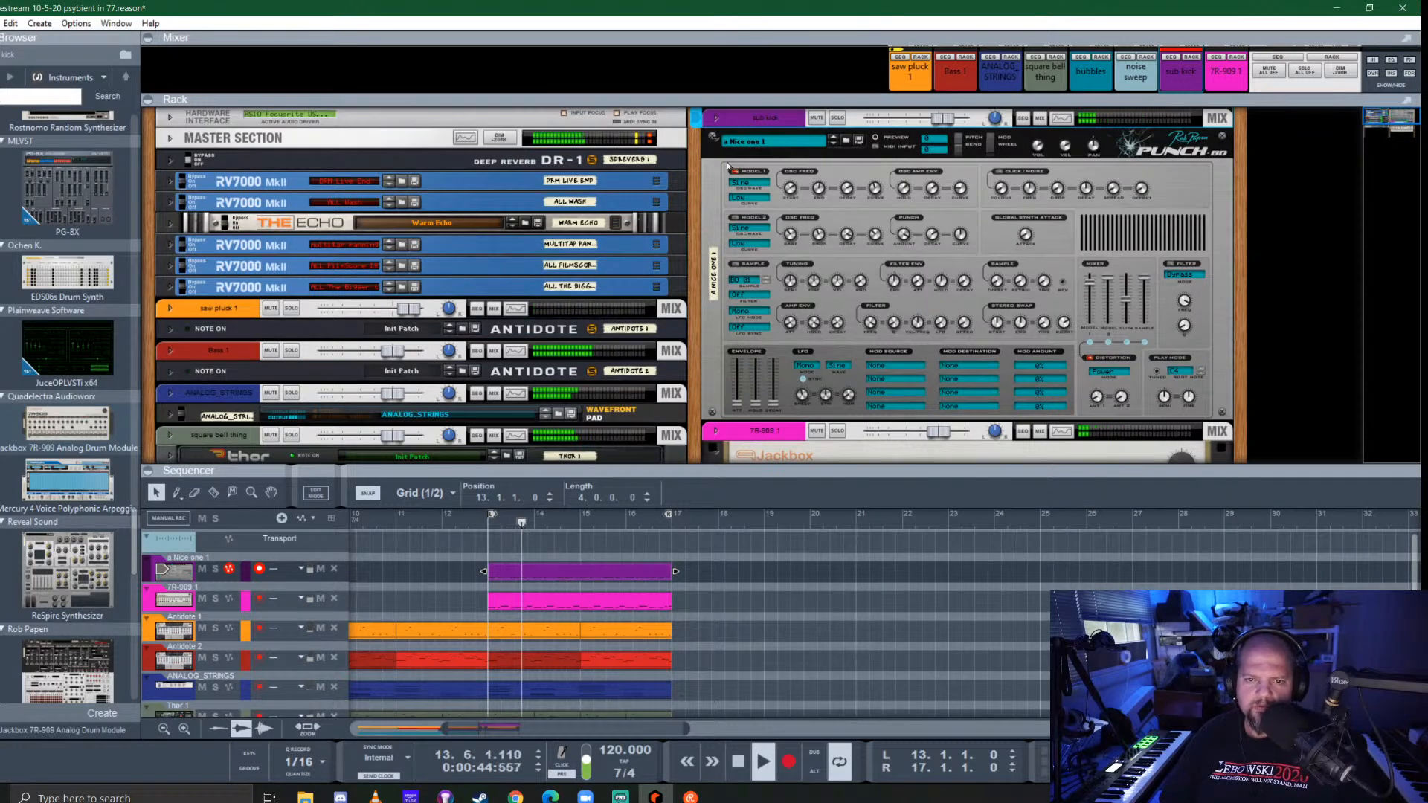
{"action": "left_click", "coordinate": [716, 139]}
{"action": "left_click", "coordinate": [714, 179]}
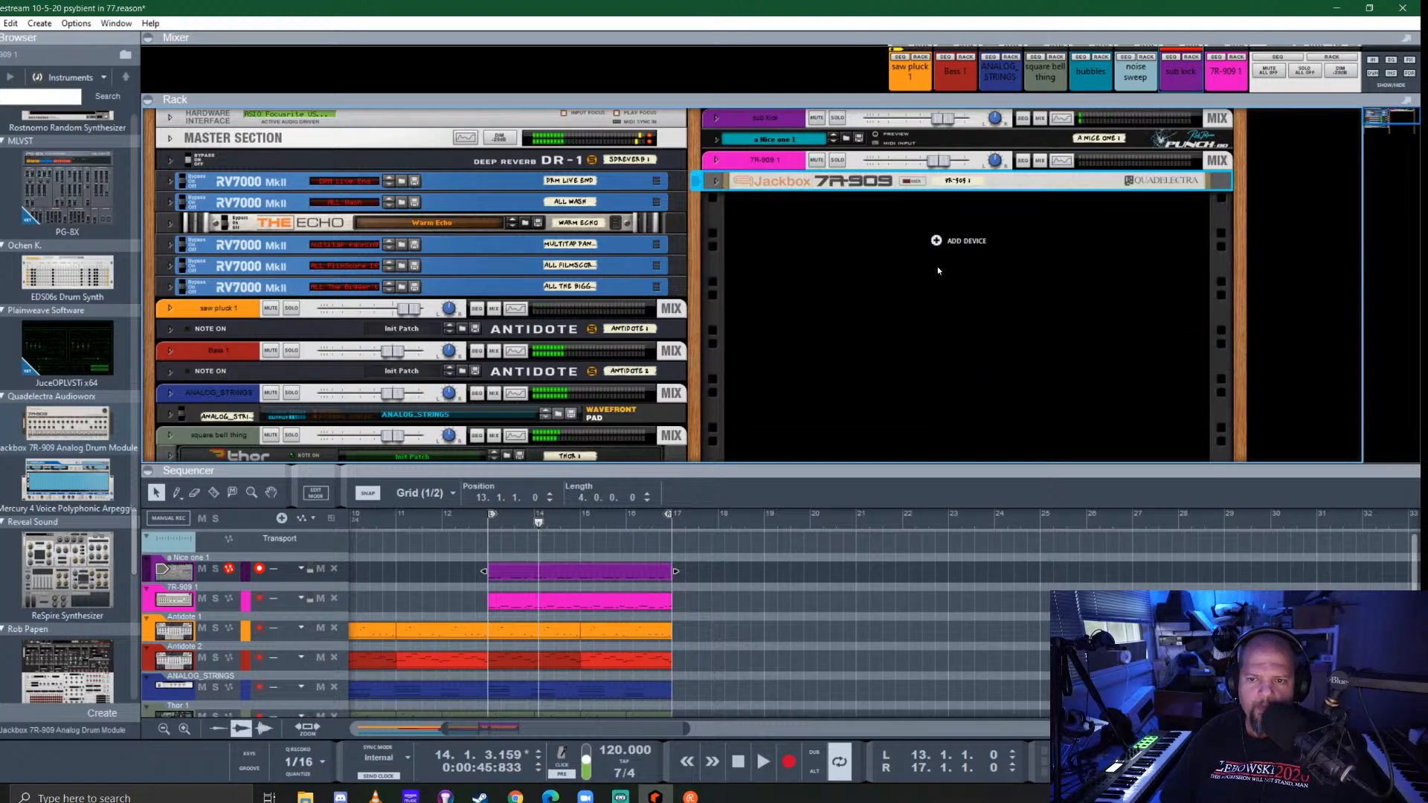
Create a new mix channel below the 7R-909 and name it "snore"
{"action": "right_click", "coordinate": [963, 241]}
{"action": "left_click", "coordinate": [1028, 282]}
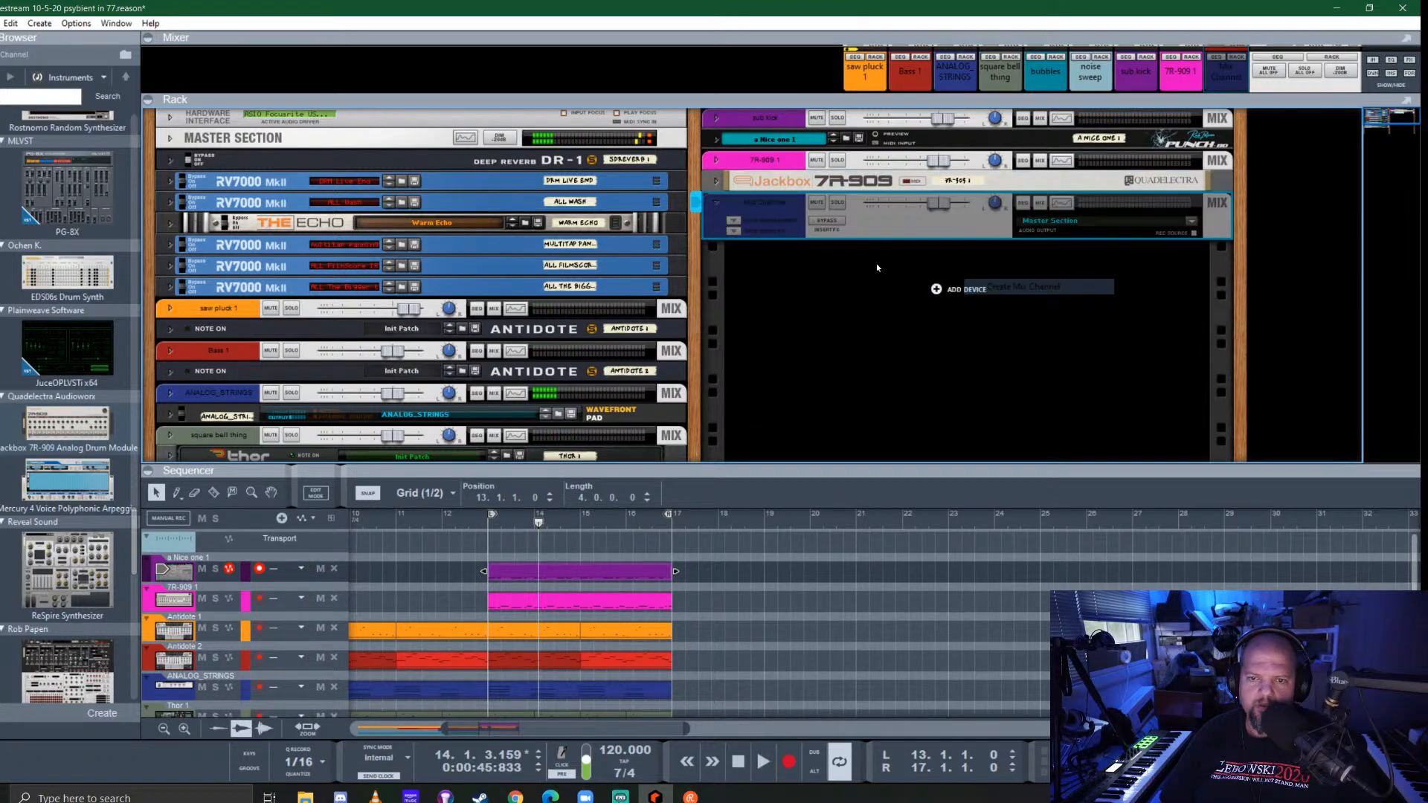
{"action": "double_click", "coordinate": [755, 203]}
{"action": "type", "text": "snare"}
{"action": "key", "text": "Return"}
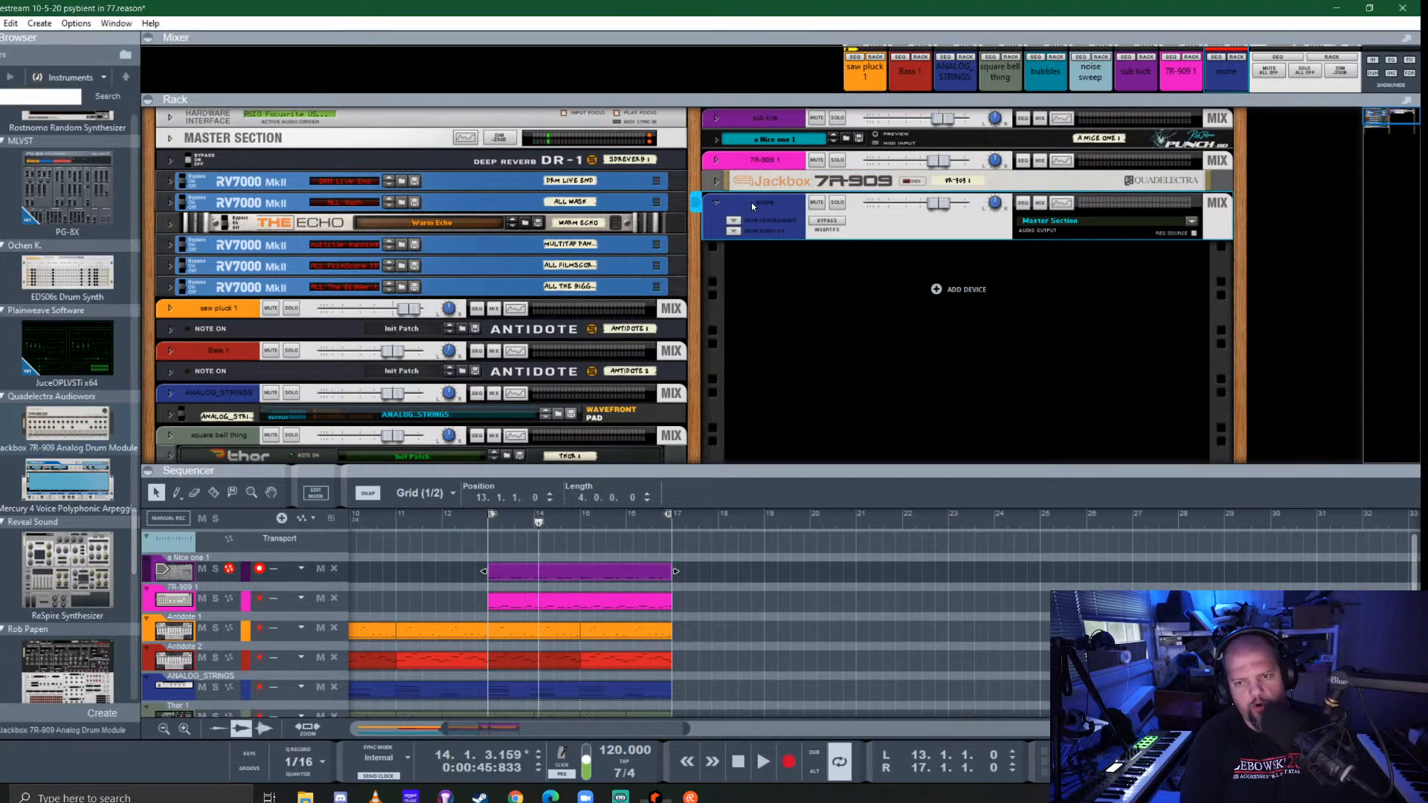
Patch the 7R-909's Snare output into the new mix channel's input and solo that channel during playback
{"action": "key", "text": "Tab"}
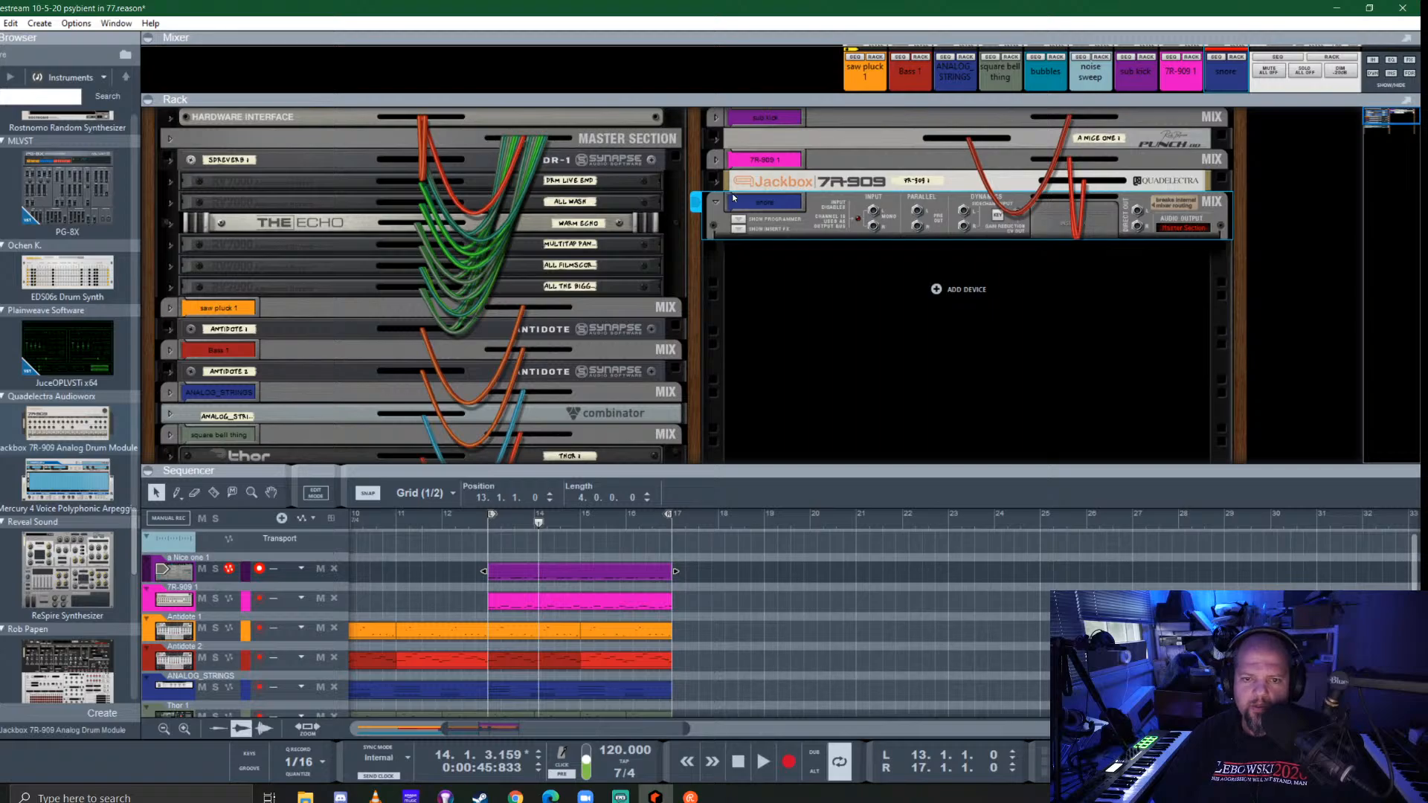
{"action": "left_click", "coordinate": [717, 181]}
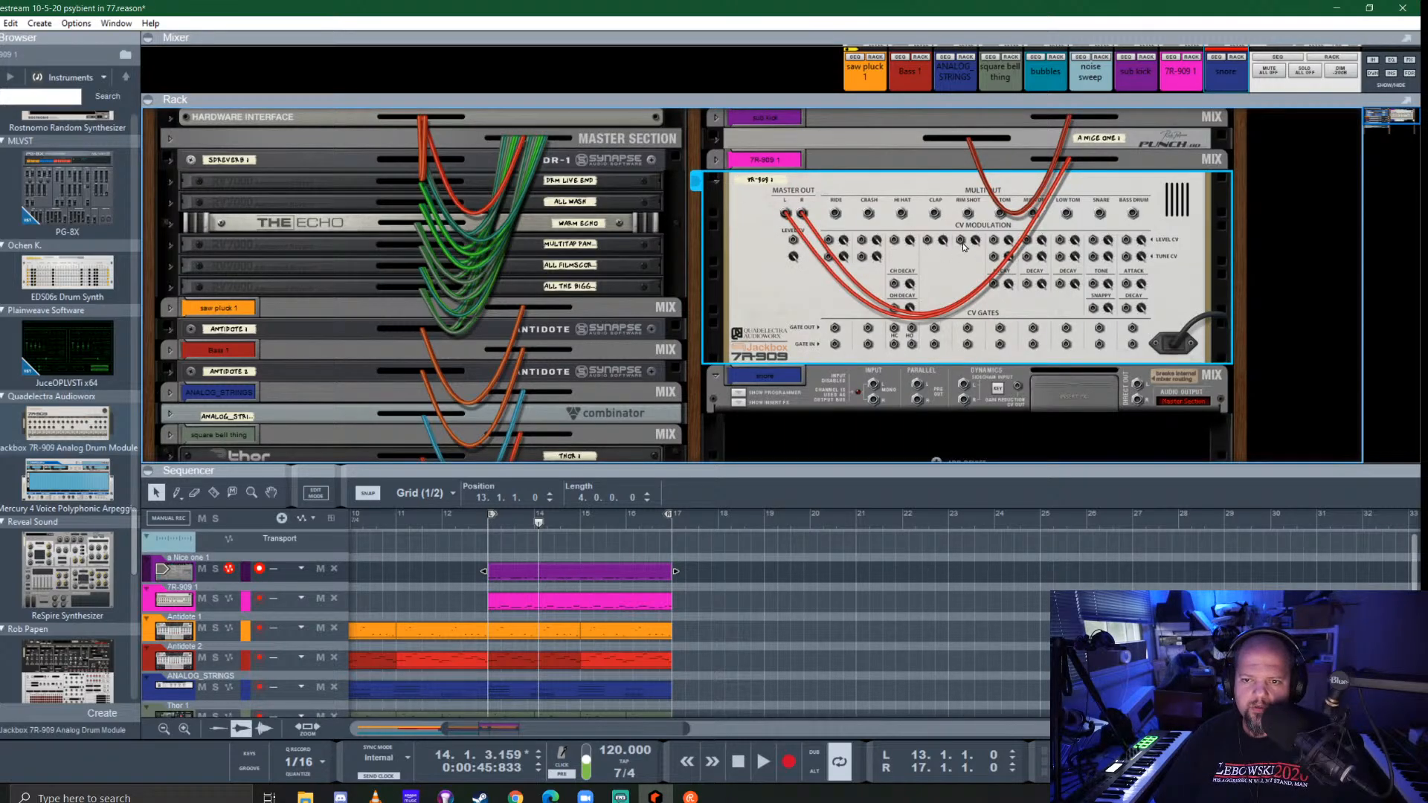
{"action": "left_click_drag", "start_coordinate": [1099, 214], "coordinate": [874, 385]}
{"action": "key", "text": "Tab"}
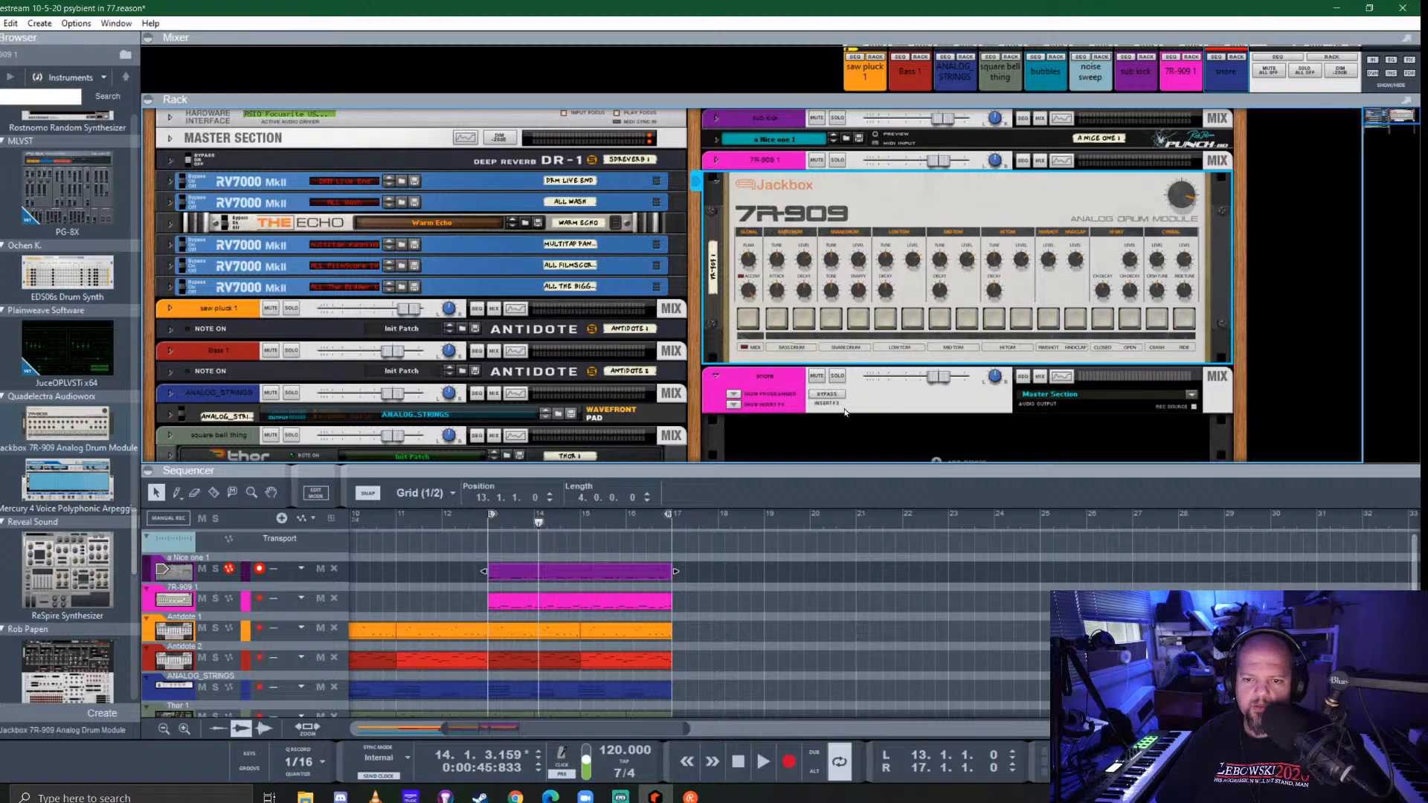
{"action": "key", "text": "space"}
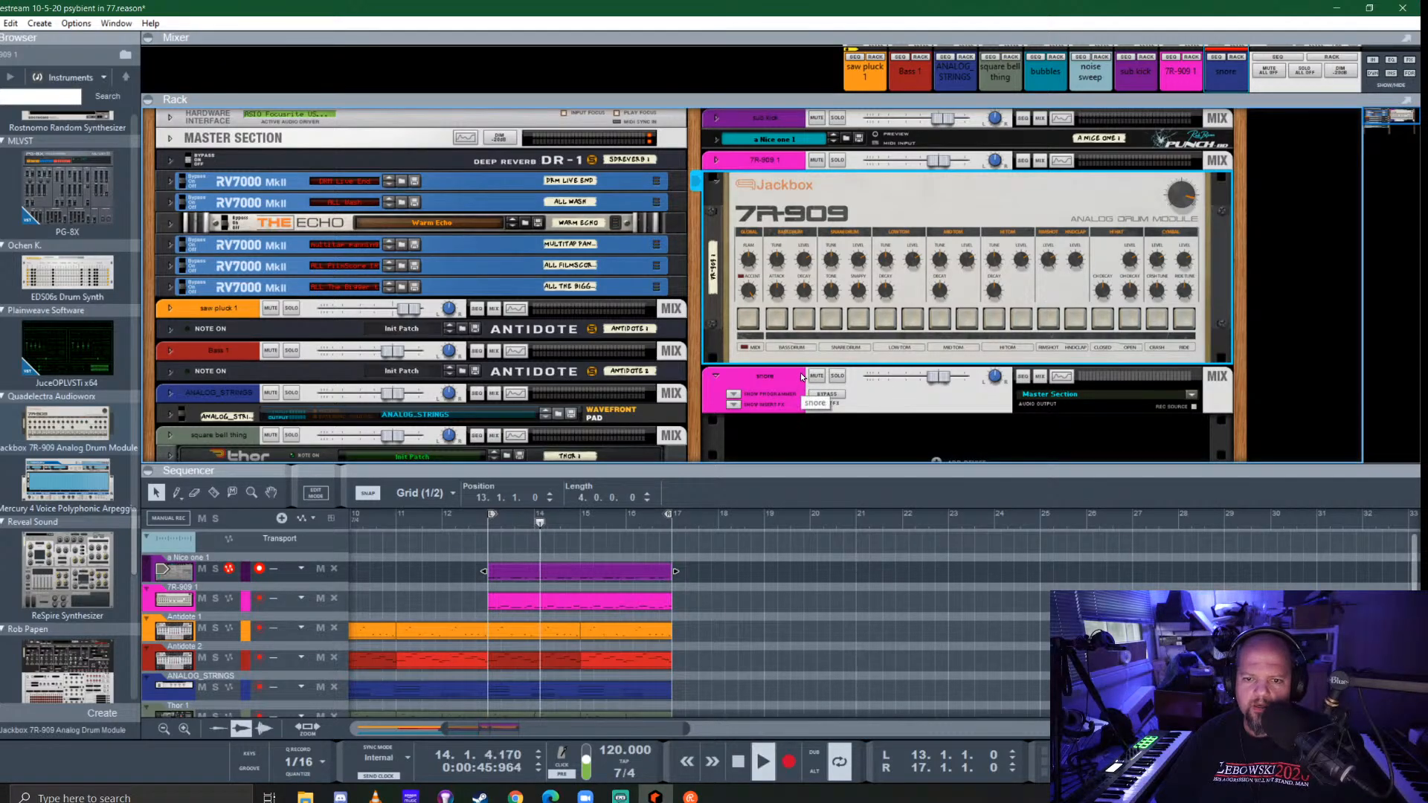
{"action": "left_click", "coordinate": [835, 377]}
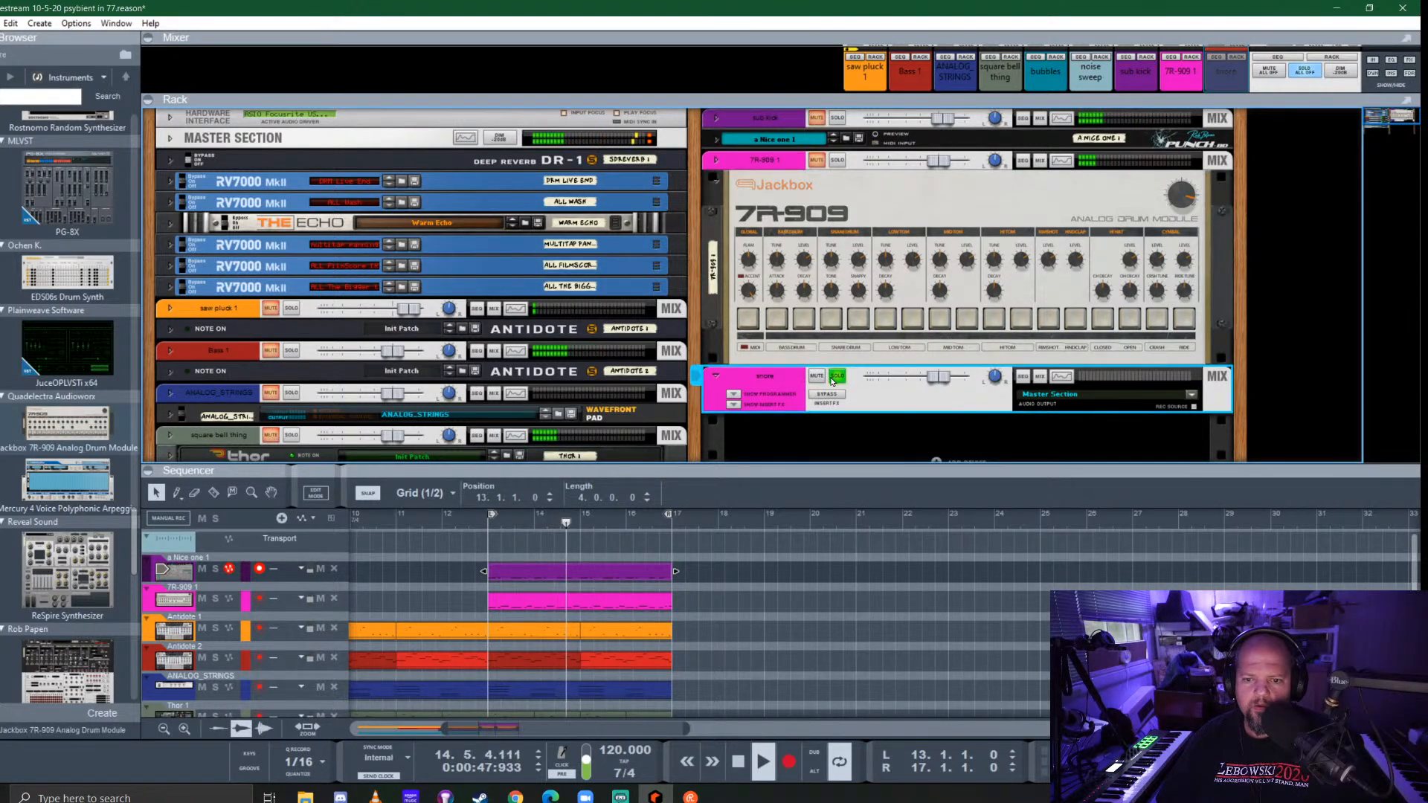
In the snare channel's insert effects, try a kHs Gate and replace it with a kHs Transient Shaper
{"action": "left_click", "coordinate": [734, 405]}
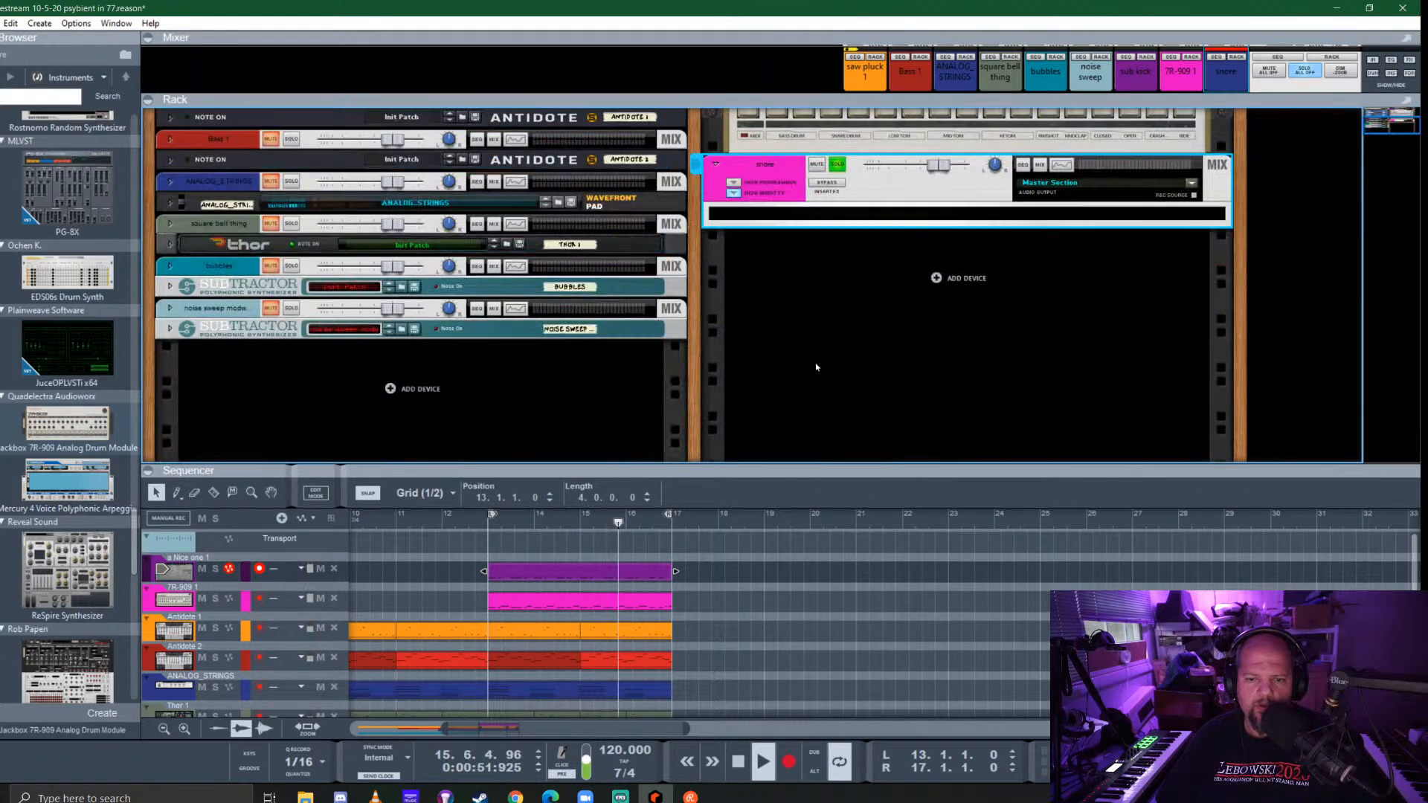
{"action": "scroll", "coordinate": [800, 392], "scroll_direction": "down", "scroll_amount": 3}
{"action": "left_click", "coordinate": [60, 292]}
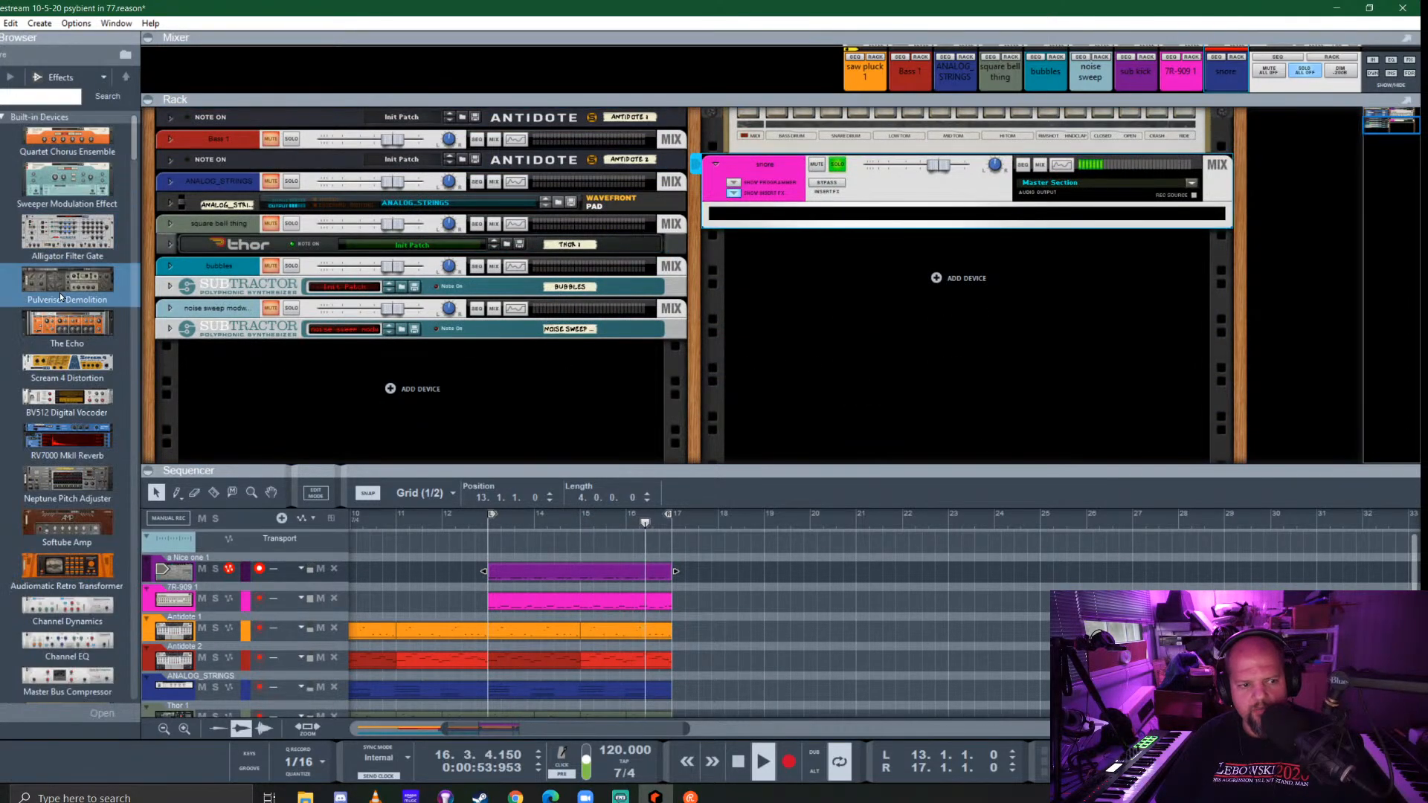
{"action": "scroll", "coordinate": [59, 293], "scroll_direction": "down", "scroll_amount": 10}
{"action": "scroll", "coordinate": [60, 292], "scroll_direction": "up", "scroll_amount": 6}
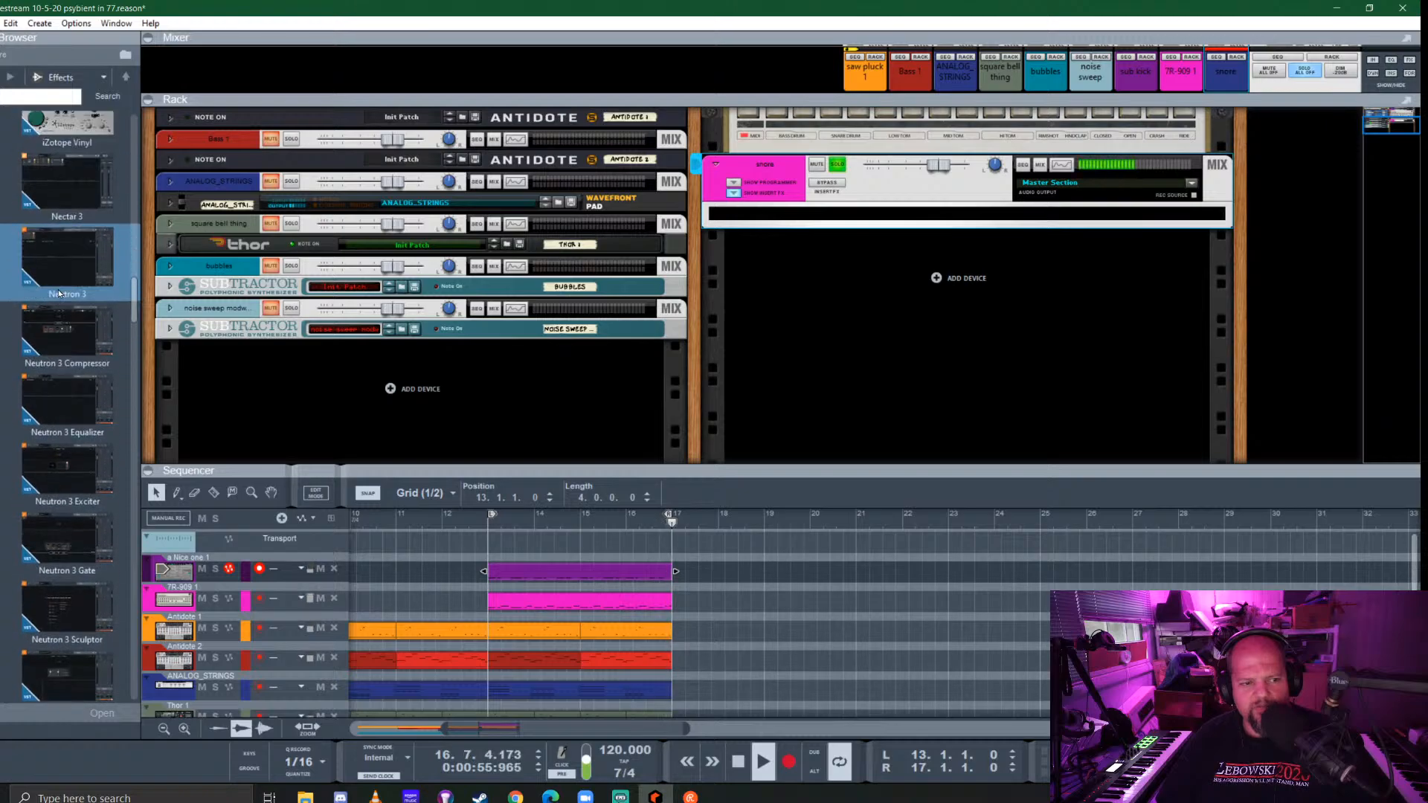
{"action": "scroll", "coordinate": [61, 268], "scroll_direction": "down", "scroll_amount": 10}
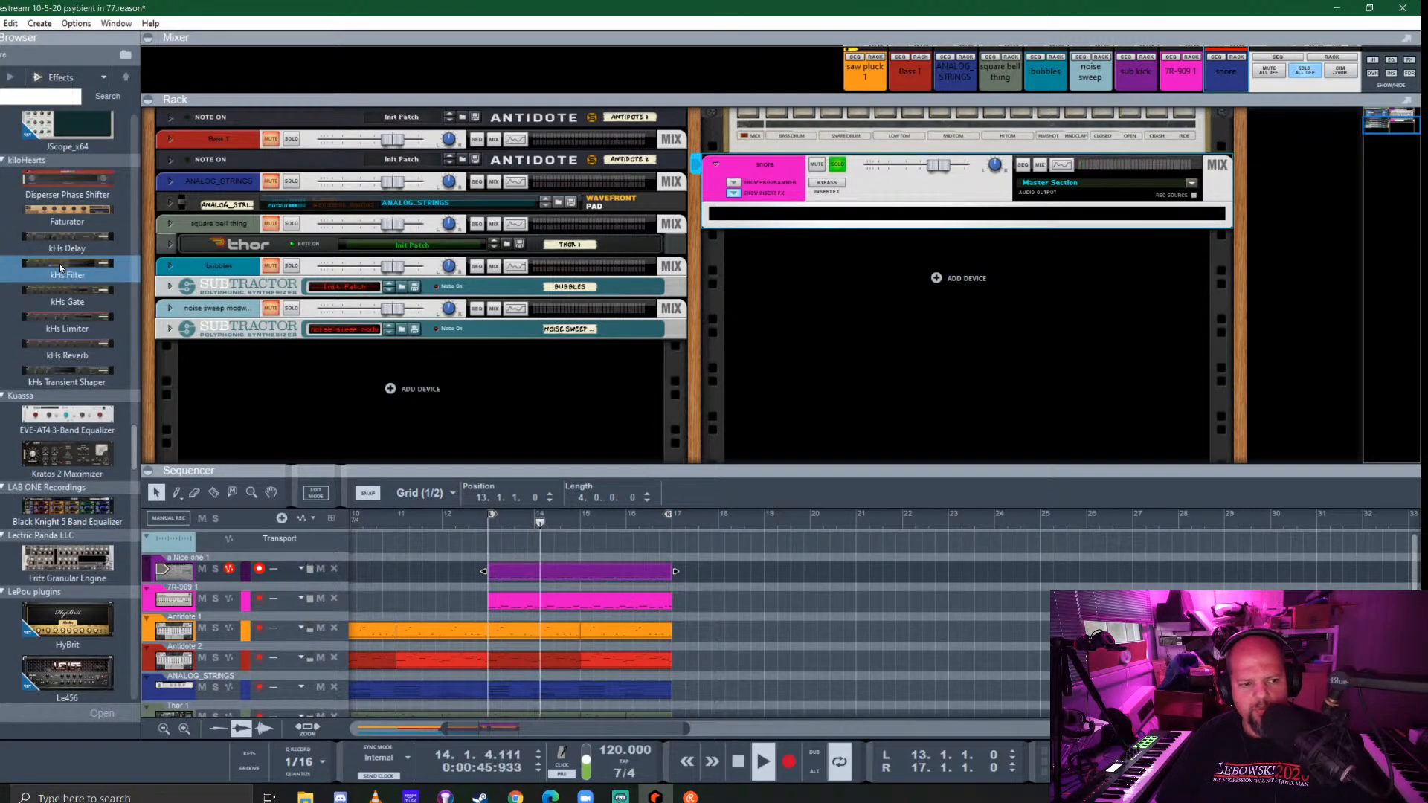
{"action": "left_click_drag", "start_coordinate": [67, 296], "coordinate": [953, 219]}
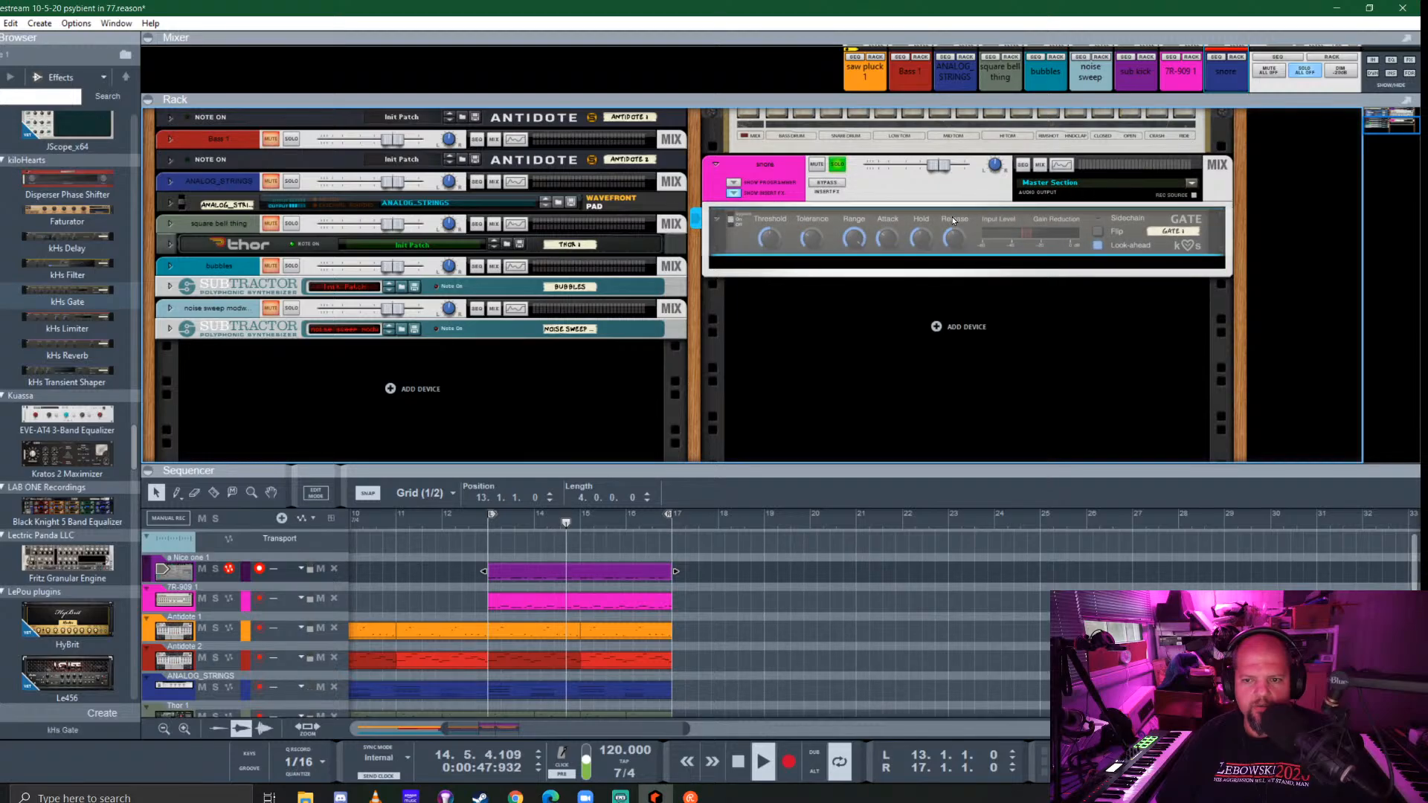
{"action": "left_click_drag", "start_coordinate": [68, 377], "coordinate": [780, 246]}
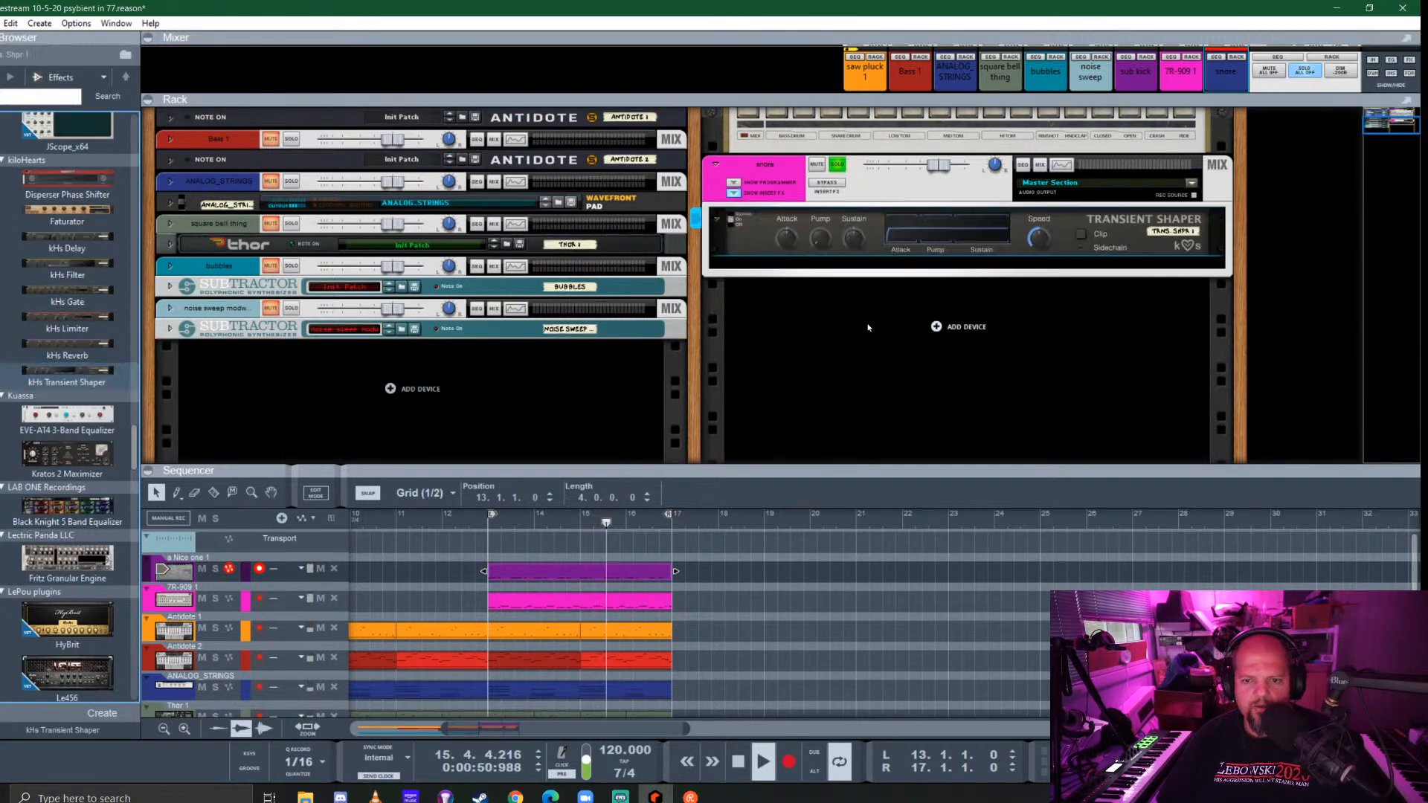
Set the Transient Shaper's sustain to about -34% and raise its attack
{"action": "left_click", "coordinate": [823, 240]}
{"action": "left_click_drag", "start_coordinate": [857, 242], "coordinate": [863, 270]}
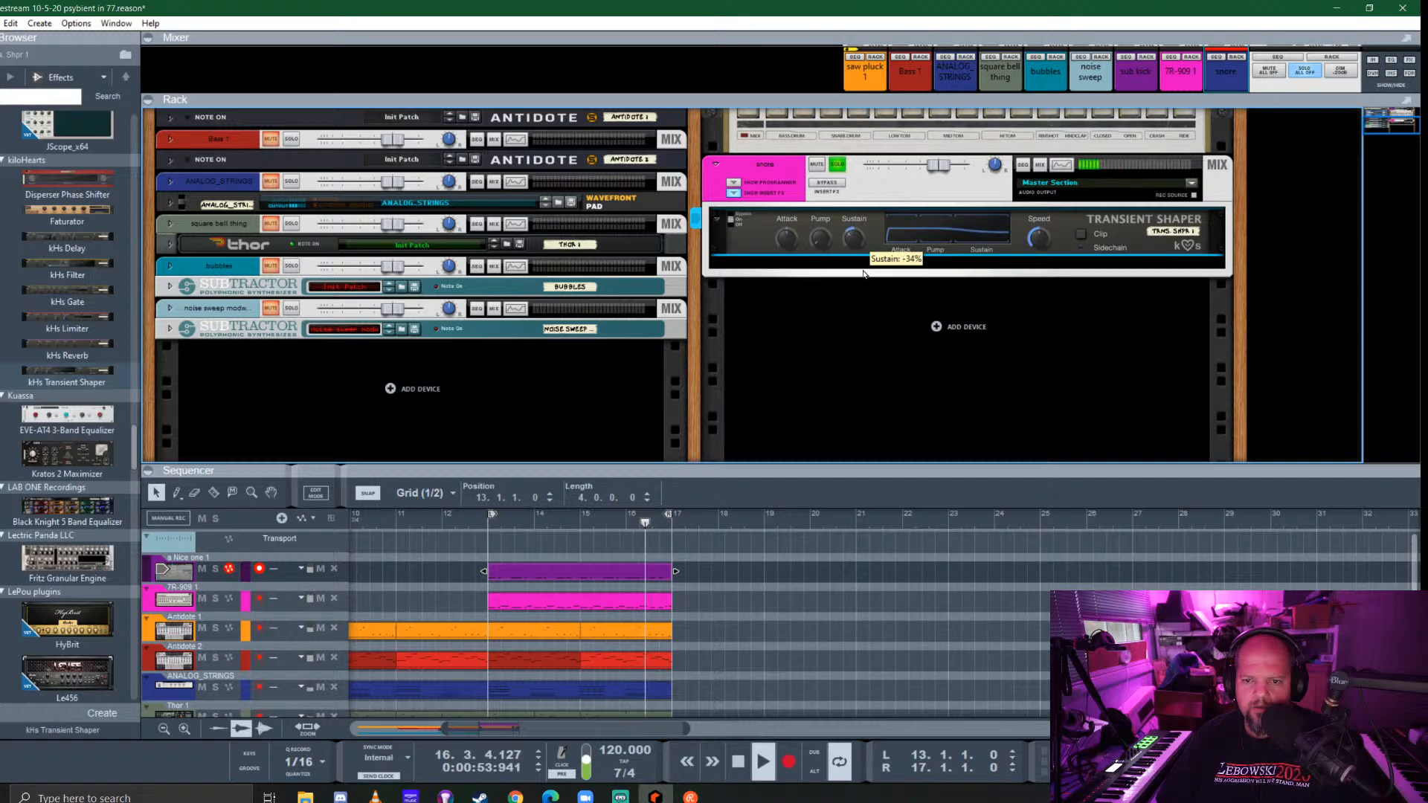
{"action": "left_click_drag", "start_coordinate": [787, 238], "coordinate": [814, 203]}
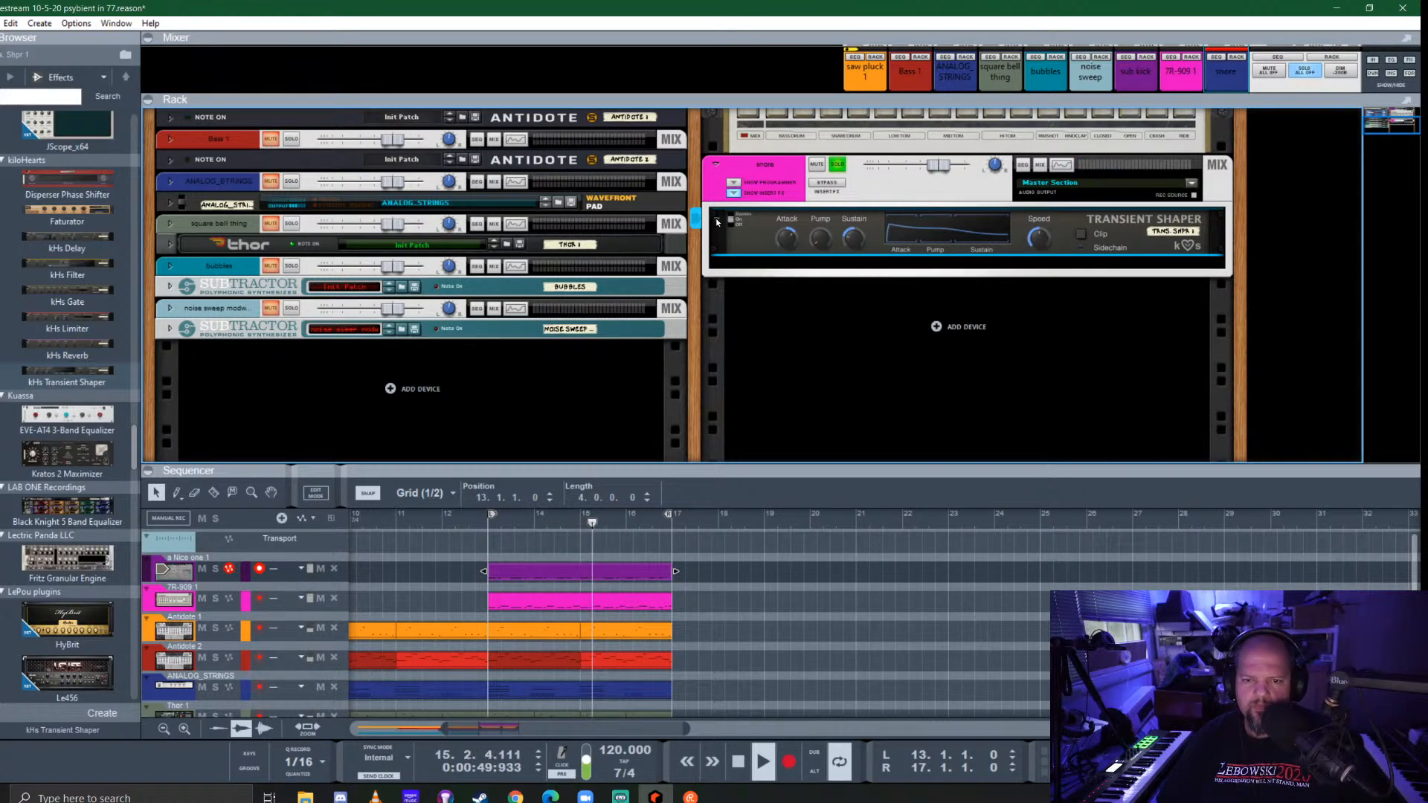
Try a Disperser Phase Shifter after the Transient Shaper with raised amount, pinch and frequency, and remove it
{"action": "left_click_drag", "start_coordinate": [60, 176], "coordinate": [955, 229]}
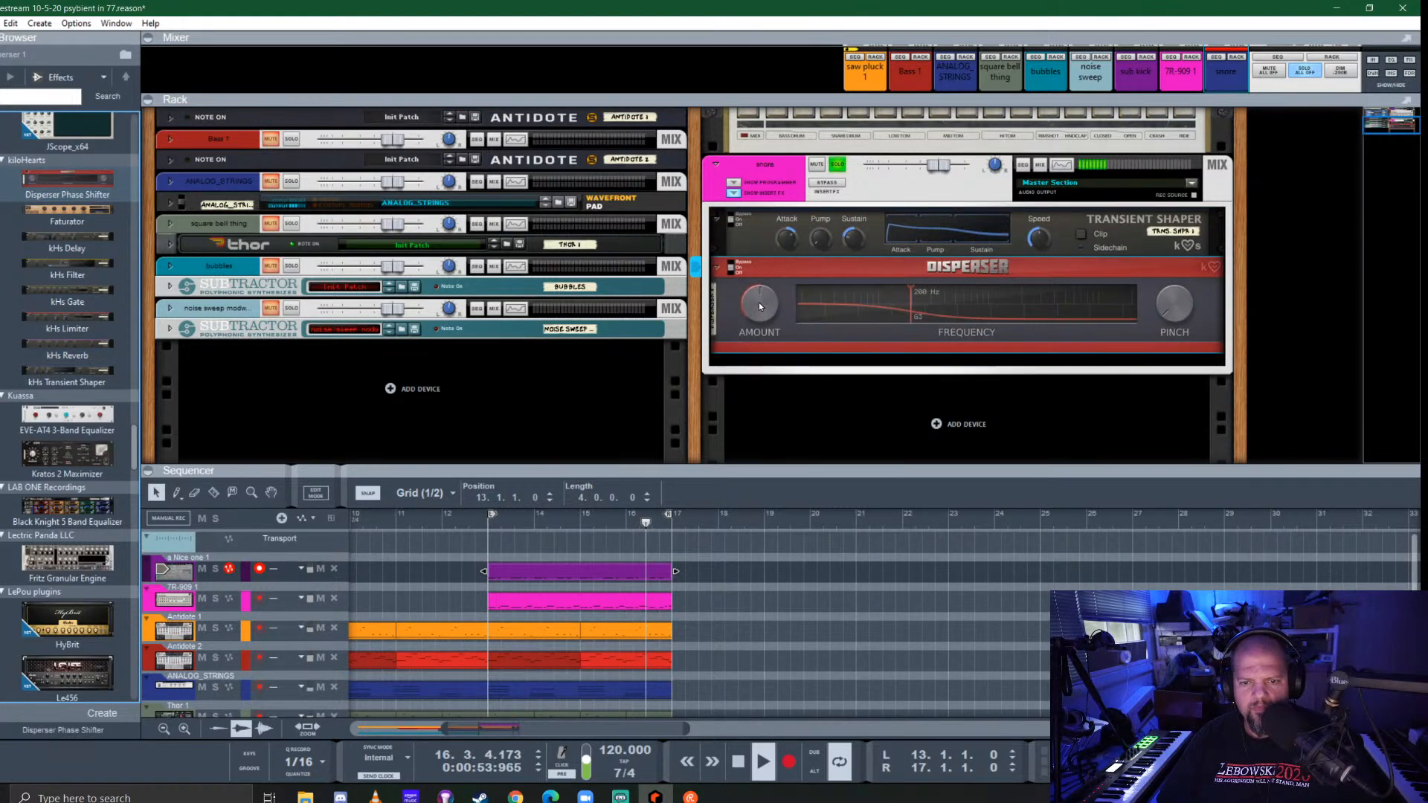
{"action": "left_click_drag", "start_coordinate": [759, 302], "coordinate": [790, 266]}
{"action": "left_click_drag", "start_coordinate": [1175, 309], "coordinate": [1204, 235]}
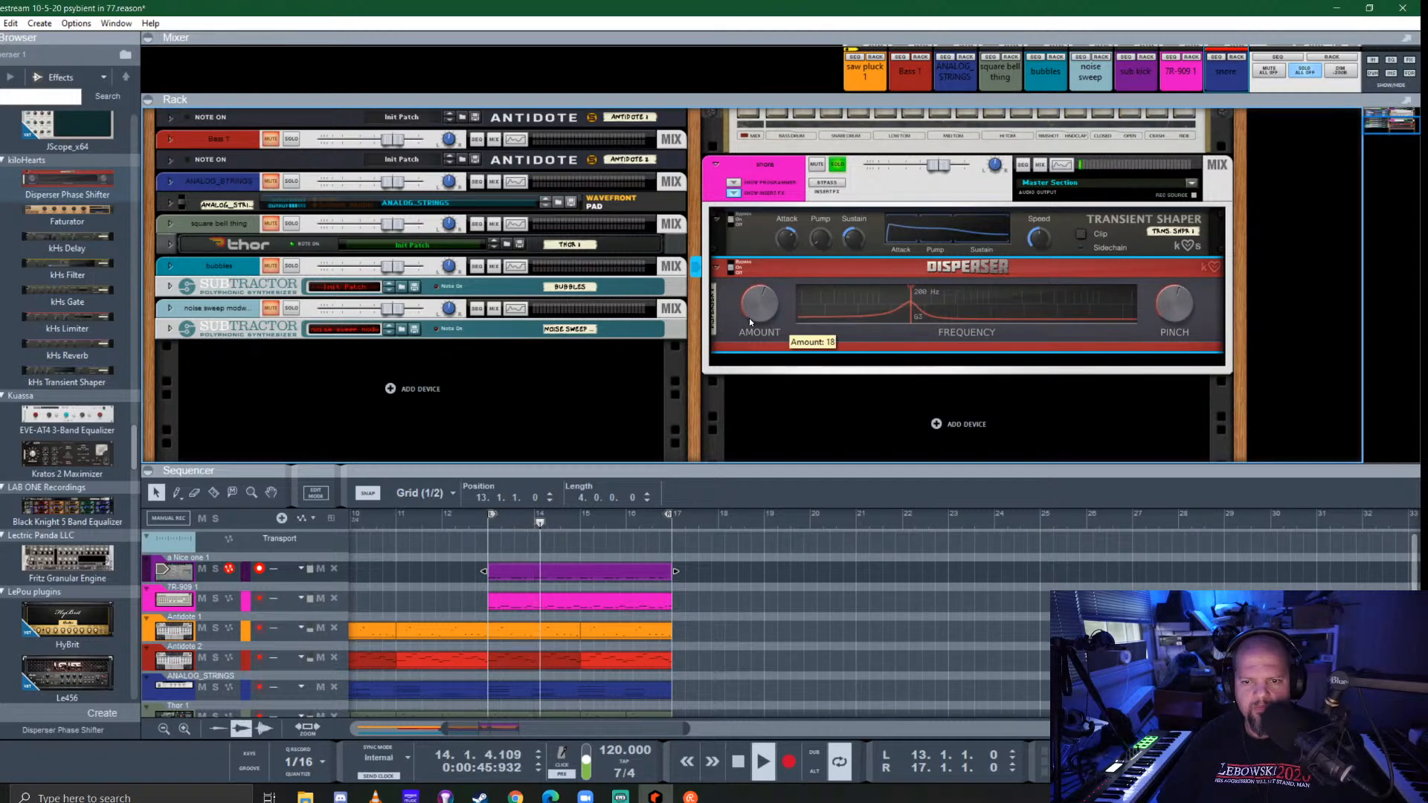
{"action": "left_click_drag", "start_coordinate": [748, 318], "coordinate": [773, 270]}
{"action": "left_click_drag", "start_coordinate": [911, 306], "coordinate": [1065, 305]}
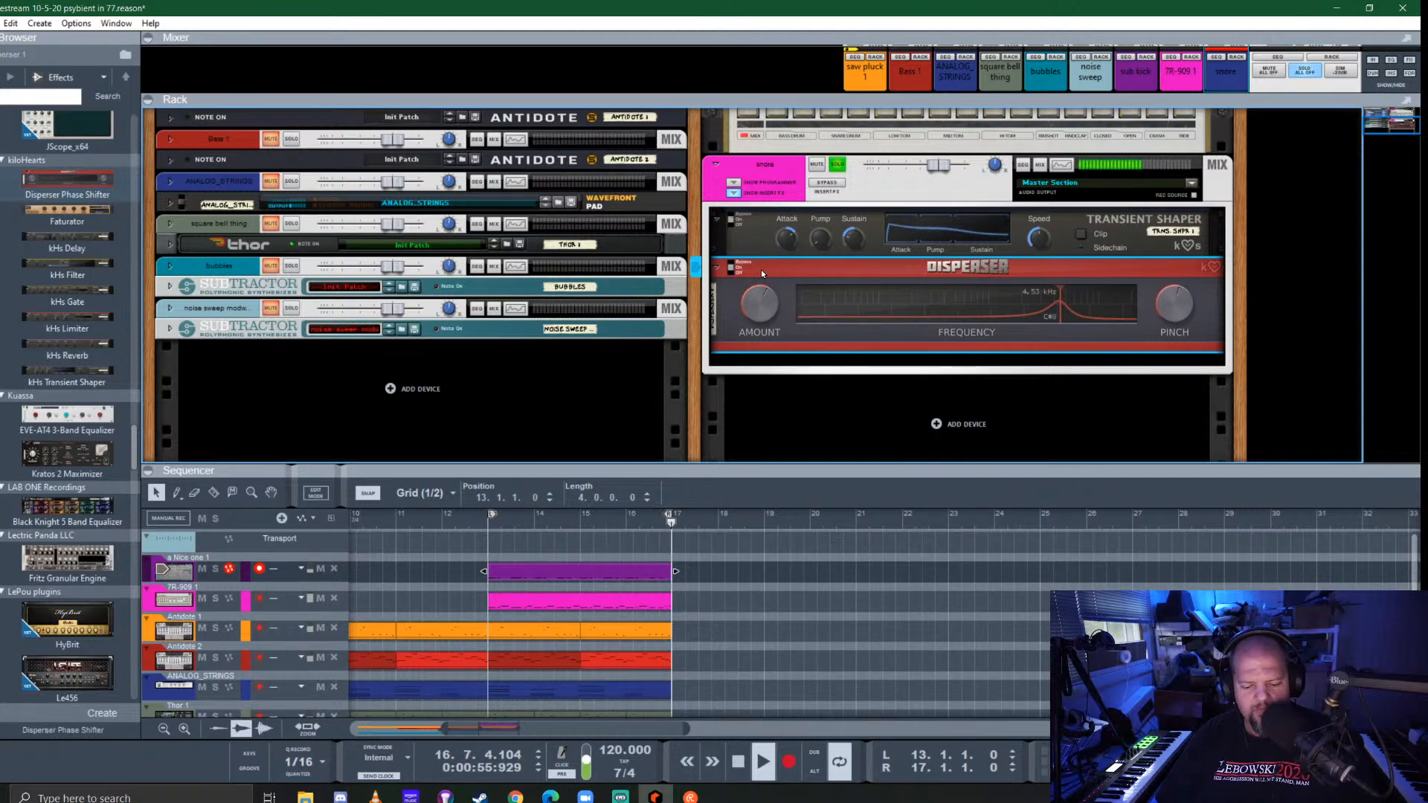
{"action": "key", "text": "Delete"}
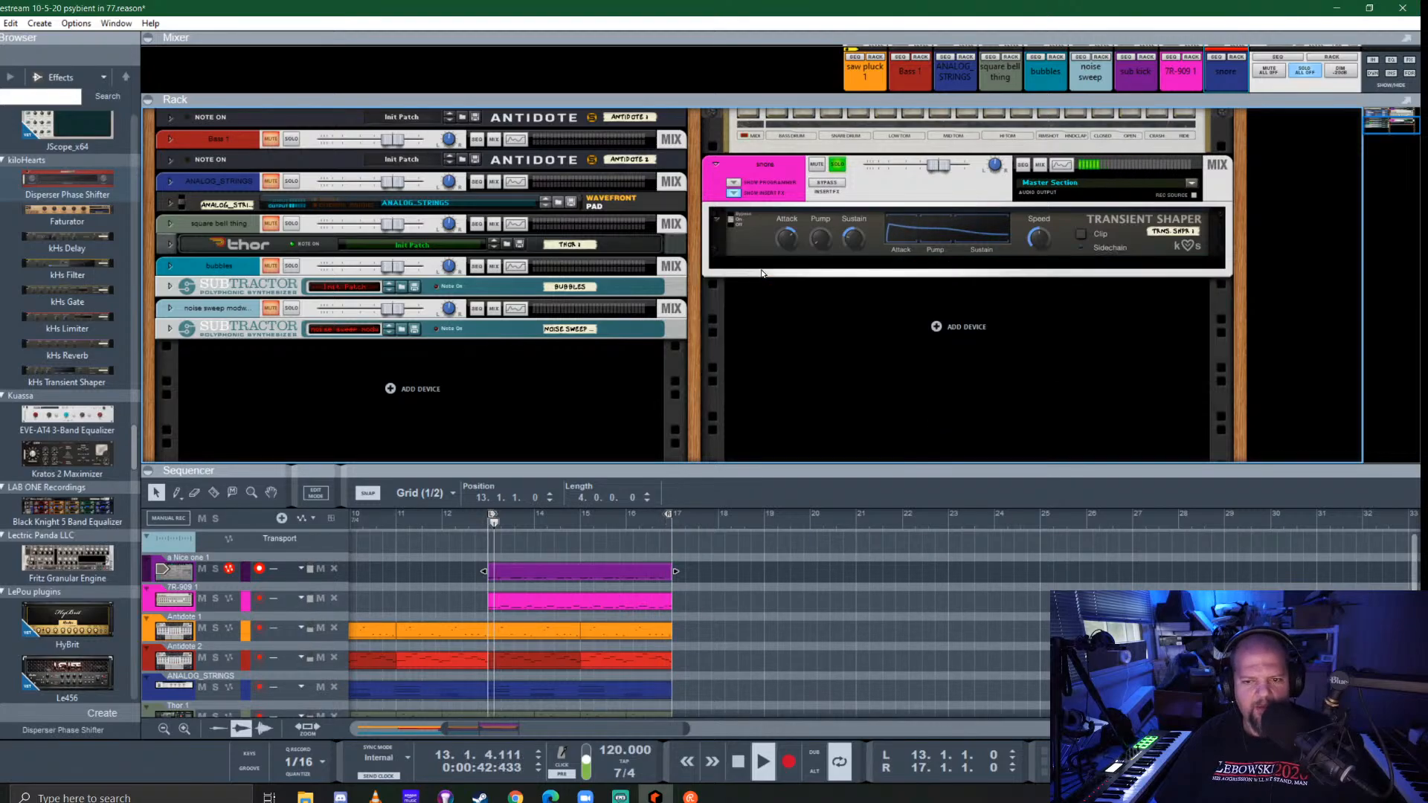
Insert a Faturator after the Transient Shaper on the snare channel and adjust its drive
{"action": "left_click", "coordinate": [49, 221]}
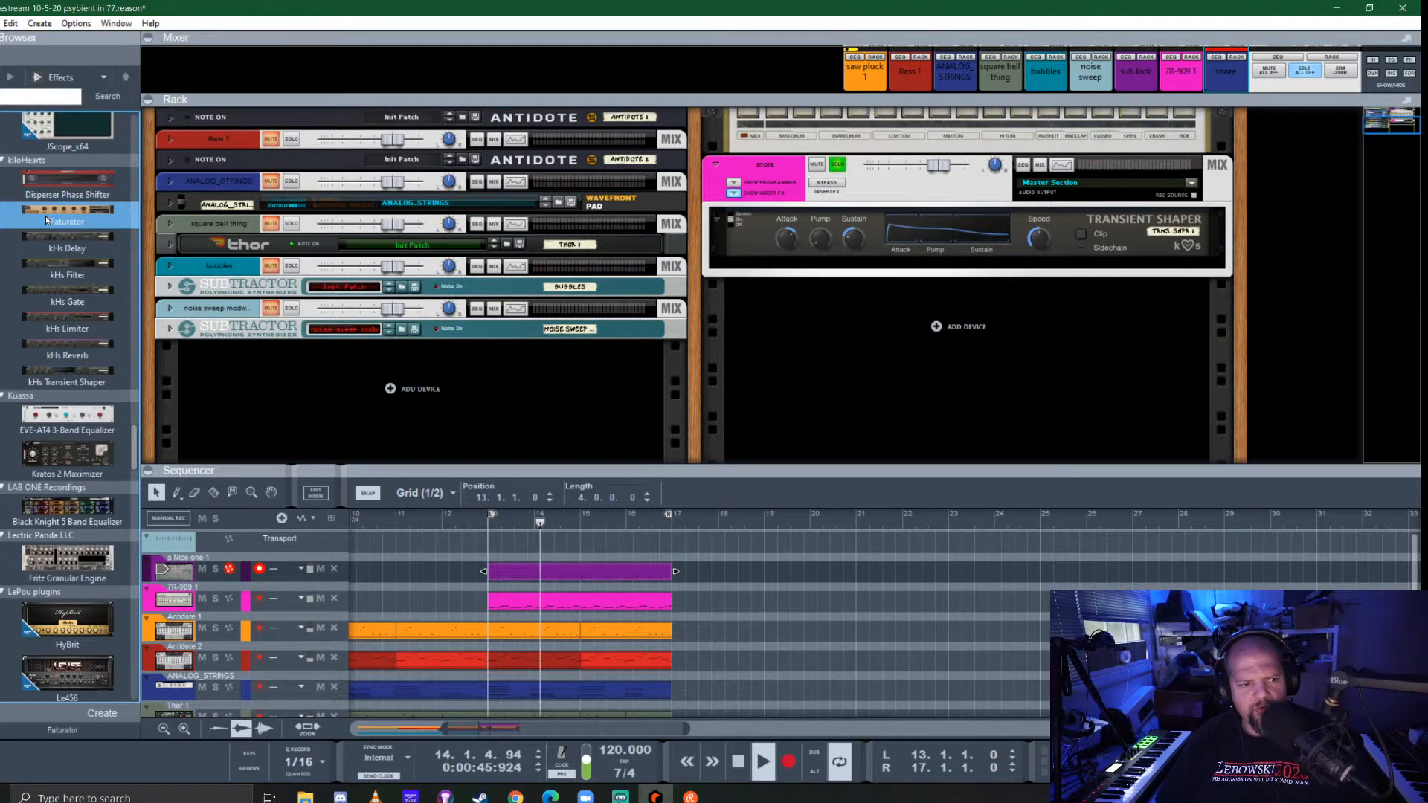
{"action": "left_click_drag", "start_coordinate": [46, 220], "coordinate": [869, 261]}
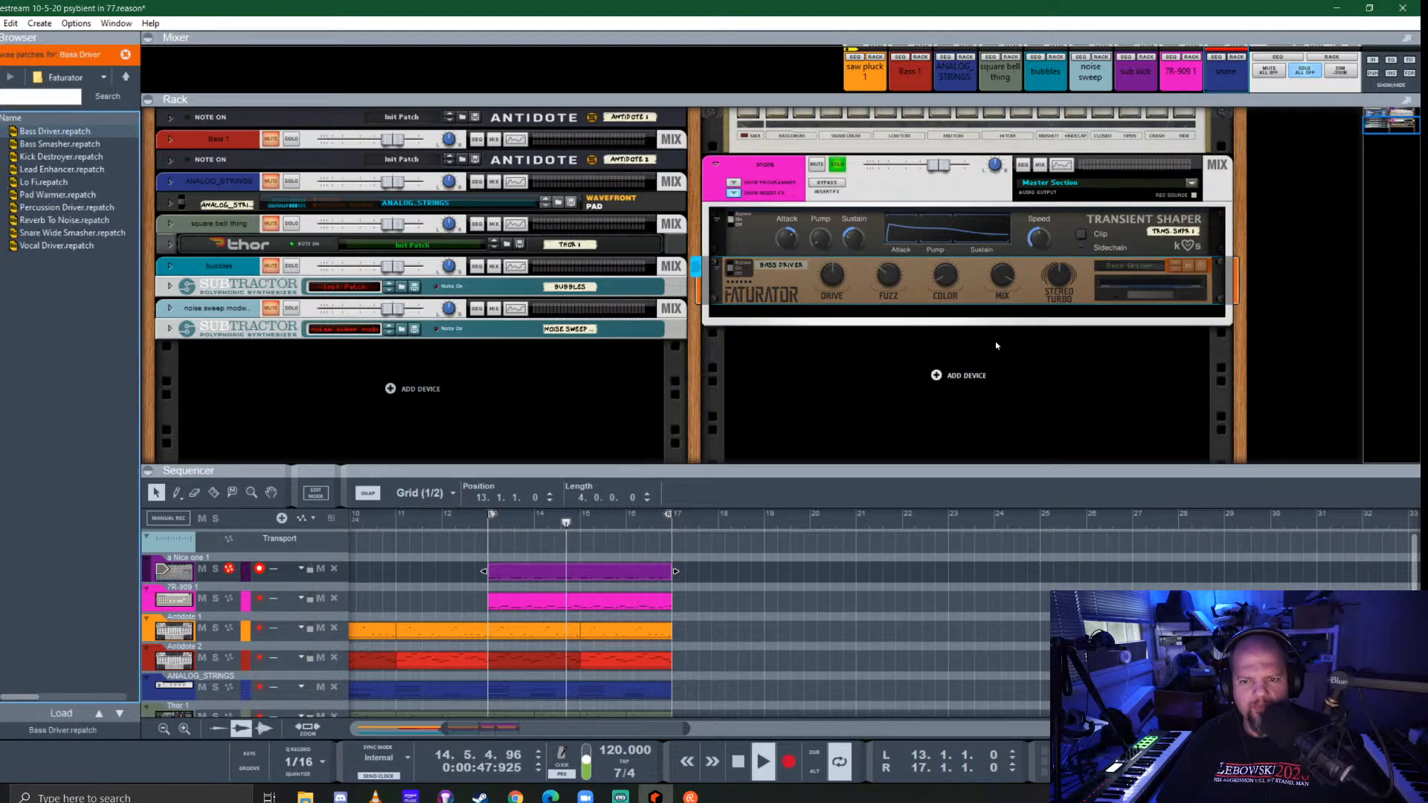
{"action": "left_click", "coordinate": [891, 280]}
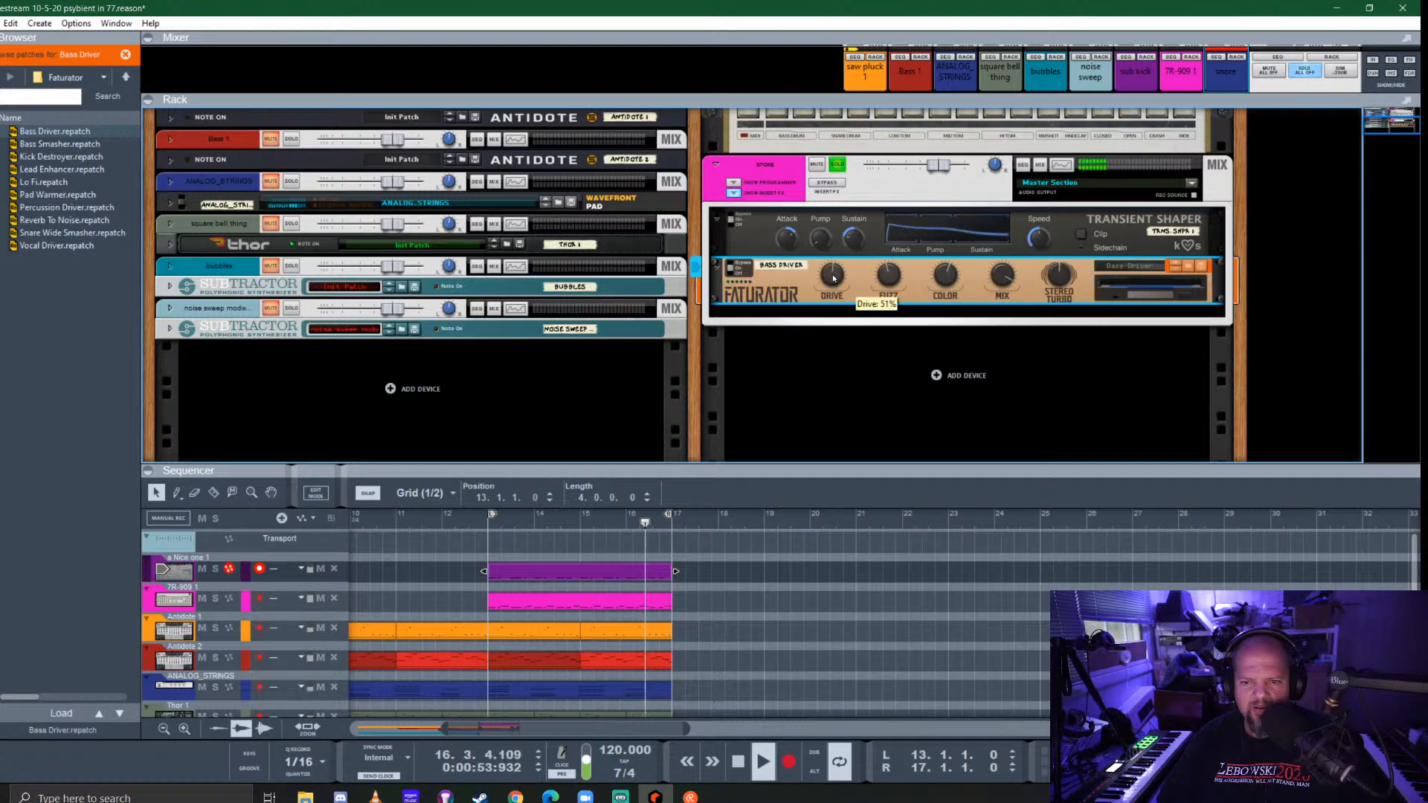
{"action": "left_click_drag", "start_coordinate": [845, 254], "coordinate": [844, 259]}
Set the 7R-909's Snare Tune to 6.6
{"action": "scroll", "coordinate": [863, 249], "scroll_direction": "up", "scroll_amount": 3}
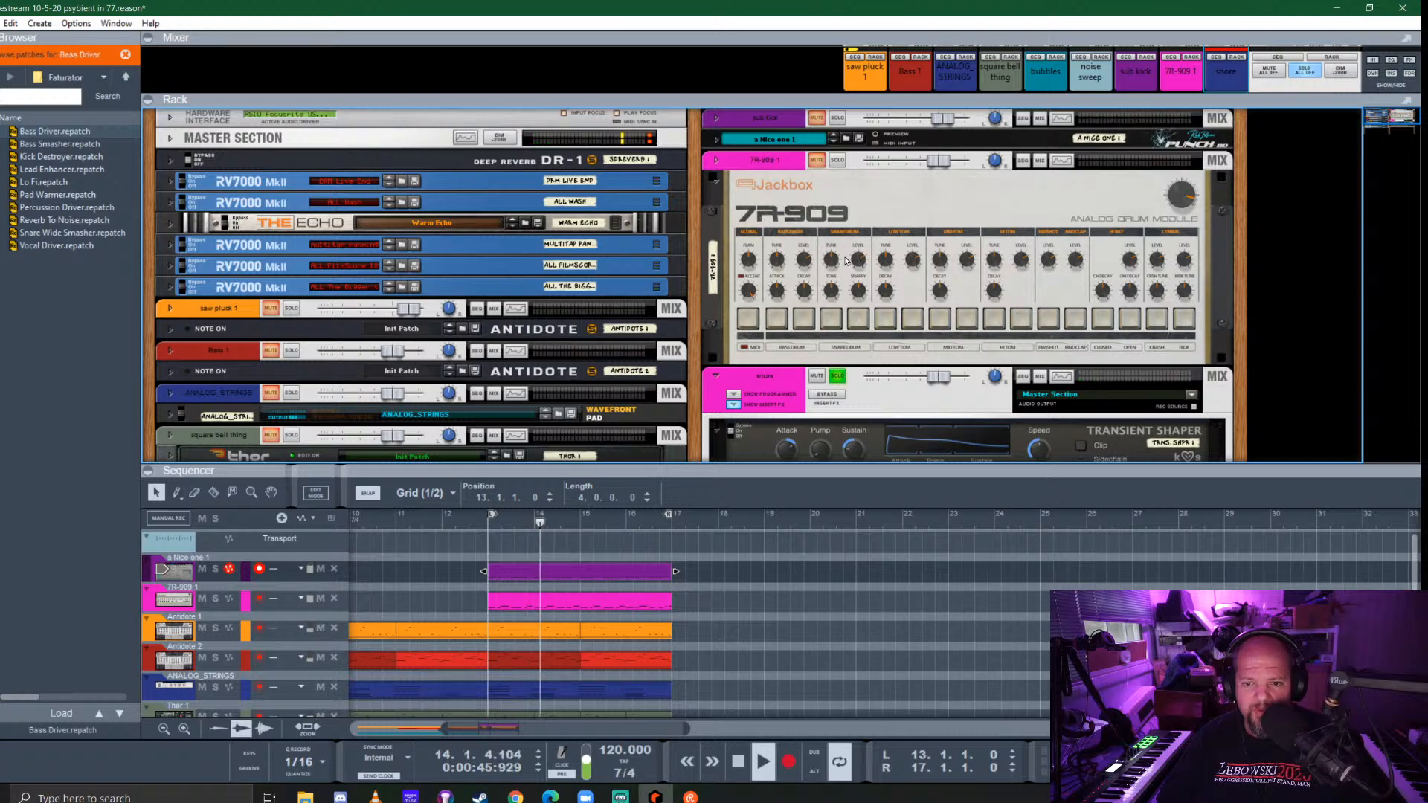
{"action": "left_click", "coordinate": [859, 213]}
{"action": "left_click_drag", "start_coordinate": [859, 212], "coordinate": [864, 207]}
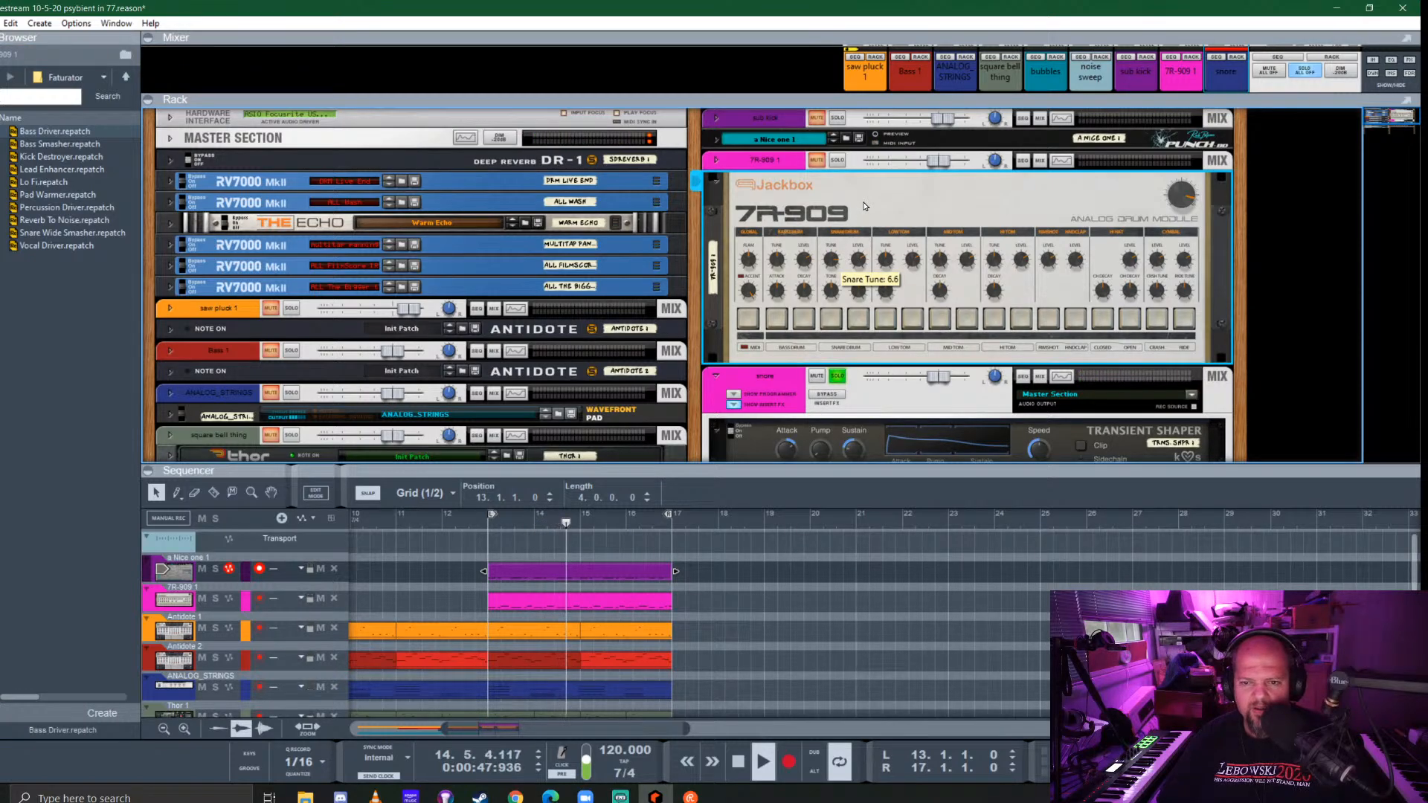
Lower the 7R-909's Snare Tune to 4.1
{"action": "mouse_move", "coordinate": [881, 242]}
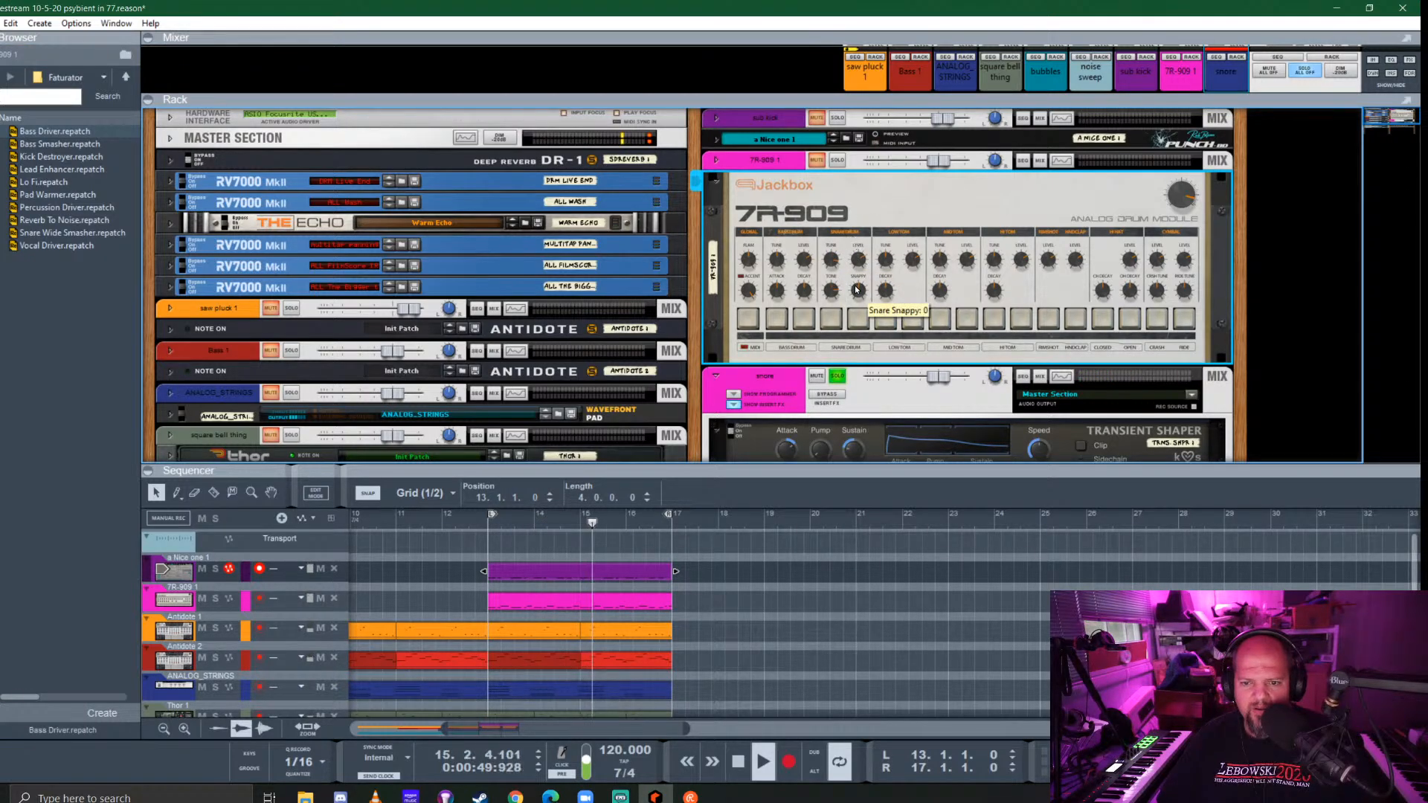
{"action": "left_click_drag", "start_coordinate": [832, 295], "coordinate": [845, 337]}
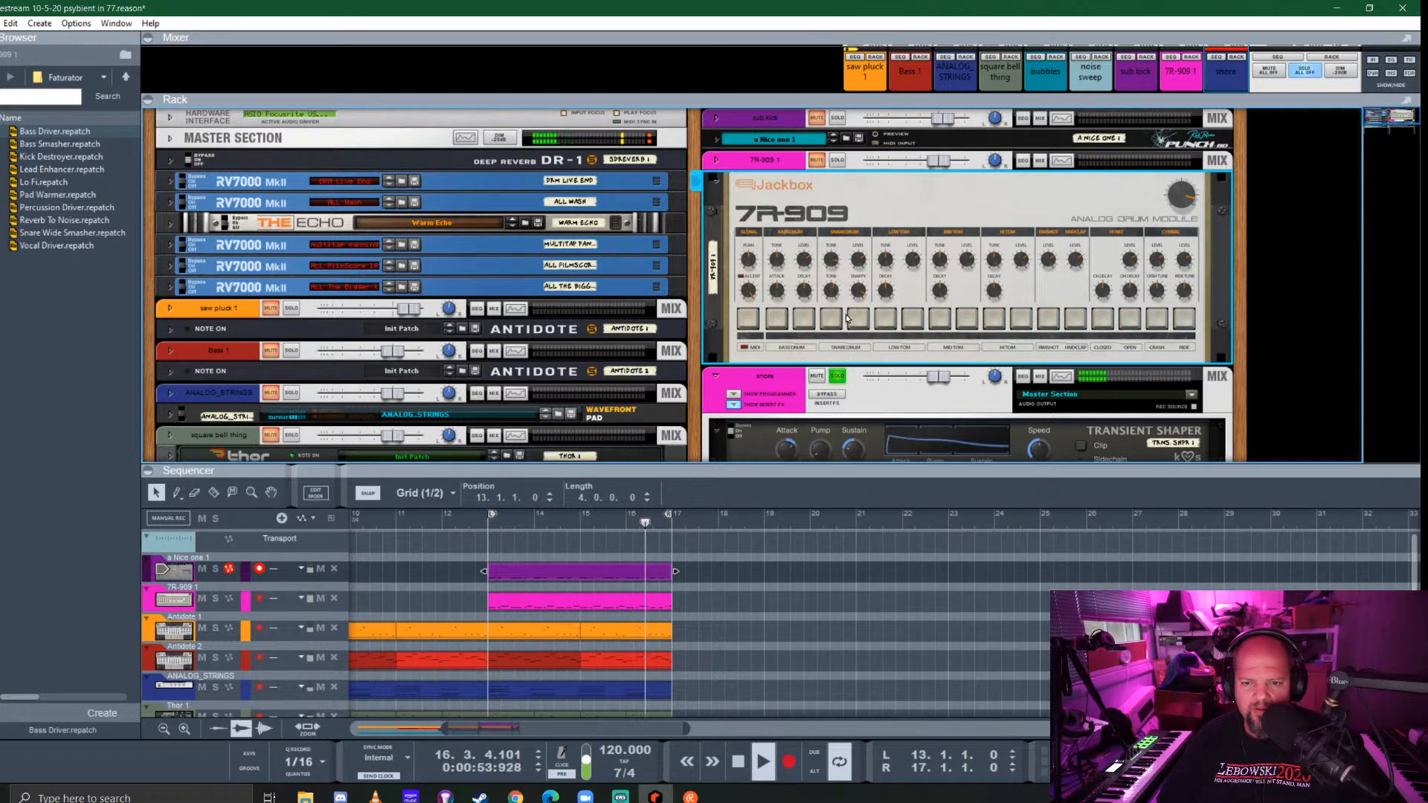
{"action": "scroll", "coordinate": [848, 298], "scroll_direction": "down", "scroll_amount": 3}
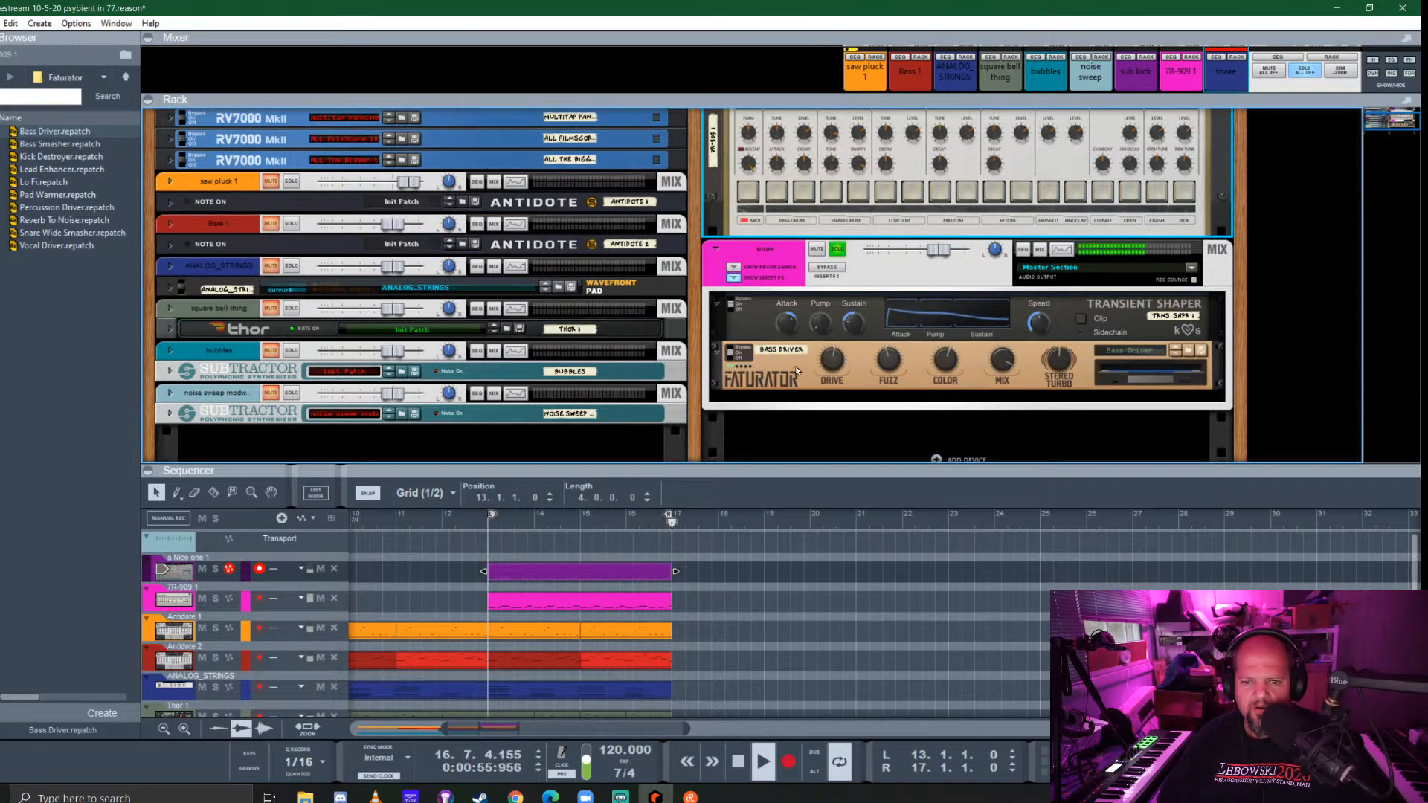
{"action": "scroll", "coordinate": [833, 267], "scroll_direction": "up", "scroll_amount": 3}
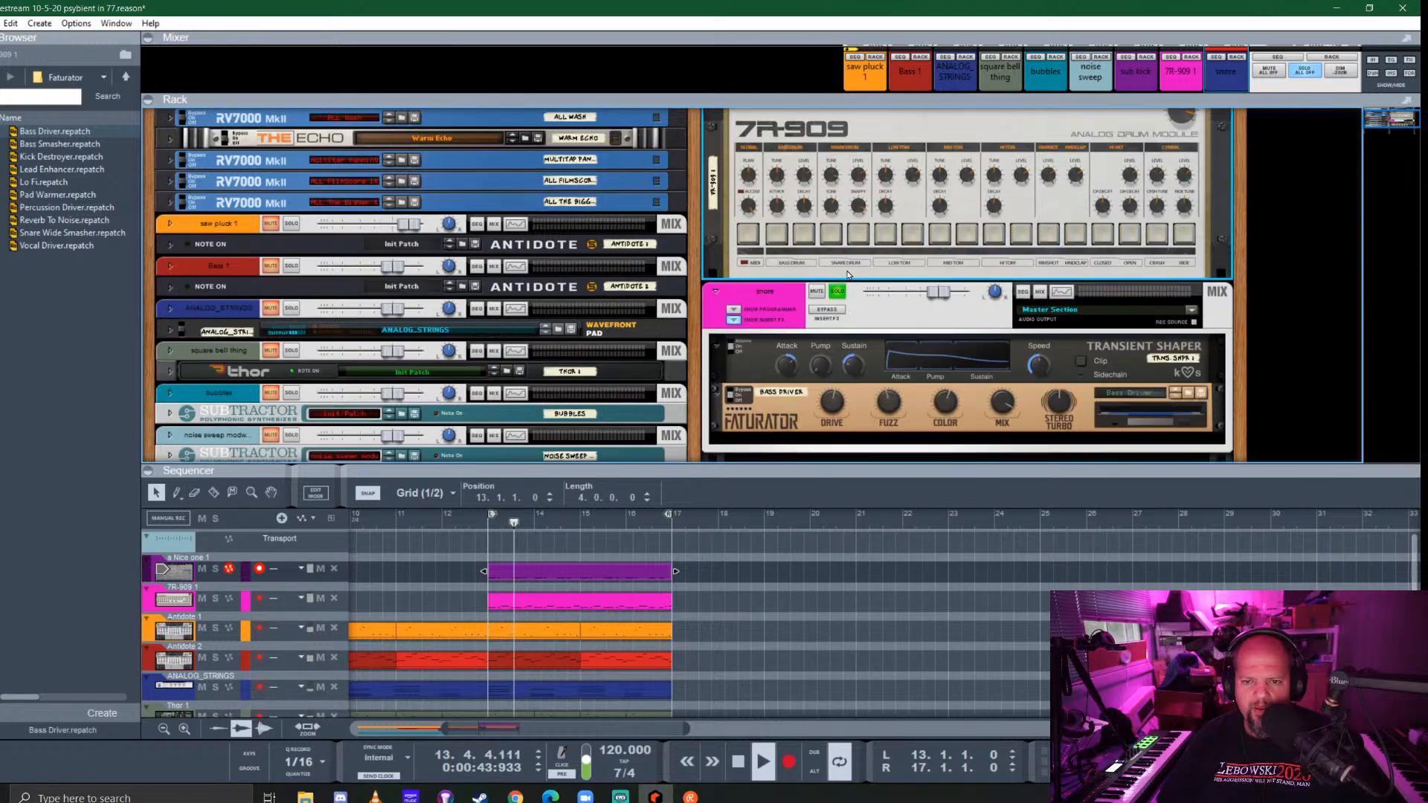
{"action": "mouse_move", "coordinate": [831, 263]}
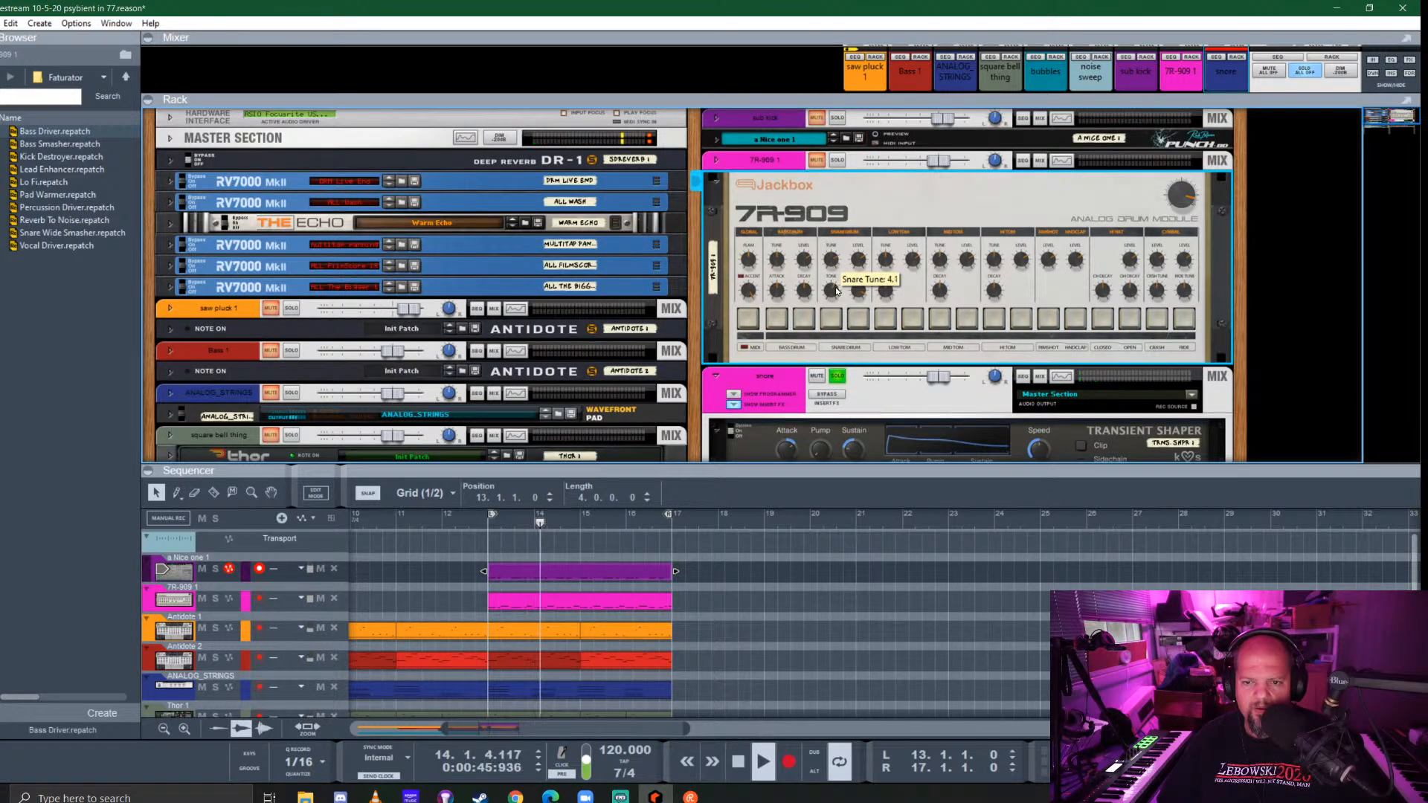
{"action": "scroll", "coordinate": [831, 262], "scroll_direction": "down", "scroll_amount": 5}
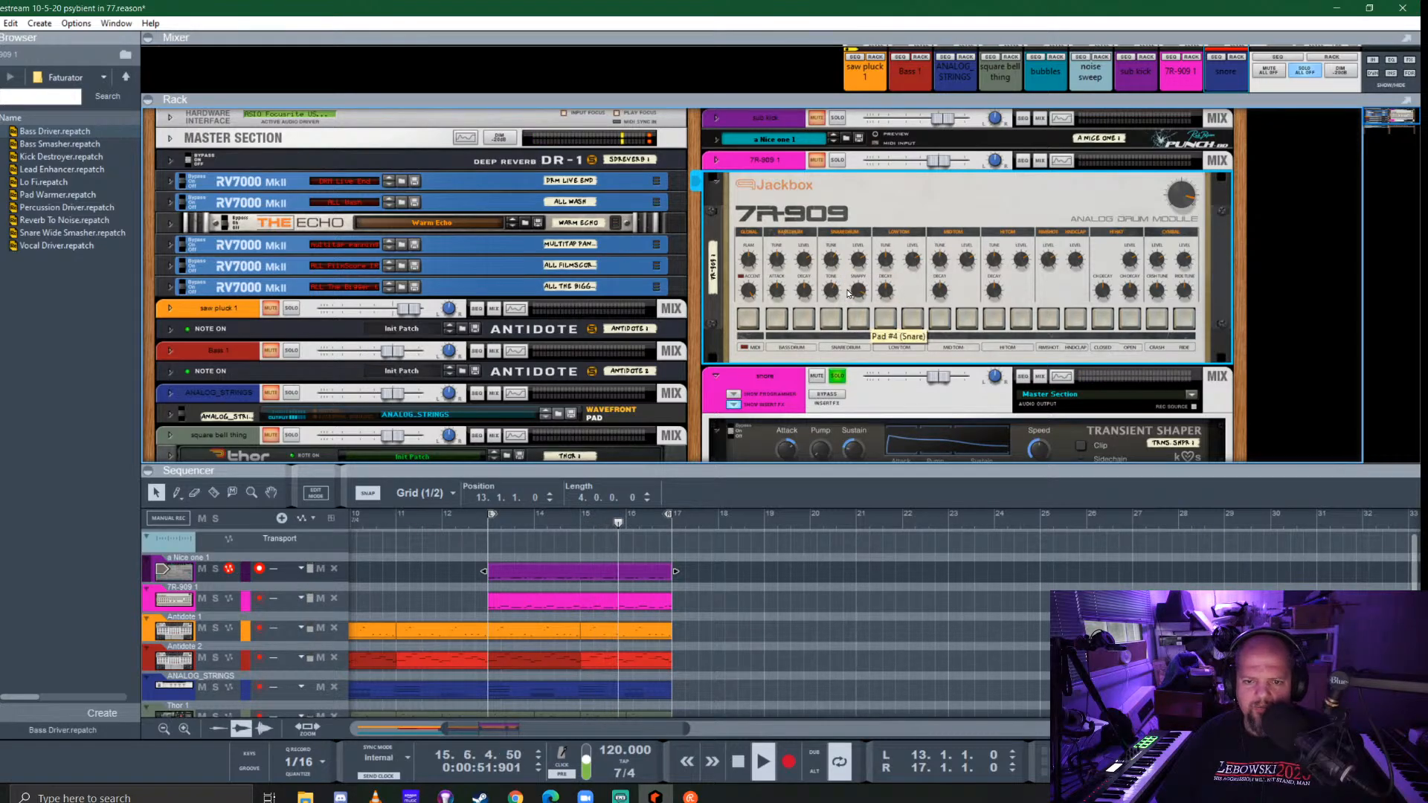
Take the snore mix channel out of solo and fold it in the rack, stopping playback
{"action": "scroll", "coordinate": [848, 294], "scroll_direction": "down", "scroll_amount": 3}
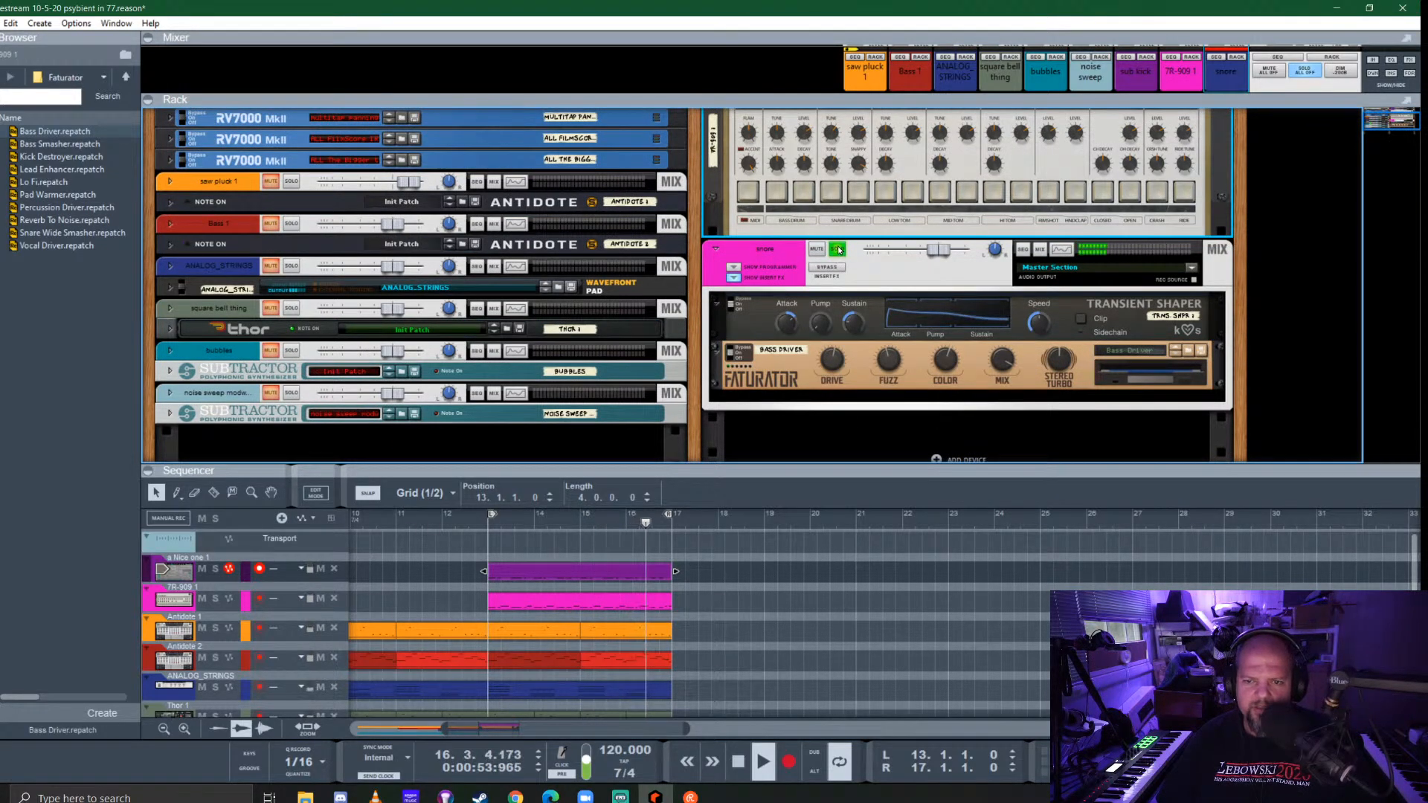
{"action": "left_click", "coordinate": [837, 249]}
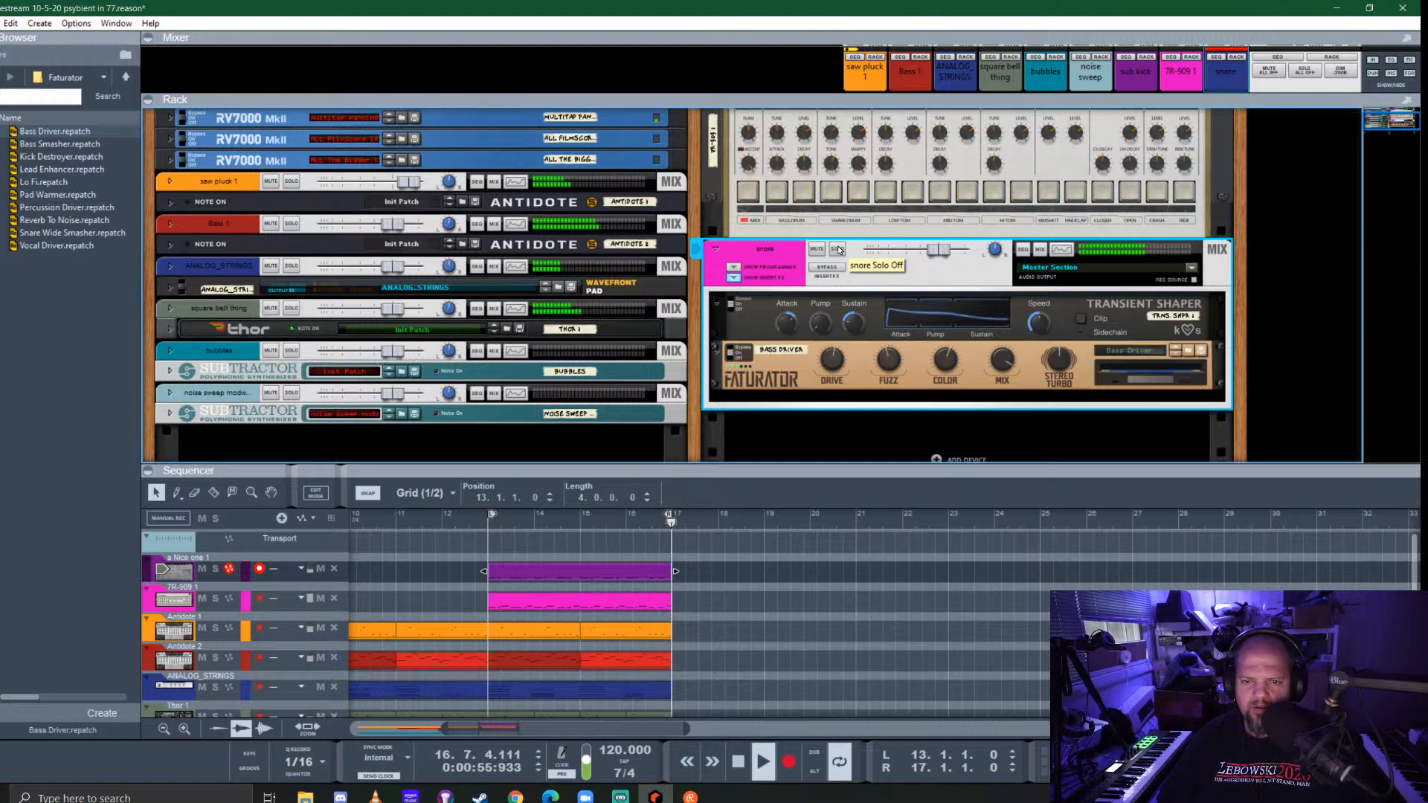
{"action": "left_click", "coordinate": [716, 248]}
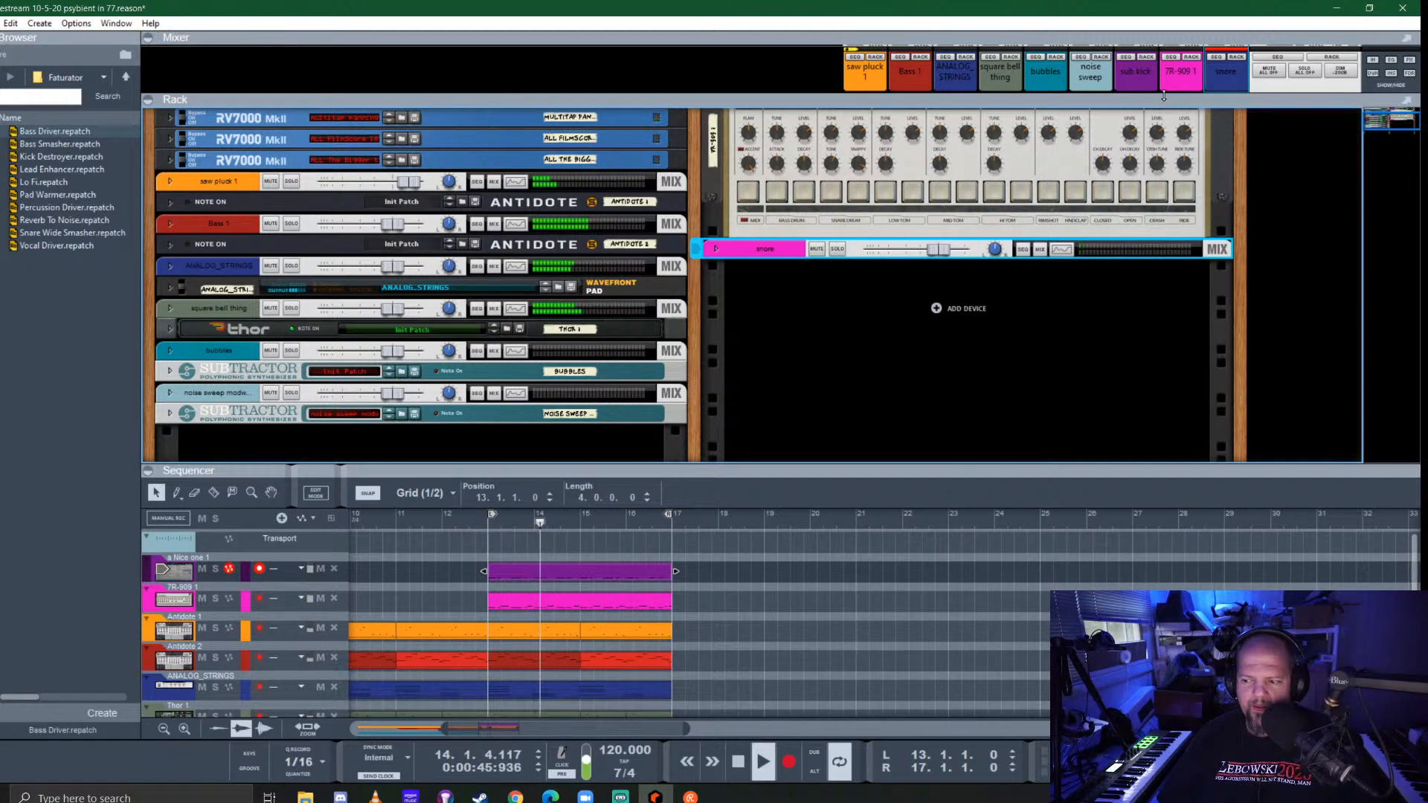
{"action": "key", "text": "space"}
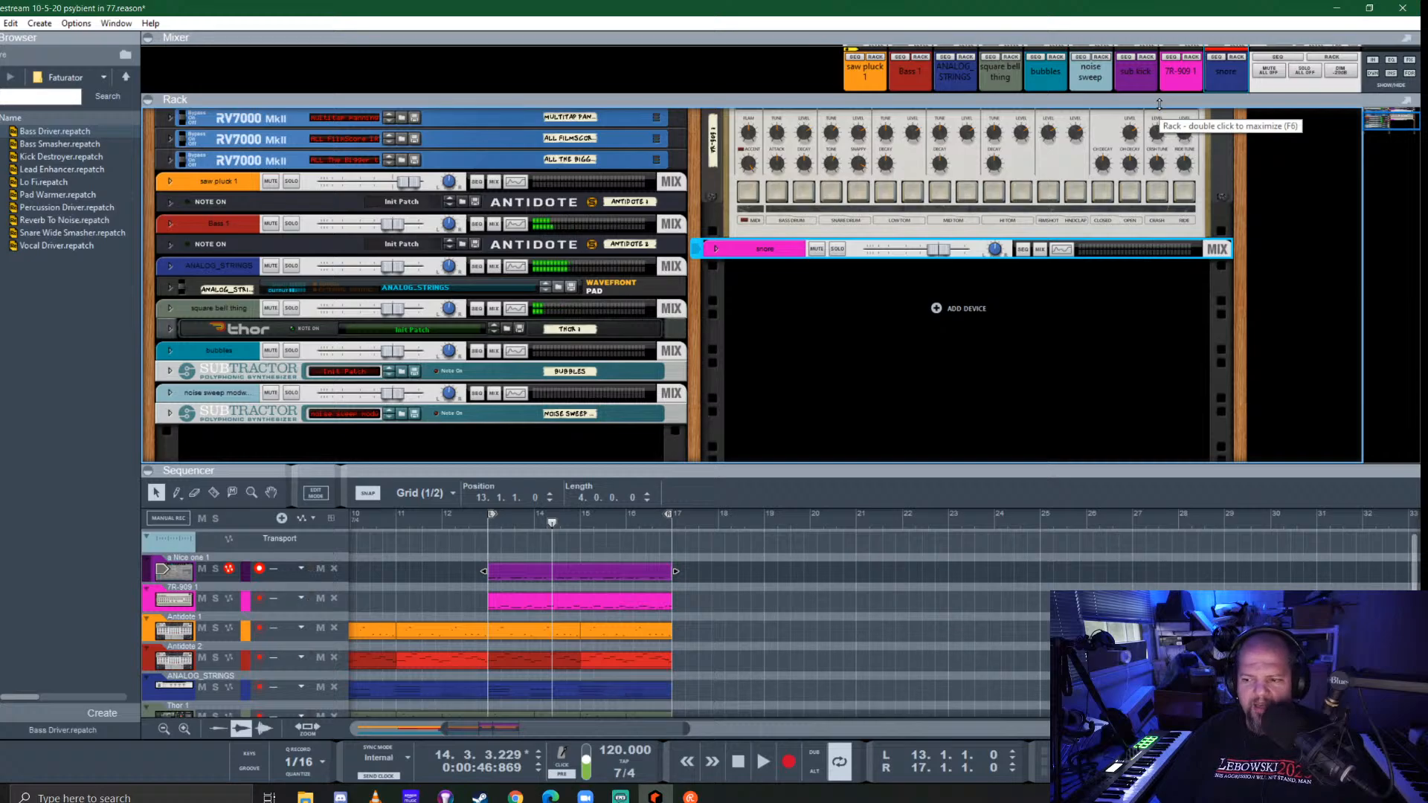
Recolour the snore mixer channel pink to match the 7R-909 1 channel
{"action": "left_click_drag", "start_coordinate": [1158, 104], "coordinate": [1171, 323]}
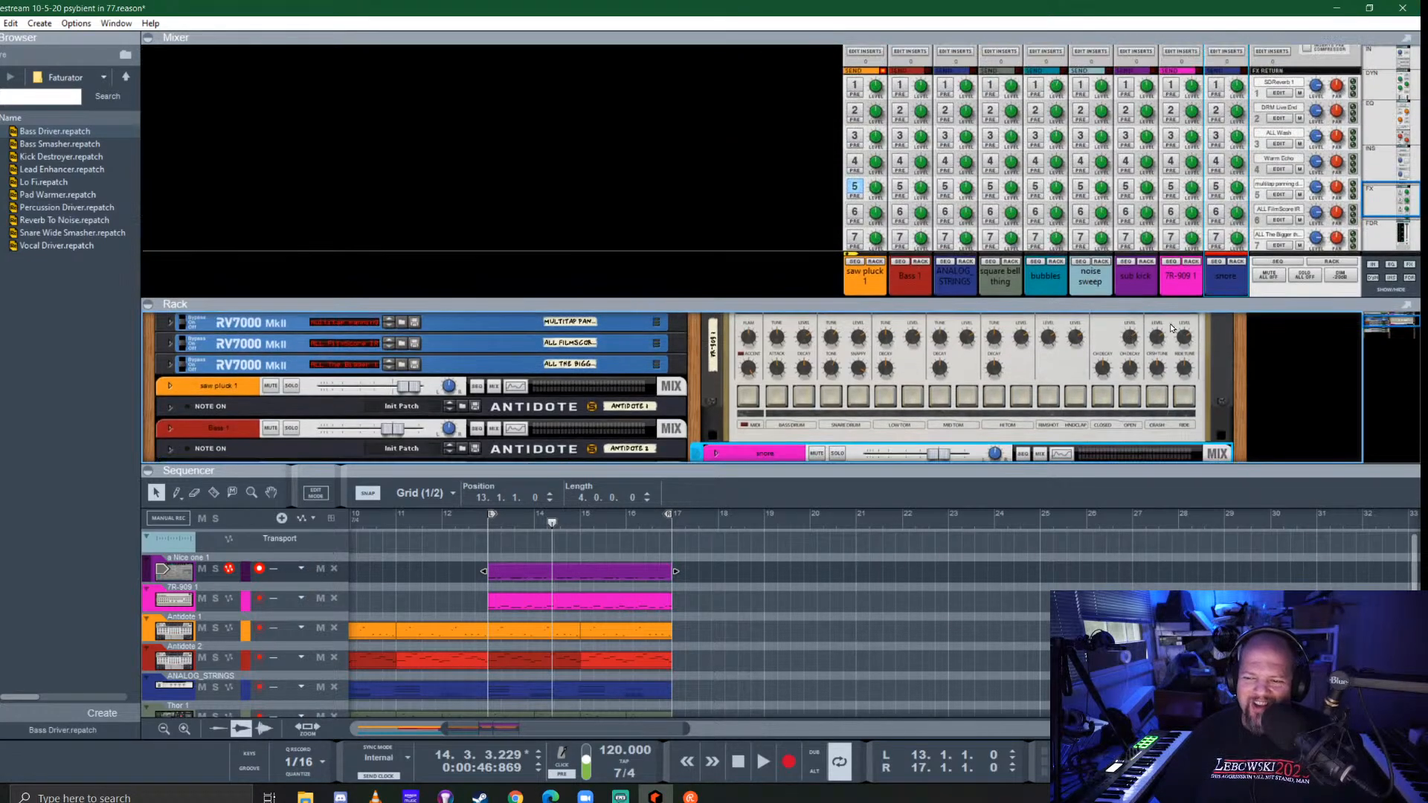
{"action": "right_click", "coordinate": [1230, 284]}
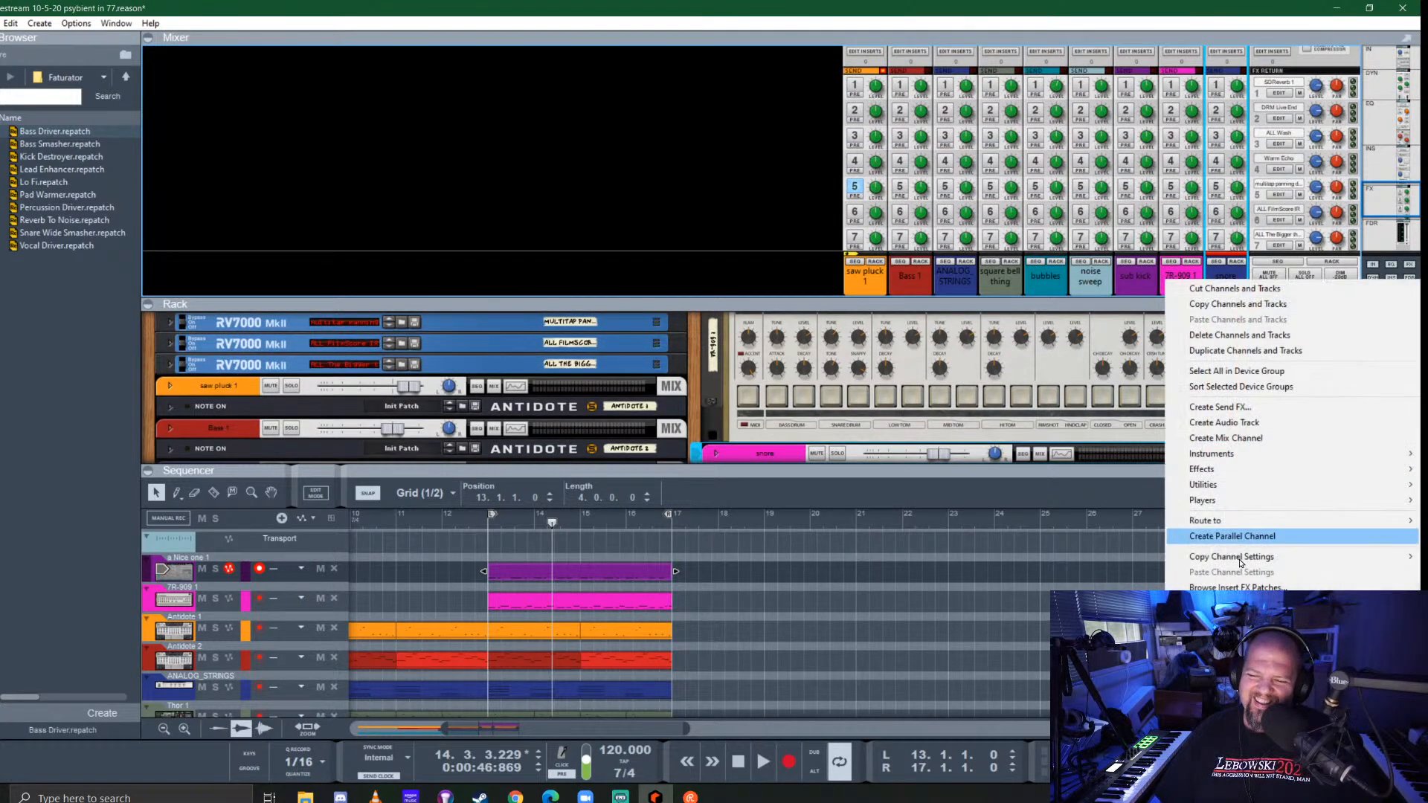
{"action": "mouse_move", "coordinate": [1235, 604]}
{"action": "left_click", "coordinate": [1080, 207]}
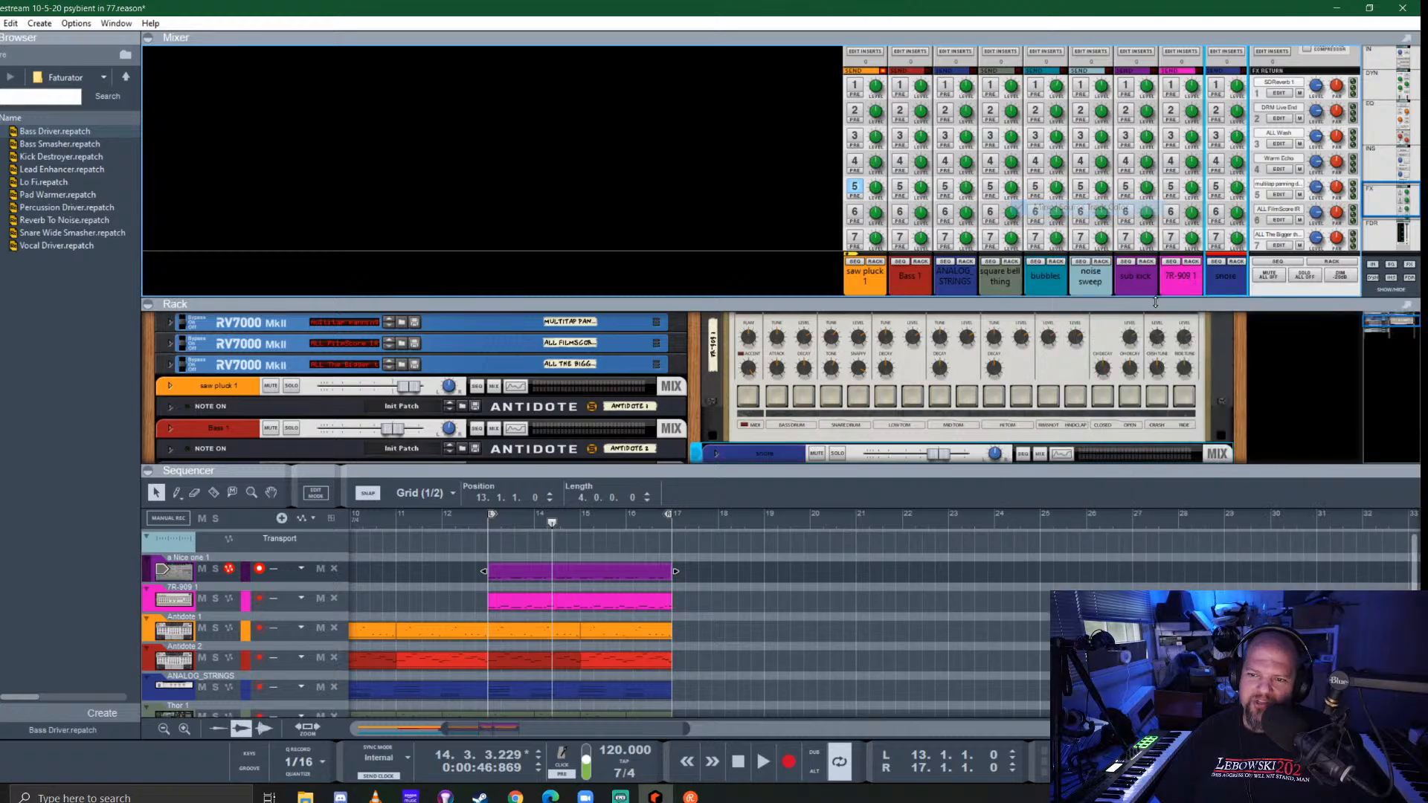
{"action": "right_click", "coordinate": [1230, 287]}
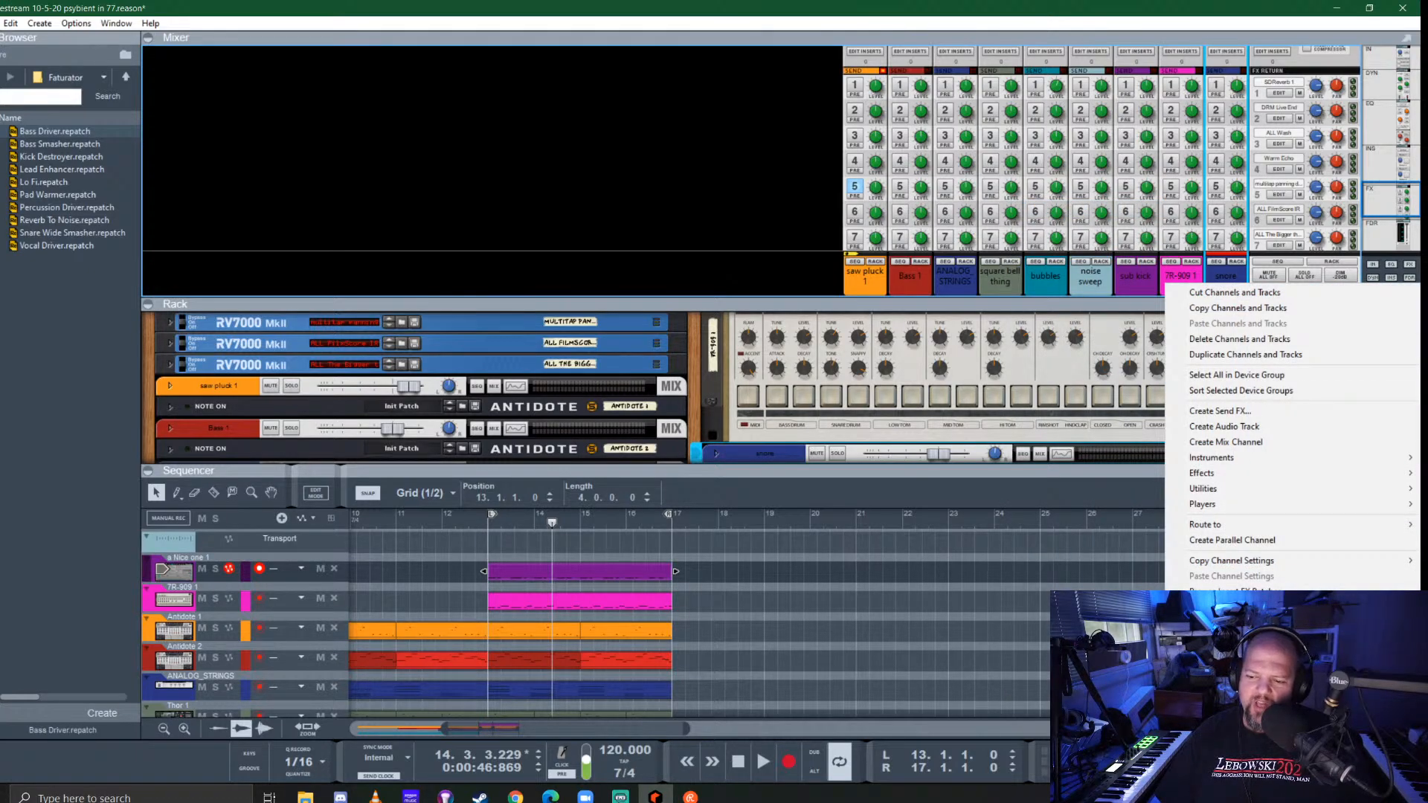
{"action": "mouse_move", "coordinate": [1219, 690]}
{"action": "left_click", "coordinate": [1071, 645]}
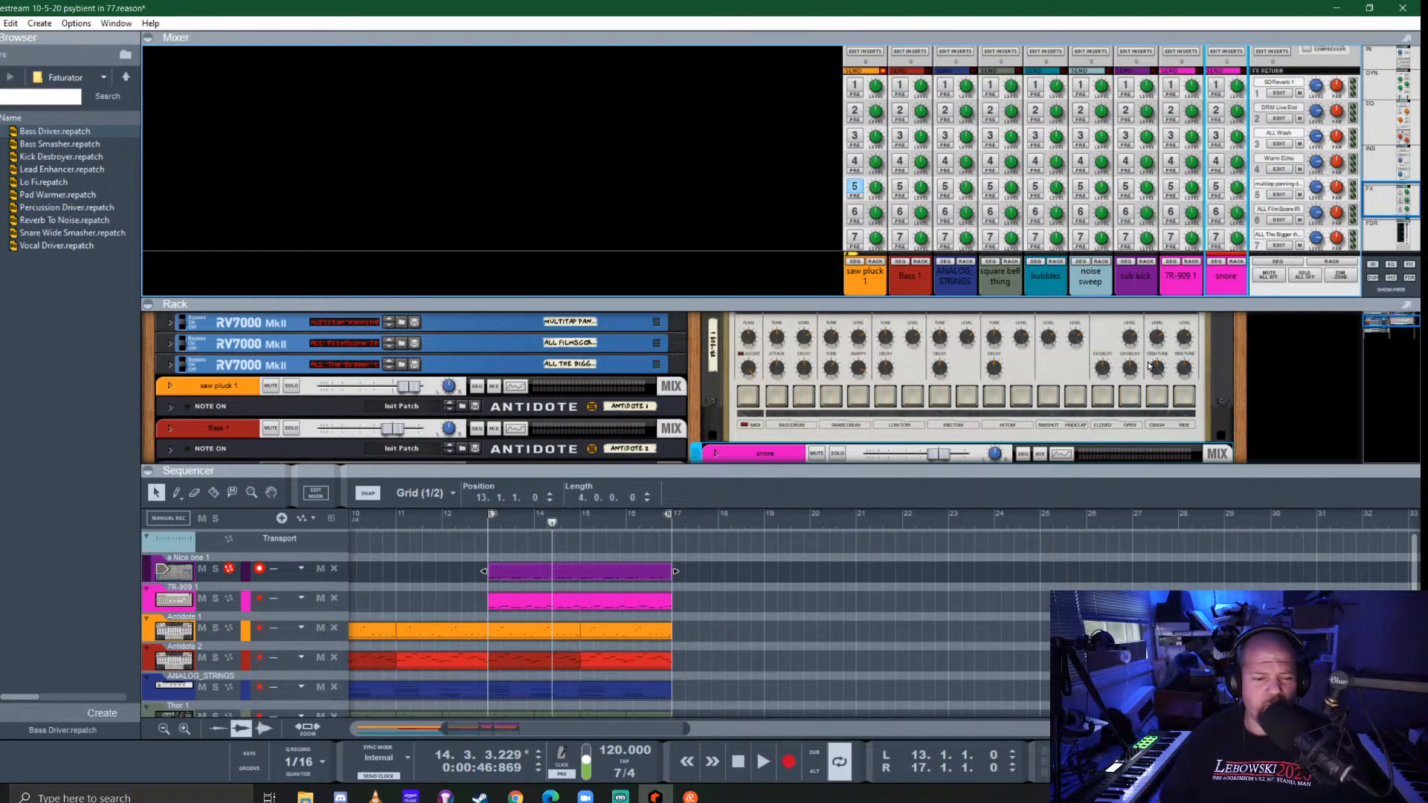
Enable send 3 to the ALL Wash effect on the snore mixer channel
{"action": "left_click_drag", "start_coordinate": [1058, 303], "coordinate": [1045, 69]}
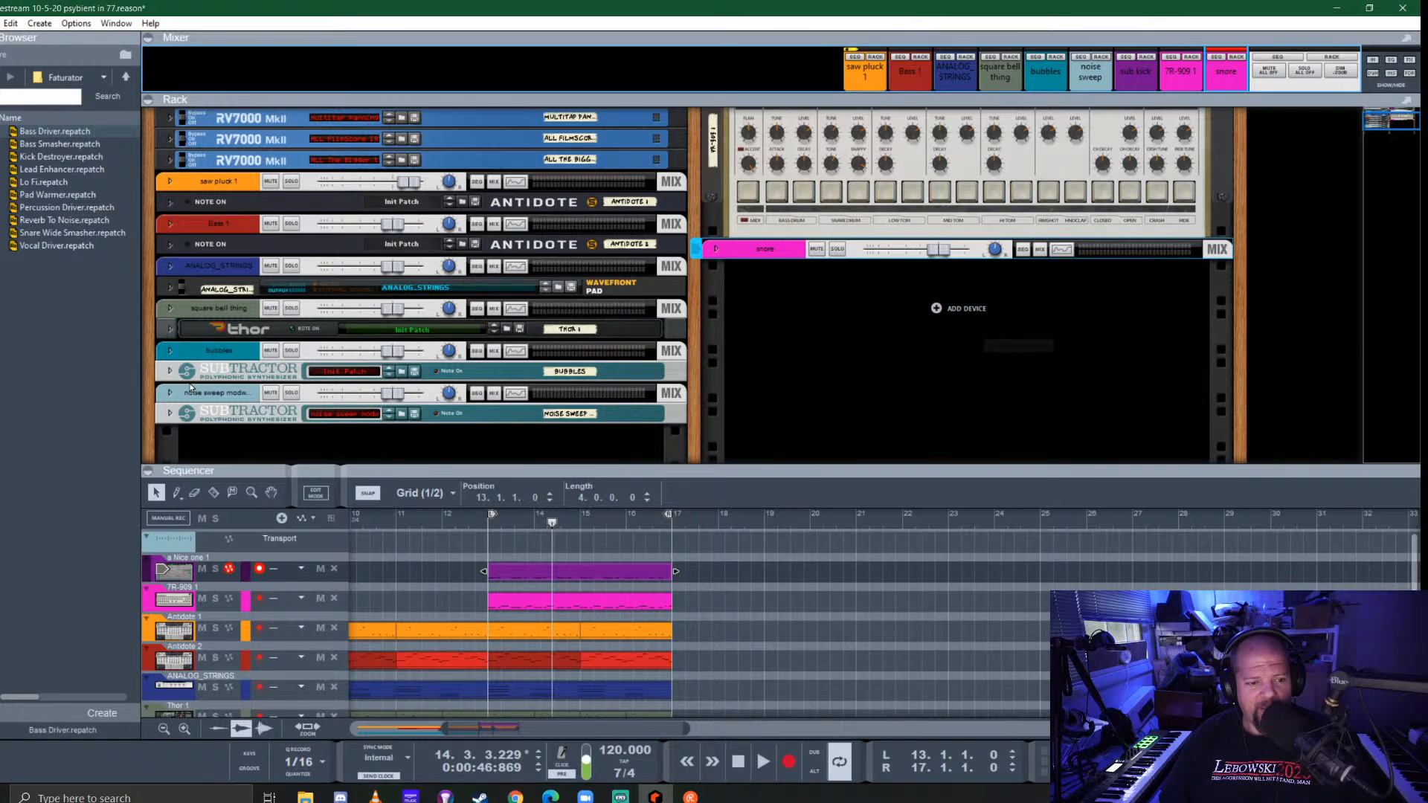
{"action": "left_click_drag", "start_coordinate": [410, 473], "coordinate": [411, 444]}
{"action": "left_click_drag", "start_coordinate": [1227, 96], "coordinate": [1229, 354]}
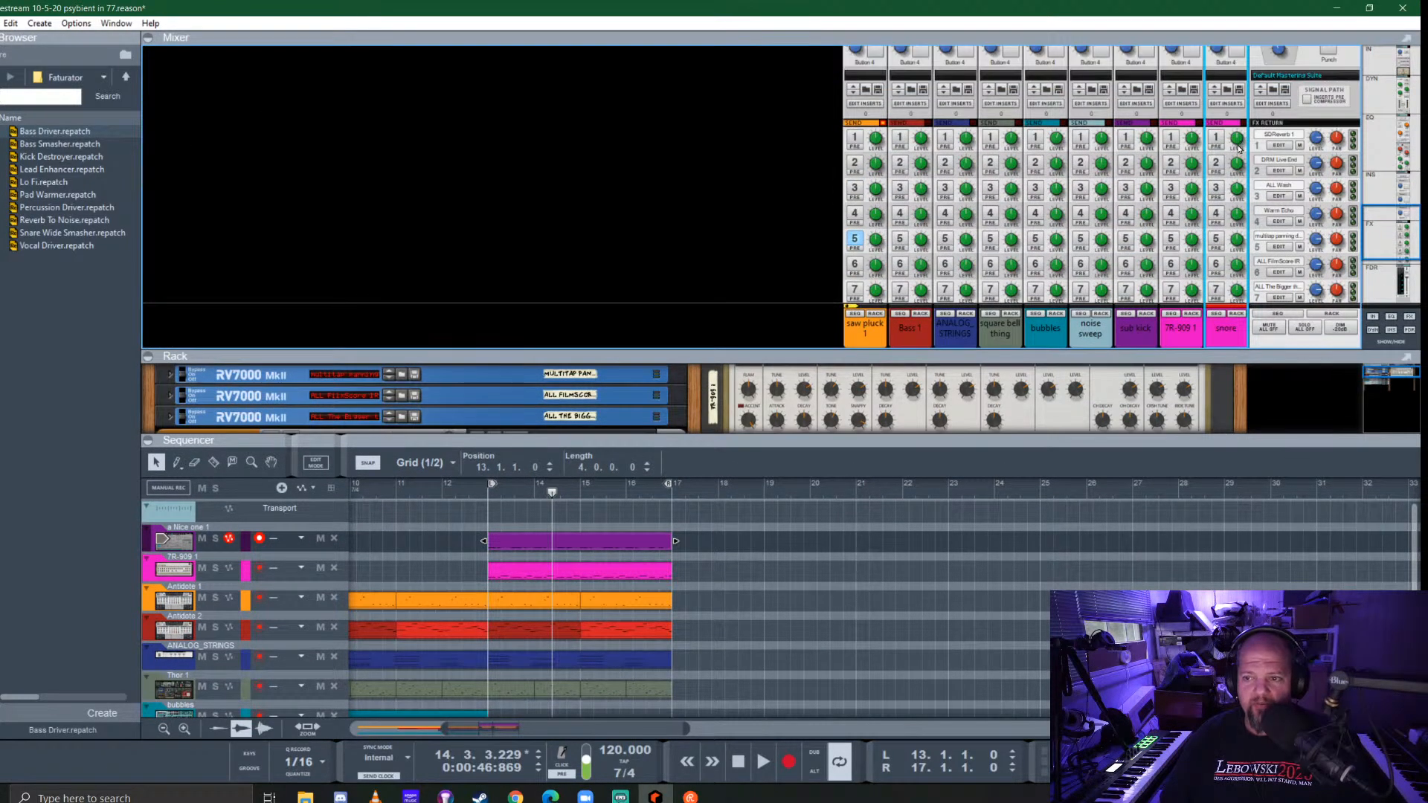
{"action": "left_click", "coordinate": [1215, 187]}
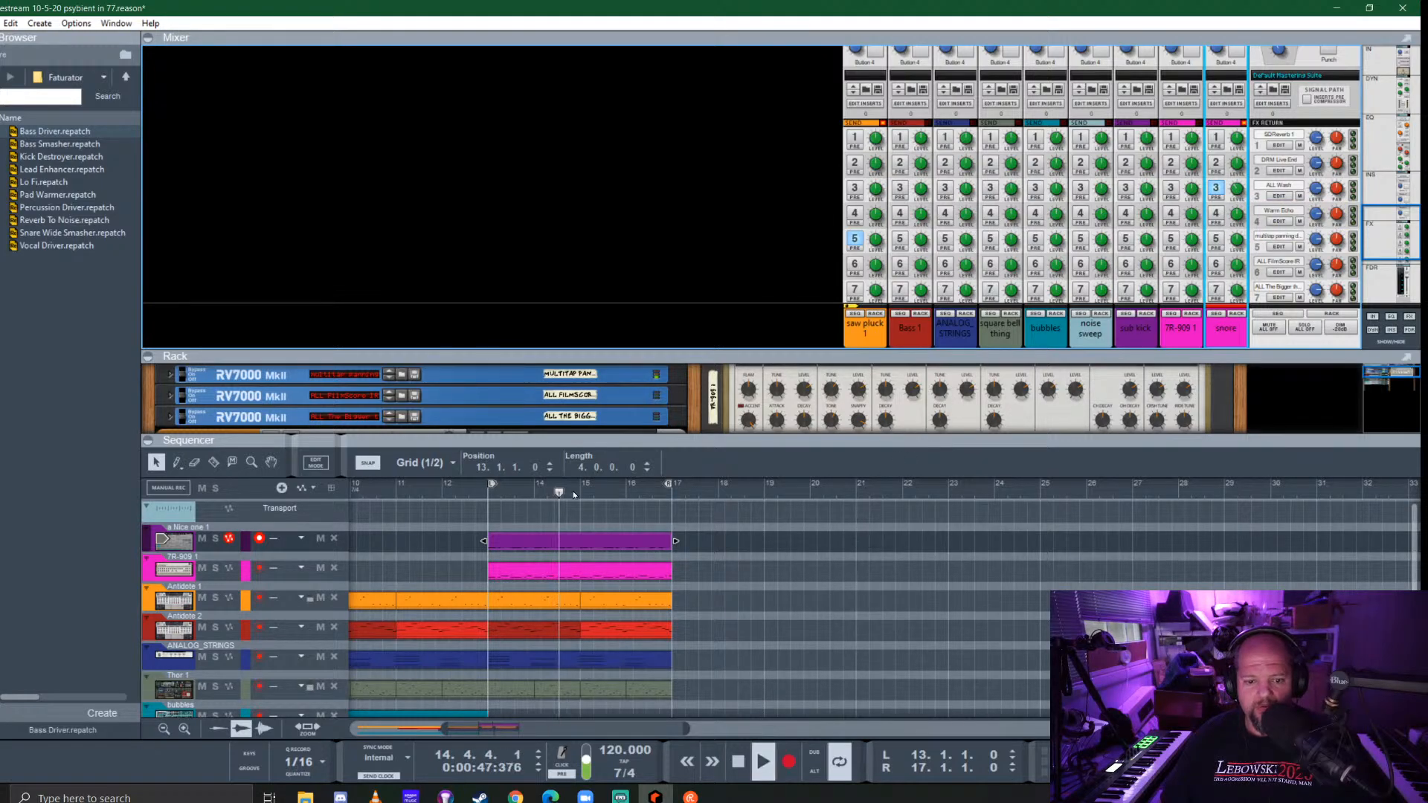
Lower the snore channel's fader to about -5.51 dB and compare the channel soloed and in the mix
{"action": "scroll", "coordinate": [1234, 238], "scroll_direction": "down", "scroll_amount": 5}
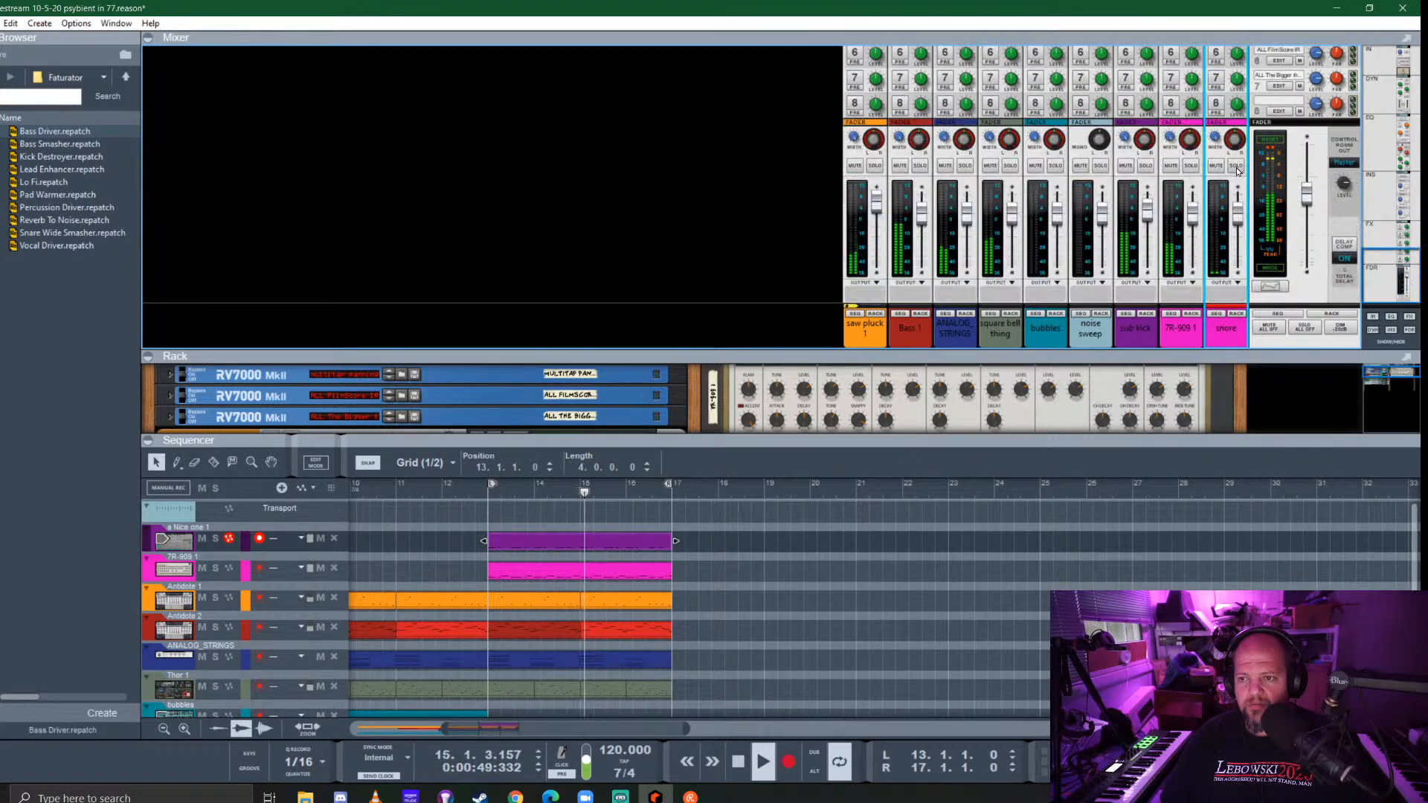
{"action": "left_click", "coordinate": [1236, 166]}
{"action": "scroll", "coordinate": [1236, 169], "scroll_direction": "up", "scroll_amount": 5}
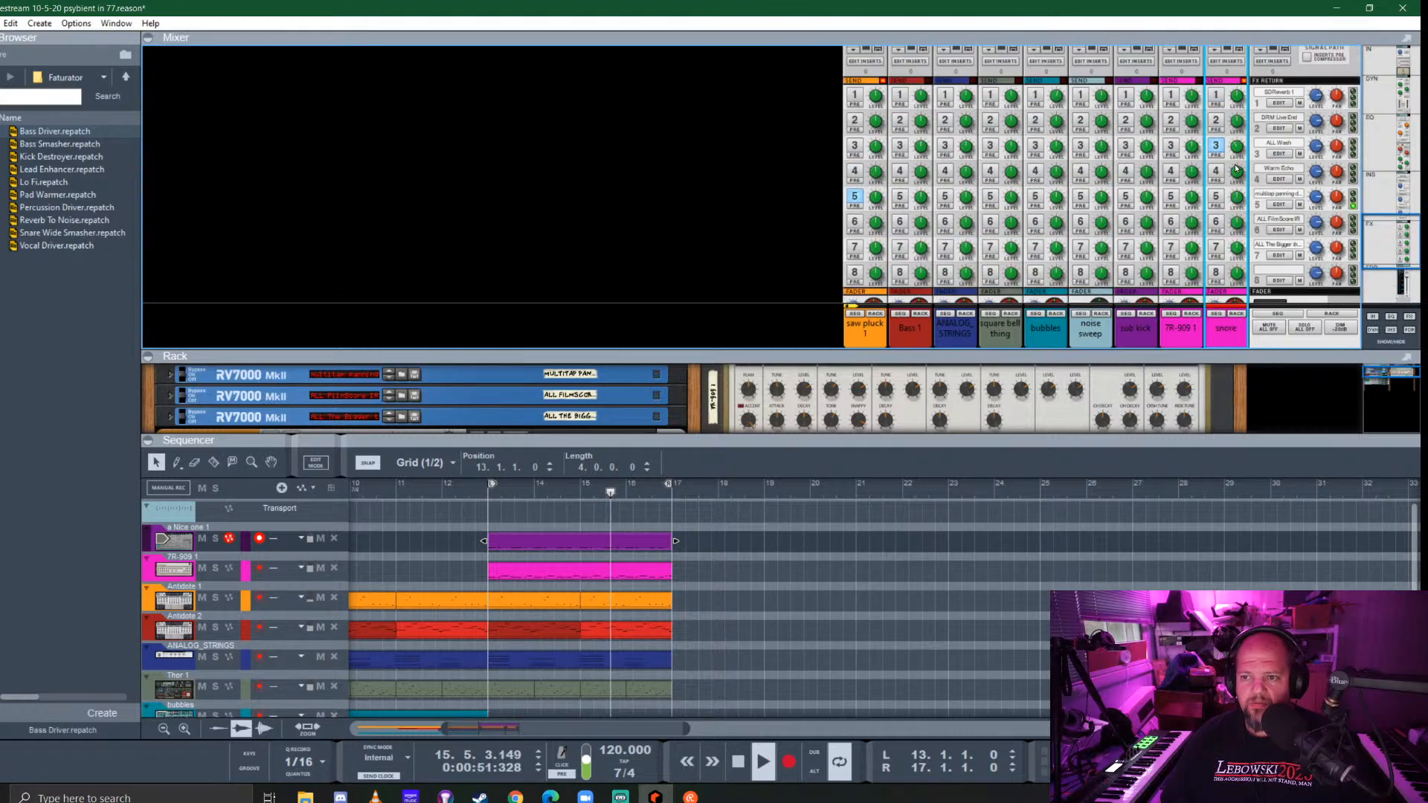
{"action": "mouse_move", "coordinate": [1239, 149]}
{"action": "scroll", "coordinate": [1247, 145], "scroll_direction": "down", "scroll_amount": 5}
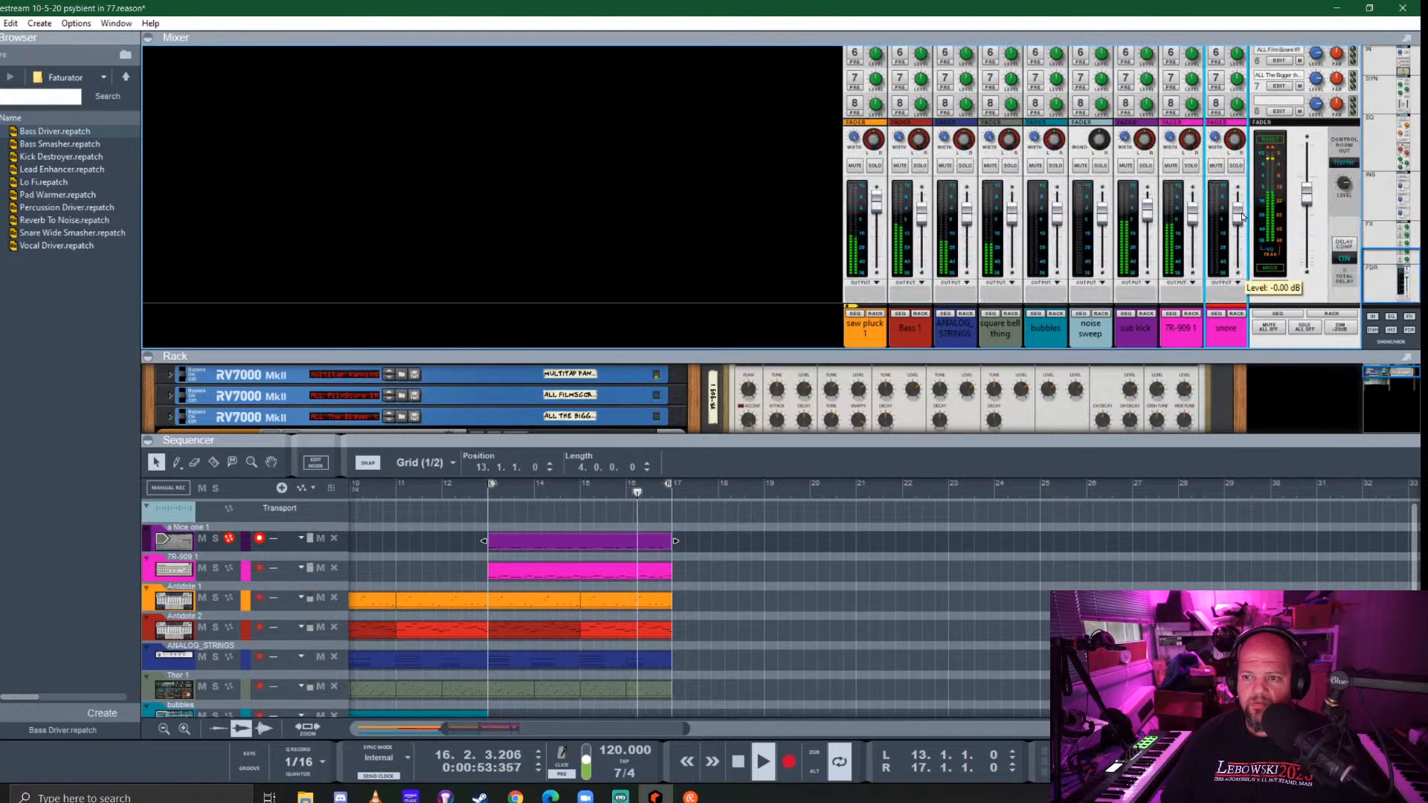
{"action": "mouse_move", "coordinate": [1242, 225]}
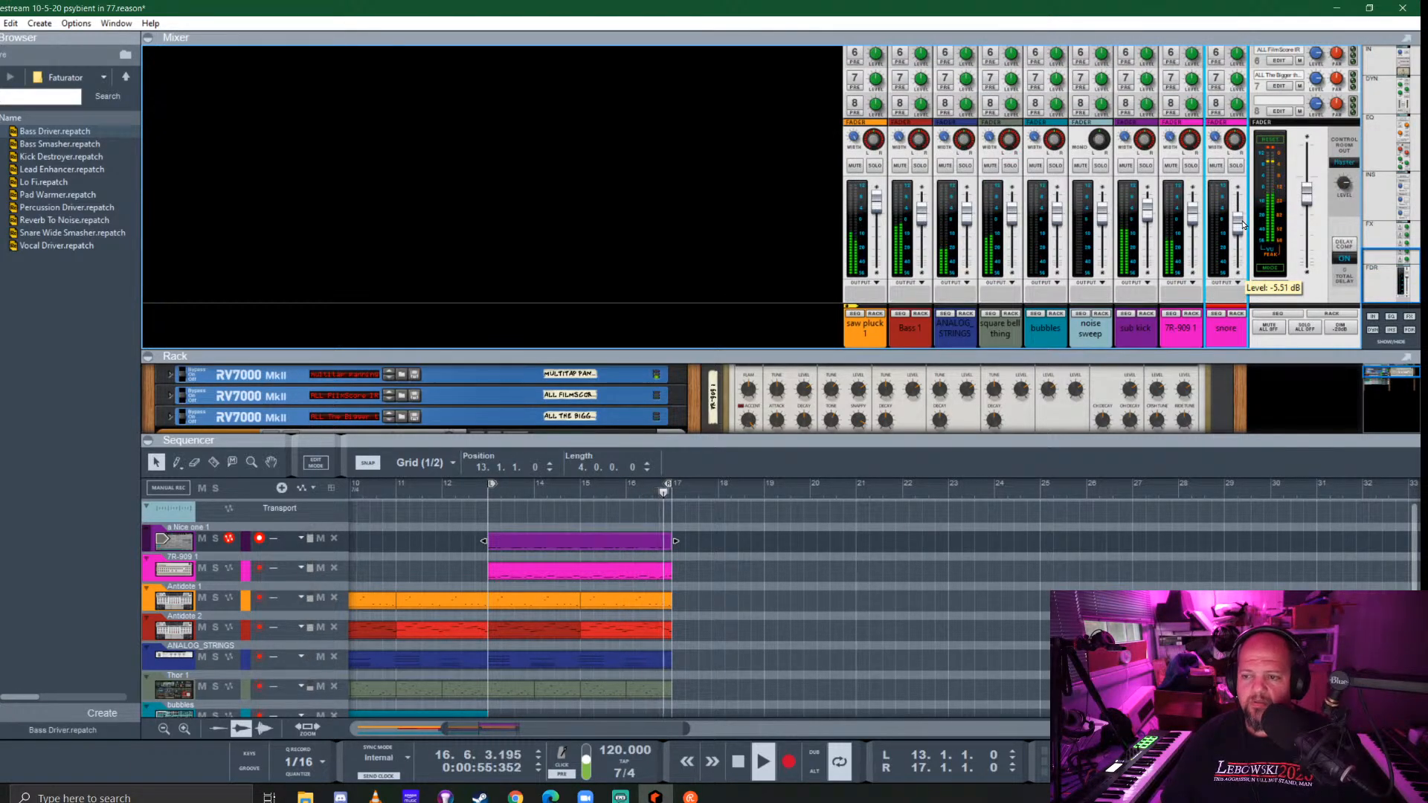
{"action": "left_click", "coordinate": [1236, 165]}
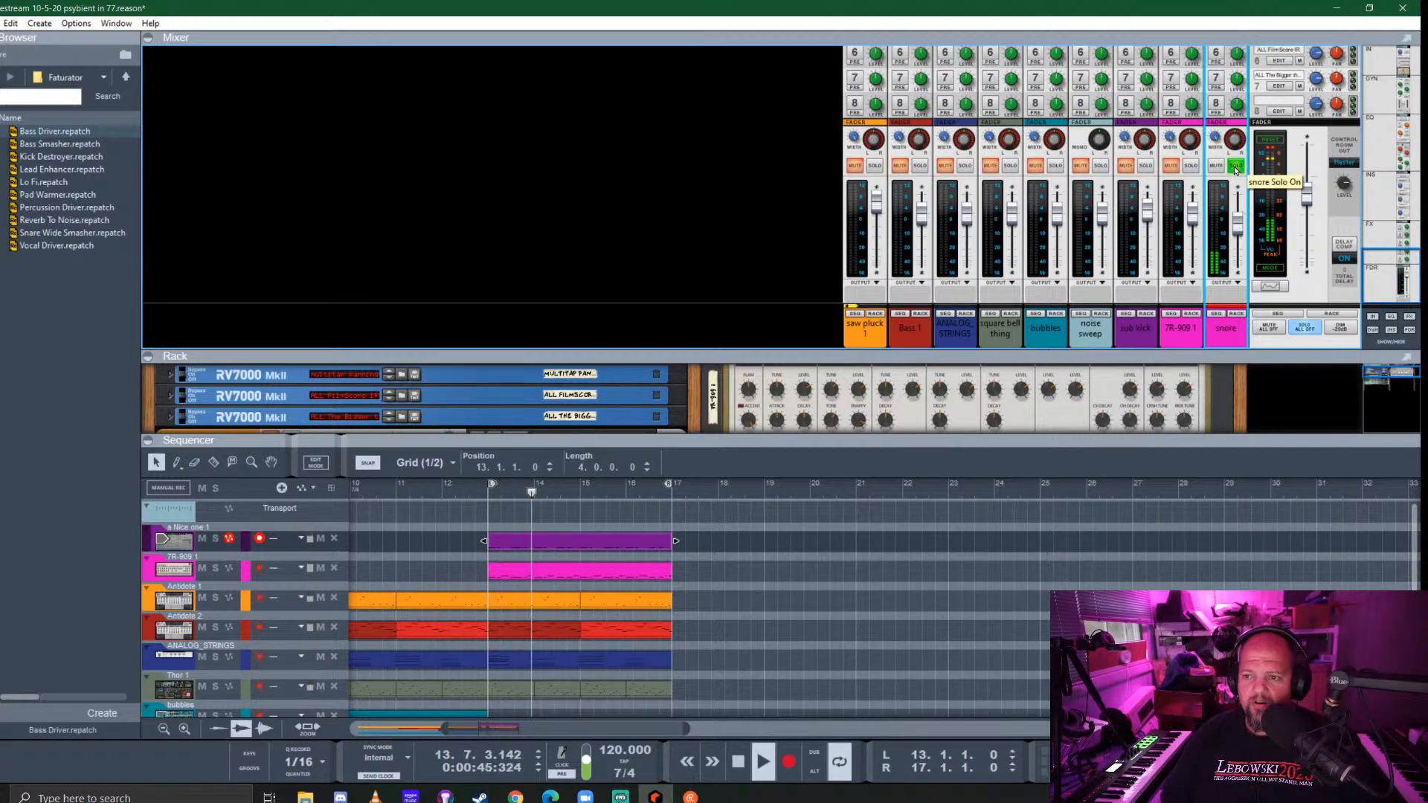
{"action": "left_click", "coordinate": [1236, 169]}
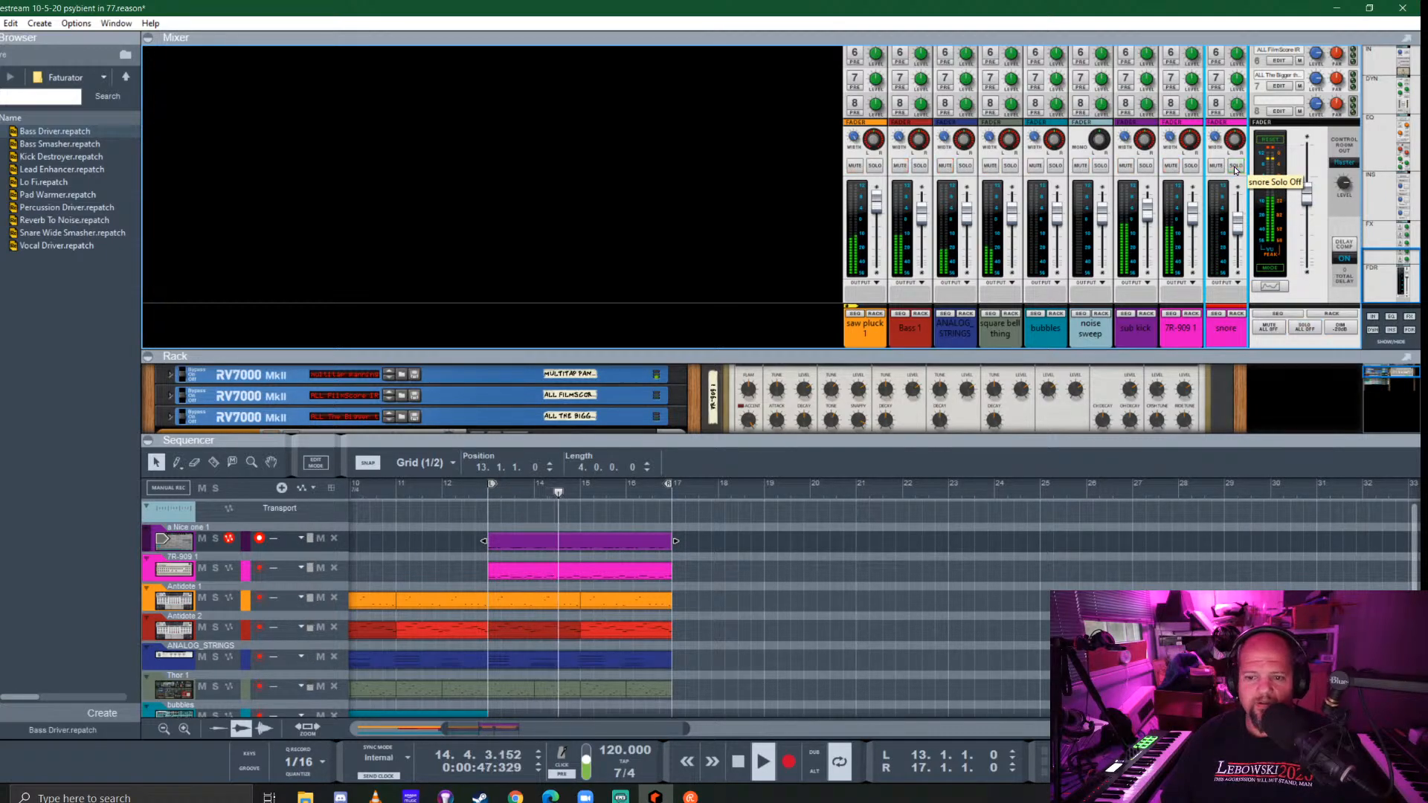
Stop playback, select the noise sweep track and expand its mix channel to show the insert FX area
{"action": "left_click_drag", "start_coordinate": [1041, 354], "coordinate": [1031, 99]}
{"action": "scroll", "coordinate": [392, 360], "scroll_direction": "down", "scroll_amount": 3}
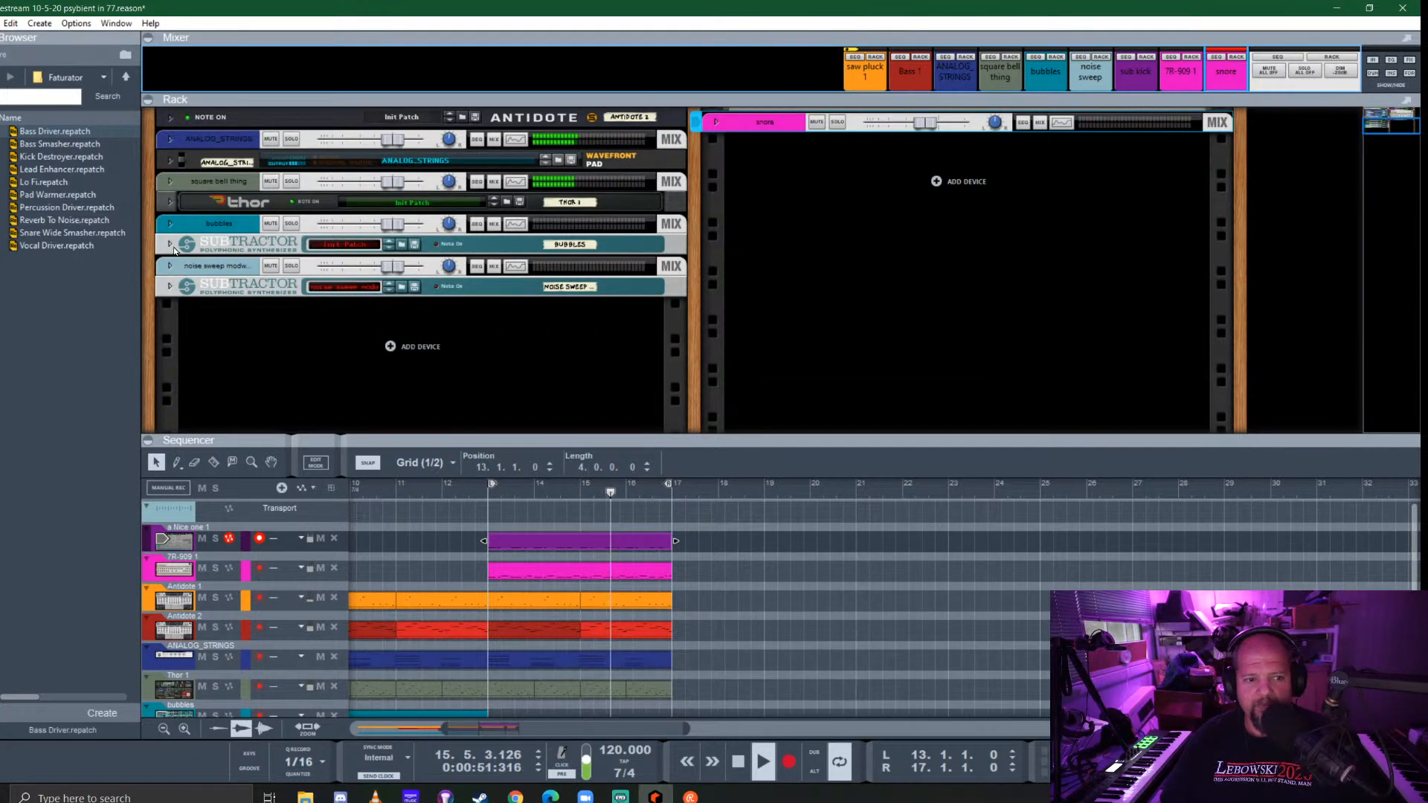
{"action": "key", "text": "space"}
{"action": "scroll", "coordinate": [313, 635], "scroll_direction": "down", "scroll_amount": 3}
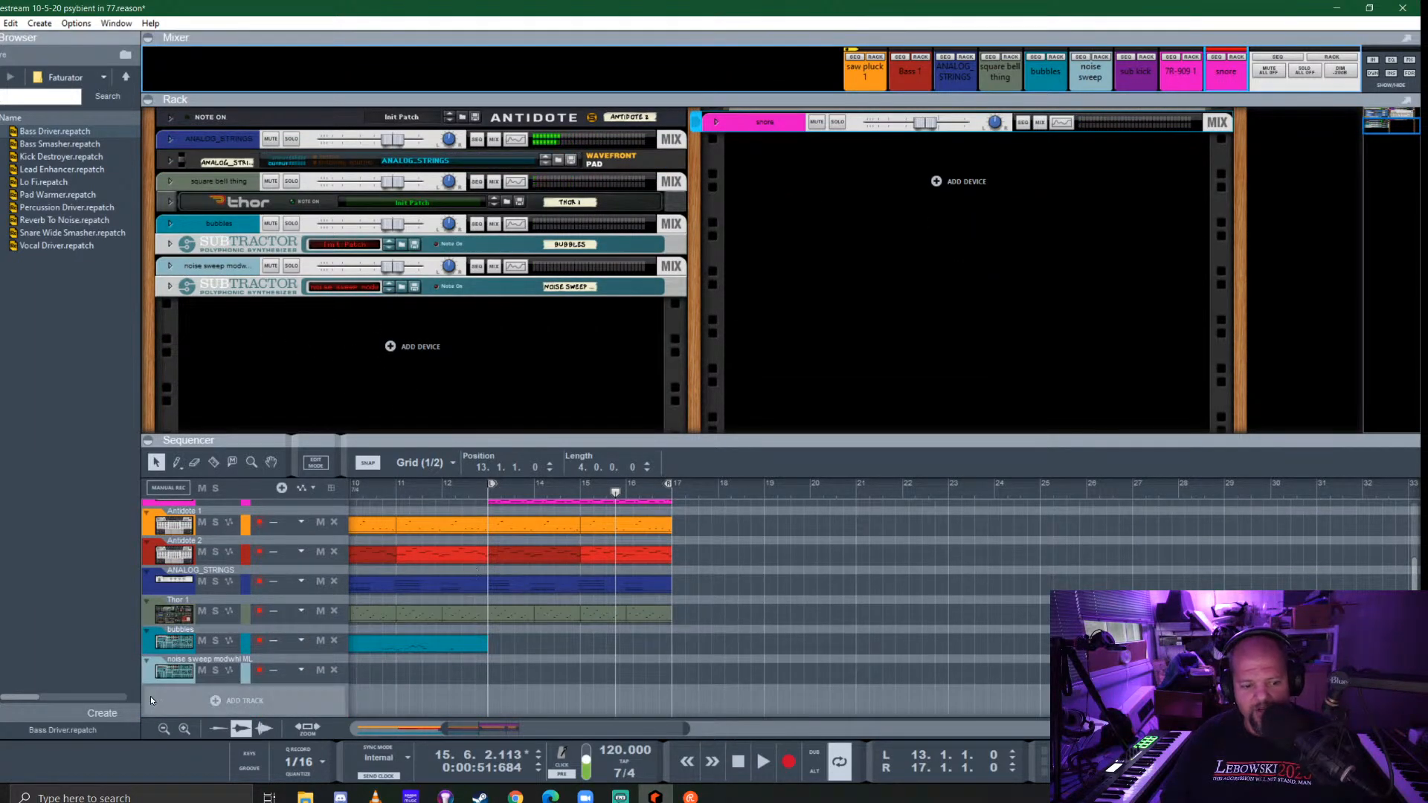
{"action": "left_click", "coordinate": [174, 672]}
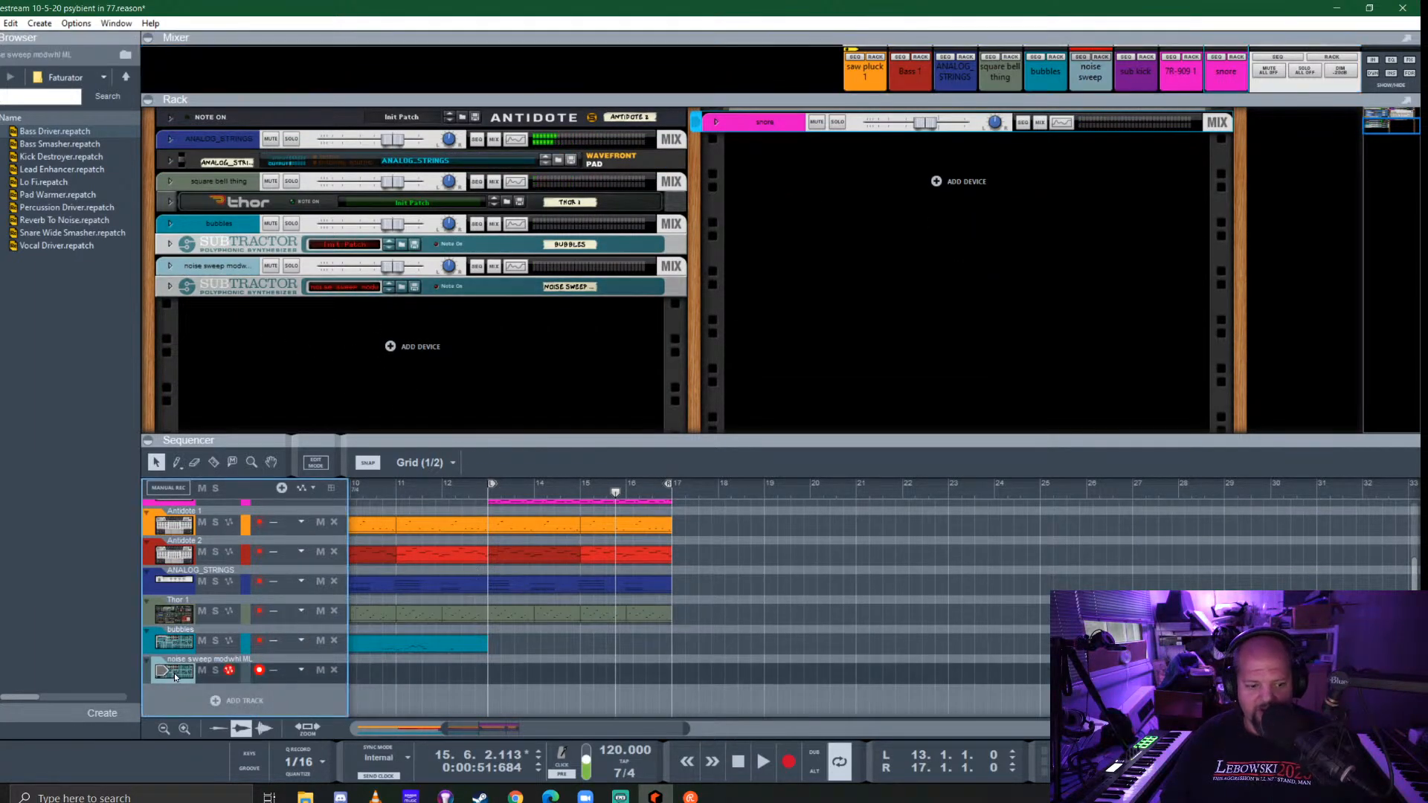
{"action": "left_click", "coordinate": [170, 264]}
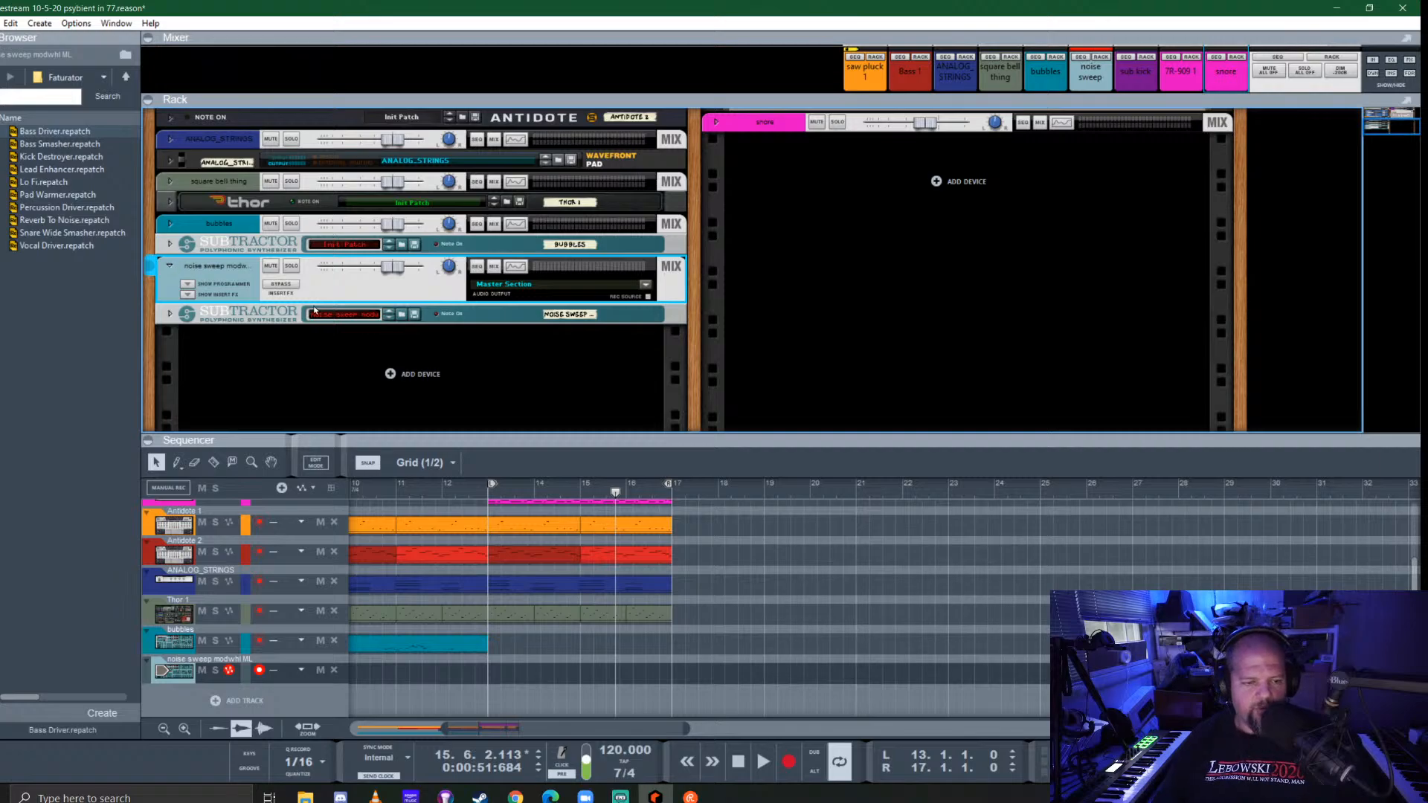
{"action": "left_click", "coordinate": [186, 296]}
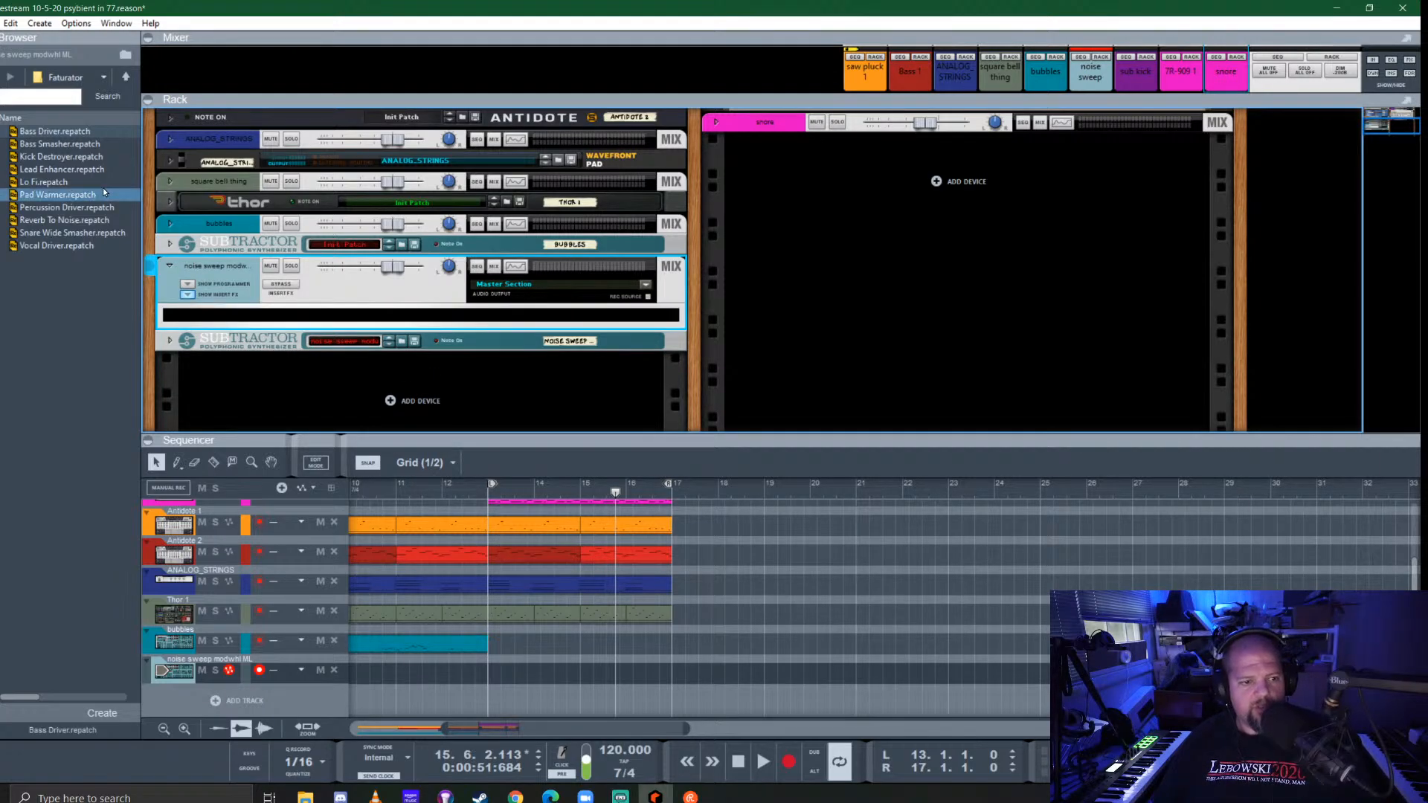
Insert a kiloHearts Disperser Phase Shifter into the noise sweep channel's insert FX
{"action": "scroll", "coordinate": [87, 332], "scroll_direction": "down", "scroll_amount": 5}
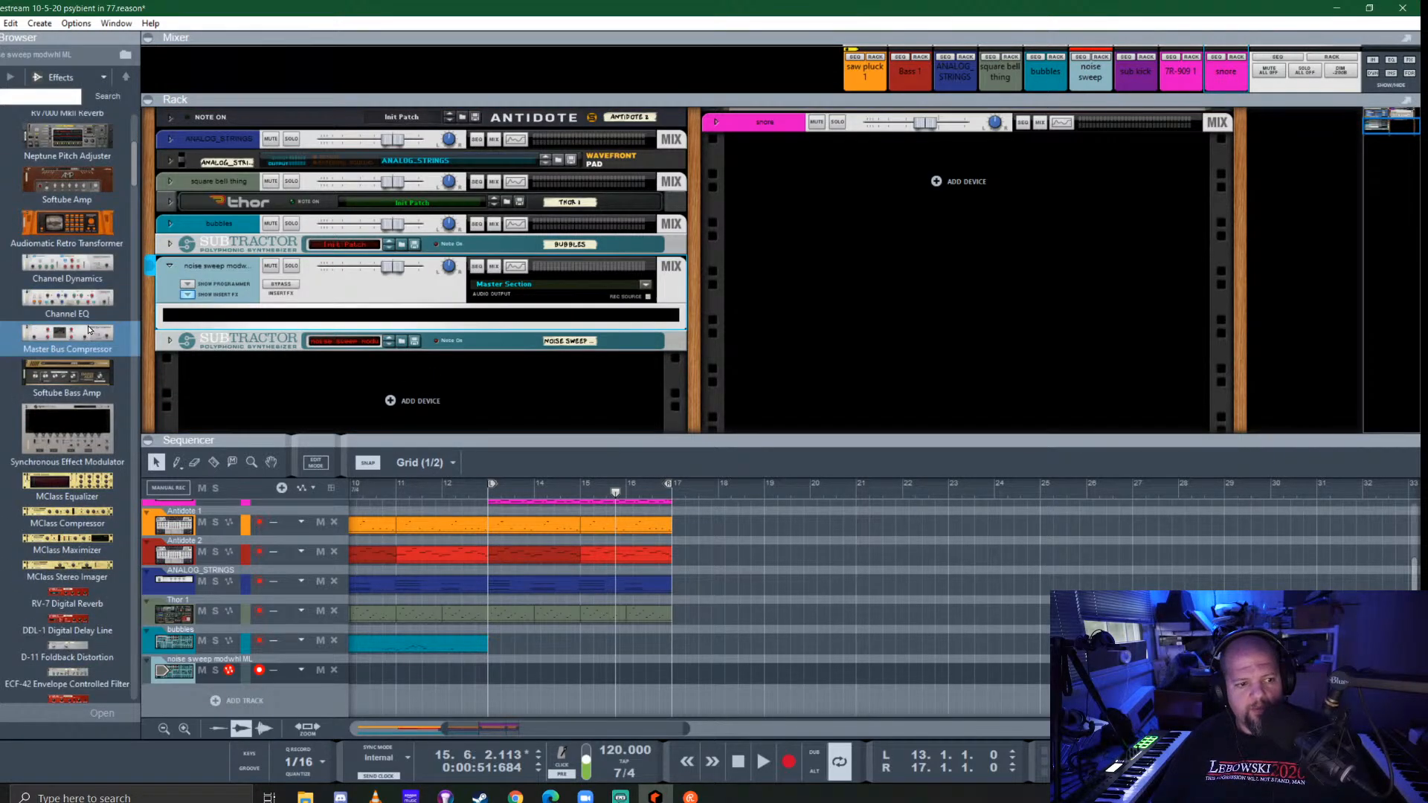
{"action": "scroll", "coordinate": [88, 329], "scroll_direction": "down", "scroll_amount": 15}
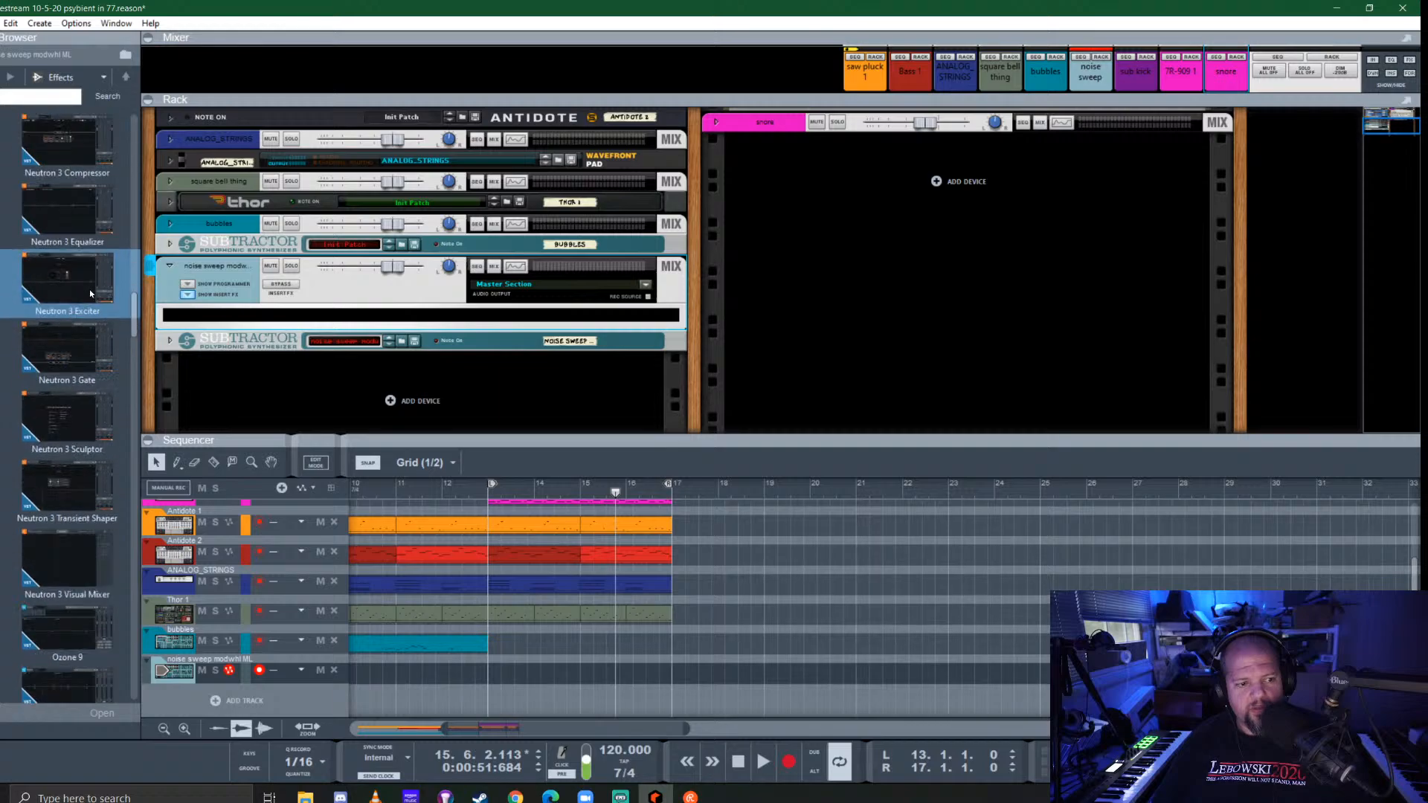
{"action": "scroll", "coordinate": [90, 294], "scroll_direction": "down", "scroll_amount": 1}
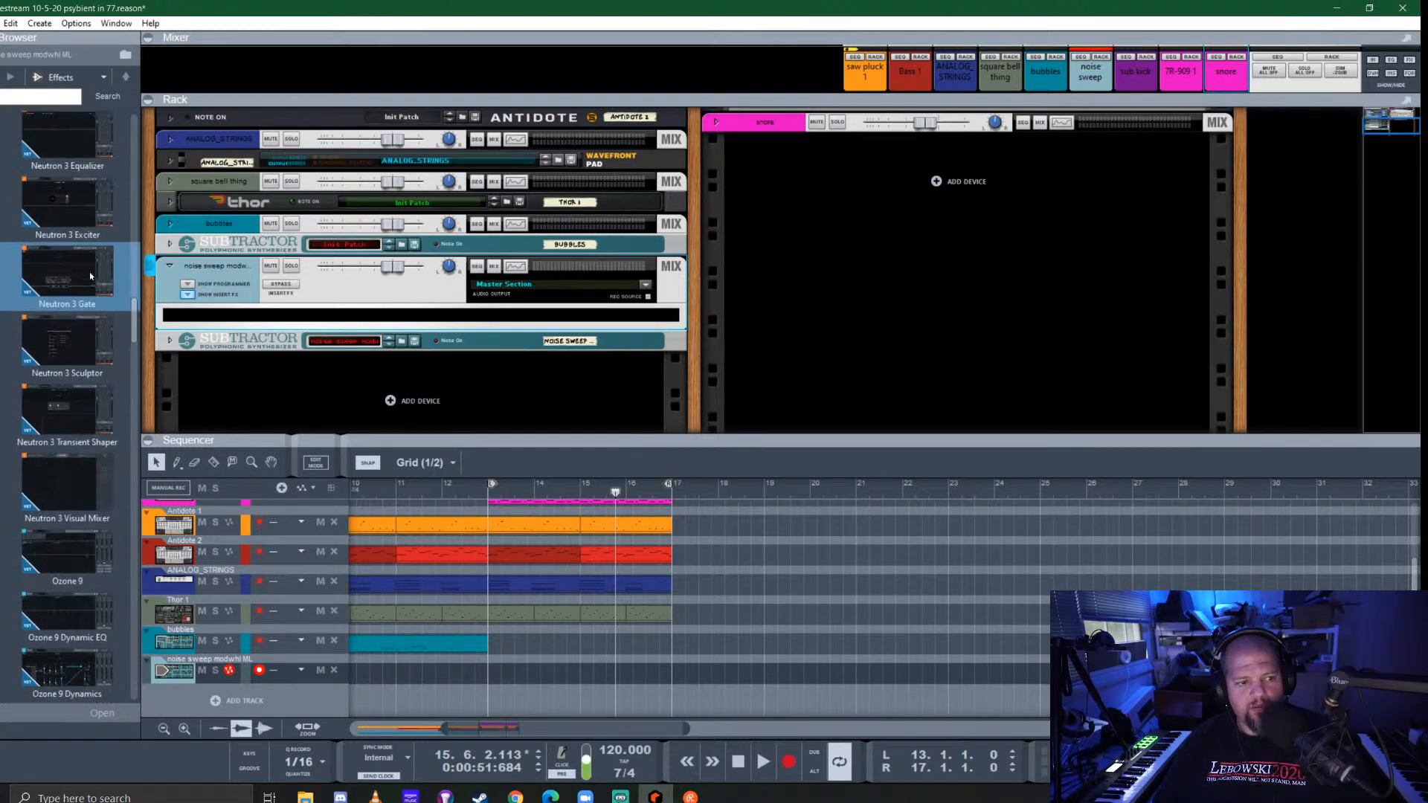
{"action": "scroll", "coordinate": [90, 275], "scroll_direction": "up", "scroll_amount": 10}
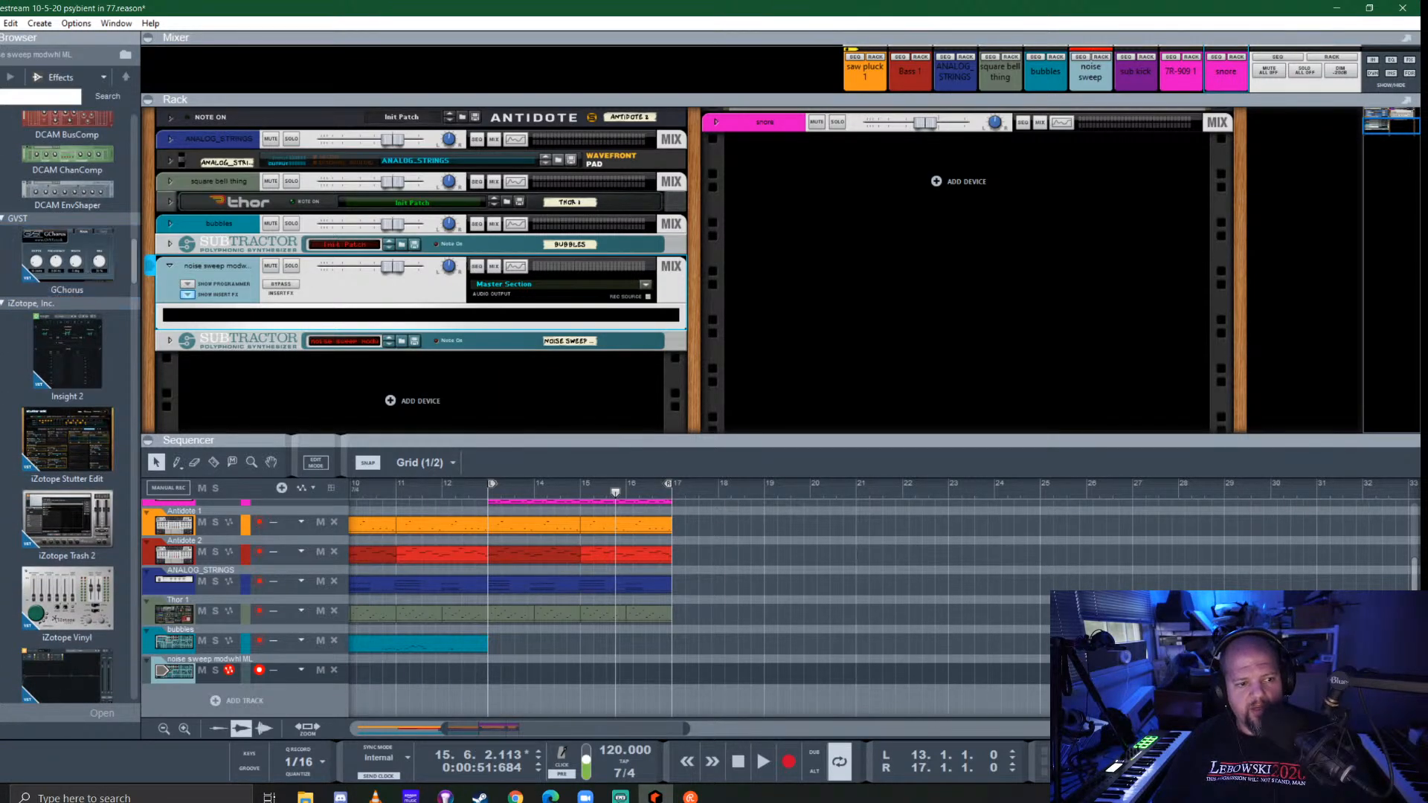
{"action": "left_click", "coordinate": [2, 304]}
{"action": "scroll", "coordinate": [72, 228], "scroll_direction": "down", "scroll_amount": 3}
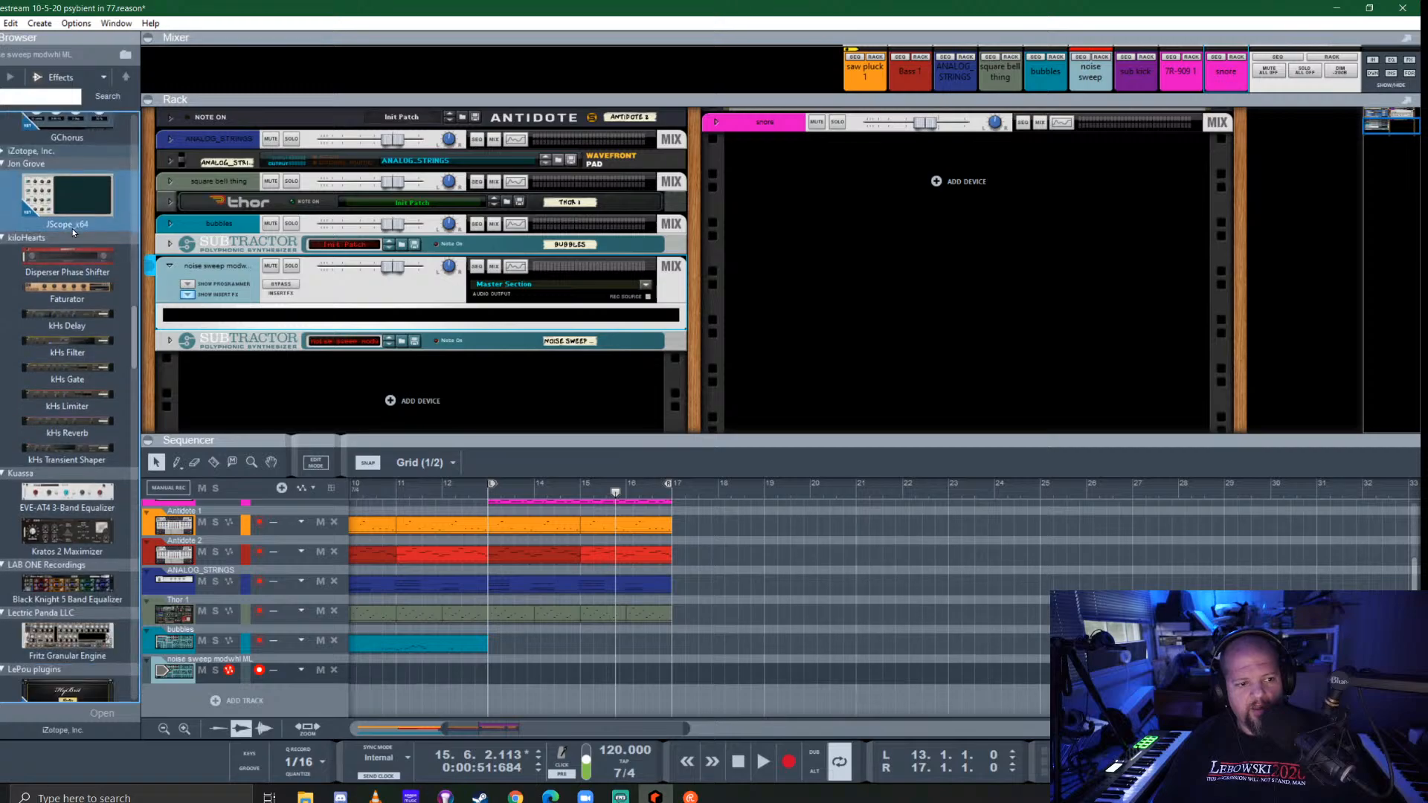
{"action": "left_click_drag", "start_coordinate": [79, 274], "coordinate": [364, 311]}
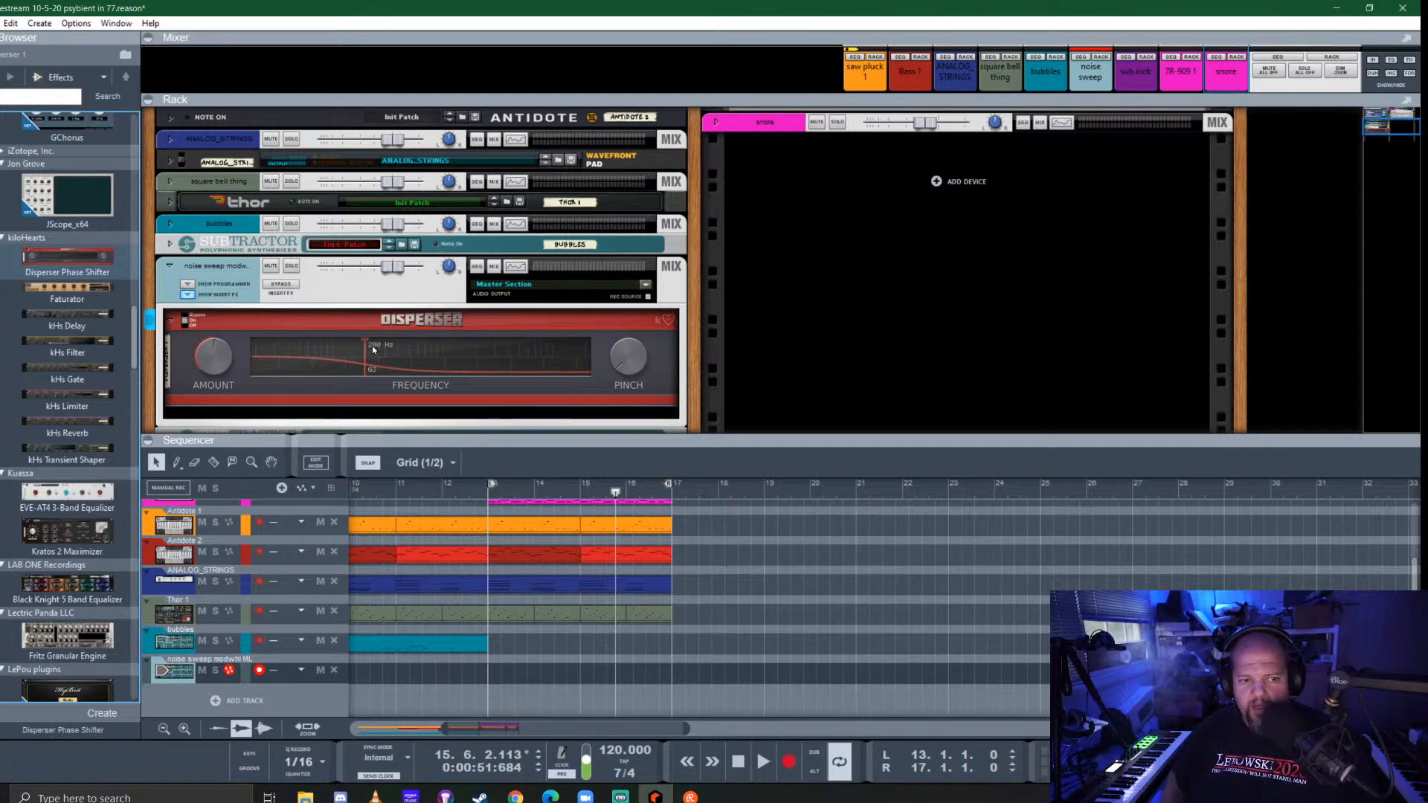
Record a two-bar noise sweep clip starting at bar 23 and set the loop to that clip
{"action": "left_click", "coordinate": [949, 489]}
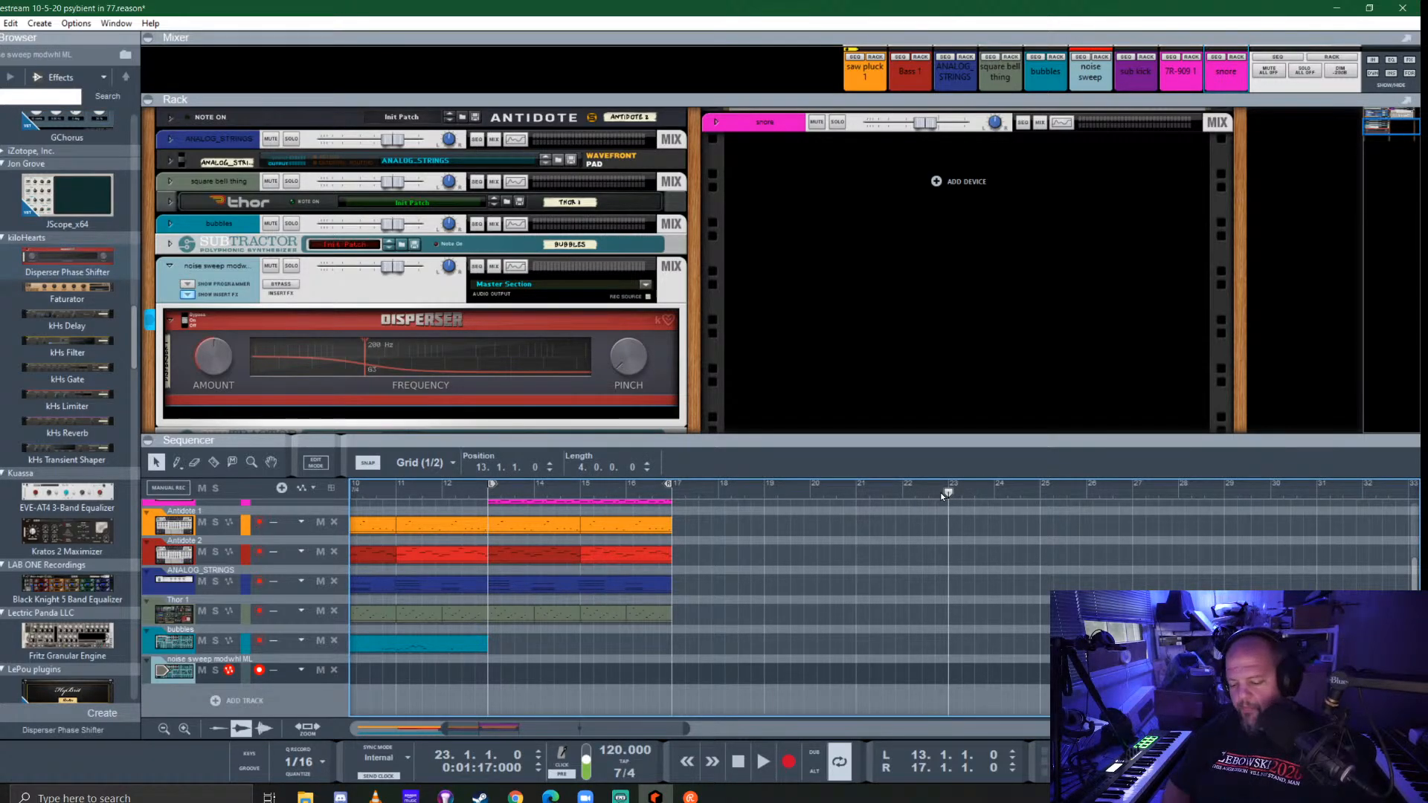
{"action": "key", "text": "ctrl+Return"}
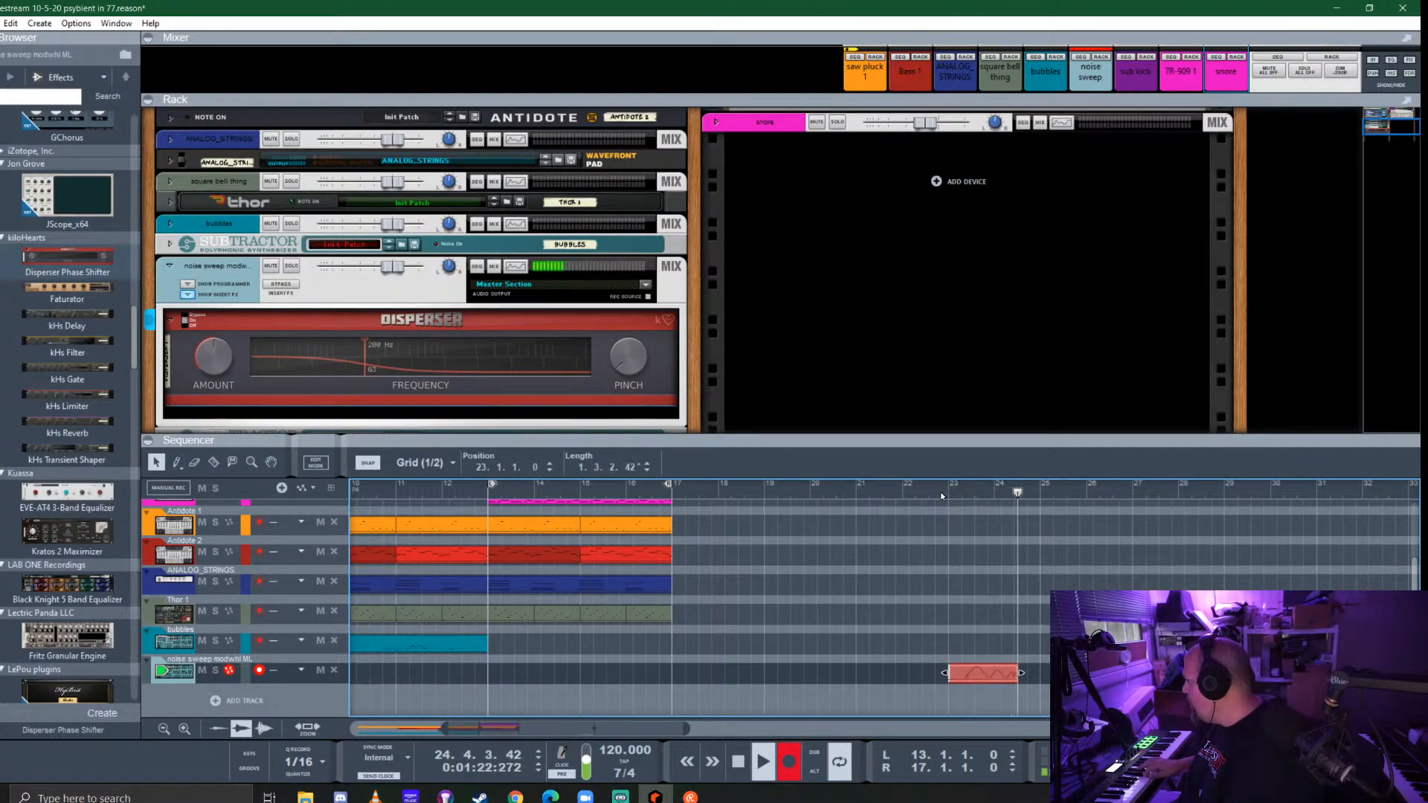
{"action": "key", "text": "space"}
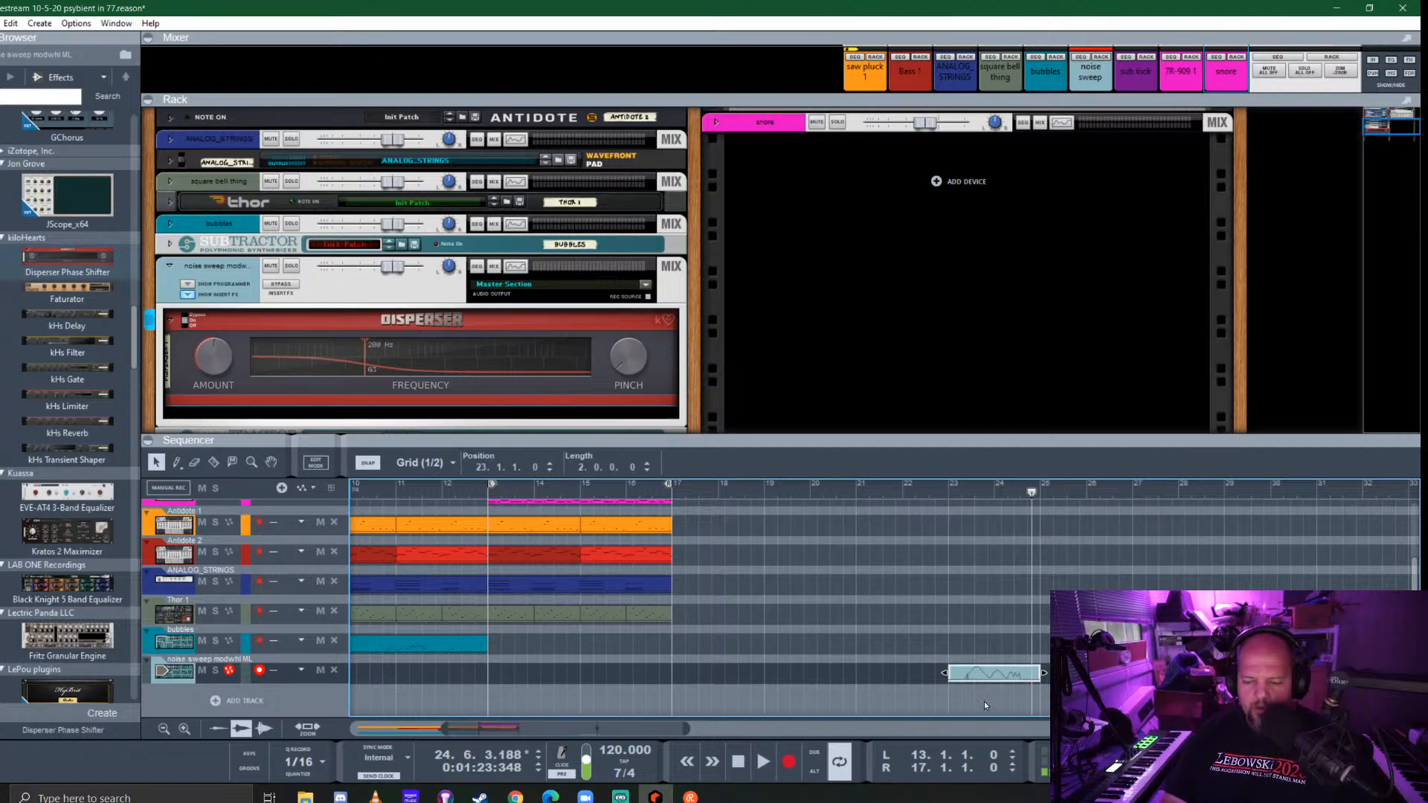
{"action": "right_click", "coordinate": [1014, 678]}
{"action": "left_click", "coordinate": [1116, 465]}
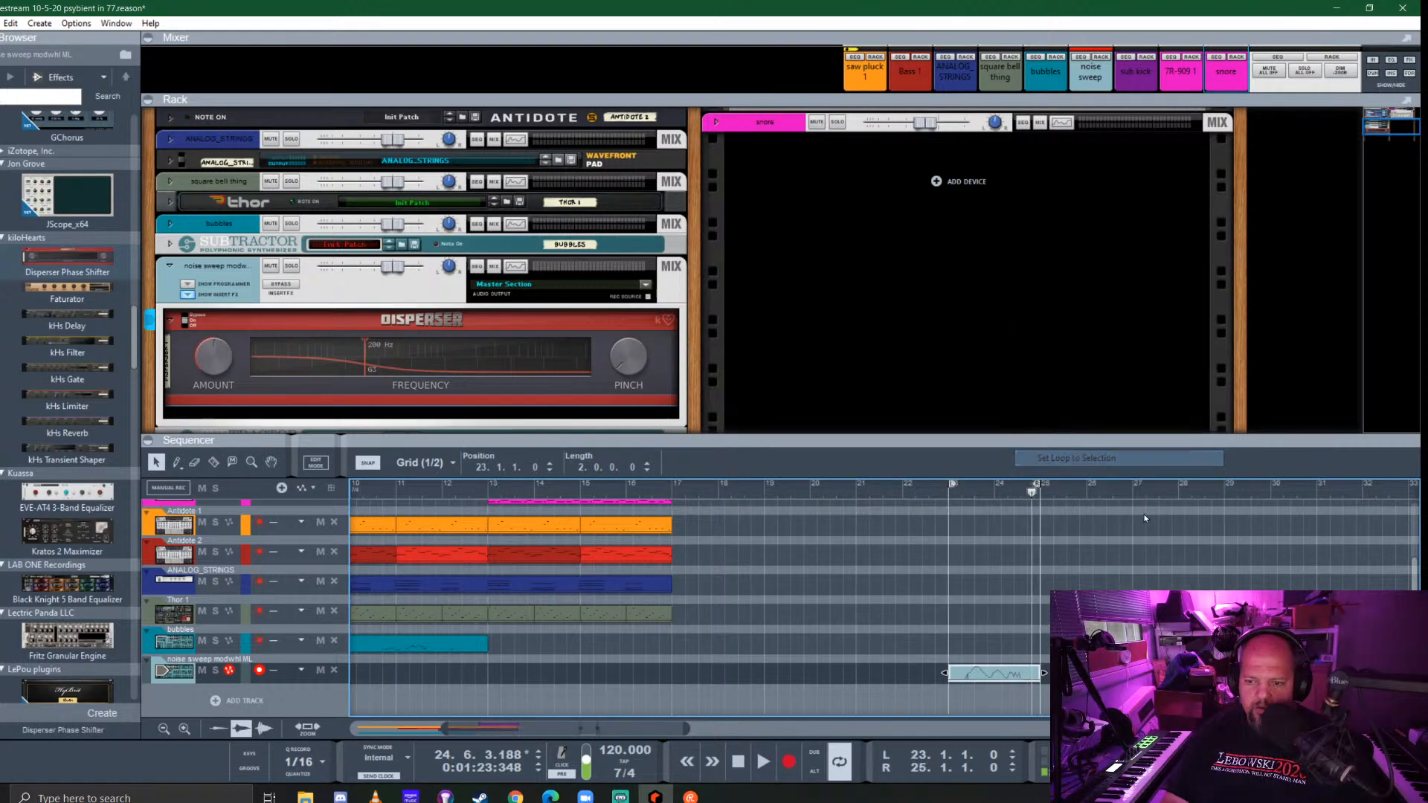
Play the noise sweep clip and tighten the loop around it, from 23.2.3.0 to 24.6.3.0
{"action": "key", "text": "space"}
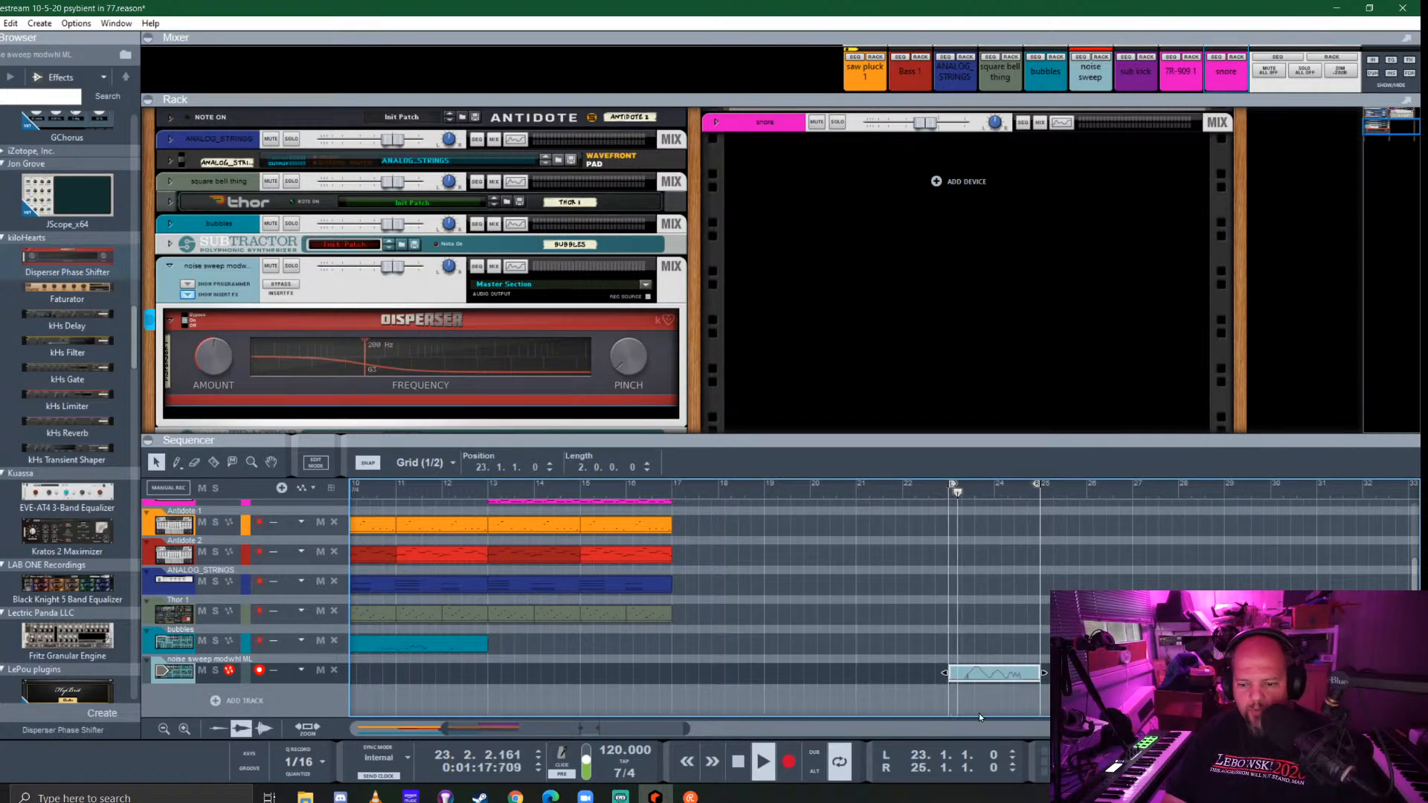
{"action": "scroll", "coordinate": [983, 680], "scroll_direction": "up", "scroll_amount": 3}
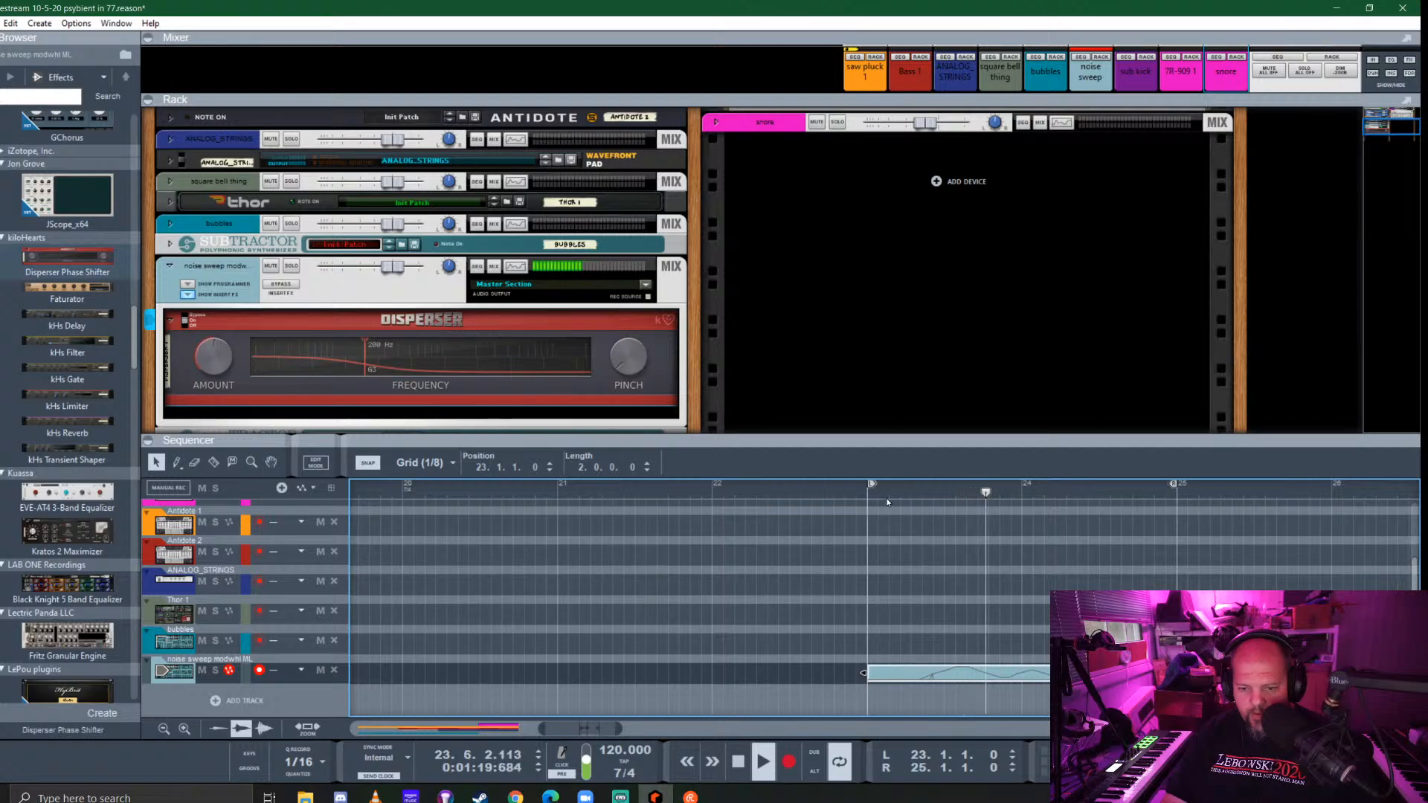
{"action": "left_click_drag", "start_coordinate": [871, 484], "coordinate": [921, 491]}
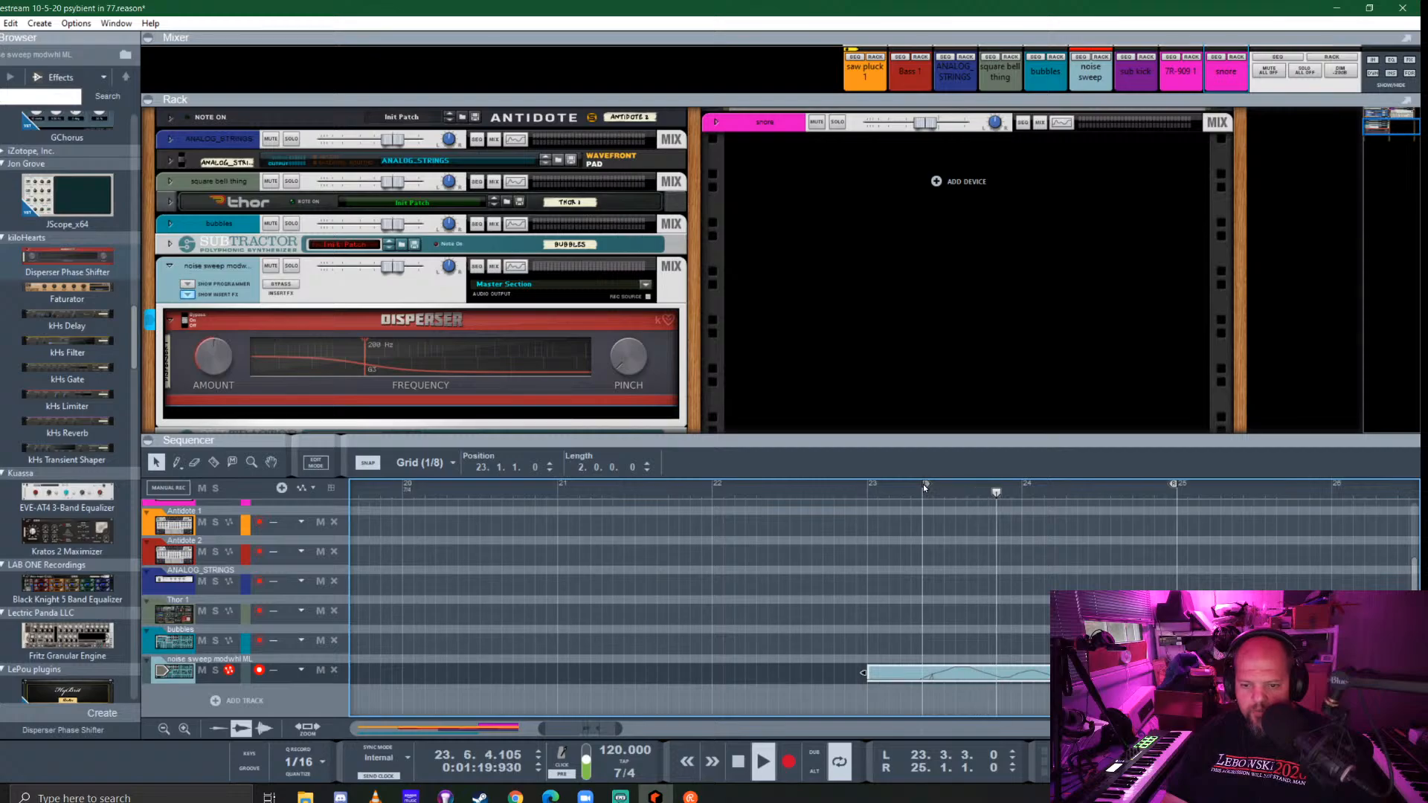
{"action": "left_click_drag", "start_coordinate": [922, 484], "coordinate": [912, 484]}
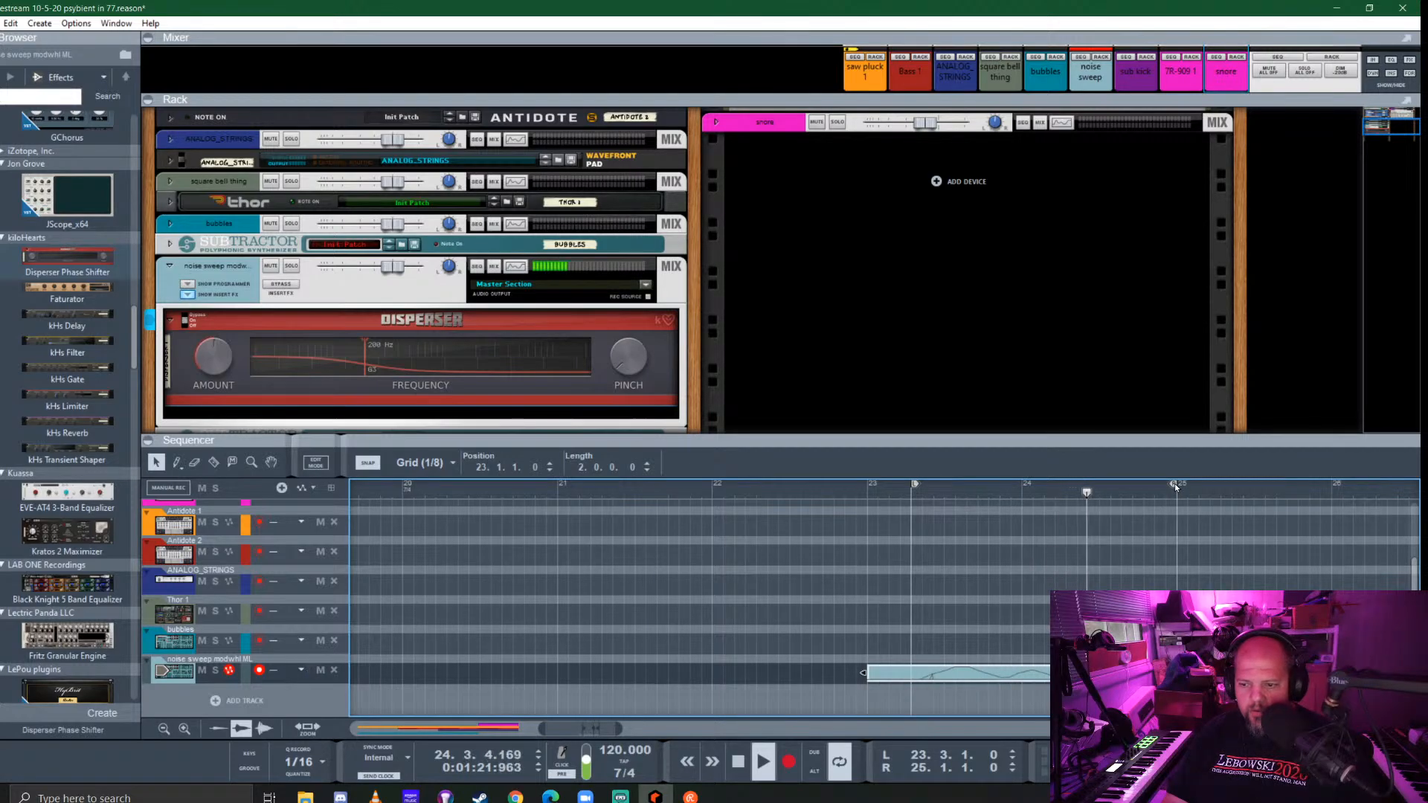
{"action": "left_click_drag", "start_coordinate": [1175, 484], "coordinate": [1165, 485]}
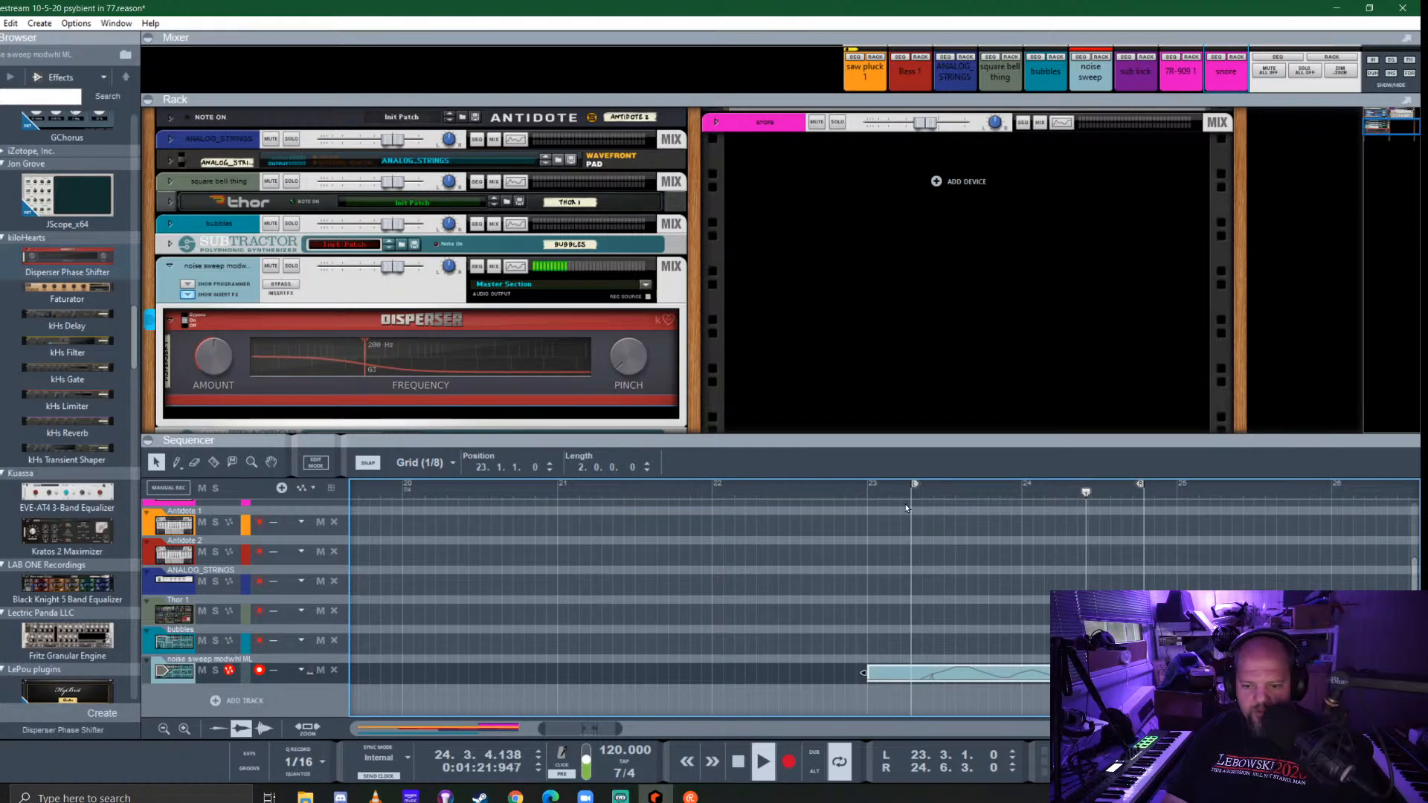
{"action": "left_click_drag", "start_coordinate": [914, 484], "coordinate": [898, 493]}
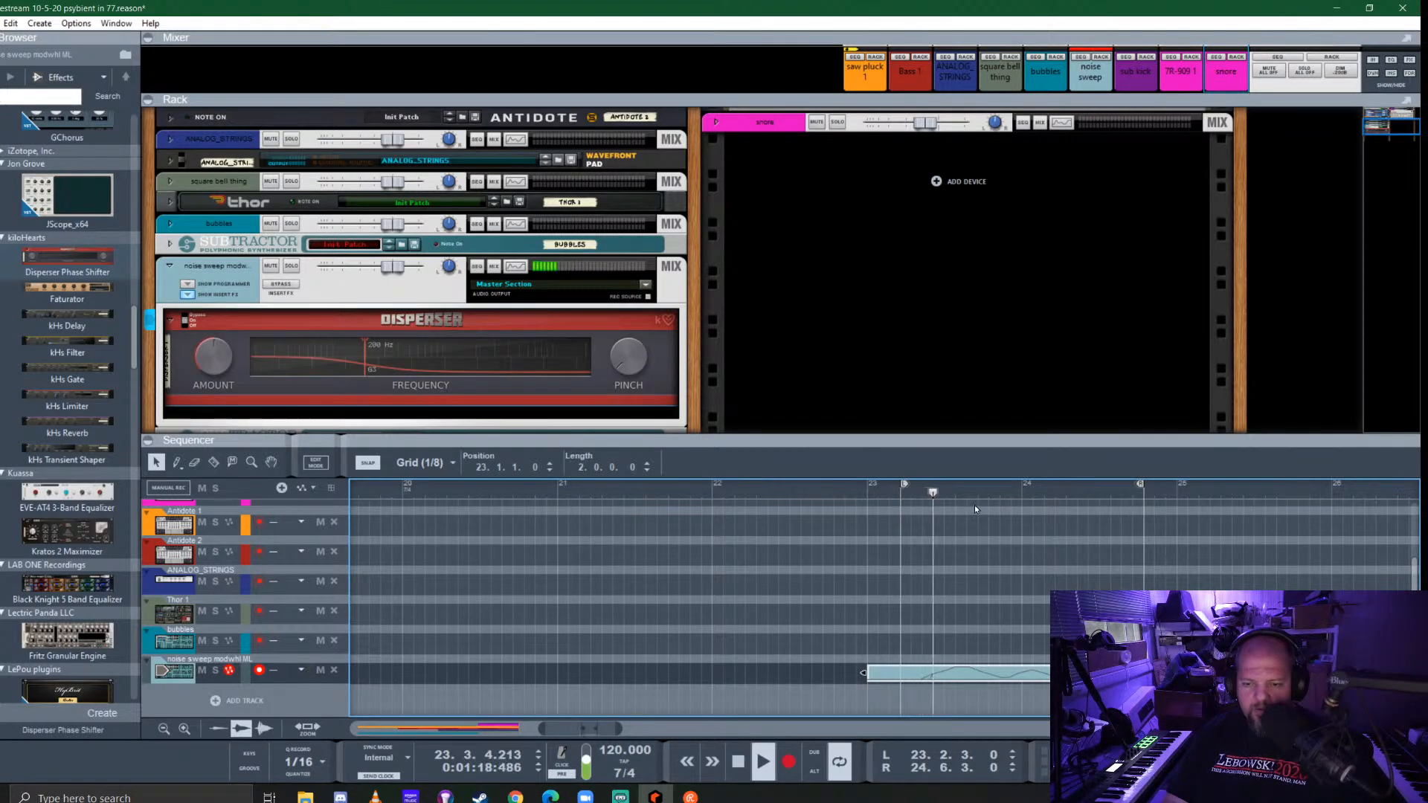
Enlarge the rack, set the Disperser's Amount to 32 and Pinch to 16.00, and raise its frequency to about 957 Hz
{"action": "left_click_drag", "start_coordinate": [975, 440], "coordinate": [973, 593]}
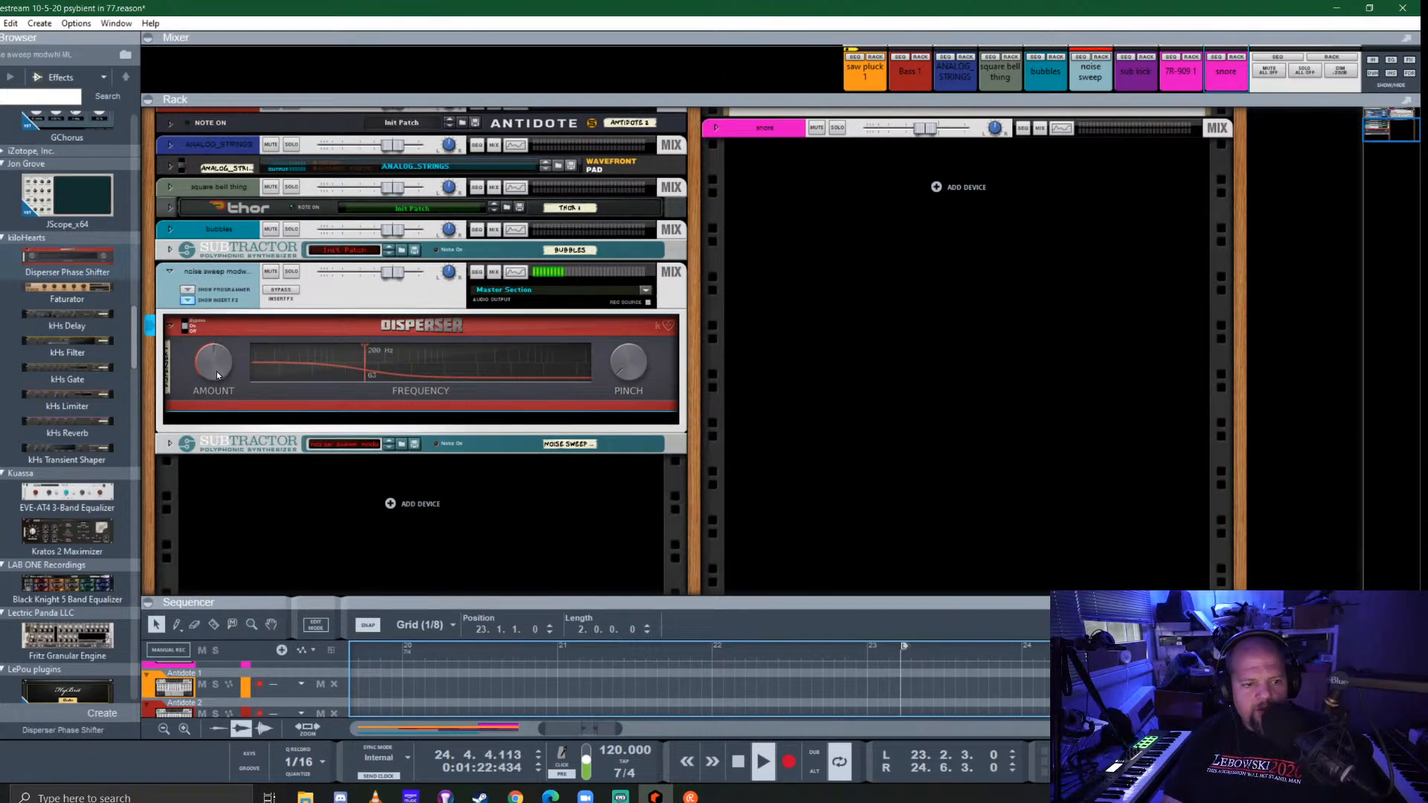
{"action": "left_click_drag", "start_coordinate": [216, 372], "coordinate": [265, 208]}
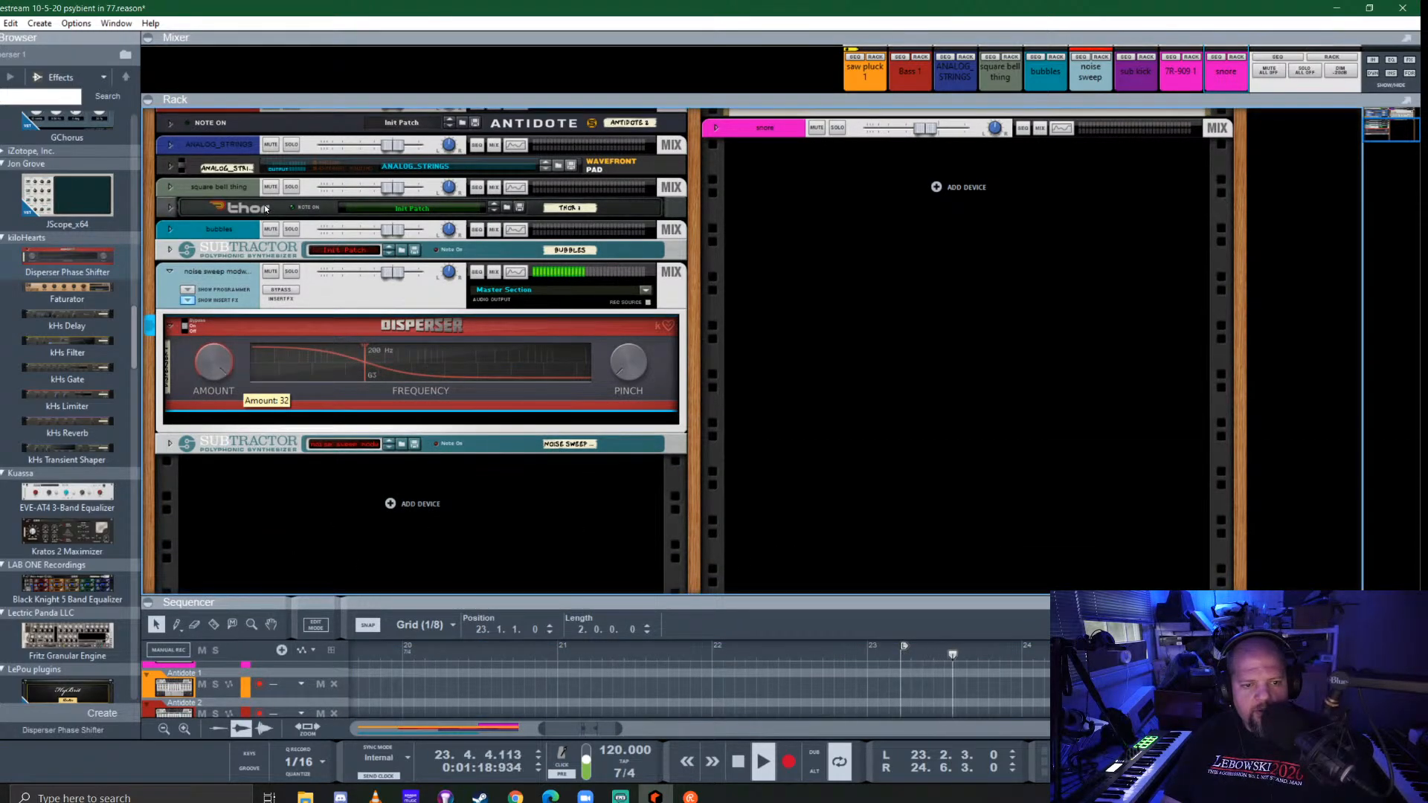
{"action": "left_click_drag", "start_coordinate": [635, 340], "coordinate": [655, 262]}
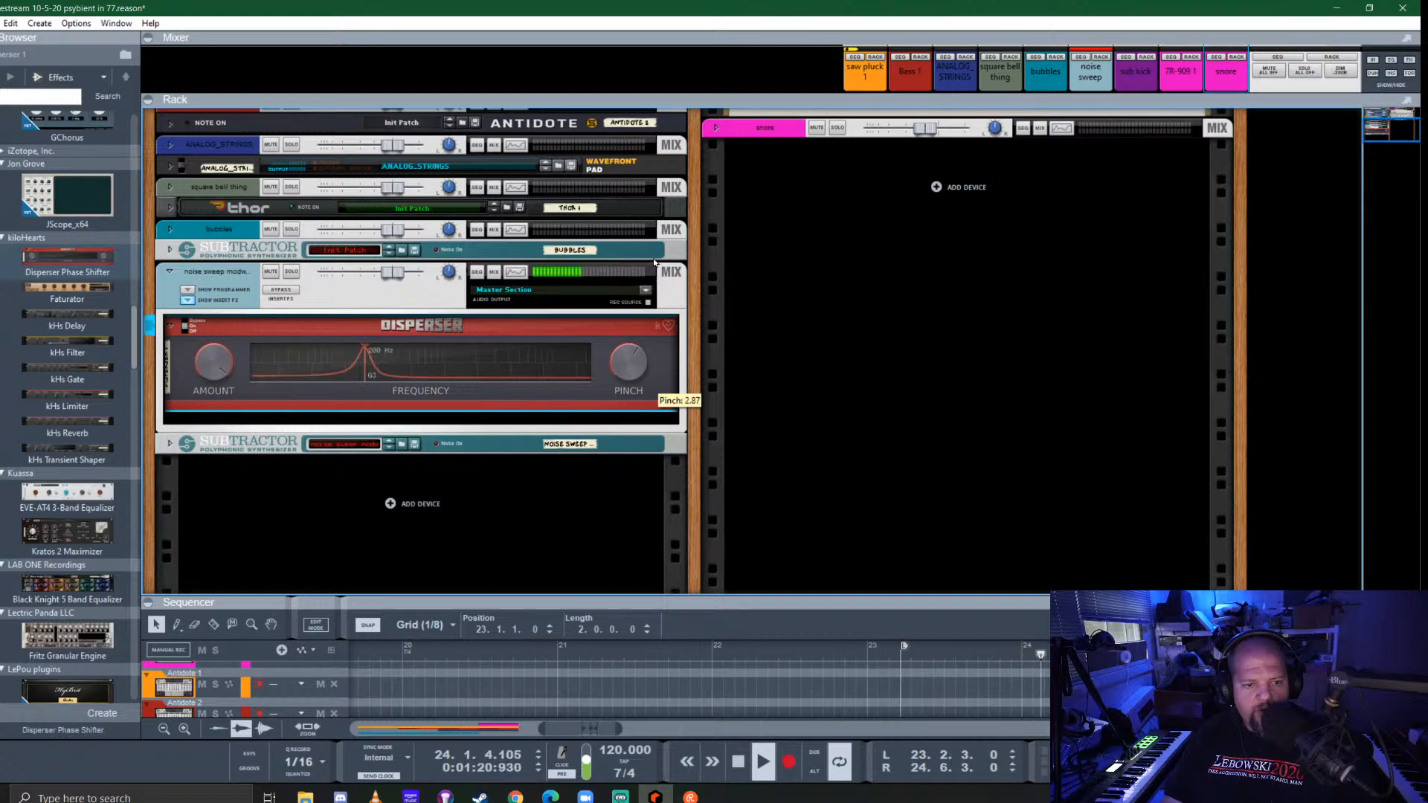
{"action": "left_click_drag", "start_coordinate": [364, 361], "coordinate": [399, 365]}
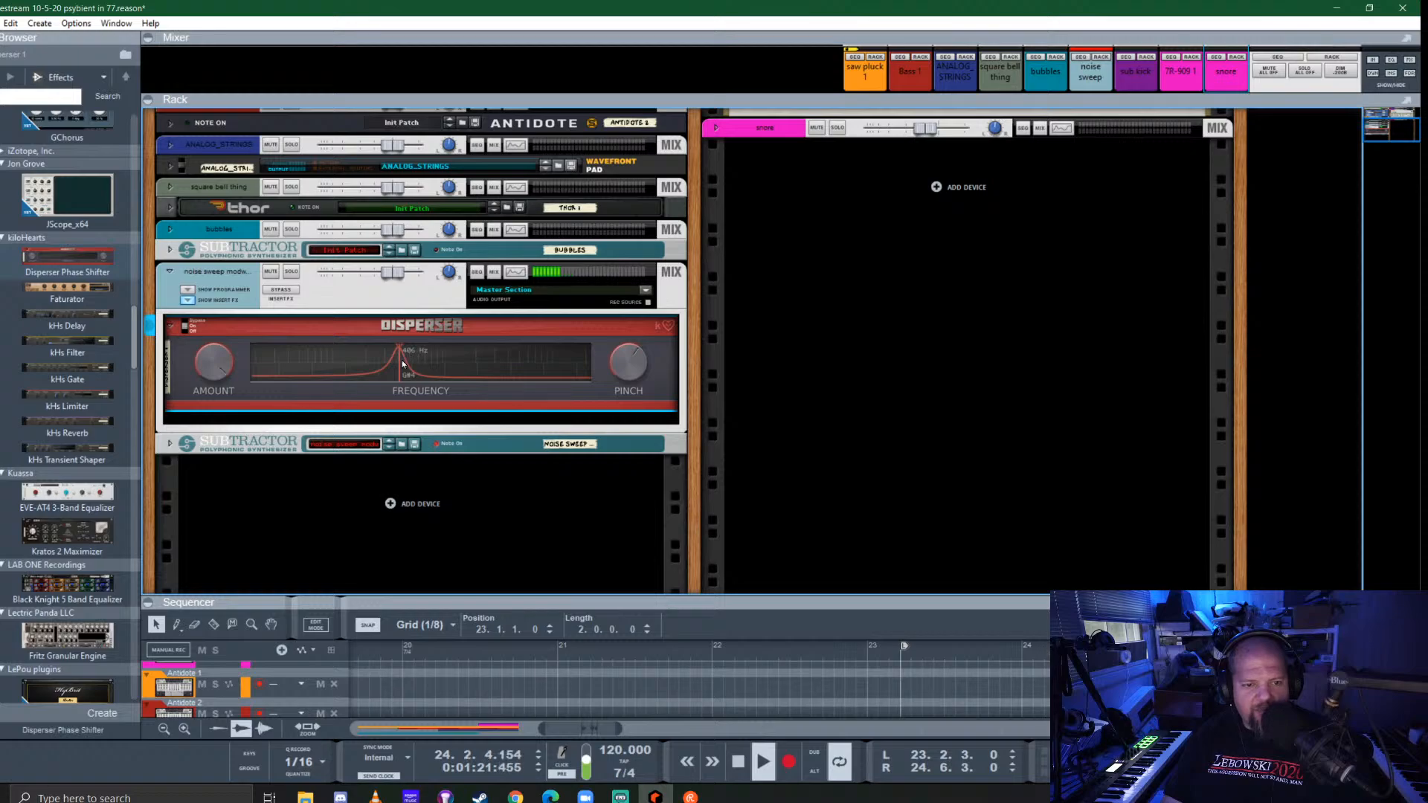
{"action": "left_click_drag", "start_coordinate": [399, 366], "coordinate": [415, 362]}
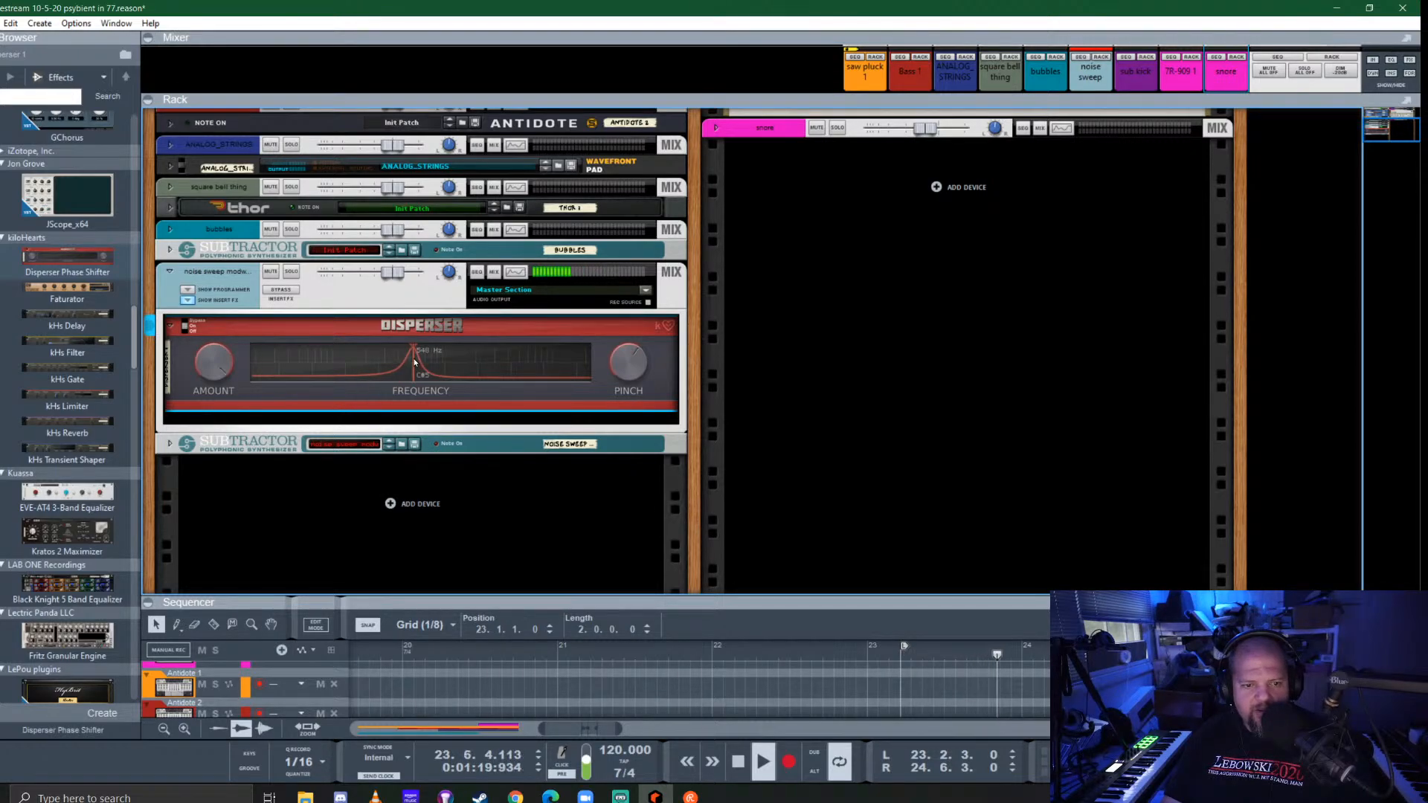
{"action": "left_click_drag", "start_coordinate": [628, 362], "coordinate": [658, 308]}
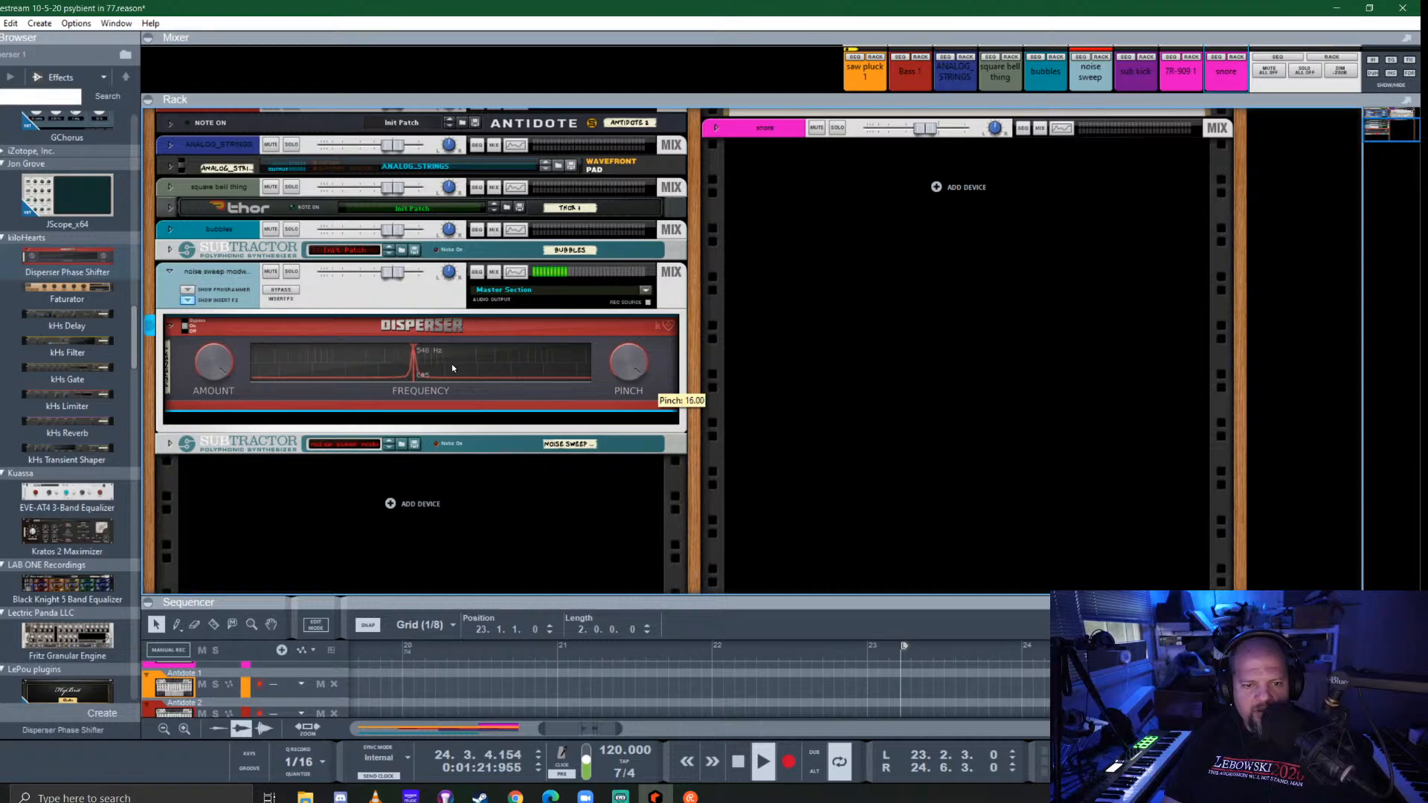
{"action": "mouse_move", "coordinate": [452, 368]}
{"action": "left_mouse_down"}
{"action": "mouse_move", "coordinate": [411, 368]}
{"action": "mouse_move", "coordinate": [442, 366]}
{"action": "left_mouse_up"}
Unfold the noise sweep Subtractor and cable its Filter Env modulation output to the Disperser's Freq input
{"action": "key", "text": "Tab"}
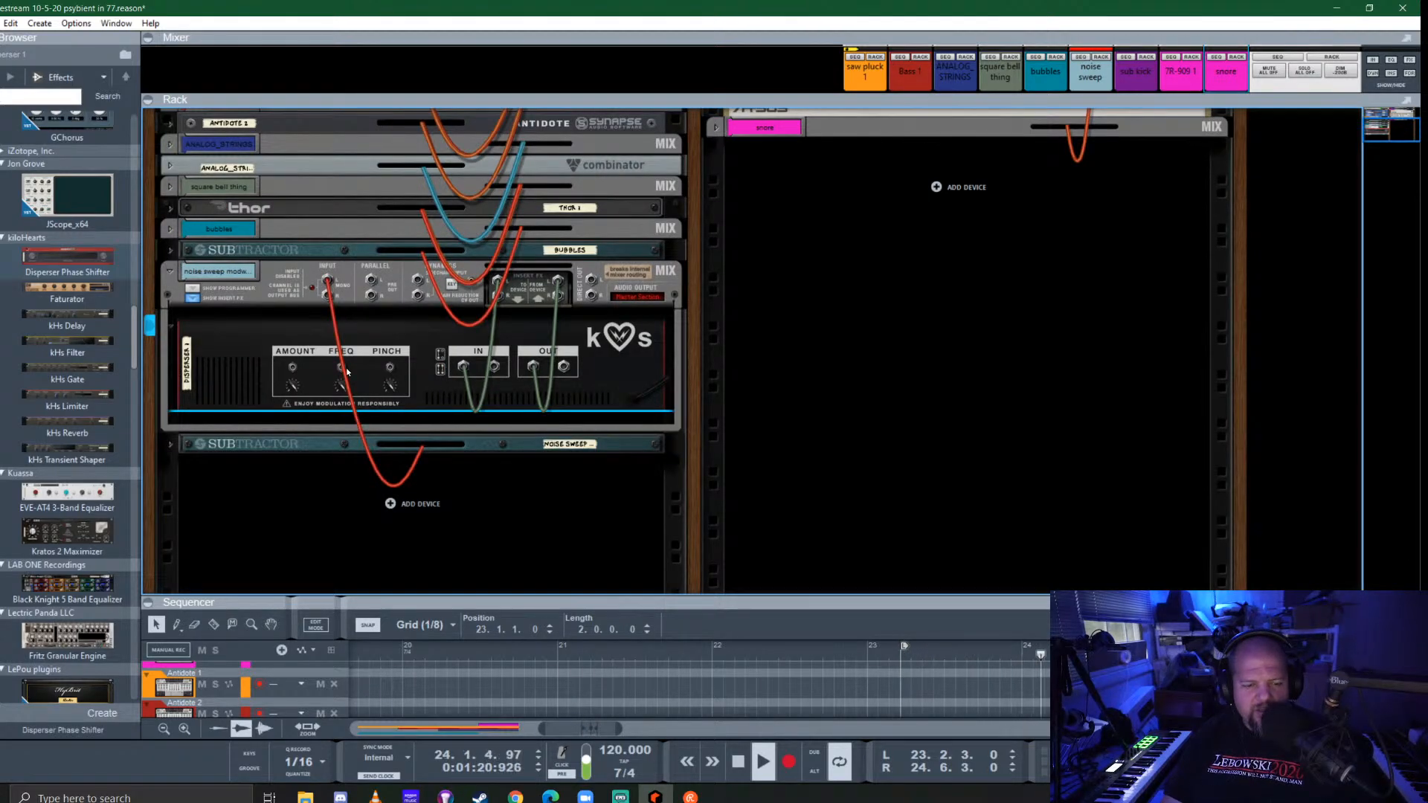
{"action": "left_click", "coordinate": [170, 447]}
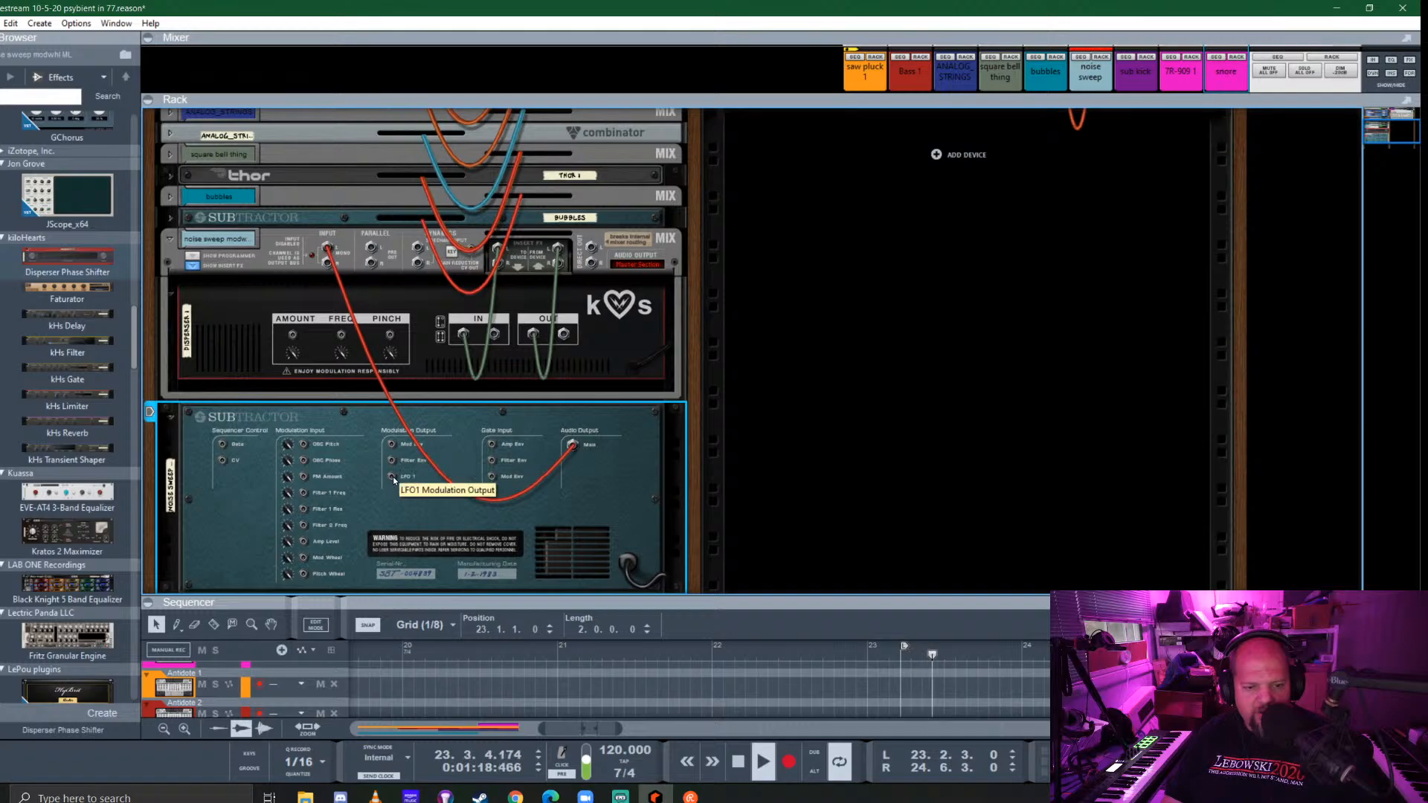
{"action": "left_click_drag", "start_coordinate": [391, 460], "coordinate": [342, 336]}
{"action": "key", "text": "Tab"}
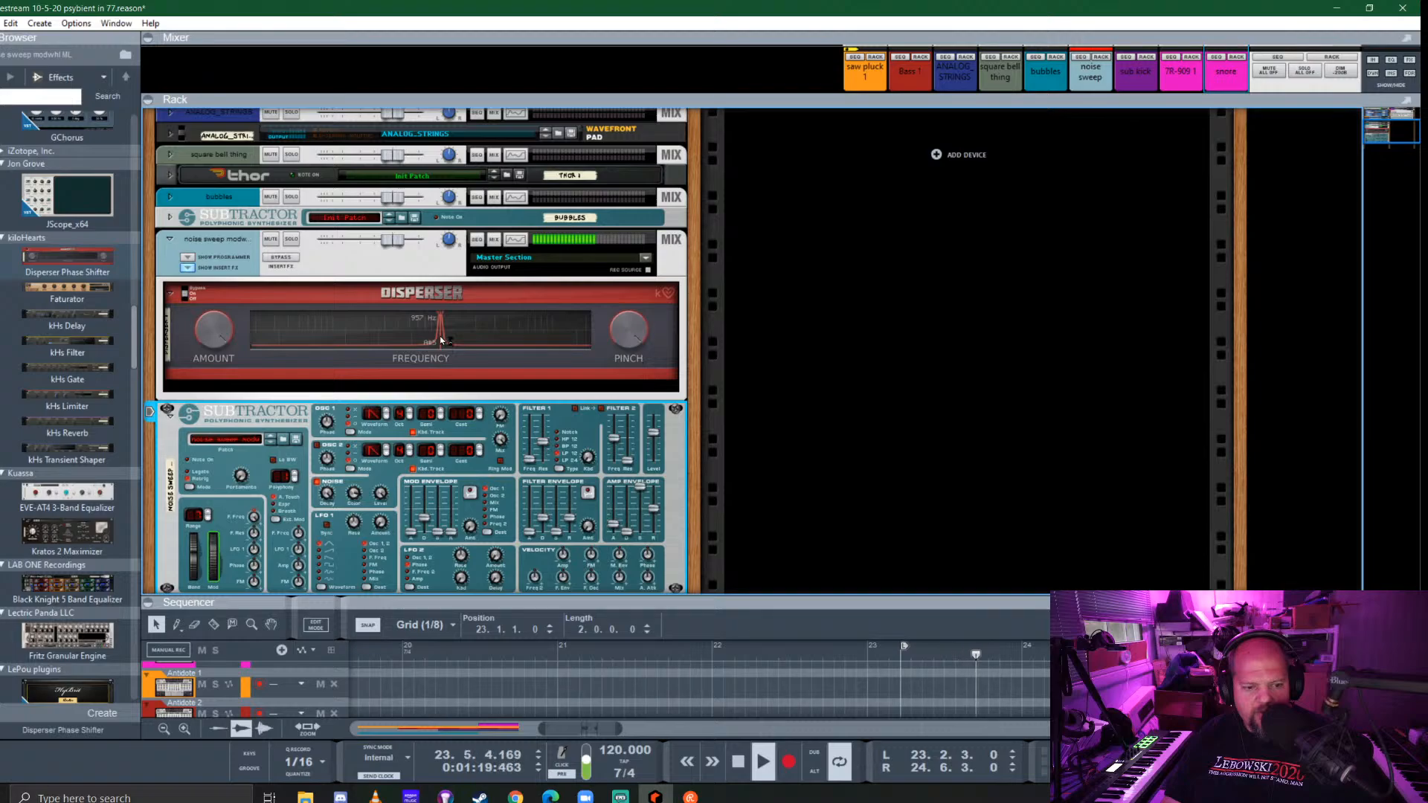
Disconnect the Filter Env cable from the Disperser's Freq input
{"action": "key", "text": "Tab"}
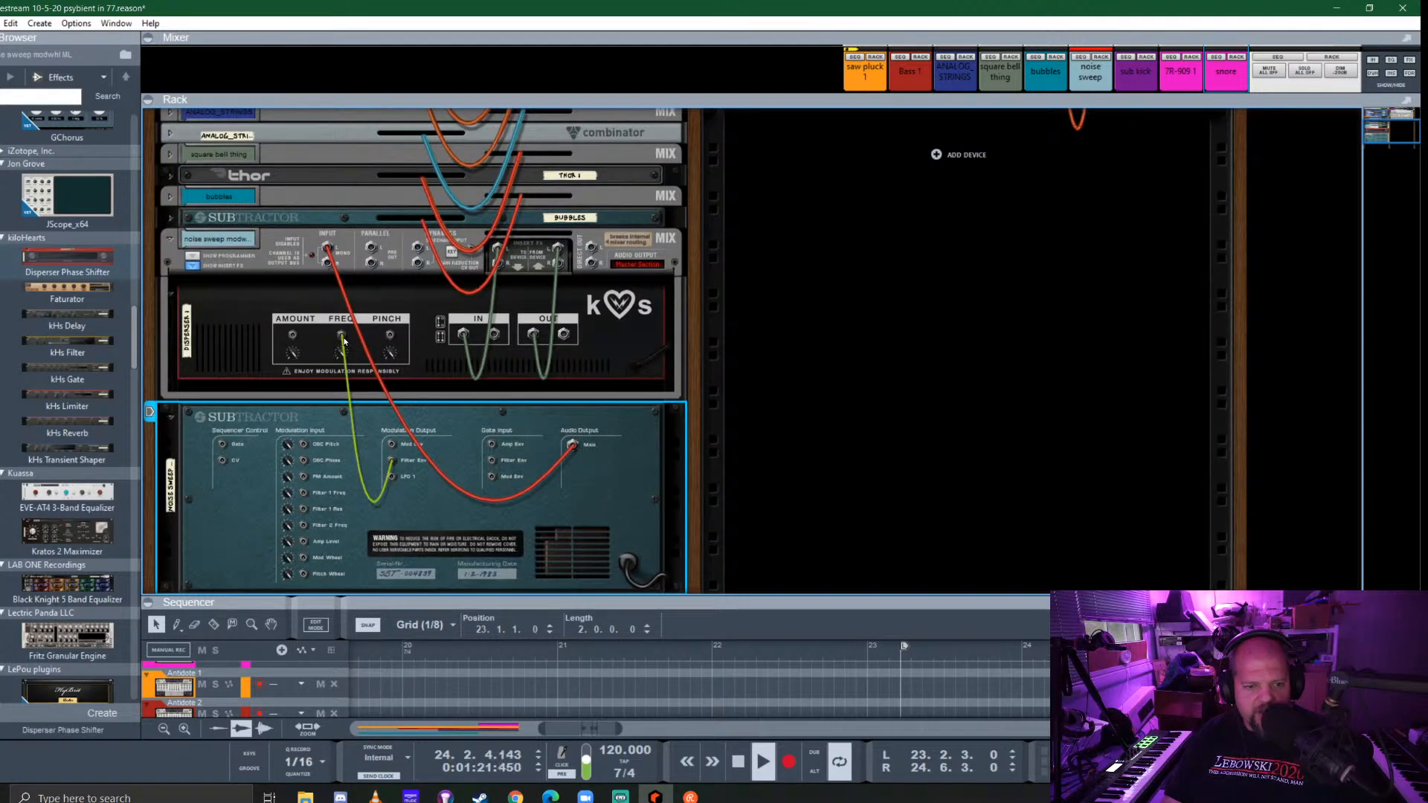
{"action": "left_click_drag", "start_coordinate": [341, 336], "coordinate": [507, 413]}
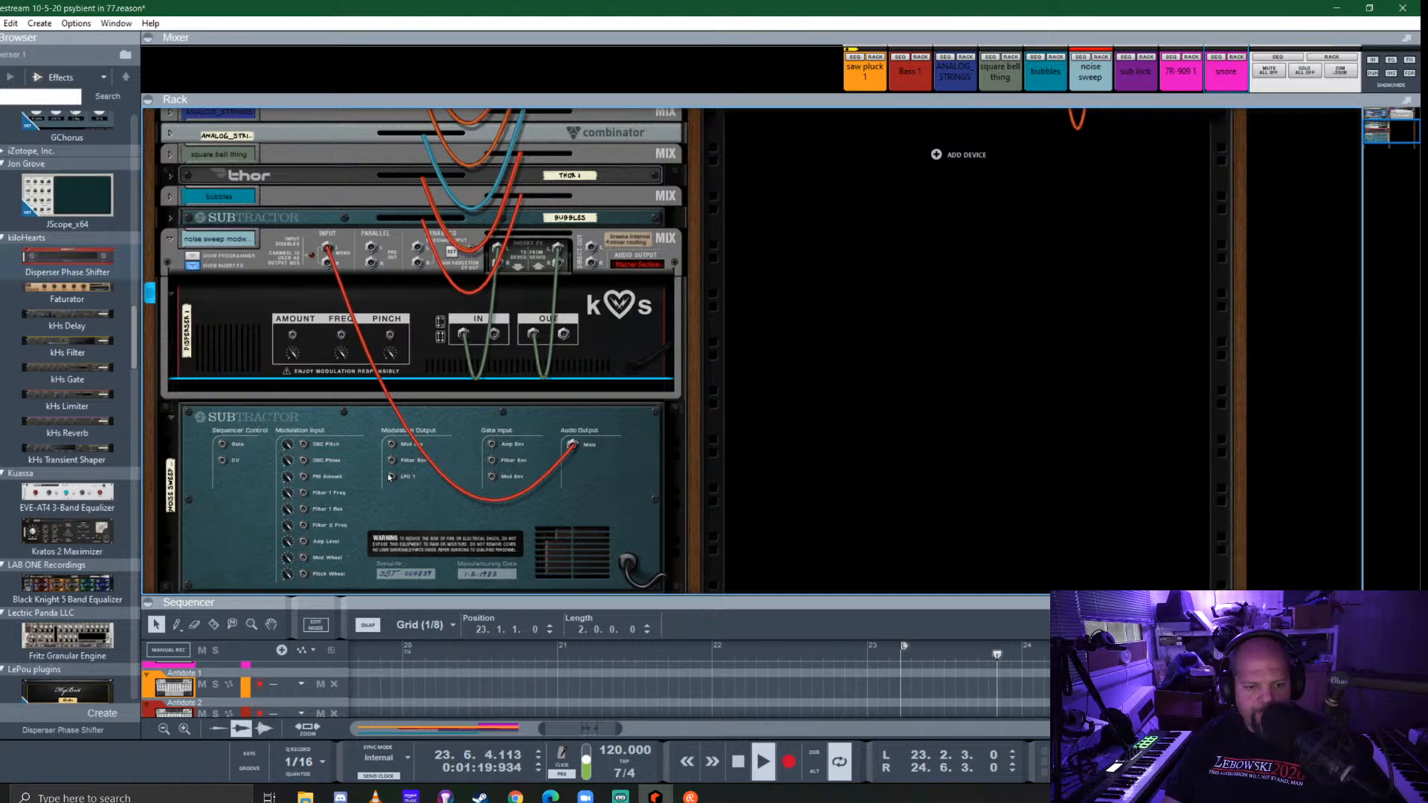
{"action": "key", "text": "Tab"}
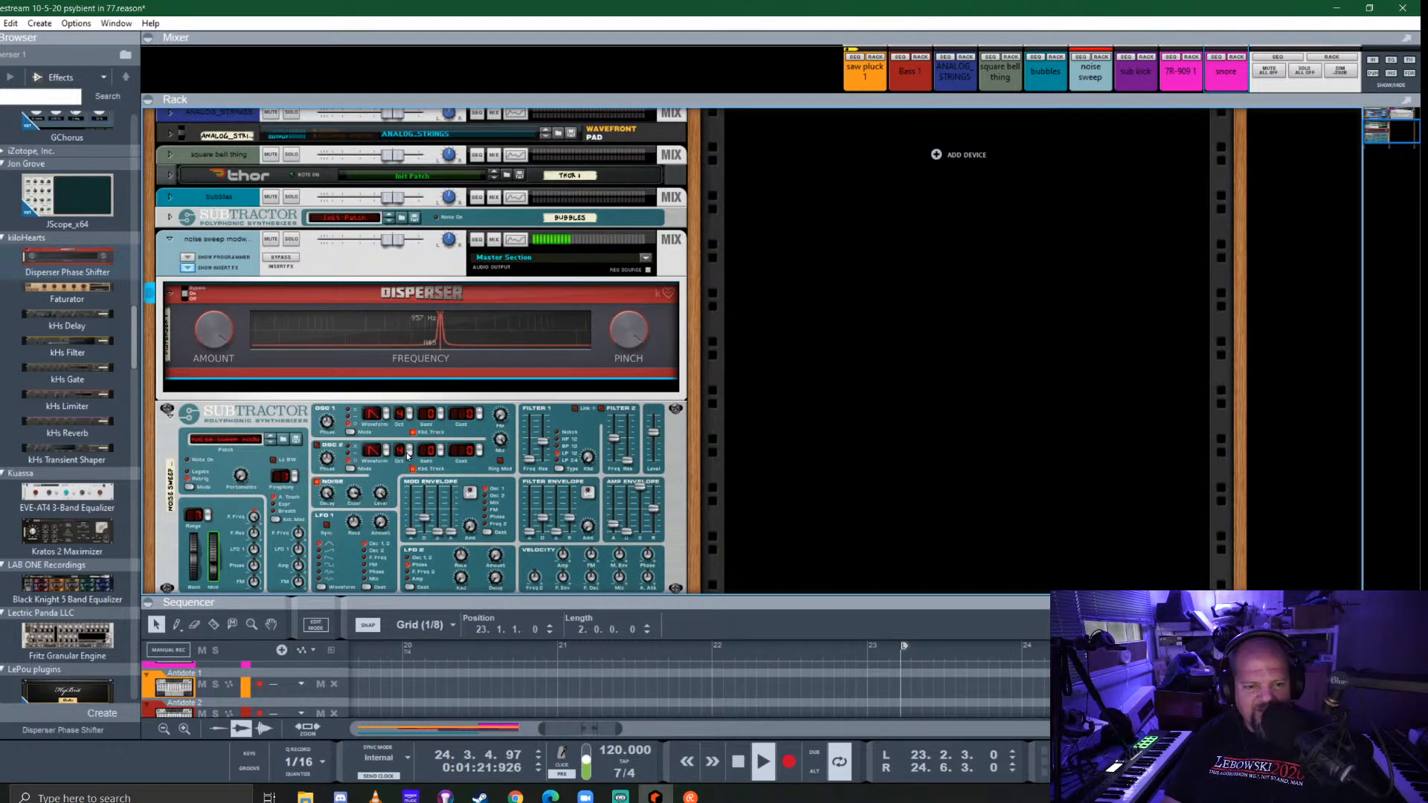
Cable the Subtractor's LFO 1 modulation output to the Disperser's Freq input and check the LFO 1 rate and mod envelope settings
{"action": "key", "text": "Tab"}
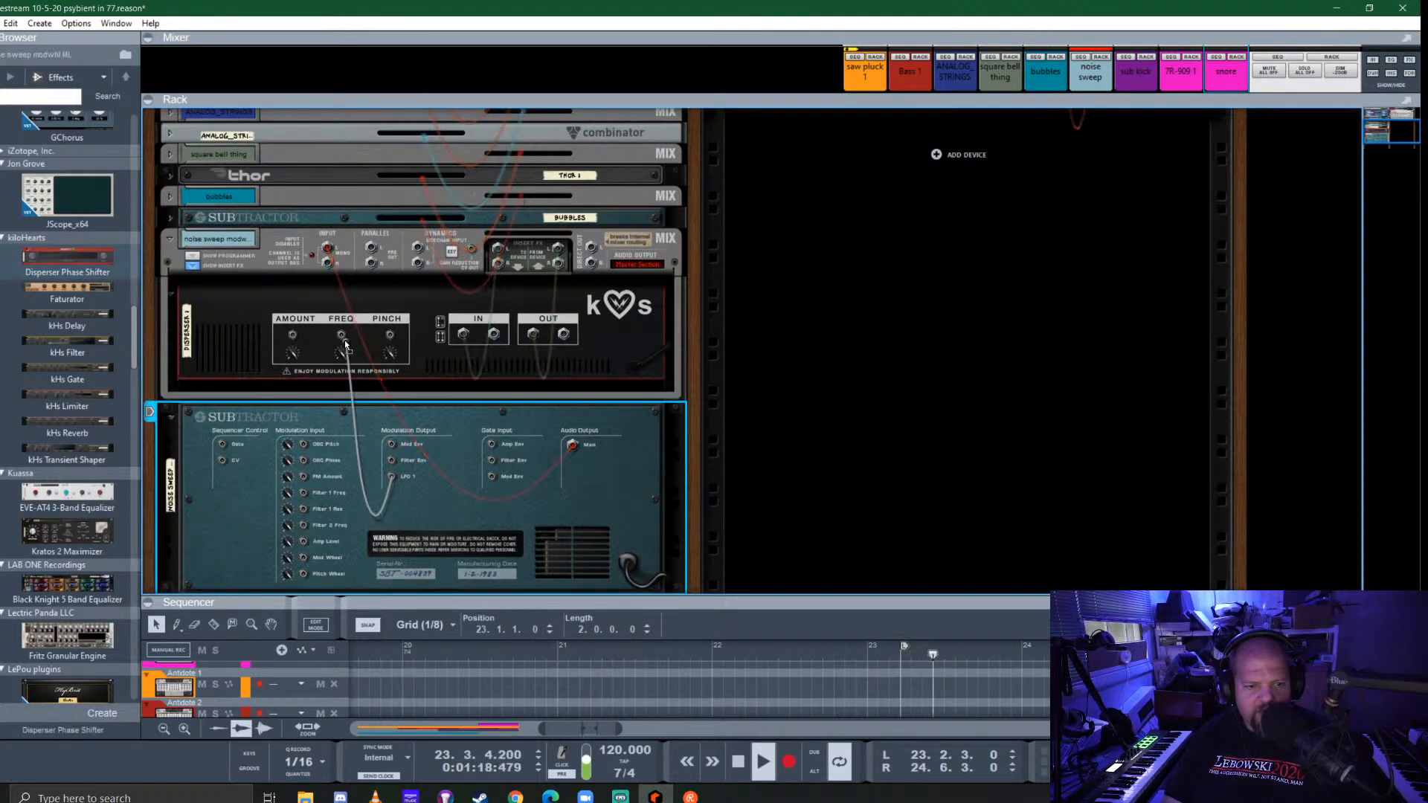
{"action": "key", "text": "Tab"}
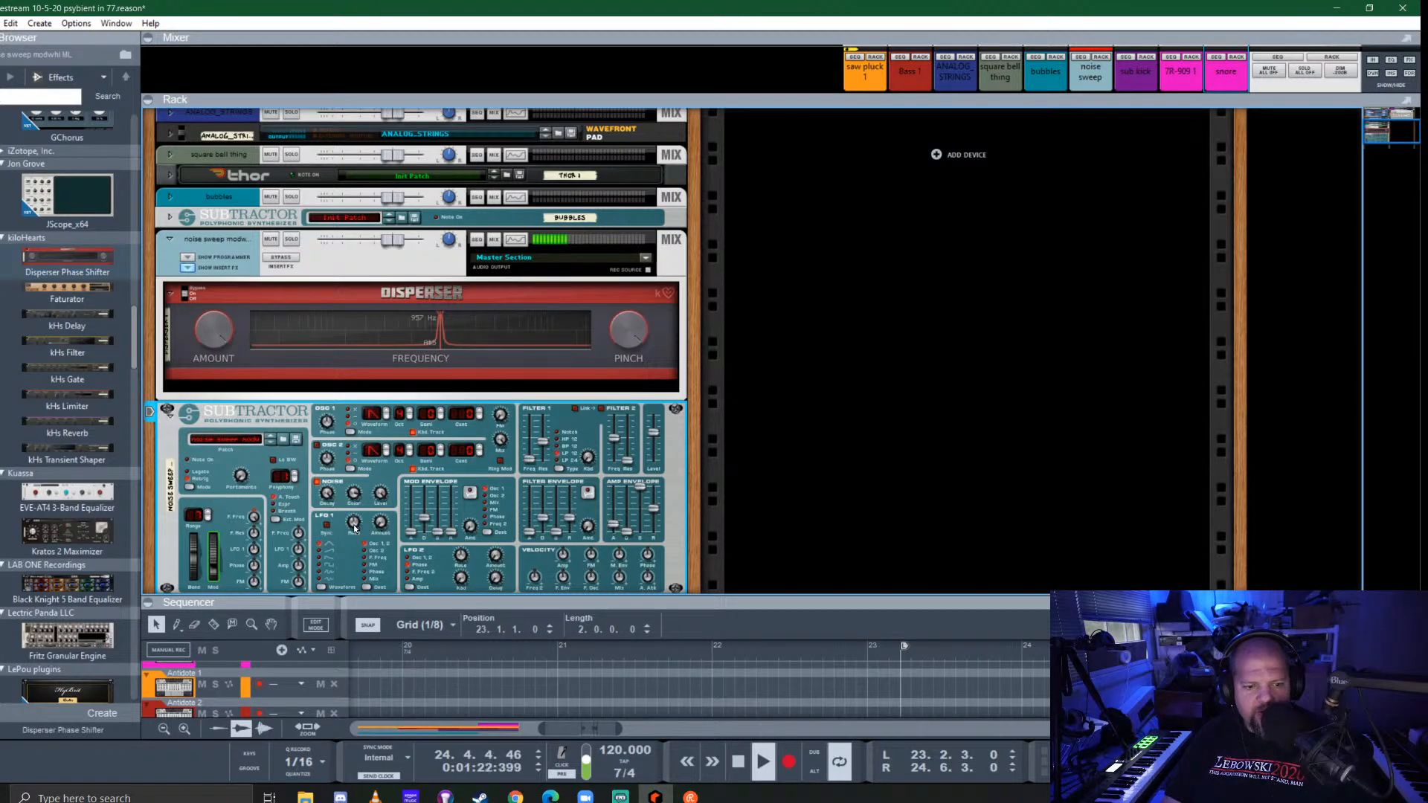
{"action": "mouse_move", "coordinate": [354, 536]}
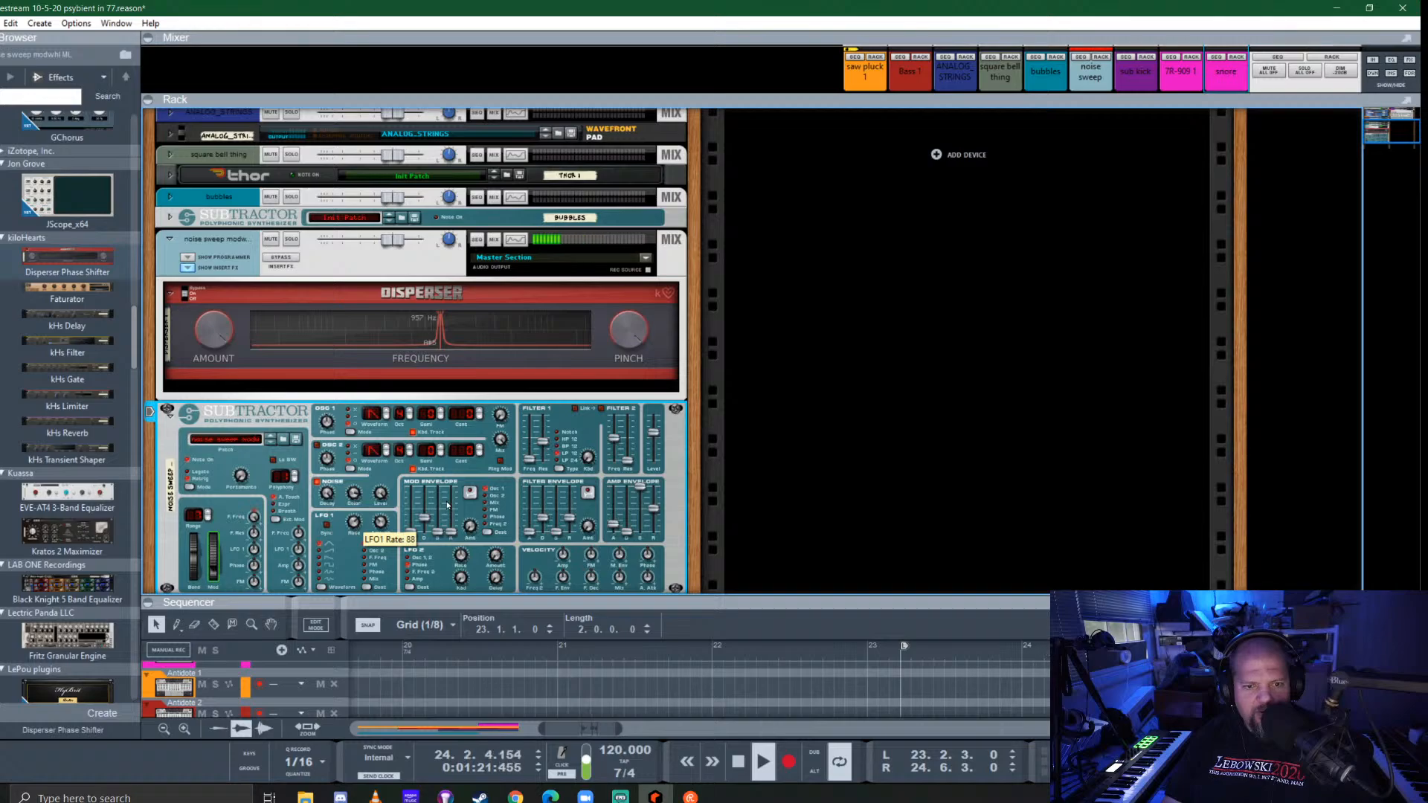
{"action": "mouse_move", "coordinate": [438, 520]}
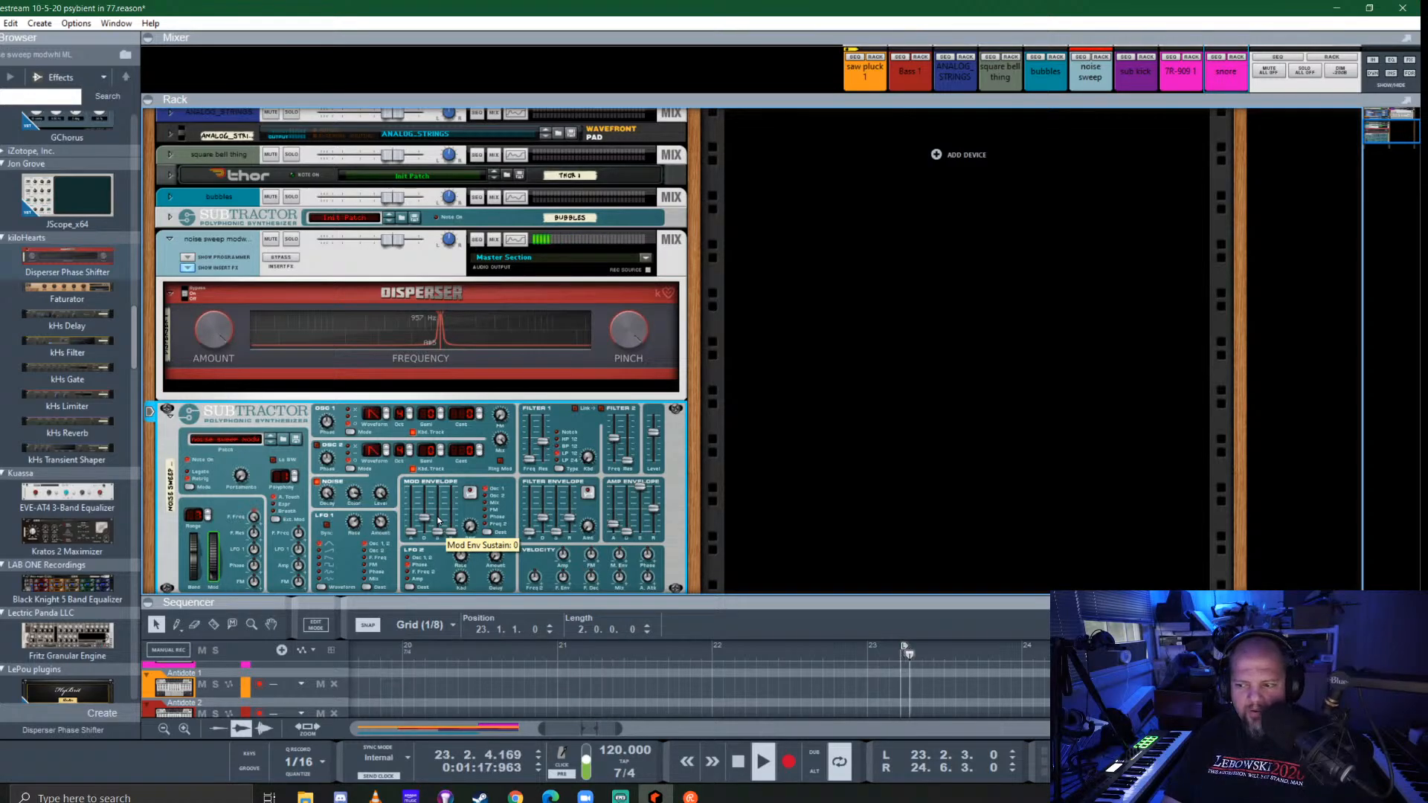
{"action": "mouse_move", "coordinate": [429, 495]}
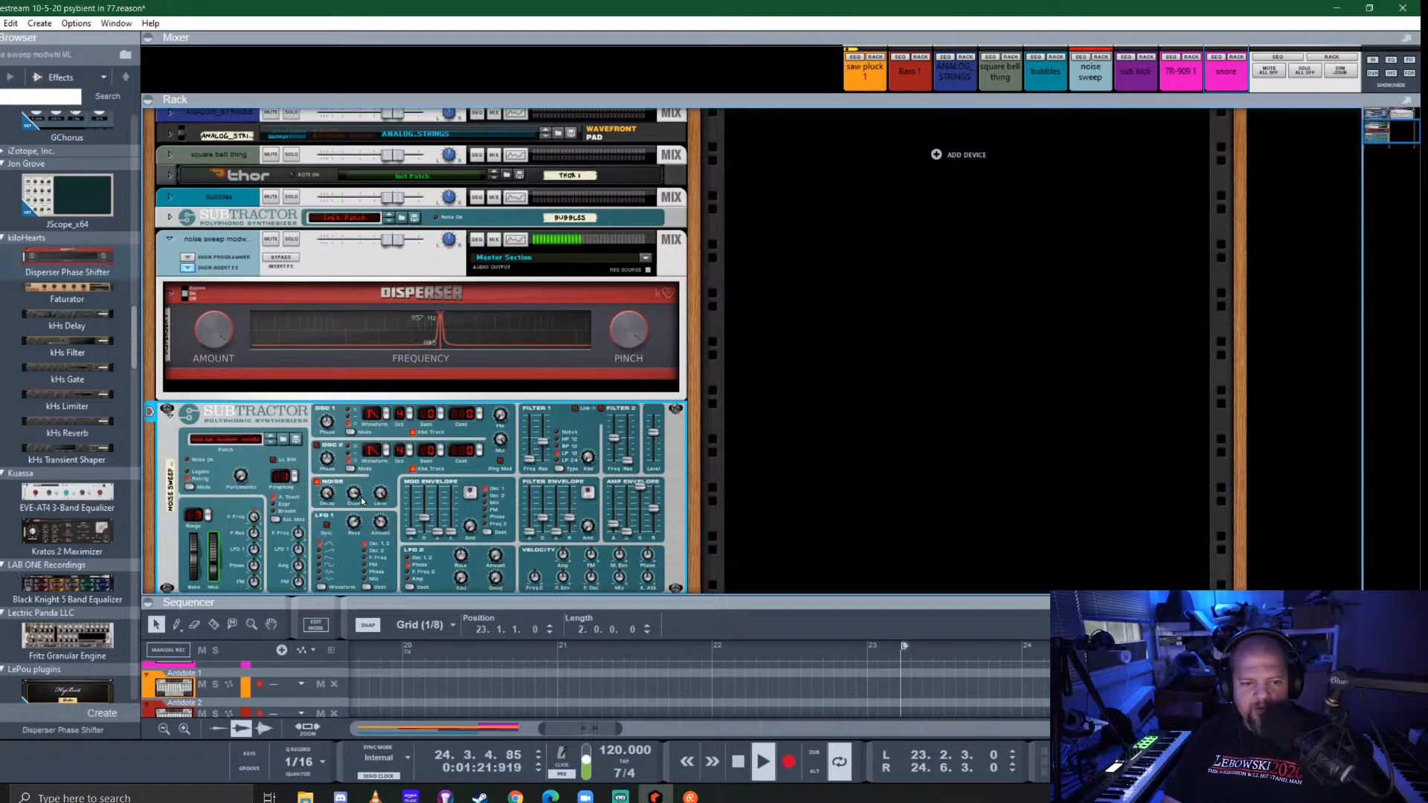
{"action": "key", "text": "Tab"}
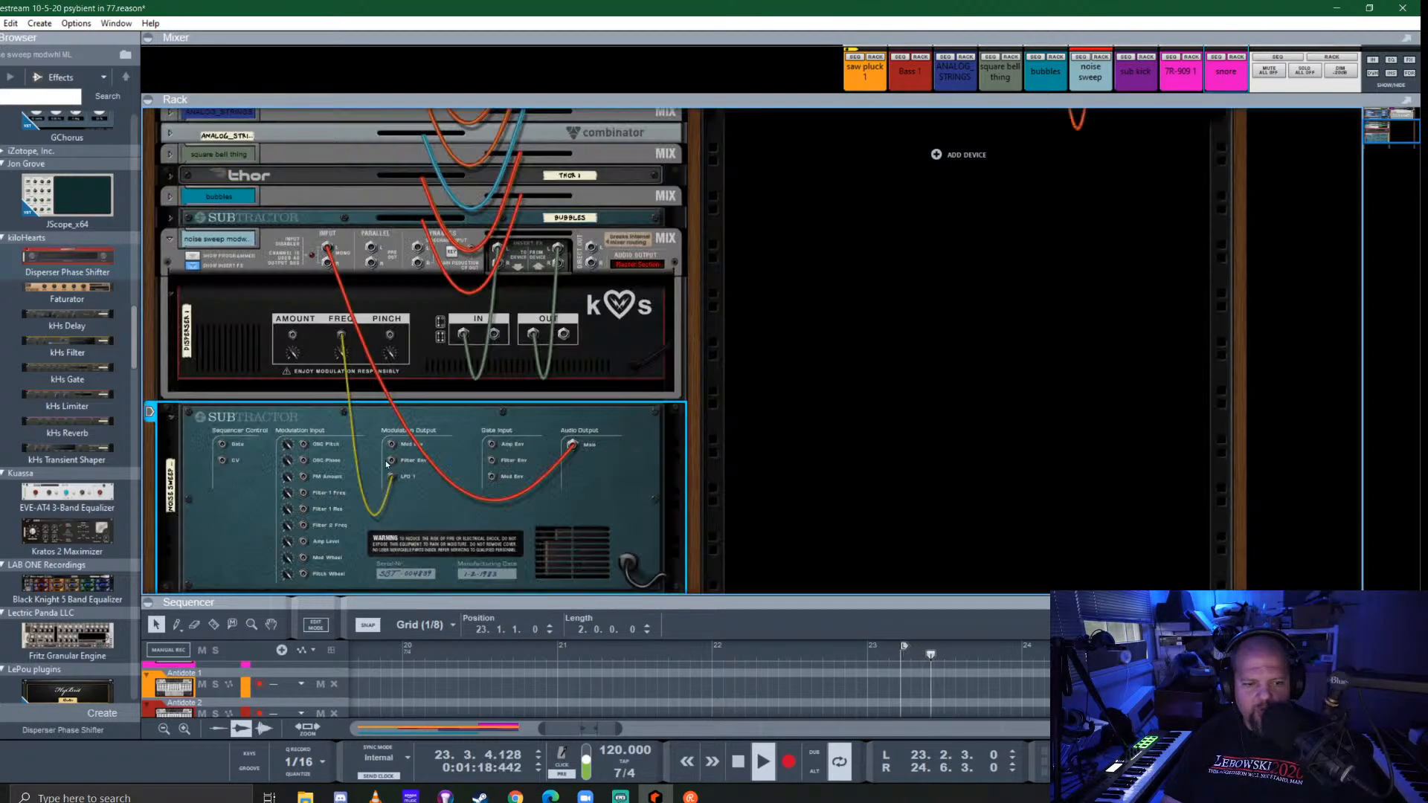
{"action": "key", "text": "Tab"}
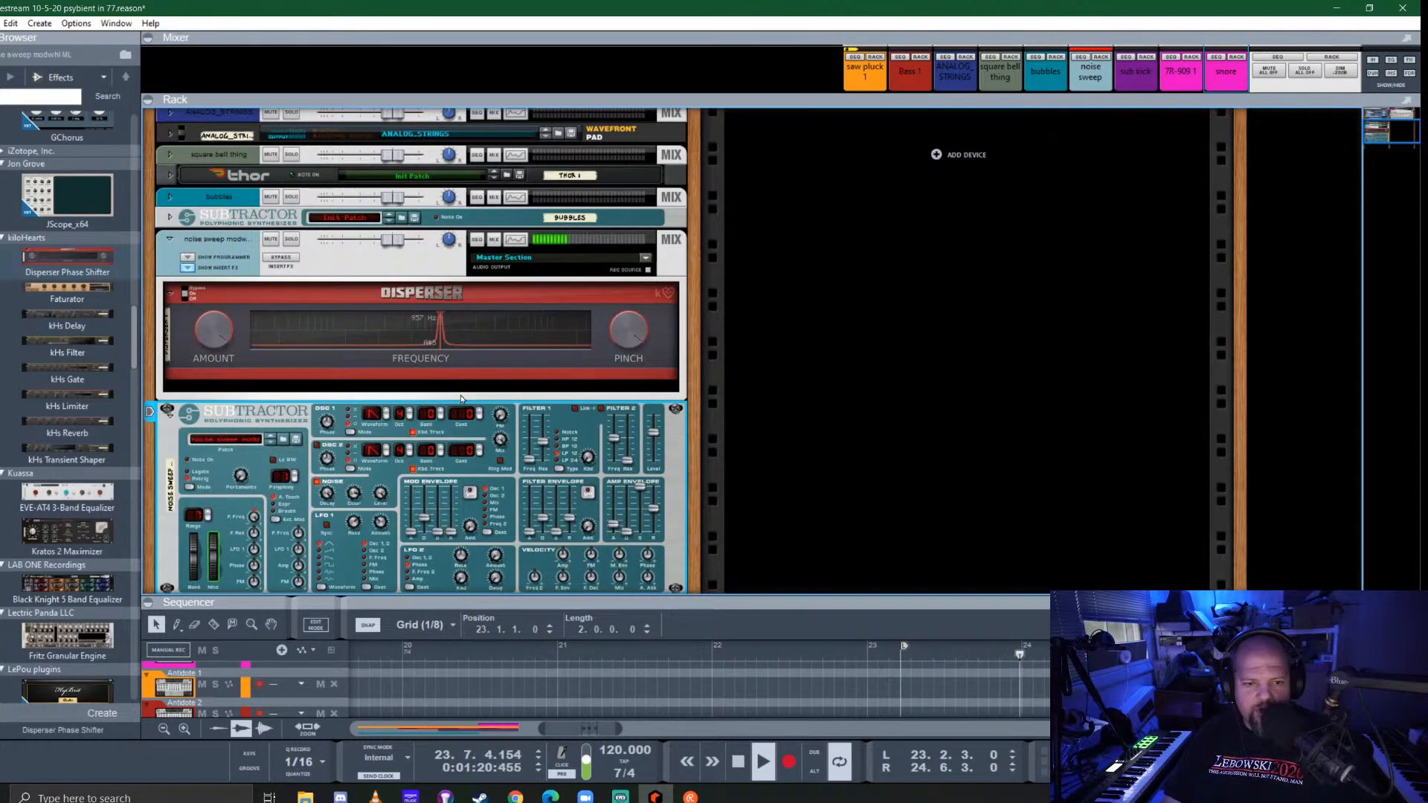
Try a much lower Pinch on the Disperser while sweeping its frequency down and back up
{"action": "left_click_drag", "start_coordinate": [435, 343], "coordinate": [313, 350]}
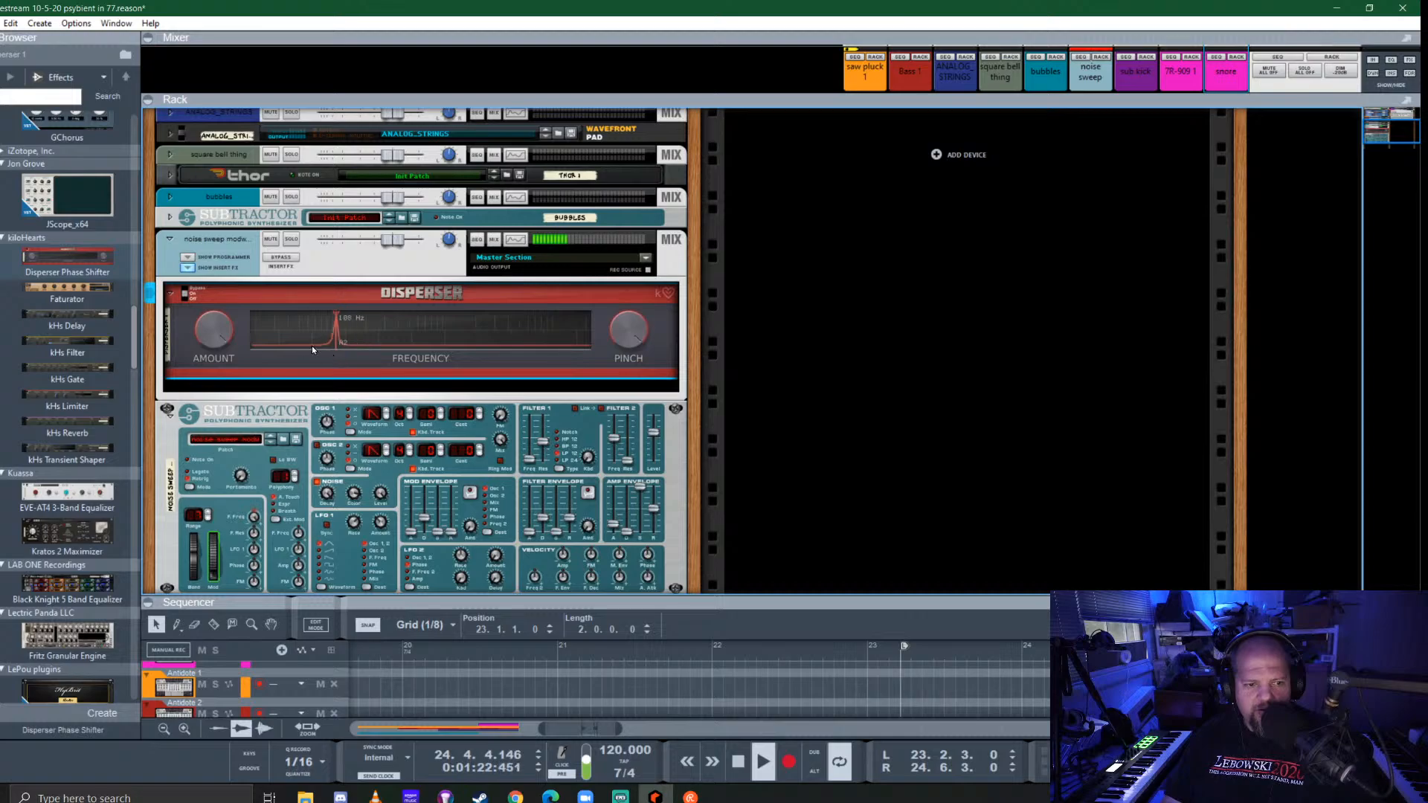
{"action": "left_click_drag", "start_coordinate": [633, 339], "coordinate": [677, 473]}
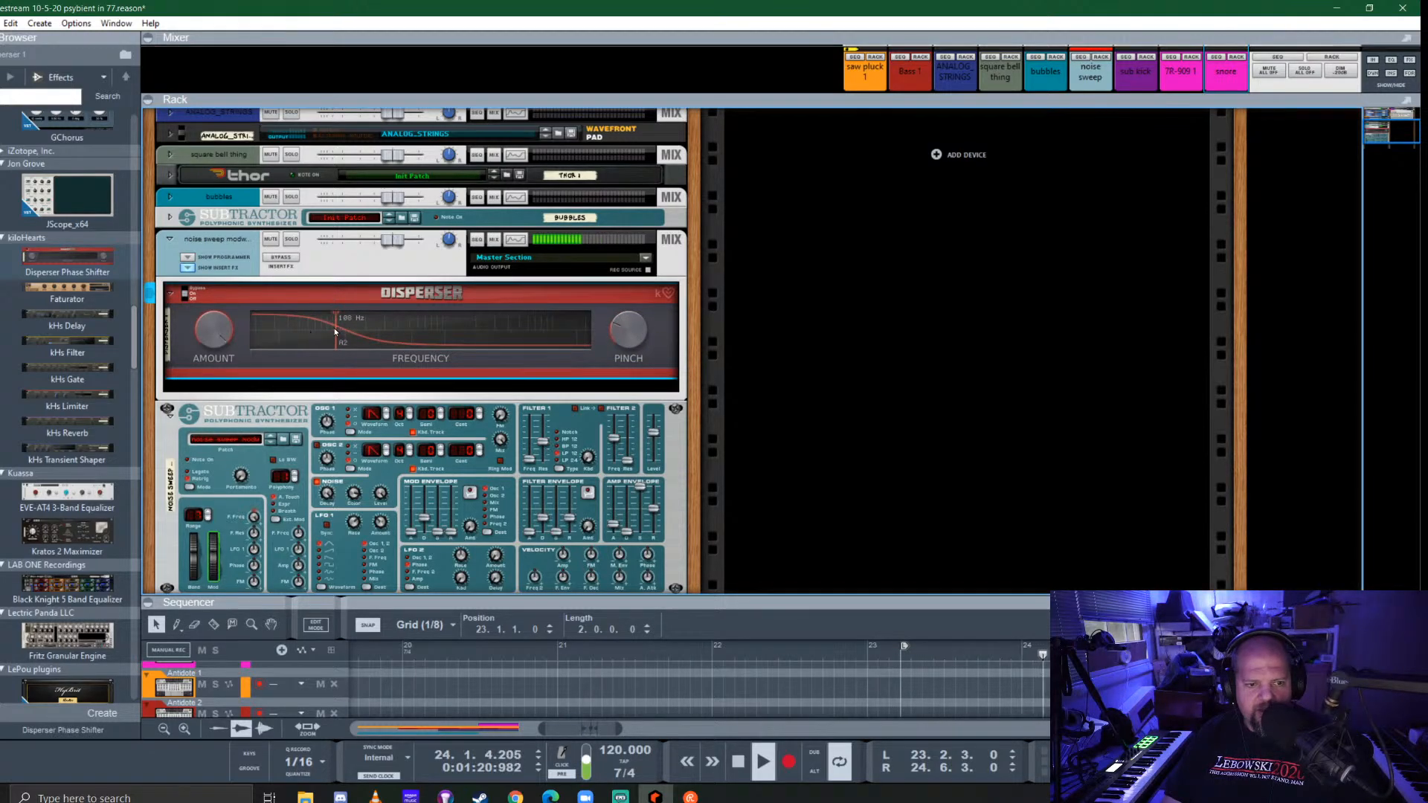
{"action": "left_click_drag", "start_coordinate": [336, 340], "coordinate": [432, 332]}
Stop playback, delete the Disperser from the noise sweep channel, and fold the Subtractor to give the sequencer more room
{"action": "key", "text": "space"}
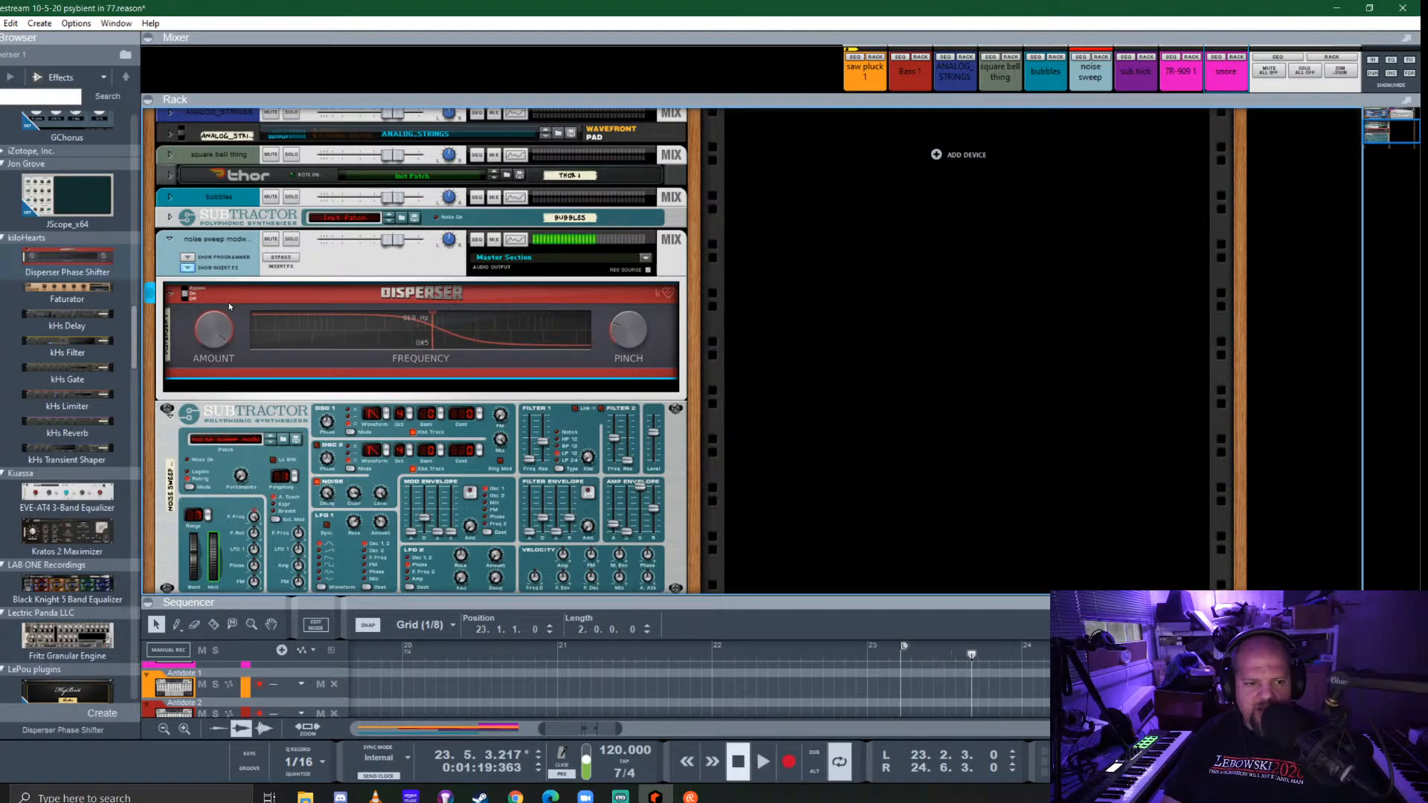
{"action": "key", "text": "Delete"}
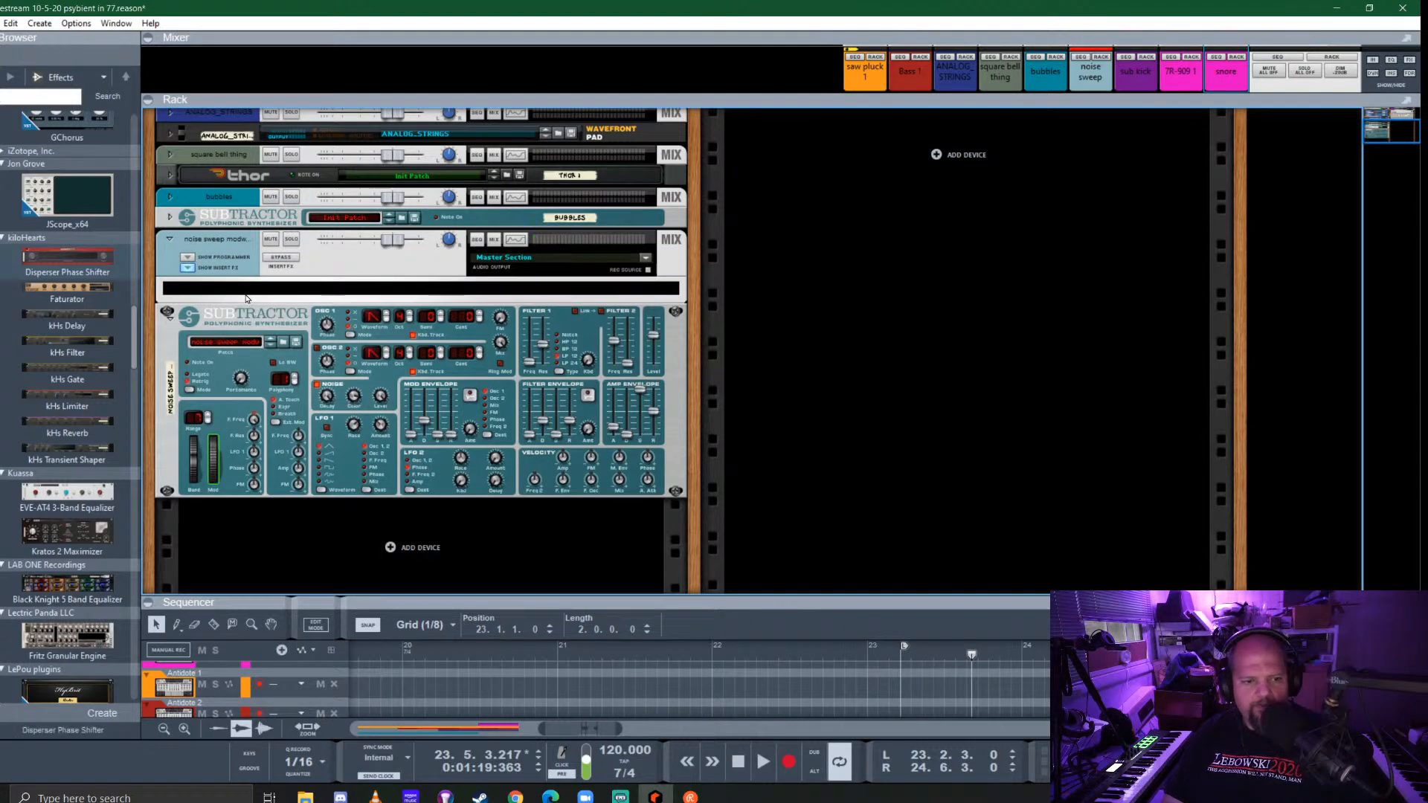
{"action": "left_click", "coordinate": [168, 313]}
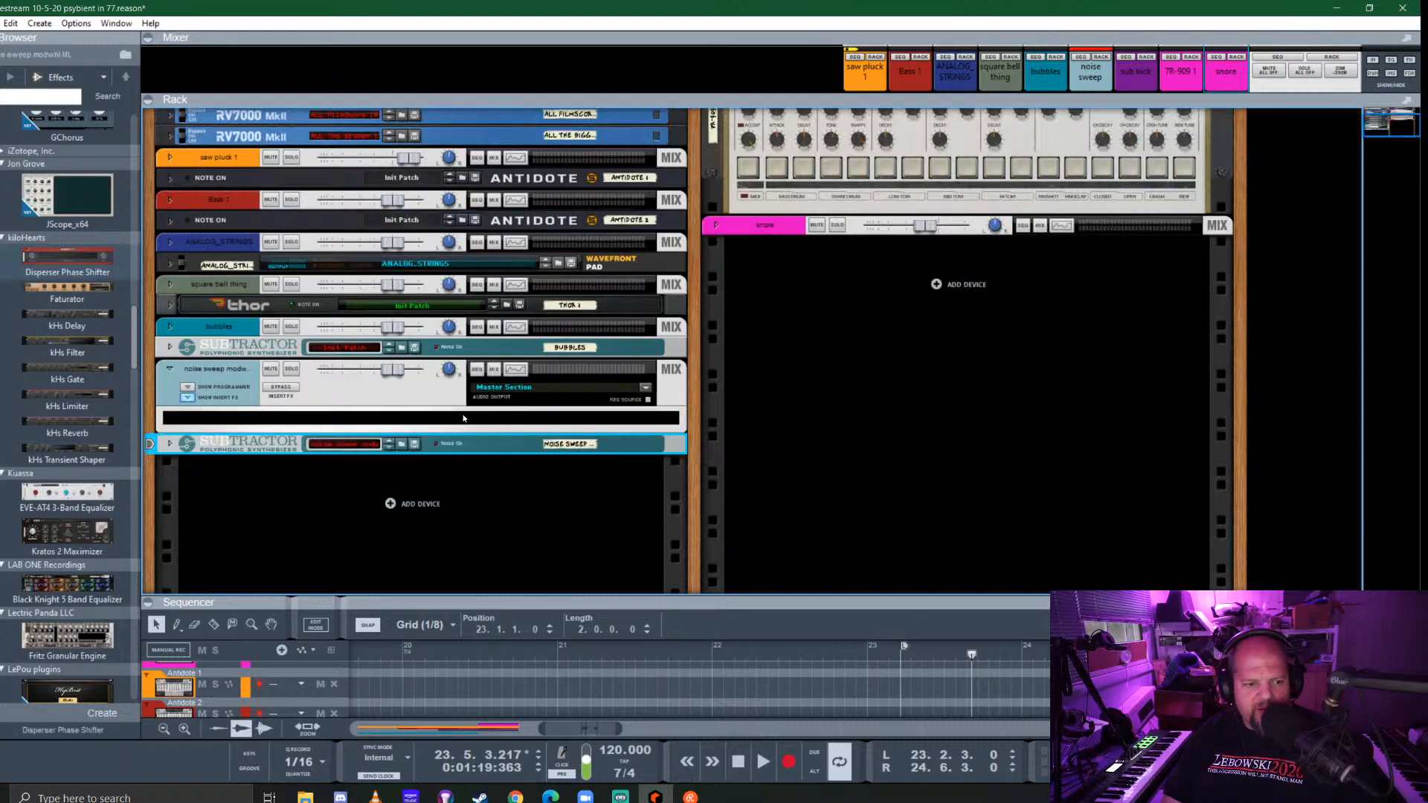
{"action": "left_click_drag", "start_coordinate": [1004, 595], "coordinate": [996, 337]}
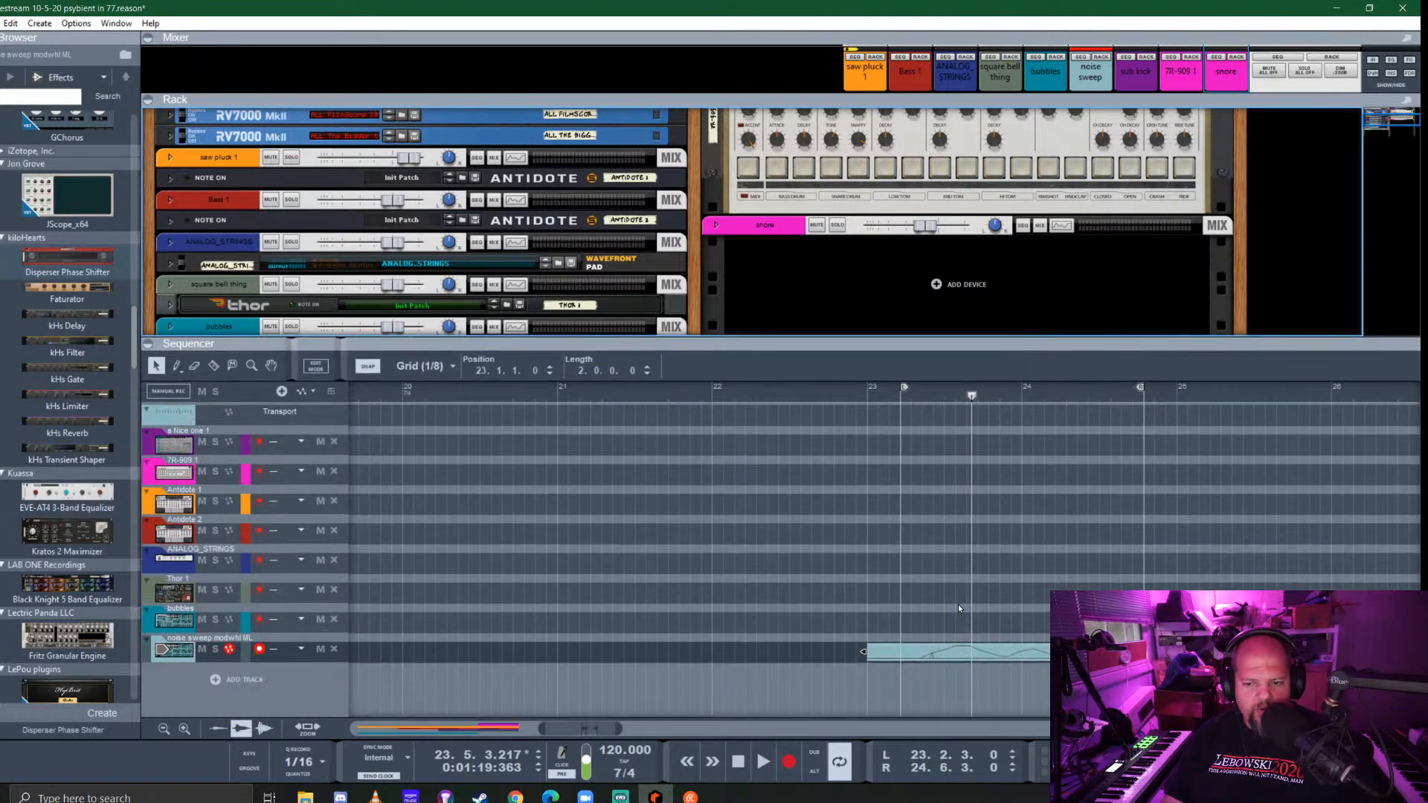
Delete the recorded noise sweep clip at bar 23 and give the rack more room
{"action": "left_click", "coordinate": [969, 653]}
{"action": "key", "text": "Delete"}
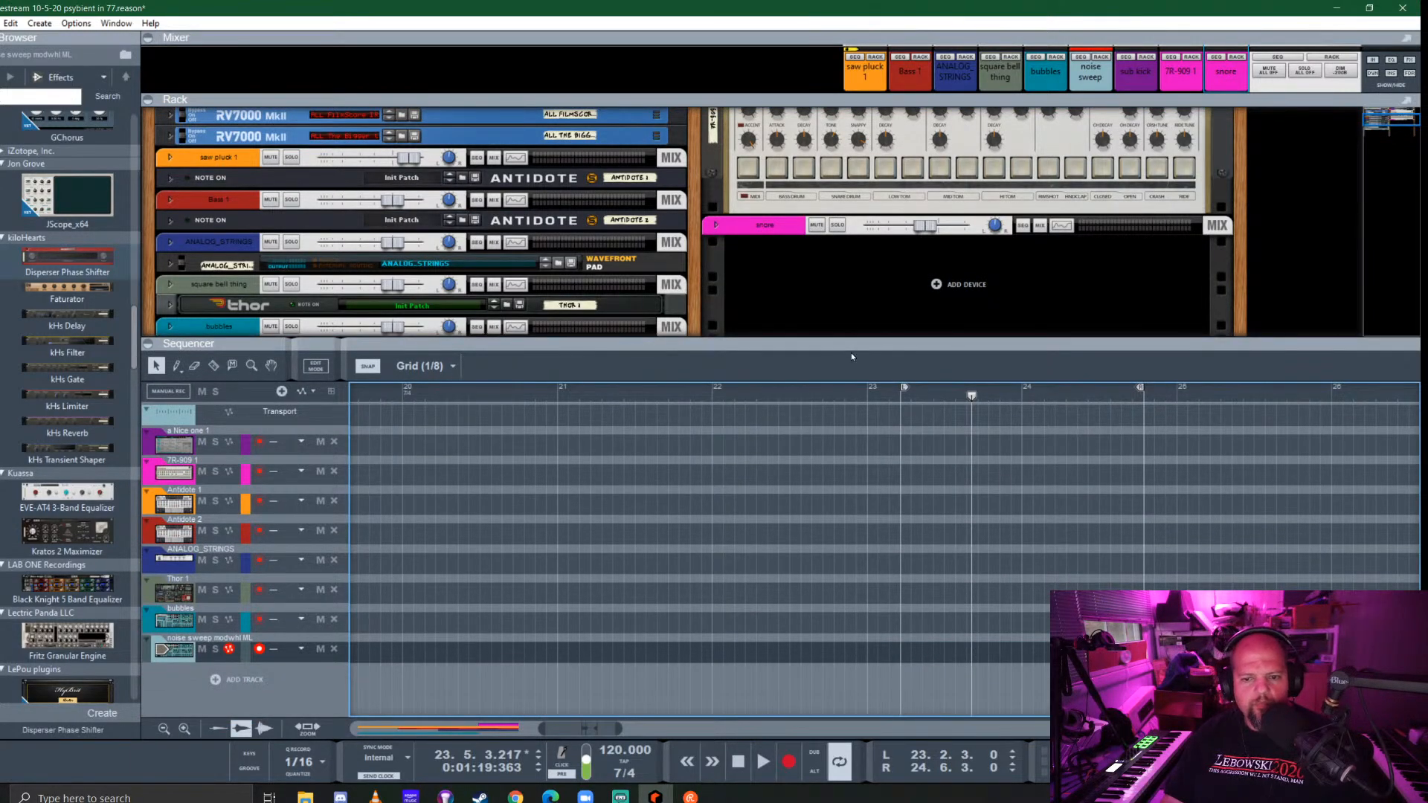
{"action": "left_click_drag", "start_coordinate": [850, 337], "coordinate": [825, 531]}
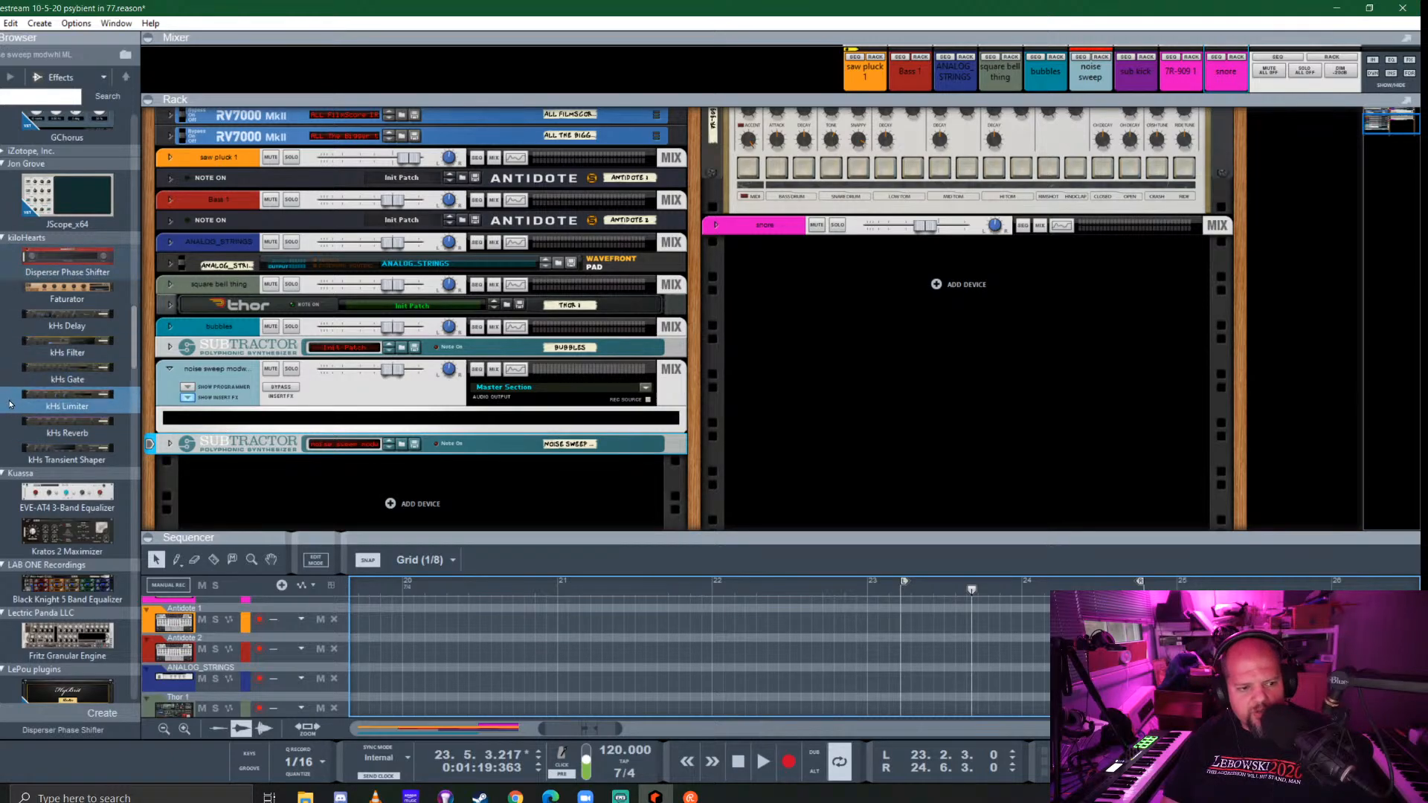
Add ValhallaSupermassive as an insert effect on the noise sweep channel and open its editor
{"action": "scroll", "coordinate": [69, 264], "scroll_direction": "down", "scroll_amount": 10}
{"action": "left_click_drag", "start_coordinate": [80, 440], "coordinate": [422, 417]}
{"action": "left_click", "coordinate": [509, 439]}
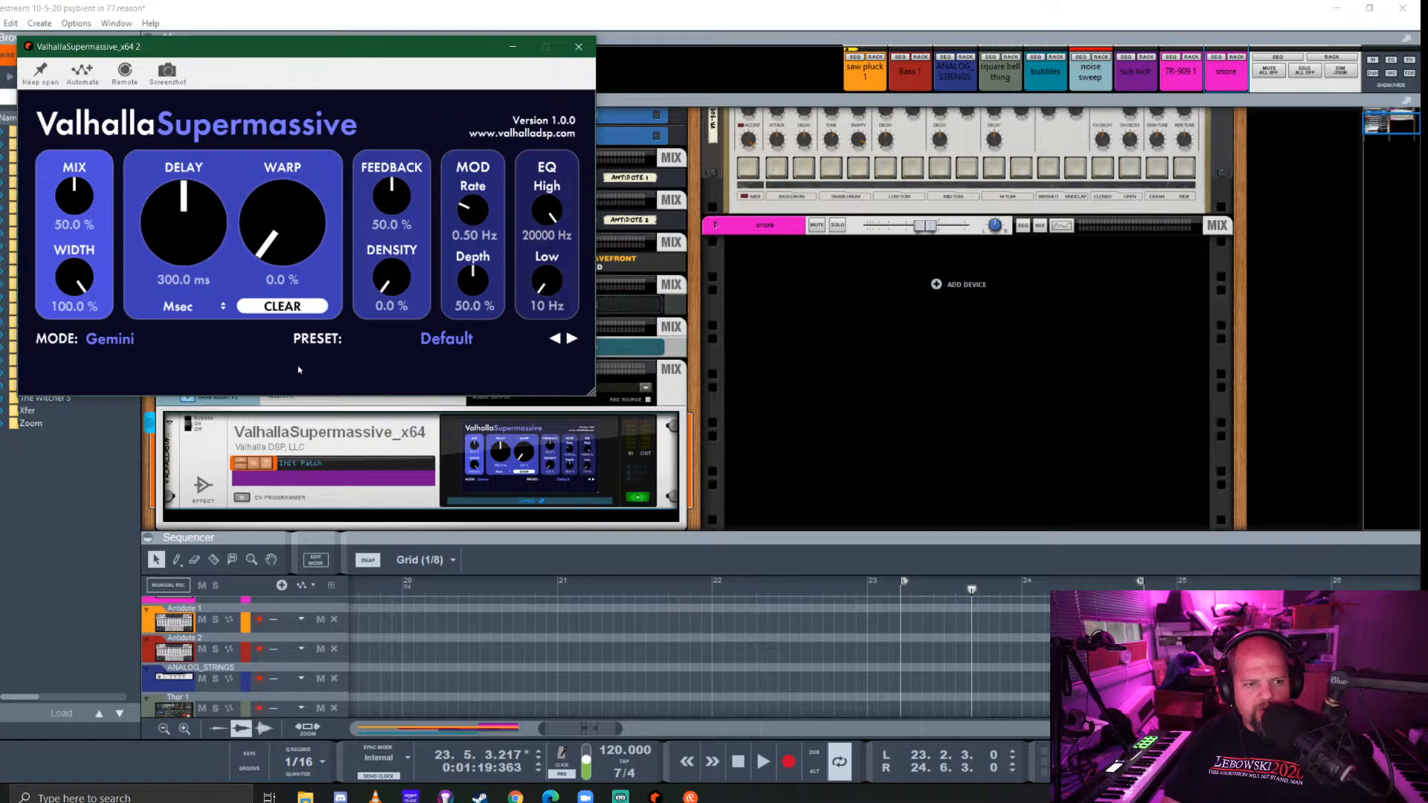
Load the Z-Massive reverb preset BensonArizona in ValhallaSupermassive, close its editor and hide the channel's insert effects
{"action": "left_click", "coordinate": [444, 339]}
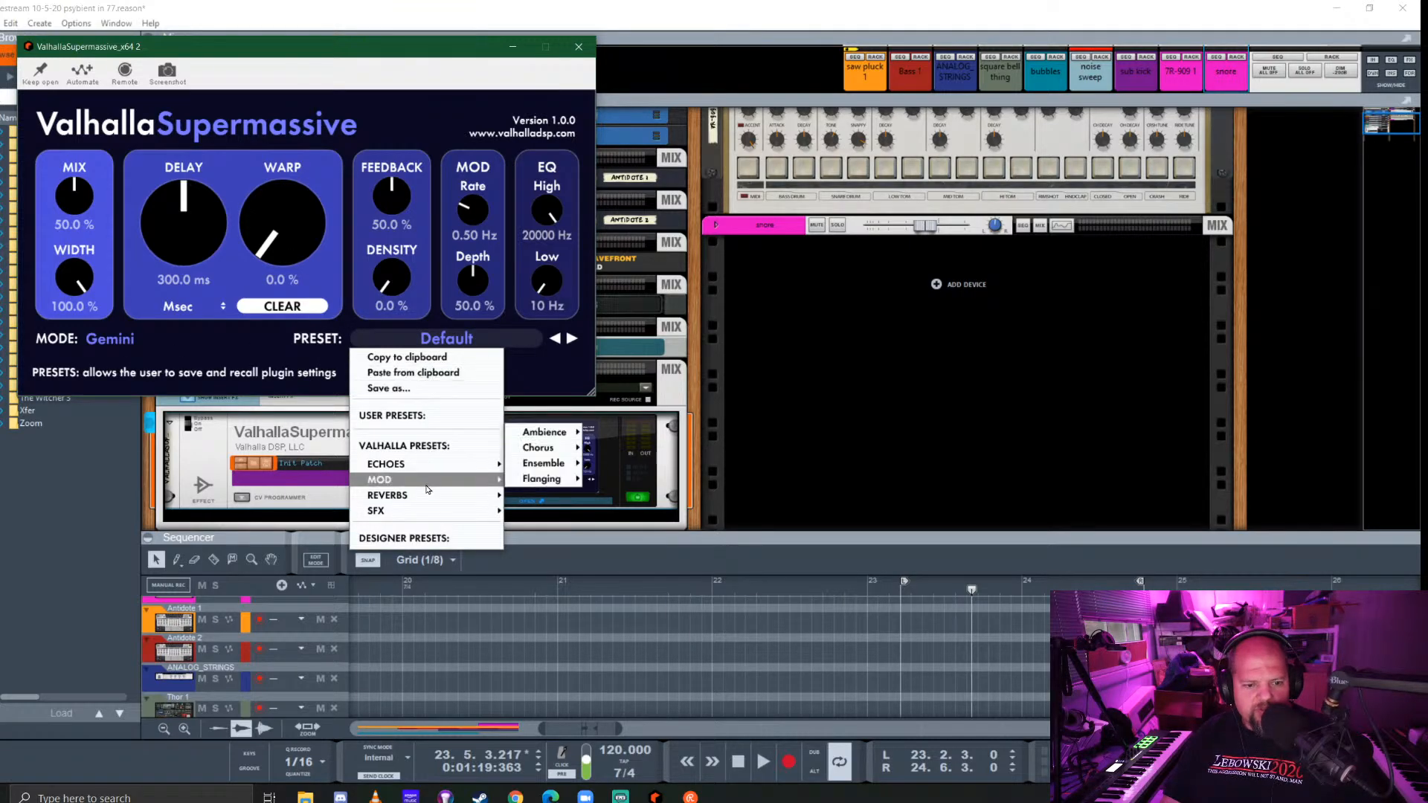
{"action": "mouse_move", "coordinate": [561, 495]}
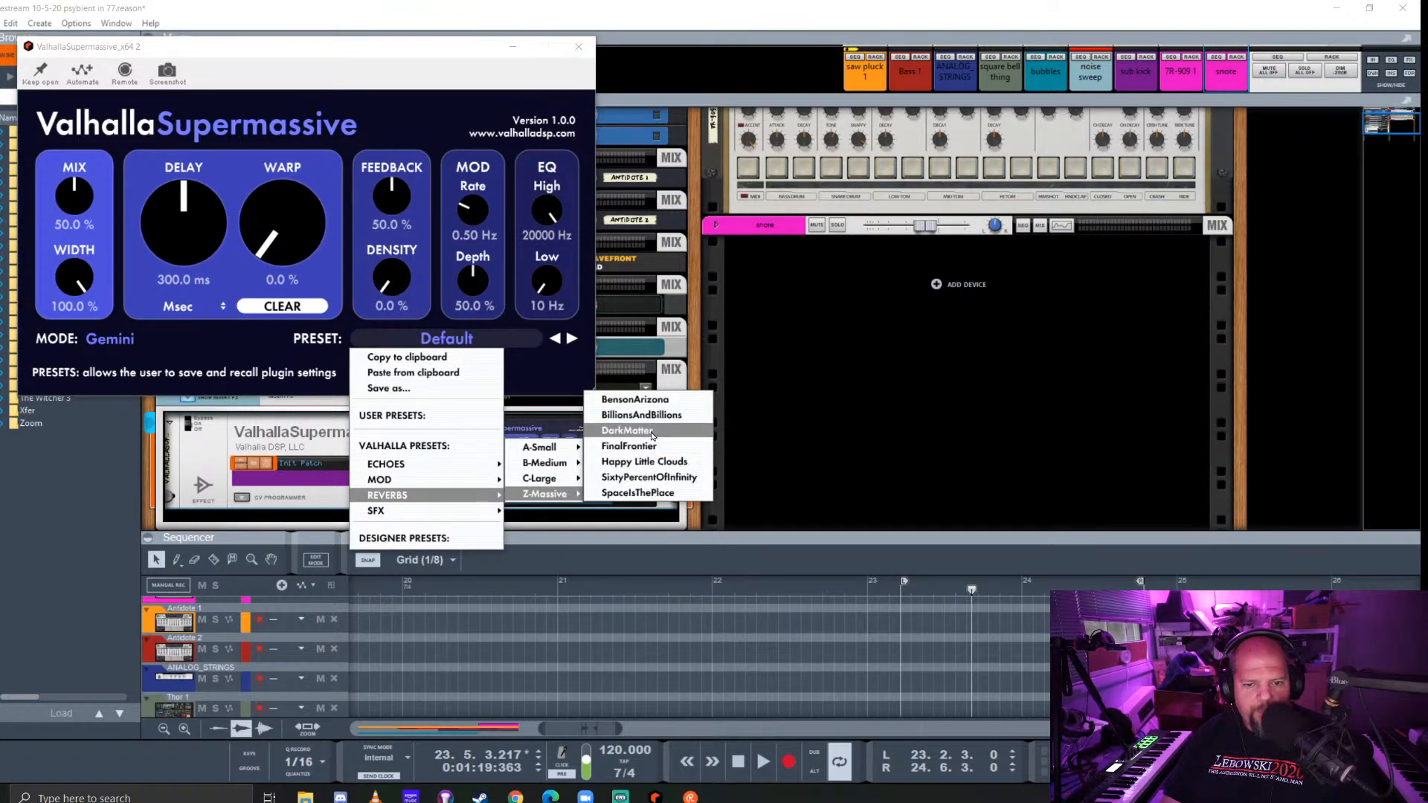
{"action": "left_click", "coordinate": [655, 406]}
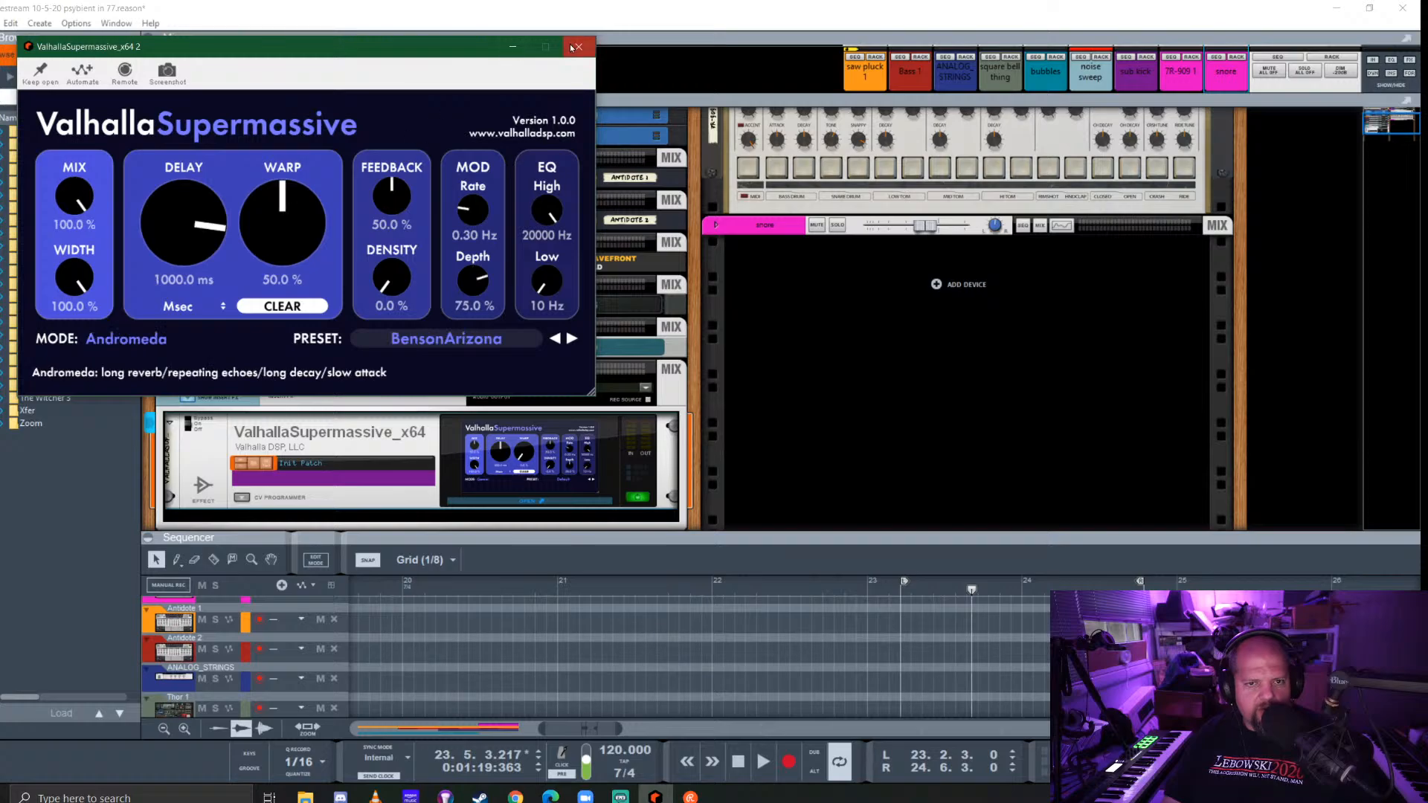
{"action": "left_click", "coordinate": [518, 470]}
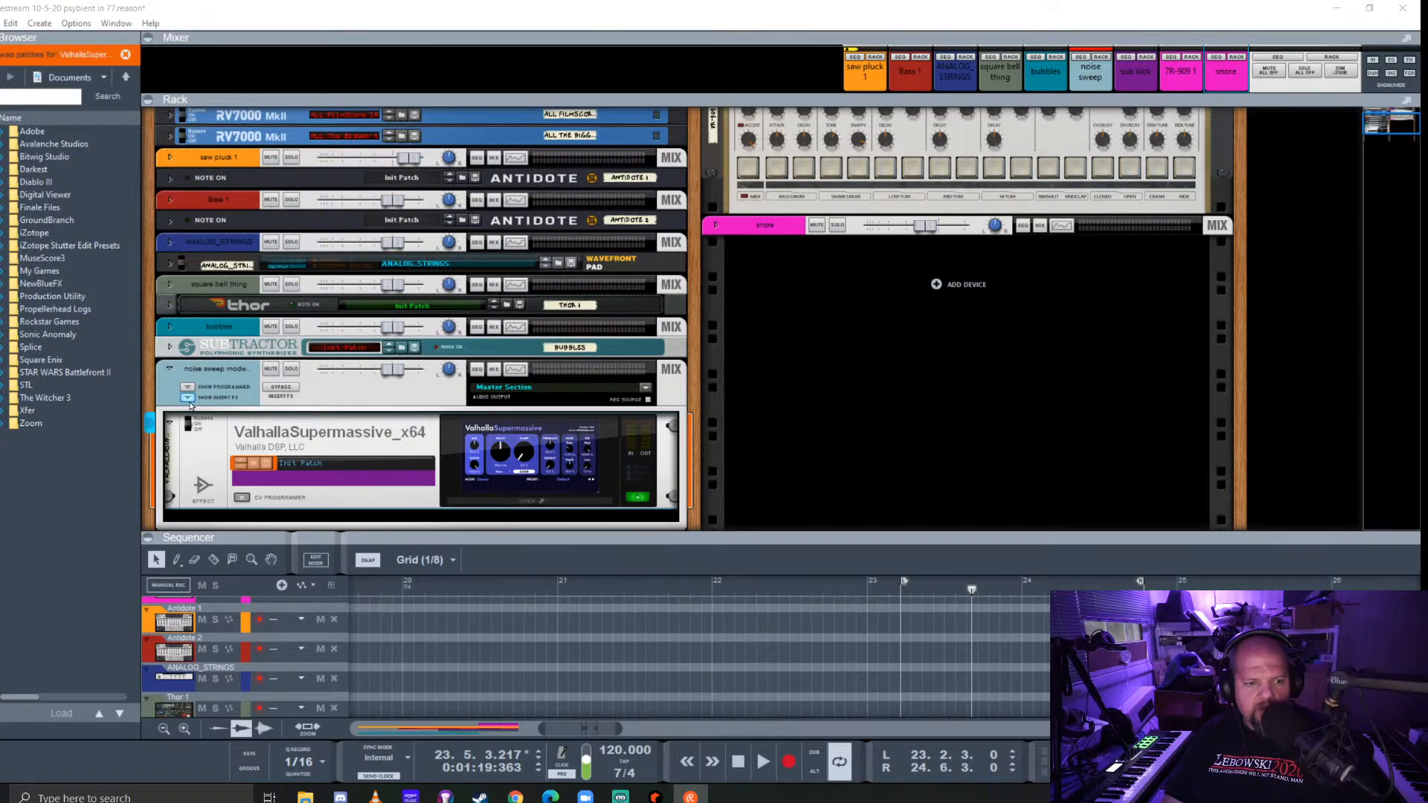
{"action": "left_click", "coordinate": [188, 402]}
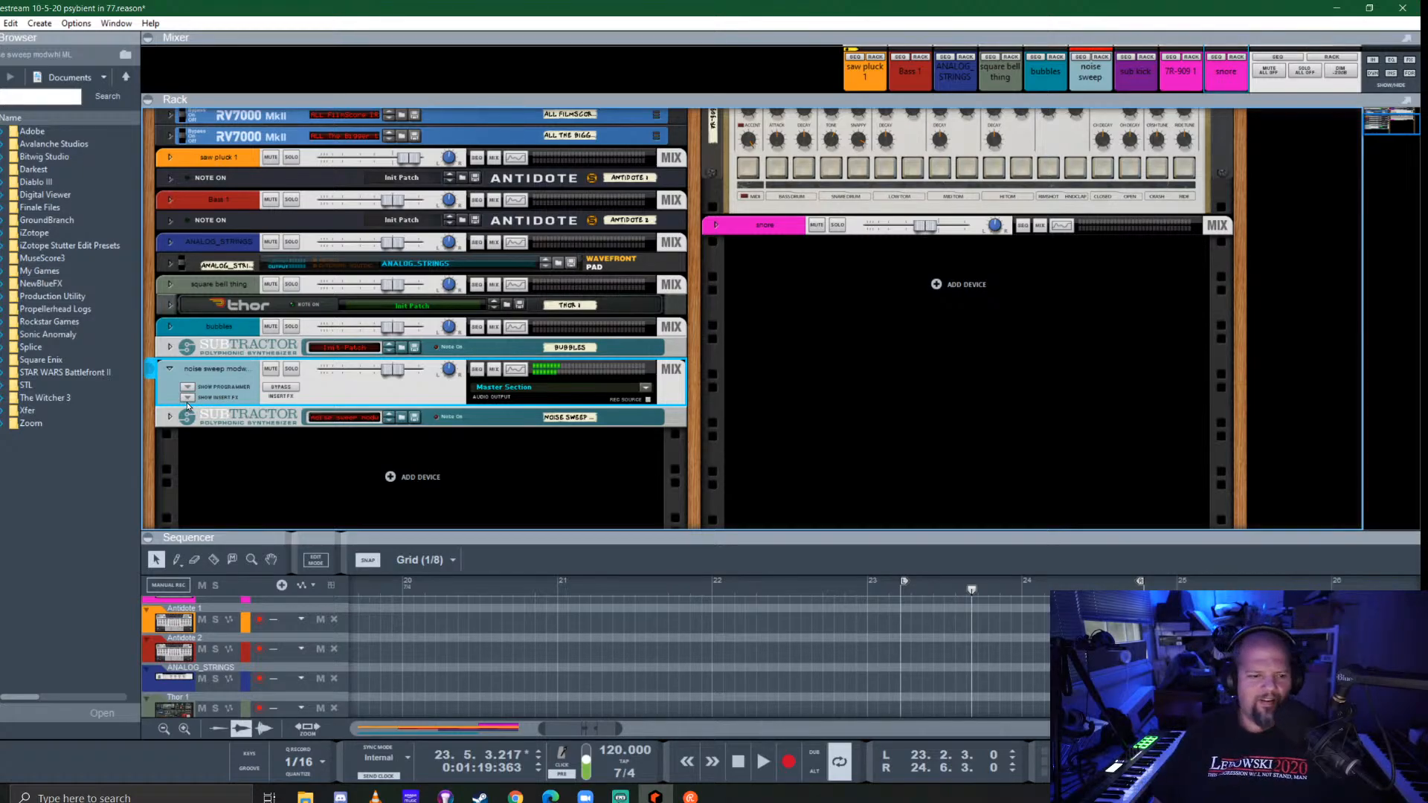
Lower ValhallaSupermassive's Mix to 62%, close its editor and fold the noise sweep channel
{"action": "left_click", "coordinate": [186, 403]}
{"action": "double_click", "coordinate": [350, 462]}
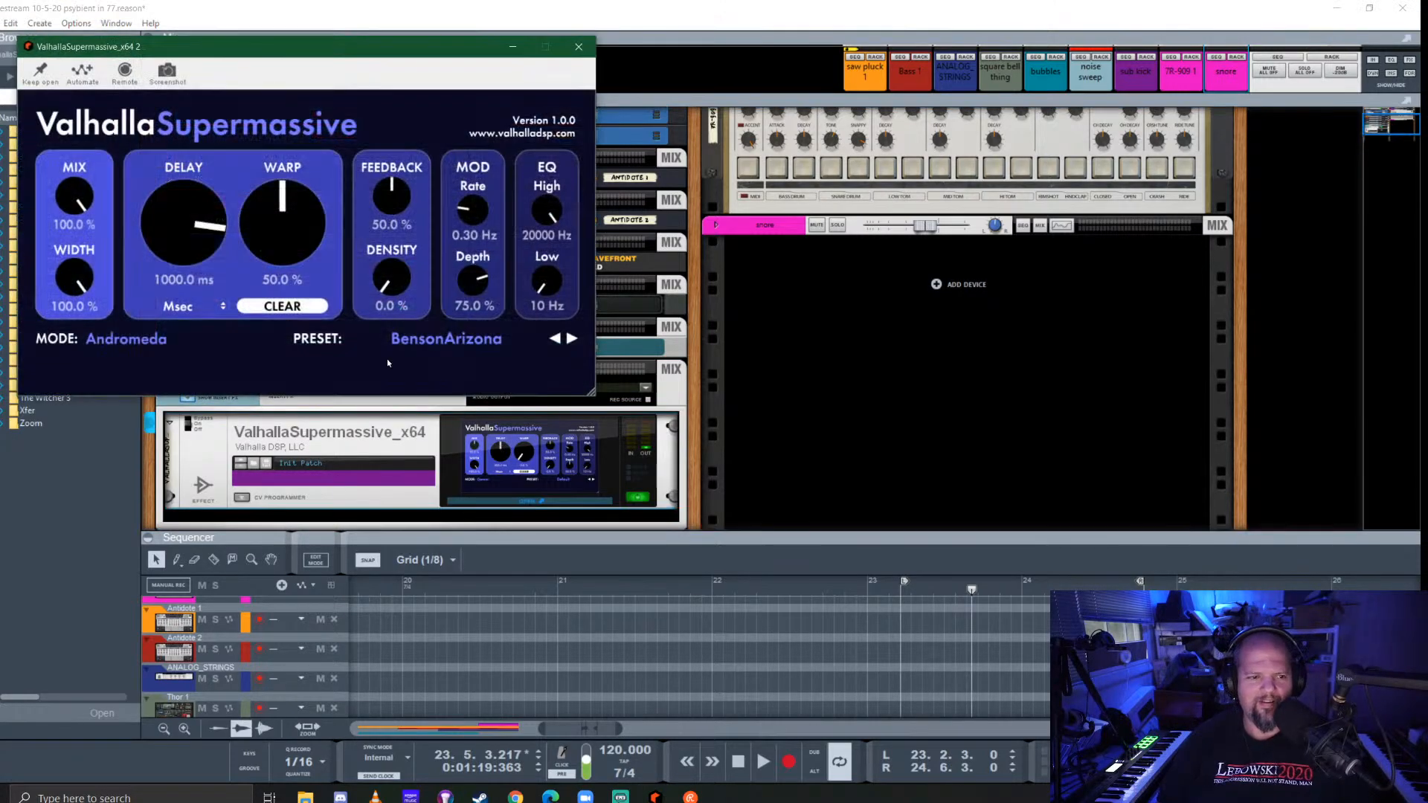
{"action": "left_click_drag", "start_coordinate": [75, 198], "coordinate": [76, 223]}
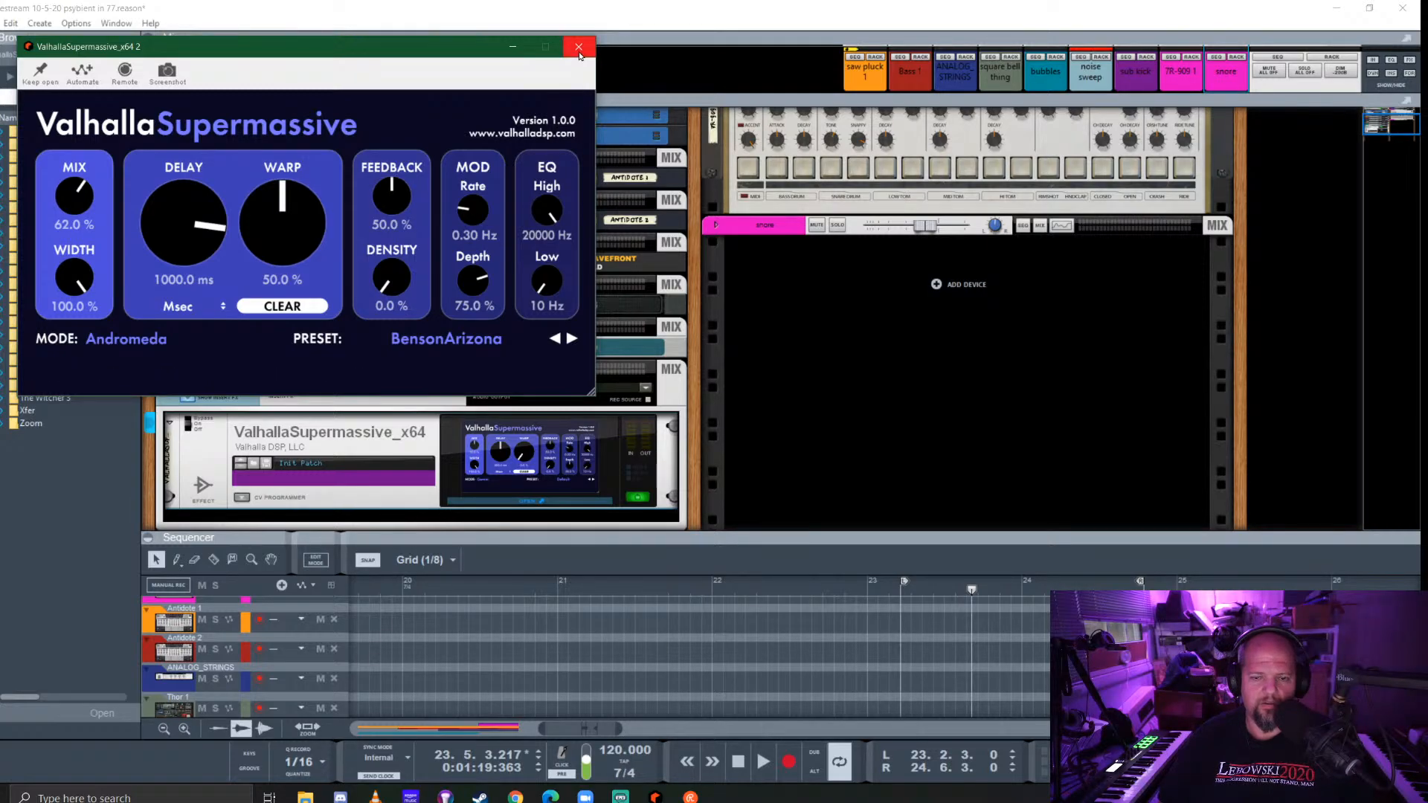
{"action": "left_click", "coordinate": [578, 48]}
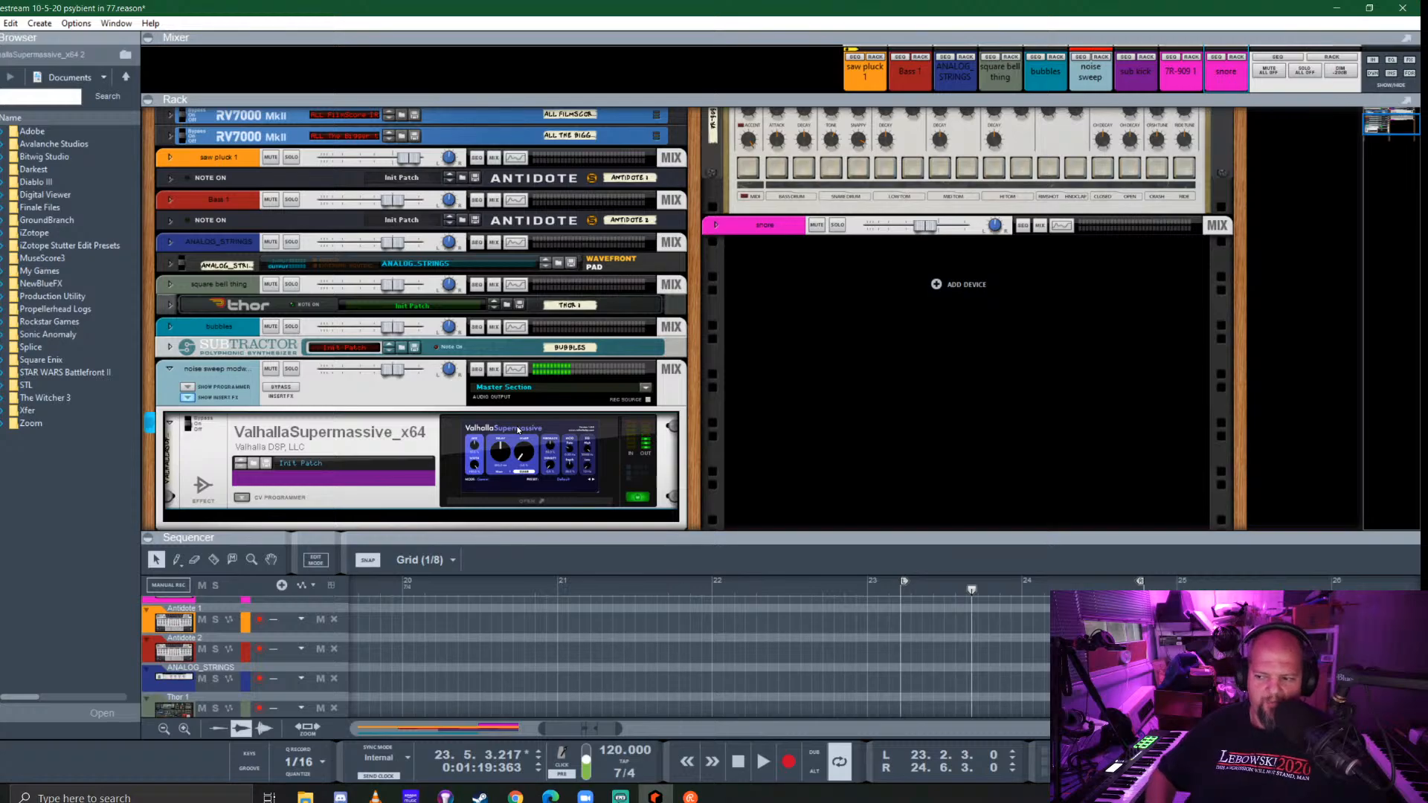
{"action": "left_click", "coordinate": [187, 398]}
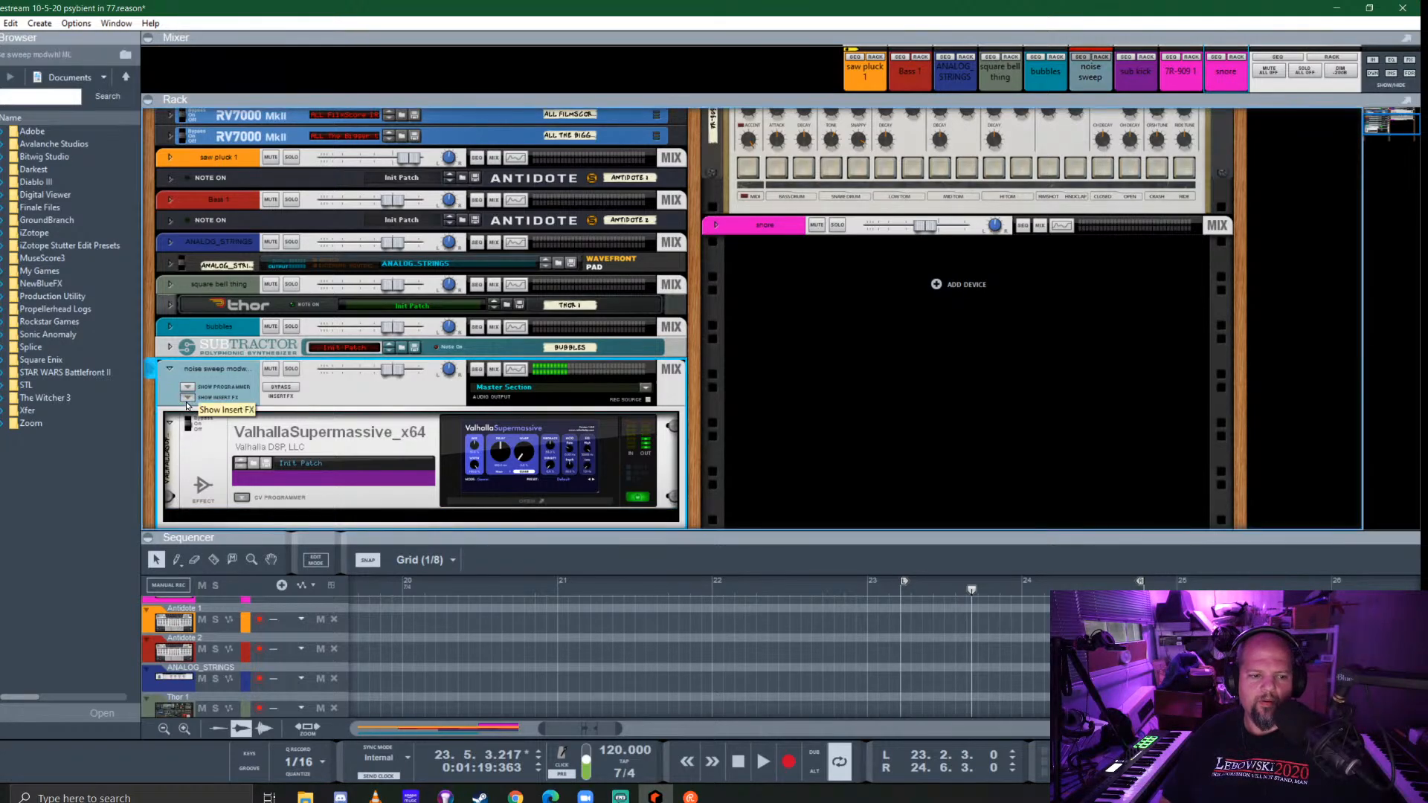
{"action": "left_click", "coordinate": [169, 369]}
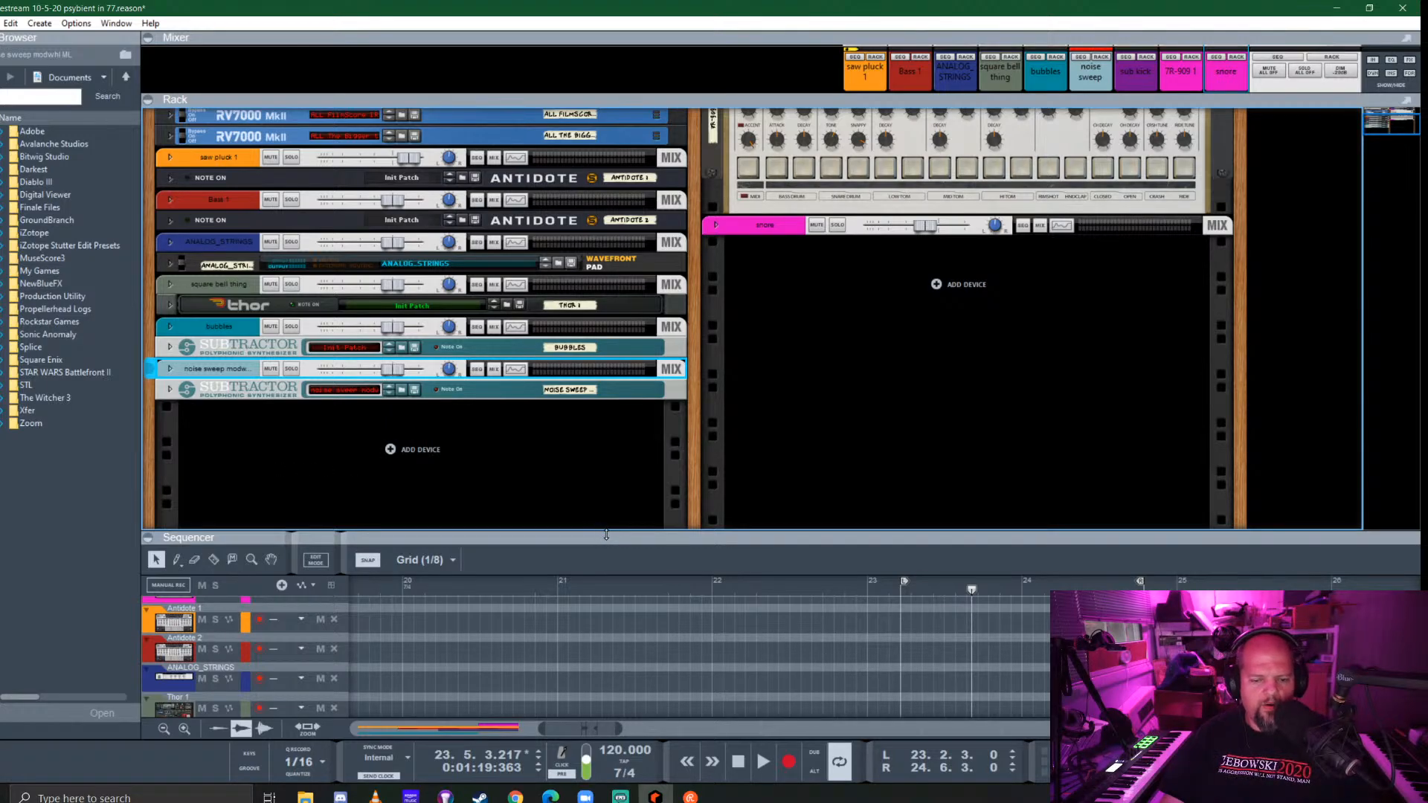
Give the sequencer more room and play the arrangement from the beginning with all clips in view
{"action": "left_click_drag", "start_coordinate": [606, 535], "coordinate": [606, 297]}
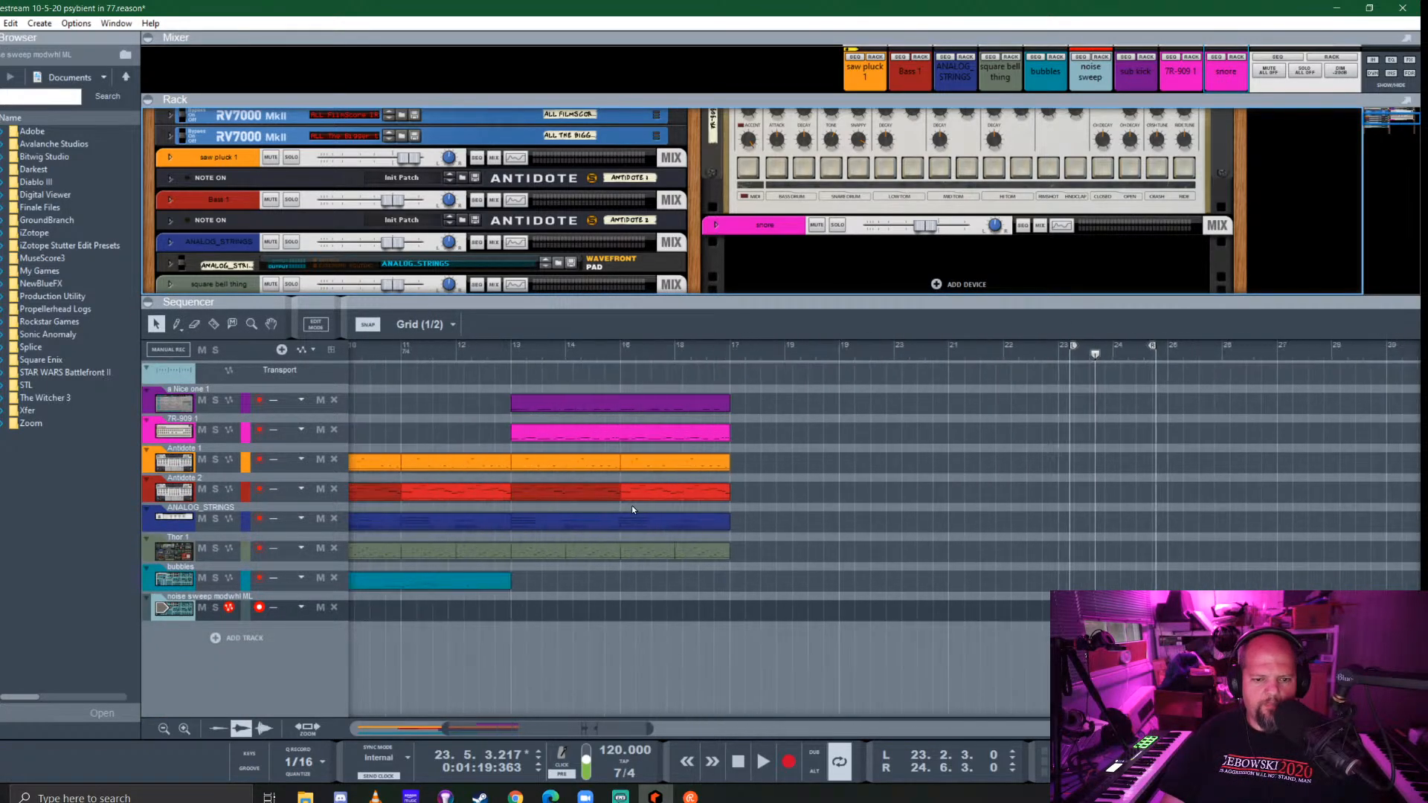
{"action": "scroll", "coordinate": [631, 506], "scroll_direction": "left", "scroll_amount": 5}
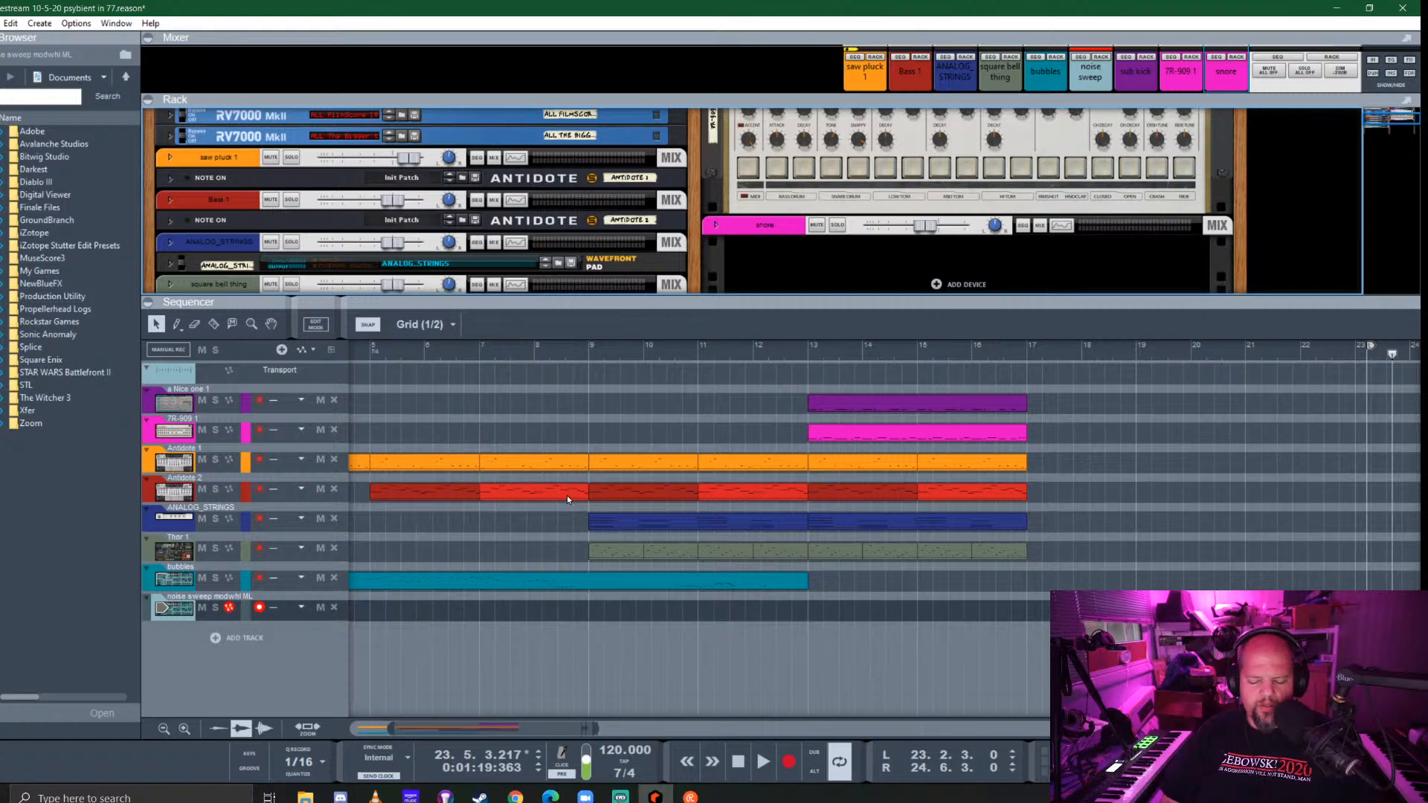
{"action": "key", "text": "KP_0"}
{"action": "key", "text": "space"}
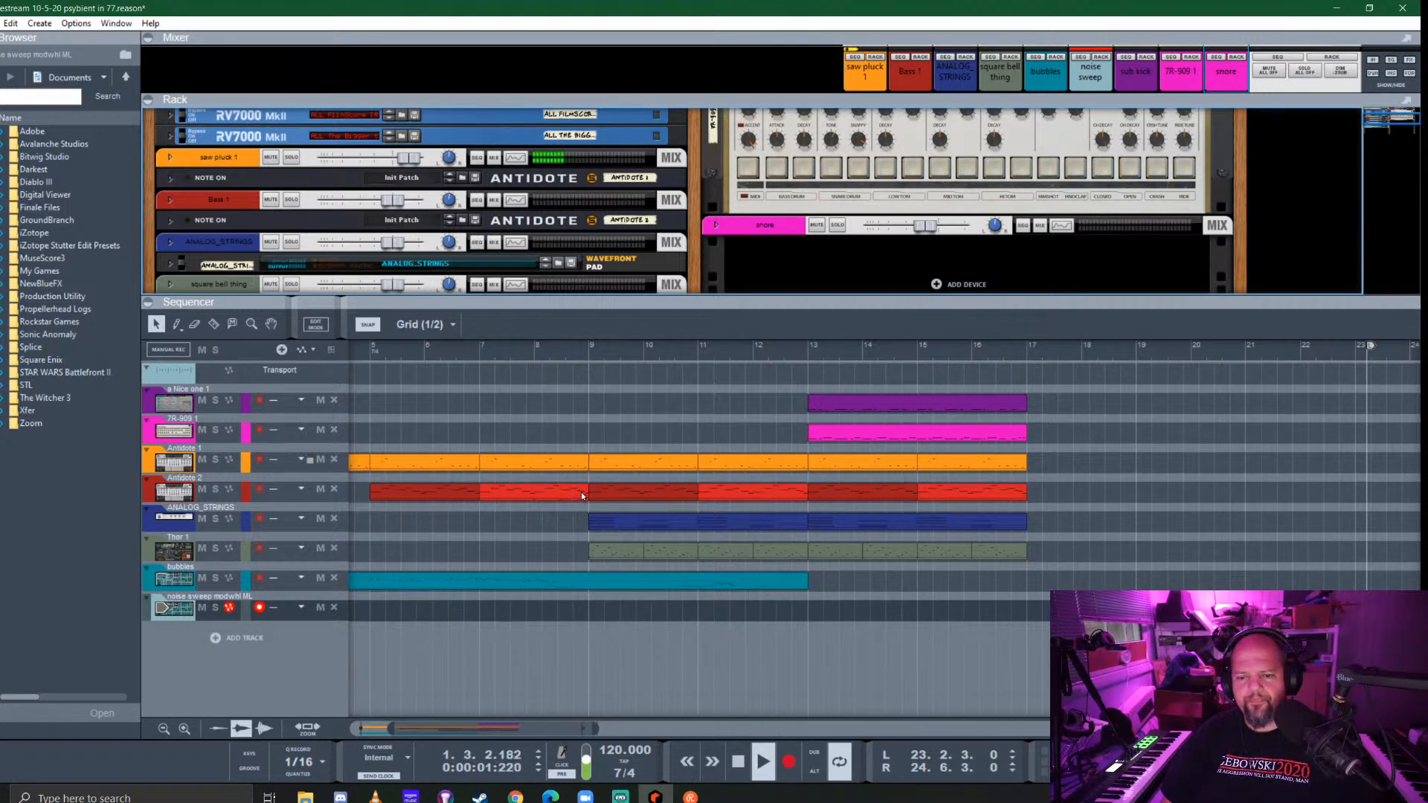
{"action": "scroll", "coordinate": [581, 493], "scroll_direction": "left", "scroll_amount": 4}
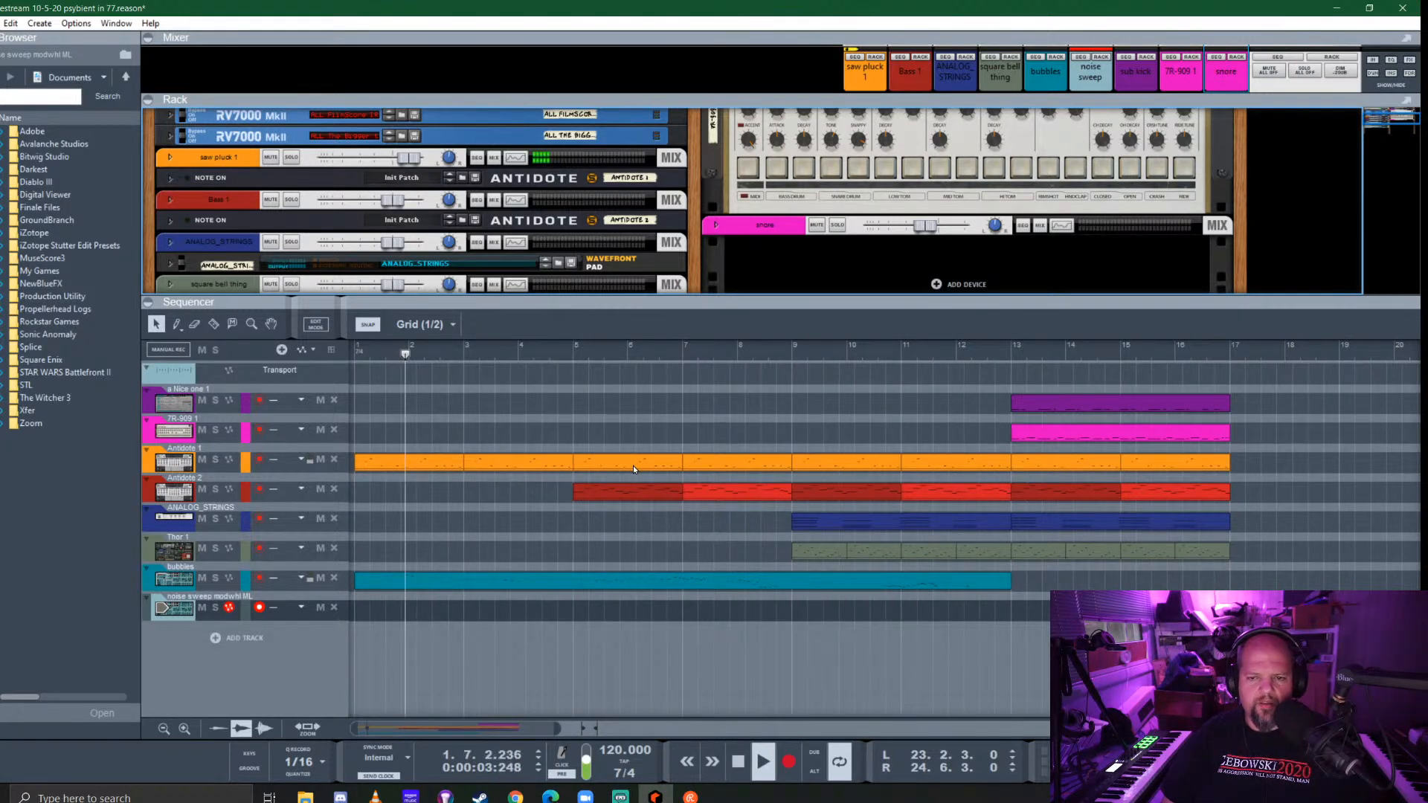
{"action": "scroll", "coordinate": [698, 448], "scroll_direction": "down", "scroll_amount": 4}
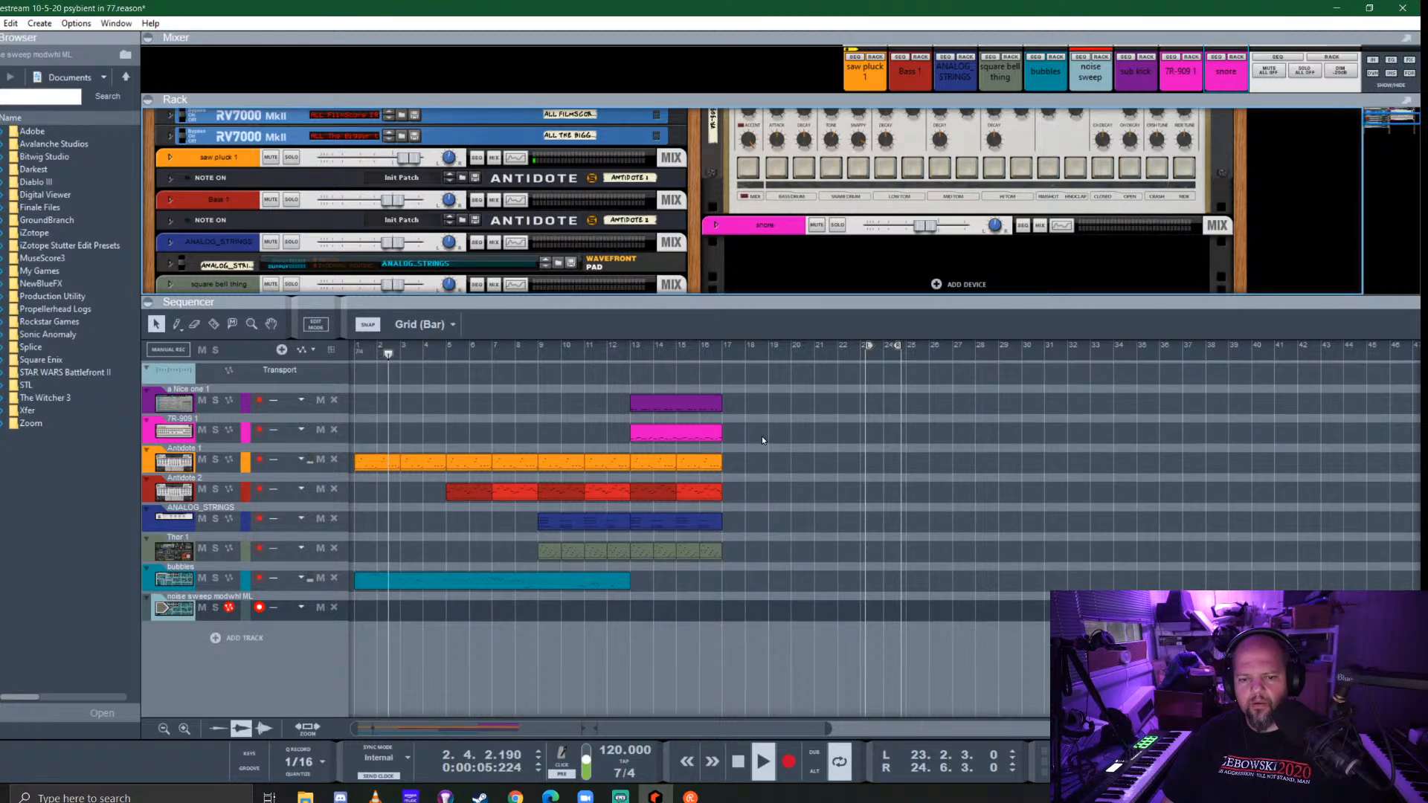
Duplicate the clips of bars 13 to 17 on all six playing tracks so the copies start at bar 17
{"action": "left_click_drag", "start_coordinate": [760, 561], "coordinate": [653, 401]}
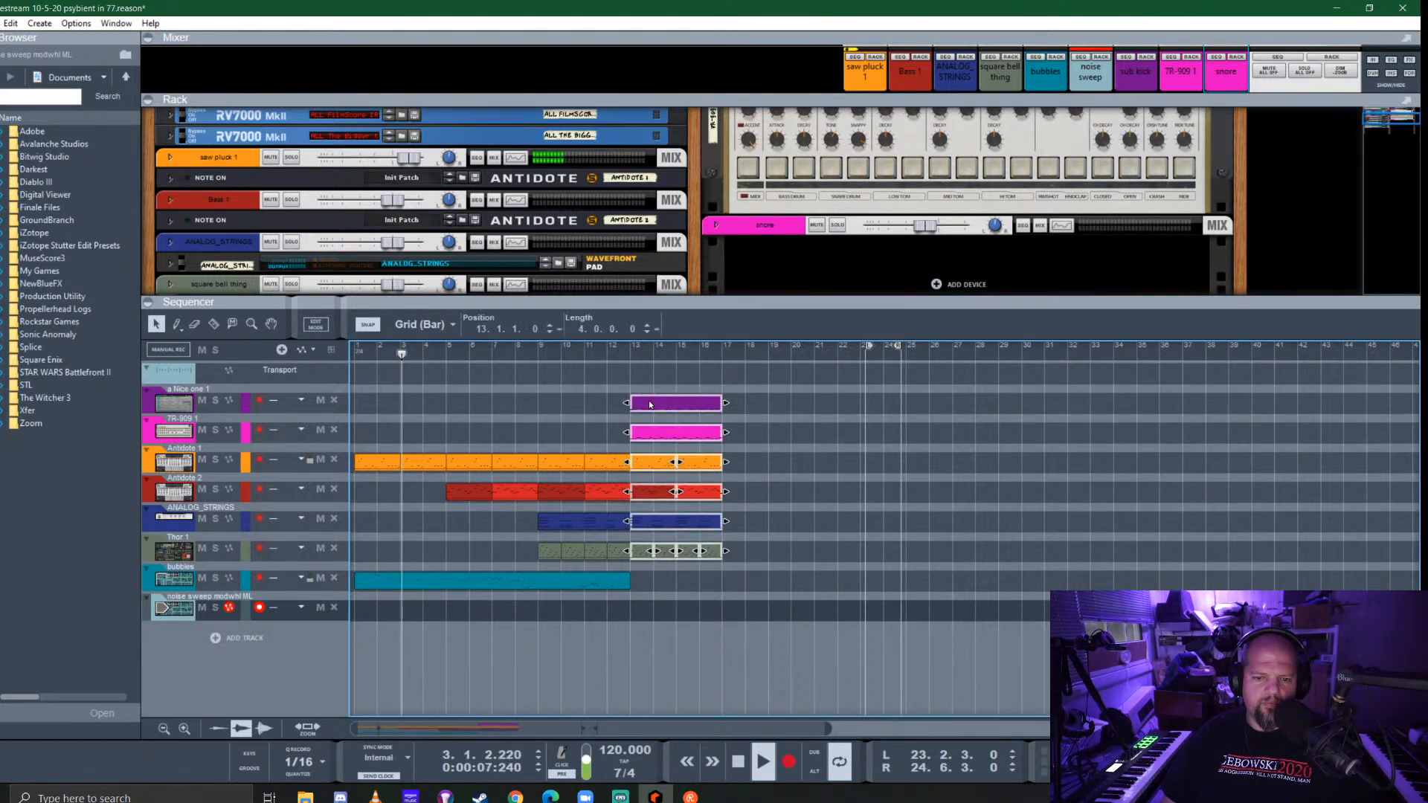
{"action": "key", "text": "ctrl+d"}
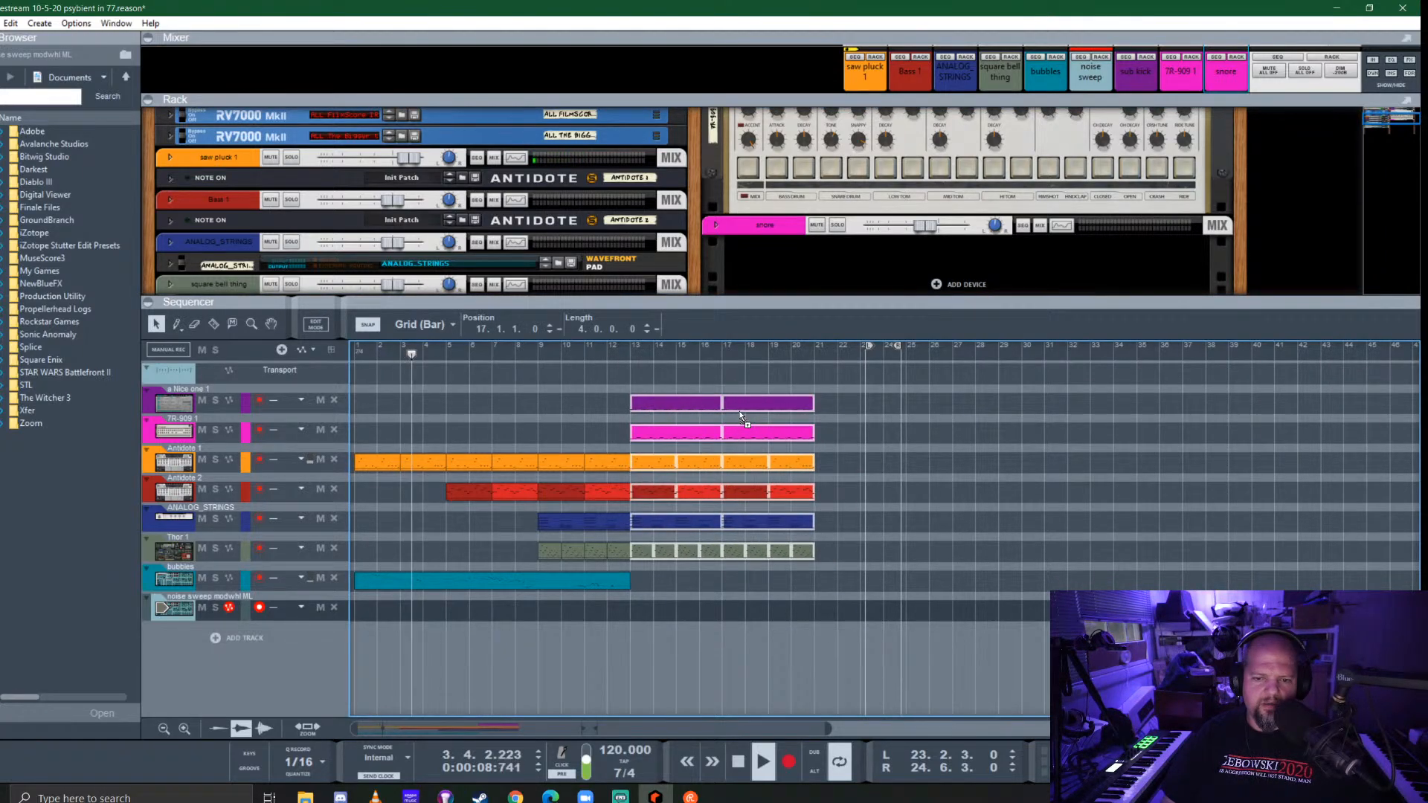
{"action": "left_click", "coordinate": [831, 401]}
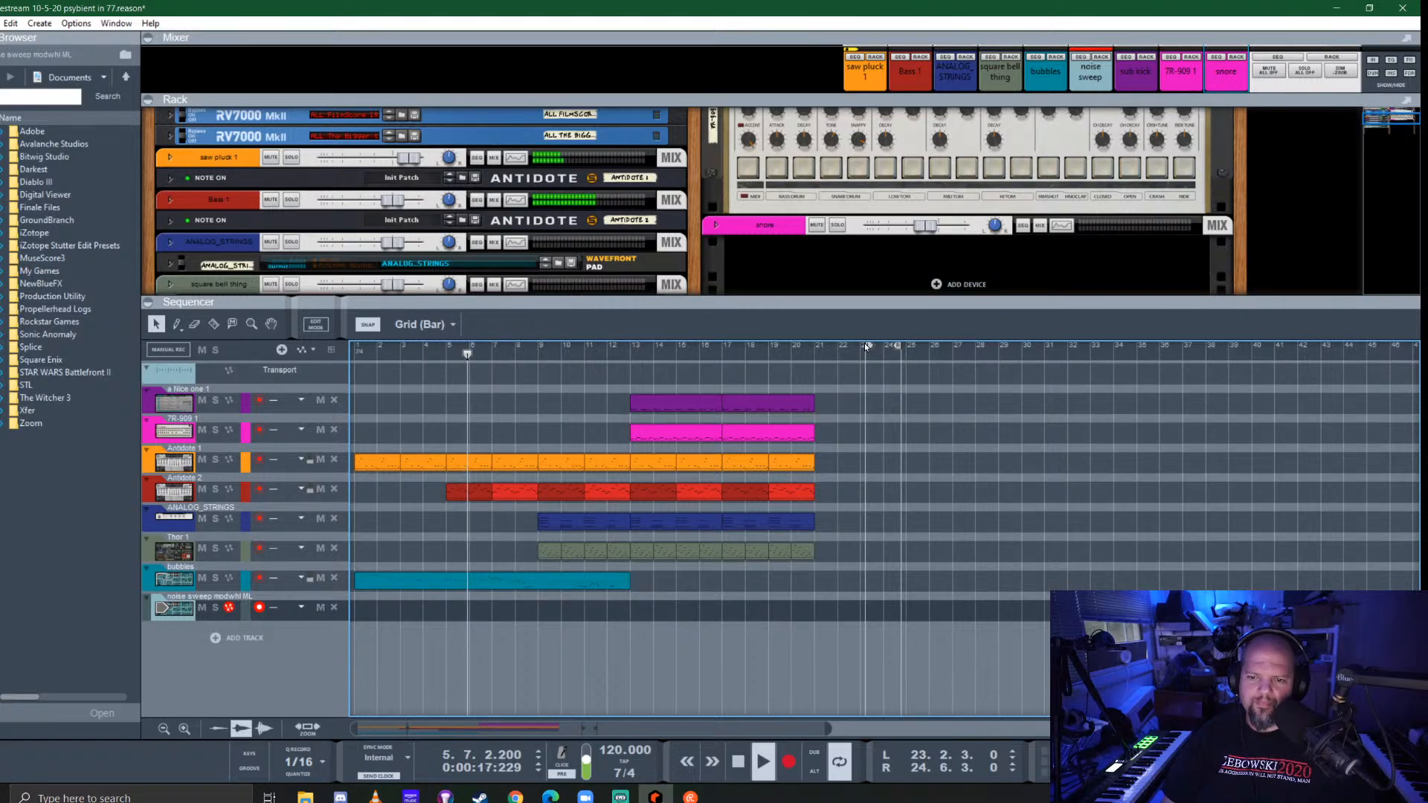
Set the loop from bar 17 to bar 21, stop playback and return the song position to bar 17
{"action": "left_click_drag", "start_coordinate": [869, 345], "coordinate": [729, 359]}
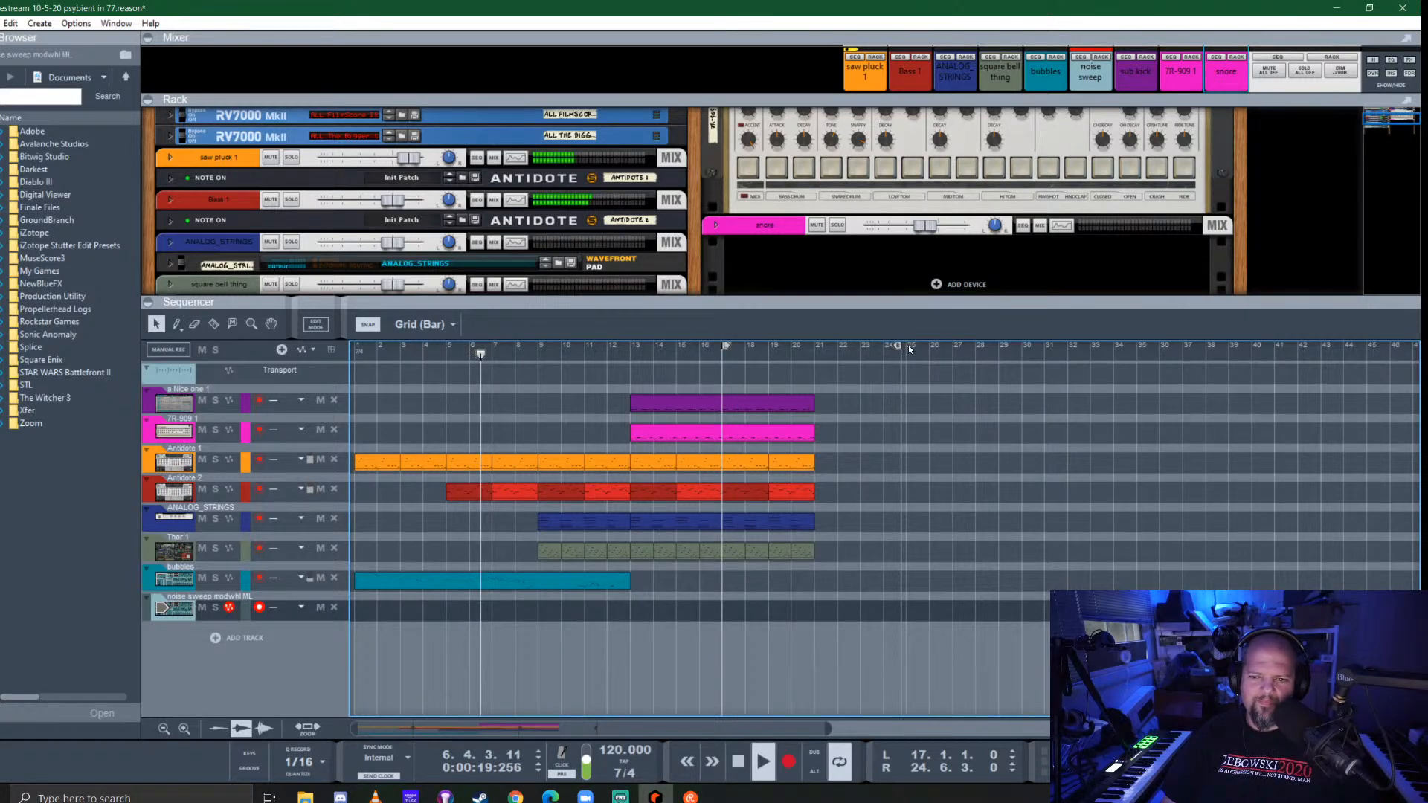
{"action": "left_click_drag", "start_coordinate": [897, 346], "coordinate": [810, 346]}
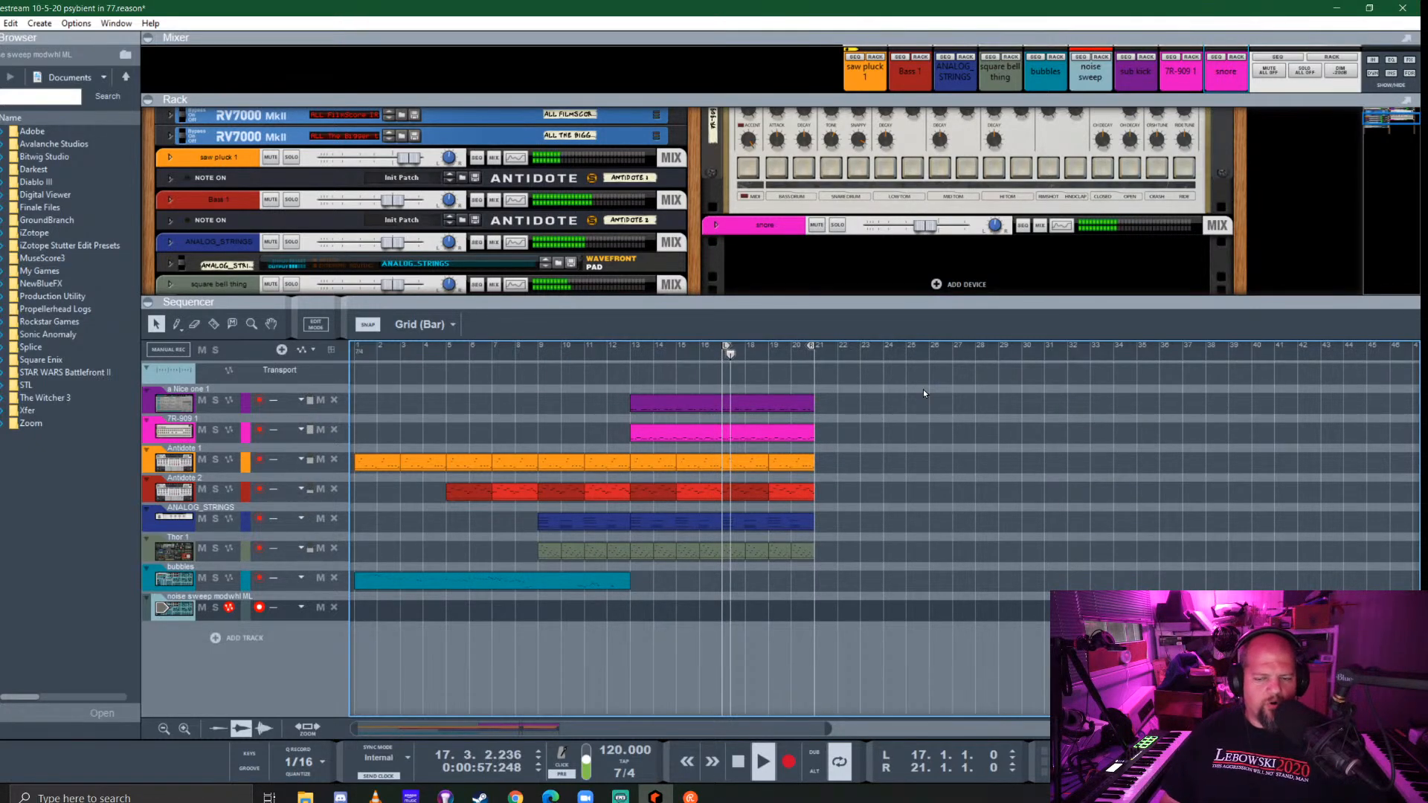
{"action": "key", "text": "space"}
{"action": "left_click", "coordinate": [719, 357]}
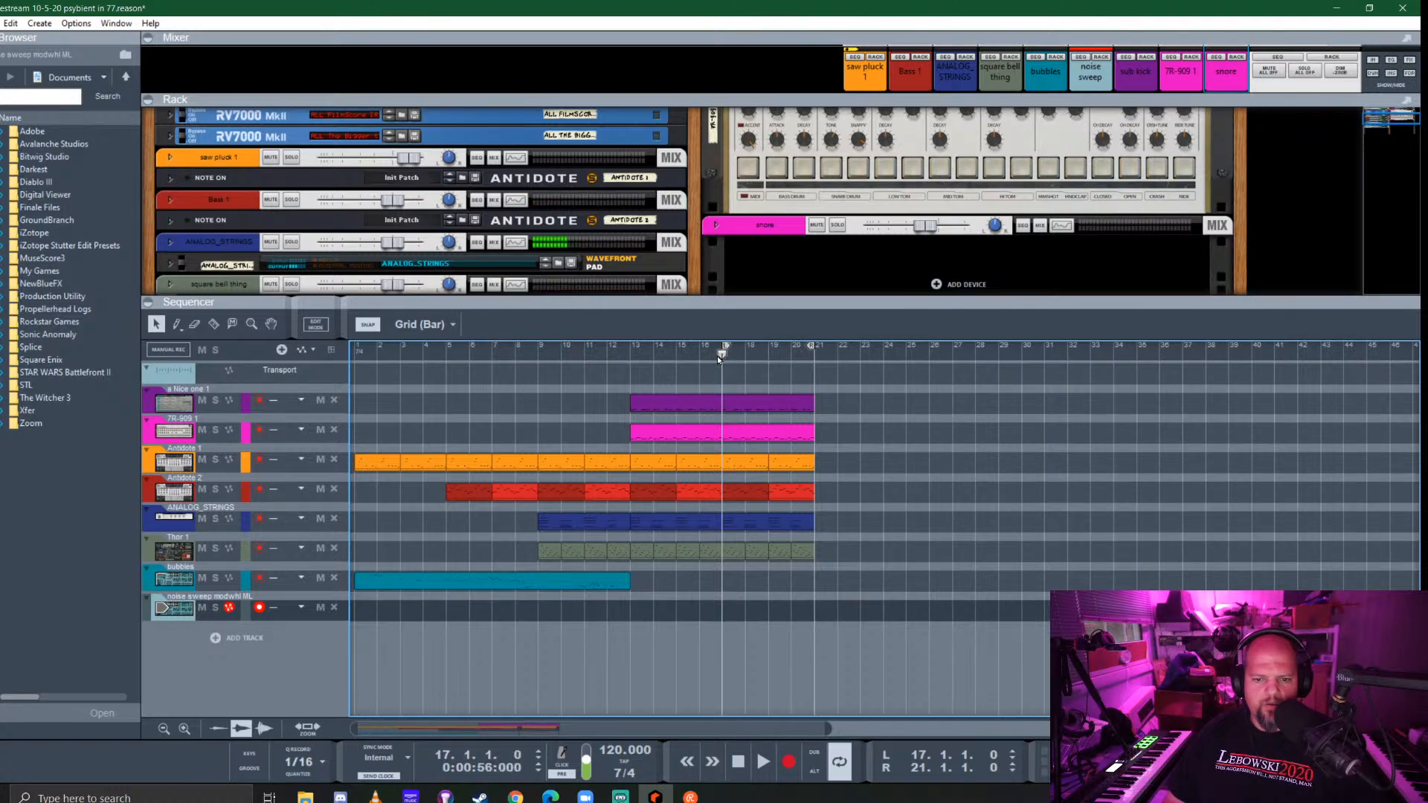
Record an additional drum part on the 7R-909 track over bars 17 to 21 and check the quantize value options
{"action": "left_click_drag", "start_coordinate": [913, 302], "coordinate": [905, 351]}
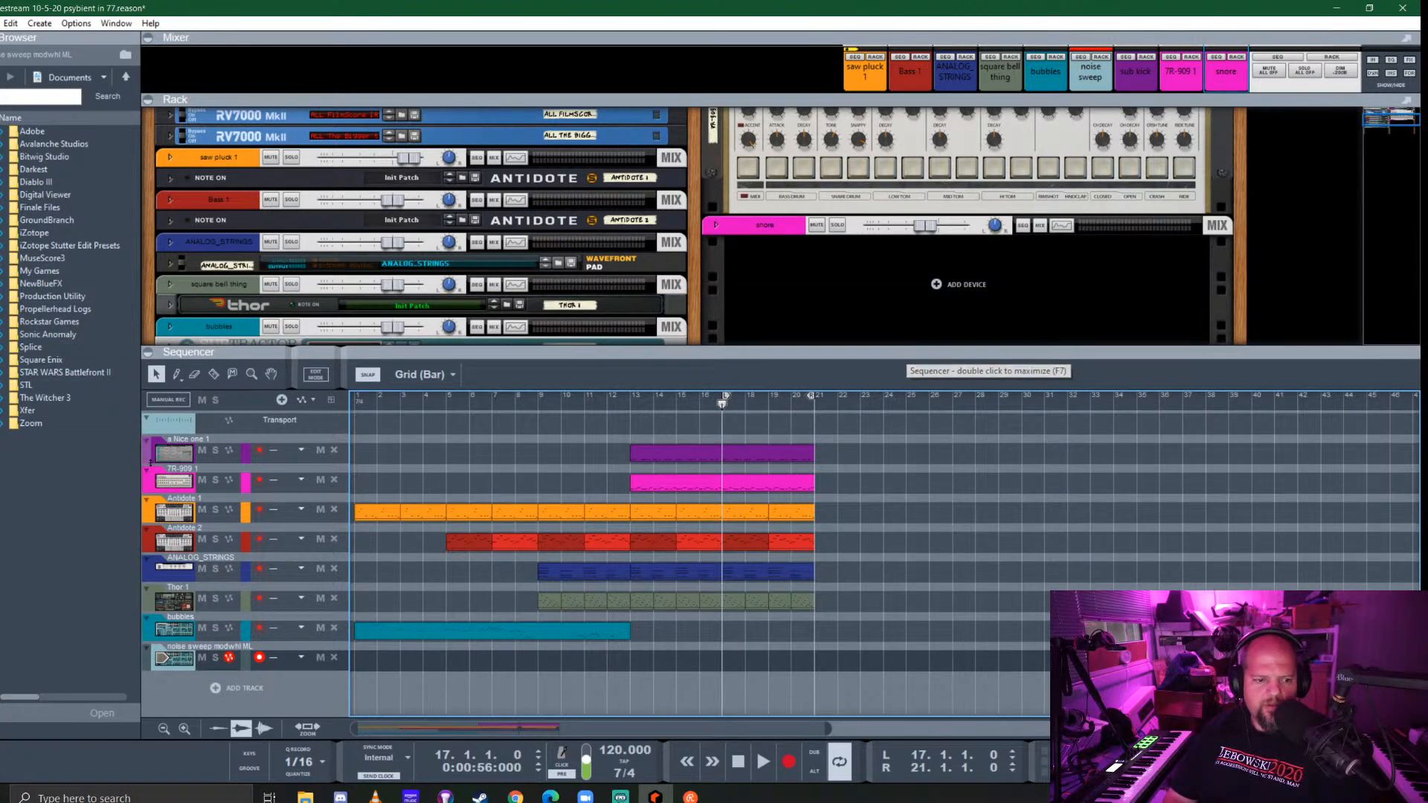
{"action": "left_click", "coordinate": [167, 485]}
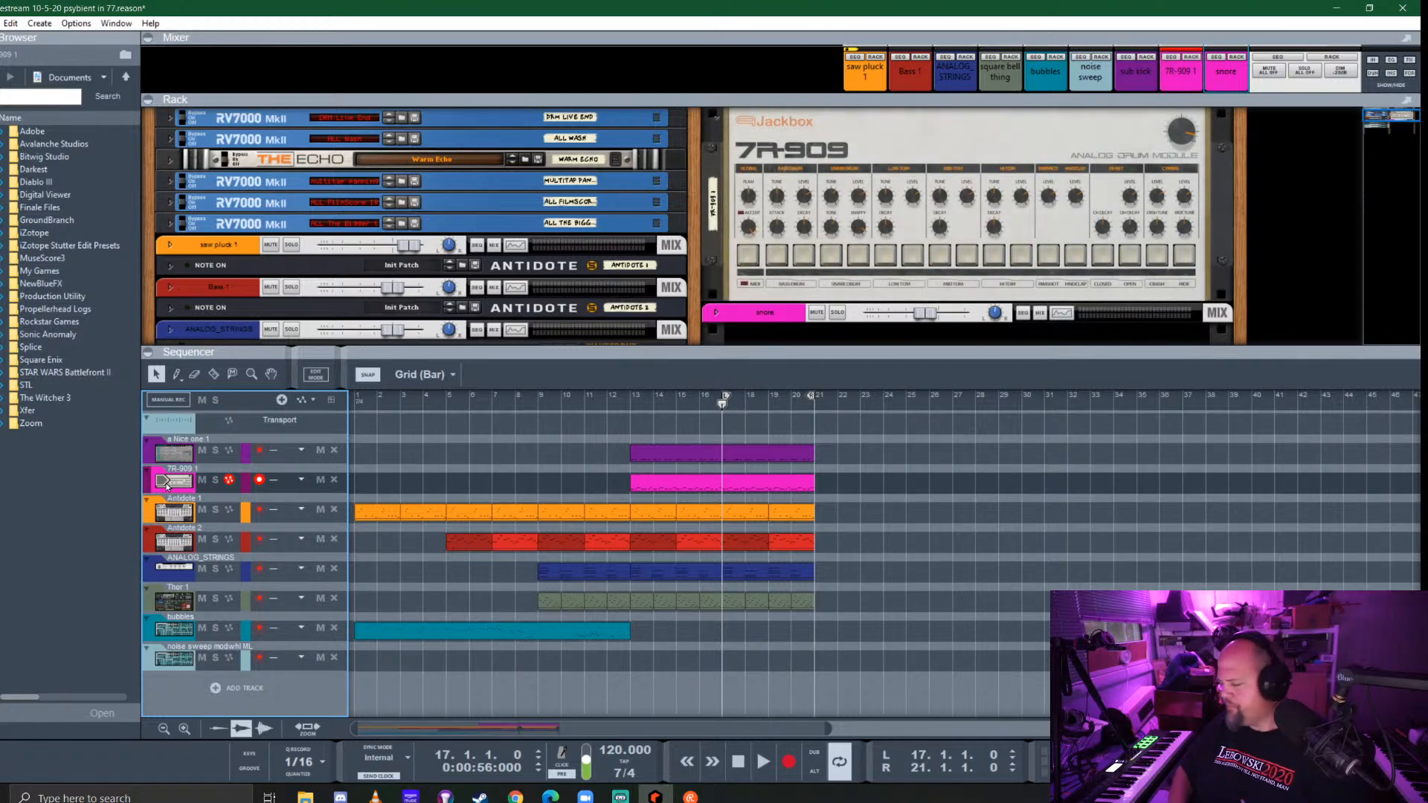
{"action": "key", "text": "ctrl+Return"}
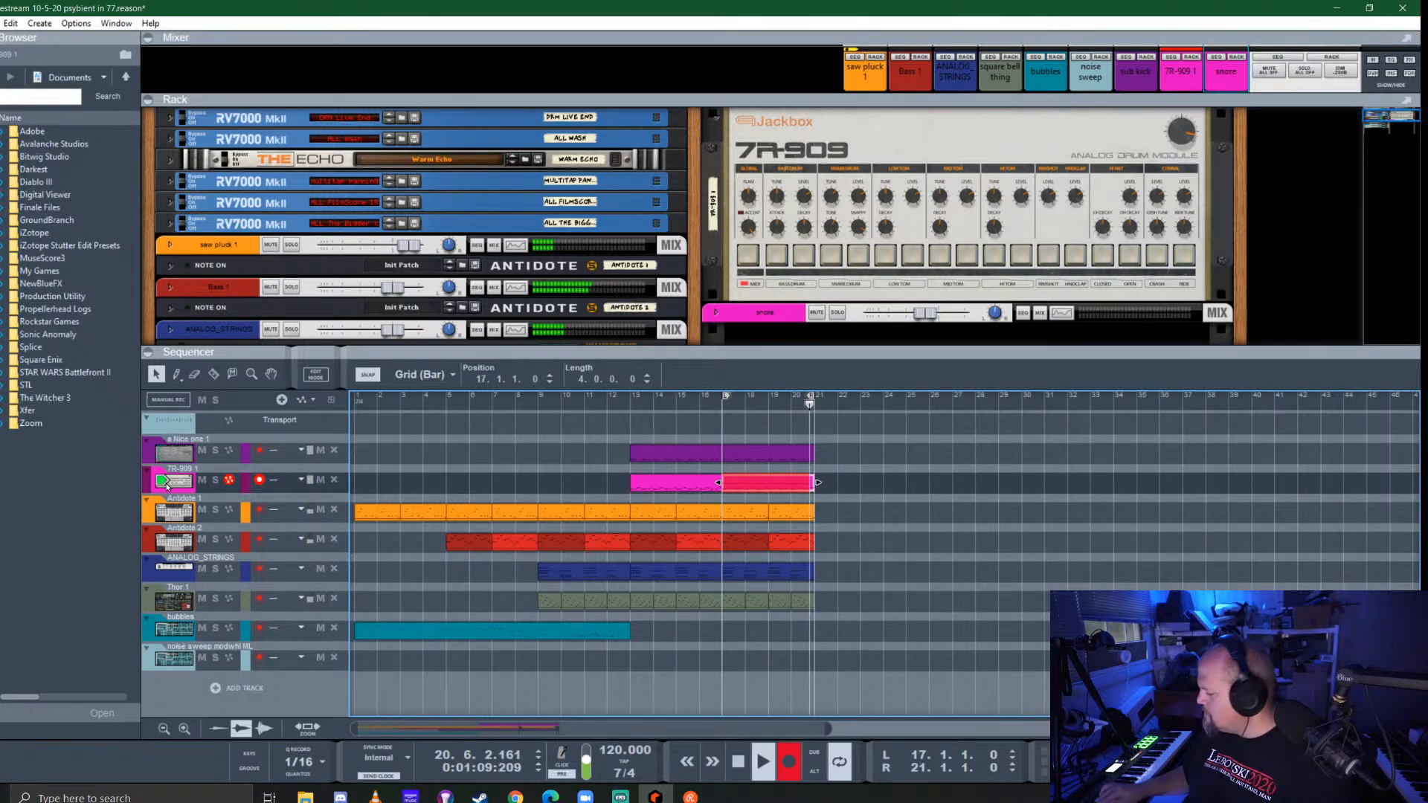
{"action": "key", "text": "ctrl+Return"}
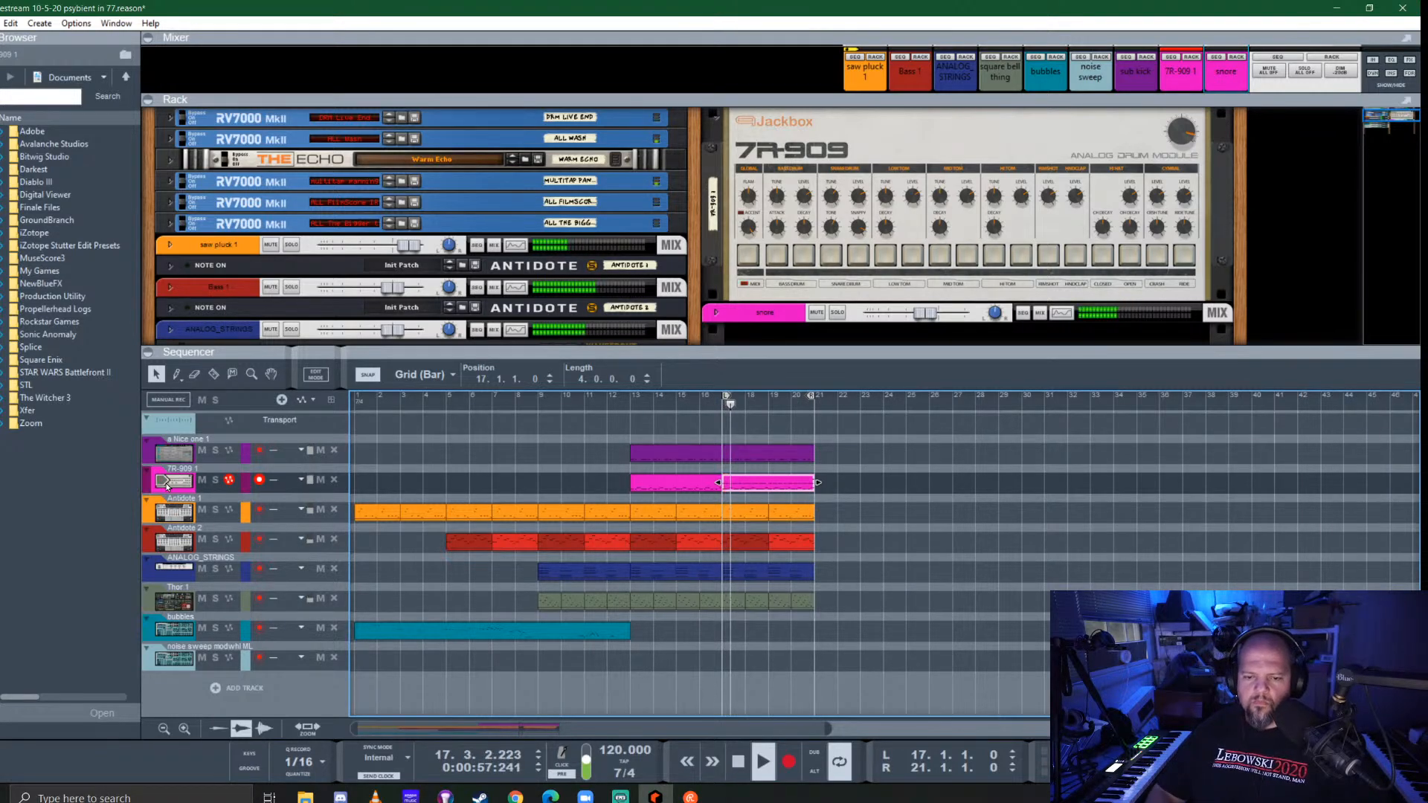
{"action": "left_click", "coordinate": [299, 771]}
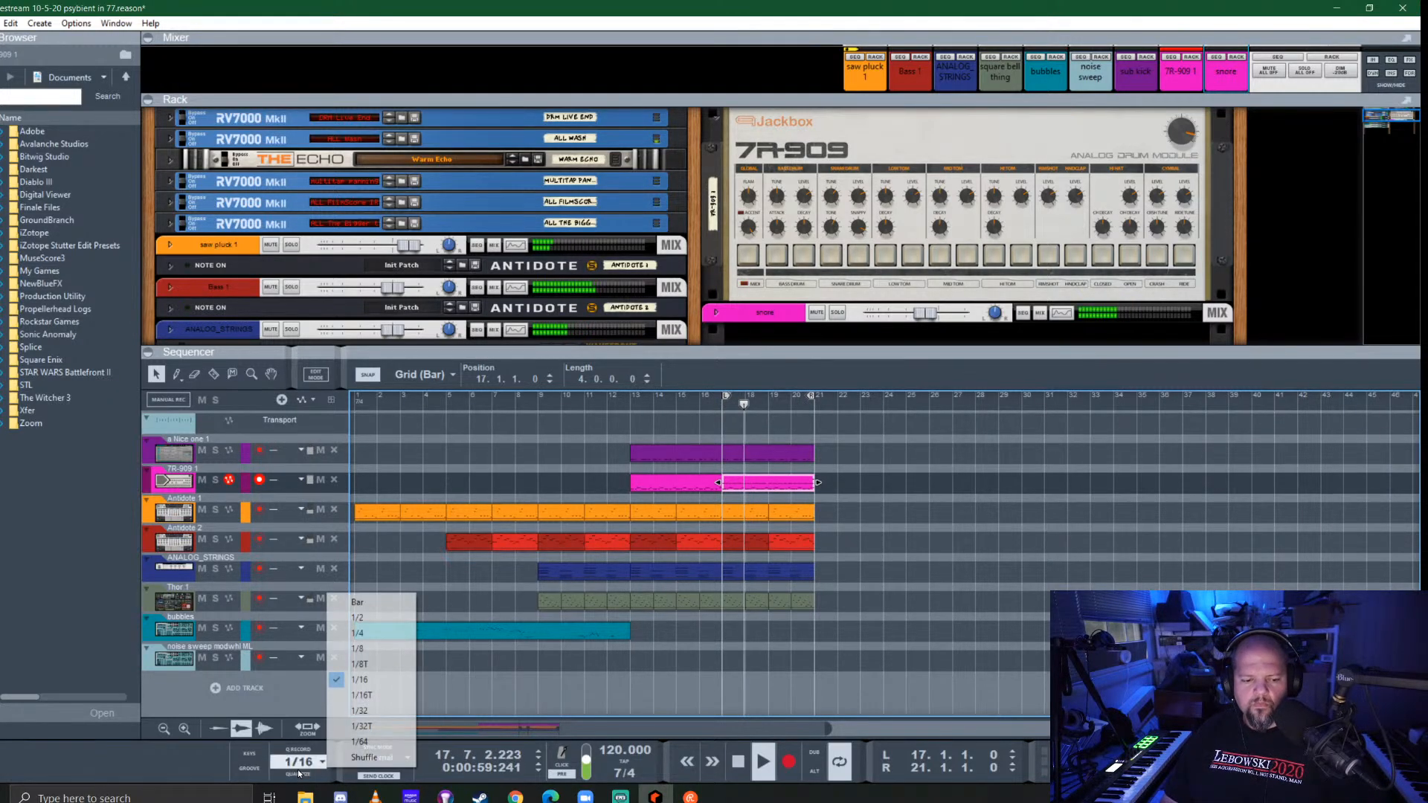
{"action": "left_click", "coordinate": [305, 773]}
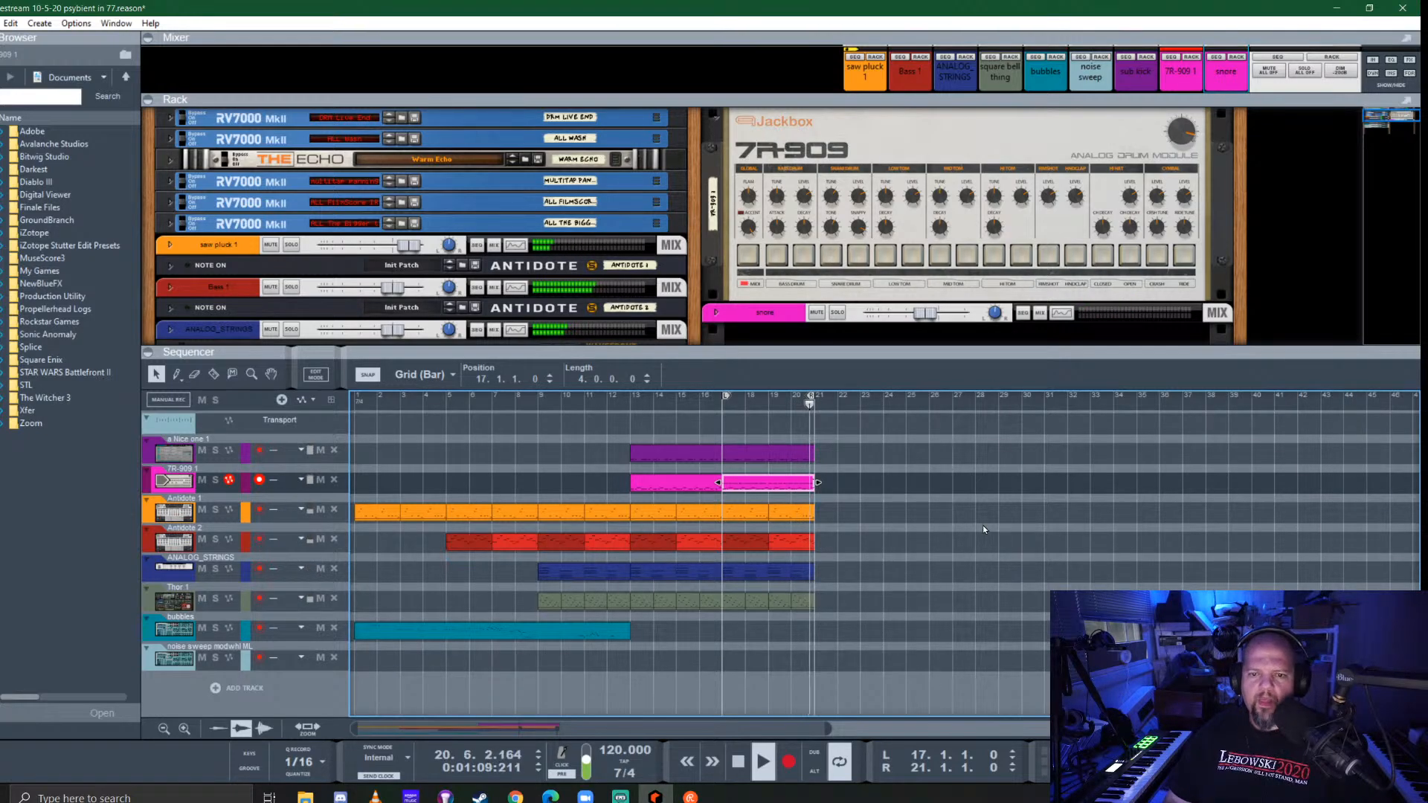
Enlarge the rack and create a new mix channel below the snare channel
{"action": "left_click_drag", "start_coordinate": [974, 350], "coordinate": [971, 543]}
{"action": "right_click", "coordinate": [966, 378]}
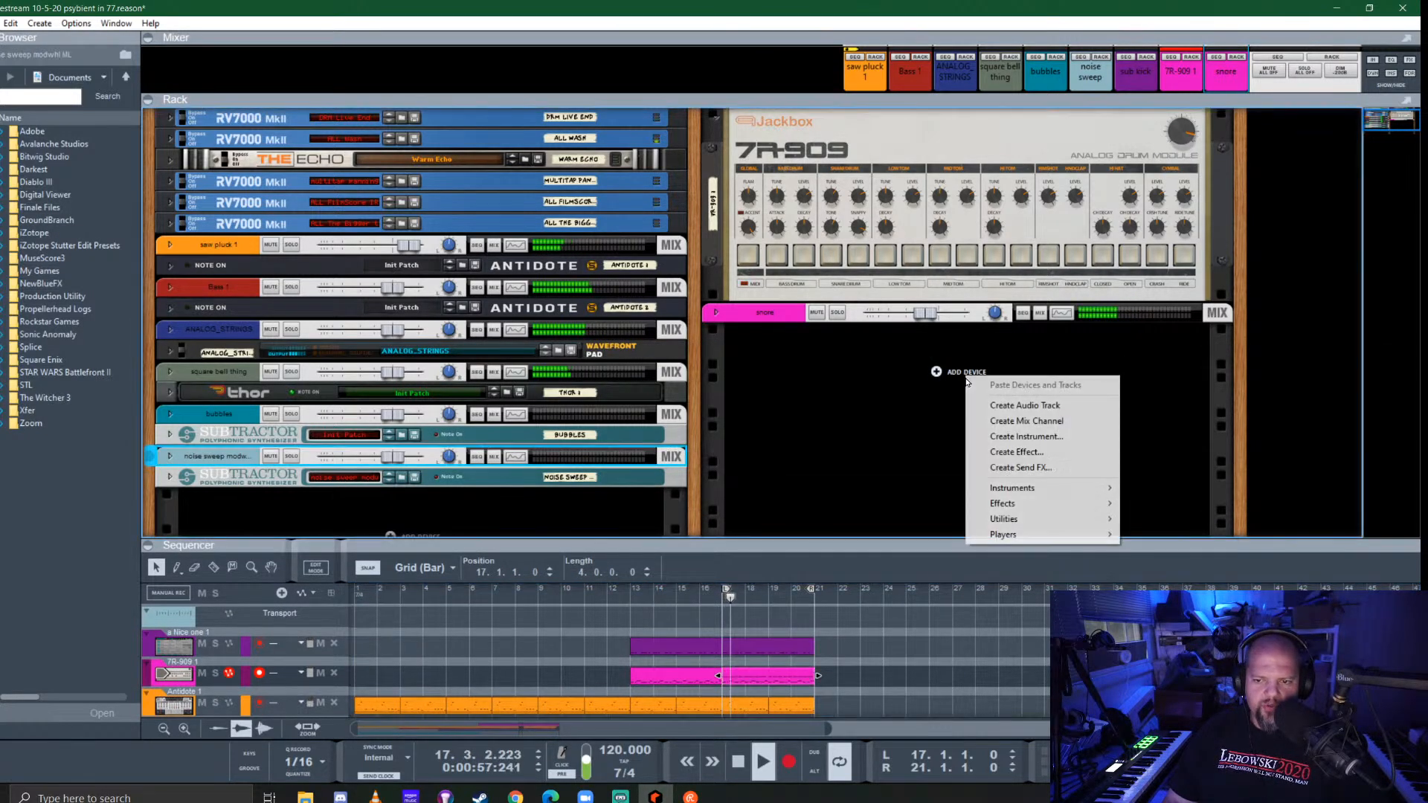
{"action": "left_click", "coordinate": [1026, 421]}
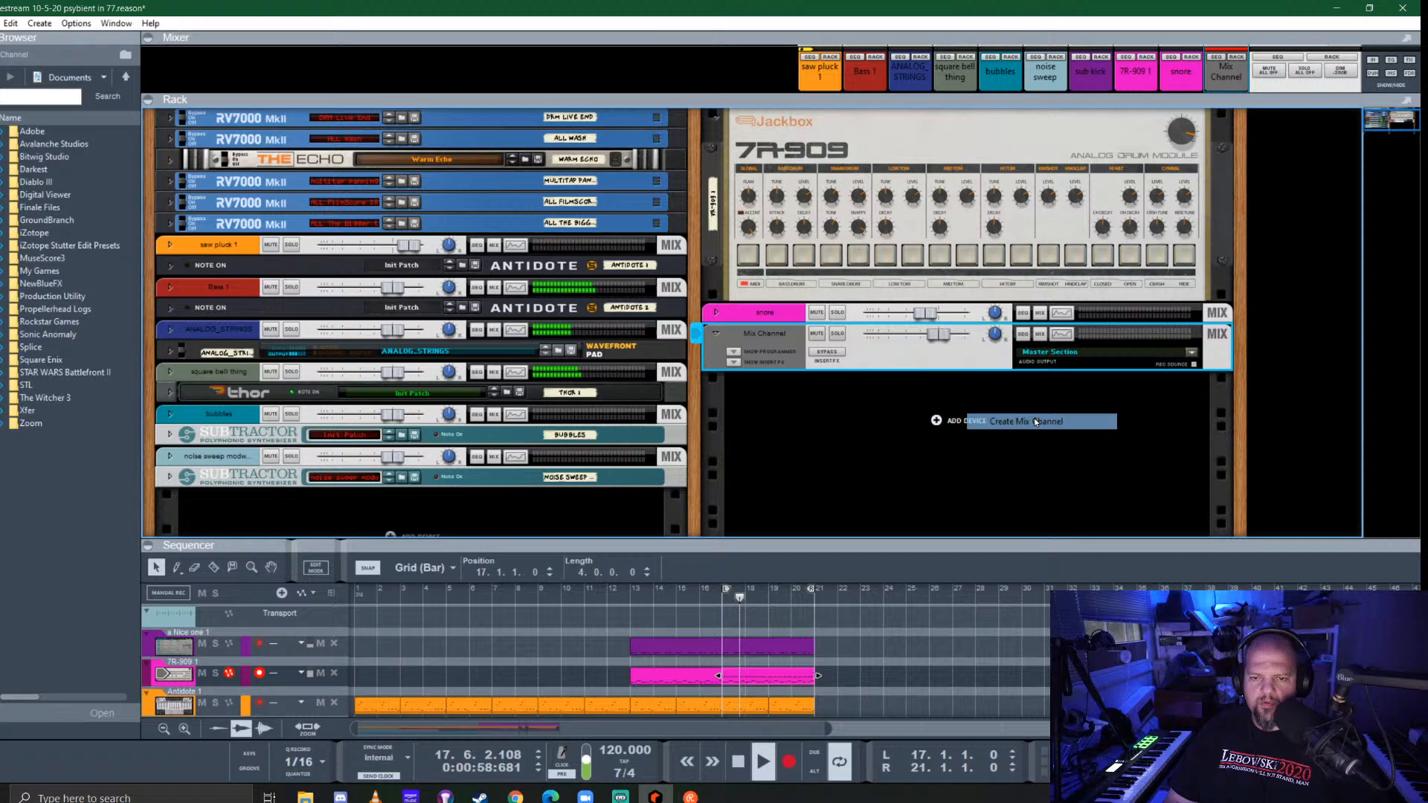
Colour the new mix channel pink like the snare channel and rename it "hats"
{"action": "right_click", "coordinate": [788, 345]}
{"action": "mouse_move", "coordinate": [905, 777]}
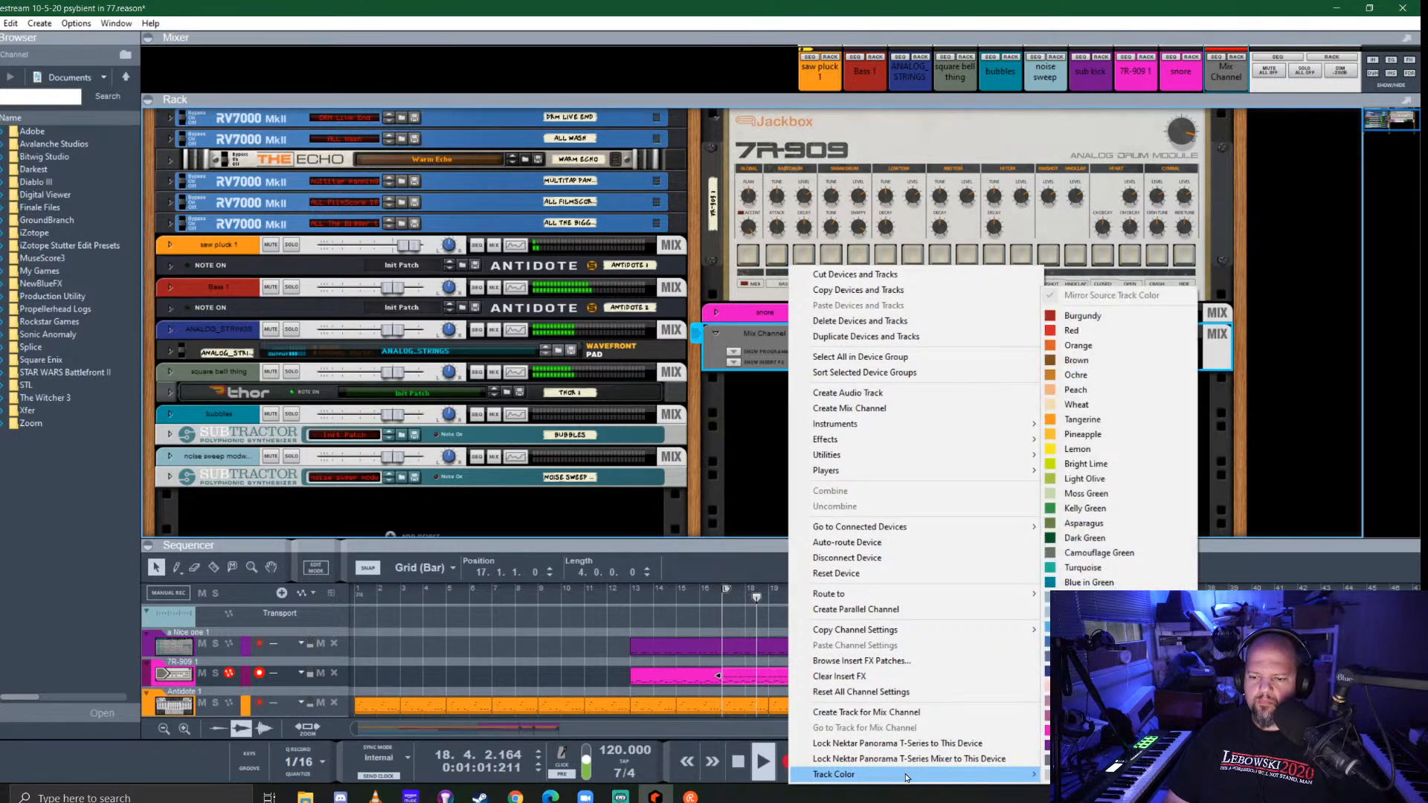
{"action": "left_click", "coordinate": [1093, 730]}
{"action": "double_click", "coordinate": [767, 334]}
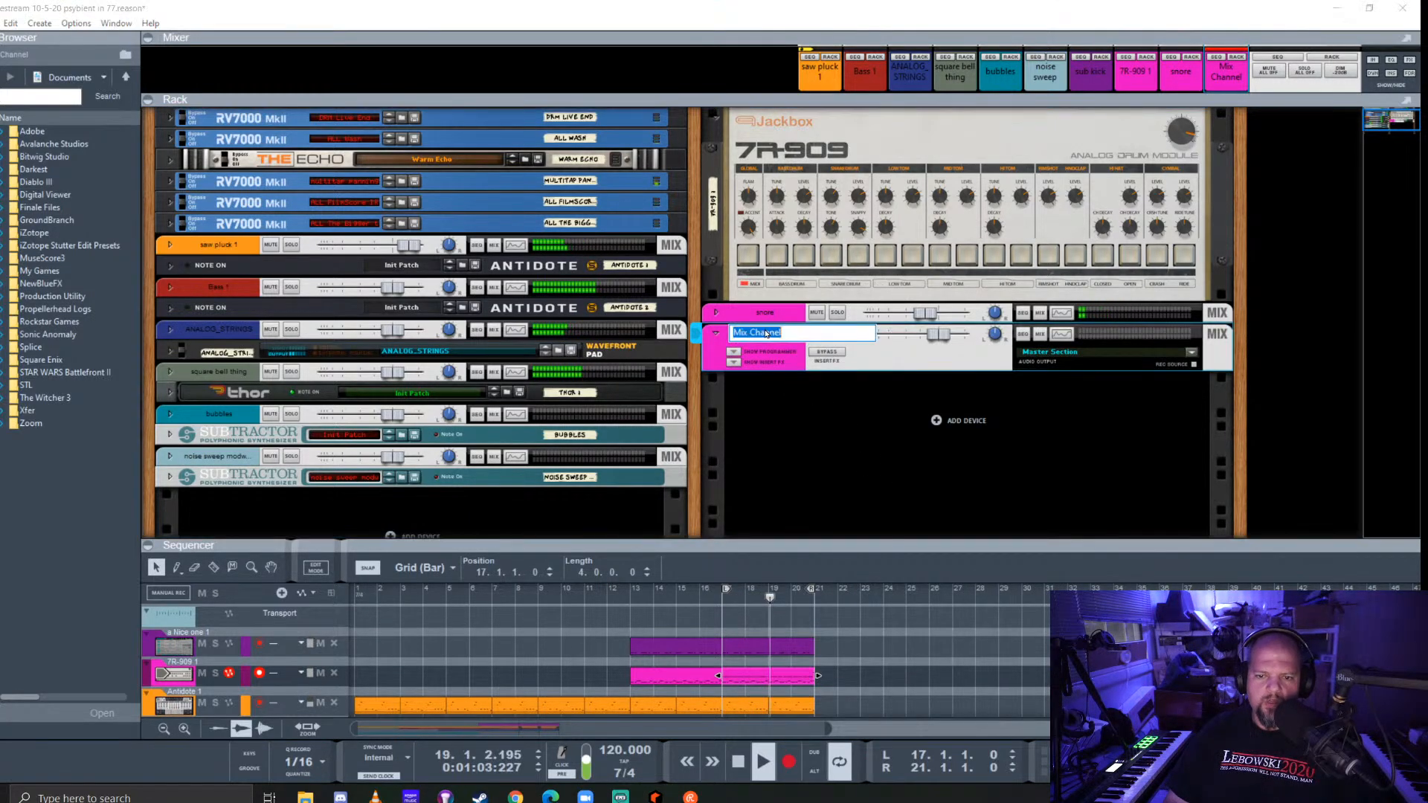
{"action": "type", "text": "hats"}
{"action": "key", "text": "Return"}
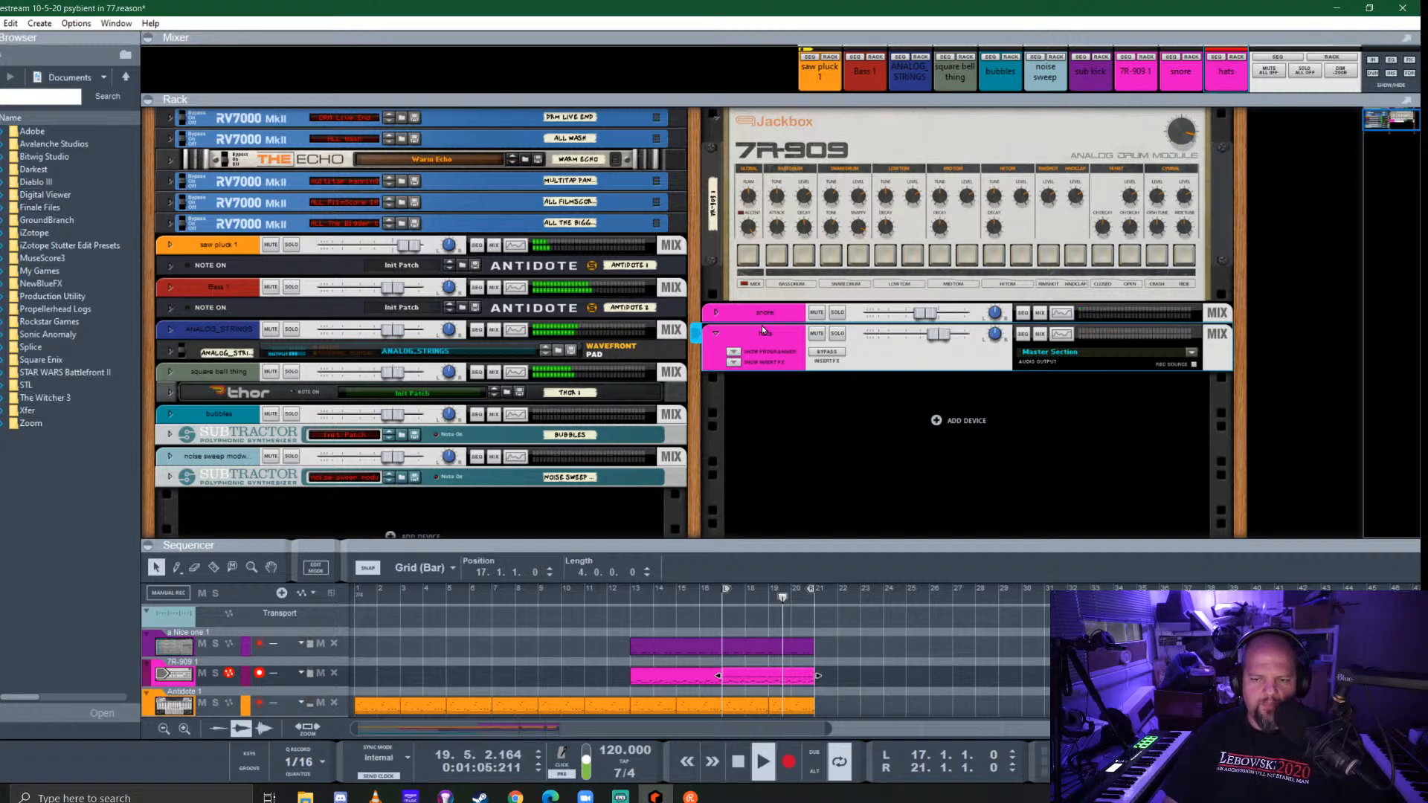
Cable the 7R-909's separate hi-hat output to the hats mix channel's input on the back of the rack
{"action": "key", "text": "Tab"}
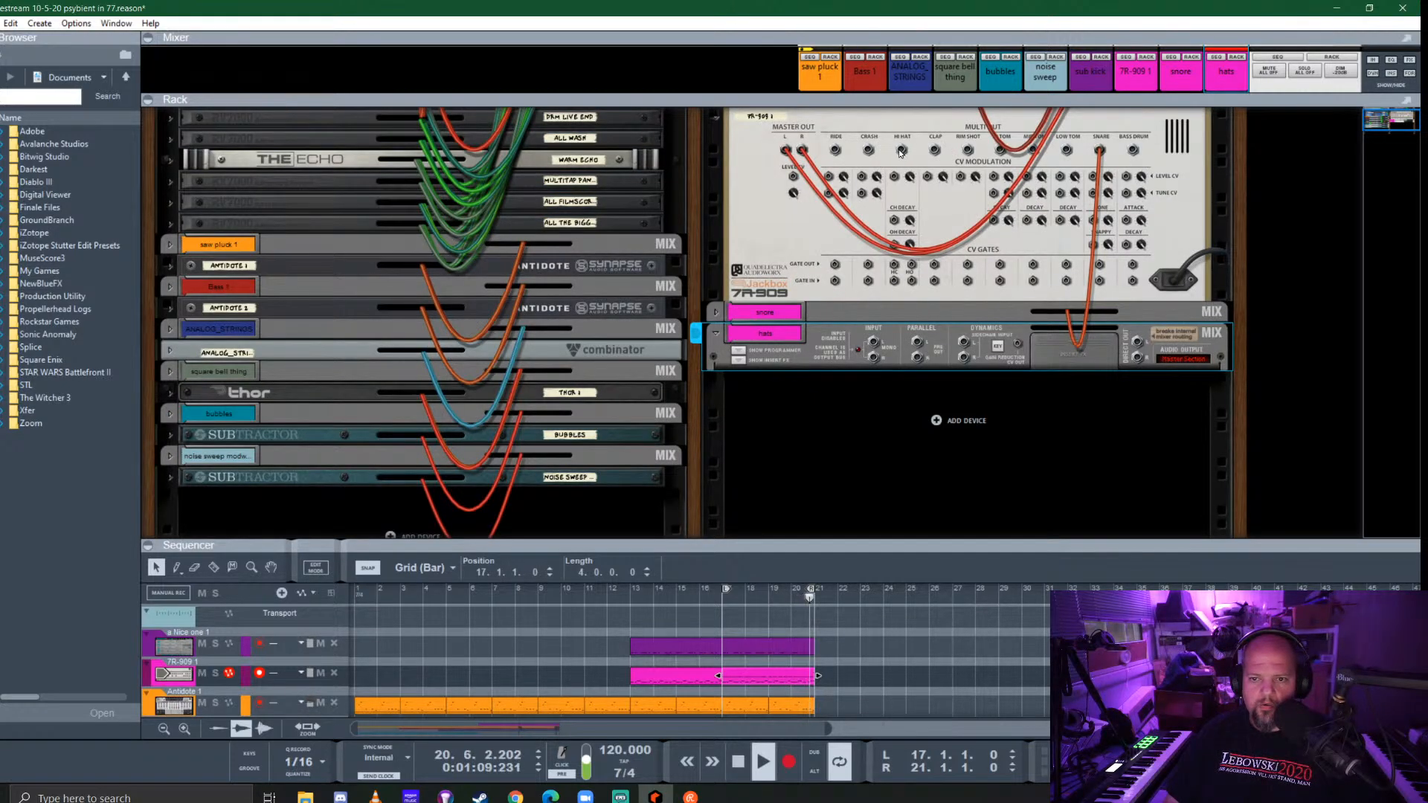
{"action": "left_click_drag", "start_coordinate": [901, 151], "coordinate": [874, 342]}
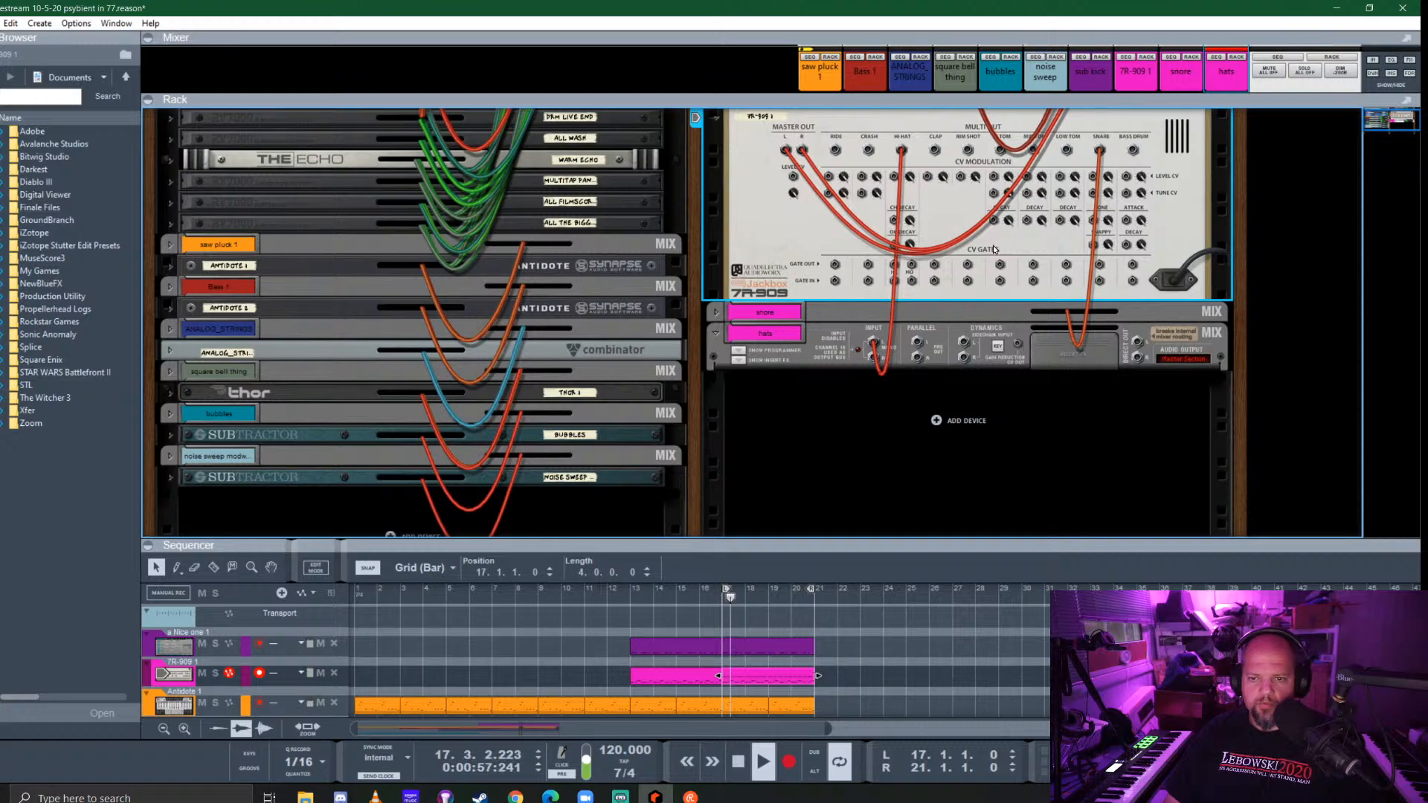
{"action": "key", "text": "Tab"}
Solo the hats channel and enable its high-pass filter and EQ in the Spectrum EQ
{"action": "left_click", "coordinate": [838, 334]}
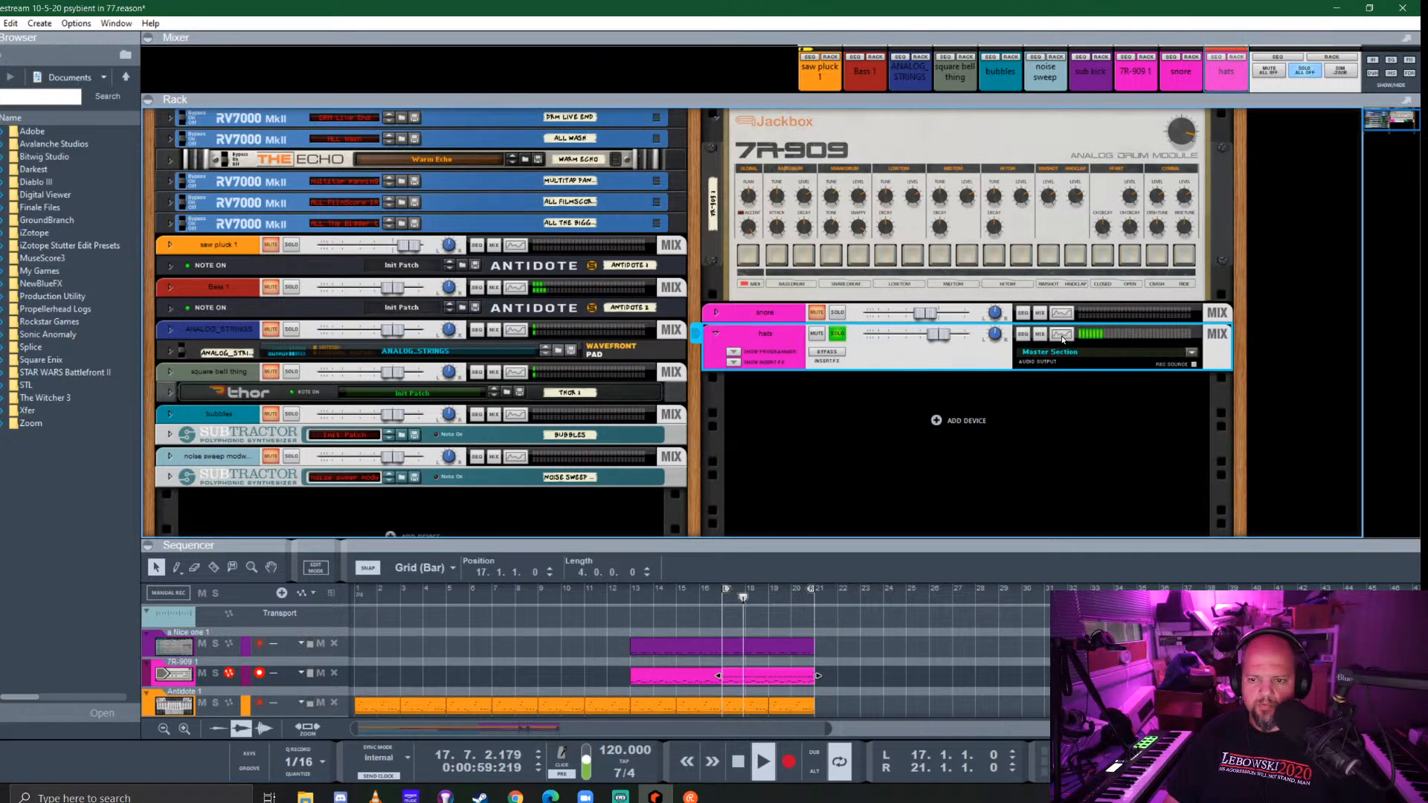
{"action": "left_click", "coordinate": [1132, 365]}
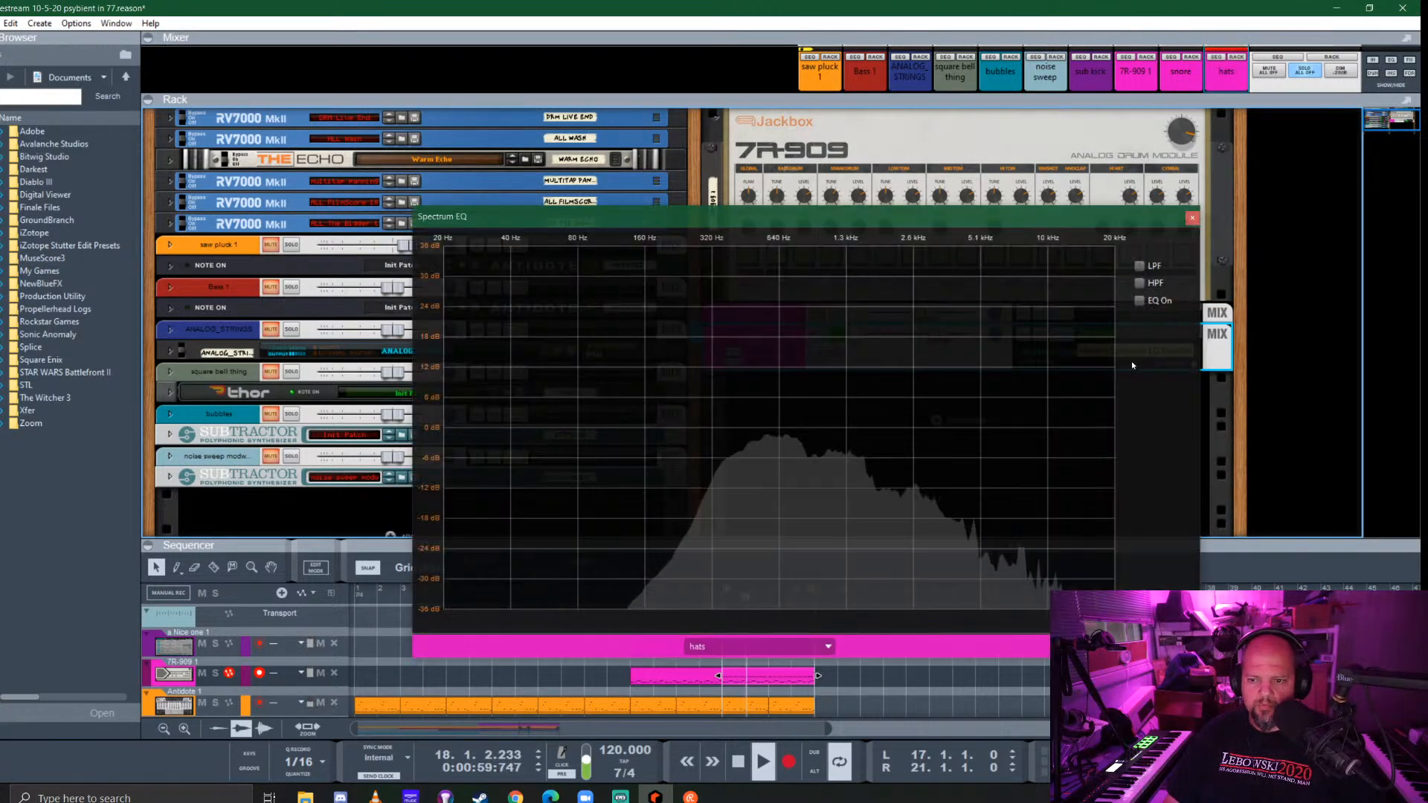
{"action": "left_click", "coordinate": [1139, 267]}
{"action": "left_click", "coordinate": [1139, 267]}
{"action": "left_click", "coordinate": [1138, 284]}
{"action": "left_click", "coordinate": [1139, 301]}
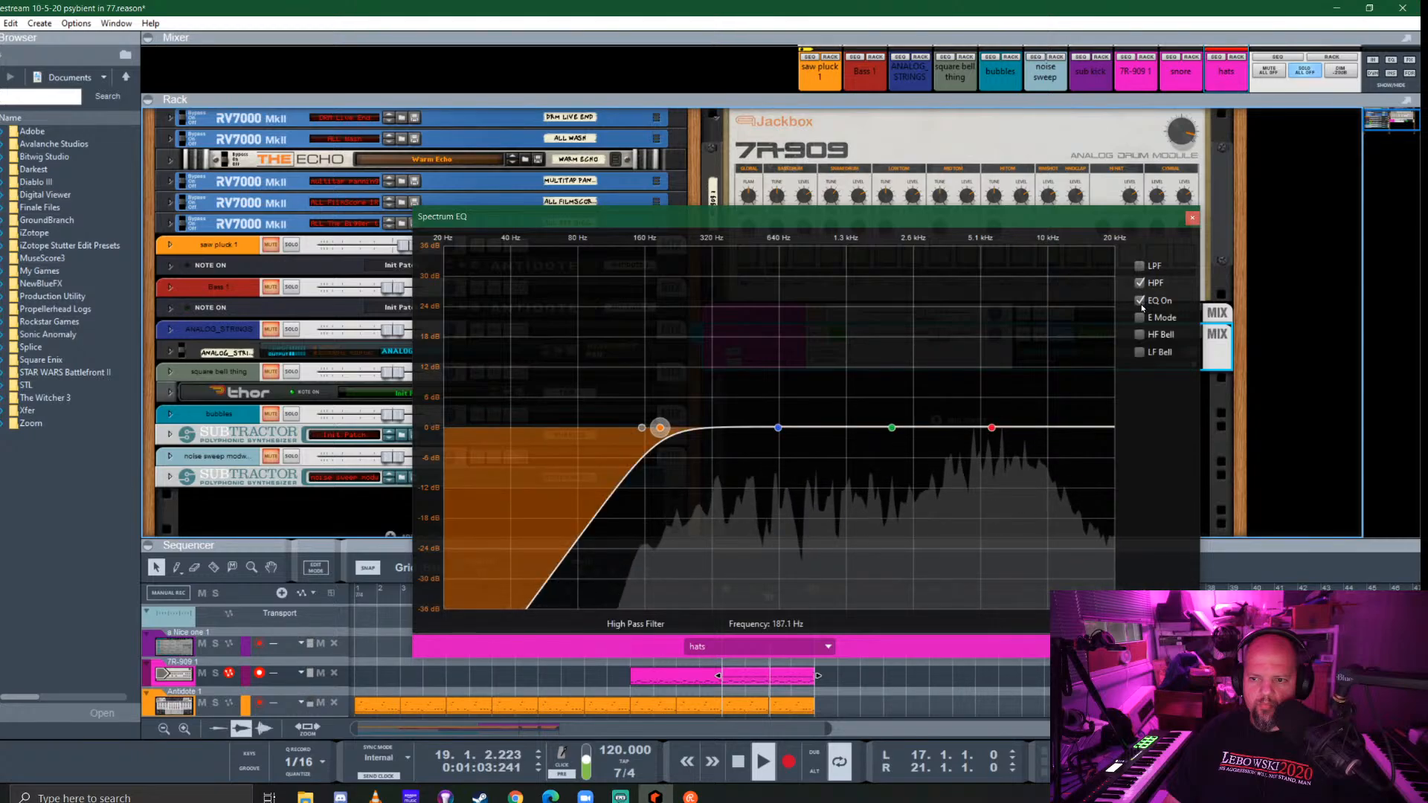
Set the hats' high-pass filter to about 766 Hz, boost the top-end EQ band, and unsolo the channel
{"action": "left_click_drag", "start_coordinate": [659, 428], "coordinate": [753, 438]}
{"action": "left_click_drag", "start_coordinate": [992, 428], "coordinate": [1097, 383]}
{"action": "left_click_drag", "start_coordinate": [746, 428], "coordinate": [797, 428]}
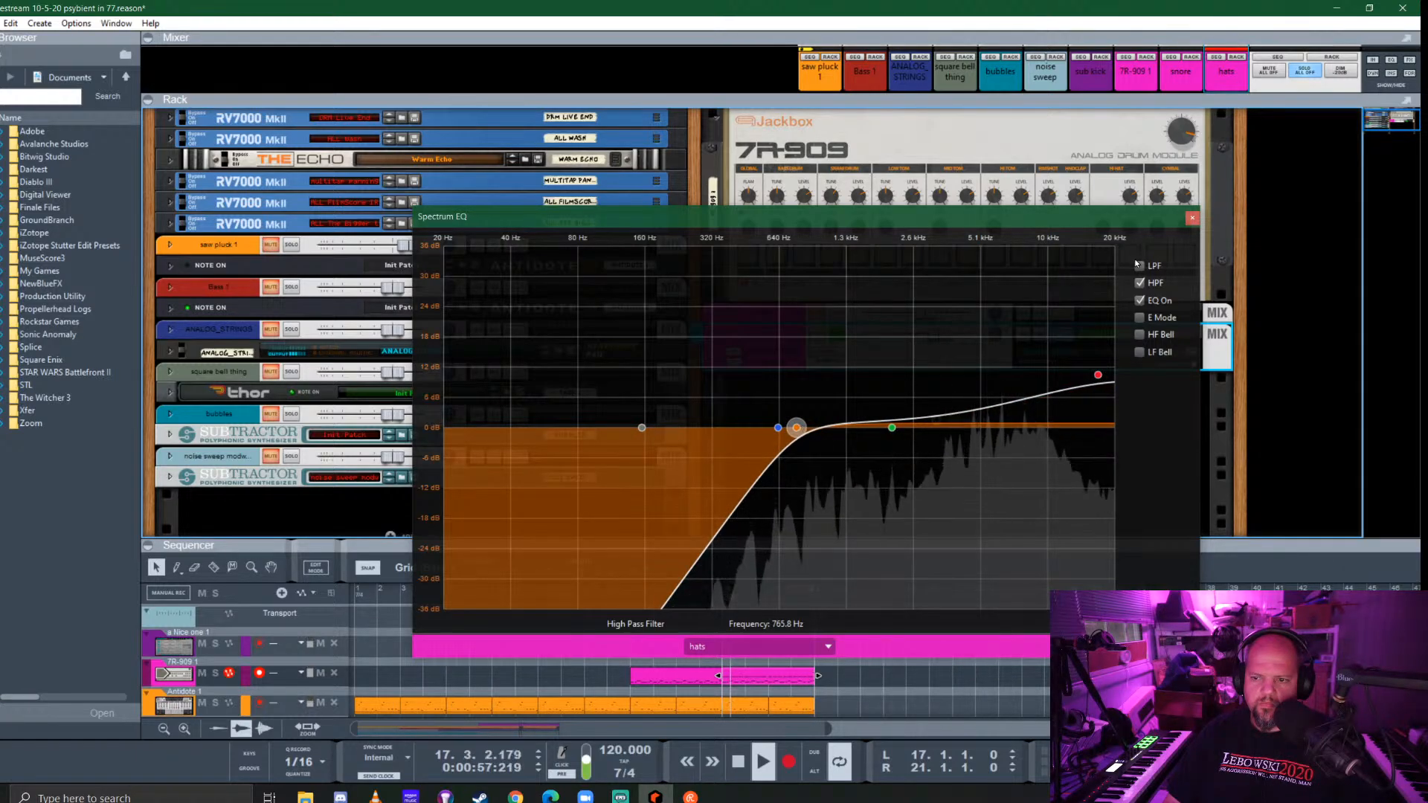
{"action": "left_click", "coordinate": [1192, 218]}
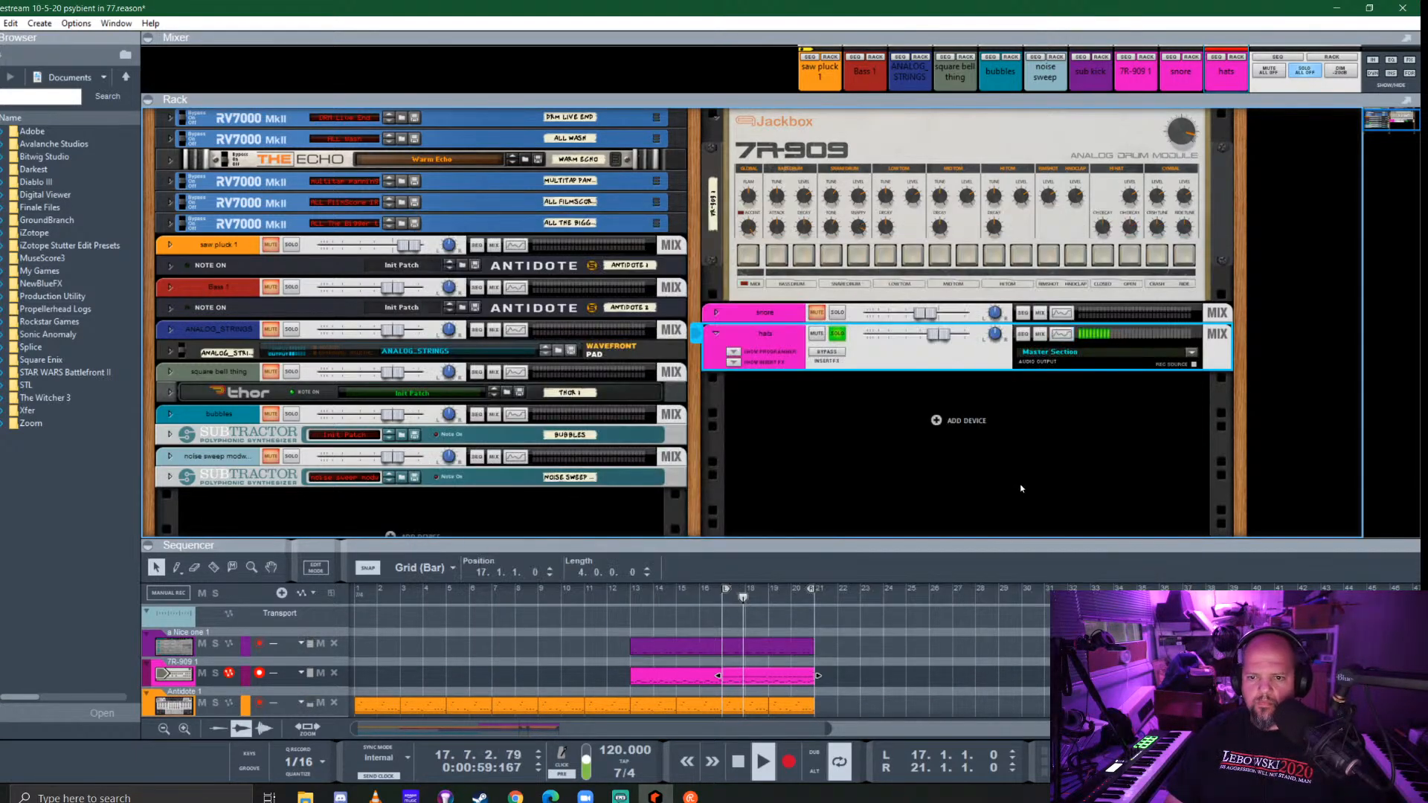
{"action": "left_click", "coordinate": [836, 335]}
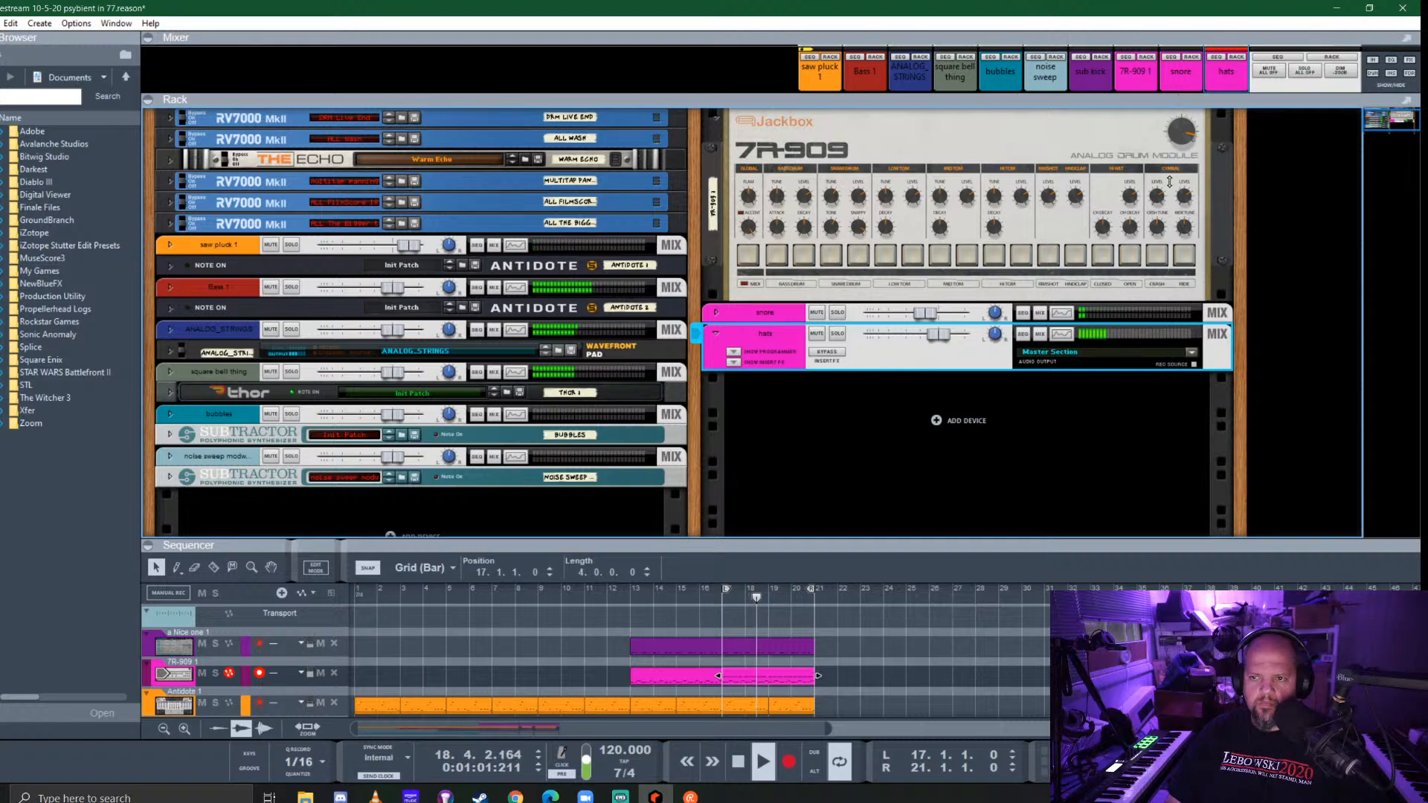
Enlarge the mixer, enable send 2 (DRM Live End) on the hats channel and lower its fader to about -6 dB
{"action": "left_click_drag", "start_coordinate": [1219, 100], "coordinate": [1249, 455]}
{"action": "scroll", "coordinate": [1237, 153], "scroll_direction": "up", "scroll_amount": 2}
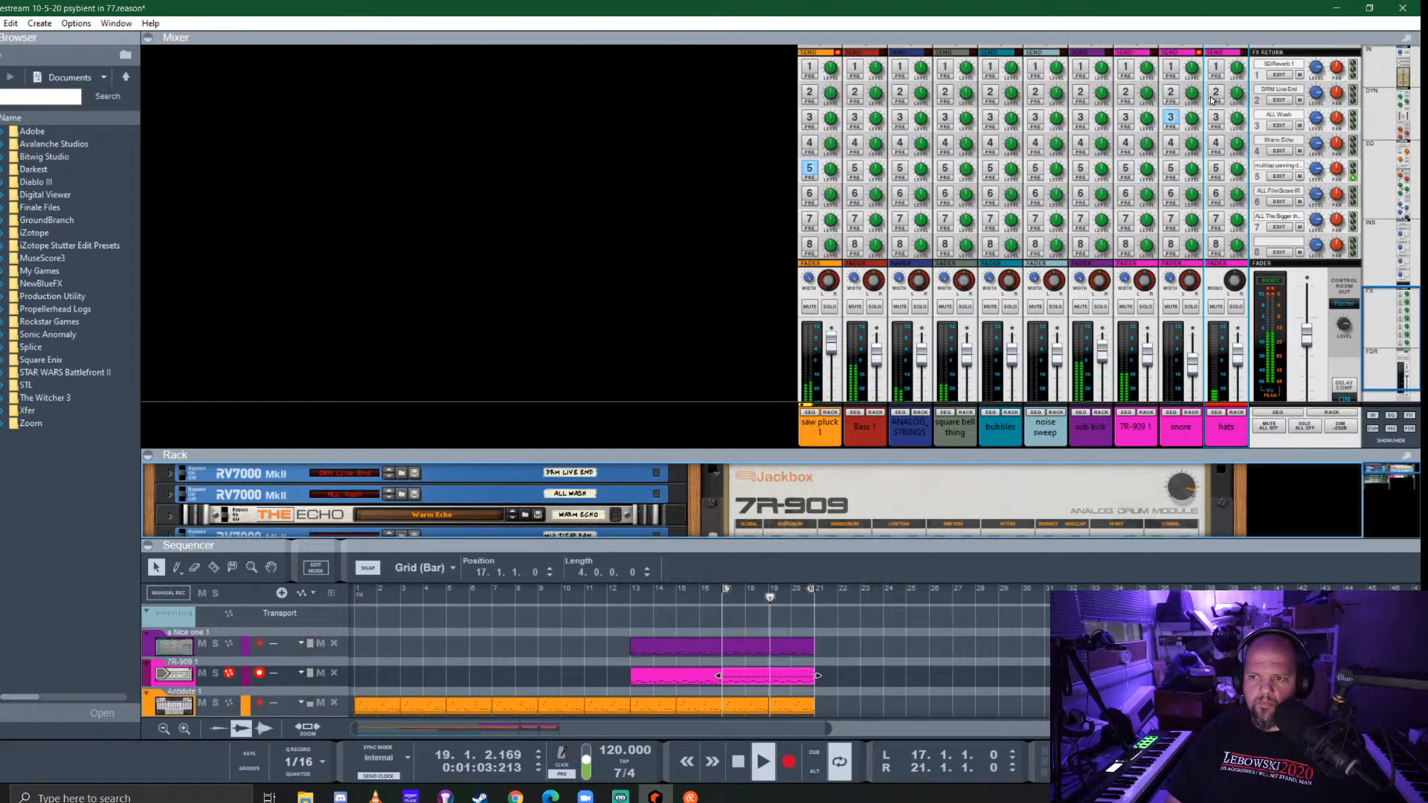
{"action": "left_click", "coordinate": [1215, 93]}
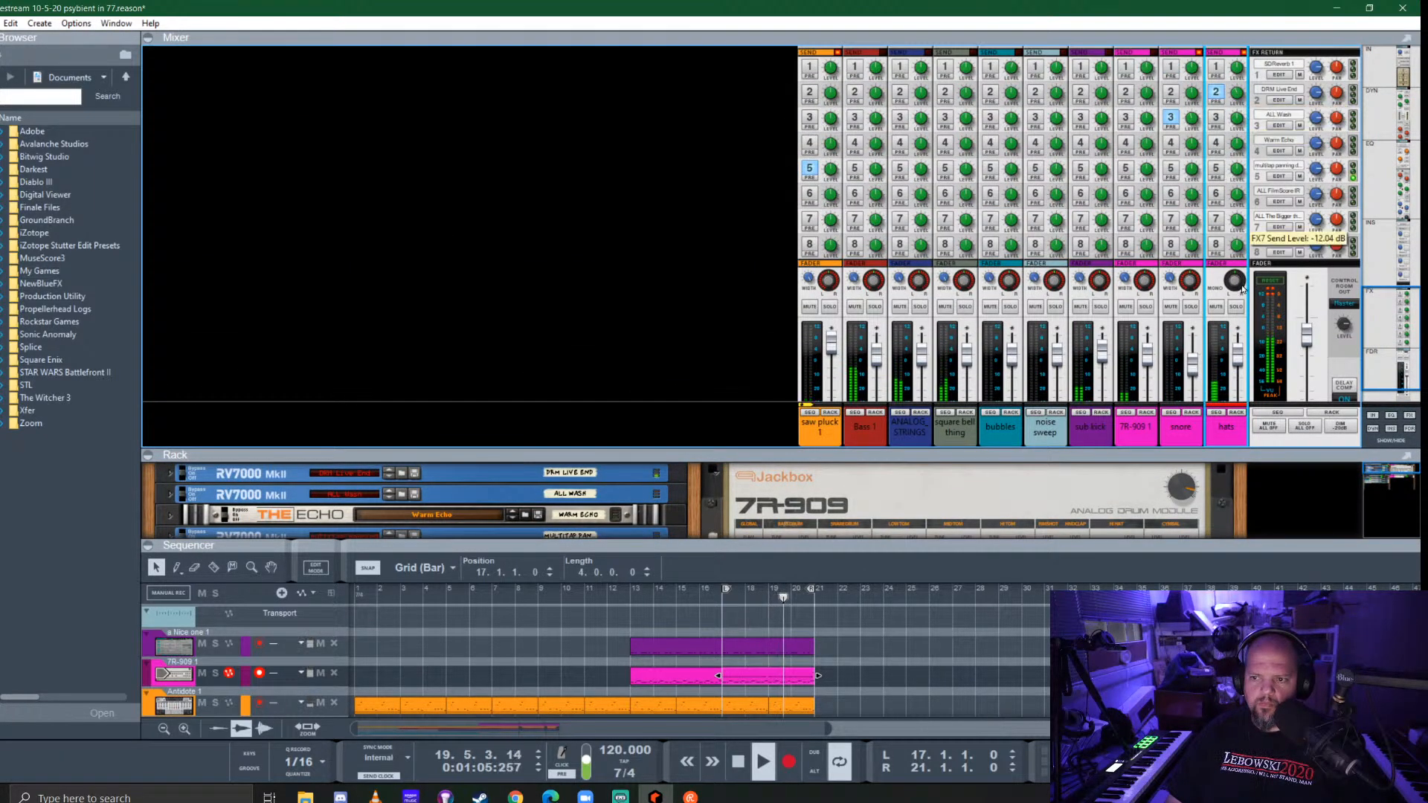
{"action": "left_click_drag", "start_coordinate": [1237, 339], "coordinate": [1240, 365]}
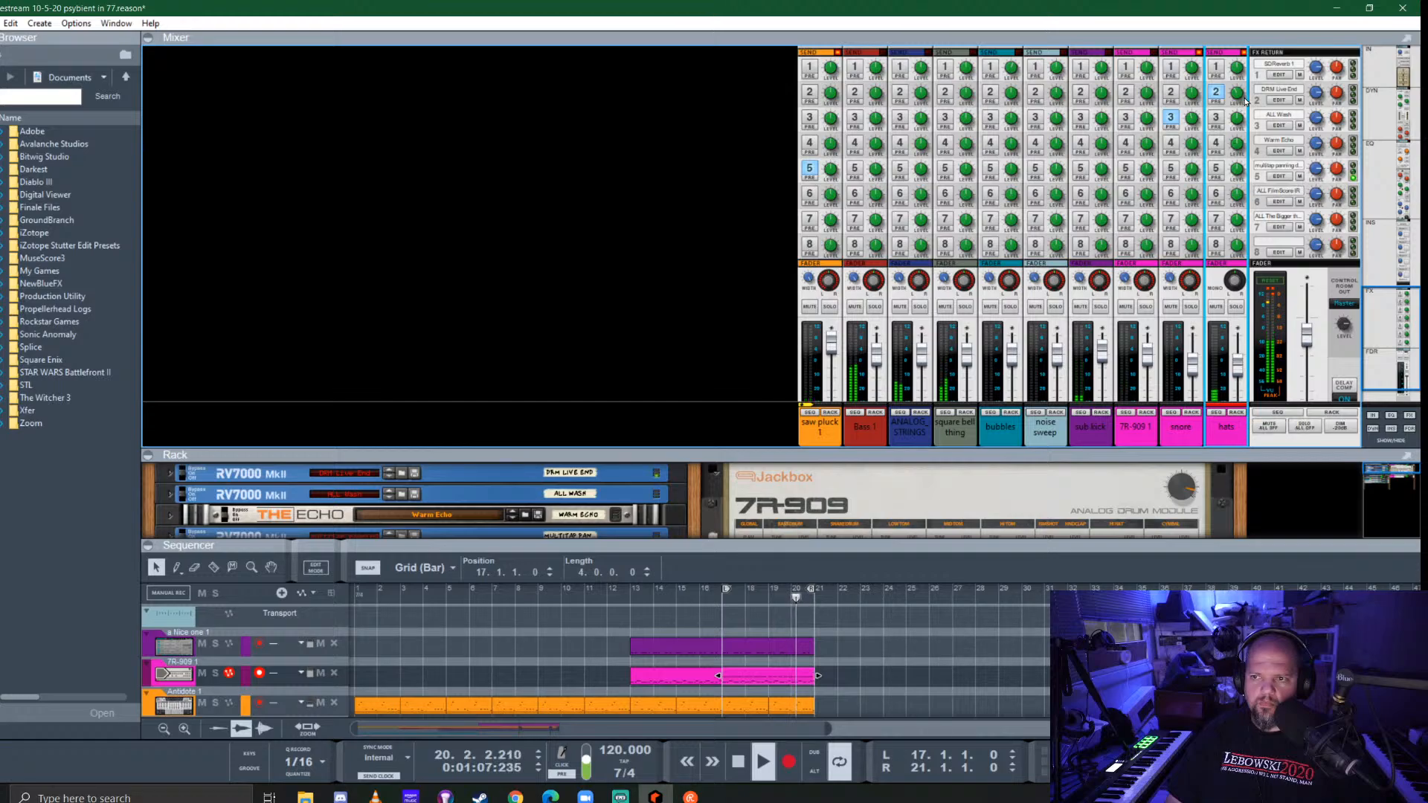
Solo the hats, set their FX2 send level to about -9.67 dB, and unsolo them
{"action": "left_click", "coordinate": [1237, 307]}
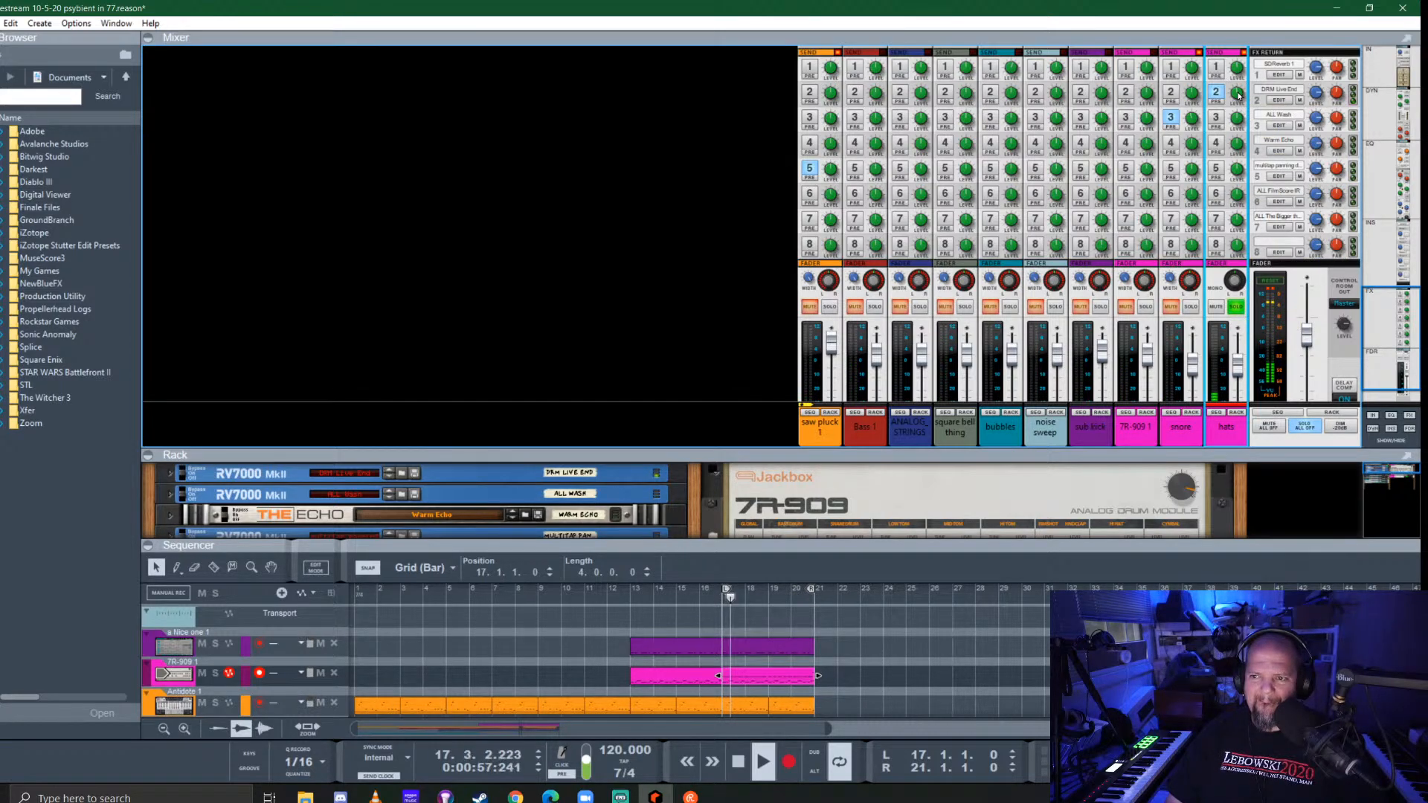
{"action": "mouse_move", "coordinate": [1238, 95]}
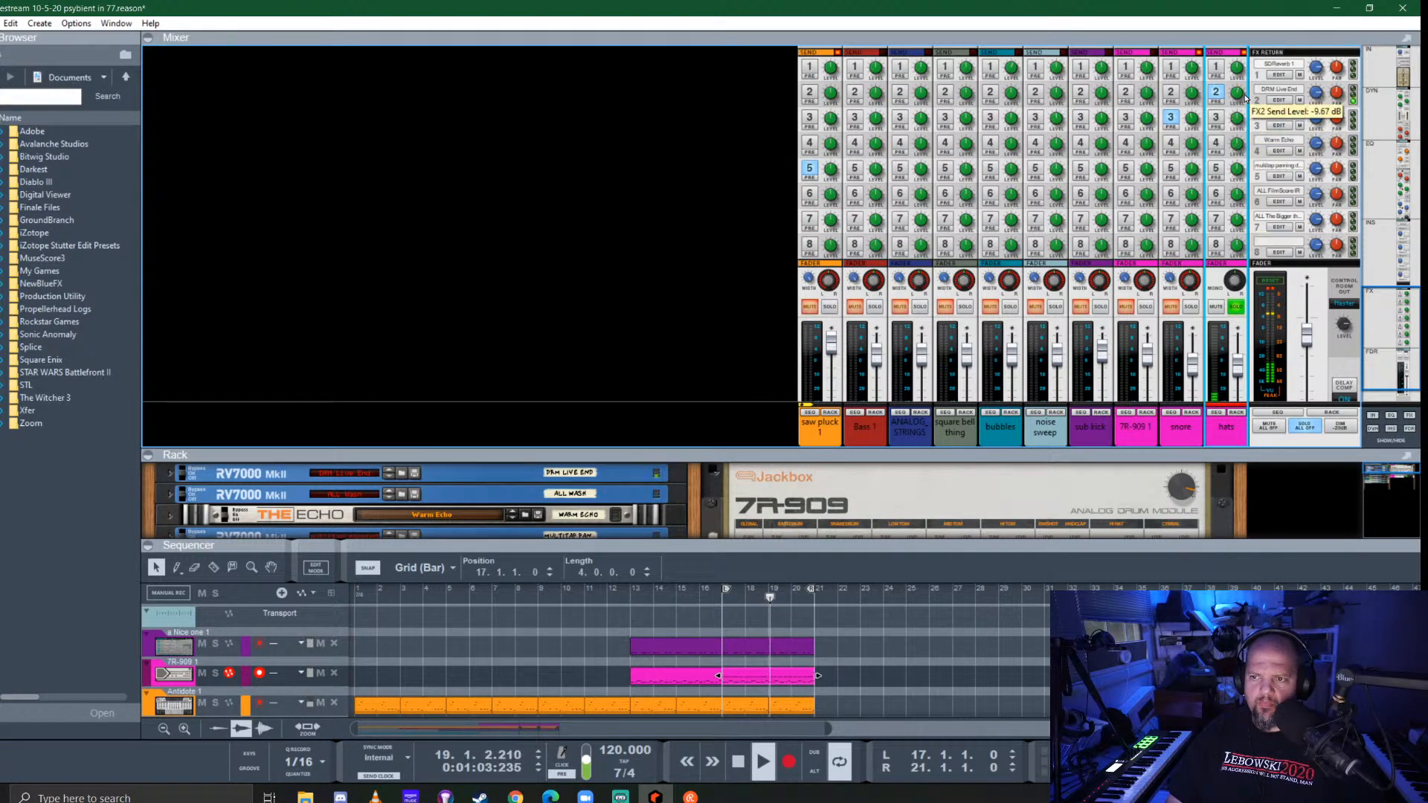
{"action": "left_click", "coordinate": [1236, 306]}
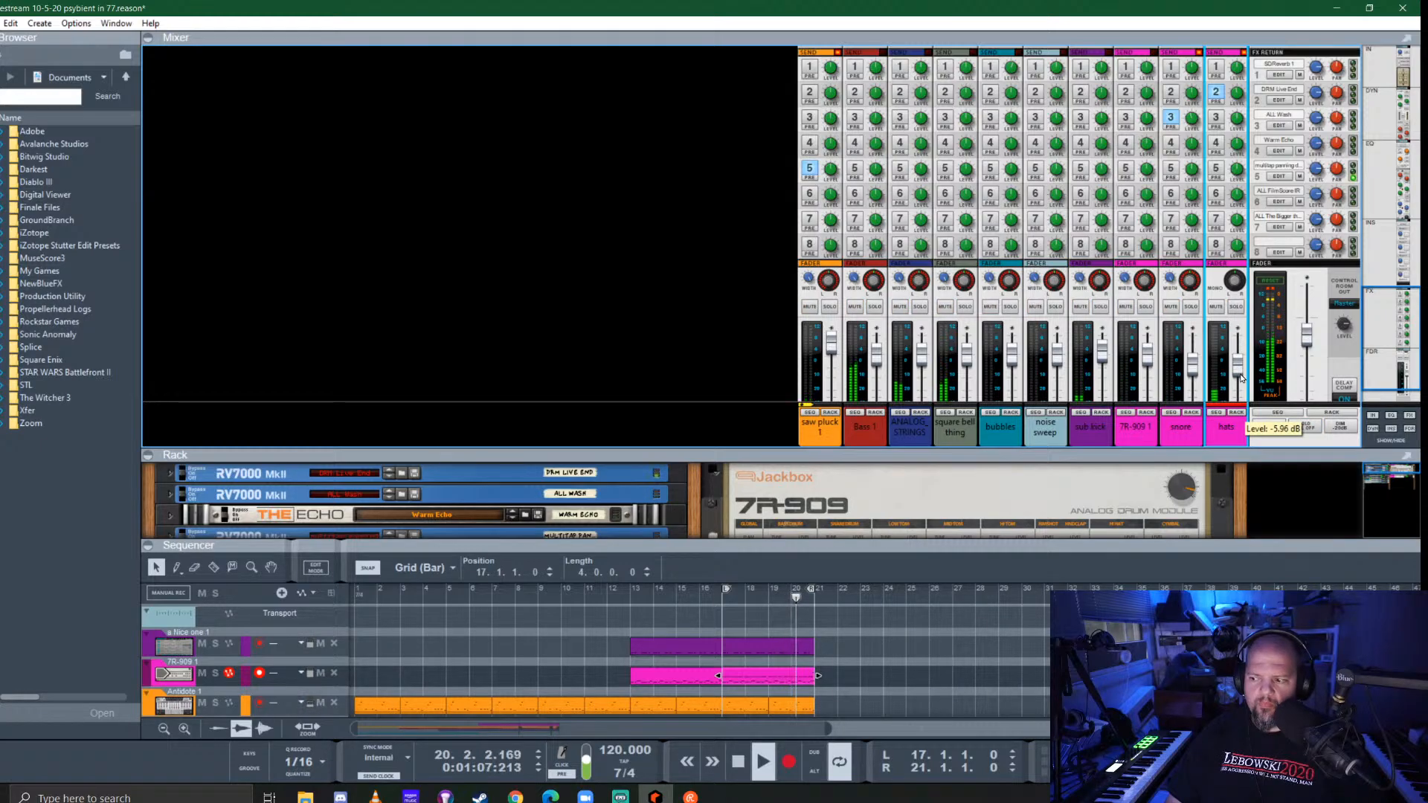
Shrink the mixer to restore the rack area and lower the hats channel's level slightly further
{"action": "left_click_drag", "start_coordinate": [1198, 455], "coordinate": [1174, 78]}
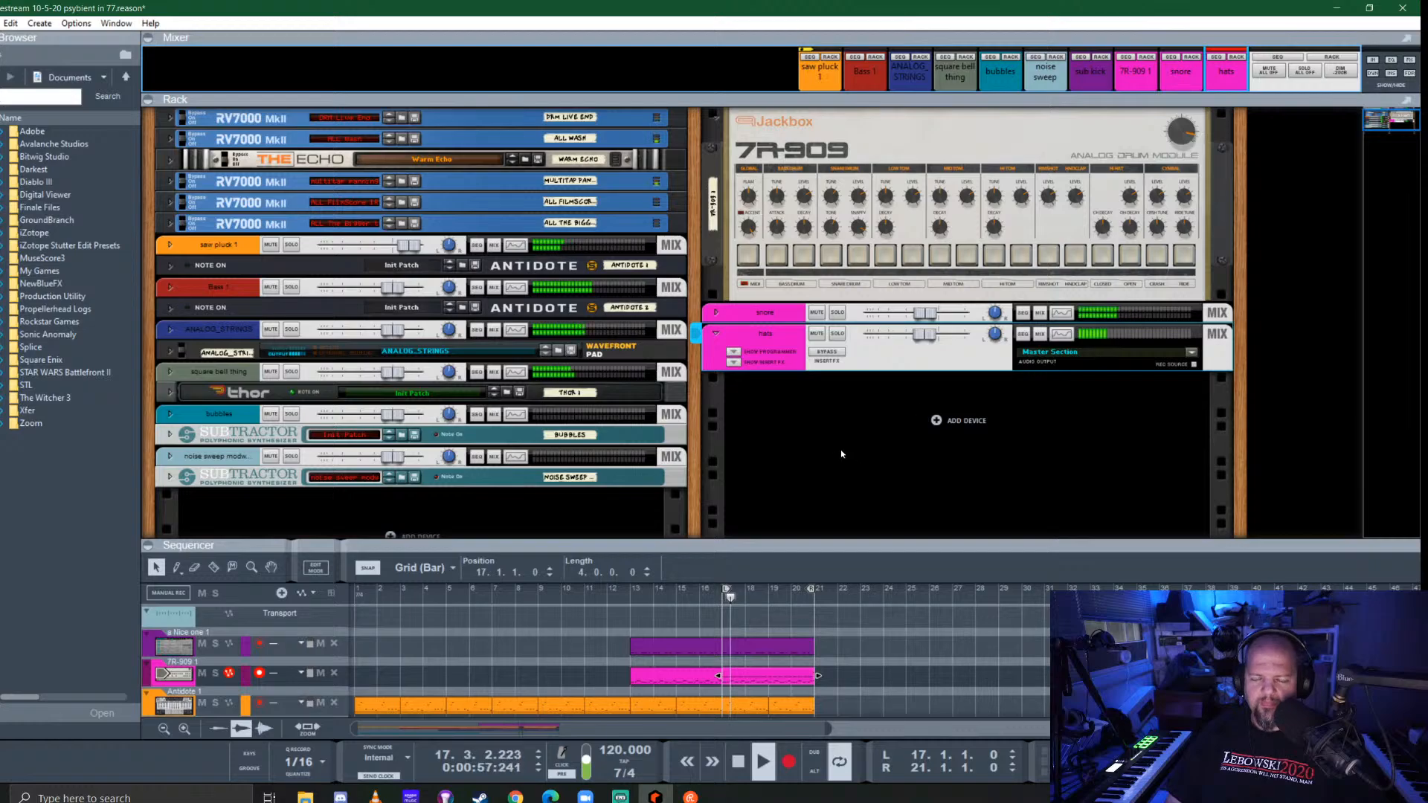
{"action": "left_click_drag", "start_coordinate": [896, 544], "coordinate": [901, 299]}
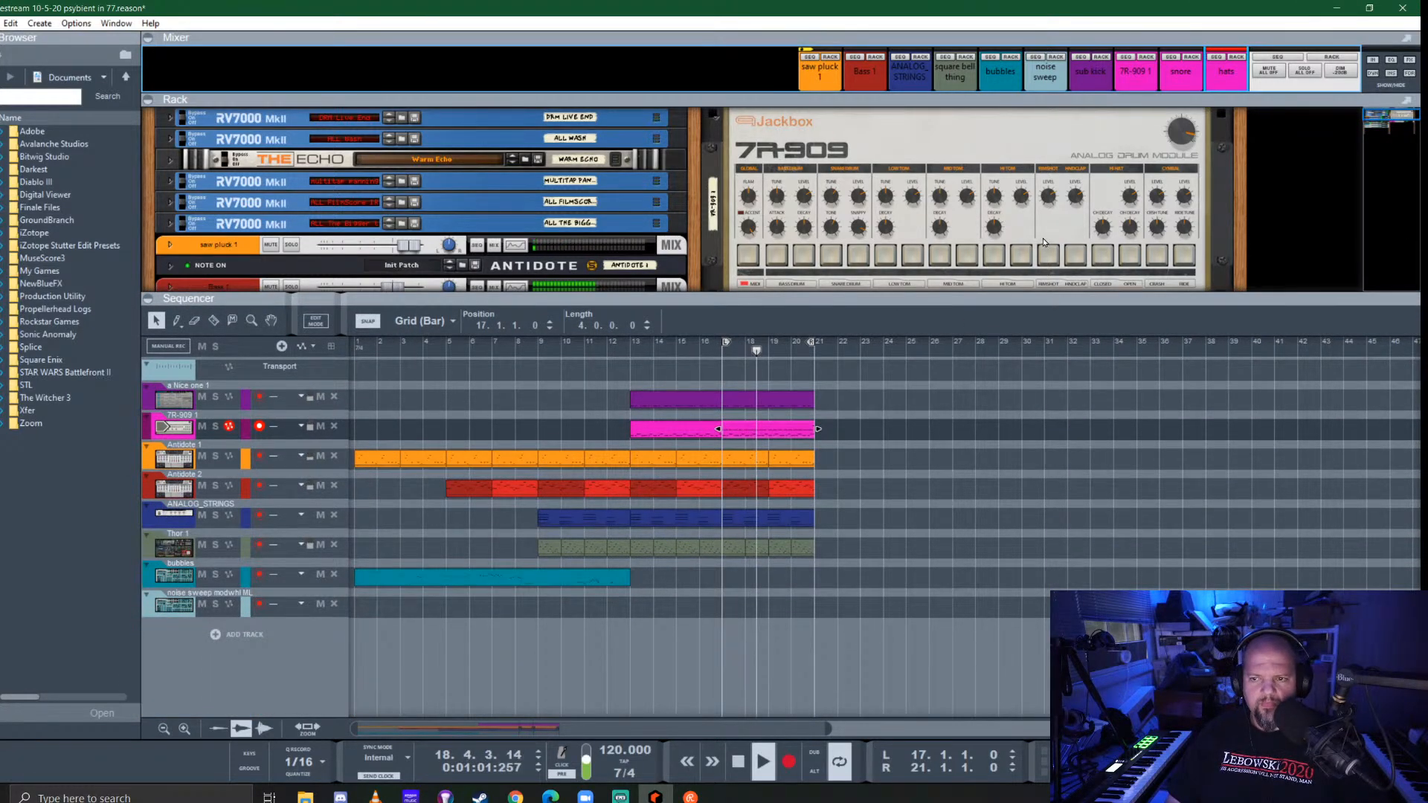
{"action": "left_click_drag", "start_coordinate": [1060, 298], "coordinate": [1004, 481]}
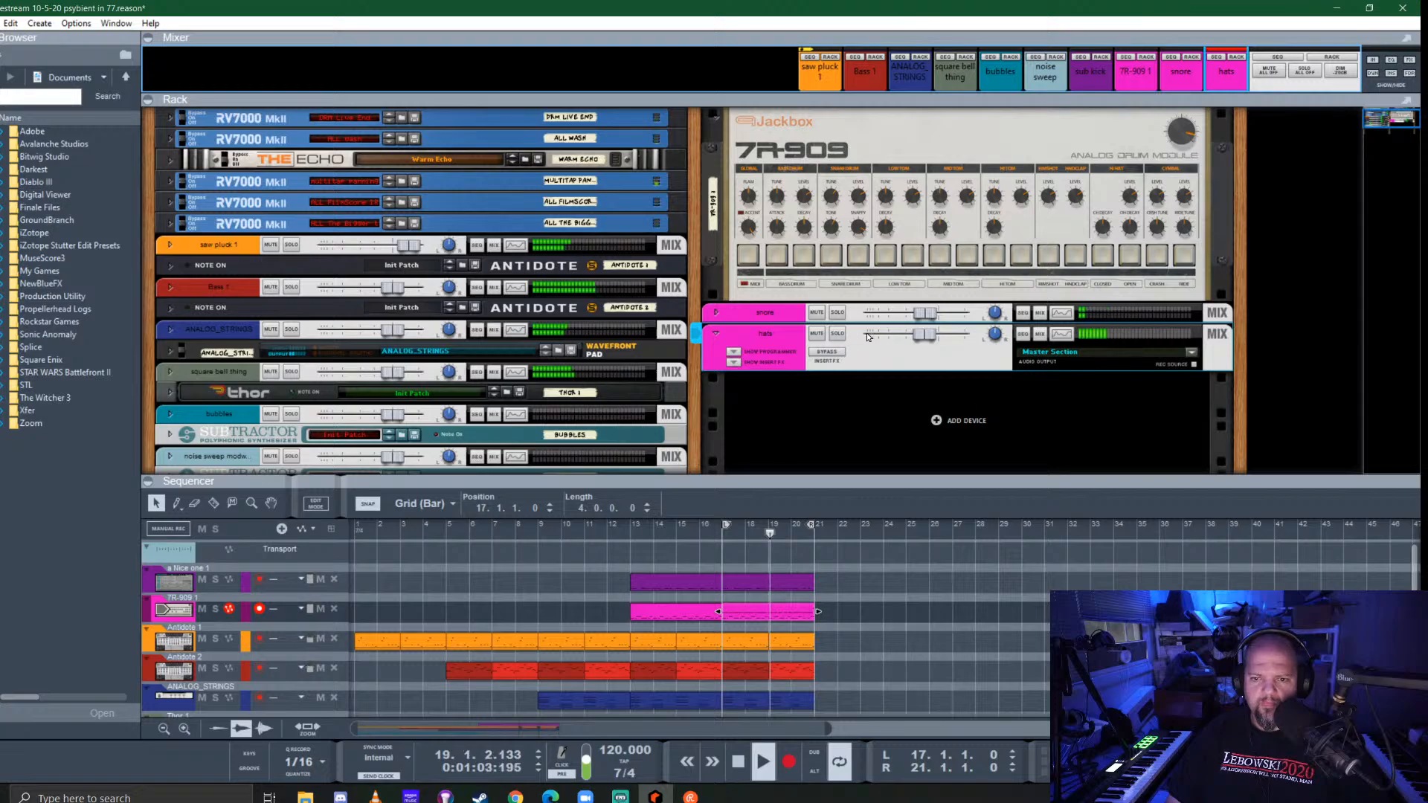
{"action": "left_click_drag", "start_coordinate": [929, 339], "coordinate": [918, 342]}
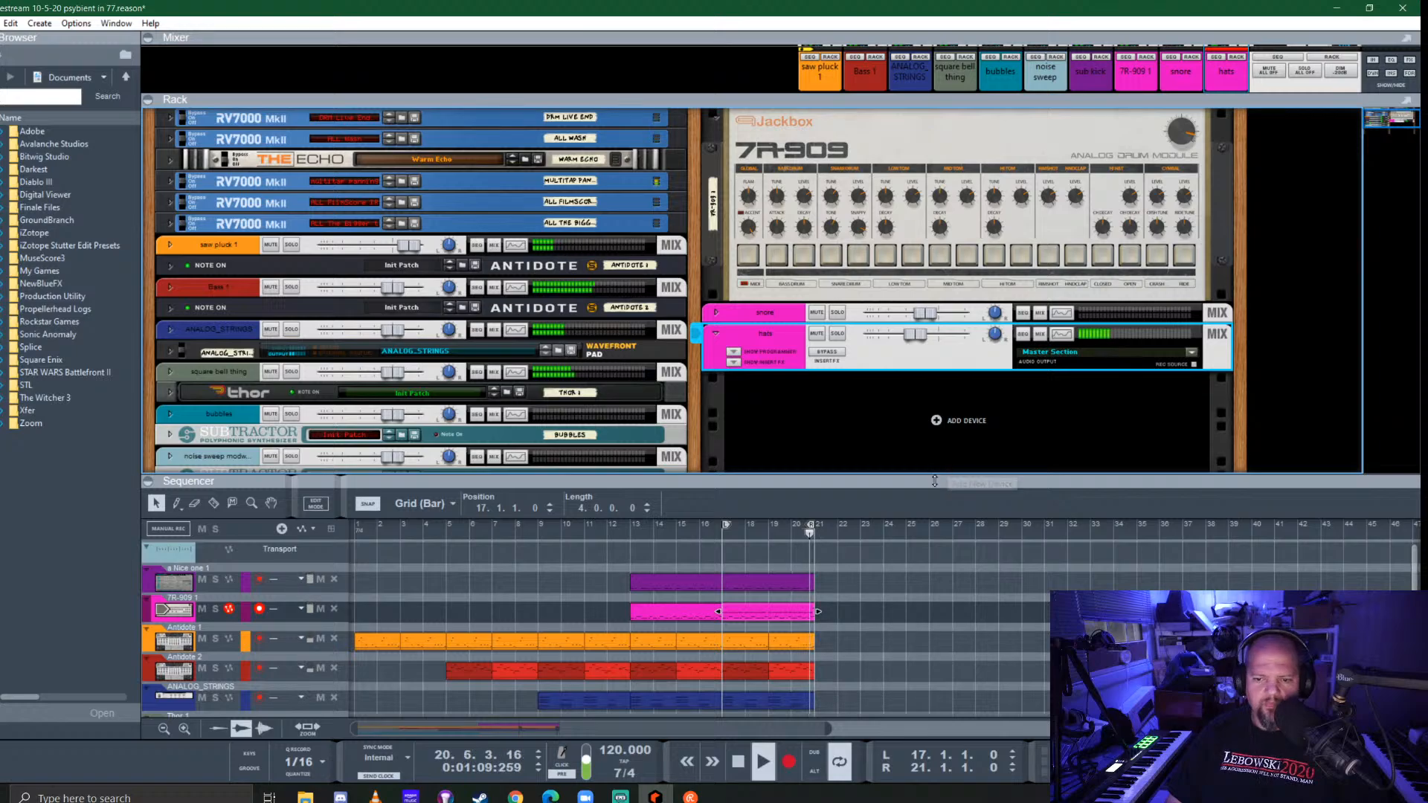
Enlarge the sequencer area, fold the hats channel in the rack, and save the song
{"action": "left_click_drag", "start_coordinate": [930, 476], "coordinate": [935, 356]}
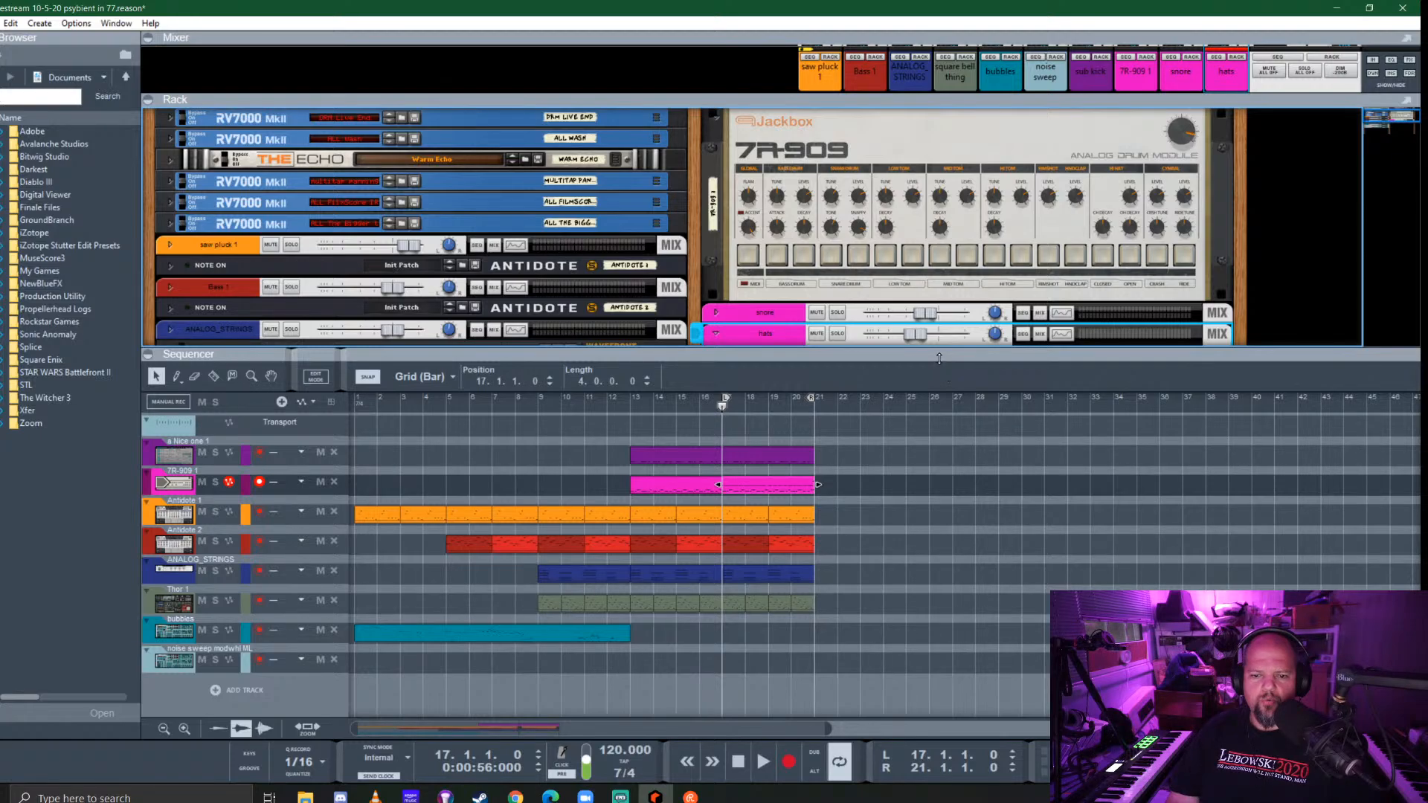
{"action": "left_click_drag", "start_coordinate": [935, 356], "coordinate": [949, 399]}
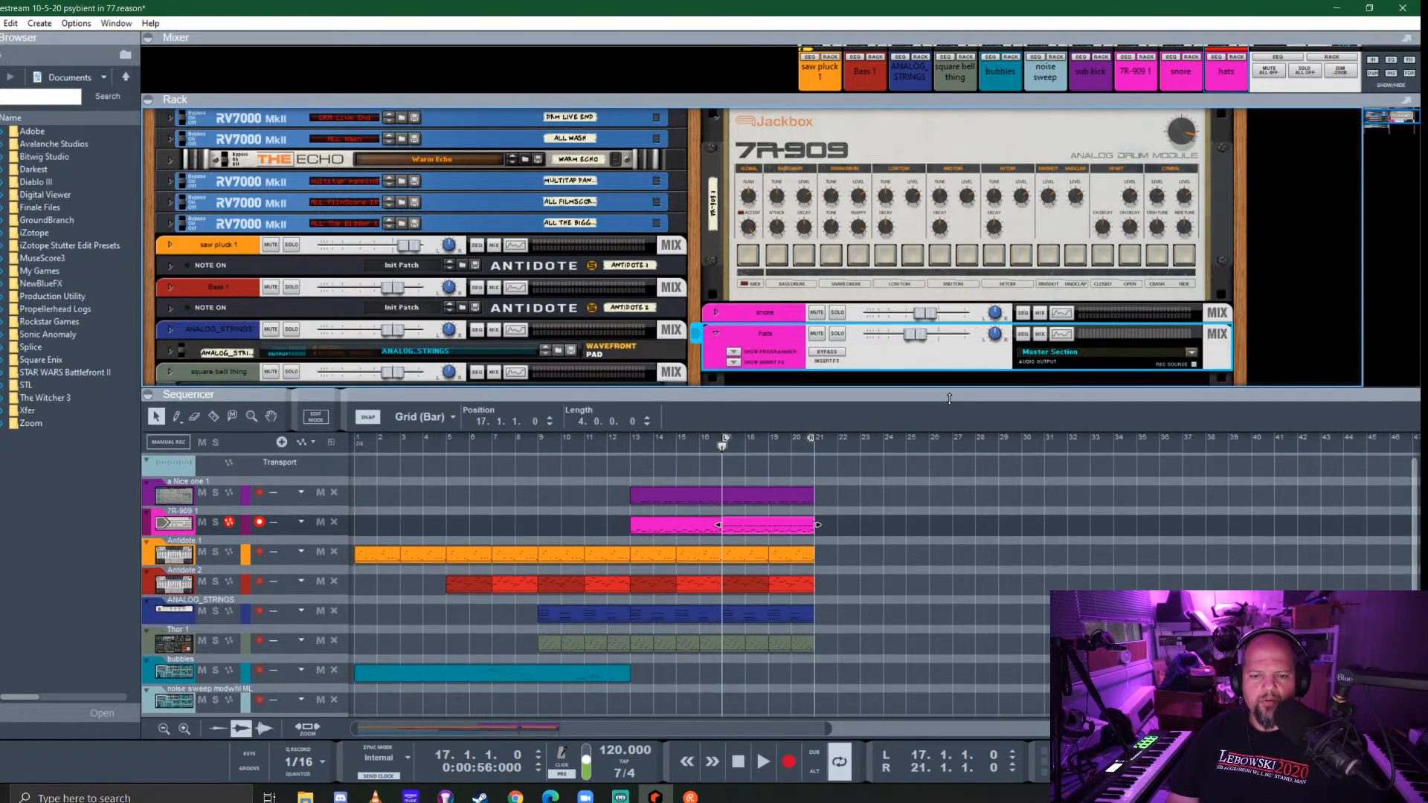
{"action": "left_click", "coordinate": [715, 335]}
{"action": "scroll", "coordinate": [536, 245], "scroll_direction": "down", "scroll_amount": 4}
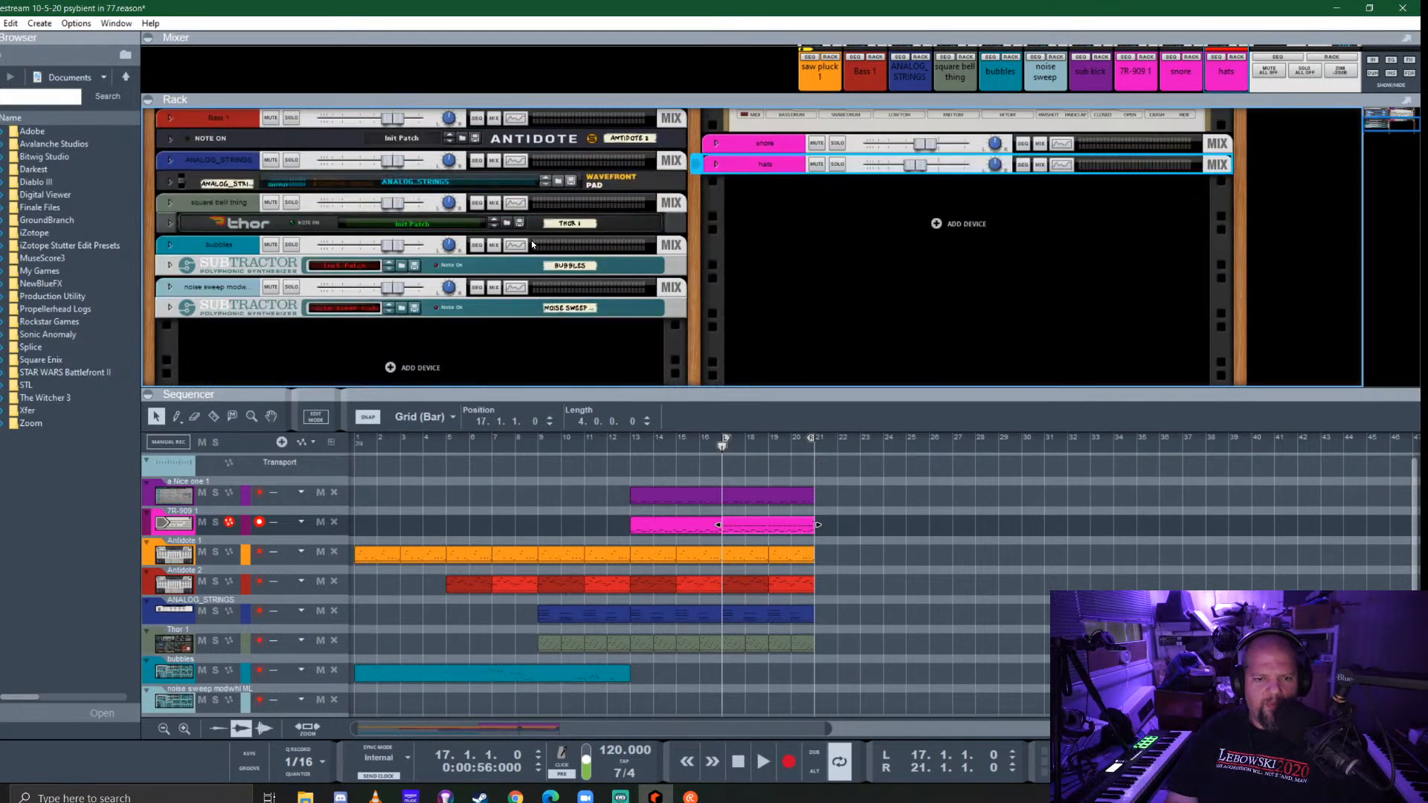
{"action": "key", "text": "ctrl+s"}
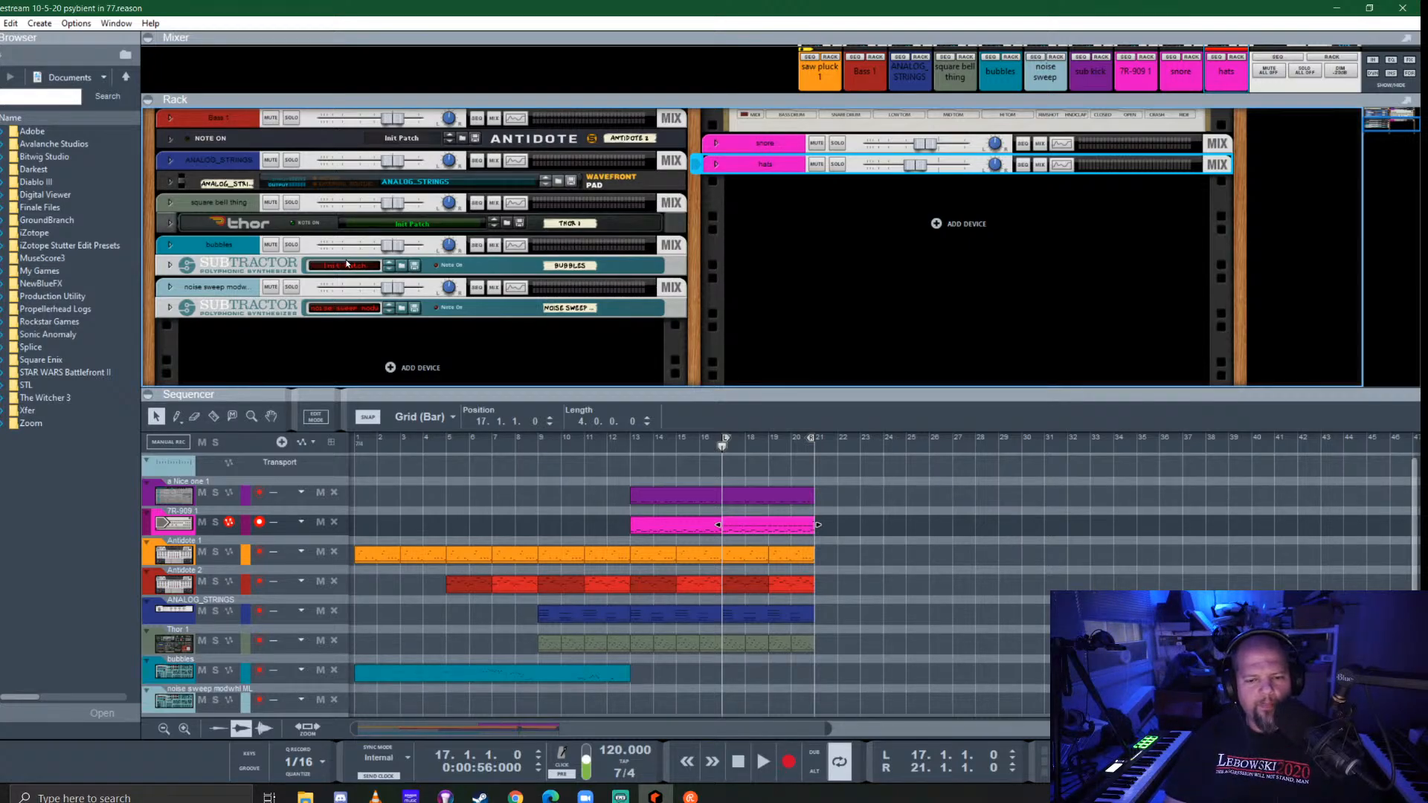
Move the song position to bar 13 and browse the ElectroMechanical ReFill's 80s Rhodes folder for patches
{"action": "left_click", "coordinate": [633, 446]}
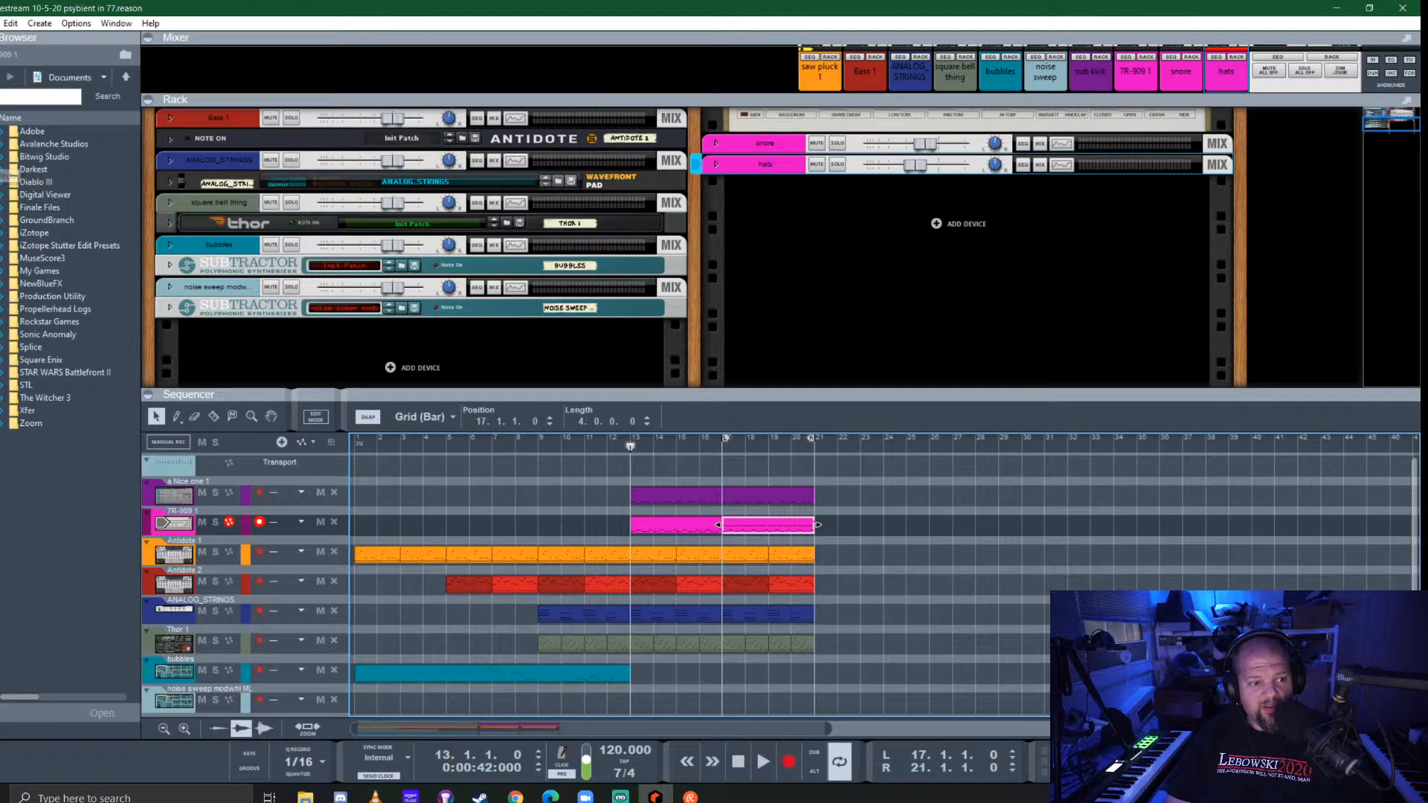
{"action": "left_click", "coordinate": [1, 282]}
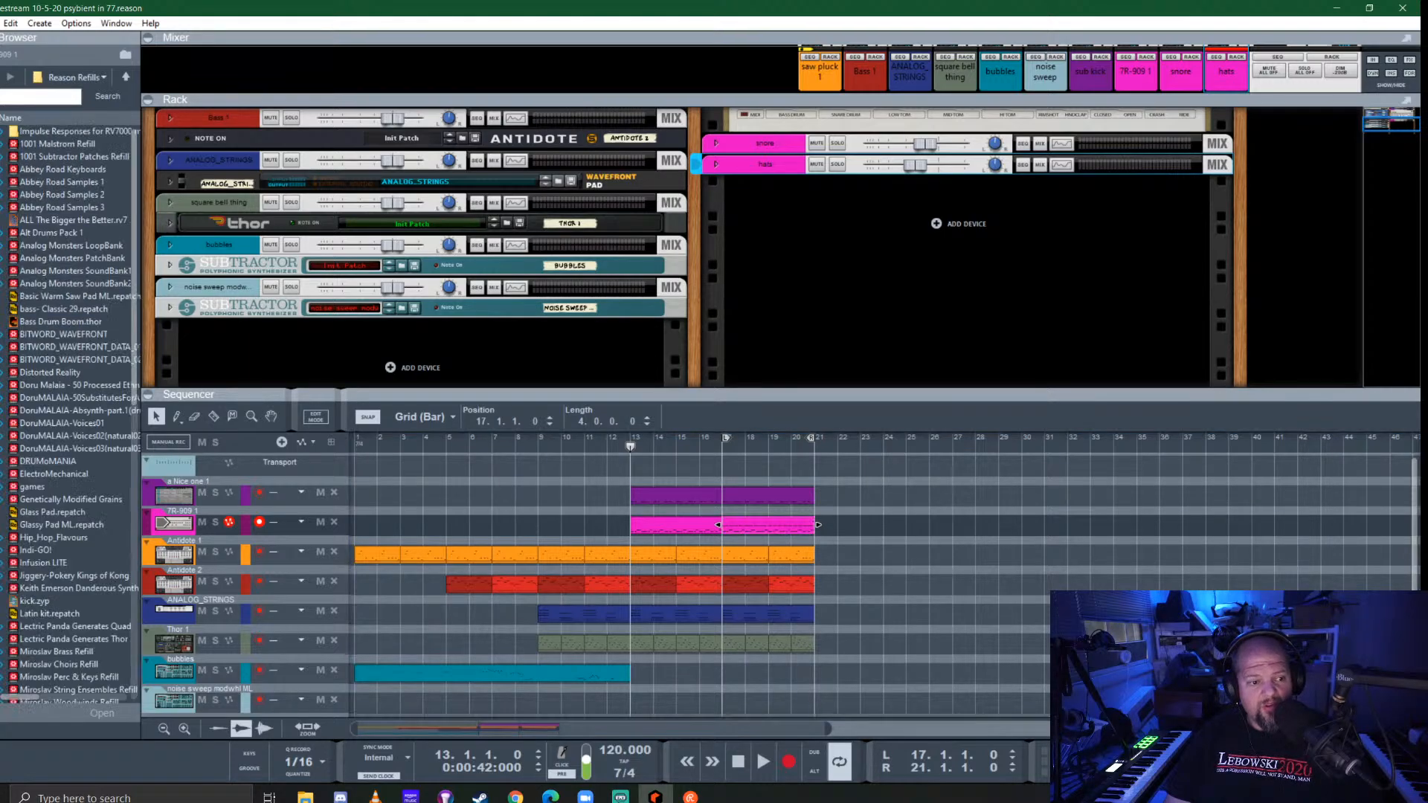
{"action": "double_click", "coordinate": [71, 474]}
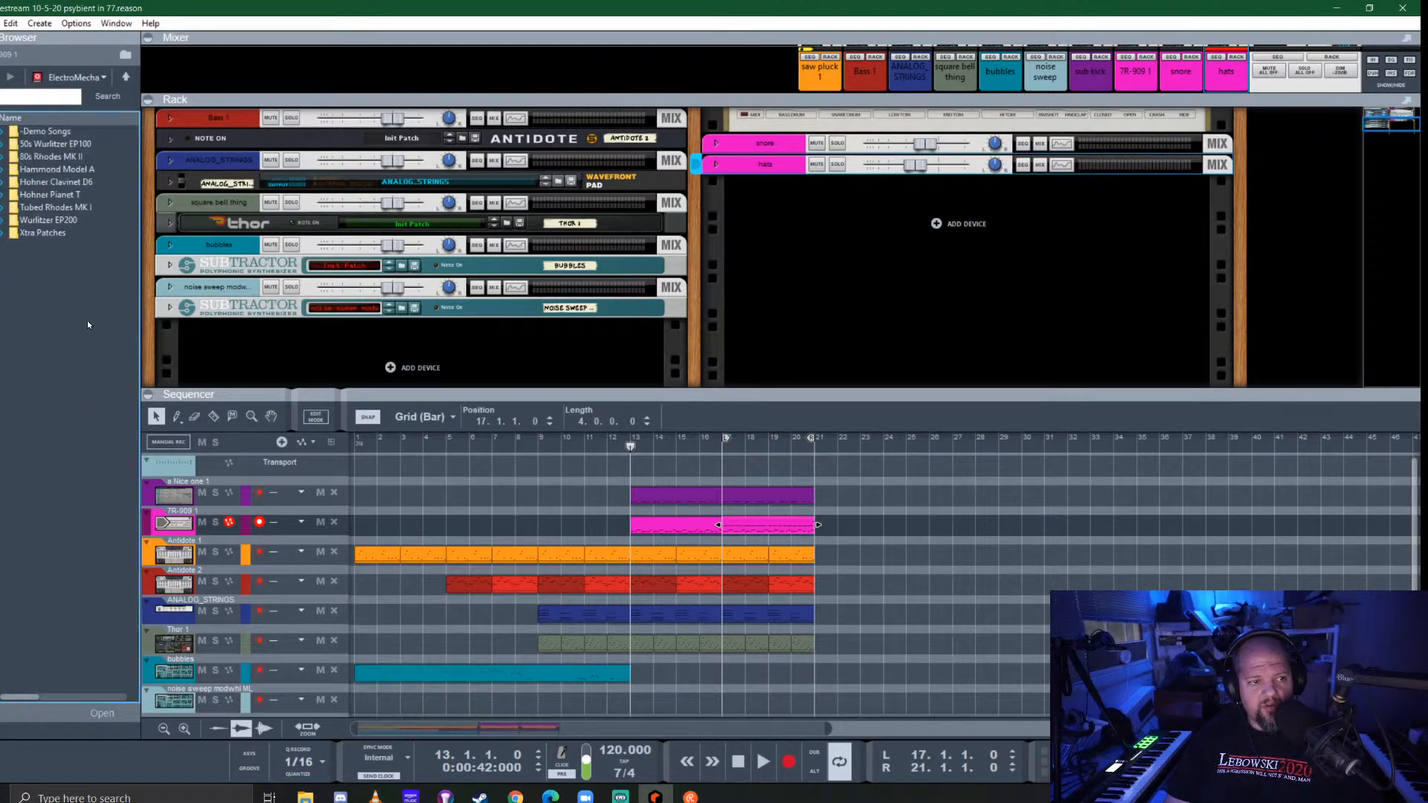
{"action": "left_click", "coordinate": [40, 160]}
{"action": "double_click", "coordinate": [40, 159]}
{"action": "left_click", "coordinate": [104, 157]}
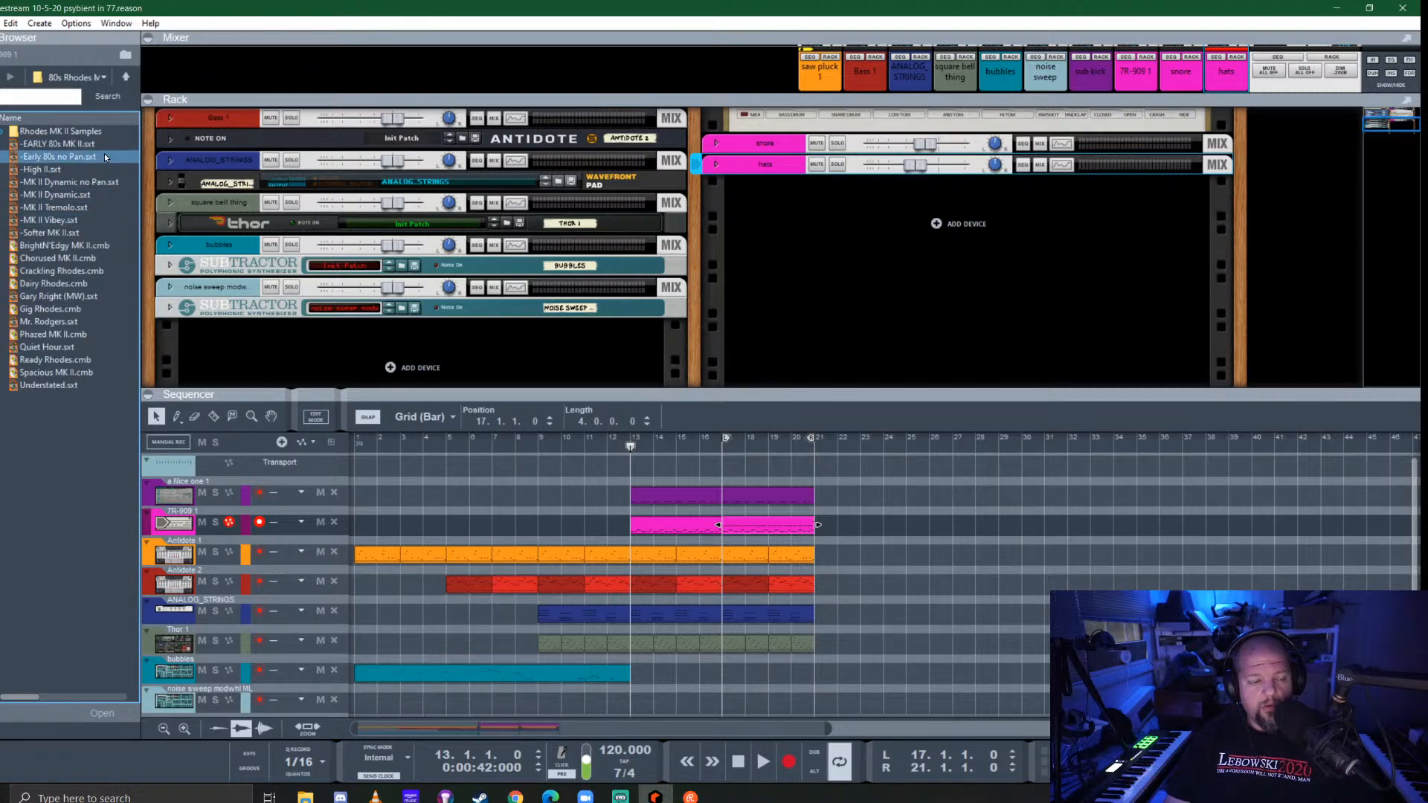
Add the -EARLY 80s MK II.sxt patch as a new NN-XT instrument below the noise sweep and fold the device
{"action": "scroll", "coordinate": [339, 283], "scroll_direction": "down", "scroll_amount": 1}
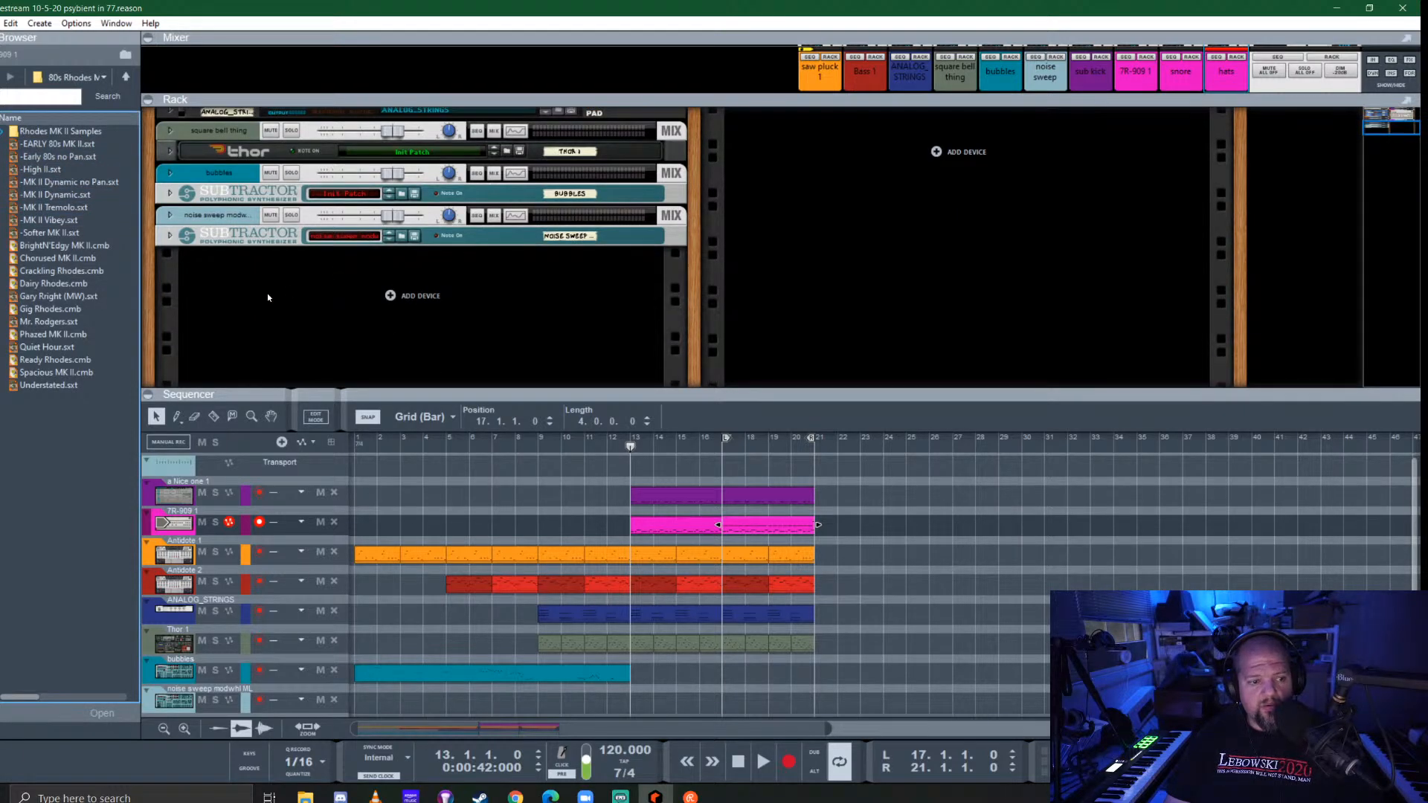
{"action": "scroll", "coordinate": [269, 301], "scroll_direction": "up", "scroll_amount": 1}
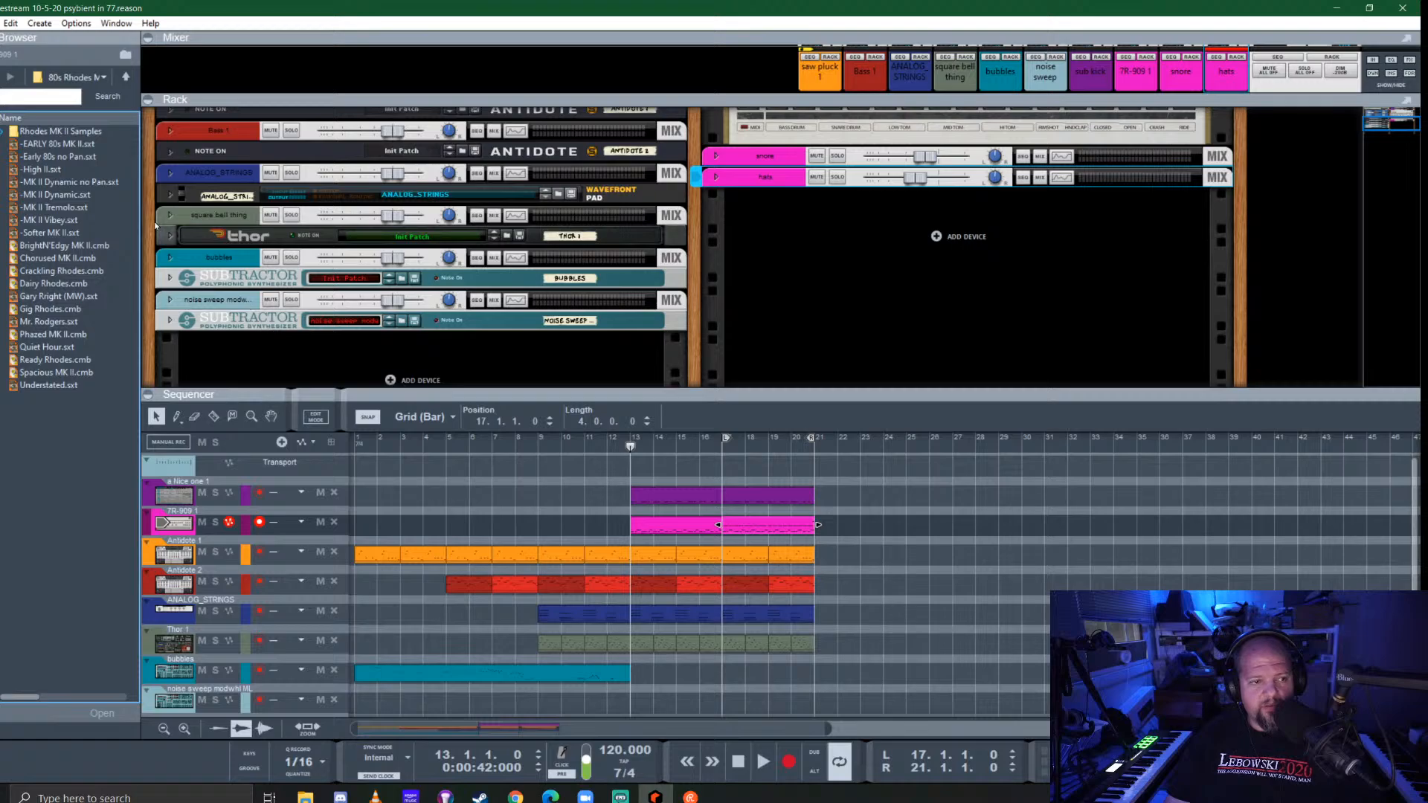
{"action": "left_click", "coordinate": [51, 143]}
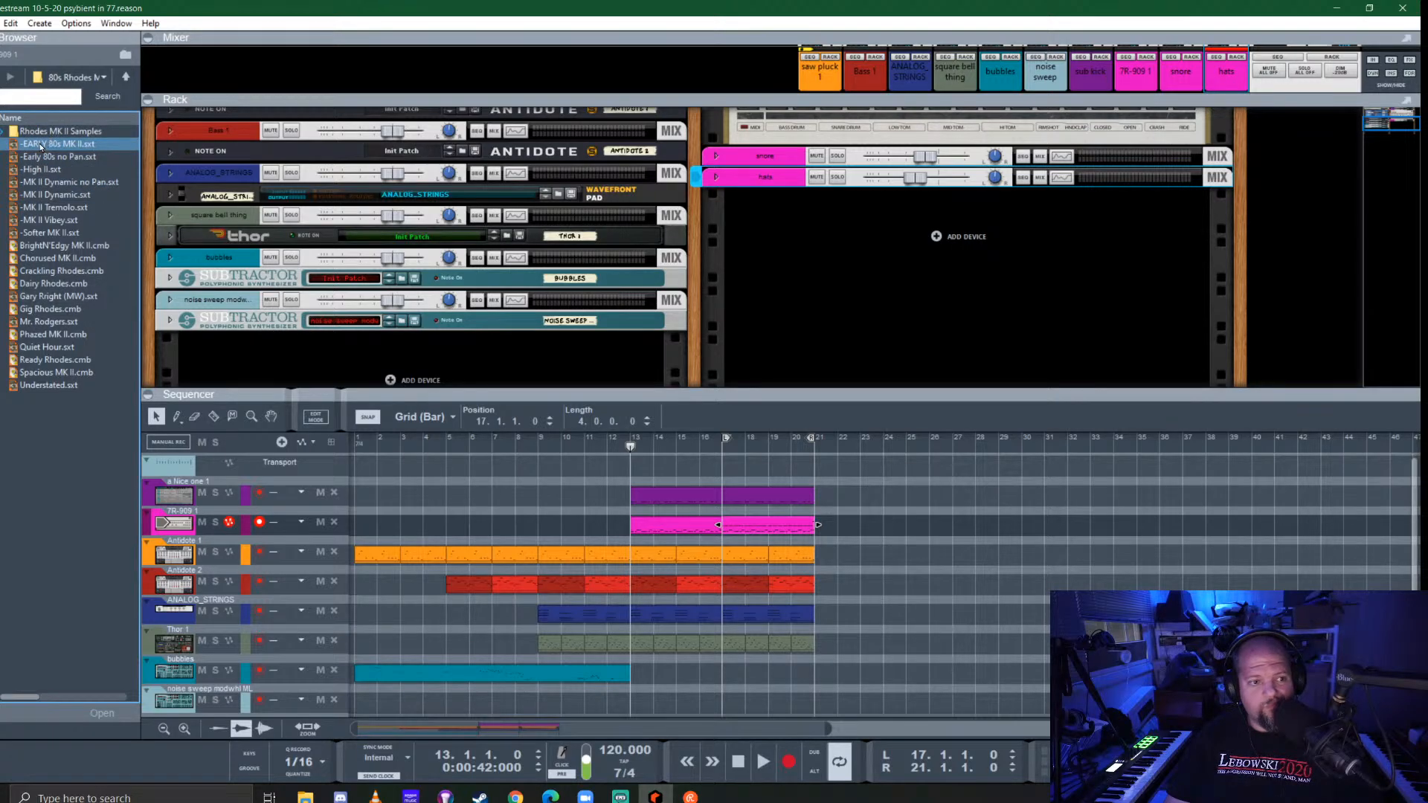
{"action": "left_click_drag", "start_coordinate": [39, 143], "coordinate": [261, 292]}
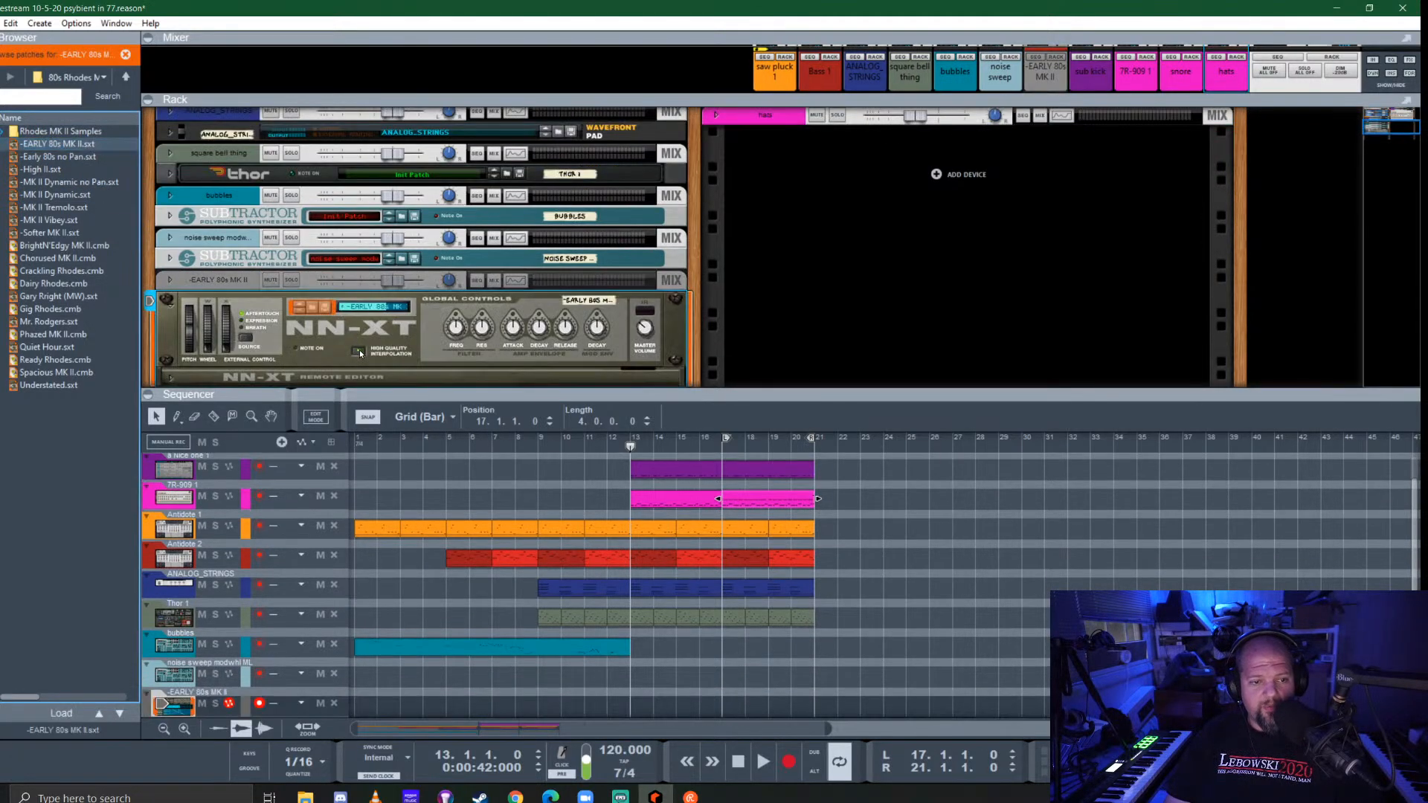
{"action": "left_click", "coordinate": [171, 306]}
Colour the -EARLY 80s MK II channel and track Kelly Green
{"action": "right_click", "coordinate": [248, 283]}
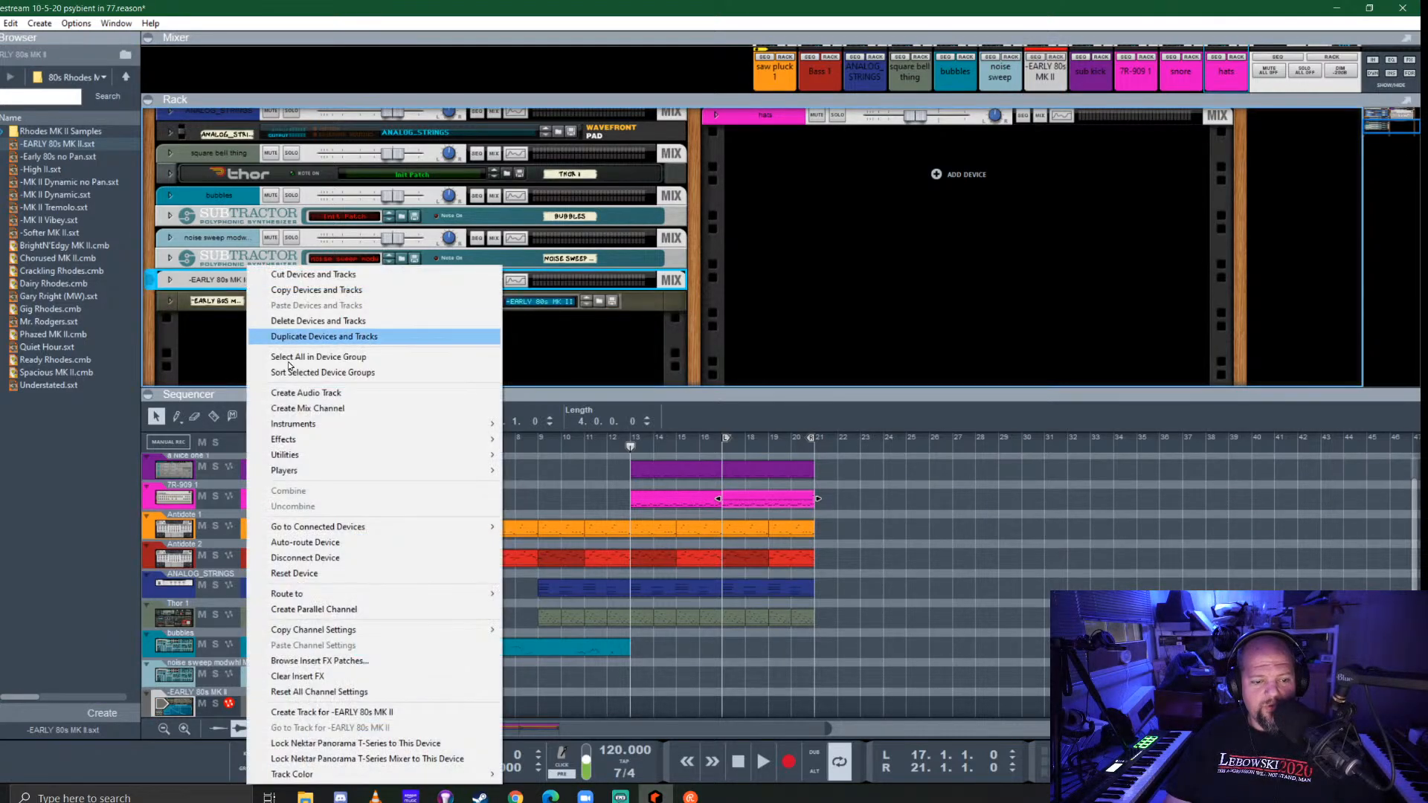
{"action": "mouse_move", "coordinate": [406, 775]}
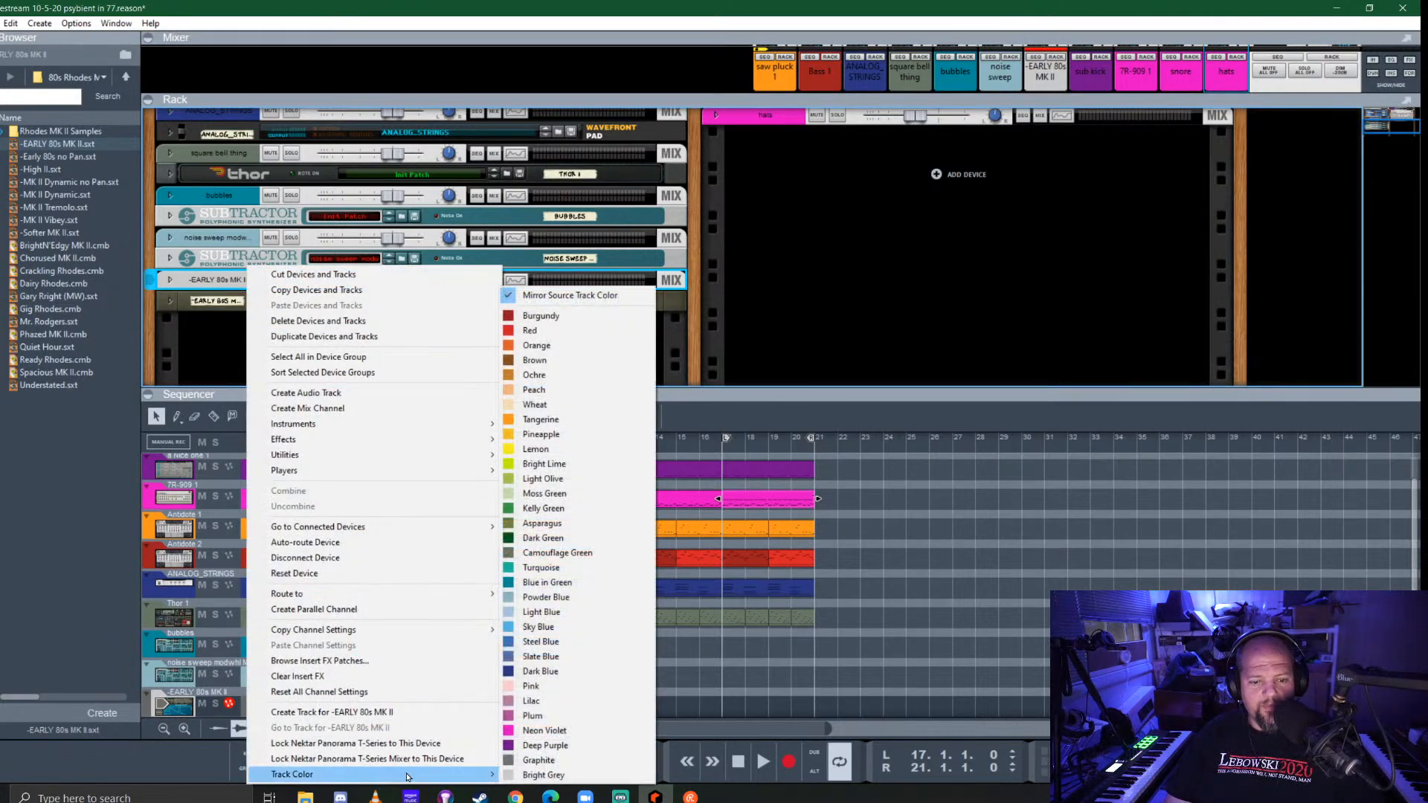
{"action": "left_click", "coordinate": [542, 508]}
Enlarge the sequencer slightly and set the loop start to bar 13
{"action": "left_click_drag", "start_coordinate": [744, 389], "coordinate": [746, 345]}
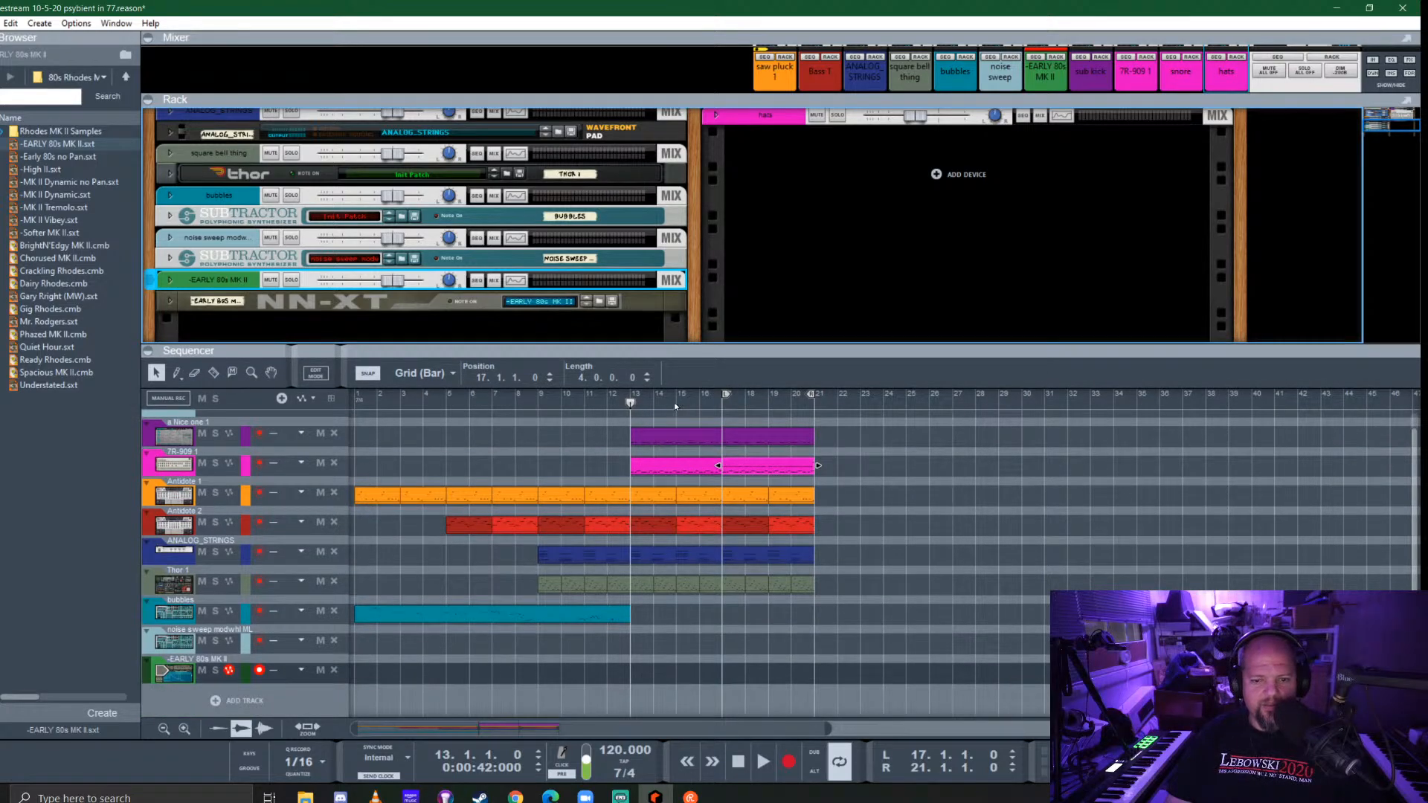
{"action": "left_click", "coordinate": [634, 394], "text": "ctrl"}
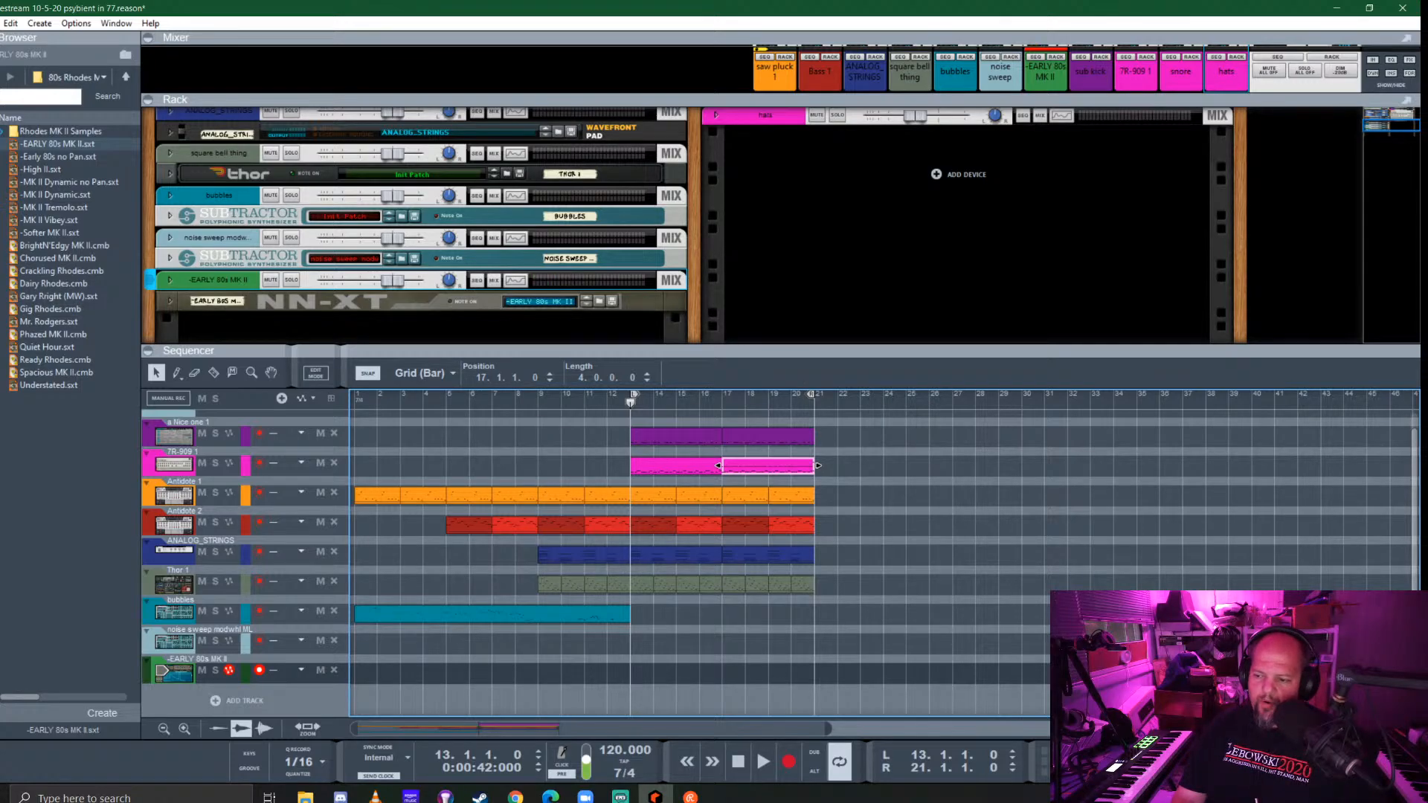
{"action": "key", "text": "alt+Tab"}
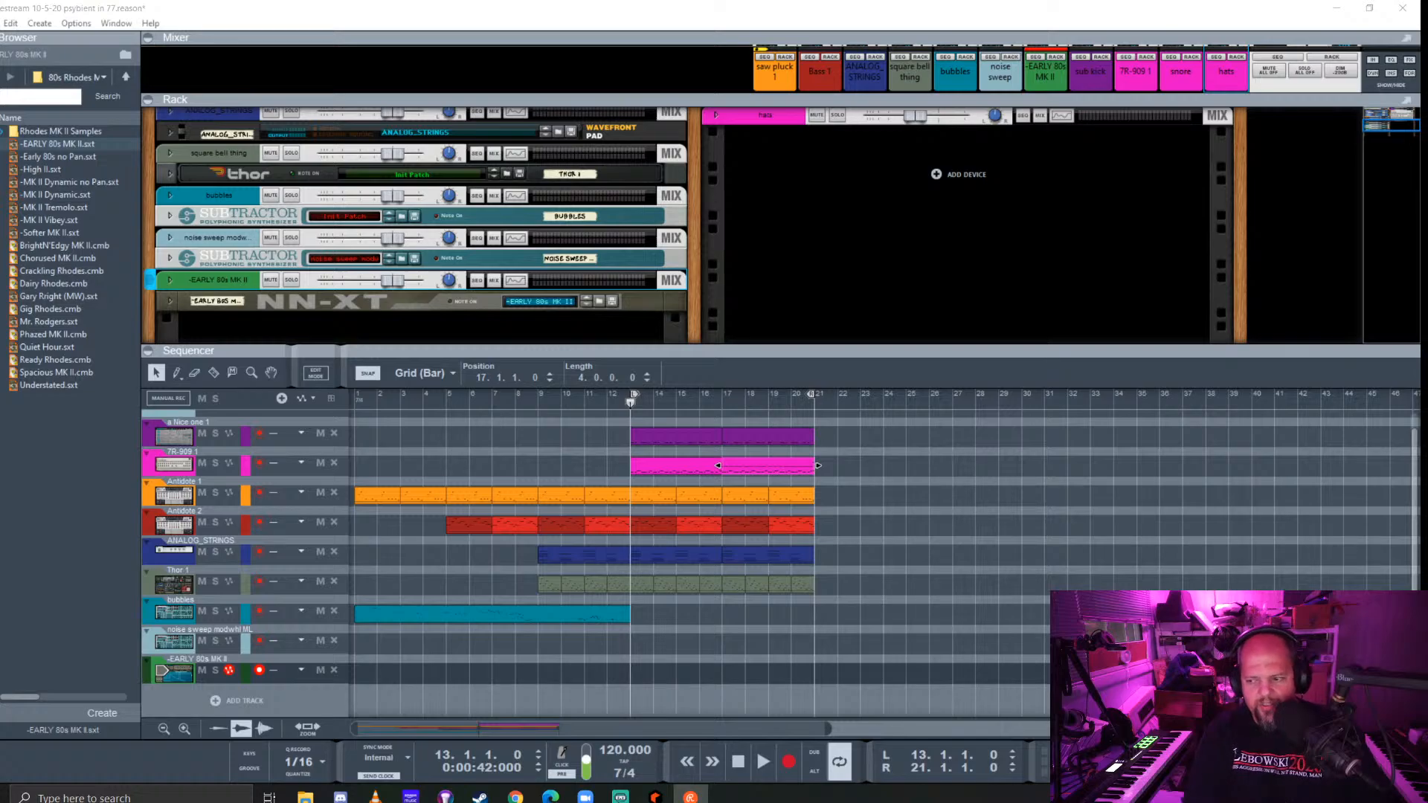
Switch on effect send 1 for the -EARLY 80s MK II channel in the mixer and shrink the mixer back down
{"action": "left_click", "coordinate": [668, 9]}
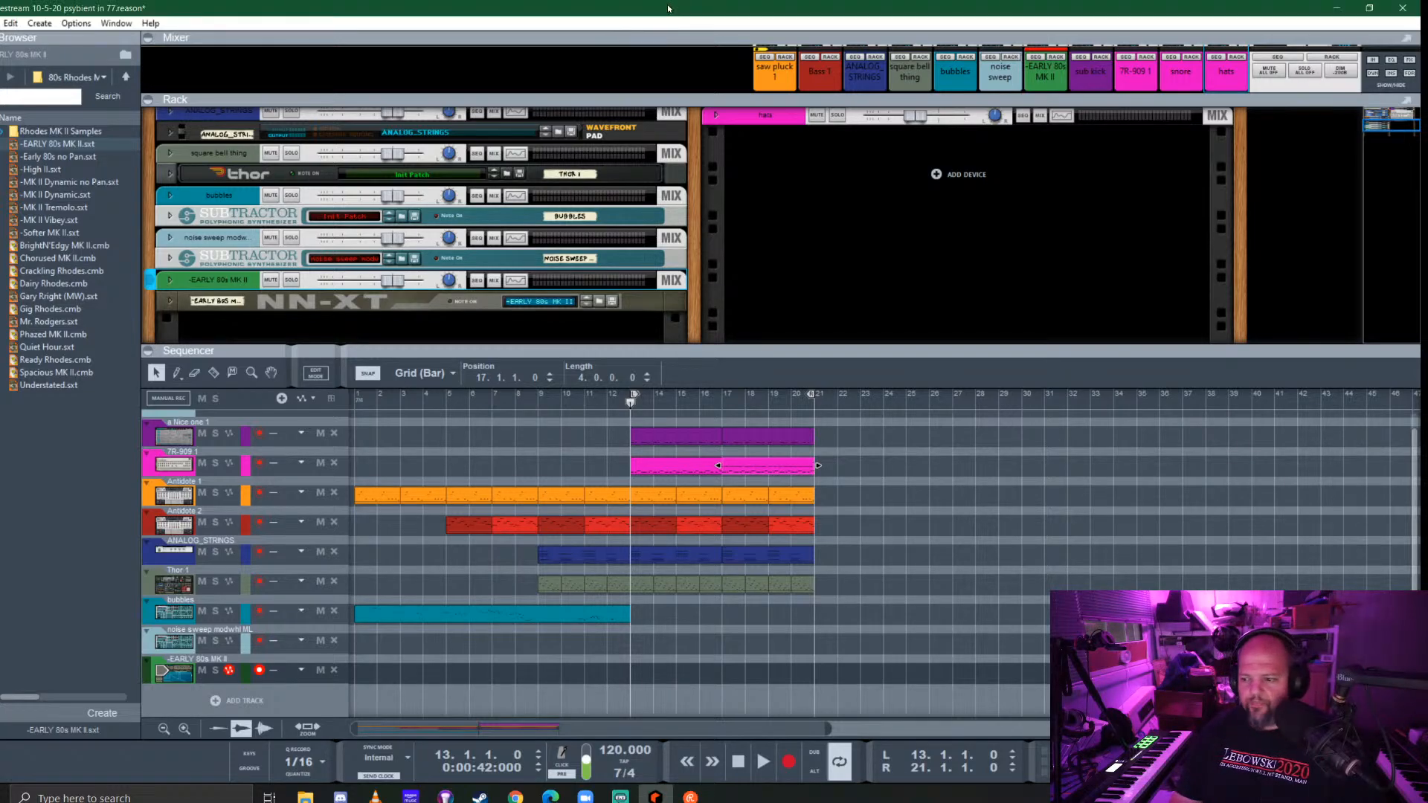
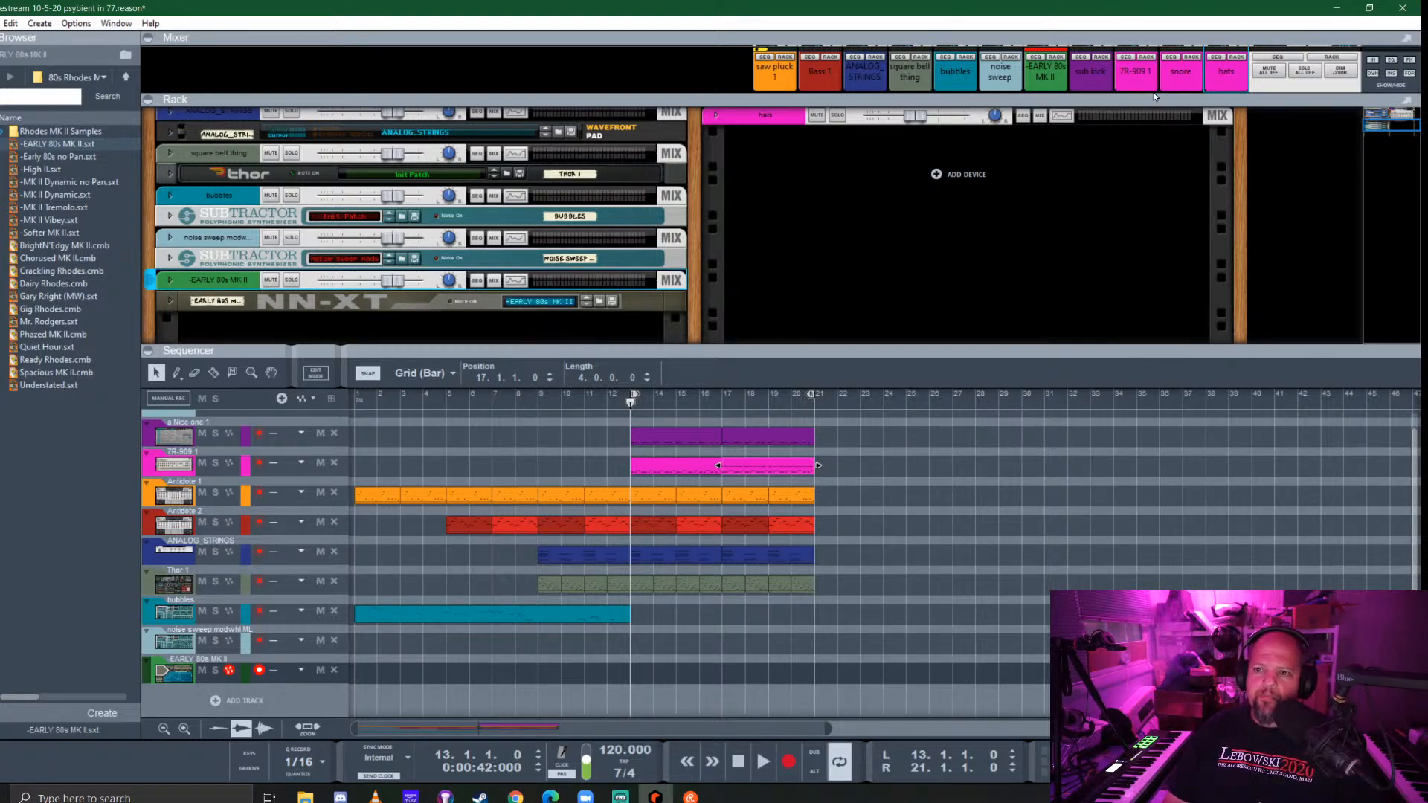
{"action": "left_click_drag", "start_coordinate": [1150, 97], "coordinate": [1136, 432]}
{"action": "scroll", "coordinate": [1035, 146], "scroll_direction": "up", "scroll_amount": 5}
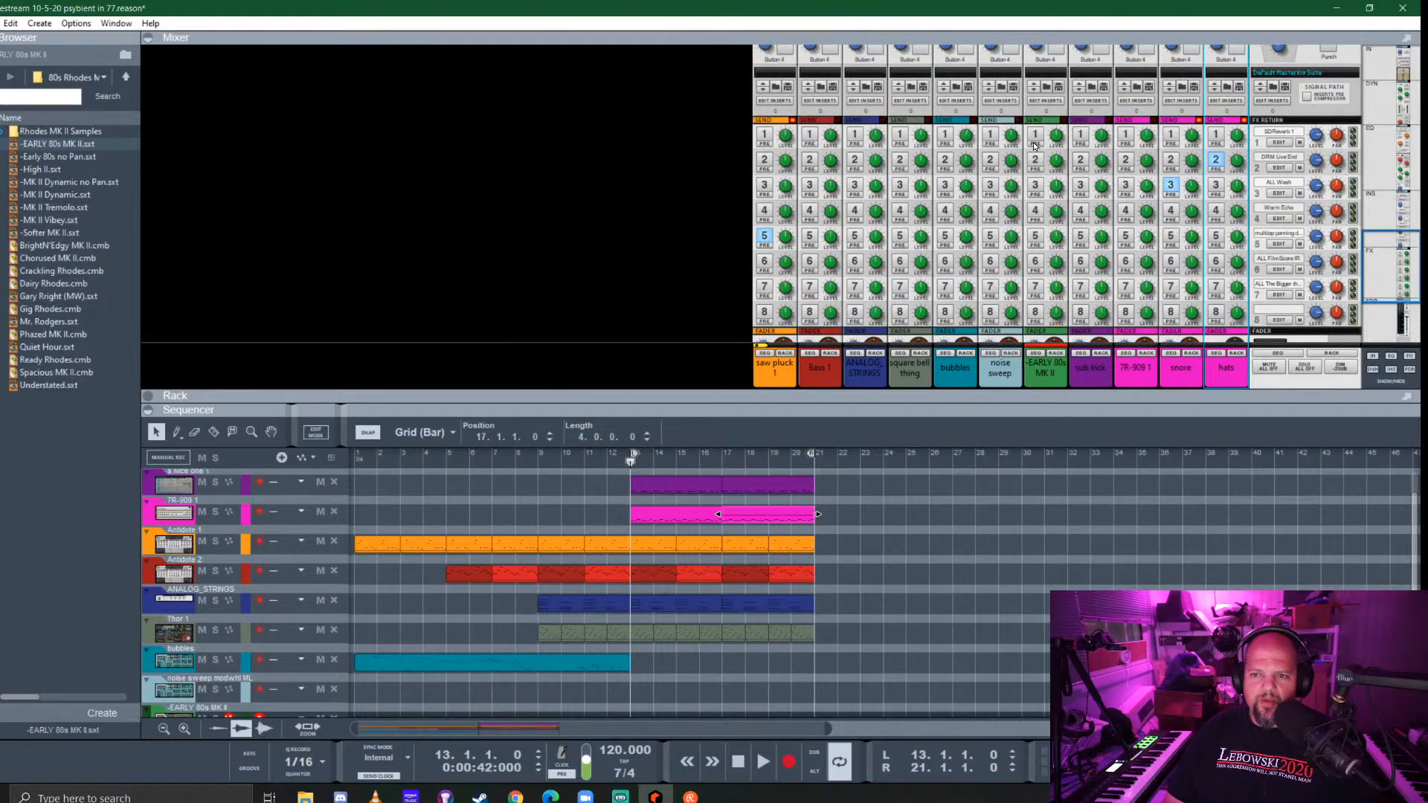
{"action": "left_click", "coordinate": [1038, 136]}
{"action": "left_click_drag", "start_coordinate": [1067, 394], "coordinate": [1068, 105]}
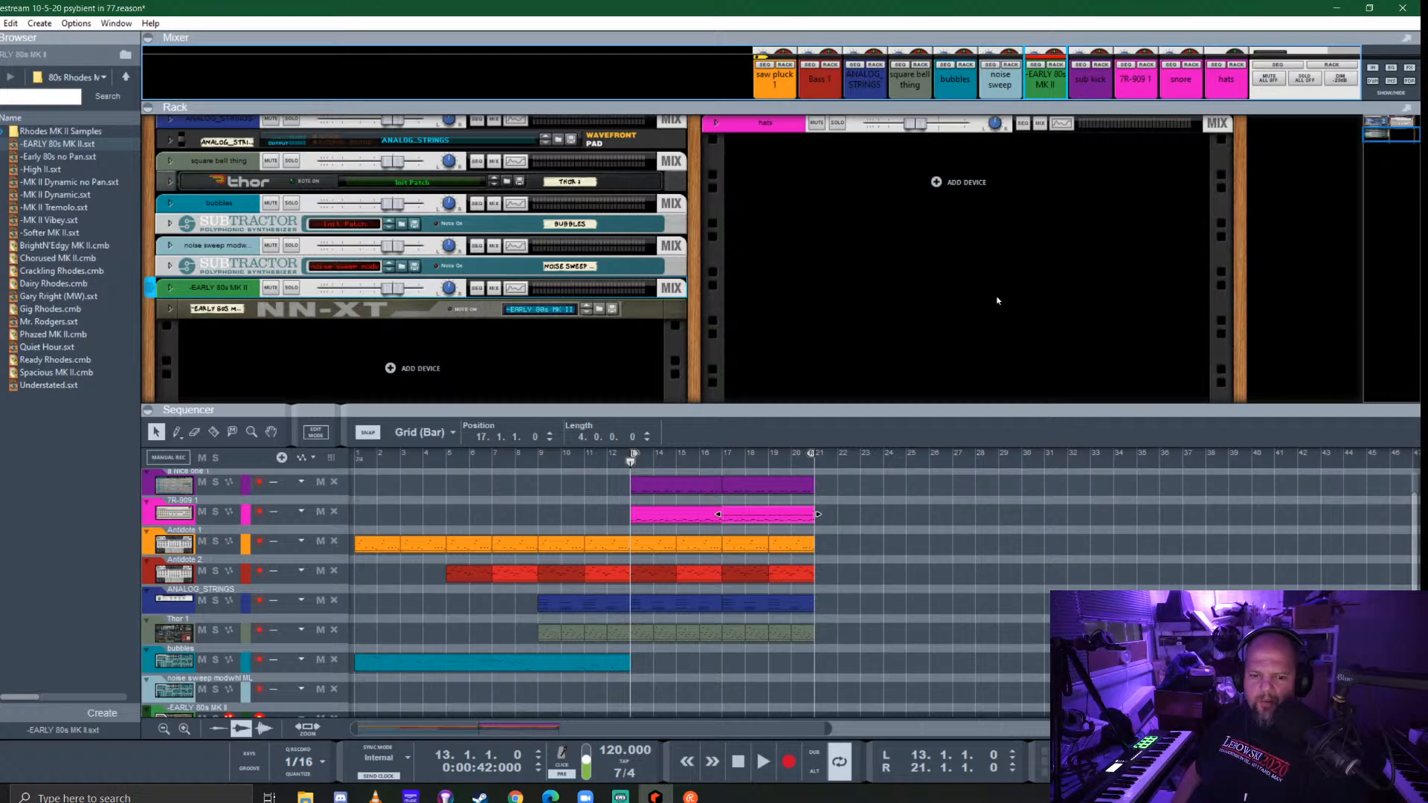
Record an eight-bar part on the -EARLY 80s MK II track from bar 13 and enlarge the sequencer area
{"action": "key", "text": "ctrl+Return"}
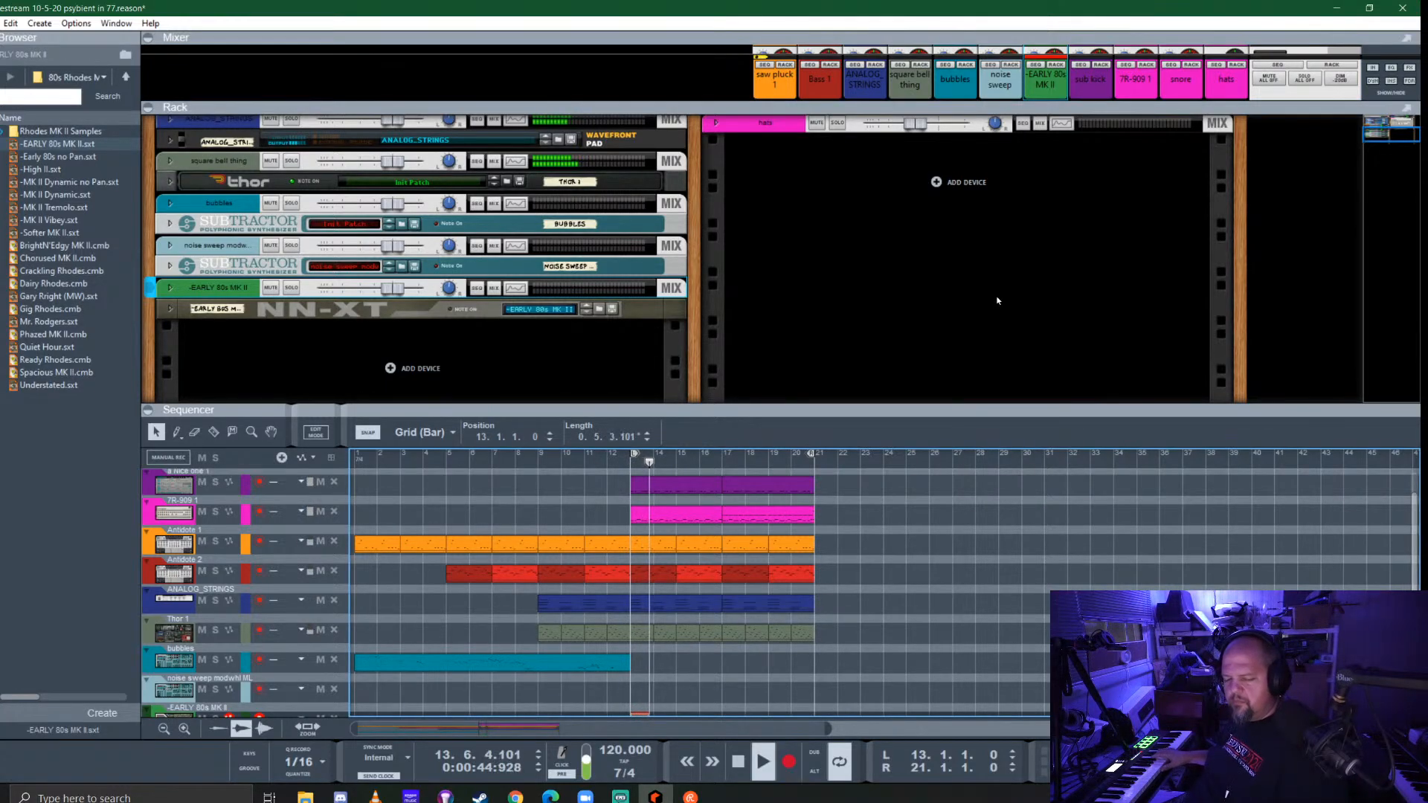
{"action": "key", "text": "ctrl+Return"}
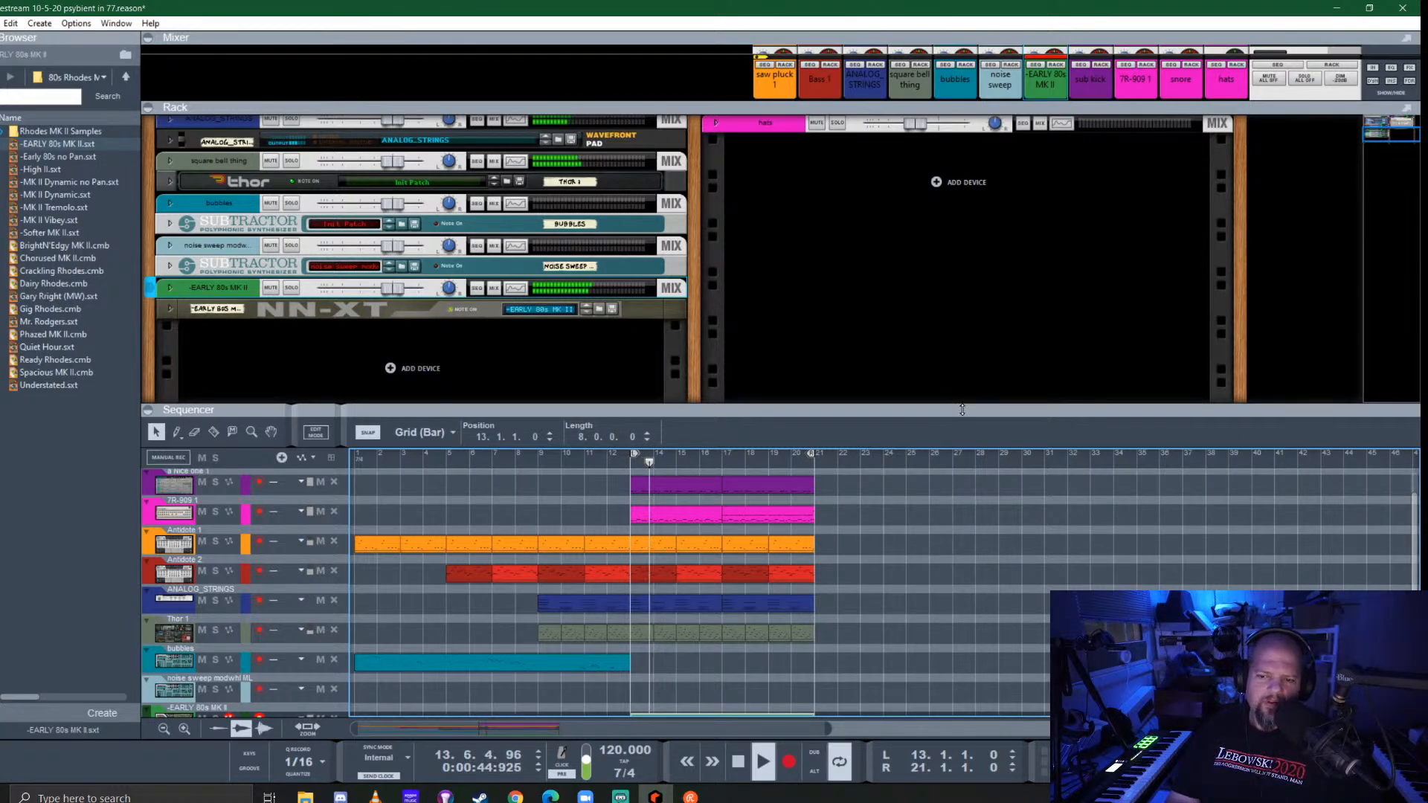
{"action": "left_click_drag", "start_coordinate": [946, 406], "coordinate": [946, 187]}
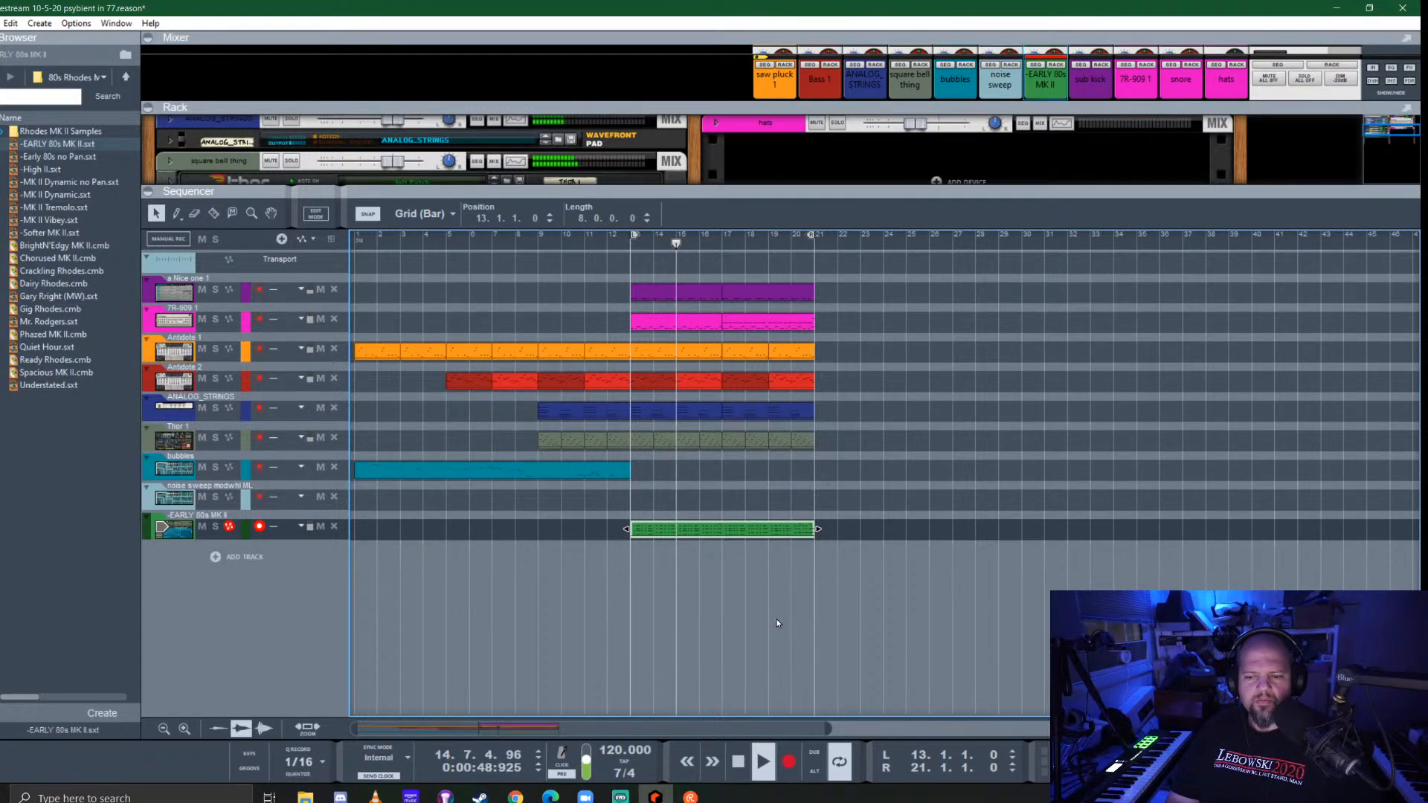
Delete the stray low note at bar 14 in the recorded Rhodes clip, check the remaining notes and close the clip
{"action": "double_click", "coordinate": [739, 534]}
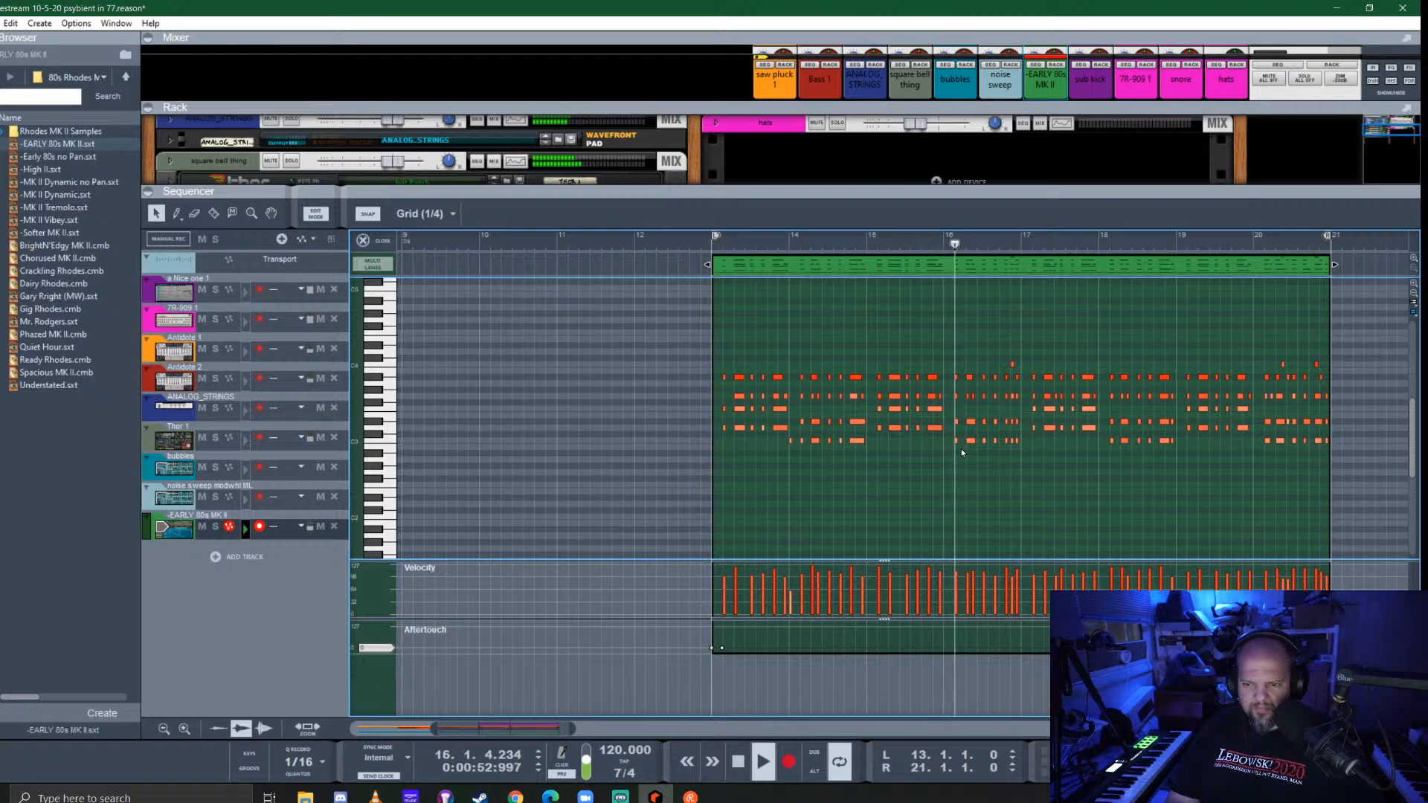
{"action": "scroll", "coordinate": [1041, 440], "scroll_direction": "up", "scroll_amount": 2}
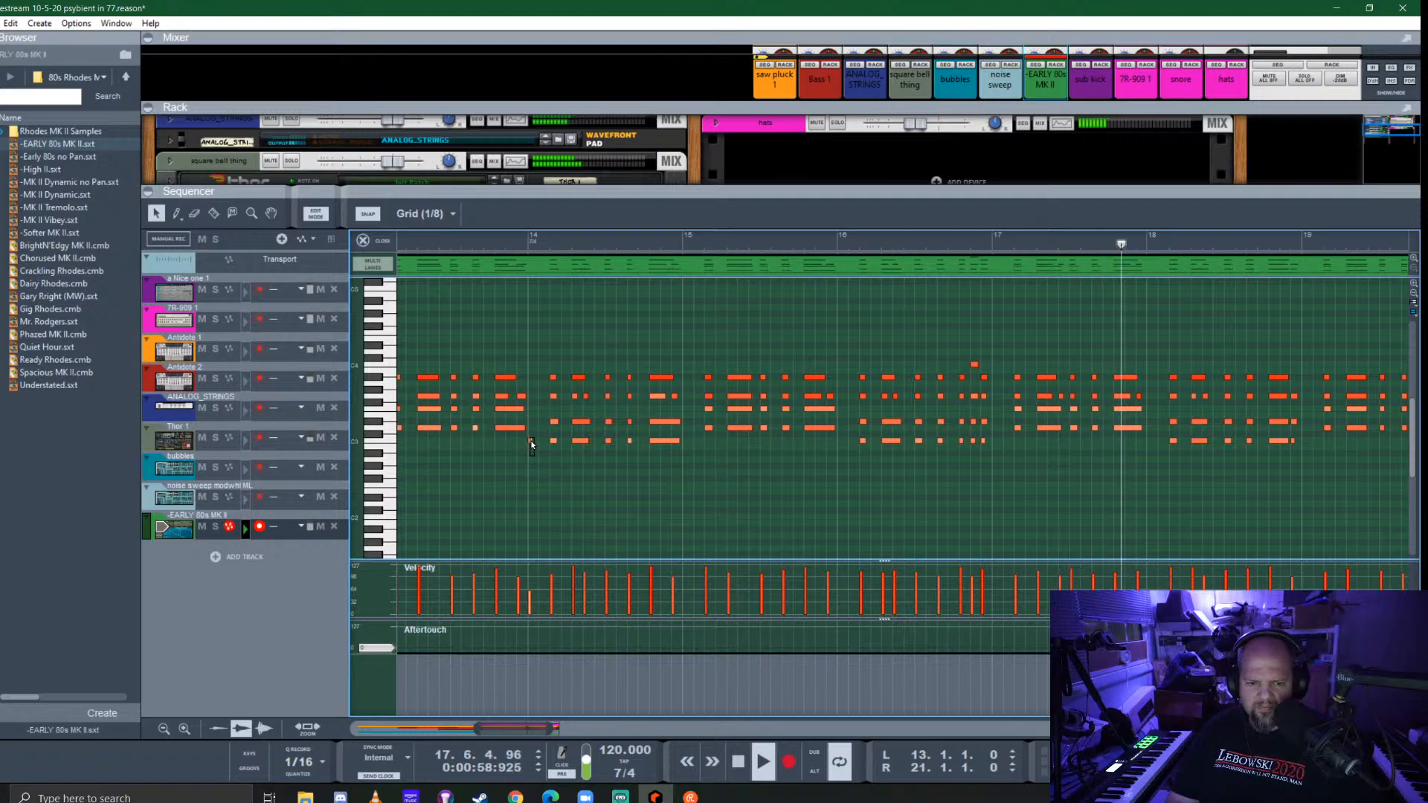
{"action": "key", "text": "Delete"}
{"action": "scroll", "coordinate": [574, 470], "scroll_direction": "left", "scroll_amount": 3}
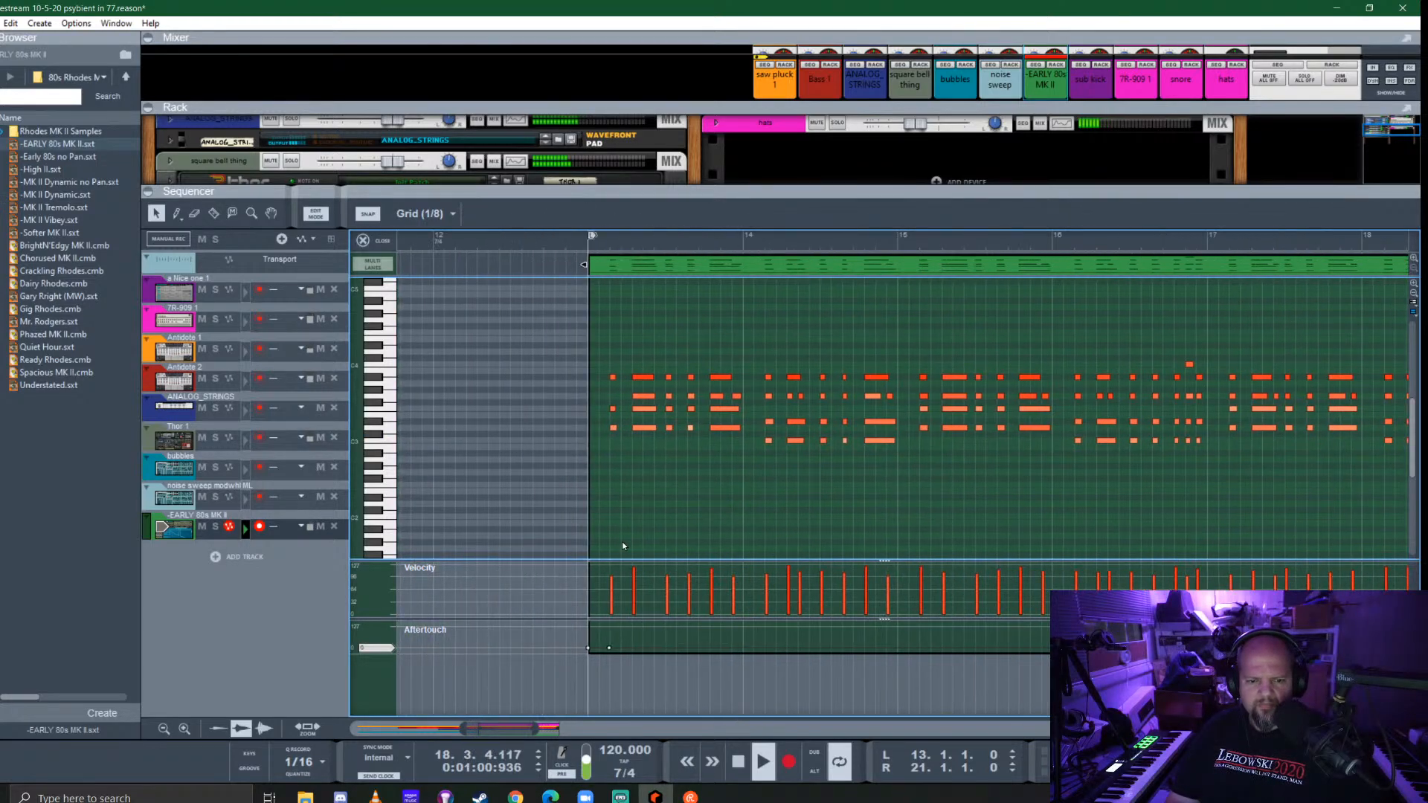
{"action": "scroll", "coordinate": [661, 500], "scroll_direction": "right", "scroll_amount": 10}
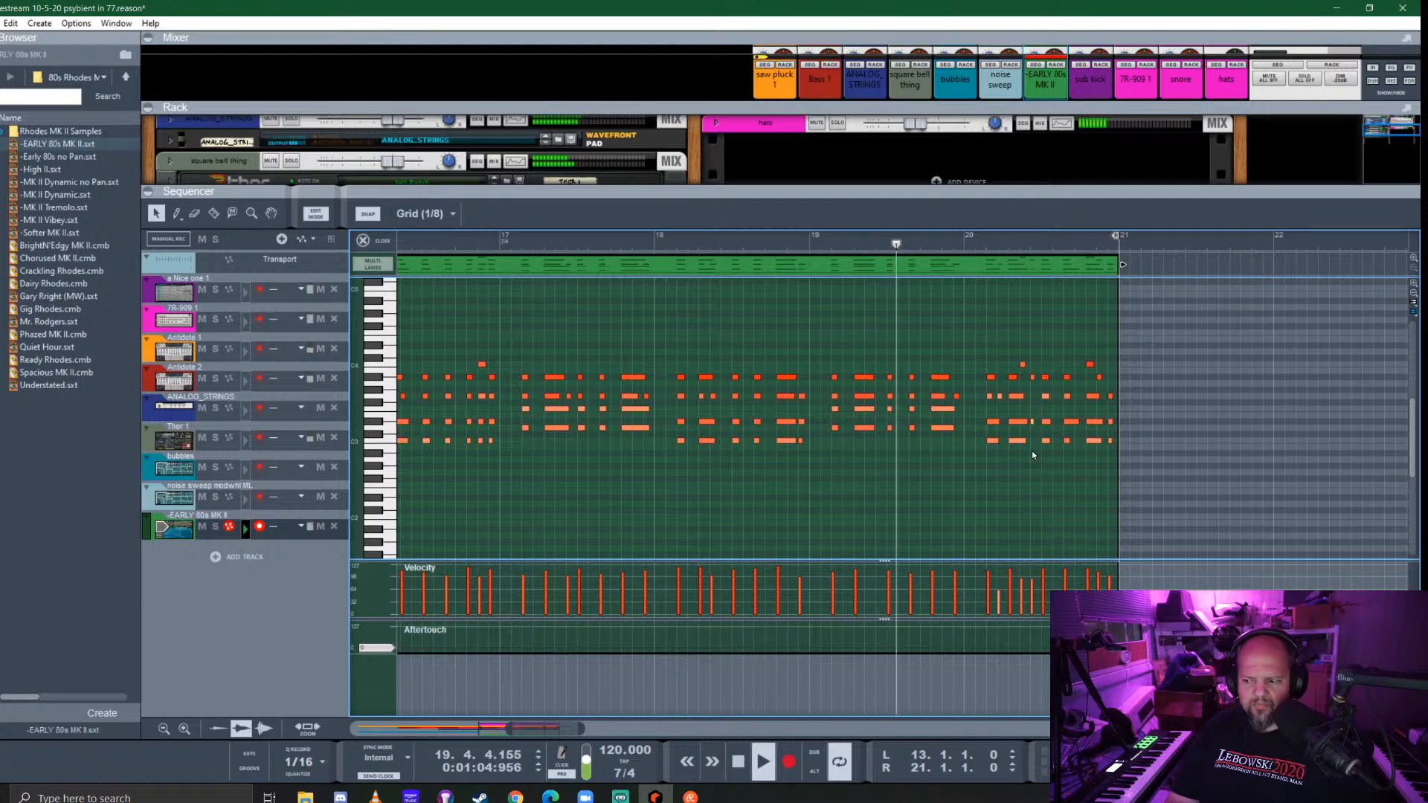
{"action": "scroll", "coordinate": [785, 464], "scroll_direction": "down", "scroll_amount": 2}
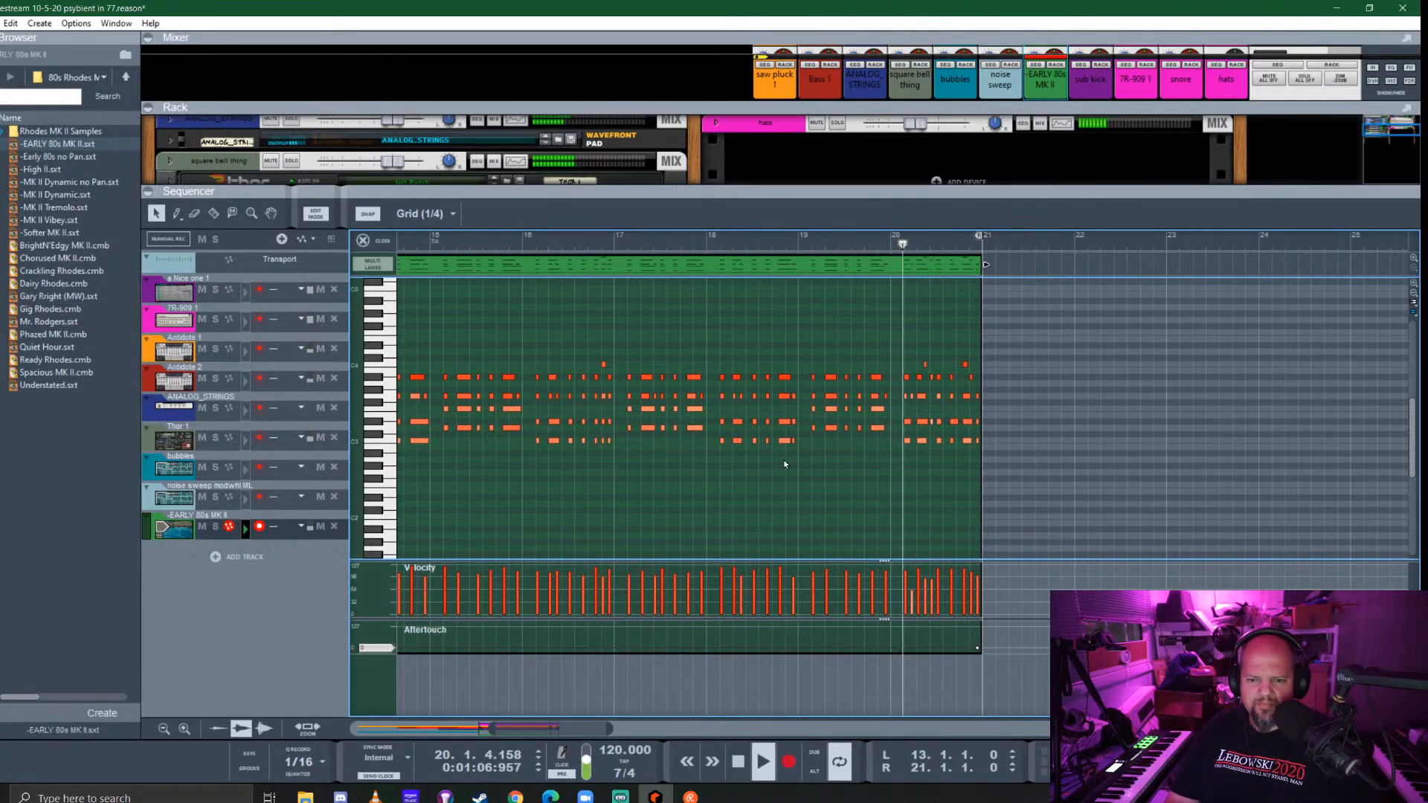
{"action": "scroll", "coordinate": [785, 464], "scroll_direction": "down", "scroll_amount": 1}
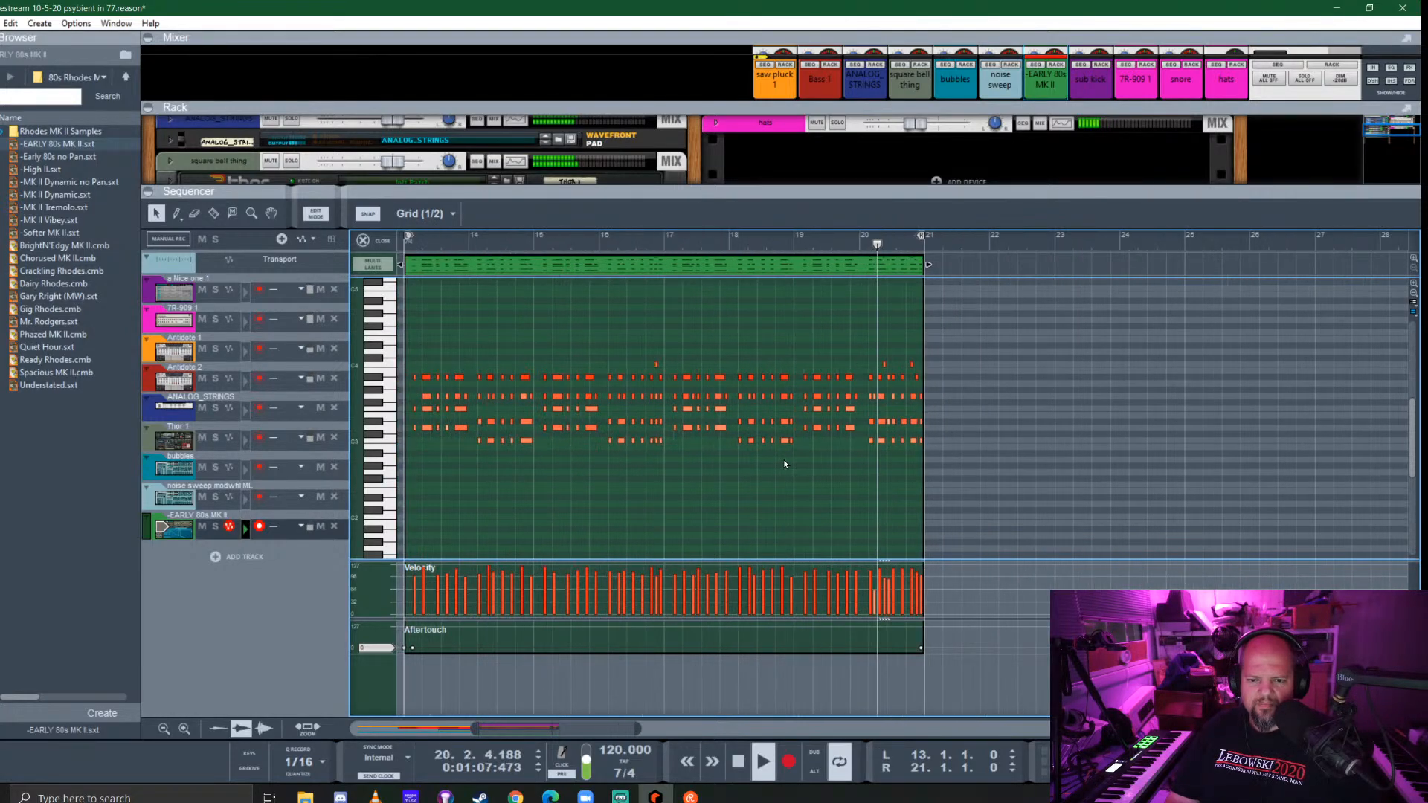
{"action": "left_click", "coordinate": [365, 240]}
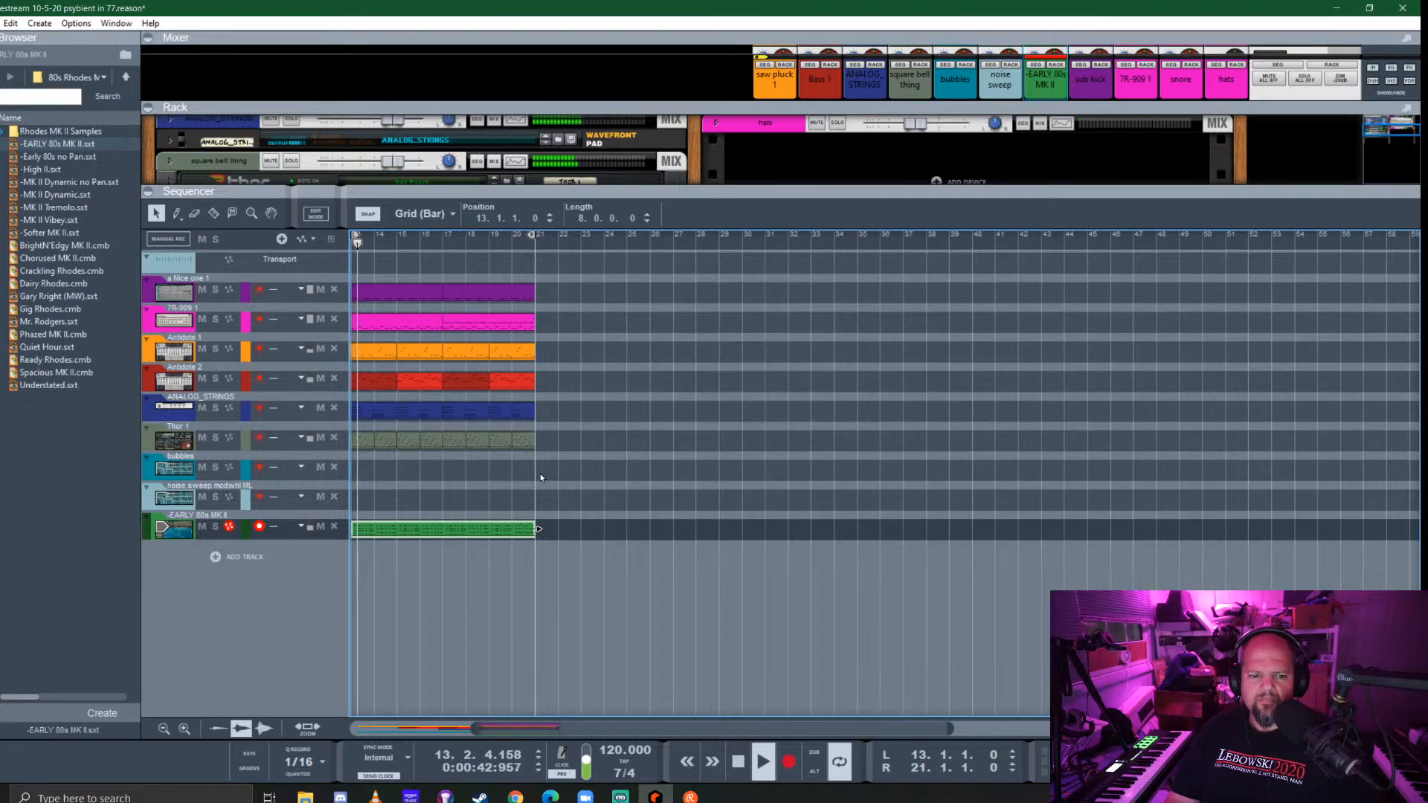
Split the Rhodes clip at bar 17 and select its first four-bar half
{"action": "scroll", "coordinate": [544, 479], "scroll_direction": "left", "scroll_amount": 3}
{"action": "key", "text": "r"}
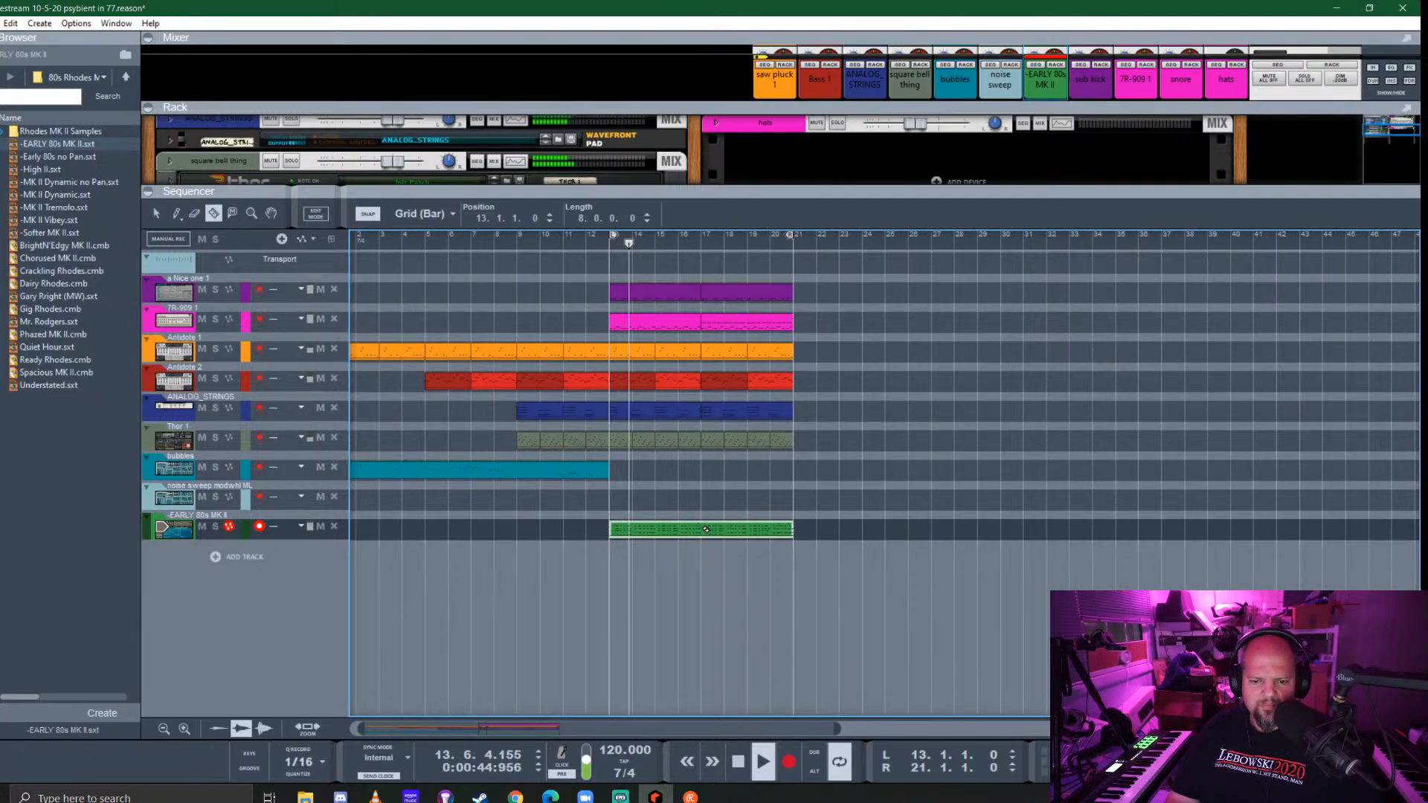
{"action": "left_click", "coordinate": [701, 531]}
{"action": "key", "text": "q"}
{"action": "left_click", "coordinate": [660, 532]}
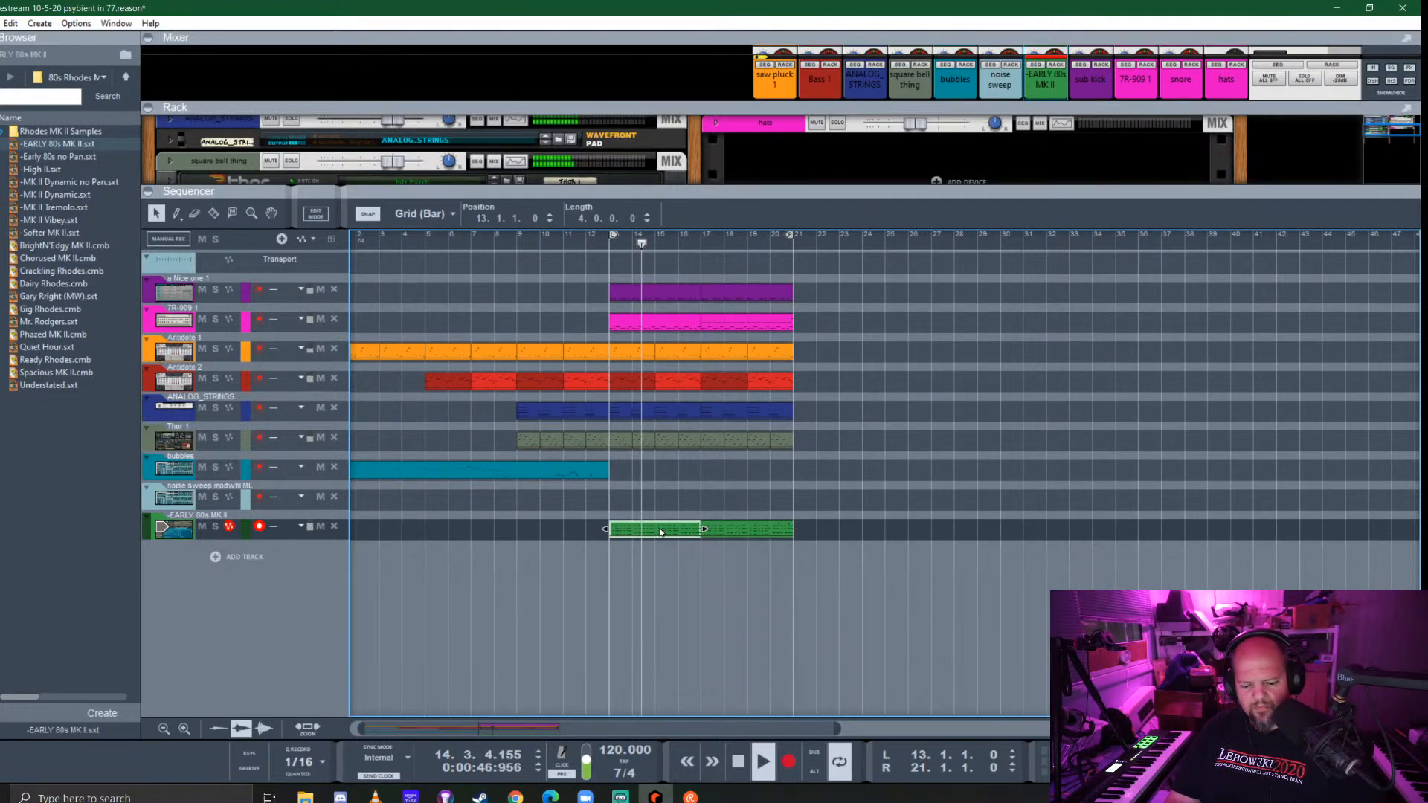
Transpose the selected Rhodes clip by -12 semitones
{"action": "key", "text": "F8"}
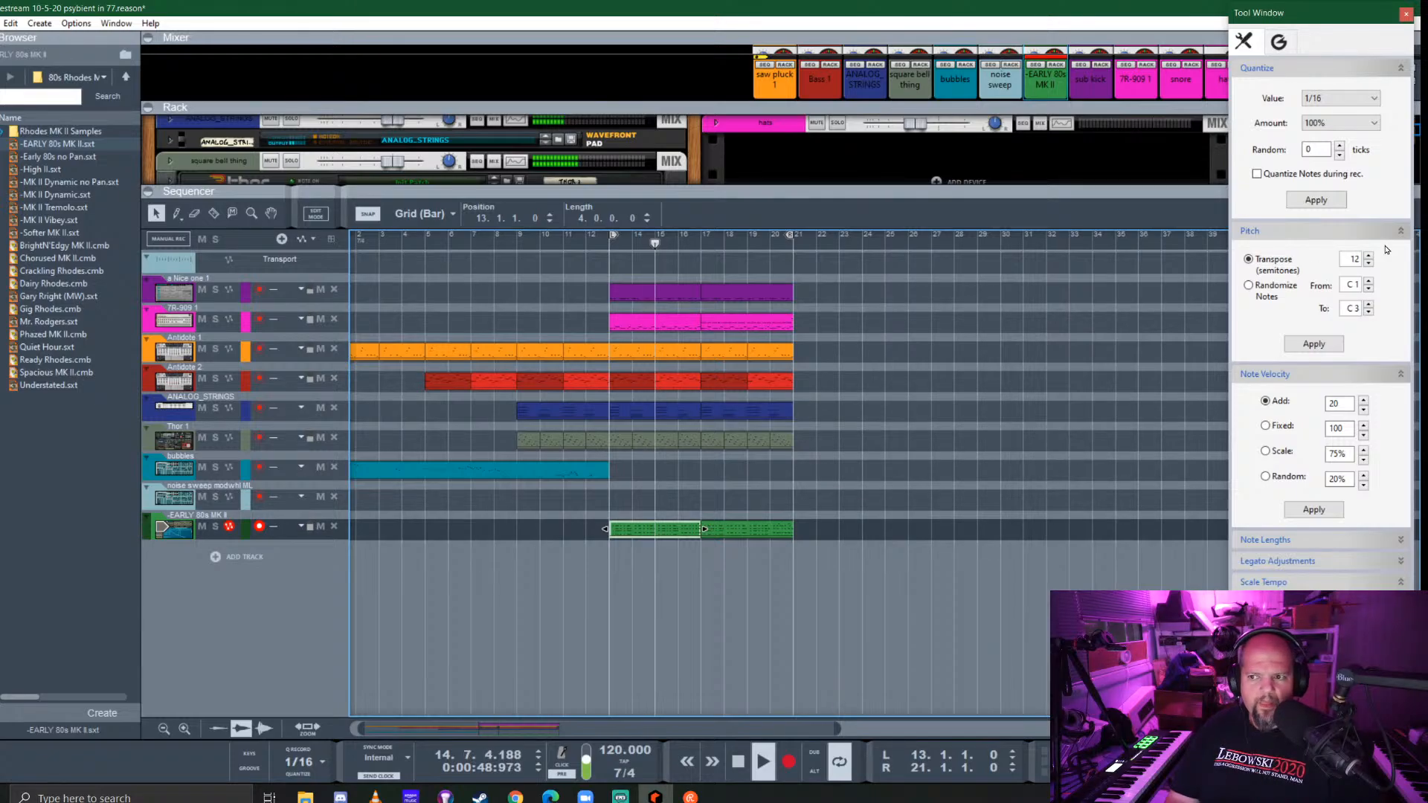
{"action": "double_click", "coordinate": [1351, 260]}
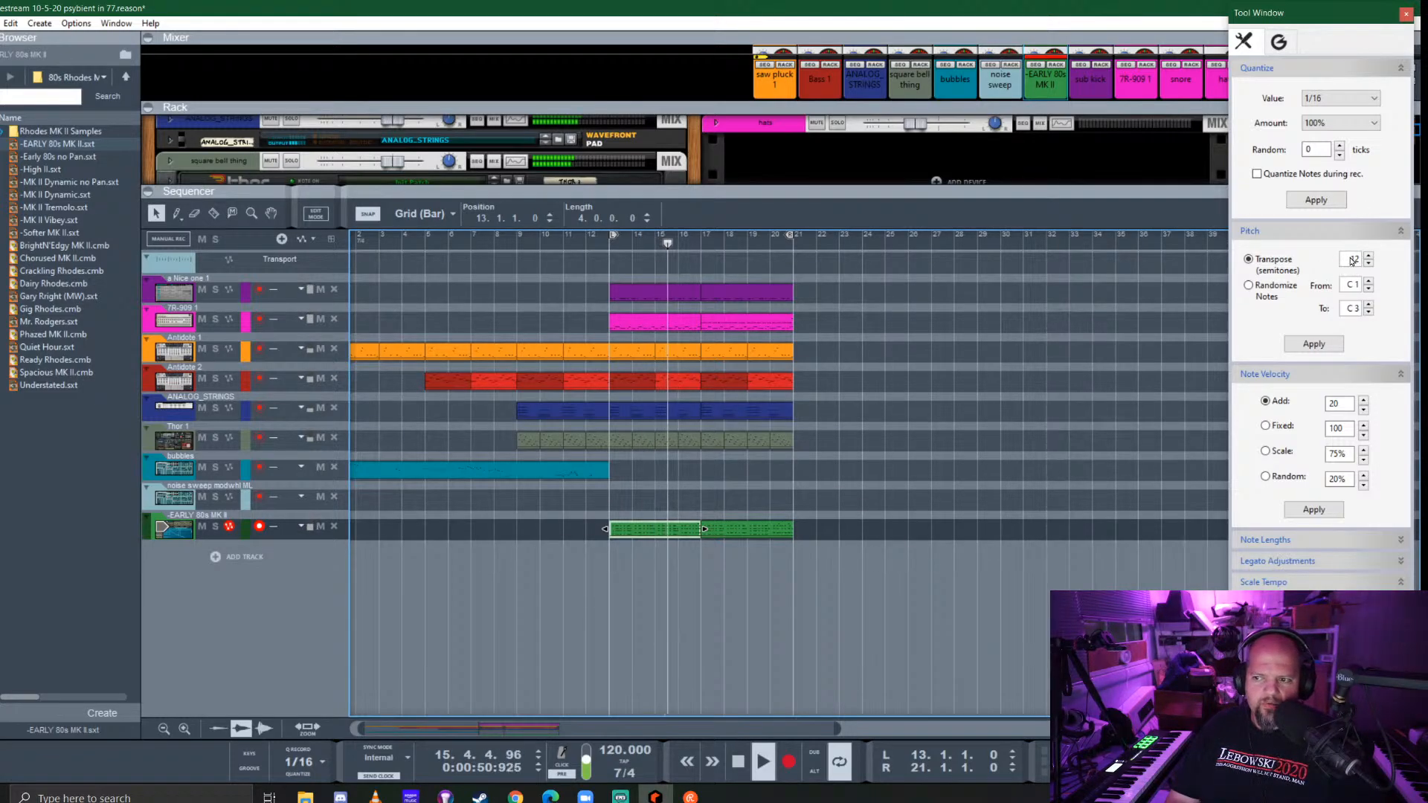
{"action": "type", "text": "-12"}
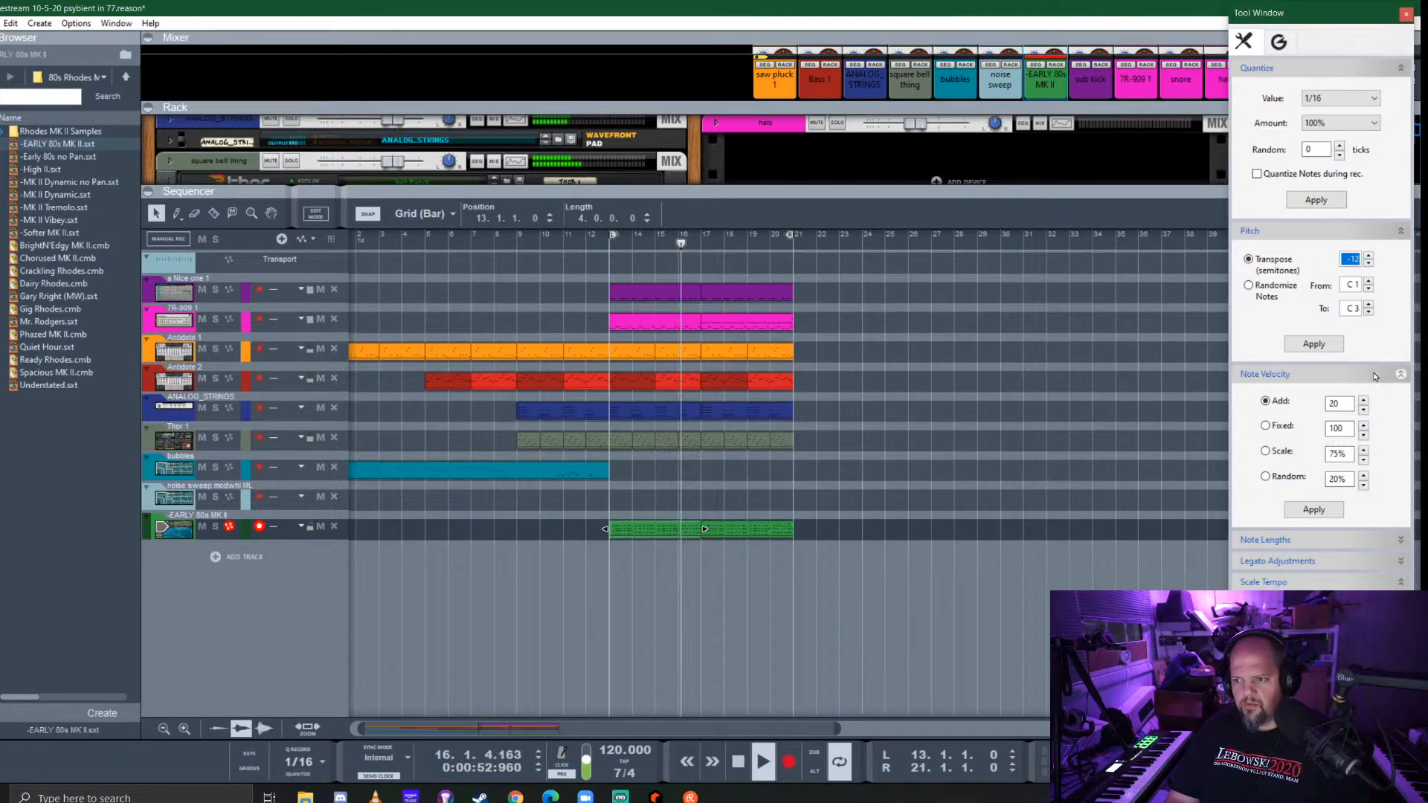
{"action": "left_click", "coordinate": [1316, 344]}
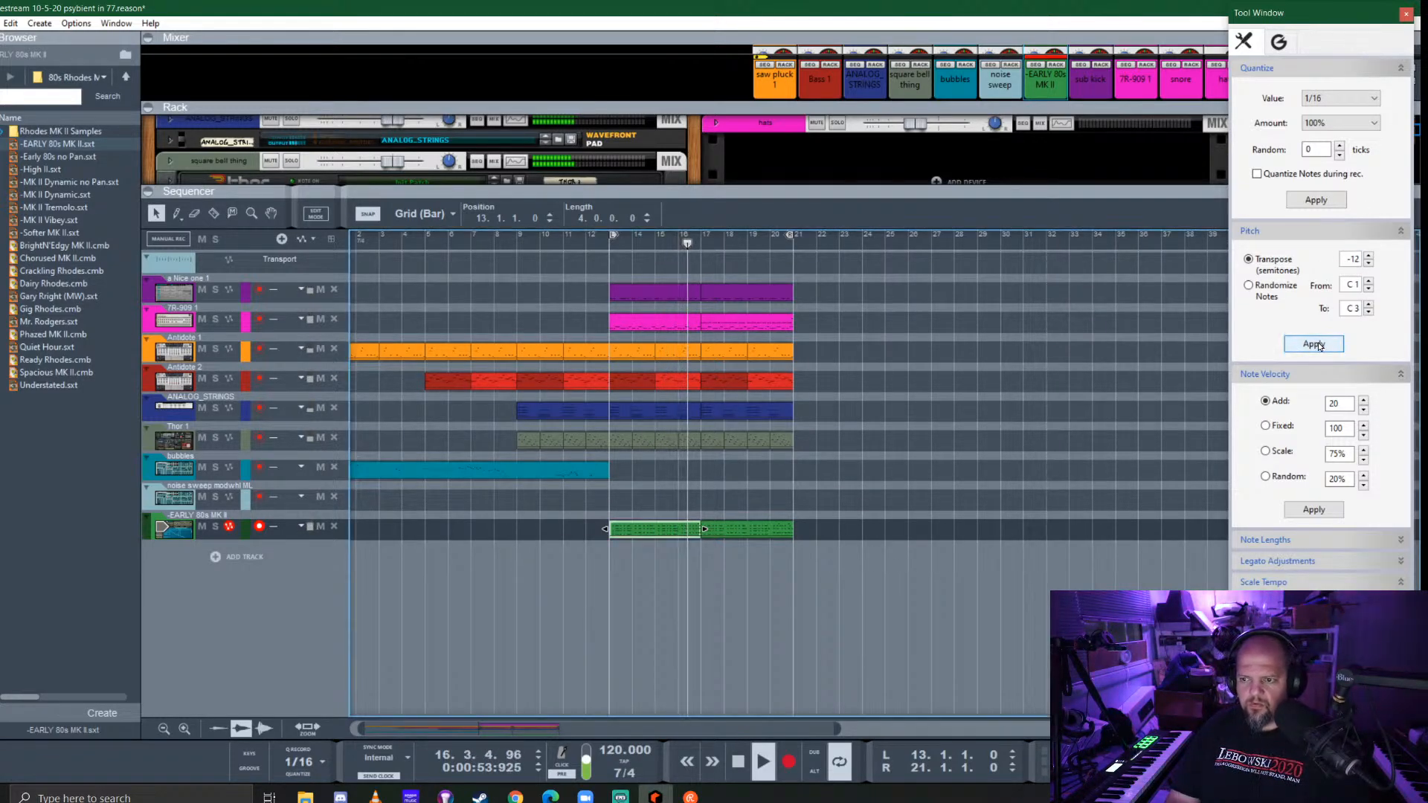
{"action": "left_click", "coordinate": [1405, 14]}
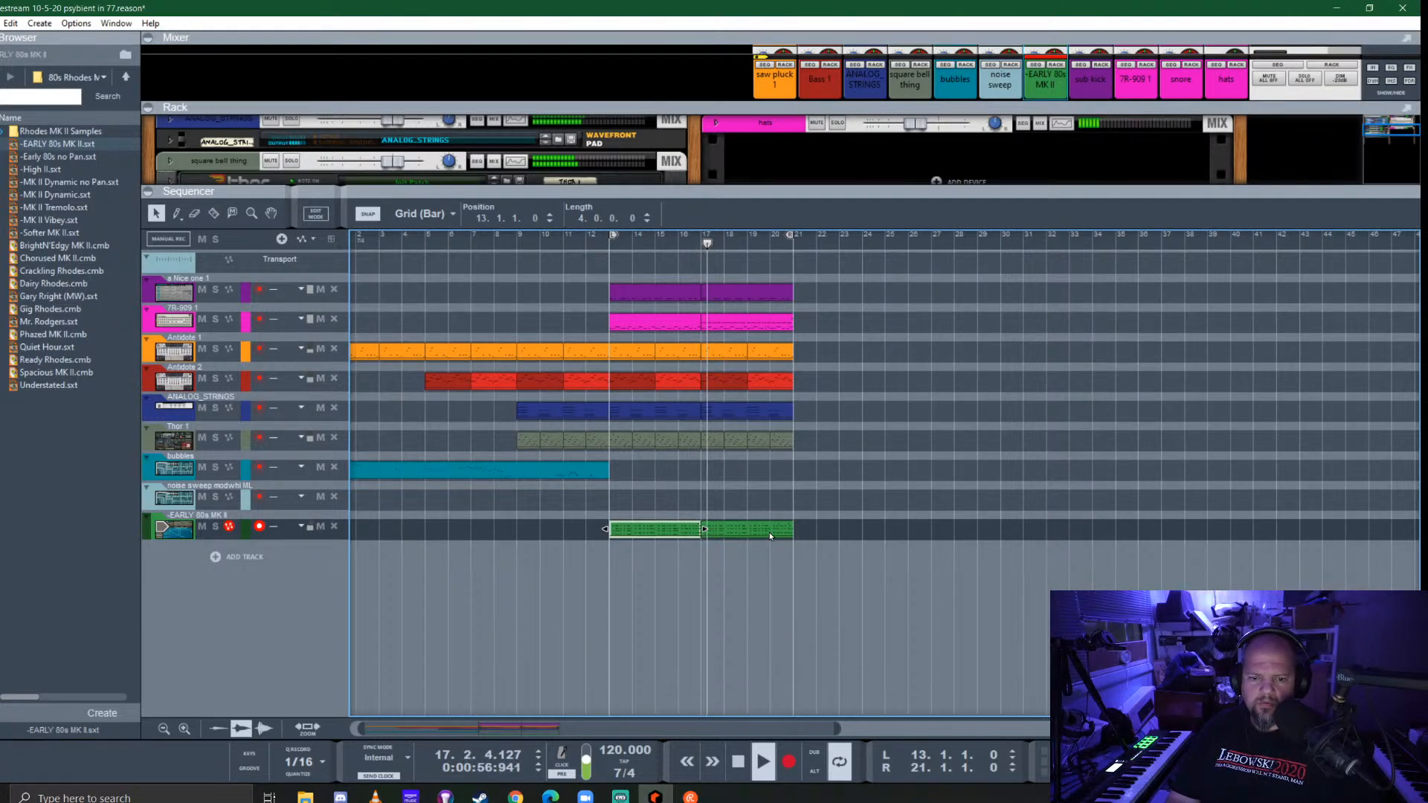
Move the second Rhodes clip out to bar 26 and copy the transposed first clip to bar 17
{"action": "left_click_drag", "start_coordinate": [769, 532], "coordinate": [951, 537]}
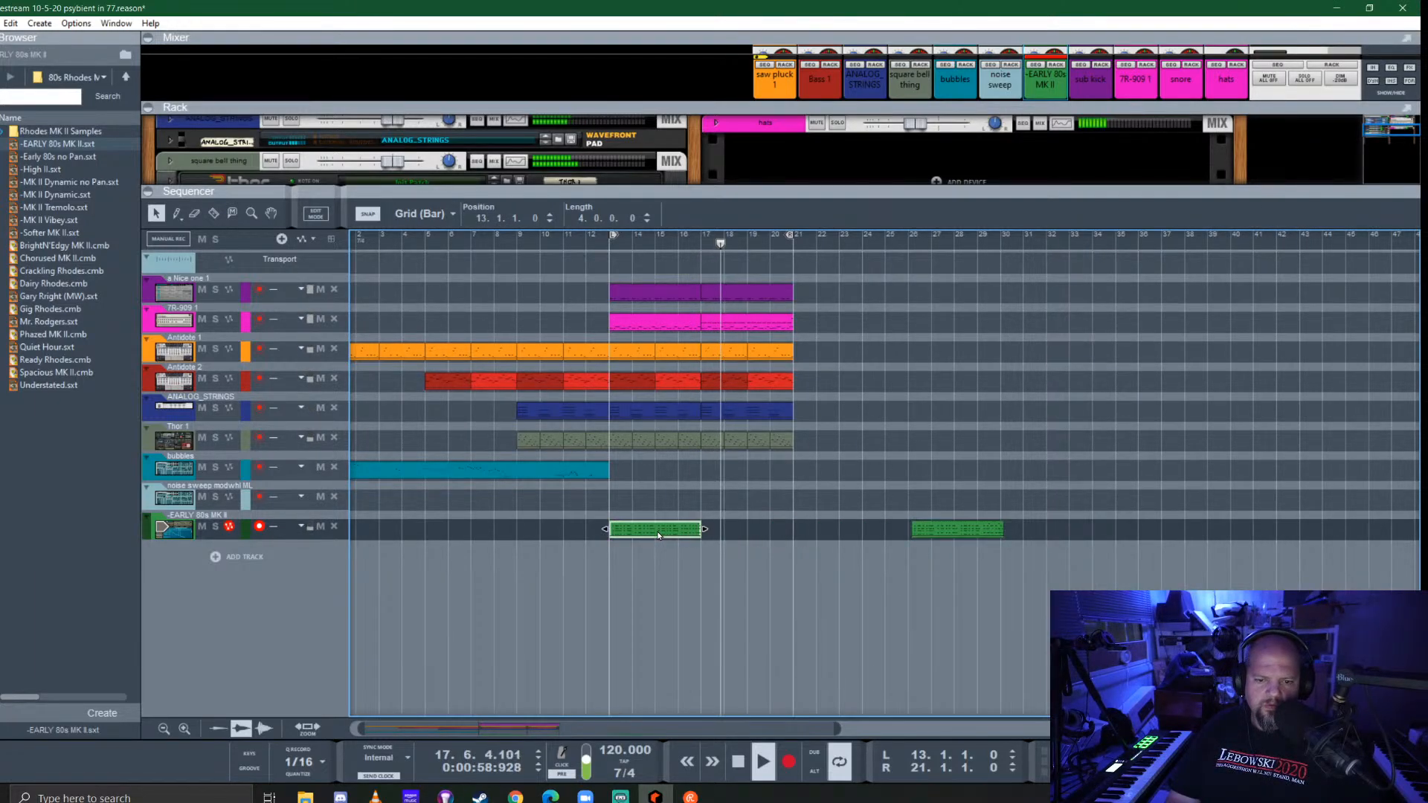
{"action": "left_click_drag", "start_coordinate": [658, 531], "coordinate": [738, 537]}
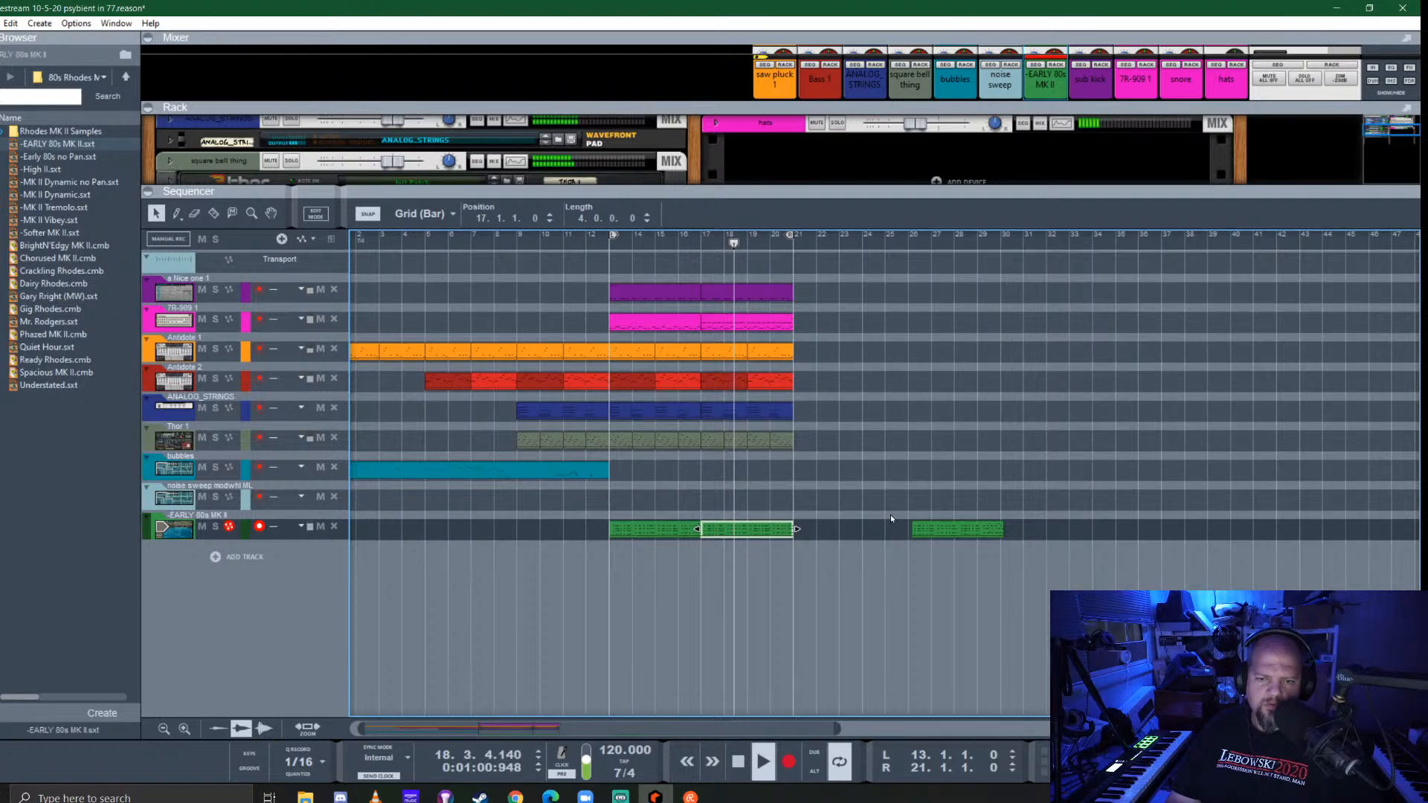
{"action": "left_click", "coordinate": [845, 492]}
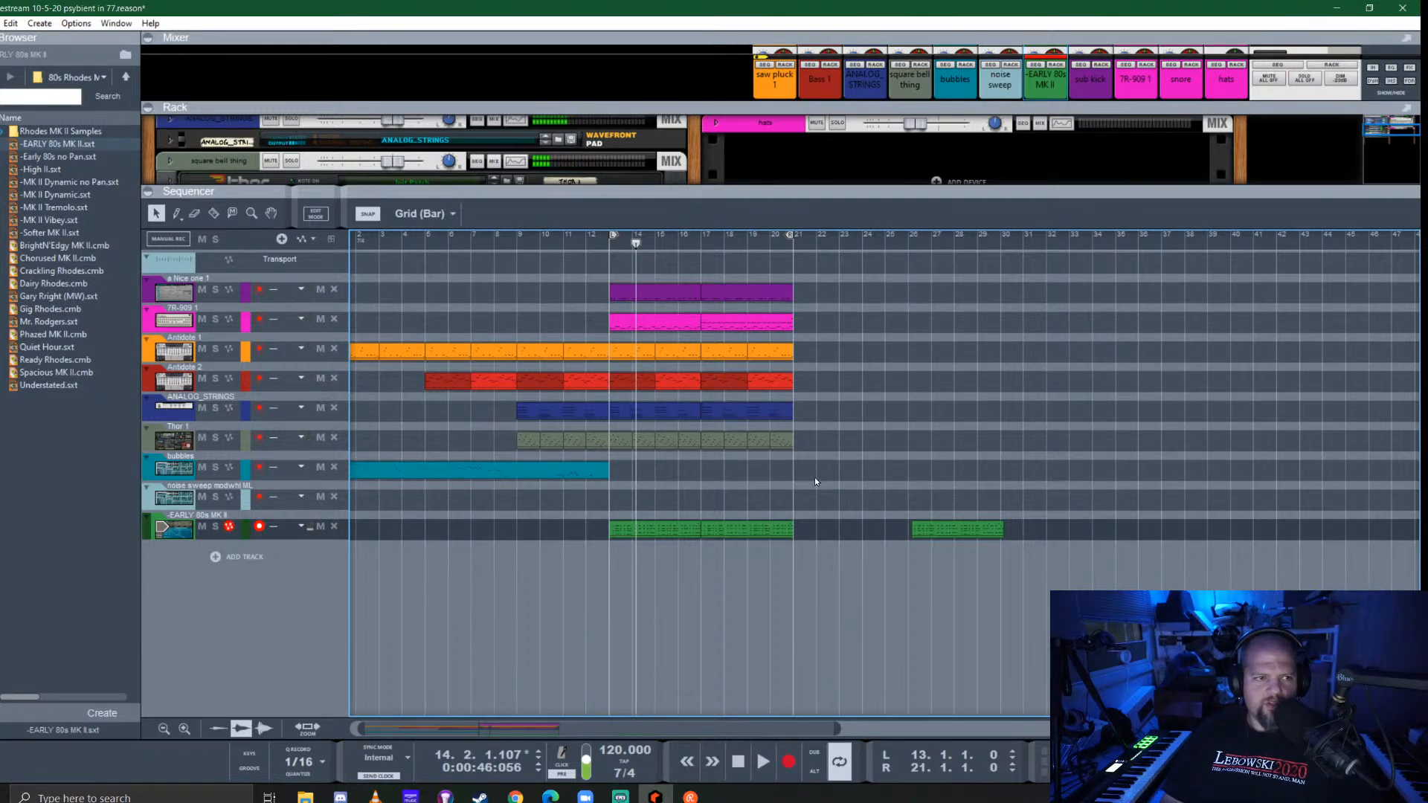
Play the song from bar 1 to review the arrangement and select the 7R-909 1 clip at bar 17
{"action": "key", "text": "space"}
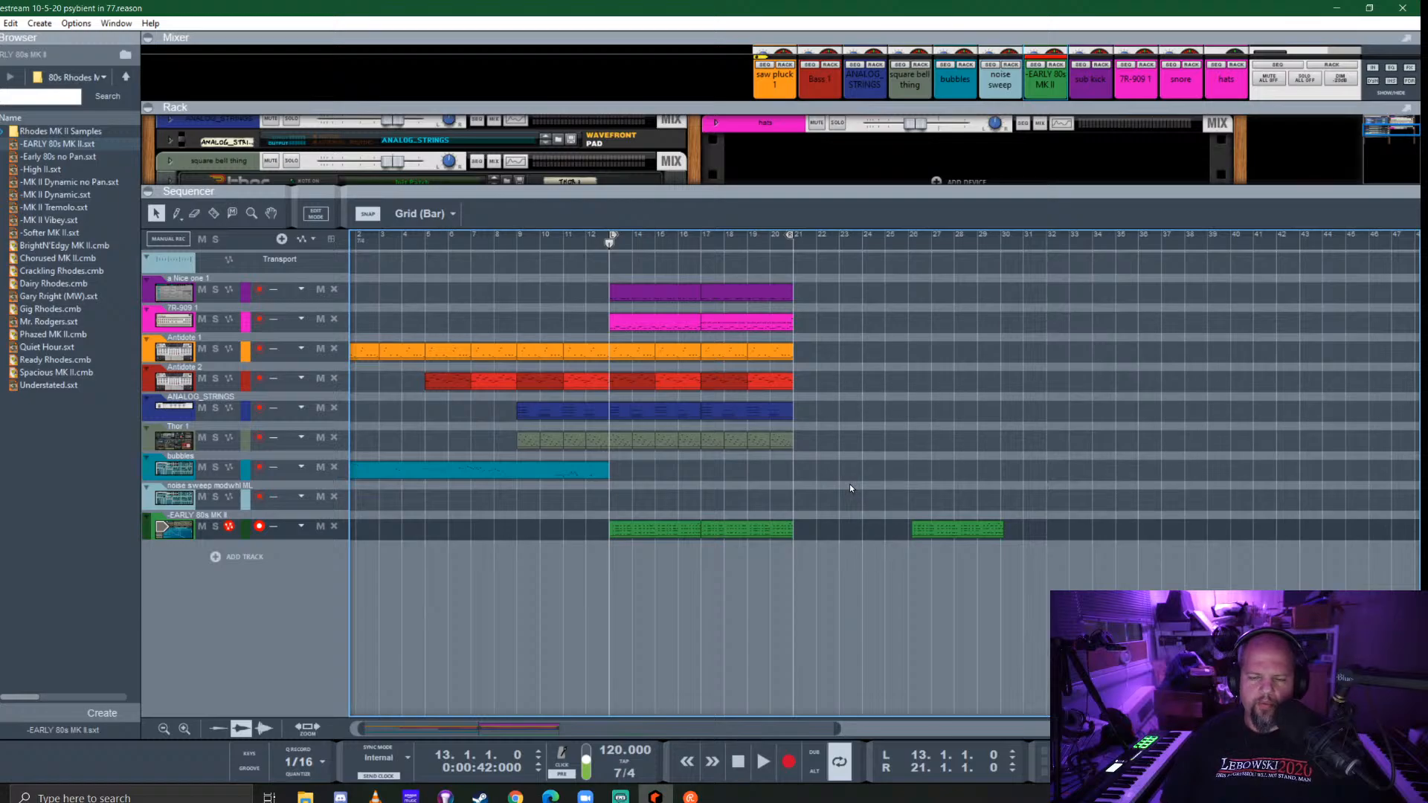
{"action": "scroll", "coordinate": [849, 484], "scroll_direction": "left", "scroll_amount": 1}
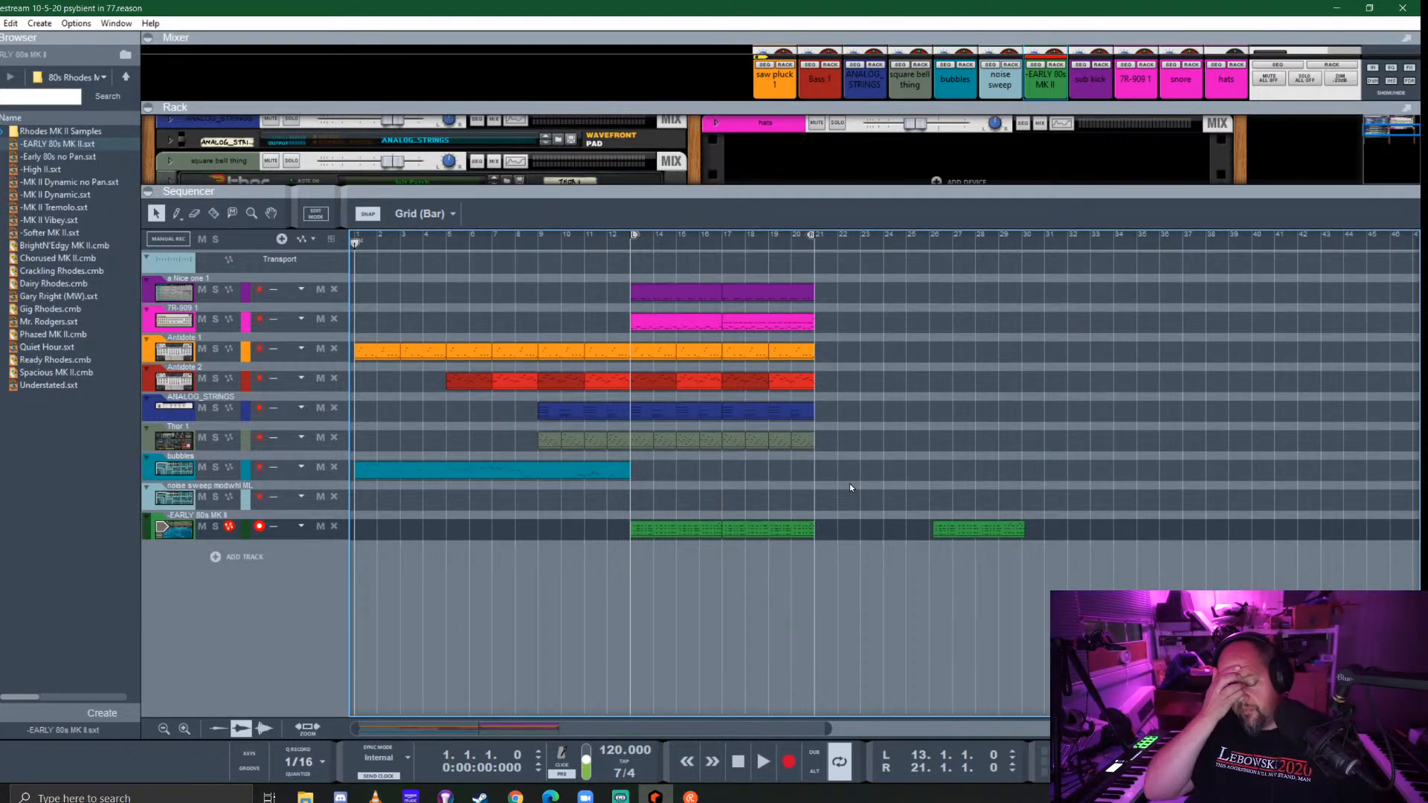
{"action": "key", "text": "space"}
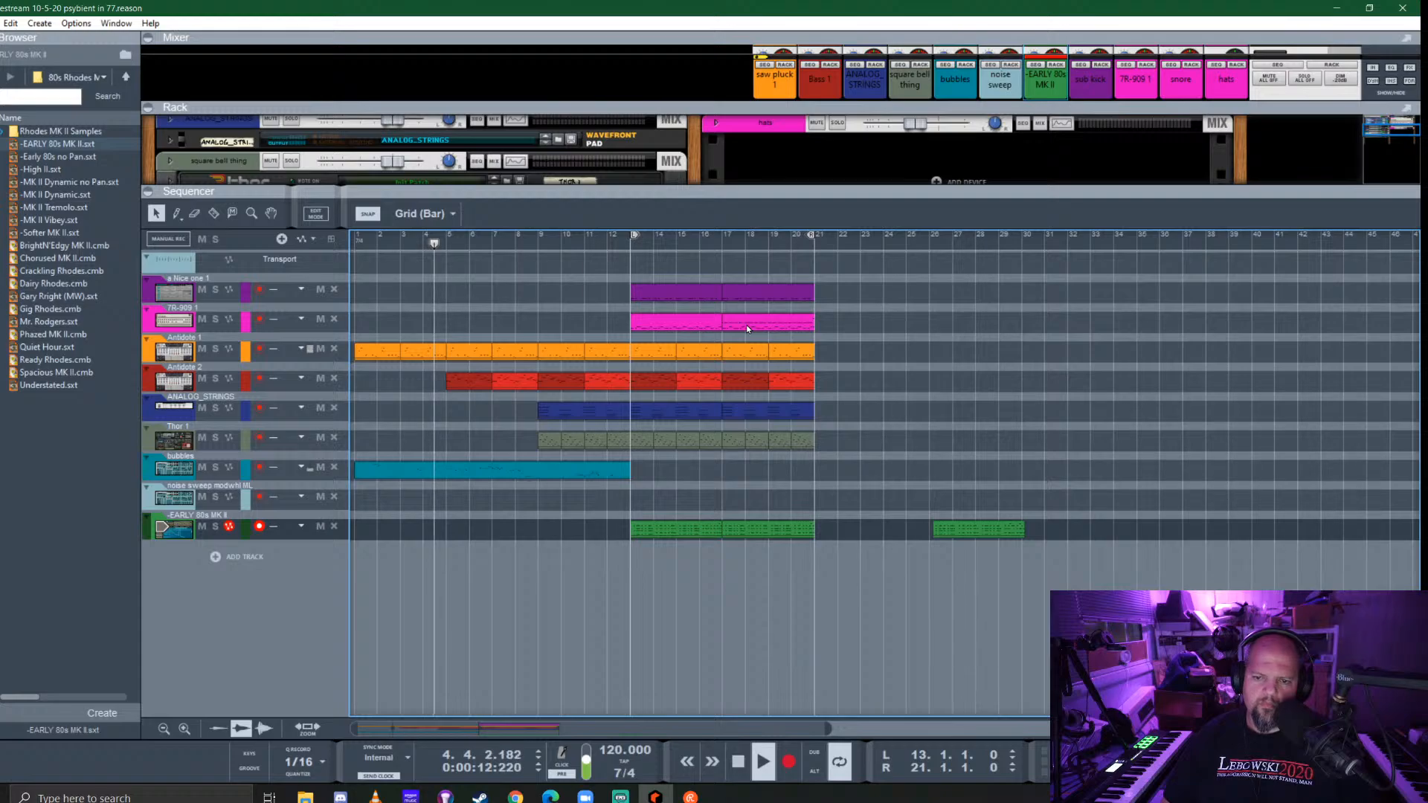
{"action": "mouse_move", "coordinate": [747, 325]}
{"action": "left_mouse_down"}
{"action": "mouse_move", "coordinate": [862, 335]}
{"action": "mouse_move", "coordinate": [845, 320]}
{"action": "mouse_move", "coordinate": [752, 324]}
{"action": "left_mouse_up"}
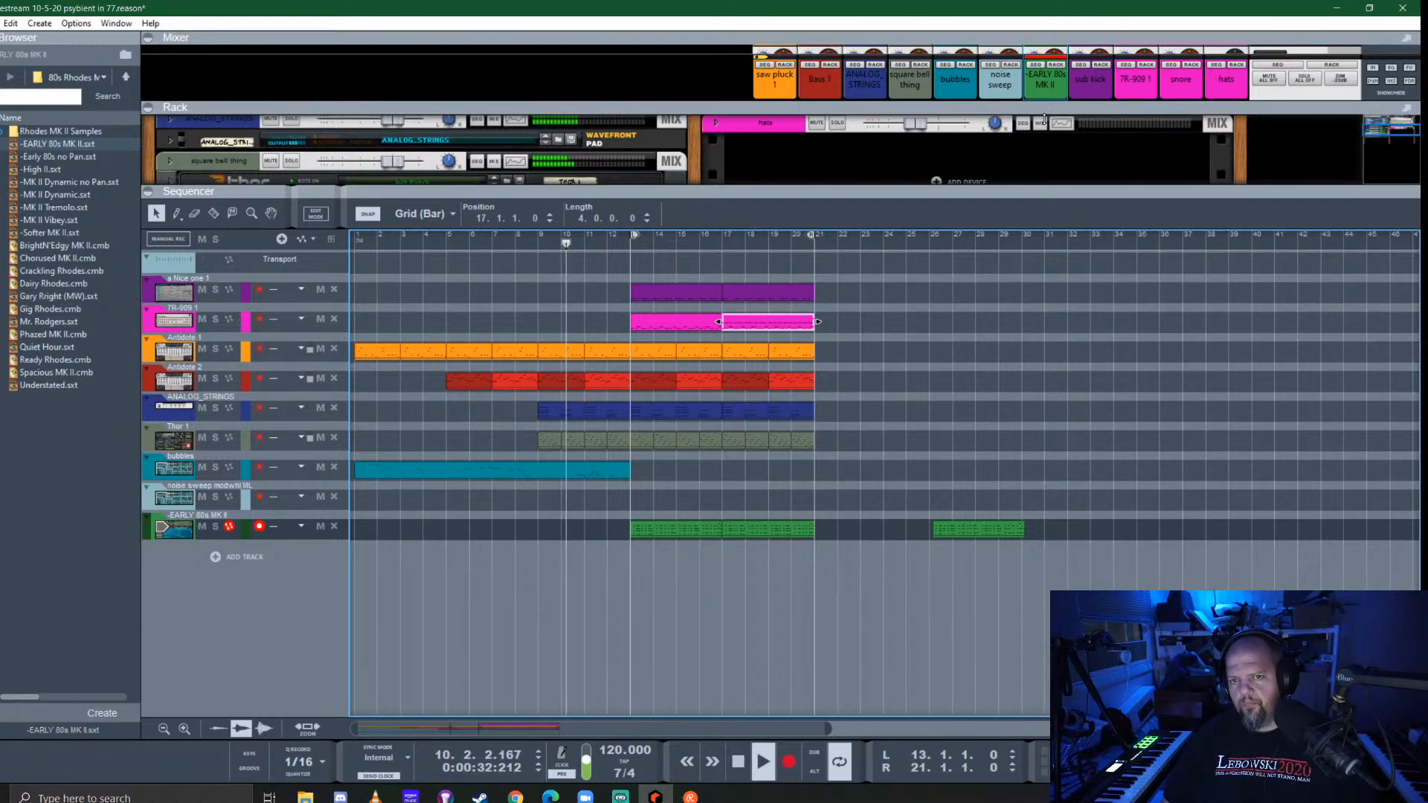
Rebalance the mixer, rack and sequencer heights and move the spare Rhodes clip from bar 26 to bar 21
{"action": "left_click_drag", "start_coordinate": [1043, 106], "coordinate": [982, 113]}
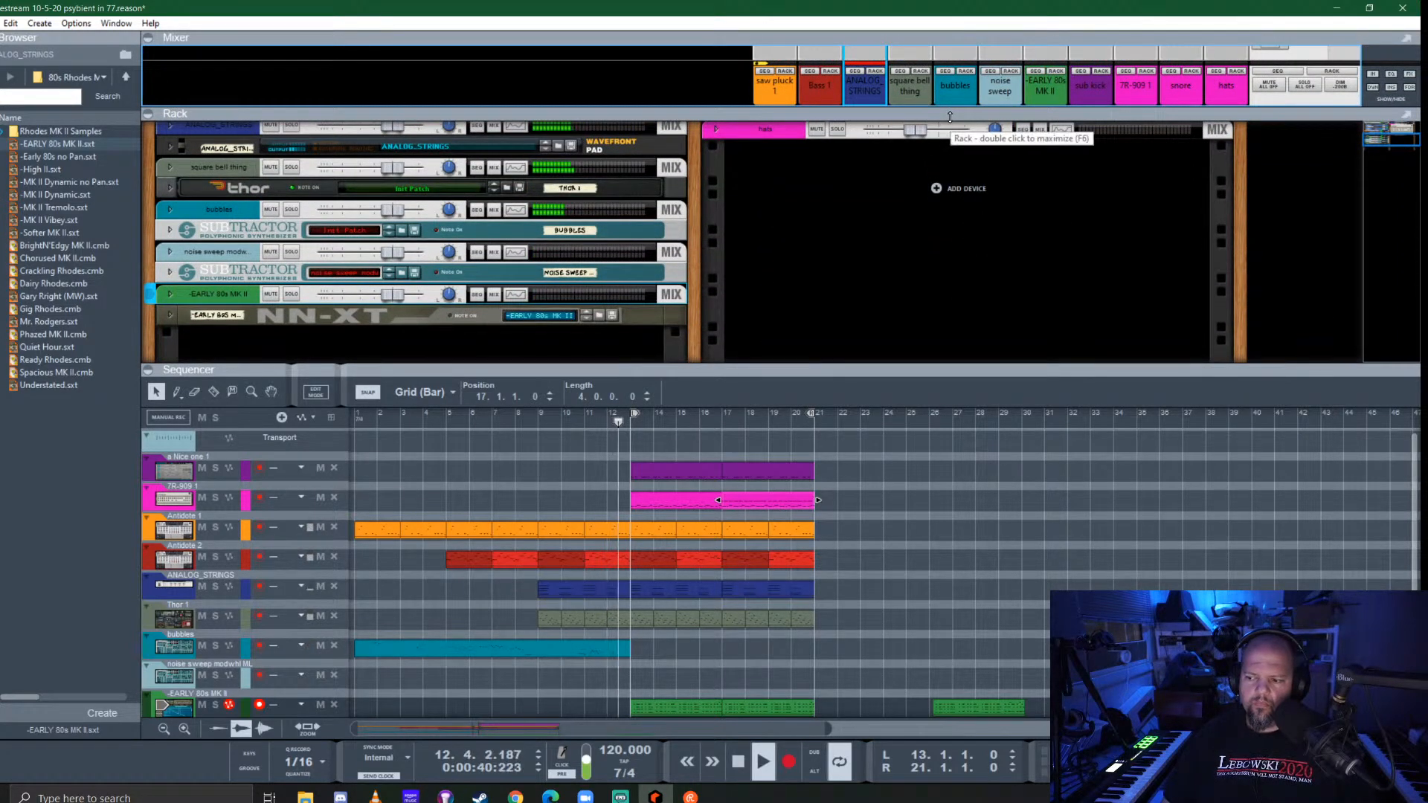
{"action": "mouse_move", "coordinate": [950, 117]}
{"action": "left_mouse_down"}
{"action": "mouse_move", "coordinate": [974, 160]}
{"action": "mouse_move", "coordinate": [975, 122]}
{"action": "left_mouse_up"}
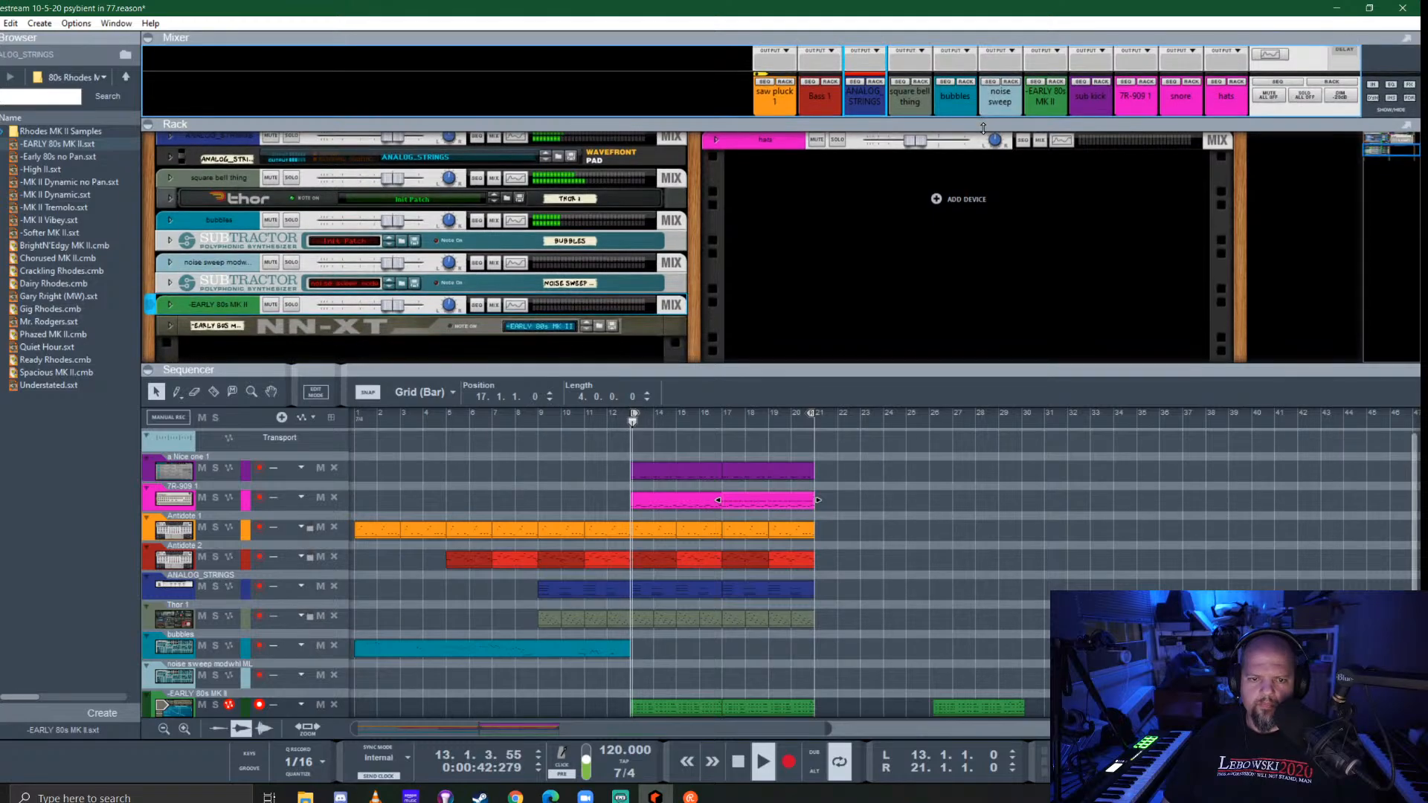
{"action": "left_click_drag", "start_coordinate": [904, 361], "coordinate": [918, 305]}
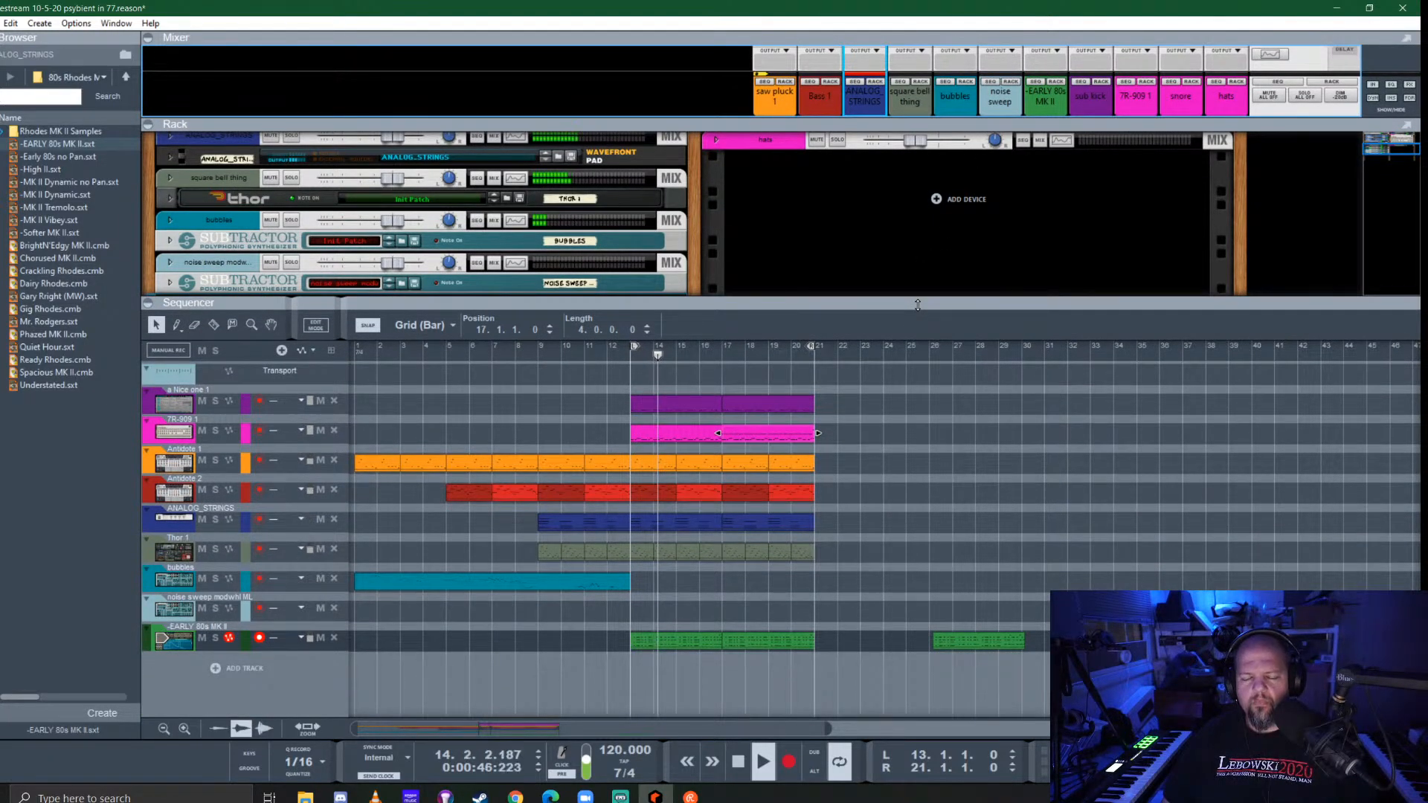
{"action": "left_click_drag", "start_coordinate": [980, 636], "coordinate": [860, 636]}
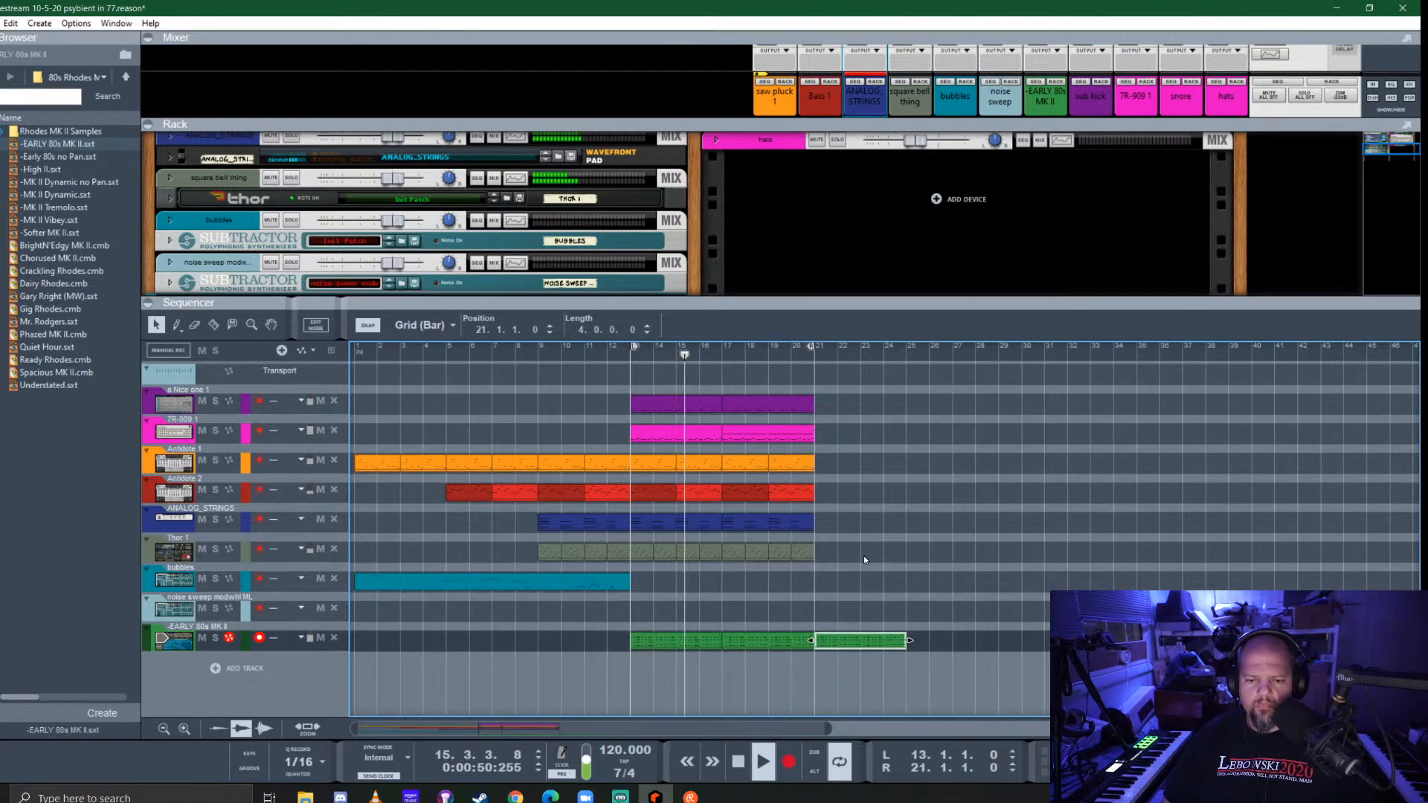
Copy the drum, Antidote and Rhodes clips onward to fill up to bar 29 and set the loop from bar 21 to 29
{"action": "left_click_drag", "start_coordinate": [857, 491], "coordinate": [832, 408]}
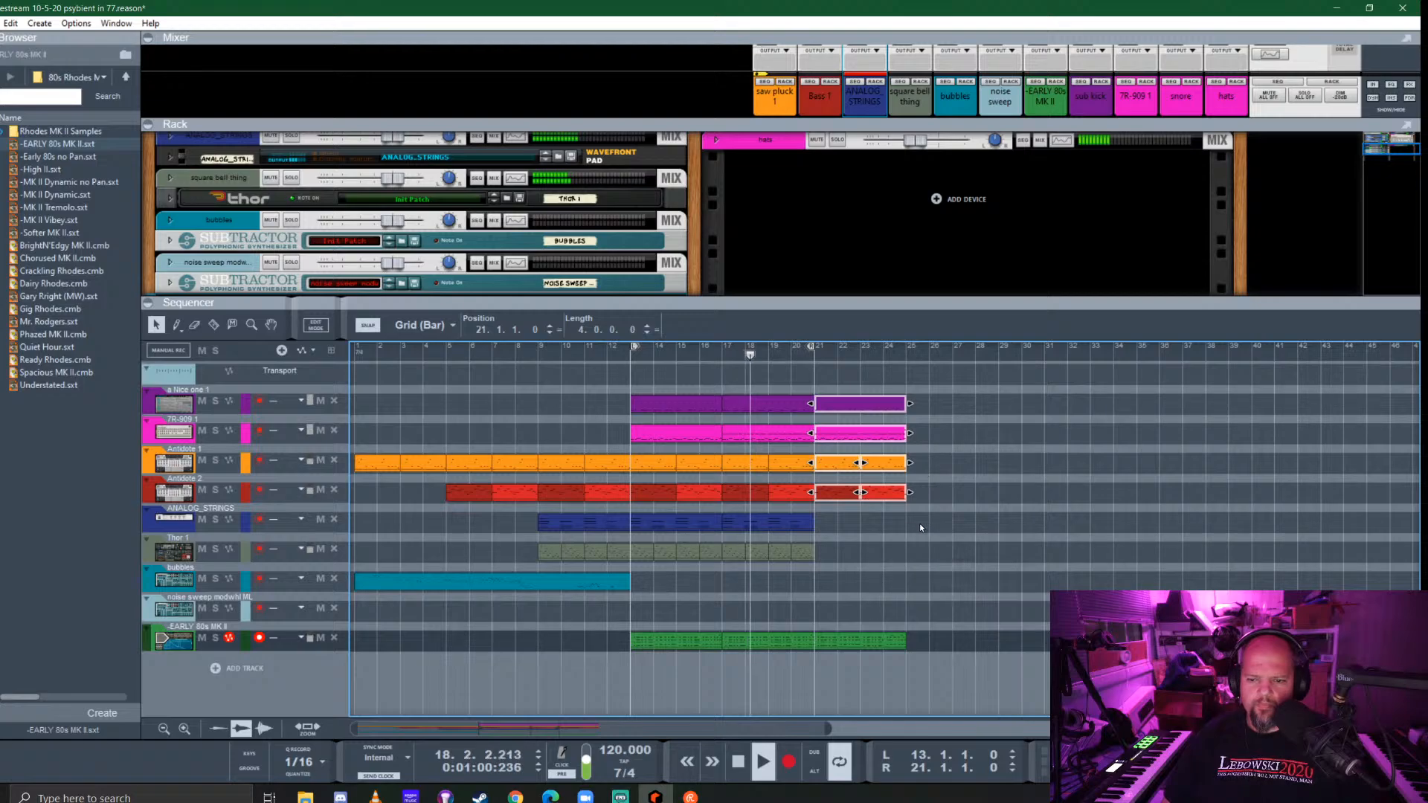
{"action": "left_click_drag", "start_coordinate": [959, 650], "coordinate": [938, 405]}
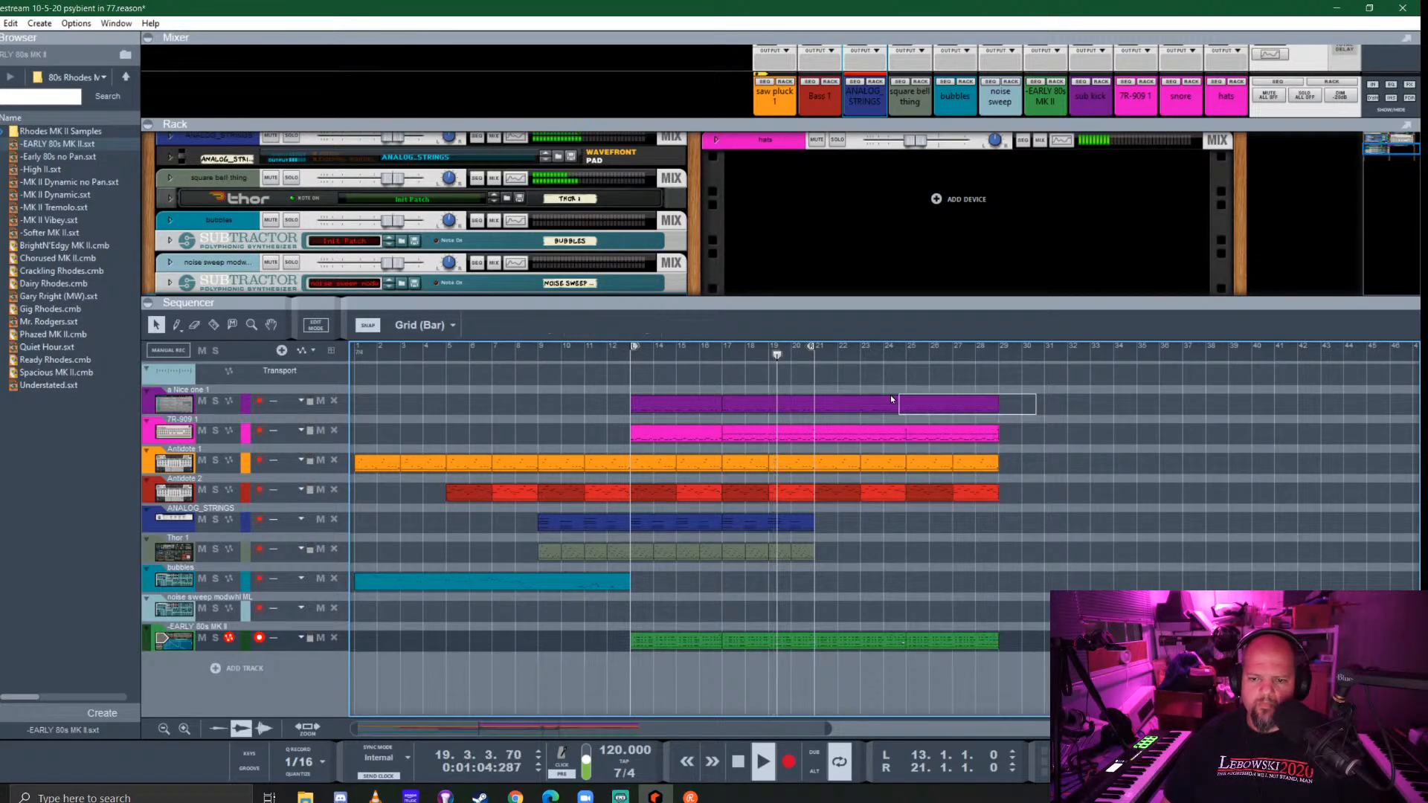
{"action": "right_click", "coordinate": [848, 406]}
{"action": "left_click", "coordinate": [907, 542]}
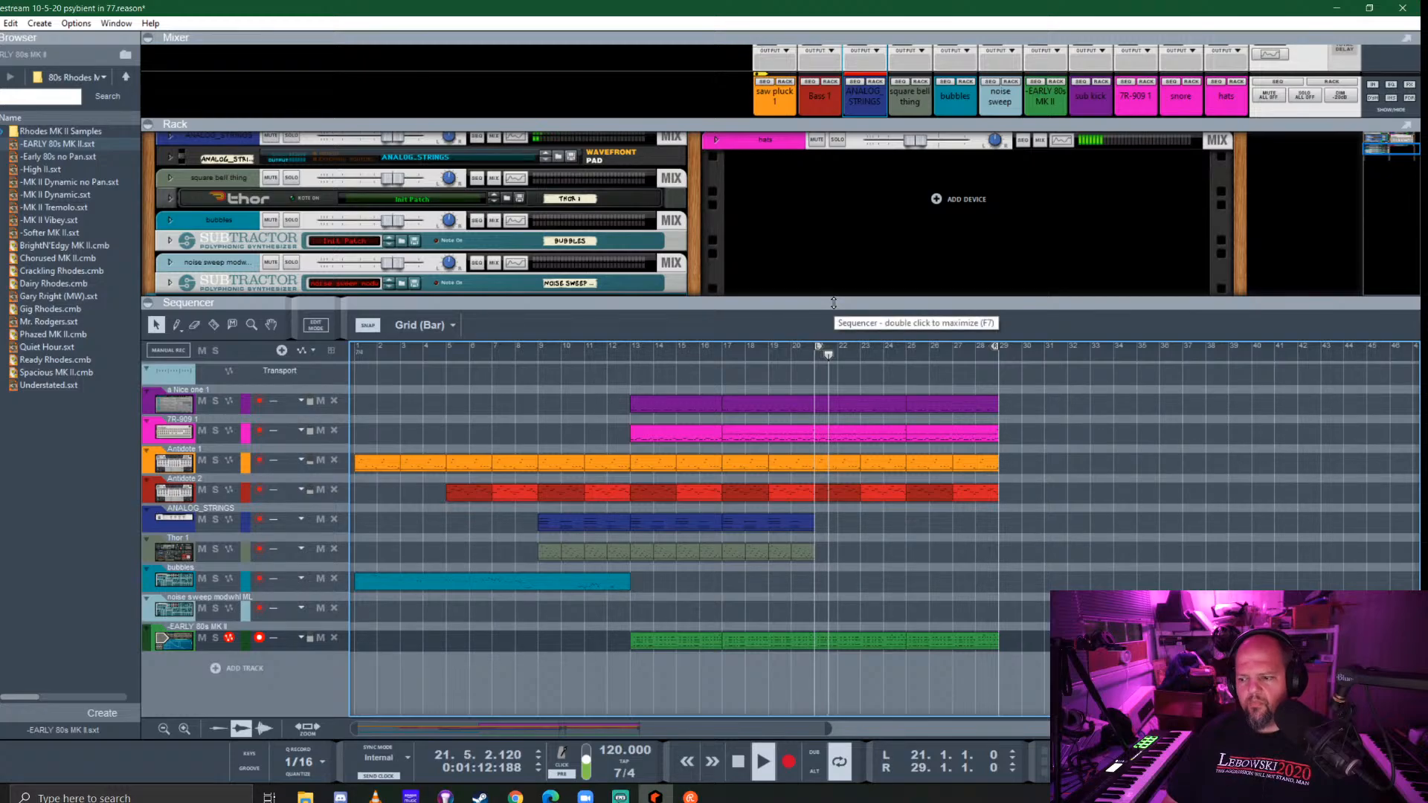
Enlarge the rack and slightly lower the Rhodes channel's level
{"action": "left_click_drag", "start_coordinate": [833, 302], "coordinate": [850, 502]}
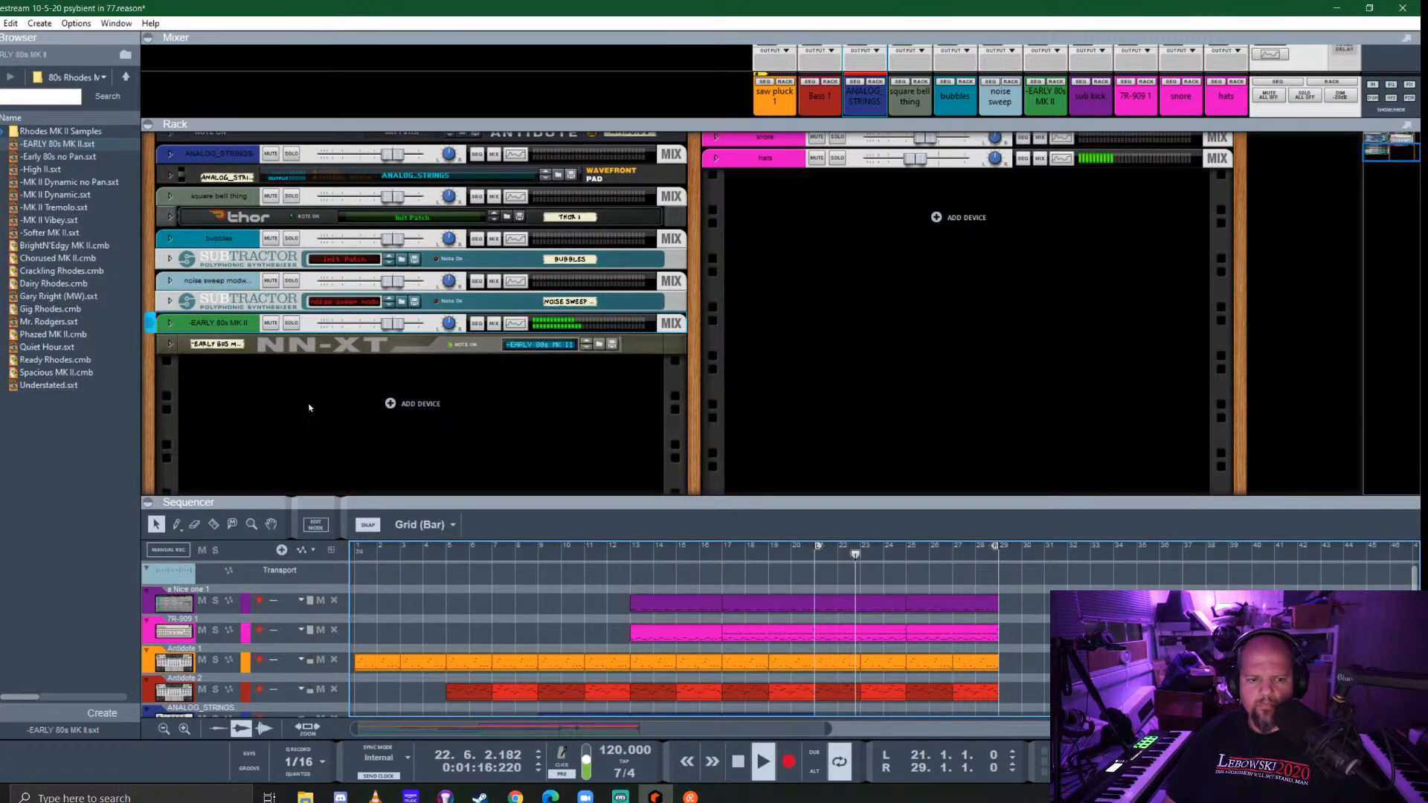
{"action": "left_click_drag", "start_coordinate": [395, 324], "coordinate": [386, 330]}
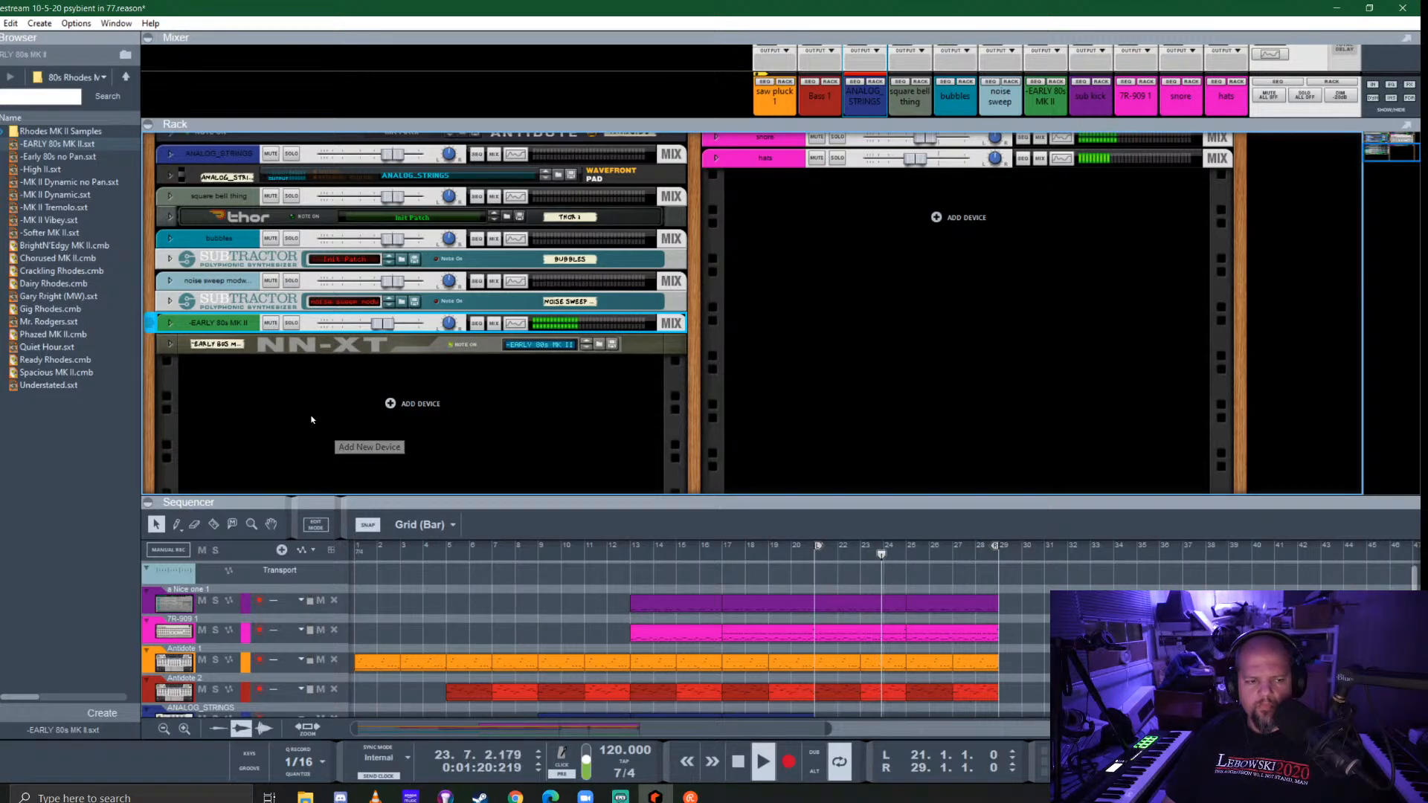
Browse the available instrument devices down to the ReSpire and Rob Papen synthesizers
{"action": "left_click", "coordinate": [2, 140]}
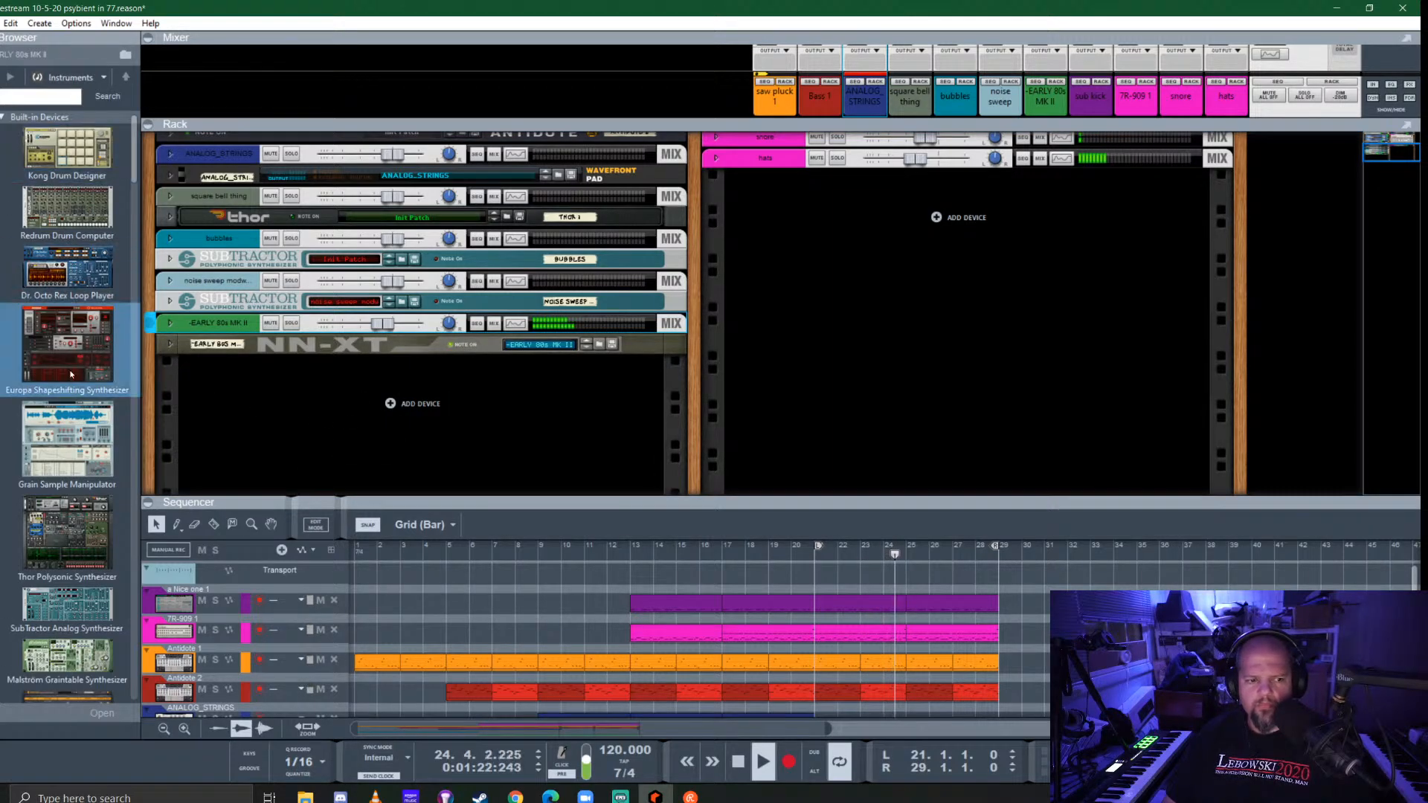
{"action": "scroll", "coordinate": [75, 392], "scroll_direction": "down", "scroll_amount": 15}
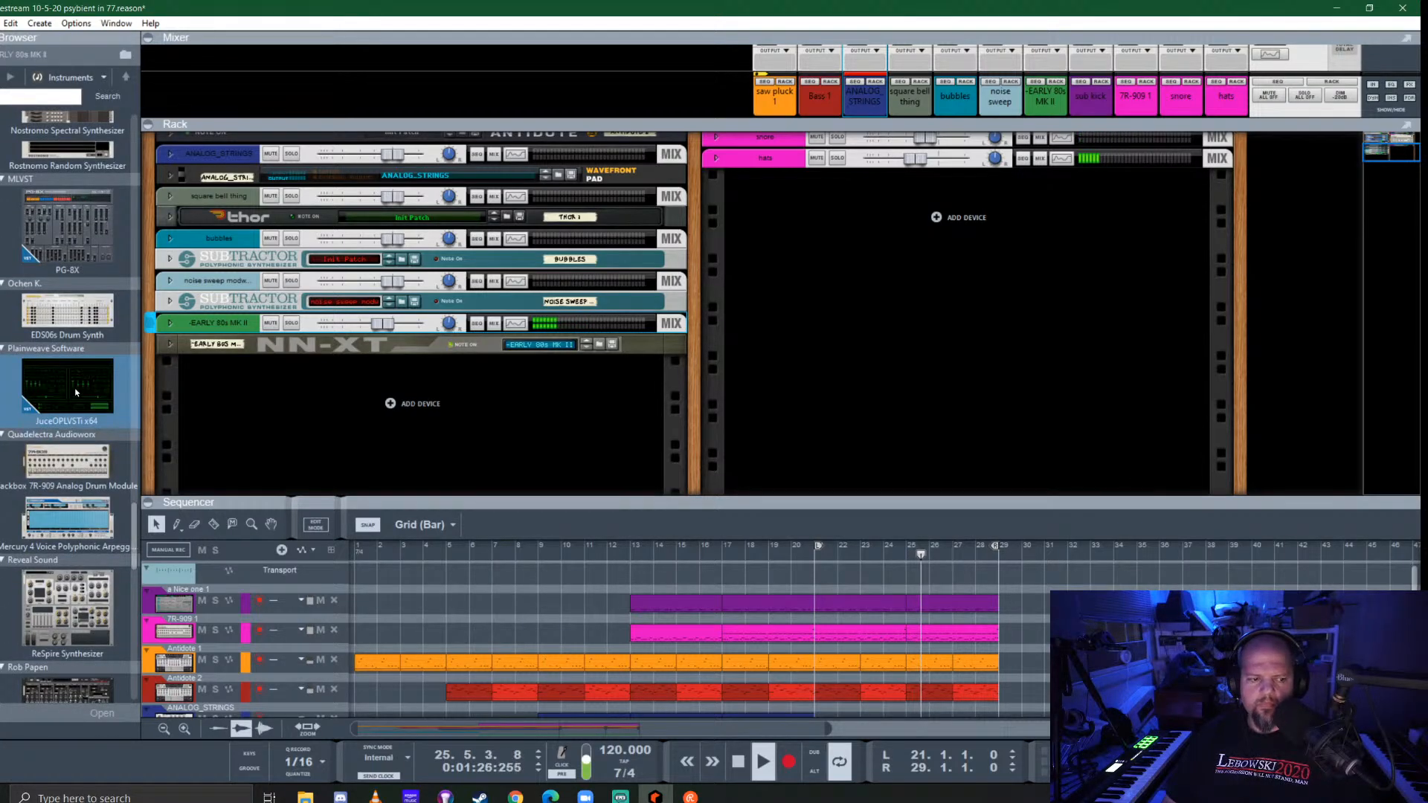
{"action": "scroll", "coordinate": [75, 392], "scroll_direction": "down", "scroll_amount": 4}
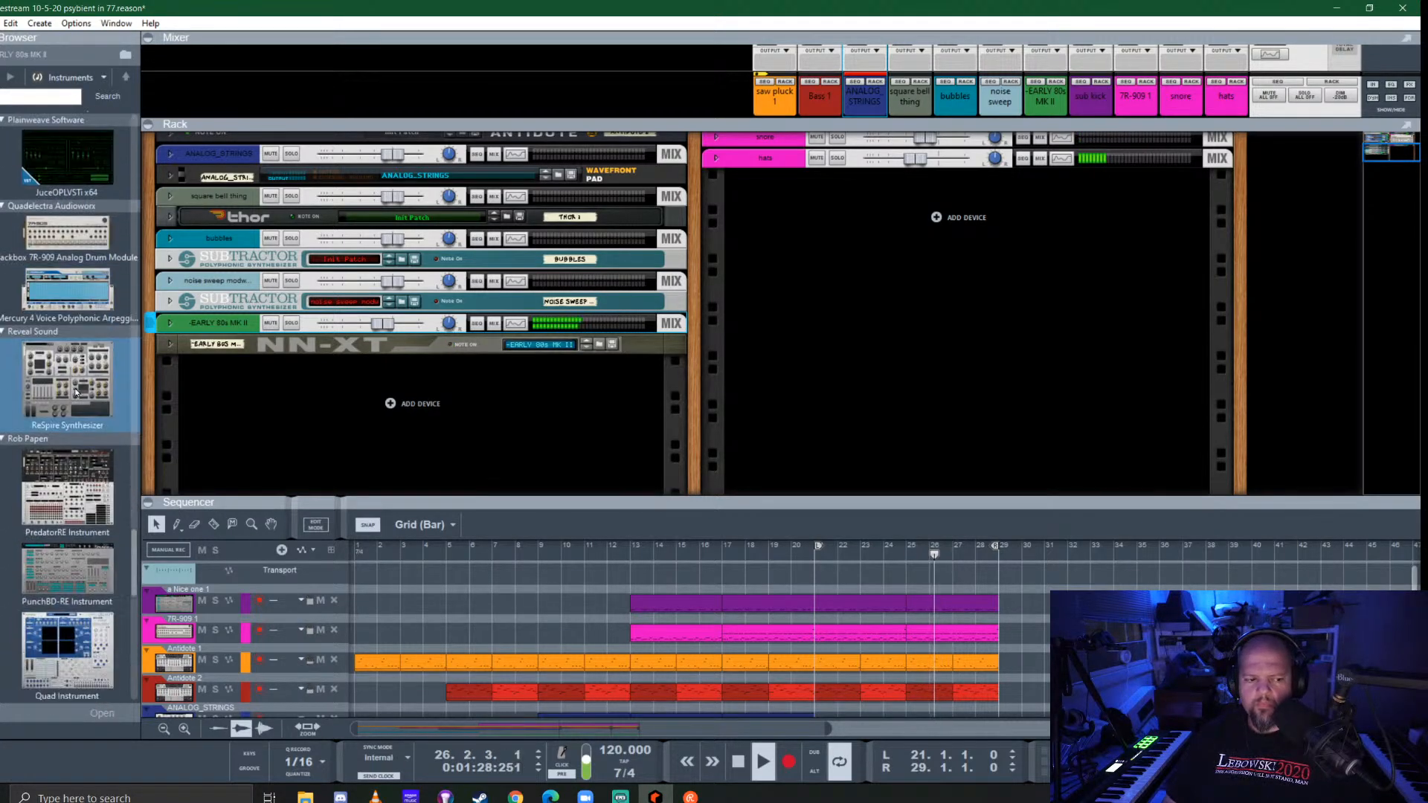
{"action": "scroll", "coordinate": [74, 387], "scroll_direction": "down", "scroll_amount": 3}
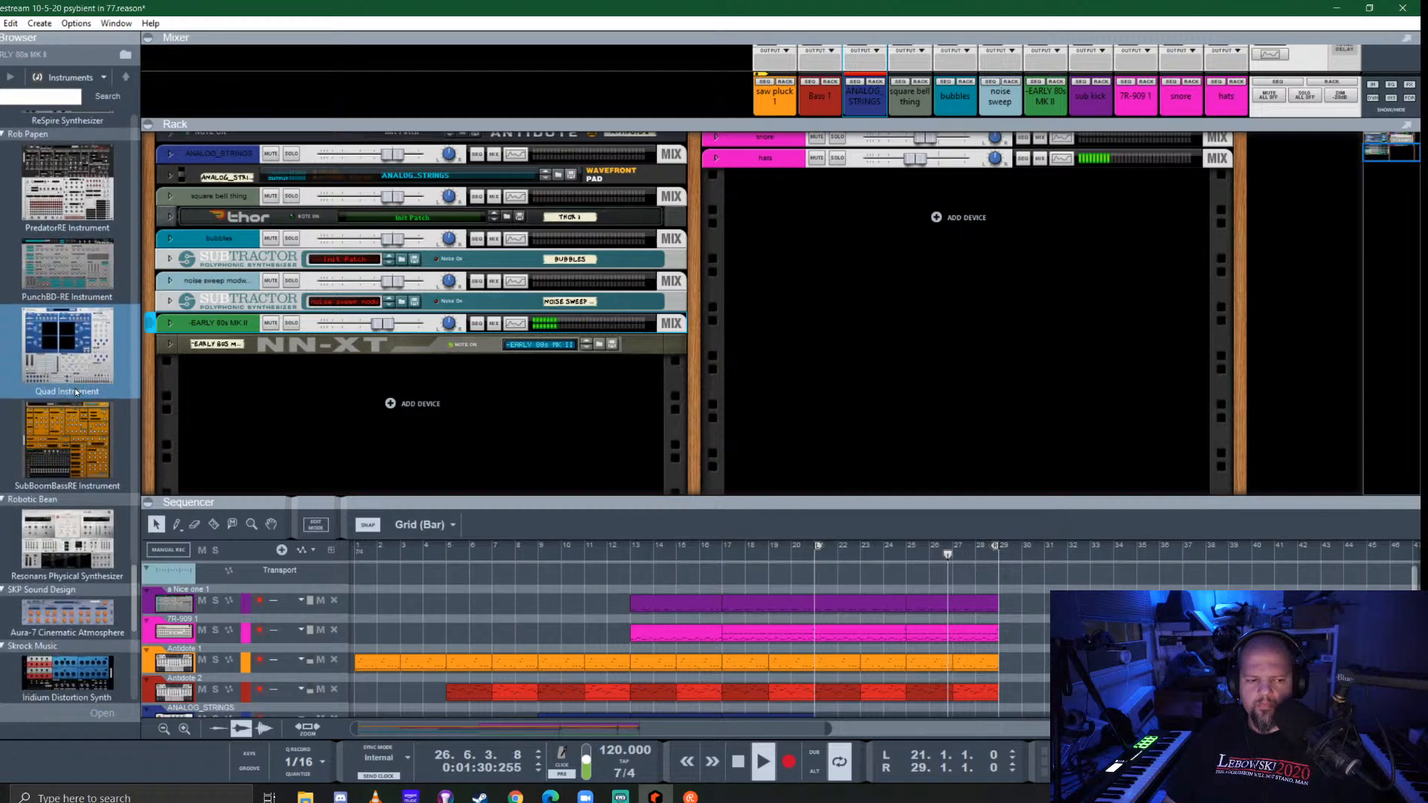
{"action": "scroll", "coordinate": [75, 392], "scroll_direction": "up", "scroll_amount": 3}
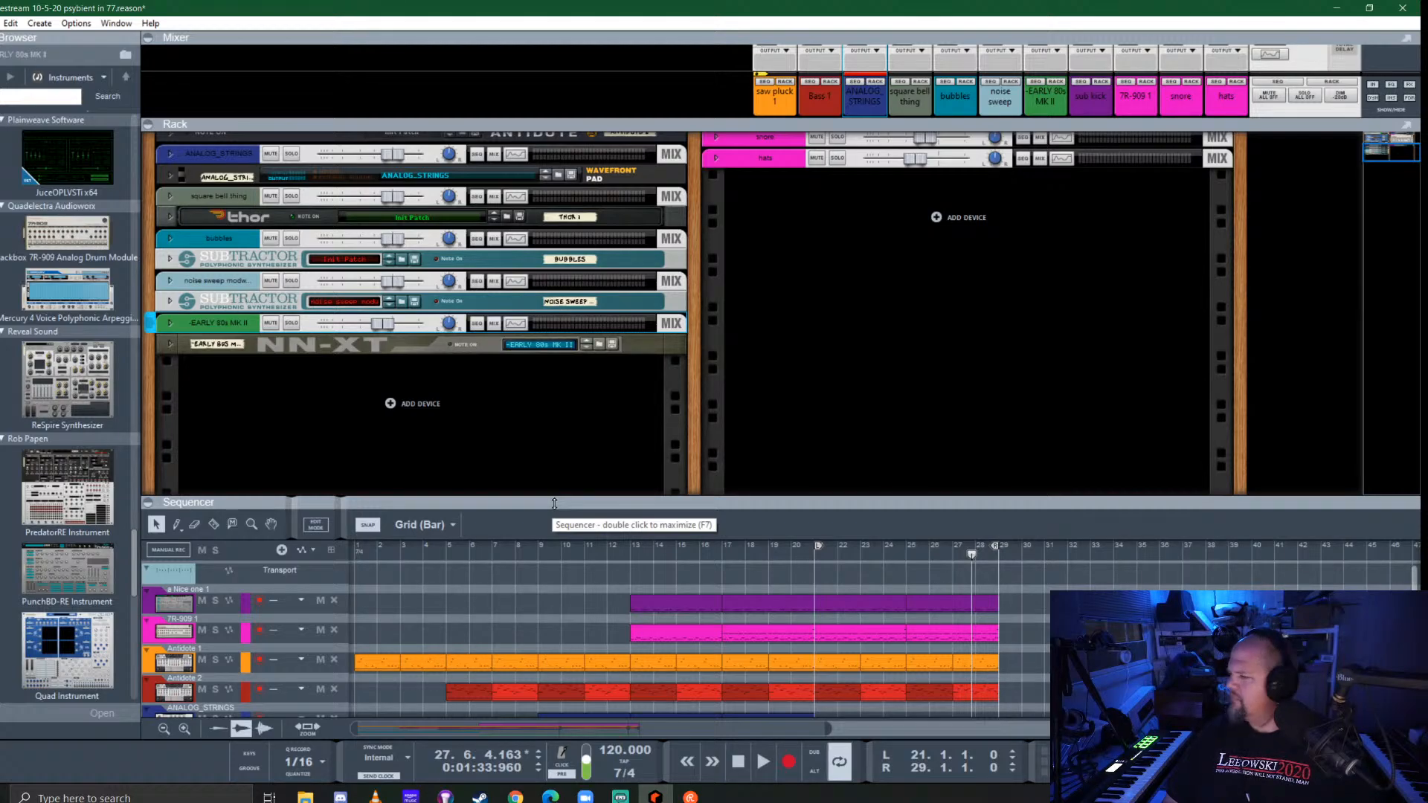
Enlarge the sequencer, play the loop and examine the notes of the Rhodes clip at bar 25
{"action": "left_click_drag", "start_coordinate": [551, 484], "coordinate": [565, 256]}
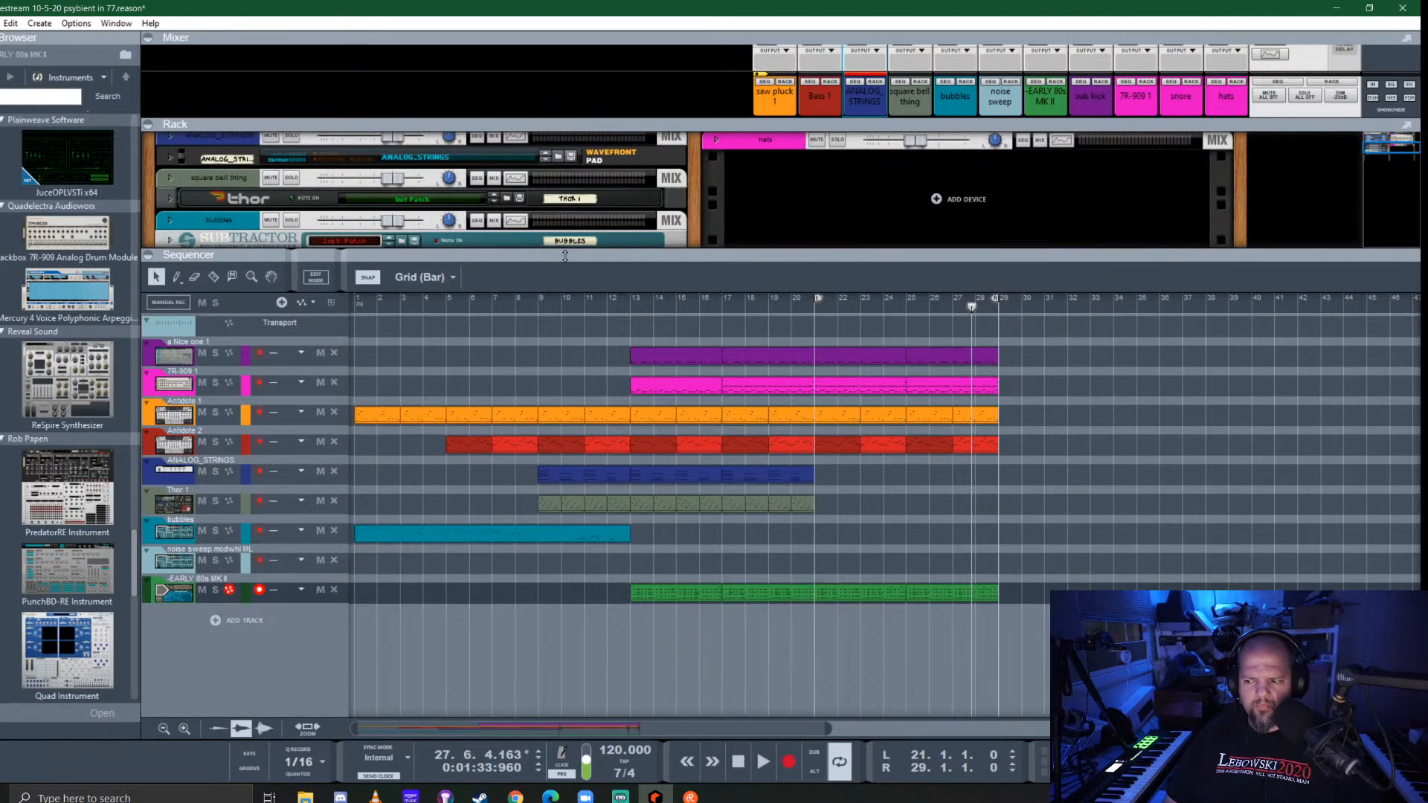
{"action": "key", "text": "space"}
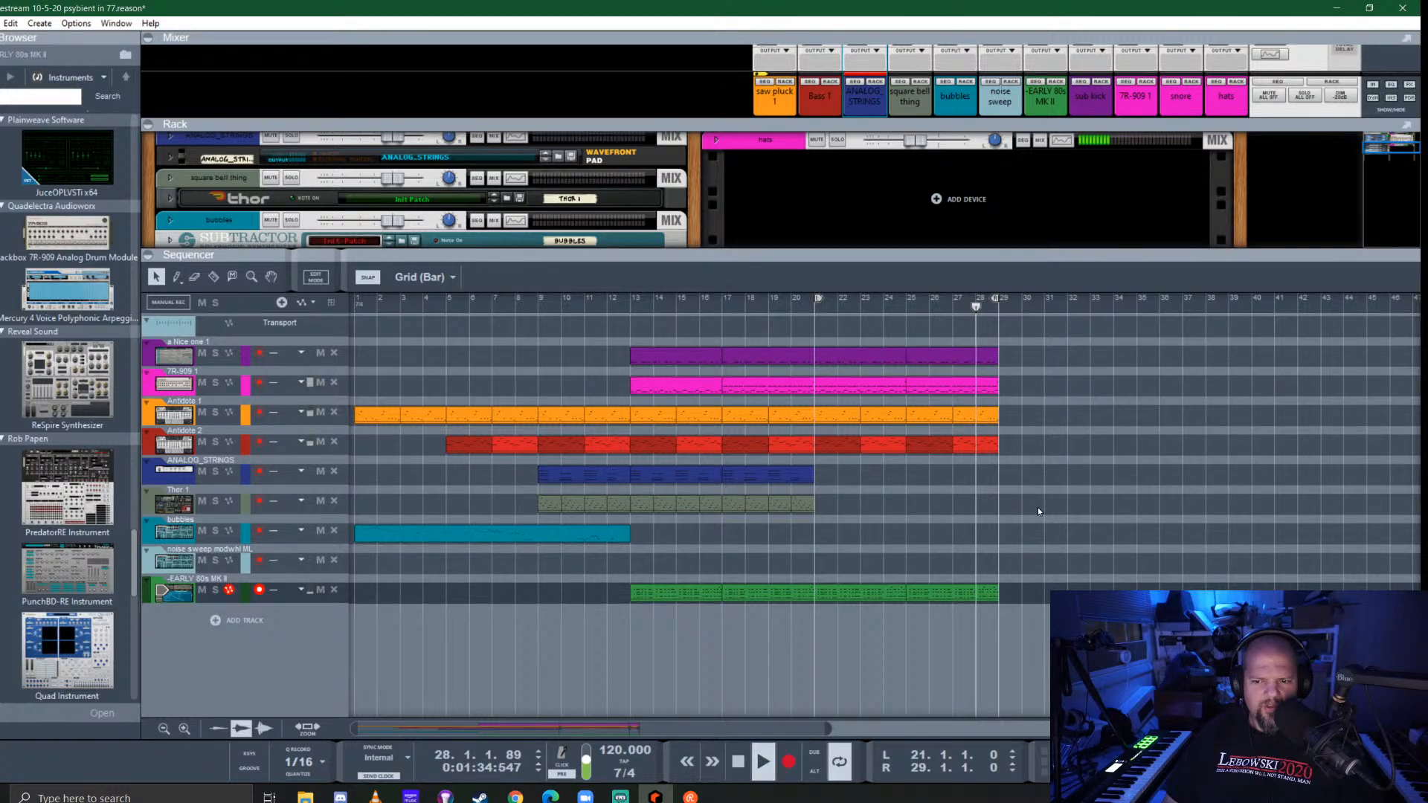
{"action": "double_click", "coordinate": [948, 594]}
{"action": "scroll", "coordinate": [823, 556], "scroll_direction": "up", "scroll_amount": 2}
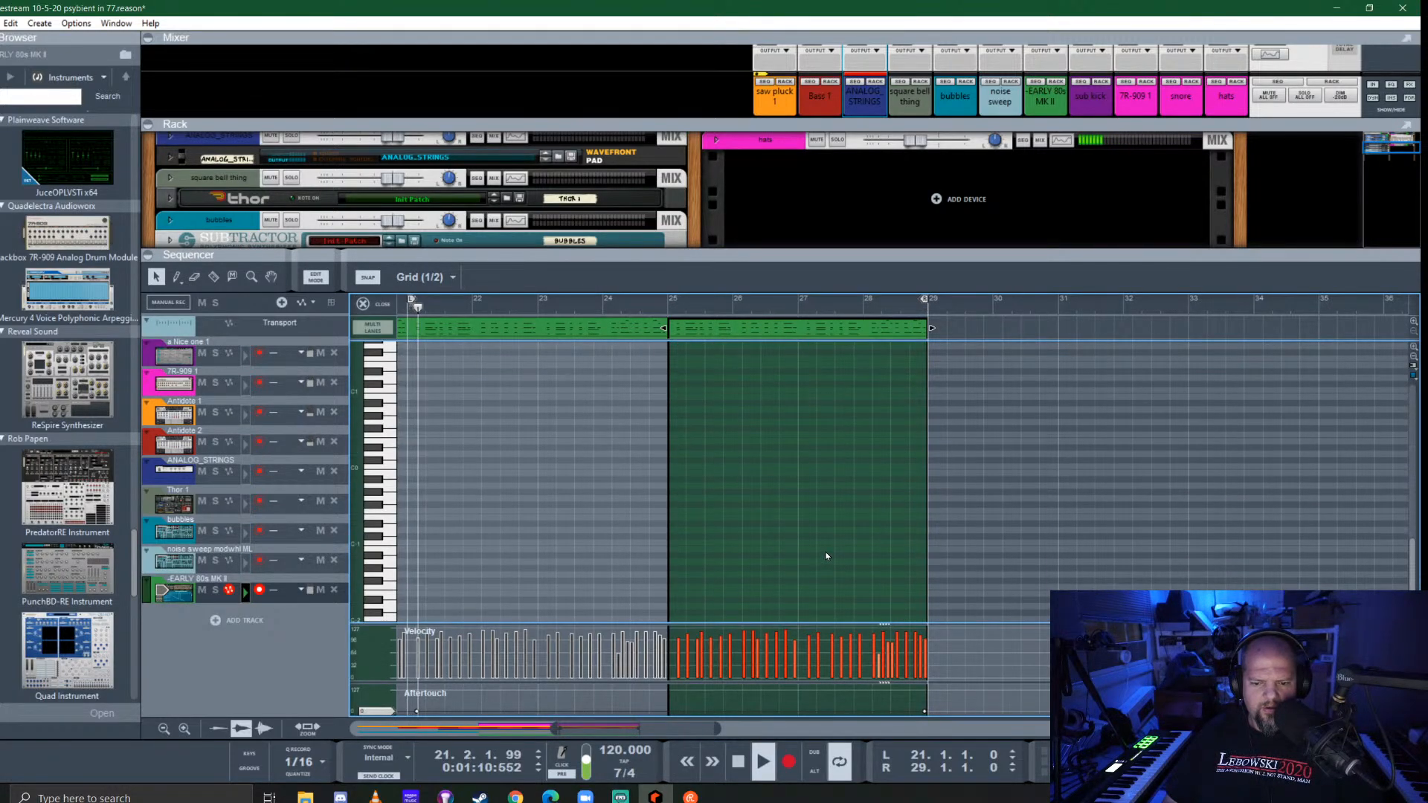
{"action": "scroll", "coordinate": [827, 550], "scroll_direction": "up", "scroll_amount": 1}
{"action": "scroll", "coordinate": [827, 545], "scroll_direction": "down", "scroll_amount": 3}
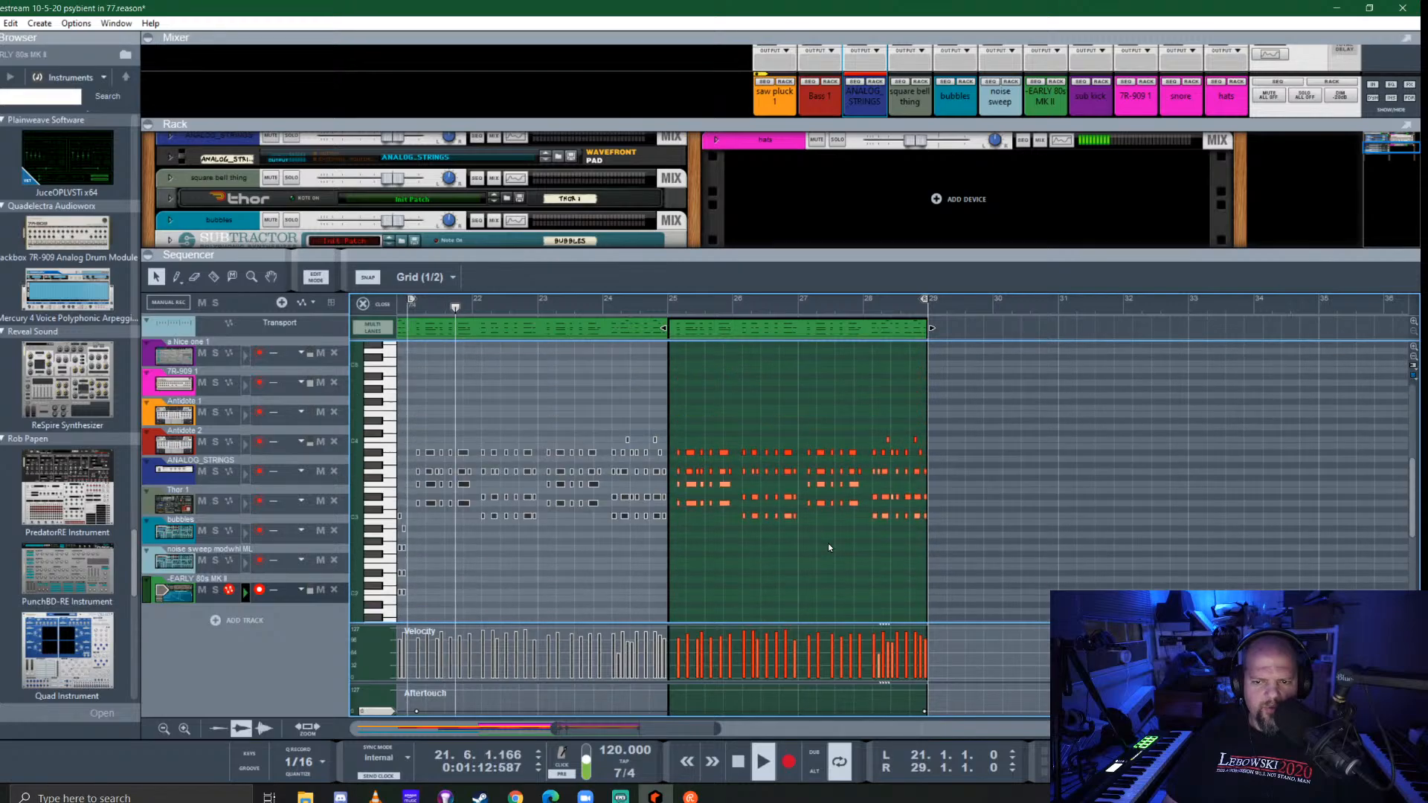
{"action": "left_click", "coordinate": [363, 303]}
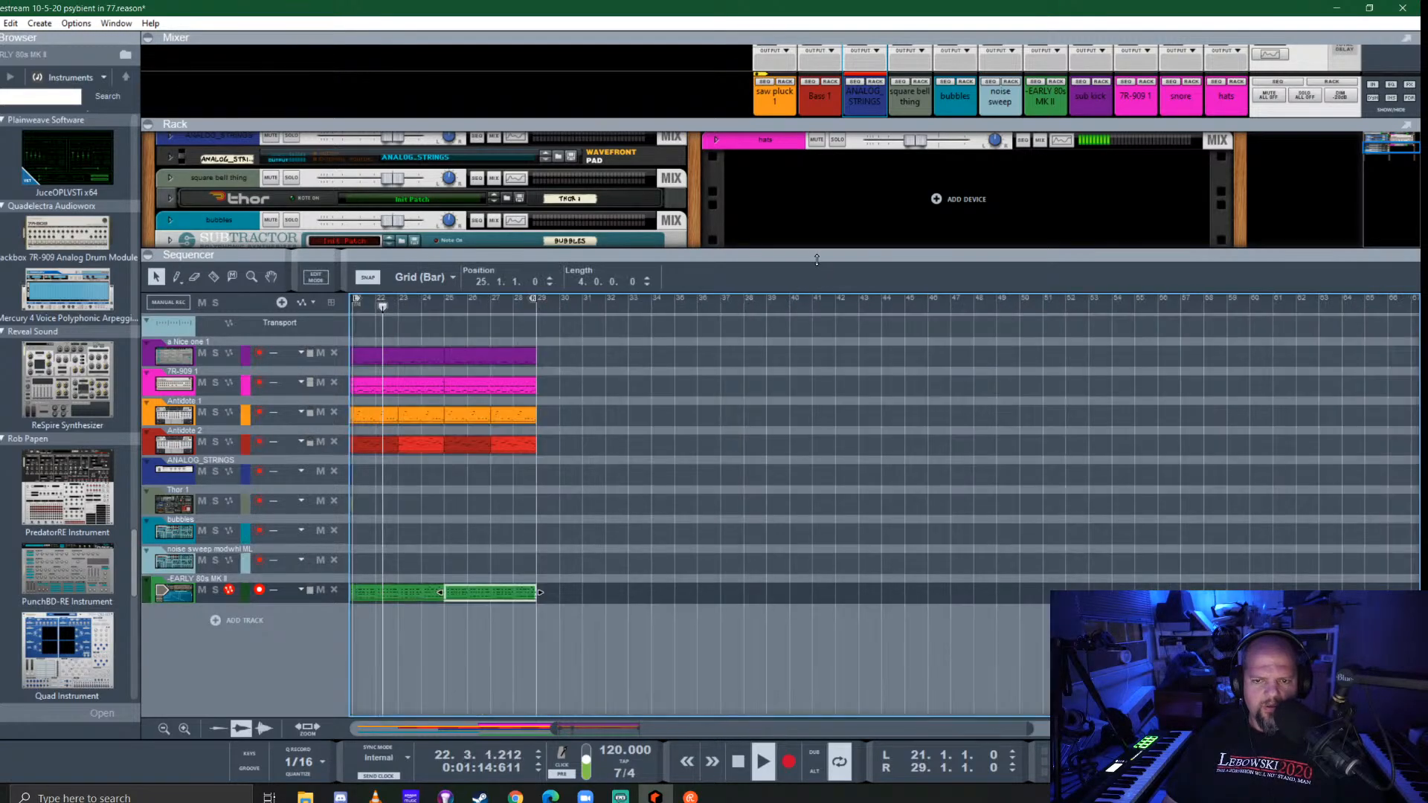
Enlarge the mixer and briefly listen to the saw pluck 1 channel in solo
{"action": "left_click_drag", "start_coordinate": [856, 257], "coordinate": [857, 417]}
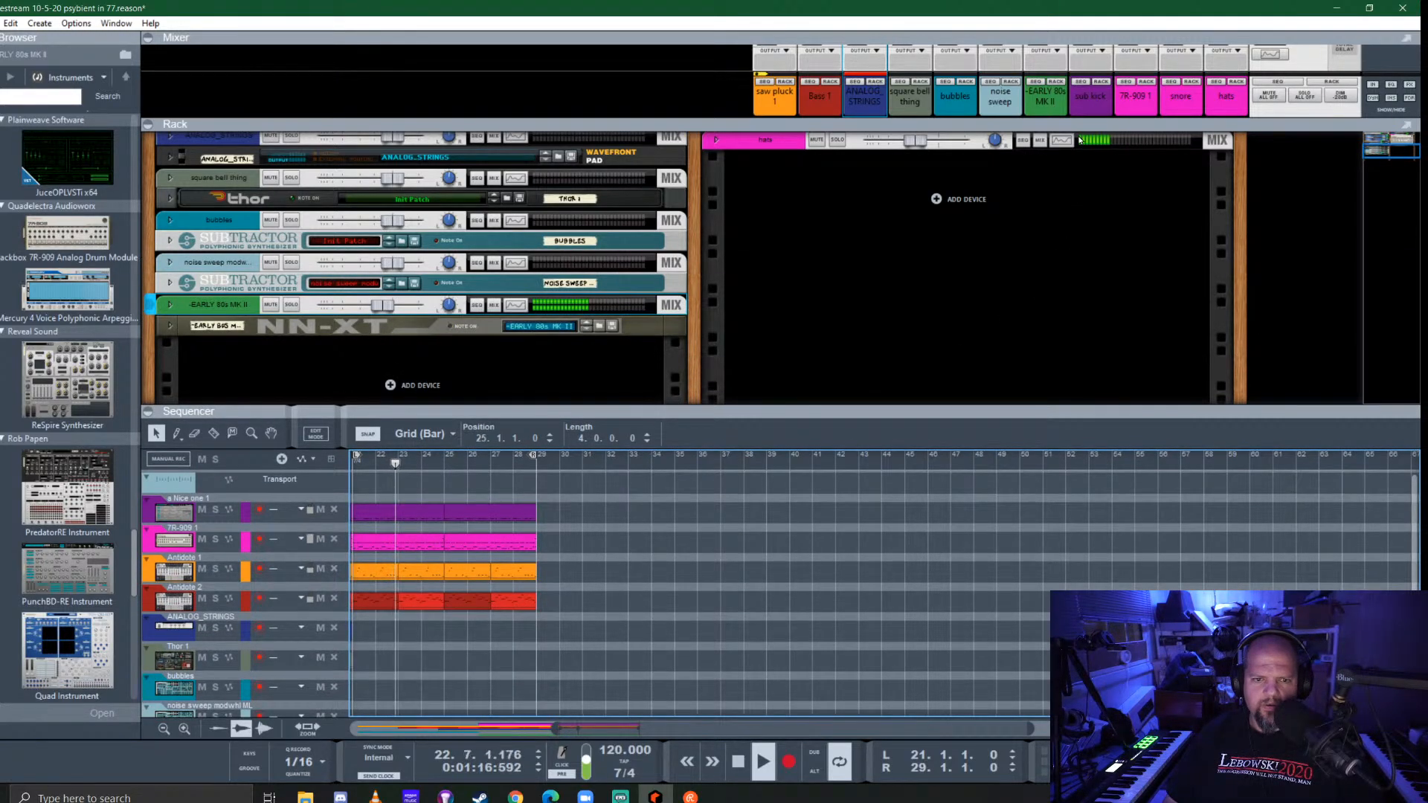
{"action": "left_click_drag", "start_coordinate": [1072, 118], "coordinate": [1063, 394]}
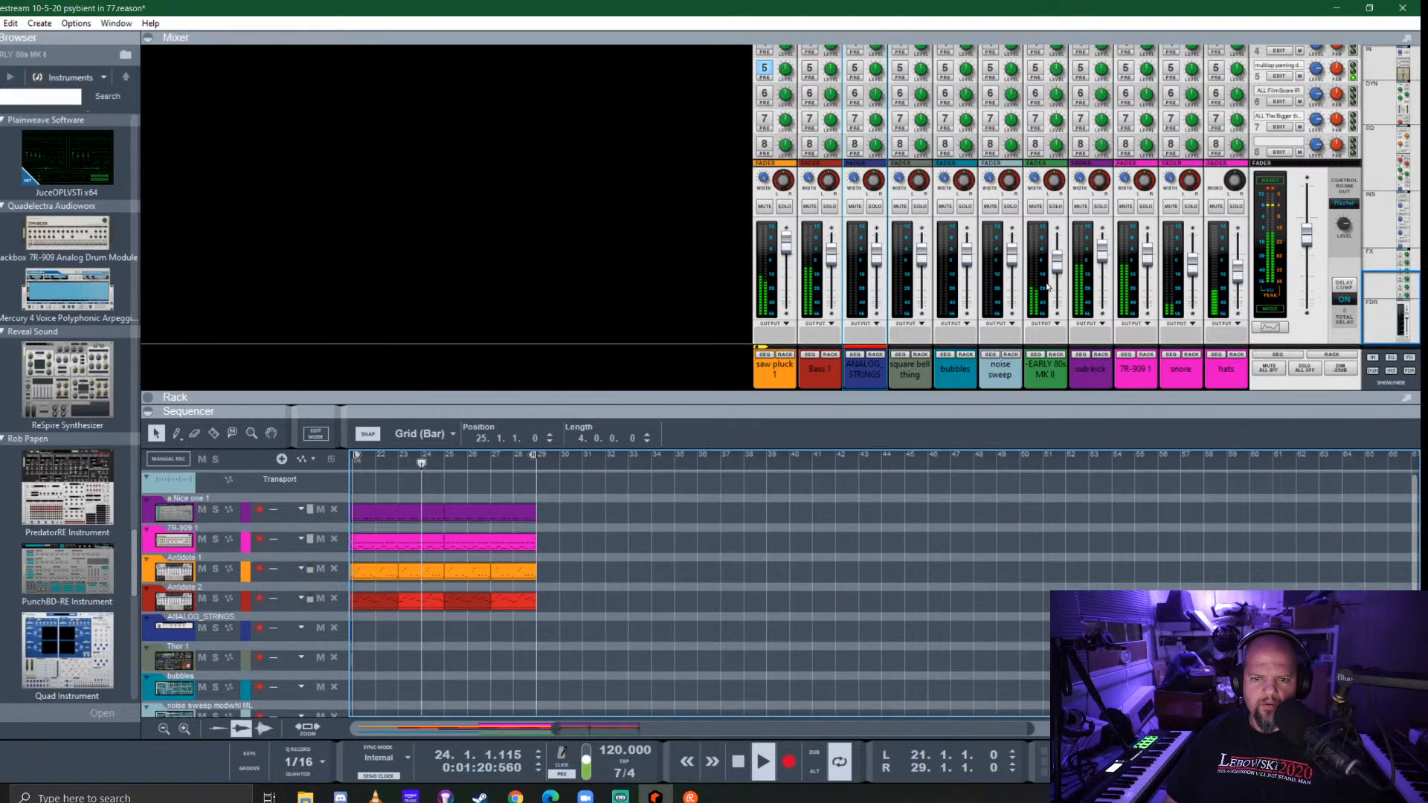
{"action": "left_click", "coordinate": [785, 207]}
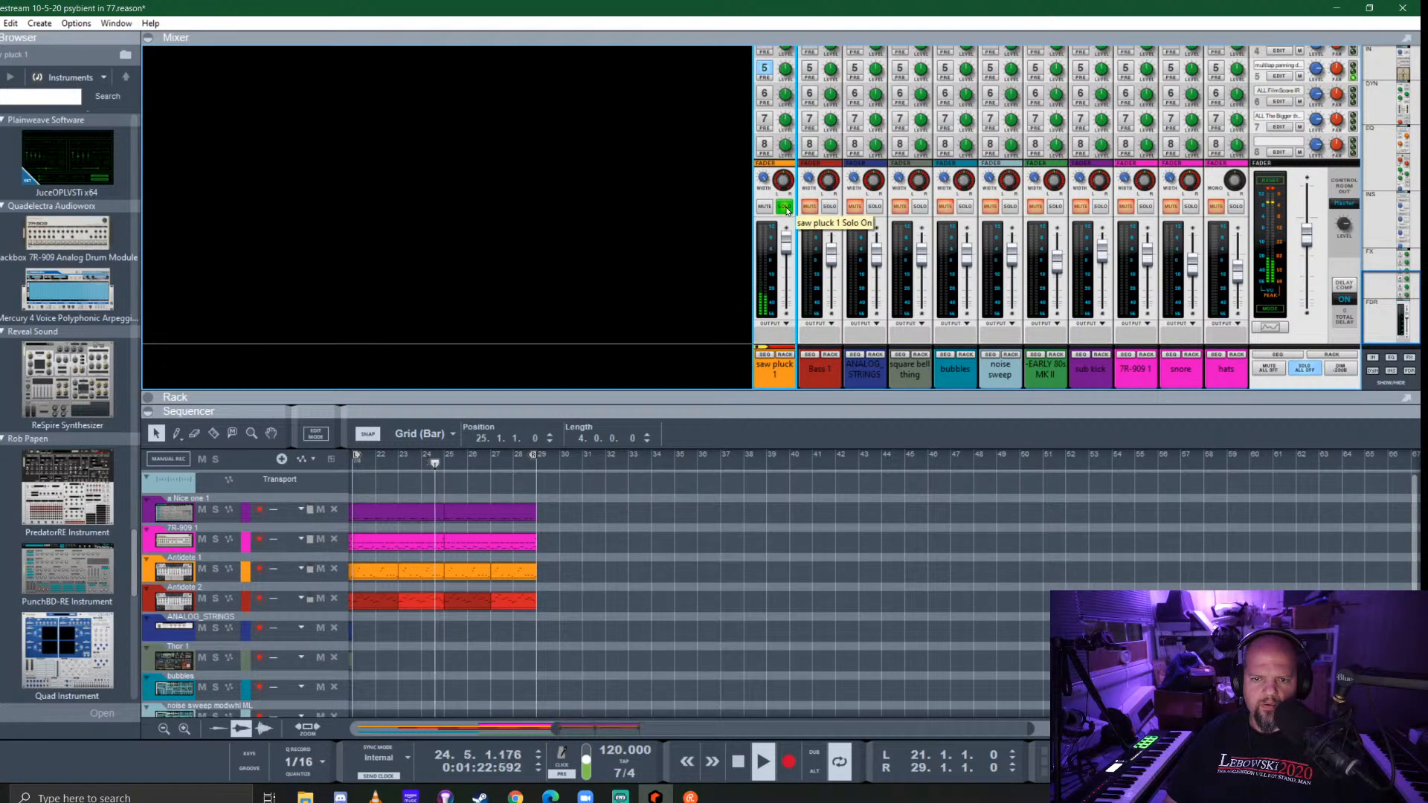
{"action": "left_click", "coordinate": [787, 211]}
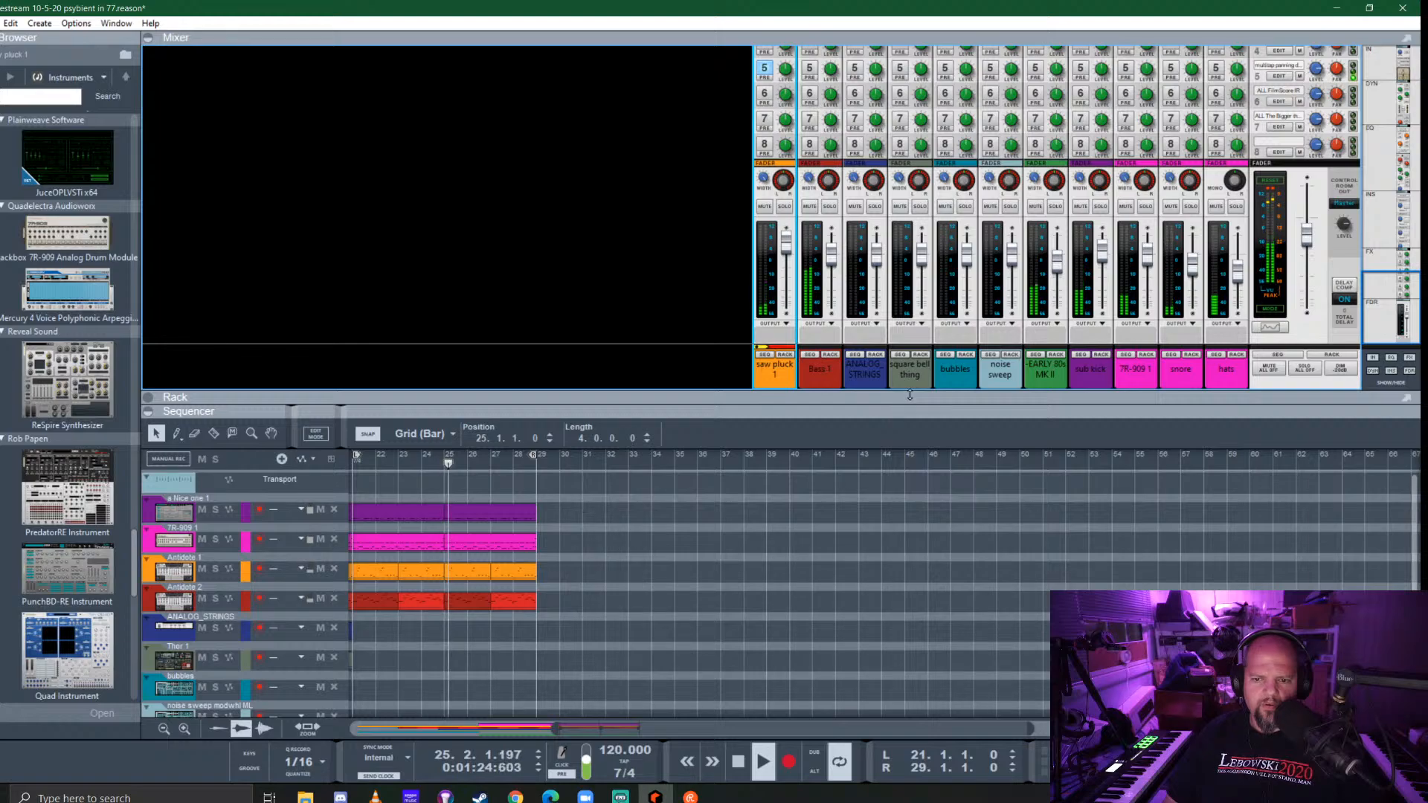
Audition effect sends on the soloed Rhodes channel, keep send 7 on at about -16.5 dB, and turn its solo off
{"action": "left_click_drag", "start_coordinate": [908, 397], "coordinate": [982, 312]}
{"action": "left_click", "coordinate": [1056, 128]}
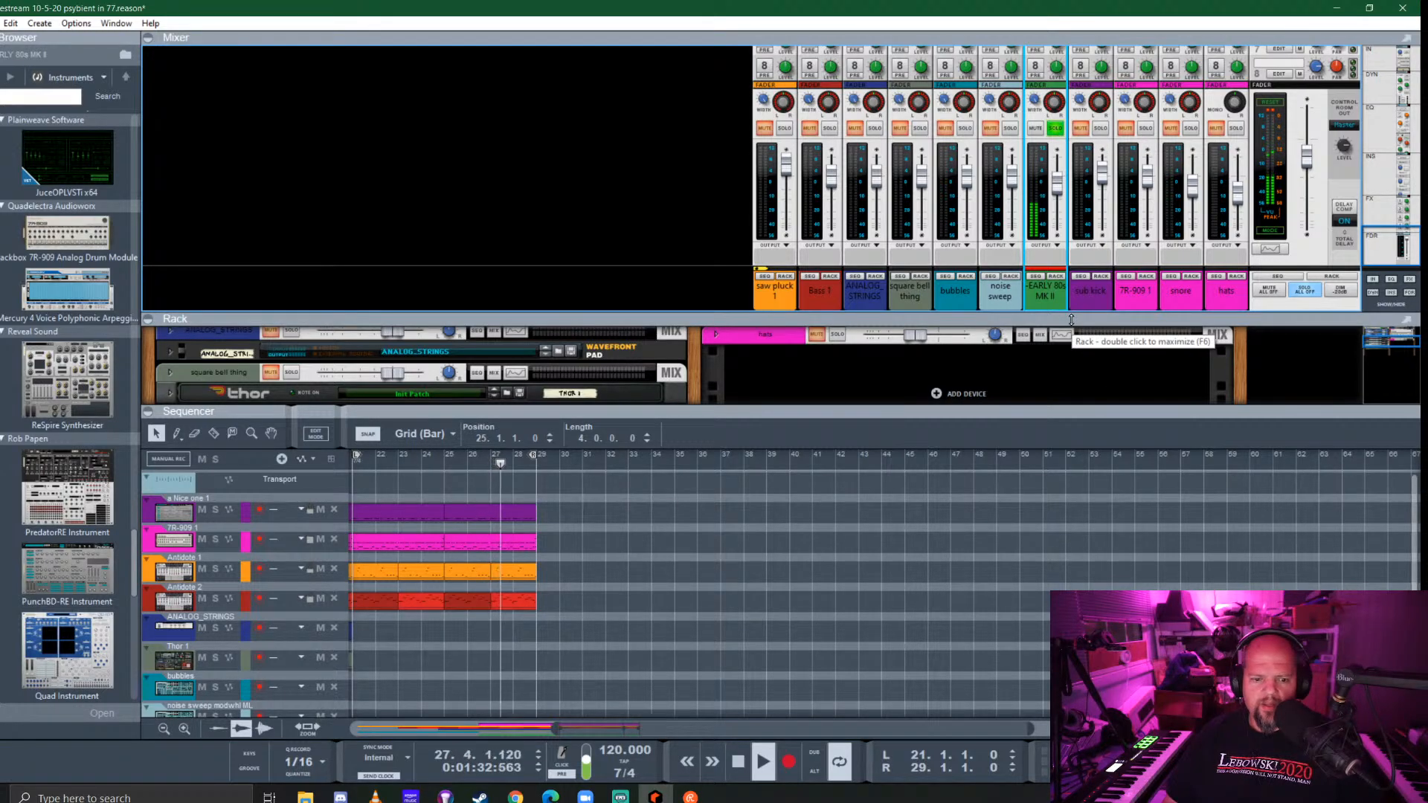
{"action": "left_click_drag", "start_coordinate": [1068, 319], "coordinate": [1071, 522]}
{"action": "left_click", "coordinate": [1042, 93]}
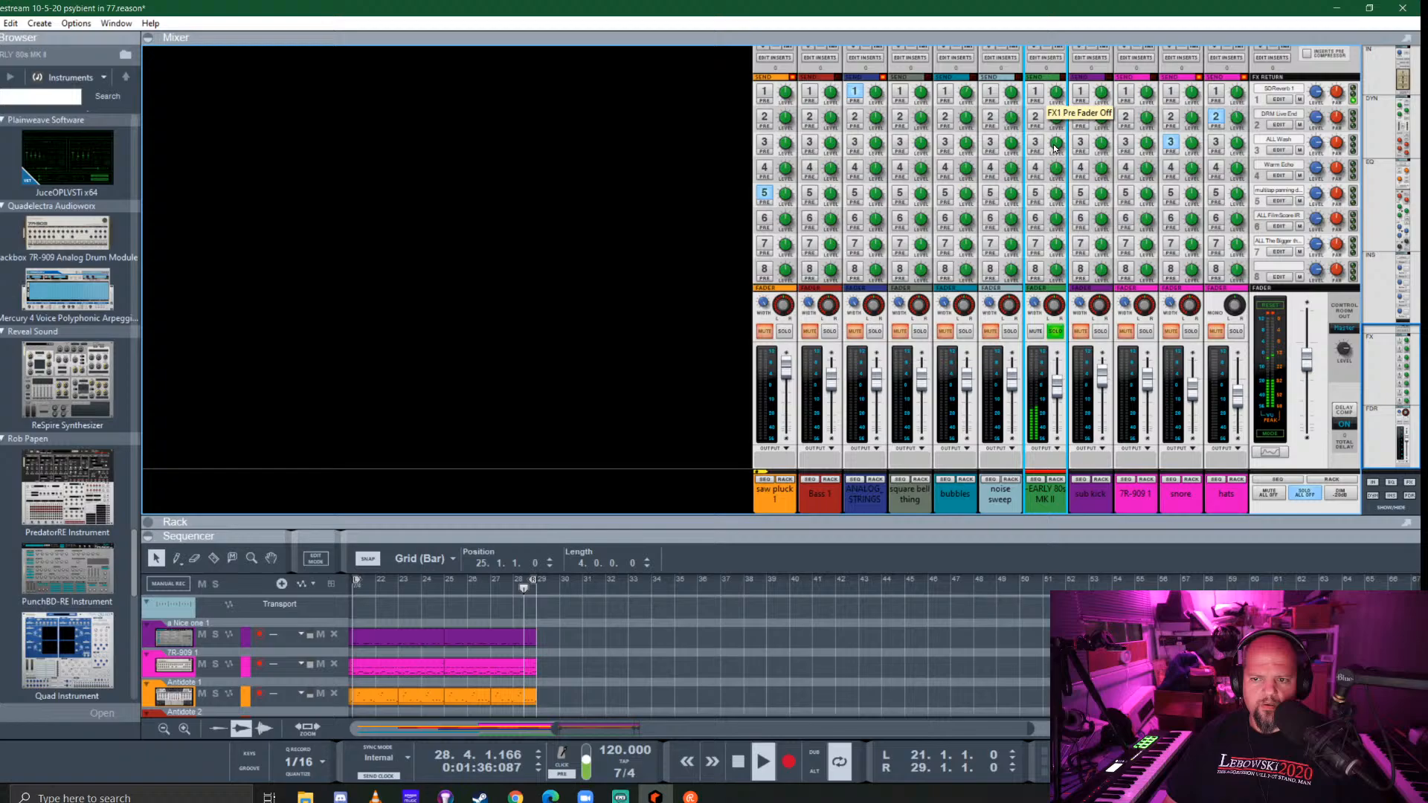
{"action": "left_click", "coordinate": [1038, 220]}
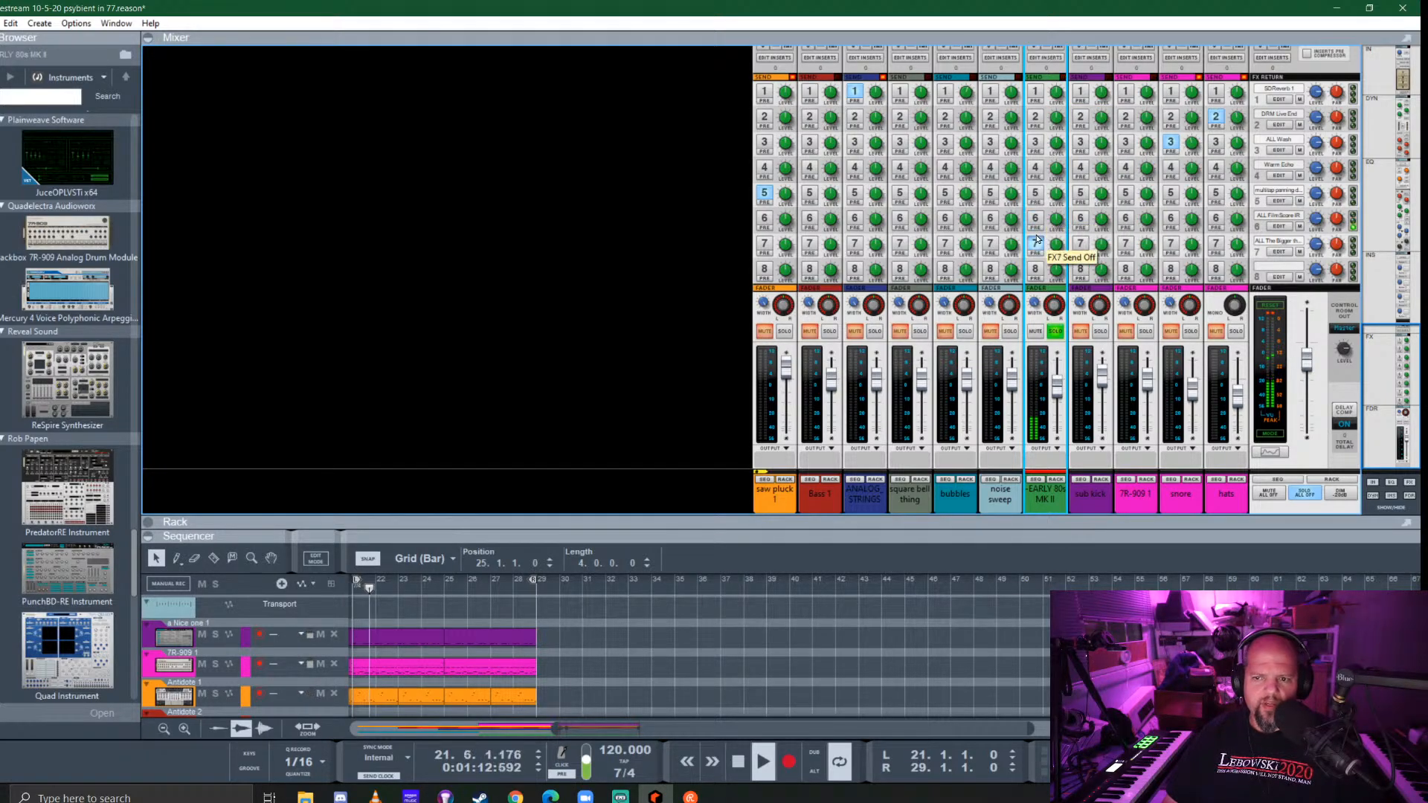
{"action": "left_click", "coordinate": [1037, 245]}
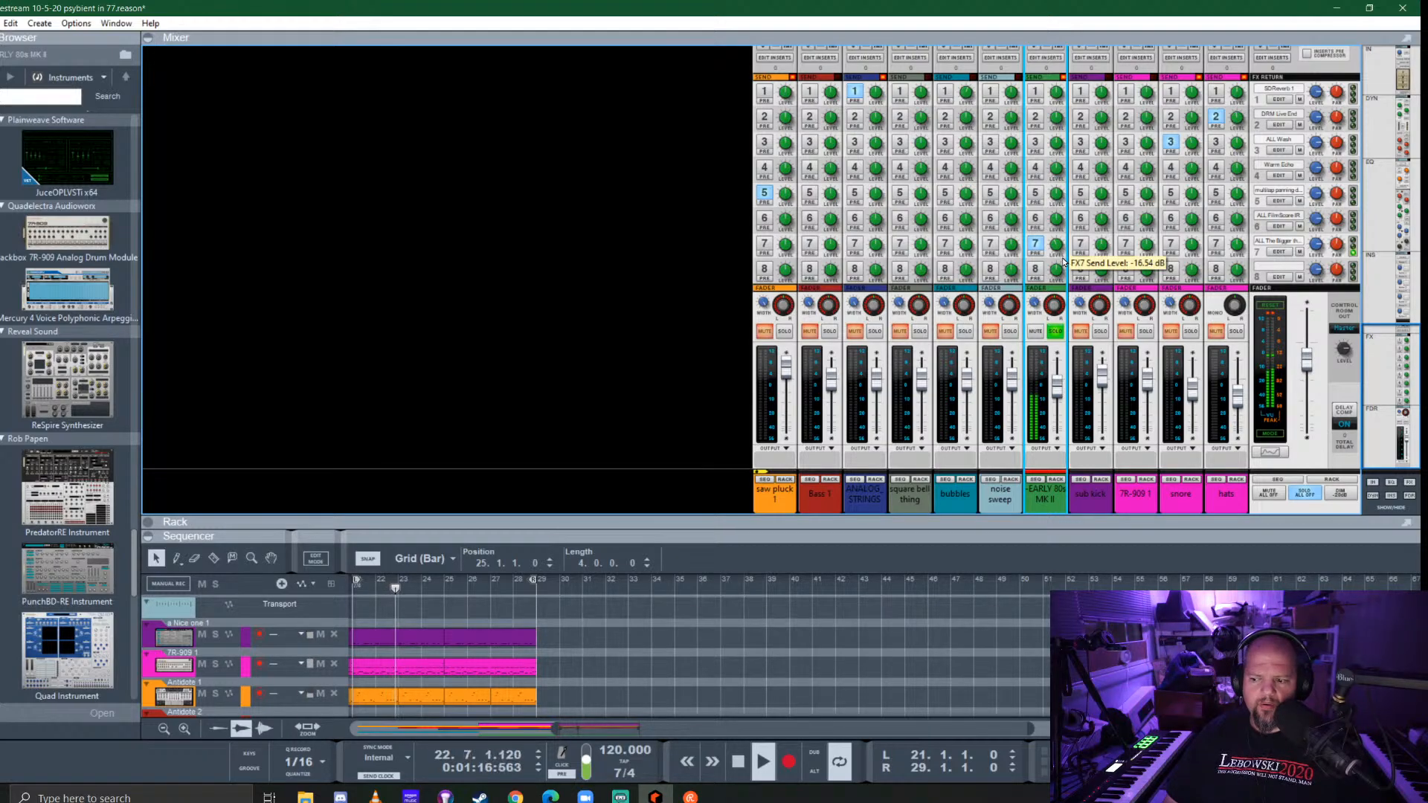
{"action": "left_click", "coordinate": [1056, 332]}
Stop playback, enlarge the rack and examine its rear cabling, including the snare channel's insert devices
{"action": "left_click_drag", "start_coordinate": [1030, 519], "coordinate": [1021, 92]}
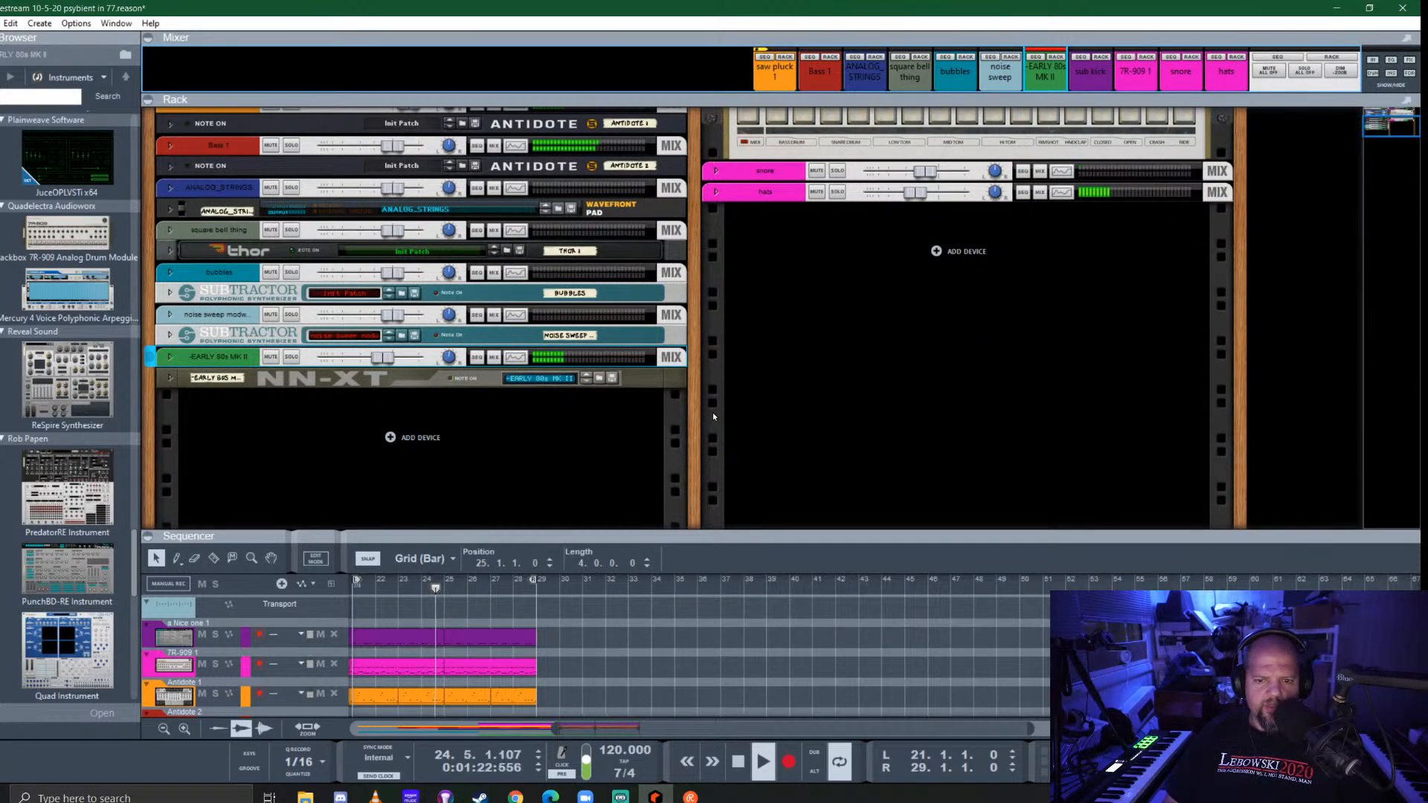
{"action": "key", "text": "space"}
{"action": "scroll", "coordinate": [744, 405], "scroll_direction": "up", "scroll_amount": 3}
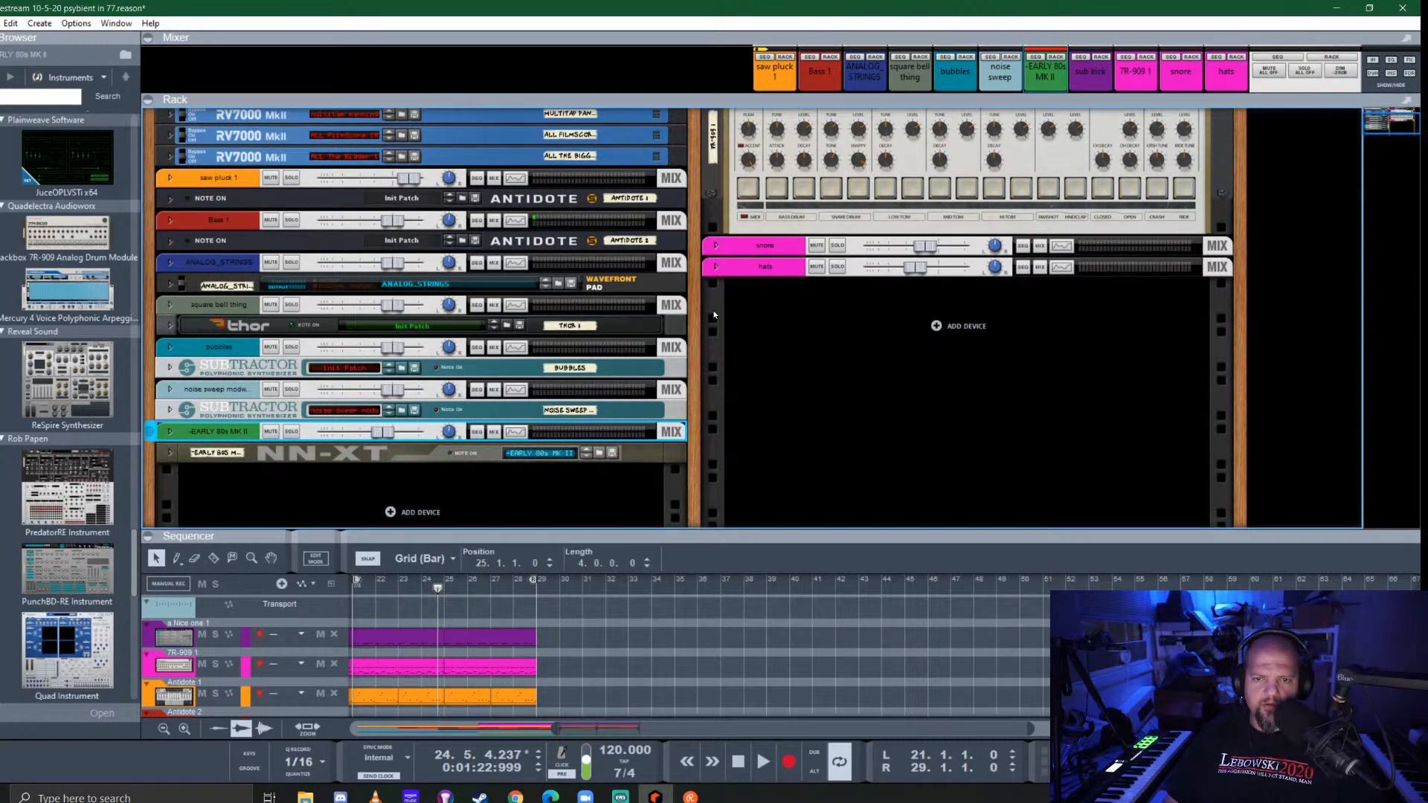
{"action": "scroll", "coordinate": [714, 314], "scroll_direction": "up", "scroll_amount": 5}
{"action": "key", "text": "Tab"}
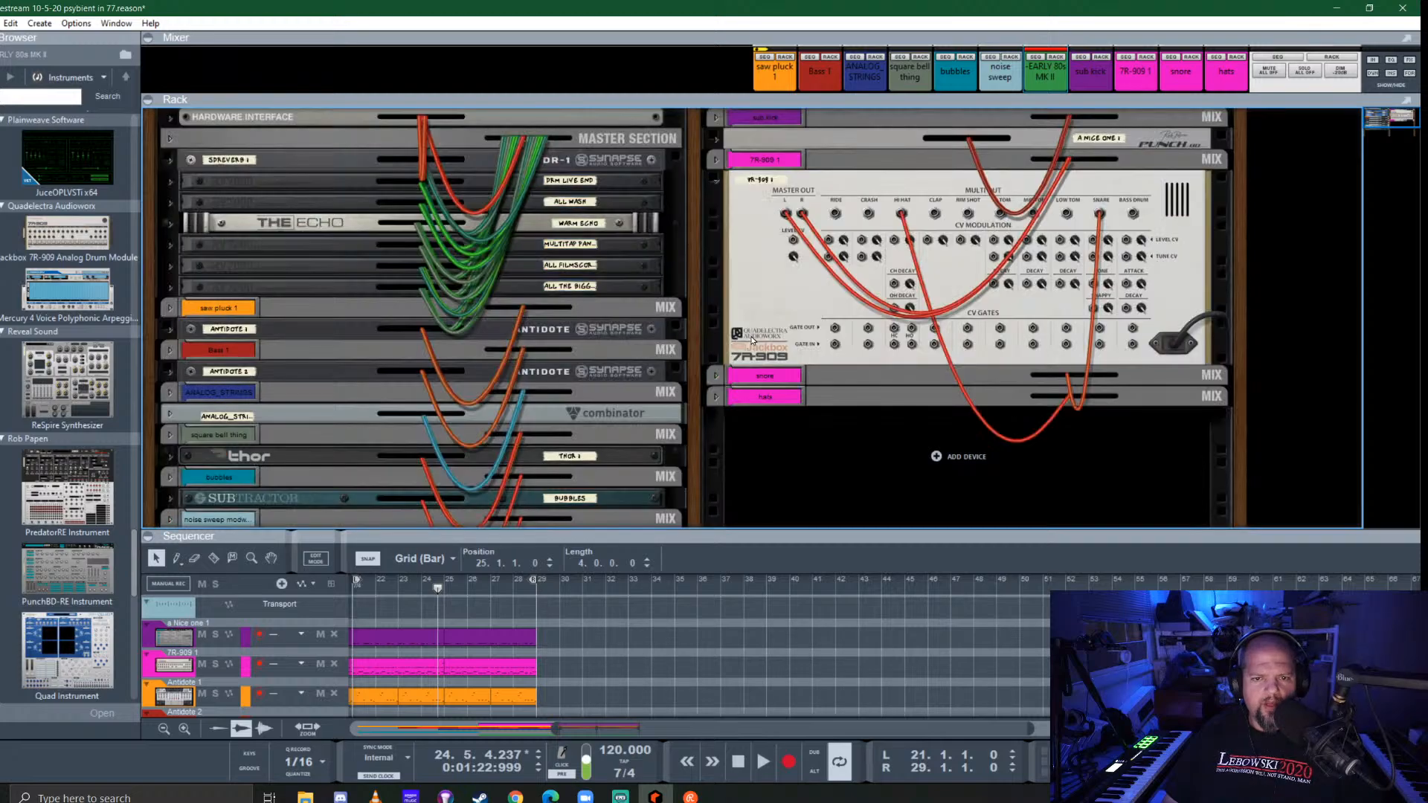
{"action": "left_click", "coordinate": [171, 224]}
{"action": "left_click", "coordinate": [171, 226]}
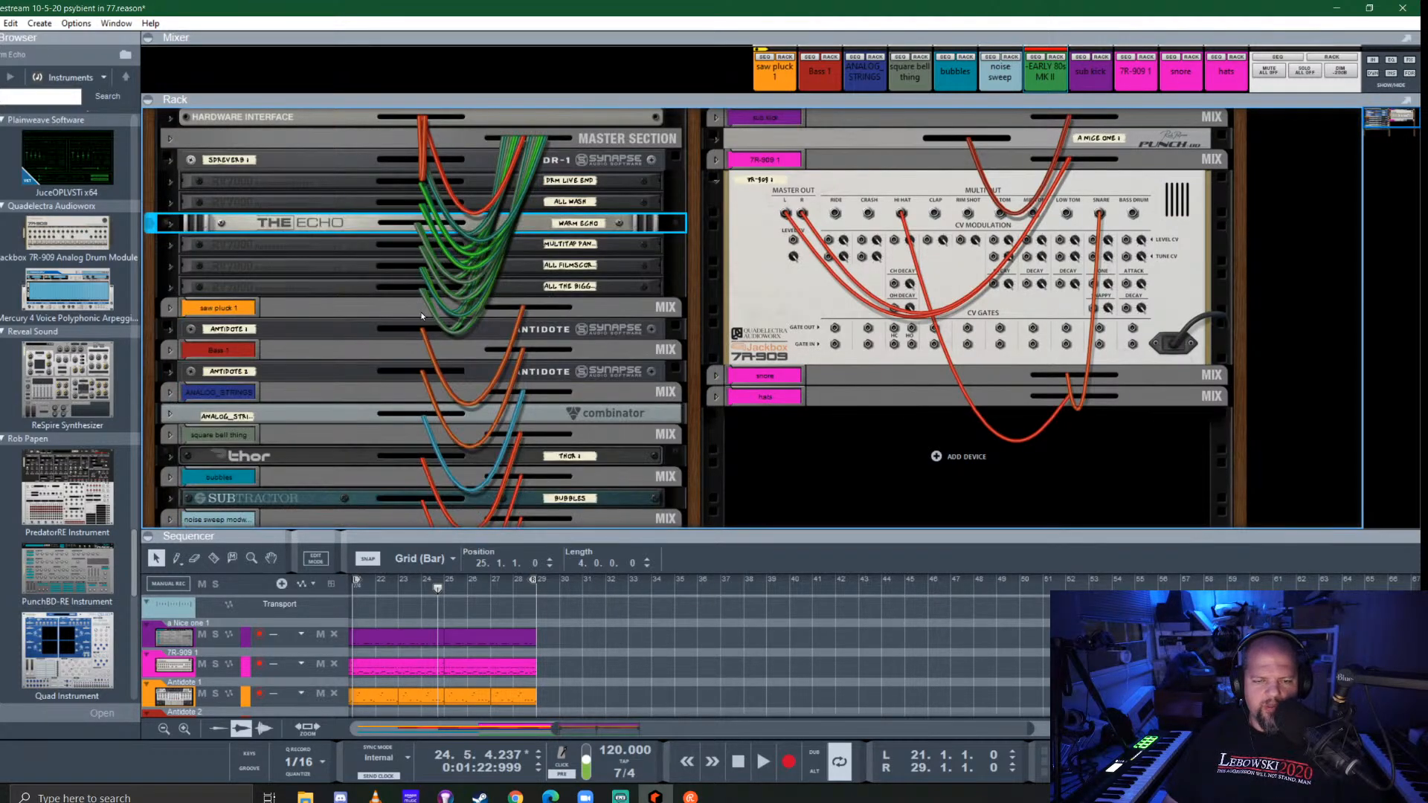
{"action": "left_click", "coordinate": [717, 376]}
{"action": "scroll", "coordinate": [723, 371], "scroll_direction": "down", "scroll_amount": 2}
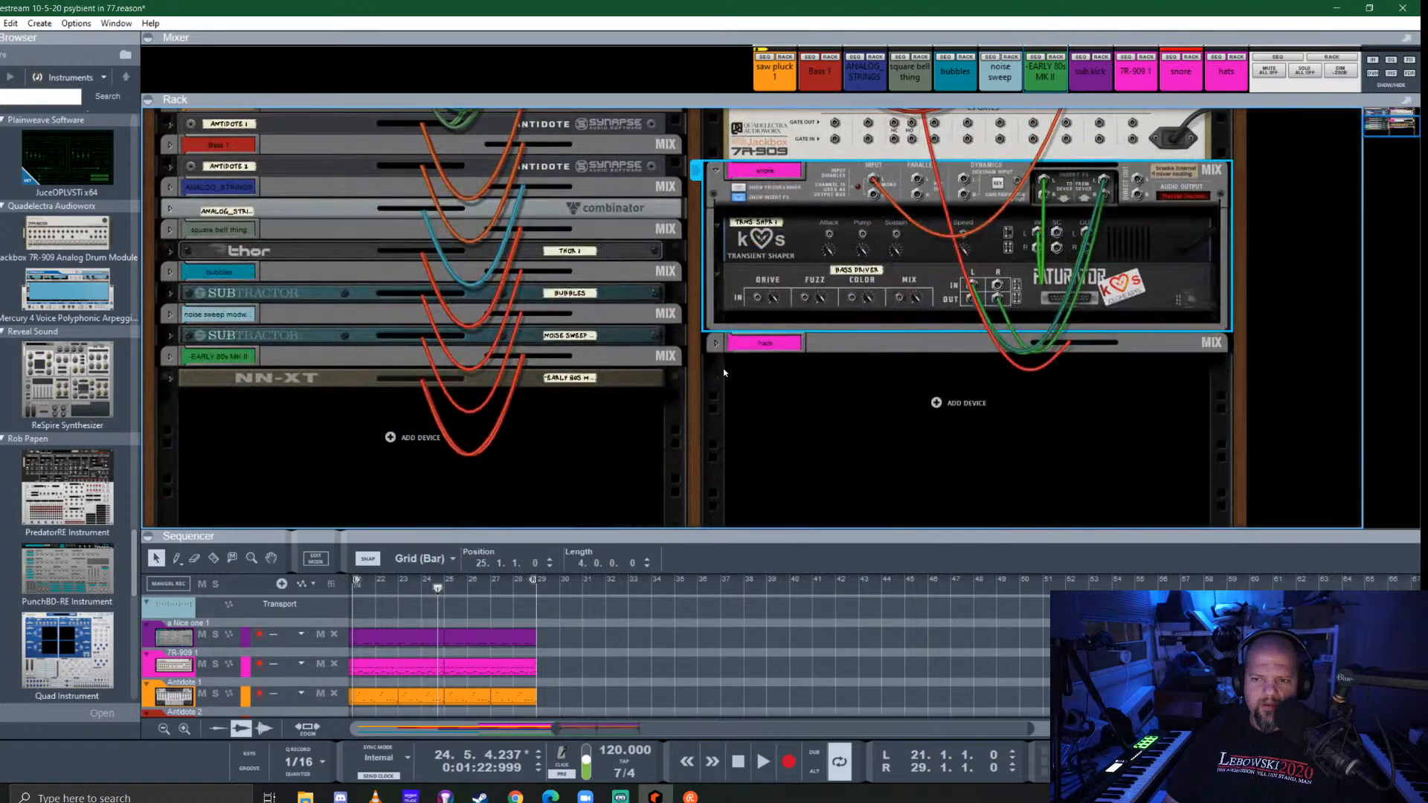
{"action": "left_click", "coordinate": [715, 300]}
{"action": "key", "text": "Tab"}
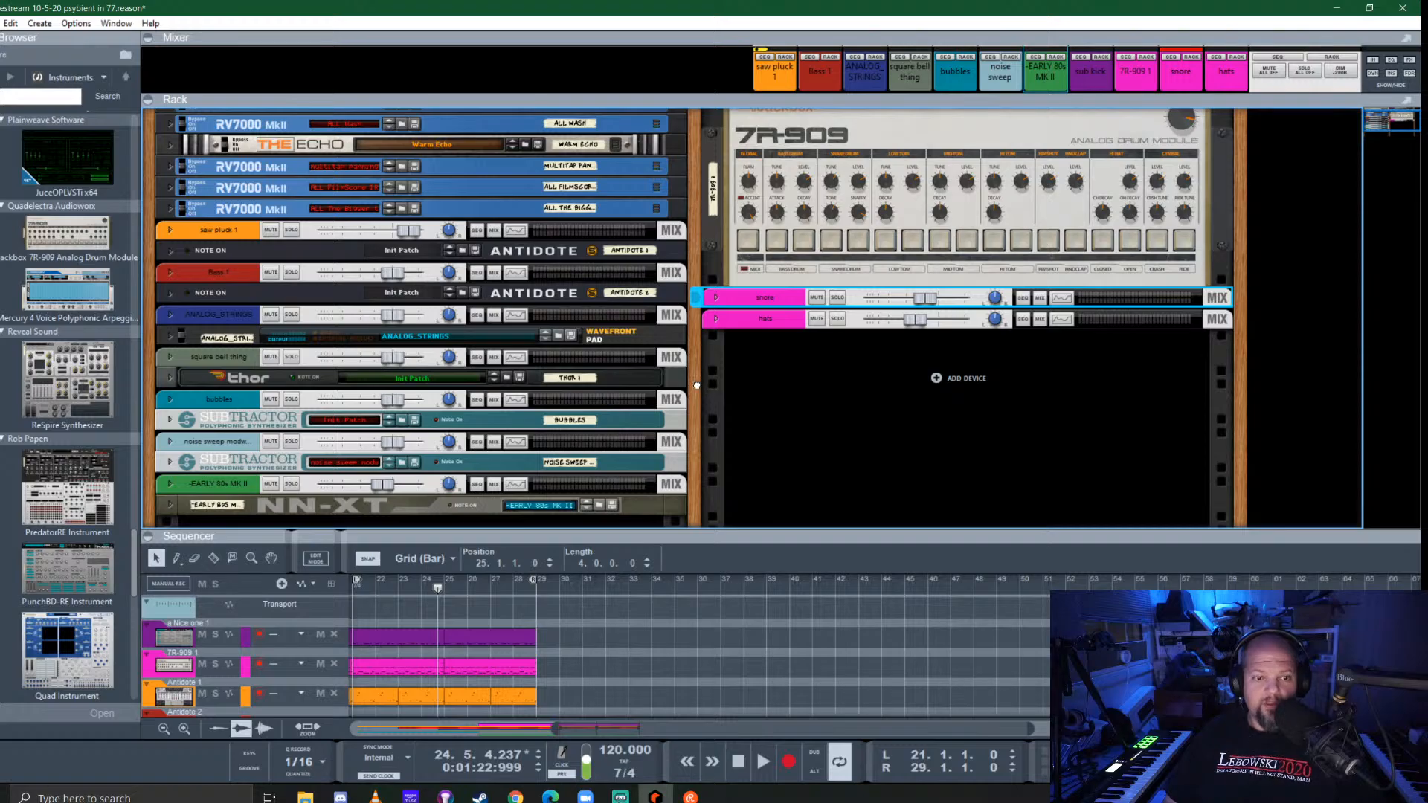
Add a ReSpire synthesizer to the rack and audition its Lead patches from LD Black Bird HFM to LD Broken IPM
{"action": "scroll", "coordinate": [697, 386], "scroll_direction": "down", "scroll_amount": 4}
{"action": "left_click_drag", "start_coordinate": [67, 379], "coordinate": [417, 417]}
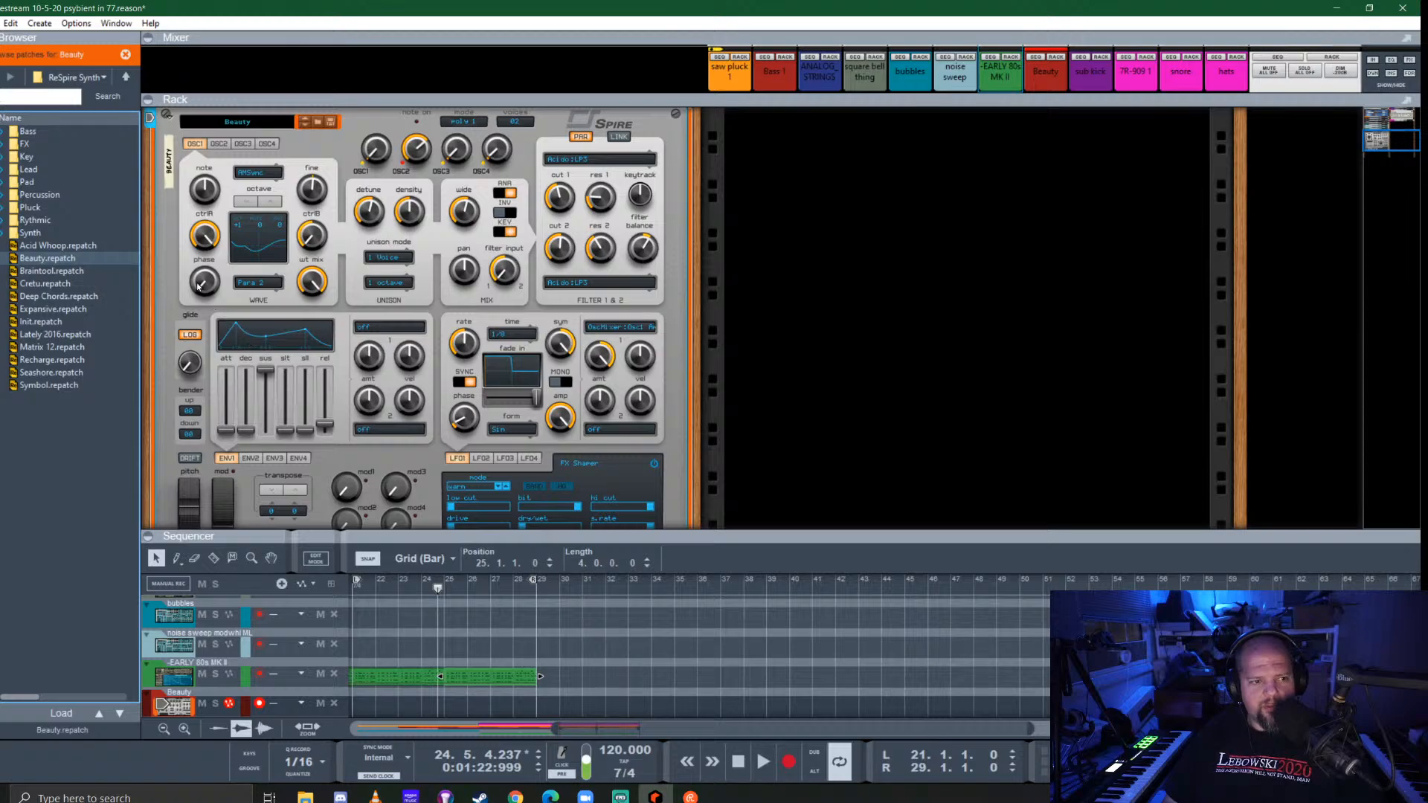
{"action": "double_click", "coordinate": [41, 170]}
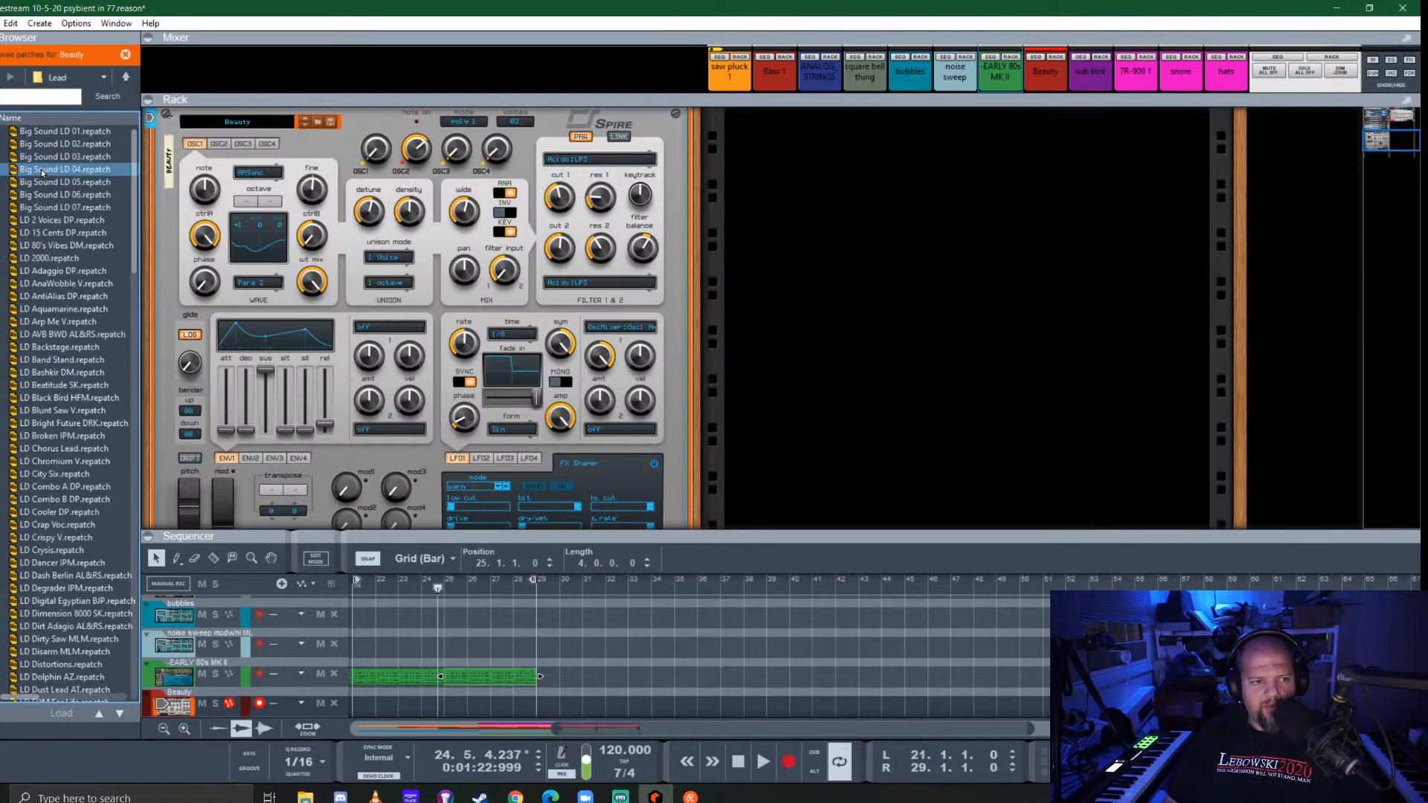
{"action": "left_click", "coordinate": [67, 397]}
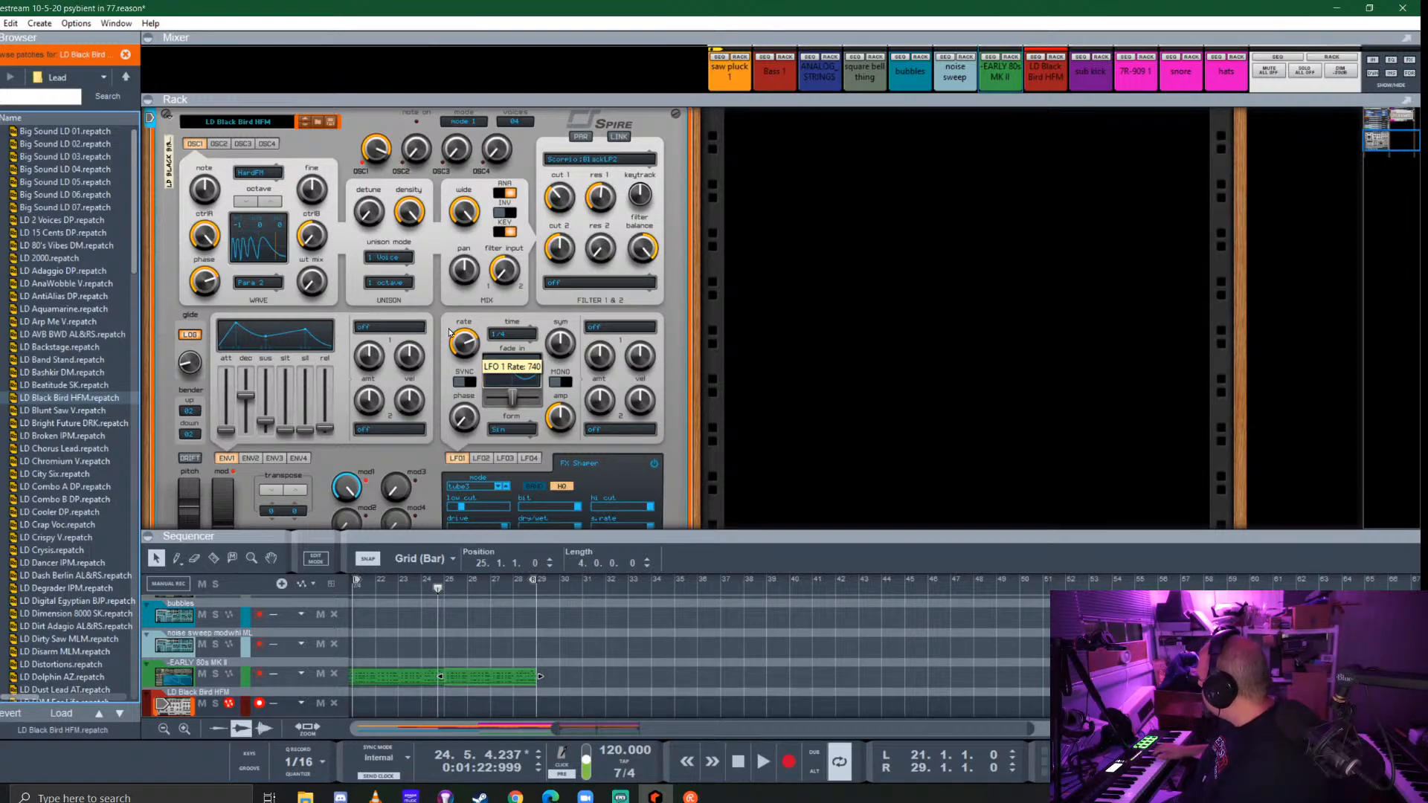
{"action": "key", "text": "Down"}
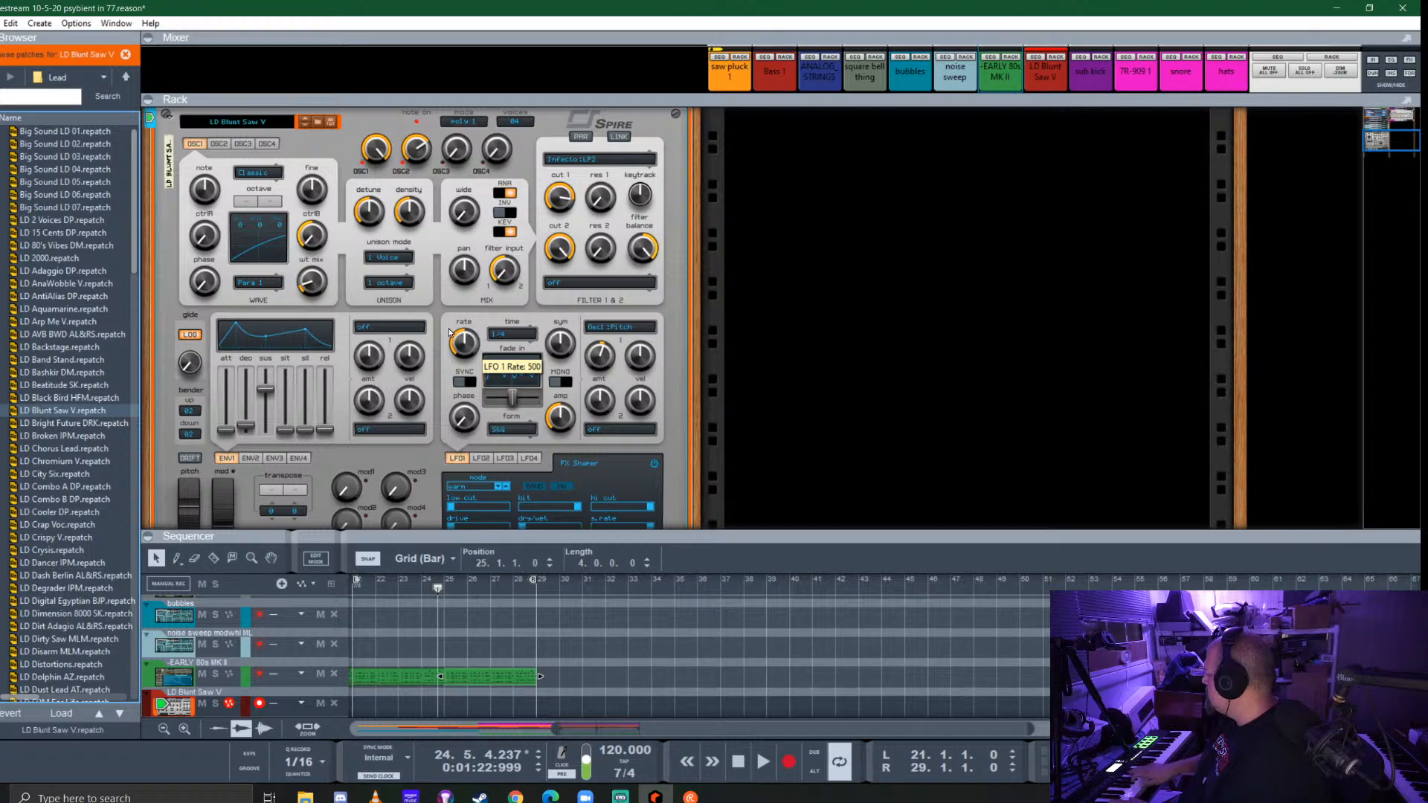
{"action": "key", "text": "Down"}
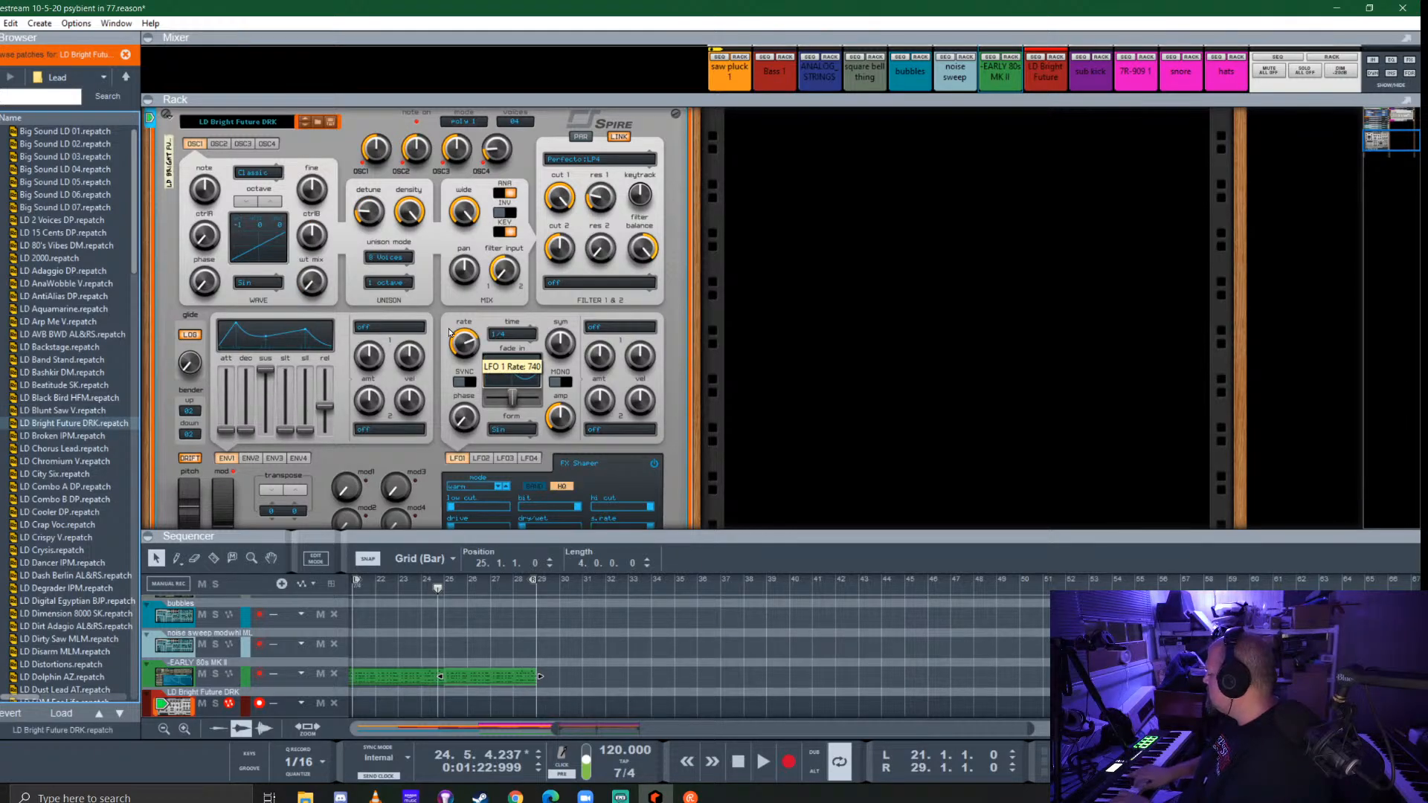
{"action": "key", "text": "Down"}
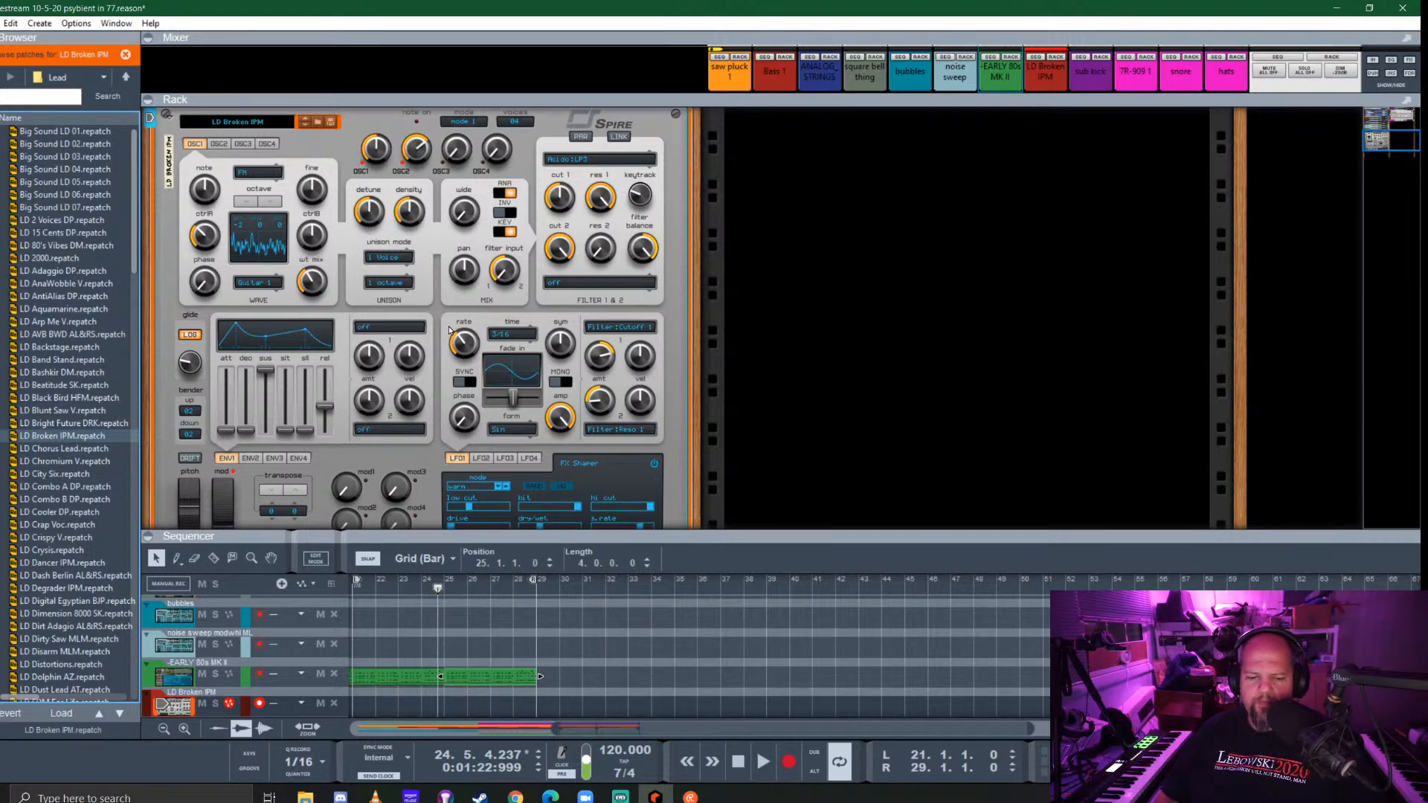
Enlarge the sequencer and place the playhead at the loop start on bar 21
{"action": "left_click_drag", "start_coordinate": [842, 529], "coordinate": [844, 352]}
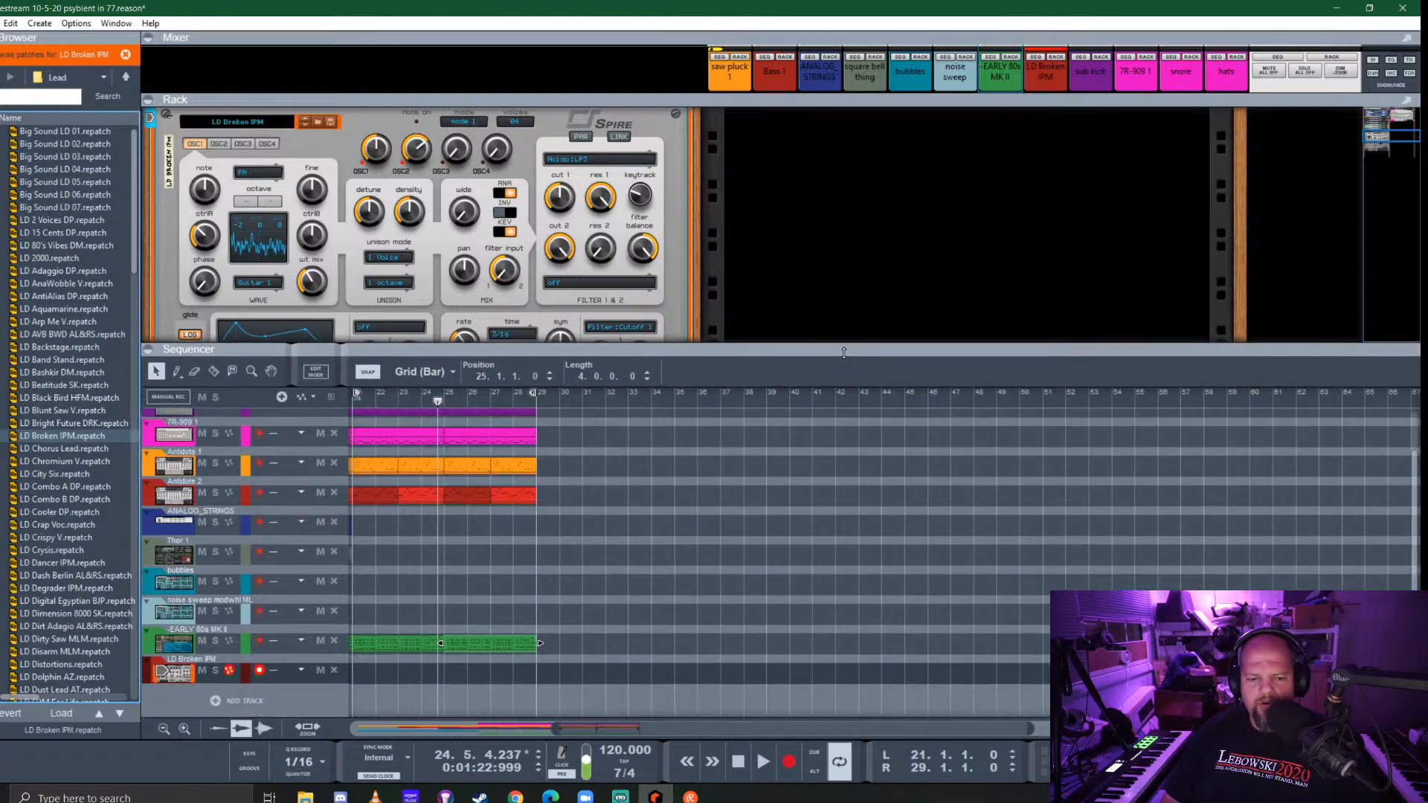
{"action": "scroll", "coordinate": [521, 521], "scroll_direction": "left", "scroll_amount": 4}
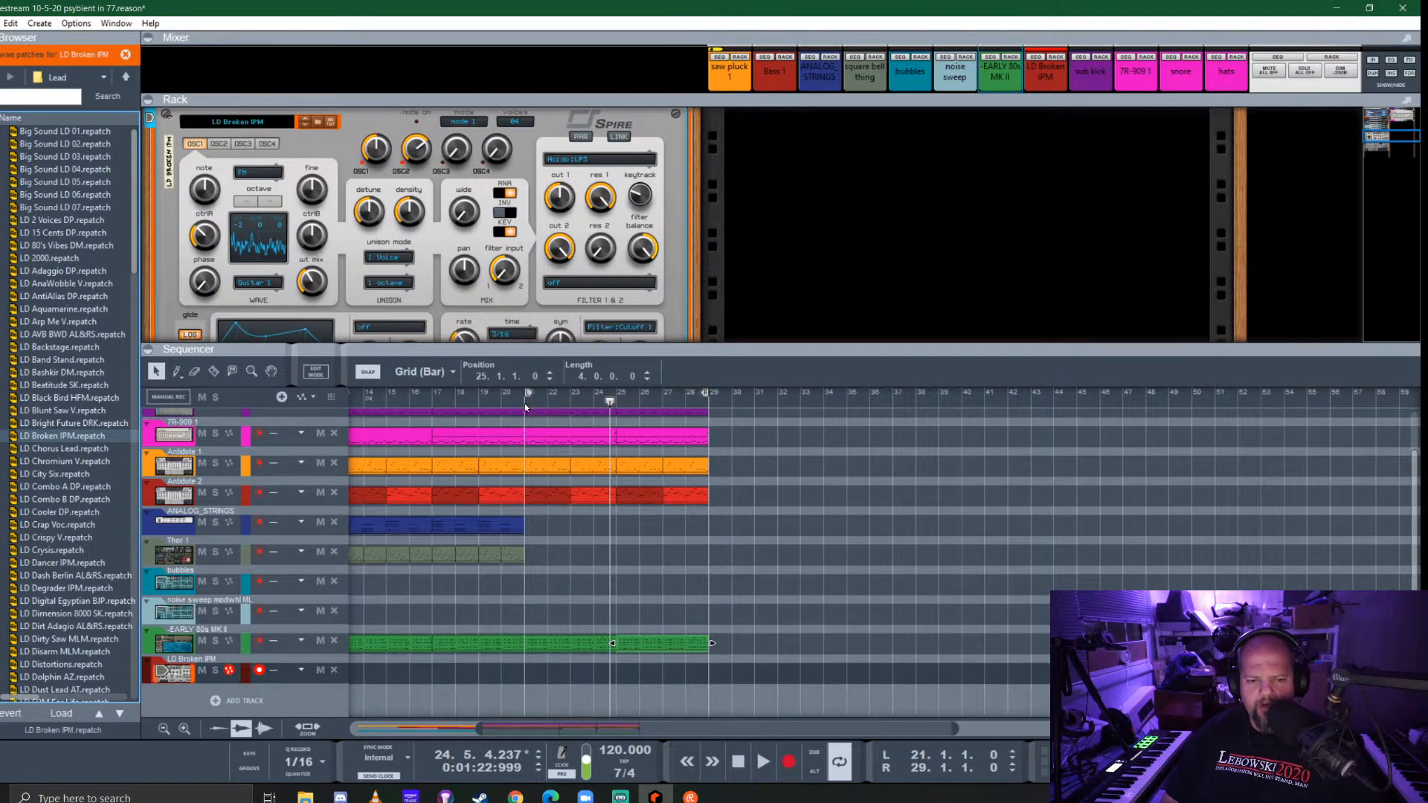
{"action": "left_click", "coordinate": [526, 402]}
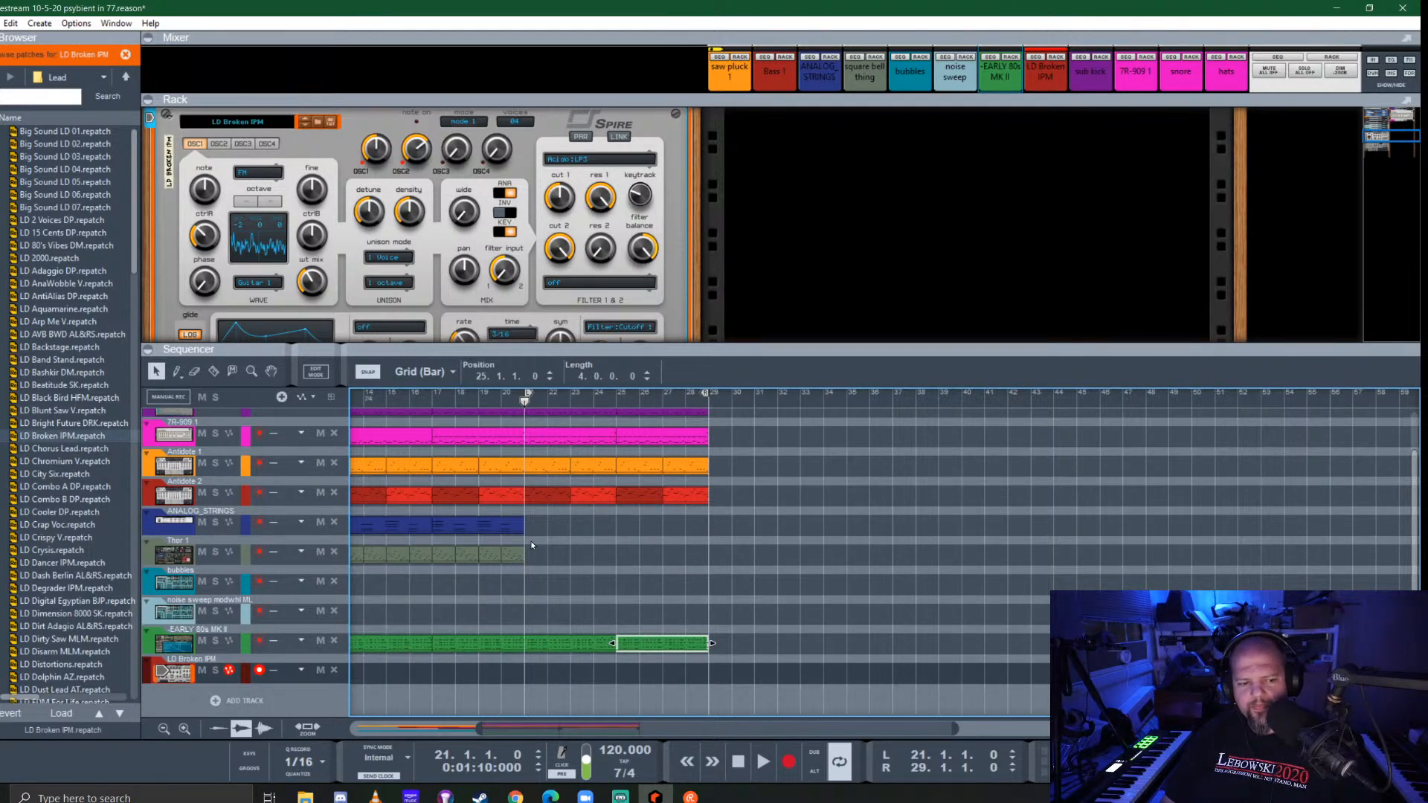
Solo the LD Broken IPM track
{"action": "left_click", "coordinate": [216, 671]}
{"action": "scroll", "coordinate": [753, 302], "scroll_direction": "up", "scroll_amount": 2}
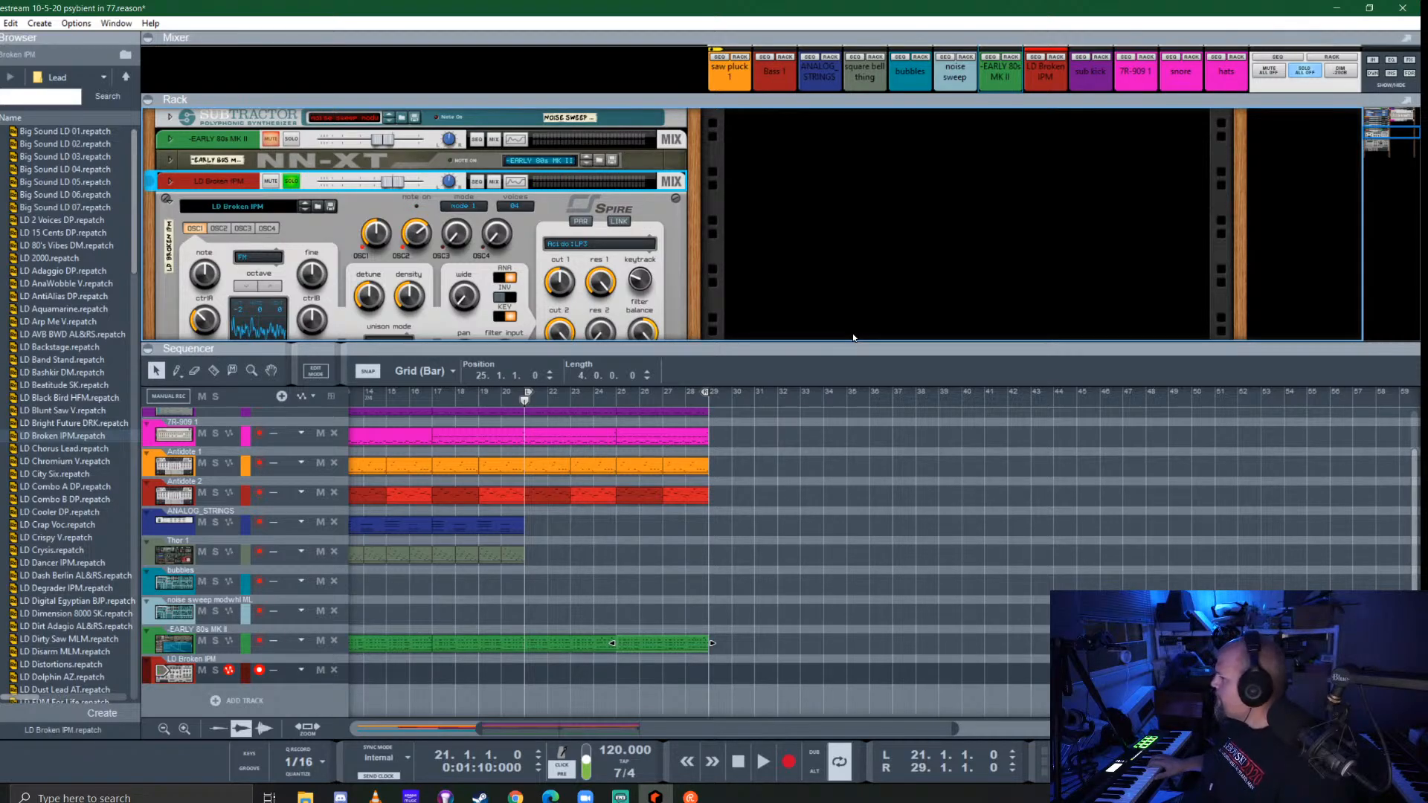
{"action": "key", "text": "ctrl+Return"}
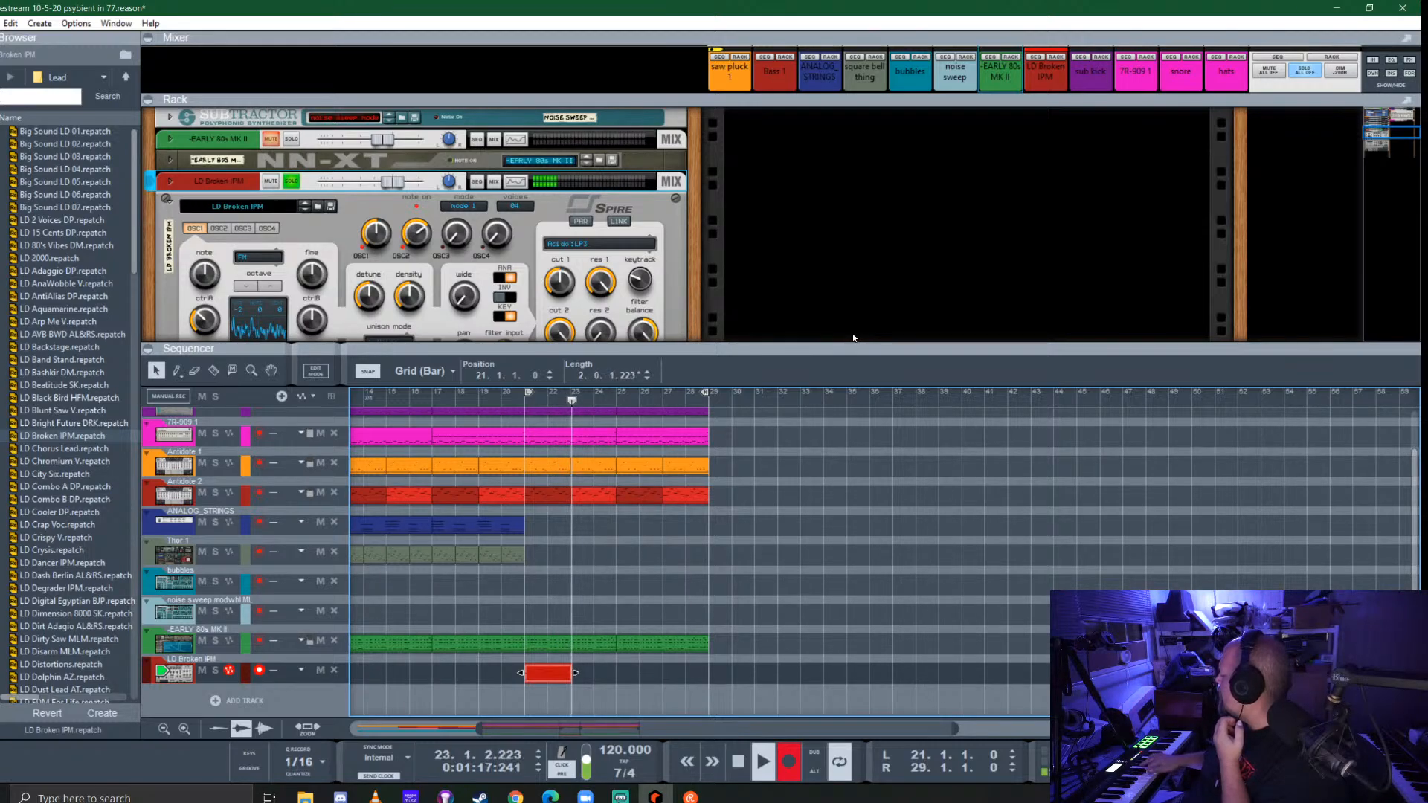
{"action": "key", "text": "space"}
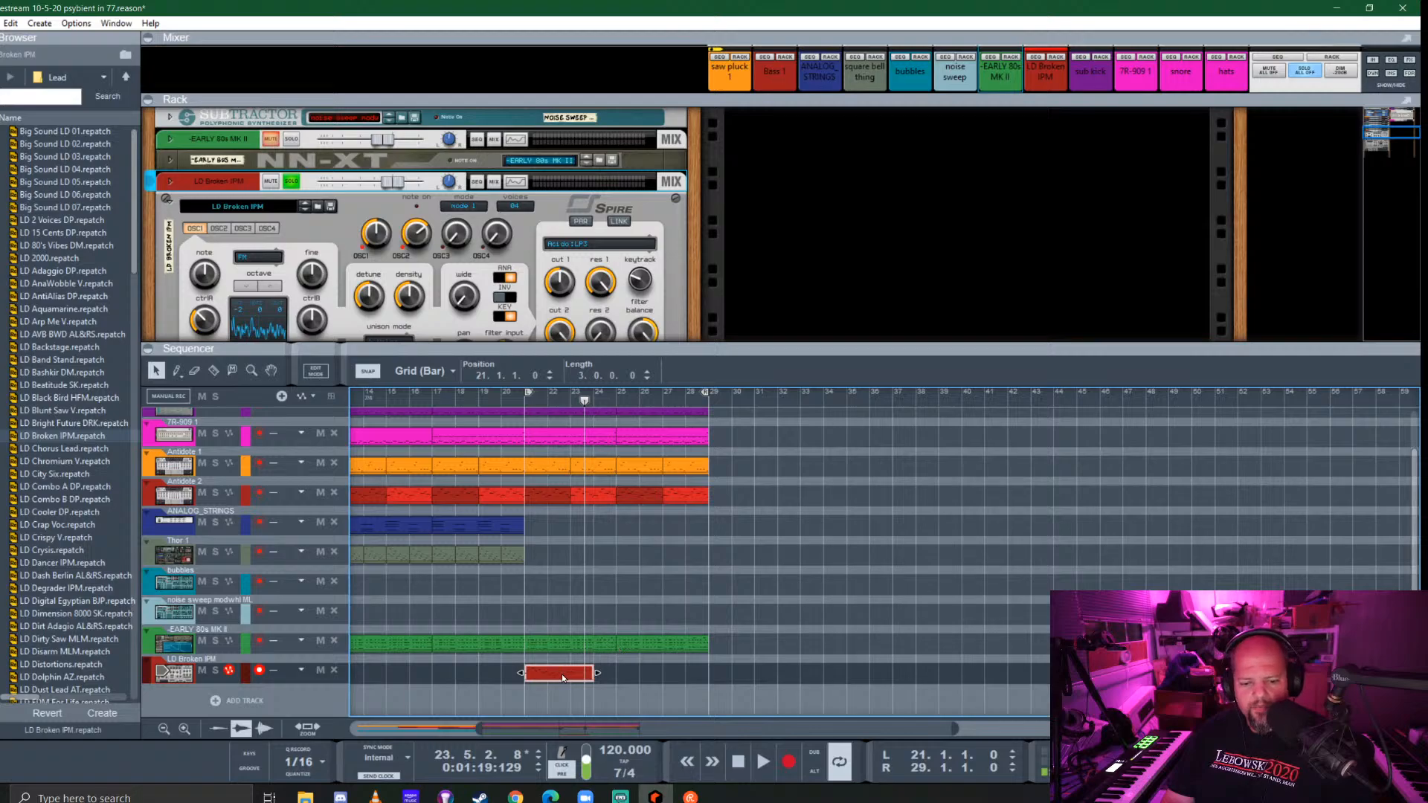
{"action": "key", "text": "Delete"}
Enlarge the rack and add the Evolution Sequencer player to the LD Broken IPM synthesizer
{"action": "left_click_drag", "start_coordinate": [788, 349], "coordinate": [788, 570]}
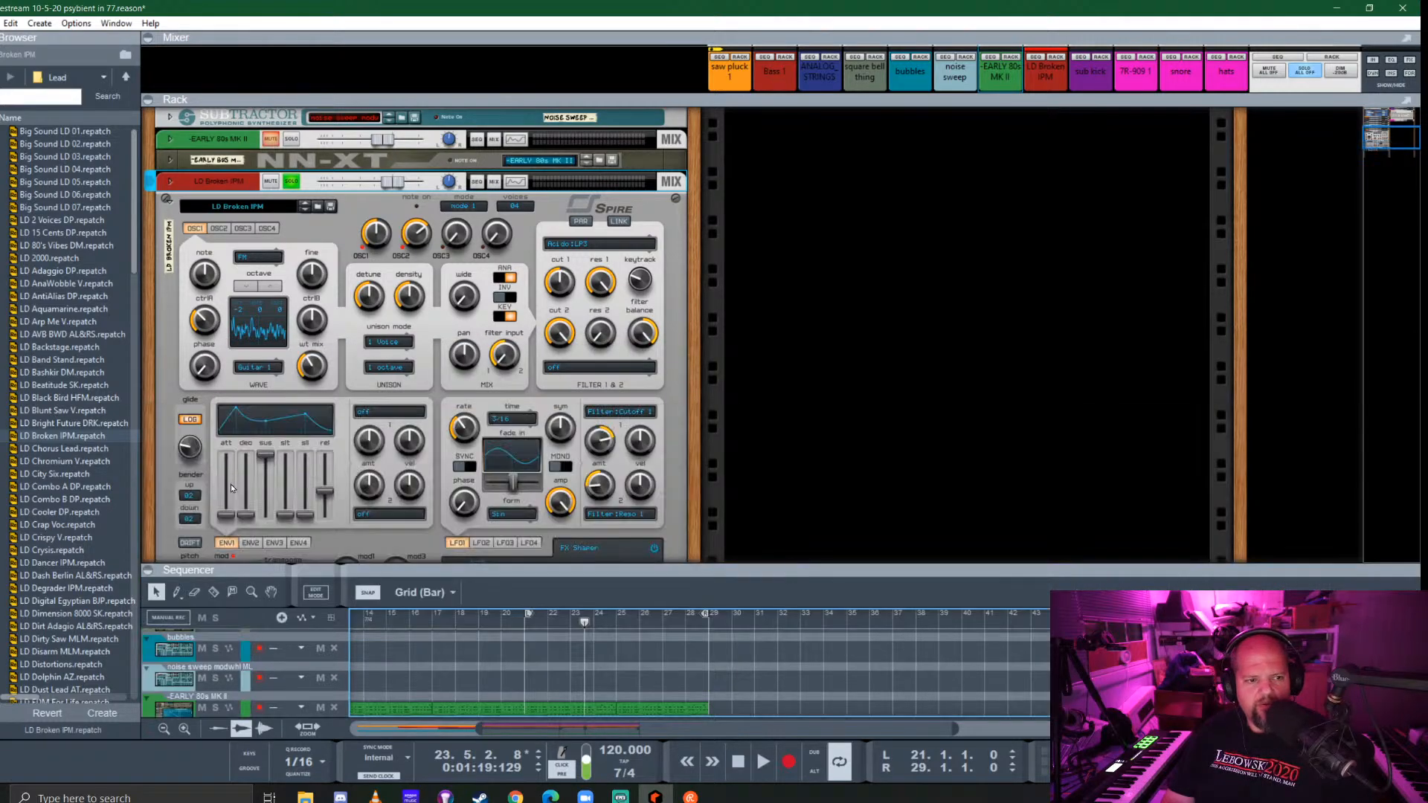
{"action": "left_click", "coordinate": [0, 221]}
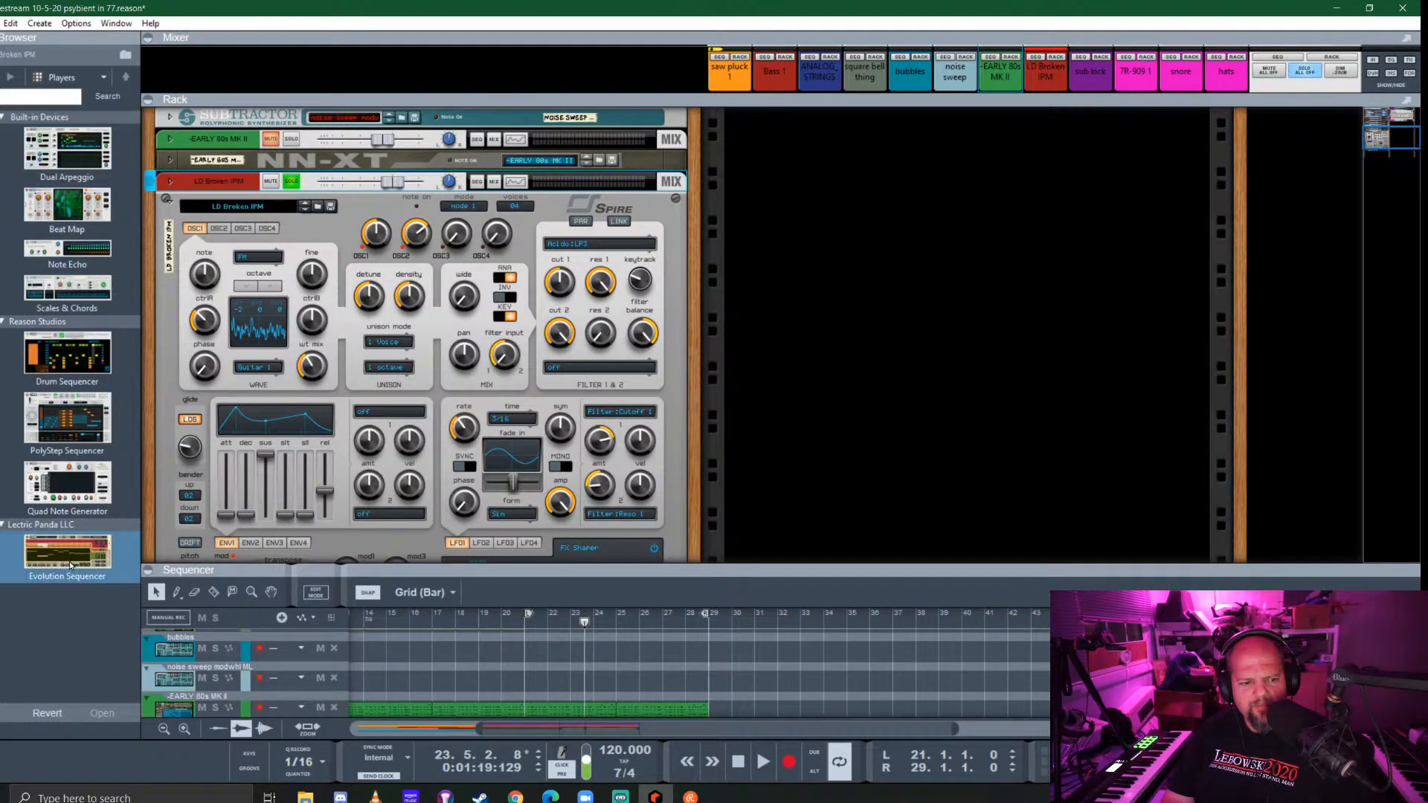
{"action": "left_click_drag", "start_coordinate": [61, 561], "coordinate": [365, 200]}
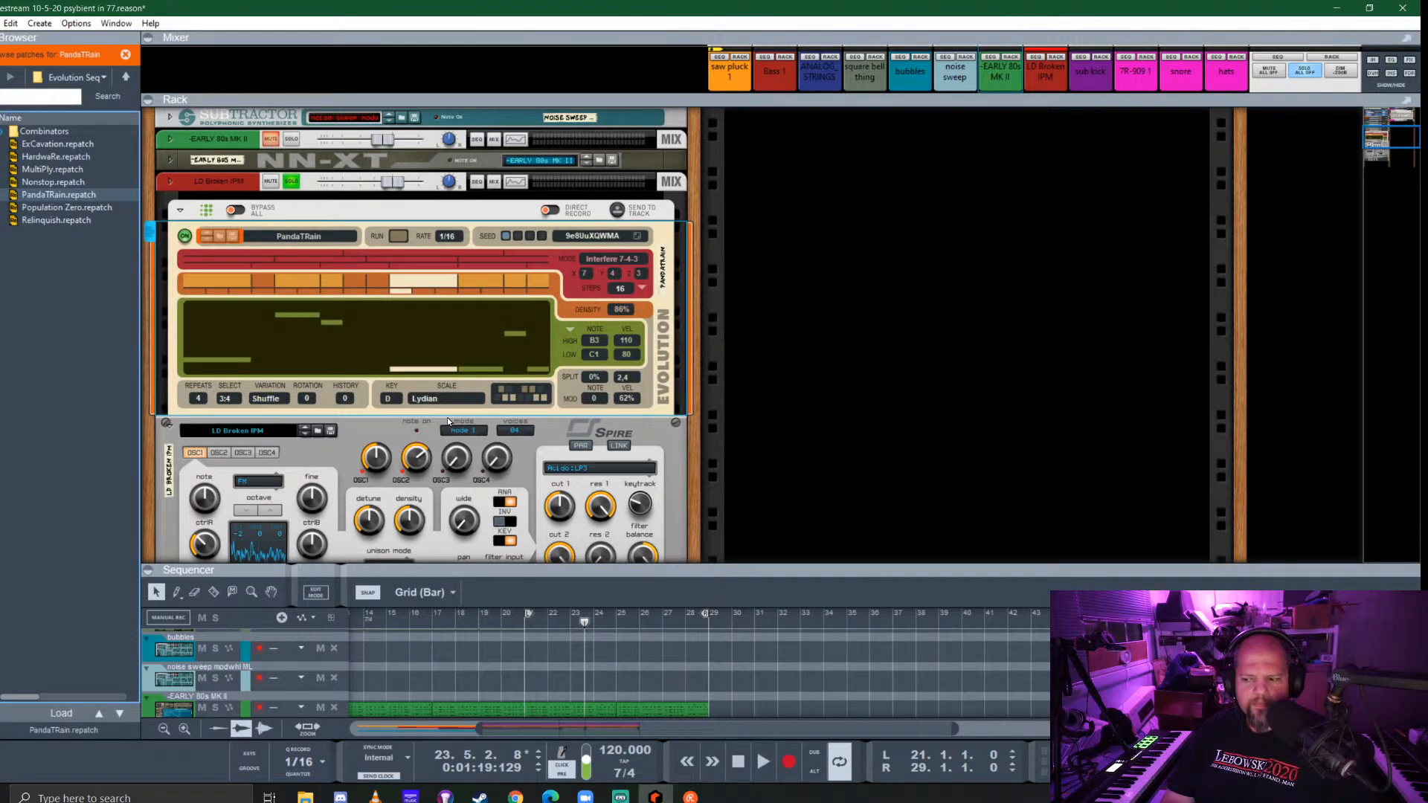
Set the Evolution Sequencer to key C, Minor Pentatonic scale, with a note range from A#3 to D#5
{"action": "left_click", "coordinate": [387, 400]}
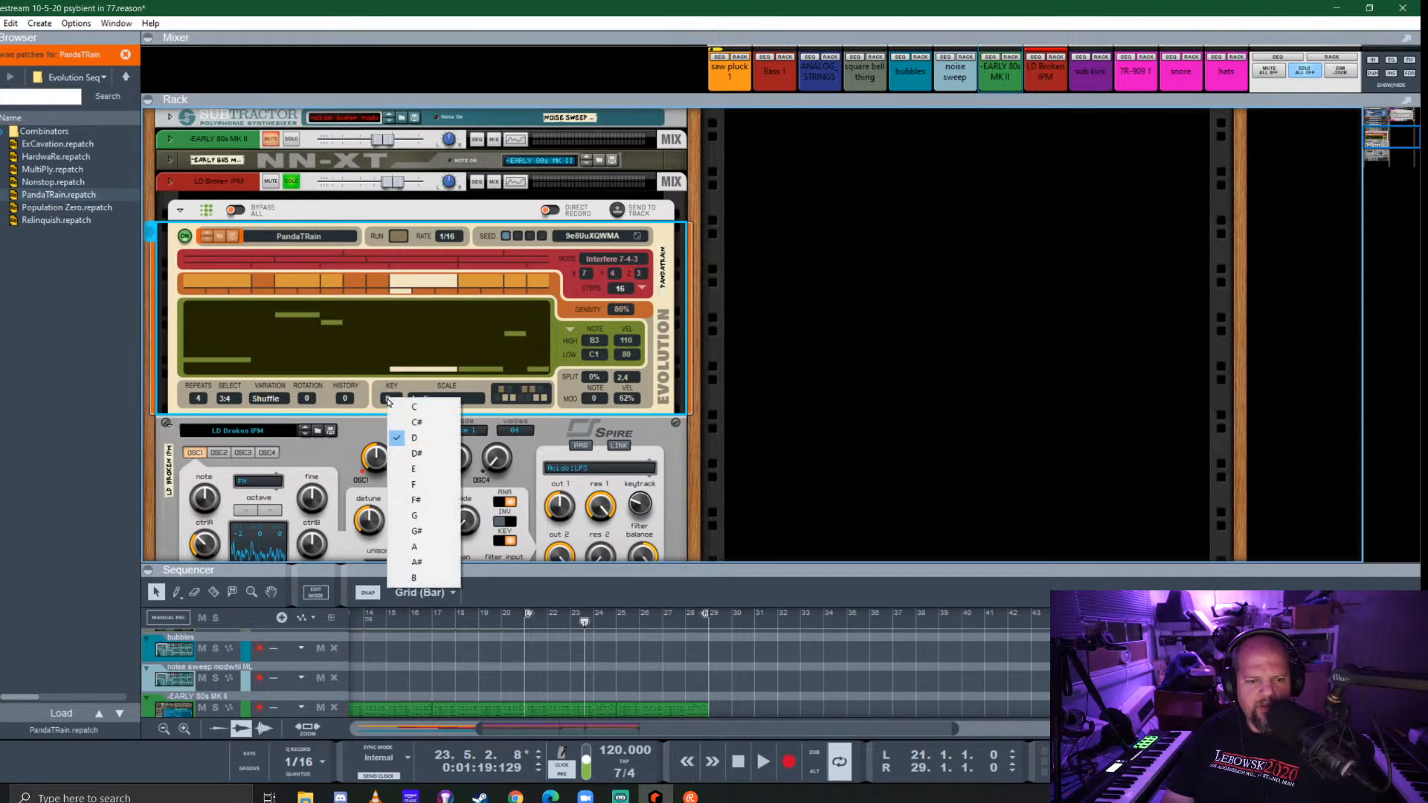
{"action": "left_click", "coordinate": [415, 407]}
{"action": "left_click", "coordinate": [440, 399]}
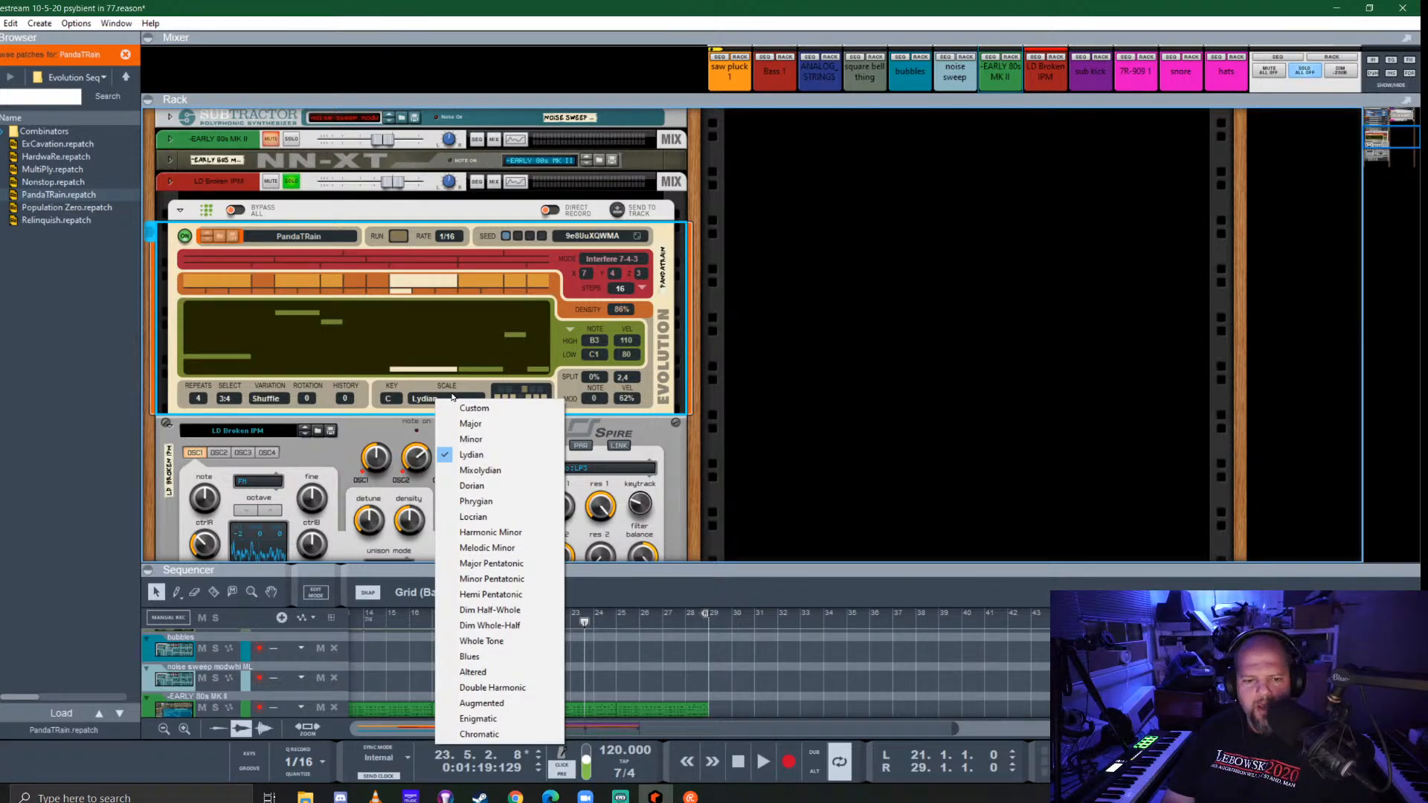
{"action": "left_click", "coordinate": [499, 580]}
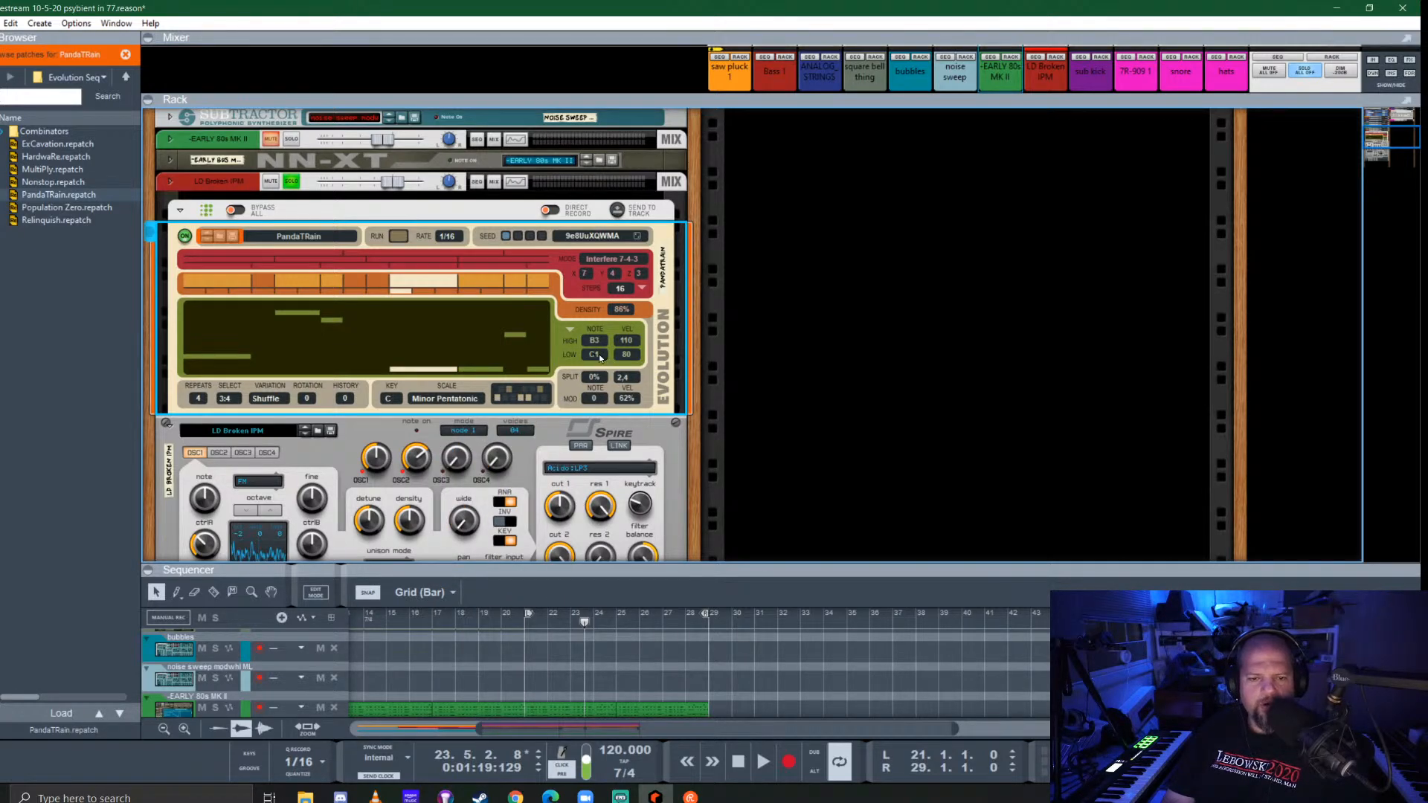
{"action": "left_click_drag", "start_coordinate": [599, 354], "coordinate": [608, 306]}
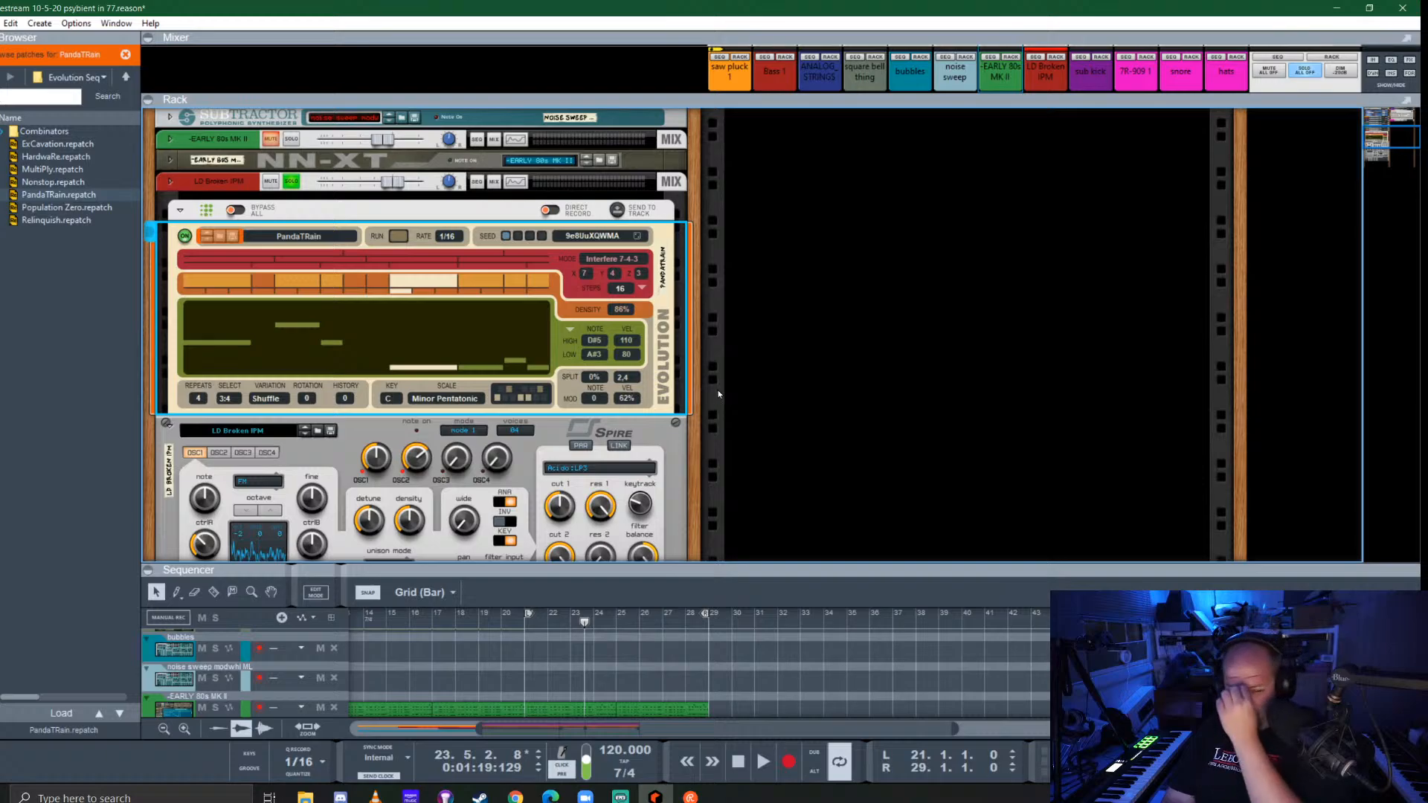
Set Evolution's Interfere pattern to 2-5-7 and its length to 32 steps
{"action": "left_click", "coordinate": [585, 275]}
{"action": "left_click", "coordinate": [611, 298]}
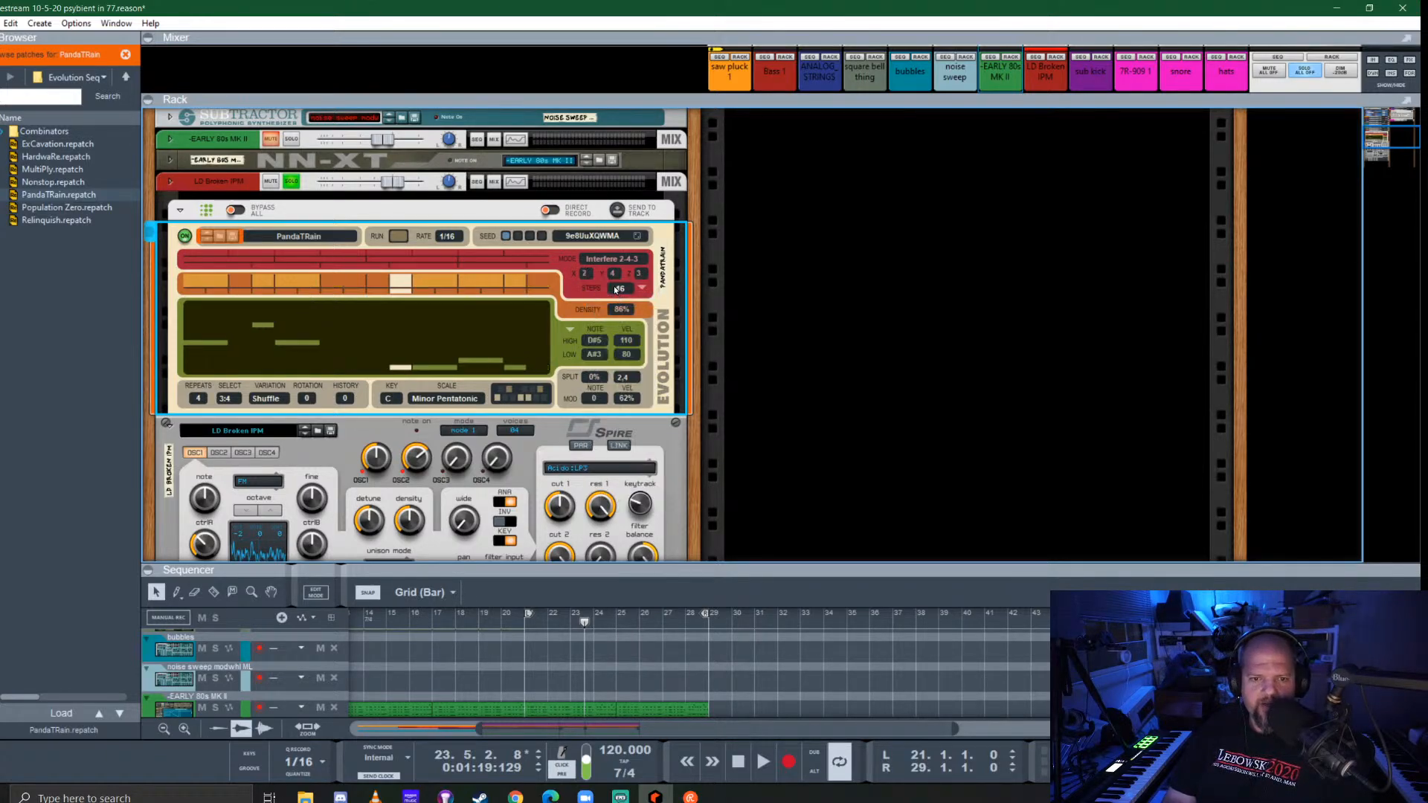
{"action": "left_click", "coordinate": [613, 273]}
{"action": "left_click", "coordinate": [641, 348]}
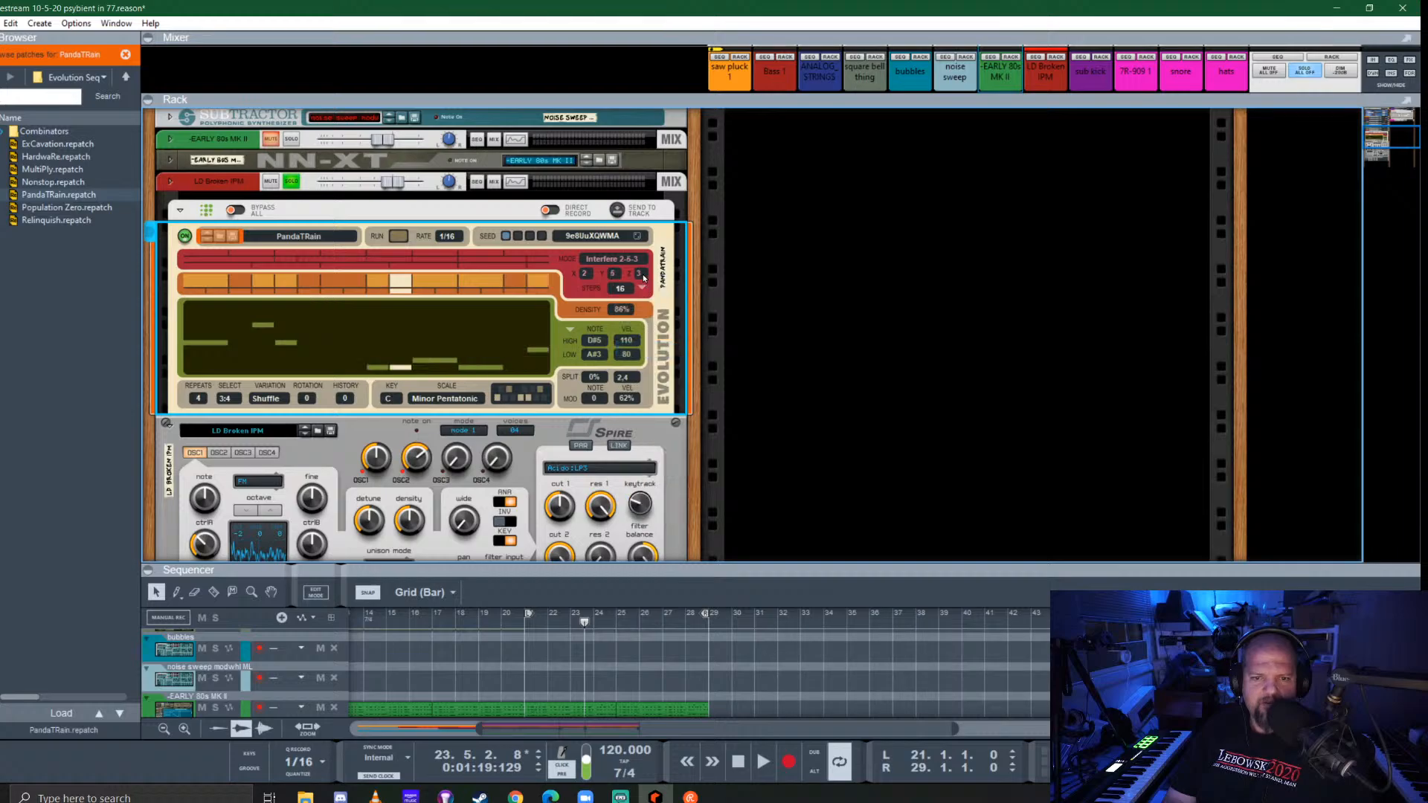
{"action": "left_click", "coordinate": [639, 274]}
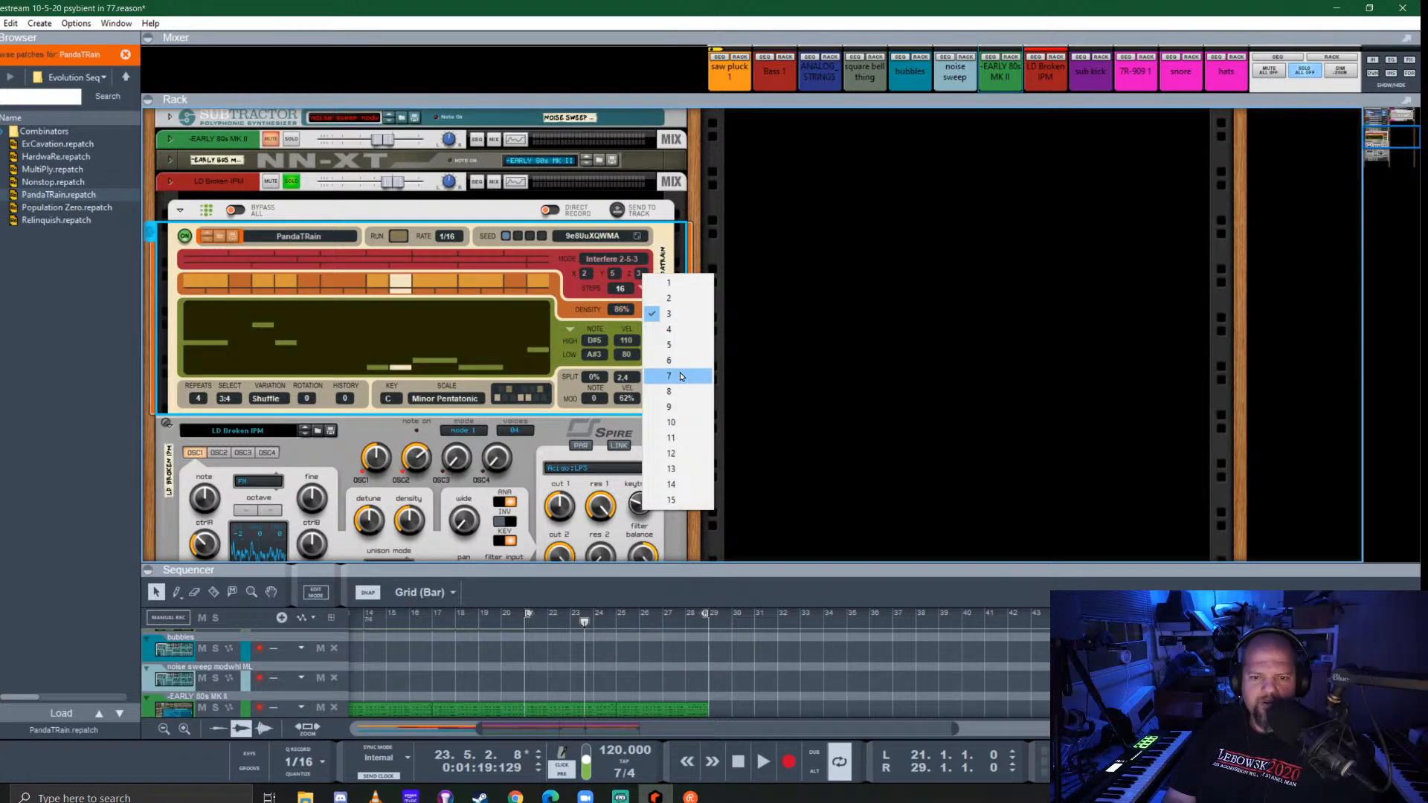
{"action": "left_click", "coordinate": [669, 375]}
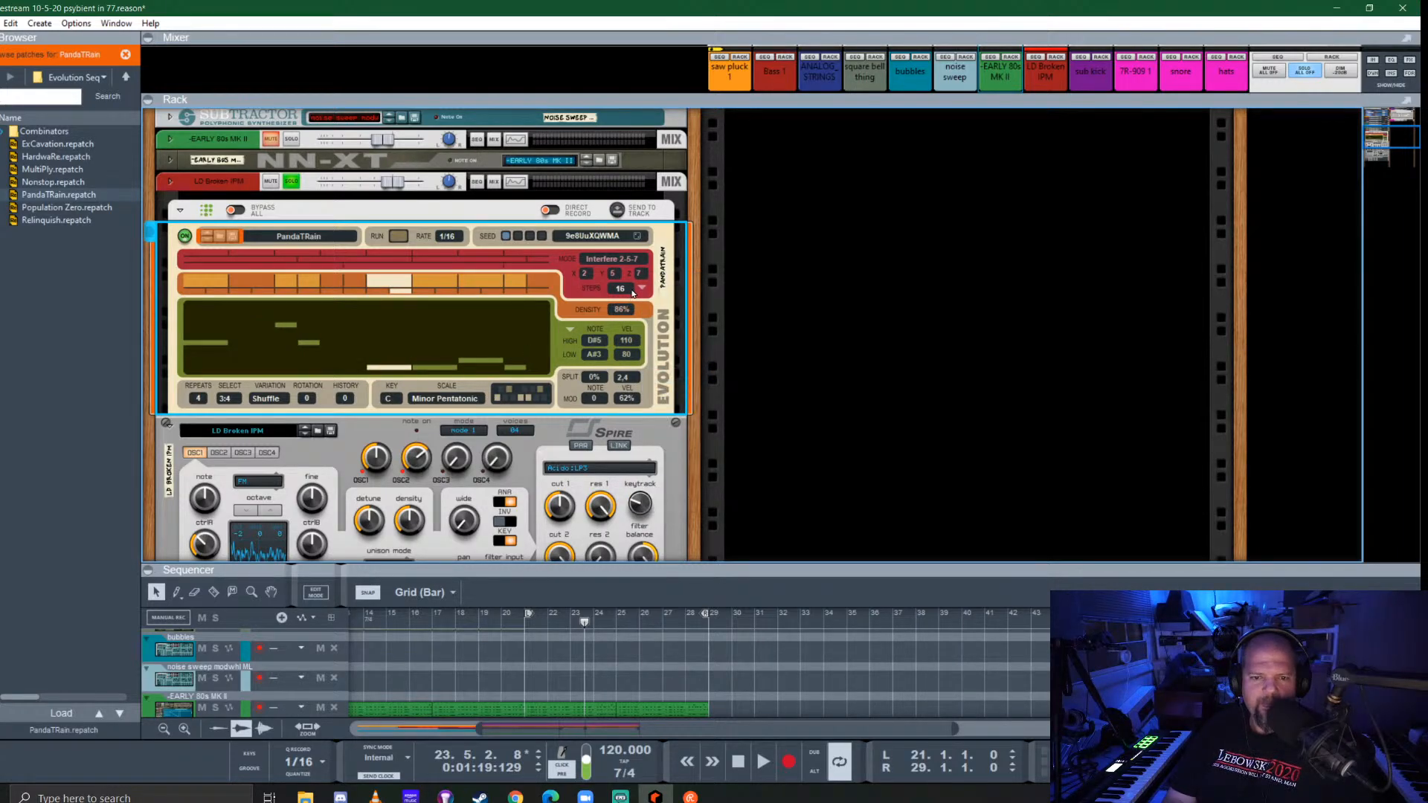
{"action": "left_click", "coordinate": [652, 292]}
{"action": "left_click", "coordinate": [673, 341]}
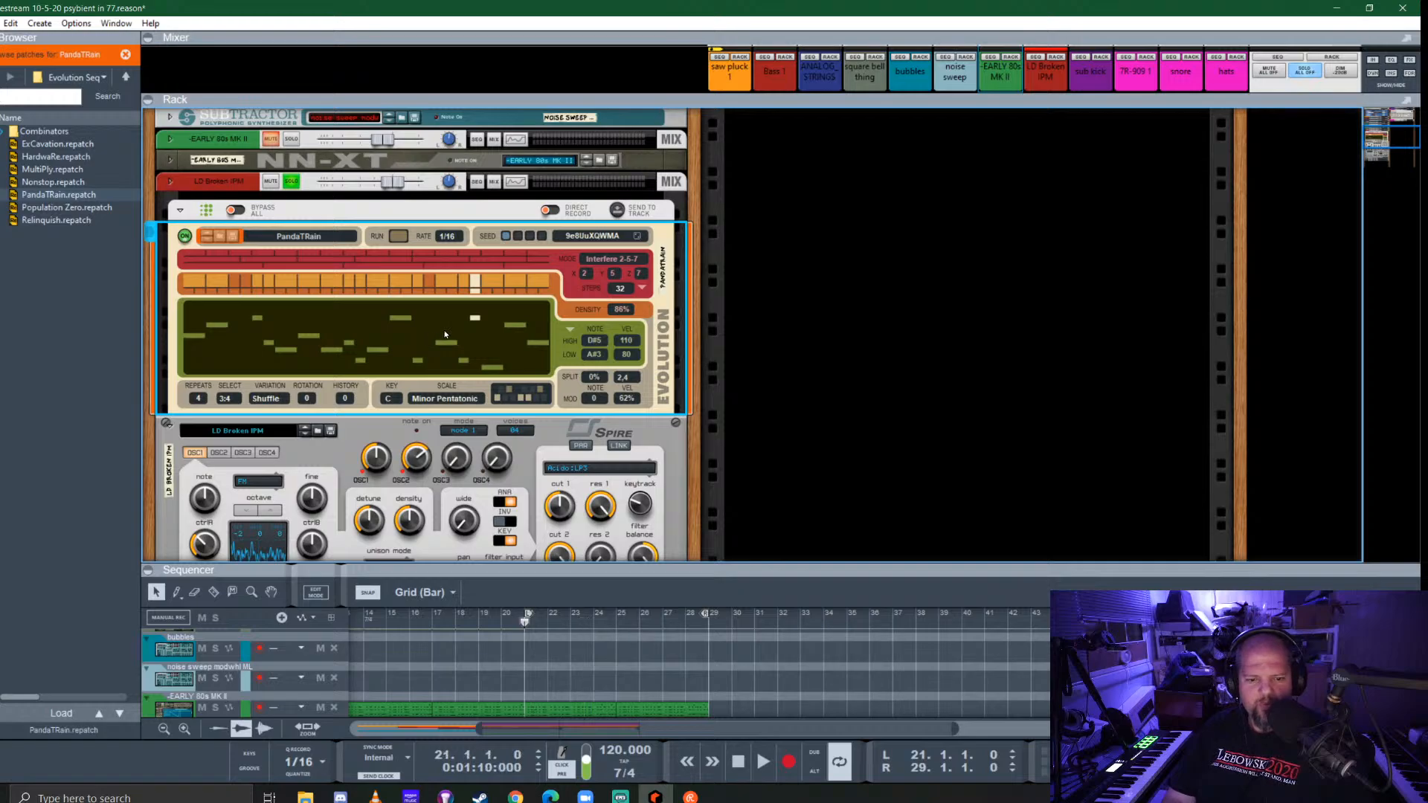
Audition the sequence, try it at a rate of 1/32, and set the rate back to 1/16
{"action": "key", "text": "space"}
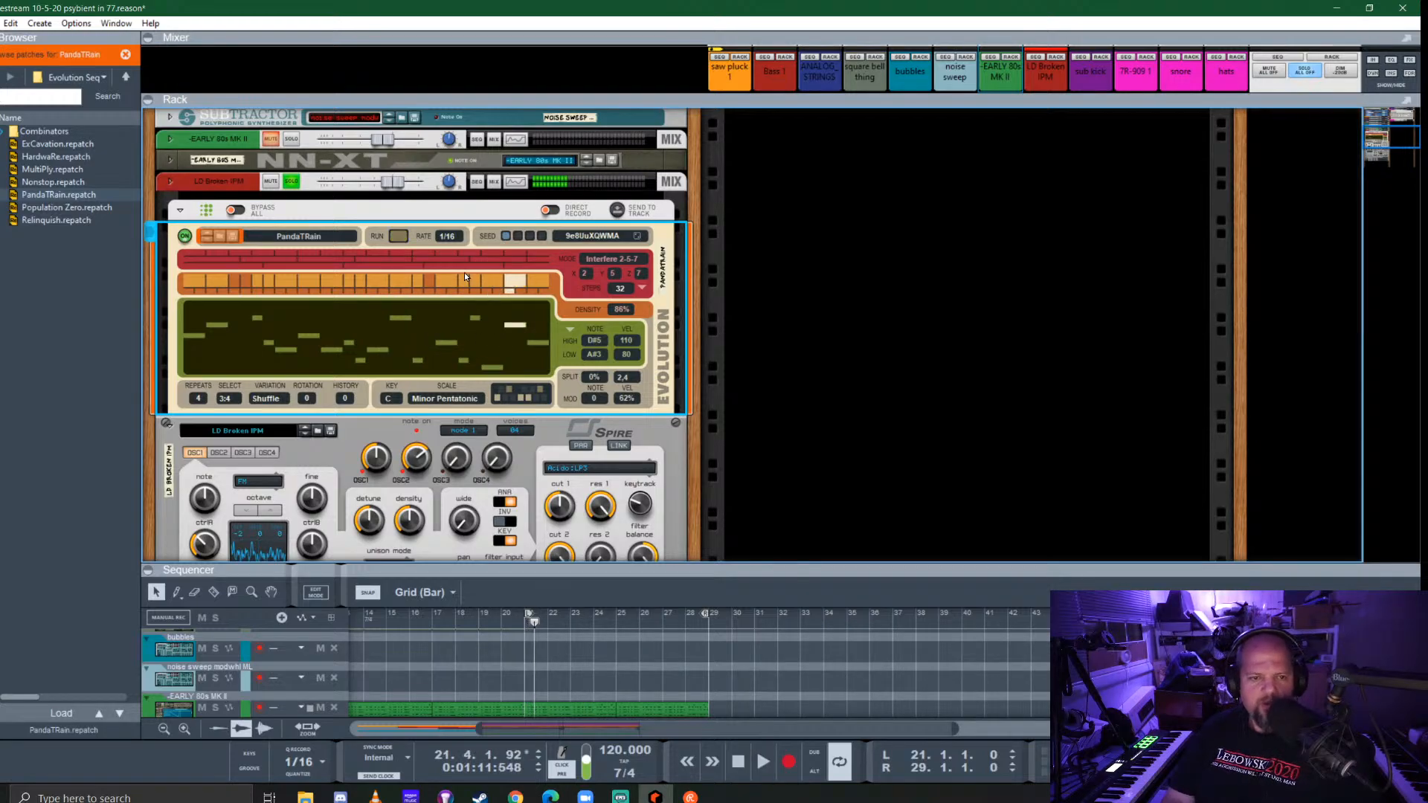
{"action": "left_click", "coordinate": [446, 236]}
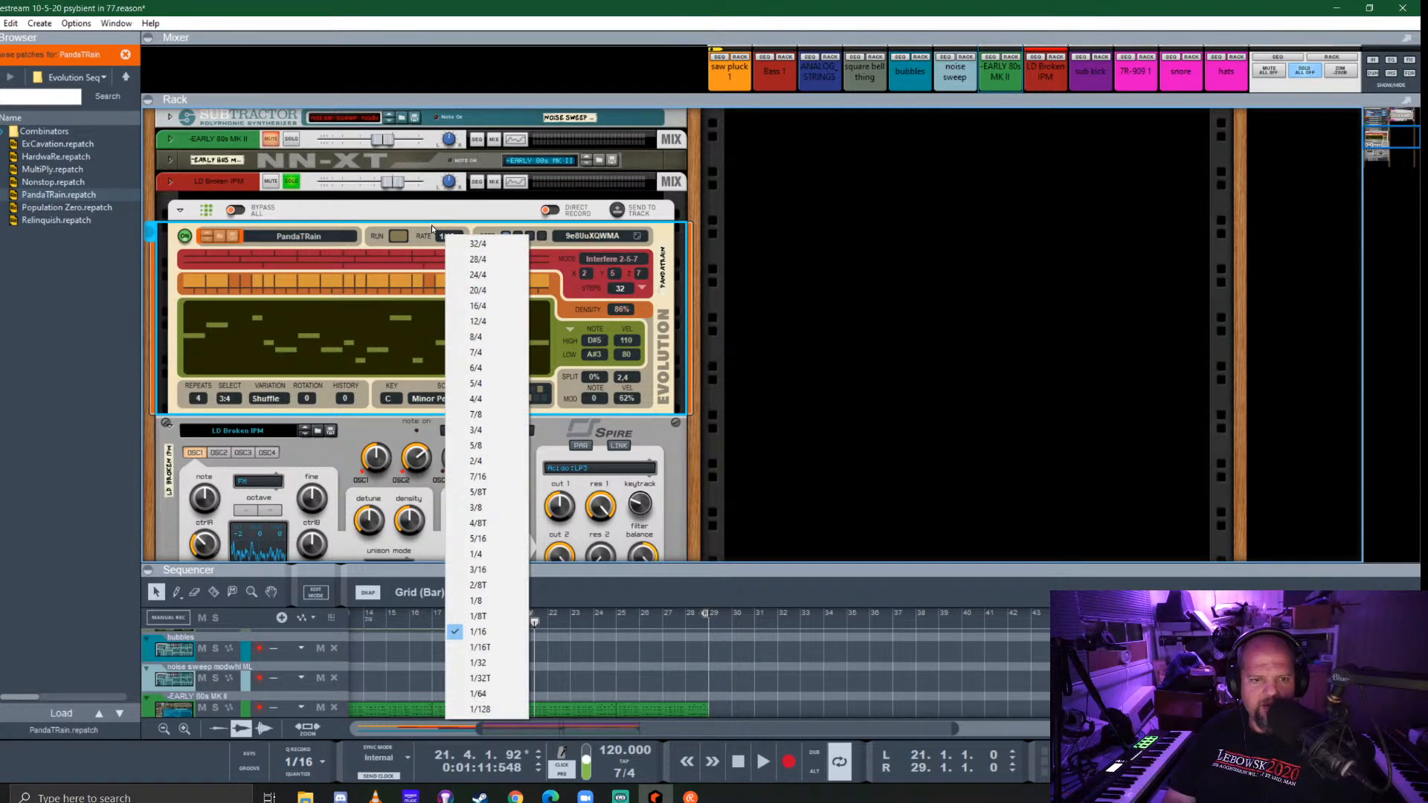
{"action": "left_click", "coordinate": [433, 229]}
{"action": "left_click", "coordinate": [448, 236]}
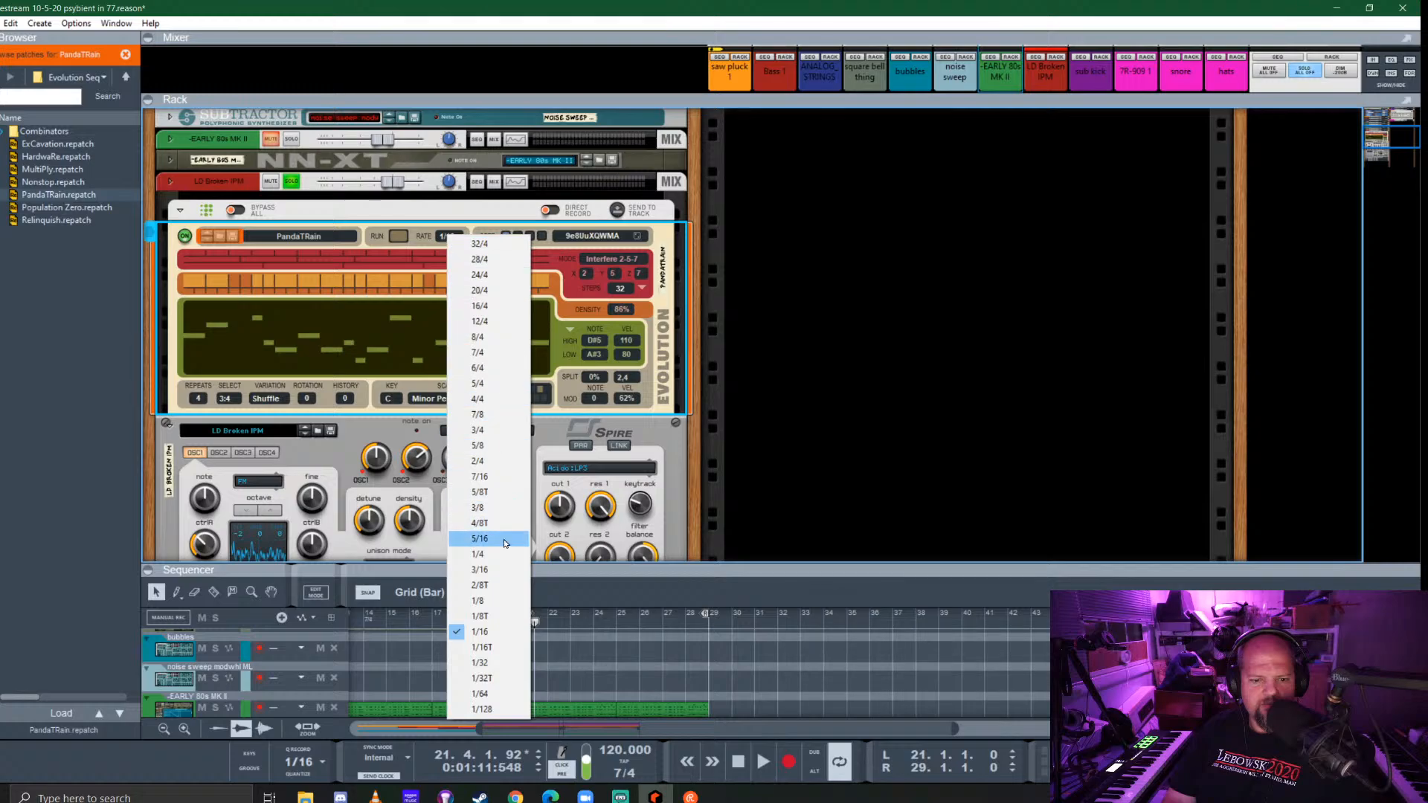
{"action": "left_click", "coordinate": [502, 664]}
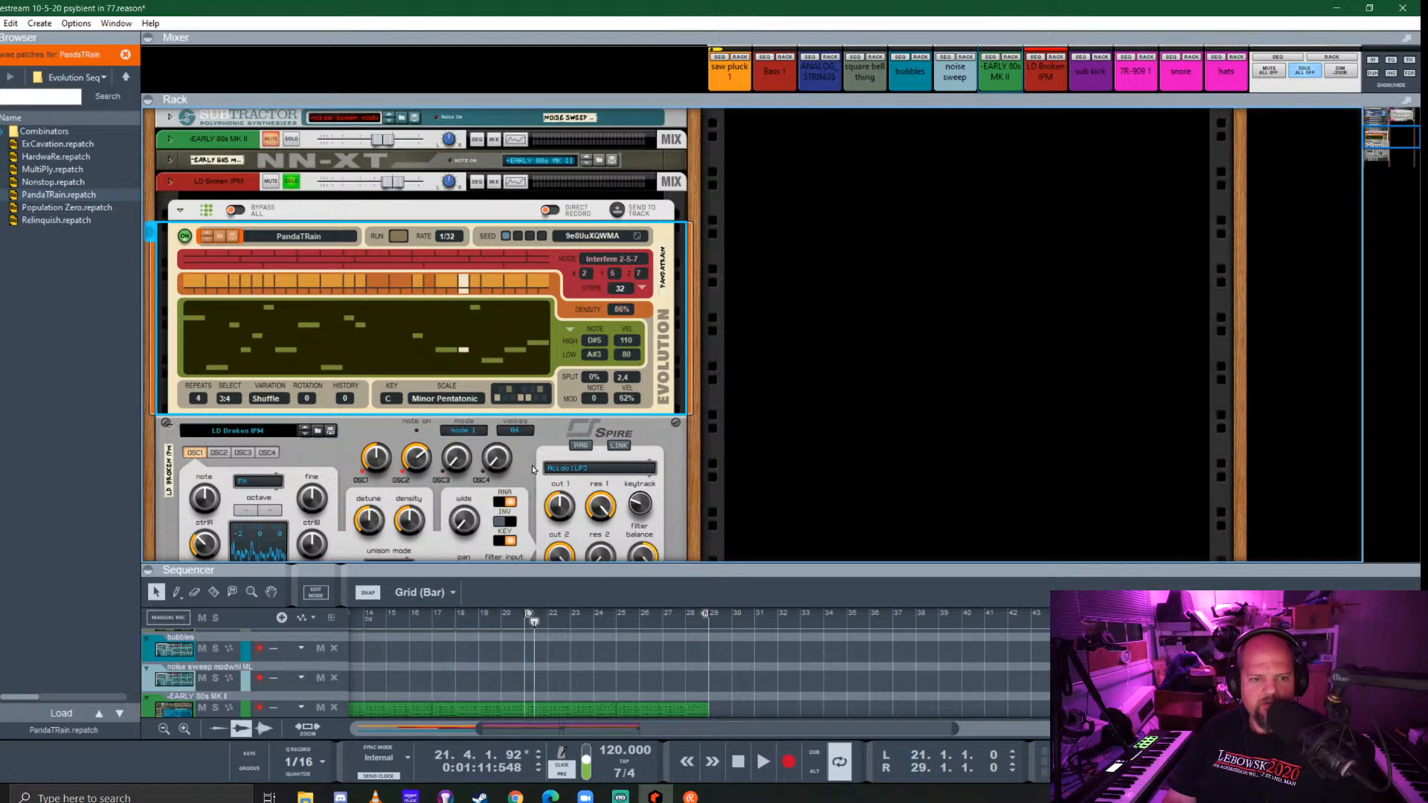
{"action": "key", "text": "space"}
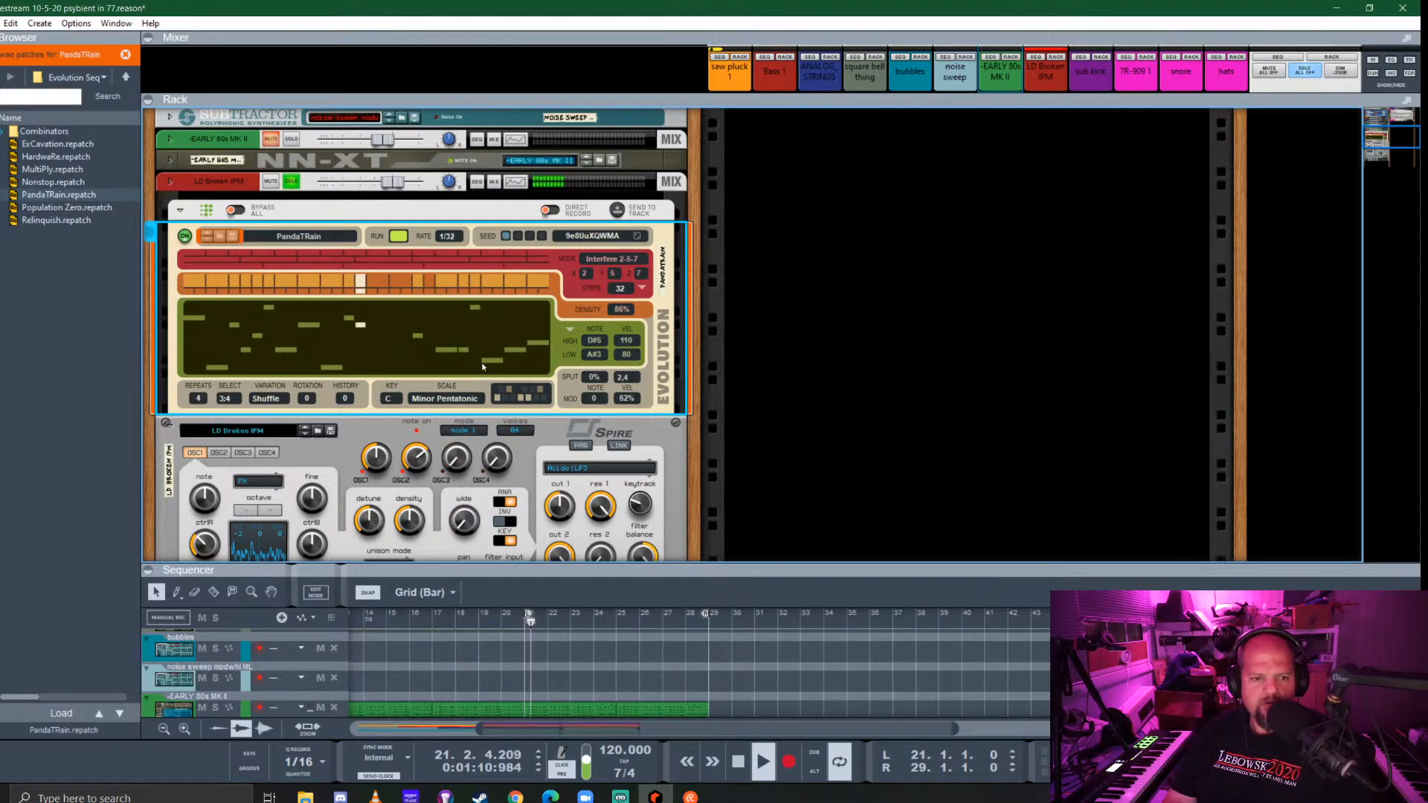
{"action": "key", "text": "space"}
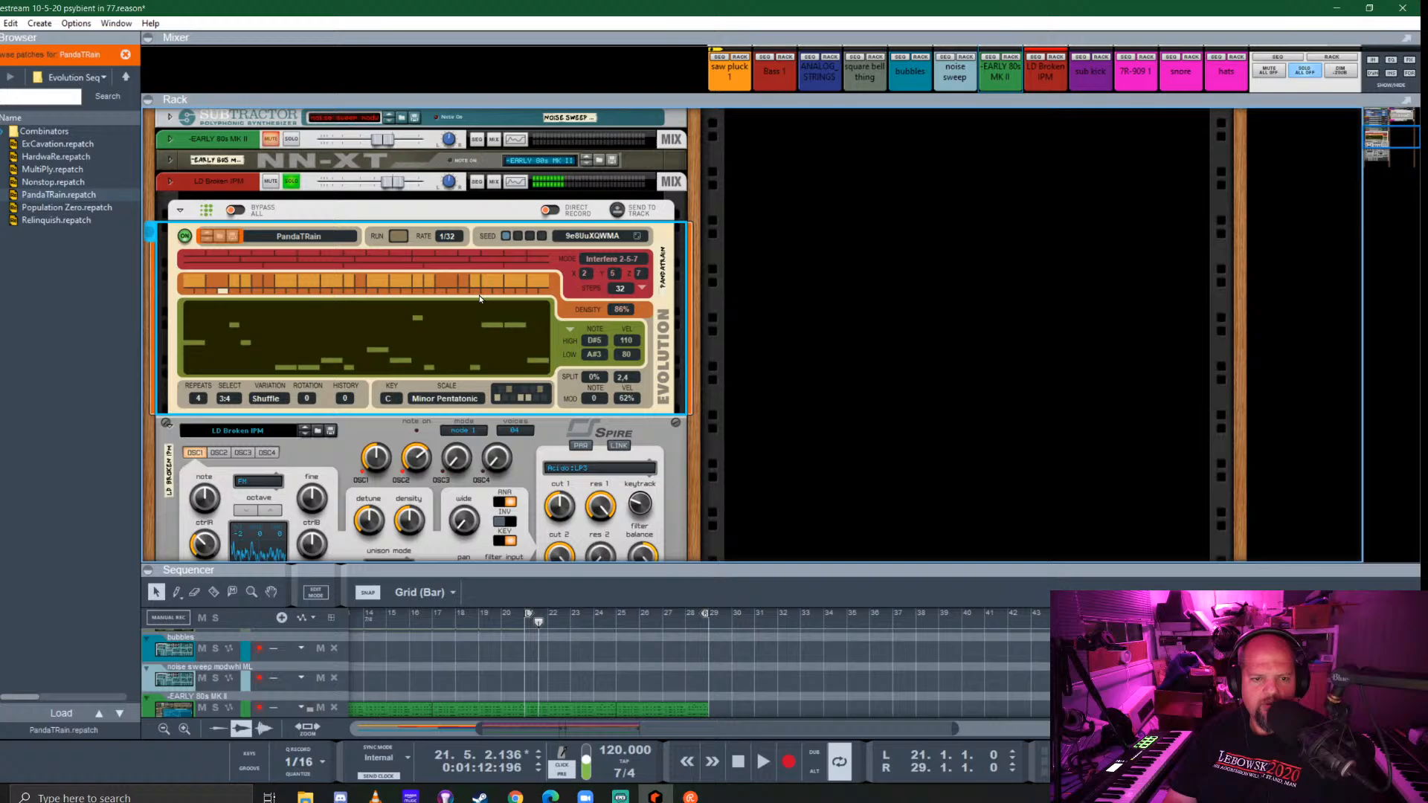
{"action": "left_click", "coordinate": [448, 236]}
{"action": "left_click", "coordinate": [479, 630]}
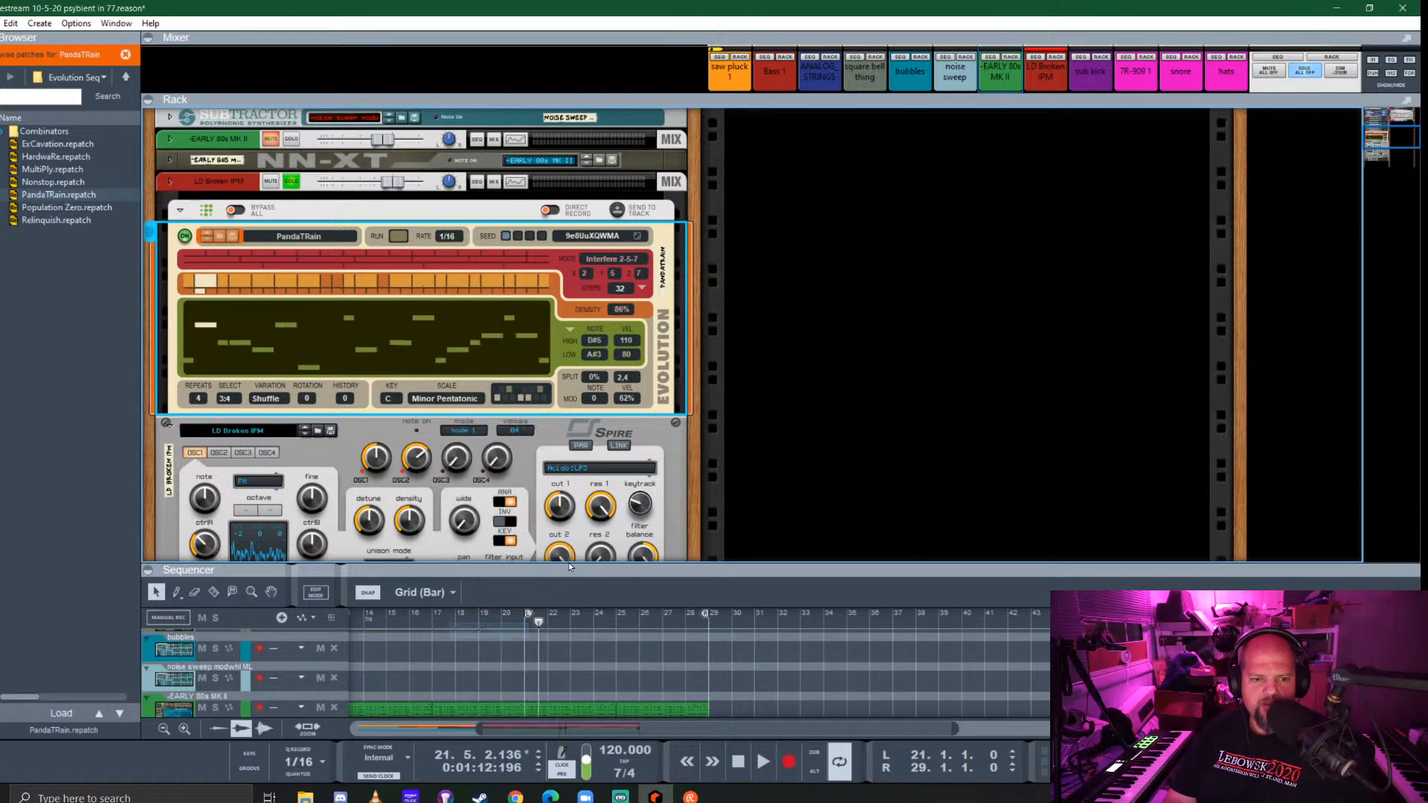
Audition the sequence, send its notes to the track for bars 21 to 29, and delete the Evolution Sequencer player
{"action": "key", "text": "space"}
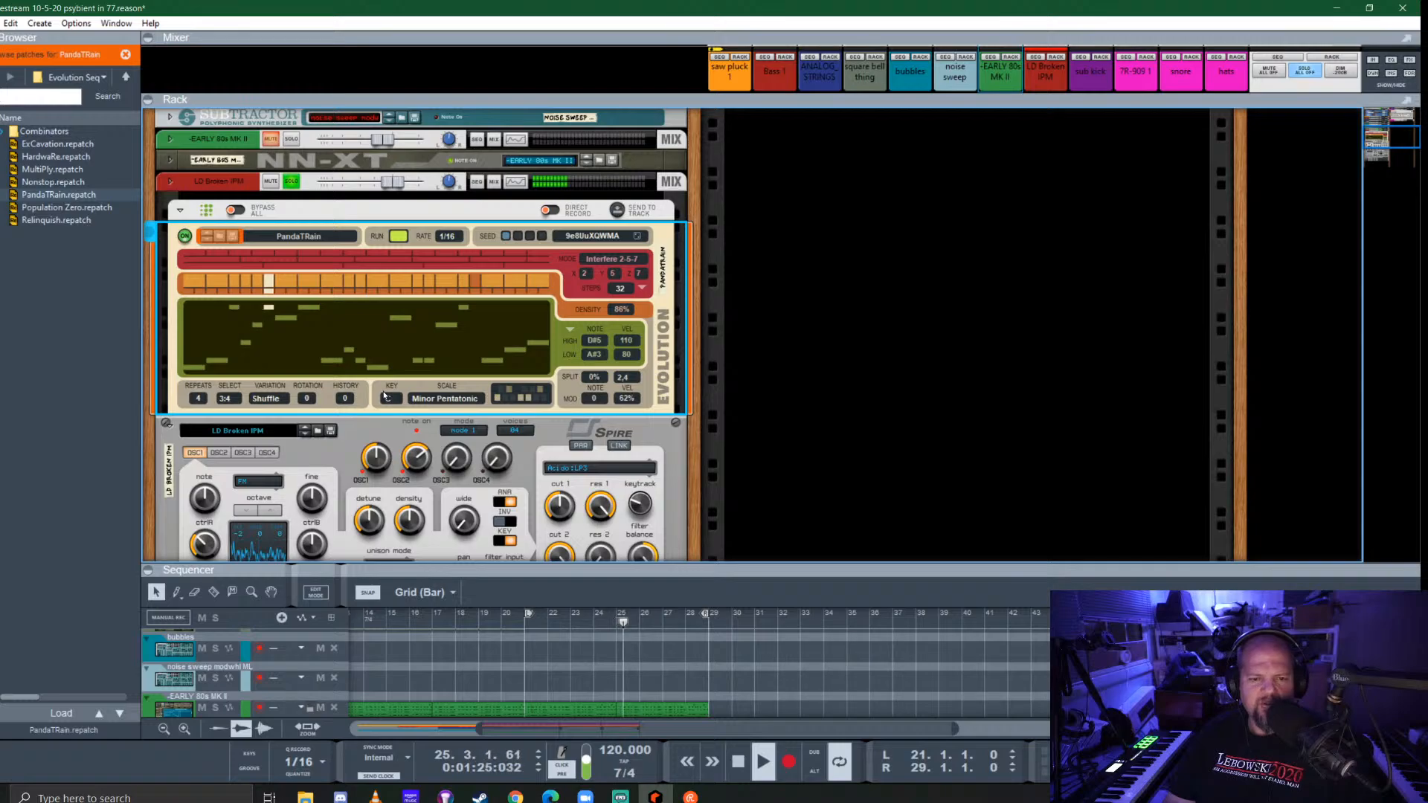
{"action": "left_click", "coordinate": [618, 212]}
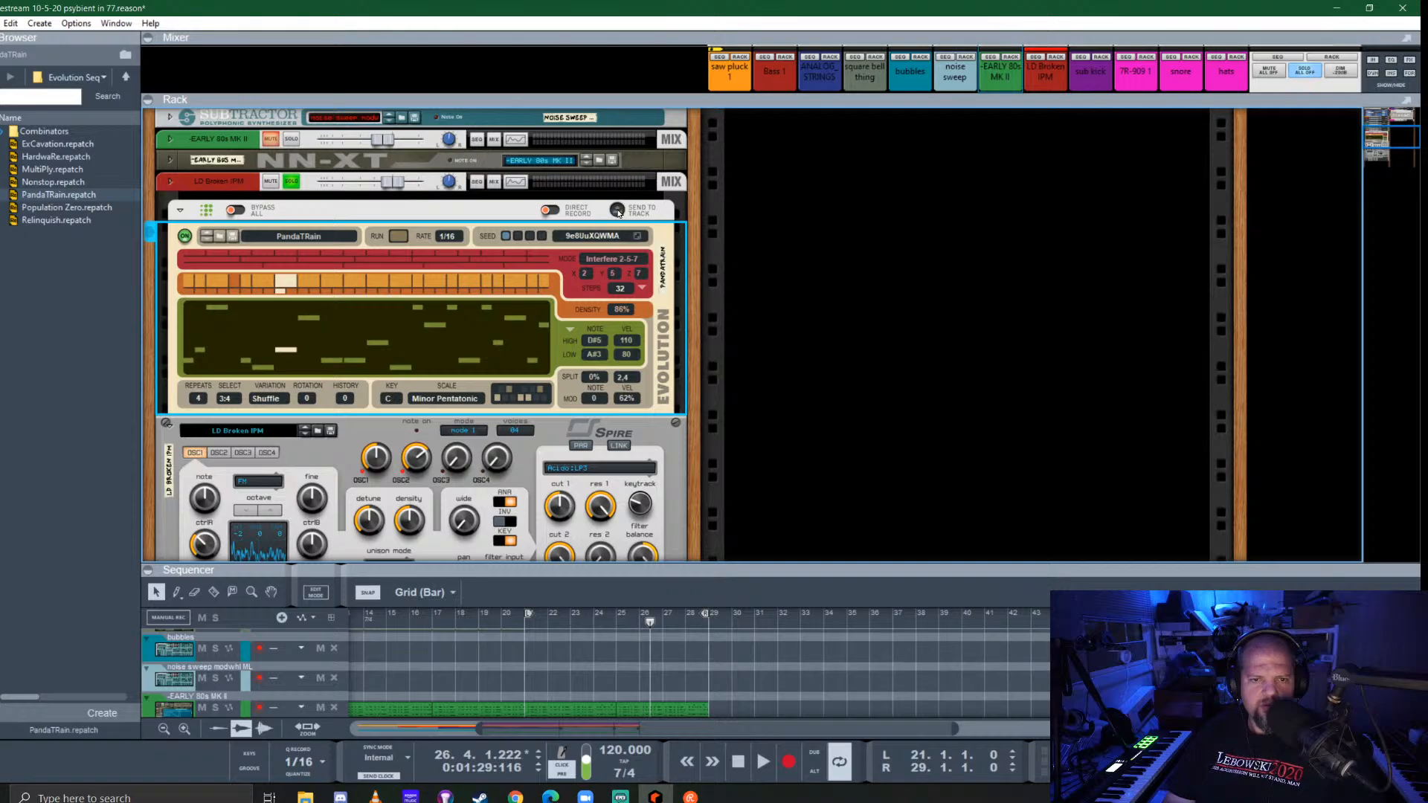
{"action": "left_click", "coordinate": [618, 211]}
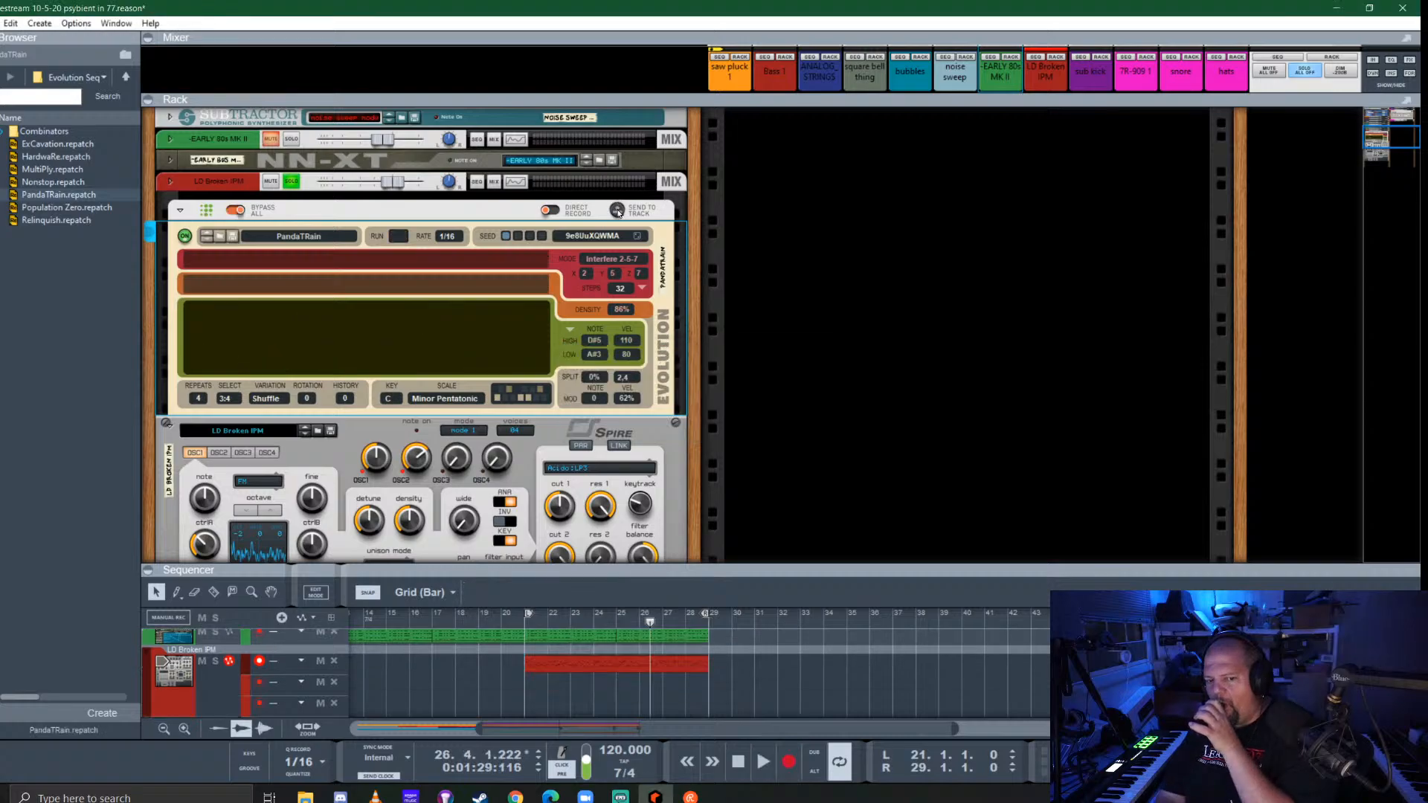
{"action": "left_click", "coordinate": [172, 258]}
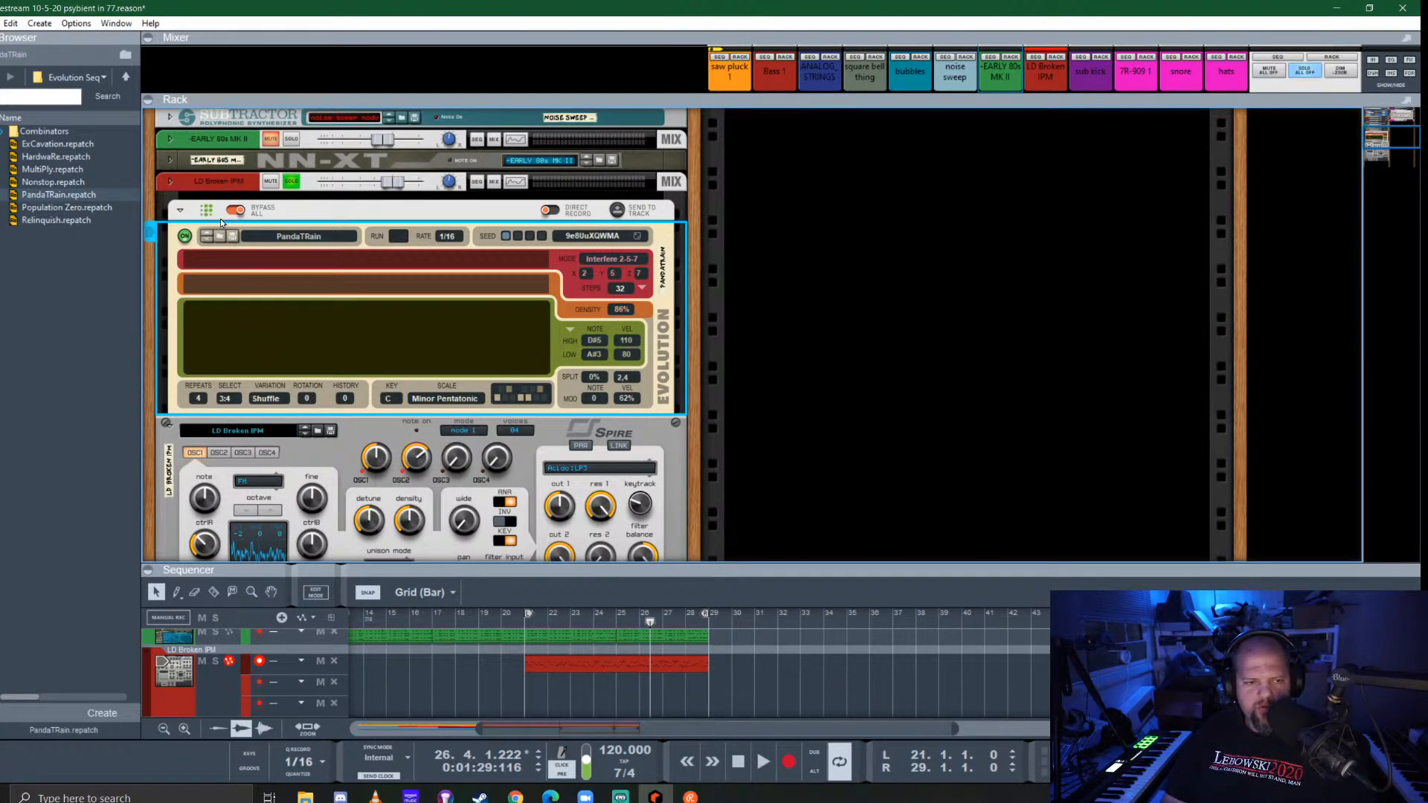
{"action": "key", "text": "Delete"}
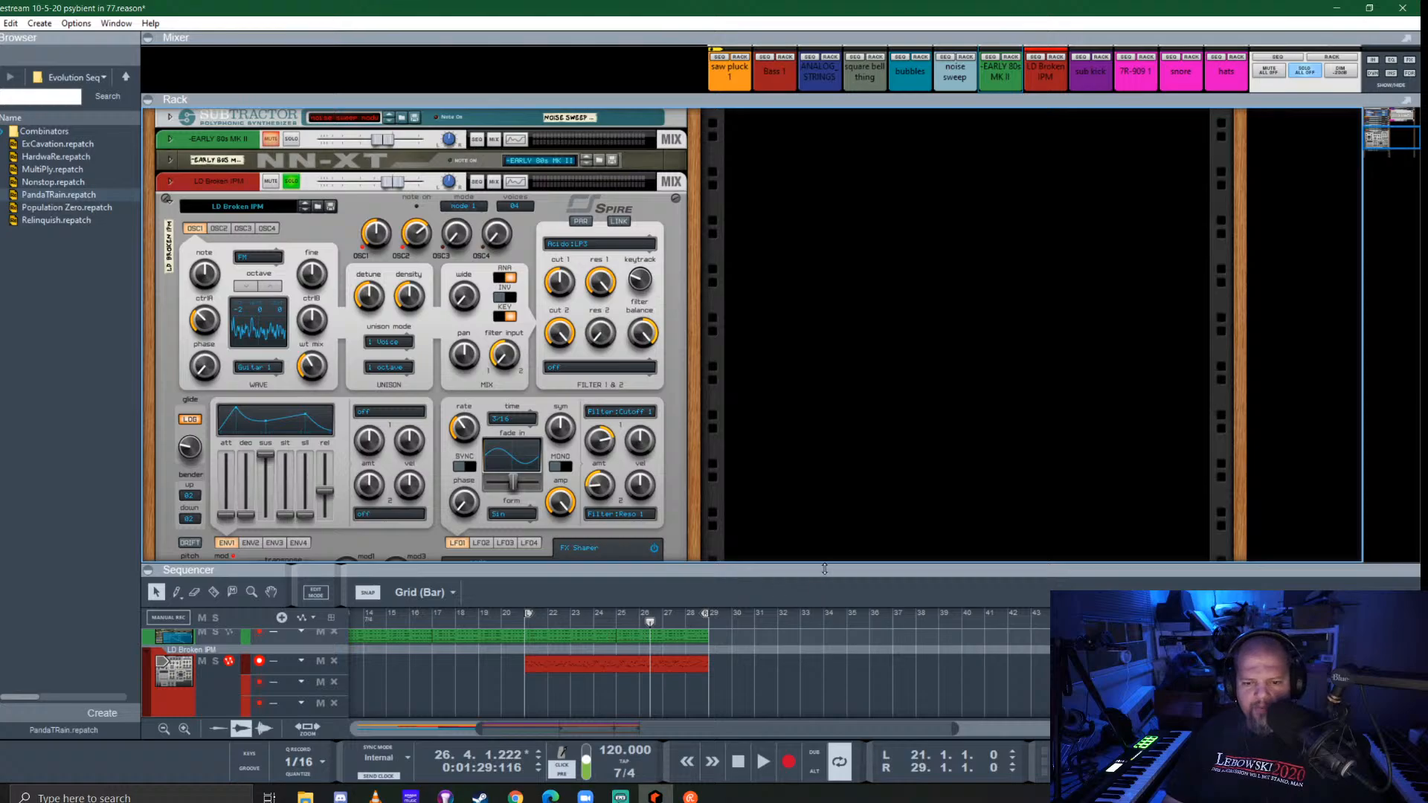
Enlarge the sequencer and delete the two empty extra note lanes from the LD Broken IPM track
{"action": "left_click_drag", "start_coordinate": [824, 569], "coordinate": [824, 473]}
{"action": "left_click", "coordinate": [332, 653]}
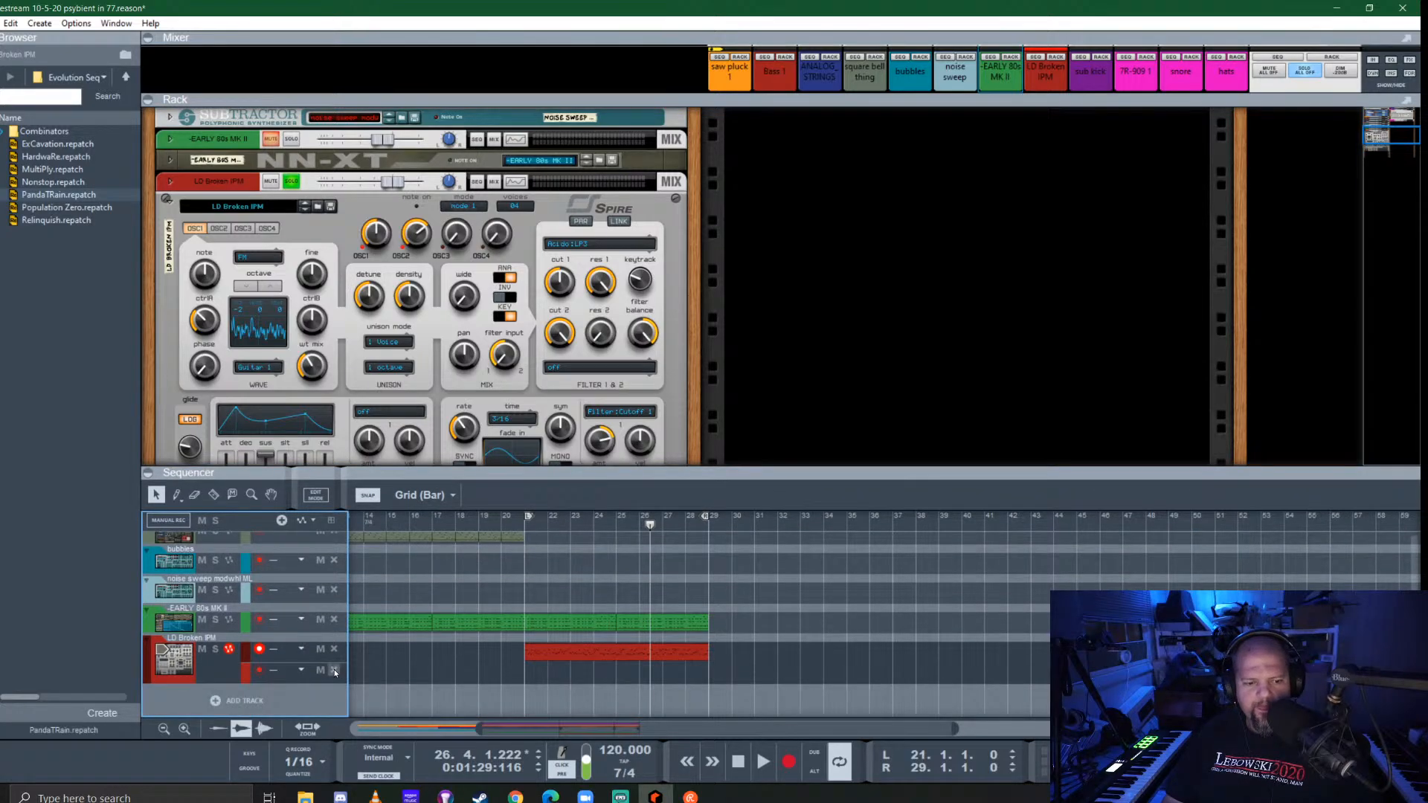
{"action": "left_click", "coordinate": [334, 670]}
Play the lead part from bar 21 and open its clip for note editing
{"action": "left_click", "coordinate": [531, 532]}
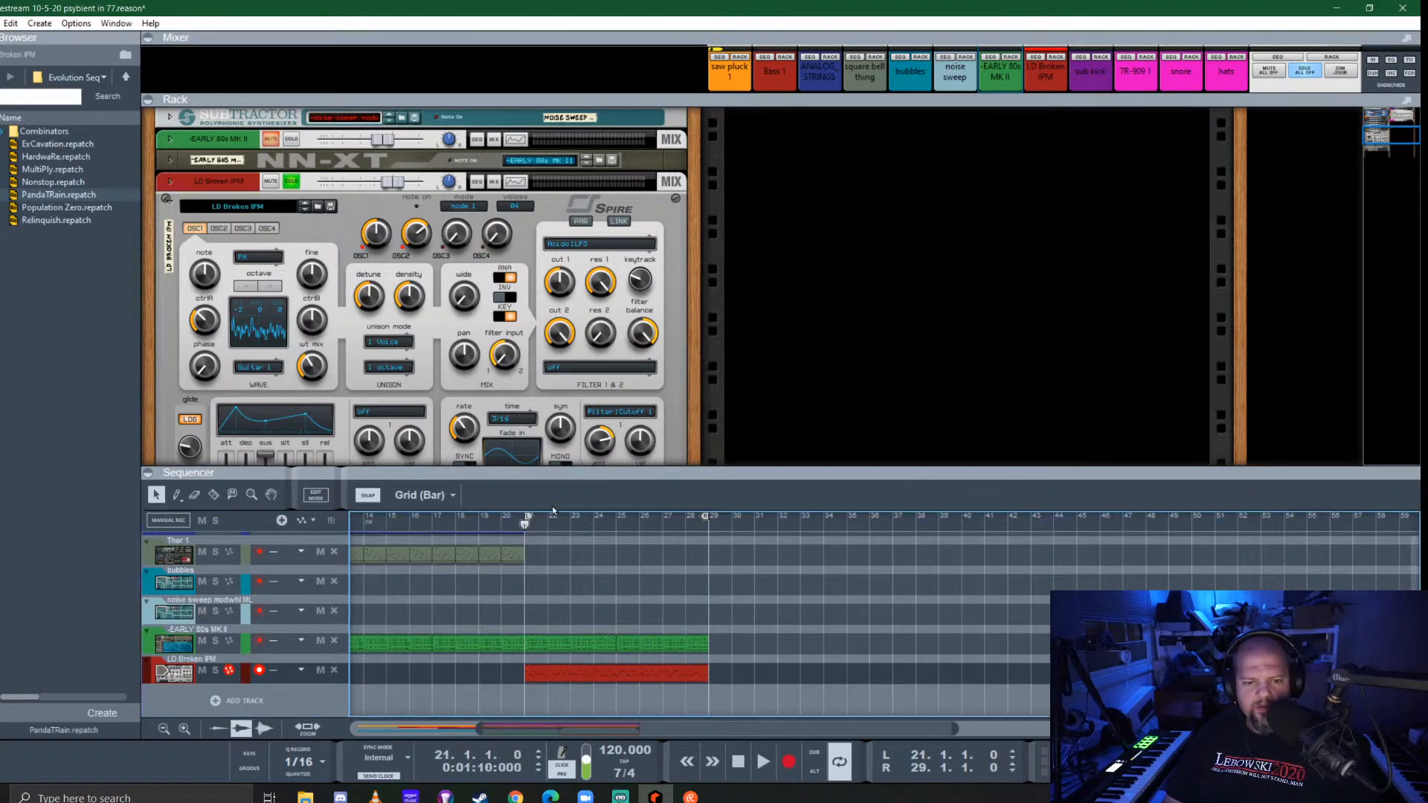
{"action": "key", "text": "space"}
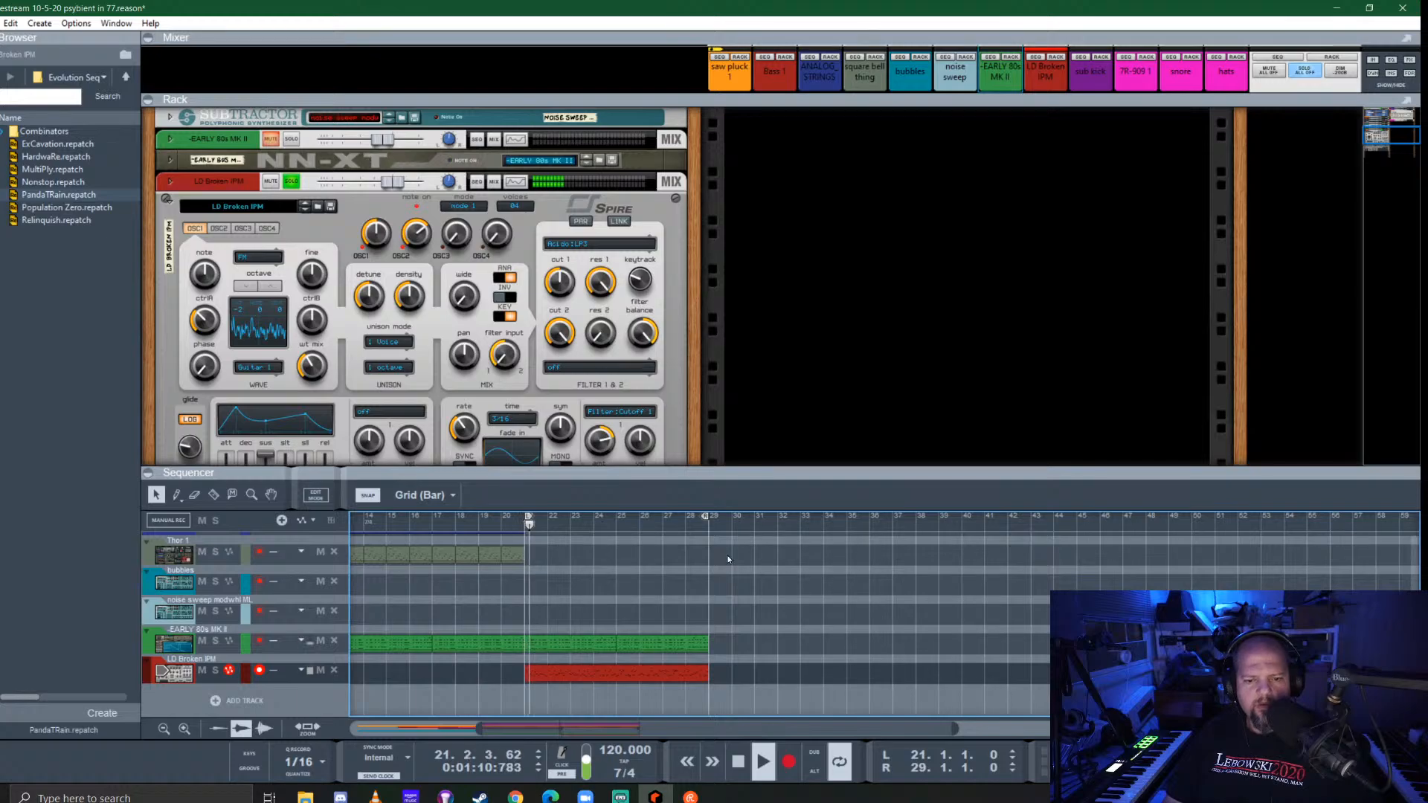
{"action": "double_click", "coordinate": [615, 673]}
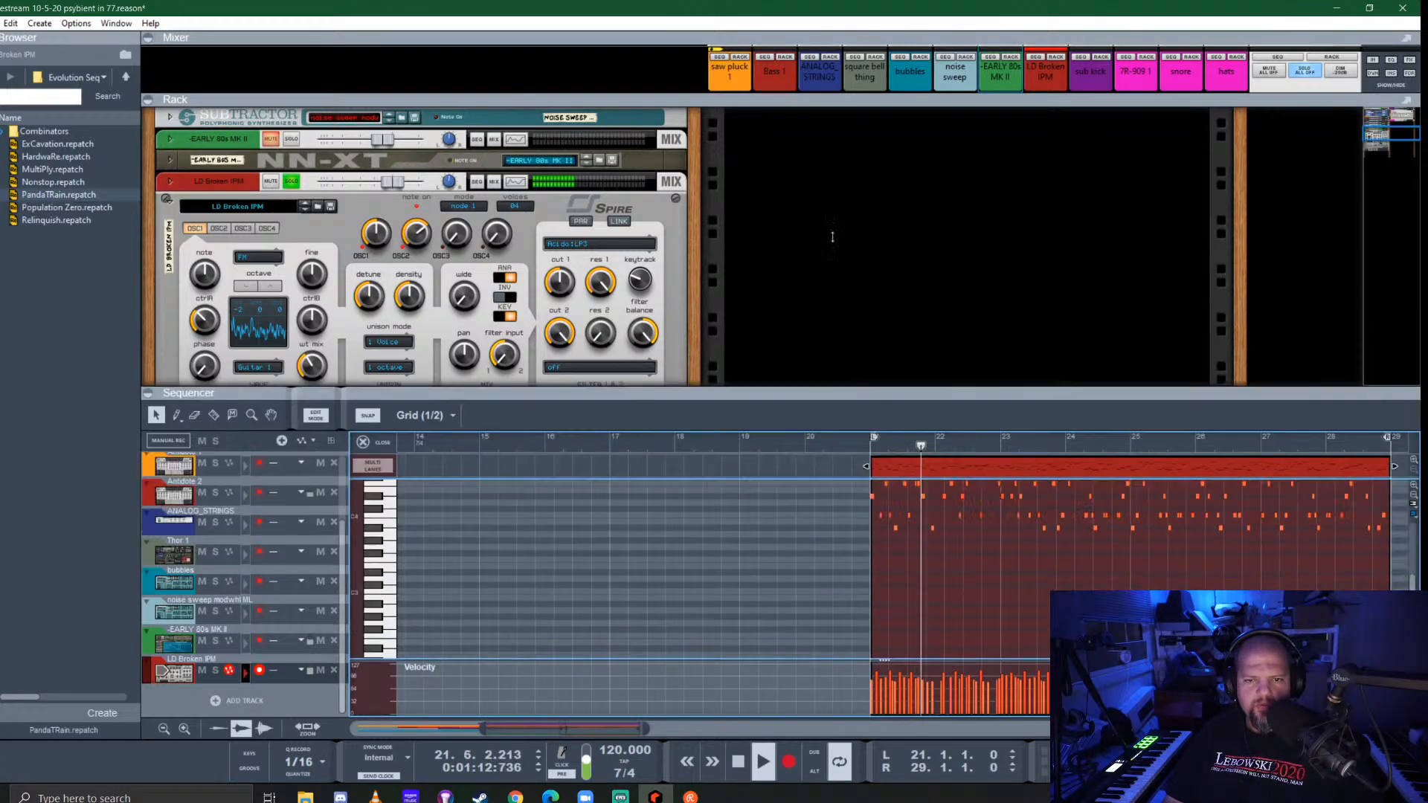
{"action": "scroll", "coordinate": [758, 449], "scroll_direction": "right", "scroll_amount": 8}
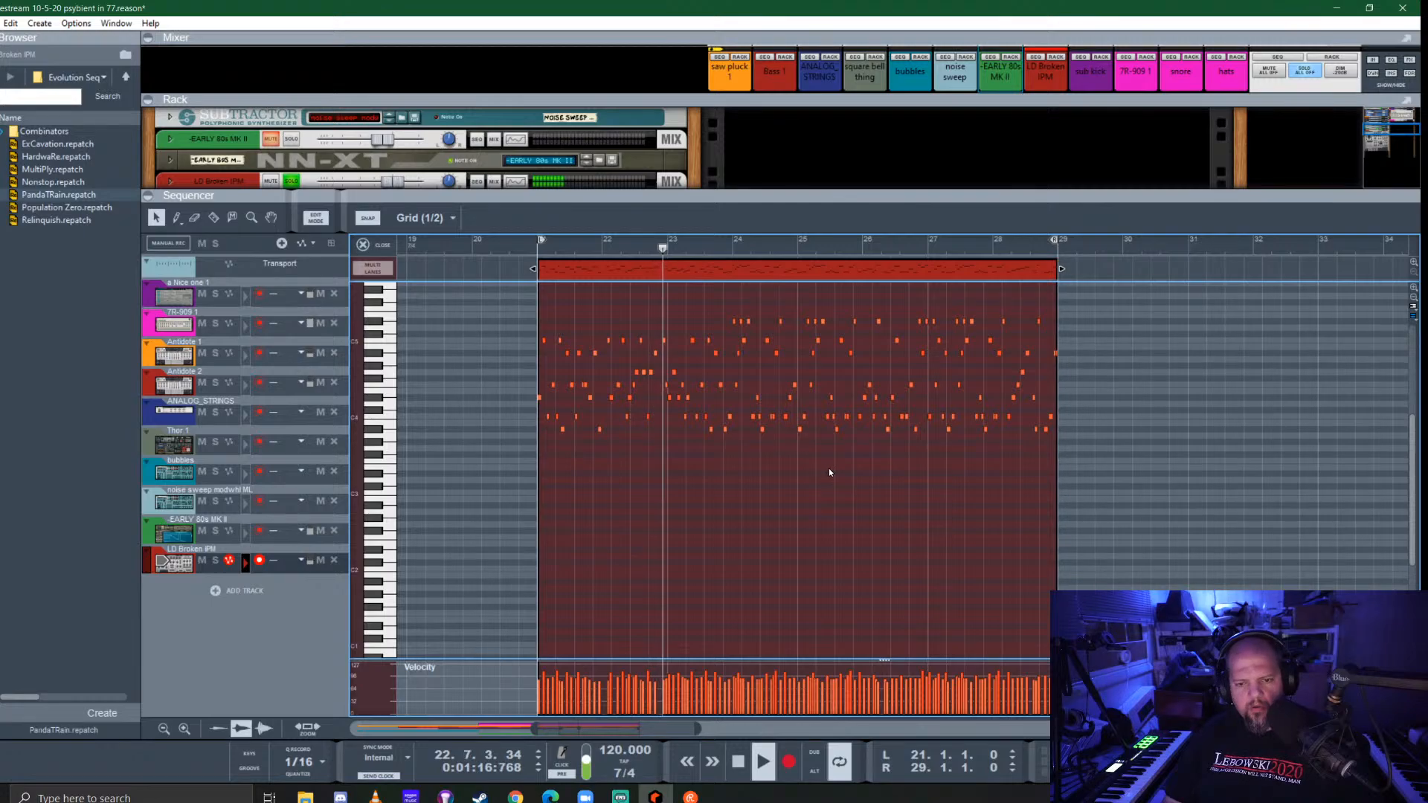
Randomize the velocities of all notes in the lead clip by 25%
{"action": "key", "text": "ctrl+a"}
{"action": "key", "text": "F8"}
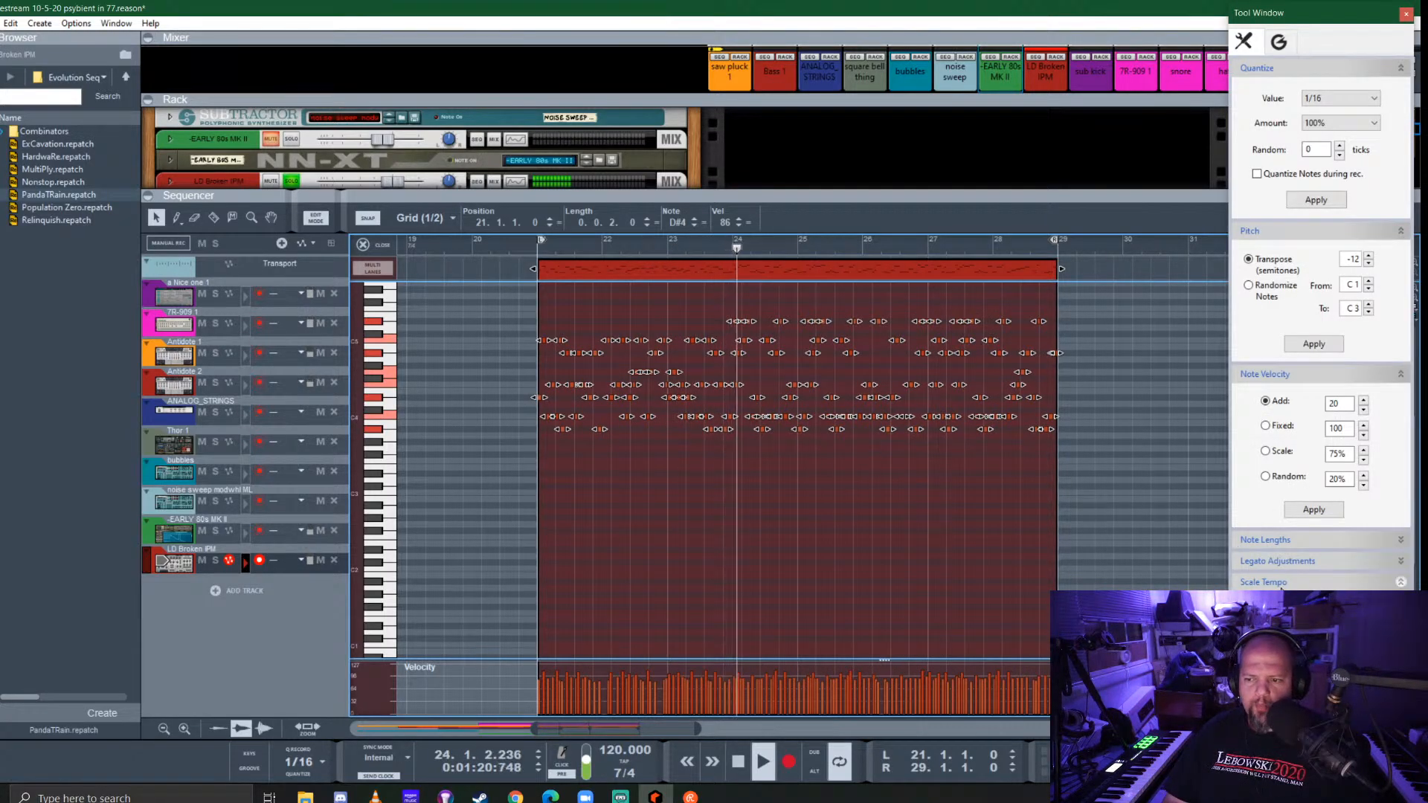
{"action": "left_click", "coordinate": [1267, 476]}
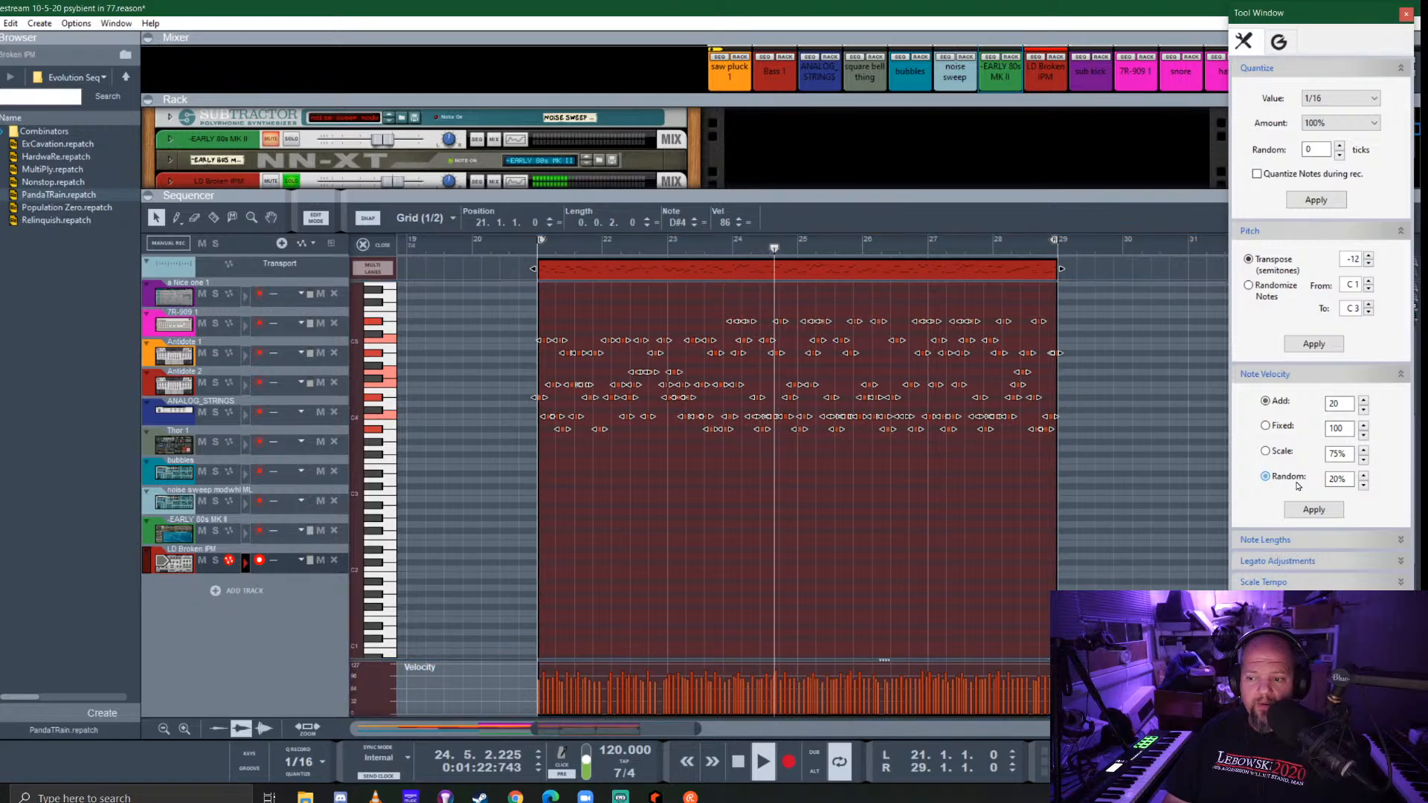
{"action": "left_click", "coordinate": [1340, 478]}
{"action": "type", "text": "5"}
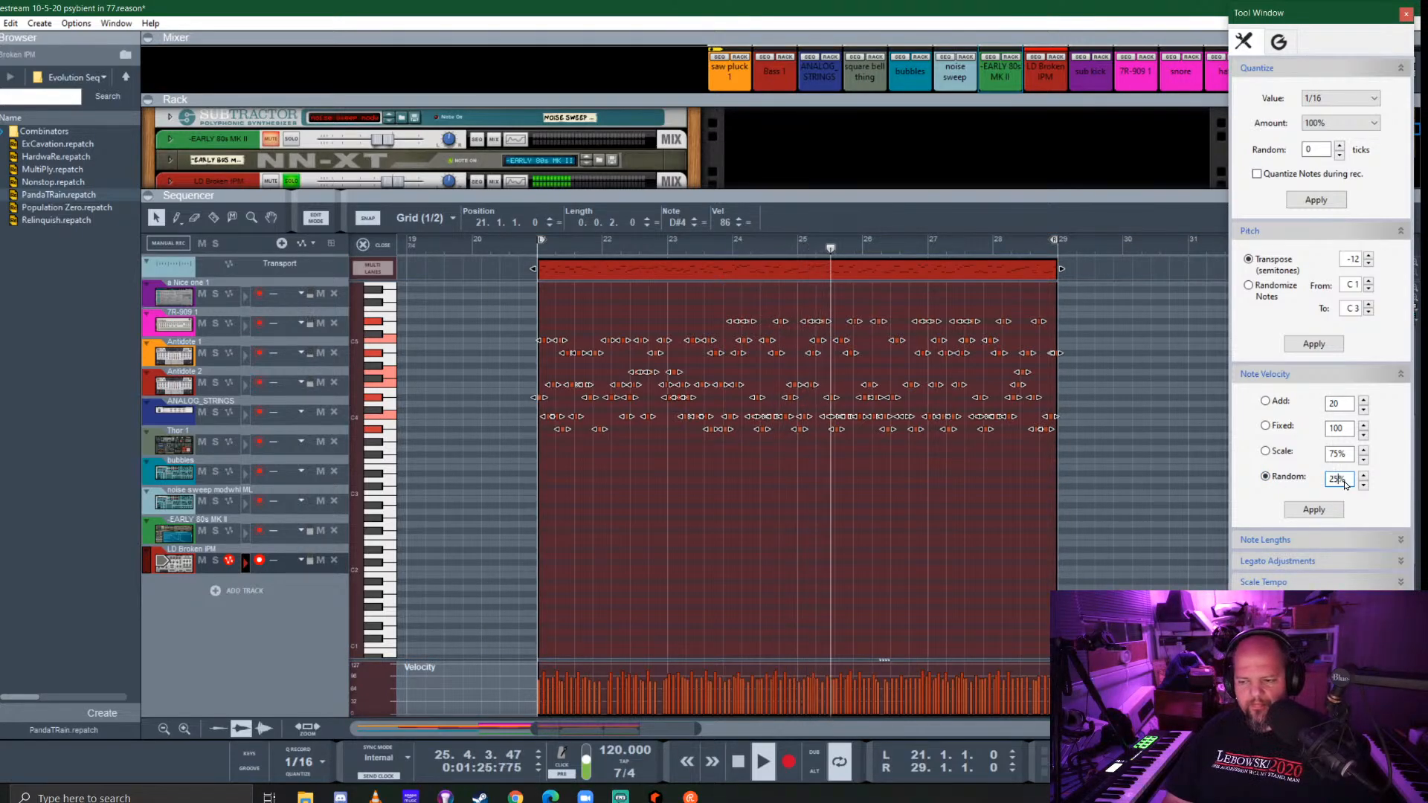
{"action": "left_click", "coordinate": [1316, 514]}
{"action": "left_click", "coordinate": [1303, 374]}
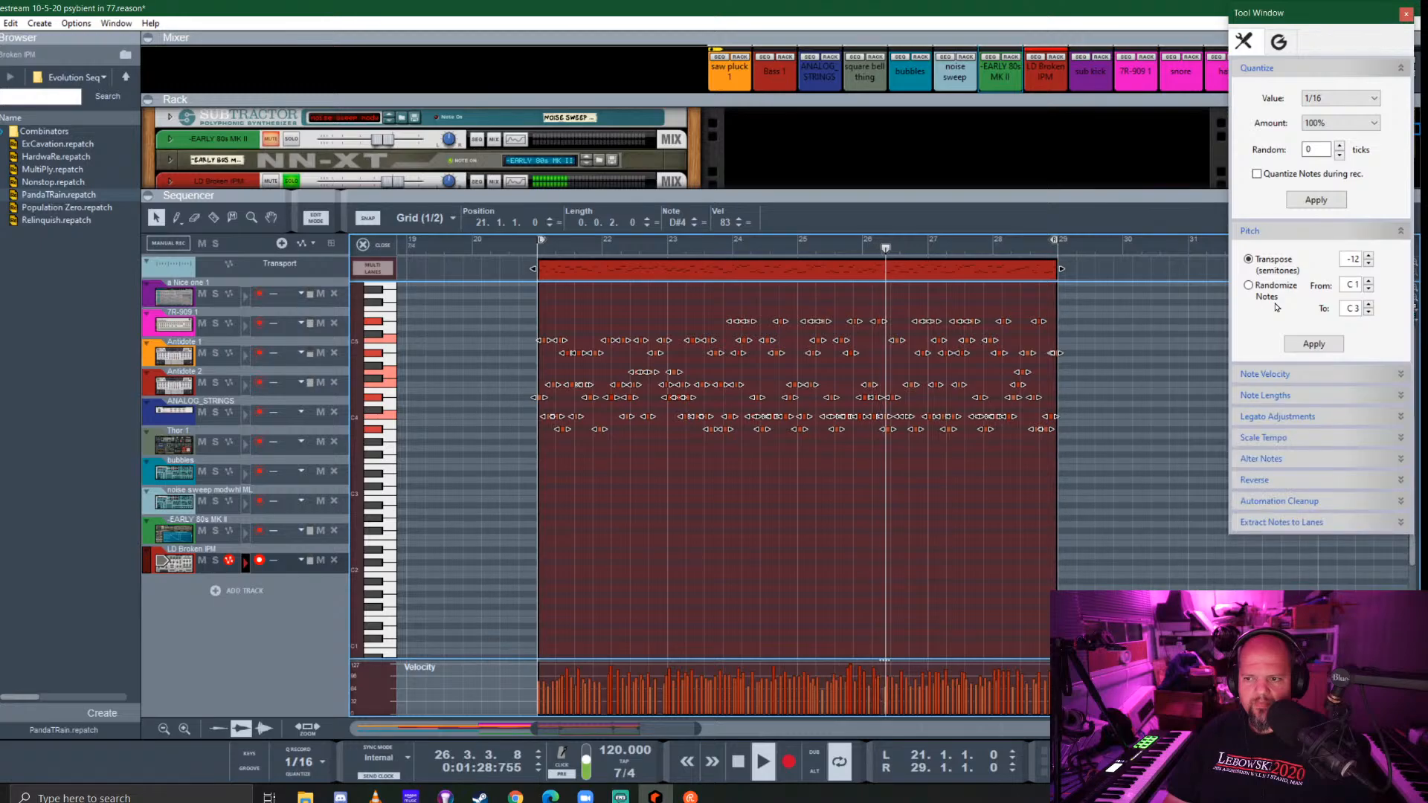
{"action": "left_click", "coordinate": [1405, 13]}
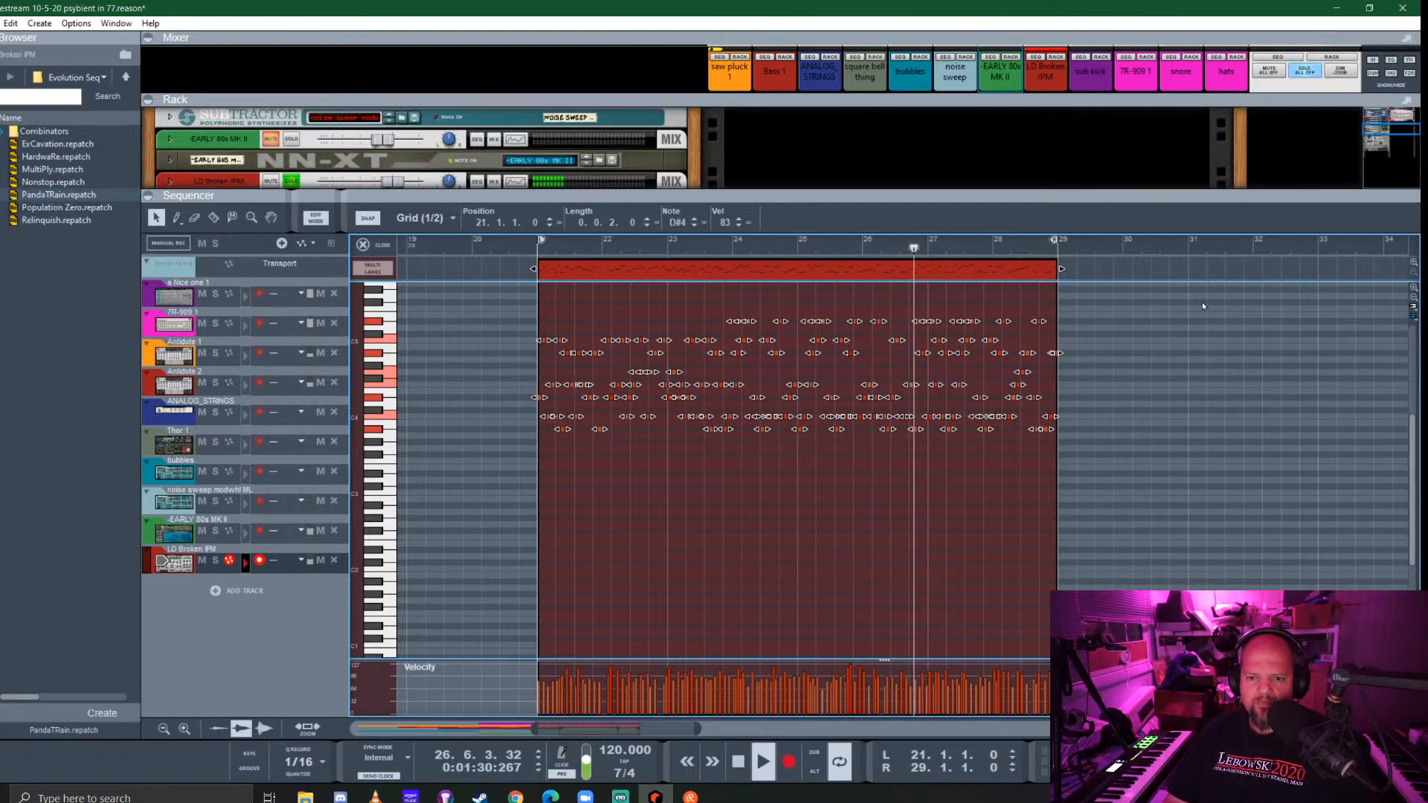
{"action": "left_click", "coordinate": [1163, 437]}
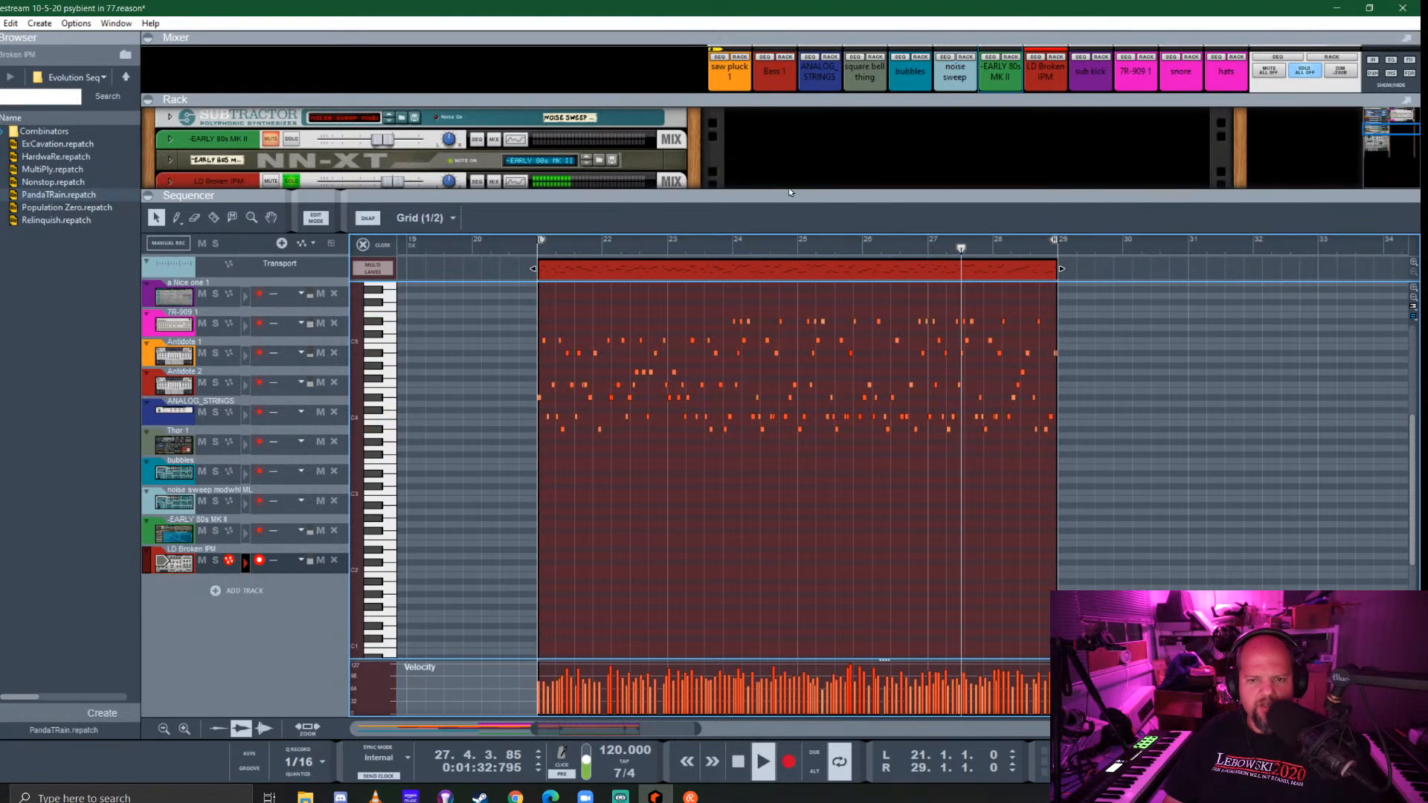
Return to the arrangement and bounce the LD Broken IPM clip over bars 21 to 29 in place
{"action": "left_click", "coordinate": [378, 247]}
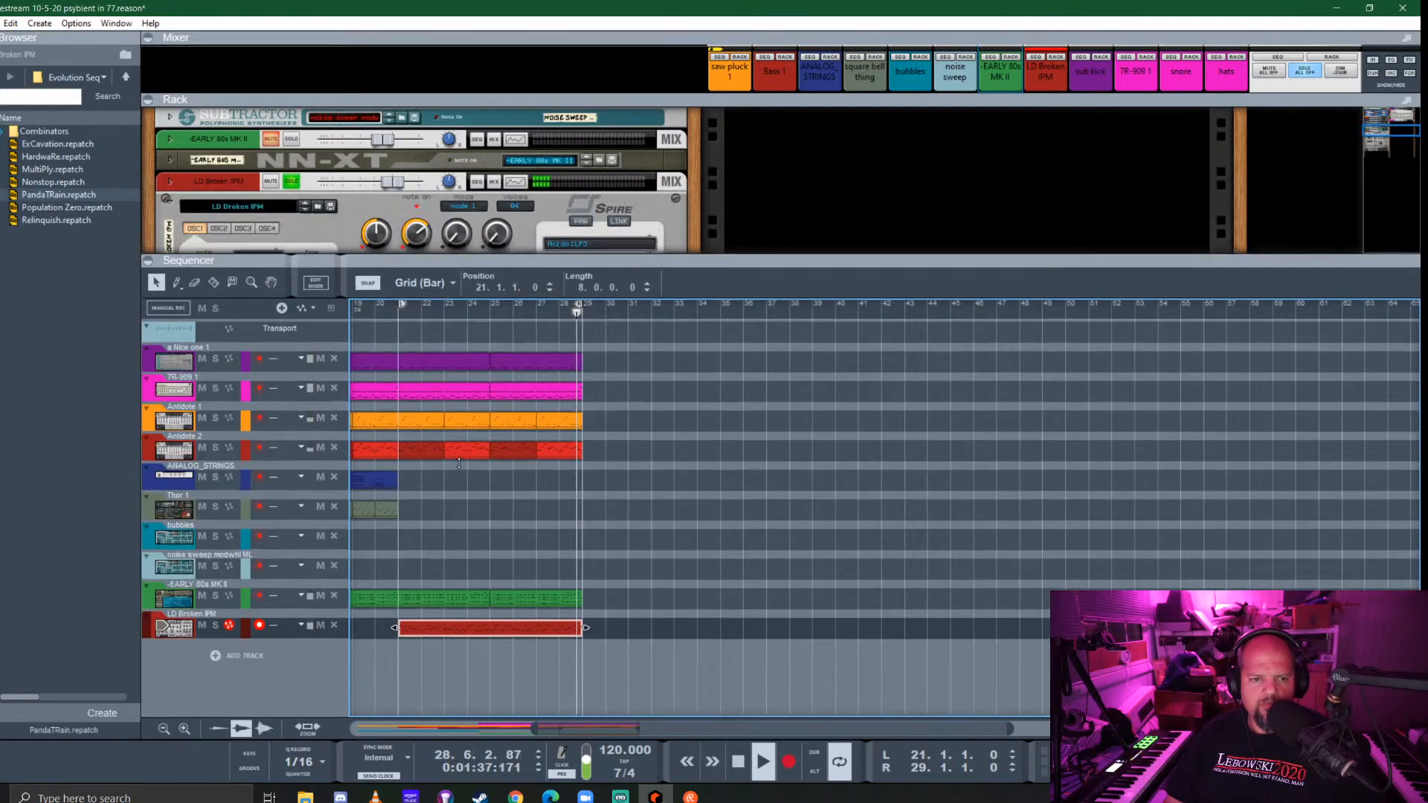
{"action": "left_click_drag", "start_coordinate": [459, 462], "coordinate": [513, 495]}
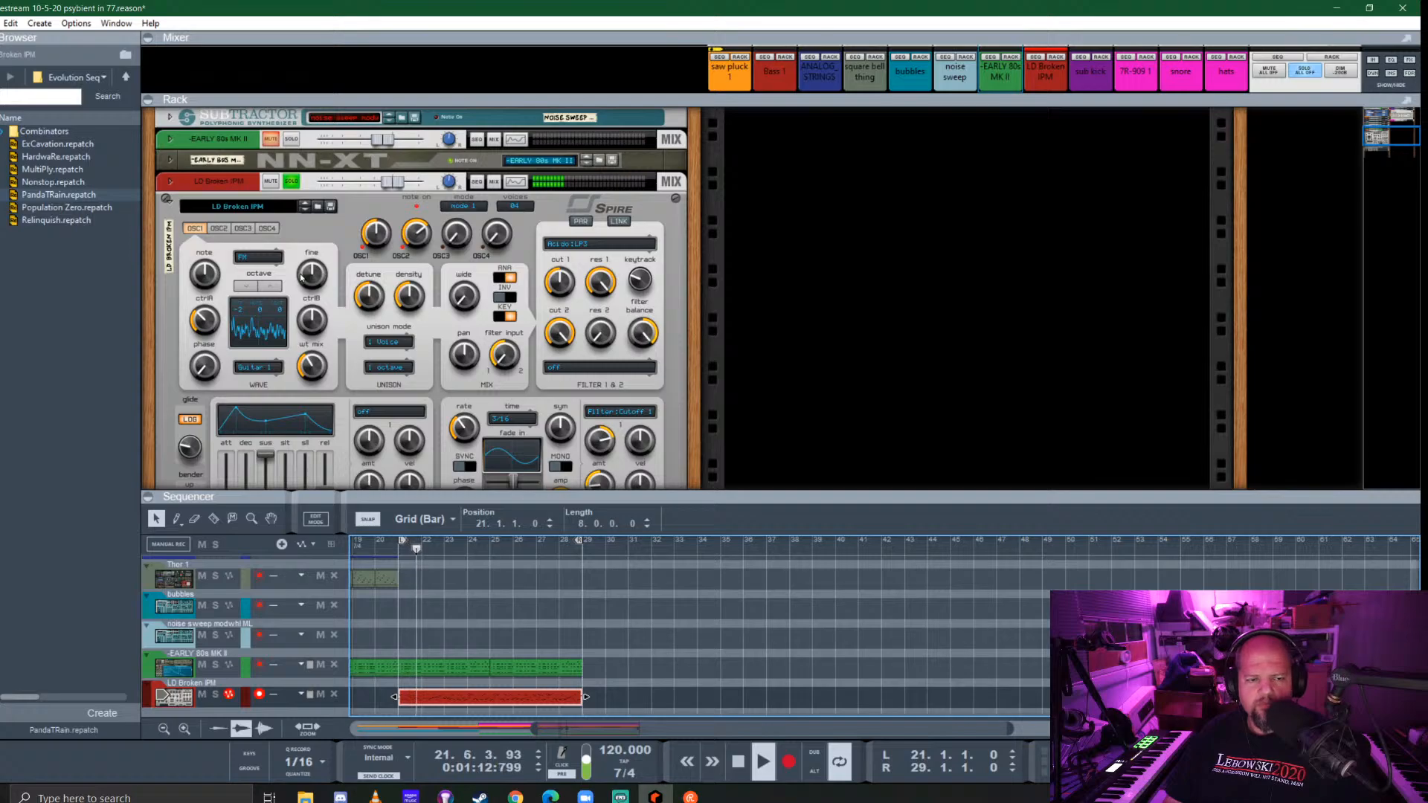
{"action": "scroll", "coordinate": [301, 277], "scroll_direction": "down", "scroll_amount": 2}
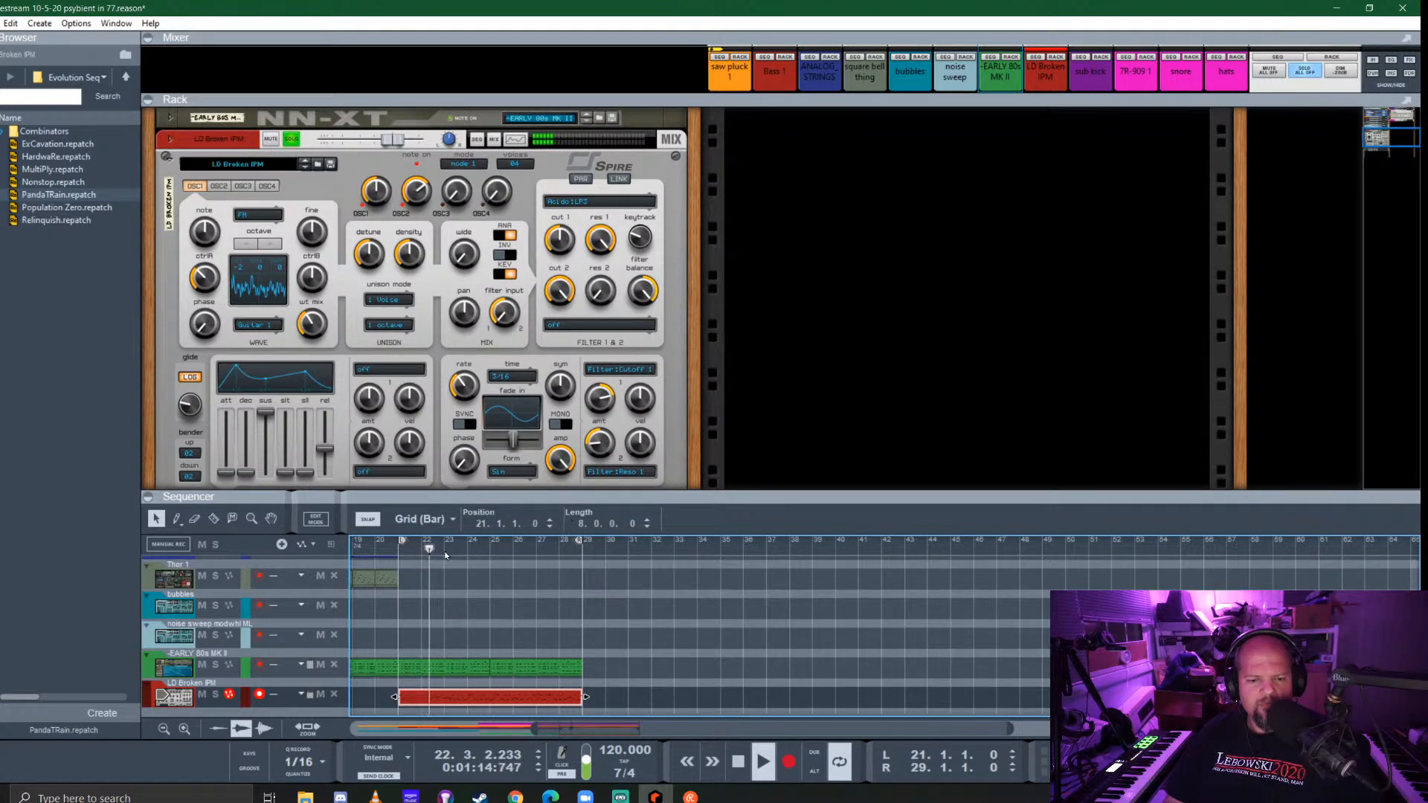
{"action": "left_click_drag", "start_coordinate": [534, 495], "coordinate": [568, 275]}
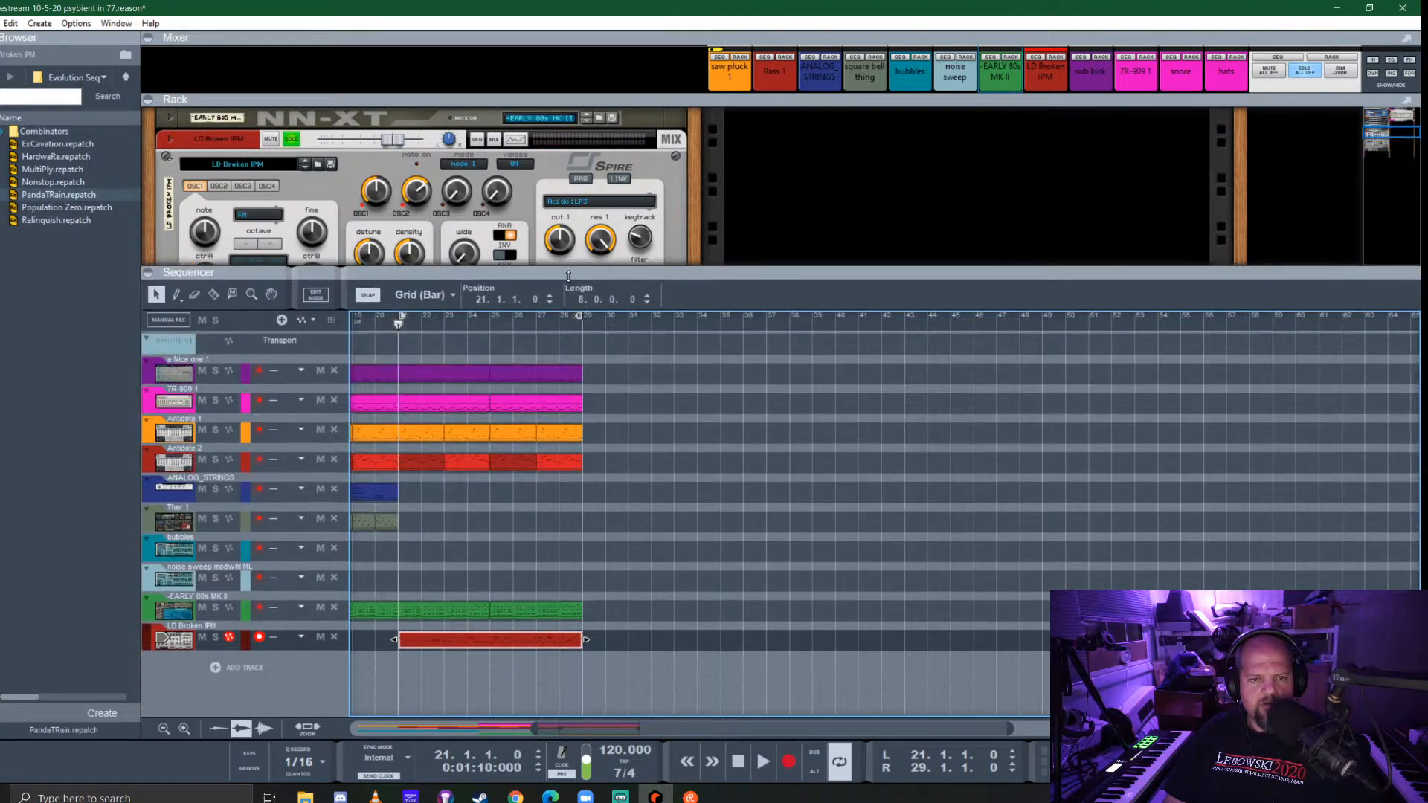
{"action": "right_click", "coordinate": [482, 635]}
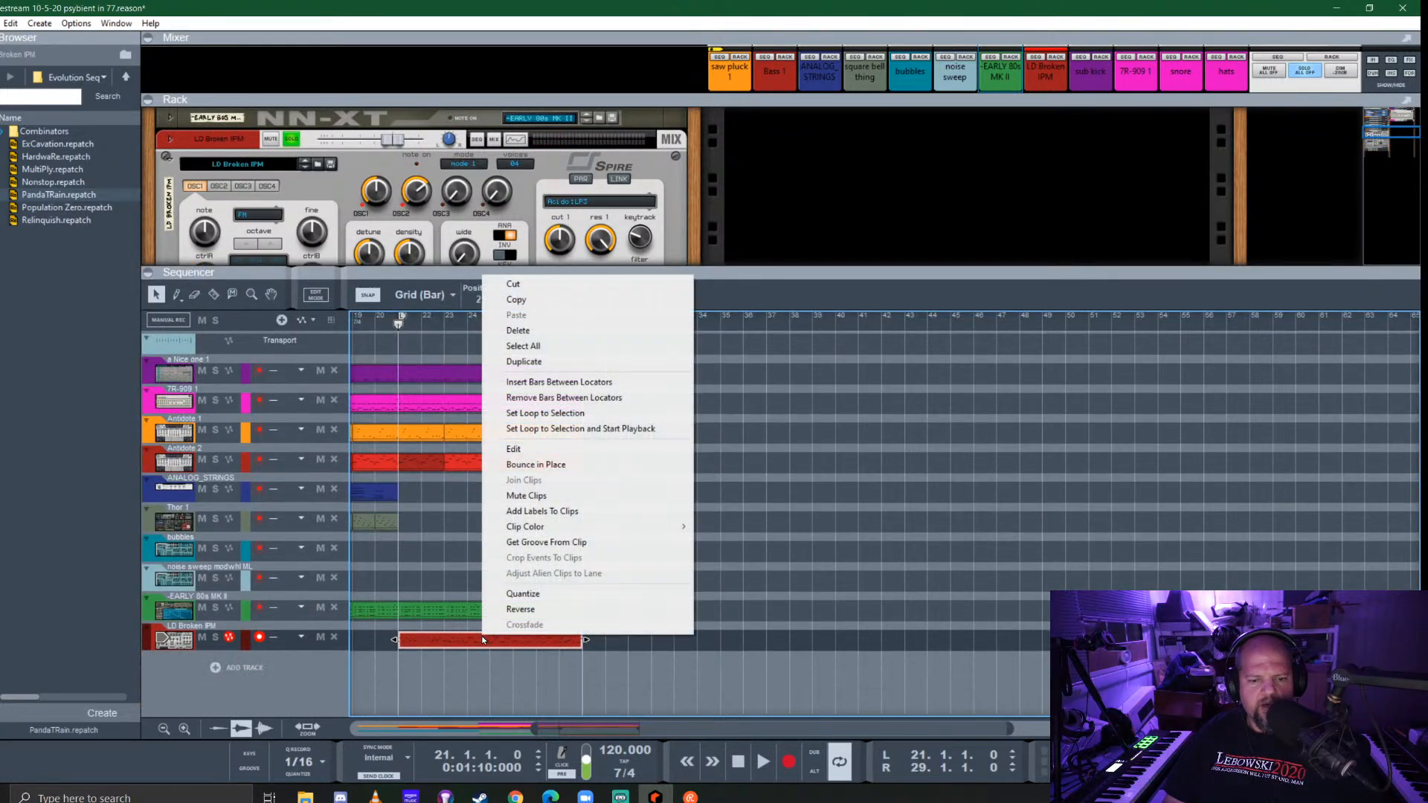
{"action": "left_click", "coordinate": [570, 475]}
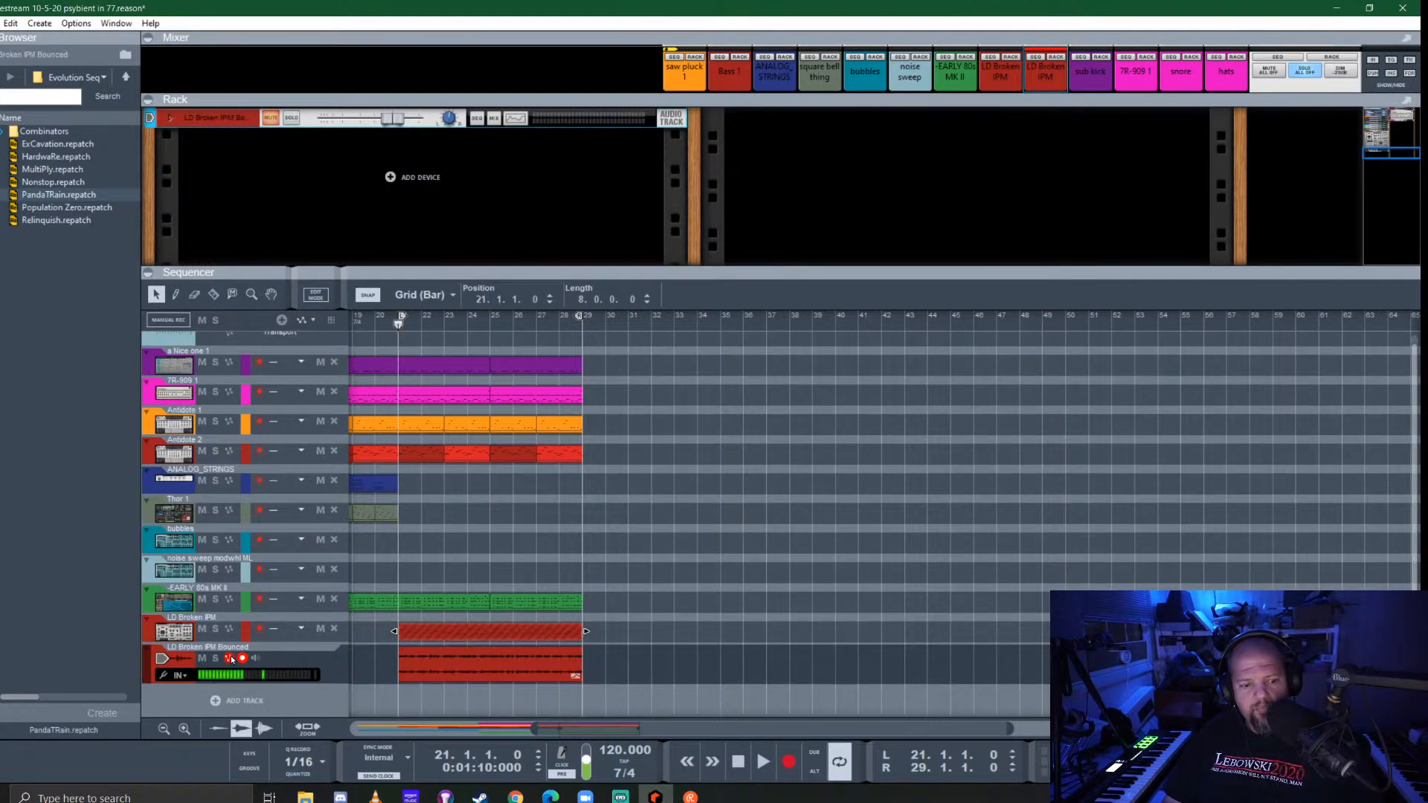
Delete the original LD Broken IPM instrument track and select the bounced audio clip
{"action": "left_click", "coordinate": [186, 631]}
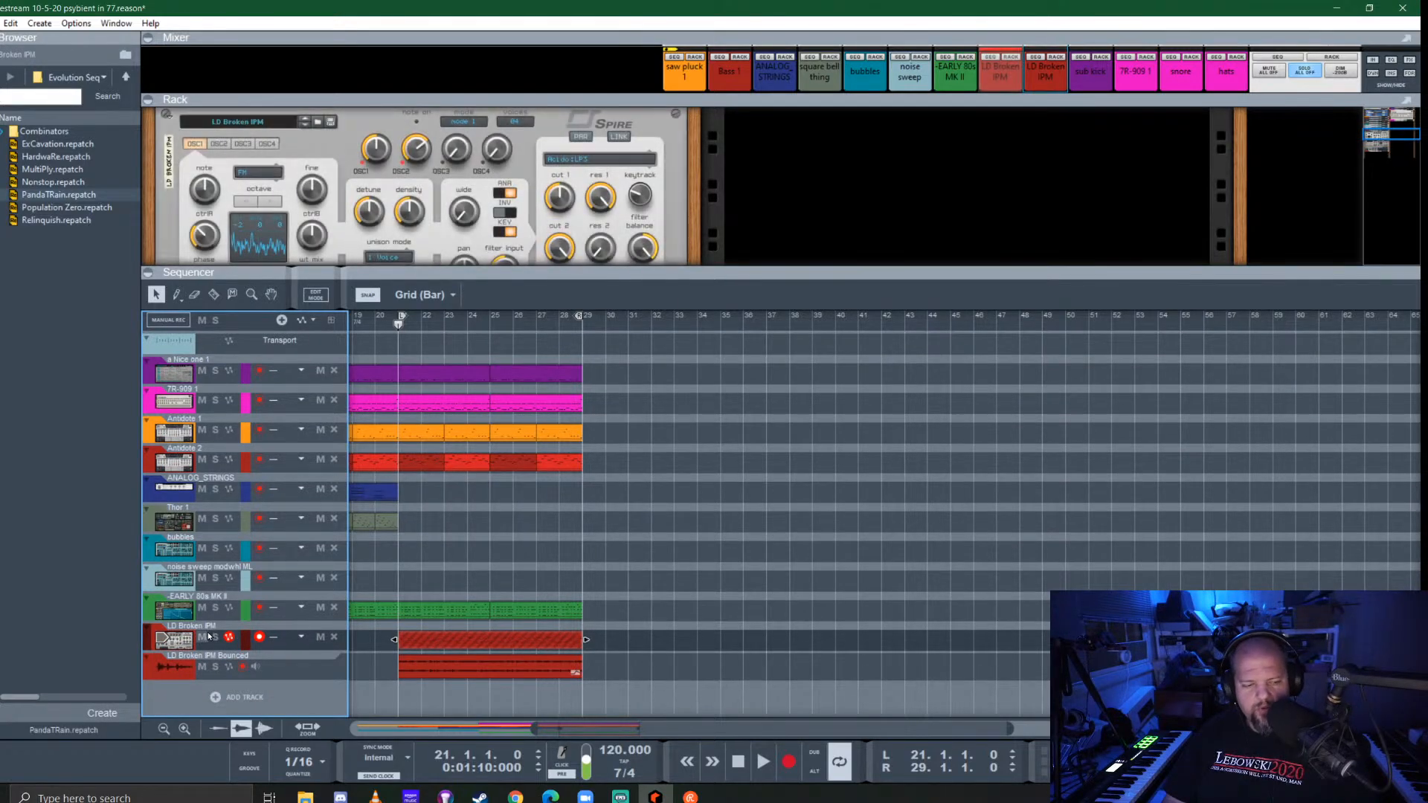
{"action": "key", "text": "Delete"}
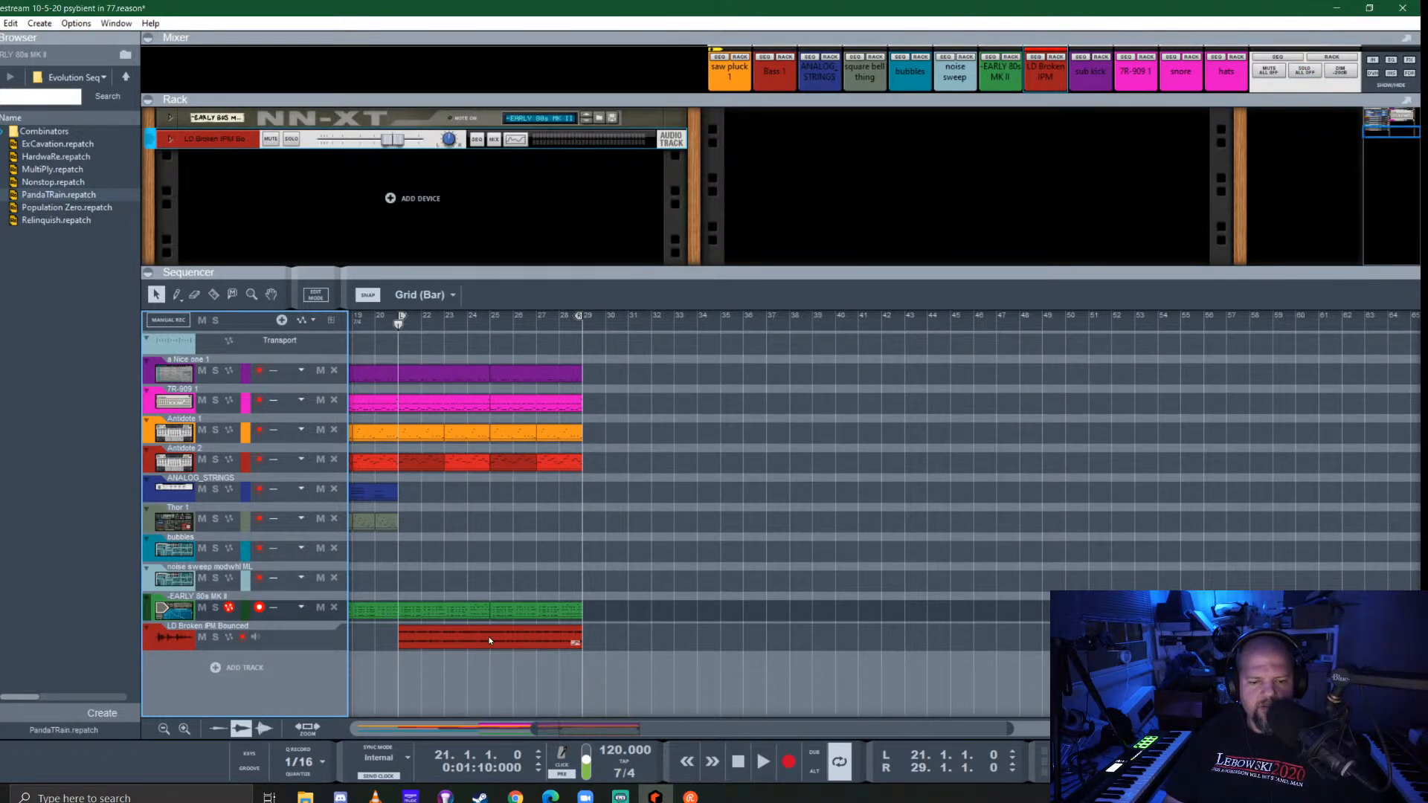
{"action": "left_click", "coordinate": [488, 638]}
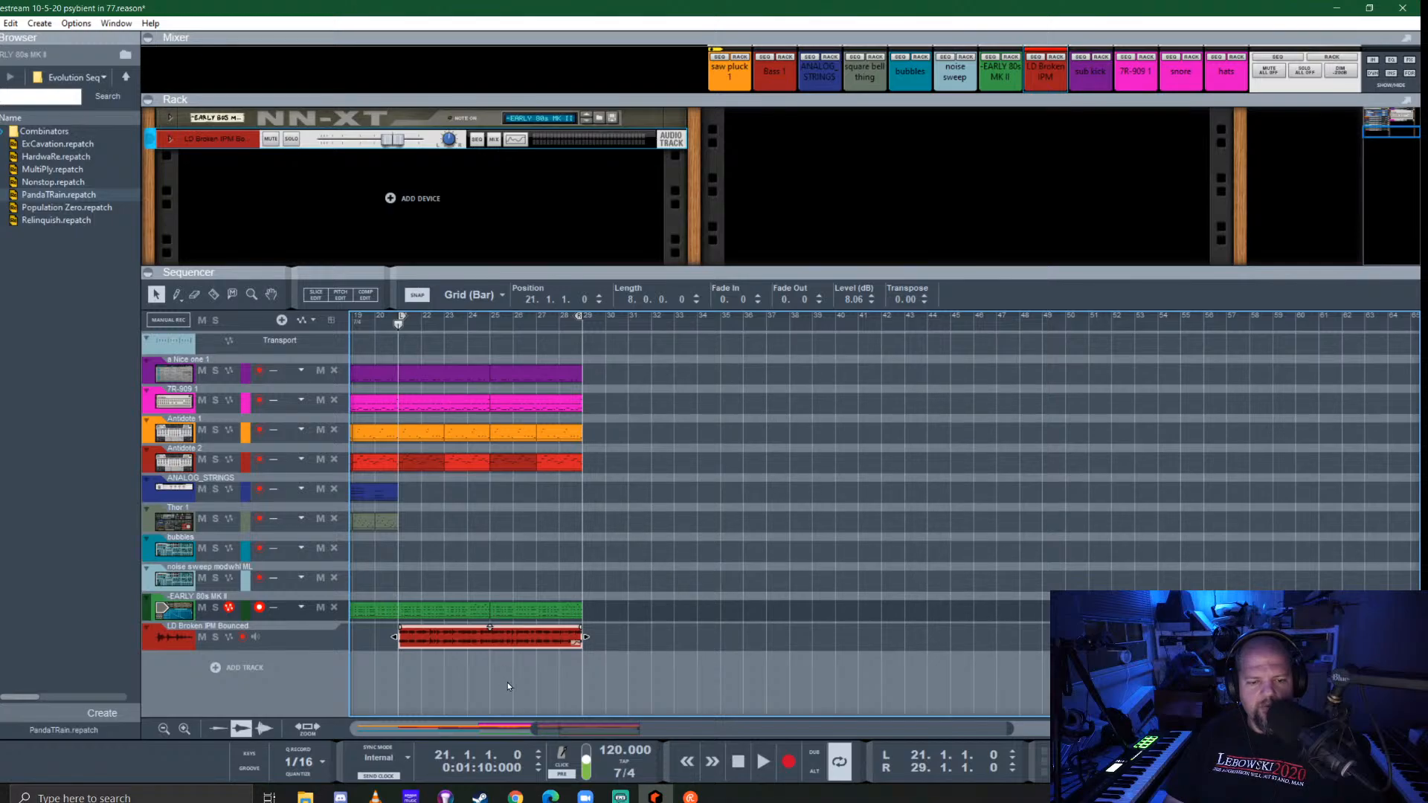
Enlarge the rack area and set the color of the LD Broken IPM Bounced track to Turquoise
{"action": "left_click_drag", "start_coordinate": [536, 272], "coordinate": [536, 343]}
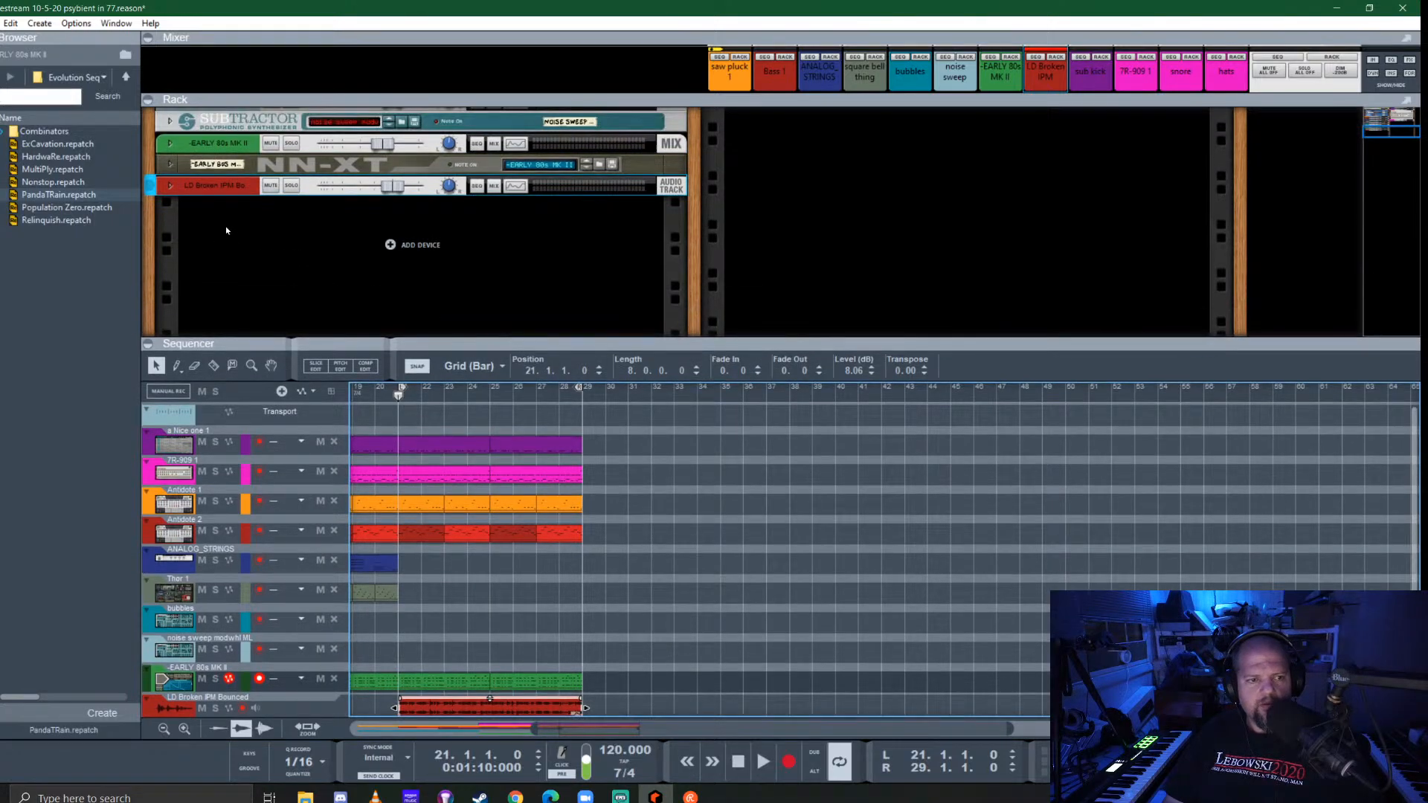
{"action": "left_click", "coordinate": [167, 188]}
{"action": "right_click", "coordinate": [244, 188]}
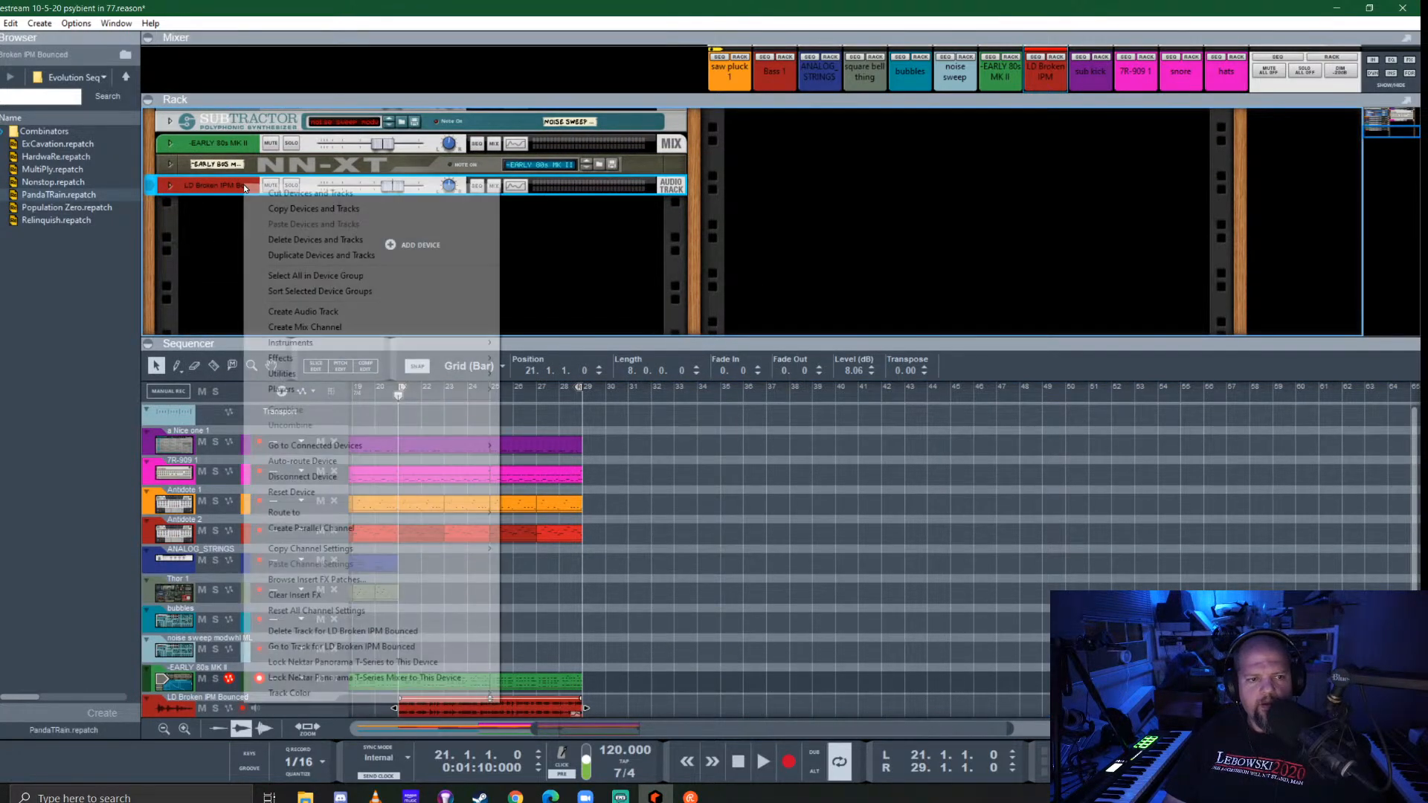
{"action": "mouse_move", "coordinate": [362, 699]}
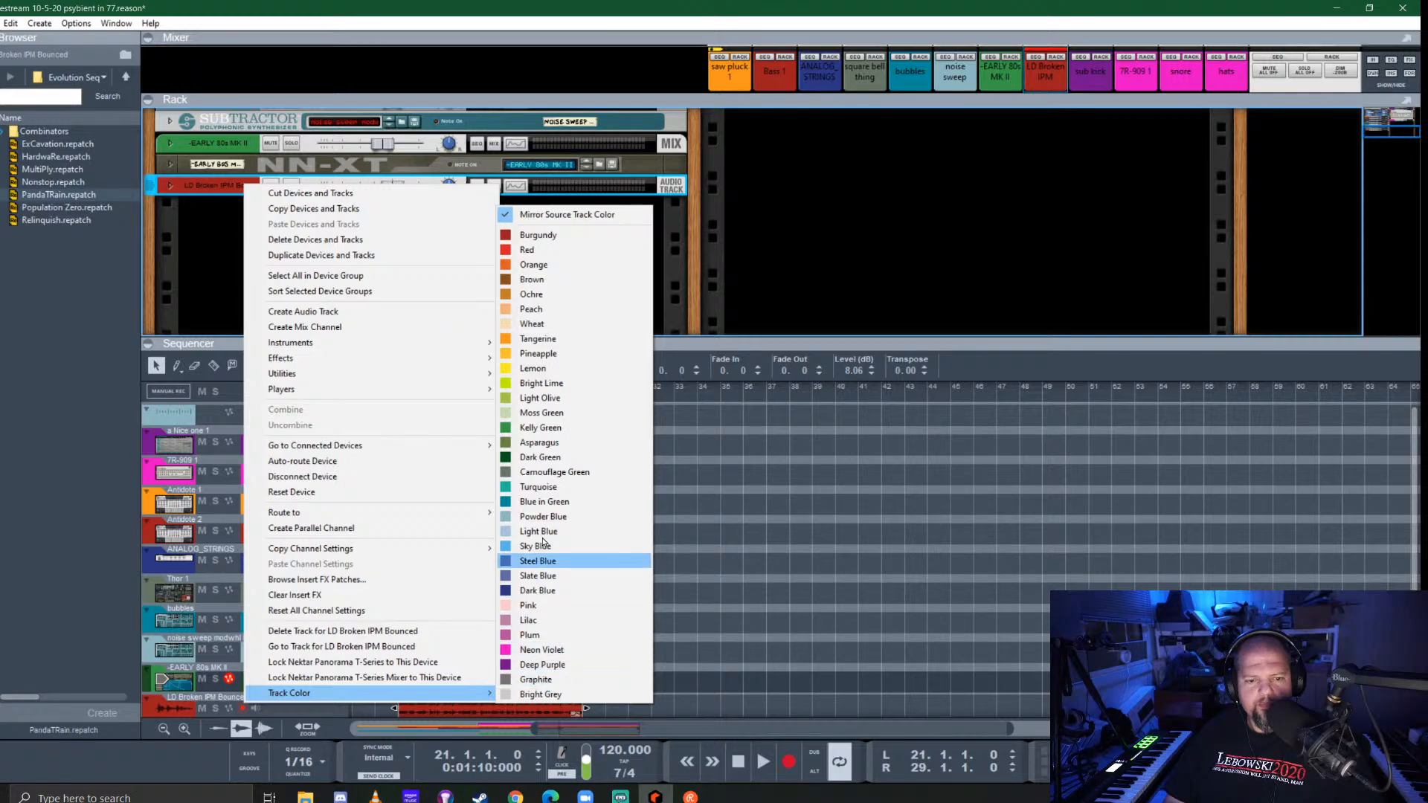
{"action": "left_click", "coordinate": [552, 486]}
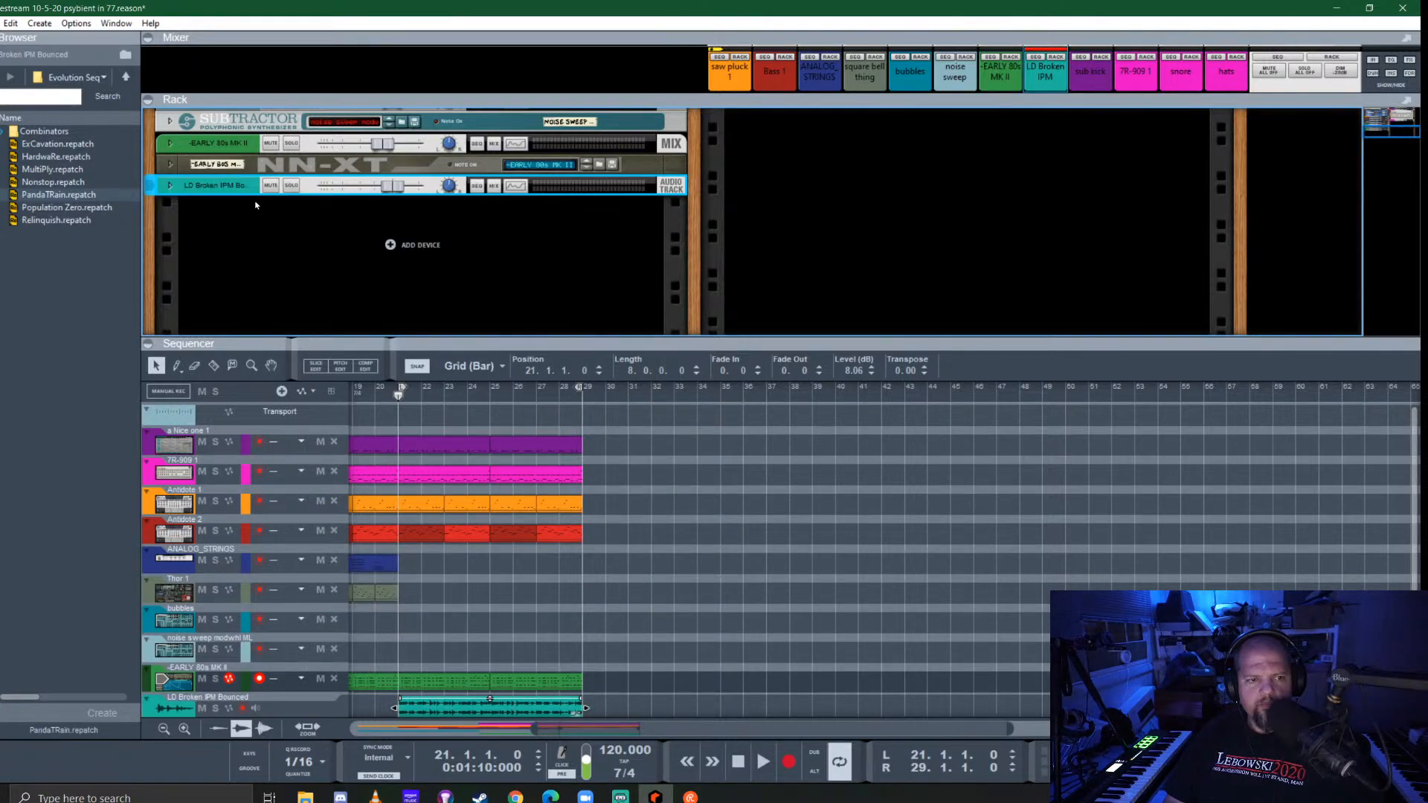
Play the arrangement from bar 21 and solo the bounced lead track
{"action": "left_click", "coordinate": [389, 424]}
{"action": "key", "text": "space"}
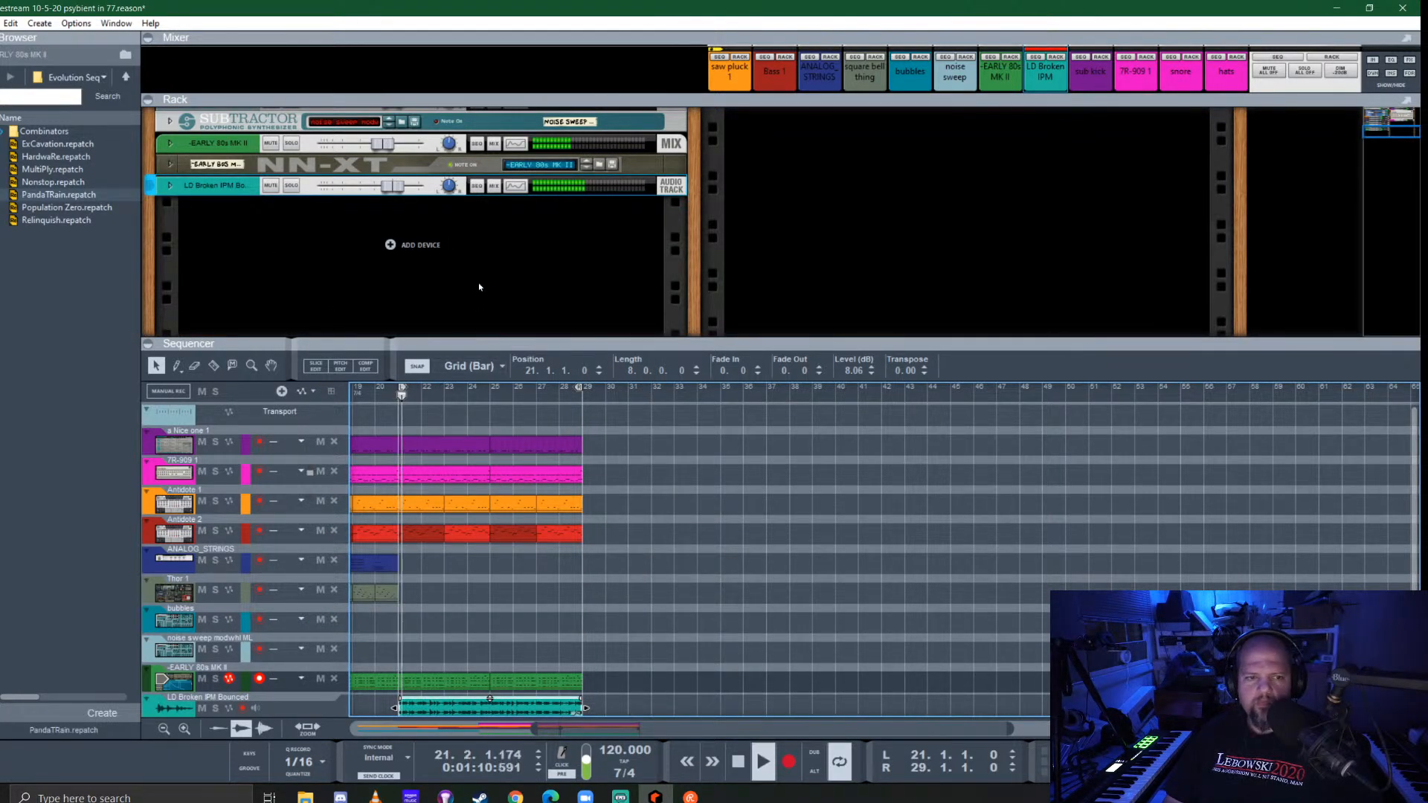
{"action": "left_click", "coordinate": [291, 185]}
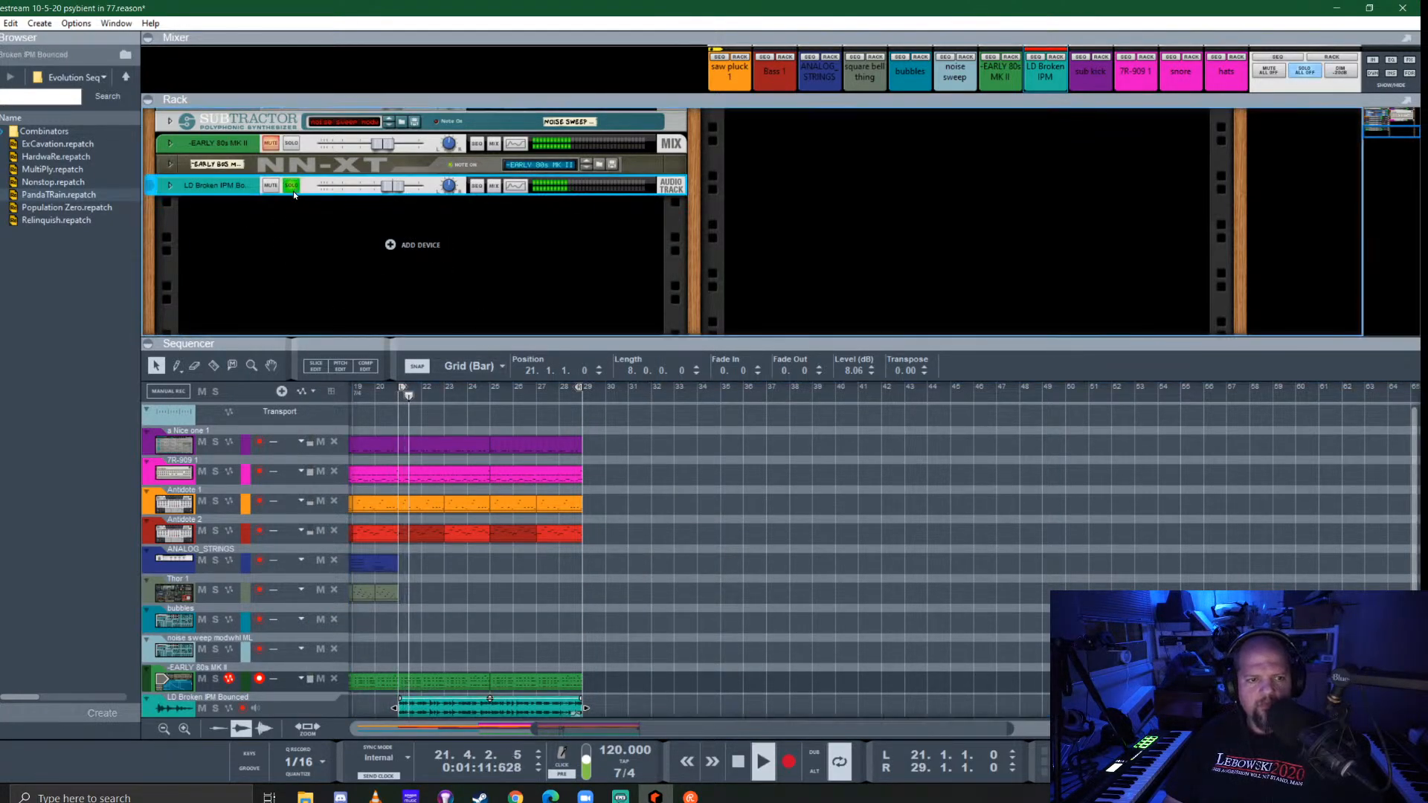
Unfold the bounced lead's audio track device, add PanCake2-64bit as its insert effect, and open the plugin window
{"action": "left_click", "coordinate": [172, 186]}
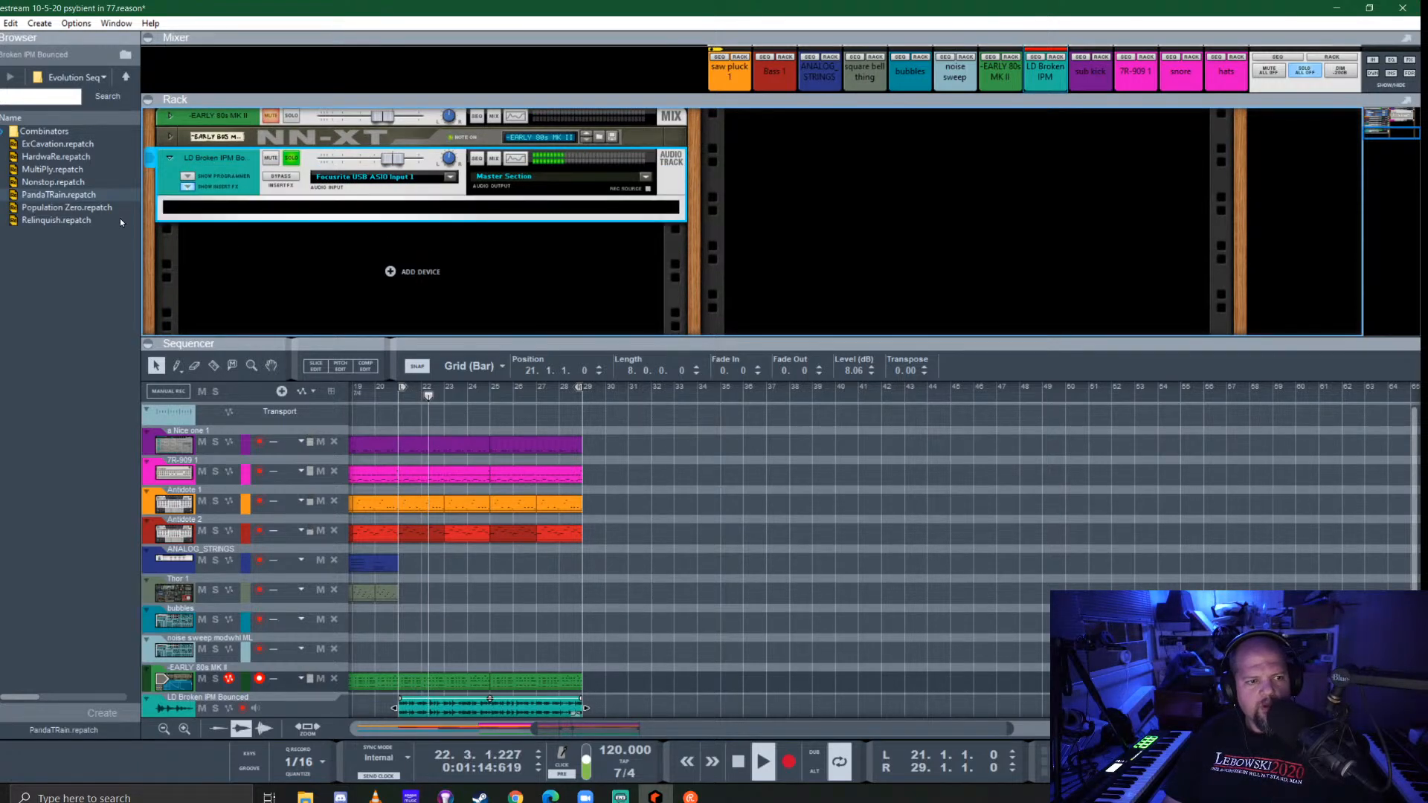
{"action": "left_click", "coordinate": [1, 119]}
{"action": "scroll", "coordinate": [71, 395], "scroll_direction": "down", "scroll_amount": 6}
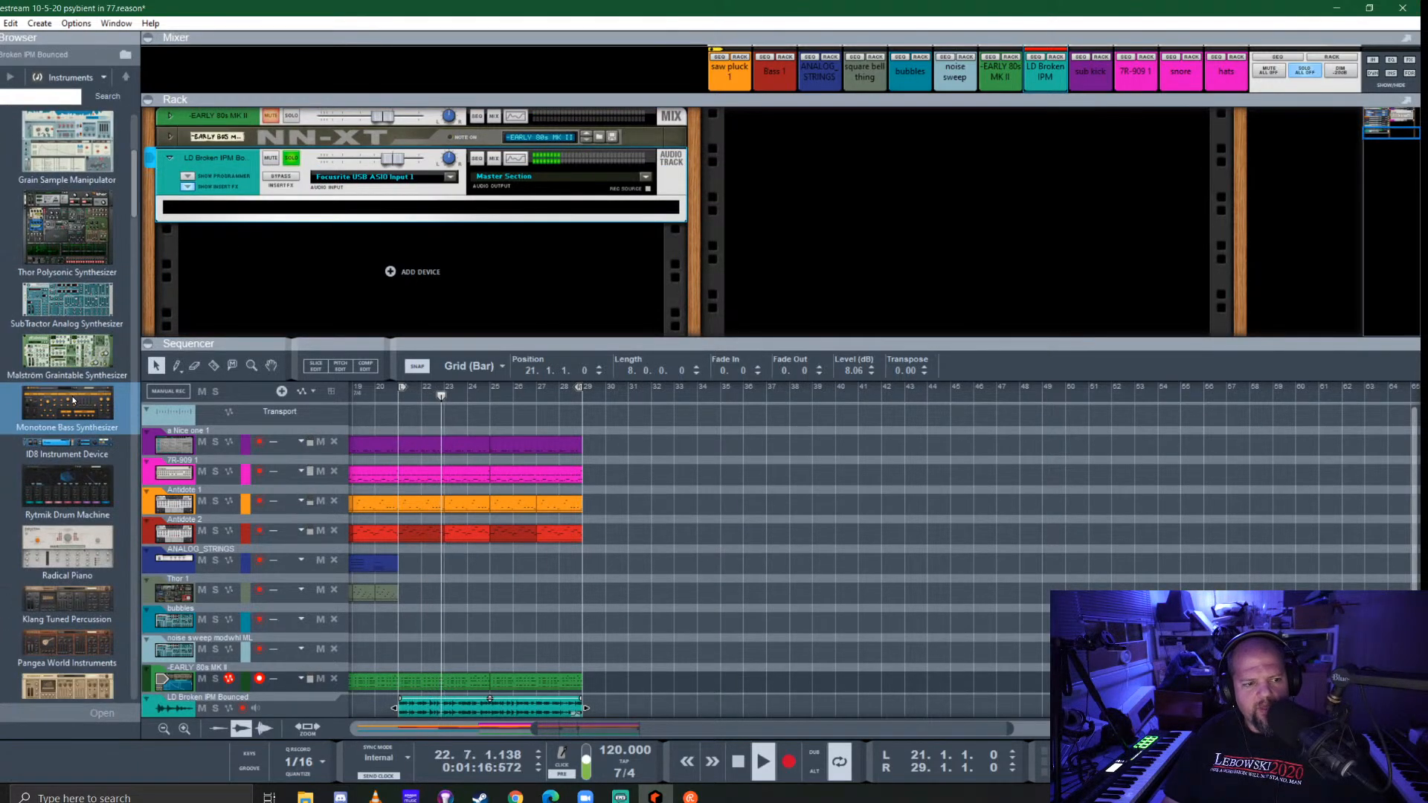
{"action": "scroll", "coordinate": [66, 378], "scroll_direction": "down", "scroll_amount": 5}
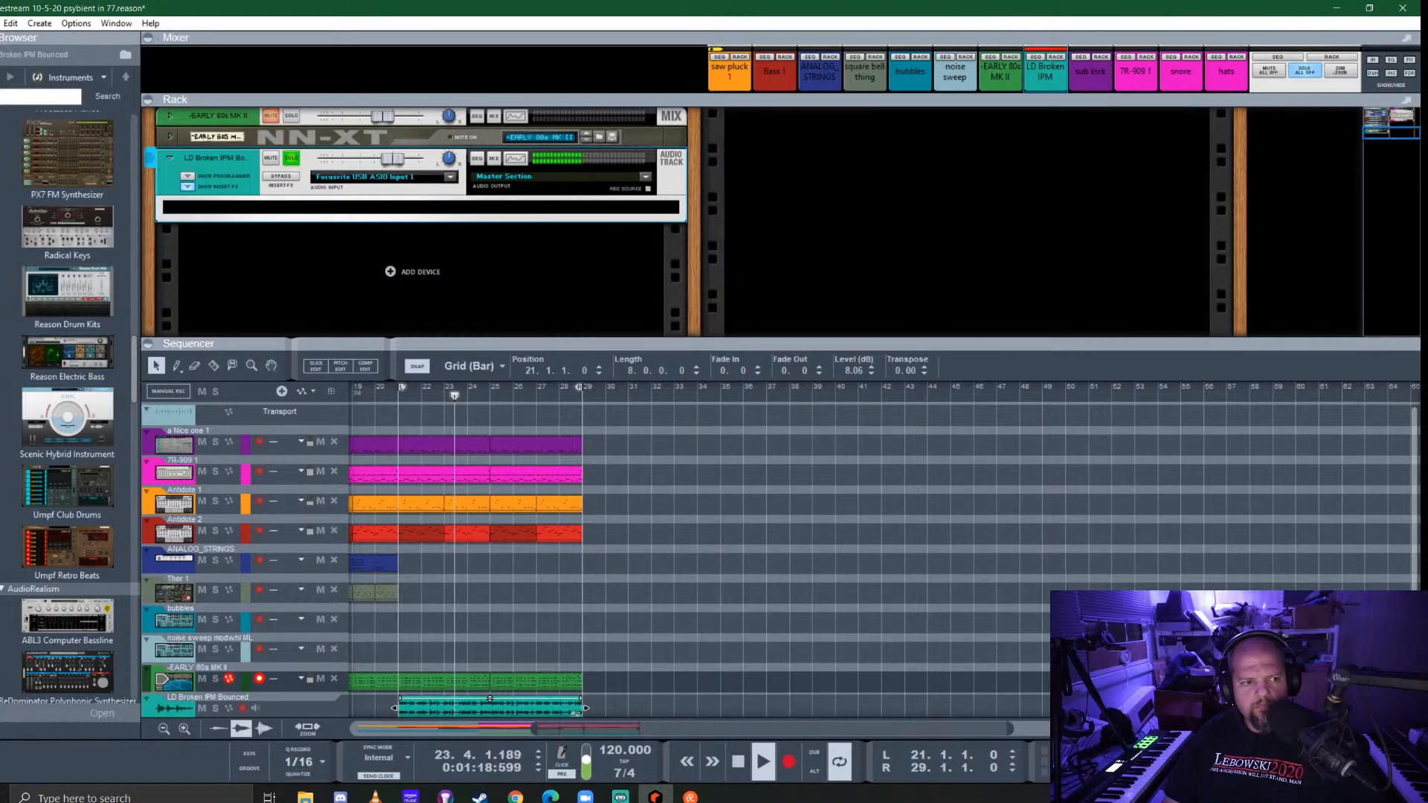
{"action": "scroll", "coordinate": [60, 365], "scroll_direction": "down", "scroll_amount": 6}
{"action": "scroll", "coordinate": [55, 350], "scroll_direction": "down", "scroll_amount": 8}
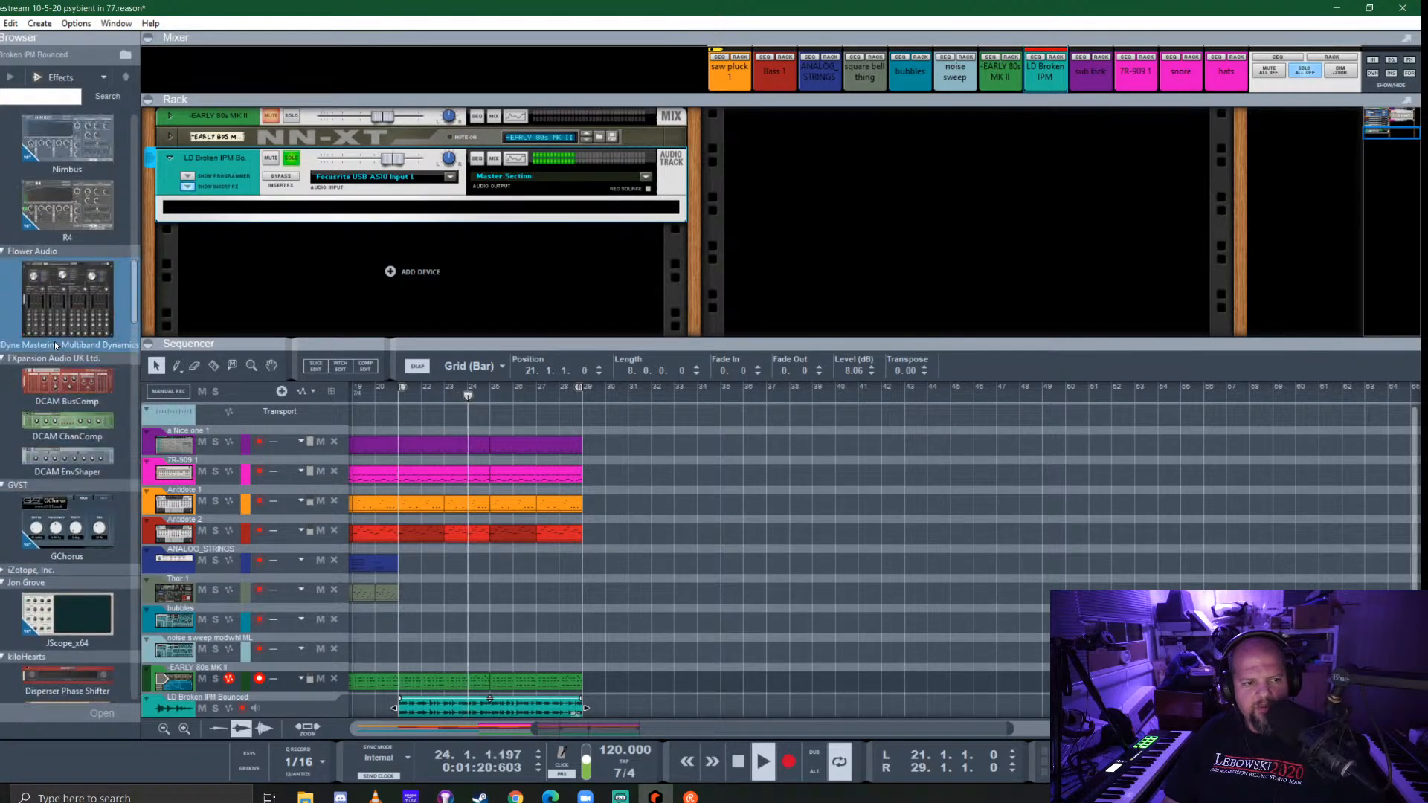
{"action": "left_click_drag", "start_coordinate": [64, 350], "coordinate": [416, 212]}
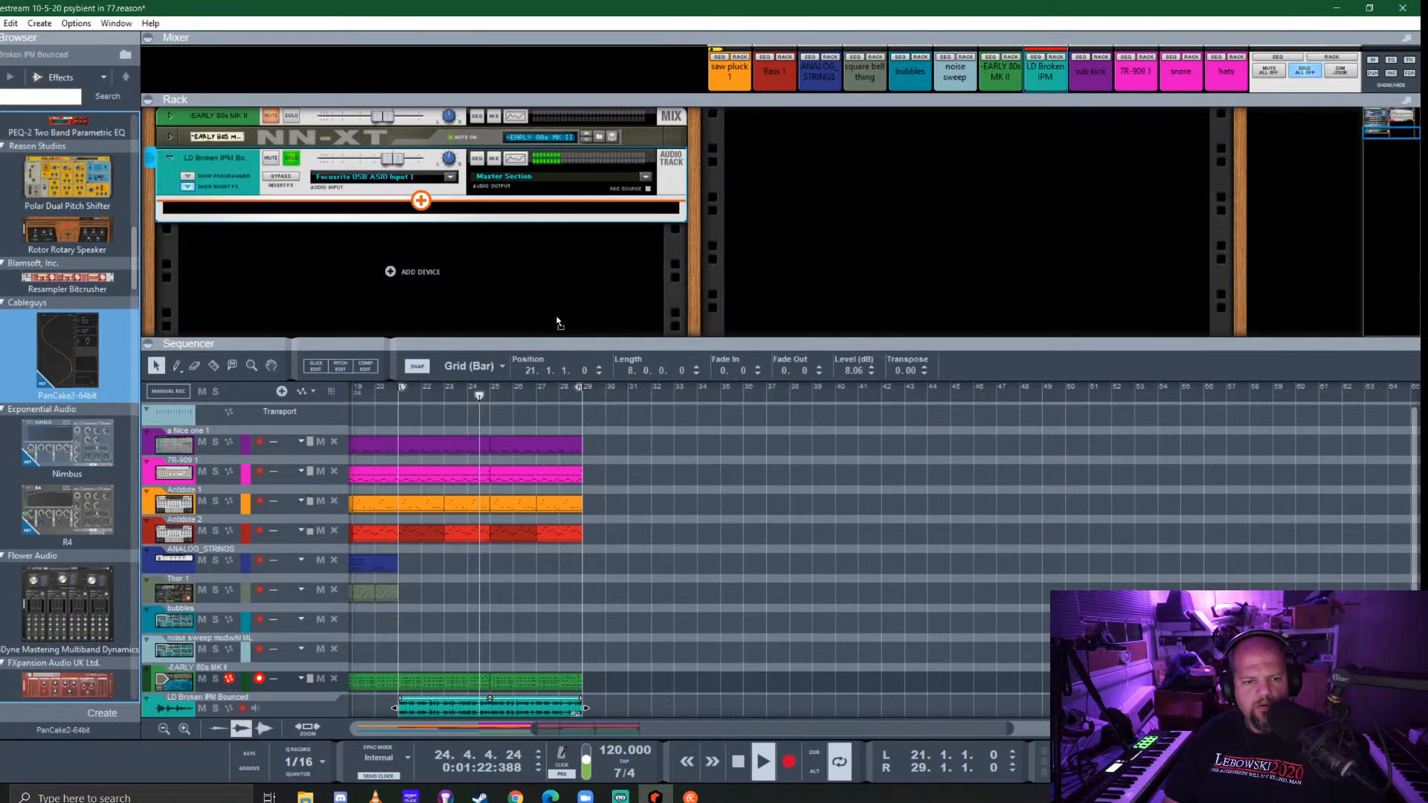
{"action": "left_click", "coordinate": [533, 235]}
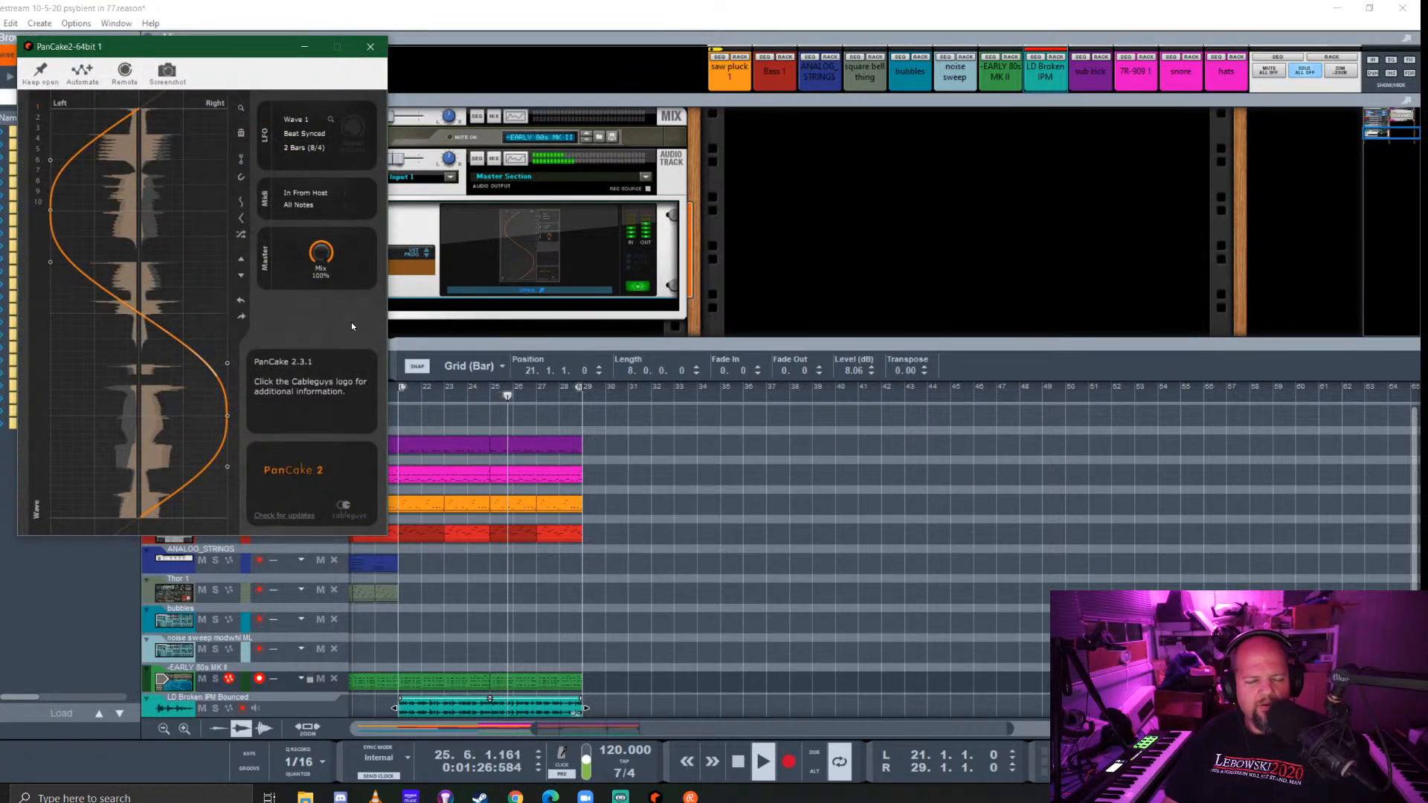
Set PanCake's beat-synced LFO rate to 1/2 and close the plugin window
{"action": "left_click", "coordinate": [299, 148]}
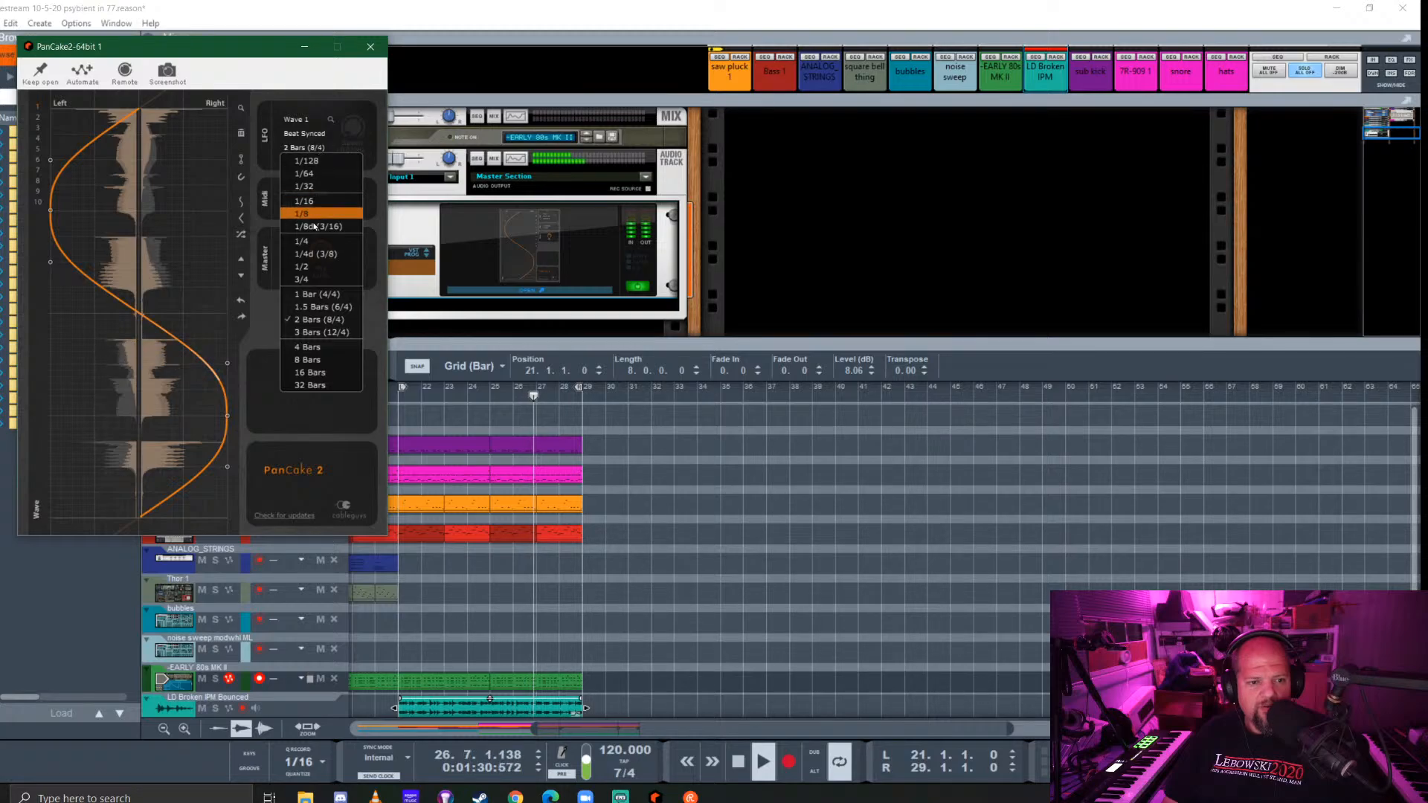
{"action": "left_click", "coordinate": [323, 266]}
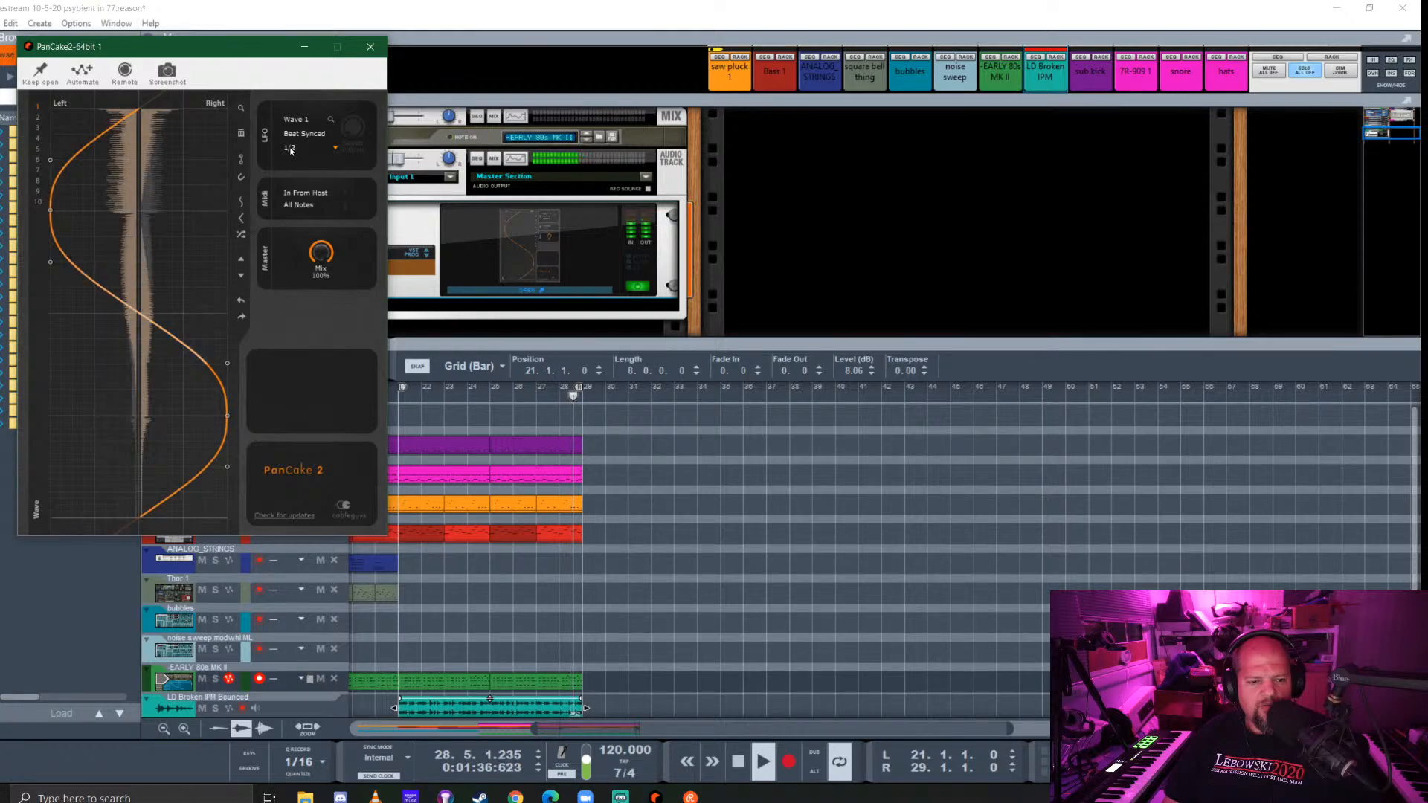
{"action": "left_click", "coordinate": [371, 46]}
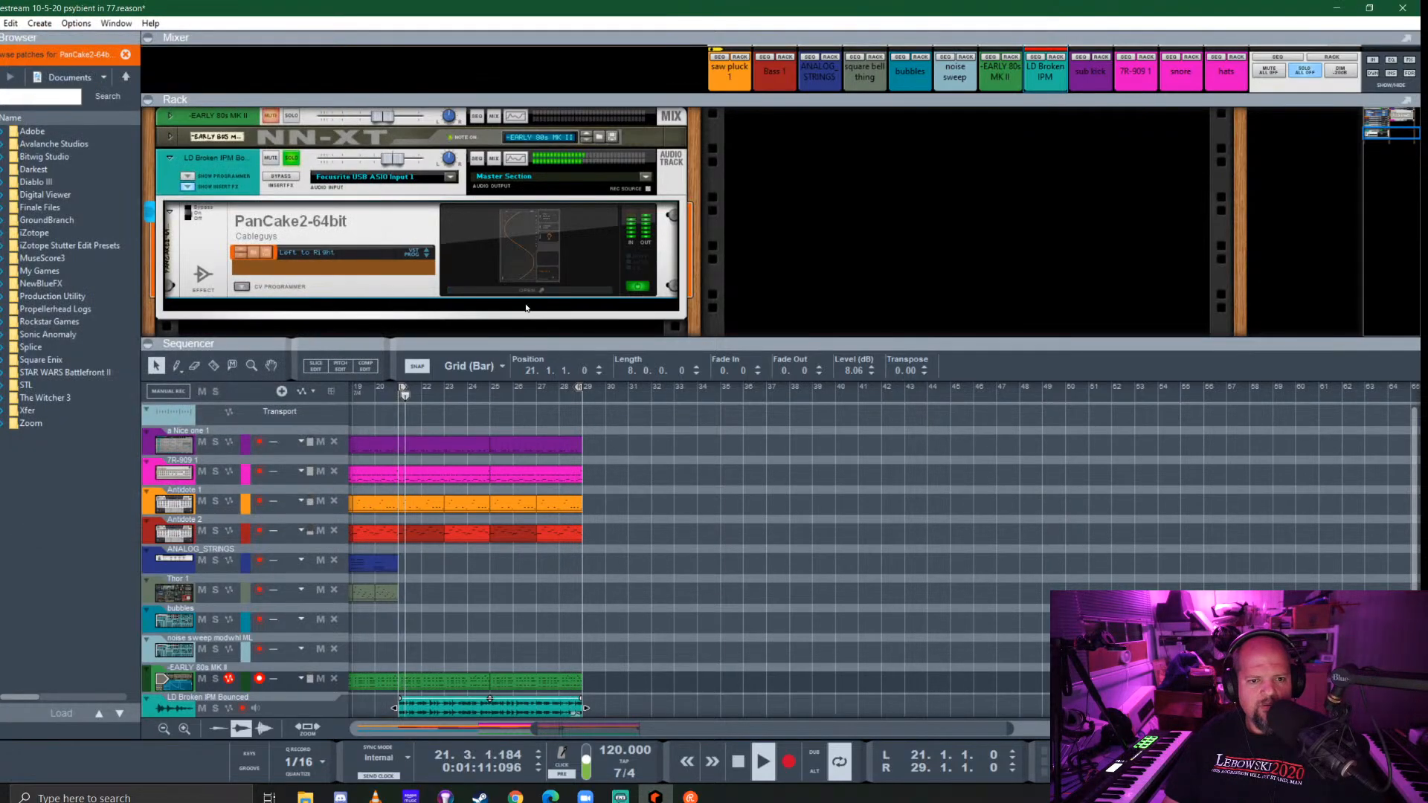
{"action": "left_click", "coordinate": [187, 188]}
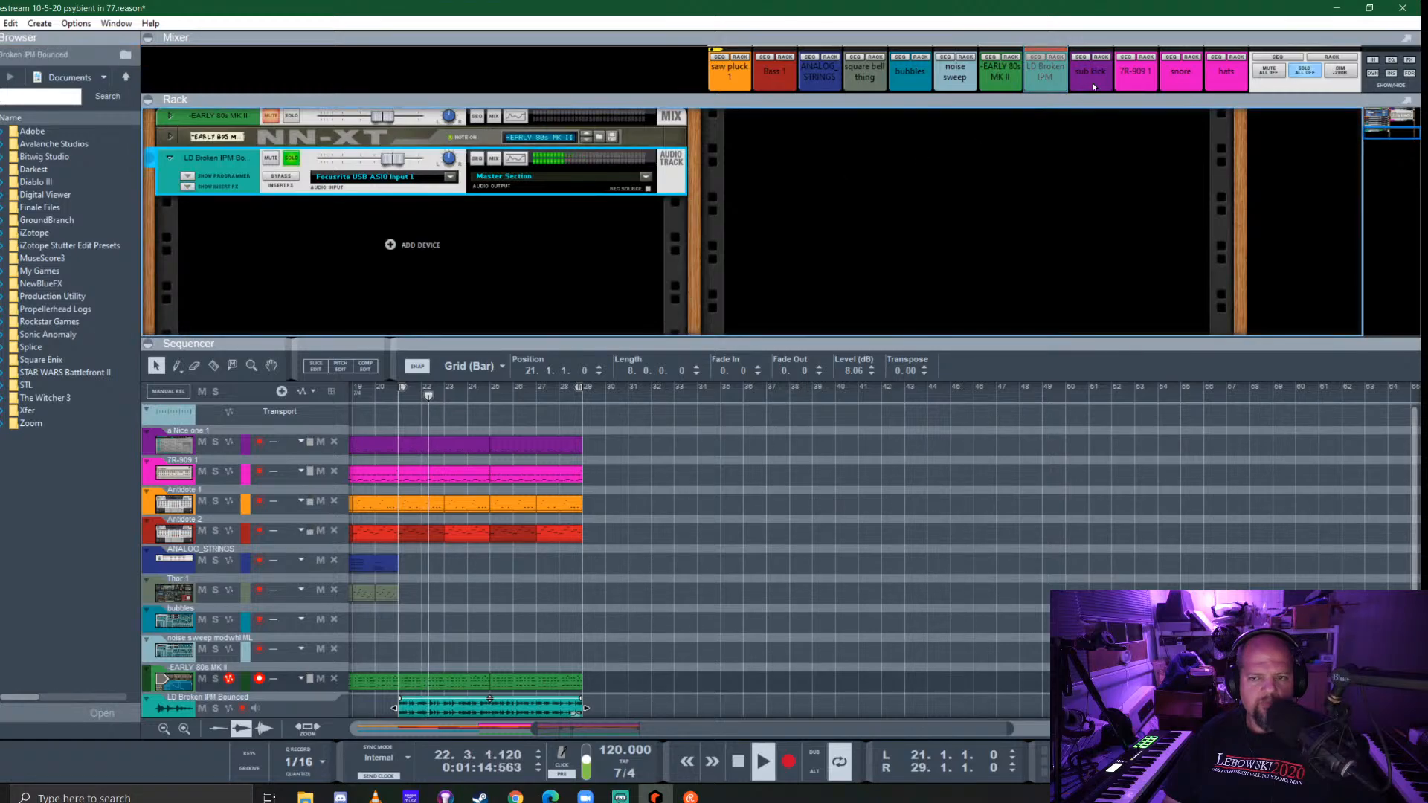
{"action": "left_click_drag", "start_coordinate": [1056, 95], "coordinate": [1006, 92]}
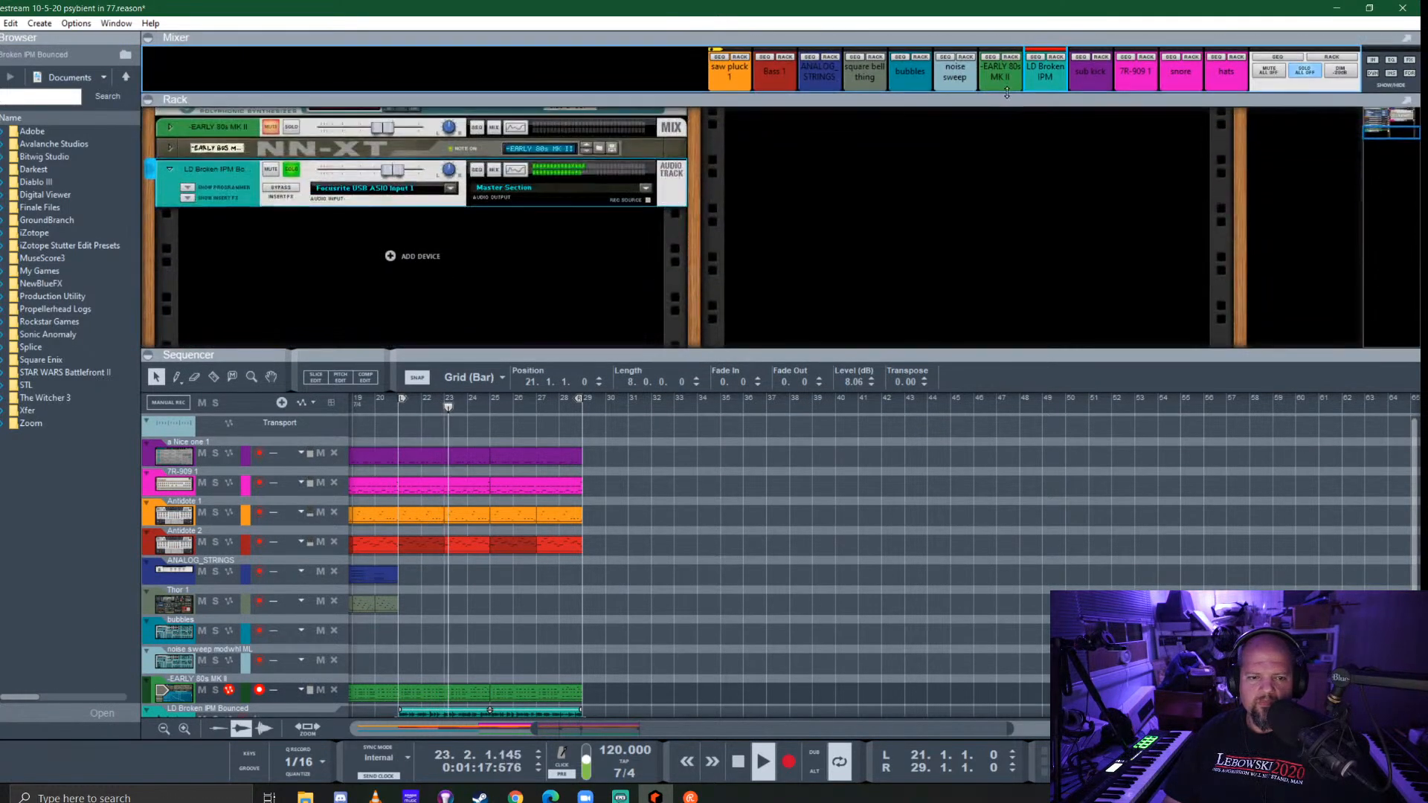
{"action": "left_click", "coordinate": [189, 199]}
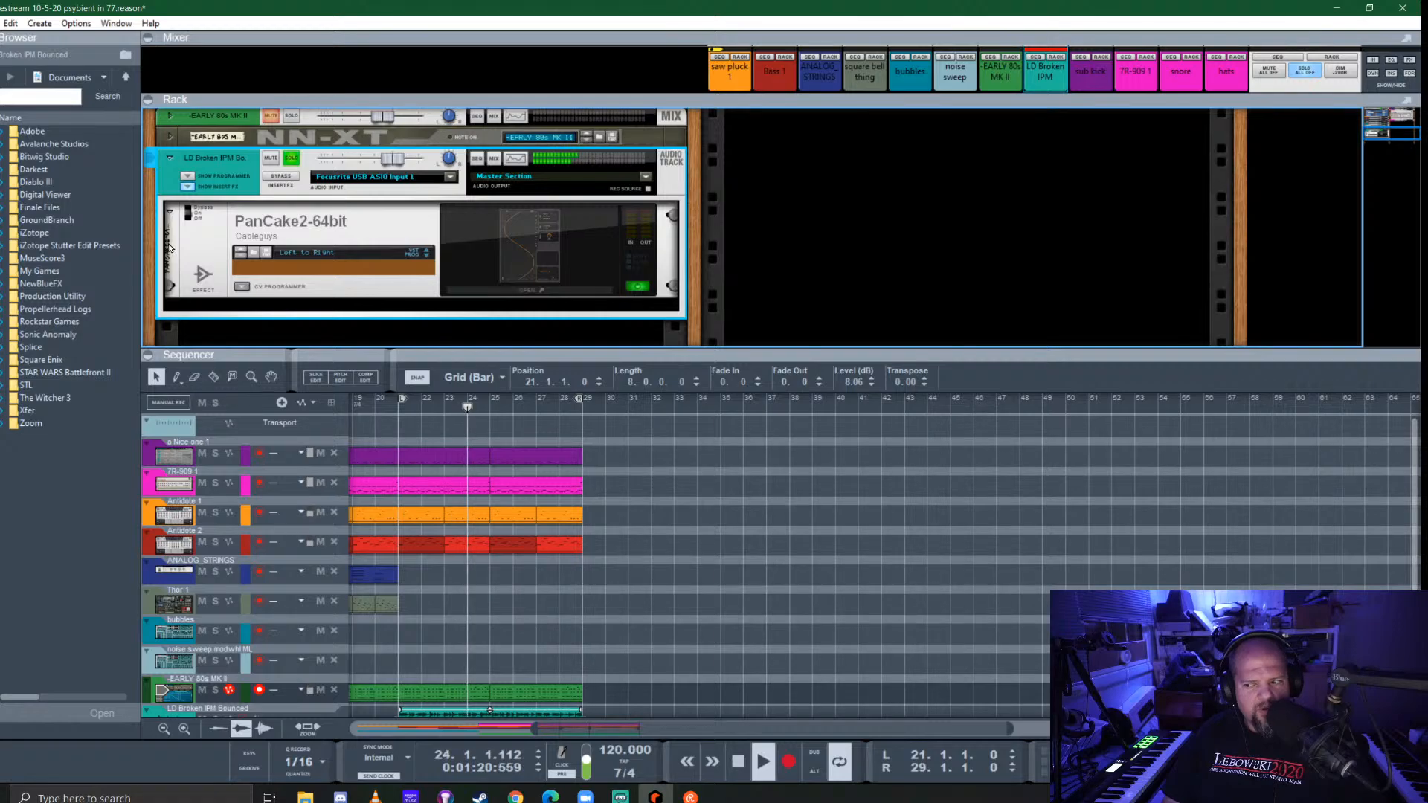
Enable the high-pass and low-pass filters in the bounced lead's Spectrum EQ, setting them to about 342 Hz and 3.16 kHz
{"action": "left_click", "coordinate": [1, 155]}
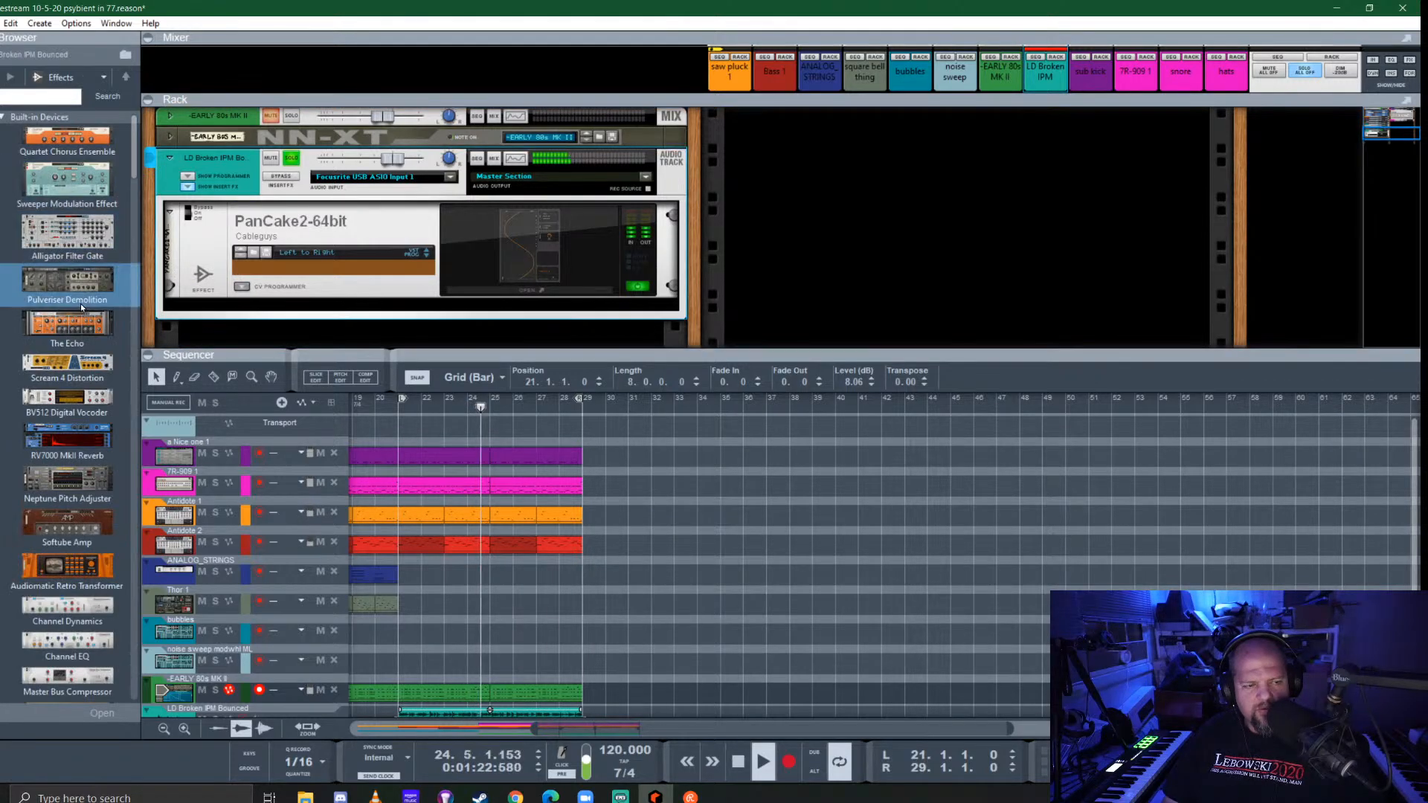
{"action": "left_click", "coordinate": [516, 158]}
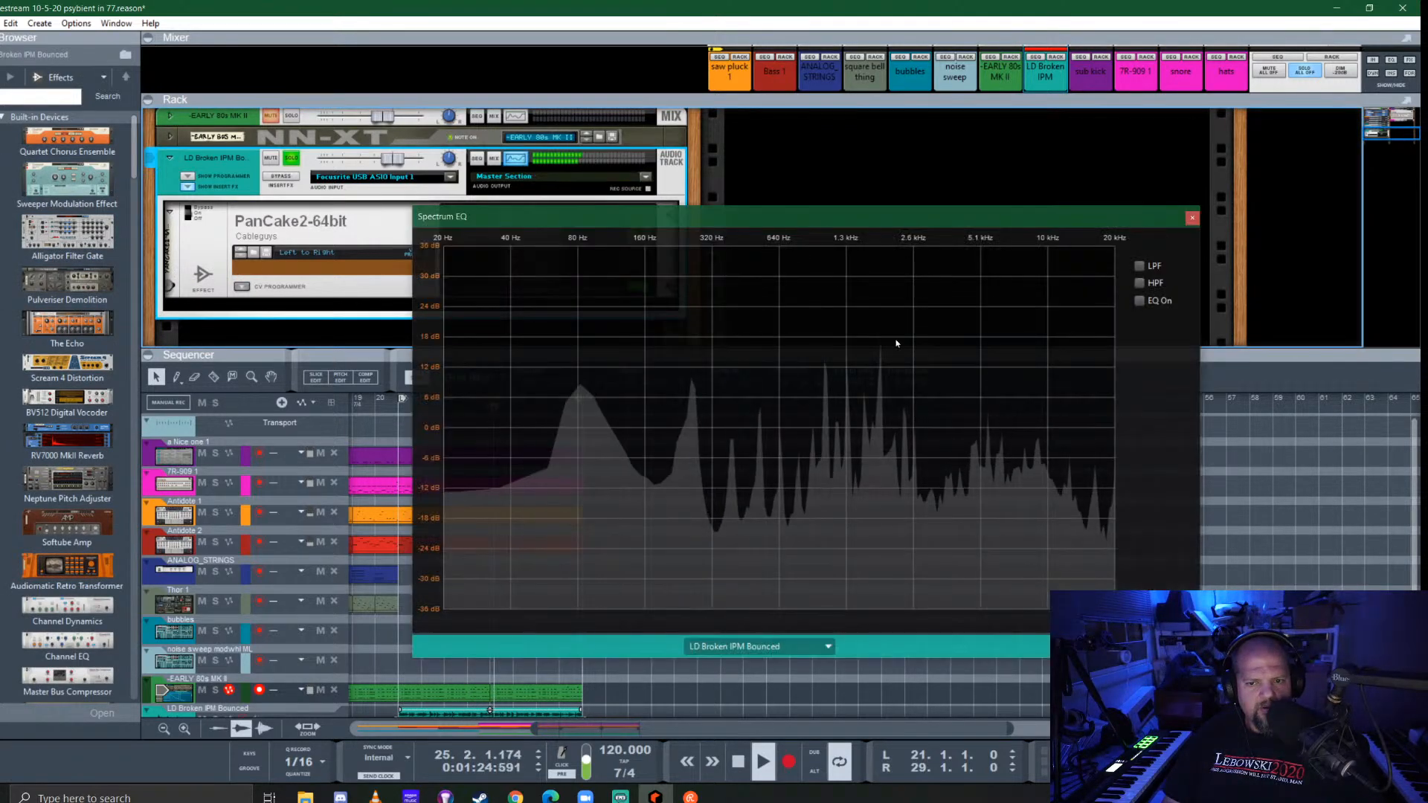
{"action": "left_click", "coordinate": [1143, 282]}
{"action": "left_click", "coordinate": [1143, 266]}
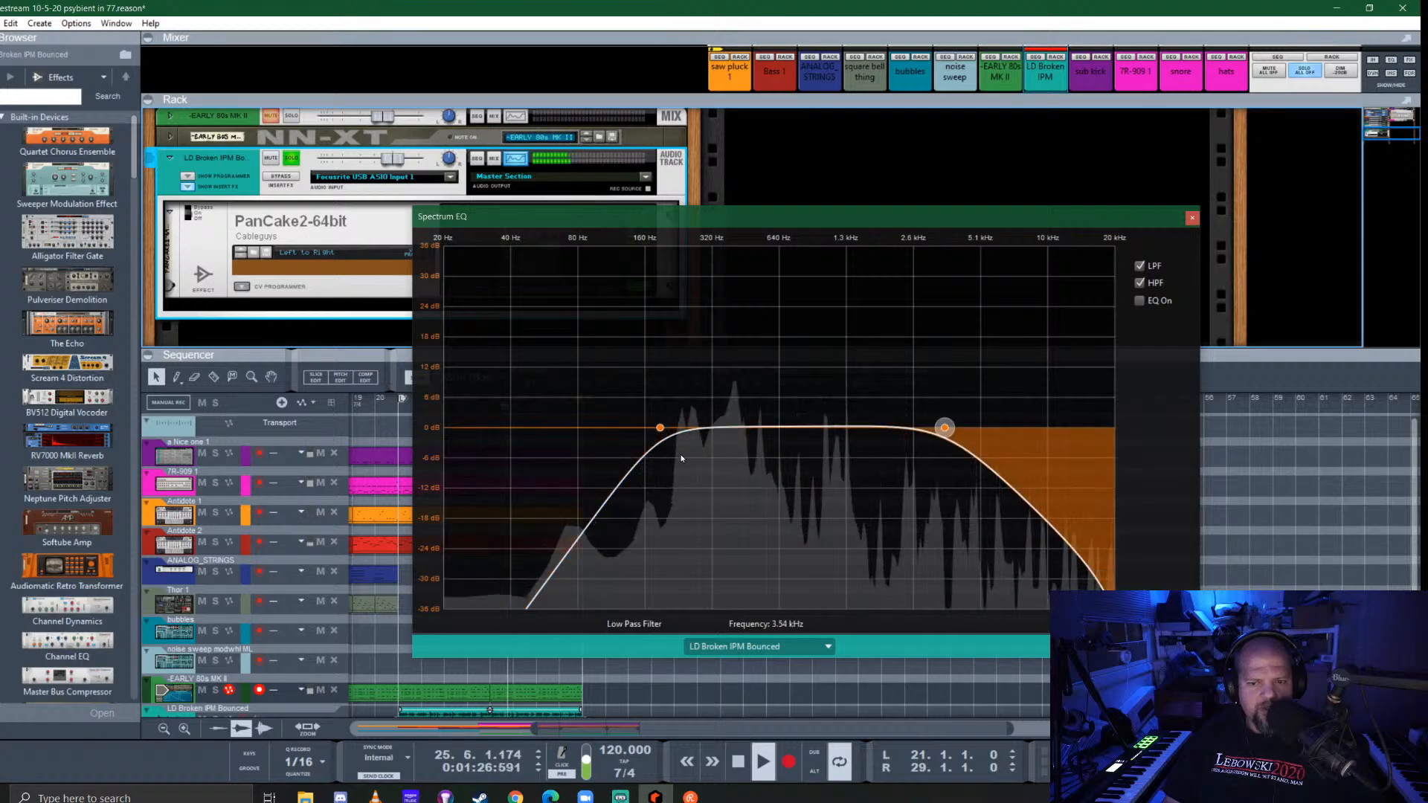
{"action": "left_click_drag", "start_coordinate": [660, 431], "coordinate": [719, 431]}
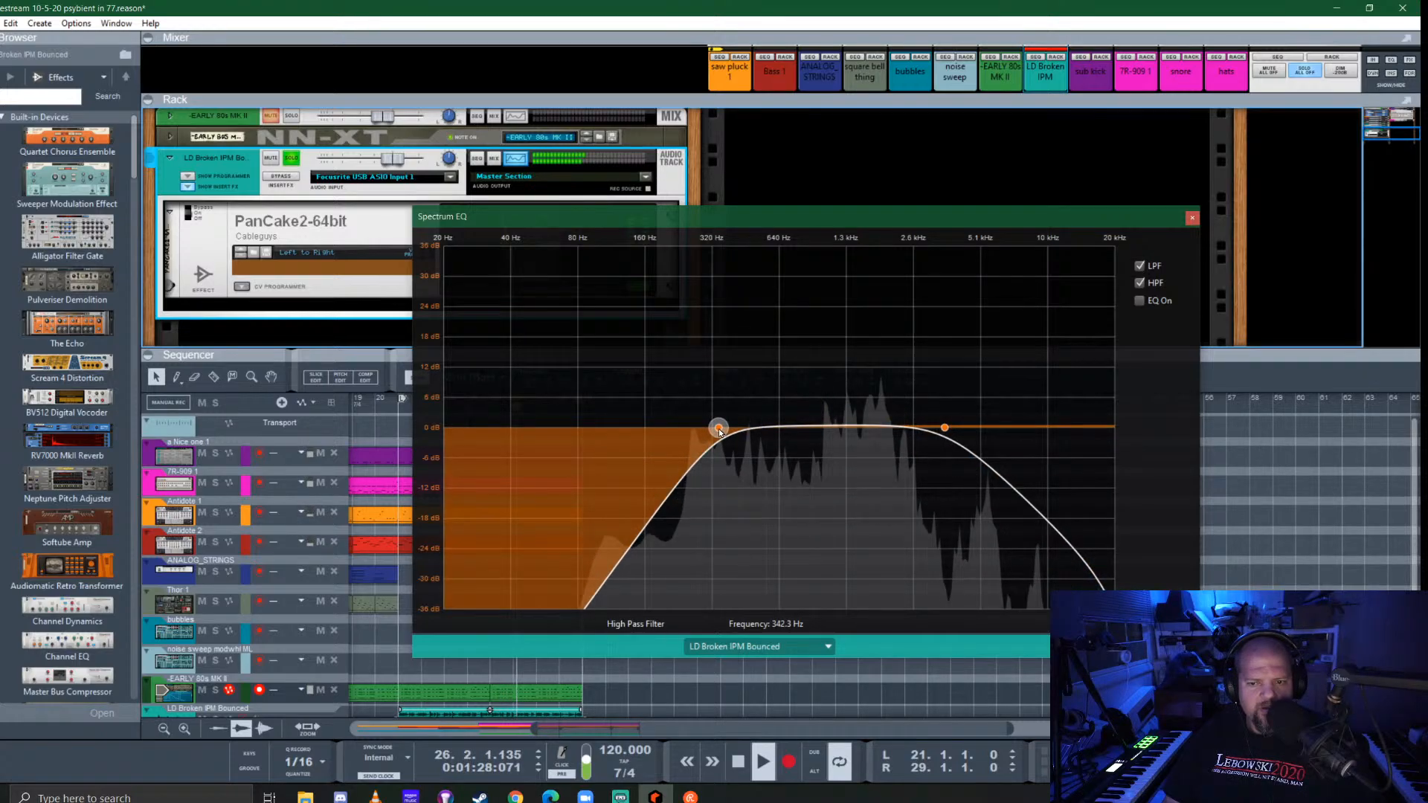
{"action": "left_click", "coordinate": [946, 428]}
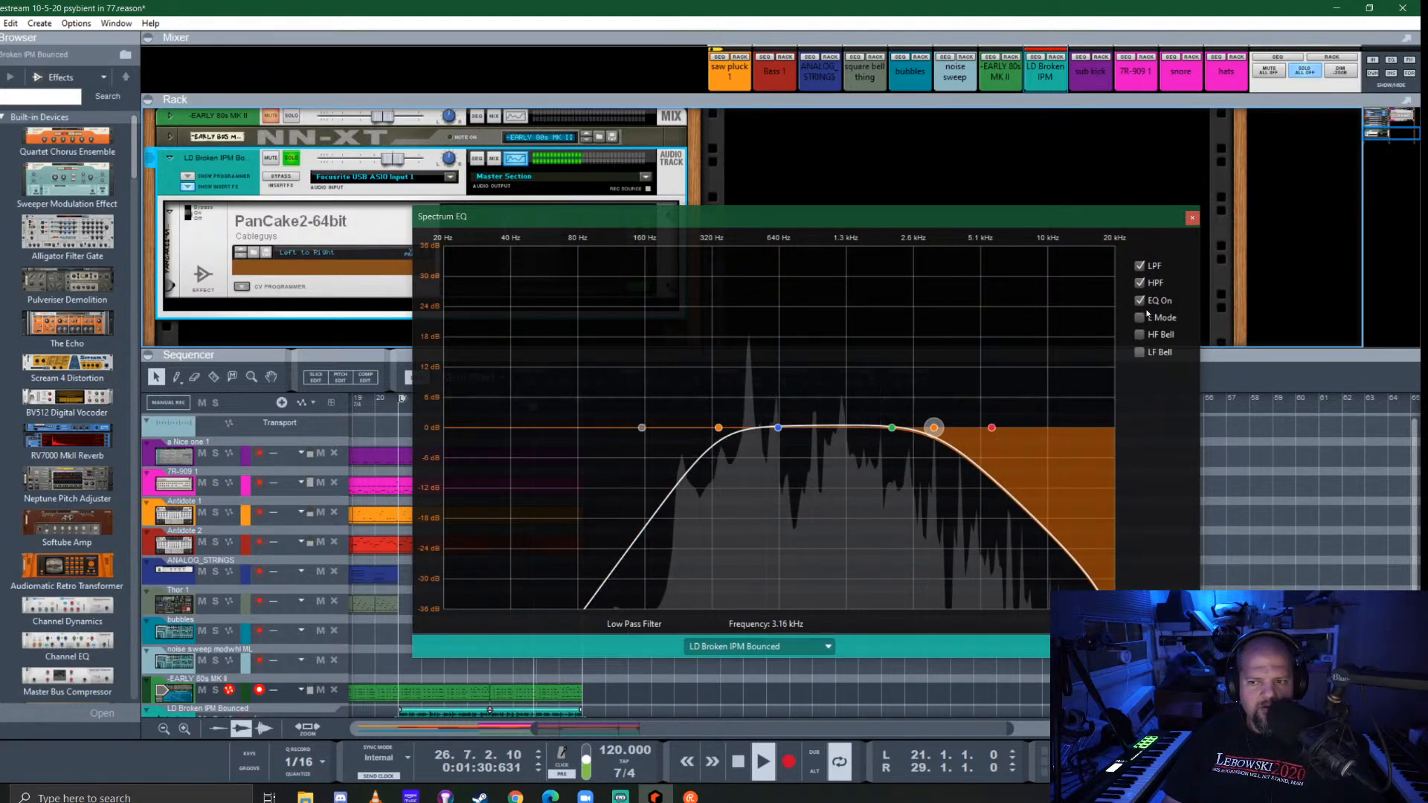
Turn on EQ and E Mode, boost the low-mid band about 6 dB around 984 Hz, and close the Spectrum EQ
{"action": "left_click", "coordinate": [1140, 319]}
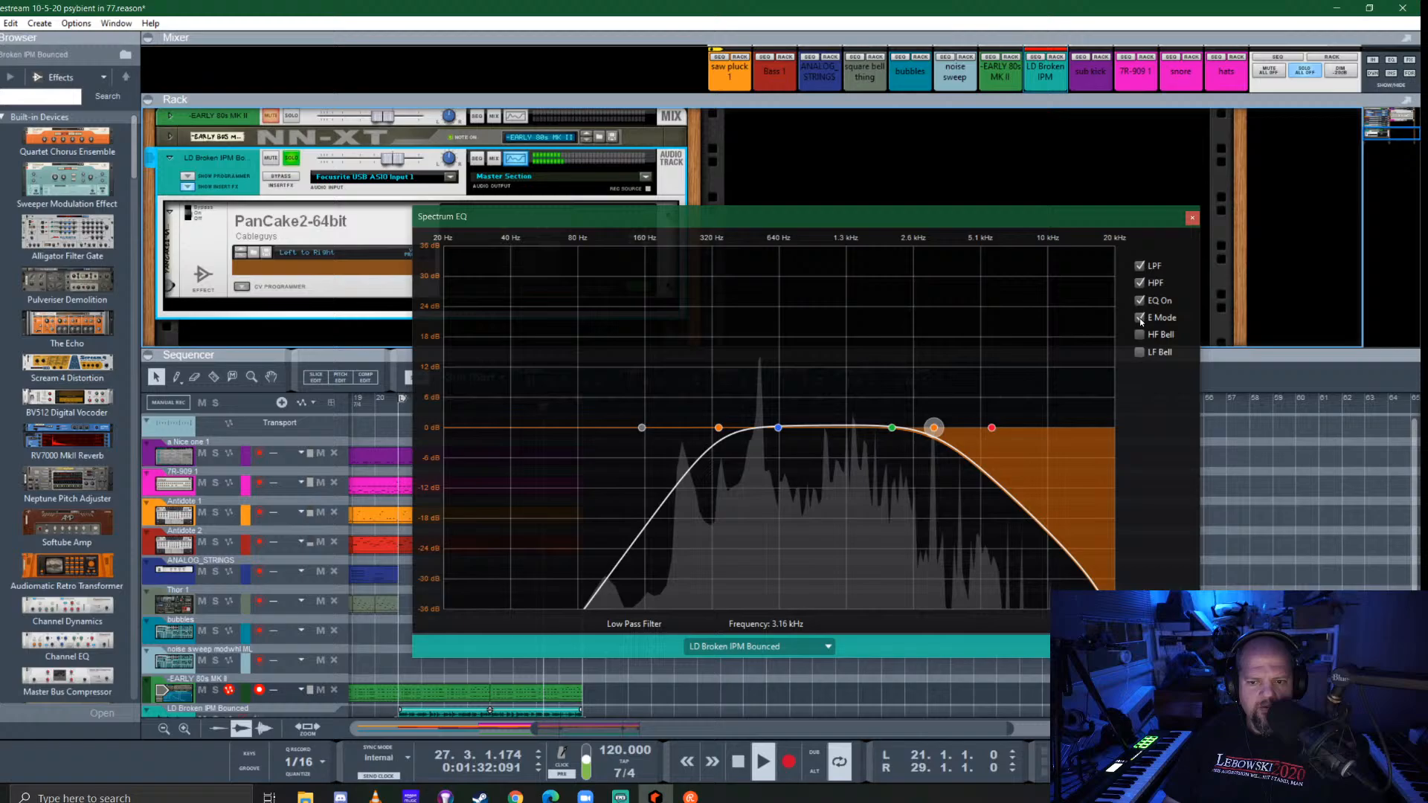
{"action": "left_click", "coordinate": [778, 428]}
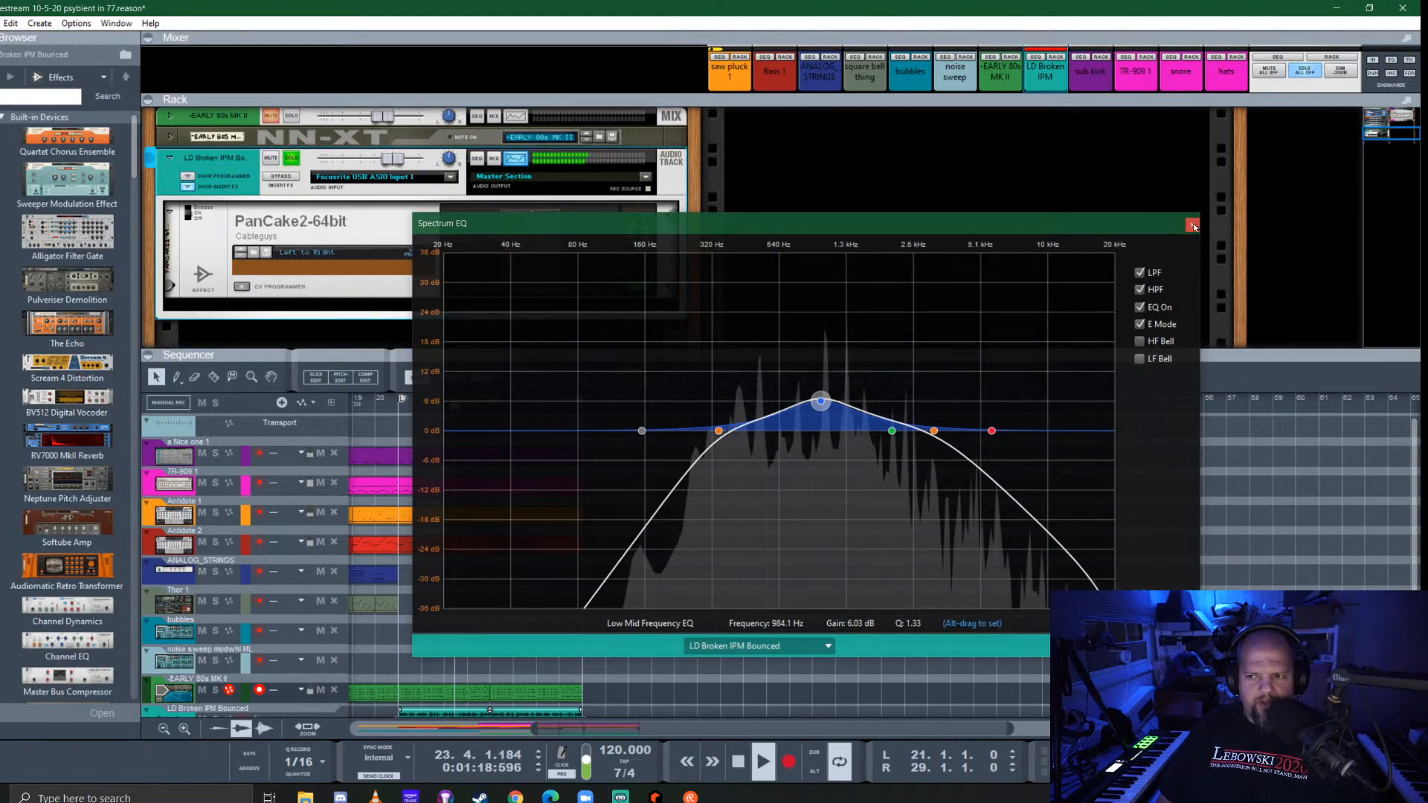
{"action": "left_click", "coordinate": [1192, 218]}
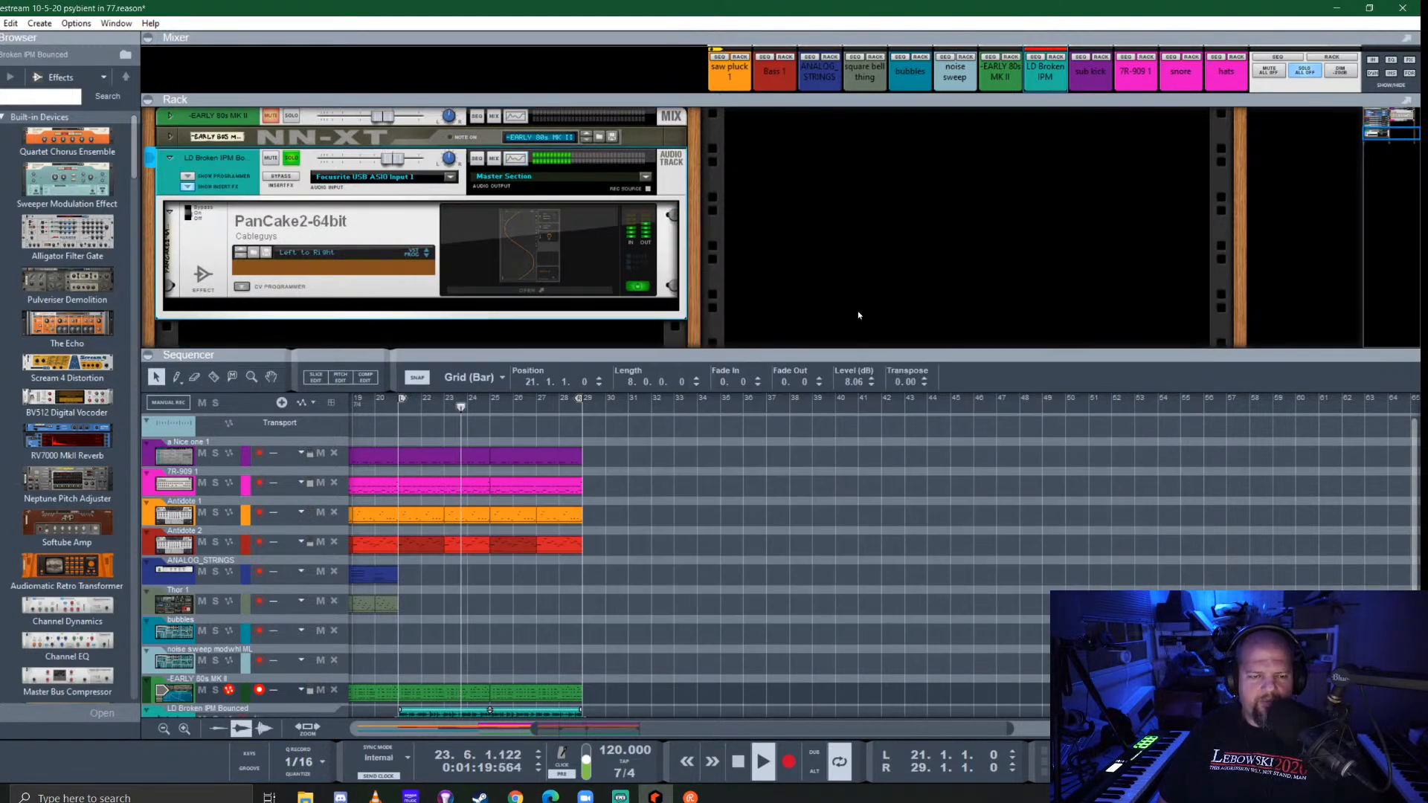
Delete the PanCake2-64bit insert and add a Pulsar Dual LFO directly above the bounced lead's audio track in the rack's rear view
{"action": "left_click", "coordinate": [303, 232]}
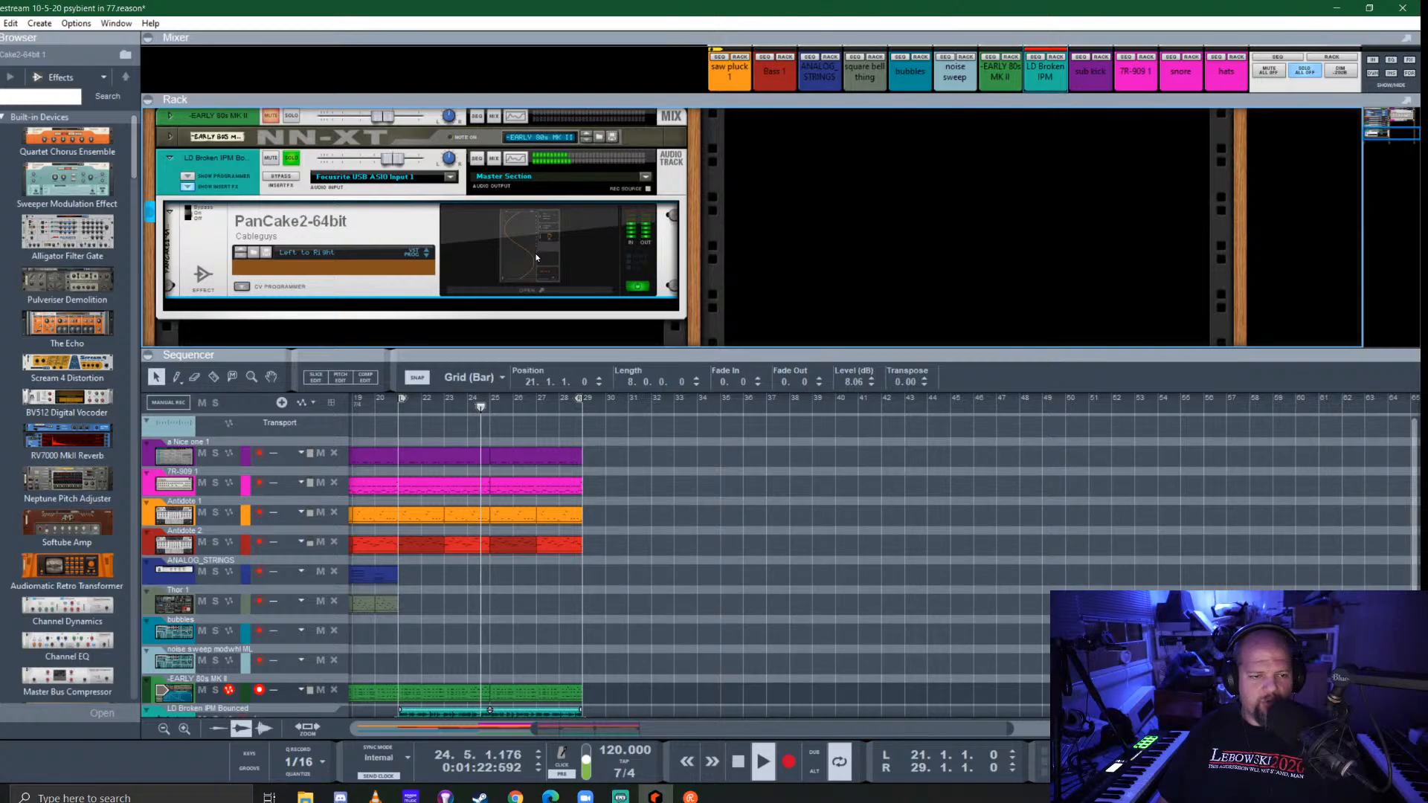
{"action": "key", "text": "Delete"}
{"action": "key", "text": "Tab"}
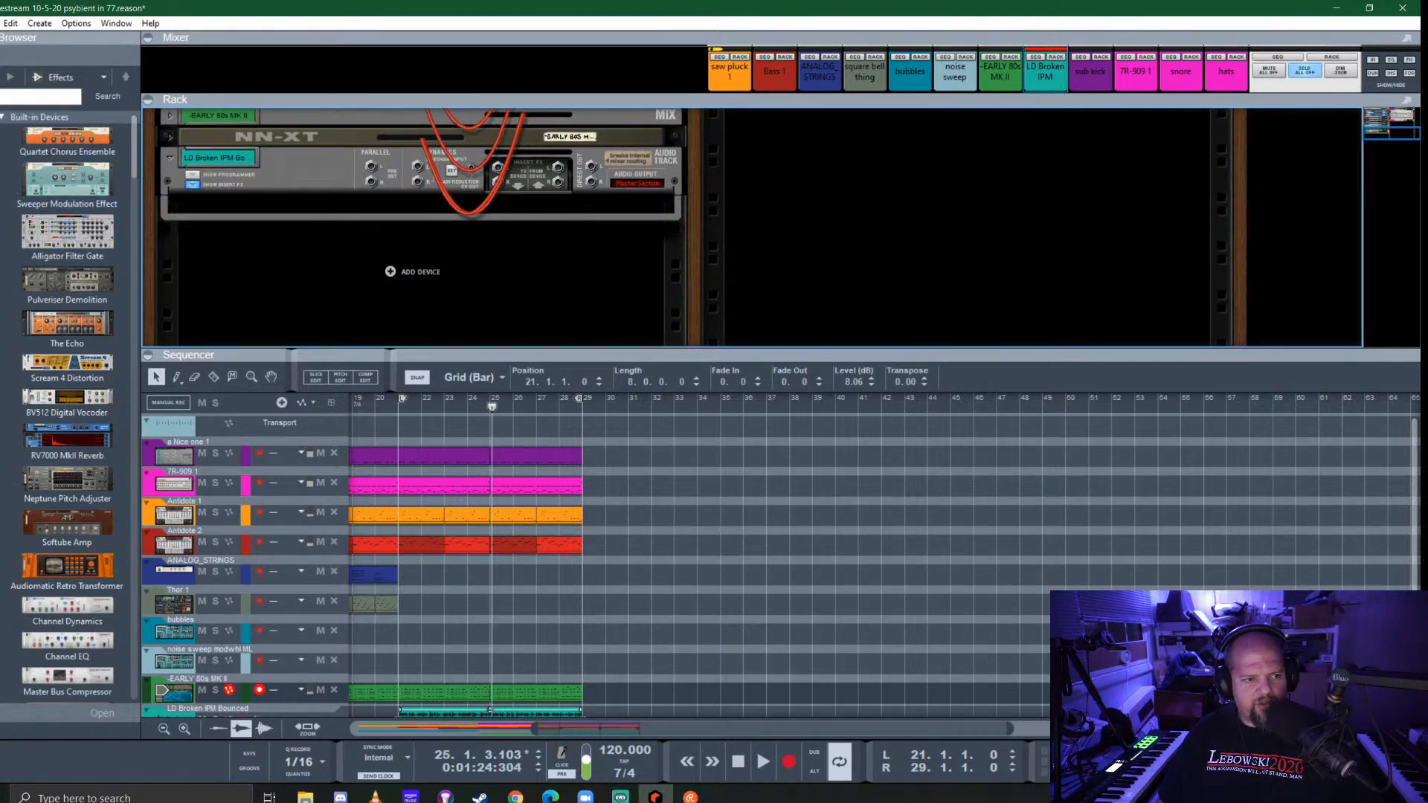
{"action": "left_click", "coordinate": [2, 152]}
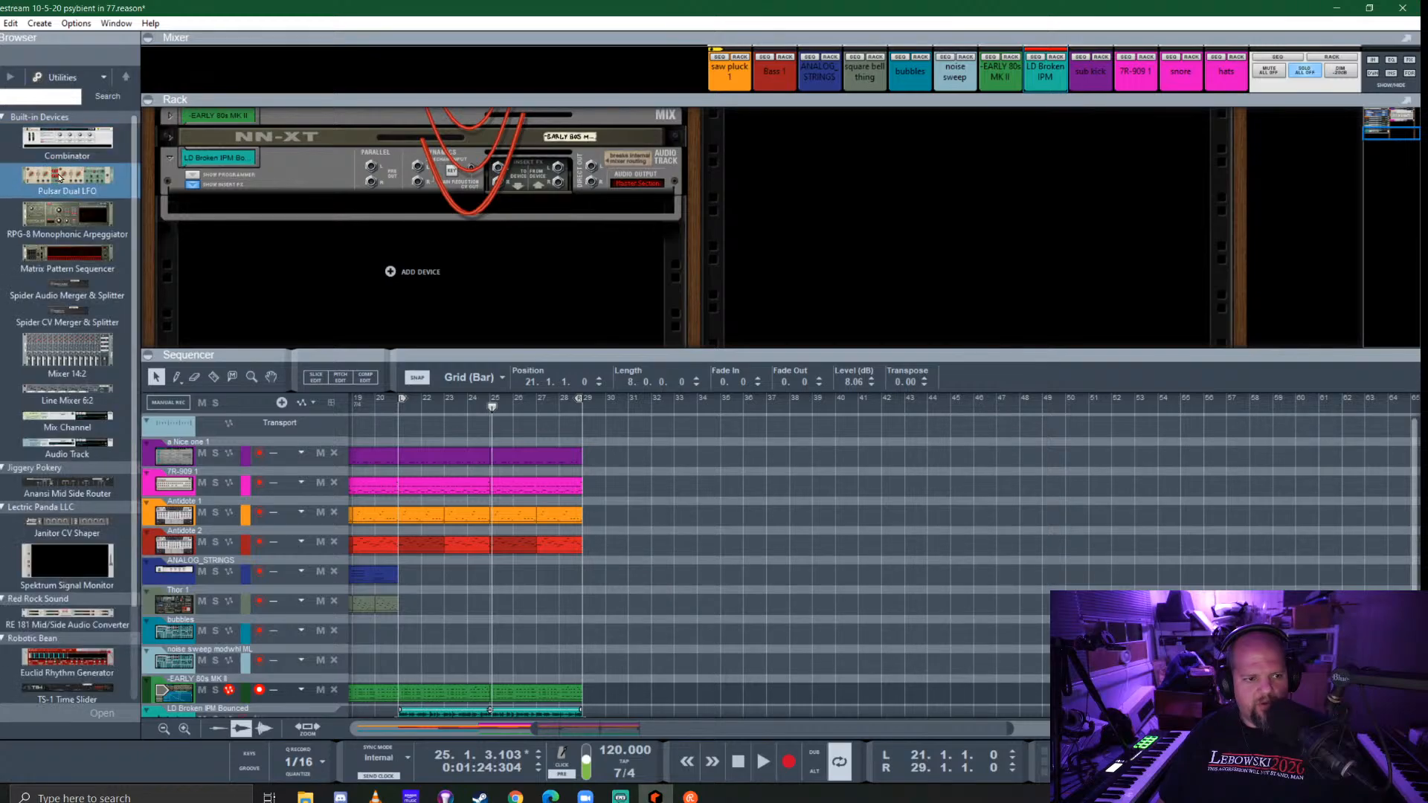
{"action": "left_click_drag", "start_coordinate": [67, 177], "coordinate": [412, 154]}
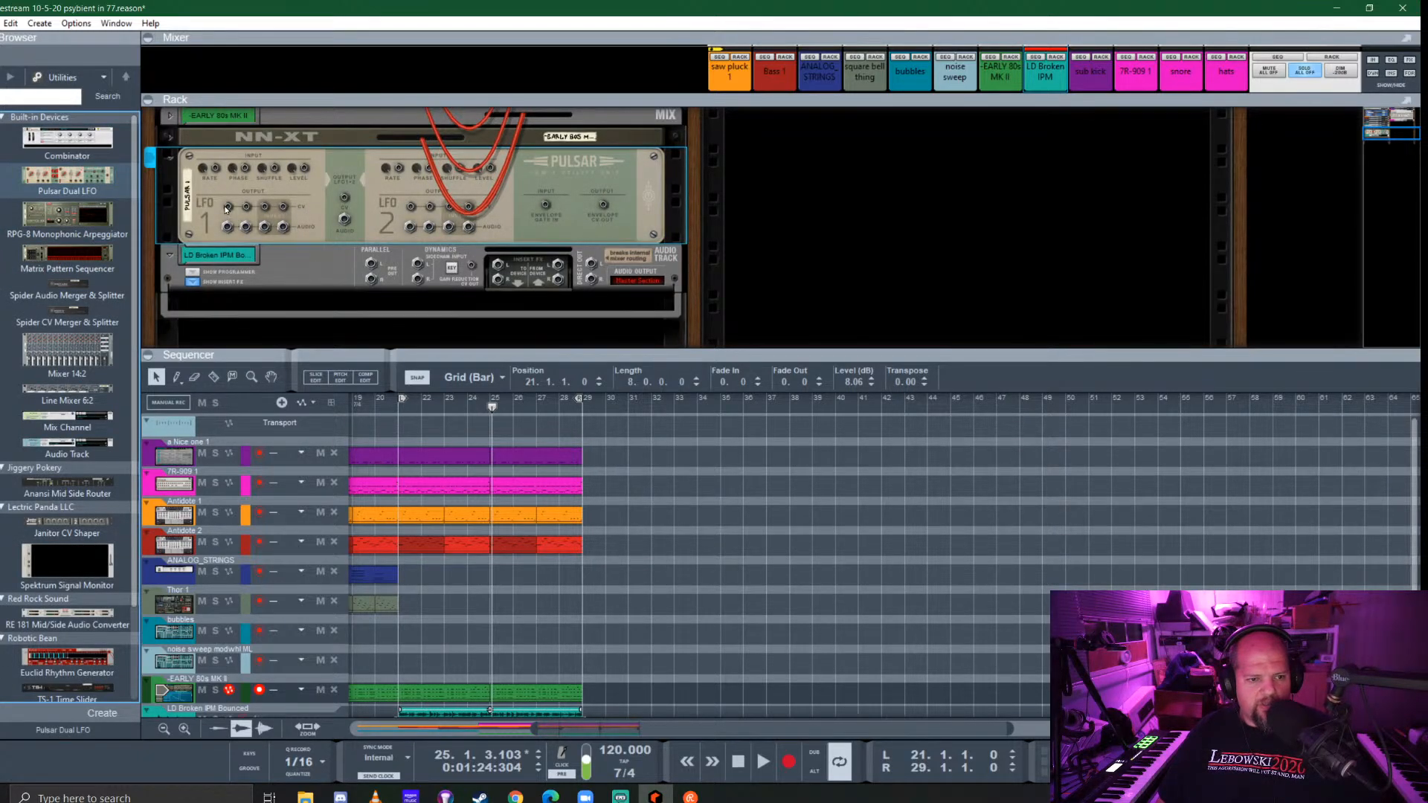
Show the bounced lead's programmer, cable Pulsar's LFO 1 CV output to its pan CV input, and fold the programmer away in front view
{"action": "left_click", "coordinate": [191, 273]}
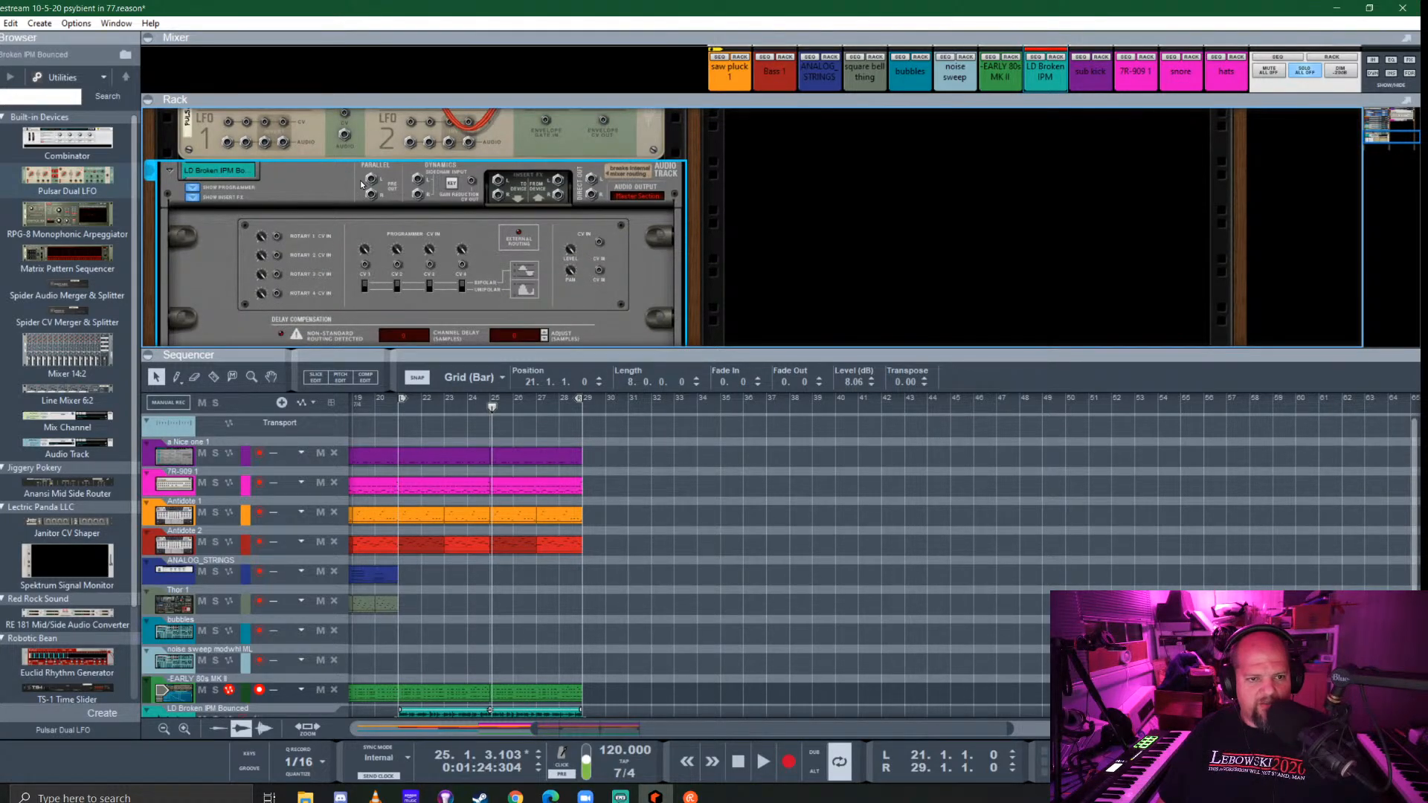
{"action": "scroll", "coordinate": [358, 213], "scroll_direction": "up", "scroll_amount": 2}
{"action": "left_click_drag", "start_coordinate": [227, 195], "coordinate": [599, 231]}
{"action": "key", "text": "Tab"}
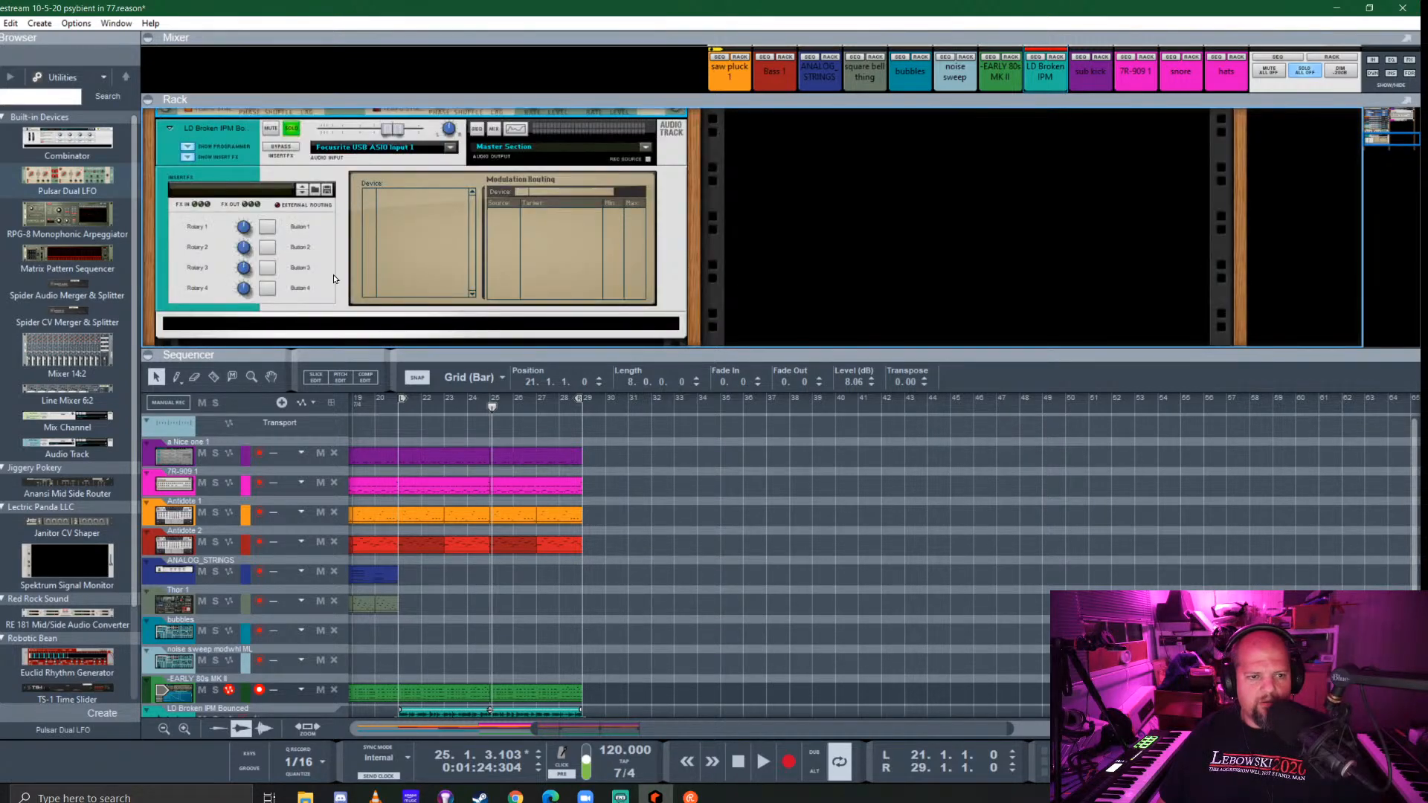
{"action": "left_click", "coordinate": [186, 146]}
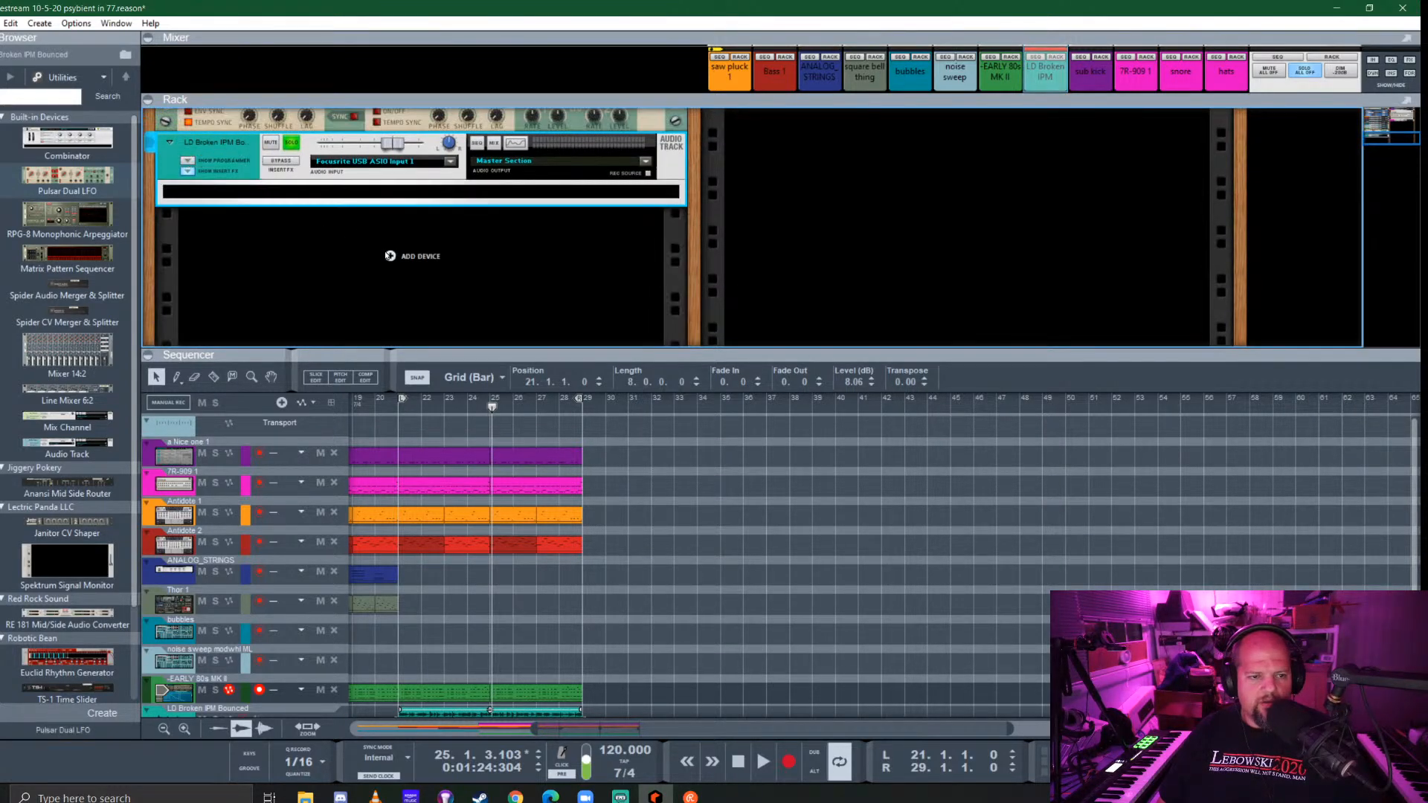
Lower Pulsar's LFO 1 level and play the arrangement to hear the modulated lead
{"action": "scroll", "coordinate": [364, 240], "scroll_direction": "up", "scroll_amount": 3}
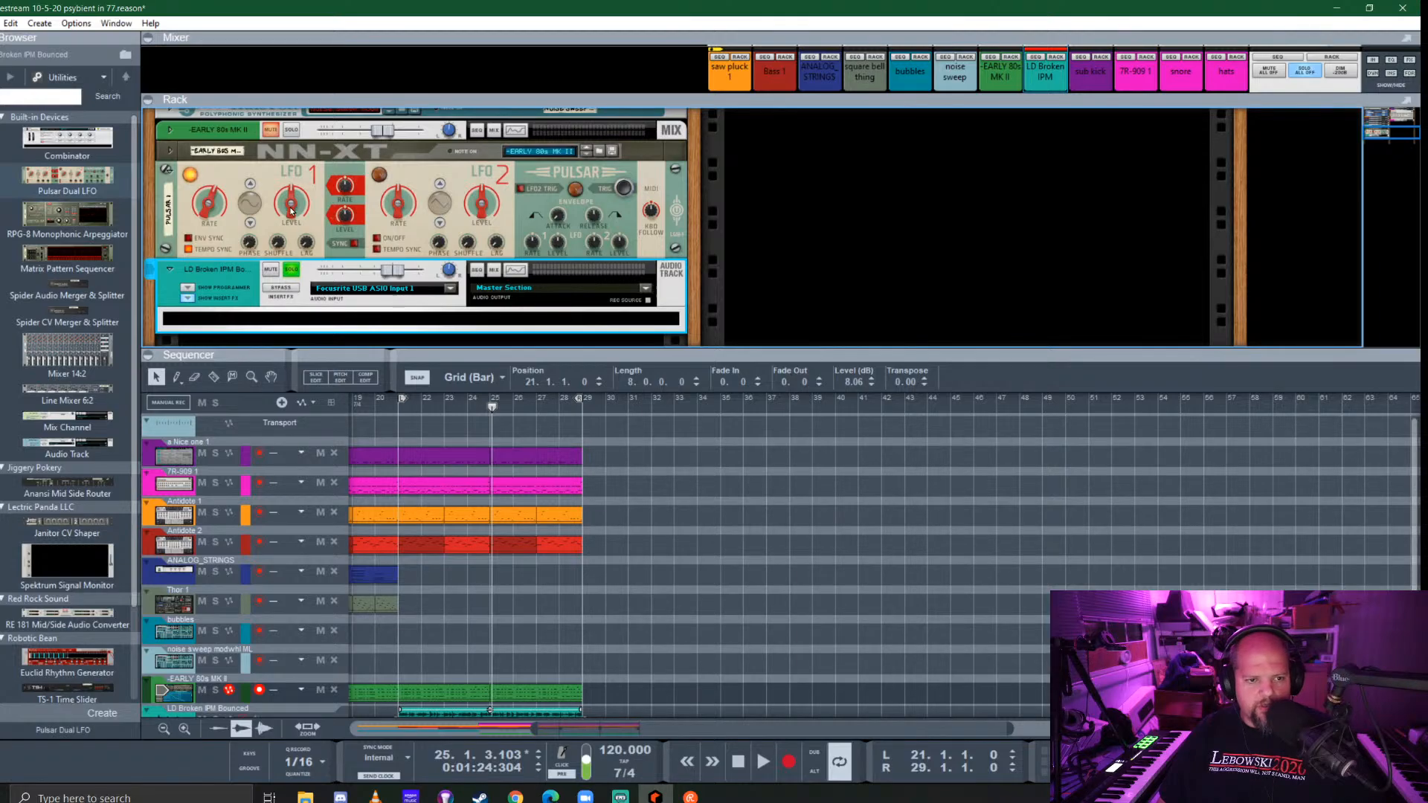
{"action": "left_click_drag", "start_coordinate": [291, 211], "coordinate": [291, 231]}
{"action": "key", "text": "space"}
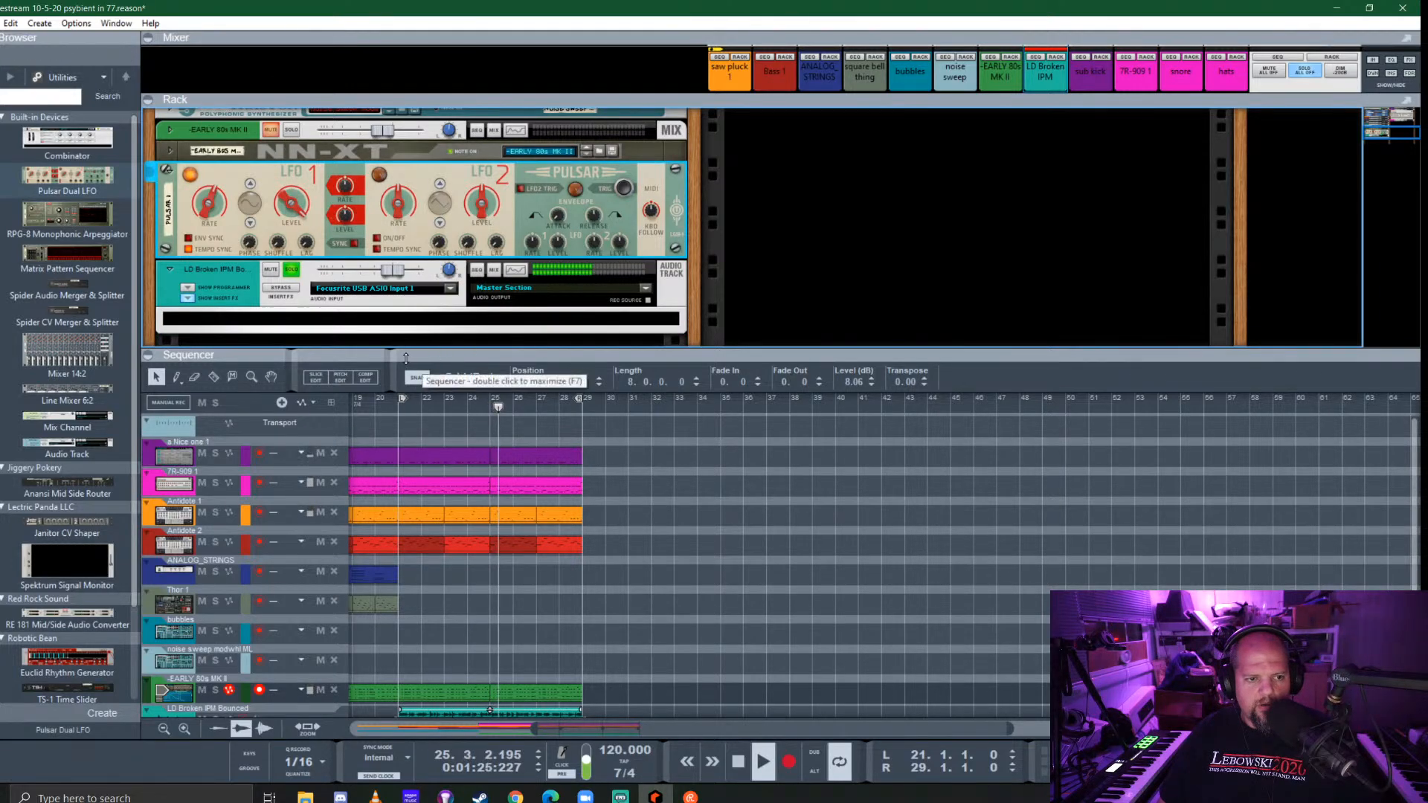
Stop and restart playback of the loop to listen to the LD Broken IPM track with the Pulsar LFO
{"action": "key", "text": "space"}
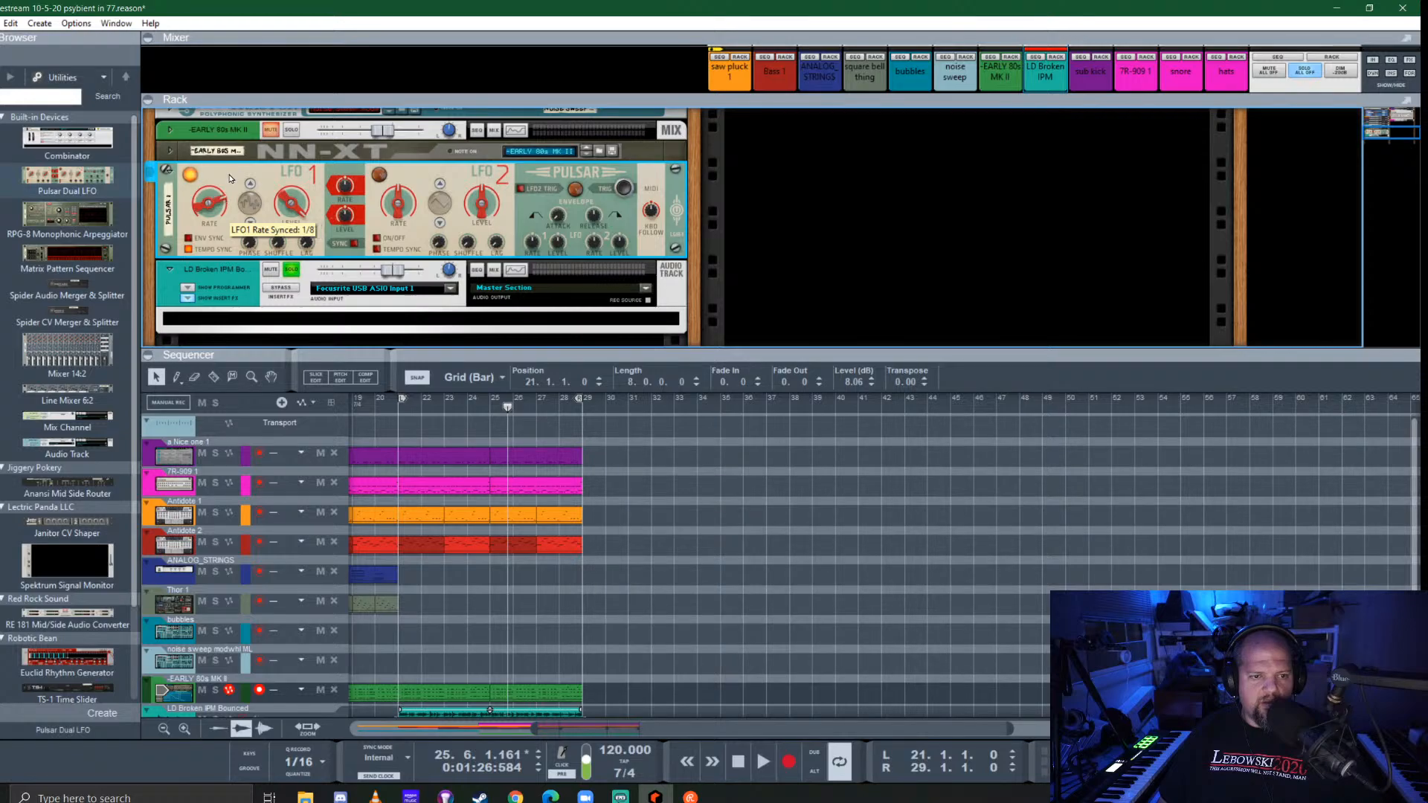
{"action": "key", "text": "space"}
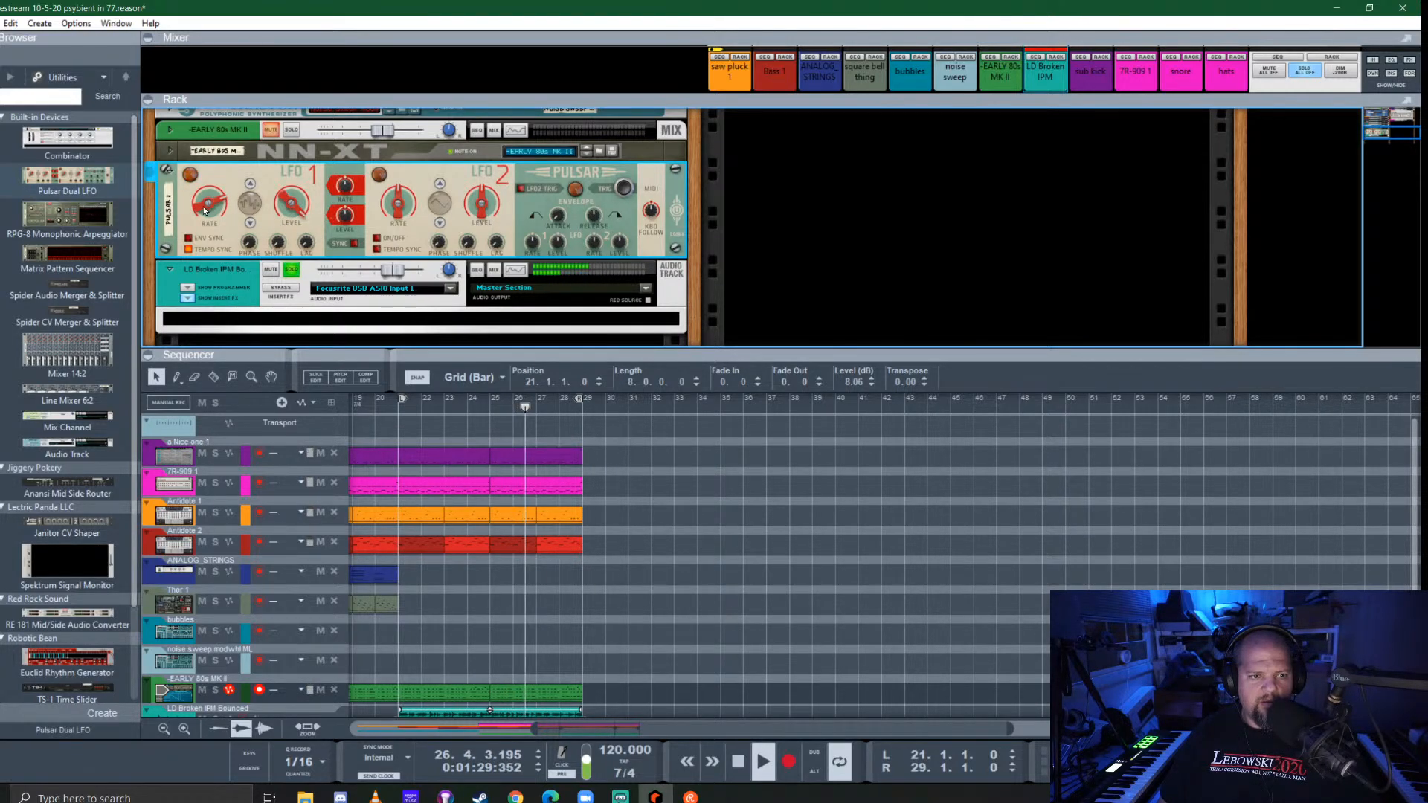
{"action": "mouse_move", "coordinate": [204, 210]}
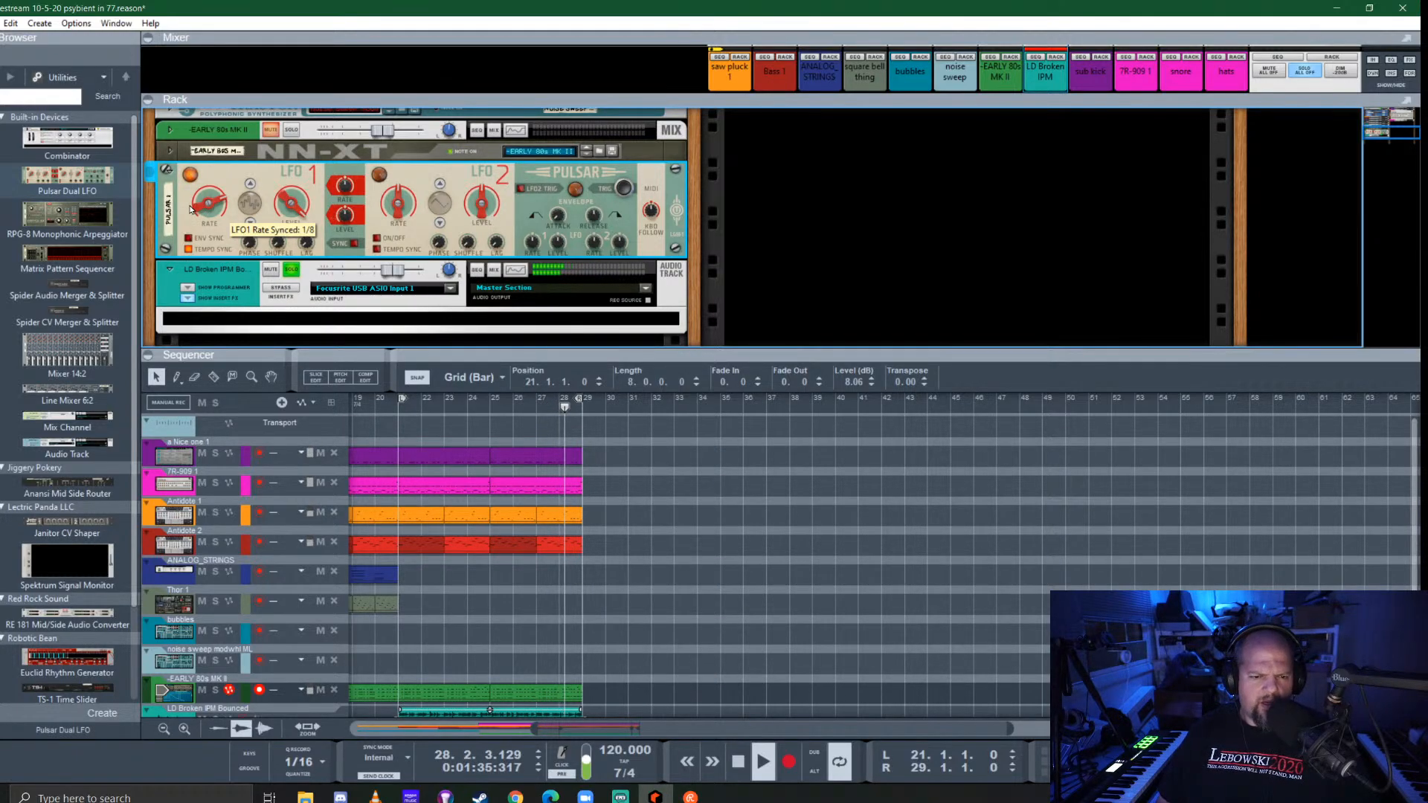
Show the LD Broken IPM track's insert effects and try a TDR Kotelnikov compressor from the Comps devices there
{"action": "left_click", "coordinate": [185, 297]}
{"action": "left_click", "coordinate": [186, 298]}
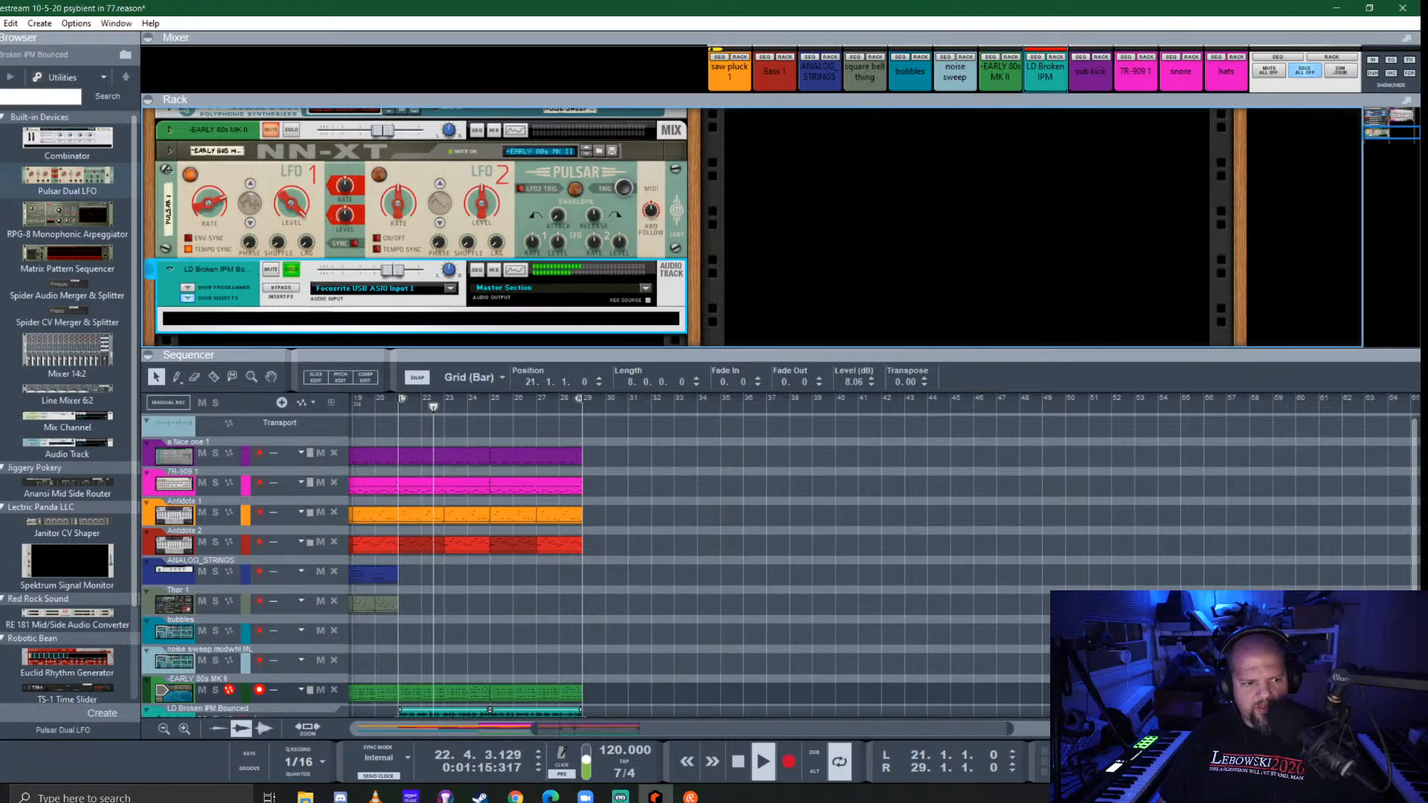
{"action": "left_click", "coordinate": [0, 372]}
{"action": "scroll", "coordinate": [49, 330], "scroll_direction": "down", "scroll_amount": 2}
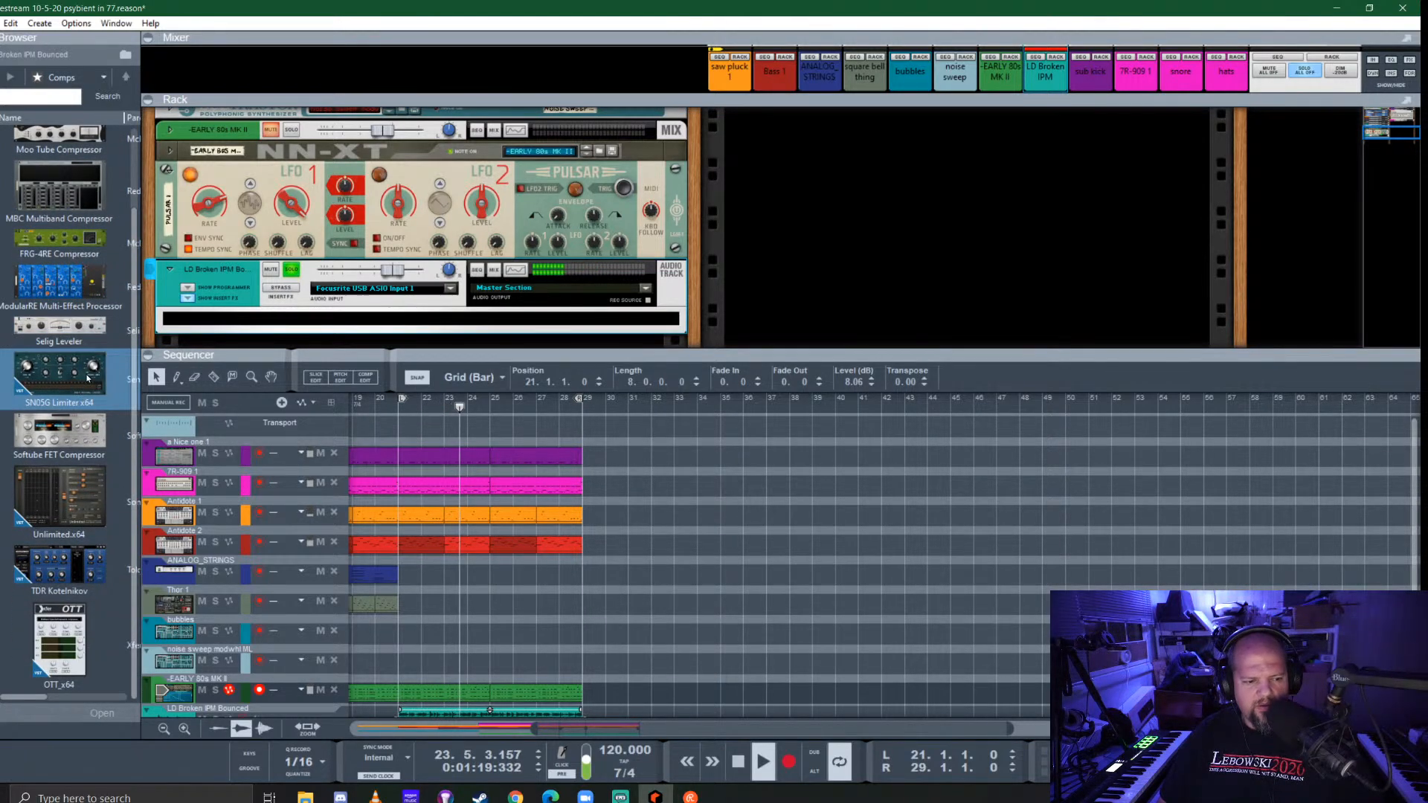
{"action": "mouse_move", "coordinate": [58, 564]}
{"action": "left_mouse_down"}
{"action": "mouse_move", "coordinate": [312, 282]}
{"action": "mouse_move", "coordinate": [377, 327]}
{"action": "left_mouse_up"}
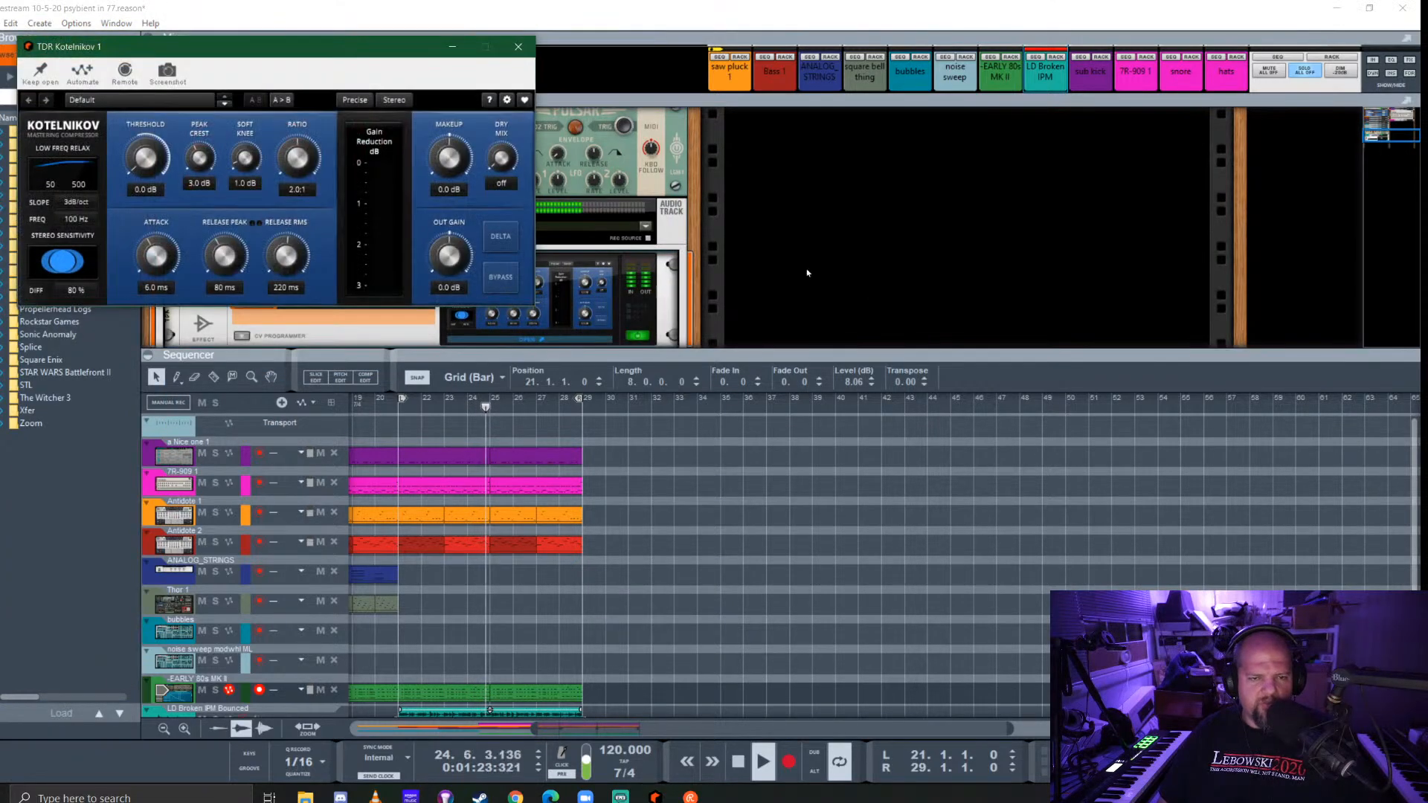
{"action": "left_click_drag", "start_coordinate": [325, 46], "coordinate": [827, 237]}
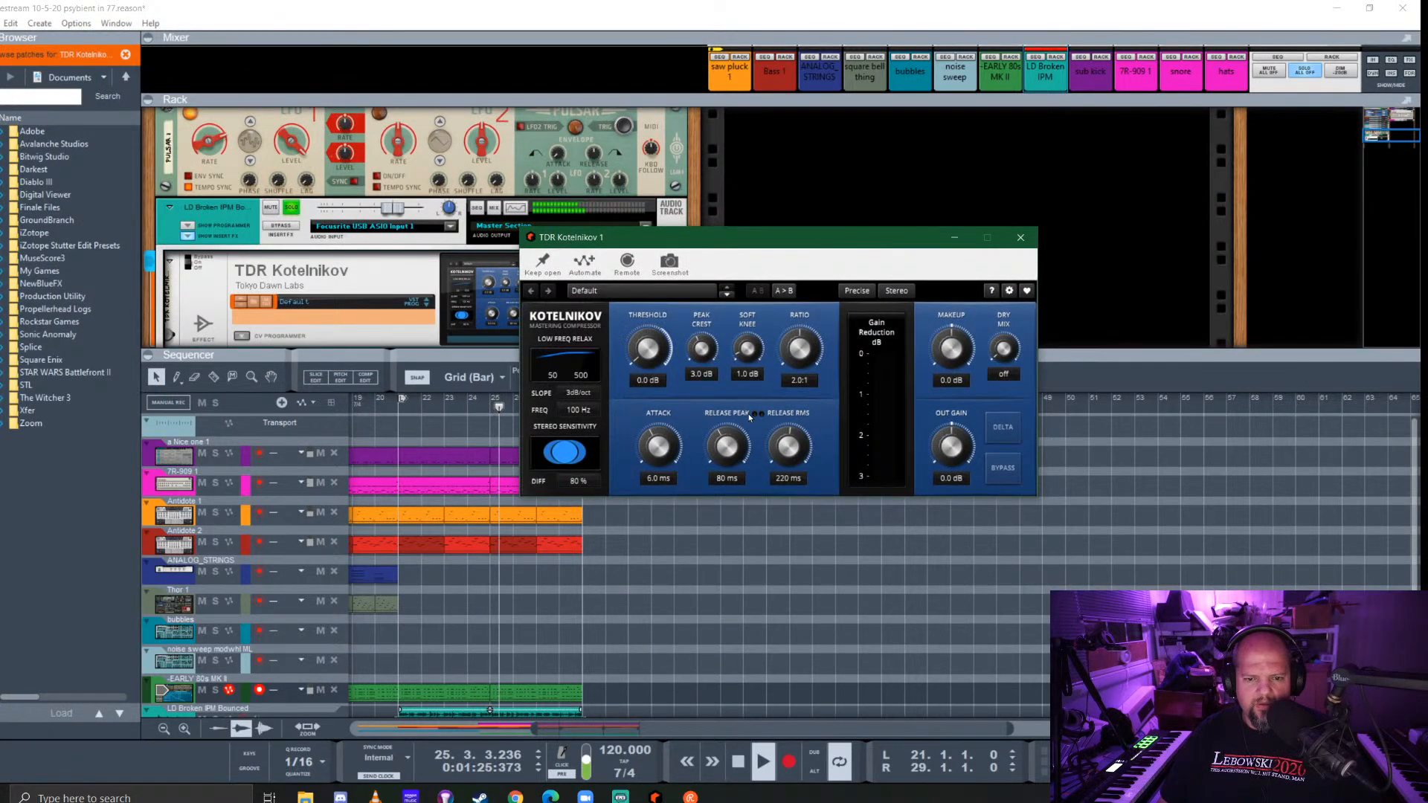
Set Kotelnikov's threshold to -26.5 dB, peak release to 116 ms, RMS release to 142 ms and ratio to 4.0:1, and close its window
{"action": "mouse_move", "coordinate": [646, 346]}
{"action": "left_mouse_down"}
{"action": "mouse_move", "coordinate": [645, 291]}
{"action": "mouse_move", "coordinate": [648, 332]}
{"action": "left_mouse_up"}
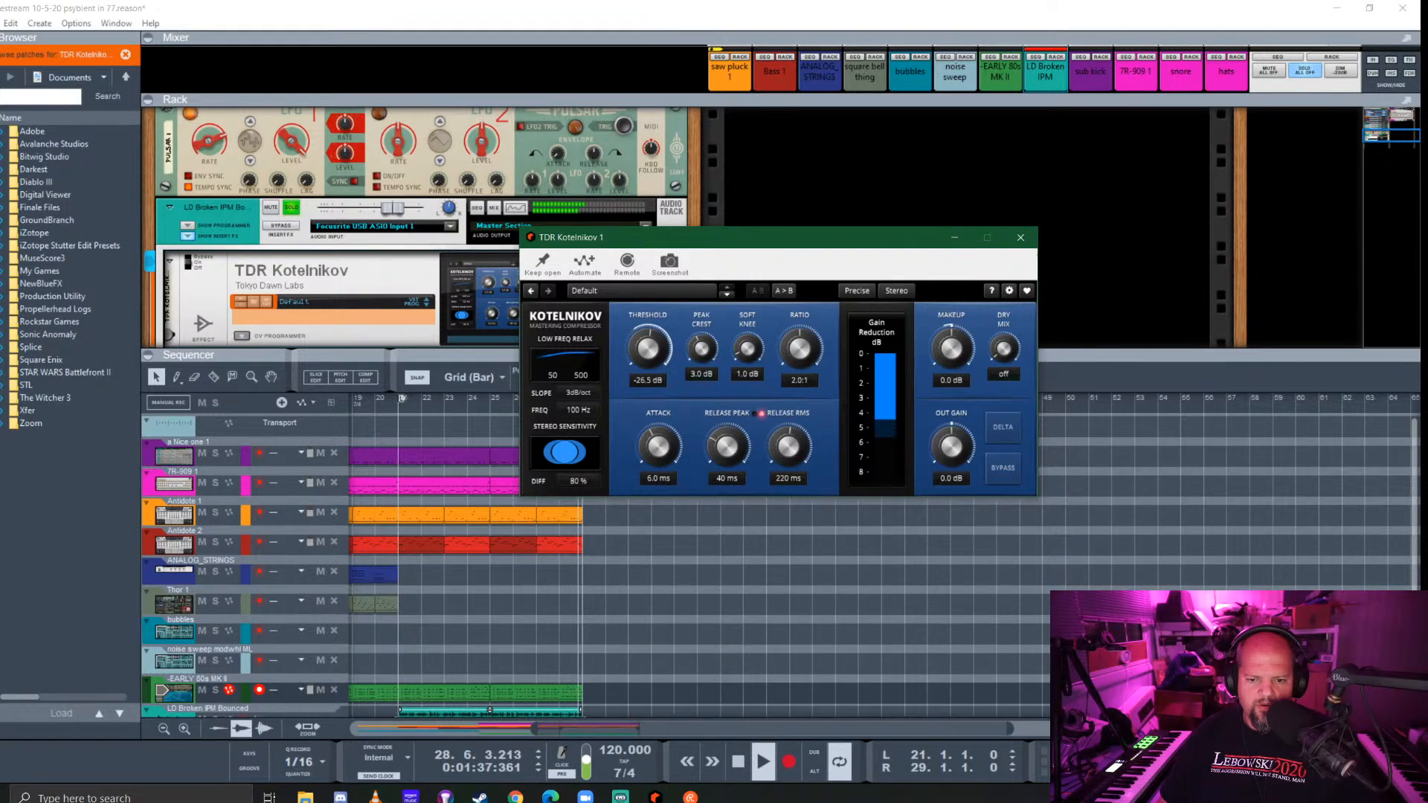
{"action": "left_click_drag", "start_coordinate": [726, 446], "coordinate": [794, 454]}
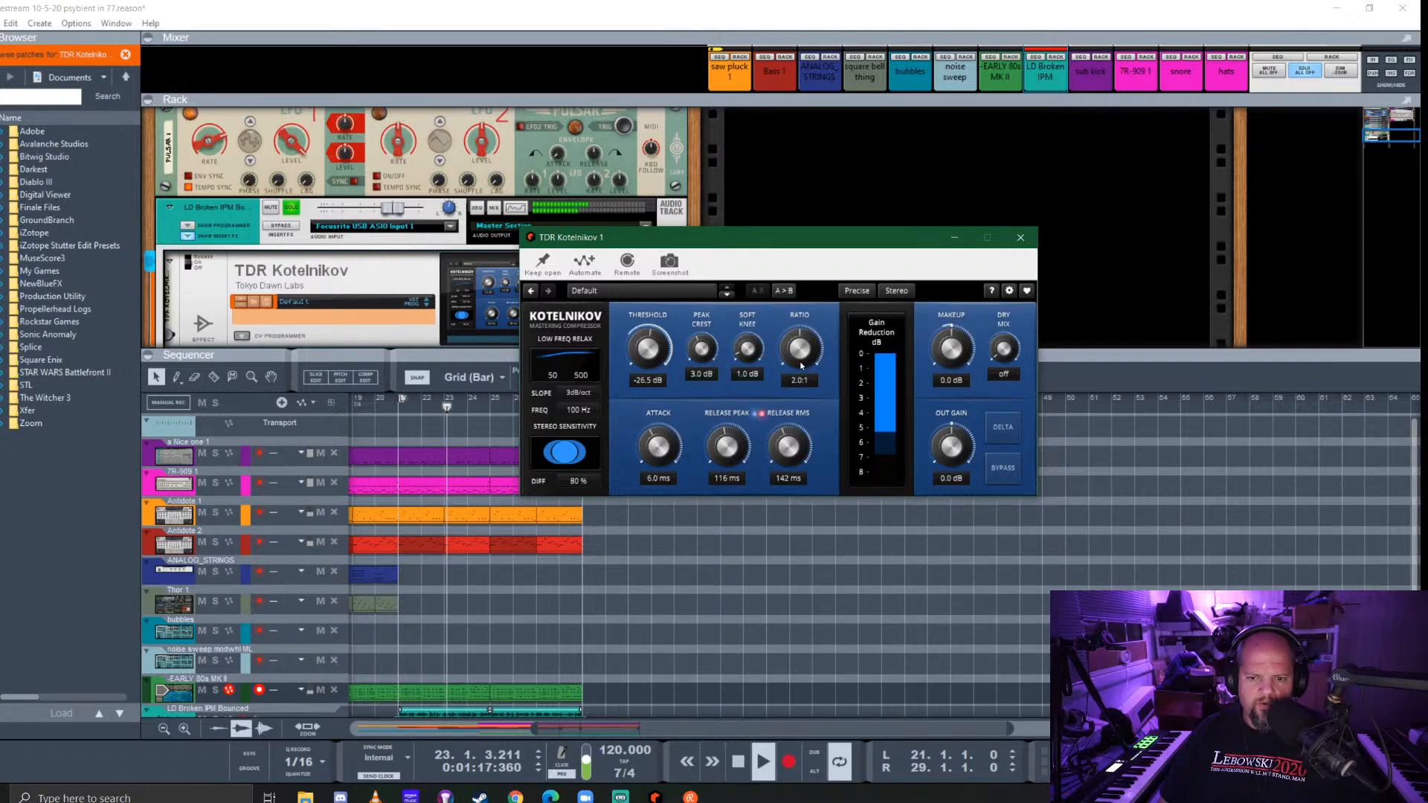
{"action": "mouse_move", "coordinate": [801, 350]}
{"action": "left_mouse_down"}
{"action": "mouse_move", "coordinate": [800, 292]}
{"action": "mouse_move", "coordinate": [802, 332]}
{"action": "left_mouse_up"}
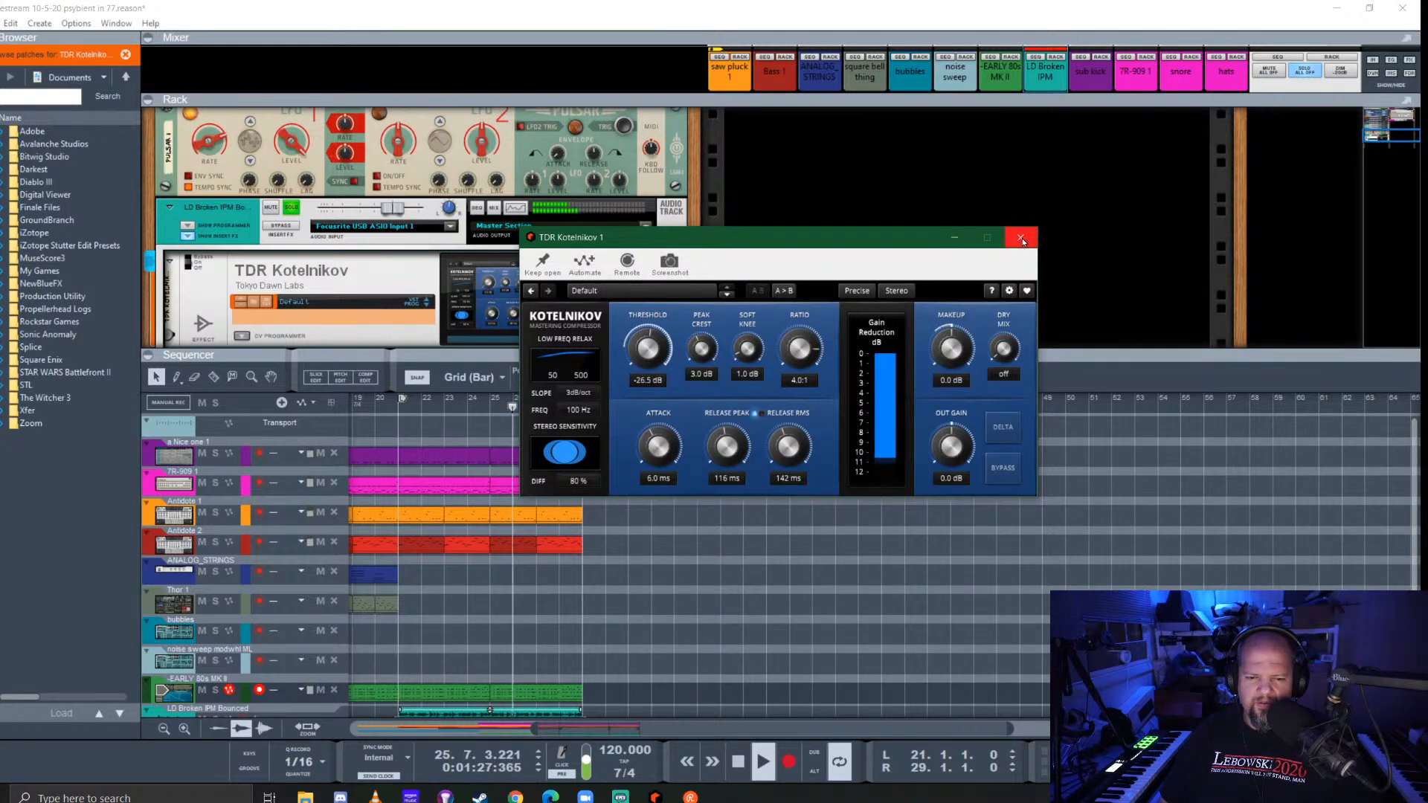
{"action": "left_click", "coordinate": [898, 292]}
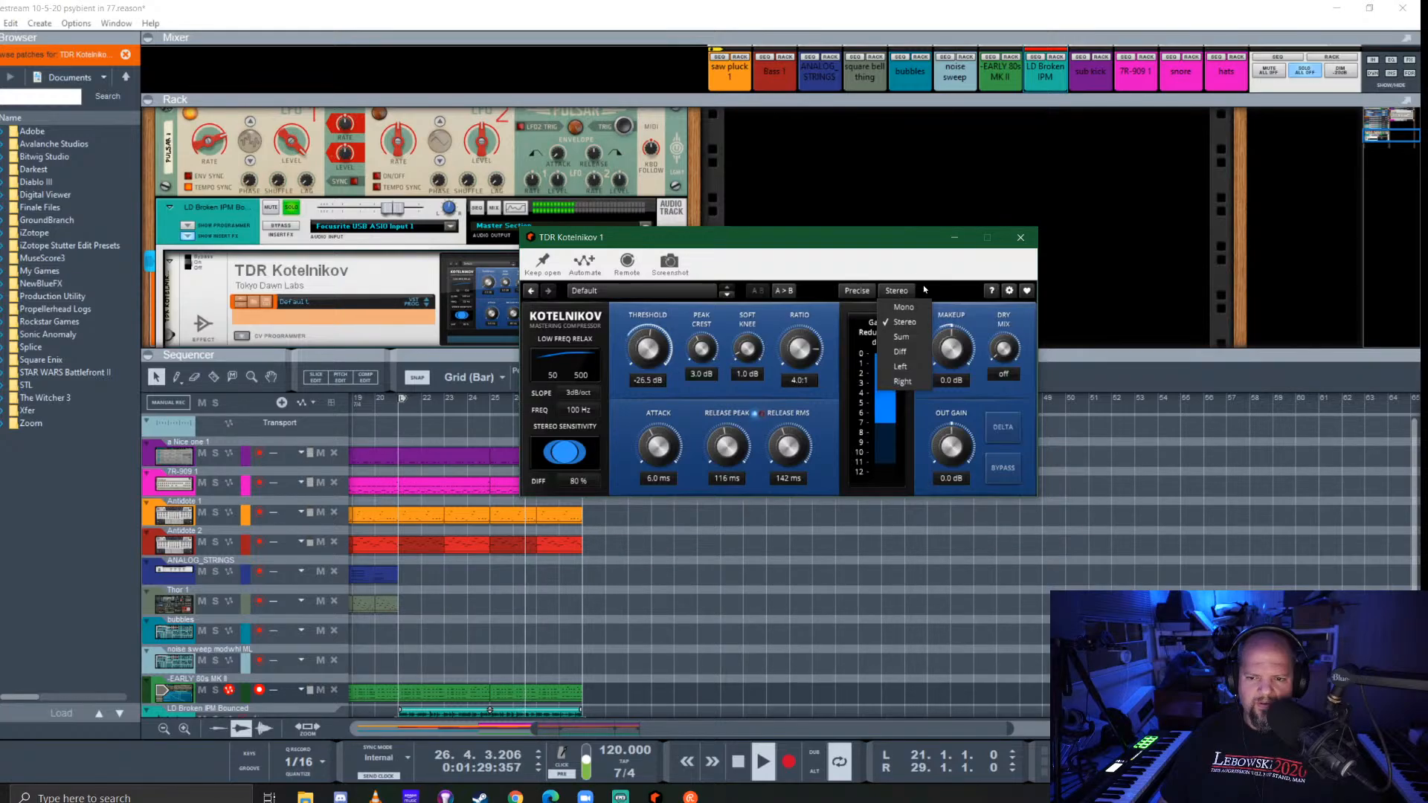
{"action": "left_click", "coordinate": [1020, 237]}
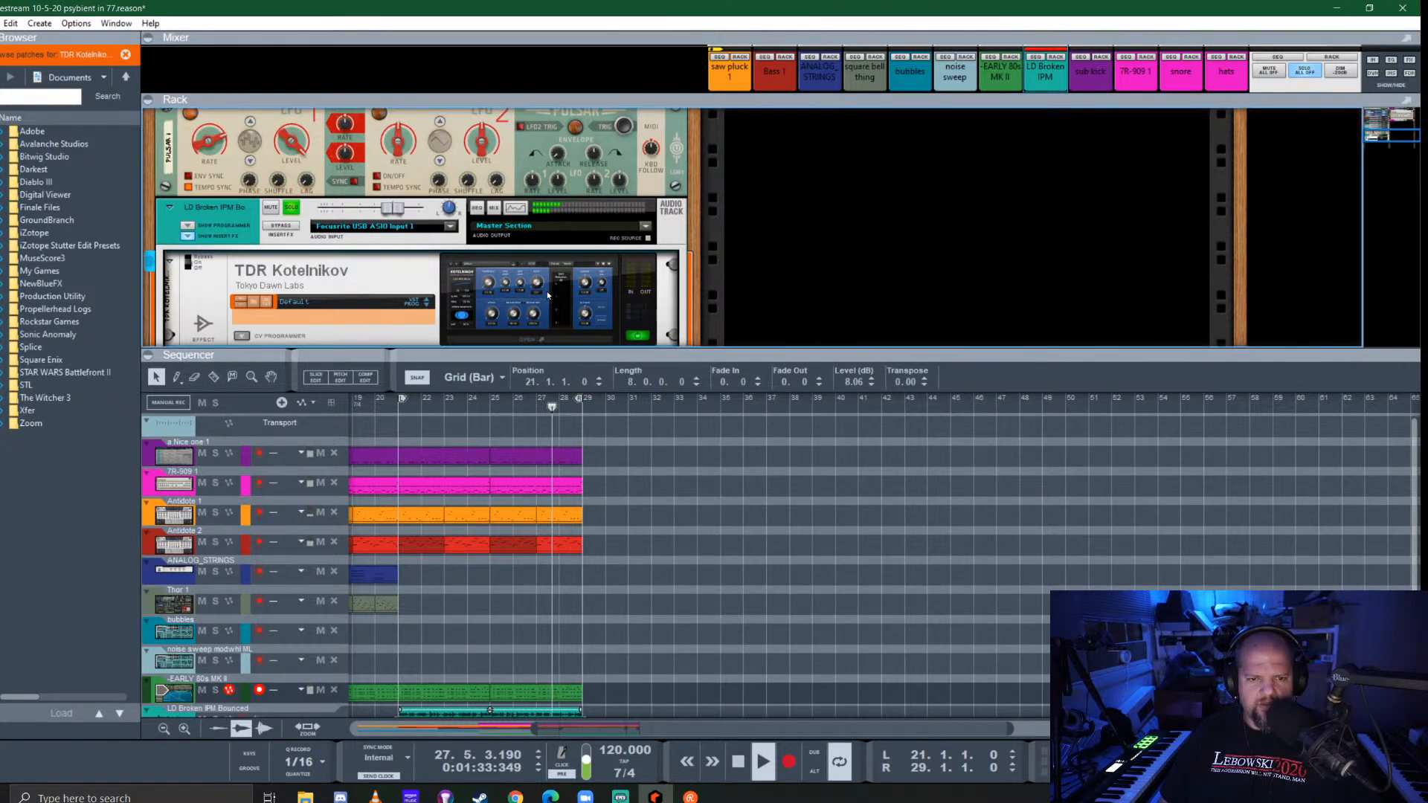
{"action": "left_click", "coordinate": [554, 340]}
{"action": "left_click", "coordinate": [1021, 237]}
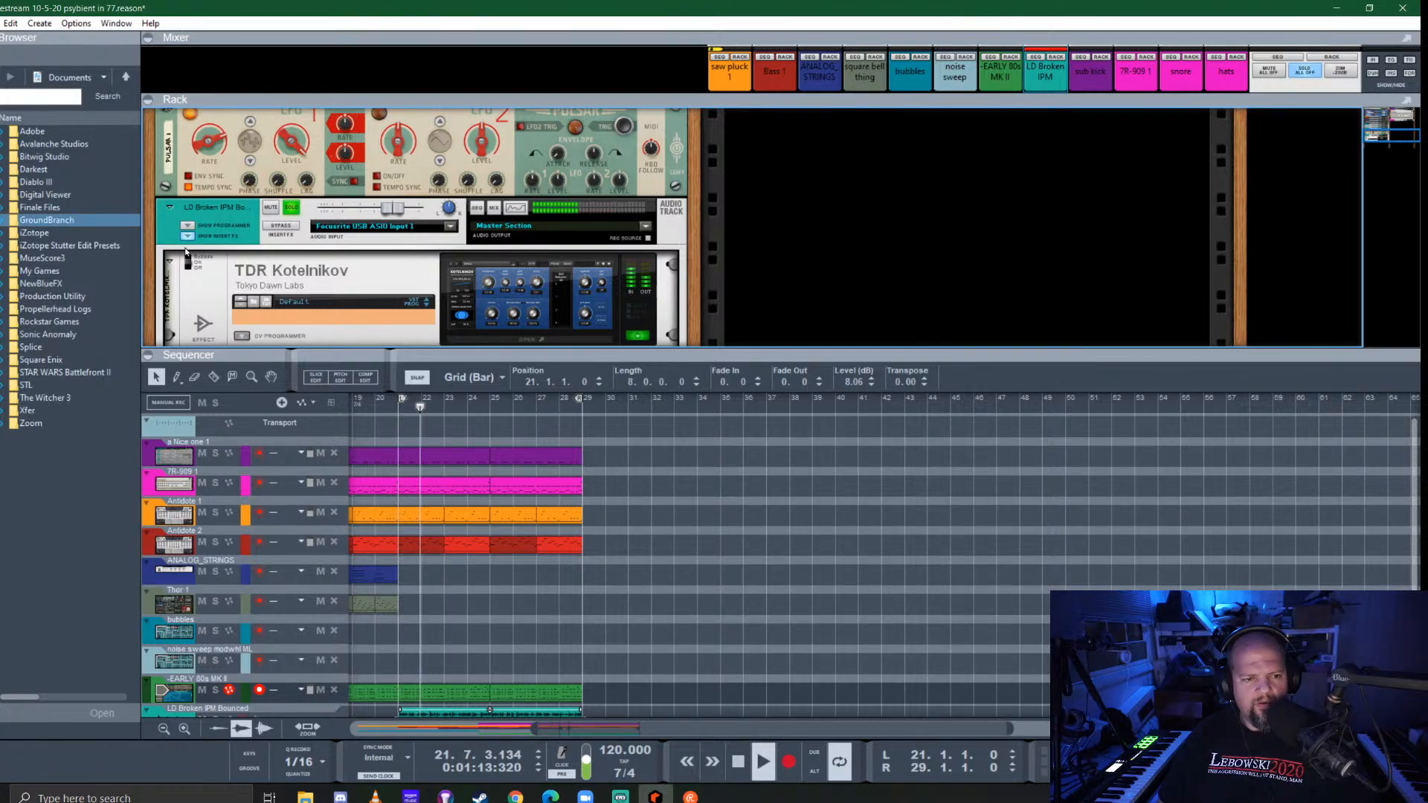
Replace the TDR Kotelnikov with a C670 compressor, set its threshold to -20.8 dB and raise its output
{"action": "left_click", "coordinate": [352, 281]}
{"action": "key", "text": "Delete"}
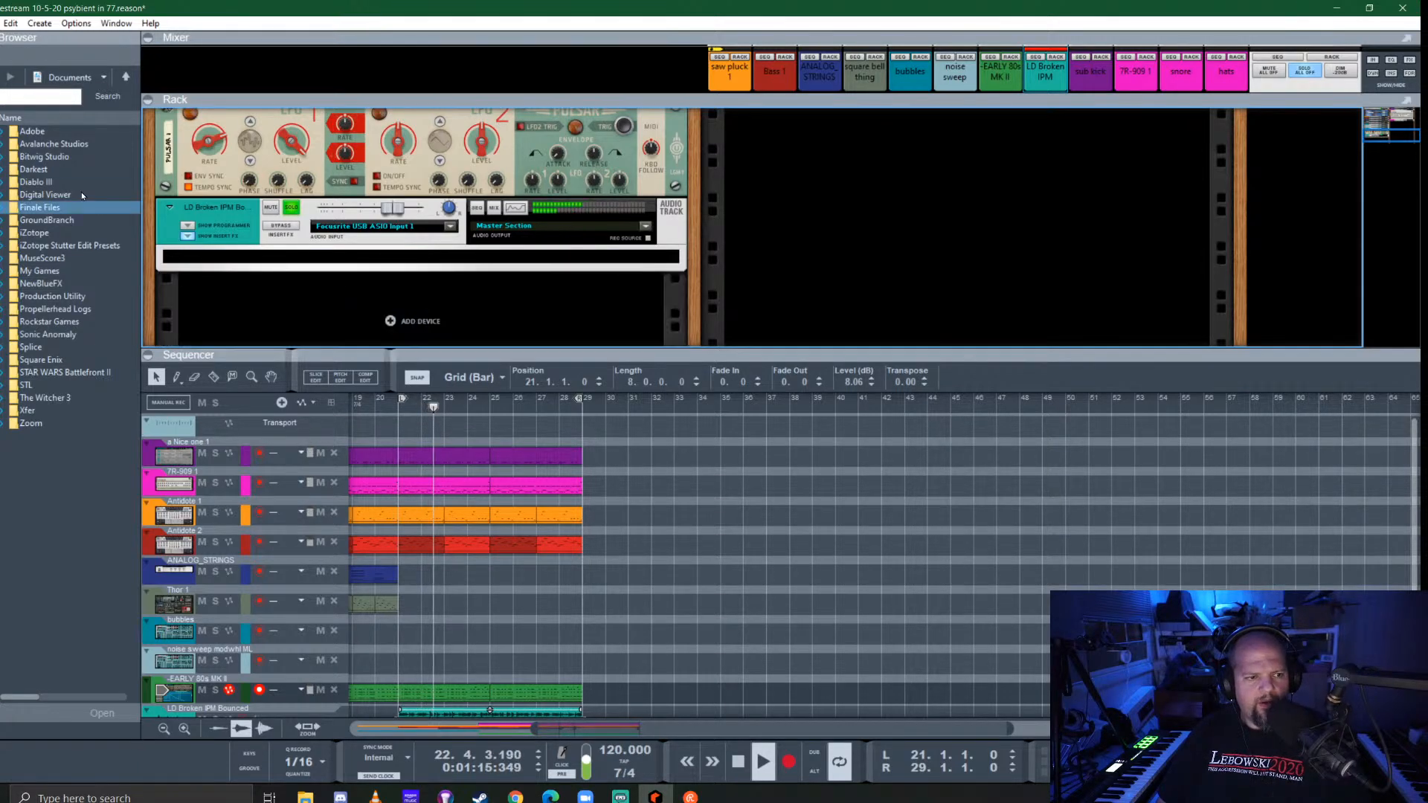
{"action": "left_click", "coordinate": [1, 388]}
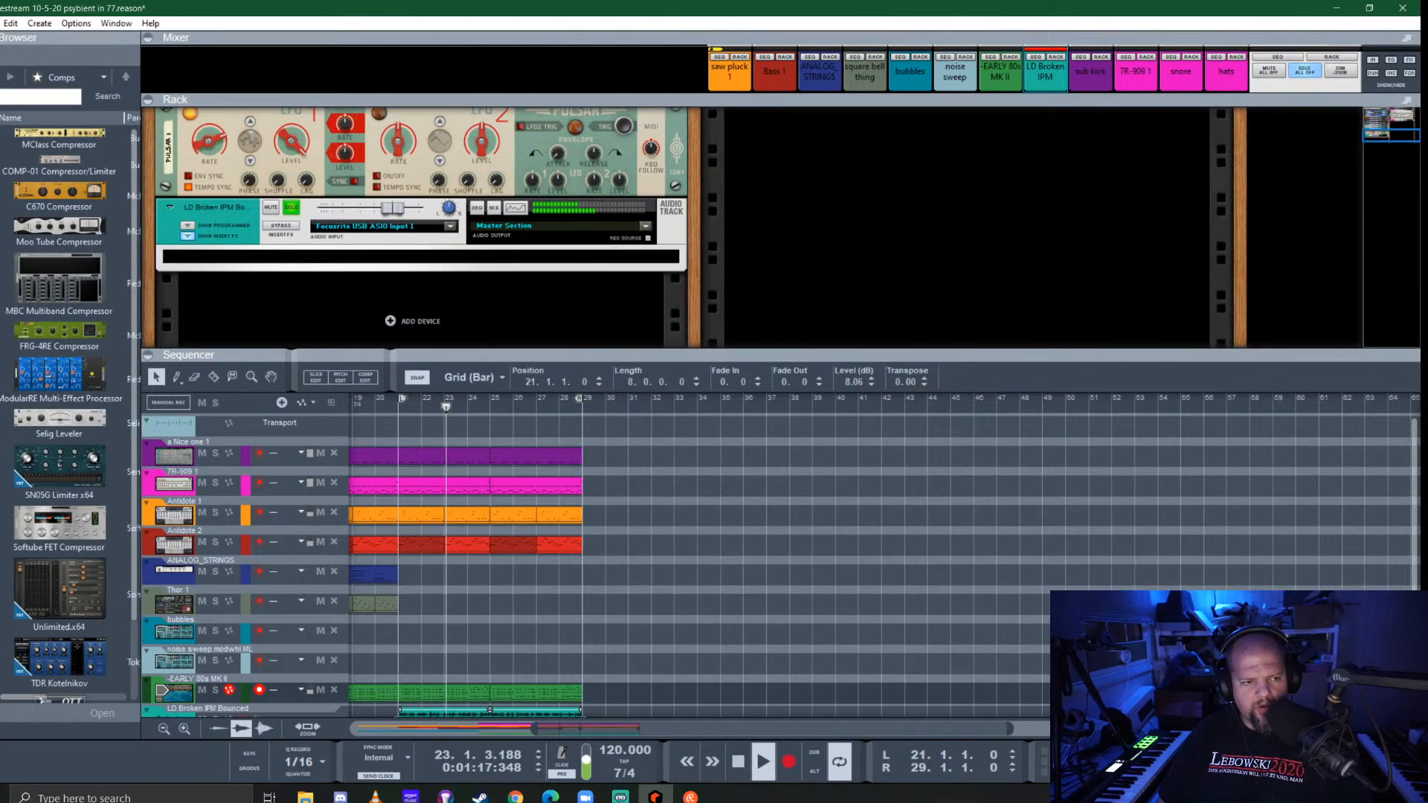
{"action": "left_click_drag", "start_coordinate": [58, 203], "coordinate": [372, 251]}
{"action": "mouse_move", "coordinate": [318, 307]}
{"action": "left_mouse_down"}
{"action": "mouse_move", "coordinate": [325, 359]}
{"action": "mouse_move", "coordinate": [324, 316]}
{"action": "left_mouse_up"}
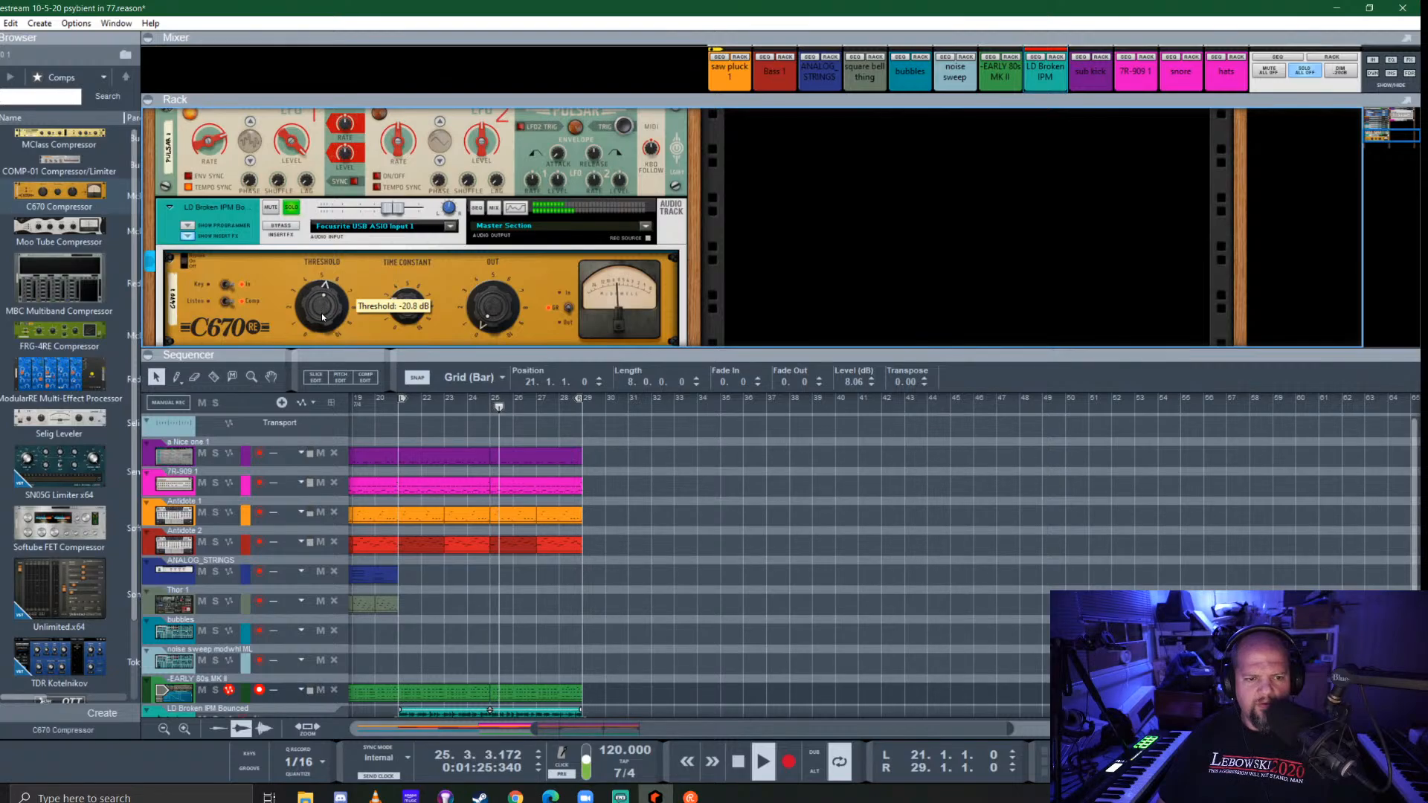
{"action": "left_click_drag", "start_coordinate": [496, 308], "coordinate": [497, 297]}
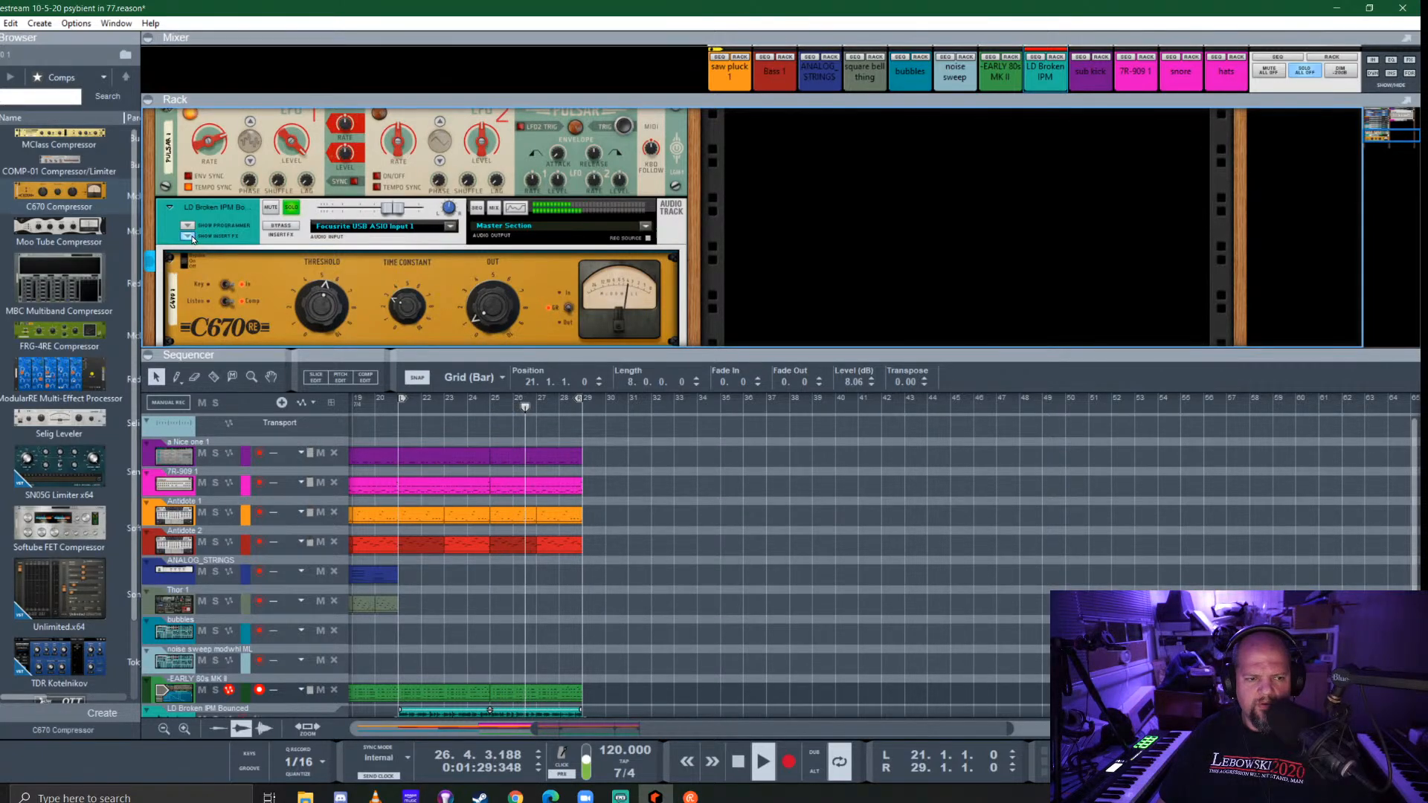
Enlarge the mixer and enable the FX5 send on the LD Broken IPM channel
{"action": "scroll", "coordinate": [242, 235], "scroll_direction": "down", "scroll_amount": 3}
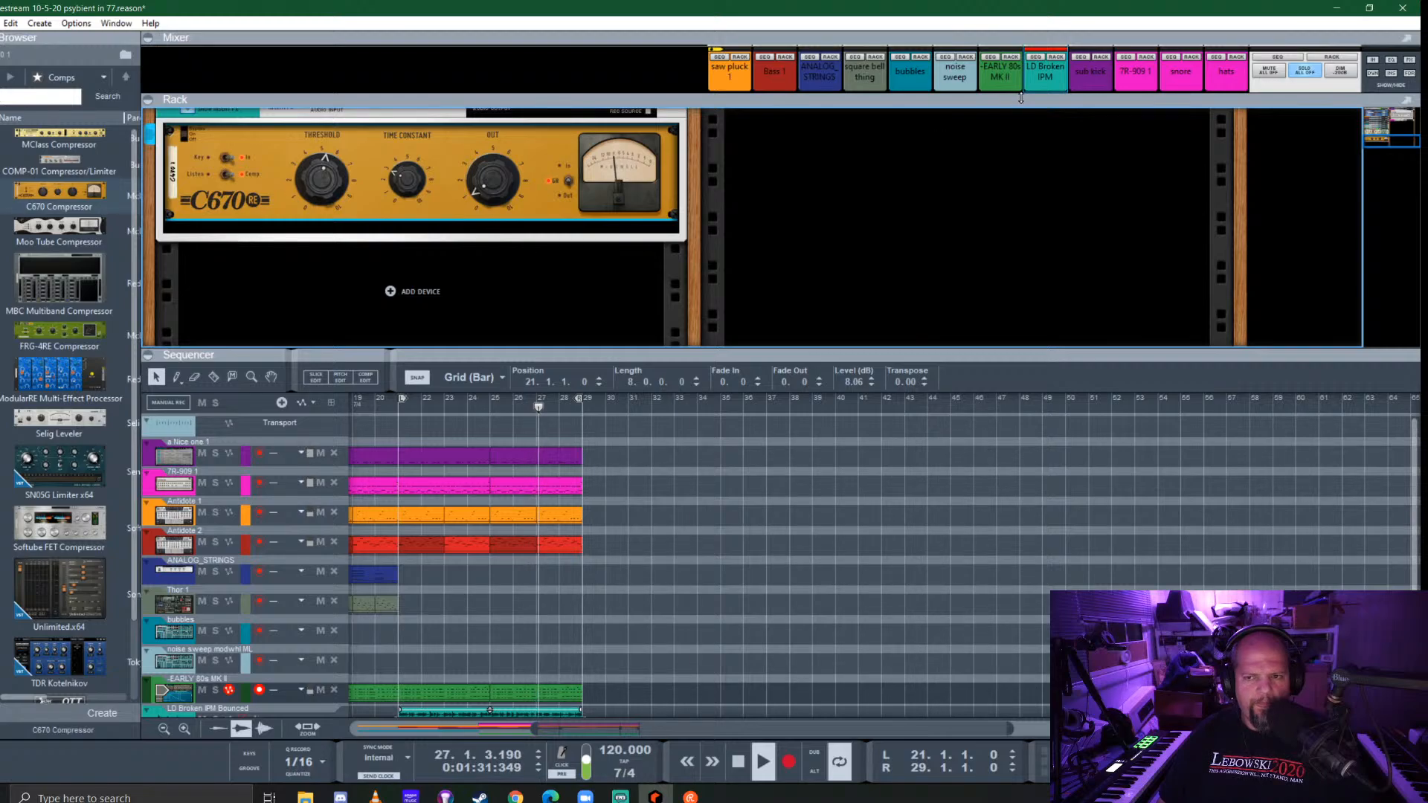
{"action": "left_click_drag", "start_coordinate": [1021, 99], "coordinate": [1018, 485]}
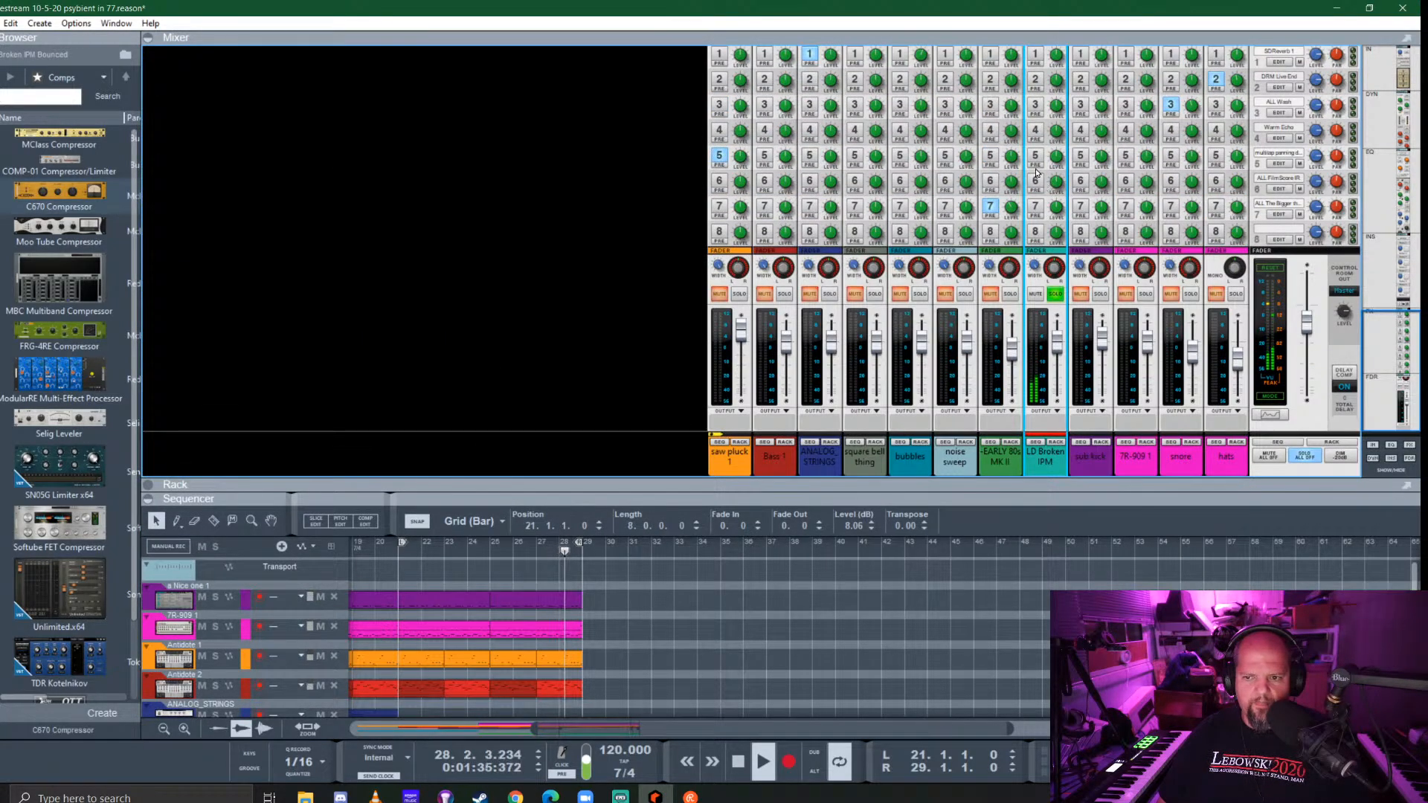
{"action": "left_click", "coordinate": [1034, 156]}
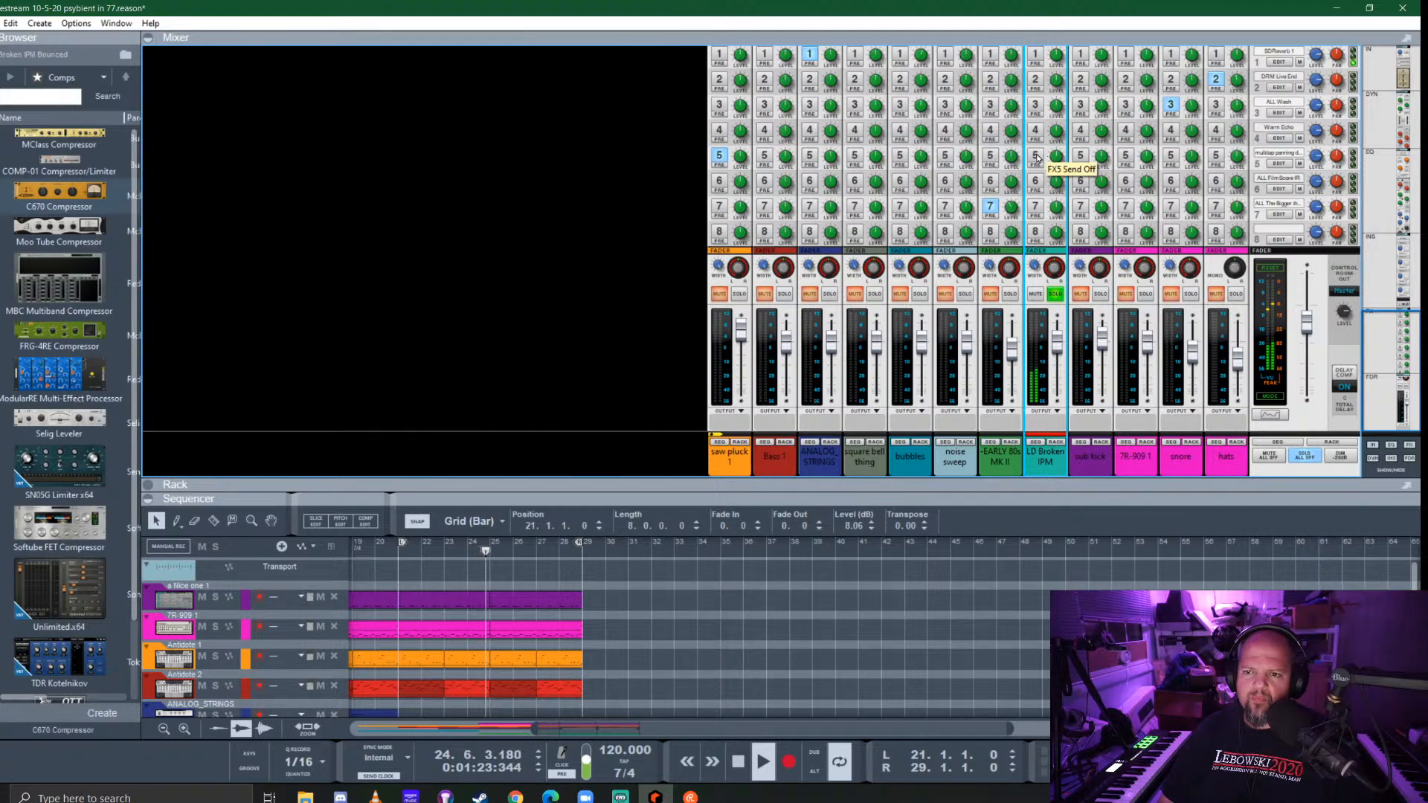
{"action": "left_click", "coordinate": [1037, 157]}
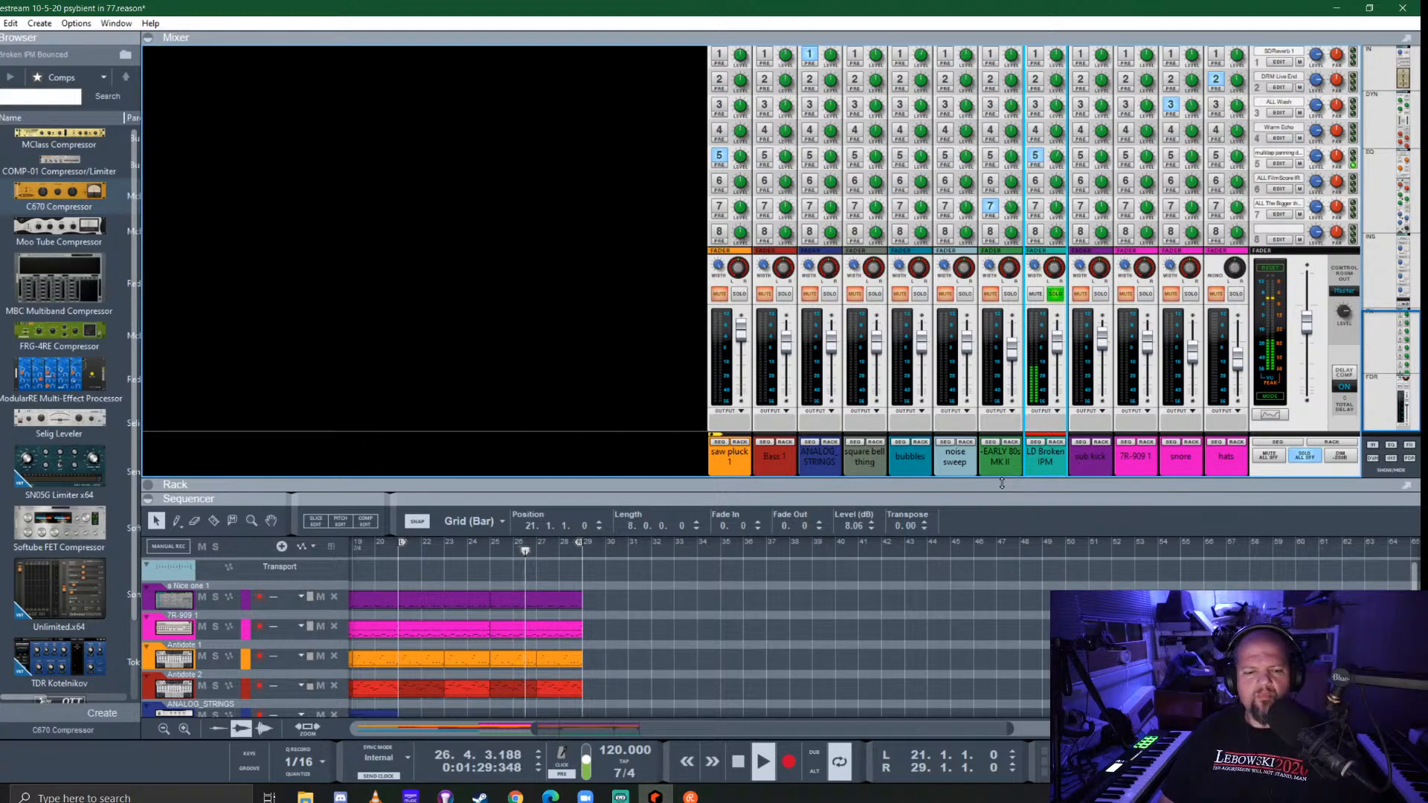
Add a Scream 4 distortion to the LD Broken IPM inserts, place it above the C670 and turn down the C670 threshold
{"action": "left_click_drag", "start_coordinate": [1001, 485], "coordinate": [982, 137]}
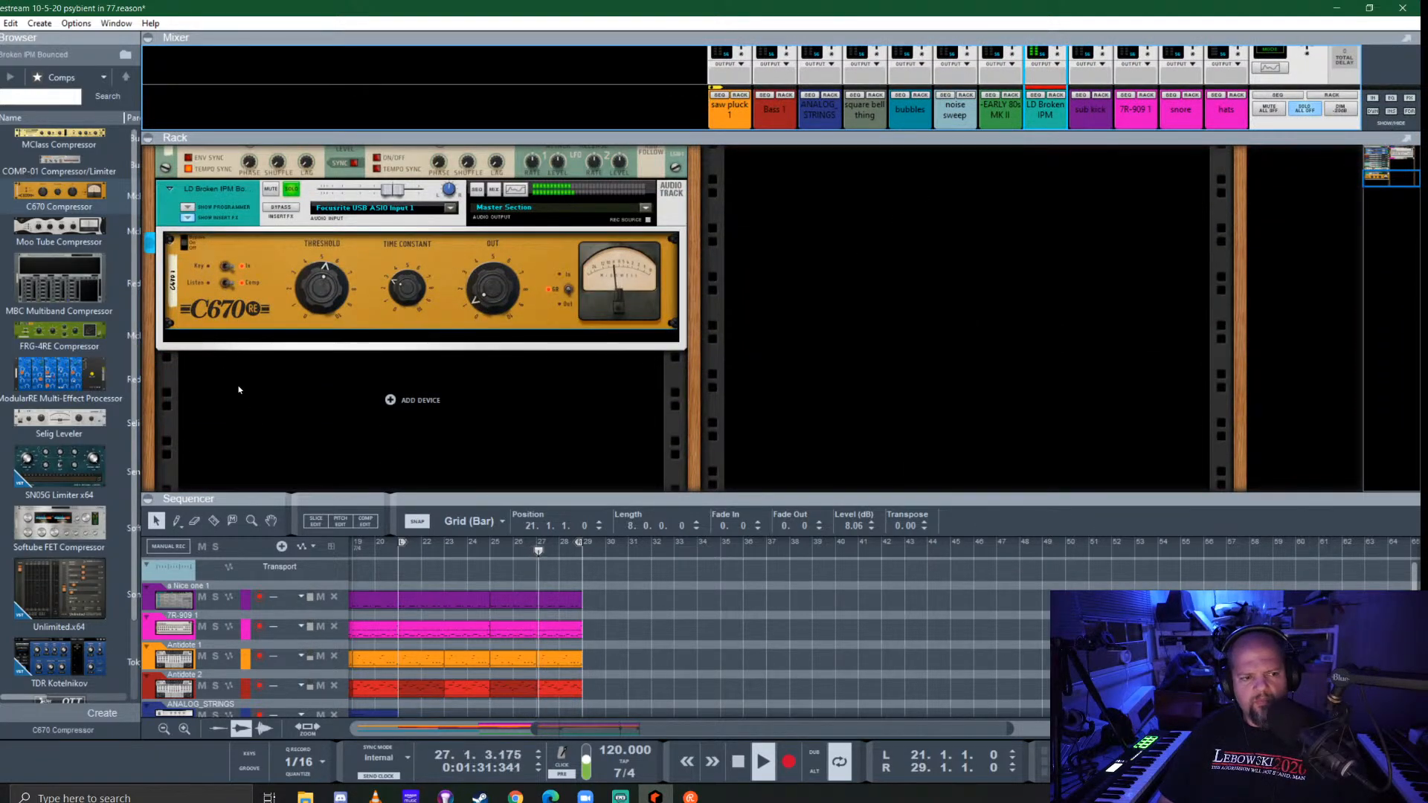
{"action": "left_click", "coordinate": [1, 162]}
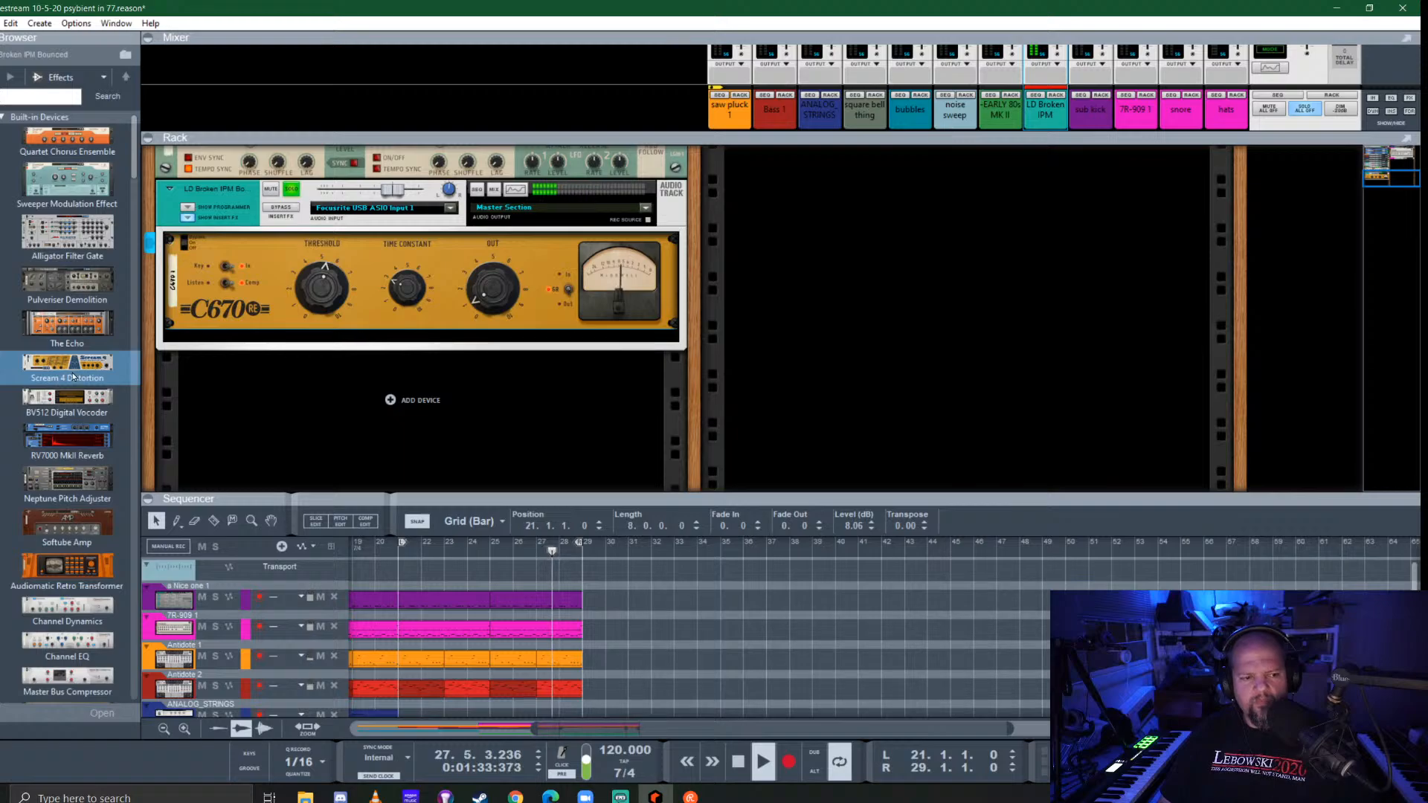
{"action": "left_click_drag", "start_coordinate": [72, 377], "coordinate": [446, 327]}
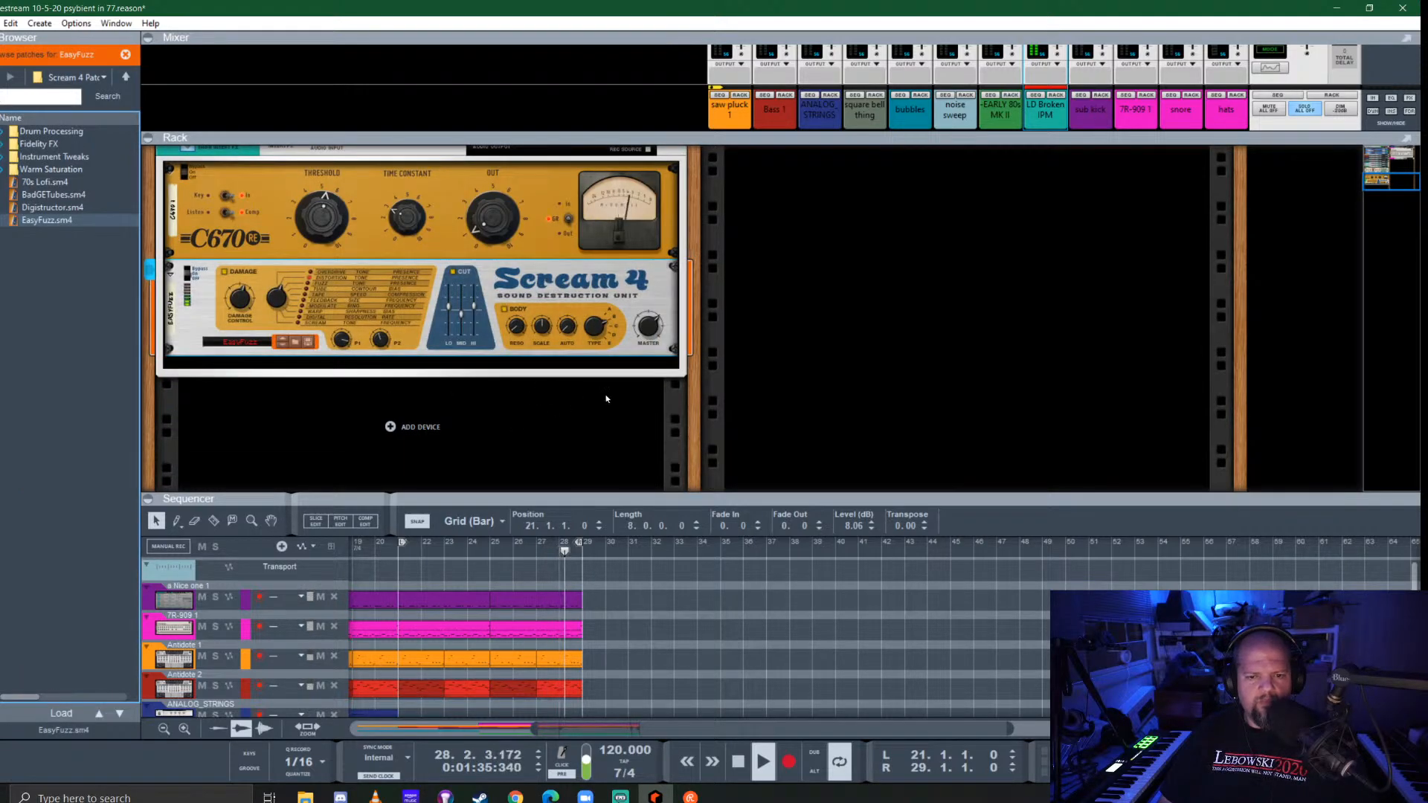
{"action": "left_click", "coordinate": [344, 342]}
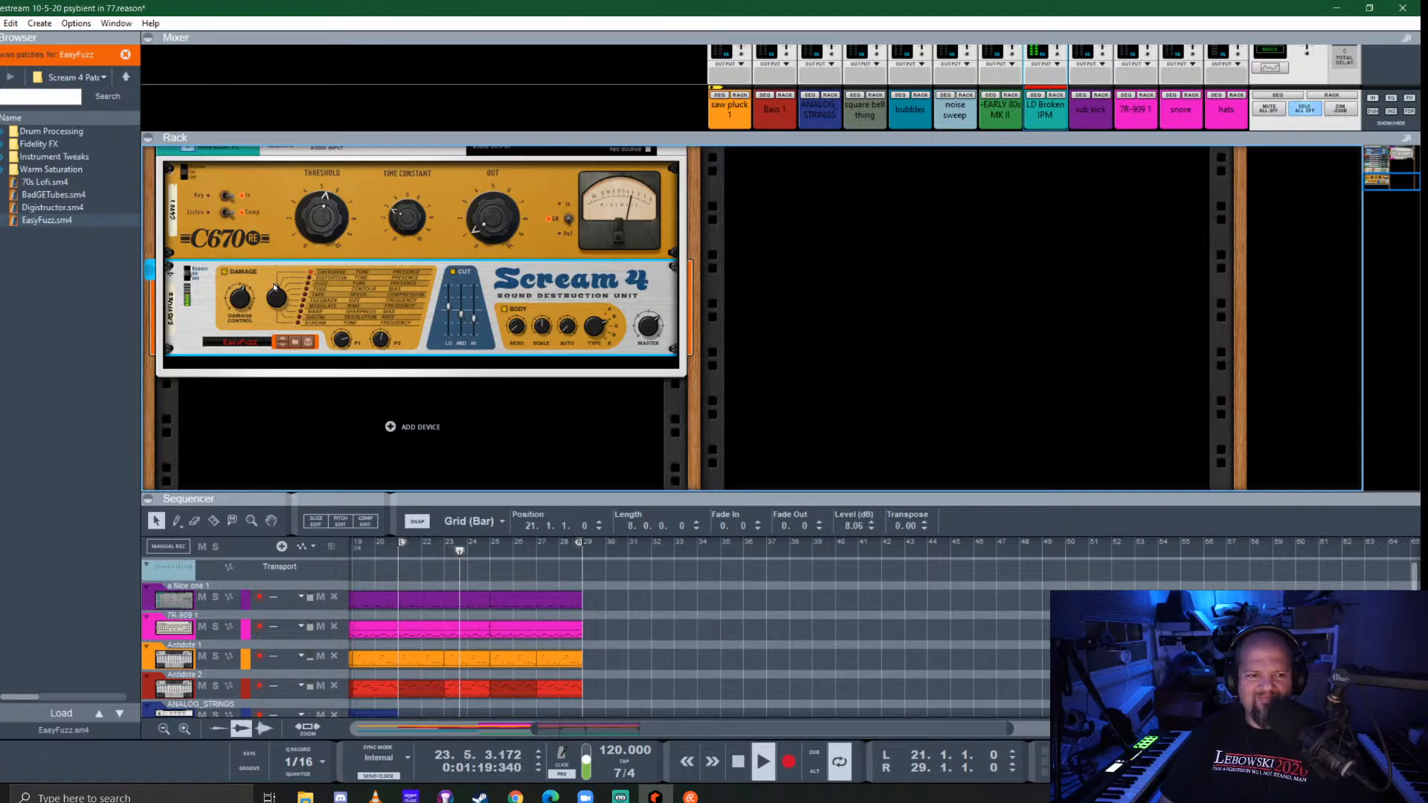
{"action": "left_click_drag", "start_coordinate": [271, 278], "coordinate": [274, 158]}
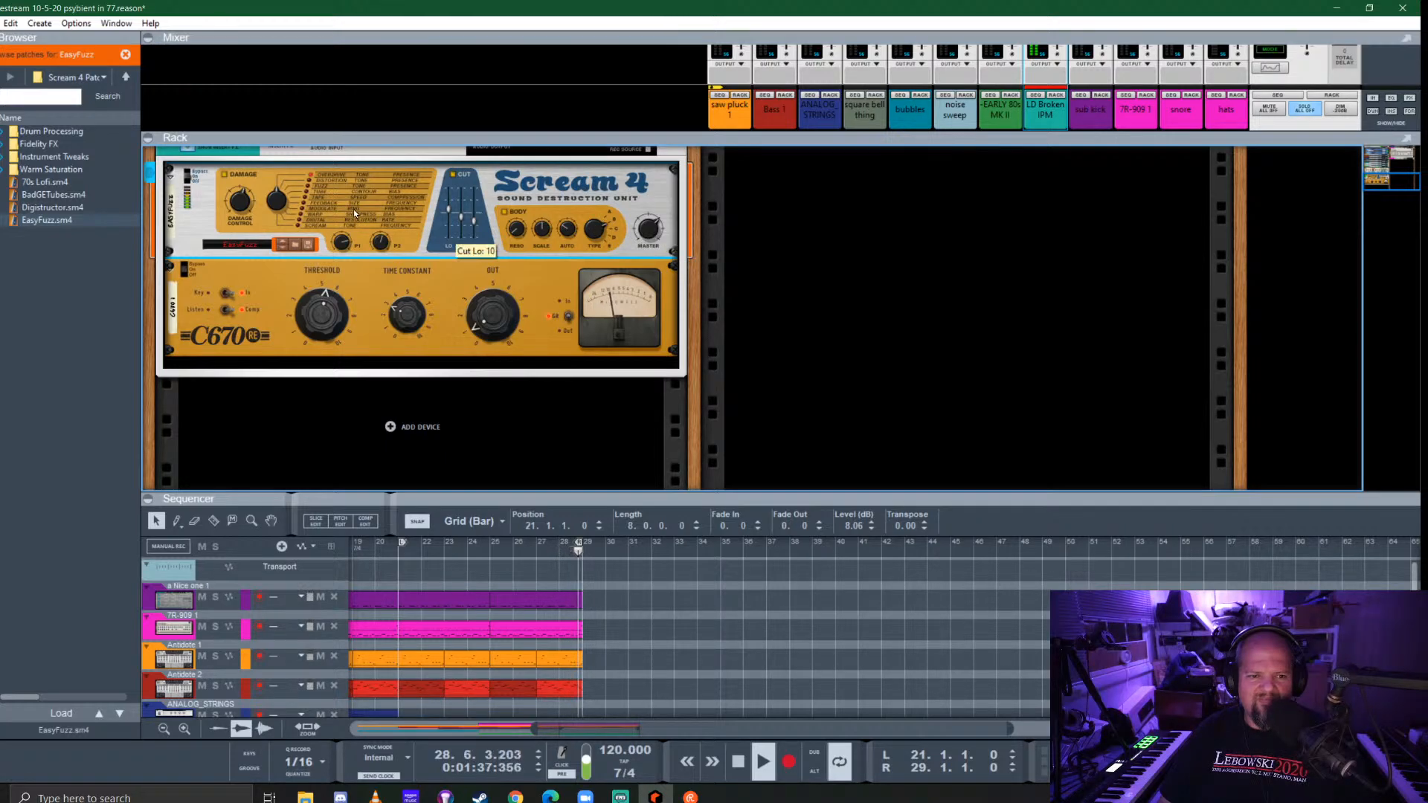
{"action": "left_click_drag", "start_coordinate": [335, 322], "coordinate": [330, 336]}
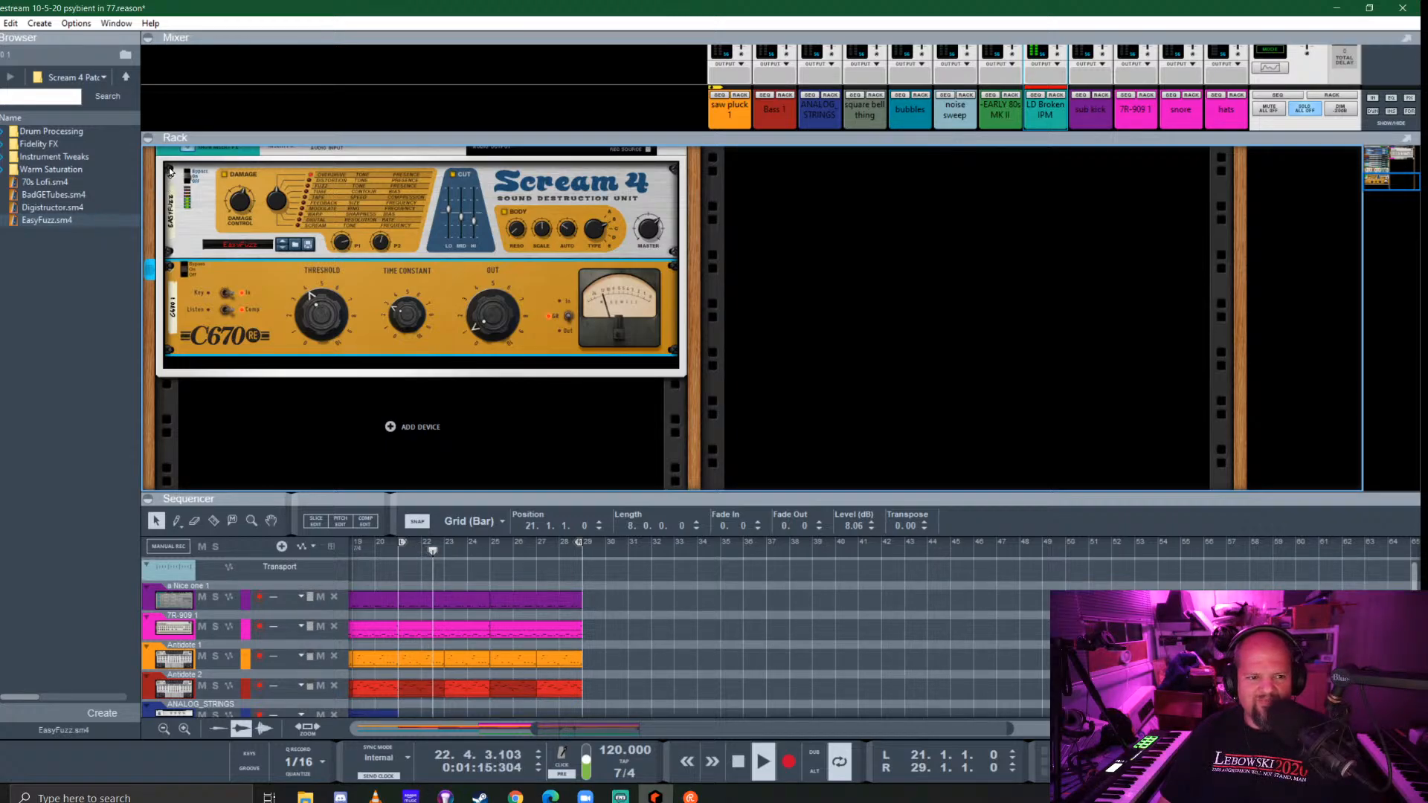
Hide the LD Broken IPM inserts, take the track out of solo and stop playback at the loop start
{"action": "left_click", "coordinate": [188, 153]}
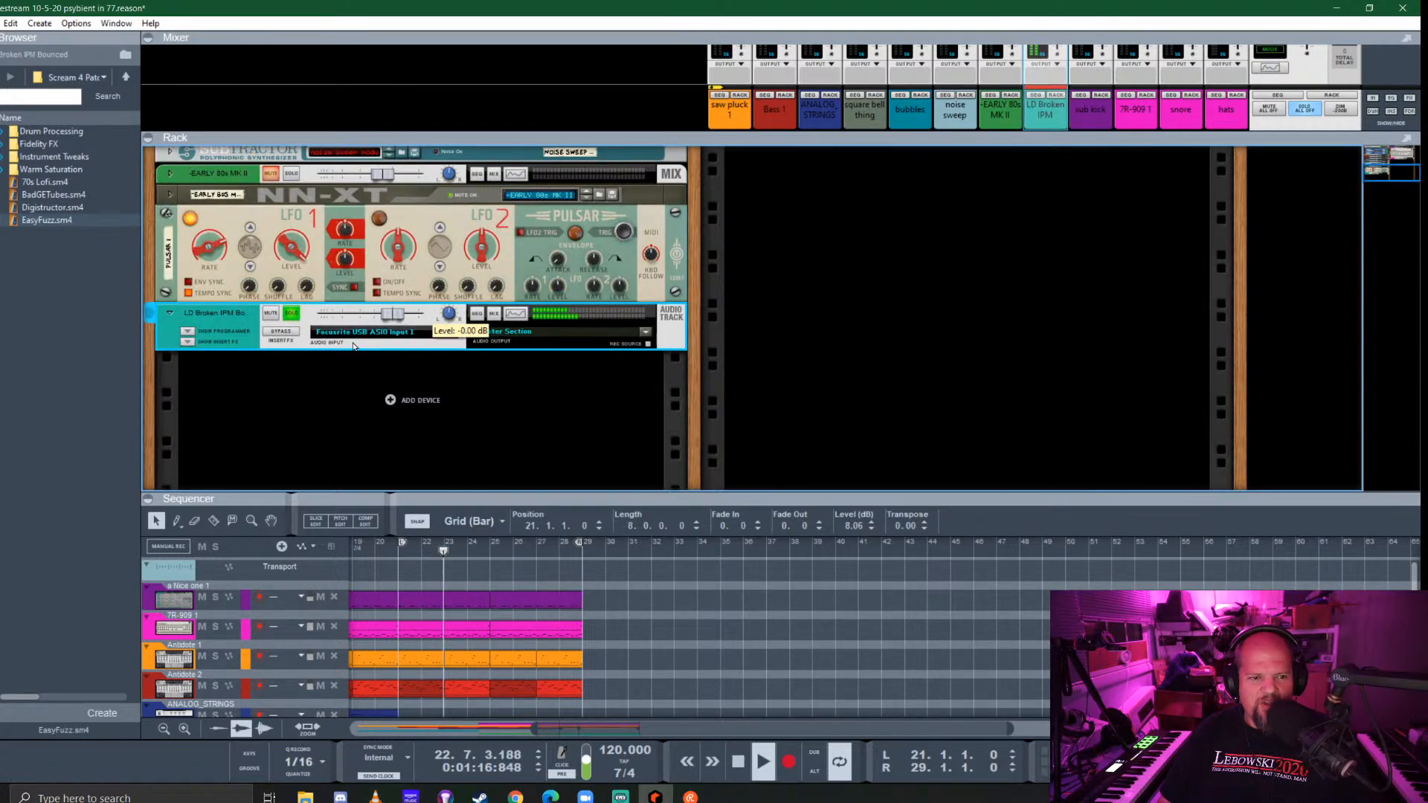
{"action": "left_click", "coordinate": [290, 315]}
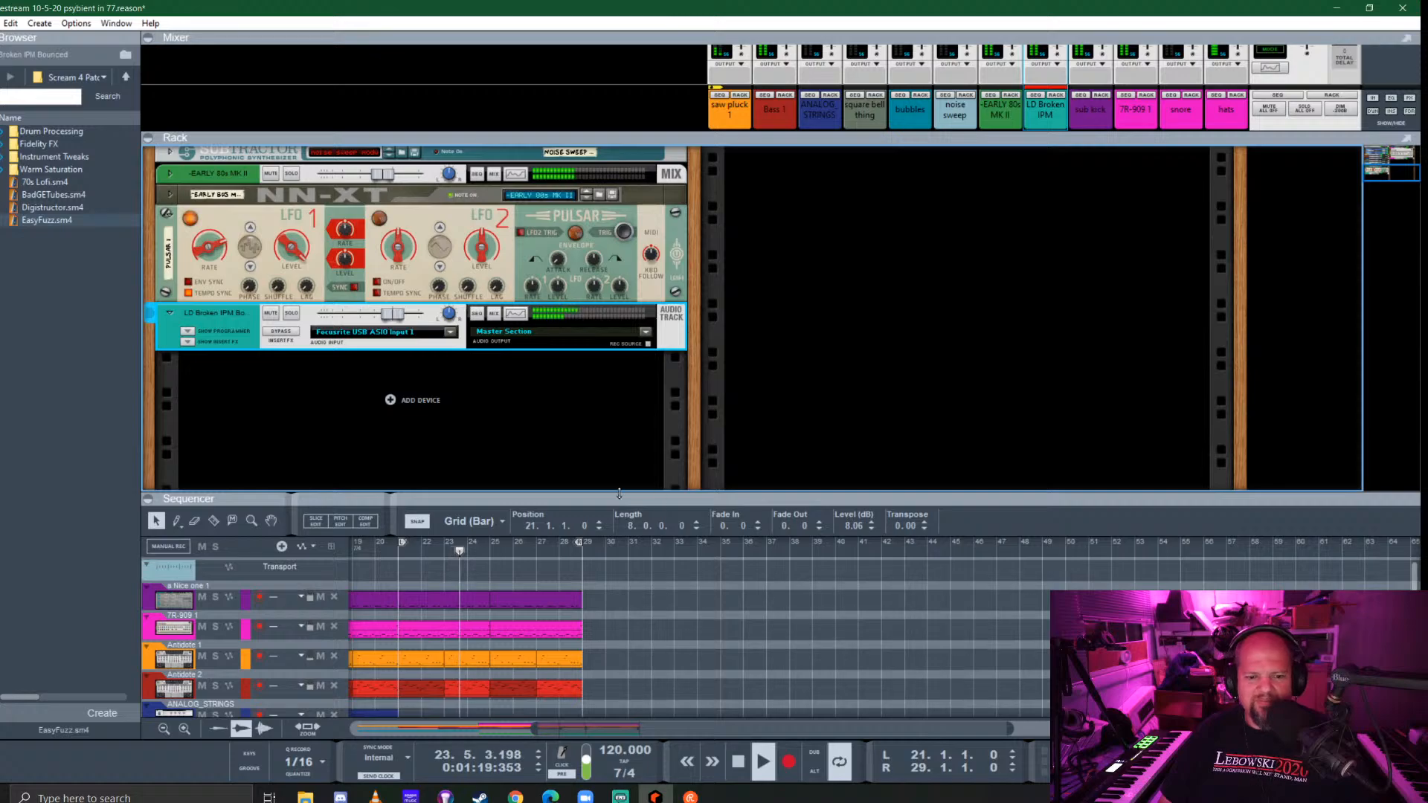
{"action": "left_click", "coordinate": [400, 552]}
{"action": "key", "text": "space"}
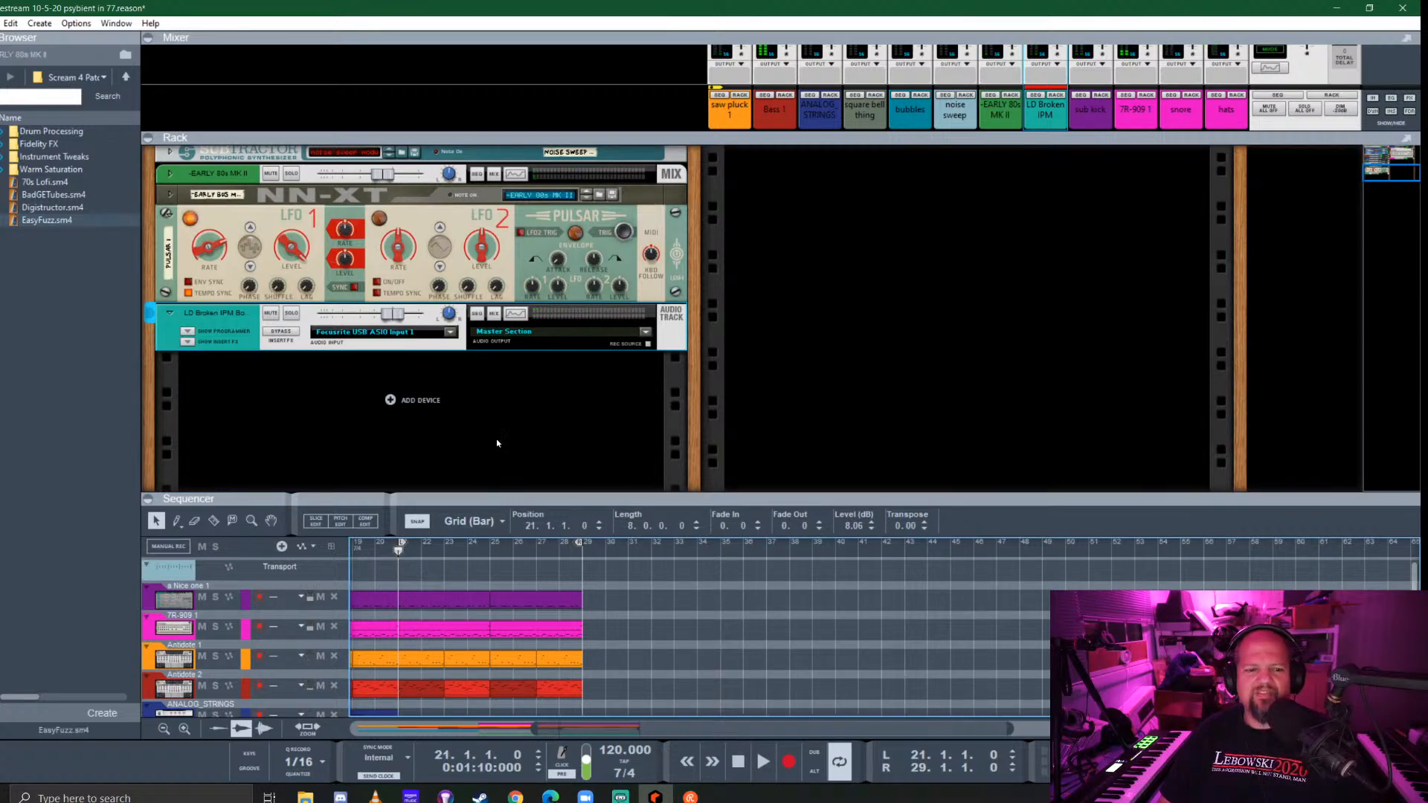
Switch the LD Broken IPM channel's send from FX5 to FX7 during playback and set its level to about -1.84 dB
{"action": "left_click", "coordinate": [438, 315]}
{"action": "left_click_drag", "start_coordinate": [937, 139], "coordinate": [990, 397]}
{"action": "left_click", "coordinate": [1036, 68]}
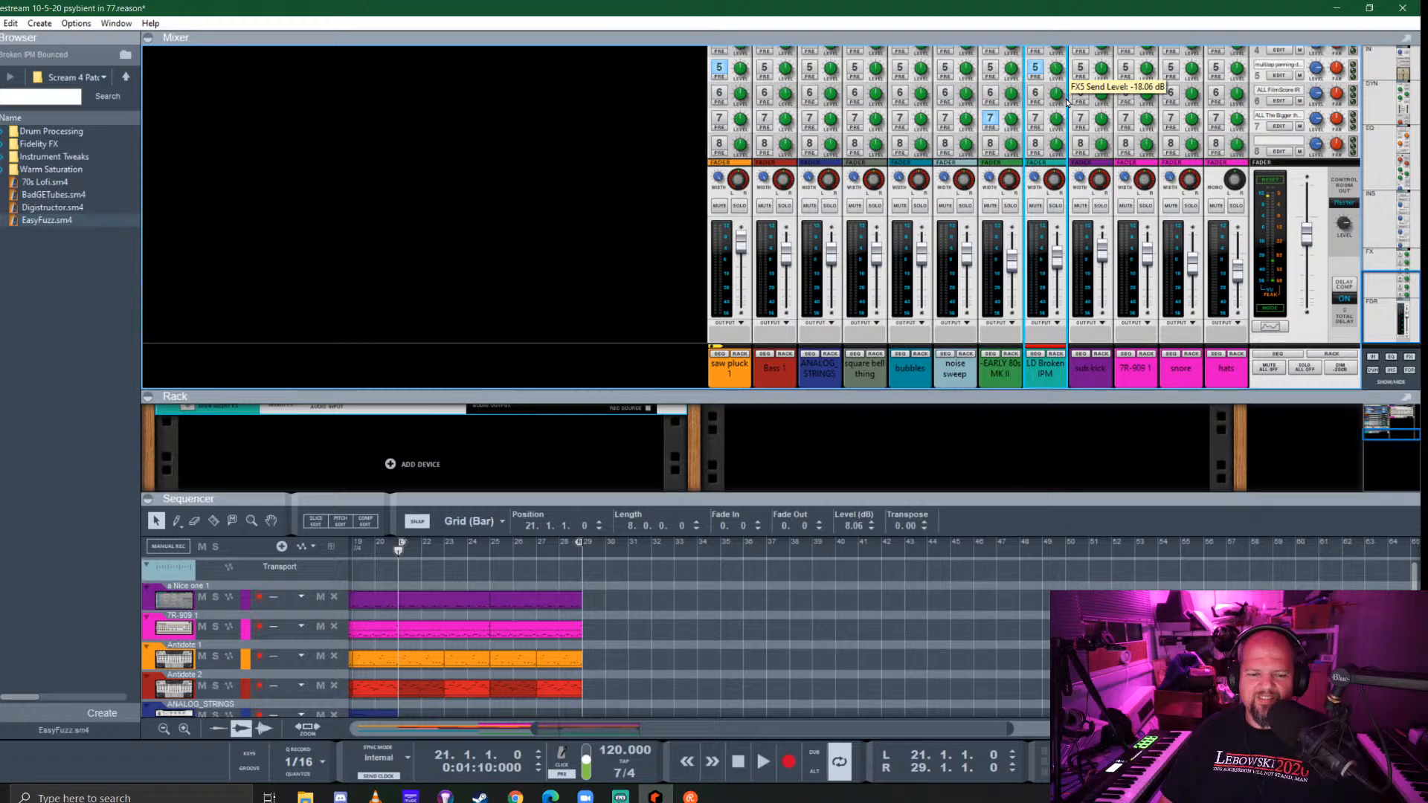
{"action": "key", "text": "space"}
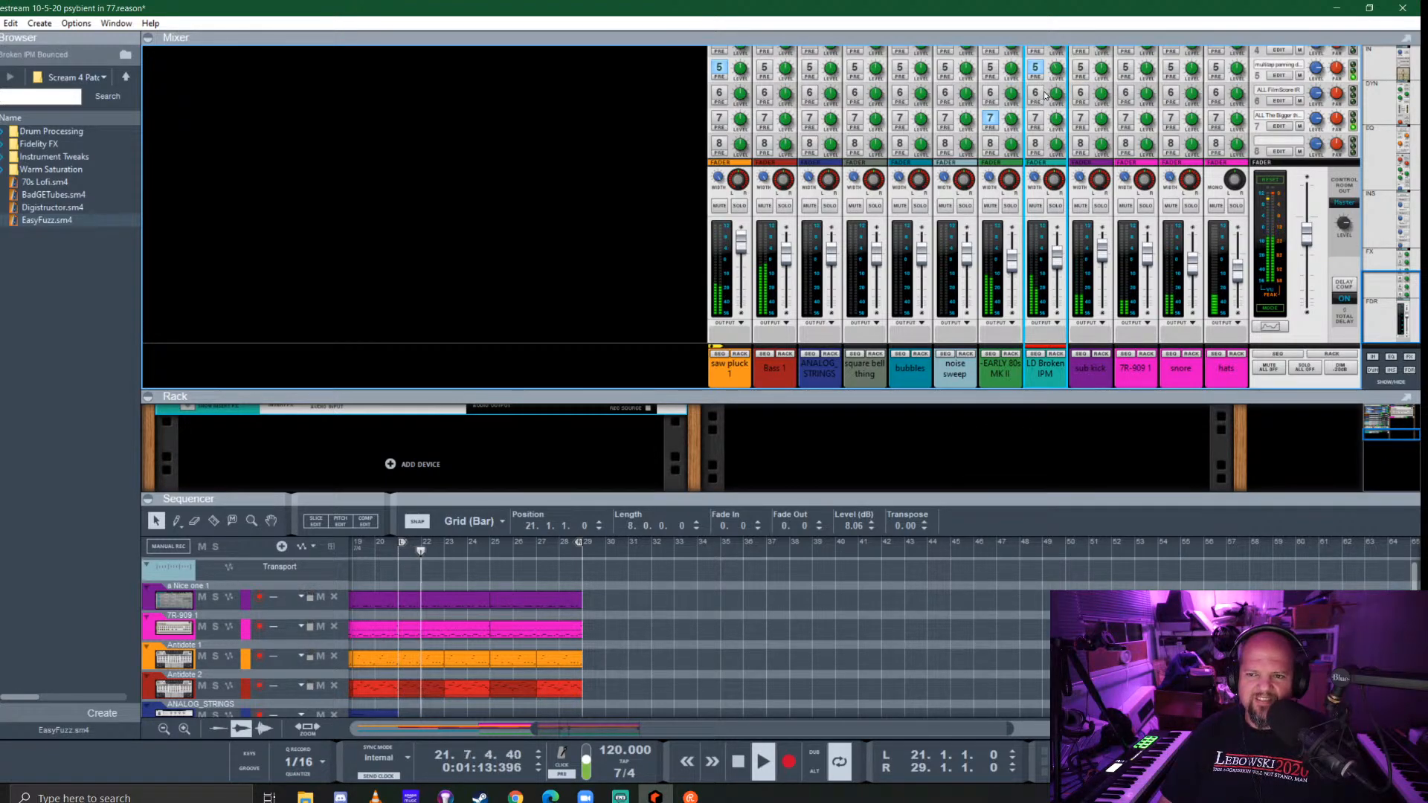
{"action": "left_click", "coordinate": [1035, 68]}
{"action": "left_click", "coordinate": [1036, 119]}
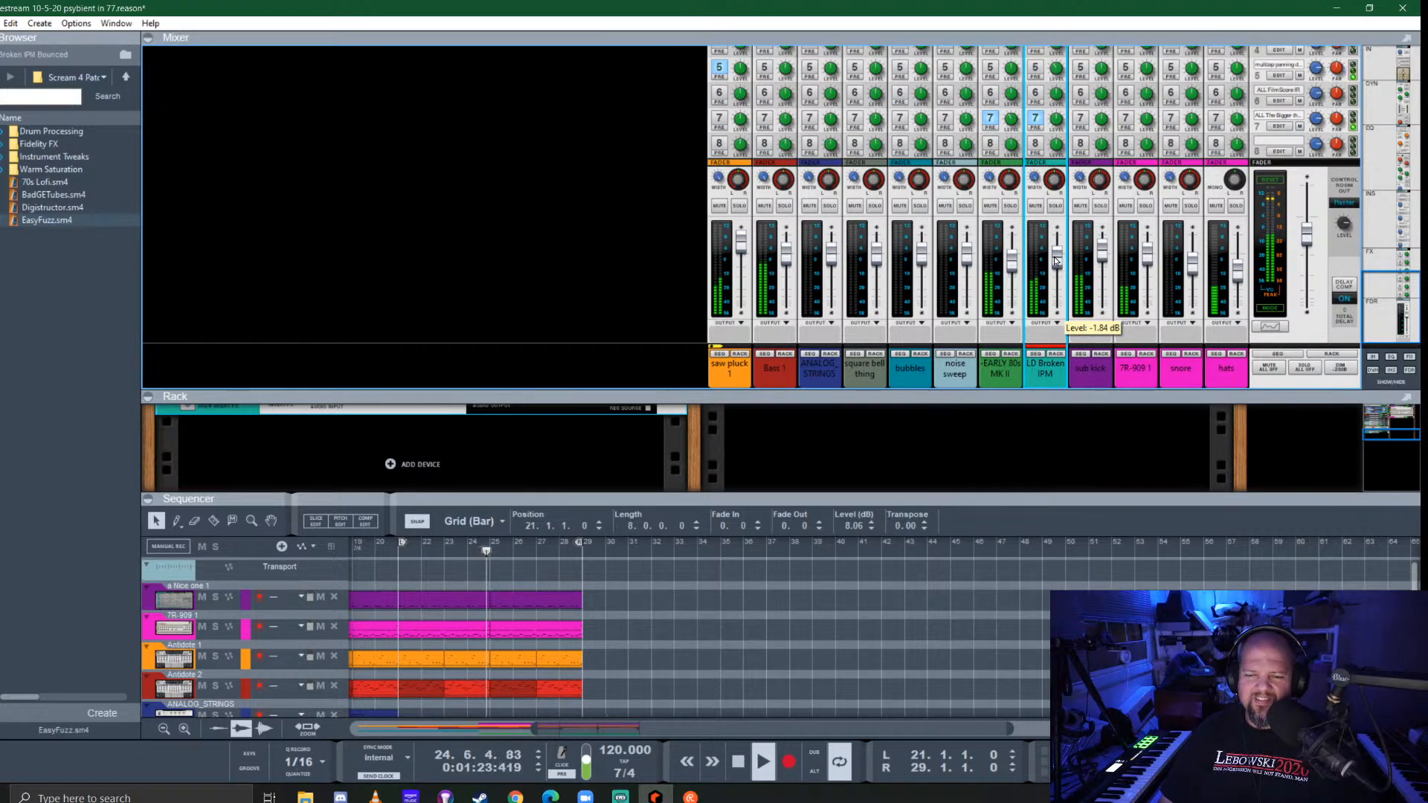
Raise the low-pass cutoff on the LD Broken IPM EQ to about 5 kHz and set the low-mid band to 1.70 kHz, 5.71 dB, Q 0.90
{"action": "left_click_drag", "start_coordinate": [984, 401], "coordinate": [980, 116]}
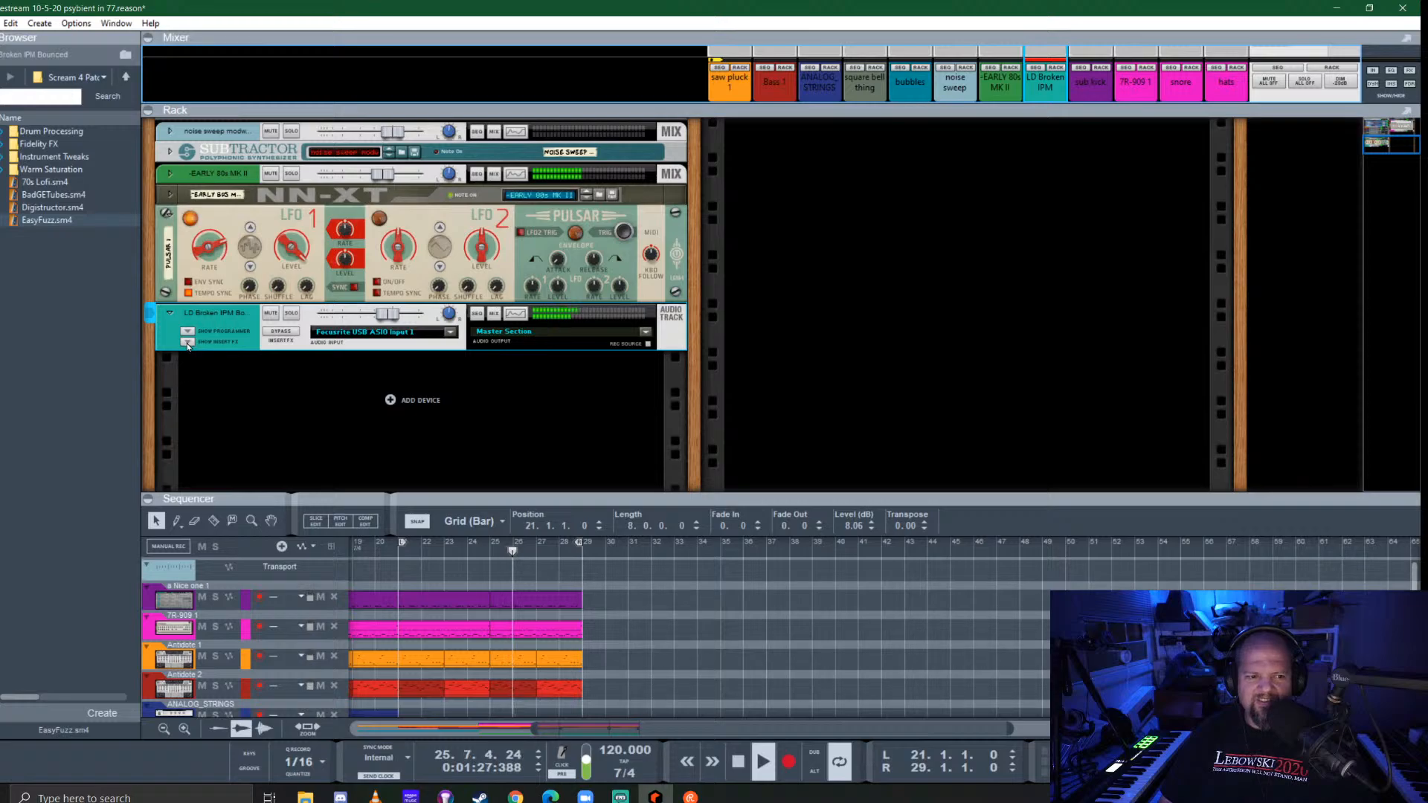
{"action": "left_click", "coordinate": [515, 313]}
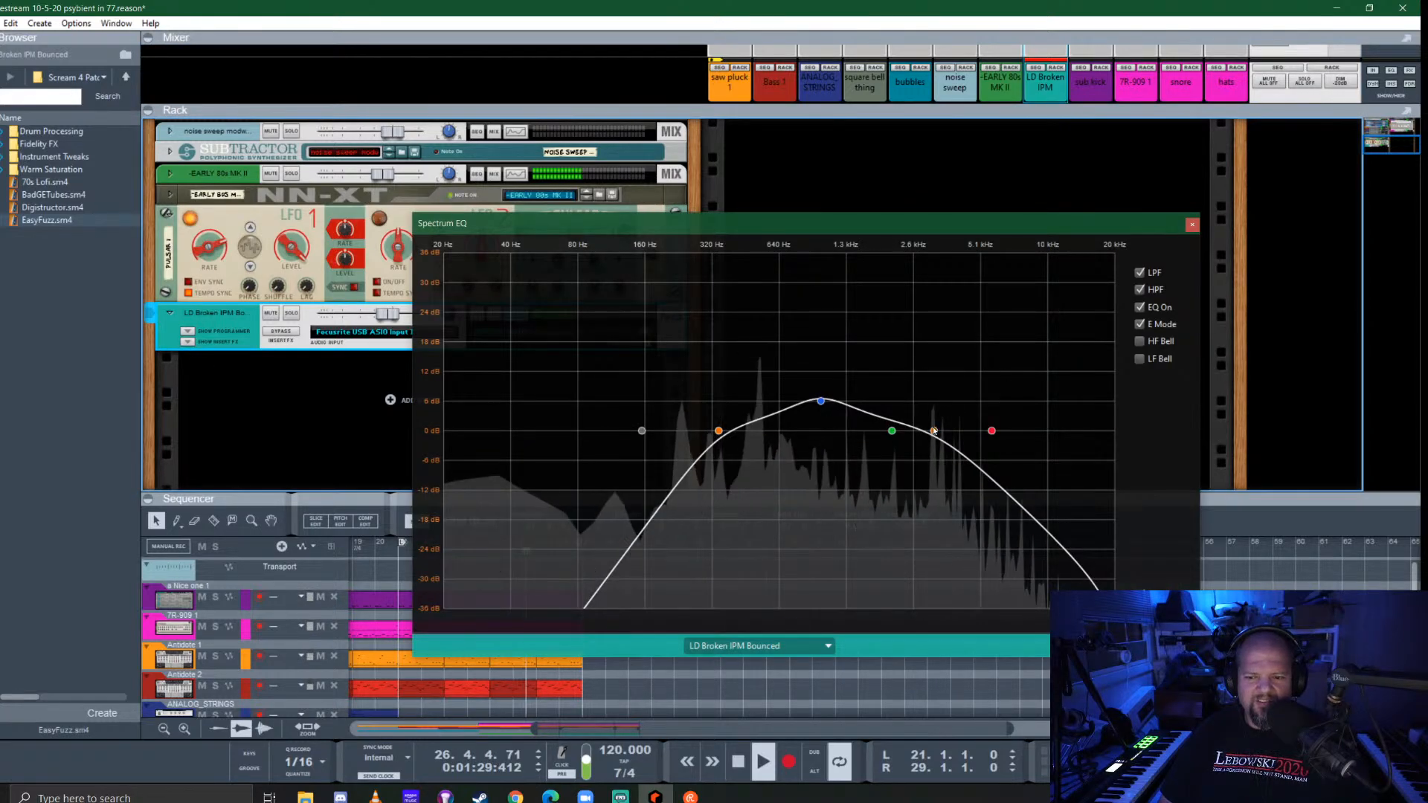
{"action": "left_click_drag", "start_coordinate": [934, 430], "coordinate": [975, 427]}
{"action": "left_click", "coordinate": [821, 401]}
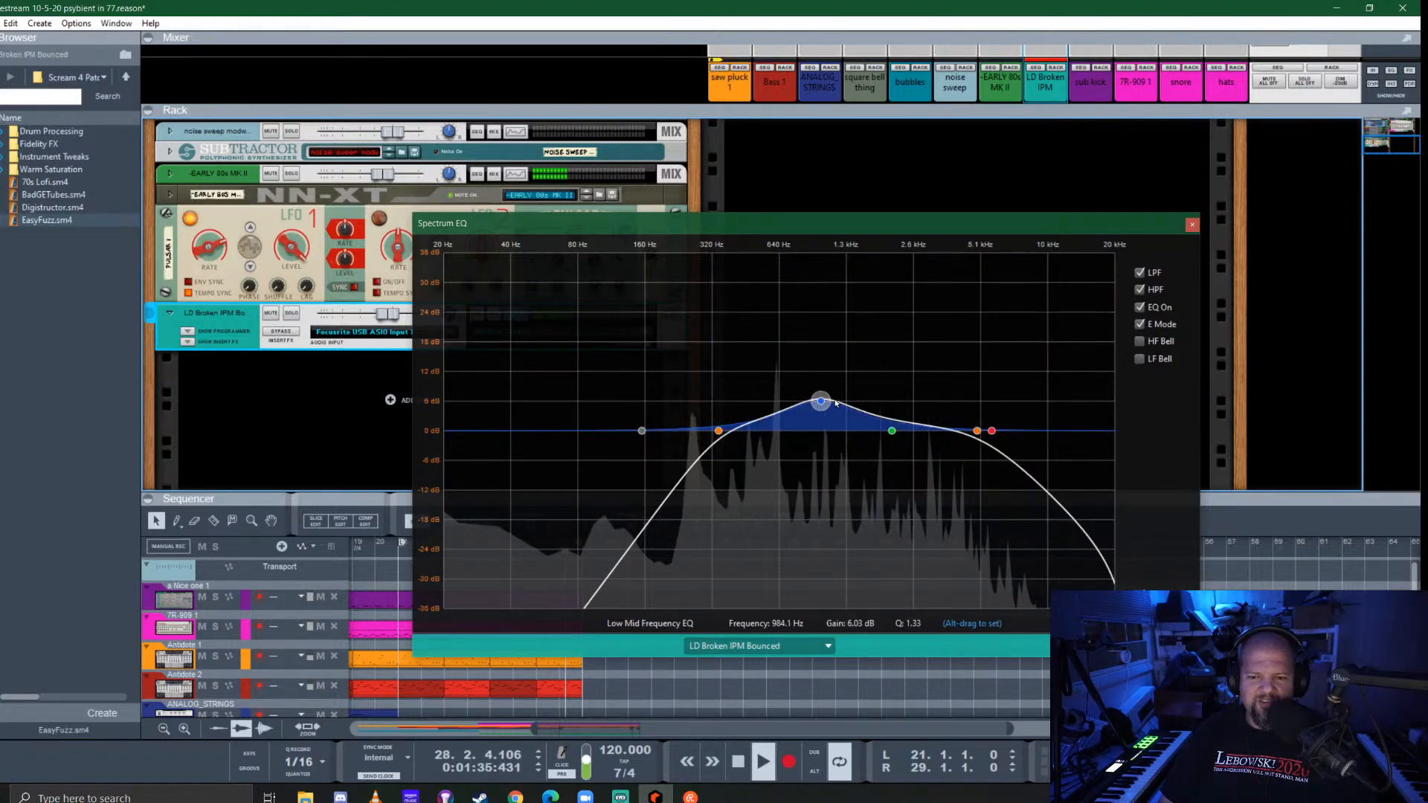
{"action": "left_click_drag", "start_coordinate": [853, 404], "coordinate": [878, 420]}
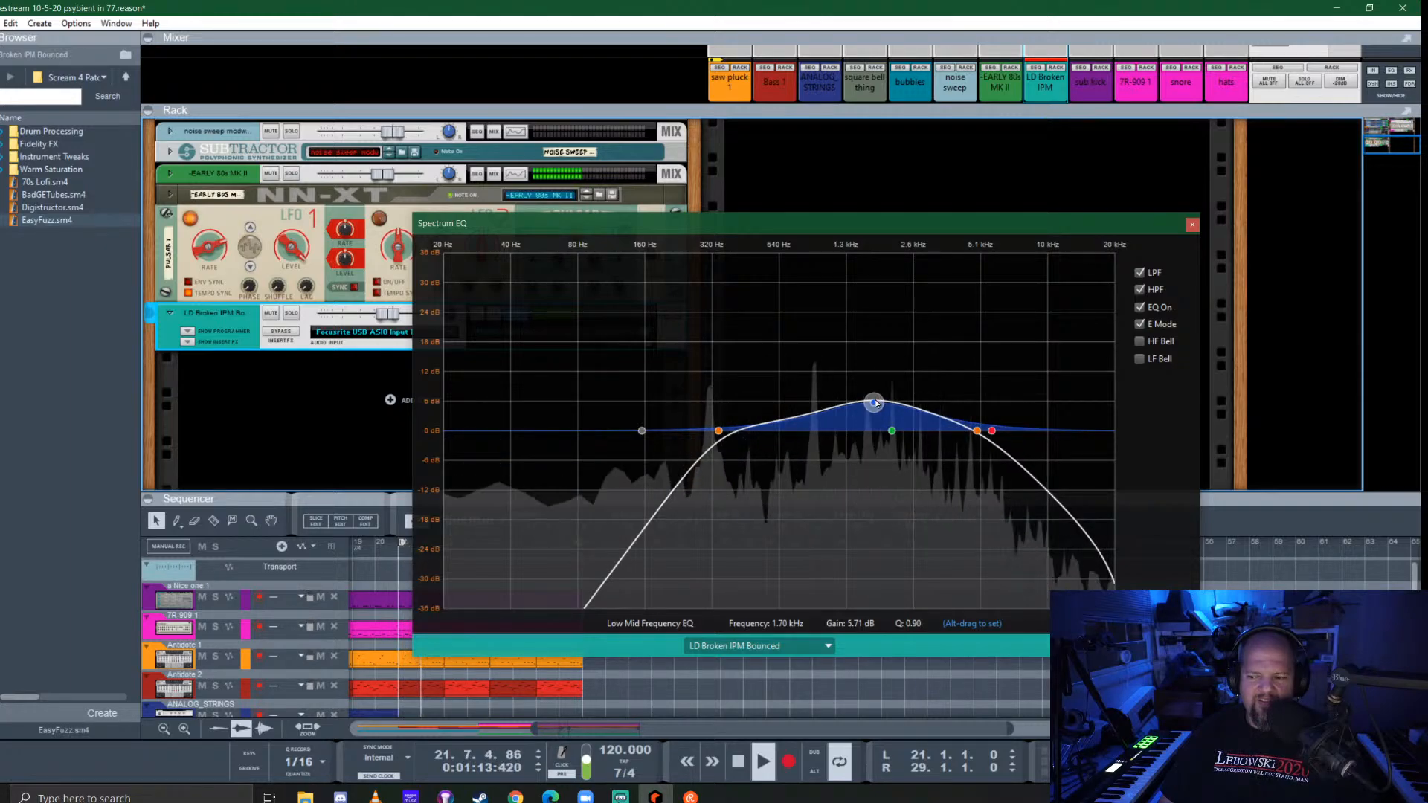
{"action": "left_click", "coordinate": [1190, 227]}
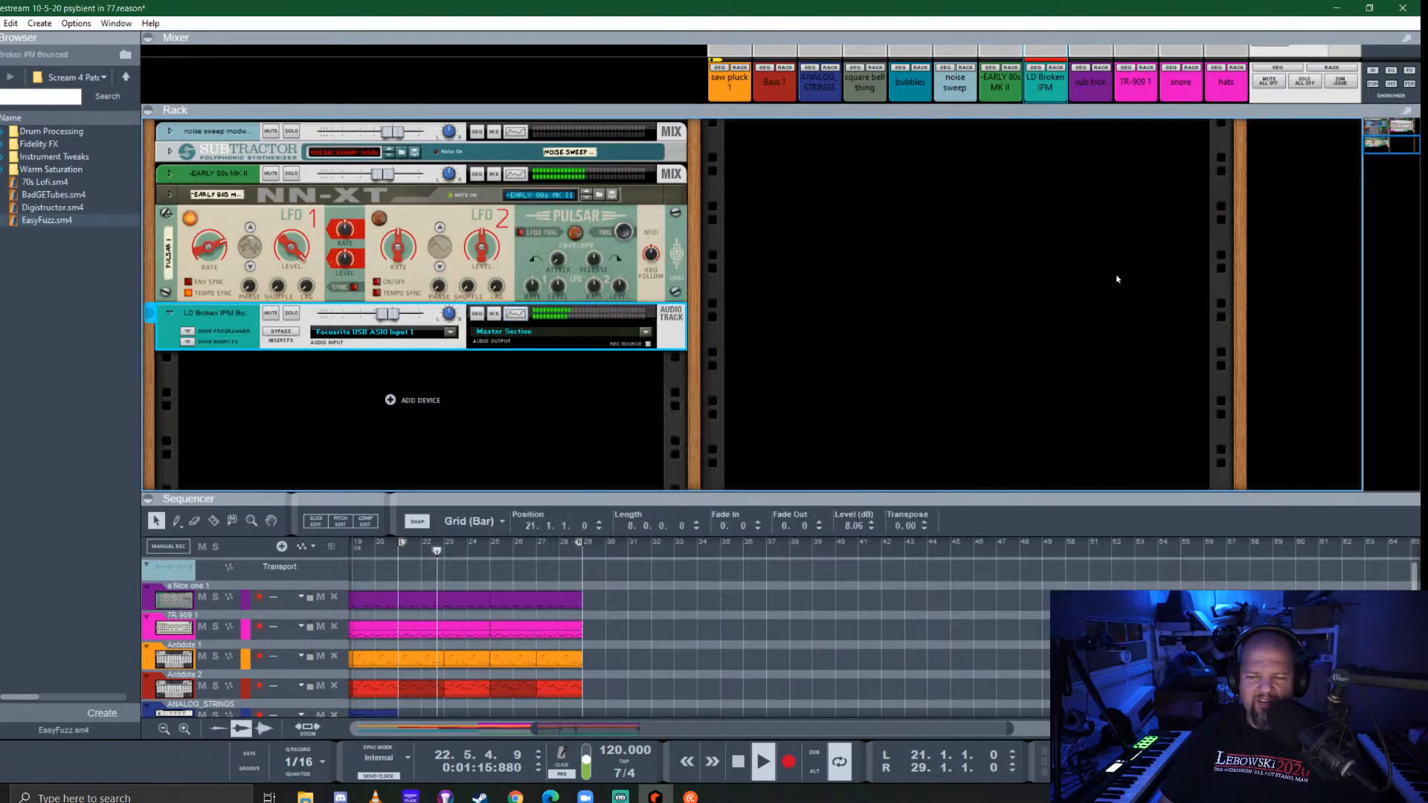
Collapse the Pulsar and LD Broken IPM devices in the rack
{"action": "left_click", "coordinate": [167, 215]}
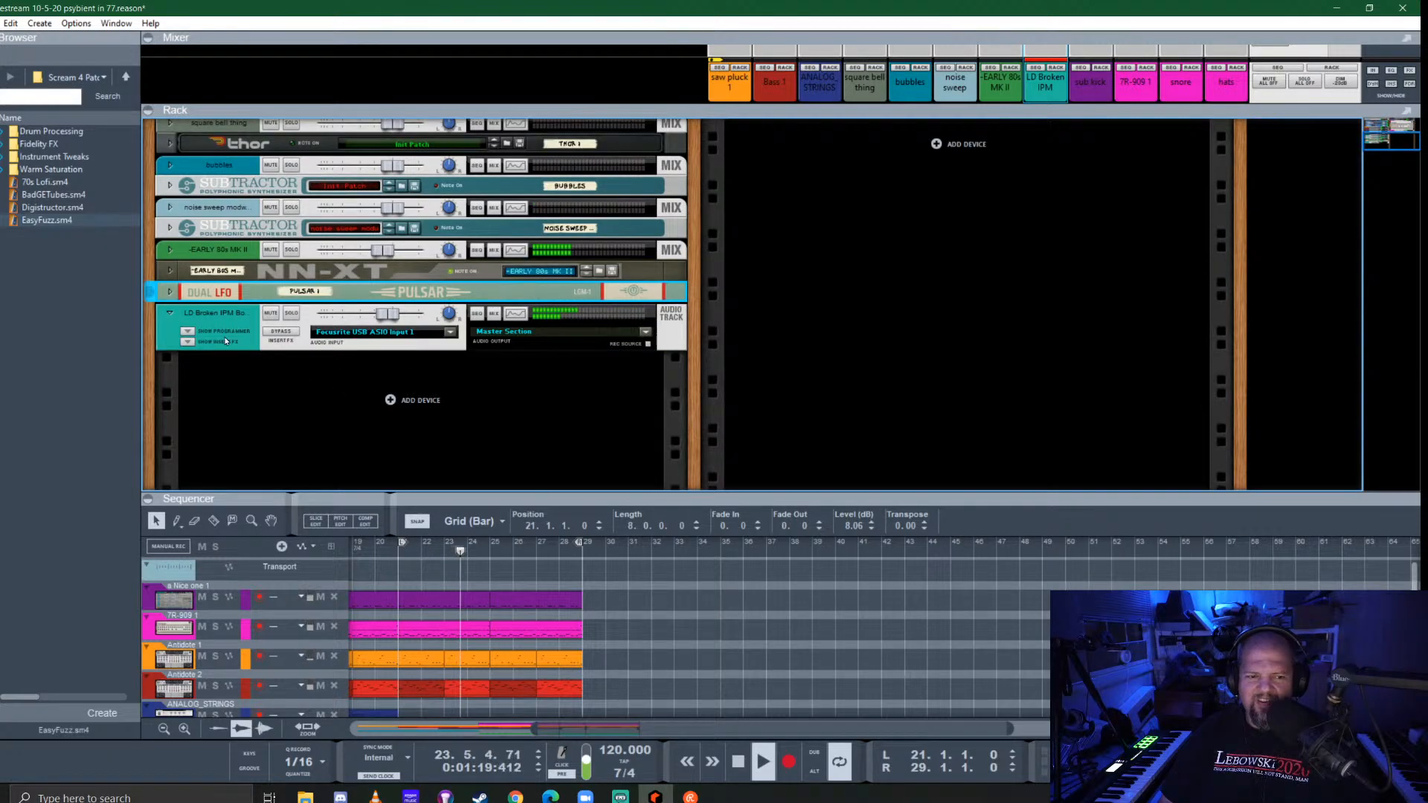
{"action": "left_click", "coordinate": [169, 314]}
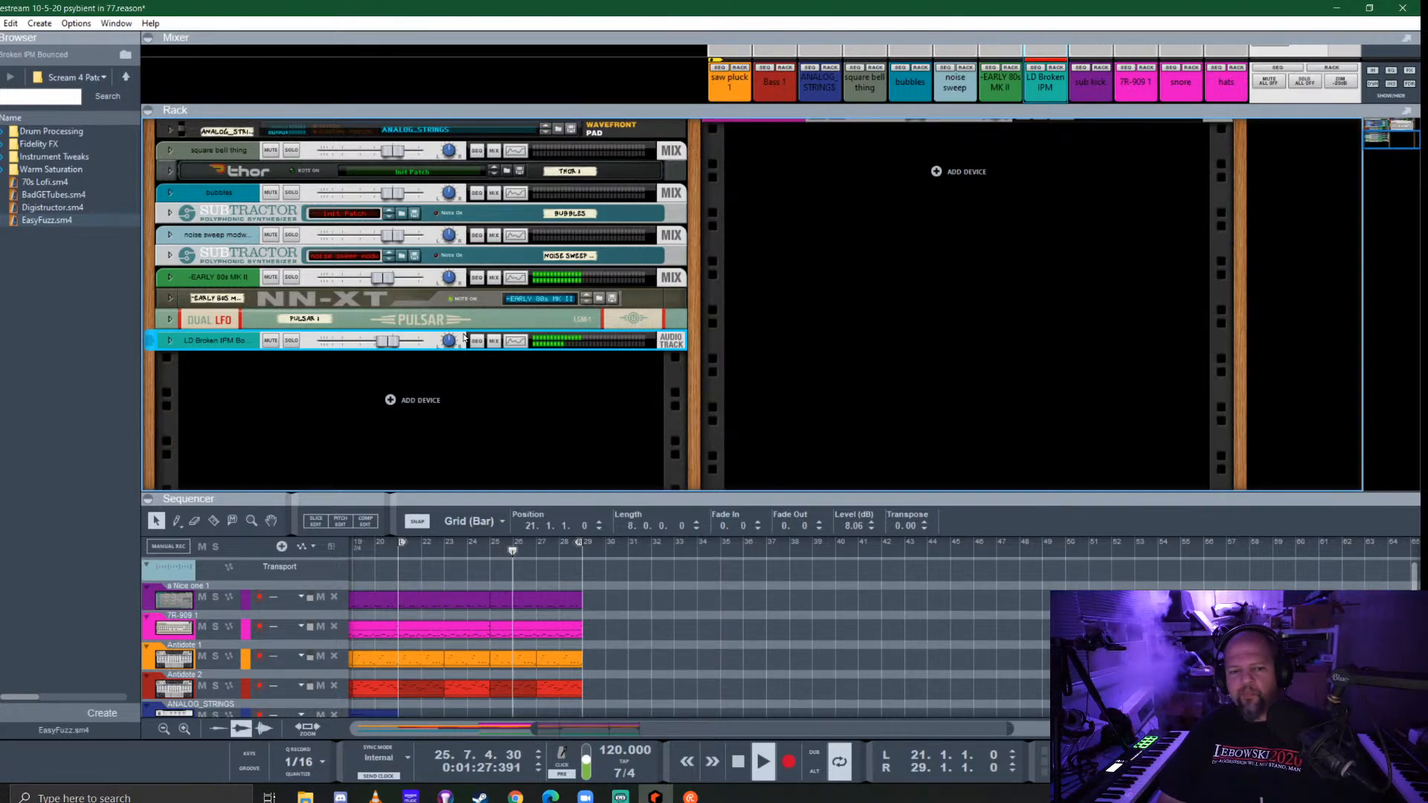
Enlarge the sequencer, duplicate the clips from bars 21–29 to bars 29–37 and extend the loop end to bar 37
{"action": "key", "text": "F6"}
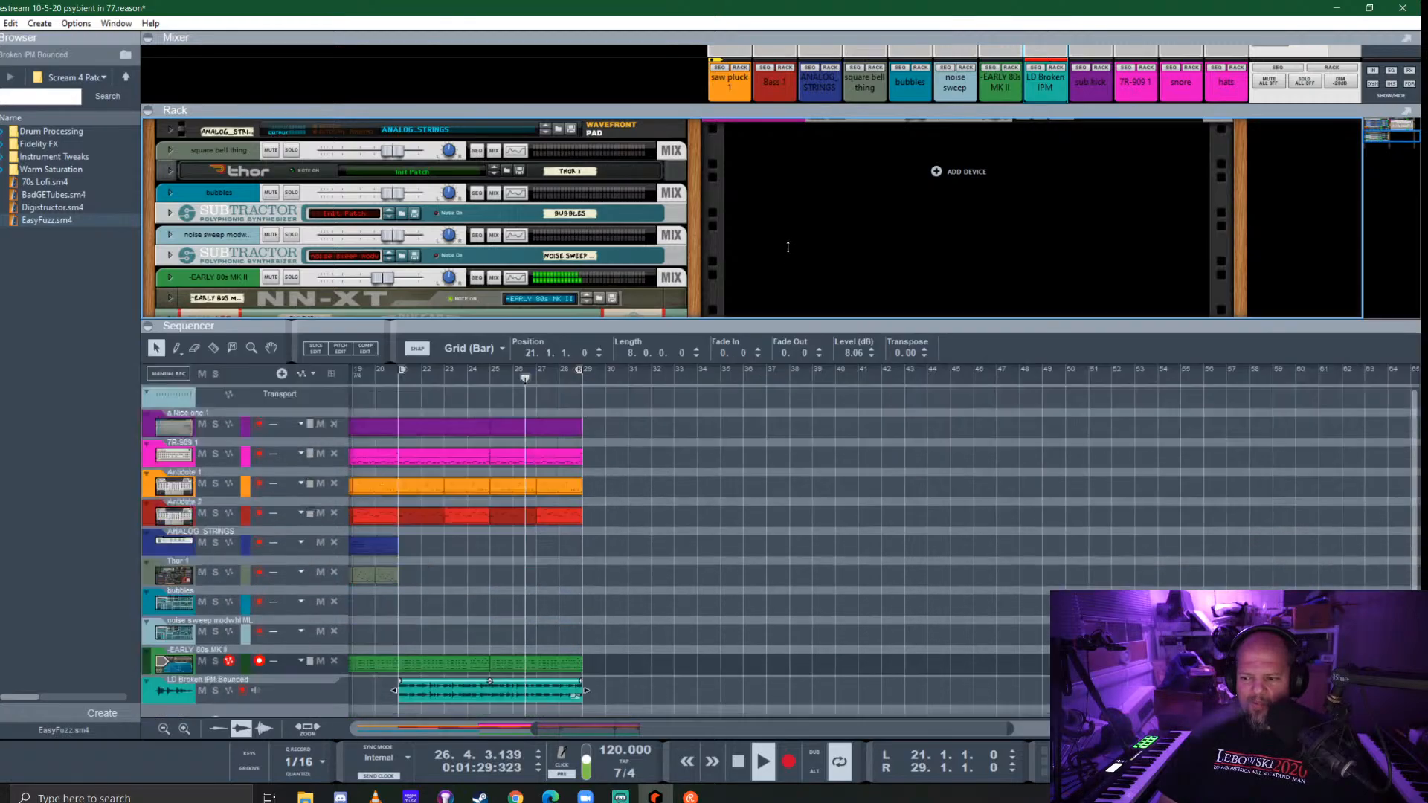
{"action": "left_click_drag", "start_coordinate": [675, 485], "coordinate": [595, 223]}
{"action": "left_click", "coordinate": [767, 181], "text": "alt"}
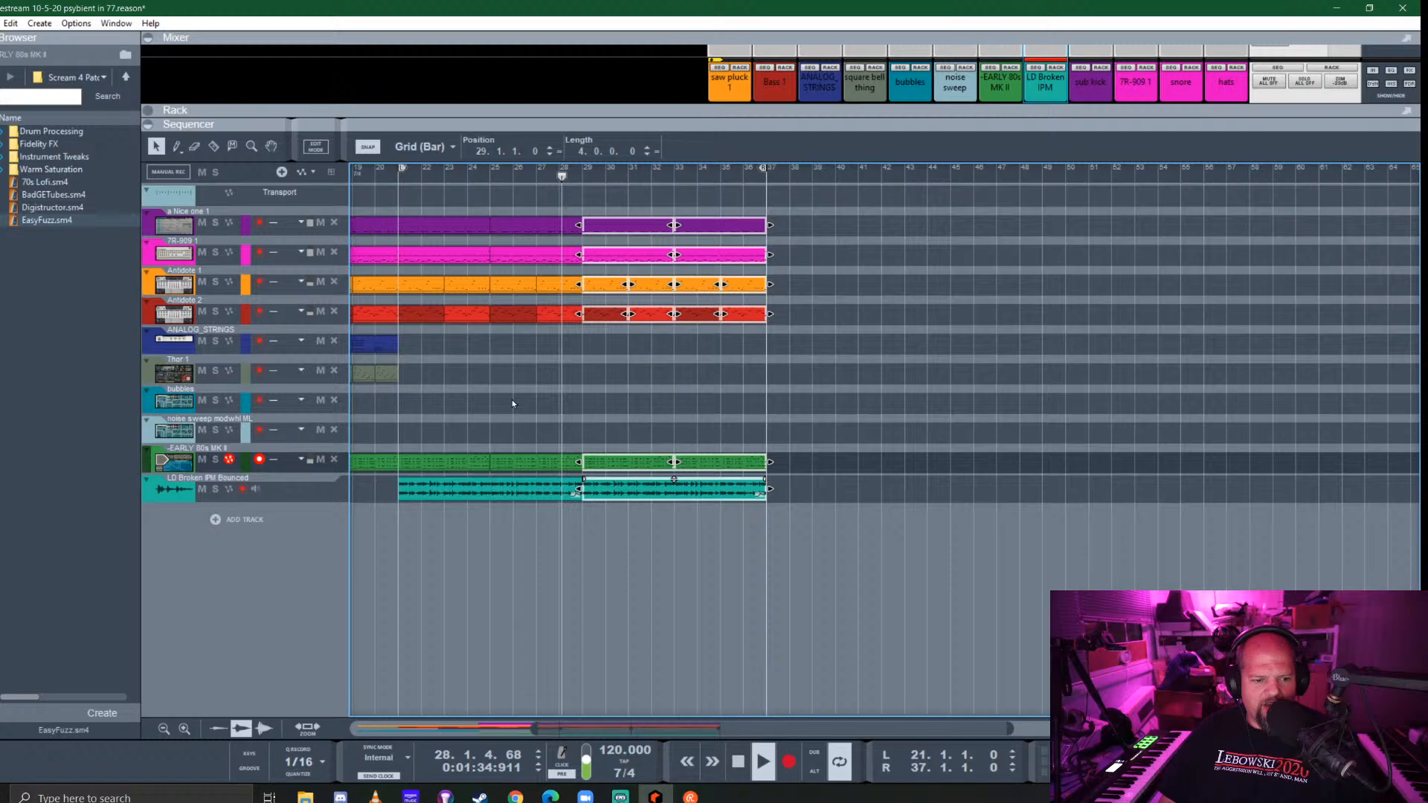
Record a noise sweep on the noise sweep track starting at bar 21
{"action": "left_click", "coordinate": [169, 426]}
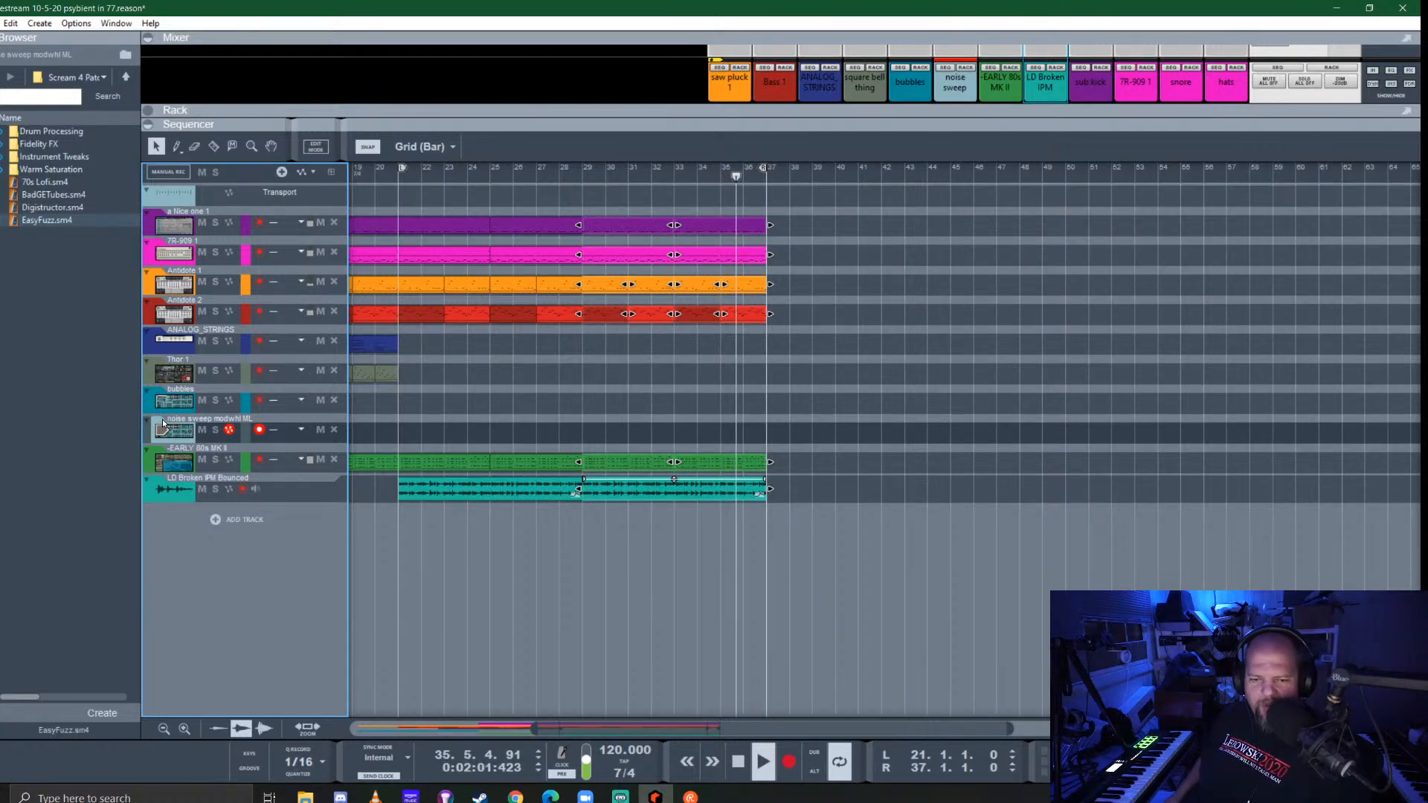
{"action": "key", "text": "ctrl+Return"}
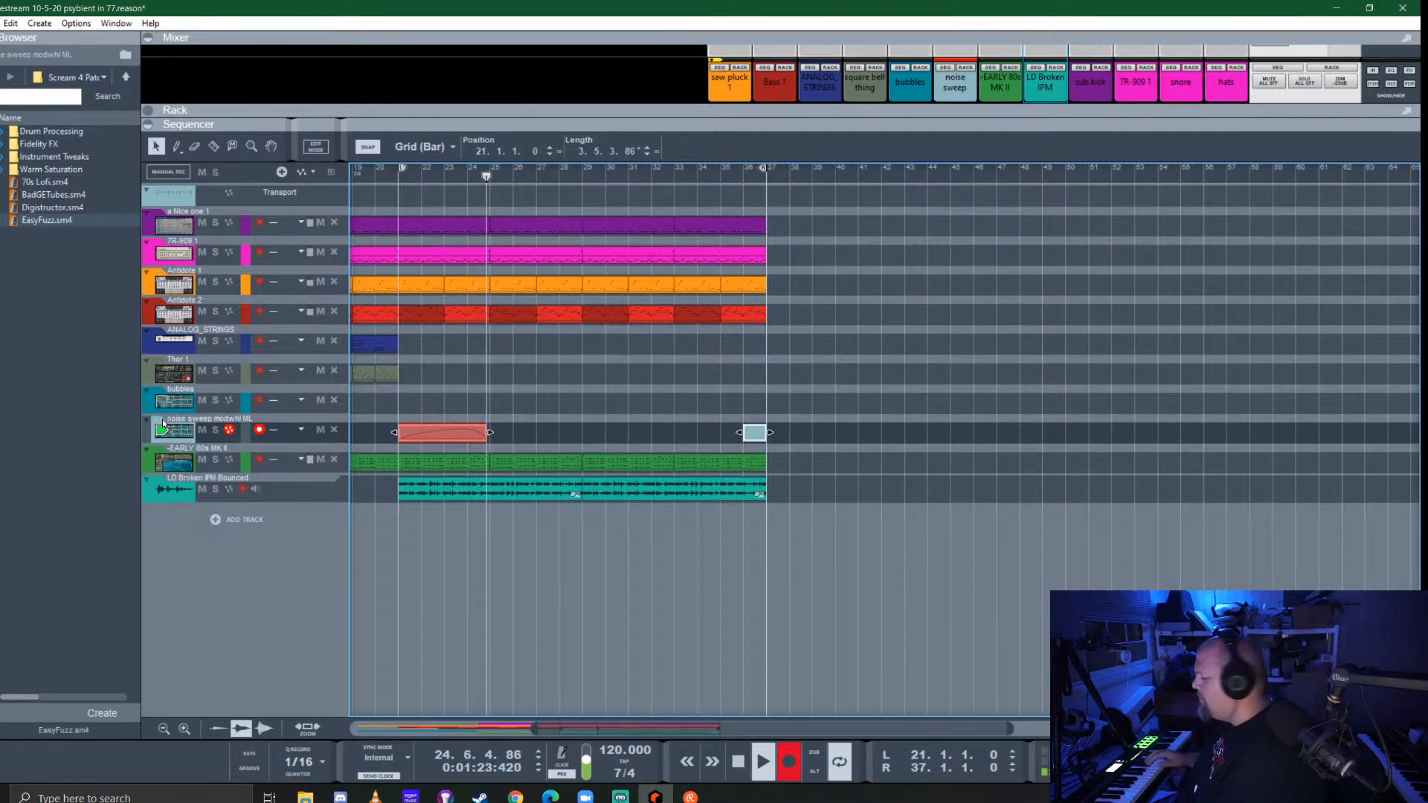
{"action": "key", "text": "ctrl+Return"}
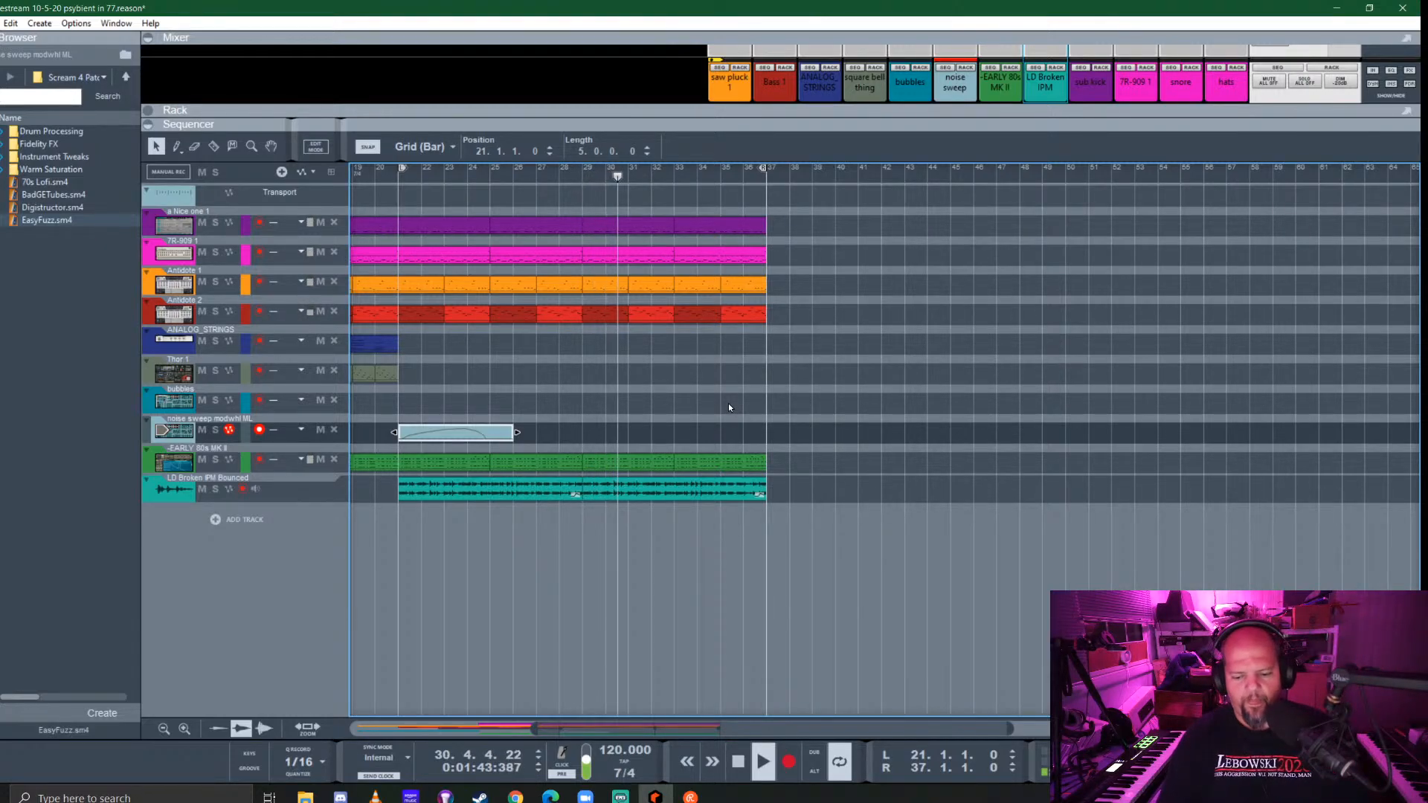
Stop playback, stretch the noise sweep clip to a length of 9.5.0.0 and play it from bar 21
{"action": "key", "text": "space"}
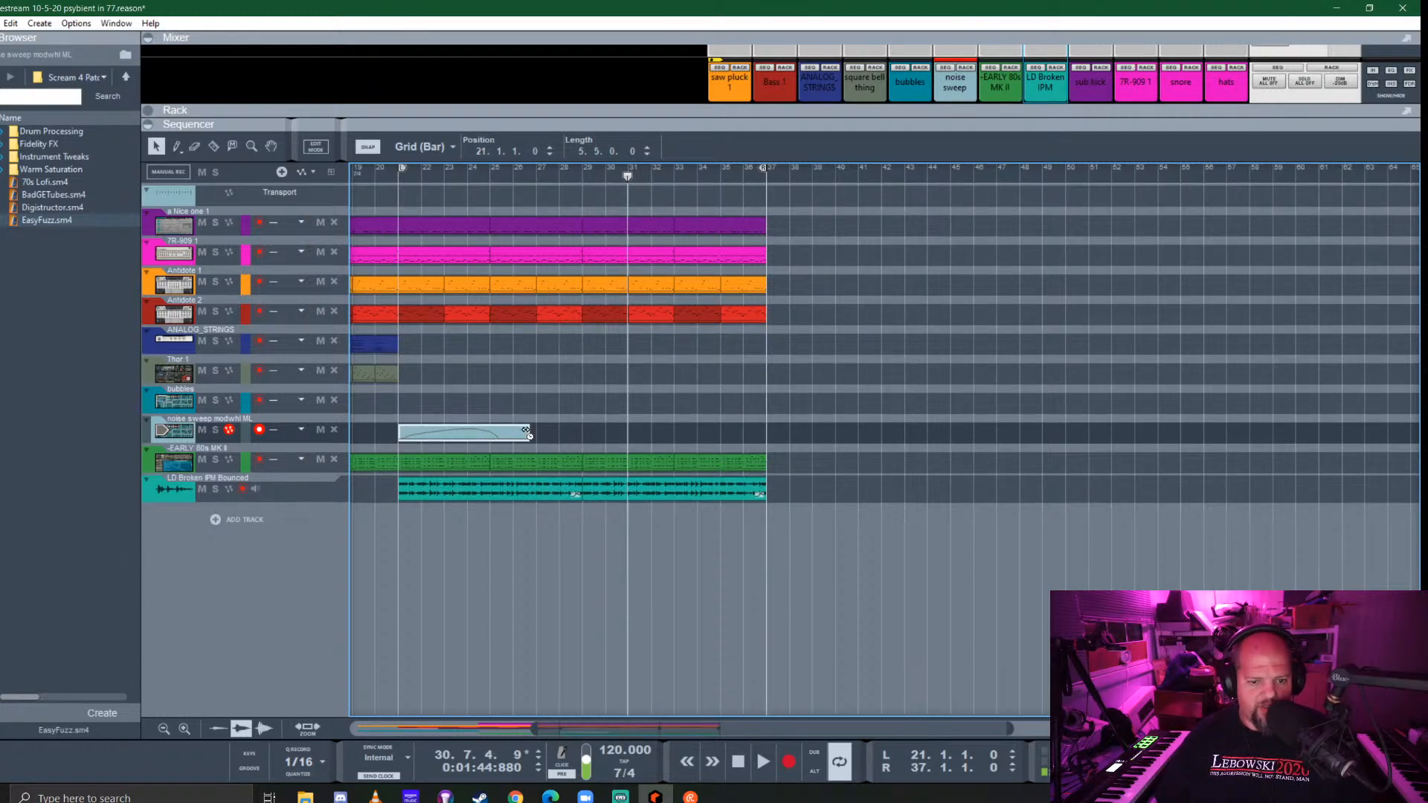
{"action": "left_click", "coordinate": [394, 174]}
{"action": "key", "text": "space"}
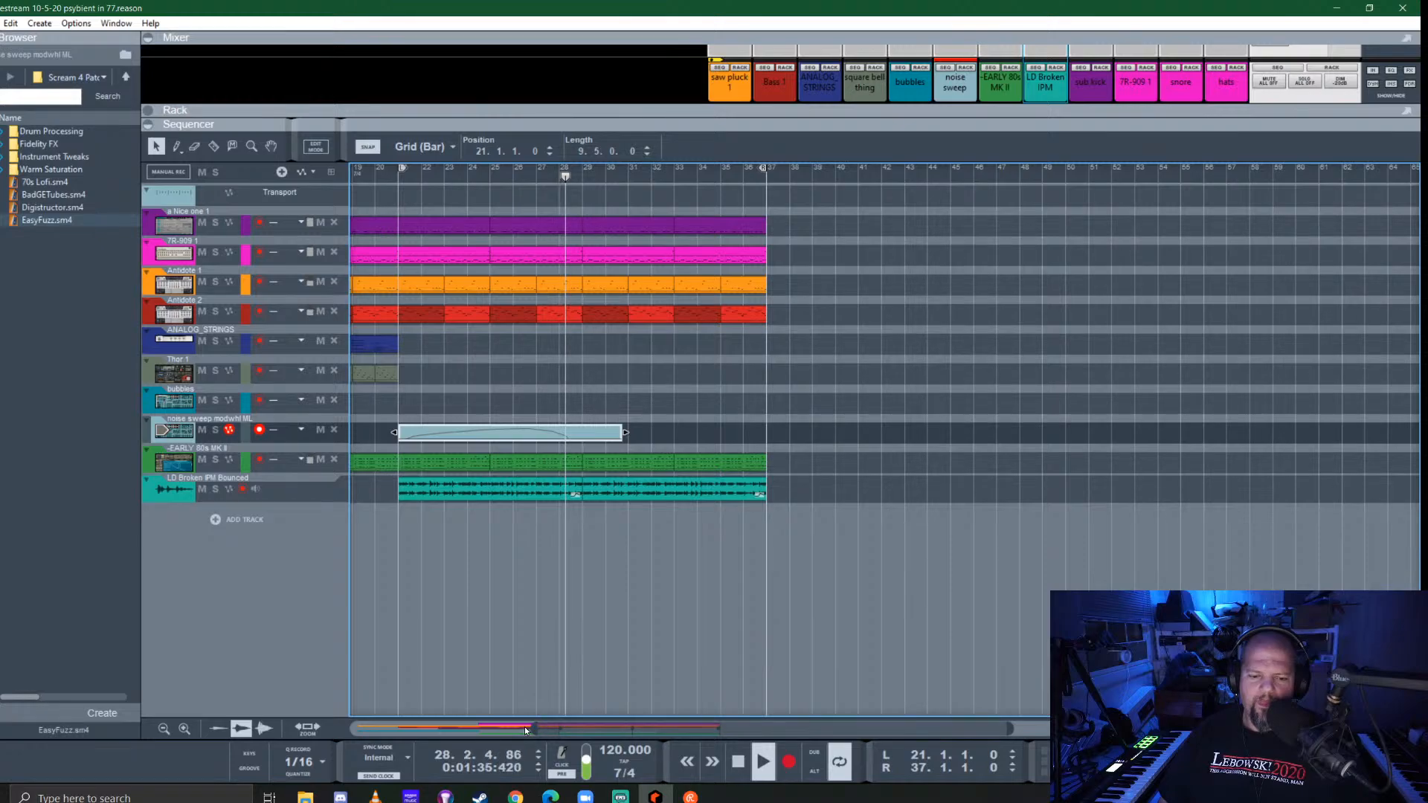
Move the loop start to bar 29, stop playback and place the song position there
{"action": "left_click_drag", "start_coordinate": [524, 725], "coordinate": [350, 730]}
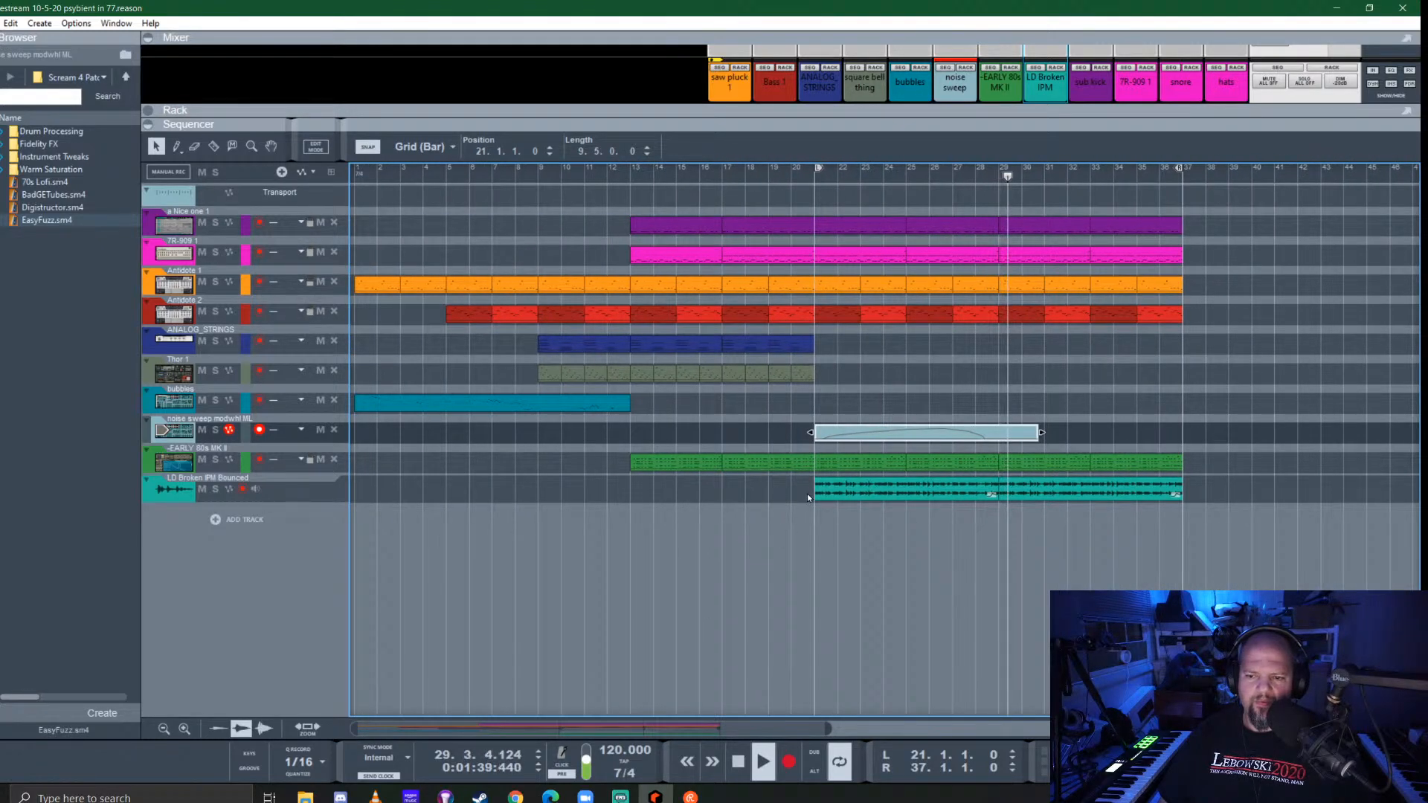
{"action": "left_click", "coordinate": [997, 176], "text": "ctrl"}
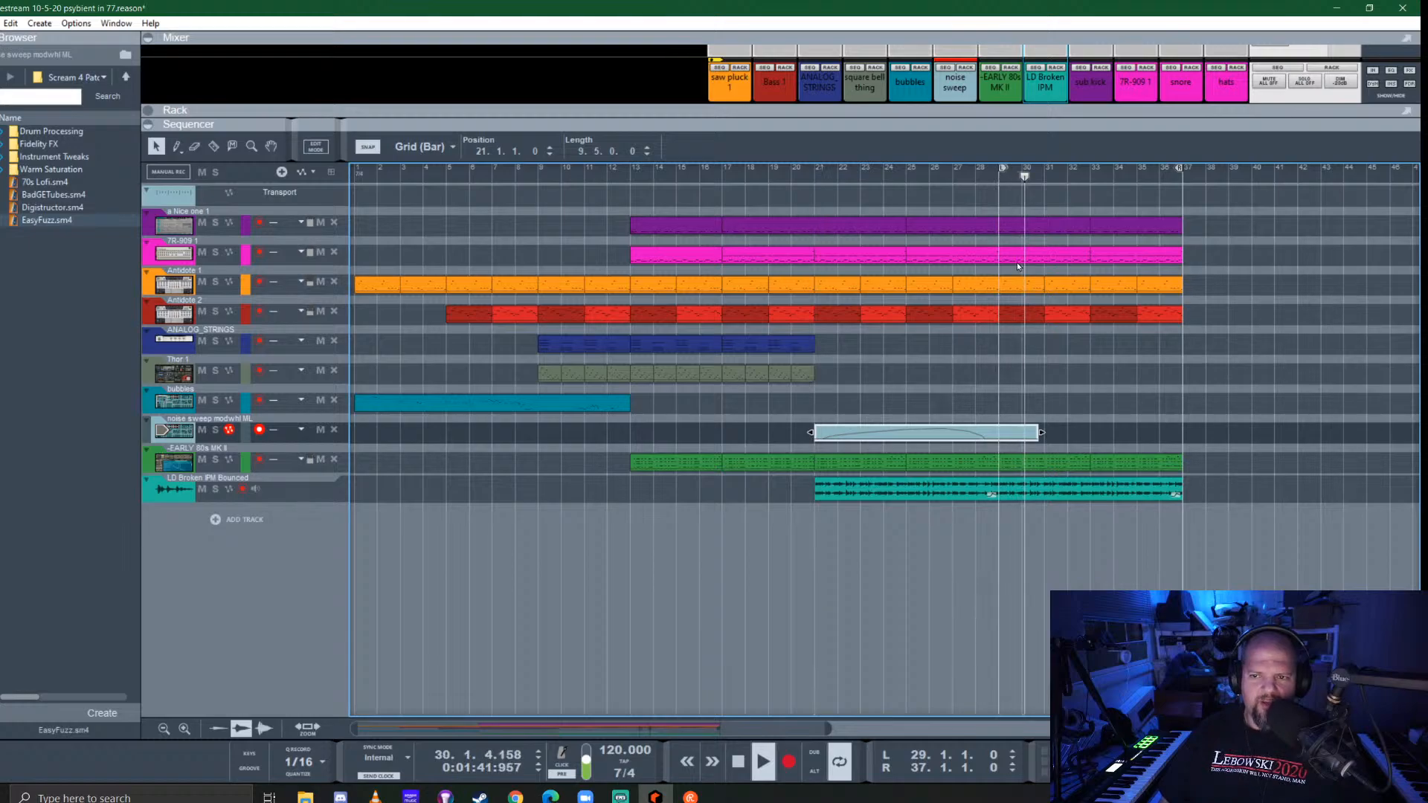
{"action": "key", "text": "space"}
{"action": "left_click", "coordinate": [998, 180]}
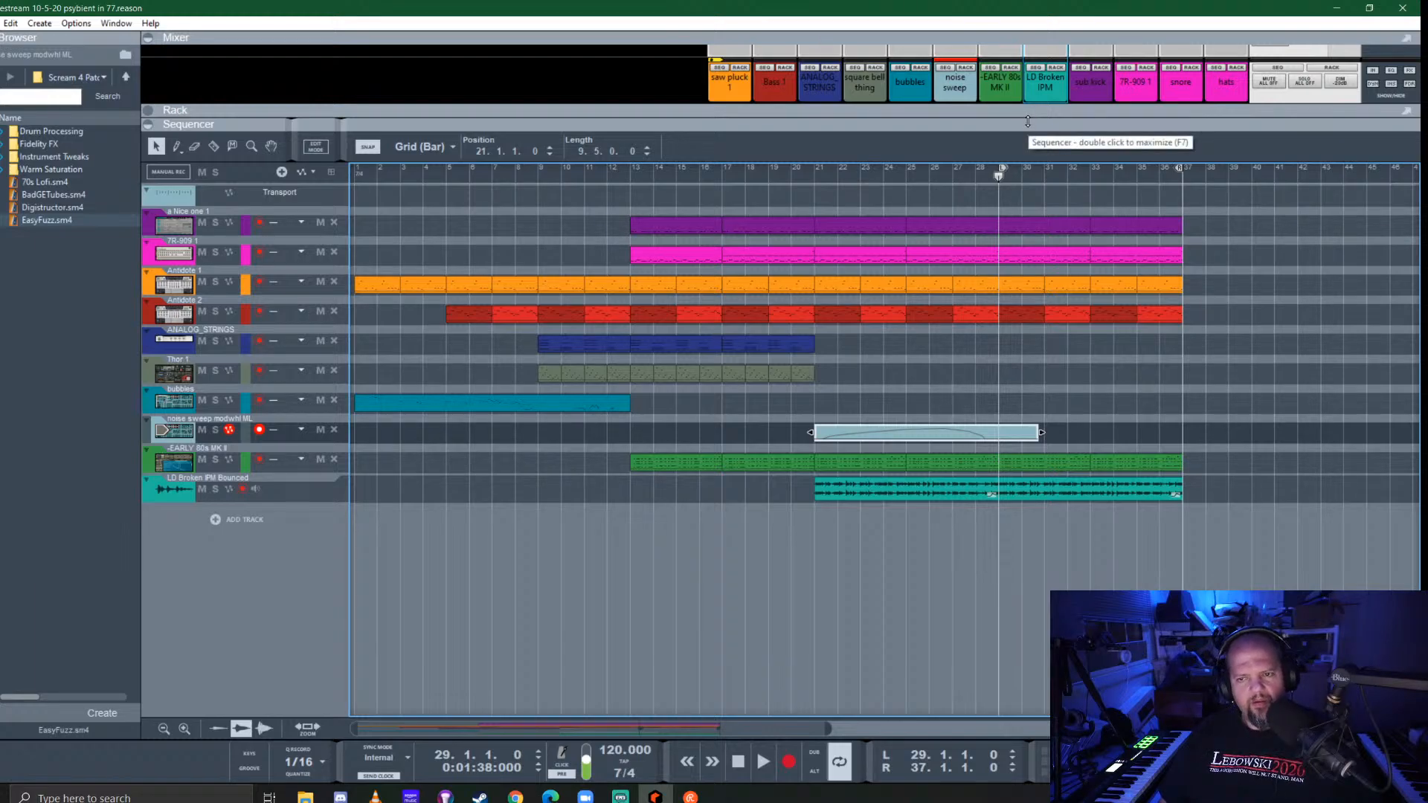
Enlarge the rack area and audition the loop from bar 29
{"action": "left_click_drag", "start_coordinate": [1028, 121], "coordinate": [1016, 515]}
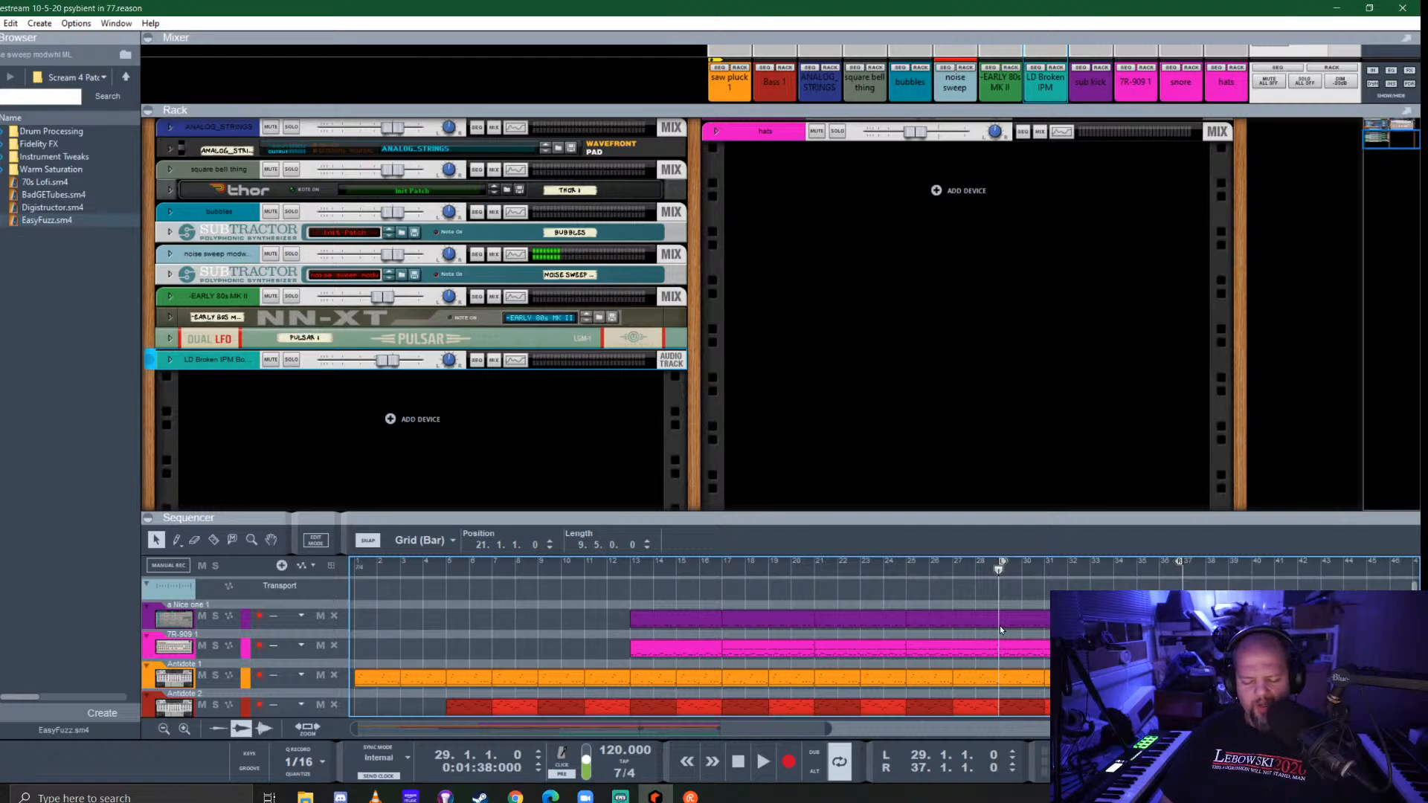
{"action": "key", "text": "space"}
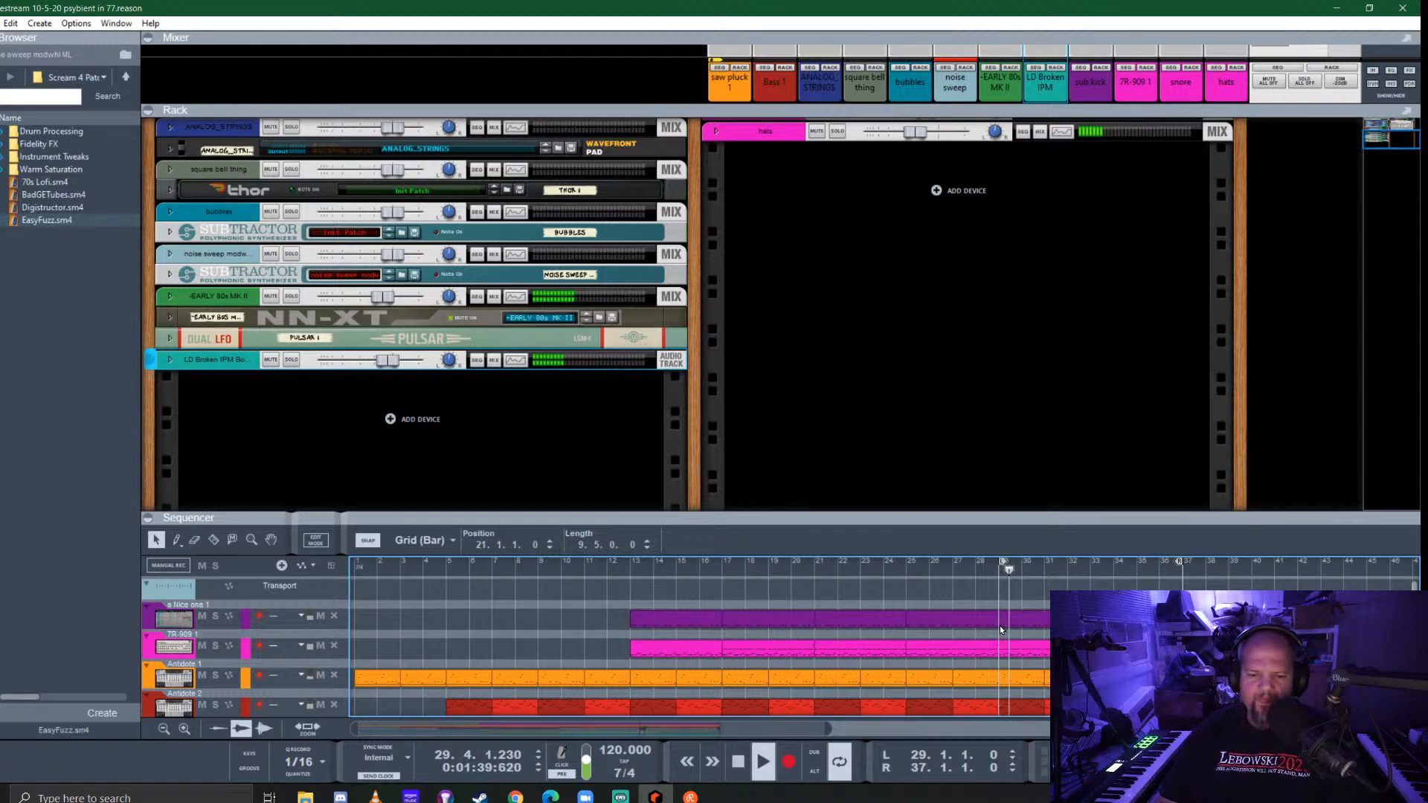
{"action": "key", "text": "space"}
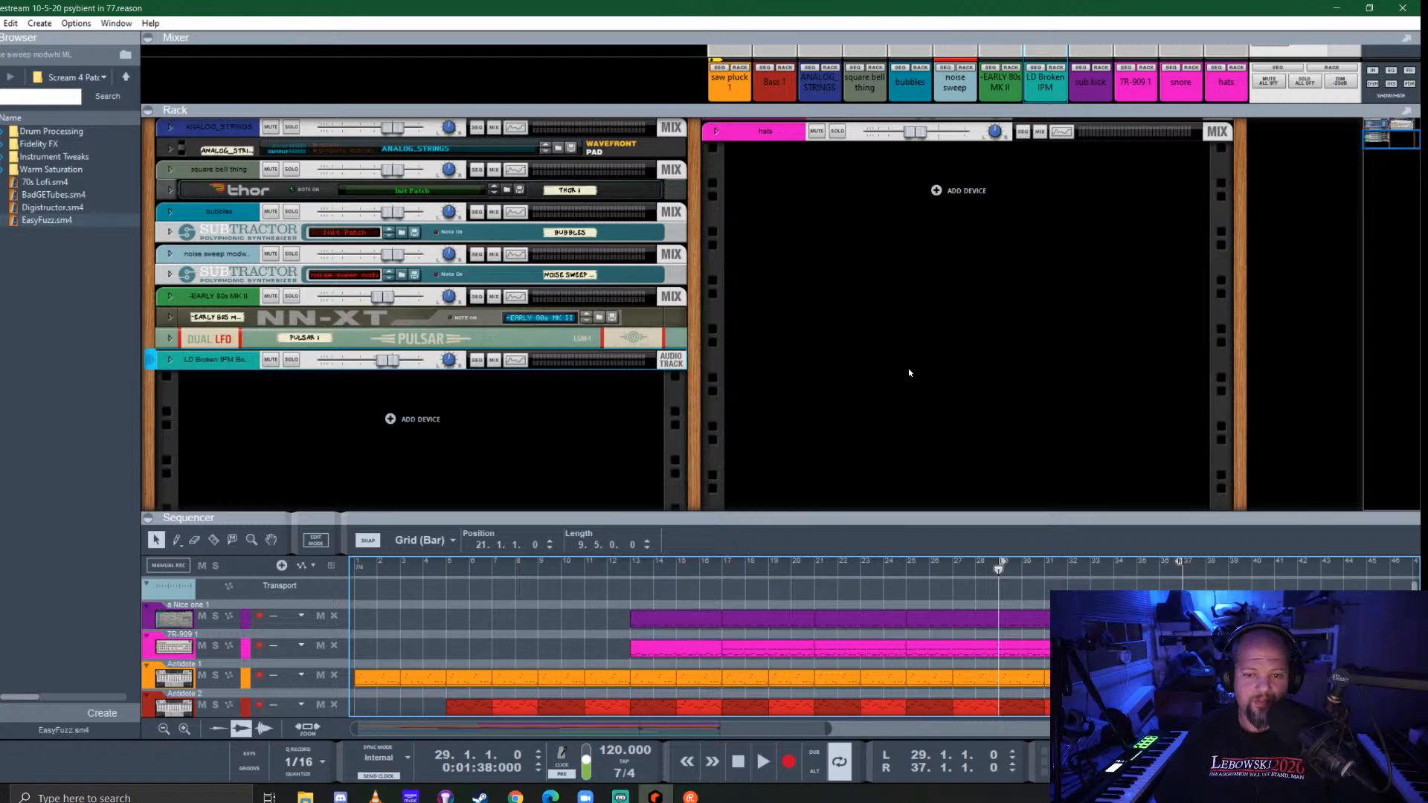
Create a new audio track below LD Broken IPM in the rack and solo it
{"action": "left_click_drag", "start_coordinate": [629, 520], "coordinate": [629, 442]}
{"action": "right_click", "coordinate": [442, 400]}
{"action": "left_click", "coordinate": [506, 424]}
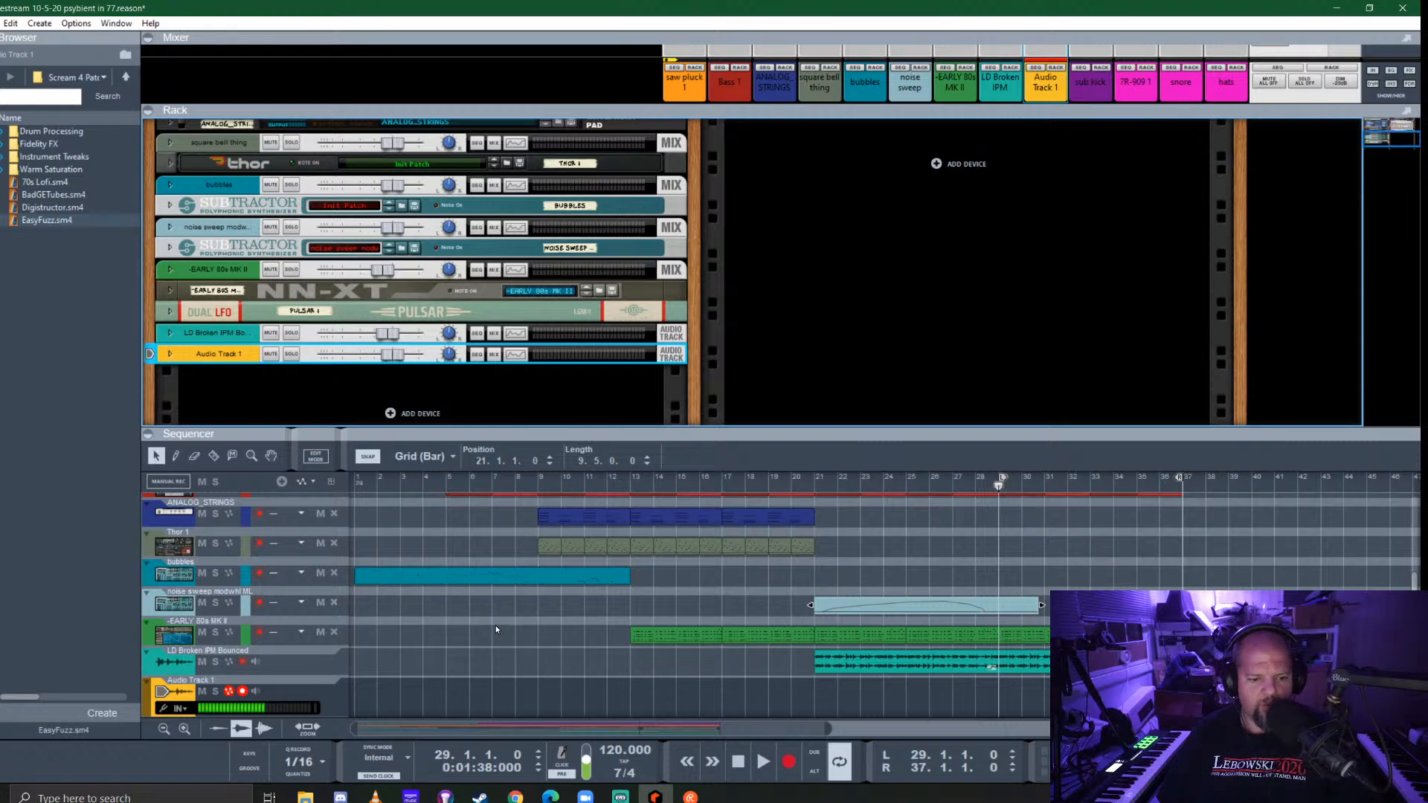
{"action": "left_click", "coordinate": [291, 354]}
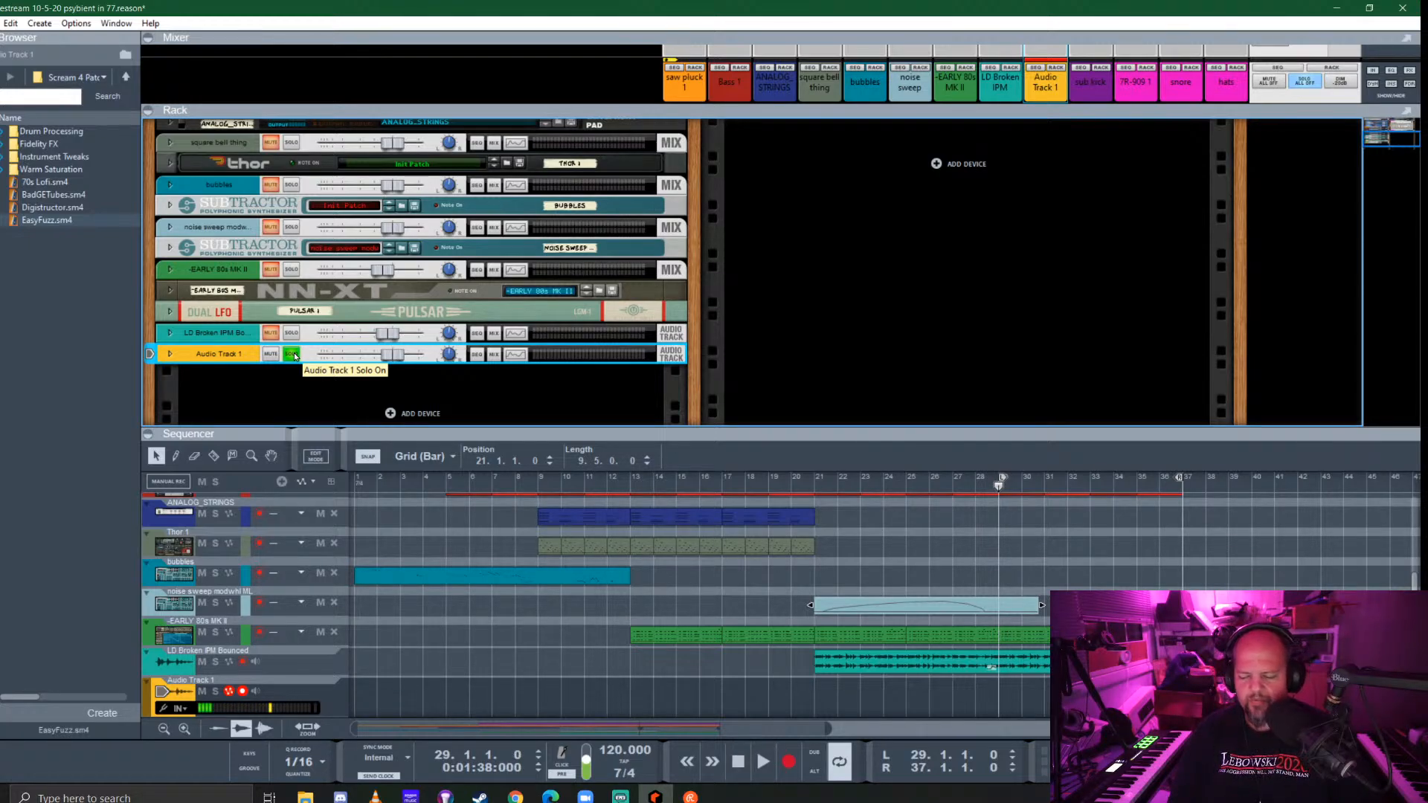
Record an audio take on Audio Track 1 from bar 29 and play it back from the loop start
{"action": "key", "text": "ctrl+Return"}
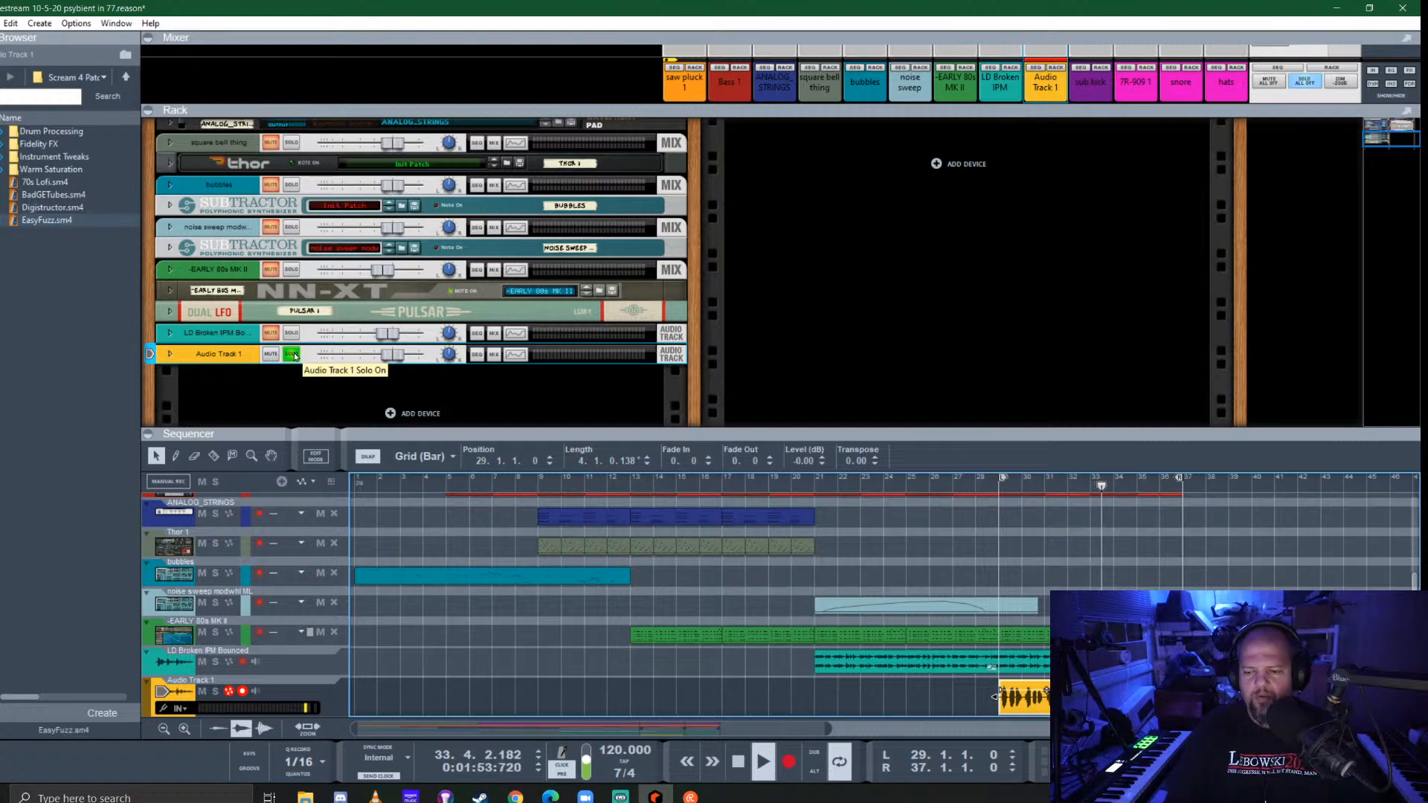
{"action": "key", "text": "space"}
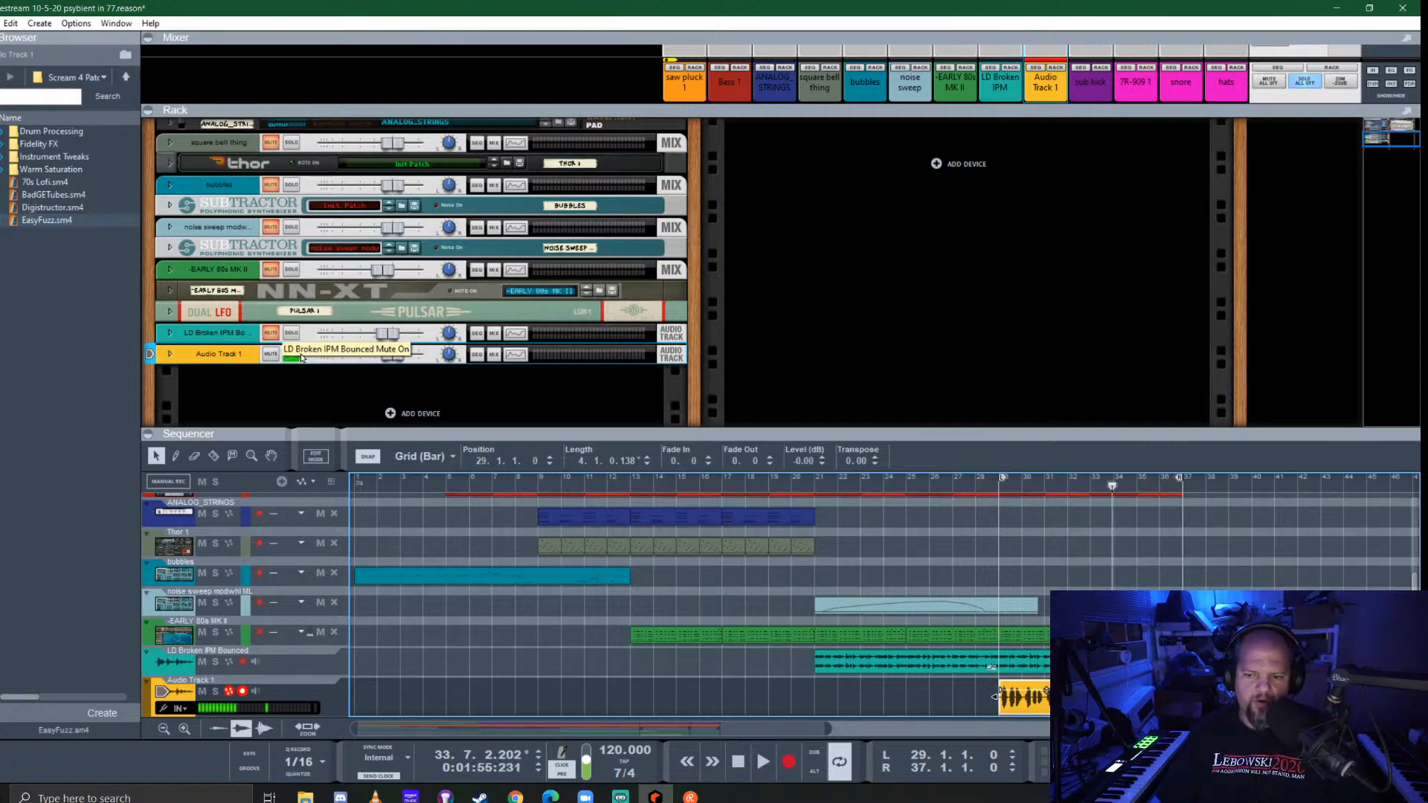
{"action": "left_click", "coordinate": [998, 487]}
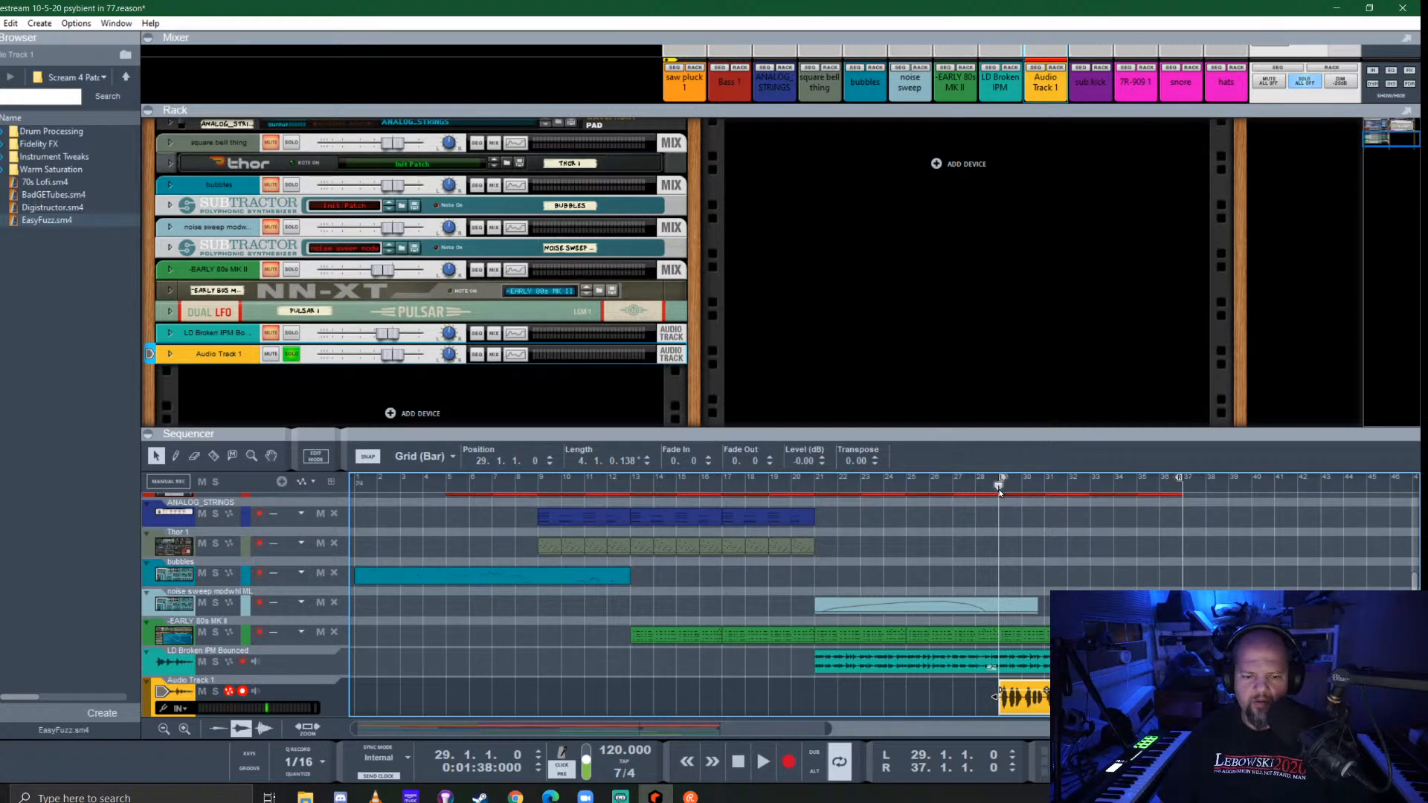
{"action": "key", "text": "space"}
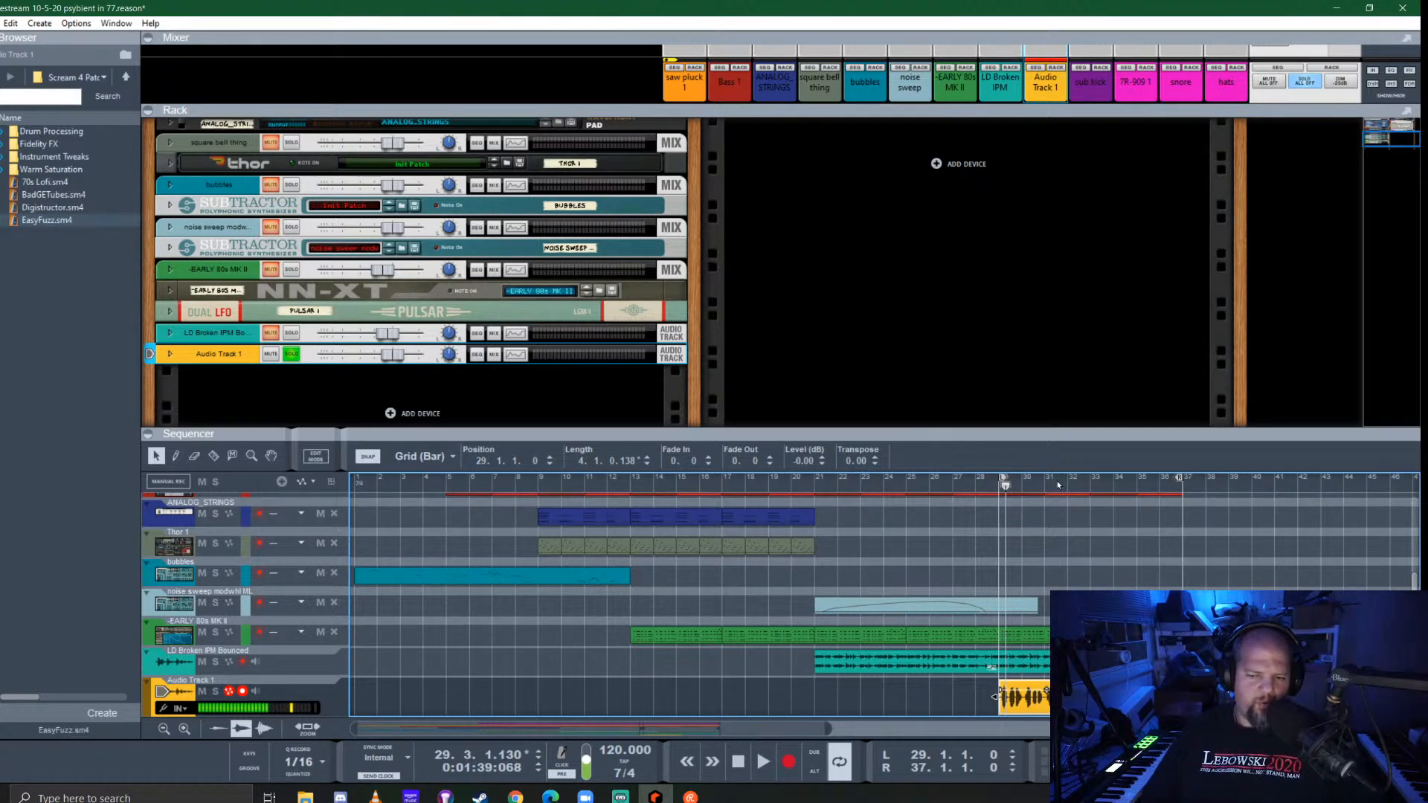
Enlarge the rack area, unfold Audio Track 1 and show its insert effects
{"action": "left_click_drag", "start_coordinate": [1040, 433], "coordinate": [1040, 323]}
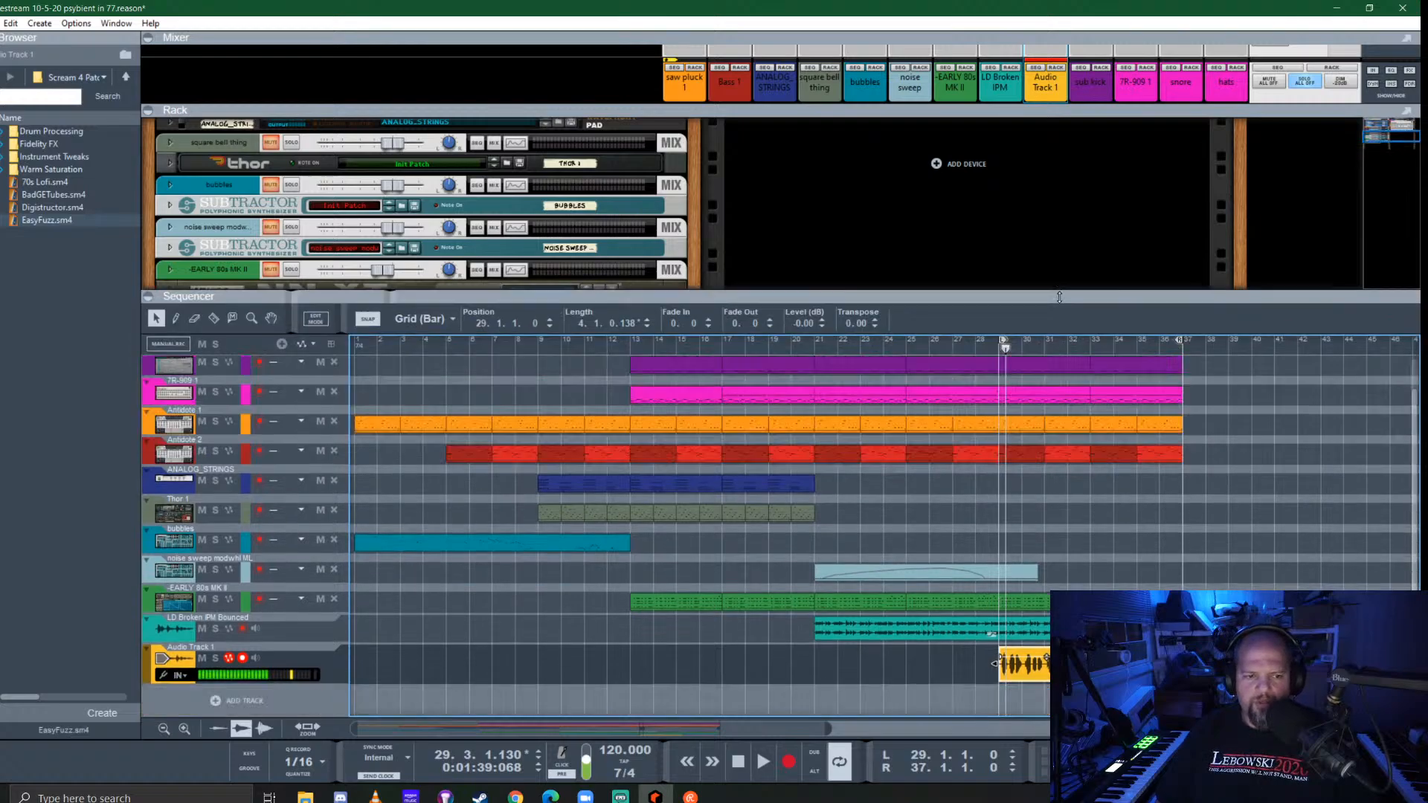
{"action": "left_click_drag", "start_coordinate": [1012, 453], "coordinate": [929, 449]}
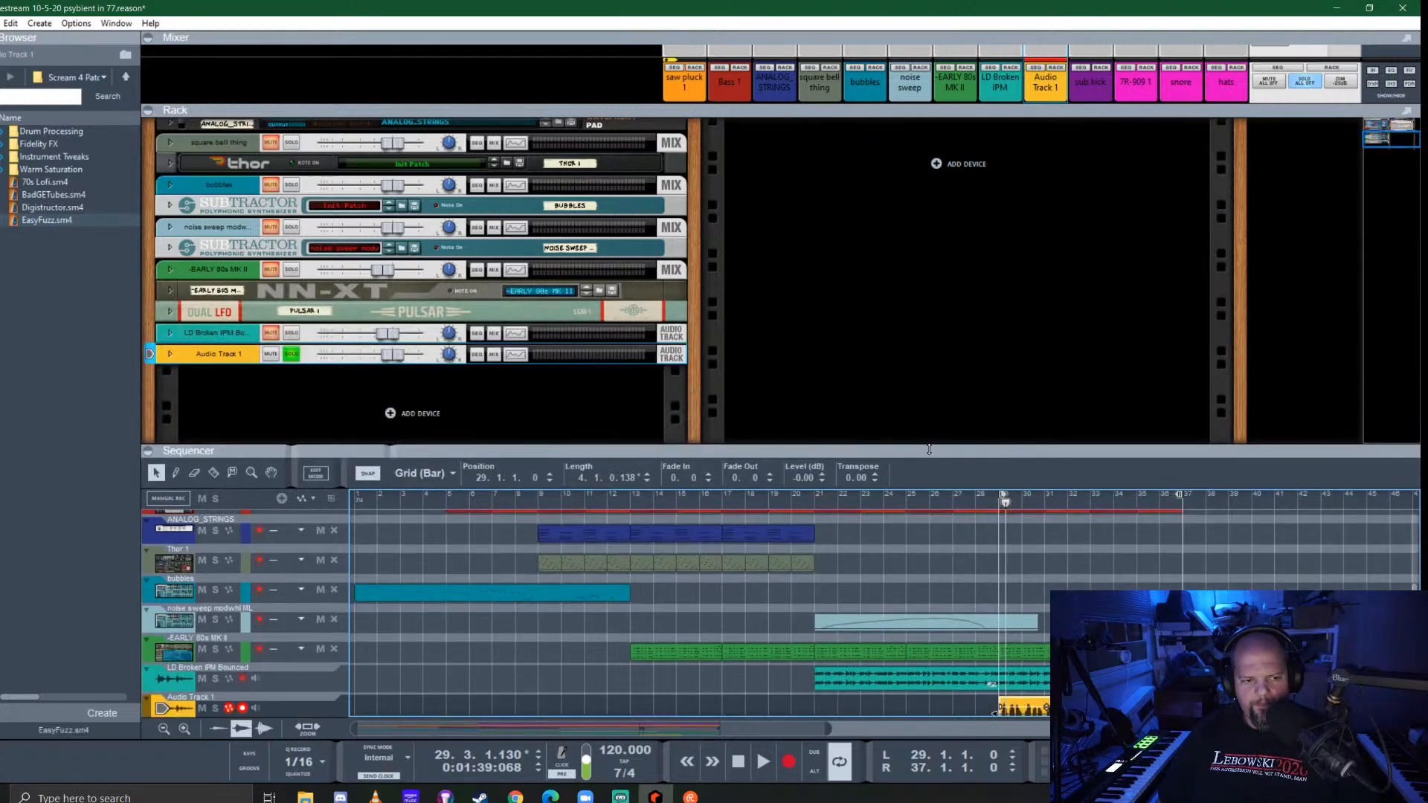
{"action": "left_click", "coordinate": [169, 354]}
{"action": "left_click", "coordinate": [187, 382]}
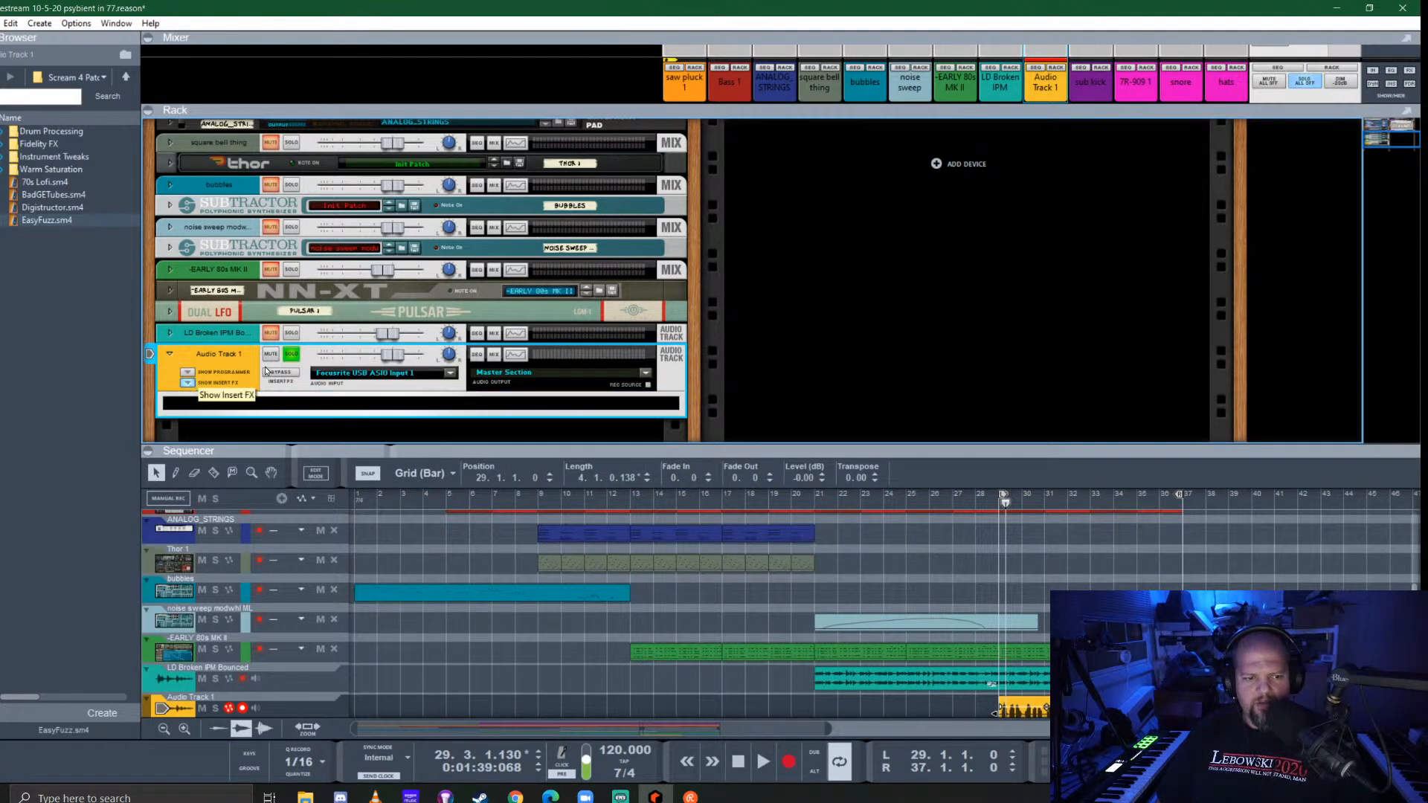
{"action": "scroll", "coordinate": [365, 357], "scroll_direction": "down", "scroll_amount": 3}
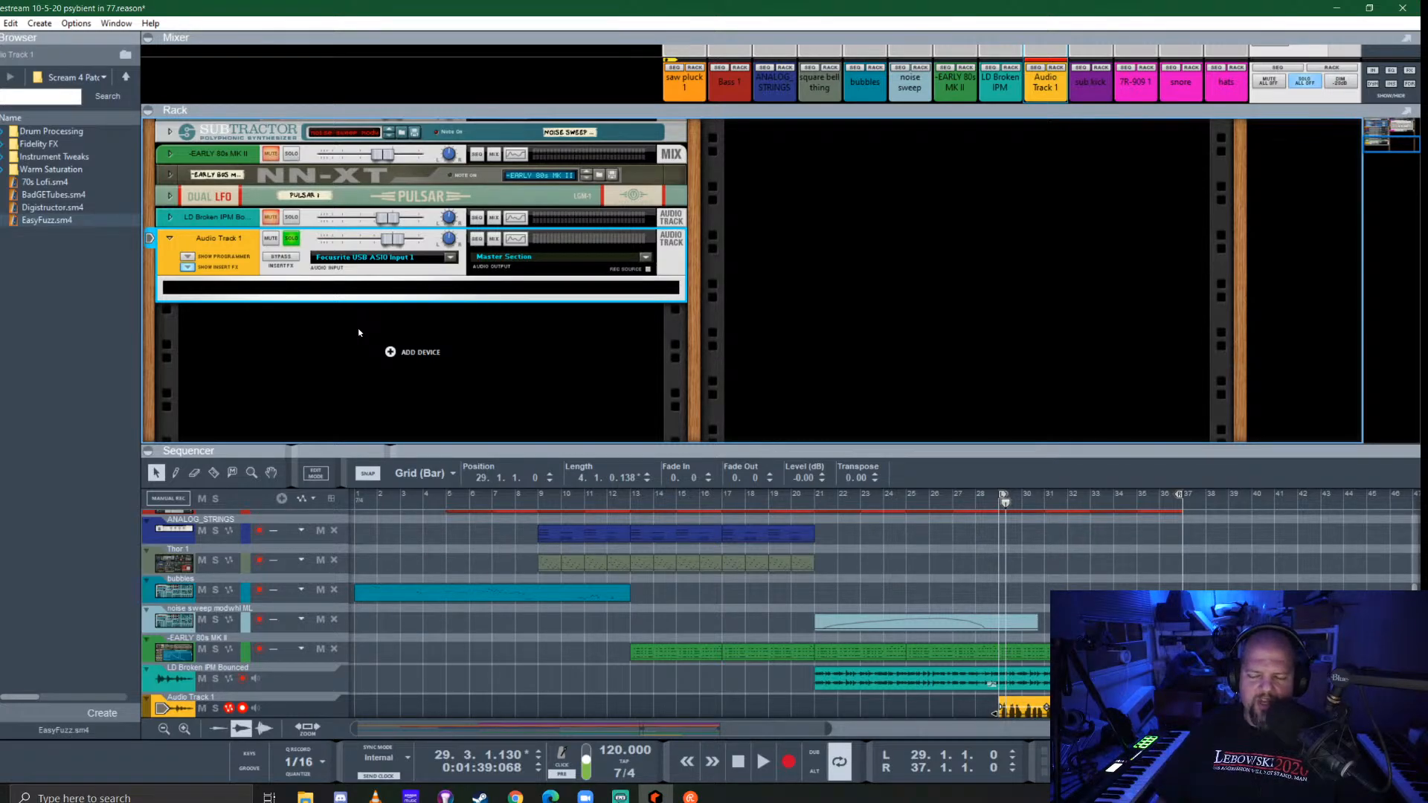
Trim the Audio Track 1 clip to exactly four bars, set the loop end to bar 33 and return to the loop start
{"action": "left_click_drag", "start_coordinate": [995, 449], "coordinate": [995, 305]}
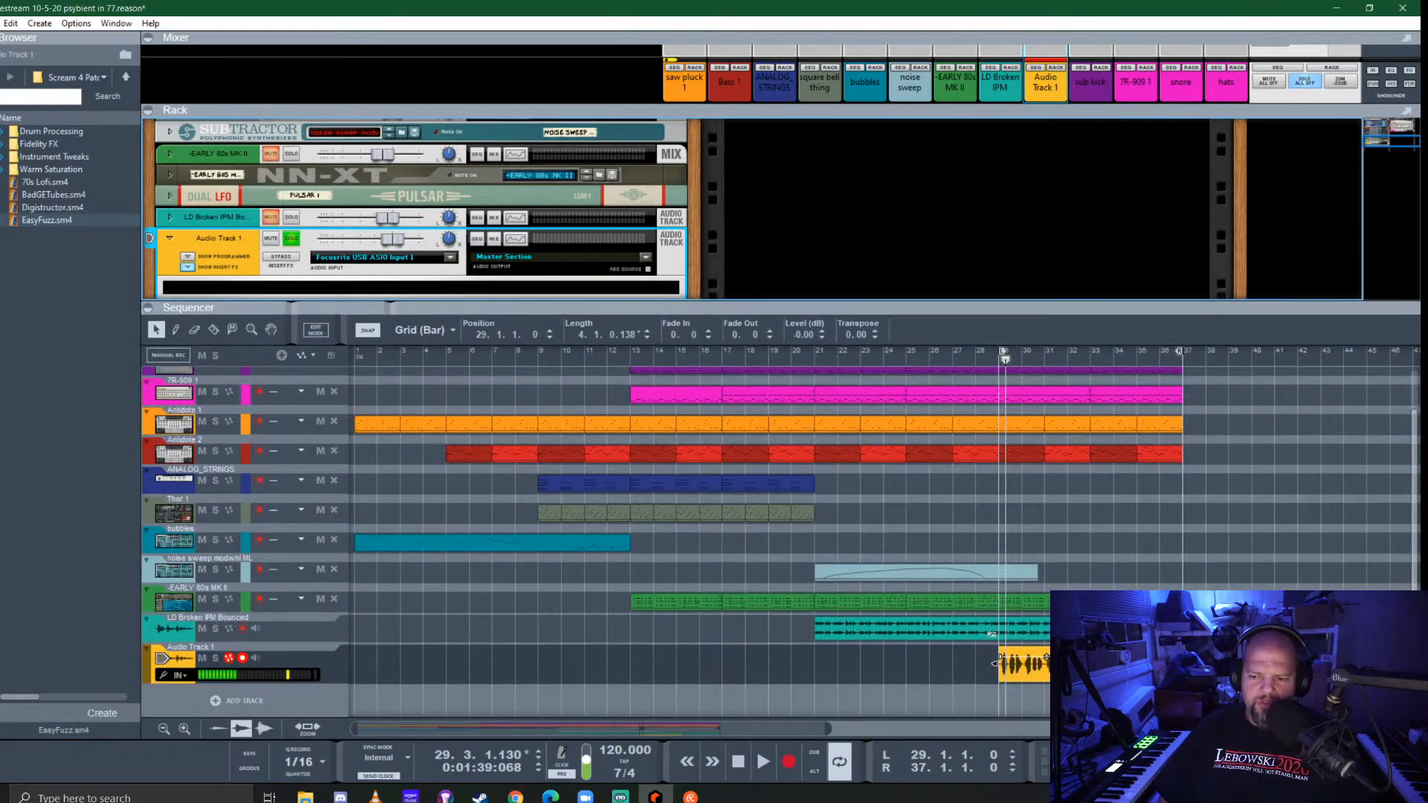
{"action": "scroll", "coordinate": [995, 664], "scroll_direction": "up", "scroll_amount": 5}
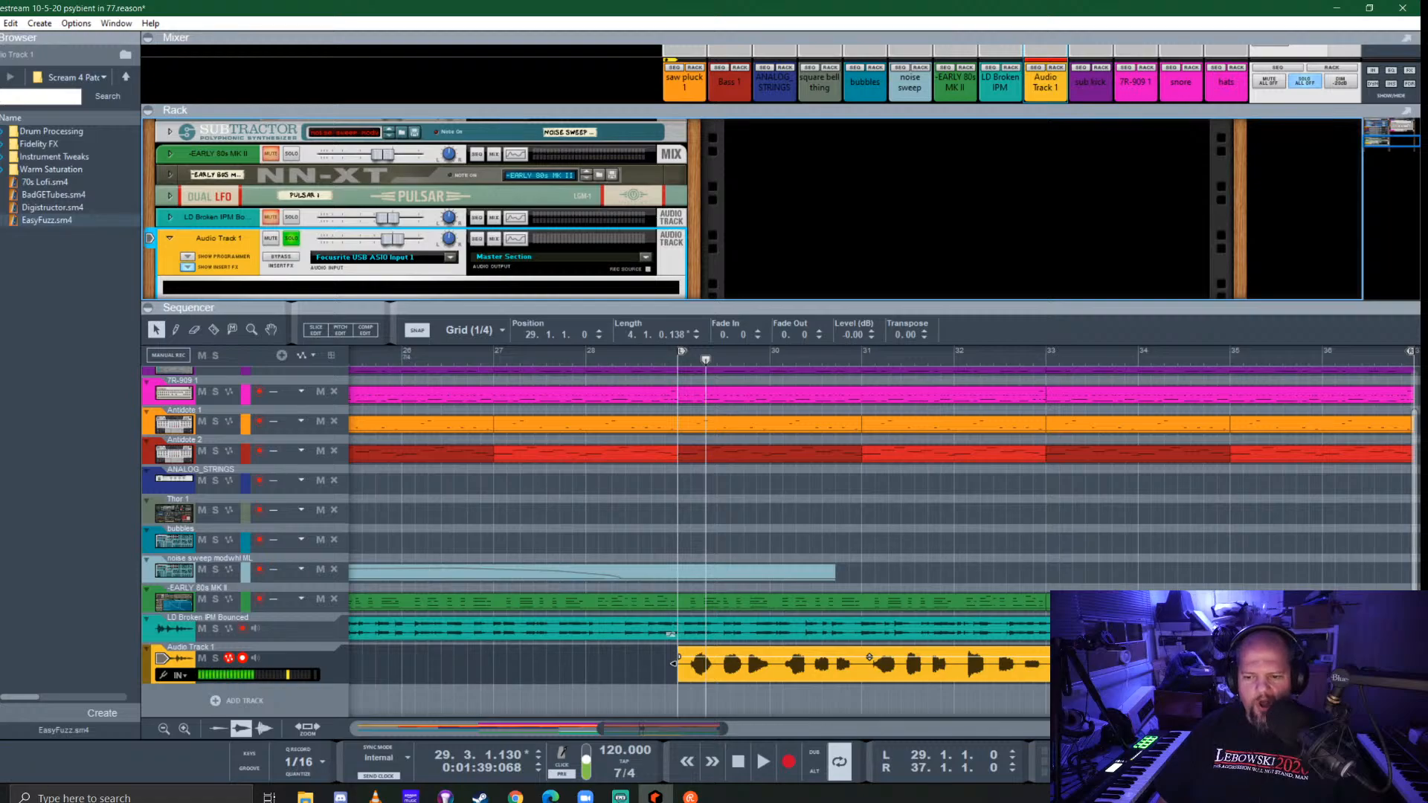
{"action": "left_click_drag", "start_coordinate": [1061, 664], "coordinate": [1046, 664]}
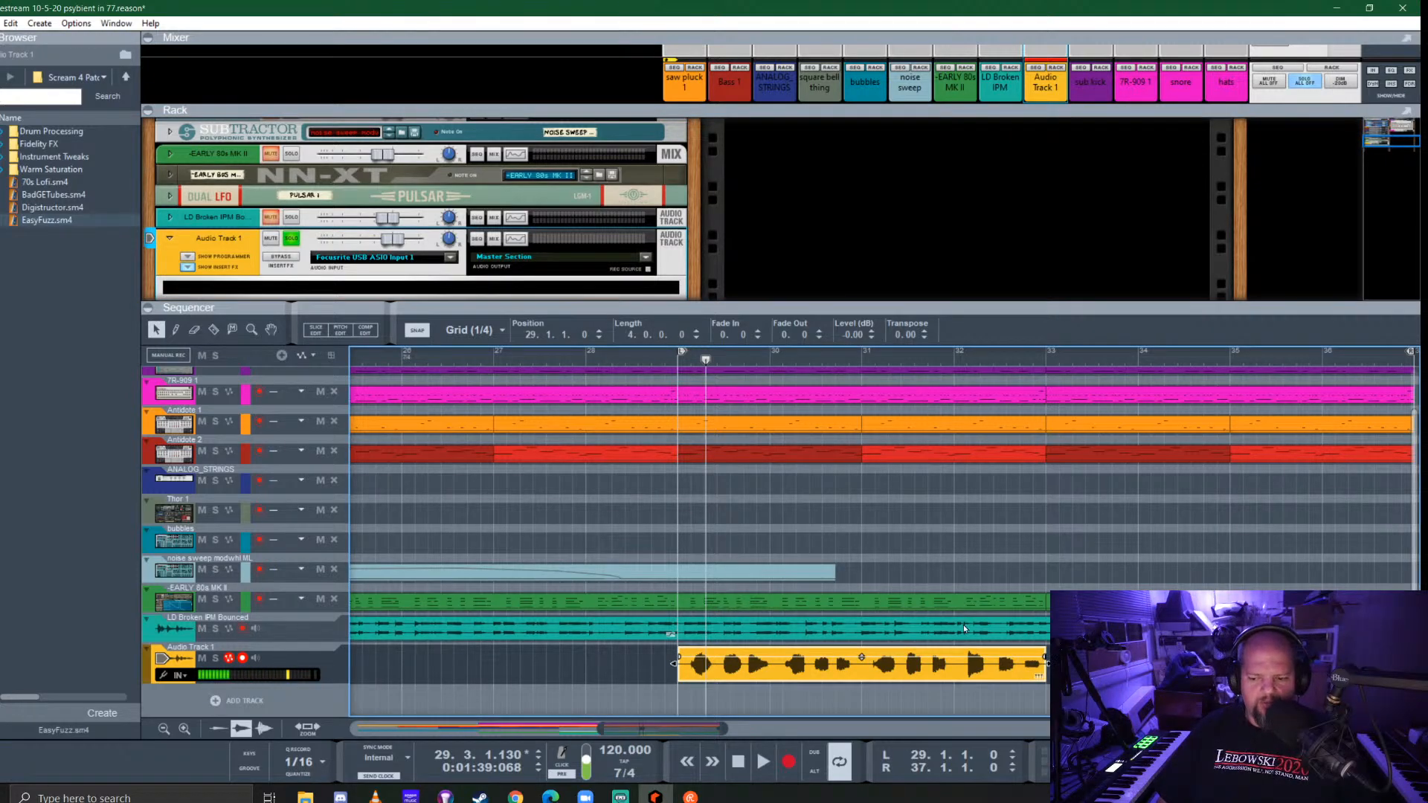
{"action": "scroll", "coordinate": [962, 625], "scroll_direction": "down", "scroll_amount": 5}
{"action": "left_click_drag", "start_coordinate": [1048, 351], "coordinate": [917, 385]}
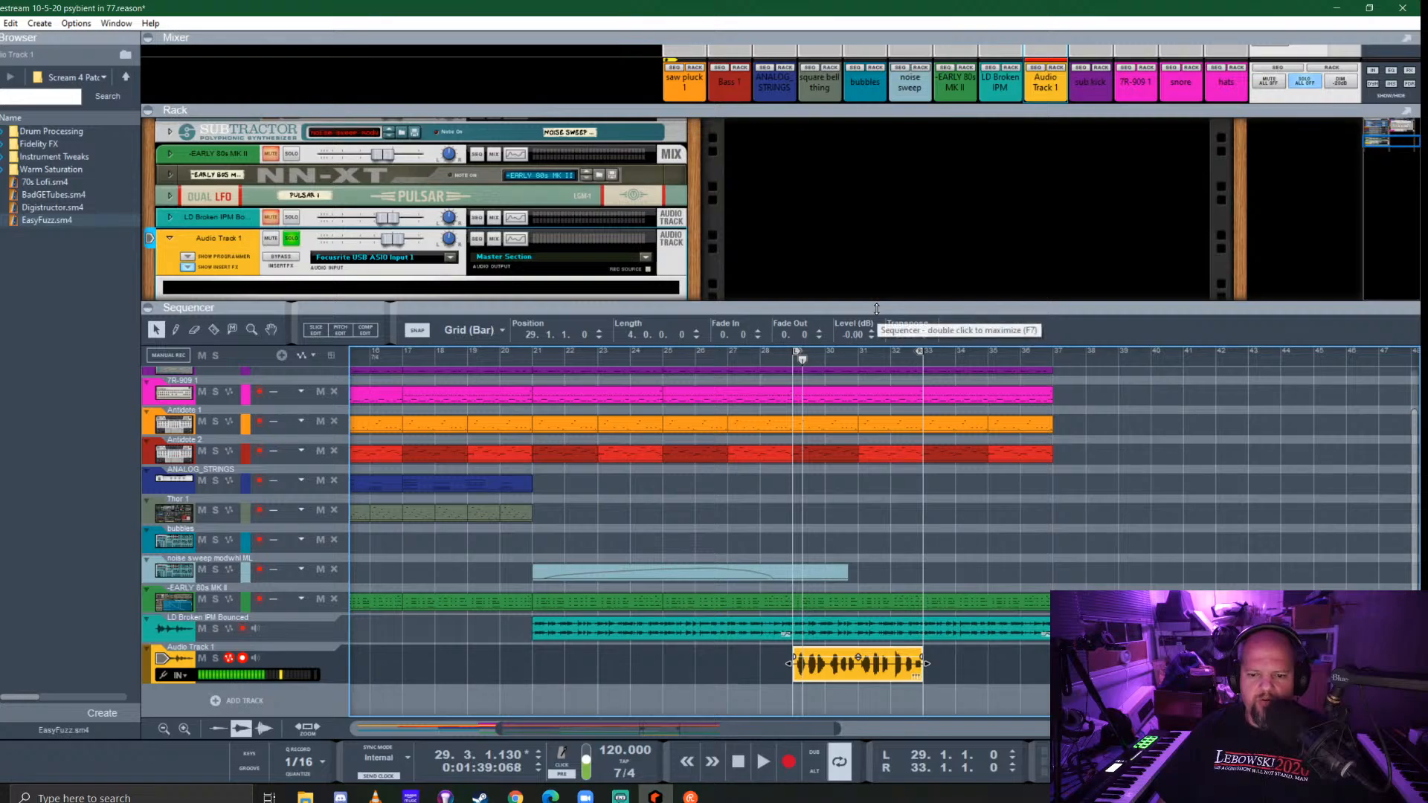
{"action": "key", "text": "KP_1"}
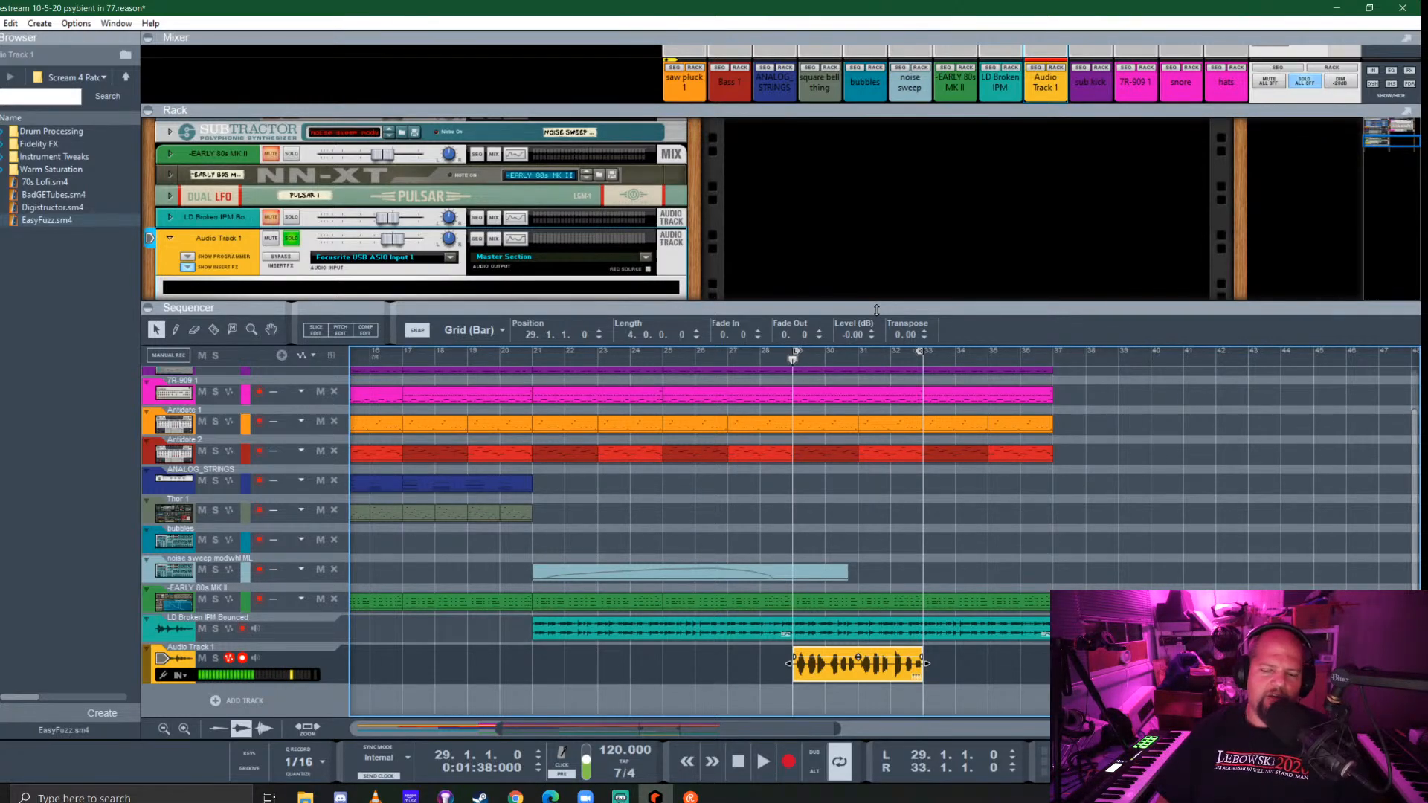
{"action": "double_click", "coordinate": [848, 676]}
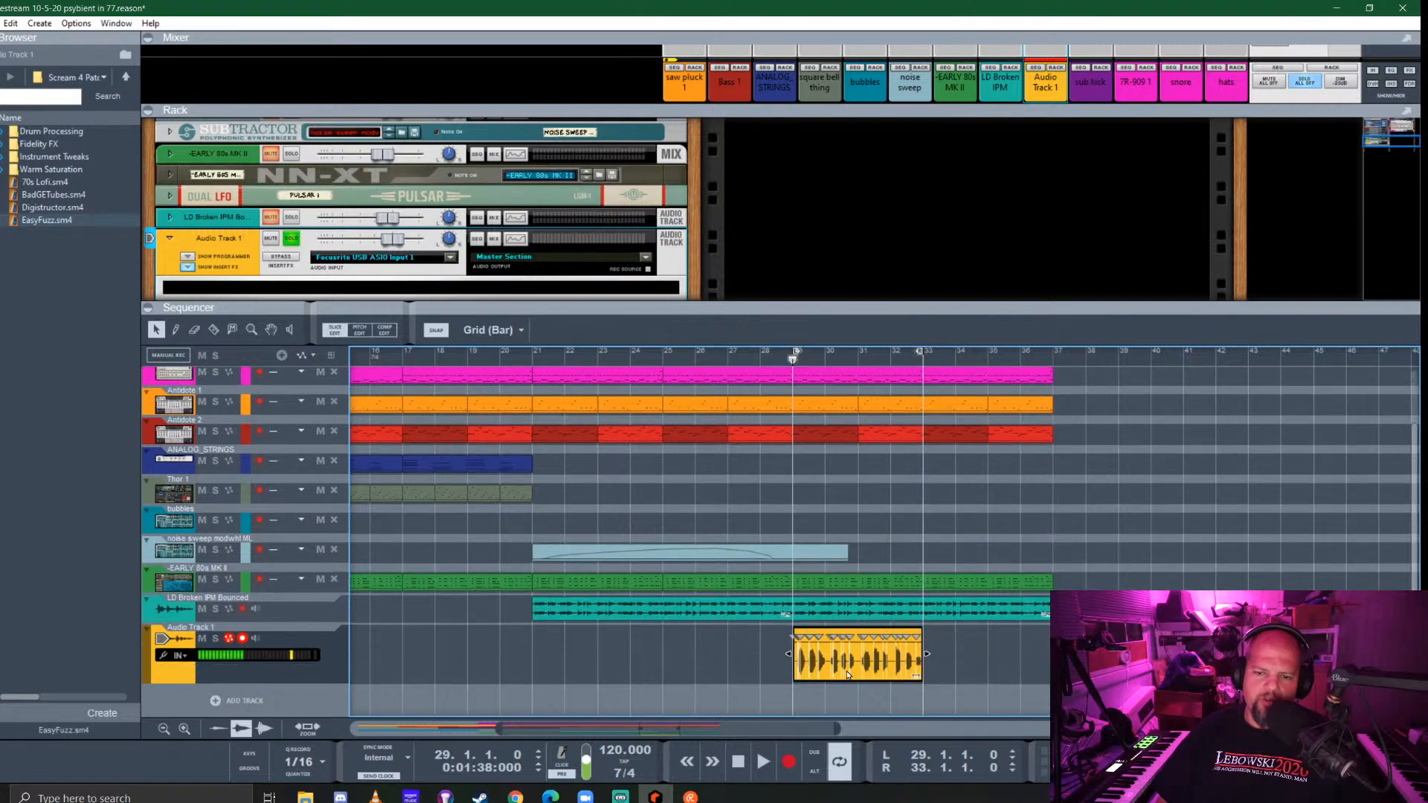
{"action": "double_click", "coordinate": [955, 685]}
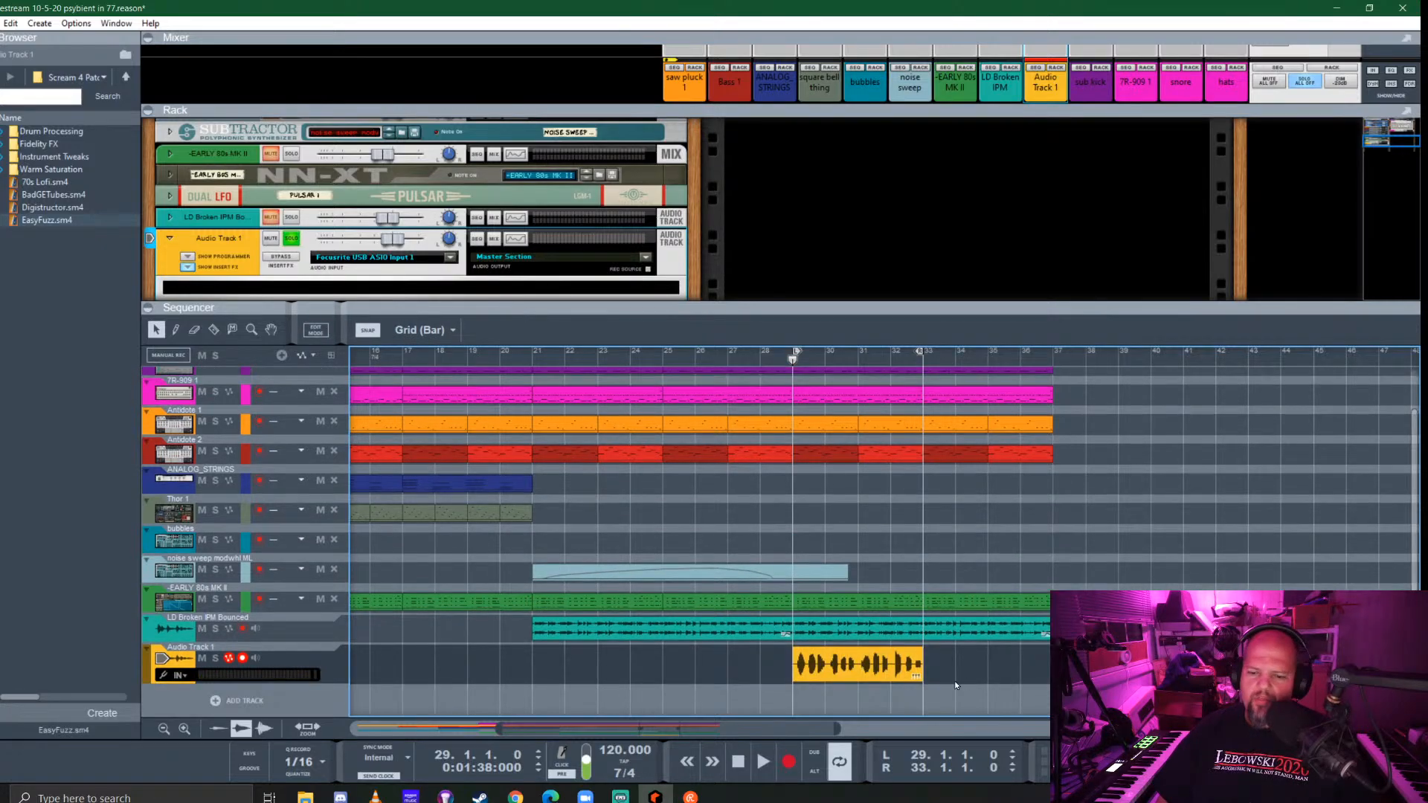
{"action": "left_click", "coordinate": [837, 677]}
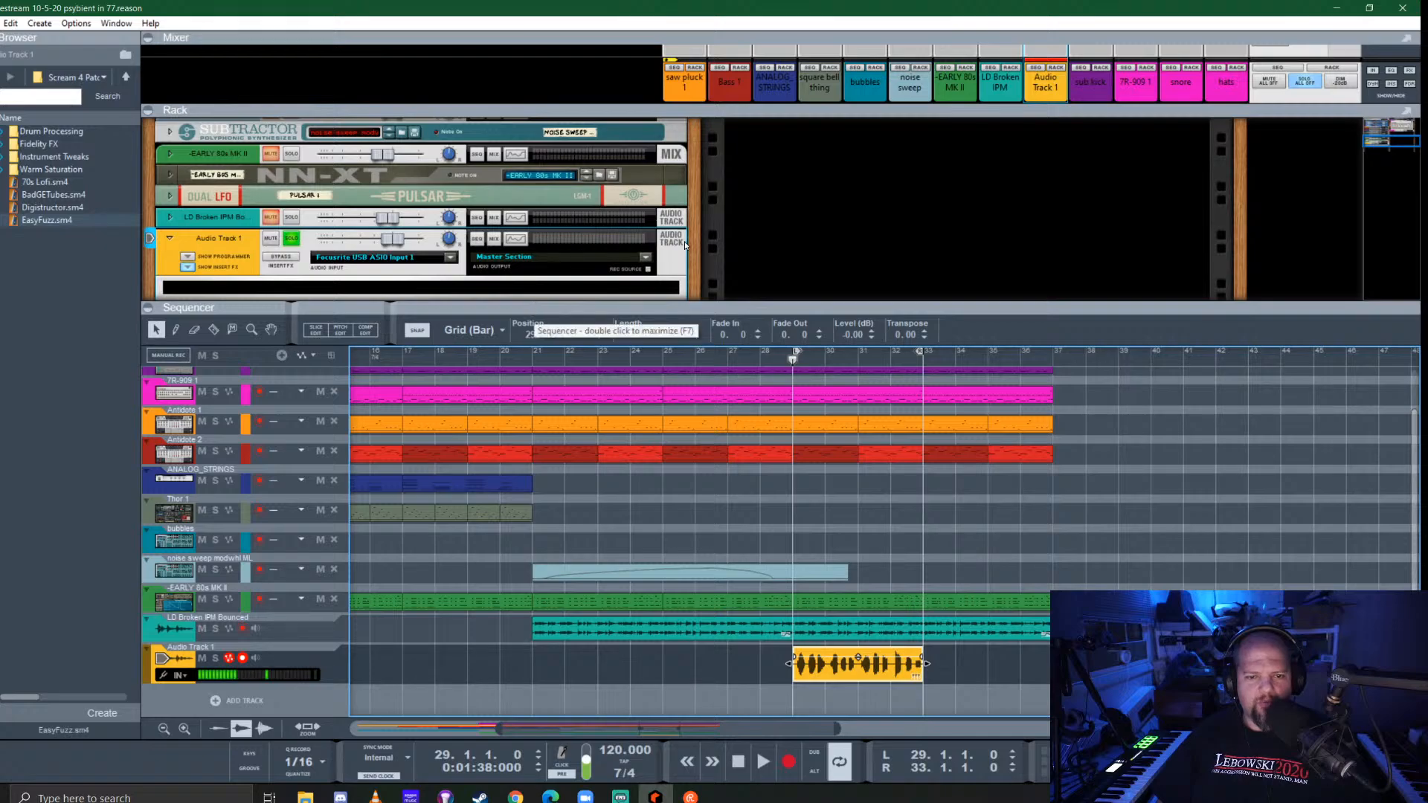
Add a Neptune Pitch Adjuster from the Effects browser to the insert effects of Audio Track 1
{"action": "scroll", "coordinate": [641, 243], "scroll_direction": "down", "scroll_amount": 2}
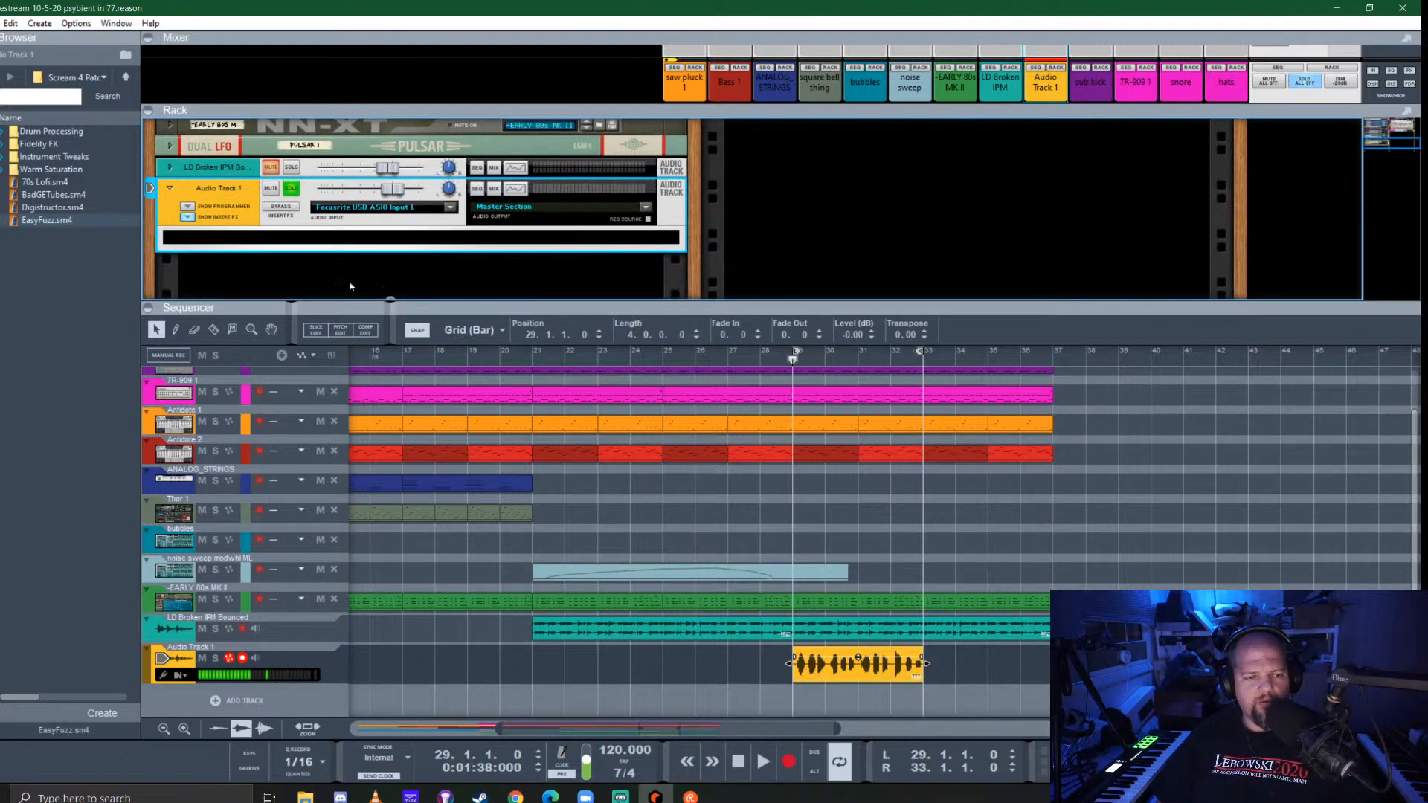
{"action": "left_click", "coordinate": [1, 143]}
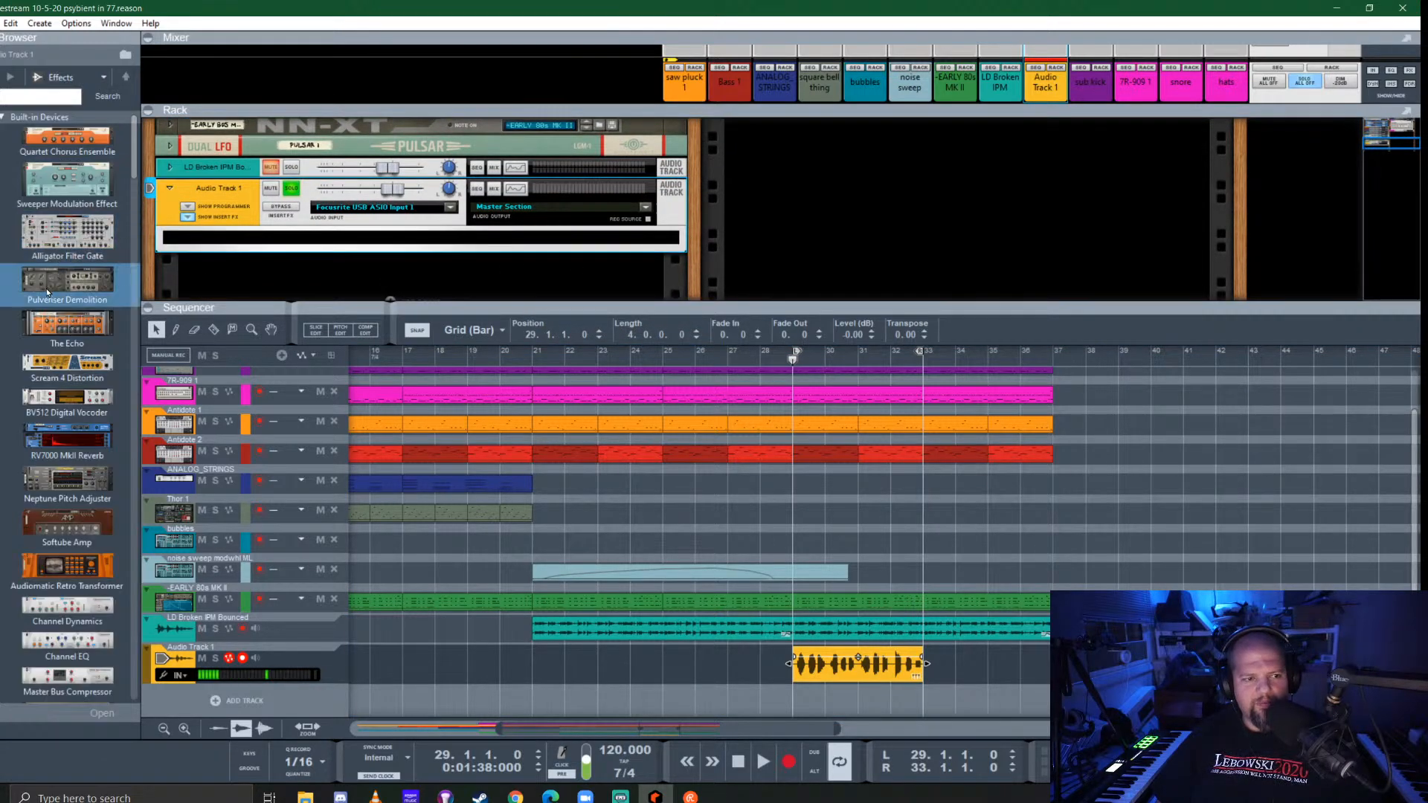
{"action": "scroll", "coordinate": [46, 290], "scroll_direction": "down", "scroll_amount": 5}
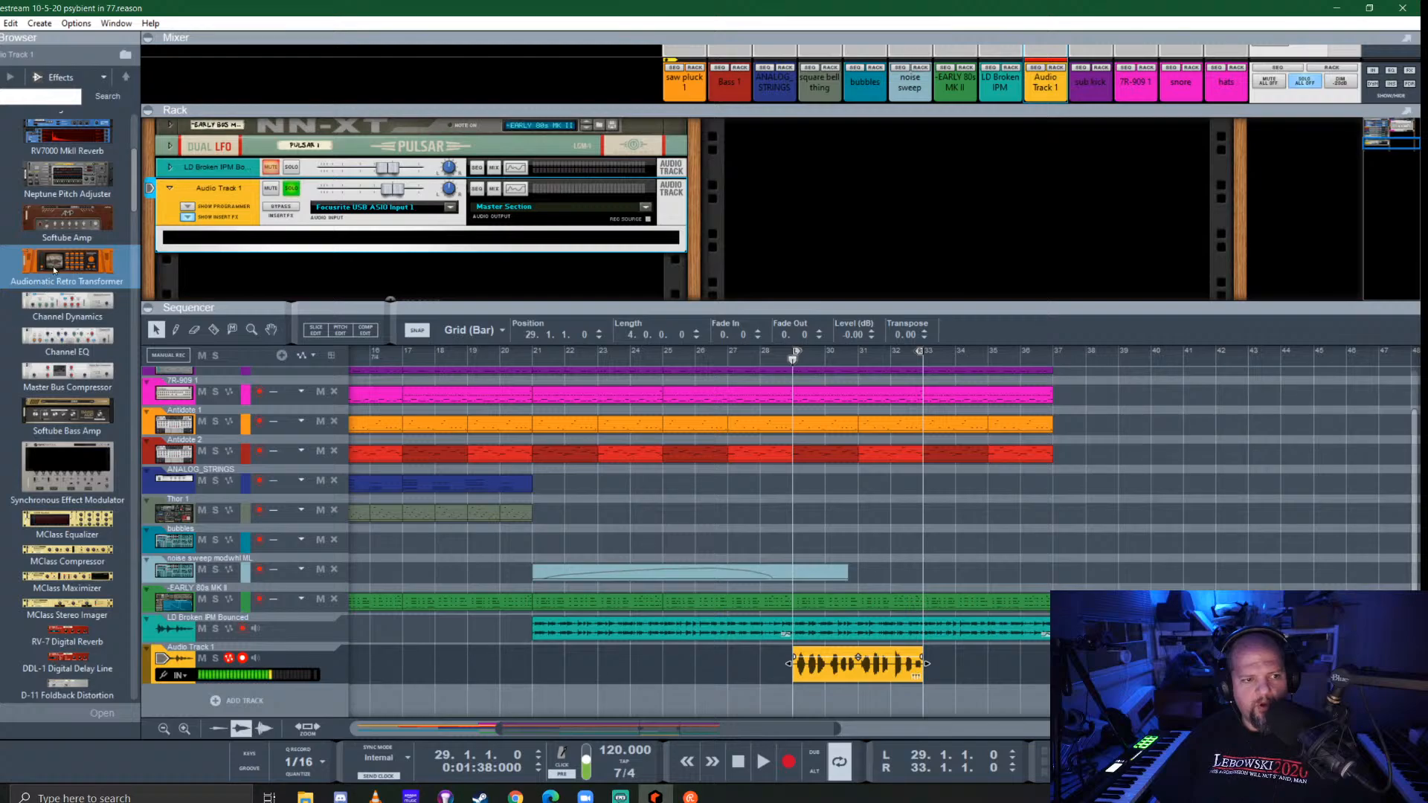
{"action": "left_click_drag", "start_coordinate": [54, 188], "coordinate": [421, 233]}
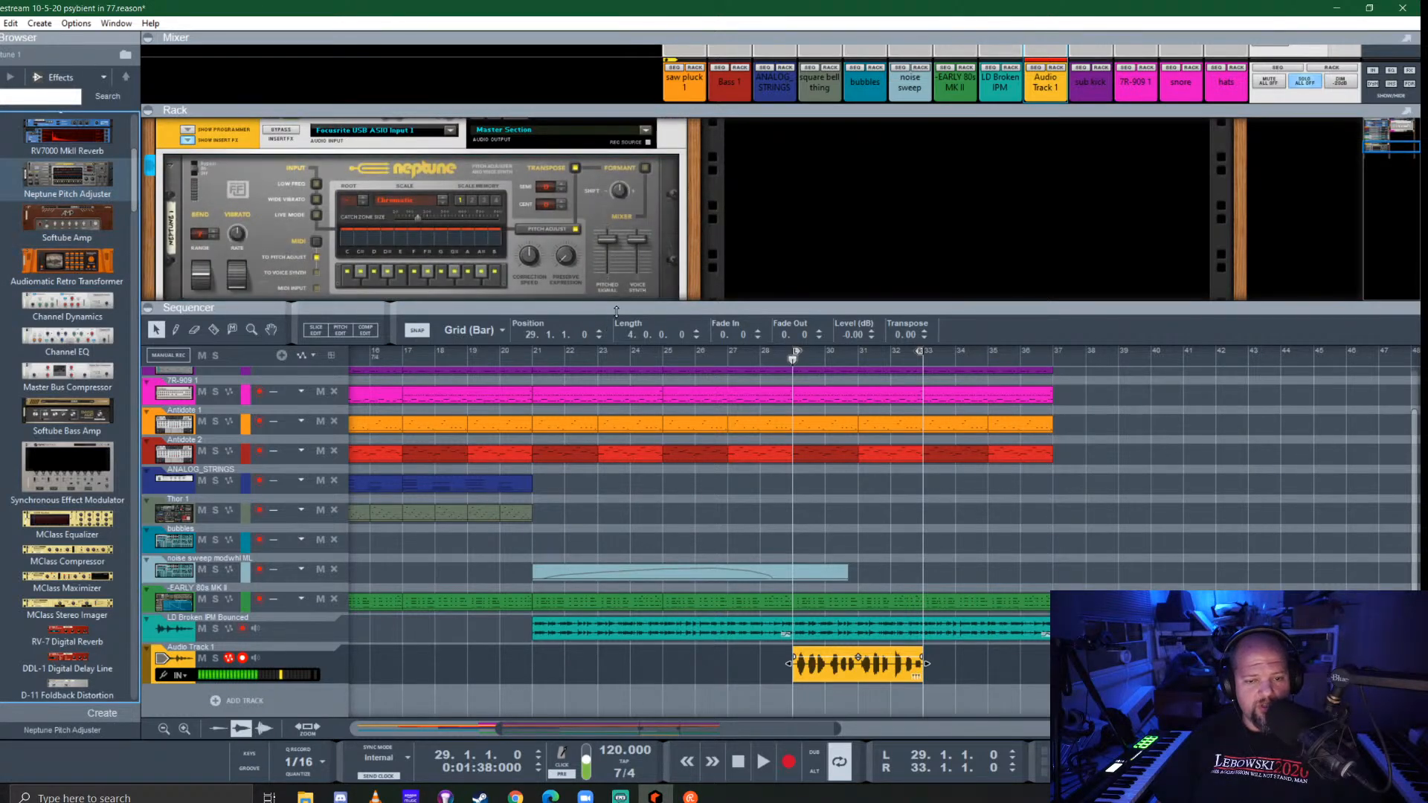
Enlarge the rack area and set the Neptune's scale to Natural Minor
{"action": "left_click_drag", "start_coordinate": [604, 308], "coordinate": [600, 405]}
{"action": "left_click", "coordinate": [347, 204]}
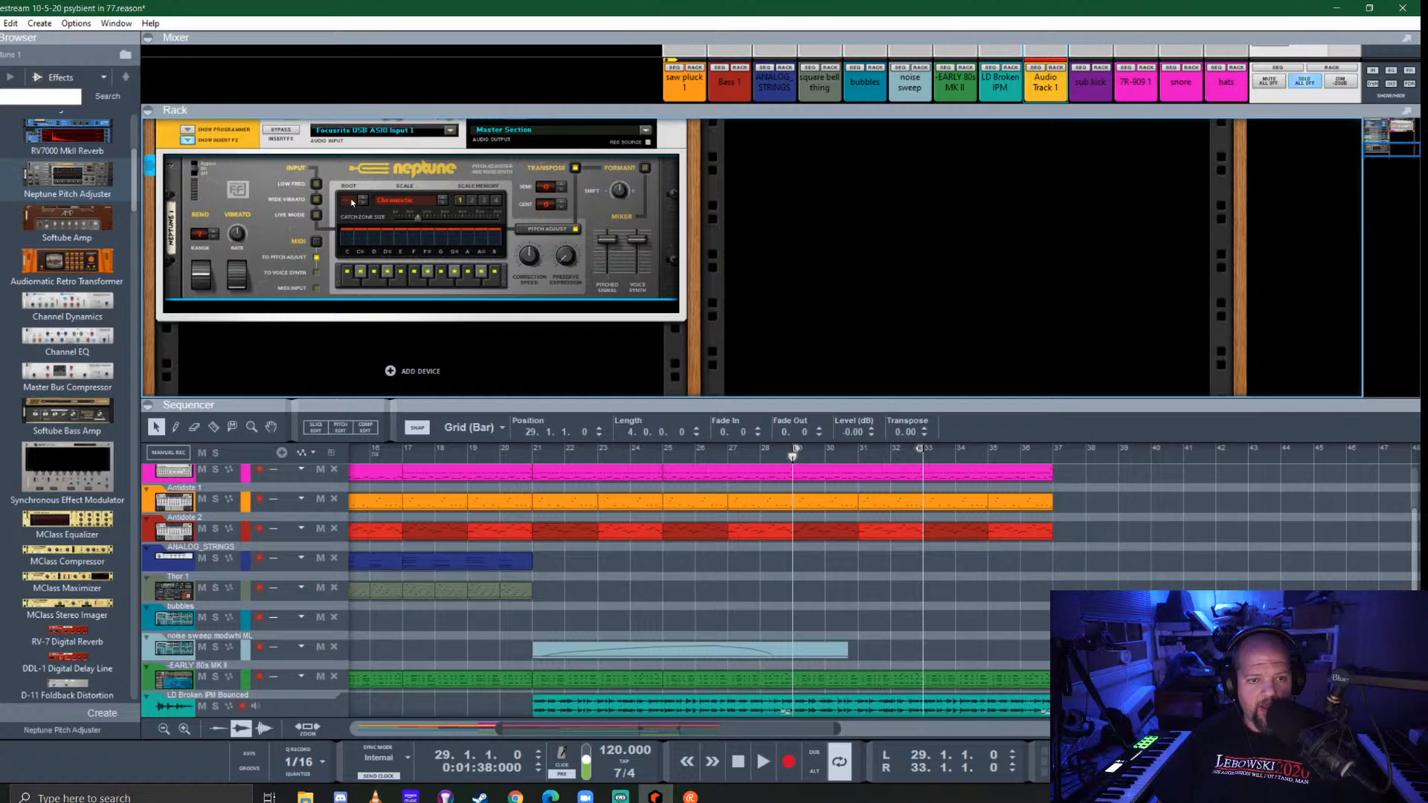
{"action": "left_click", "coordinate": [399, 201]}
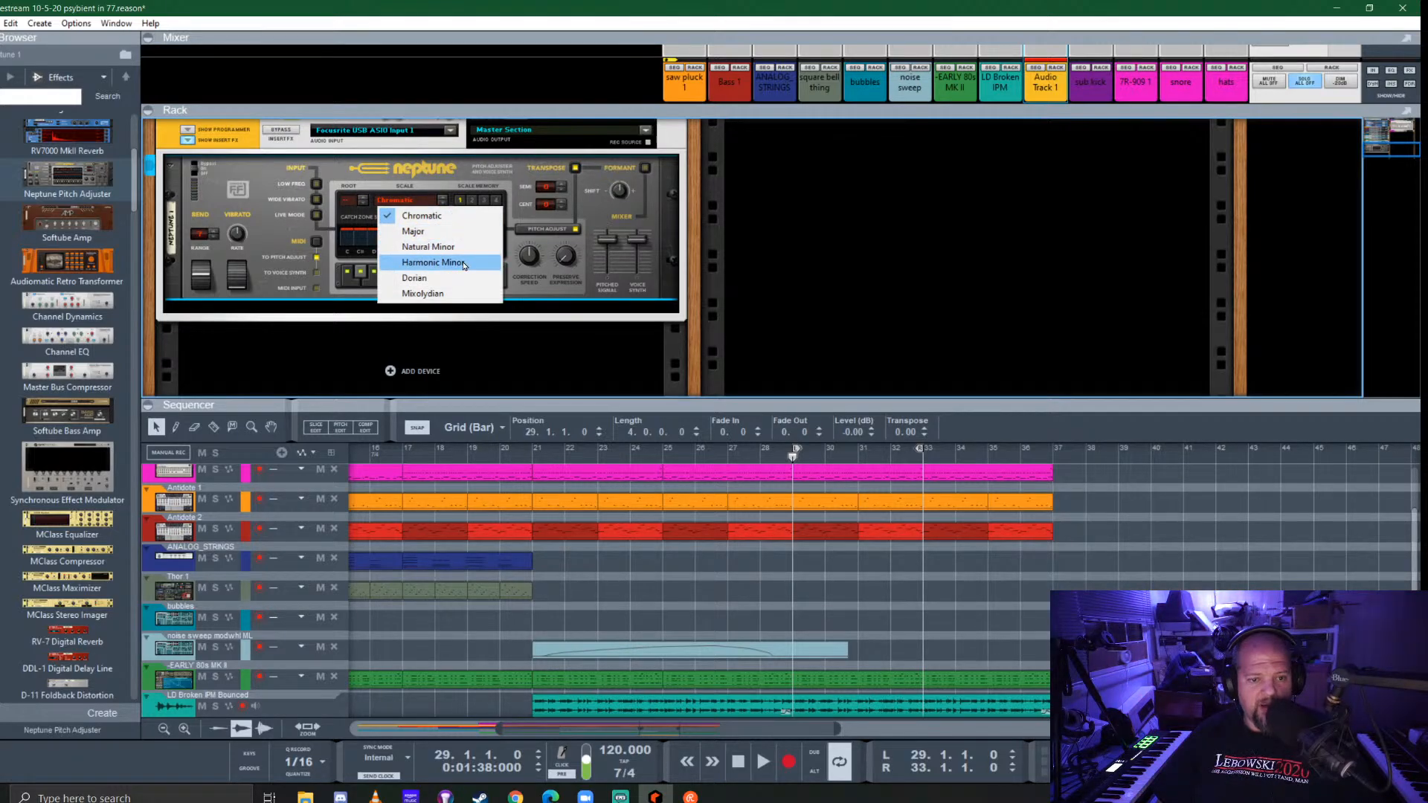
{"action": "left_click", "coordinate": [427, 246]}
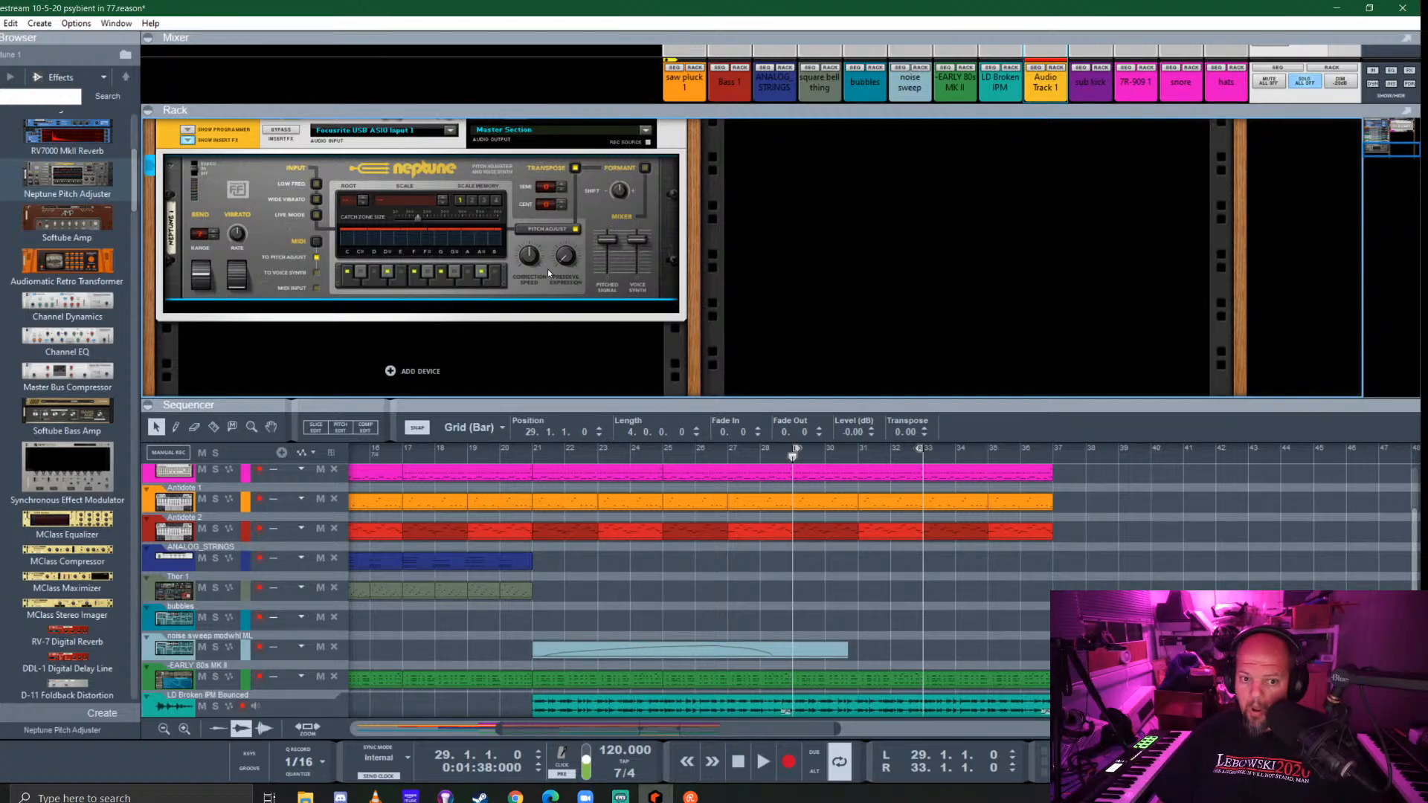
Play back Audio Track 1 through the Neptune, stop, and return the playhead to the loop start at bar 29
{"action": "key", "text": "space"}
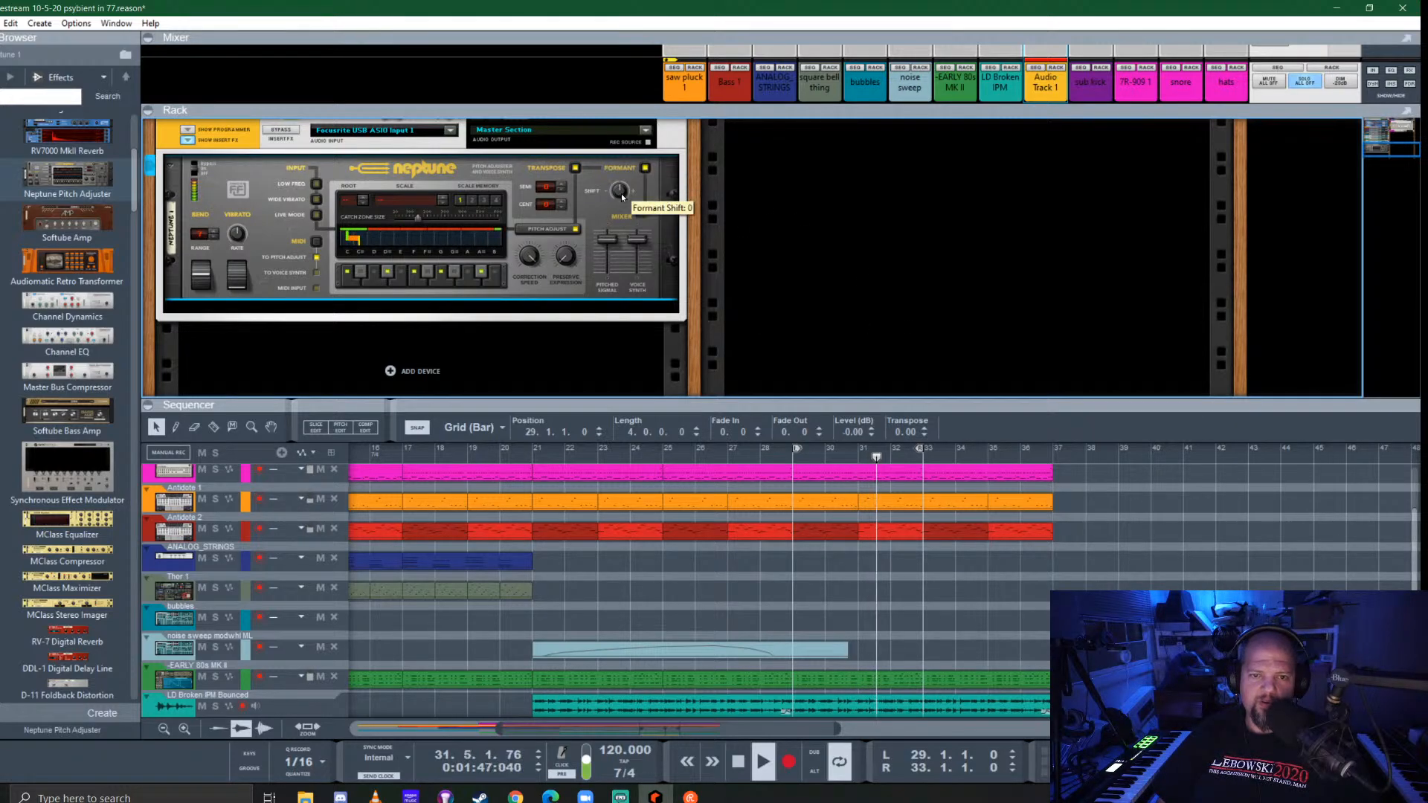
{"action": "left_click_drag", "start_coordinate": [641, 162], "coordinate": [709, 150]}
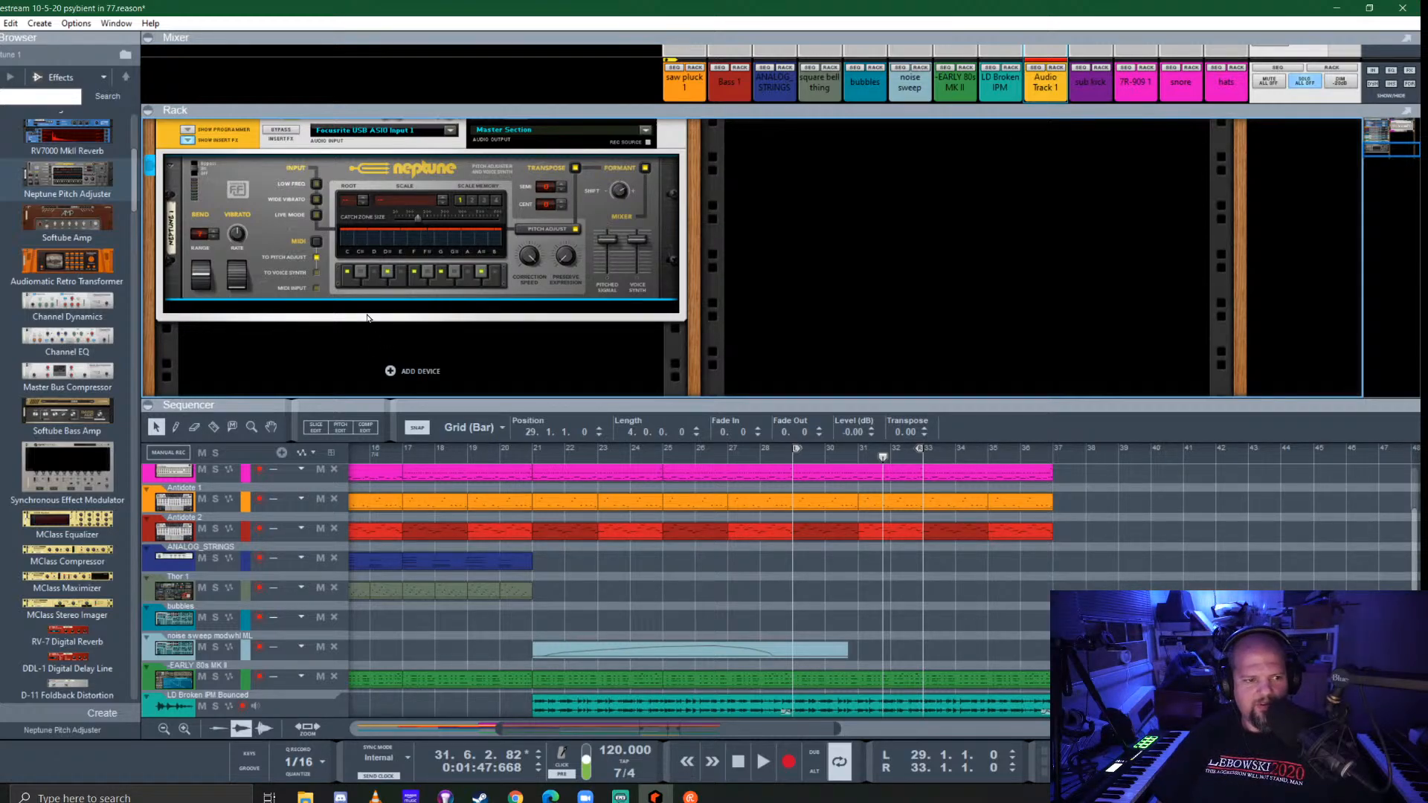
{"action": "scroll", "coordinate": [77, 322], "scroll_direction": "up", "scroll_amount": 6}
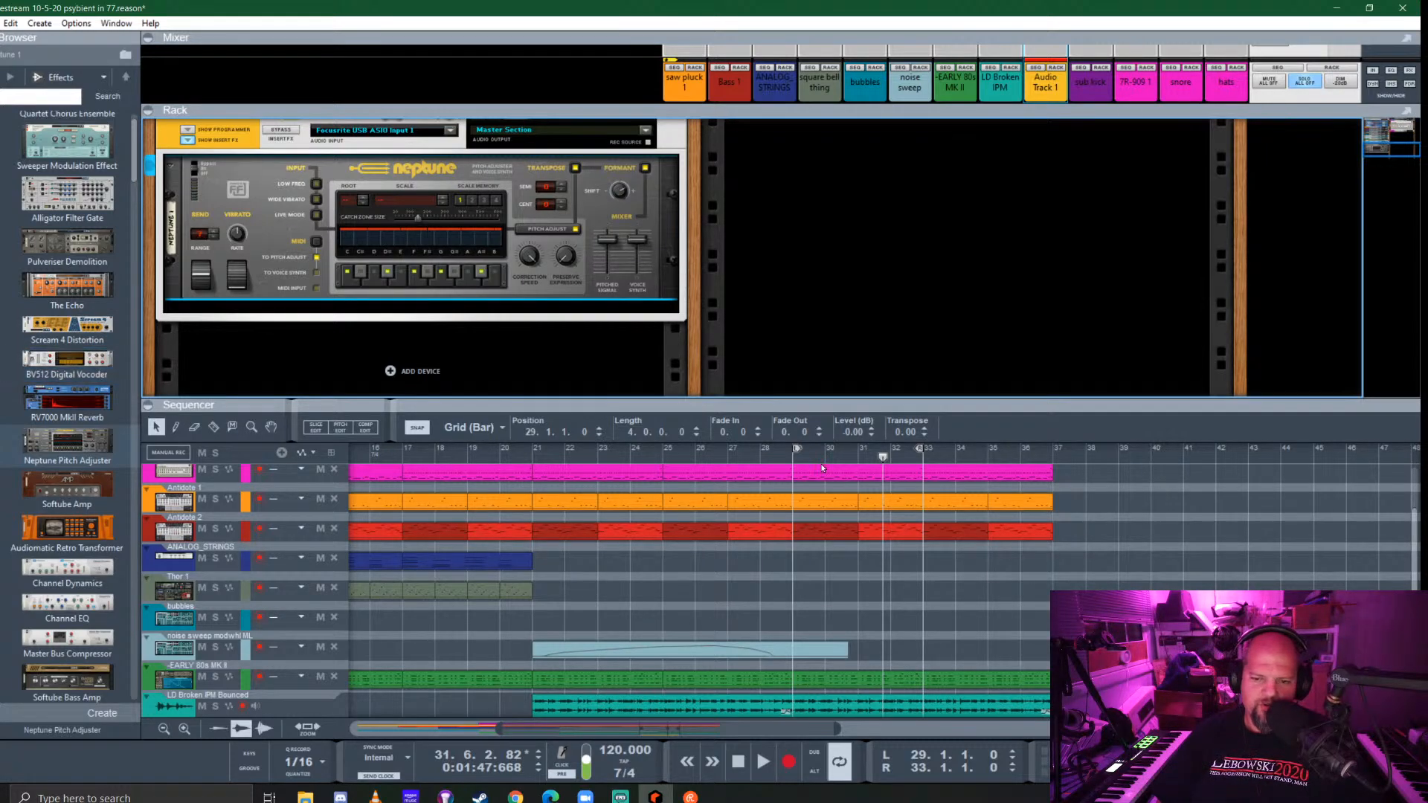
{"action": "left_click", "coordinate": [794, 458]}
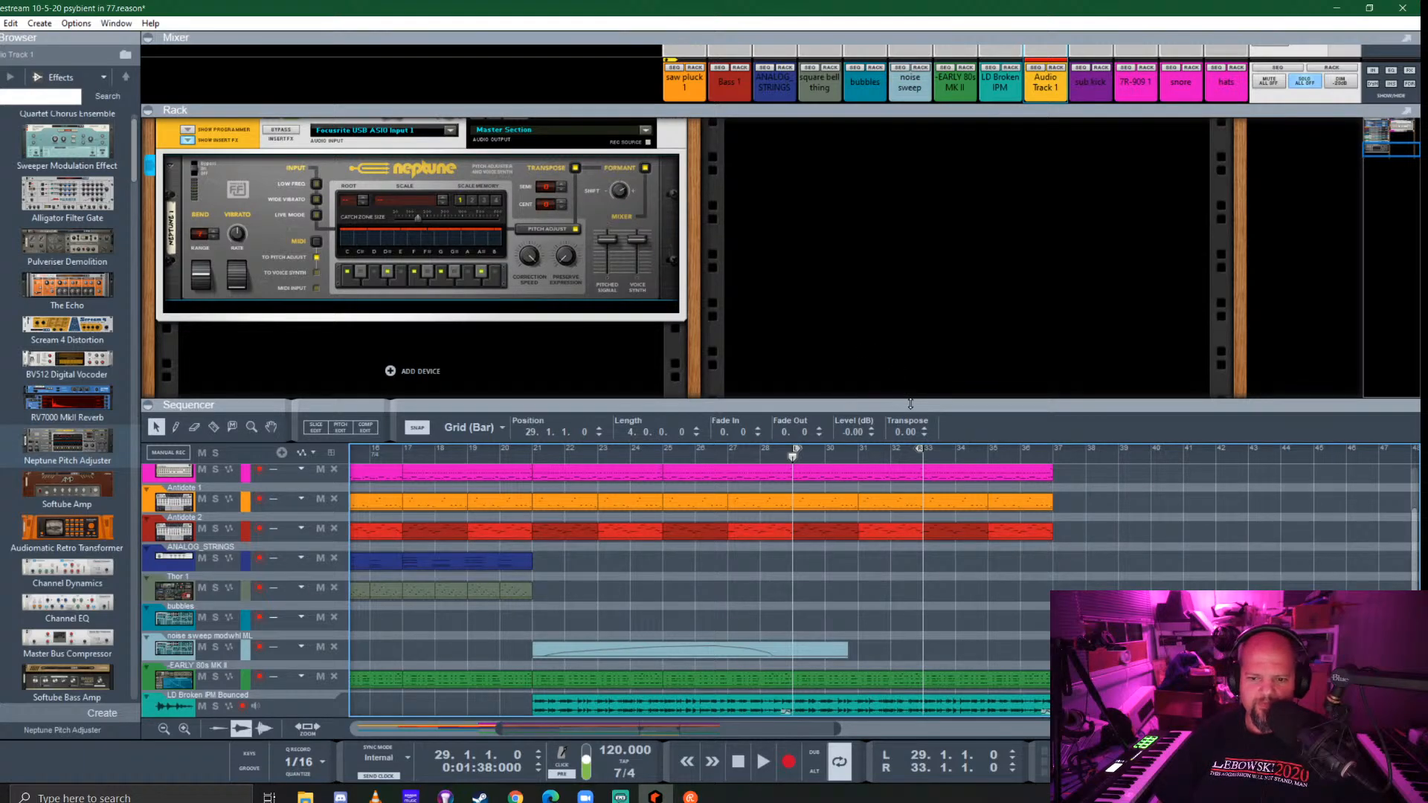
Create a new audio track named modulator below Audio Track 1 and solo it
{"action": "left_click_drag", "start_coordinate": [910, 403], "coordinate": [942, 285]}
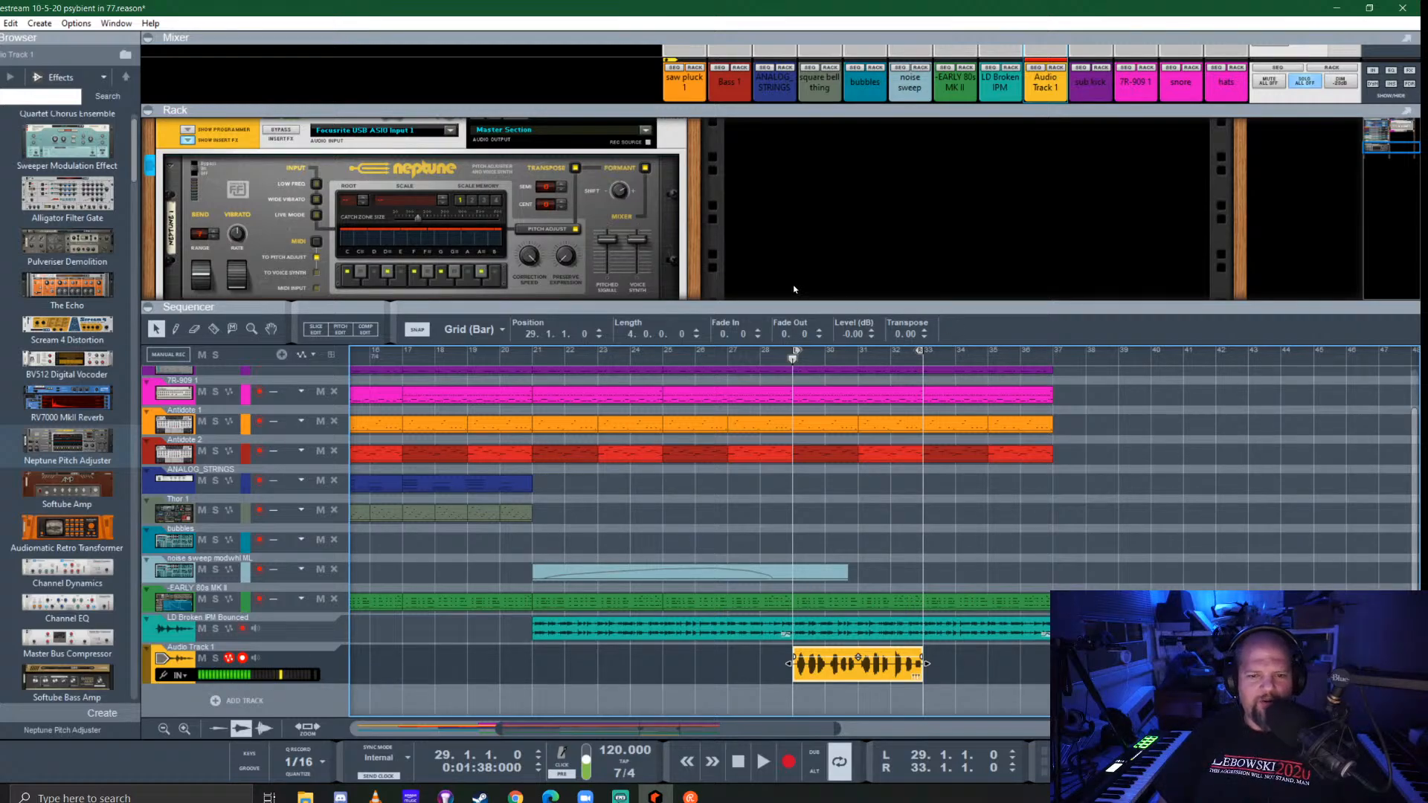
{"action": "left_click_drag", "start_coordinate": [801, 308], "coordinate": [807, 375]}
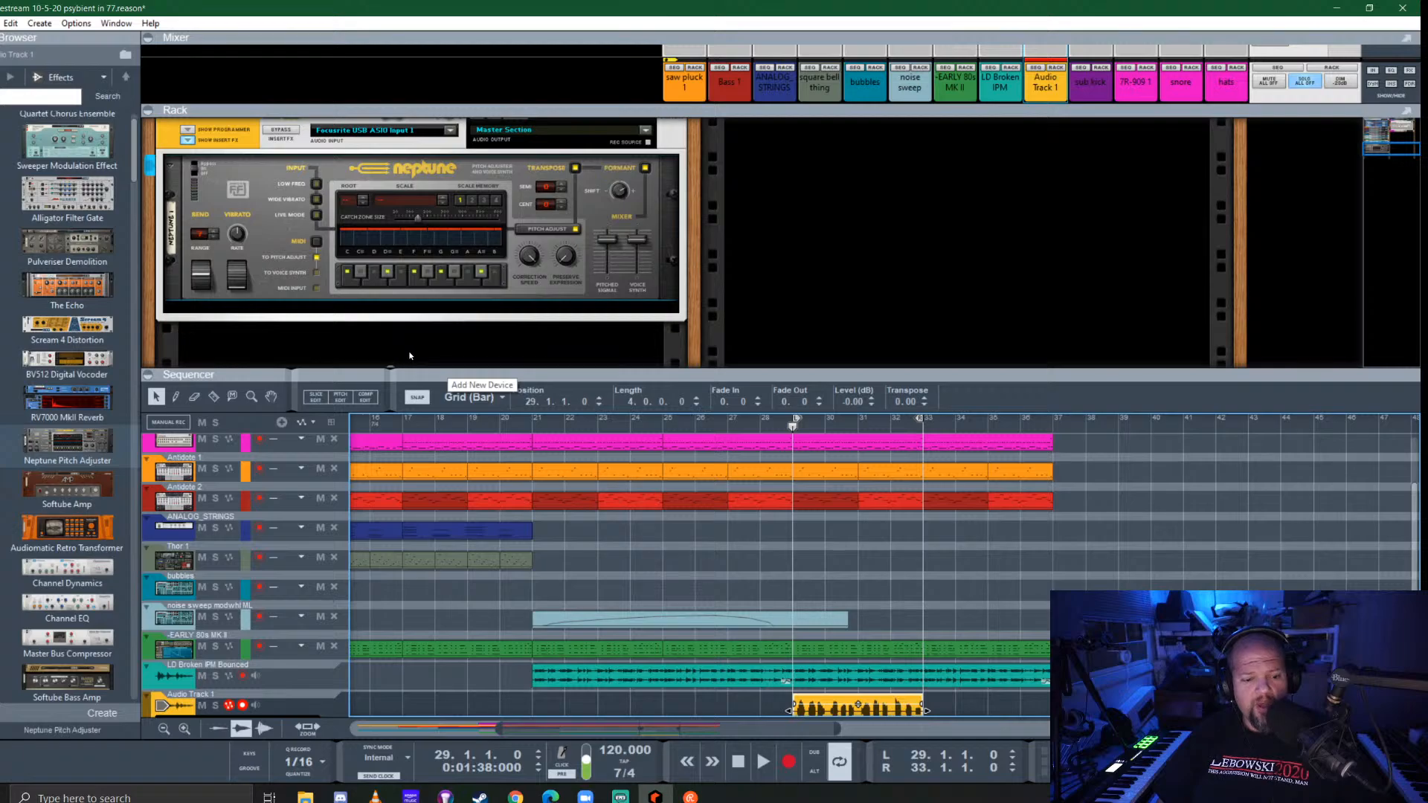
{"action": "left_click_drag", "start_coordinate": [559, 370], "coordinate": [560, 320]}
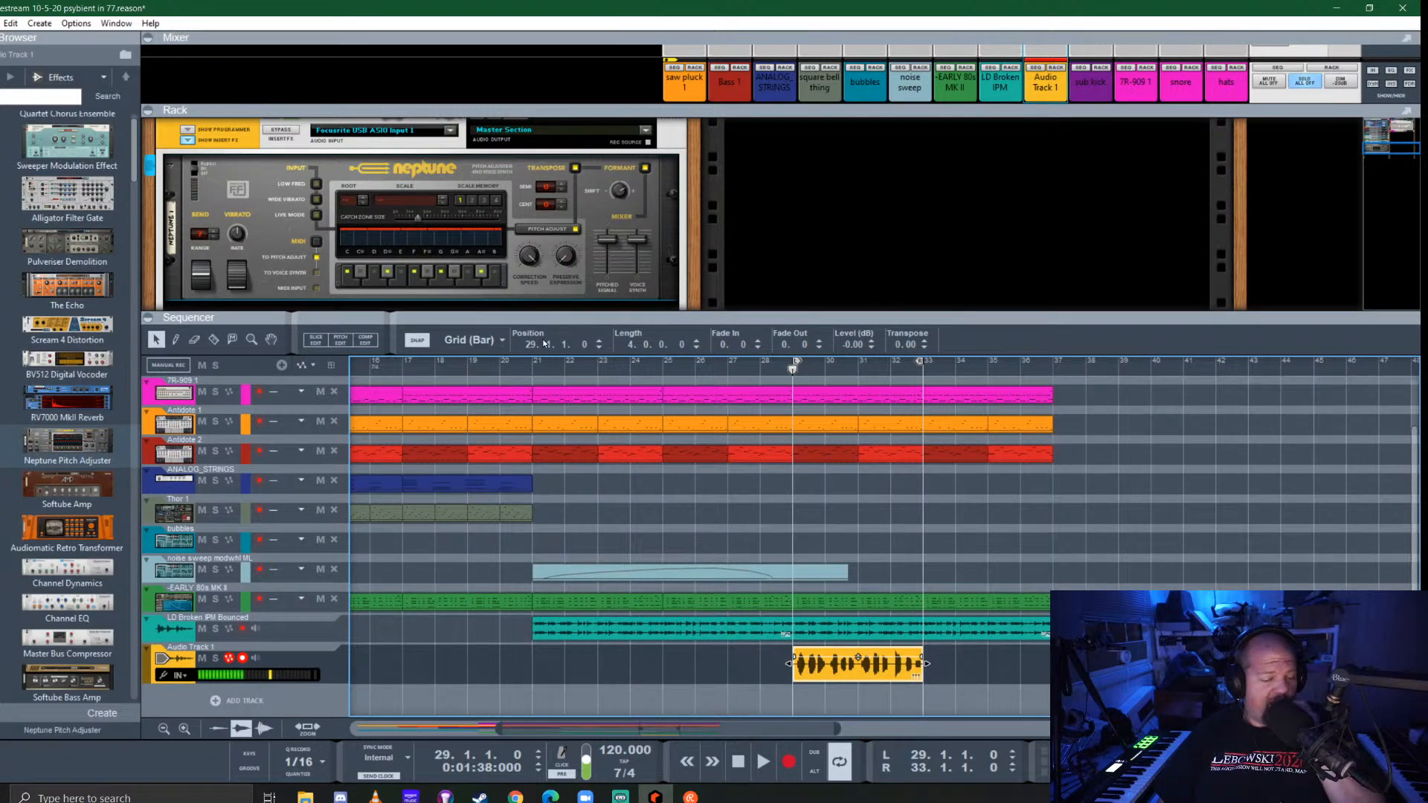
{"action": "left_click", "coordinate": [257, 702]}
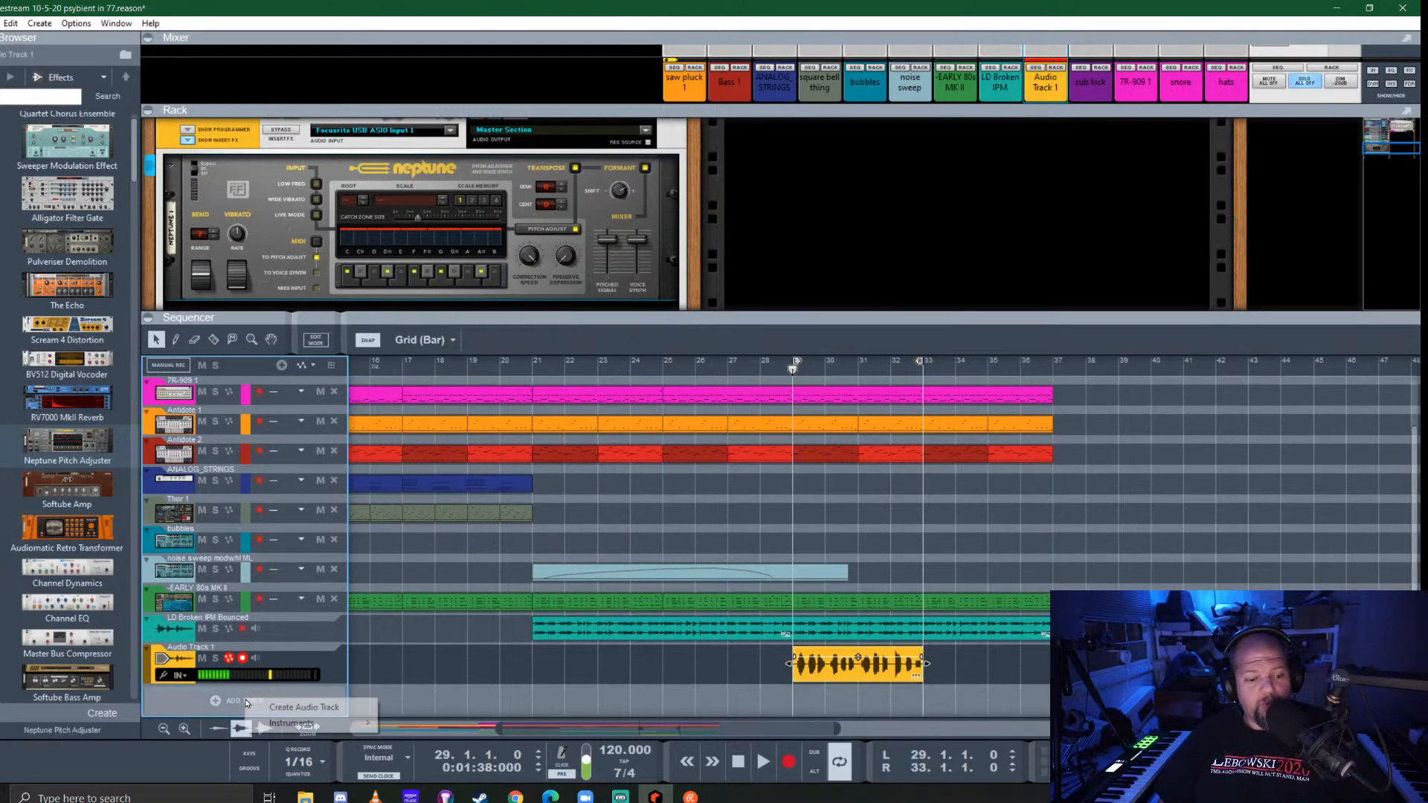
{"action": "left_click", "coordinate": [332, 703]}
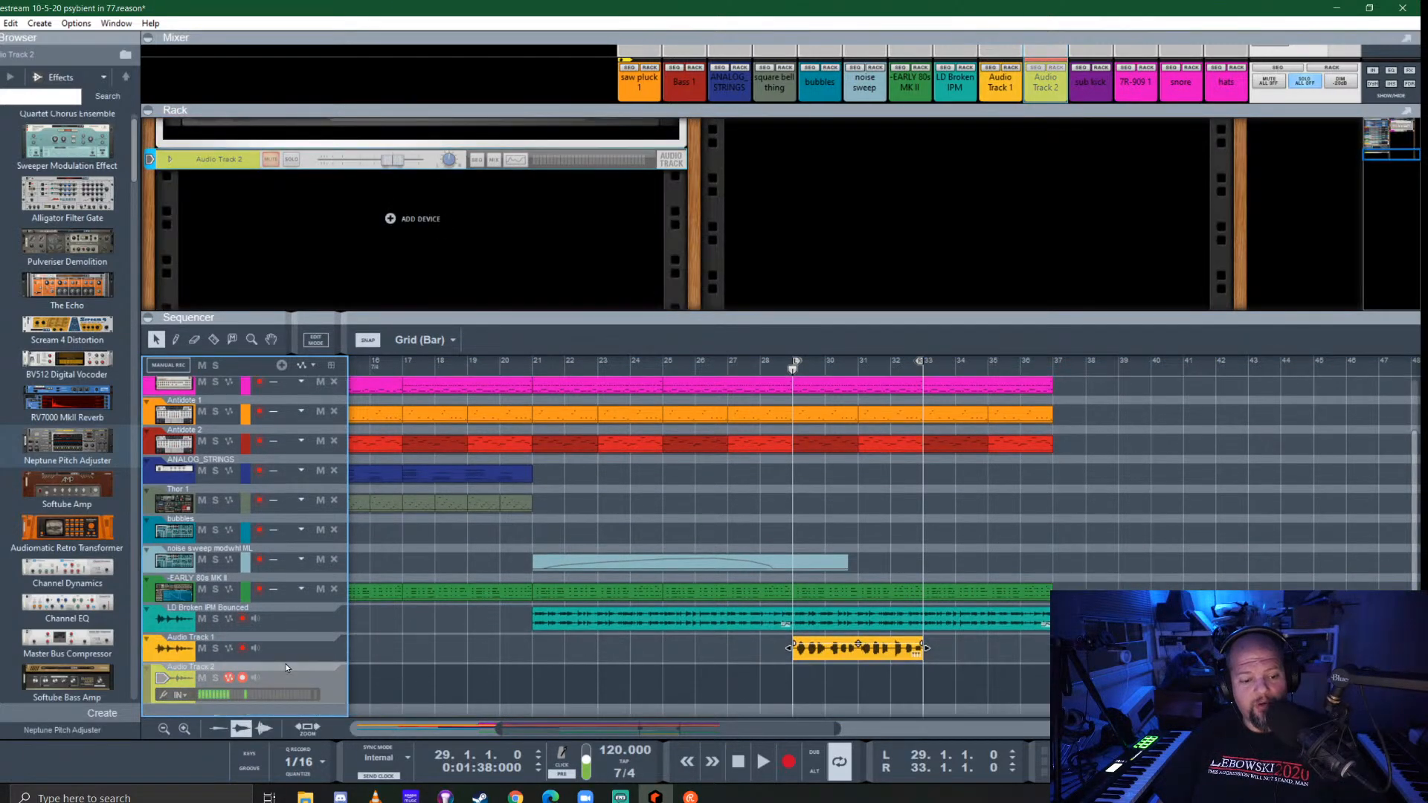
{"action": "double_click", "coordinate": [188, 668]}
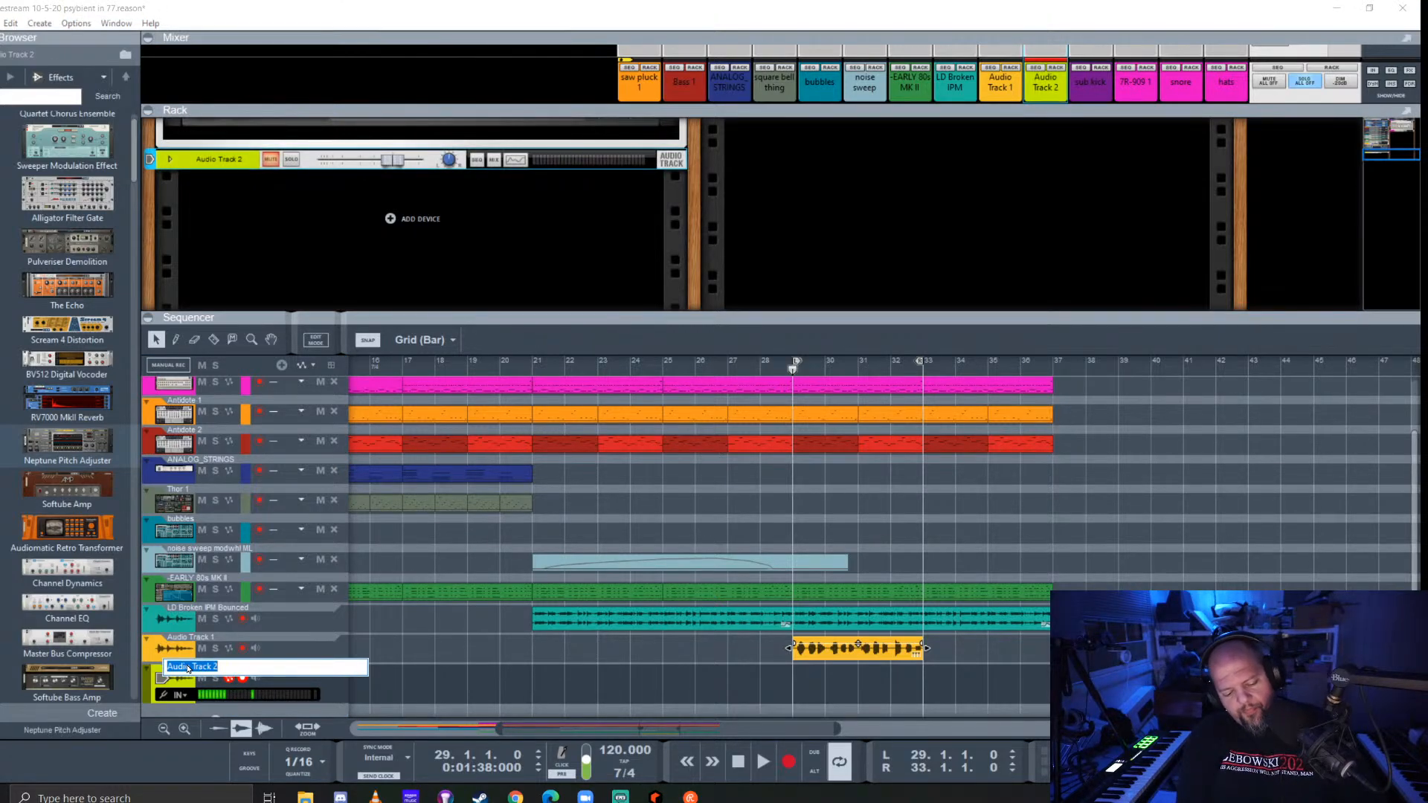
{"action": "key", "text": "Return"}
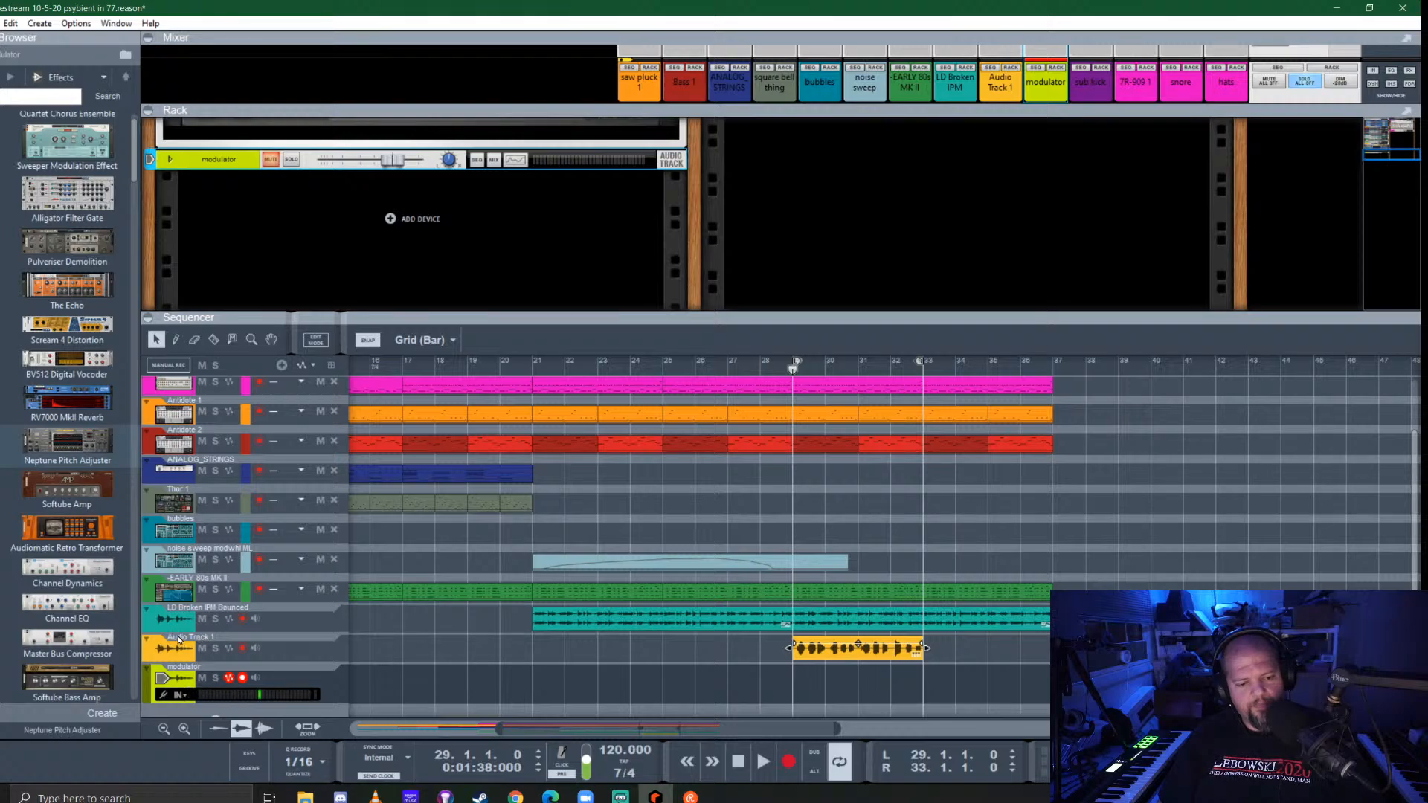
{"action": "left_click", "coordinate": [291, 160]}
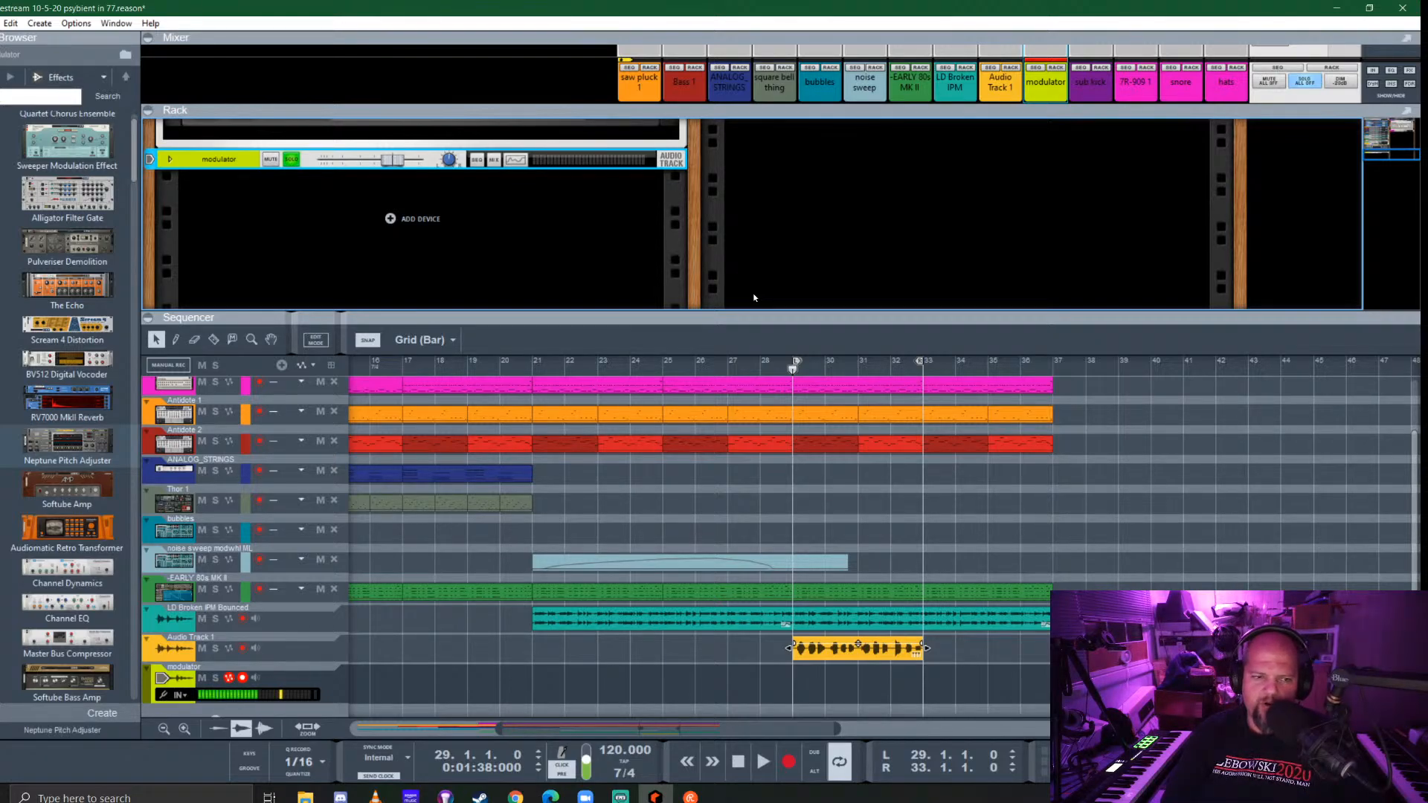
{"action": "key", "text": "ctrl+Return"}
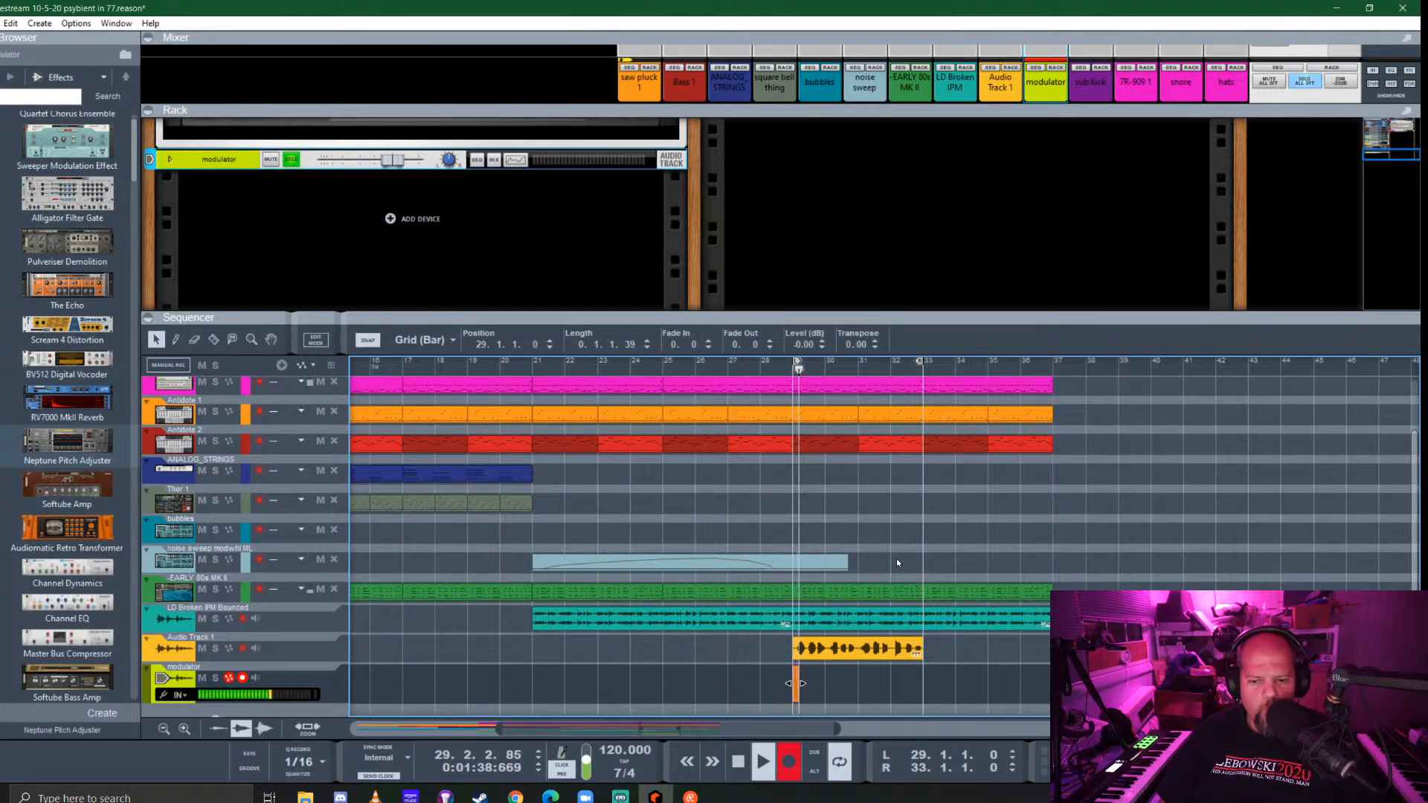
{"action": "scroll", "coordinate": [909, 551], "scroll_direction": "up", "scroll_amount": 3}
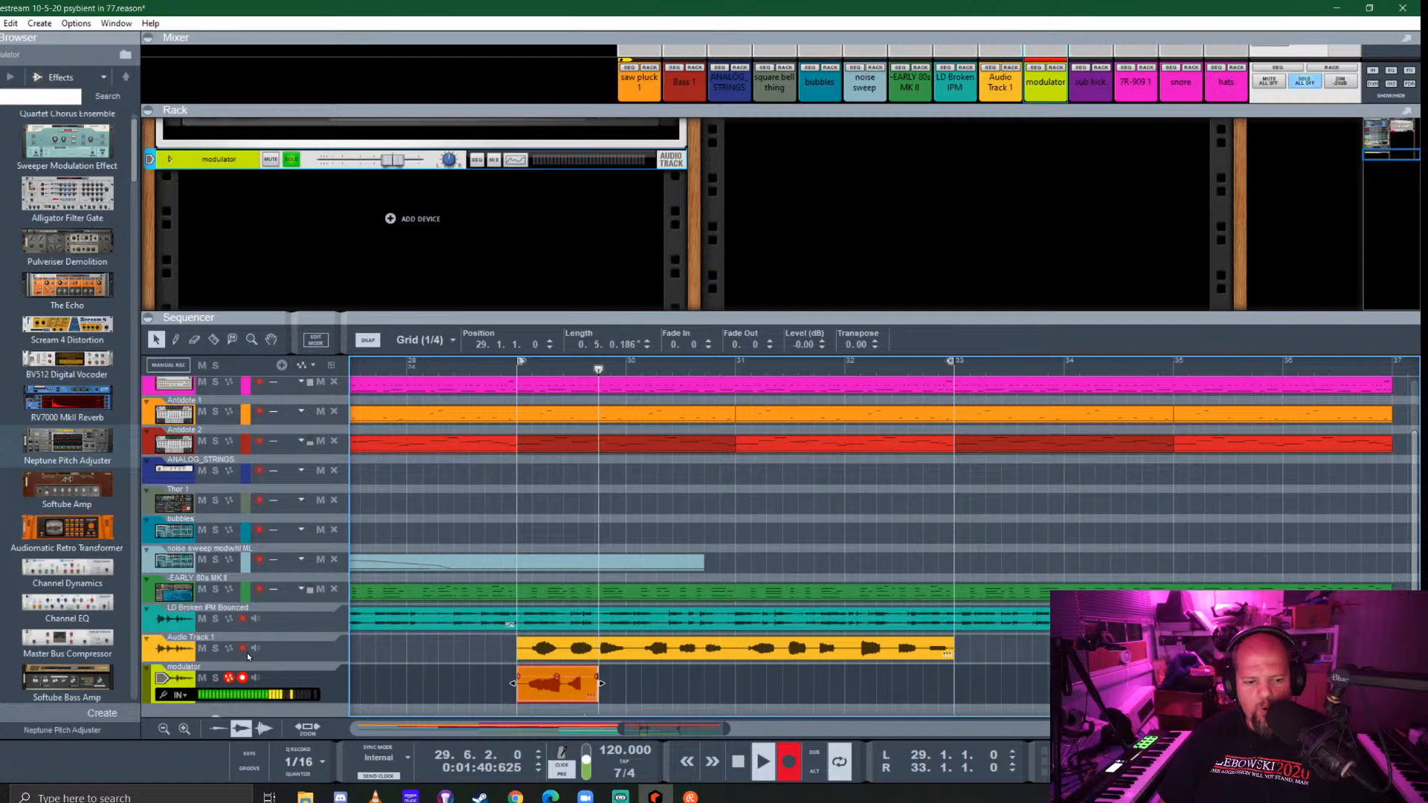
{"action": "left_click", "coordinate": [292, 164]}
{"action": "key", "text": "space"}
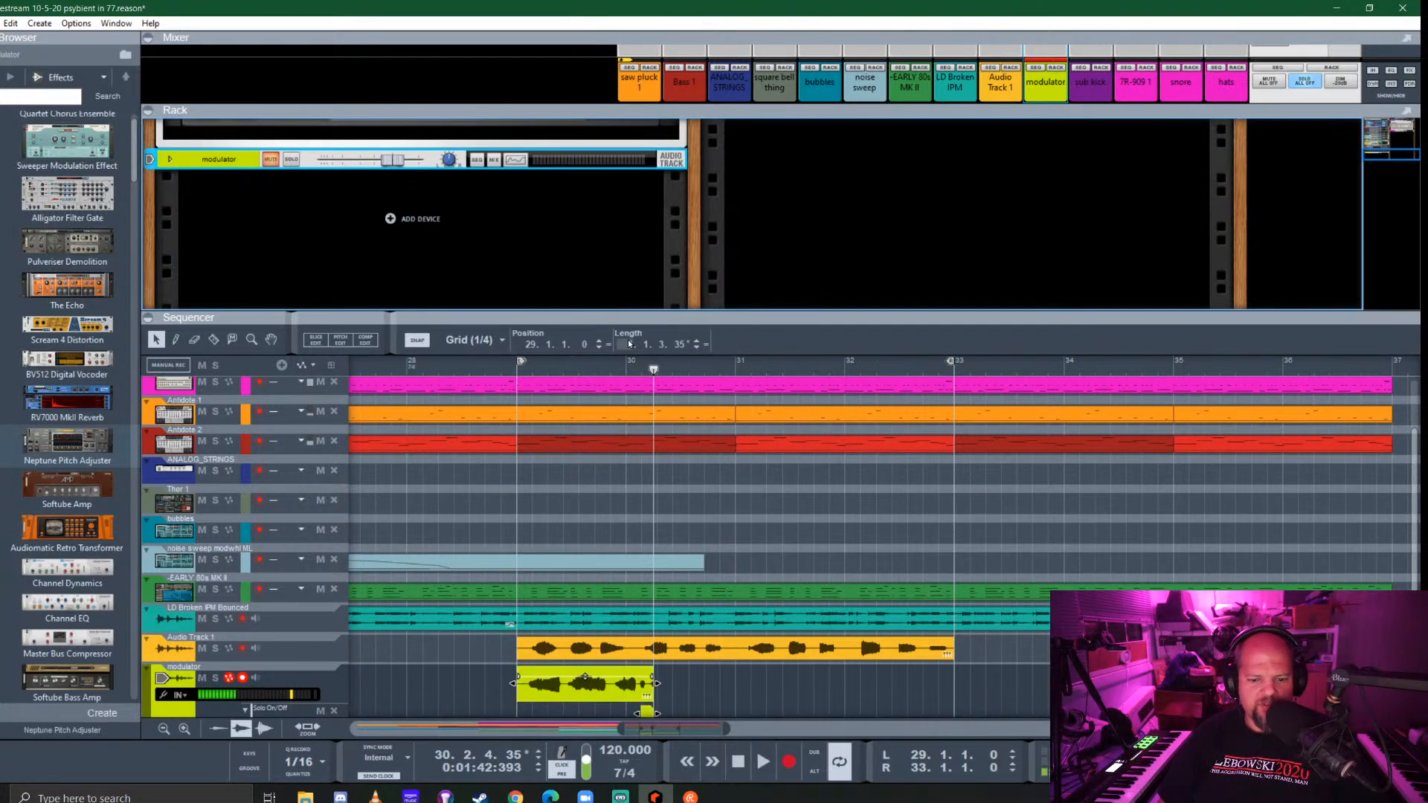
{"action": "key", "text": "ctrl+z"}
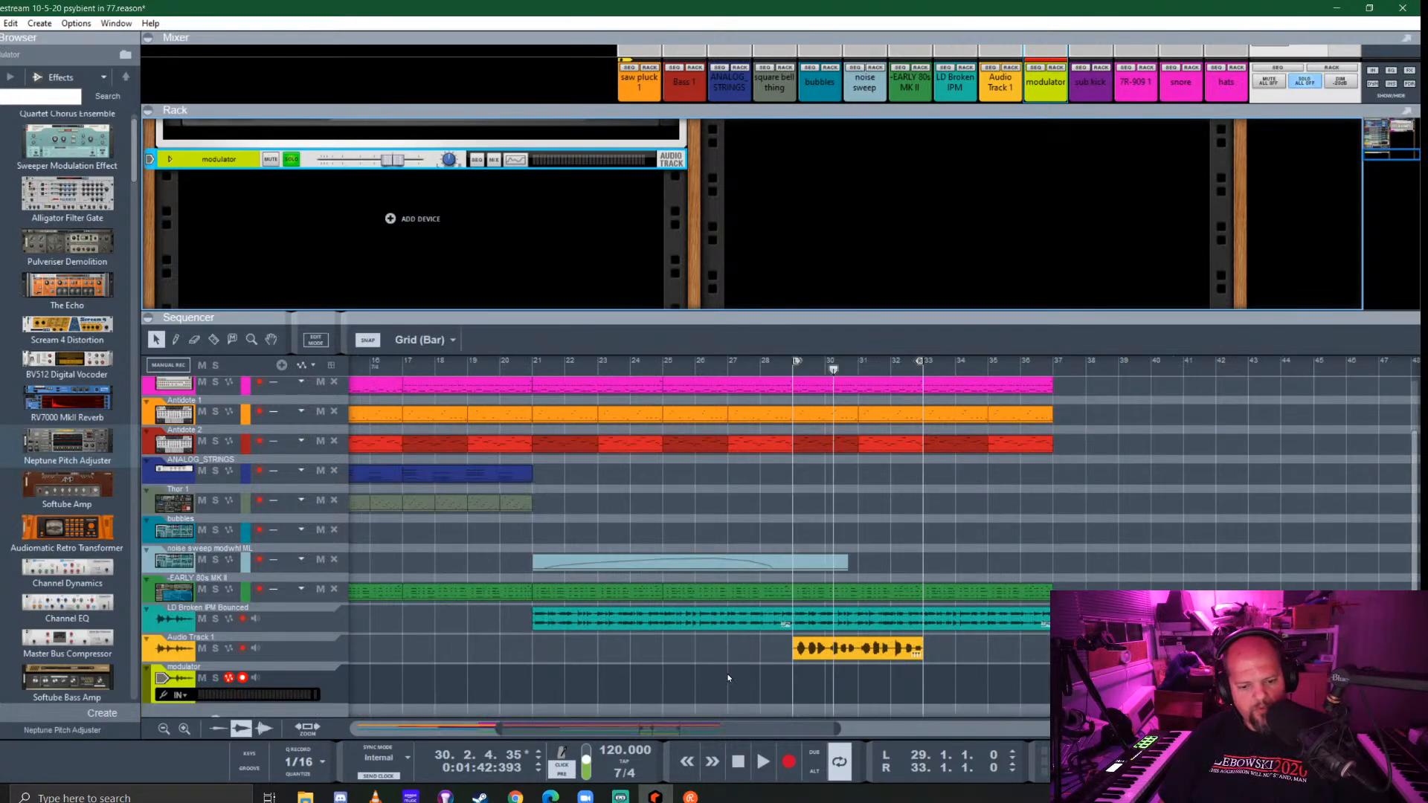
Turn off solo on Audio Track 1 and record a take on the modulator track through the loop from bar 29 to 33
{"action": "scroll", "coordinate": [406, 262], "scroll_direction": "up", "scroll_amount": 10}
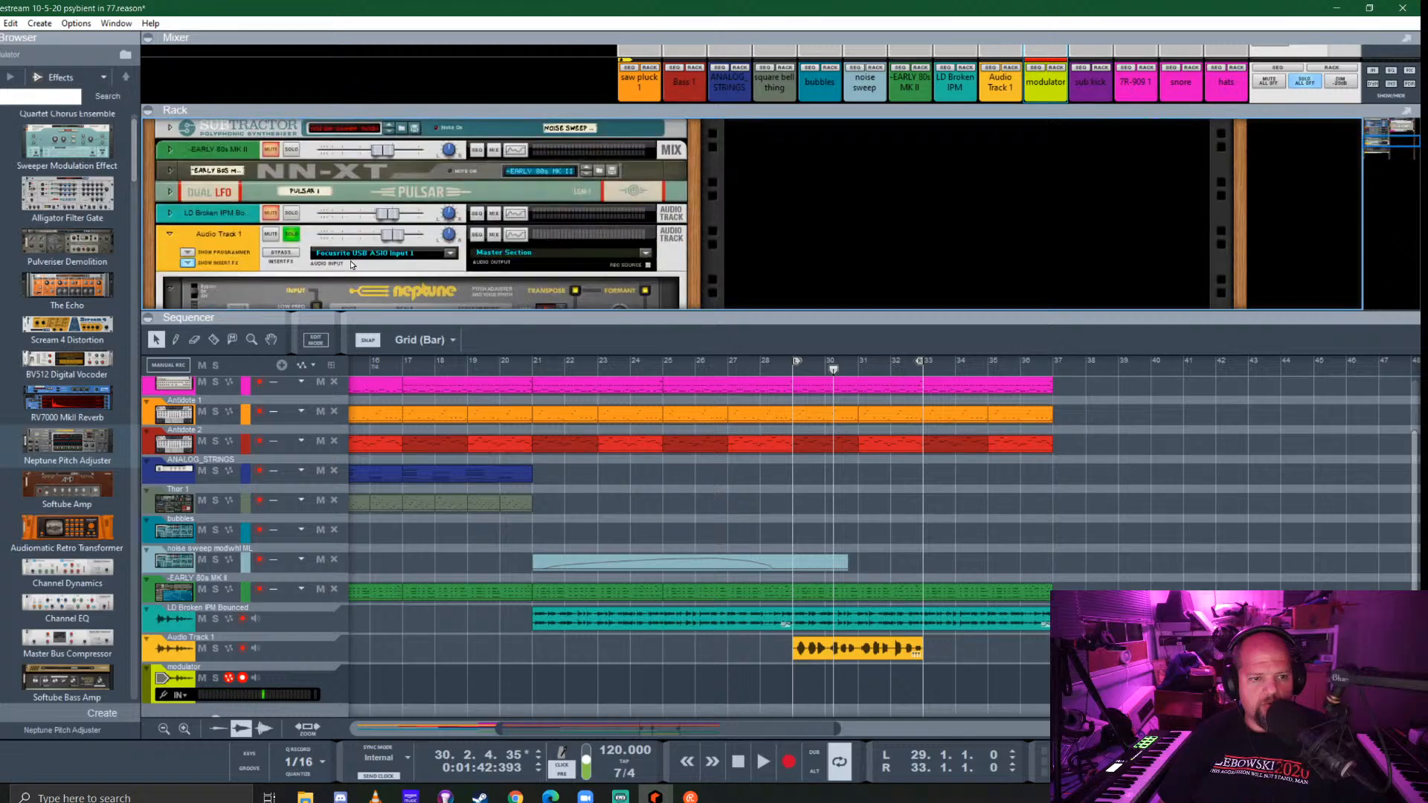
{"action": "left_click", "coordinate": [292, 278]}
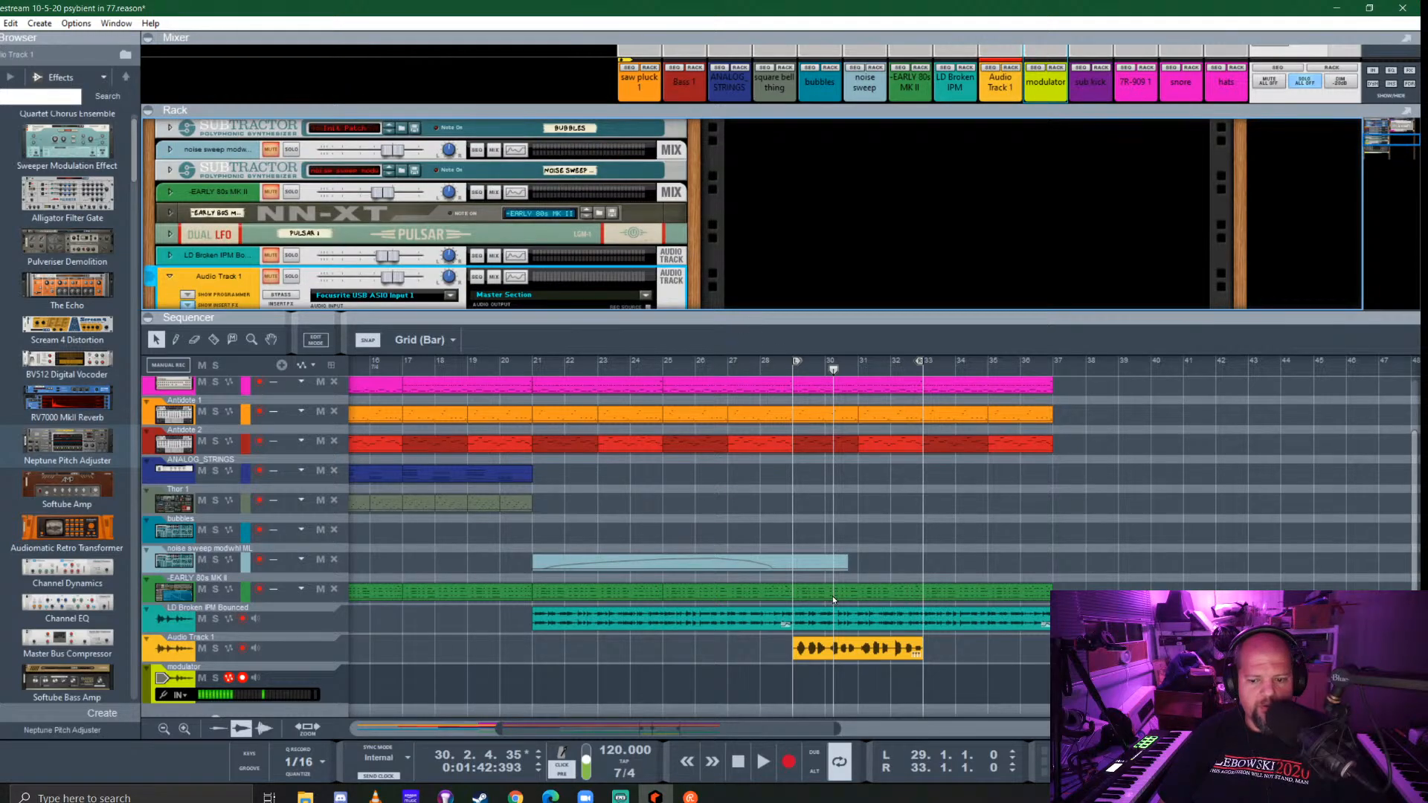
{"action": "left_click", "coordinate": [791, 365]}
{"action": "scroll", "coordinate": [713, 662], "scroll_direction": "up", "scroll_amount": 4}
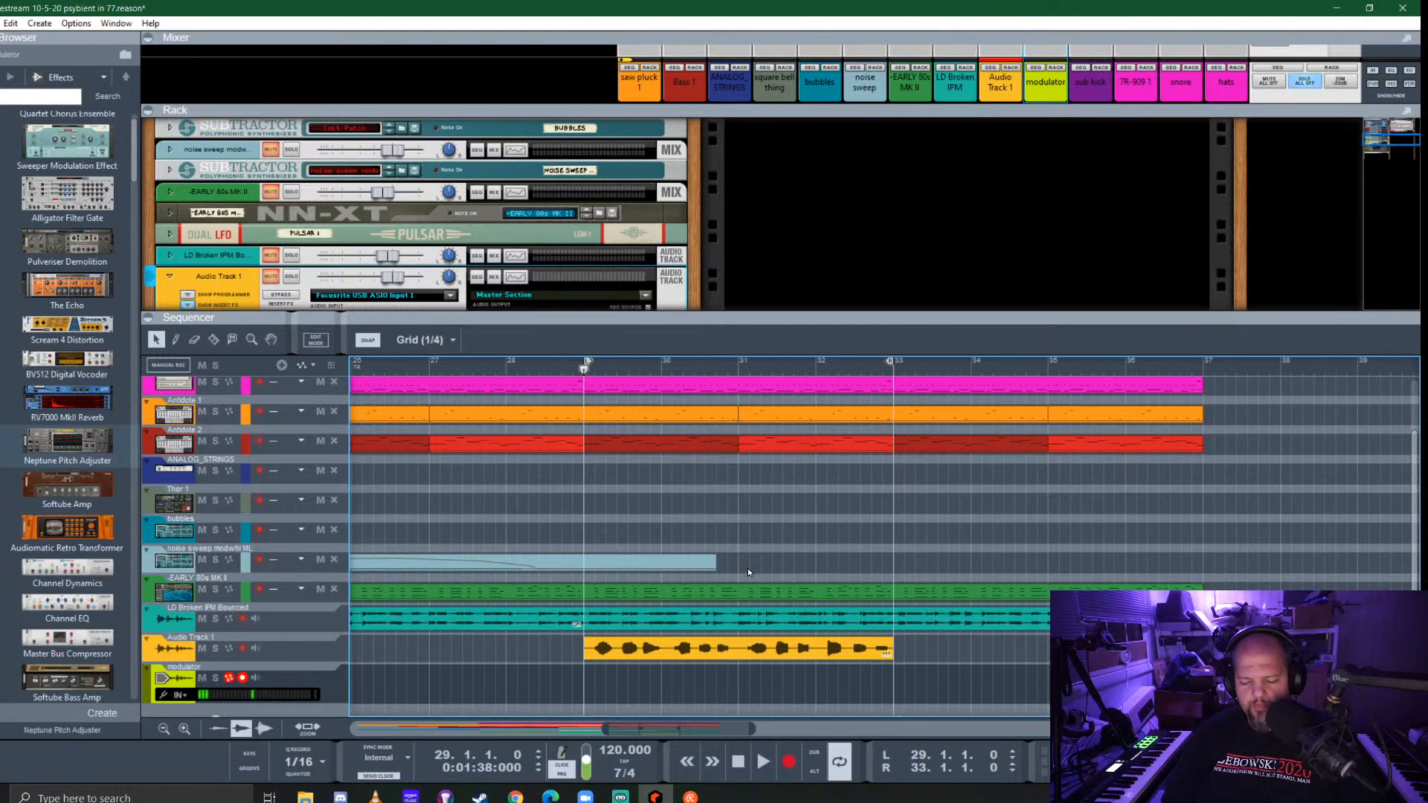
{"action": "key", "text": "ctrl+Return"}
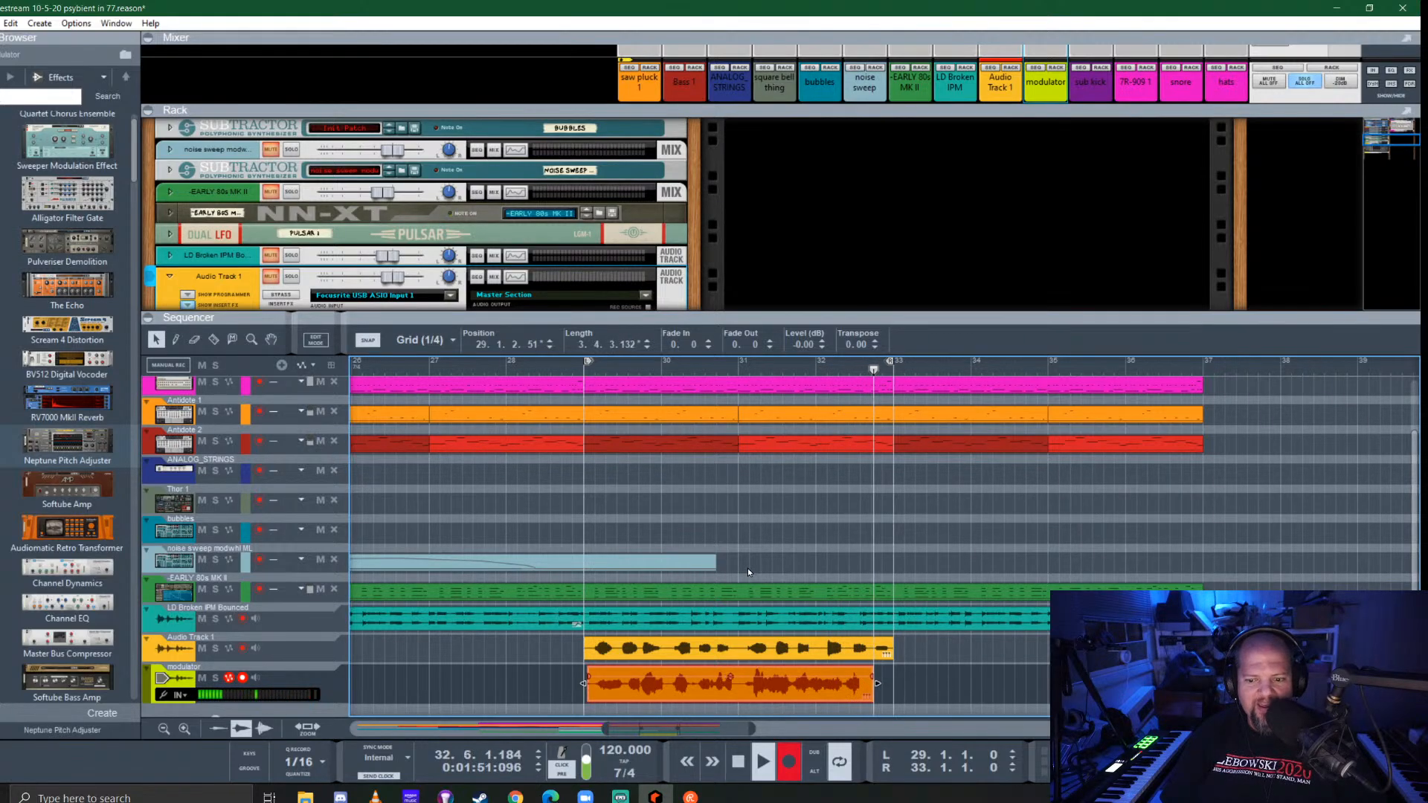
{"action": "key", "text": "space"}
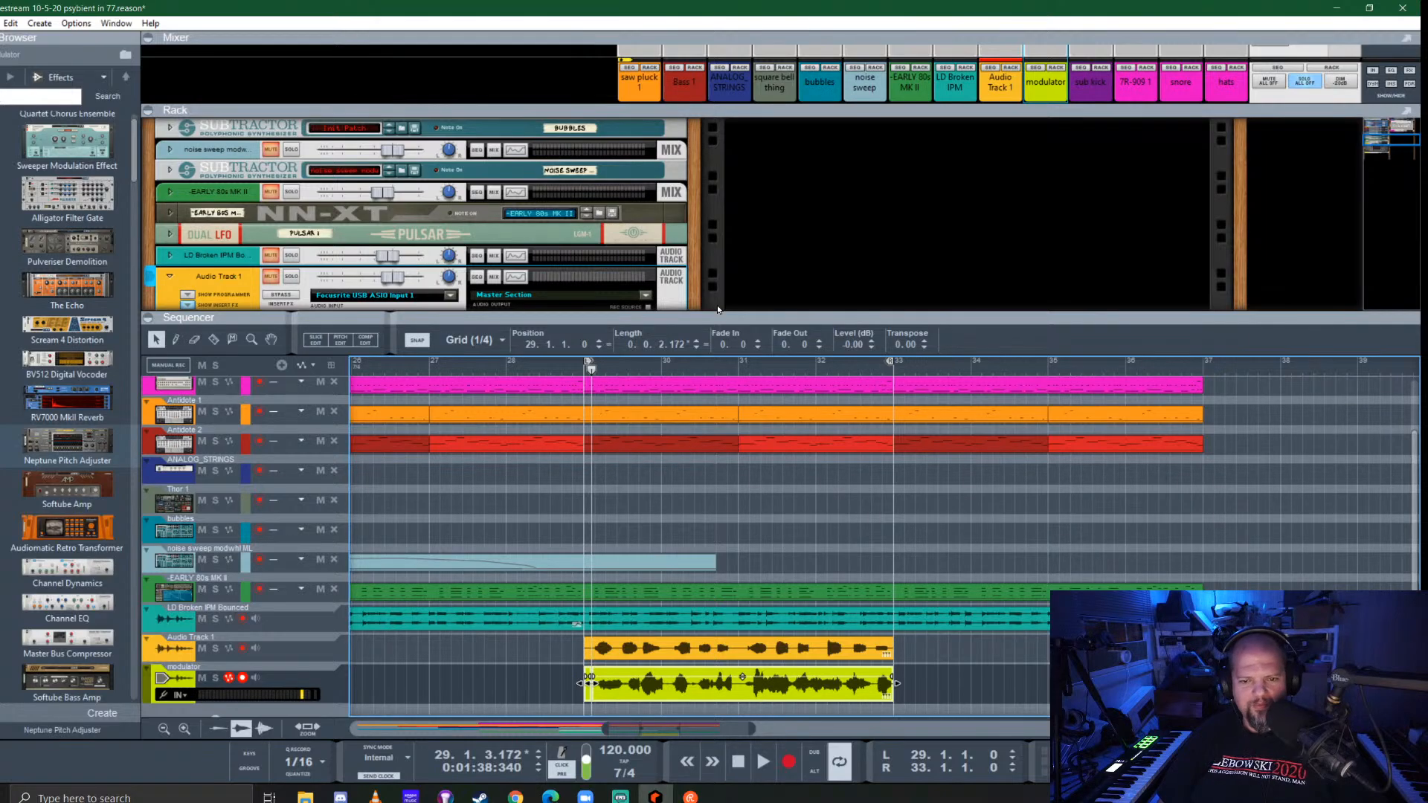
Enlarge the rack area, unfold the modulator track and show the rear of the rack
{"action": "left_click_drag", "start_coordinate": [720, 312], "coordinate": [720, 519]}
{"action": "scroll", "coordinate": [360, 407], "scroll_direction": "down", "scroll_amount": 2}
{"action": "key", "text": "Tab"}
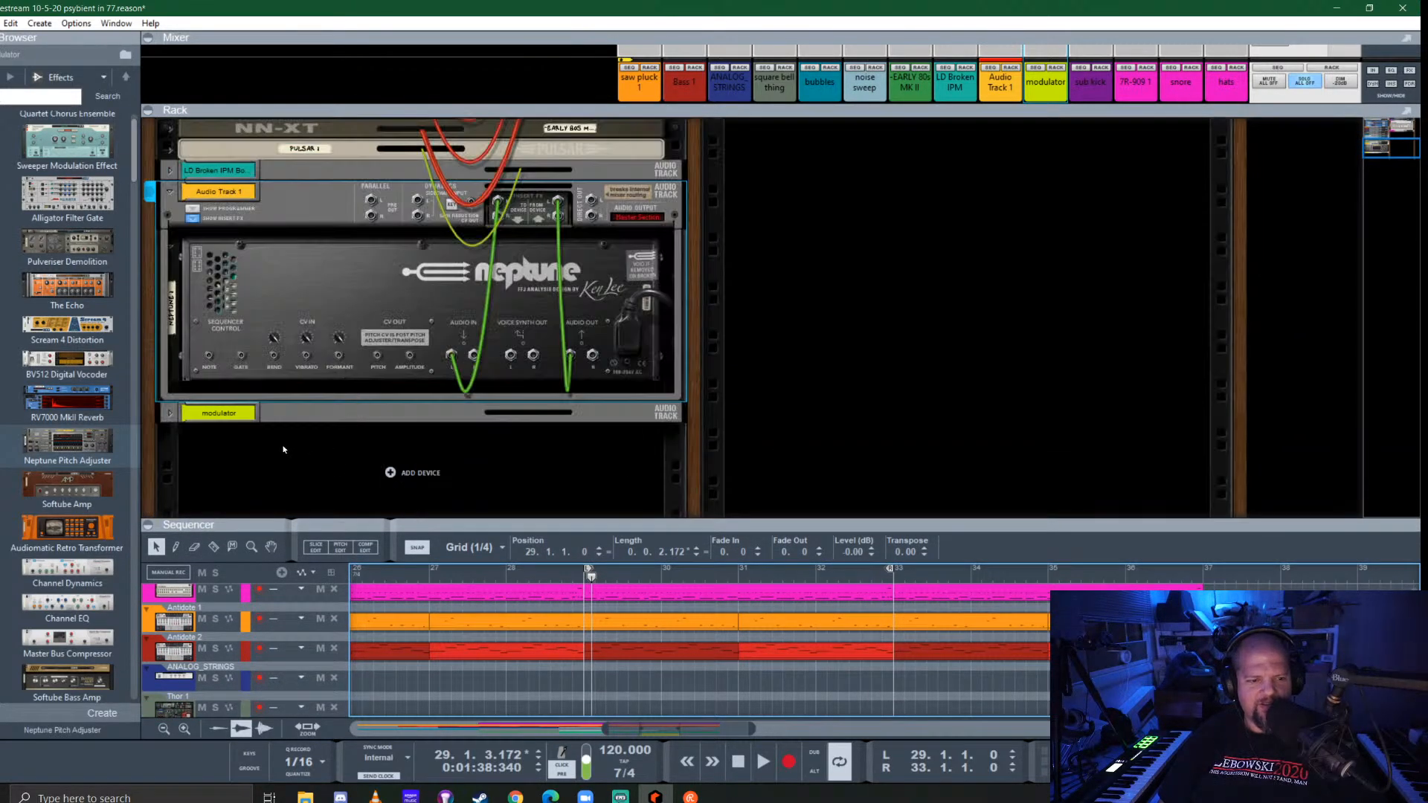
{"action": "left_click", "coordinate": [172, 415]}
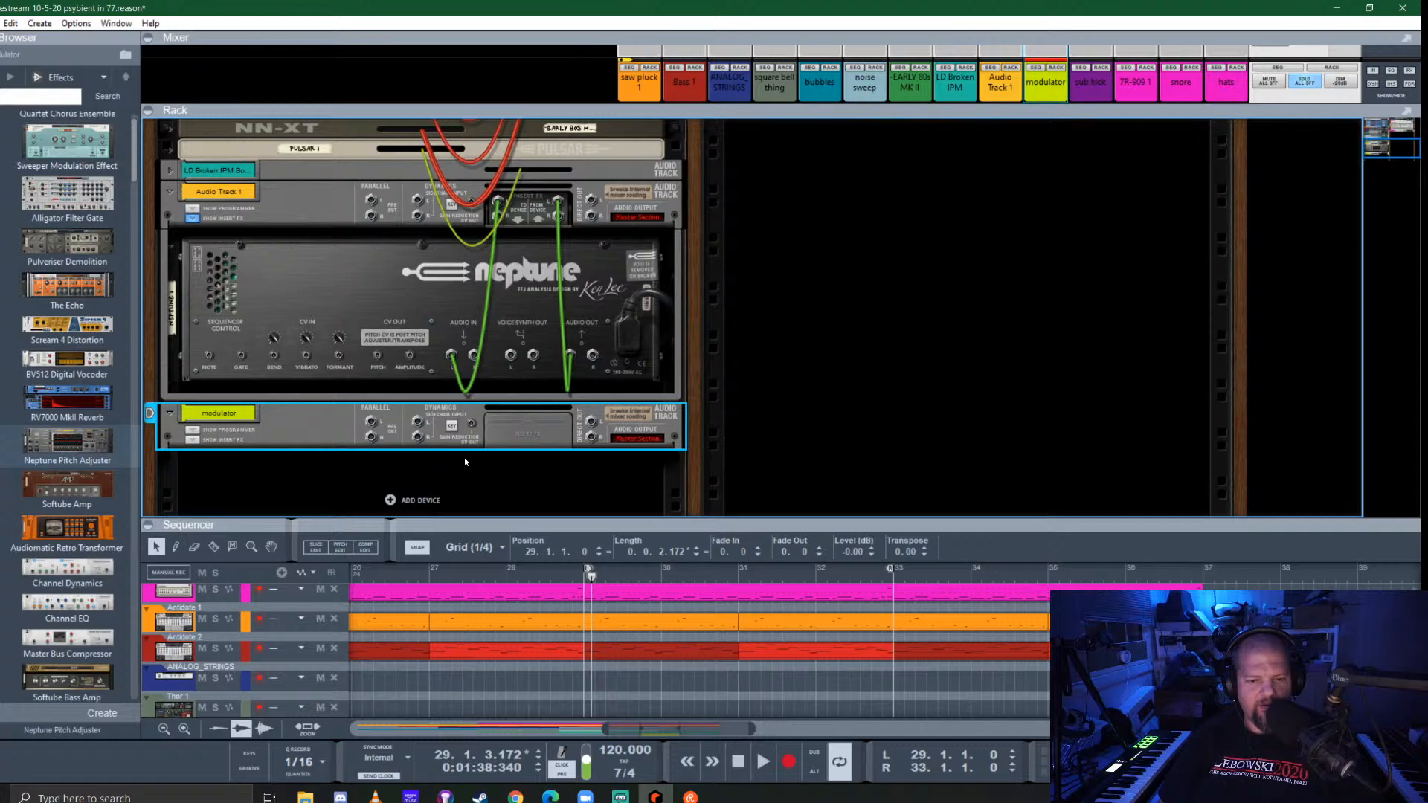
{"action": "key", "text": "Tab"}
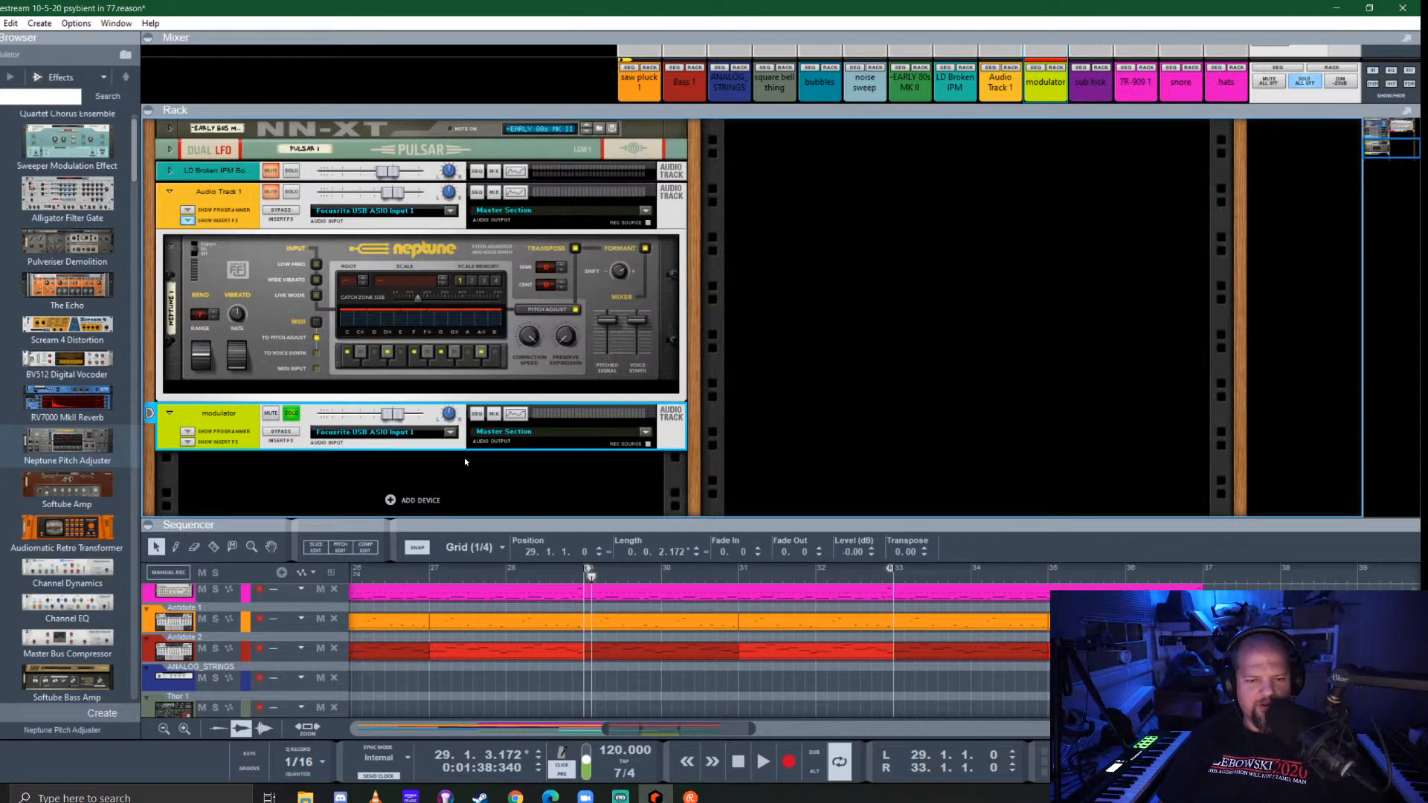
{"action": "key", "text": "Tab"}
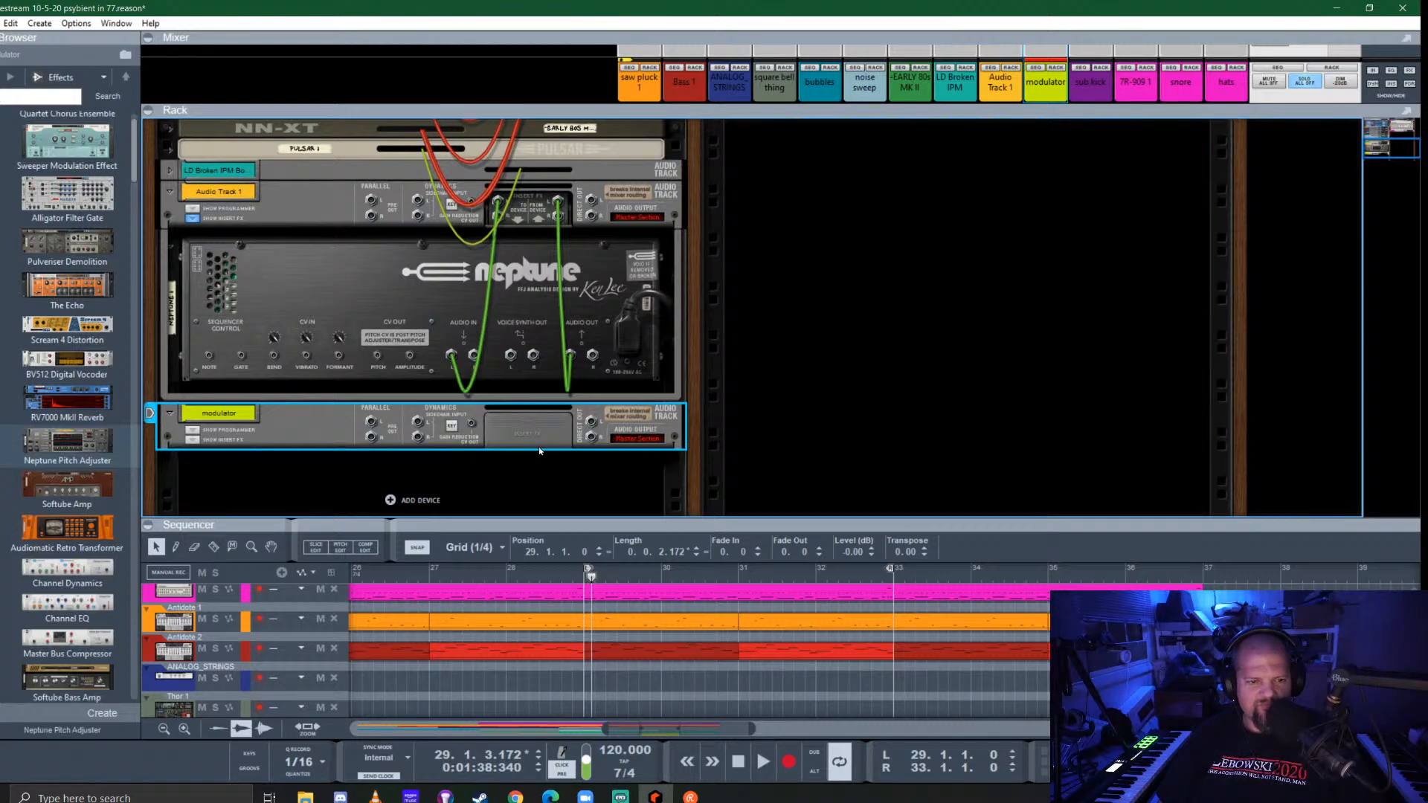
Add a BV512 Digital Vocoder directly after the Neptune in Audio Track 1's insert effects
{"action": "key", "text": "Tab"}
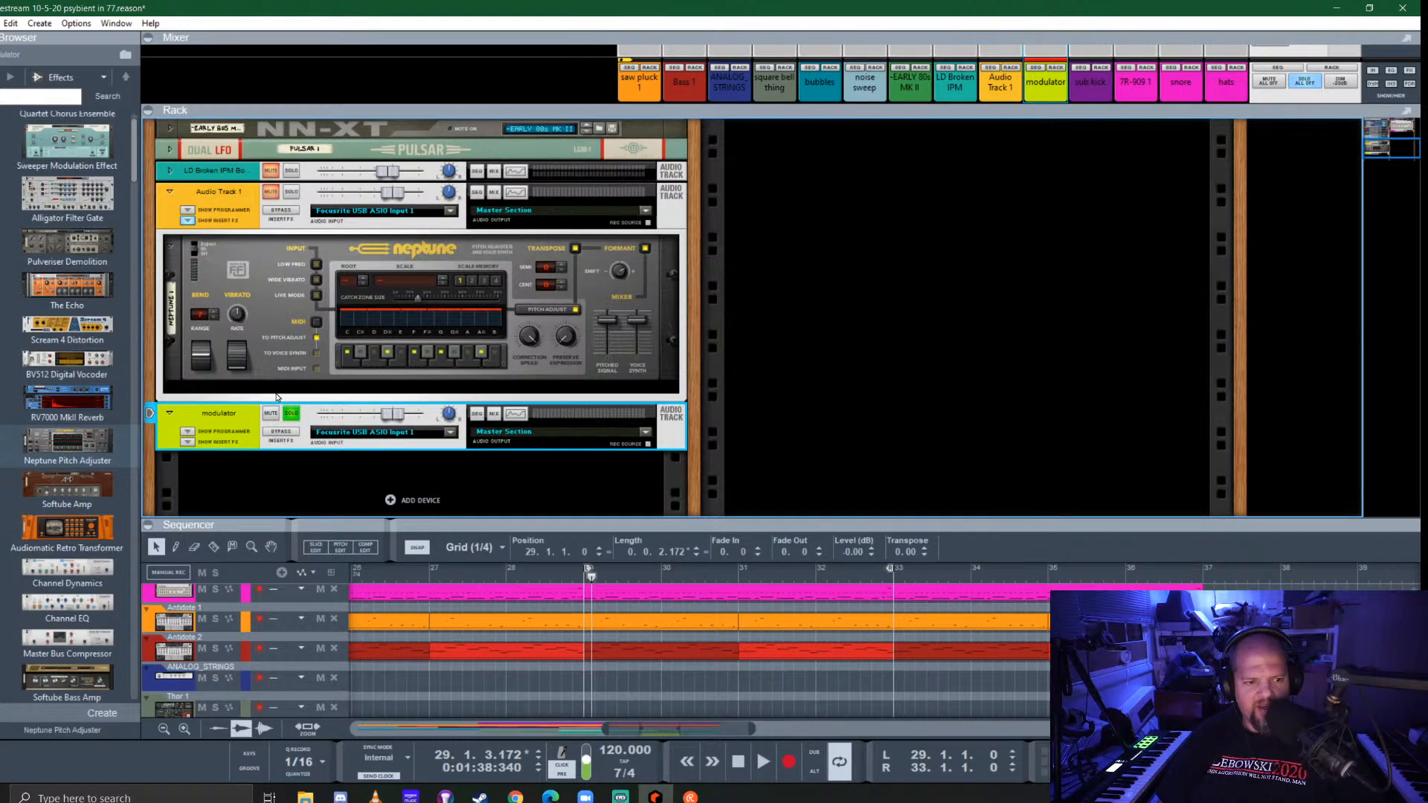
{"action": "left_click", "coordinate": [61, 445]}
{"action": "left_click_drag", "start_coordinate": [67, 360], "coordinate": [448, 412]}
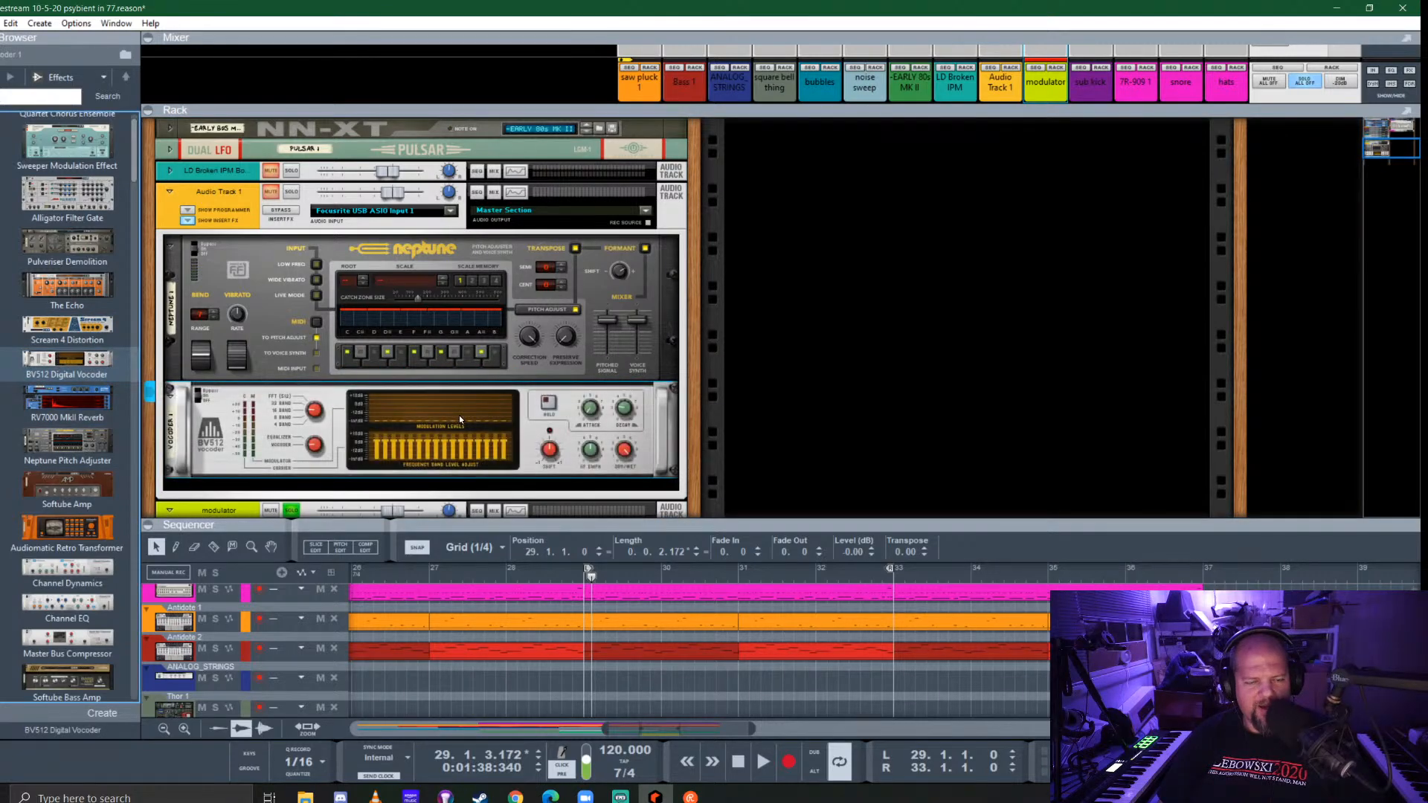
Route both channels through Neptune into the BV512's carrier inputs and connect the modulator track's direct output to the BV512's modulator input
{"action": "key", "text": "Tab"}
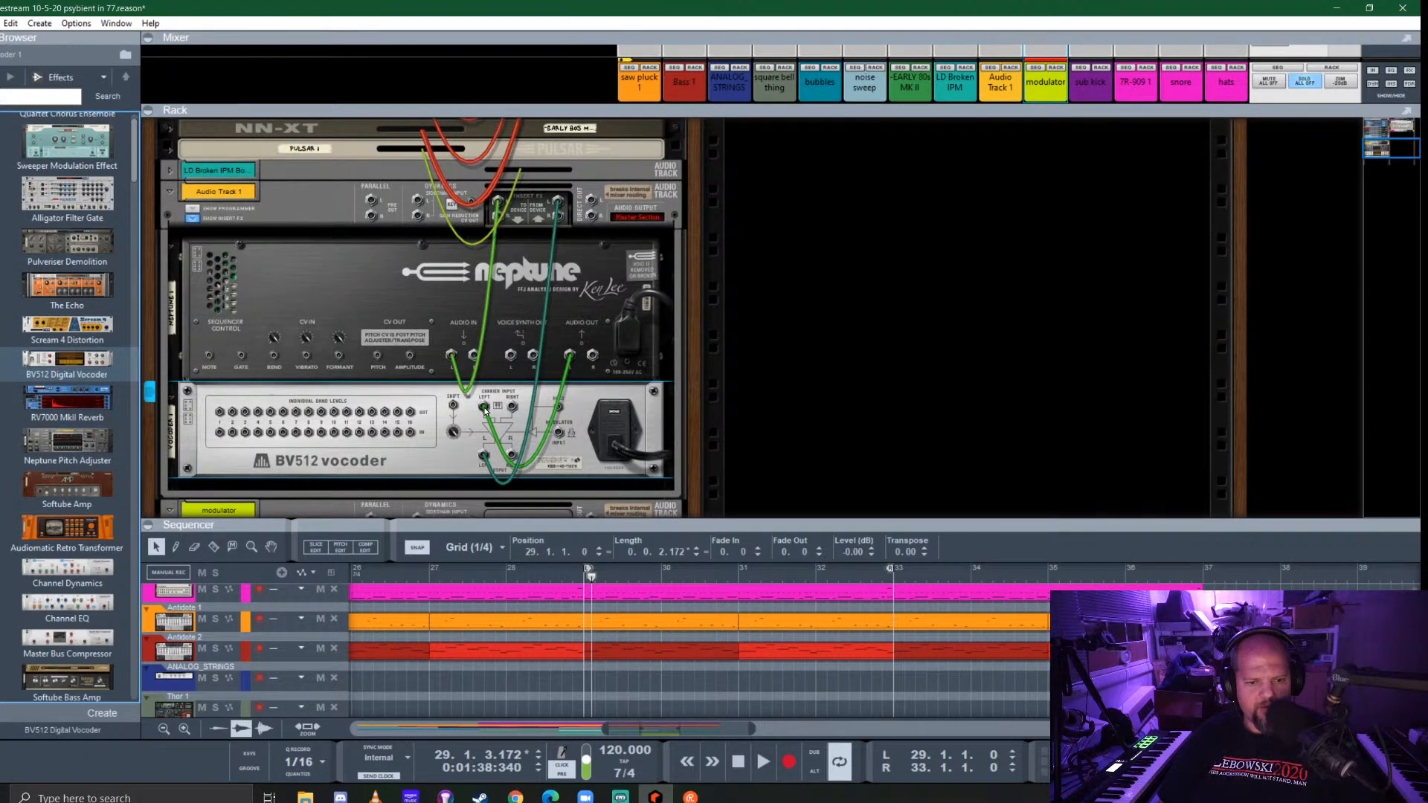
{"action": "left_click_drag", "start_coordinate": [484, 464], "coordinate": [528, 346]}
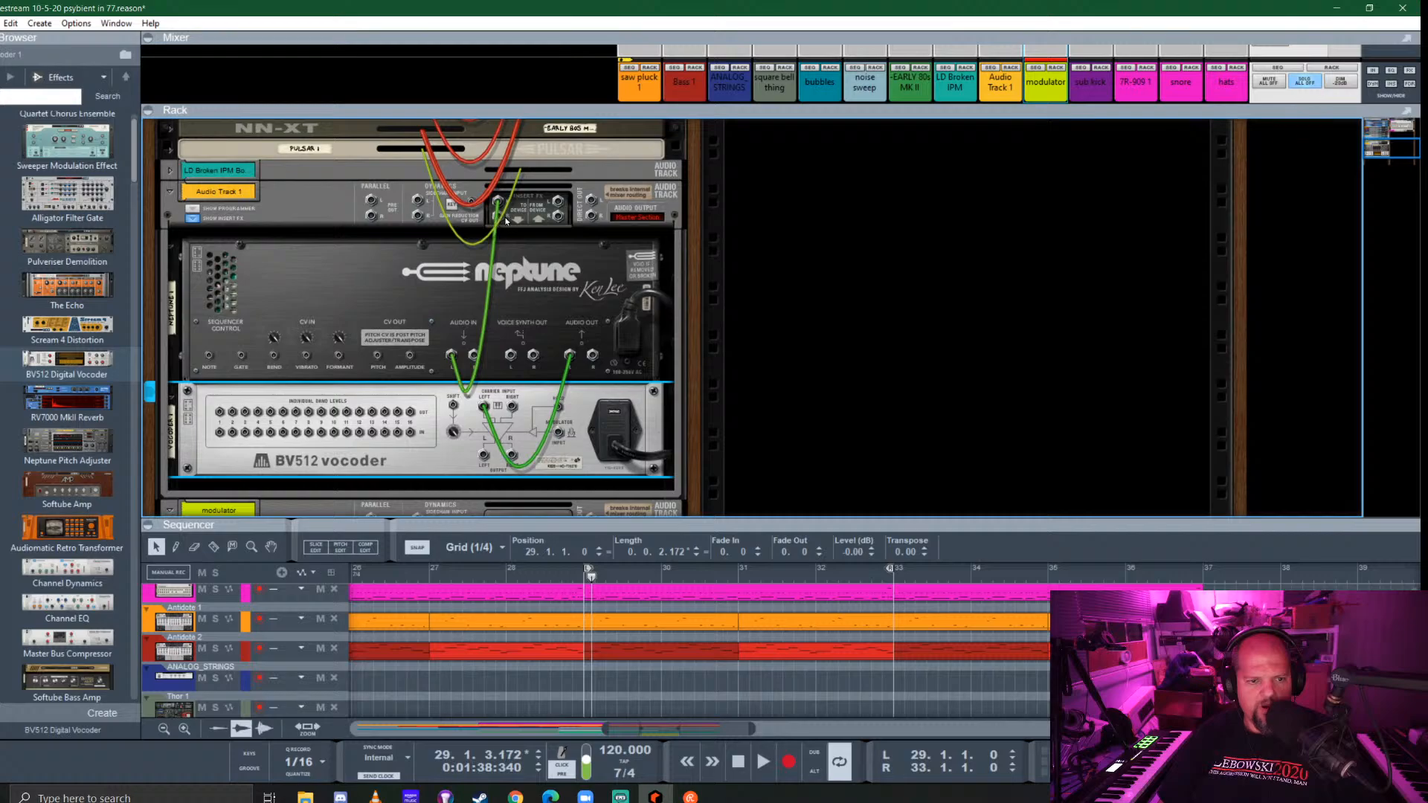
{"action": "left_click_drag", "start_coordinate": [499, 217], "coordinate": [474, 358]}
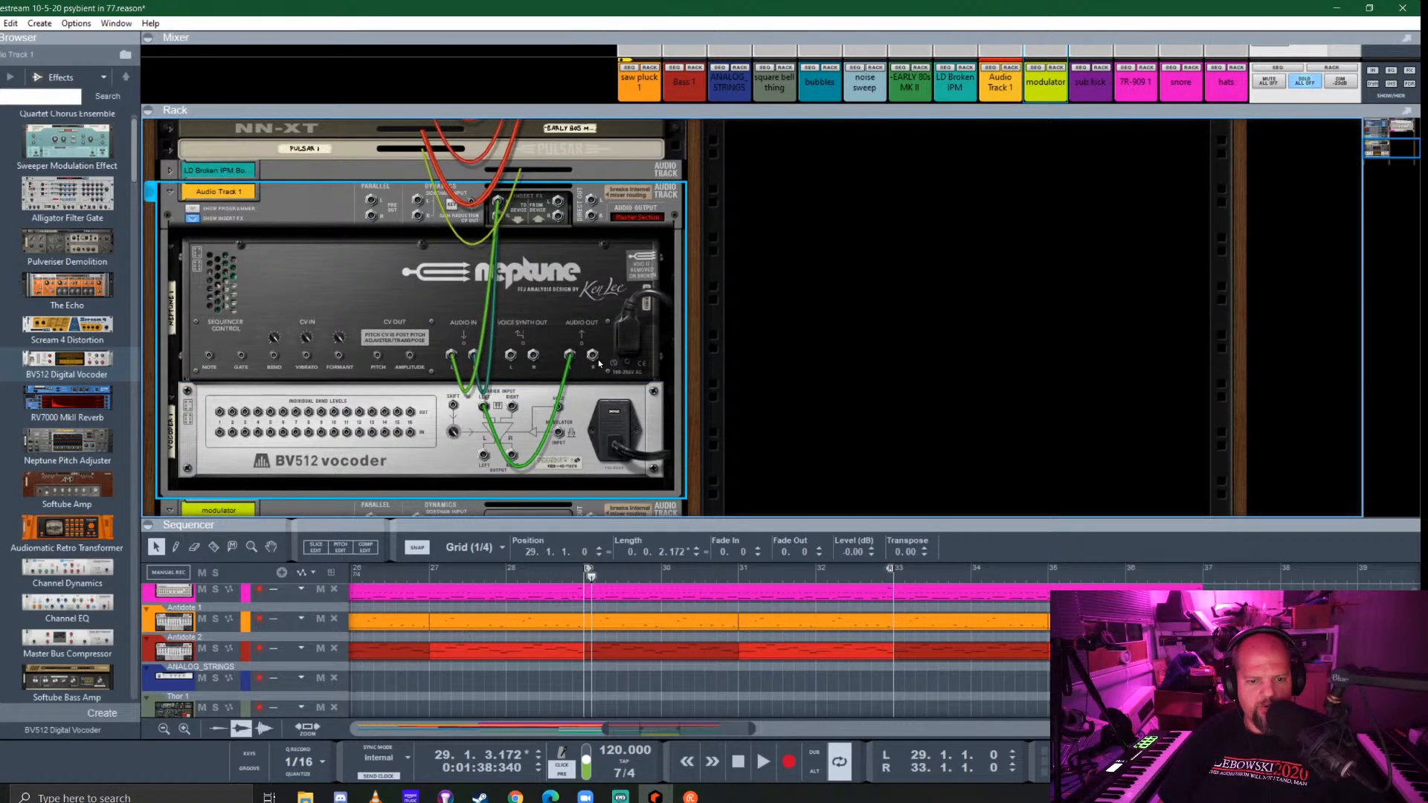
{"action": "left_click_drag", "start_coordinate": [592, 356], "coordinate": [559, 352]}
{"action": "scroll", "coordinate": [574, 478], "scroll_direction": "down", "scroll_amount": 3}
{"action": "key", "text": "Tab"}
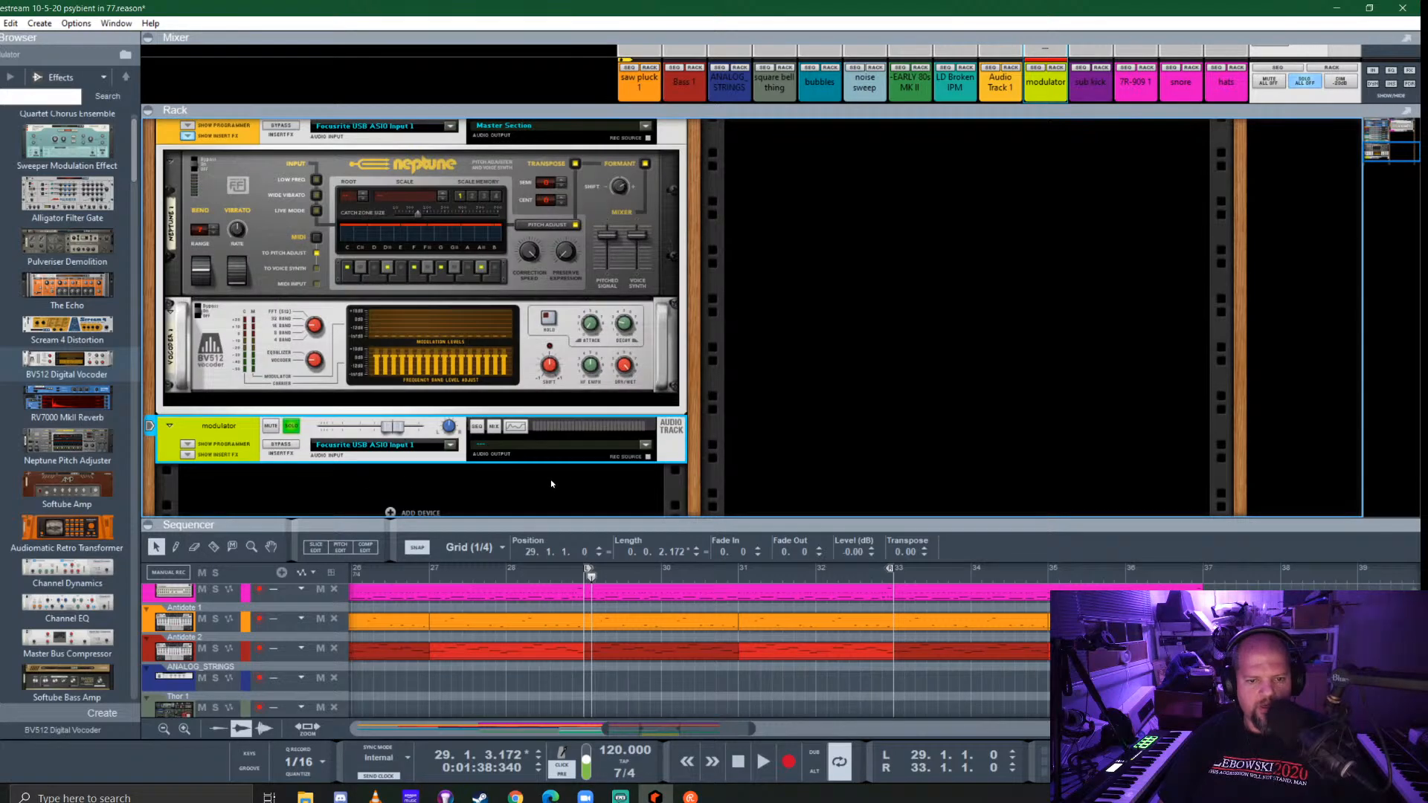
Return the playhead to bar 29, solo Audio Track 1 together with the modulator track and play the loop
{"action": "left_click", "coordinate": [585, 580]}
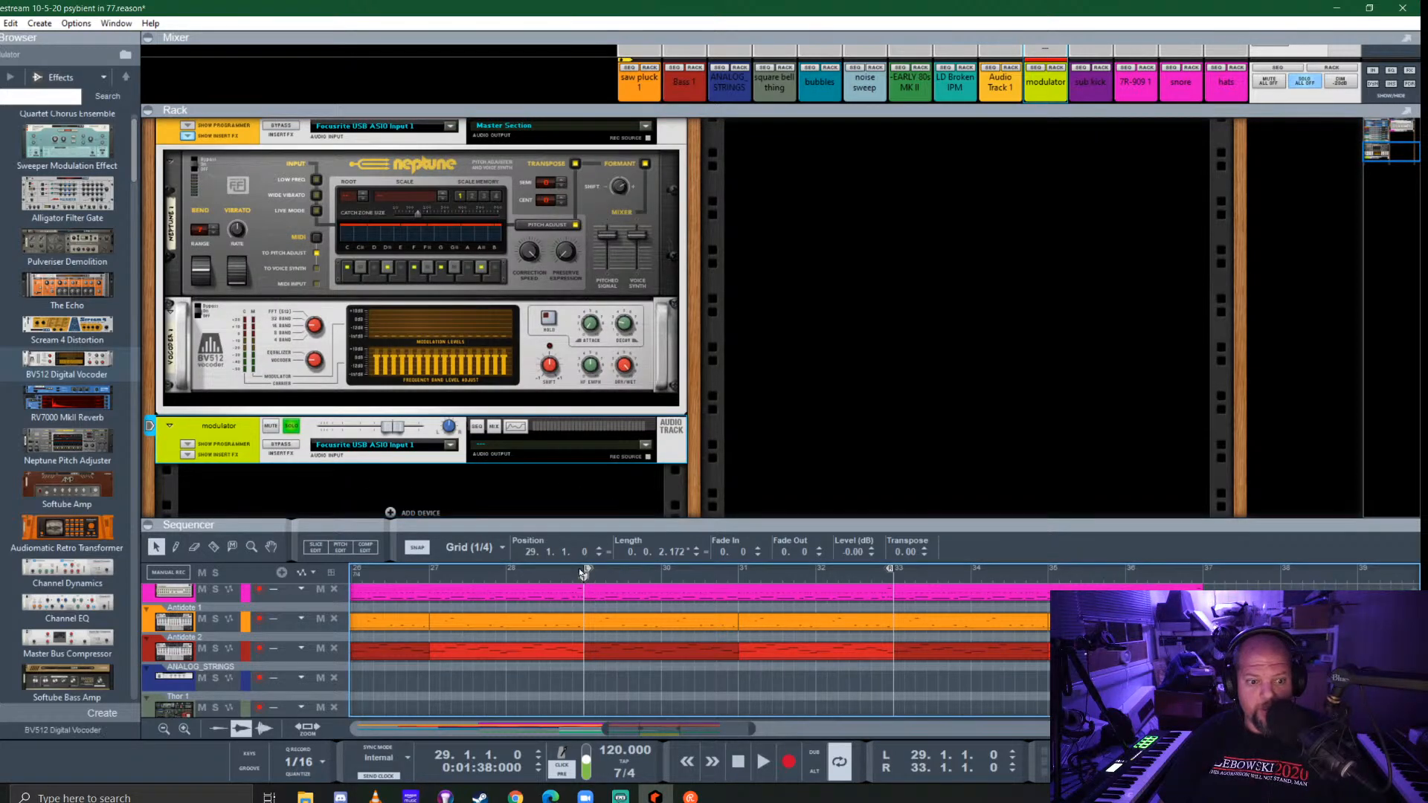
{"action": "scroll", "coordinate": [335, 357], "scroll_direction": "up", "scroll_amount": 2}
{"action": "left_click", "coordinate": [292, 193]}
{"action": "key", "text": "space"}
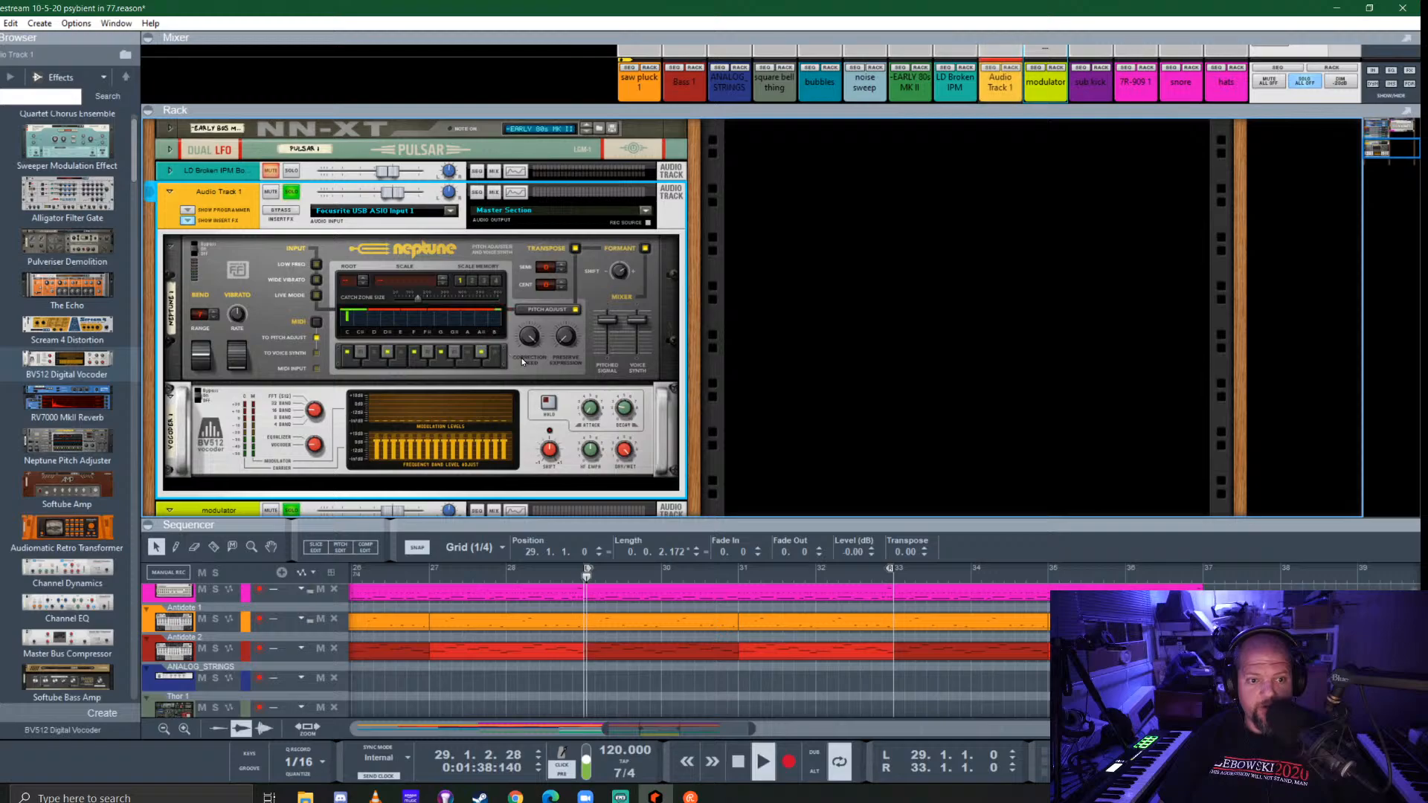
Try the BV512 vocoder with 8 bands and return it to 16 bands while the loop plays
{"action": "scroll", "coordinate": [525, 347], "scroll_direction": "down", "scroll_amount": 1}
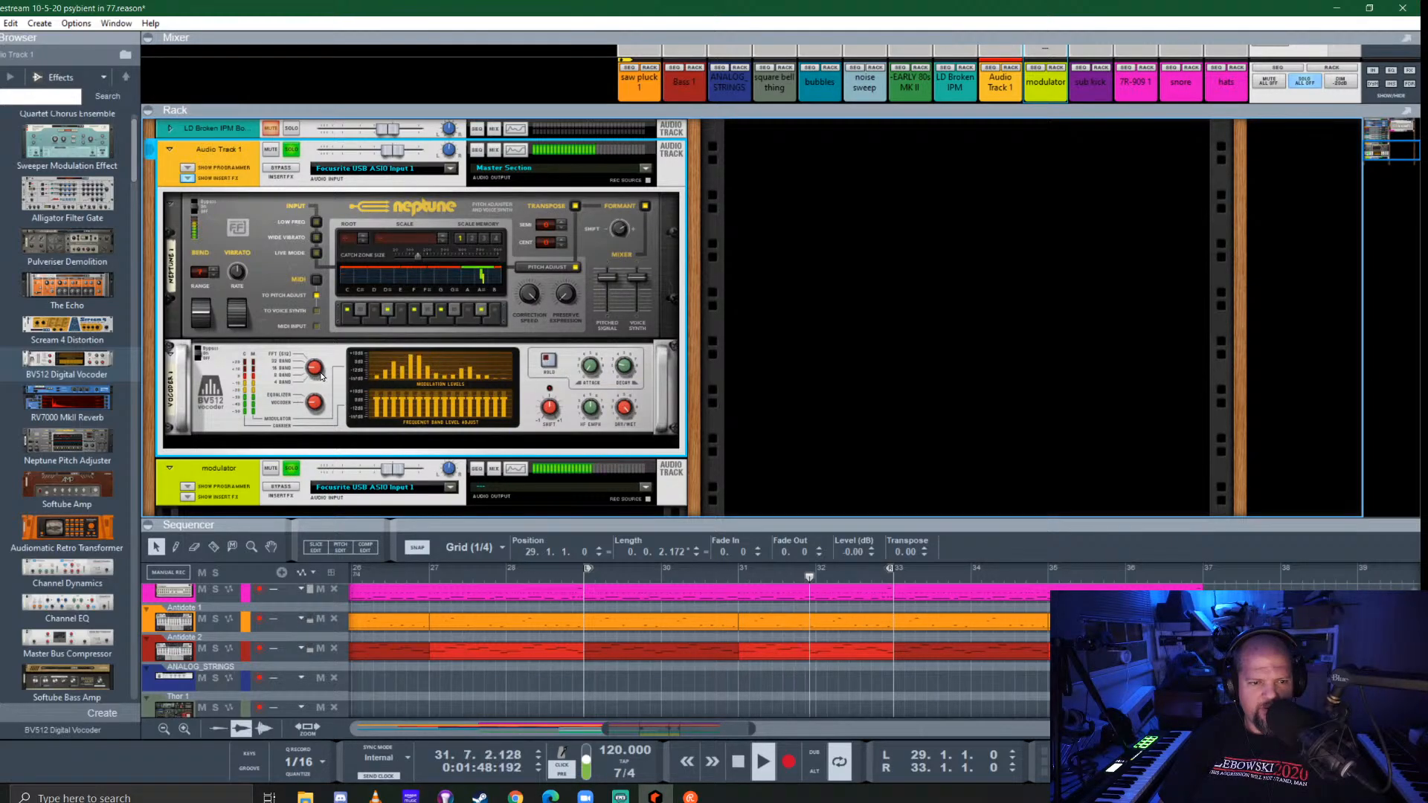
{"action": "left_click", "coordinate": [332, 348]}
{"action": "left_click_drag", "start_coordinate": [332, 348], "coordinate": [332, 378]}
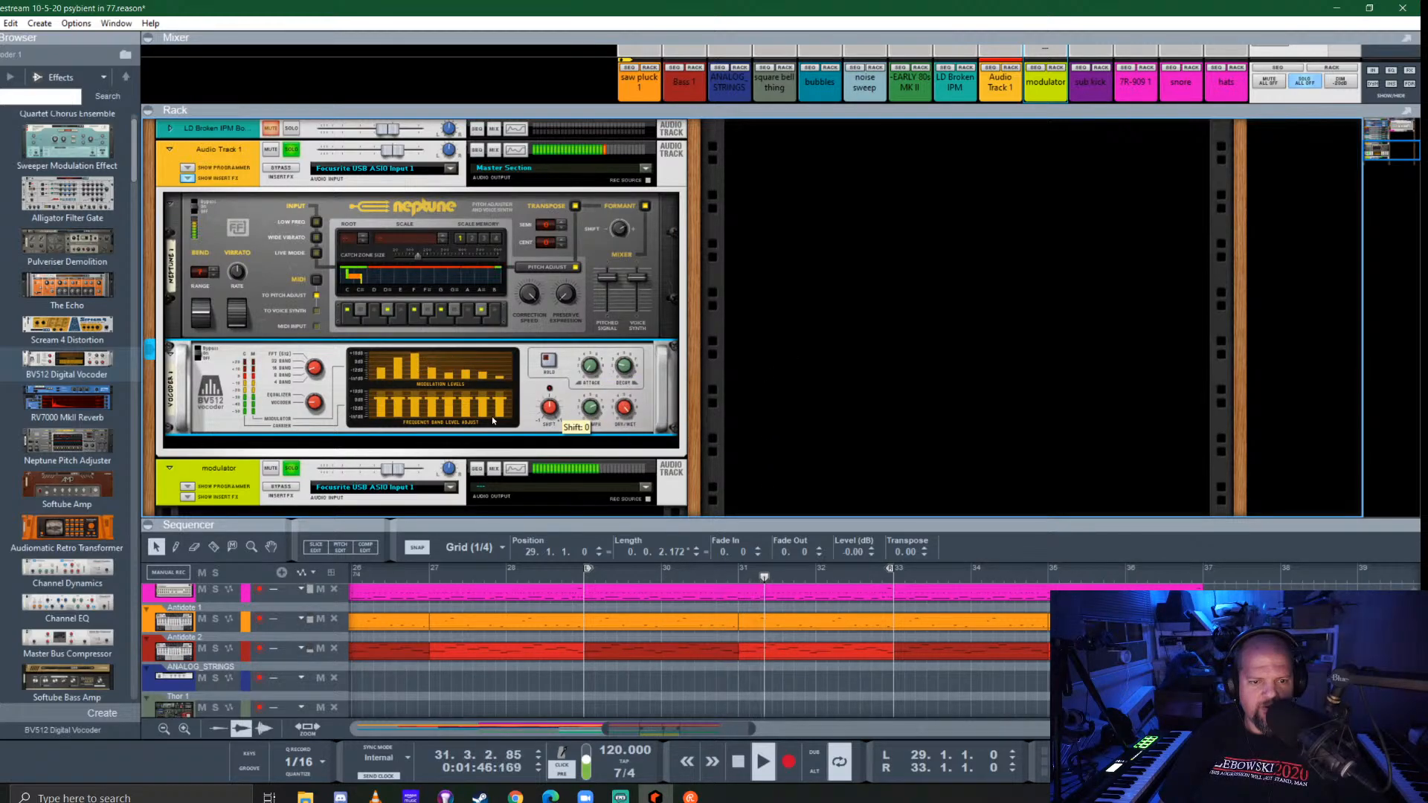
{"action": "left_click_drag", "start_coordinate": [318, 370], "coordinate": [319, 381]}
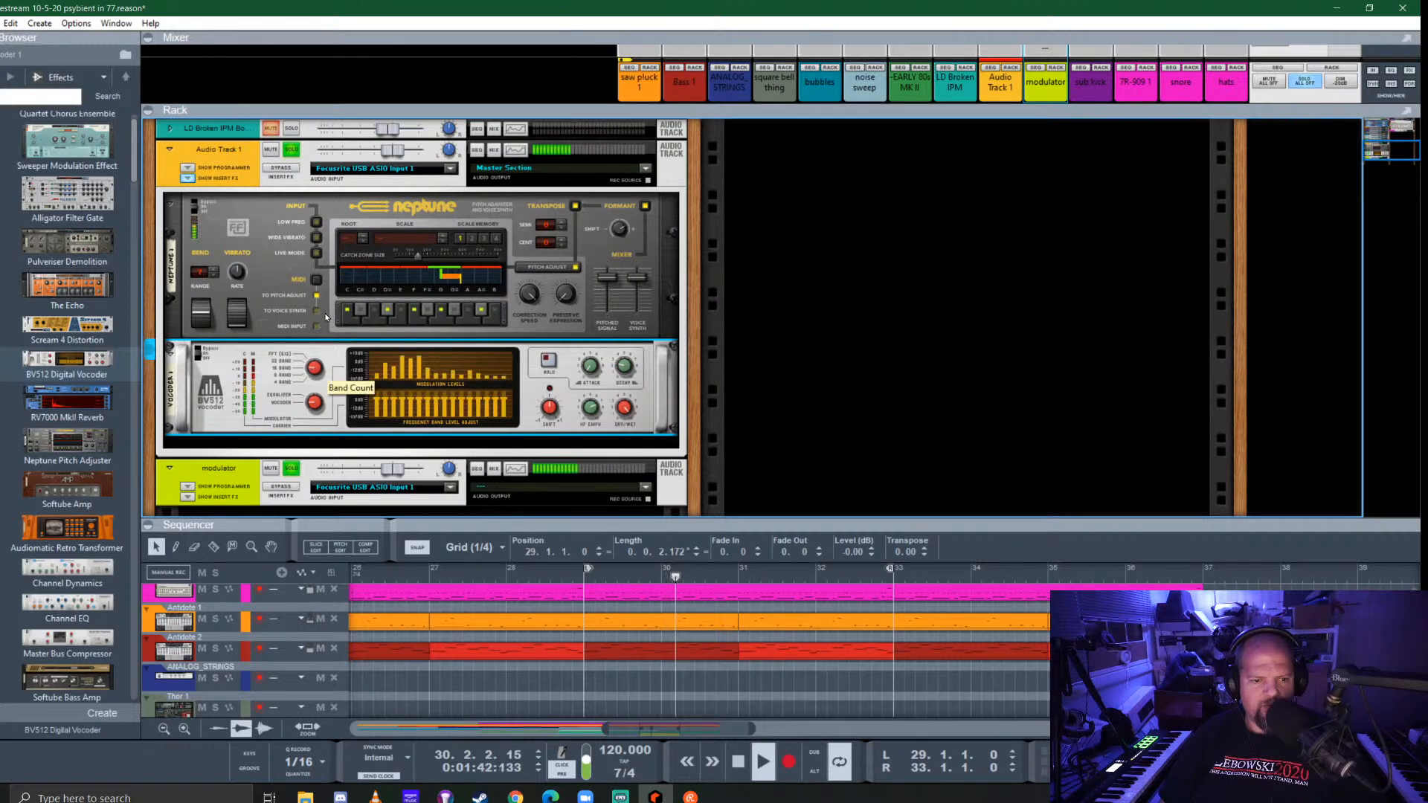
Turn off solo on the modulator track and compare Audio Track 1 with its solo off and on
{"action": "left_click", "coordinate": [292, 468]}
{"action": "left_click", "coordinate": [292, 149]}
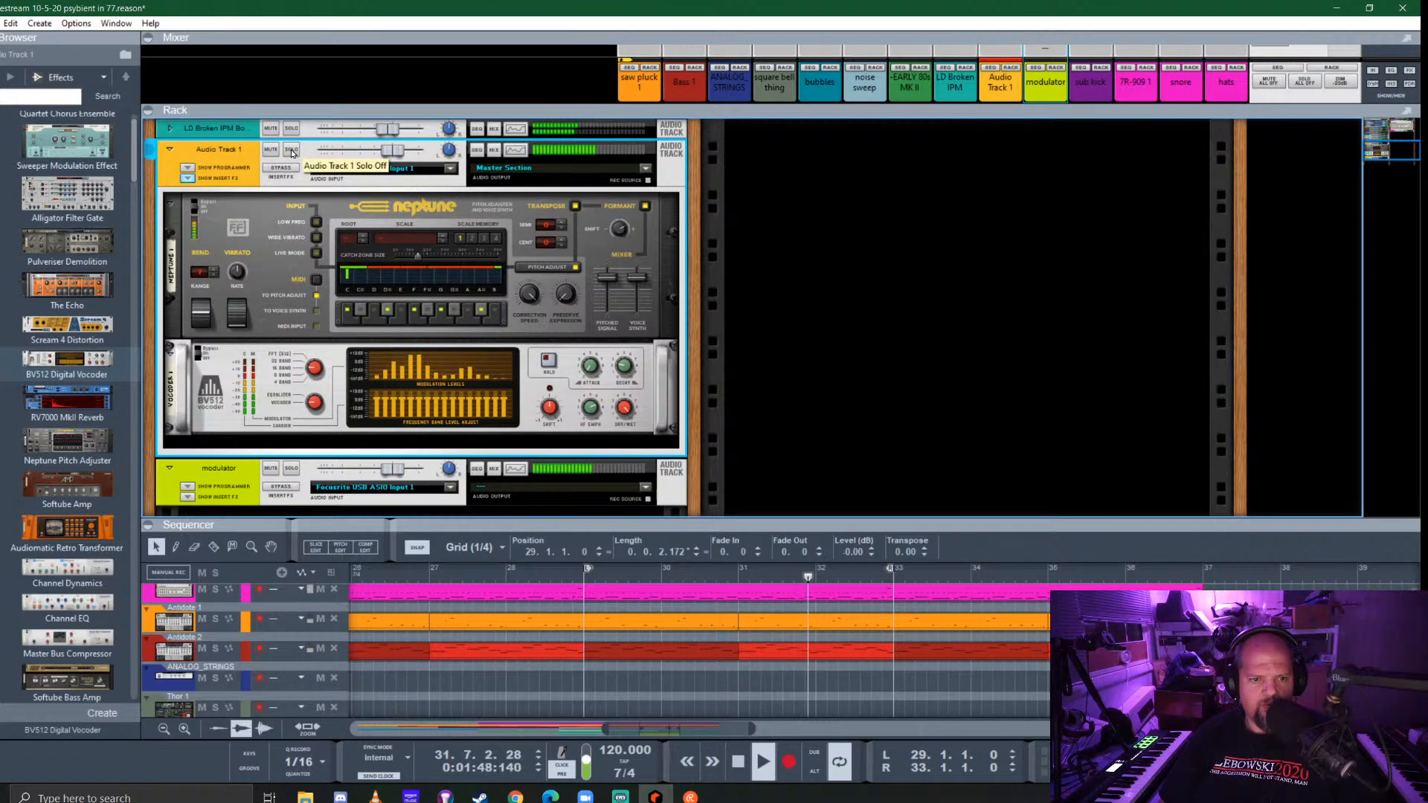
{"action": "left_click", "coordinate": [291, 151]}
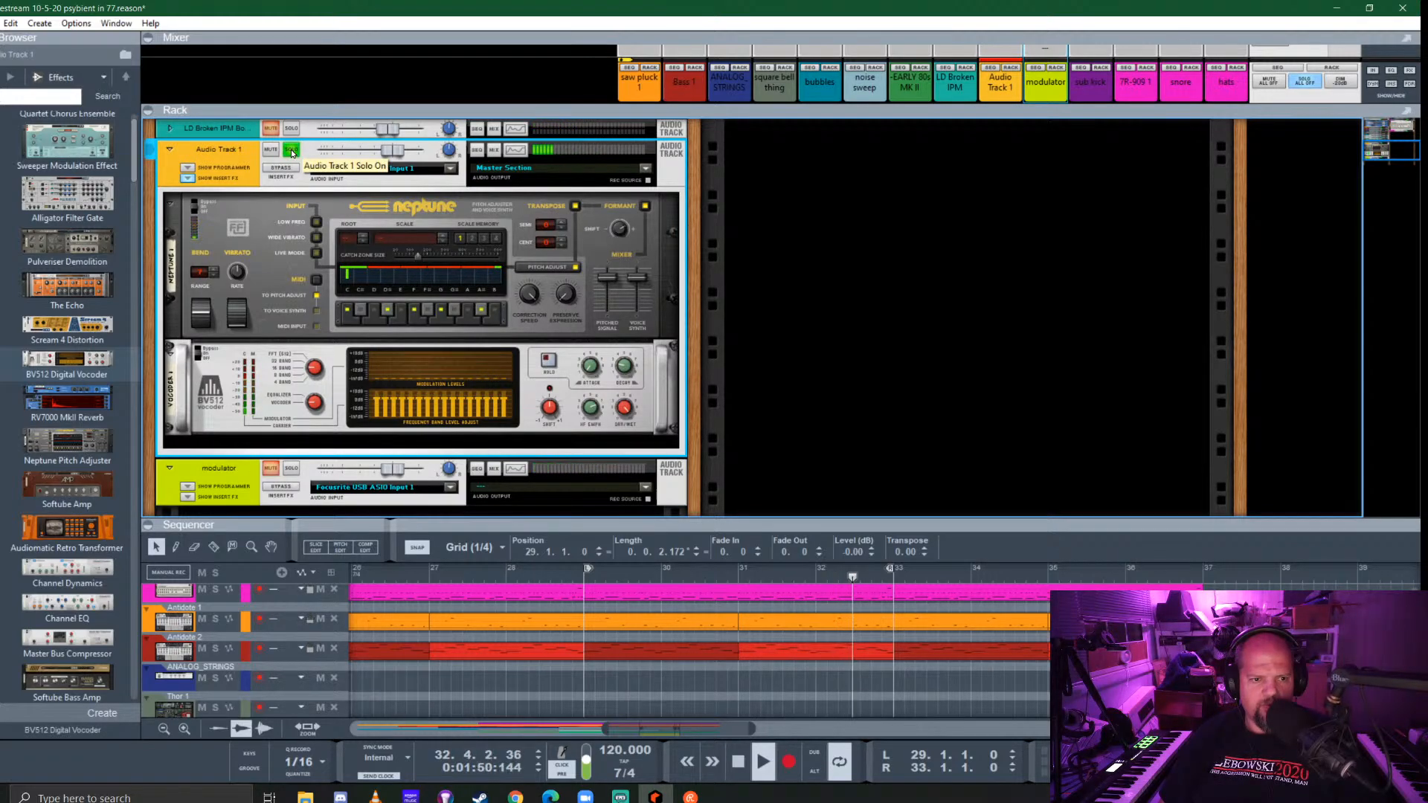
Connect the BV512 vocoder's left output to Audio Track 1's insert return and restart playback
{"action": "key", "text": "Tab"}
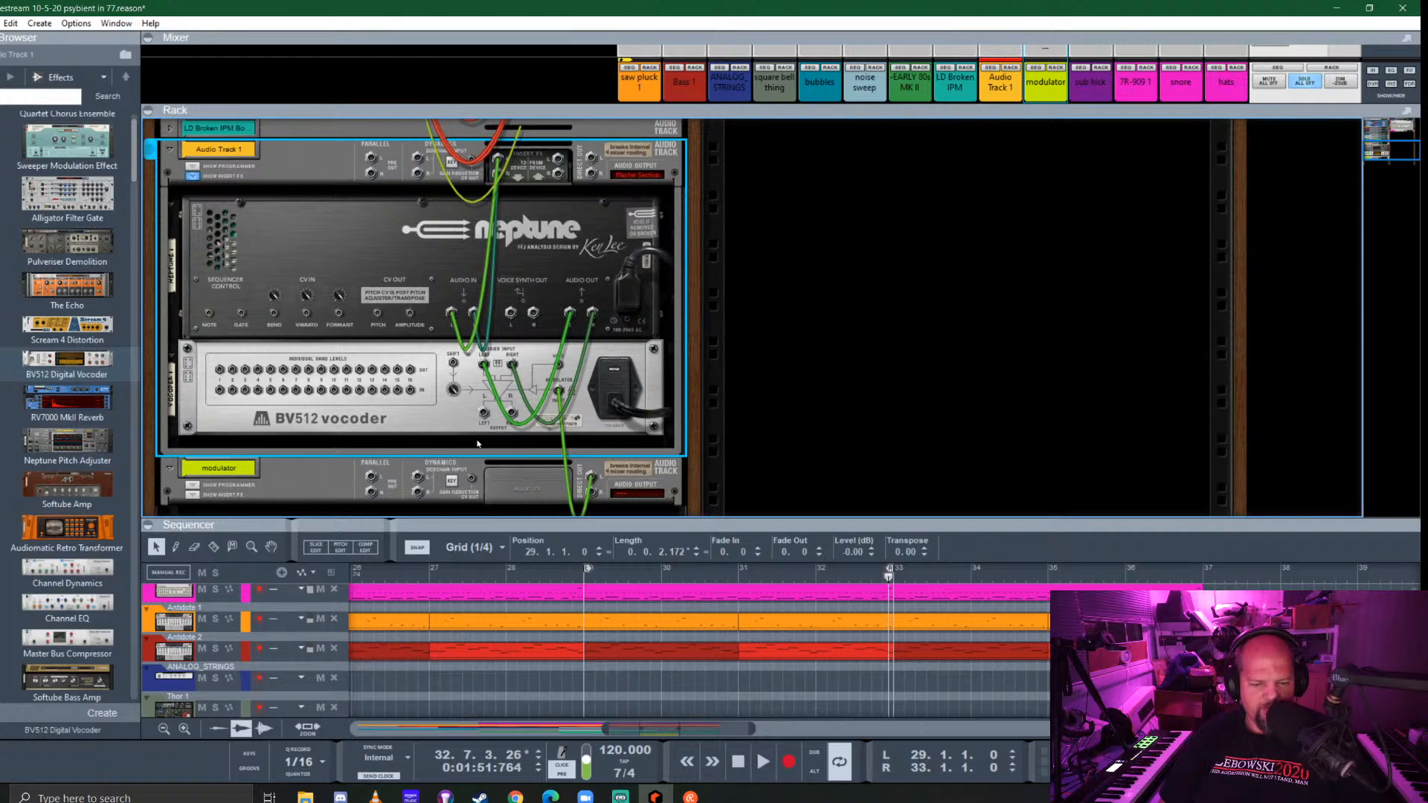
{"action": "left_click_drag", "start_coordinate": [483, 413], "coordinate": [557, 157]}
{"action": "key", "text": "Tab"}
{"action": "key", "text": "space"}
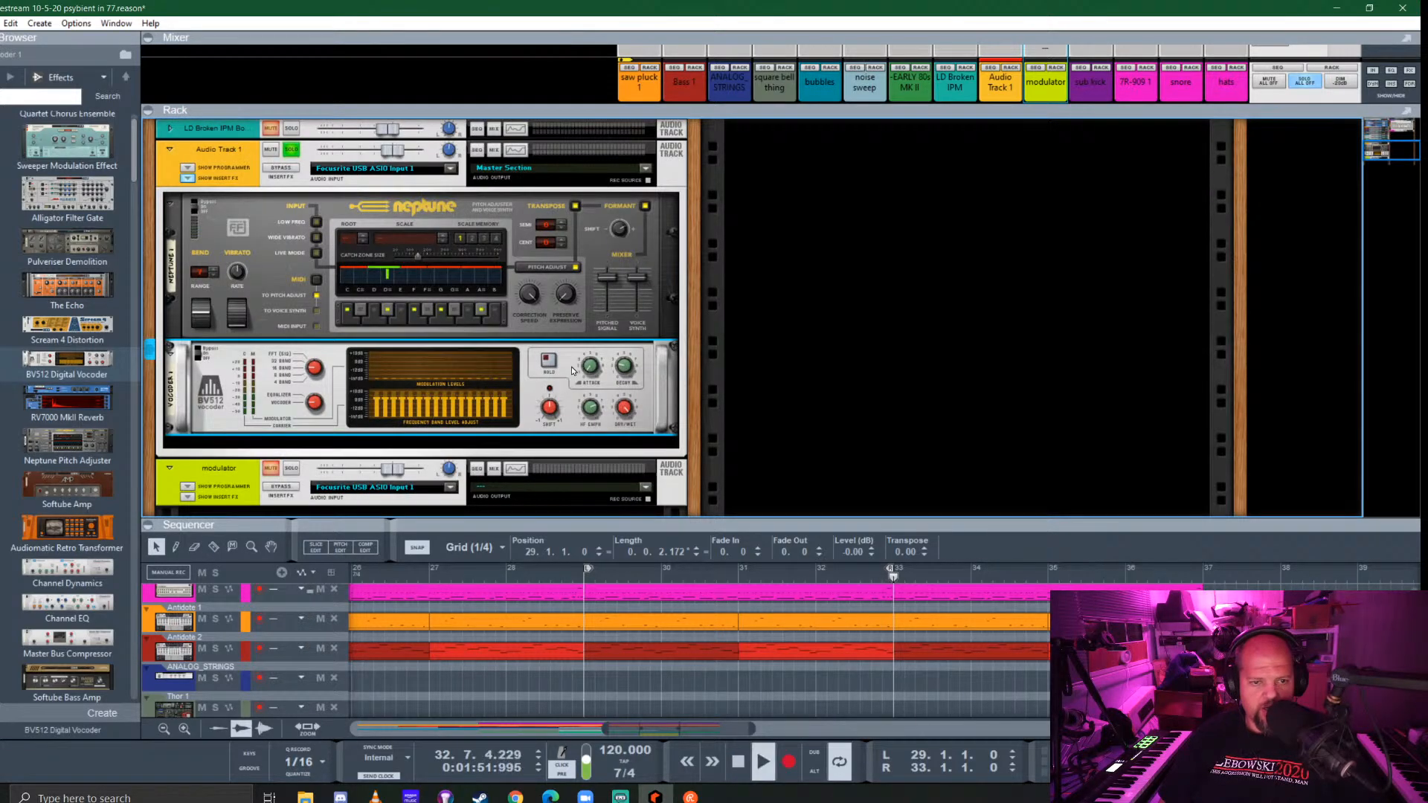
Solo the modulator track again and set the BV512 vocoder's decay to about 92
{"action": "left_click", "coordinate": [291, 468]}
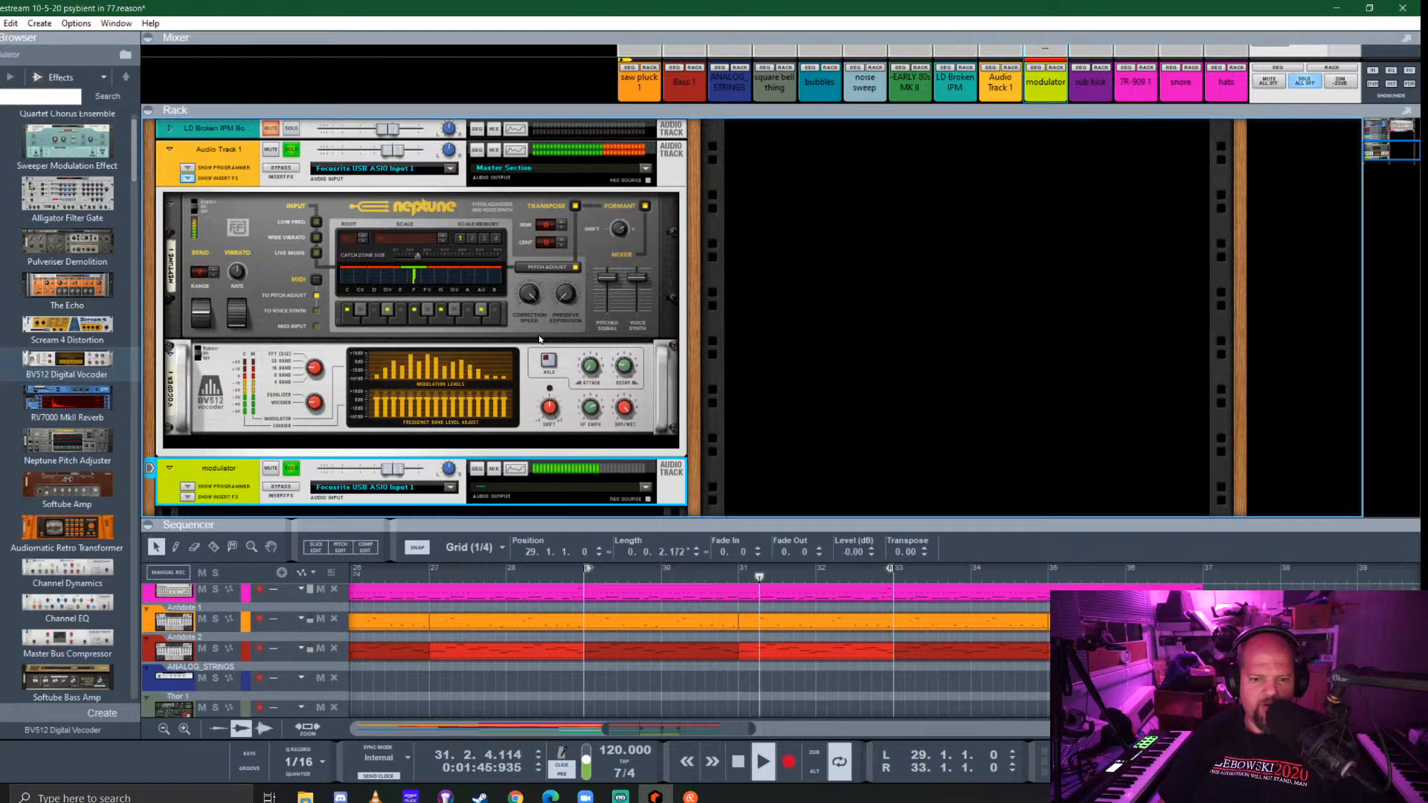
{"action": "left_click", "coordinate": [588, 410]}
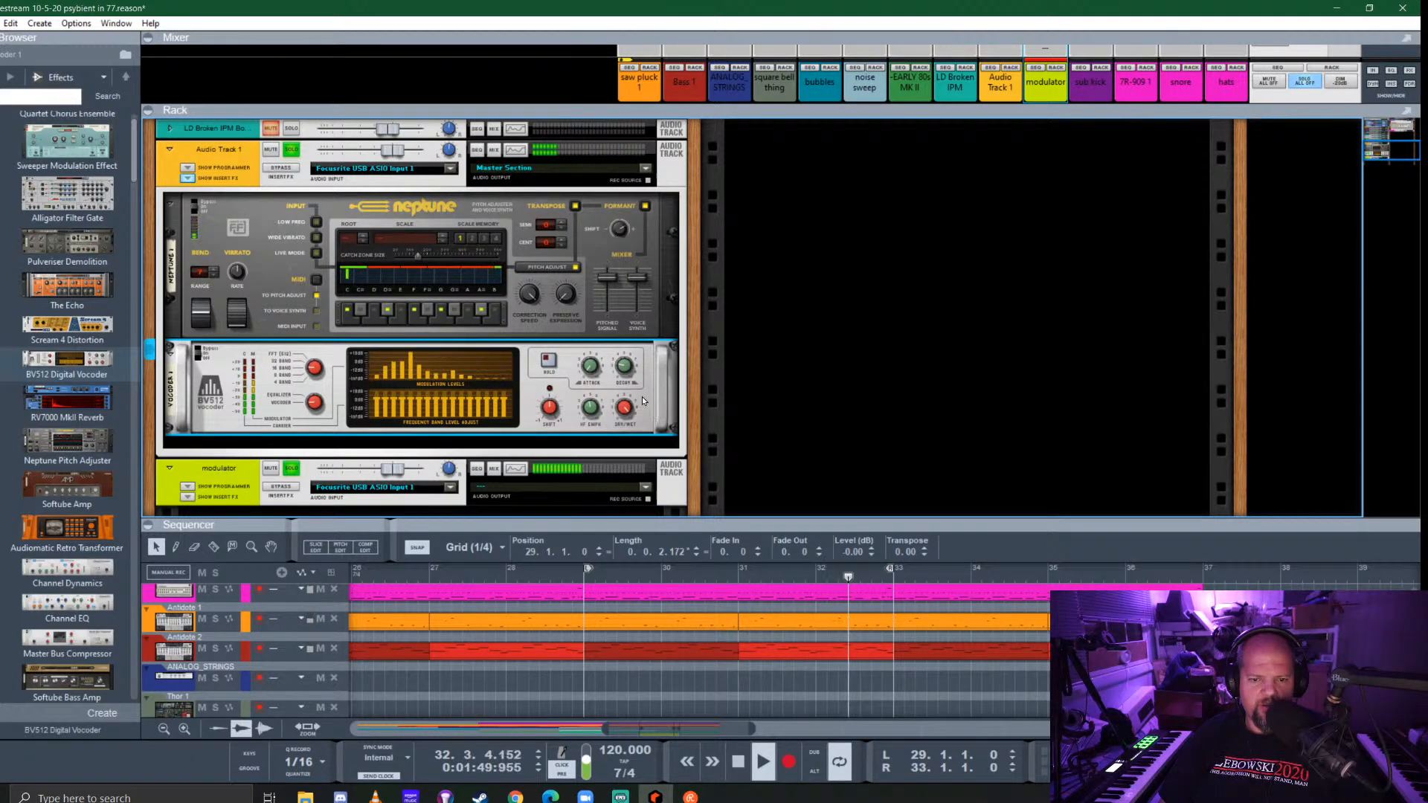
{"action": "left_click_drag", "start_coordinate": [655, 292], "coordinate": [657, 279]}
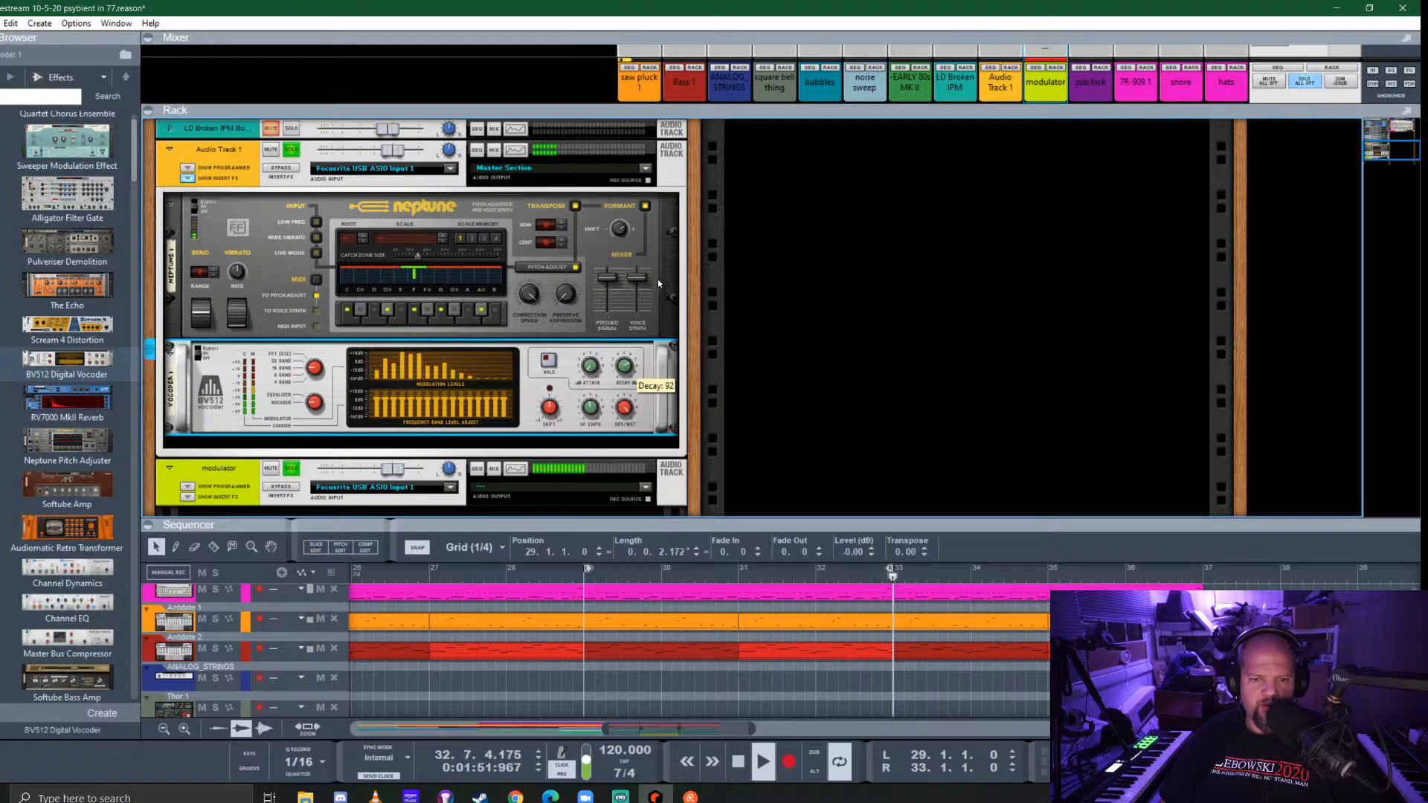
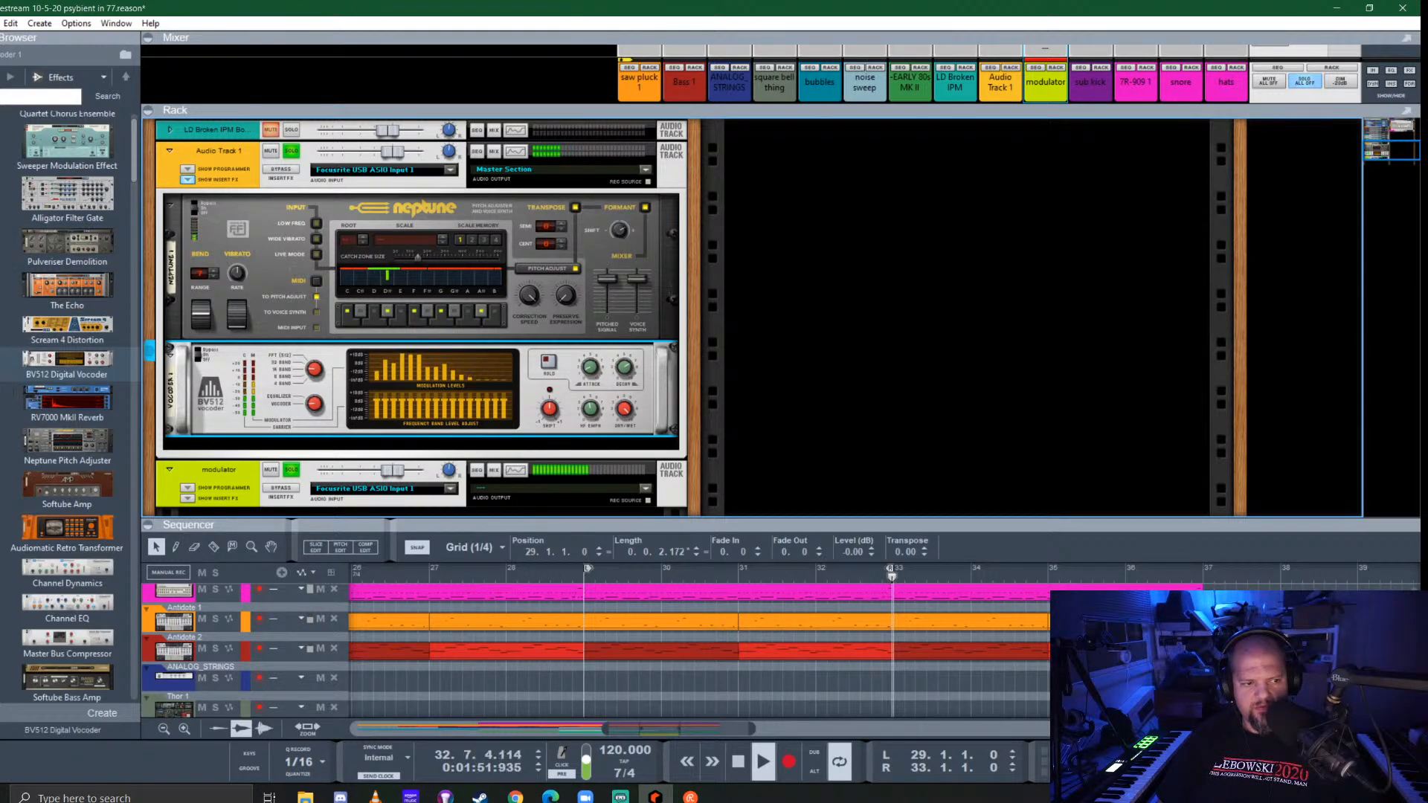
Add an FRG-4RE Compressor from the Comps favorites after the vocoder and raise its output gain
{"action": "left_click", "coordinate": [1, 357]}
{"action": "left_click", "coordinate": [1, 342]}
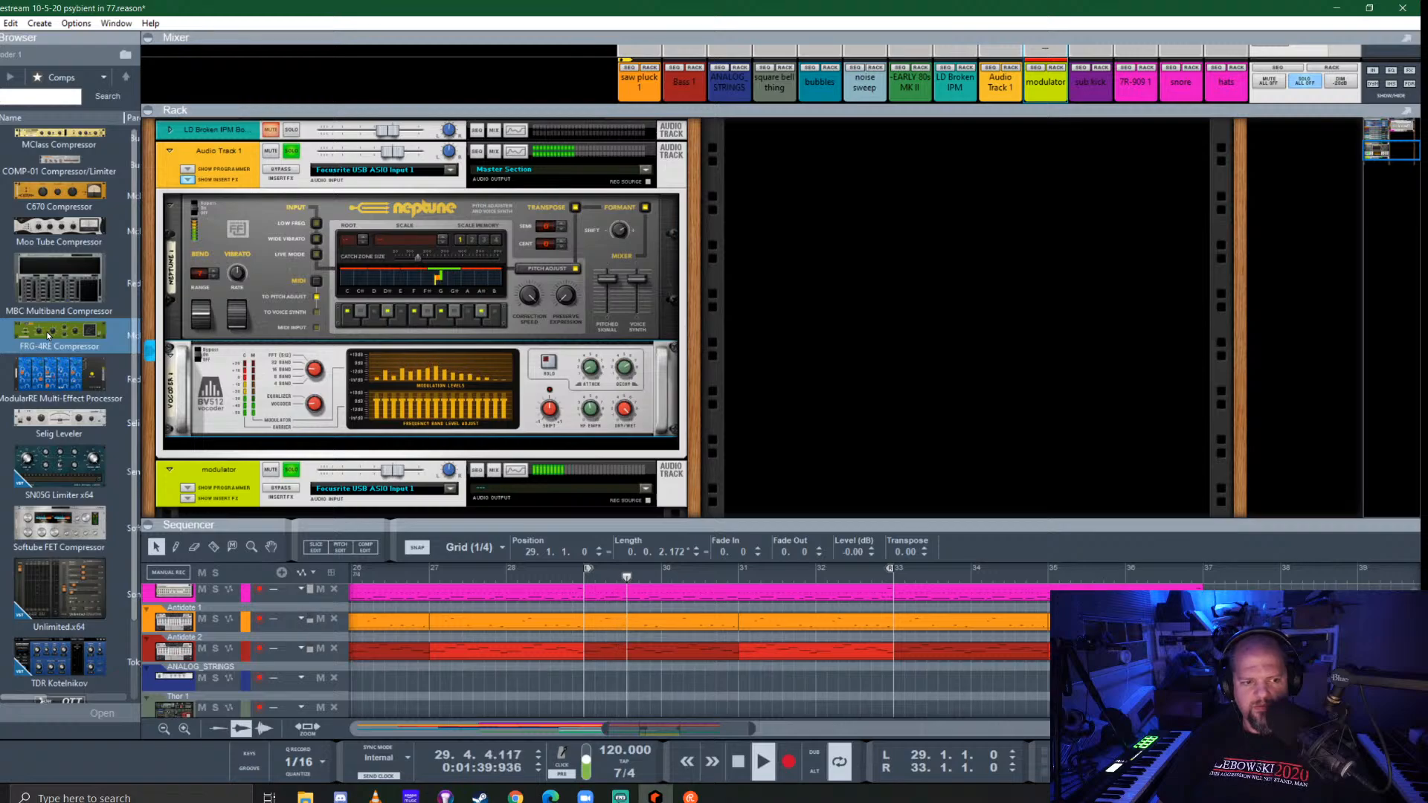
{"action": "left_click_drag", "start_coordinate": [47, 337], "coordinate": [342, 453]}
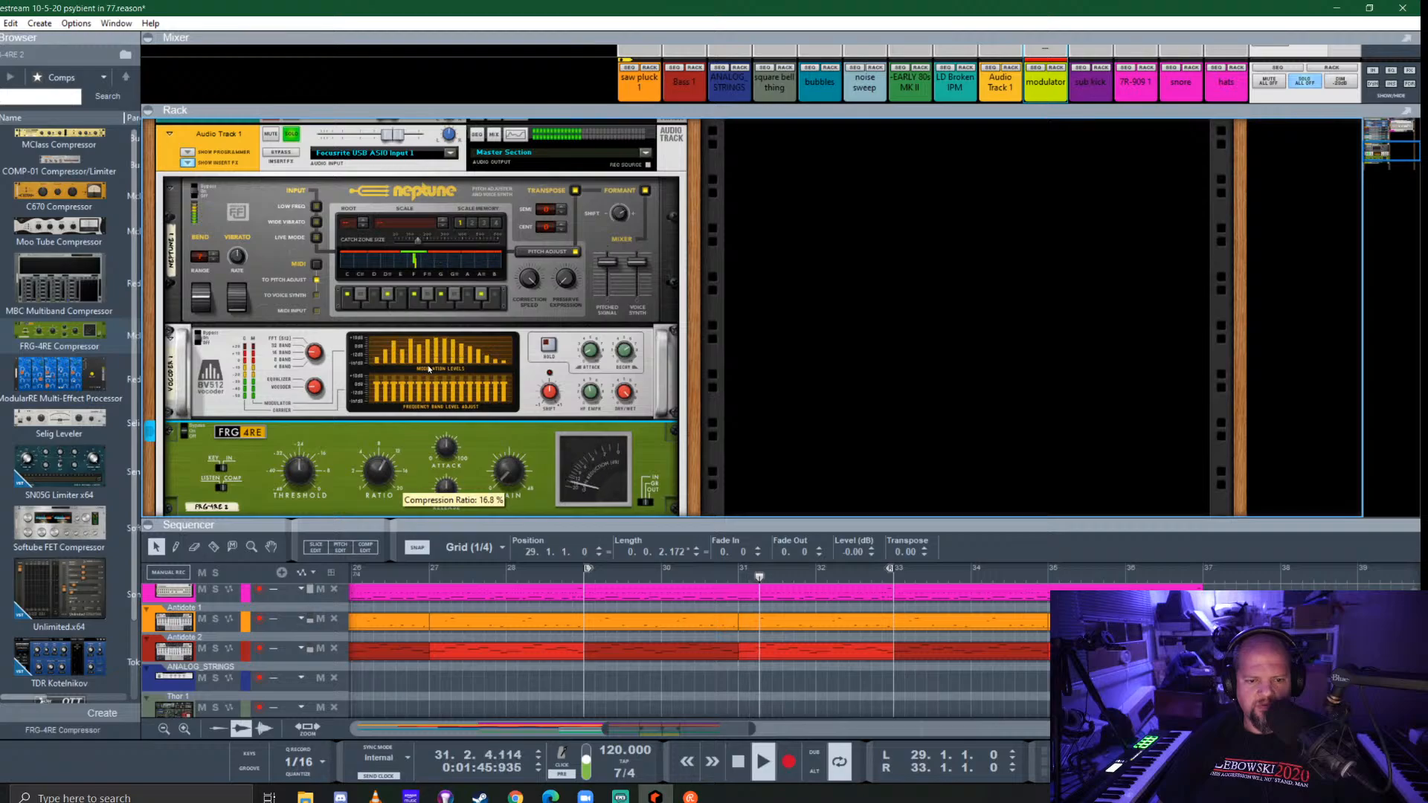
{"action": "mouse_move", "coordinate": [504, 480]}
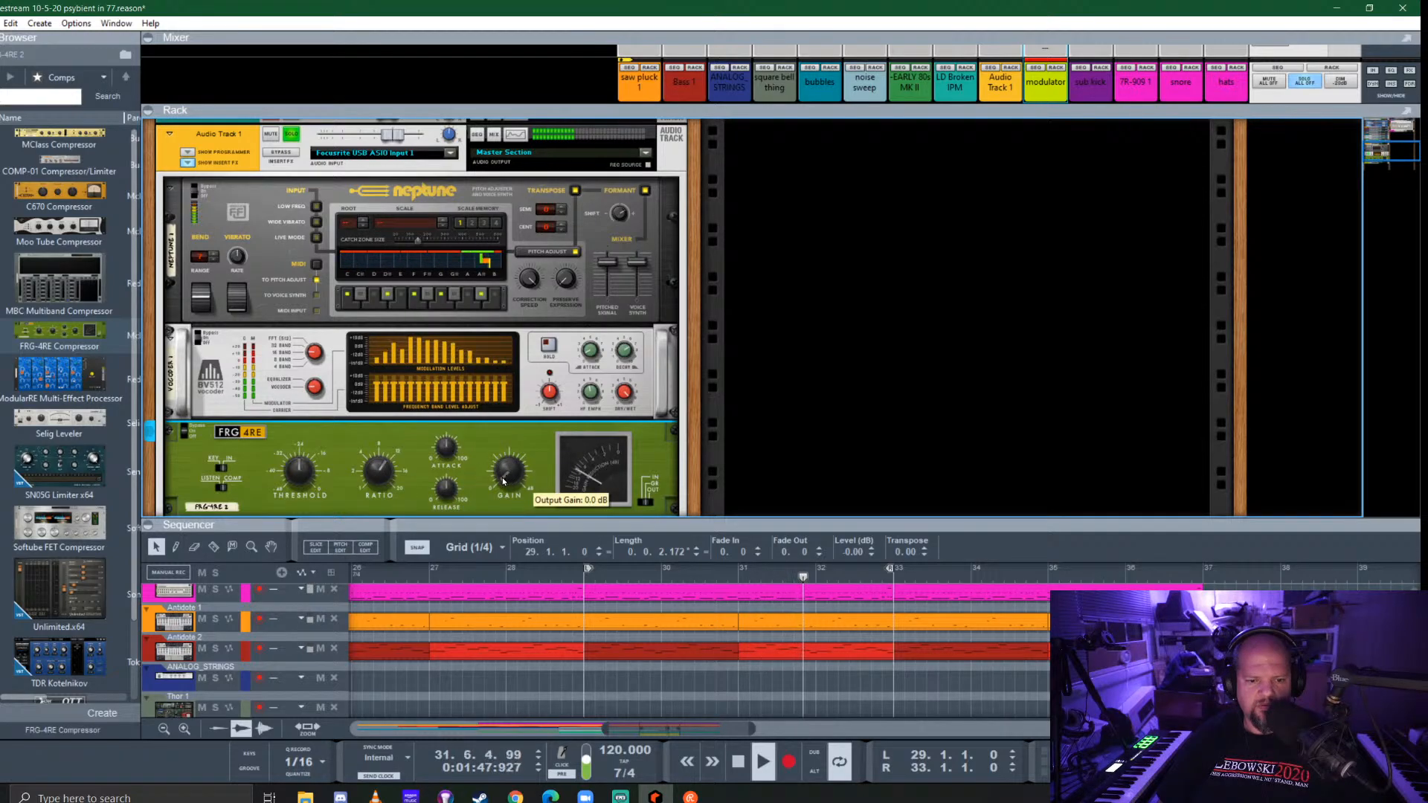
{"action": "mouse_move", "coordinate": [444, 493]}
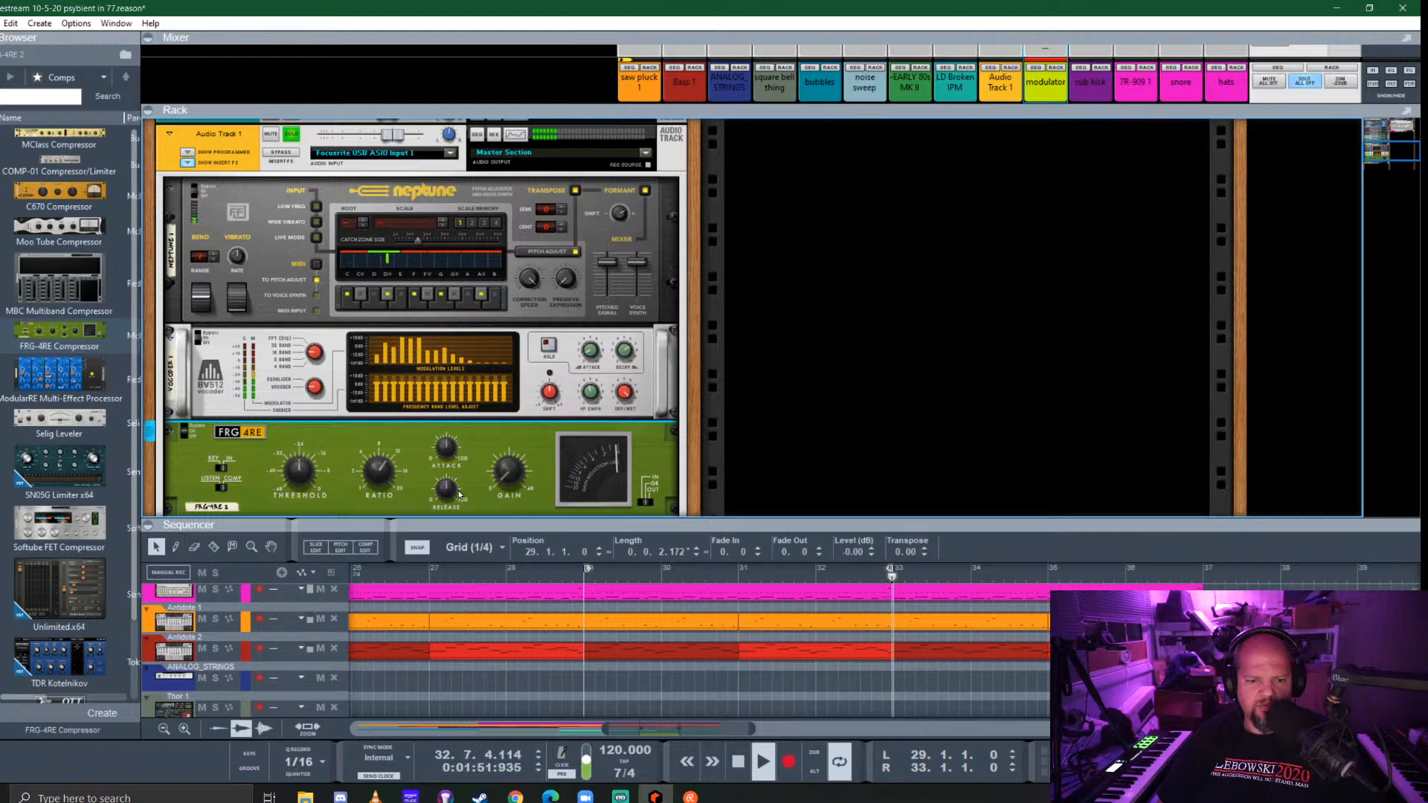
{"action": "mouse_move", "coordinate": [510, 451]}
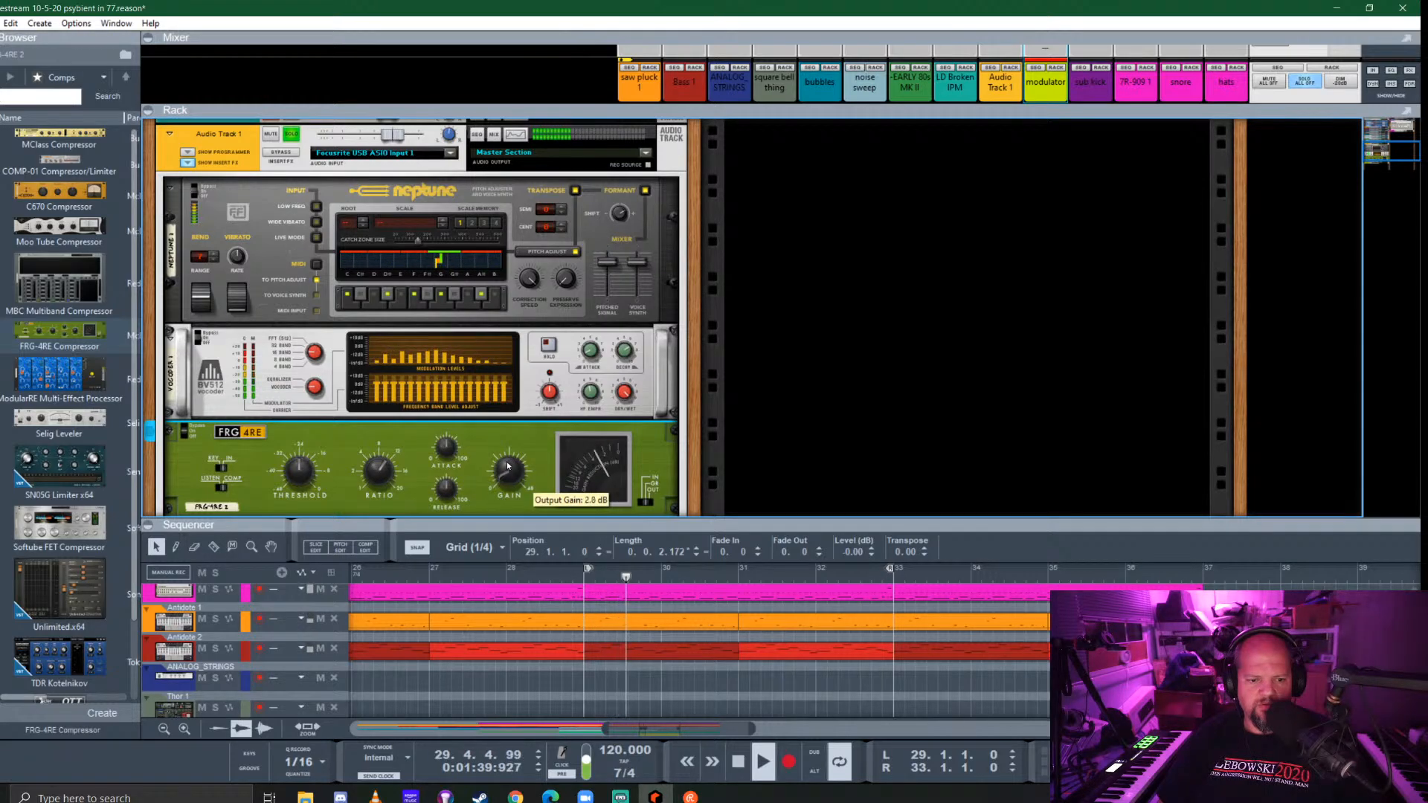
{"action": "left_click_drag", "start_coordinate": [510, 449], "coordinate": [511, 442]}
Raise Neptune's pitched signal level, lower its voice synth level, and try out its formant and pitch-correction controls
{"action": "scroll", "coordinate": [244, 347], "scroll_direction": "up", "scroll_amount": 2}
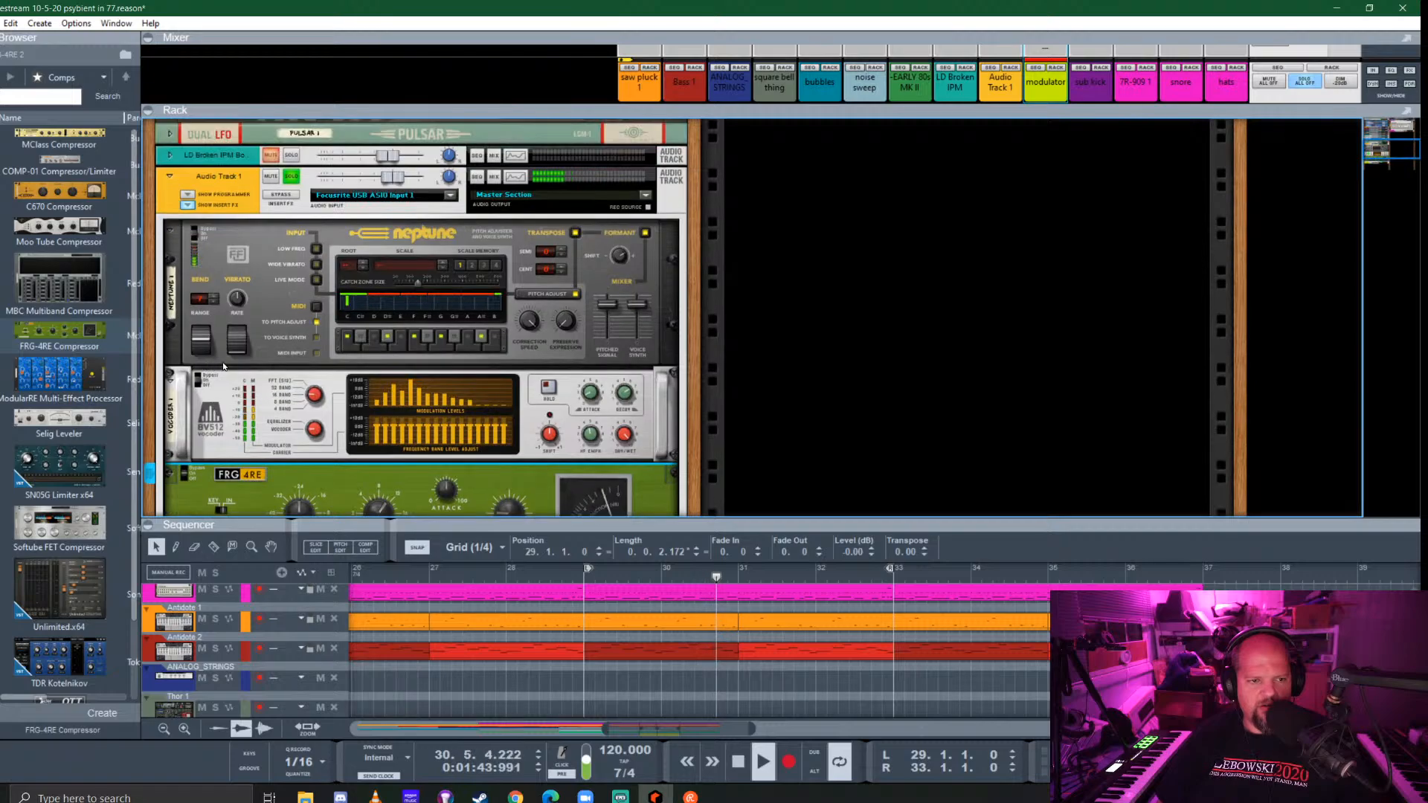
{"action": "left_click_drag", "start_coordinate": [621, 256], "coordinate": [629, 292]}
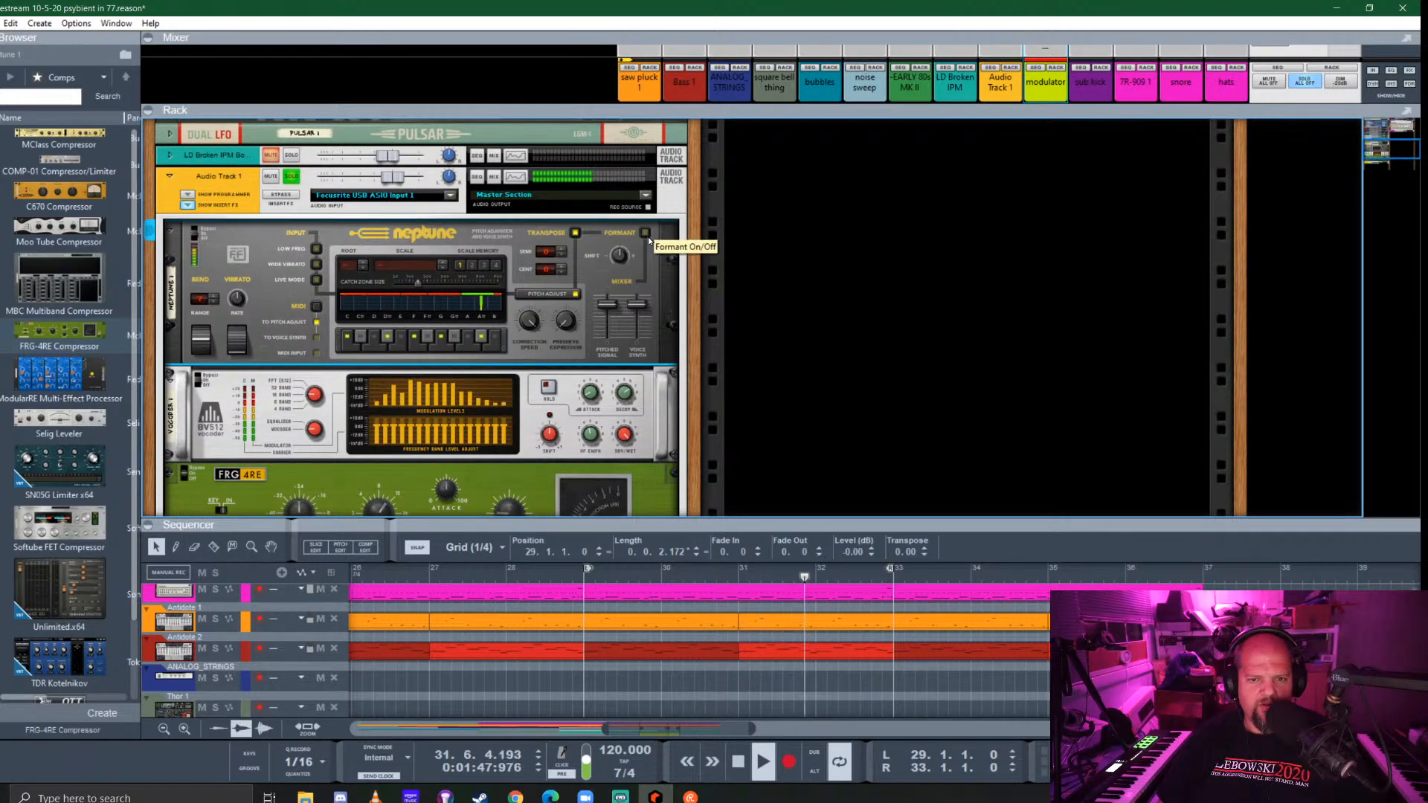
{"action": "mouse_move", "coordinate": [646, 324]}
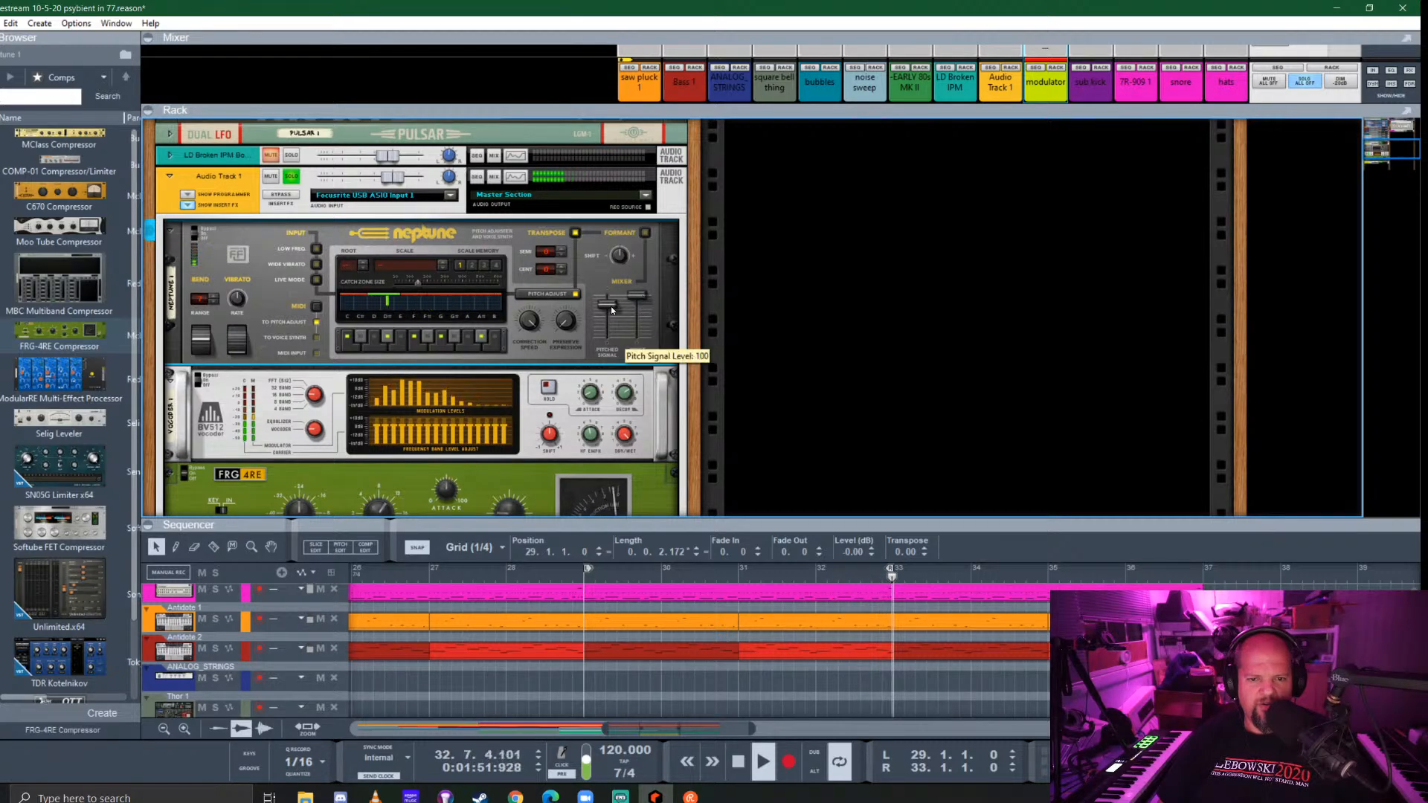
{"action": "left_click_drag", "start_coordinate": [607, 303], "coordinate": [638, 338]}
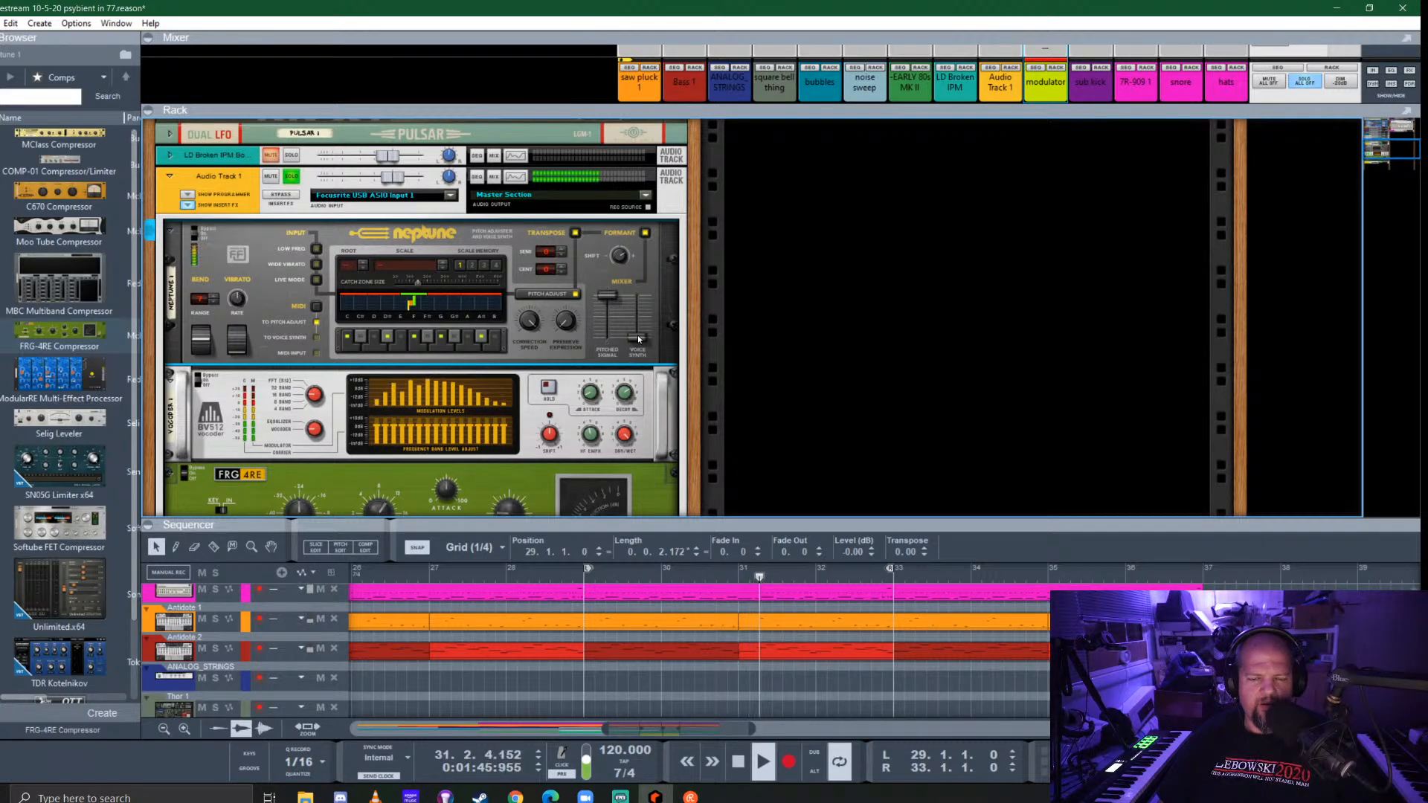
{"action": "mouse_move", "coordinate": [637, 339]}
{"action": "left_mouse_down"}
{"action": "mouse_move", "coordinate": [639, 301]}
{"action": "mouse_move", "coordinate": [638, 338]}
{"action": "left_mouse_up"}
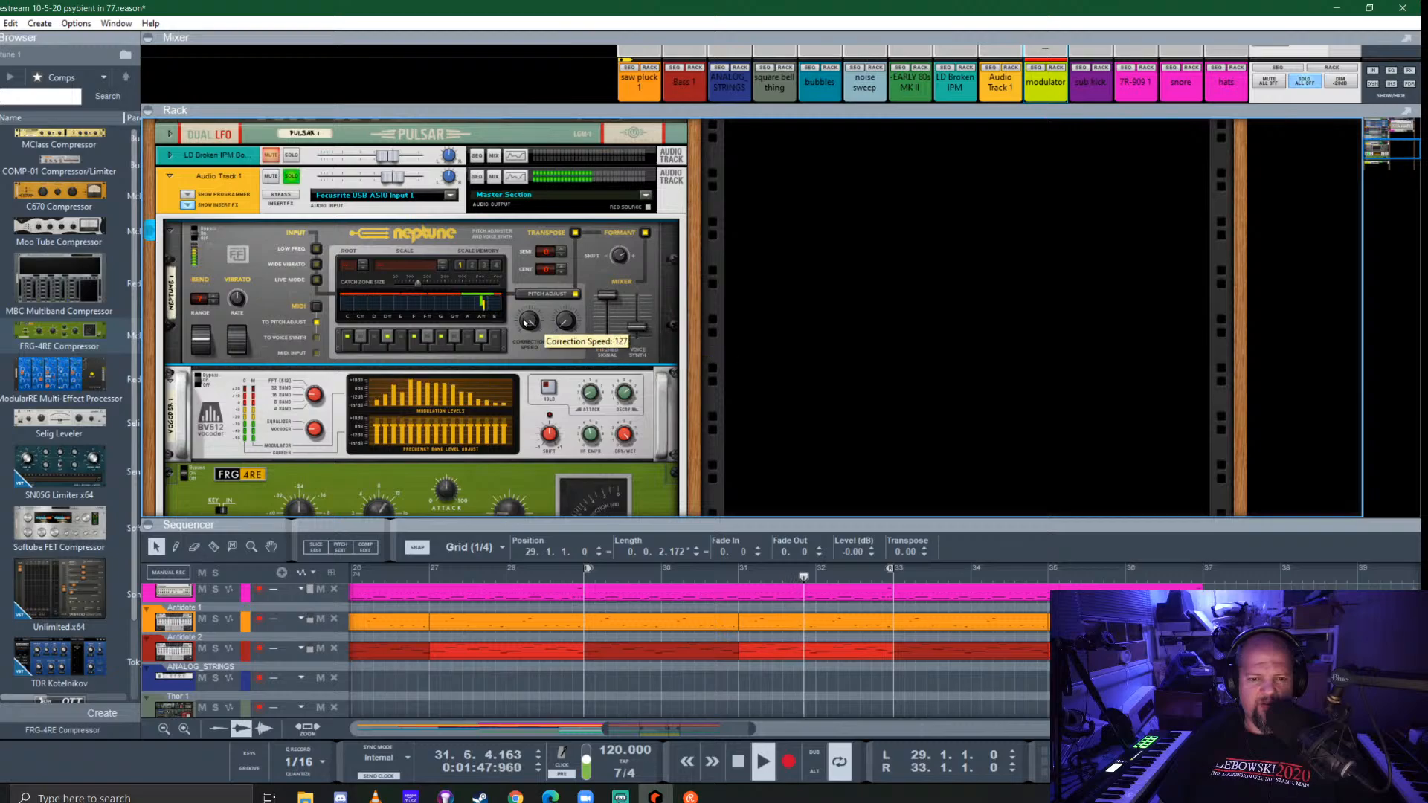
{"action": "left_click_drag", "start_coordinate": [540, 364], "coordinate": [579, 291]}
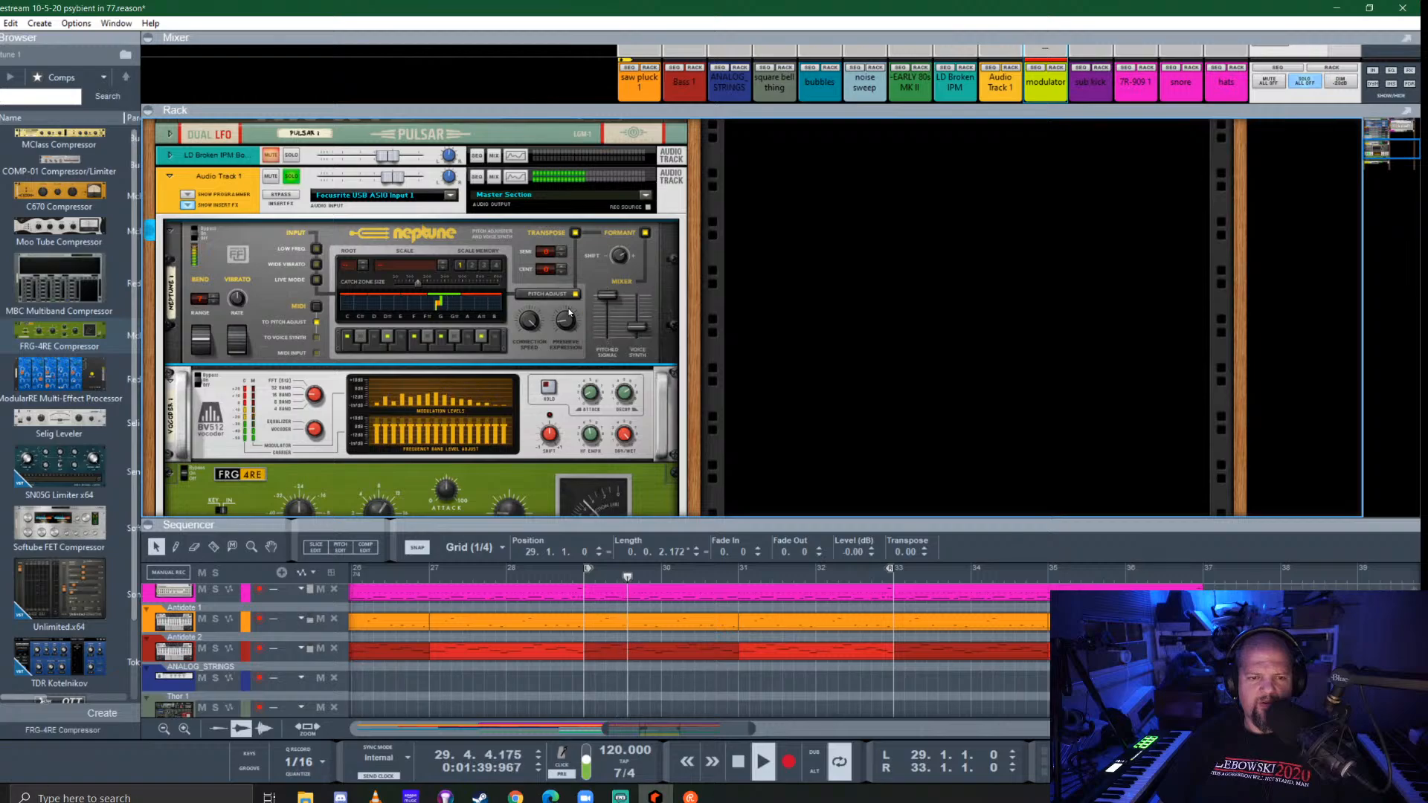
Open the Spectrum EQ for Audio Track 1 and enable a high-pass filter at about 250 Hz
{"action": "left_click", "coordinate": [516, 179]}
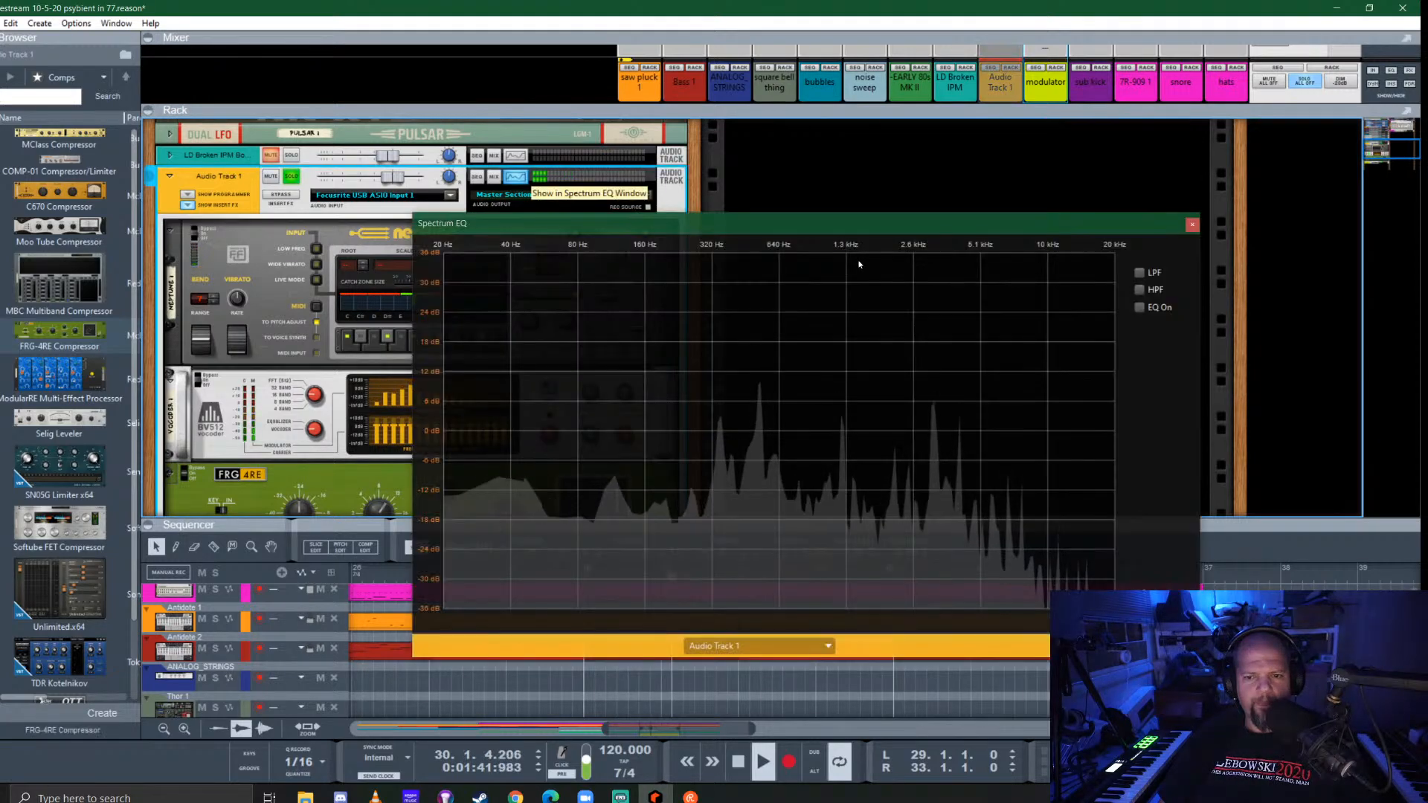
{"action": "left_click", "coordinate": [1139, 289]}
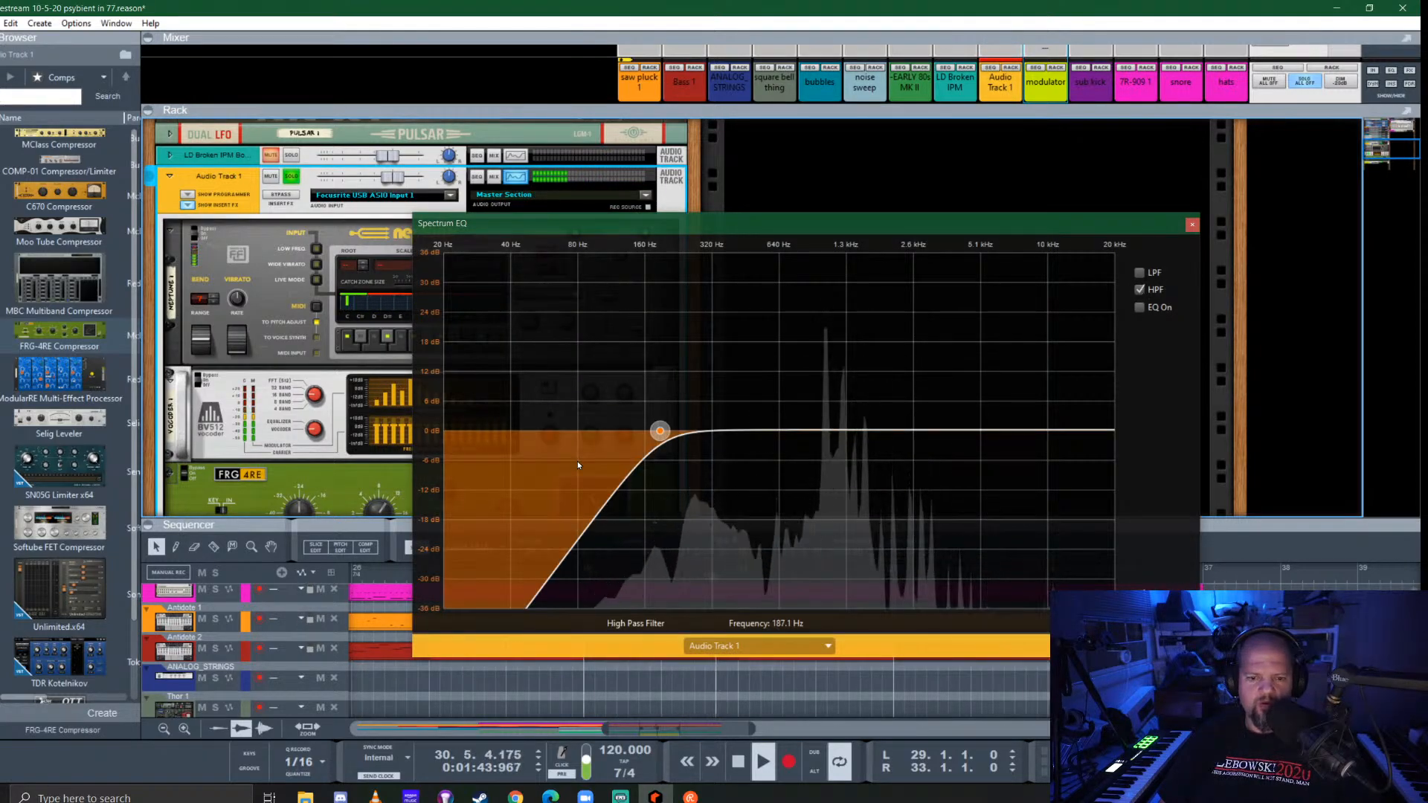
{"action": "left_click_drag", "start_coordinate": [660, 431], "coordinate": [690, 410]}
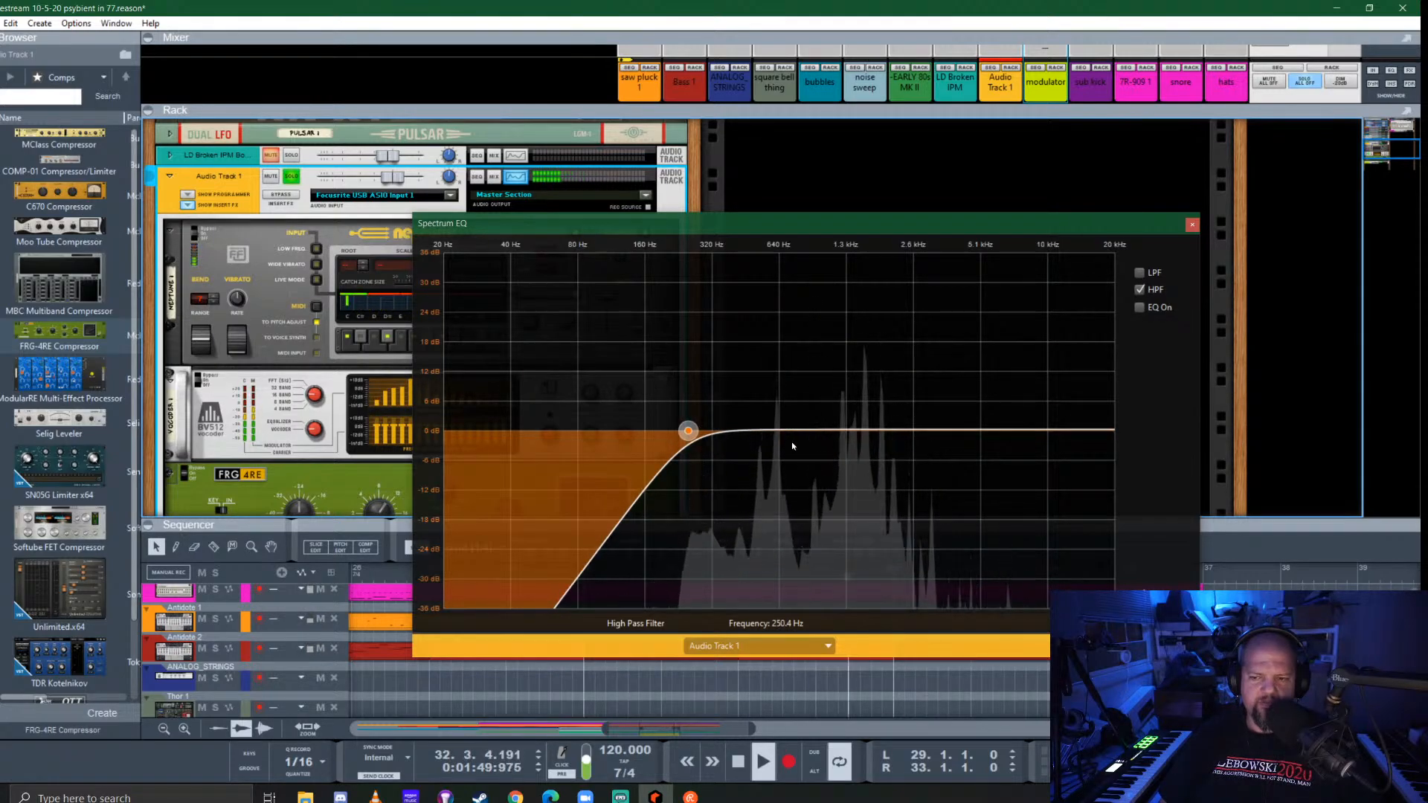
Turn on the EQ, boost the low-frequency band by about 9 dB near the high-pass cutoff and switch it to a bell shape
{"action": "left_click", "coordinate": [1139, 307]}
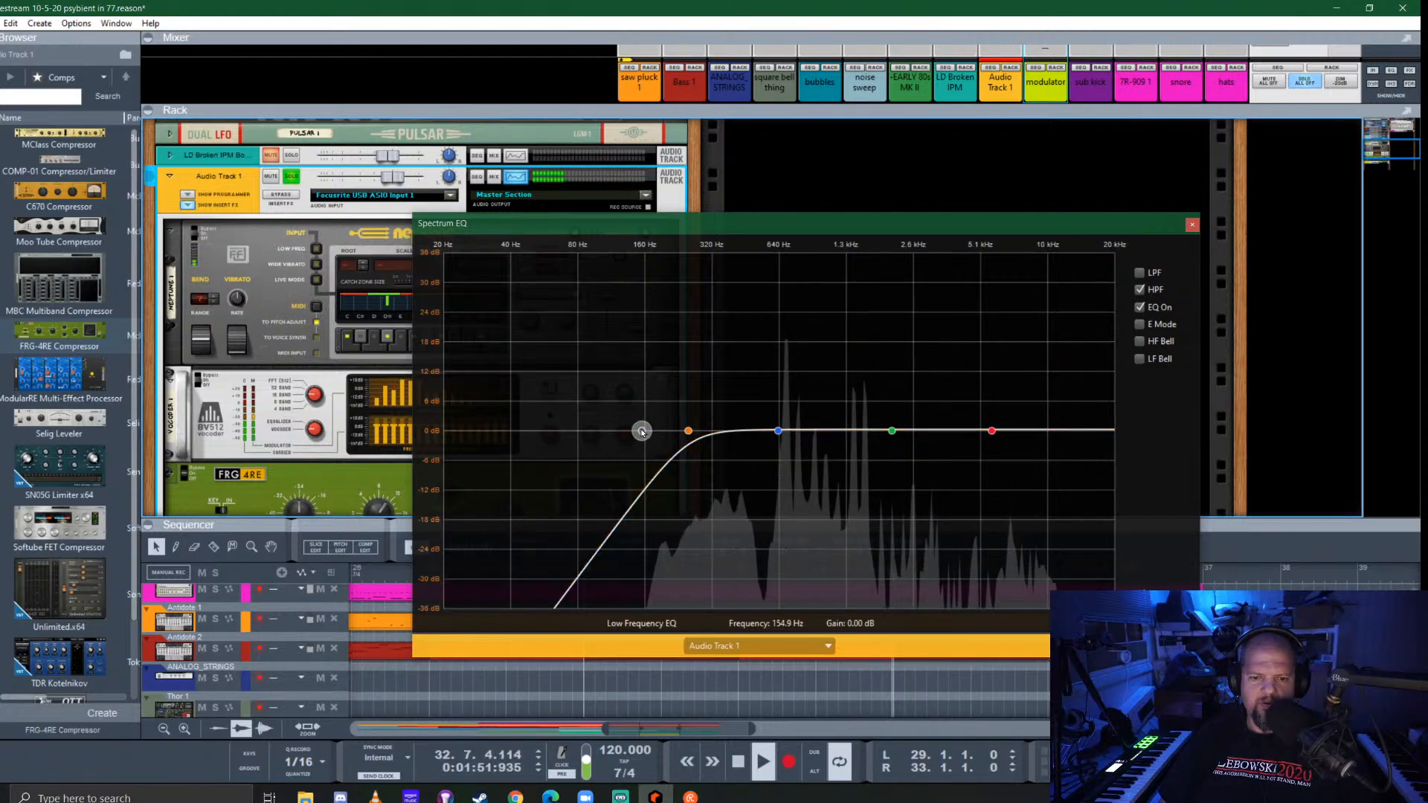
{"action": "left_click_drag", "start_coordinate": [637, 428], "coordinate": [696, 392]}
{"action": "left_click", "coordinate": [1139, 359]}
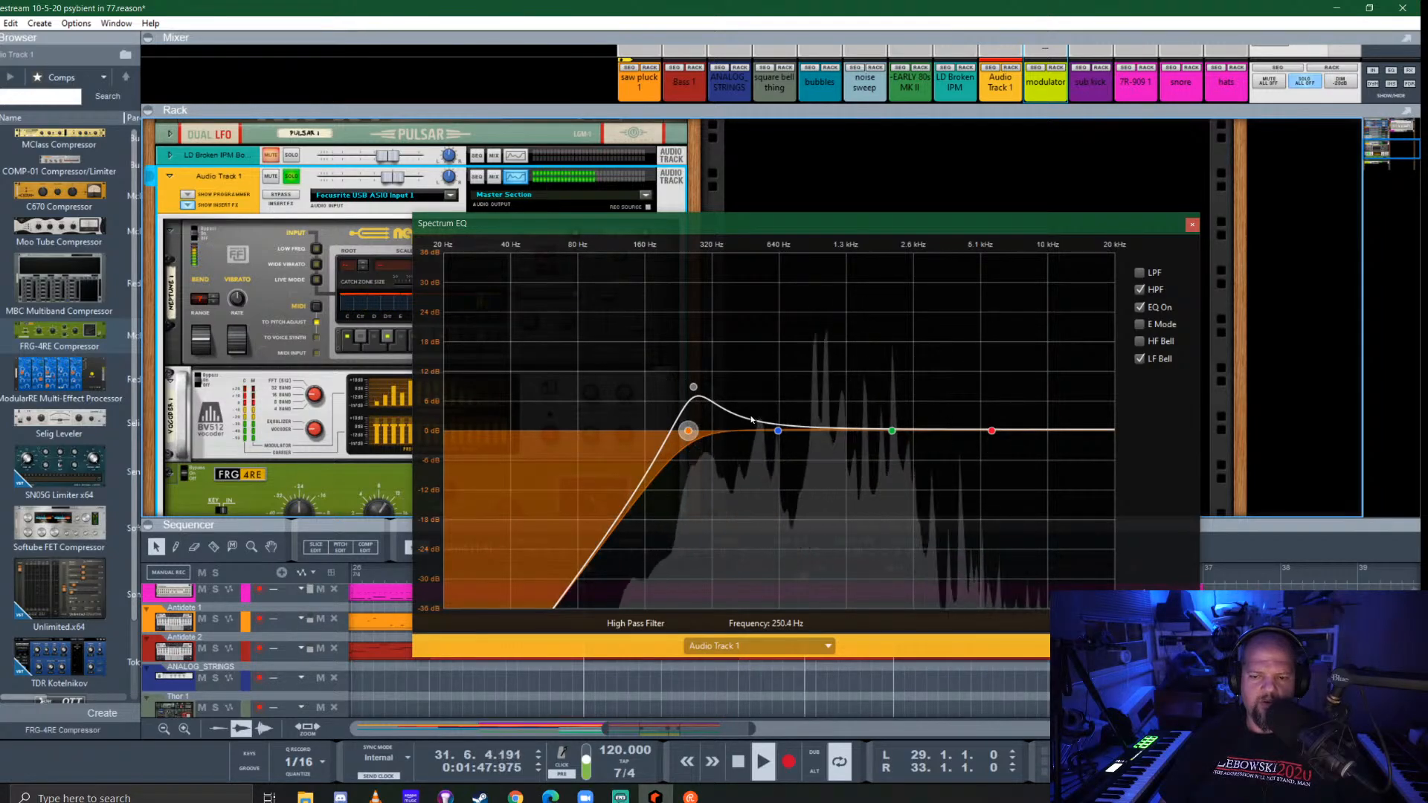
Boost the EQ's high-frequency band by about 8 dB at about 4.75 kHz and close the Spectrum EQ
{"action": "left_click_drag", "start_coordinate": [995, 432], "coordinate": [969, 399]}
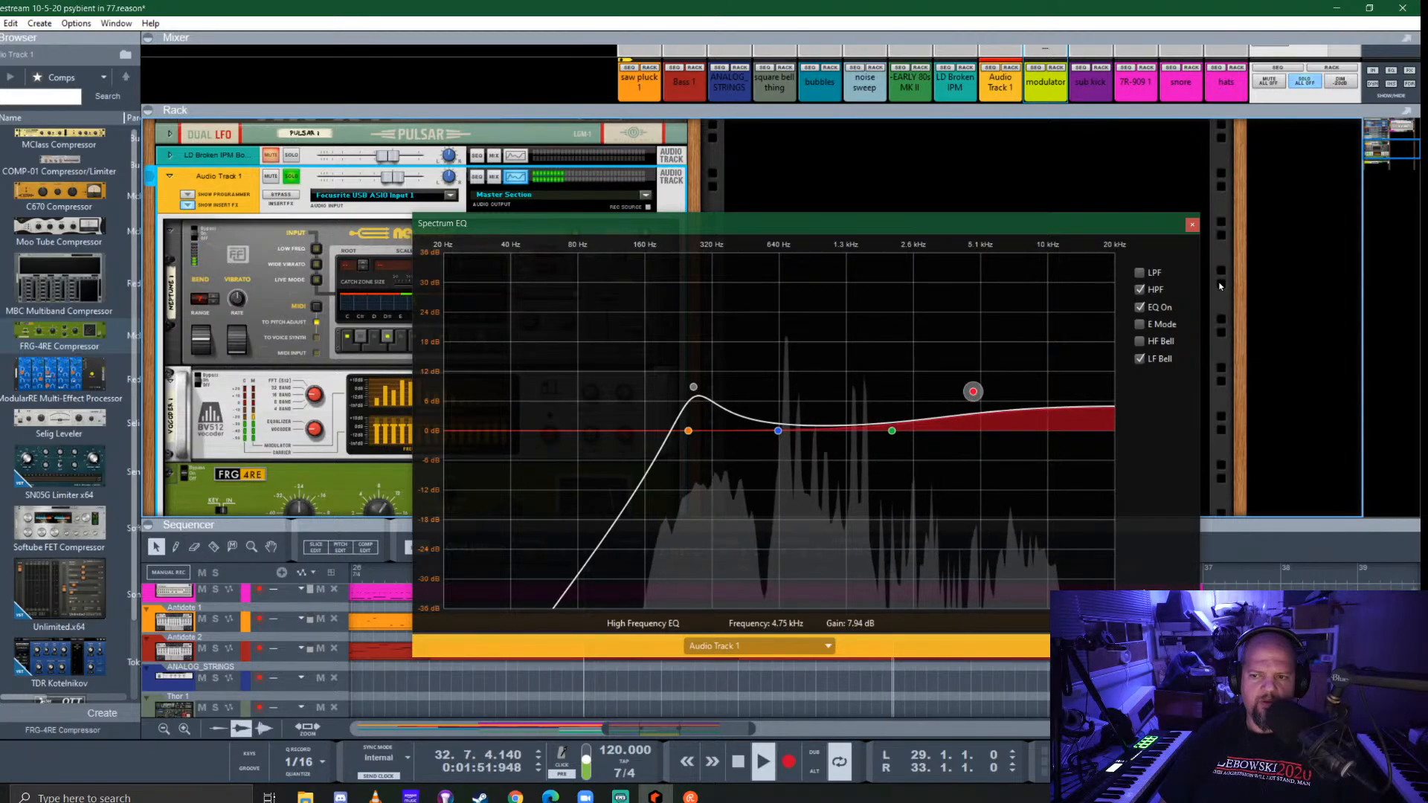
{"action": "left_click", "coordinate": [1192, 225]}
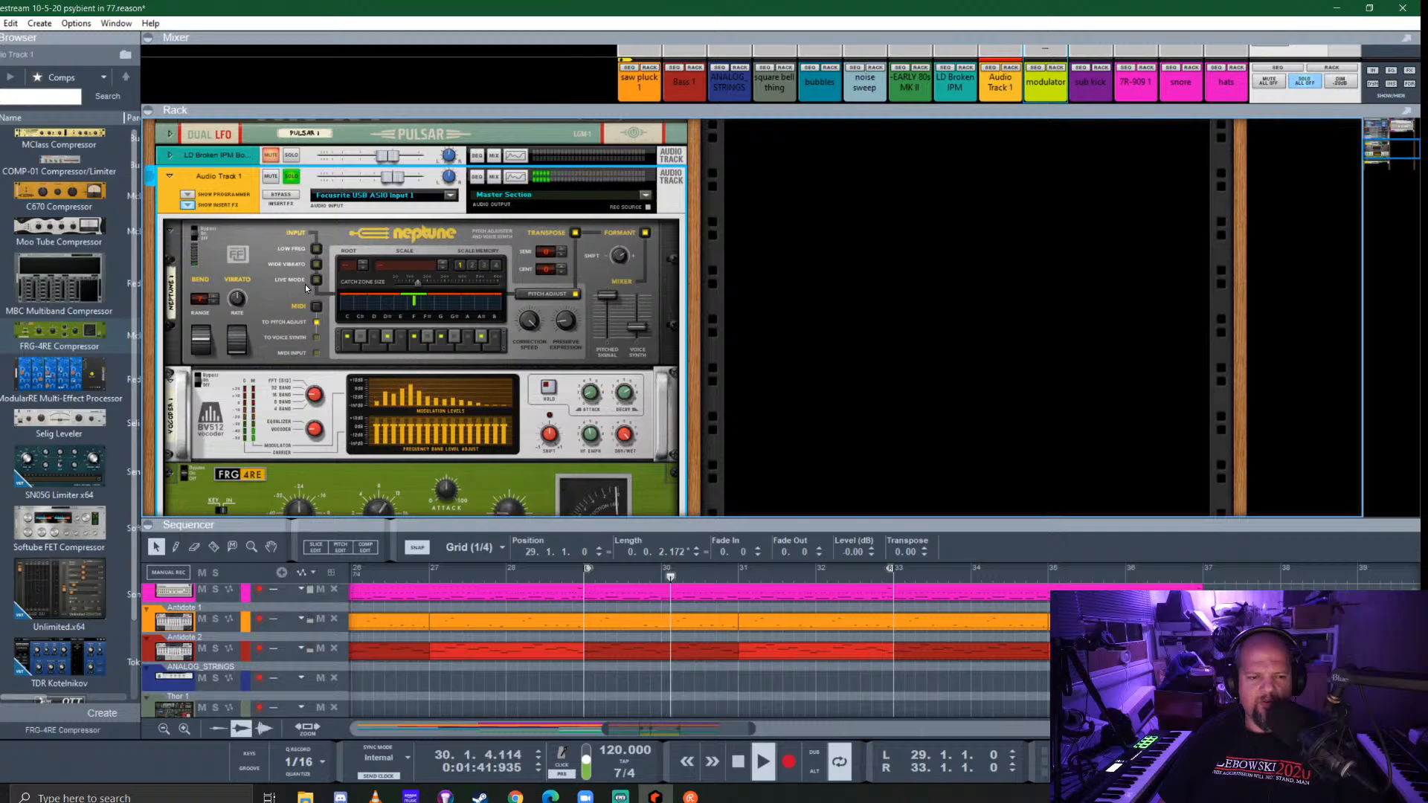
Try adding the MarsPeaks Reverb Placement from the Reverbs favorites after the FRG-4RE compressor
{"action": "scroll", "coordinate": [332, 295], "scroll_direction": "down", "scroll_amount": 3}
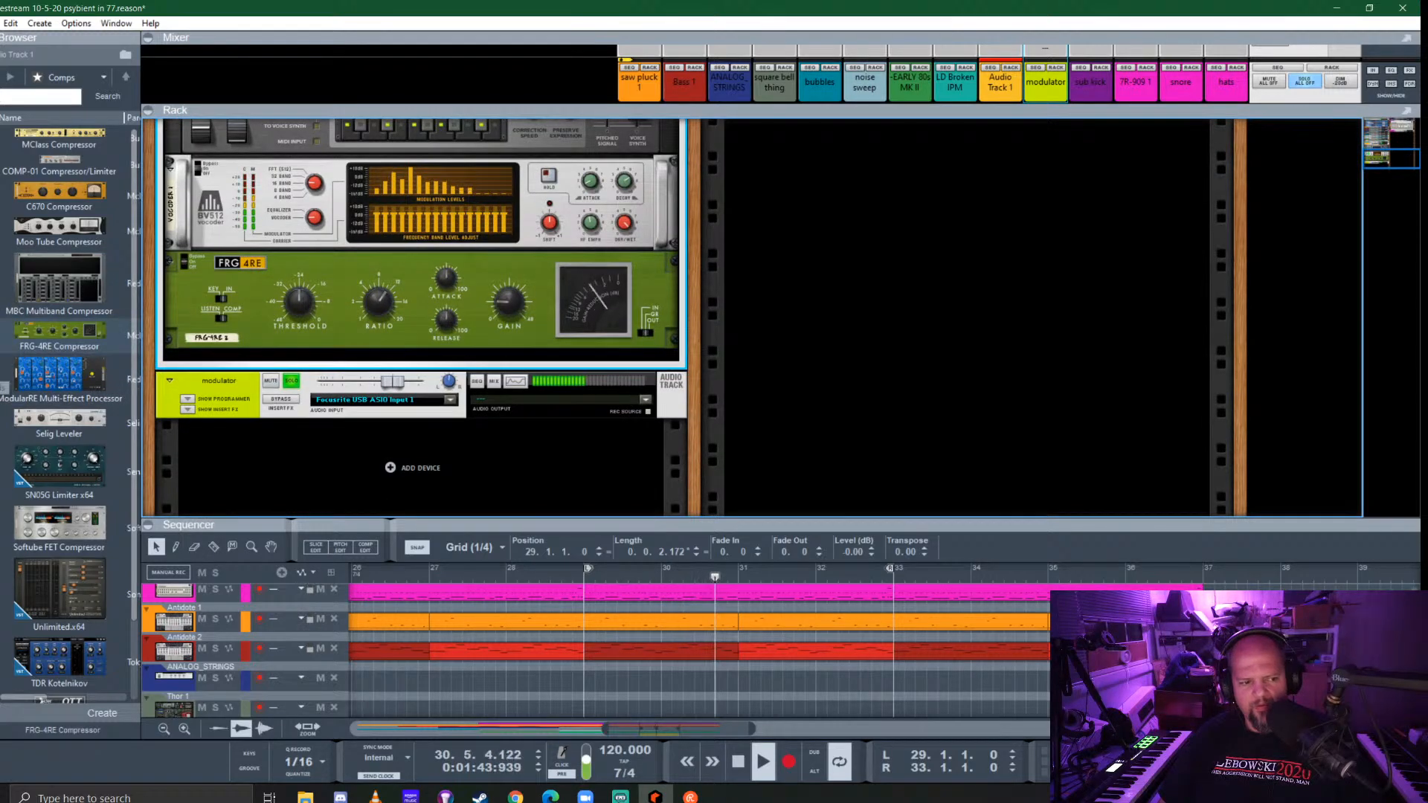
{"action": "left_click", "coordinate": [1, 381]}
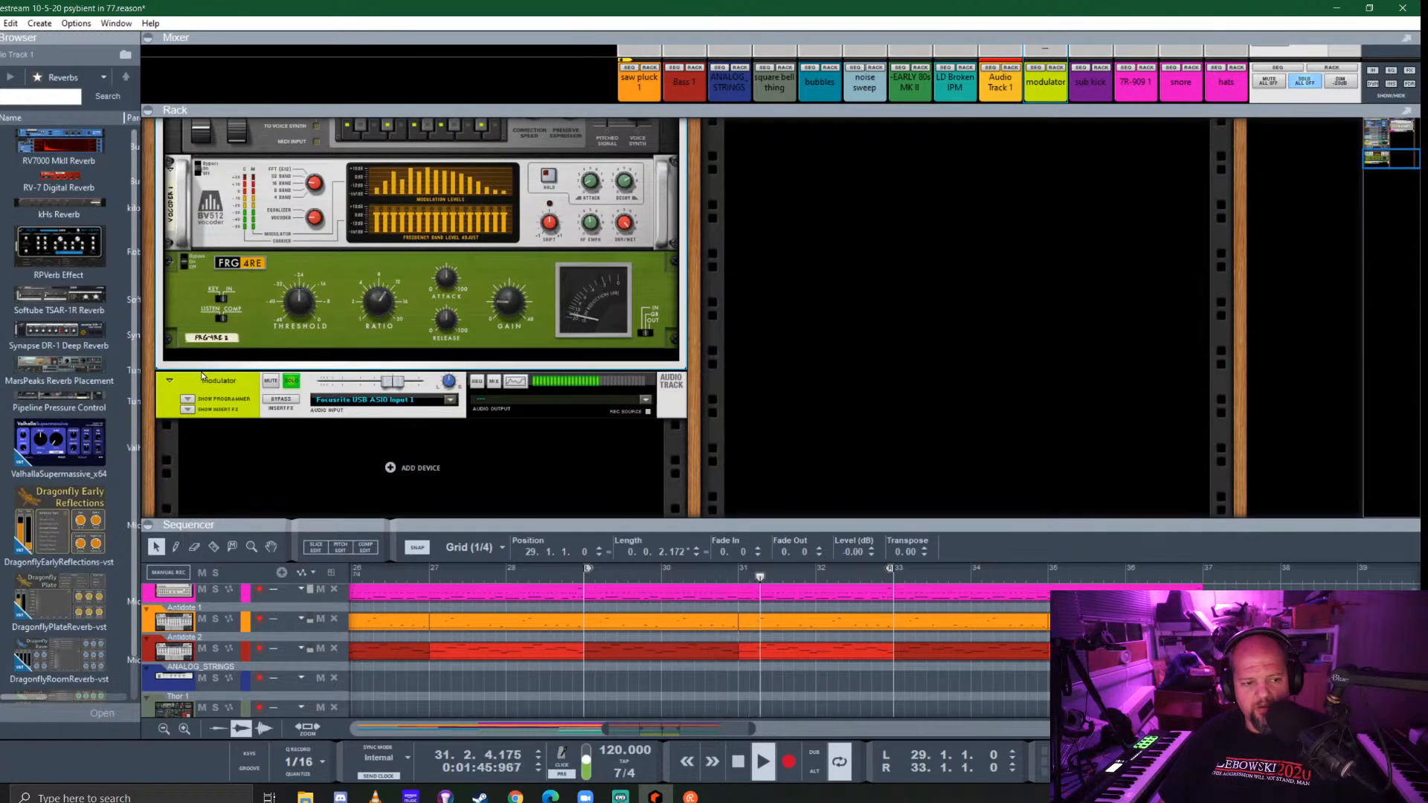
{"action": "left_click", "coordinate": [50, 297]}
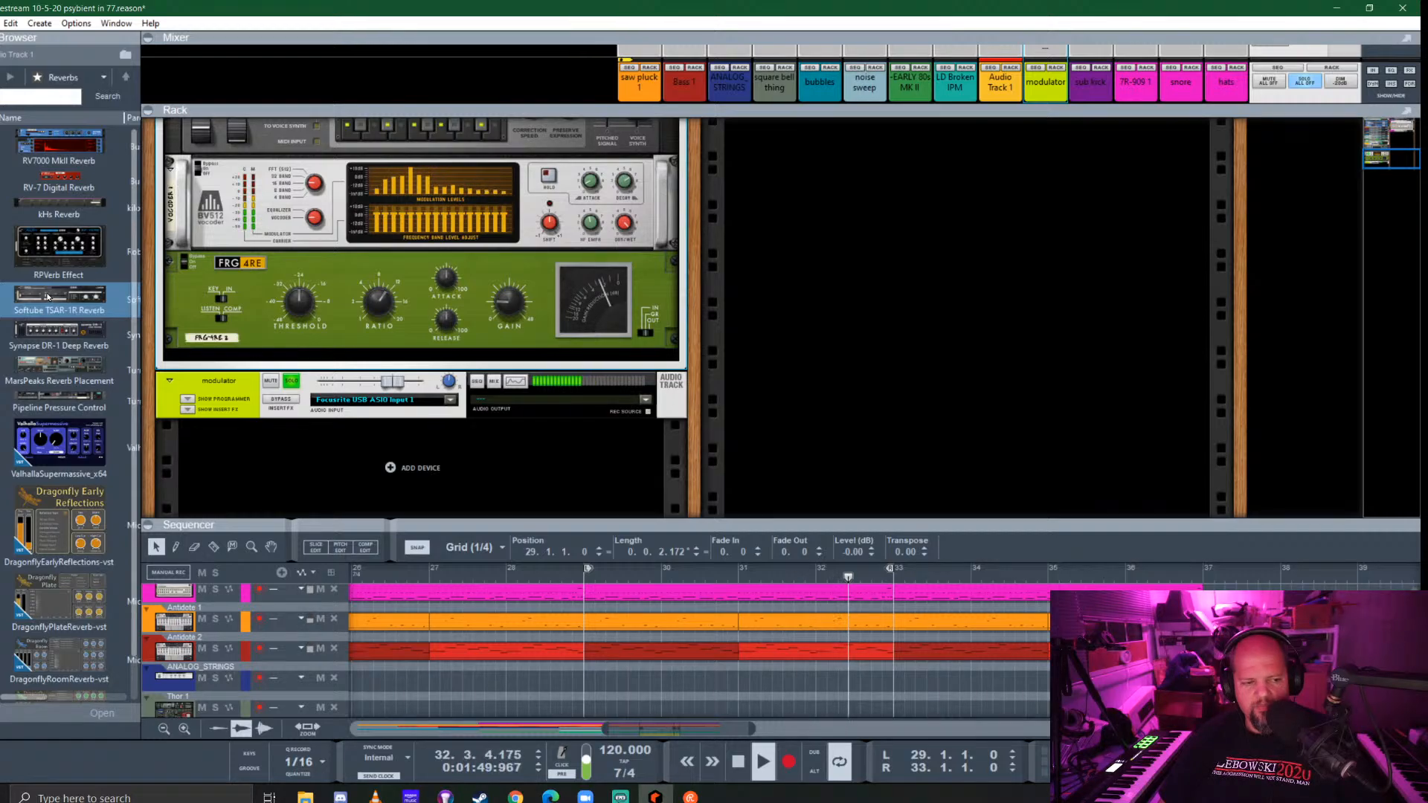
{"action": "left_click_drag", "start_coordinate": [60, 376], "coordinate": [477, 371]}
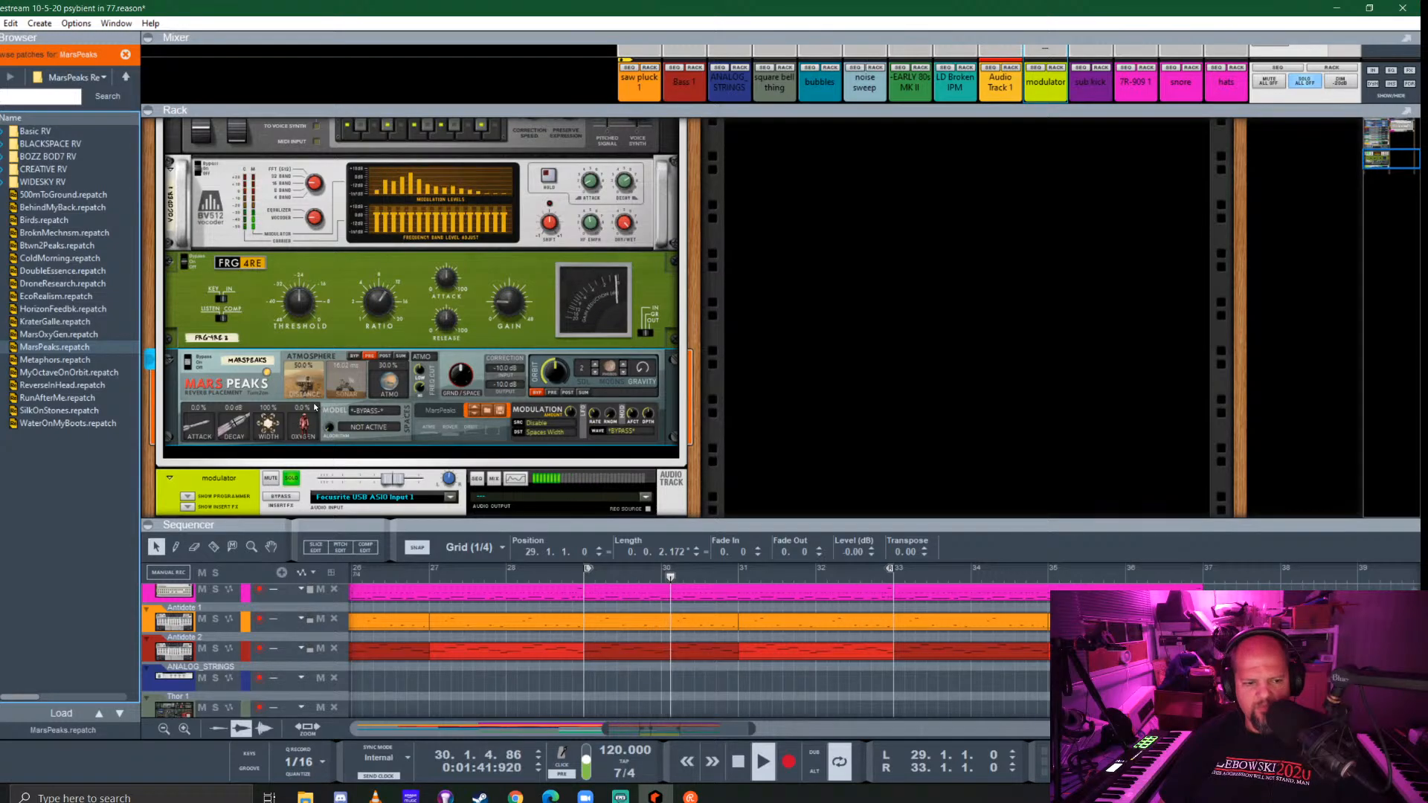
{"action": "left_click", "coordinate": [212, 368]}
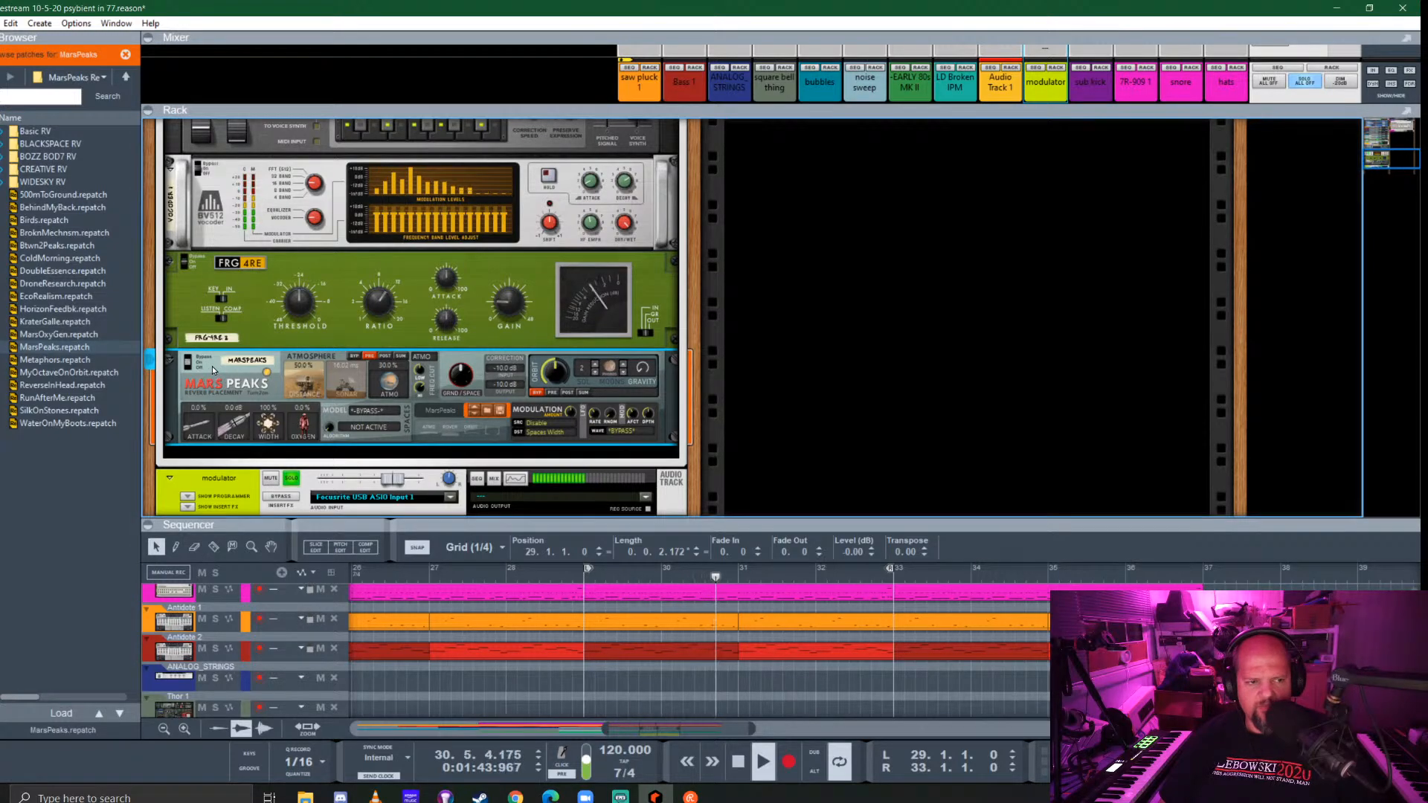
Replace the MarsPeaks reverb with a Polar Dual Pitch Shifter from the Effects devices and open its Tweaky patch folder
{"action": "left_click", "coordinate": [1, 77]}
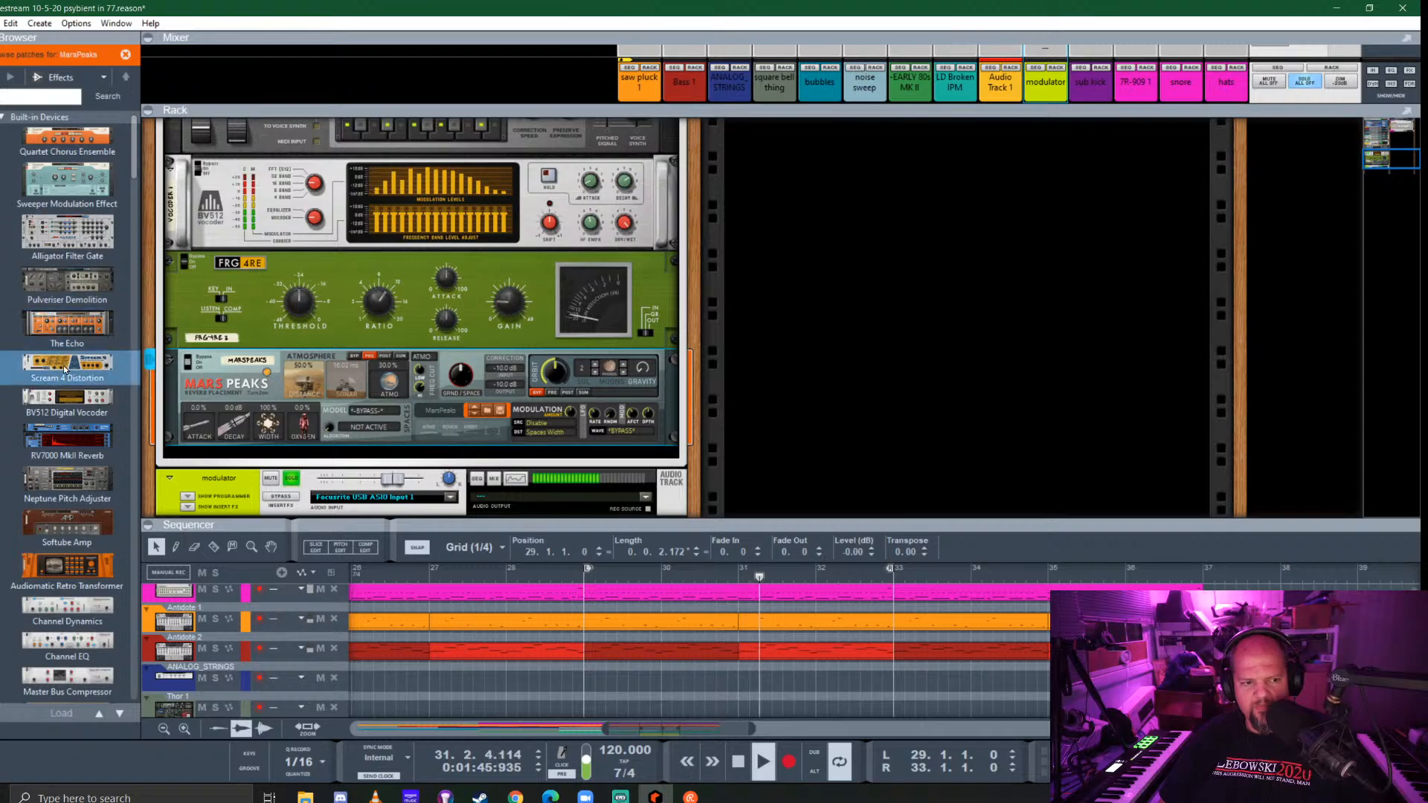
{"action": "scroll", "coordinate": [64, 367], "scroll_direction": "down", "scroll_amount": 10}
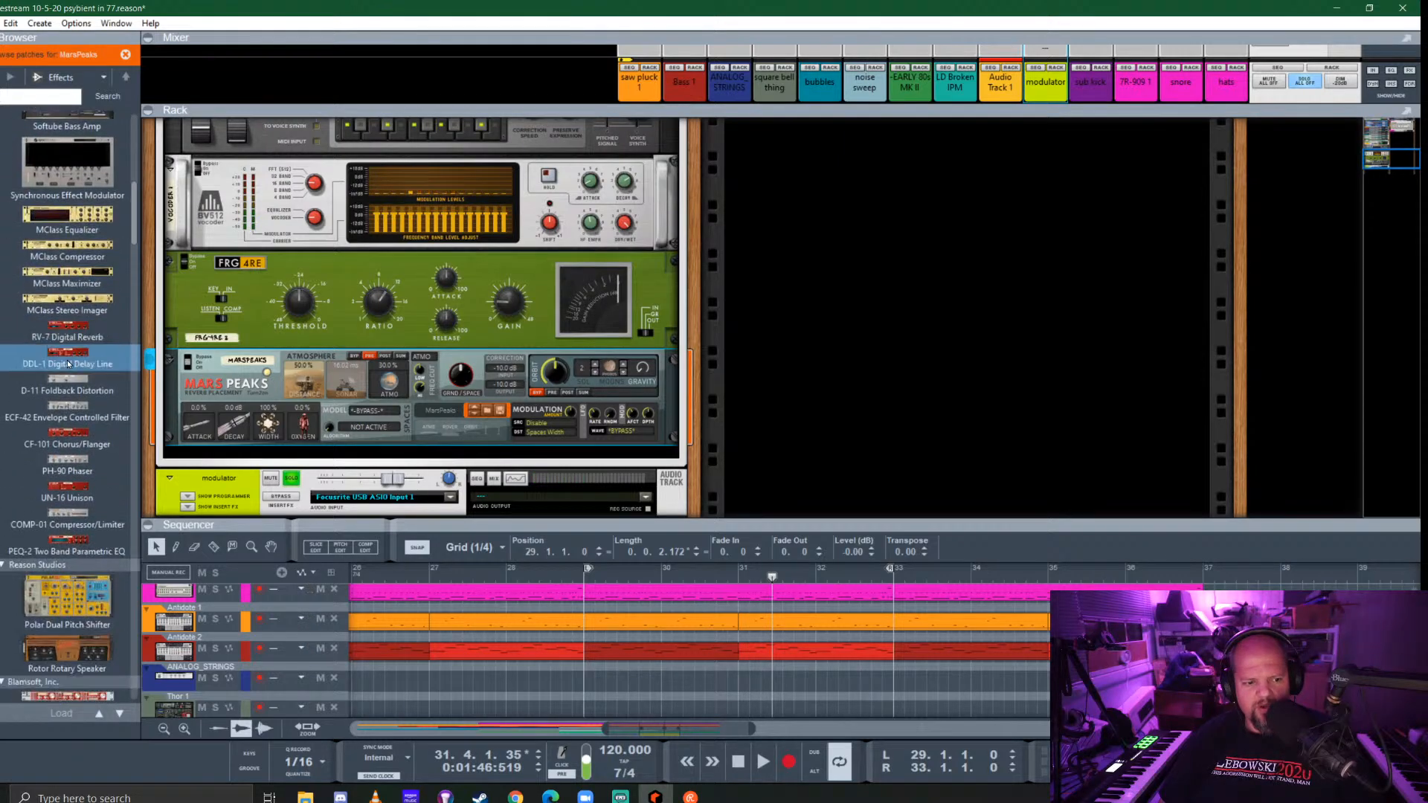
{"action": "left_click_drag", "start_coordinate": [75, 372], "coordinate": [423, 427]}
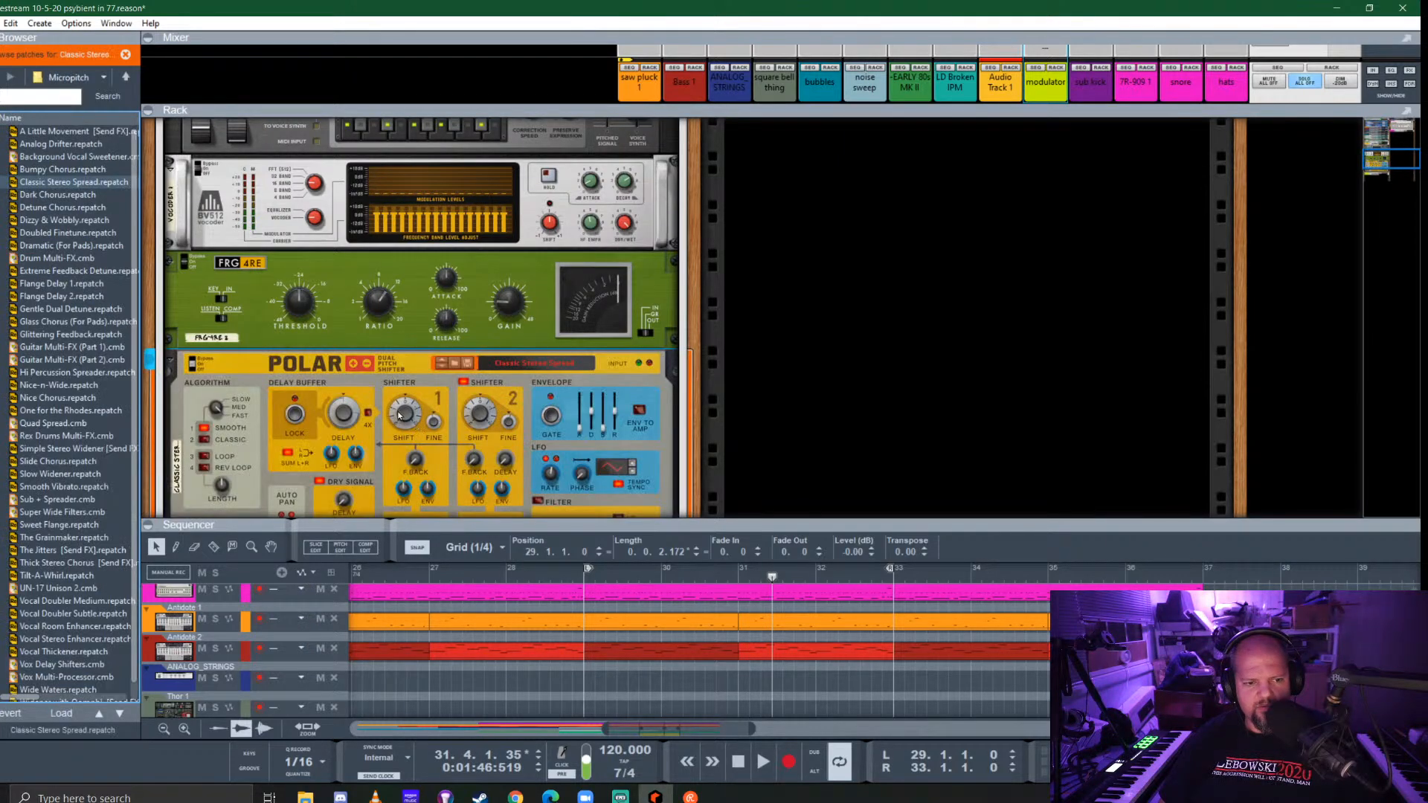
{"action": "left_click", "coordinate": [124, 78]}
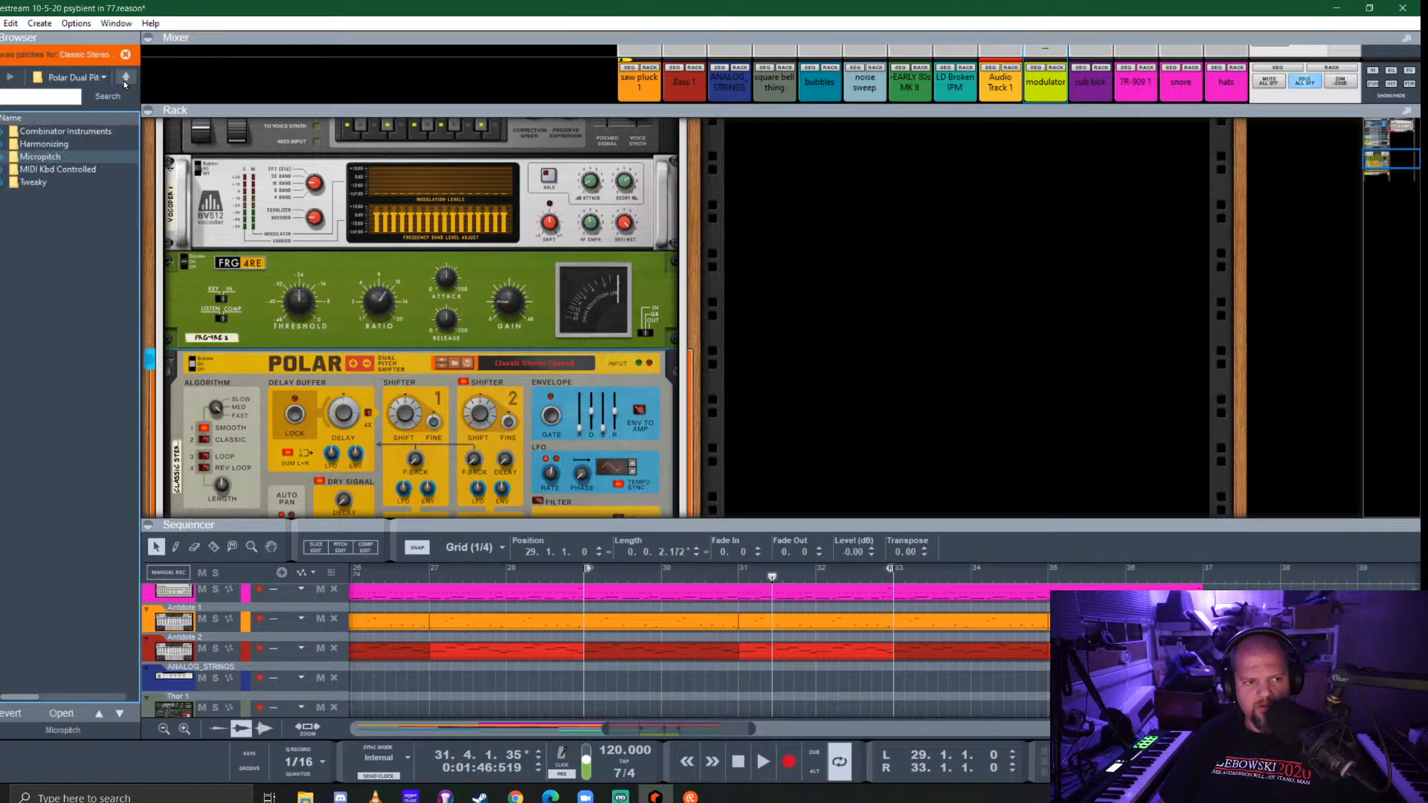
{"action": "double_click", "coordinate": [38, 181]}
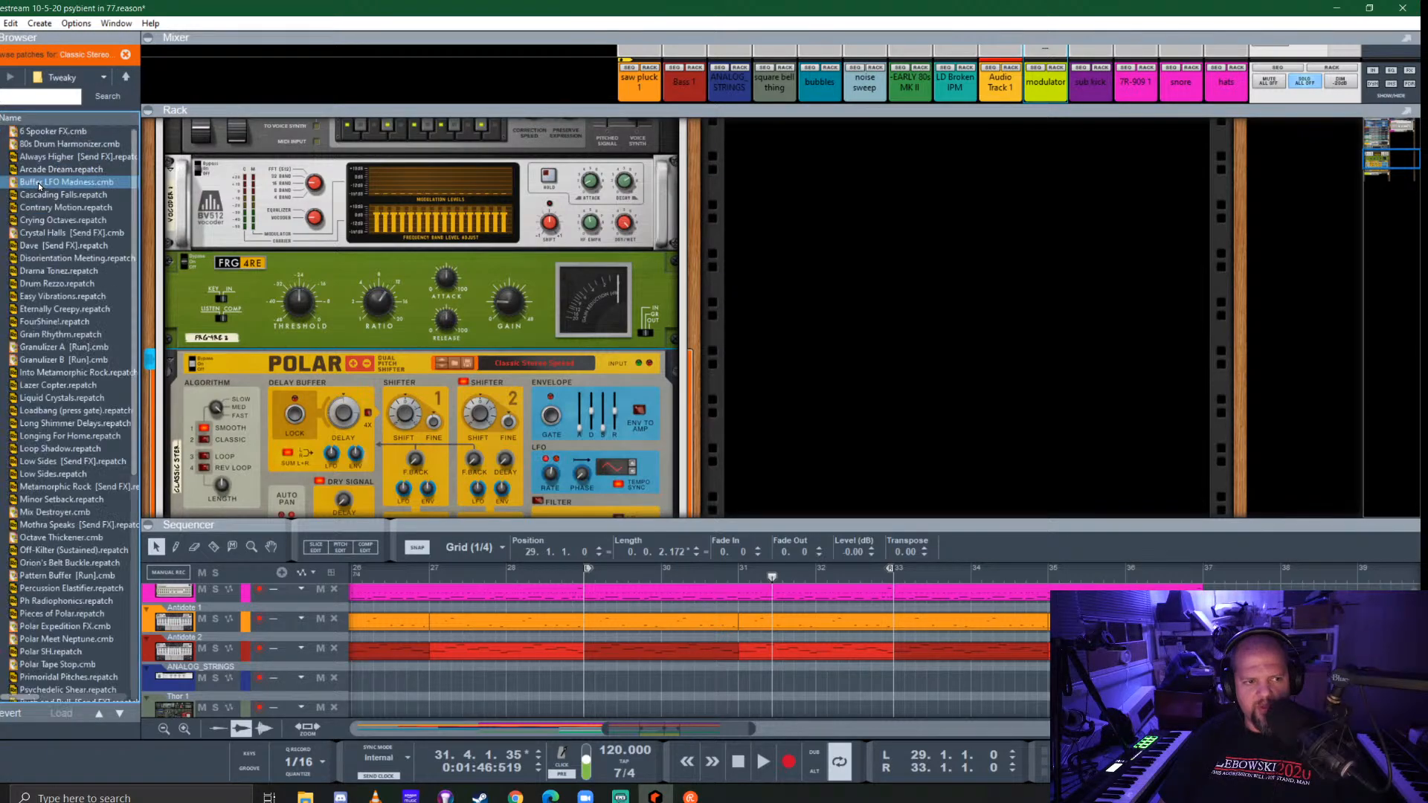
Load the Cascading Falls patch into Polar and turn on its dry signal while the loop plays
{"action": "double_click", "coordinate": [38, 195]}
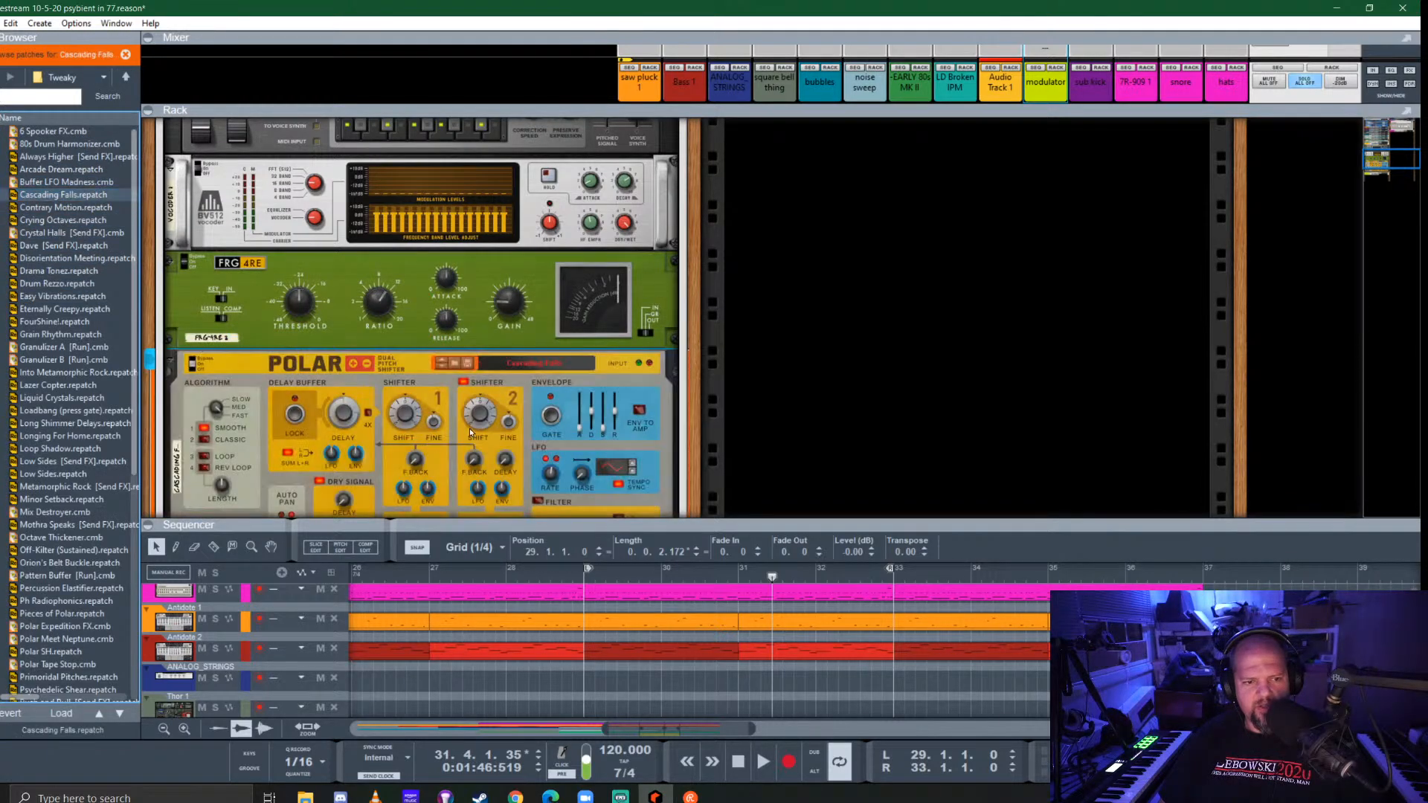
{"action": "key", "text": "space"}
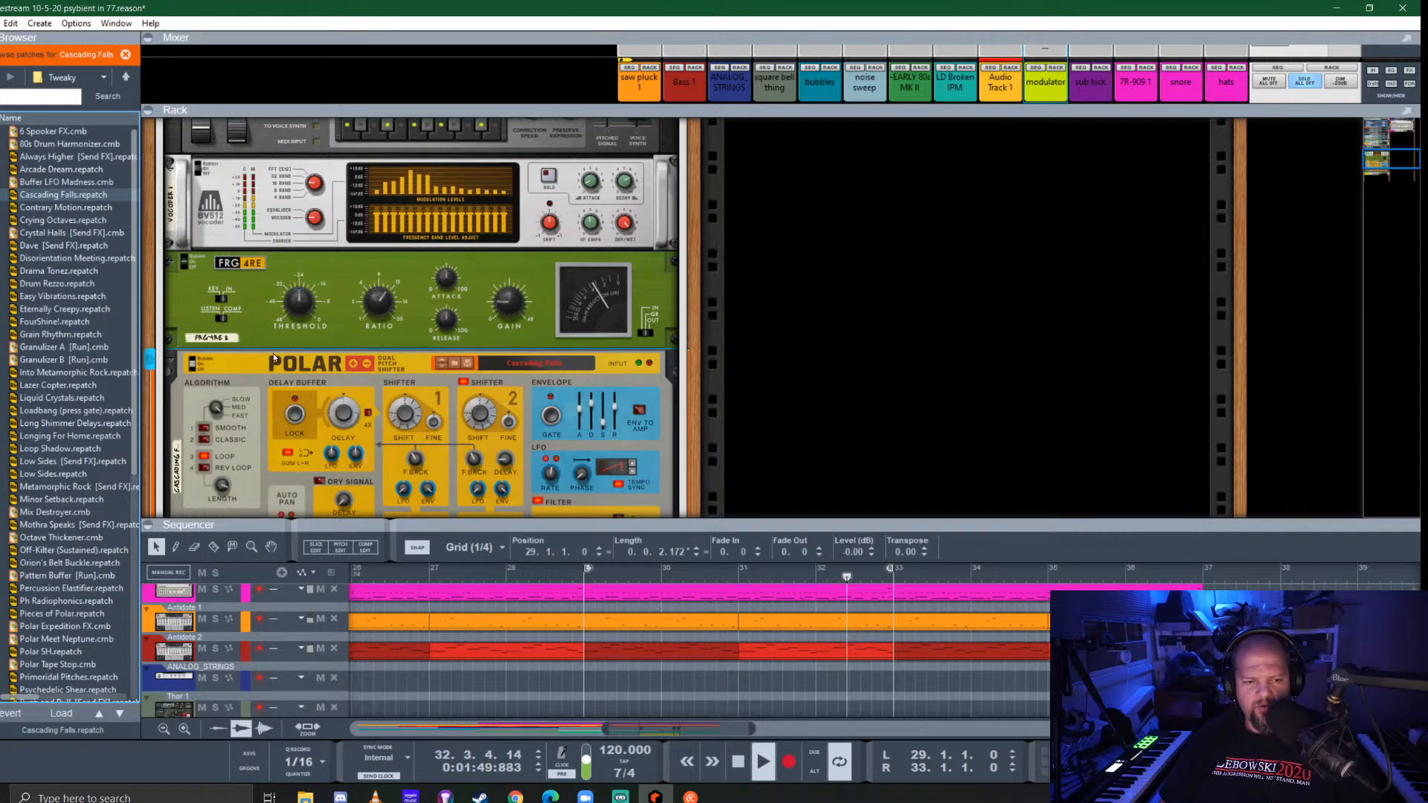
{"action": "left_click", "coordinate": [346, 503]}
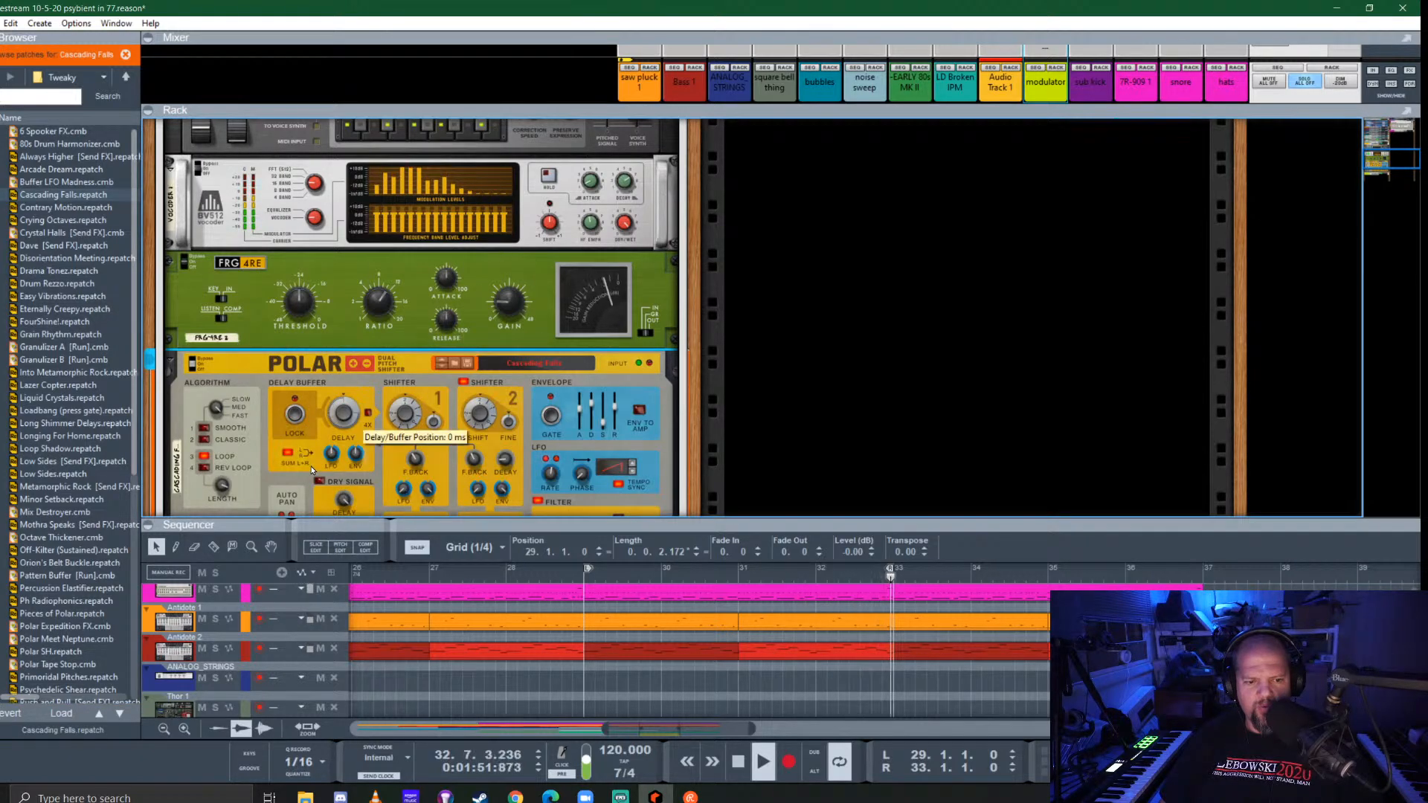
{"action": "left_click", "coordinate": [324, 482]}
{"action": "scroll", "coordinate": [412, 427], "scroll_direction": "down", "scroll_amount": 3}
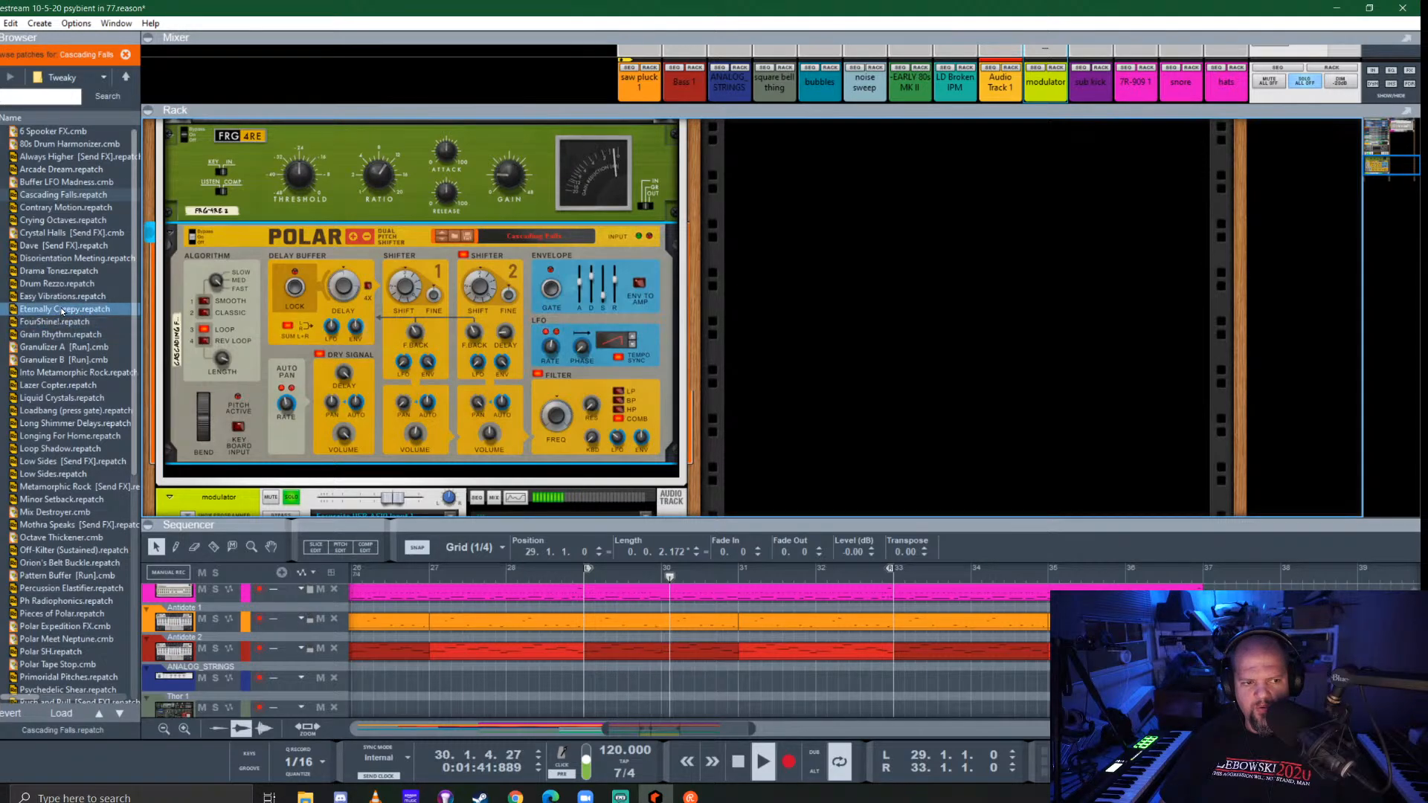
Audition the Dave [Send FX] and FourShine! patches in Polar with the loop playing
{"action": "left_click", "coordinate": [63, 247]}
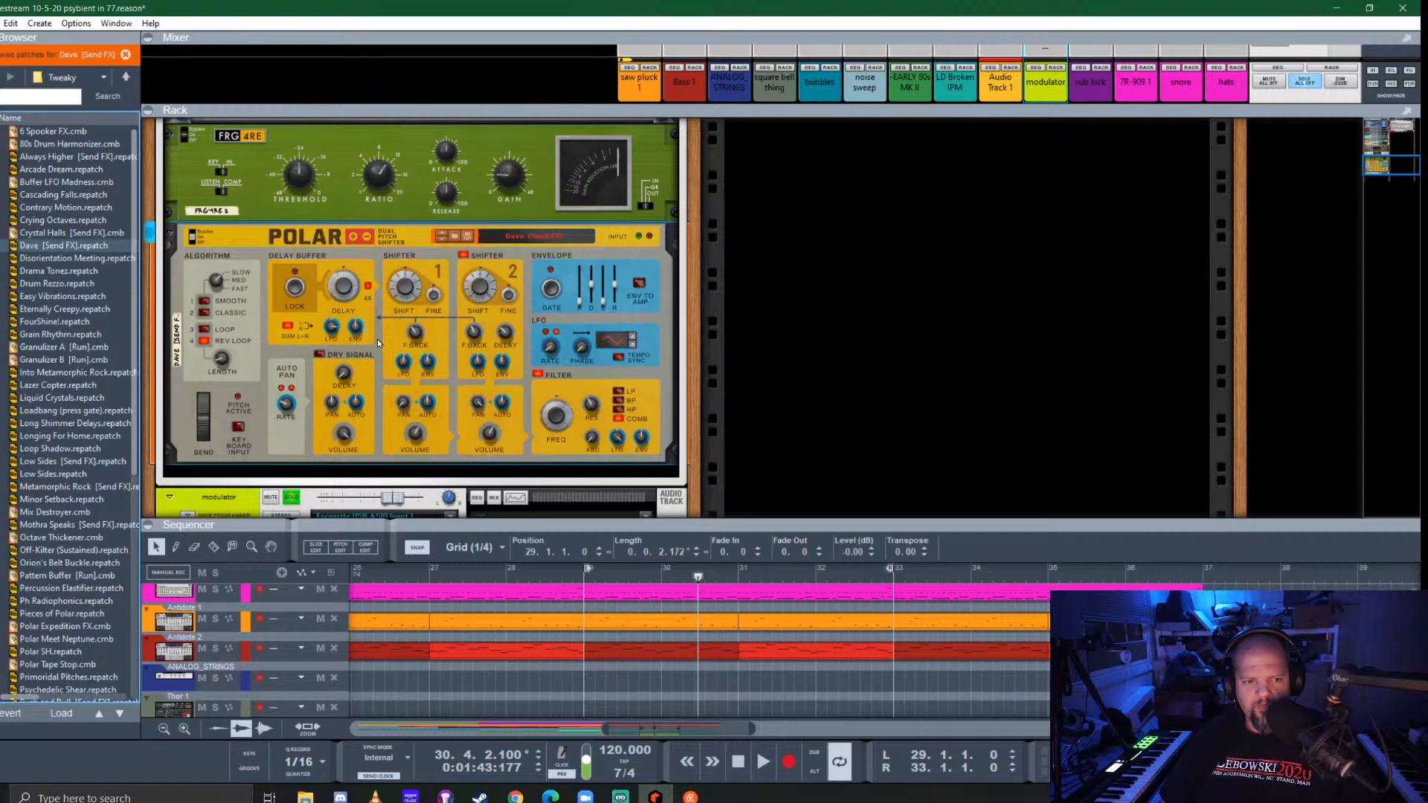
{"action": "key", "text": "space"}
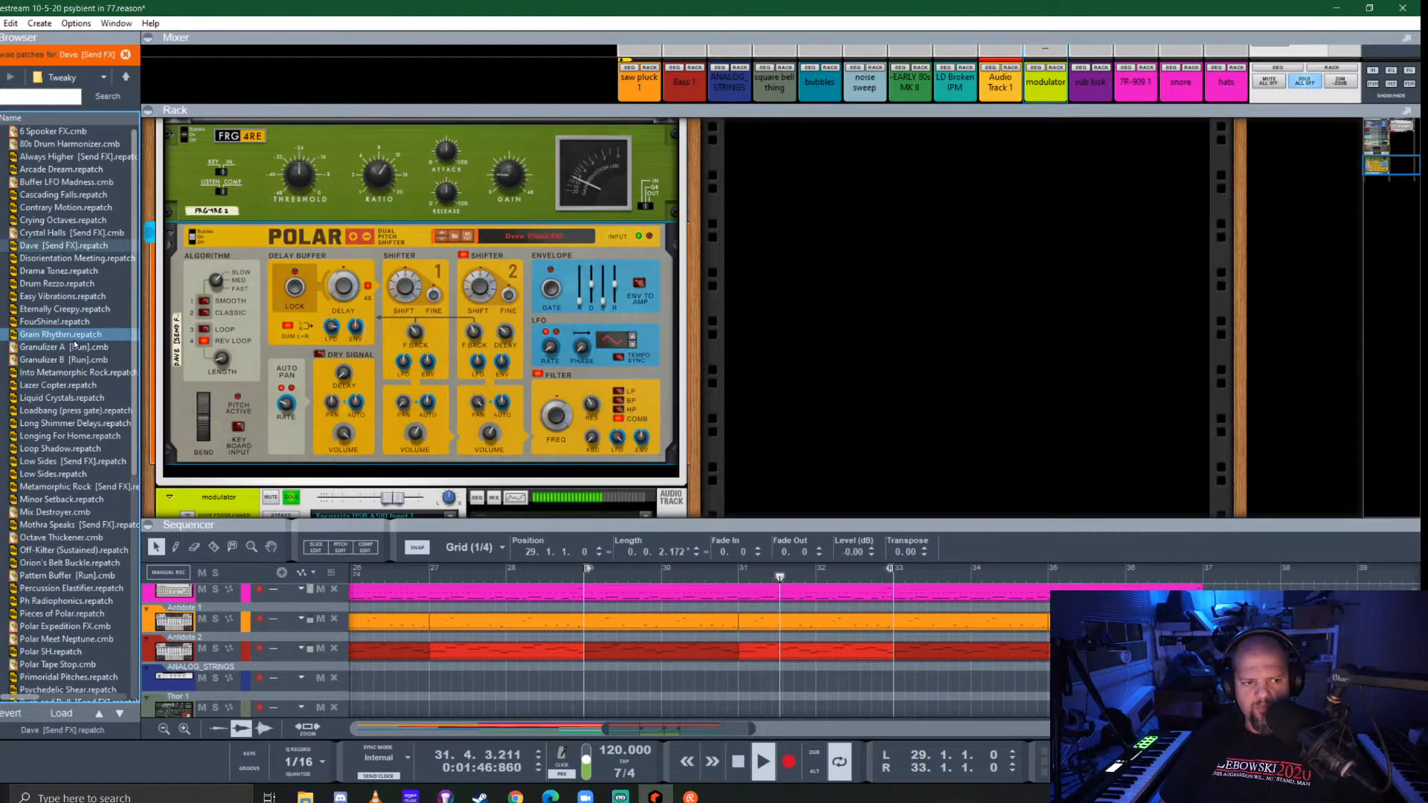
{"action": "left_click", "coordinate": [54, 321]}
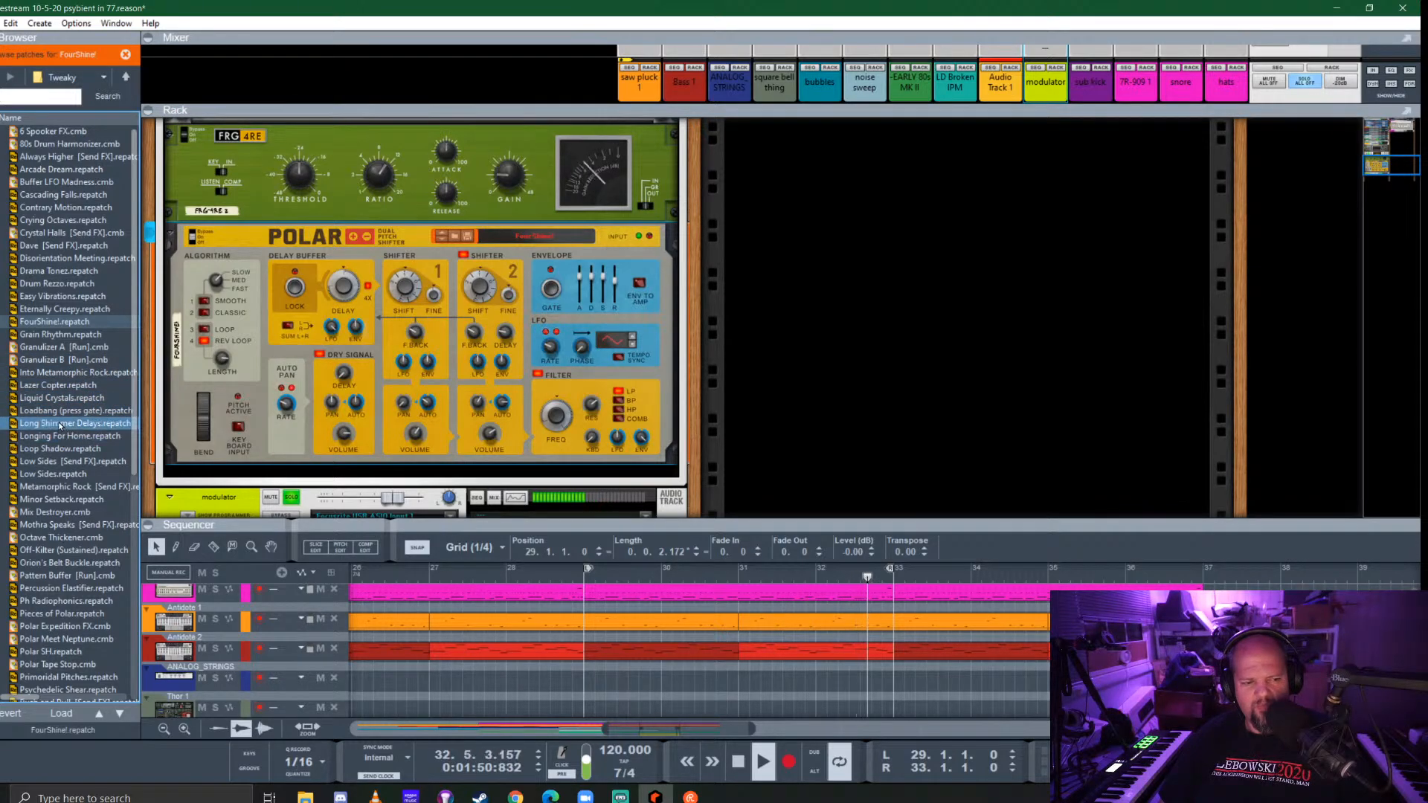
Load the Long Shimmer Delays patch into Polar and lower the volumes of both shifters
{"action": "left_click", "coordinate": [33, 426]}
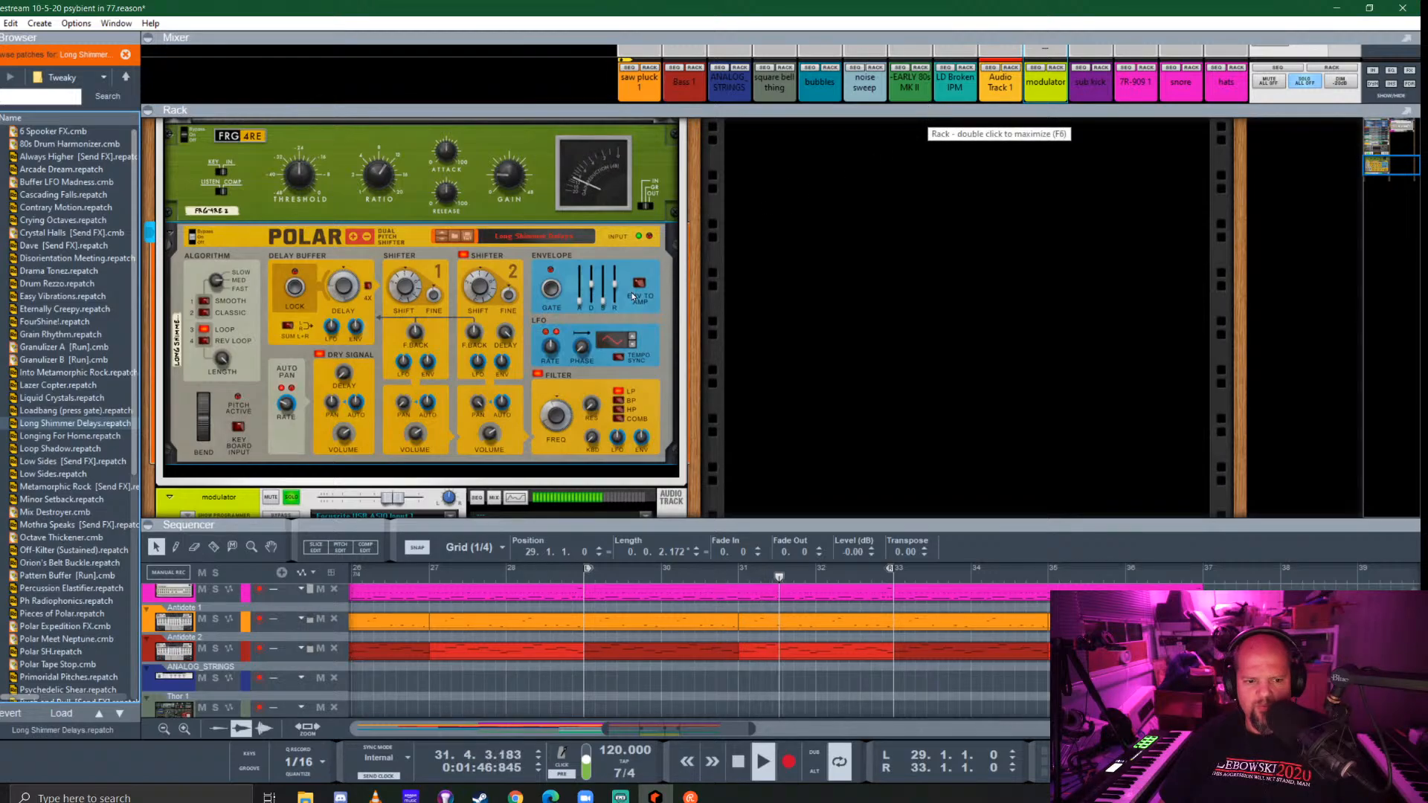
{"action": "left_click_drag", "start_coordinate": [412, 432], "coordinate": [421, 482]}
{"action": "left_click_drag", "start_coordinate": [490, 434], "coordinate": [503, 485]}
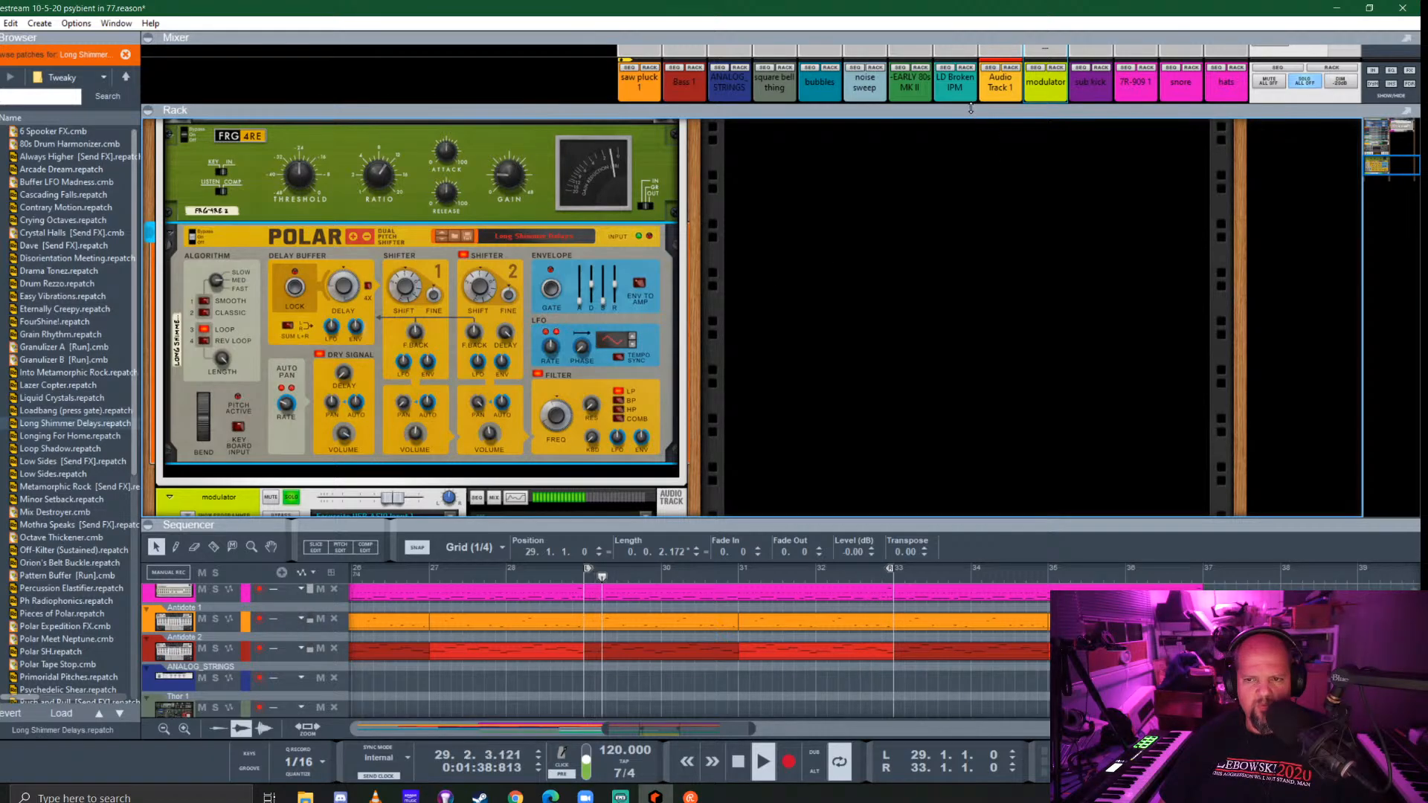
Enlarge the mixer to reach the effect sends, try send 5 on Audio Track 1, and shrink the mixer again
{"action": "left_click_drag", "start_coordinate": [971, 108], "coordinate": [982, 371]}
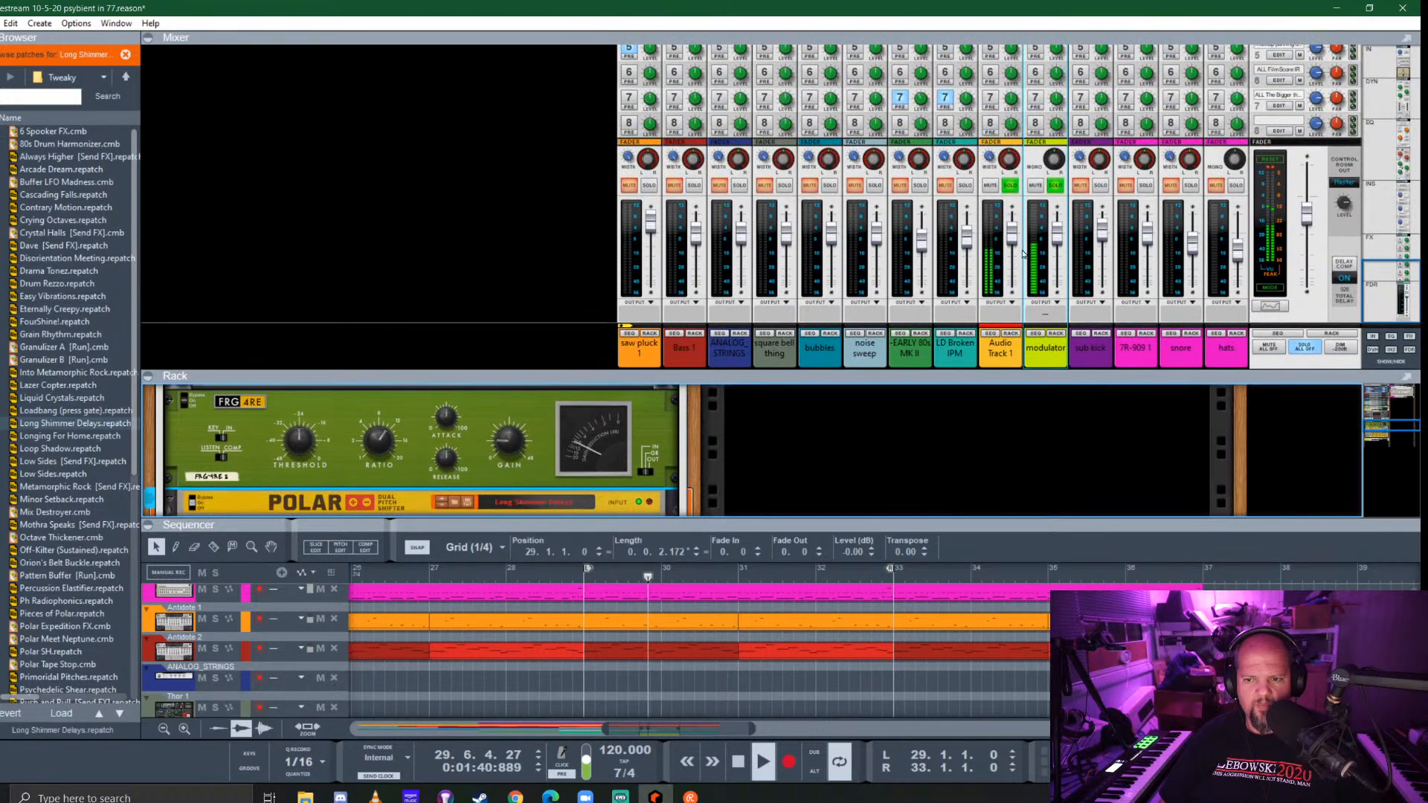
{"action": "scroll", "coordinate": [1026, 181], "scroll_direction": "up", "scroll_amount": 3}
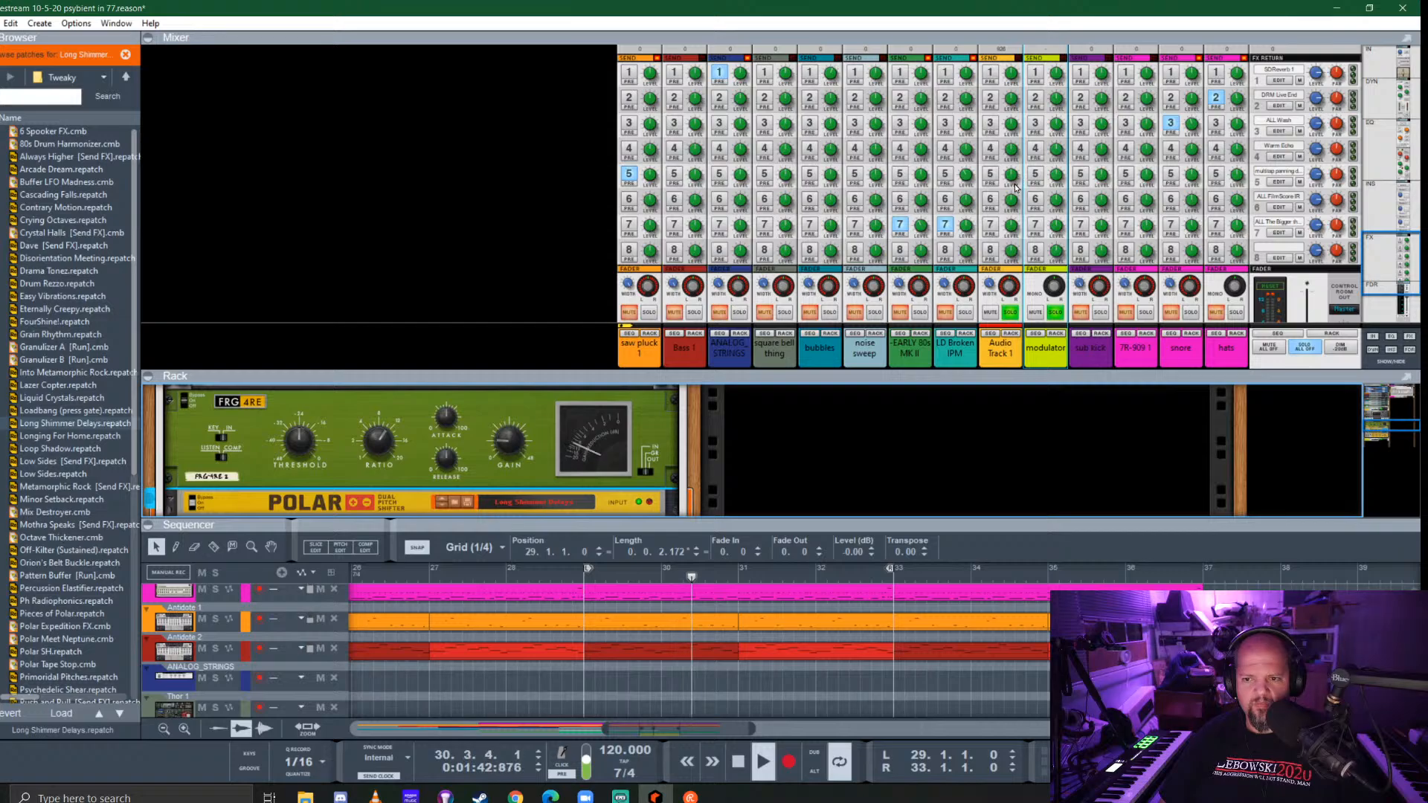
{"action": "left_click", "coordinate": [993, 77]}
{"action": "scroll", "coordinate": [1004, 148], "scroll_direction": "down", "scroll_amount": 3}
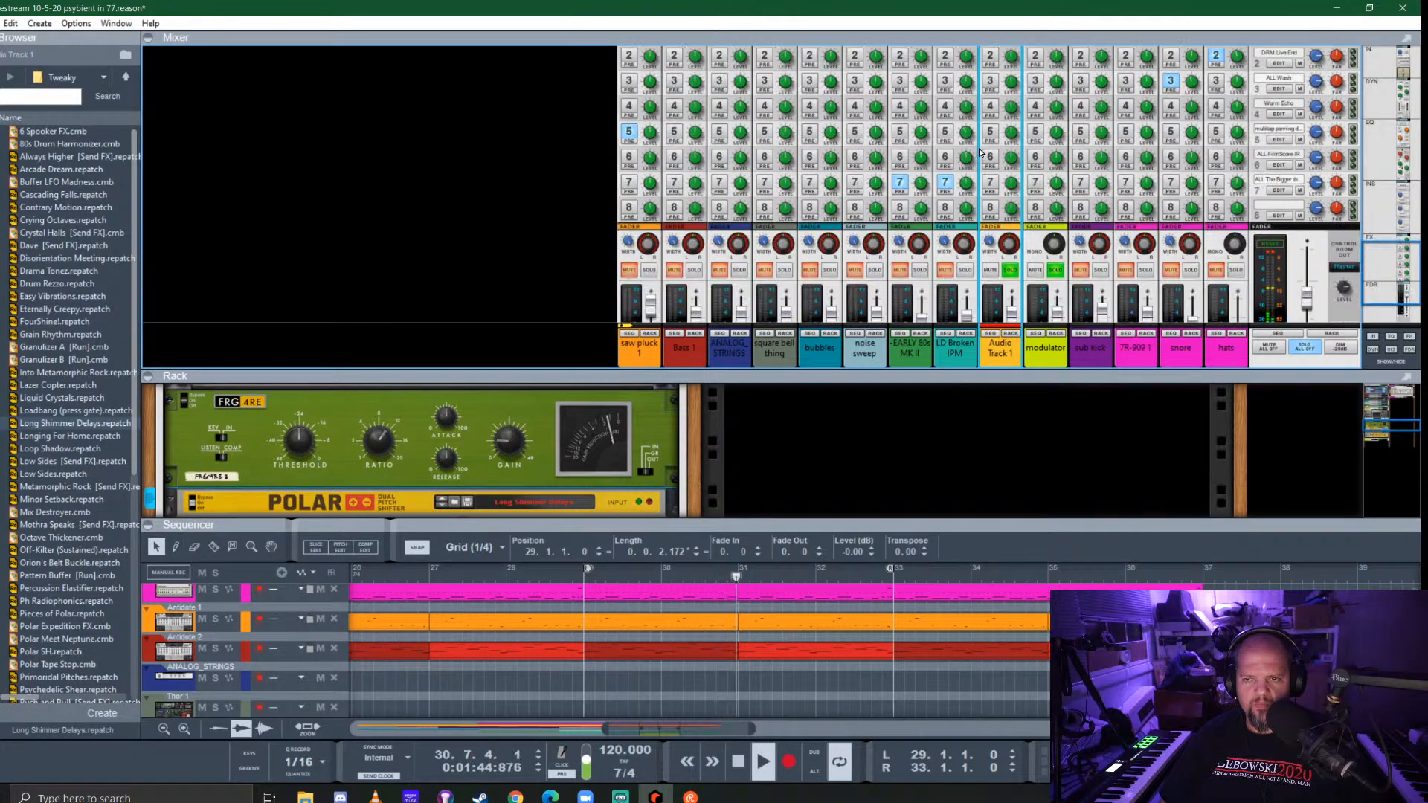
{"action": "scroll", "coordinate": [1011, 178], "scroll_direction": "up", "scroll_amount": 3}
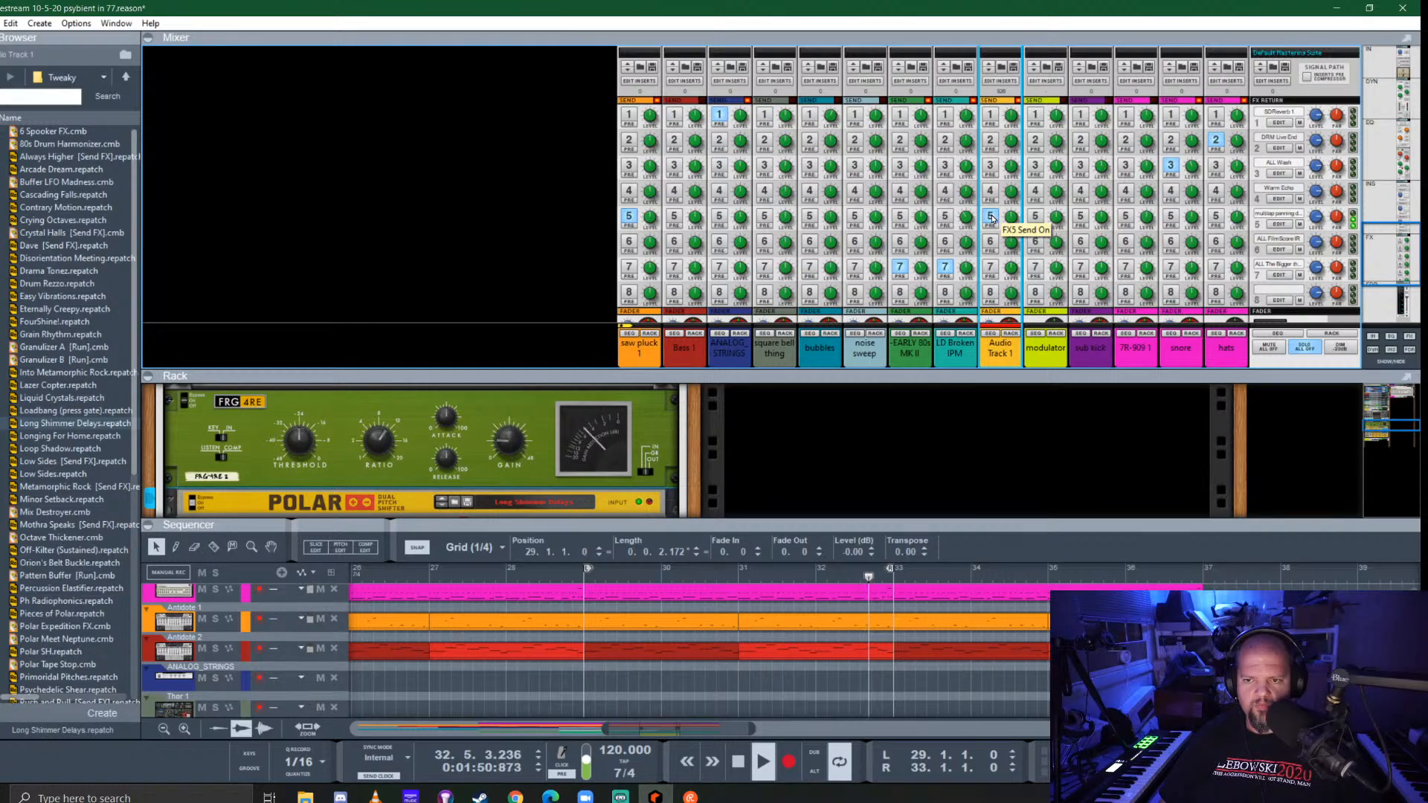
{"action": "left_click", "coordinate": [990, 217]}
{"action": "left_click_drag", "start_coordinate": [906, 181], "coordinate": [903, 127]}
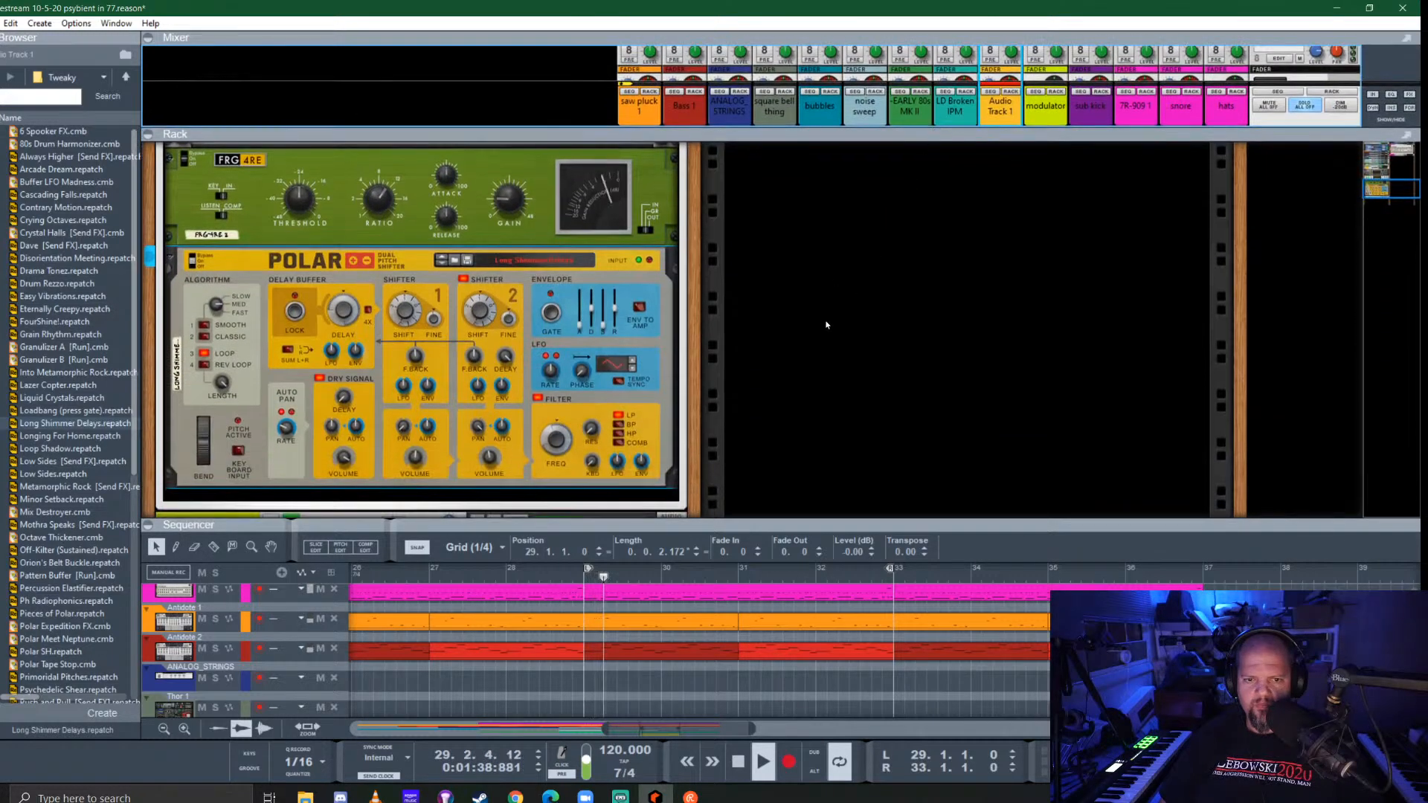
Stop playback, hide Audio Track 1's insert effects in the rack, and enlarge the sequencer to show the audio tracks
{"action": "key", "text": "space"}
{"action": "scroll", "coordinate": [313, 388], "scroll_direction": "up", "scroll_amount": 10}
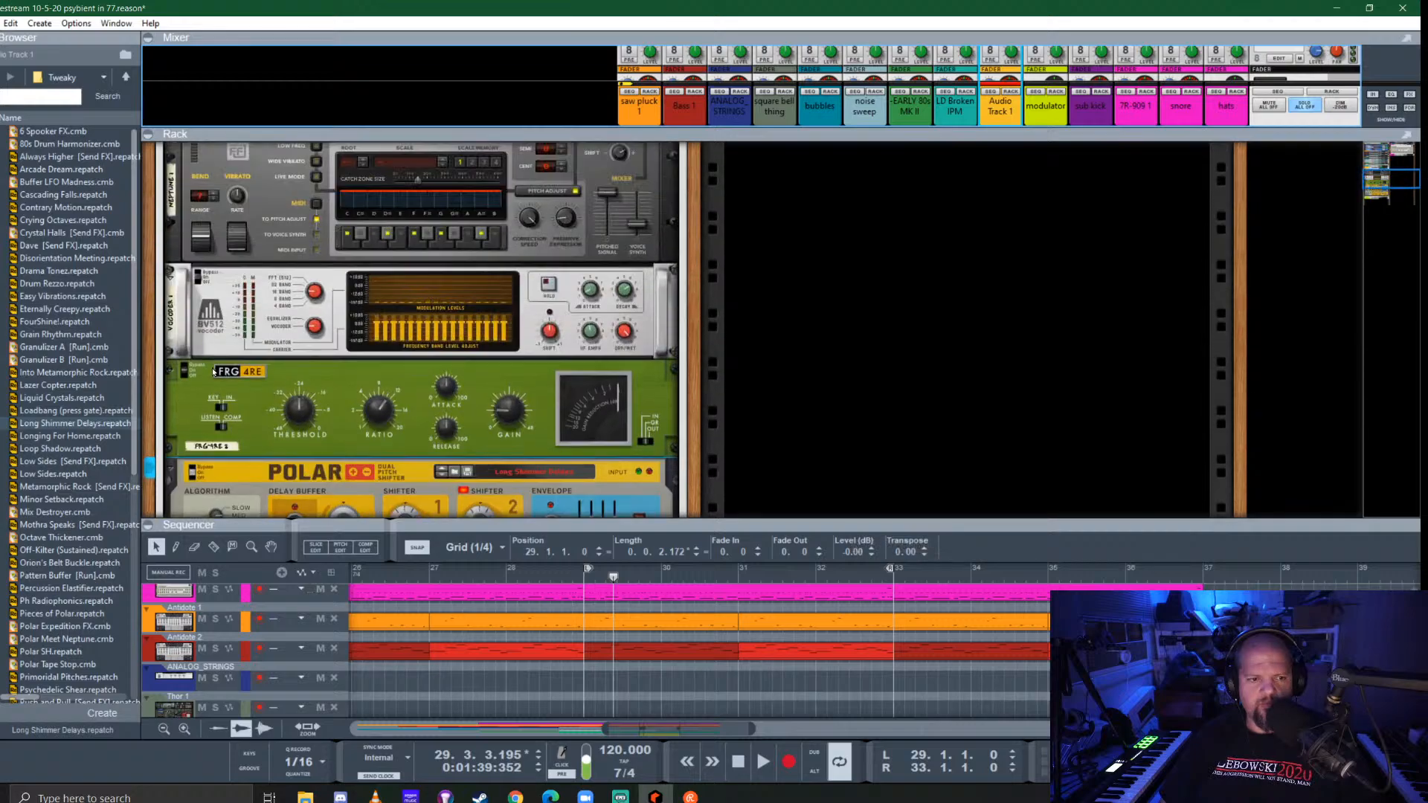
{"action": "left_click", "coordinate": [186, 273]}
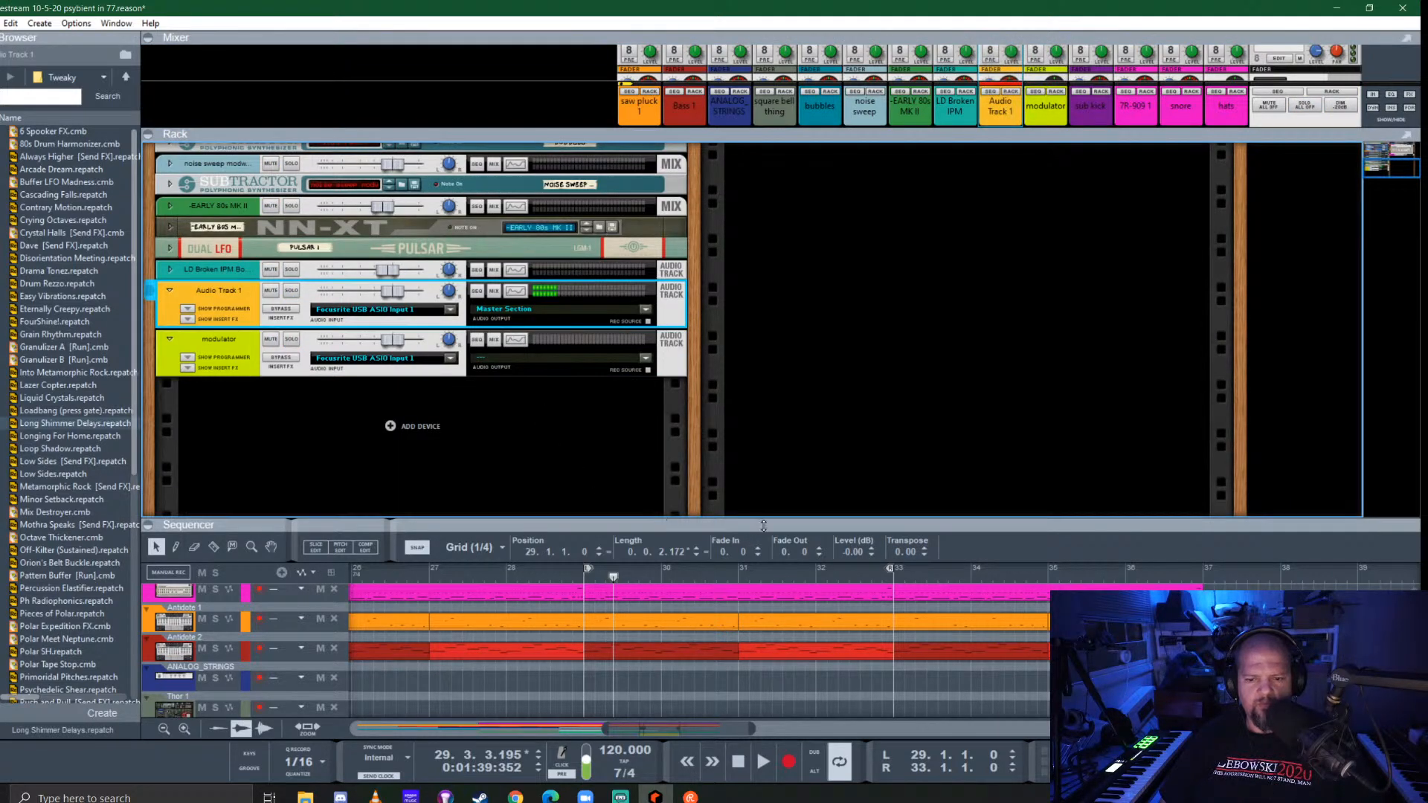
{"action": "left_click_drag", "start_coordinate": [662, 518], "coordinate": [794, 215]}
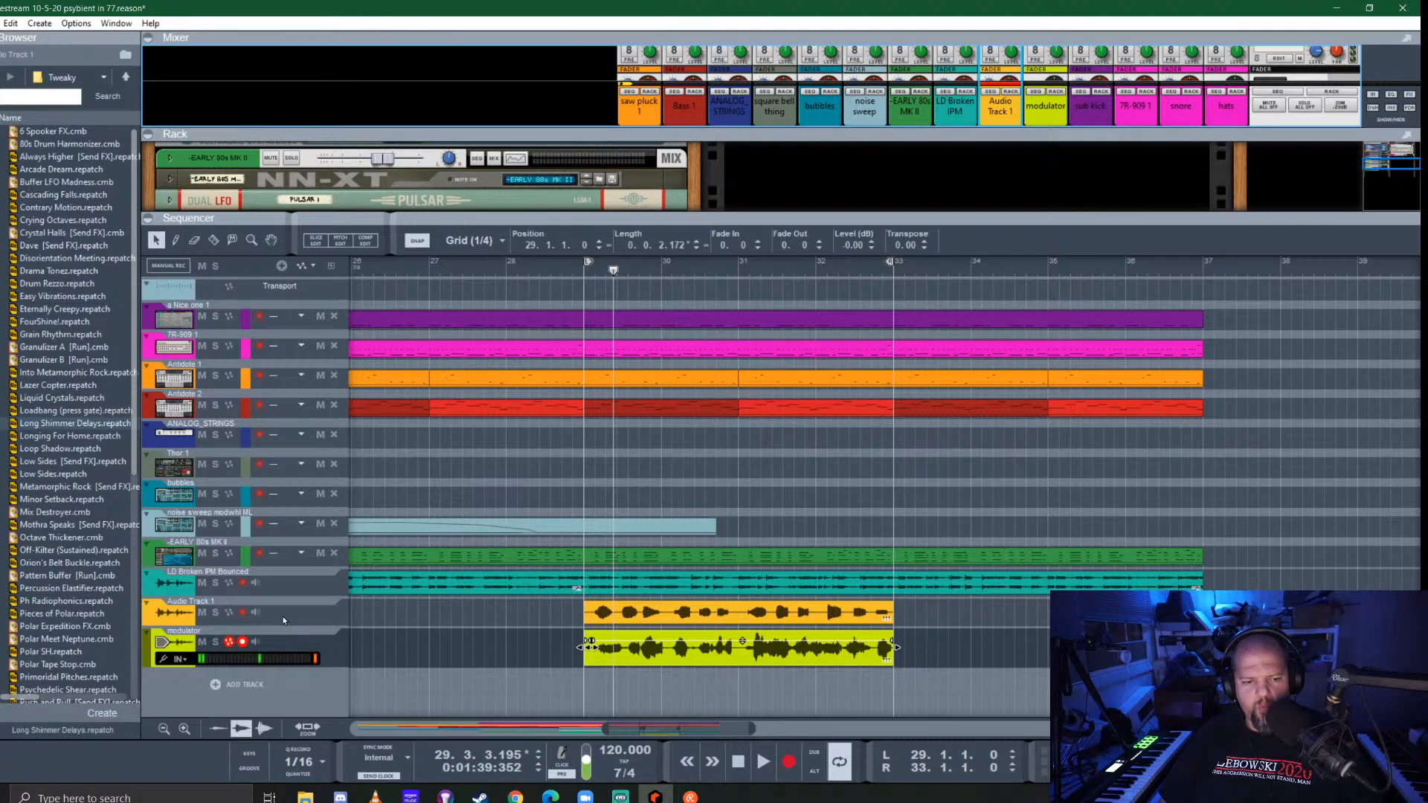
Play the loop from bar 29, soloing Audio Track 1 briefly before listening to it with all tracks
{"action": "left_click", "coordinate": [582, 270]}
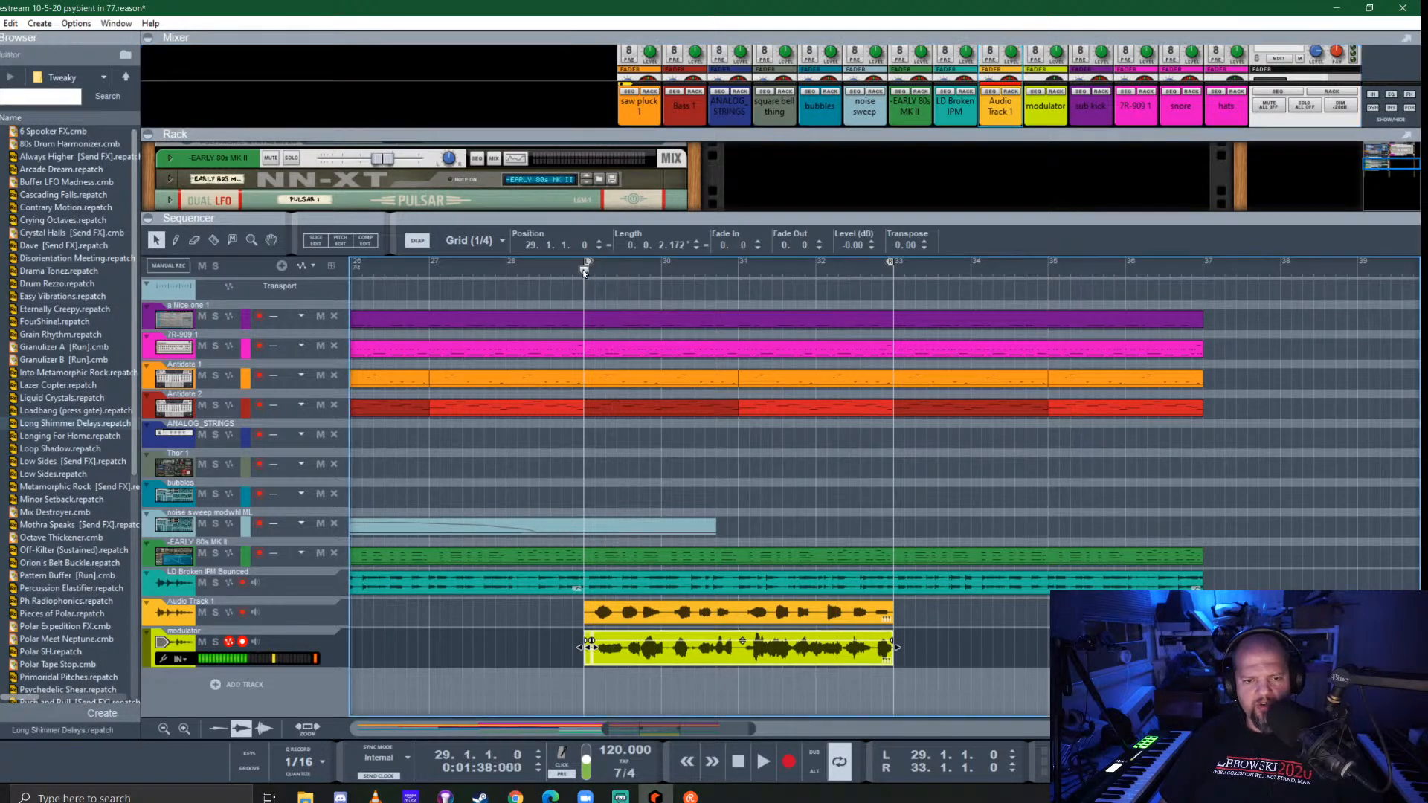
{"action": "left_click", "coordinate": [213, 613]}
{"action": "key", "text": "space"}
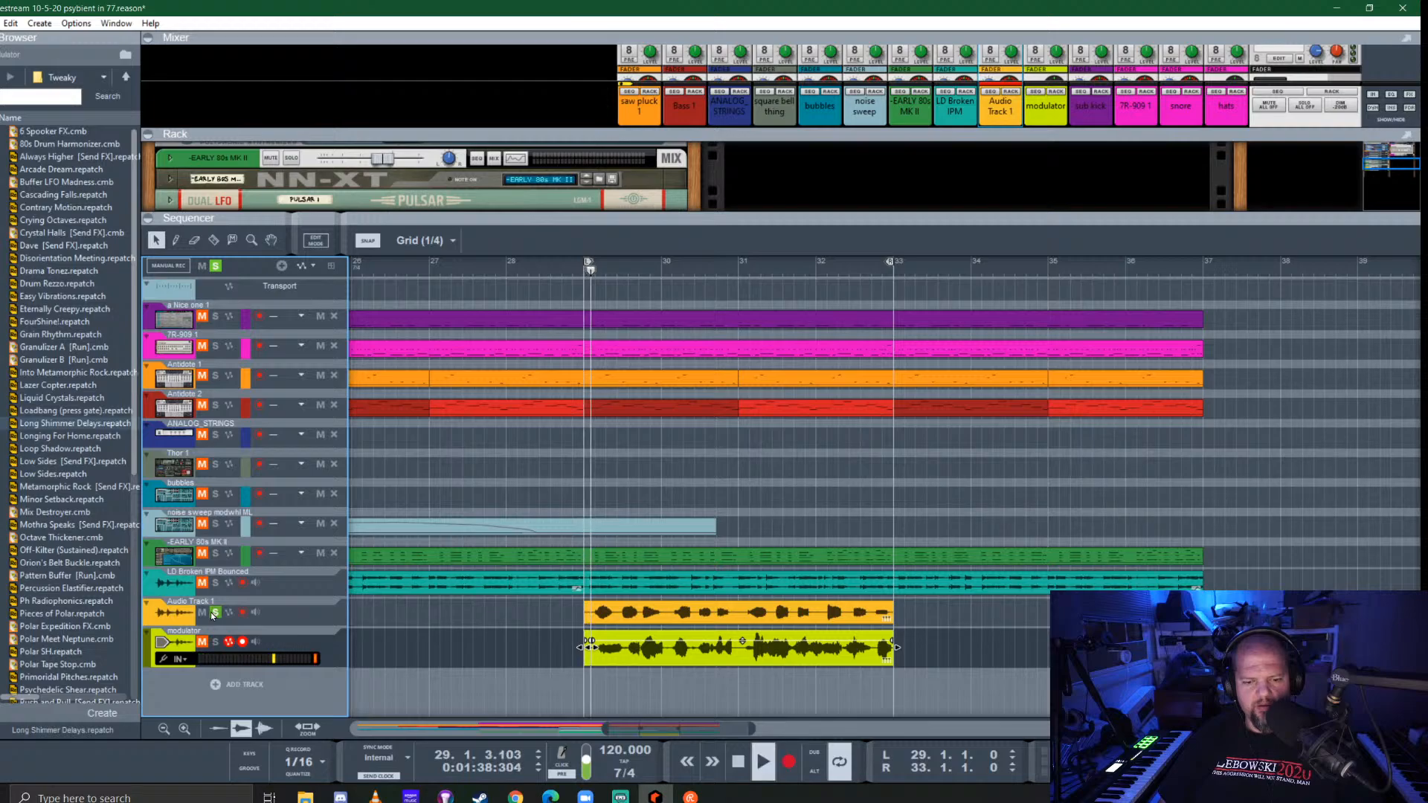
{"action": "left_click", "coordinate": [213, 614]}
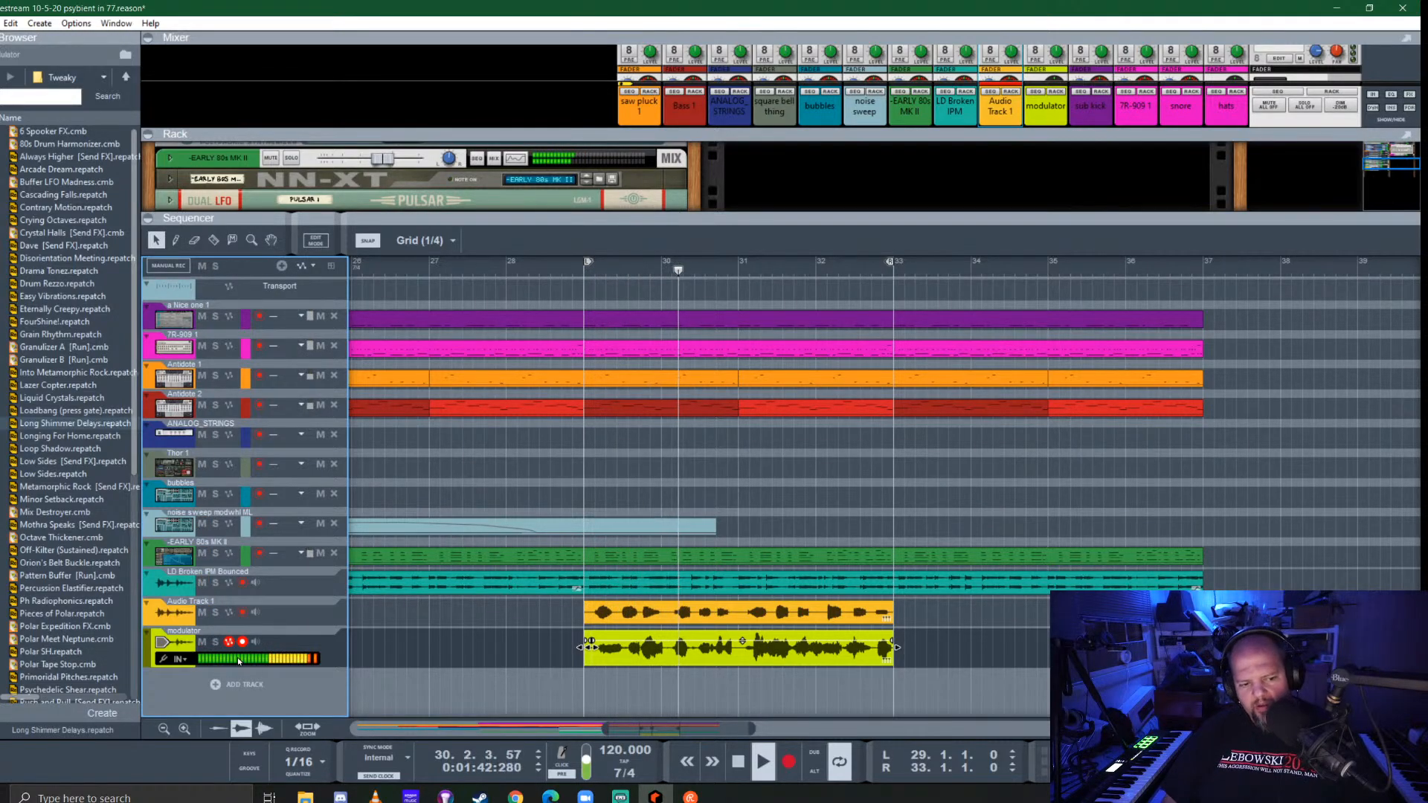
Fold the modulator track and duplicate the Audio Track 1 clip to bar 33
{"action": "left_click", "coordinate": [145, 634]}
{"action": "left_click", "coordinate": [146, 634]}
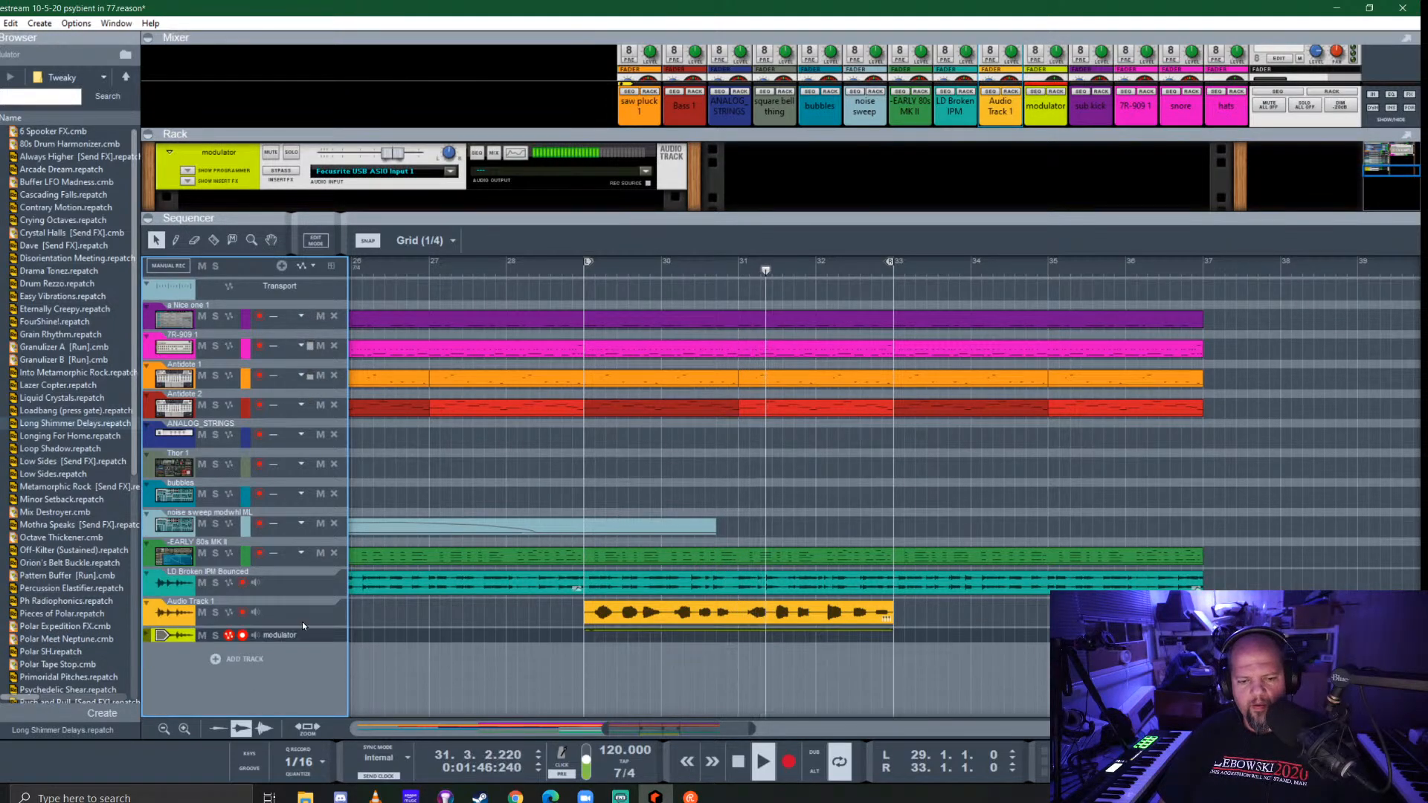
{"action": "scroll", "coordinate": [738, 547], "scroll_direction": "down", "scroll_amount": 2}
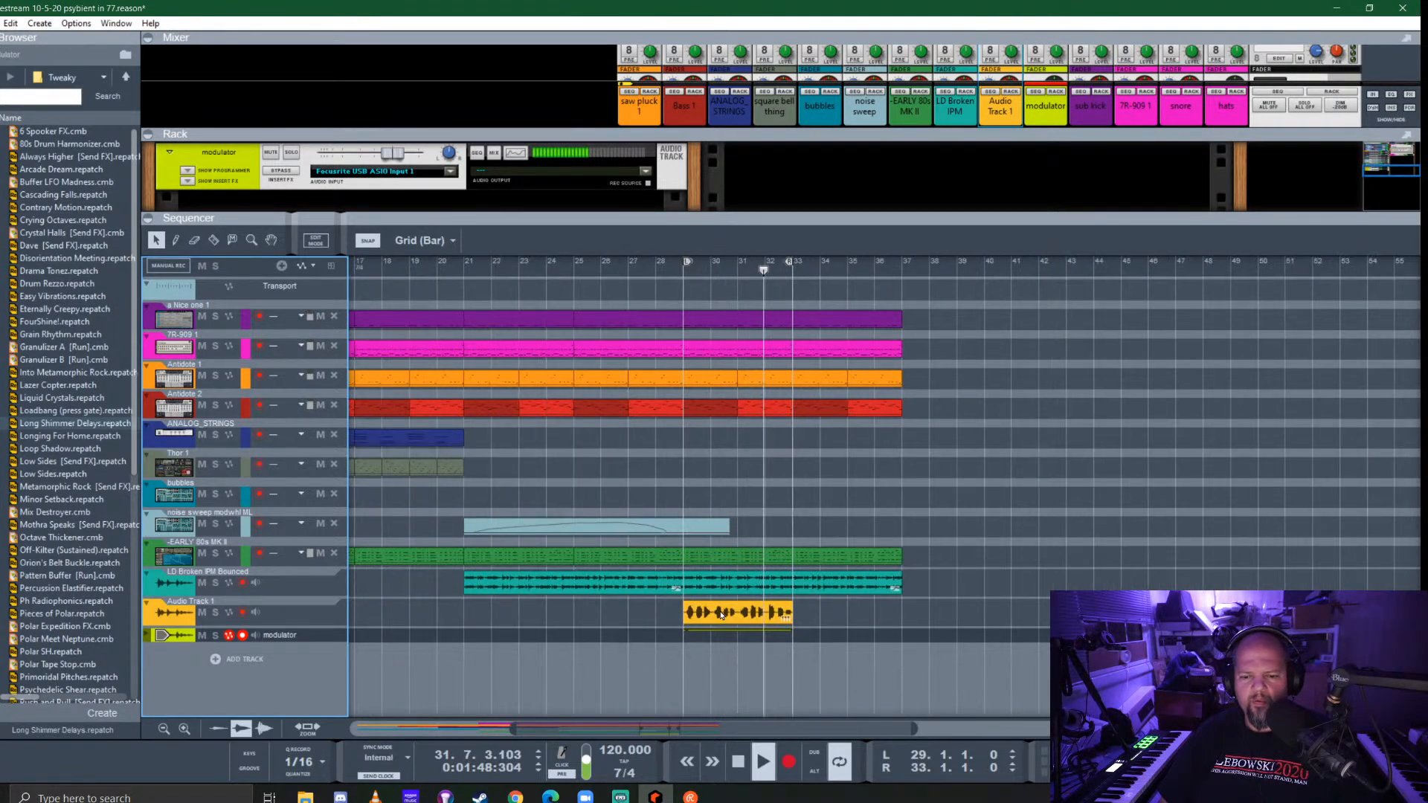
{"action": "left_click_drag", "start_coordinate": [714, 610], "coordinate": [826, 601]}
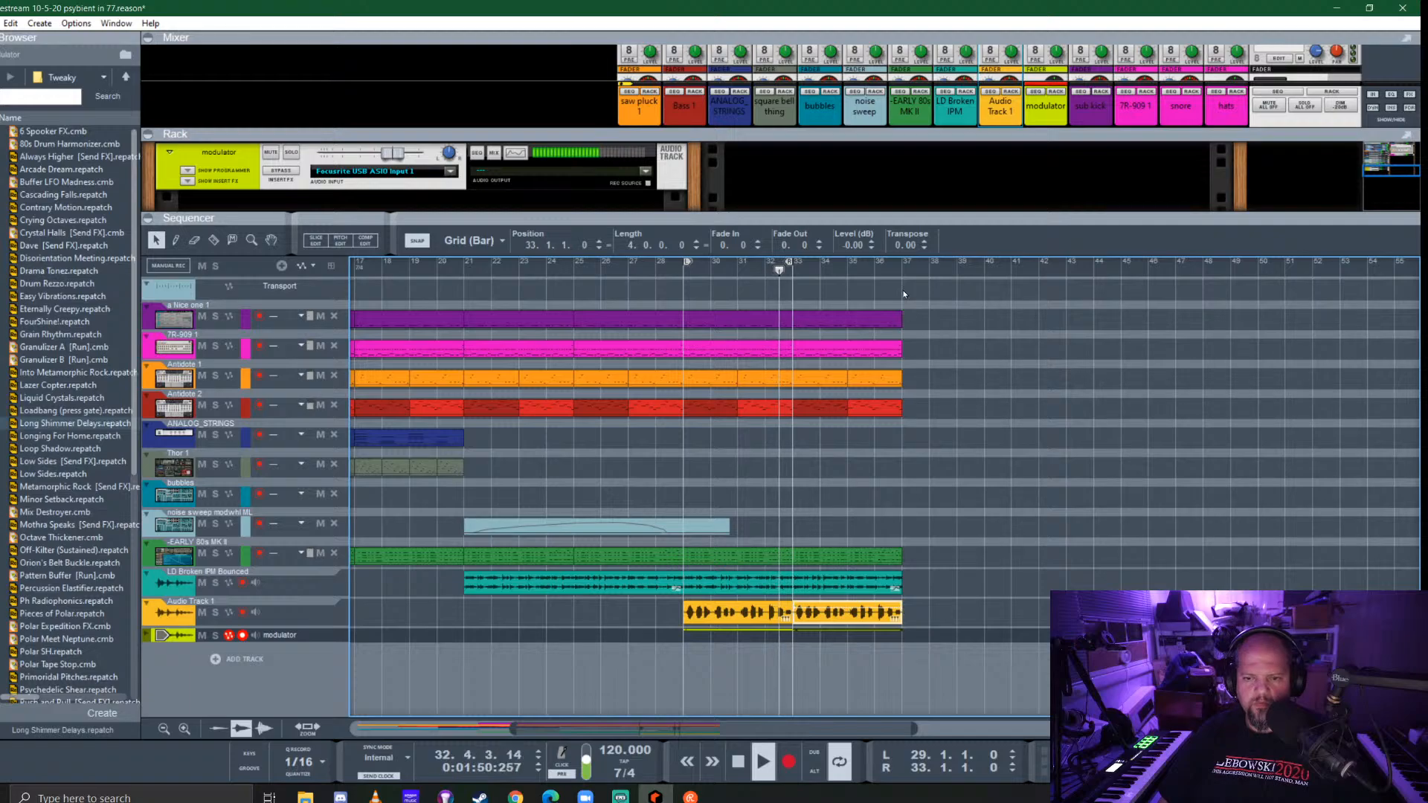
Extend the loop end to bar 37 and play the arrangement from bar 21
{"action": "left_click", "coordinate": [901, 264], "text": "alt"}
{"action": "key", "text": "space"}
{"action": "left_click", "coordinate": [461, 264]}
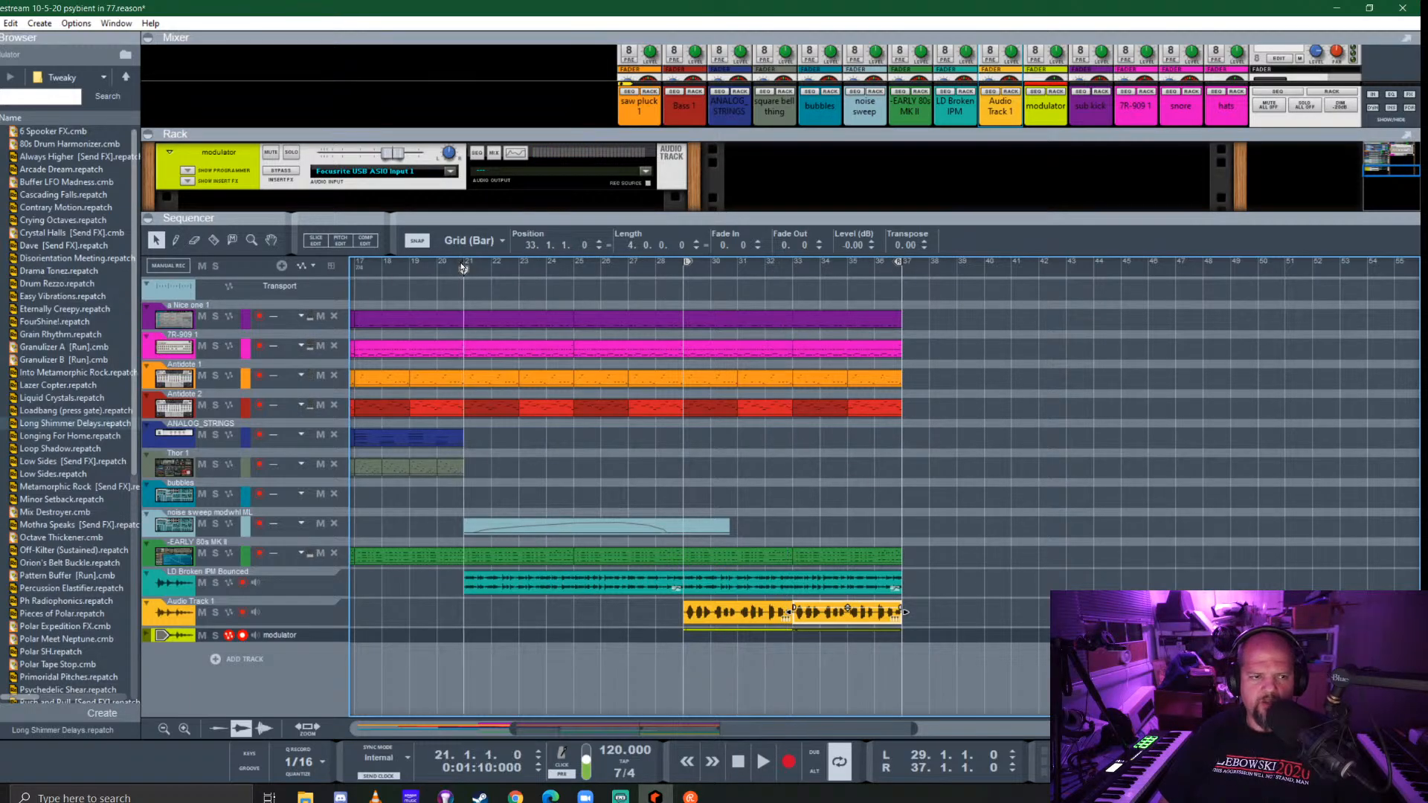
{"action": "key", "text": "space"}
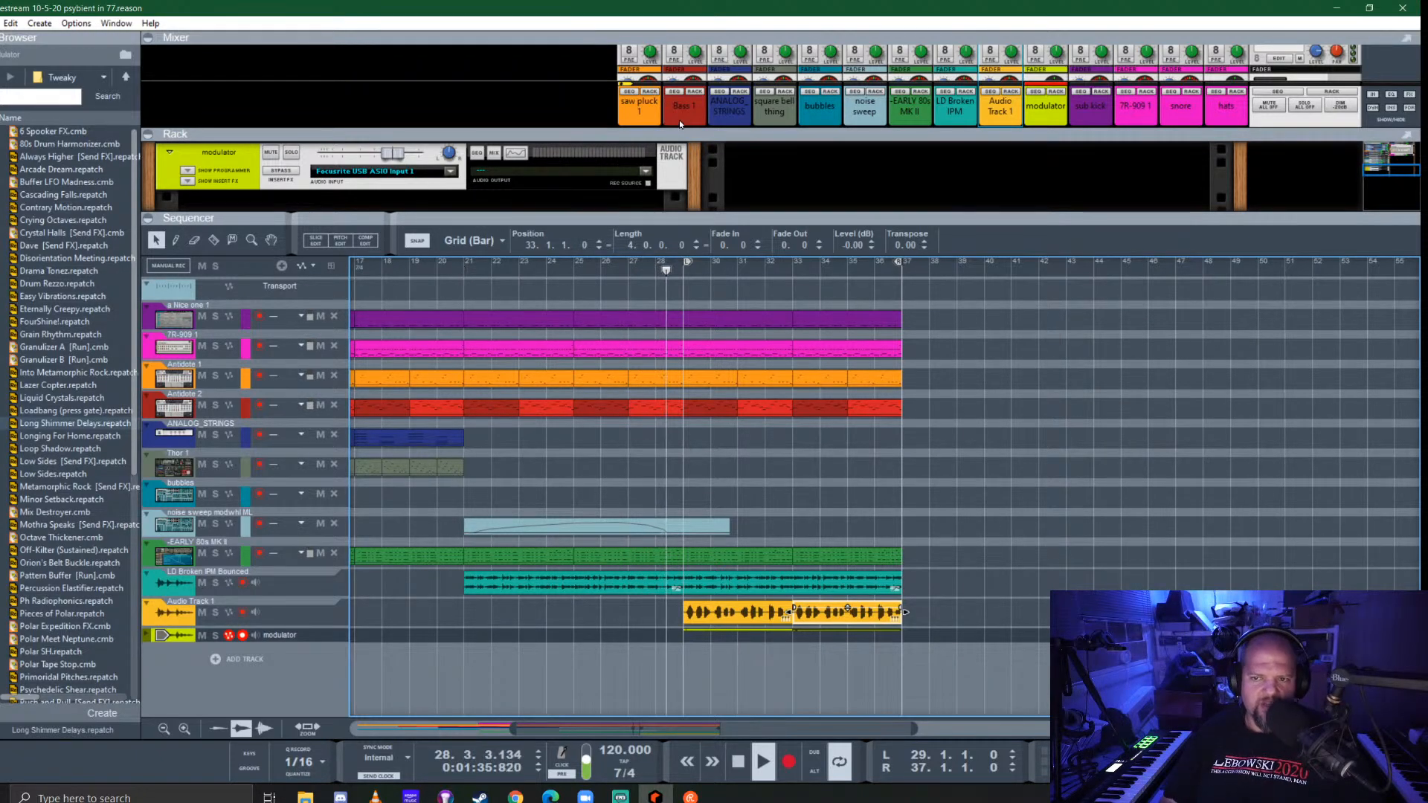
Enlarge the mixer to reach the faders and slightly lower the noise sweep and Audio Track 1 levels
{"action": "left_click_drag", "start_coordinate": [916, 134], "coordinate": [907, 246]}
{"action": "scroll", "coordinate": [885, 134], "scroll_direction": "down", "scroll_amount": 5}
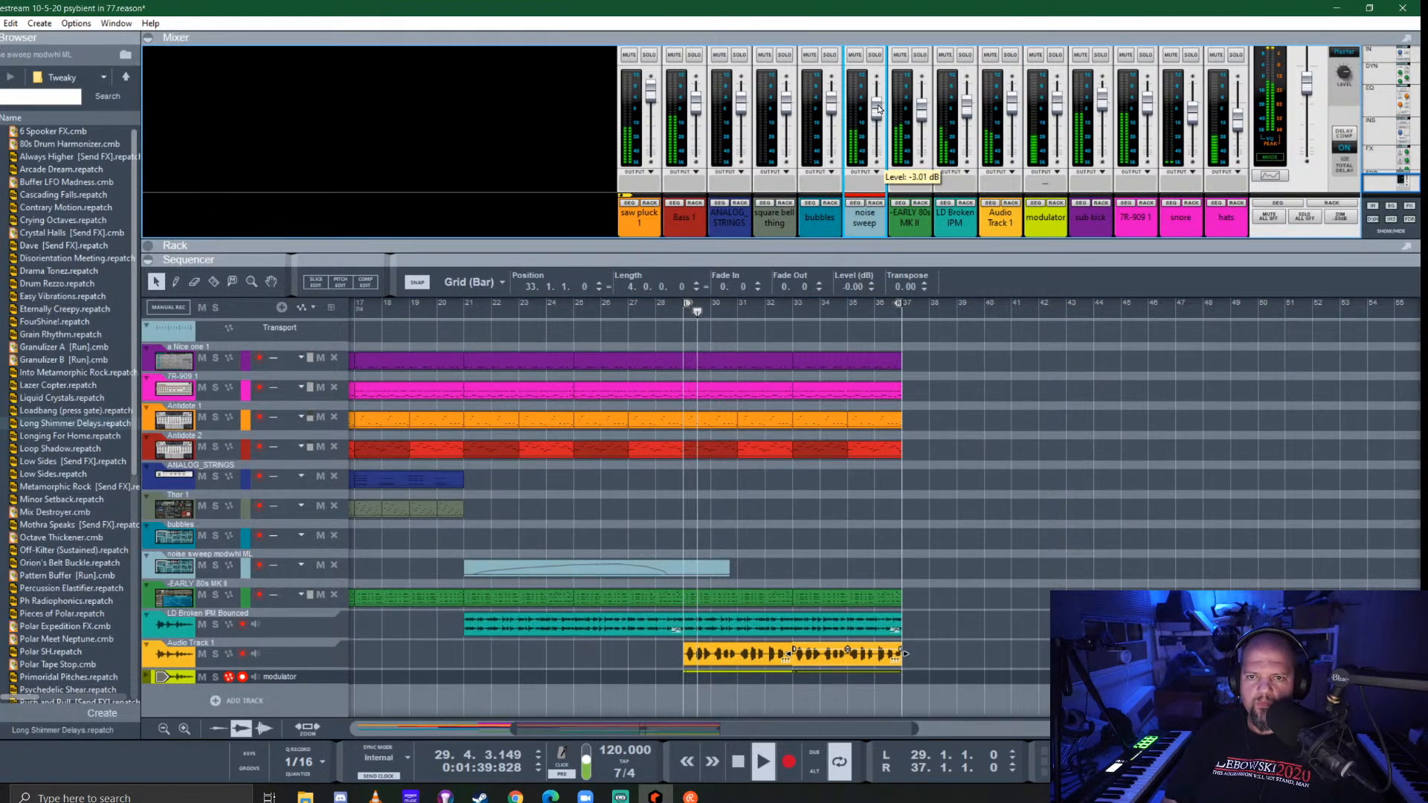
{"action": "left_click", "coordinate": [878, 110]}
{"action": "left_click_drag", "start_coordinate": [1012, 100], "coordinate": [1013, 110]}
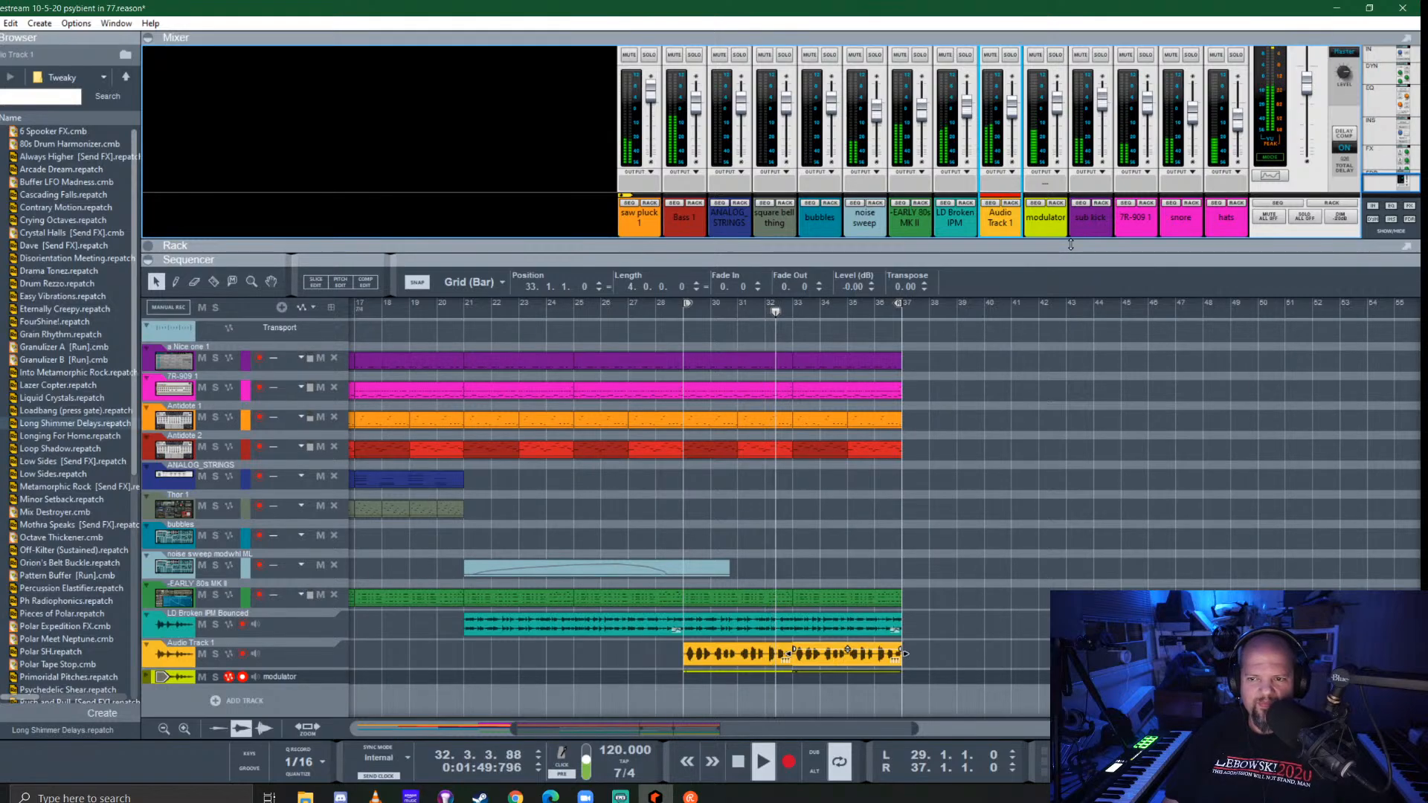
Rename the Audio Track 1 channel as Flucoder
{"action": "double_click", "coordinate": [999, 217]}
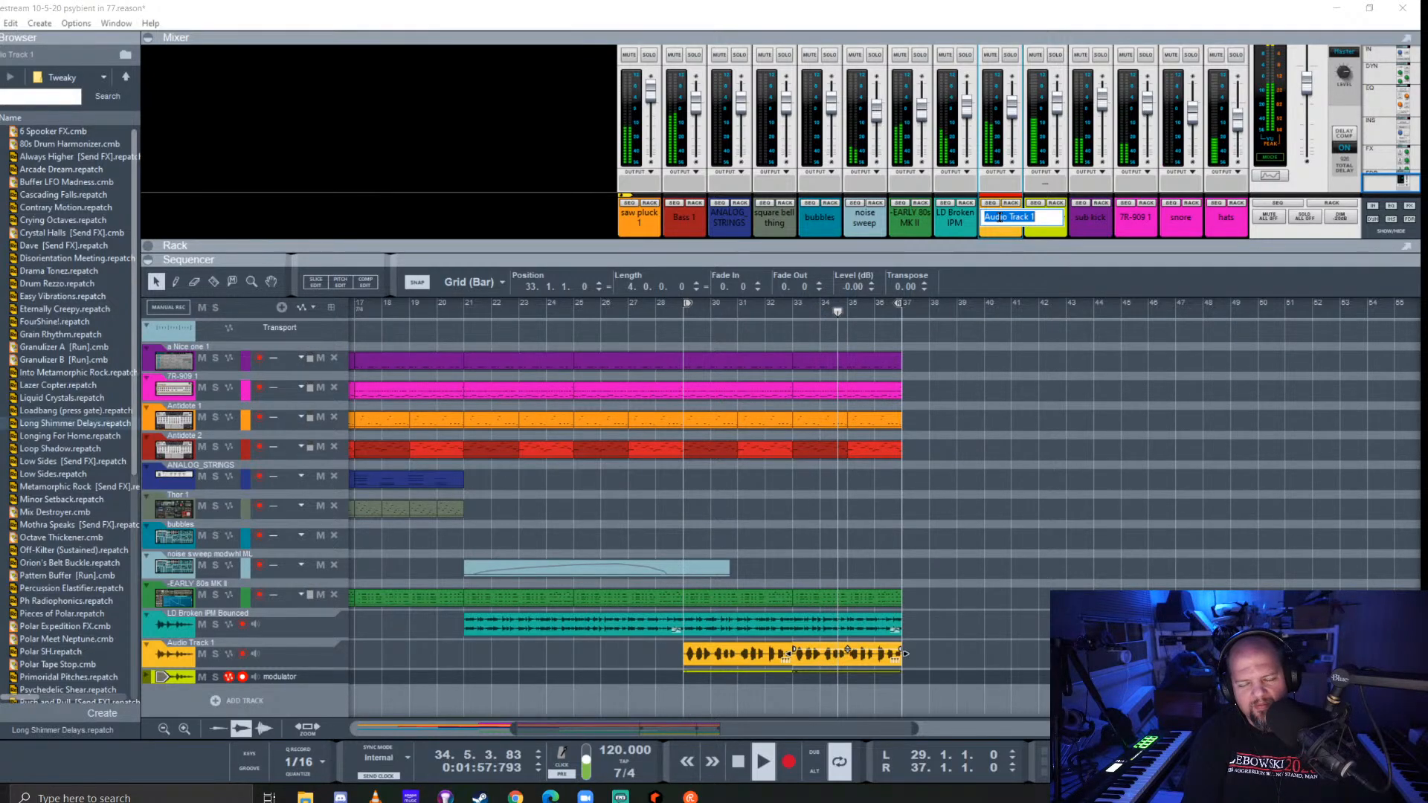
{"action": "type", "text": "Flu"}
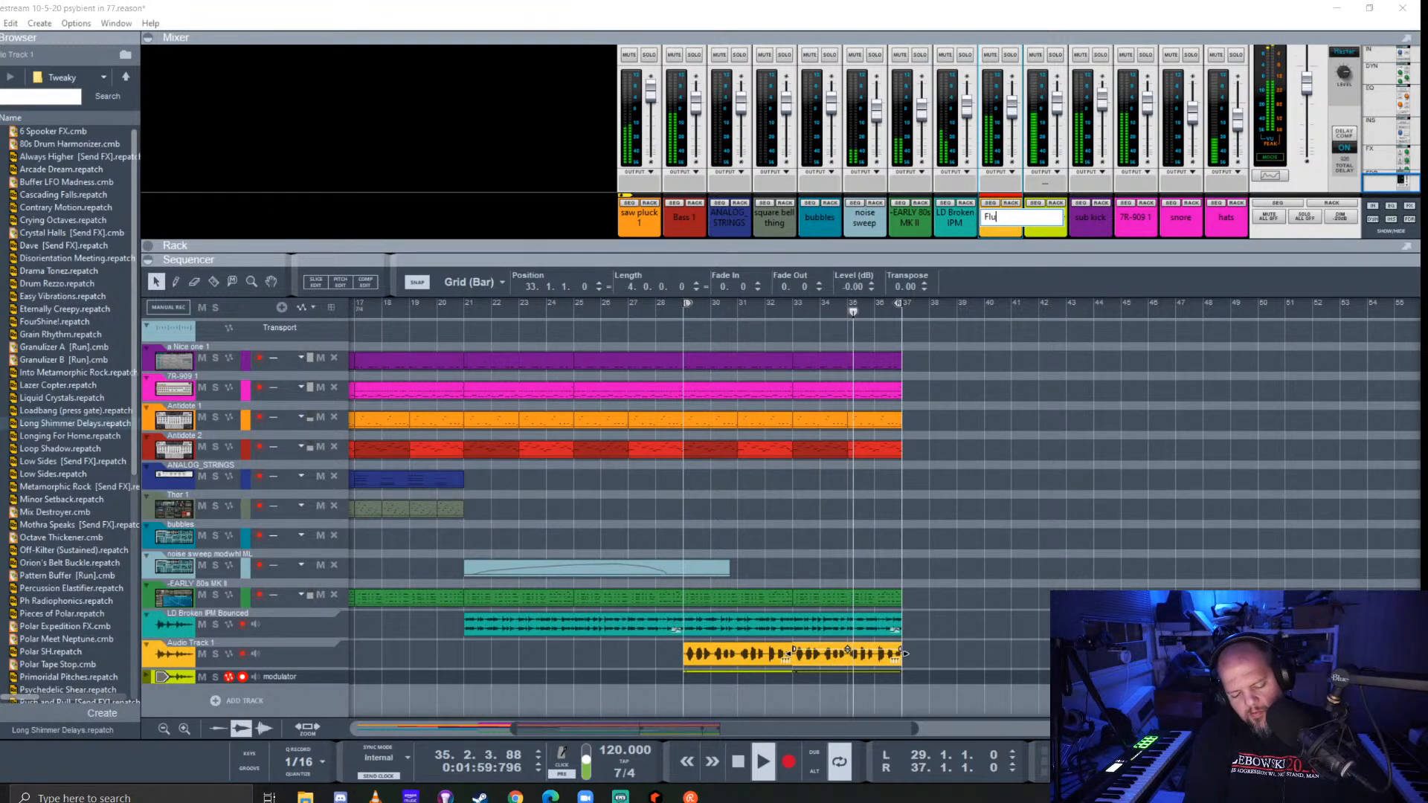
{"action": "type", "text": "coder"}
{"action": "key", "text": "Return"}
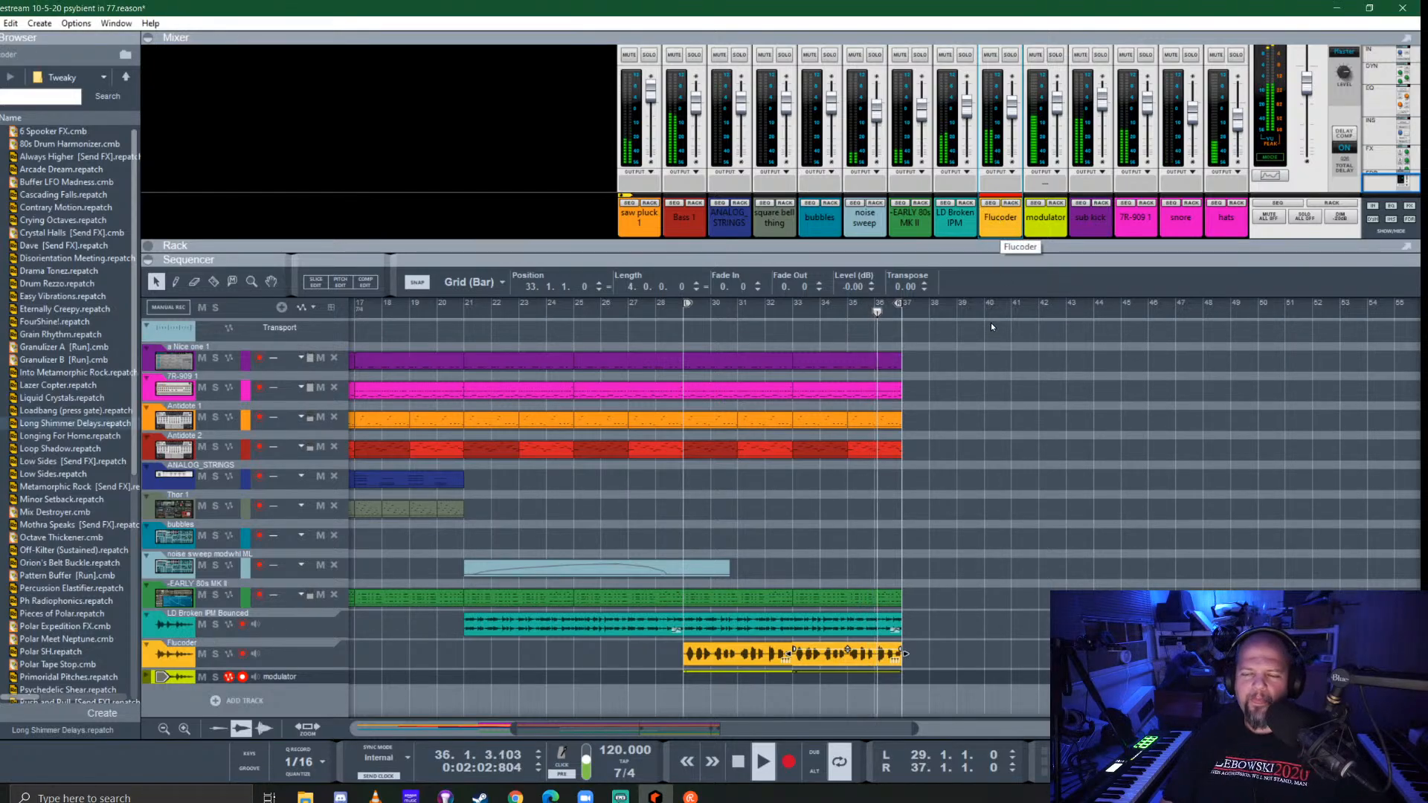
Stop playback and set the channel colour of Flucoder and modulator to Bright Lime
{"action": "left_click", "coordinate": [1001, 229]}
{"action": "key", "text": "space"}
{"action": "left_click", "coordinate": [1056, 229], "text": "shift"}
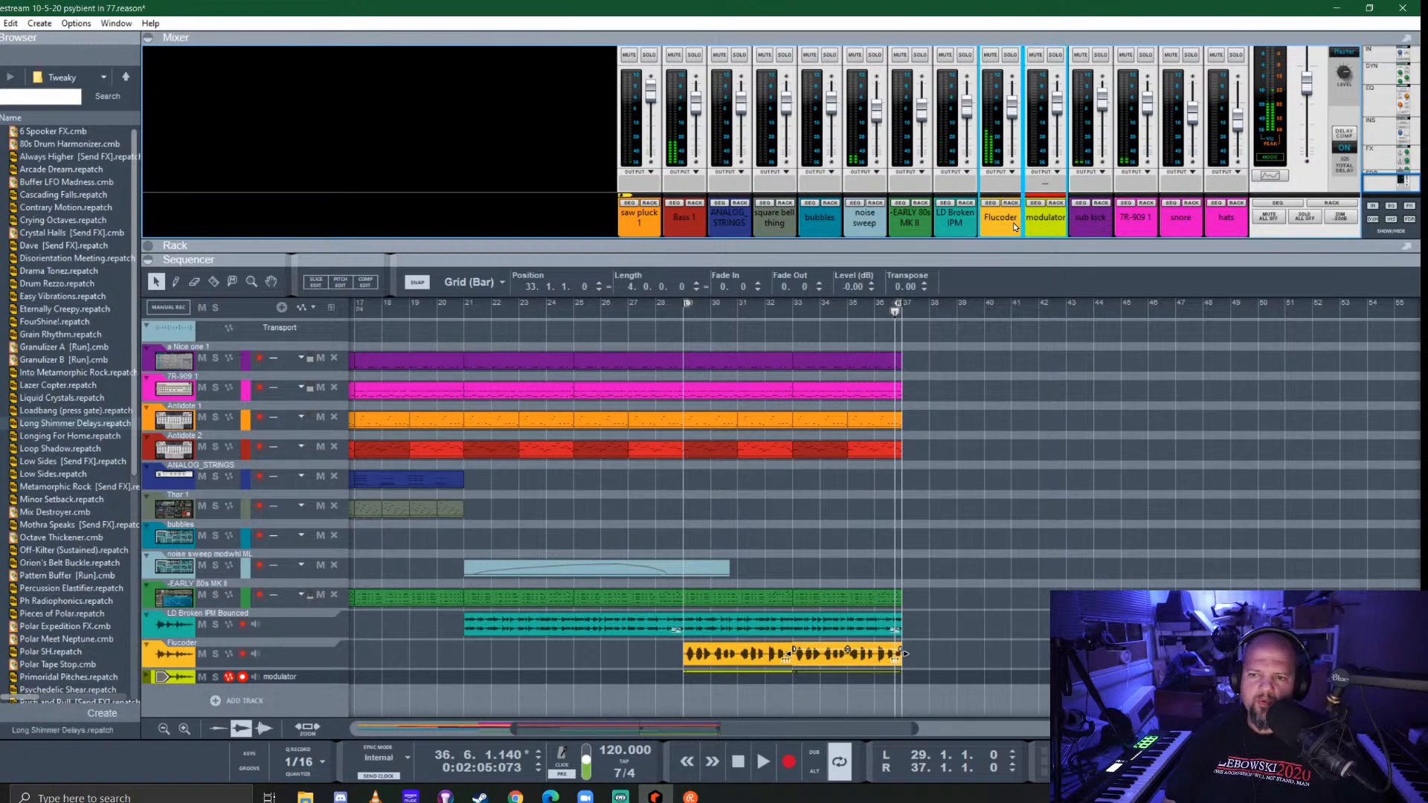
{"action": "right_click", "coordinate": [1010, 222]}
{"action": "mouse_move", "coordinate": [1094, 501]}
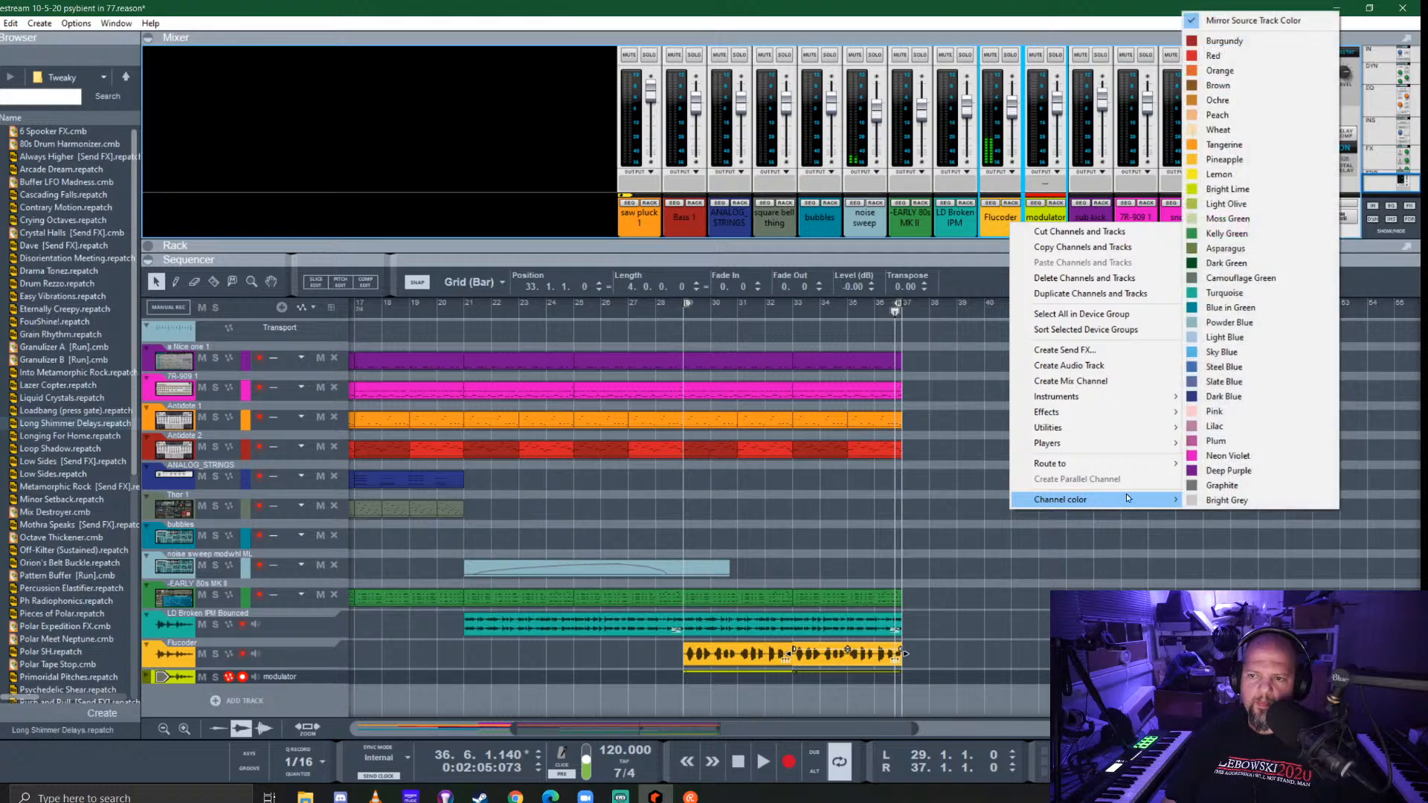
{"action": "left_click", "coordinate": [1237, 190]}
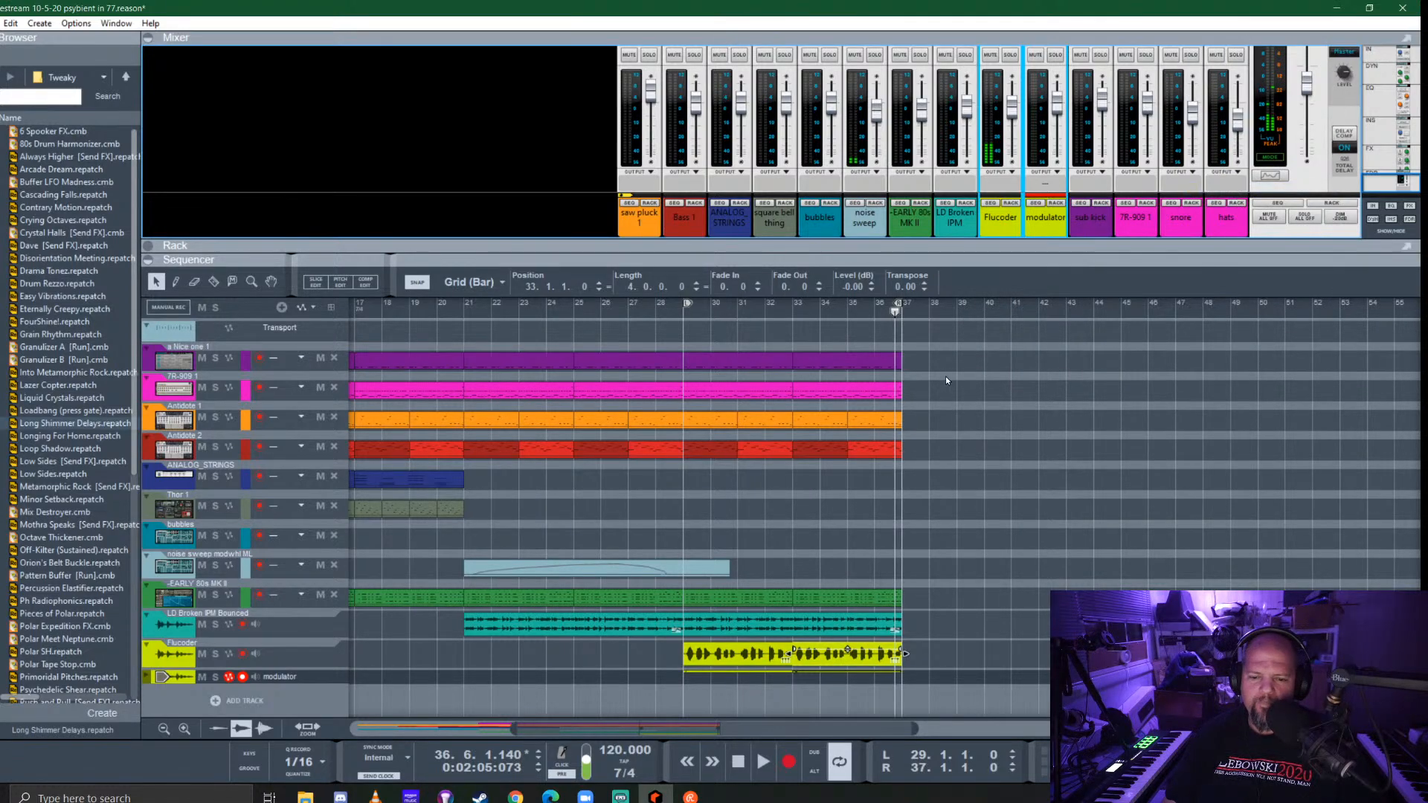
{"action": "left_click", "coordinate": [994, 325]}
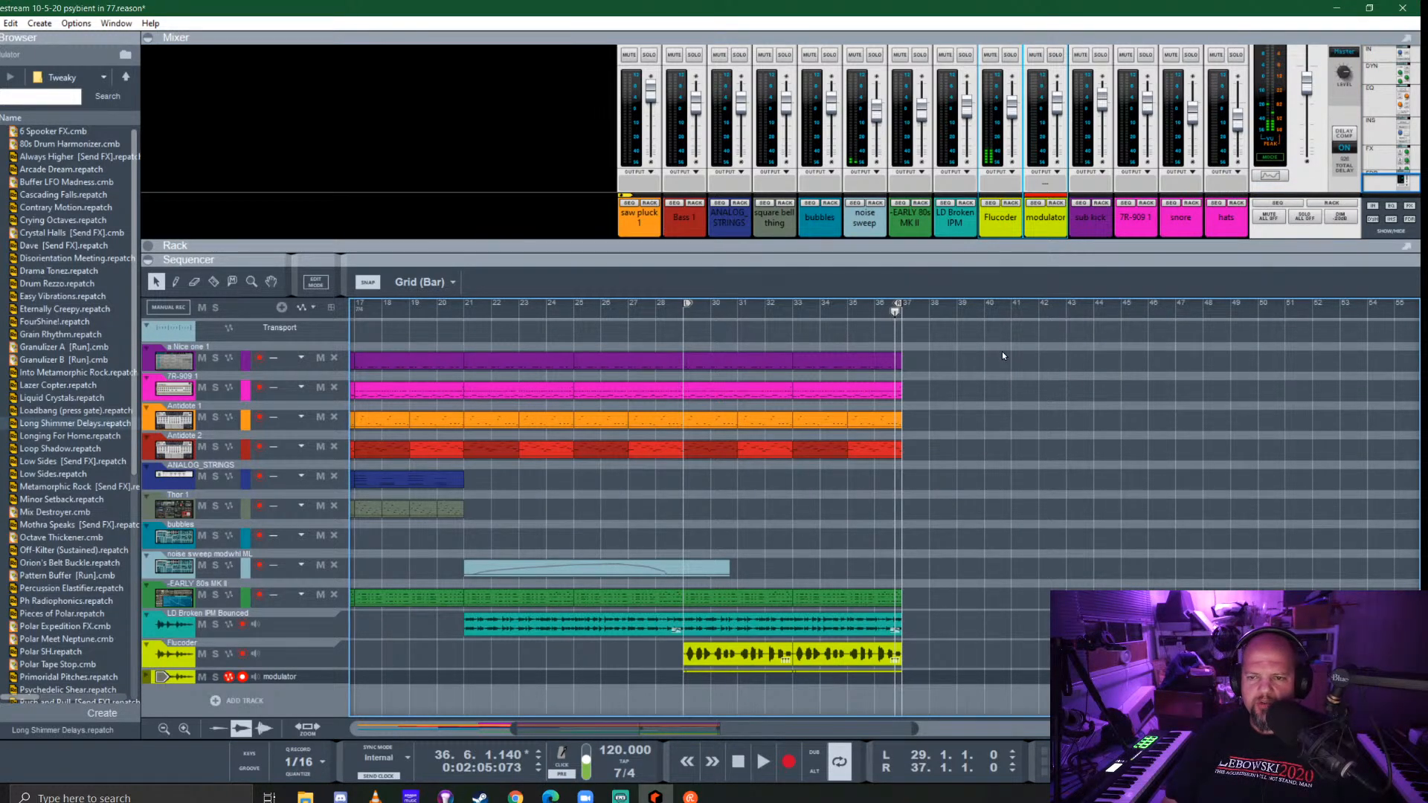
Save the song and listen to the whole arrangement from bar 1
{"action": "scroll", "coordinate": [635, 467], "scroll_direction": "left", "scroll_amount": 6}
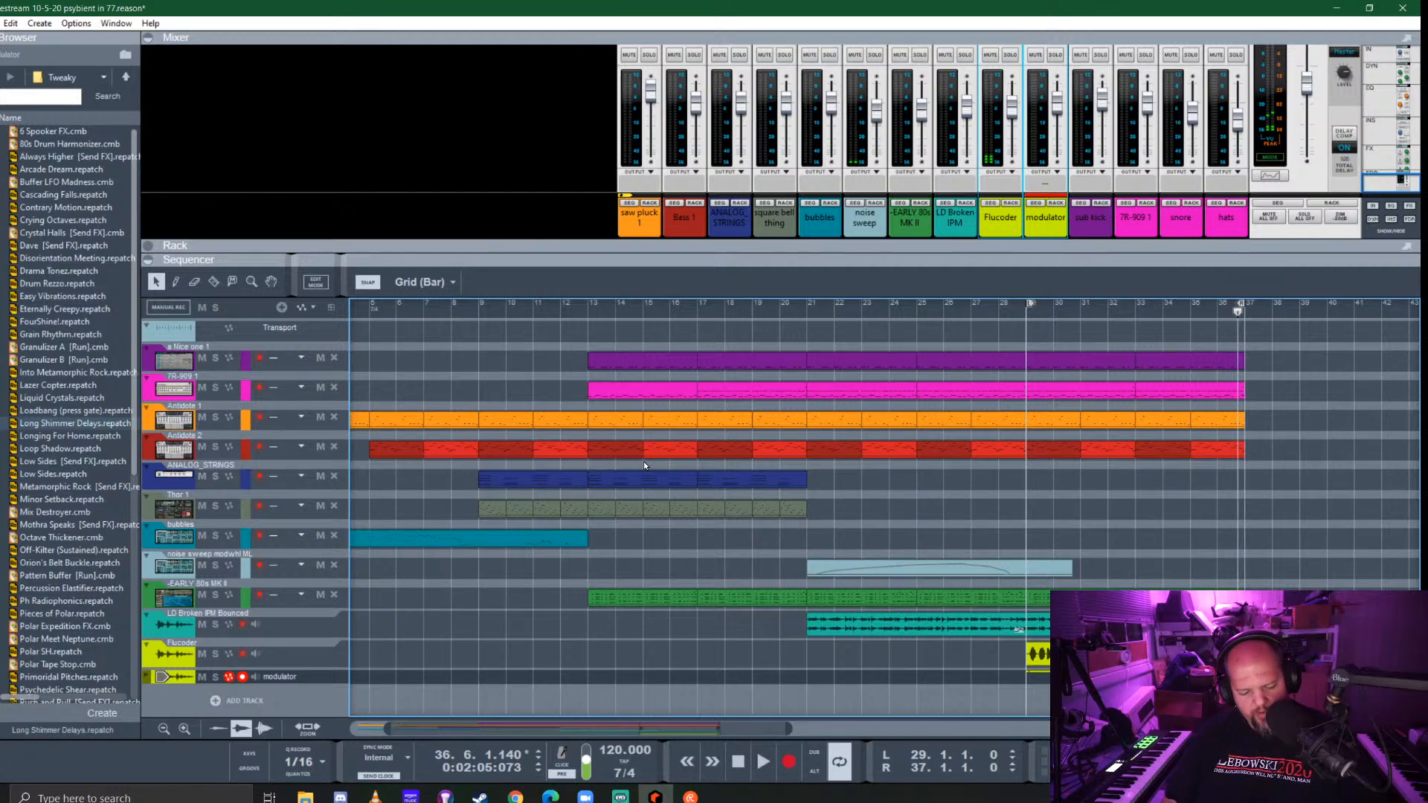
{"action": "key", "text": "KP_0"}
{"action": "key", "text": "KP_0"}
{"action": "key", "text": "ctrl+s"}
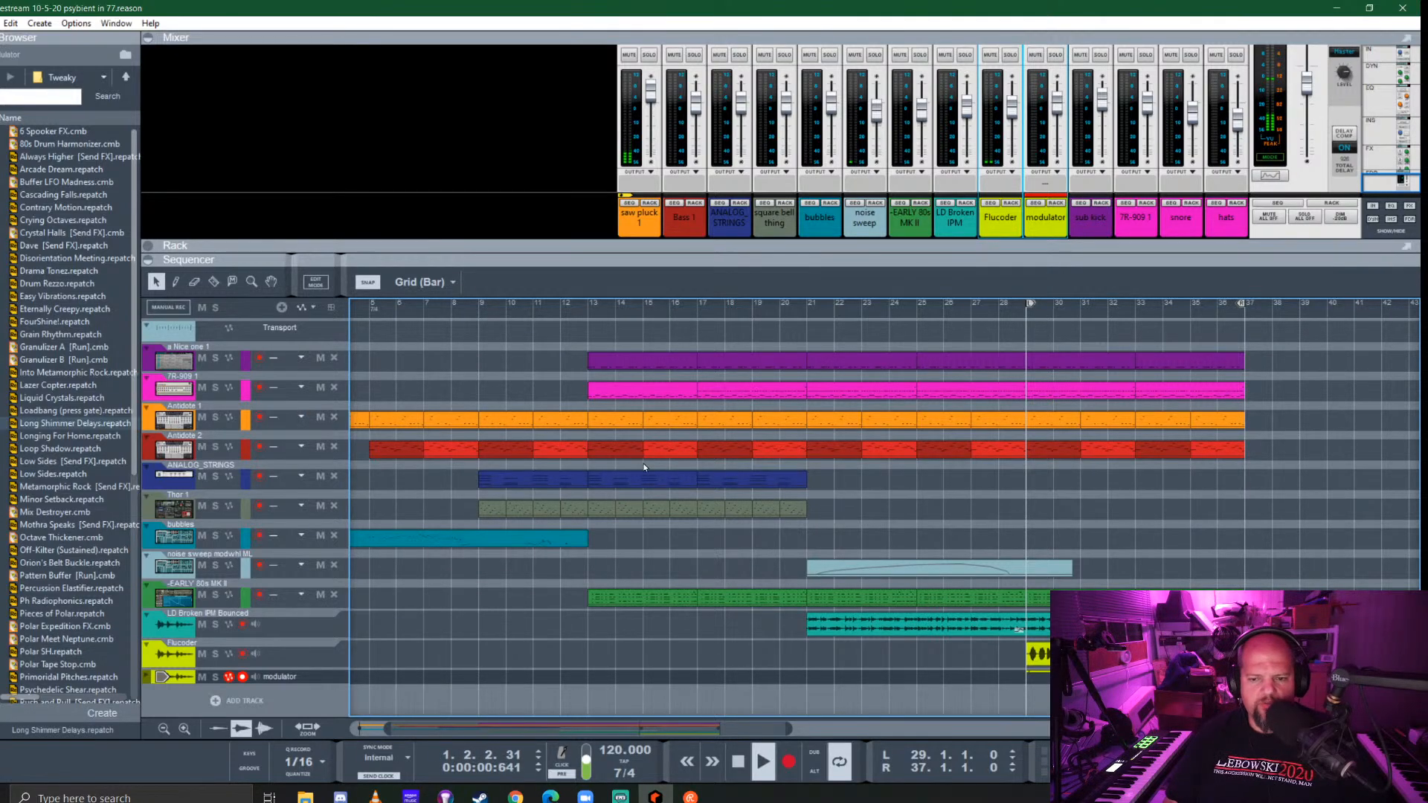
{"action": "scroll", "coordinate": [635, 467], "scroll_direction": "down", "scroll_amount": 1}
{"action": "scroll", "coordinate": [635, 467], "scroll_direction": "left", "scroll_amount": 1}
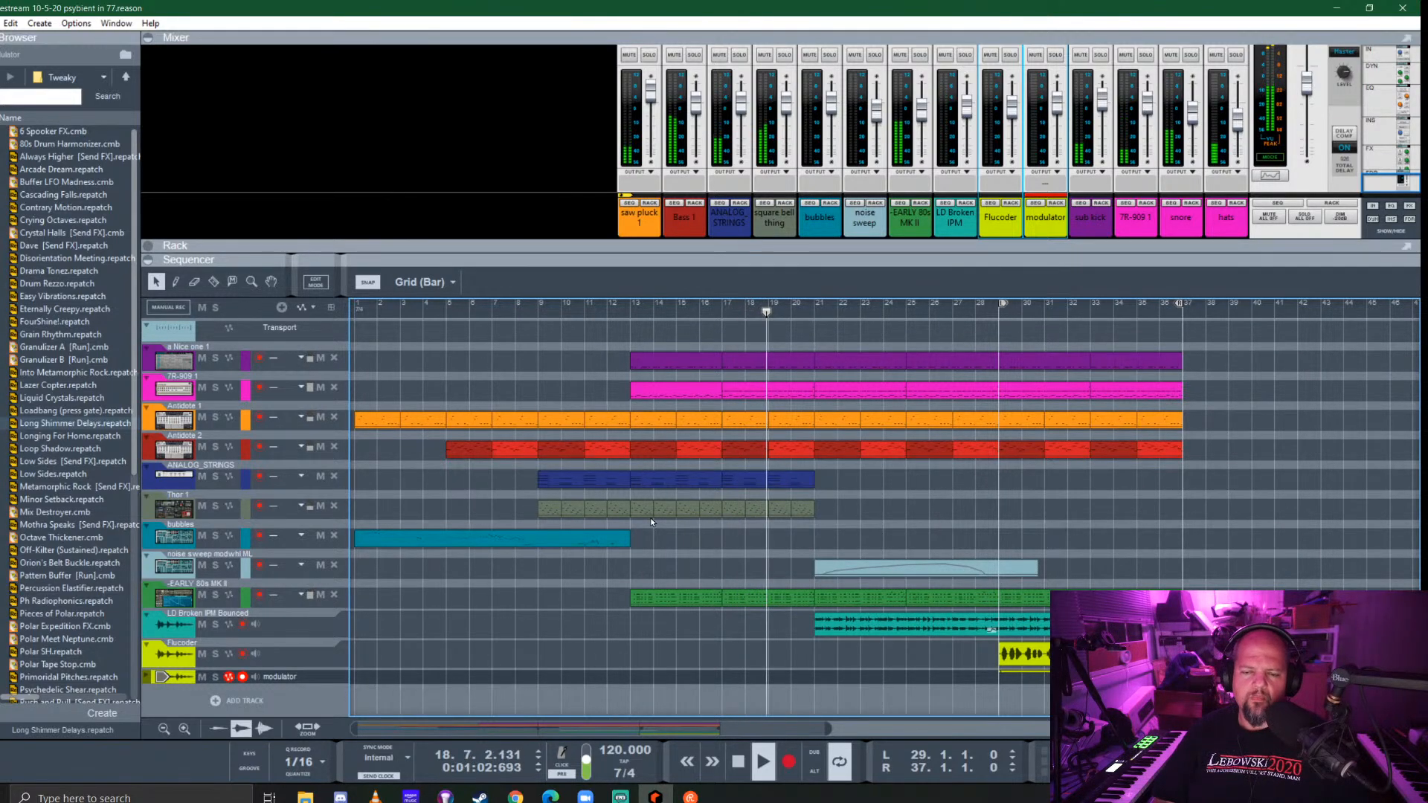
Enlarge the rack and add a Kong Drum Designer in the empty second rack column
{"action": "left_click", "coordinate": [1056, 203]}
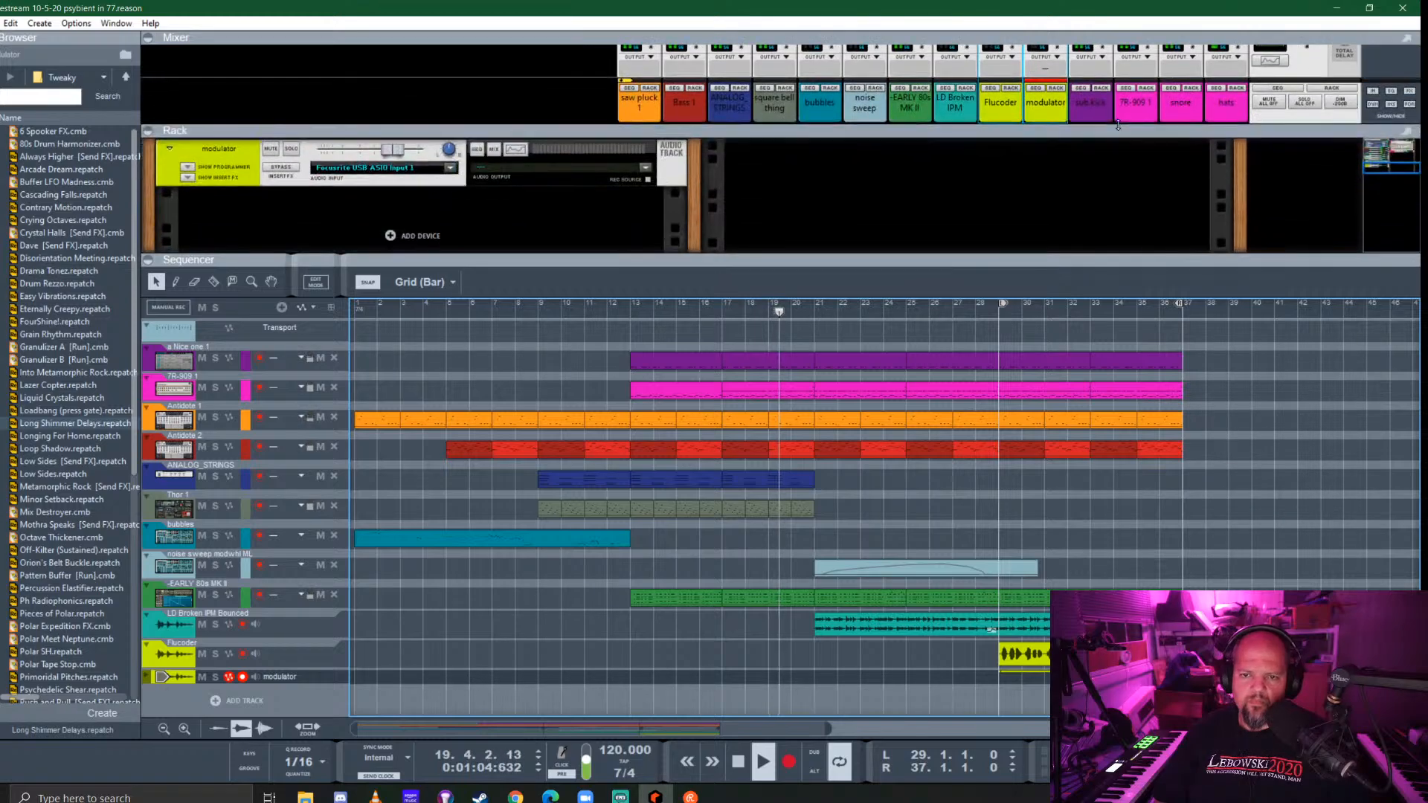
{"action": "left_click_drag", "start_coordinate": [1068, 259], "coordinate": [856, 502]}
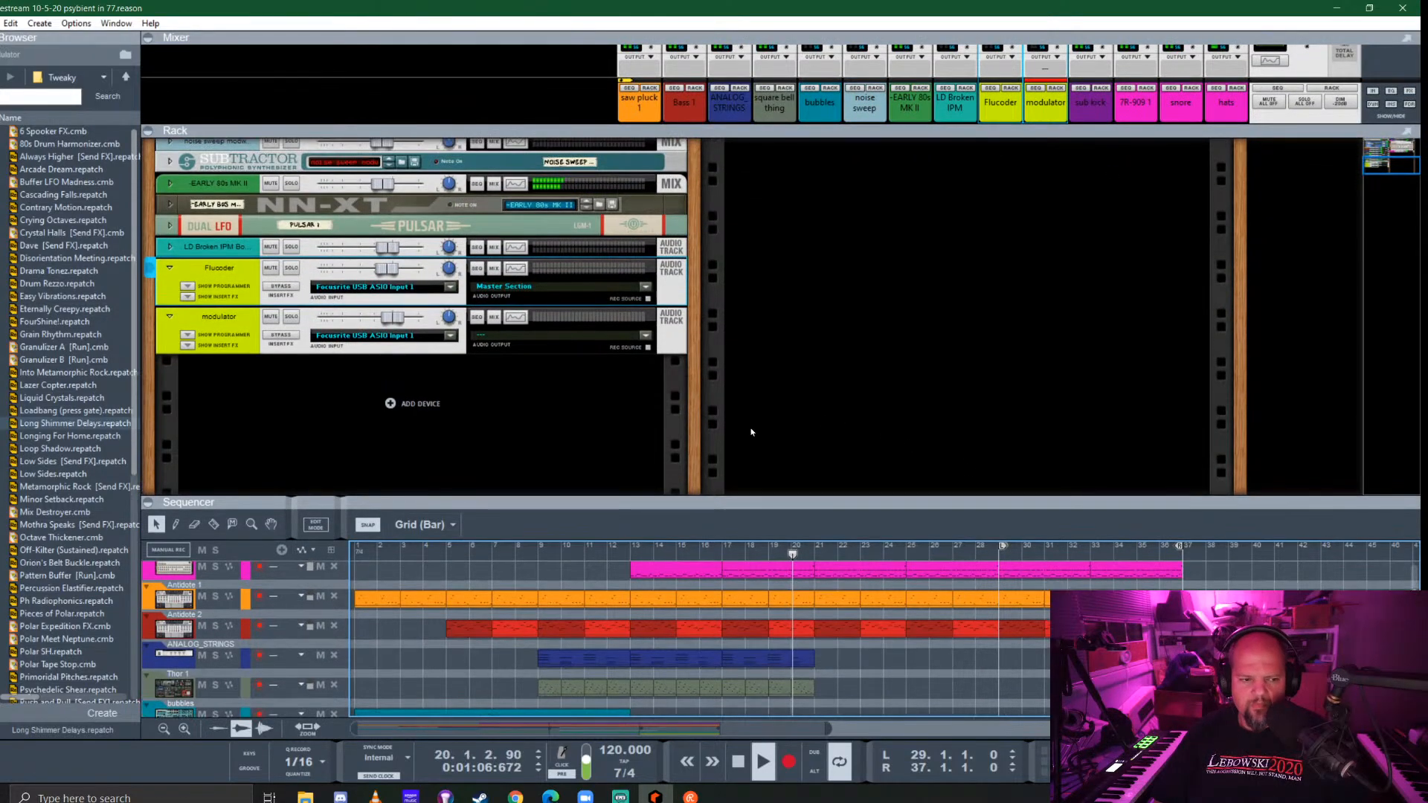
{"action": "left_click", "coordinate": [2, 128]}
{"action": "left_click_drag", "start_coordinate": [67, 151], "coordinate": [898, 281]}
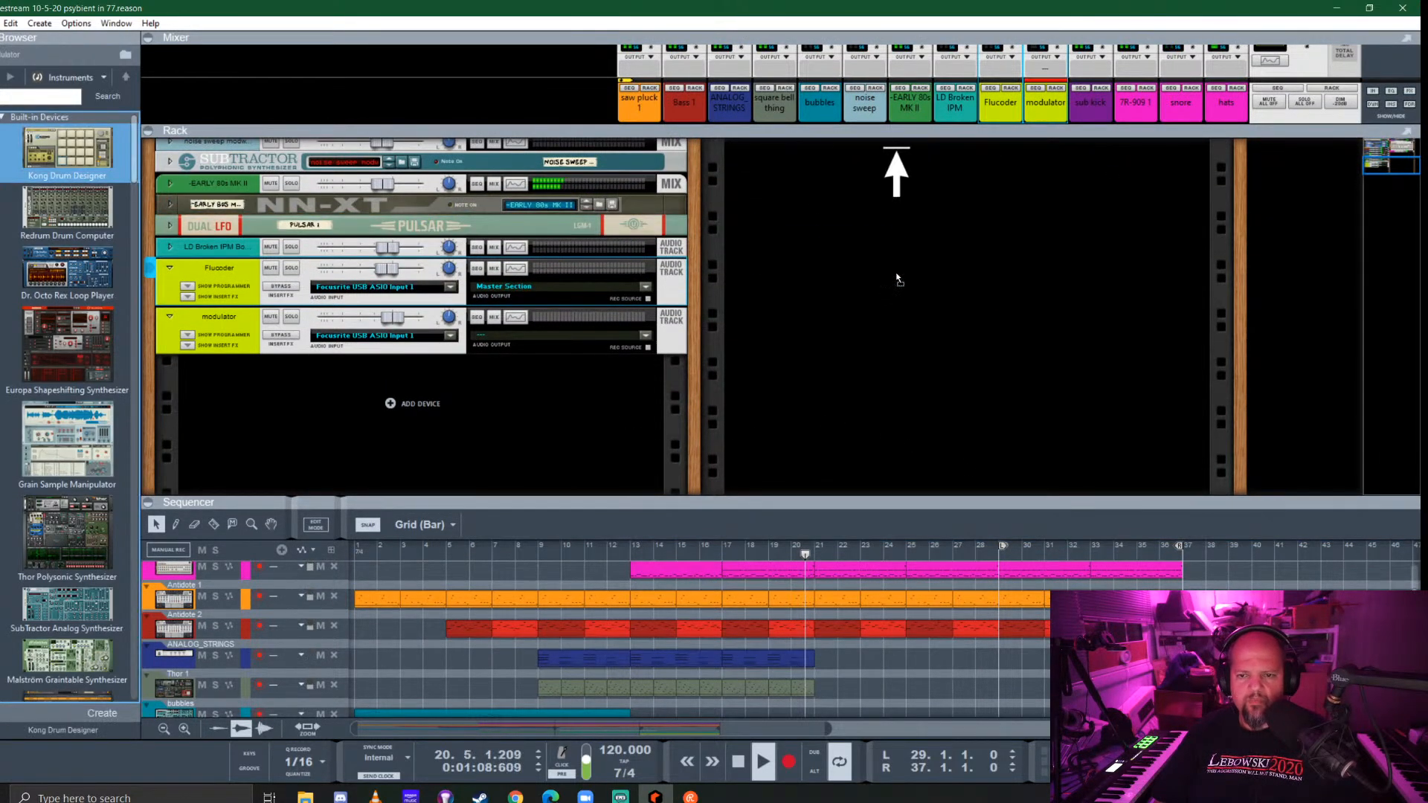
{"action": "left_click", "coordinate": [875, 176]}
Set the Kong Kit track colour to Lilac and rename its mix channel as percussion
{"action": "right_click", "coordinate": [793, 144]}
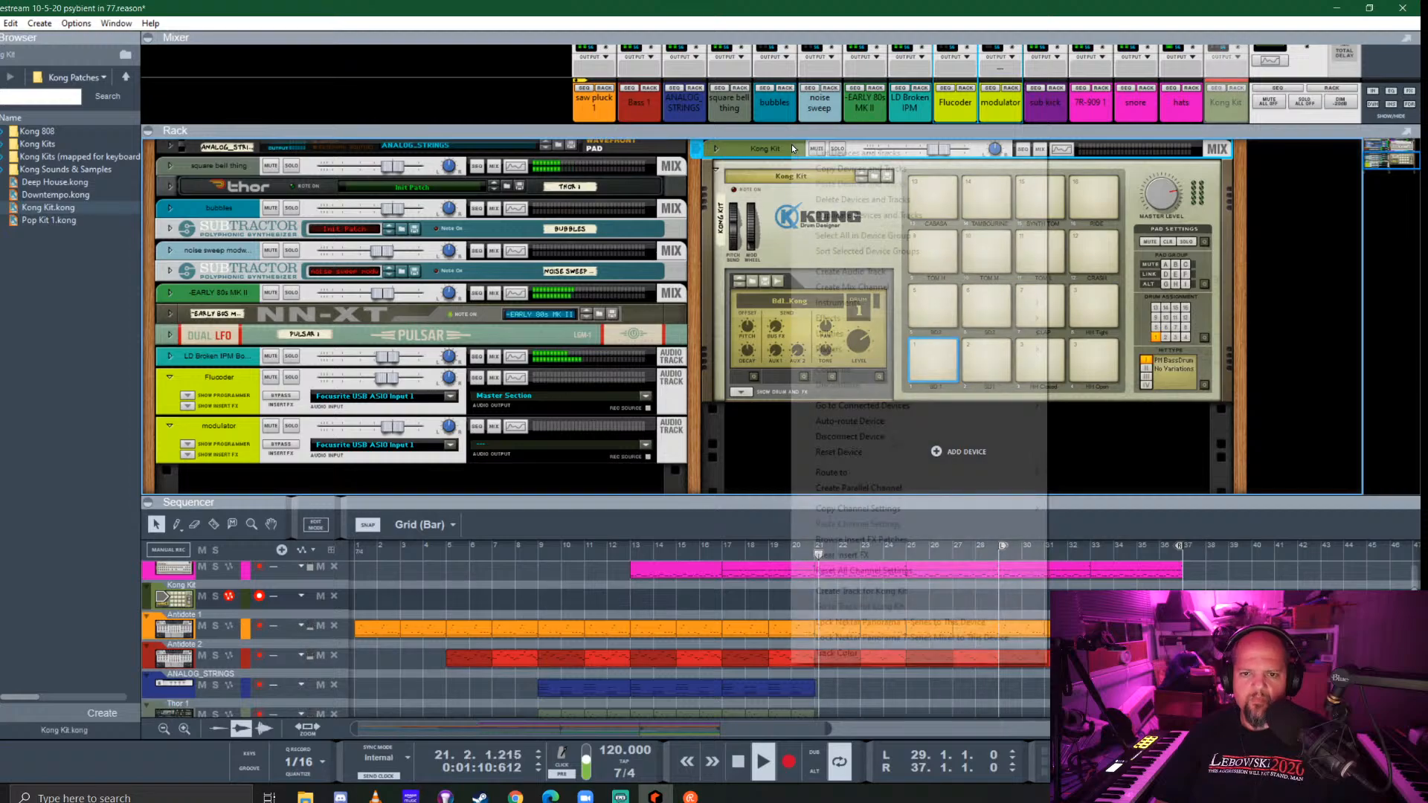
{"action": "mouse_move", "coordinate": [878, 653]}
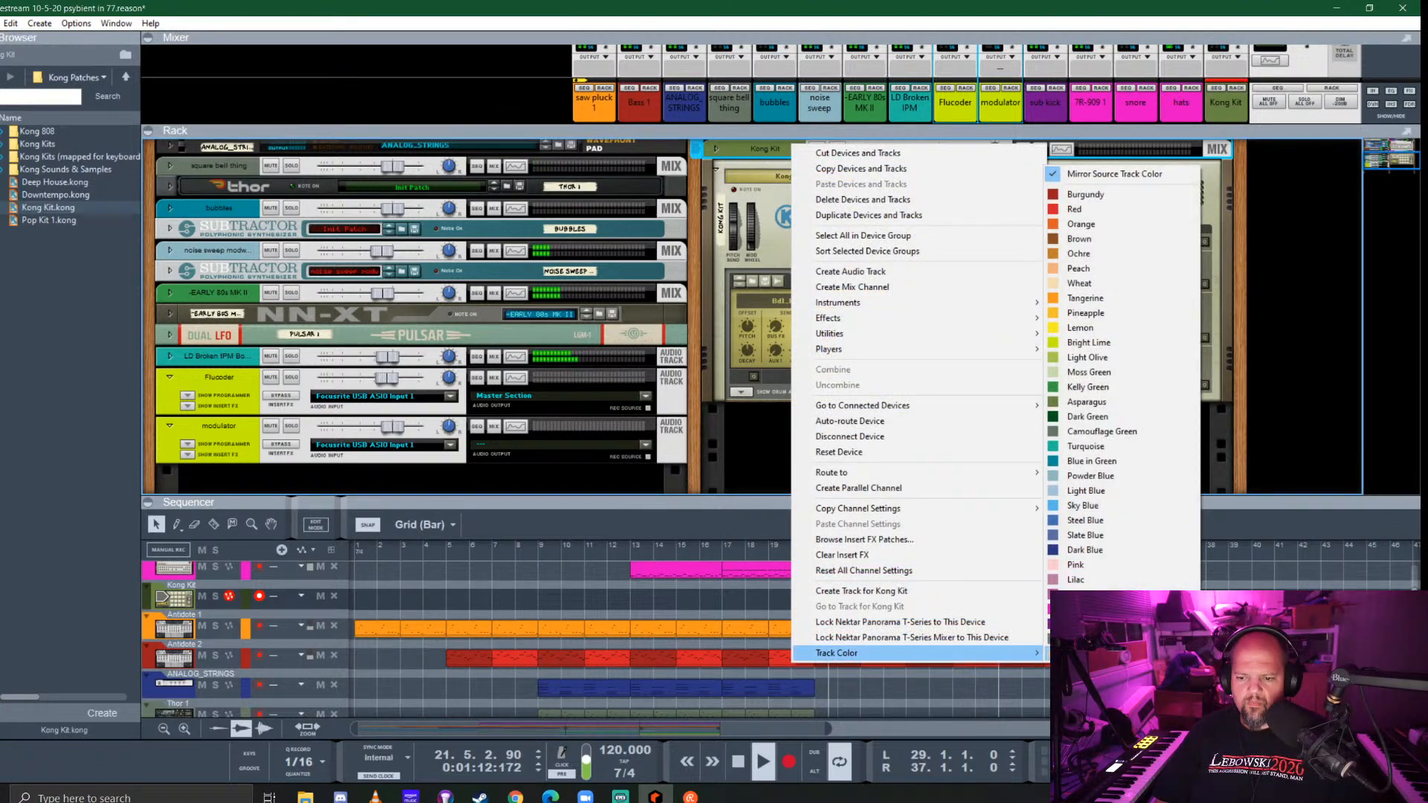
{"action": "left_click", "coordinate": [1089, 569]}
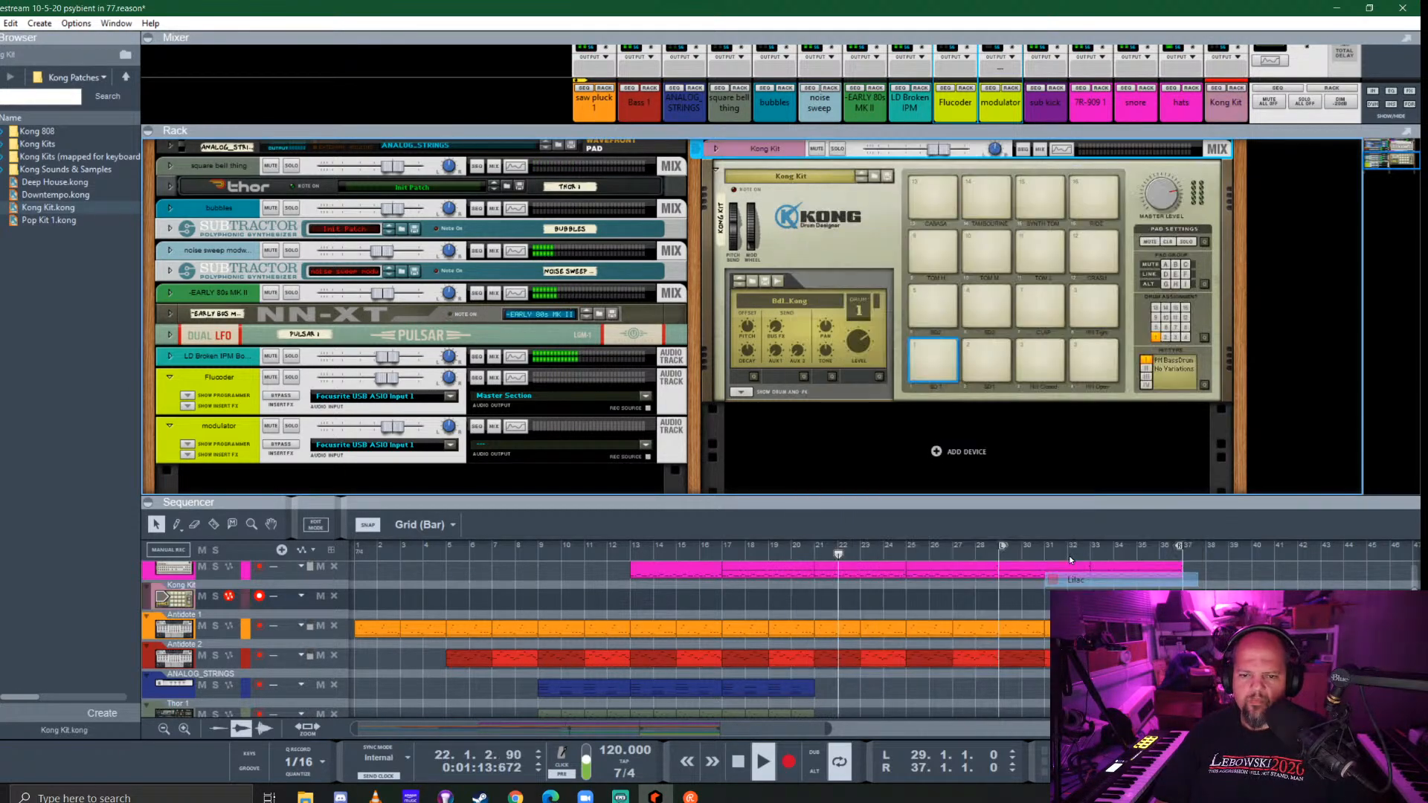
{"action": "double_click", "coordinate": [765, 150]}
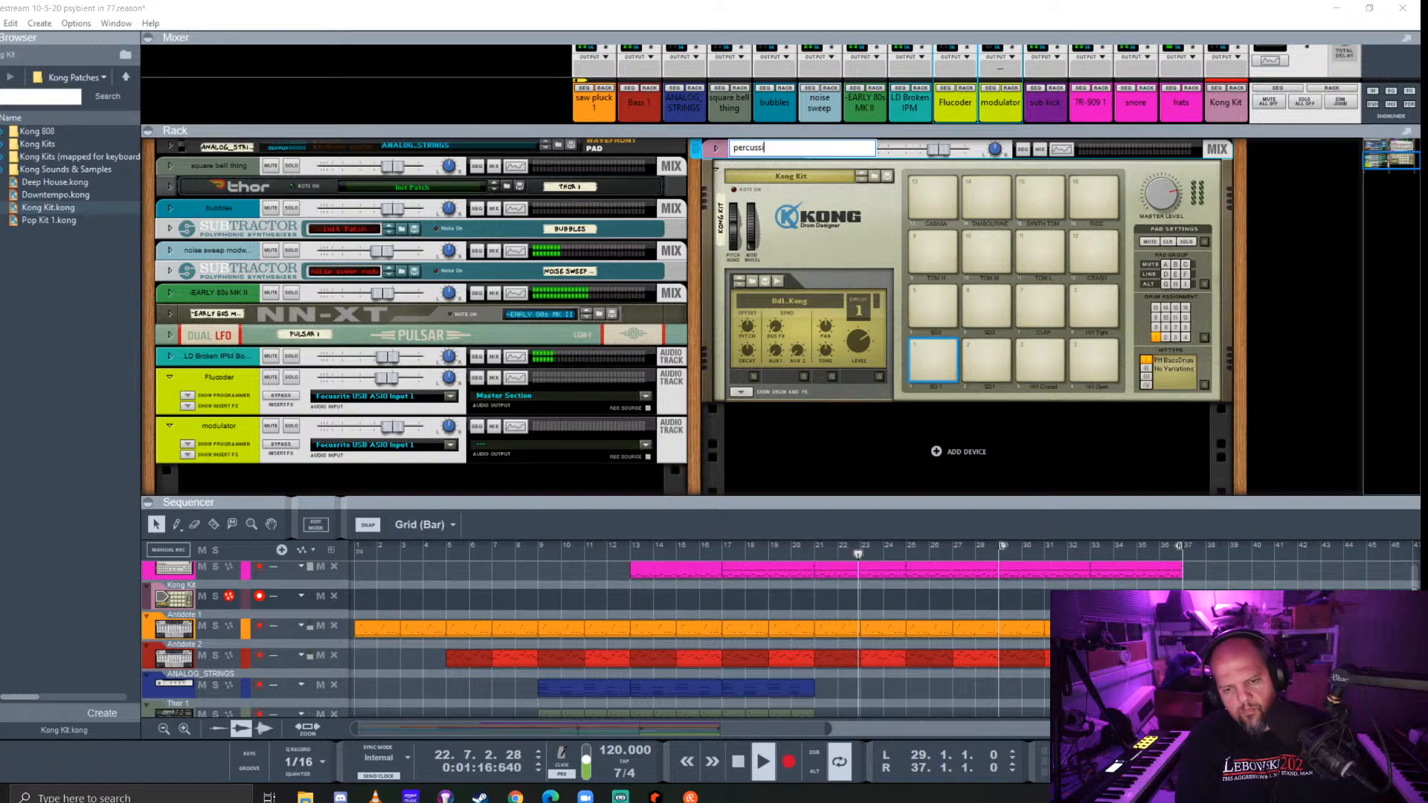
{"action": "key", "text": "Escape"}
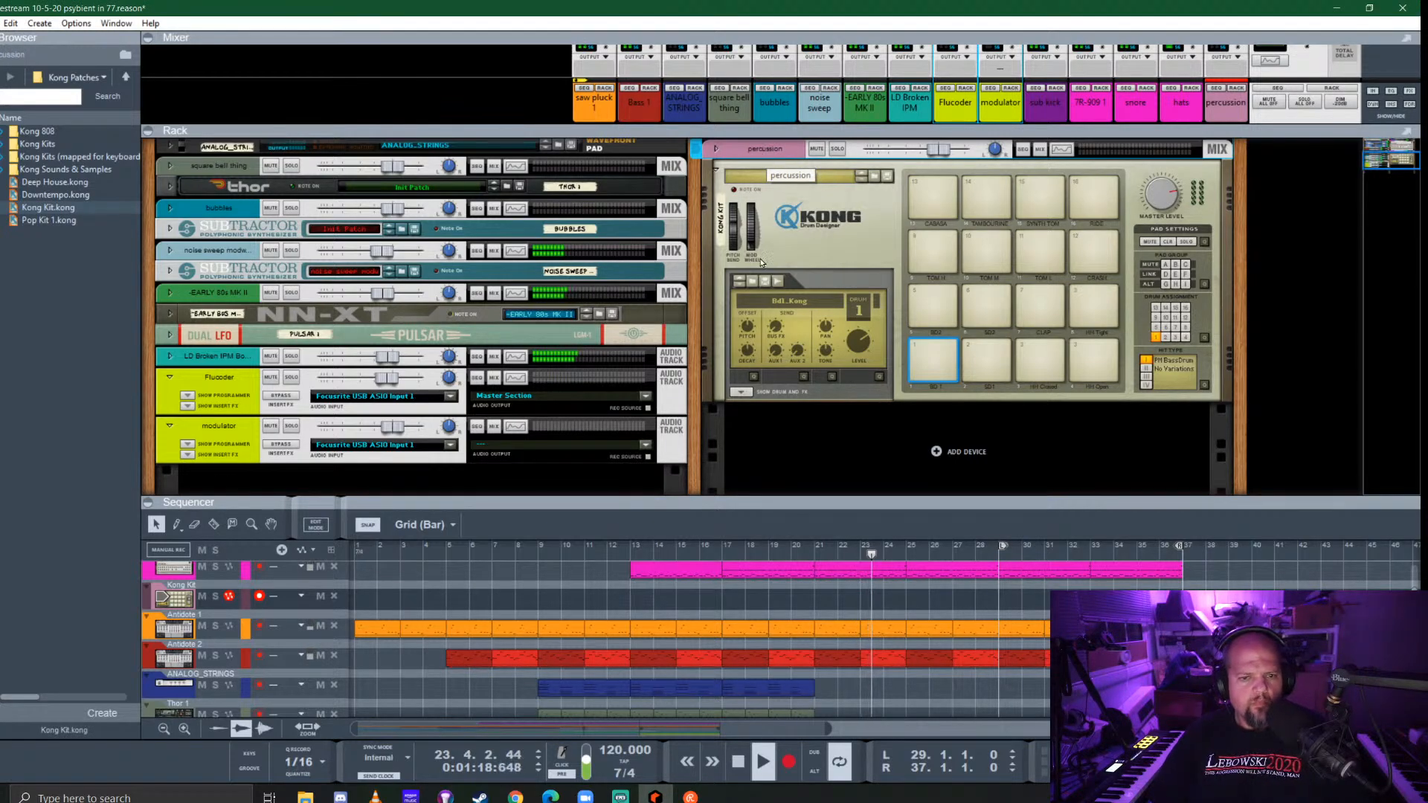
Browse drum patches for Kong's first pad and audition the wood block samples in the 14 Blocks folder
{"action": "left_click", "coordinate": [753, 283]}
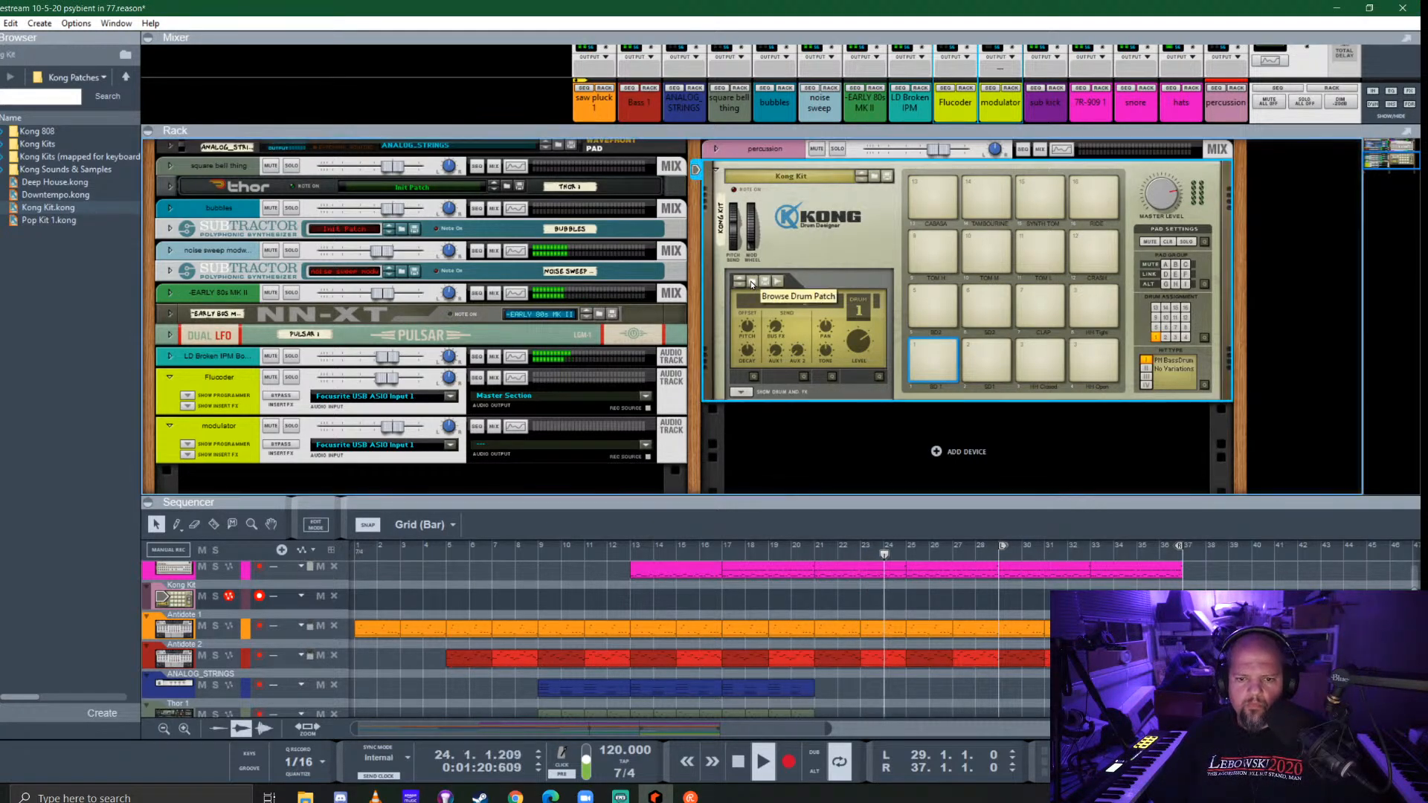
{"action": "left_click", "coordinate": [124, 76]}
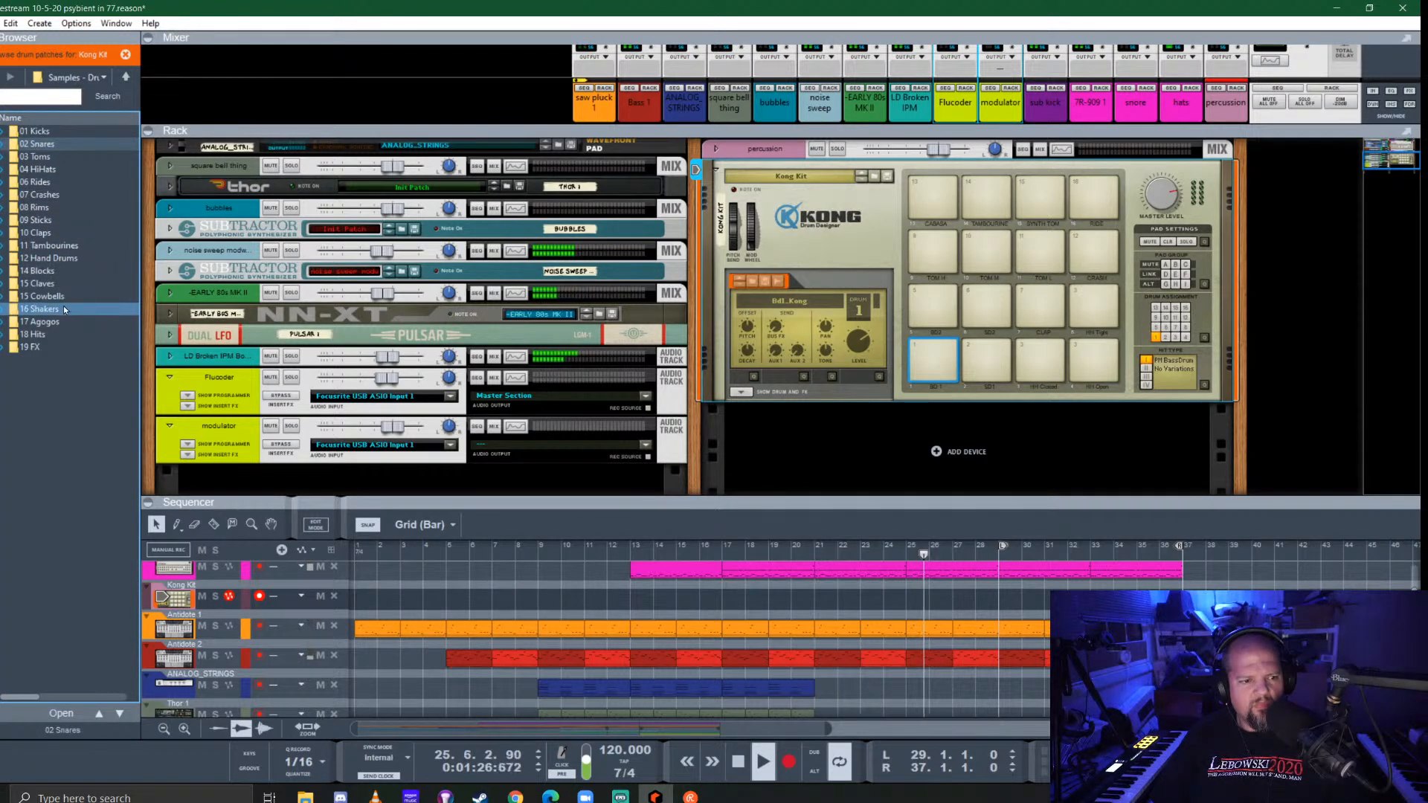
{"action": "double_click", "coordinate": [44, 271]}
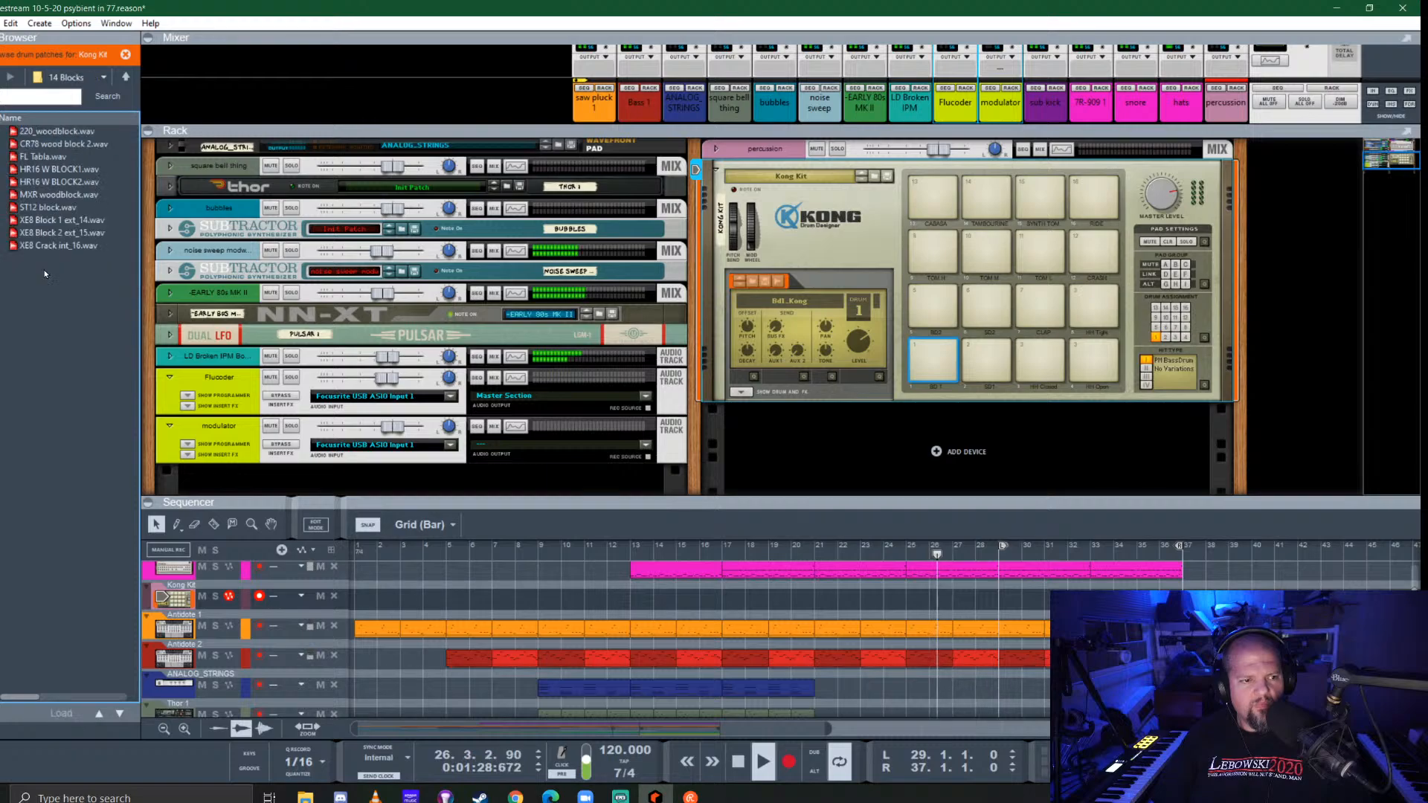
{"action": "left_click", "coordinate": [52, 172]}
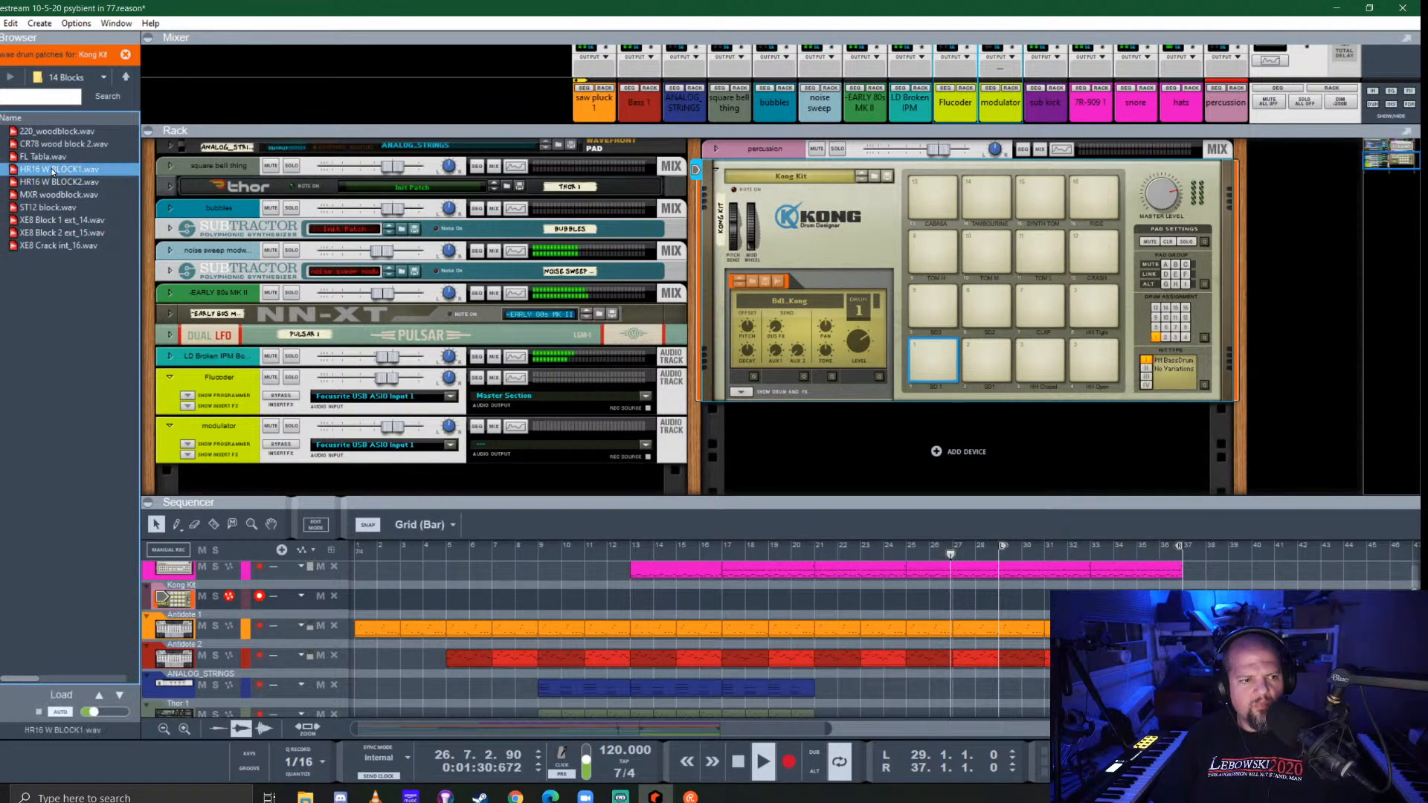
{"action": "left_click", "coordinate": [51, 181]}
{"action": "left_click", "coordinate": [41, 220]}
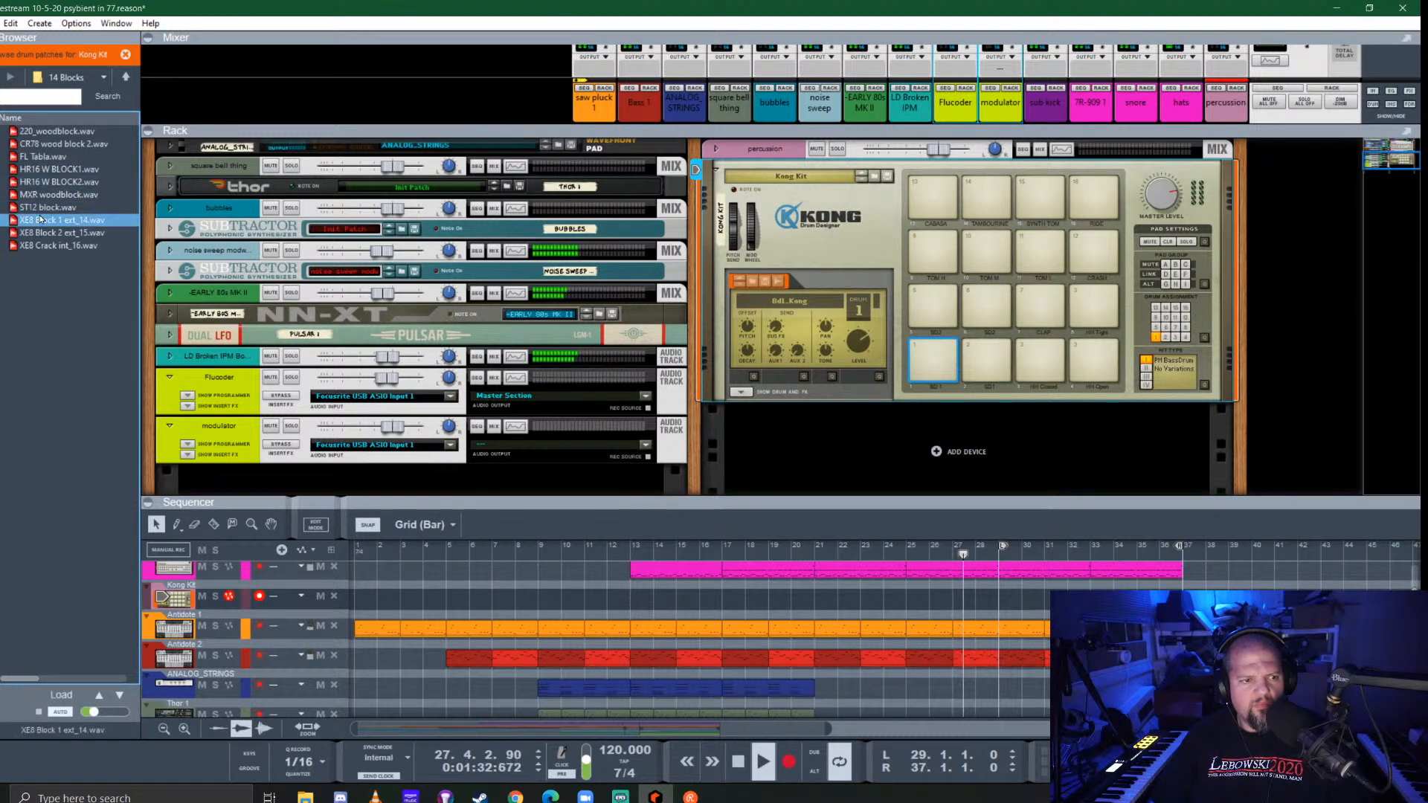
{"action": "left_click", "coordinate": [44, 208]}
{"action": "left_click", "coordinate": [42, 133]}
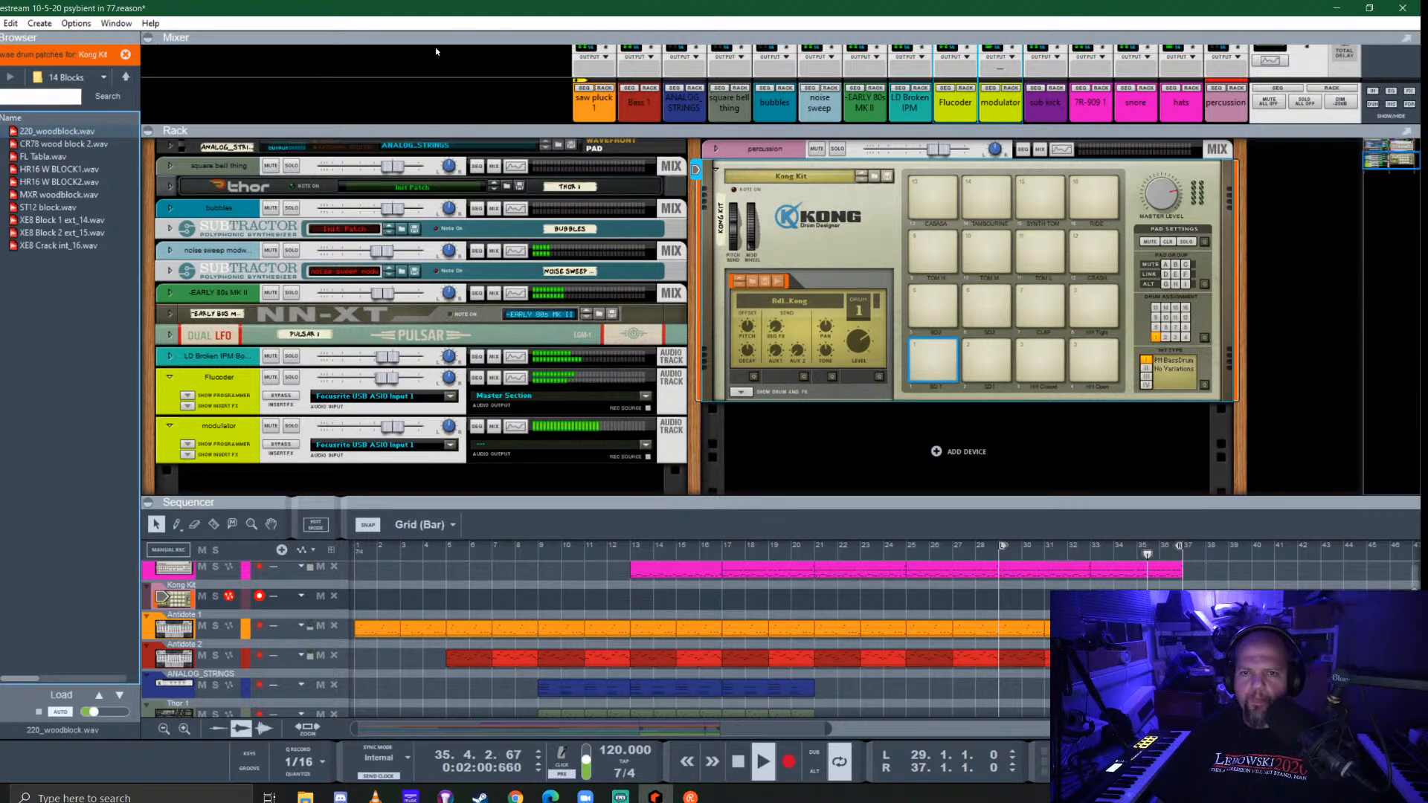
Enlarge the mixer, try send 7 on the Flucoder channel, and shrink the mixer again while the loop plays
{"action": "left_click_drag", "start_coordinate": [975, 130], "coordinate": [978, 451]}
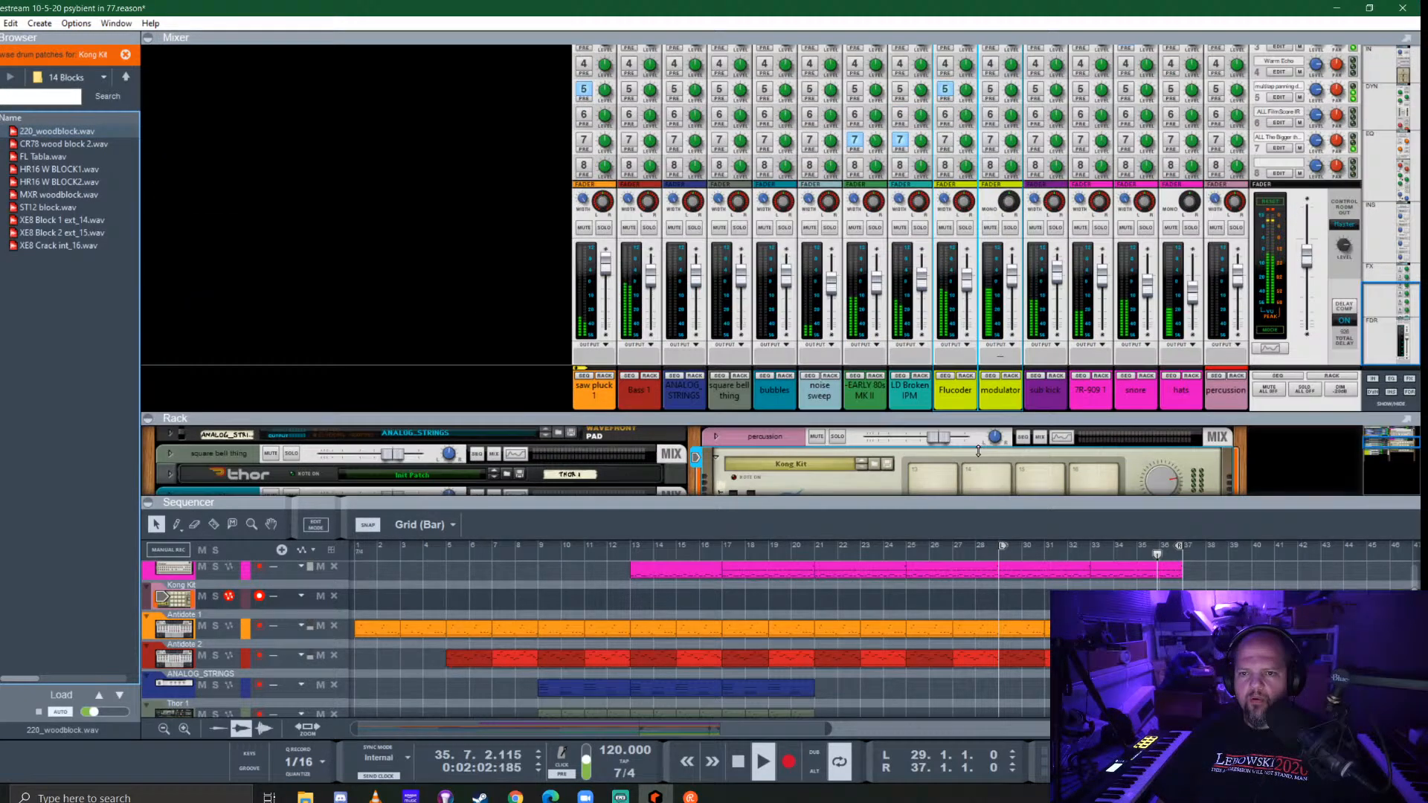
{"action": "left_click", "coordinate": [946, 141]}
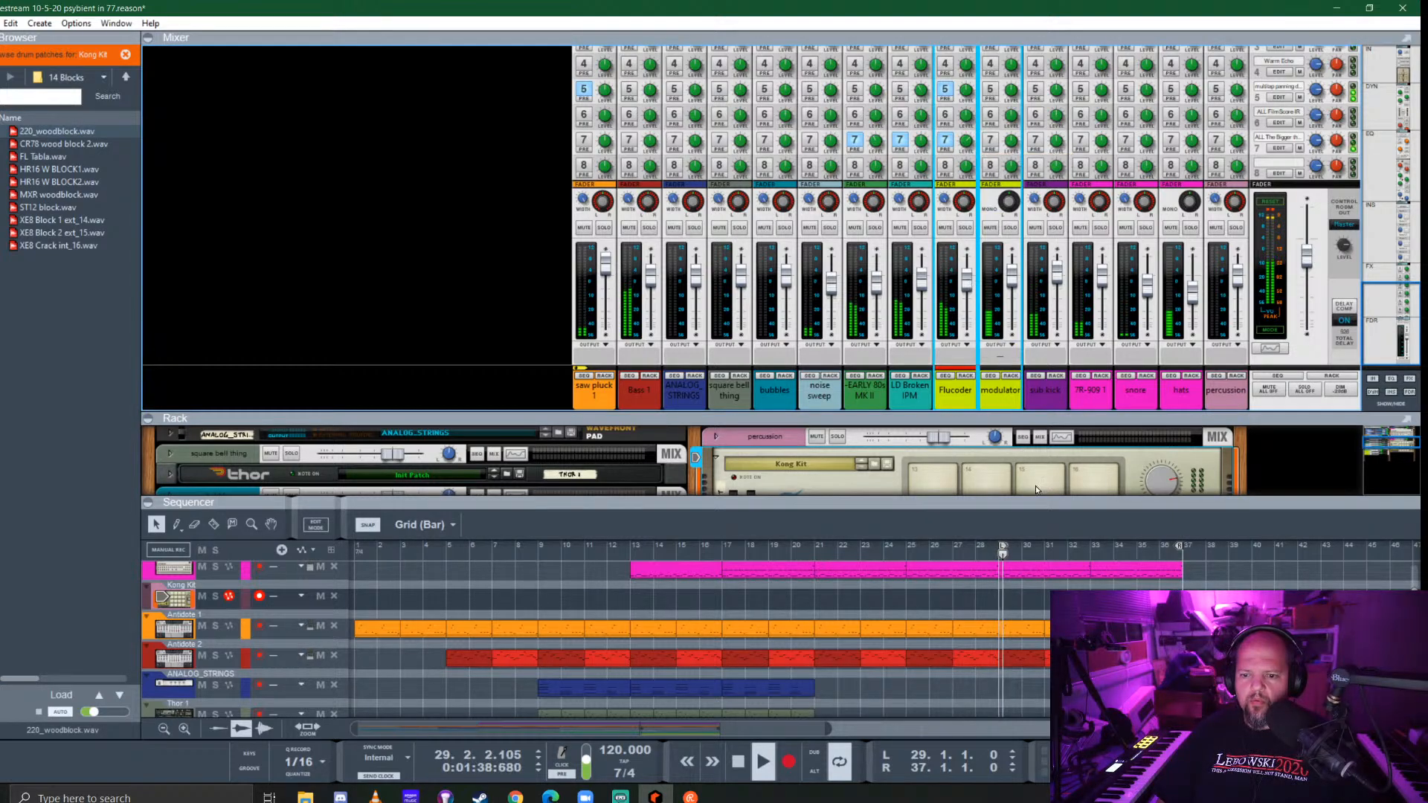
{"action": "left_click_drag", "start_coordinate": [1019, 414], "coordinate": [1025, 157]}
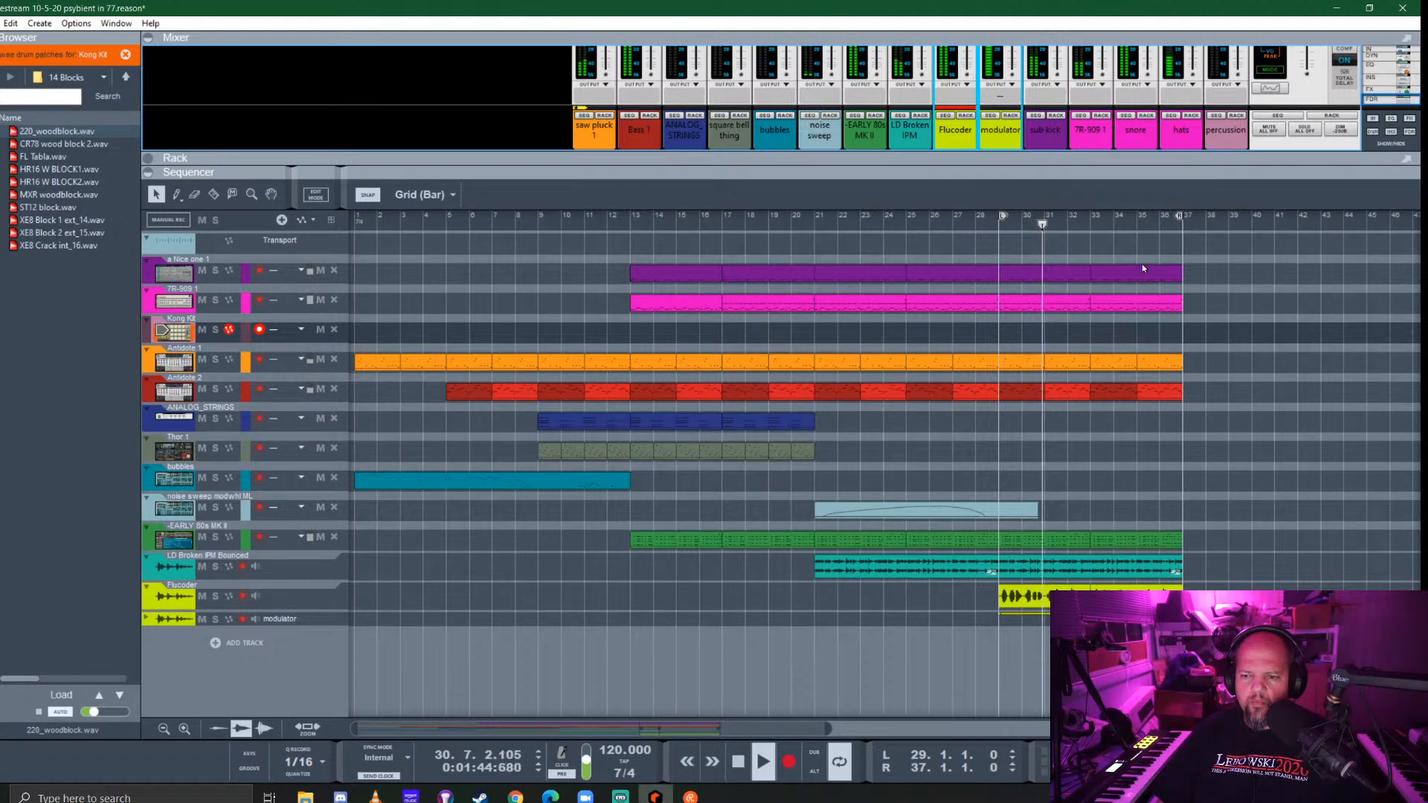
{"action": "left_click", "coordinate": [1047, 141]}
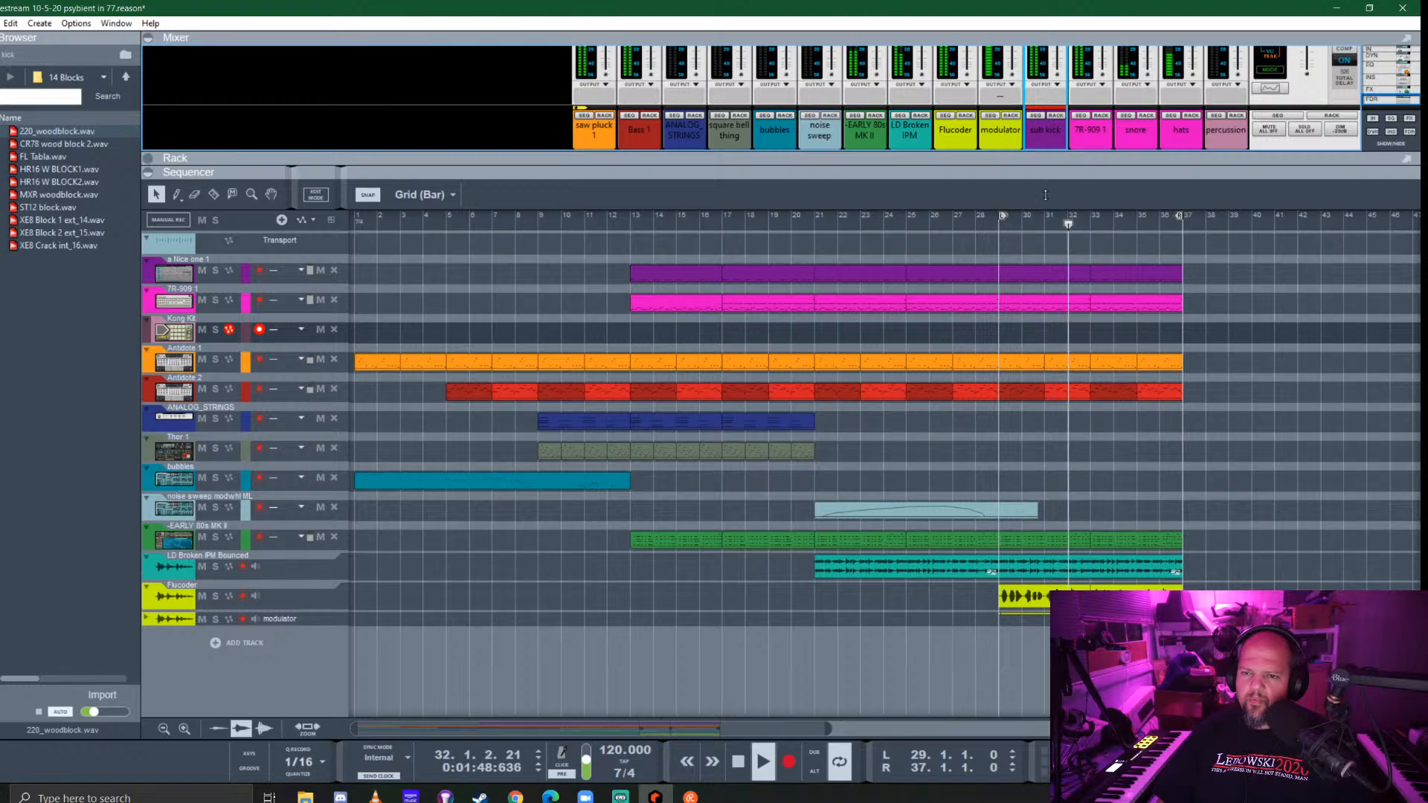
Enlarge the mixer, switch send 7 off on the Flucoder channel, and enable send 1 instead
{"action": "left_click_drag", "start_coordinate": [1051, 154], "coordinate": [1052, 440]}
{"action": "left_click", "coordinate": [969, 172]}
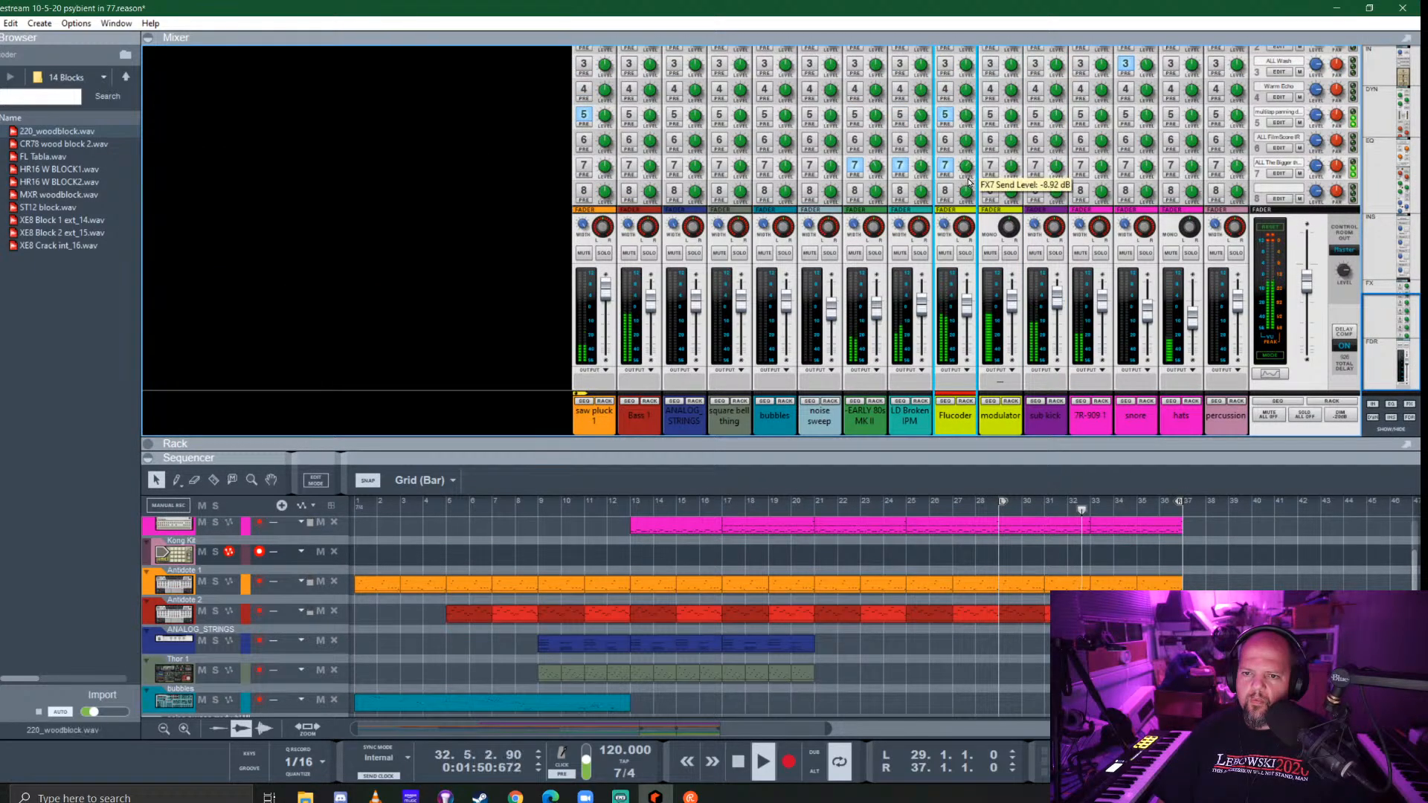
{"action": "scroll", "coordinate": [953, 164], "scroll_direction": "up", "scroll_amount": 2}
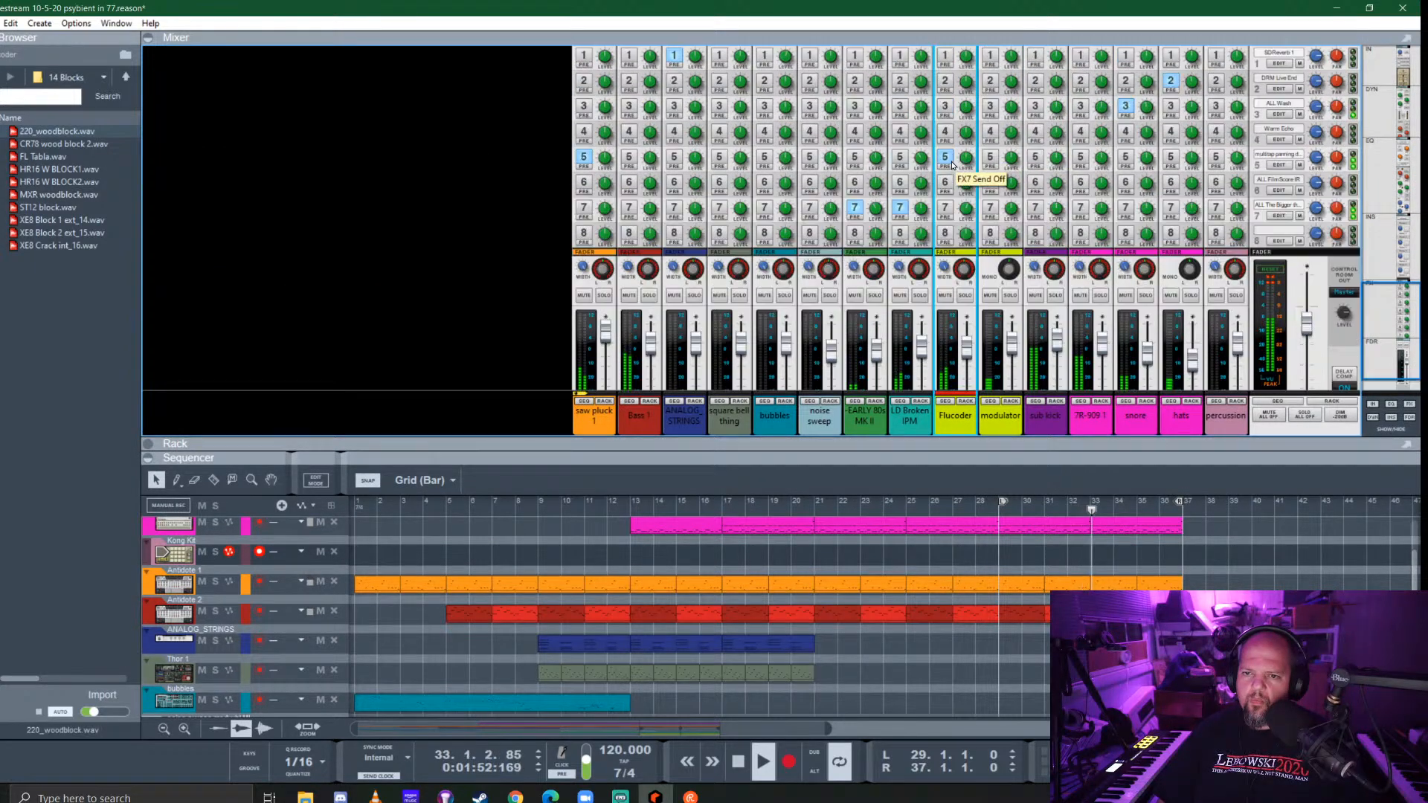
{"action": "left_click", "coordinate": [948, 57]}
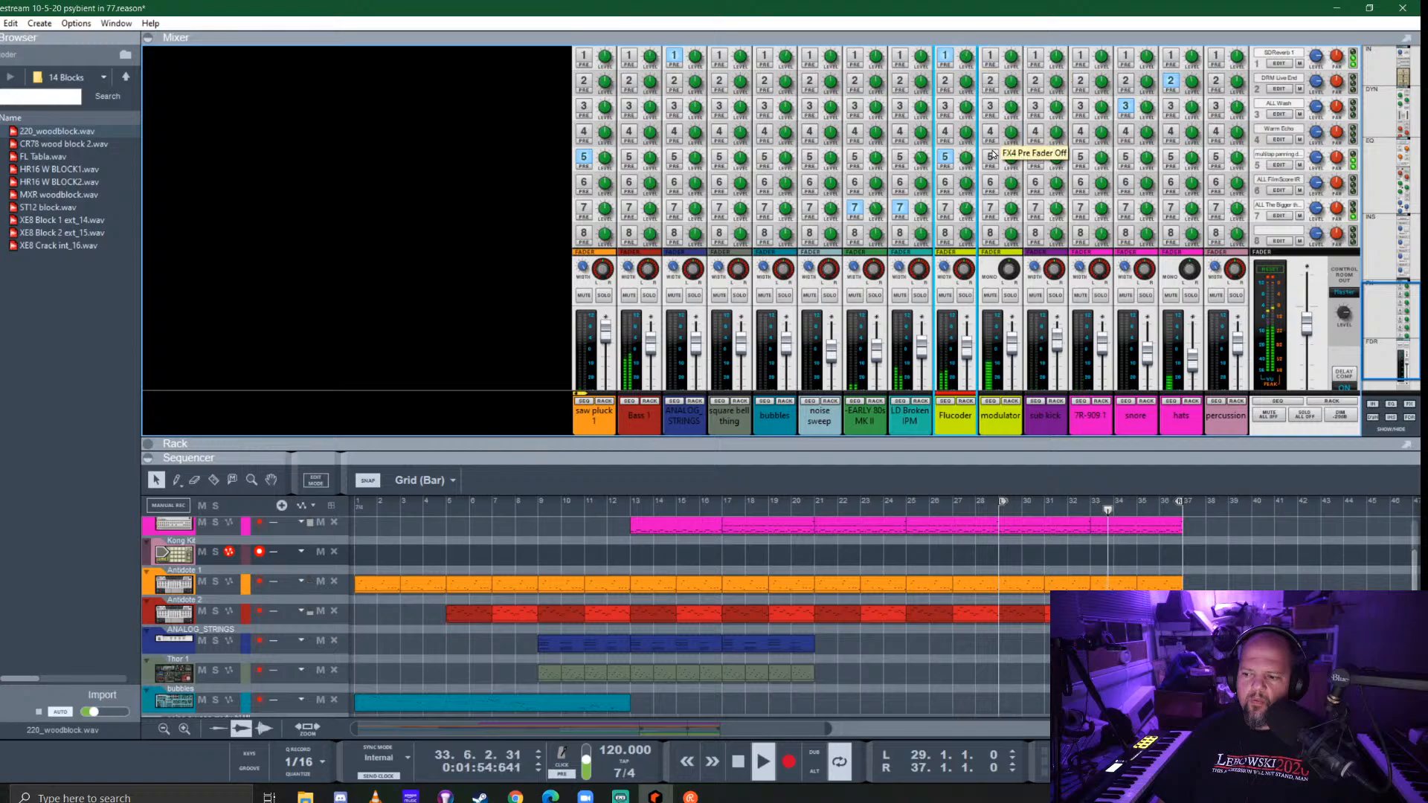
Switch send 5 off on the Flucoder channel, shrink the mixer, and stop playback back at bar 29
{"action": "left_click", "coordinate": [944, 157]}
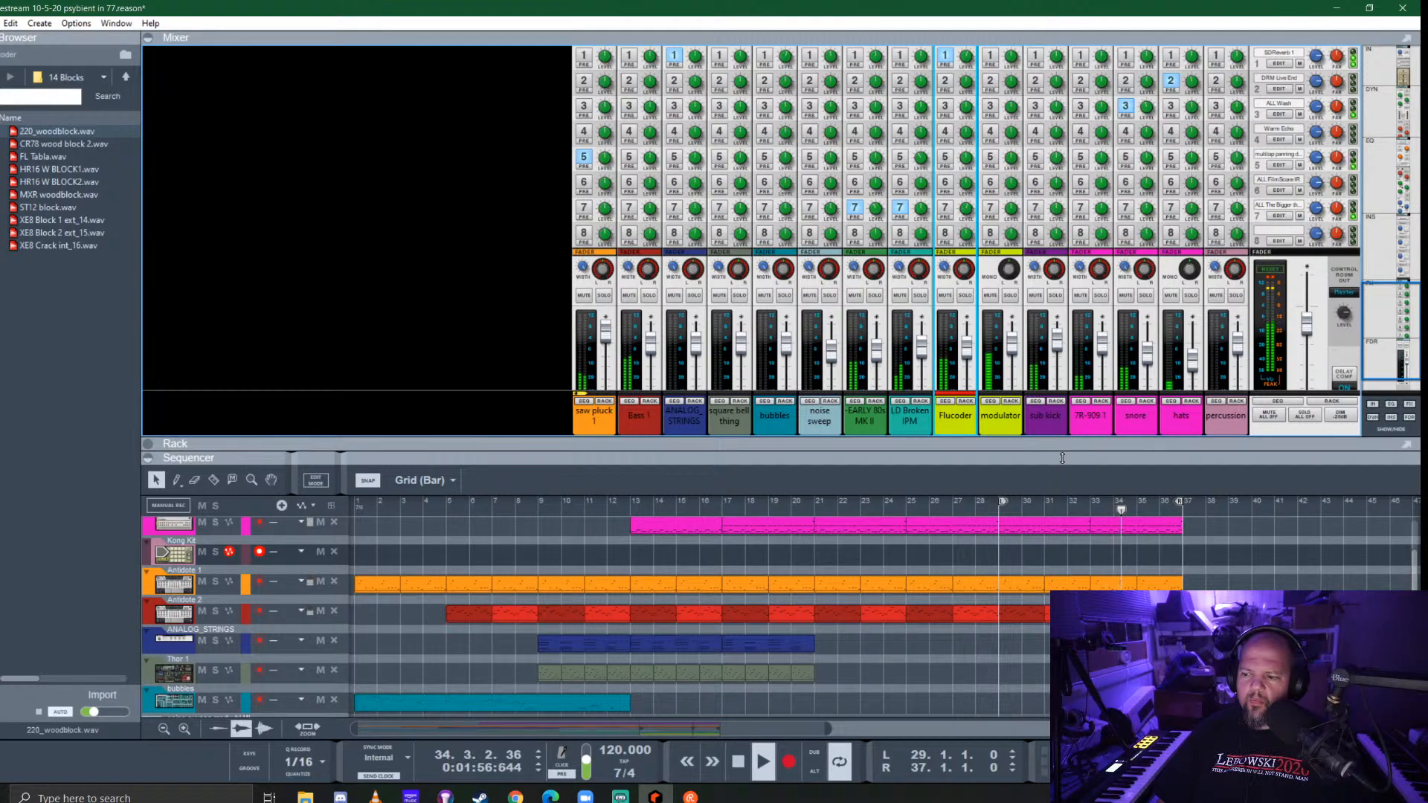
{"action": "left_click_drag", "start_coordinate": [1041, 458], "coordinate": [1036, 182]}
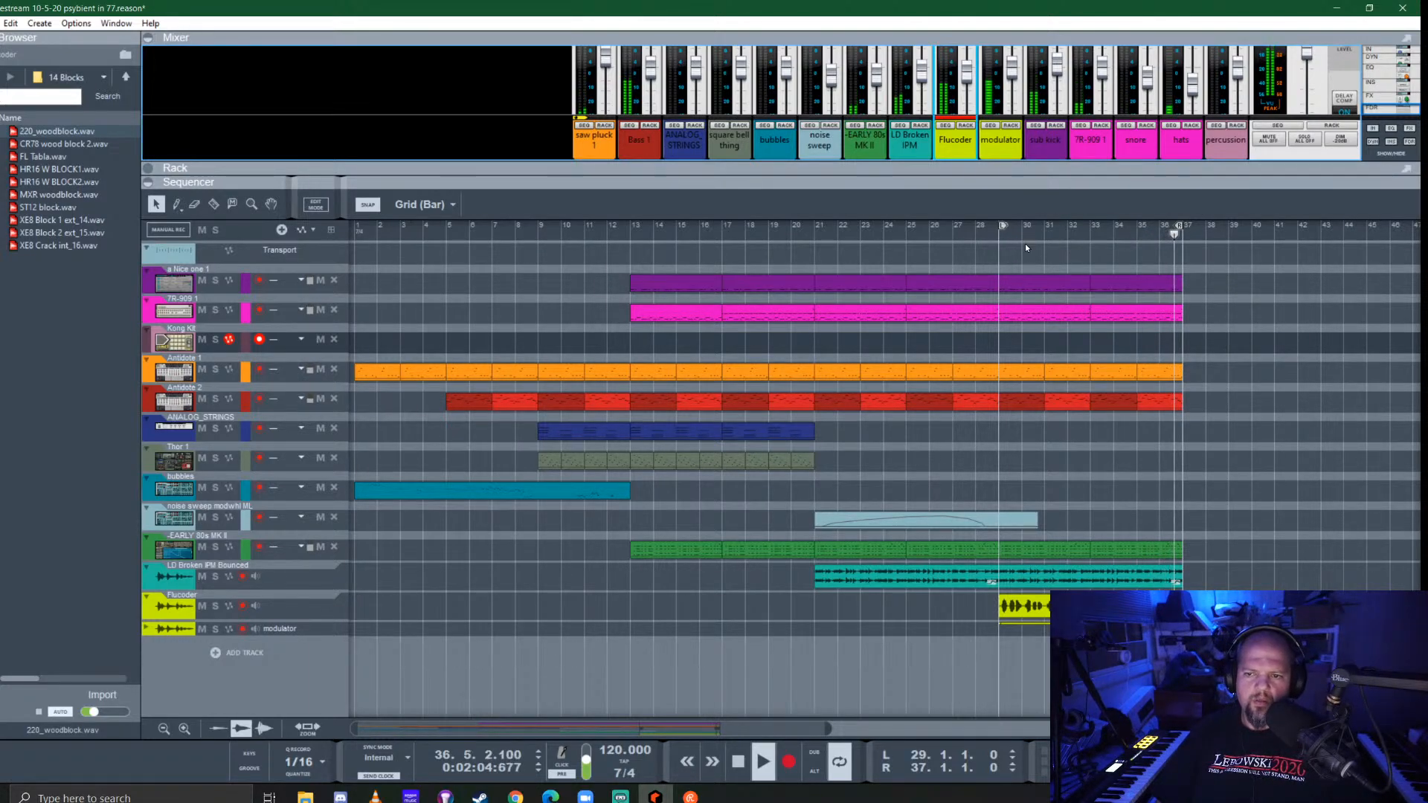
{"action": "key", "text": "space"}
{"action": "left_click", "coordinate": [997, 238]}
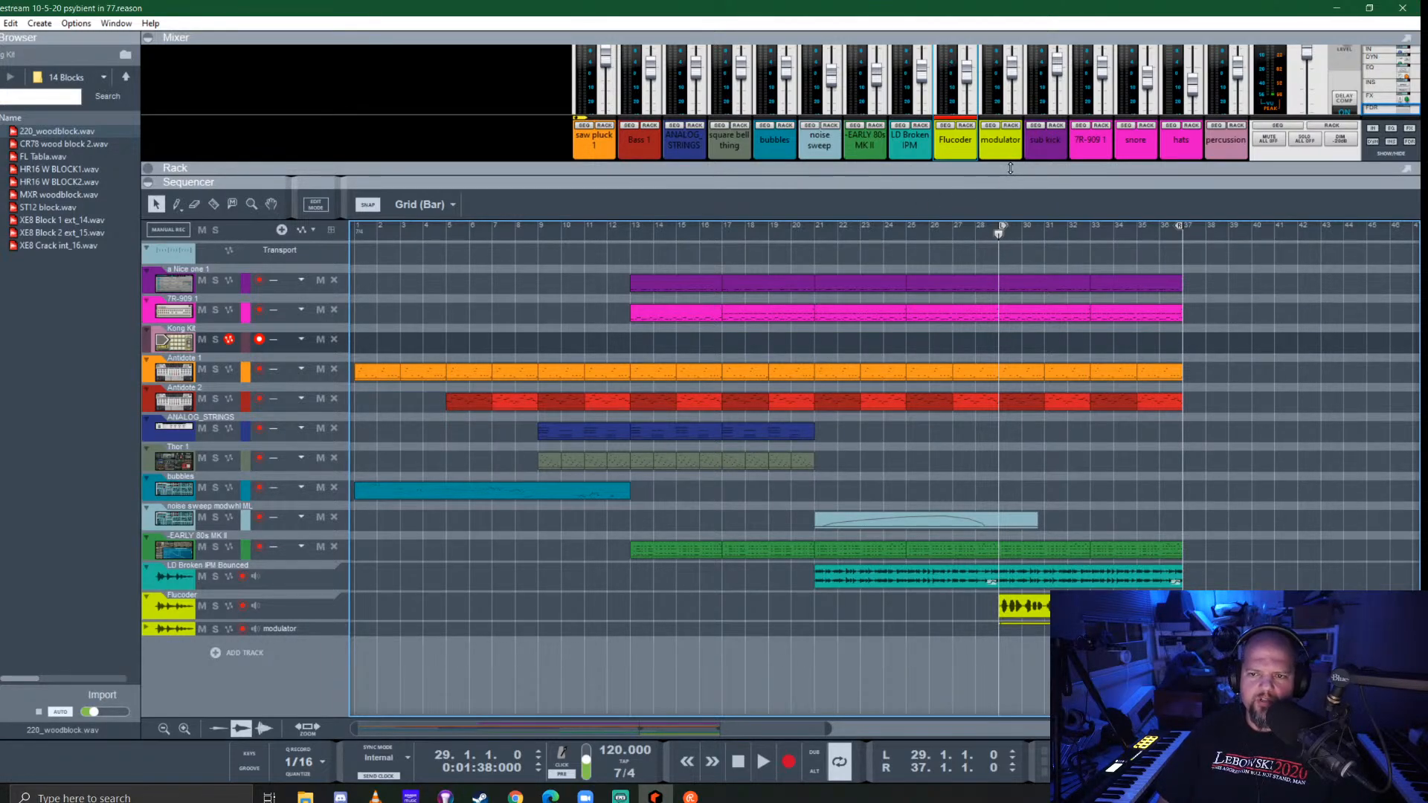
{"action": "left_click_drag", "start_coordinate": [1010, 168], "coordinate": [1010, 265]}
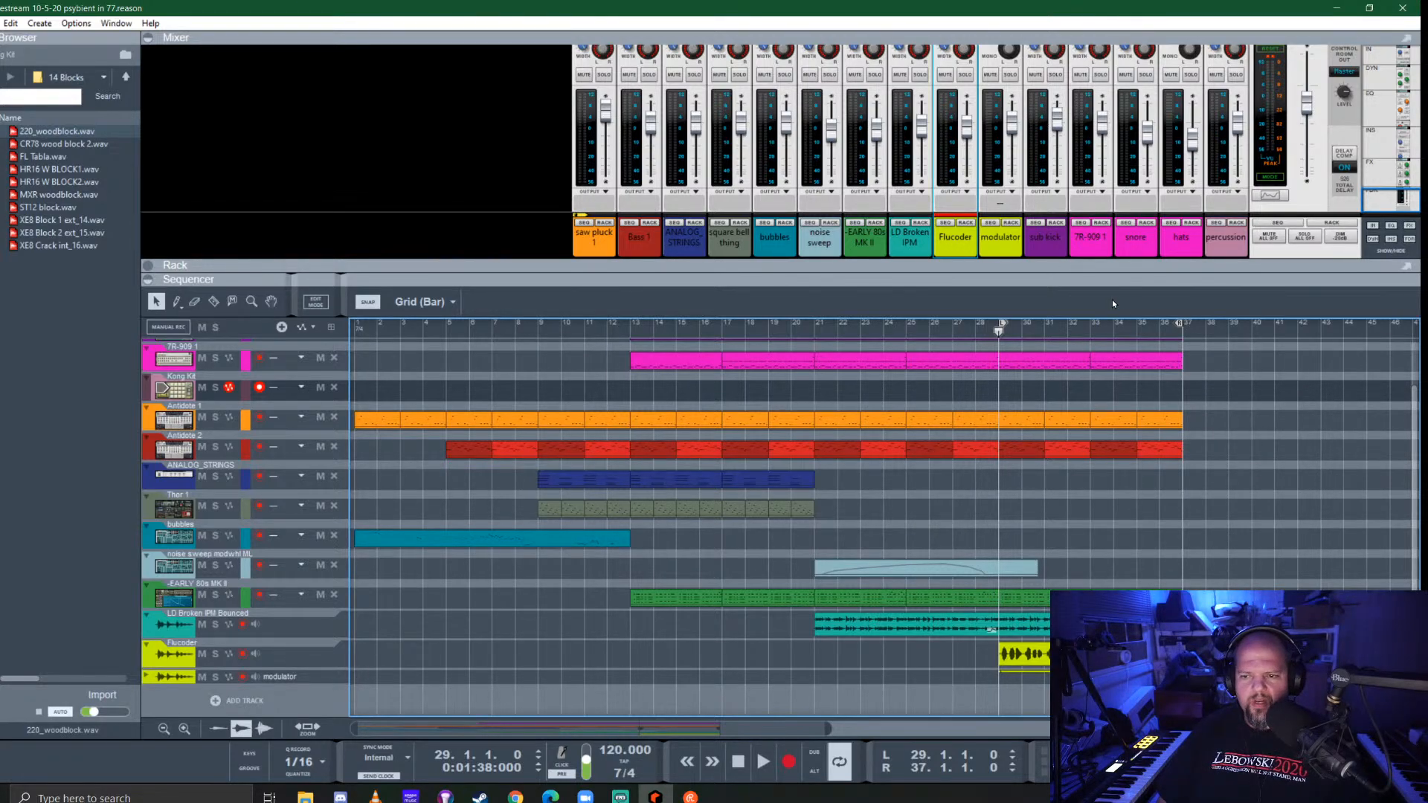
{"action": "left_click_drag", "start_coordinate": [1106, 281], "coordinate": [1102, 174]}
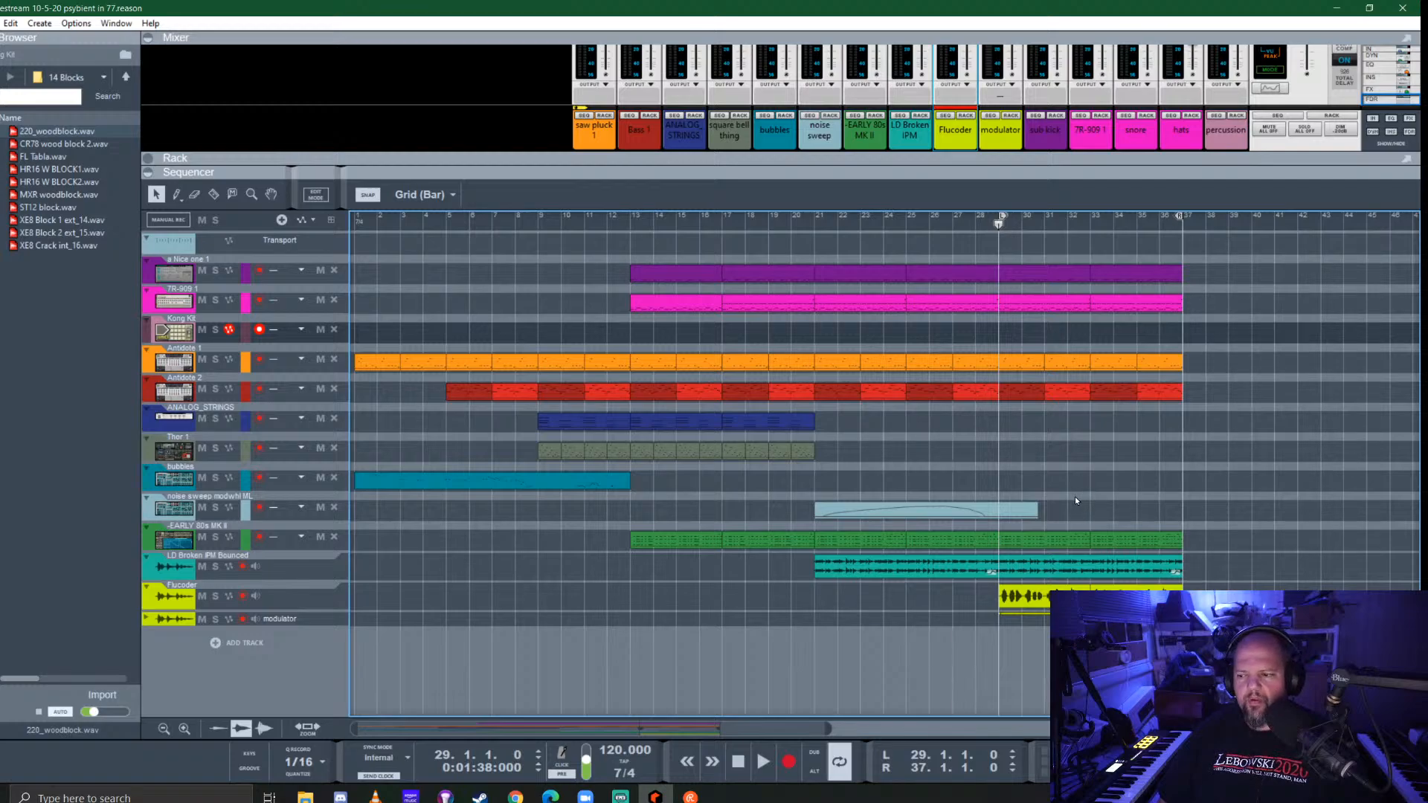
{"action": "scroll", "coordinate": [1011, 483], "scroll_direction": "right", "scroll_amount": 3}
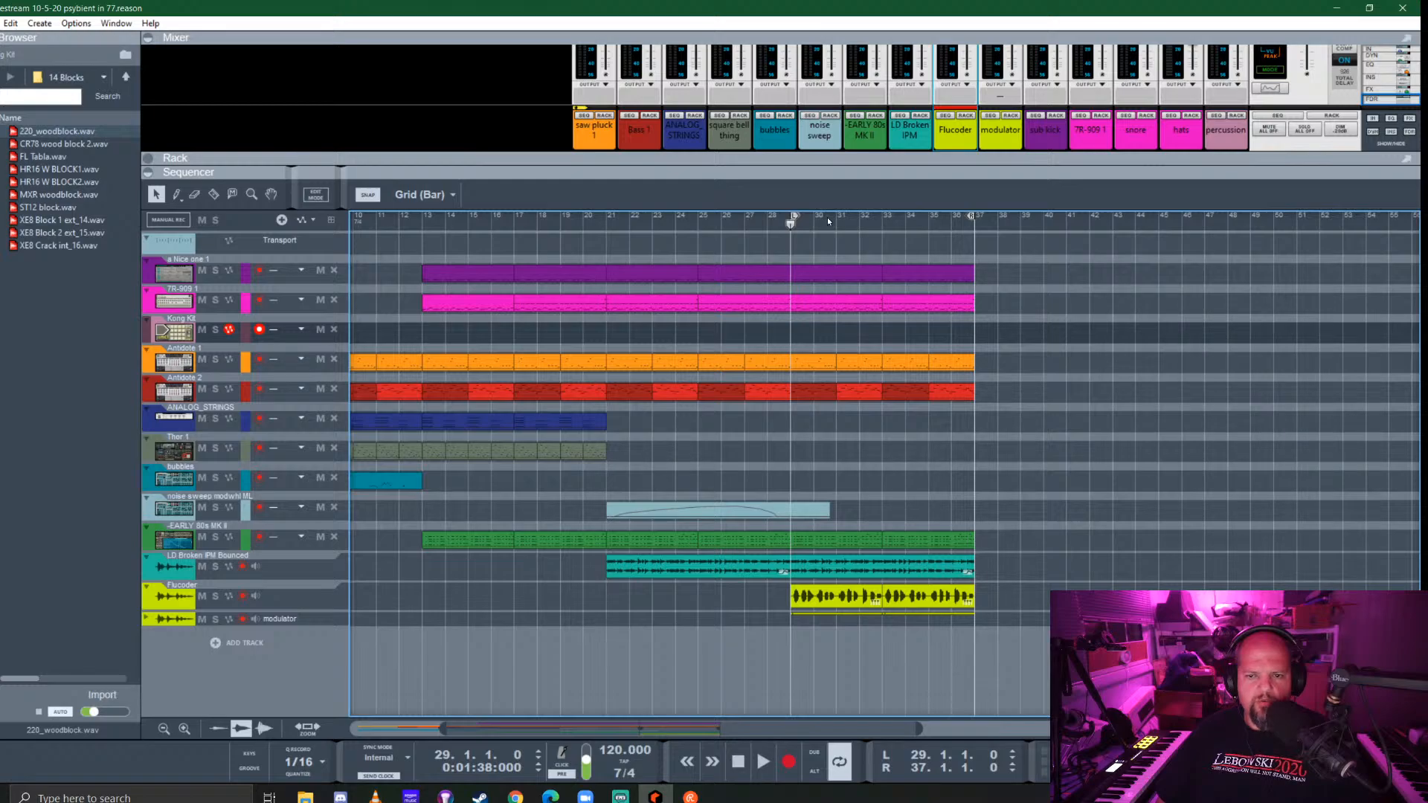
Open up the rack to show Kong and audition the wood block samples in the 14 Blocks folder
{"action": "left_click_drag", "start_coordinate": [856, 333], "coordinate": [853, 502]}
{"action": "left_click", "coordinate": [49, 144]}
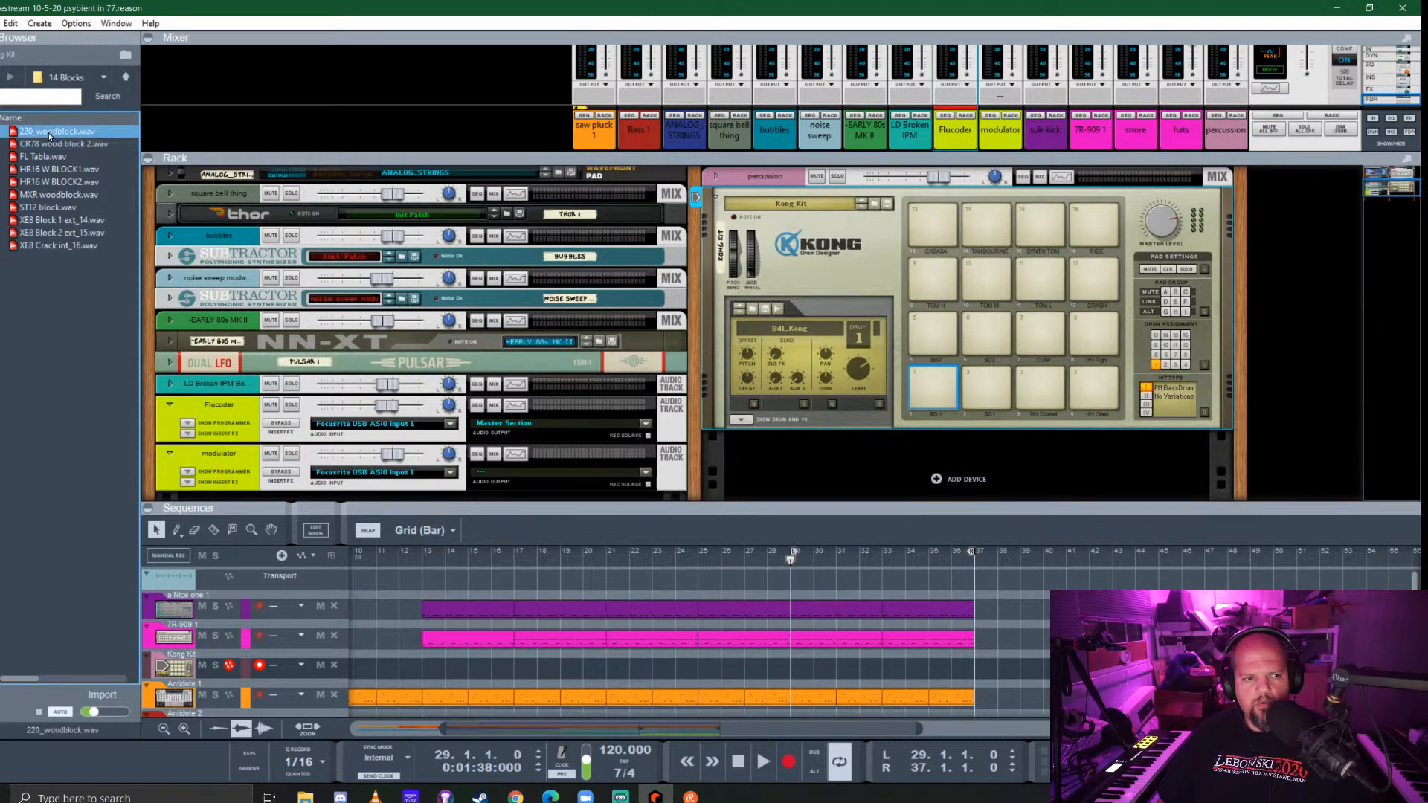
{"action": "left_click", "coordinate": [50, 157]}
{"action": "left_click", "coordinate": [52, 169]}
{"action": "left_click", "coordinate": [52, 182]}
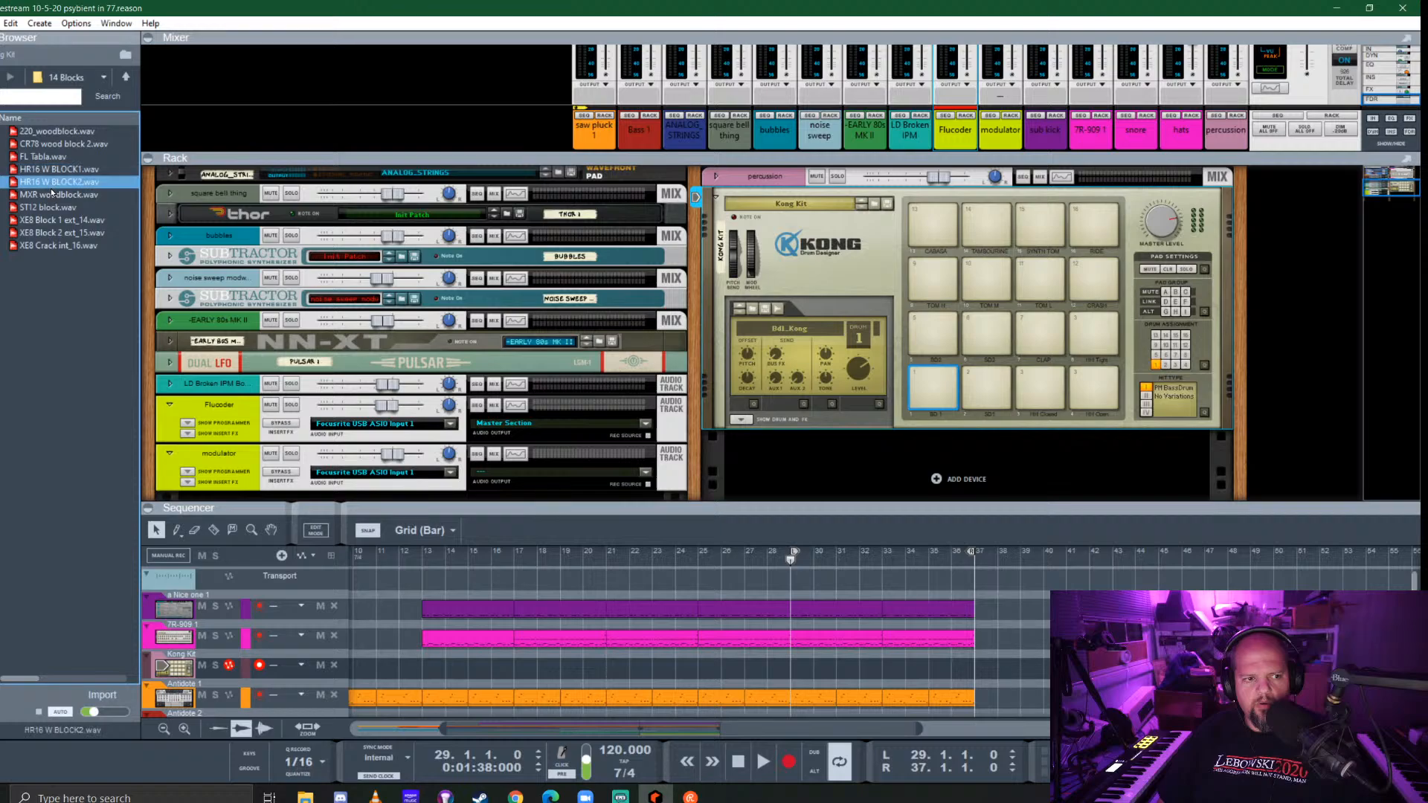
{"action": "left_click", "coordinate": [51, 195]}
{"action": "left_click", "coordinate": [50, 207]}
{"action": "left_click", "coordinate": [49, 220]}
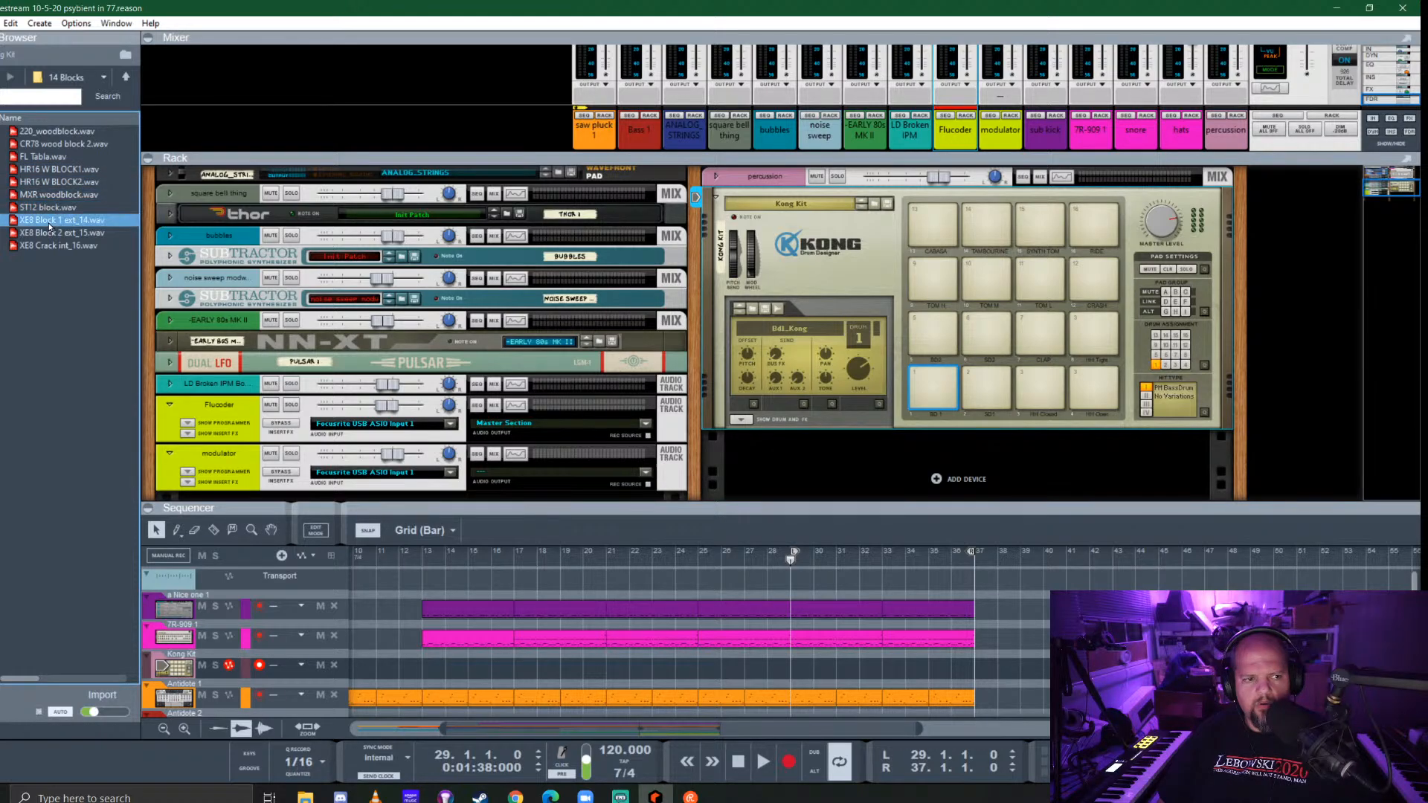
{"action": "left_click", "coordinate": [48, 233]}
{"action": "left_click", "coordinate": [46, 245]}
Load XE8 Block 1 ext_14.wav onto Kong's first pad and show its drum module and FX section
{"action": "left_click", "coordinate": [40, 233]}
{"action": "left_click", "coordinate": [35, 222]}
{"action": "left_click_drag", "start_coordinate": [36, 224], "coordinate": [930, 381]}
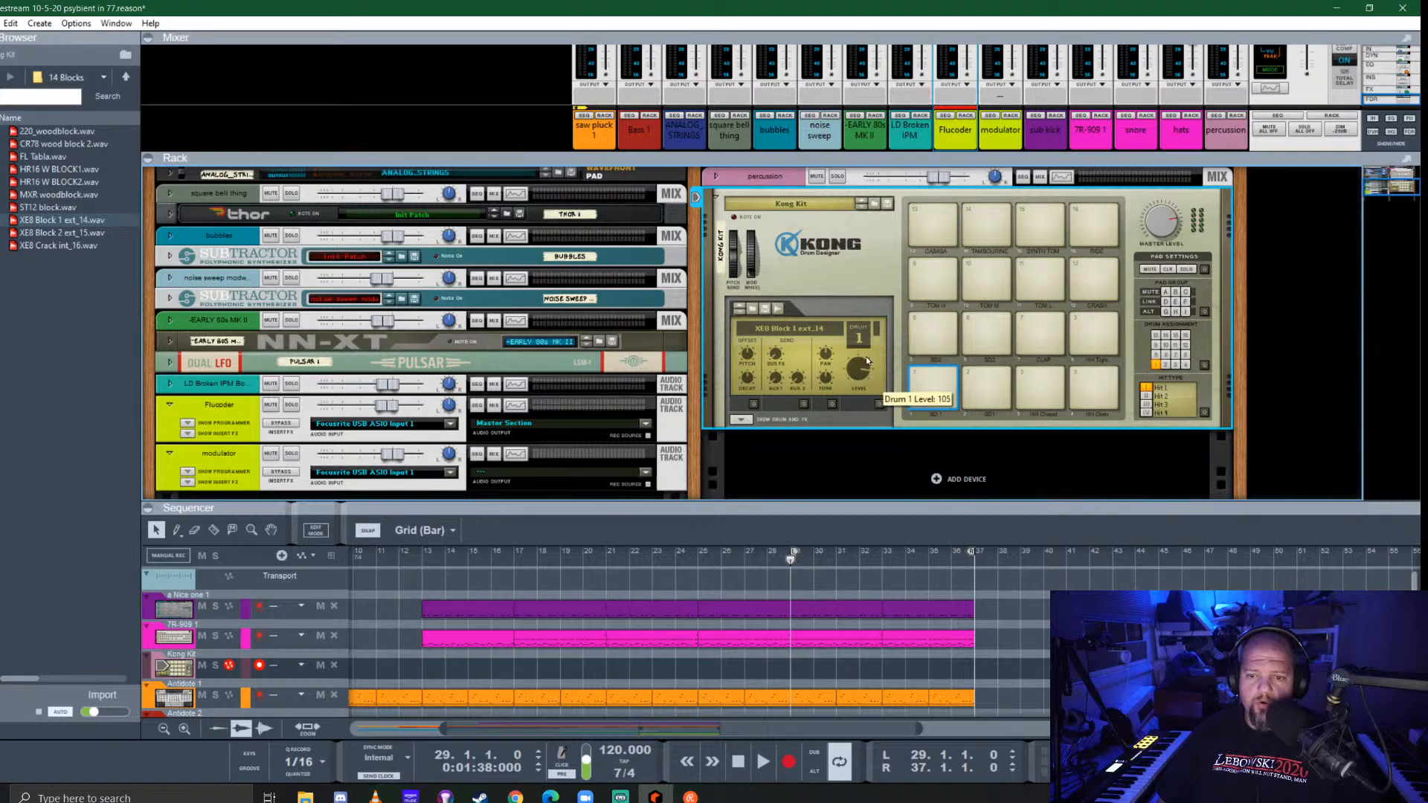
{"action": "left_click", "coordinate": [740, 419]}
{"action": "scroll", "coordinate": [885, 369], "scroll_direction": "down", "scroll_amount": 3}
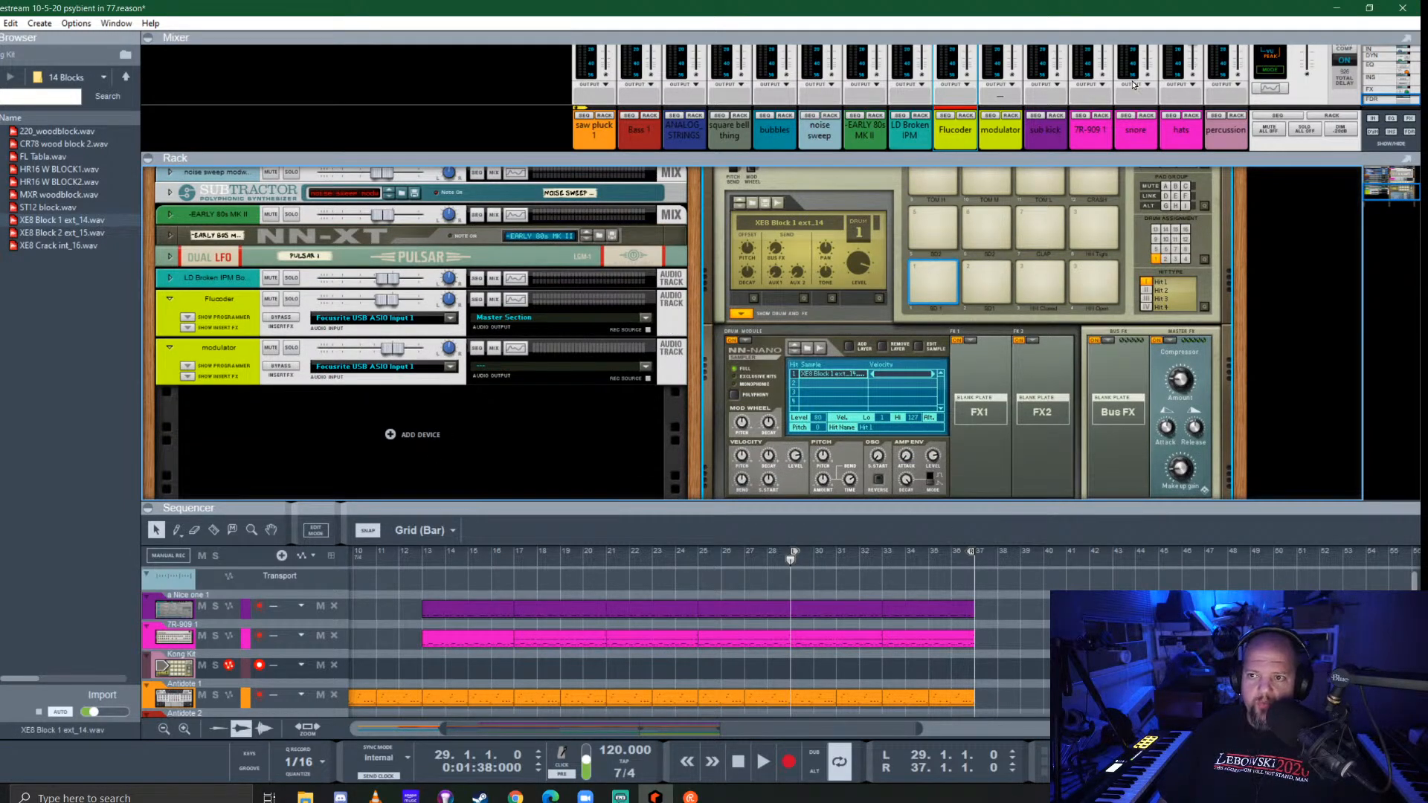
Bring the Bitwig Studio shortcut into view on the desktop and return to the maximized song window
{"action": "double_click", "coordinate": [1188, 7]}
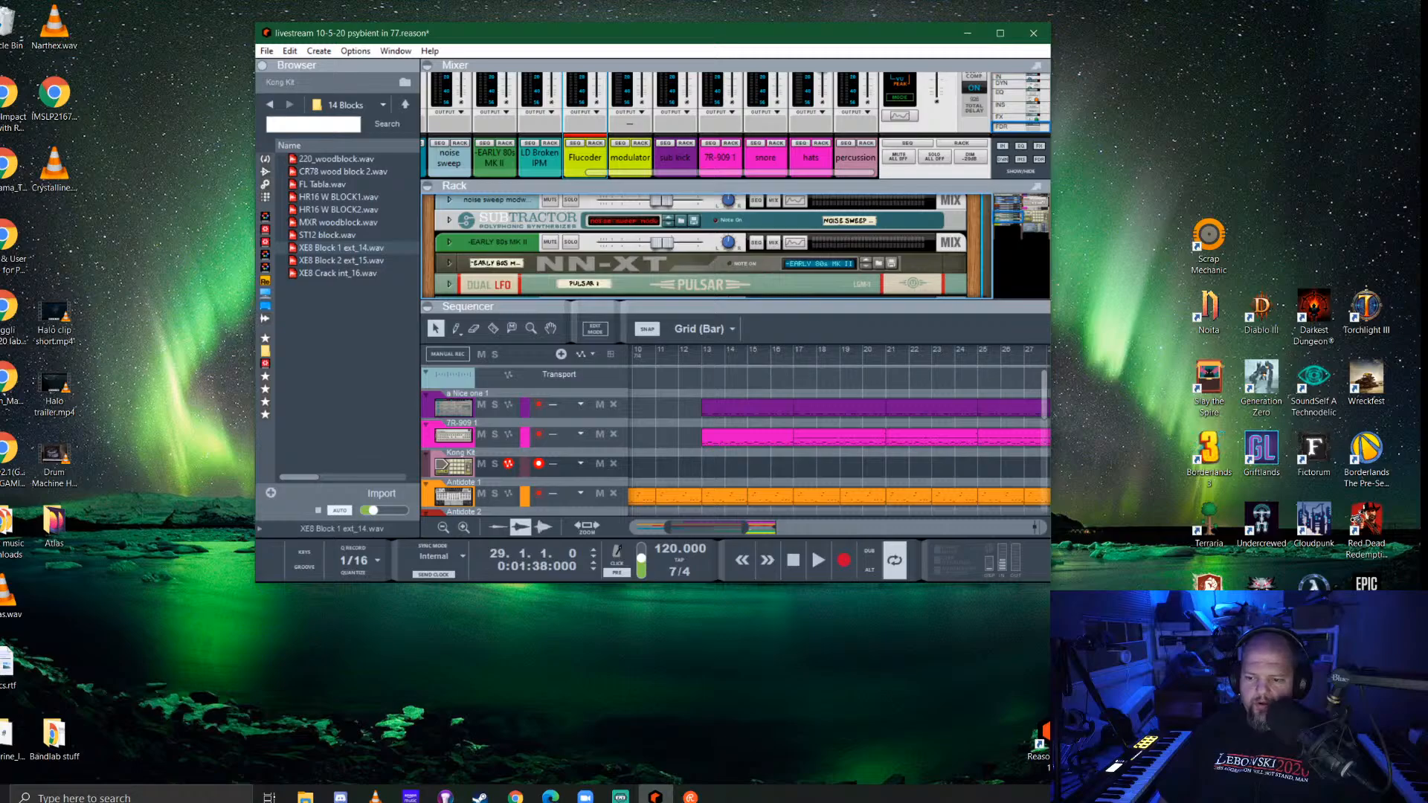
{"action": "mouse_move", "coordinate": [1105, 732]}
{"action": "left_mouse_down"}
{"action": "mouse_move", "coordinate": [729, 650]}
{"action": "mouse_move", "coordinate": [1101, 733]}
{"action": "left_mouse_up"}
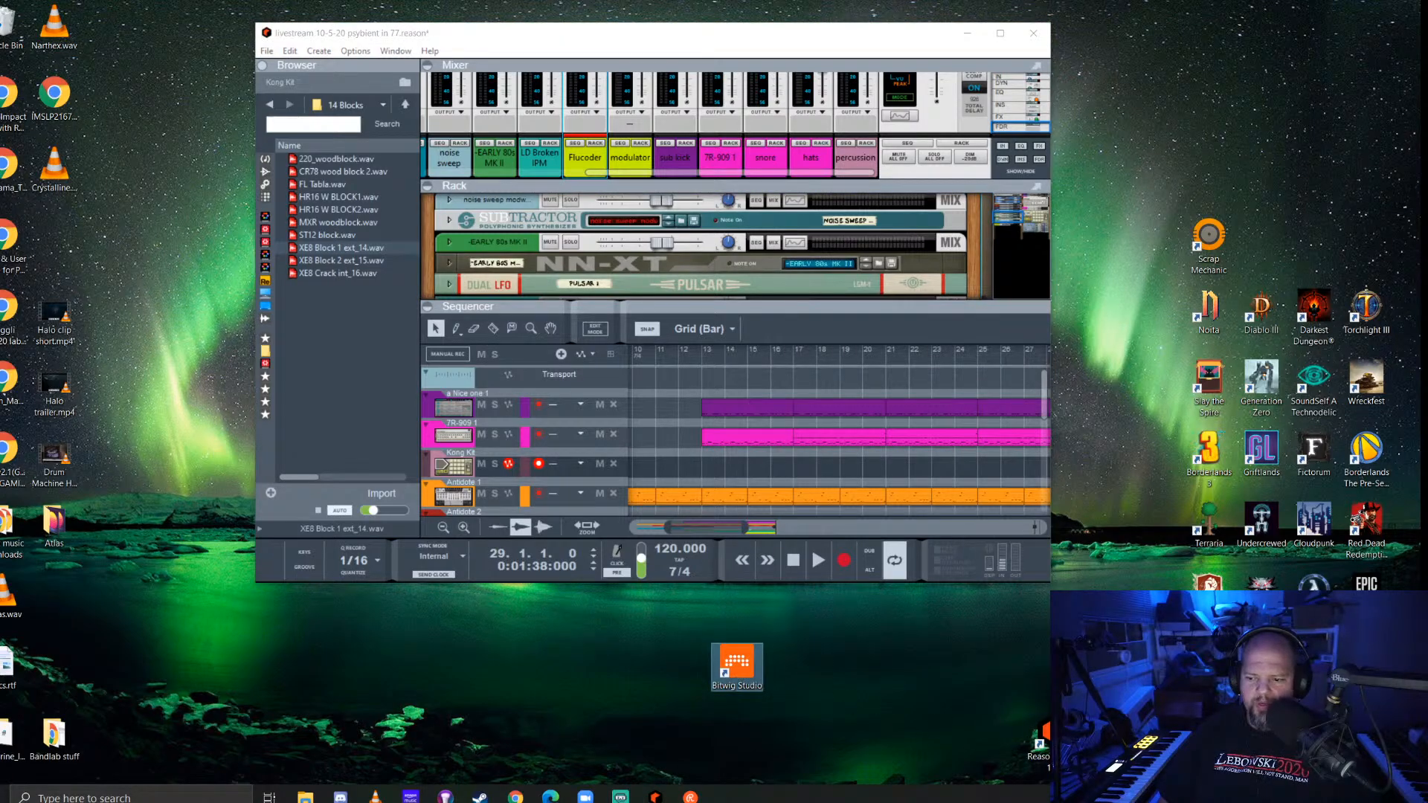
{"action": "left_click", "coordinate": [1000, 33]}
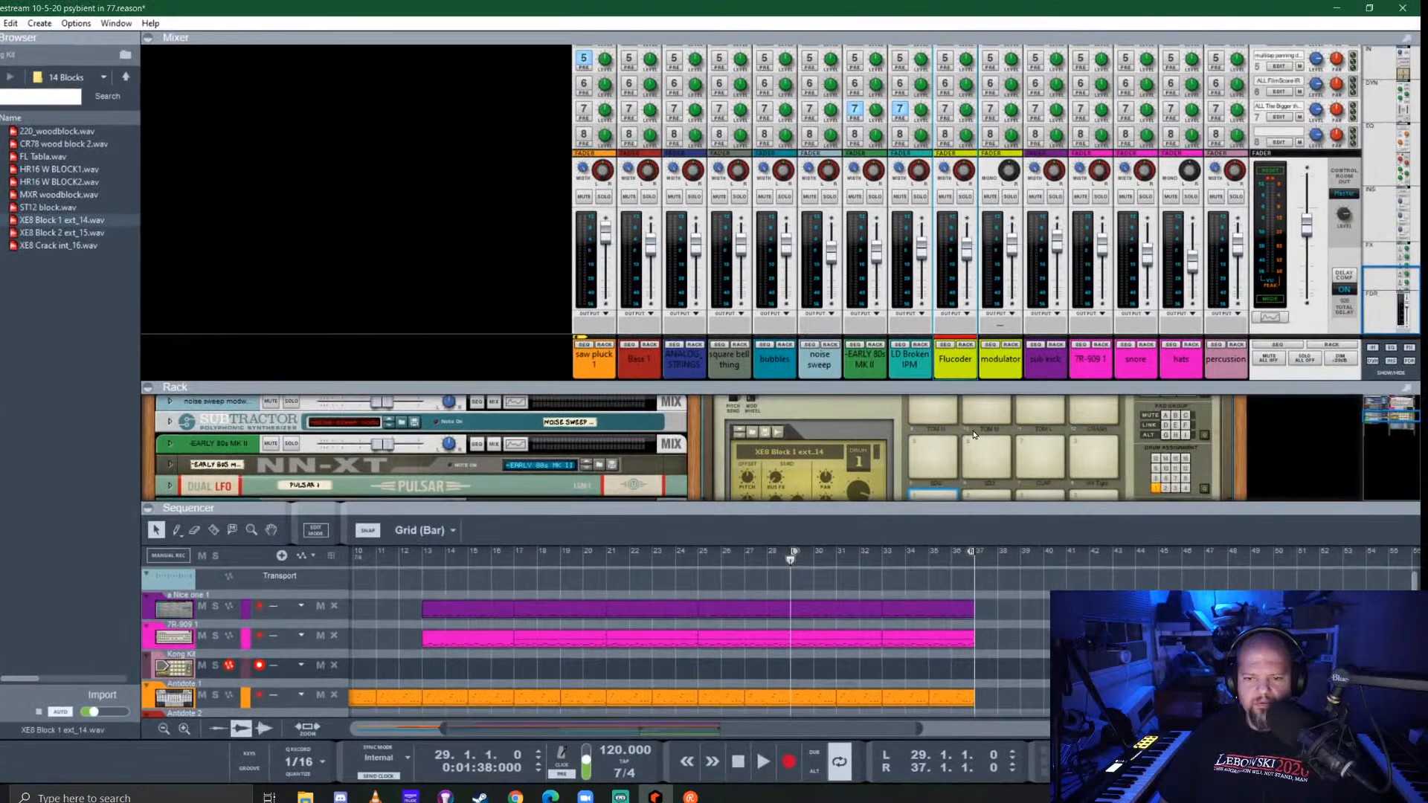
Shrink the mixer to enlarge the rack around Kong and play the first pad
{"action": "left_click_drag", "start_coordinate": [966, 387], "coordinate": [937, 231]}
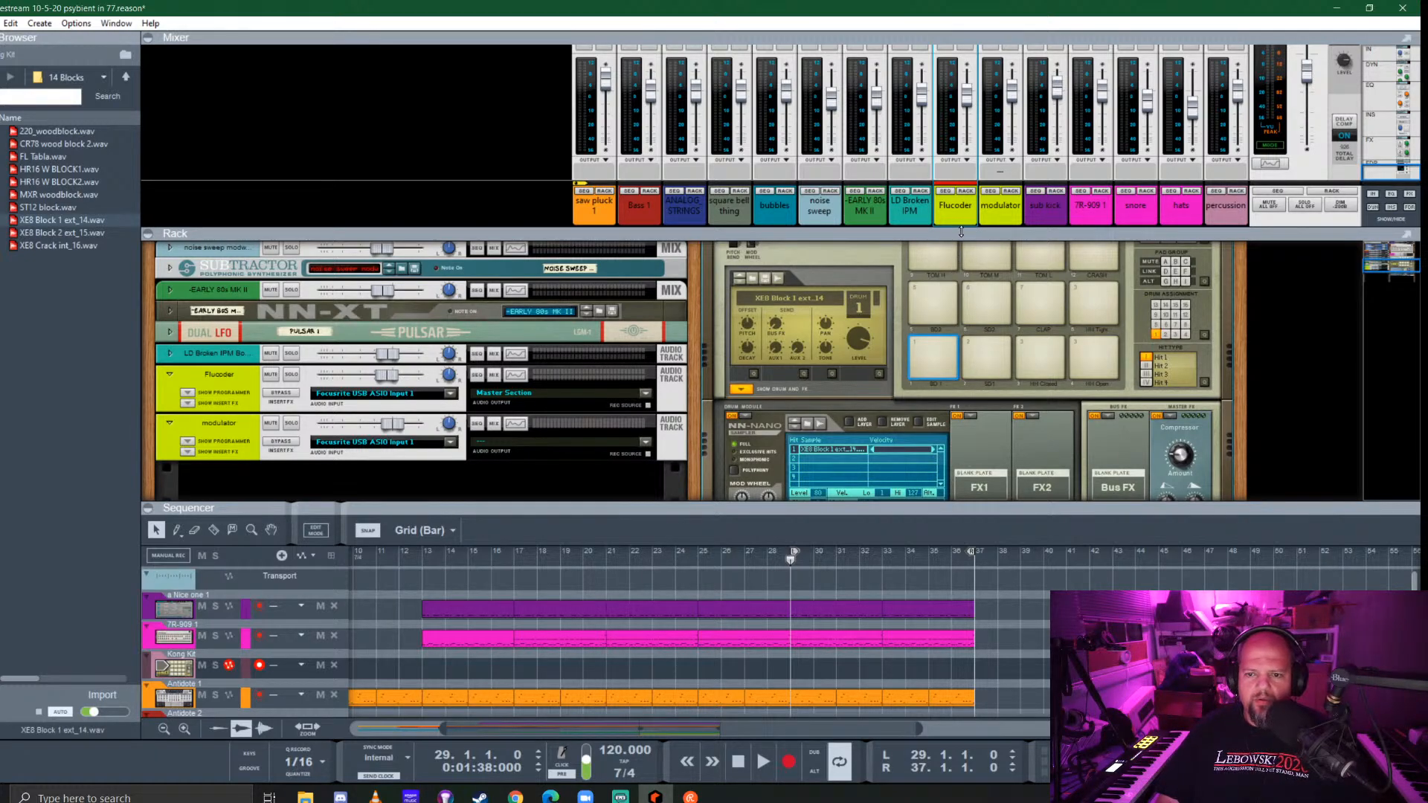
{"action": "left_click_drag", "start_coordinate": [961, 231], "coordinate": [961, 143]}
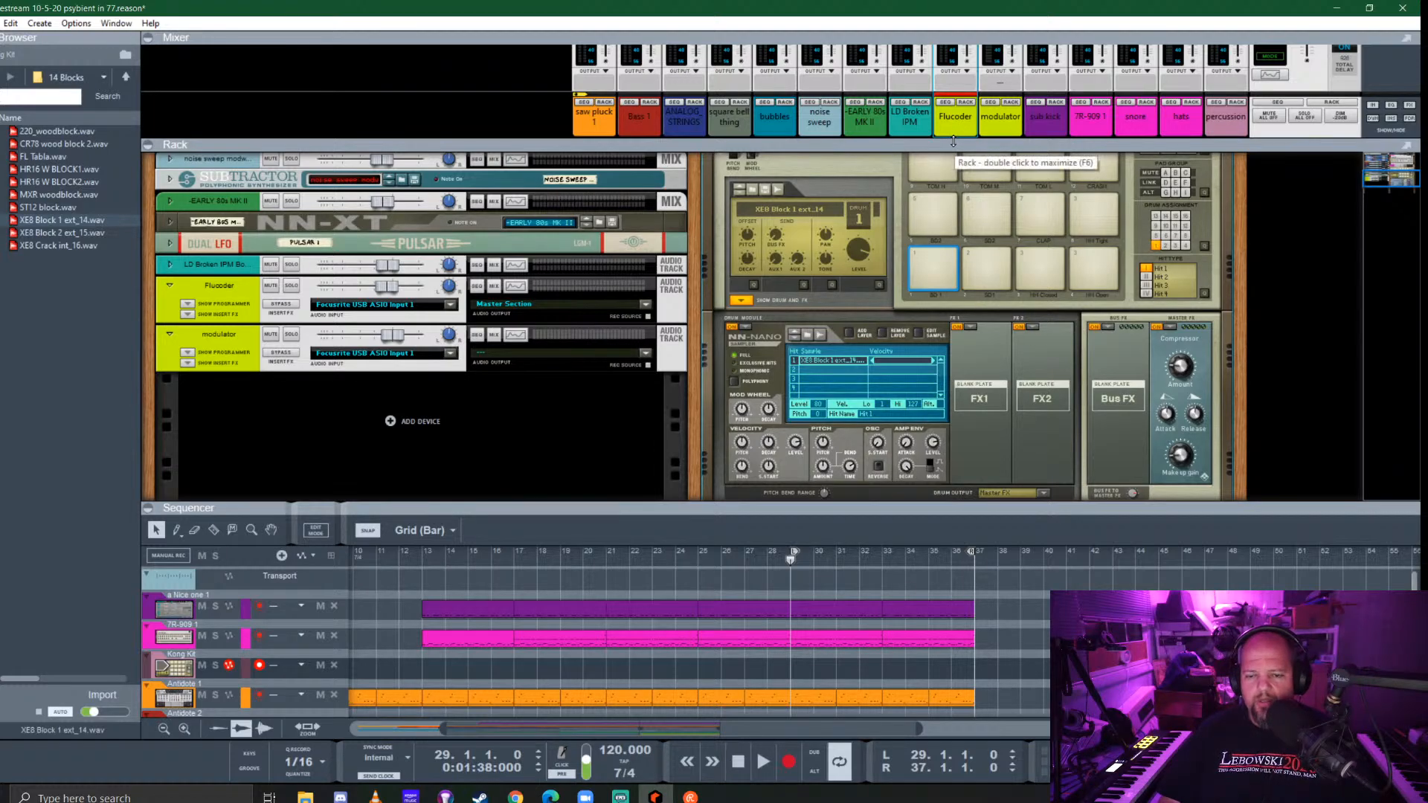
{"action": "left_click_drag", "start_coordinate": [899, 514], "coordinate": [904, 529]}
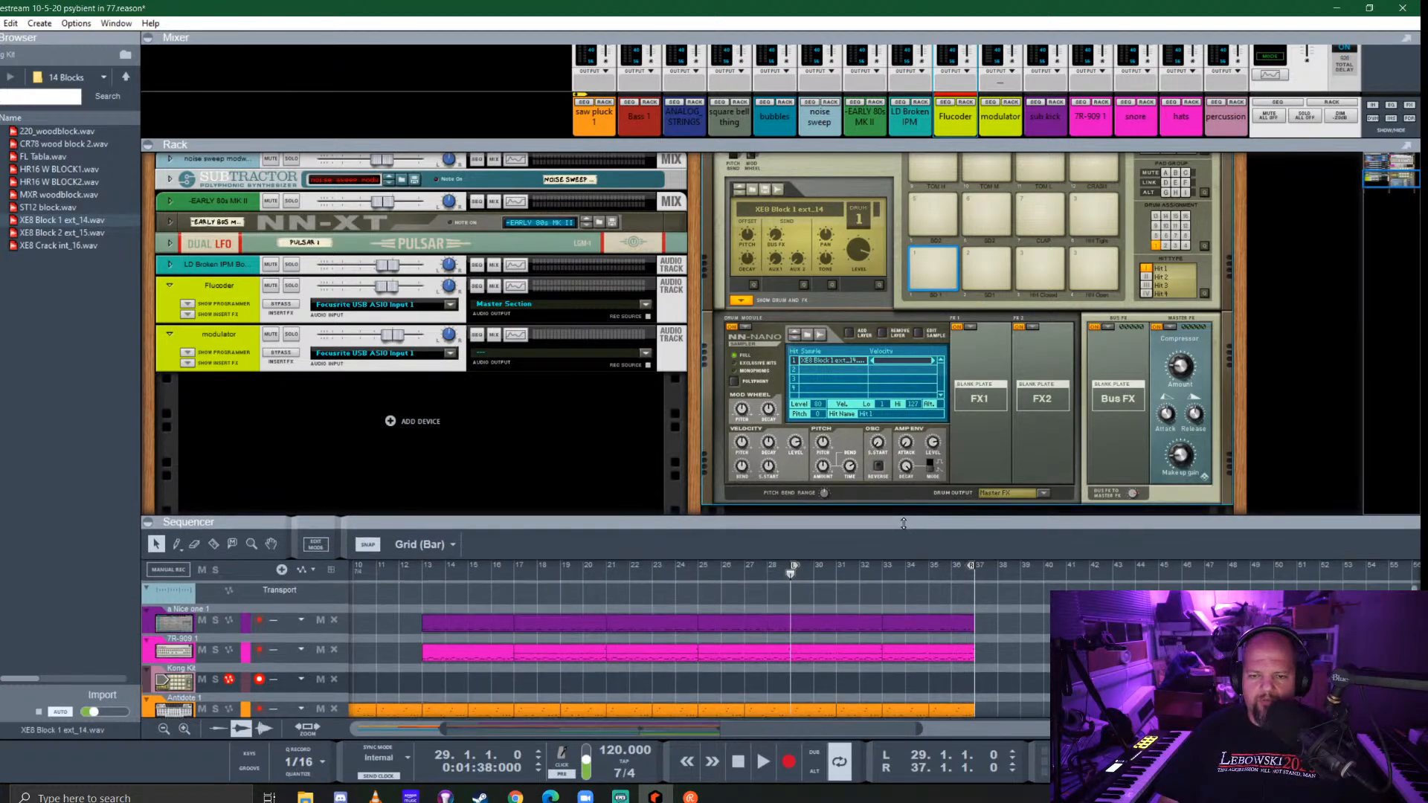
{"action": "scroll", "coordinate": [914, 411], "scroll_direction": "up", "scroll_amount": 1}
{"action": "left_click", "coordinate": [918, 312]}
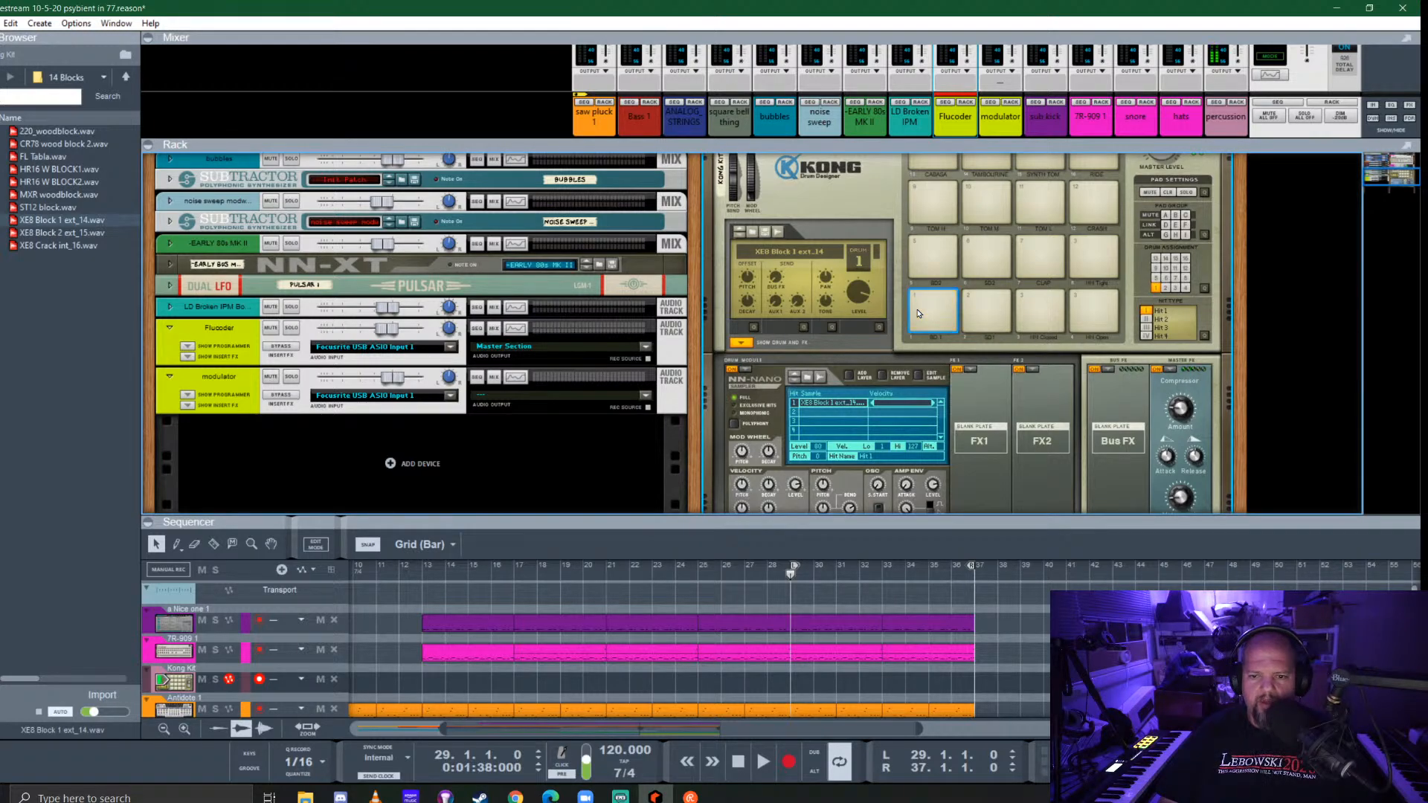
Try a Room Reverb in the FX1 slot of Kong's first drum and play the pad to hear it
{"action": "left_click", "coordinate": [971, 370]}
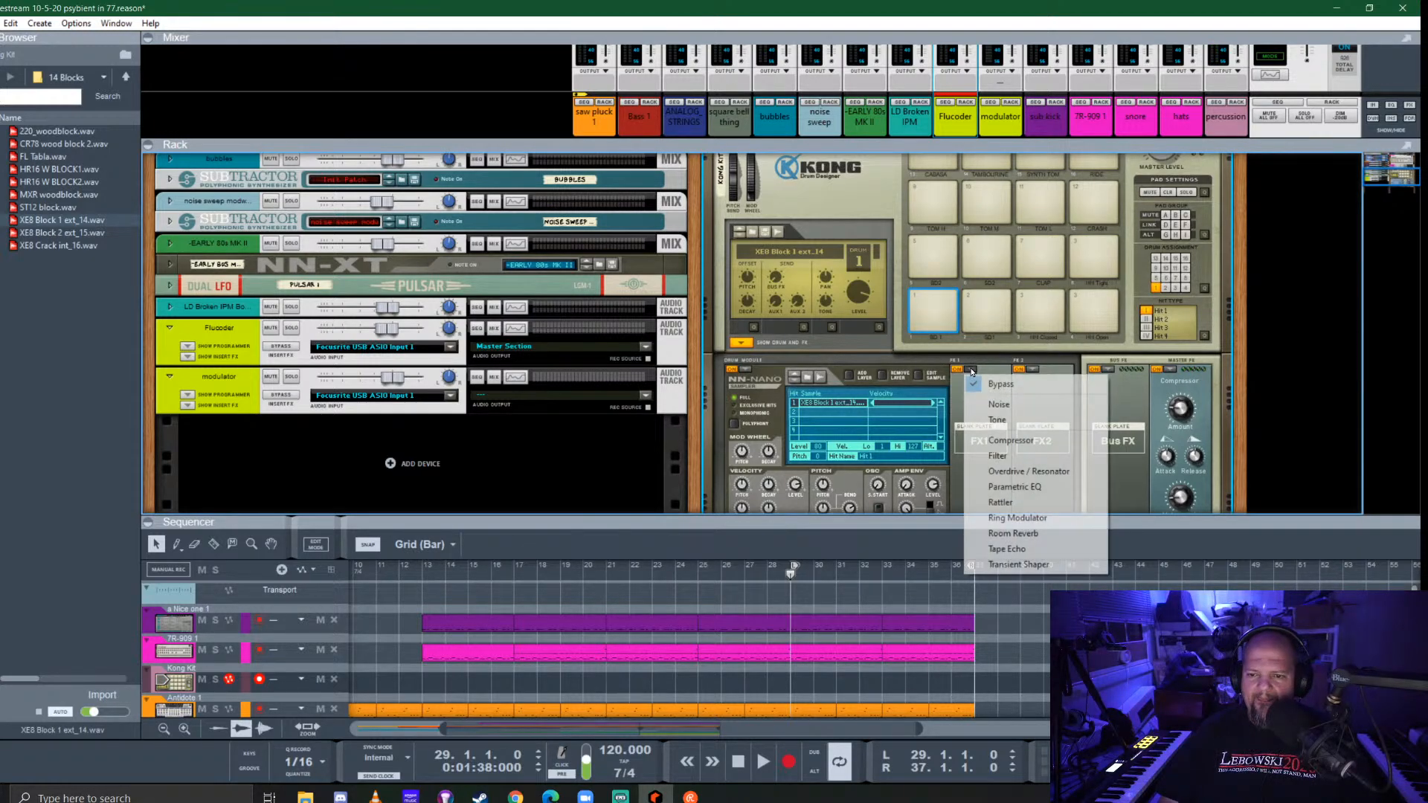
{"action": "left_click", "coordinate": [1048, 532]}
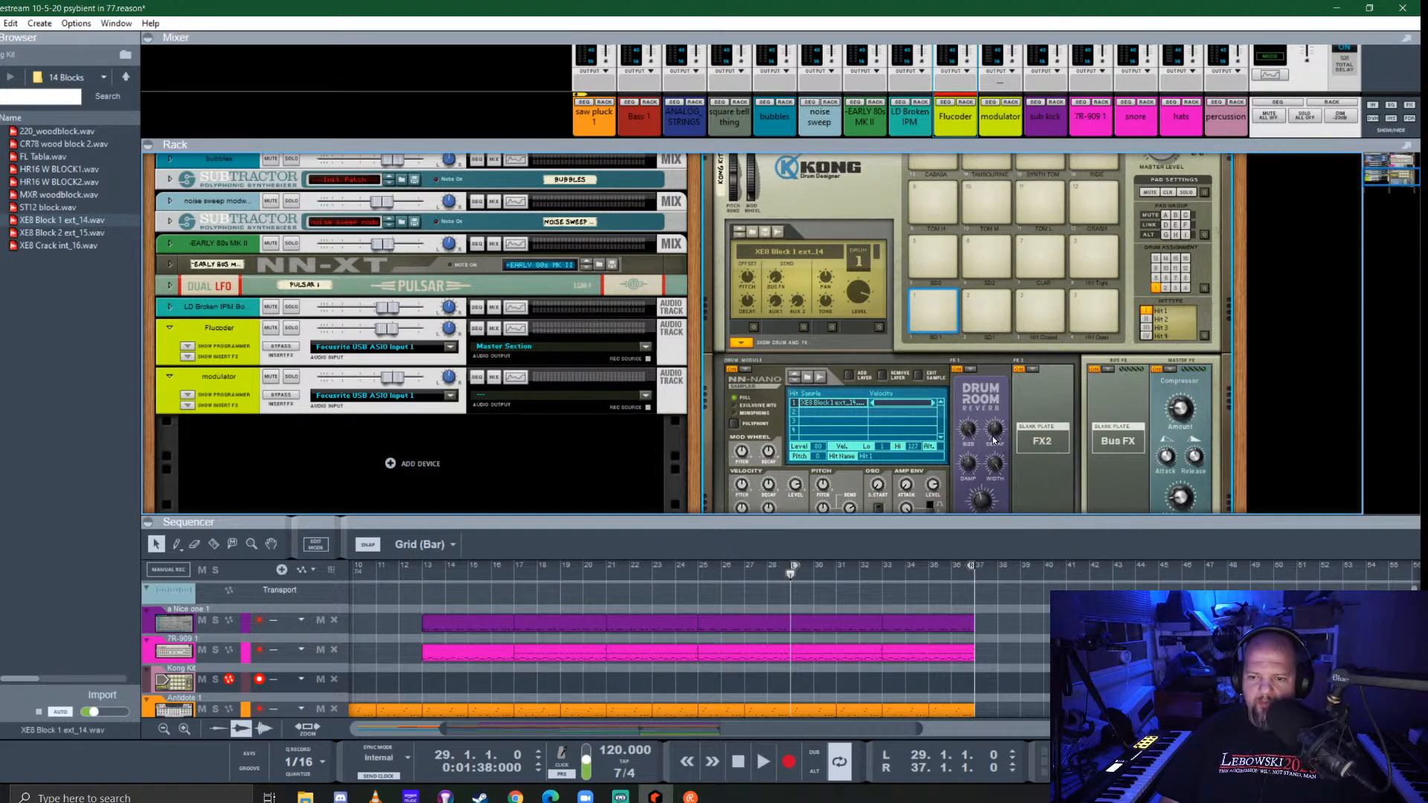
{"action": "mouse_move", "coordinate": [968, 466]}
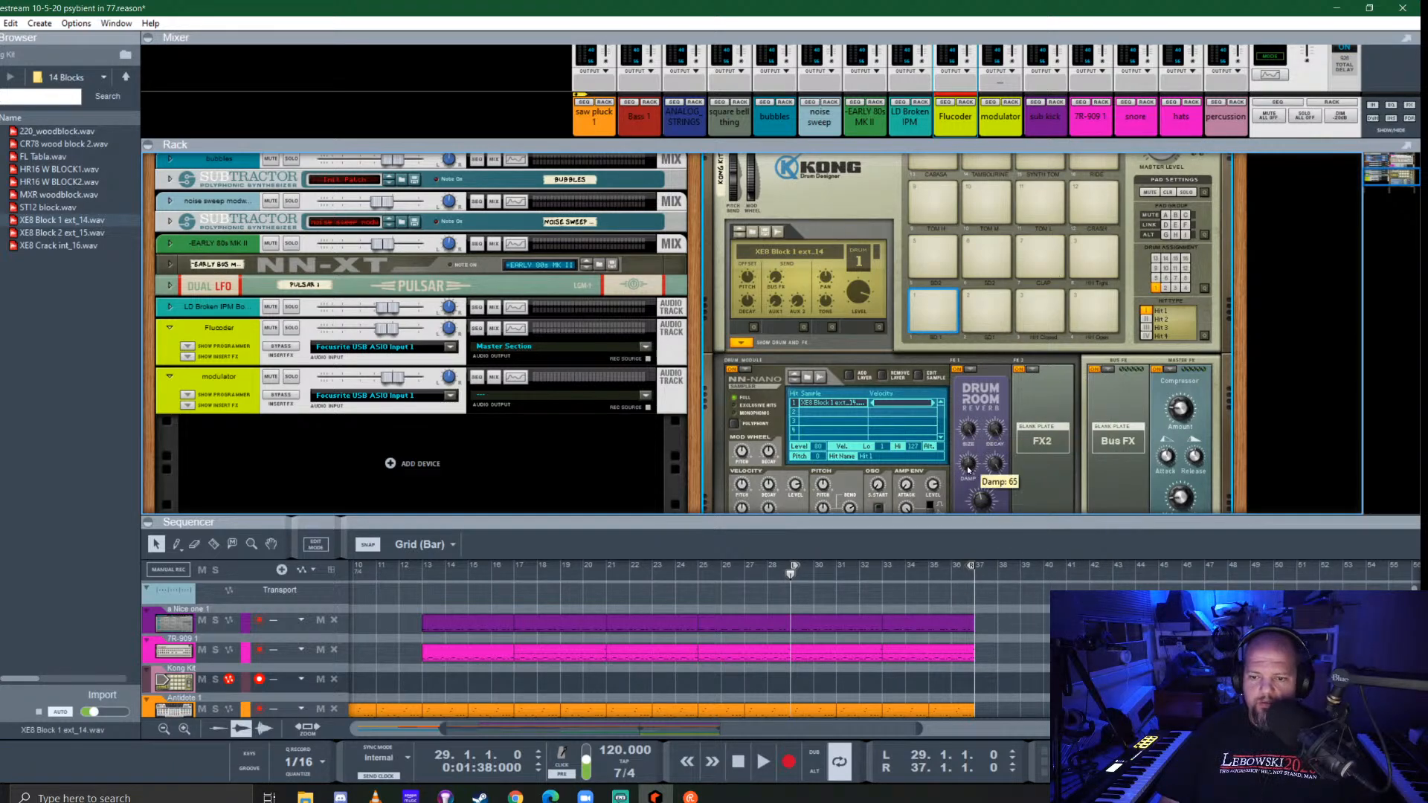
{"action": "left_click", "coordinate": [941, 312]}
{"action": "left_click", "coordinate": [941, 312]}
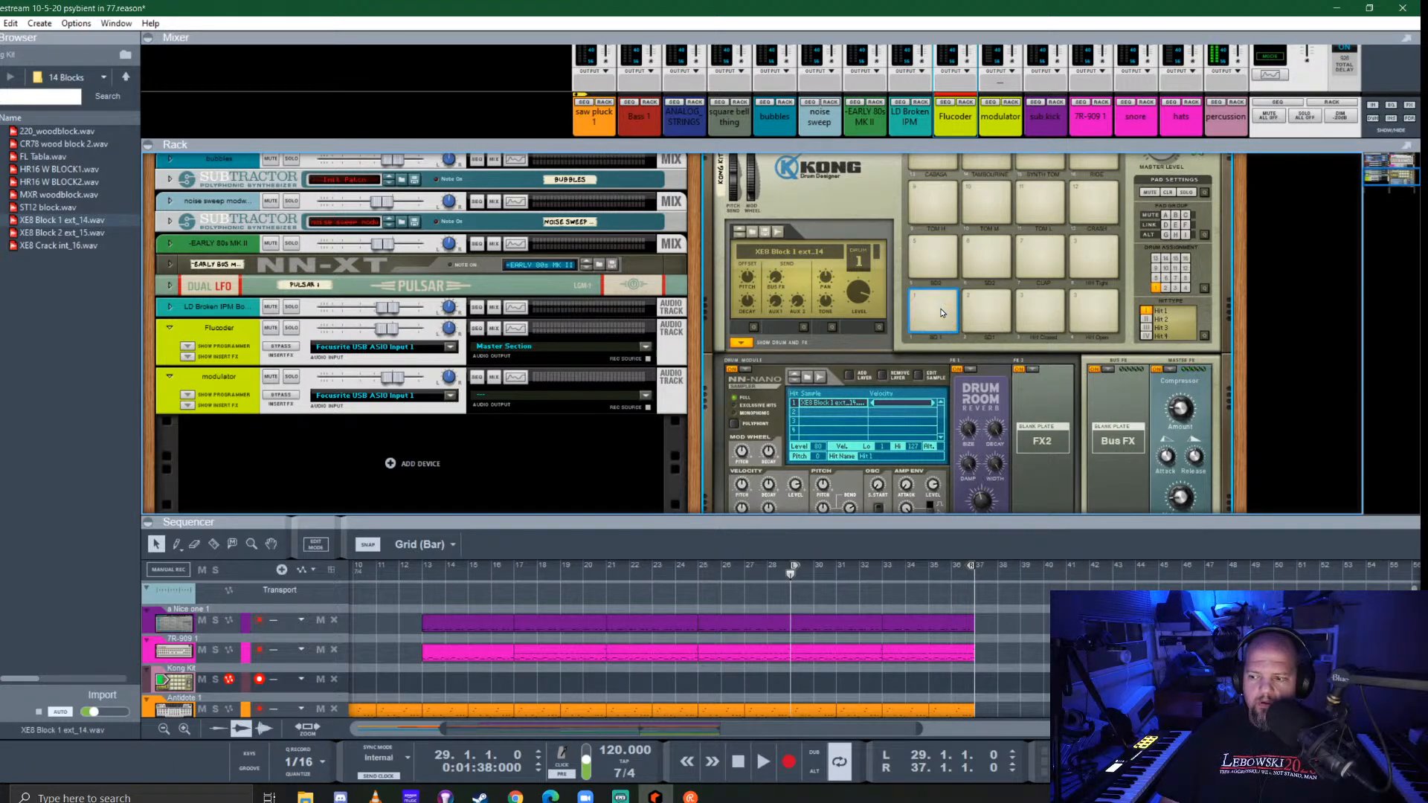
Try Rattler in the first drum's FX1 slot and replace it with the Noise generator
{"action": "left_click", "coordinate": [970, 369]}
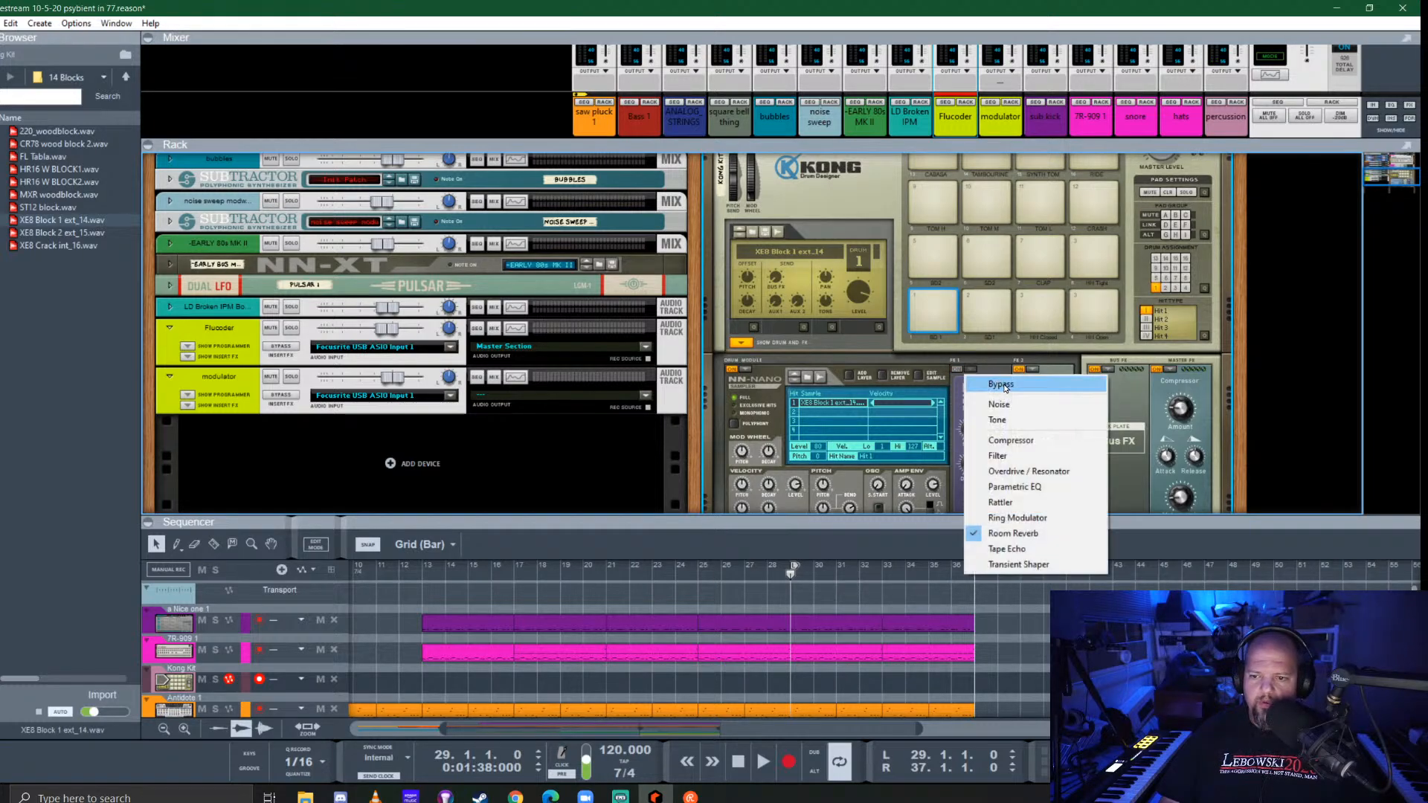
{"action": "left_click", "coordinate": [1023, 504]}
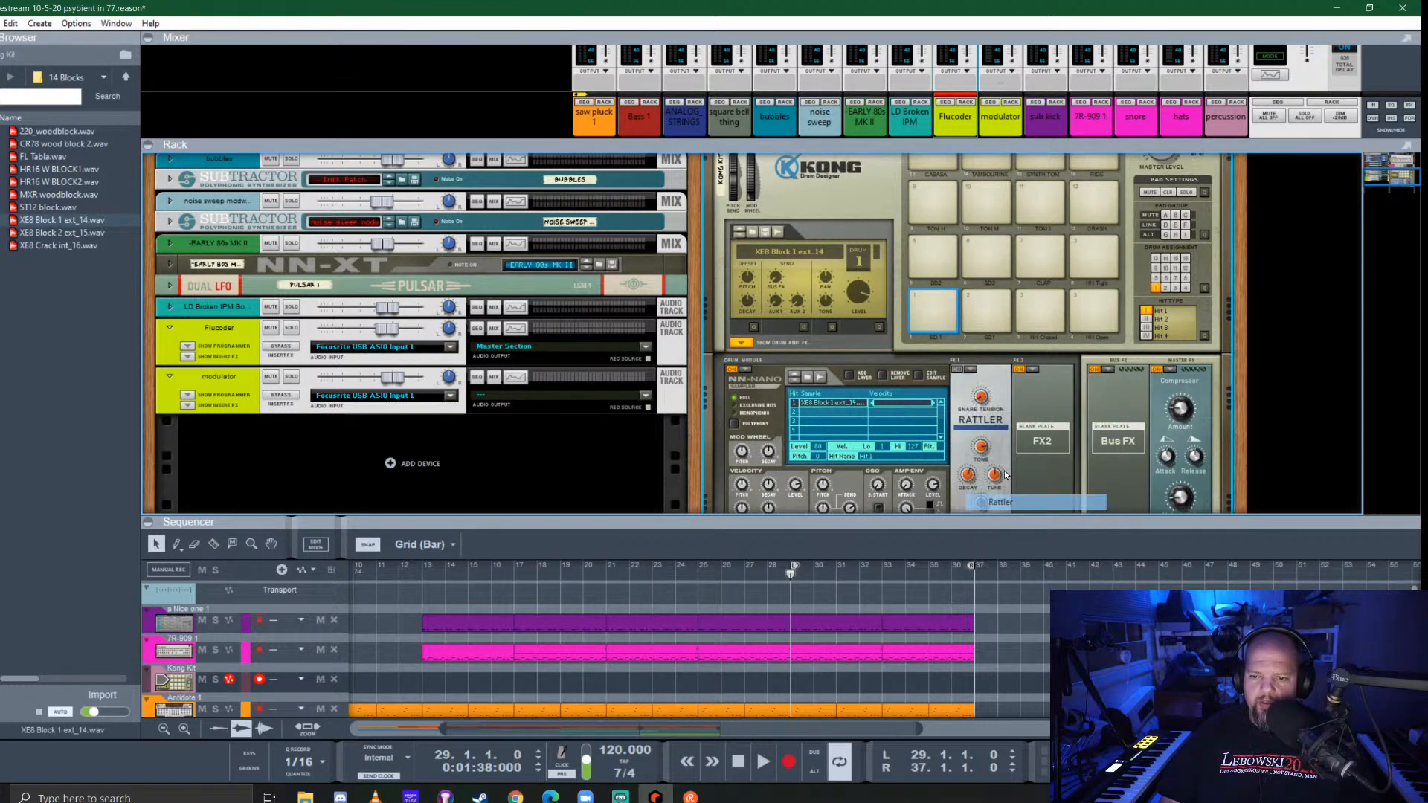
{"action": "left_click", "coordinate": [970, 370]}
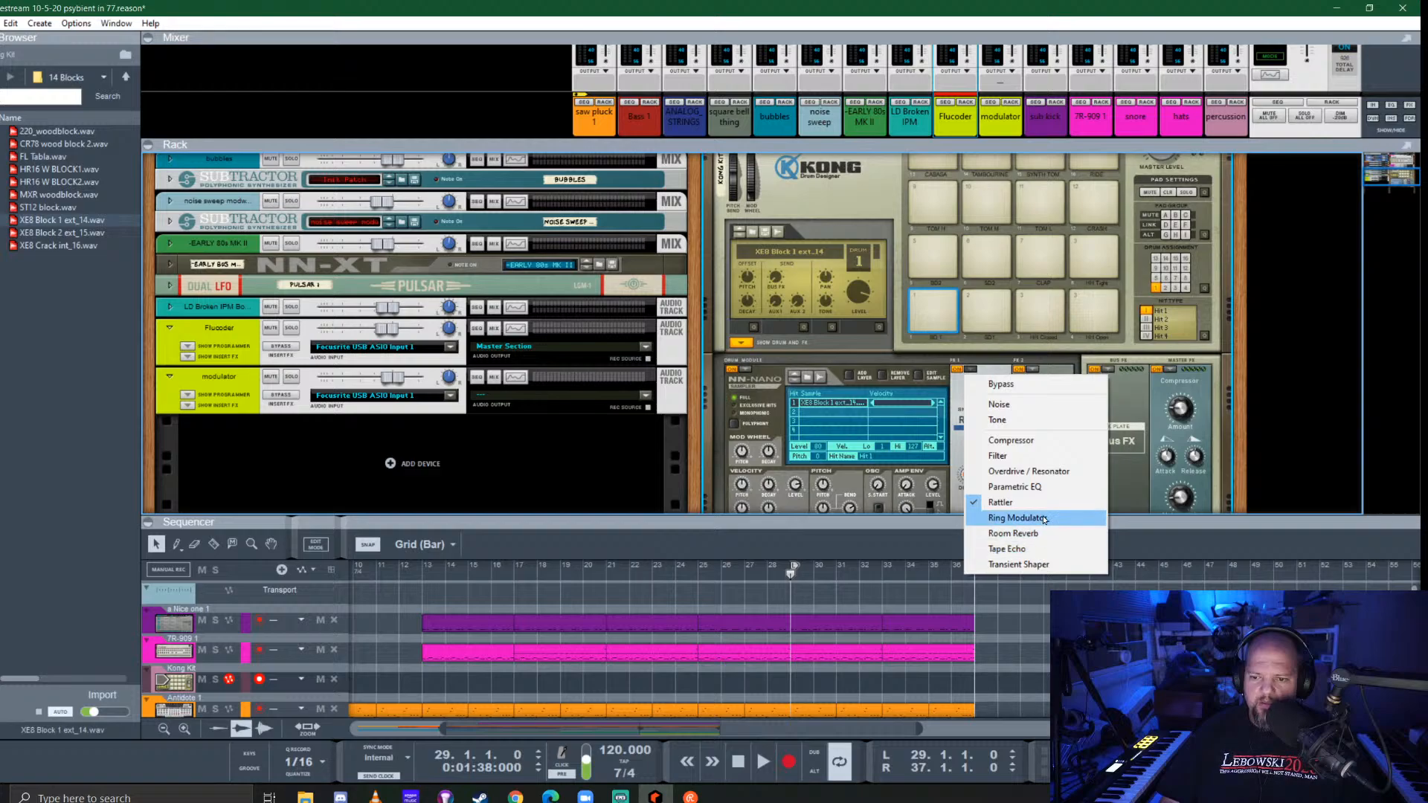
{"action": "left_click", "coordinate": [1029, 402]}
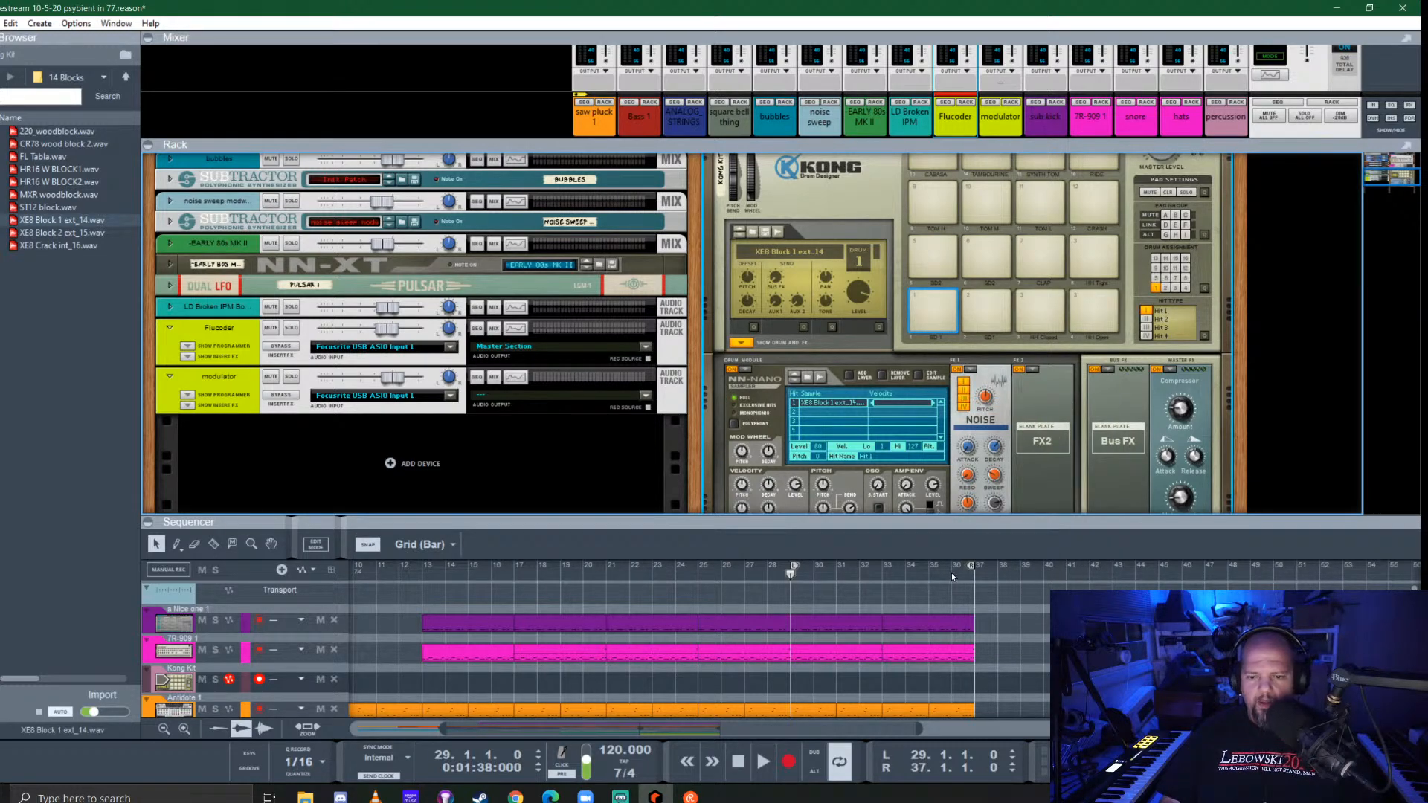
Record a wood block part from Kong's first pad on the Kong Kit track, starting at bar 29
{"action": "scroll", "coordinate": [854, 264], "scroll_direction": "up", "scroll_amount": 3}
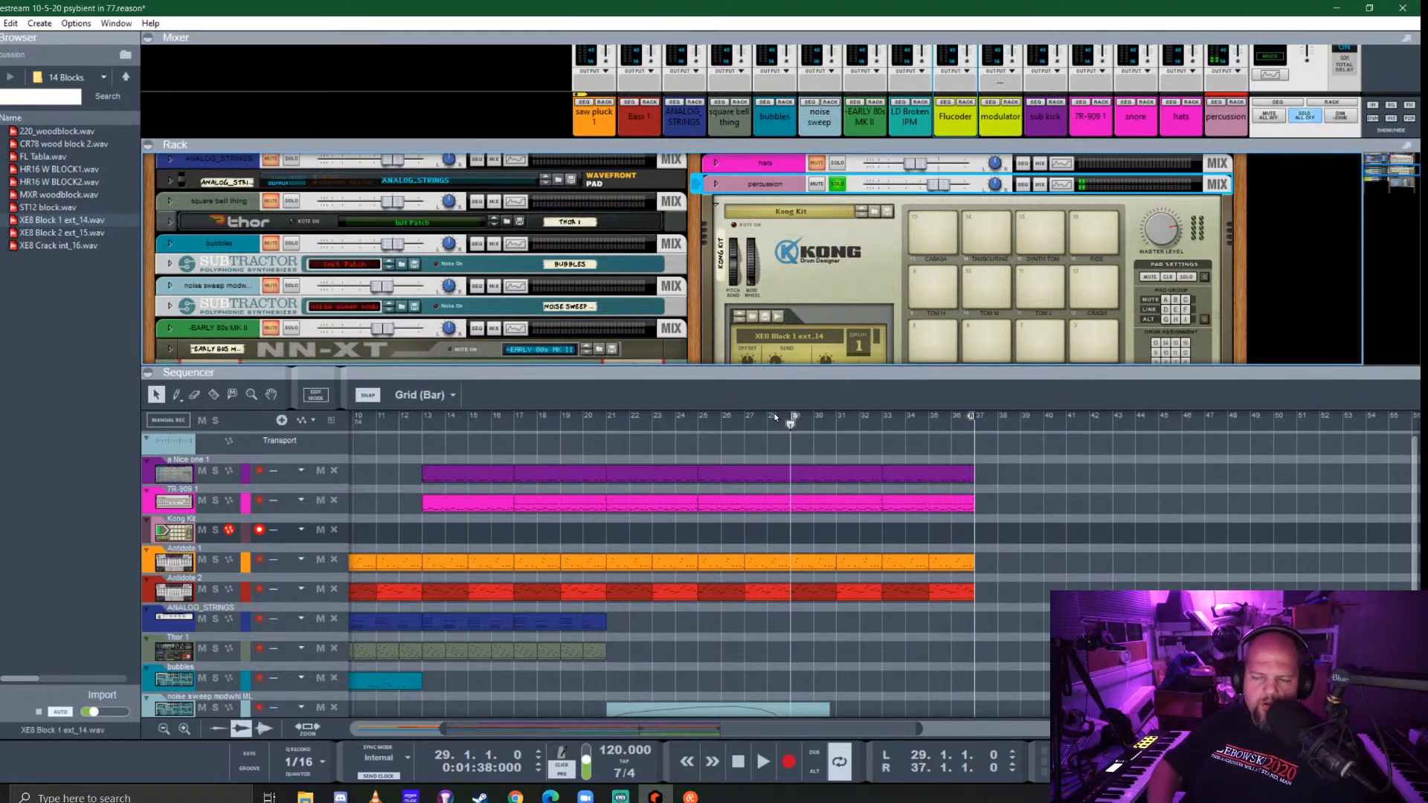
{"action": "scroll", "coordinate": [956, 245], "scroll_direction": "down", "scroll_amount": 3}
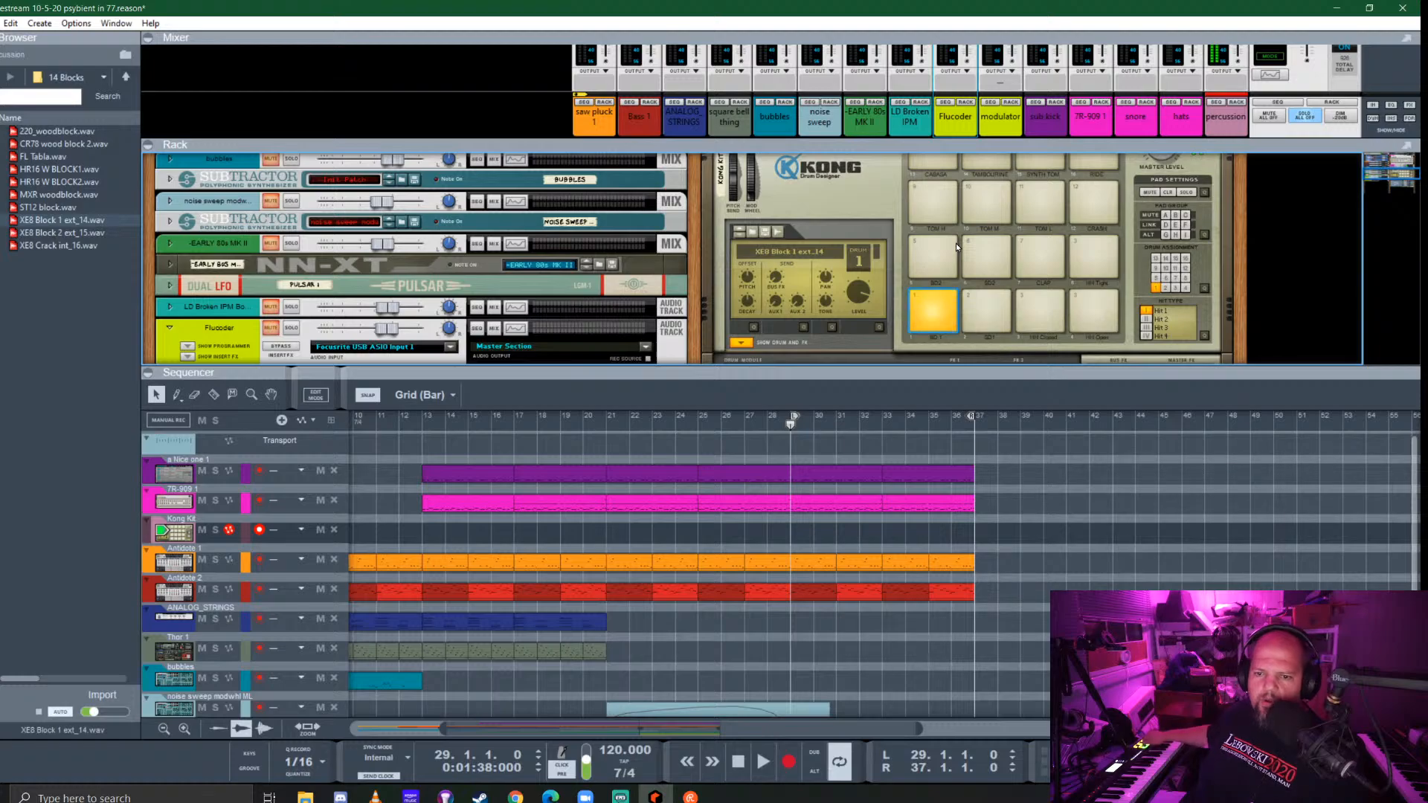
{"action": "key", "text": "ctrl+Return"}
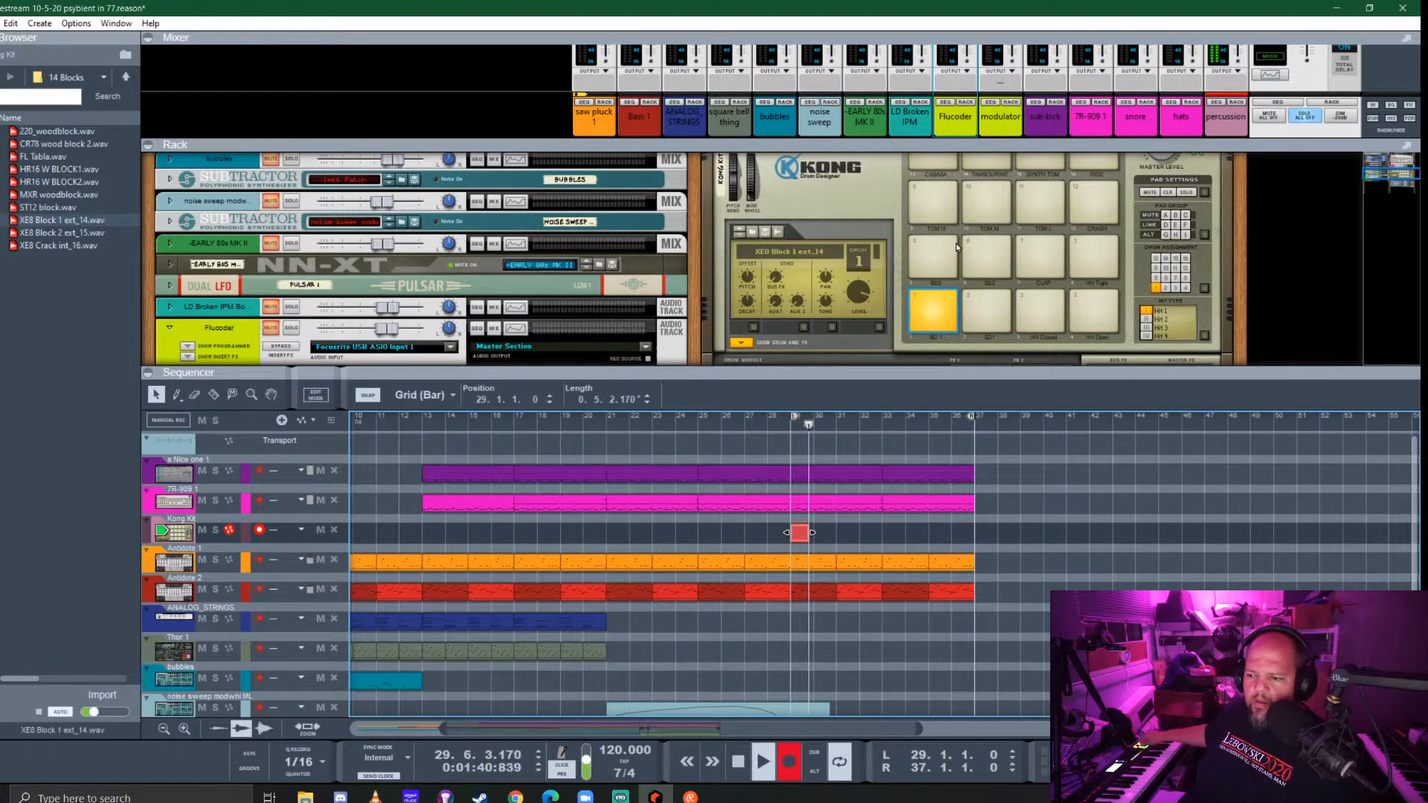
{"action": "key", "text": "space"}
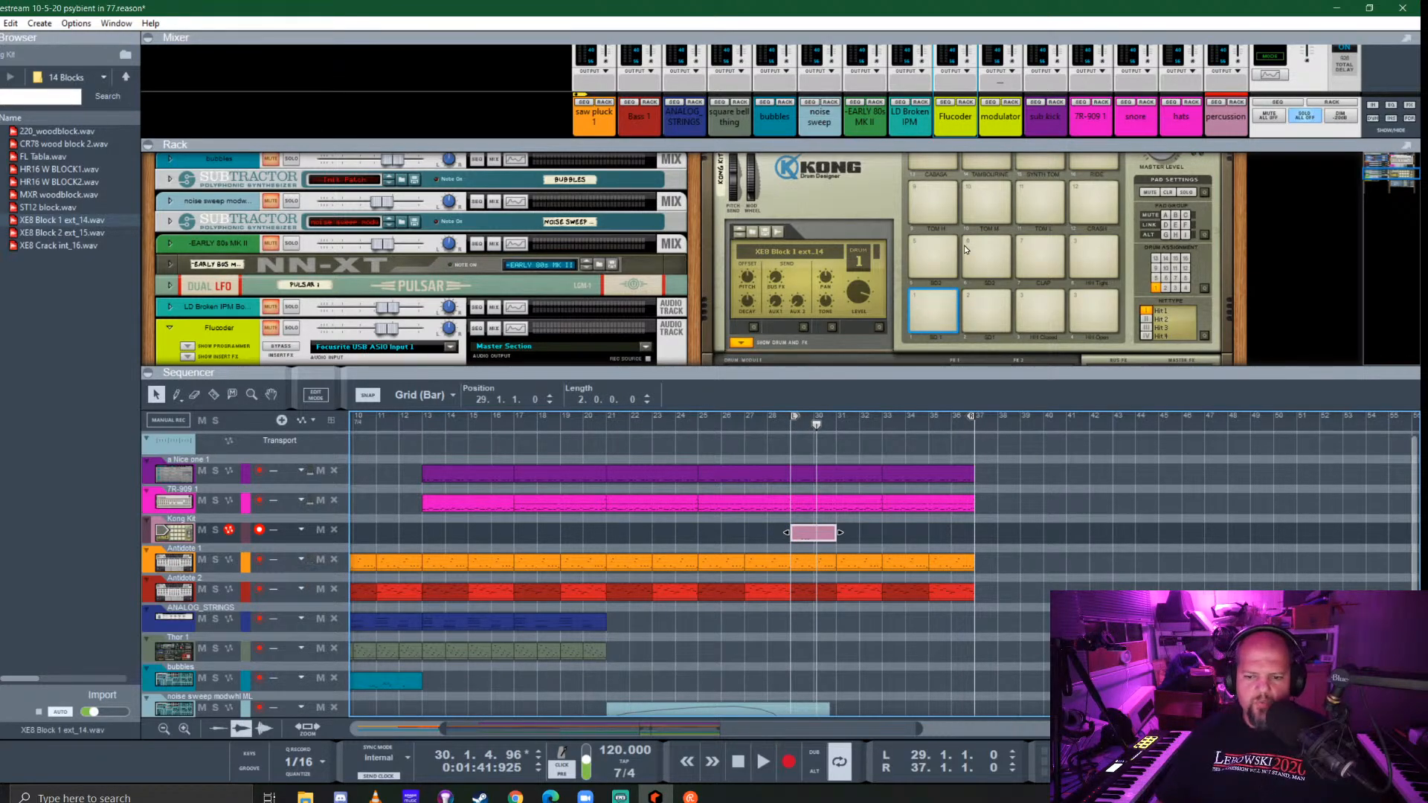
Trim the recorded Kong Kit clip to one bar and play it looped from bar 29 to bar 30
{"action": "left_click", "coordinate": [841, 530]}
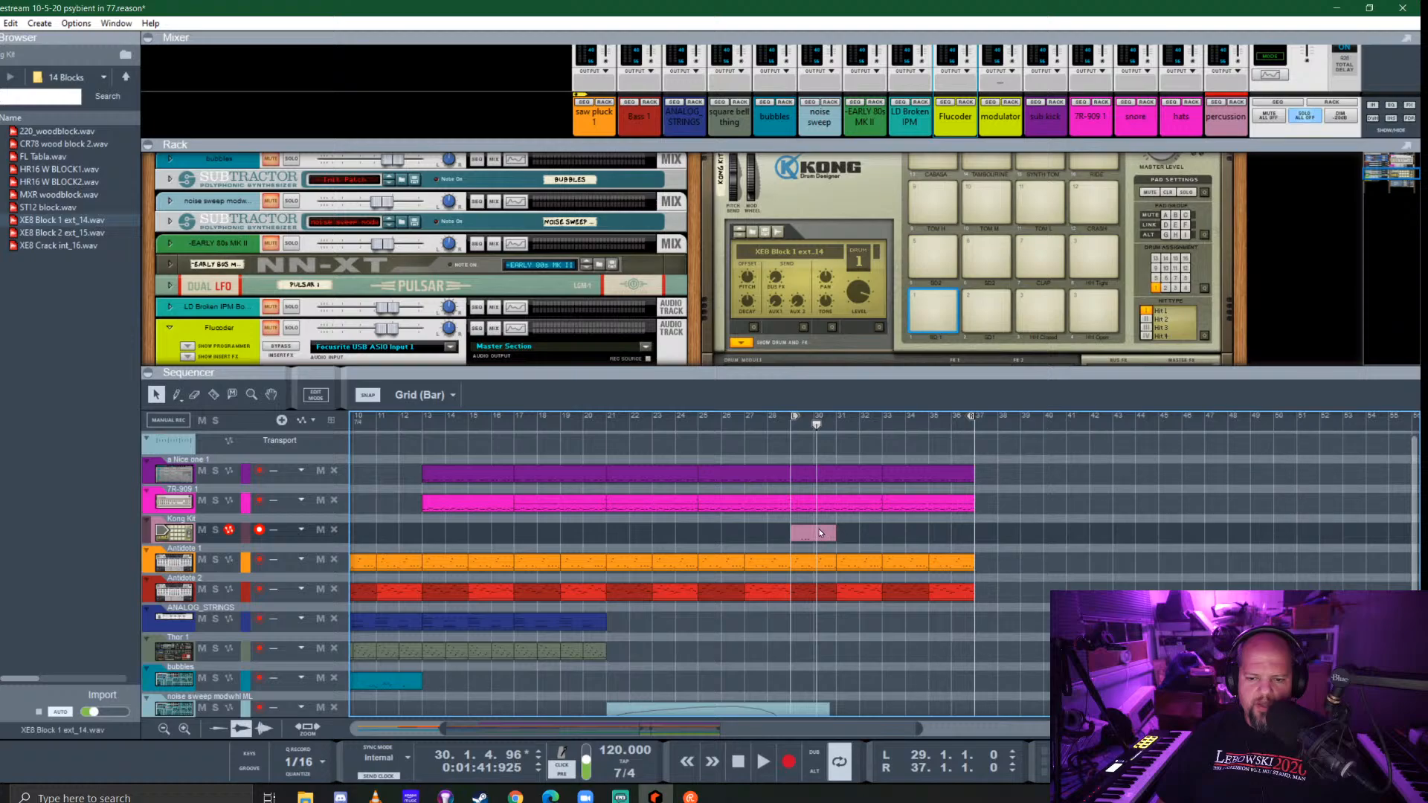
{"action": "left_click", "coordinate": [827, 532]}
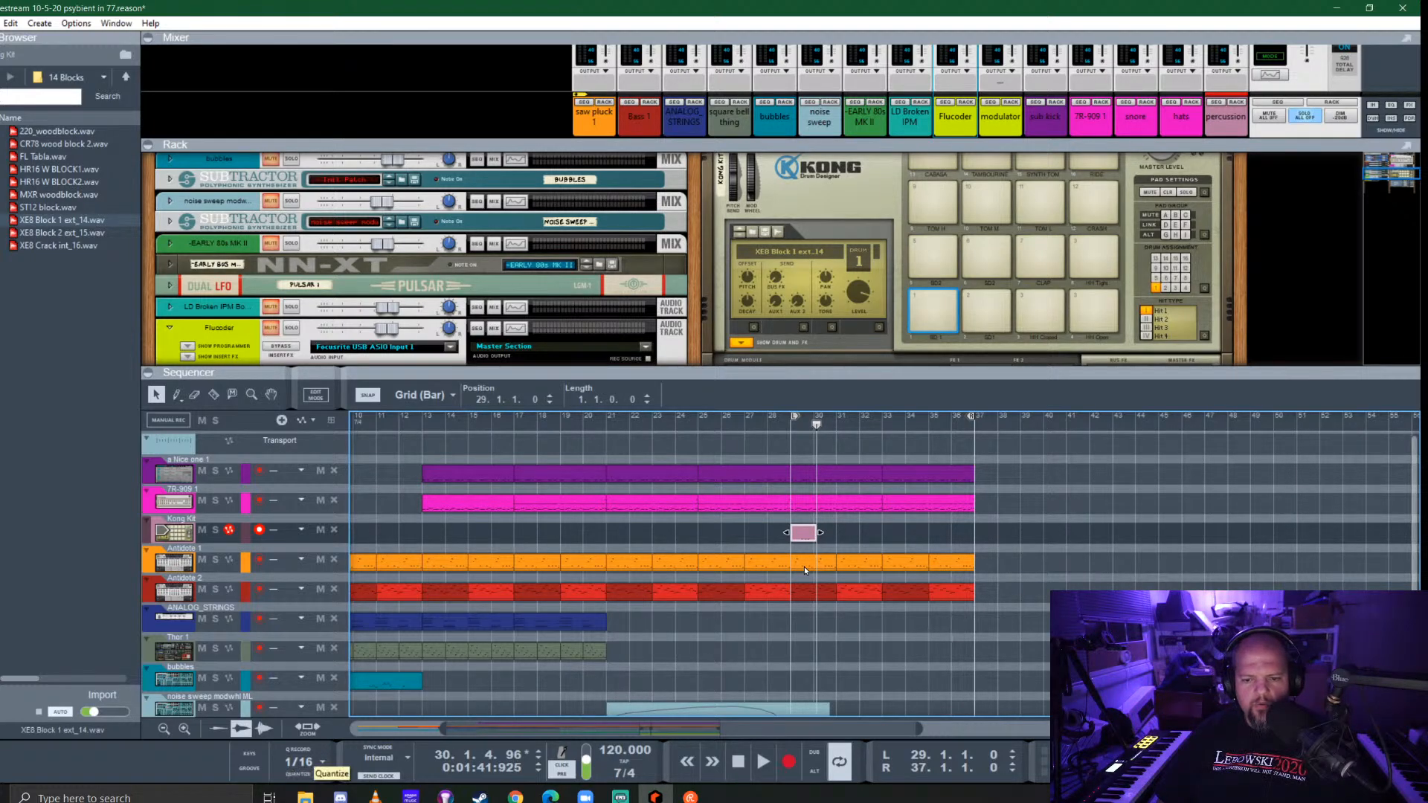
{"action": "left_click_drag", "start_coordinate": [817, 427], "coordinate": [808, 428]}
{"action": "scroll", "coordinate": [807, 551], "scroll_direction": "up", "scroll_amount": 3}
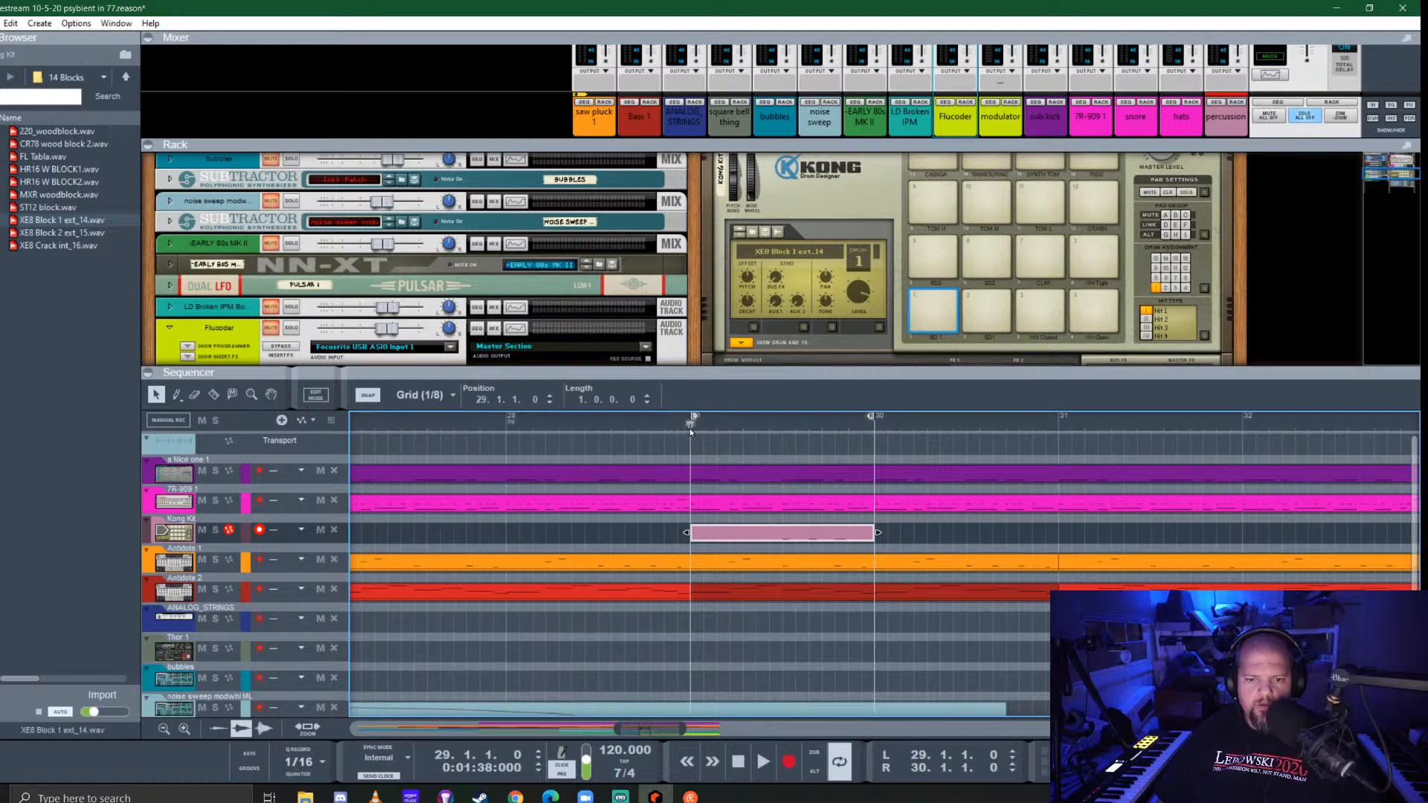
{"action": "scroll", "coordinate": [796, 559], "scroll_direction": "down", "scroll_amount": 4}
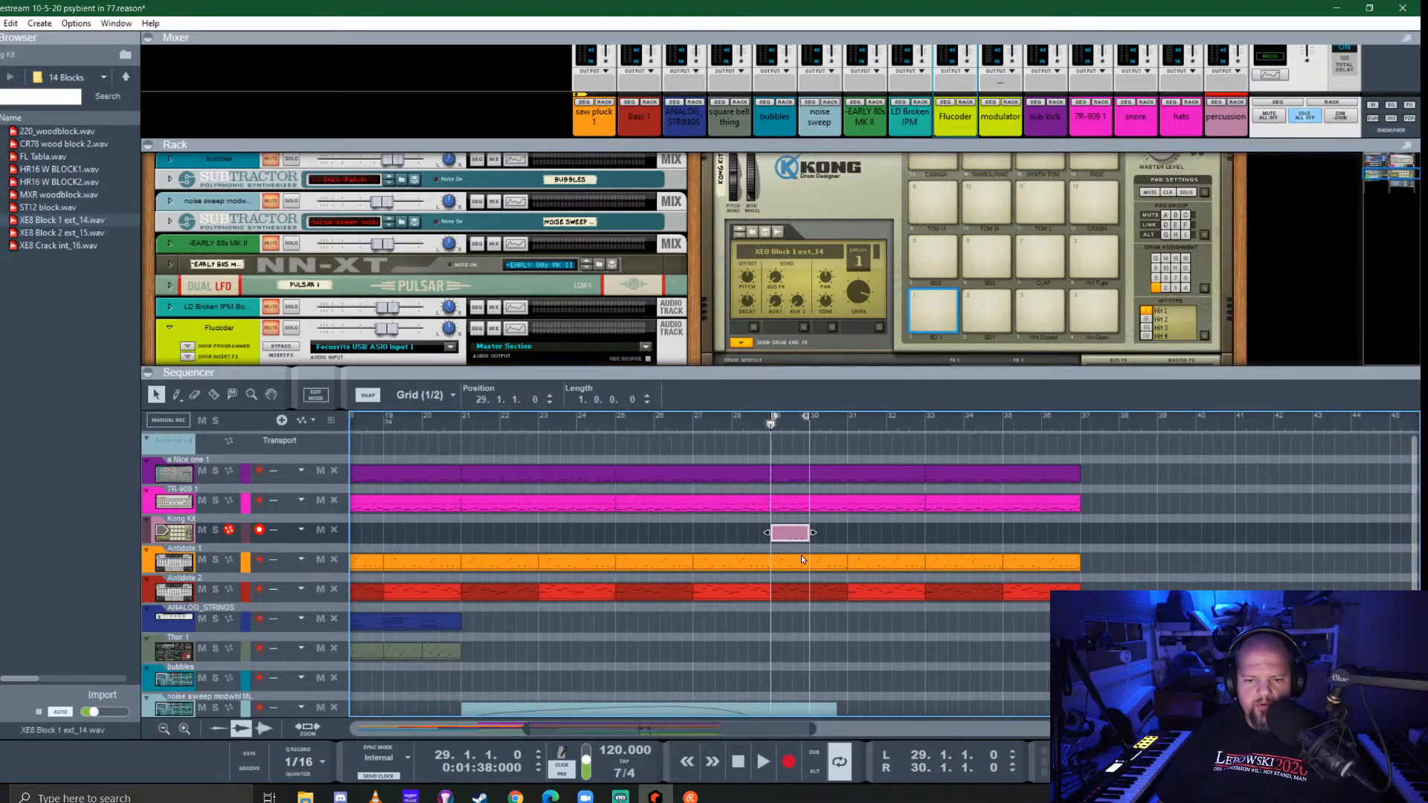
{"action": "key", "text": "space"}
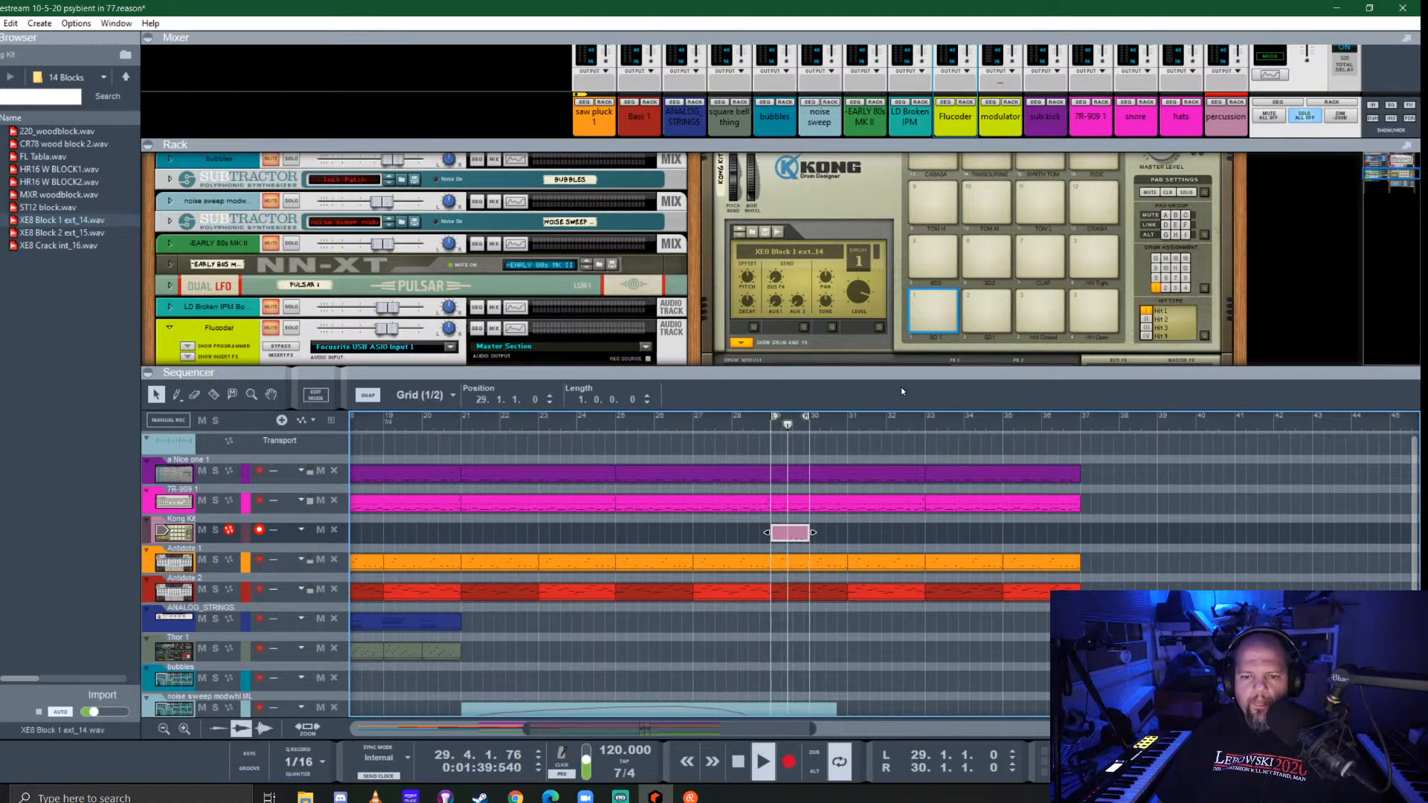
Set the playback loop from 29.4.2 to 29.7.2 around the wood block hits in the Kong Kit clip and play it
{"action": "left_click_drag", "start_coordinate": [903, 373], "coordinate": [913, 566]}
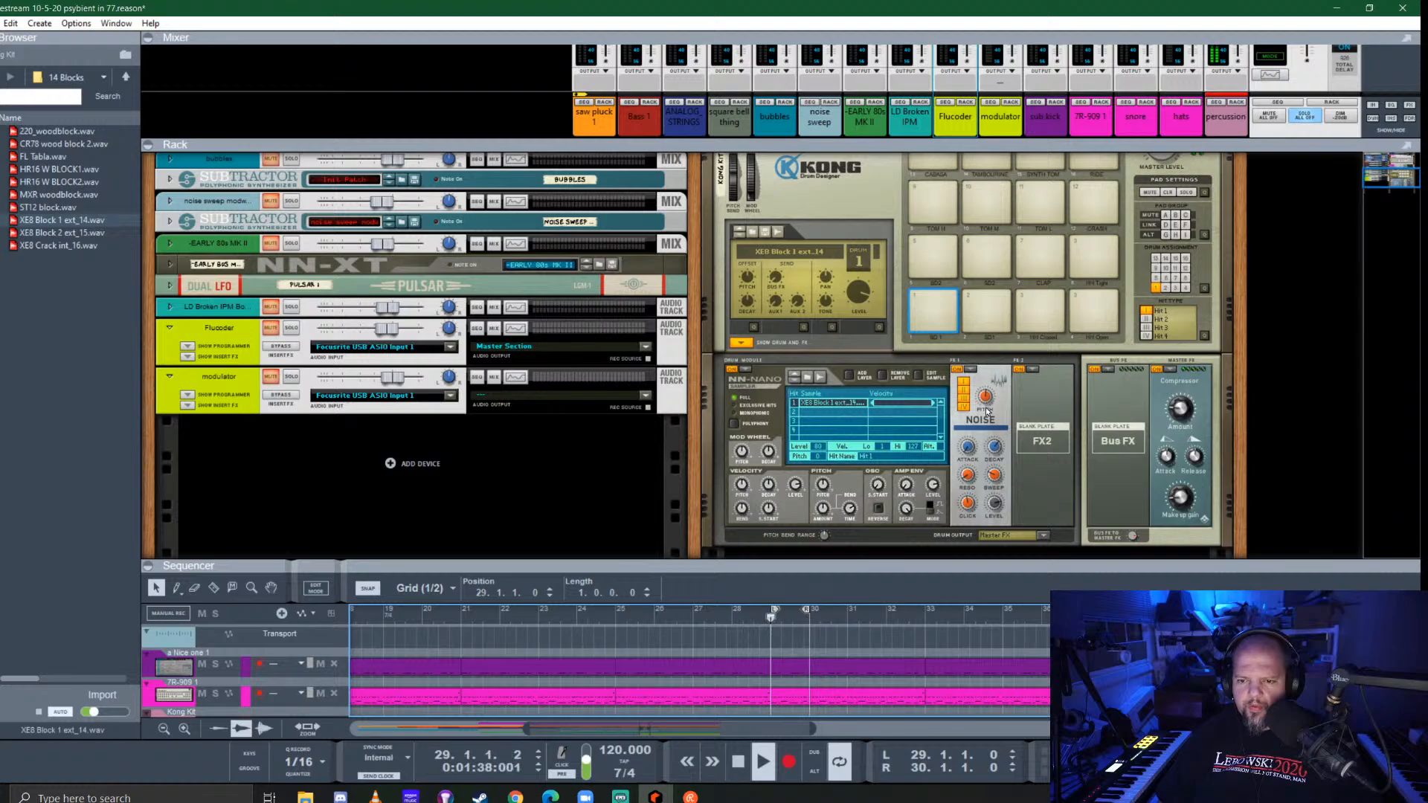
{"action": "left_click", "coordinate": [1004, 478]}
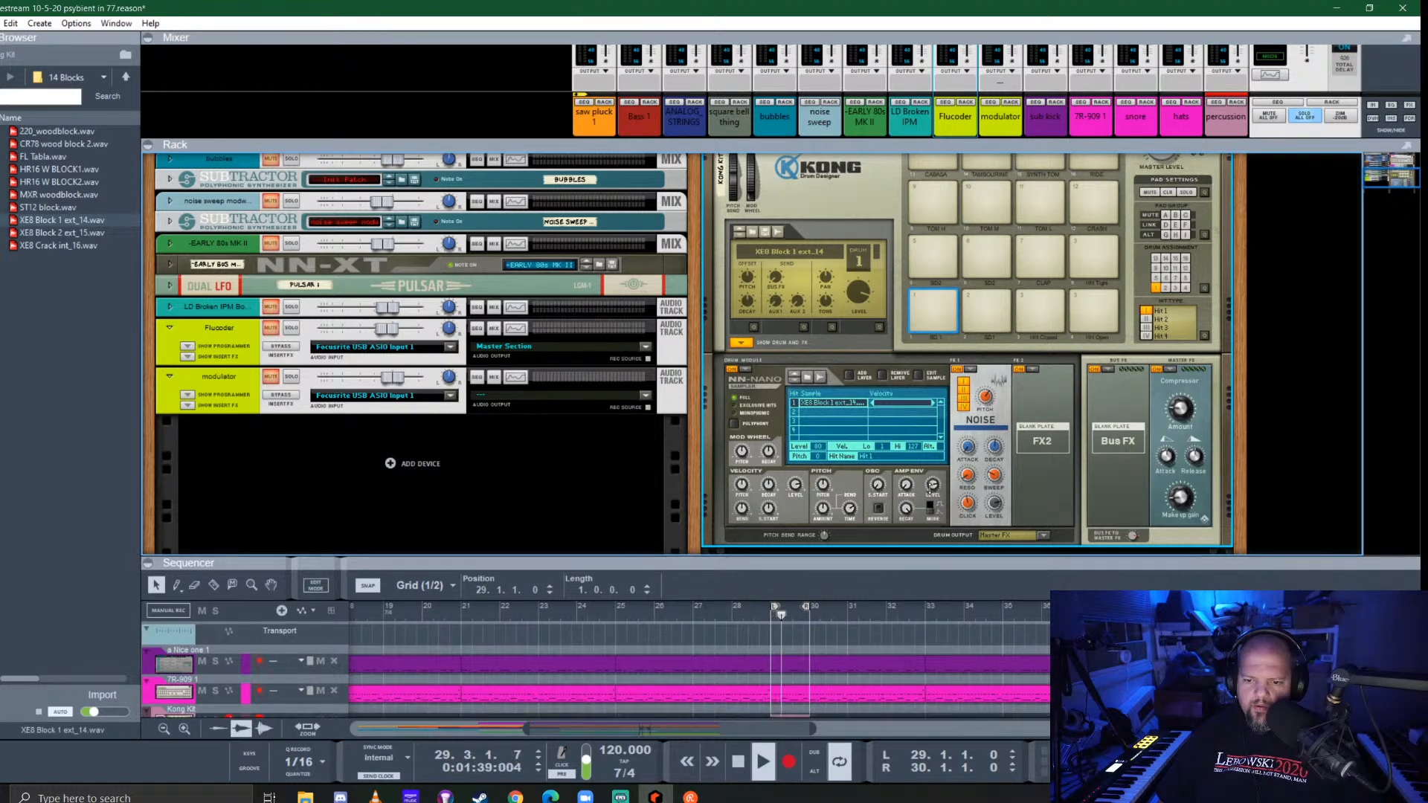
{"action": "left_click_drag", "start_coordinate": [951, 562], "coordinate": [951, 232]}
{"action": "scroll", "coordinate": [786, 421], "scroll_direction": "up", "scroll_amount": 6}
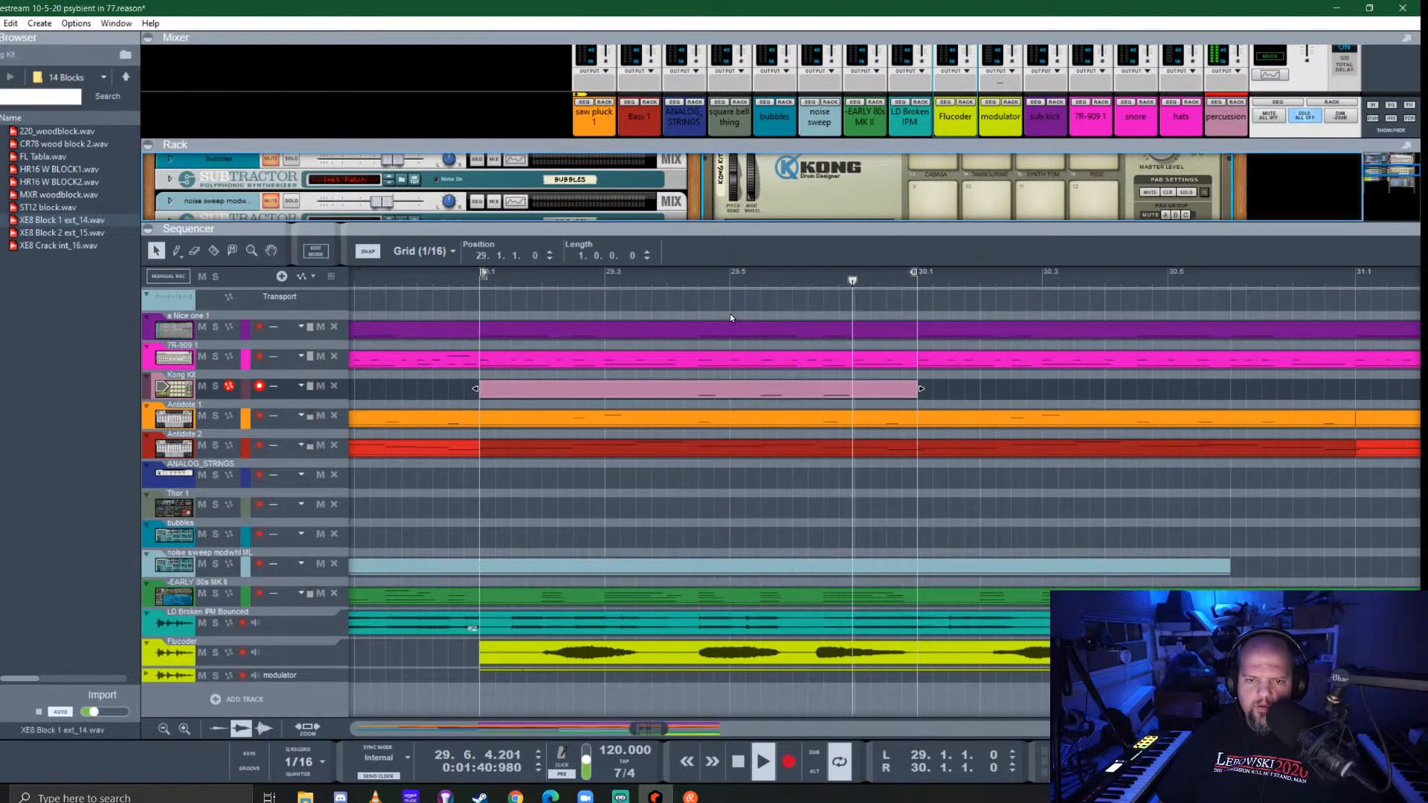
{"action": "key", "text": "space"}
{"action": "left_click", "coordinate": [685, 282], "text": "alt"}
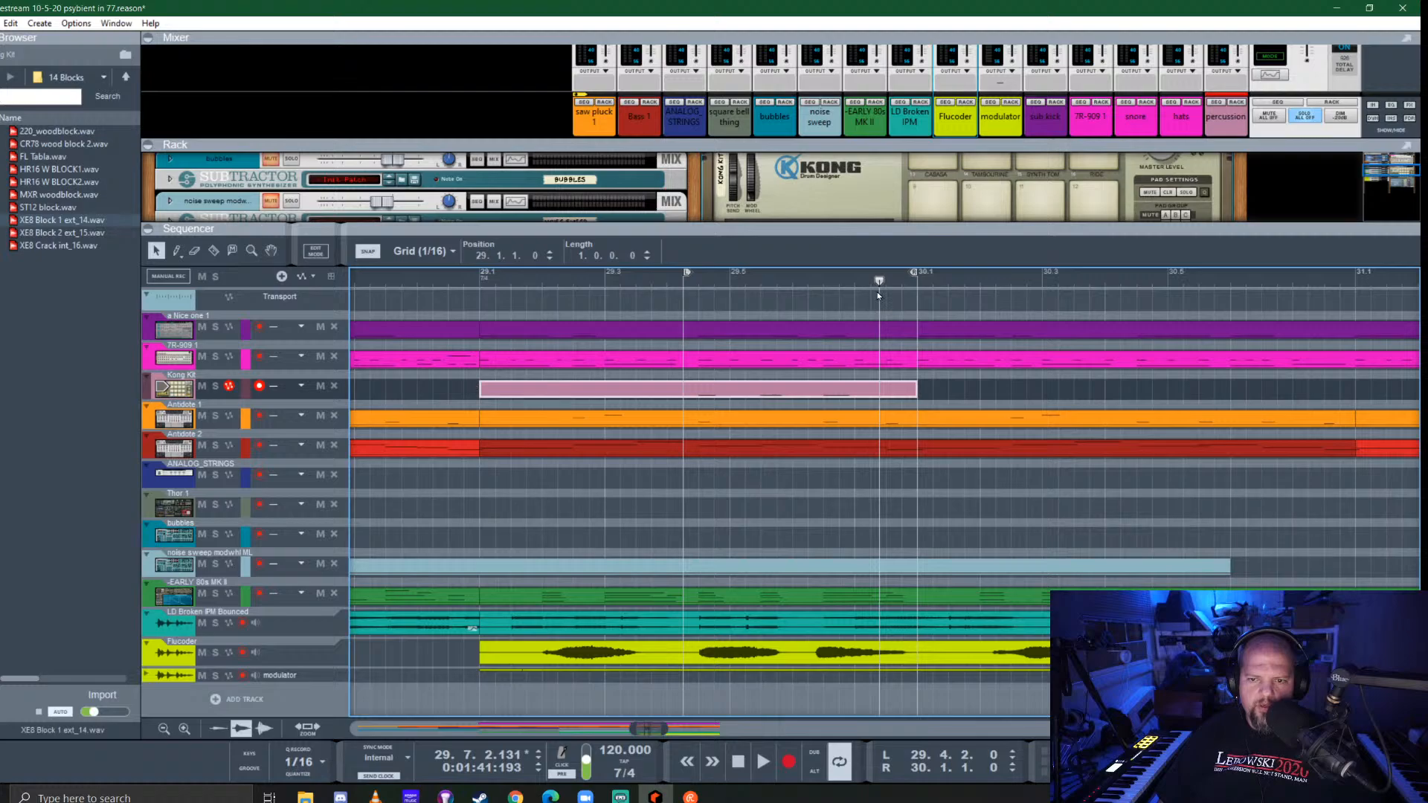
{"action": "left_click", "coordinate": [868, 281], "text": "ctrl"}
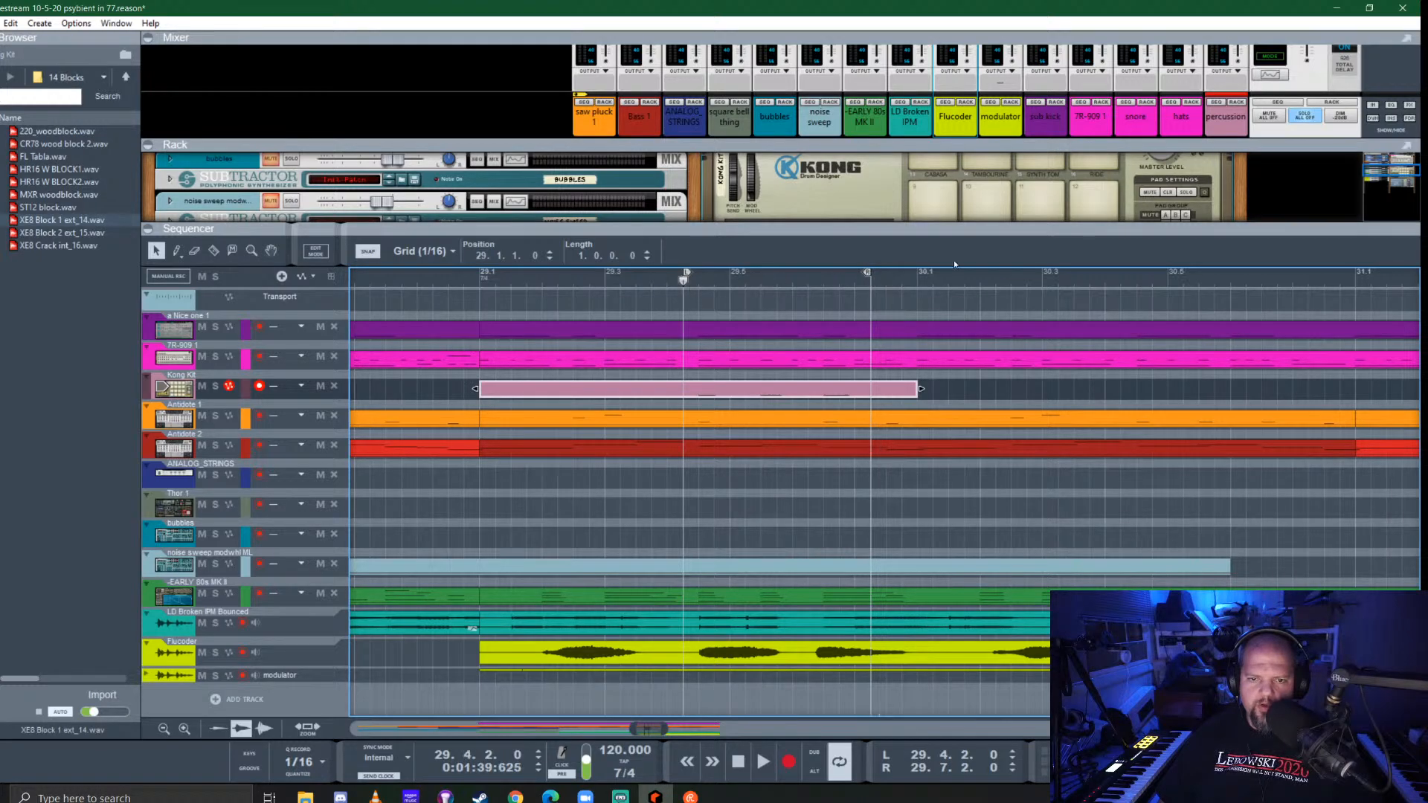
{"action": "key", "text": "space"}
Adjust the pitch and sweep of drum 1's Noise generator, set its decay to 52, stop playback and hide Kong's drum and FX section
{"action": "left_click_drag", "start_coordinate": [975, 223], "coordinate": [986, 491]}
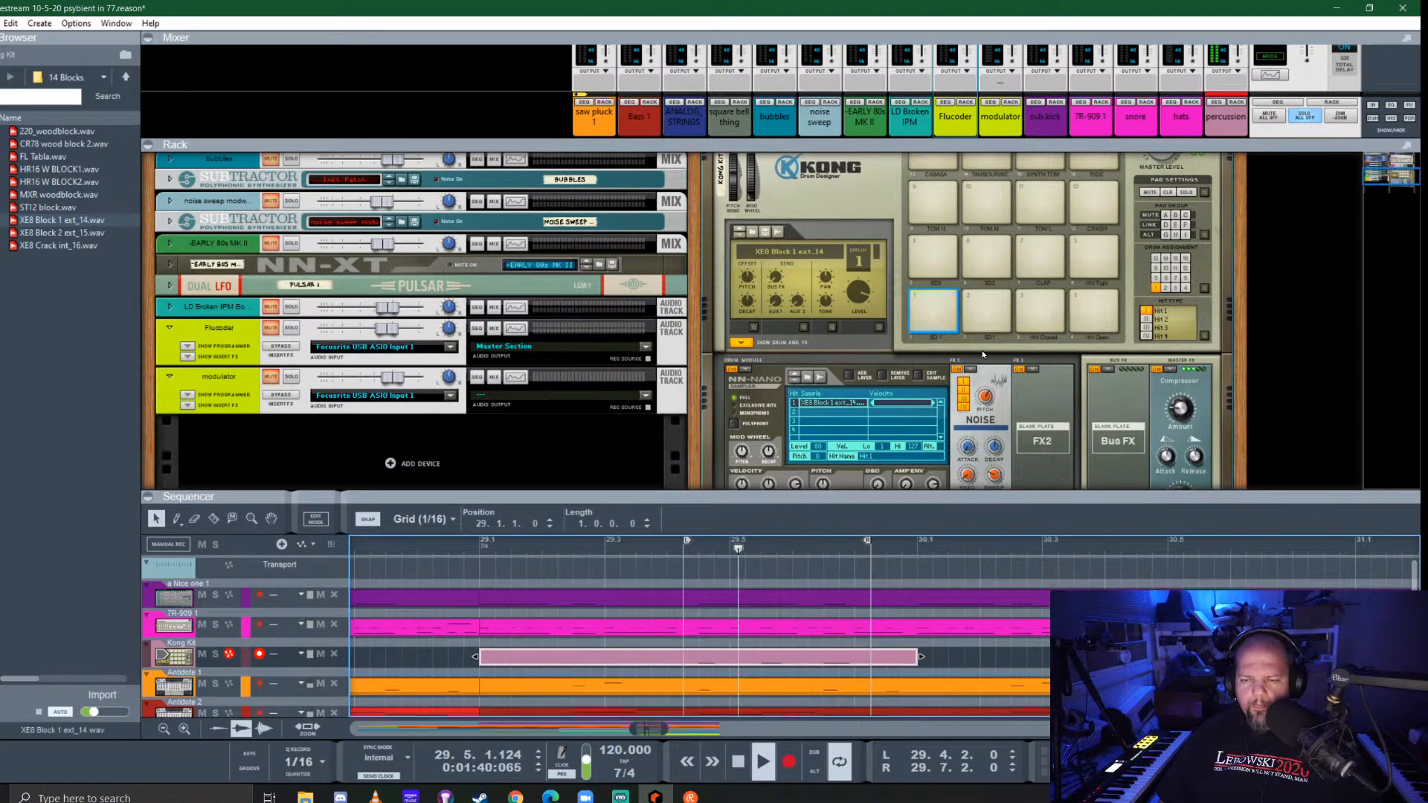
{"action": "scroll", "coordinate": [974, 383], "scroll_direction": "down", "scroll_amount": 1}
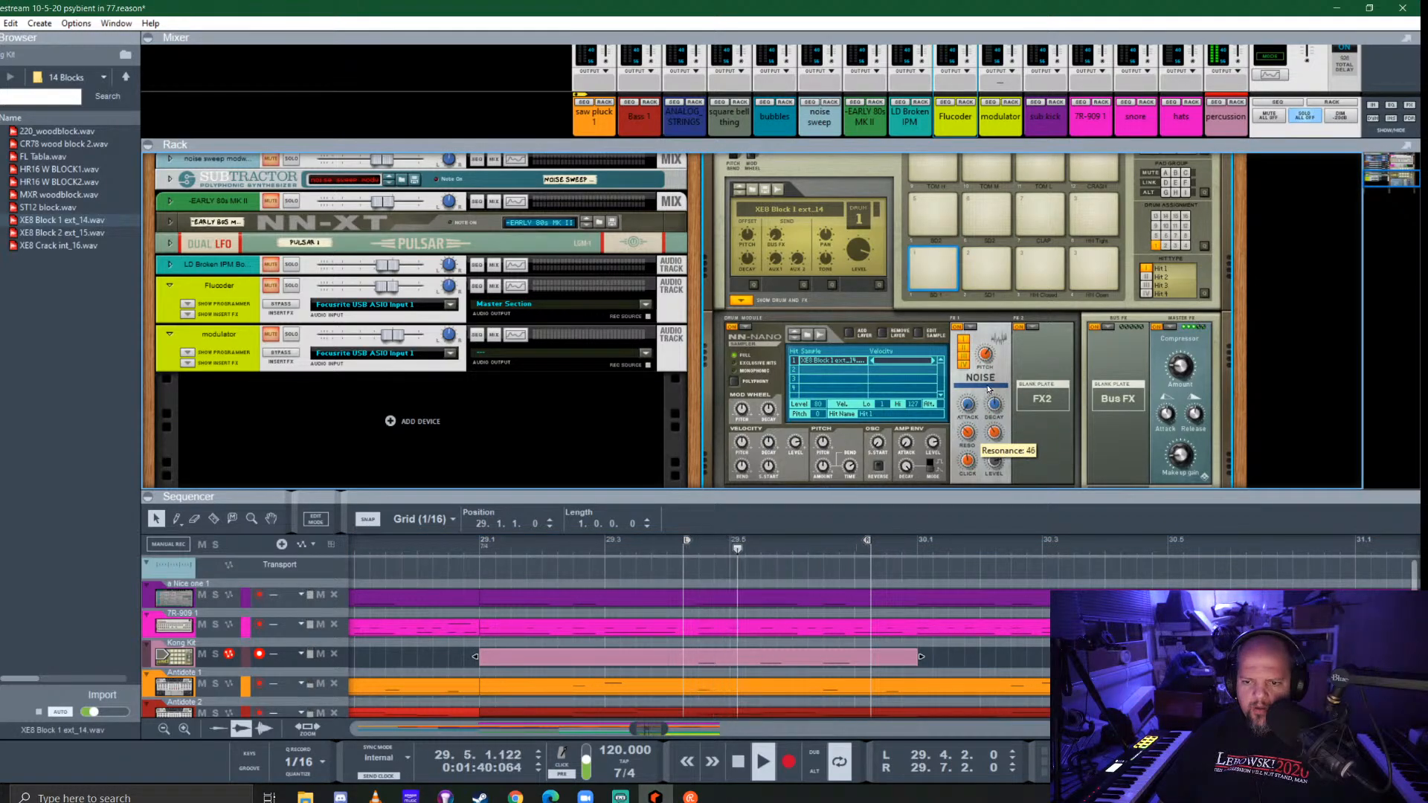
{"action": "left_click_drag", "start_coordinate": [991, 416], "coordinate": [995, 479]}
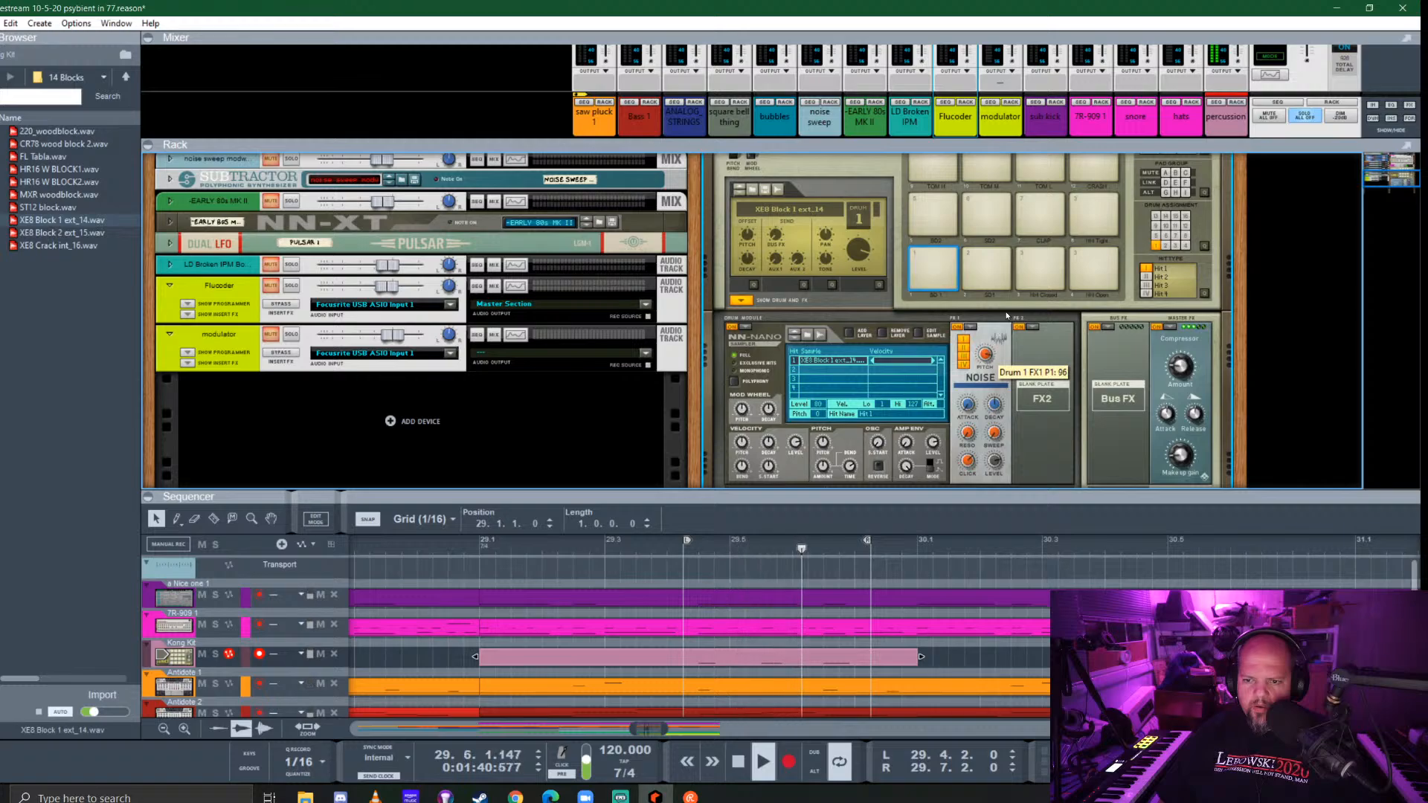
{"action": "left_click_drag", "start_coordinate": [1005, 313], "coordinate": [1008, 394]}
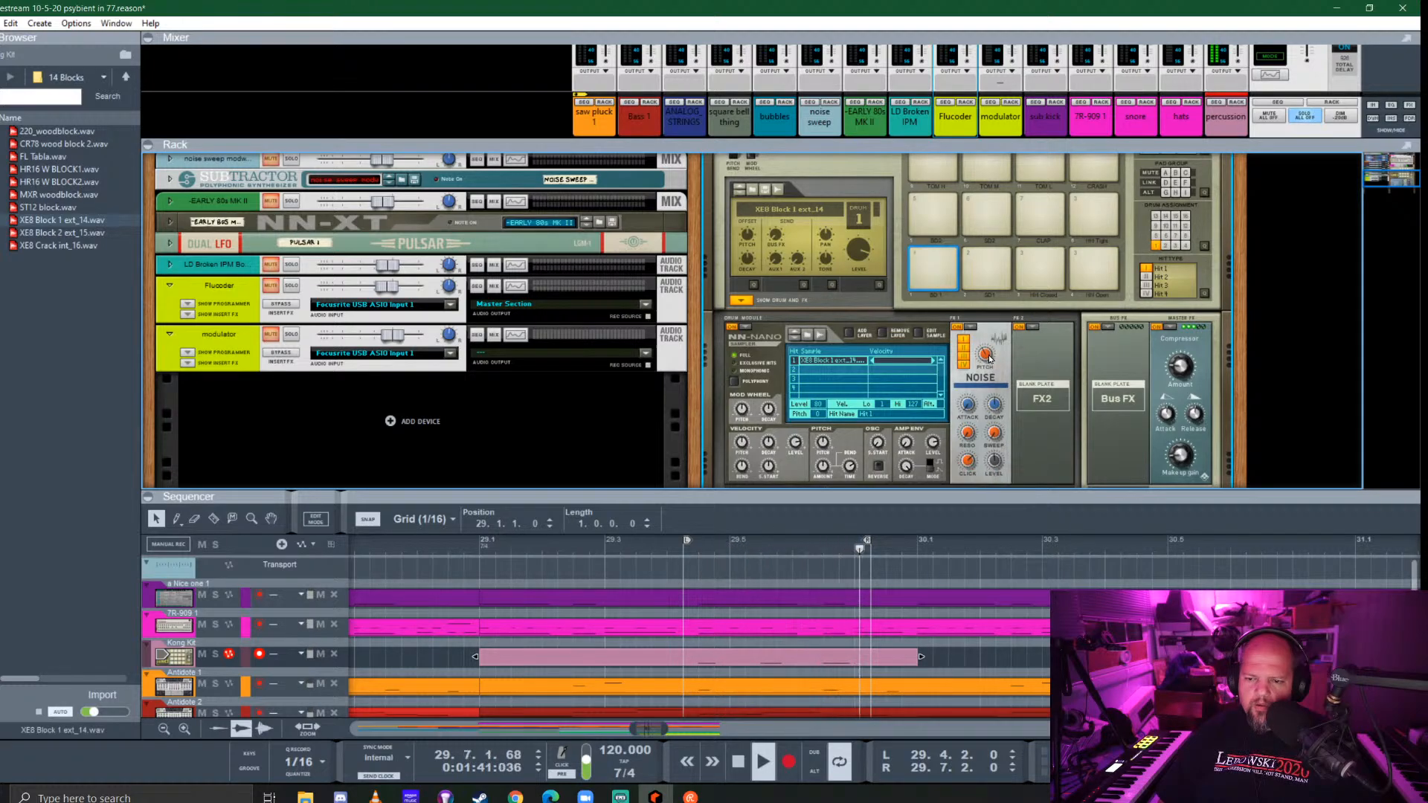
{"action": "mouse_move", "coordinate": [993, 410]}
{"action": "left_mouse_down"}
{"action": "mouse_move", "coordinate": [1012, 432]}
{"action": "mouse_move", "coordinate": [1011, 414]}
{"action": "left_mouse_up"}
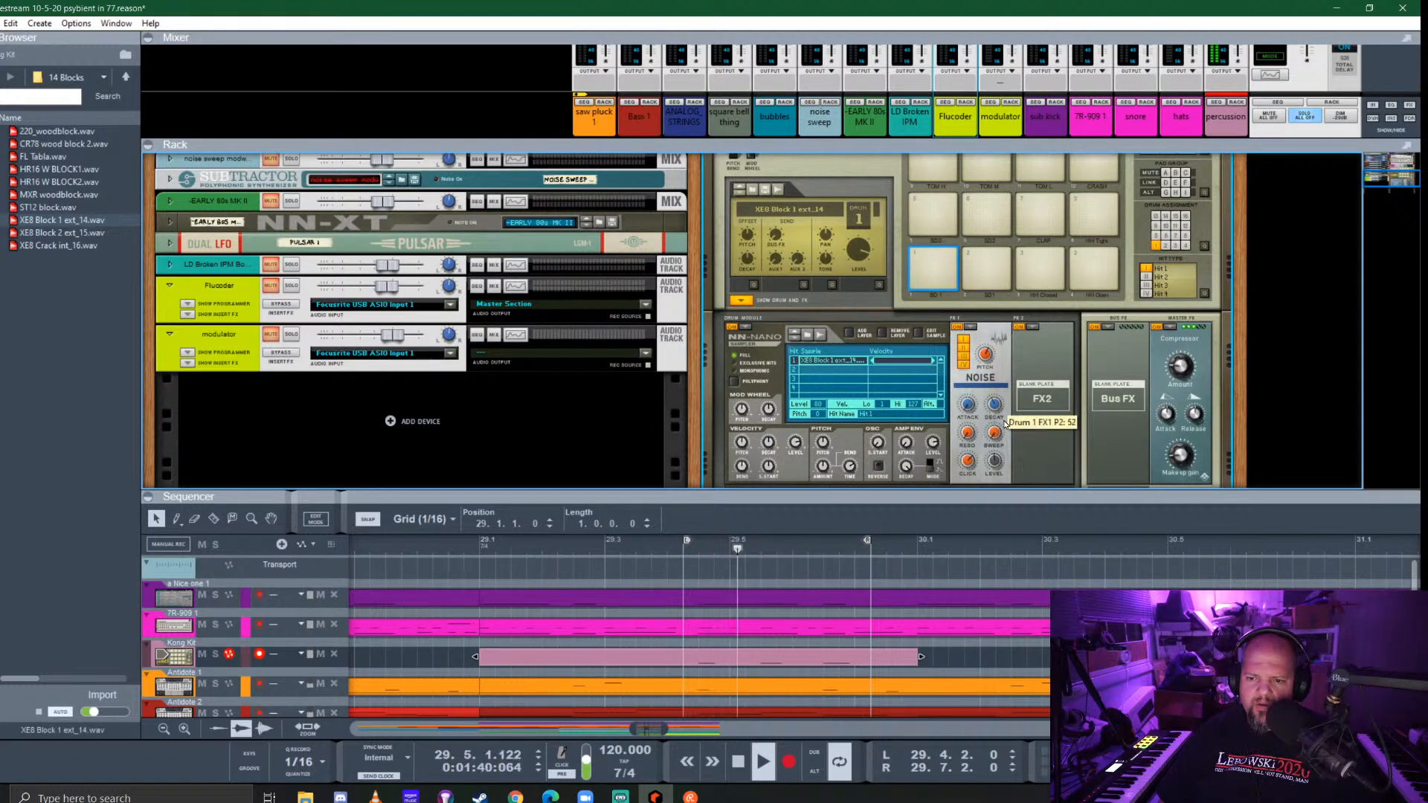
{"action": "key", "text": "space"}
{"action": "left_click", "coordinate": [741, 300]}
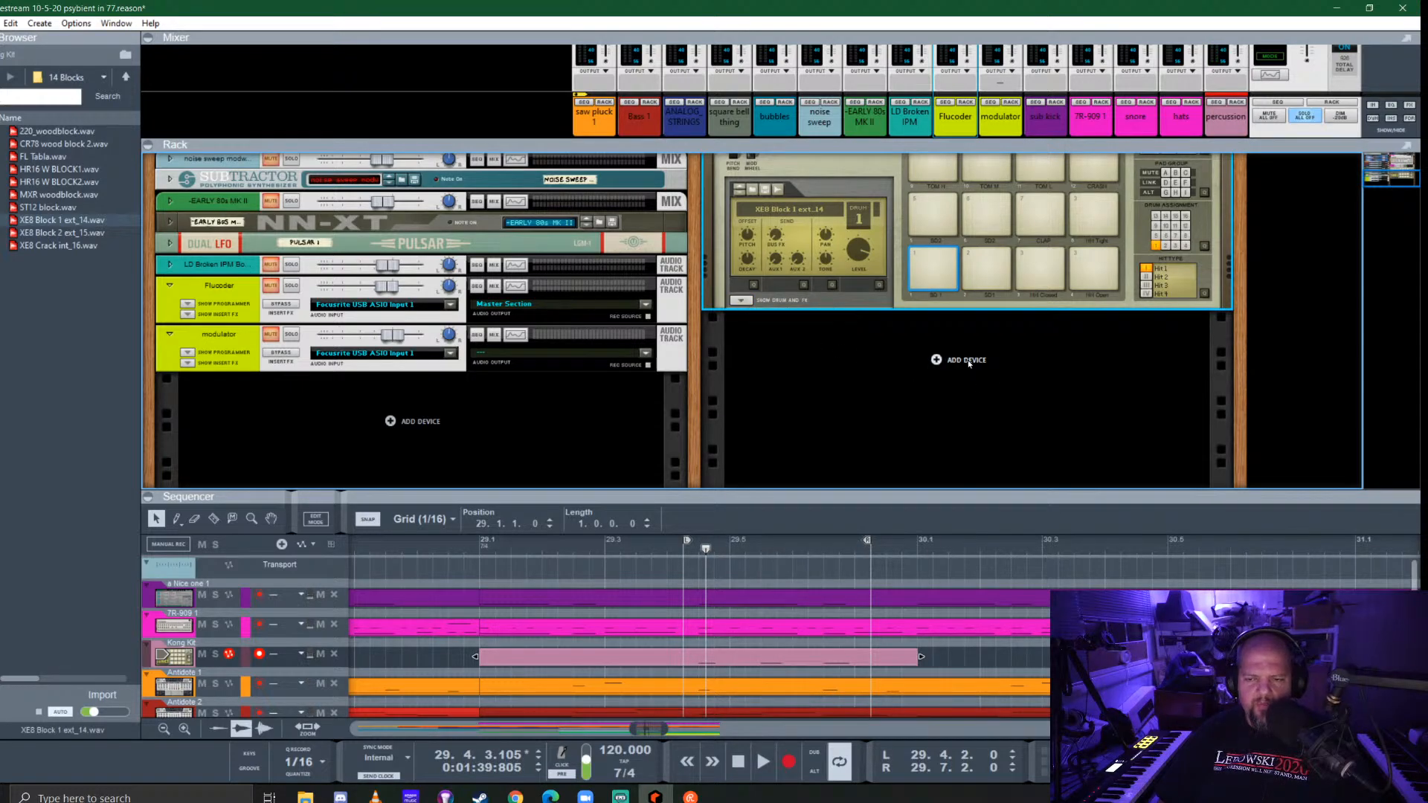
Enable the FX1 send on the percussion channel at -7.15 dB and play the loop to hear it
{"action": "scroll", "coordinate": [826, 359], "scroll_direction": "up", "scroll_amount": 3}
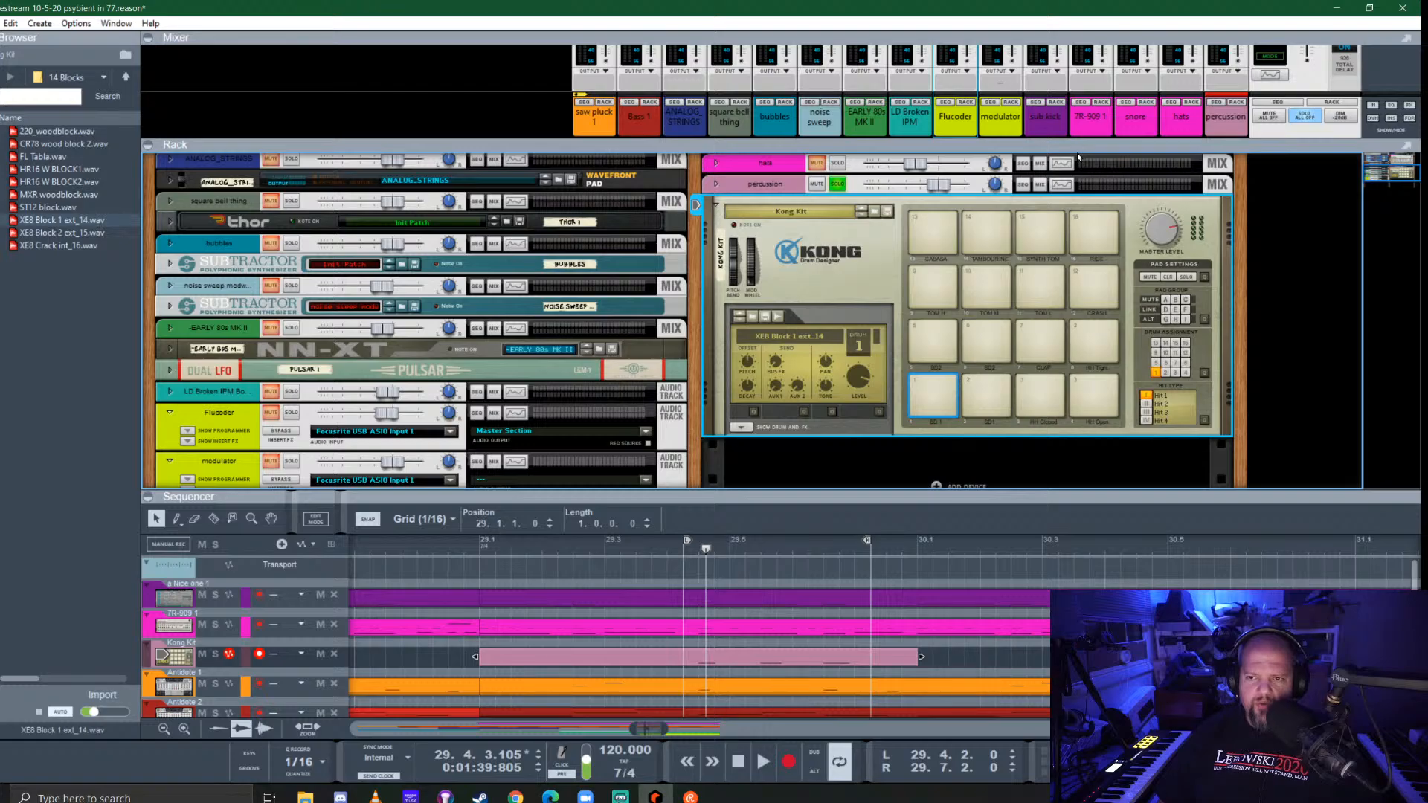
{"action": "left_click_drag", "start_coordinate": [1076, 144], "coordinate": [1076, 411]}
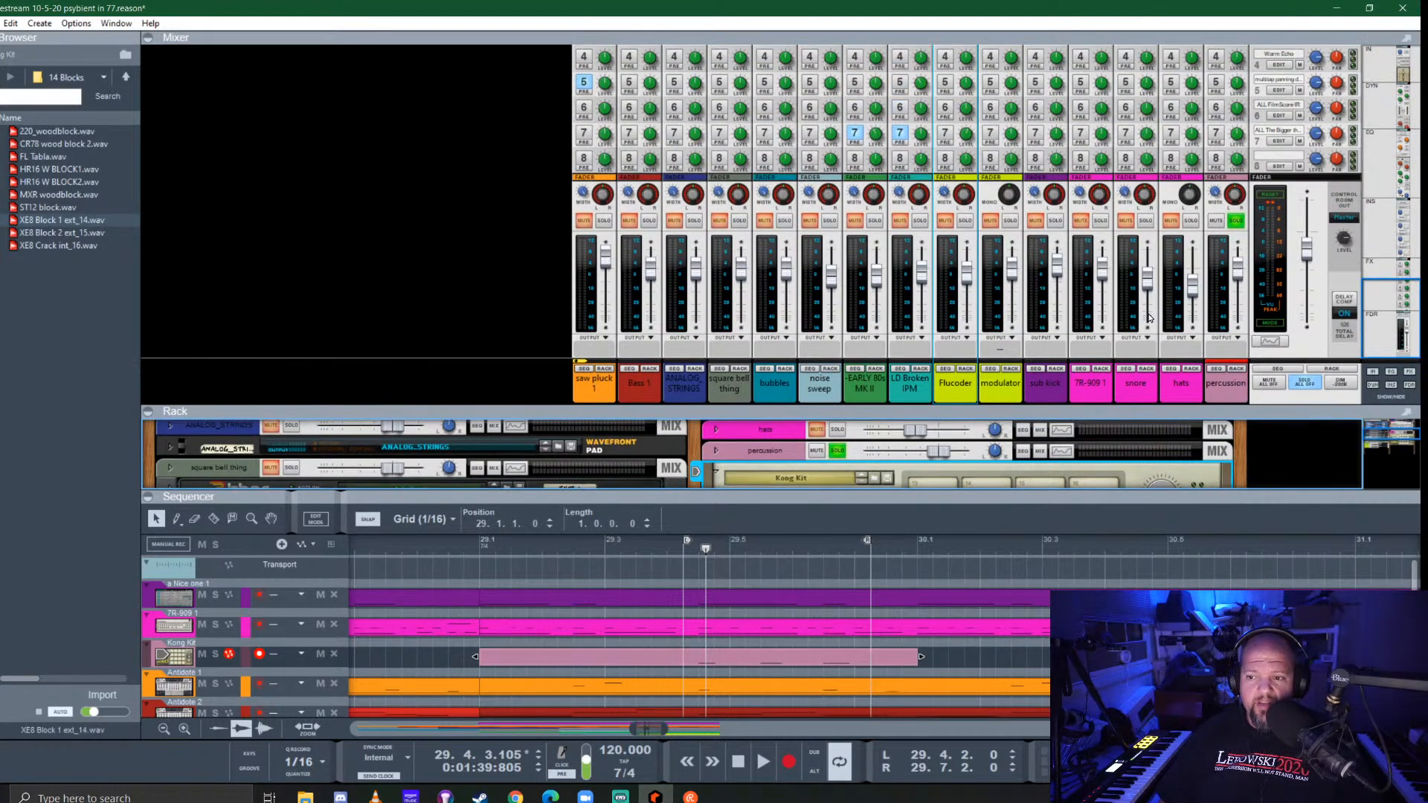
{"action": "left_click", "coordinate": [1214, 113]}
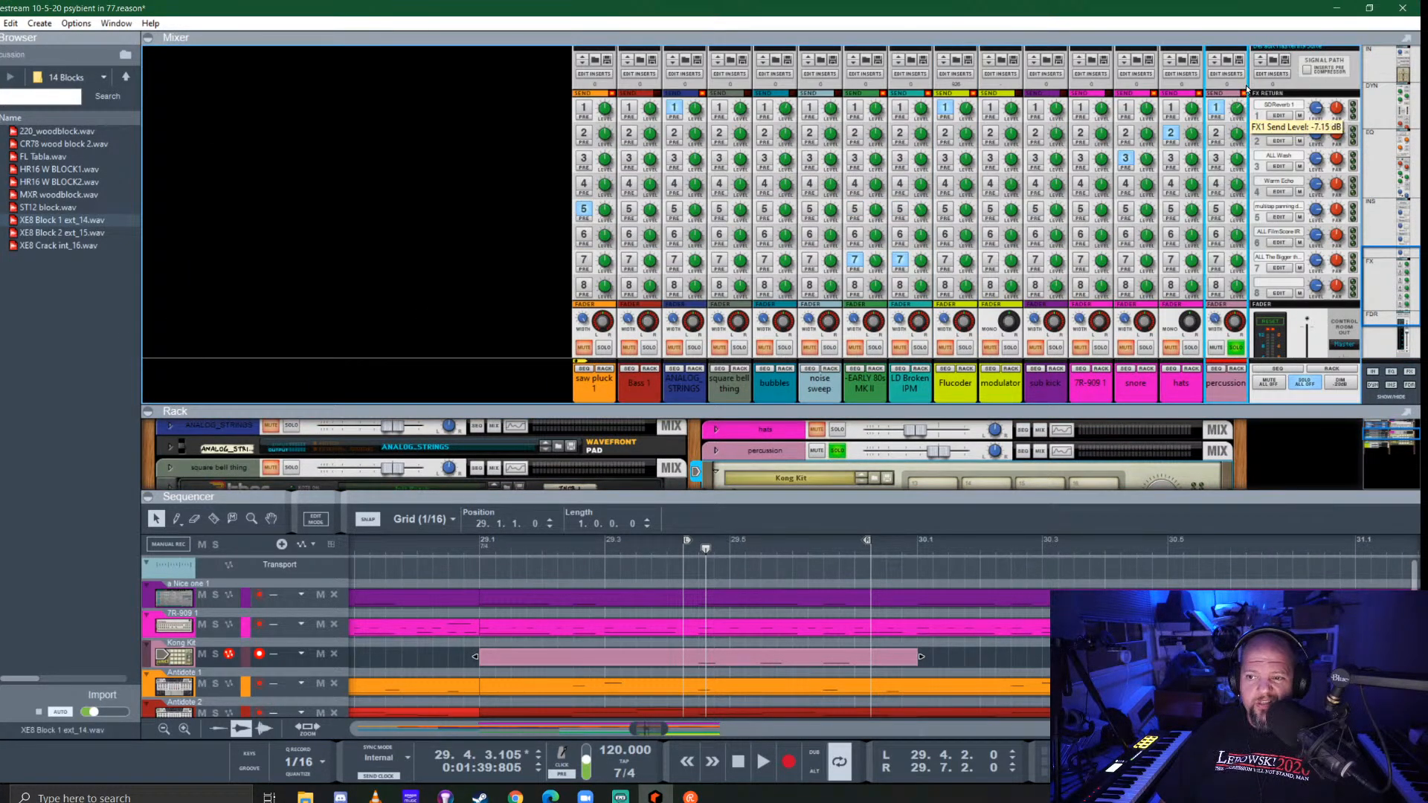
{"action": "left_click_drag", "start_coordinate": [1144, 408], "coordinate": [1150, 260]}
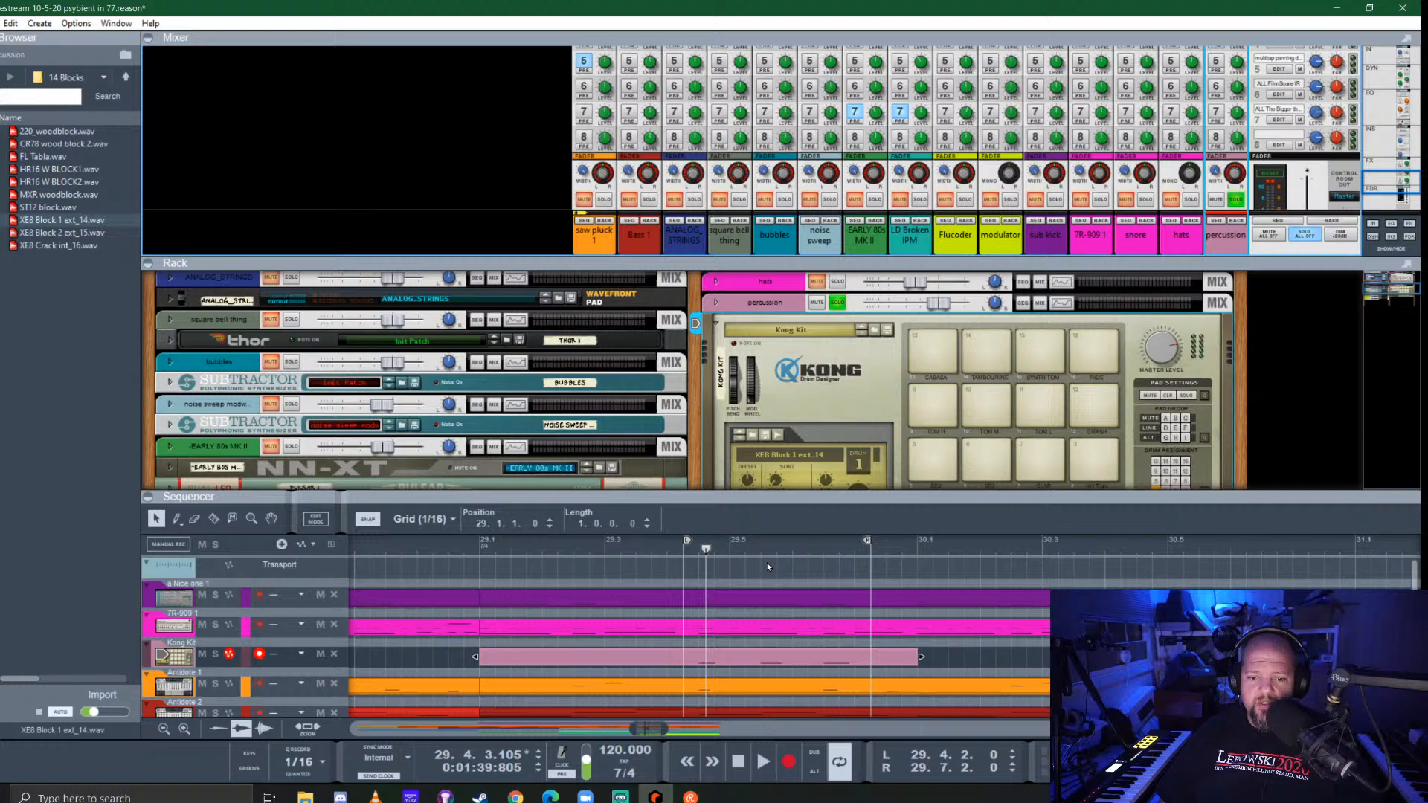
{"action": "left_click", "coordinate": [685, 547]}
{"action": "key", "text": "space"}
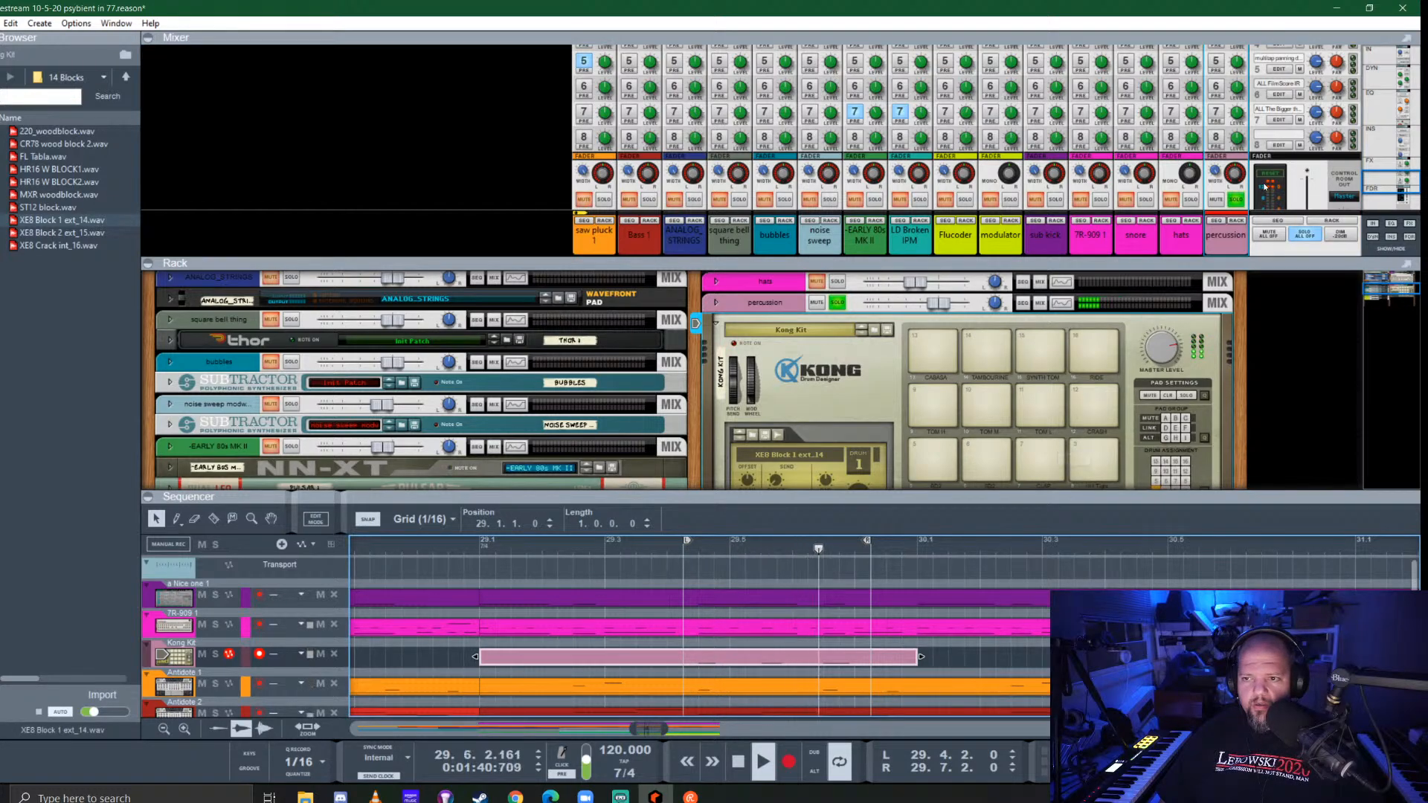
{"action": "scroll", "coordinate": [1233, 117], "scroll_direction": "up", "scroll_amount": 4}
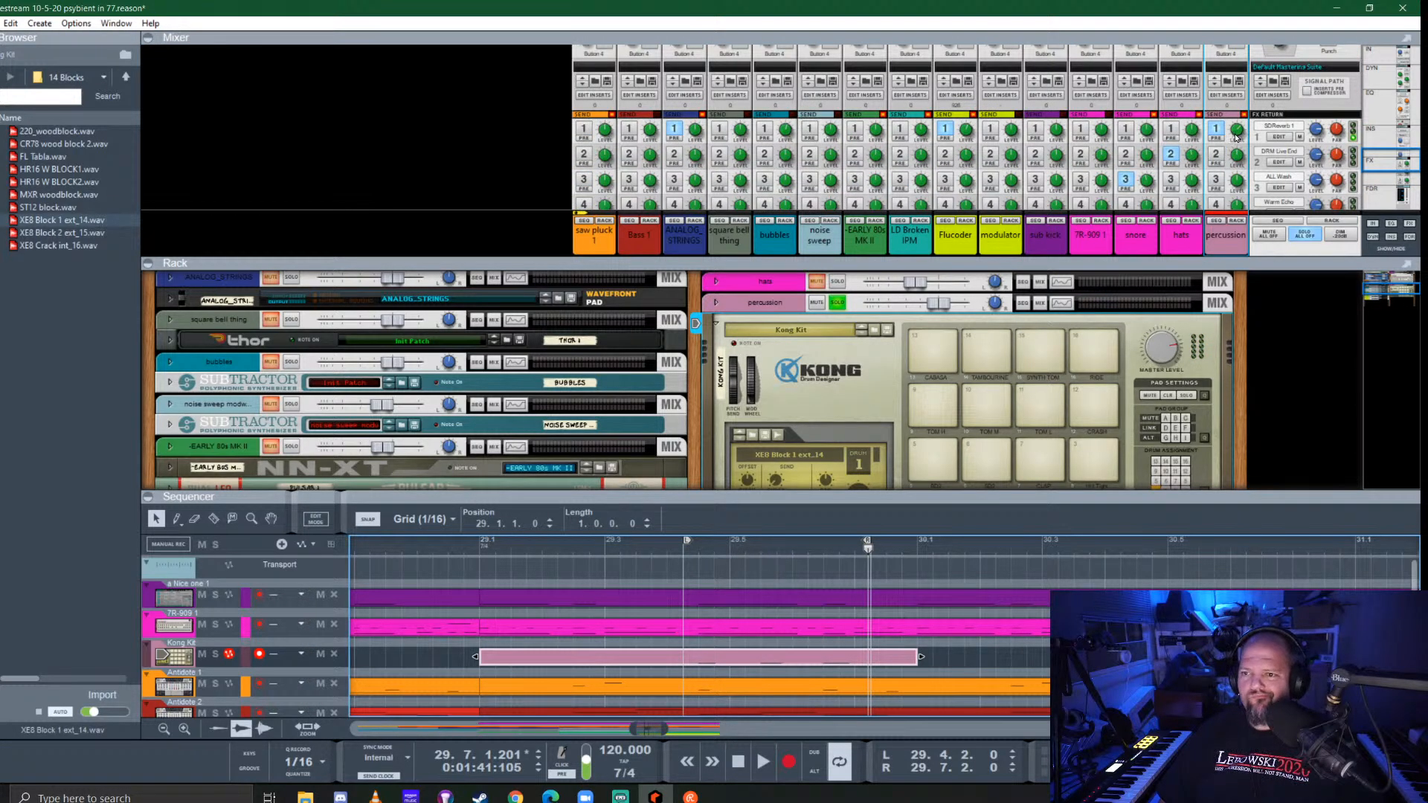
{"action": "left_click", "coordinate": [1243, 145]}
{"action": "scroll", "coordinate": [1235, 186], "scroll_direction": "down", "scroll_amount": 5}
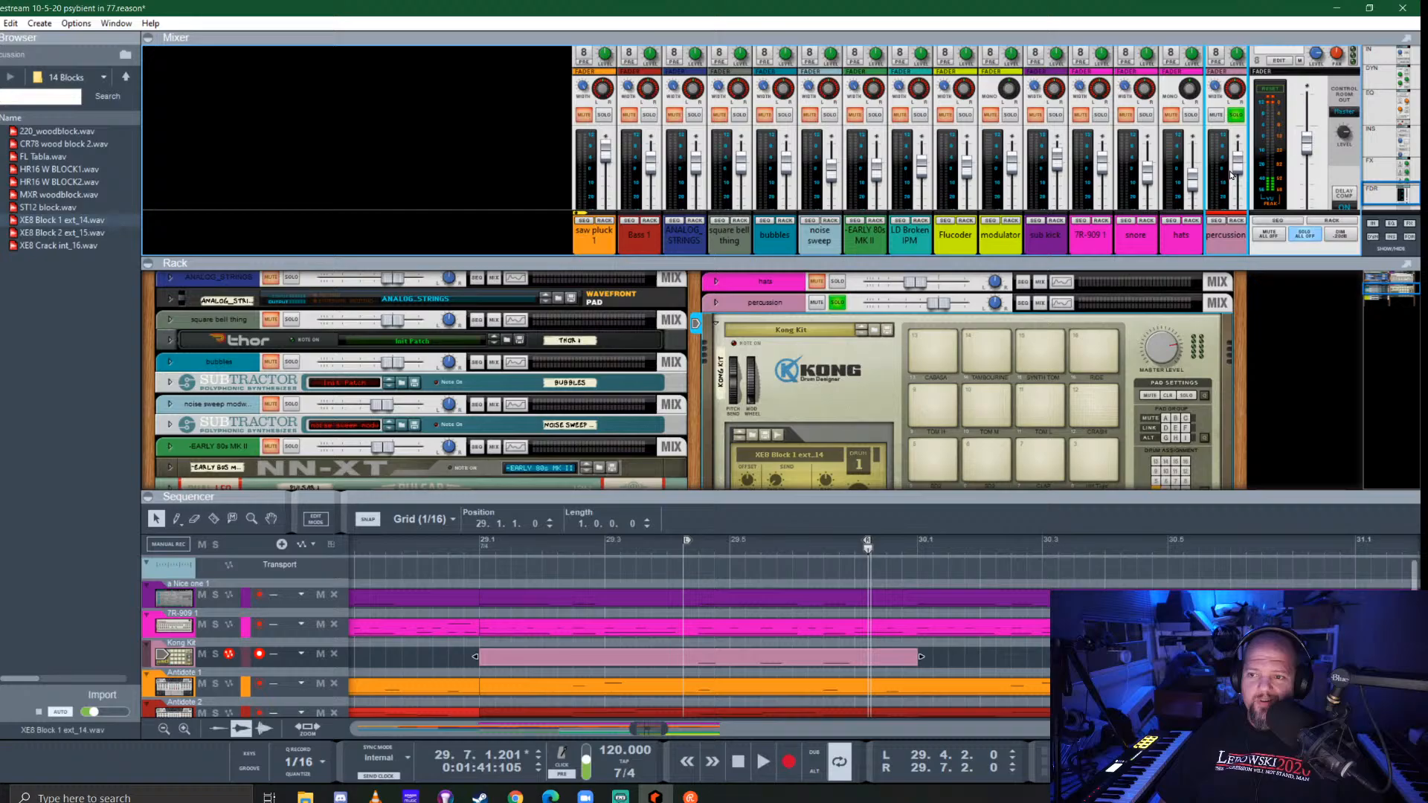
Unsolo the percussion channel and set the playback loop from bar 29 to bar 37
{"action": "left_click", "coordinate": [1237, 117]}
{"action": "left_click_drag", "start_coordinate": [1009, 504], "coordinate": [967, 174]}
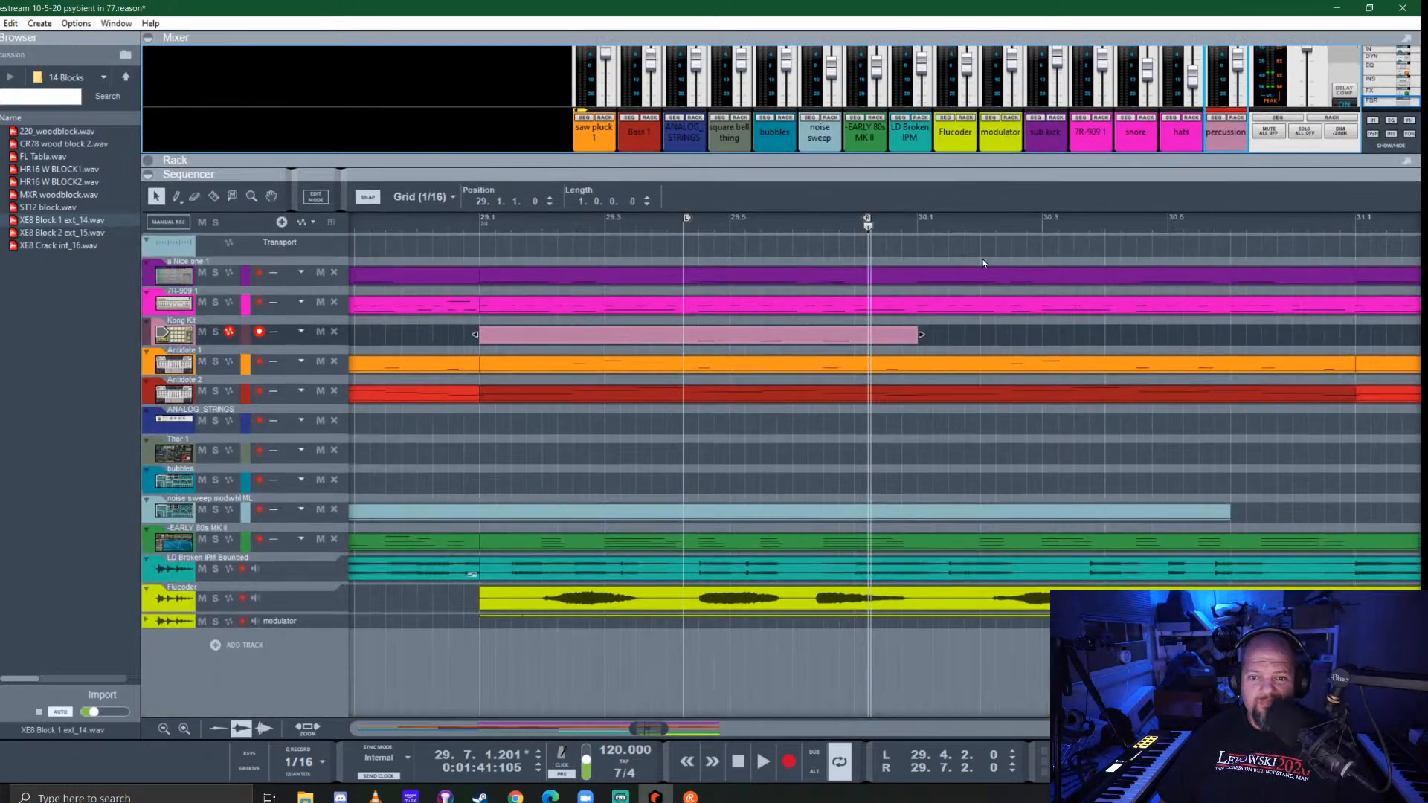
{"action": "scroll", "coordinate": [693, 426], "scroll_direction": "down", "scroll_amount": 5}
{"action": "scroll", "coordinate": [716, 412], "scroll_direction": "down", "scroll_amount": 1}
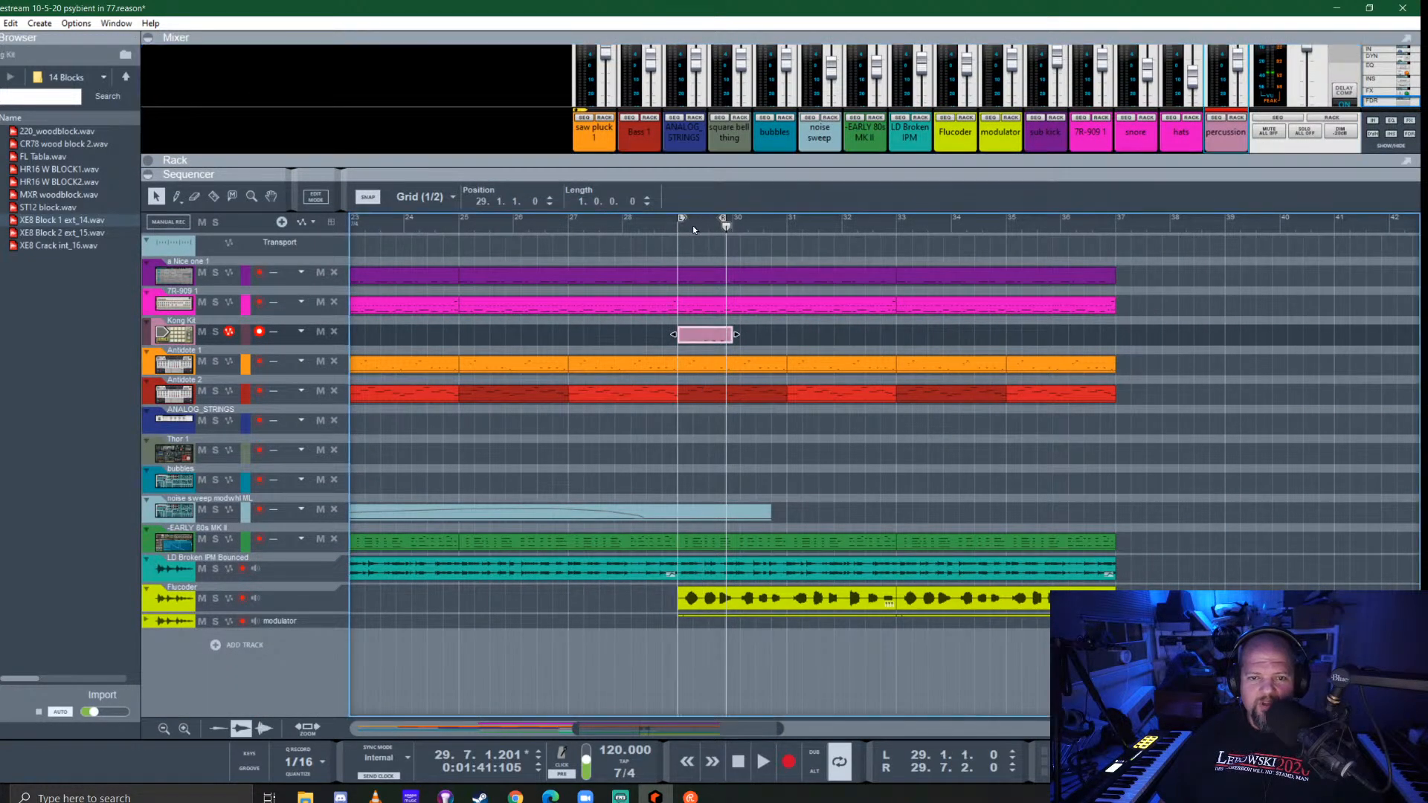
{"action": "left_click", "coordinate": [1117, 219], "text": "alt"}
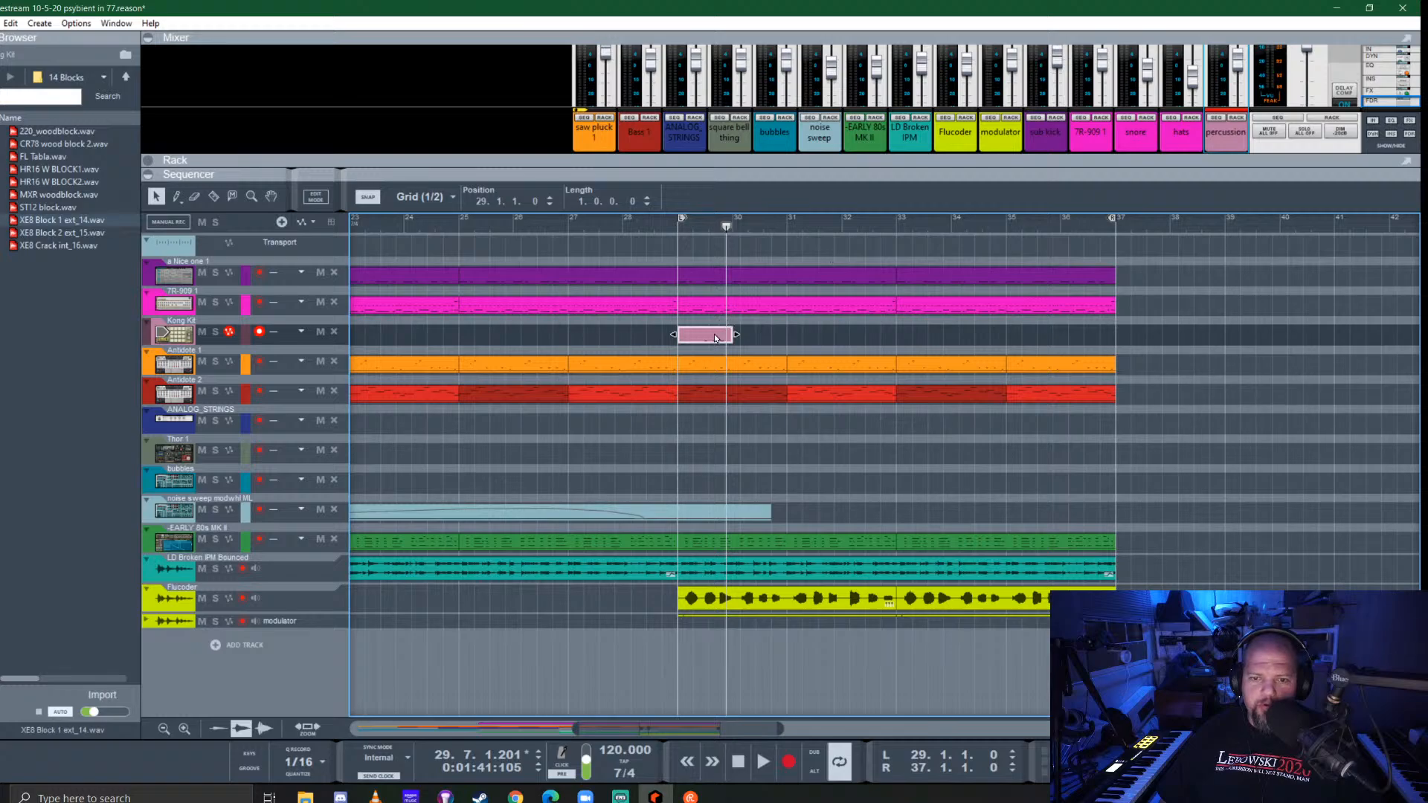
Copy the one-bar Kong Kit clip to bar 30 and join both clips into one two-bar clip starting at bar 29
{"action": "left_click_drag", "start_coordinate": [766, 339], "coordinate": [774, 339]}
{"action": "scroll", "coordinate": [712, 337], "scroll_direction": "up", "scroll_amount": 4}
{"action": "scroll", "coordinate": [713, 336], "scroll_direction": "up", "scroll_amount": 1}
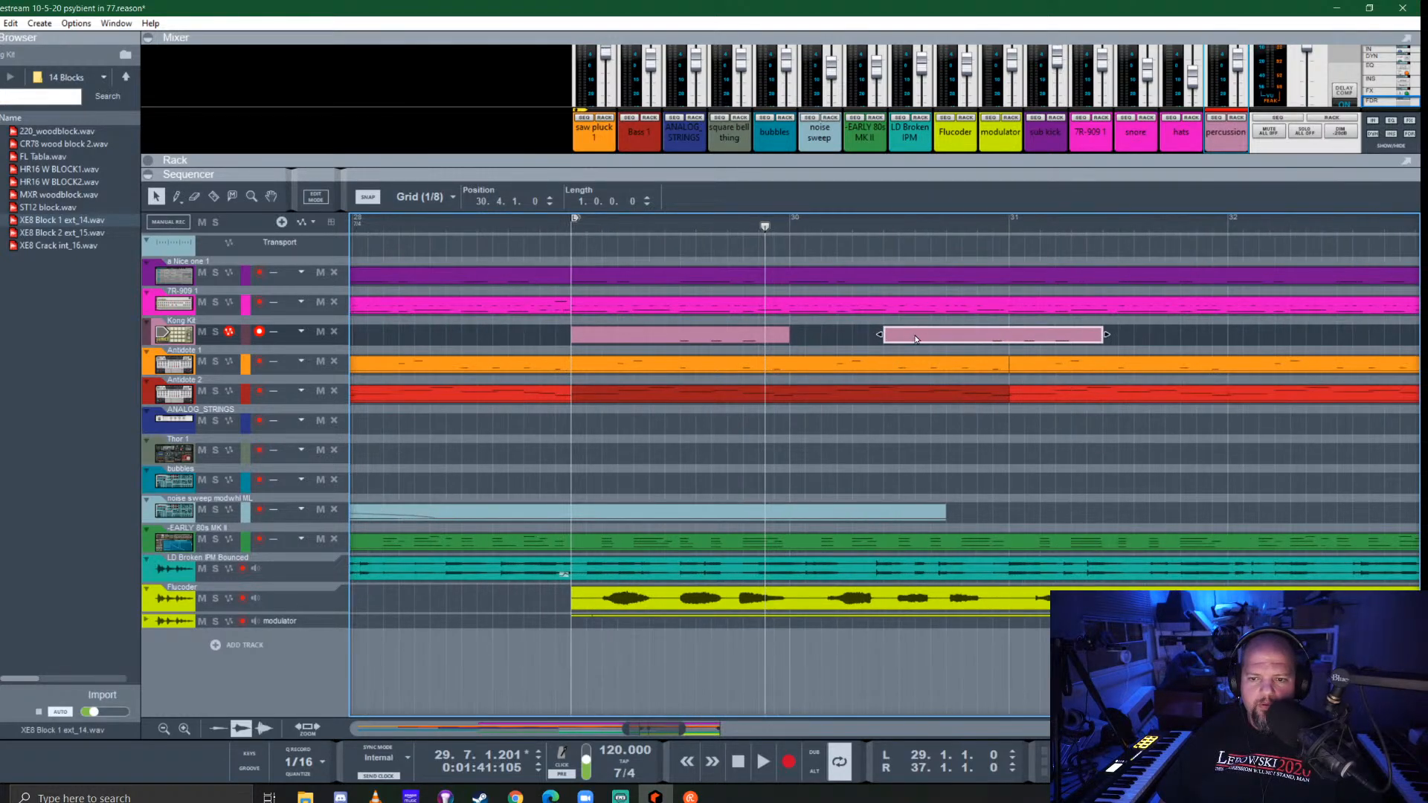
{"action": "left_click_drag", "start_coordinate": [967, 336], "coordinate": [828, 336]}
{"action": "left_click_drag", "start_coordinate": [1046, 325], "coordinate": [770, 349]}
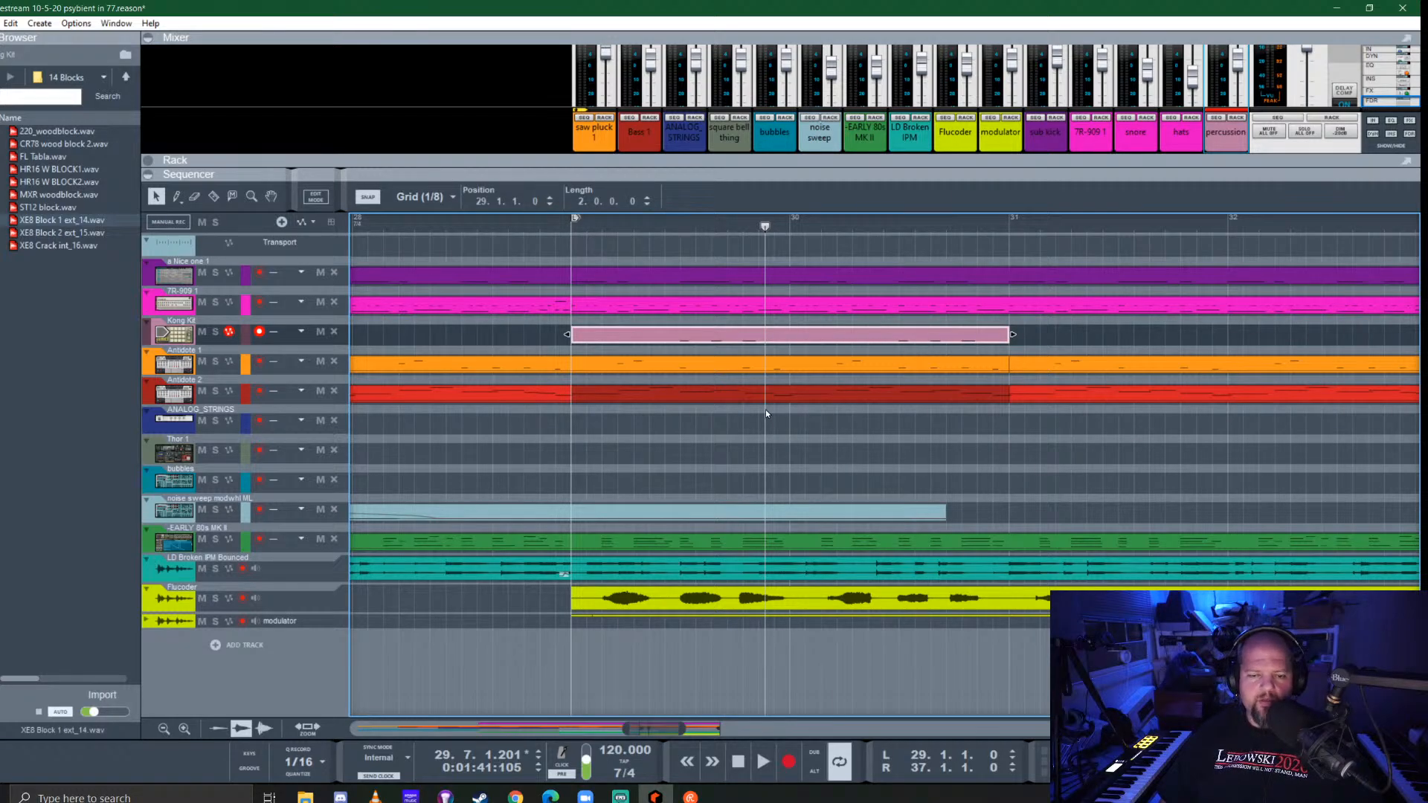
Duplicate the two-bar Kong Kit clip to bars 31, 33 and 35 so the part runs until bar 37
{"action": "scroll", "coordinate": [762, 408], "scroll_direction": "down", "scroll_amount": 5}
{"action": "left_click", "coordinate": [894, 334]}
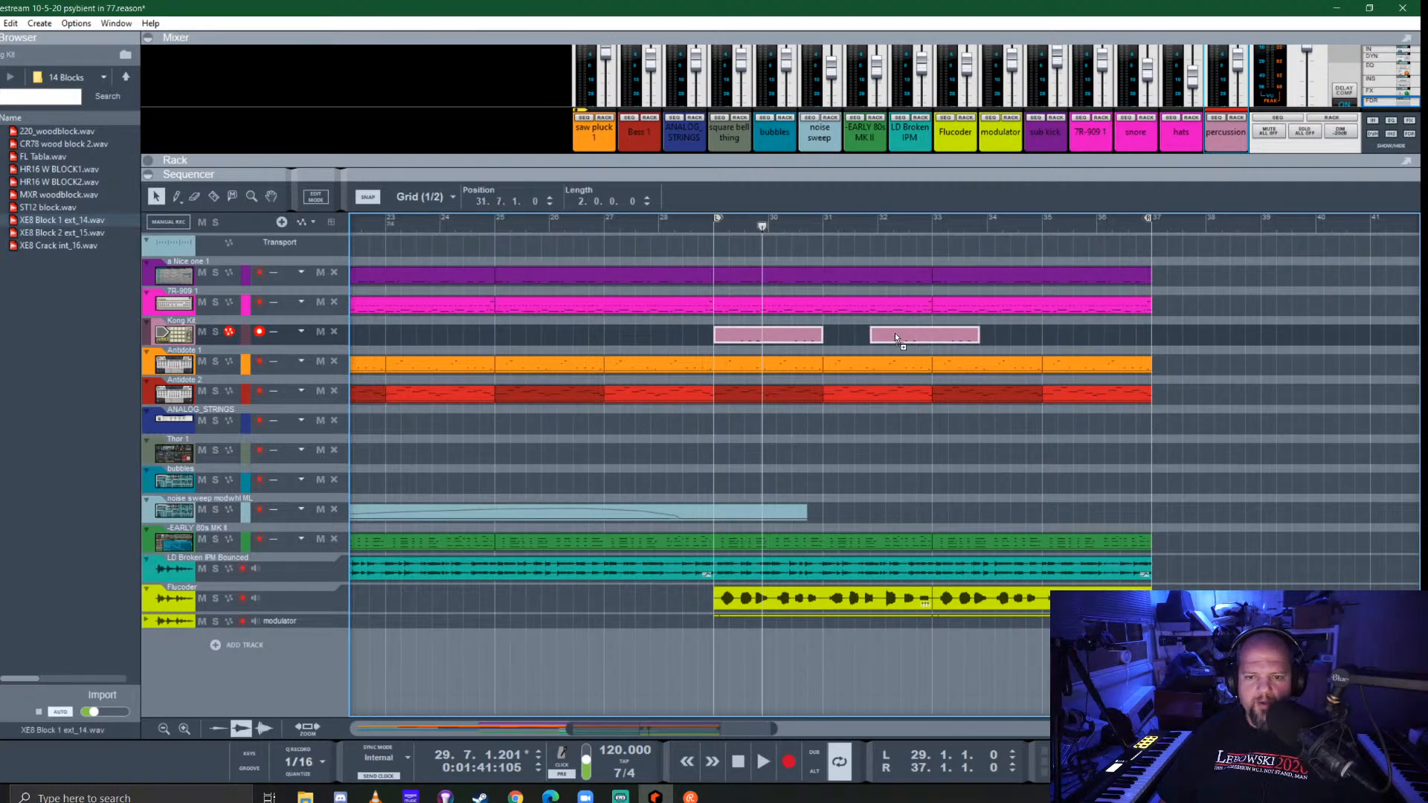
{"action": "left_click_drag", "start_coordinate": [854, 334], "coordinate": [1069, 330]}
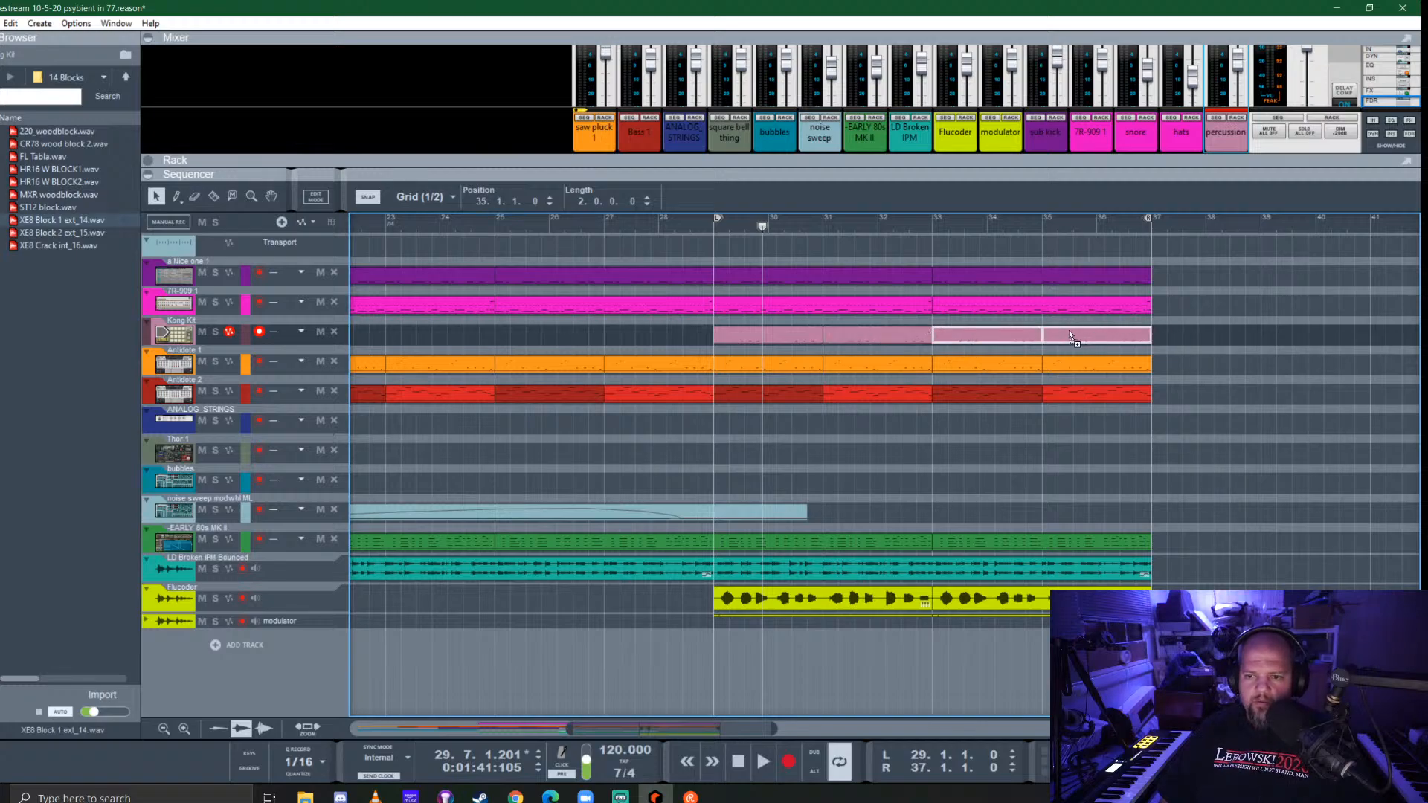
Play the full mix from bar 29 and switch the percussion channel's effect send from FX1 to FX2 at -4.54 dB
{"action": "left_click", "coordinate": [718, 222]}
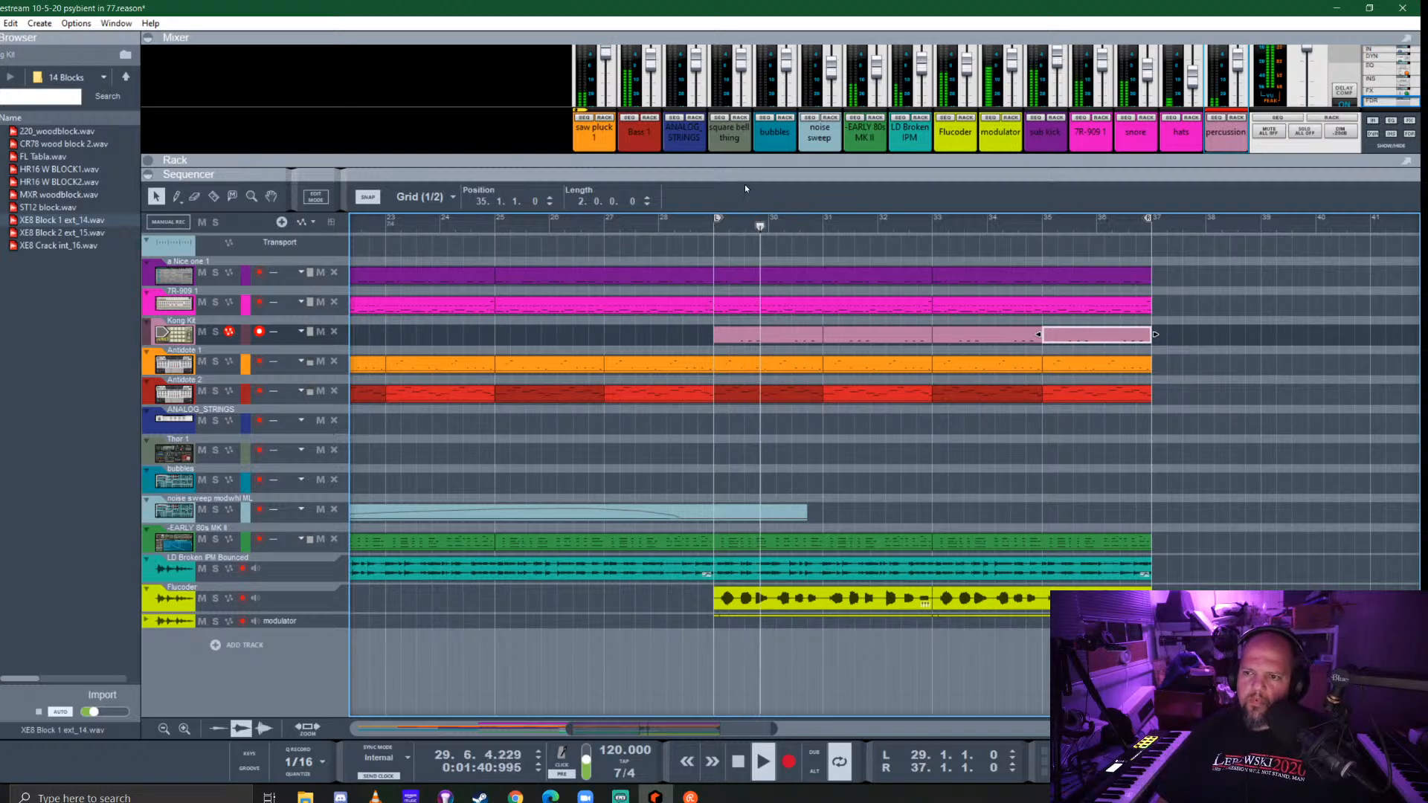
{"action": "left_click_drag", "start_coordinate": [1257, 172], "coordinate": [1258, 334]}
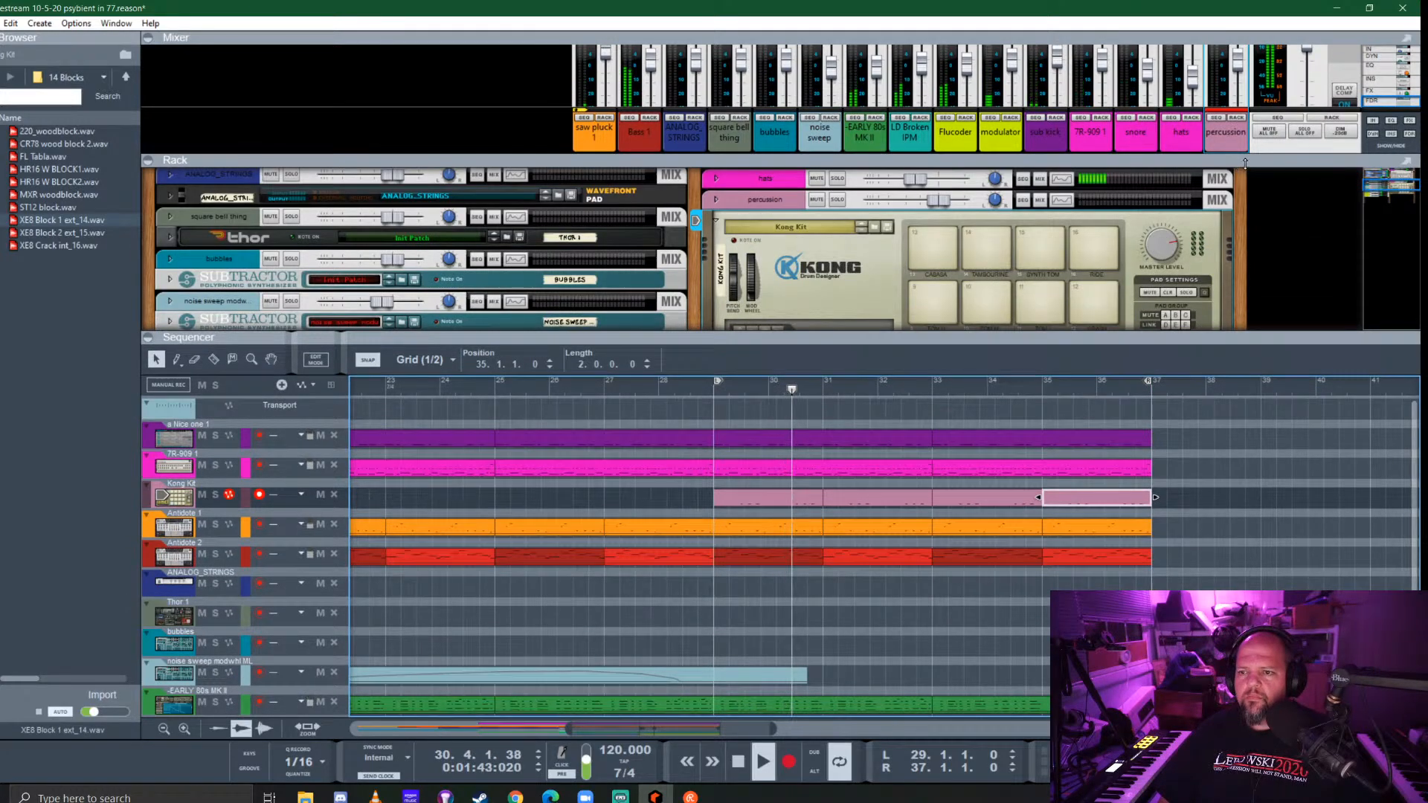
{"action": "left_click_drag", "start_coordinate": [1255, 158], "coordinate": [1252, 380]}
{"action": "scroll", "coordinate": [1218, 233], "scroll_direction": "down", "scroll_amount": 1}
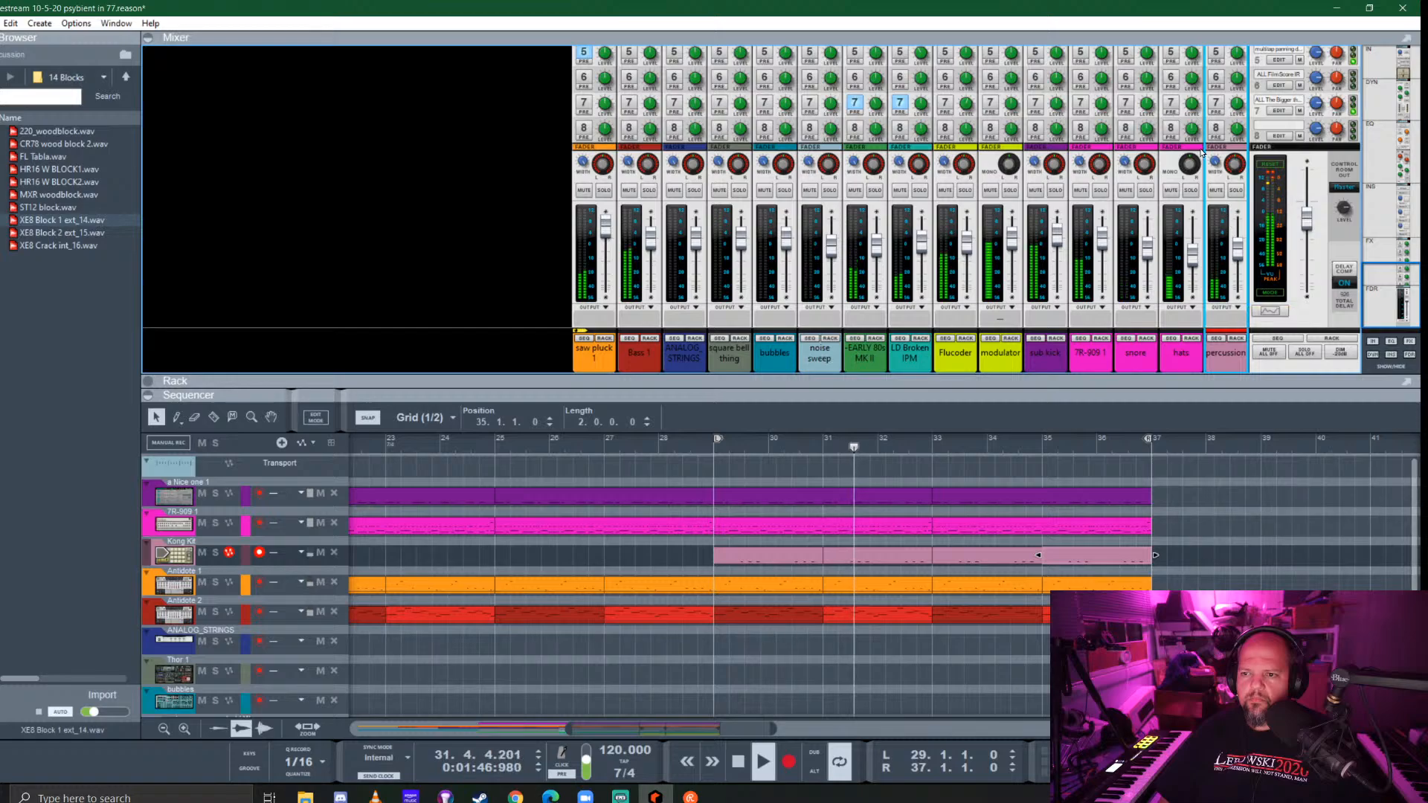
{"action": "scroll", "coordinate": [1217, 165], "scroll_direction": "up", "scroll_amount": 5}
{"action": "left_click", "coordinate": [1216, 187]}
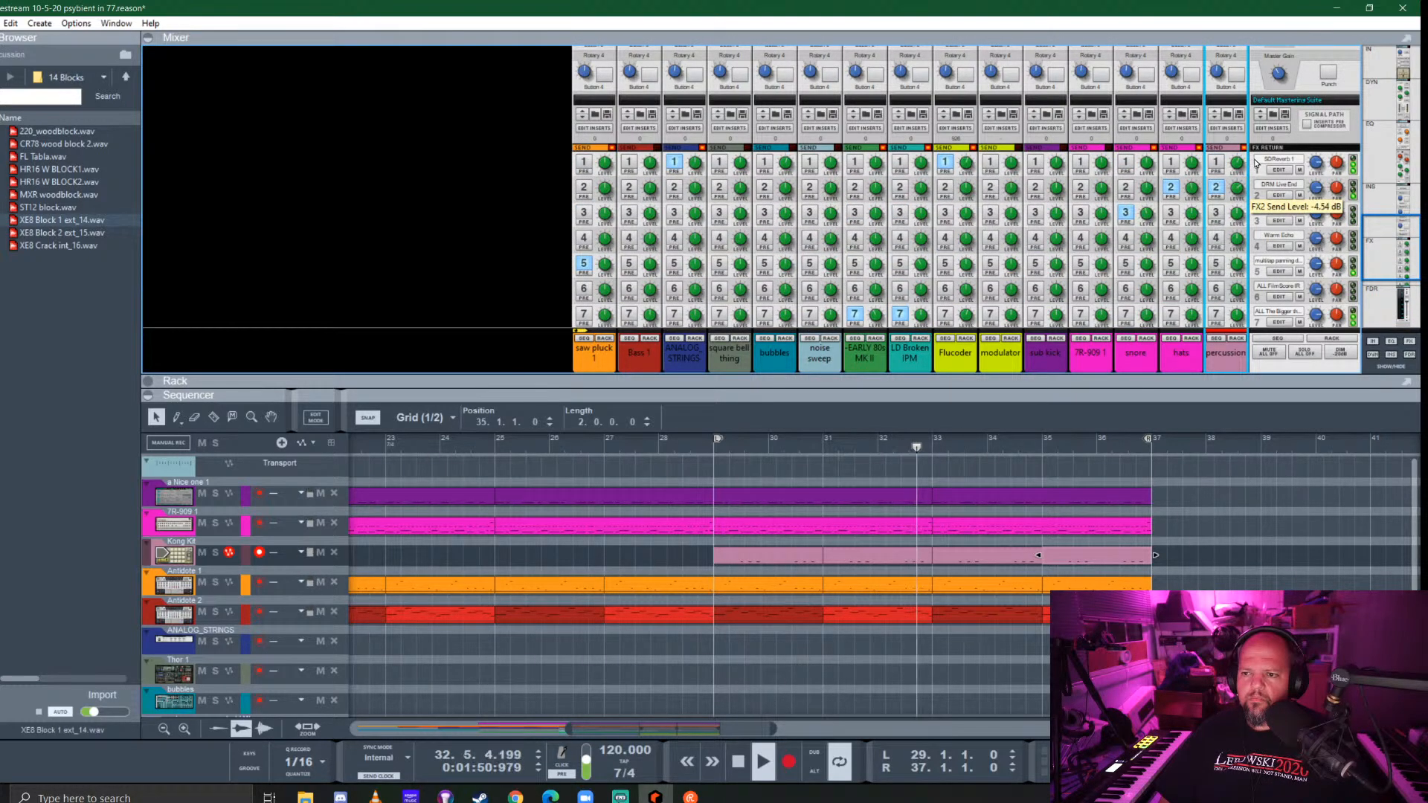
Solo the percussion channel and replace its FX2 send with the FX3 send at -12.04 dB
{"action": "scroll", "coordinate": [1236, 263], "scroll_direction": "down", "scroll_amount": 3}
{"action": "left_click", "coordinate": [1238, 234]}
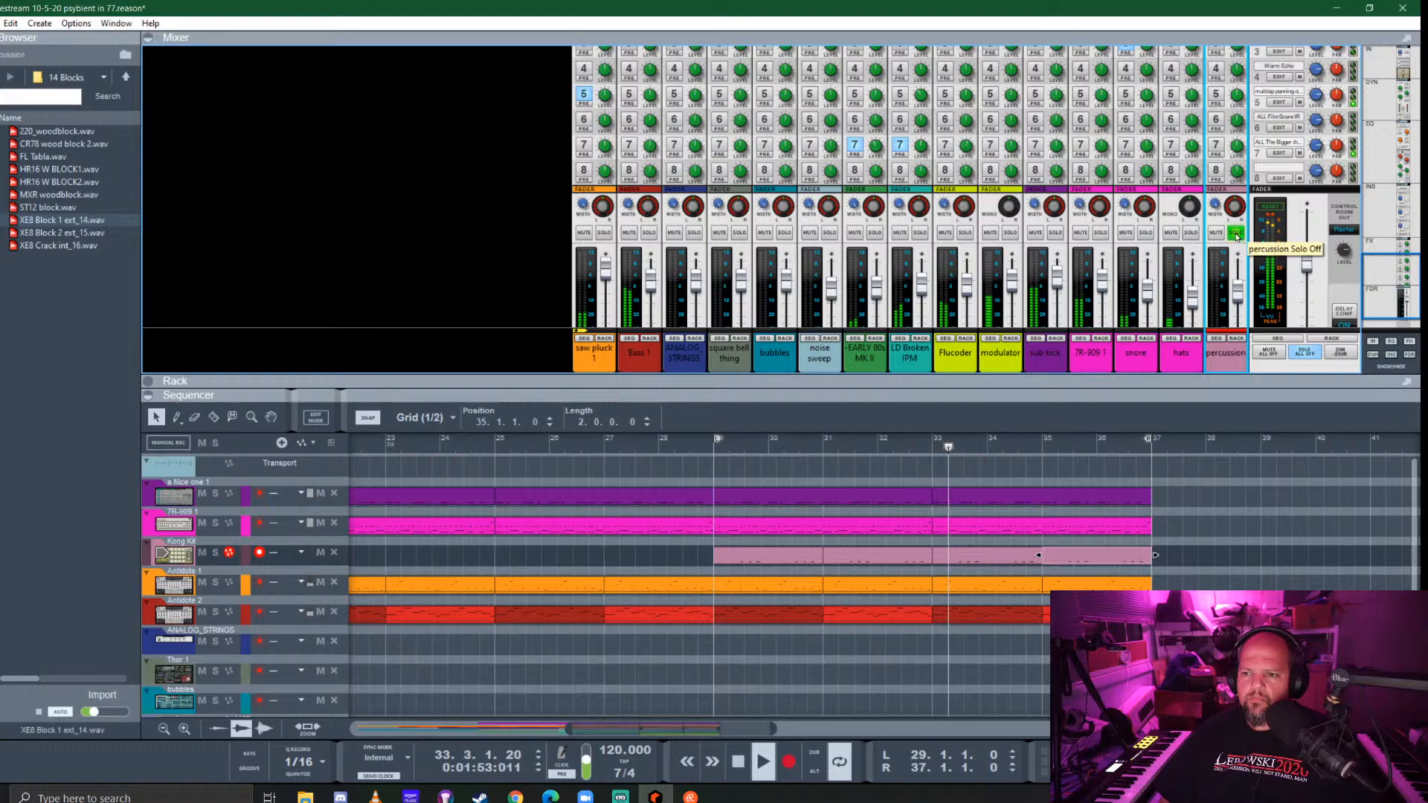
{"action": "scroll", "coordinate": [1223, 164], "scroll_direction": "up", "scroll_amount": 3}
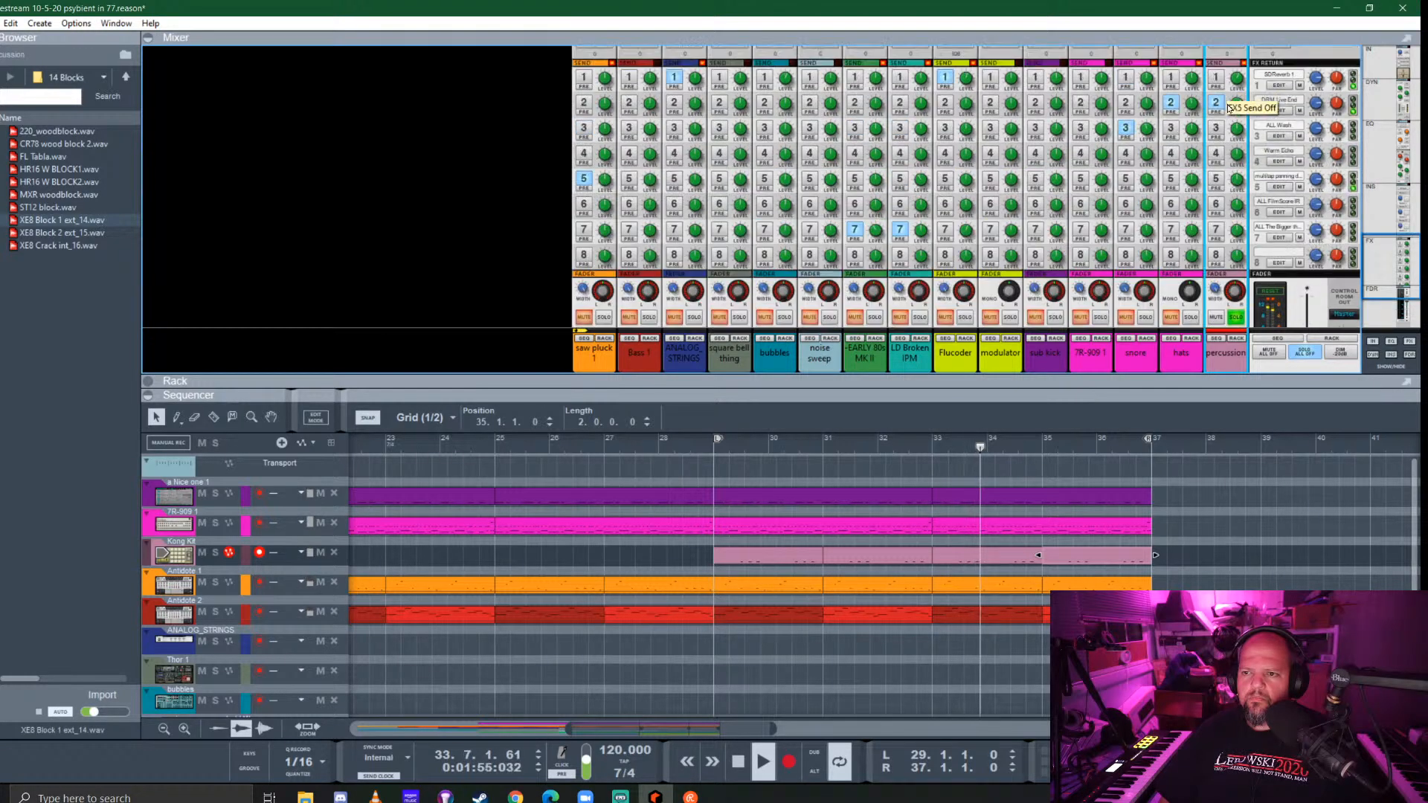
{"action": "left_click", "coordinate": [1217, 129]}
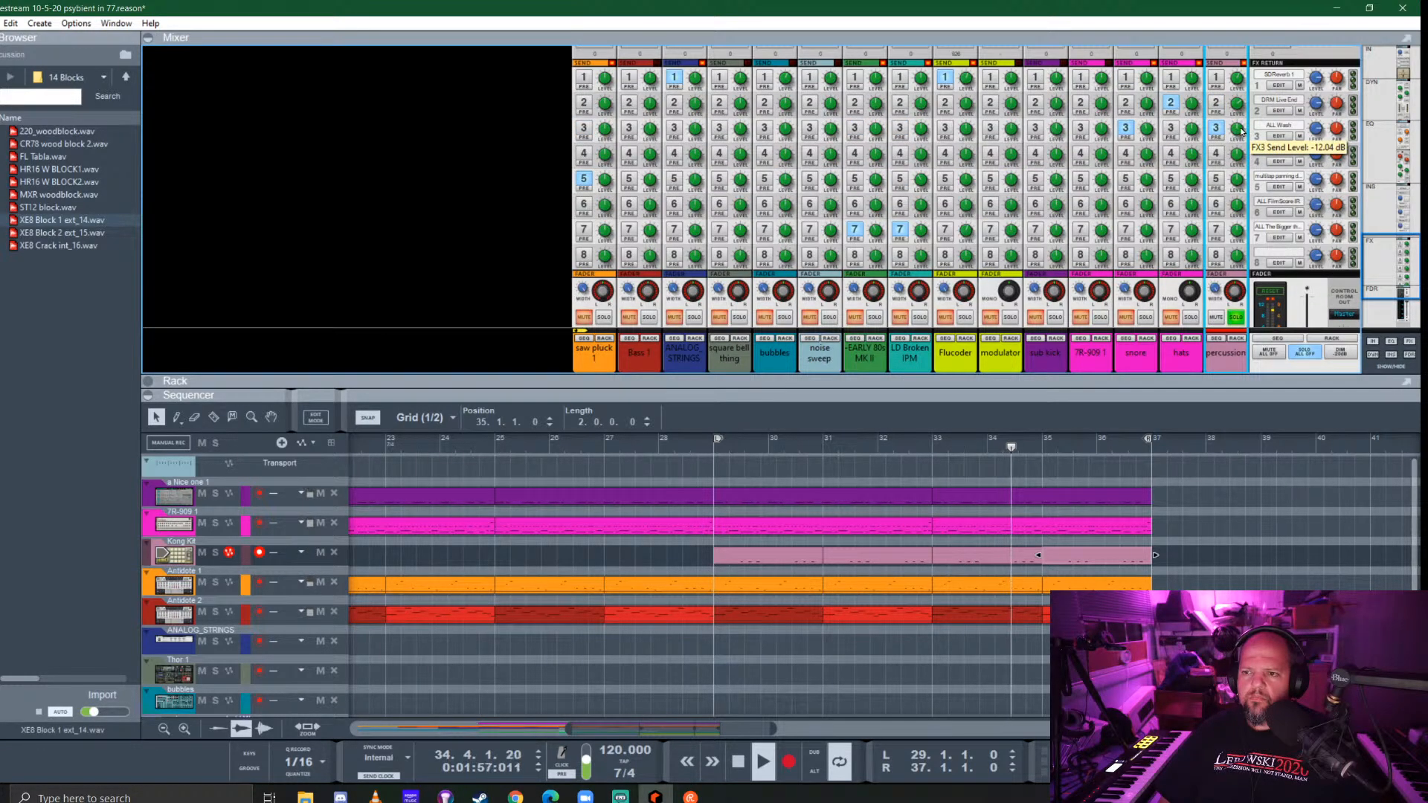
{"action": "scroll", "coordinate": [1247, 137], "scroll_direction": "down", "scroll_amount": 3}
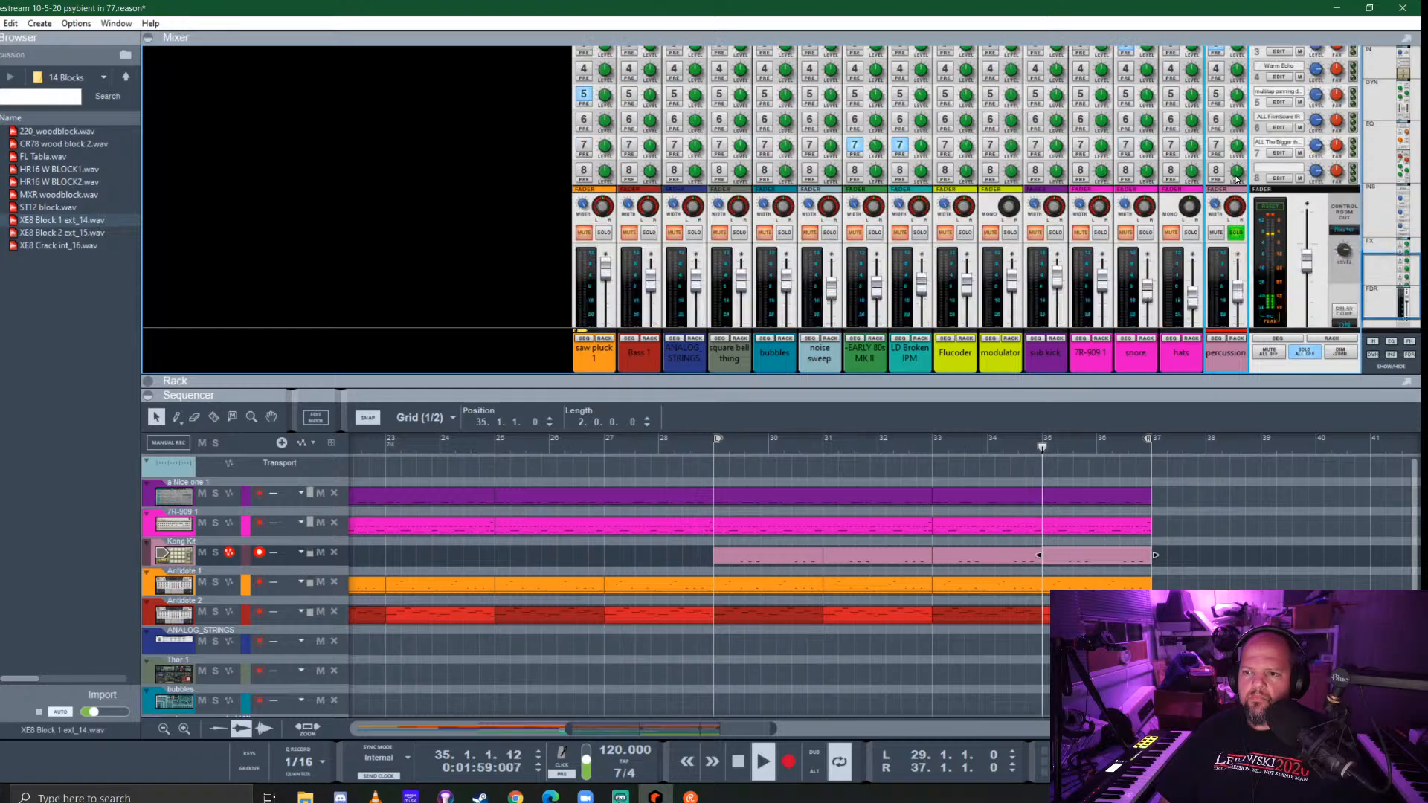
{"action": "scroll", "coordinate": [1246, 157], "scroll_direction": "up", "scroll_amount": 3}
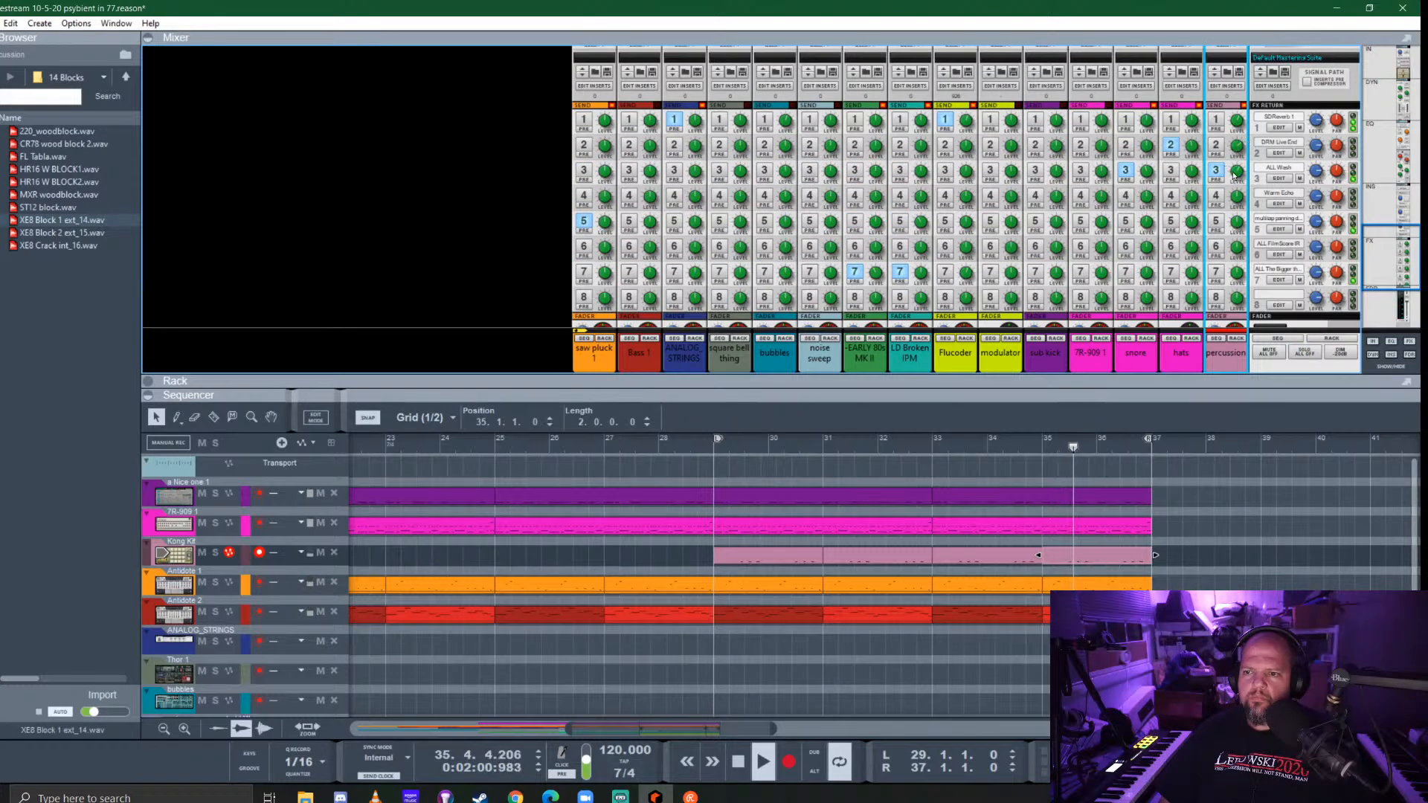
{"action": "mouse_move", "coordinate": [1243, 170]}
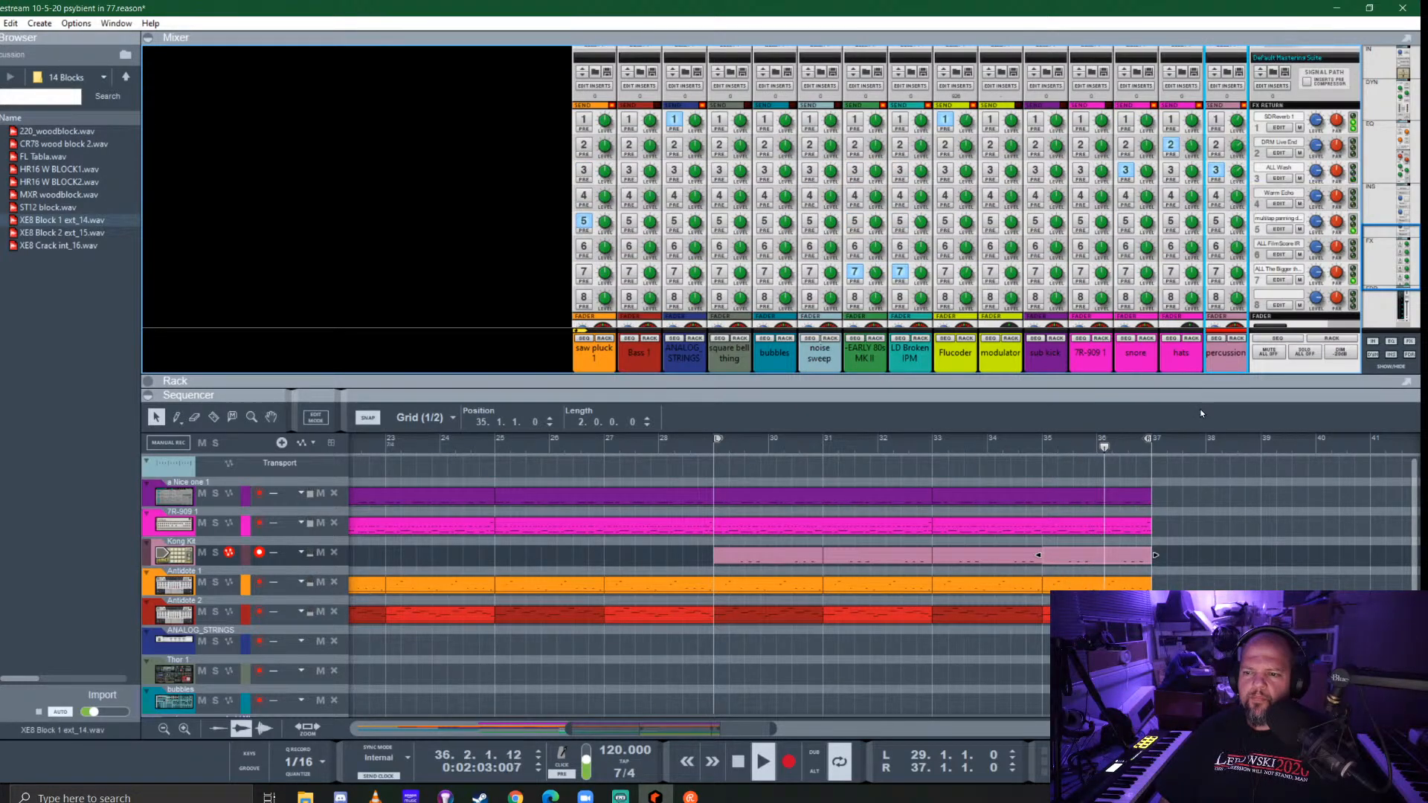
Listen to the full mix over the loop from bar 29 to 37 and stop playback
{"action": "left_click_drag", "start_coordinate": [1220, 386], "coordinate": [1216, 122]}
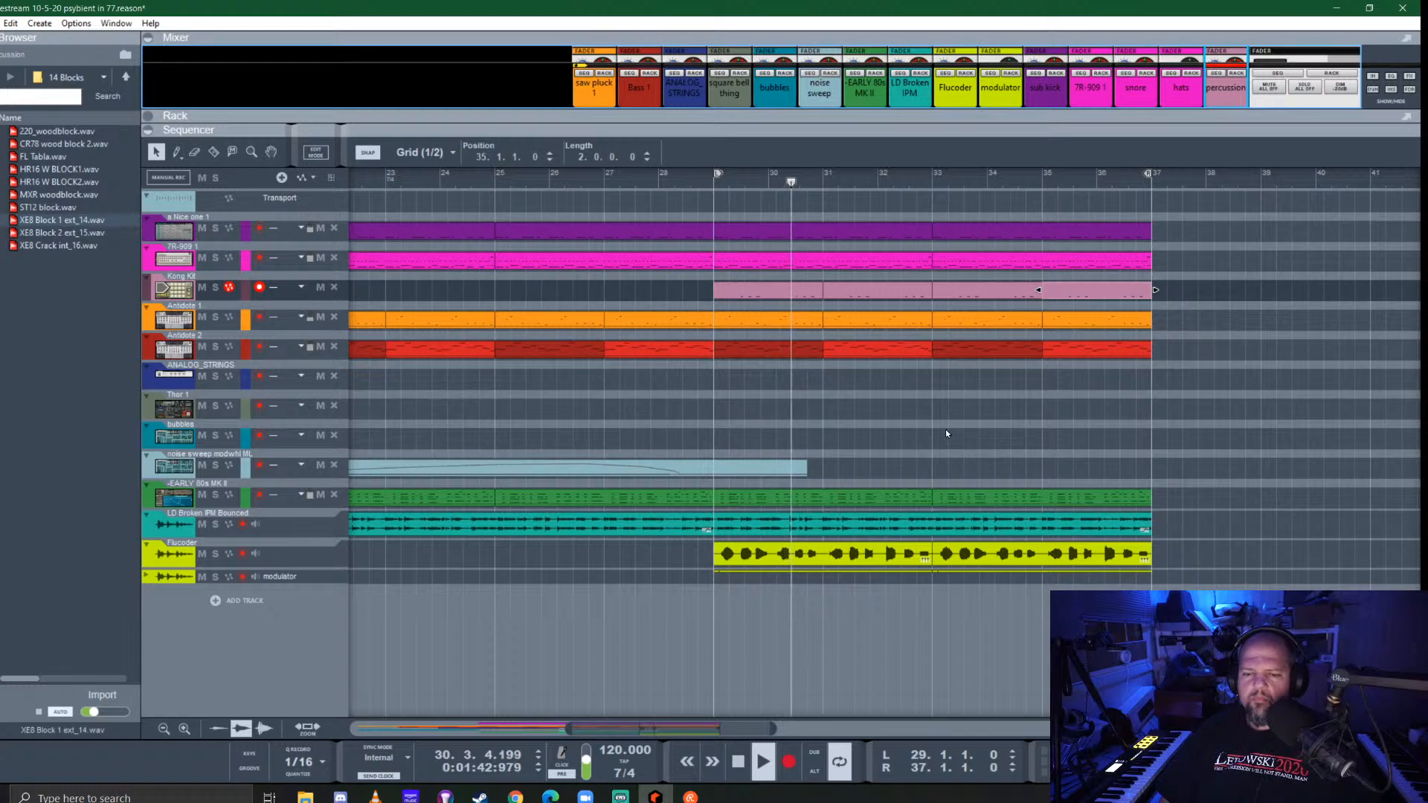
{"action": "scroll", "coordinate": [945, 430], "scroll_direction": "down", "scroll_amount": 2}
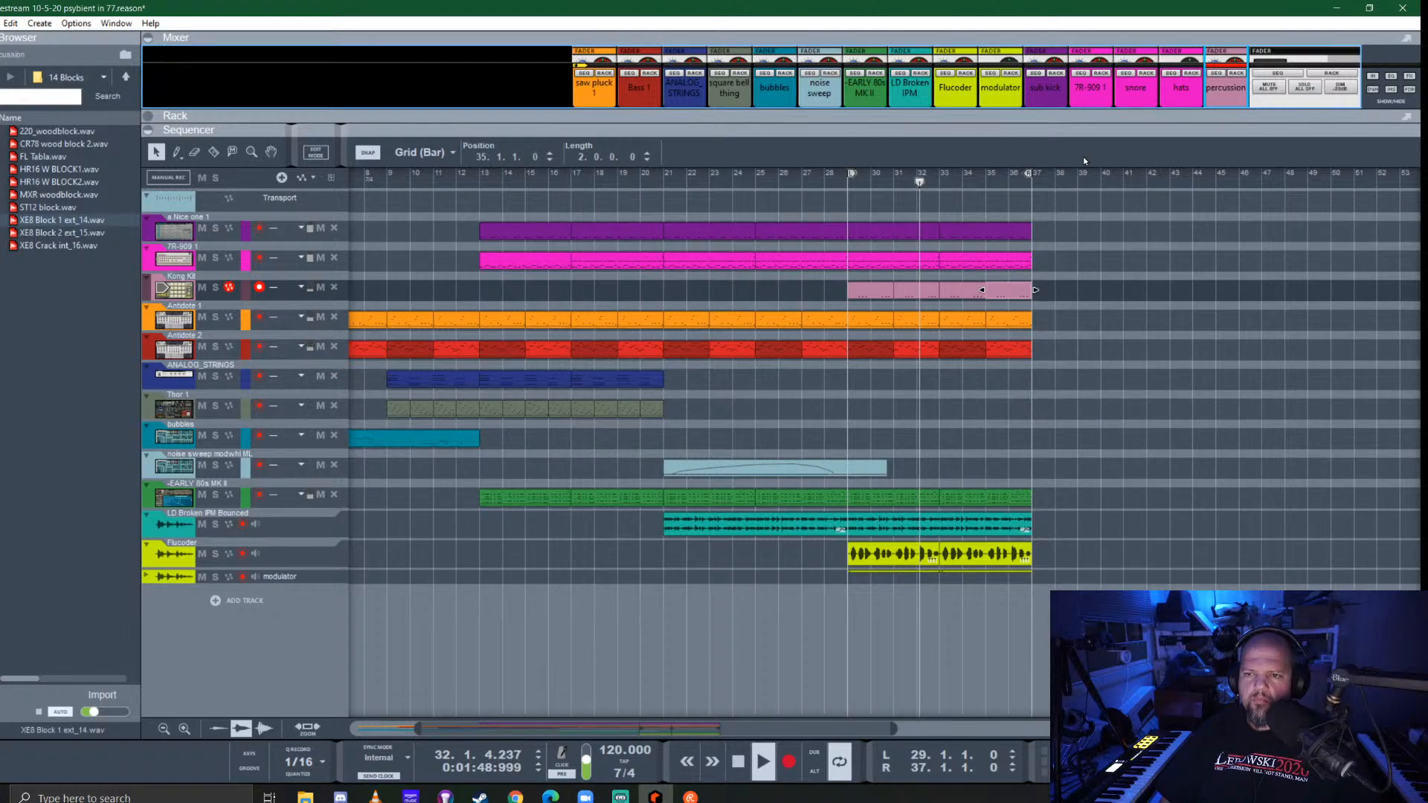
{"action": "key", "text": "F6"}
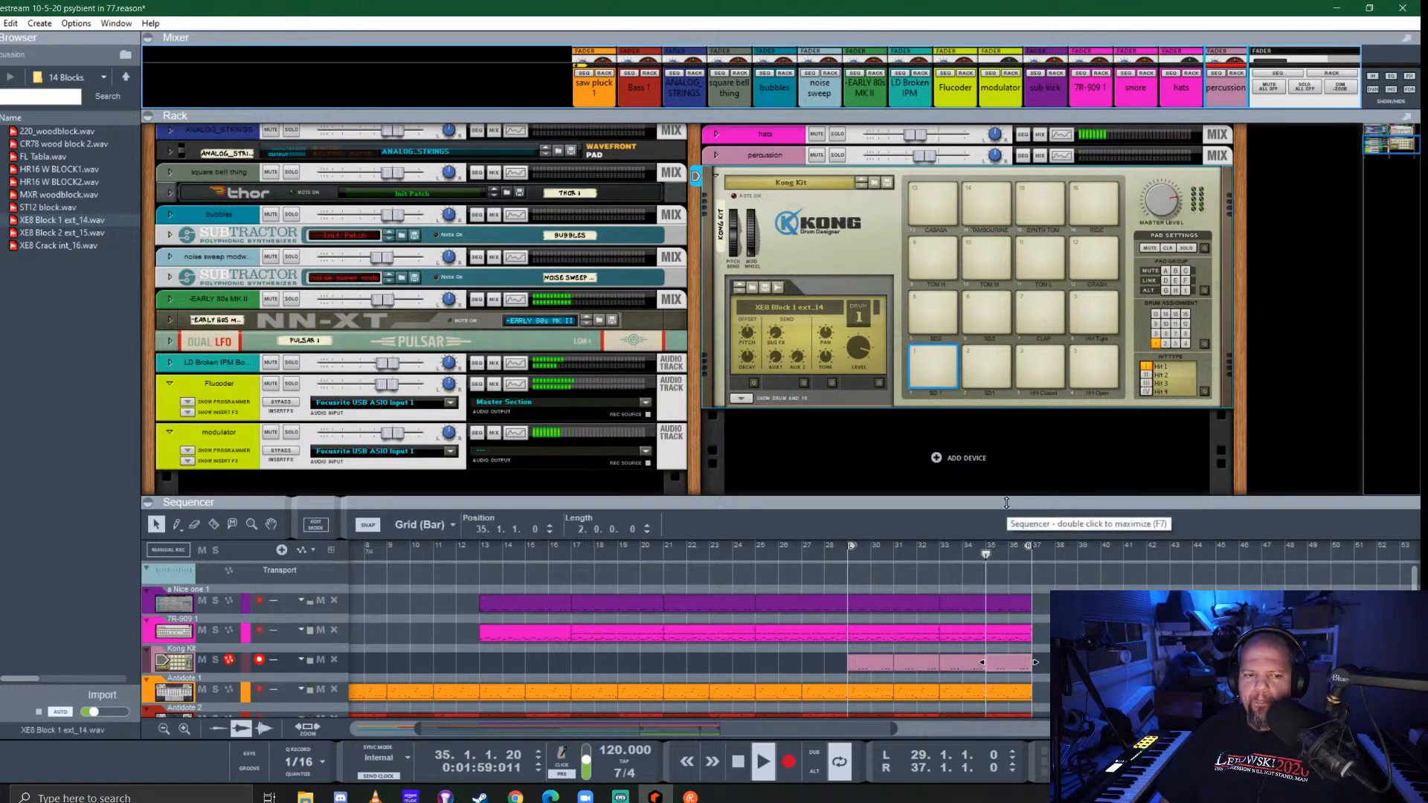
{"action": "left_click_drag", "start_coordinate": [1007, 503], "coordinate": [1006, 373]}
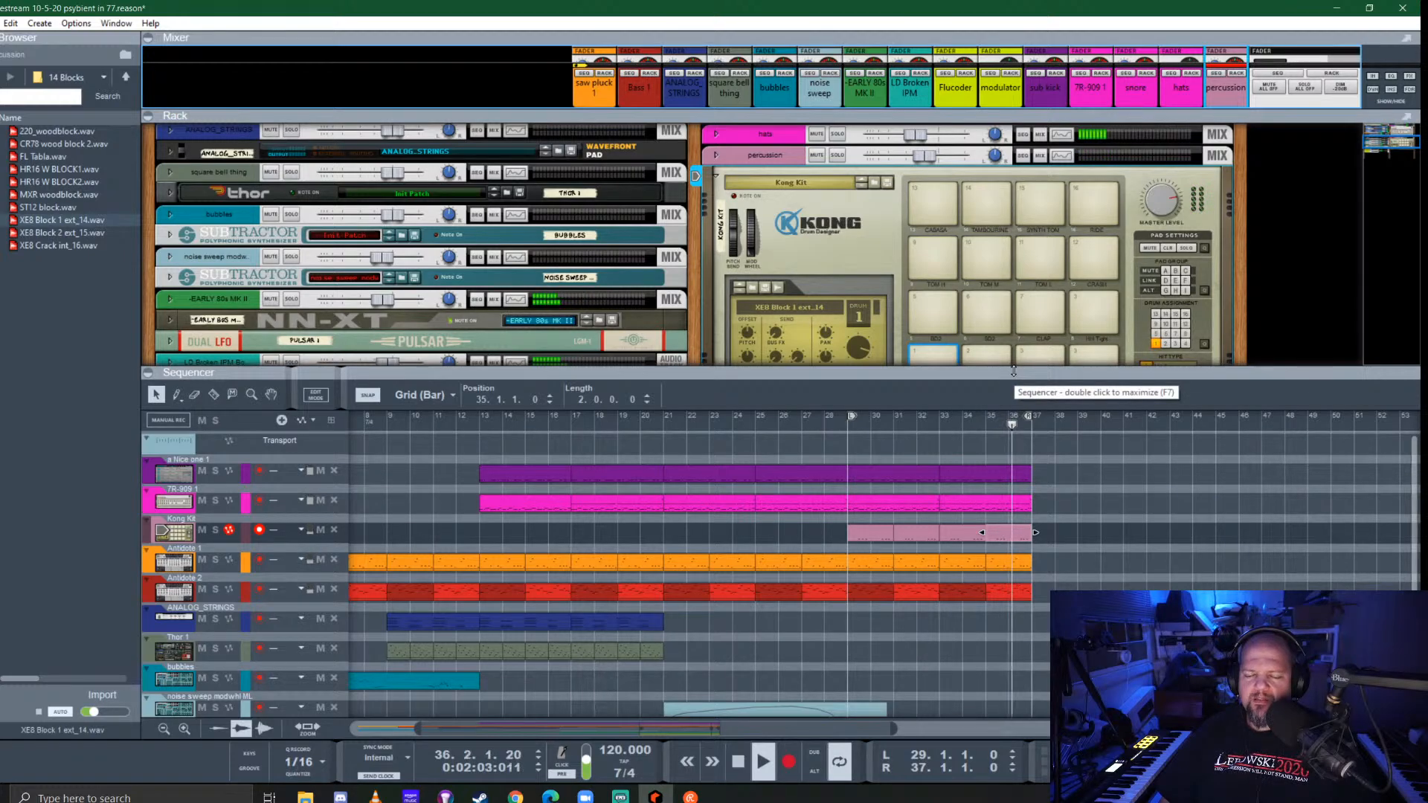
{"action": "left_click_drag", "start_coordinate": [1013, 372], "coordinate": [1023, 430]}
{"action": "key", "text": "space"}
{"action": "left_click", "coordinate": [831, 504]}
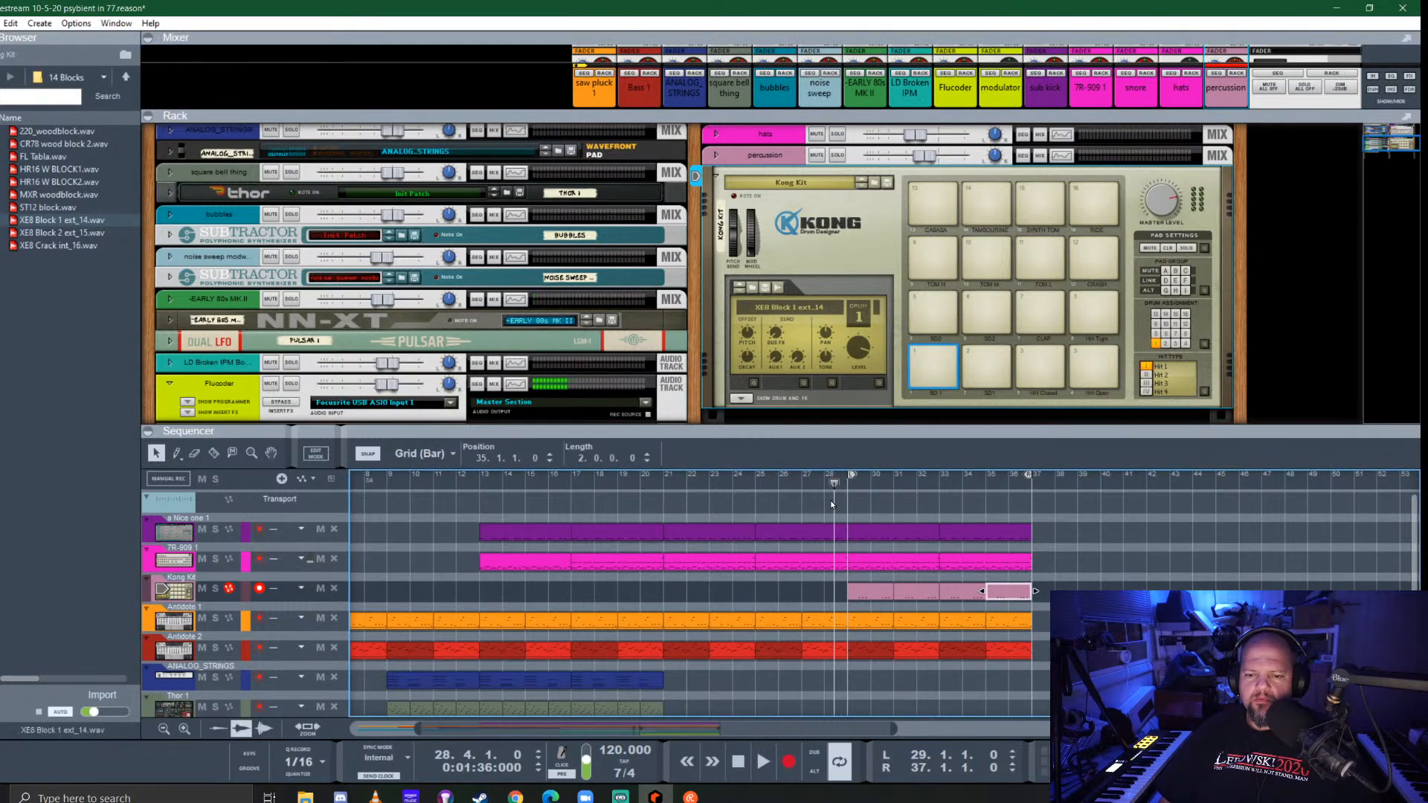
Copy the last eight bars of clips on the Antidote 2, a Nice one 1 and 7R-909 1 tracks to bars 37 through 45
{"action": "left_click_drag", "start_coordinate": [886, 427], "coordinate": [939, 222]}
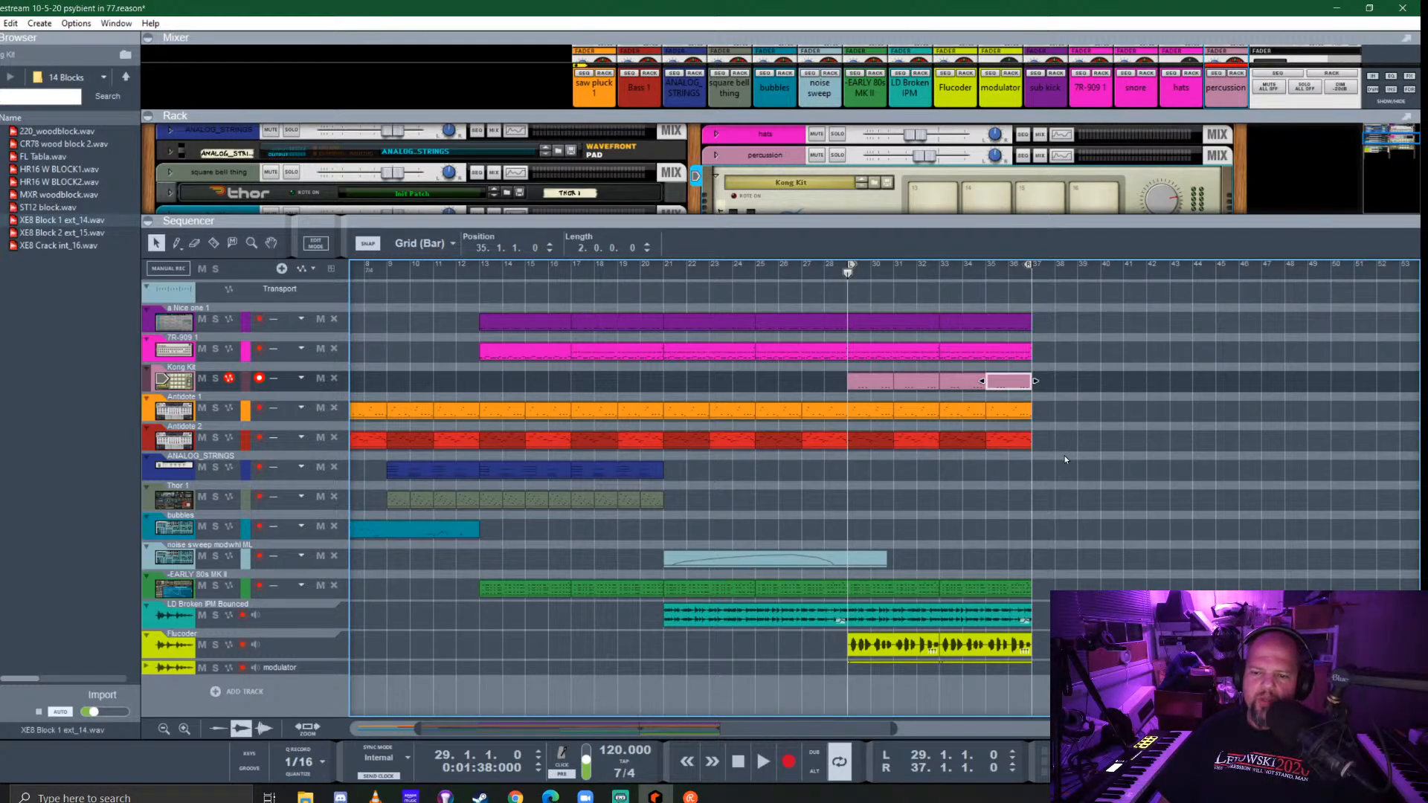
{"action": "mouse_move", "coordinate": [1064, 455]}
{"action": "left_mouse_down"}
{"action": "mouse_move", "coordinate": [877, 463]}
{"action": "mouse_move", "coordinate": [864, 444]}
{"action": "mouse_move", "coordinate": [1139, 442]}
{"action": "mouse_move", "coordinate": [1046, 440]}
{"action": "left_mouse_up"}
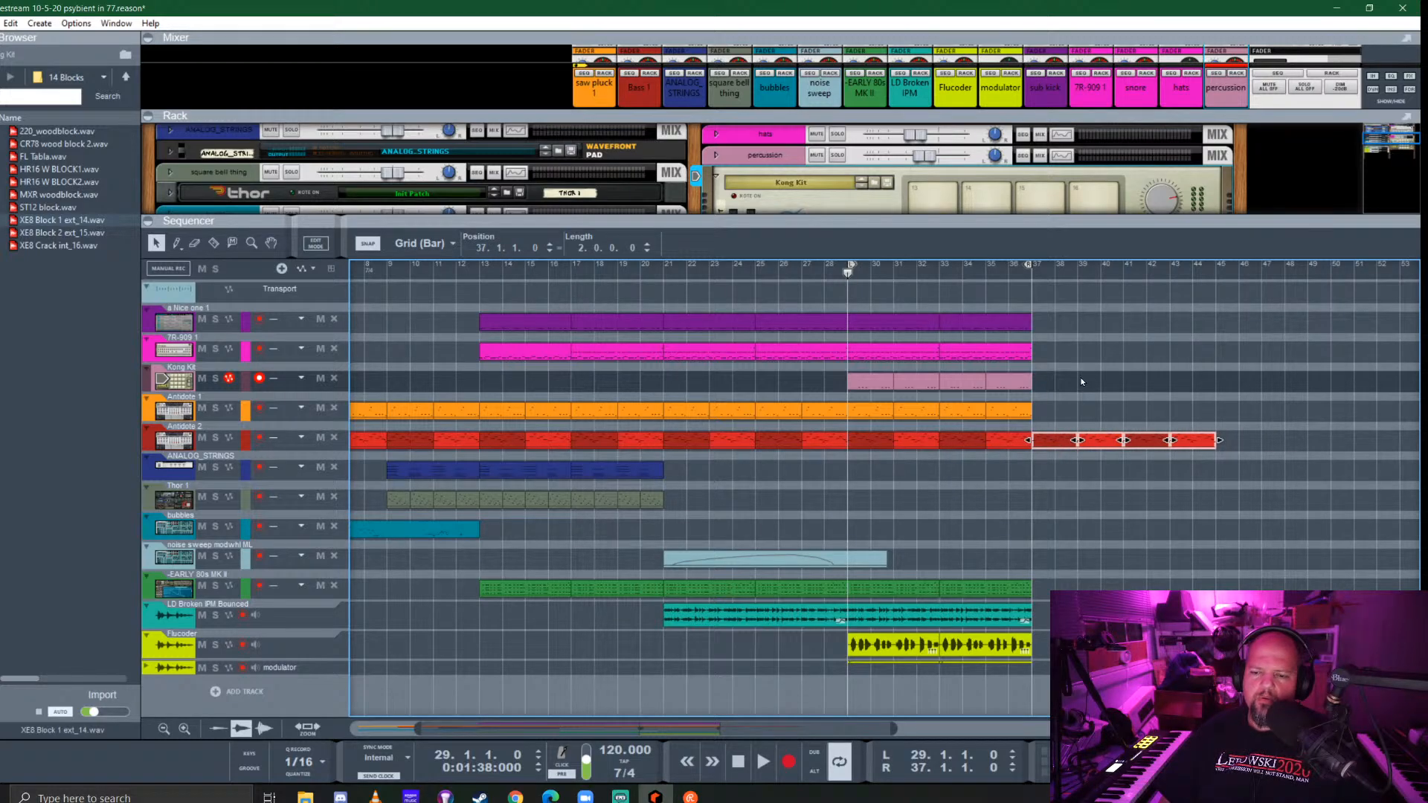
{"action": "mouse_move", "coordinate": [1060, 335]}
{"action": "left_mouse_down"}
{"action": "mouse_move", "coordinate": [891, 324]}
{"action": "mouse_move", "coordinate": [1069, 314]}
{"action": "mouse_move", "coordinate": [1058, 314]}
{"action": "left_mouse_up"}
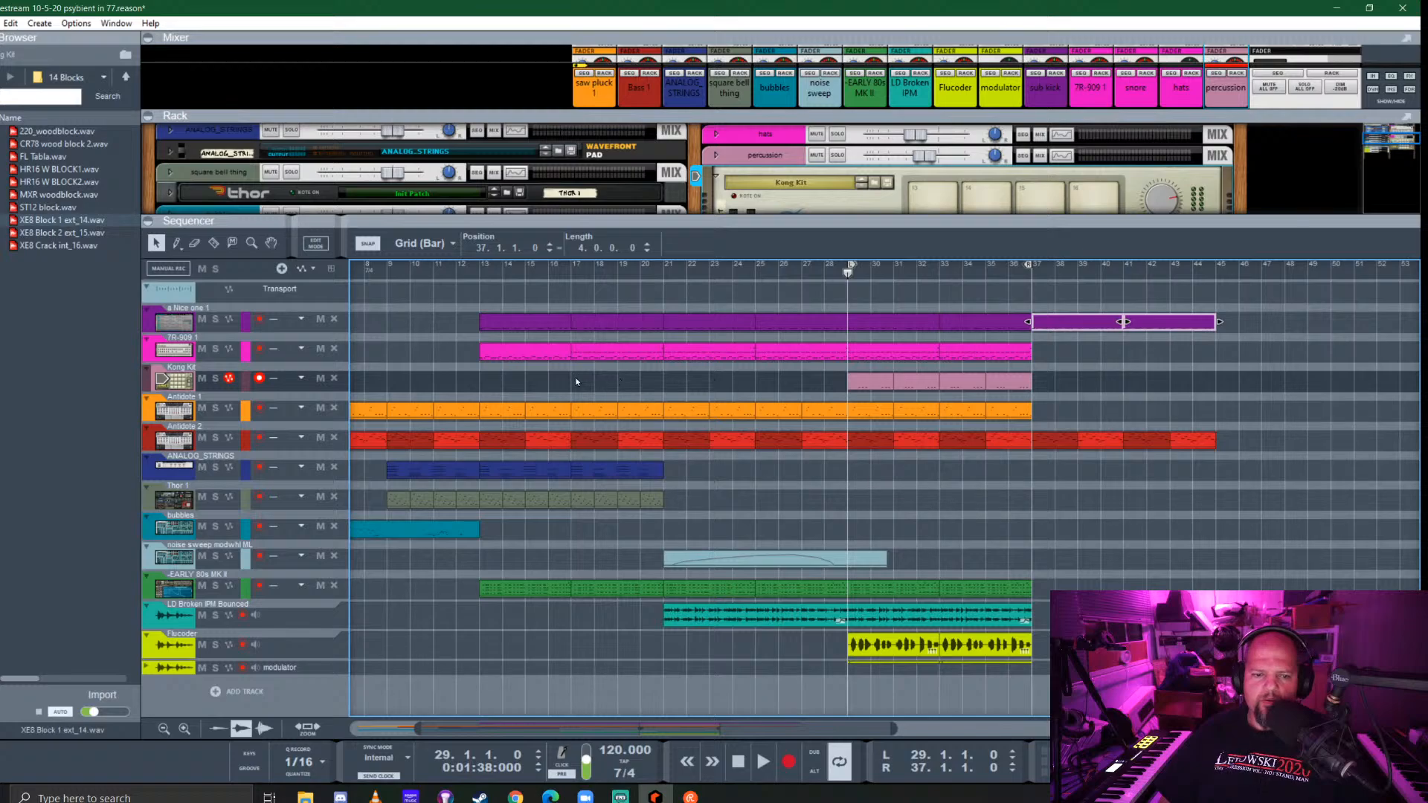
{"action": "left_click_drag", "start_coordinate": [523, 352], "coordinate": [1149, 342]}
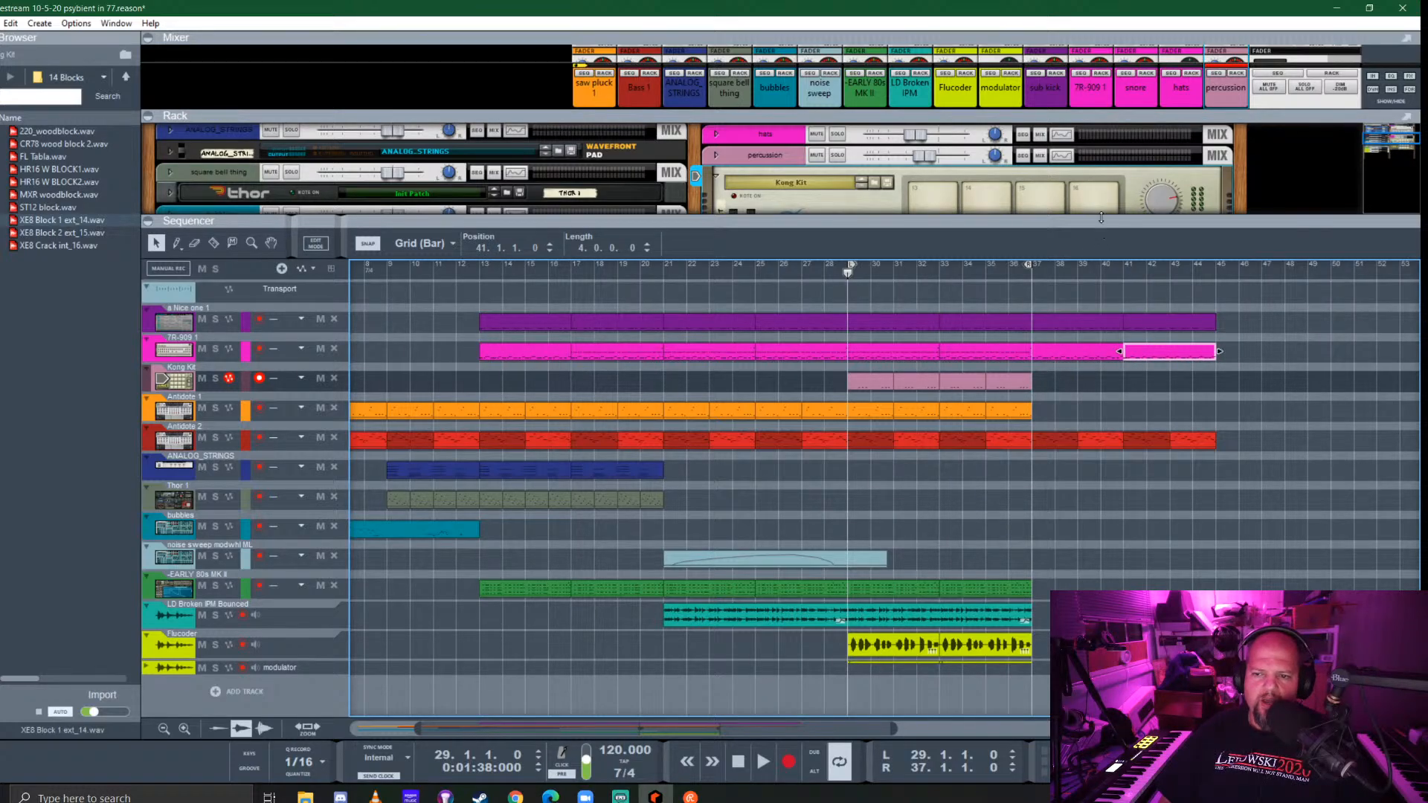
Add the Stereo TR Handclap.thor favorite as a new instrument below the Kong Kit and give its track a dark pink color
{"action": "left_click_drag", "start_coordinate": [1101, 218], "coordinate": [1101, 537]}
{"action": "left_click", "coordinate": [1, 346]}
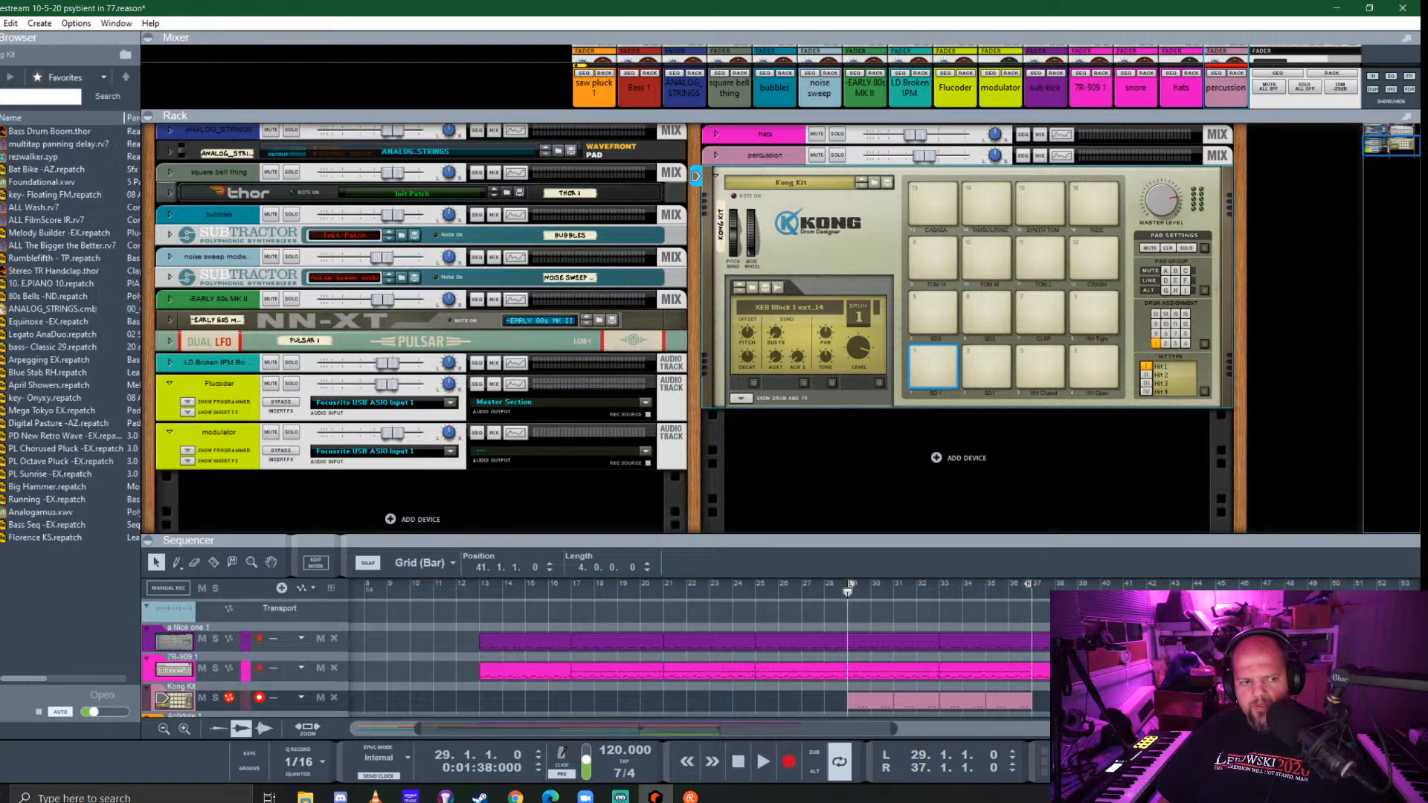
{"action": "left_click_drag", "start_coordinate": [56, 271], "coordinate": [838, 444]}
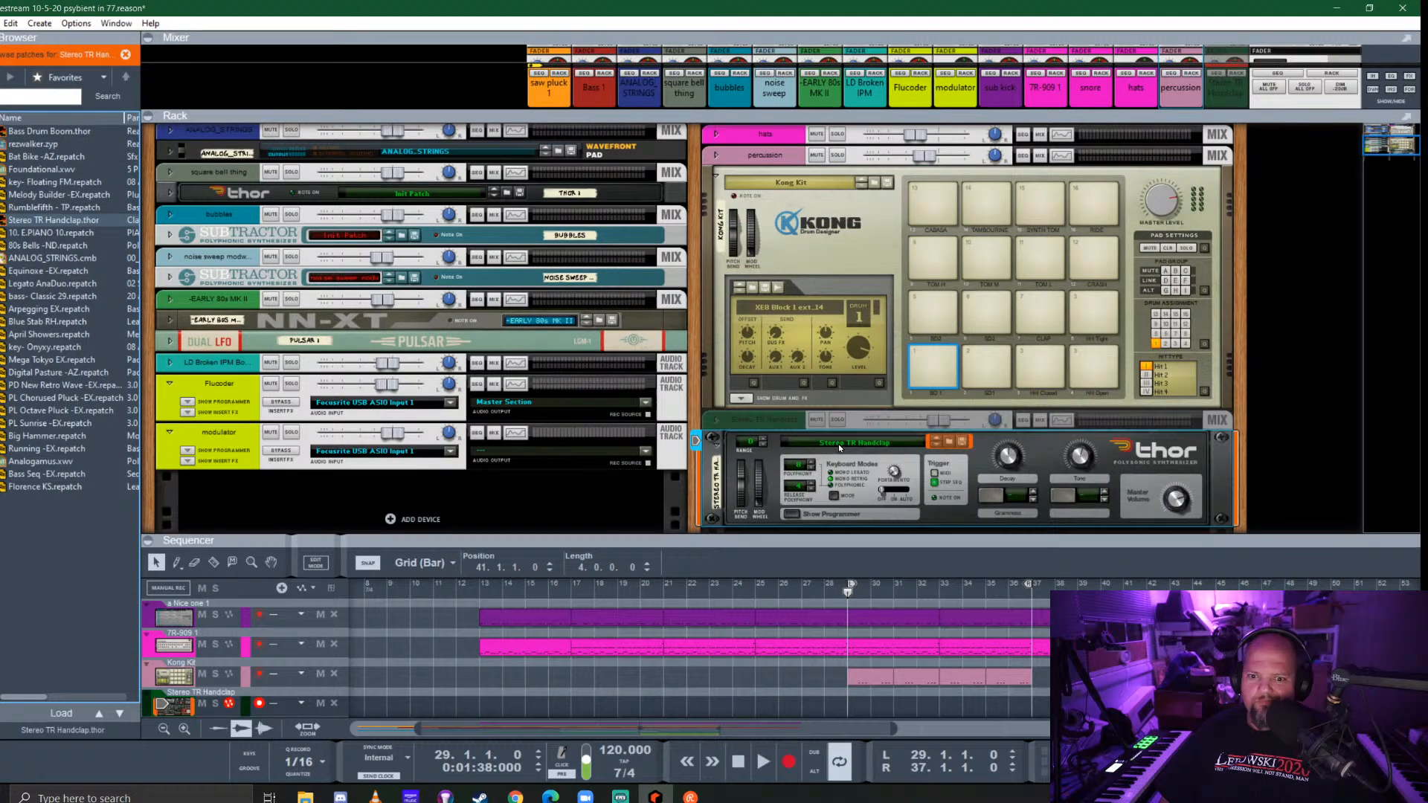
{"action": "right_click", "coordinate": [789, 420]}
{"action": "mouse_move", "coordinate": [880, 782]}
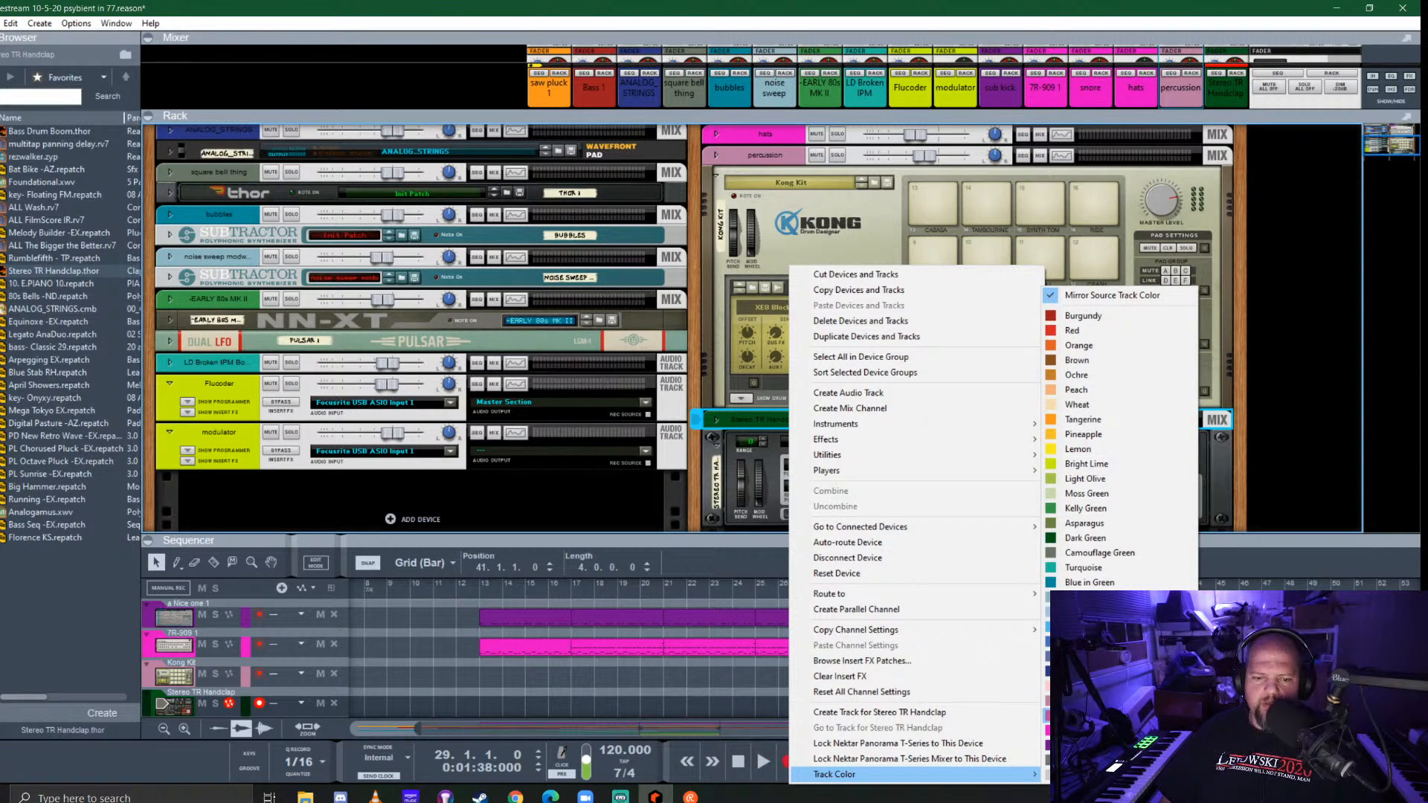
{"action": "left_click", "coordinate": [1097, 715]}
Enable effect send 1 on the Stereo TR Handclap mixer channel
{"action": "left_click_drag", "start_coordinate": [973, 537], "coordinate": [940, 160]}
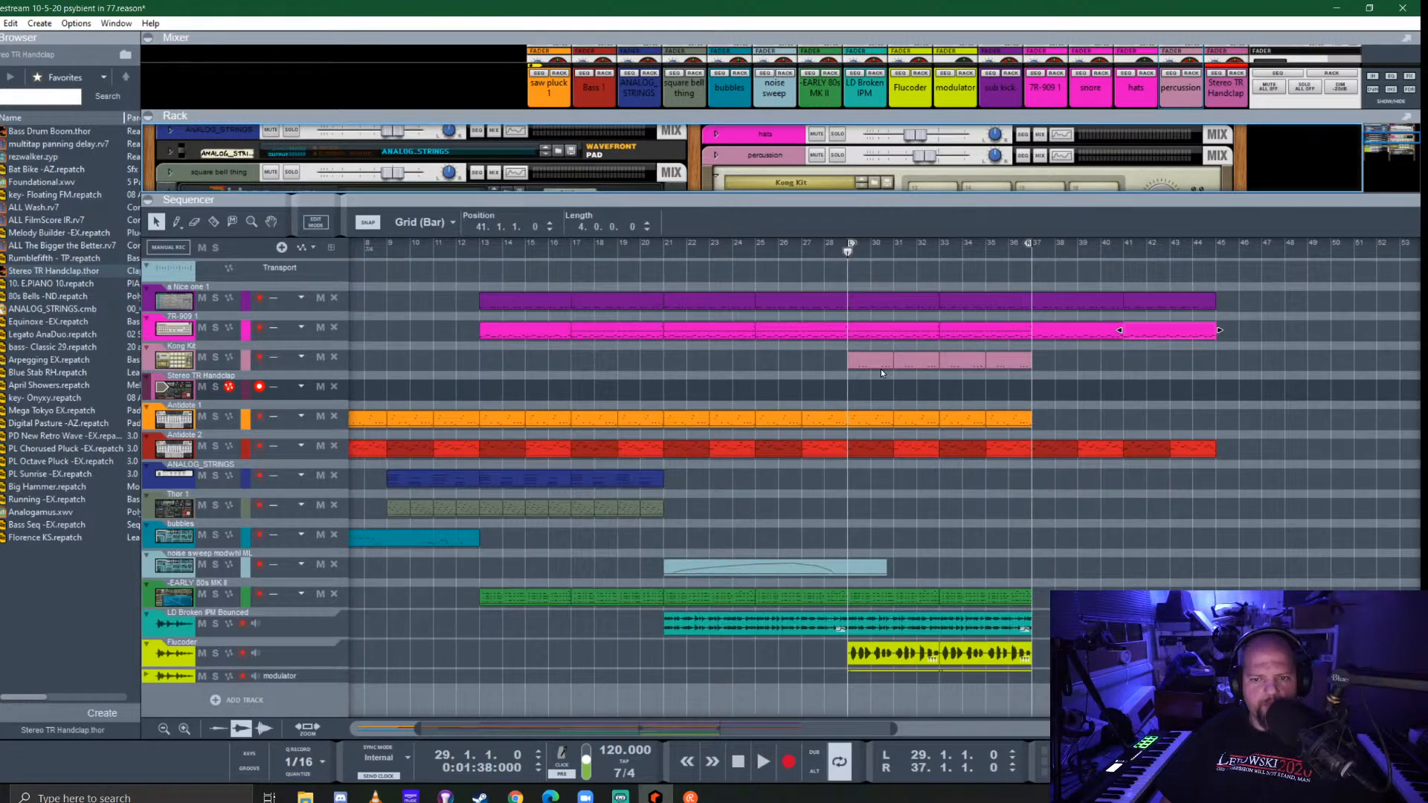
{"action": "key", "text": "F5"}
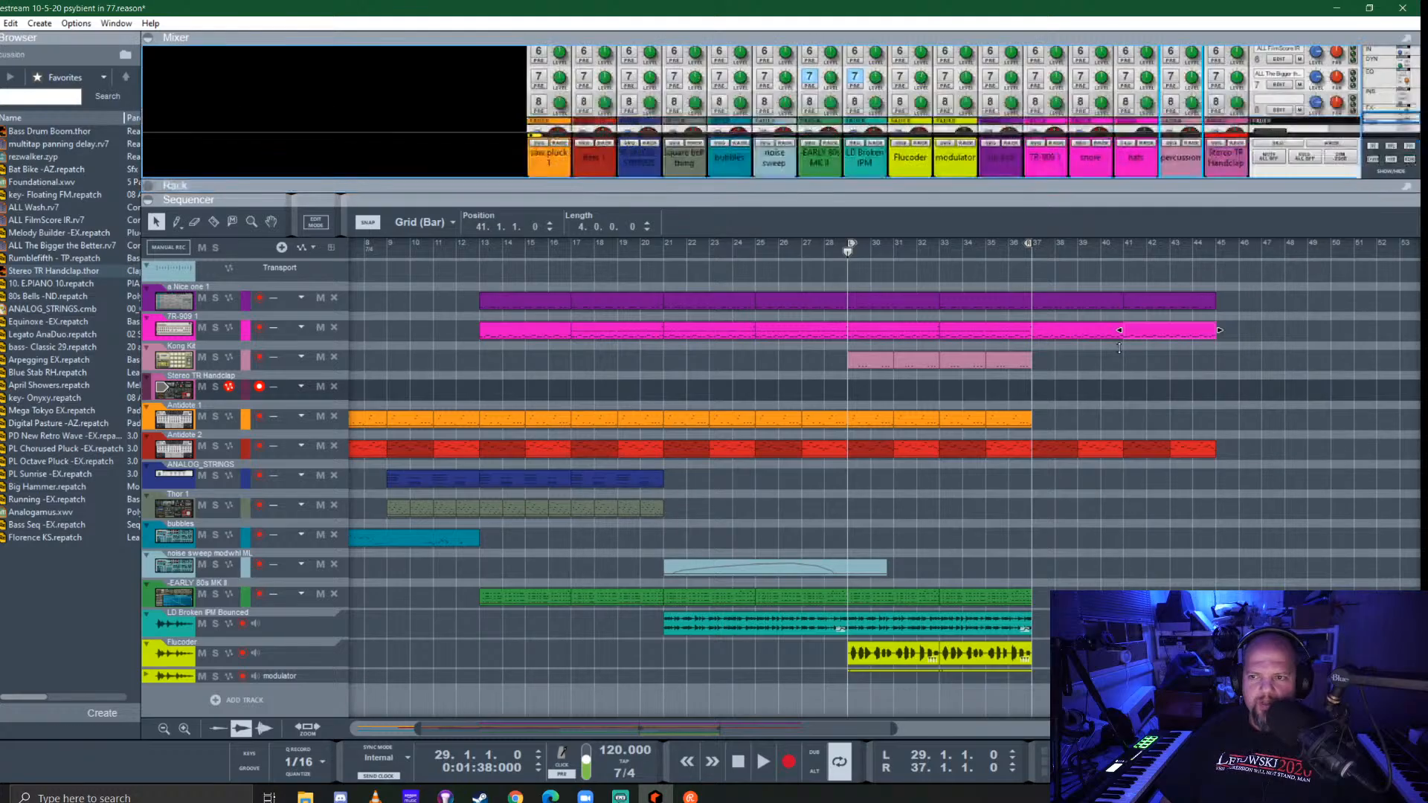
{"action": "left_click", "coordinate": [1214, 301]}
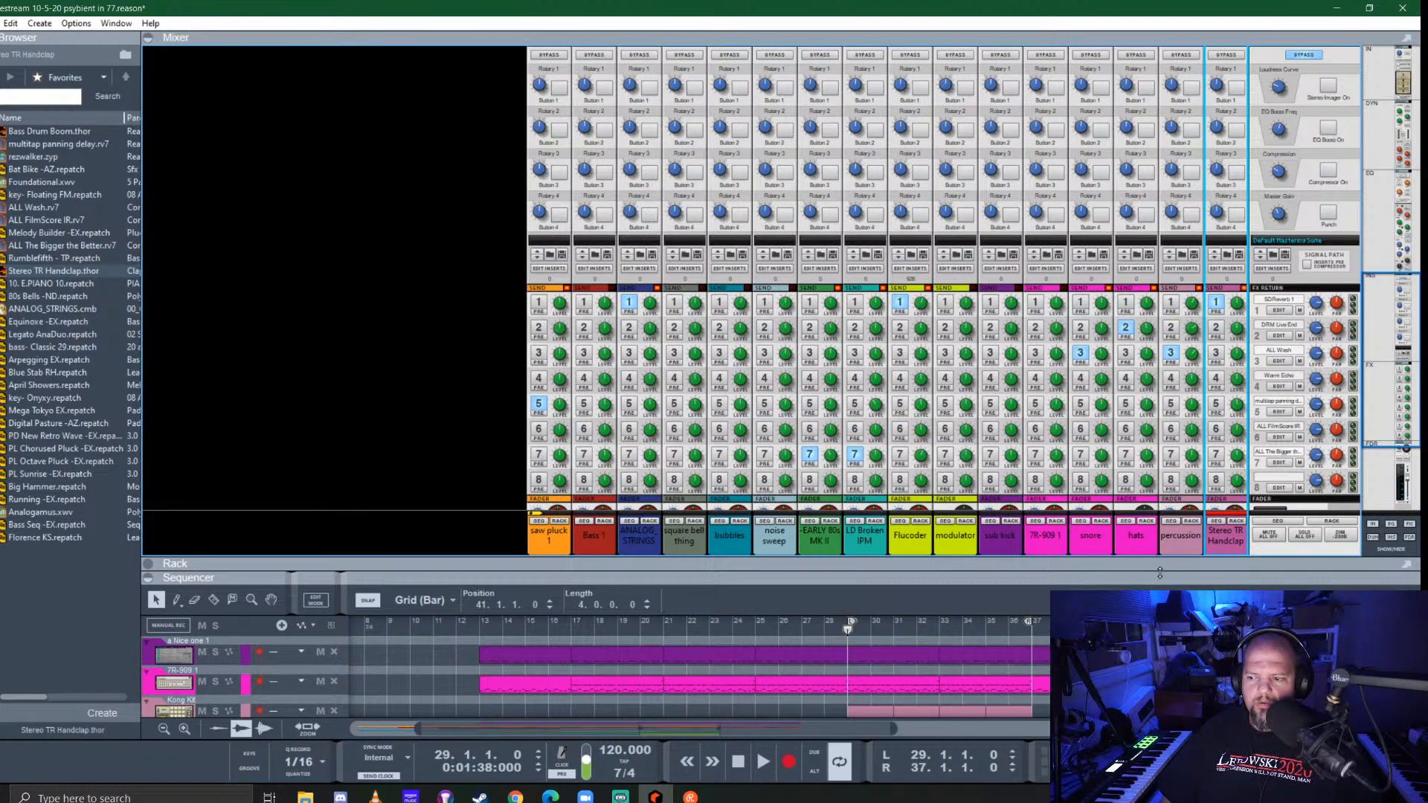
{"action": "key", "text": "F5"}
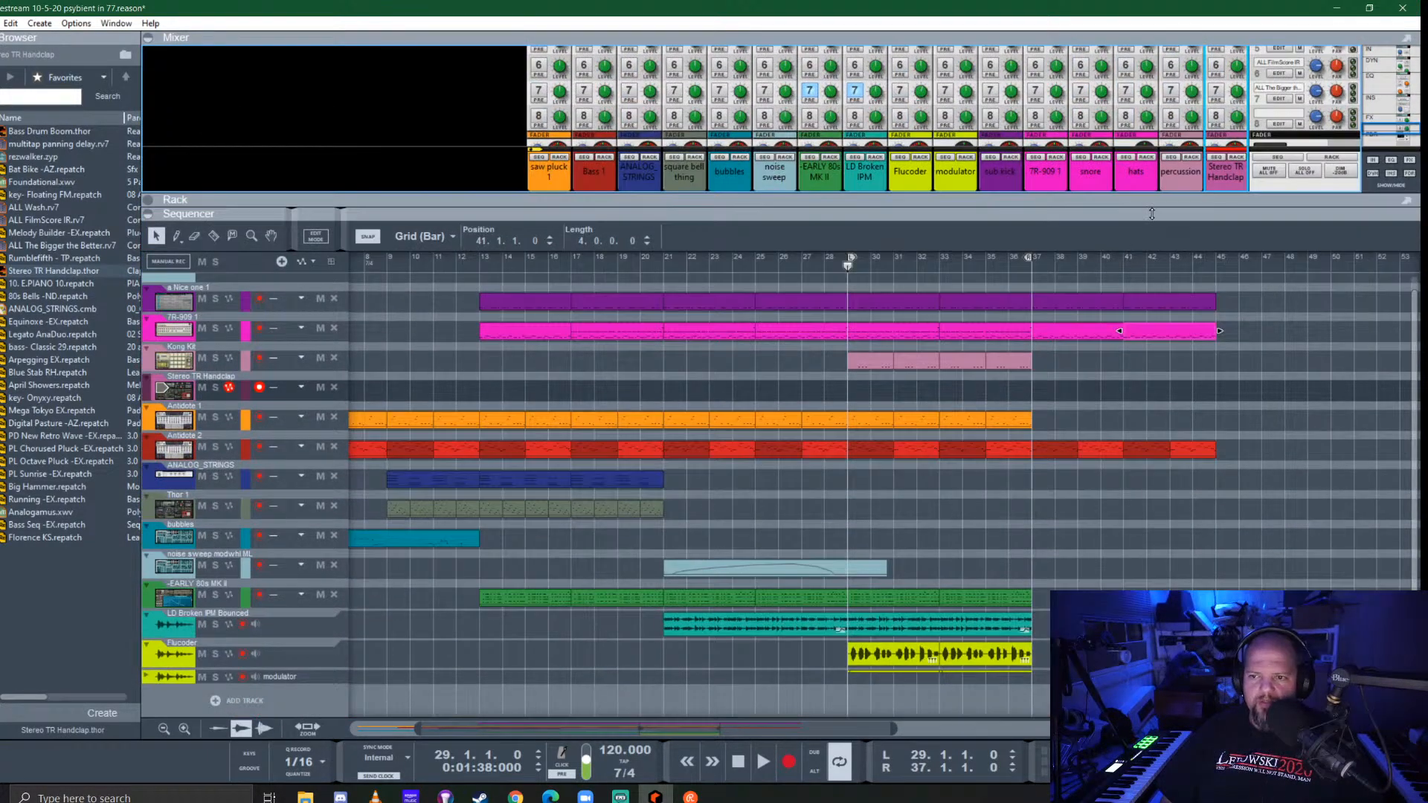
{"action": "left_click_drag", "start_coordinate": [1151, 213], "coordinate": [1164, 429]}
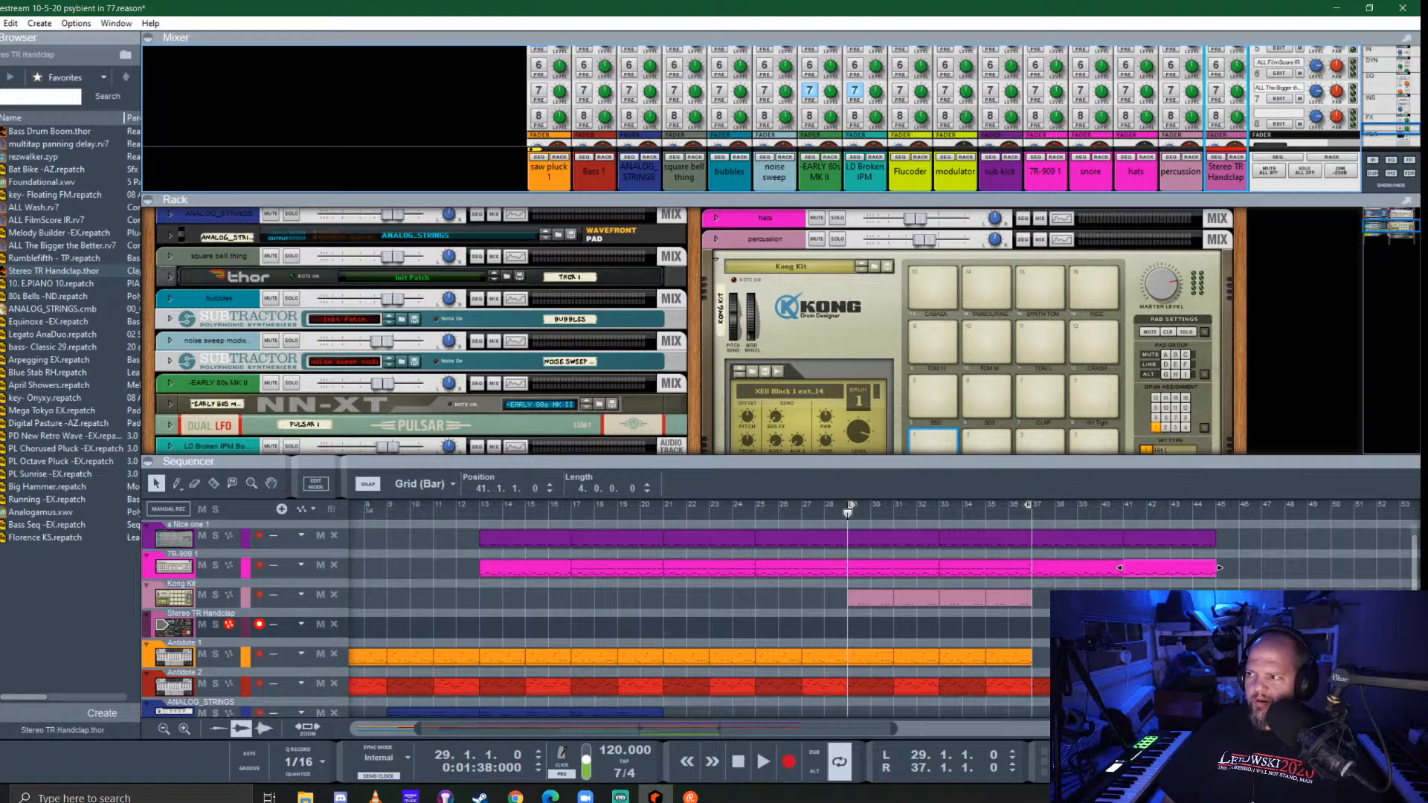
{"action": "key", "text": "alt+Tab"}
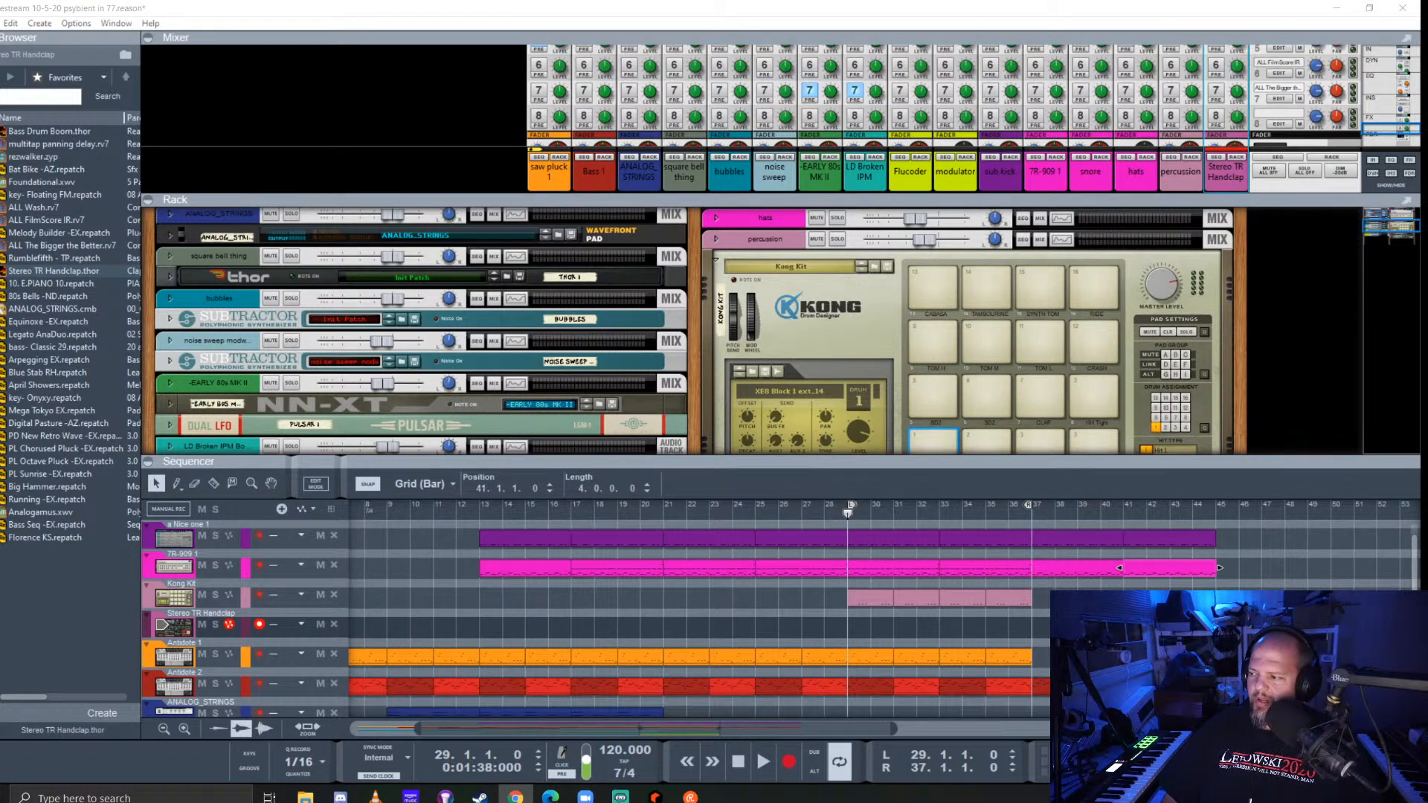
{"action": "key", "text": "alt+Tab"}
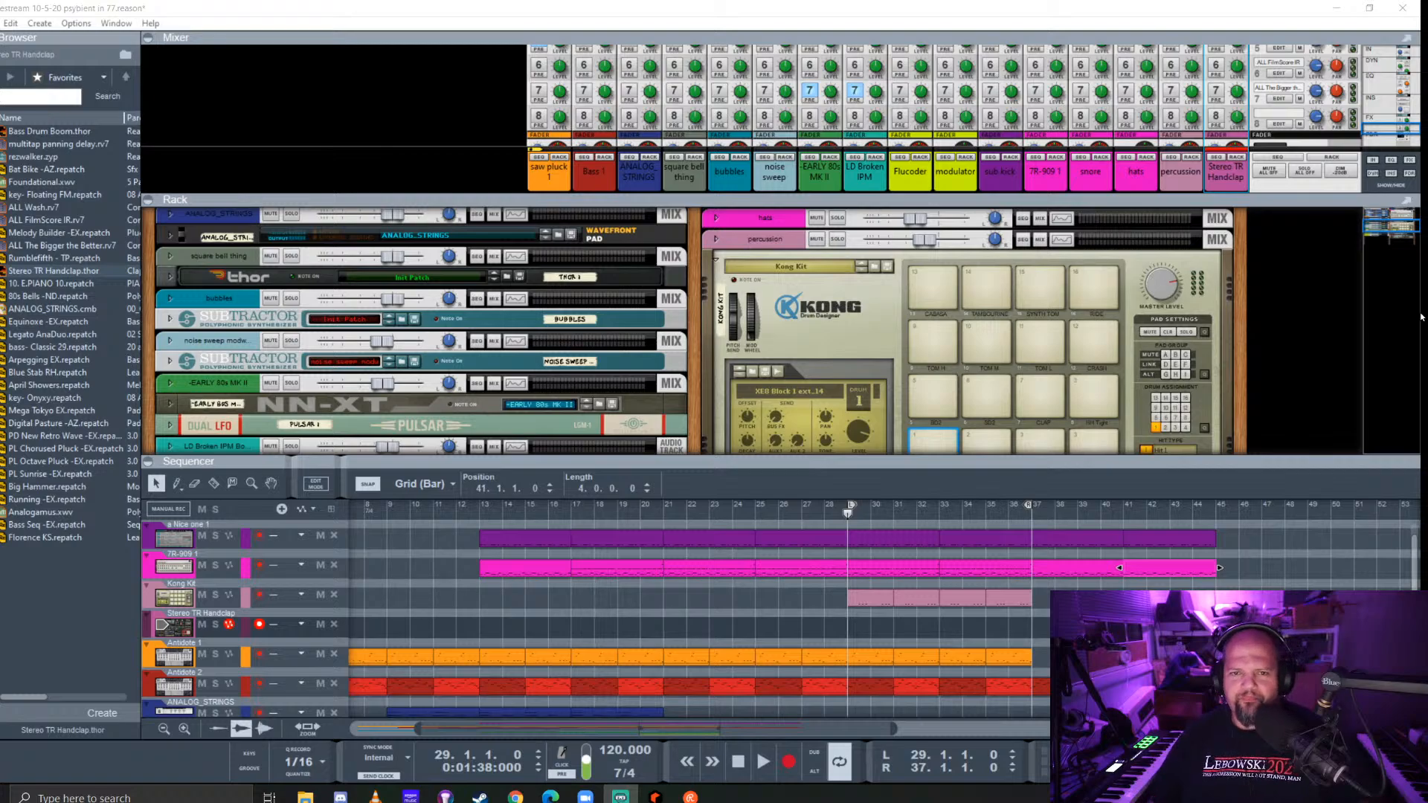
{"action": "left_click", "coordinate": [933, 6]}
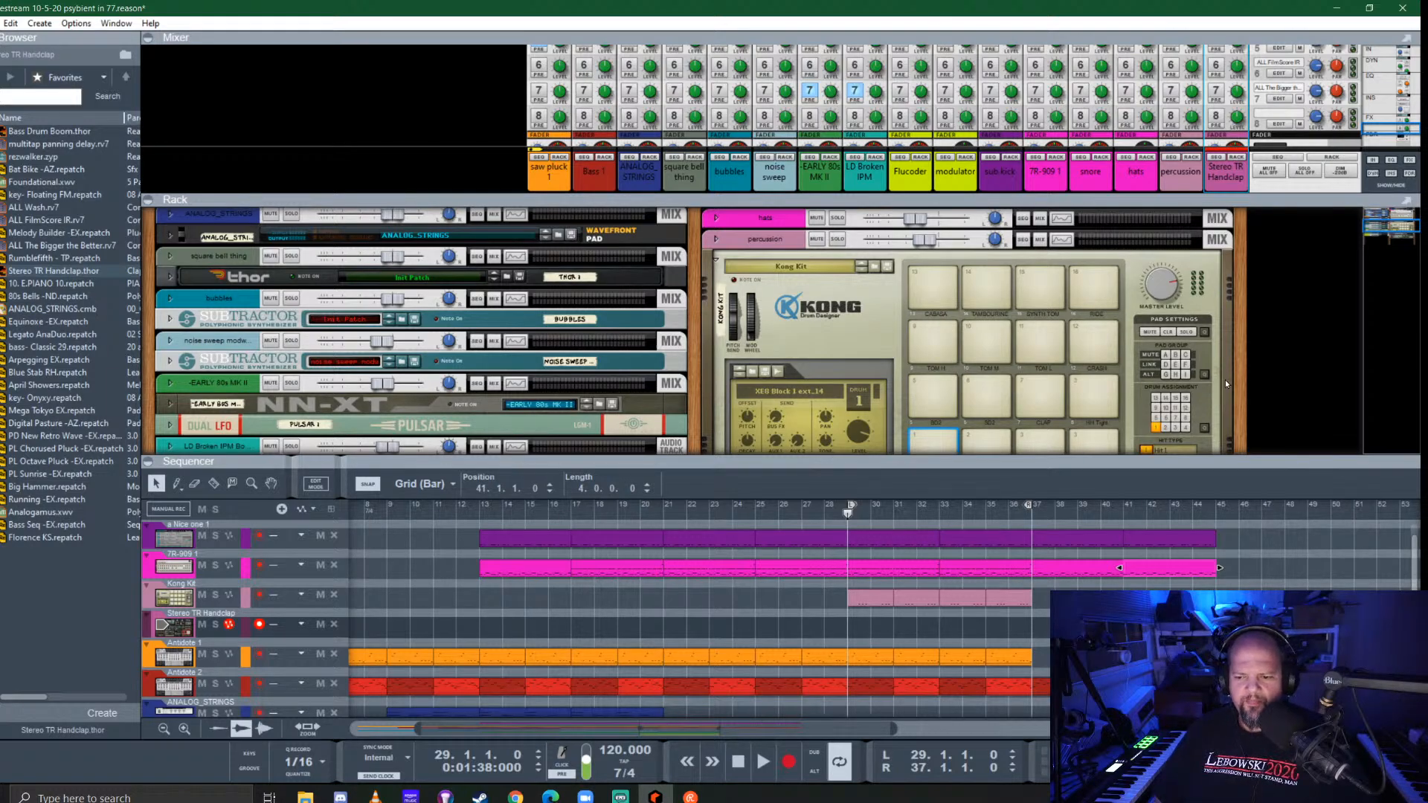
Set the loop range from bar 37 to bar 45 and clear the clip selection
{"action": "left_click_drag", "start_coordinate": [1092, 456], "coordinate": [1073, 229]}
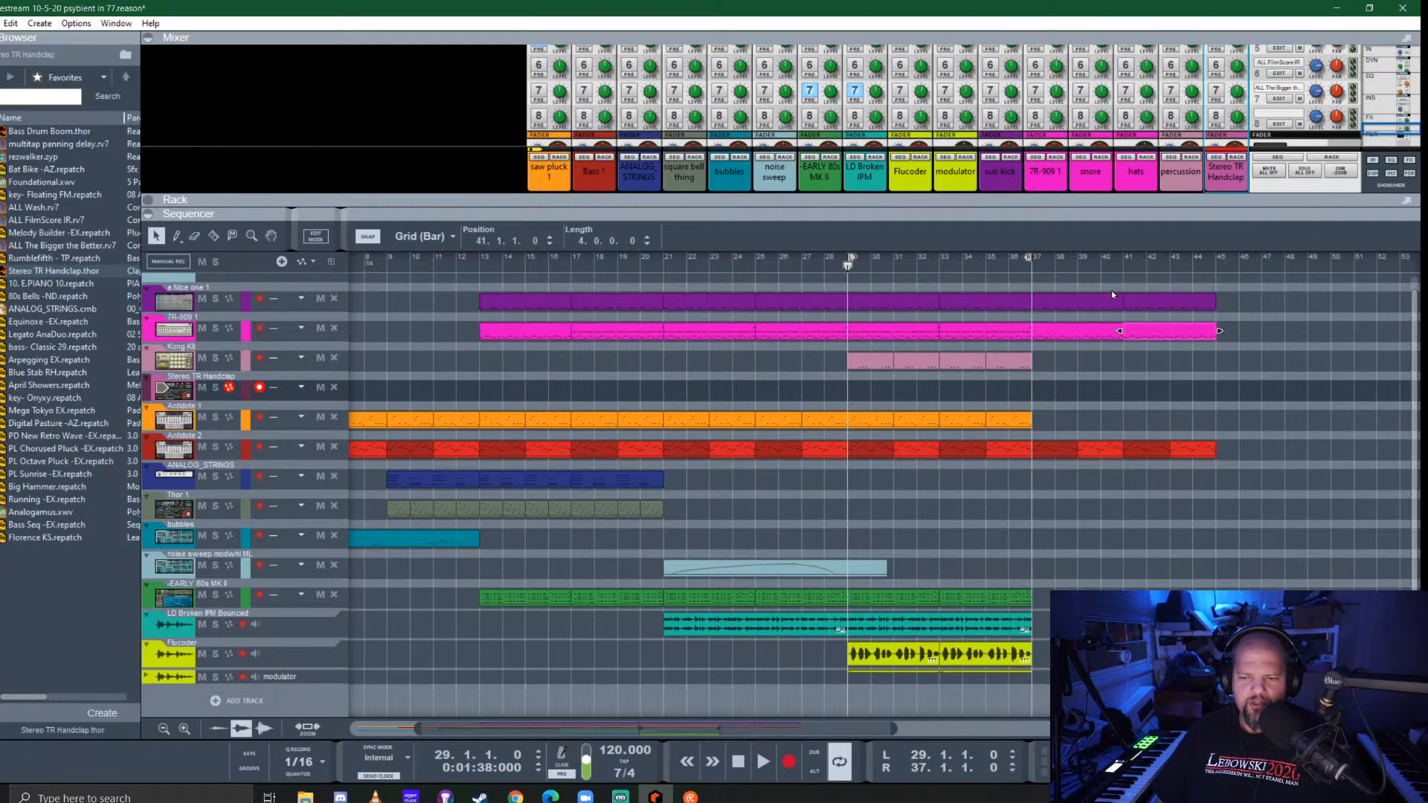
{"action": "left_click", "coordinate": [1033, 259], "text": "ctrl"}
{"action": "left_click", "coordinate": [1217, 259], "text": "alt"}
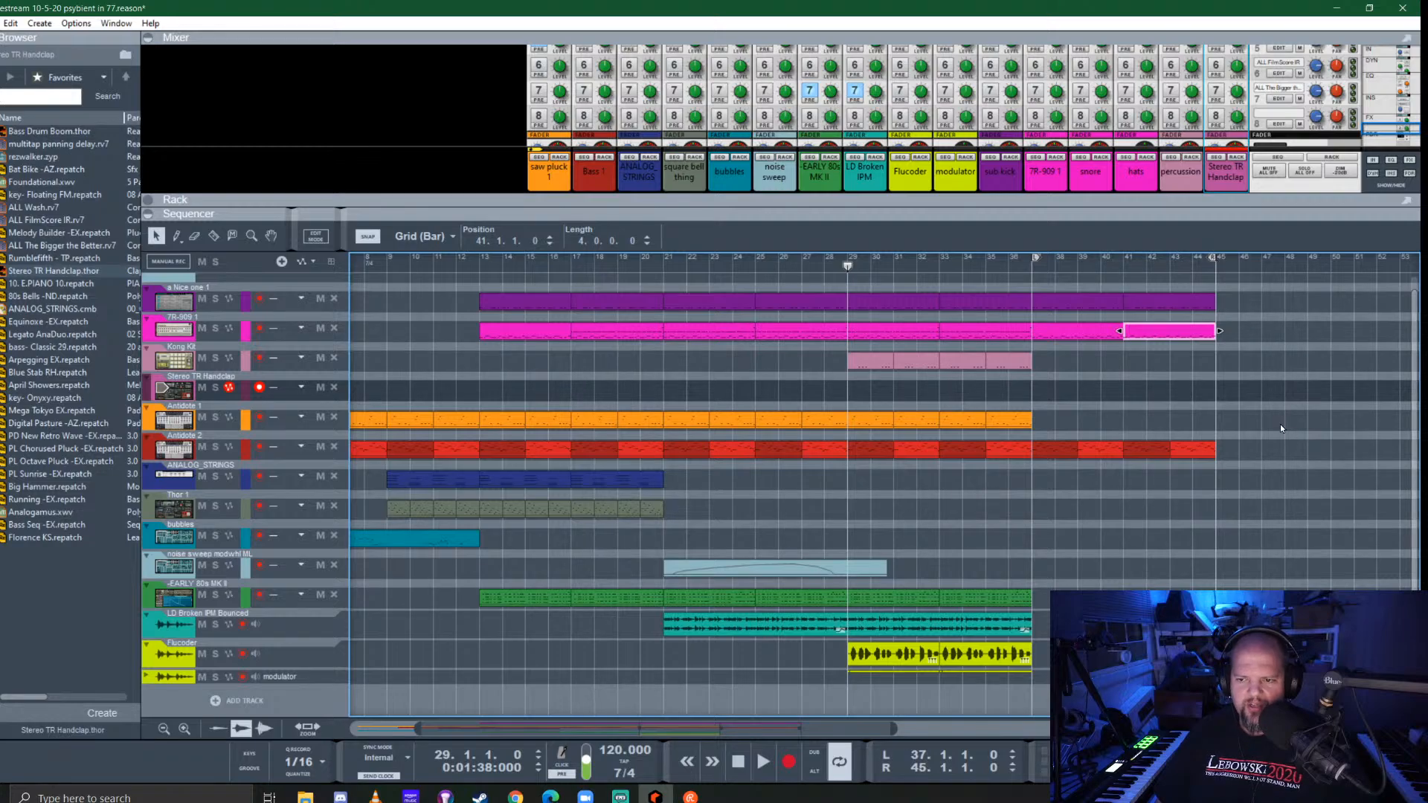
{"action": "left_click", "coordinate": [1277, 400]}
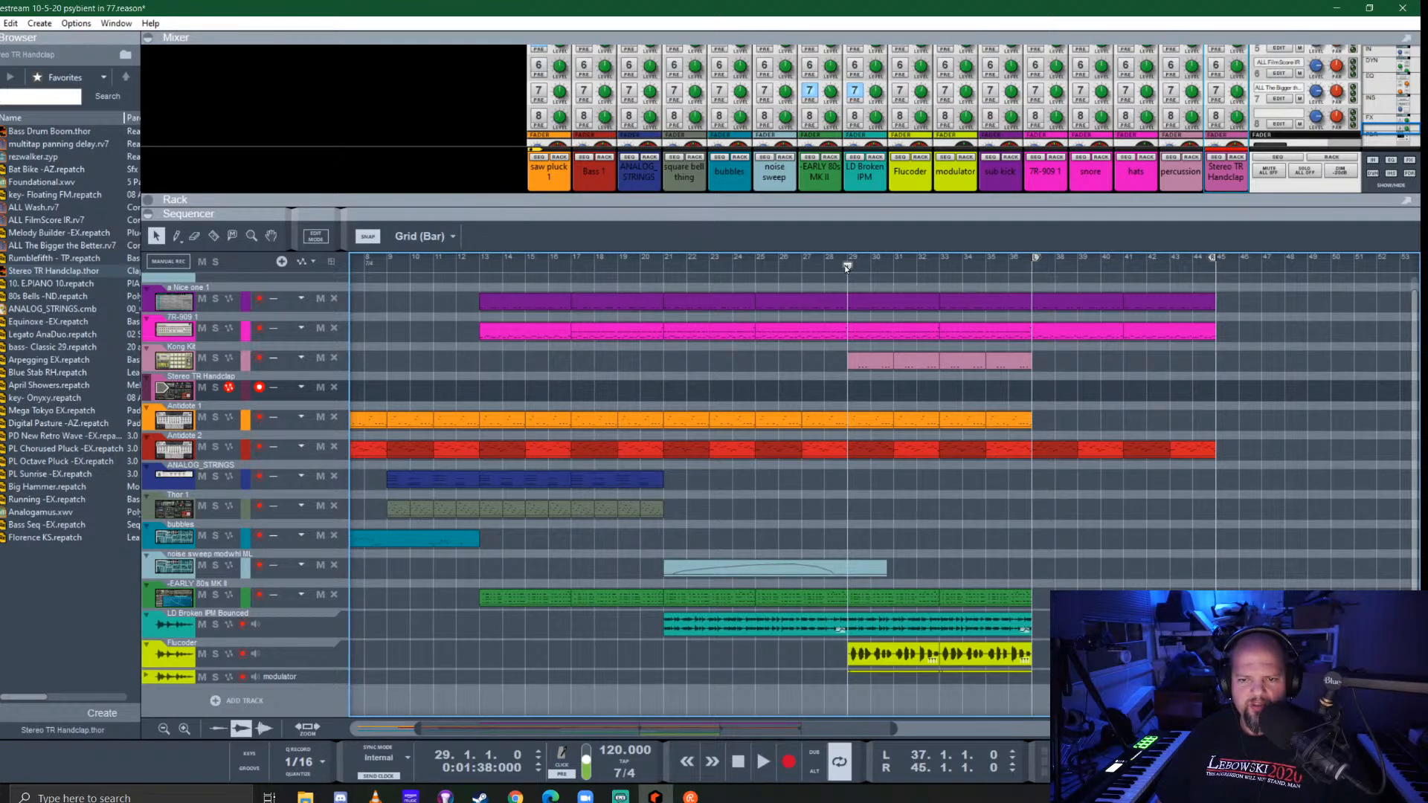
Record a new eight-bar part on the ANALOG_STRINGS track from bar 37 to 45
{"action": "left_click", "coordinate": [164, 478]}
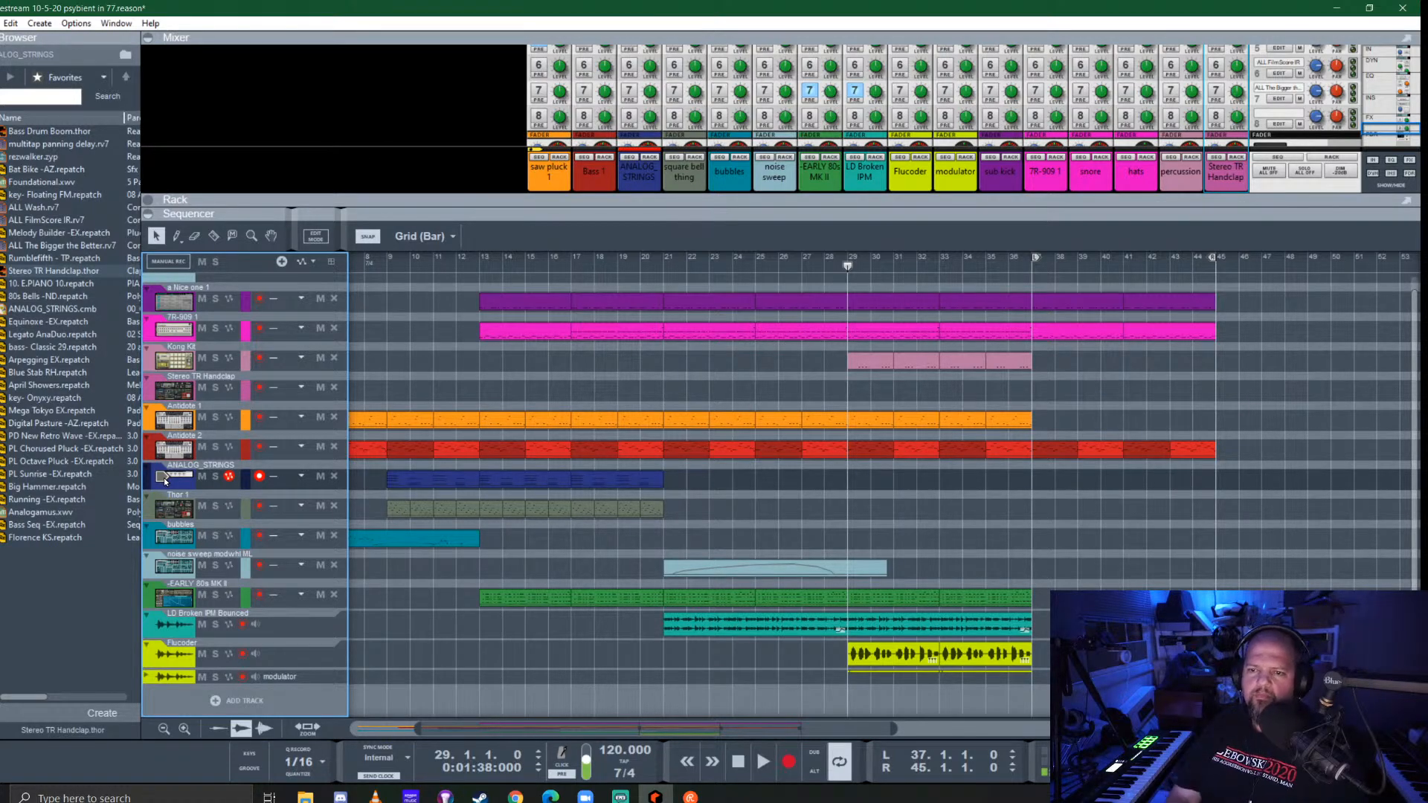
{"action": "left_click", "coordinate": [1033, 268]}
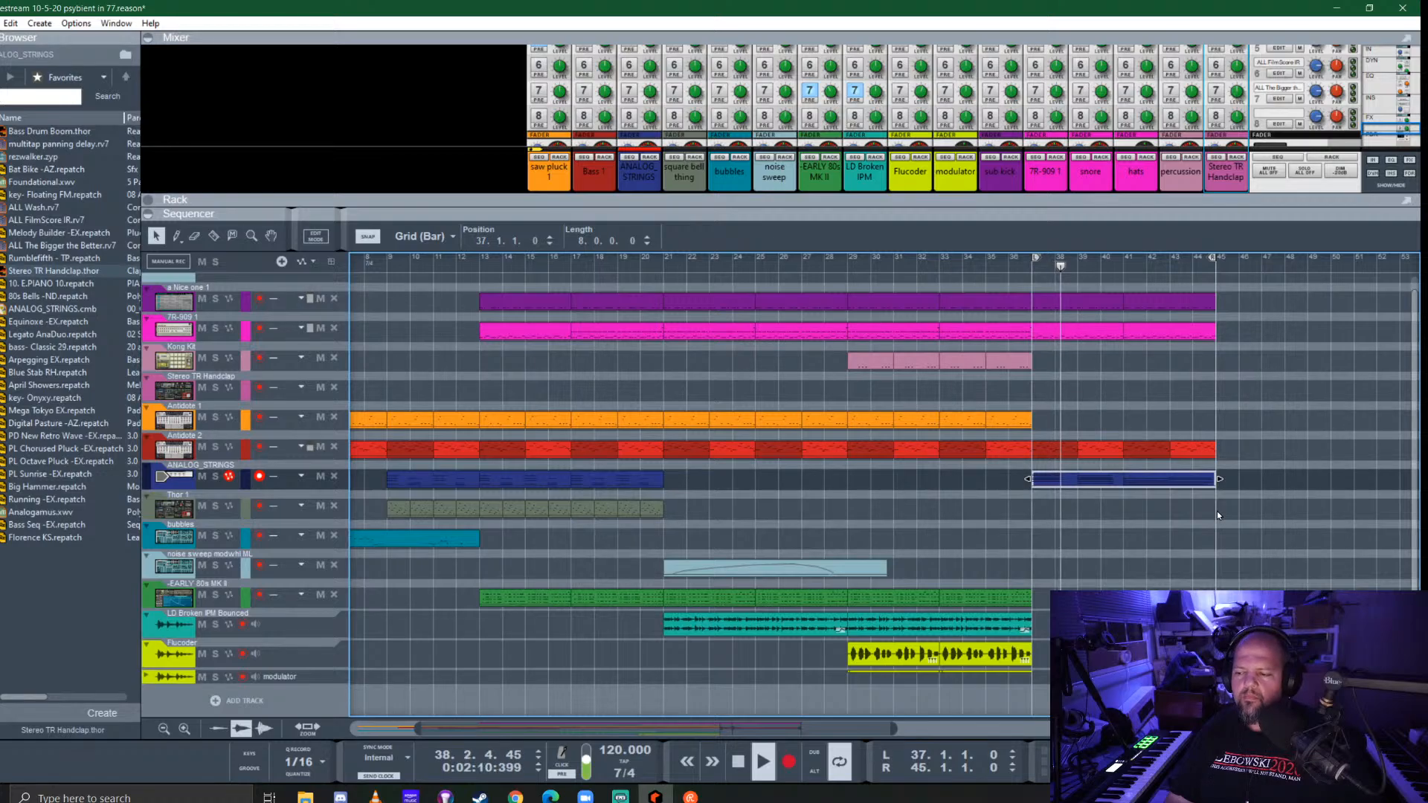
Record a new eight-bar part on the EARLY 80s MK II track from bar 37 to 45
{"action": "left_click", "coordinate": [181, 596]}
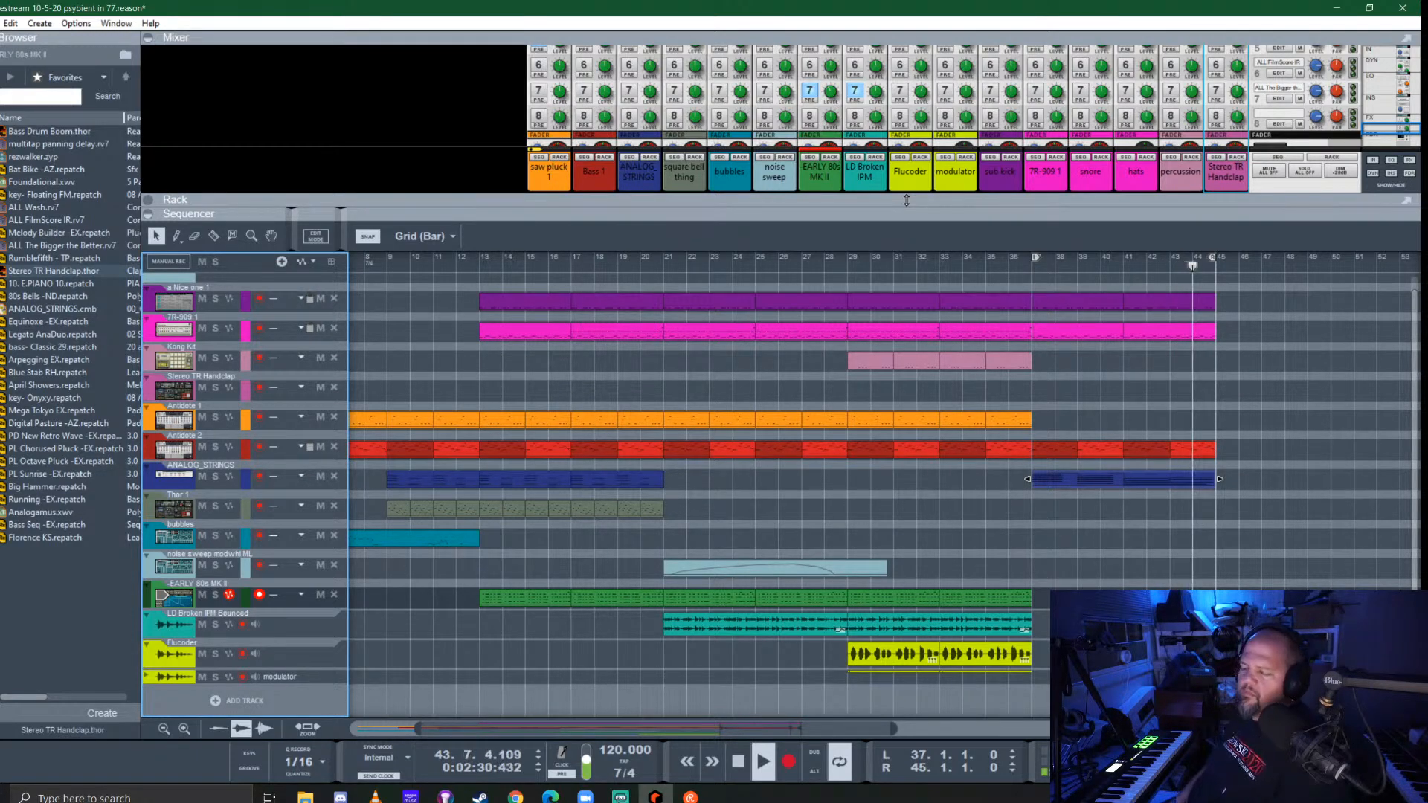
{"action": "key", "text": "ctrl+Return"}
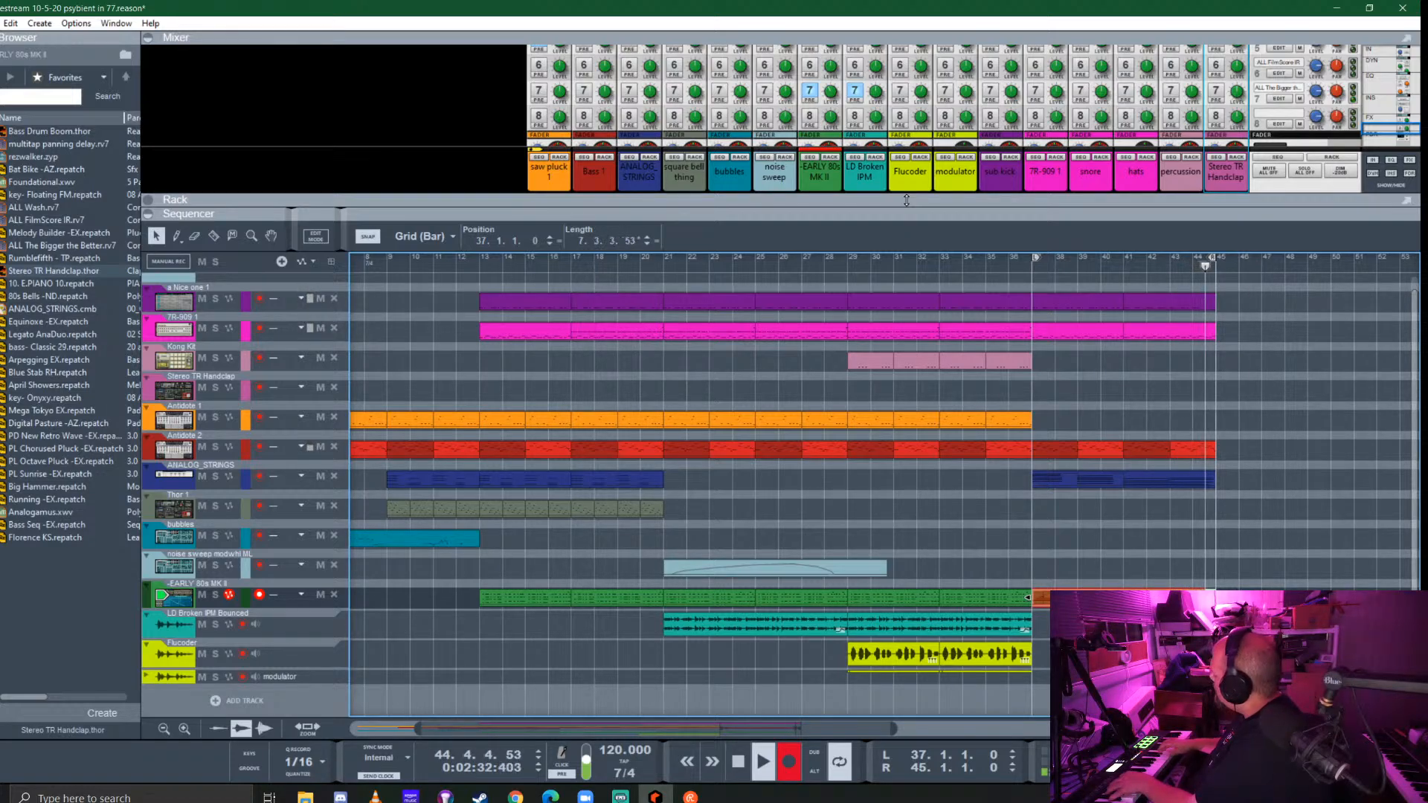
{"action": "key", "text": "ctrl+Return"}
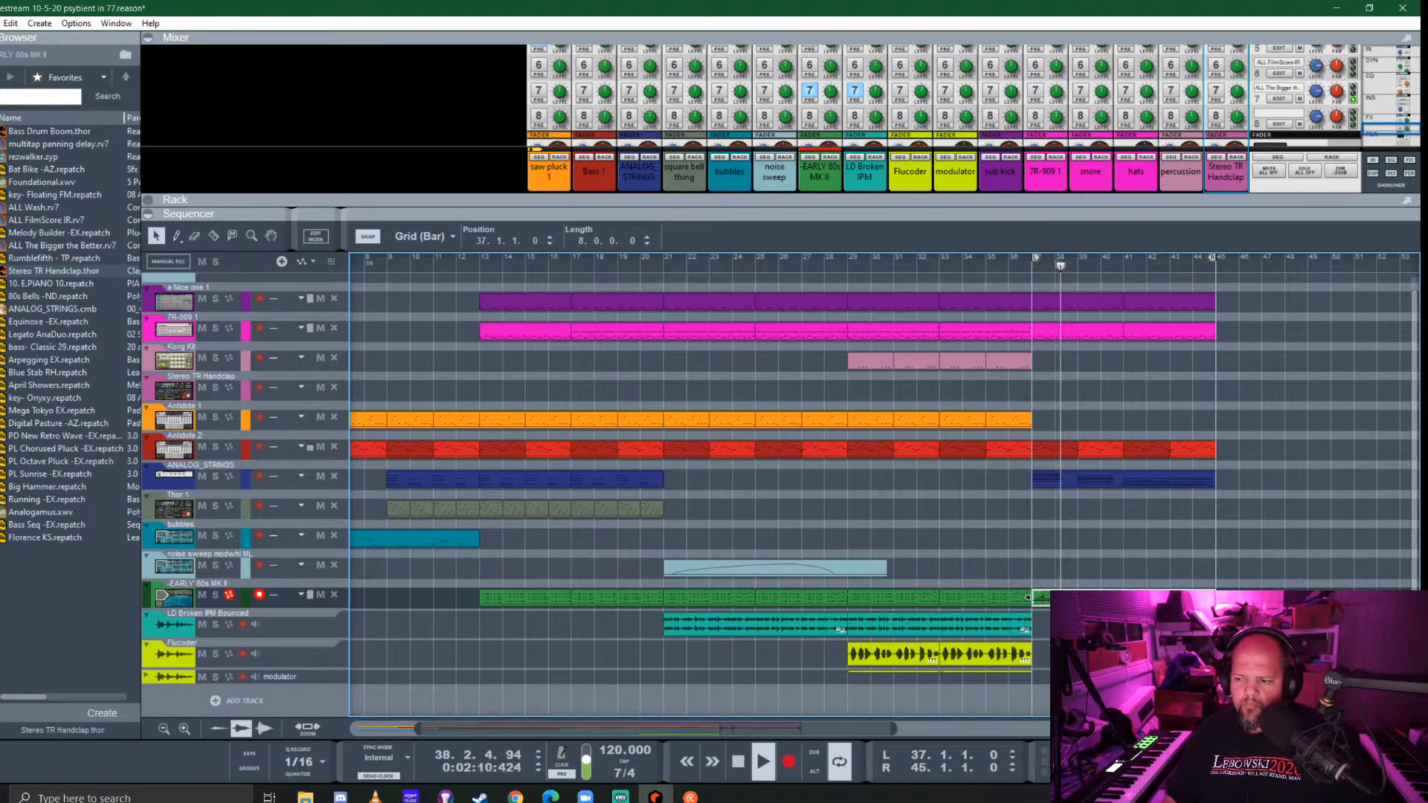
Duplicate the drum, bass, strings and EARLY 80s MK II clips of bars 37 to 45 so the section runs until bar 53
{"action": "left_click_drag", "start_coordinate": [1251, 645], "coordinate": [1233, 324]}
{"action": "left_click", "coordinate": [1083, 418]}
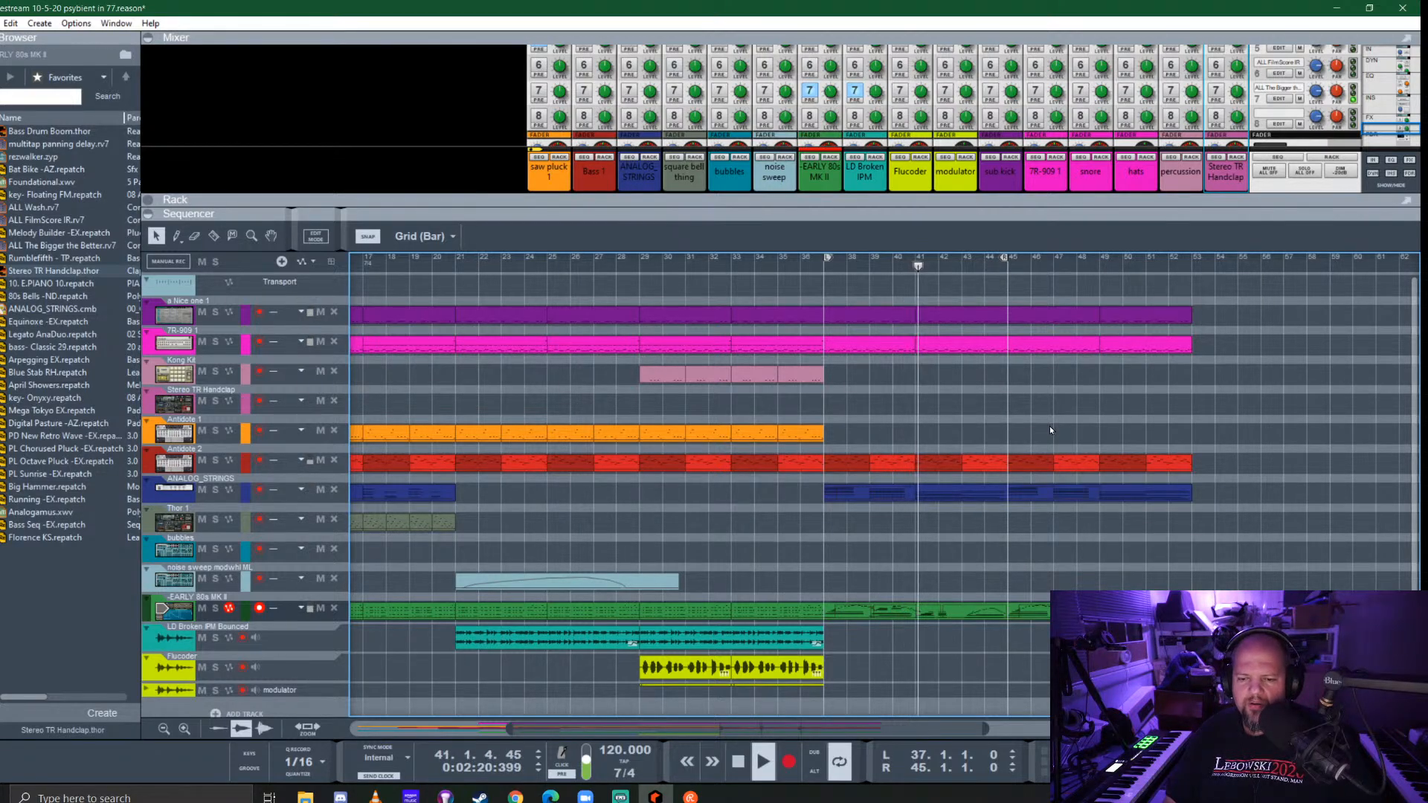
Replace the two-bar Antidote 2 bass clip at bar 37 with a newly recorded two-bar clip
{"action": "left_click", "coordinate": [843, 467]}
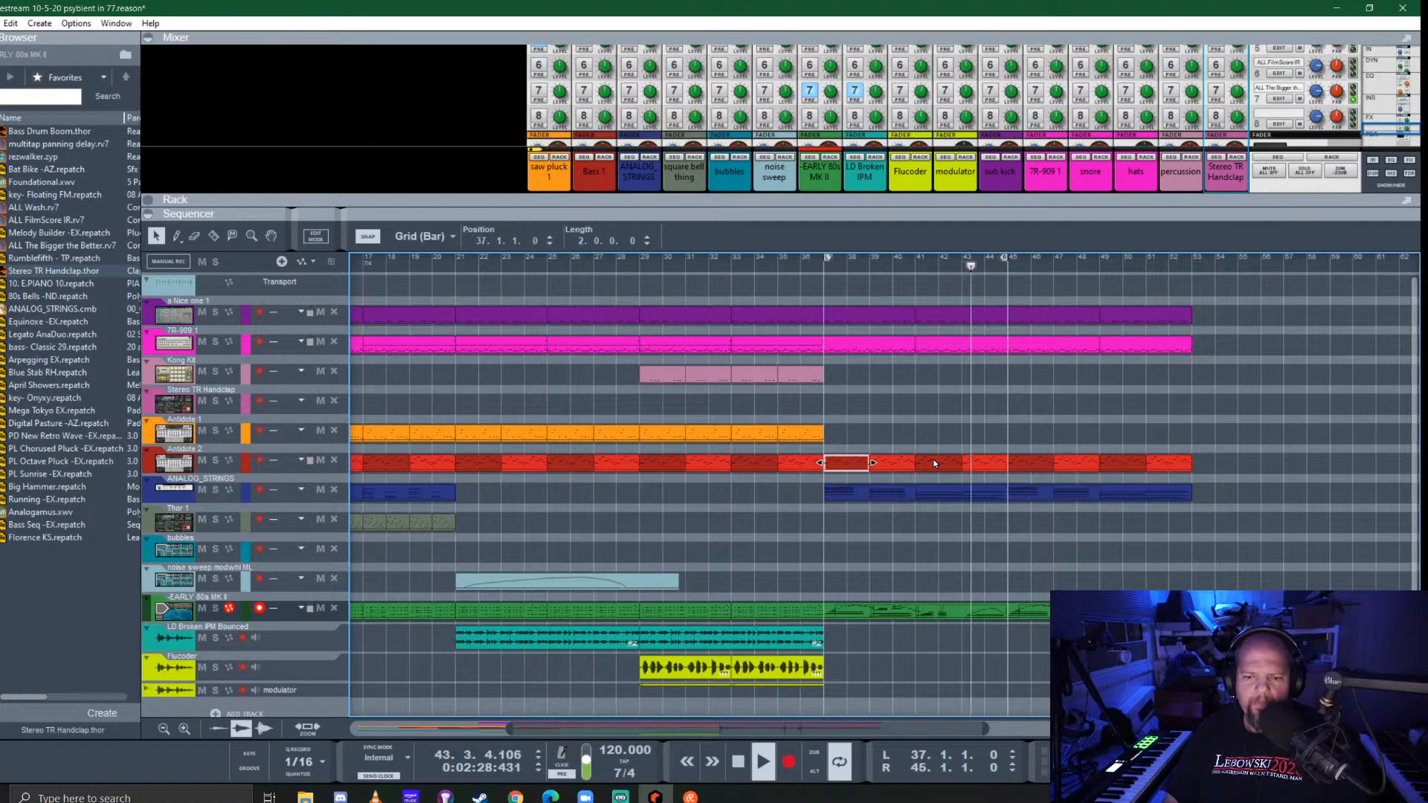
{"action": "key", "text": "Delete"}
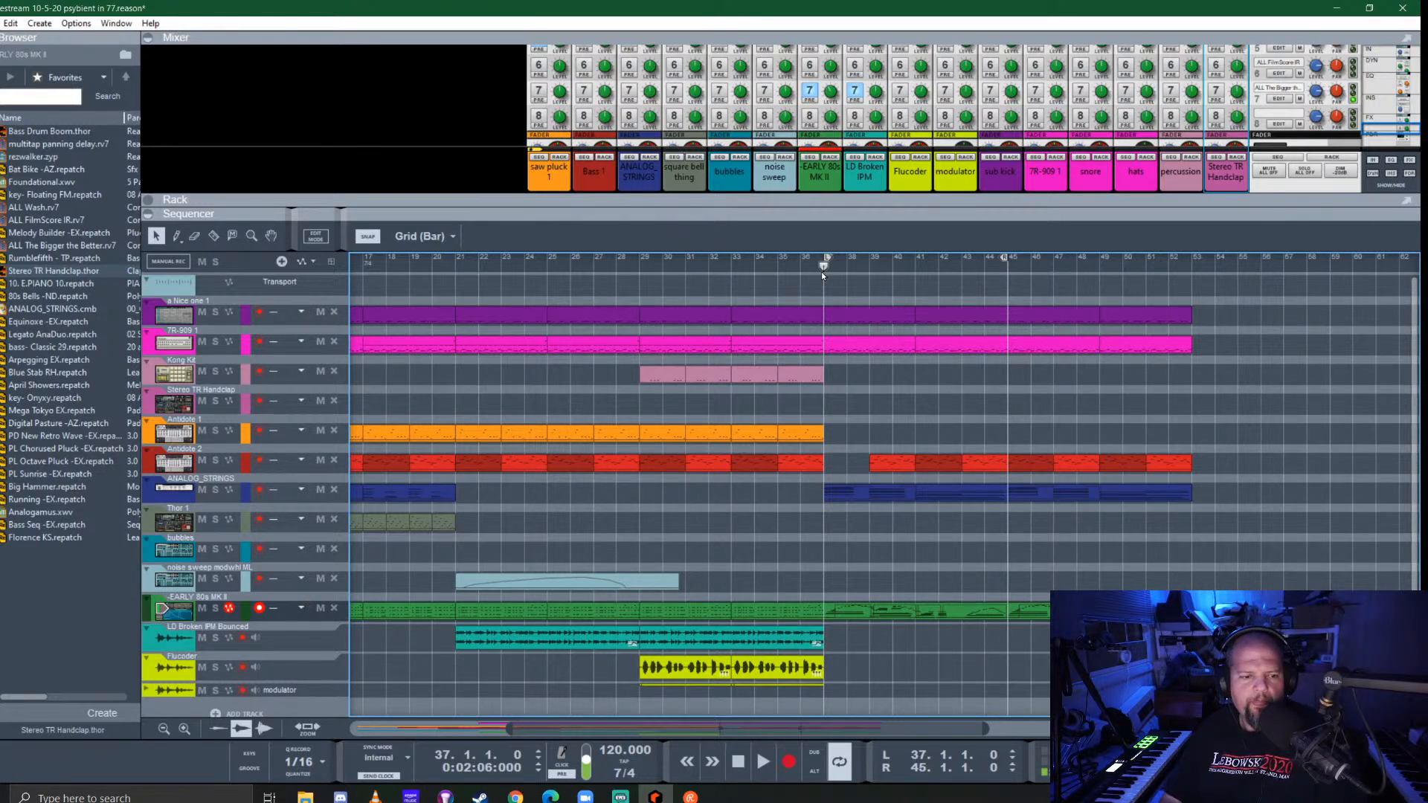
{"action": "left_click", "coordinate": [174, 459]}
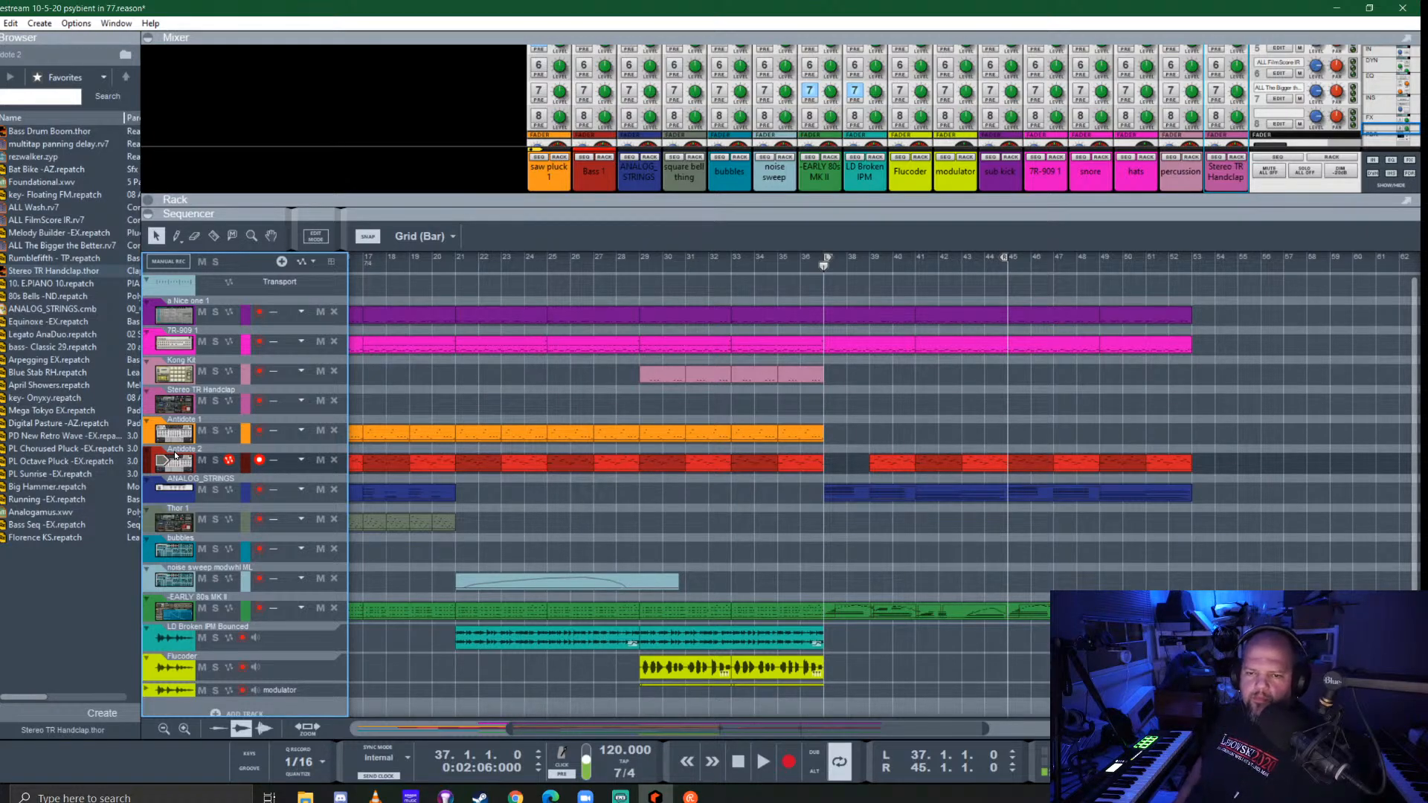
{"action": "key", "text": "ctrl+Return"}
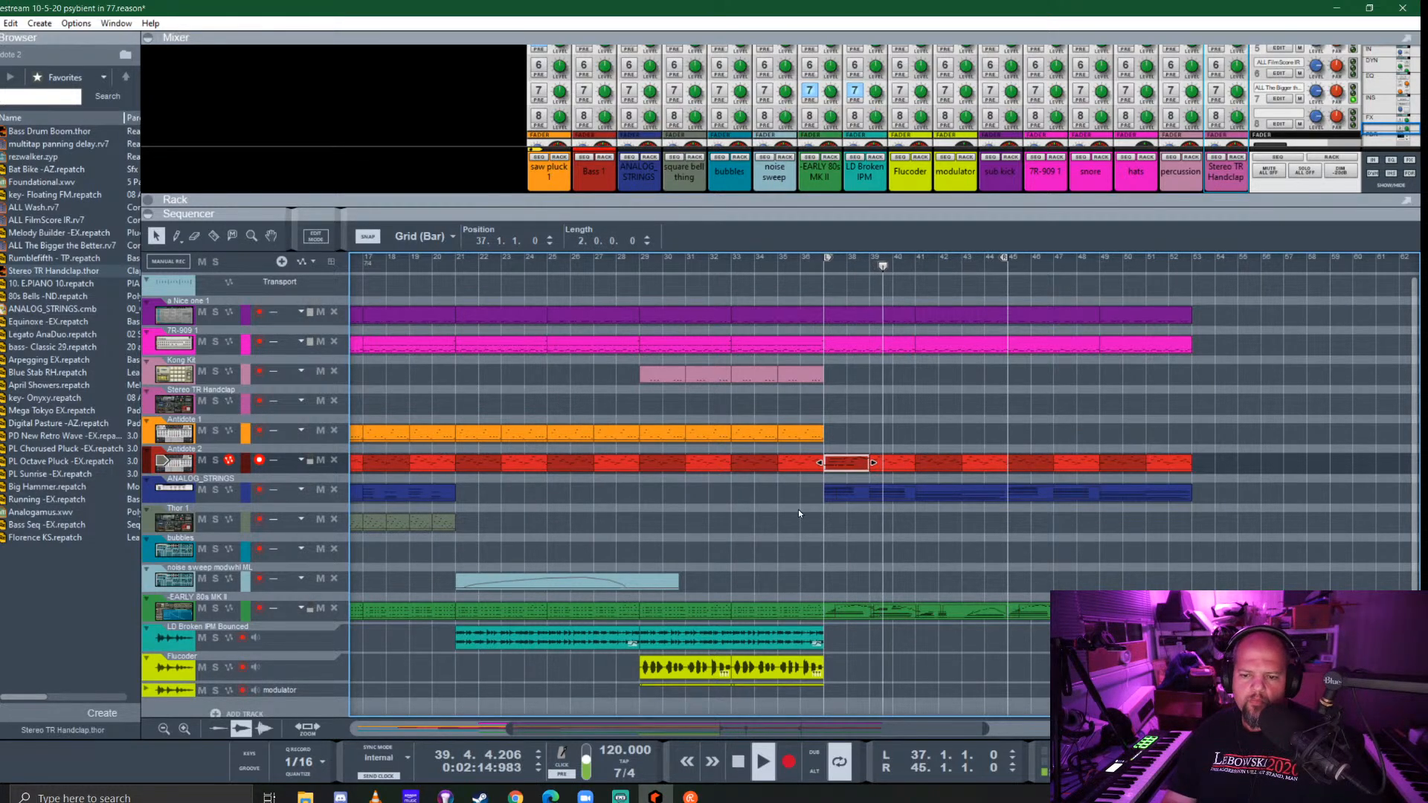
Delete the old two-bar Antidote 2 clip at bar 39 and stop playback
{"action": "key", "text": "ctrl+d"}
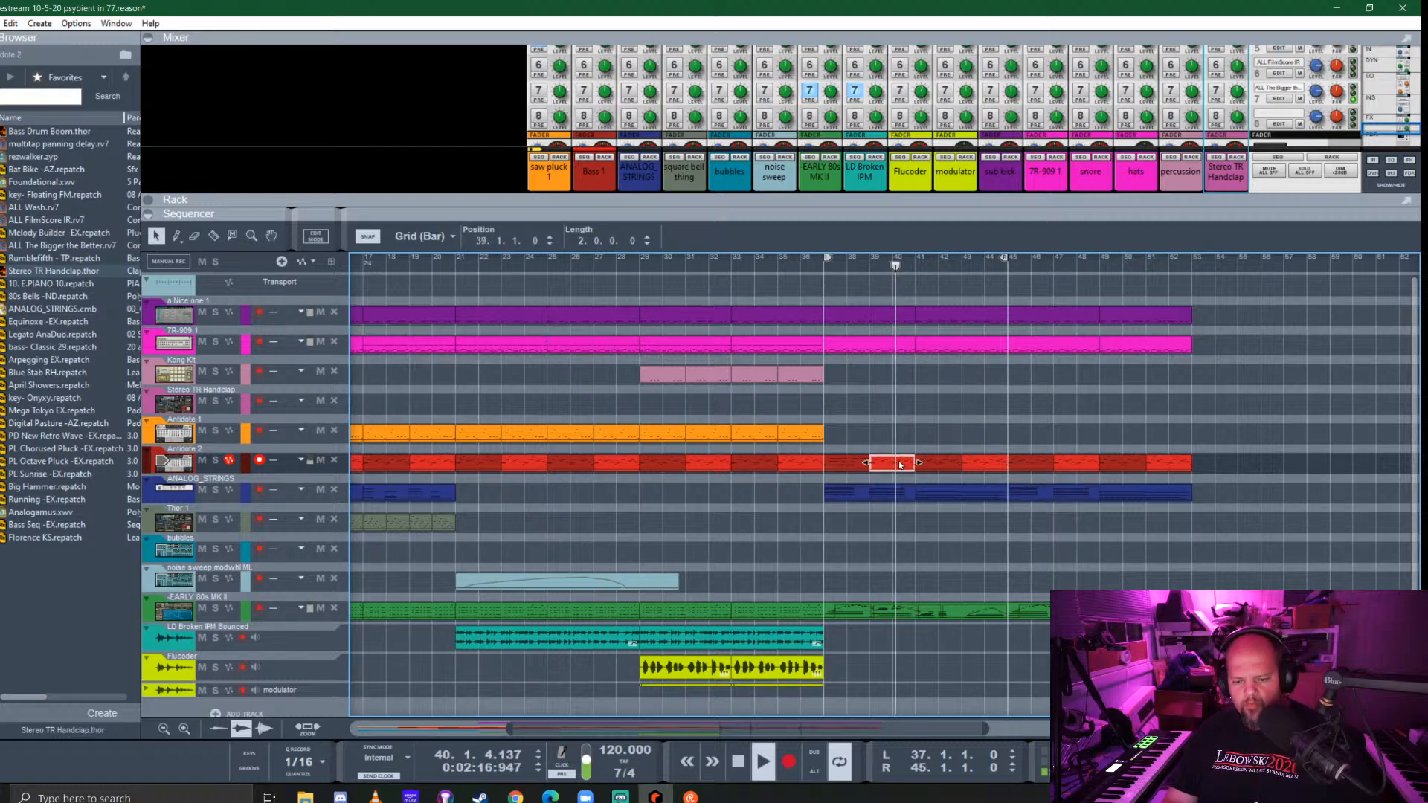
{"action": "key", "text": "space"}
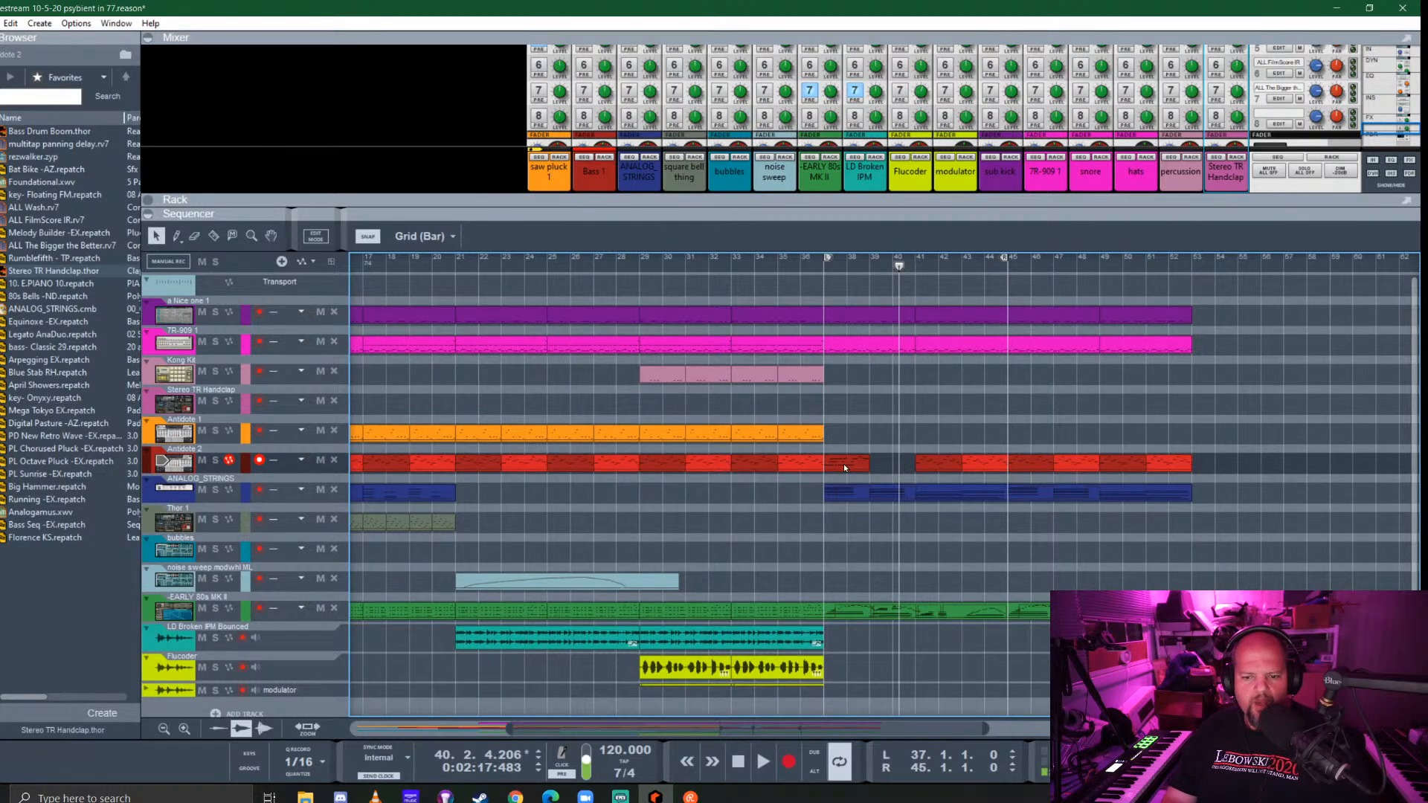
Replace the two-bar Antidote 2 clip at bar 37 with a newly recorded four-bar part, looping bars 37 to 41
{"action": "key", "text": "Delete"}
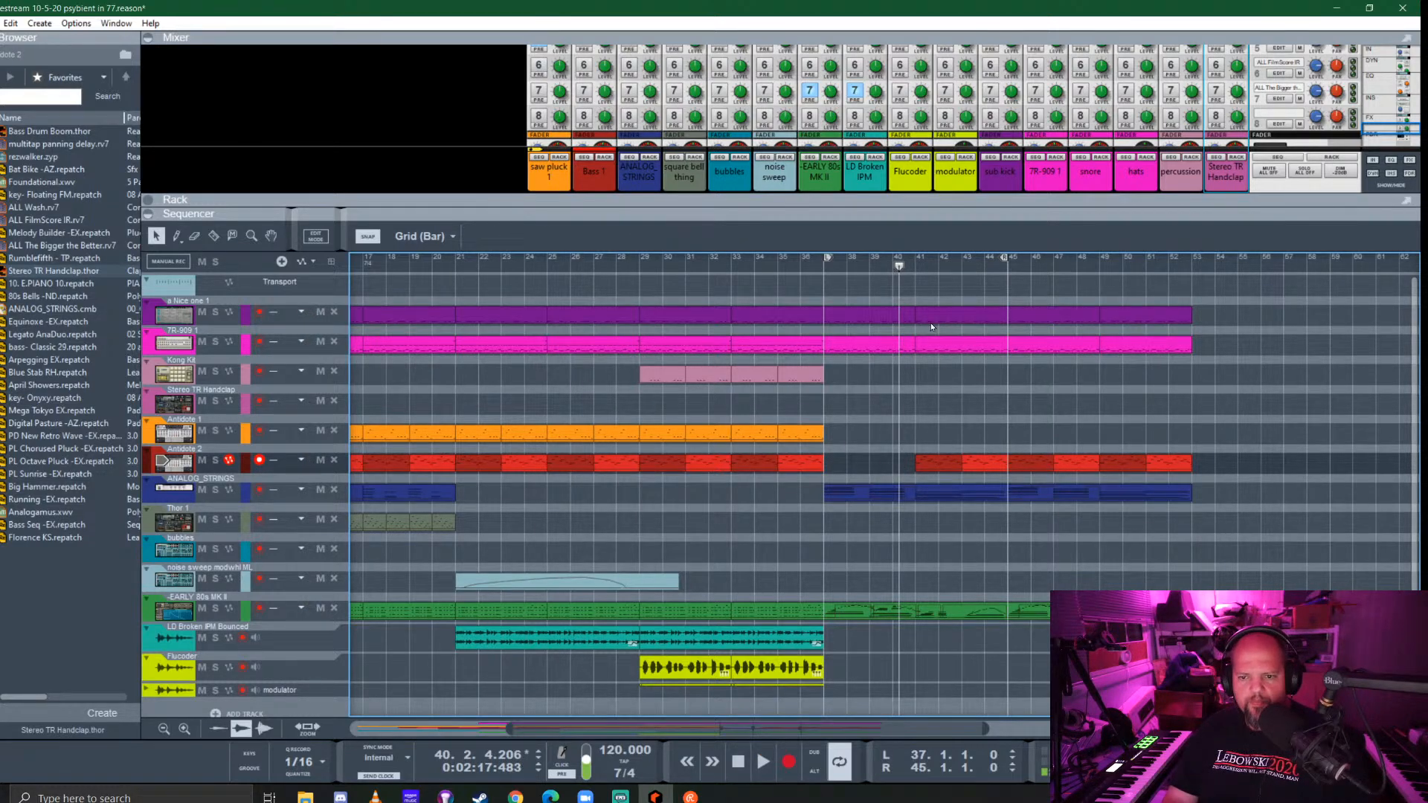
{"action": "left_click", "coordinate": [920, 268], "text": "alt"}
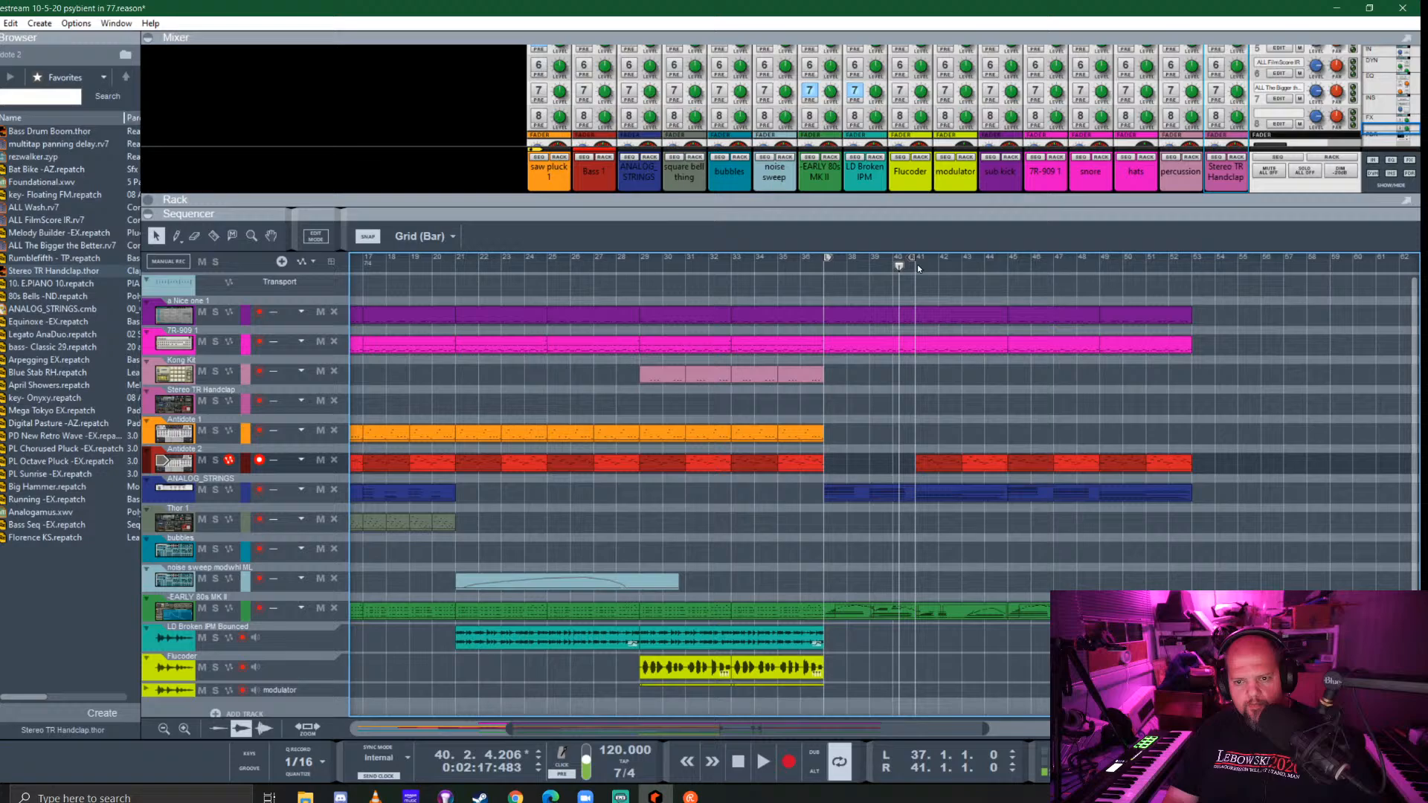
{"action": "left_click", "coordinate": [826, 274]}
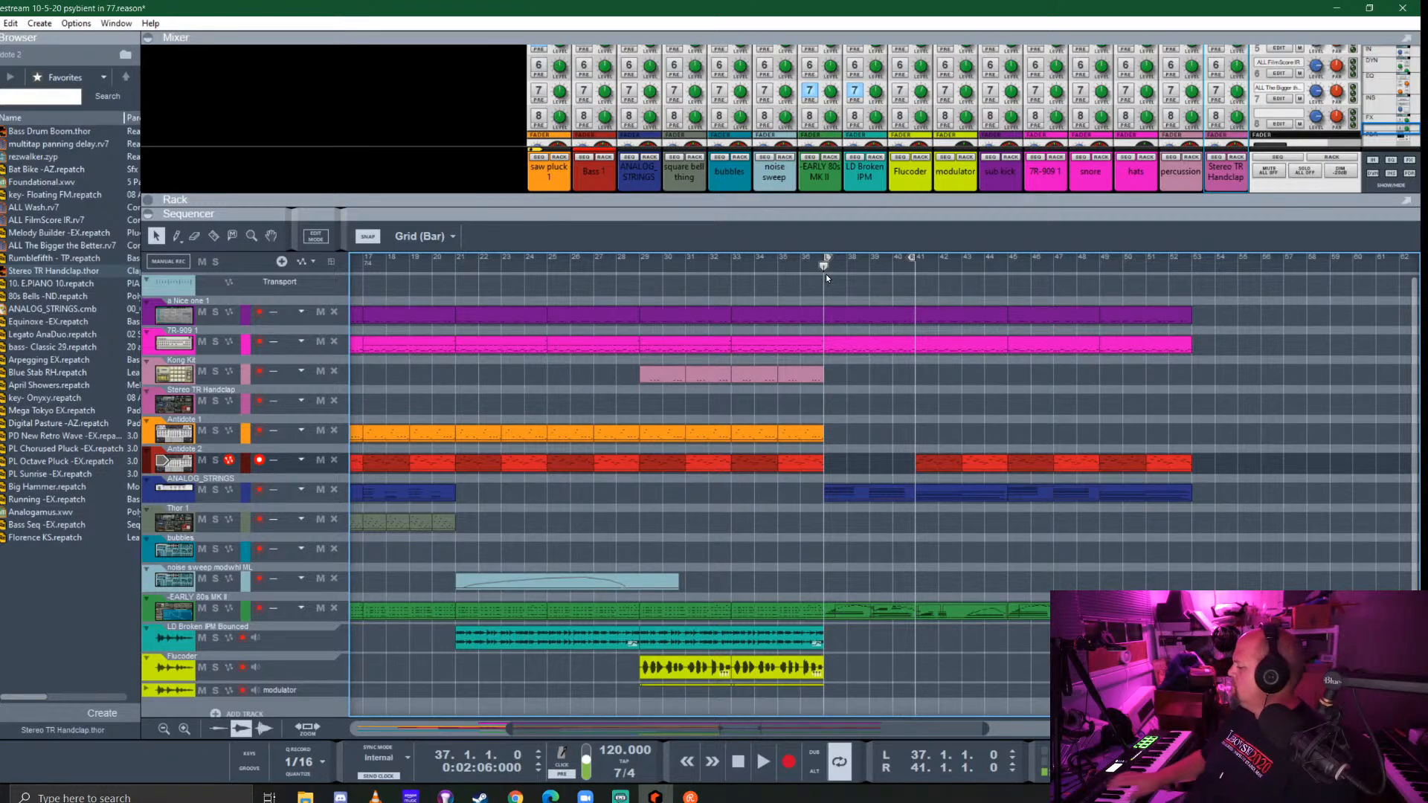
{"action": "key", "text": "space"}
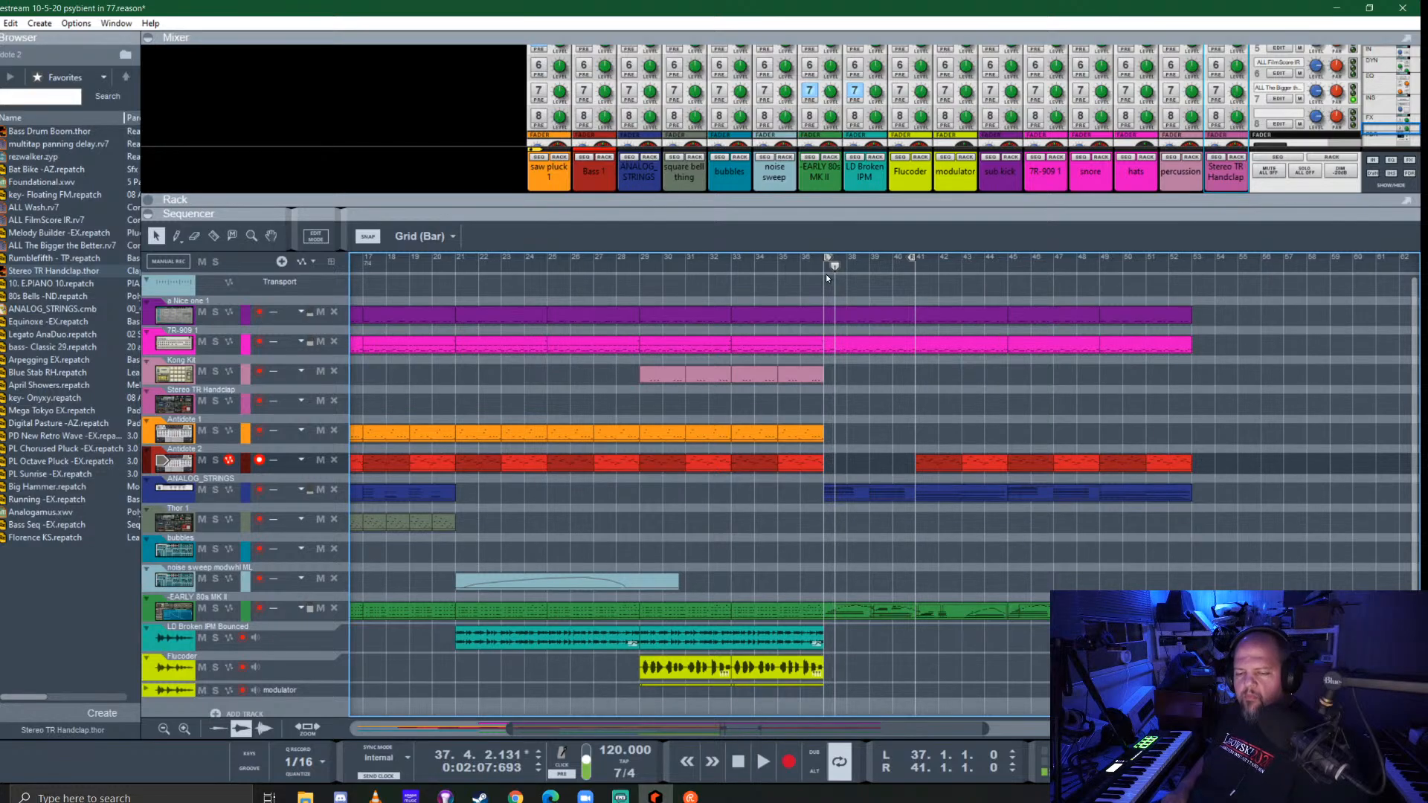
{"action": "key", "text": "space"}
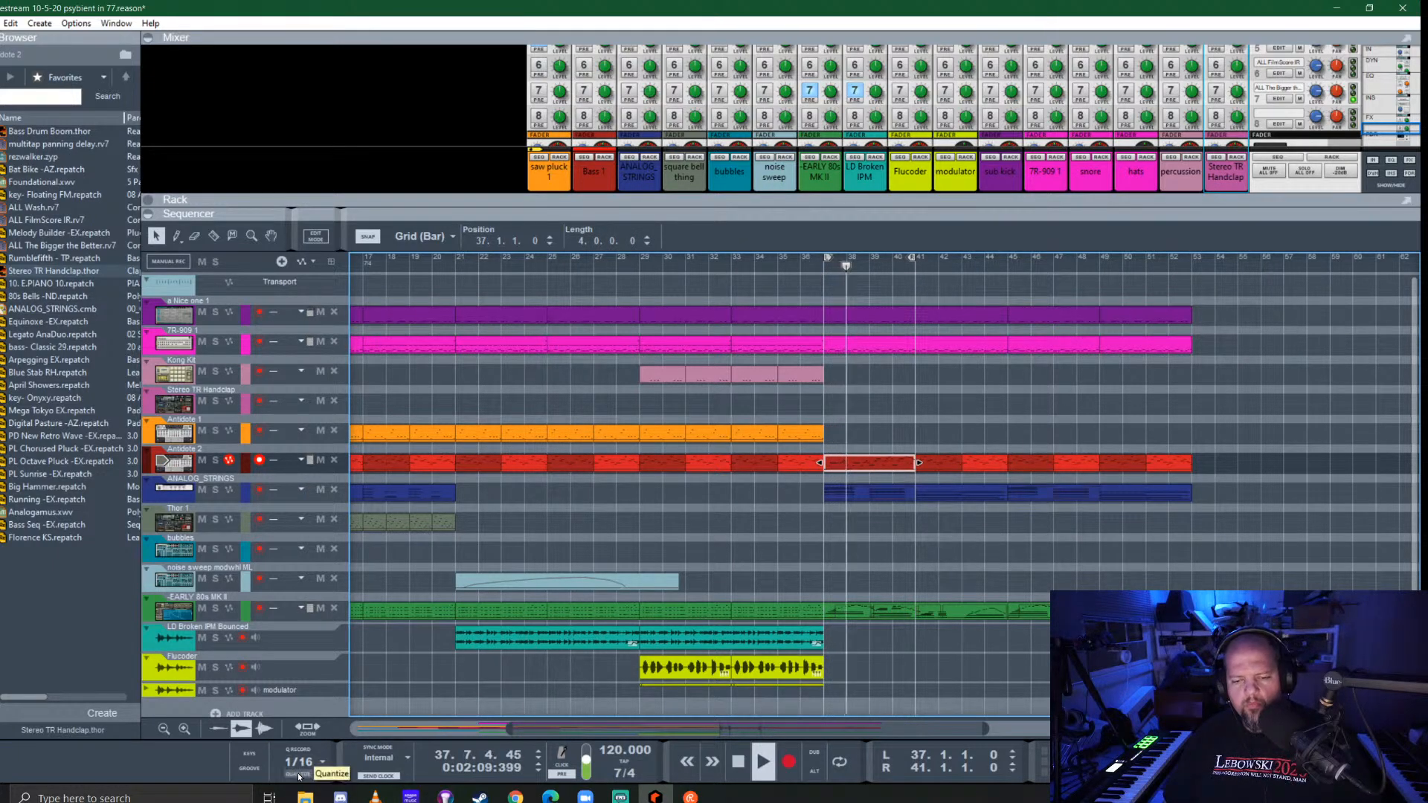
Extend the loop to bar 45 and replace the Antidote 2 clips of bars 45 to 49 with a copy of the four-bar clip from bar 37
{"action": "left_click", "coordinate": [1014, 269], "text": "alt"}
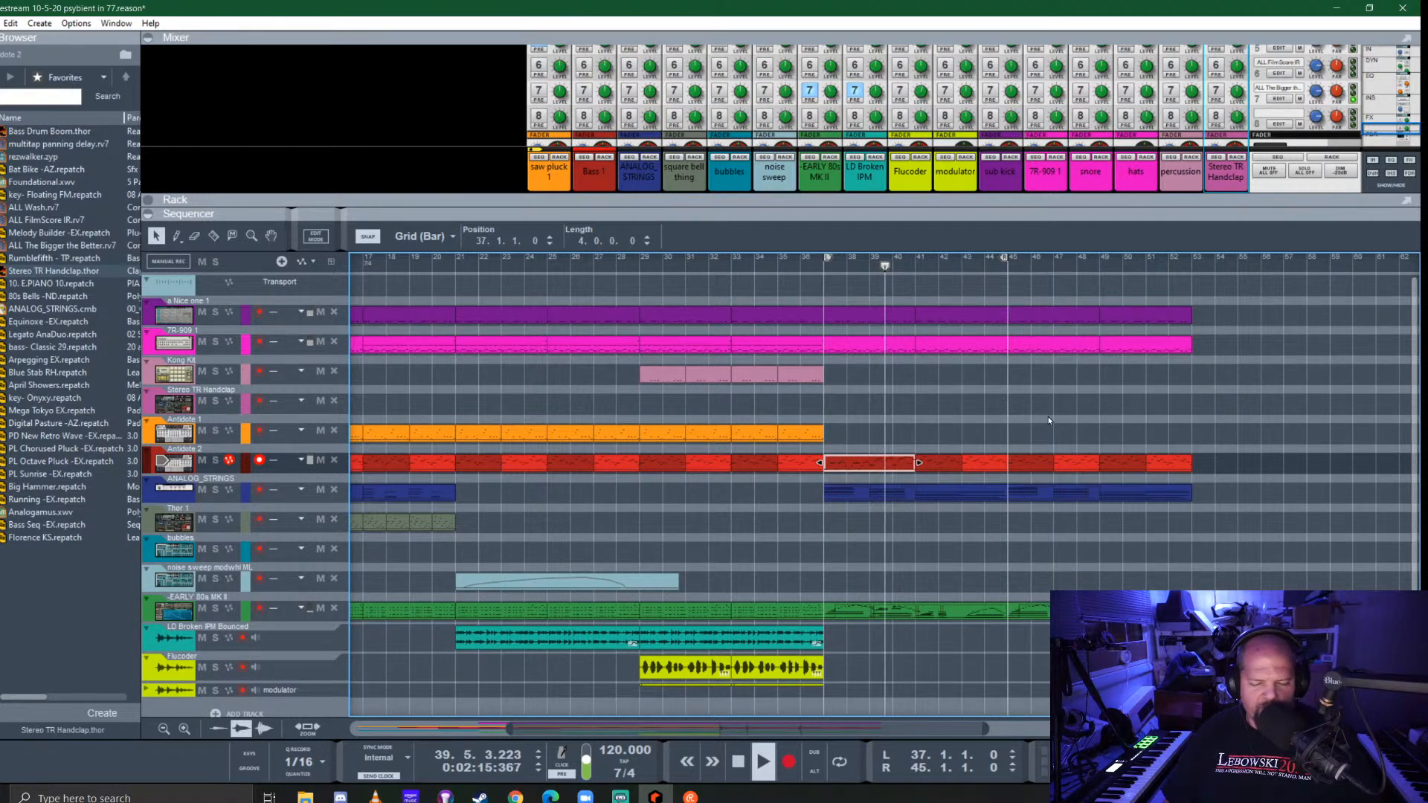
{"action": "left_click", "coordinate": [1083, 464]}
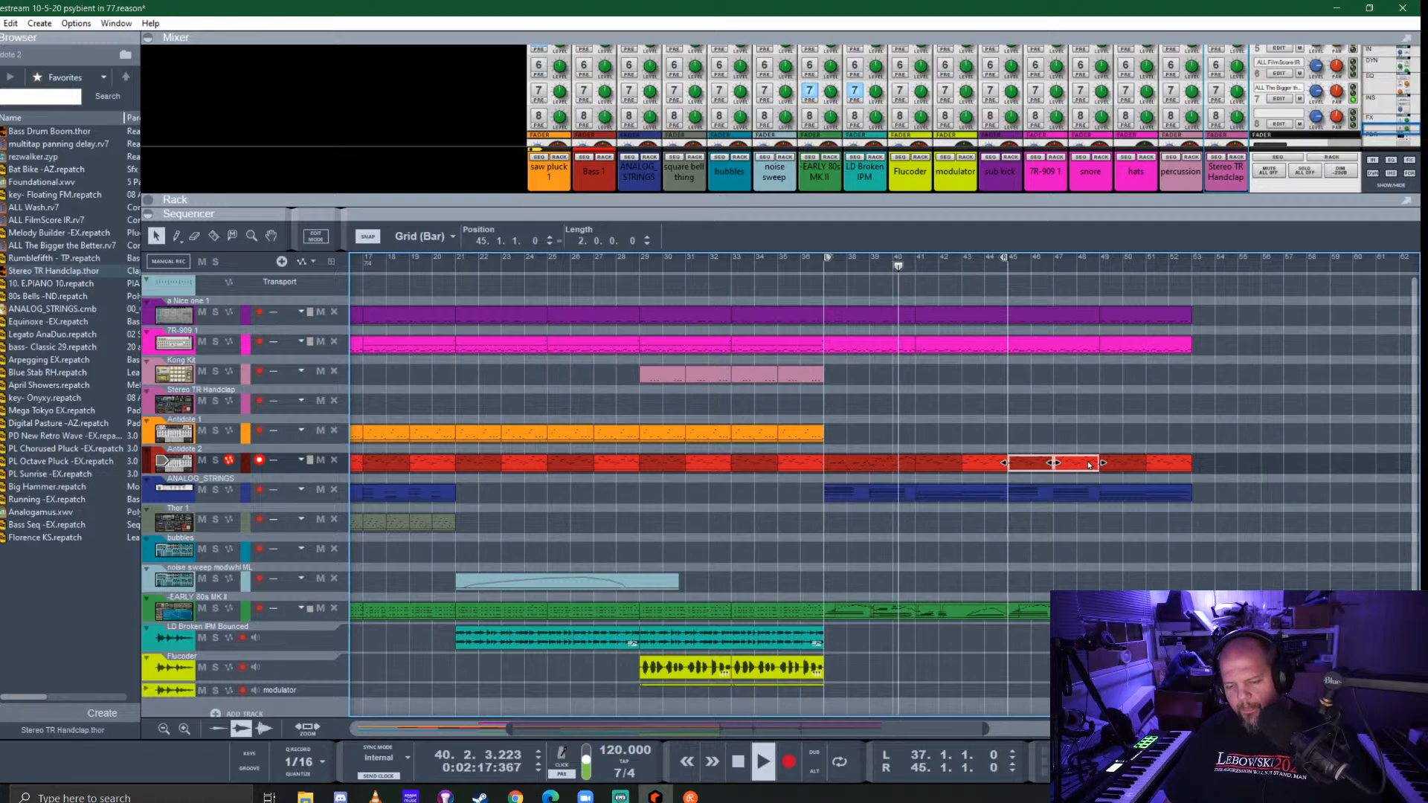
{"action": "key", "text": "Delete"}
{"action": "left_click", "coordinate": [855, 463]}
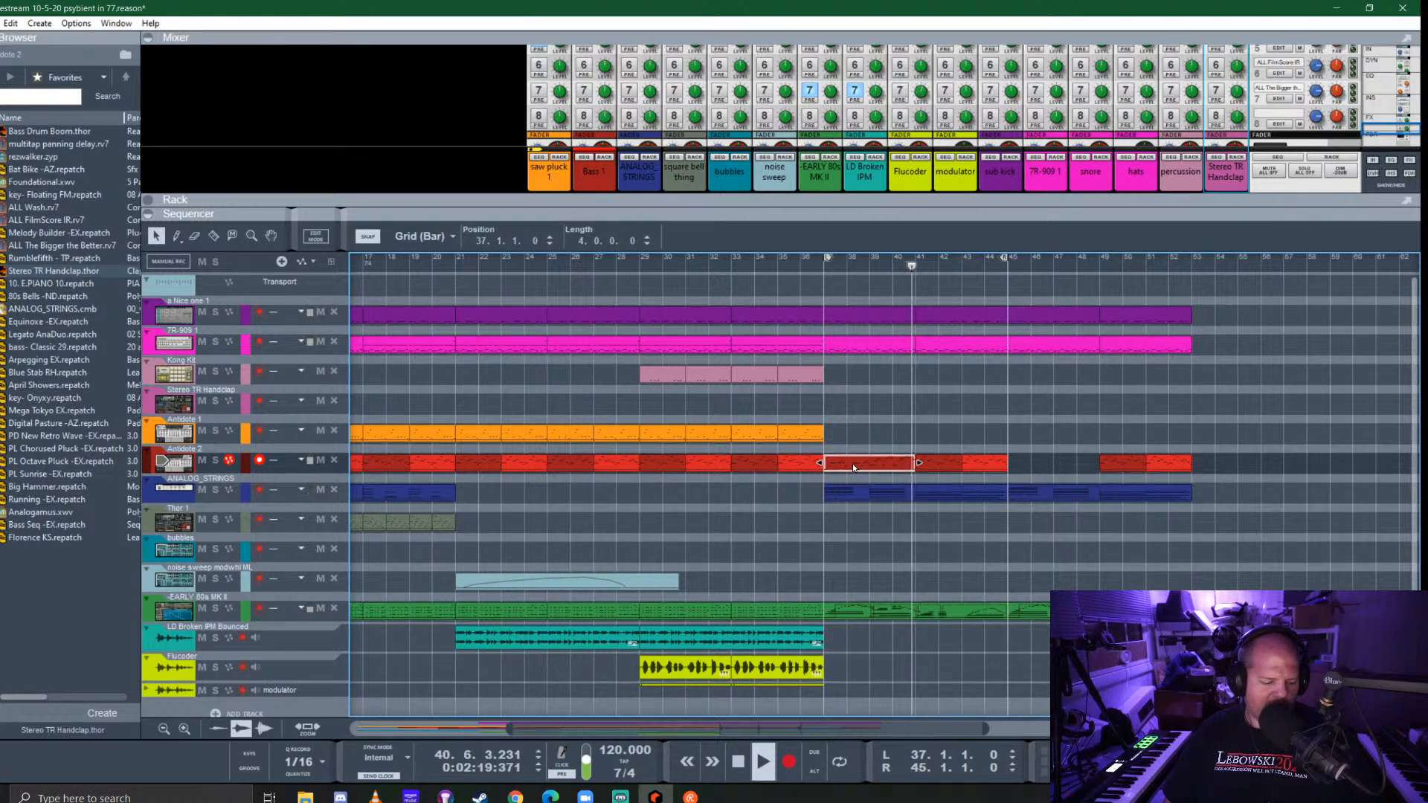
{"action": "left_click", "coordinate": [872, 417]}
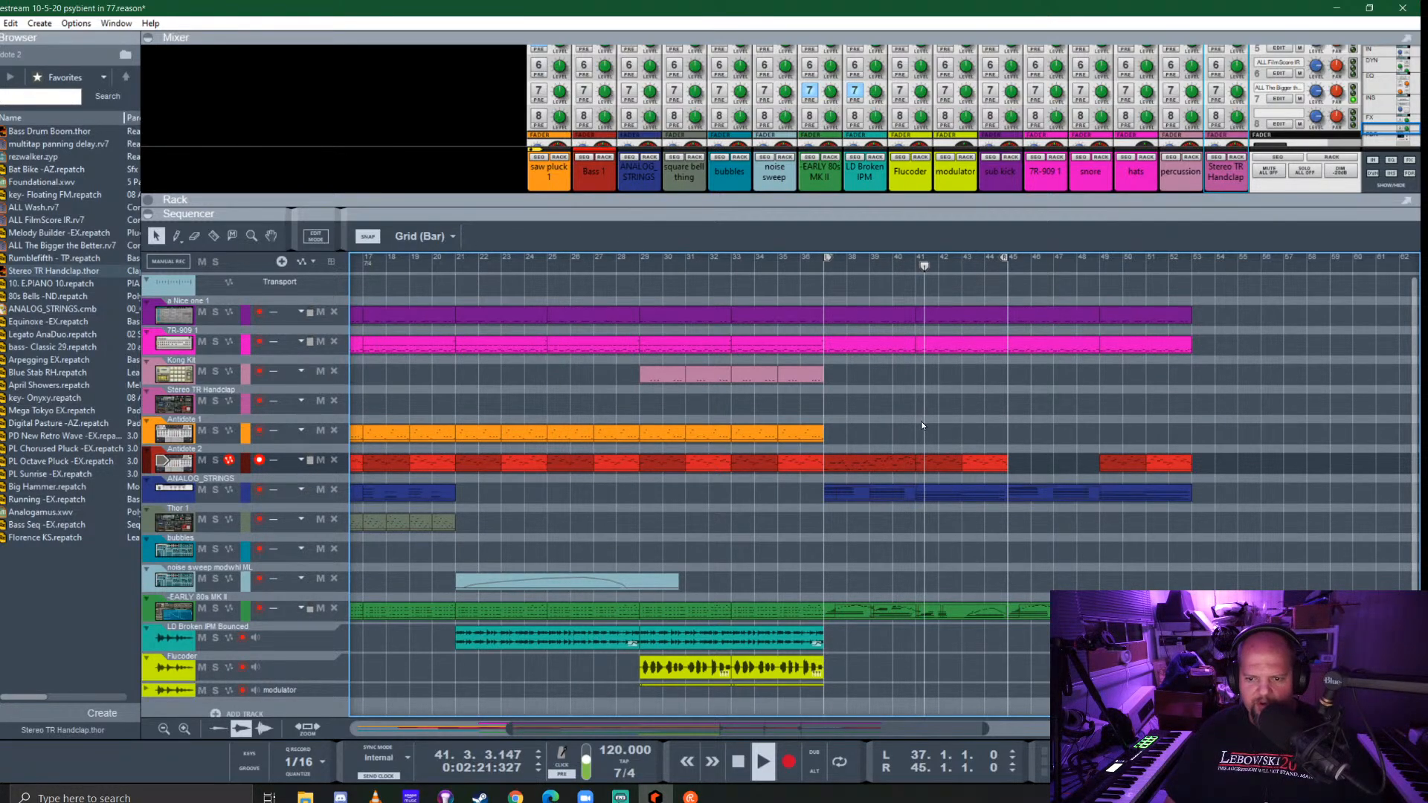
{"action": "left_click_drag", "start_coordinate": [867, 458], "coordinate": [1041, 459]}
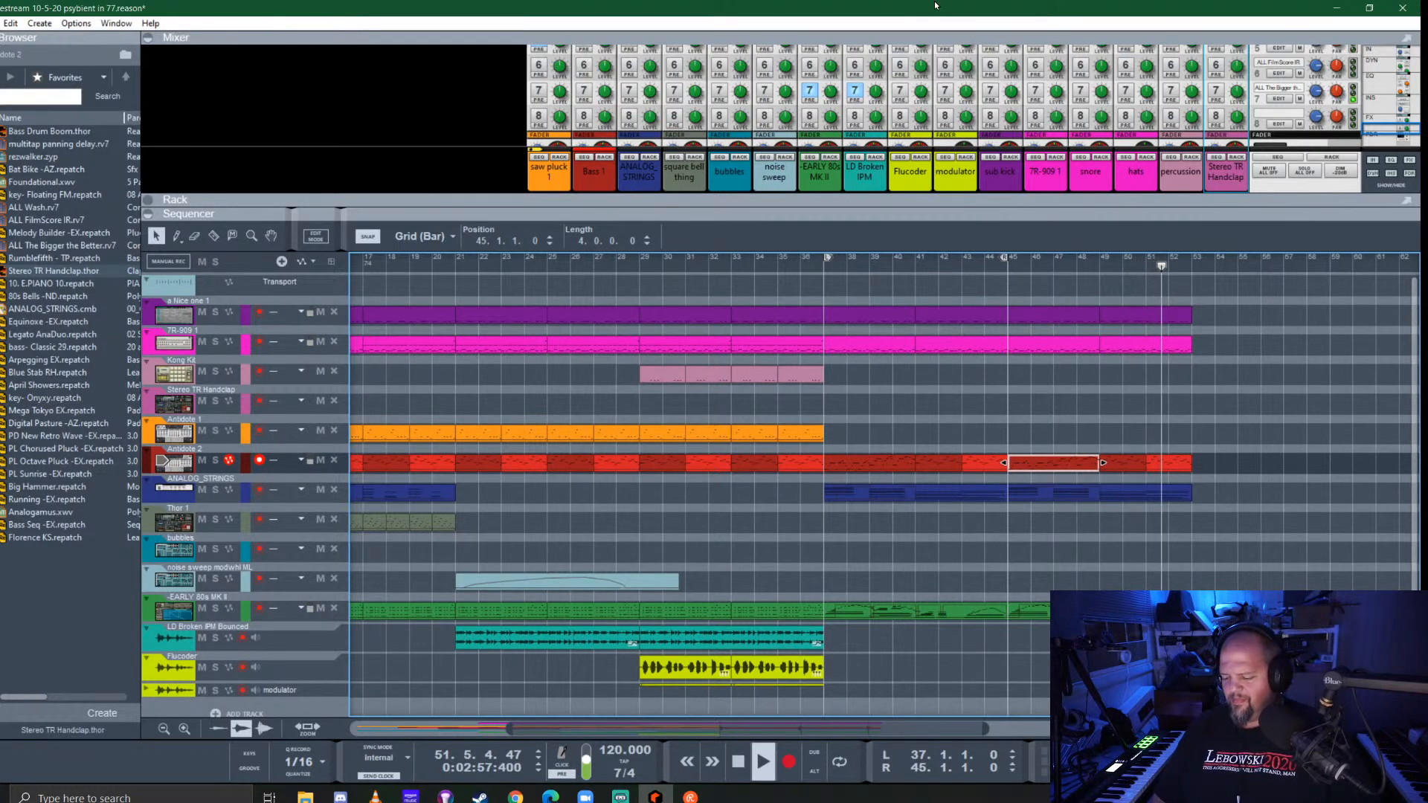
Stop playback, return the song position to bar 37 and move the loop's end to bar 53
{"action": "left_click", "coordinate": [1093, 5]}
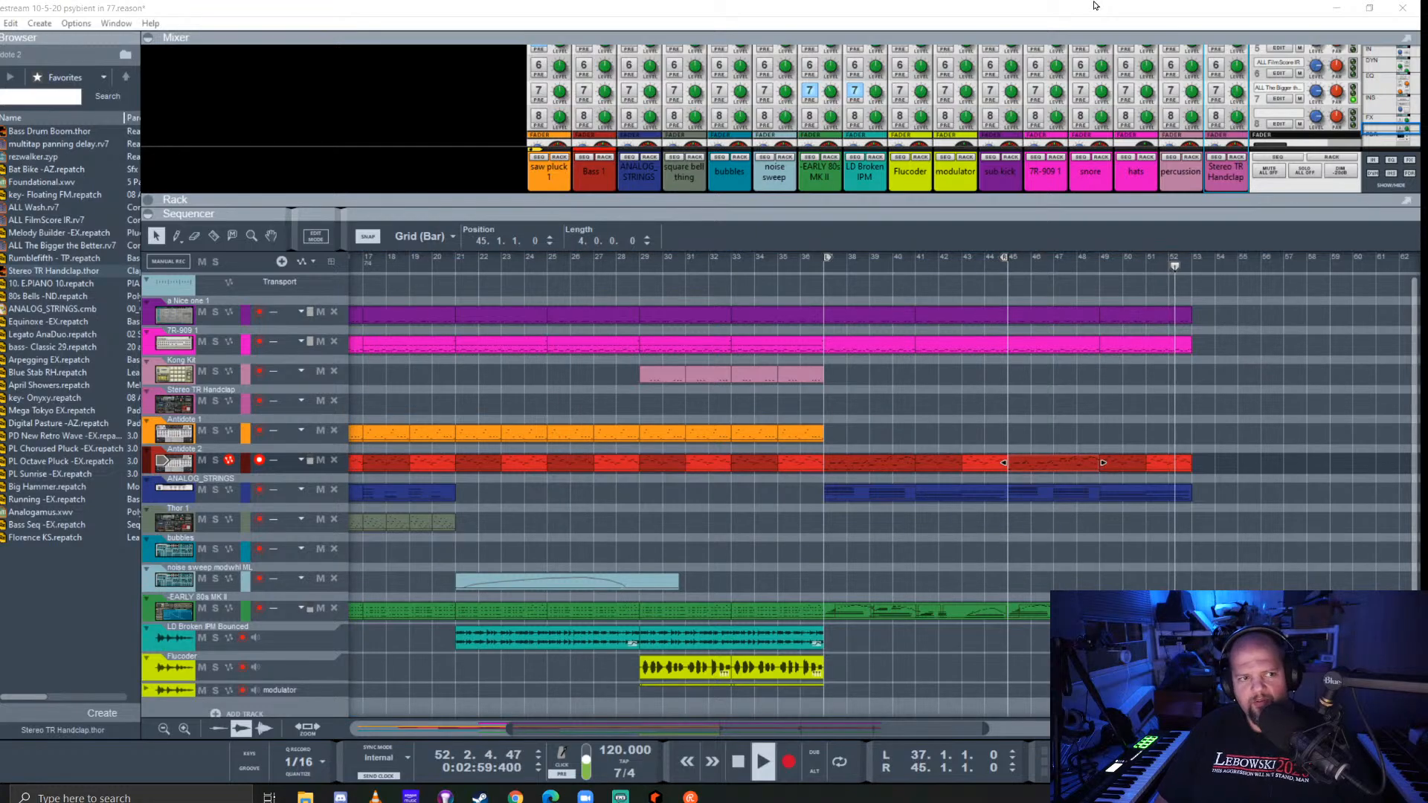
{"action": "left_click", "coordinate": [1096, 5]}
{"action": "key", "text": "space"}
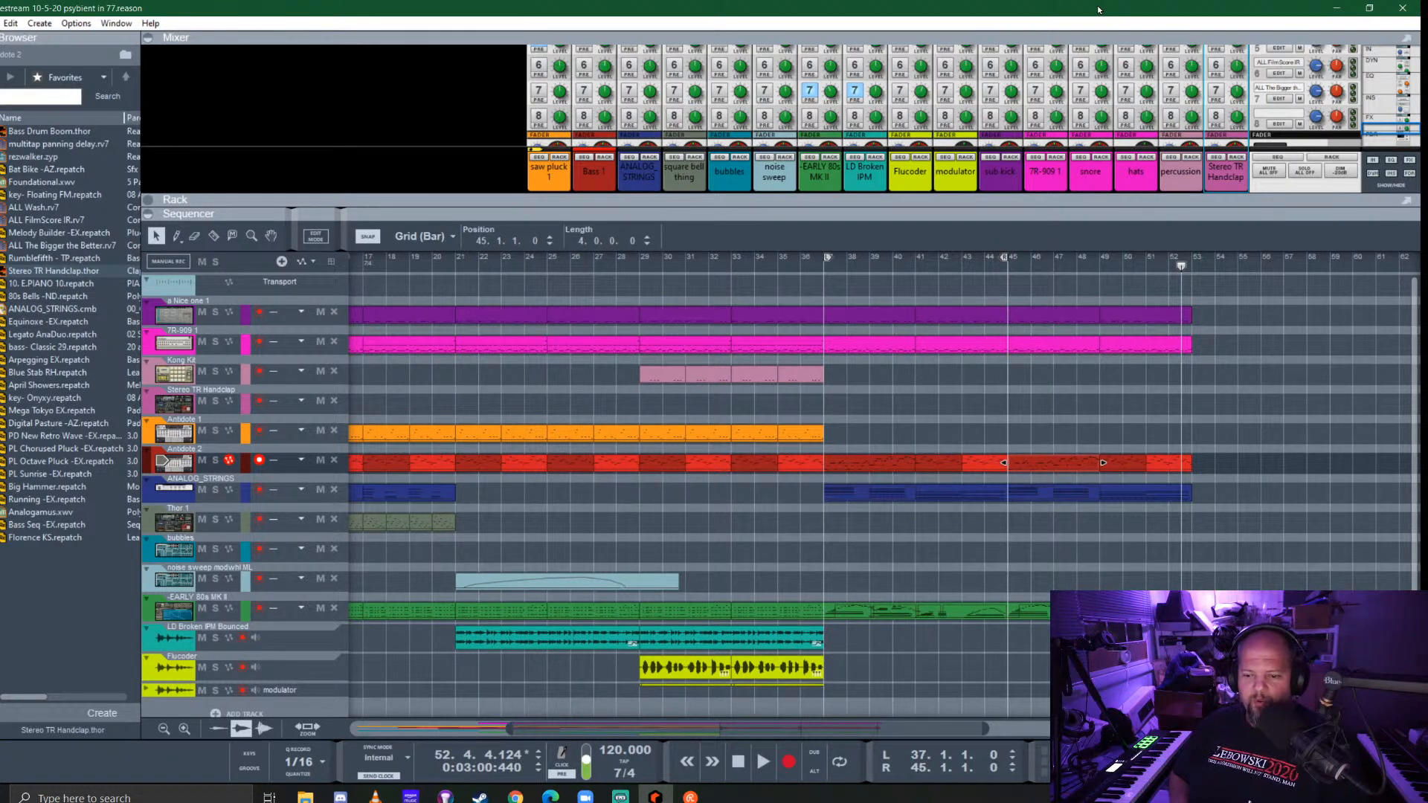
{"action": "key", "text": "KP_1"}
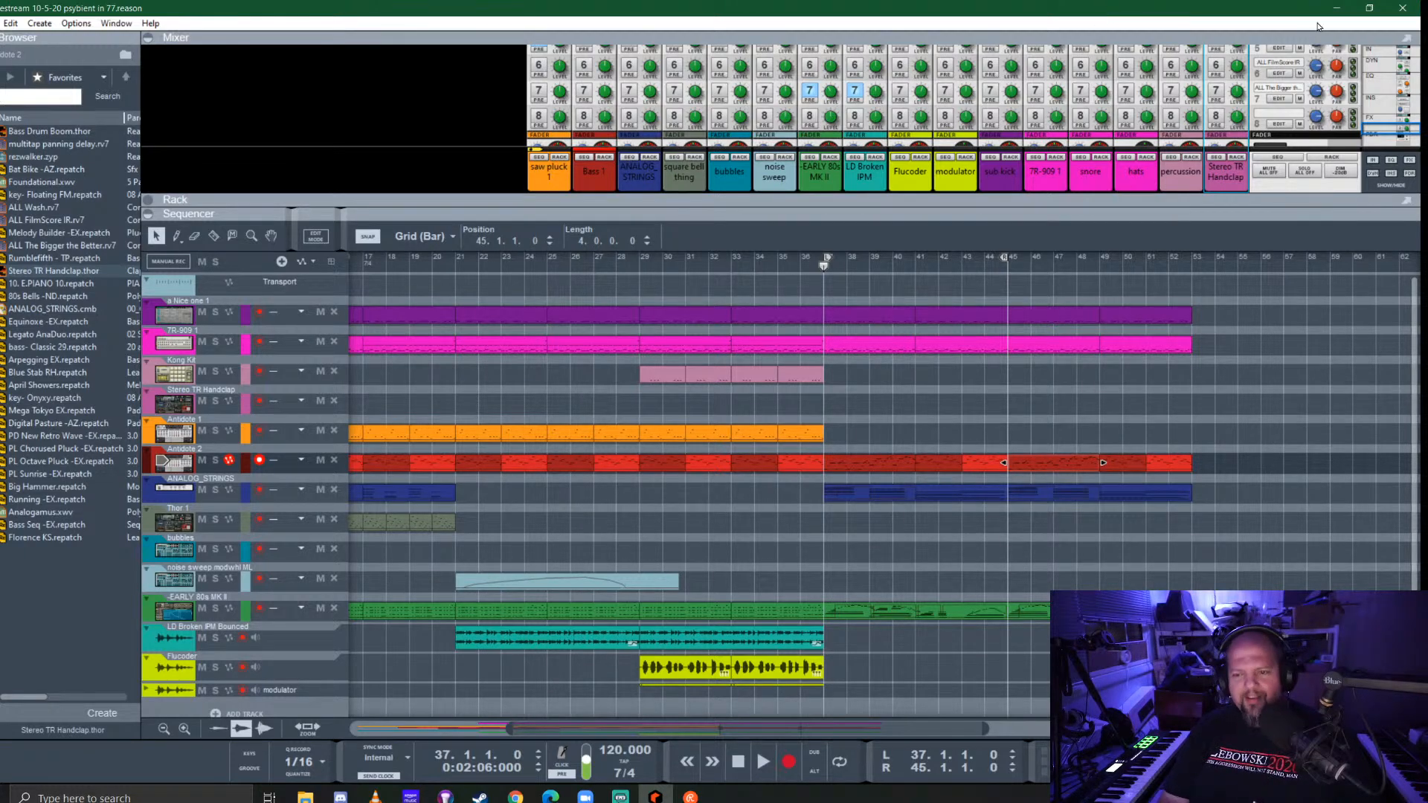
{"action": "left_click", "coordinate": [1193, 263], "text": "alt"}
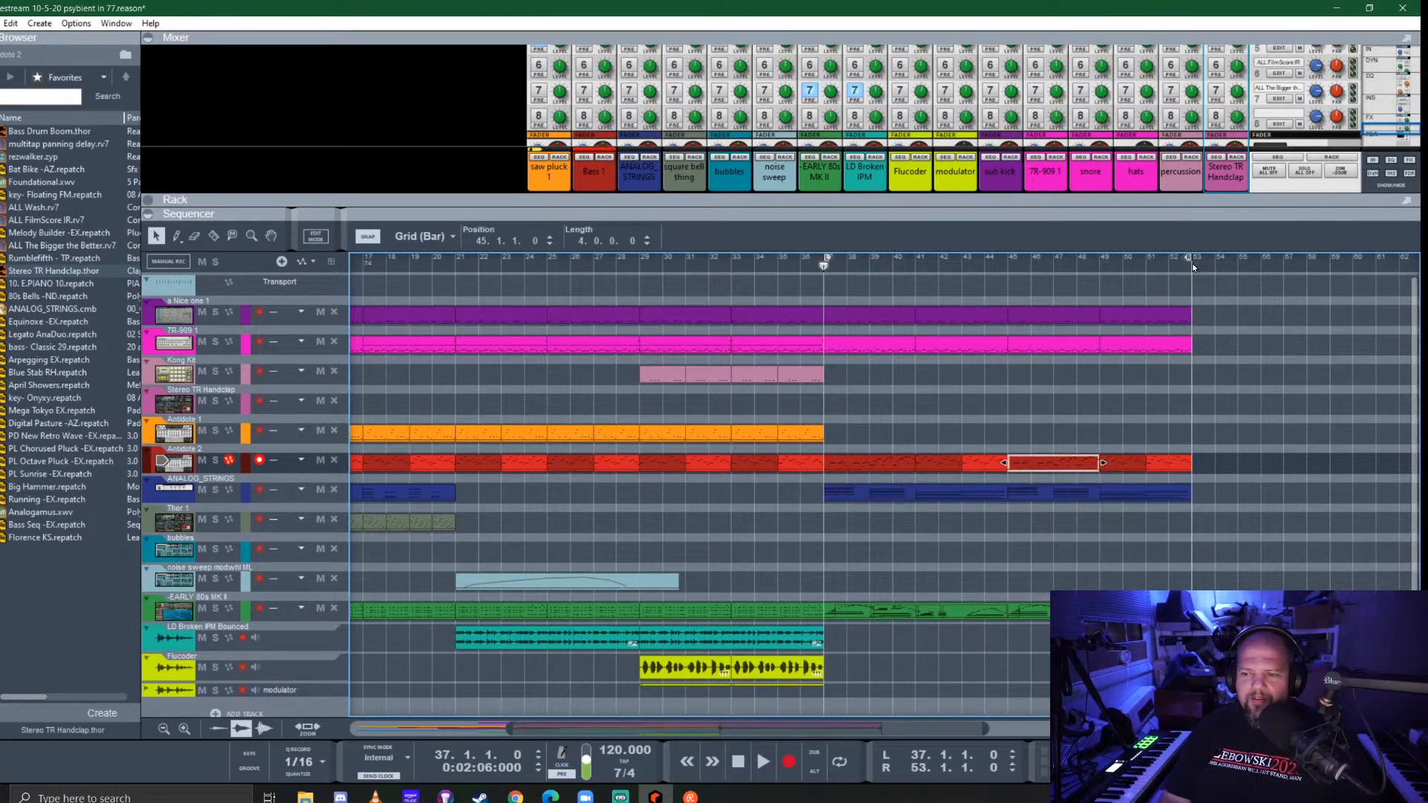
Turn on loop playback and delete the Antidote 1 clips between bars 29 and 37
{"action": "left_click", "coordinate": [1003, 288]}
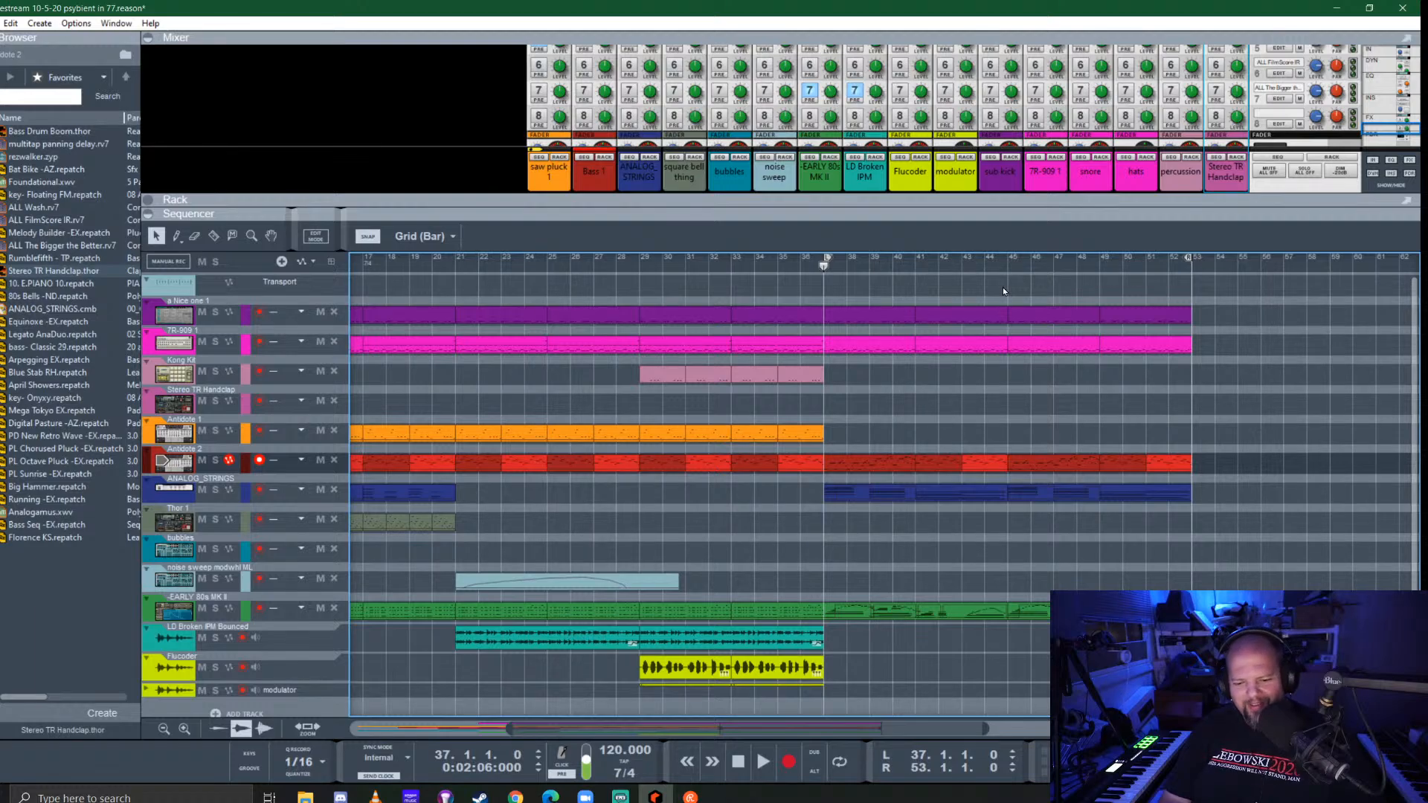
{"action": "key", "text": "l"}
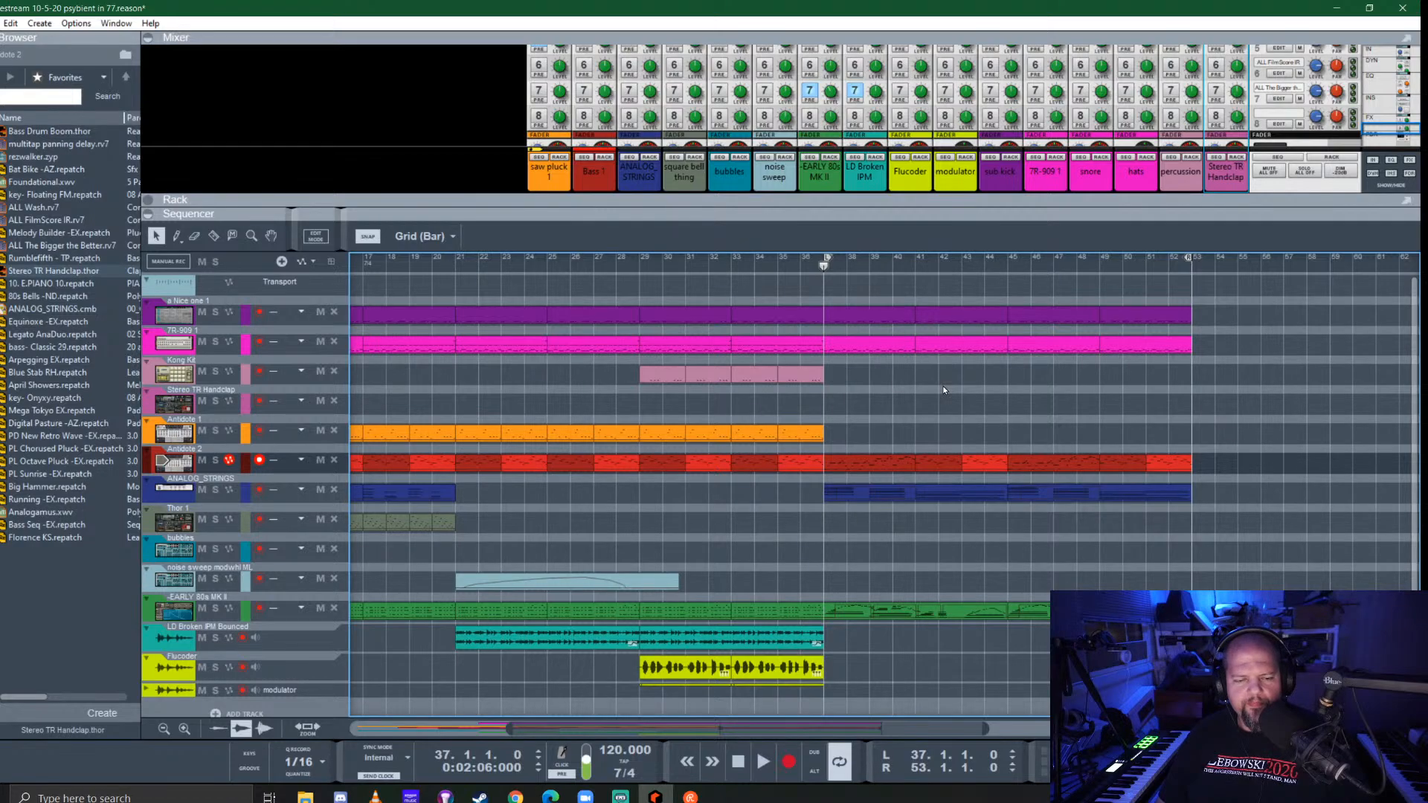
{"action": "left_click", "coordinate": [173, 432]}
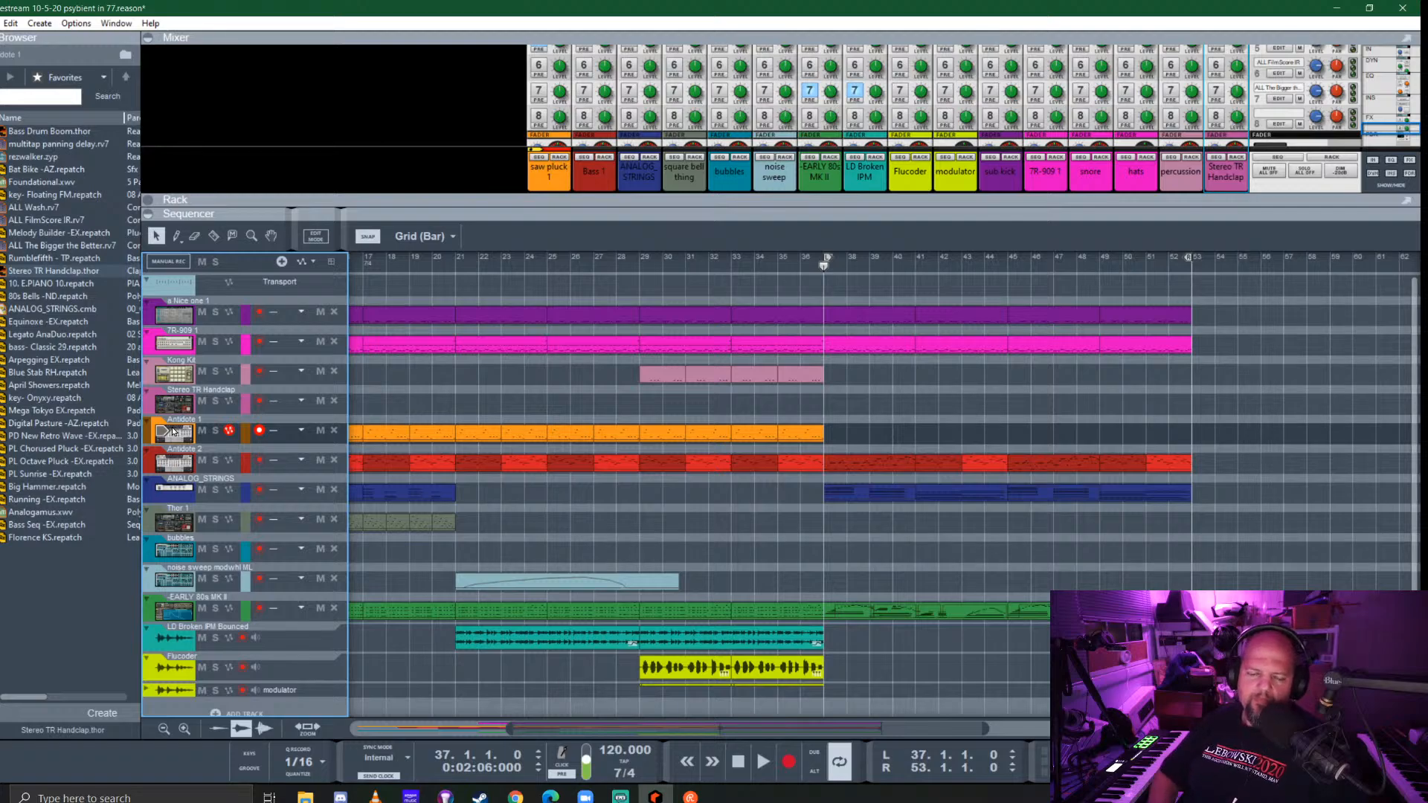
{"action": "left_click_drag", "start_coordinate": [647, 409], "coordinate": [806, 427]}
{"action": "key", "text": "Delete"}
Play the arrangement from bar 27 beat 3 to hear the section without the Antidote 1 clips
{"action": "left_click", "coordinate": [639, 265]}
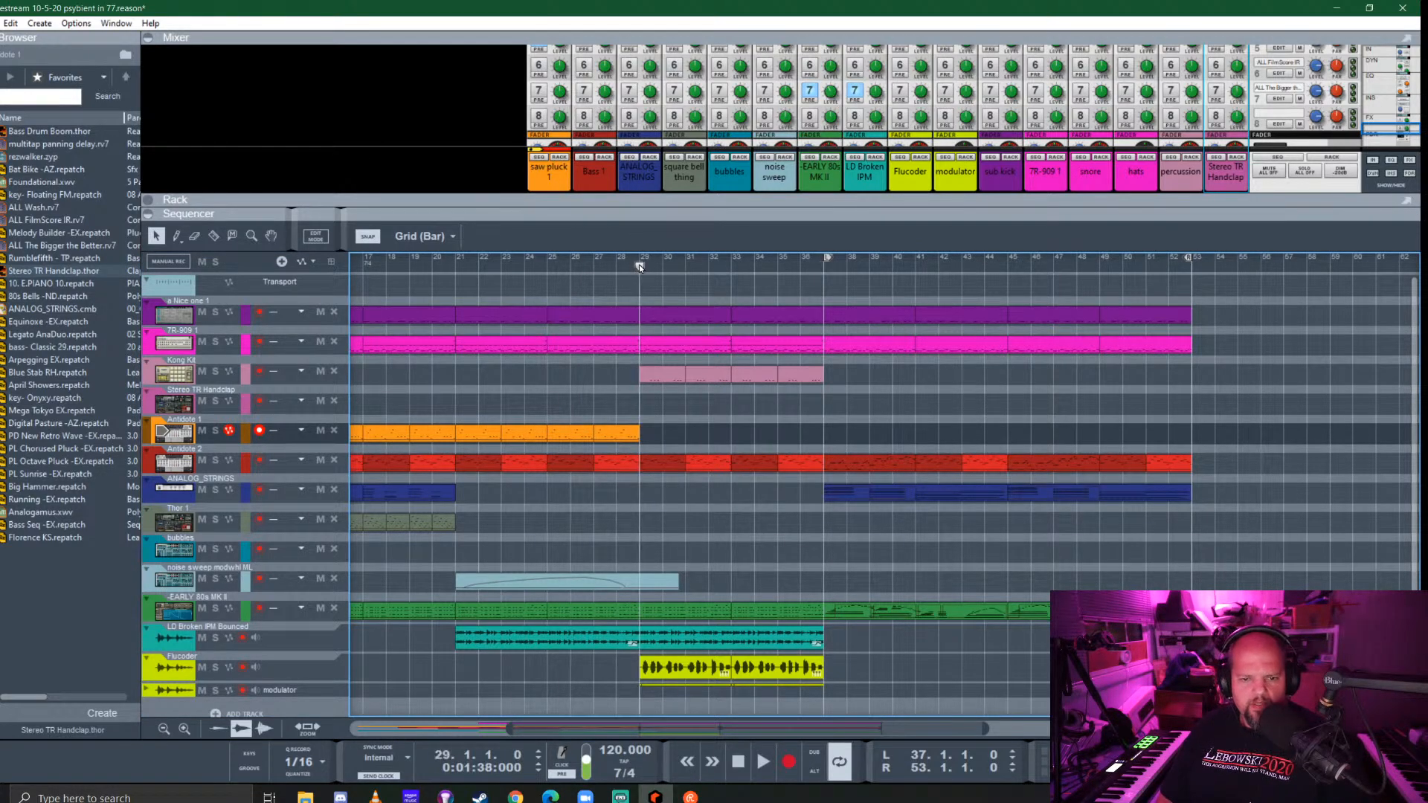
{"action": "key", "text": "space"}
{"action": "left_click", "coordinate": [600, 266]}
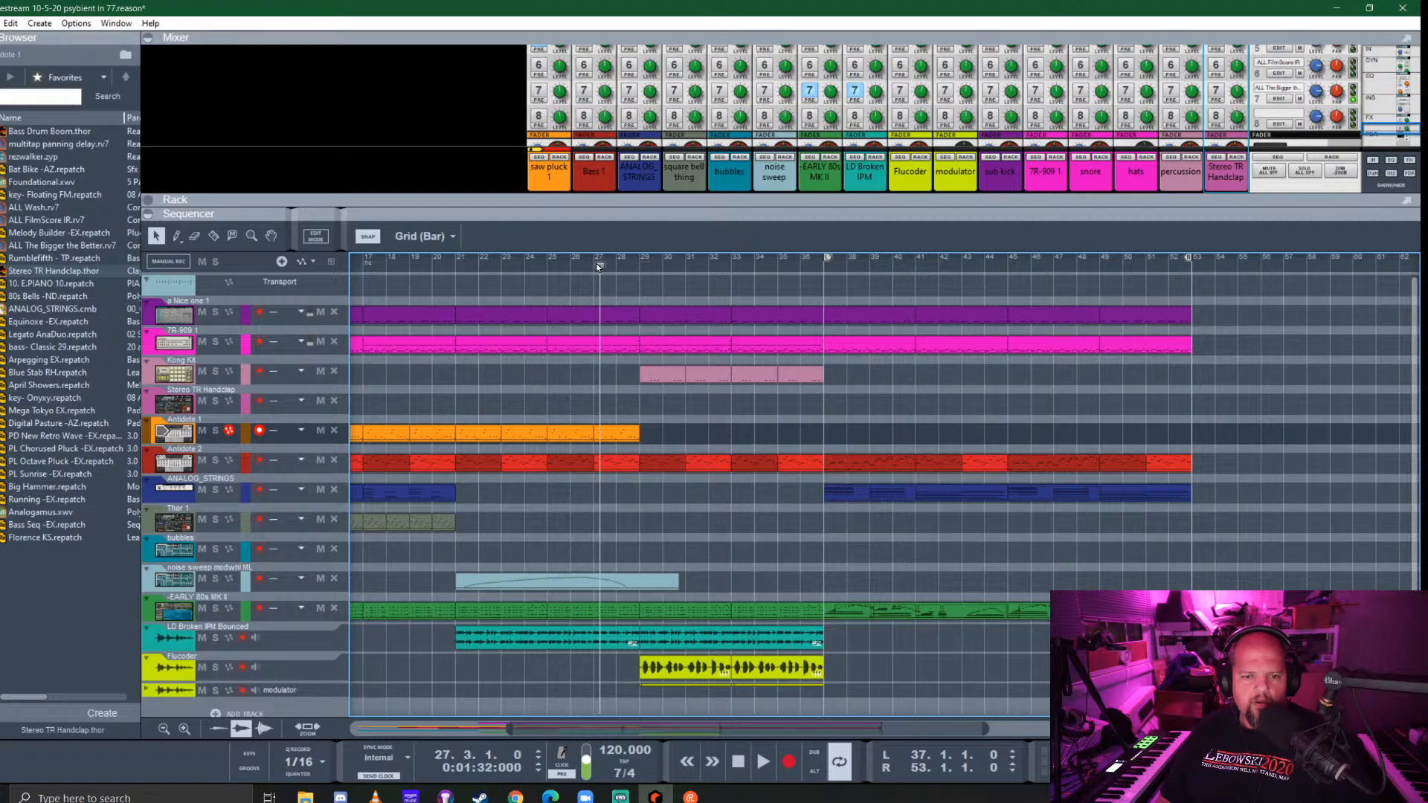
{"action": "key", "text": "space"}
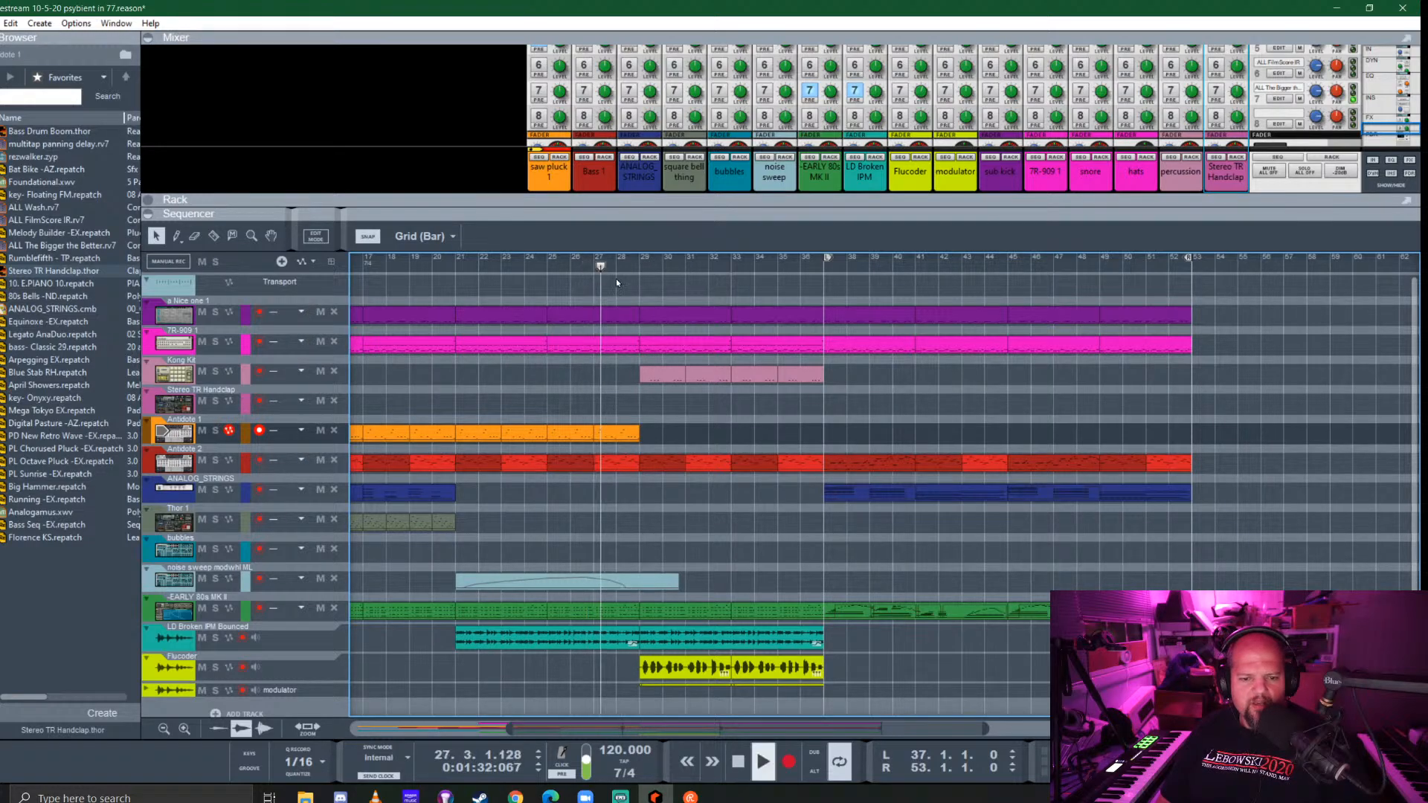
{"action": "left_click", "coordinate": [215, 430]}
{"action": "left_click", "coordinate": [215, 430]}
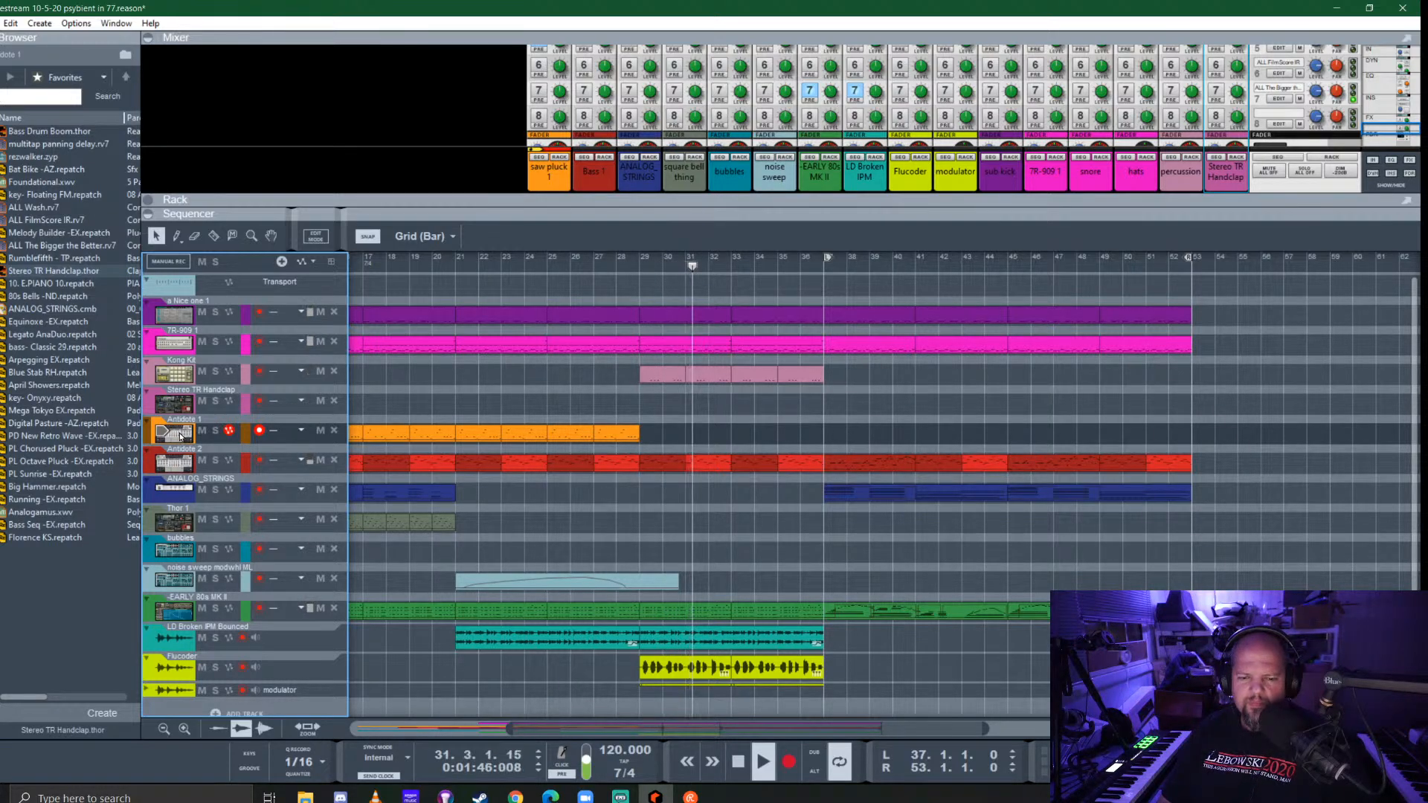
{"action": "key", "text": "space"}
Save the song and record a new part of about six bars on the Antidote 1 track from bar 37
{"action": "left_click", "coordinate": [822, 270]}
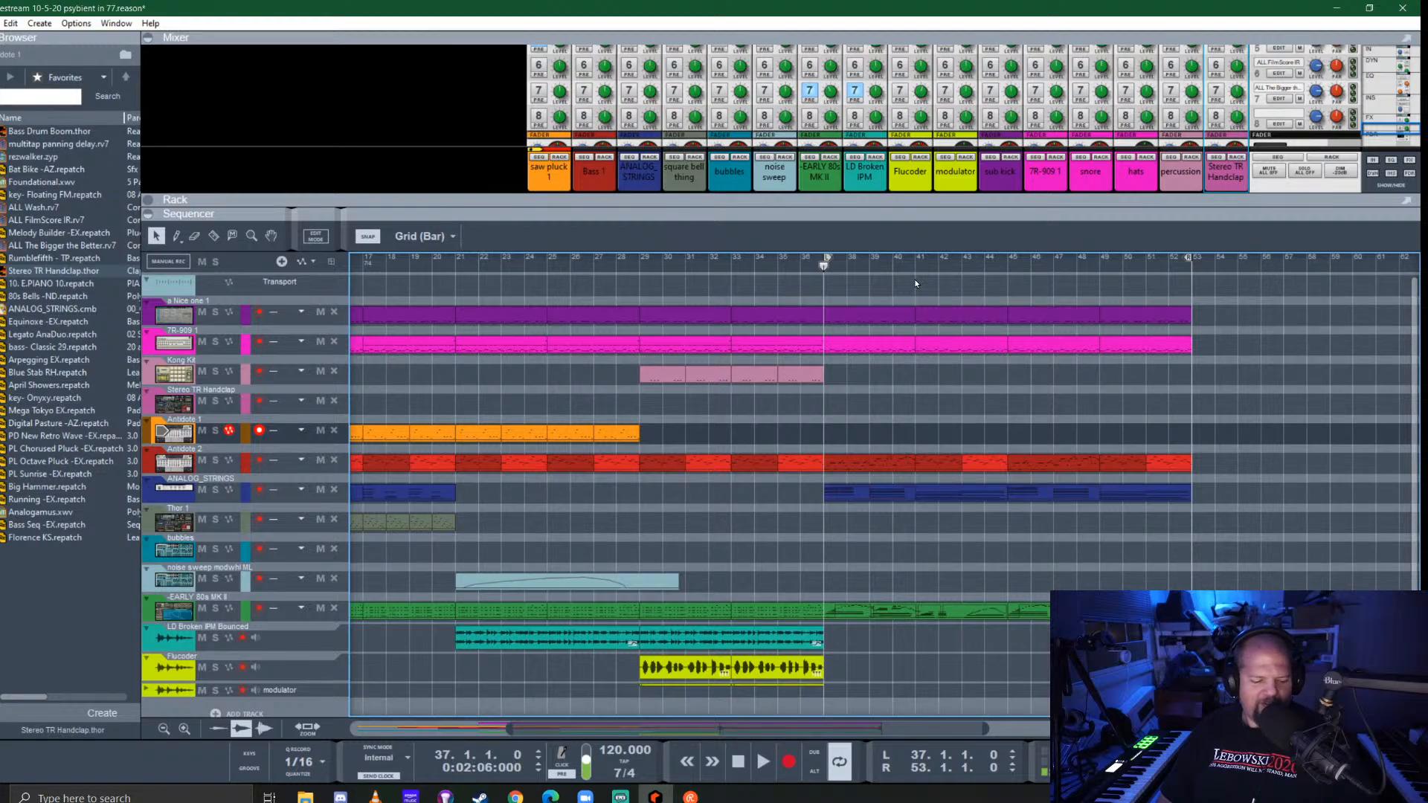
{"action": "key", "text": "ctrl+s"}
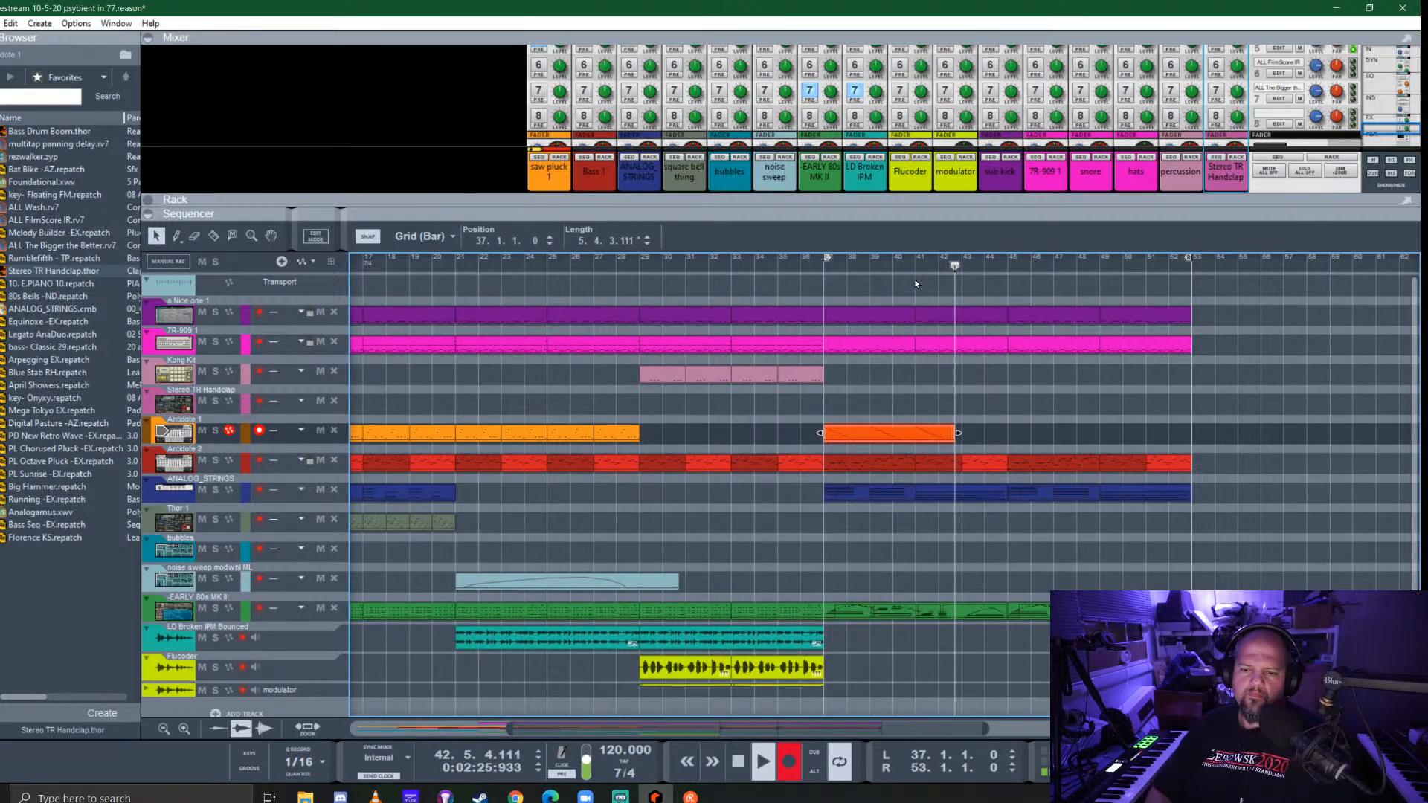
{"action": "key", "text": "ctrl+Return"}
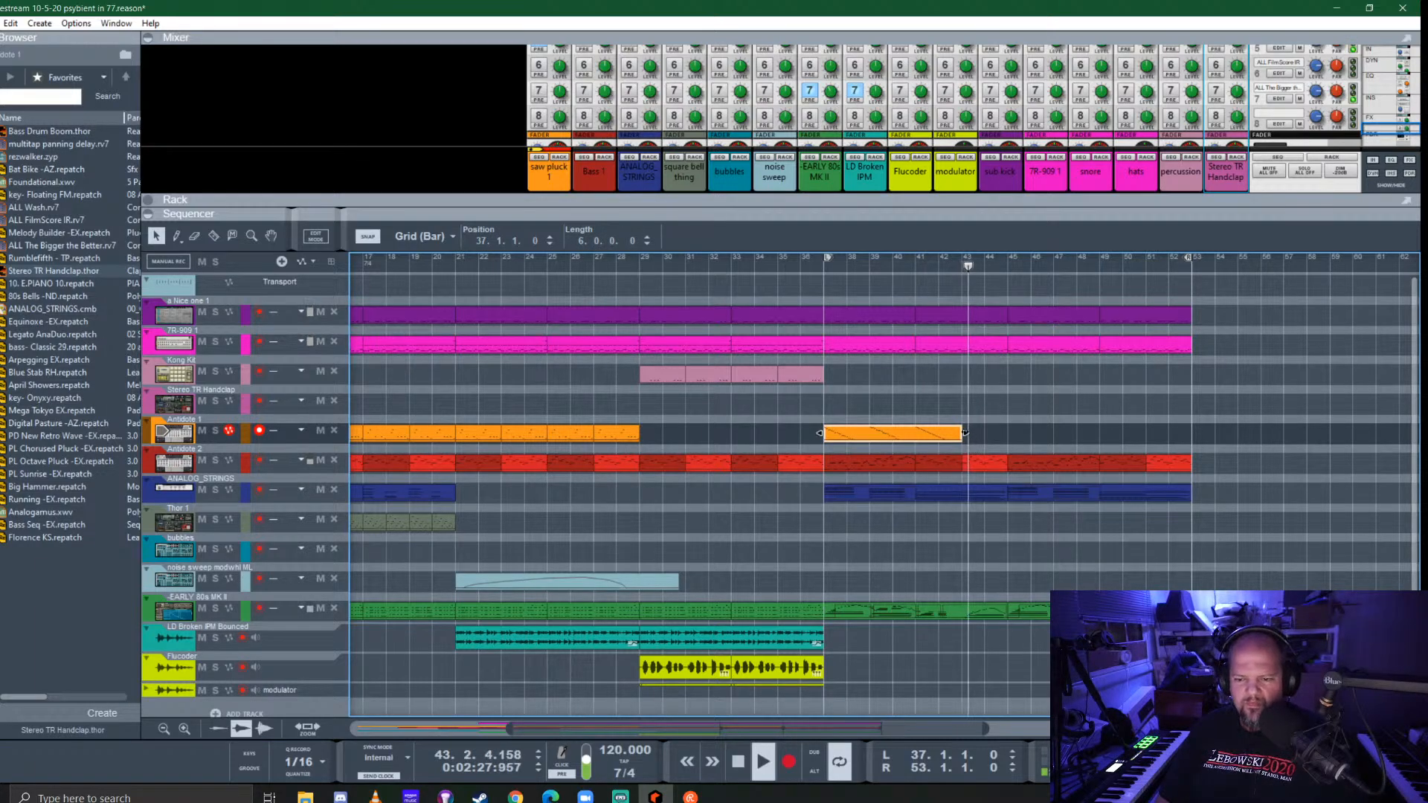
Stop playback and resize the recorded Antidote 1 clip to a length of 4 bars
{"action": "left_click_drag", "start_coordinate": [964, 433], "coordinate": [1005, 434]}
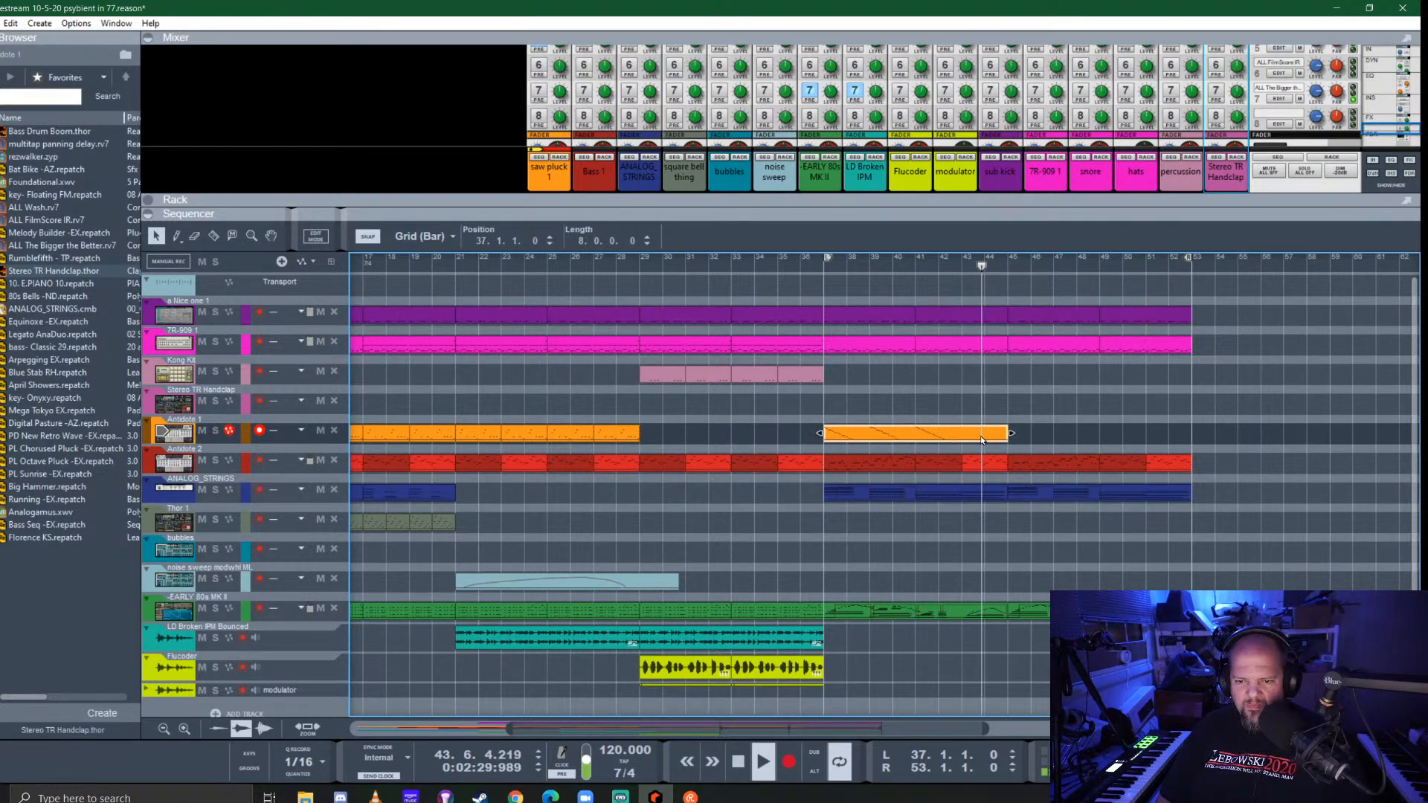
{"action": "left_click", "coordinate": [296, 777]}
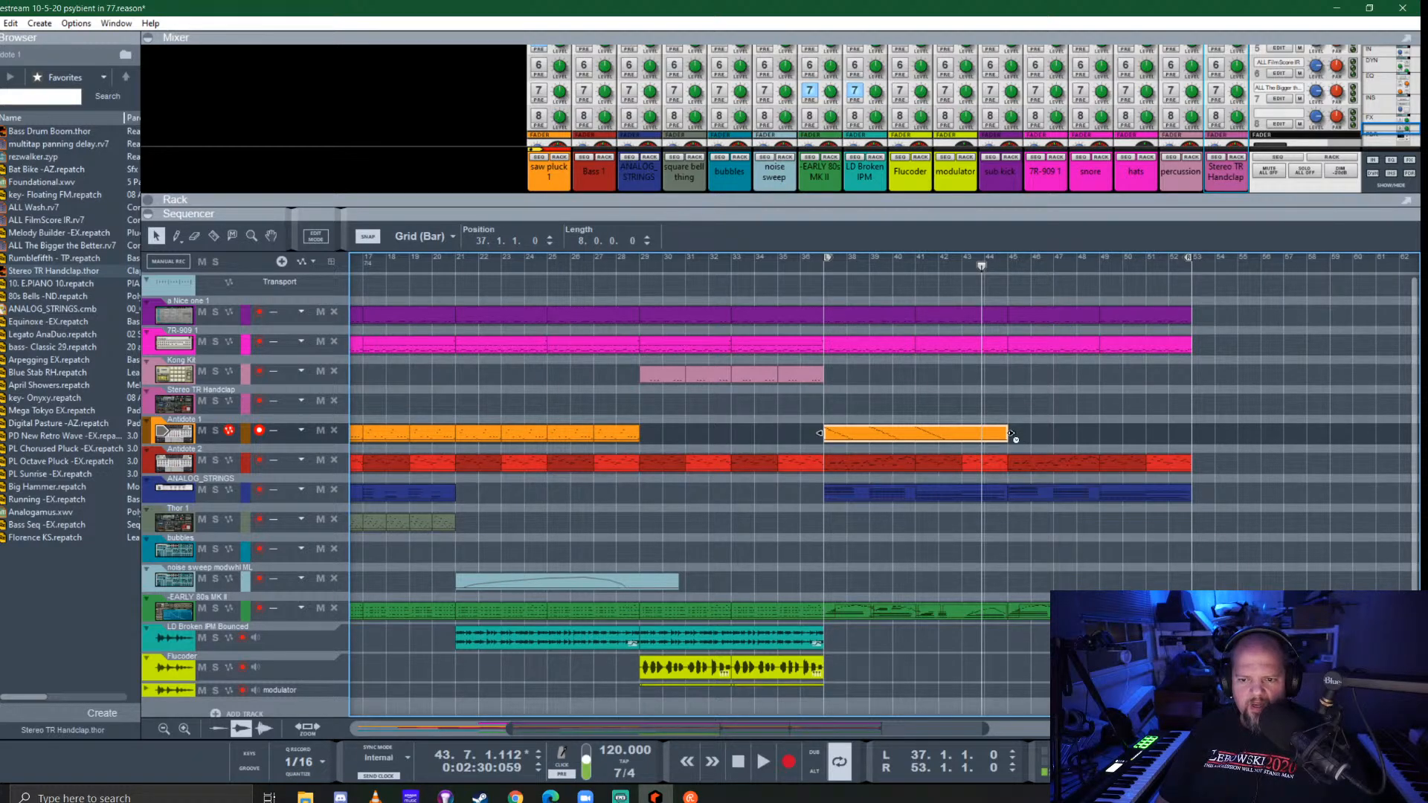
{"action": "left_click_drag", "start_coordinate": [1012, 435], "coordinate": [919, 444]}
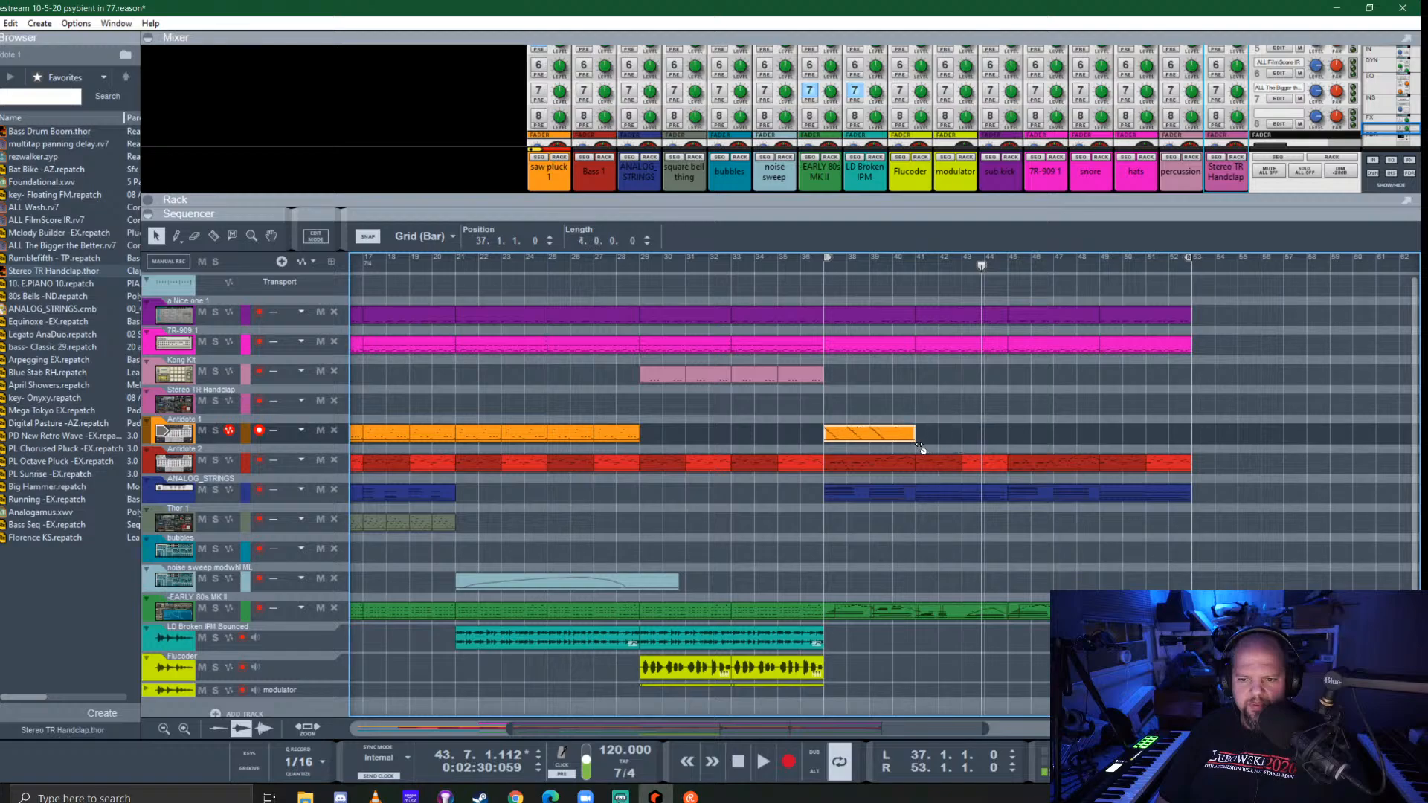
Solo the Antidote 1 track and play its recorded clip from bar 37
{"action": "left_click", "coordinate": [825, 262]}
{"action": "key", "text": "space"}
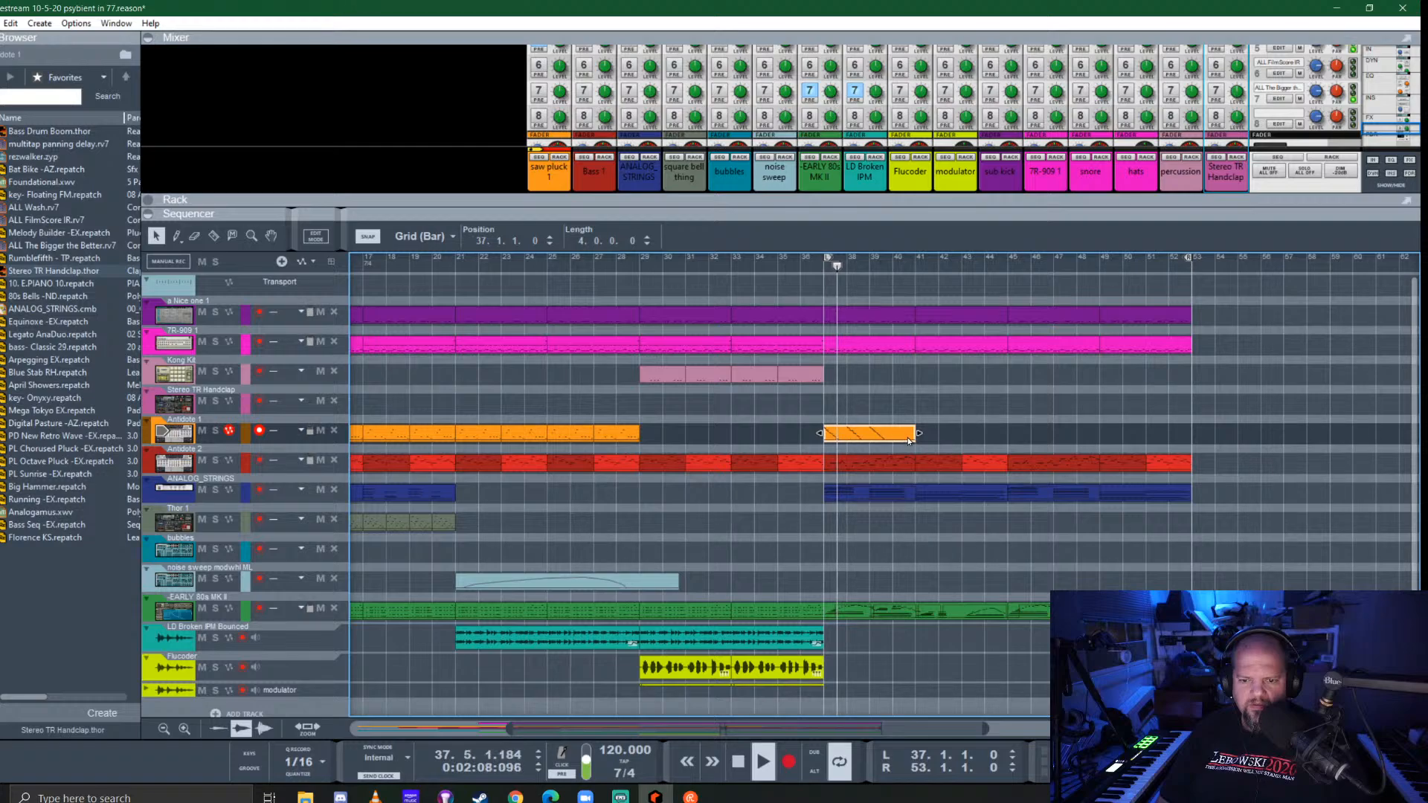
{"action": "key", "text": "space"}
{"action": "left_click", "coordinate": [823, 273]}
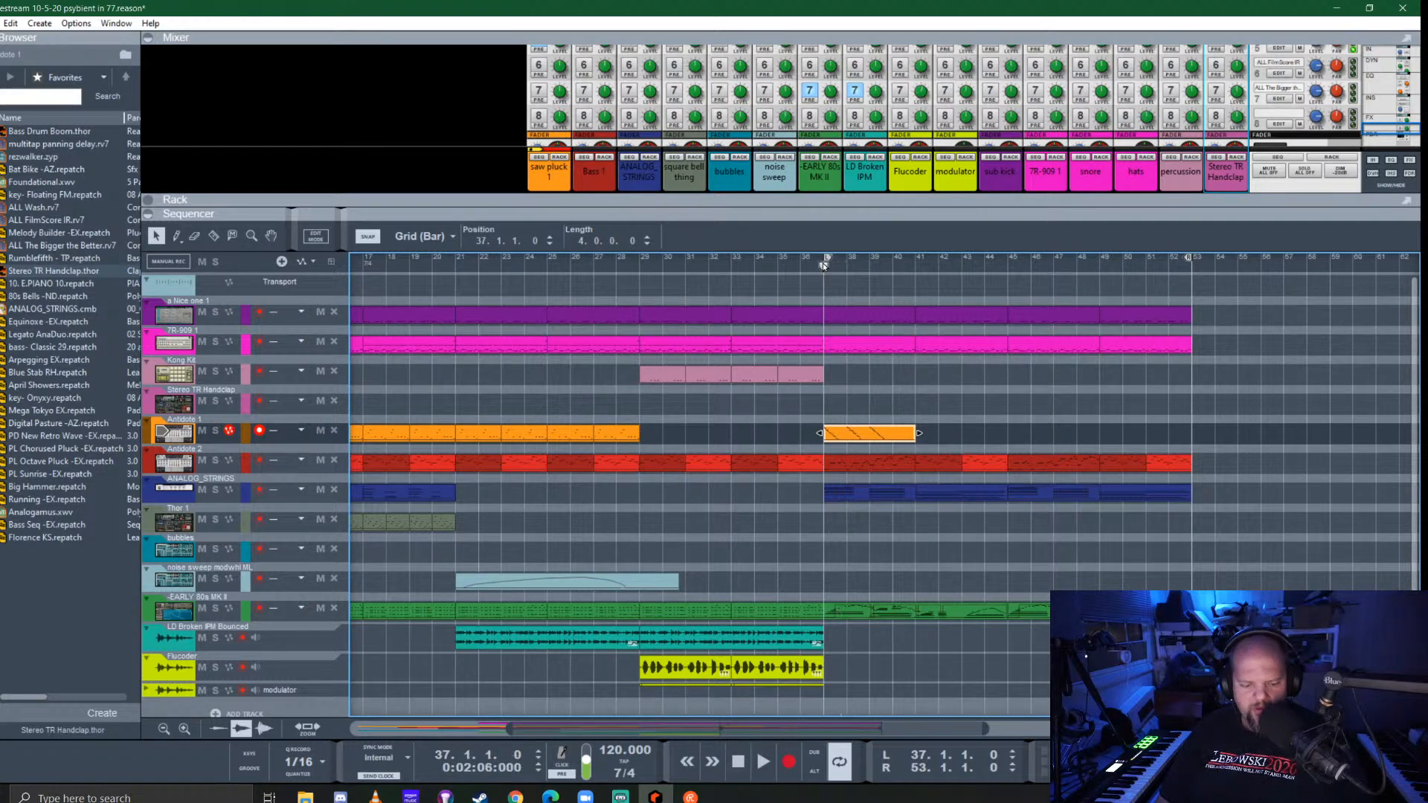
{"action": "left_click", "coordinate": [215, 430]}
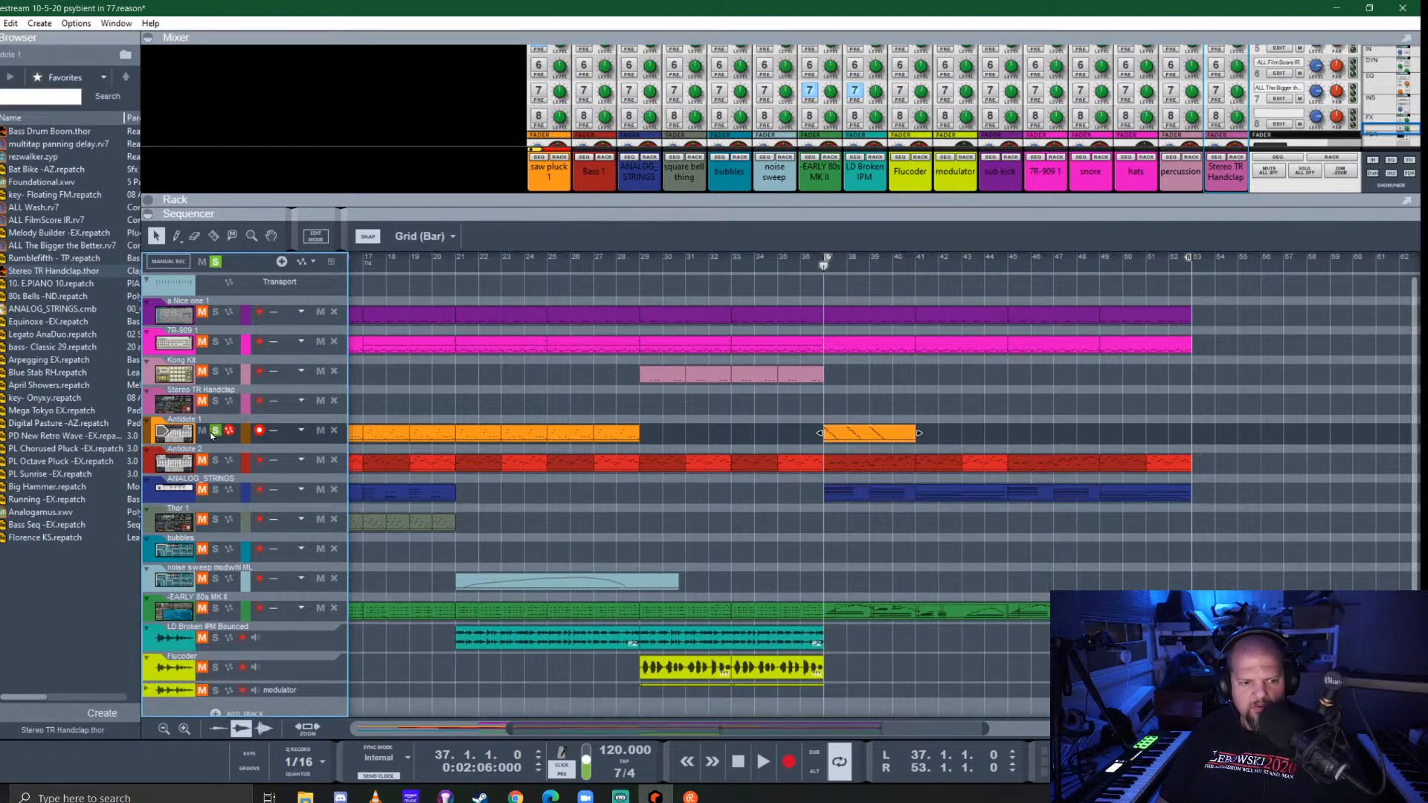
{"action": "key", "text": "space"}
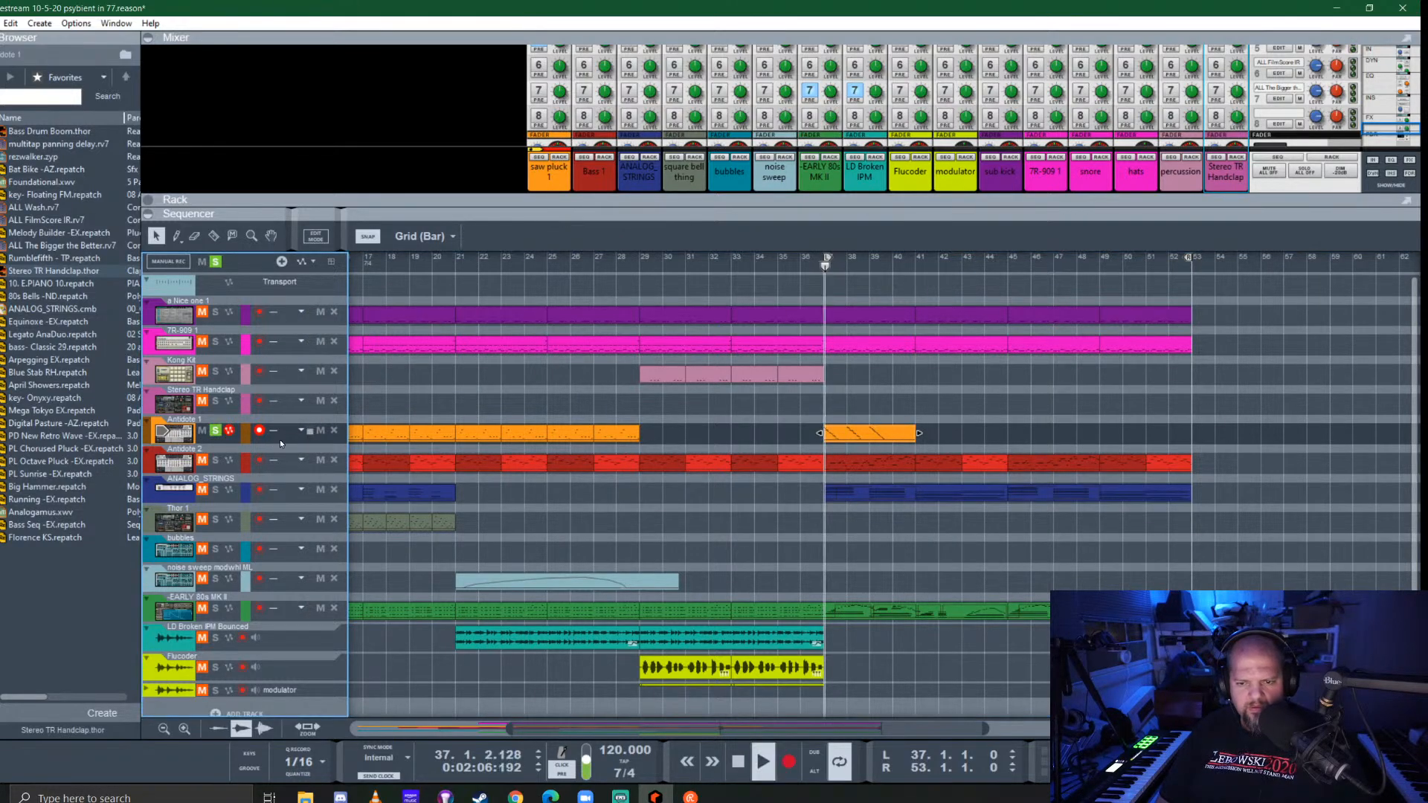
Edit the recorded clip's notes with 1/16 snap, moving the D#4 note in the first run to position 37.2.2
{"action": "double_click", "coordinate": [872, 437]}
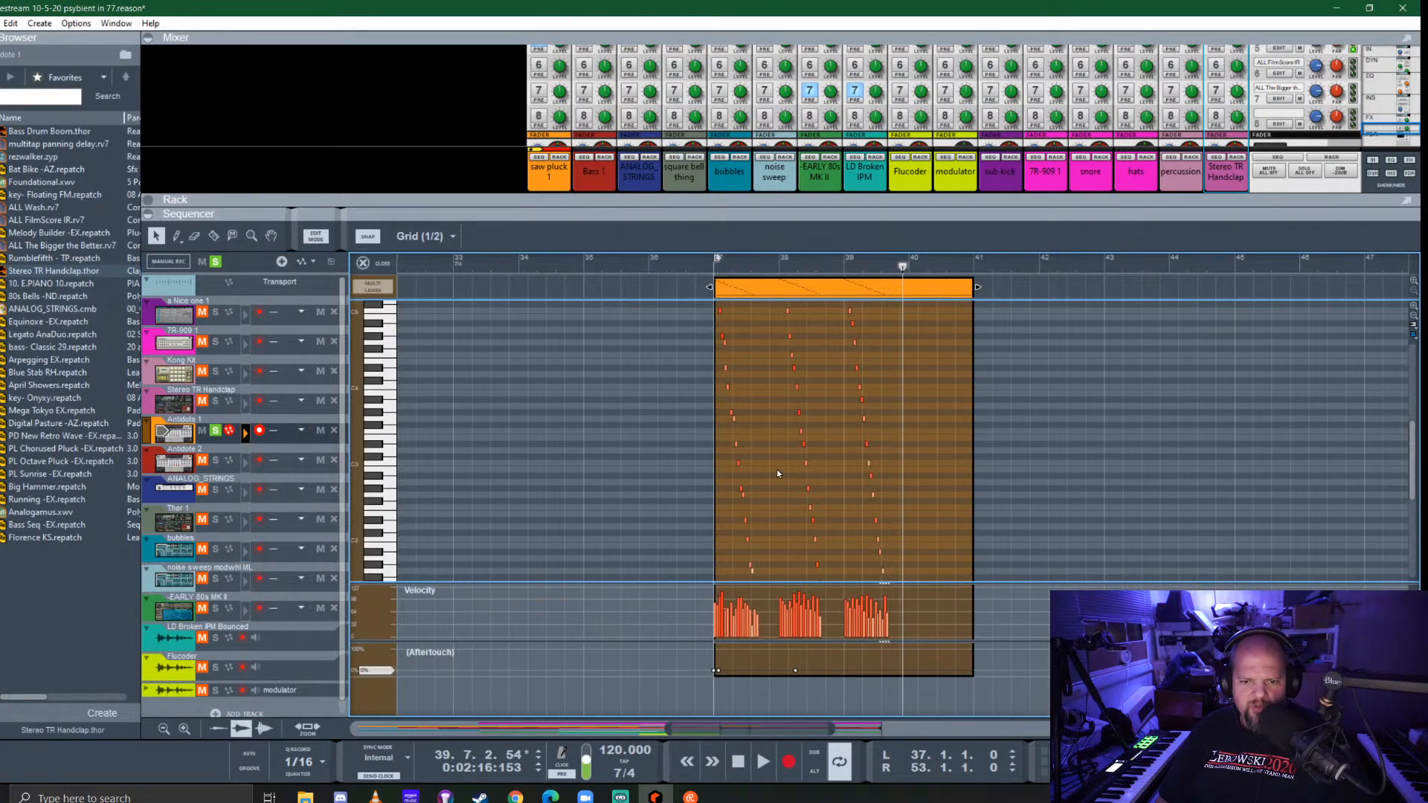
{"action": "scroll", "coordinate": [776, 470], "scroll_direction": "up", "scroll_amount": 6}
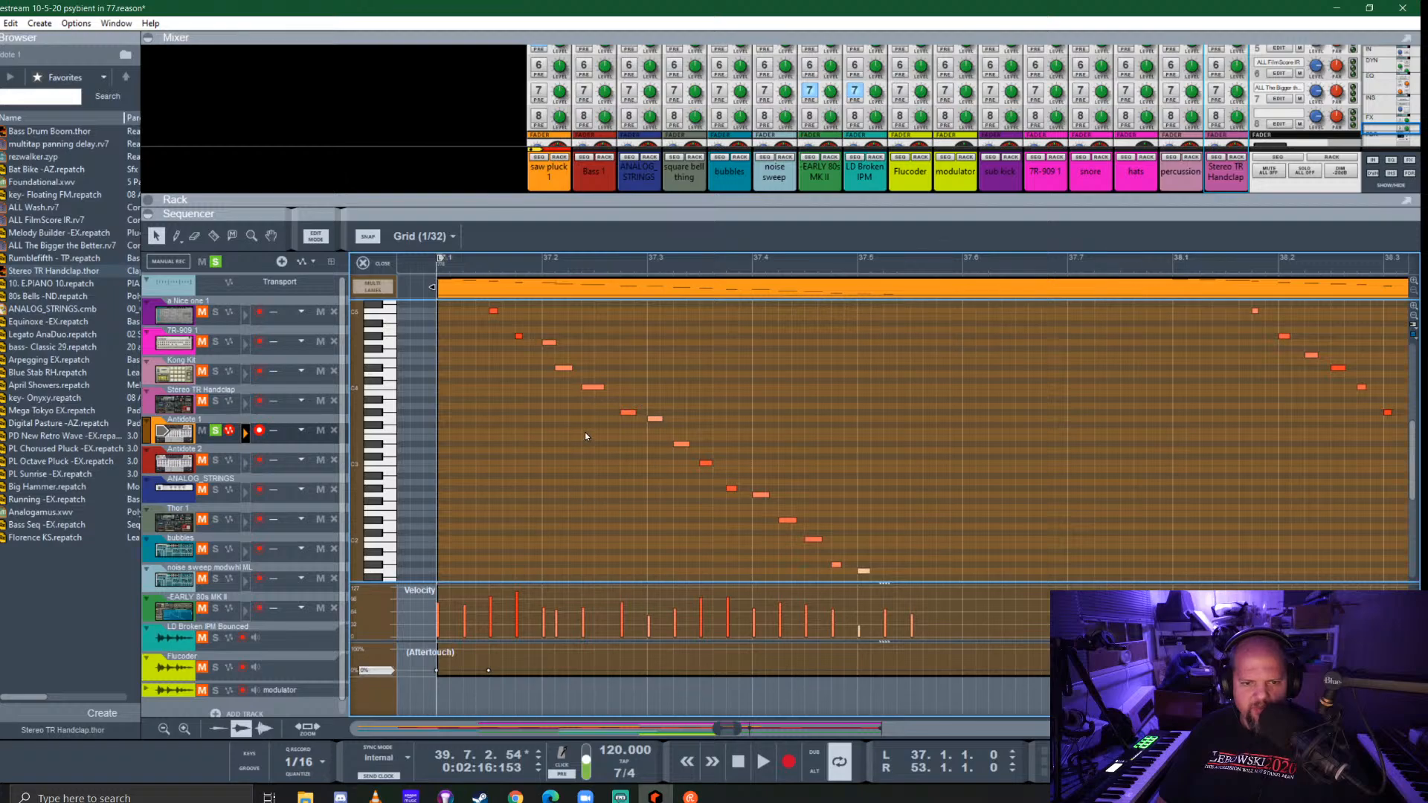
{"action": "scroll", "coordinate": [768, 472], "scroll_direction": "left", "scroll_amount": 3}
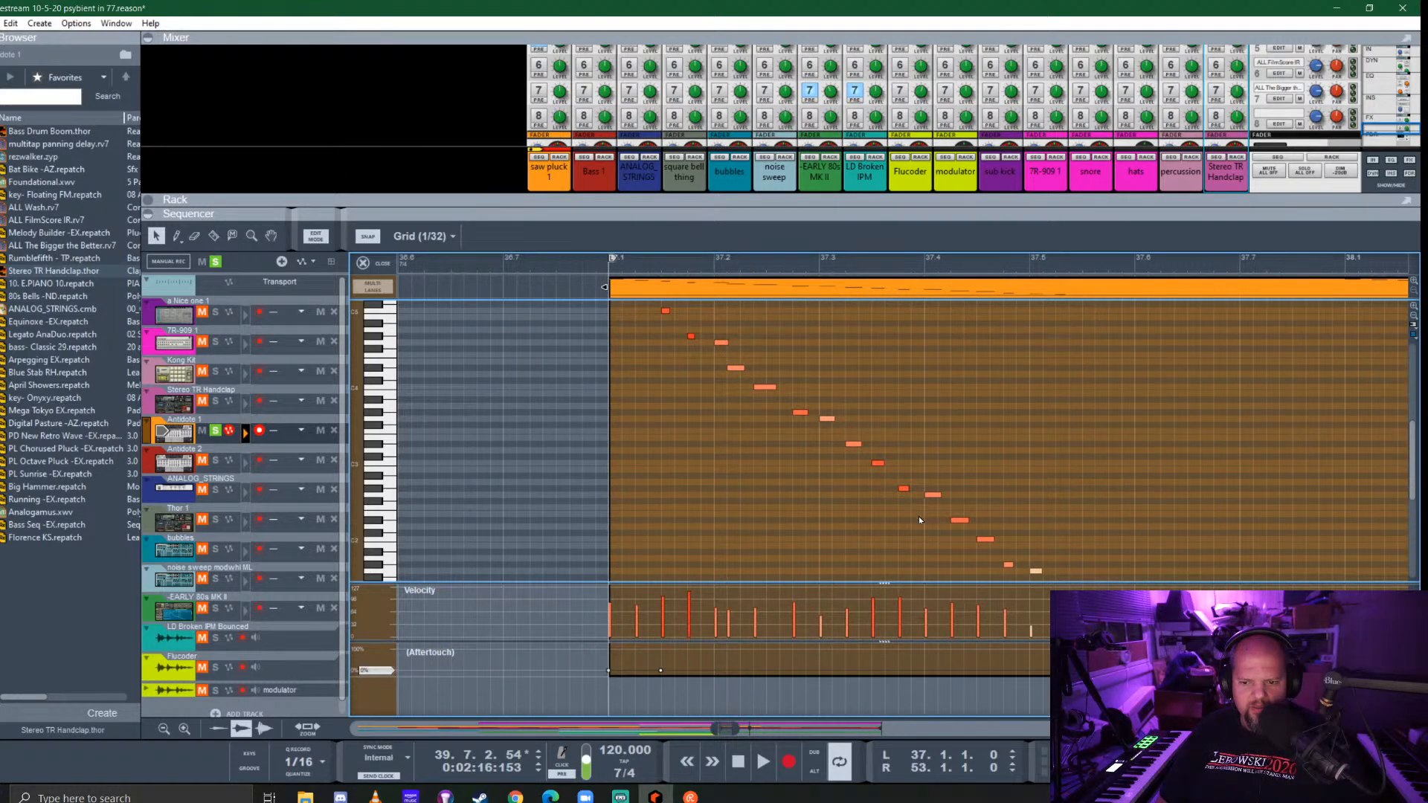
{"action": "scroll", "coordinate": [917, 516], "scroll_direction": "up", "scroll_amount": 4}
{"action": "scroll", "coordinate": [859, 490], "scroll_direction": "up", "scroll_amount": 4}
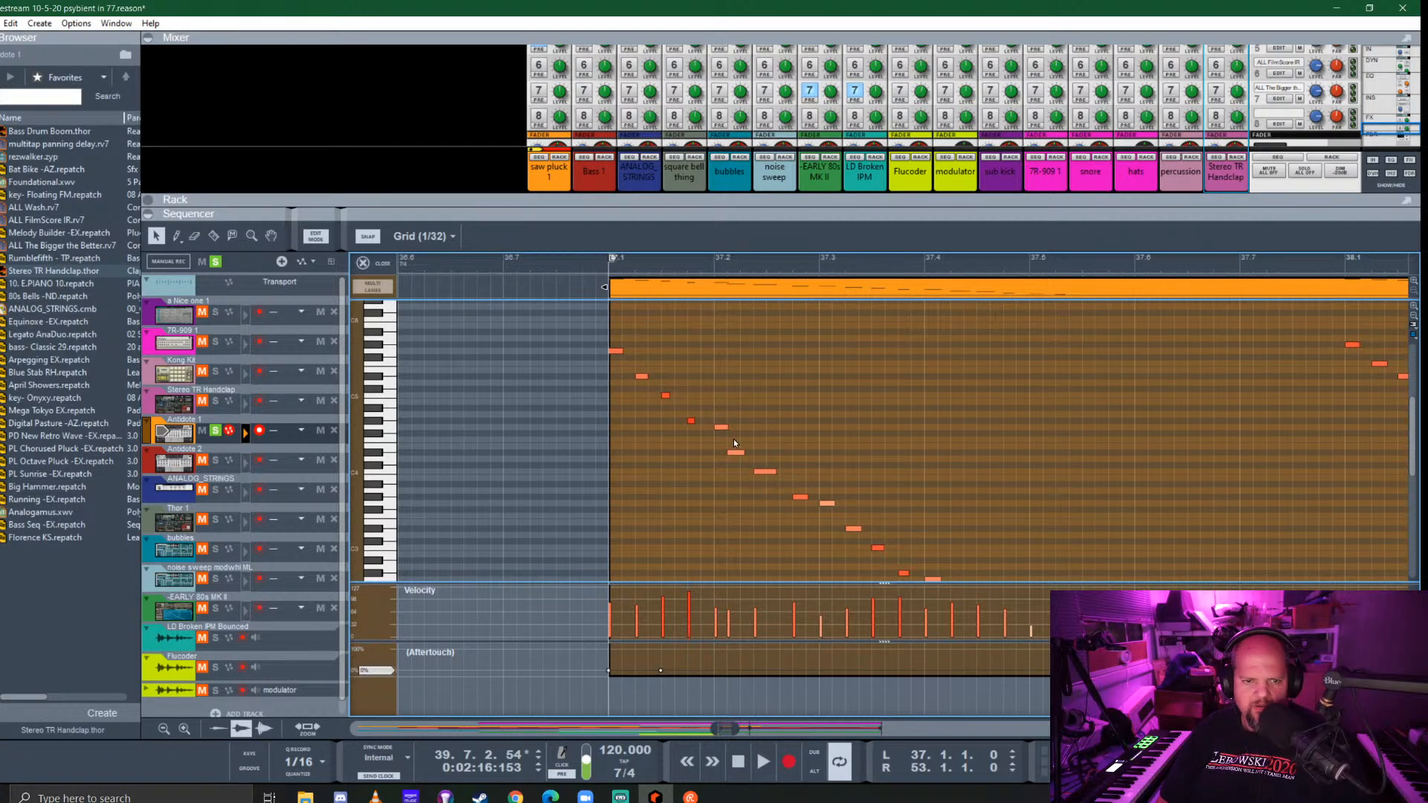
{"action": "scroll", "coordinate": [734, 439], "scroll_direction": "left", "scroll_amount": 2}
{"action": "left_click", "coordinate": [450, 237]}
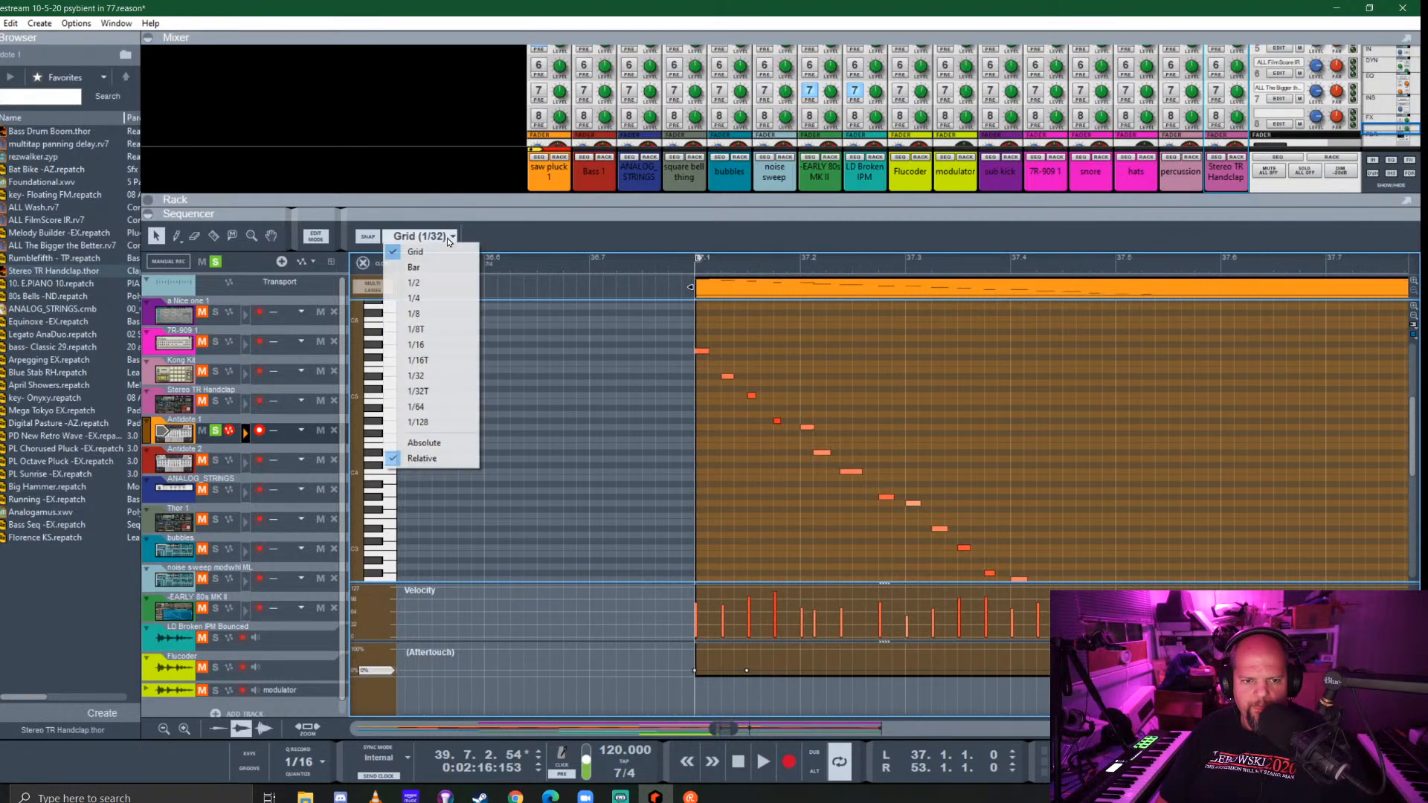
{"action": "left_click", "coordinate": [416, 344]}
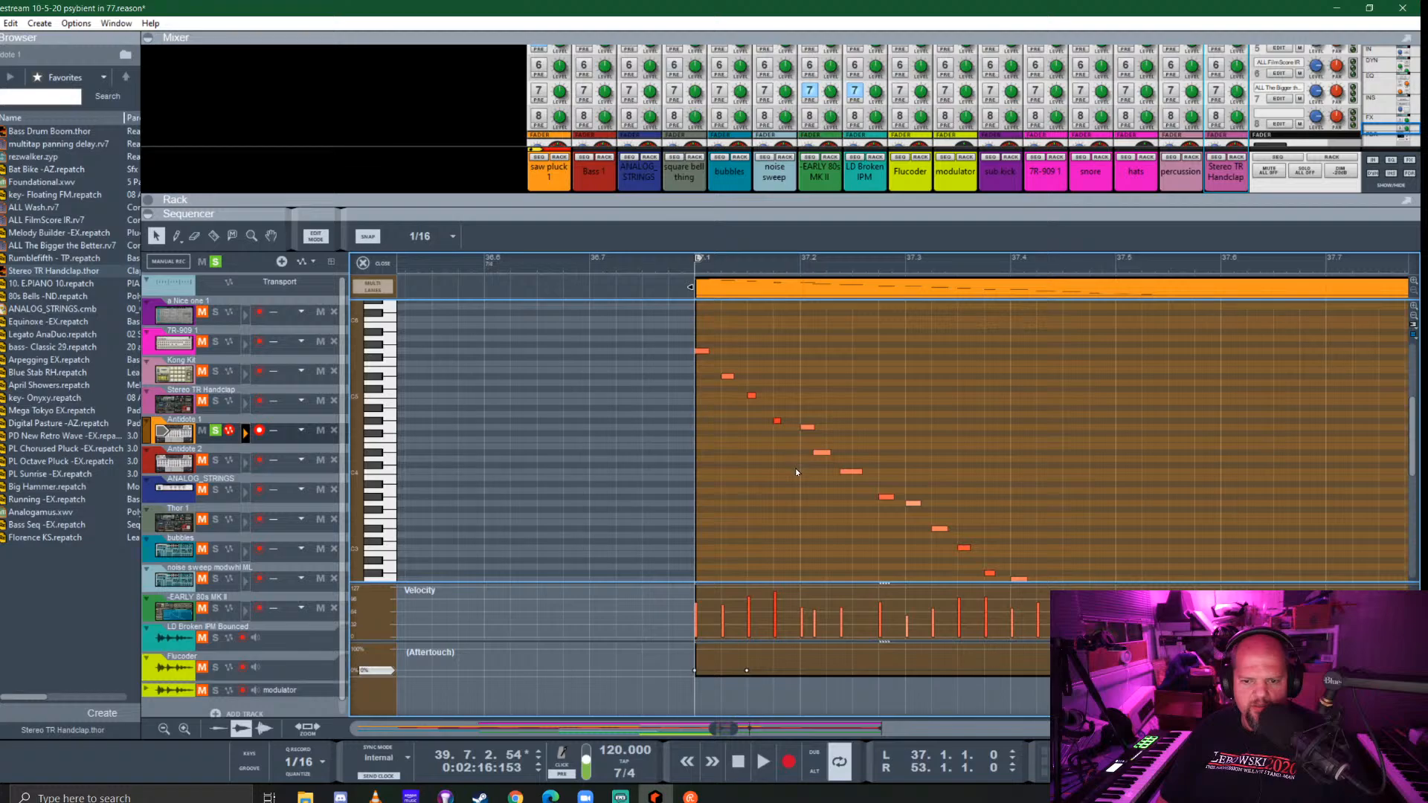
{"action": "scroll", "coordinate": [832, 427], "scroll_direction": "down", "scroll_amount": 4}
{"action": "left_click_drag", "start_coordinate": [821, 409], "coordinate": [828, 408]}
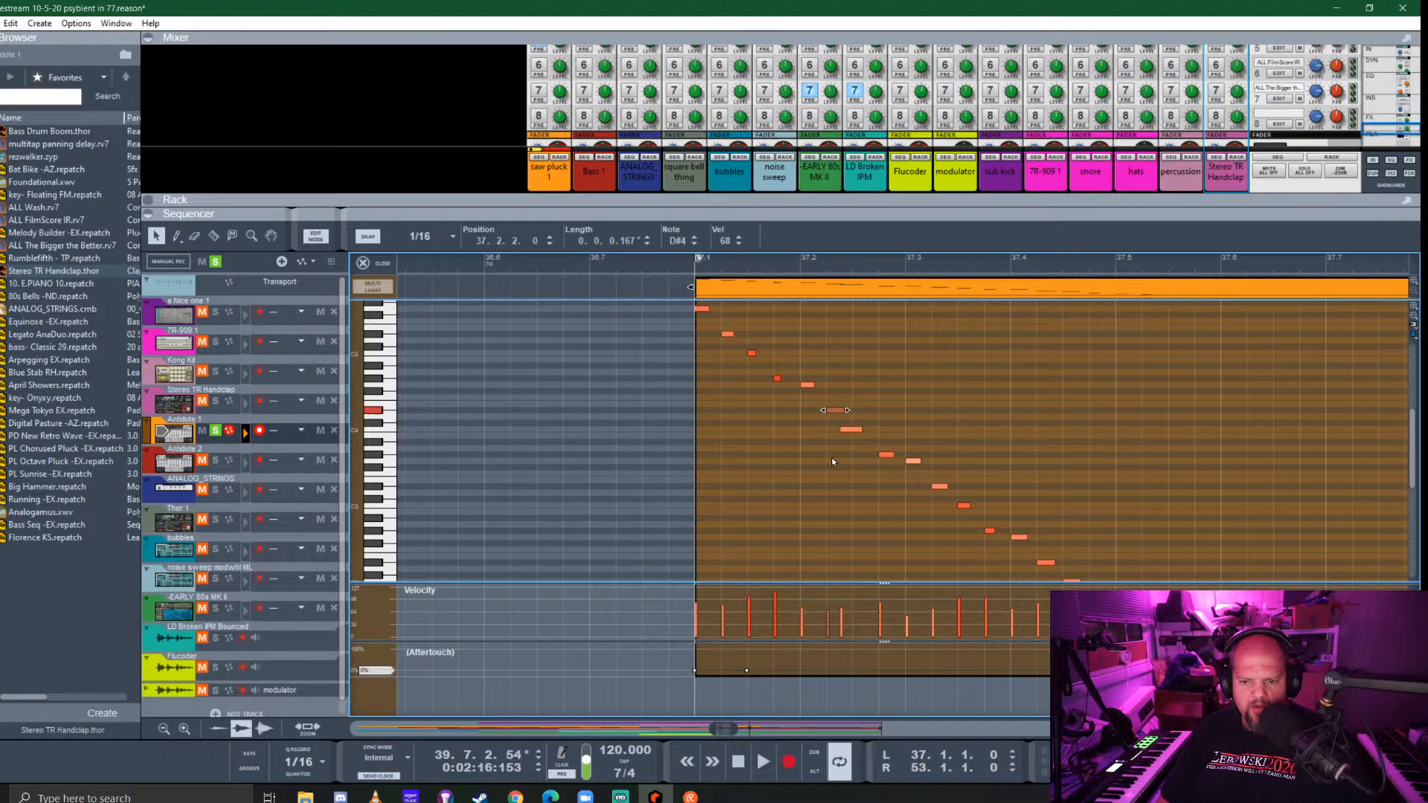
{"action": "left_click", "coordinate": [365, 263]}
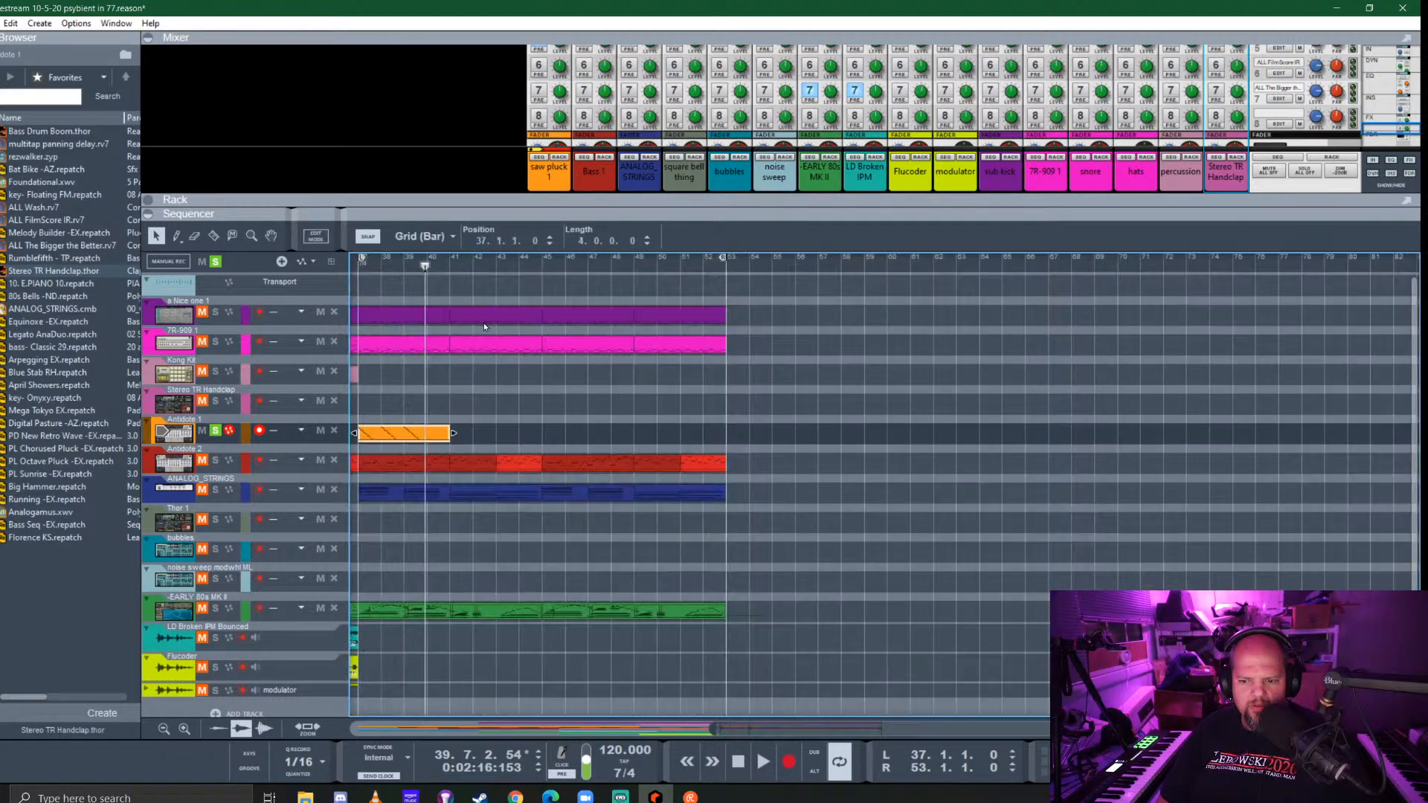
Split the recorded Antidote 1 clip at bars 38, 39 and 40, and delete the last piece
{"action": "scroll", "coordinate": [583, 515], "scroll_direction": "left", "scroll_amount": 5}
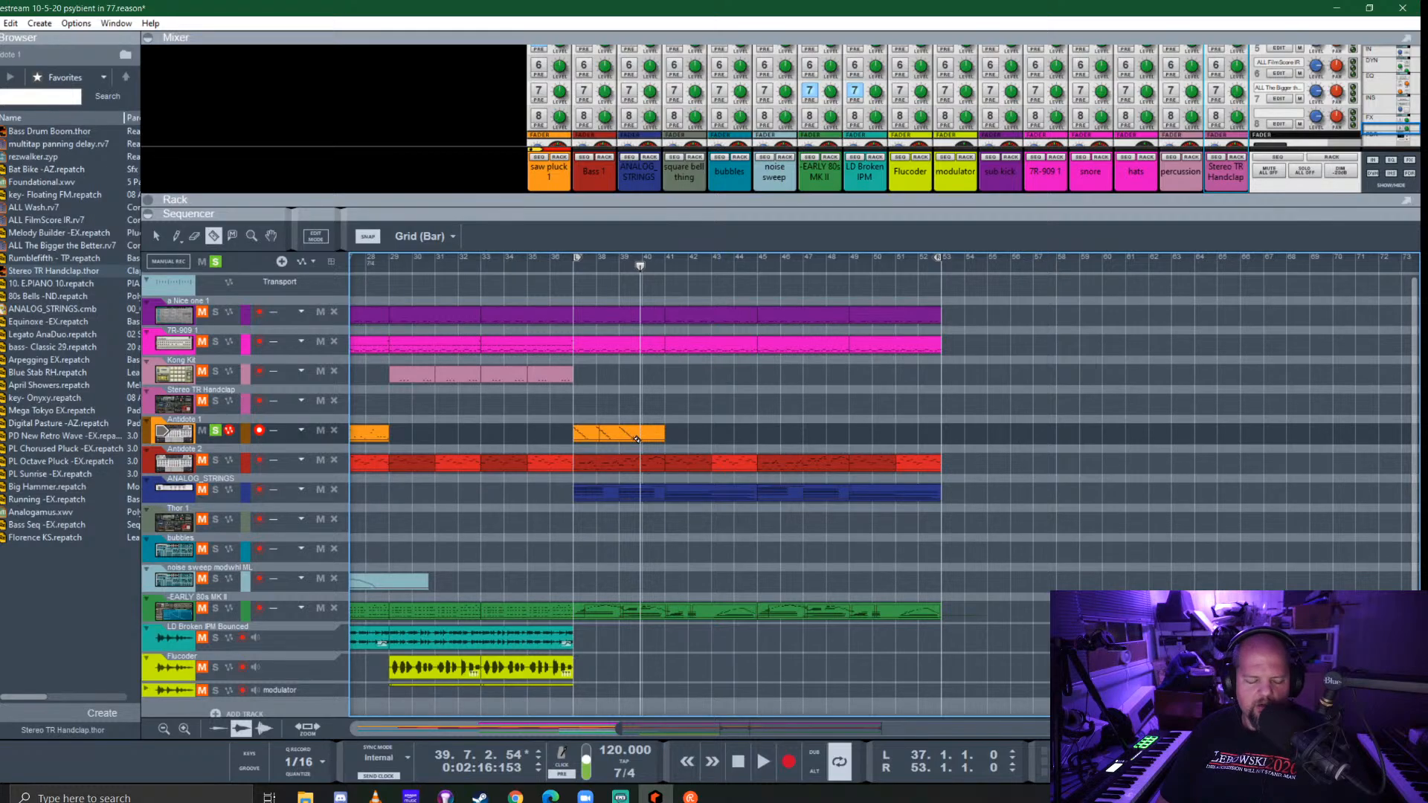
{"action": "left_click", "coordinate": [637, 439]}
{"action": "scroll", "coordinate": [593, 453], "scroll_direction": "up", "scroll_amount": 5}
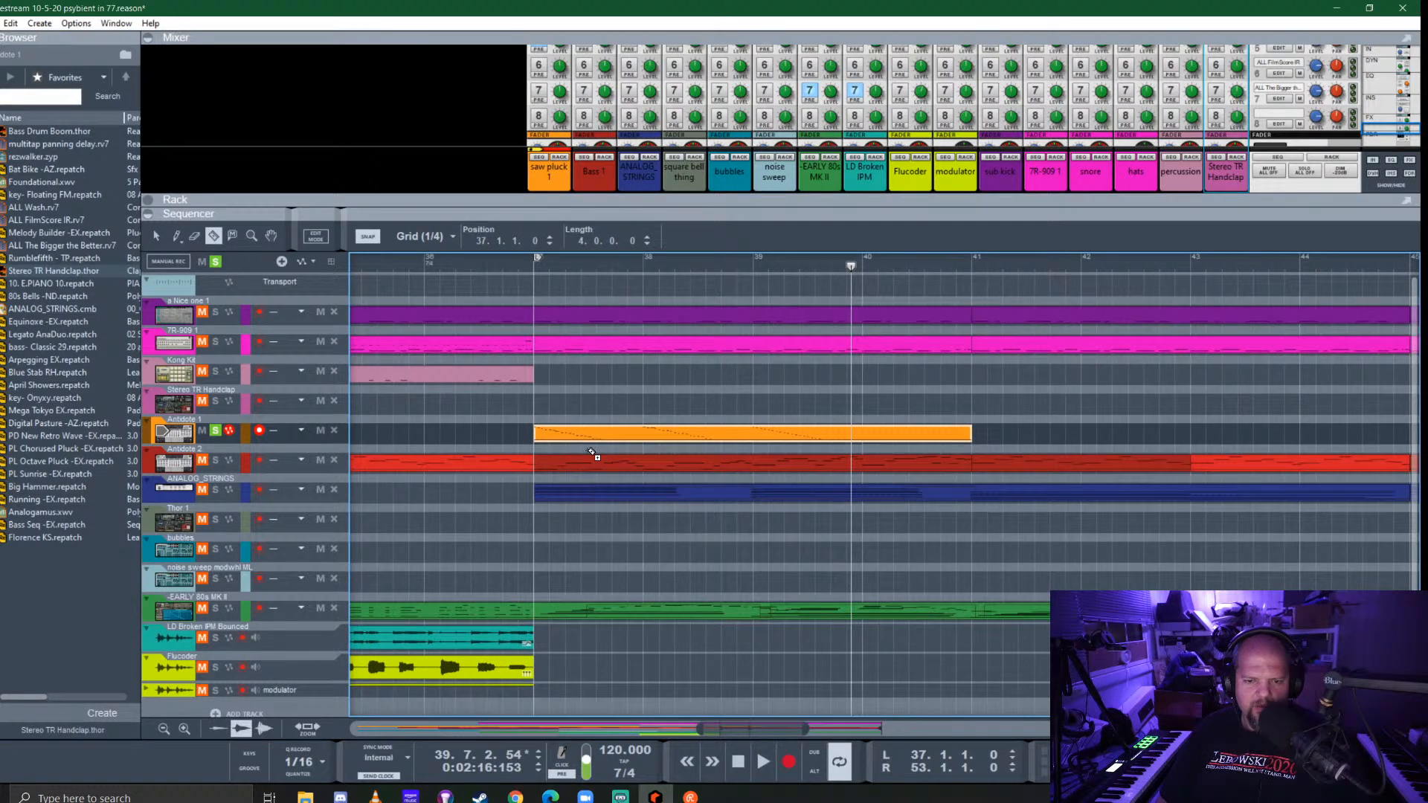
{"action": "left_click", "coordinate": [647, 438]}
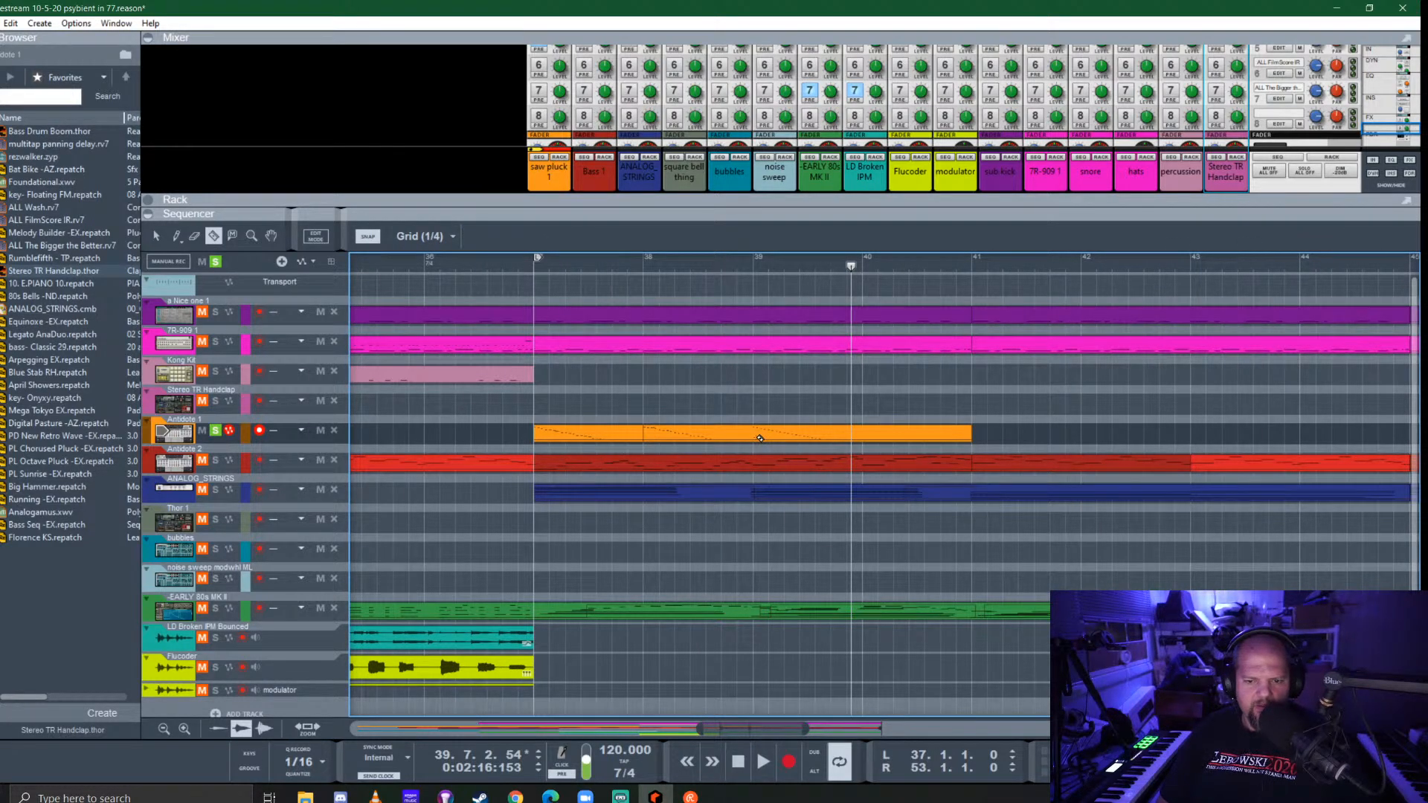
{"action": "key", "text": "q"}
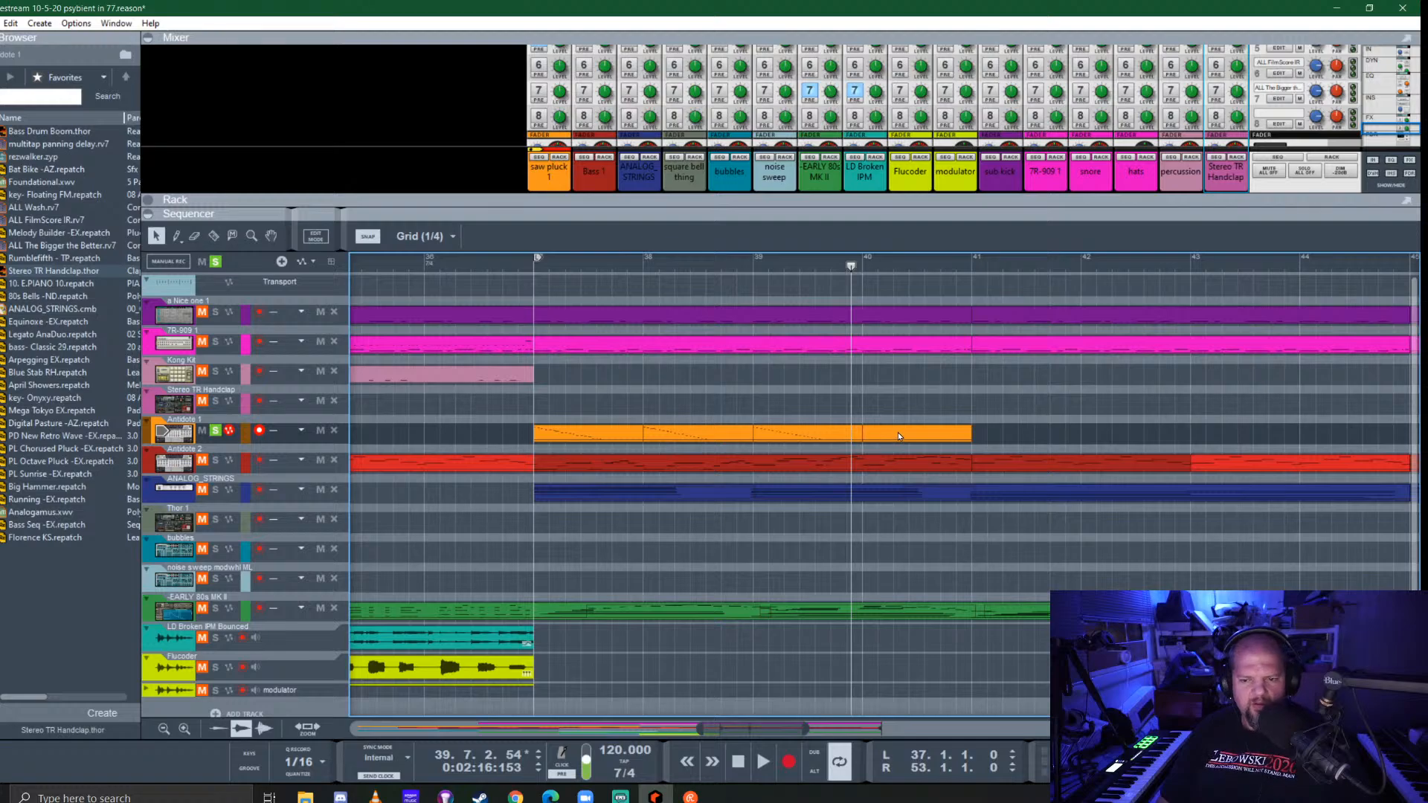
{"action": "left_click", "coordinate": [898, 431]}
{"action": "key", "text": "Delete"}
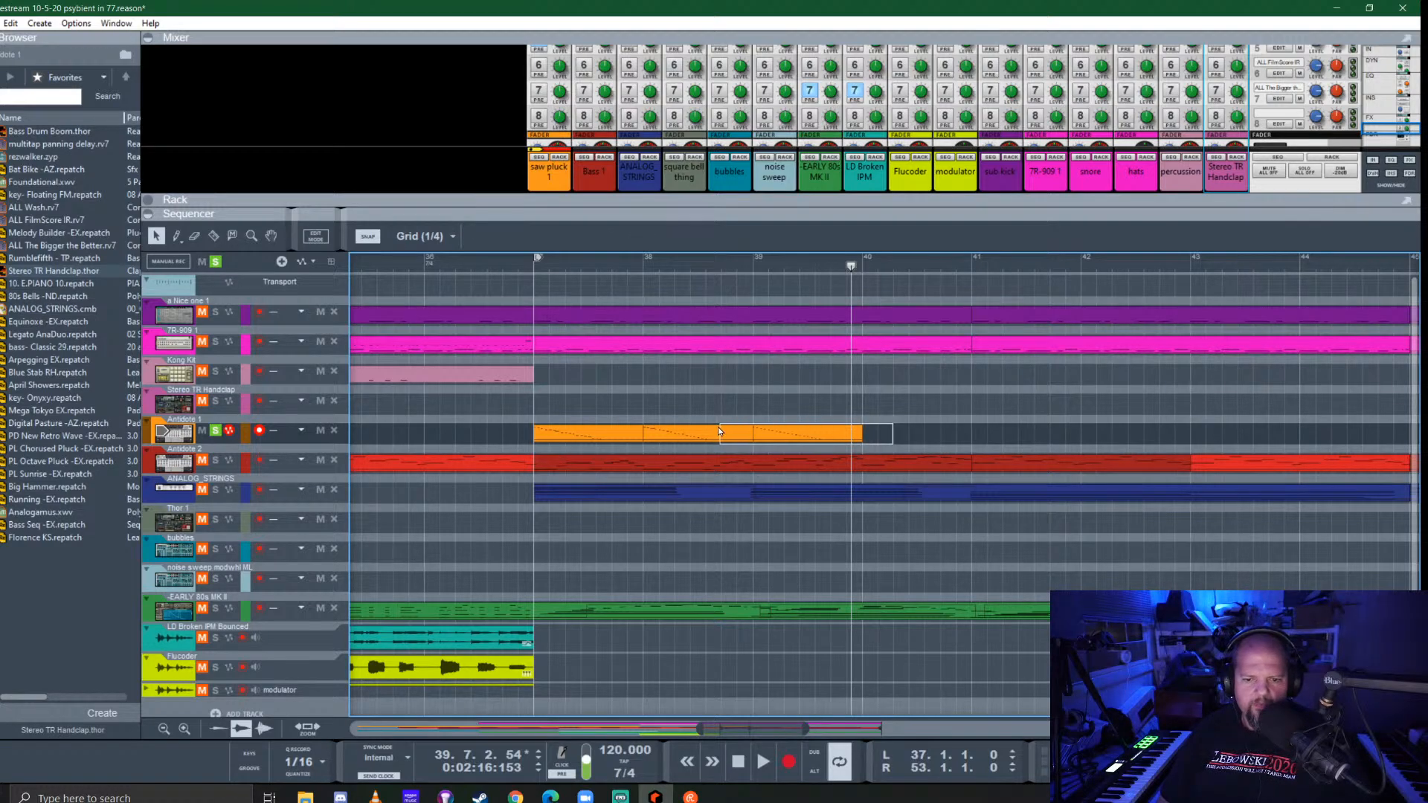
Move the second and third one-bar Antidote 1 clips together so they start at bar 41
{"action": "left_click_drag", "start_coordinate": [720, 431], "coordinate": [1033, 434]}
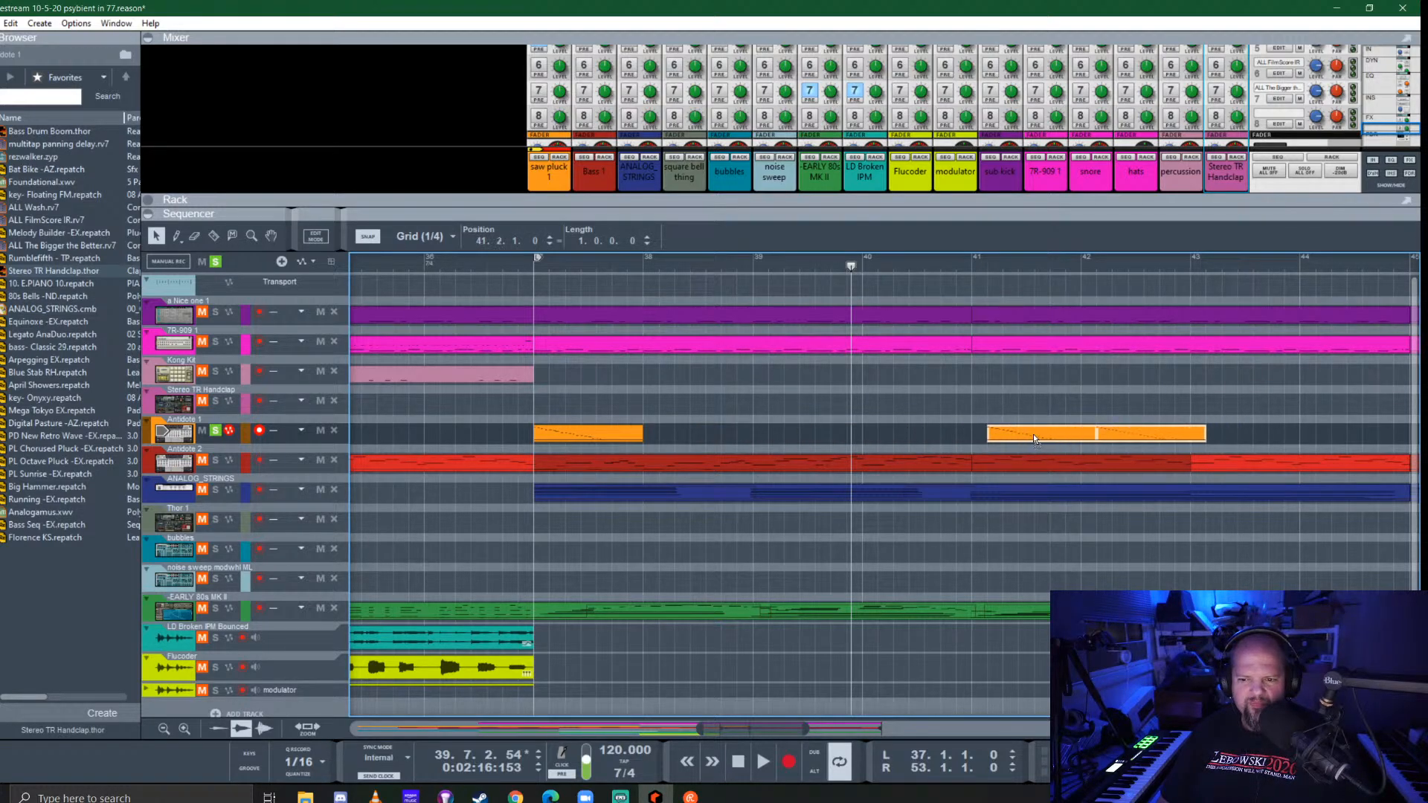
{"action": "scroll", "coordinate": [797, 467], "scroll_direction": "down", "scroll_amount": 2}
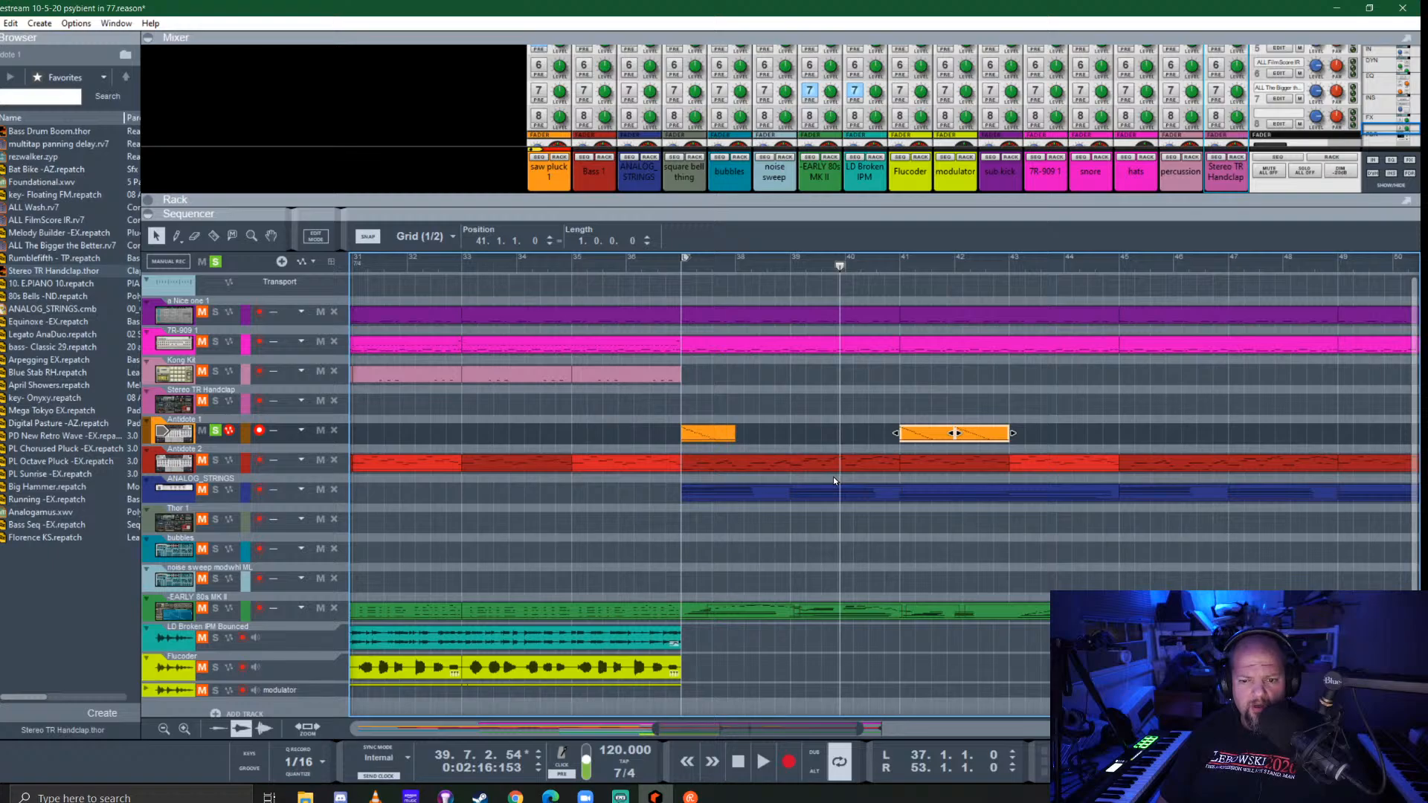
{"action": "scroll", "coordinate": [785, 452], "scroll_direction": "right", "scroll_amount": 3}
Move the second one-bar Antidote 1 clip to start at bar 39 and the third to start at bar 41
{"action": "left_click", "coordinate": [746, 432]}
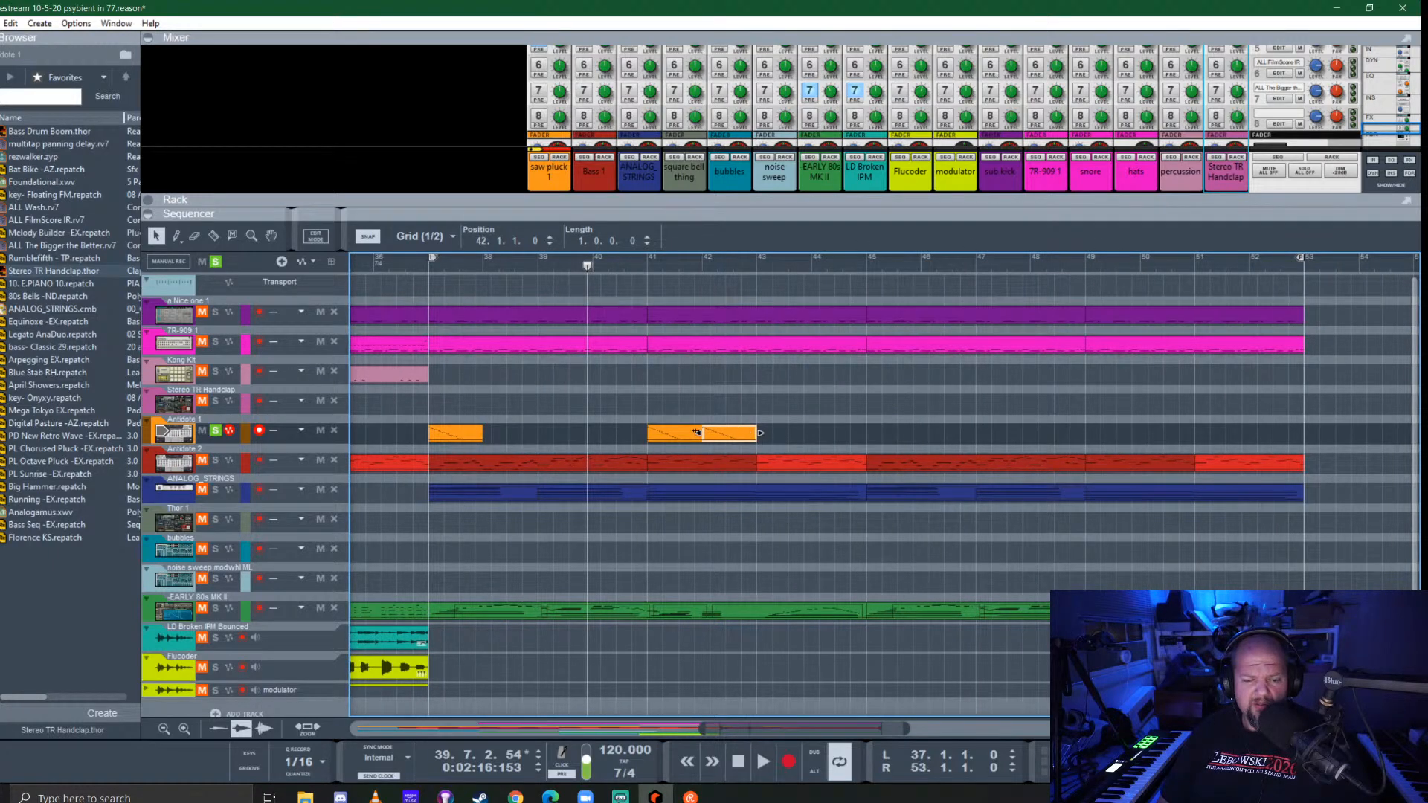
{"action": "left_click_drag", "start_coordinate": [669, 440], "coordinate": [575, 443]}
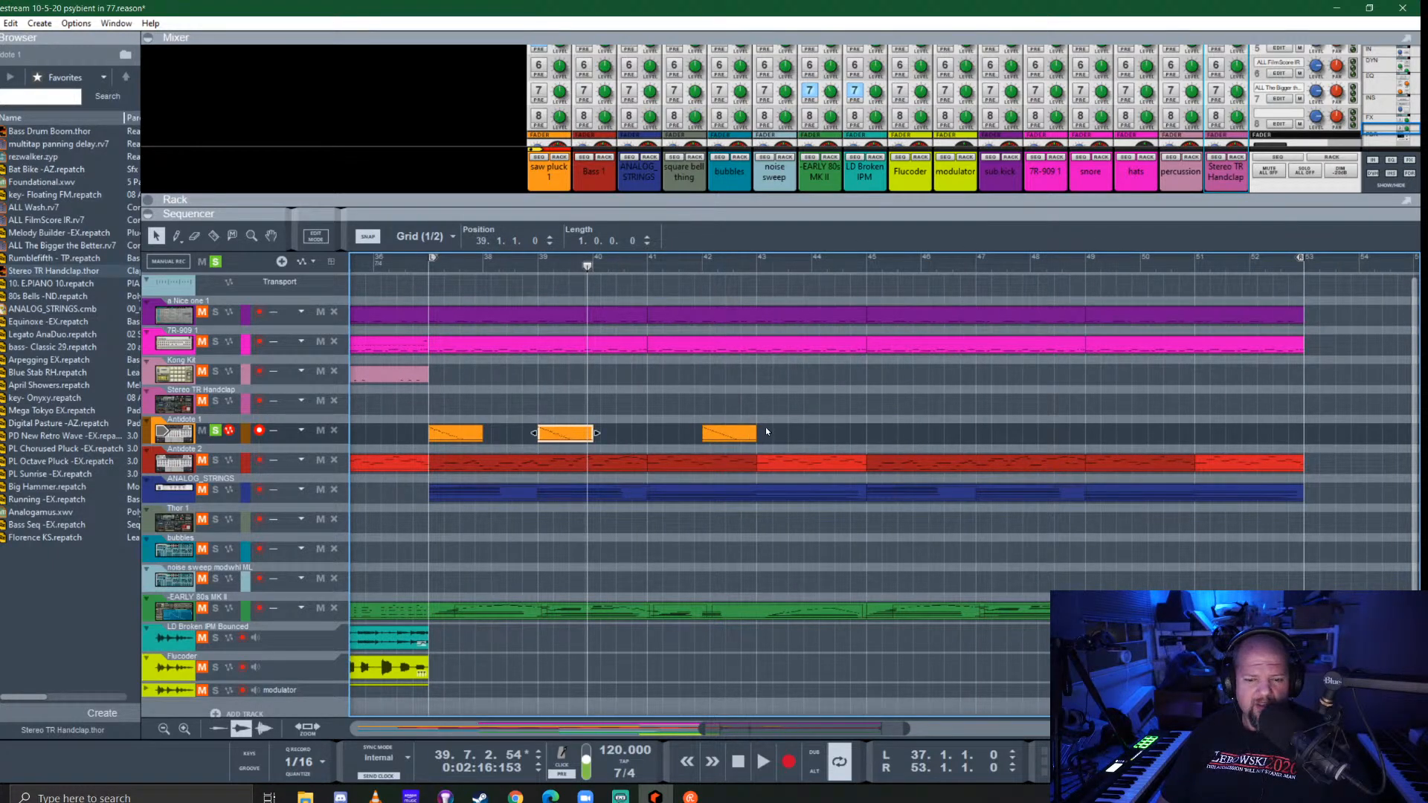
{"action": "left_click_drag", "start_coordinate": [661, 435], "coordinate": [656, 439]}
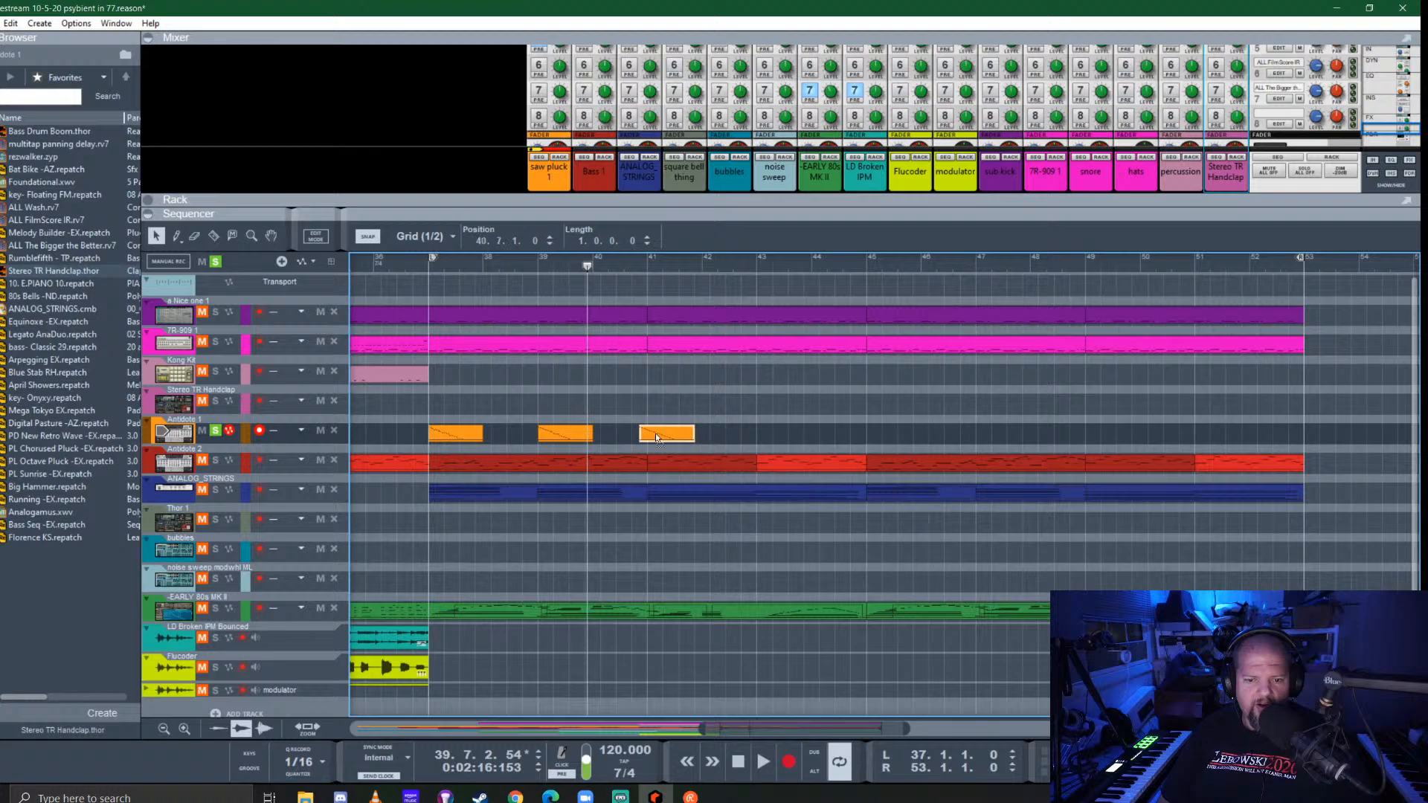
{"action": "scroll", "coordinate": [657, 438], "scroll_direction": "up", "scroll_amount": 2, "text": "ctrl"}
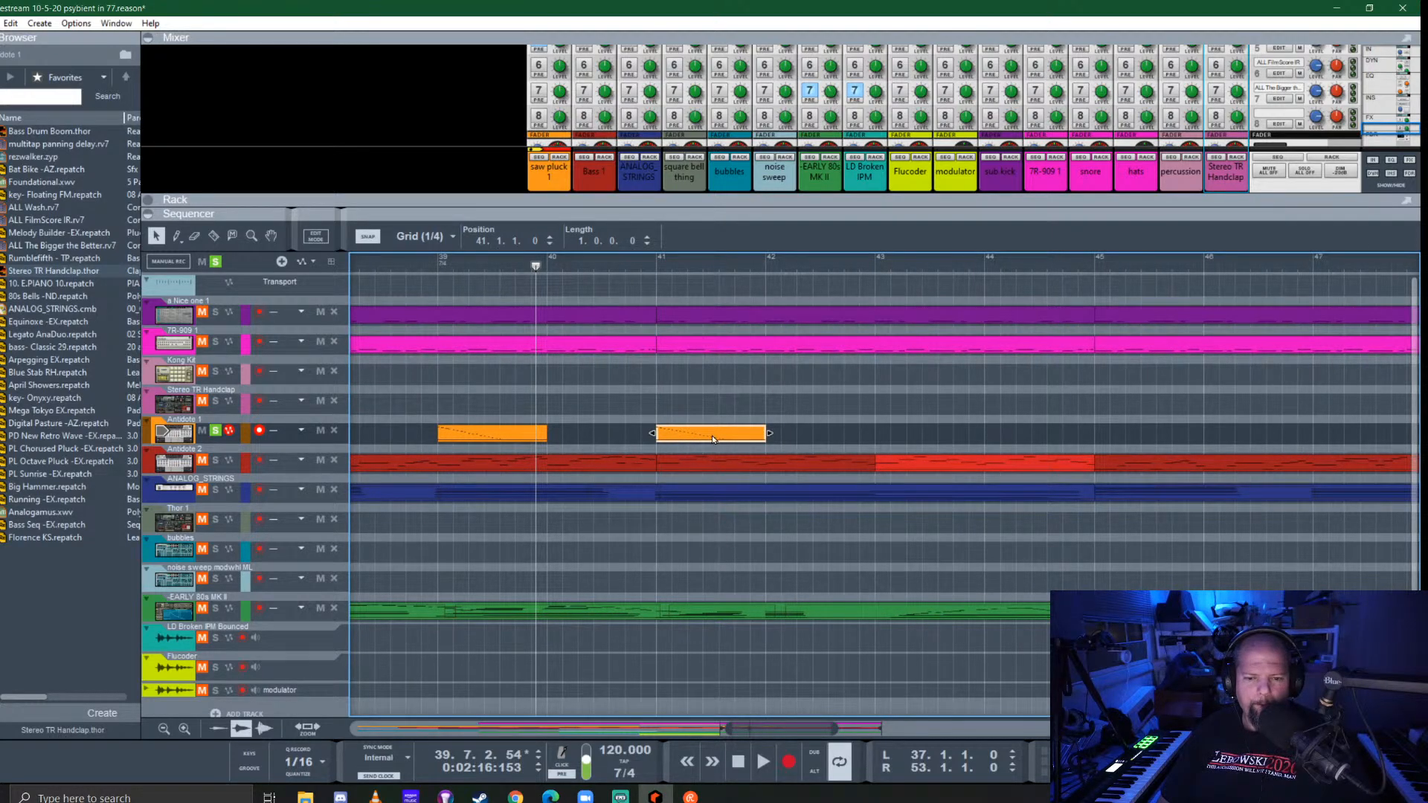
Copy the Antidote 1 clip at bar 41 to bar 43 and reverse the copy
{"action": "right_click", "coordinate": [693, 434]}
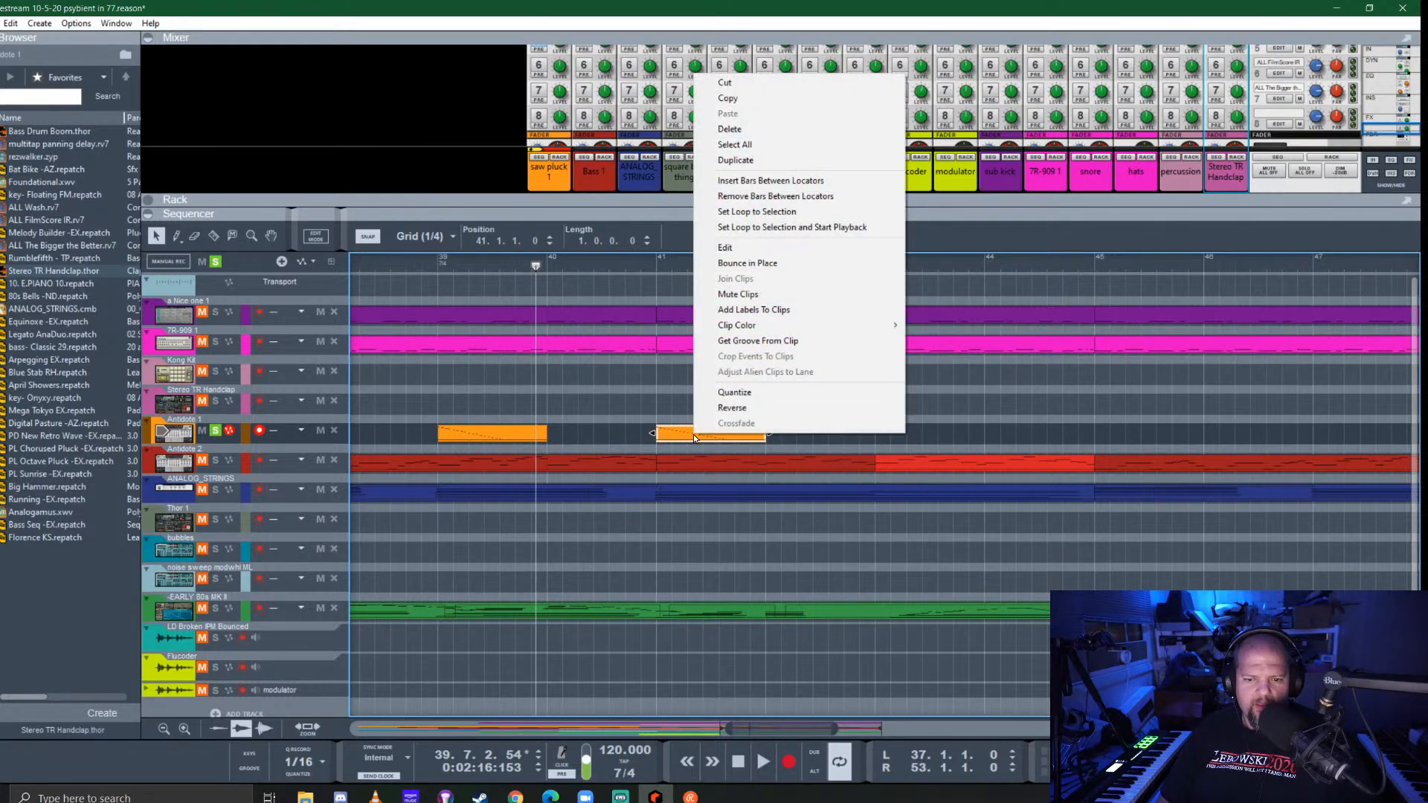
{"action": "key", "text": "Escape"}
{"action": "left_click_drag", "start_coordinate": [693, 438], "coordinate": [904, 439], "text": "ctrl"}
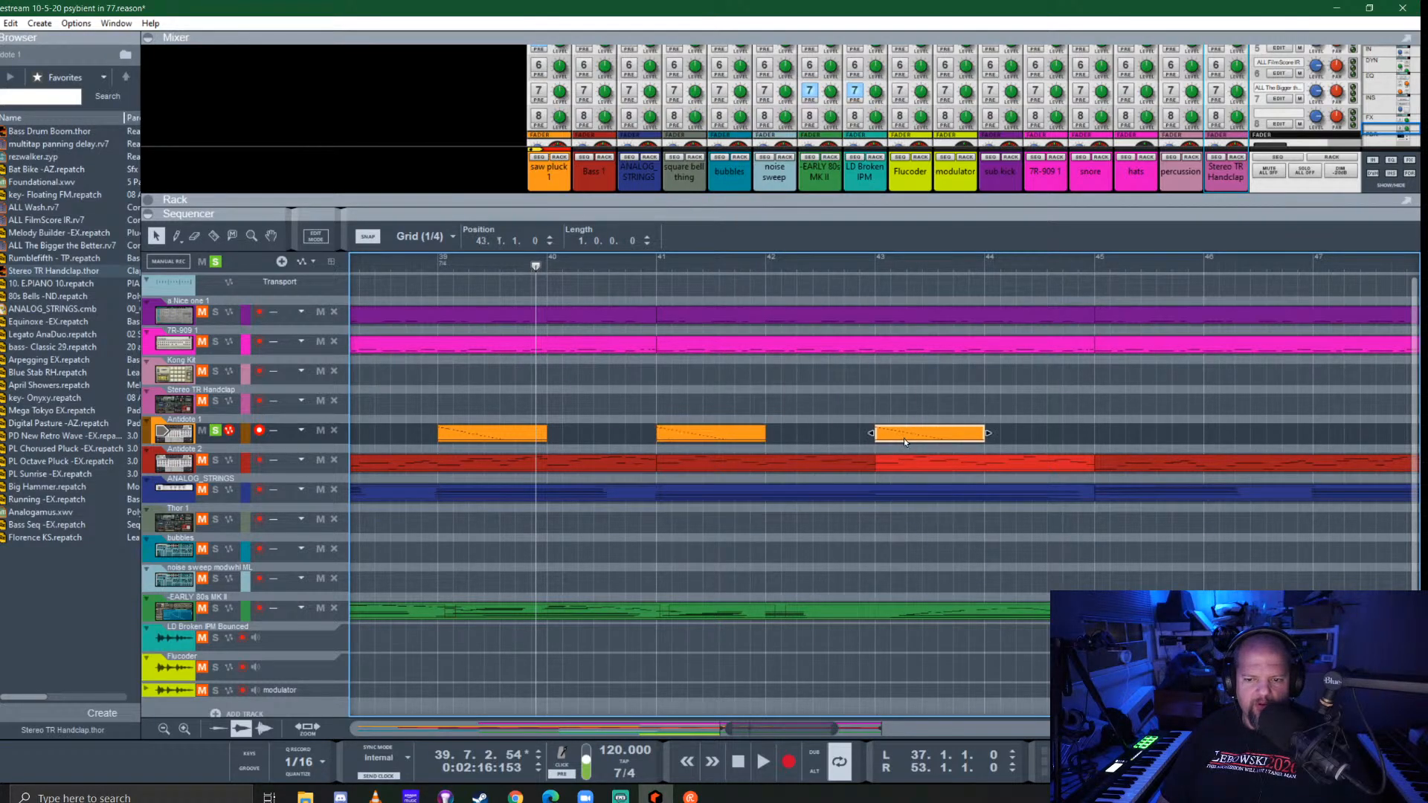
{"action": "right_click", "coordinate": [904, 437]}
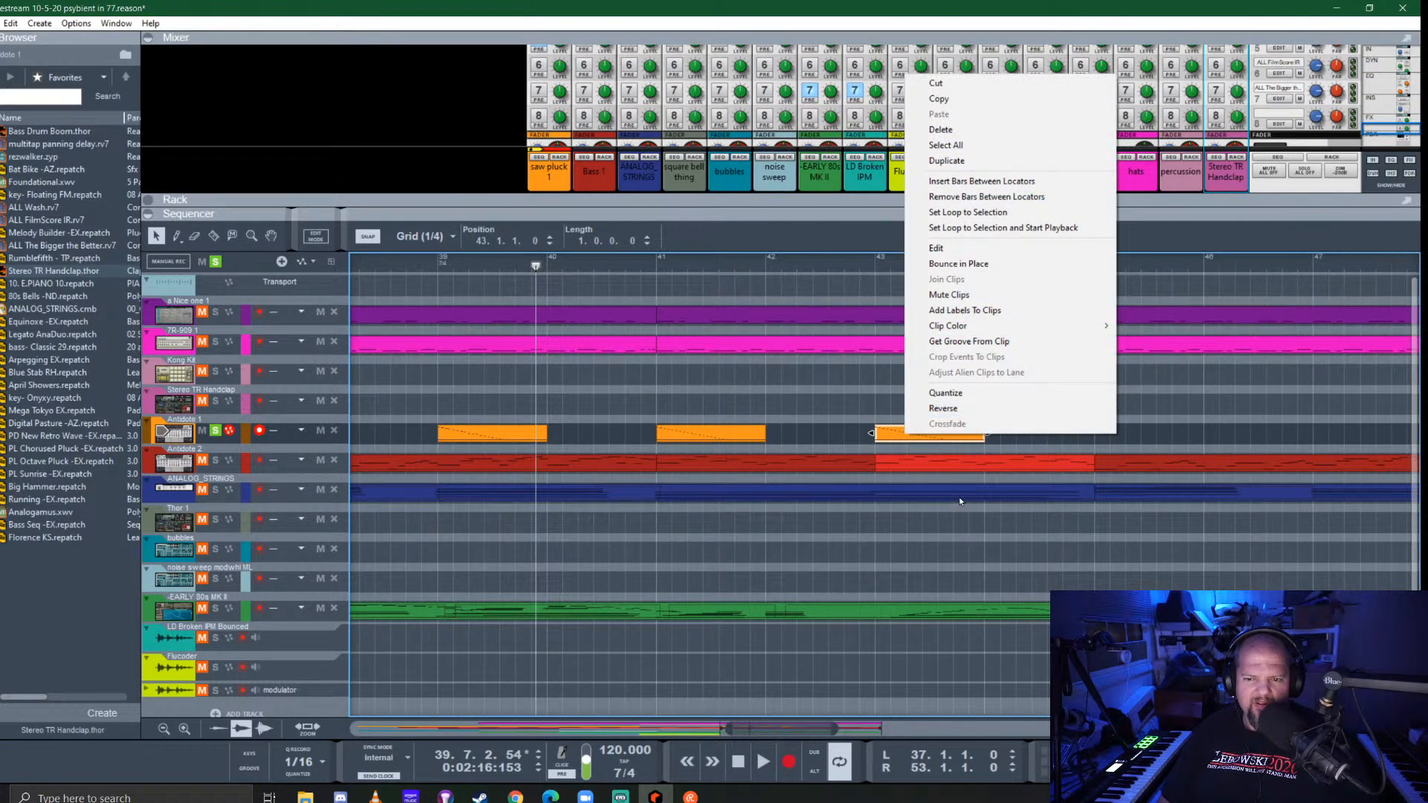
{"action": "left_click", "coordinate": [960, 408]}
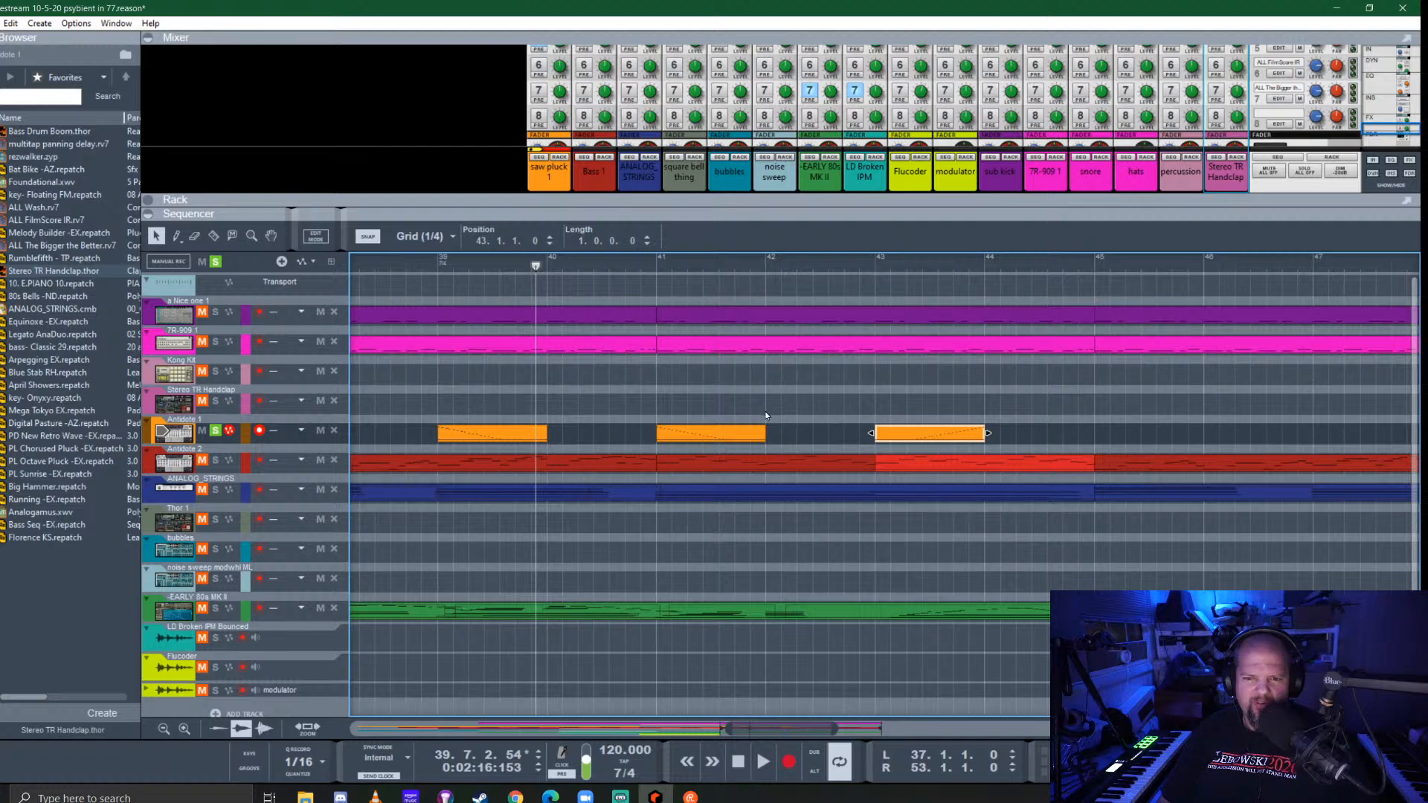
Quantize all notes in the bar 37 Antidote 1 clip to 1/16 and move its C4 note to position 37.2.3
{"action": "scroll", "coordinate": [794, 400], "scroll_direction": "down", "scroll_amount": 3}
{"action": "key", "text": "space"}
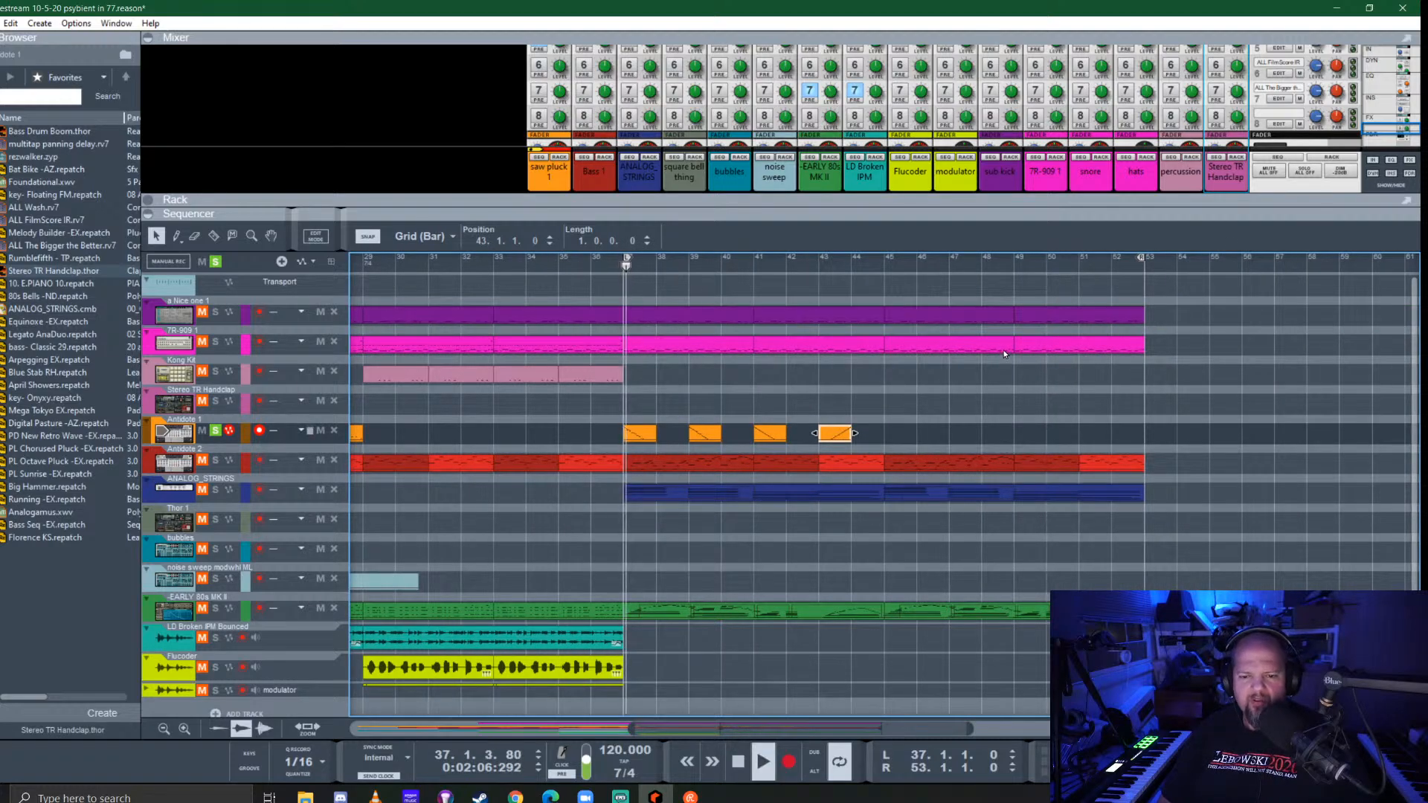
{"action": "double_click", "coordinate": [643, 434]}
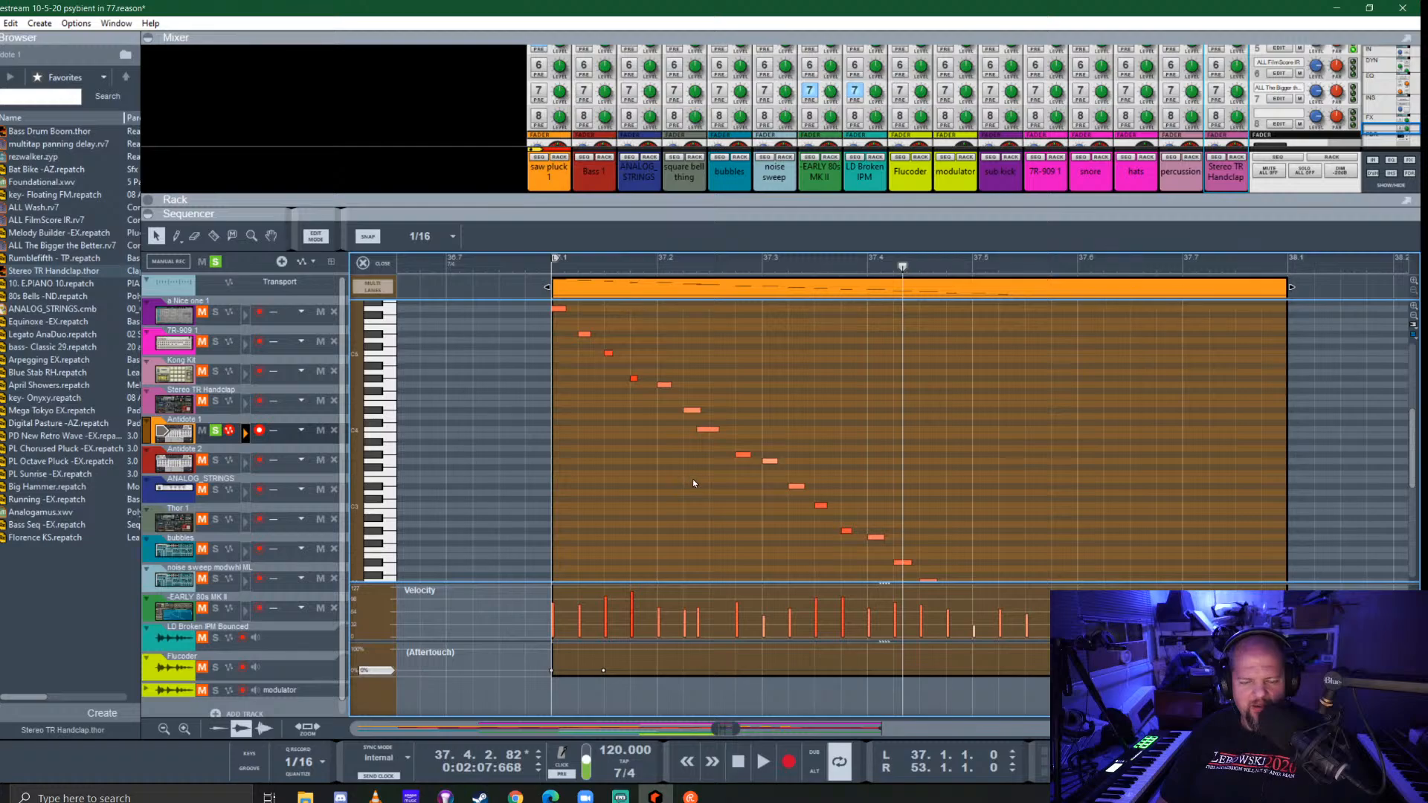
{"action": "key", "text": "ctrl+a"}
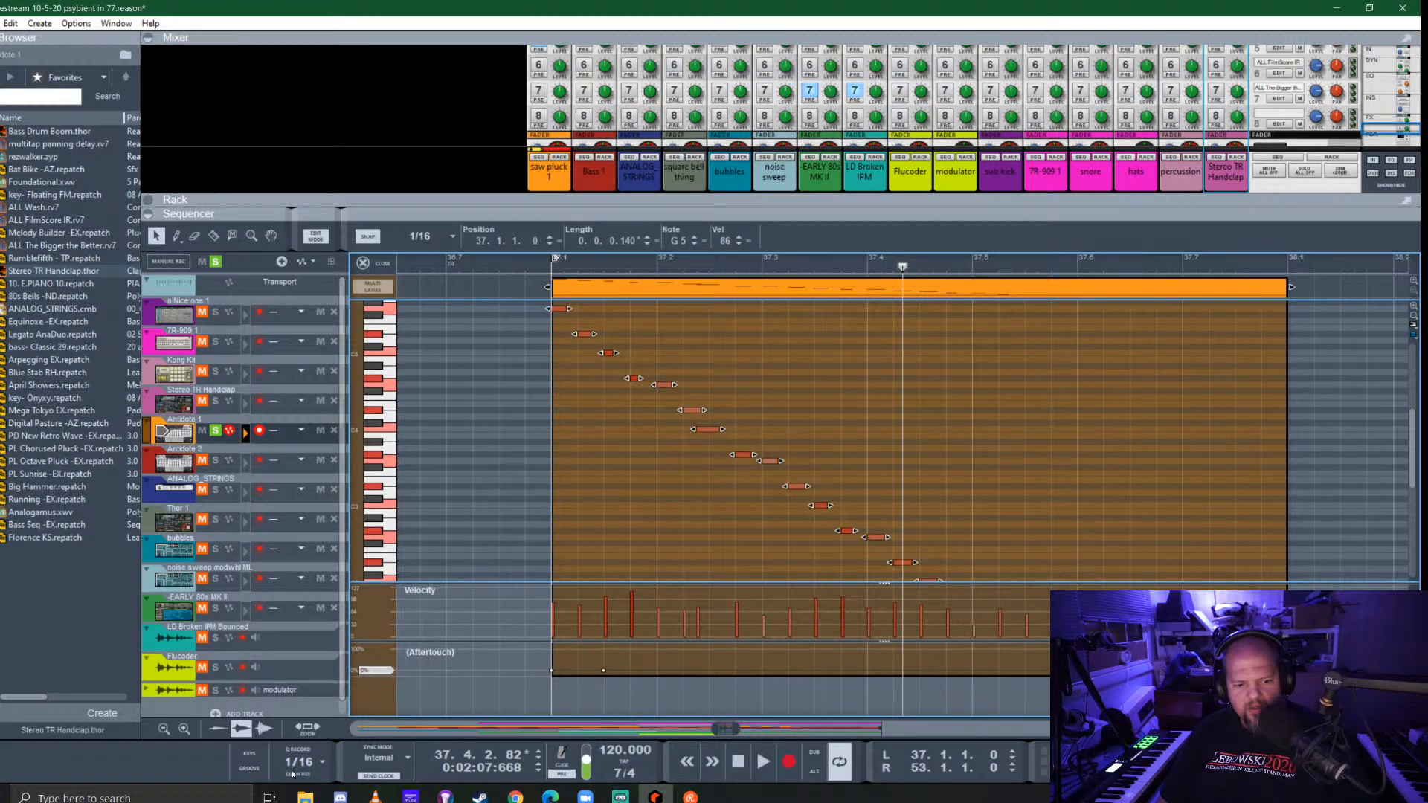
{"action": "left_click", "coordinate": [298, 776]}
{"action": "left_click", "coordinate": [748, 503]}
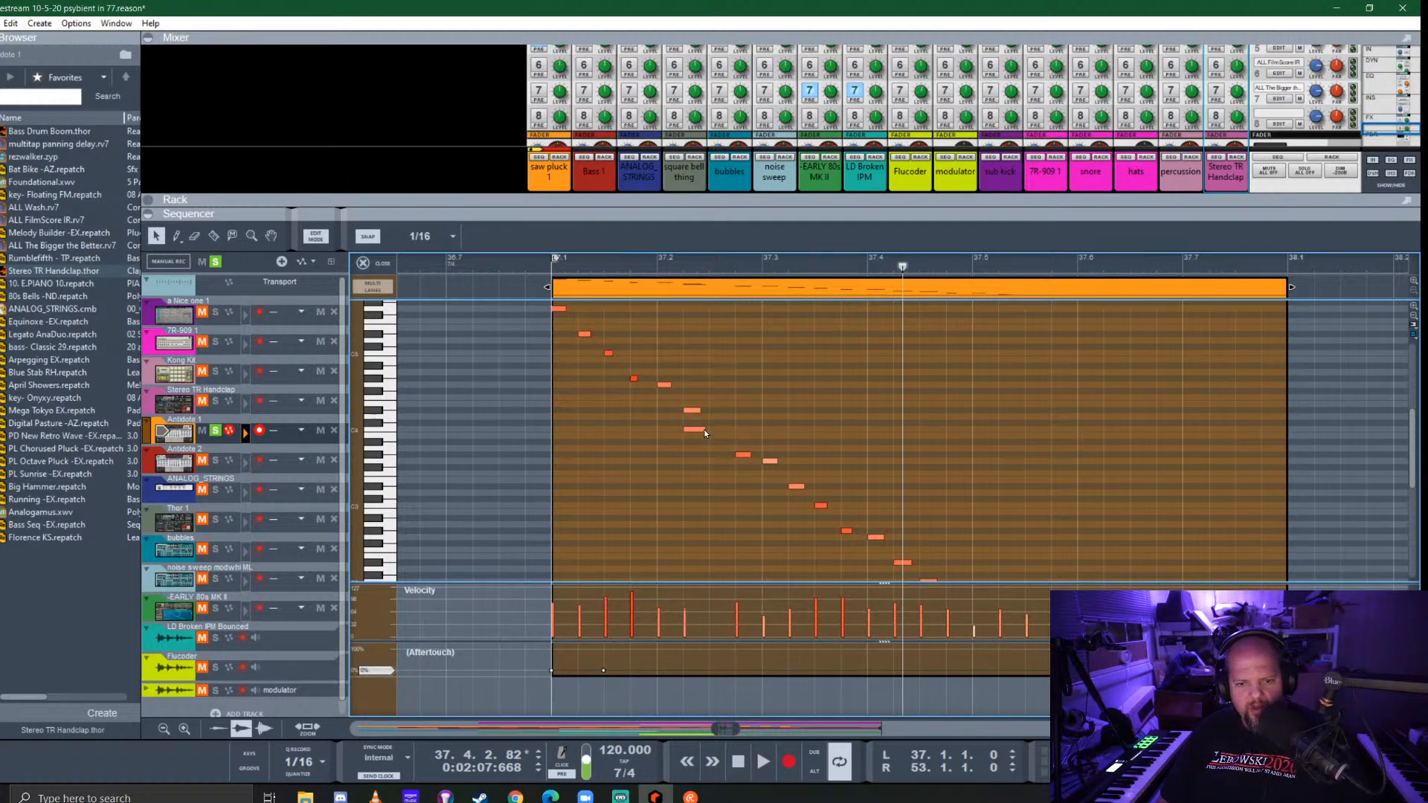
{"action": "left_click_drag", "start_coordinate": [688, 436], "coordinate": [716, 433]}
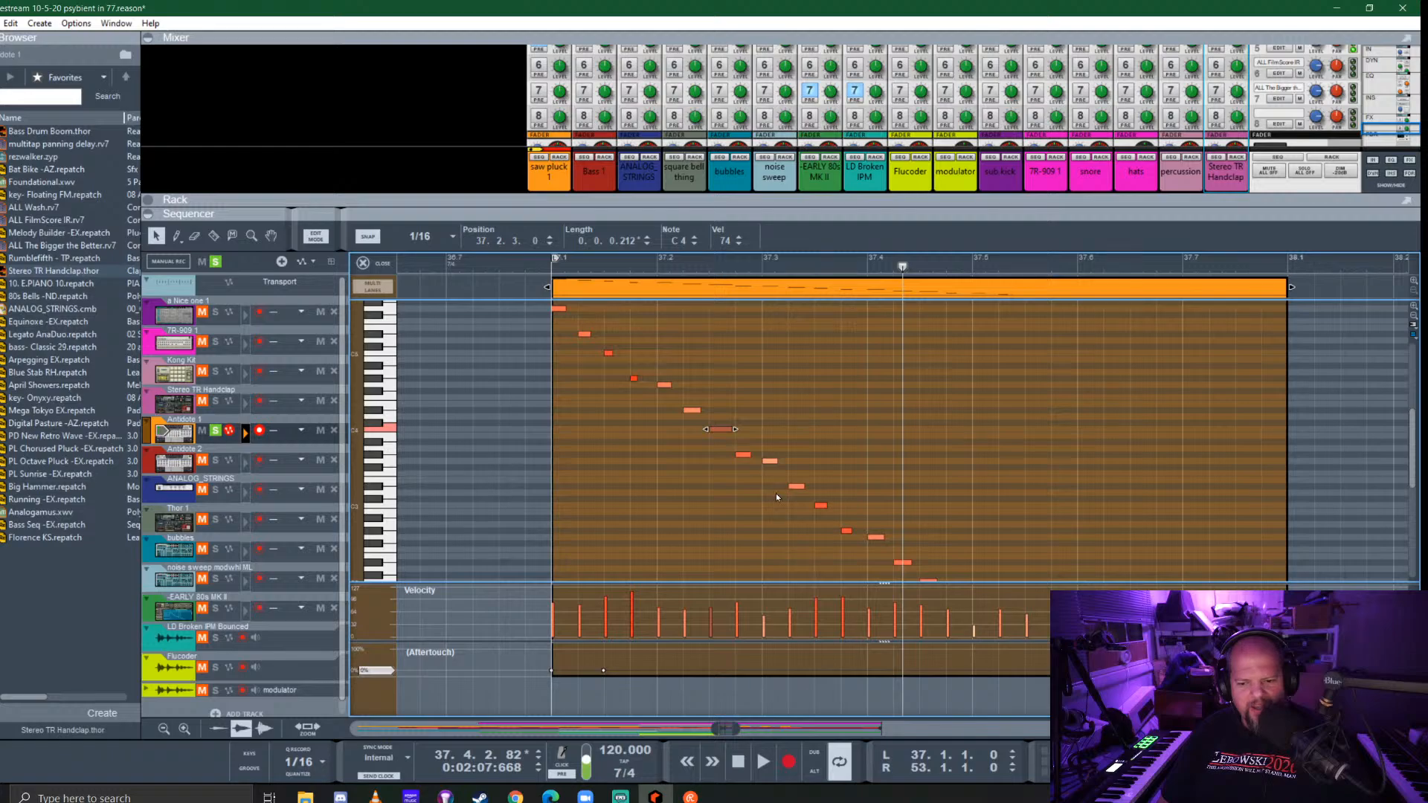
{"action": "scroll", "coordinate": [775, 493], "scroll_direction": "down", "scroll_amount": 4}
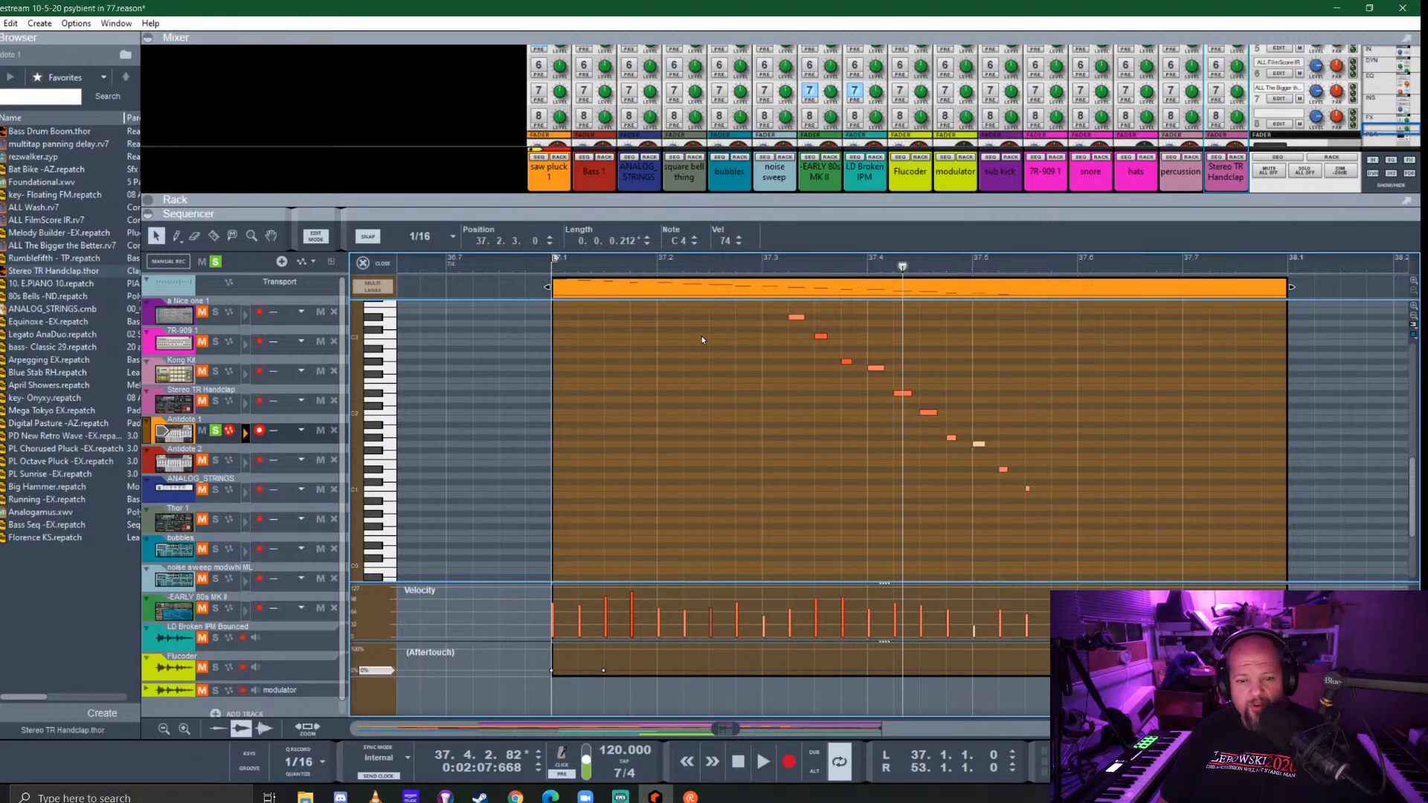
{"action": "left_click", "coordinate": [375, 265]}
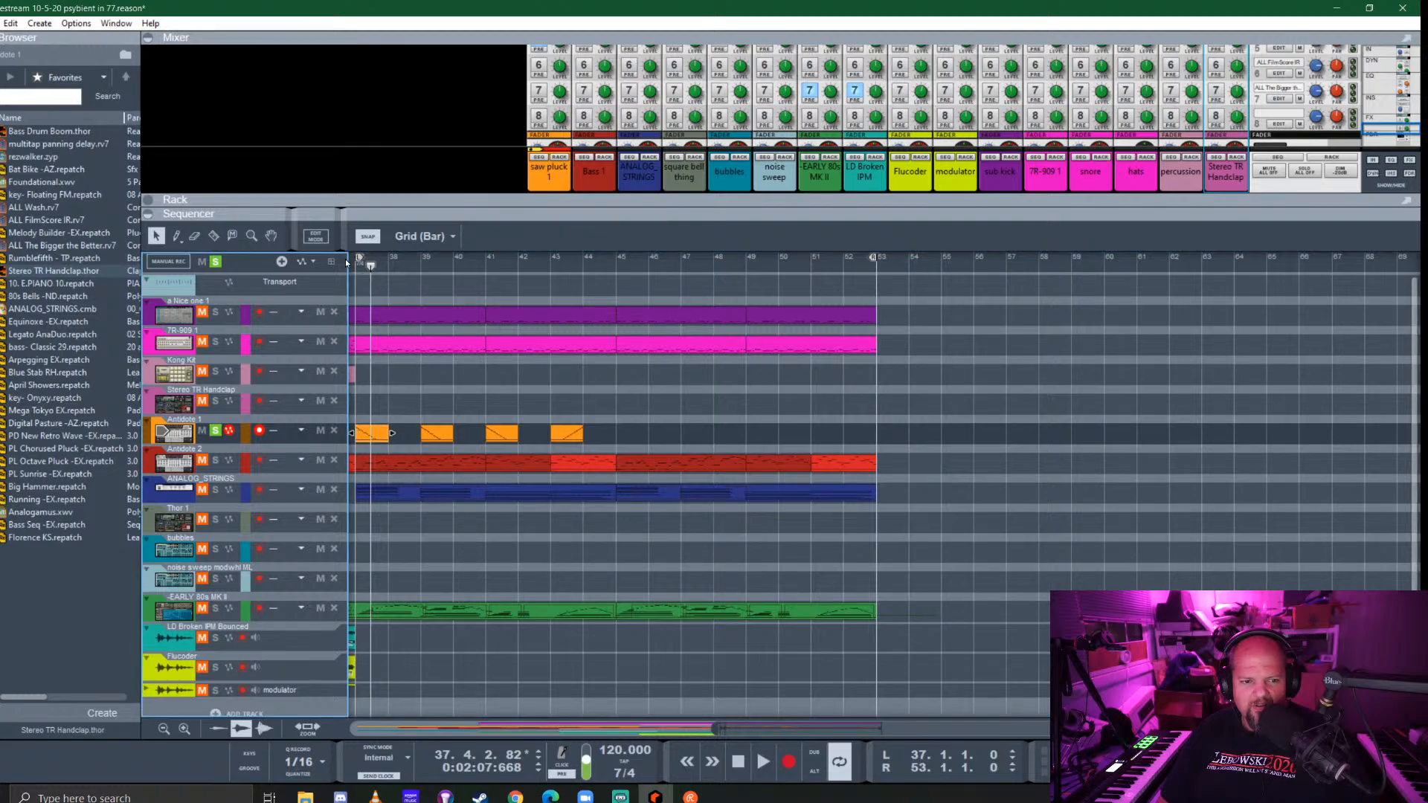
Play the section from bar 37 and examine the notes in the Antidote 1 clips at bars 39 and 41
{"action": "key", "text": "space"}
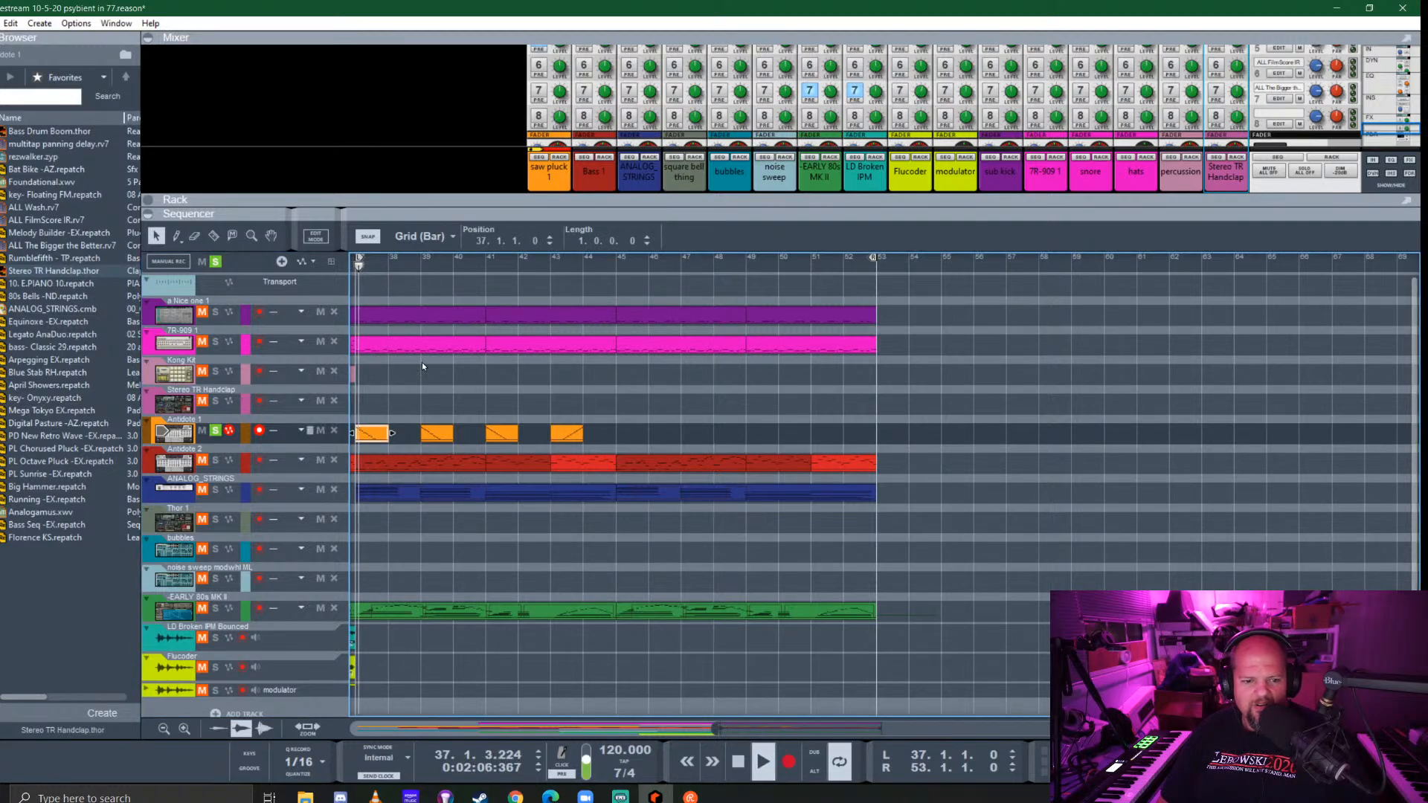
{"action": "double_click", "coordinate": [438, 434]}
{"action": "scroll", "coordinate": [853, 443], "scroll_direction": "up", "scroll_amount": 5}
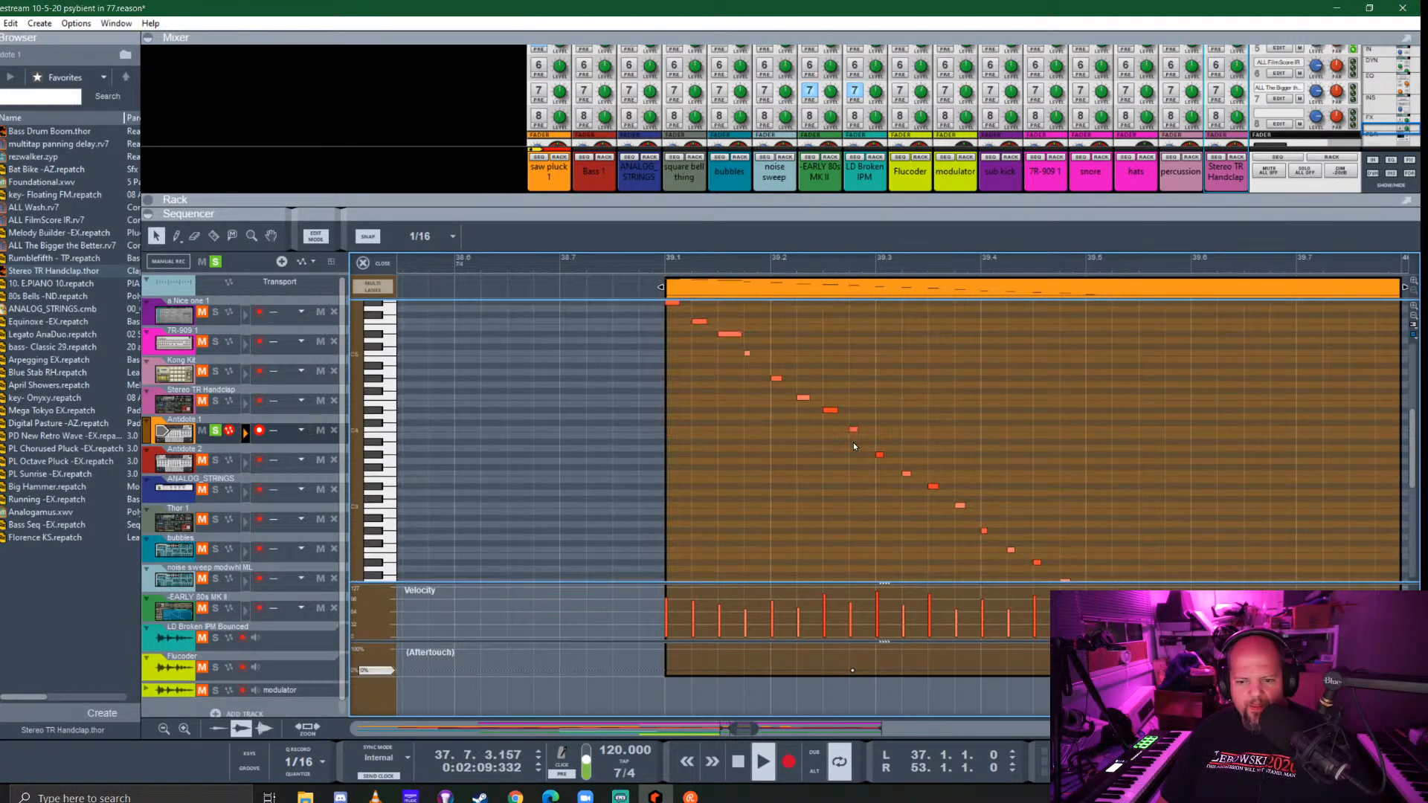
{"action": "left_click", "coordinate": [379, 264]}
{"action": "double_click", "coordinate": [435, 431]}
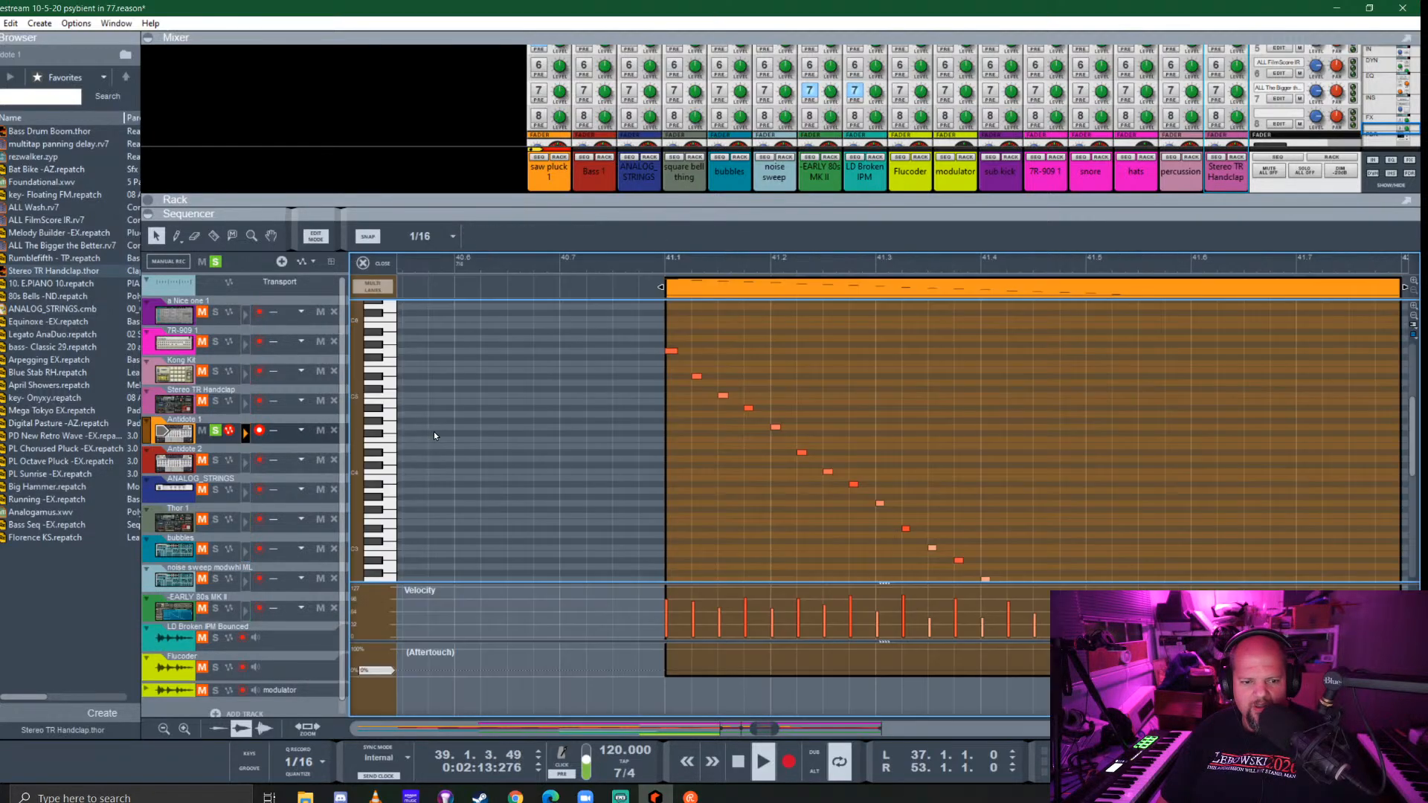
{"action": "scroll", "coordinate": [795, 445], "scroll_direction": "down", "scroll_amount": 5}
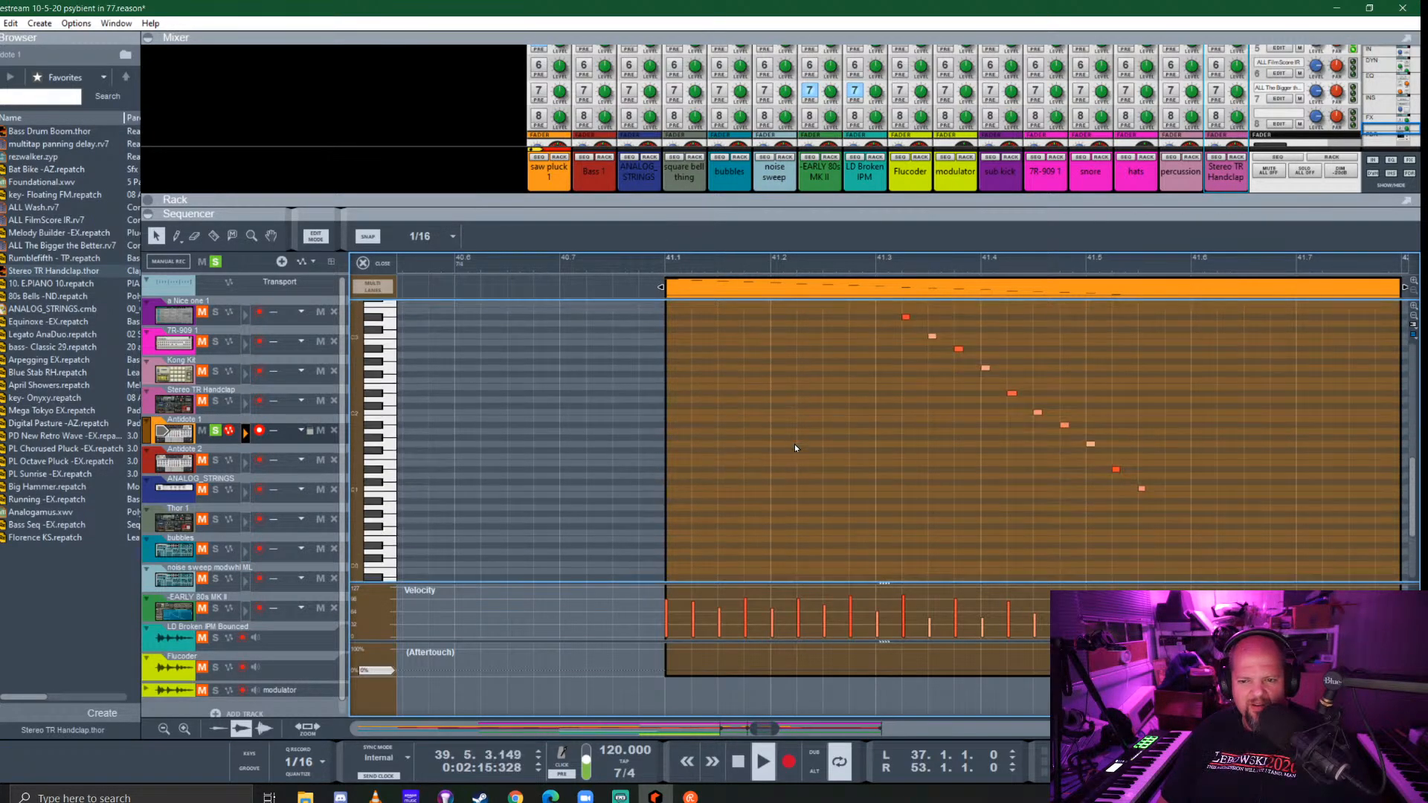
{"action": "scroll", "coordinate": [794, 446], "scroll_direction": "up", "scroll_amount": 4}
{"action": "left_click", "coordinate": [375, 262]}
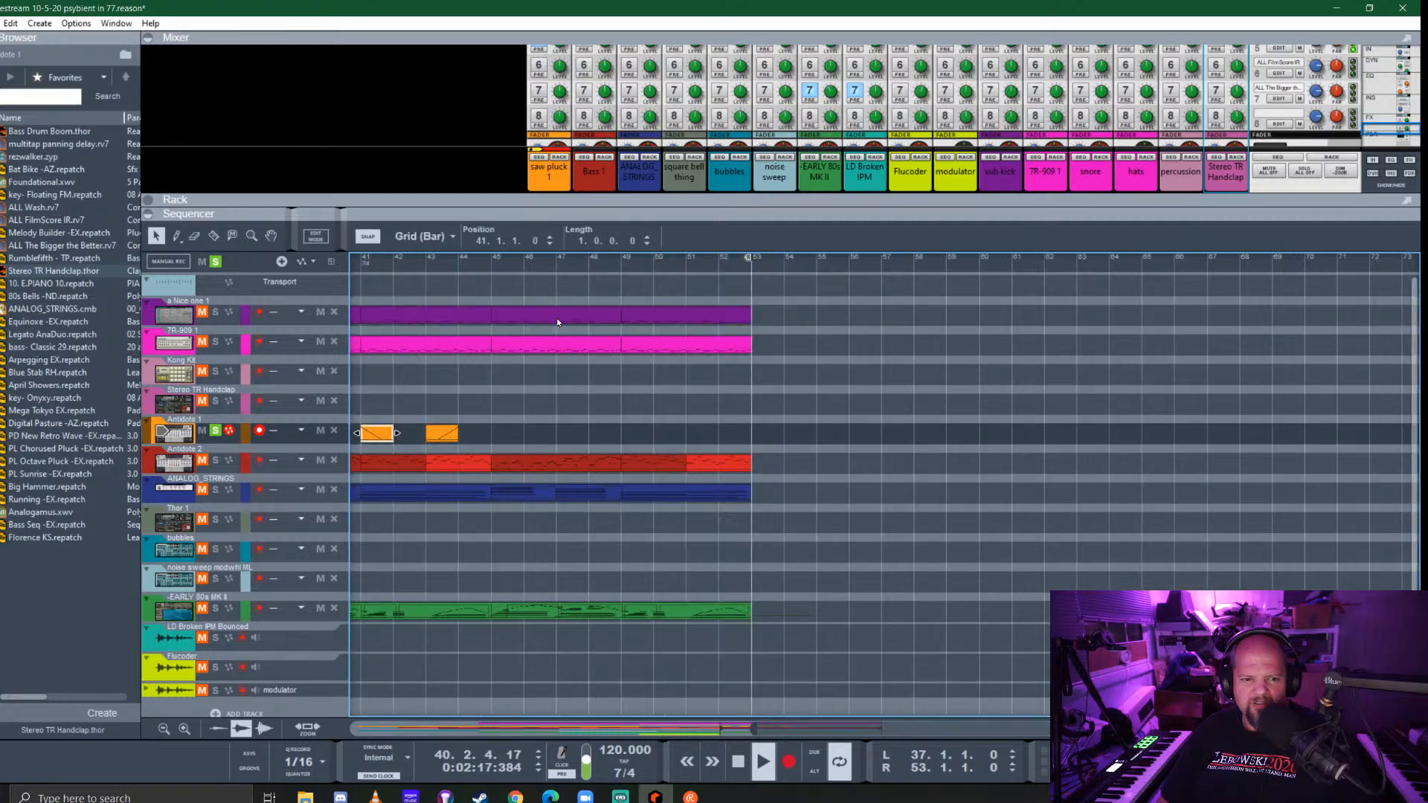
{"action": "scroll", "coordinate": [629, 430], "scroll_direction": "left", "scroll_amount": 5}
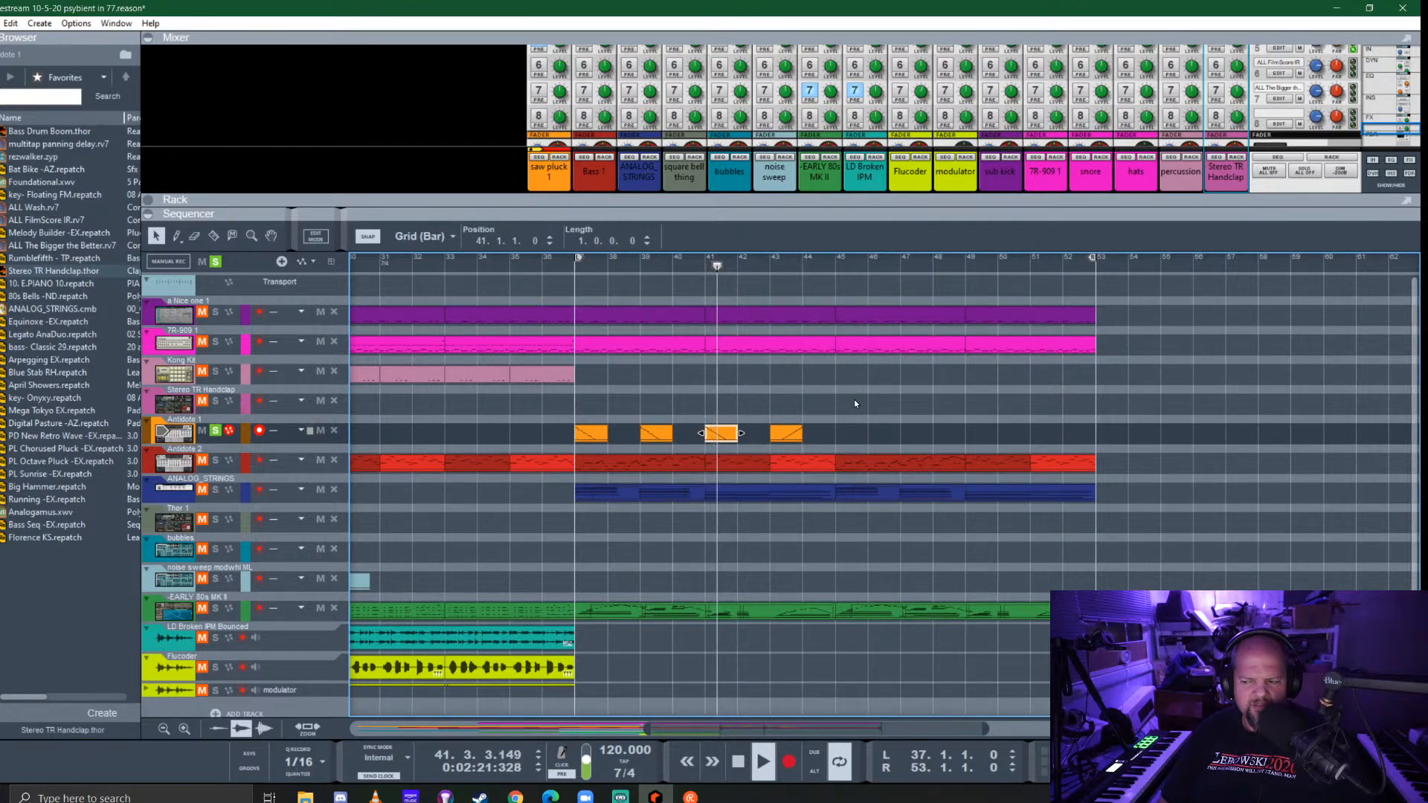
Transpose all four Antidote 1 clips from bar 37 up by 12 semitones
{"action": "left_click_drag", "start_coordinate": [530, 424], "coordinate": [831, 430]}
{"action": "key", "text": "F8"}
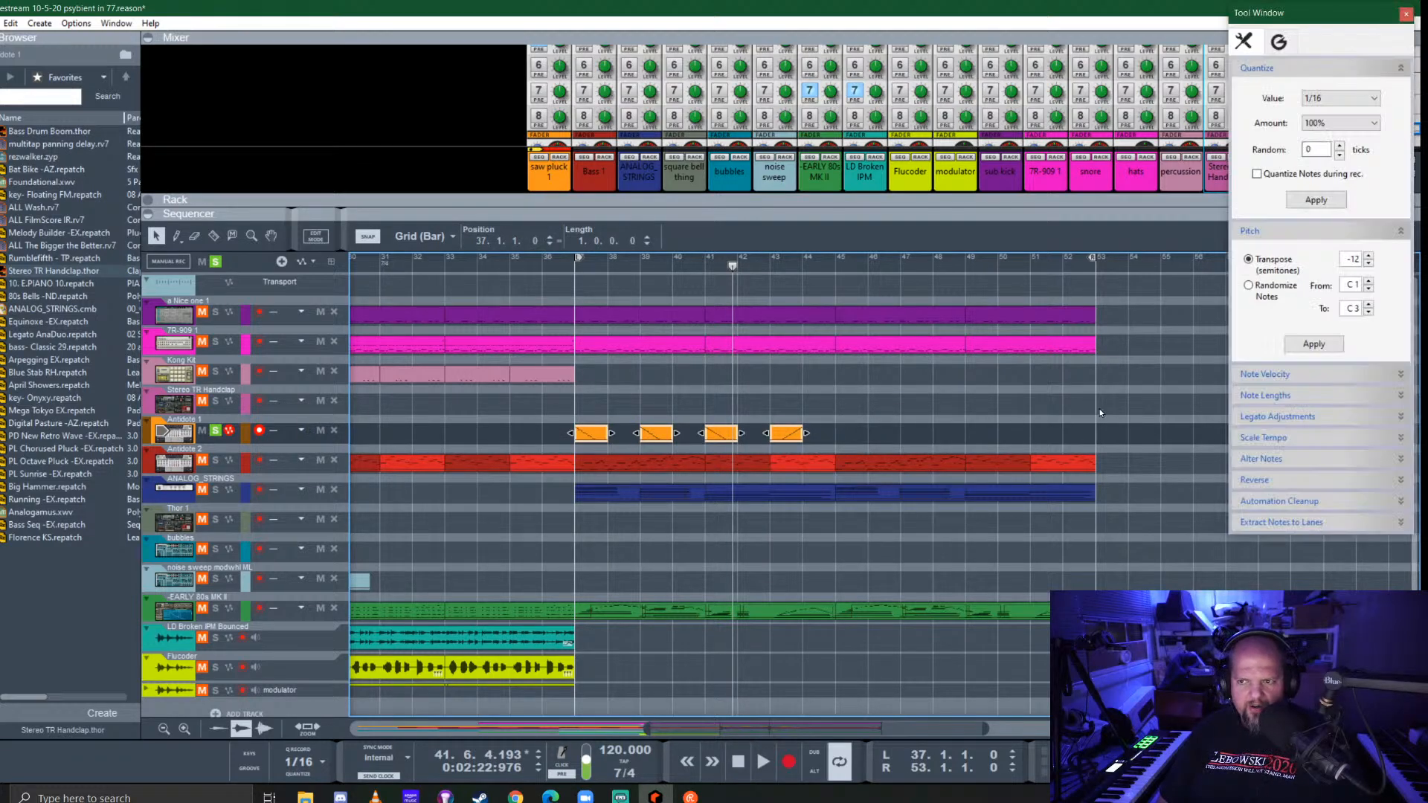
{"action": "double_click", "coordinate": [1351, 260]}
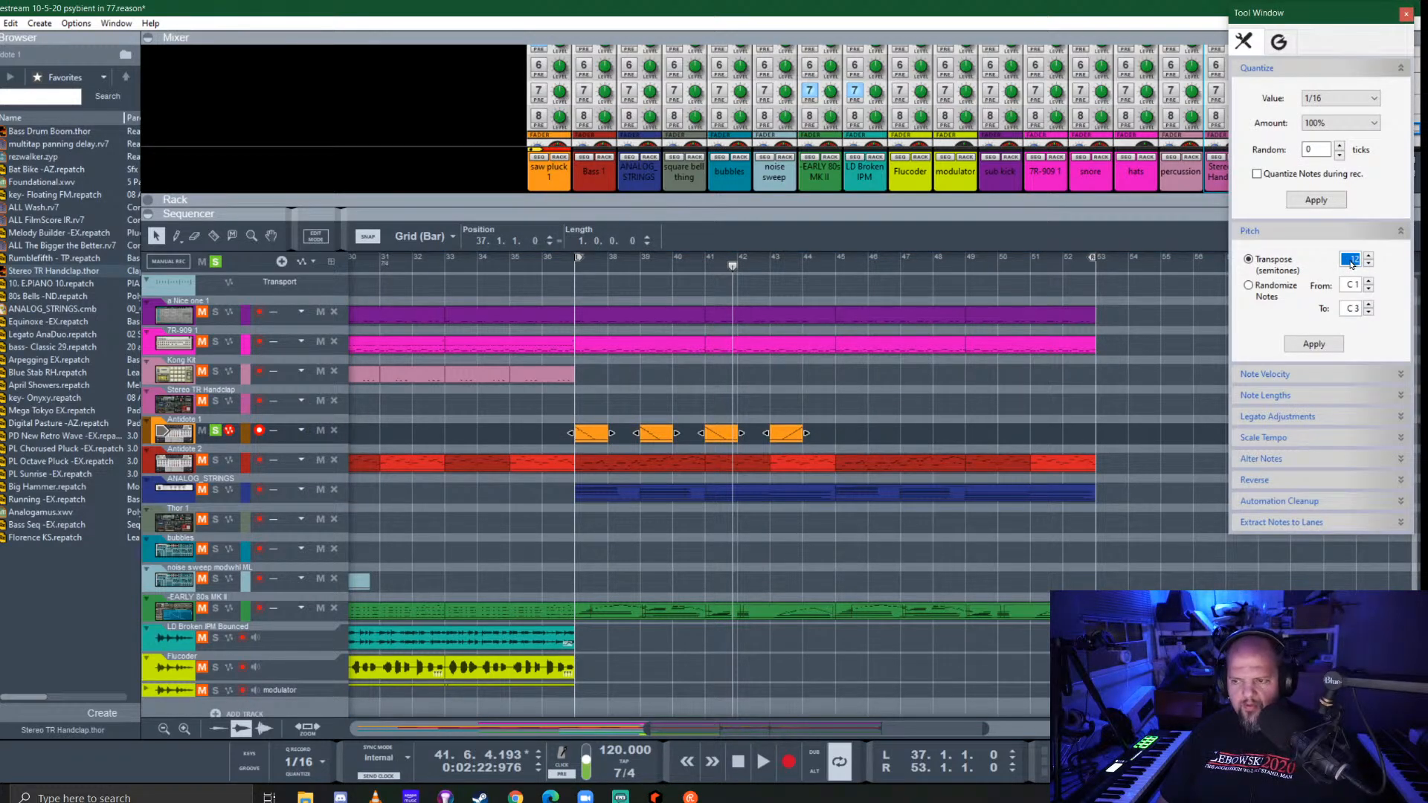
{"action": "left_click", "coordinate": [1316, 345]}
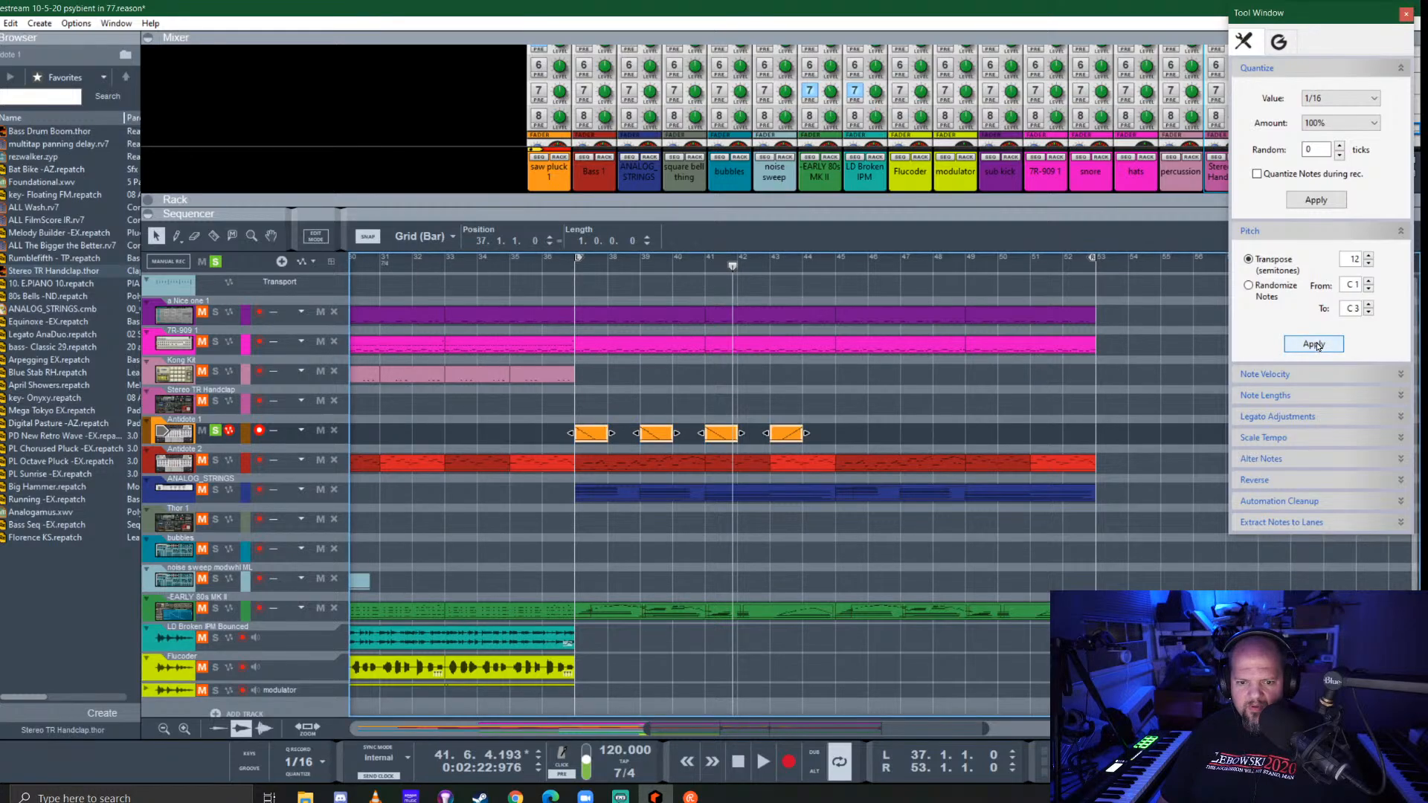
Play from bar 37, close the Tool Window and unsolo Antidote 1 to hear the transposed runs with the full mix
{"action": "left_click", "coordinate": [574, 274]}
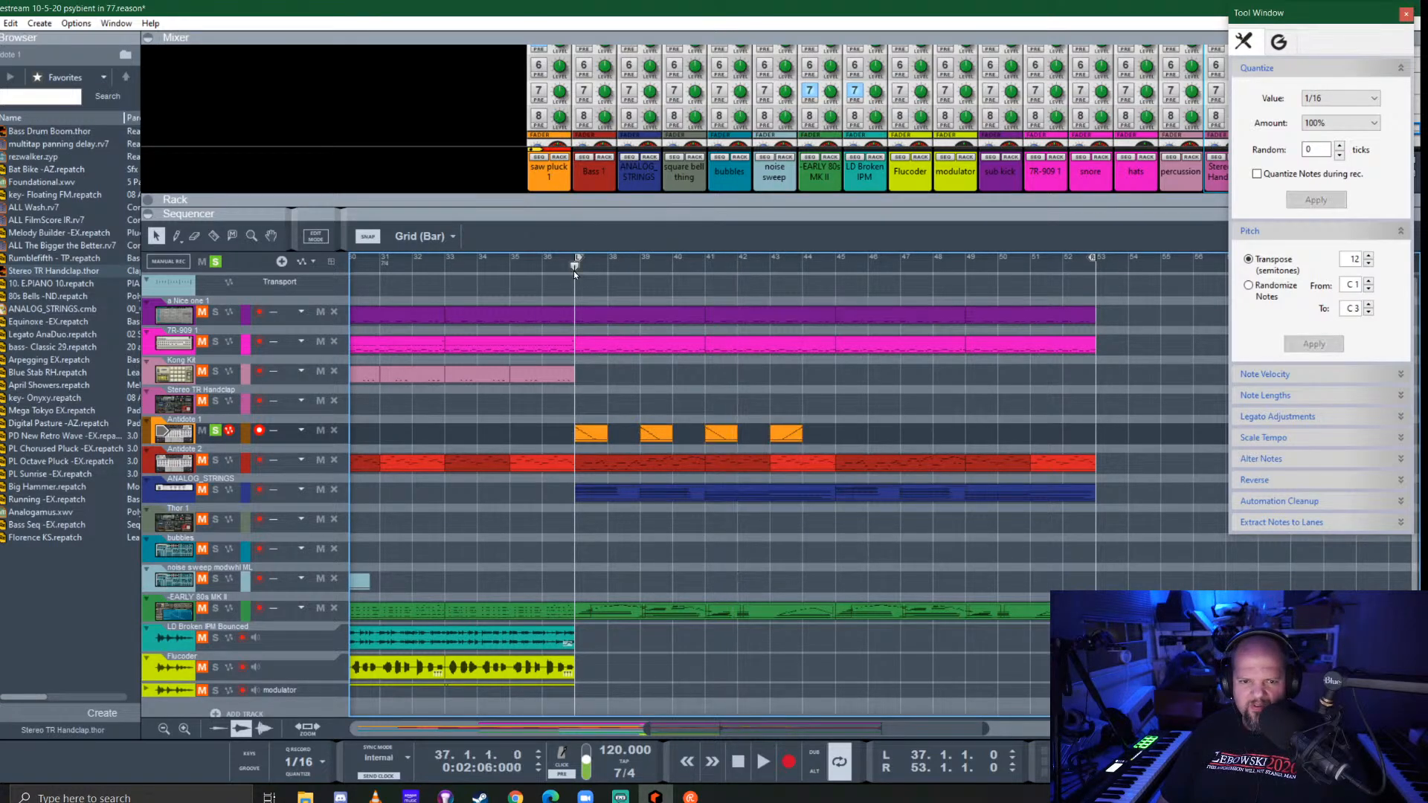
{"action": "key", "text": "space"}
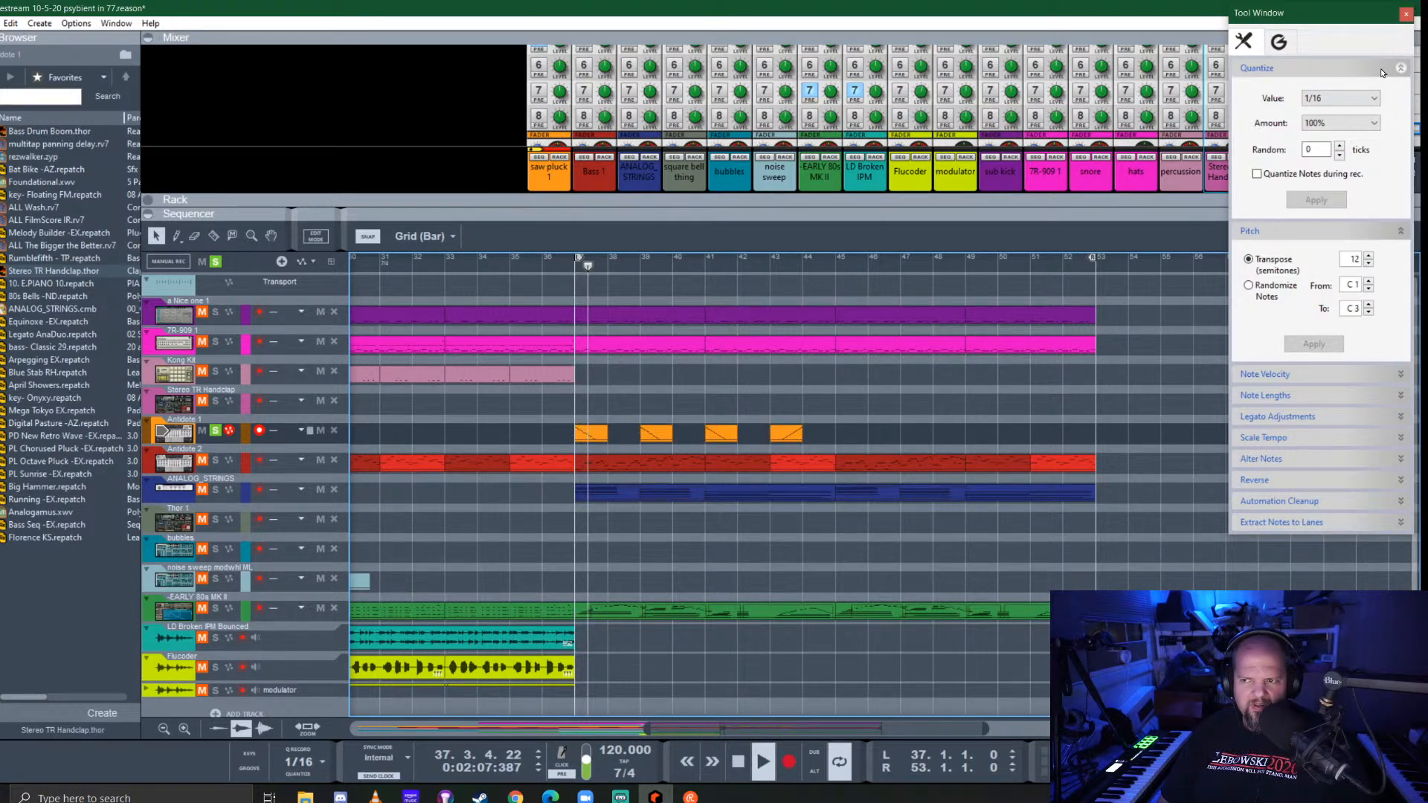
{"action": "left_click", "coordinate": [1405, 13]}
{"action": "left_click", "coordinate": [215, 430]}
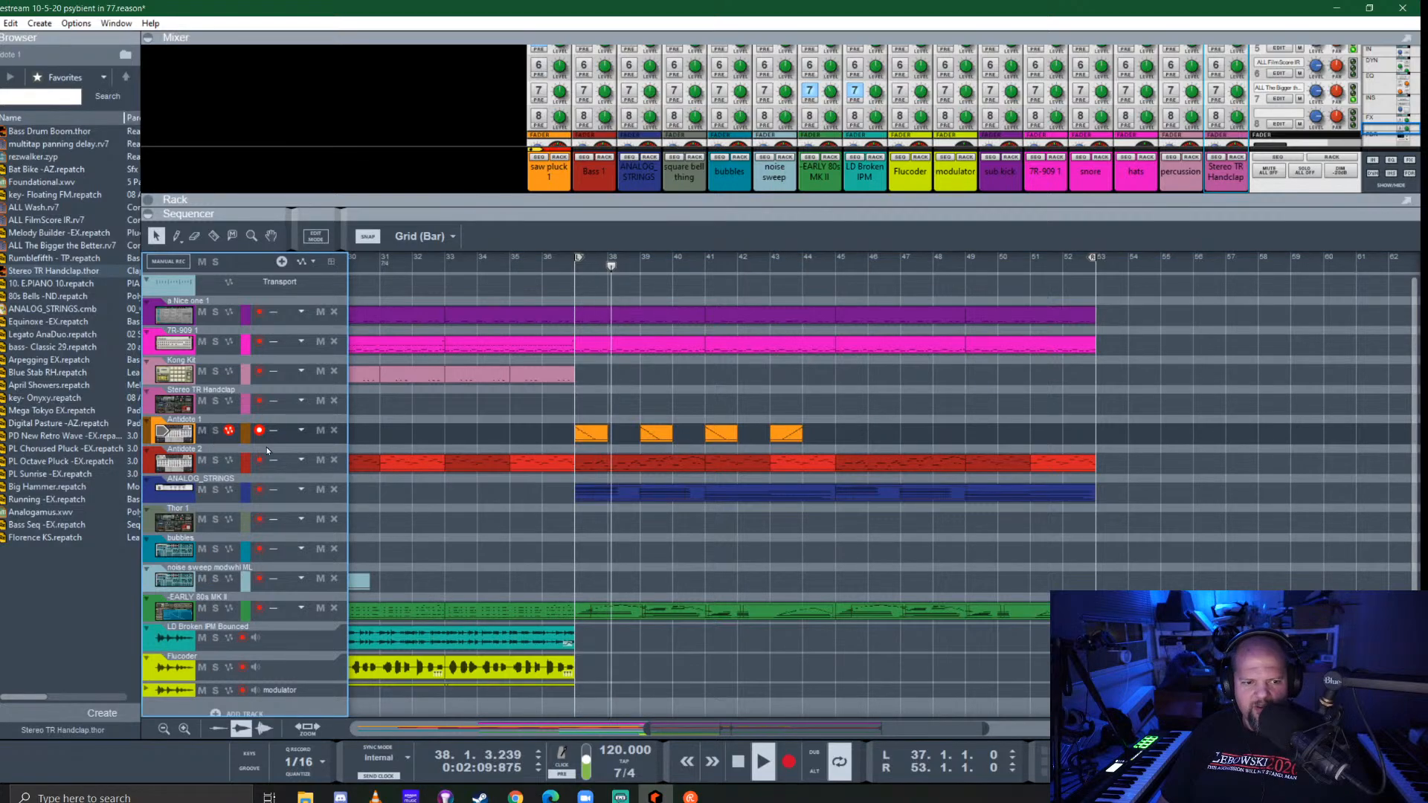
{"action": "key", "text": "space"}
{"action": "key", "text": "space"}
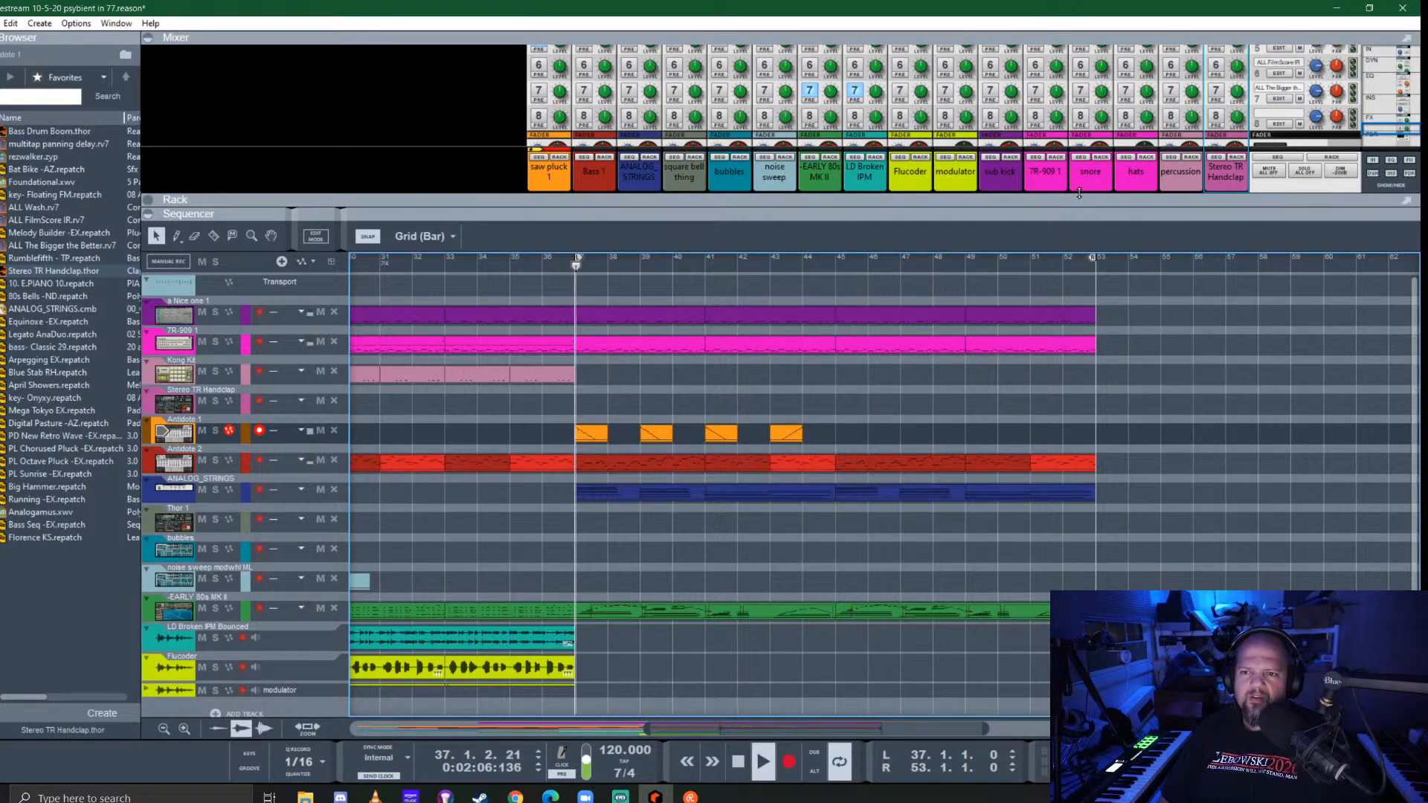
Enlarge the mixer to reset the saw pluck 1 fader to 0 dB and lower it slightly, then shrink the mixer and stop playback
{"action": "left_click_drag", "start_coordinate": [1078, 196], "coordinate": [1078, 210]}
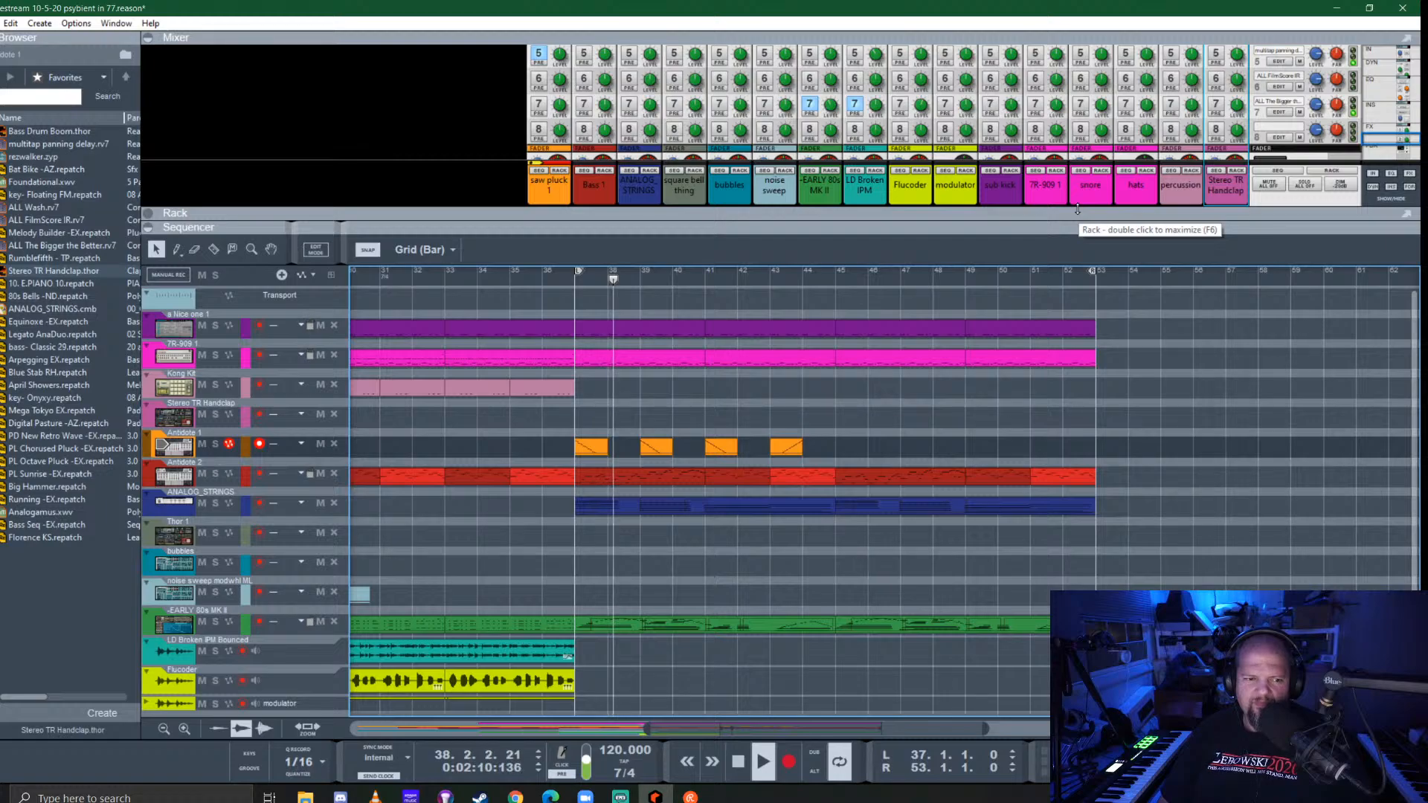
{"action": "left_click_drag", "start_coordinate": [850, 215], "coordinate": [850, 323]}
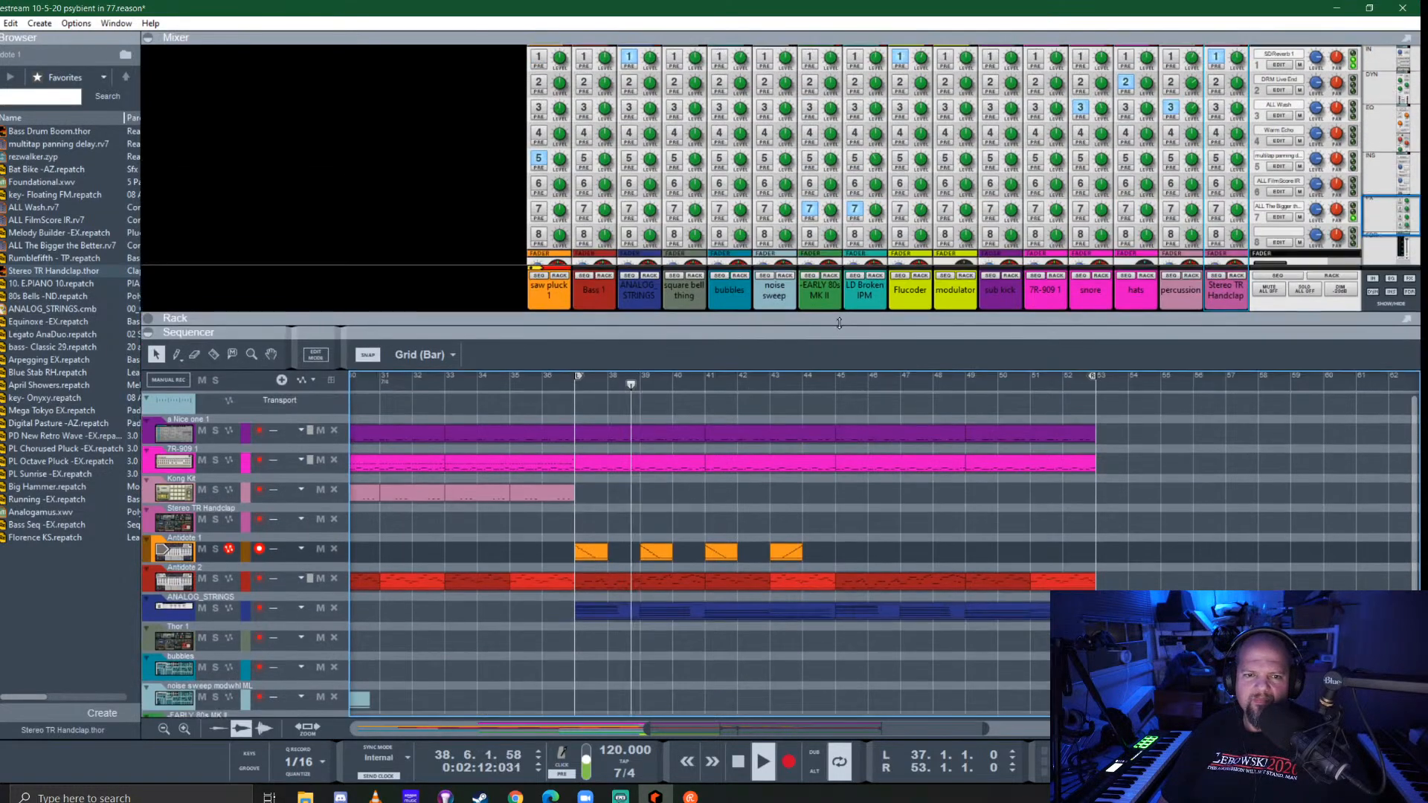
{"action": "scroll", "coordinate": [561, 172], "scroll_direction": "down", "scroll_amount": 3}
{"action": "mouse_move", "coordinate": [562, 175]}
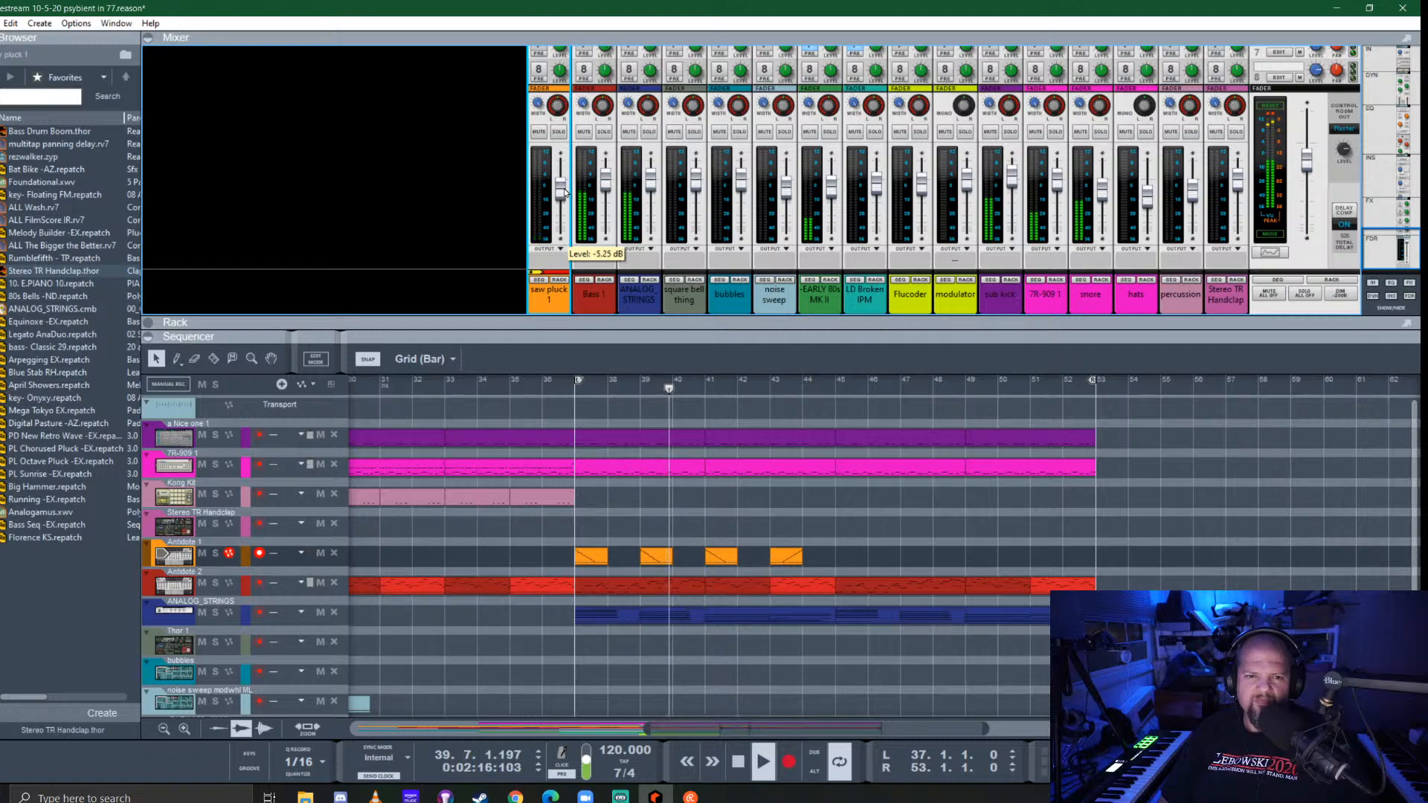
{"action": "left_click", "coordinate": [564, 186], "text": "ctrl"}
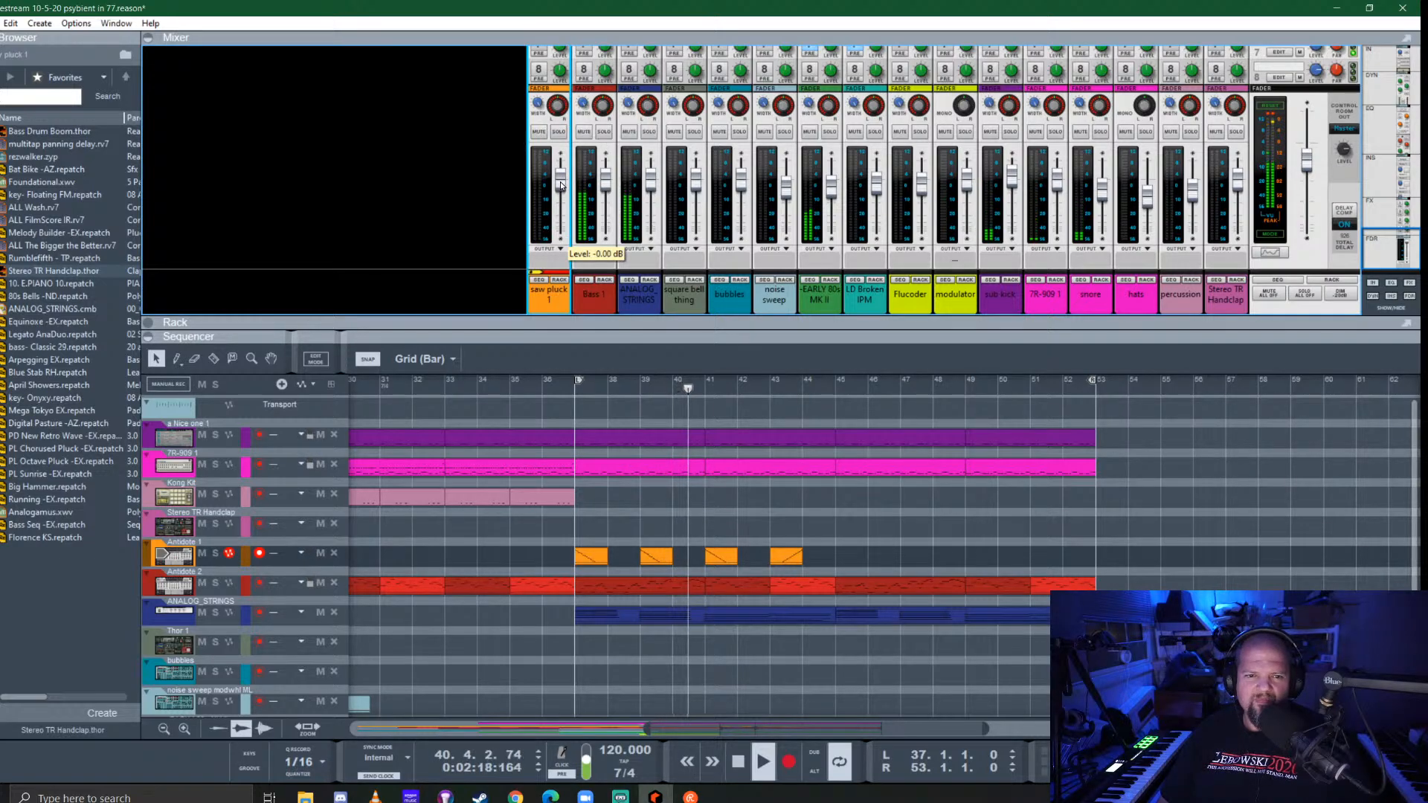
{"action": "left_click_drag", "start_coordinate": [564, 186], "coordinate": [564, 192]}
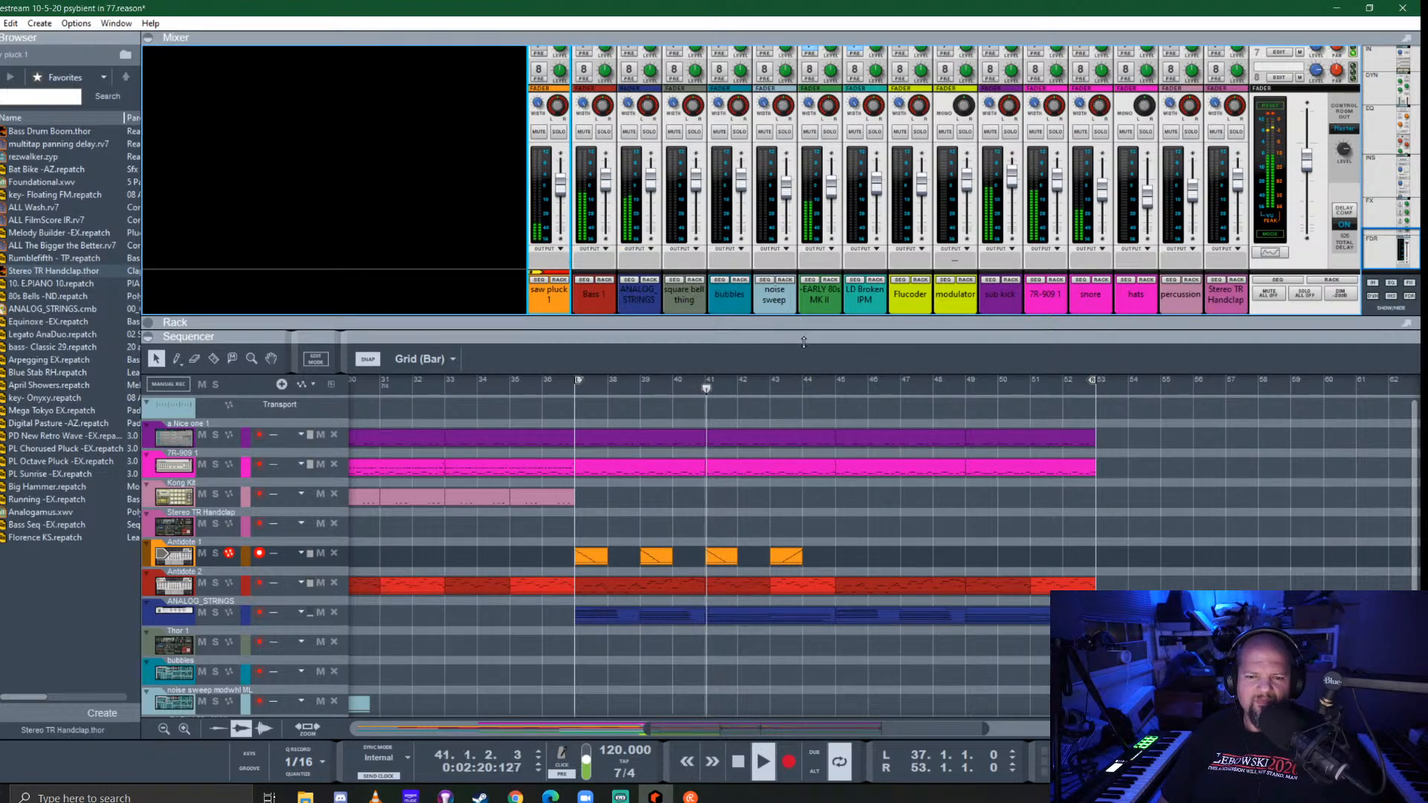
{"action": "left_click_drag", "start_coordinate": [851, 318], "coordinate": [850, 171]}
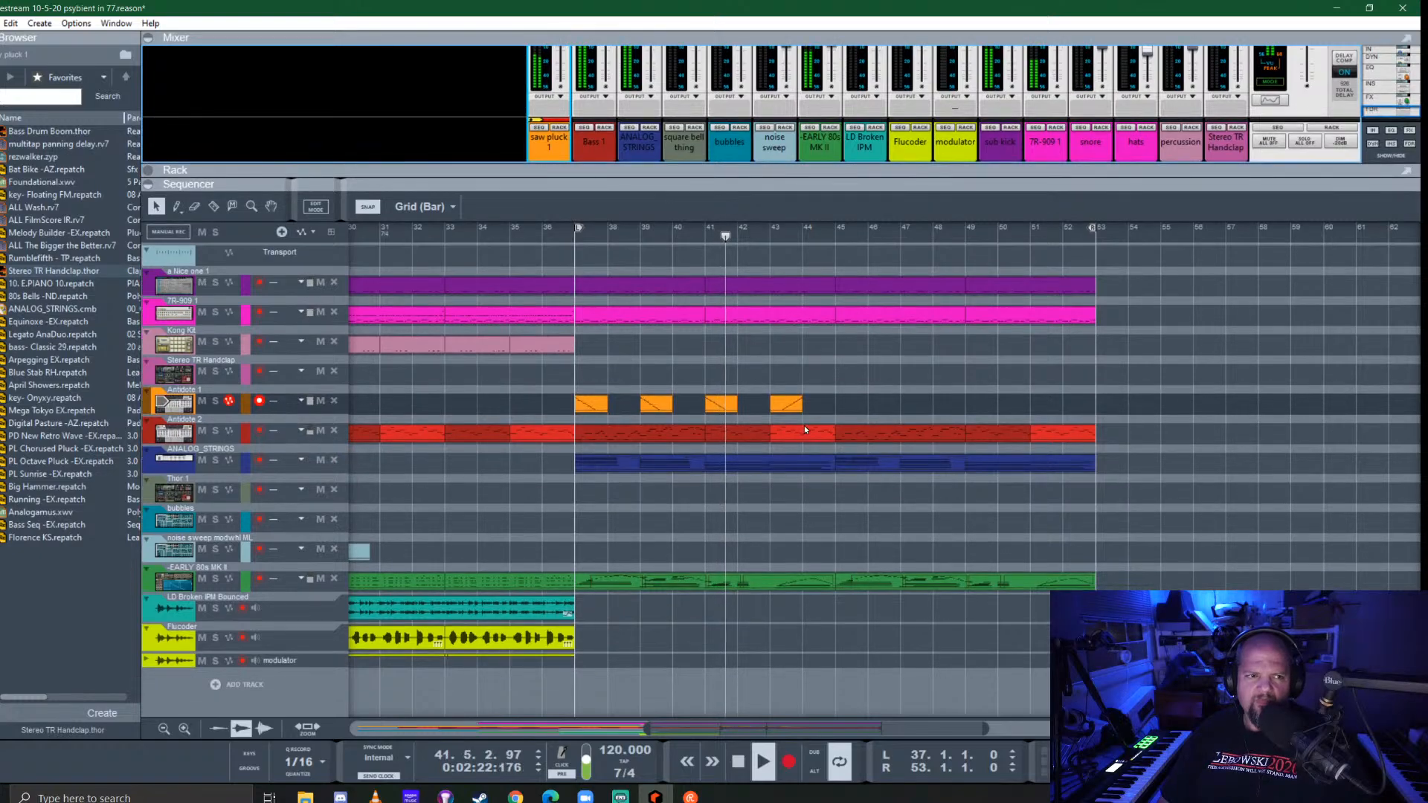
{"action": "key", "text": "space"}
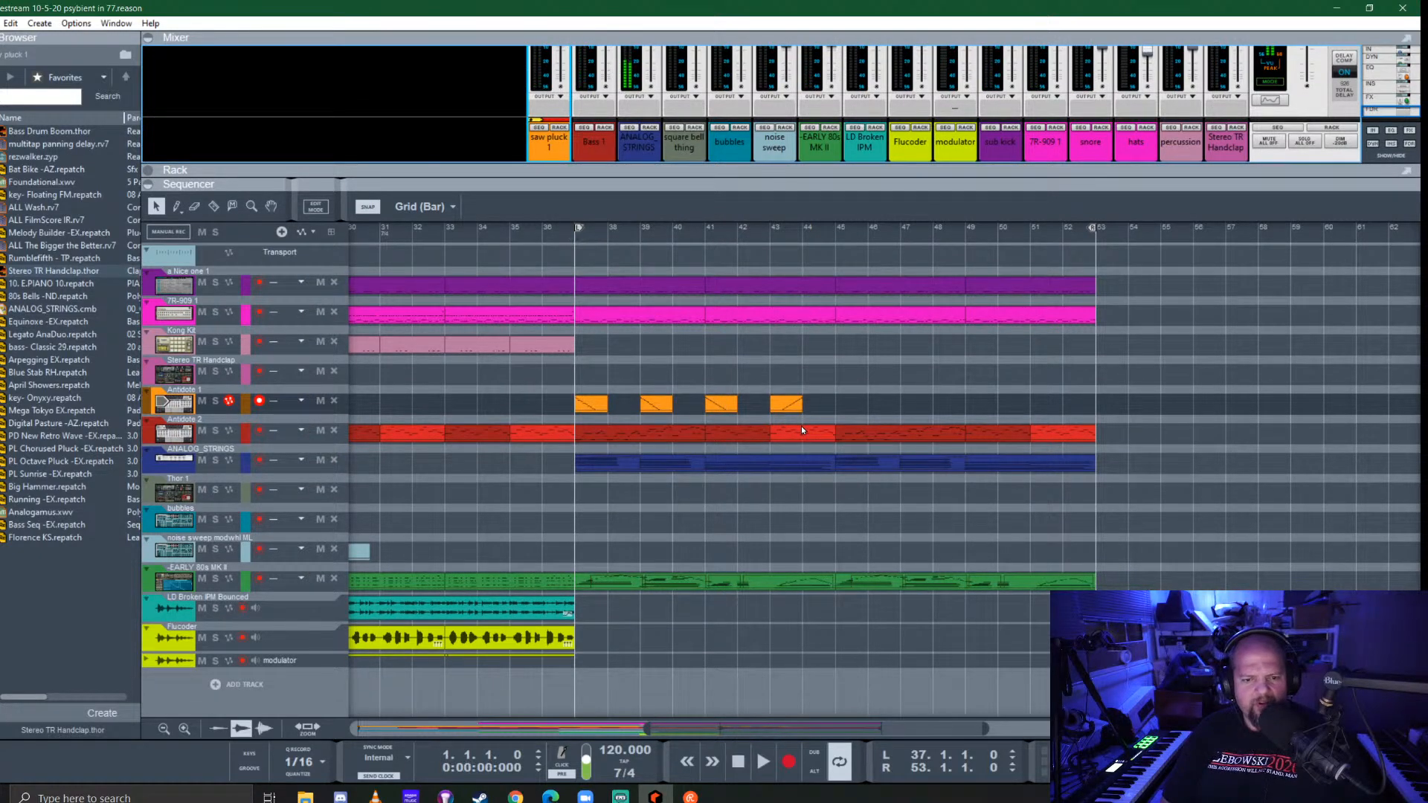
Play the song from bar 1, enlarge the mixer and lower the bubbles channel fader to about -5.96 dB
{"action": "scroll", "coordinate": [802, 428], "scroll_direction": "left", "scroll_amount": 8}
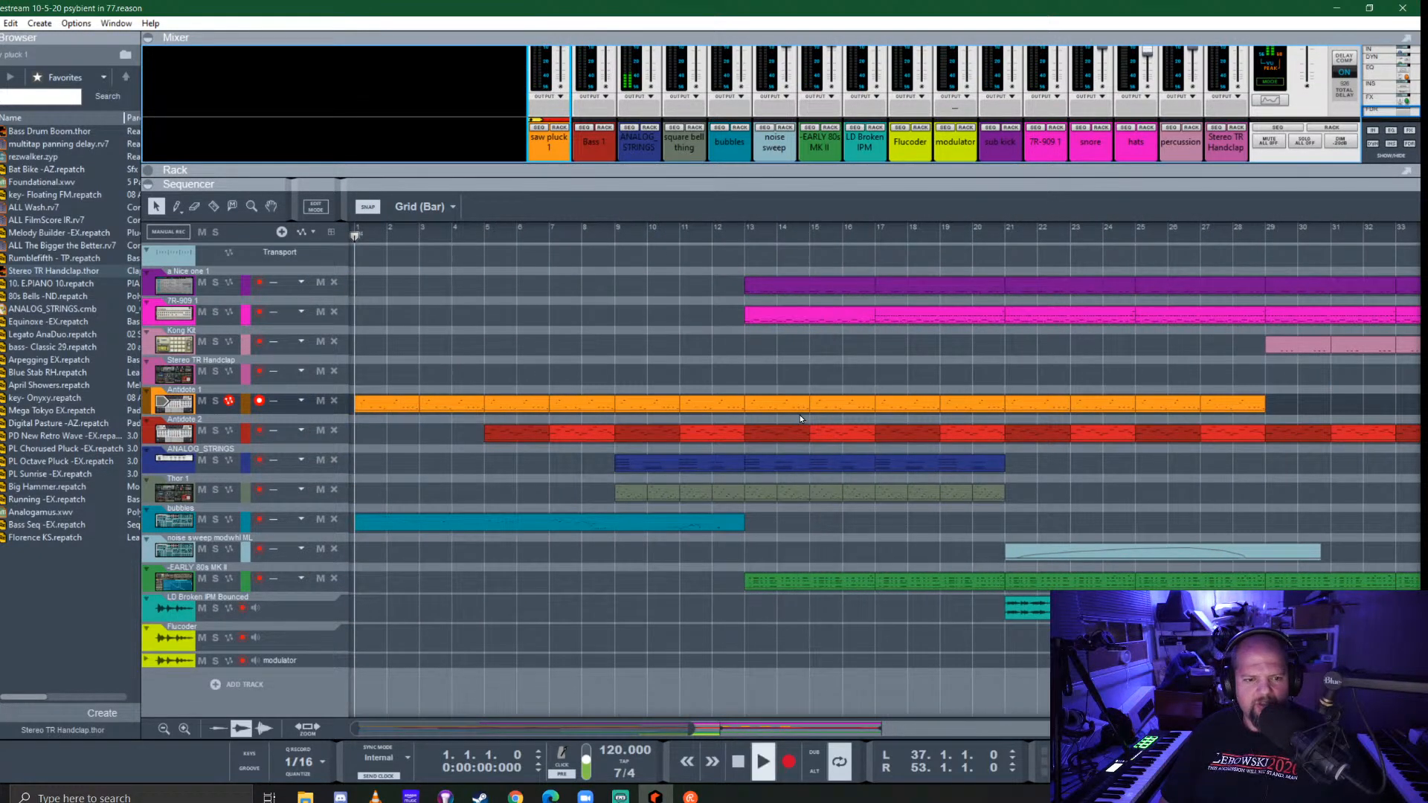
{"action": "key", "text": "space"}
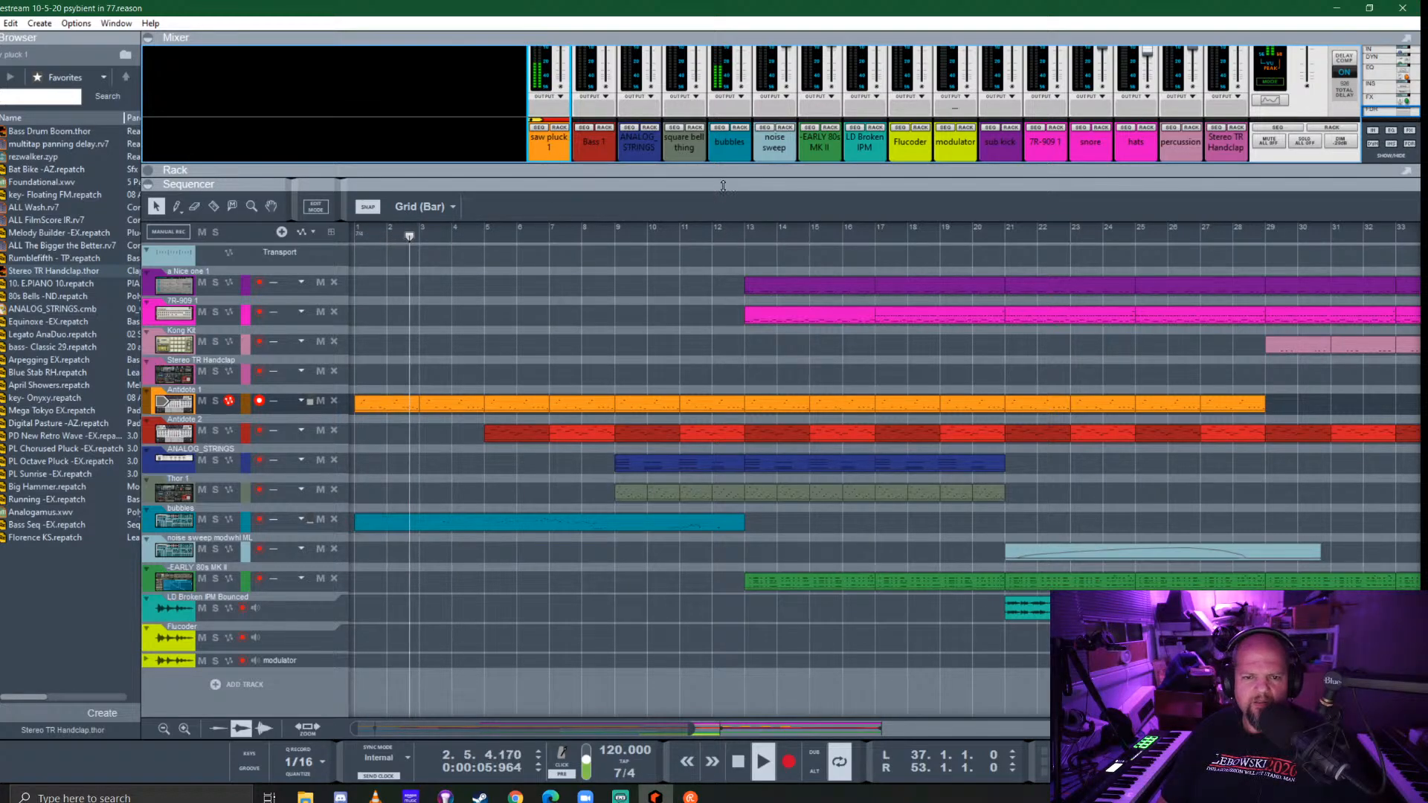
{"action": "left_click_drag", "start_coordinate": [723, 186], "coordinate": [723, 253]}
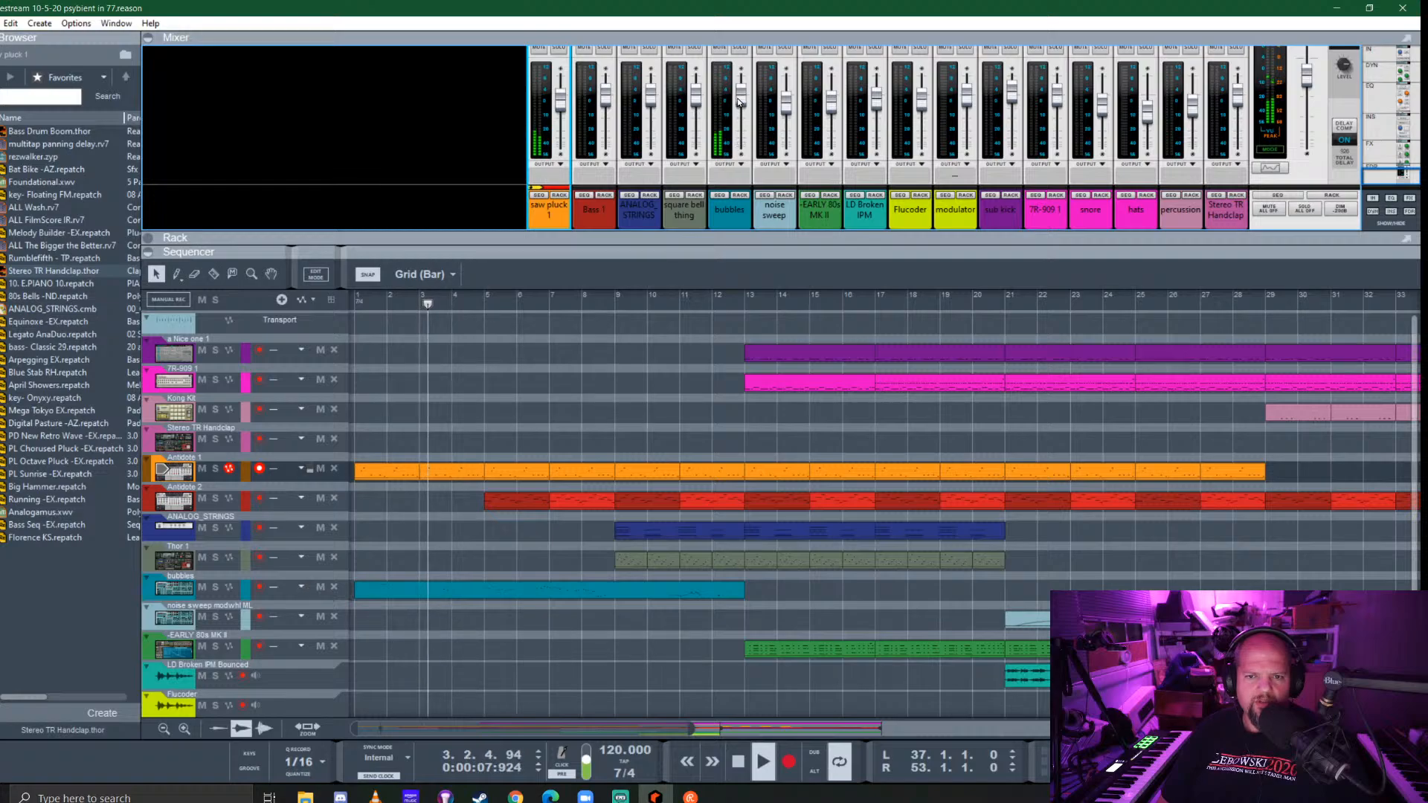
{"action": "left_click_drag", "start_coordinate": [738, 102], "coordinate": [747, 112]}
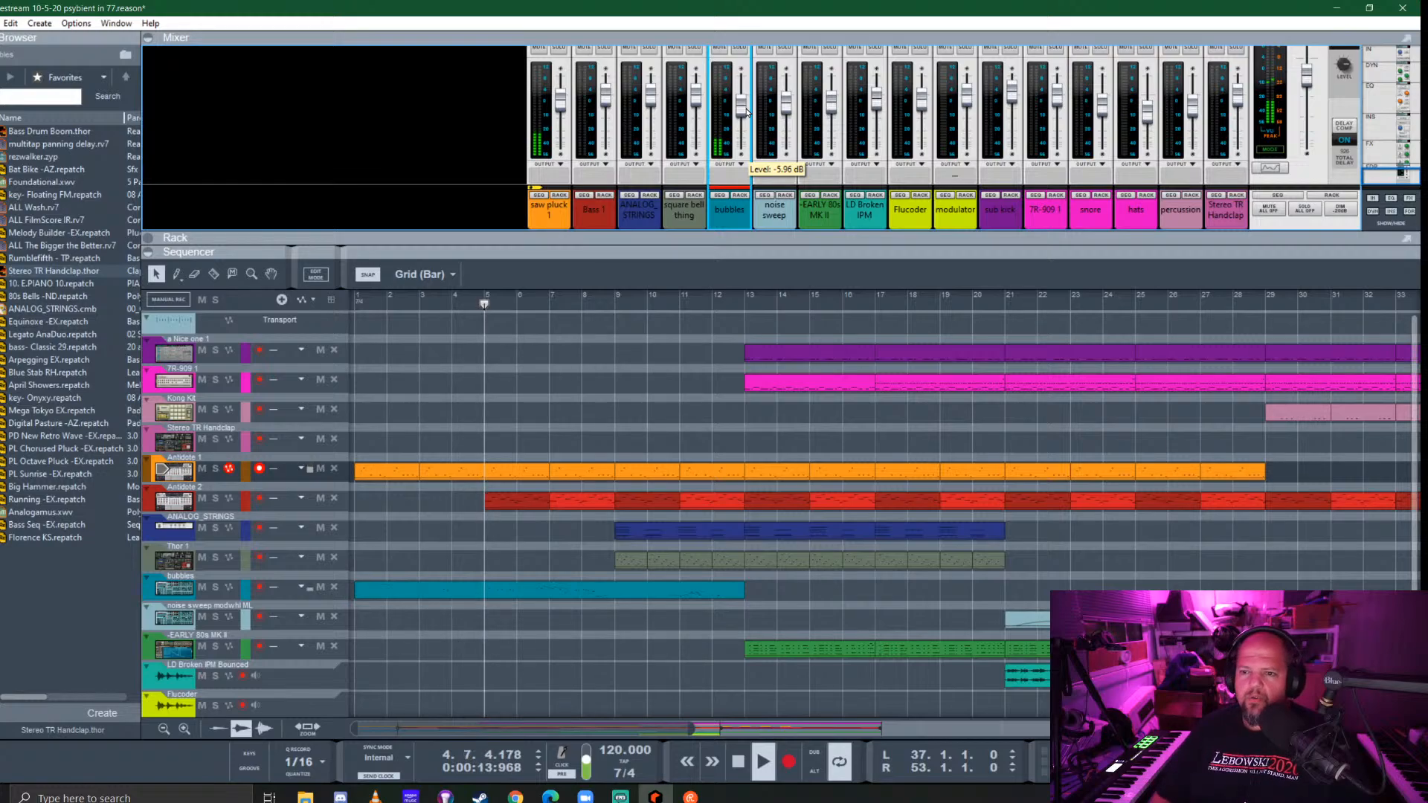
Route the mixer channels from sub kick through Stereo TR Handclap to a new output bus named DURMZZ
{"action": "left_click", "coordinate": [1011, 225]}
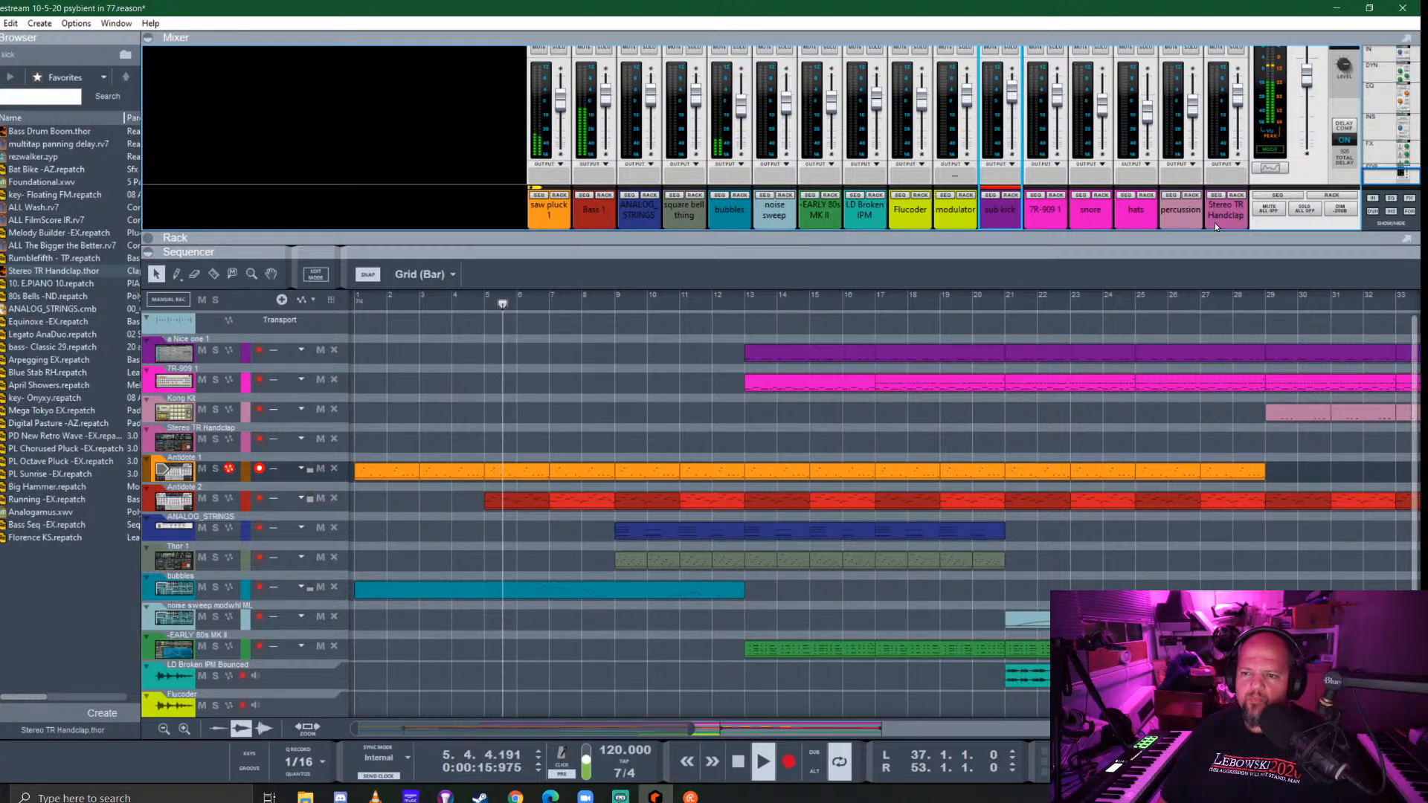
{"action": "left_click", "coordinate": [1221, 222], "text": "shift"}
{"action": "right_click", "coordinate": [998, 219]}
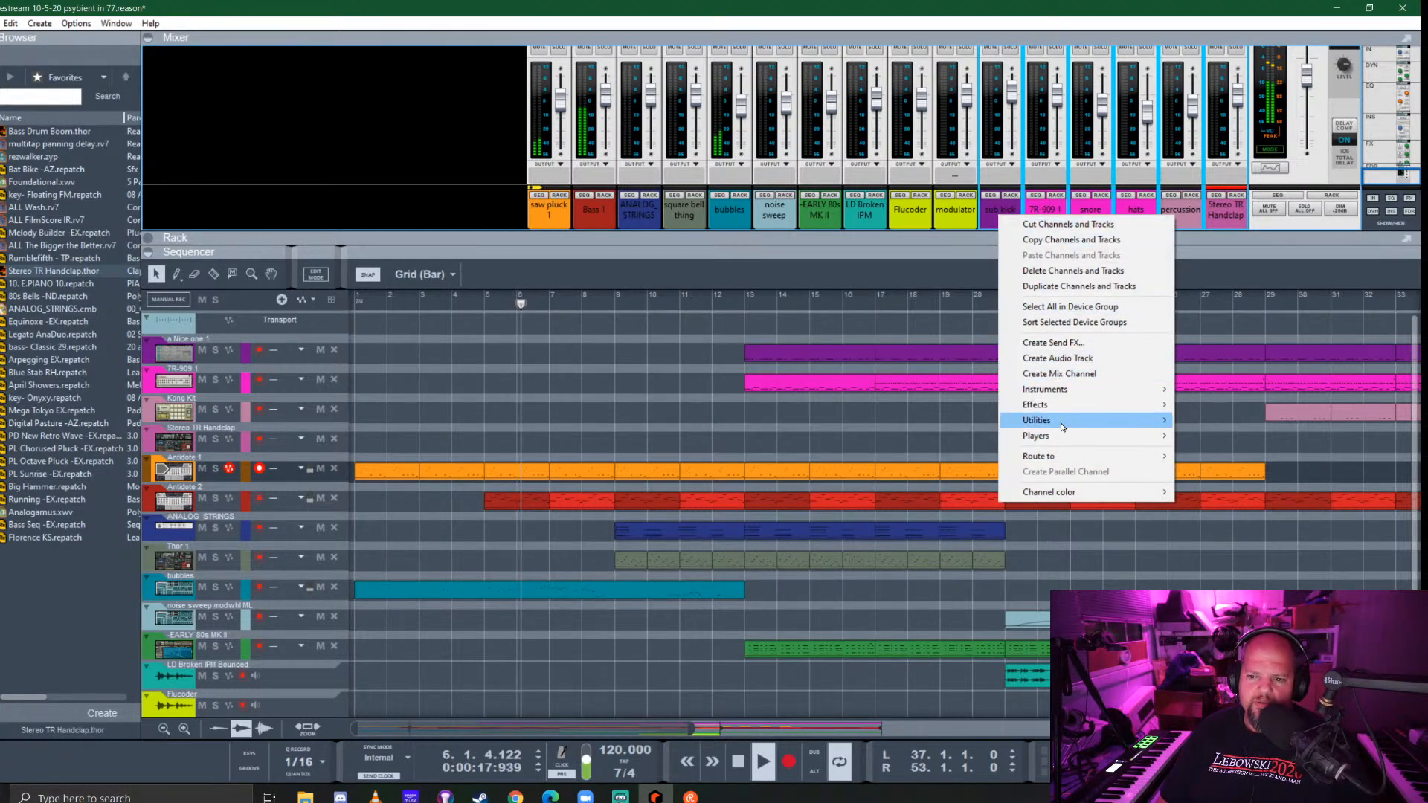
{"action": "mouse_move", "coordinate": [1083, 455]}
{"action": "left_click", "coordinate": [1225, 456]}
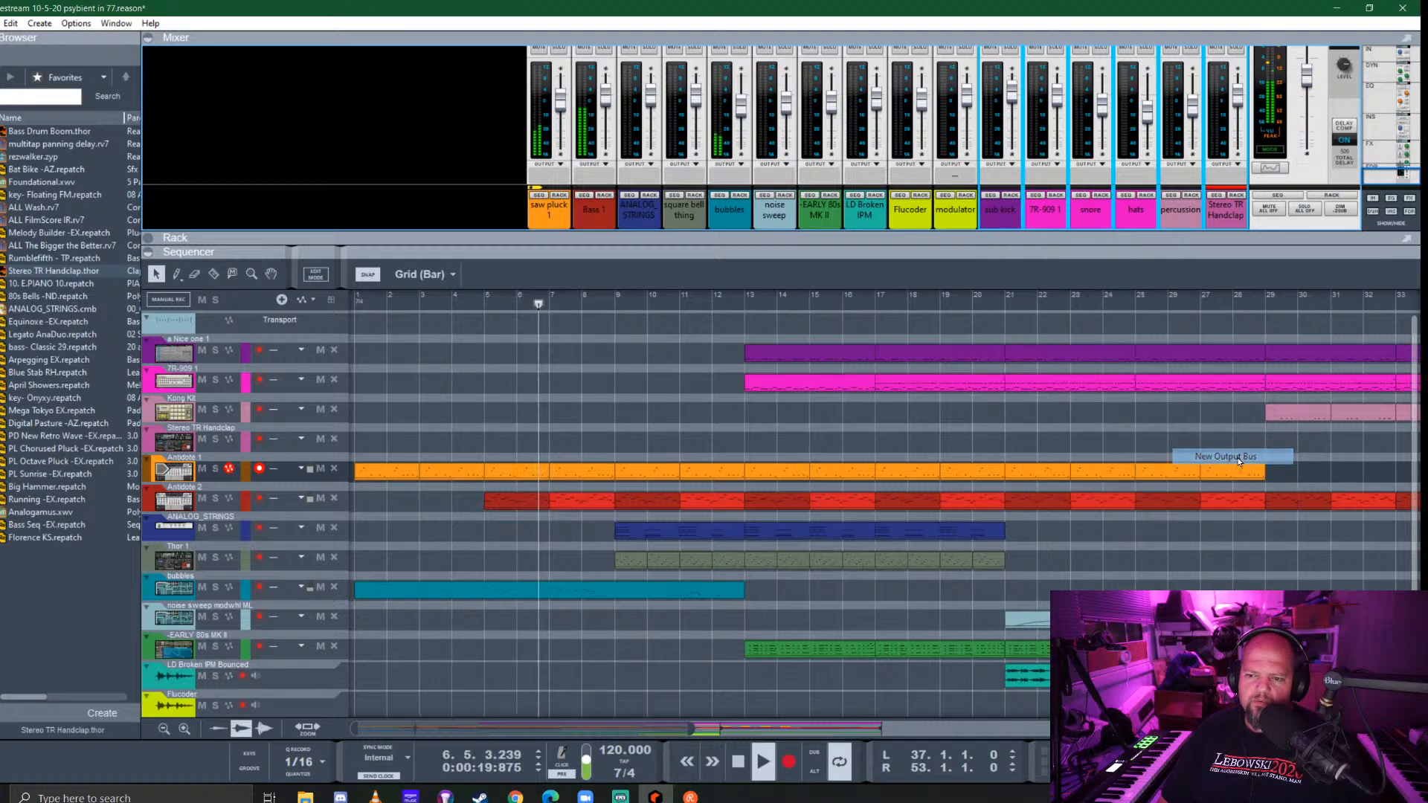
{"action": "double_click", "coordinate": [1225, 210]}
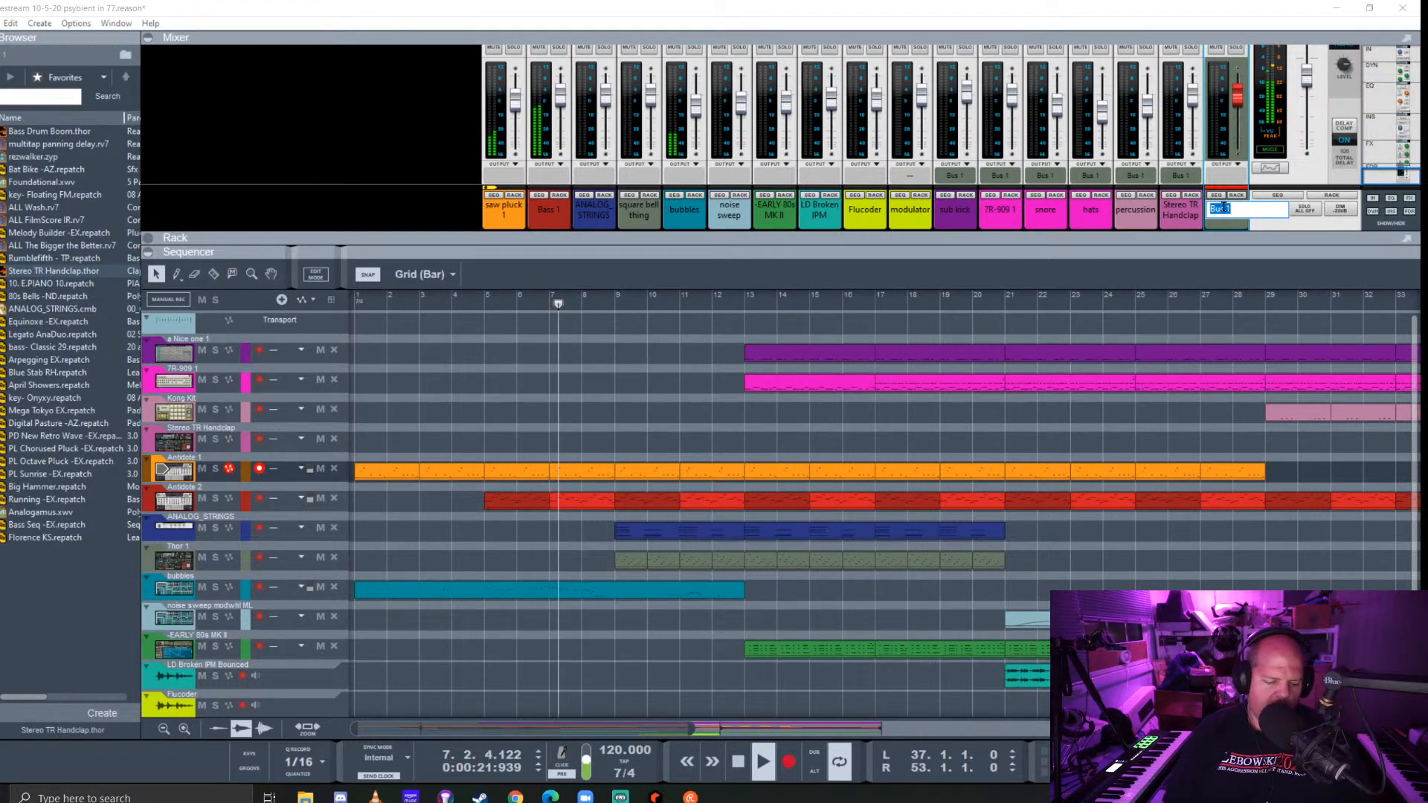
{"action": "type", "text": "DURMZZ"}
{"action": "key", "text": "Return"}
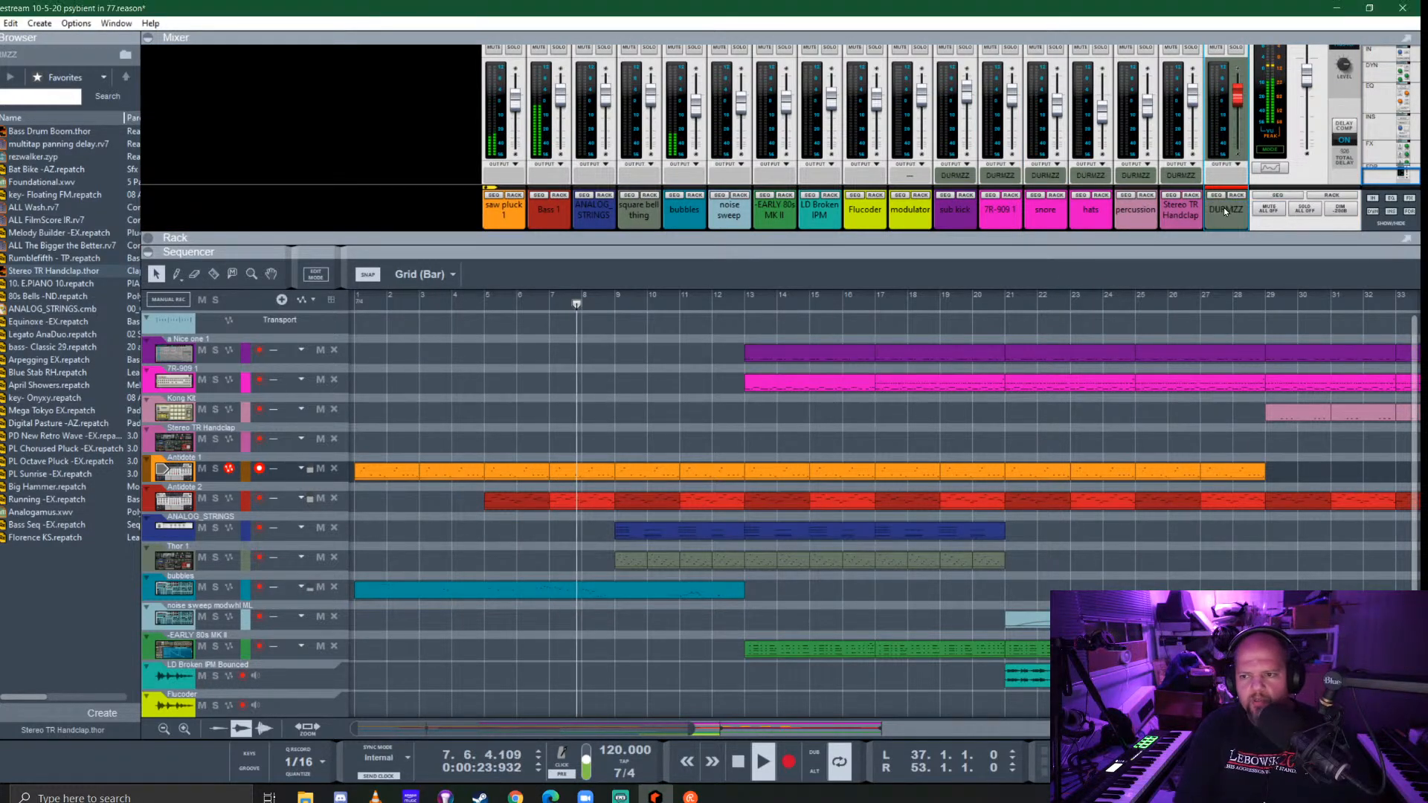
Move the DURMZZ bus channel in front of the sub kick channel and color it purple
{"action": "left_click_drag", "start_coordinate": [1225, 210], "coordinate": [937, 215]}
{"action": "right_click", "coordinate": [953, 215]}
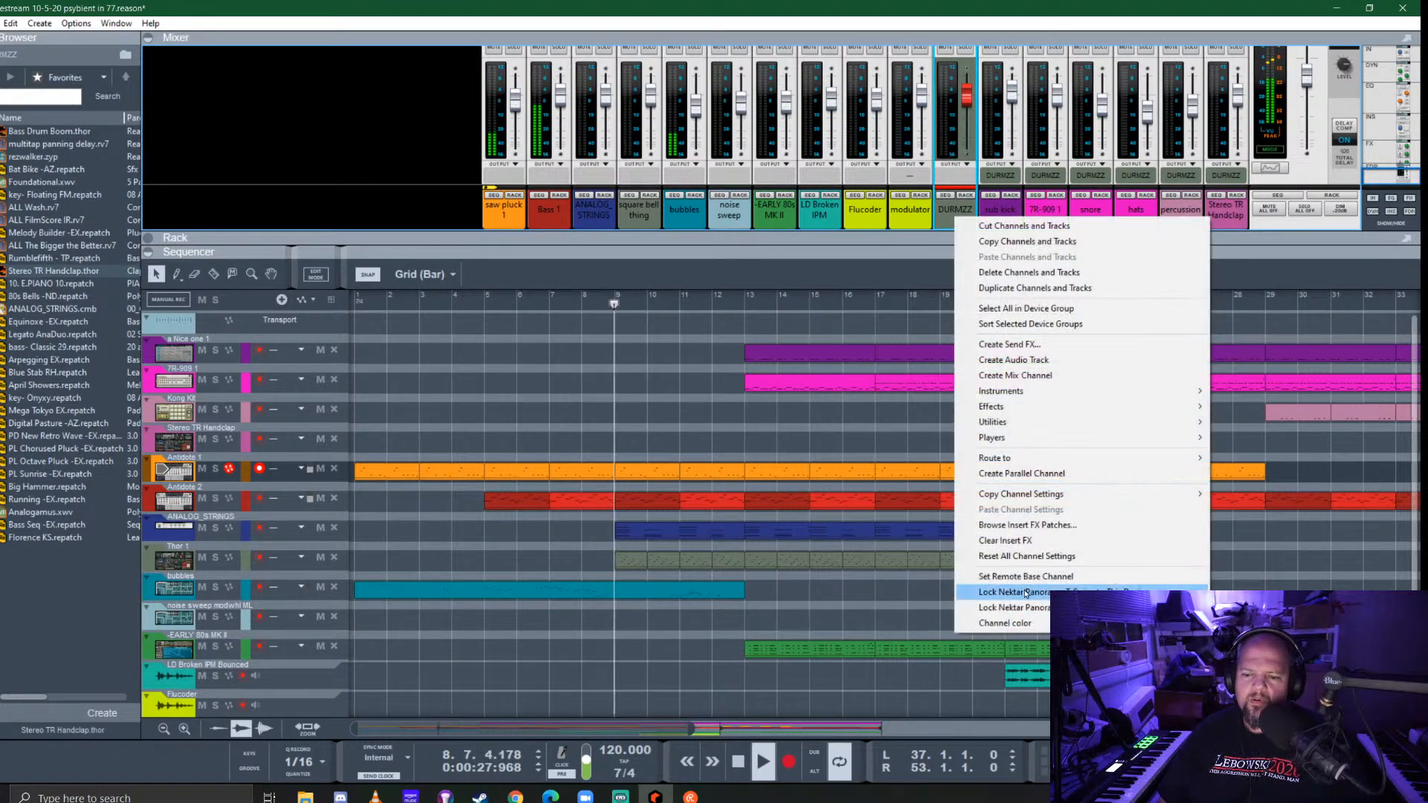
{"action": "mouse_move", "coordinate": [1006, 624]}
{"action": "left_click", "coordinate": [1257, 611]}
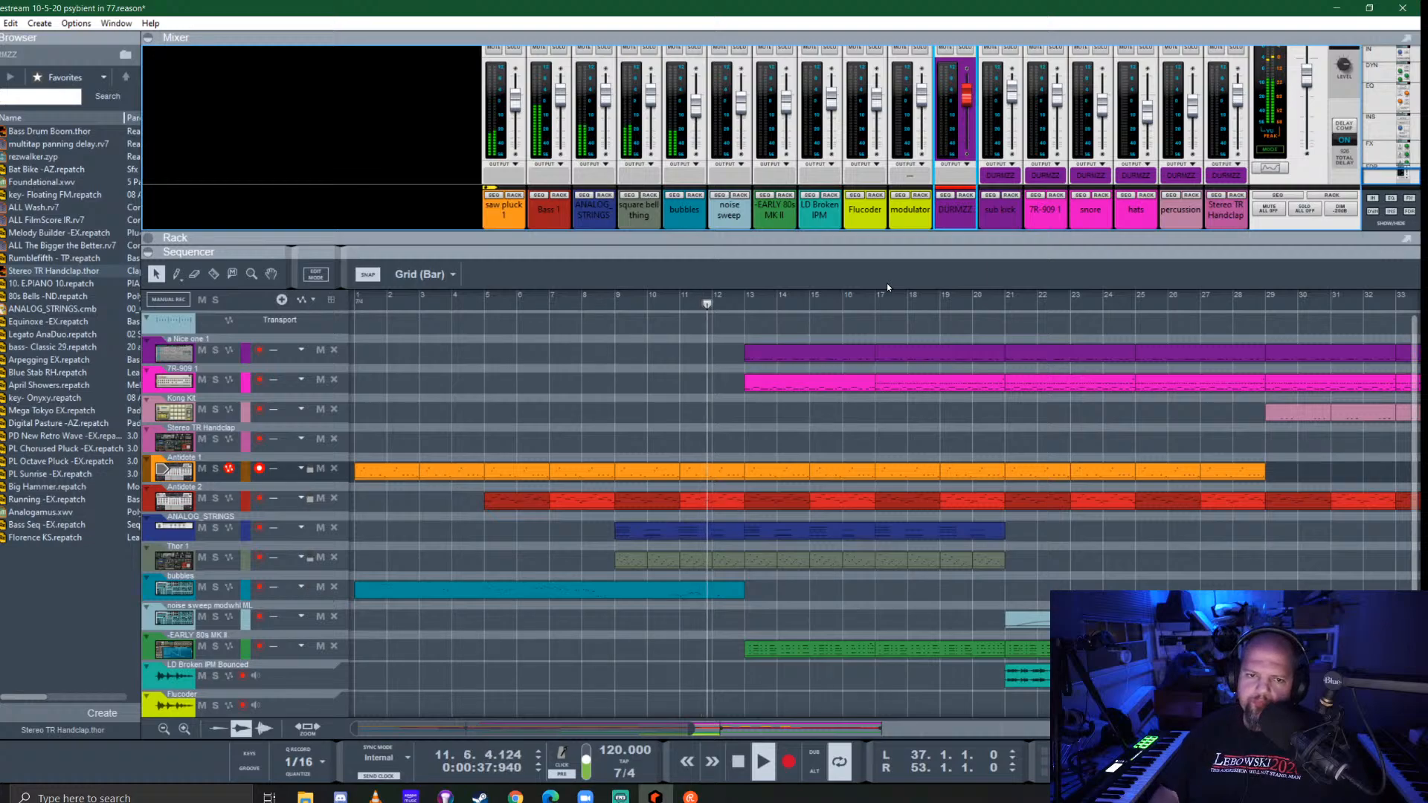
Lower the ANALOG_STRINGS fader to about -2.61 dB, Bass 1 slightly and snore to about -8.29 dB in an enlarged mixer
{"action": "left_click", "coordinate": [606, 100]}
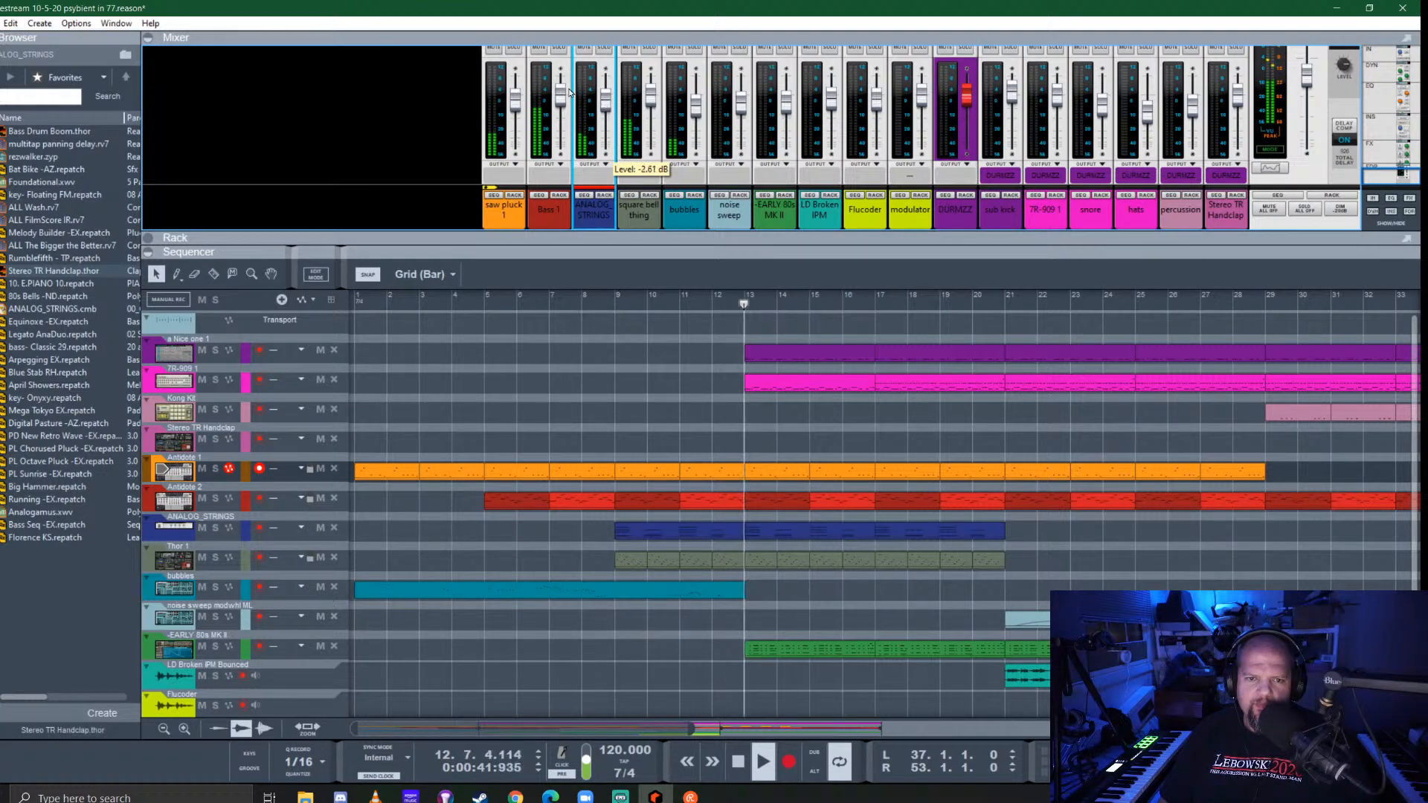
{"action": "left_click_drag", "start_coordinate": [559, 95], "coordinate": [561, 100]}
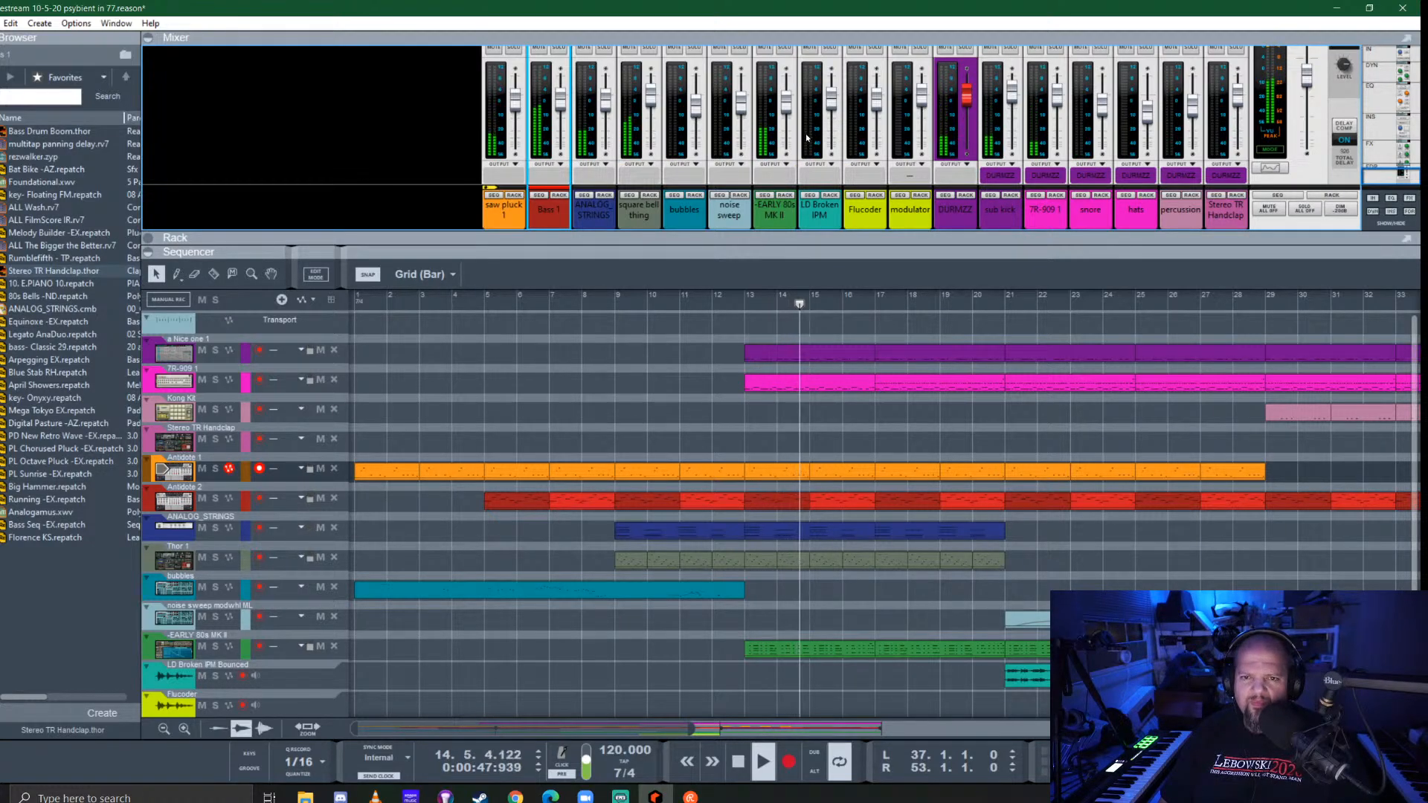
{"action": "scroll", "coordinate": [807, 137], "scroll_direction": "up", "scroll_amount": 2}
{"action": "scroll", "coordinate": [807, 138], "scroll_direction": "down", "scroll_amount": 2}
{"action": "left_click_drag", "start_coordinate": [806, 232], "coordinate": [805, 321]}
{"action": "mouse_move", "coordinate": [790, 196]}
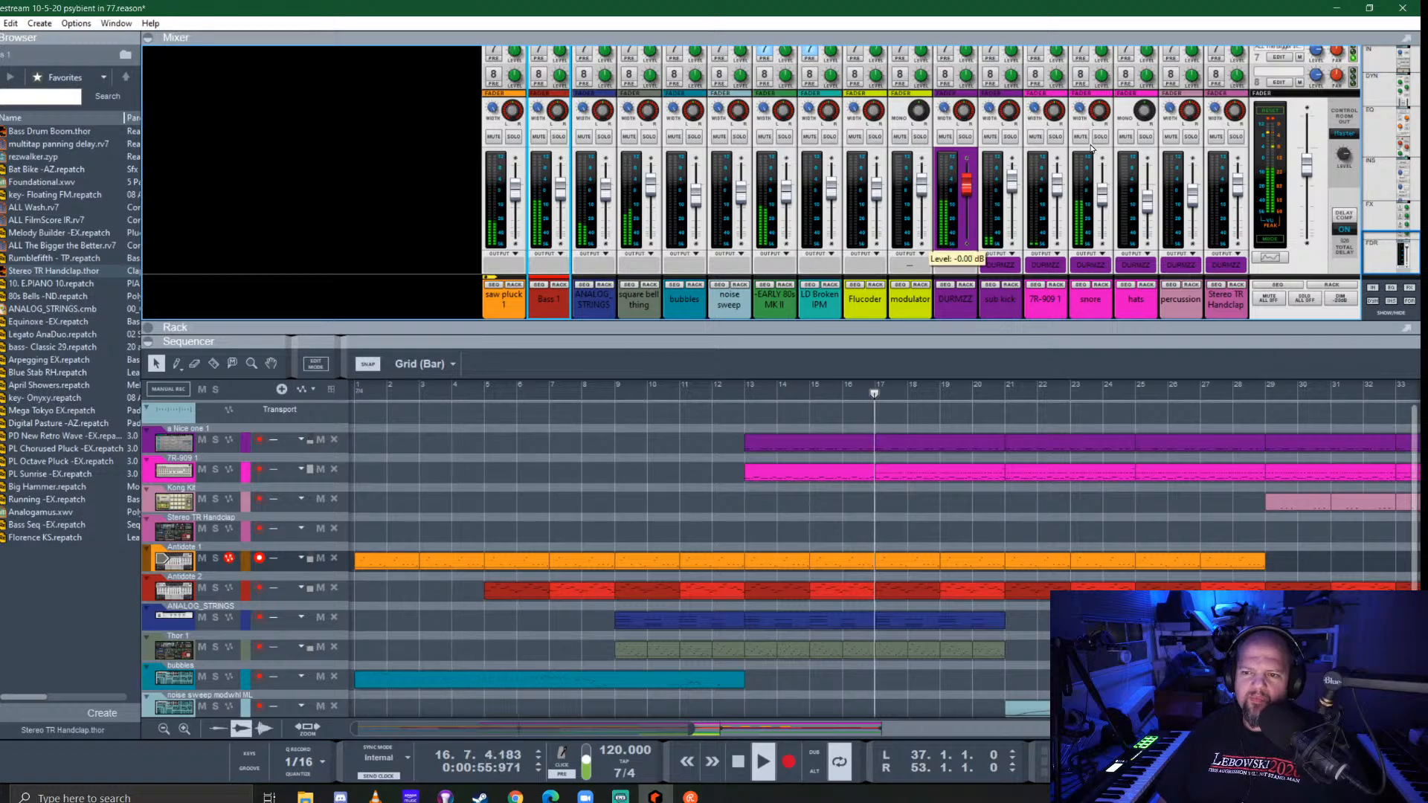
{"action": "left_click", "coordinate": [1107, 201]}
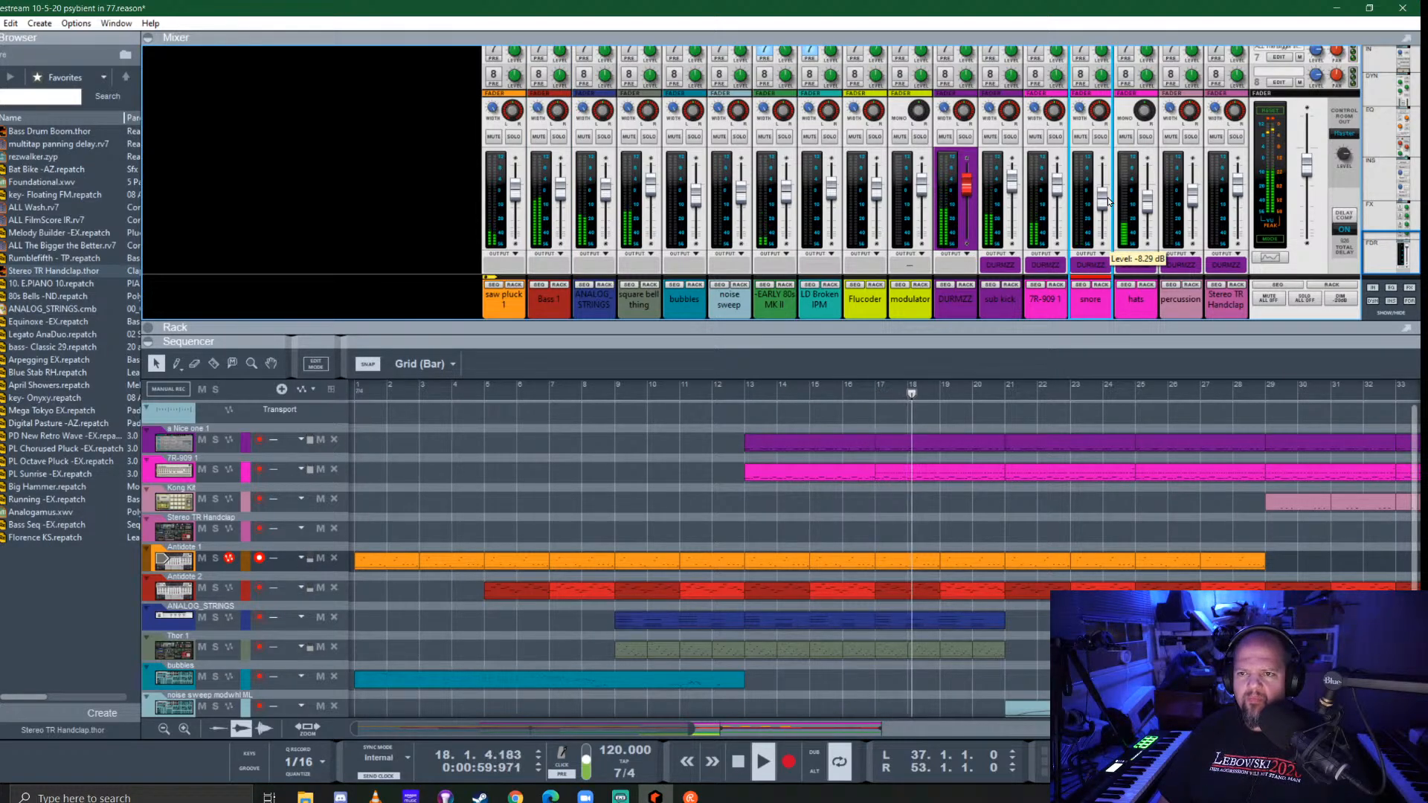
Set the snore channel's FX3 send level to about -10.05 dB and check the channel in solo
{"action": "scroll", "coordinate": [1080, 95], "scroll_direction": "up", "scroll_amount": 1}
{"action": "scroll", "coordinate": [1081, 95], "scroll_direction": "up", "scroll_amount": 2}
{"action": "left_click_drag", "start_coordinate": [1102, 79], "coordinate": [1109, 62]}
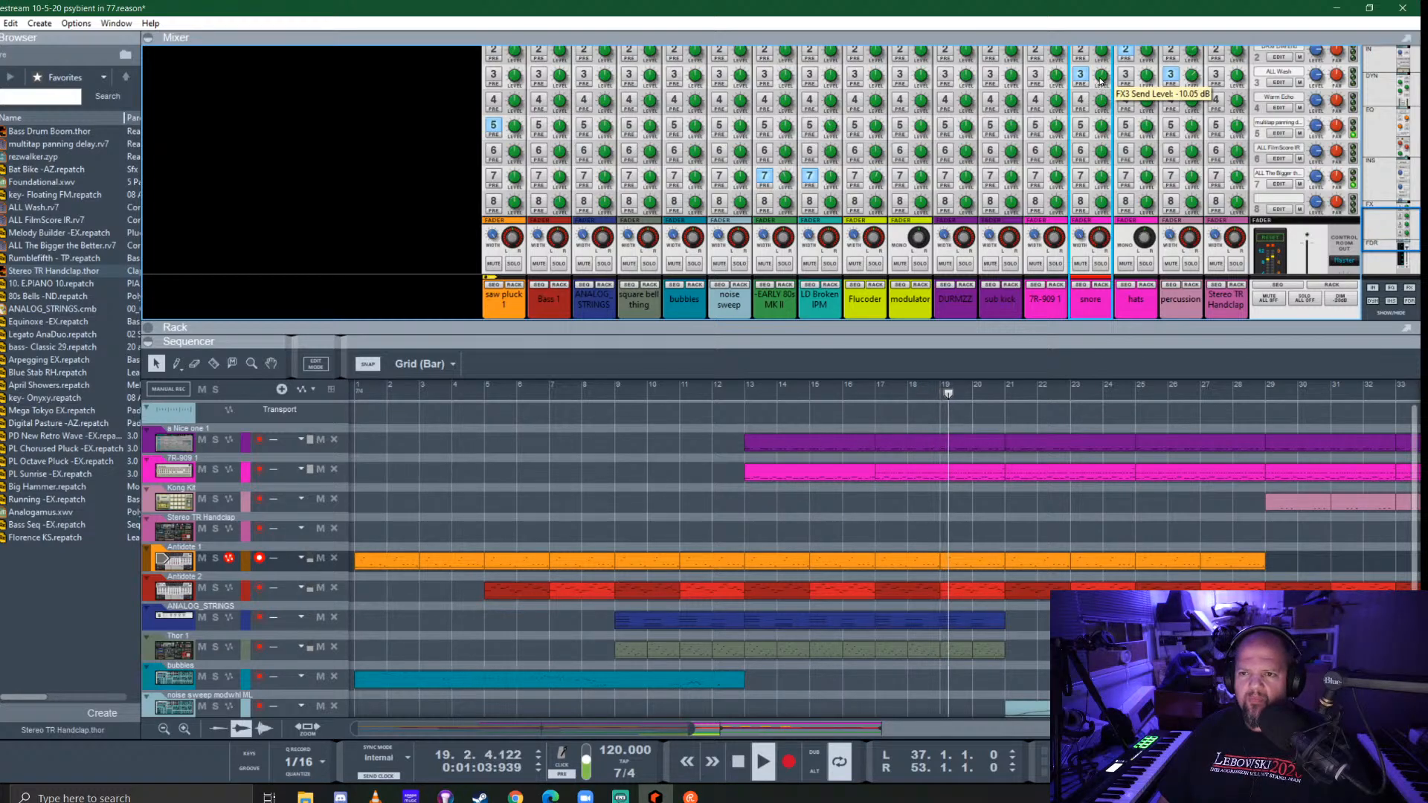
{"action": "scroll", "coordinate": [1100, 80], "scroll_direction": "up", "scroll_amount": 1}
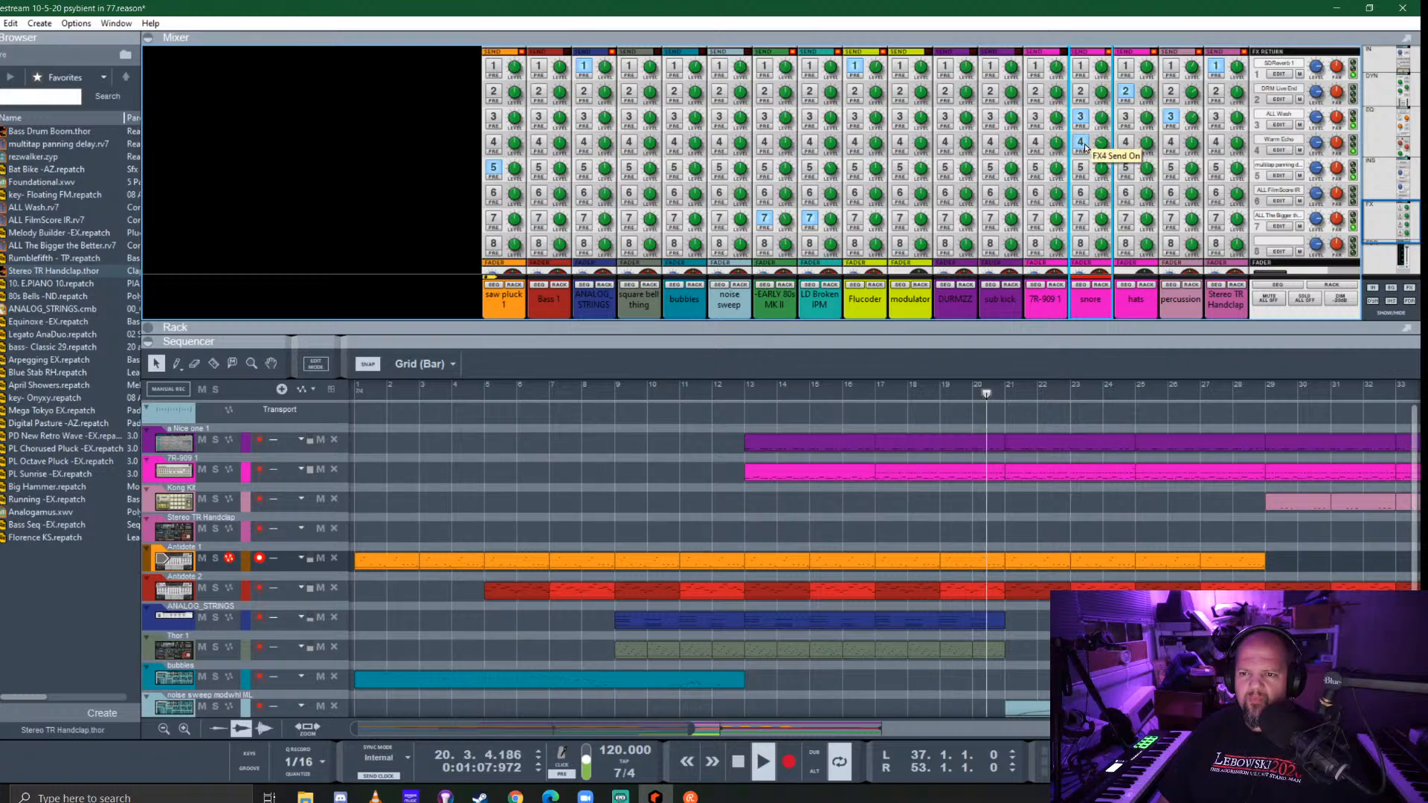
{"action": "scroll", "coordinate": [1090, 145], "scroll_direction": "down", "scroll_amount": 3}
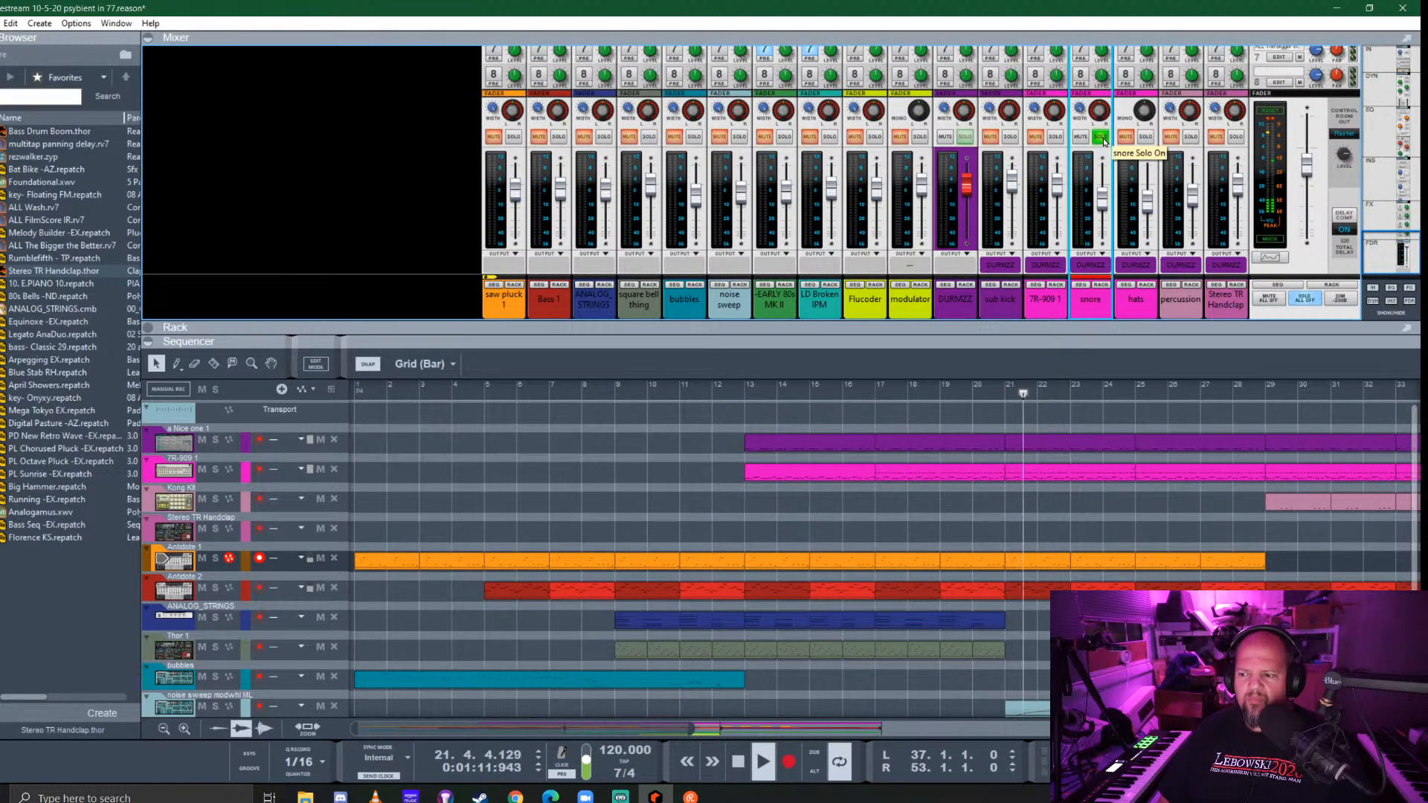
{"action": "left_click", "coordinate": [1100, 138]}
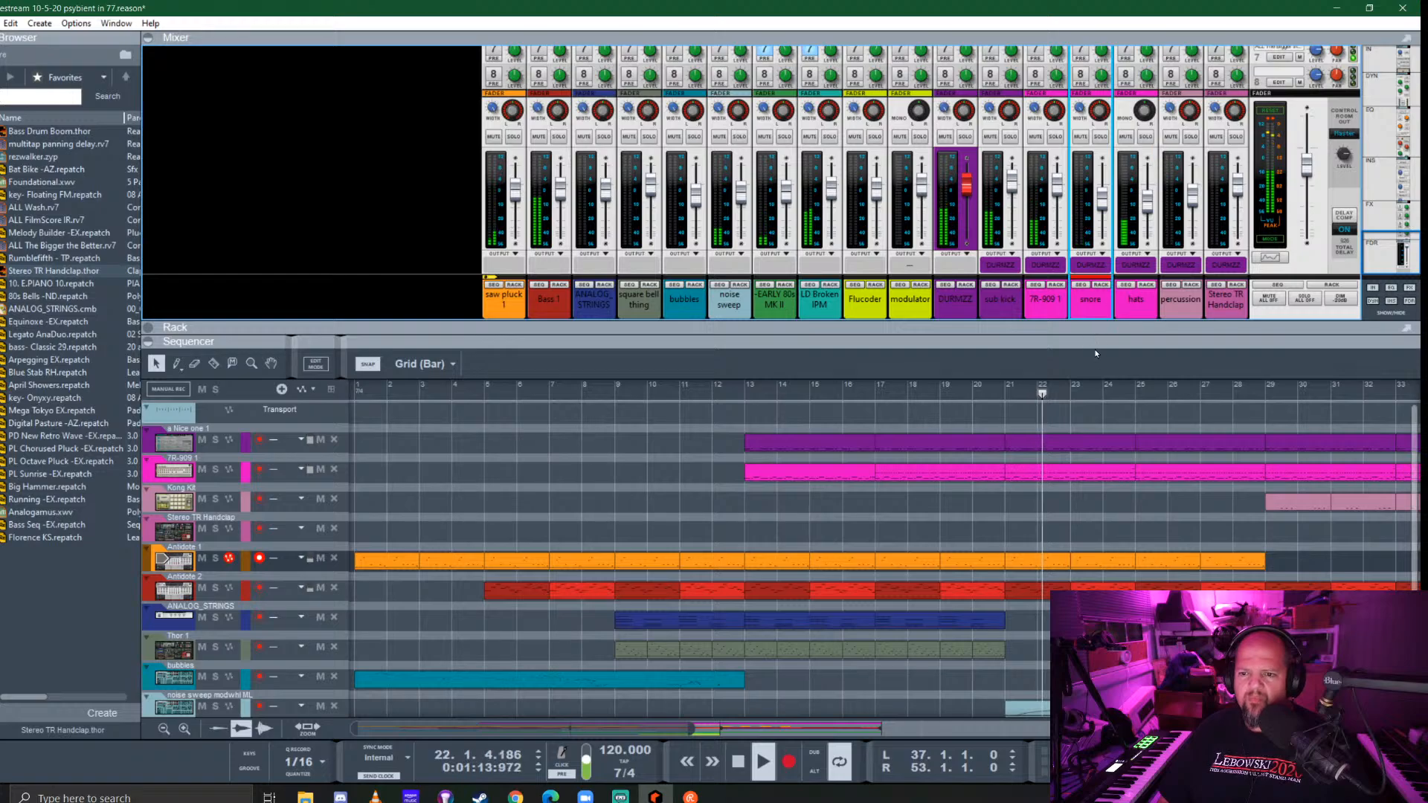
Shrink the mixer to give the sequencer more room and save the song
{"action": "left_click_drag", "start_coordinate": [1097, 341], "coordinate": [1072, 116]}
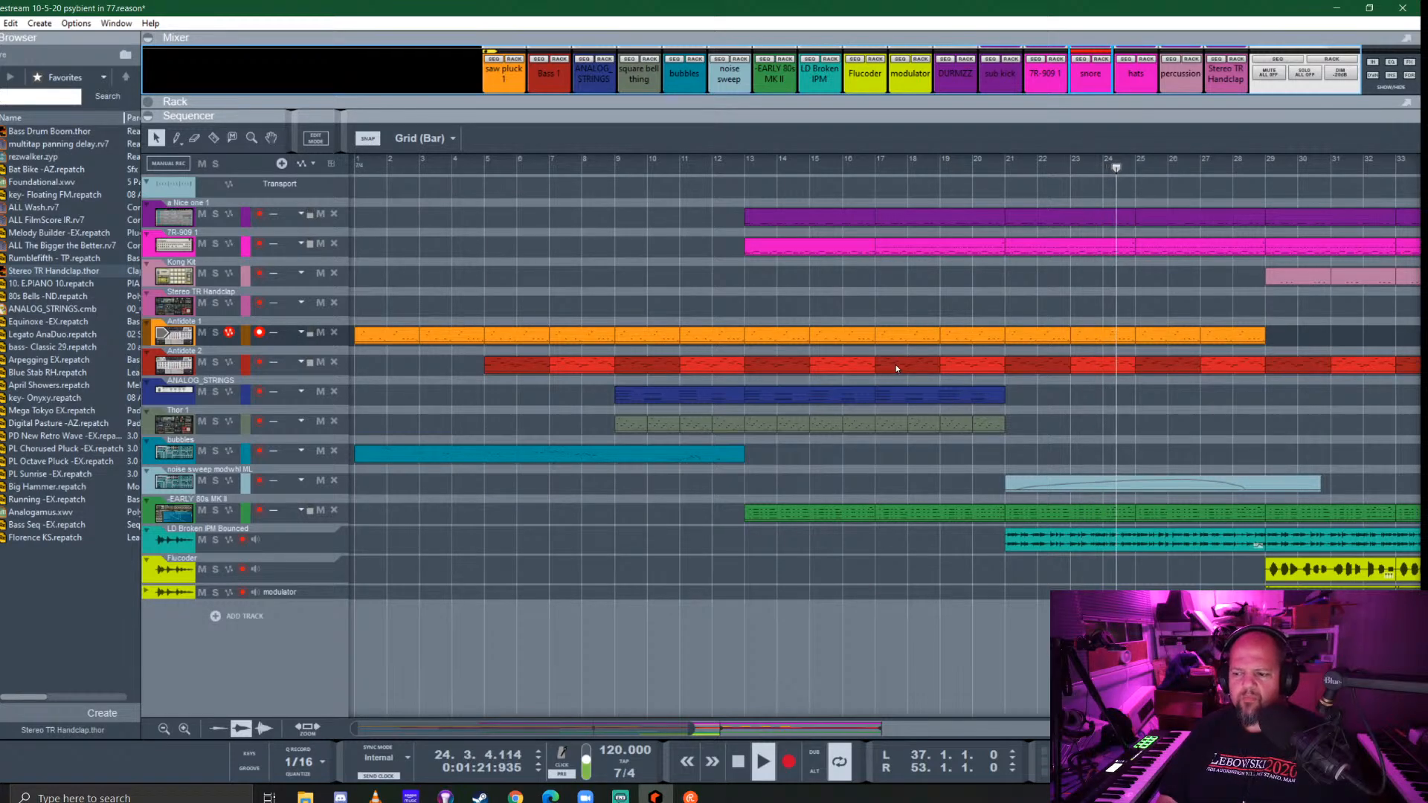
{"action": "scroll", "coordinate": [905, 357], "scroll_direction": "down", "scroll_amount": 2}
{"action": "key", "text": "ctrl+s"}
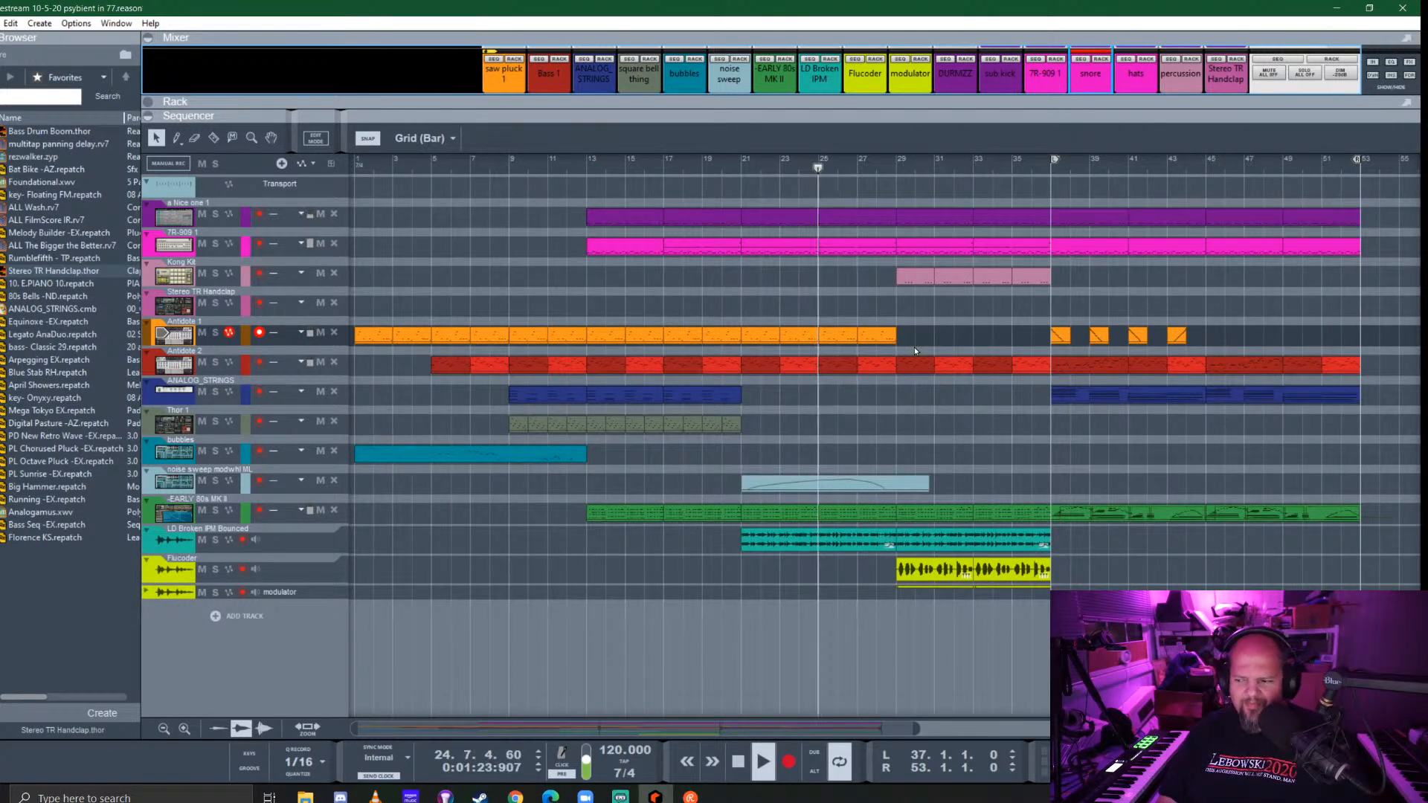
{"action": "scroll", "coordinate": [928, 352], "scroll_direction": "right", "scroll_amount": 2}
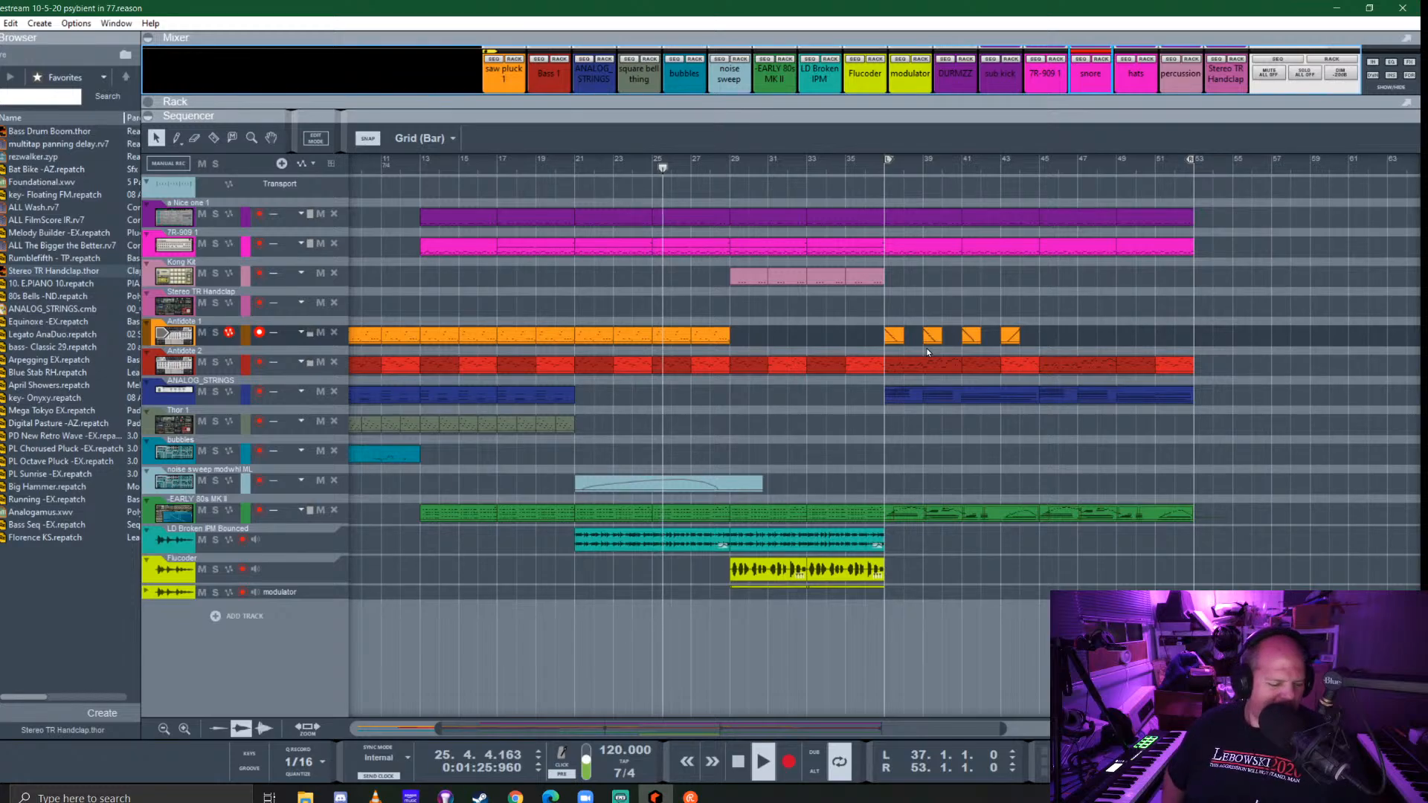
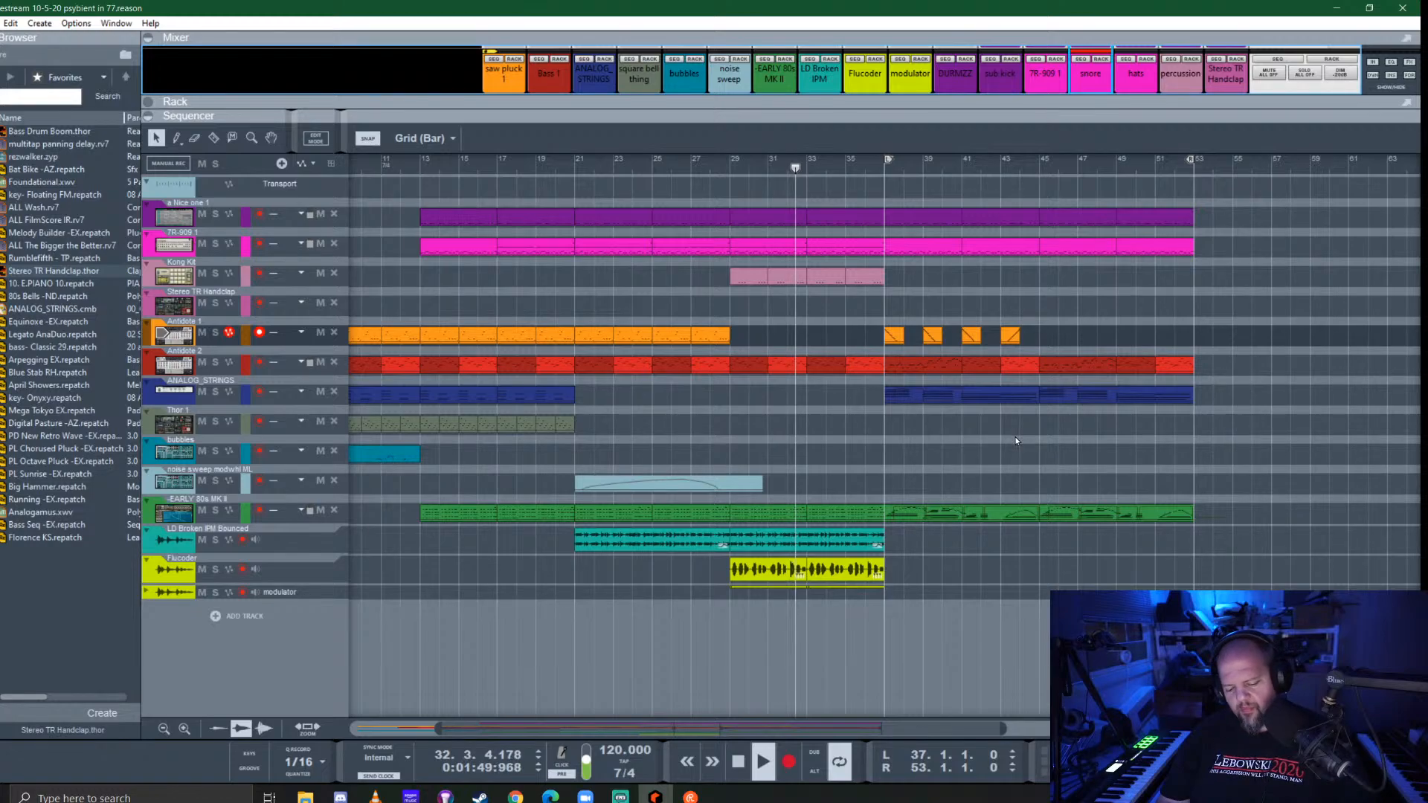
Turn off looping and copy the four spaced Antidote 1 clips from bar 37 to bar 45
{"action": "key", "text": "l"}
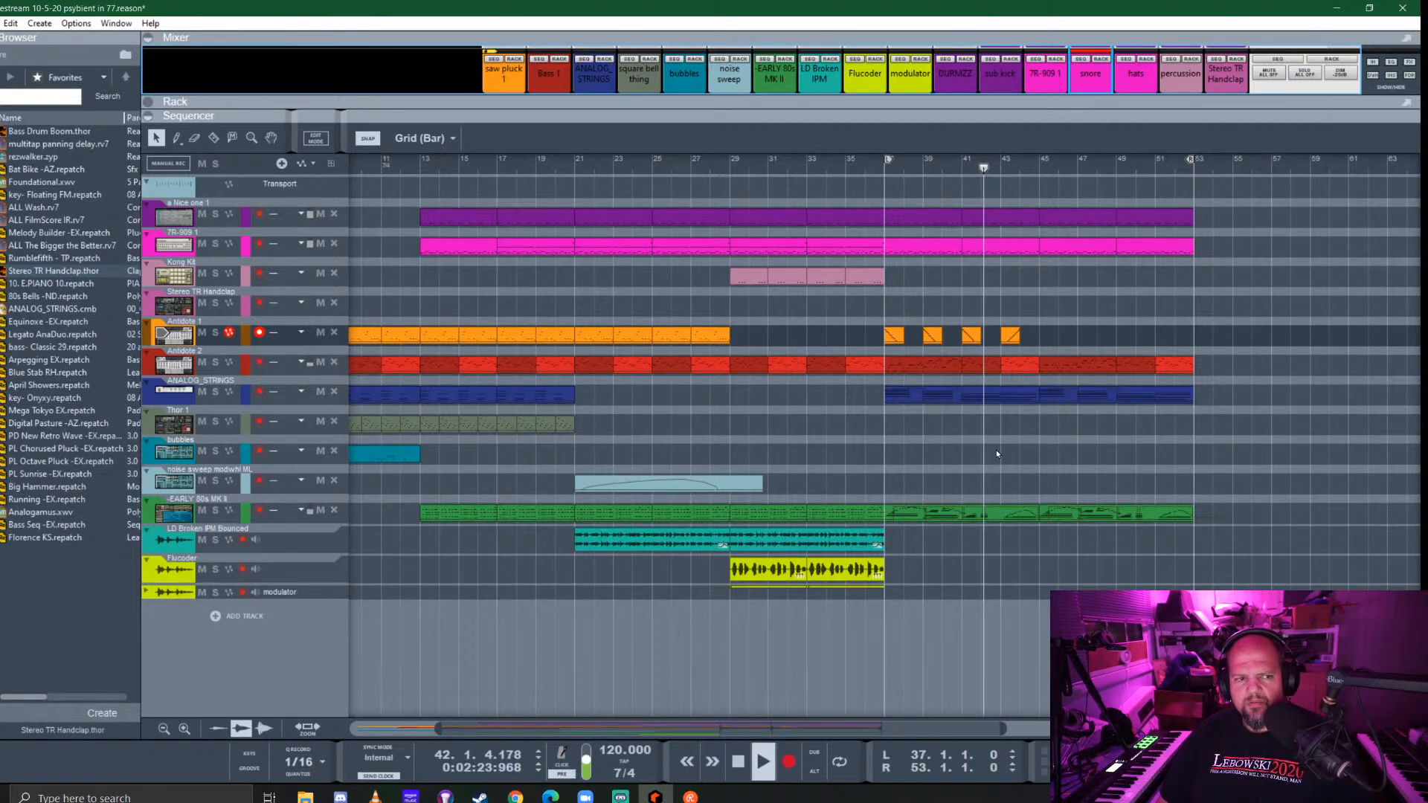
{"action": "scroll", "coordinate": [1019, 430], "scroll_direction": "left", "scroll_amount": 5}
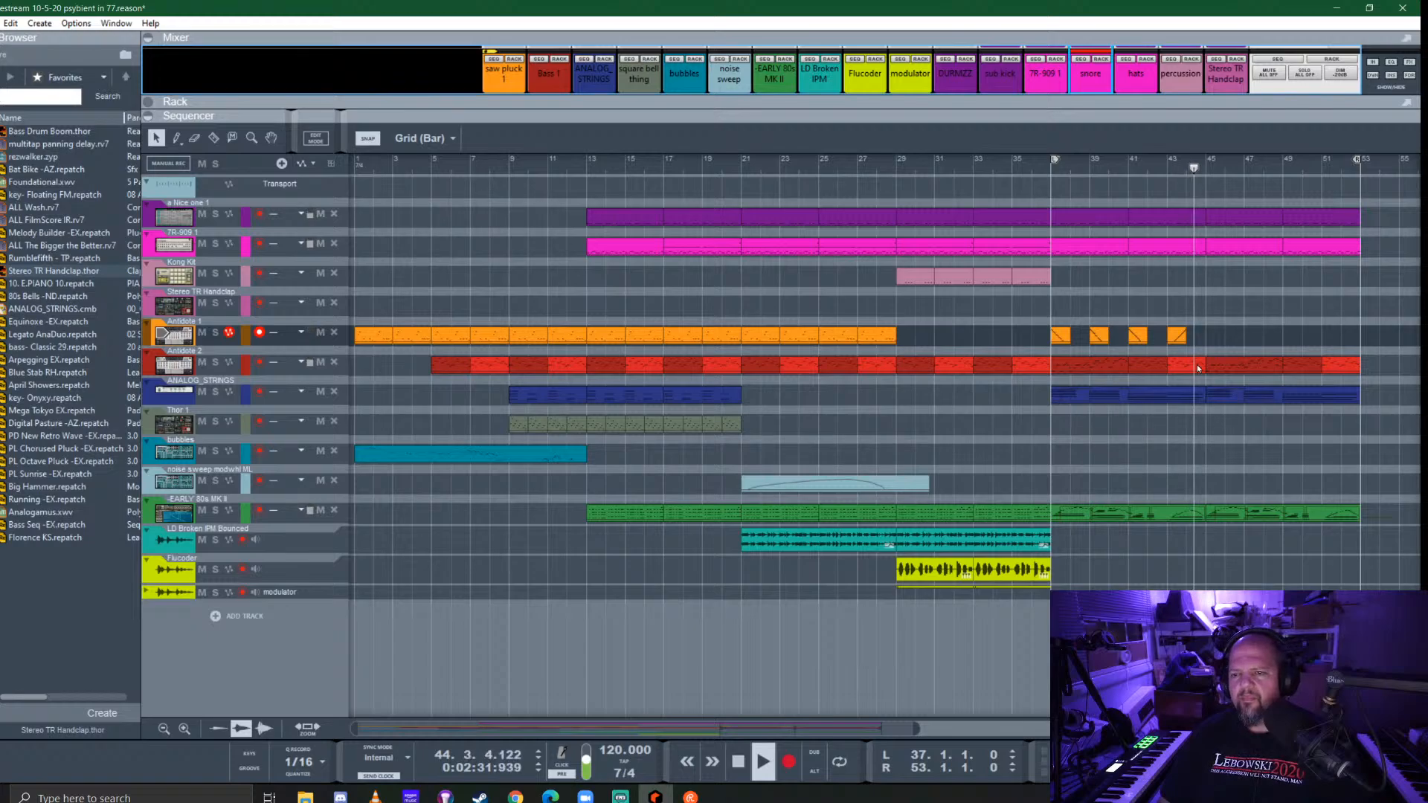
{"action": "mouse_move", "coordinate": [1234, 325]}
{"action": "left_mouse_down"}
{"action": "mouse_move", "coordinate": [1024, 347]}
{"action": "mouse_move", "coordinate": [1214, 335]}
{"action": "left_mouse_up"}
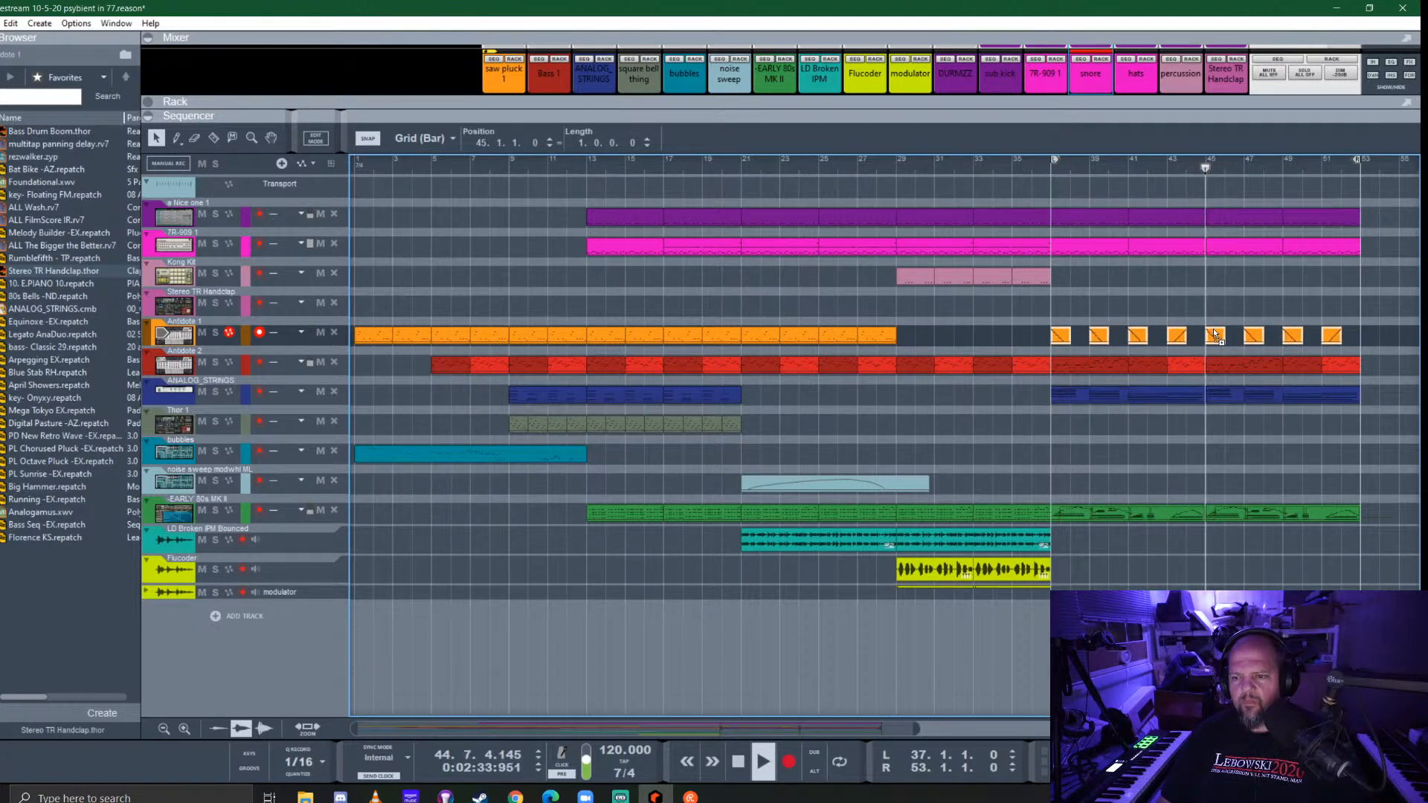
{"action": "left_click", "coordinate": [1239, 292]}
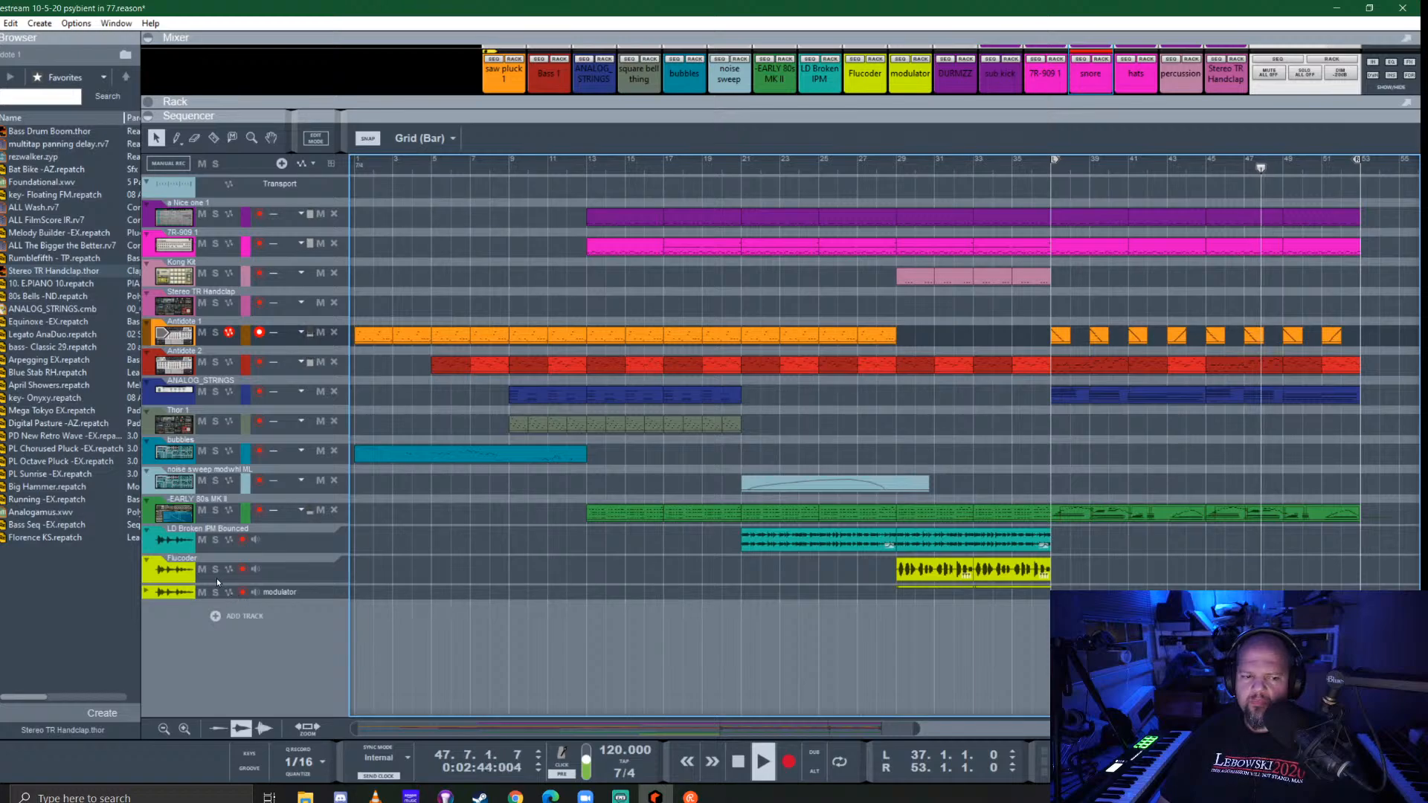
Arm the Flucoder track for recording, solo it and stop playback at bar 37
{"action": "left_click", "coordinate": [181, 574]}
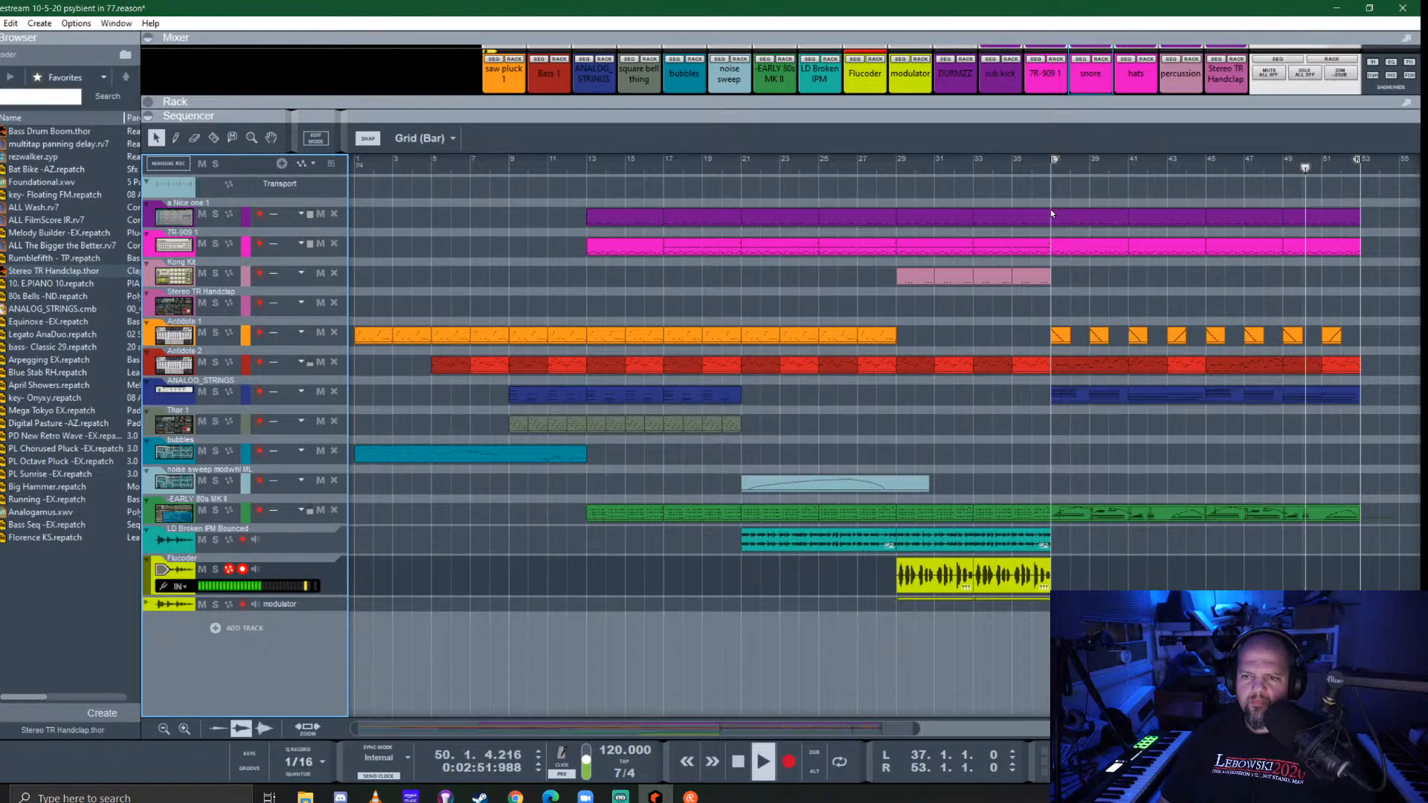
{"action": "left_click", "coordinate": [1049, 171]}
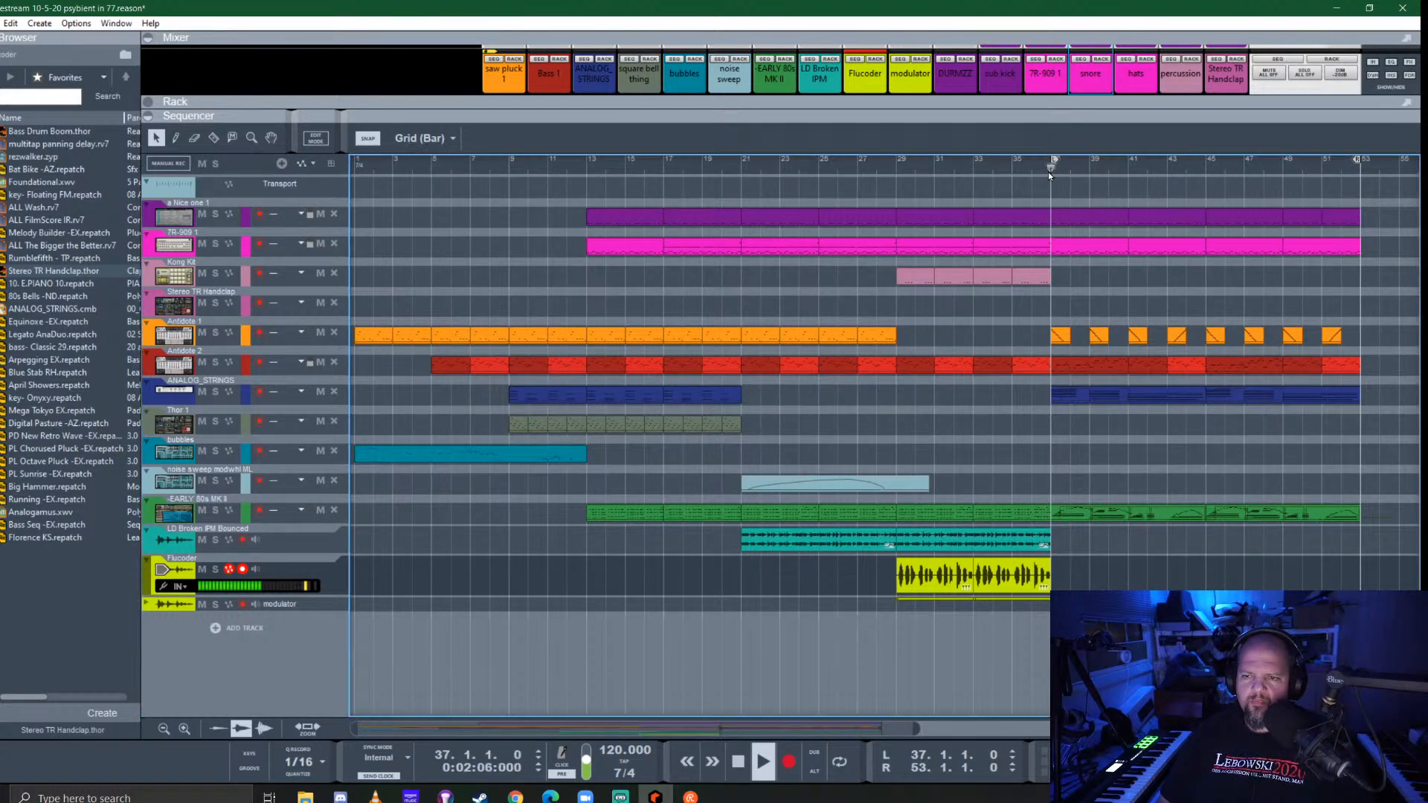
{"action": "key", "text": "space"}
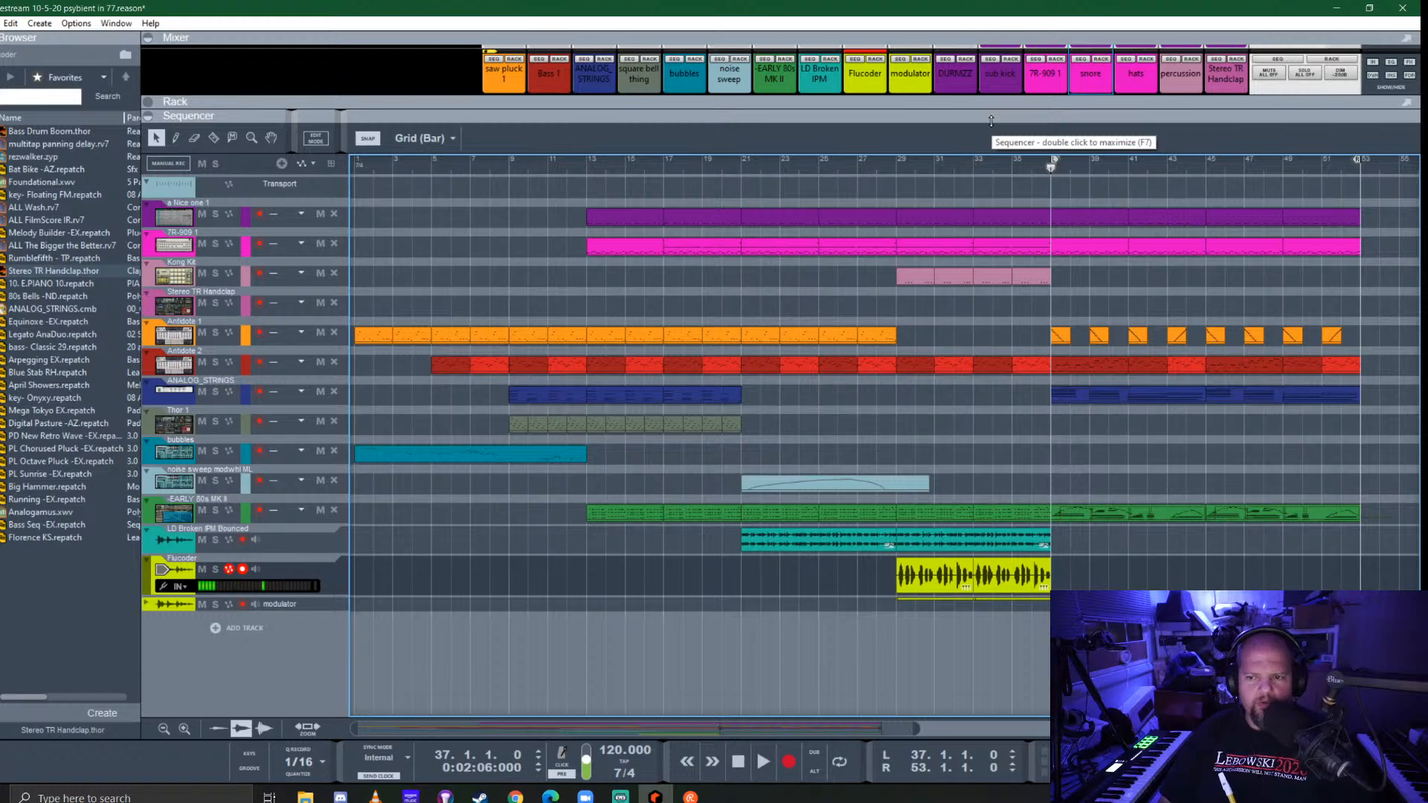
{"action": "left_click", "coordinate": [208, 571]}
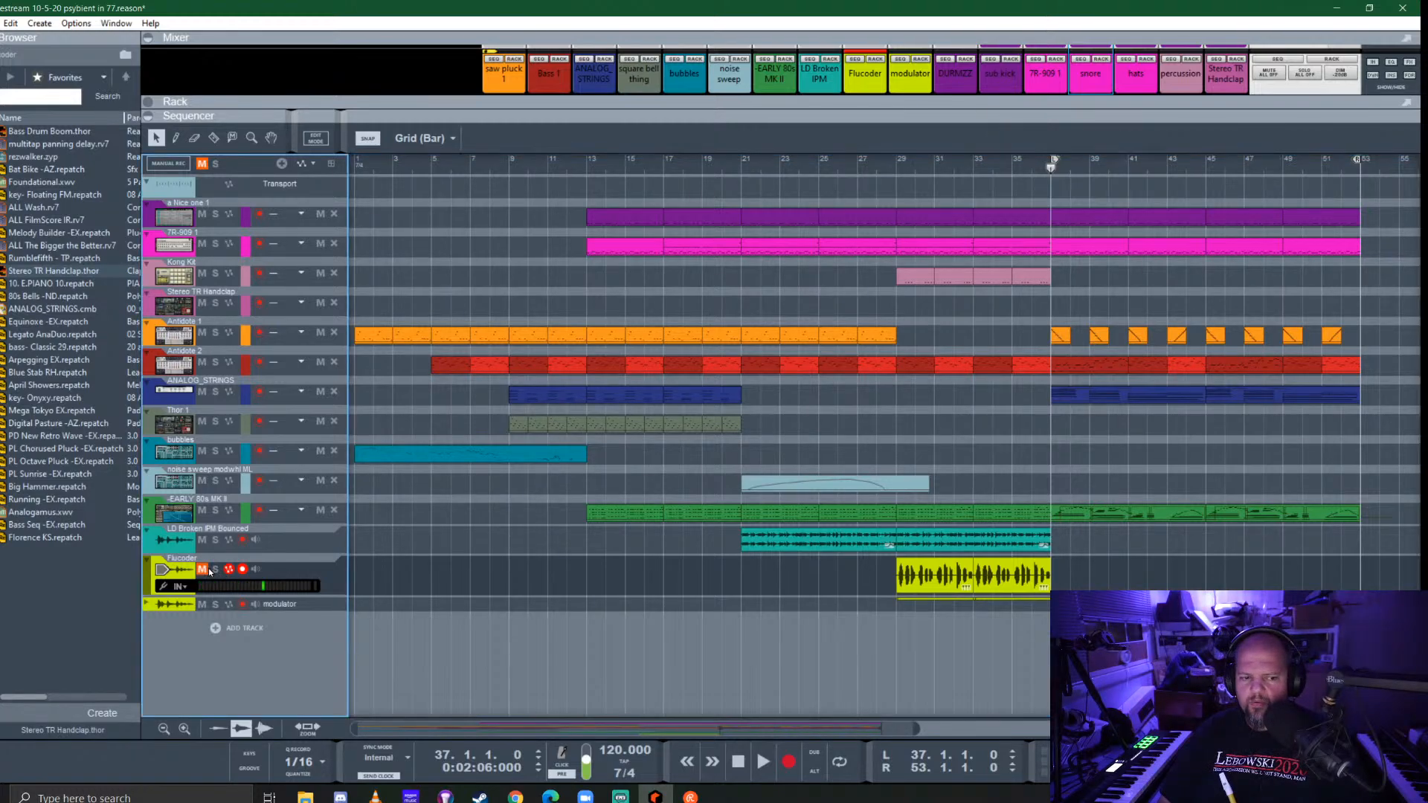
{"action": "left_click", "coordinate": [215, 570]}
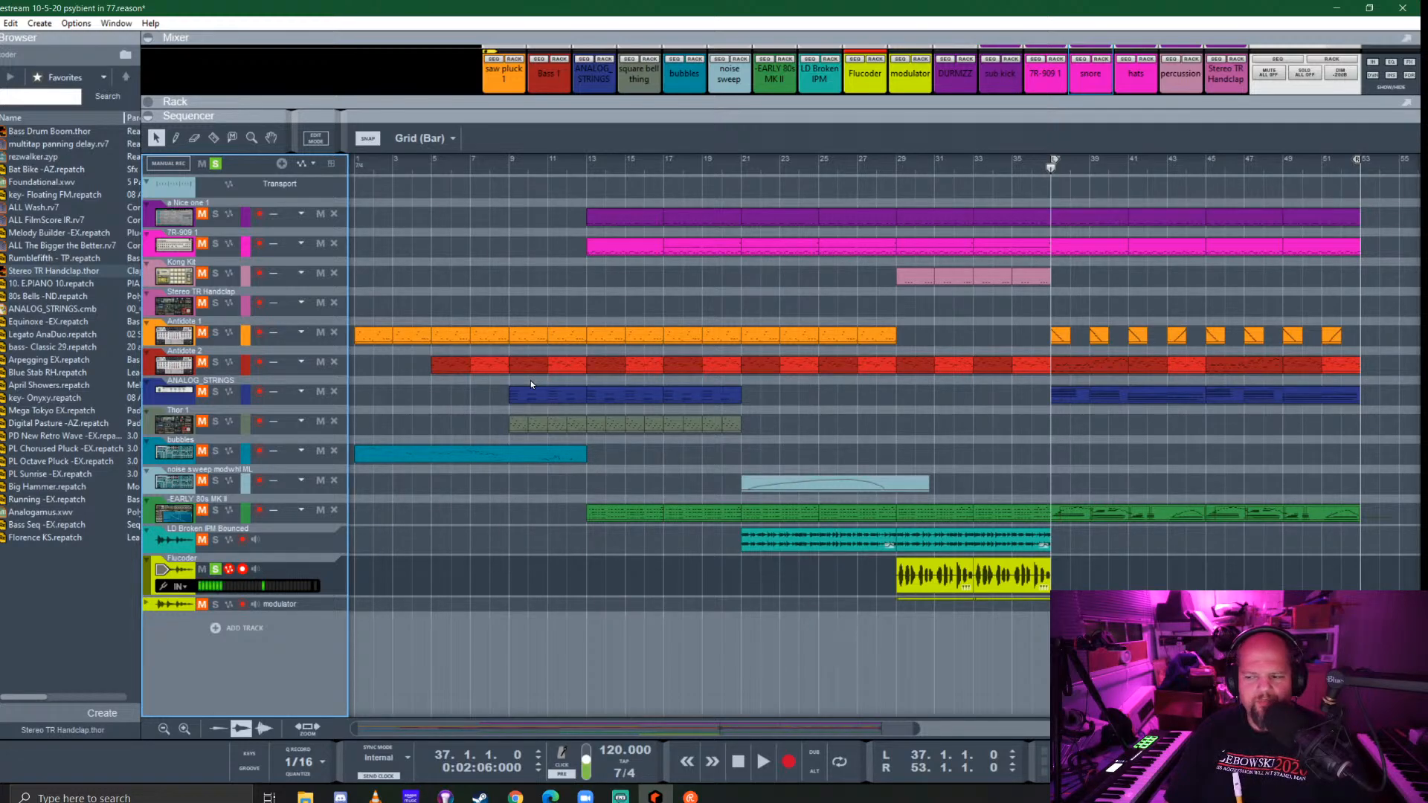
Record a Flucoder audio take from bar 37 to just past bar 53 and stop the transport
{"action": "key", "text": "ctrl+Return"}
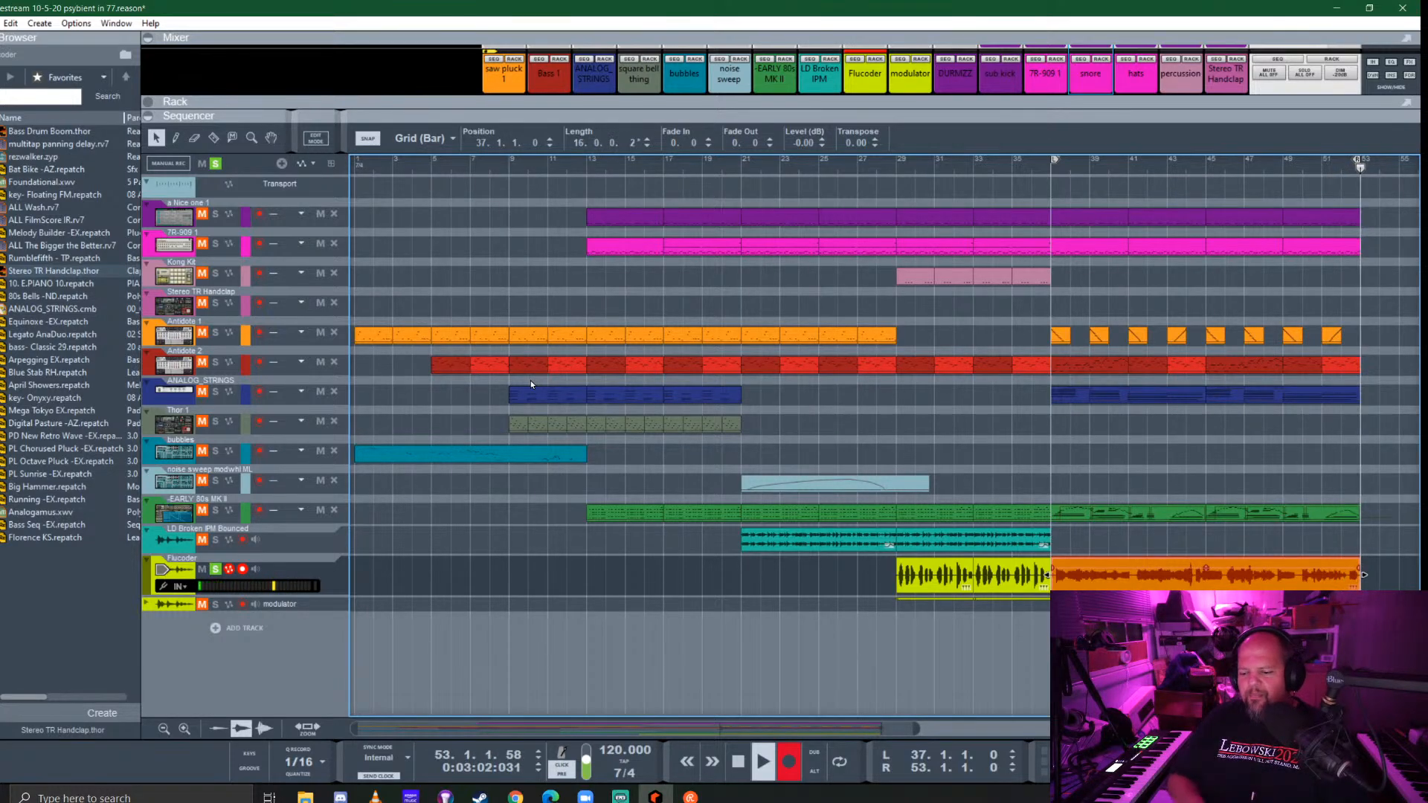
{"action": "key", "text": "ctrl+Return"}
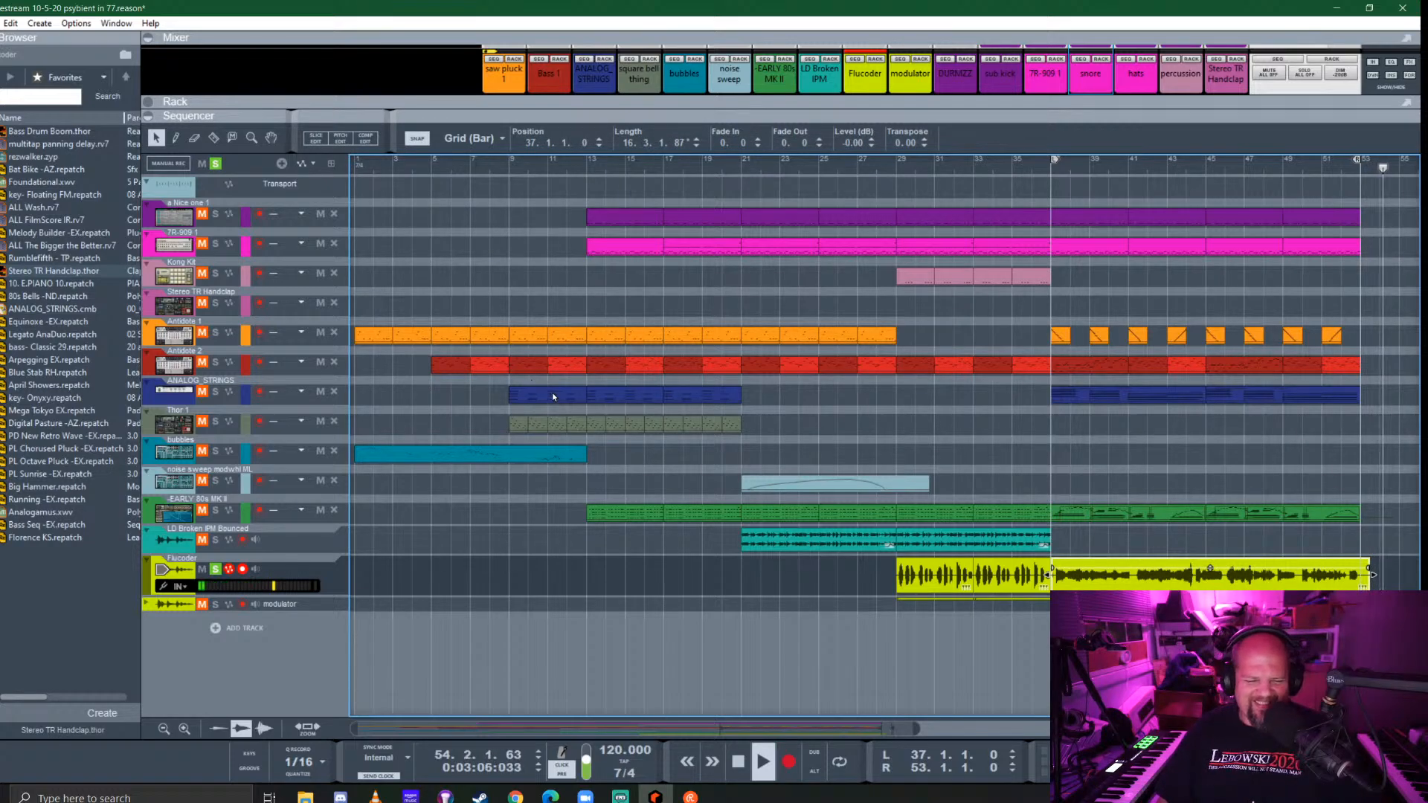
{"action": "key", "text": "space"}
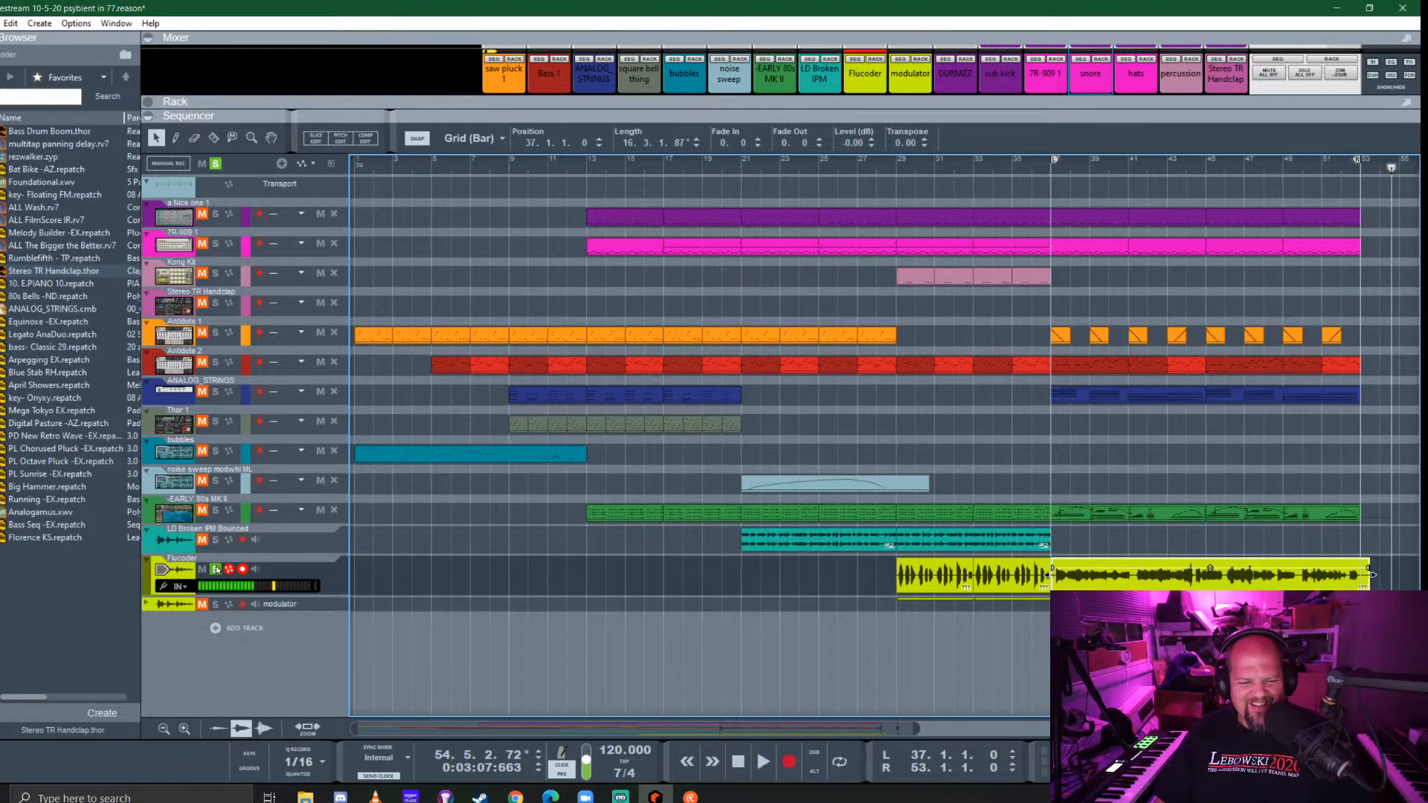
Switch solo and record arming from the Flucoder track to the modulator track, unfold it and set the playhead at bar 37
{"action": "left_click", "coordinate": [216, 568]}
{"action": "left_click", "coordinate": [216, 604]}
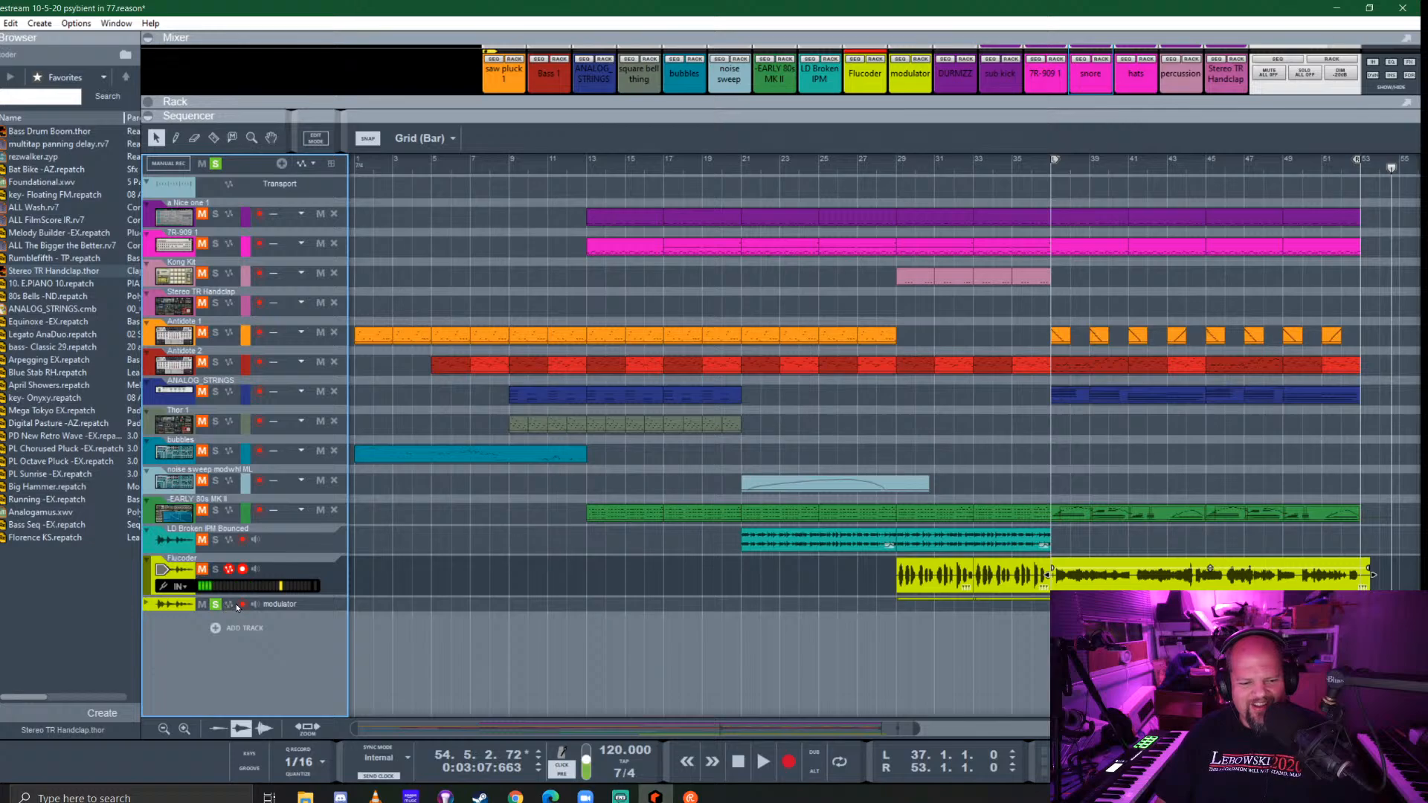
{"action": "left_click", "coordinate": [237, 606]}
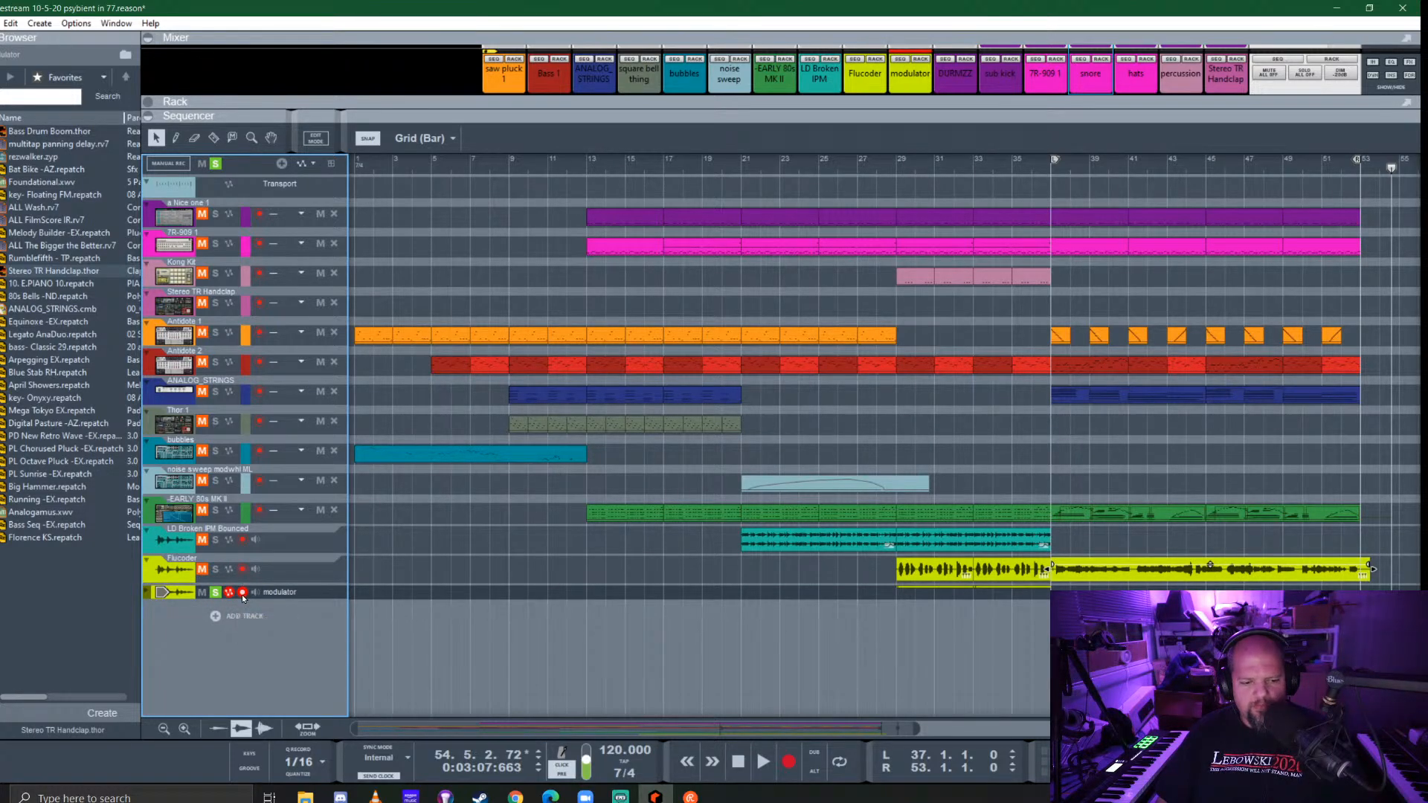
{"action": "left_click", "coordinate": [146, 592]}
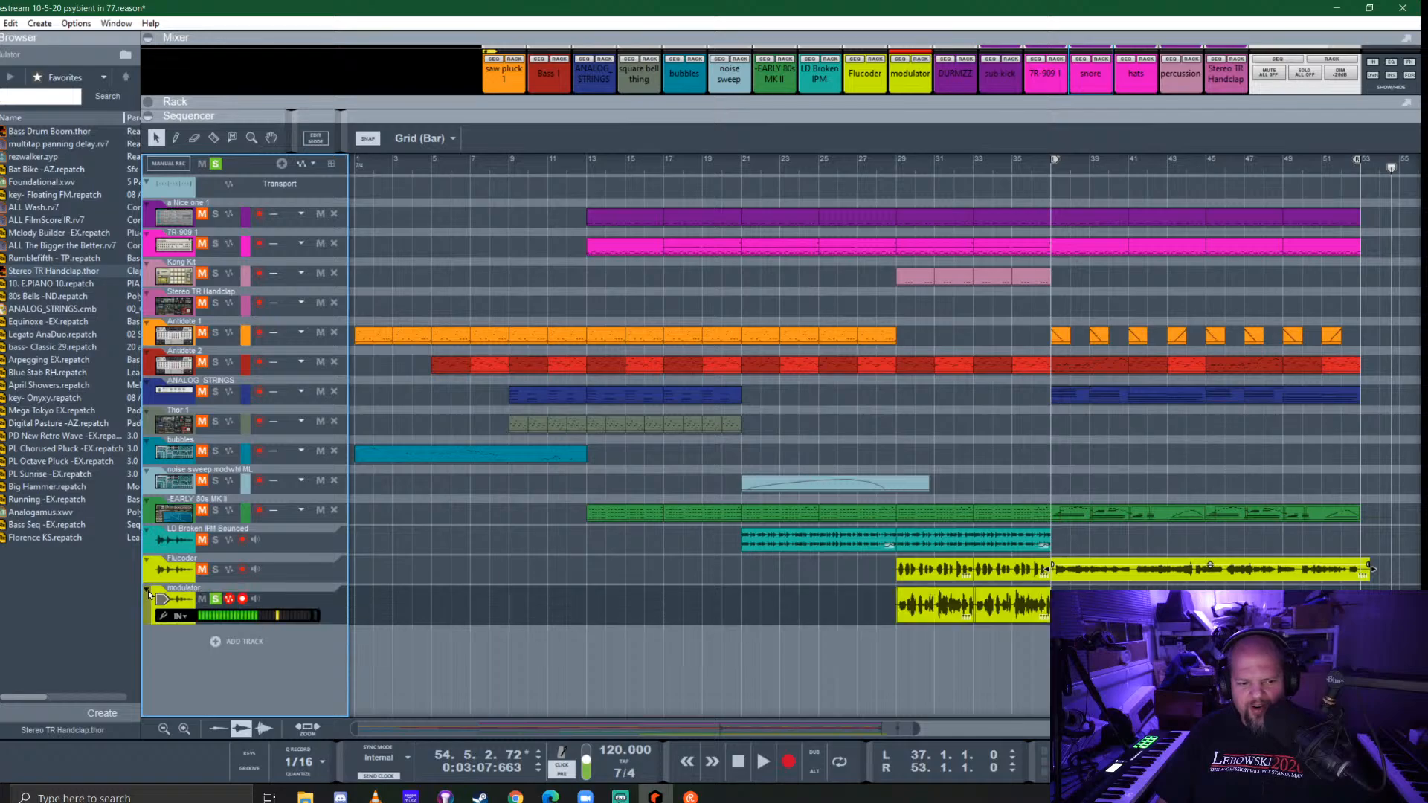
{"action": "left_click", "coordinate": [1051, 168]}
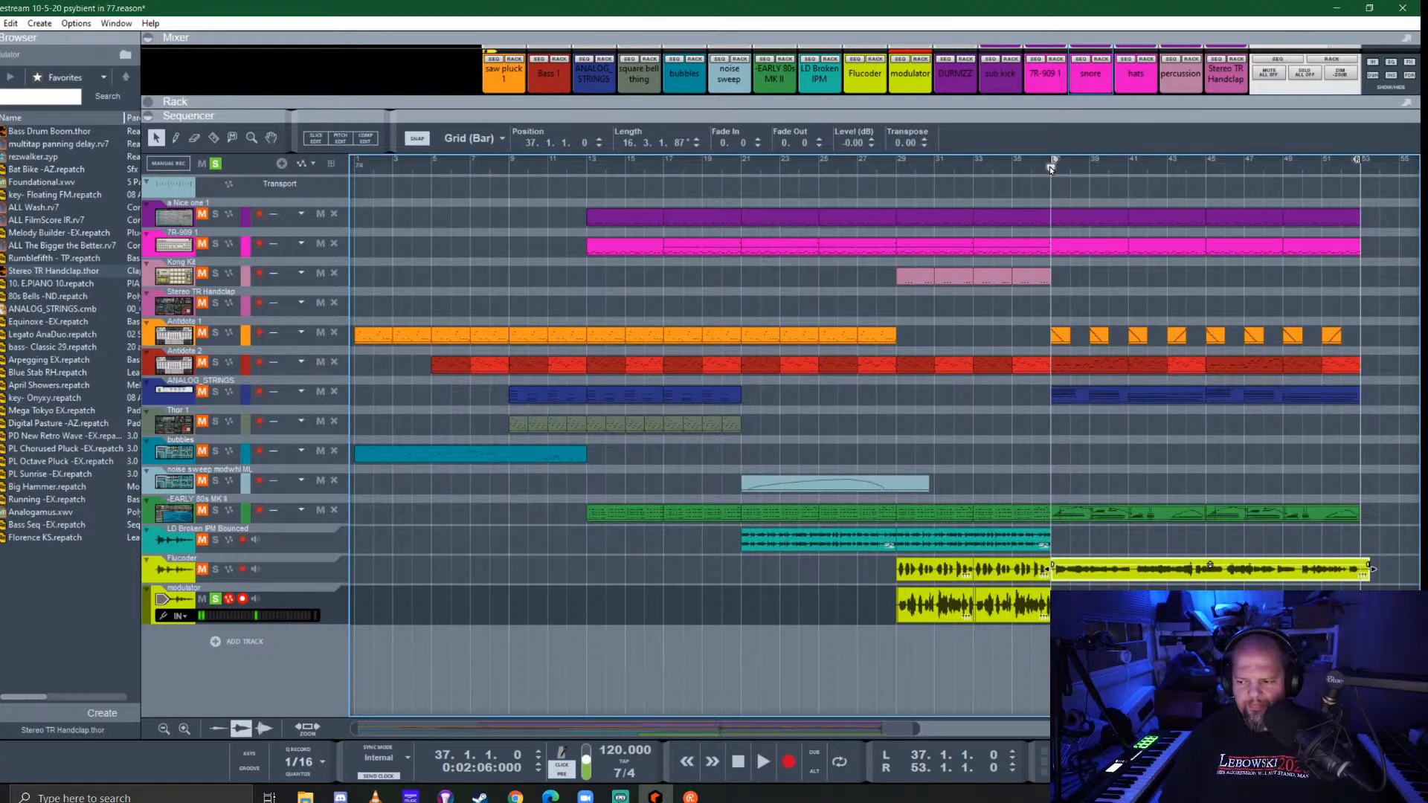
Record a modulator audio take from bar 37 to just past bar 53, stop the transport and unsolo the track
{"action": "key", "text": "ctrl+Return"}
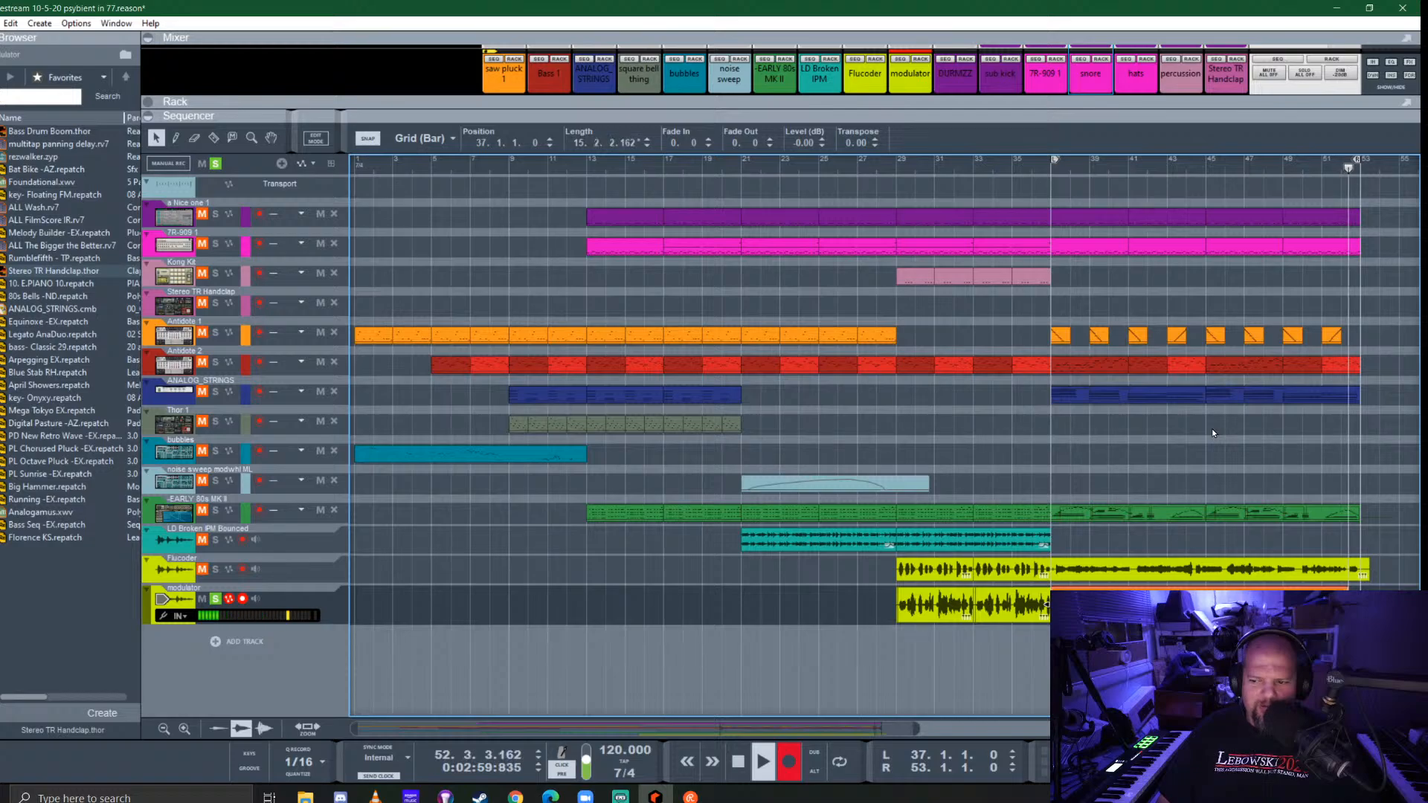
{"action": "left_click", "coordinate": [793, 772]}
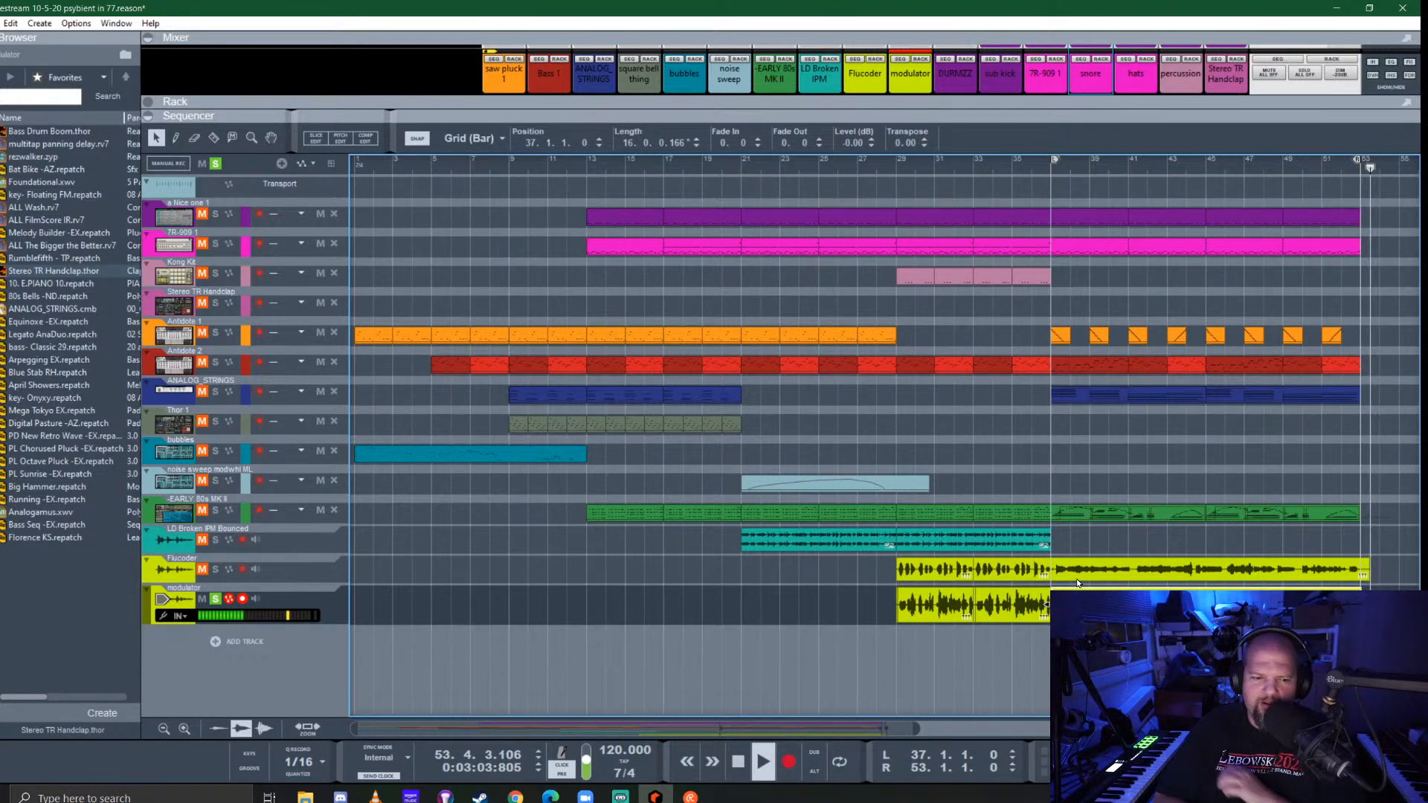
{"action": "key", "text": "space"}
{"action": "left_click", "coordinate": [216, 601]}
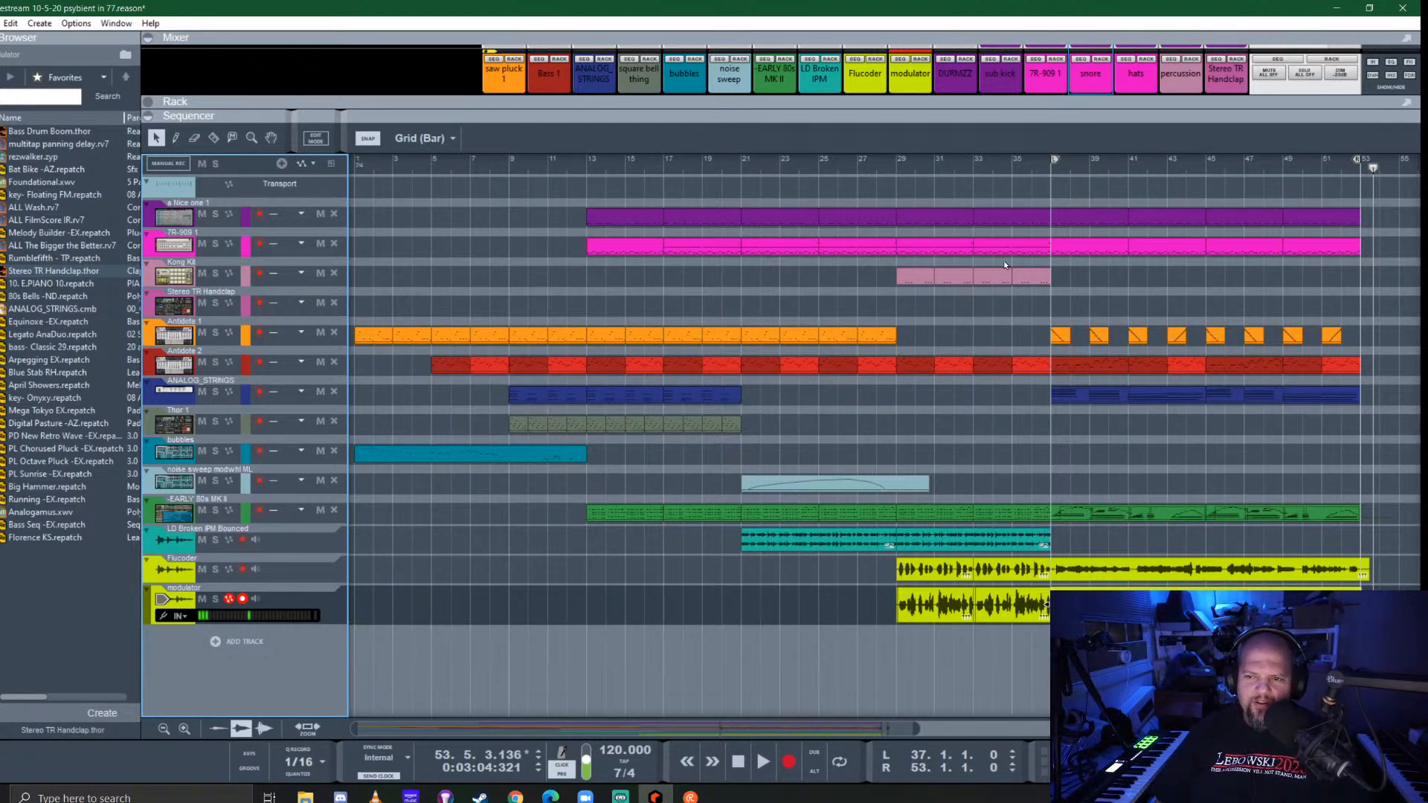
Play the section back from bar 37 and audition the Flucoder track in solo
{"action": "left_click", "coordinate": [1054, 182]}
{"action": "key", "text": "space"}
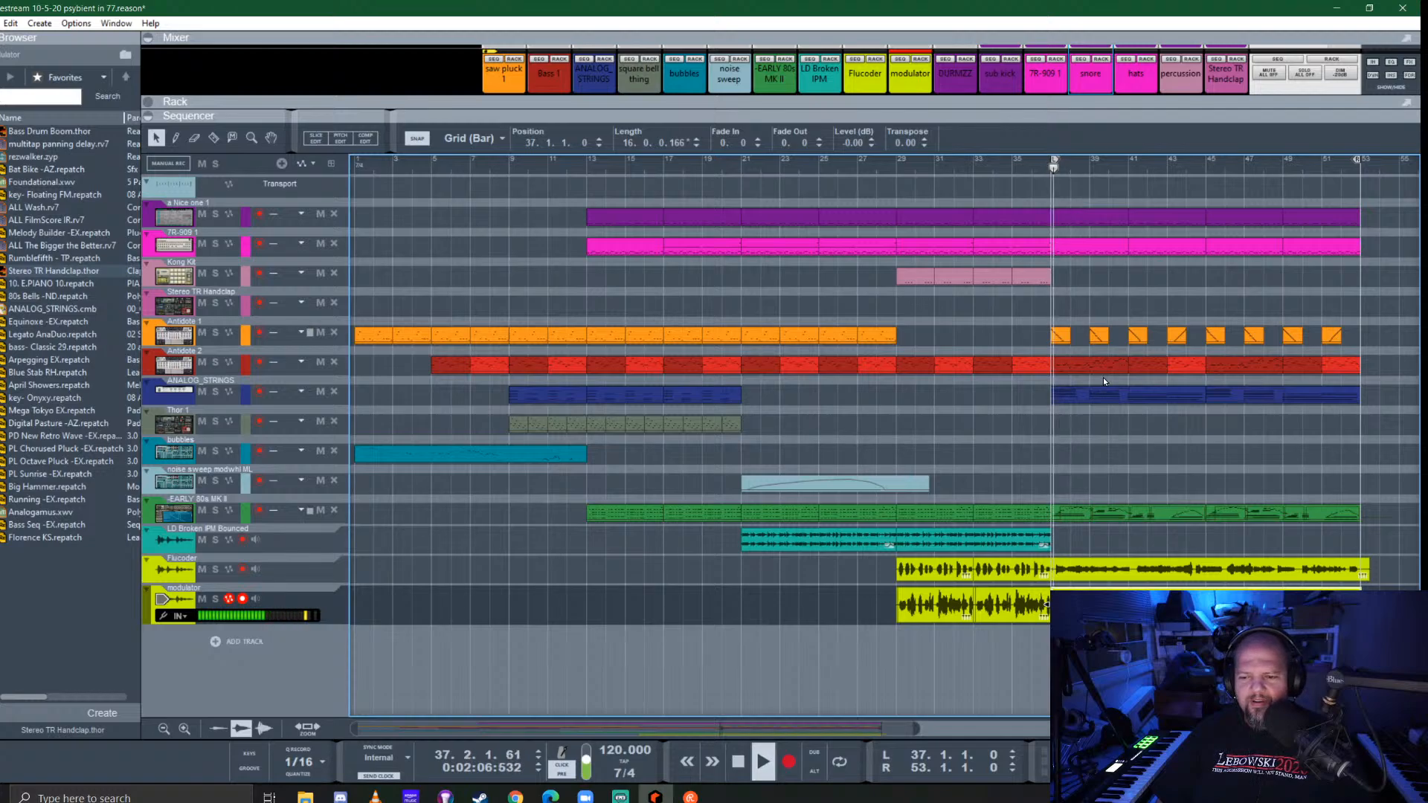
{"action": "left_click", "coordinate": [215, 569]}
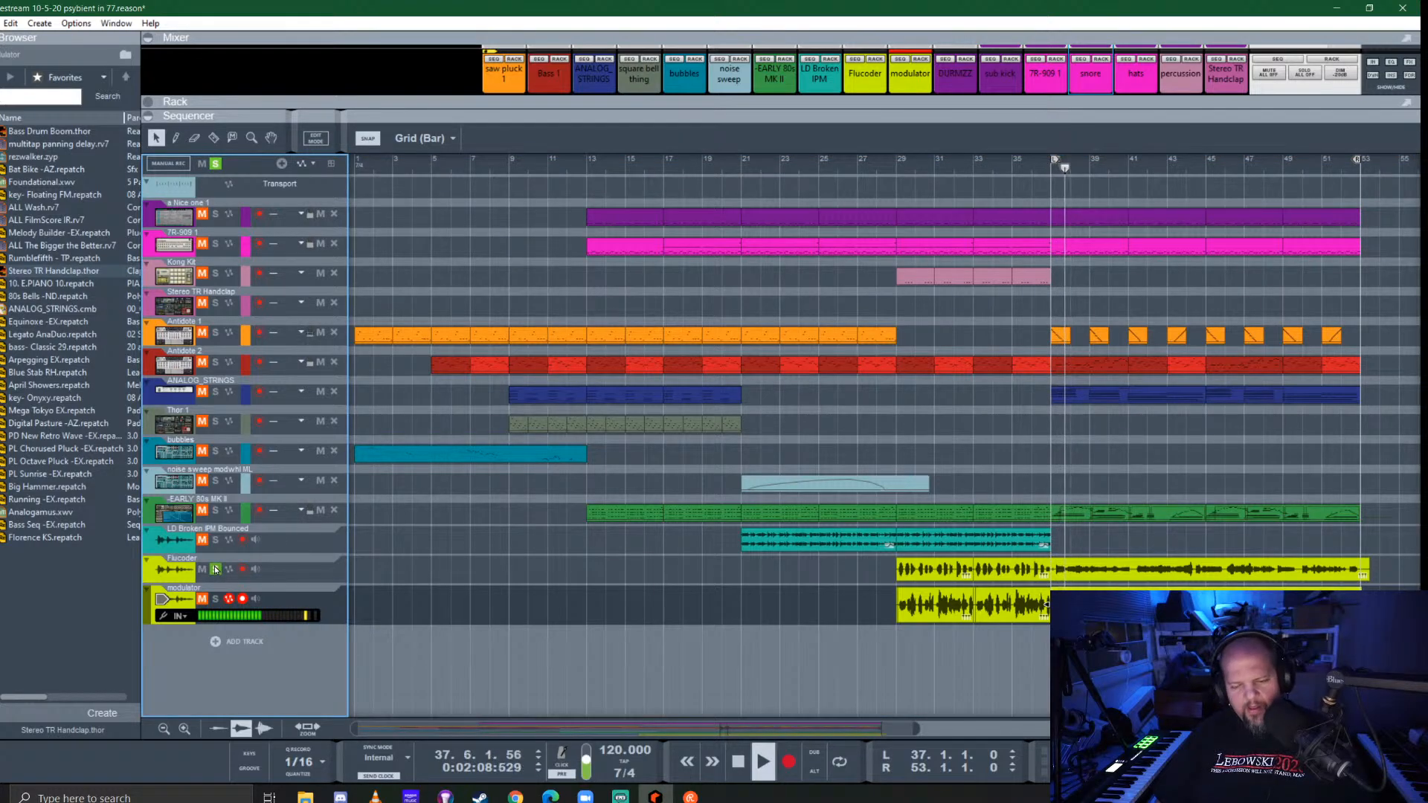
{"action": "left_click", "coordinate": [215, 570]}
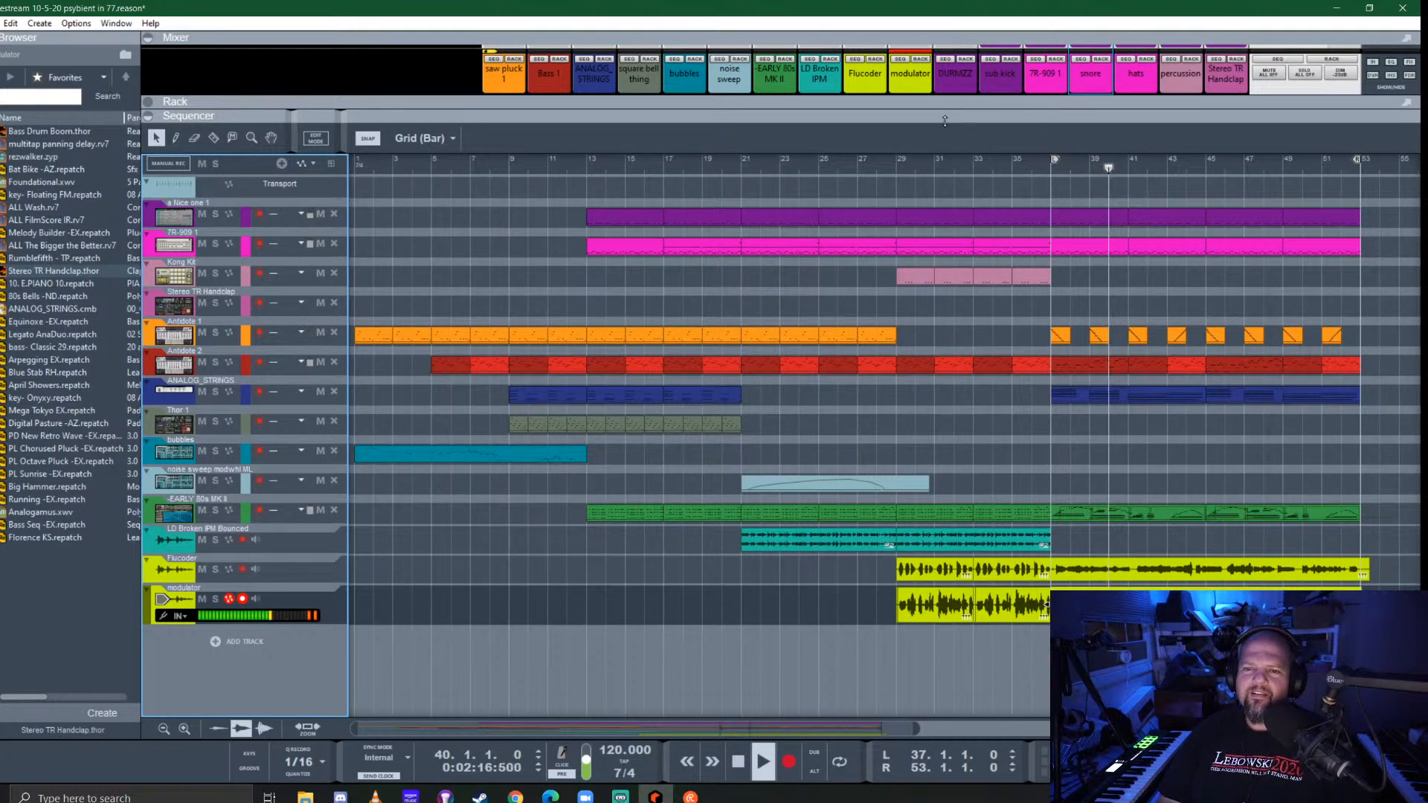
Solo the modulator and Flucoder channels together in the mixer and bring the rack into view
{"action": "left_click_drag", "start_coordinate": [946, 119], "coordinate": [946, 478]}
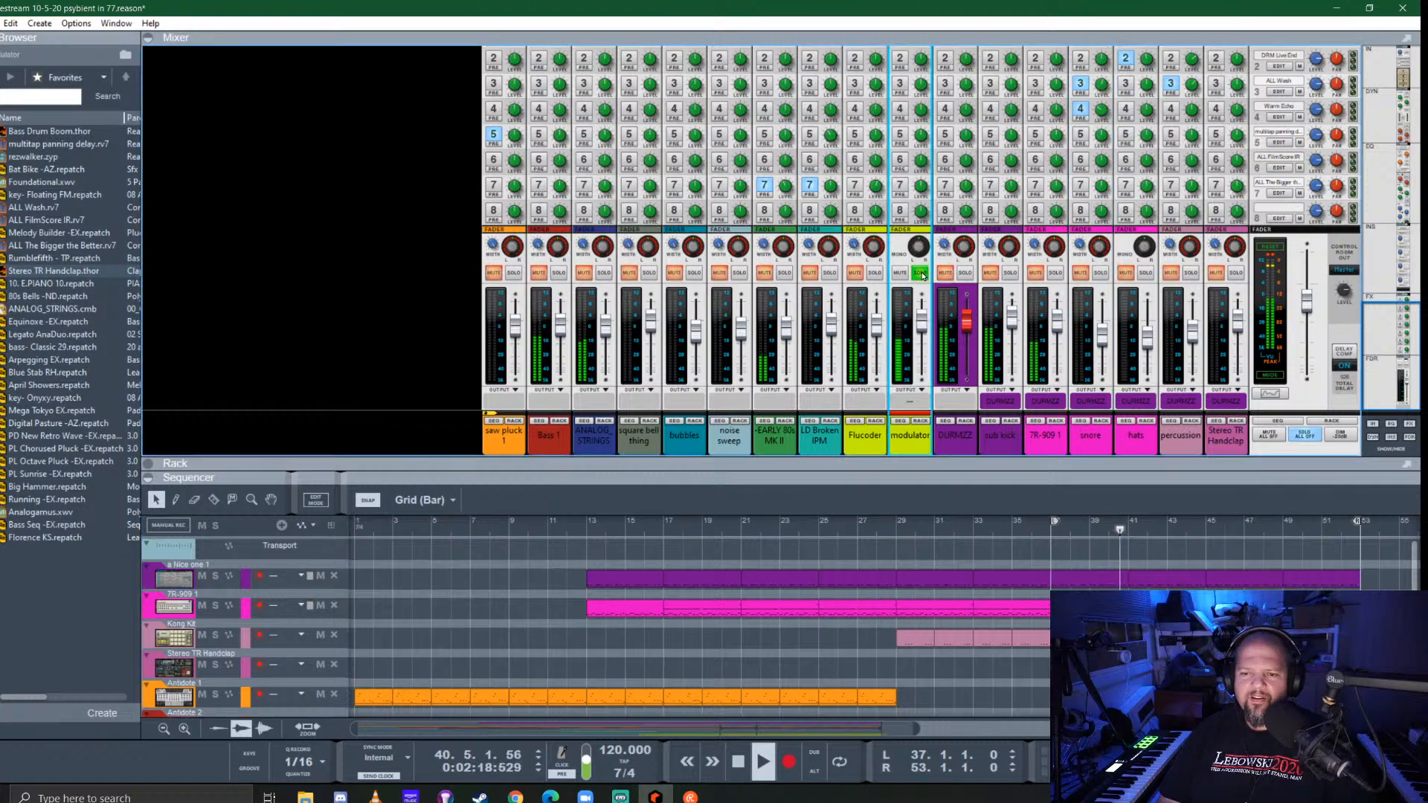
{"action": "left_click", "coordinate": [874, 273]}
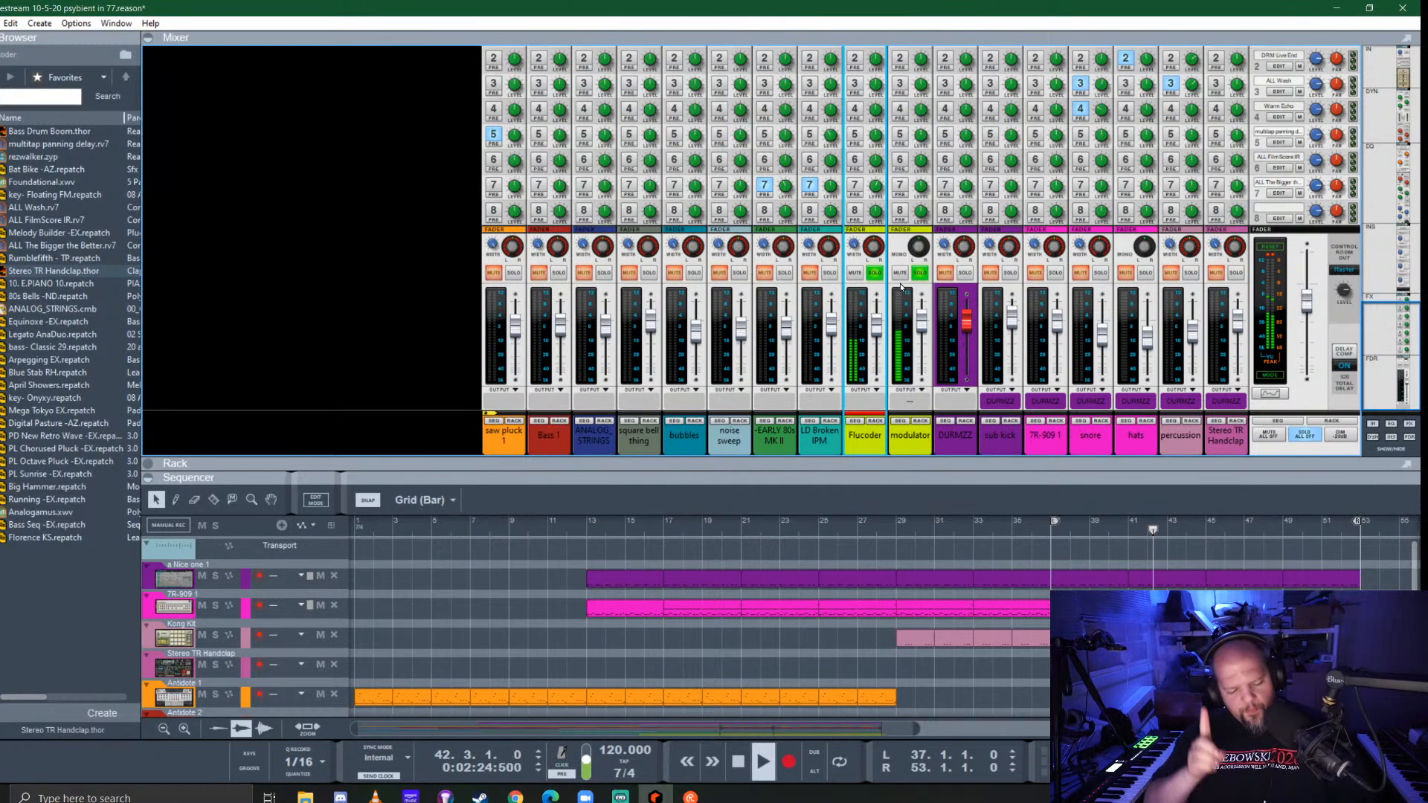
{"action": "left_click_drag", "start_coordinate": [931, 463], "coordinate": [277, 246]}
Try adding a Softube FET Compressor to the modulator channel's insert effects and undo it
{"action": "left_click", "coordinate": [195, 250]}
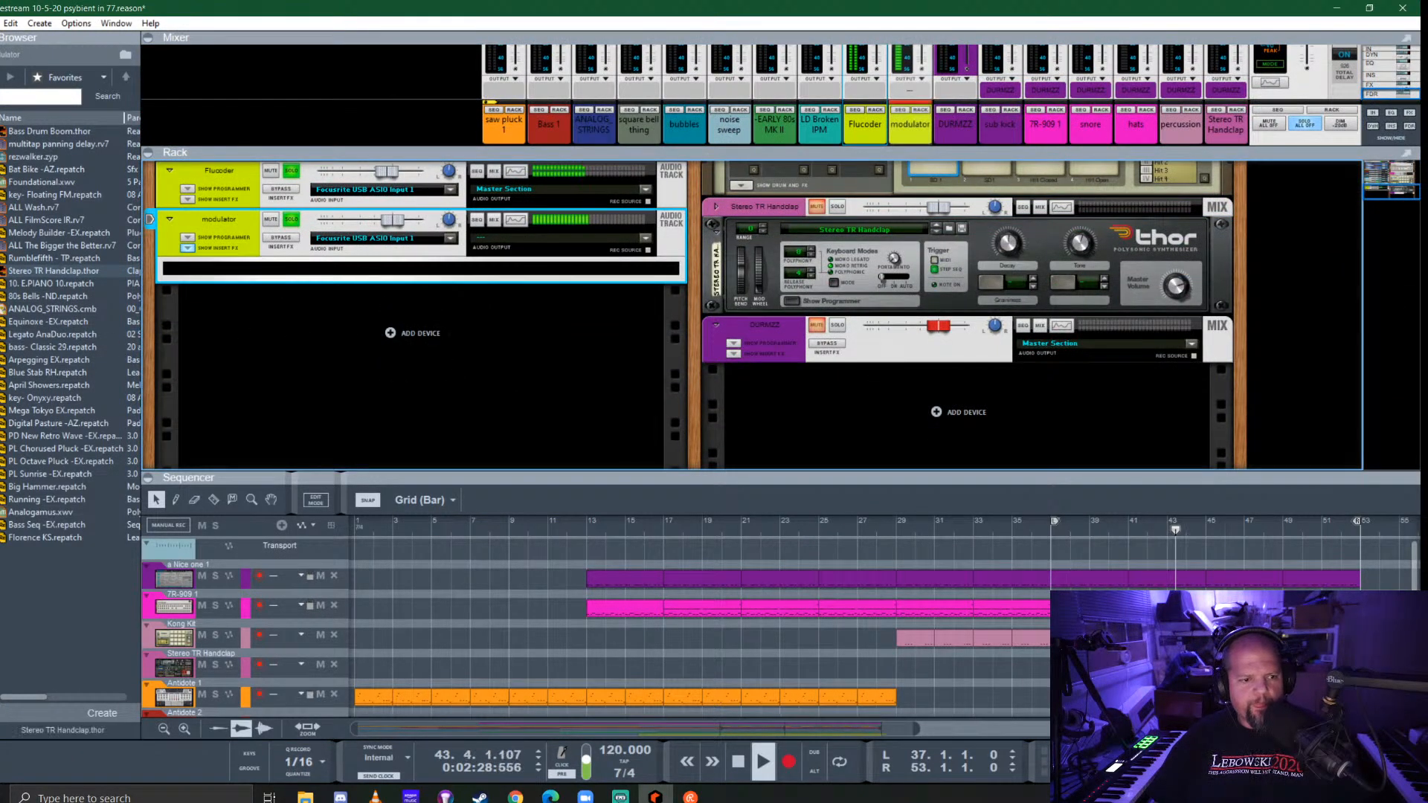
{"action": "left_click", "coordinate": [3, 135]}
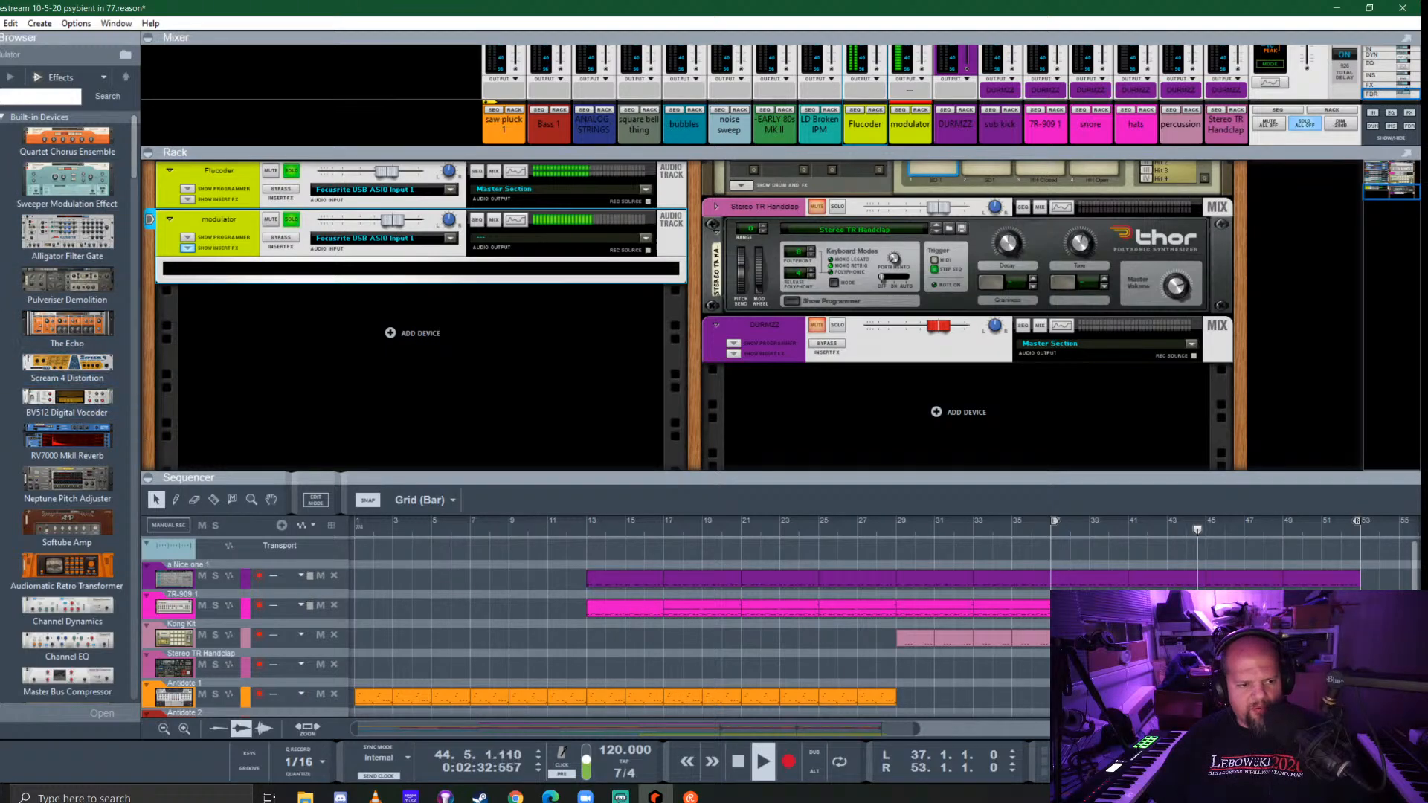
{"action": "left_click", "coordinate": [2, 334]}
{"action": "scroll", "coordinate": [82, 401], "scroll_direction": "down", "scroll_amount": 2}
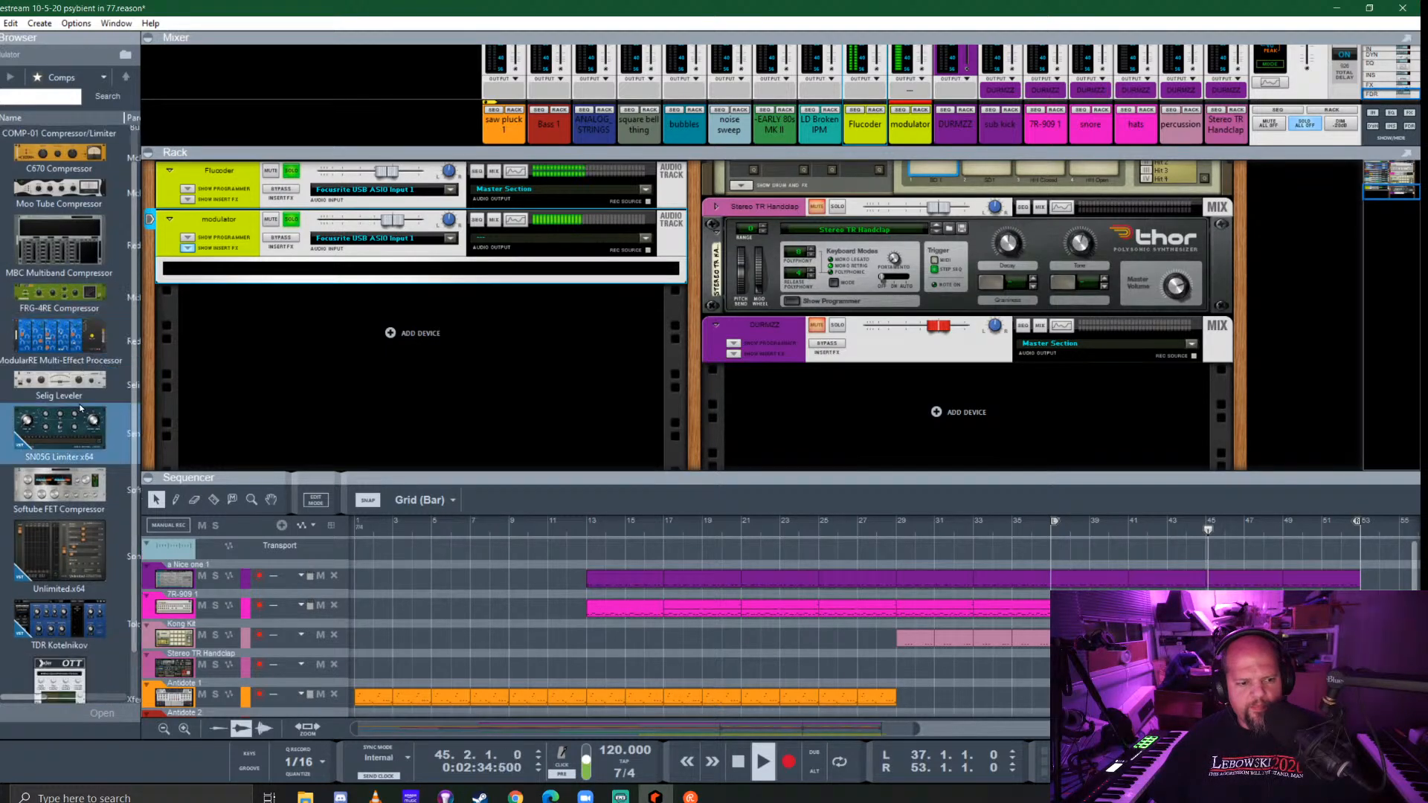
{"action": "left_click_drag", "start_coordinate": [59, 431], "coordinate": [328, 275]}
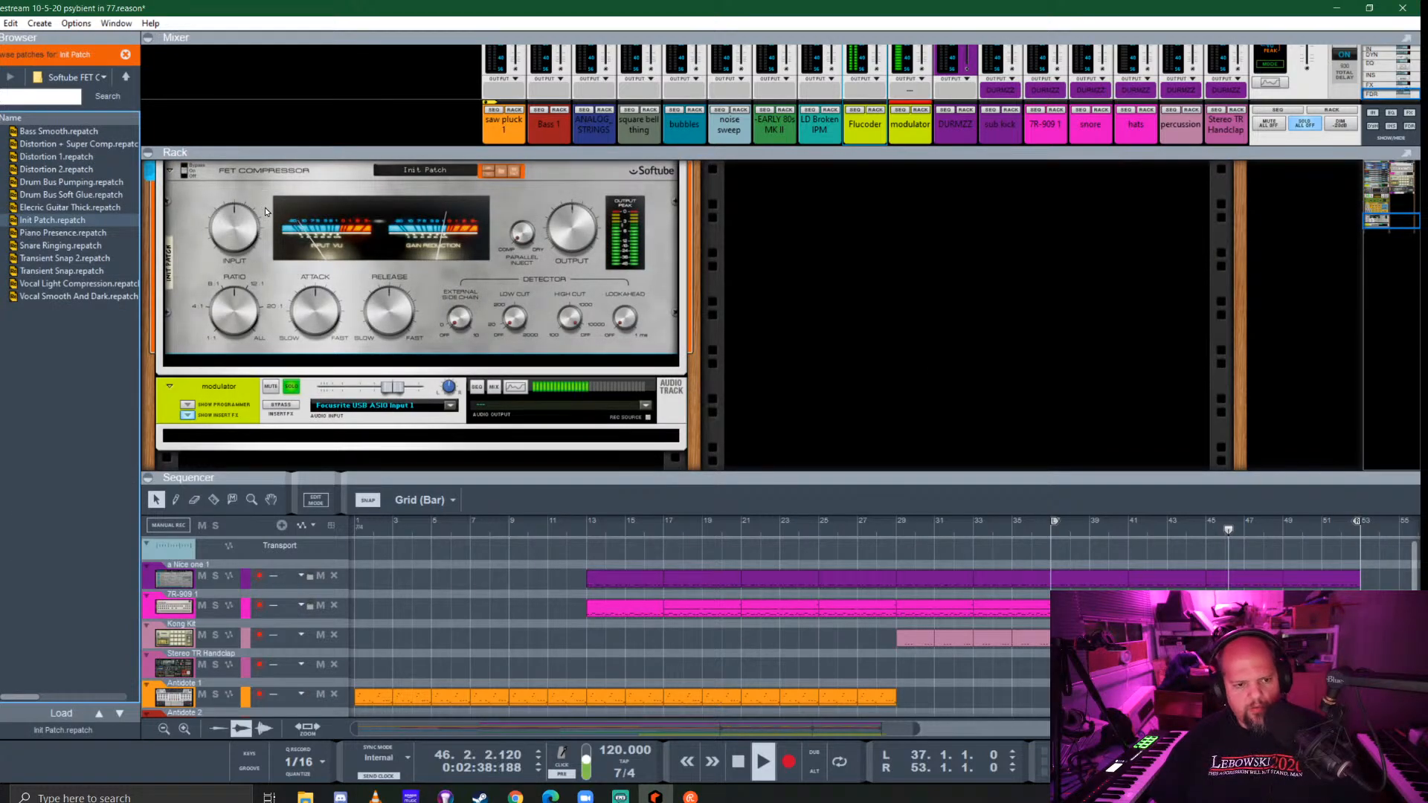
{"action": "key", "text": "ctrl+z"}
Try the Softube FET Compressor from the Comps favorites once more in the modulator's insert slot, and delete it
{"action": "left_click", "coordinate": [2, 372]}
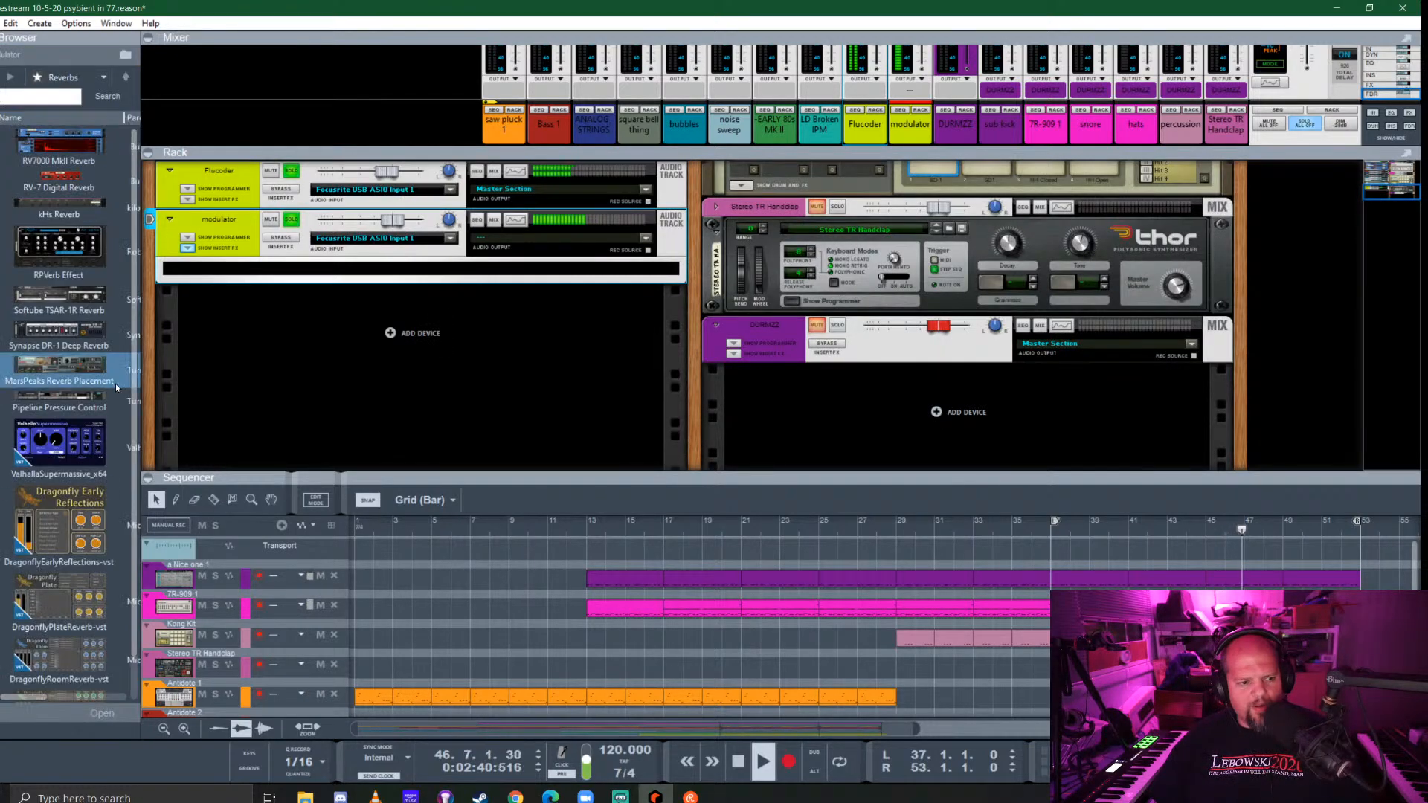
{"action": "left_click", "coordinate": [2, 383]}
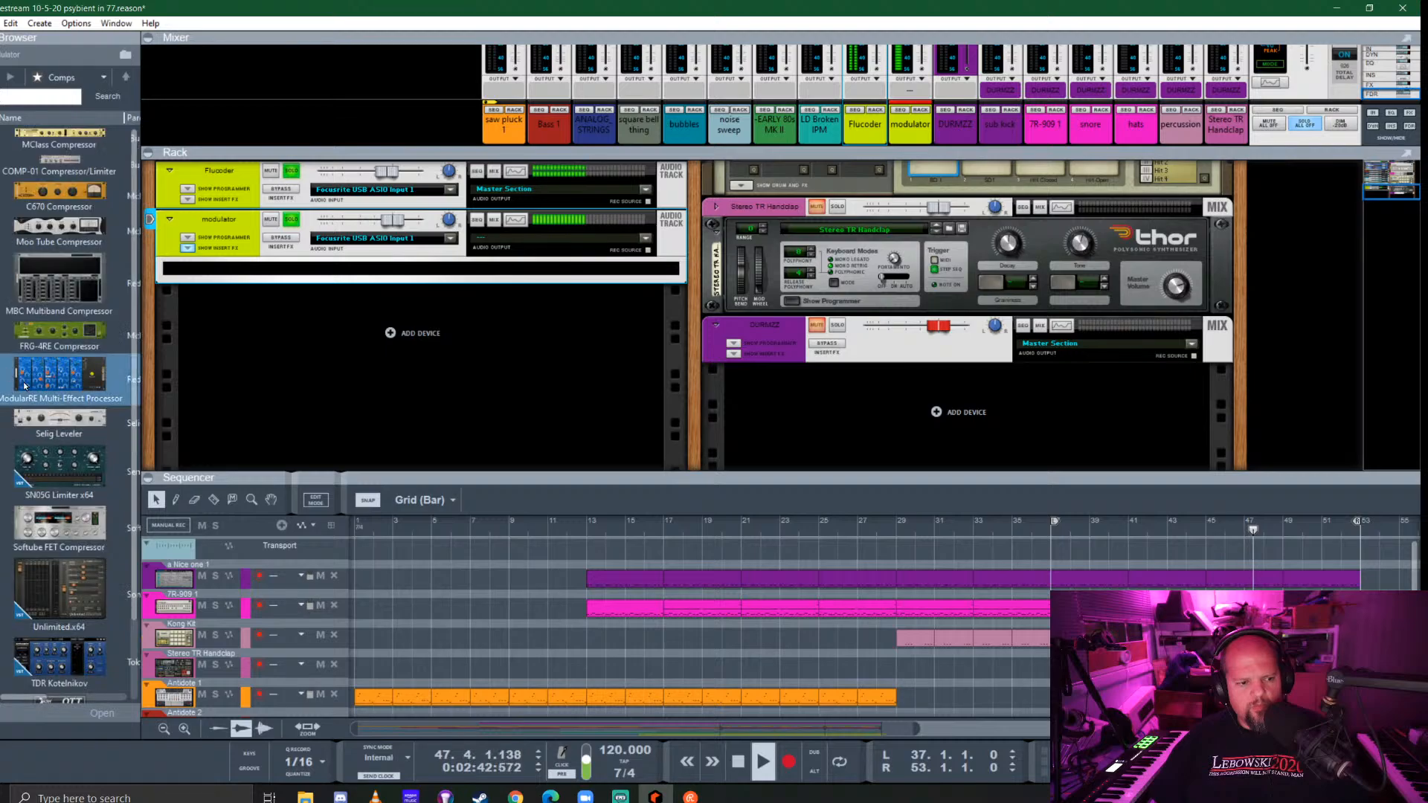
{"action": "left_click_drag", "start_coordinate": [39, 508], "coordinate": [371, 264]}
{"action": "left_click_drag", "start_coordinate": [230, 422], "coordinate": [249, 369]}
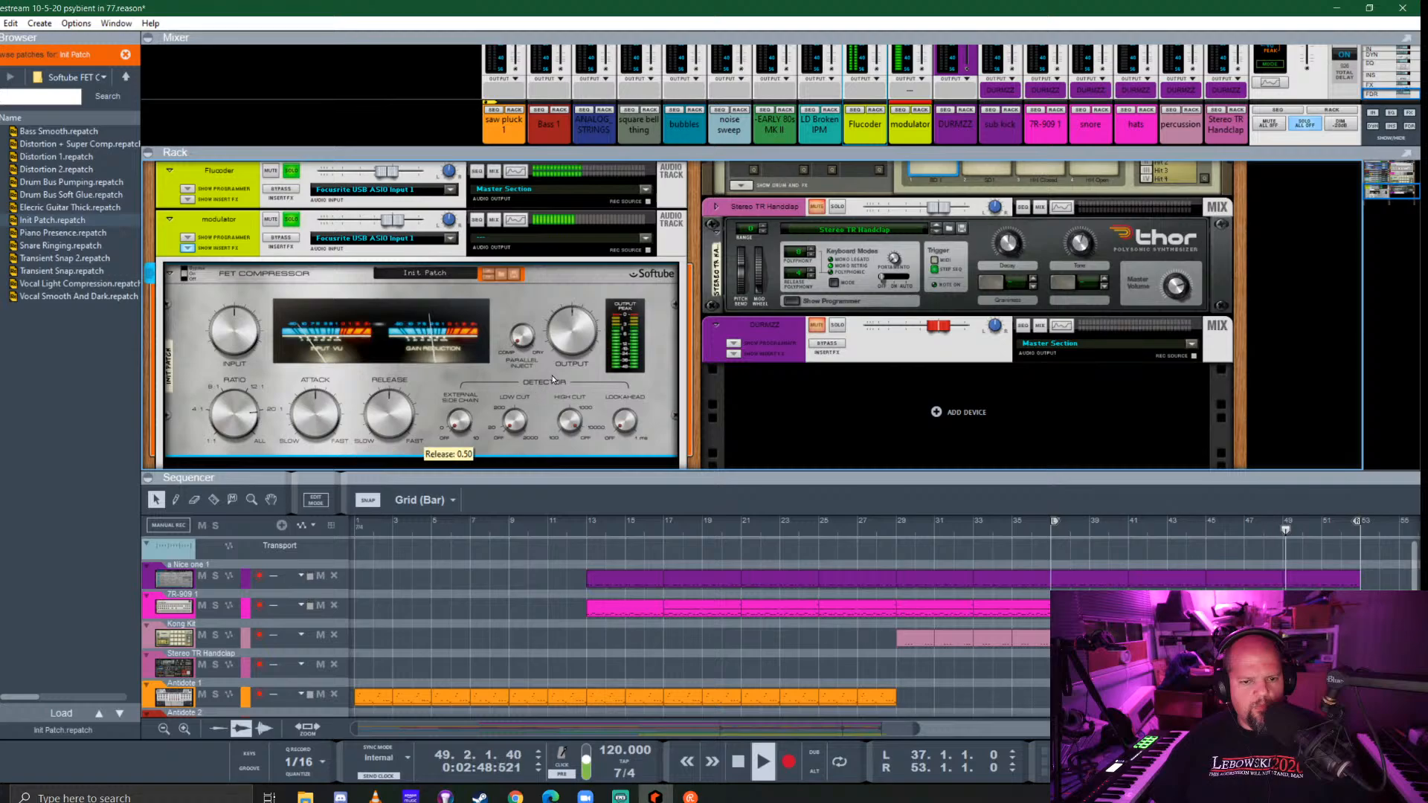
{"action": "key", "text": "Delete"}
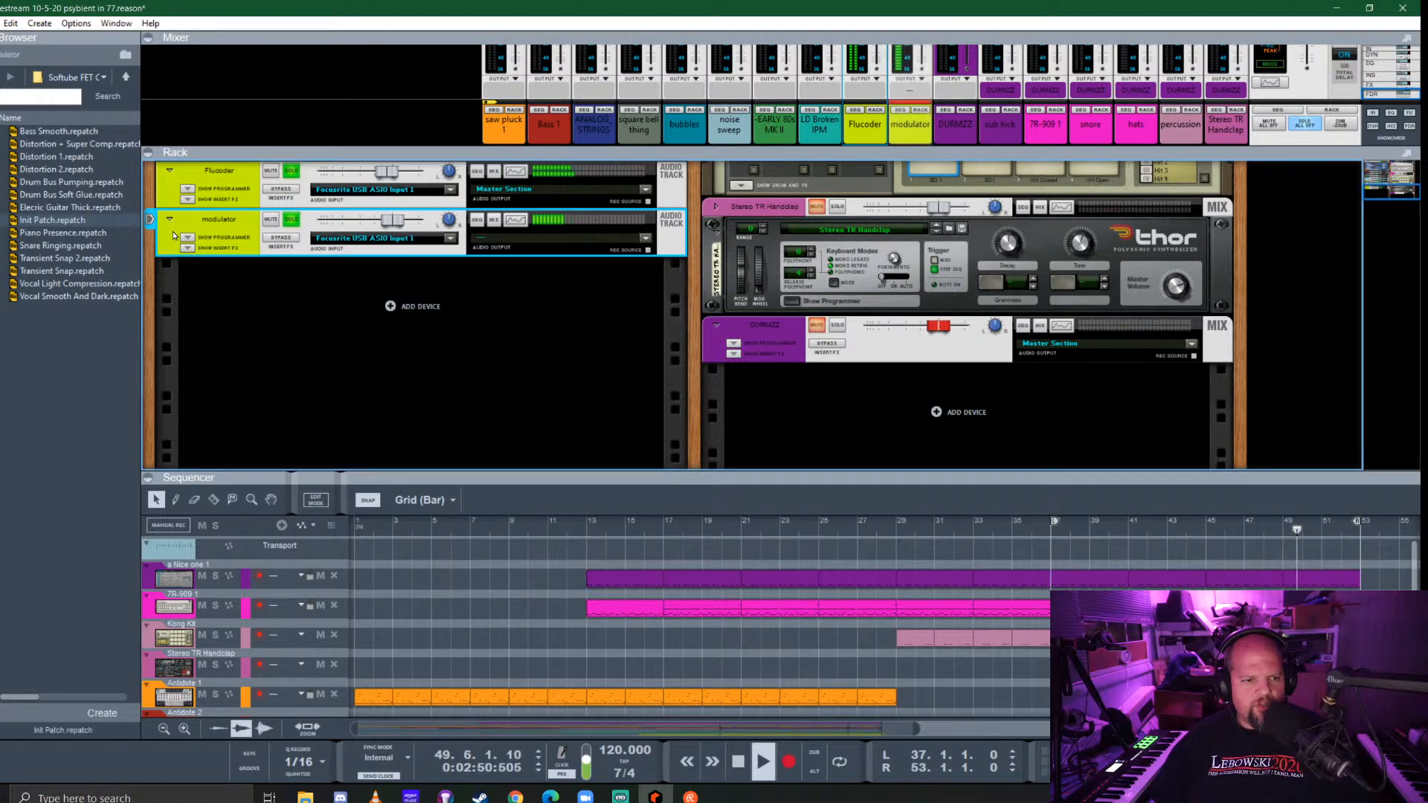
Fold the modulator device and enable a high-pass filter at about 501 Hz in its Spectrum EQ
{"action": "left_click", "coordinate": [170, 220]}
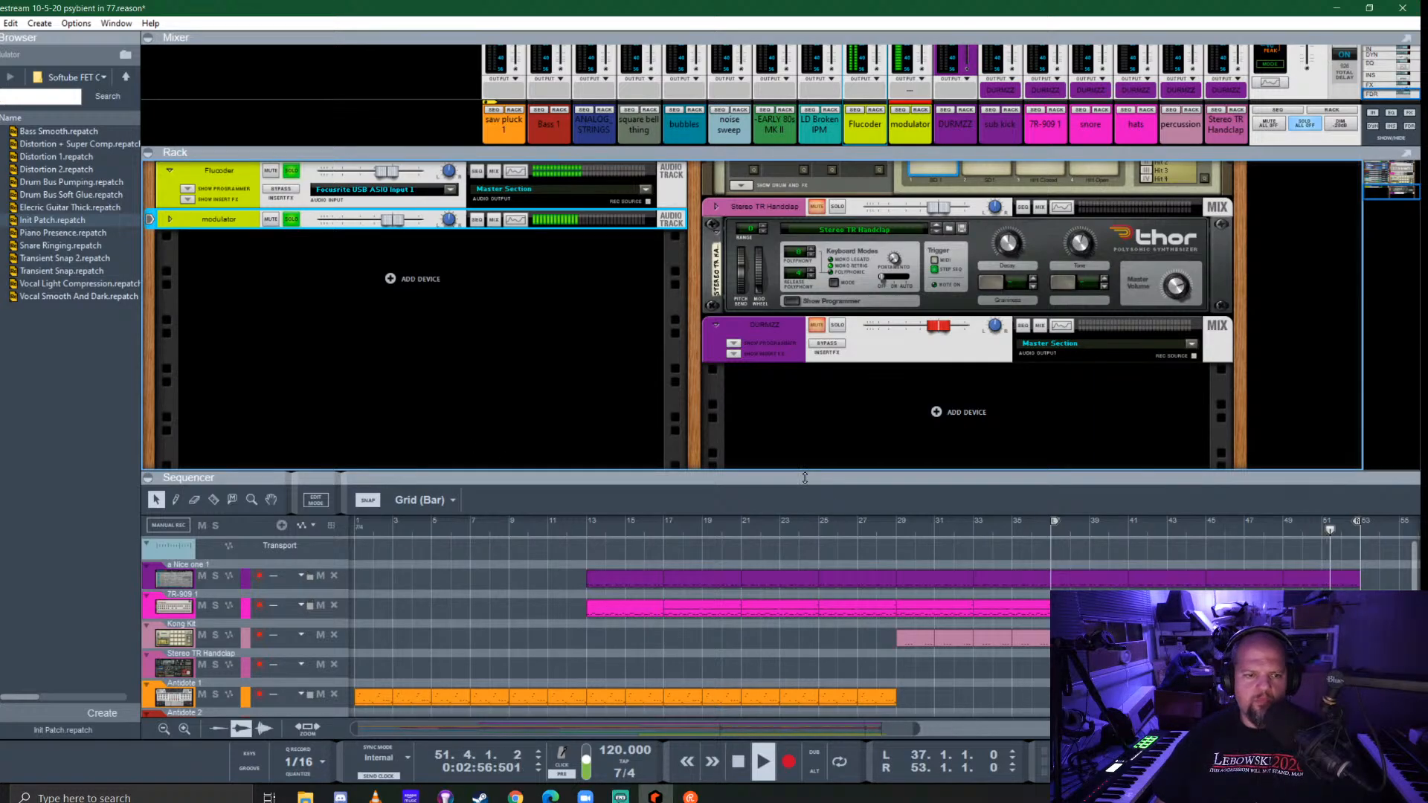
{"action": "left_click_drag", "start_coordinate": [805, 477], "coordinate": [822, 365]}
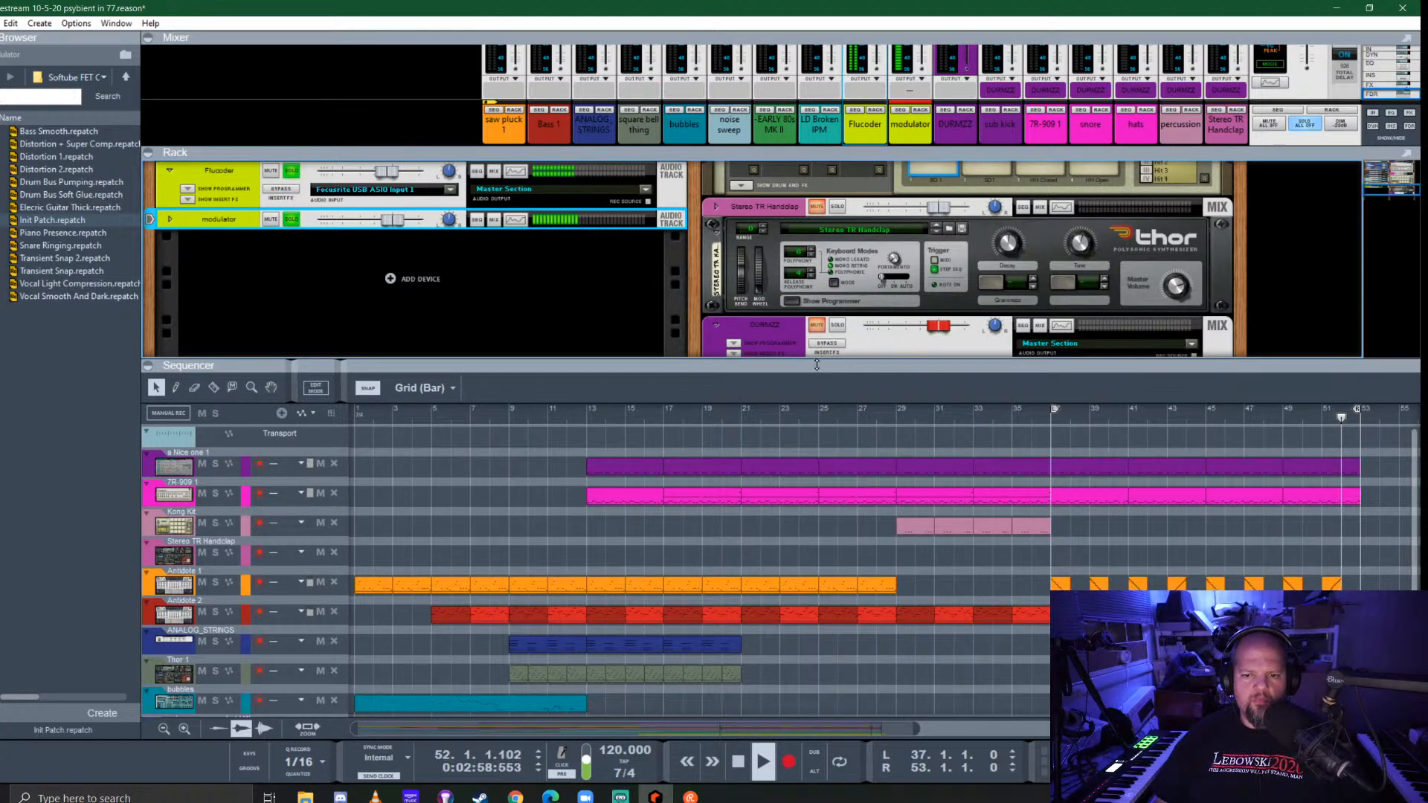
{"action": "left_click", "coordinate": [516, 220]}
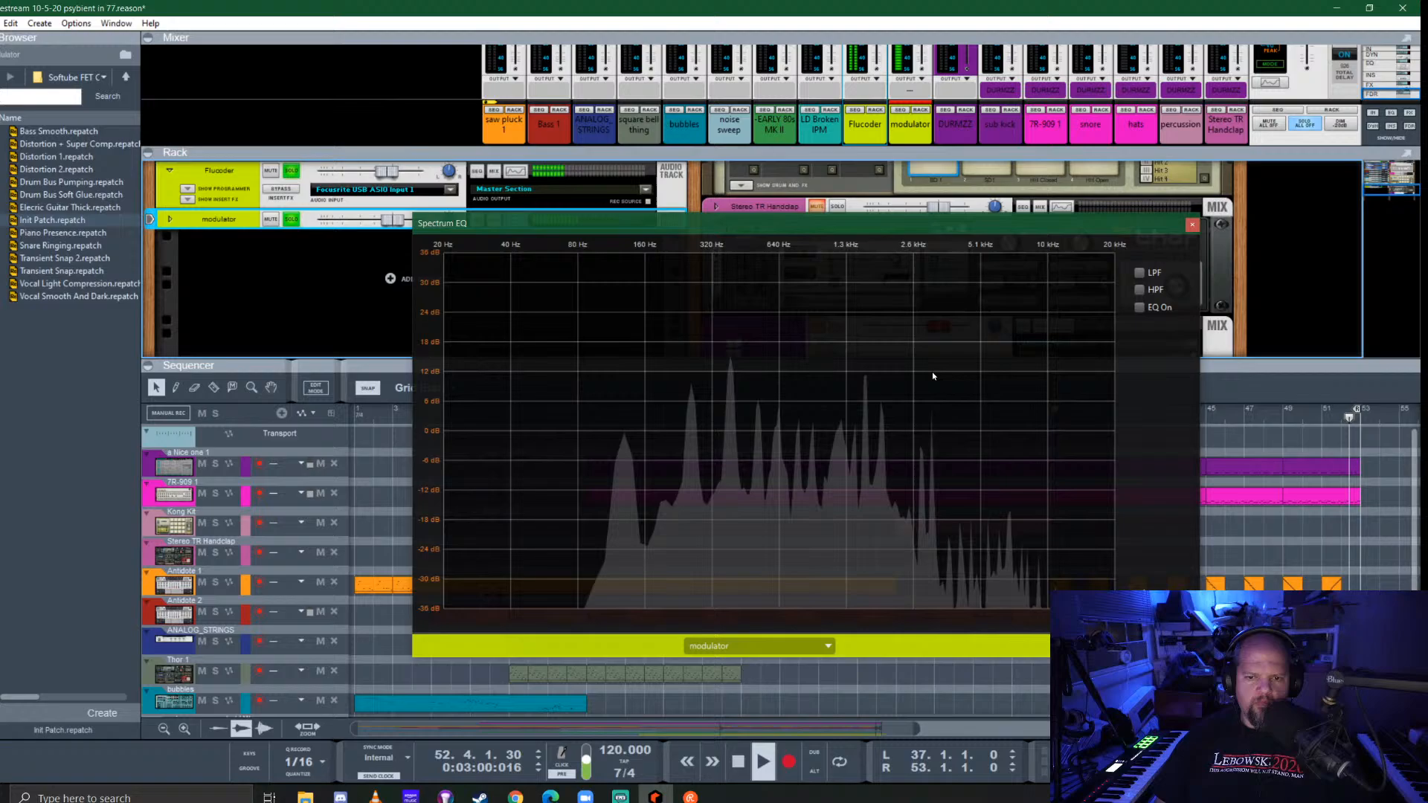
{"action": "left_click", "coordinate": [1139, 290]}
{"action": "left_click_drag", "start_coordinate": [654, 436], "coordinate": [759, 414]}
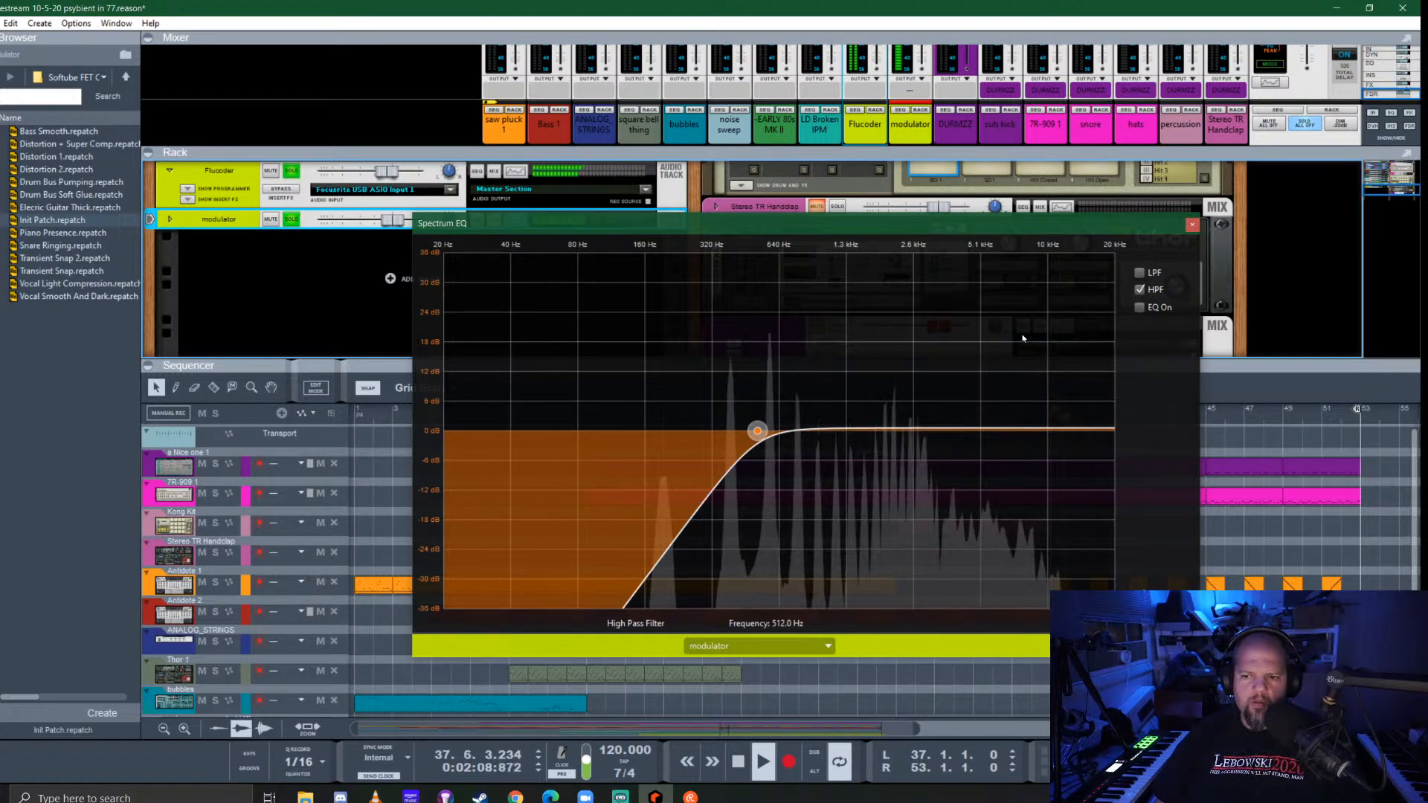
{"action": "left_click_drag", "start_coordinate": [757, 431], "coordinate": [755, 432]}
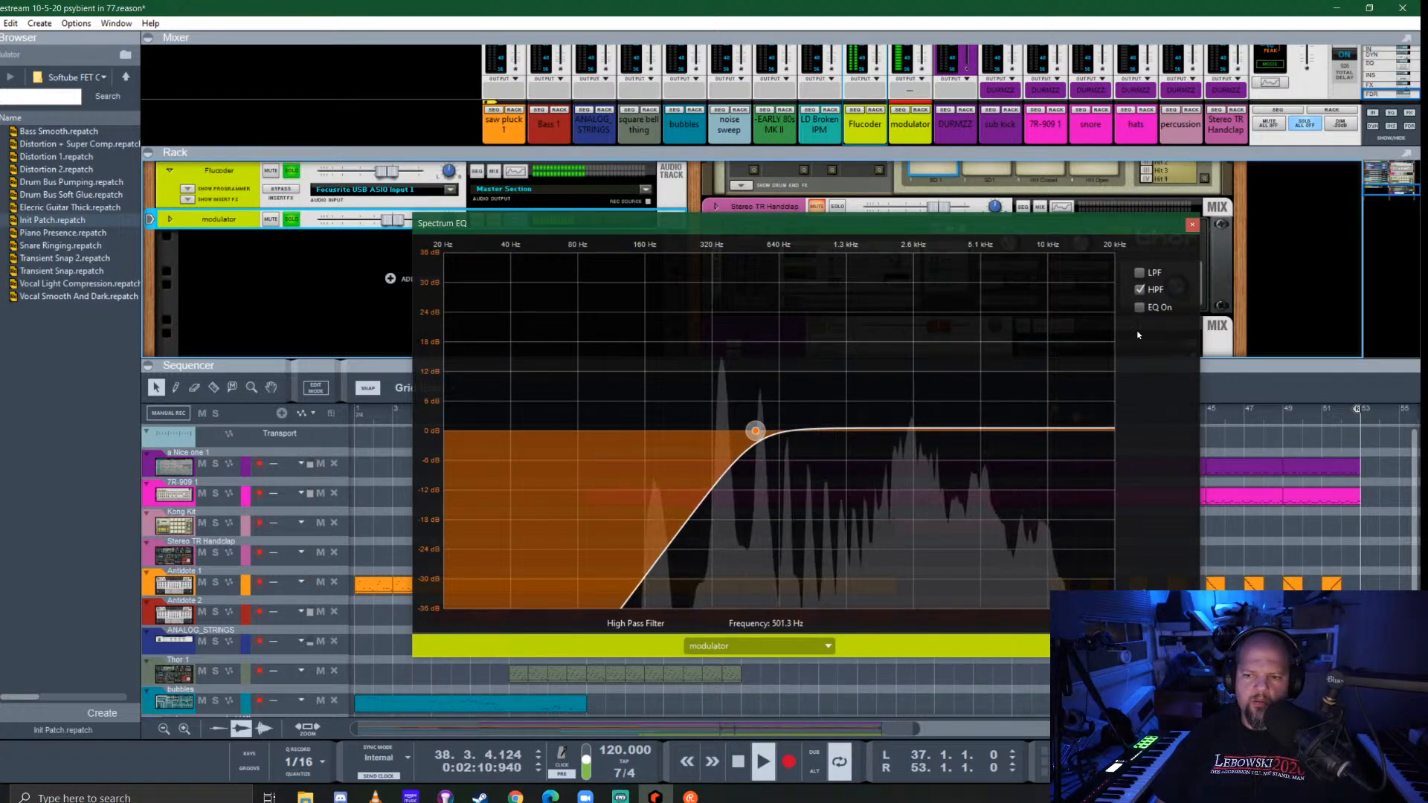
Turn on the modulator's EQ and boost its high-frequency band by about 12 dB at 8.83 kHz
{"action": "left_click", "coordinate": [1139, 307]}
{"action": "left_click_drag", "start_coordinate": [982, 431], "coordinate": [1033, 371]}
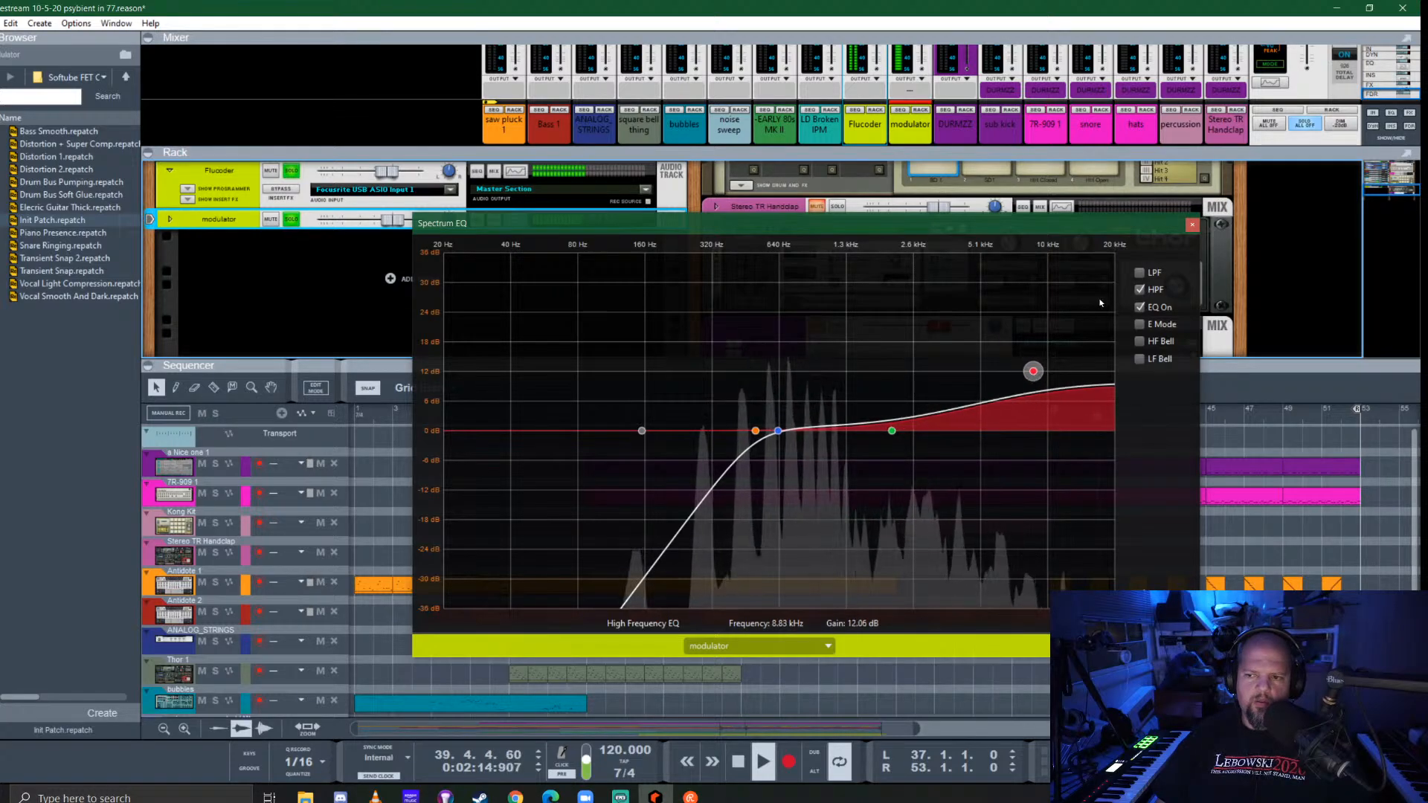
{"action": "left_click", "coordinate": [1192, 224]}
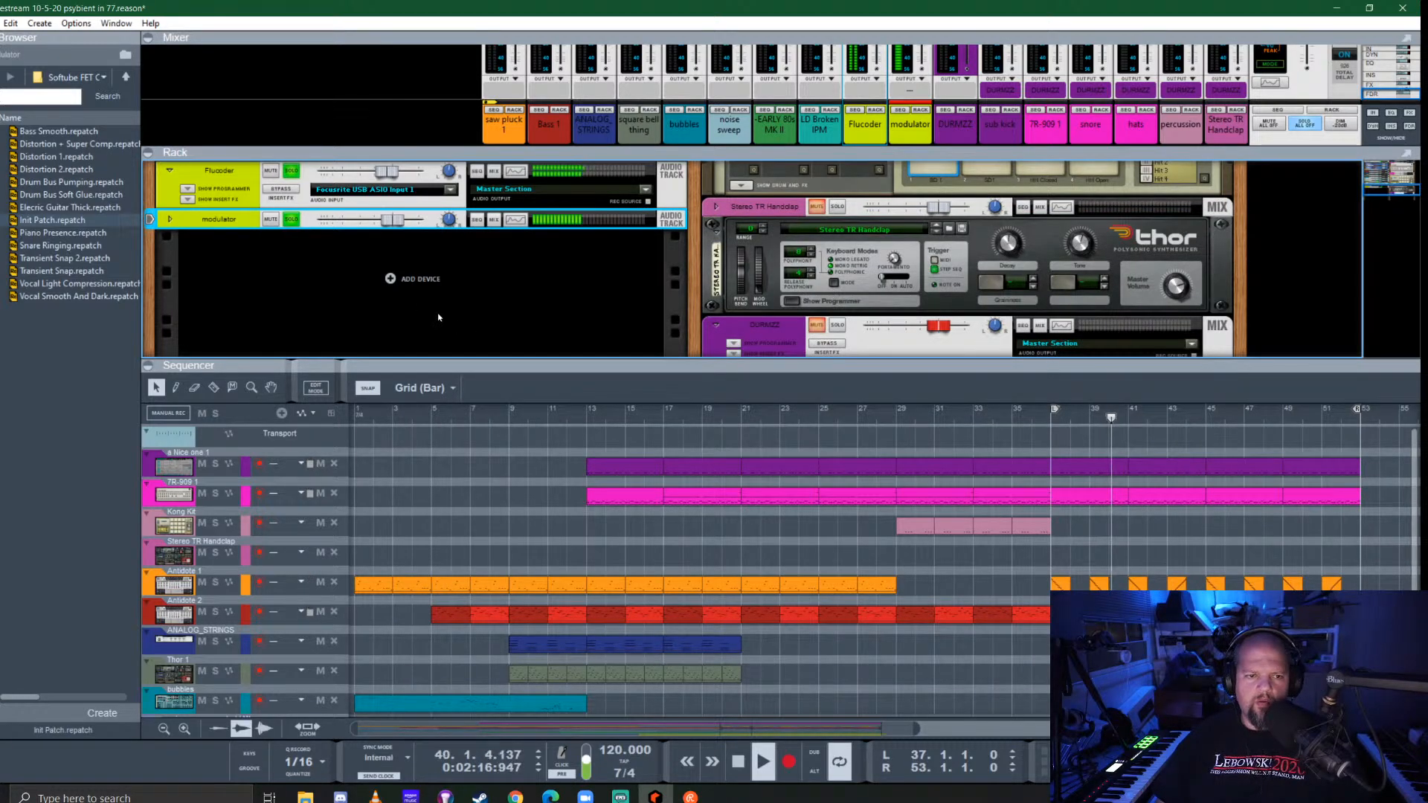
Enable a low-pass filter at about 9.63 kHz in the Flucoder channel's Spectrum EQ
{"action": "left_click", "coordinate": [514, 173]}
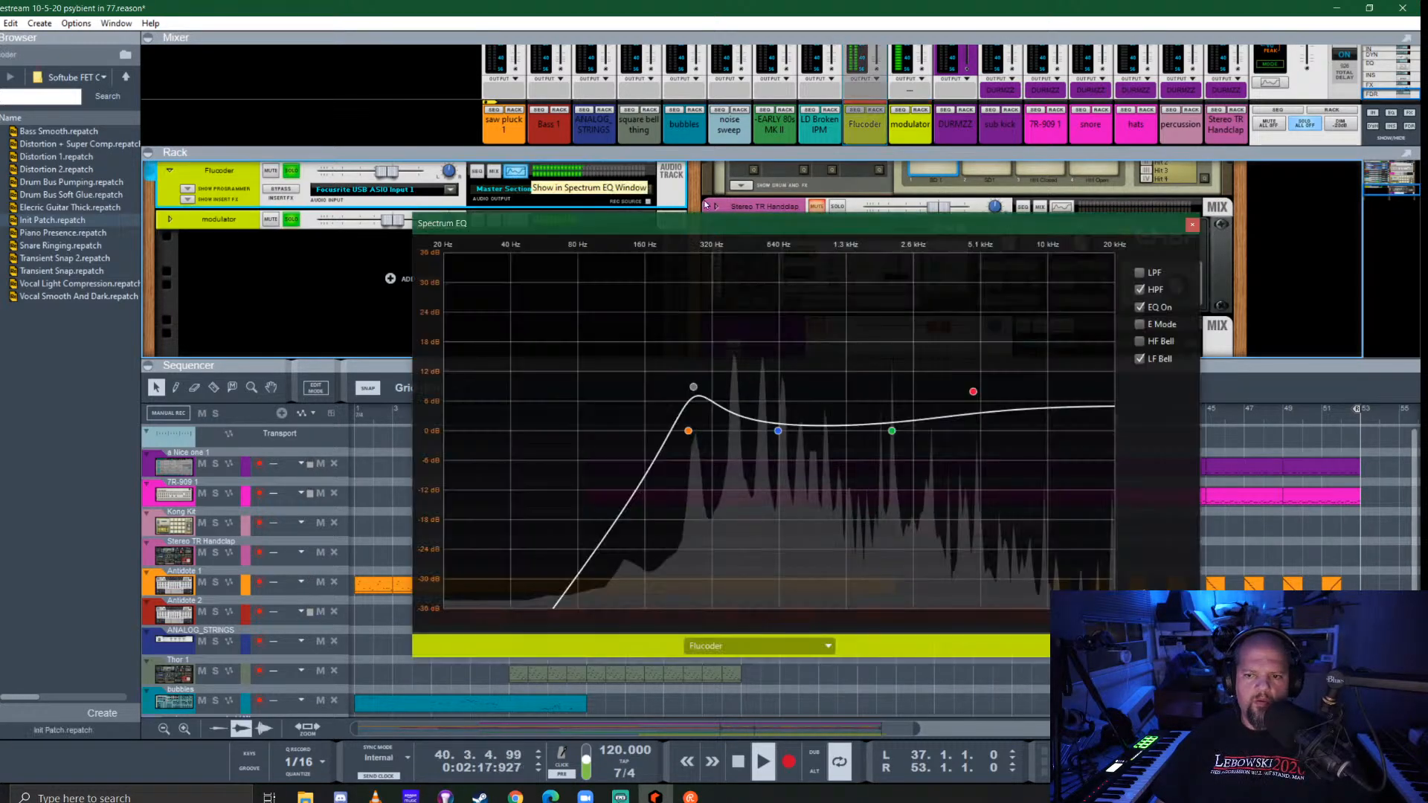
{"action": "left_click", "coordinate": [1139, 272]}
{"action": "left_click_drag", "start_coordinate": [949, 433], "coordinate": [1040, 418]}
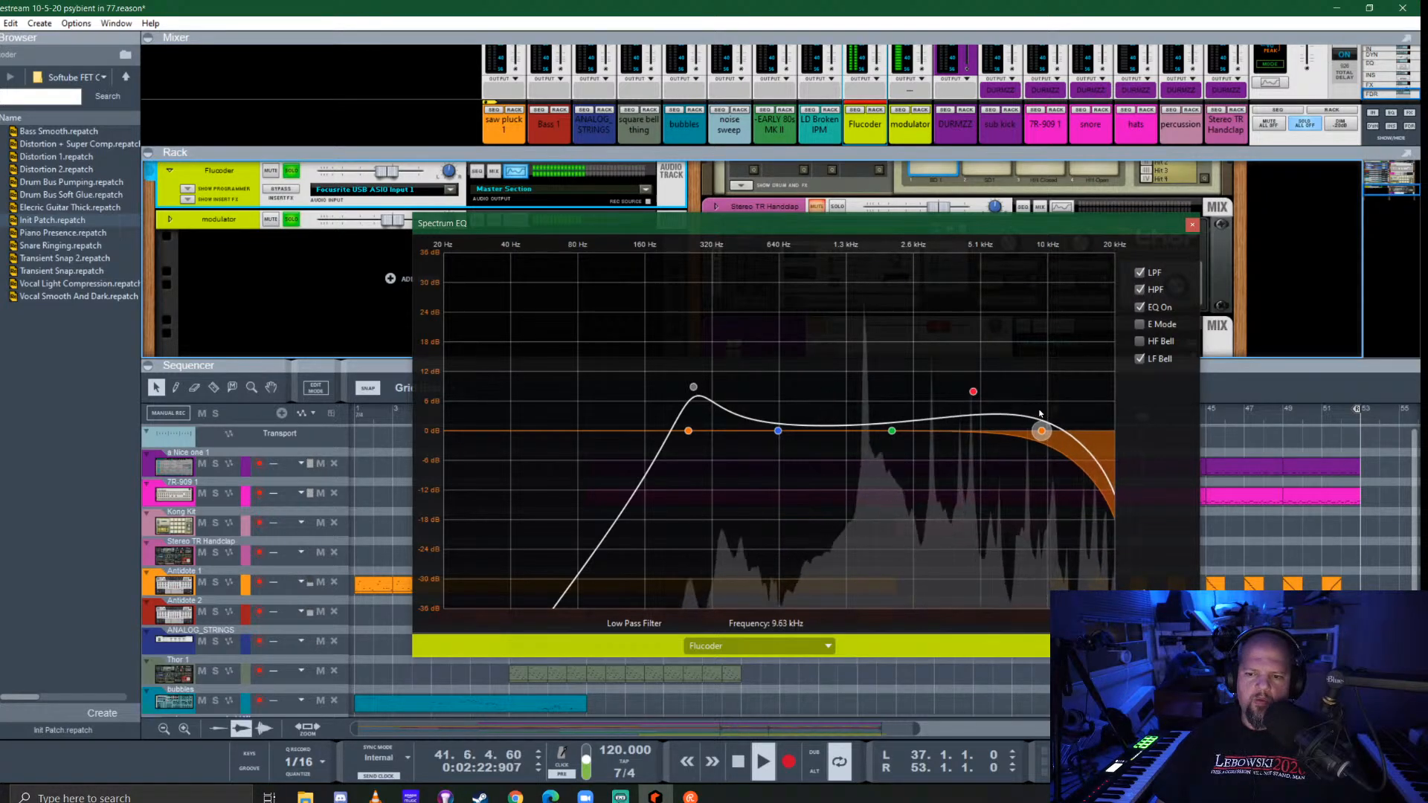
{"action": "left_click", "coordinate": [1191, 226]}
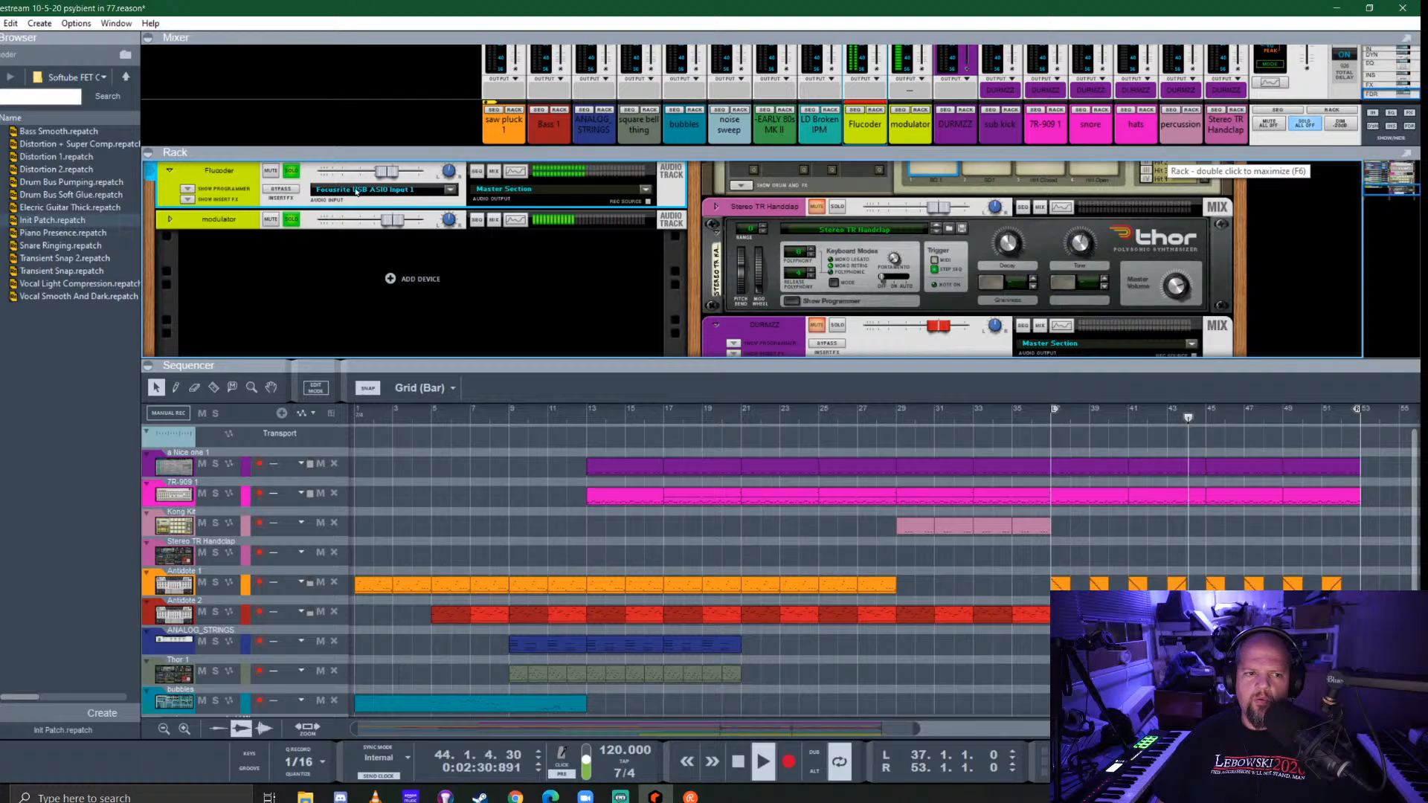
Set the Flucoder's high-pass filter to about 448 Hz, flatten its low-frequency EQ band and turn off LF Bell
{"action": "left_click", "coordinate": [515, 174]}
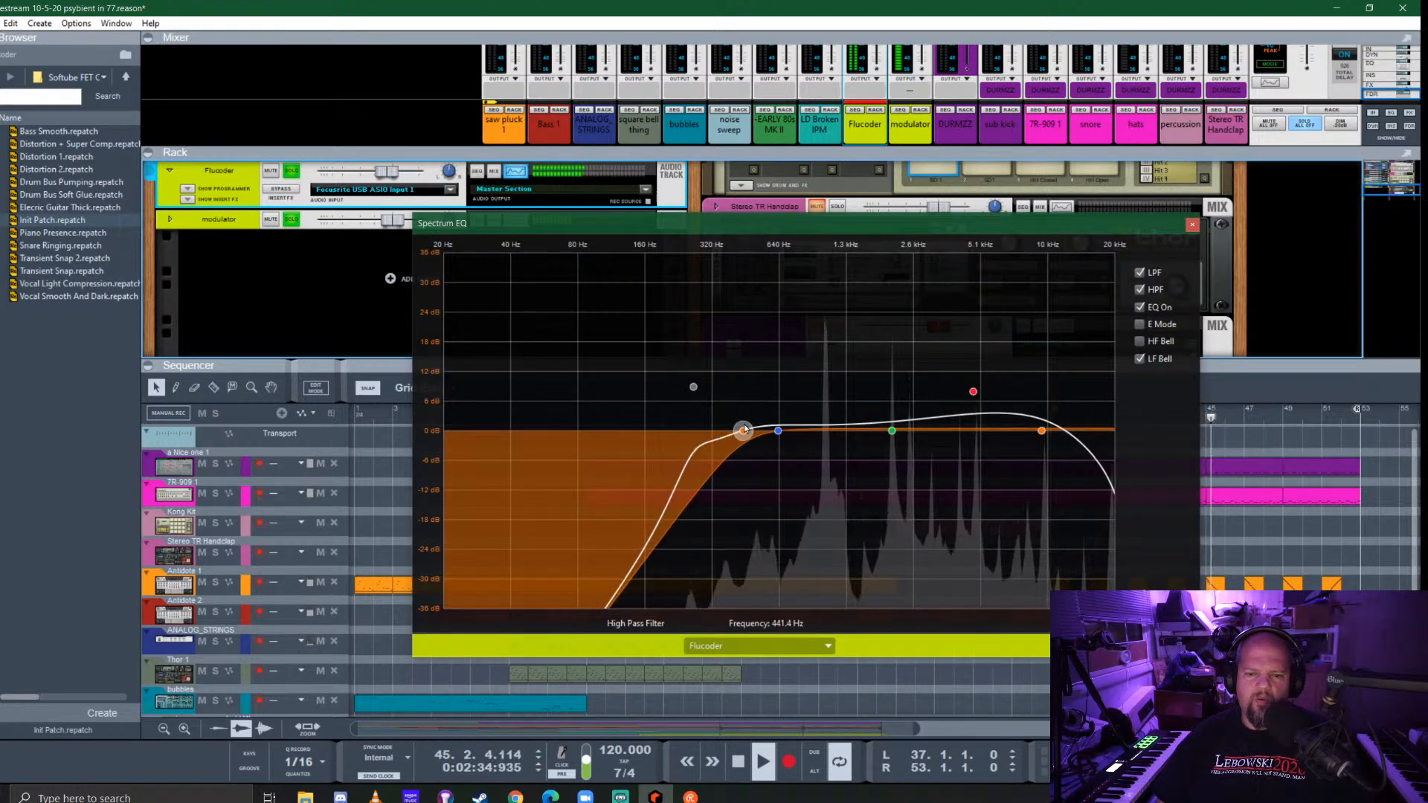
{"action": "left_click_drag", "start_coordinate": [691, 387], "coordinate": [755, 429]}
{"action": "left_click", "coordinate": [1140, 358]}
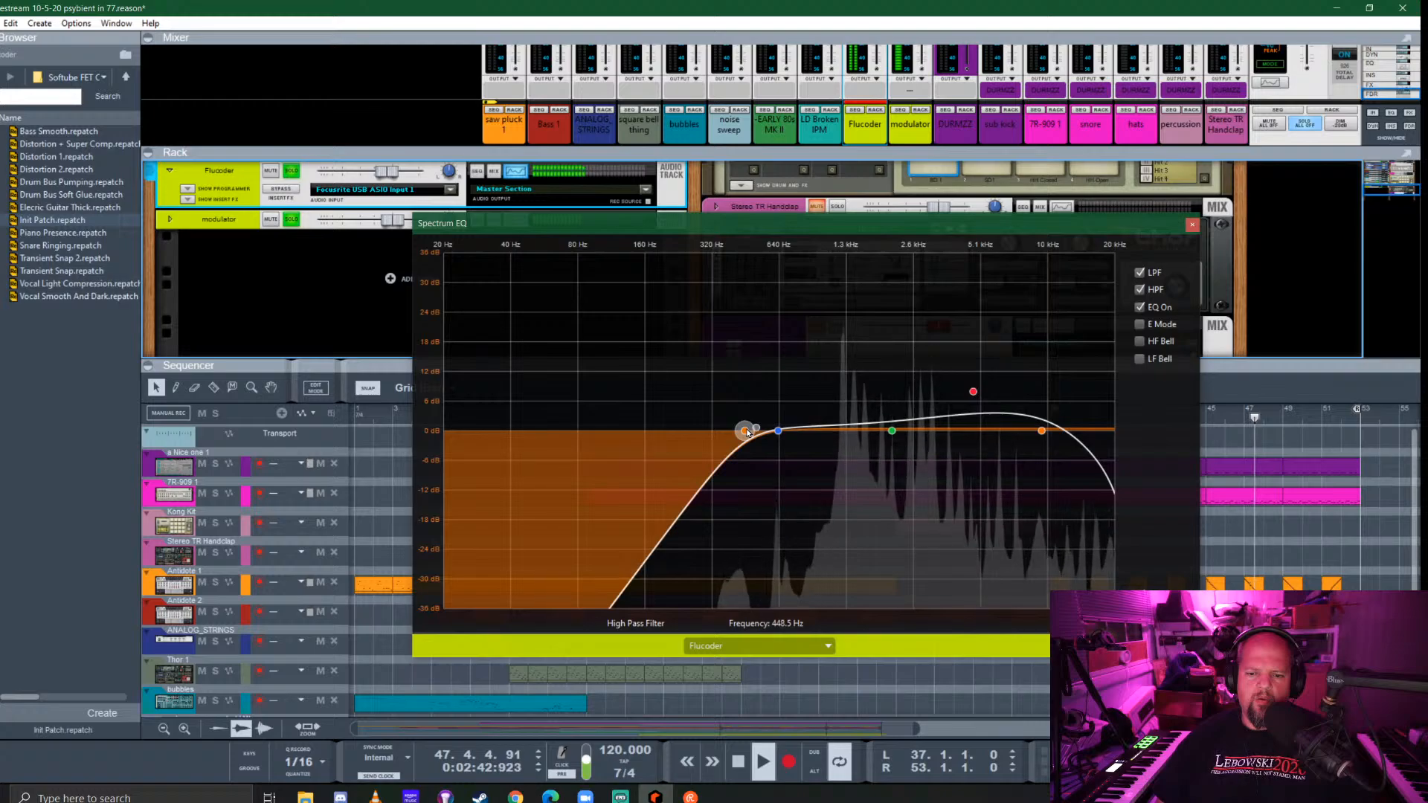
{"action": "left_click", "coordinate": [1192, 224]}
Clear all channel solos and cue the playhead at bar 29 in an enlarged sequencer
{"action": "mouse_move", "coordinate": [1181, 158]}
{"action": "left_mouse_down"}
{"action": "mouse_move", "coordinate": [1184, 178]}
{"action": "mouse_move", "coordinate": [1184, 160]}
{"action": "left_mouse_up"}
{"action": "left_click_drag", "start_coordinate": [1157, 366], "coordinate": [1157, 467]}
{"action": "left_click", "coordinate": [1300, 131]}
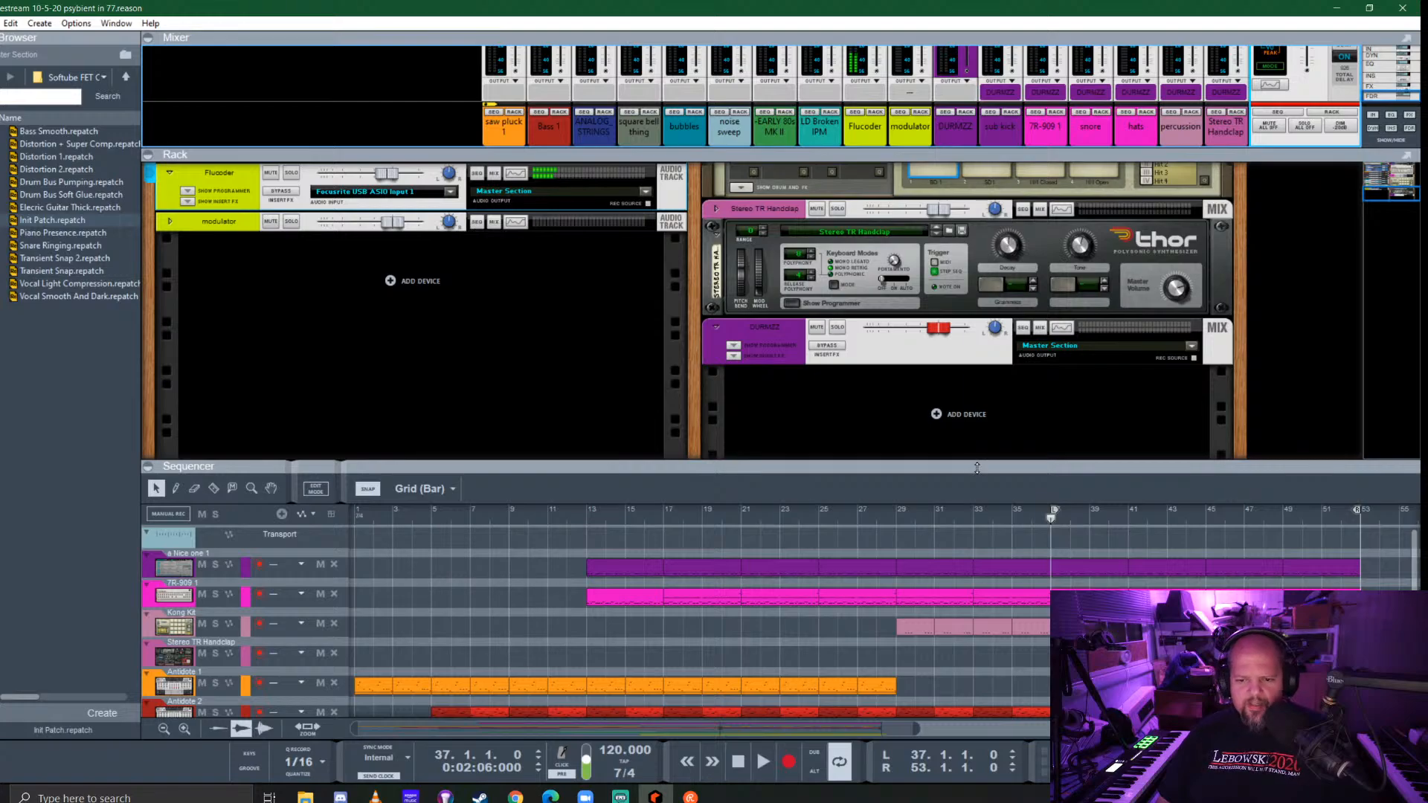
{"action": "left_click_drag", "start_coordinate": [977, 467], "coordinate": [977, 169]}
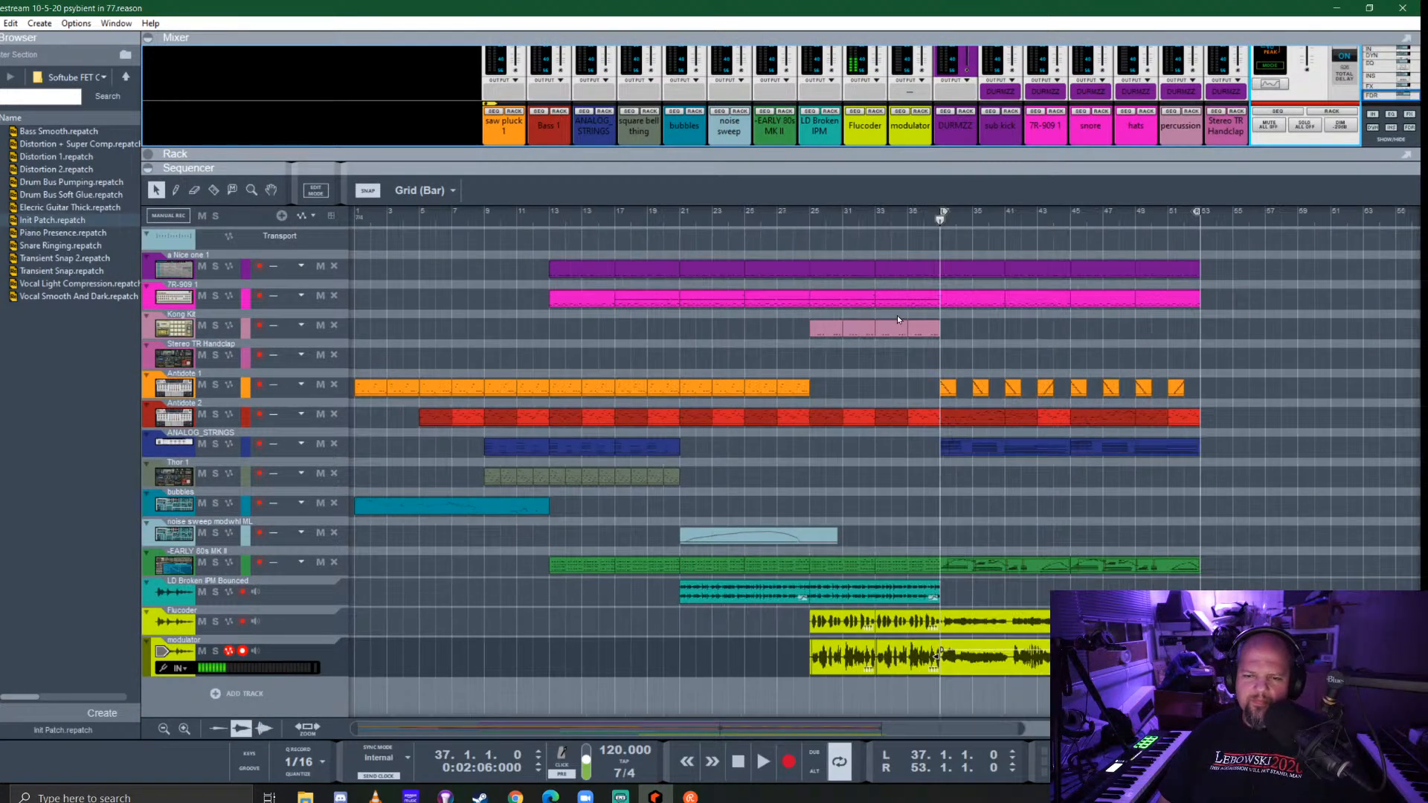
{"action": "left_click", "coordinate": [809, 216]}
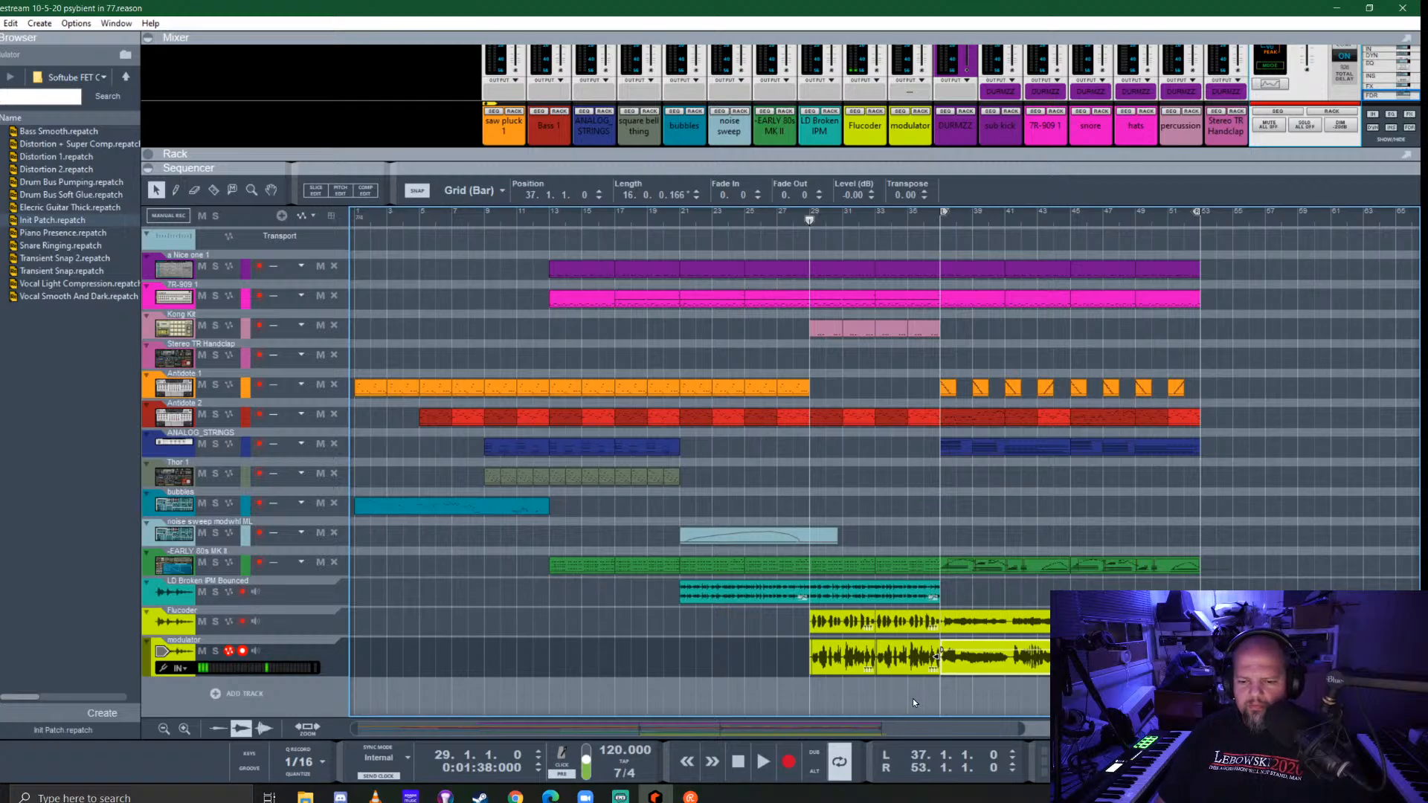
Play back the arrangement from about bar 21 through the section starting at bar 29
{"action": "left_click", "coordinate": [880, 660]}
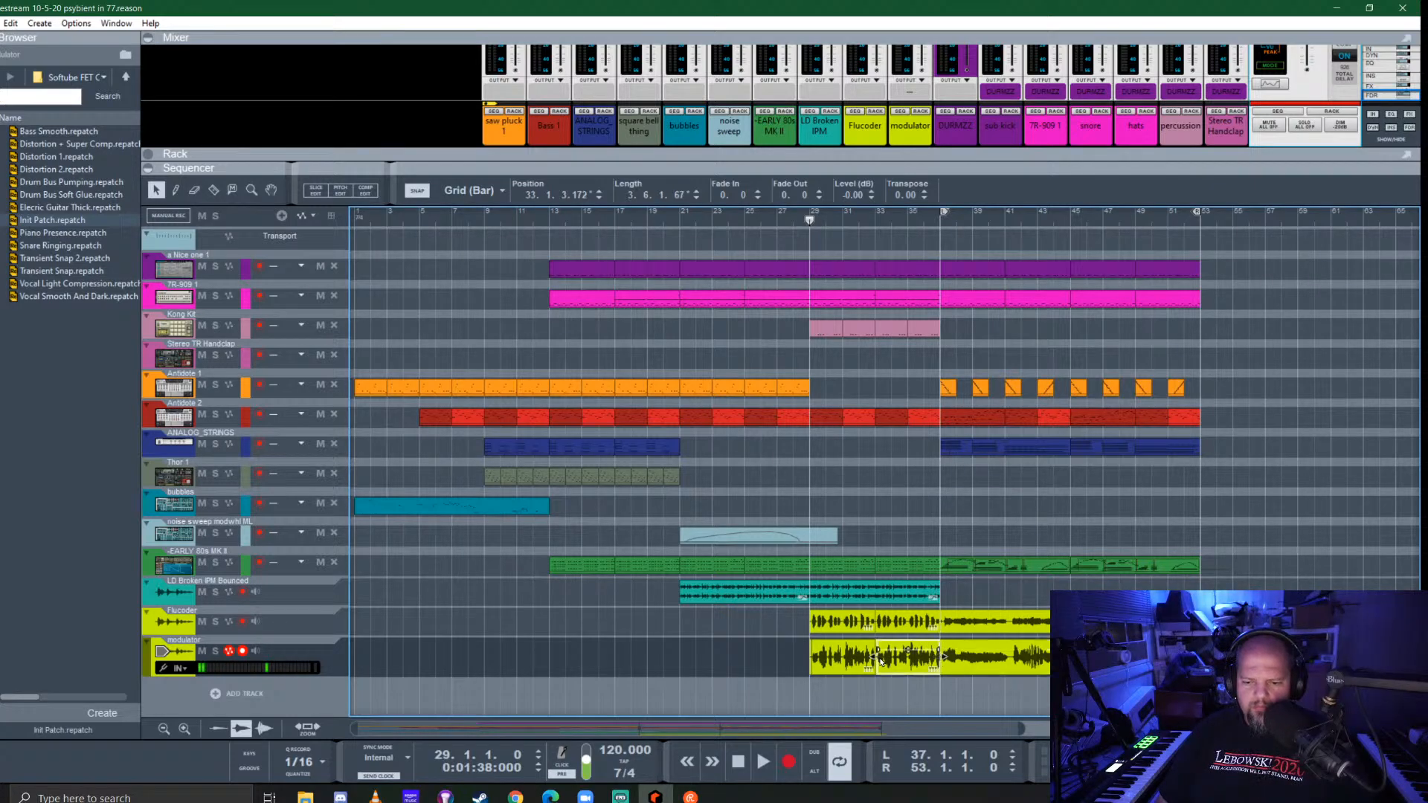
{"action": "left_click", "coordinate": [836, 665]}
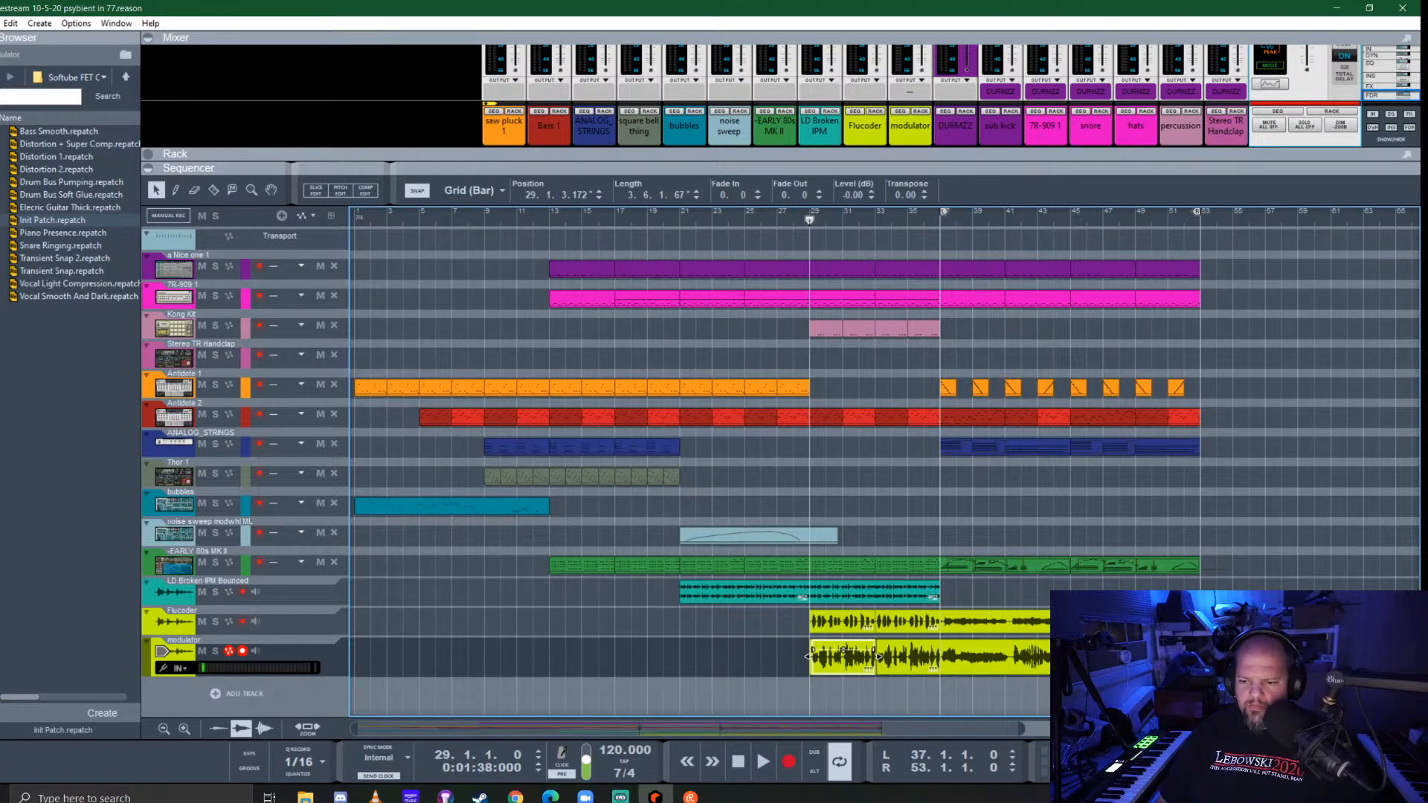
{"action": "left_click", "coordinate": [943, 658]}
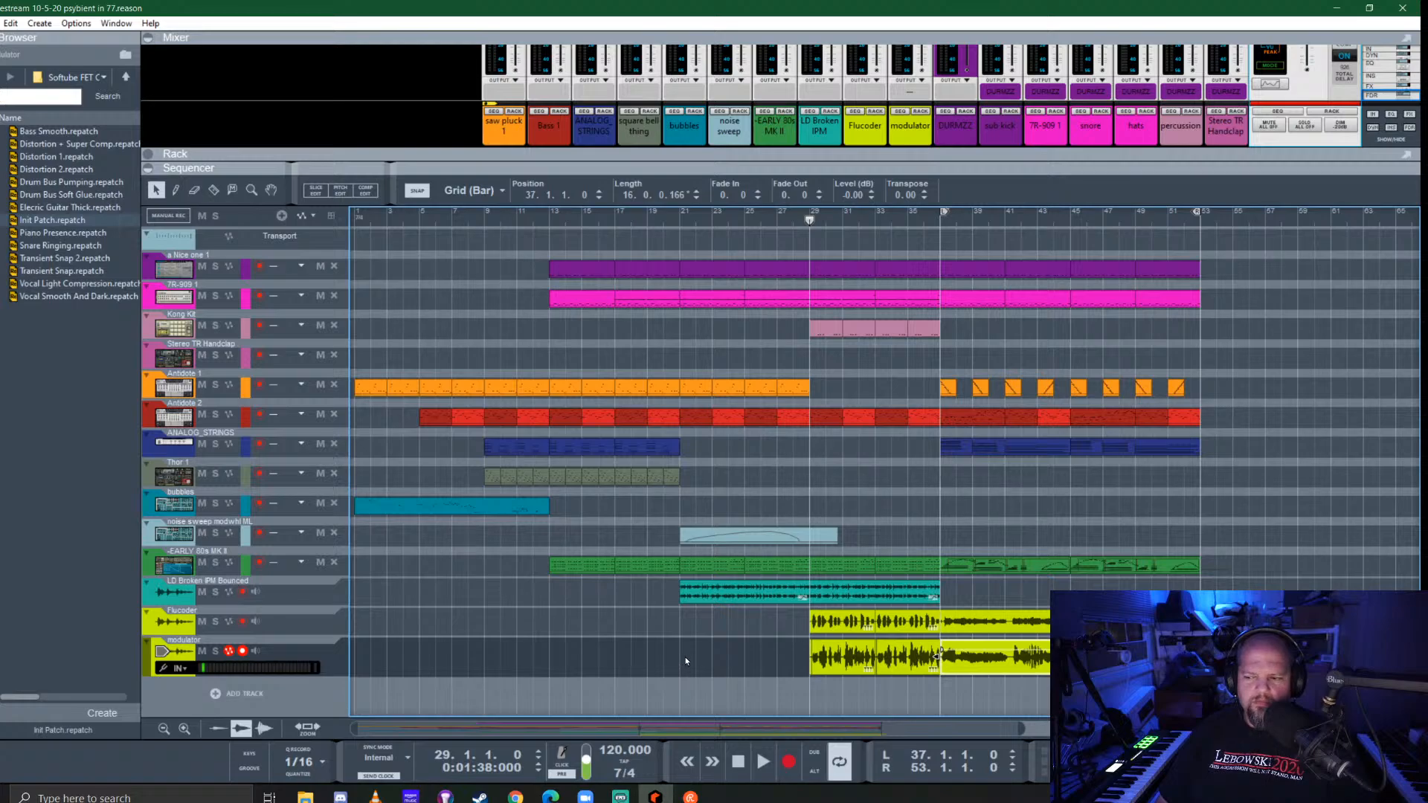
{"action": "left_click", "coordinate": [548, 219]}
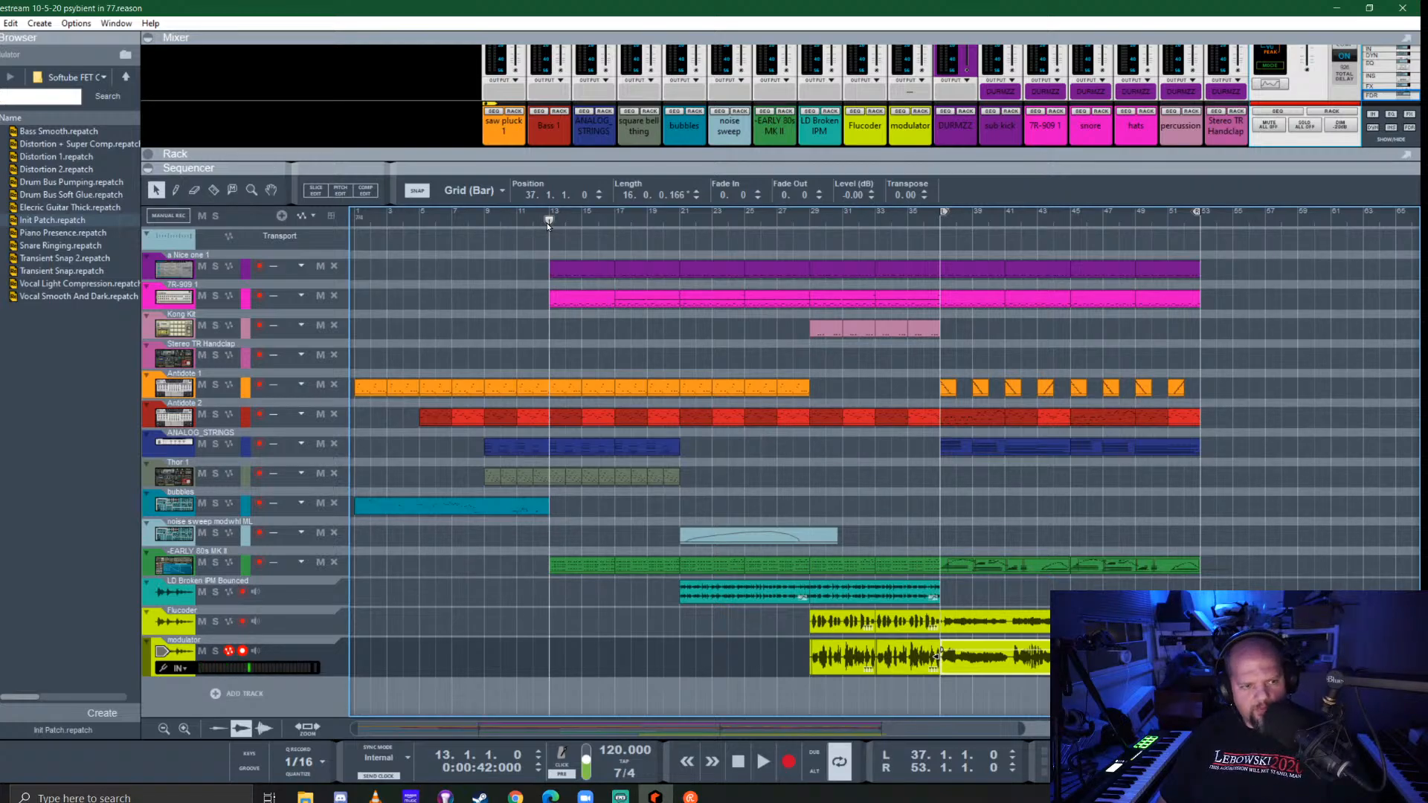
{"action": "left_click", "coordinate": [672, 216]}
{"action": "key", "text": "space"}
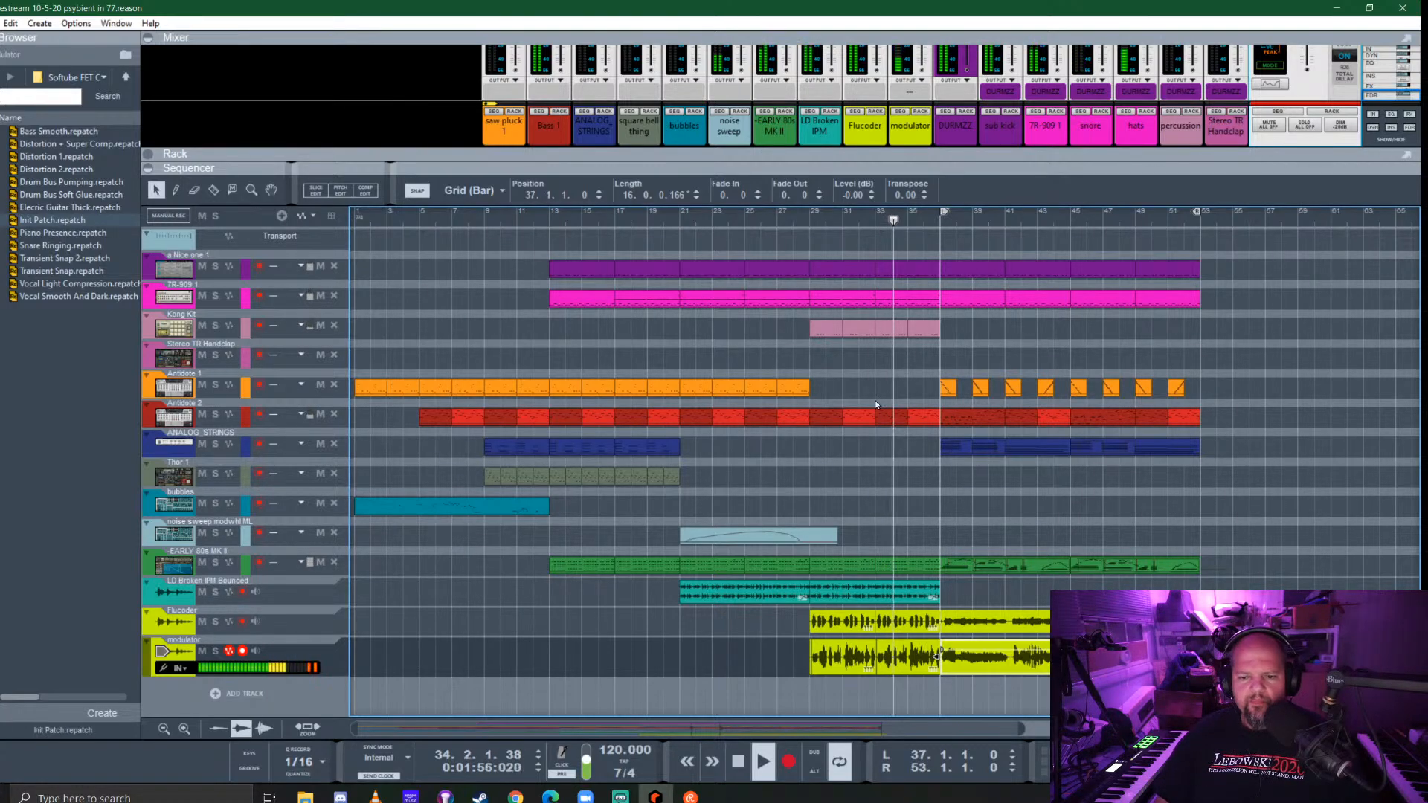
{"action": "key", "text": "space"}
Create a four-bar clip from bar 33 to bar 37 on the ANALOG_STRINGS track and open it for note editing
{"action": "left_click", "coordinate": [875, 218]}
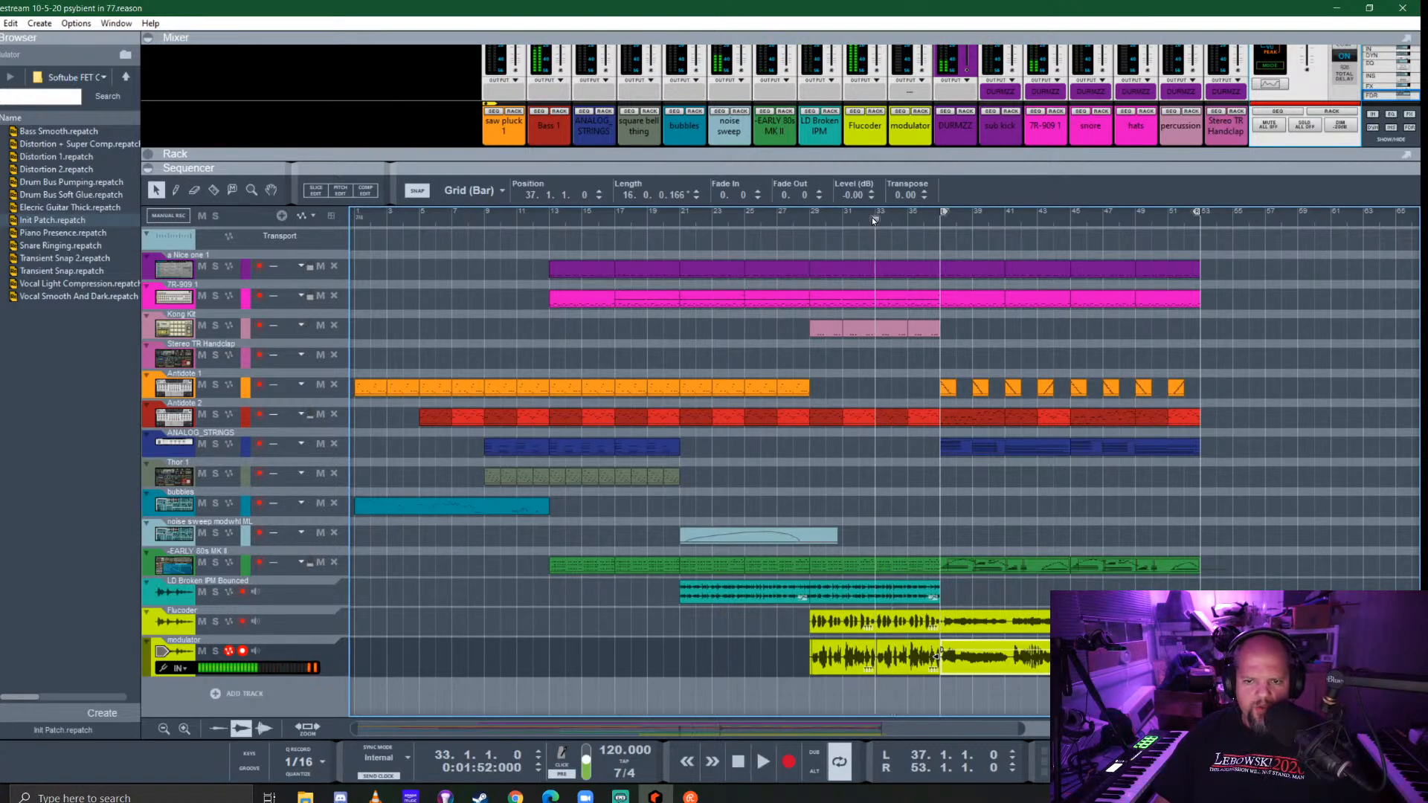
{"action": "double_click", "coordinate": [883, 449]}
{"action": "left_click_drag", "start_coordinate": [883, 447], "coordinate": [937, 446]}
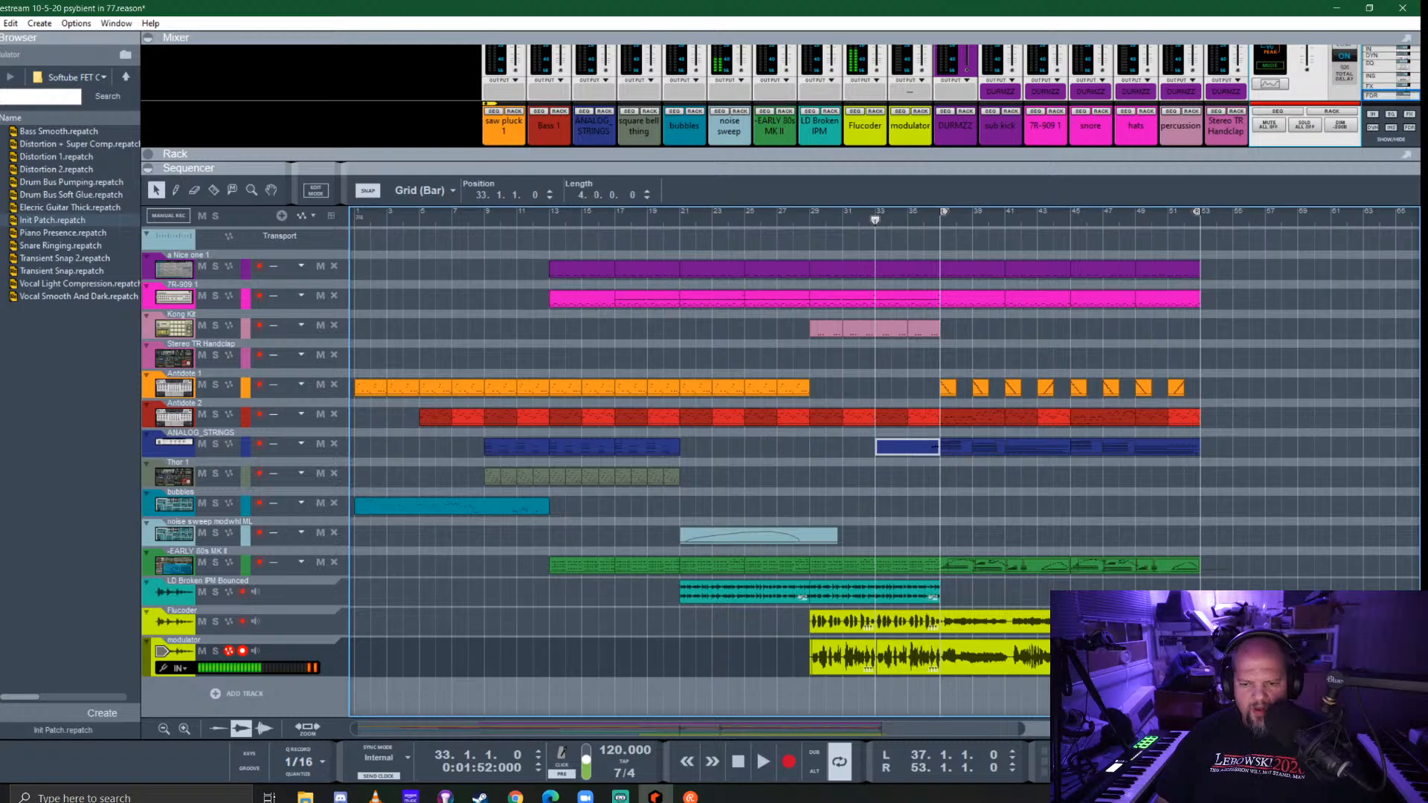
{"action": "double_click", "coordinate": [922, 447]}
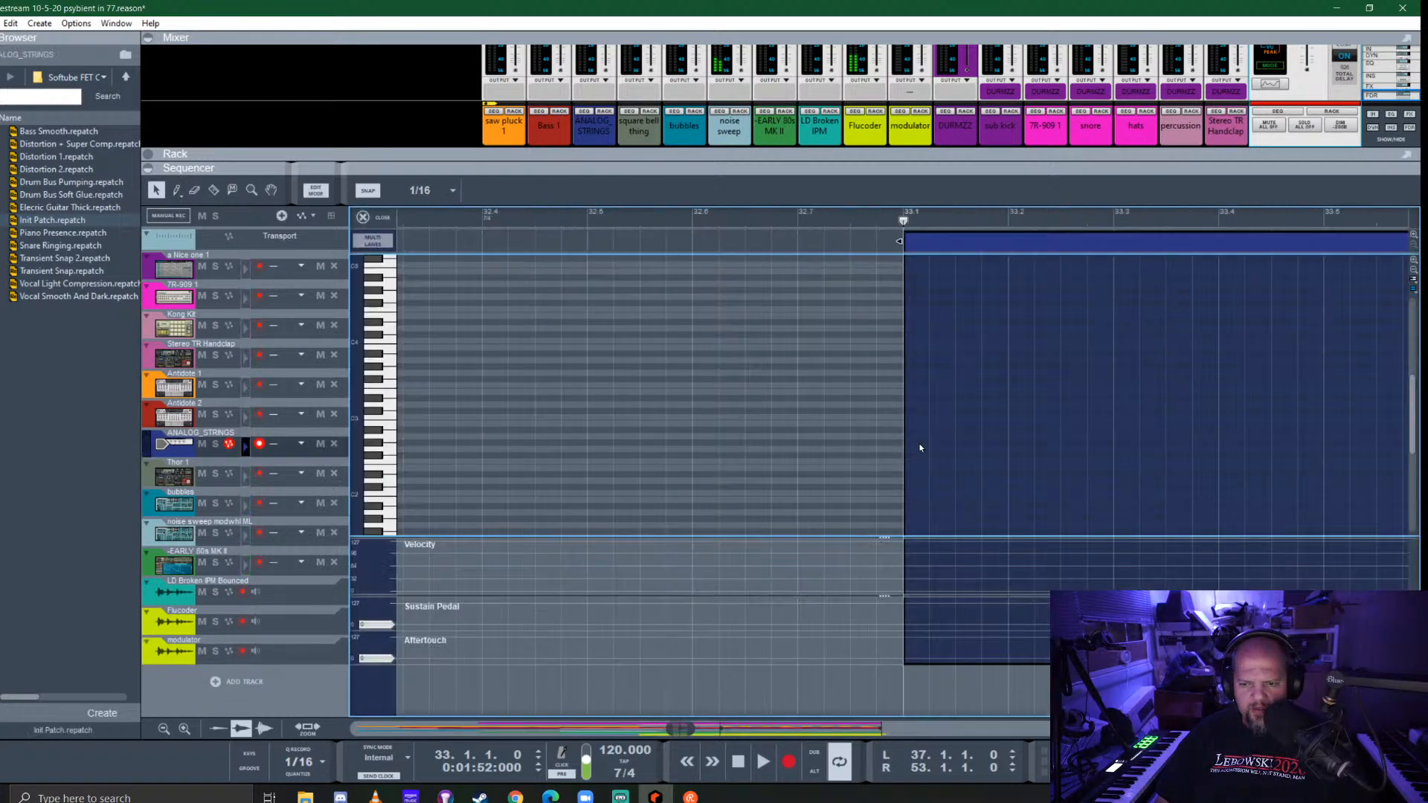
Stack four 1/16 notes, C4, G4, D#5 and F5, at the start of bar 33 in the ANALOG_STRINGS clip
{"action": "scroll", "coordinate": [949, 416], "scroll_direction": "right", "scroll_amount": 2}
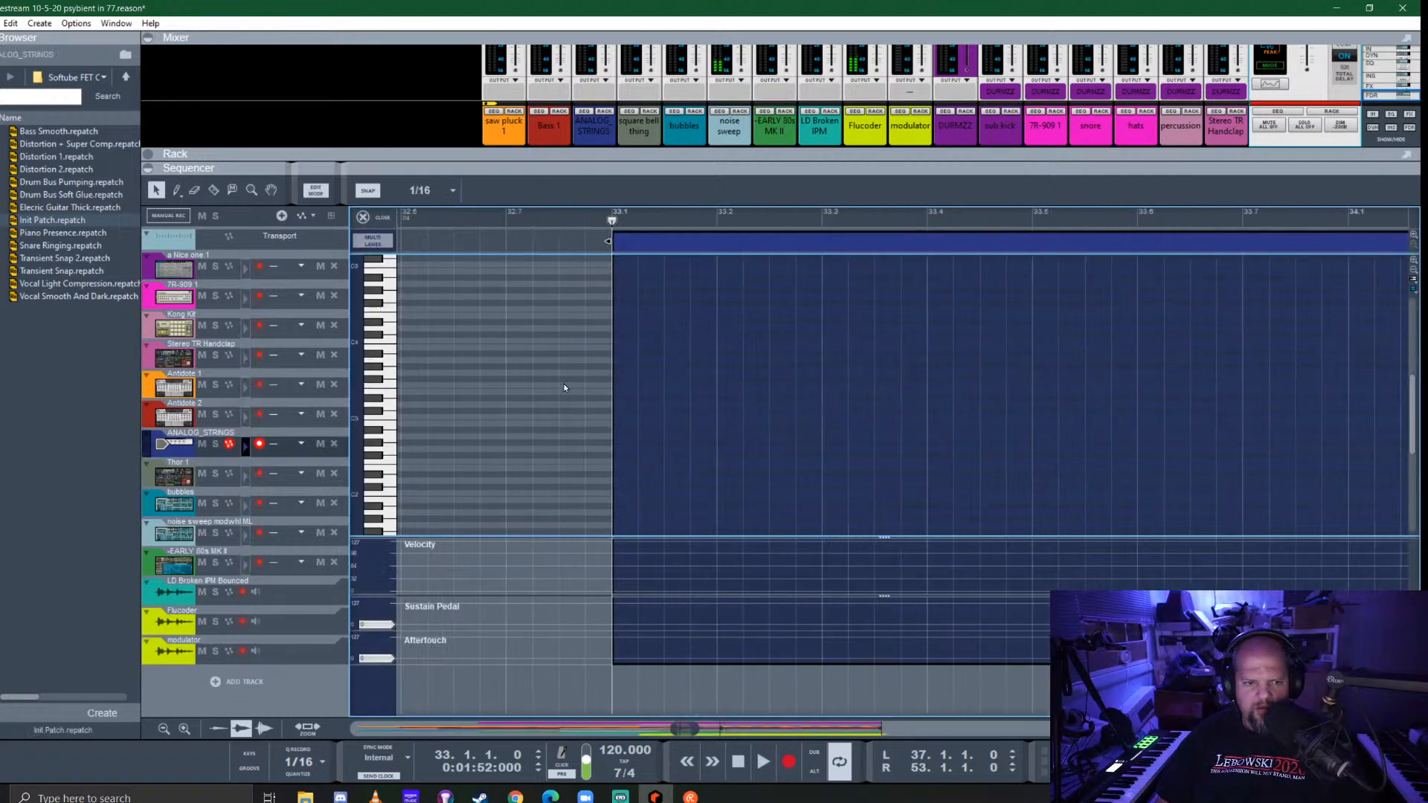
{"action": "left_click", "coordinate": [392, 342]}
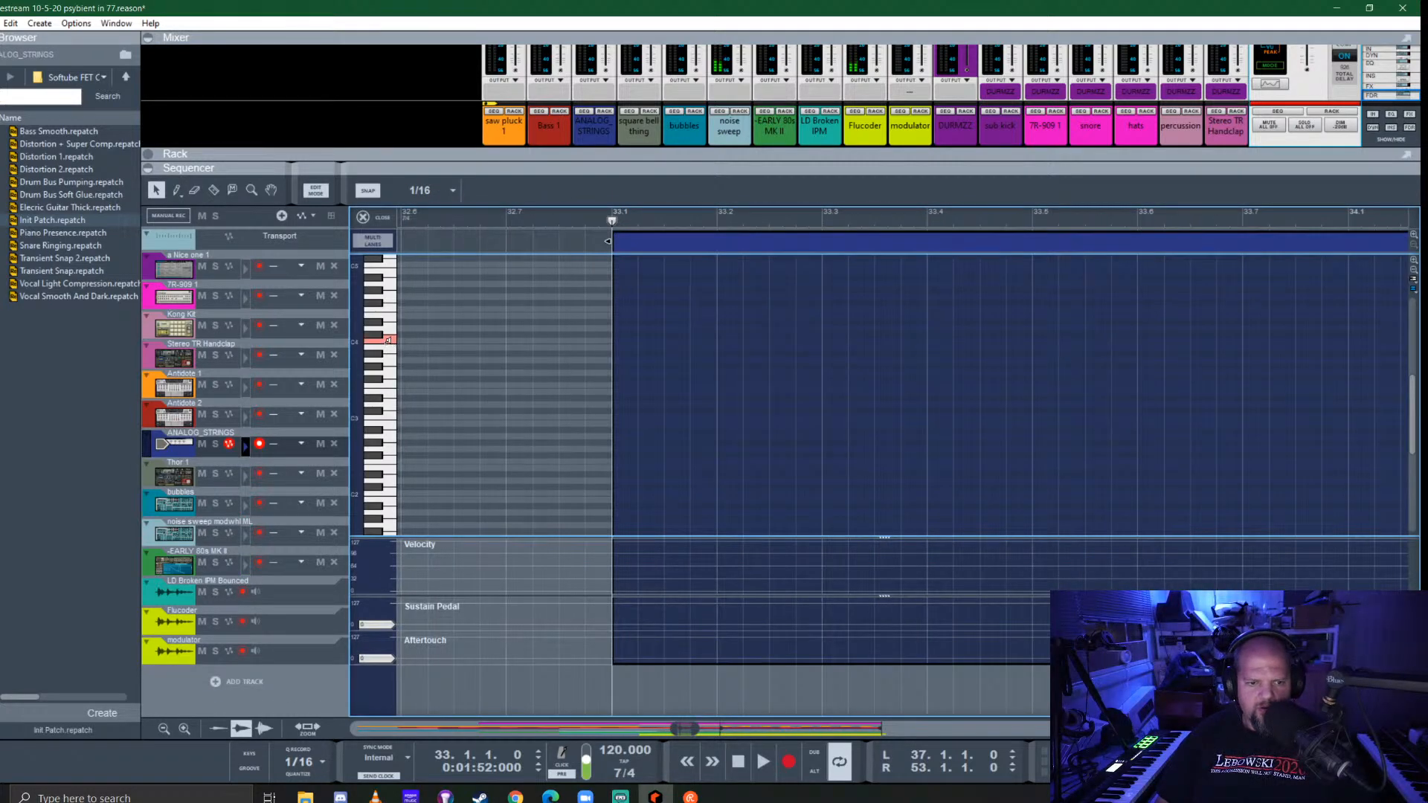
{"action": "left_click", "coordinate": [620, 343]}
{"action": "scroll", "coordinate": [619, 342], "scroll_direction": "up", "scroll_amount": 3}
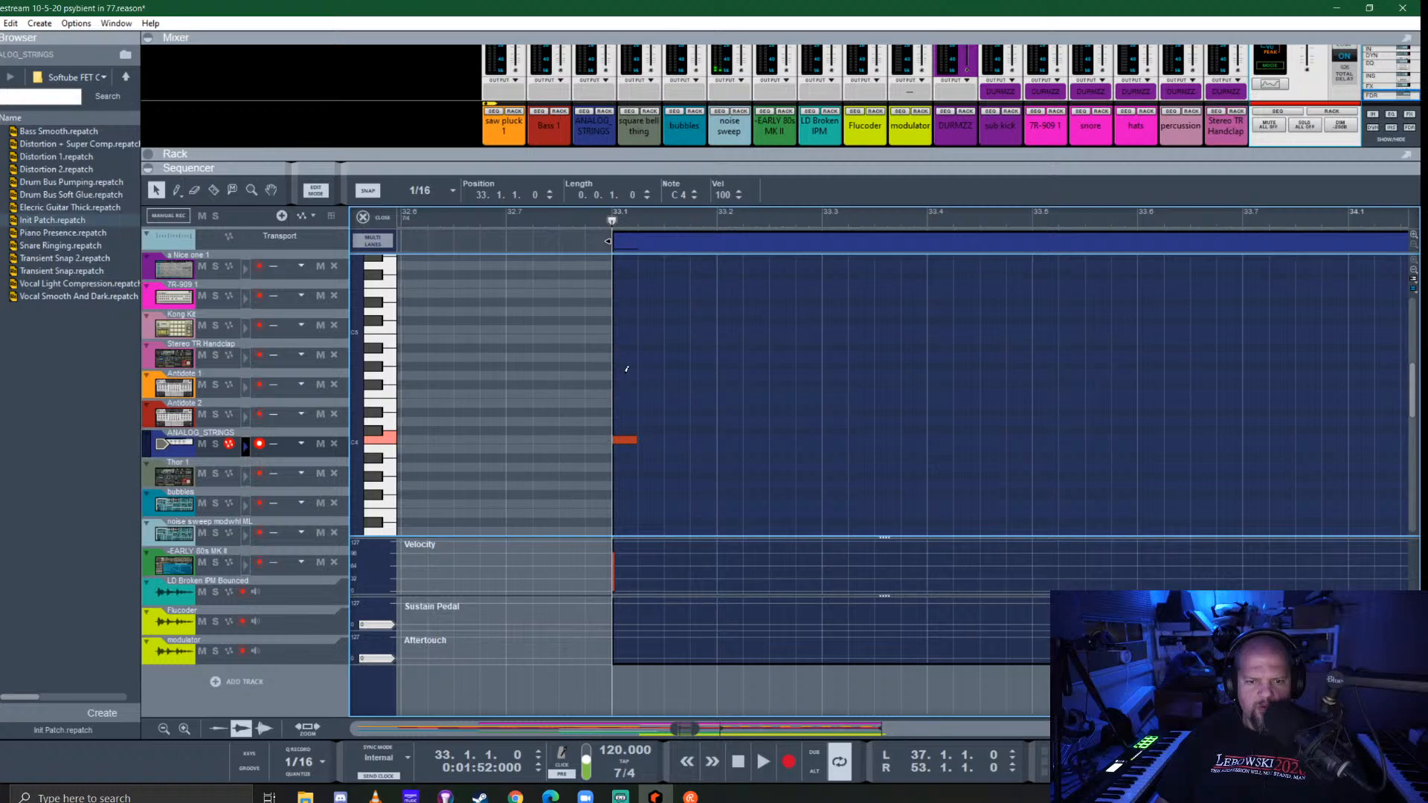
{"action": "left_click", "coordinate": [626, 372]}
{"action": "scroll", "coordinate": [637, 371], "scroll_direction": "up", "scroll_amount": 1}
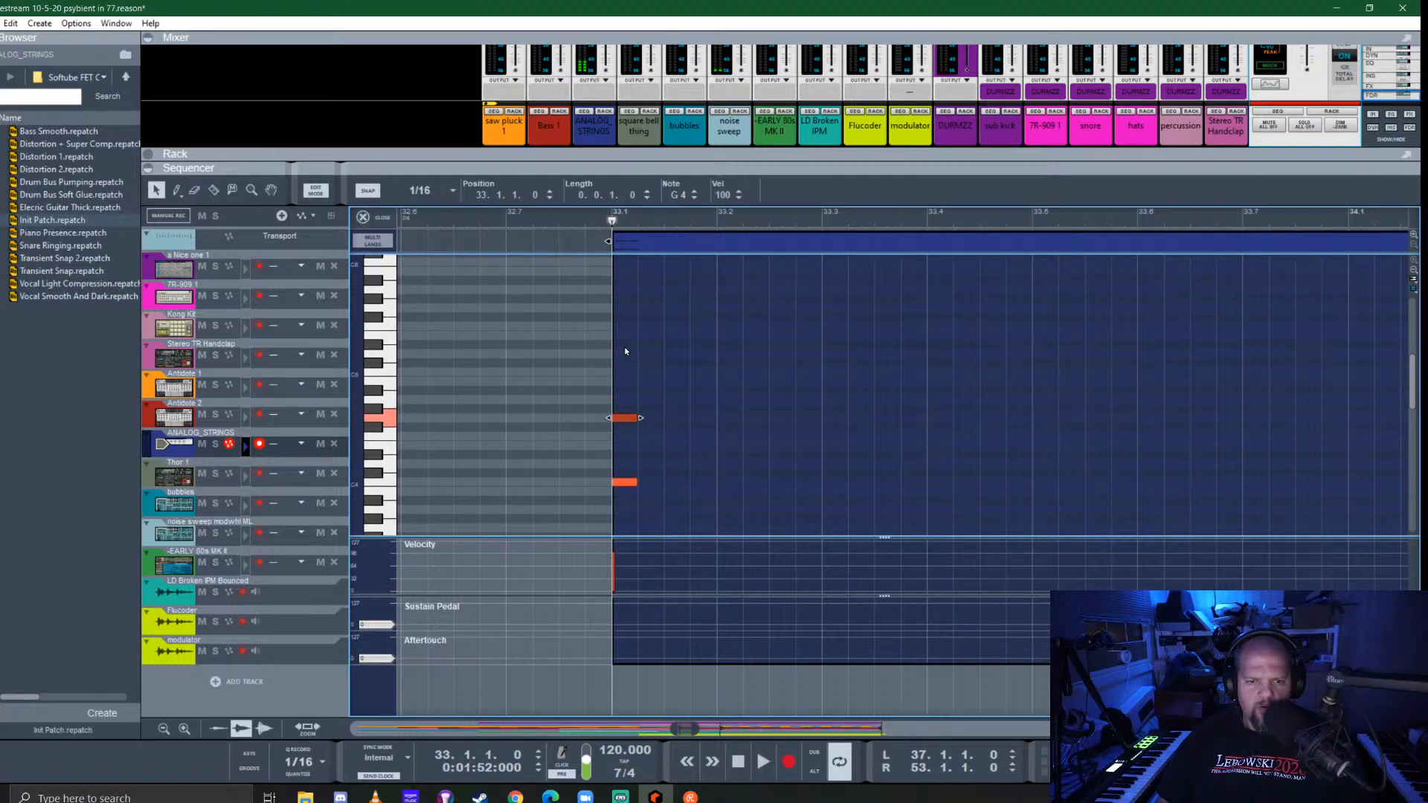
{"action": "left_click", "coordinate": [626, 343]}
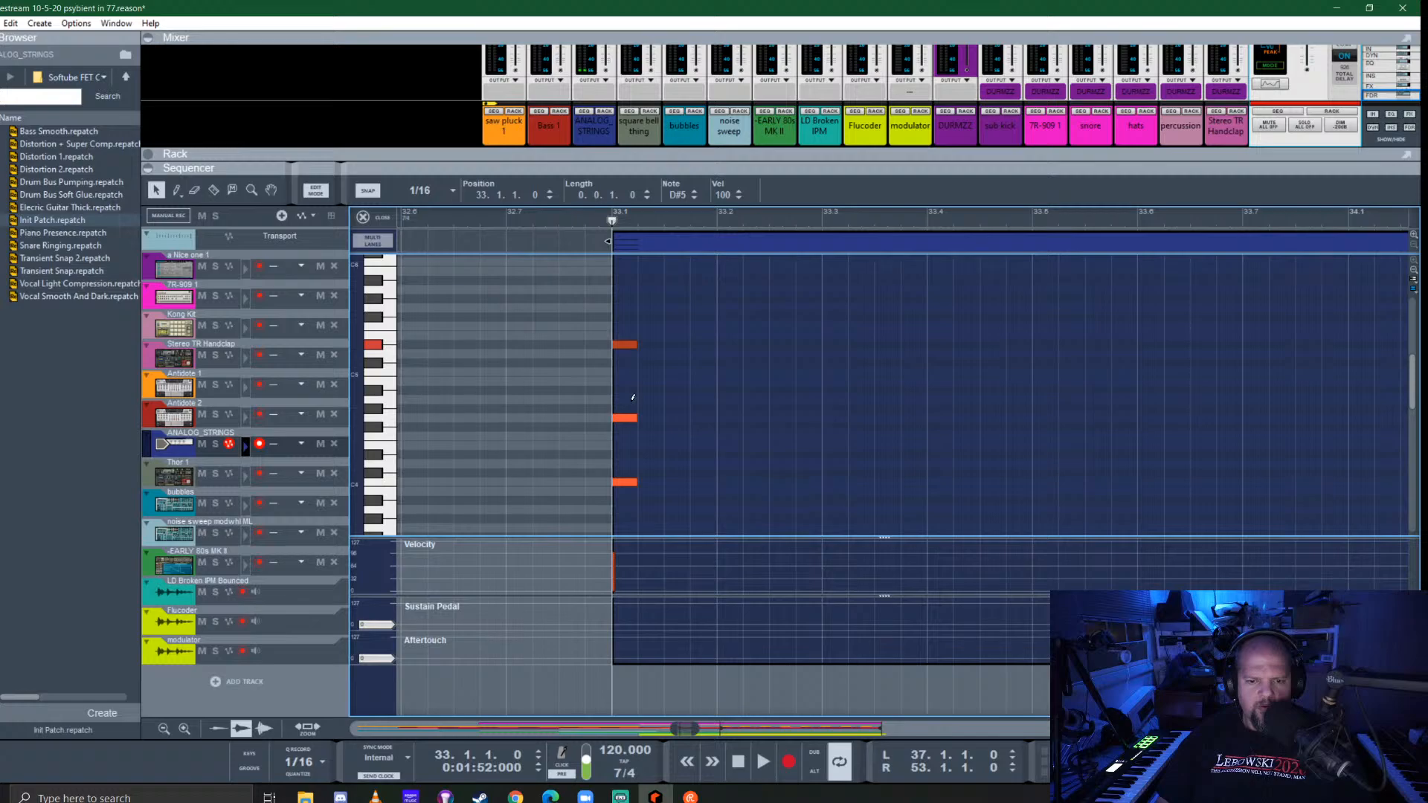
{"action": "left_click", "coordinate": [626, 326]}
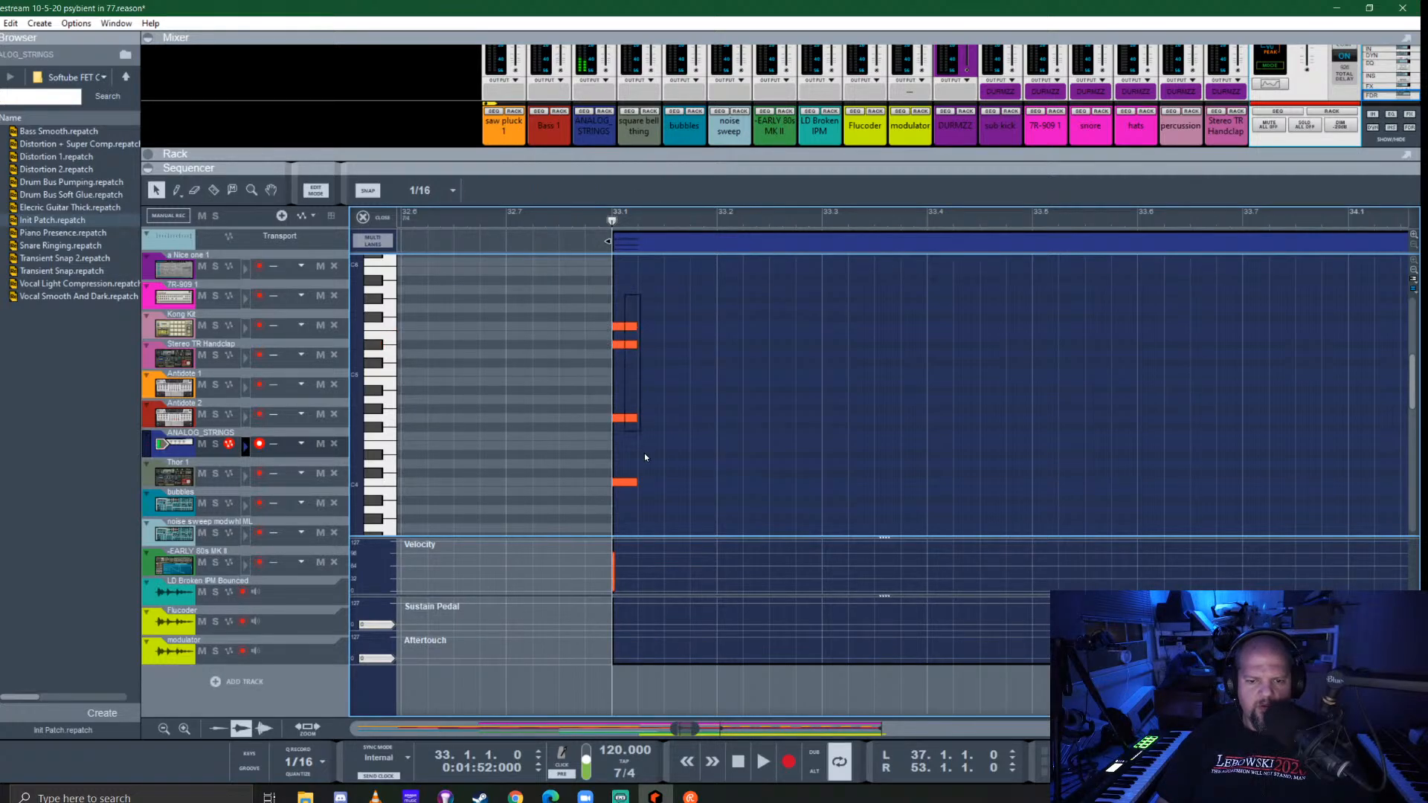
Lengthen all four chord notes together to 3.6.2.0 so they sustain through nearly the whole clip
{"action": "key", "text": "ctrl+a"}
{"action": "scroll", "coordinate": [721, 391], "scroll_direction": "down", "scroll_amount": 2}
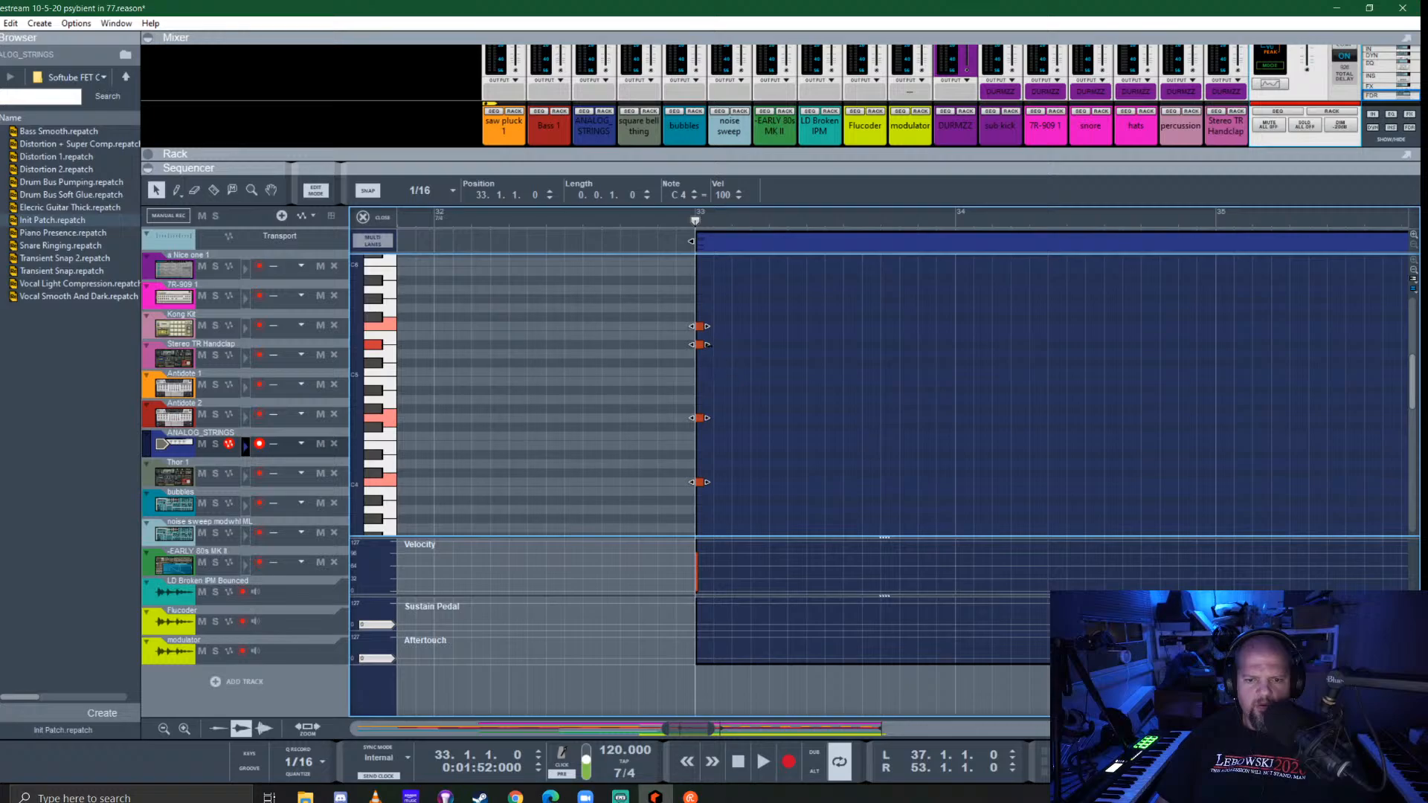
{"action": "left_click_drag", "start_coordinate": [708, 345], "coordinate": [1228, 344]}
{"action": "scroll", "coordinate": [810, 384], "scroll_direction": "down", "scroll_amount": 2}
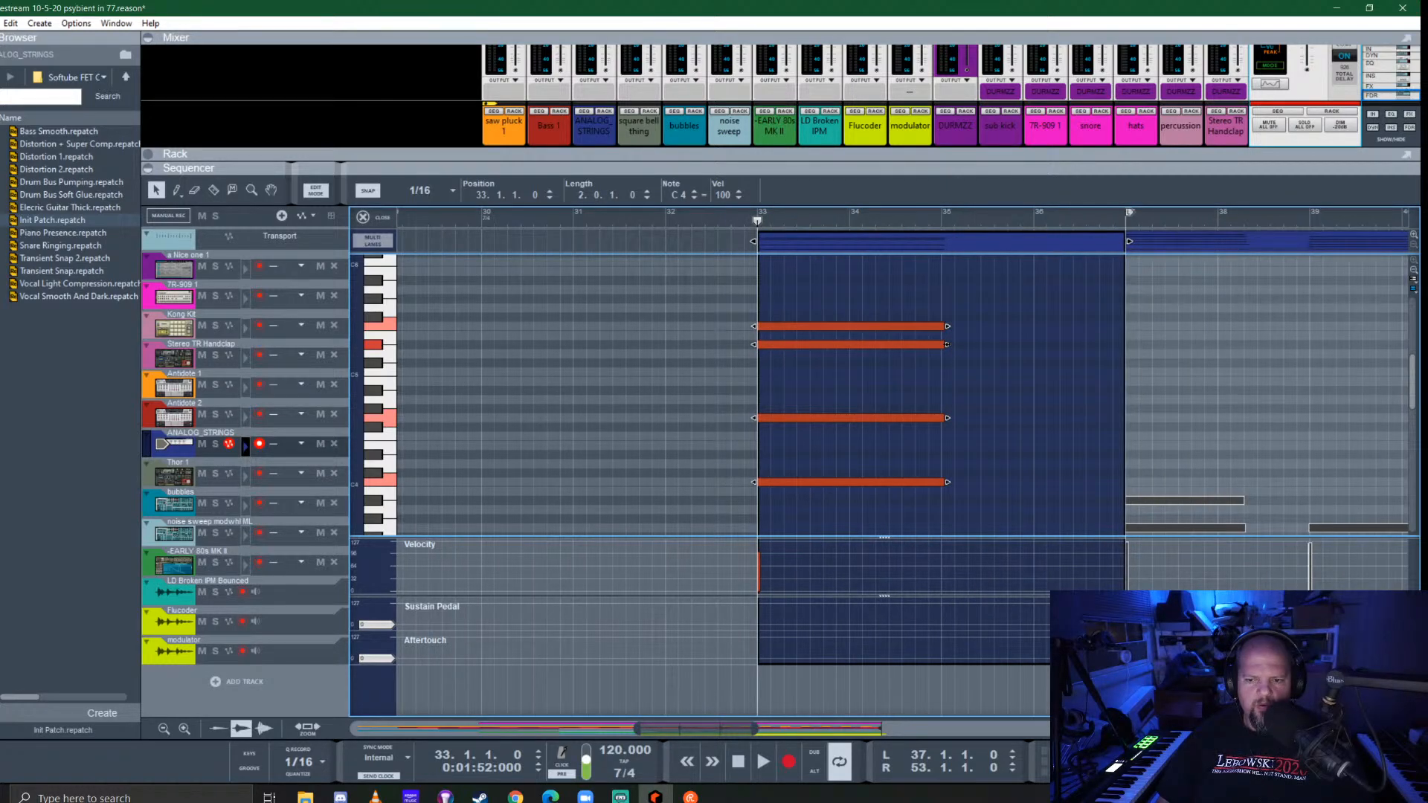
{"action": "left_click_drag", "start_coordinate": [947, 345], "coordinate": [1114, 342]}
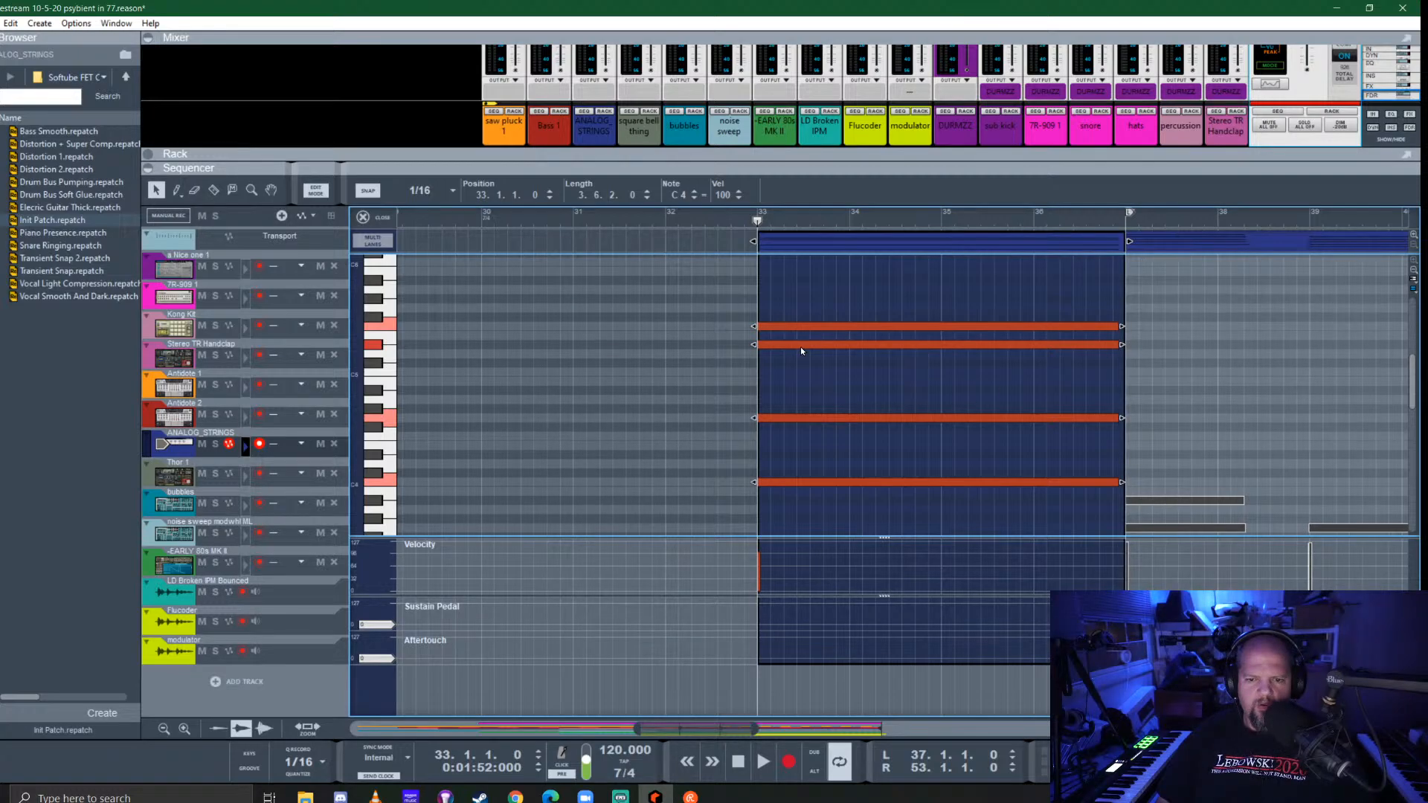
Lower the chord's top note to A#4 and transpose the whole four-note chord down two octaves, with its root at C2
{"action": "left_click_drag", "start_coordinate": [811, 333], "coordinate": [797, 390]}
{"action": "left_click", "coordinate": [797, 326]}
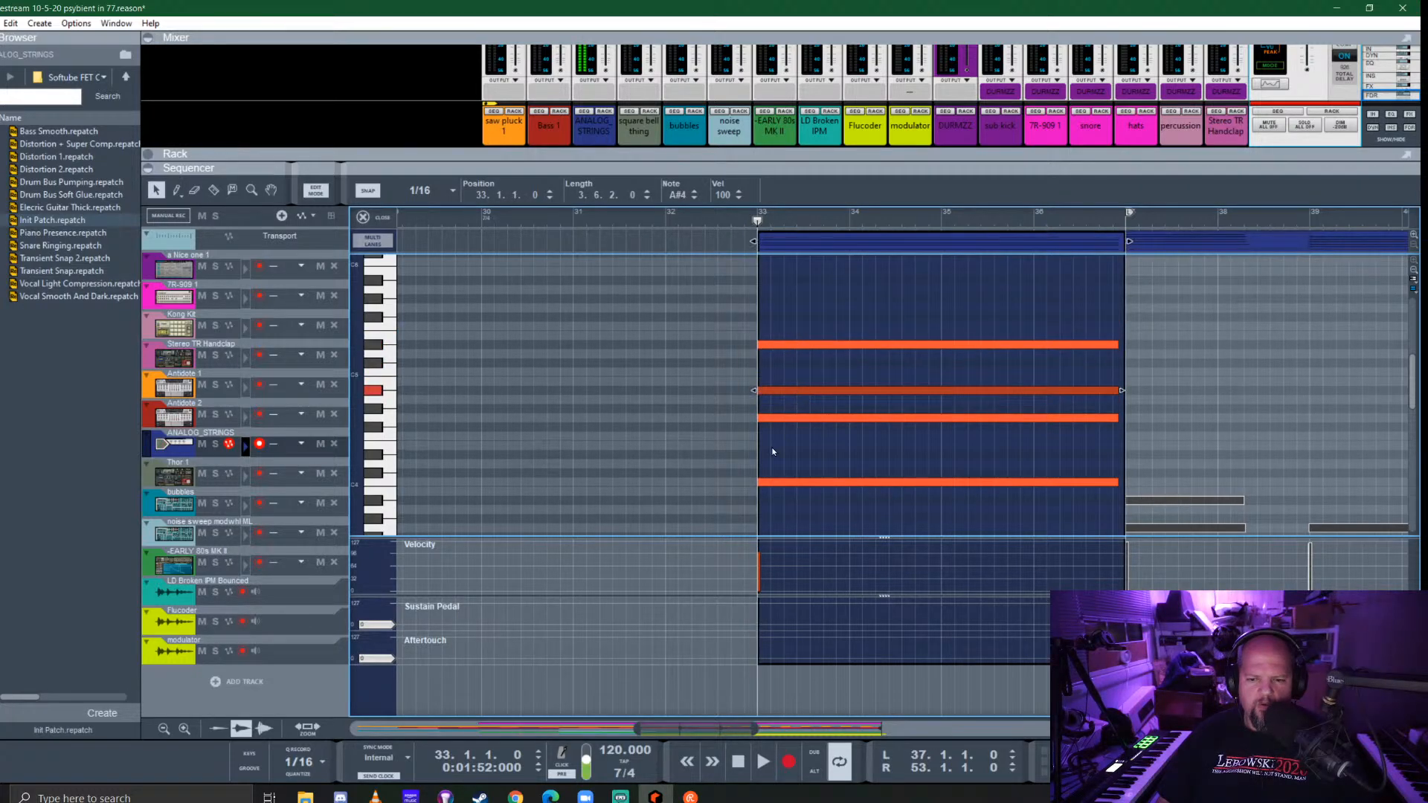
{"action": "scroll", "coordinate": [726, 421], "scroll_direction": "down", "scroll_amount": 2}
{"action": "scroll", "coordinate": [792, 446], "scroll_direction": "up", "scroll_amount": 1}
{"action": "left_click_drag", "start_coordinate": [838, 281], "coordinate": [816, 496]}
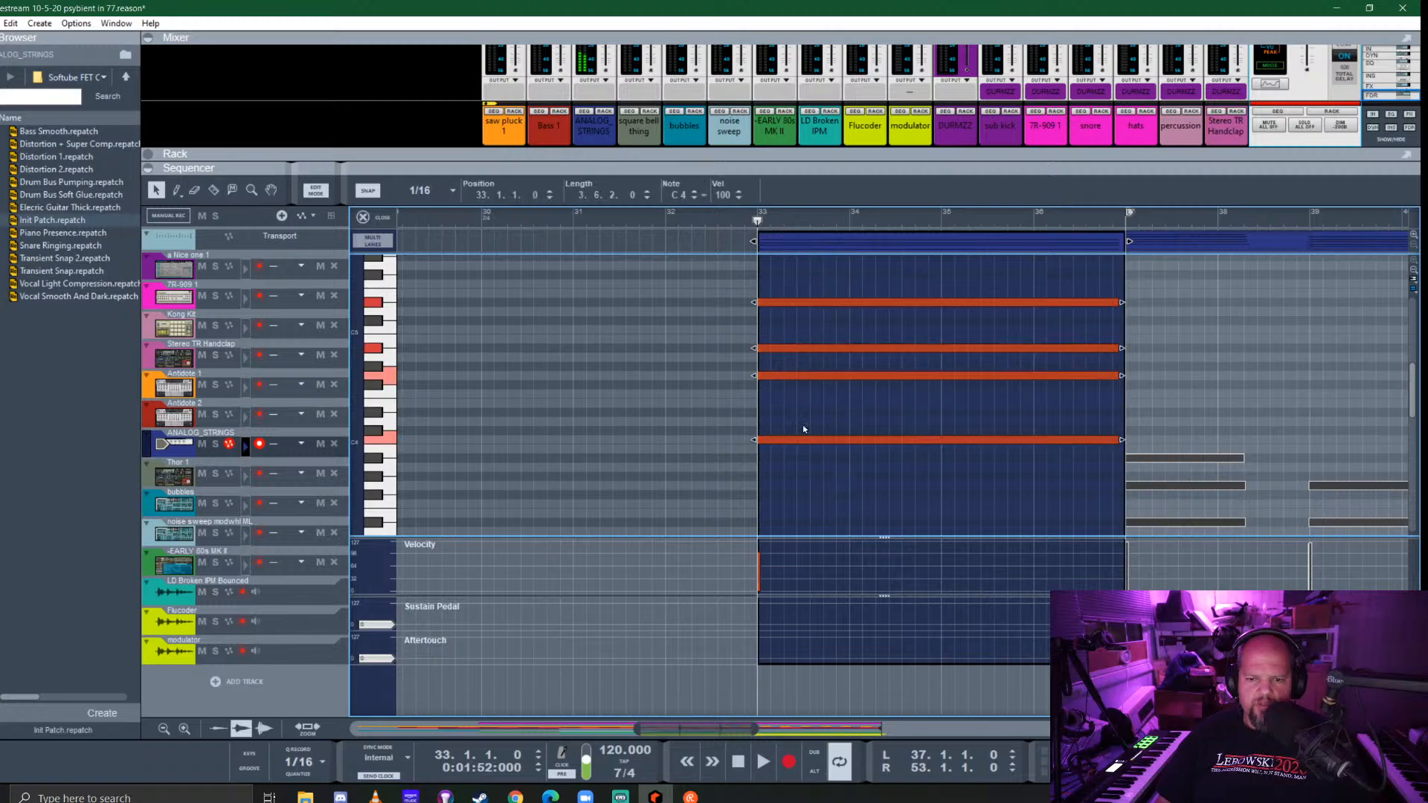
{"action": "scroll", "coordinate": [710, 421], "scroll_direction": "down", "scroll_amount": 2}
{"action": "left_click_drag", "start_coordinate": [806, 355], "coordinate": [808, 477]}
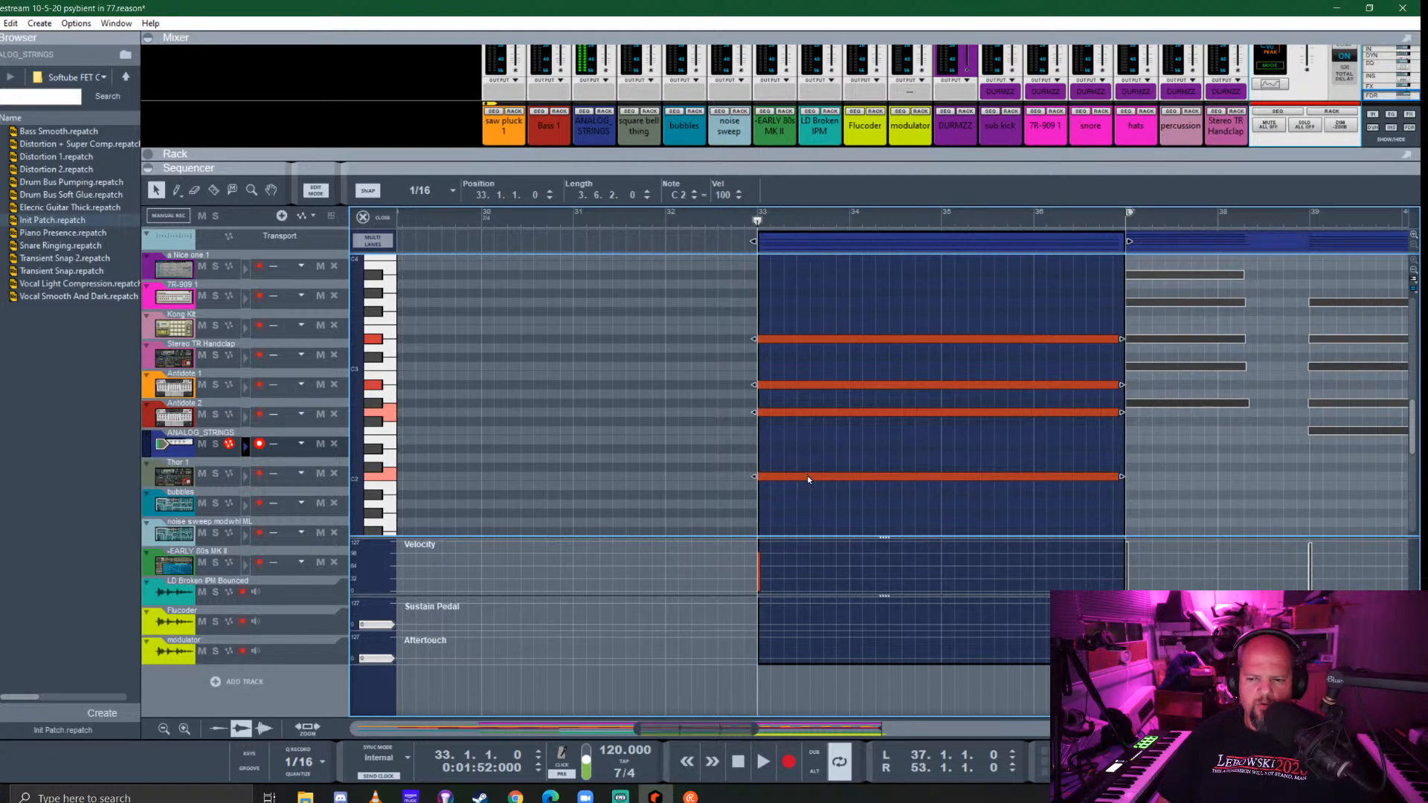
Play the new strings chord from bar 33 in the mix and return to the arrangement view
{"action": "key", "text": "space"}
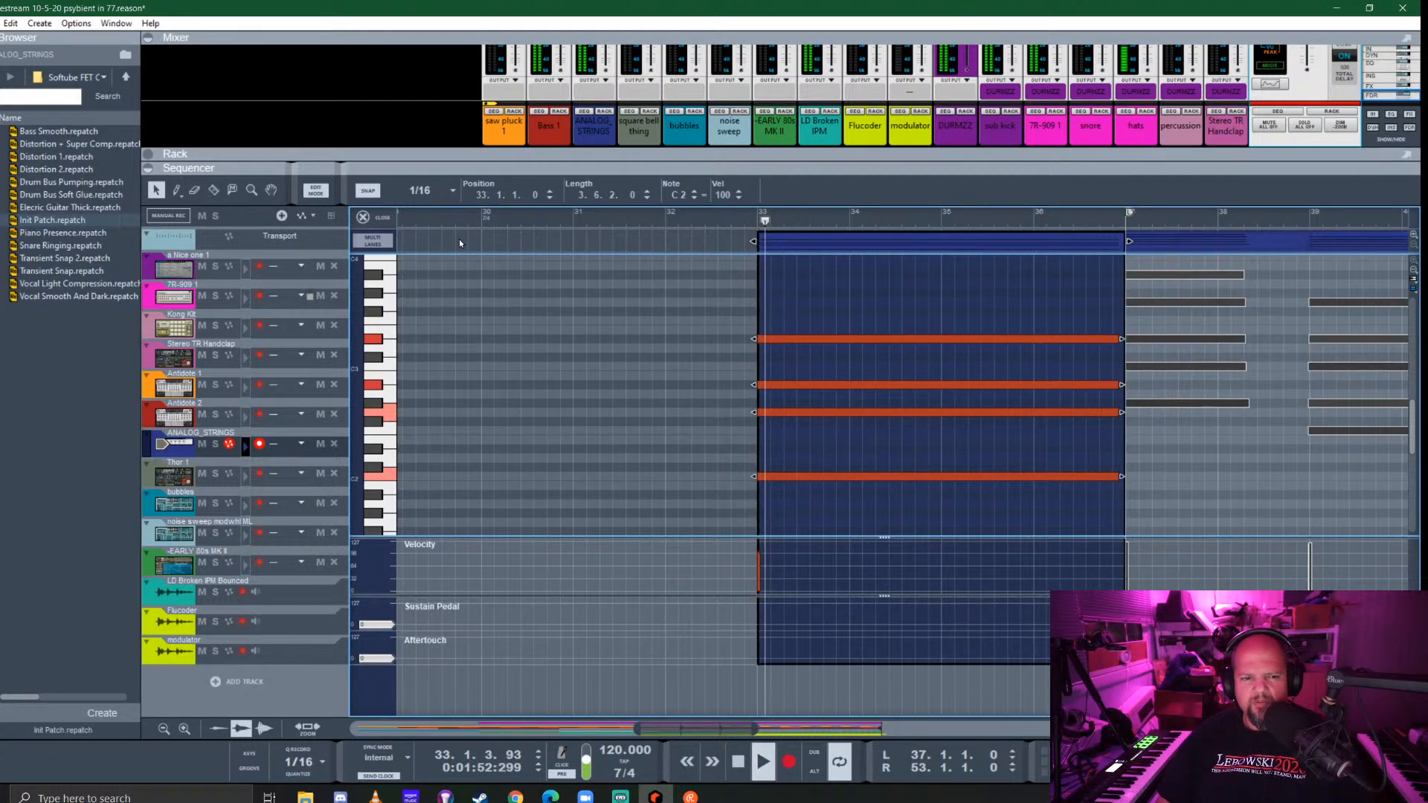
{"action": "left_click", "coordinate": [364, 217]}
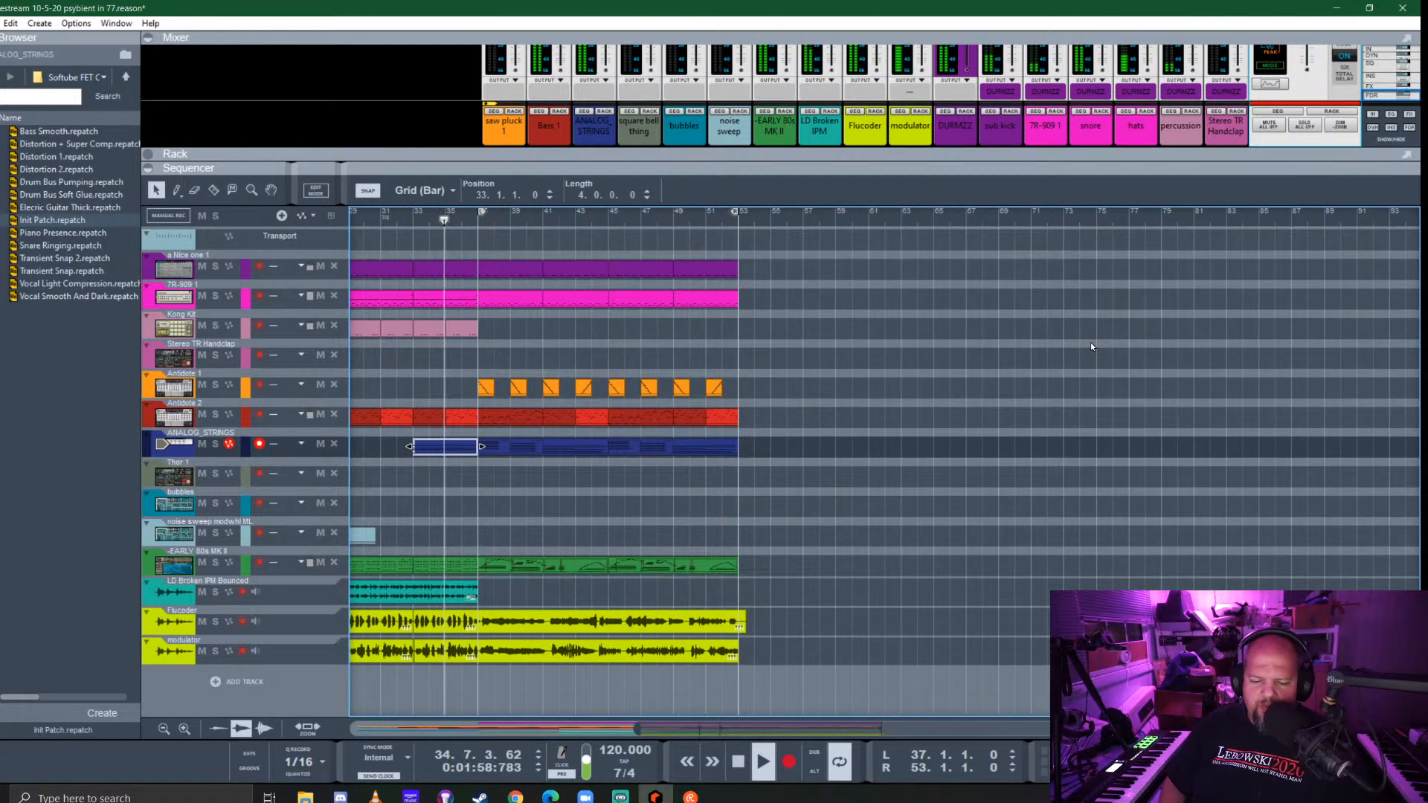
{"action": "key", "text": "space"}
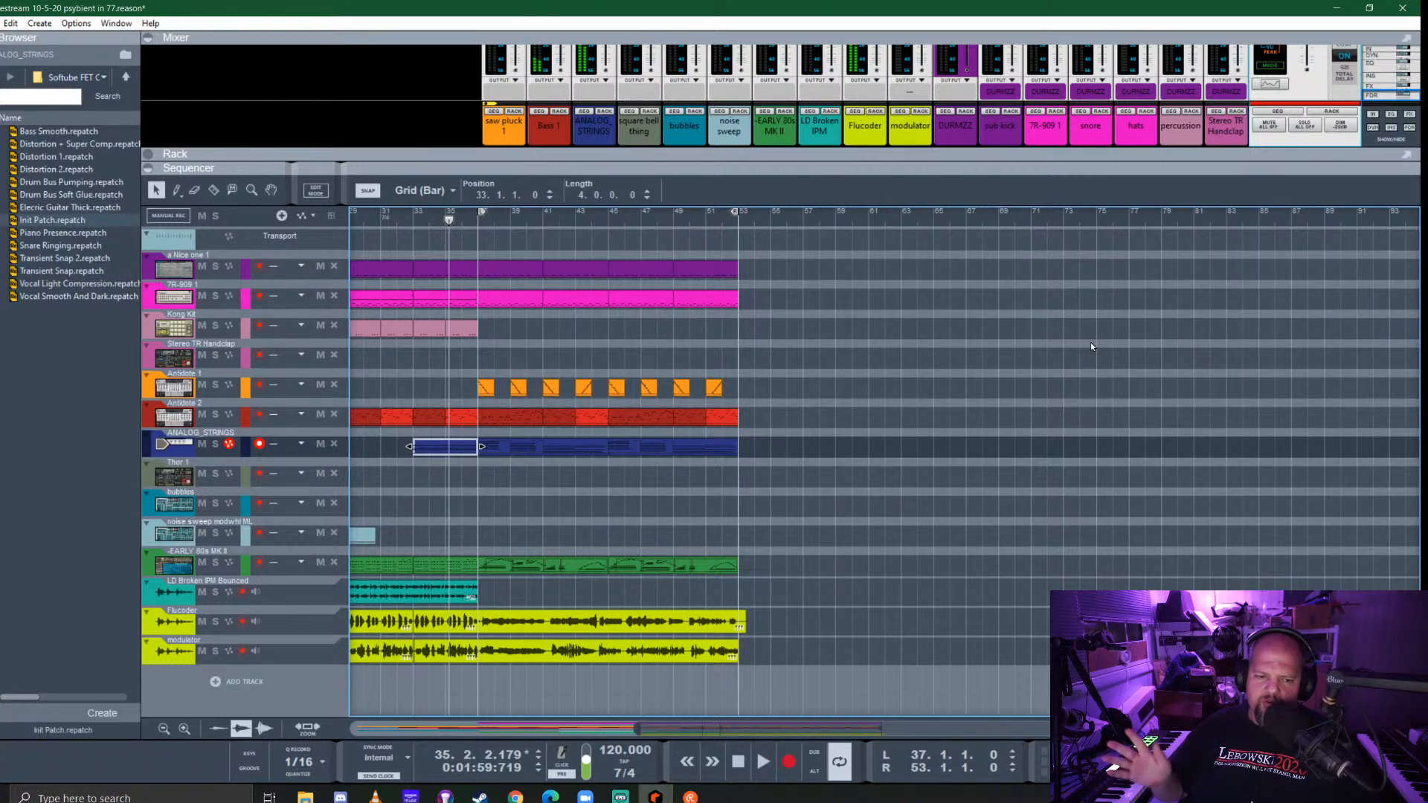
Cue the playhead at bar 21 and save the song
{"action": "scroll", "coordinate": [640, 372], "scroll_direction": "left", "scroll_amount": 2}
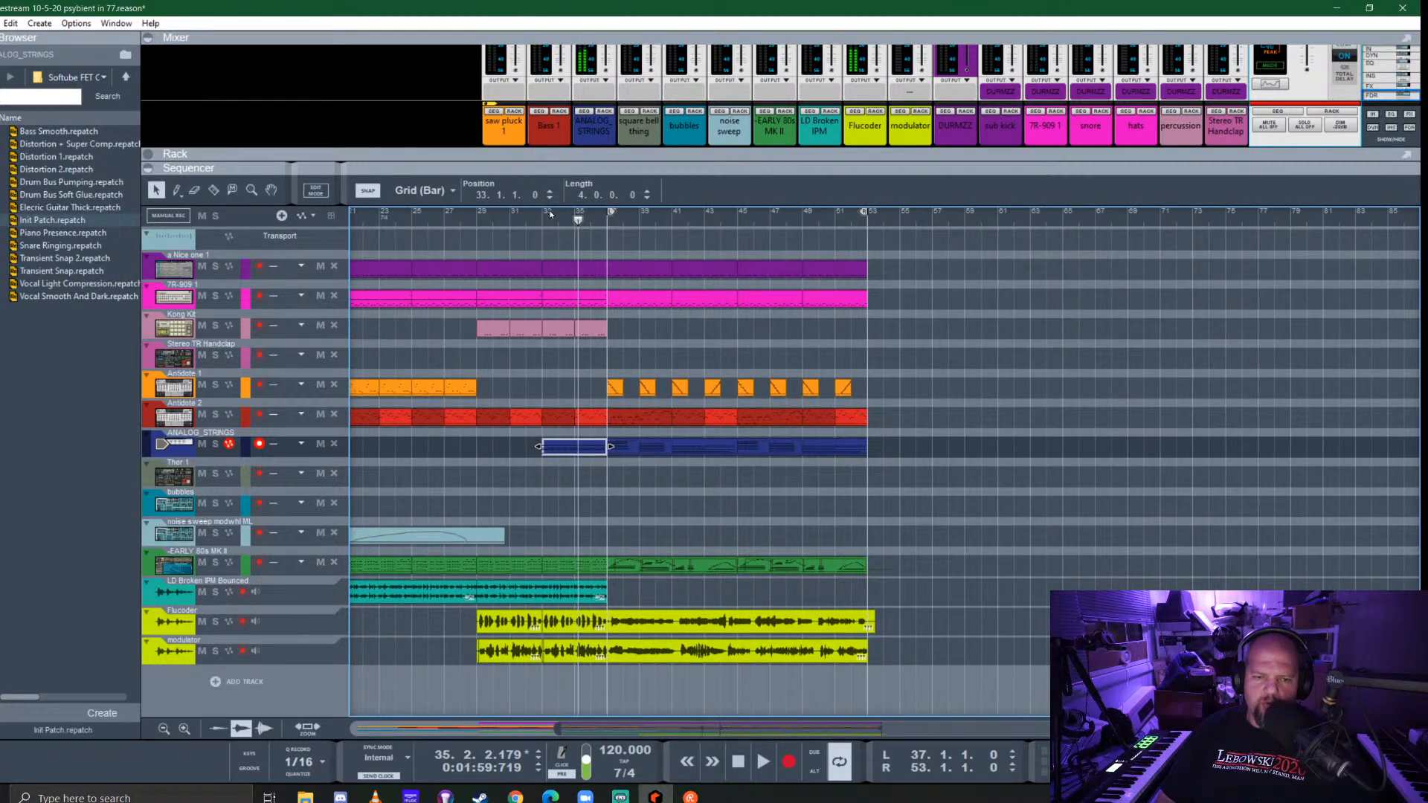
{"action": "scroll", "coordinate": [526, 301], "scroll_direction": "left", "scroll_amount": 2}
{"action": "left_click", "coordinate": [477, 216]}
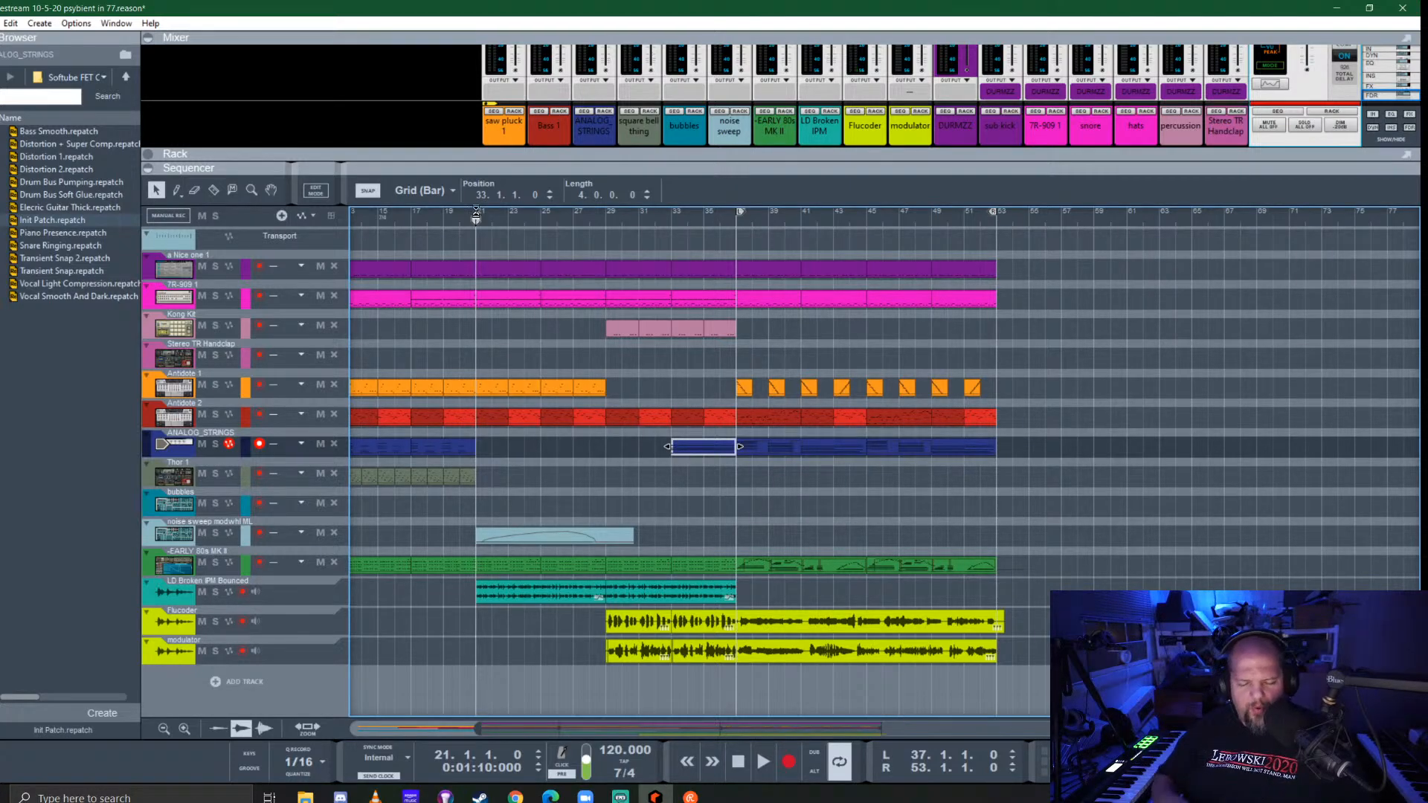
{"action": "key", "text": "ctrl+s"}
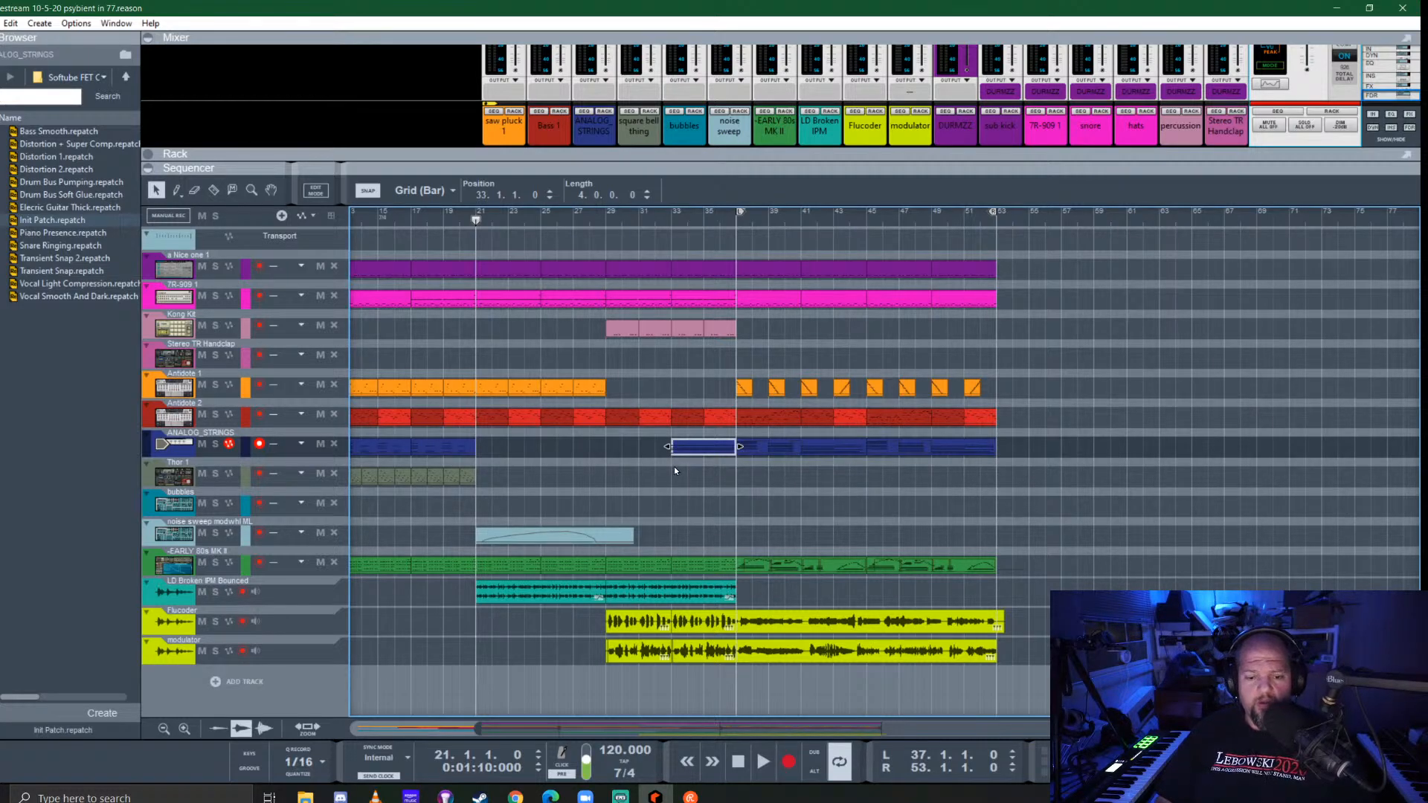
Extend the start of the bar 33 ANALOG_STRINGS clip back to 28.6.1.0, giving it a length of 8.2.0.0
{"action": "left_click_drag", "start_coordinate": [669, 447], "coordinate": [602, 451]}
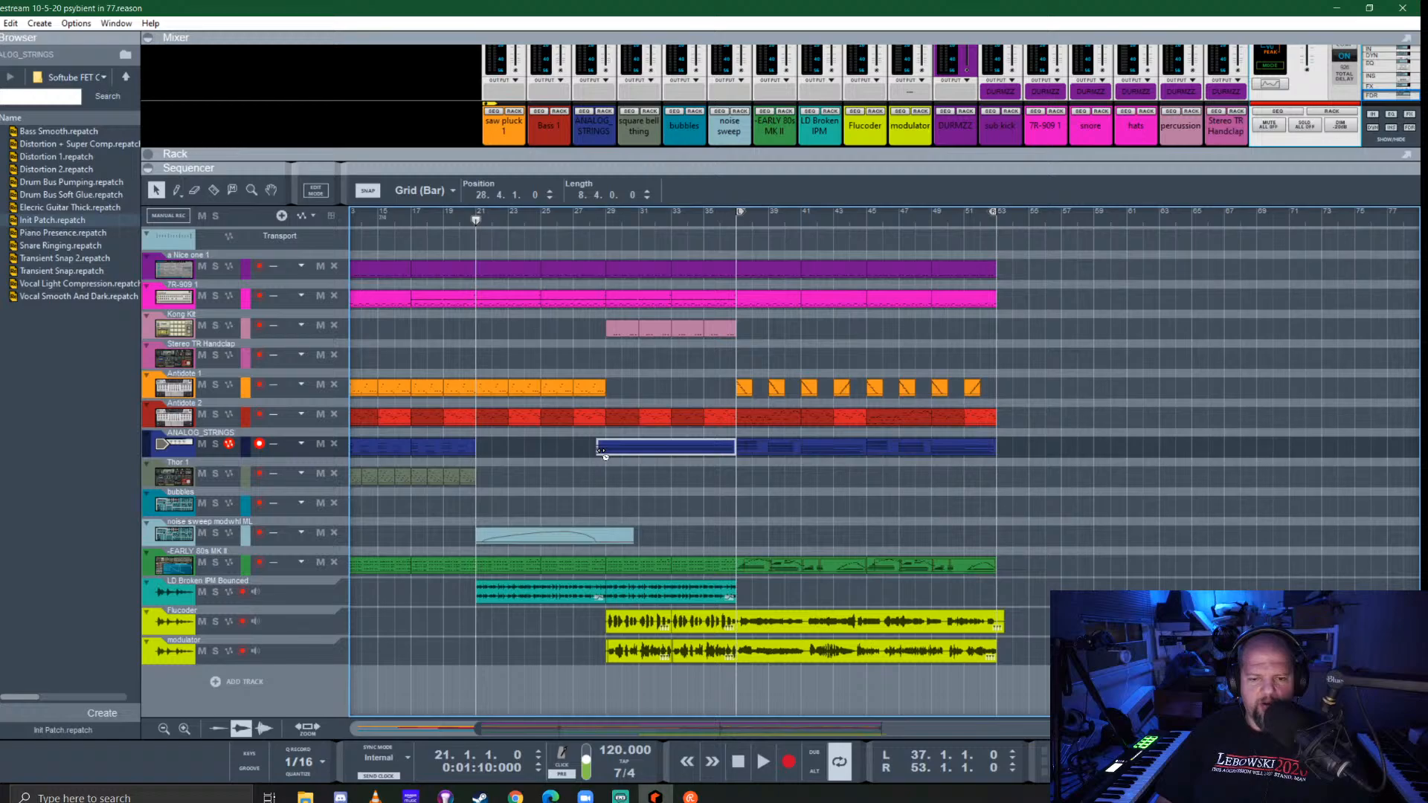
{"action": "scroll", "coordinate": [569, 455], "scroll_direction": "up", "scroll_amount": 8}
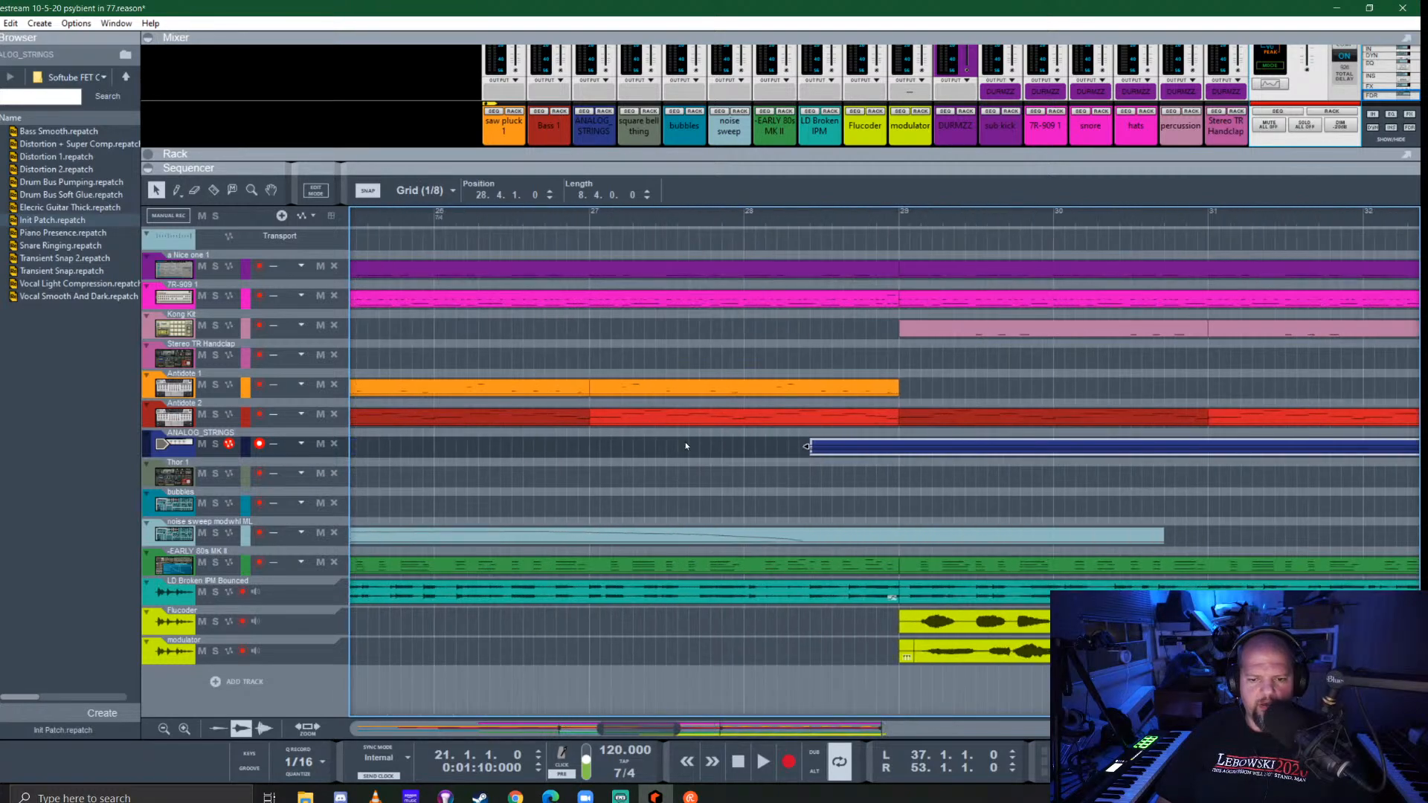
{"action": "left_click_drag", "start_coordinate": [808, 447], "coordinate": [855, 446]}
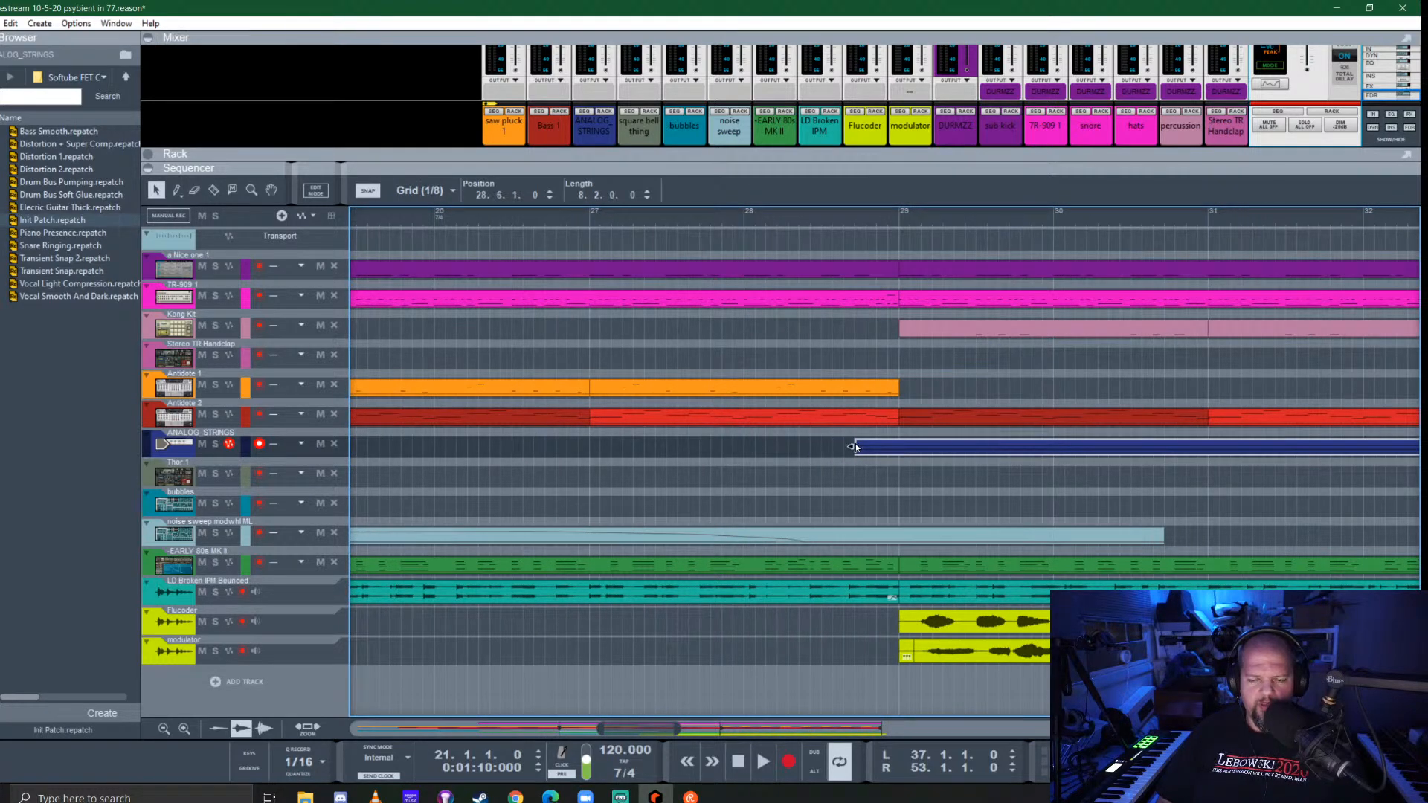
{"action": "scroll", "coordinate": [807, 442], "scroll_direction": "down", "scroll_amount": 6}
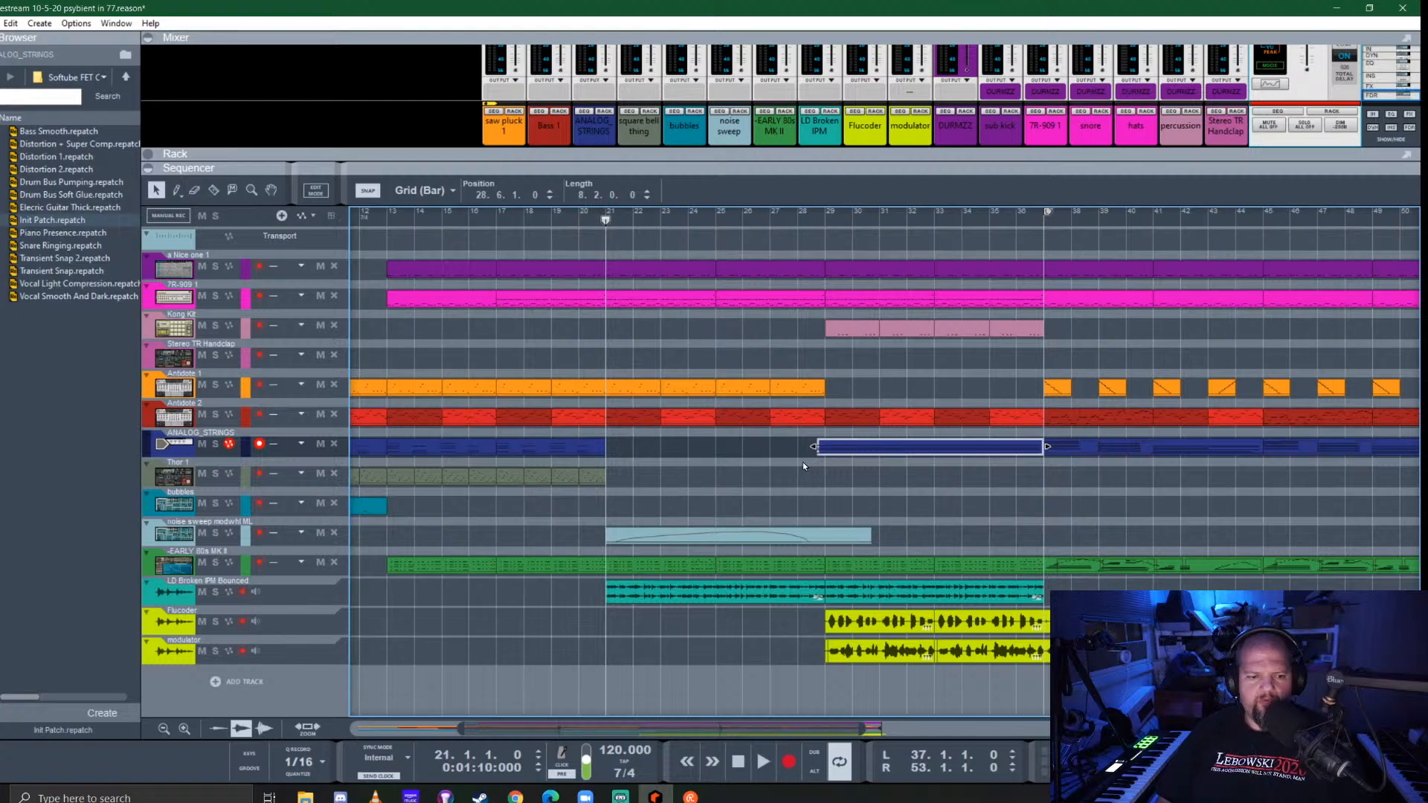
Unfold the ANALOG_STRINGS combinator in the rack and examine its internal devices and master level
{"action": "key", "text": "F6"}
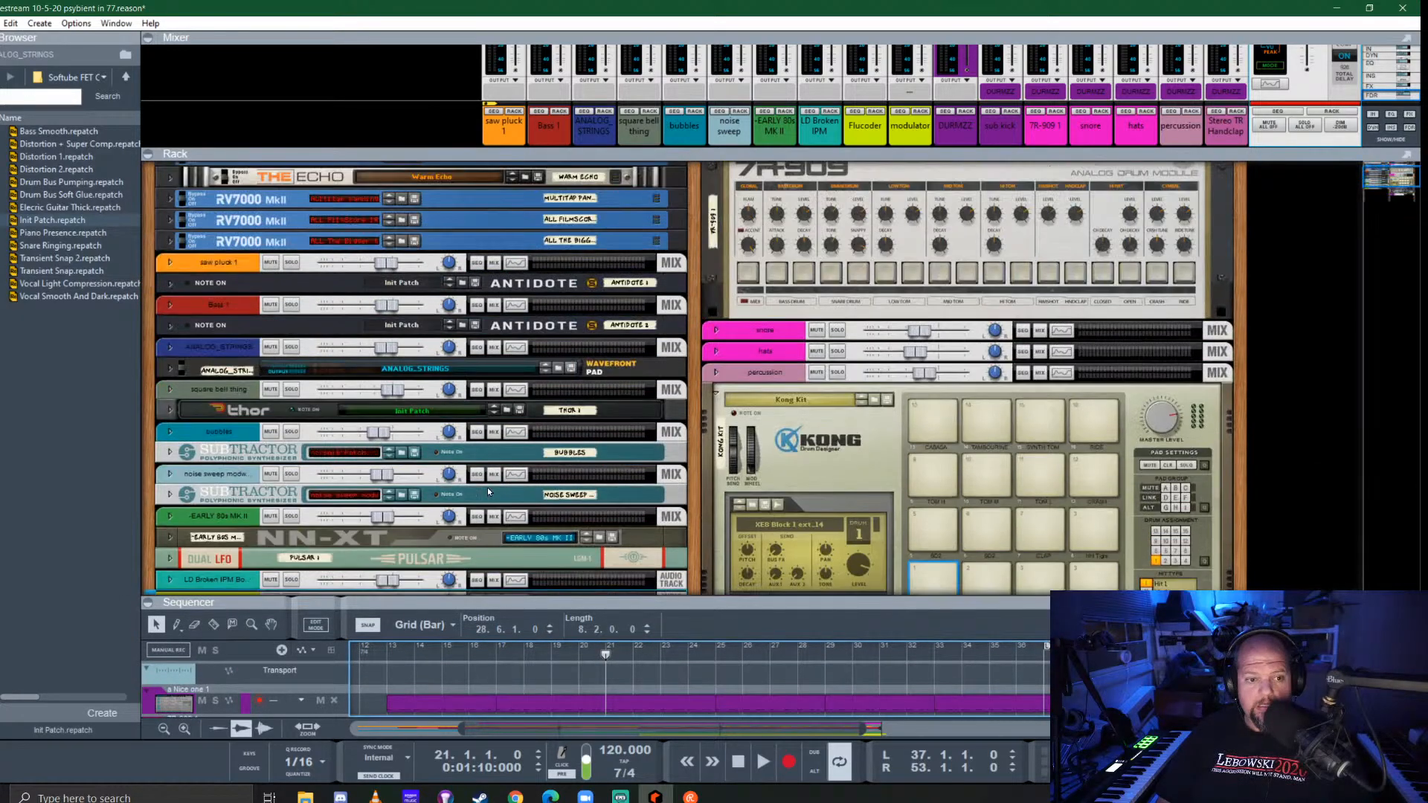
{"action": "left_click", "coordinate": [171, 370]}
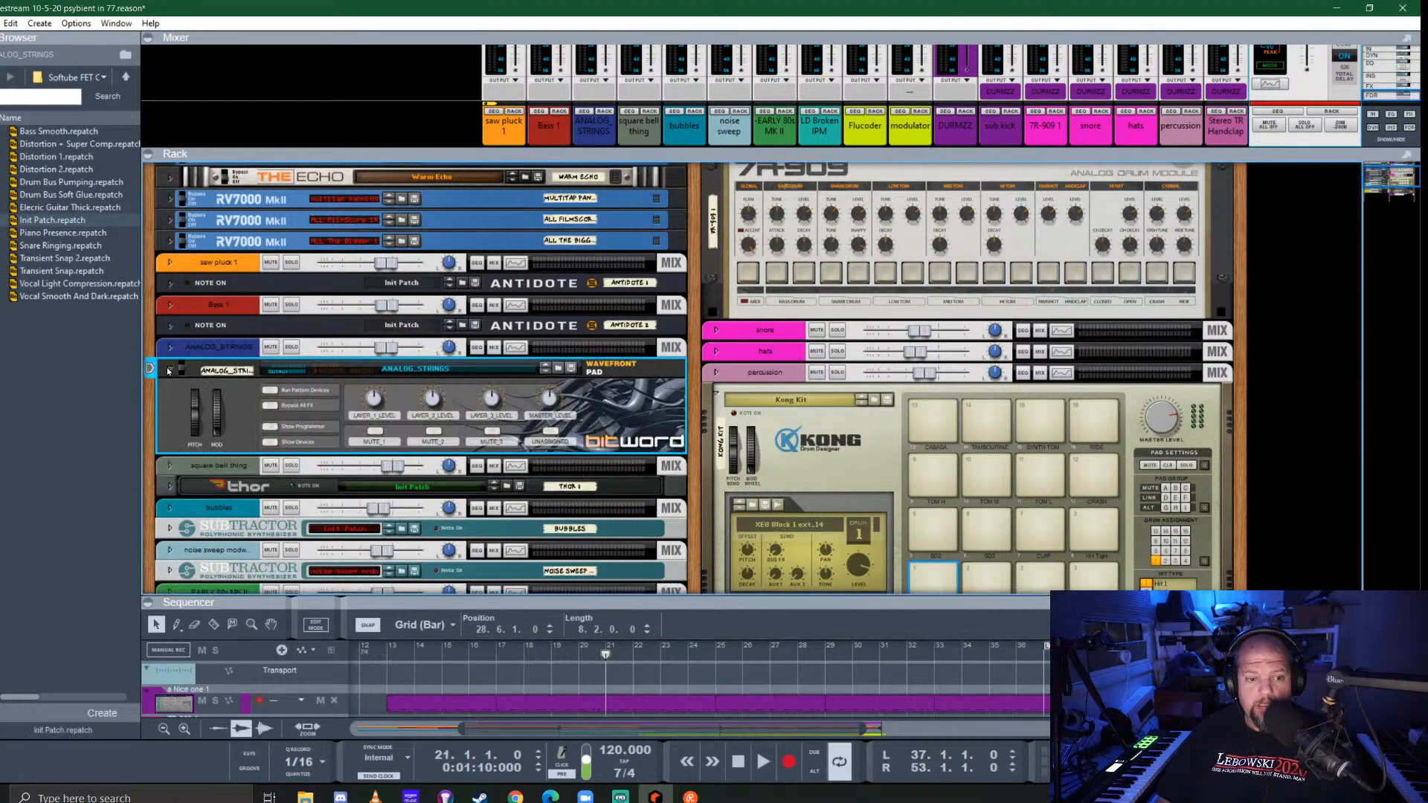
{"action": "left_click", "coordinate": [270, 442]}
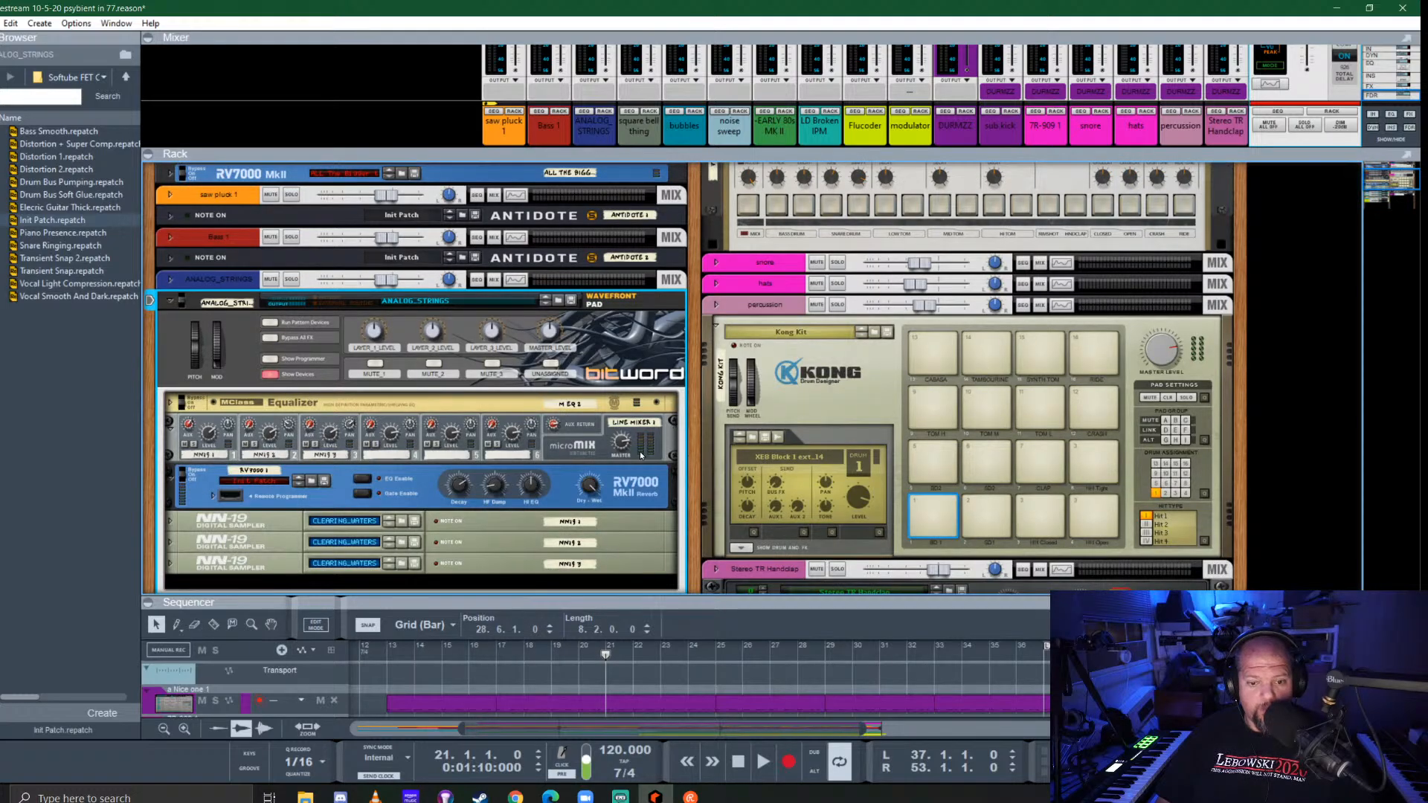
{"action": "mouse_move", "coordinate": [625, 442]}
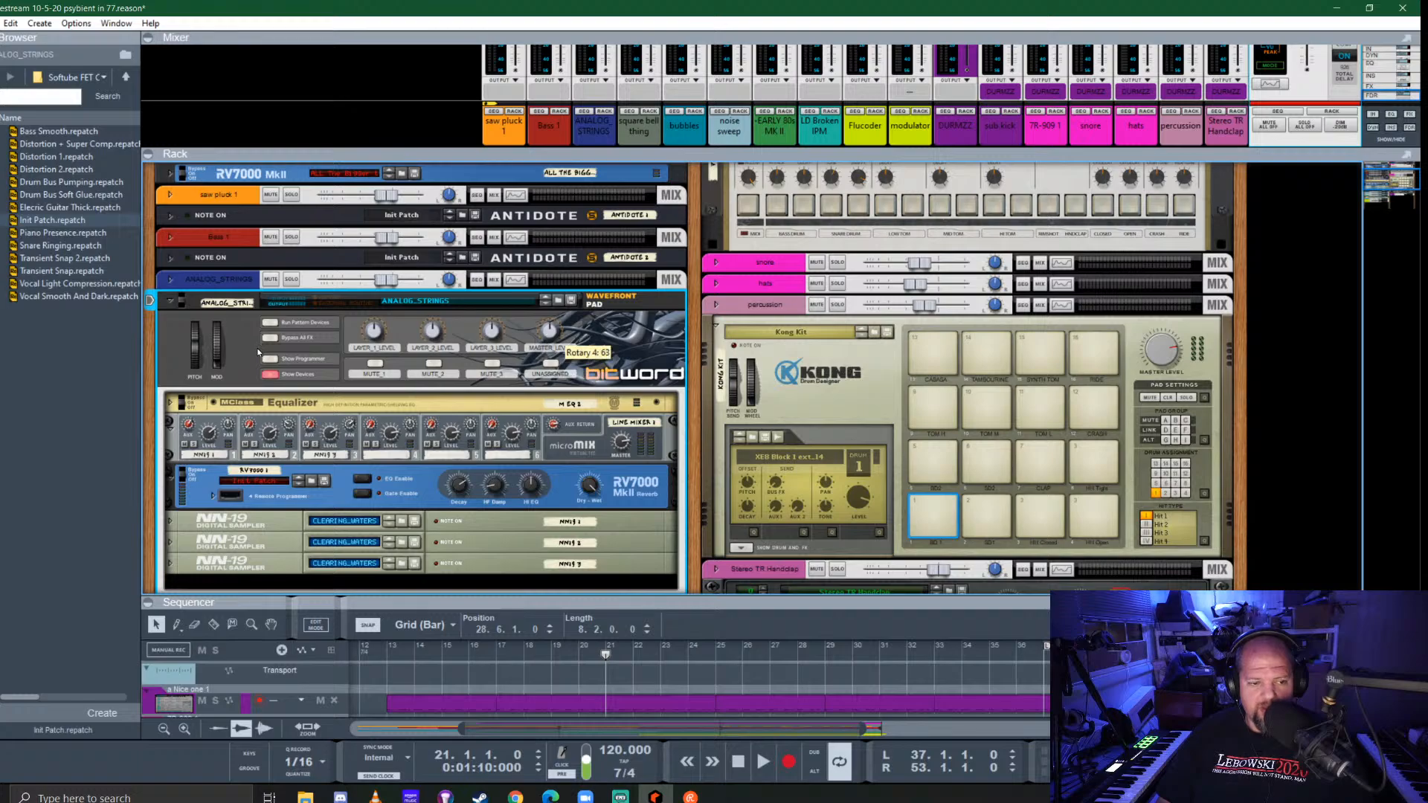
{"action": "left_click", "coordinate": [270, 374]}
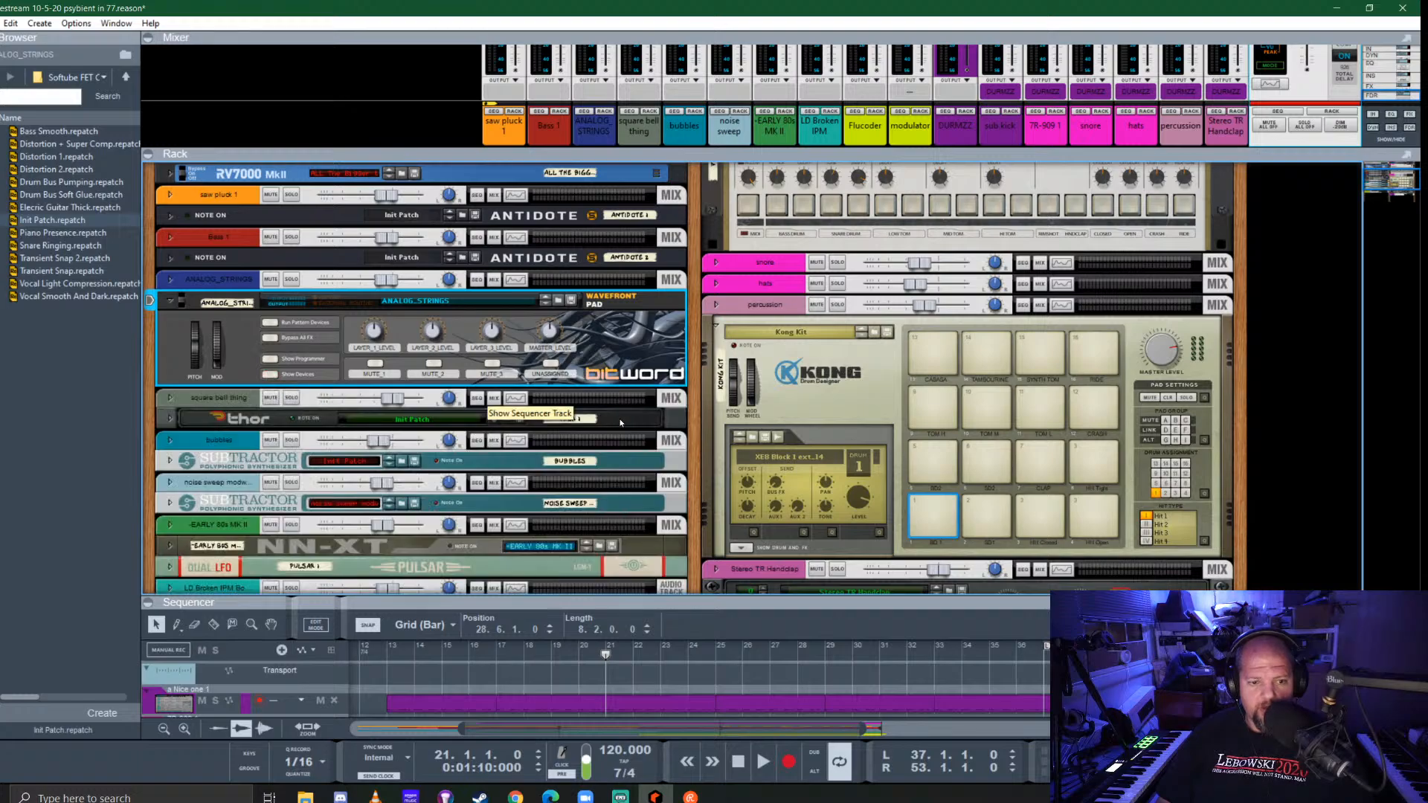
Add a master level automation lane to the ANALOG_STRINGS track, fold its combinator and enlarge the sequencer over the rack
{"action": "right_click", "coordinate": [550, 331]}
{"action": "left_click", "coordinate": [594, 339]}
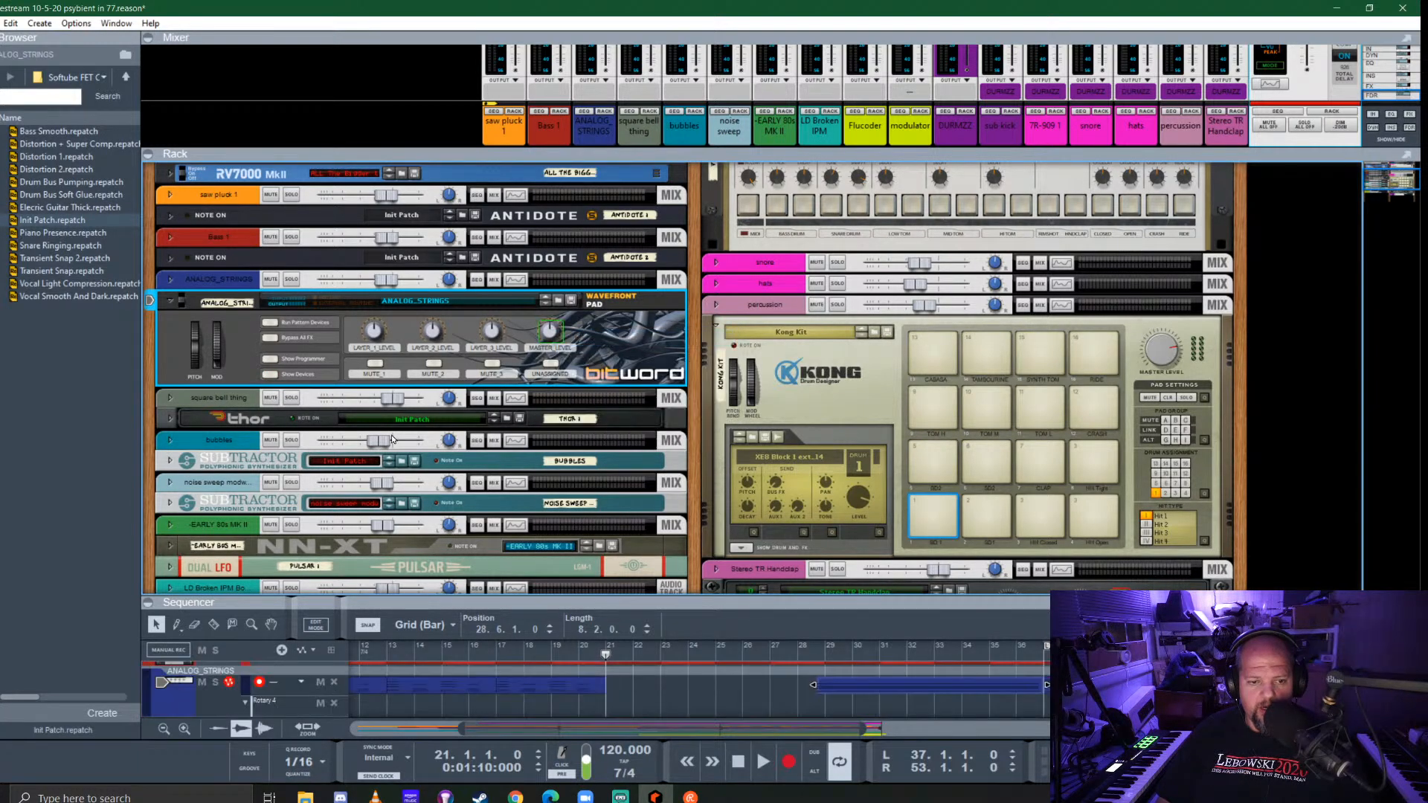
{"action": "left_click", "coordinate": [178, 303]}
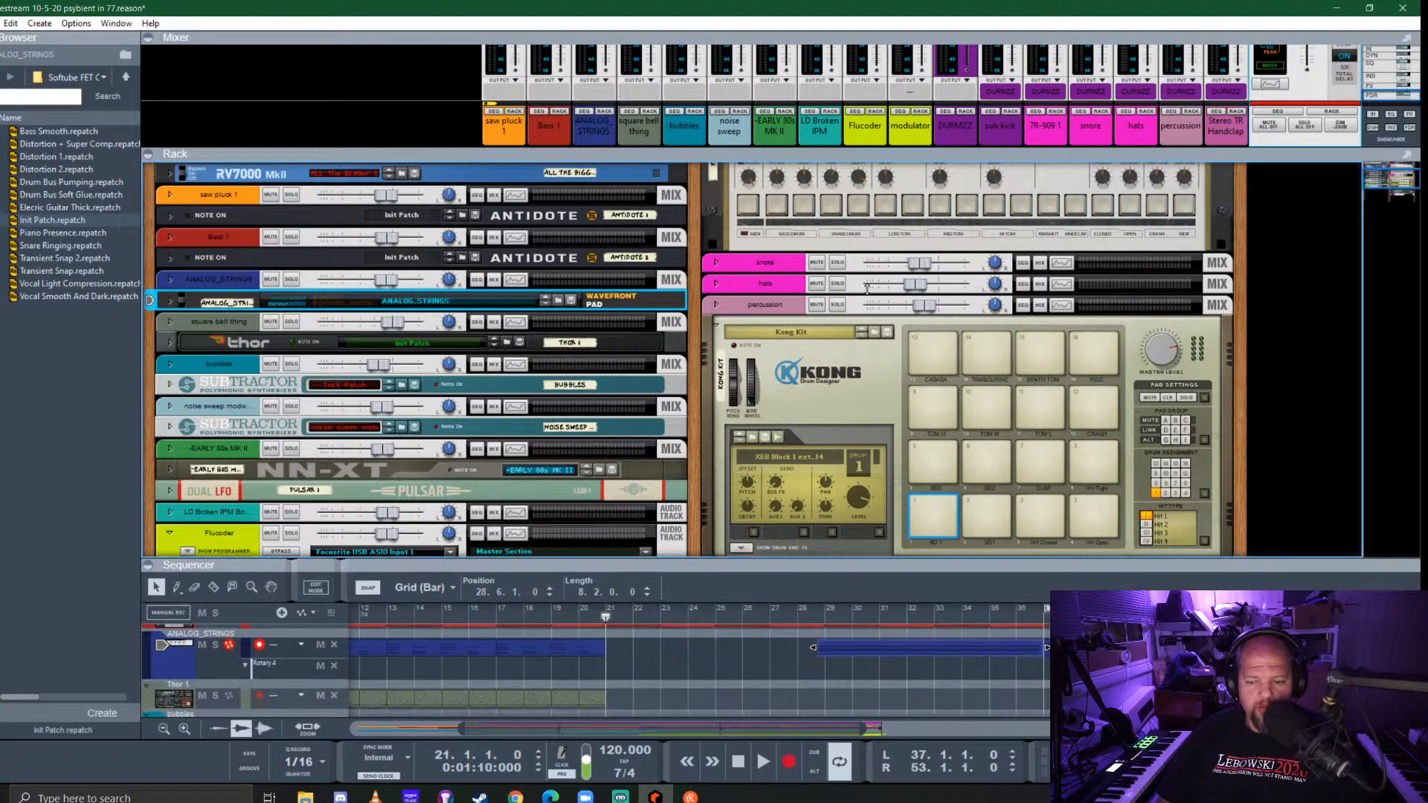
{"action": "left_click_drag", "start_coordinate": [828, 603], "coordinate": [828, 239]}
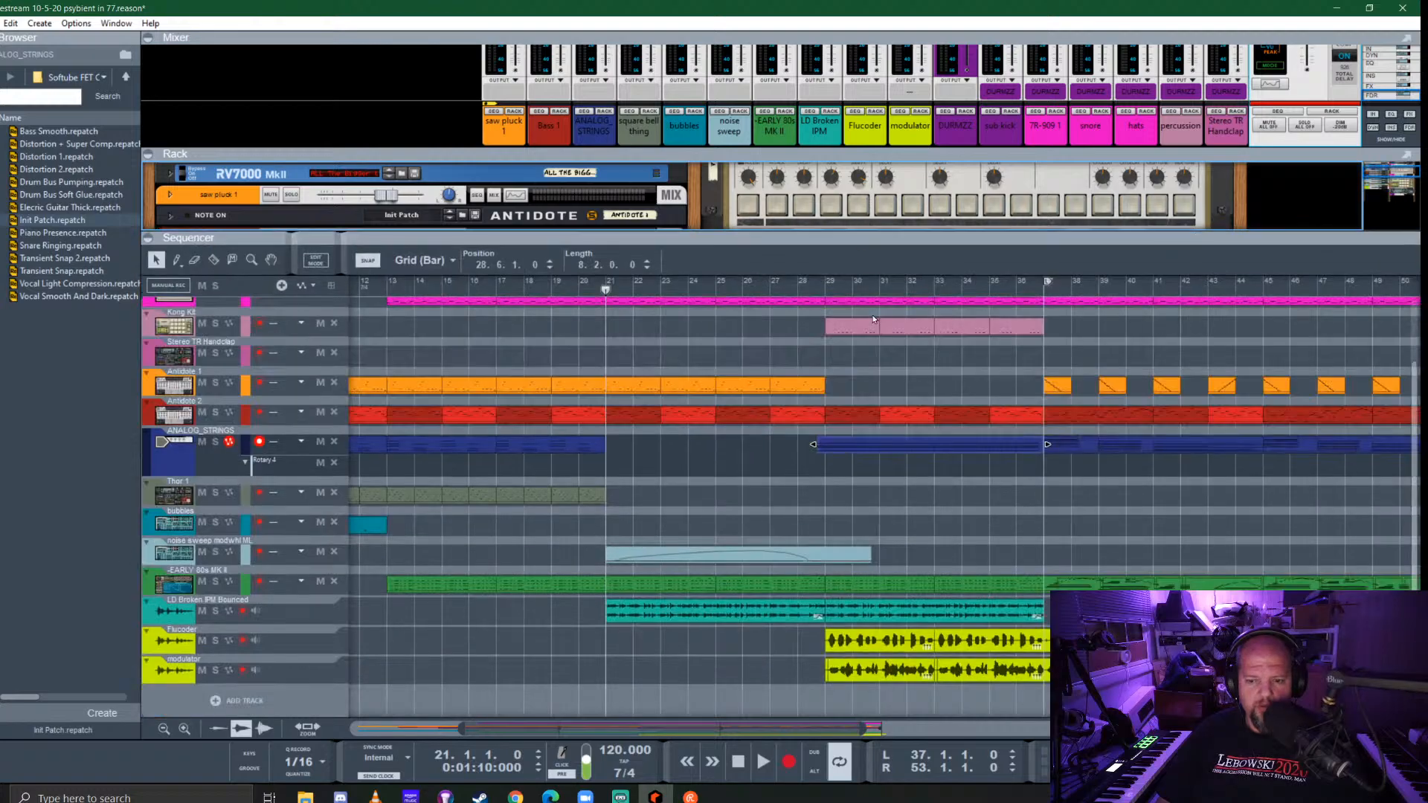
Draw a Rotary 4 automation clip at 28.4.1.0, 5.5.0.0 long, ramping up from its start to 63 at 32.1.3.0
{"action": "left_click", "coordinate": [776, 464]}
{"action": "left_click_drag", "start_coordinate": [772, 469], "coordinate": [963, 465]}
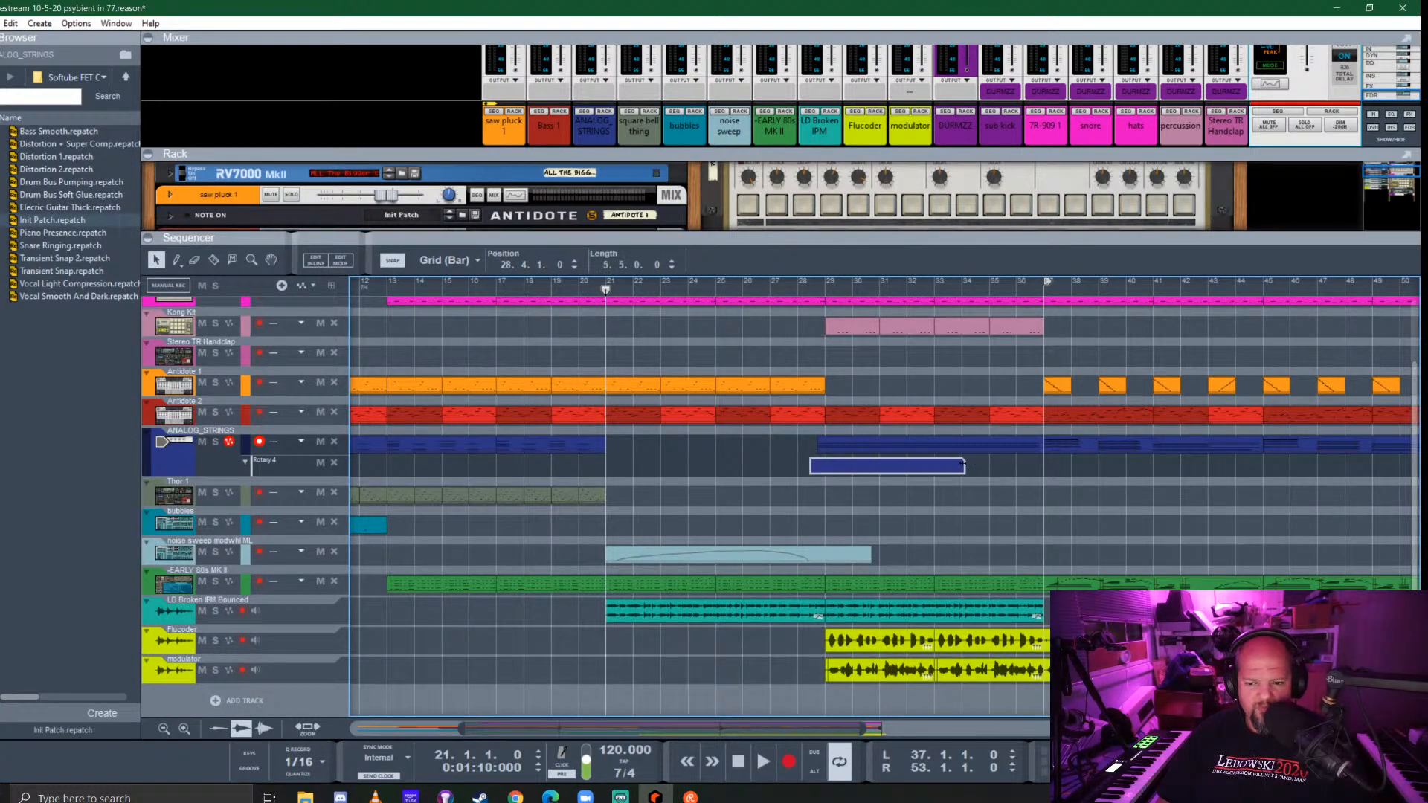
{"action": "double_click", "coordinate": [920, 469]}
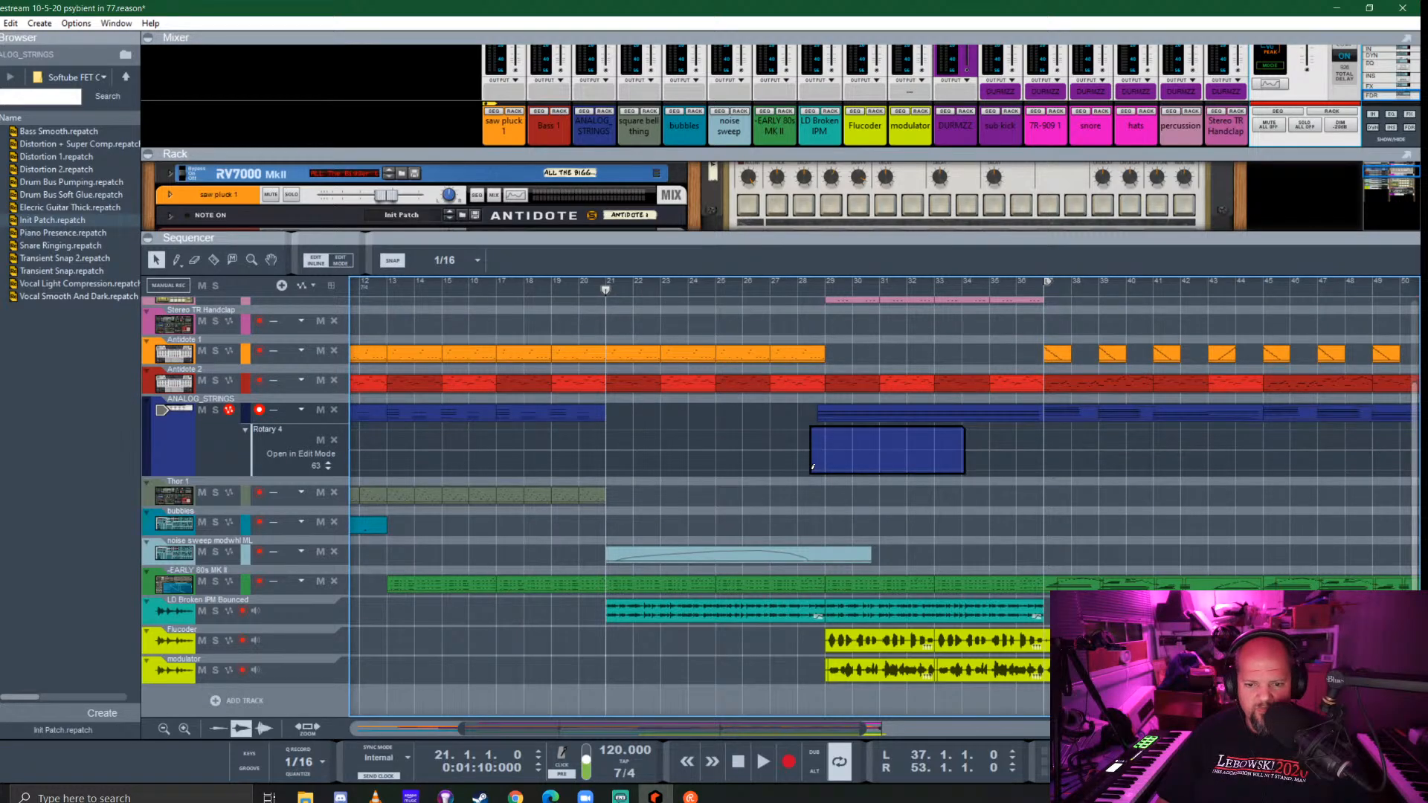
{"action": "left_click", "coordinate": [812, 467]}
{"action": "left_click", "coordinate": [877, 451]}
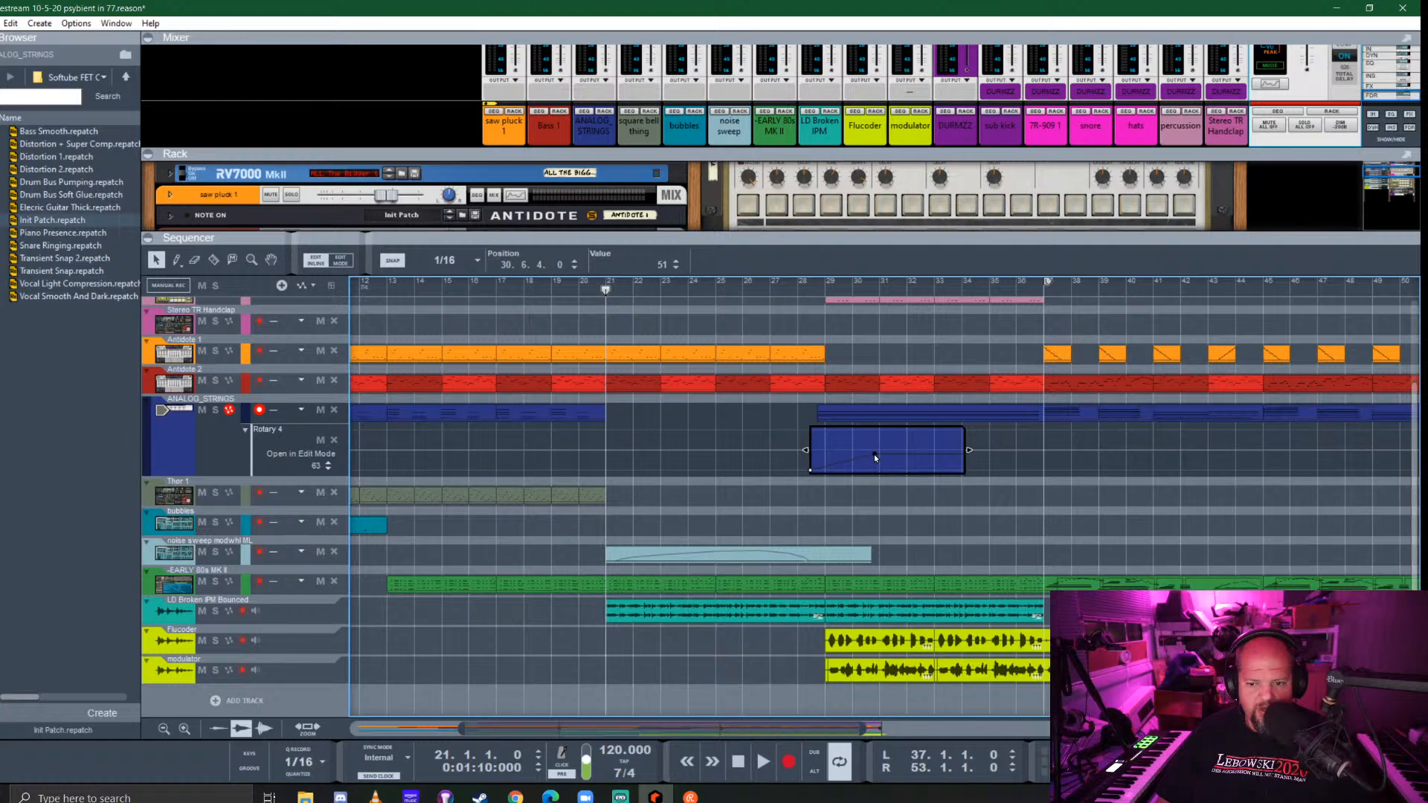
{"action": "left_click", "coordinate": [729, 450]}
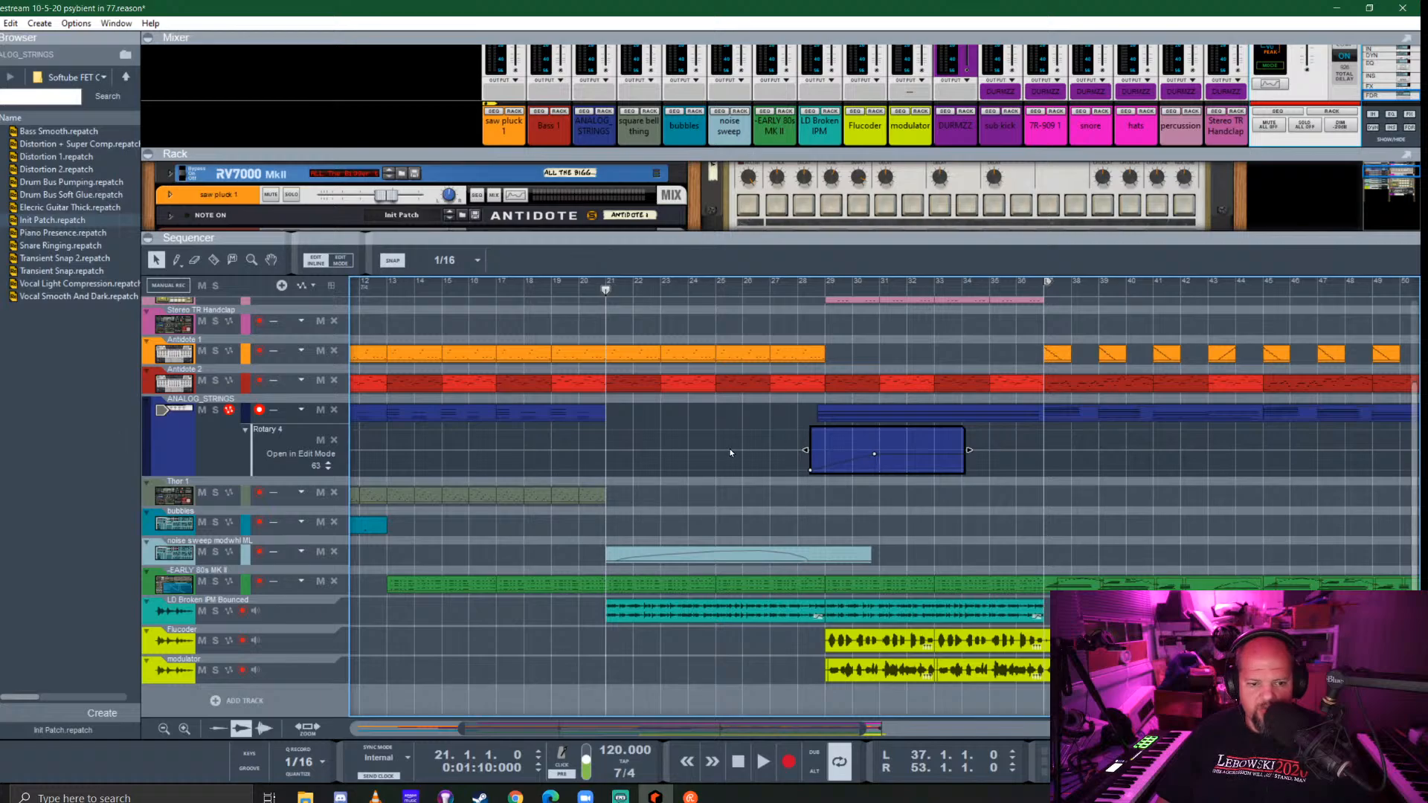
{"action": "left_click", "coordinate": [873, 453]}
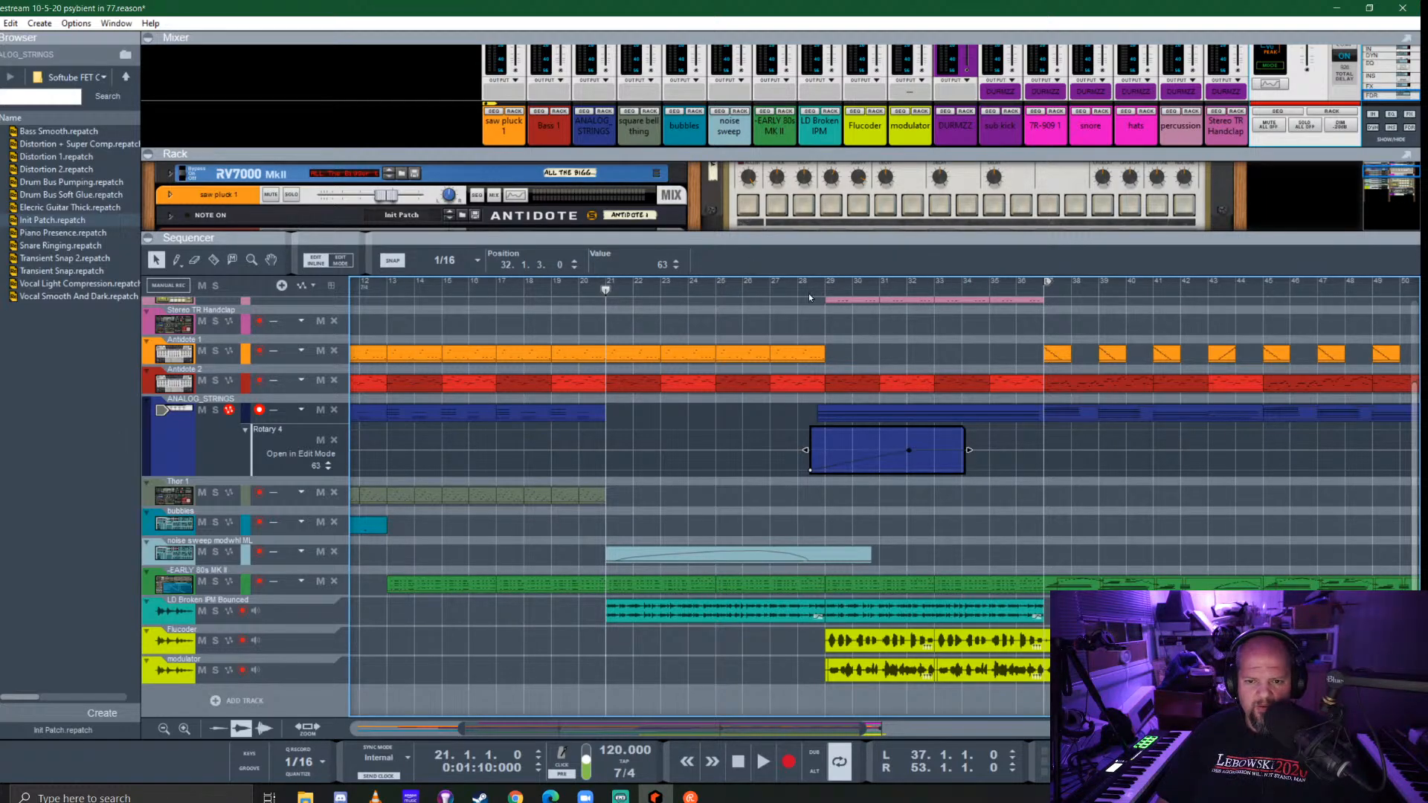
Play the song from about bar 26 to hear the strings fade in, leaving inline editing of the automation clip
{"action": "left_click", "coordinate": [757, 289]}
{"action": "key", "text": "space"}
{"action": "scroll", "coordinate": [779, 396], "scroll_direction": "down", "scroll_amount": 4}
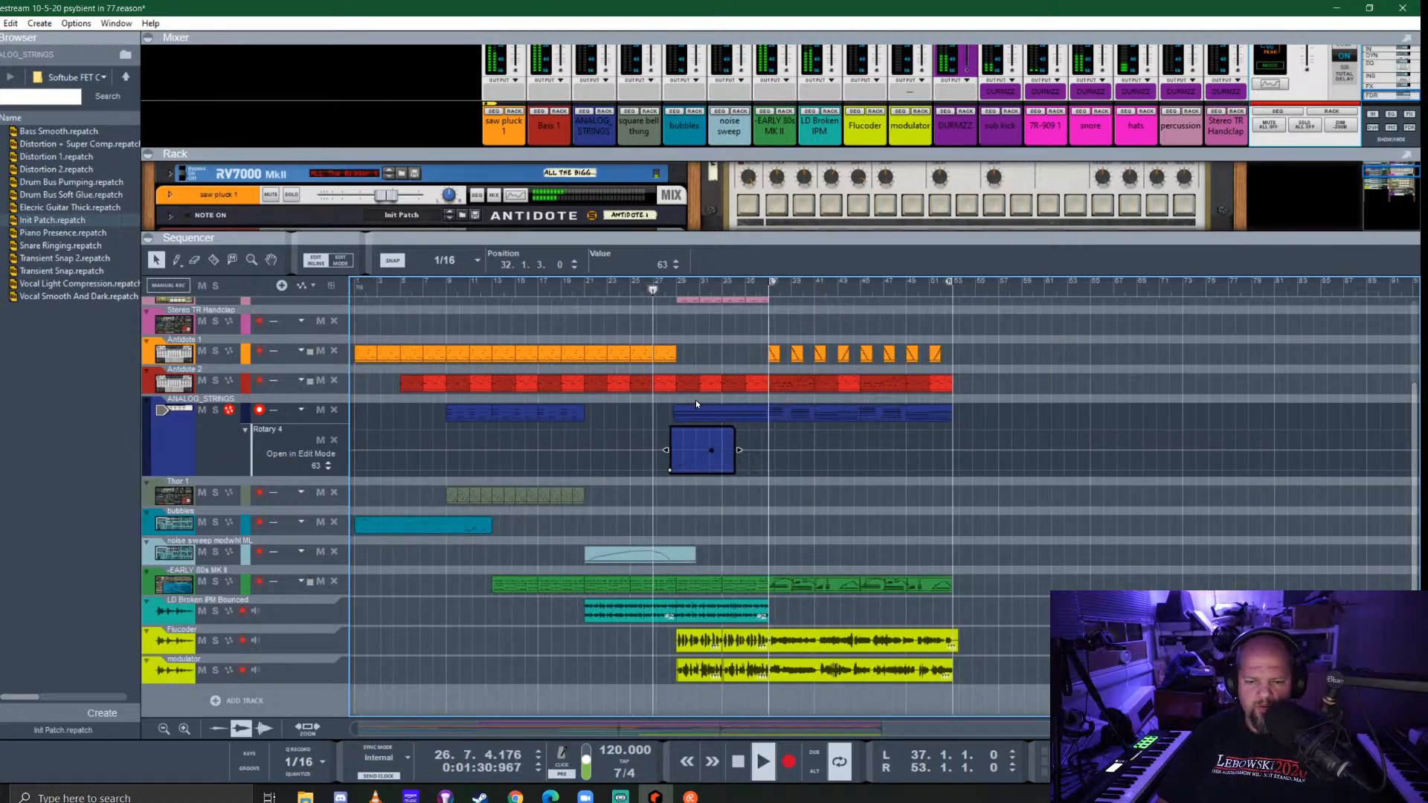
{"action": "left_click", "coordinate": [715, 345]}
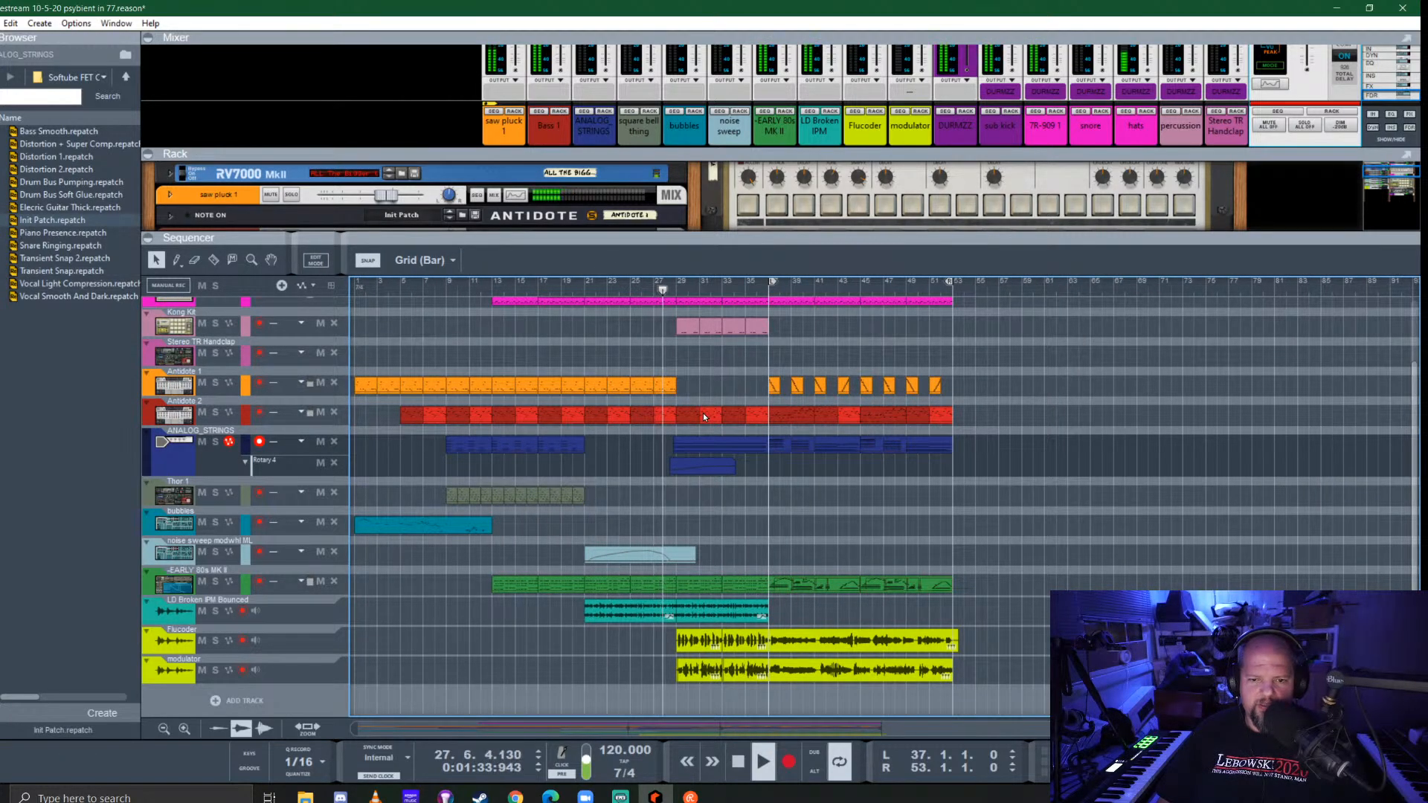
{"action": "scroll", "coordinate": [703, 413], "scroll_direction": "up", "scroll_amount": 3}
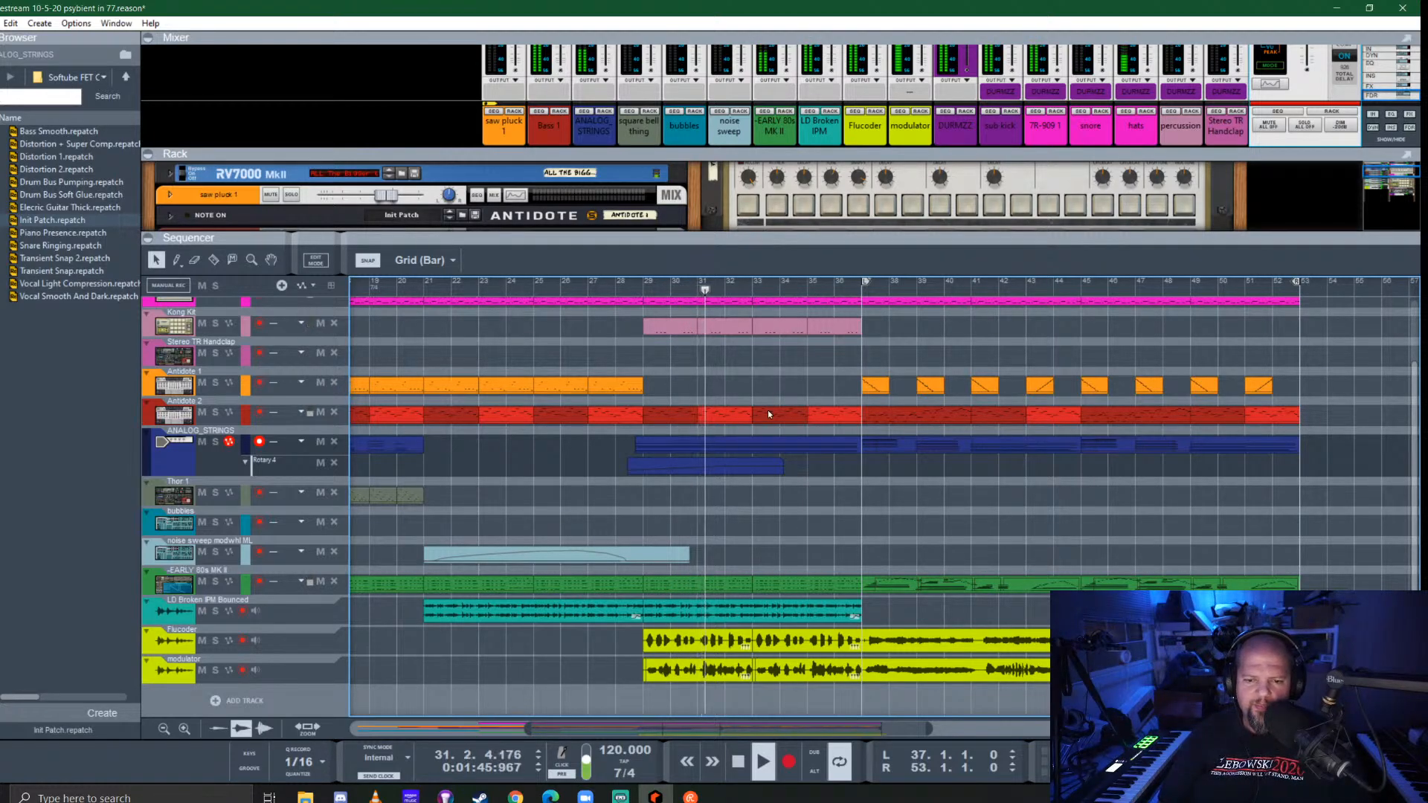
Enlarge the mixer and briefly solo ANALOG_STRINGS to check the strings level against the full mix
{"action": "left_click", "coordinate": [737, 467]}
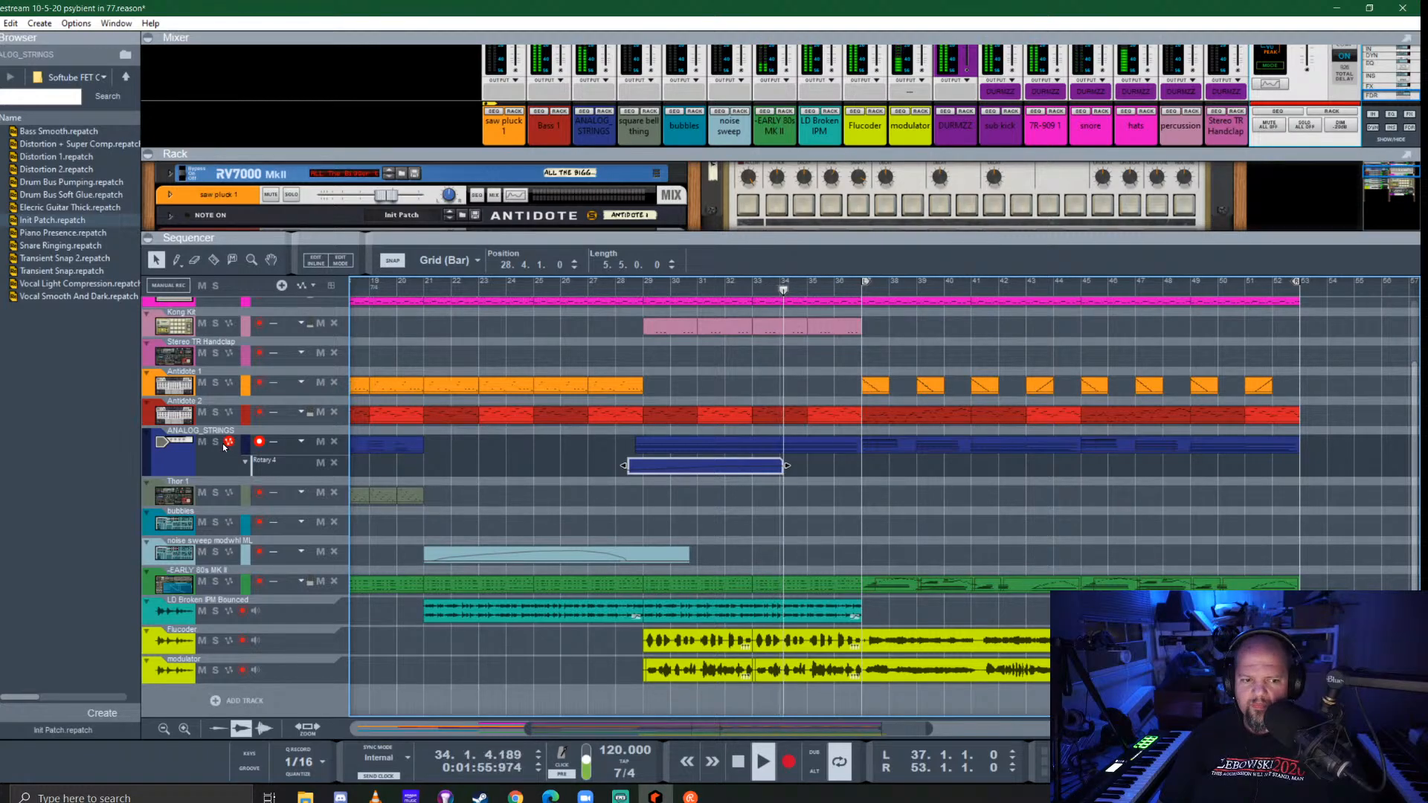
{"action": "left_click_drag", "start_coordinate": [455, 154], "coordinate": [456, 271]}
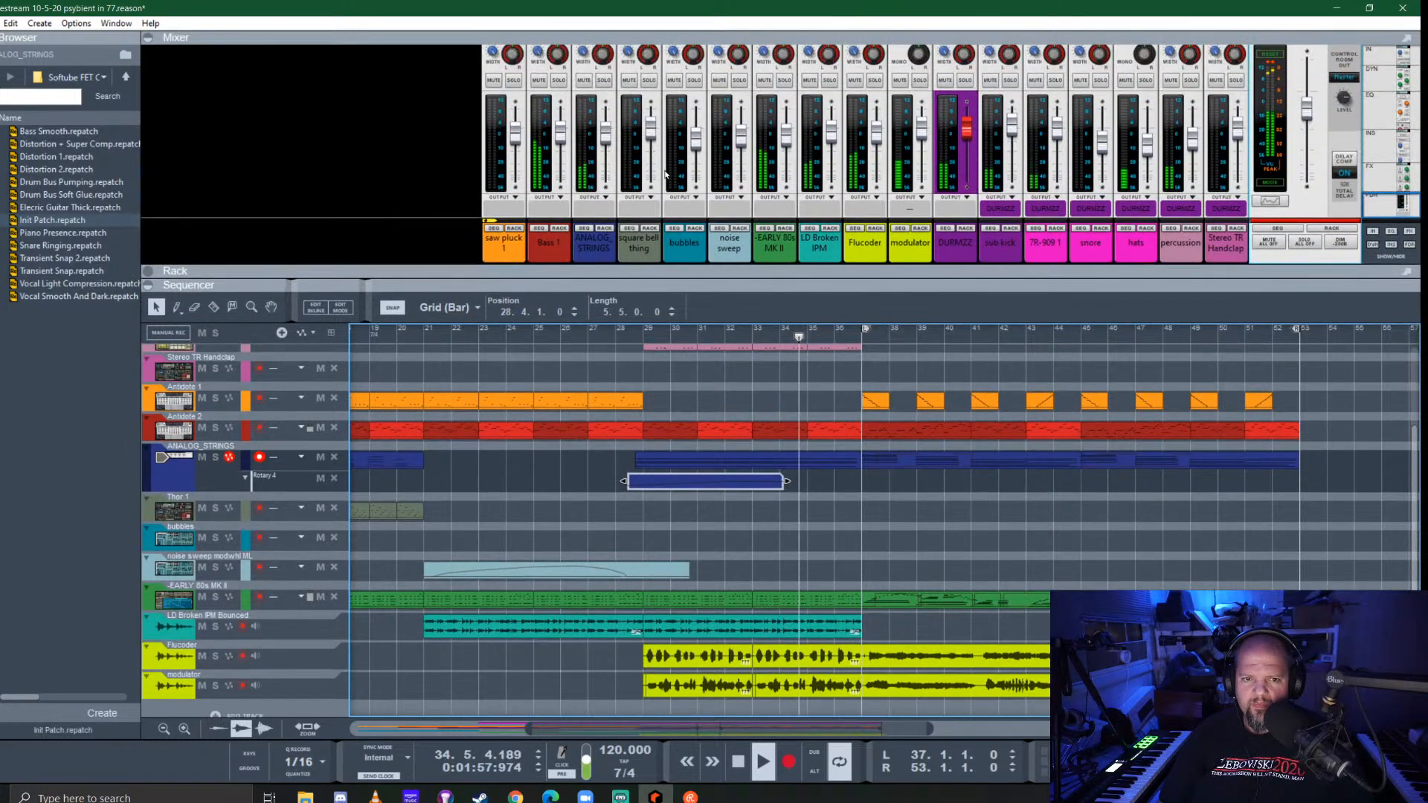
{"action": "left_click", "coordinate": [604, 80]}
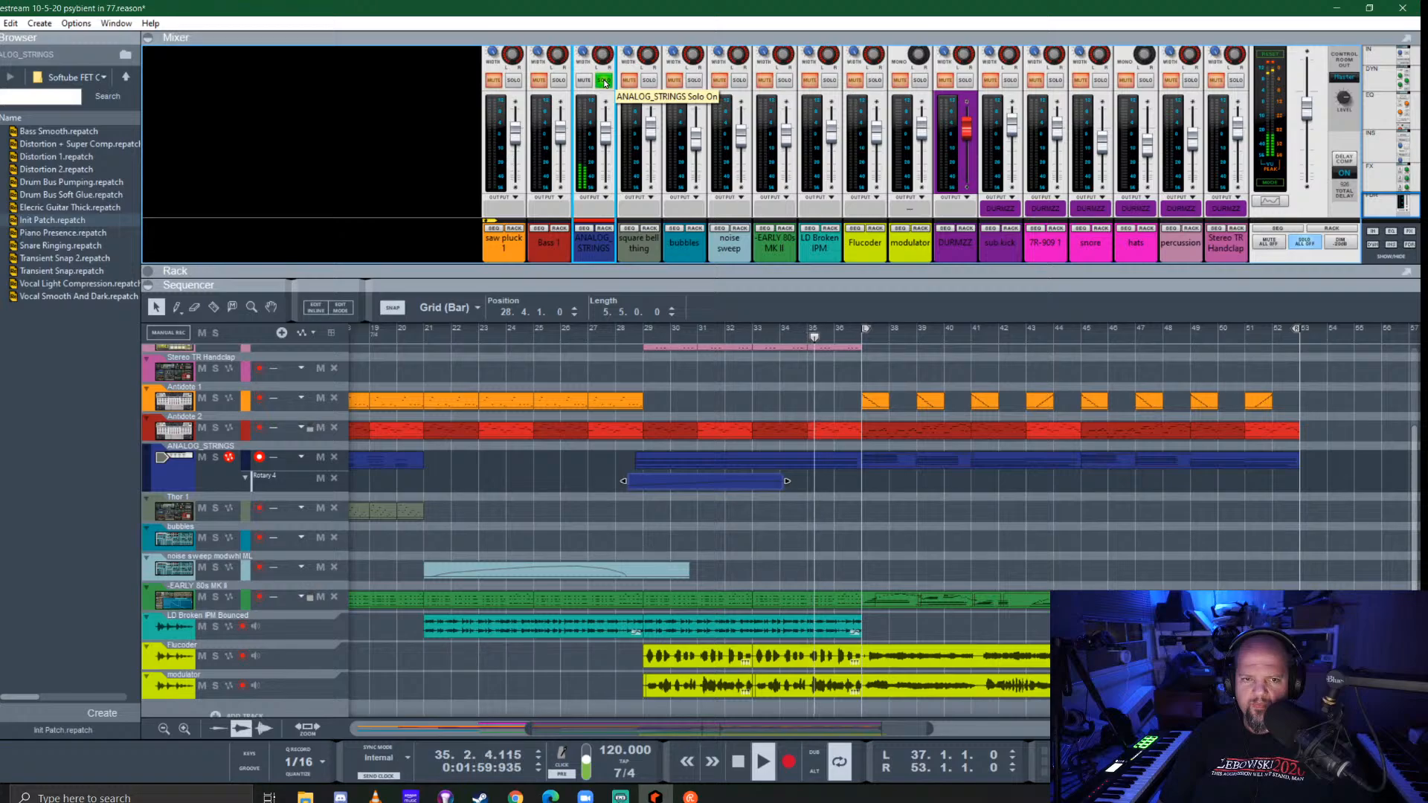
{"action": "left_click", "coordinate": [604, 80]}
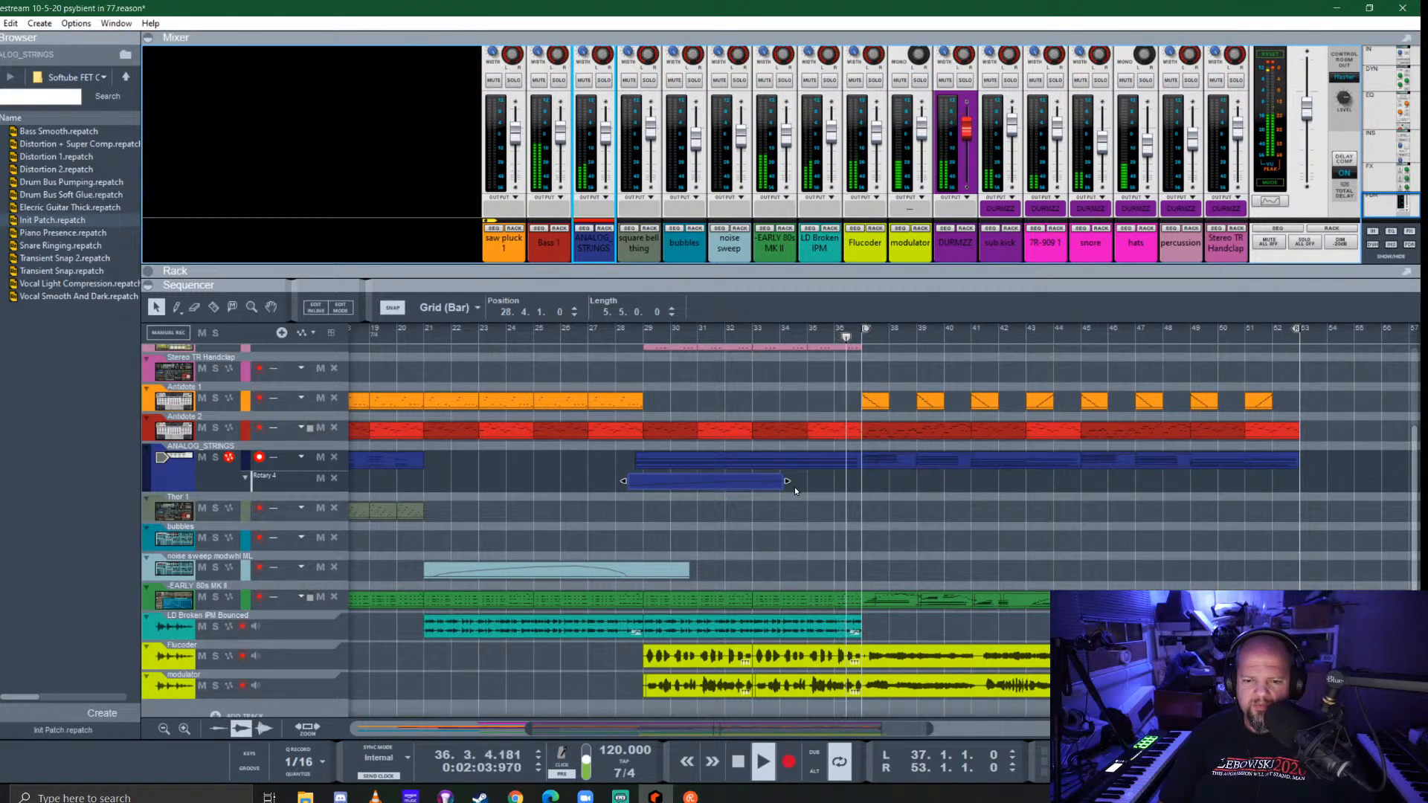
Extend the Rotary 4 automation clip to a length of 11.3.0.0 and set its peak point to 90 at 32.6.2.0
{"action": "left_click_drag", "start_coordinate": [795, 491], "coordinate": [943, 485]}
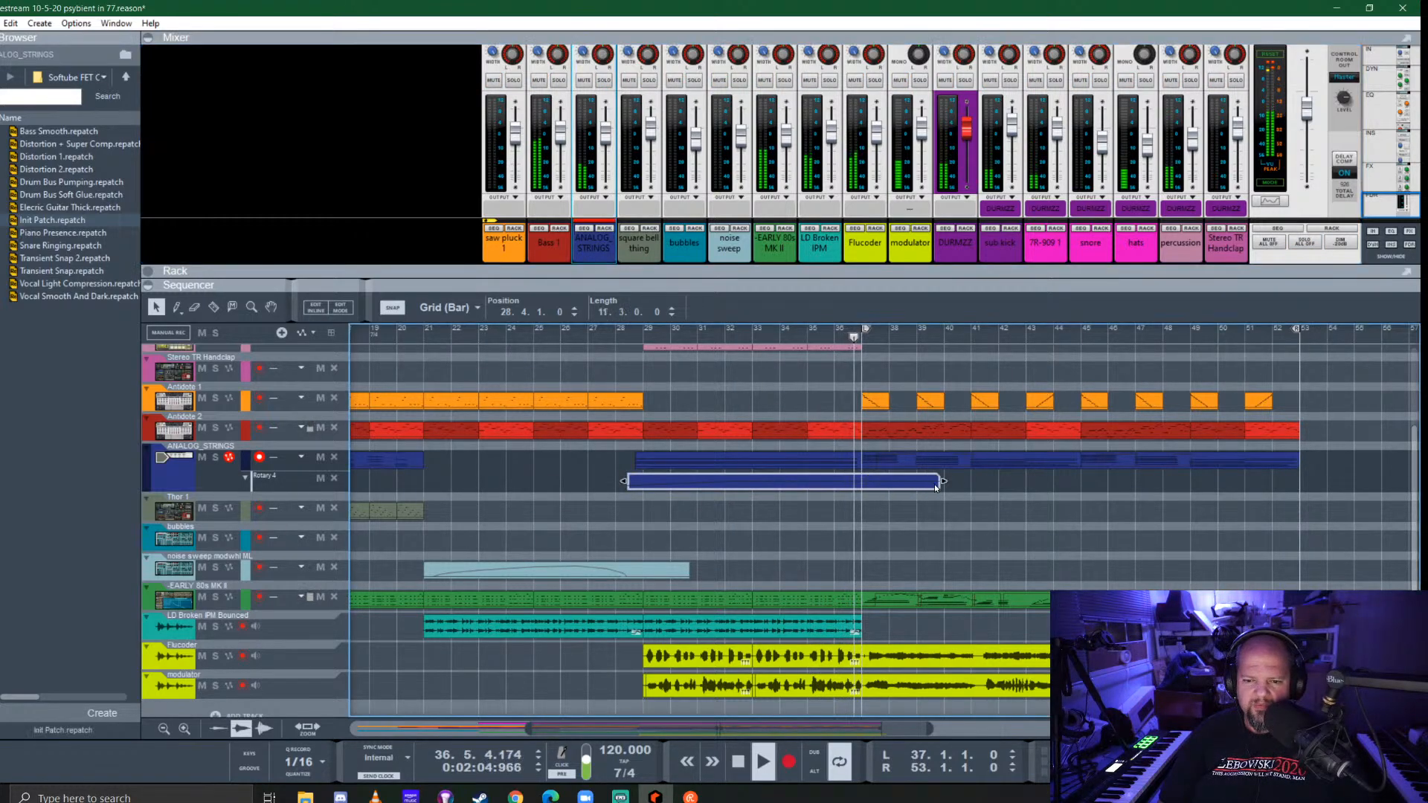
{"action": "double_click", "coordinate": [771, 485]}
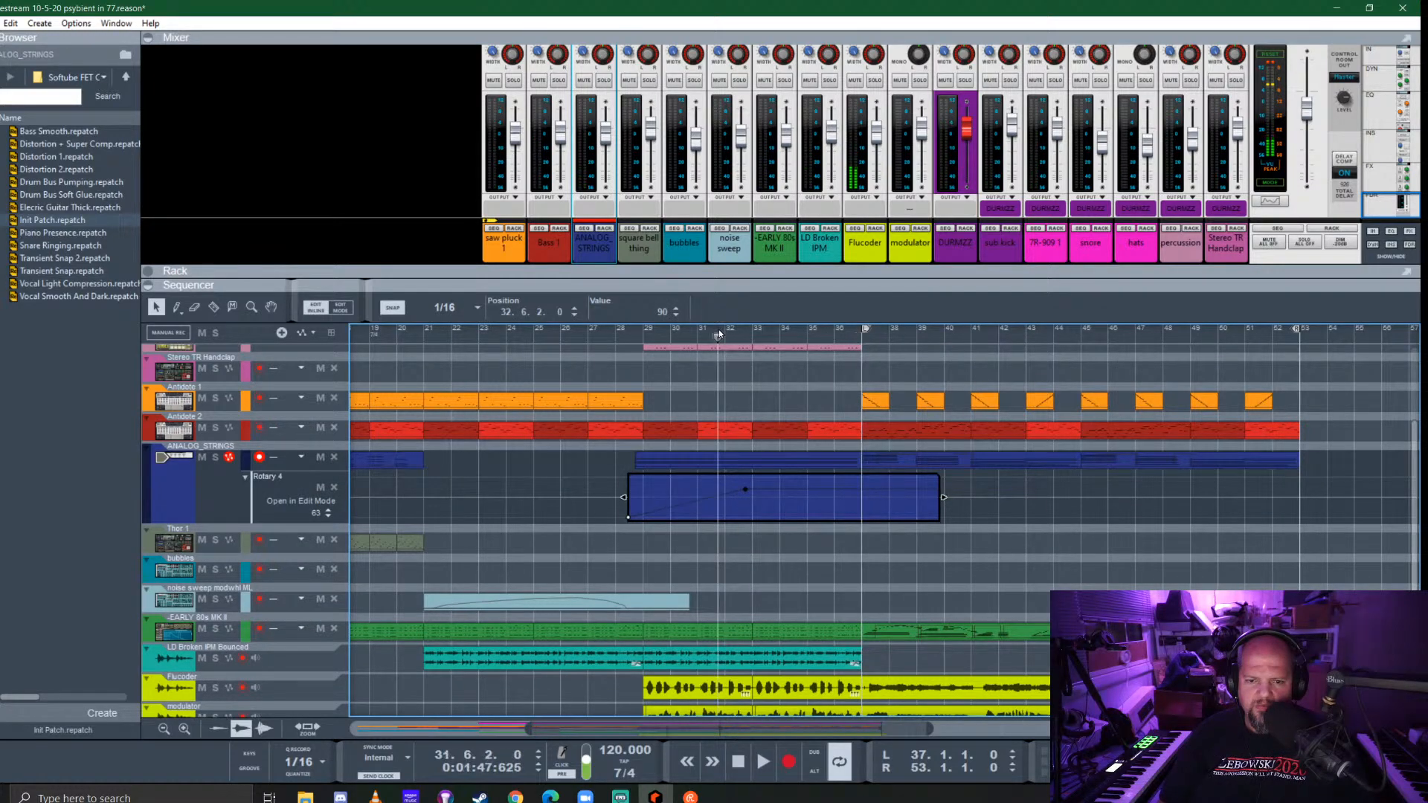
{"action": "key", "text": "space"}
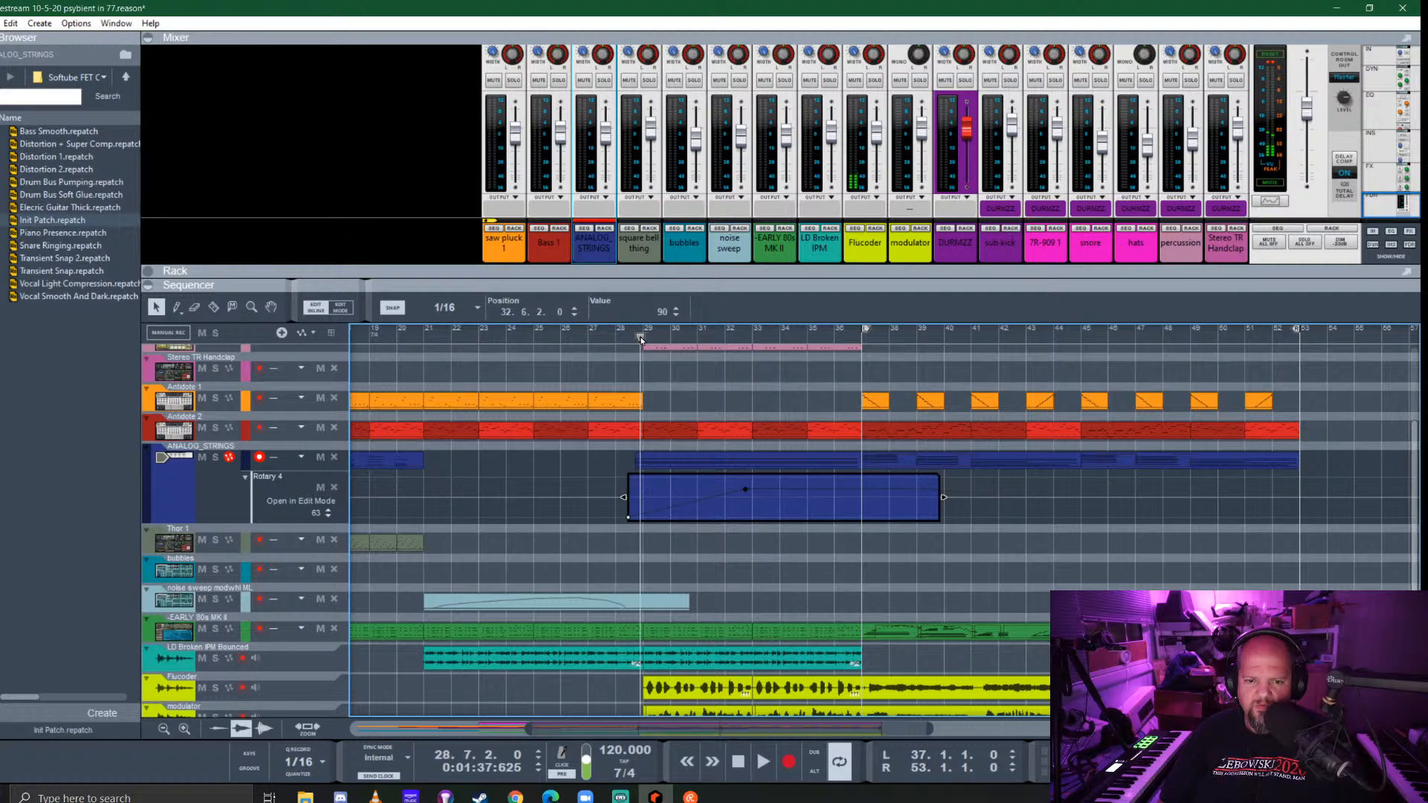
{"action": "left_click", "coordinate": [783, 370]}
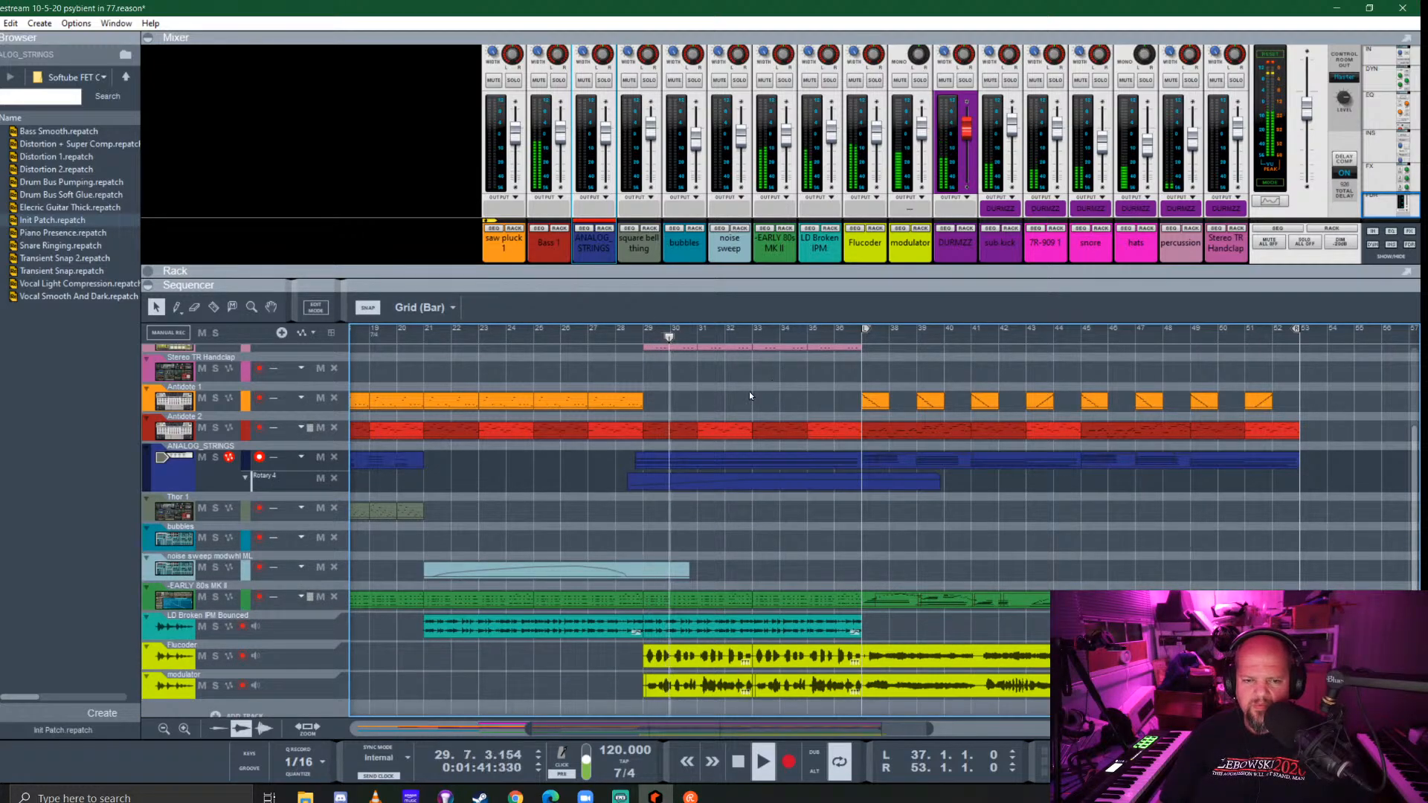
Reopen the Rotary 4 automation clip, replay from just before bar 29 and solo ANALOG_STRINGS to judge the fade-in
{"action": "double_click", "coordinate": [736, 479]}
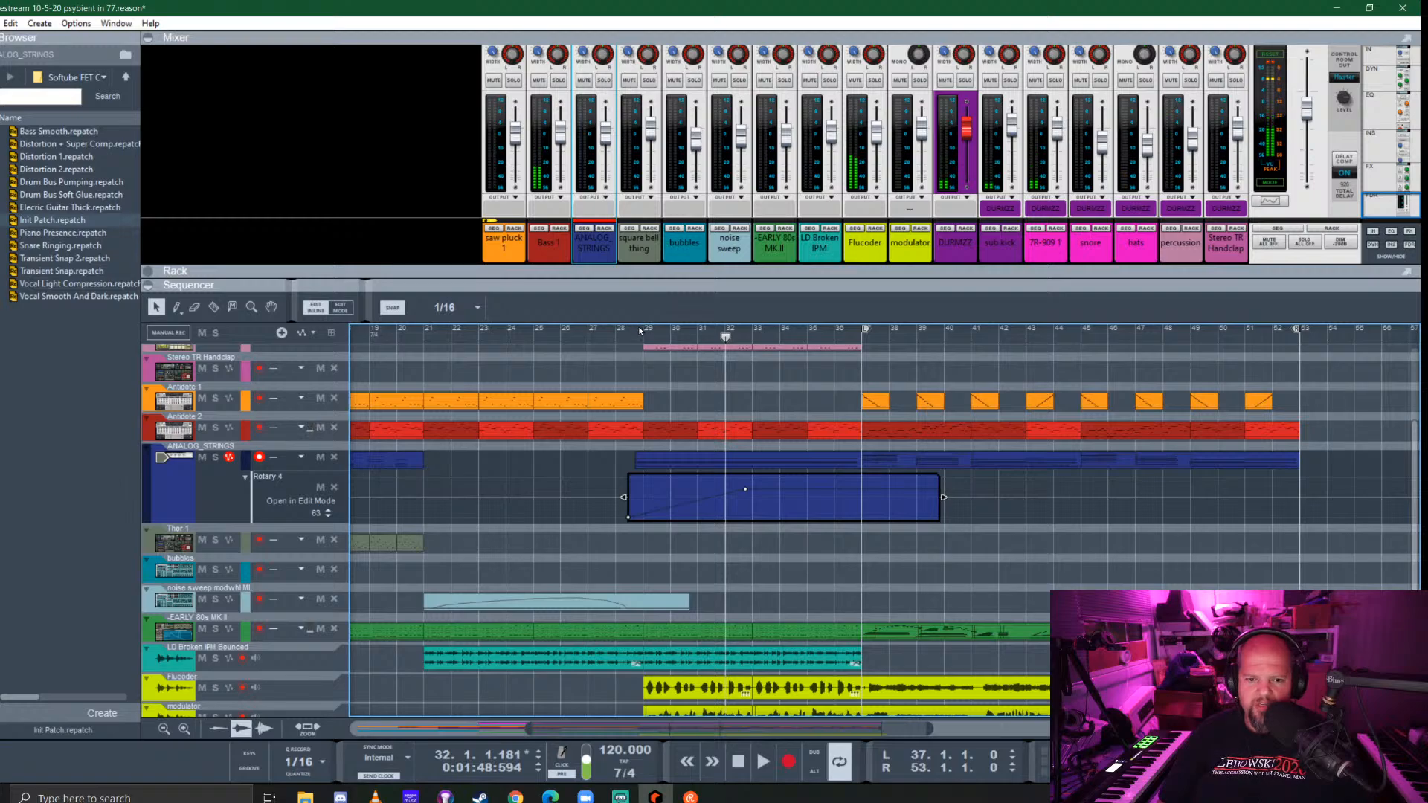
{"action": "left_click_drag", "start_coordinate": [640, 331], "coordinate": [631, 338]}
{"action": "key", "text": "space"}
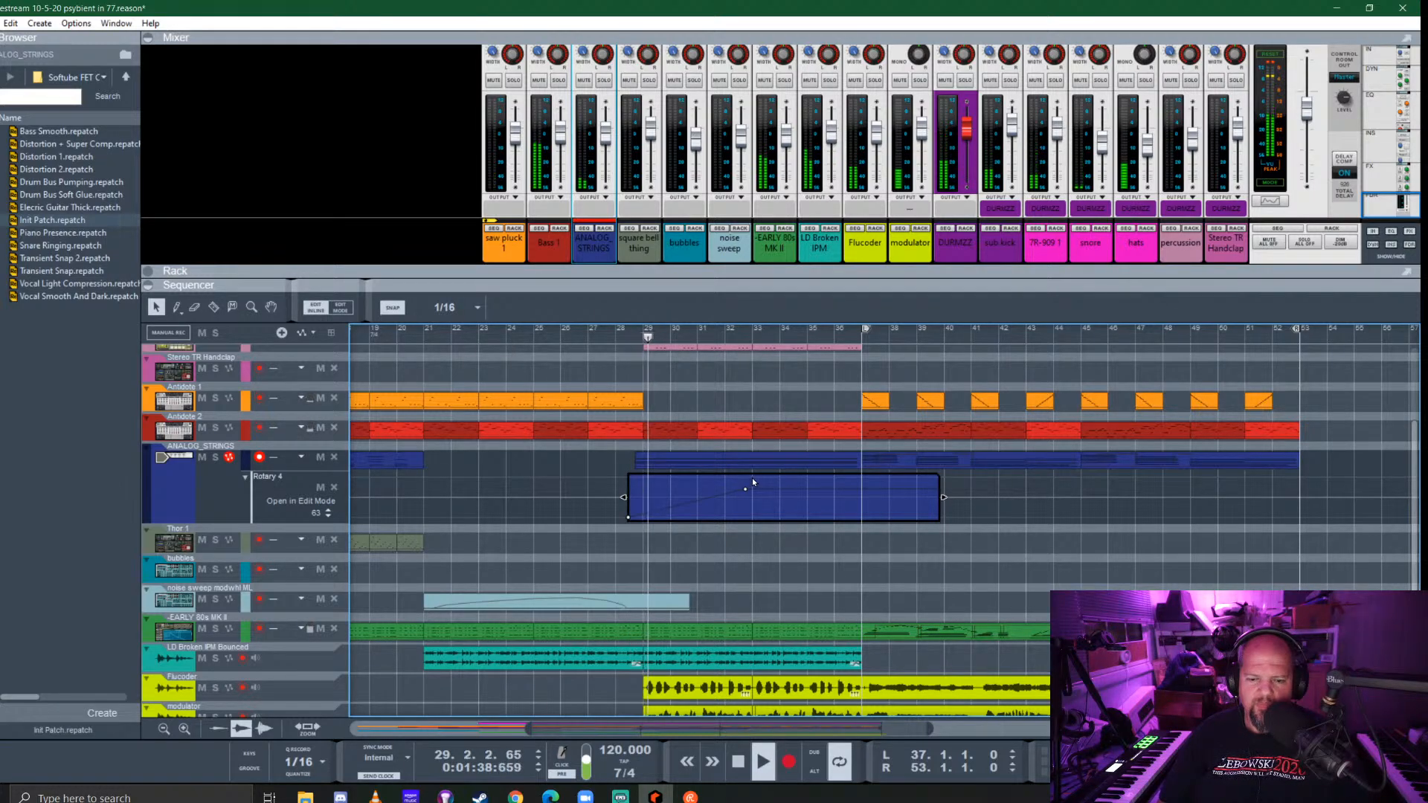
{"action": "left_click", "coordinate": [604, 80]}
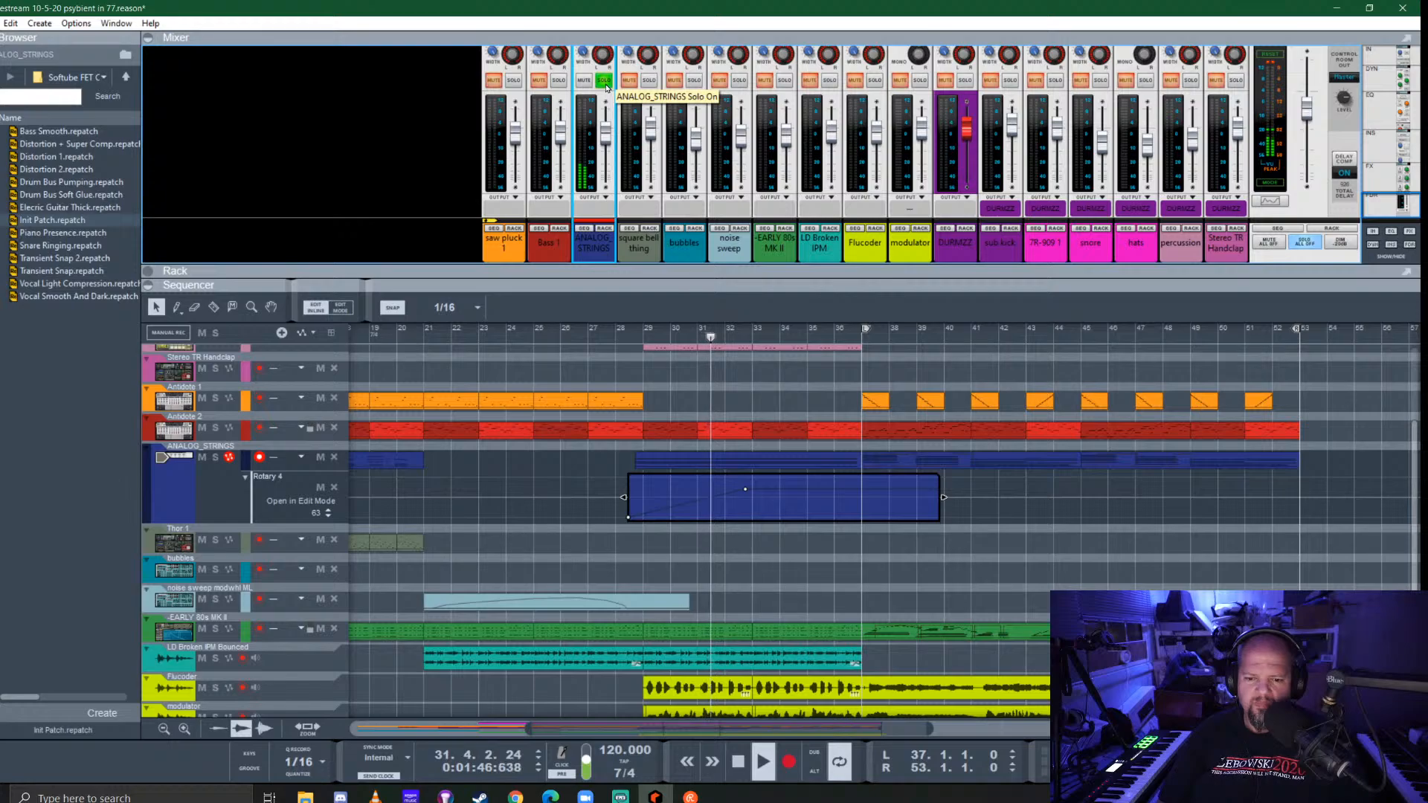
Move the Rotary 4 automation peak to 35.7.1.0 with a value of 123 and turn off the ANALOG_STRINGS solo
{"action": "left_click", "coordinate": [746, 488]}
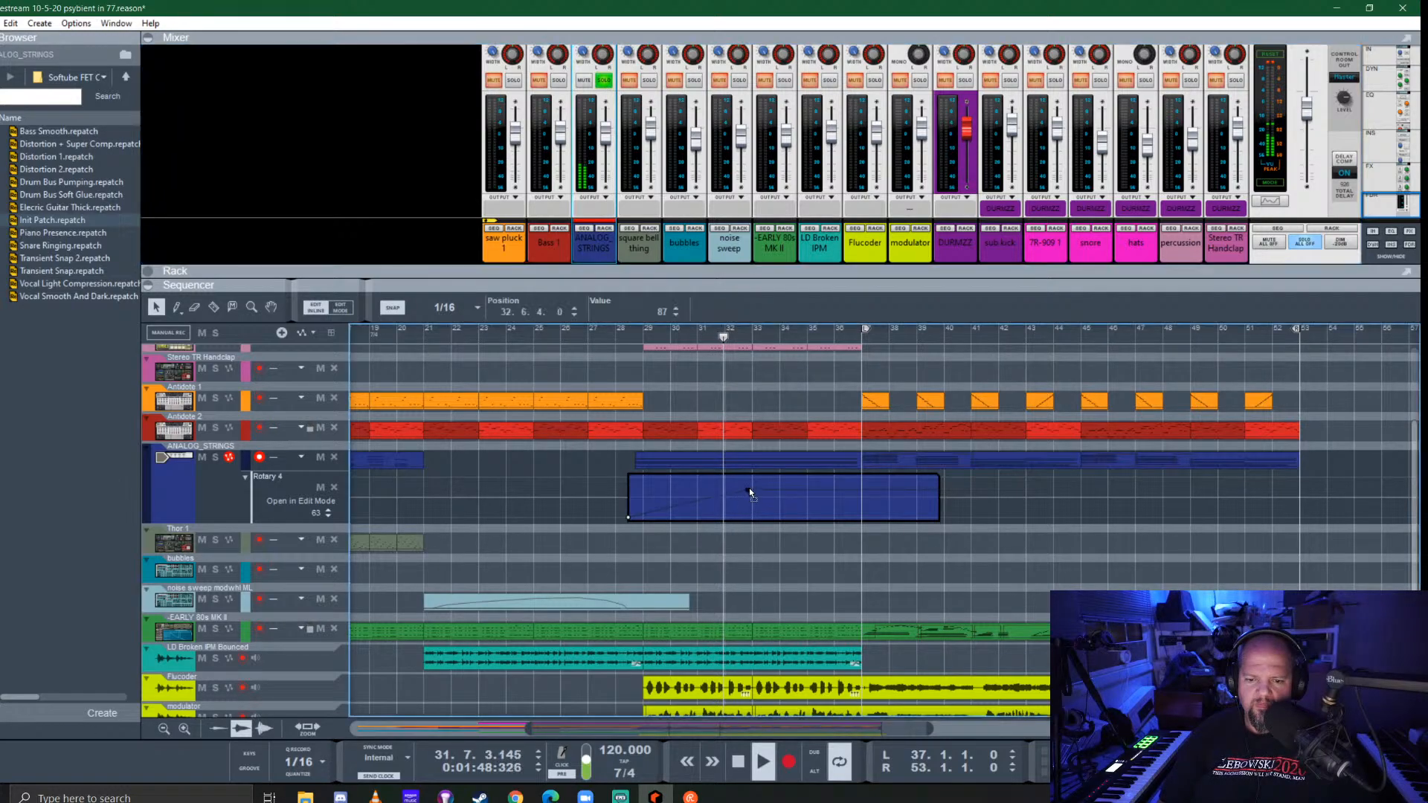
{"action": "left_click_drag", "start_coordinate": [748, 489], "coordinate": [803, 484]}
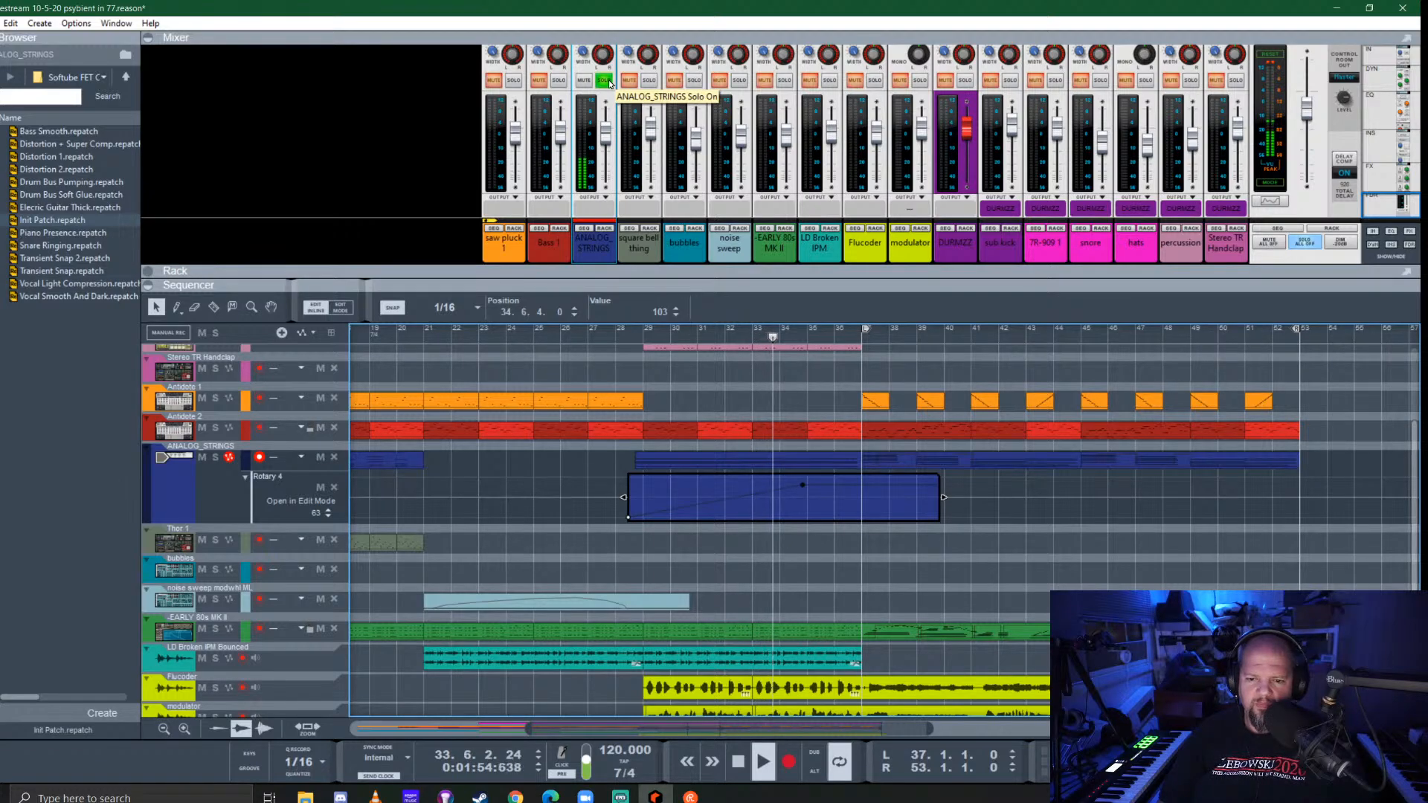
{"action": "left_click_drag", "start_coordinate": [802, 485], "coordinate": [833, 480]}
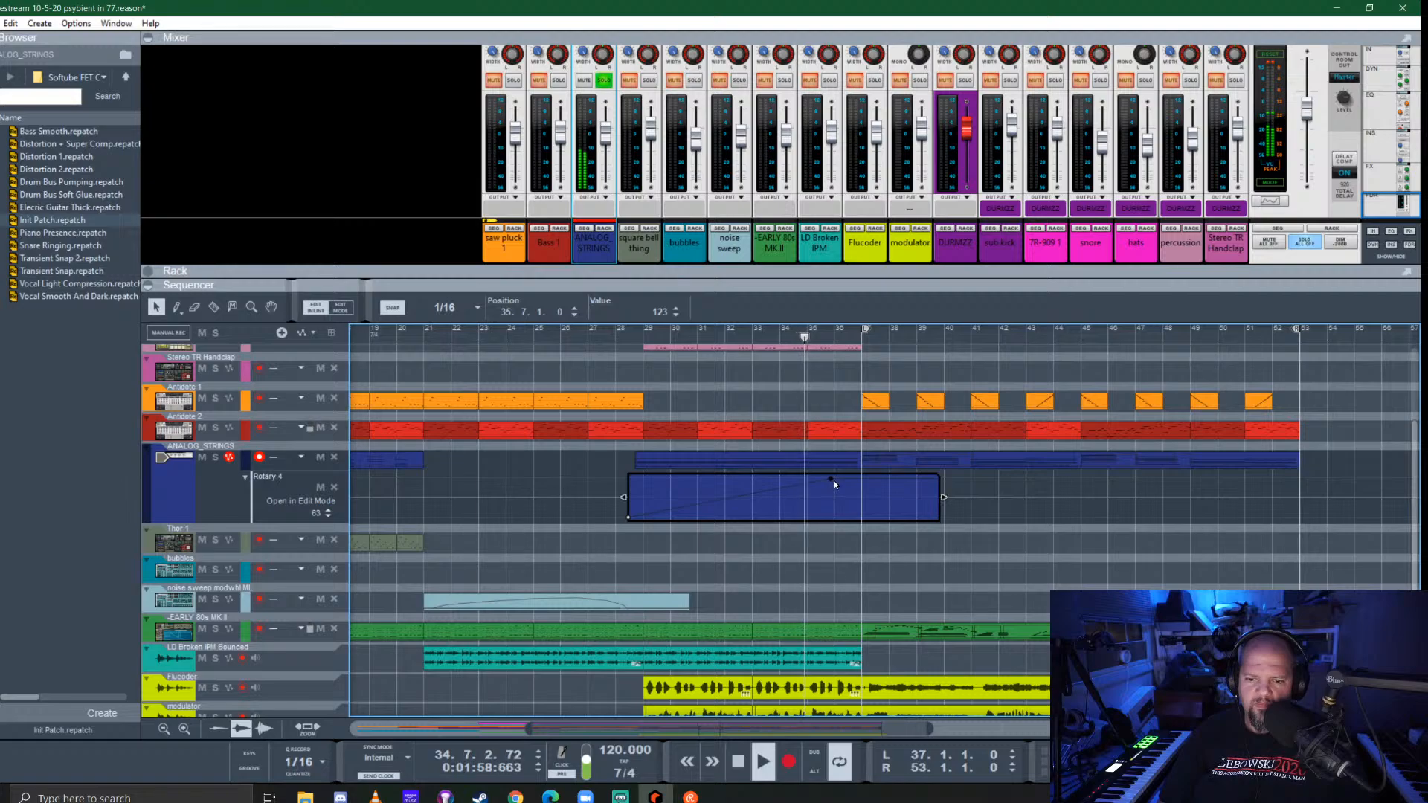
{"action": "left_click", "coordinate": [604, 82]}
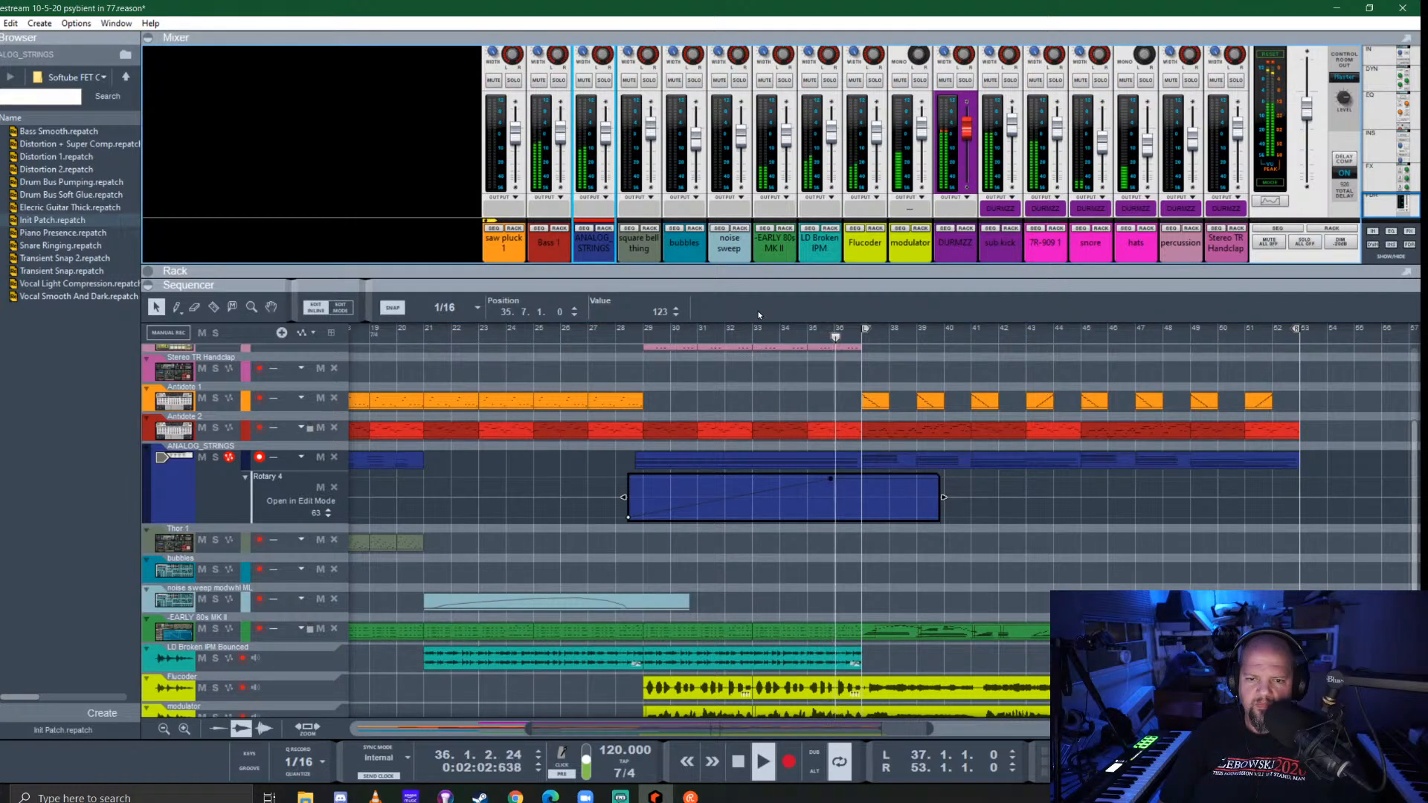
{"action": "left_click", "coordinate": [754, 404]}
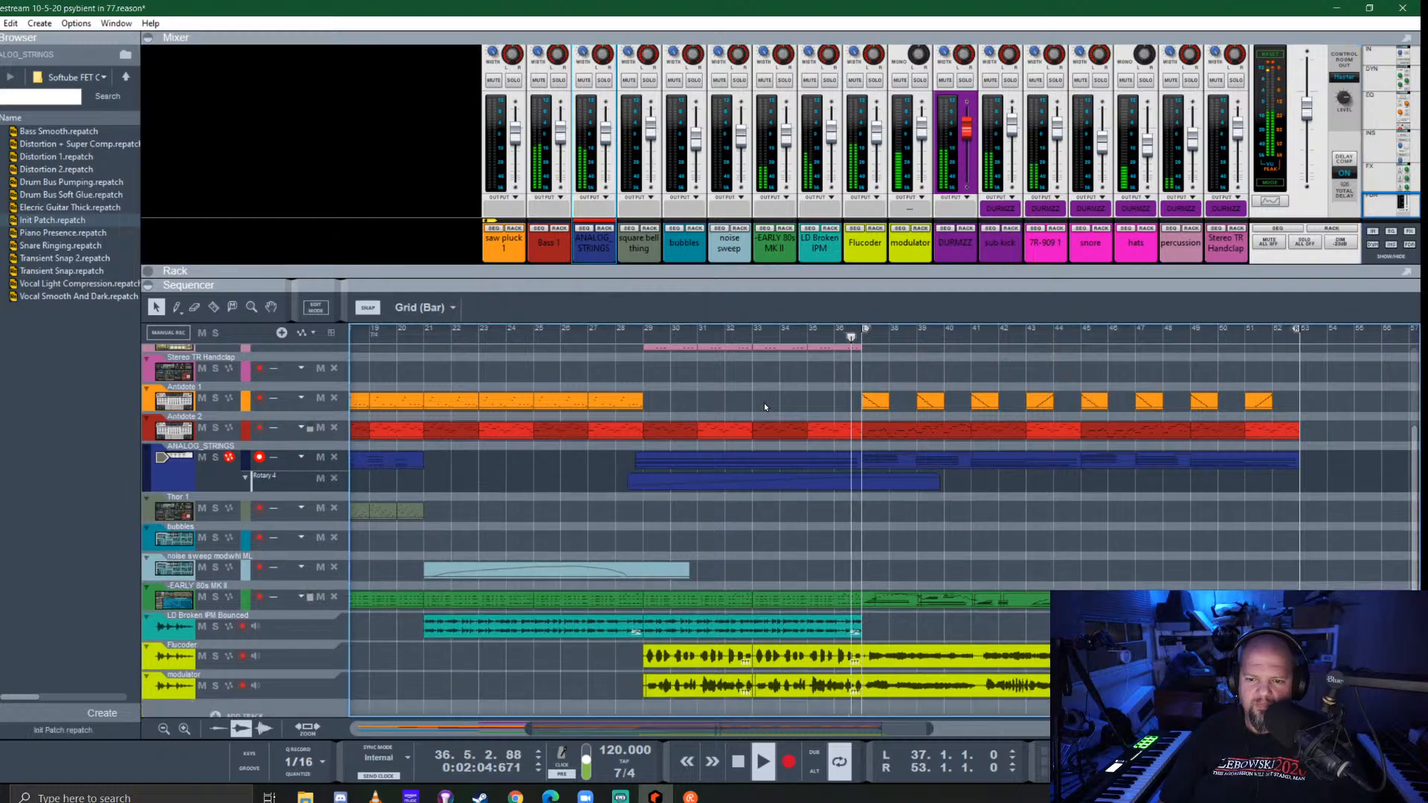
Extend the Rotary 4 automation clip to a length of 24.4.0.0, ending at bar 53, and save the song
{"action": "left_click", "coordinate": [937, 483]}
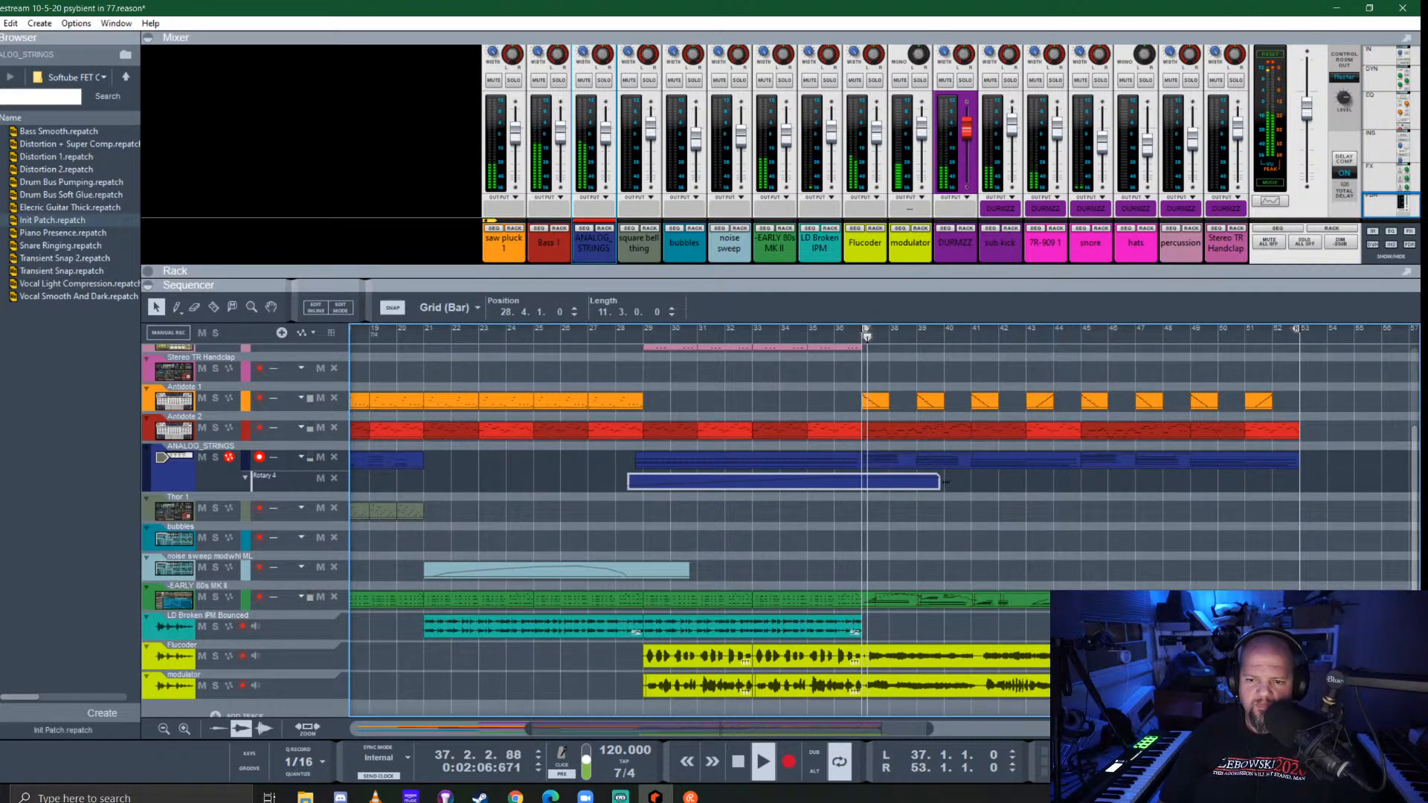
{"action": "left_click_drag", "start_coordinate": [940, 482], "coordinate": [1299, 482]}
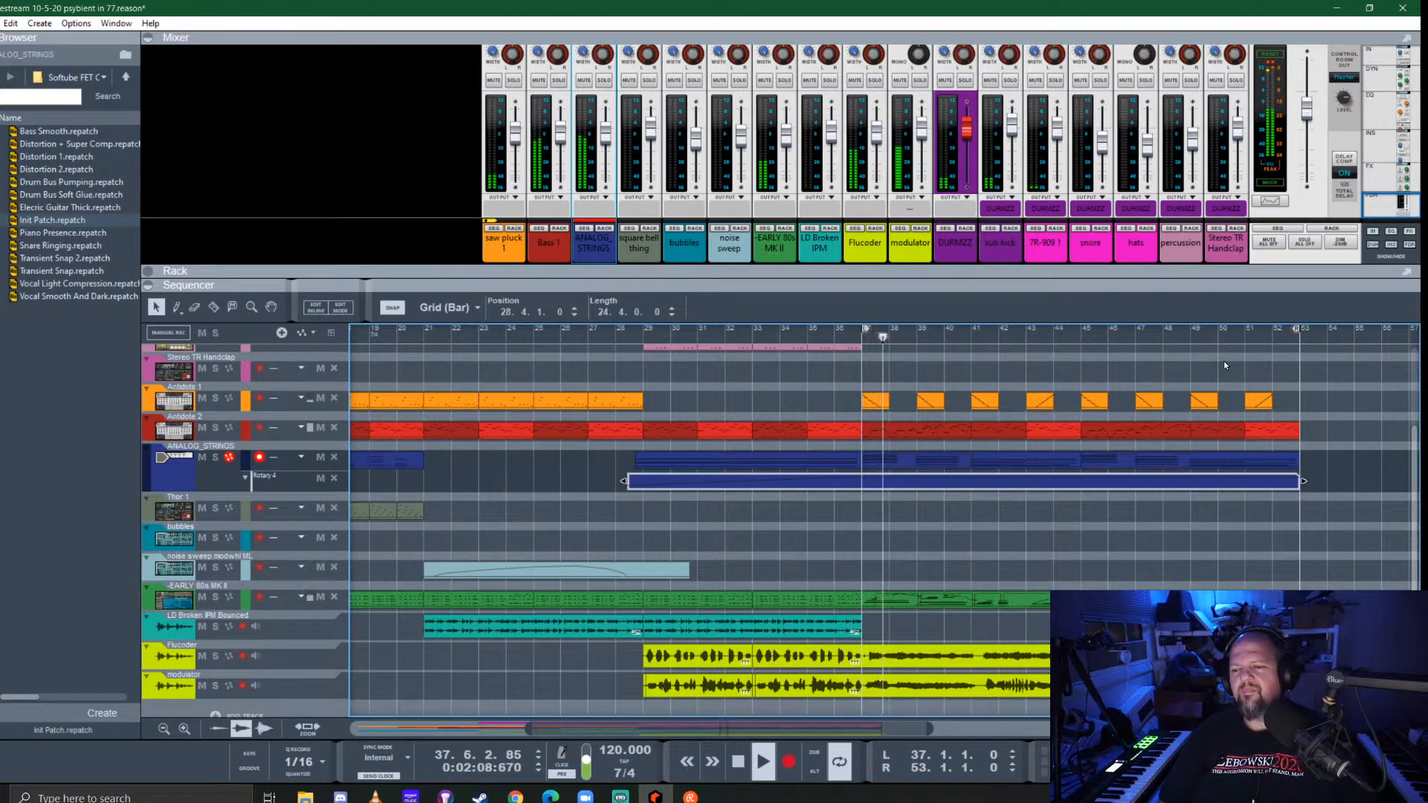
{"action": "left_click", "coordinate": [1221, 373]}
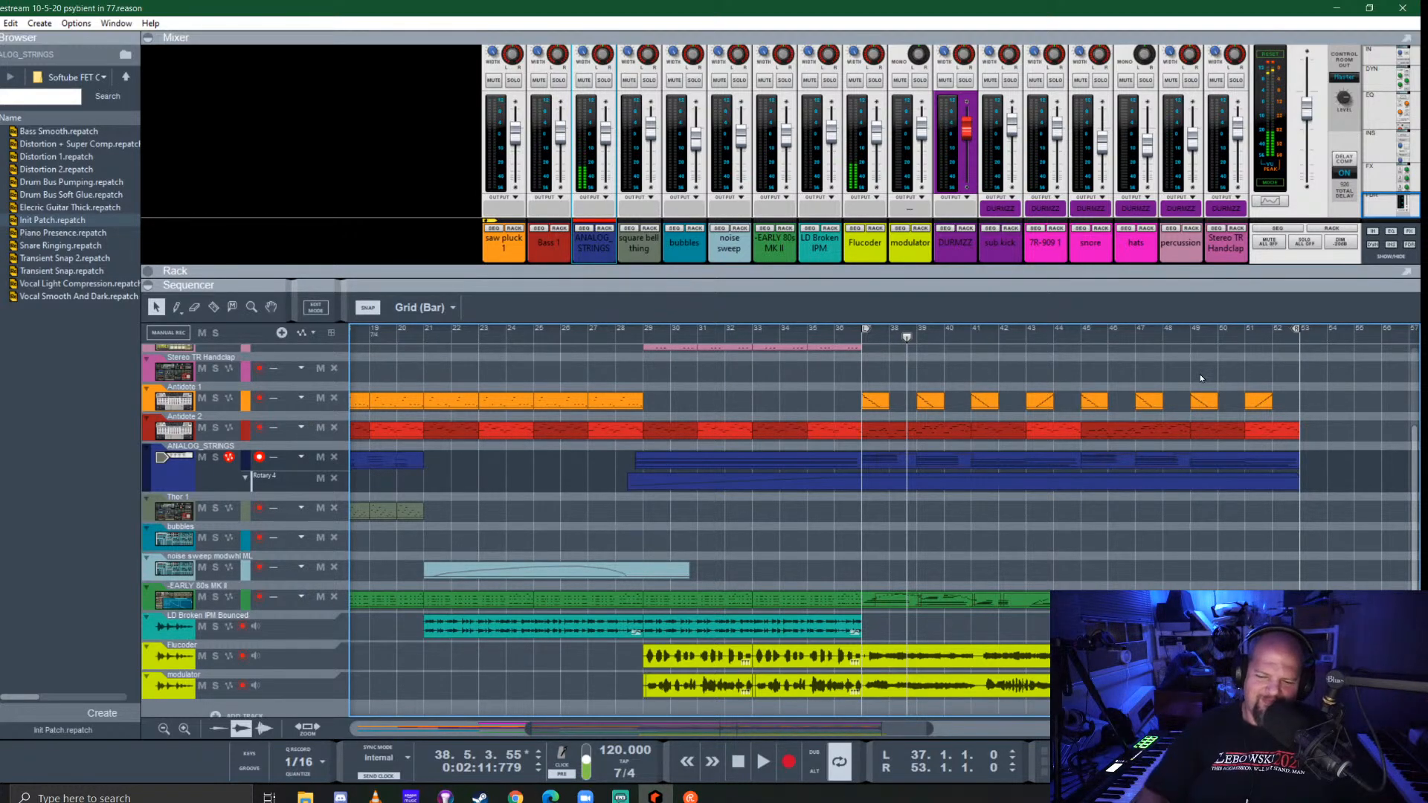
Play the arrangement from bar 21 to review the strings fade-in in the full mix
{"action": "scroll", "coordinate": [709, 435], "scroll_direction": "down", "scroll_amount": 2}
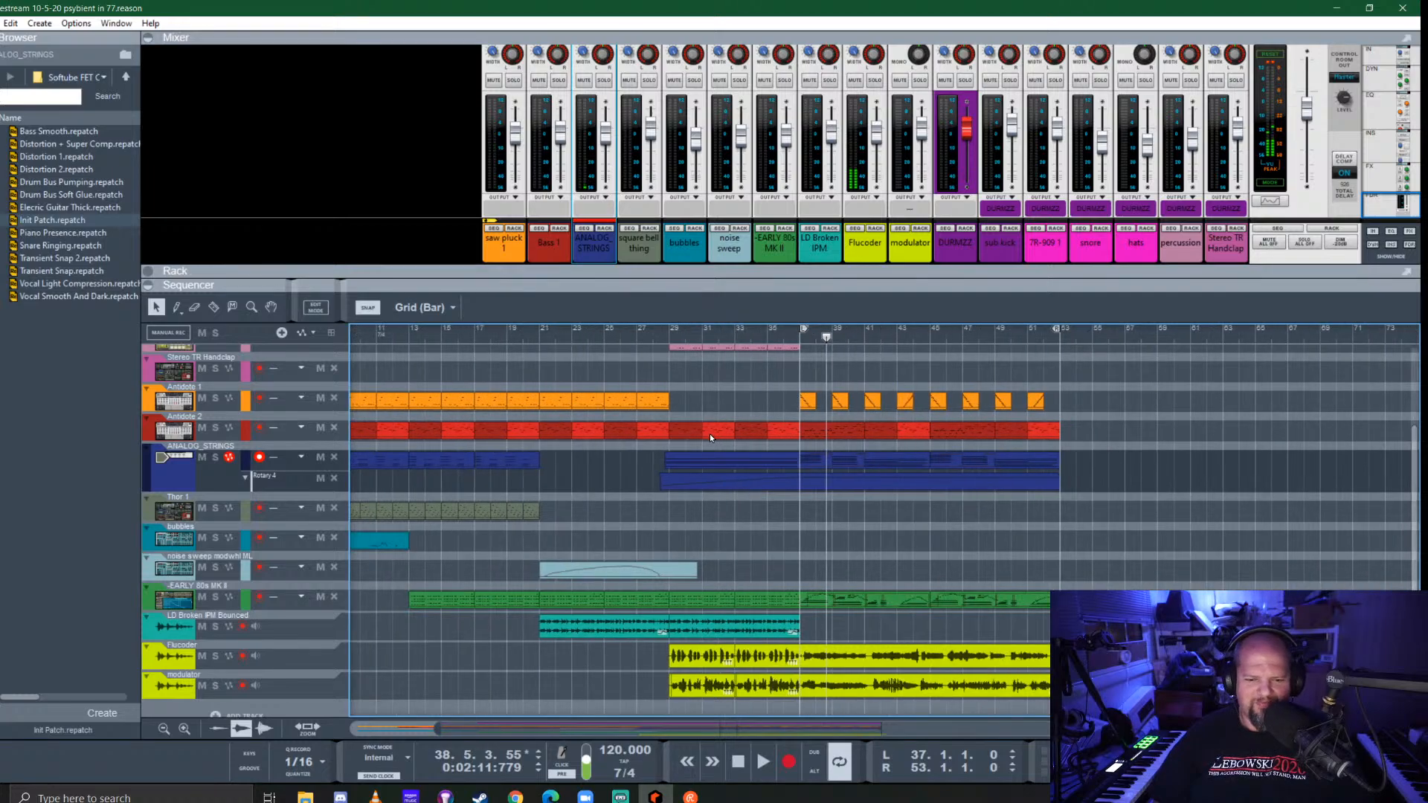
{"action": "left_click", "coordinate": [540, 336]}
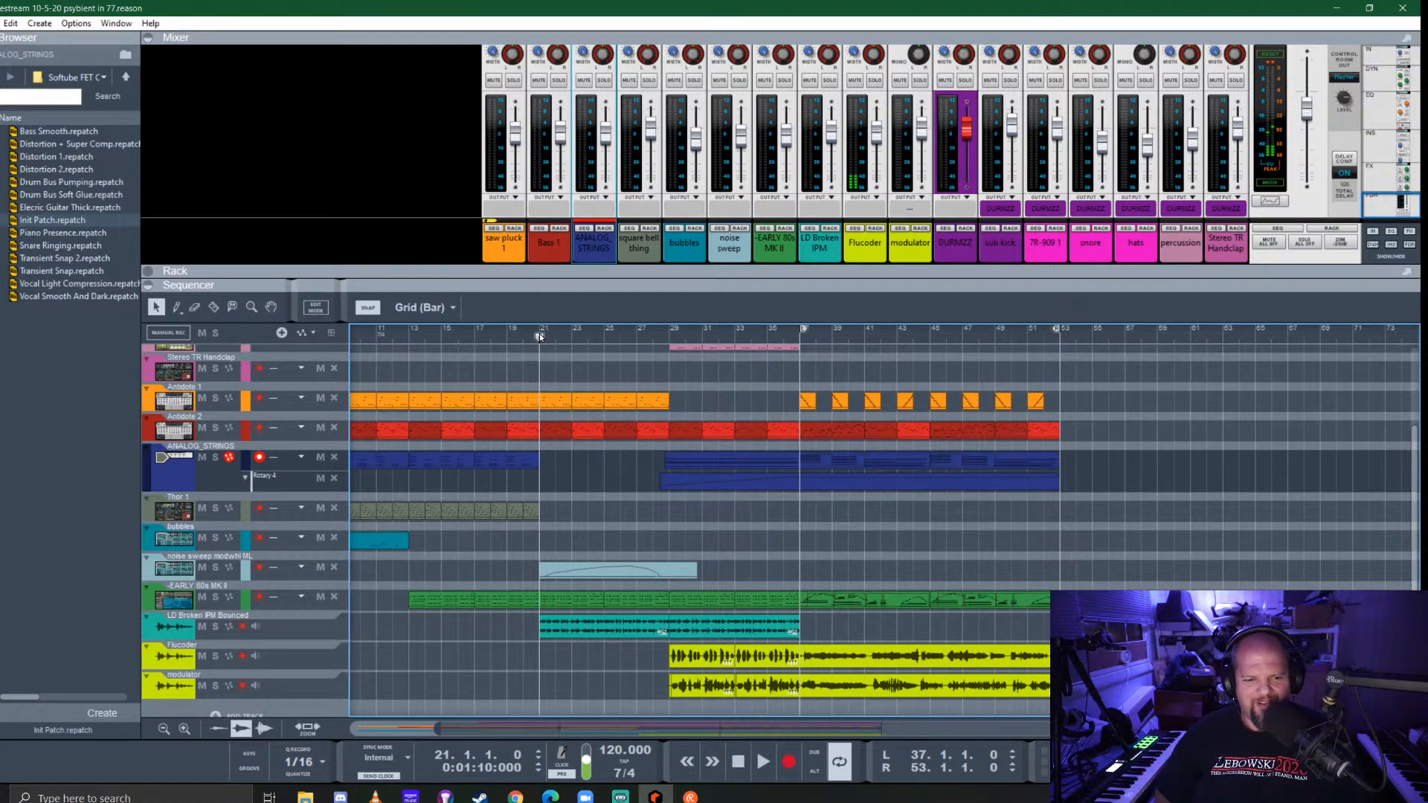
{"action": "key", "text": "space"}
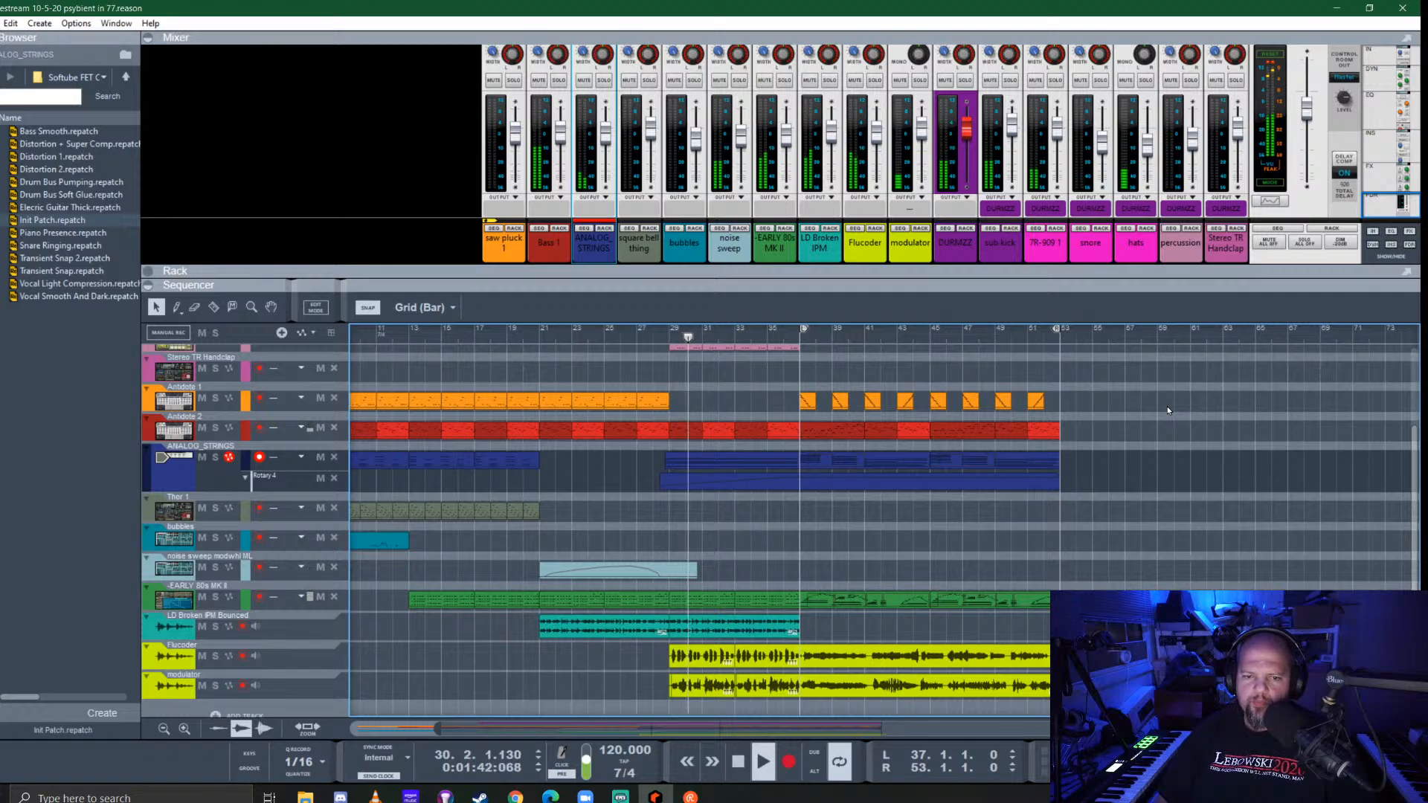
Move the four Kong Kit percussion clips from bar 29 to bar 37 and copy them to bar 45
{"action": "scroll", "coordinate": [778, 500], "scroll_direction": "up", "scroll_amount": 1}
{"action": "scroll", "coordinate": [778, 500], "scroll_direction": "up", "scroll_amount": 1}
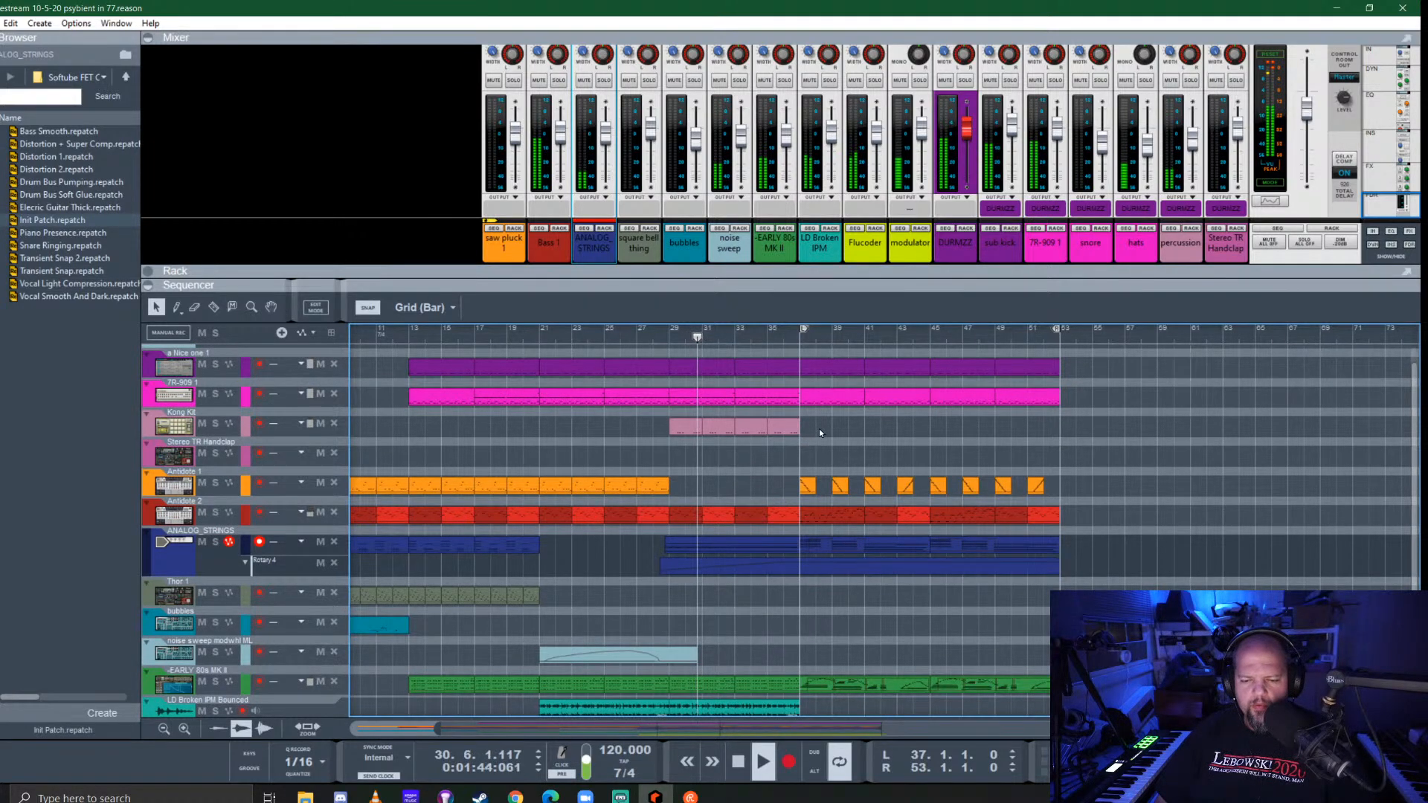
{"action": "left_click_drag", "start_coordinate": [676, 428], "coordinate": [942, 414]}
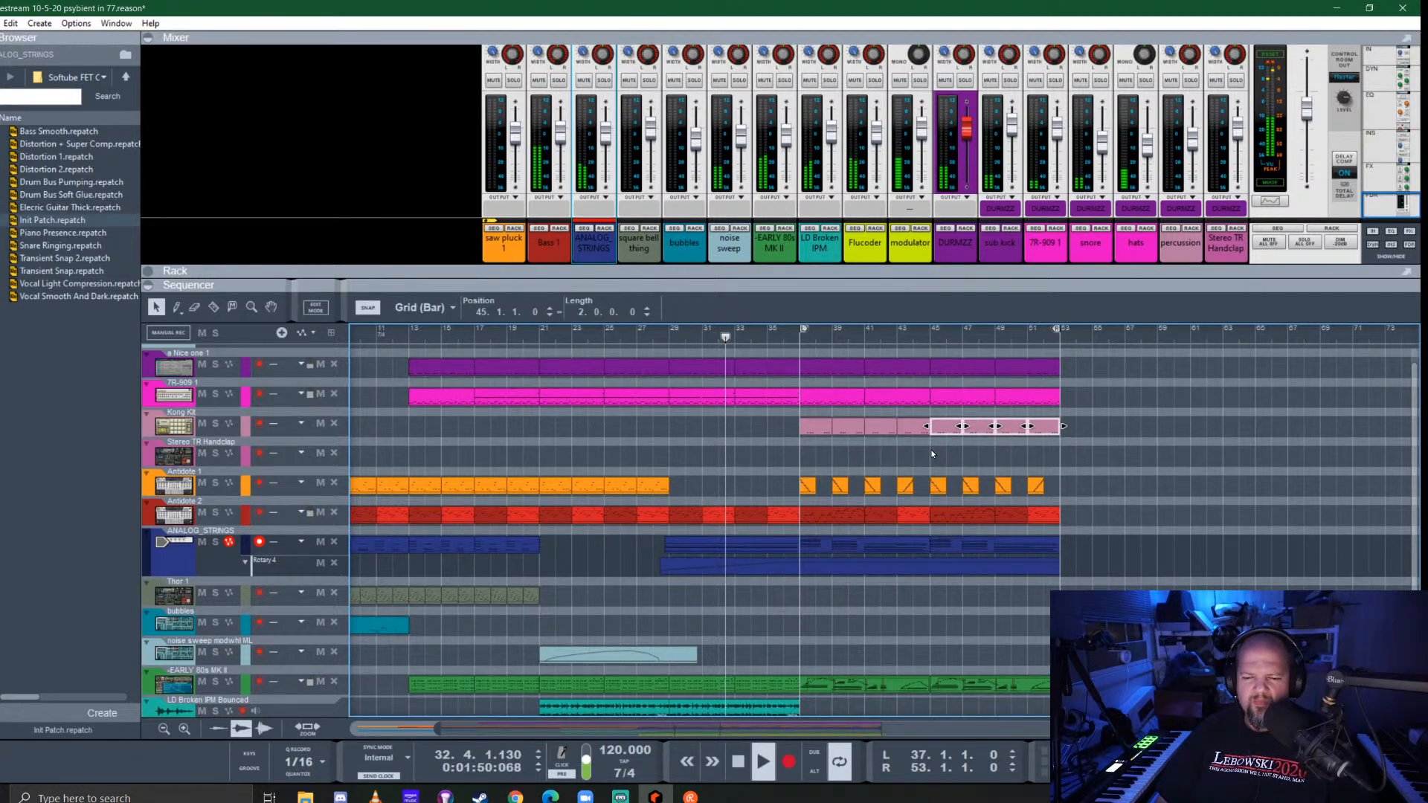
Delete the four Kong Kit percussion clips between bars 37 and 45
{"action": "left_click", "coordinate": [931, 449]}
{"action": "left_click", "coordinate": [818, 431]}
{"action": "key", "text": "Delete"}
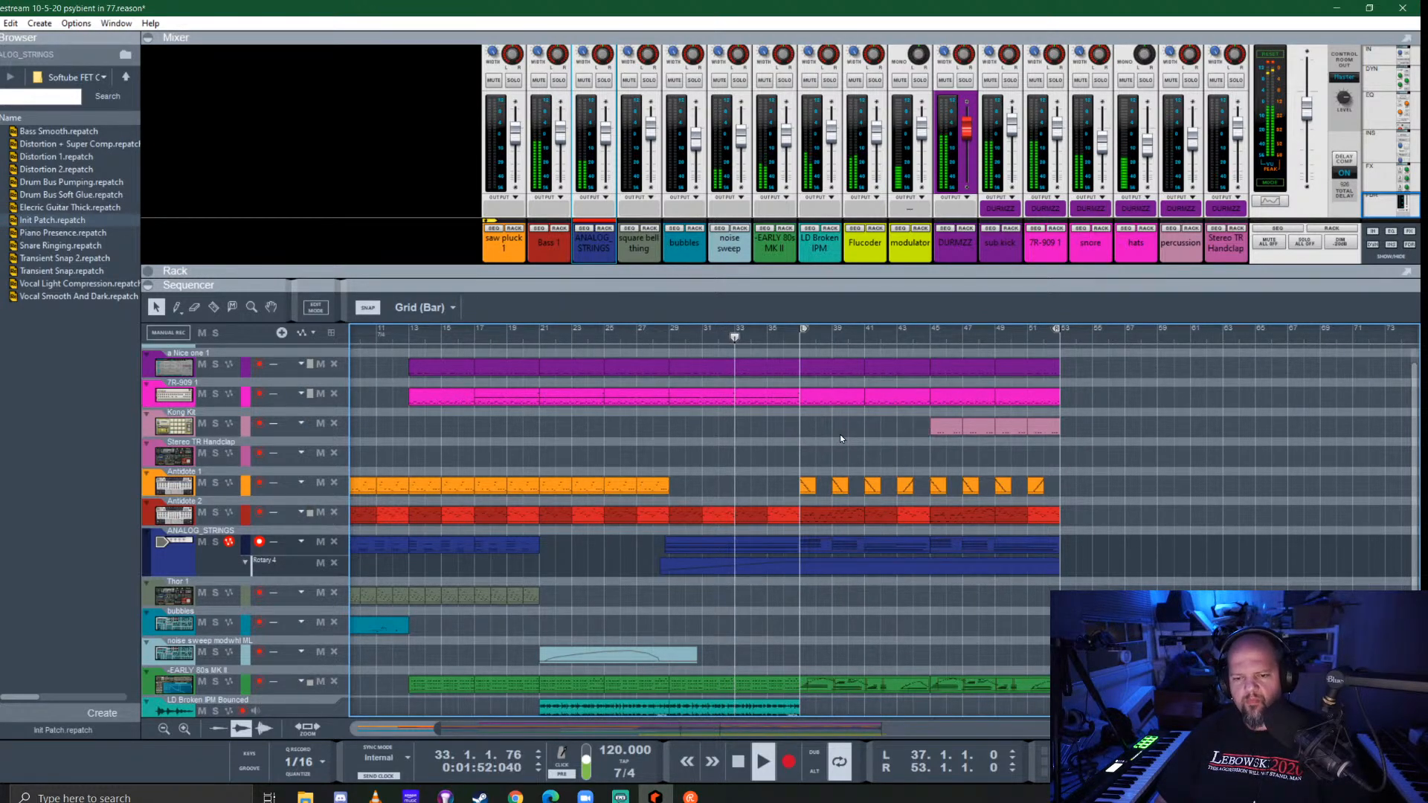
{"action": "scroll", "coordinate": [841, 435], "scroll_direction": "down", "scroll_amount": 3}
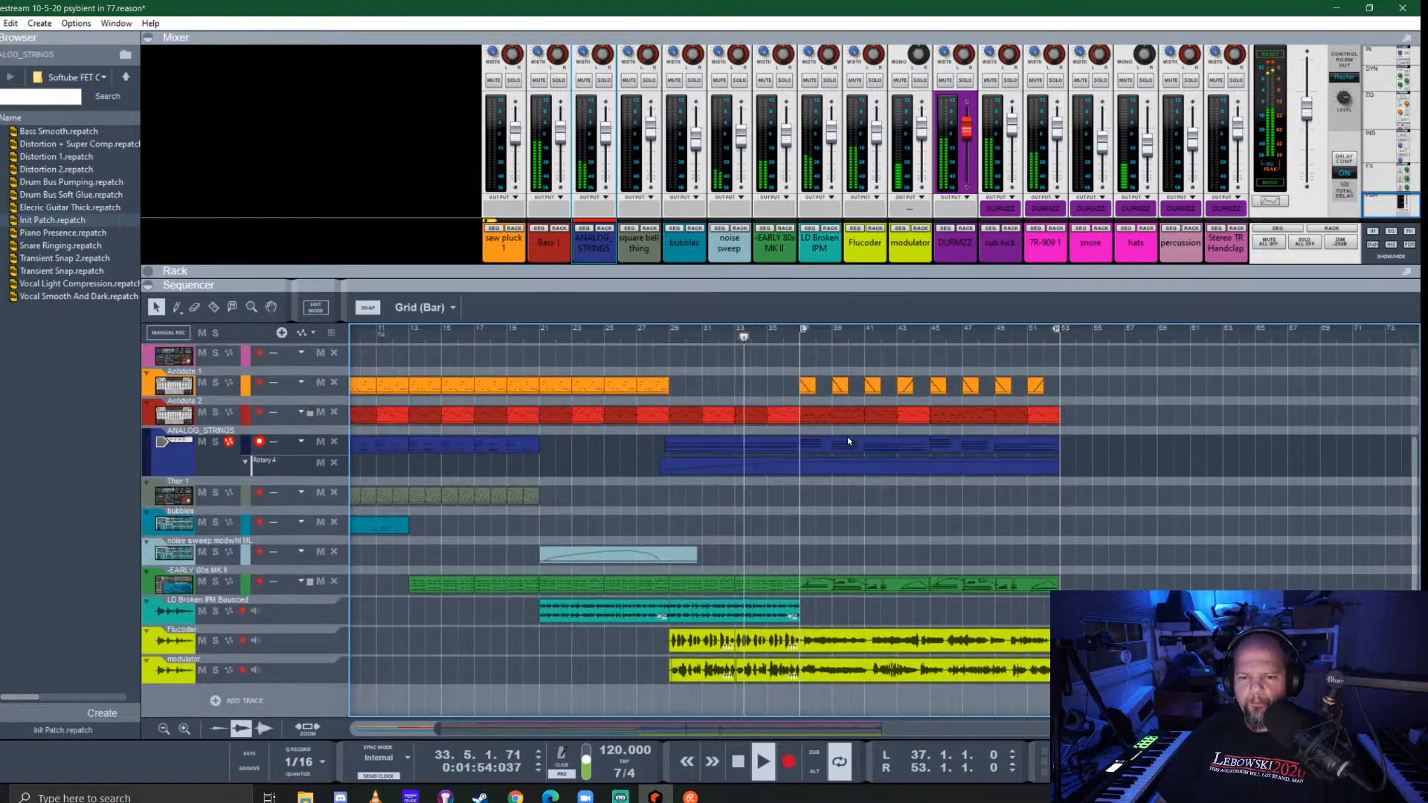
{"action": "scroll", "coordinate": [878, 453], "scroll_direction": "up", "scroll_amount": 1}
{"action": "scroll", "coordinate": [965, 489], "scroll_direction": "up", "scroll_amount": 2}
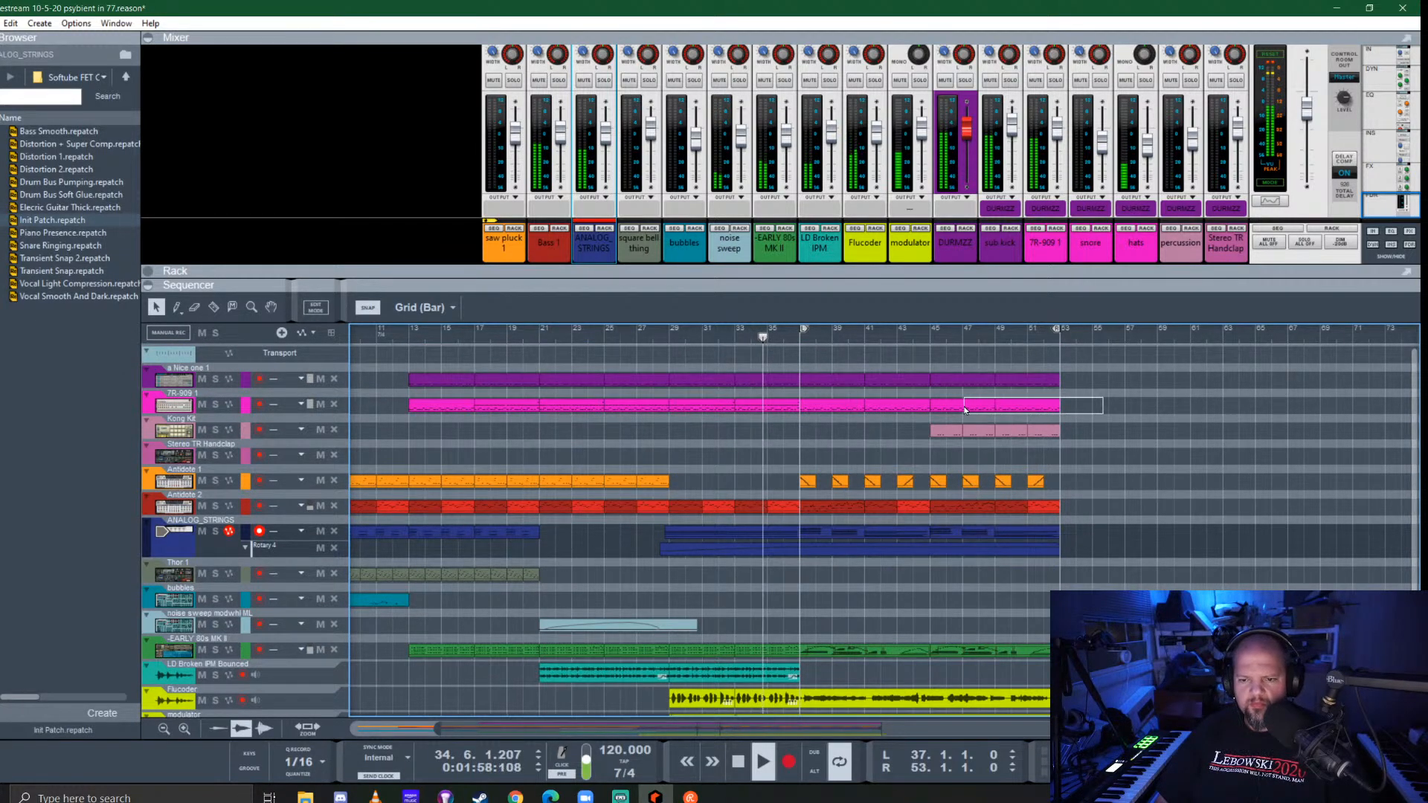
{"action": "left_click", "coordinate": [956, 405]}
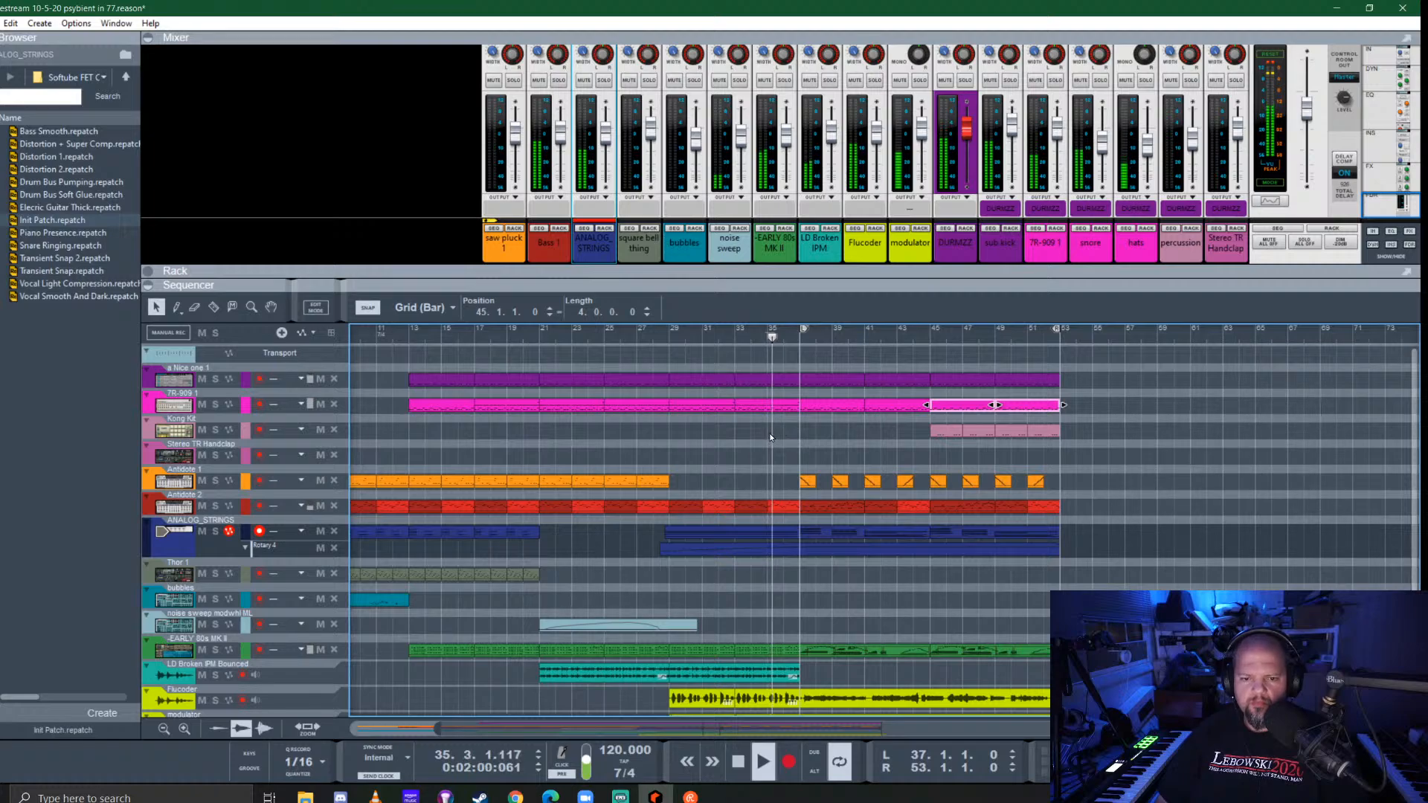
{"action": "key", "text": "Delete"}
{"action": "left_click_drag", "start_coordinate": [771, 433], "coordinate": [961, 407]}
{"action": "left_click", "coordinate": [1134, 400]}
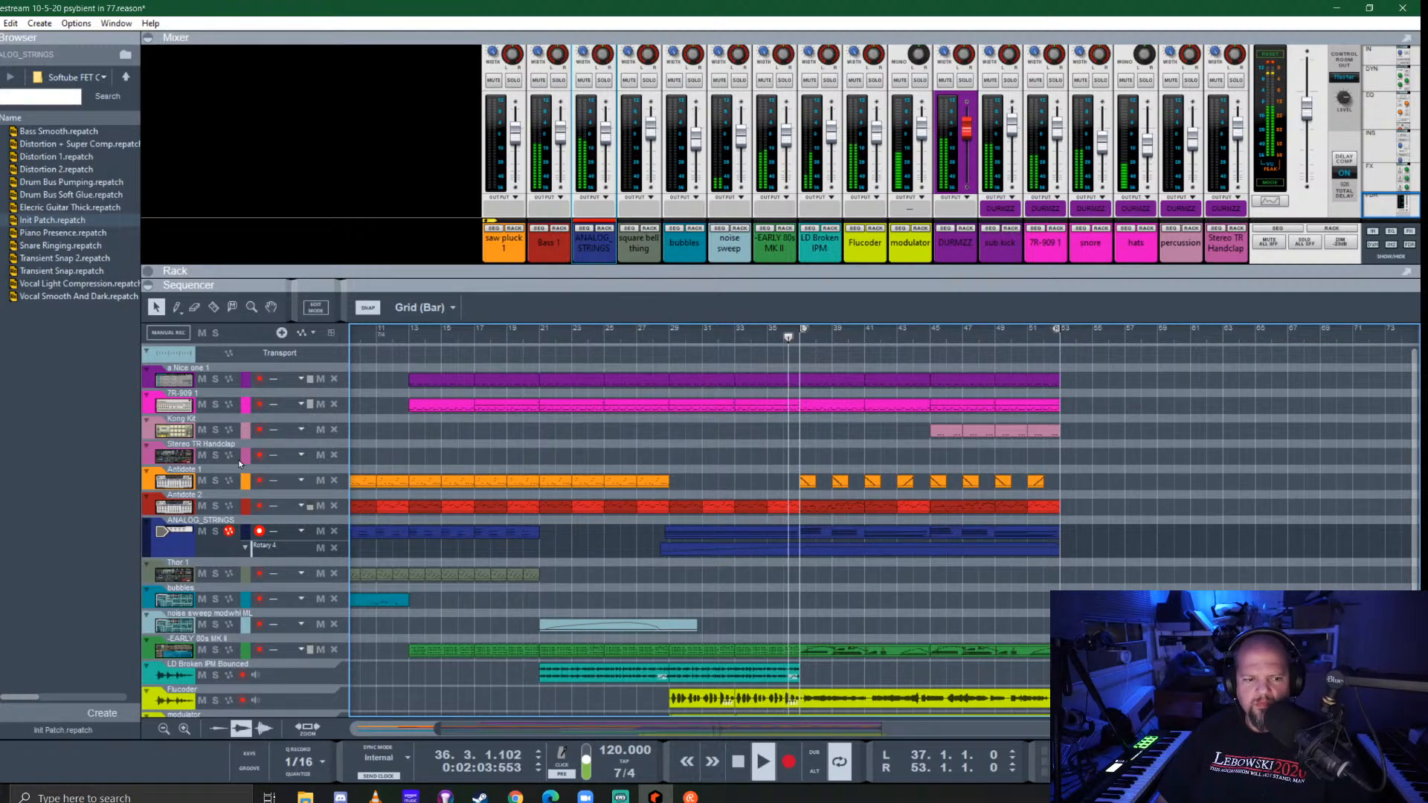
Record an eight-bar part on the Stereo TR Handclap track from bar 37 to bar 45
{"action": "left_click", "coordinate": [168, 456]}
{"action": "key", "text": "ctrl+Return"}
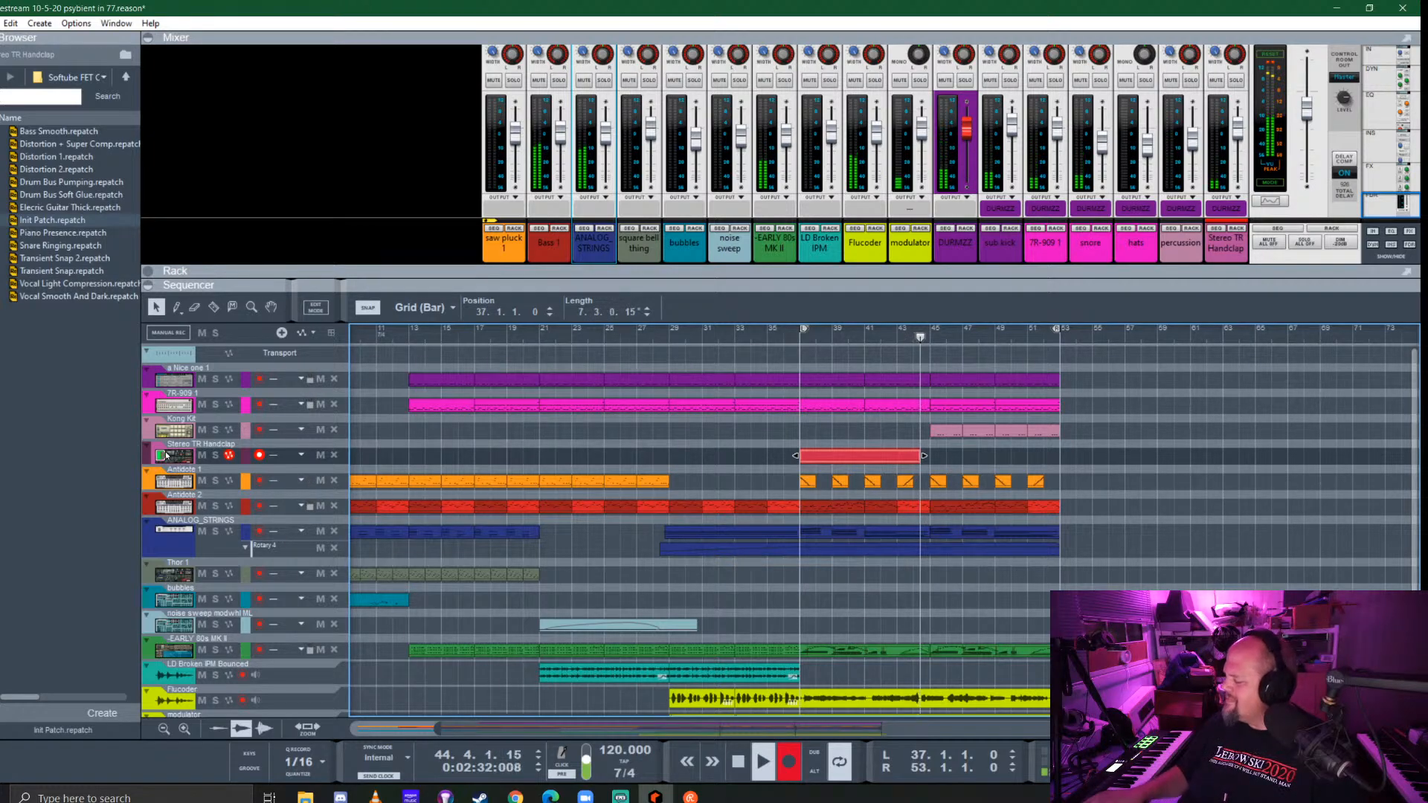
{"action": "key", "text": "ctrl+Return"}
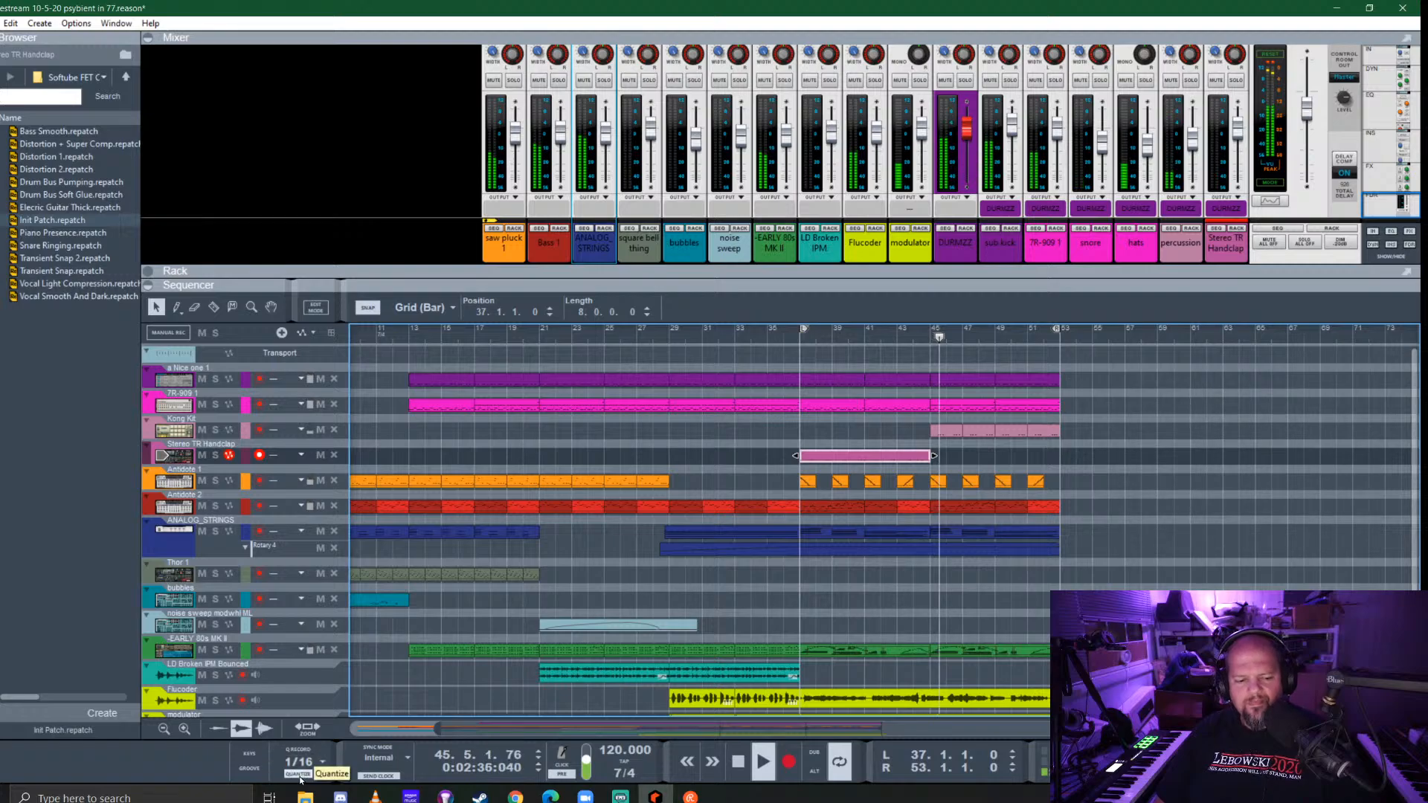
Check the notes of the recorded handclap clip and copy the clip to bar 45
{"action": "double_click", "coordinate": [830, 462]}
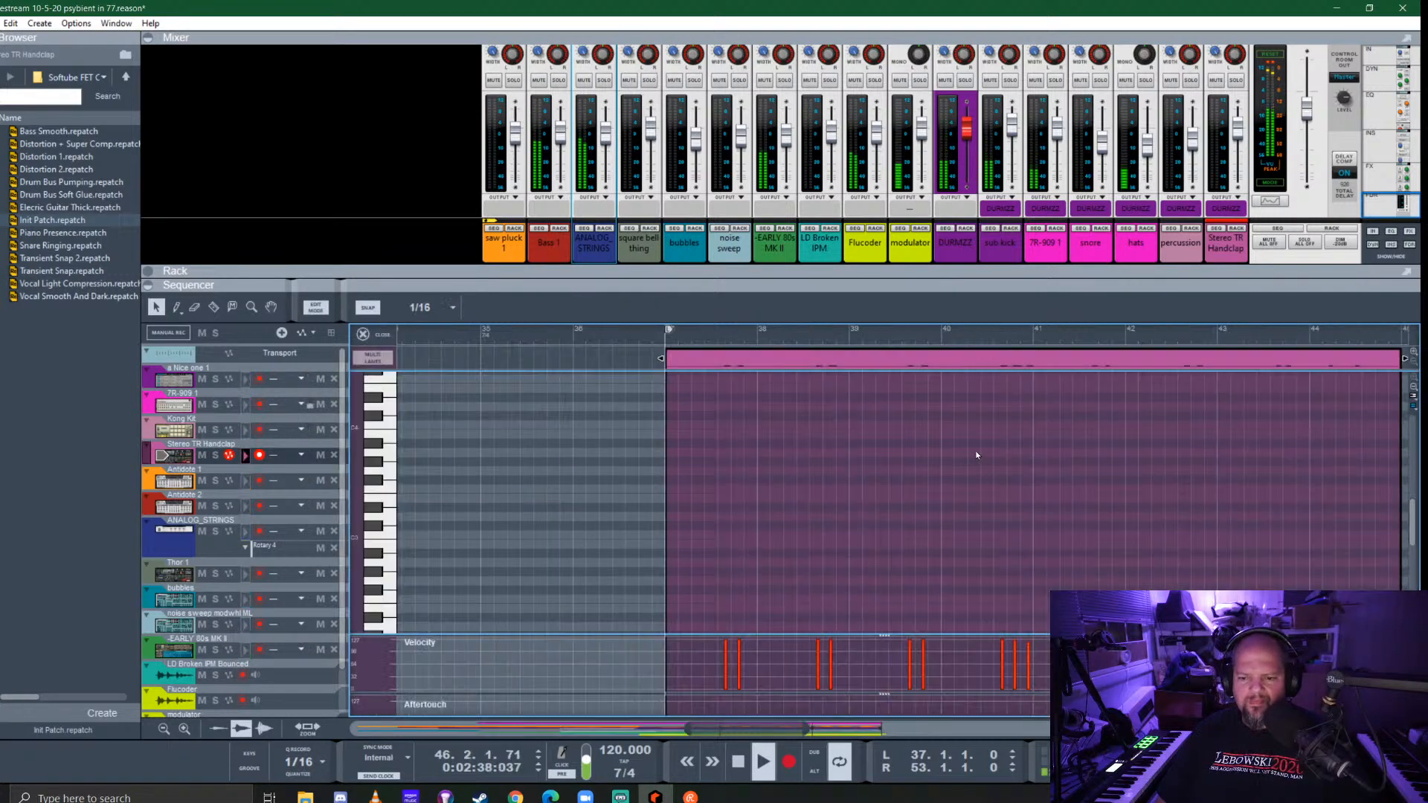
{"action": "left_click", "coordinate": [370, 334]}
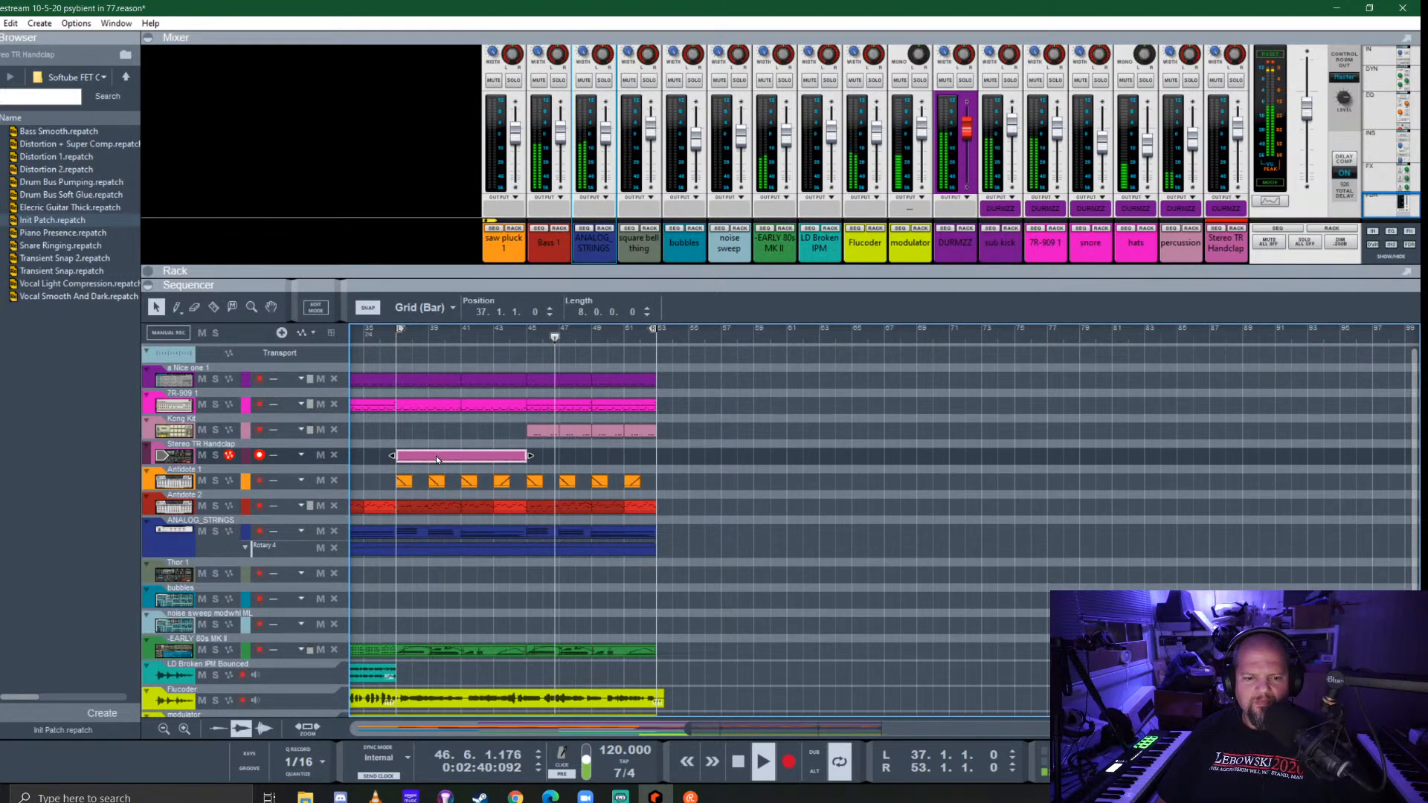
{"action": "left_click_drag", "start_coordinate": [436, 456], "coordinate": [568, 448]}
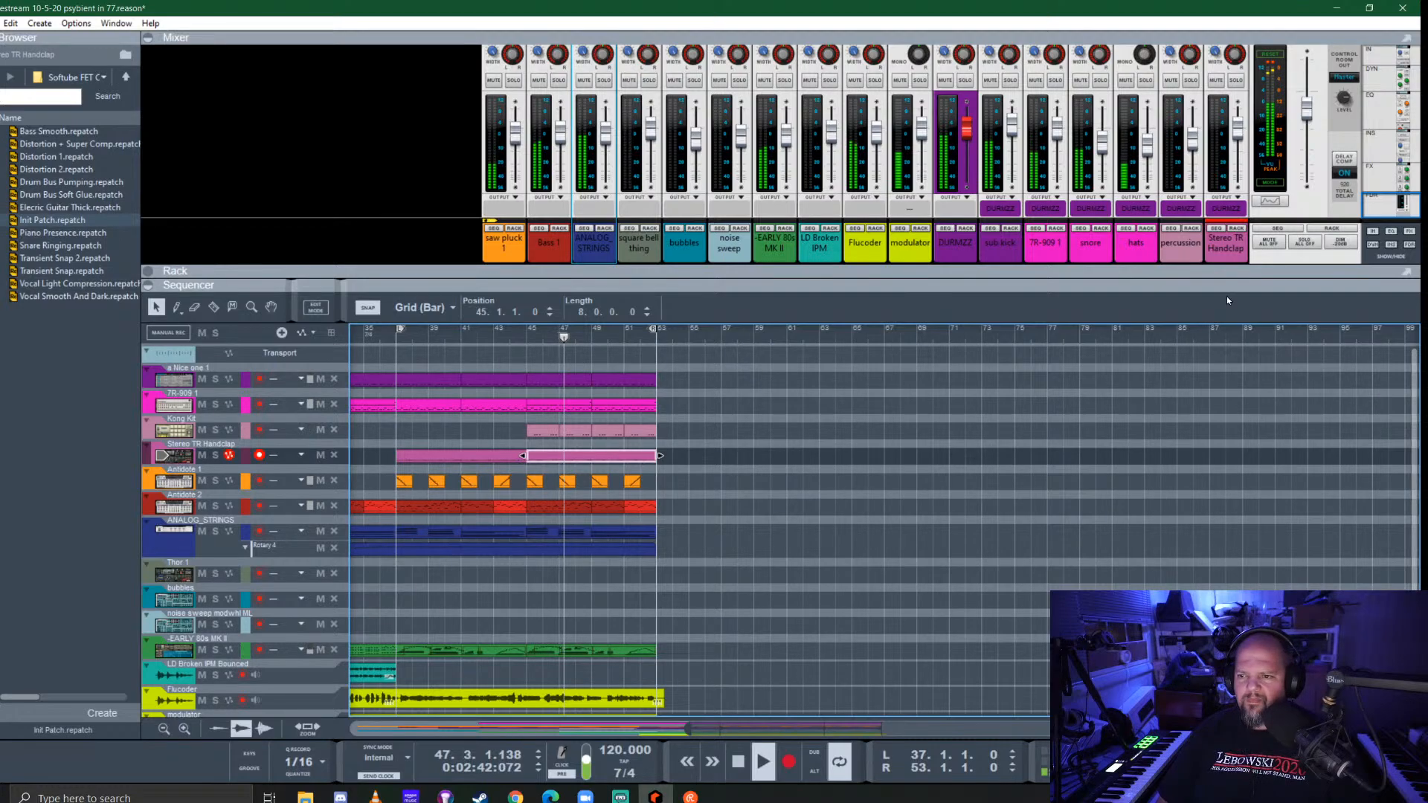
Enable FX send 1 on the Stereo TR Handclap mixer channel and enlarge the sequencer area again
{"action": "left_click_drag", "start_coordinate": [1231, 283], "coordinate": [1233, 472]}
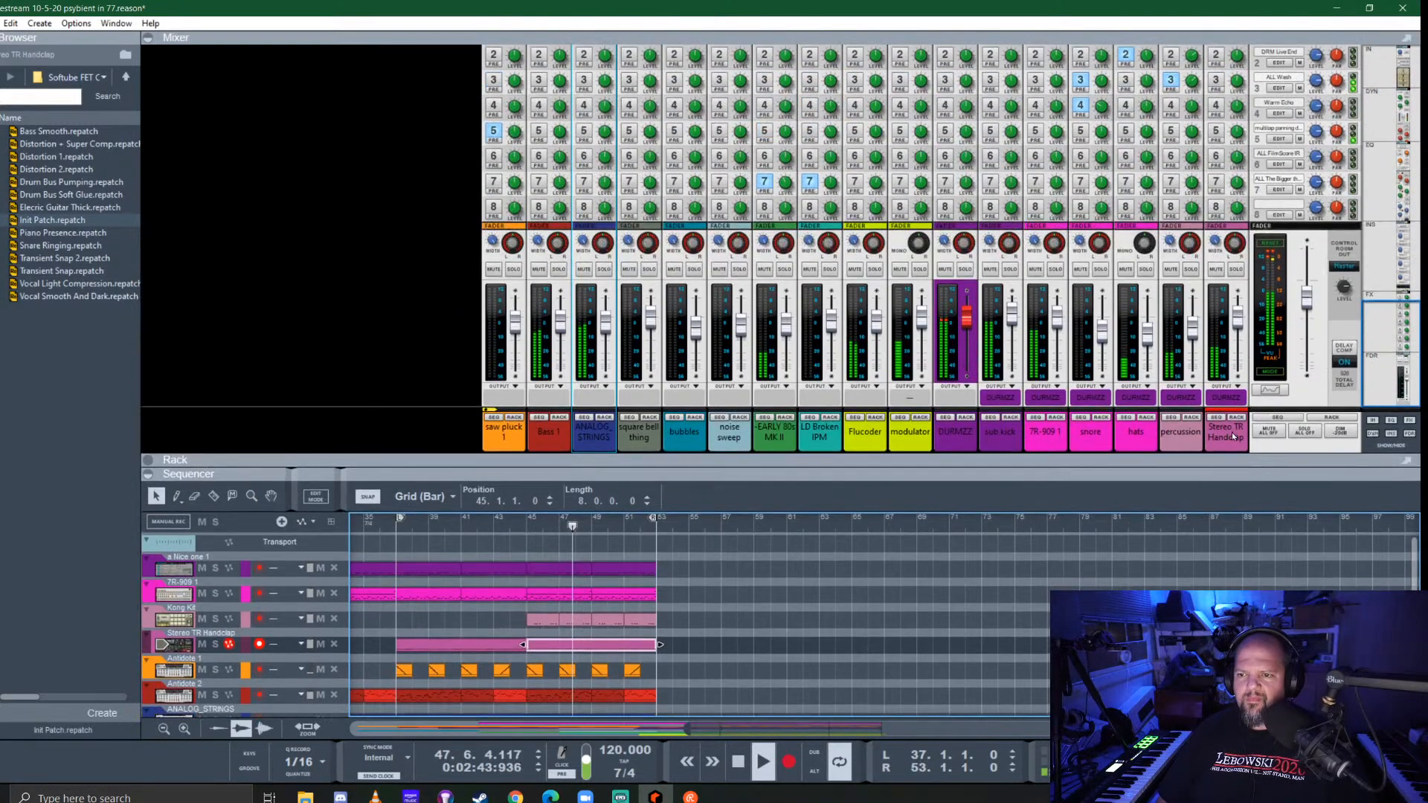
{"action": "scroll", "coordinate": [1221, 137], "scroll_direction": "up", "scroll_amount": 2}
{"action": "left_click", "coordinate": [1241, 126]}
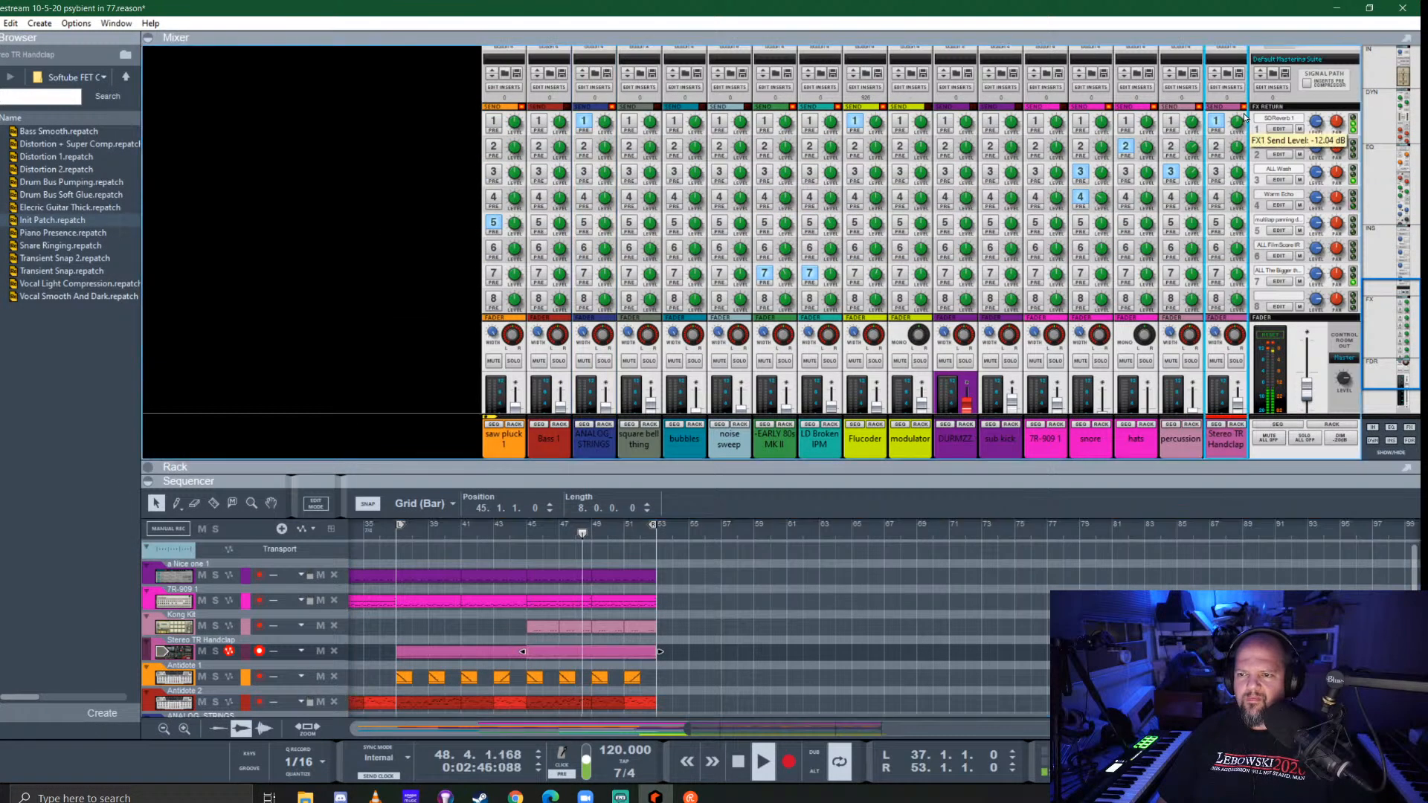
{"action": "left_click_drag", "start_coordinate": [1160, 482], "coordinate": [1159, 164]}
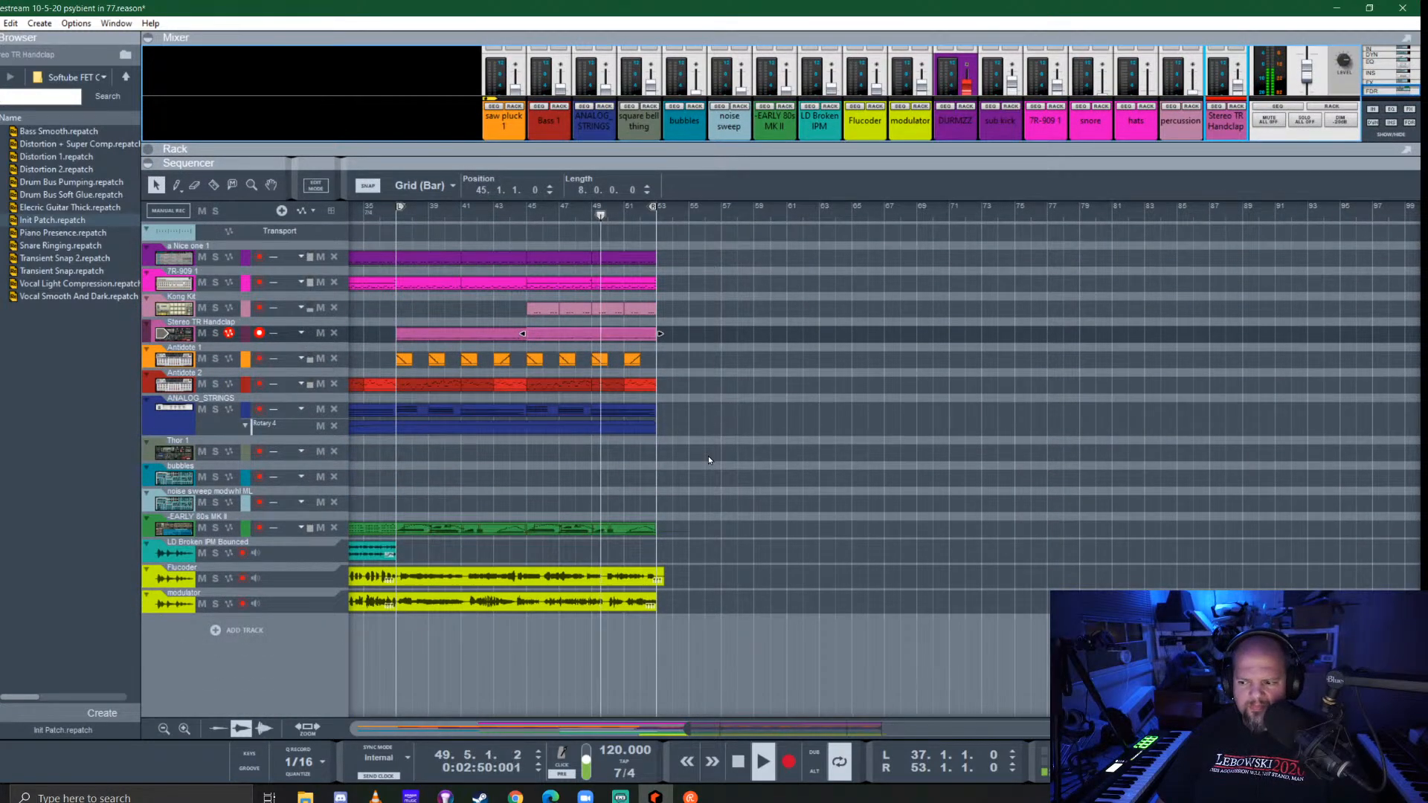
Listen to the mix with the handclaps past bar 53, stop playback and save the song
{"action": "scroll", "coordinate": [781, 470], "scroll_direction": "left", "scroll_amount": 5}
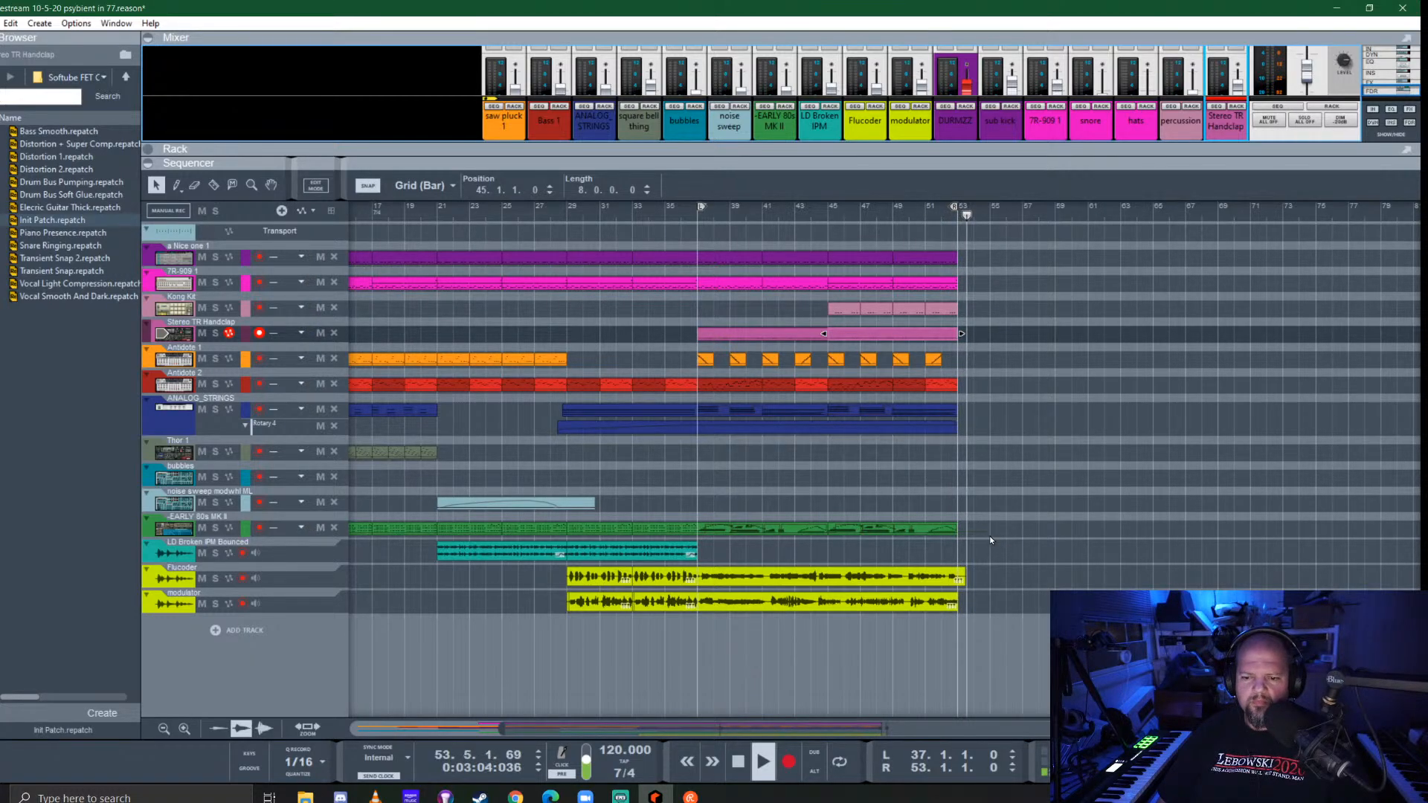
{"action": "key", "text": "space"}
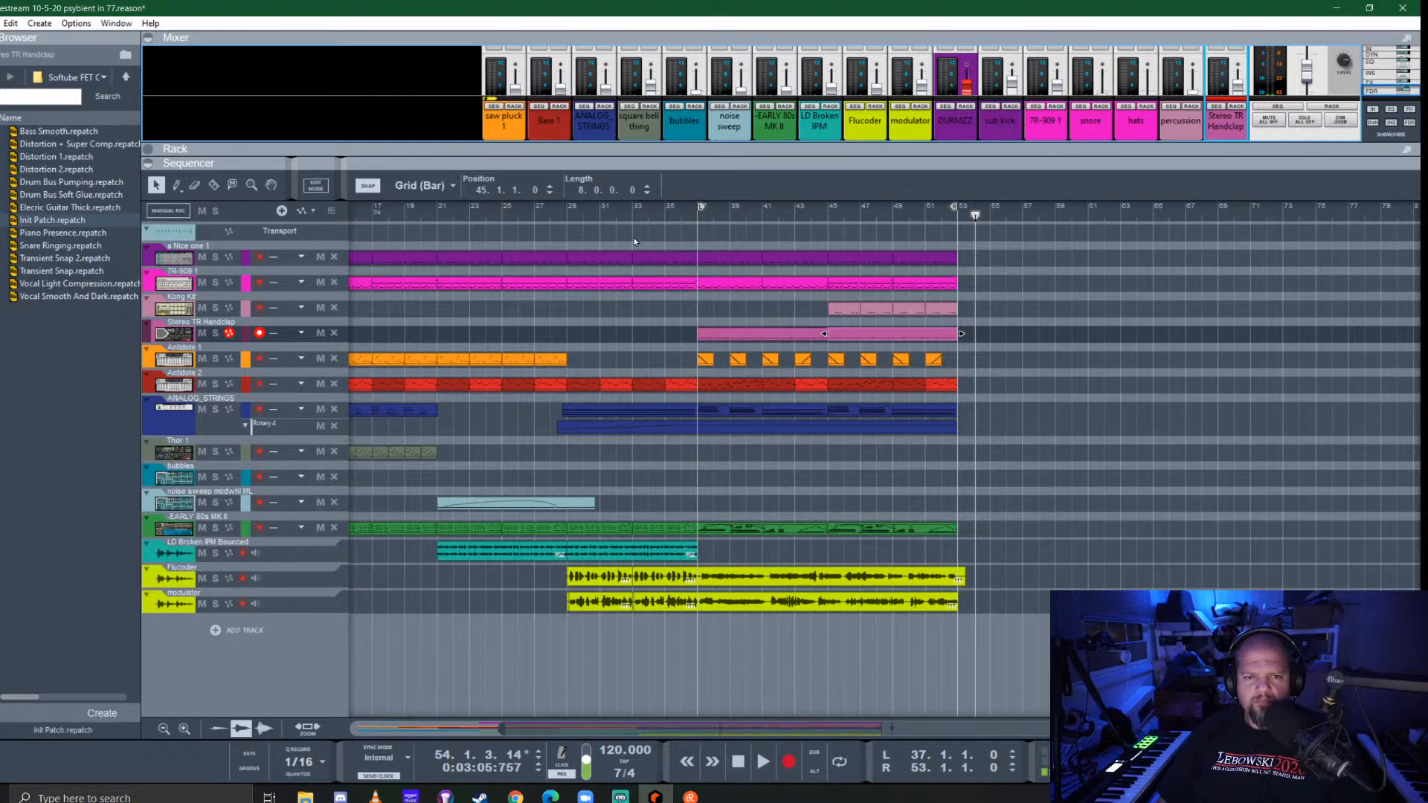
{"action": "left_click", "coordinate": [562, 215]}
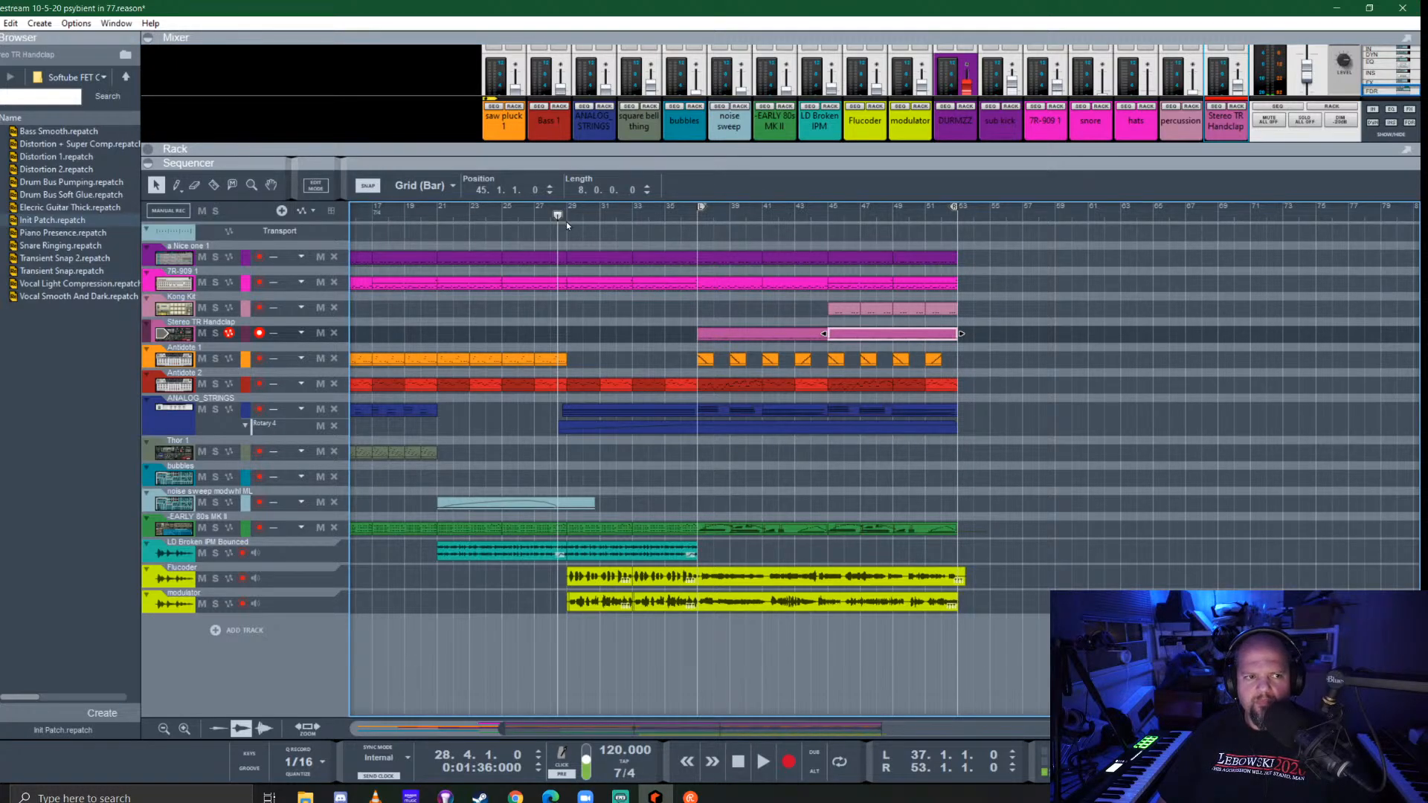
{"action": "left_click", "coordinate": [1015, 335]}
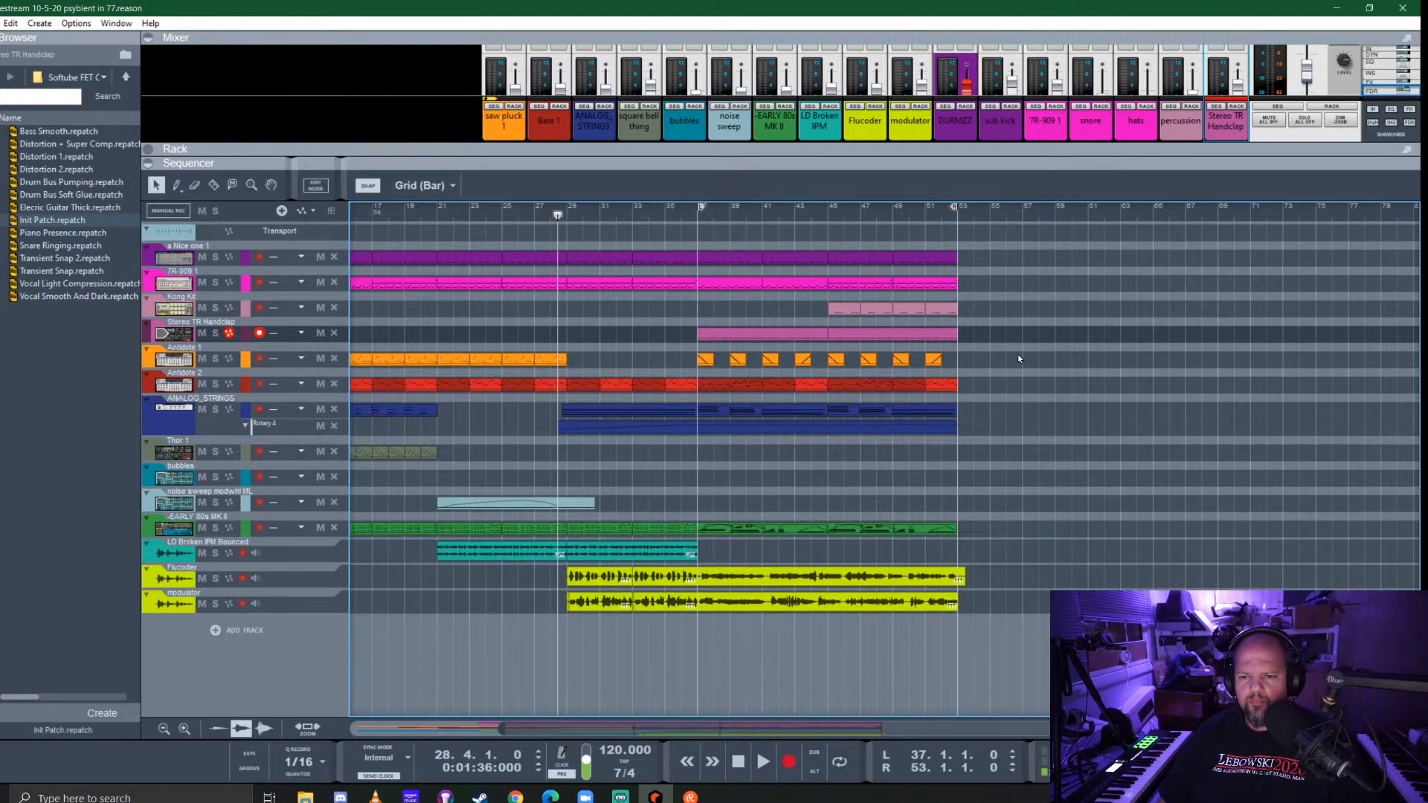
Play the arrangement from bar 13 to review how it builds up
{"action": "scroll", "coordinate": [819, 433], "scroll_direction": "down", "scroll_amount": 3}
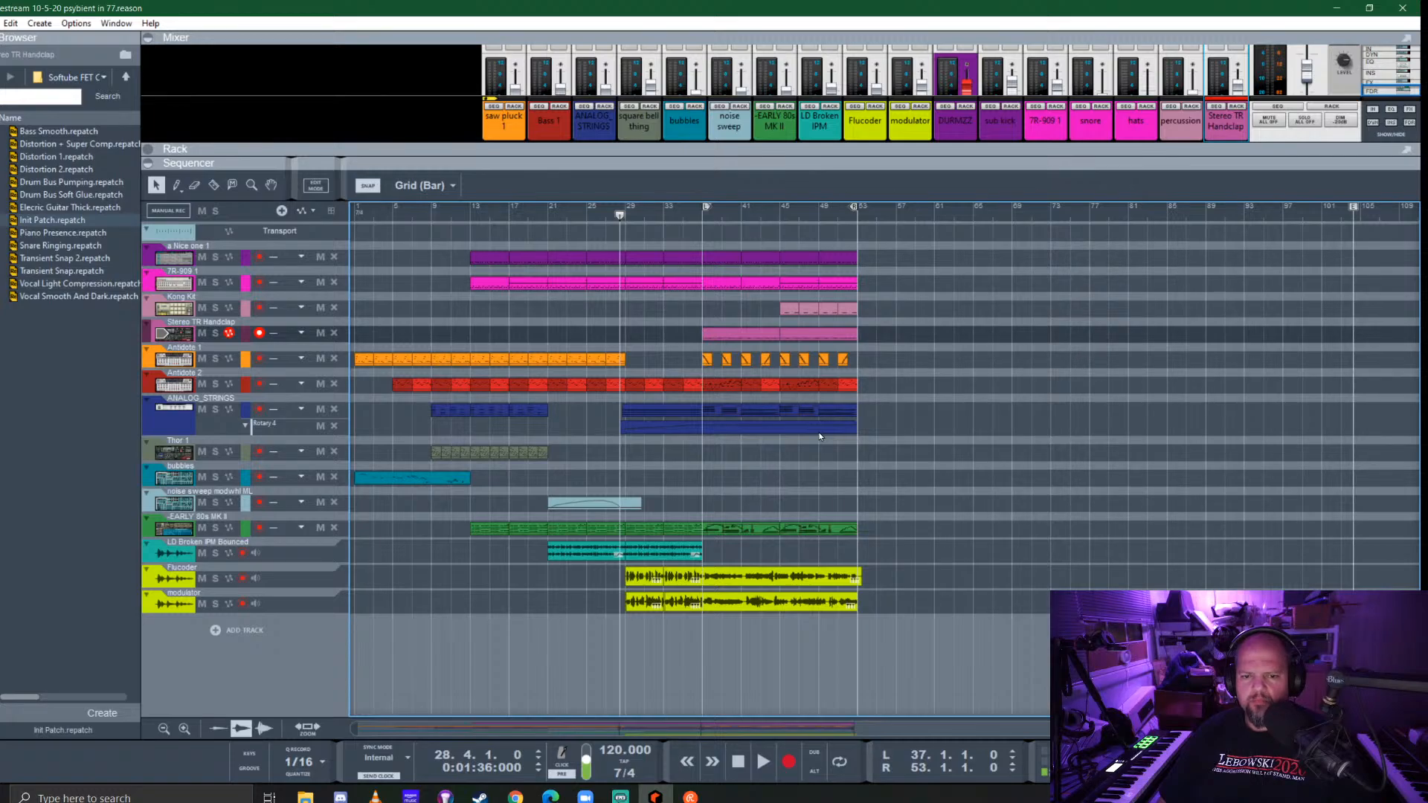
{"action": "left_click", "coordinate": [856, 222]}
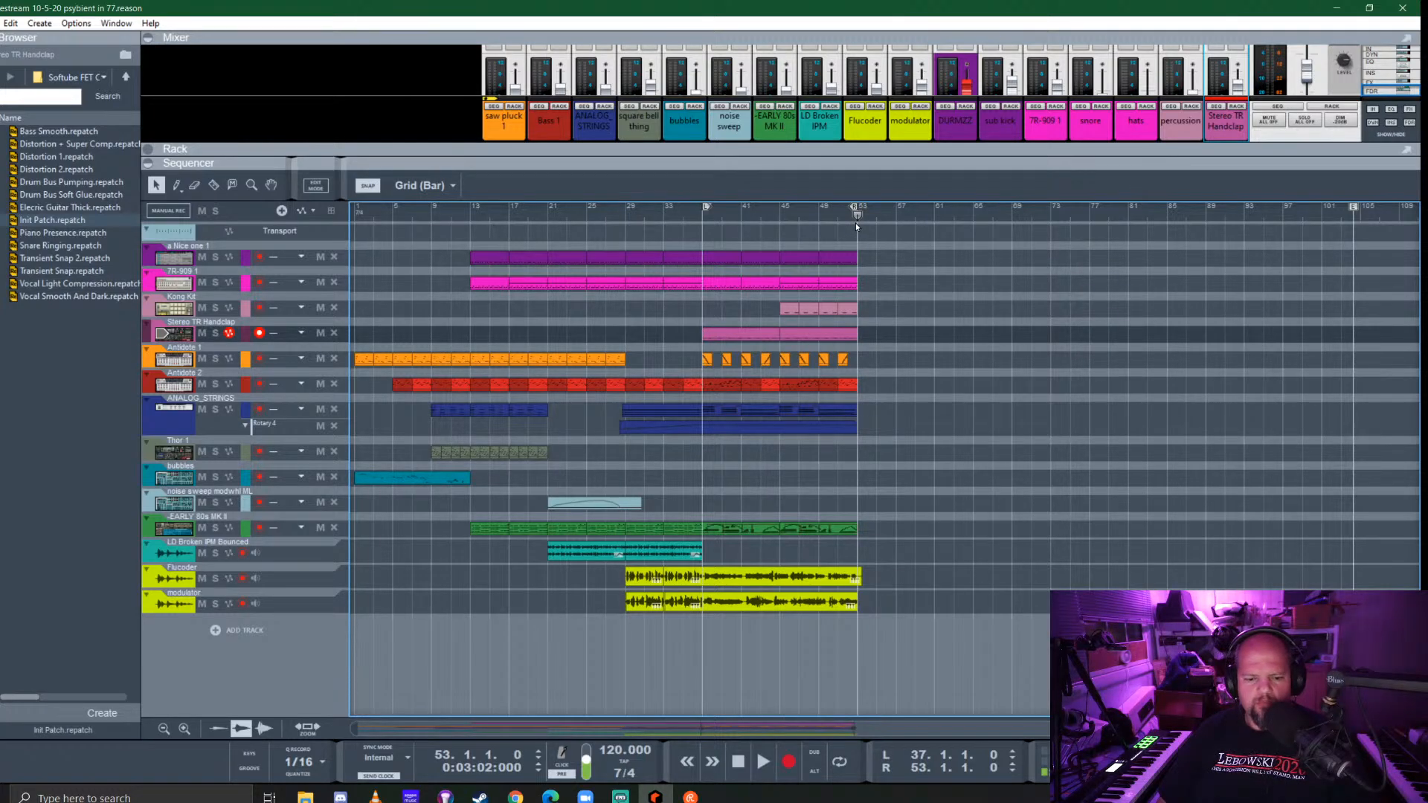
{"action": "left_click_drag", "start_coordinate": [855, 221], "coordinate": [469, 246]}
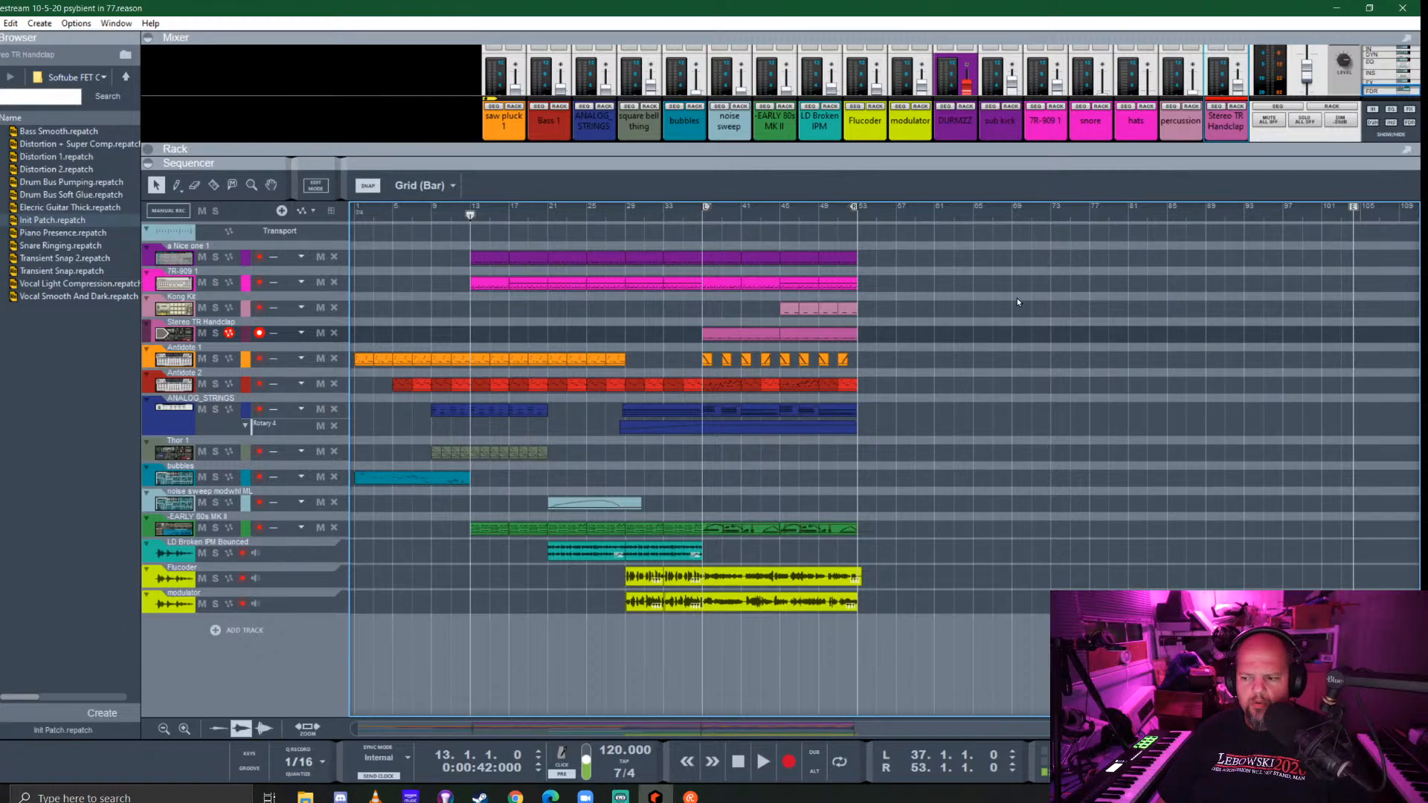
{"action": "key", "text": "space"}
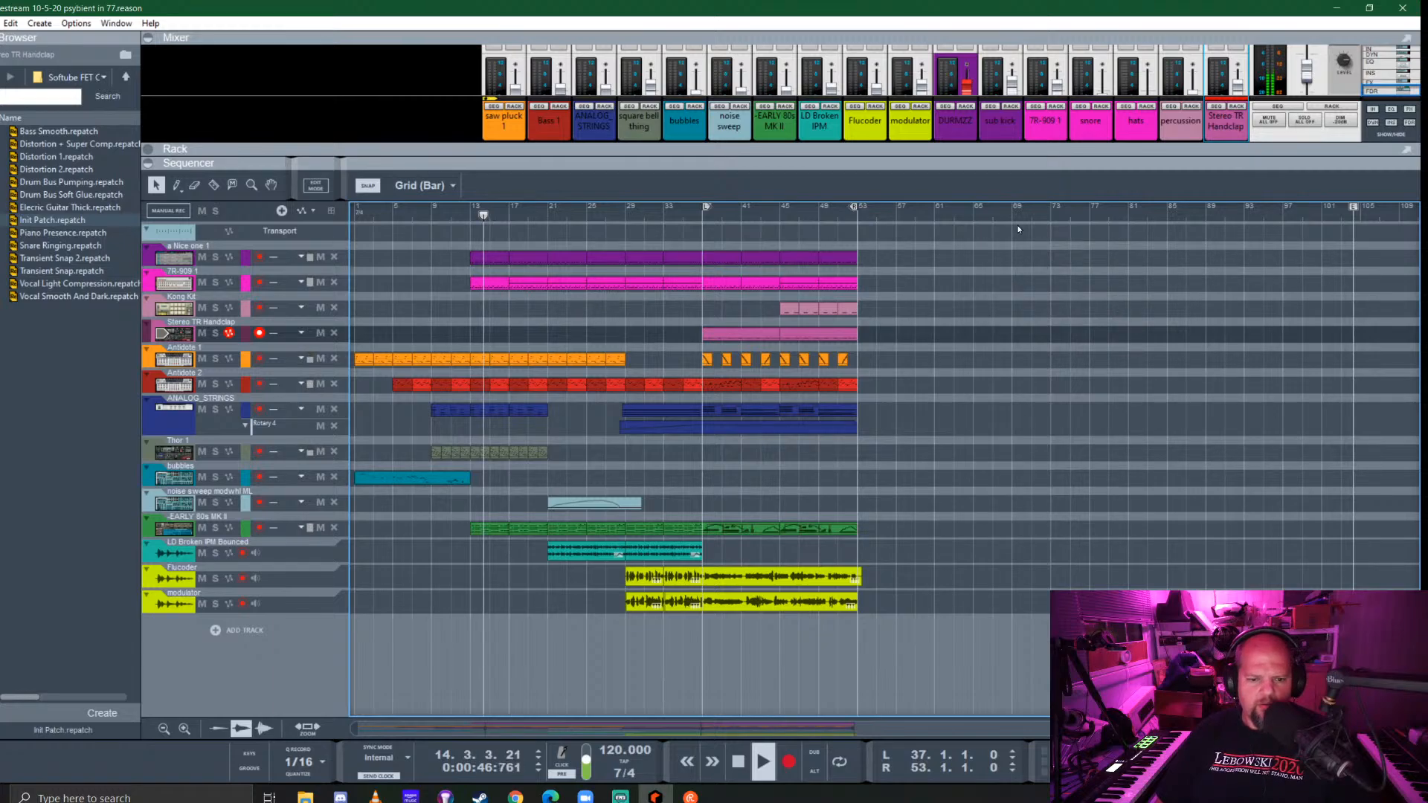
Move the eight Antidote 1 clips between bars 37 and 53 to the Thor 1 track and play them soloed from bar 37
{"action": "left_click_drag", "start_coordinate": [877, 366], "coordinate": [712, 465]}
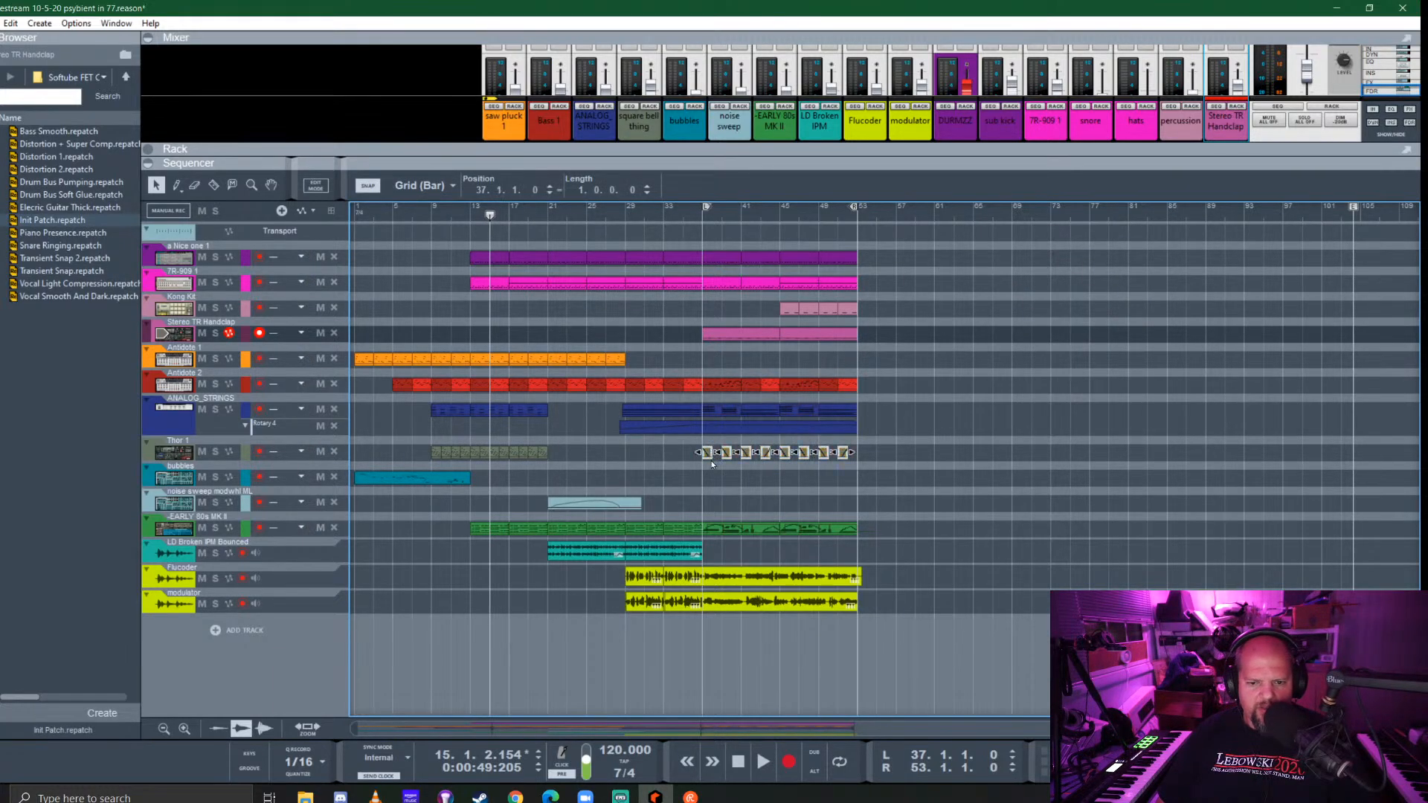
{"action": "left_click", "coordinate": [697, 217]}
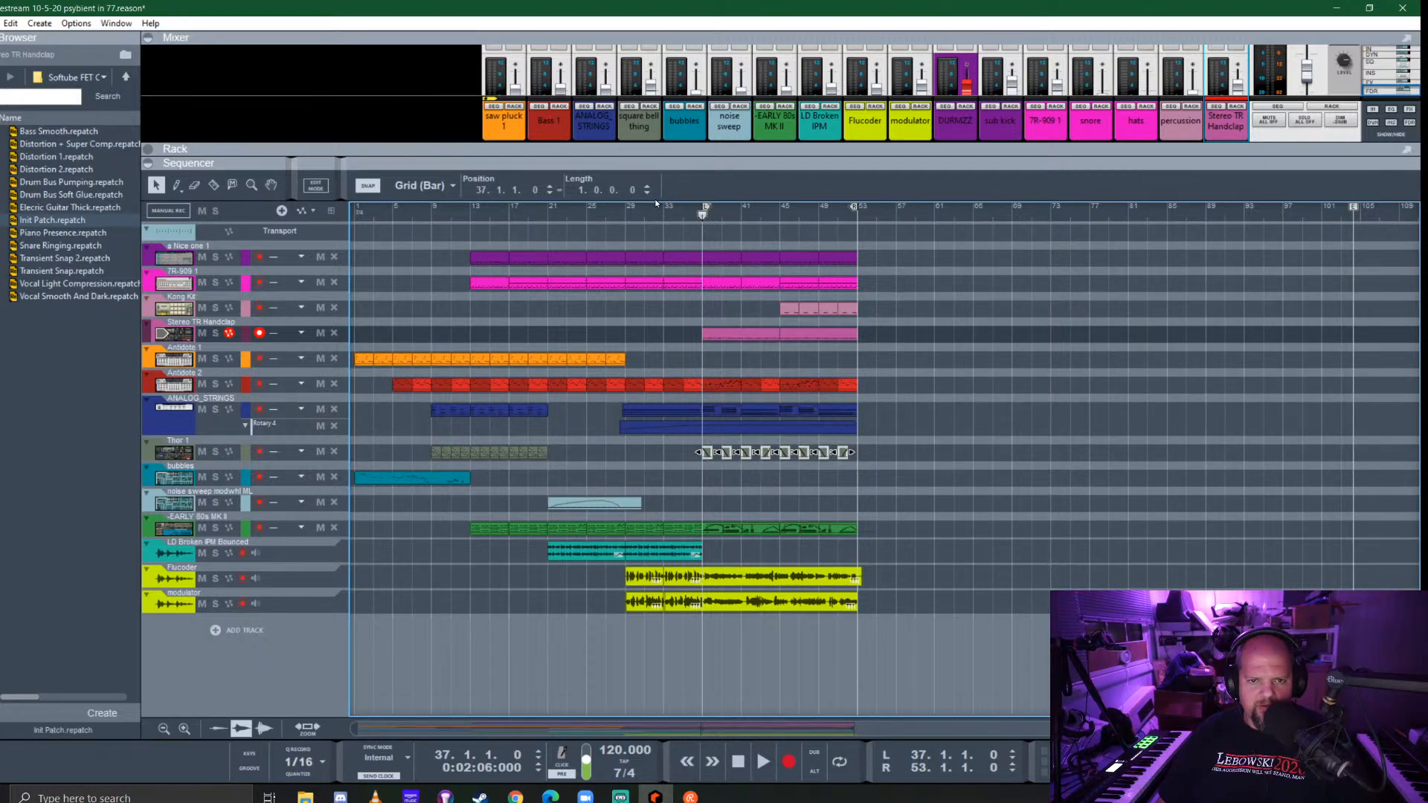
{"action": "scroll", "coordinate": [659, 74], "scroll_direction": "up", "scroll_amount": 3}
{"action": "left_click", "coordinate": [649, 87]}
{"action": "key", "text": "space"}
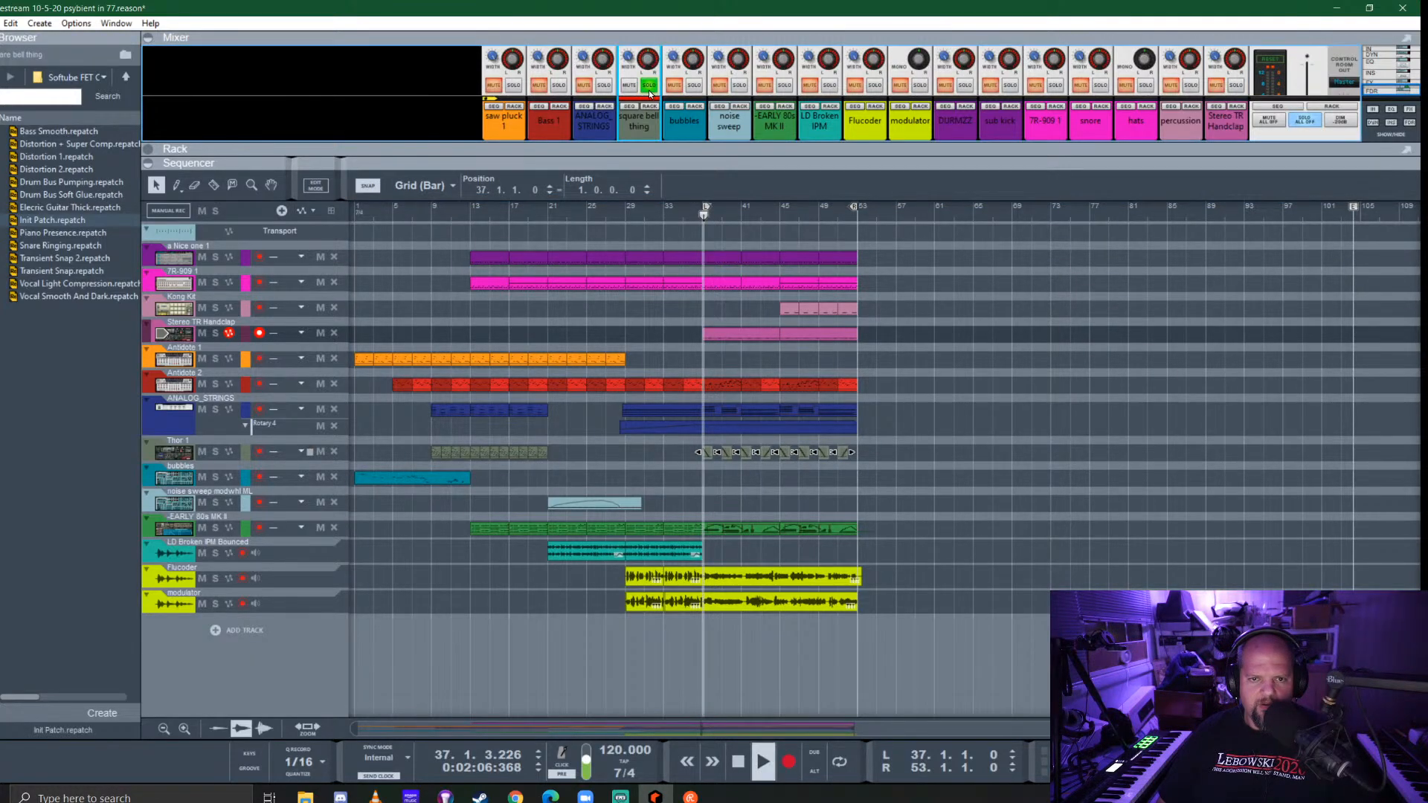
Turn off the square bell thing solo and review its new part in the full mix
{"action": "left_click_drag", "start_coordinate": [655, 145], "coordinate": [654, 275]}
{"action": "scroll", "coordinate": [654, 136], "scroll_direction": "down", "scroll_amount": 2}
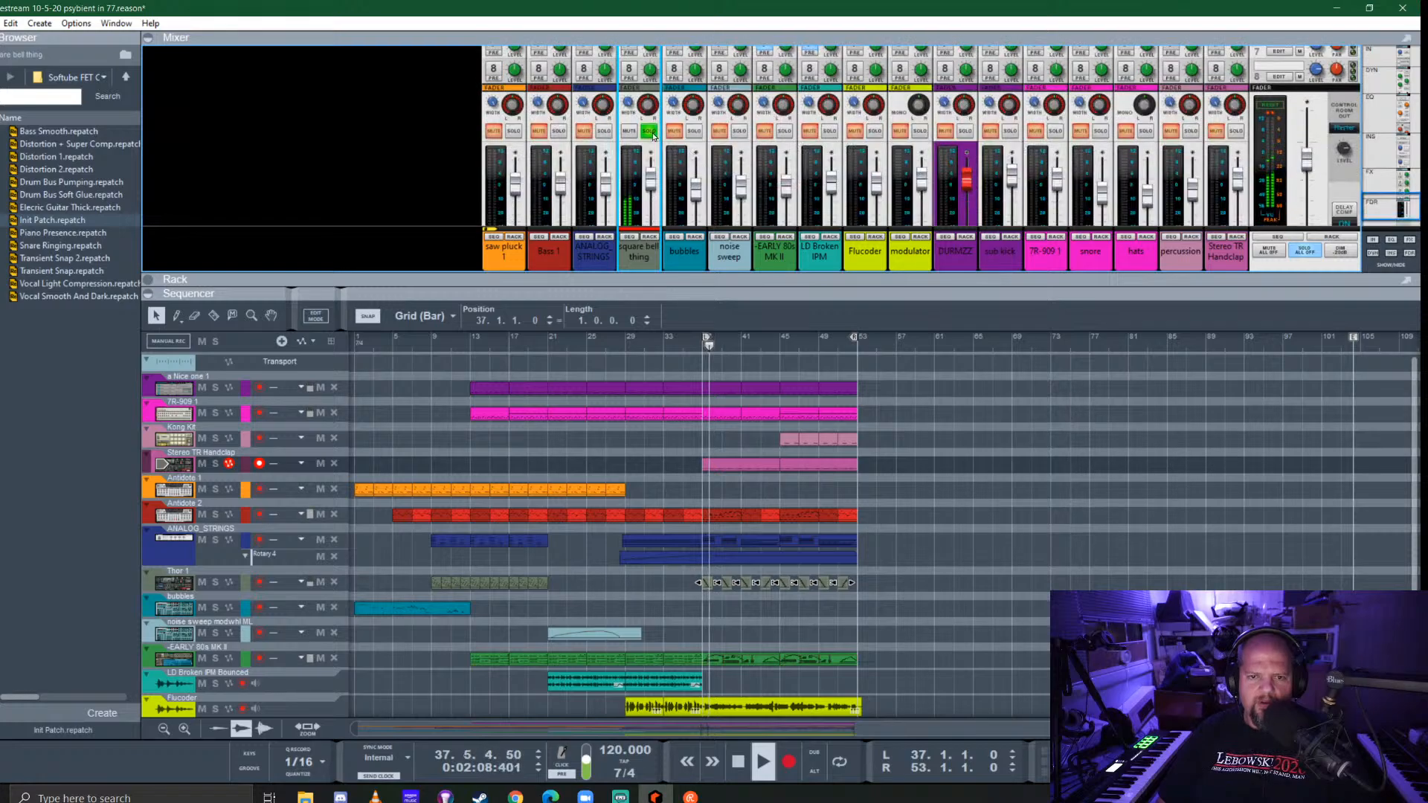
{"action": "left_click", "coordinate": [649, 132]}
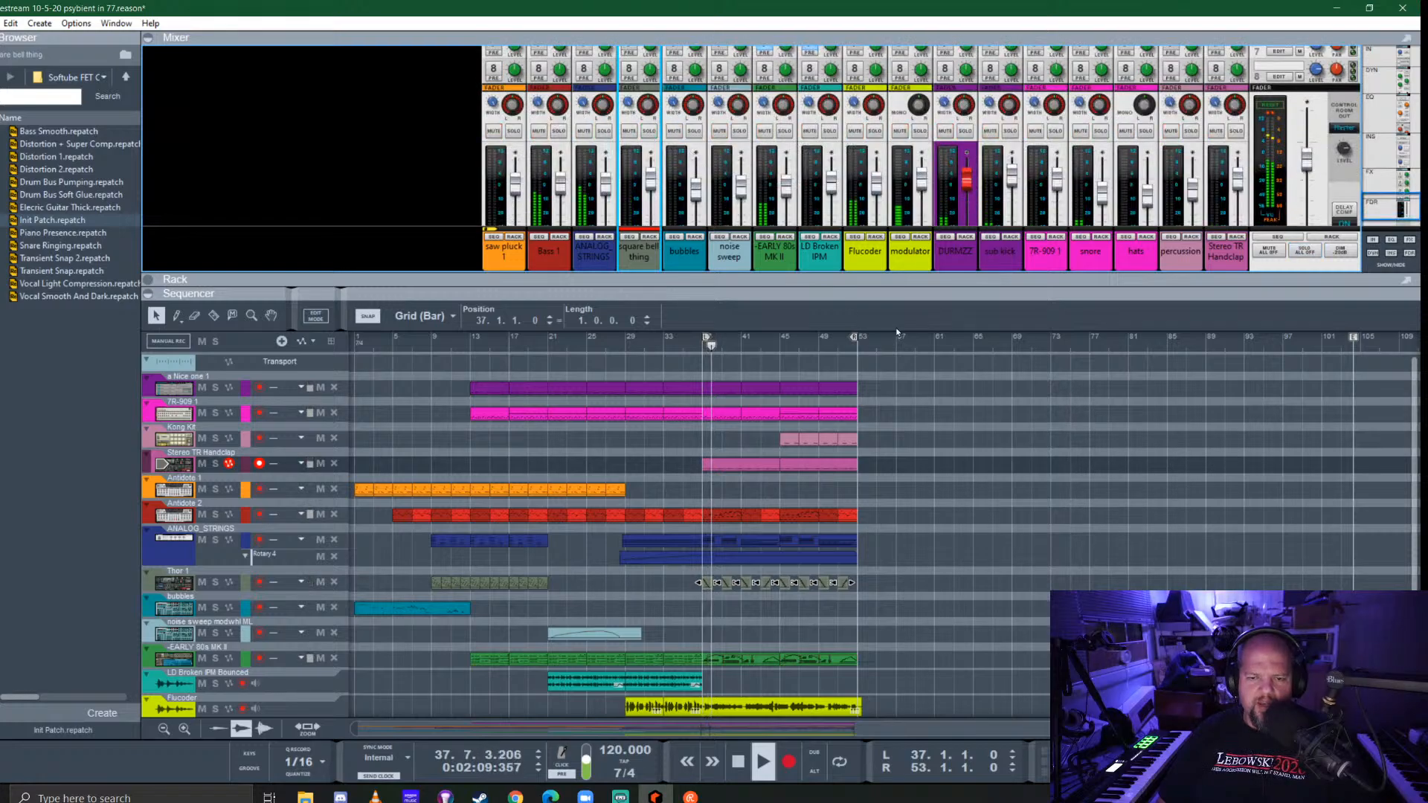
{"action": "left_click", "coordinate": [946, 464]}
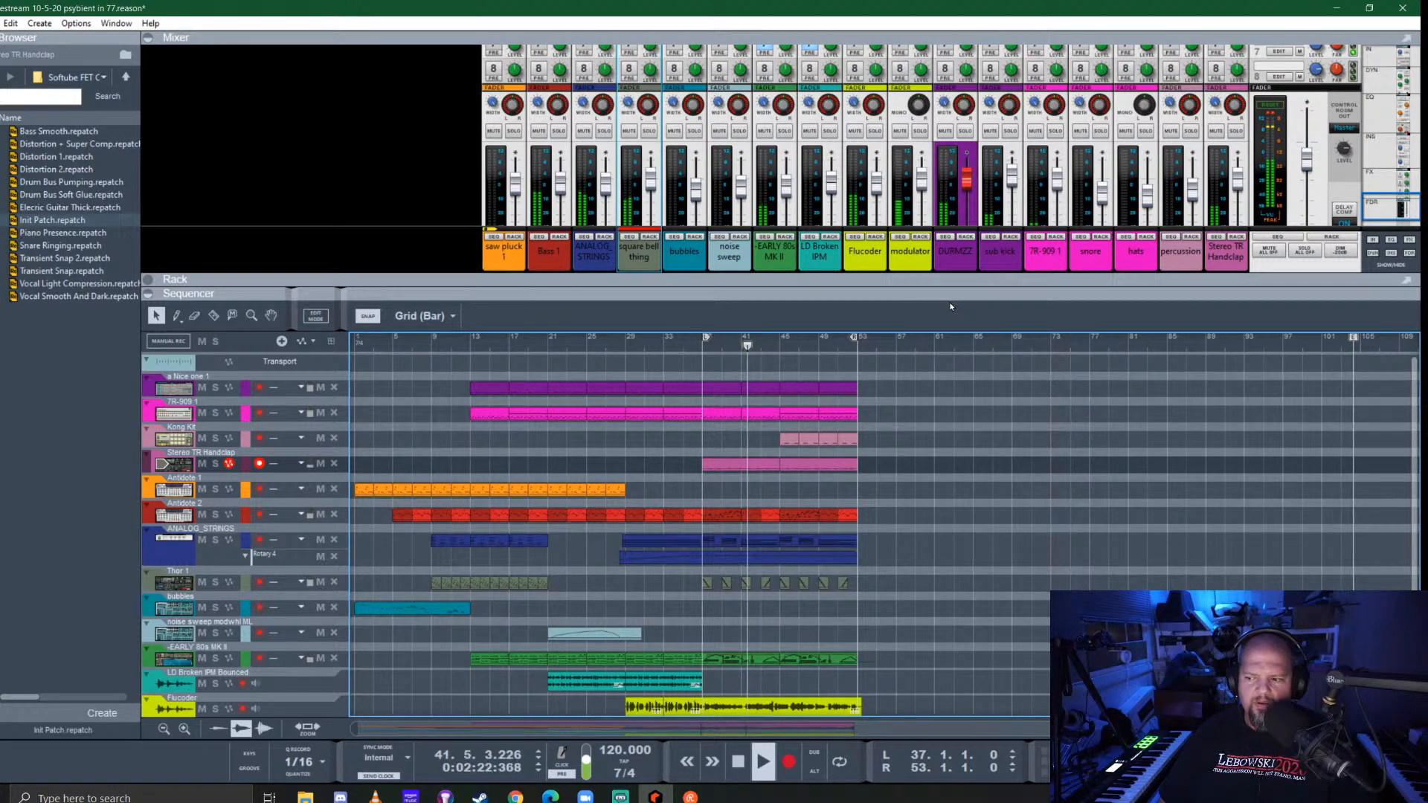
{"action": "key", "text": "space"}
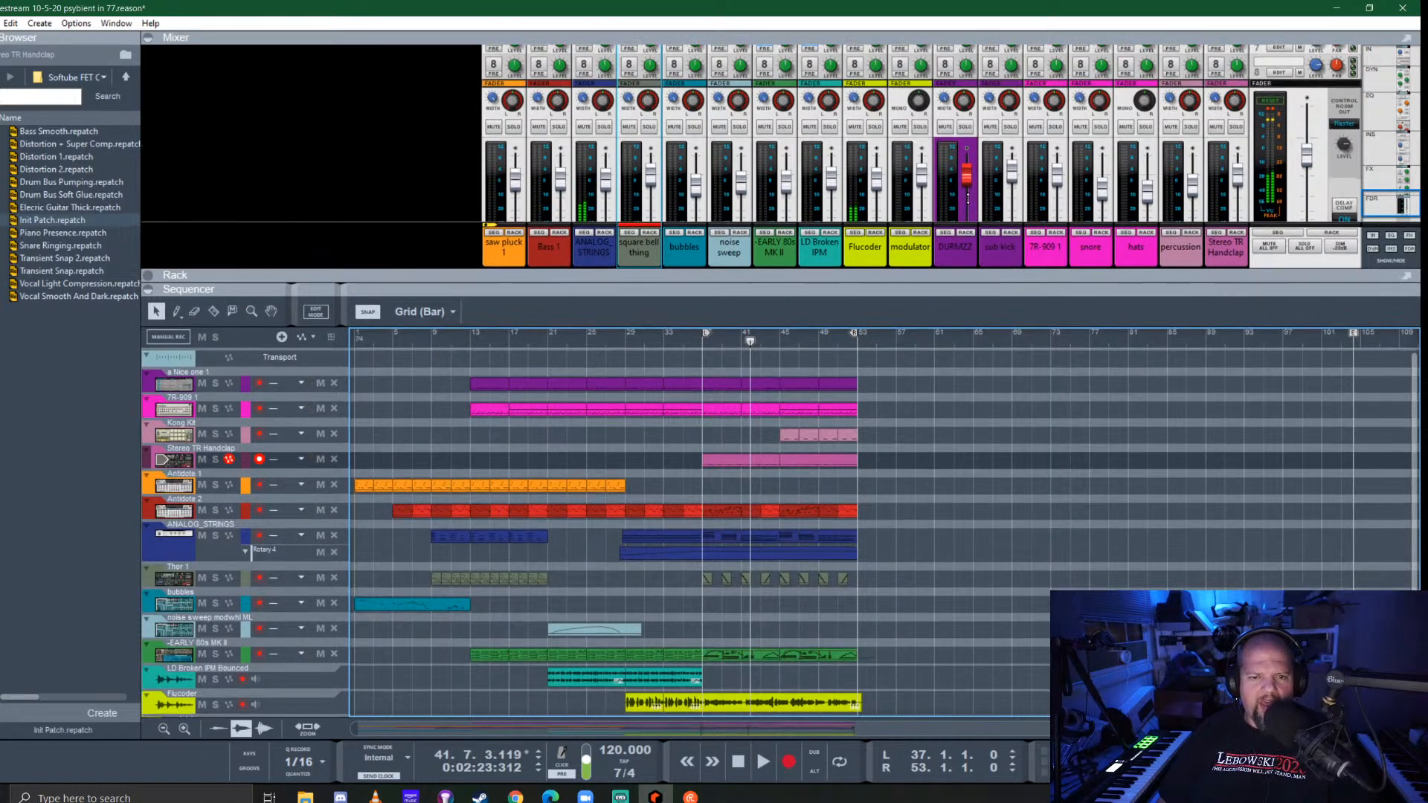
Show the rack and audition the square bell thing channel from bar 37, first soloed and again with the solo turned off
{"action": "left_click_drag", "start_coordinate": [957, 297], "coordinate": [962, 133]}
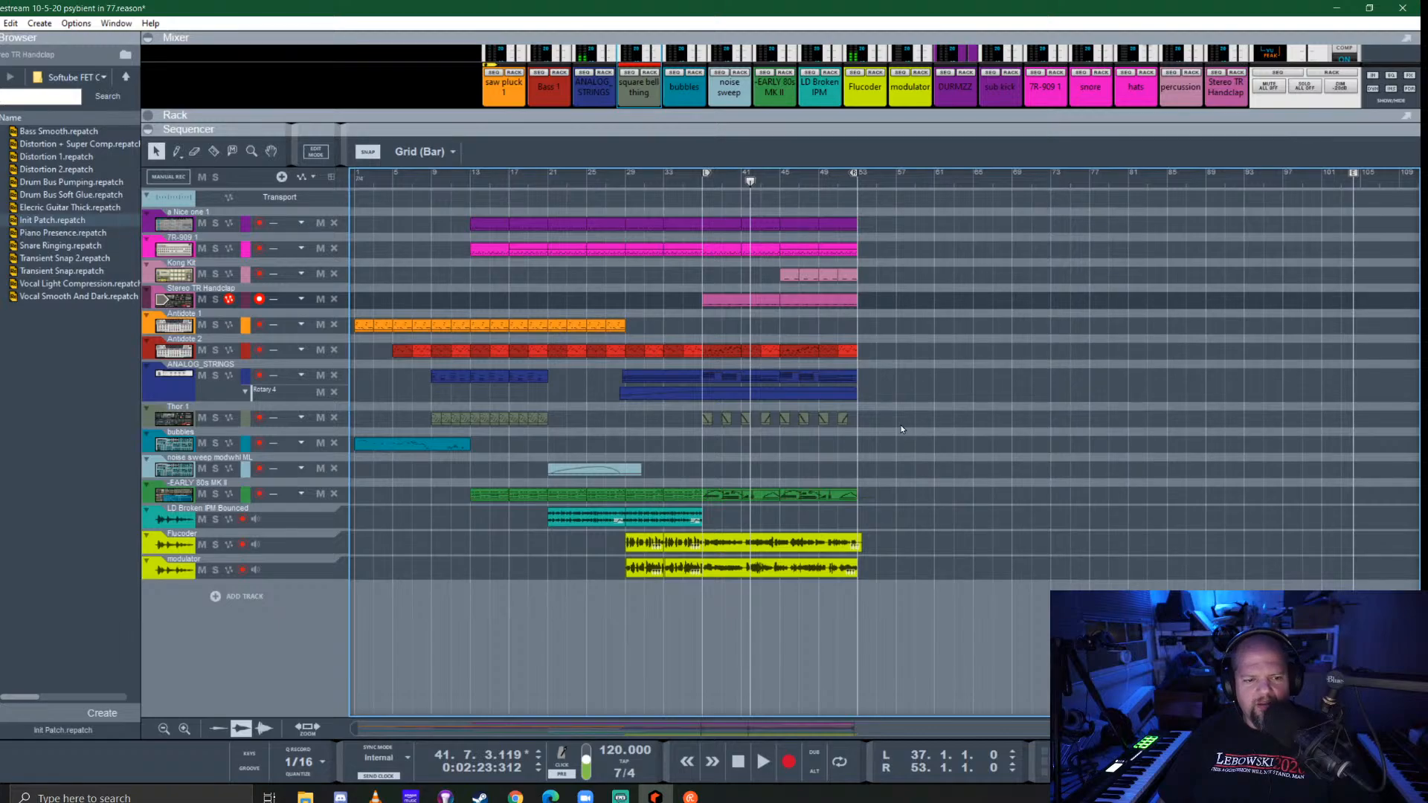
{"action": "left_click_drag", "start_coordinate": [876, 127], "coordinate": [743, 506]}
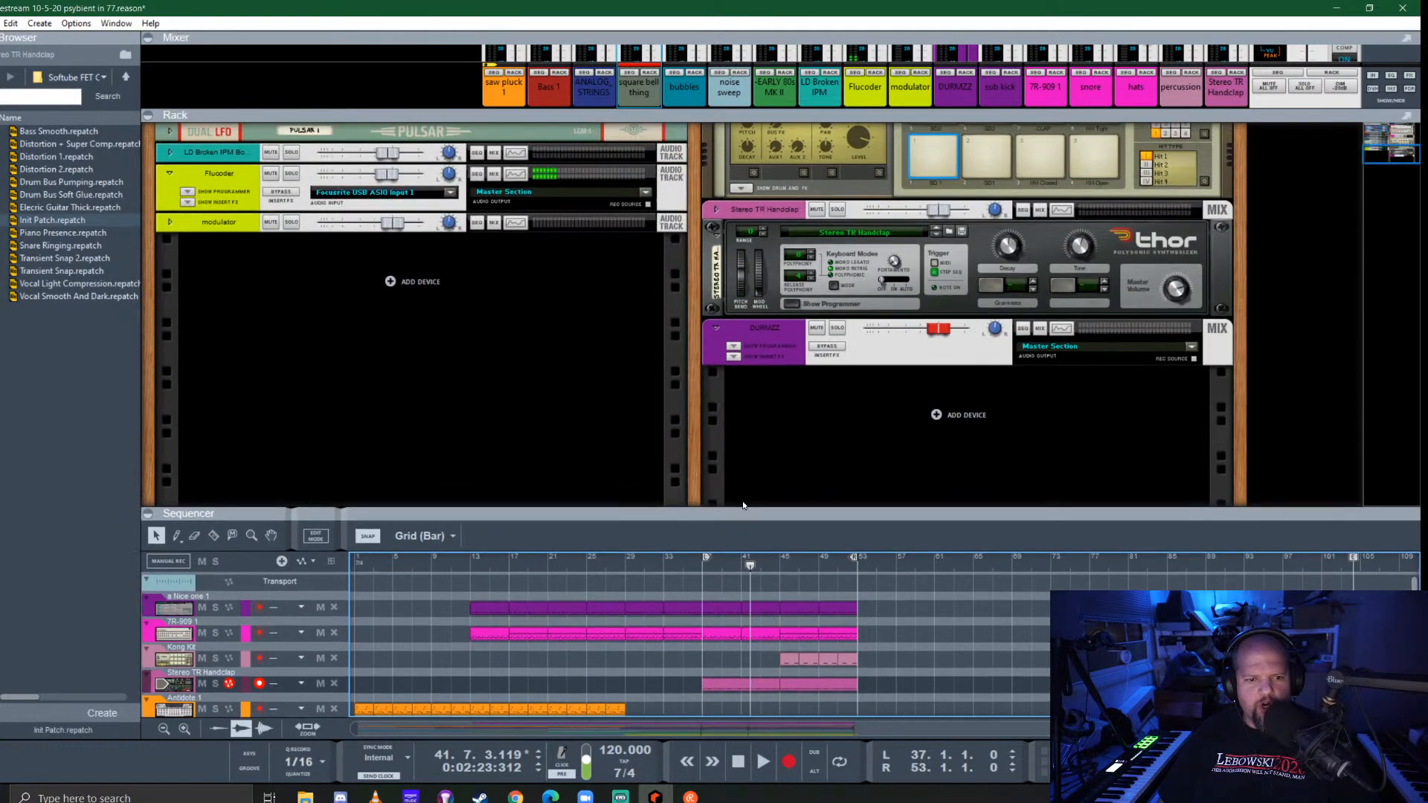
{"action": "left_click", "coordinate": [702, 565]}
{"action": "scroll", "coordinate": [320, 367], "scroll_direction": "up", "scroll_amount": 5}
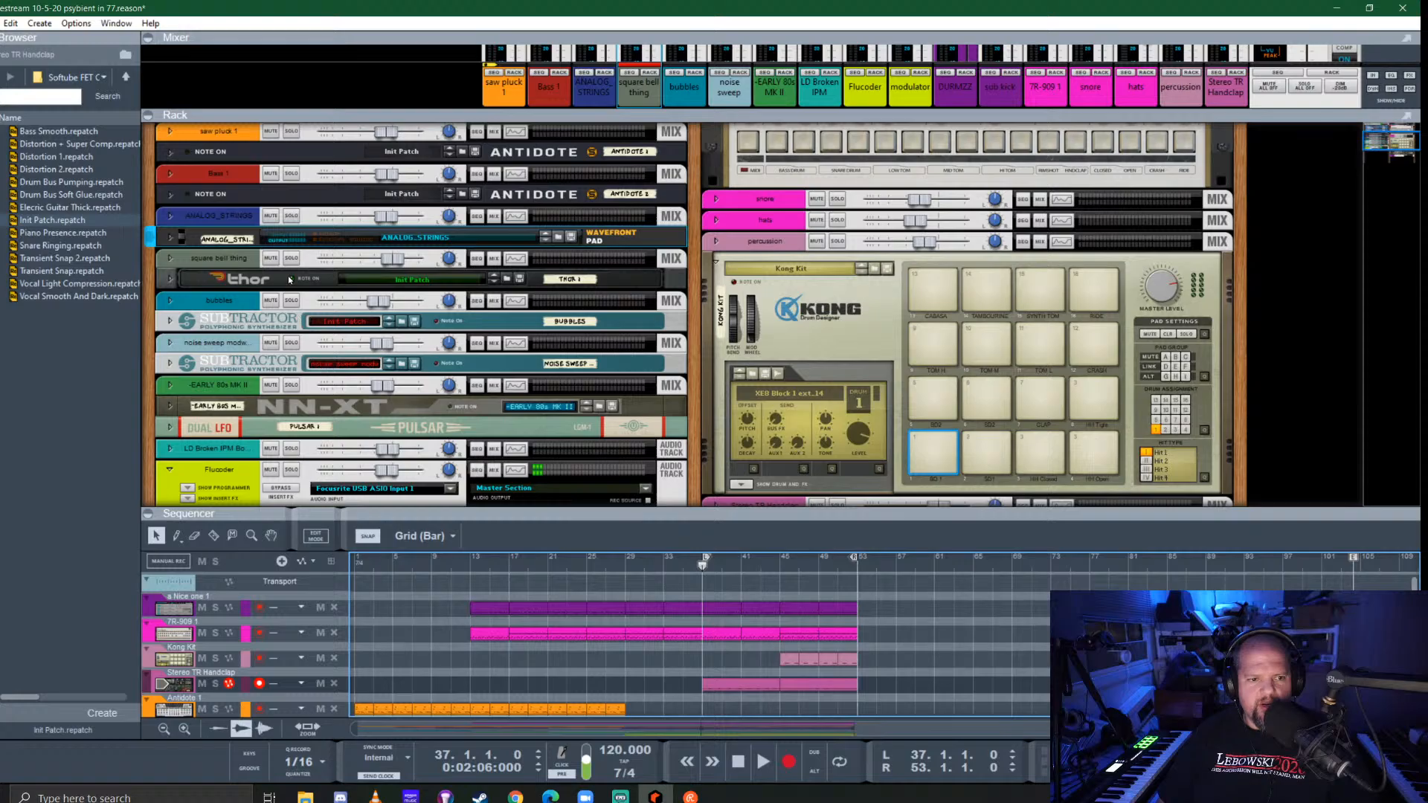
{"action": "left_click", "coordinate": [291, 258]}
{"action": "key", "text": "space"}
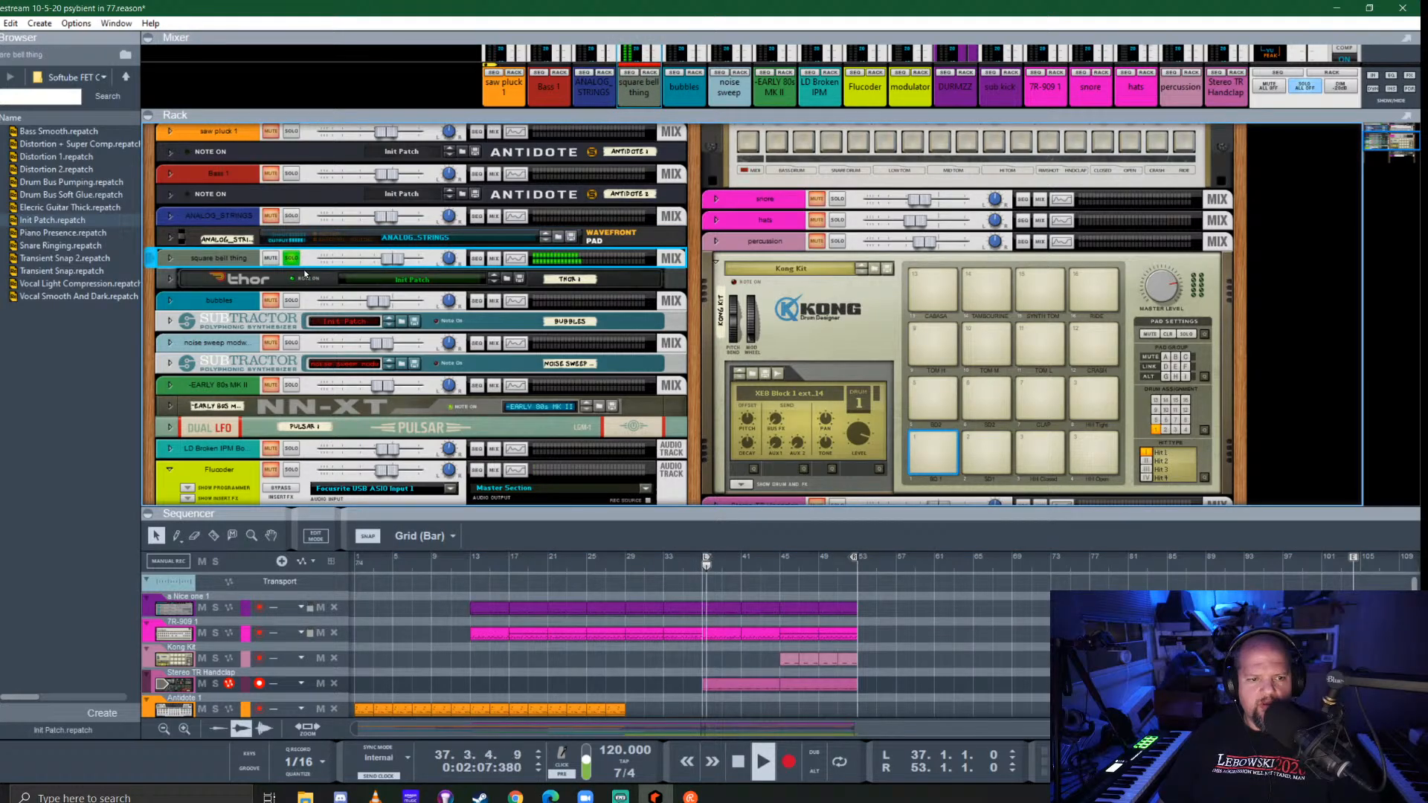
{"action": "left_click", "coordinate": [292, 262]}
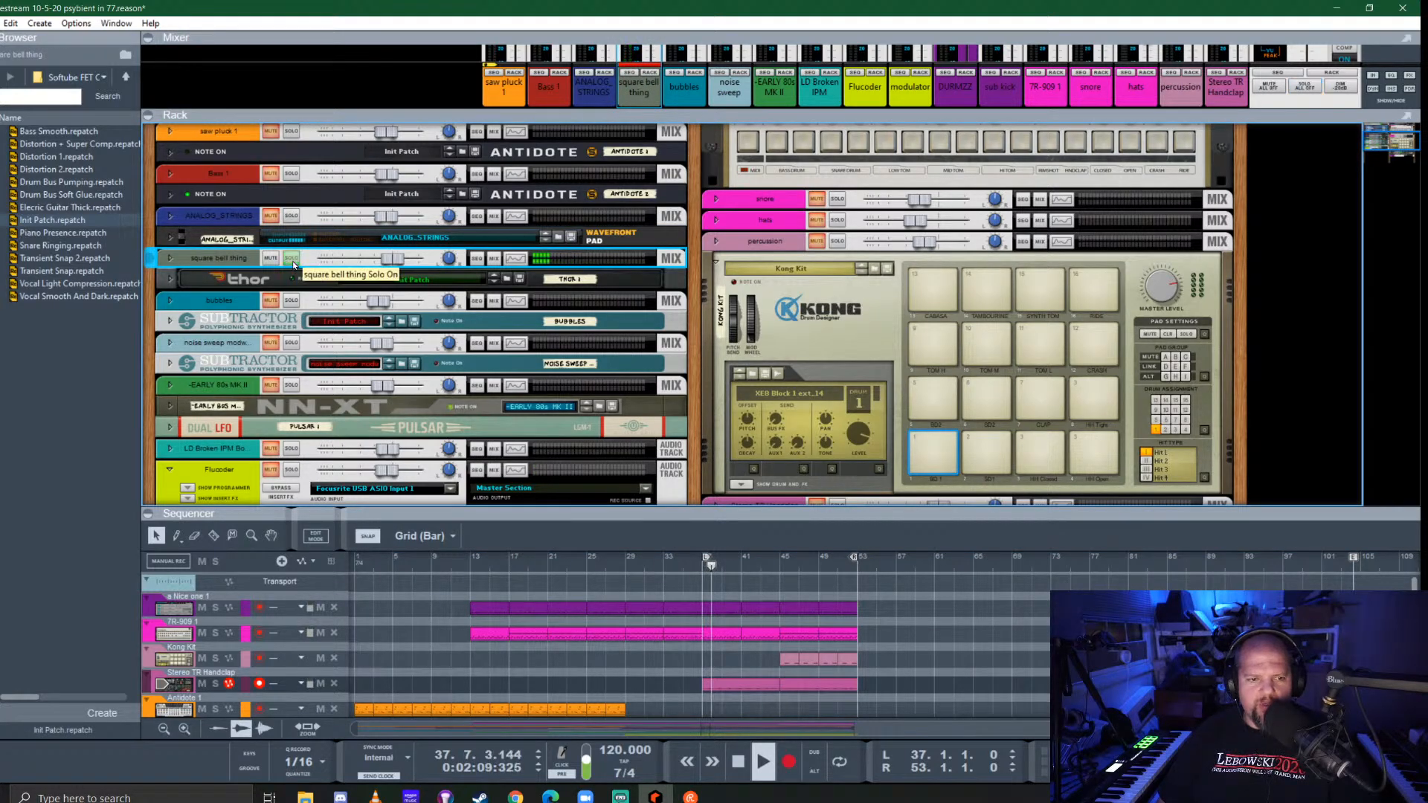
Add a Europa synthesizer to the rack after the modulator audio track
{"action": "scroll", "coordinate": [510, 322], "scroll_direction": "down", "scroll_amount": 5}
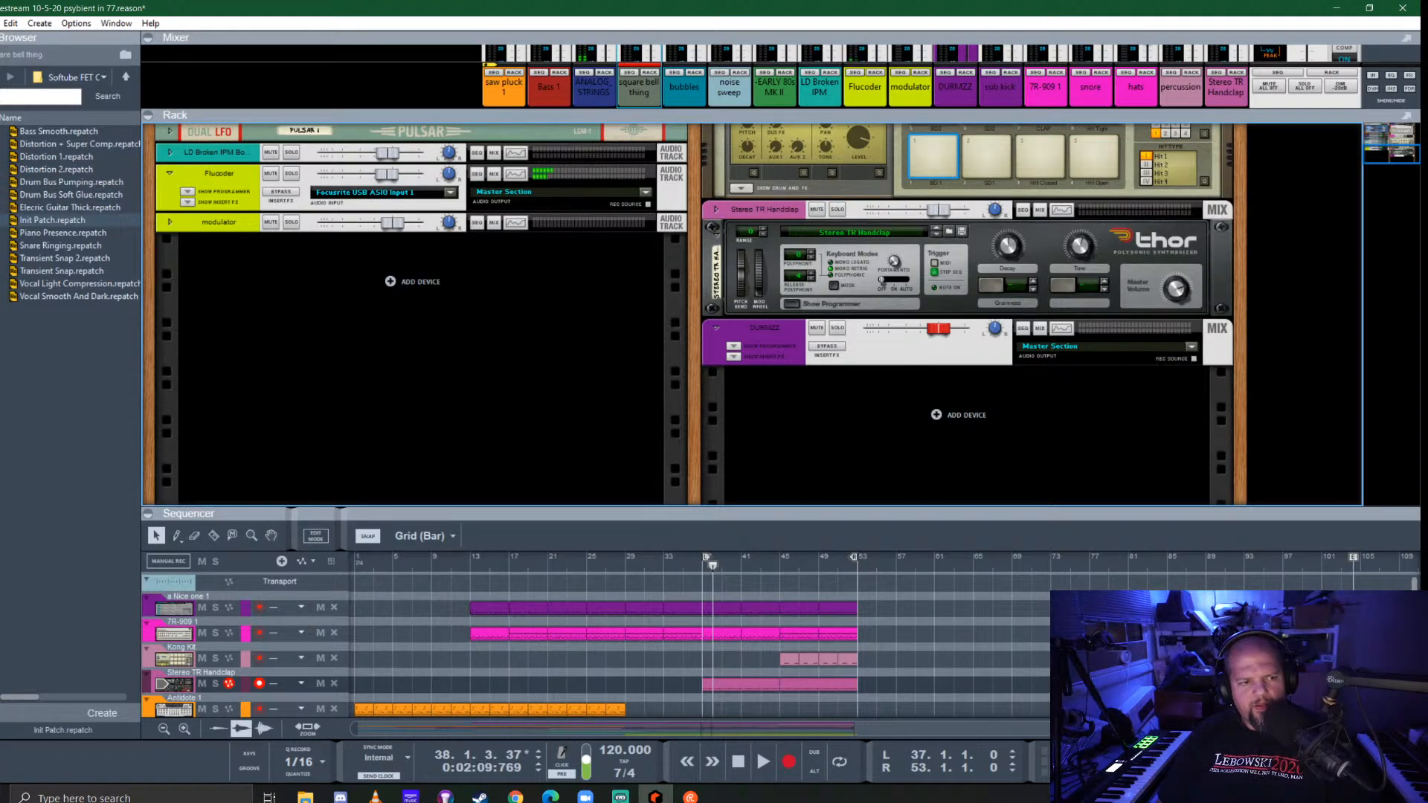
{"action": "left_click", "coordinate": [0, 149]}
{"action": "left_click", "coordinate": [0, 134]}
{"action": "left_click_drag", "start_coordinate": [86, 343], "coordinate": [299, 364]}
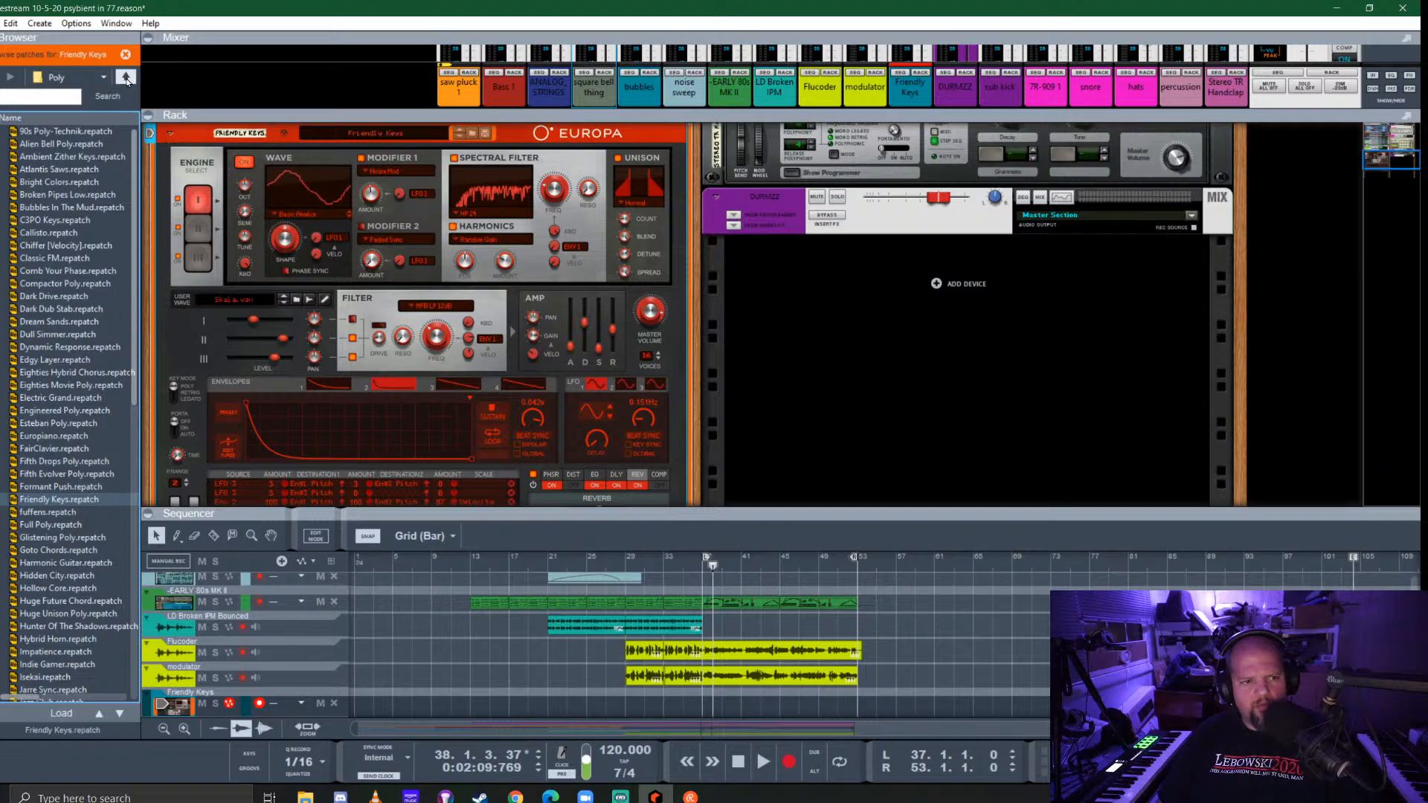
Load the Music Box patch from the Plucks folder into the new Europa synthesizer
{"action": "left_click", "coordinate": [125, 77]}
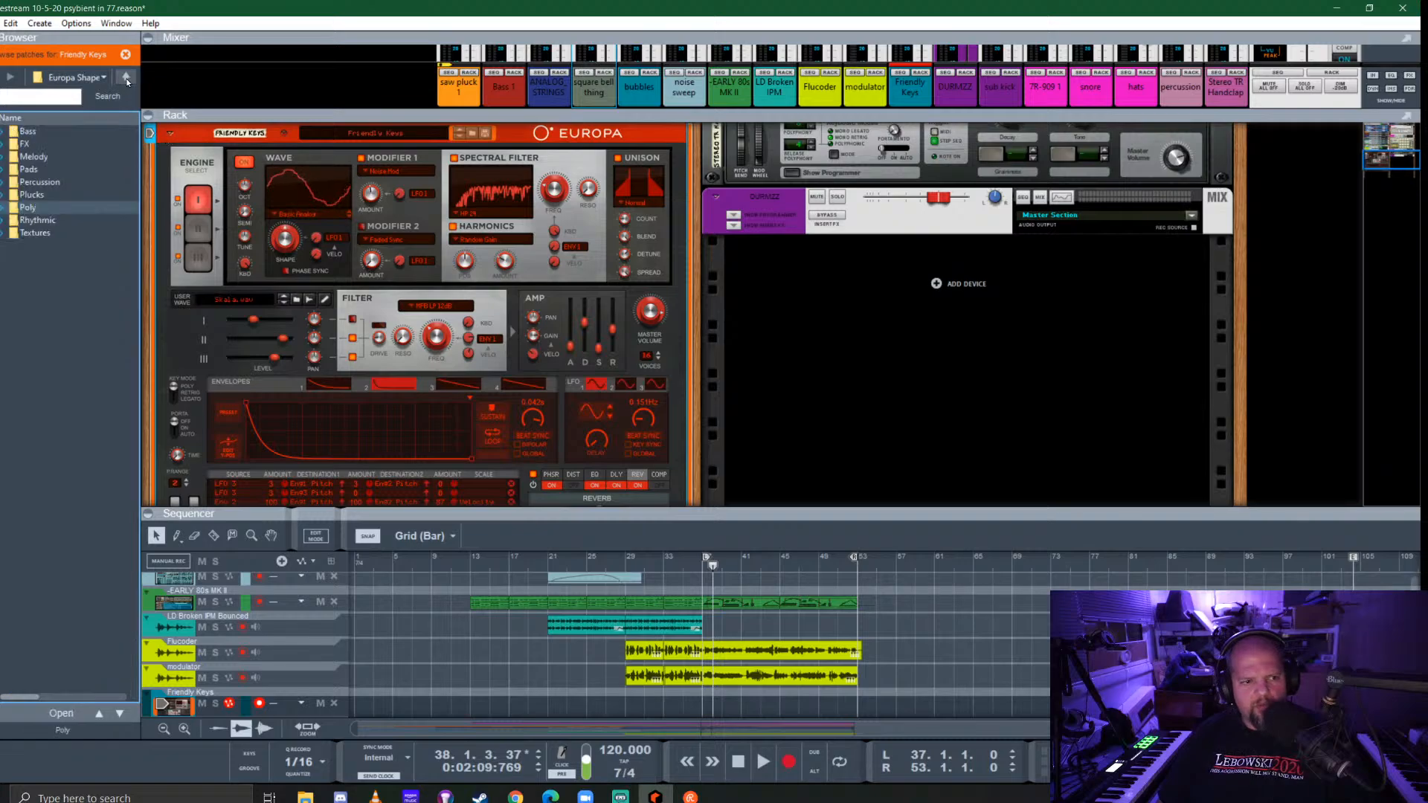
{"action": "double_click", "coordinate": [80, 195]}
{"action": "left_click", "coordinate": [55, 245]}
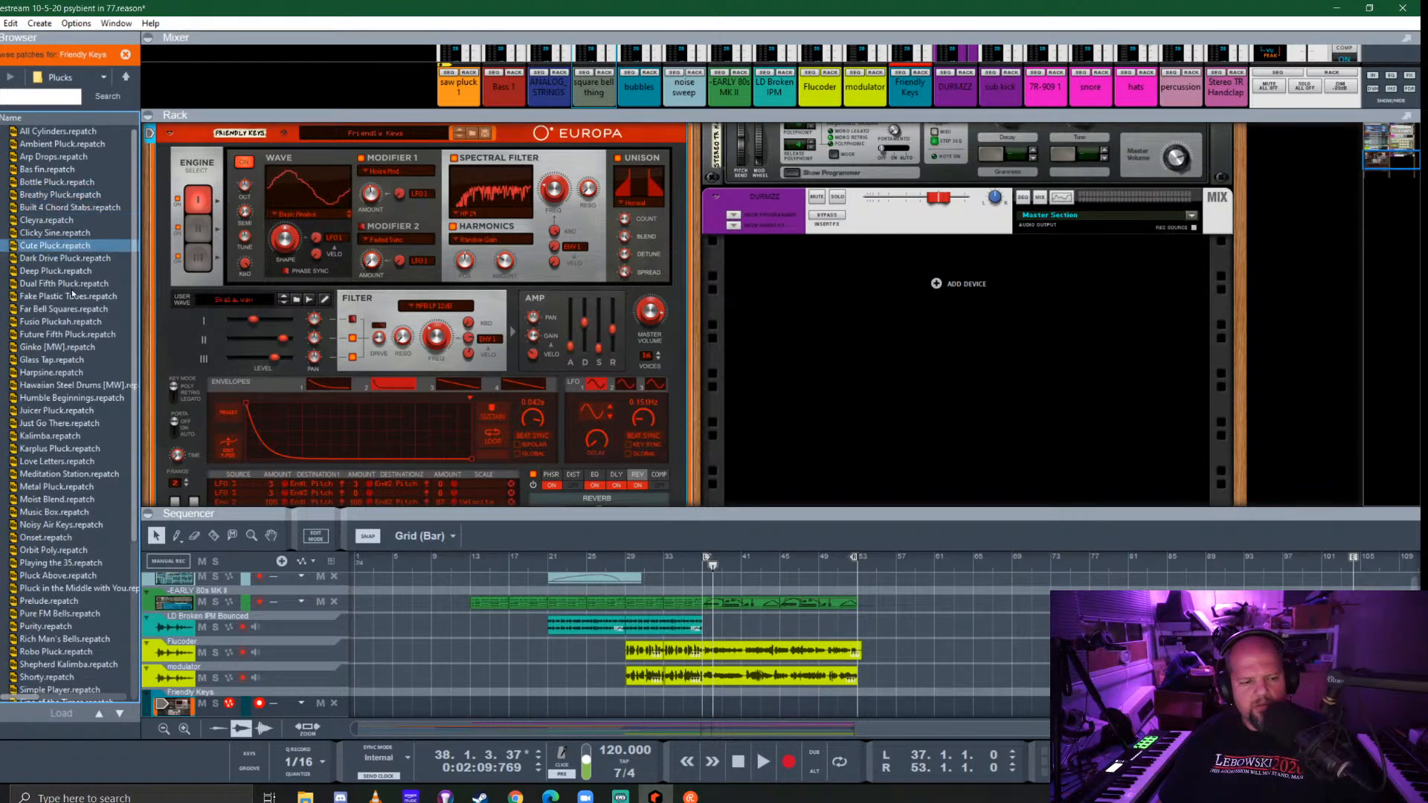
{"action": "scroll", "coordinate": [61, 469], "scroll_direction": "down", "scroll_amount": 6}
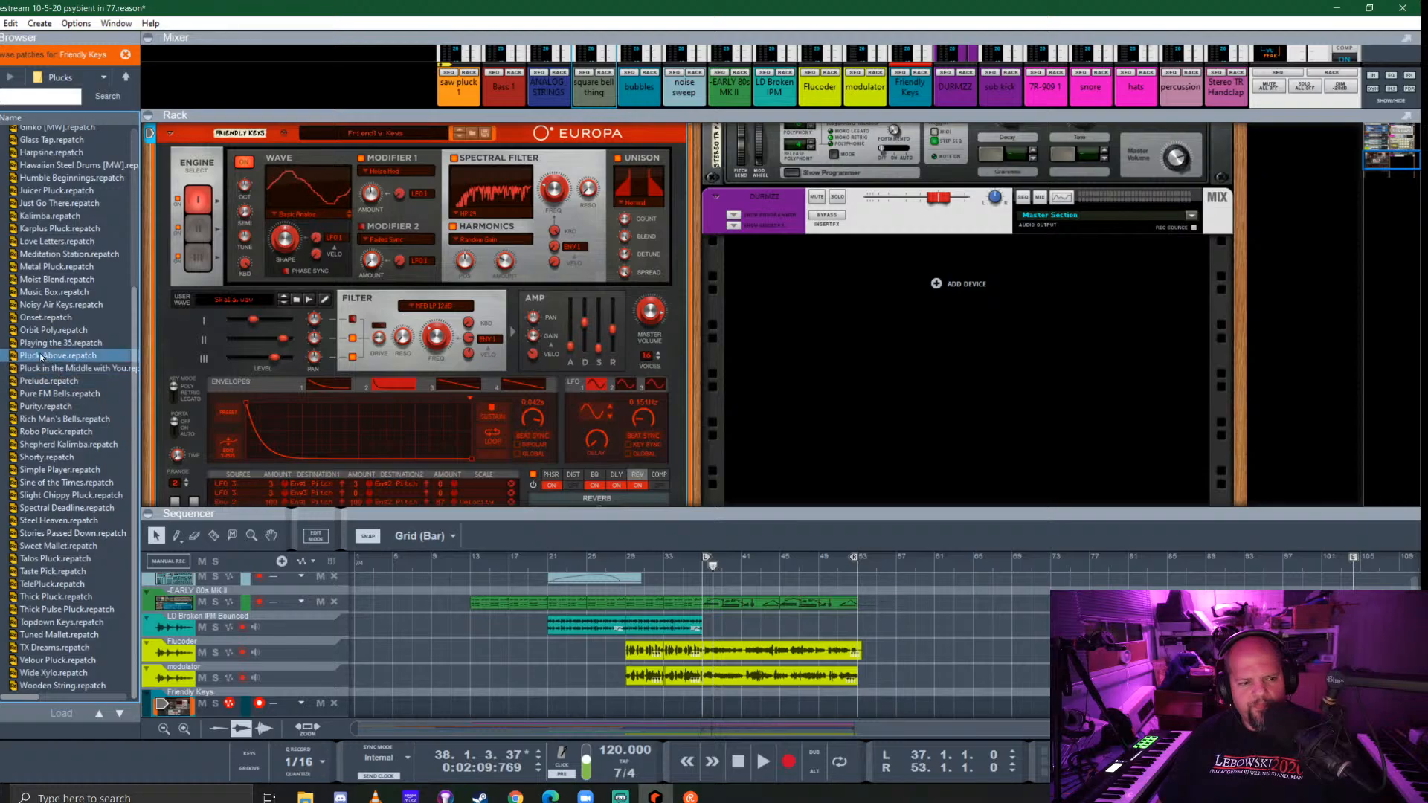
{"action": "left_click_drag", "start_coordinate": [61, 293], "coordinate": [245, 379]}
Return the song position to bar 37 and move the Thor 1 clips between bars 37 and 53 to the Music Box track
{"action": "left_click_drag", "start_coordinate": [712, 574], "coordinate": [703, 569]}
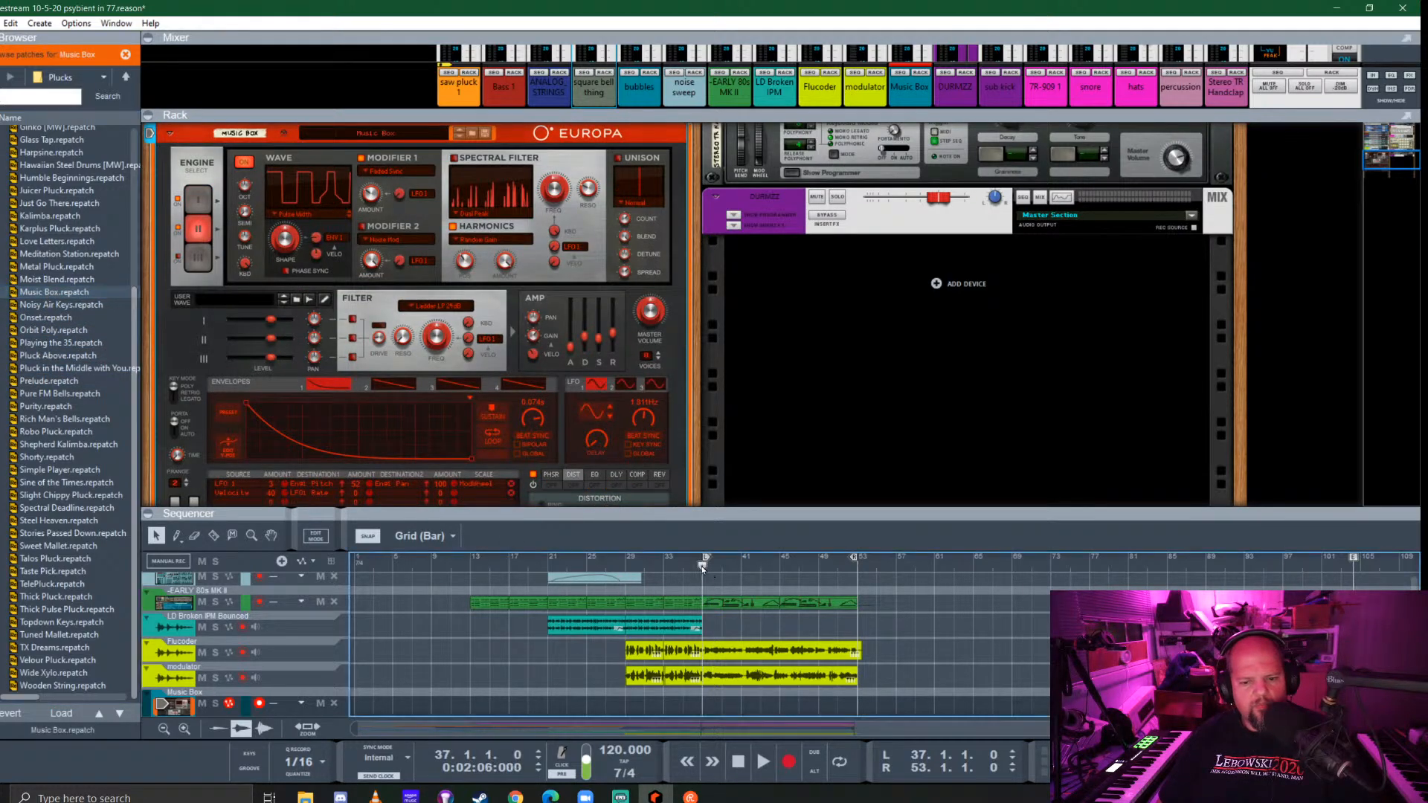
{"action": "left_click_drag", "start_coordinate": [769, 509], "coordinate": [769, 312]}
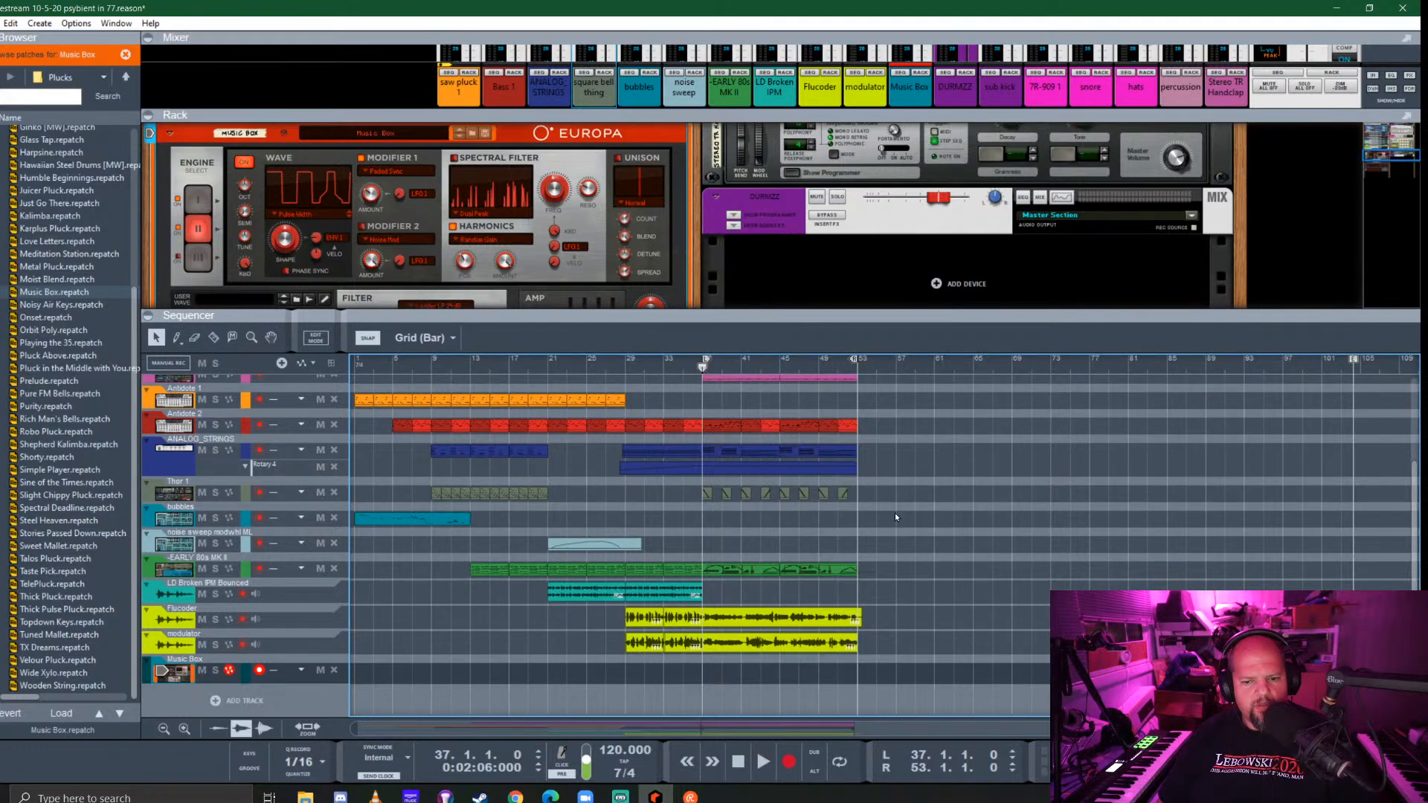
{"action": "left_click", "coordinate": [707, 495]}
{"action": "left_click_drag", "start_coordinate": [707, 495], "coordinate": [707, 669]}
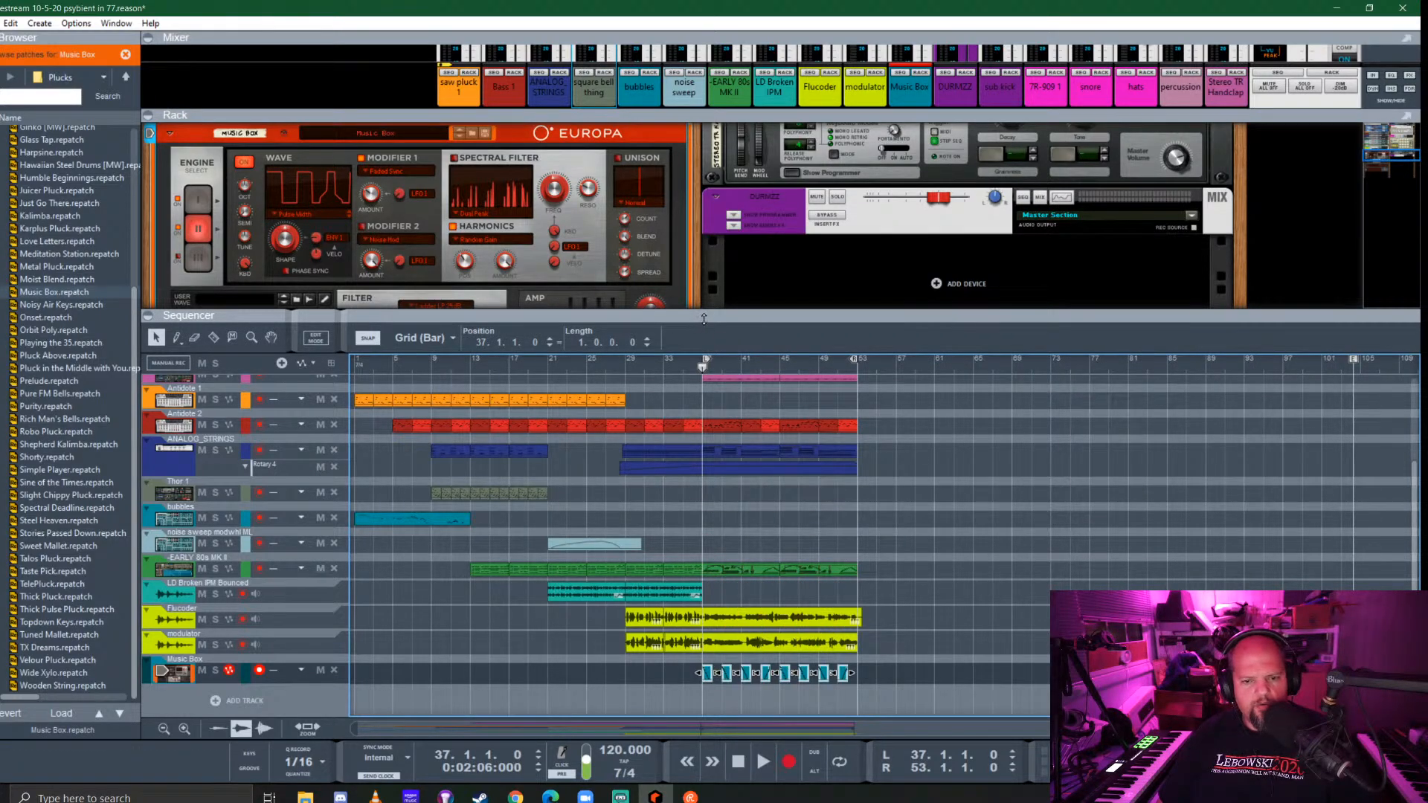
Solo the Europa channel, play it from bar 37 and switch its patch to Karplus Pluck
{"action": "left_click_drag", "start_coordinate": [704, 318], "coordinate": [704, 471]}
{"action": "scroll", "coordinate": [416, 298], "scroll_direction": "up", "scroll_amount": 3}
{"action": "left_click", "coordinate": [290, 240]}
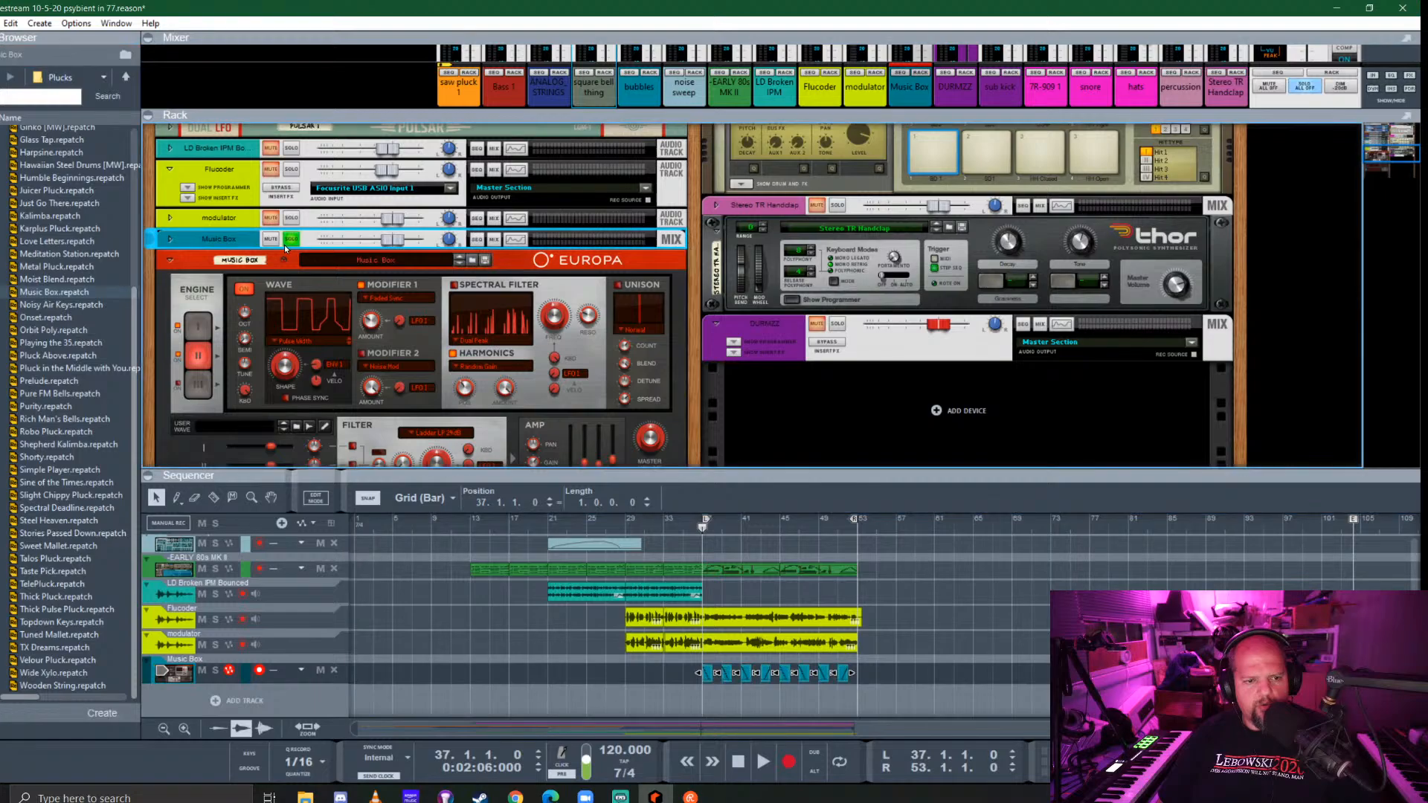
{"action": "key", "text": "space"}
{"action": "scroll", "coordinate": [758, 447], "scroll_direction": "down", "scroll_amount": 2}
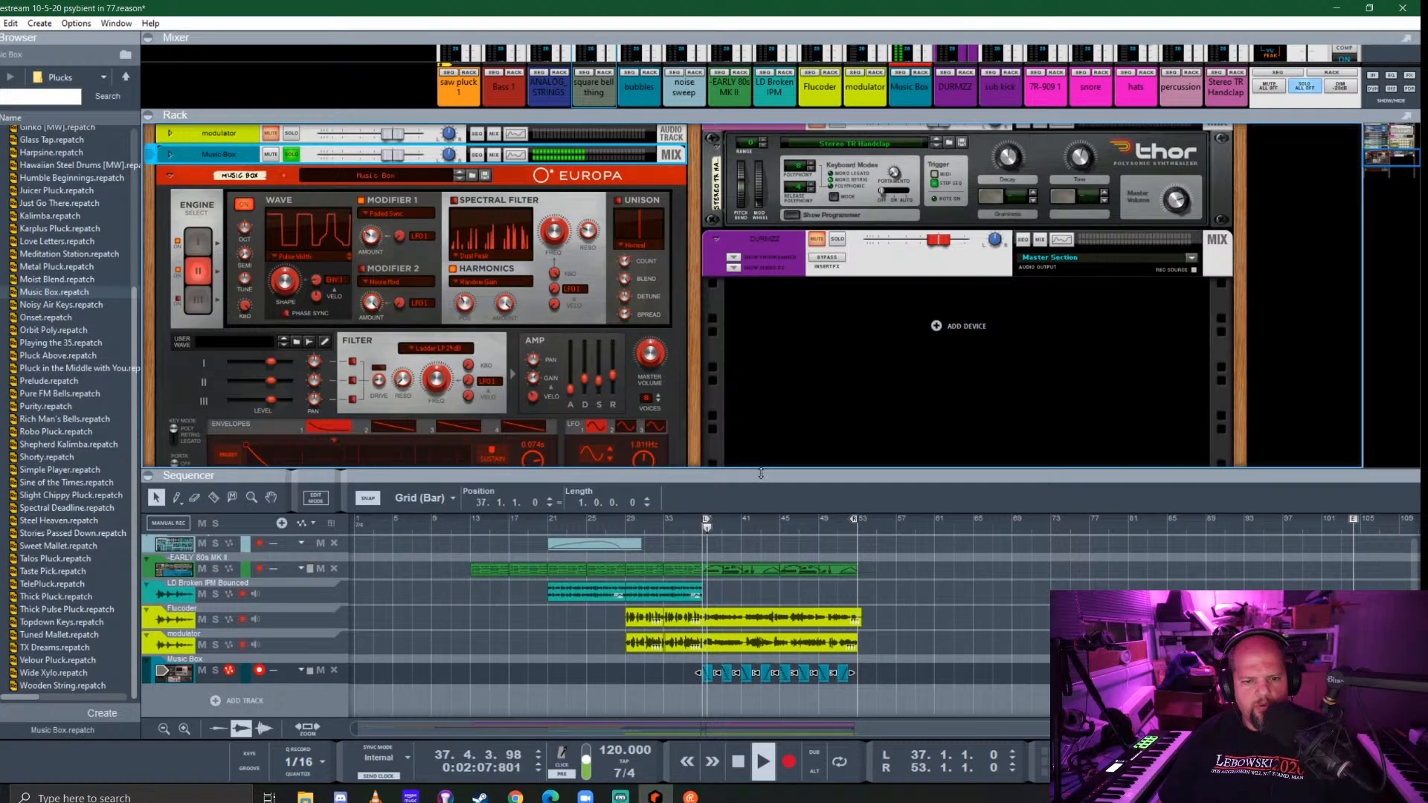
{"action": "left_click_drag", "start_coordinate": [760, 473], "coordinate": [760, 600]}
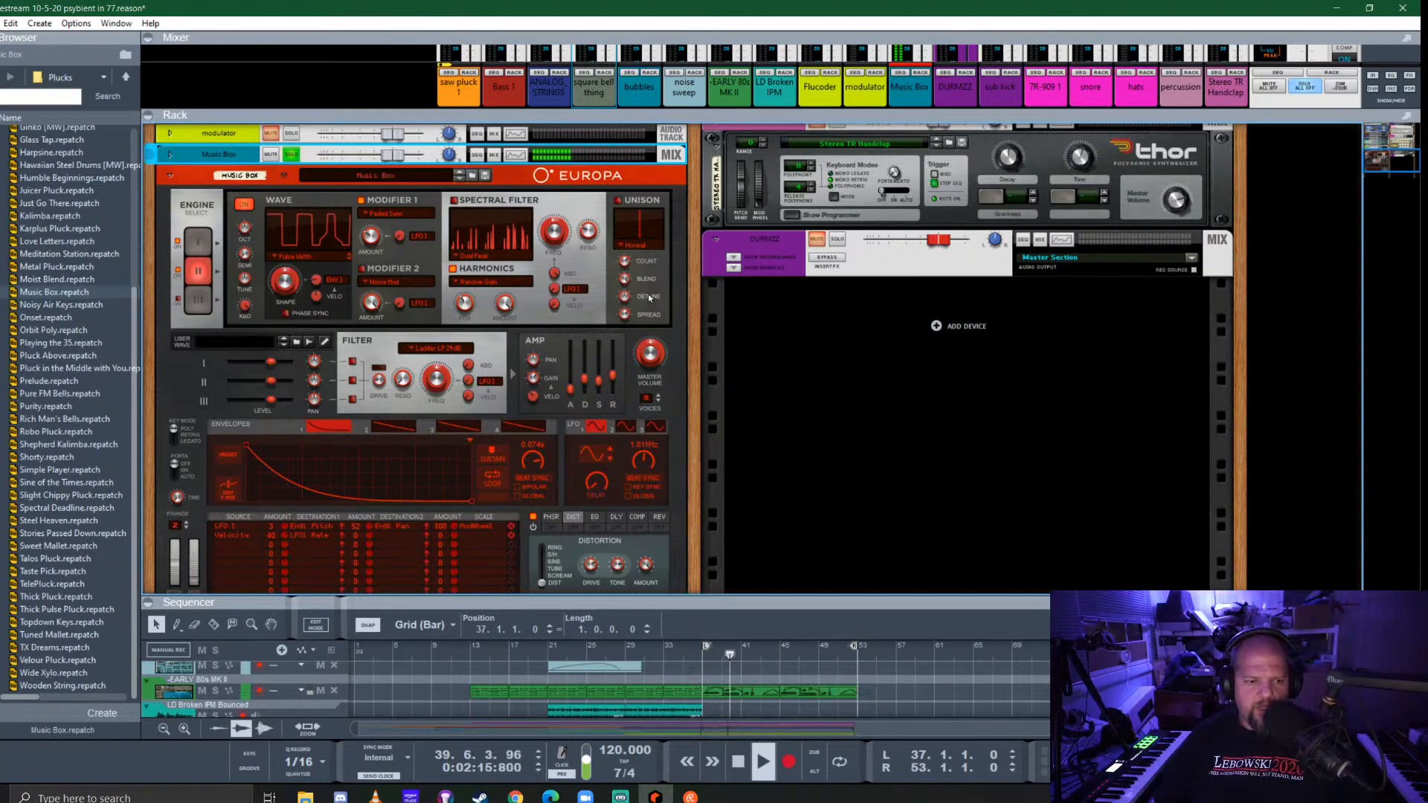
{"action": "left_click", "coordinate": [46, 228]}
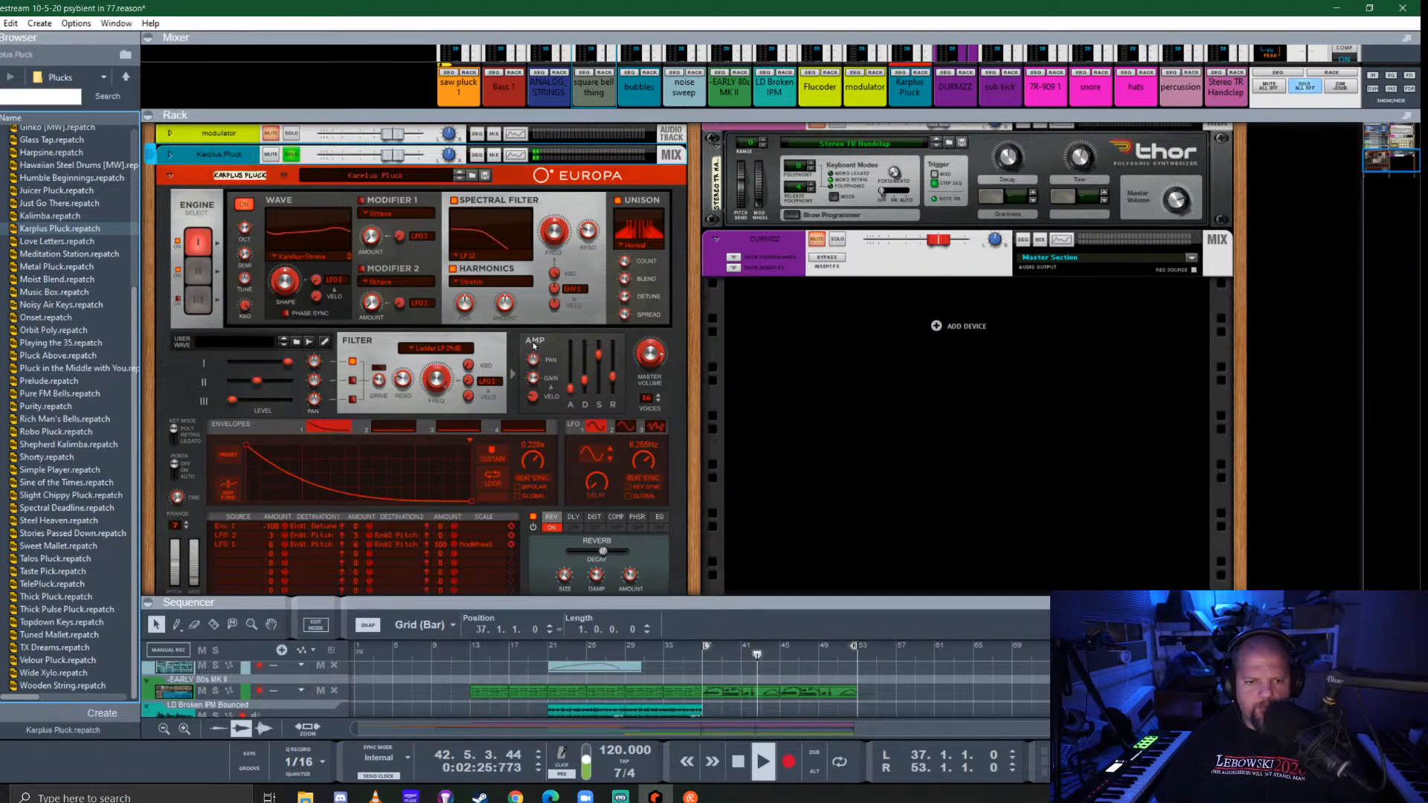
{"action": "left_click_drag", "start_coordinate": [551, 244], "coordinate": [569, 213]}
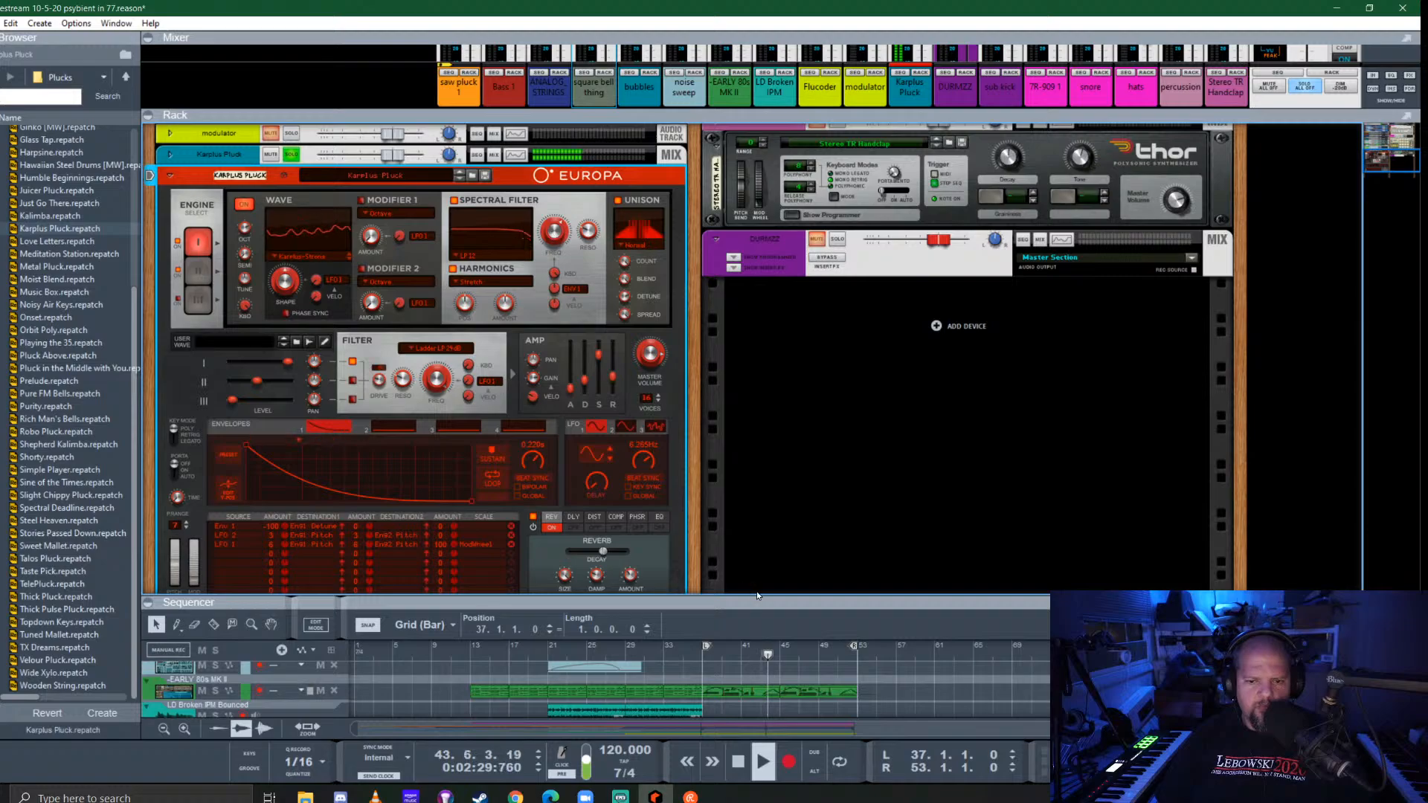
Shift the Karplus Pluck clip at bar 43 to start at position 42.5.2.90
{"action": "key", "text": "F6"}
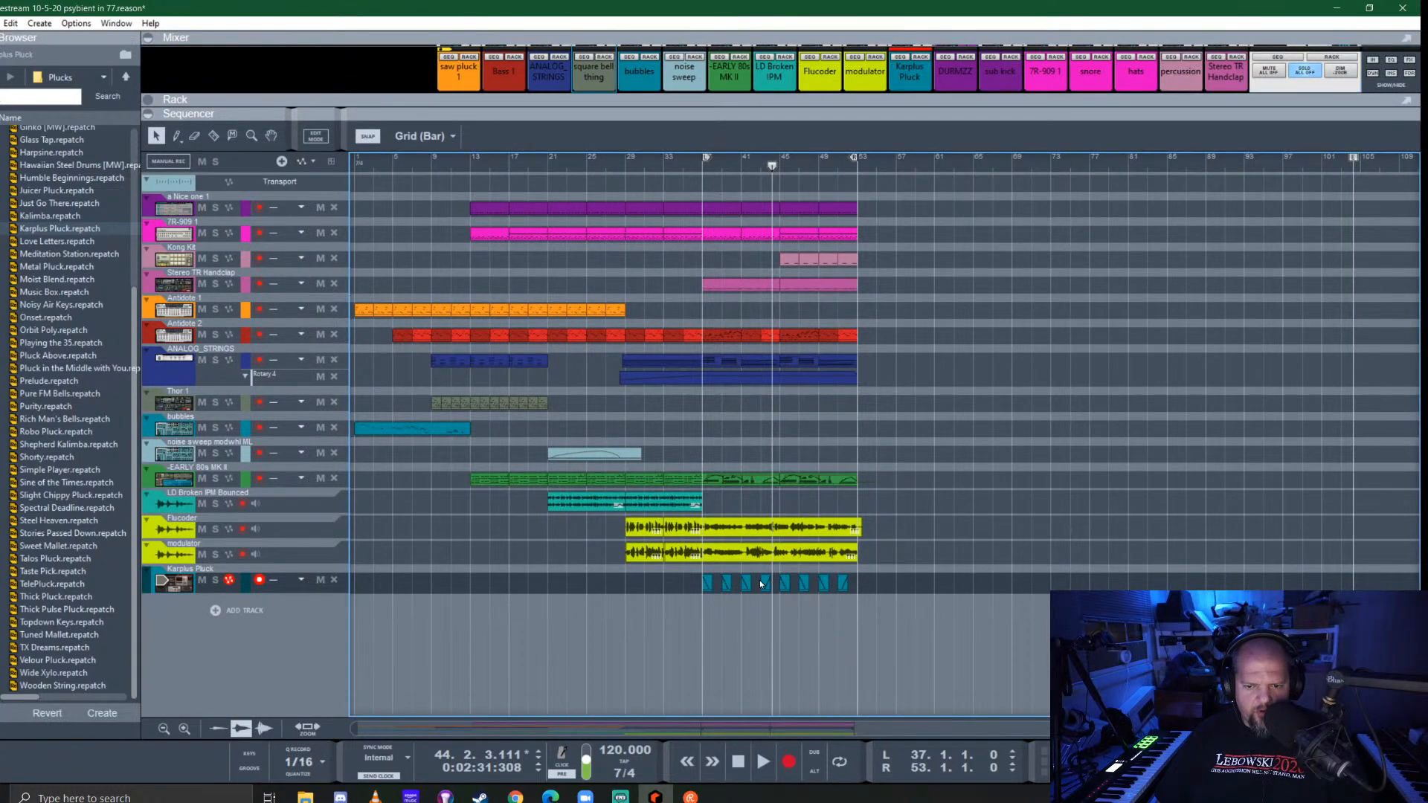
{"action": "scroll", "coordinate": [763, 583], "scroll_direction": "up", "scroll_amount": 10}
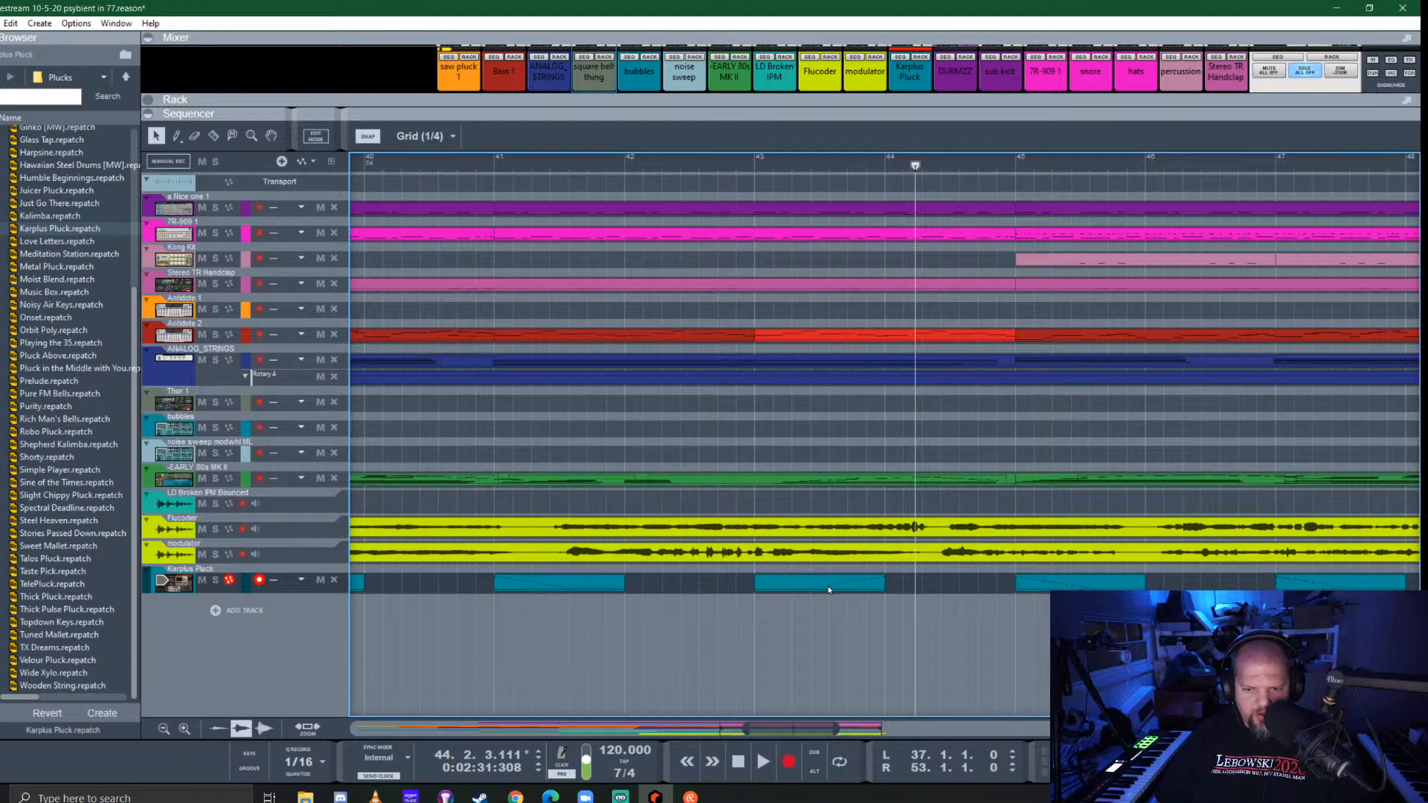
{"action": "left_click_drag", "start_coordinate": [829, 589], "coordinate": [925, 586]}
{"action": "scroll", "coordinate": [778, 595], "scroll_direction": "up", "scroll_amount": 4}
{"action": "scroll", "coordinate": [1019, 584], "scroll_direction": "up", "scroll_amount": 6}
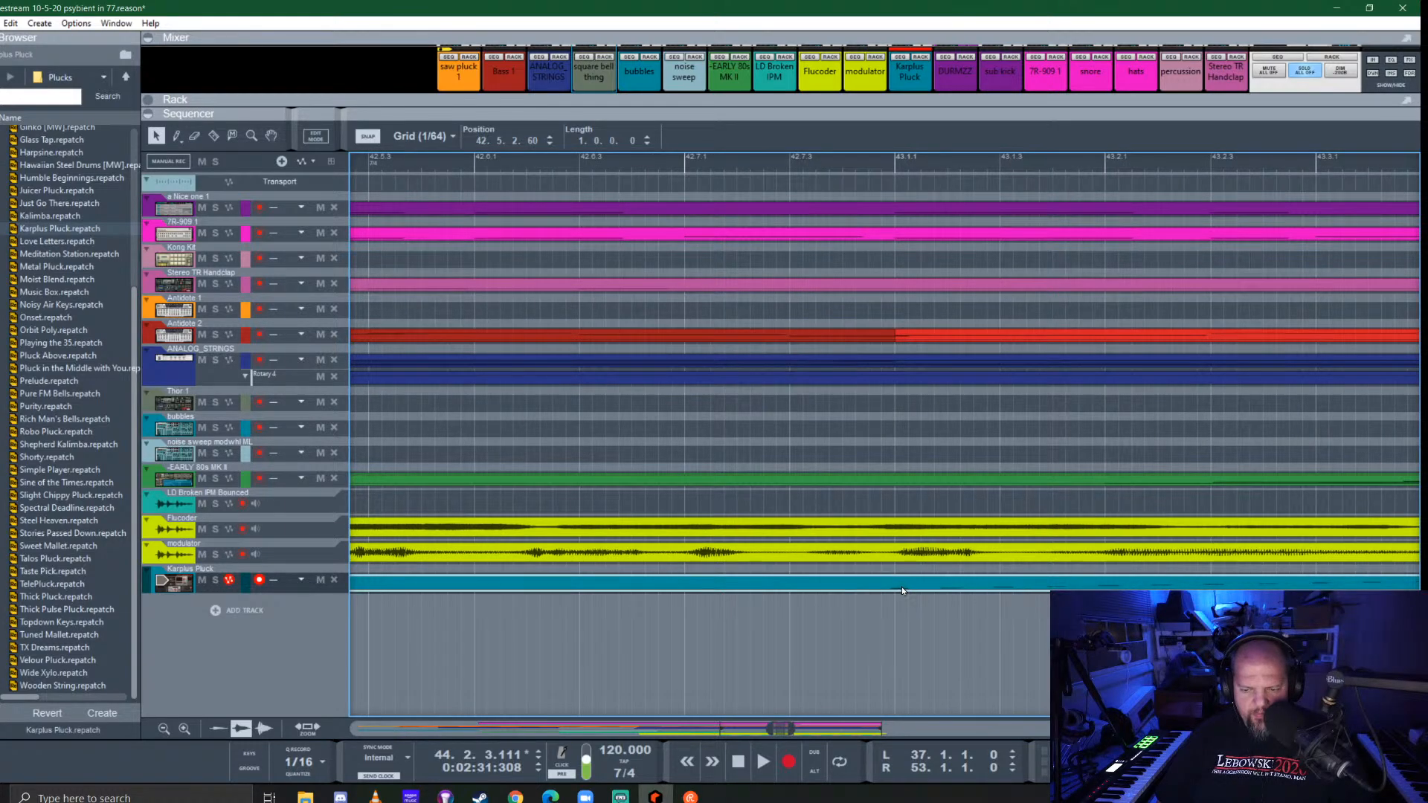
{"action": "scroll", "coordinate": [827, 594], "scroll_direction": "down", "scroll_amount": 3}
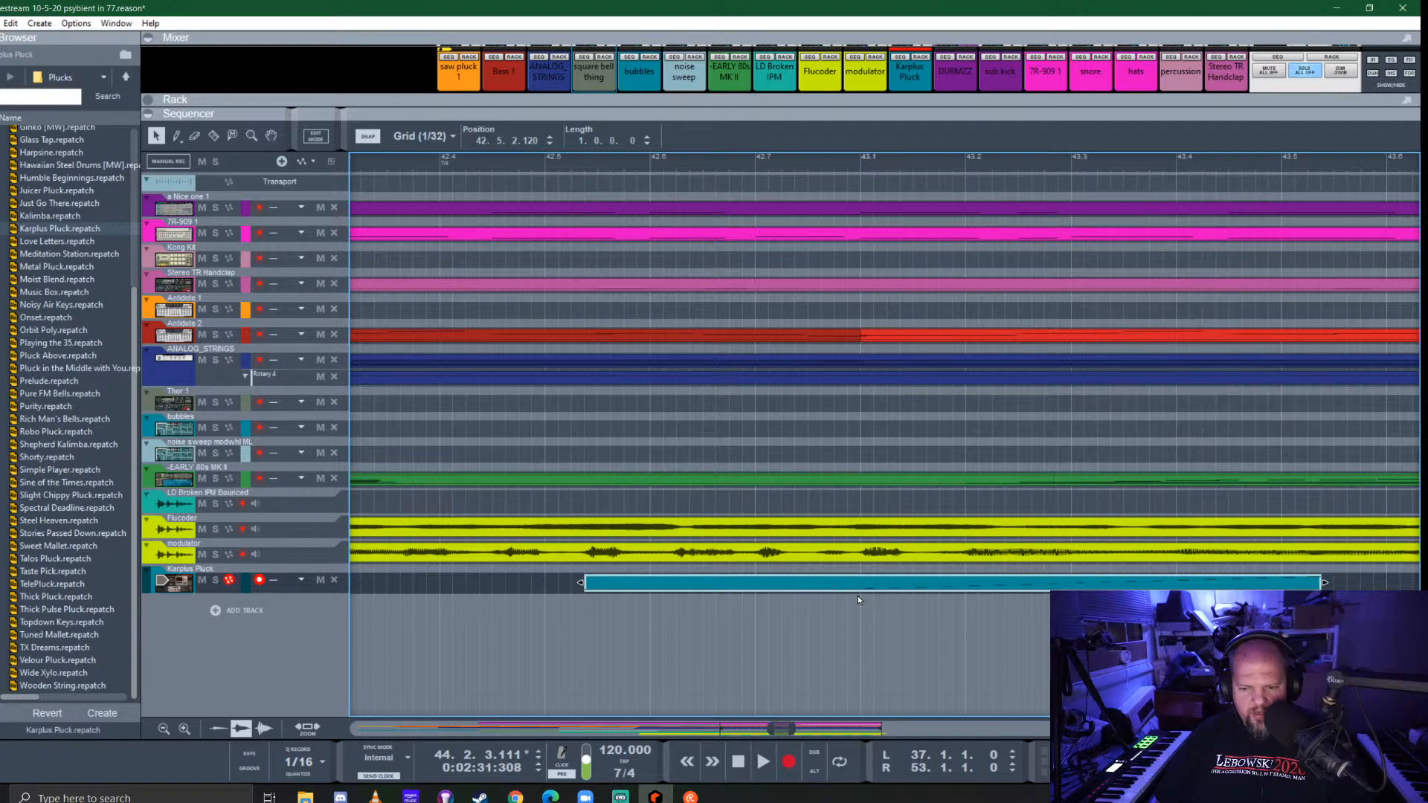
{"action": "scroll", "coordinate": [860, 595], "scroll_direction": "up", "scroll_amount": 4}
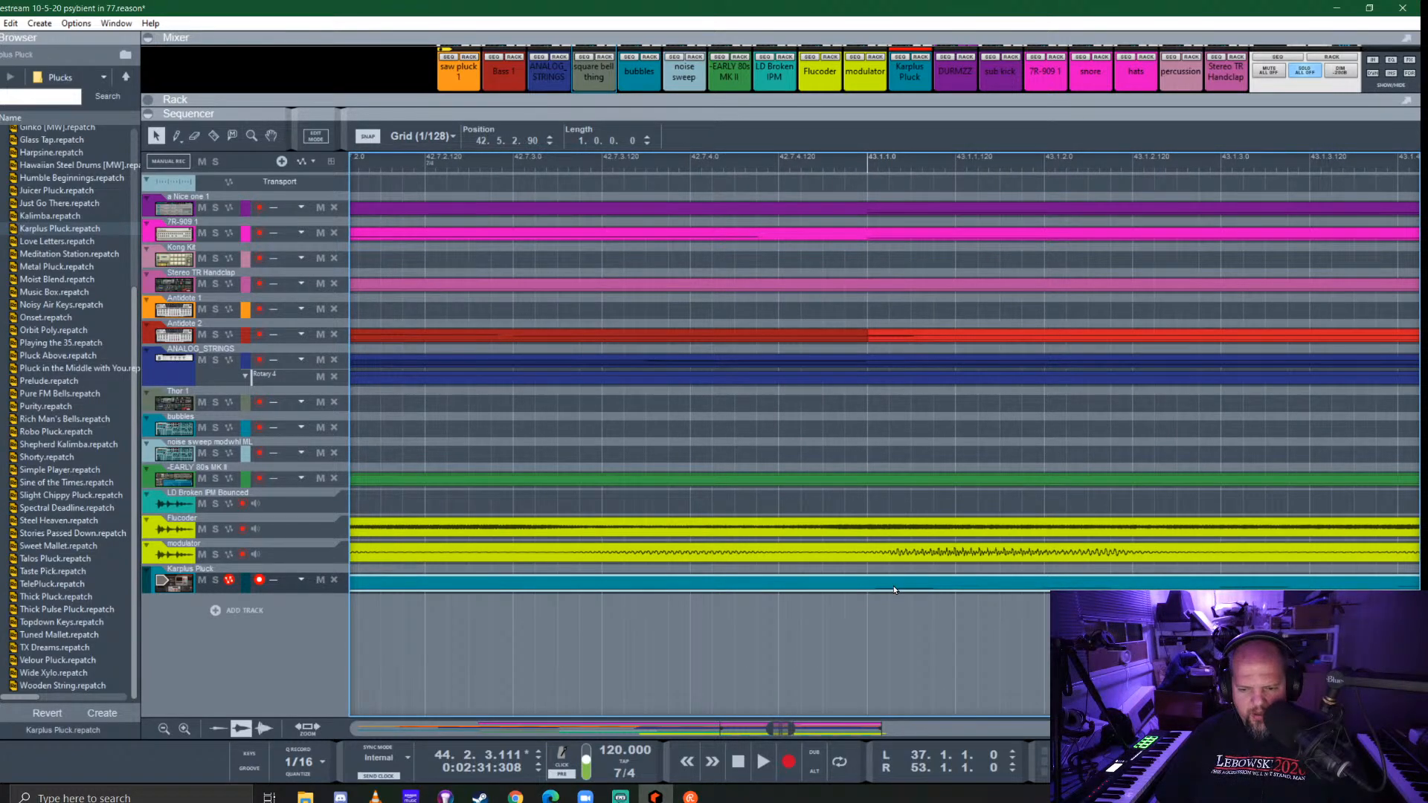
{"action": "scroll", "coordinate": [929, 592], "scroll_direction": "down", "scroll_amount": 6}
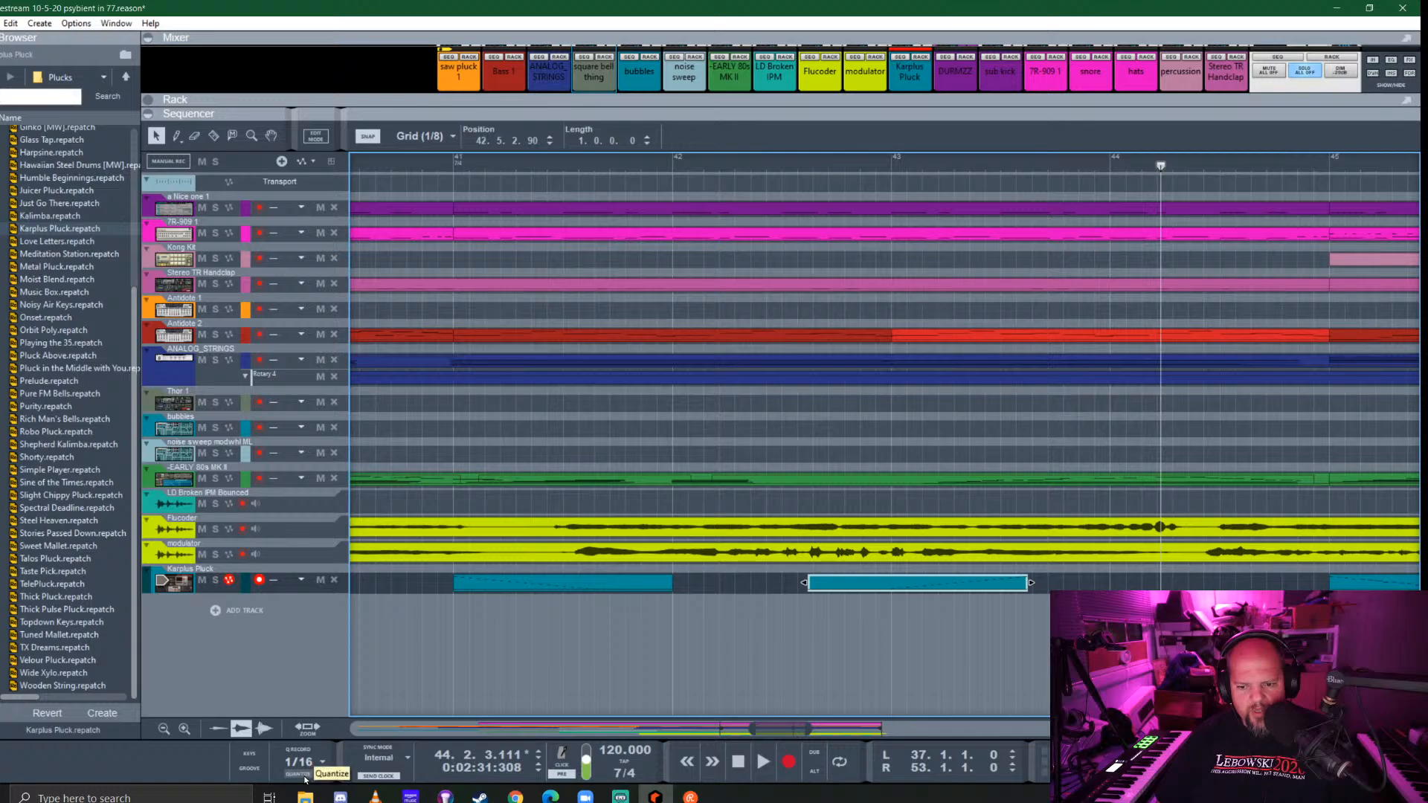
{"action": "scroll", "coordinate": [967, 625], "scroll_direction": "up", "scroll_amount": 4}
{"action": "scroll", "coordinate": [903, 605], "scroll_direction": "down", "scroll_amount": 2}
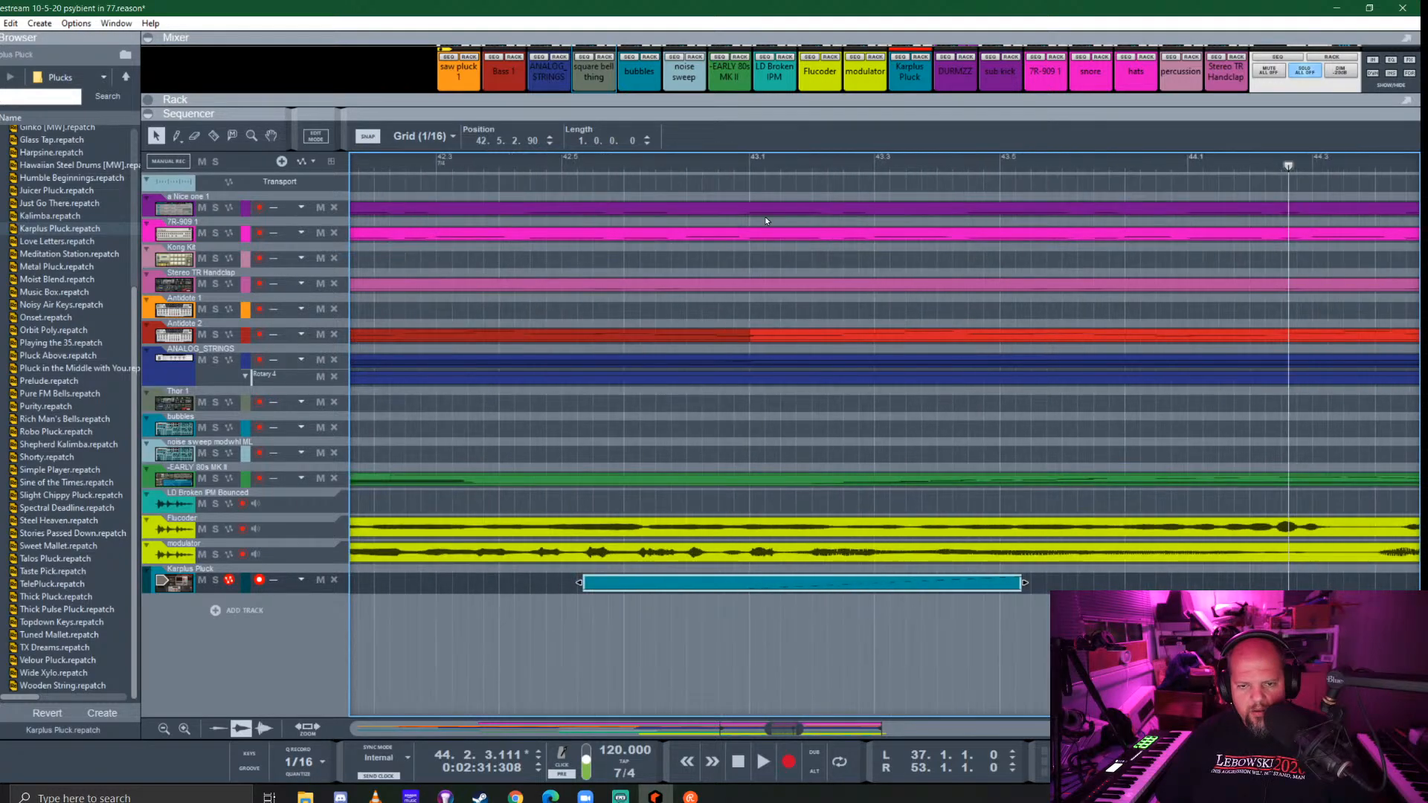
Play the shifted clip from bar 43, then resize it to start at 43.1.1.0 with a length of 0.6.3.0
{"action": "left_click", "coordinate": [749, 162]}
{"action": "key", "text": "space"}
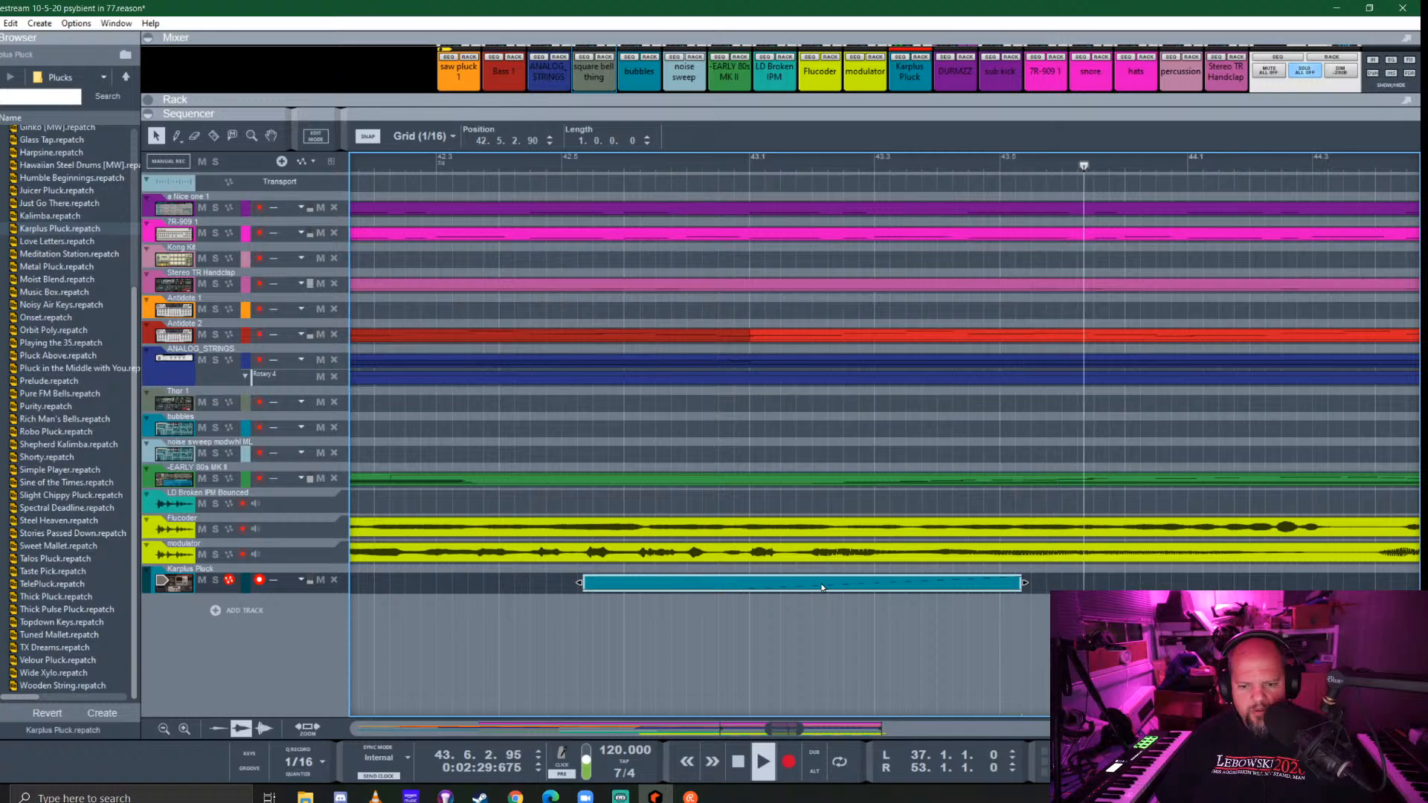
{"action": "key", "text": "space"}
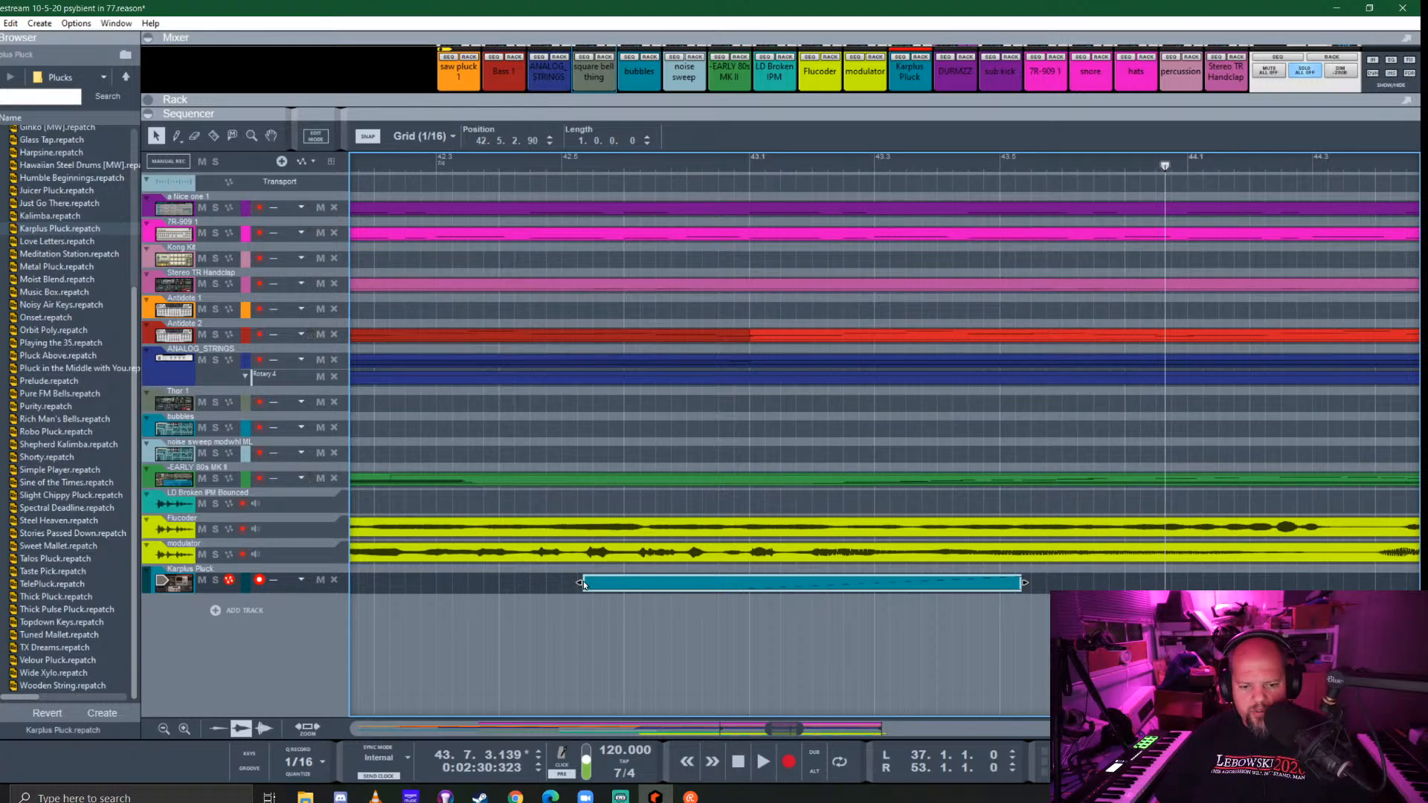
{"action": "left_click_drag", "start_coordinate": [579, 583], "coordinate": [746, 592]}
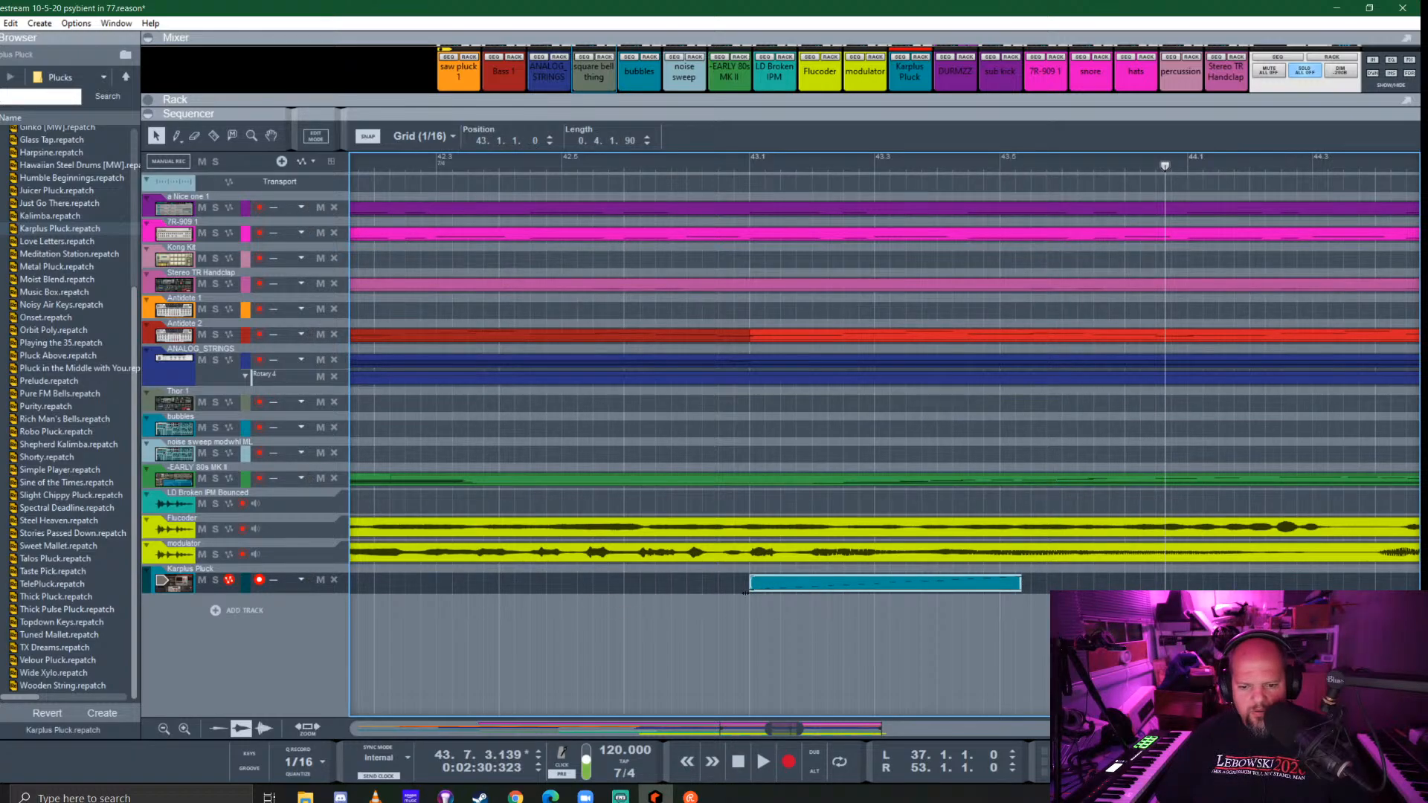
{"action": "left_click_drag", "start_coordinate": [1025, 583], "coordinate": [1156, 582]}
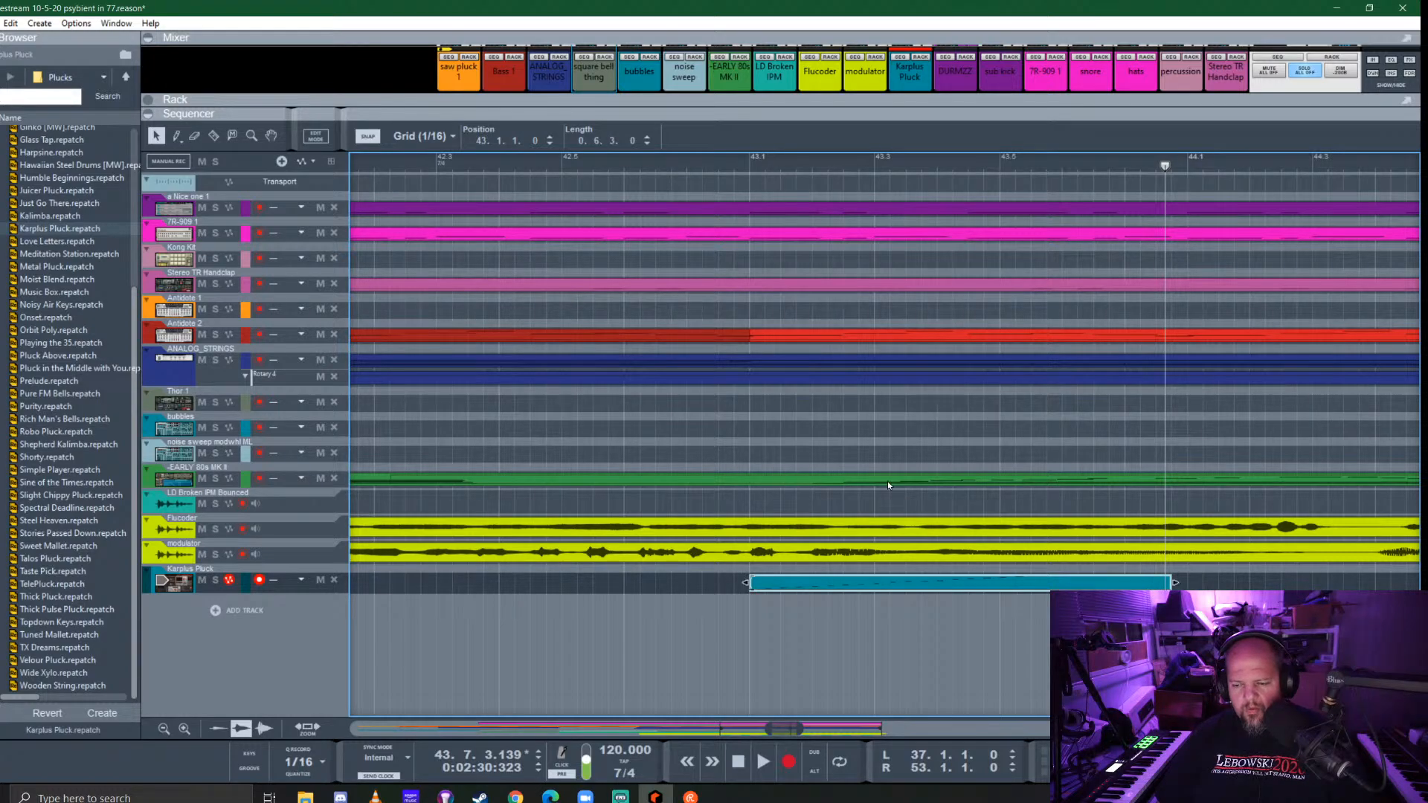
Replace the last Karplus Pluck clip at bar 51 with a copy of the edited bar 43 clip
{"action": "scroll", "coordinate": [899, 493], "scroll_direction": "down", "scroll_amount": 6}
{"action": "left_click", "coordinate": [1208, 586]}
{"action": "key", "text": "Delete"}
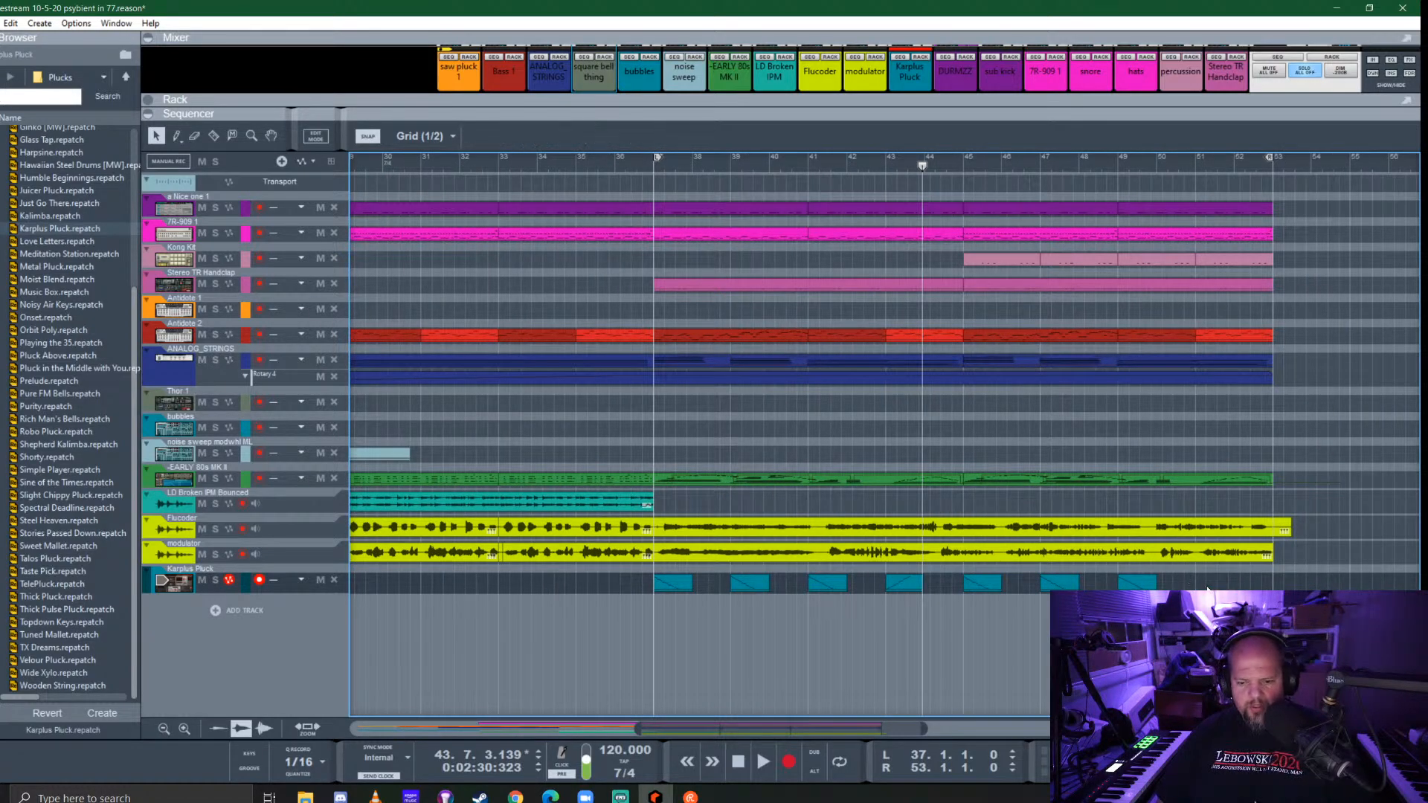
{"action": "left_click_drag", "start_coordinate": [914, 590], "coordinate": [1222, 584]}
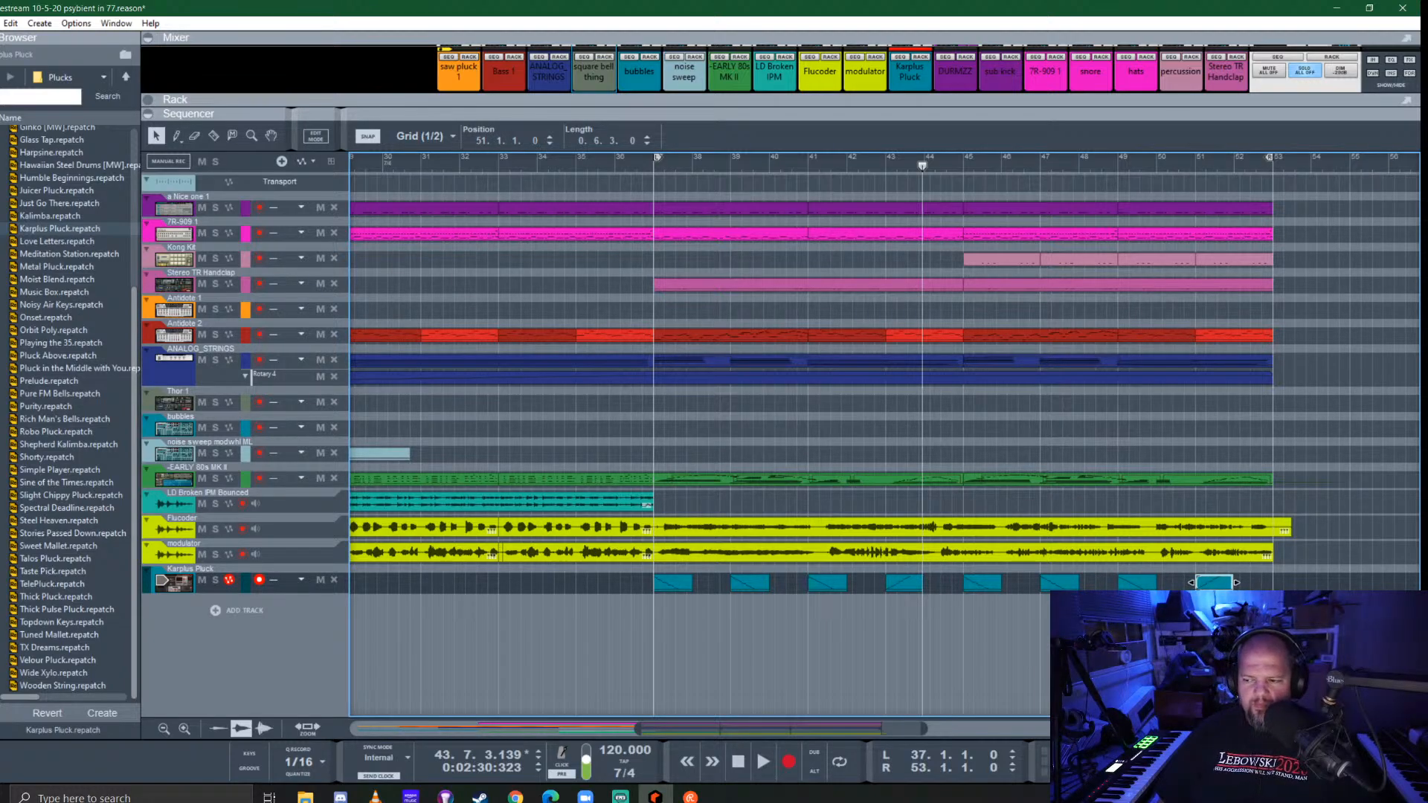
Show the Europa device in the rack and play the soloed Karplus Pluck part from bar 37
{"action": "left_click", "coordinate": [654, 169]}
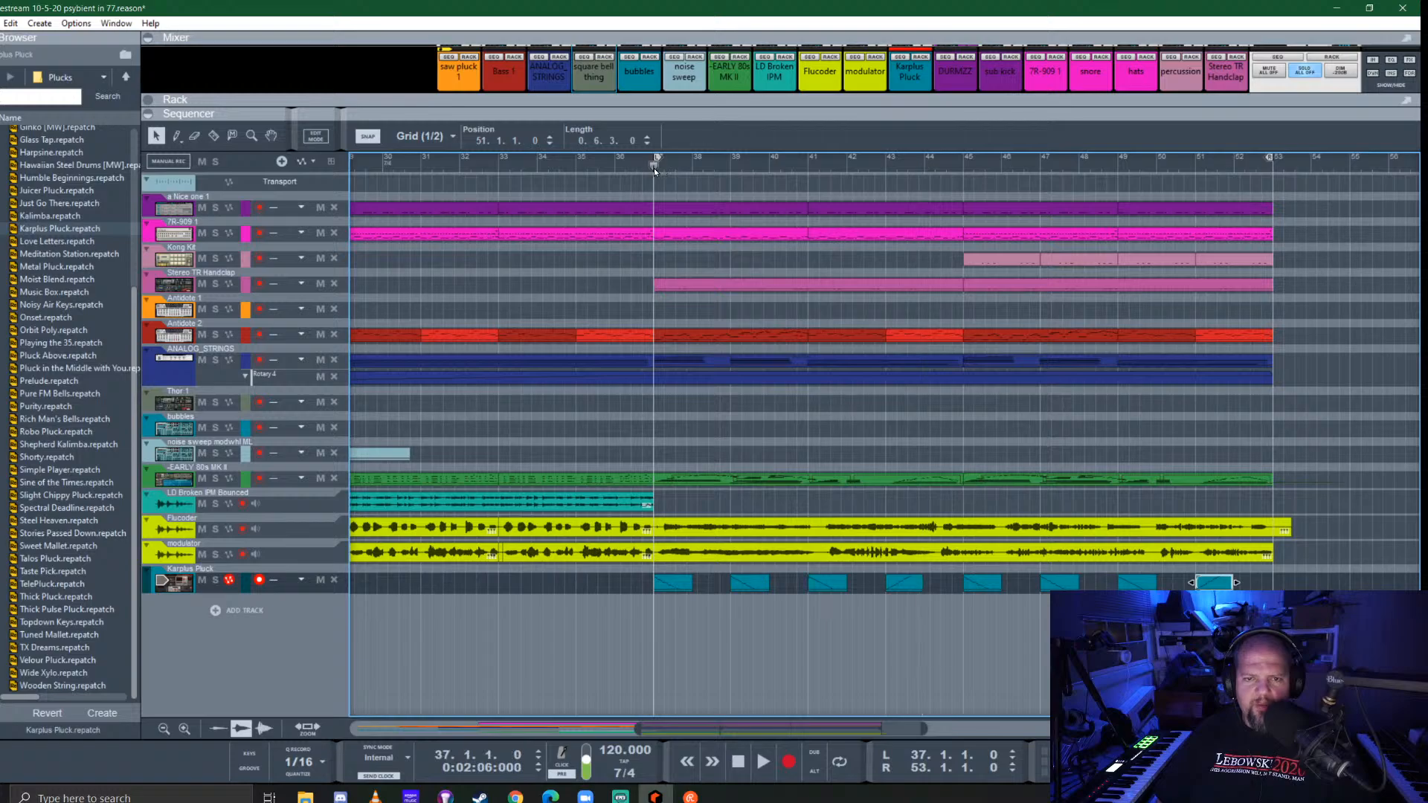
{"action": "left_click_drag", "start_coordinate": [840, 113], "coordinate": [826, 590]}
{"action": "scroll", "coordinate": [459, 341], "scroll_direction": "down", "scroll_amount": 1}
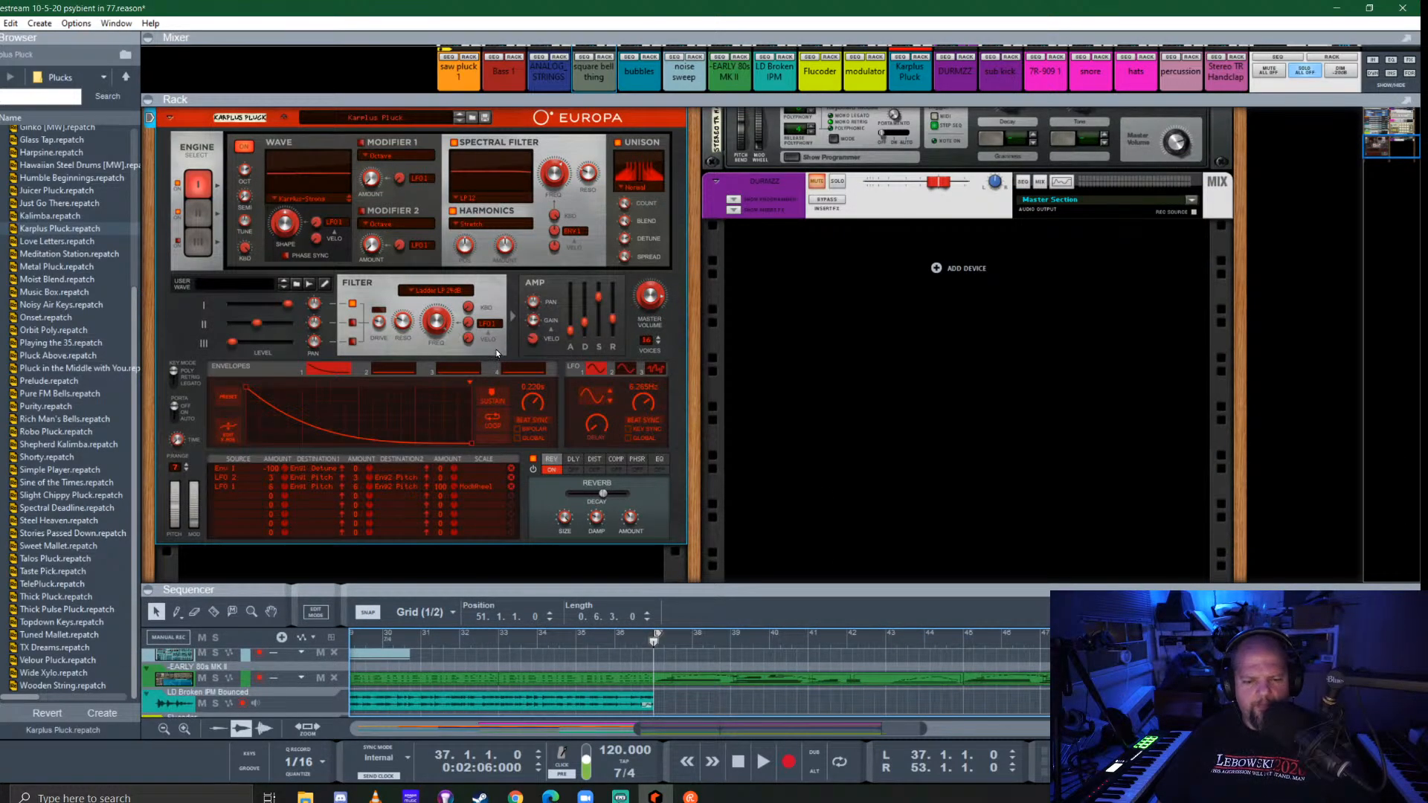
{"action": "scroll", "coordinate": [497, 352], "scroll_direction": "up", "scroll_amount": 1}
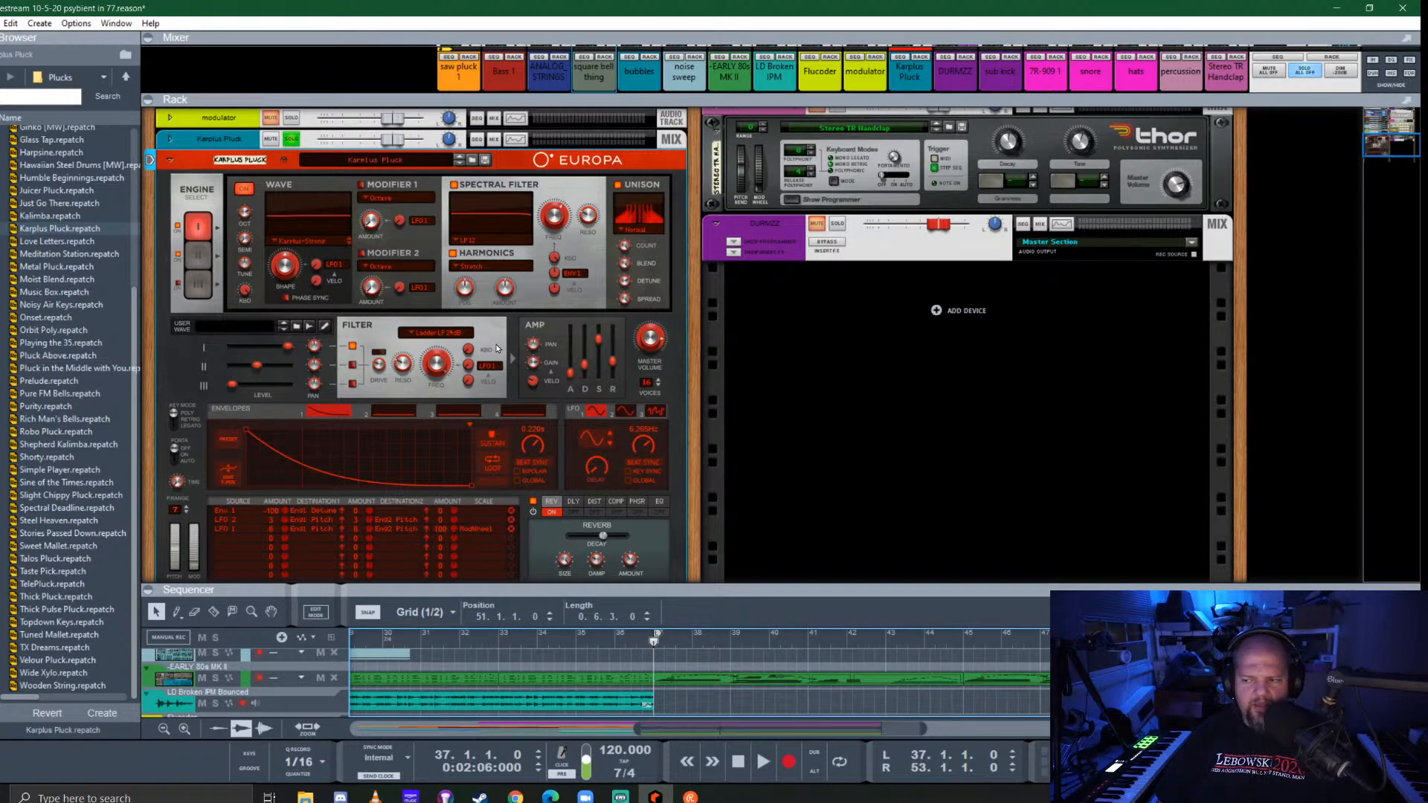
{"action": "key", "text": "space"}
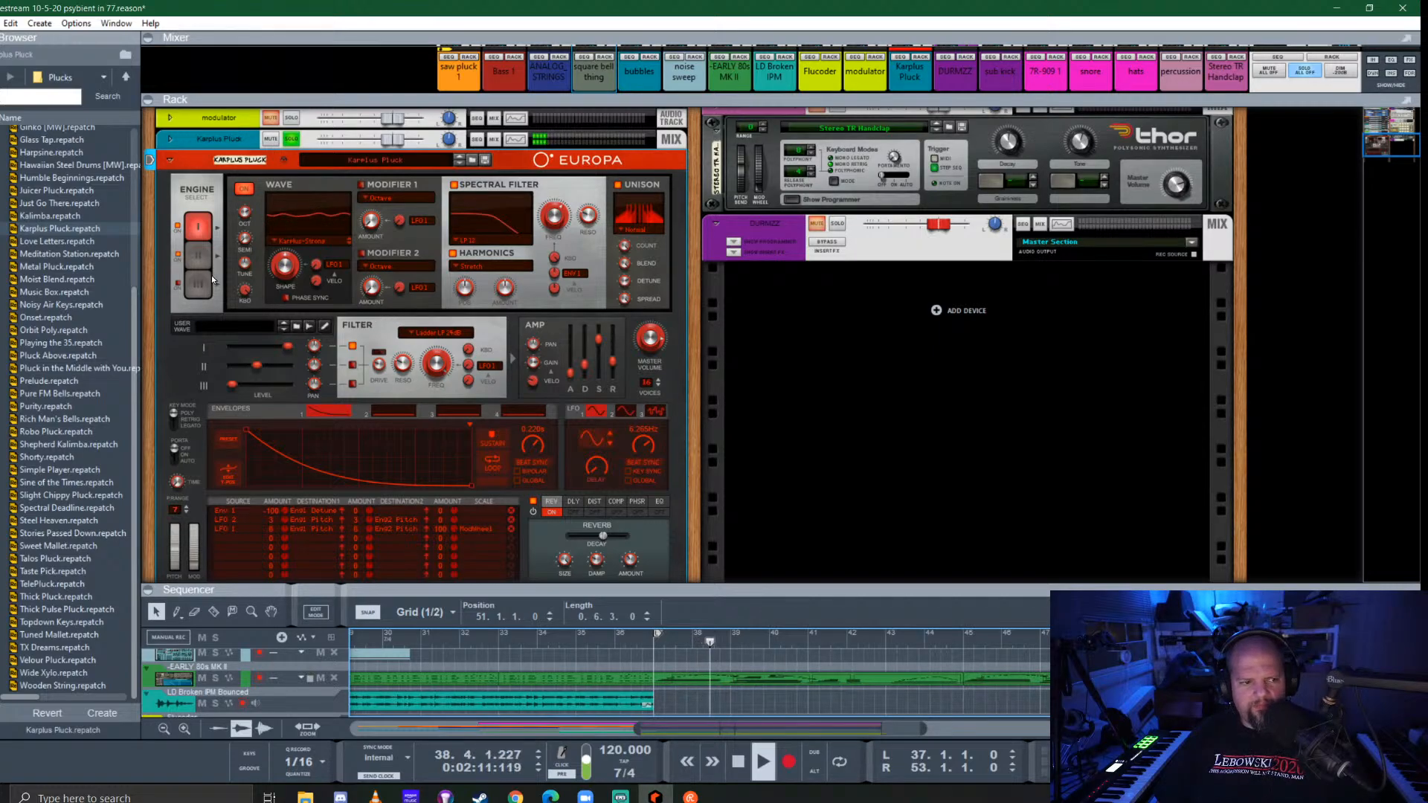
Audition the Juicer Pluck, Humble Beginnings and Sine of the Times patches on Europa and load Slight Chippy Pluck
{"action": "left_click", "coordinate": [51, 194]}
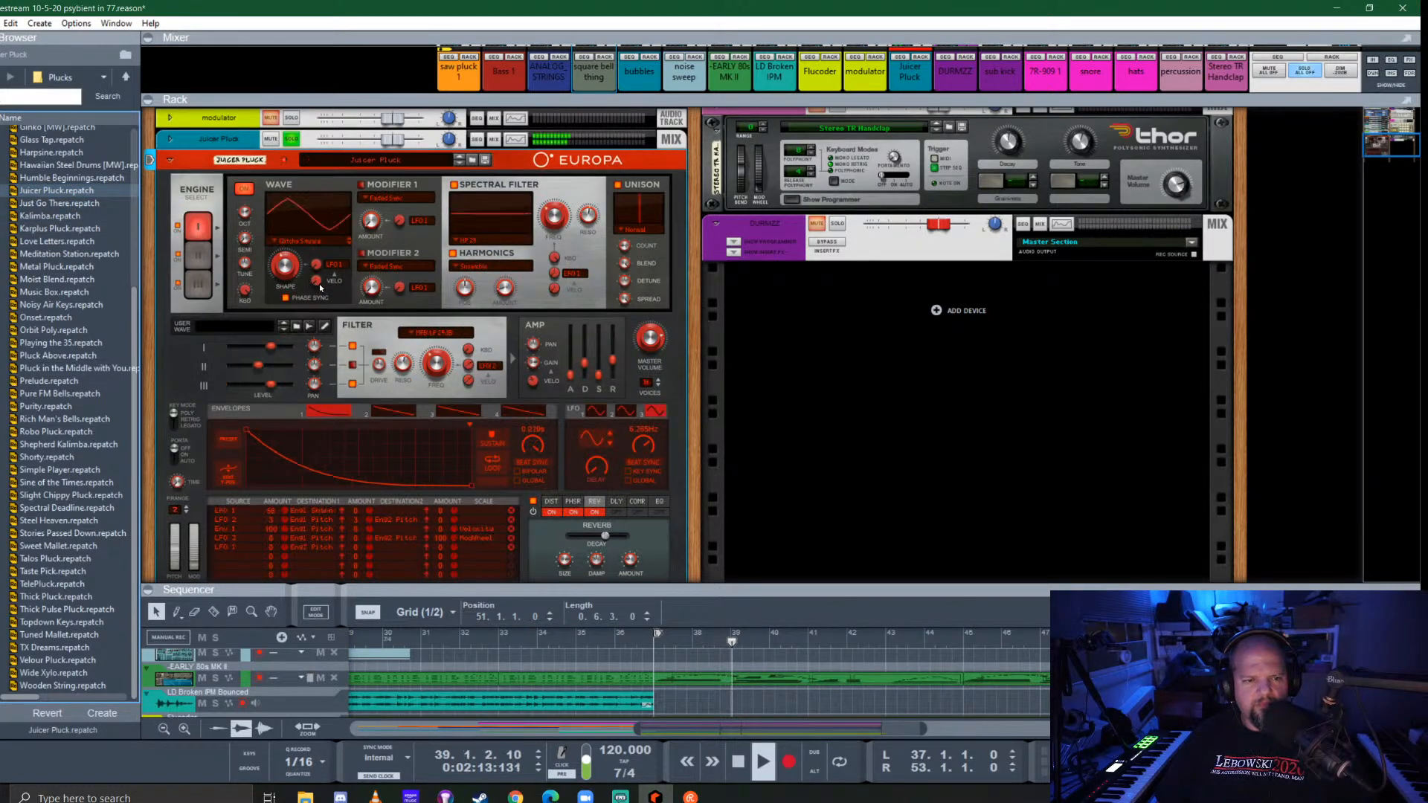
{"action": "key", "text": "Up"}
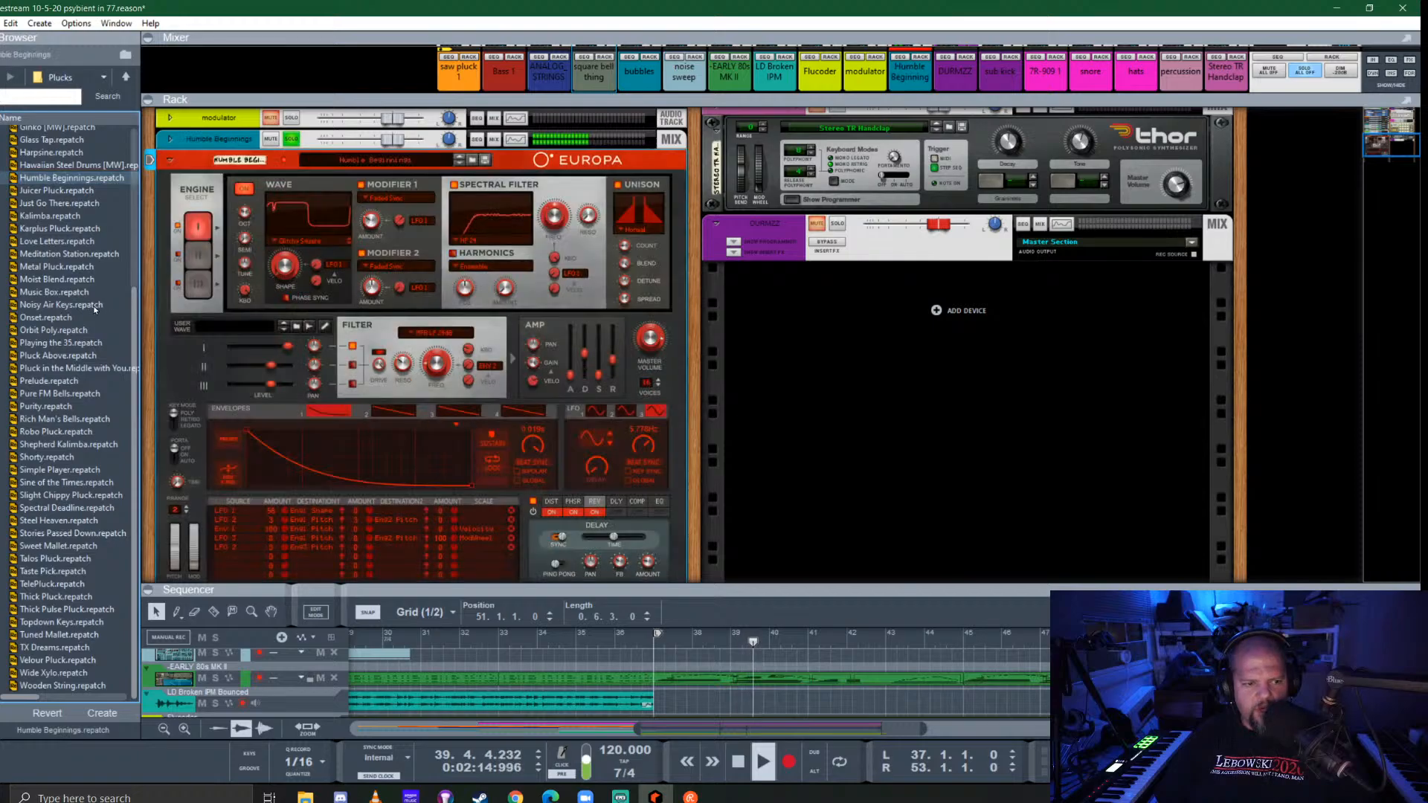
{"action": "left_click", "coordinate": [53, 482]}
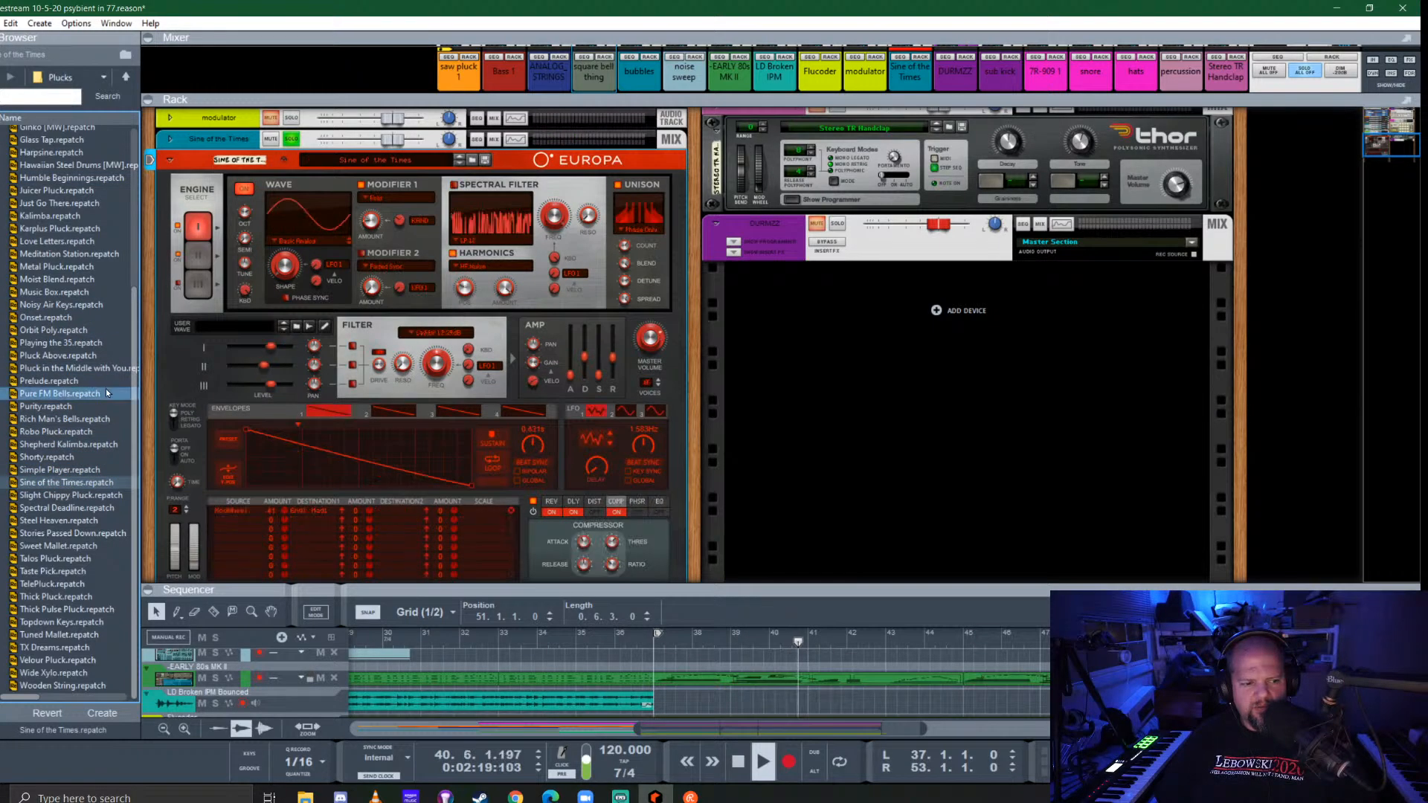
{"action": "left_click", "coordinate": [57, 495]}
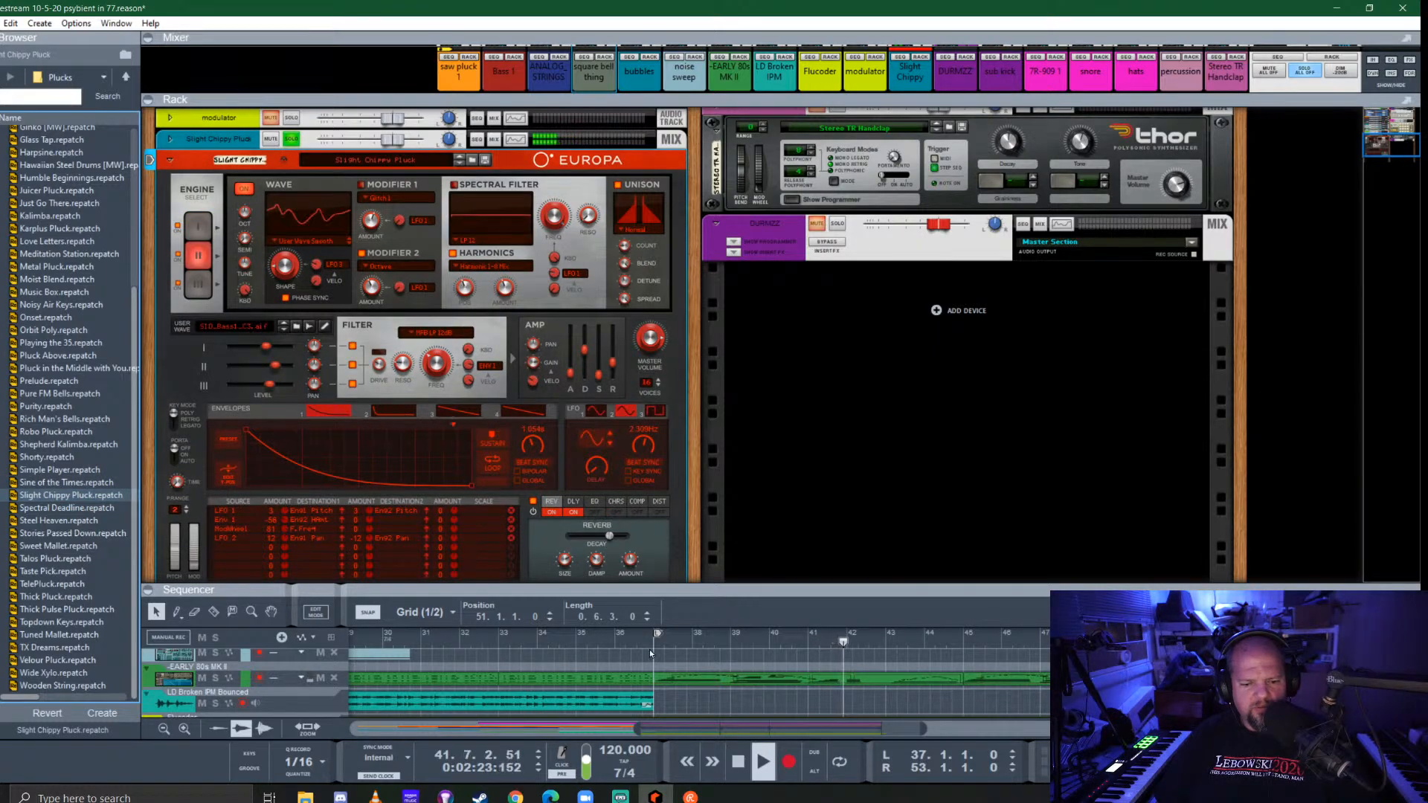
Play the soloed pluck part from bar 37 and adjust the octave of Europa's engines, setting engine 3 to octave 3
{"action": "left_click", "coordinate": [654, 650]}
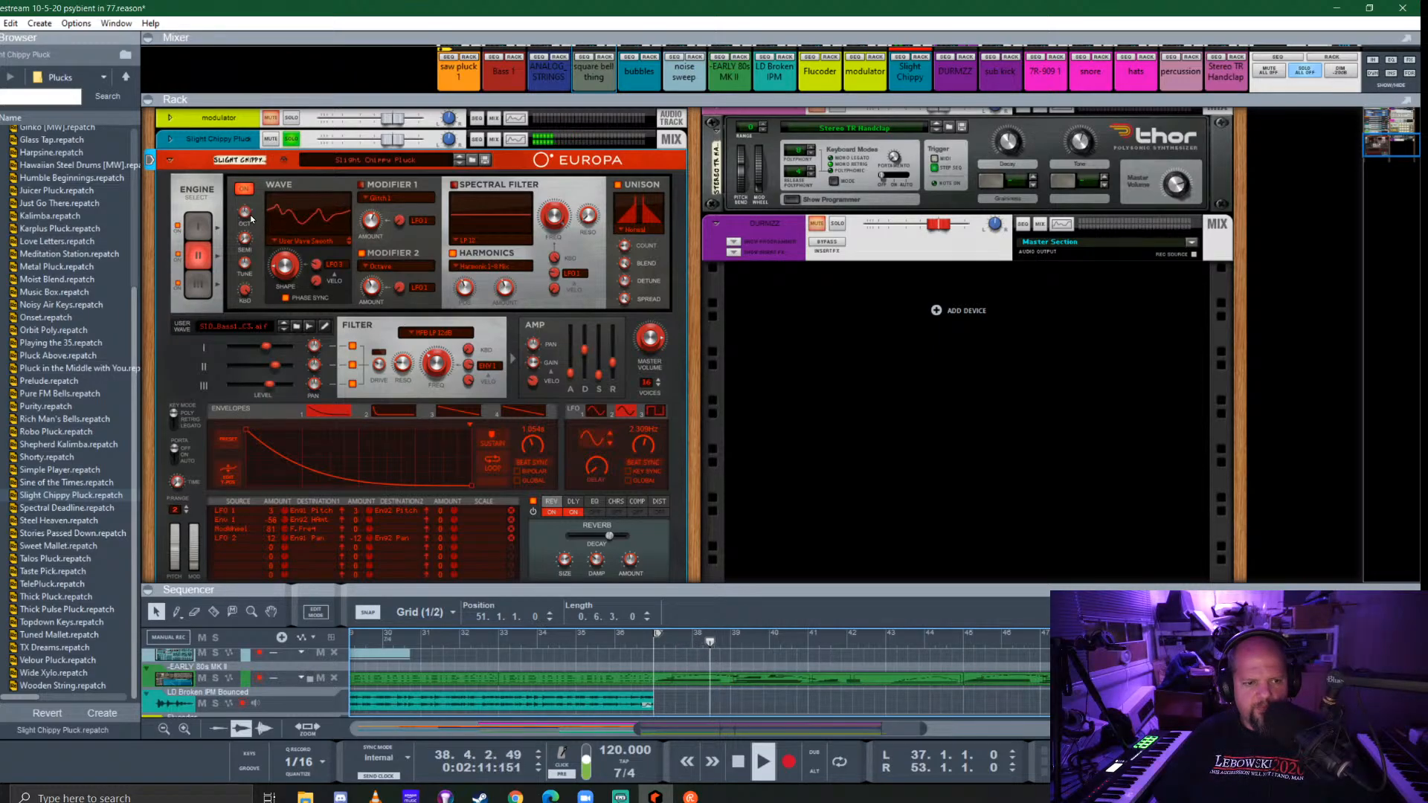
{"action": "left_click", "coordinate": [199, 229]}
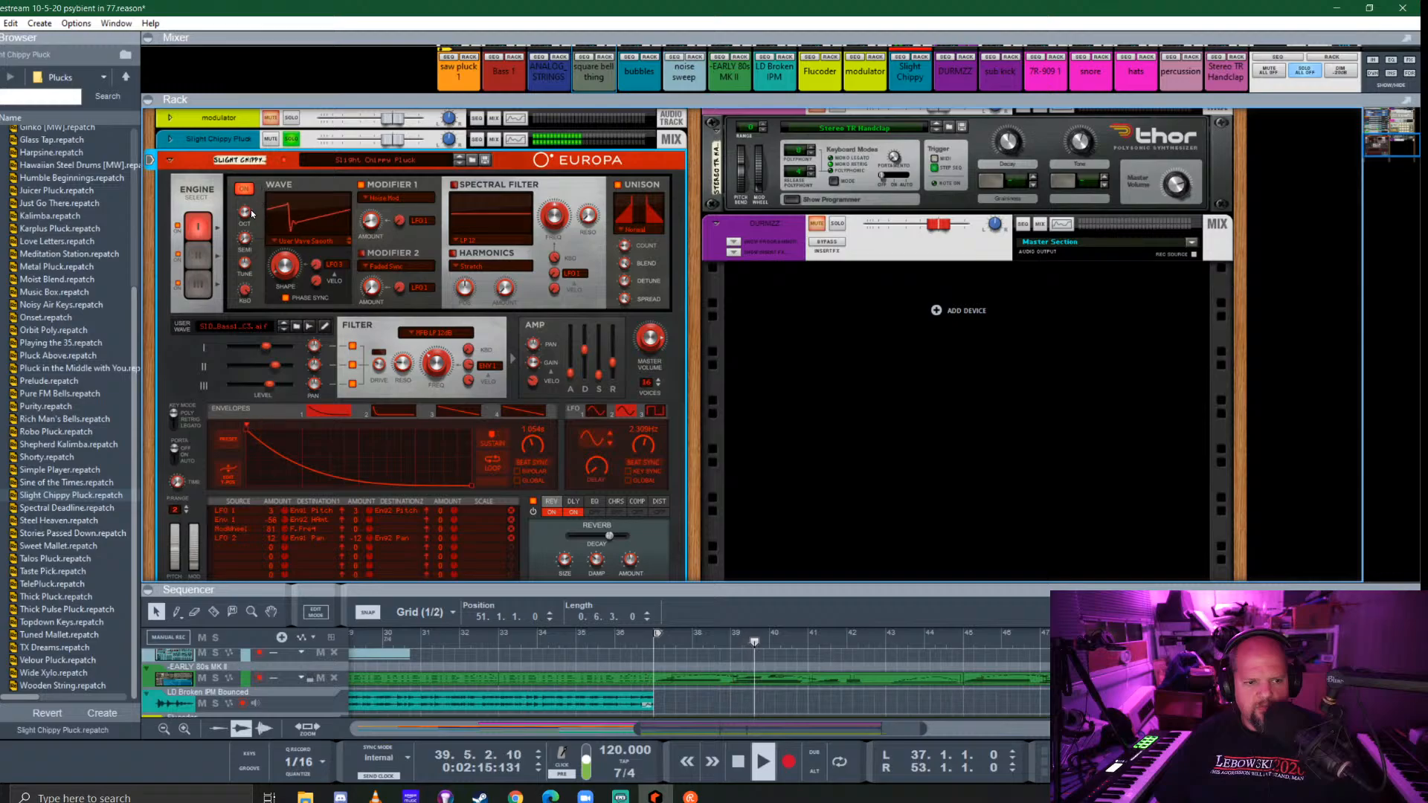
{"action": "left_click", "coordinate": [198, 284]}
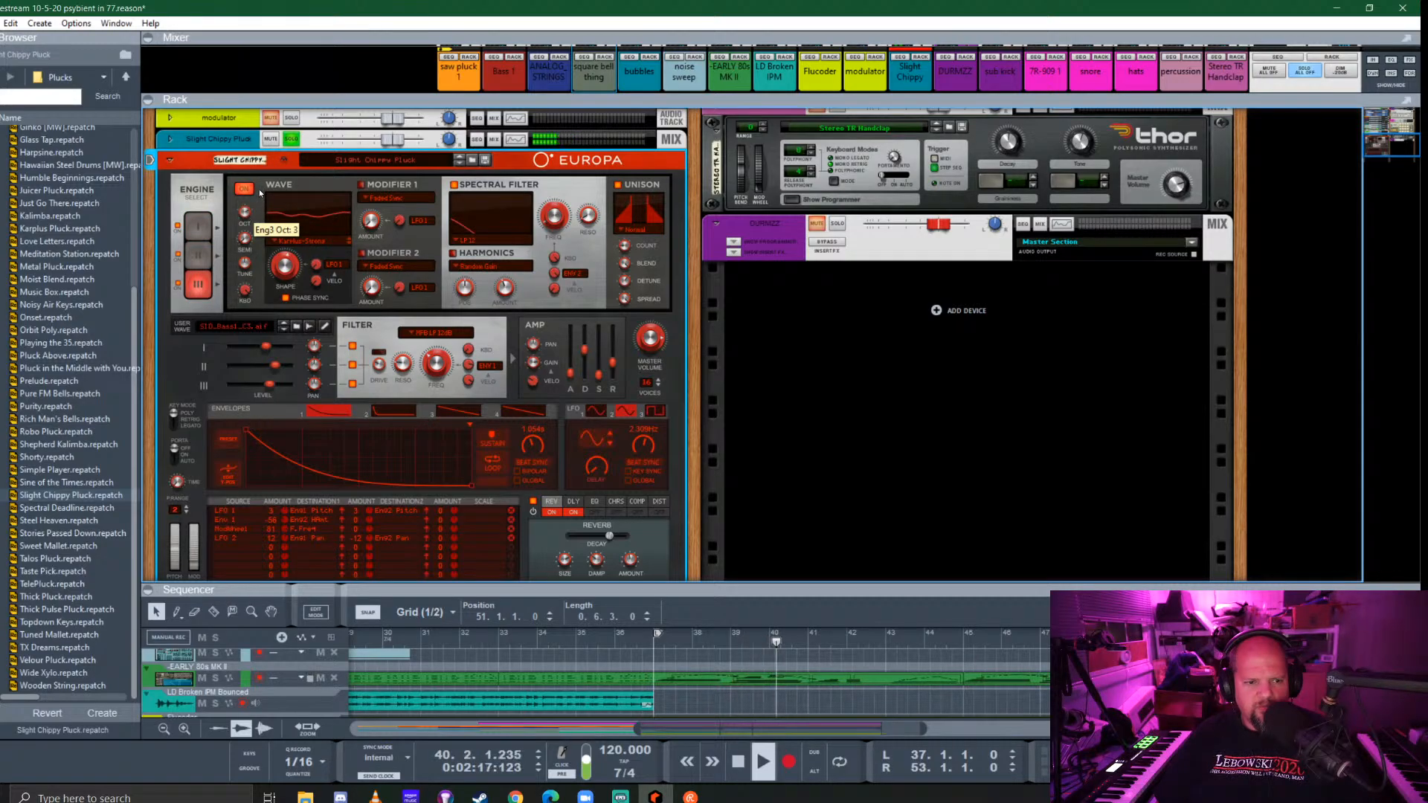
Set engine 1's spectral filter to Comb +, adjust the filter frequency and switch its harmonics mode to Ensemble
{"action": "left_click", "coordinate": [199, 226]}
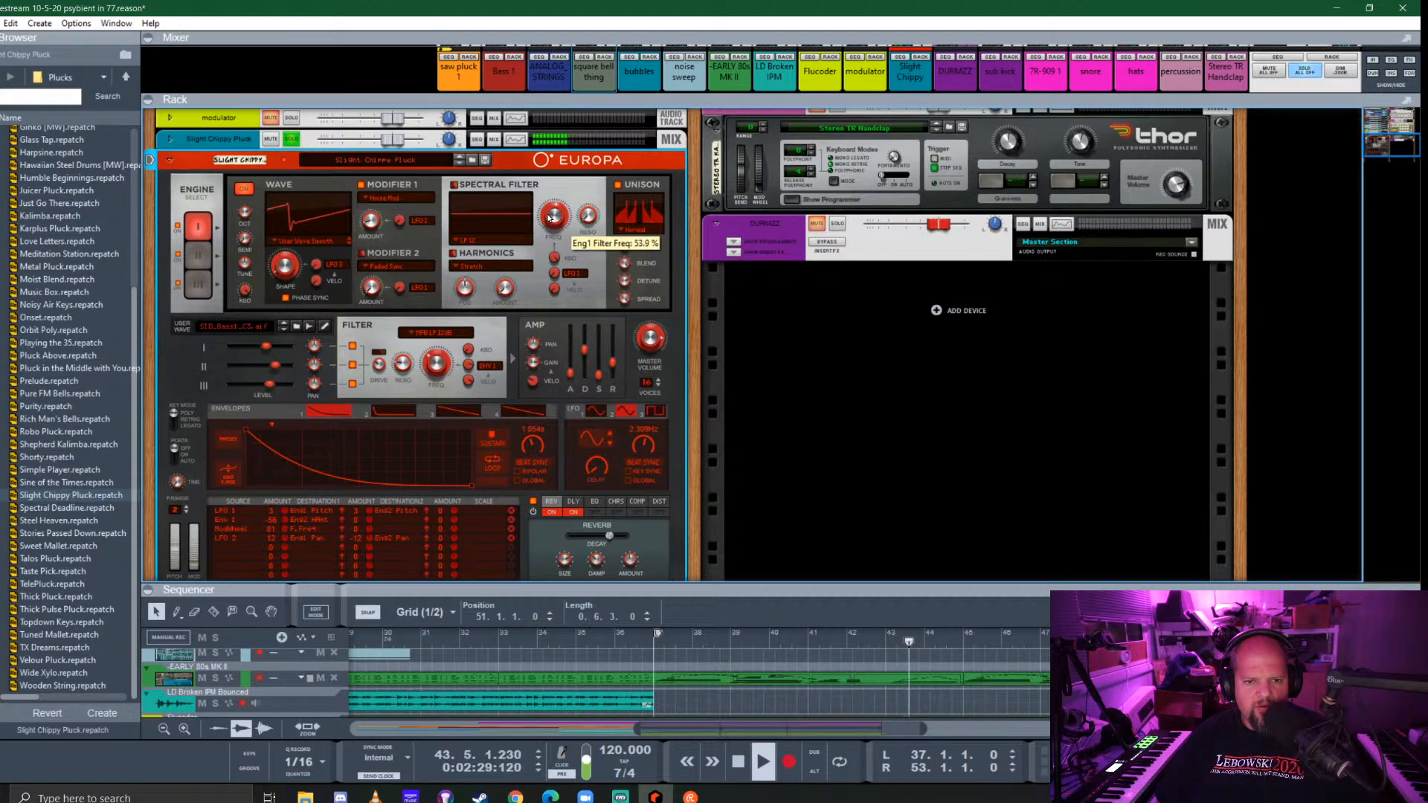
{"action": "left_click", "coordinate": [456, 242]}
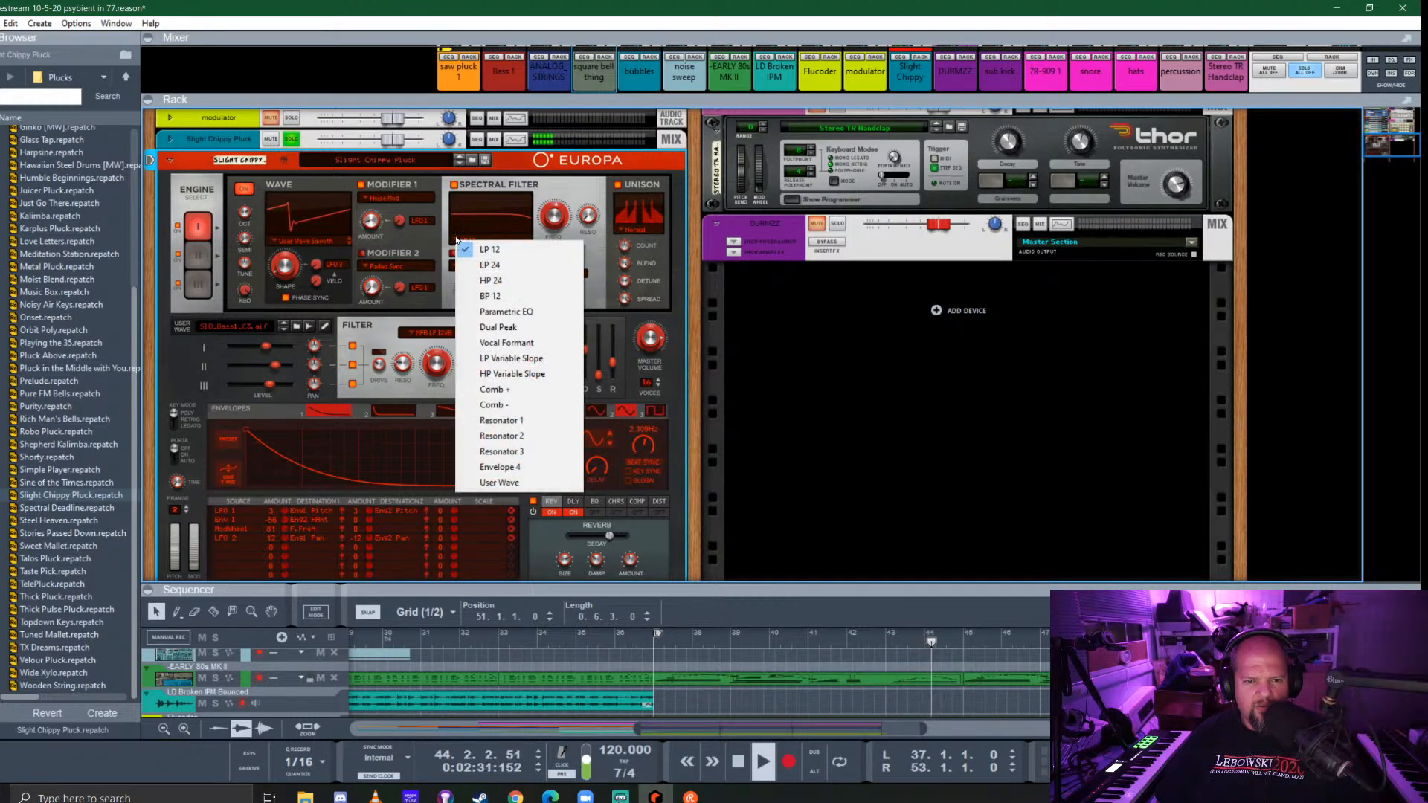
{"action": "left_click", "coordinate": [524, 395]}
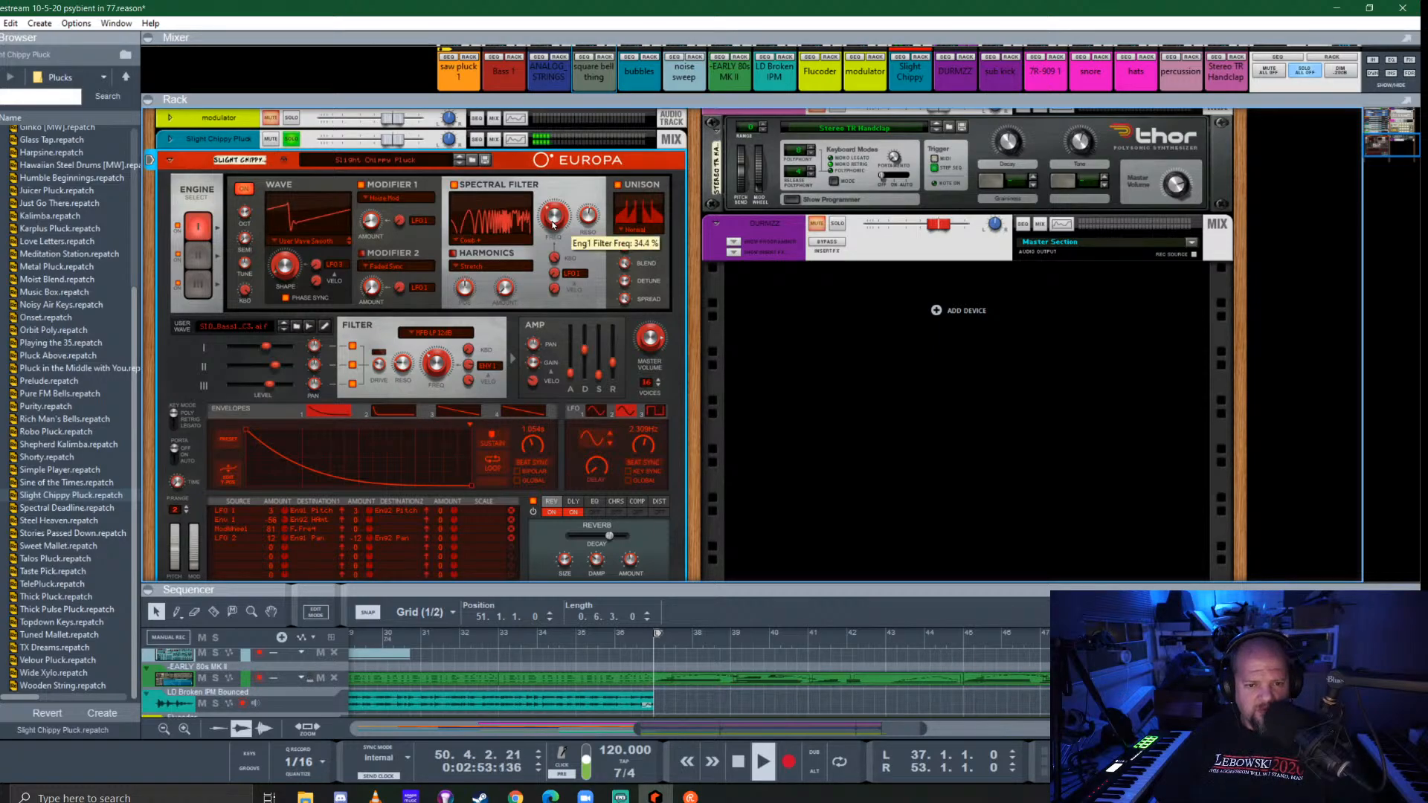
{"action": "left_click_drag", "start_coordinate": [552, 226], "coordinate": [555, 234]}
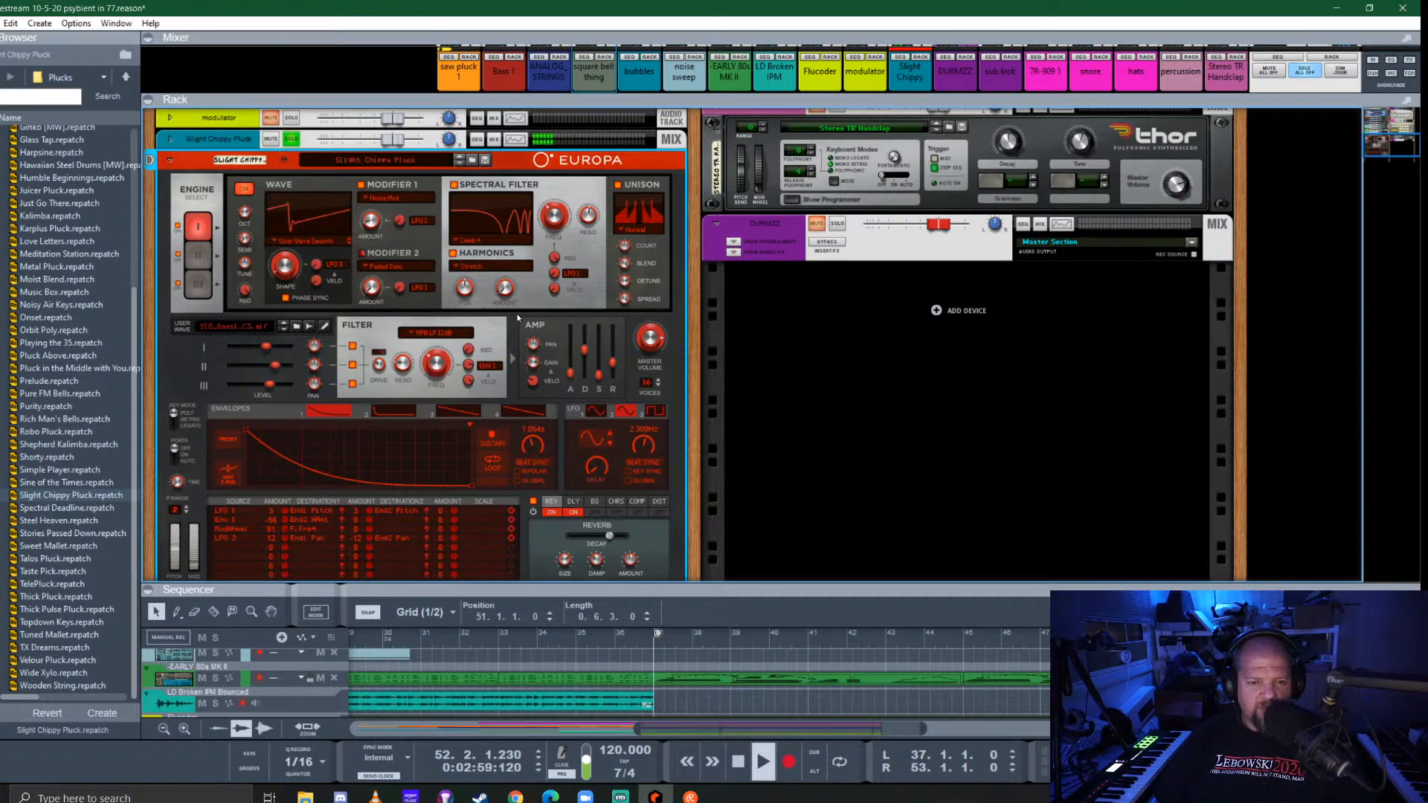
{"action": "left_click", "coordinate": [473, 268]}
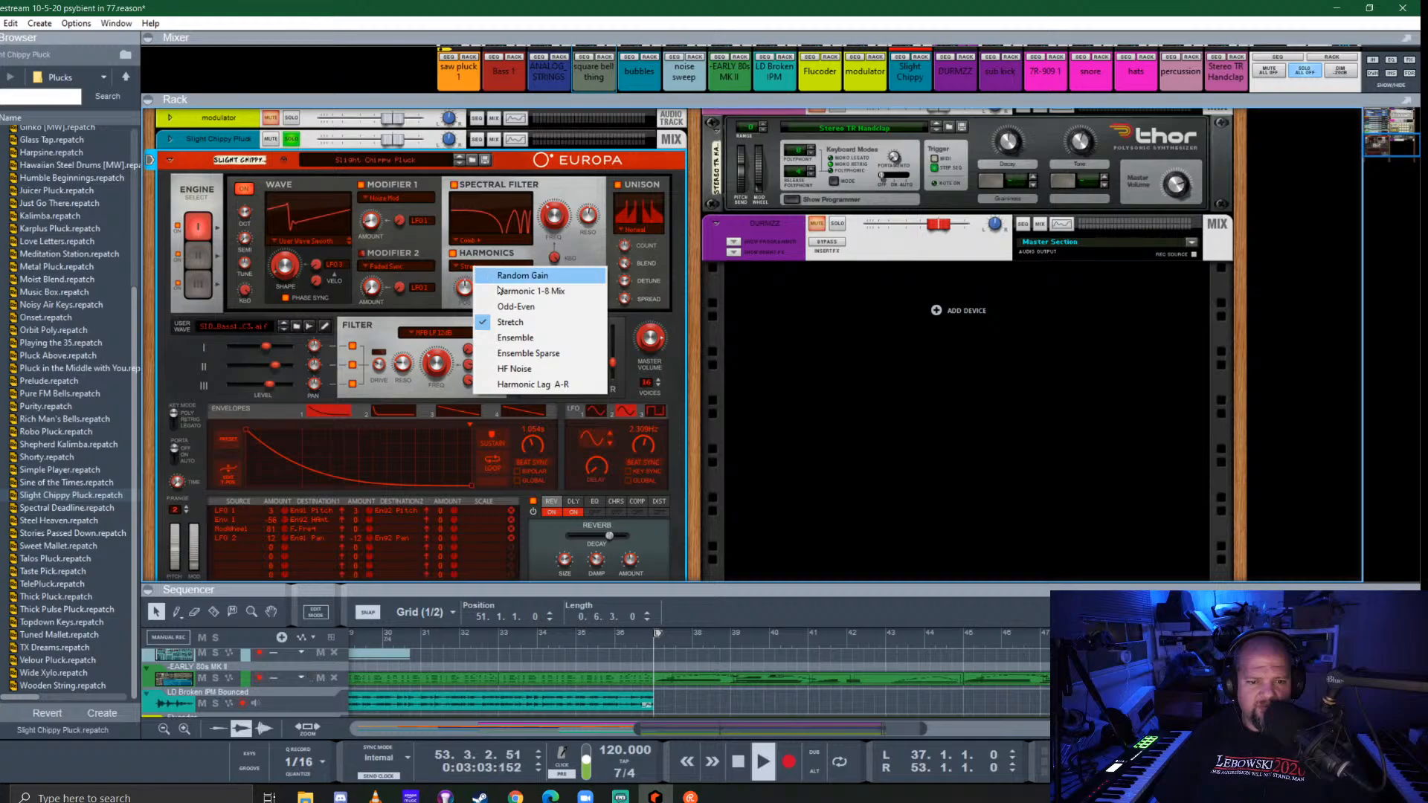
{"action": "left_click", "coordinate": [521, 338]}
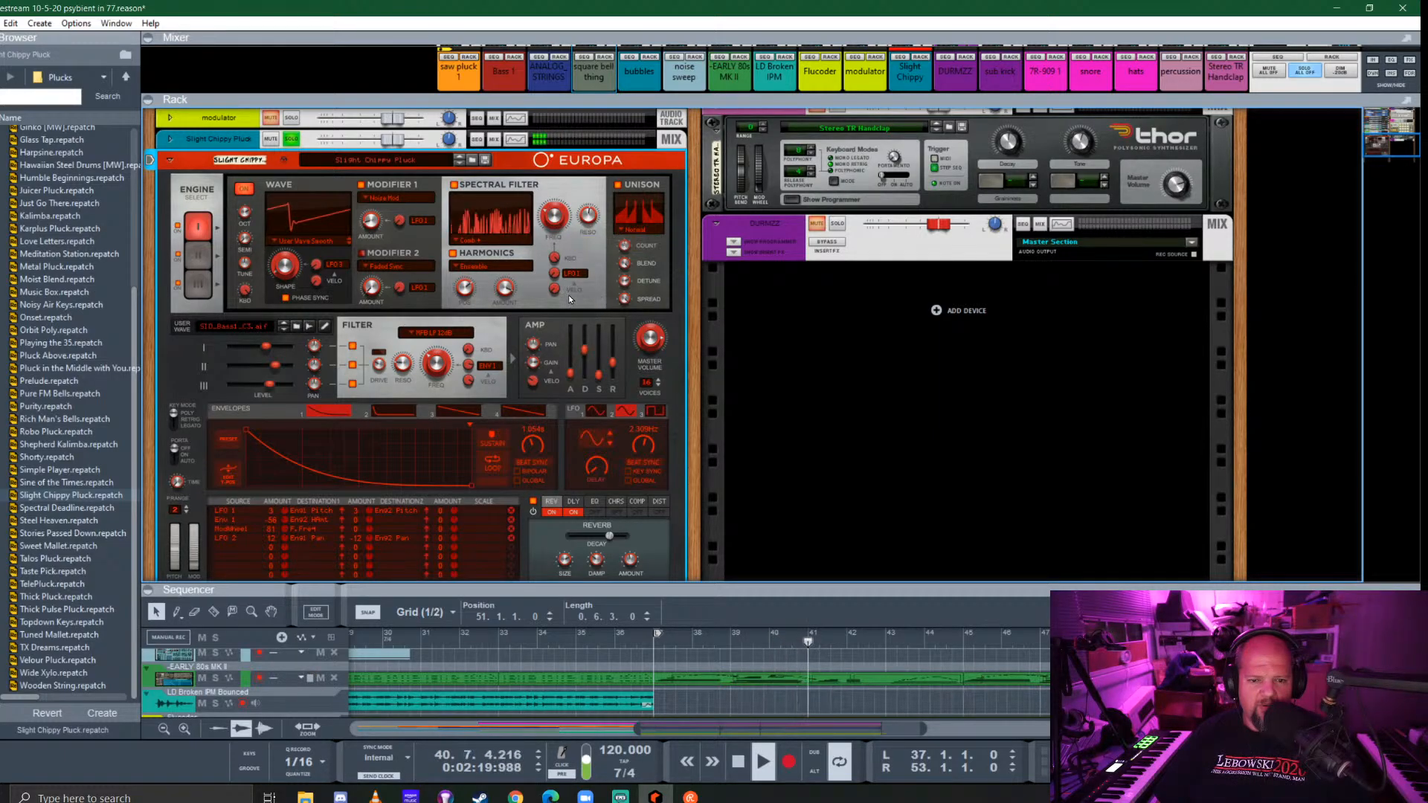
{"action": "left_click", "coordinate": [197, 256]}
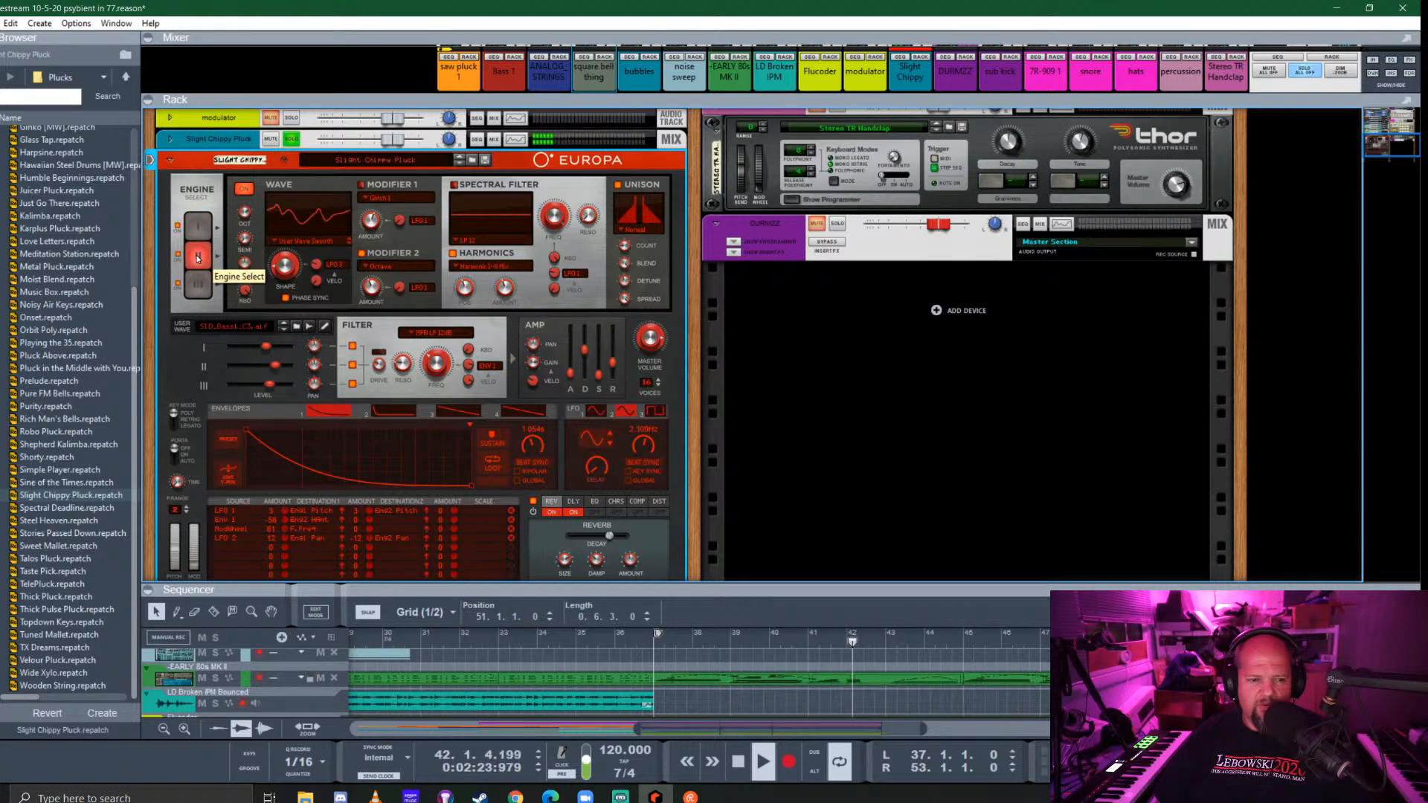
{"action": "left_click", "coordinate": [198, 226]}
{"action": "right_click", "coordinate": [499, 213]}
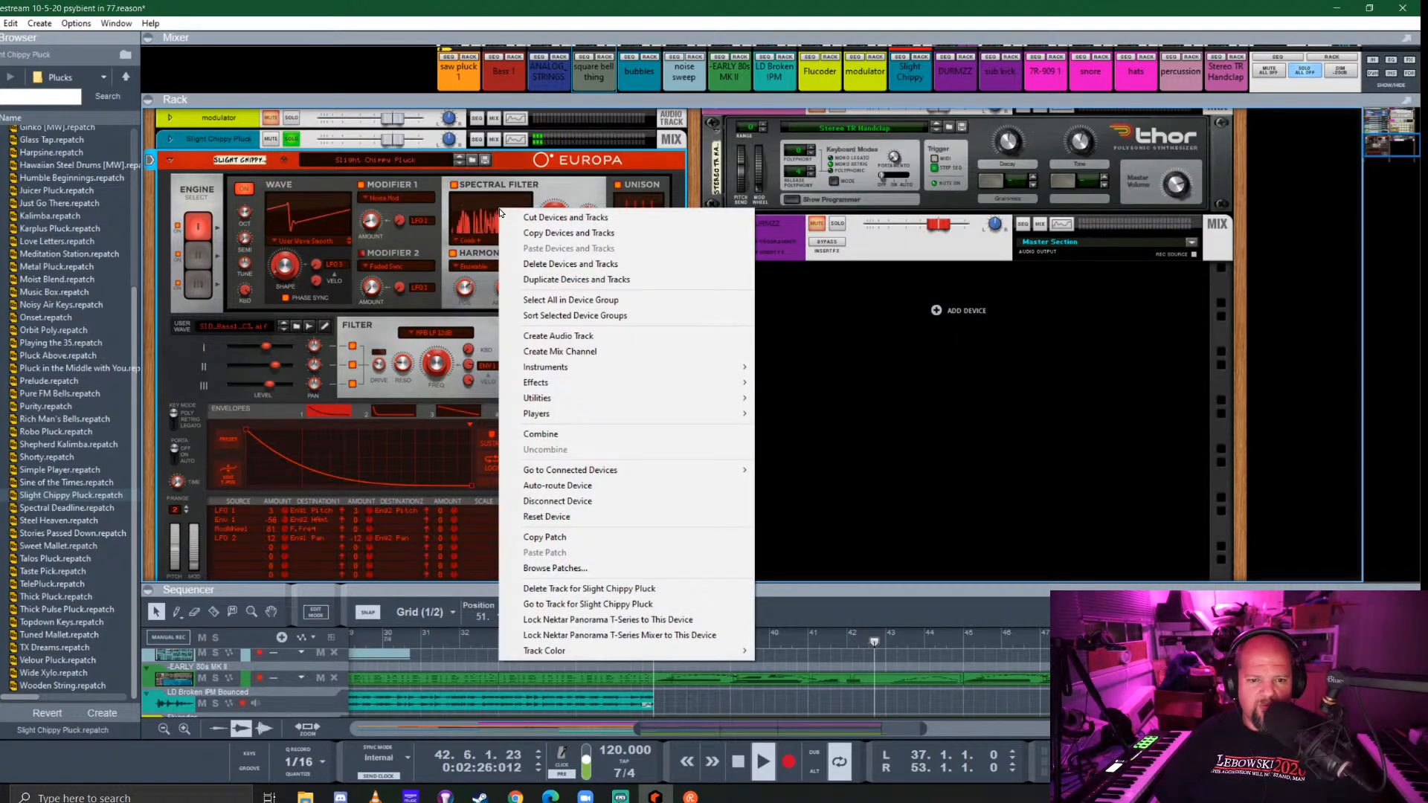
{"action": "left_click", "coordinate": [543, 200]}
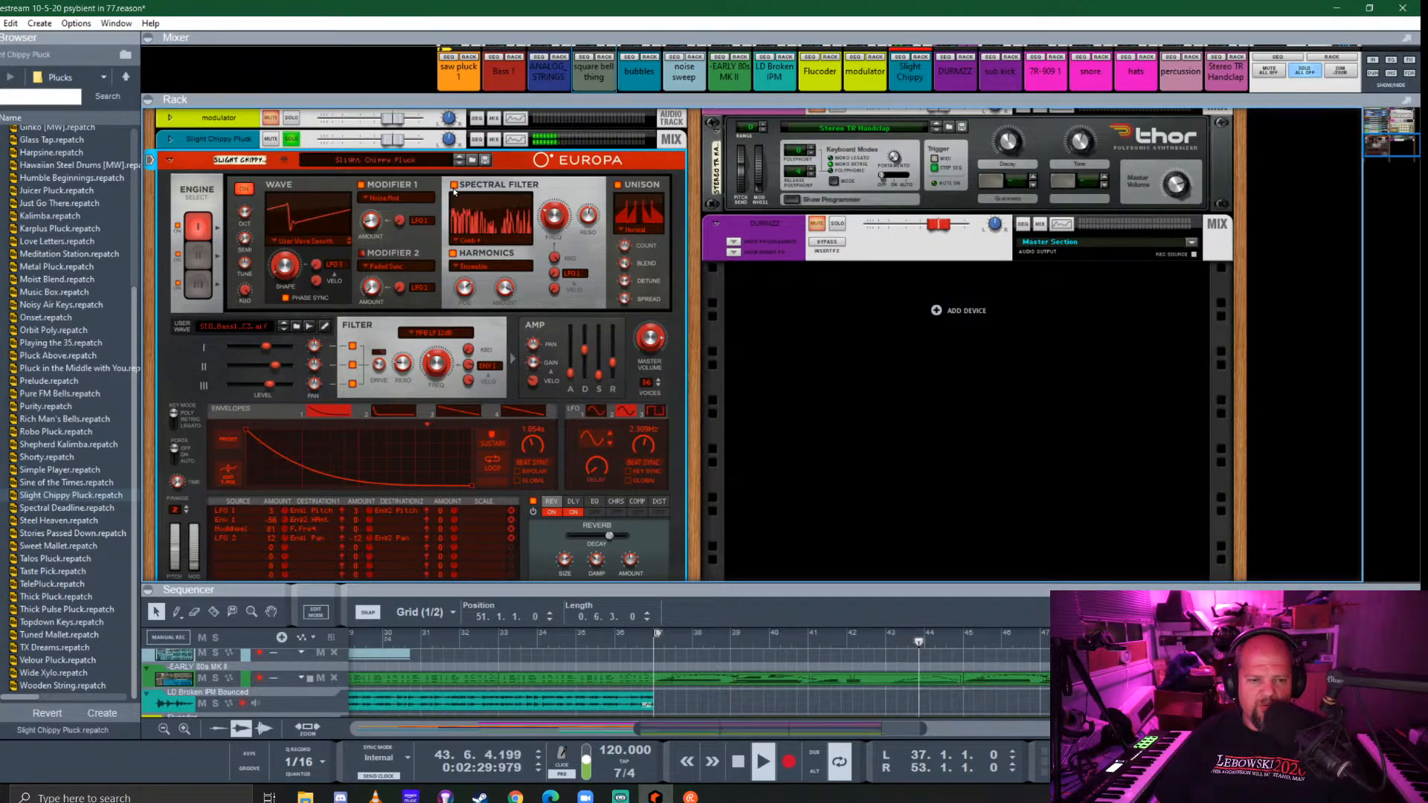
Change the spectral filter of Europa's engine 2 to Comb +
{"action": "left_click", "coordinate": [197, 257]}
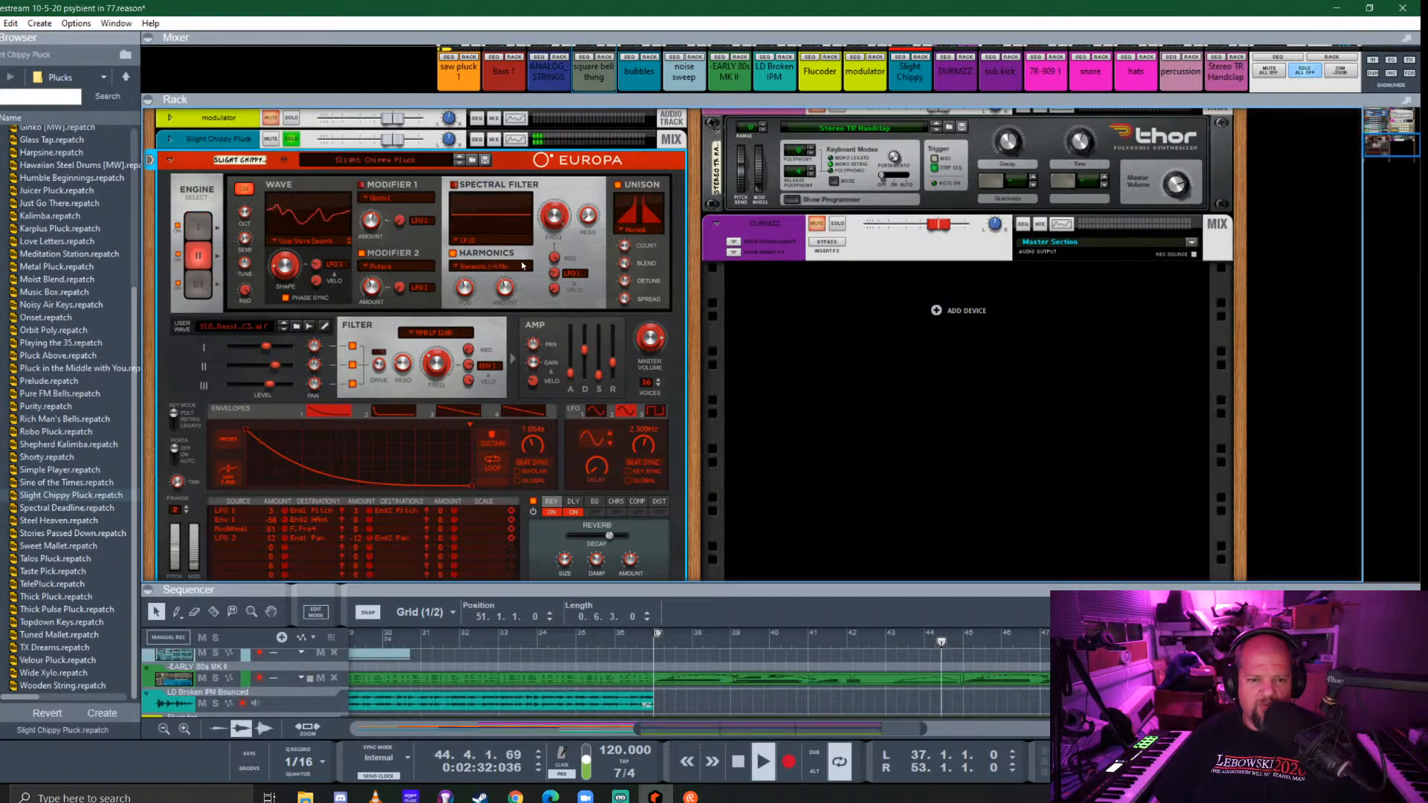
{"action": "left_click", "coordinate": [464, 242]}
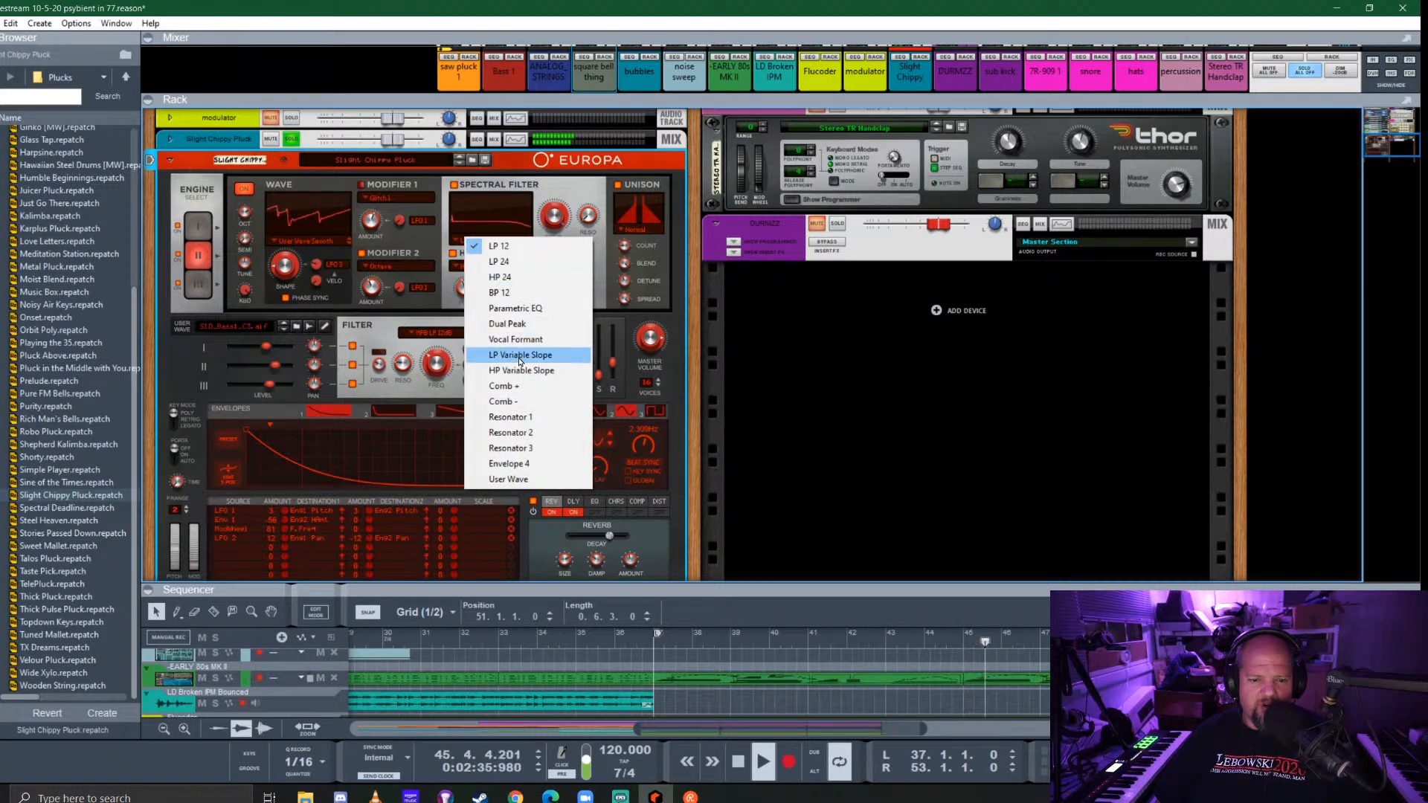
{"action": "left_click", "coordinate": [506, 386]}
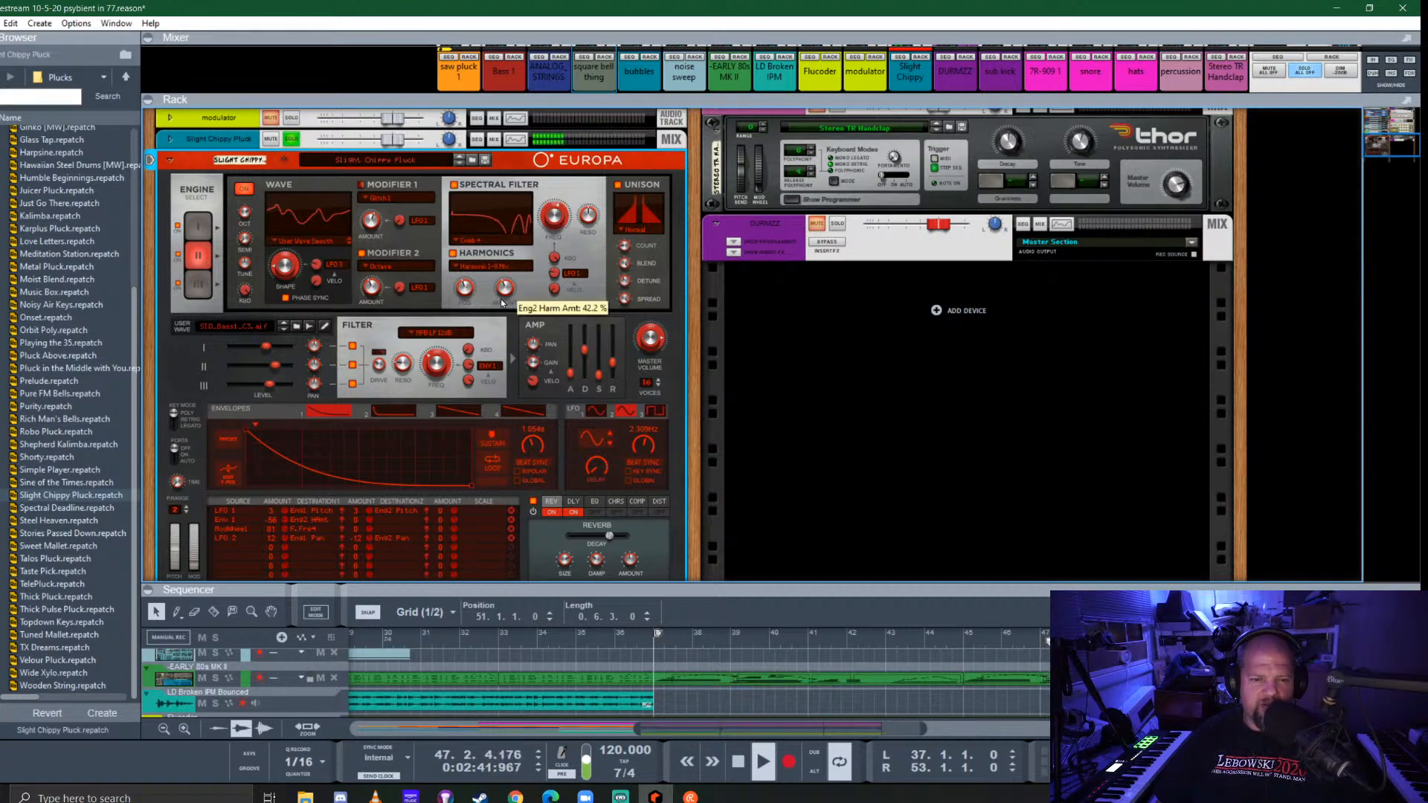
Set engine 3's spectral filter to Comb +, enable its harmonics section and choose the Stretch mode
{"action": "left_click", "coordinate": [199, 285]}
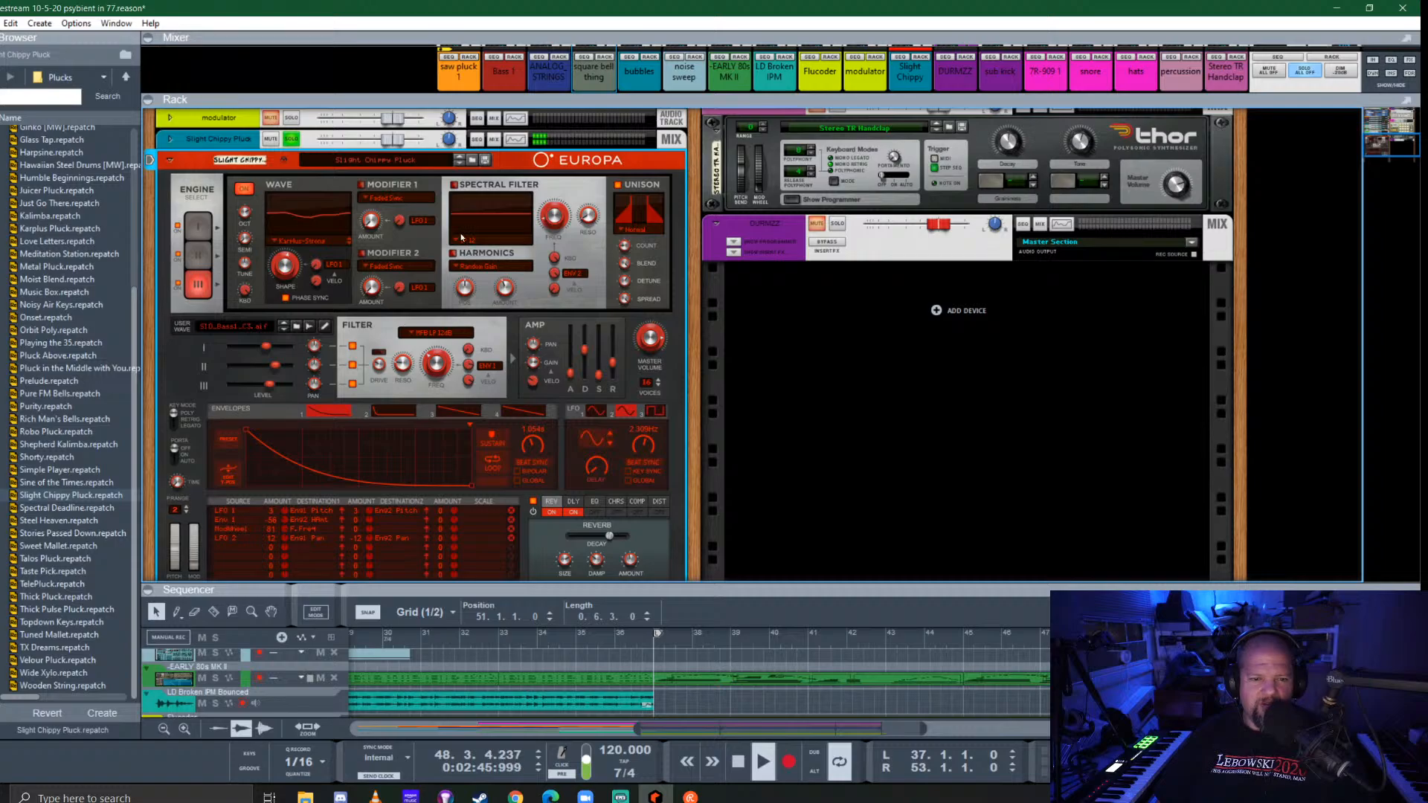
{"action": "left_click", "coordinate": [461, 238]}
{"action": "left_click", "coordinate": [509, 389]}
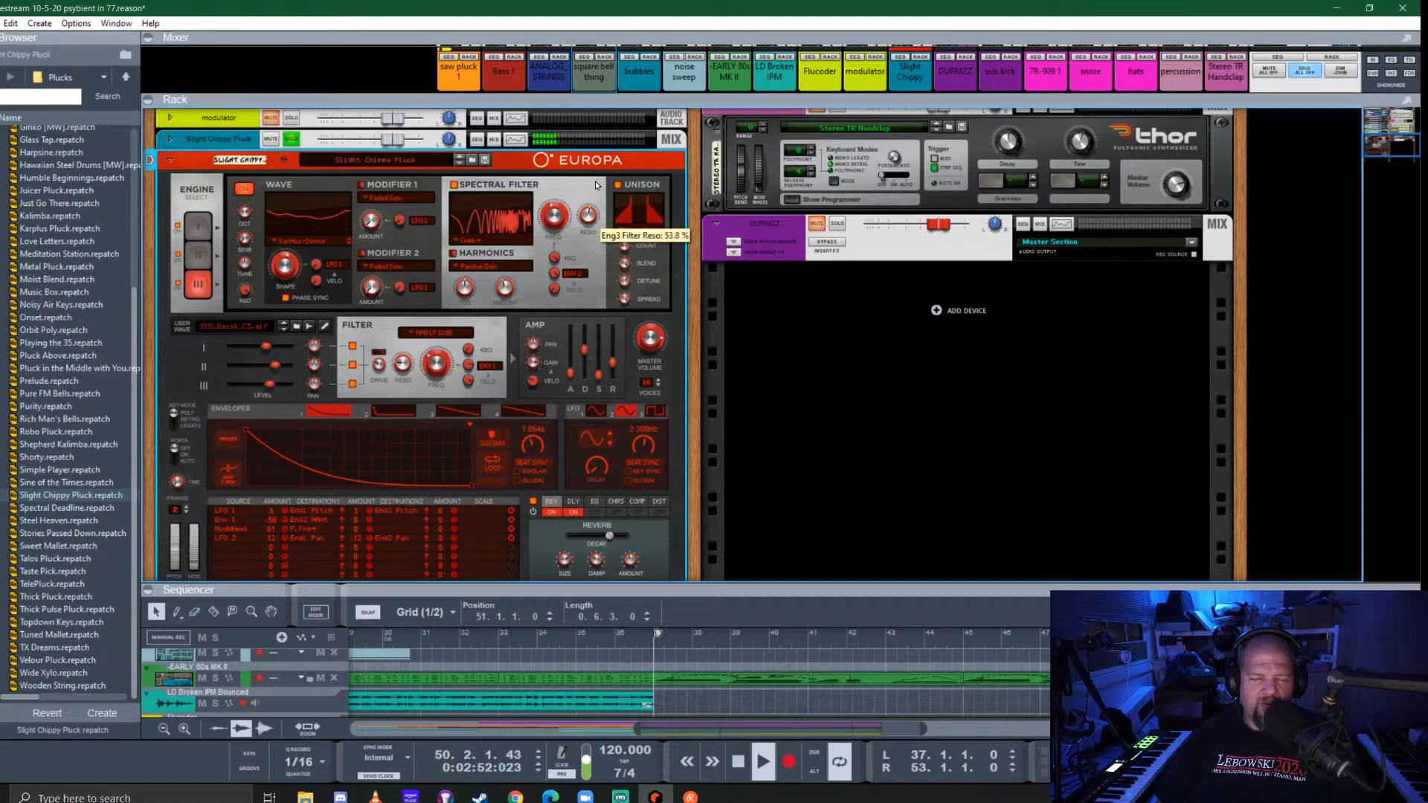
{"action": "left_click", "coordinate": [453, 254]}
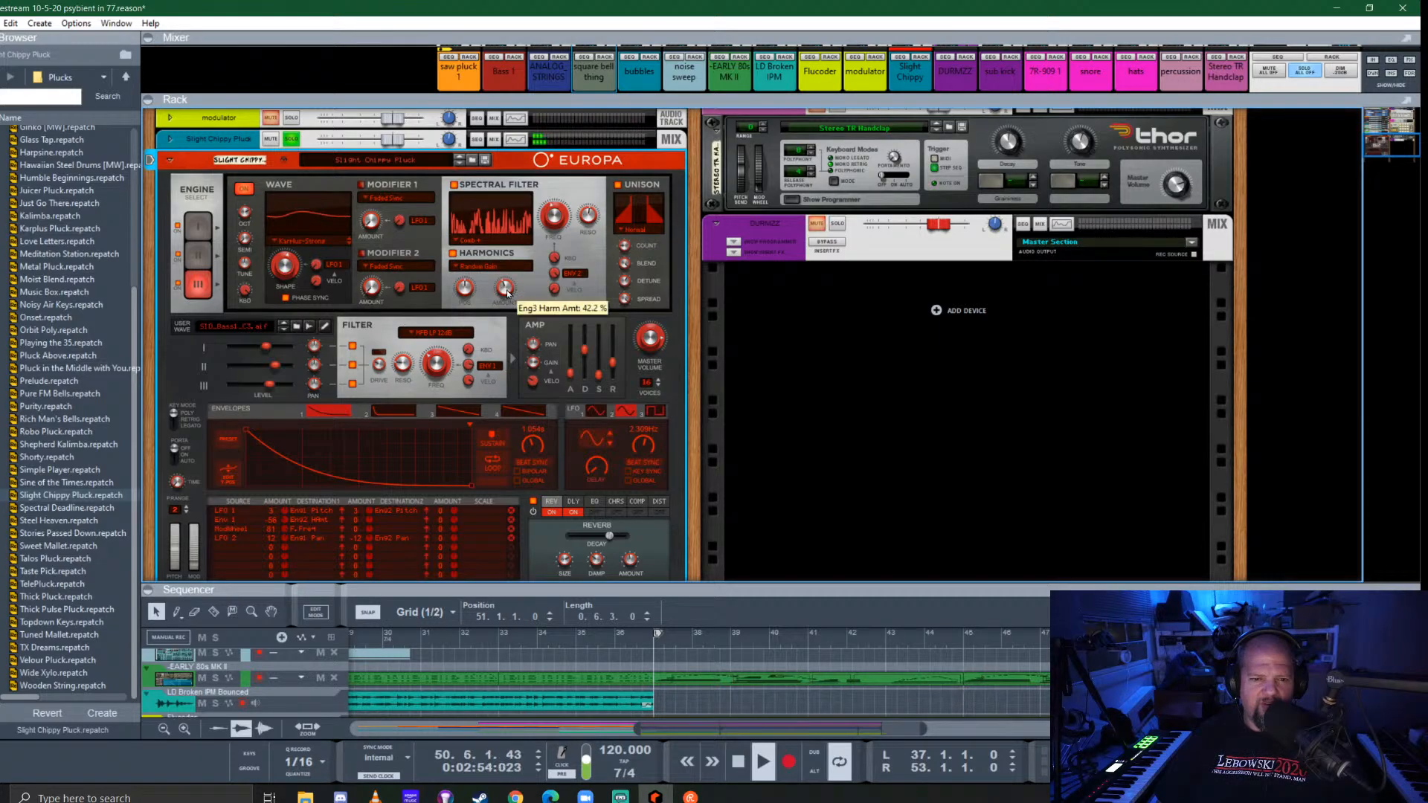
{"action": "left_click", "coordinate": [508, 268]}
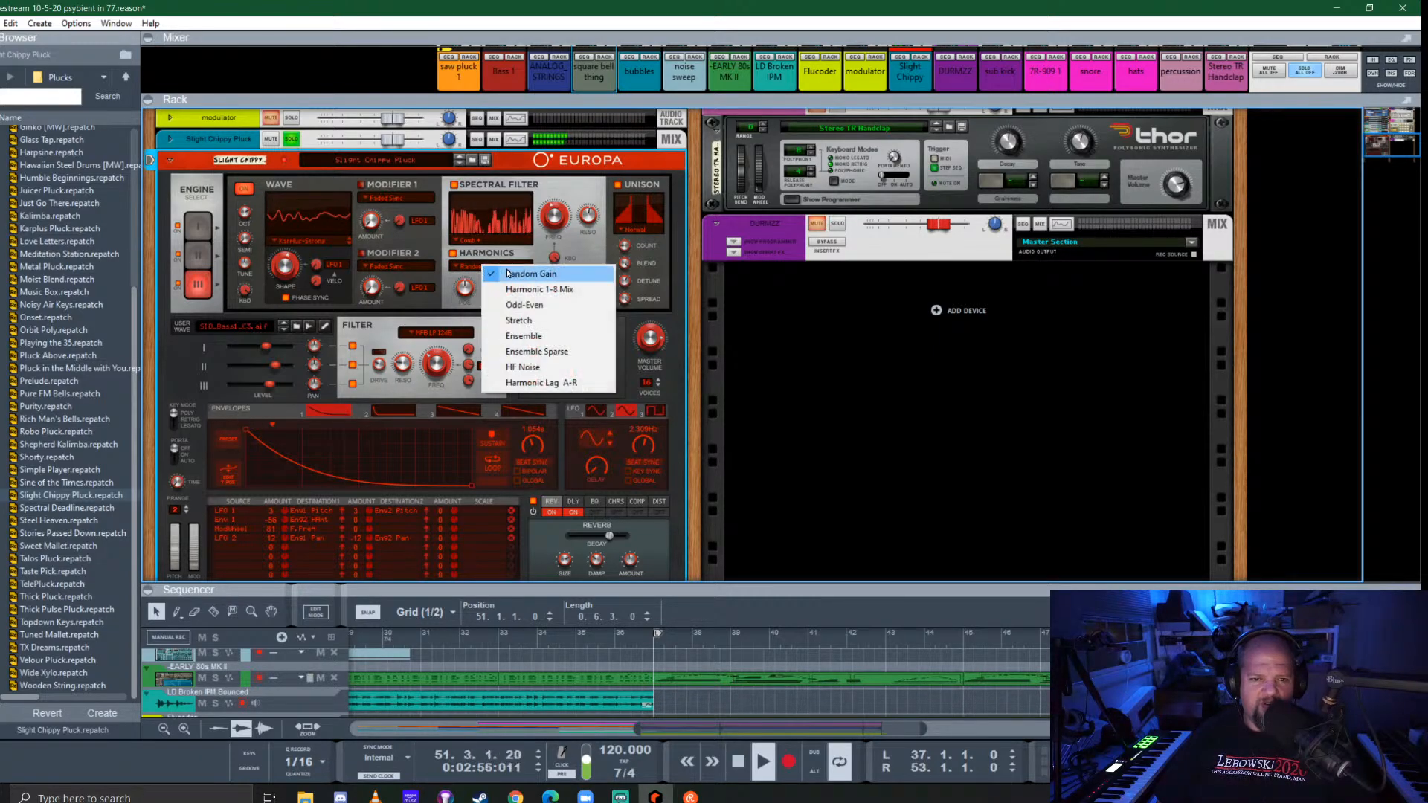
{"action": "left_click", "coordinate": [519, 321]}
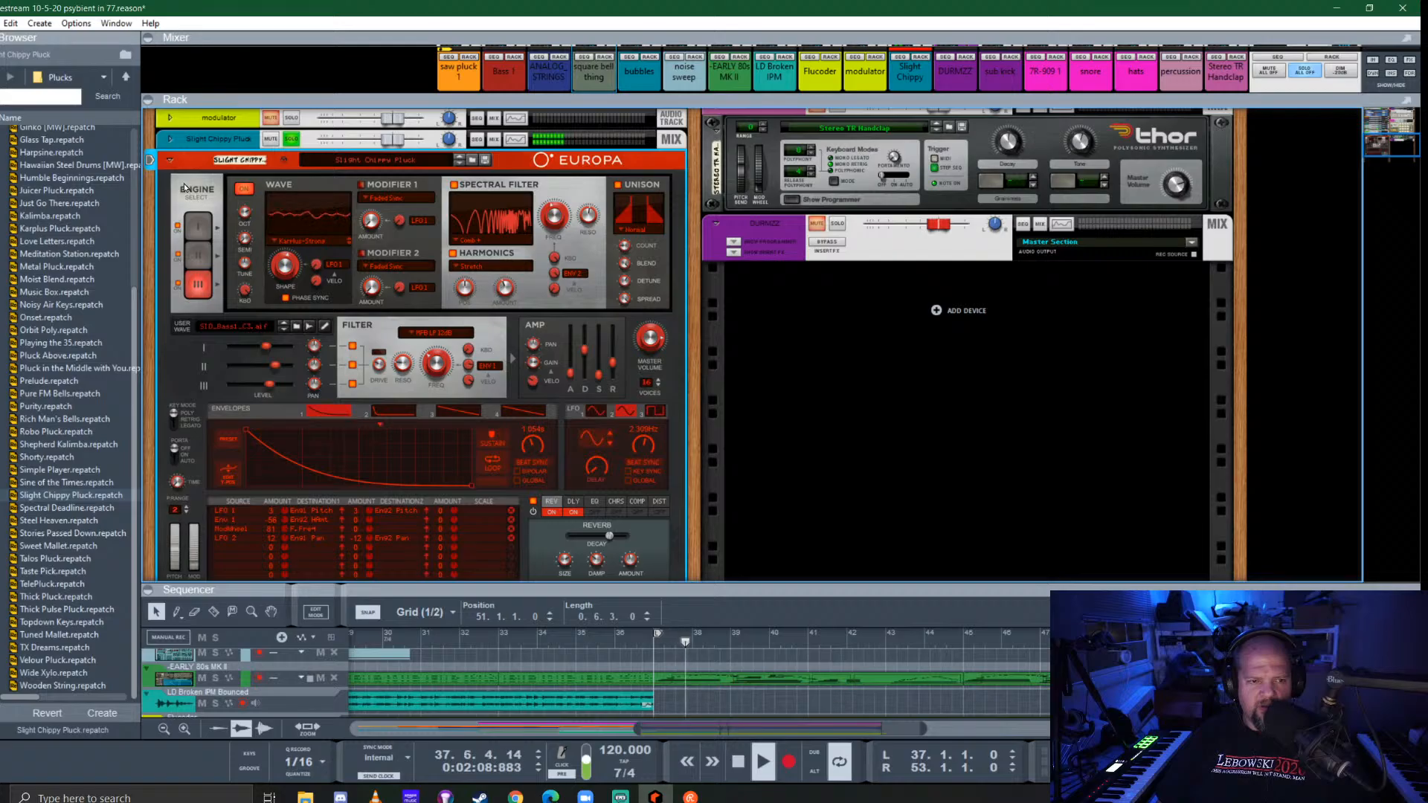
Collapse the Europa device and turn off solo on the Slight Chippy Pluck mixer channel
{"action": "left_click", "coordinate": [170, 160]}
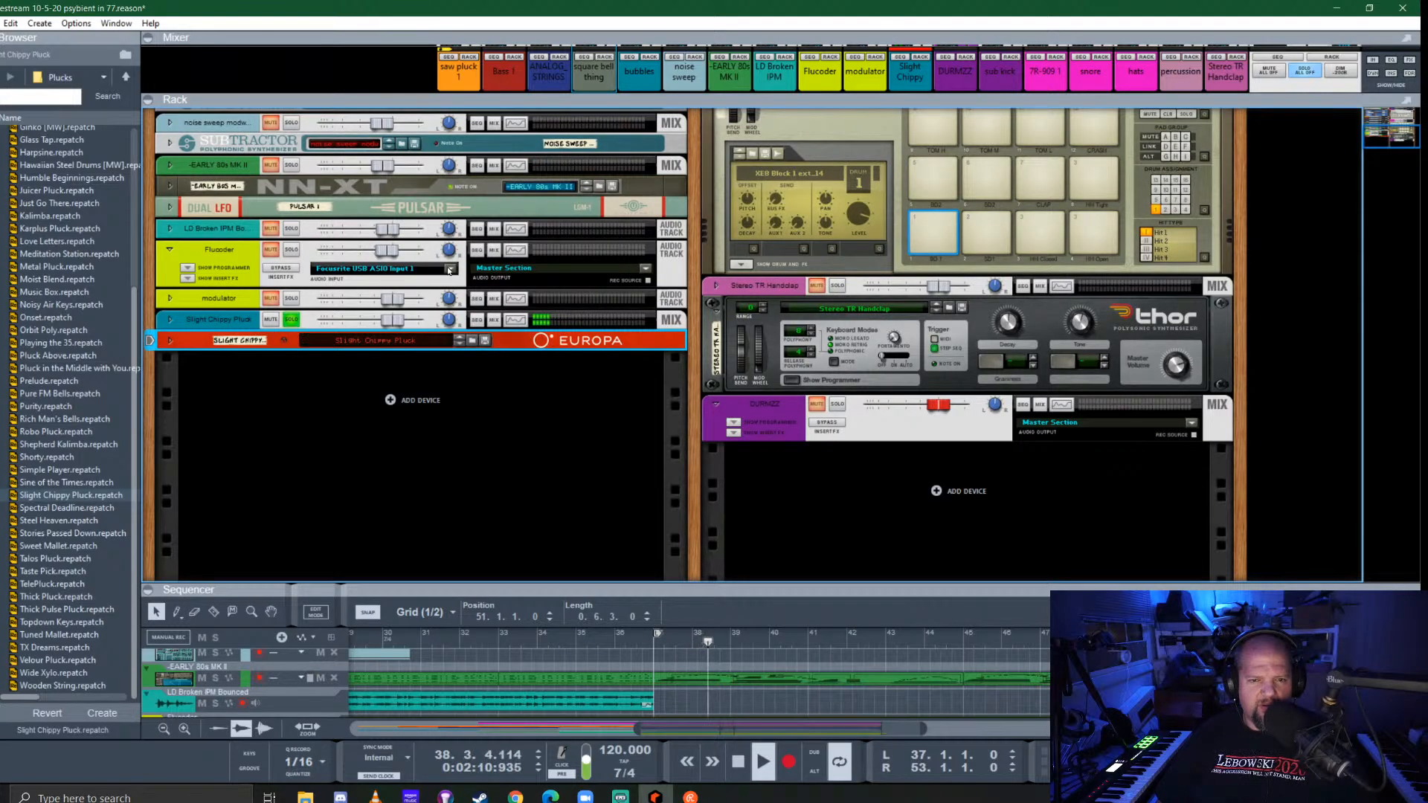
{"action": "left_click_drag", "start_coordinate": [824, 94], "coordinate": [823, 500]}
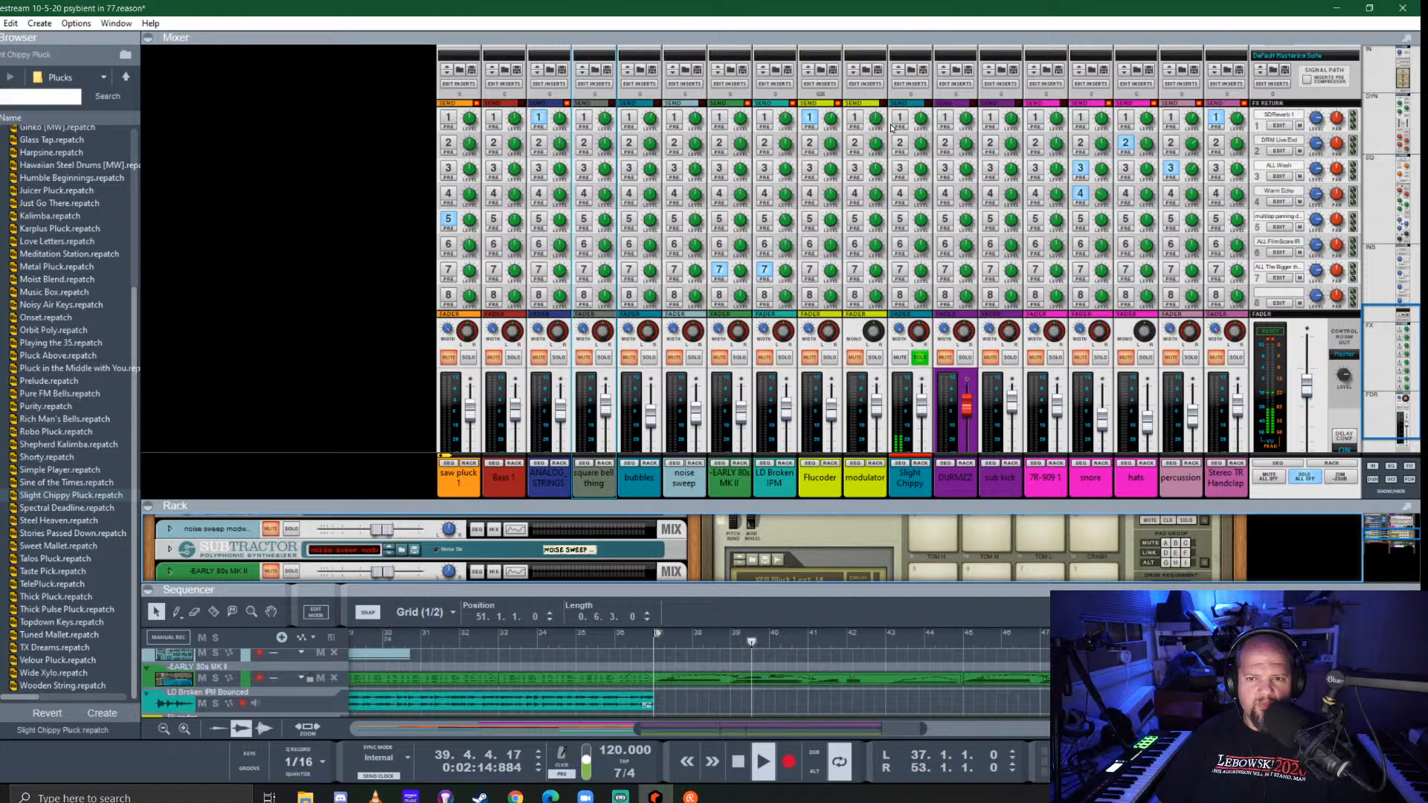
{"action": "left_click", "coordinate": [920, 358]}
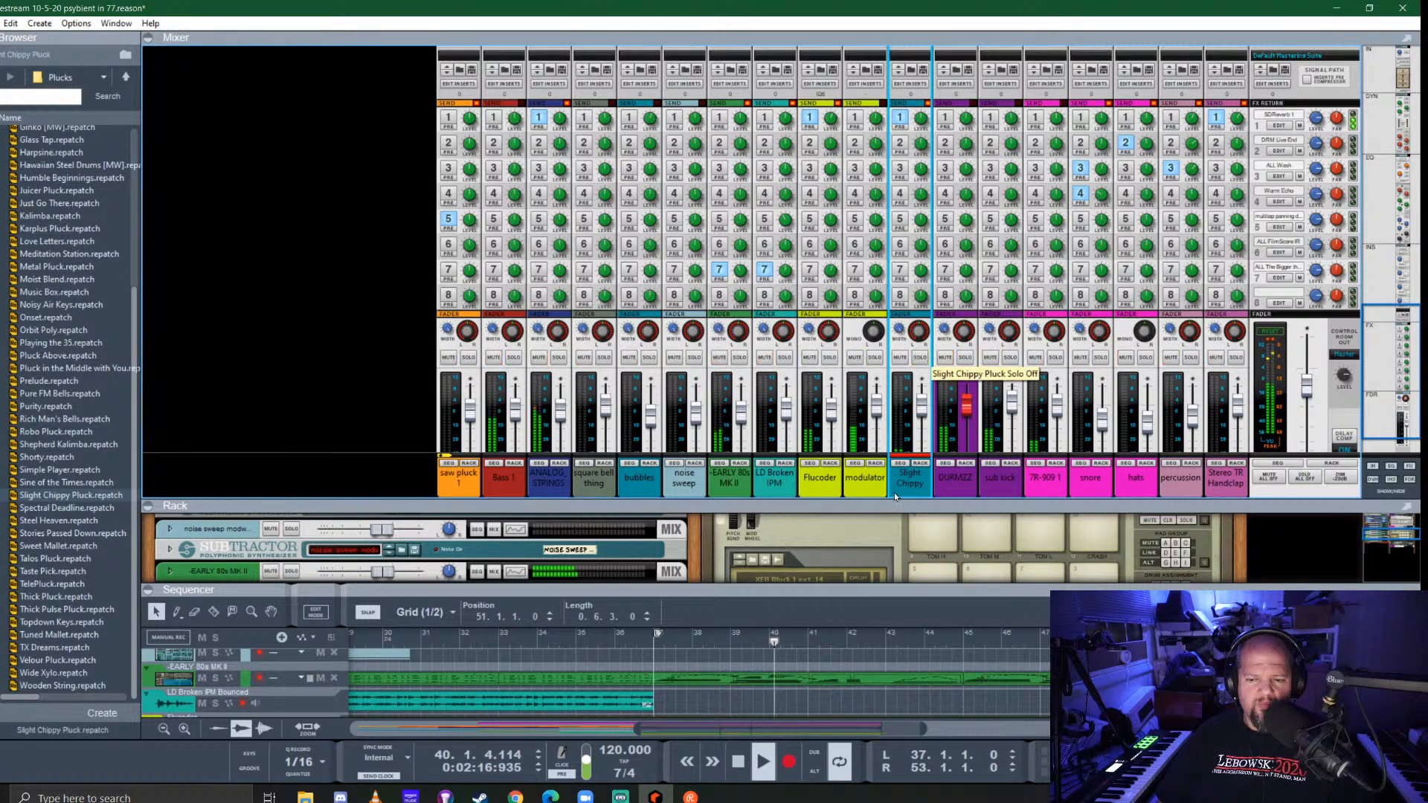
Raise the Slight Chippy Pluck channel level to 1.72 dB while the full mix plays
{"action": "left_click_drag", "start_coordinate": [897, 500], "coordinate": [900, 95]}
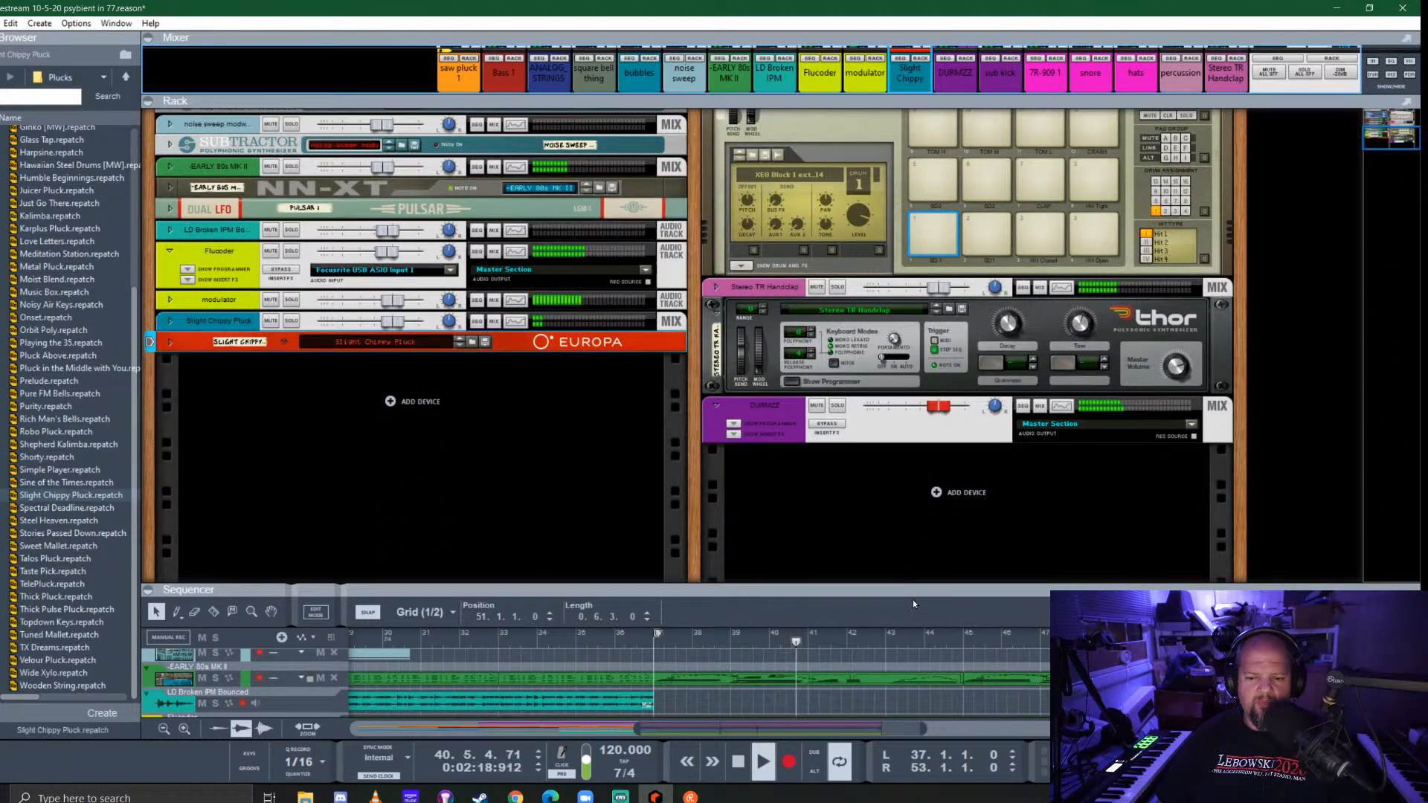
{"action": "left_click_drag", "start_coordinate": [912, 600], "coordinate": [912, 164]}
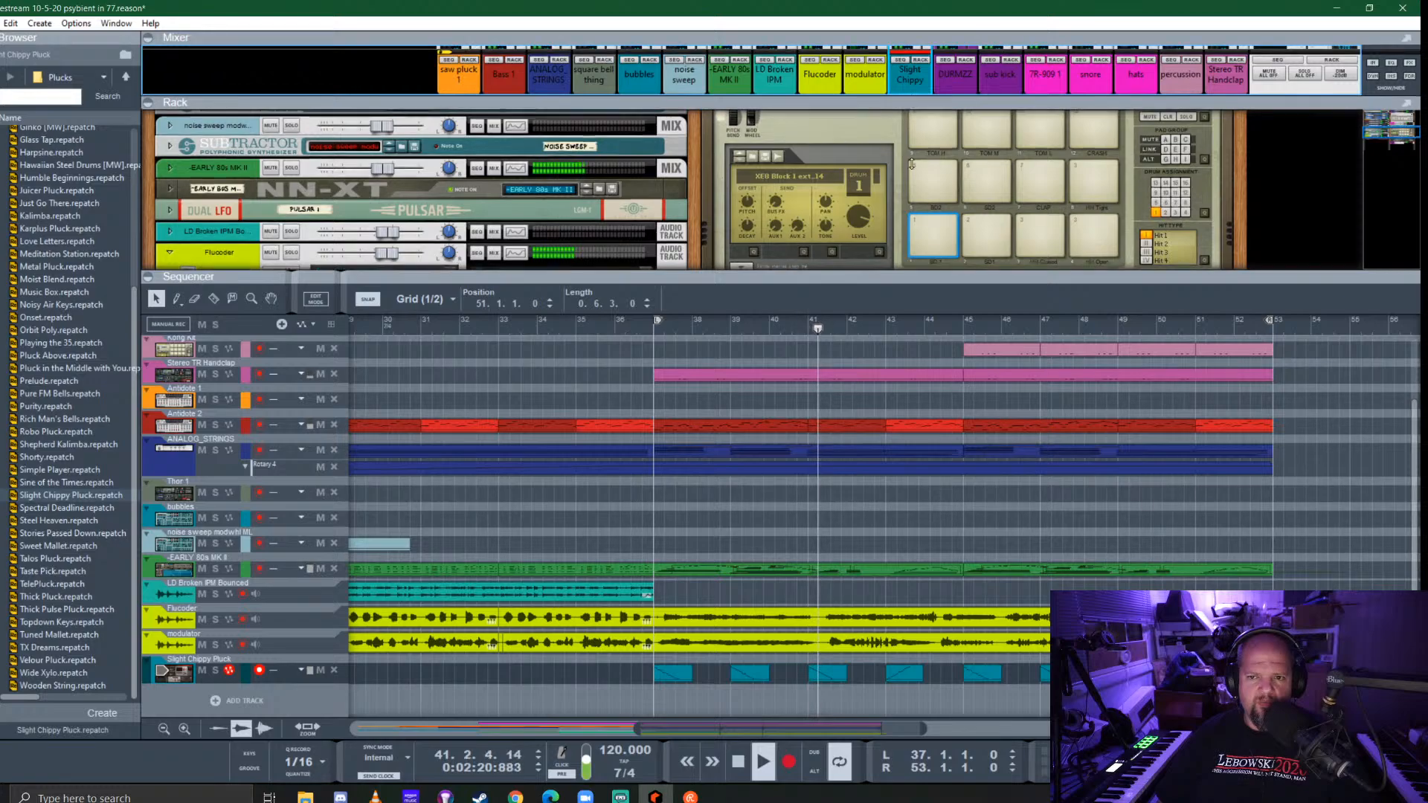
{"action": "left_click_drag", "start_coordinate": [912, 103], "coordinate": [913, 262]}
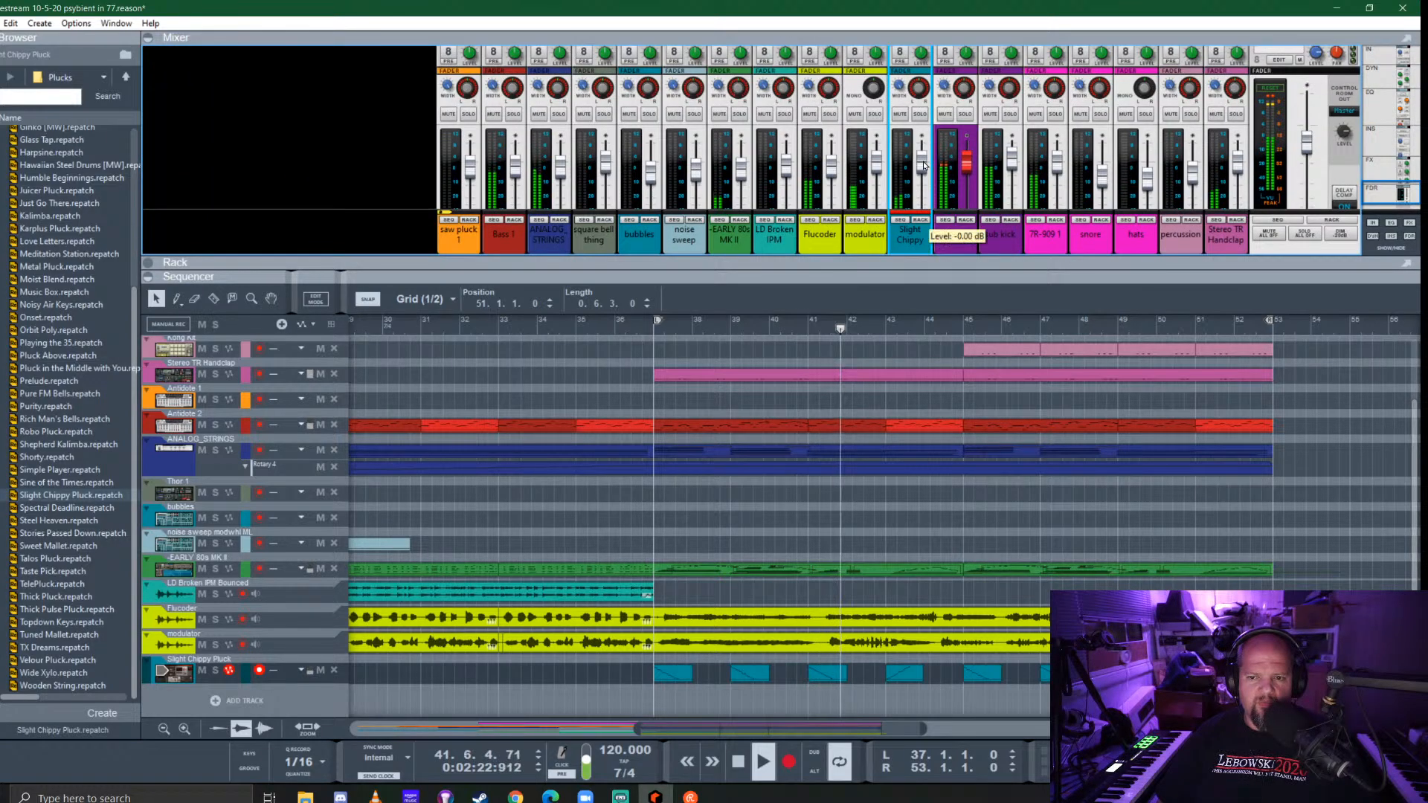
{"action": "left_click_drag", "start_coordinate": [920, 262], "coordinate": [919, 95]}
{"action": "scroll", "coordinate": [446, 239], "scroll_direction": "down", "scroll_amount": 5}
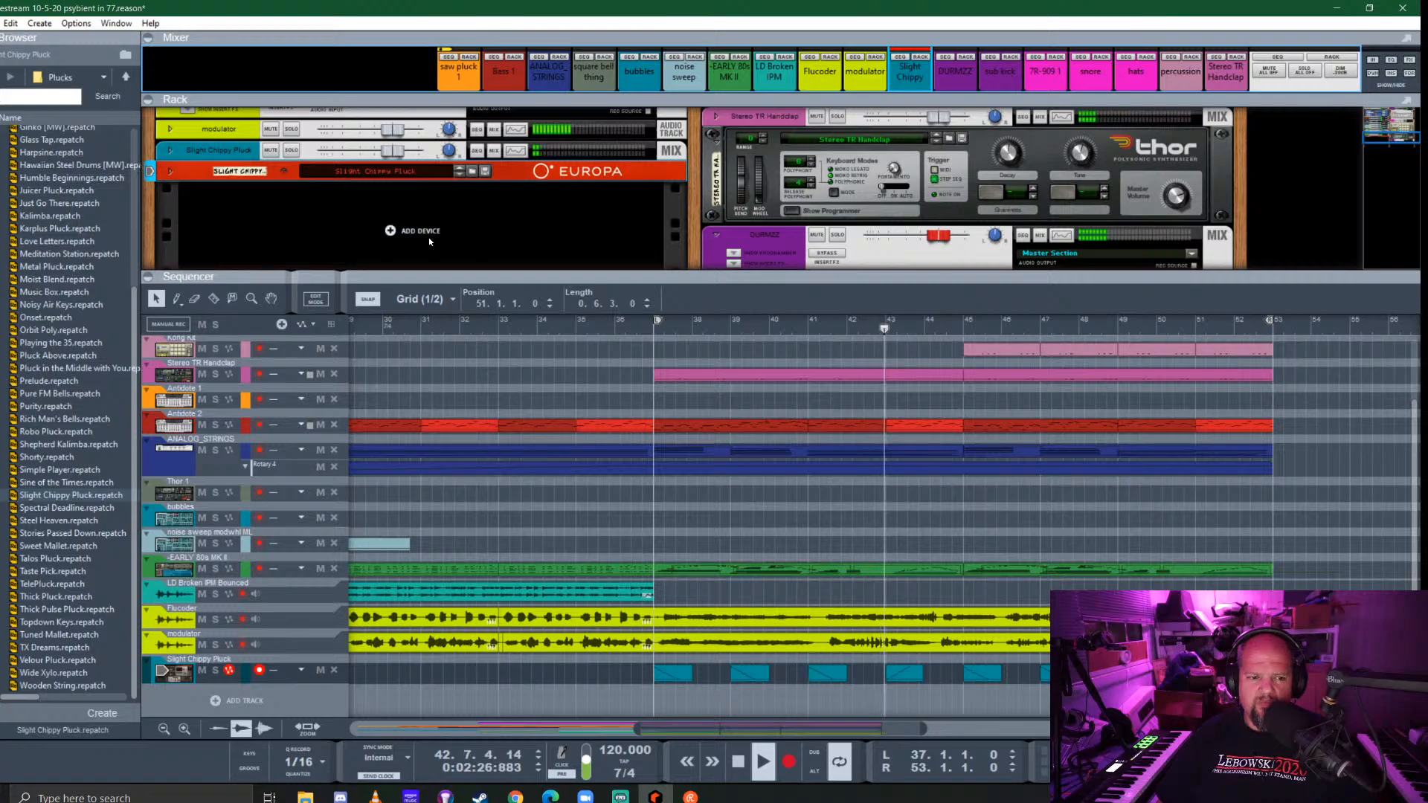
{"action": "left_click", "coordinate": [396, 152]}
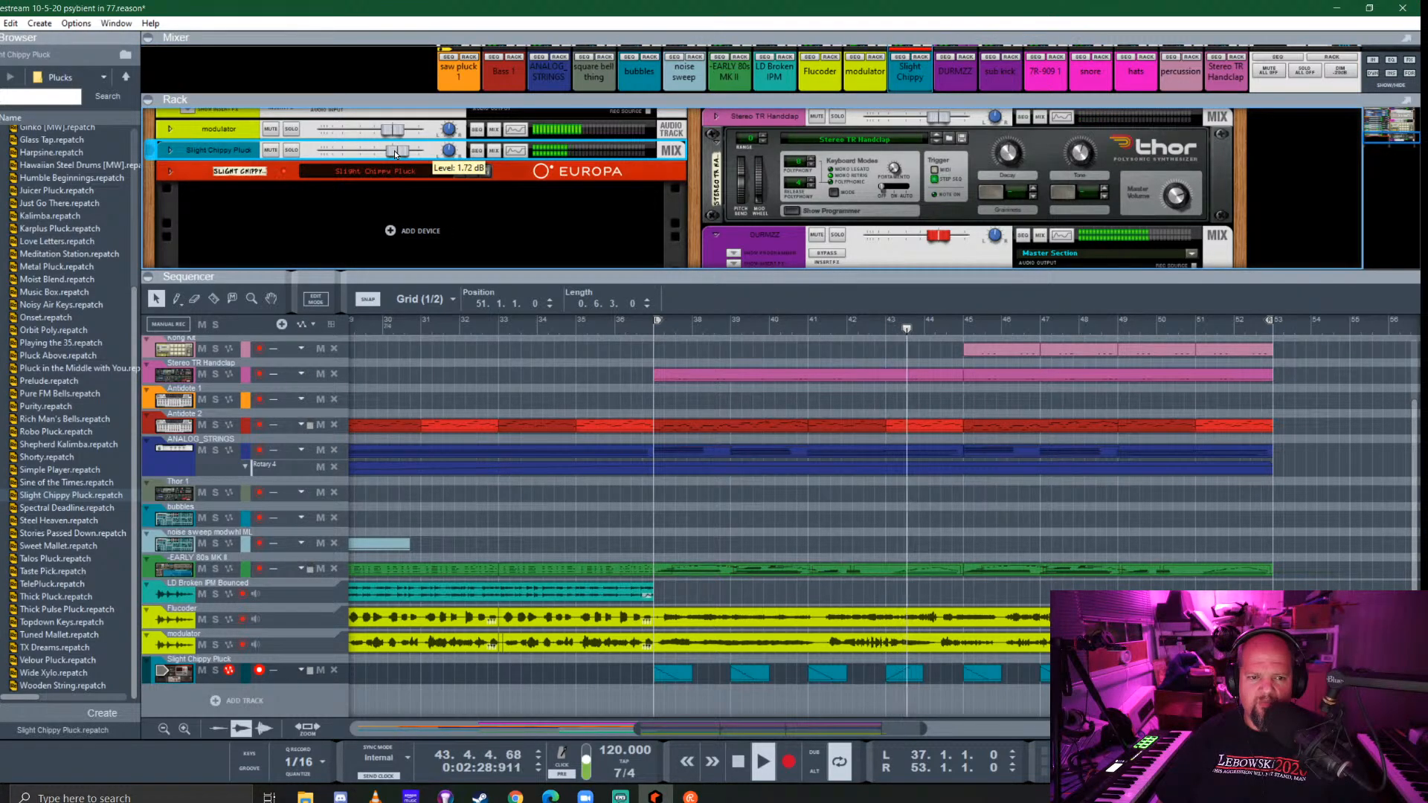
Enlarge the sequencer to view more of the arrangement and deselect the pluck clip
{"action": "left_click_drag", "start_coordinate": [903, 271], "coordinate": [904, 107]}
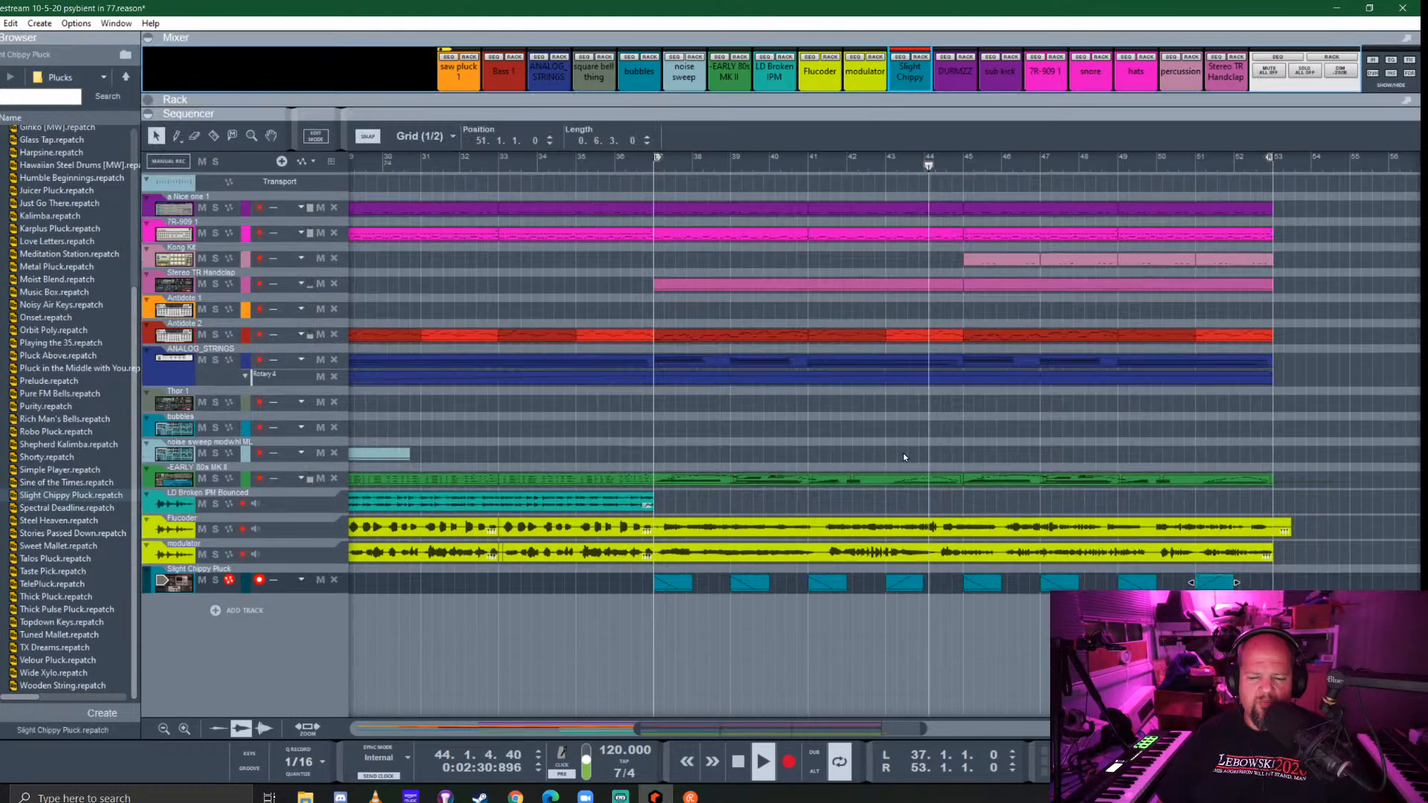
{"action": "scroll", "coordinate": [903, 453], "scroll_direction": "down", "scroll_amount": 3}
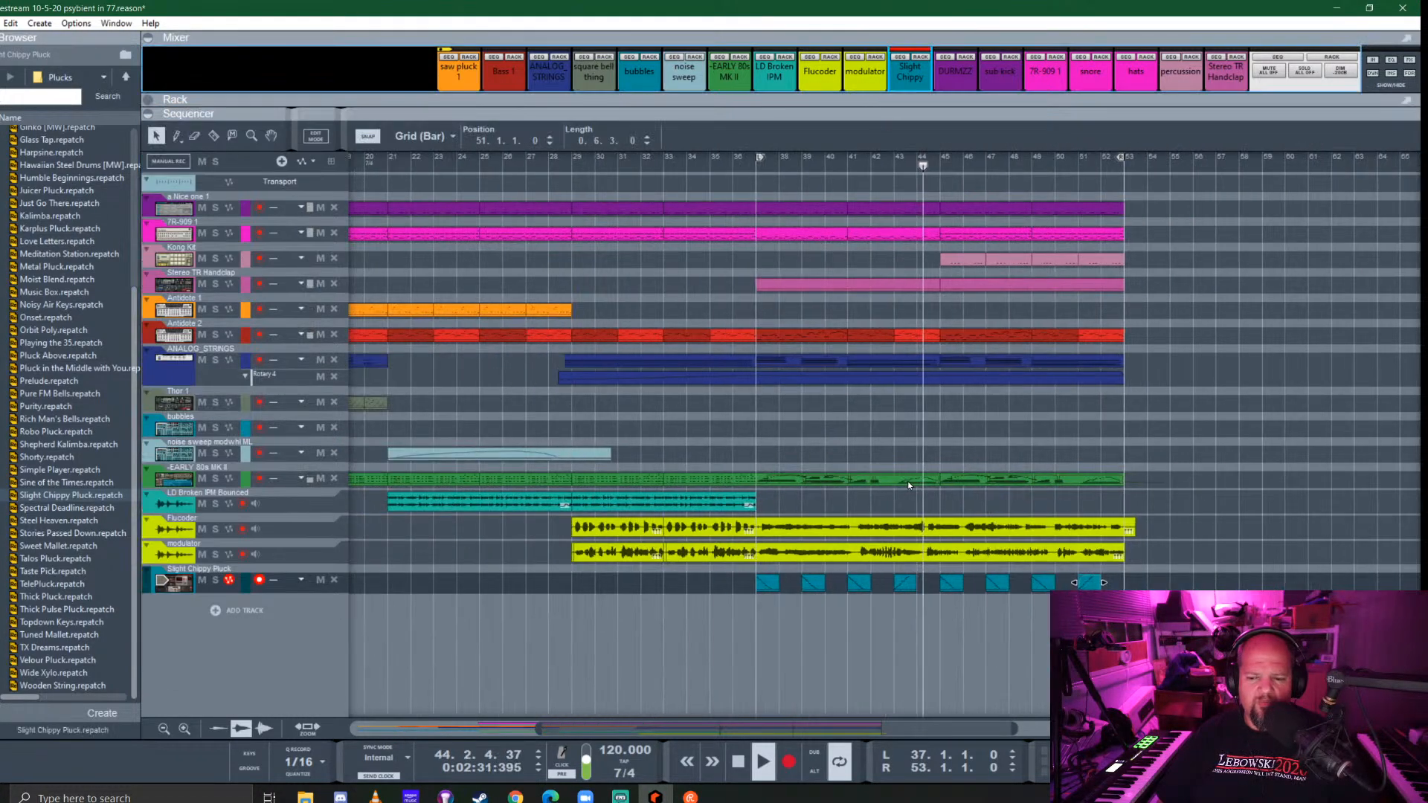
{"action": "left_click", "coordinate": [976, 439]}
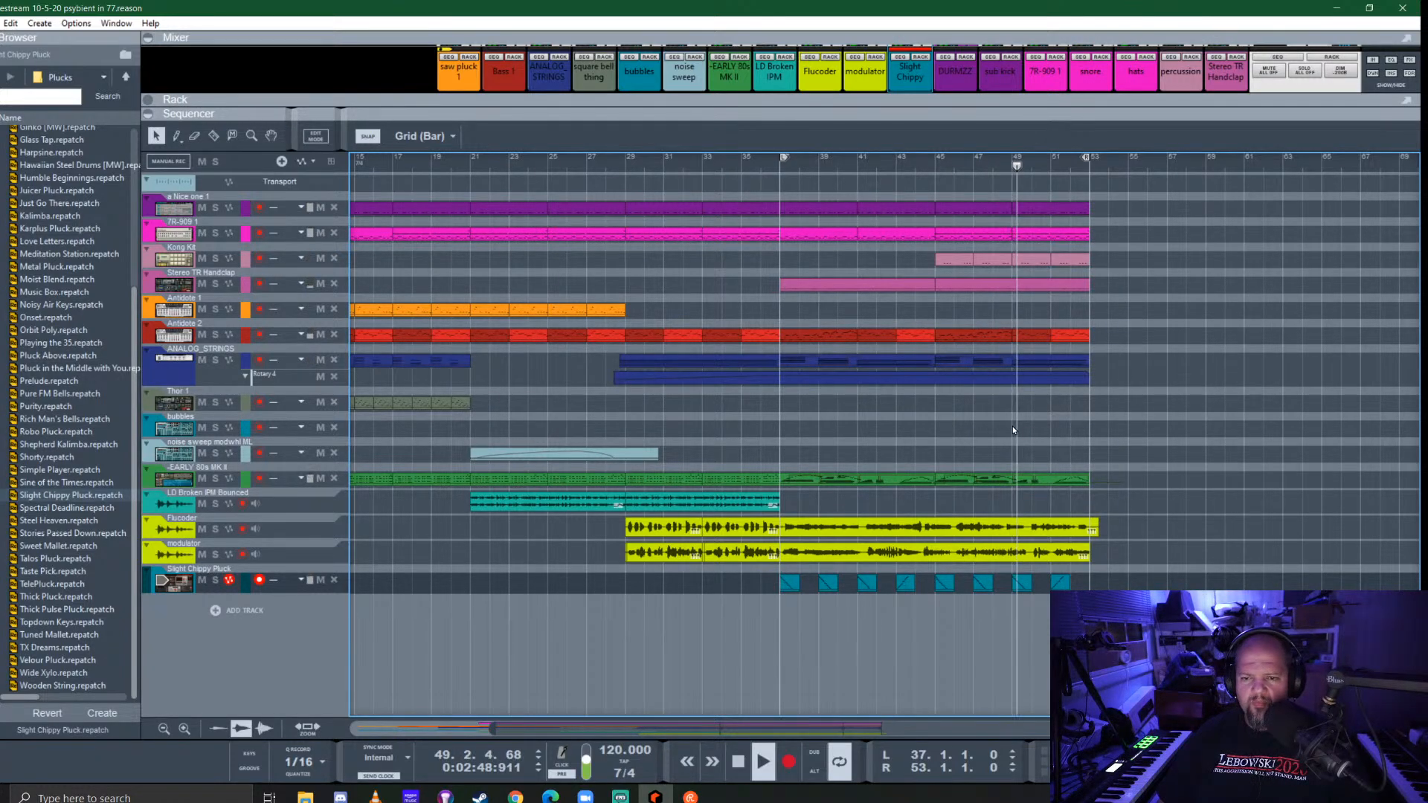
Enlarge the mixer and solo the Slight Chippy Pluck channel
{"action": "left_click_drag", "start_coordinate": [973, 114], "coordinate": [972, 442]}
{"action": "left_click", "coordinate": [920, 267]}
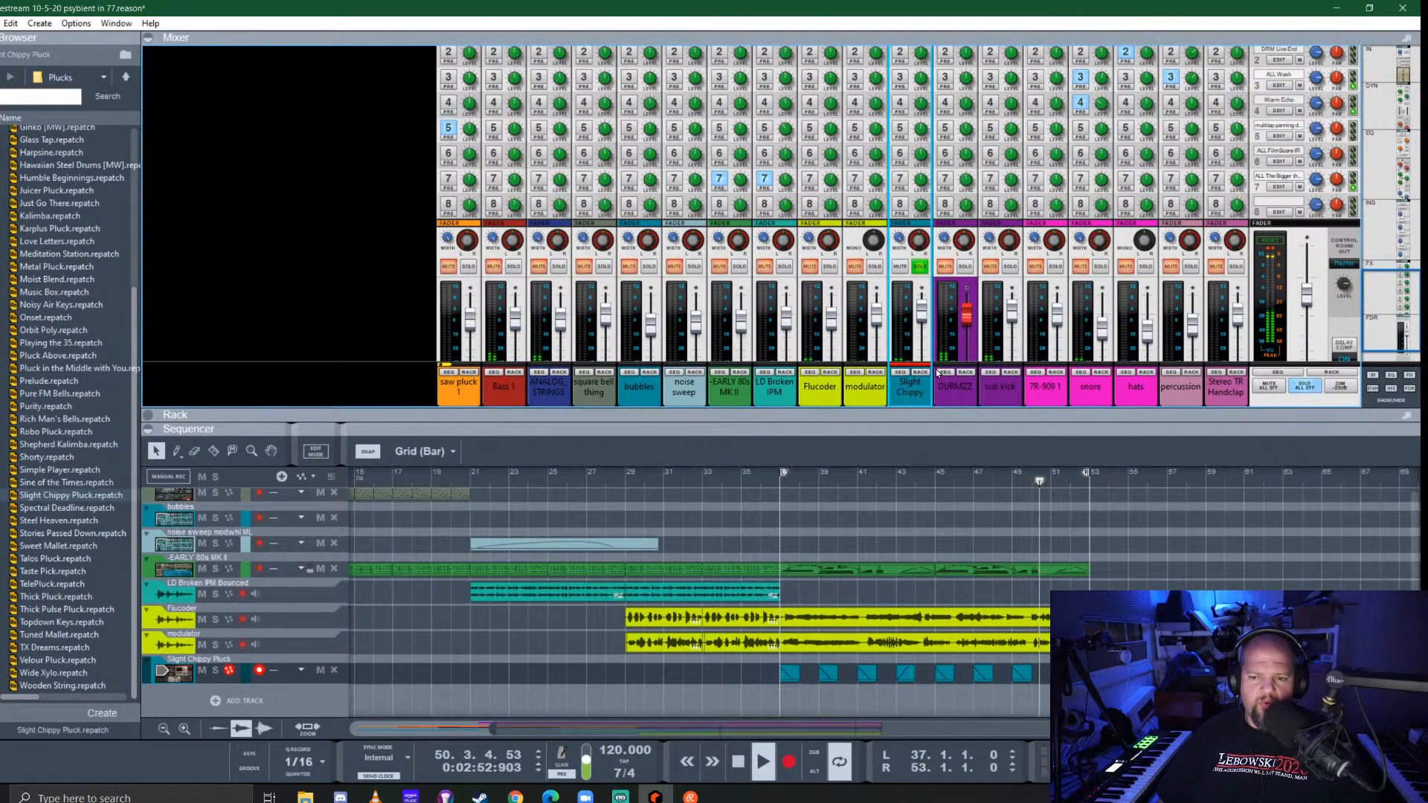
Unfold the Europa device in the enlarged rack and set the octave of engines 3 and 2 to 2
{"action": "left_click_drag", "start_coordinate": [945, 415], "coordinate": [995, 51]}
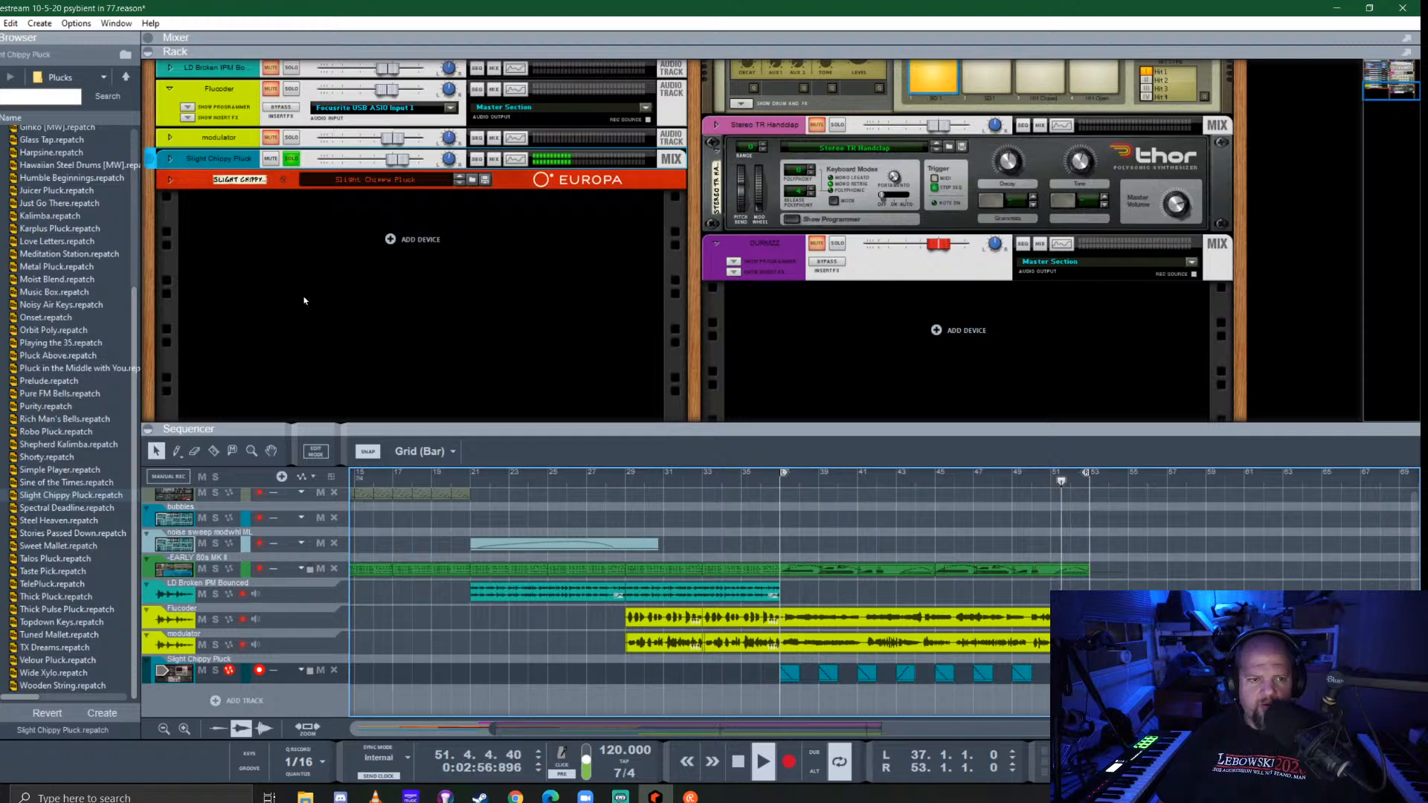
{"action": "left_click", "coordinate": [170, 181]}
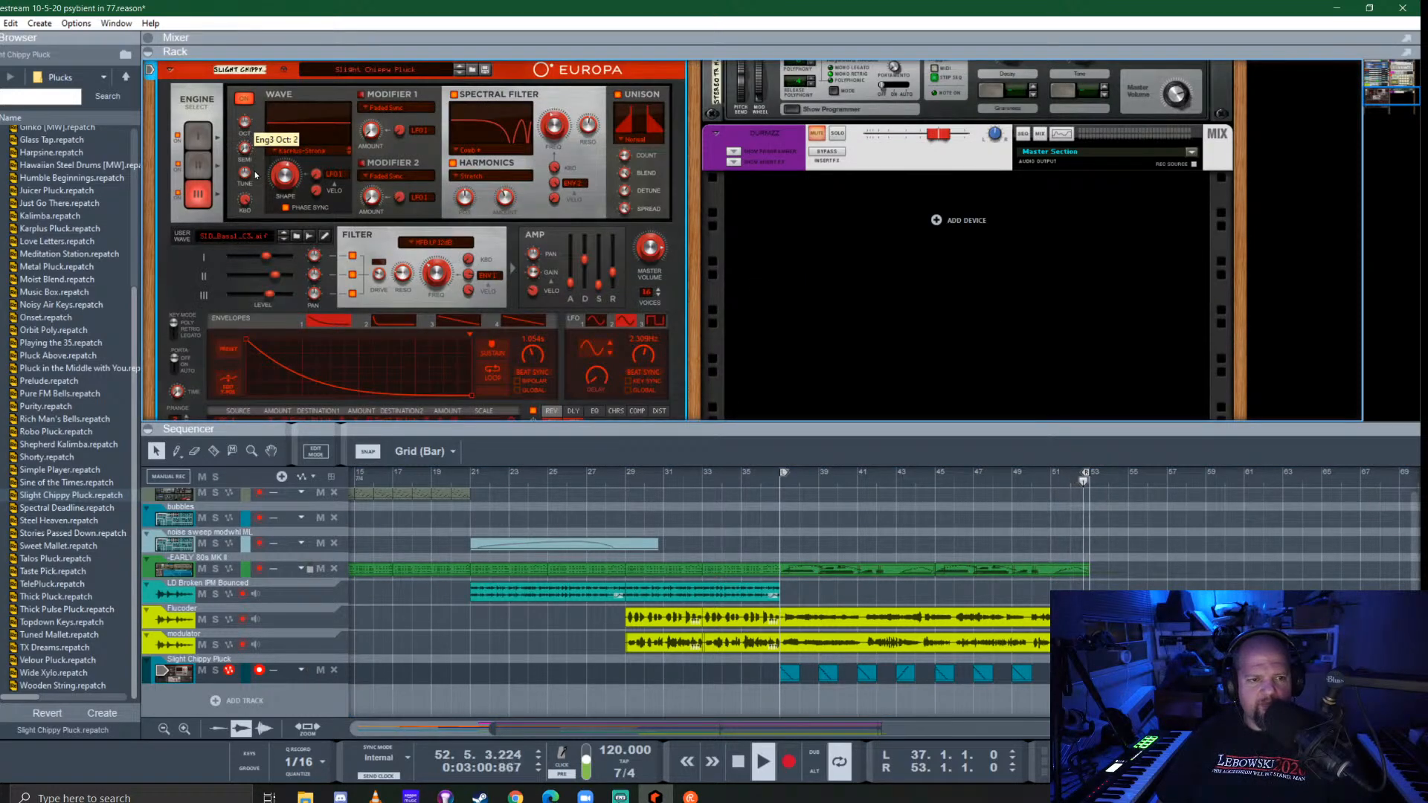
{"action": "left_click", "coordinate": [199, 164]}
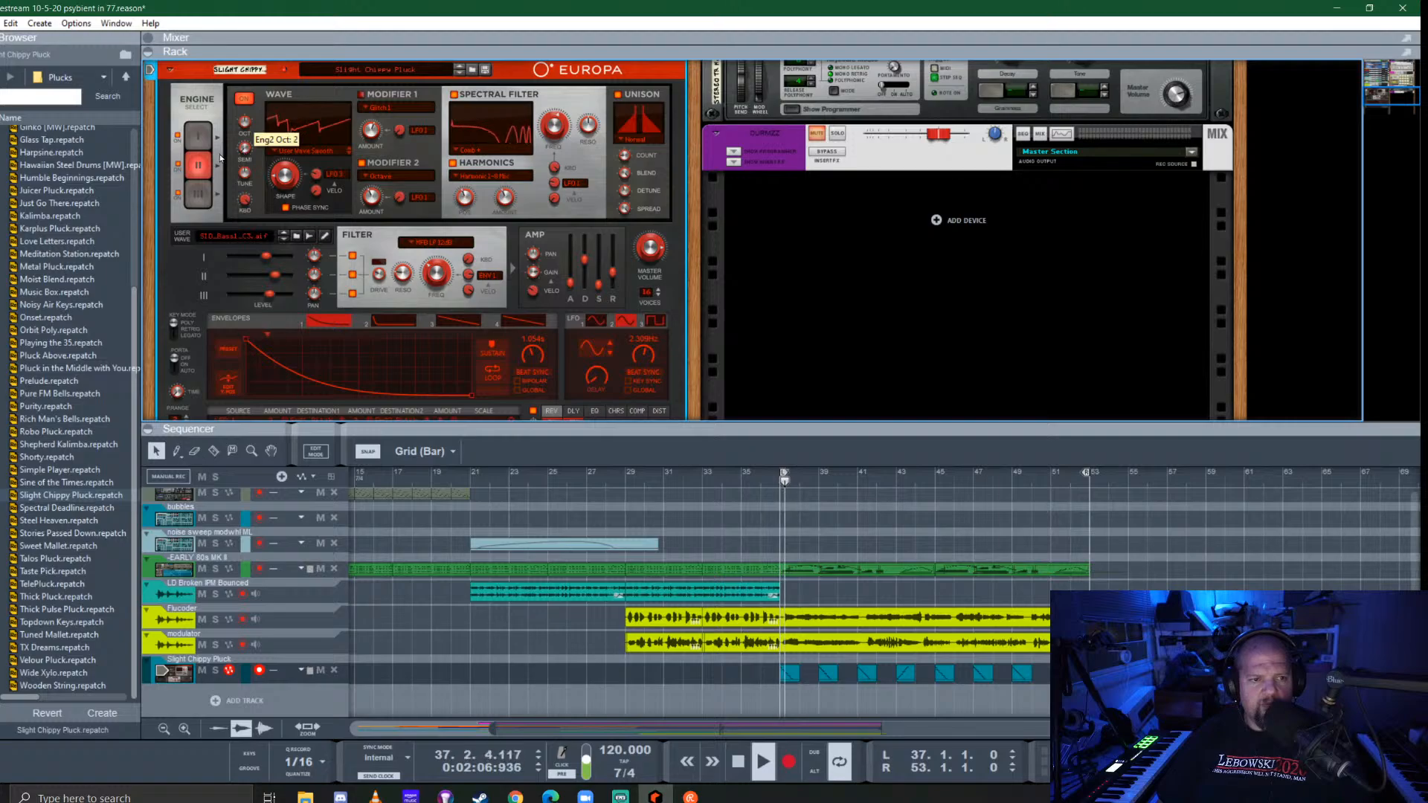
Return the Slight Chippy Pluck to the full mix, fold its Europa device, and raise its channel level slightly
{"action": "left_click", "coordinate": [198, 135]}
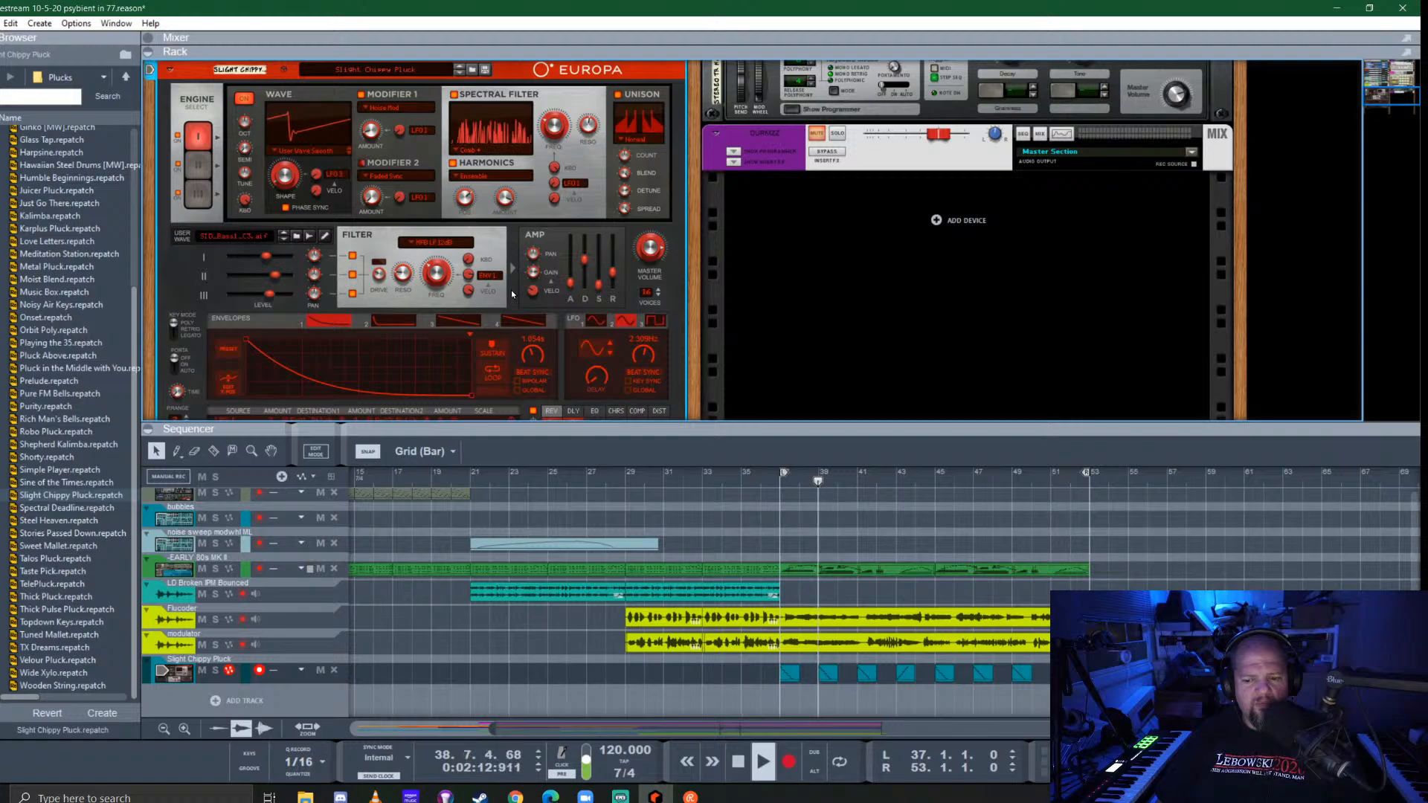
{"action": "scroll", "coordinate": [511, 290], "scroll_direction": "up", "scroll_amount": 3}
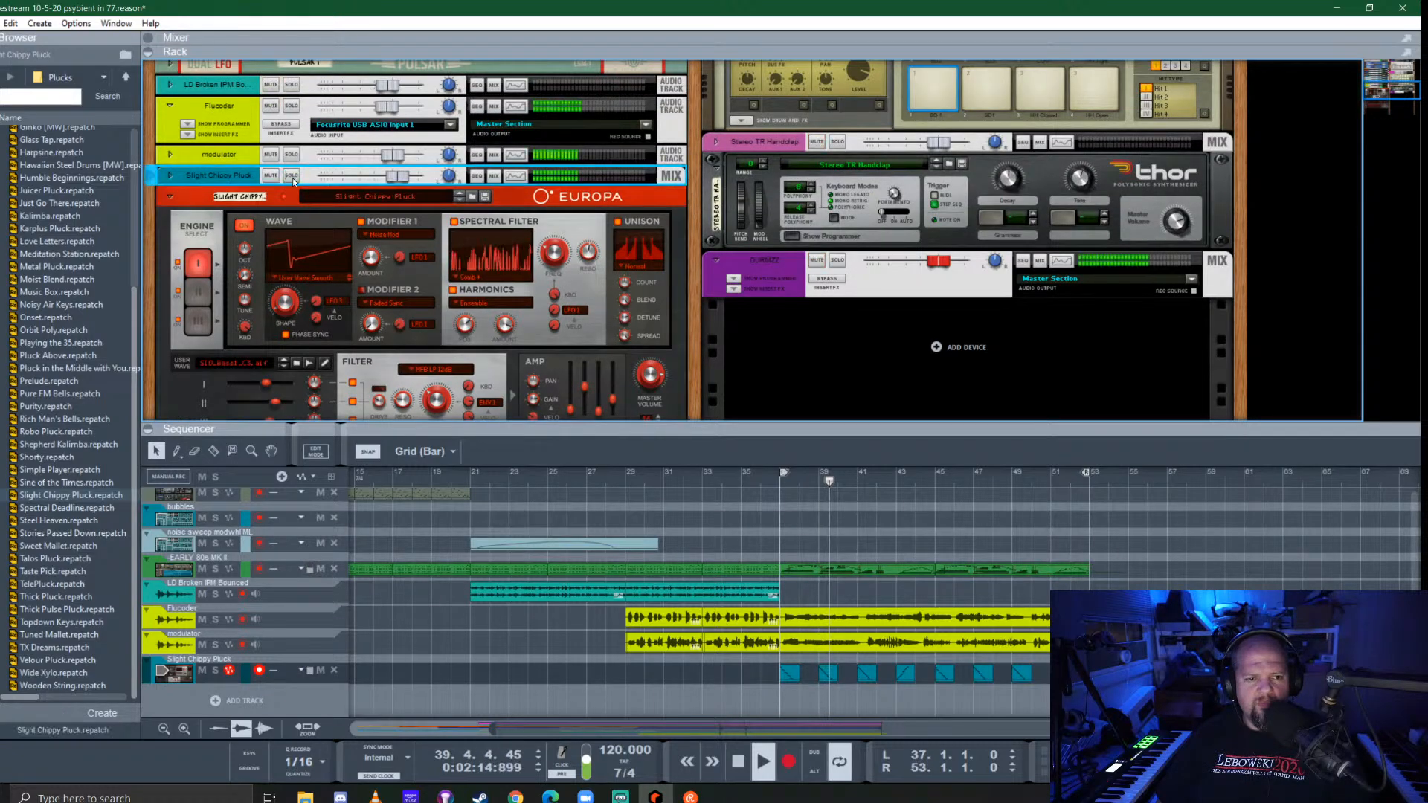
{"action": "left_click", "coordinate": [170, 198]}
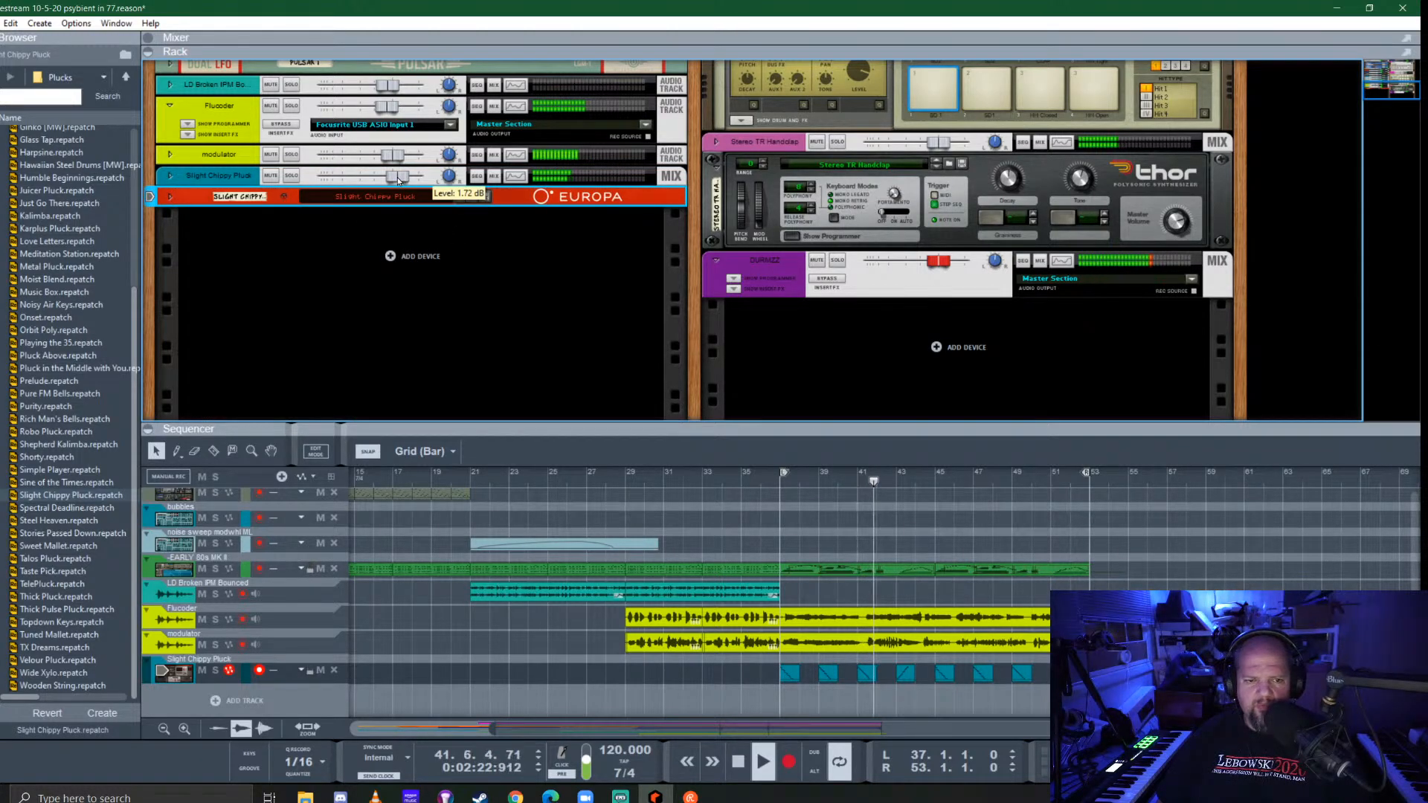
{"action": "left_click_drag", "start_coordinate": [400, 180], "coordinate": [402, 181]}
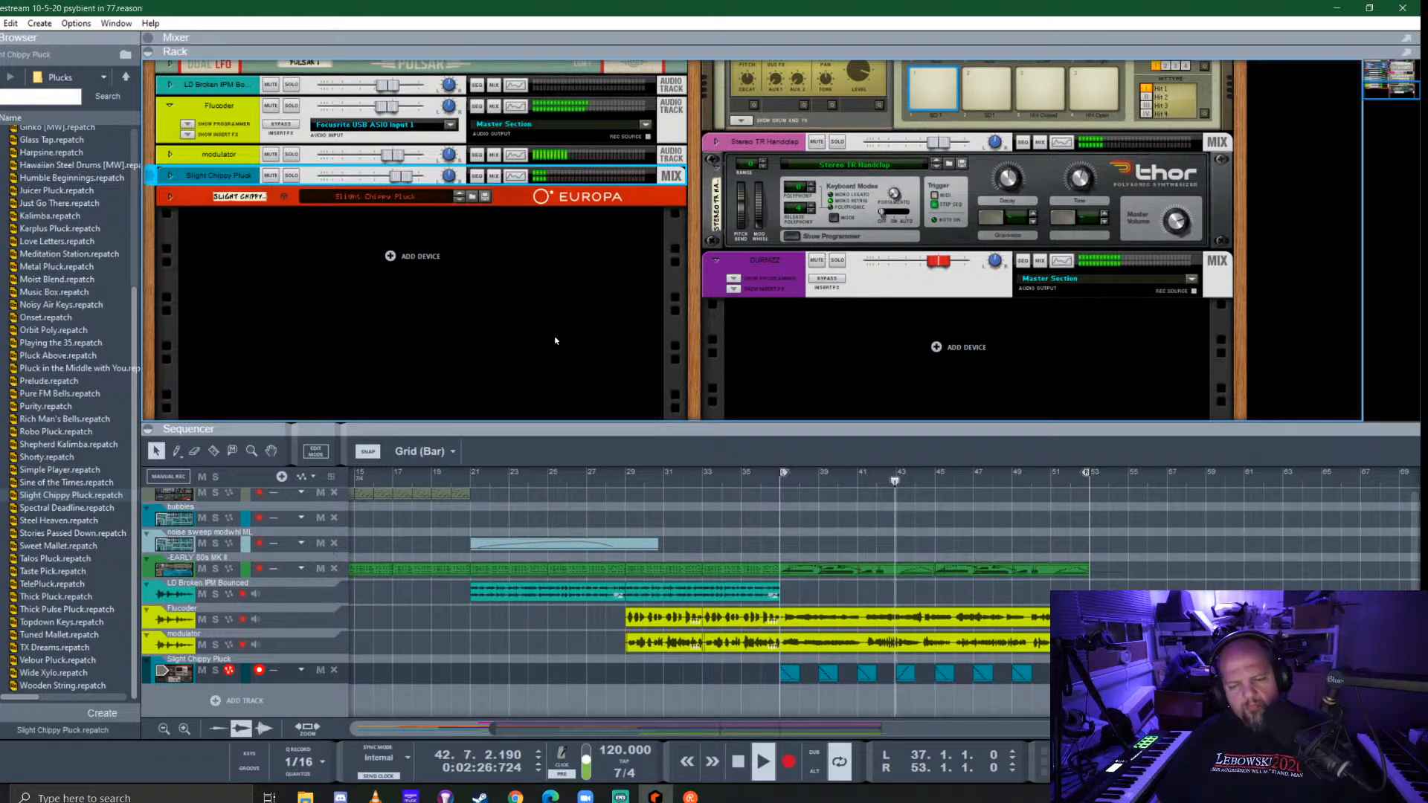
Play the arrangement from the beginning in an enlarged sequencer and slightly lower the LD Broken IPM Bounced channel level
{"action": "left_click_drag", "start_coordinate": [798, 426], "coordinate": [798, 131]}
{"action": "scroll", "coordinate": [833, 507], "scroll_direction": "down", "scroll_amount": 4}
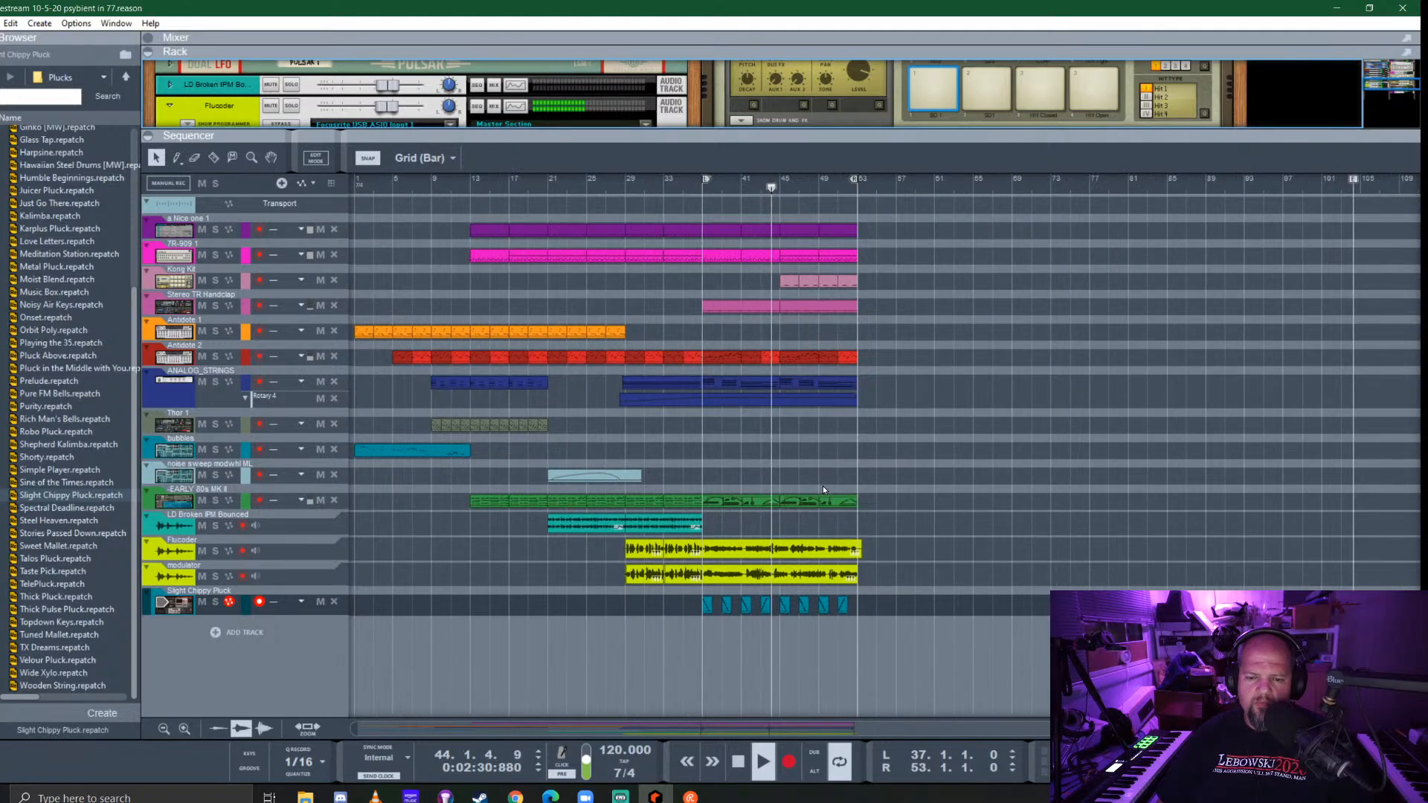
{"action": "key", "text": "space"}
{"action": "key", "text": "shift+Return"}
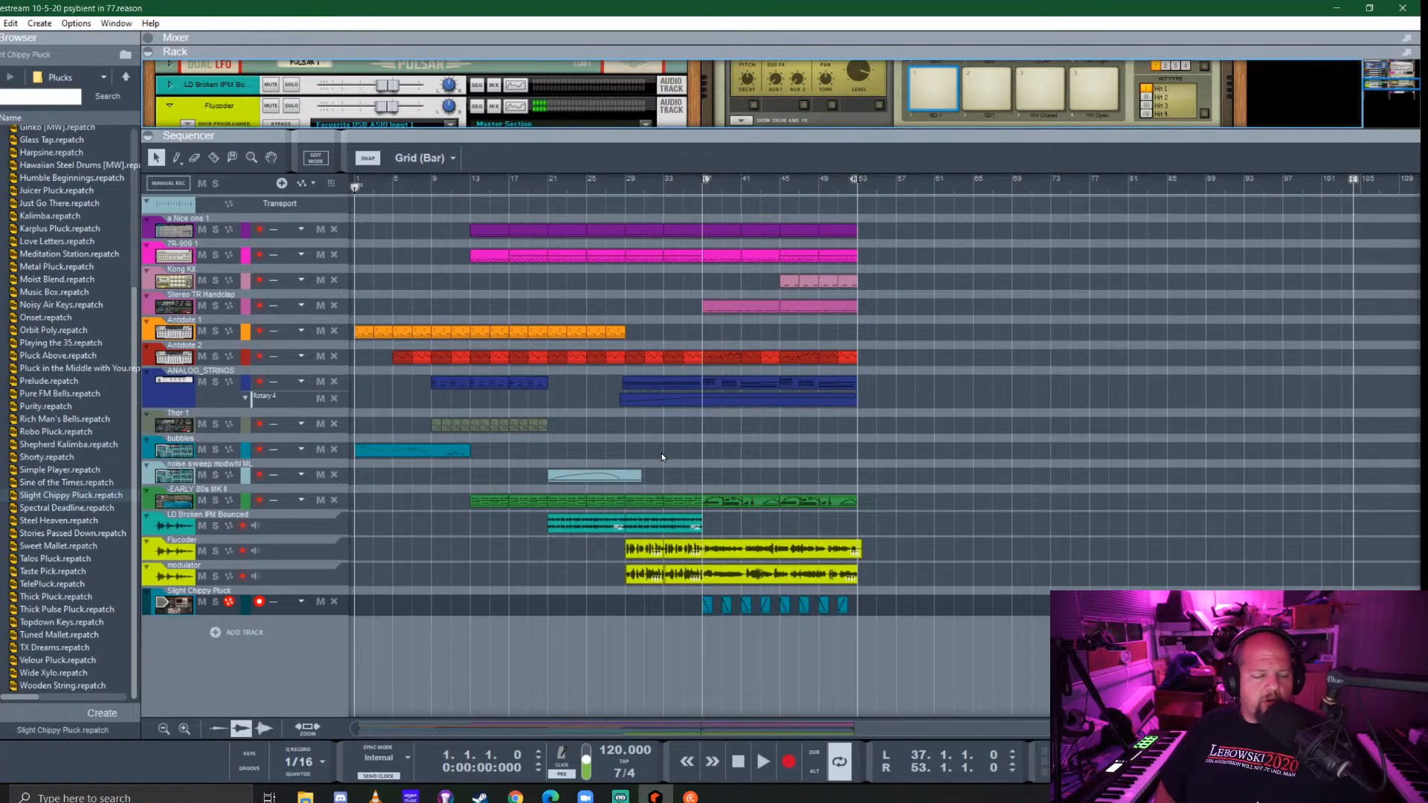
{"action": "key", "text": "space"}
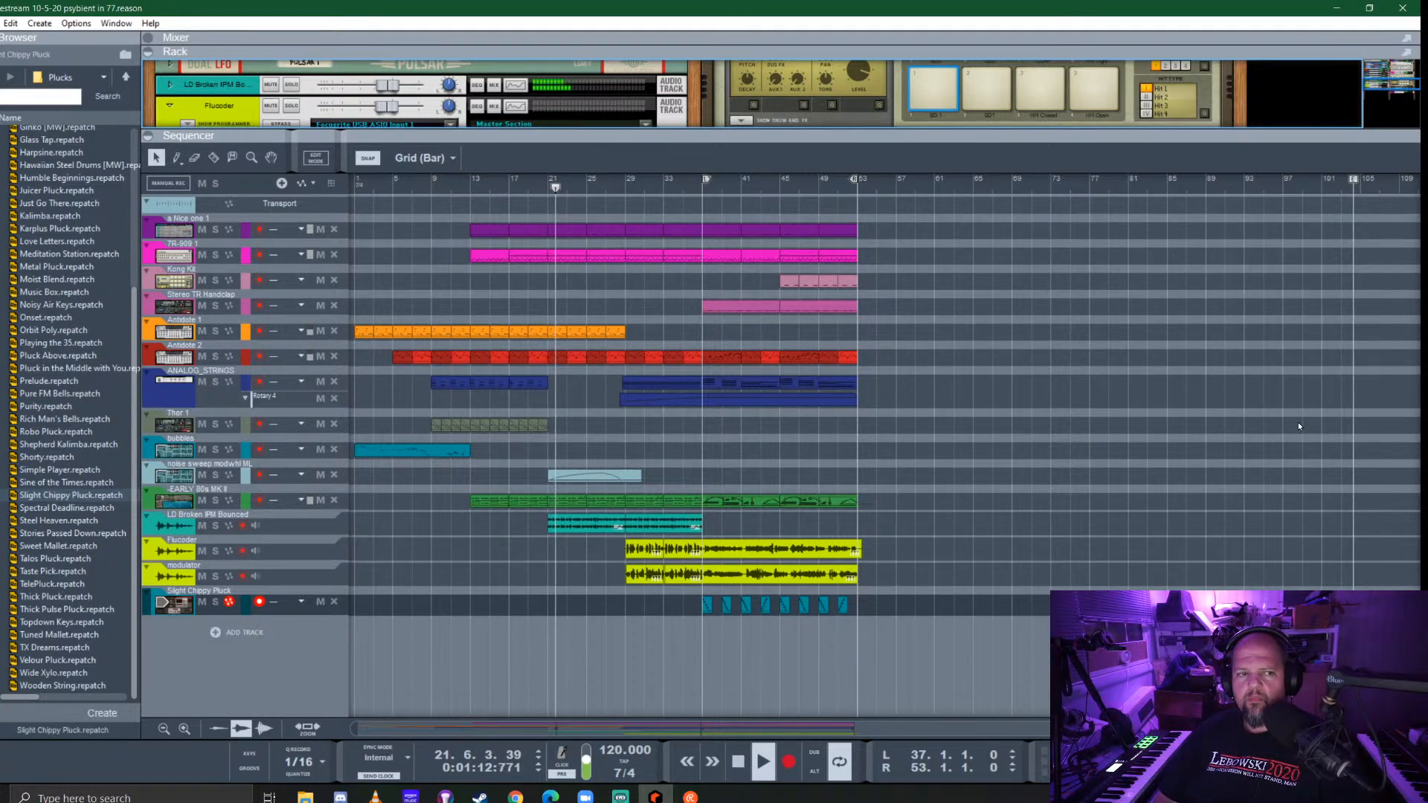
{"action": "left_click_drag", "start_coordinate": [387, 86], "coordinate": [382, 84]}
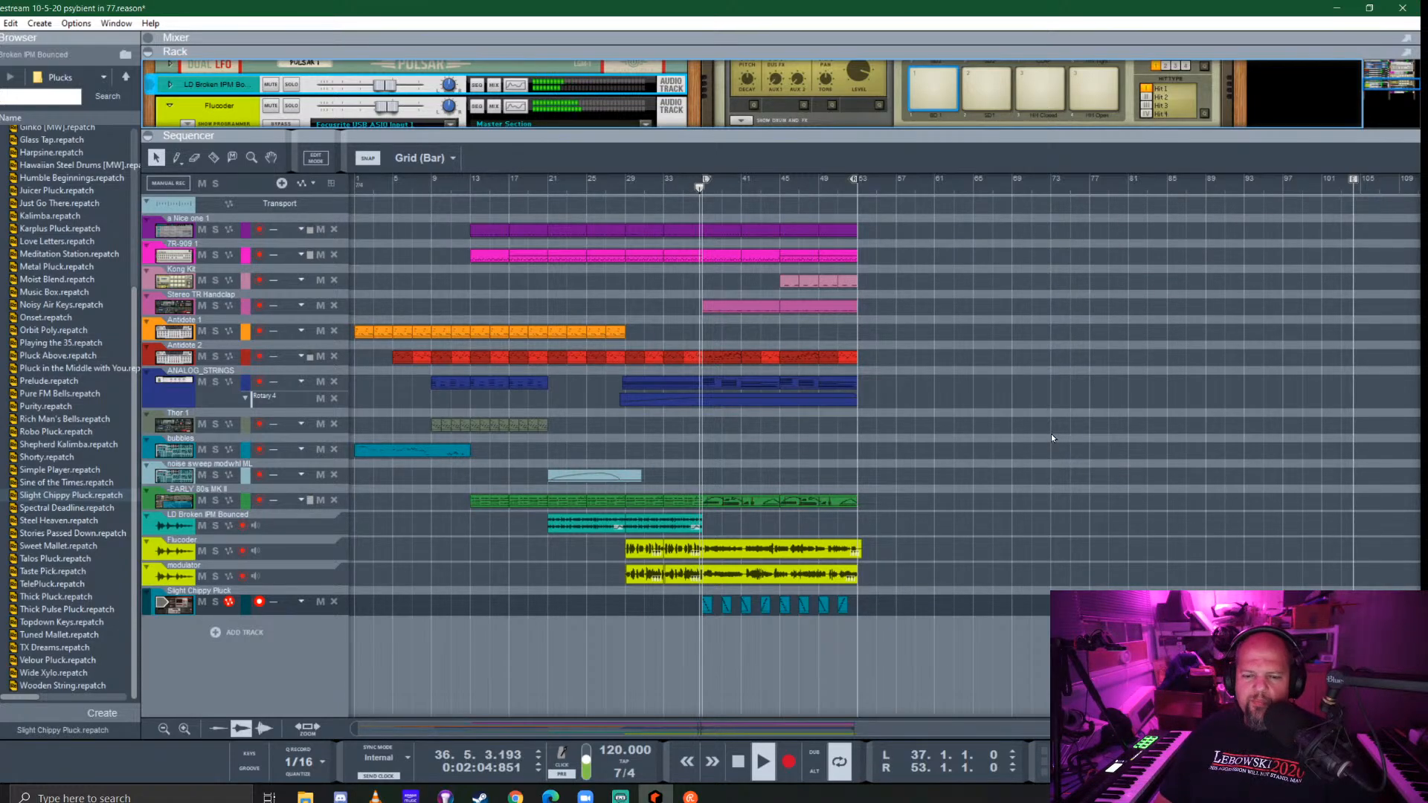
Lower the ANALOG_STRINGS Rotary 4 automation point at position 36.4.3.0 to a value of 107
{"action": "left_click", "coordinate": [718, 402]}
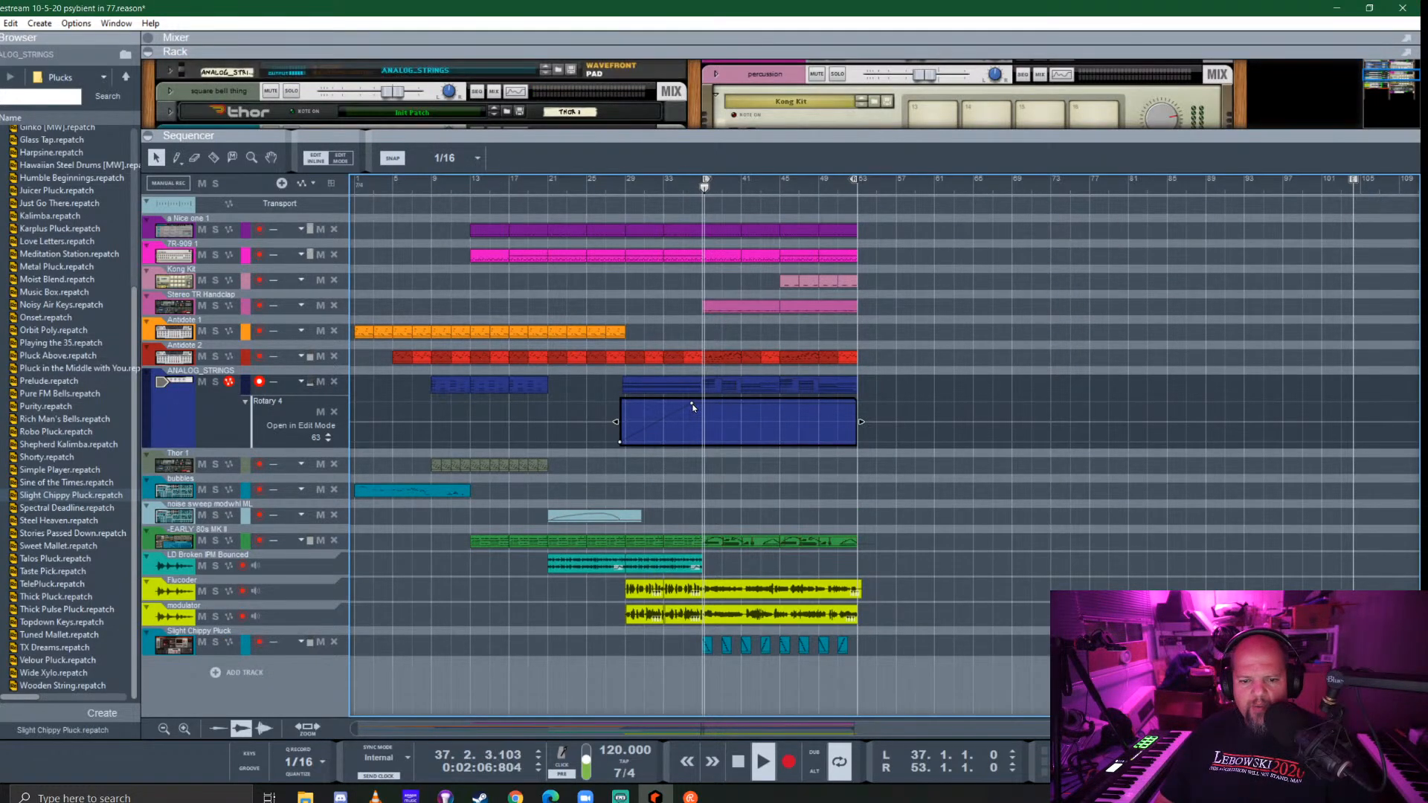
{"action": "left_click", "coordinate": [692, 406]}
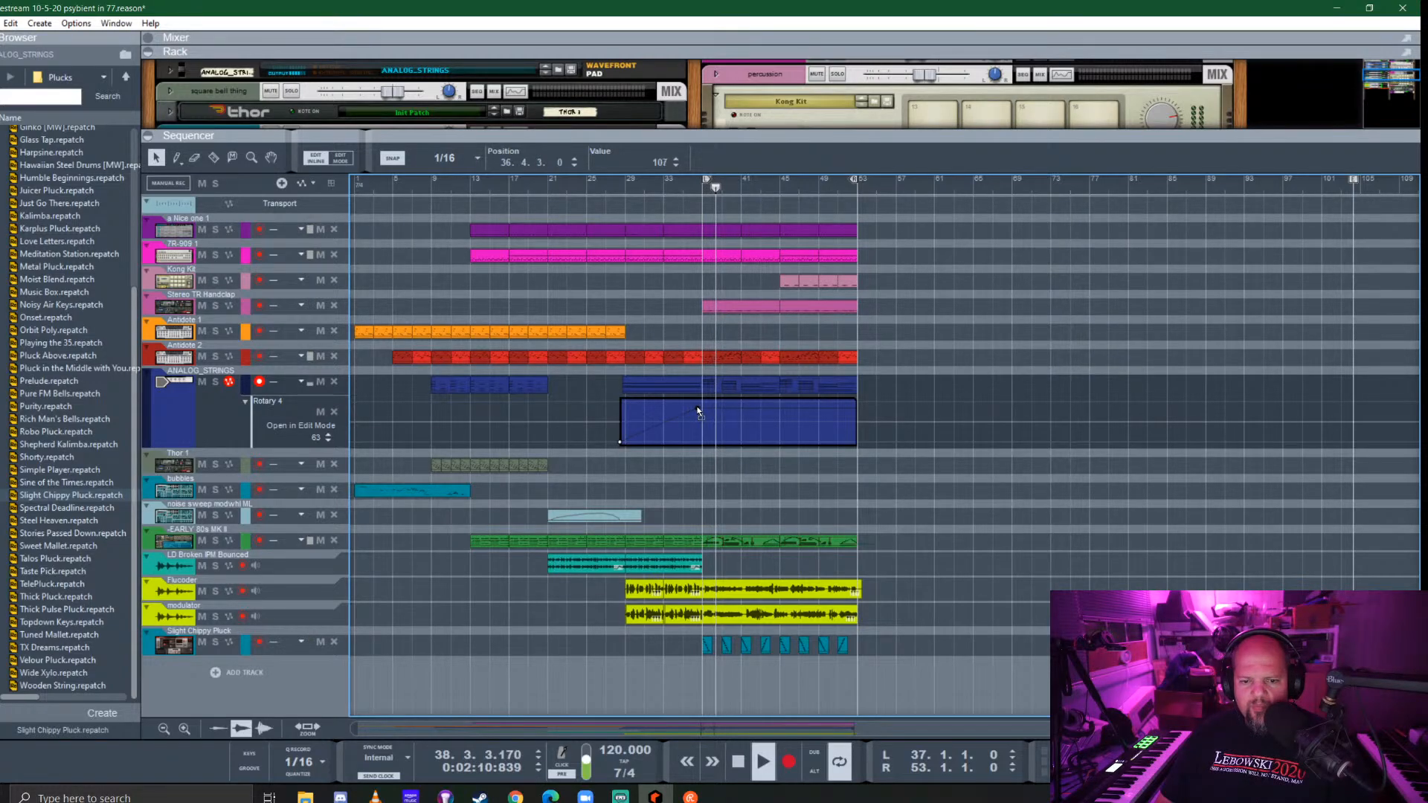
{"action": "scroll", "coordinate": [721, 413], "scroll_direction": "up", "scroll_amount": 1}
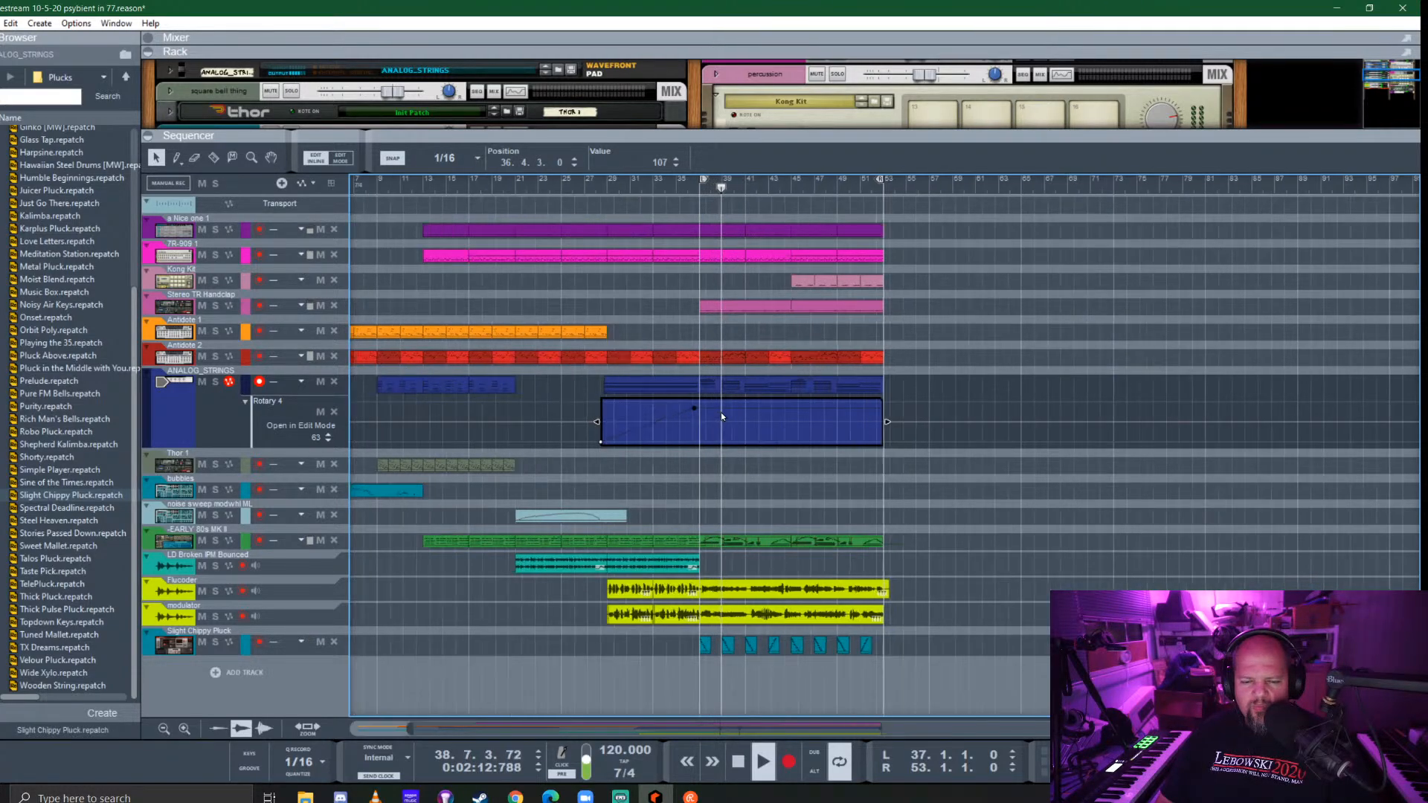
{"action": "scroll", "coordinate": [721, 412], "scroll_direction": "up", "scroll_amount": 3}
{"action": "scroll", "coordinate": [650, 419], "scroll_direction": "up", "scroll_amount": 2}
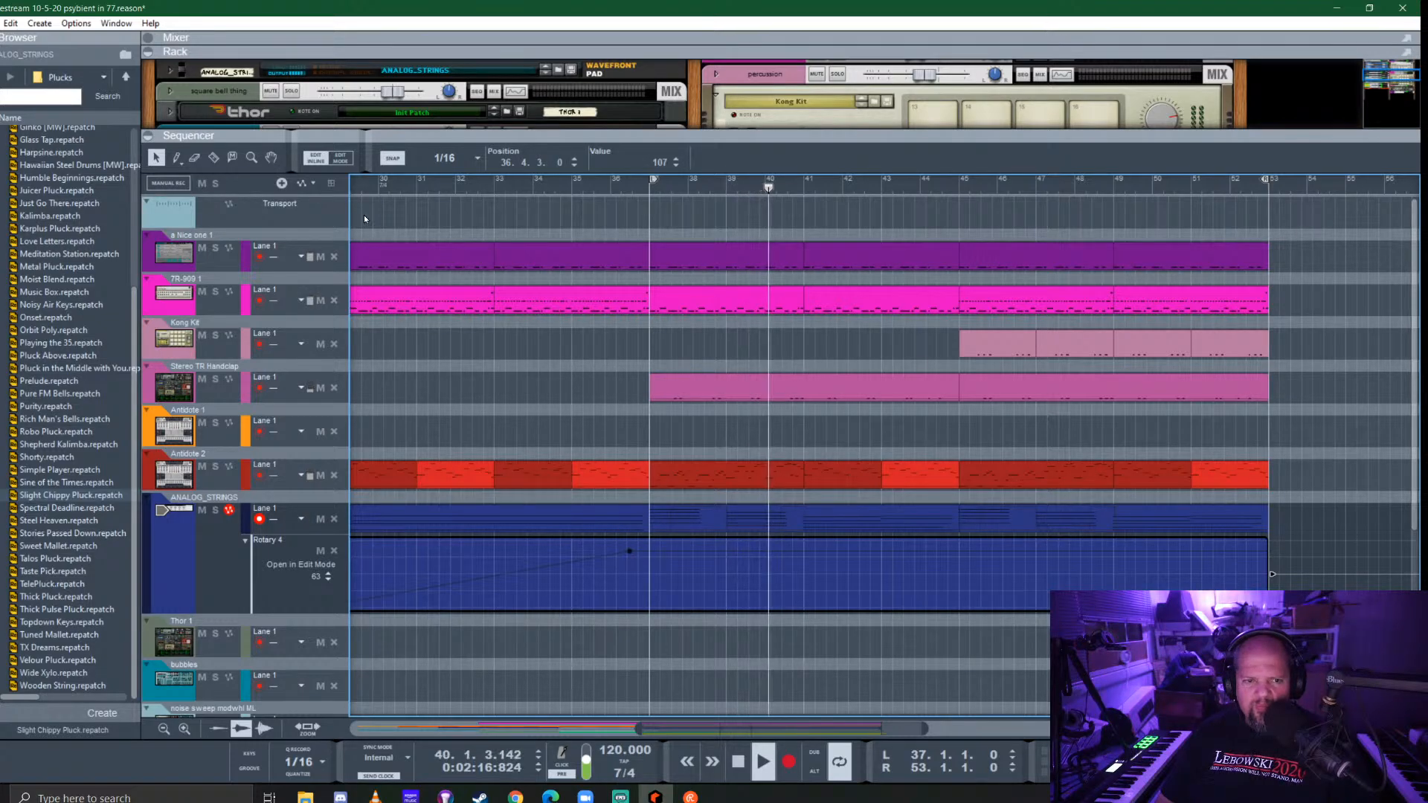
{"action": "left_click", "coordinate": [696, 220]}
Try the Slight Chippy Pluck clips from bar 37 on the Antidote 1 track, and move them back to their own track
{"action": "scroll", "coordinate": [718, 494], "scroll_direction": "down", "scroll_amount": 2}
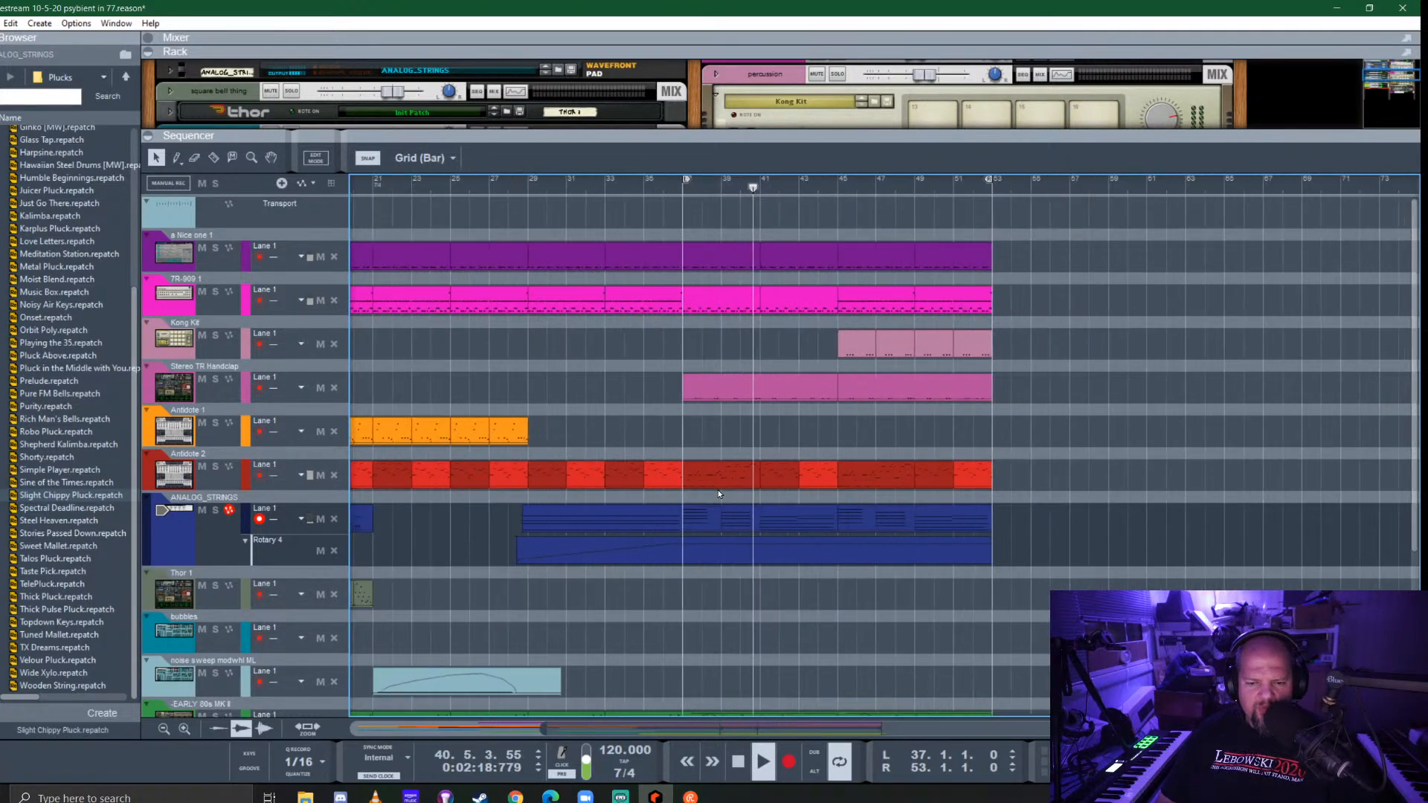
{"action": "scroll", "coordinate": [718, 494], "scroll_direction": "down", "scroll_amount": 2}
{"action": "scroll", "coordinate": [832, 578], "scroll_direction": "down", "scroll_amount": 2}
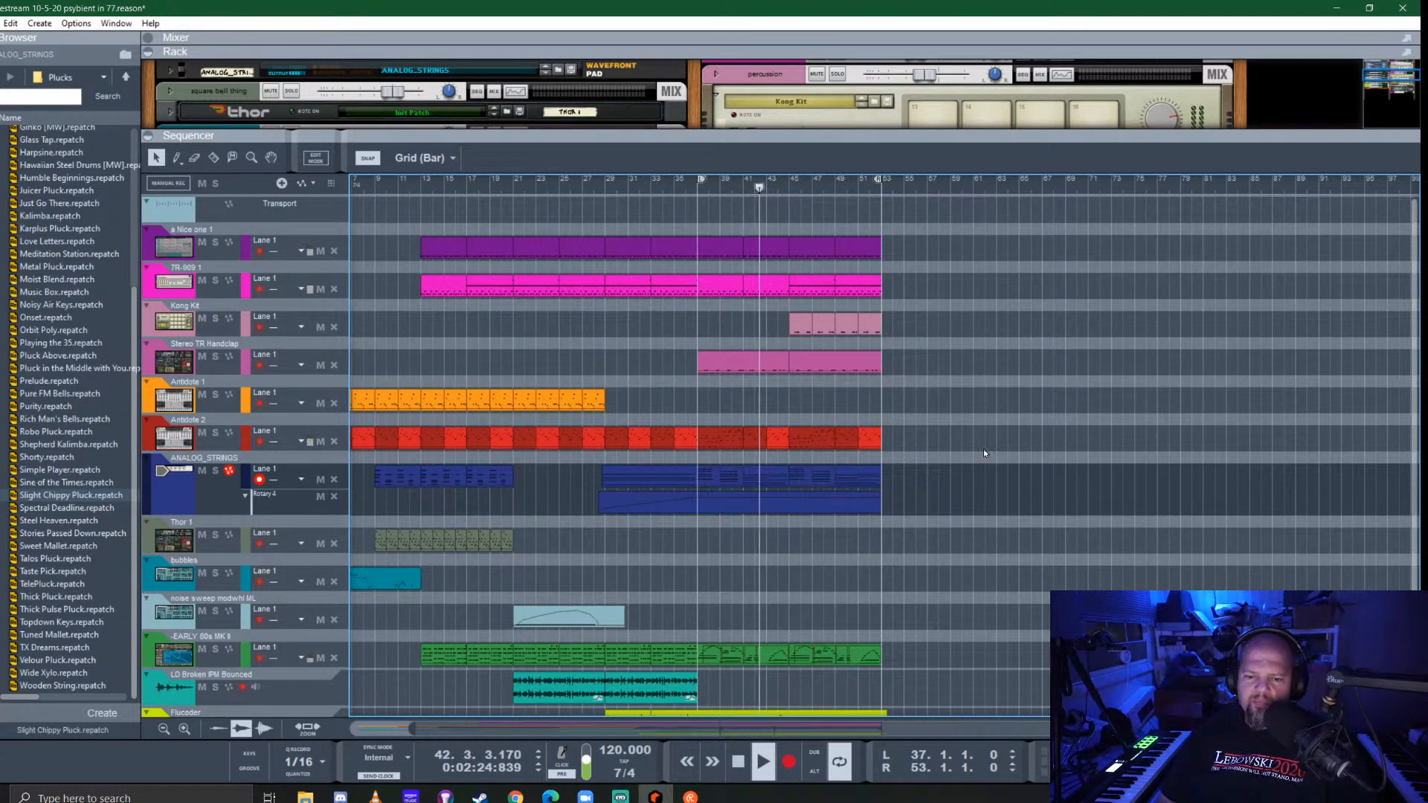
{"action": "scroll", "coordinate": [983, 449], "scroll_direction": "down", "scroll_amount": 2}
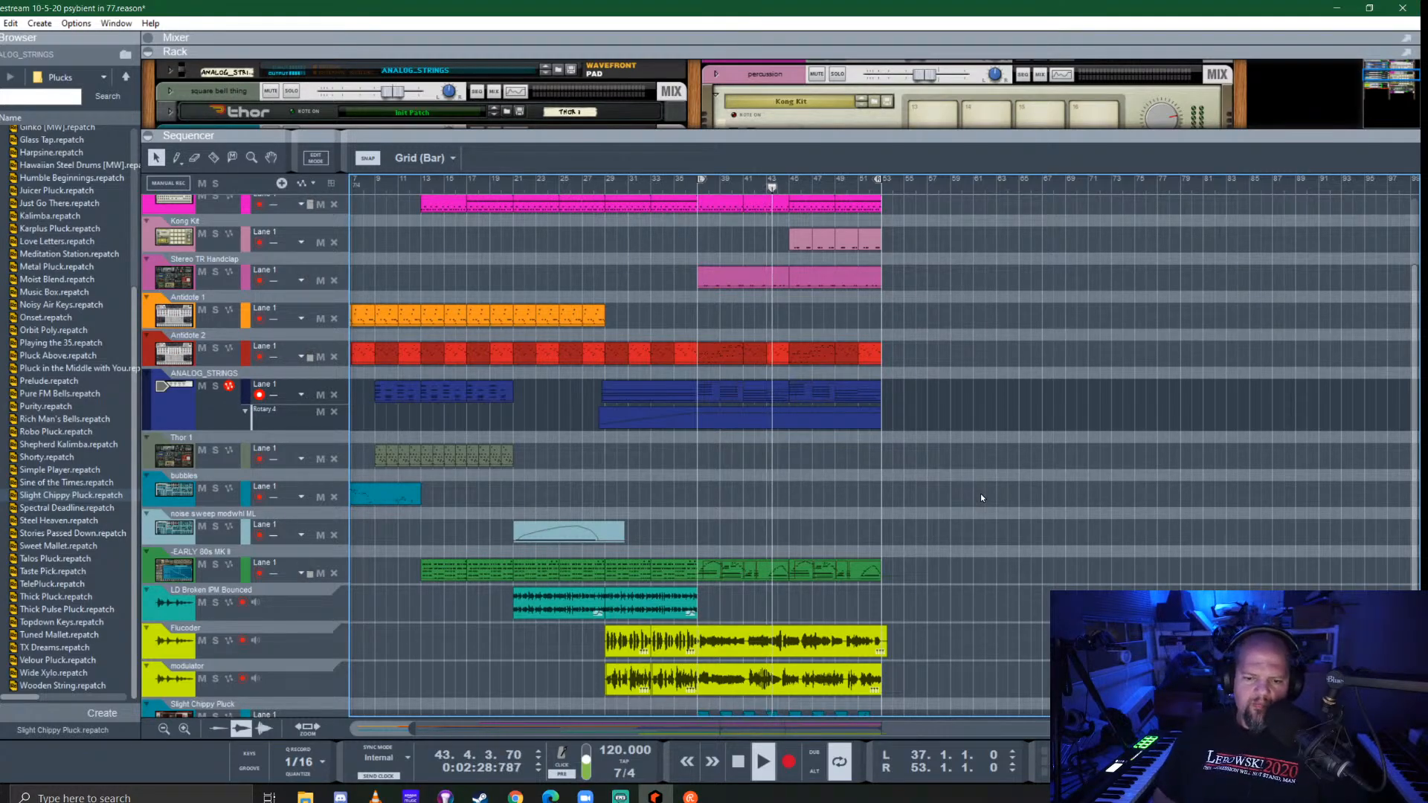
{"action": "scroll", "coordinate": [993, 494], "scroll_direction": "down", "scroll_amount": 1}
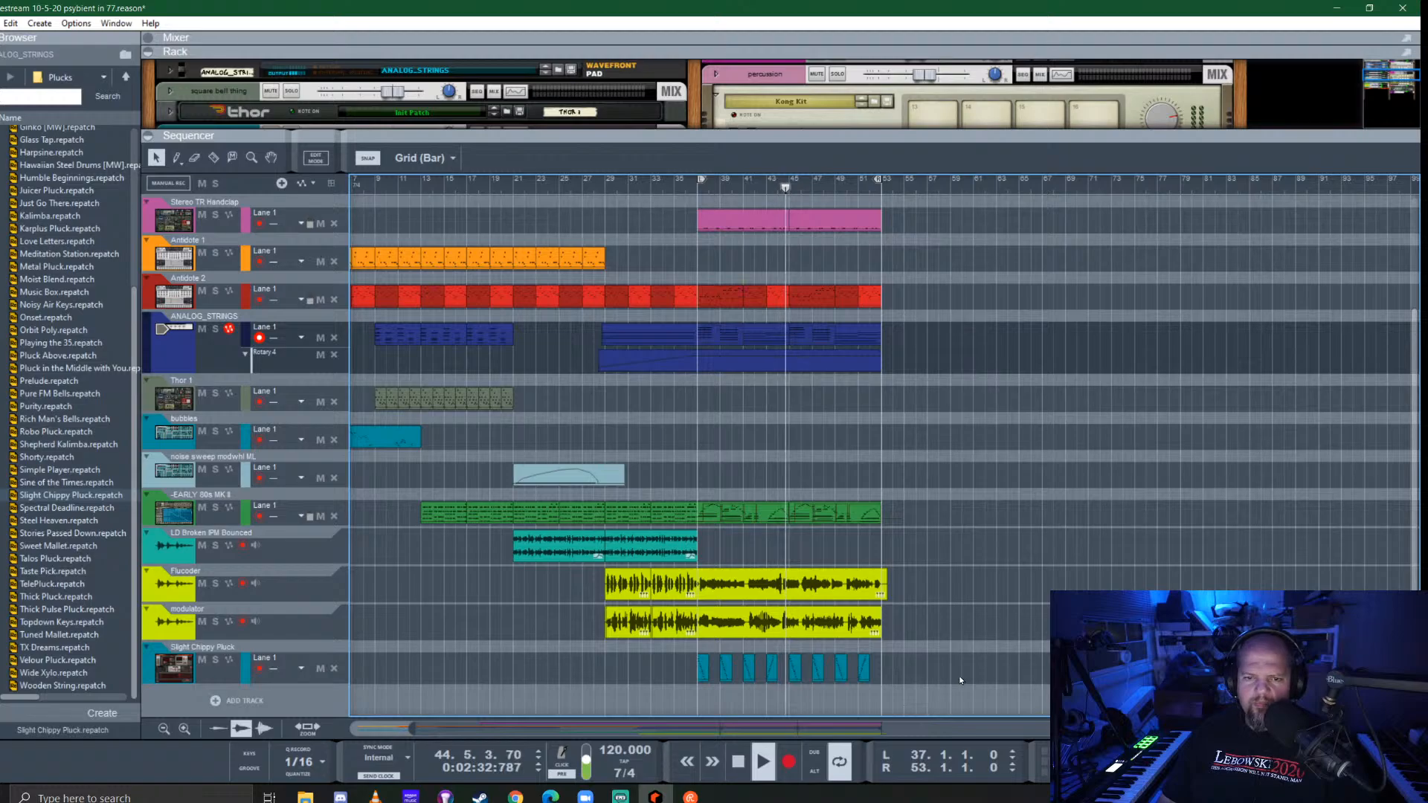
{"action": "scroll", "coordinate": [958, 677], "scroll_direction": "up", "scroll_amount": 1}
{"action": "left_click_drag", "start_coordinate": [979, 674], "coordinate": [653, 262]}
{"action": "left_click", "coordinate": [967, 258]}
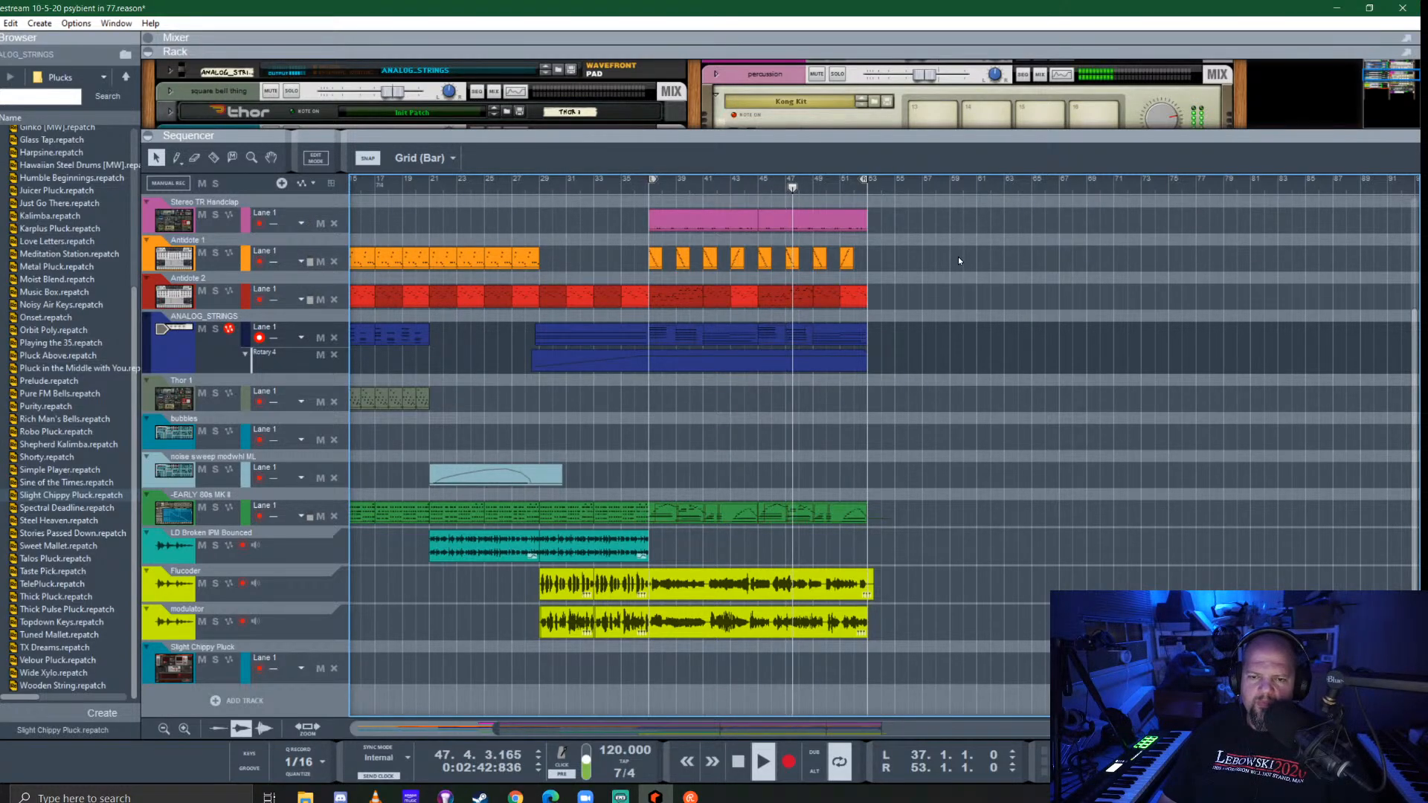
{"action": "left_click_drag", "start_coordinate": [930, 271], "coordinate": [656, 678]}
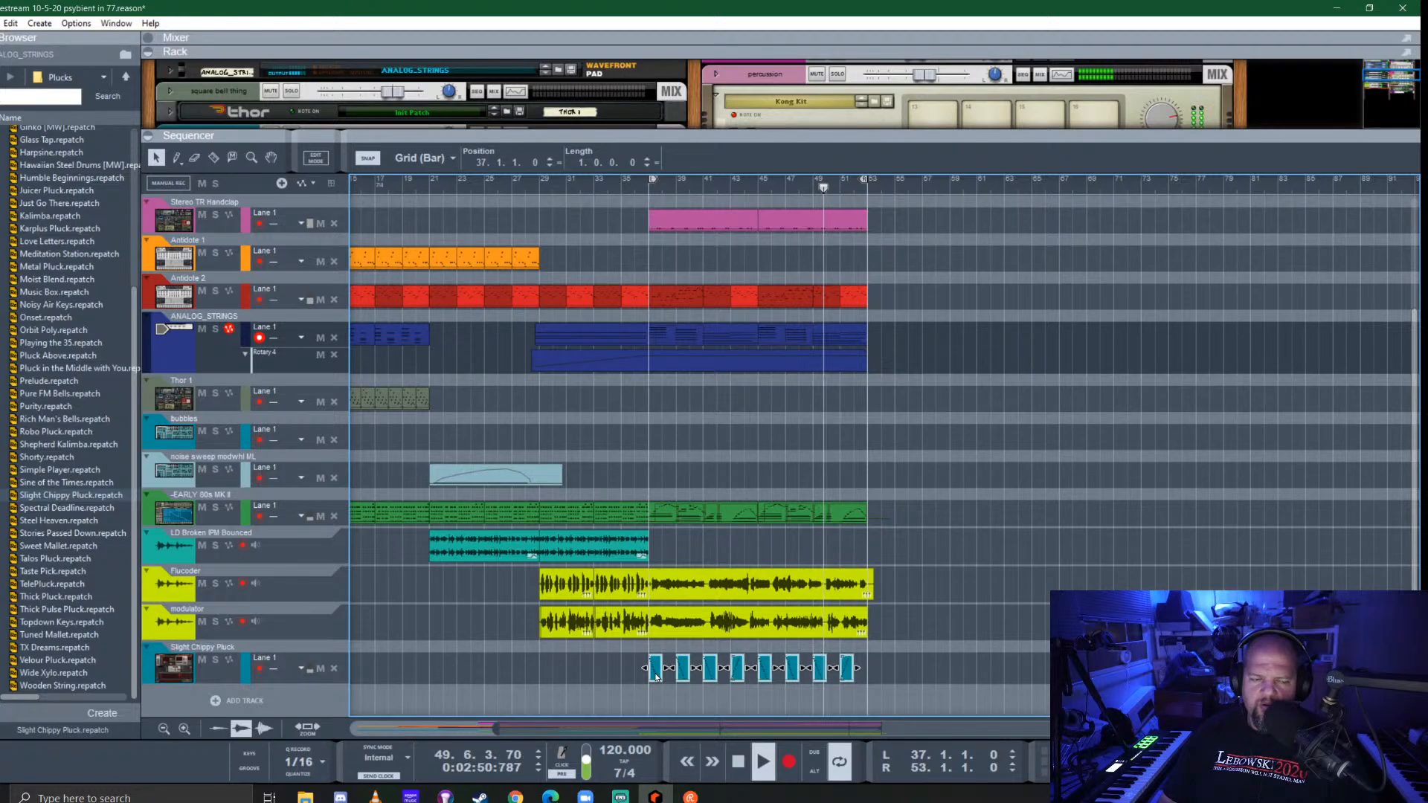
{"action": "left_click", "coordinate": [943, 437]}
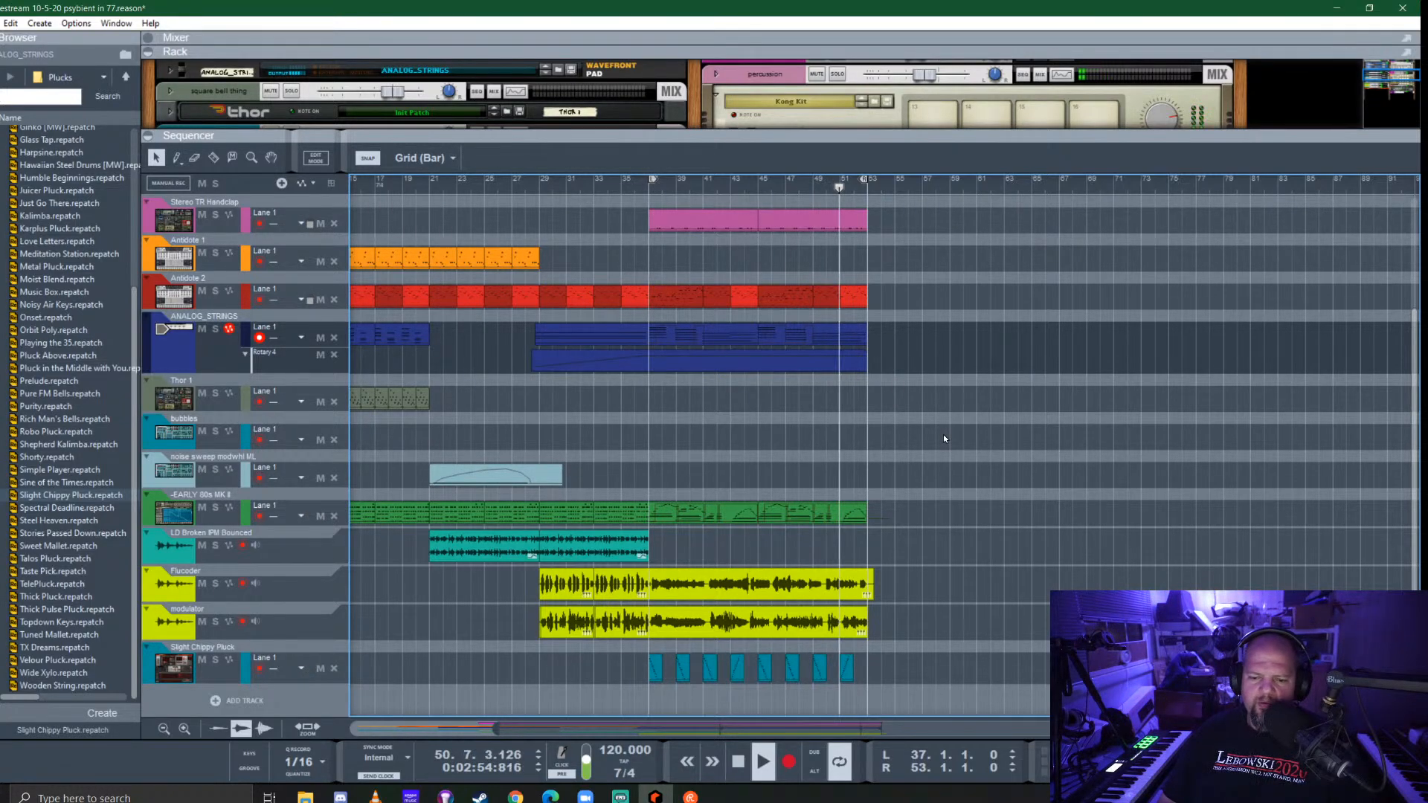